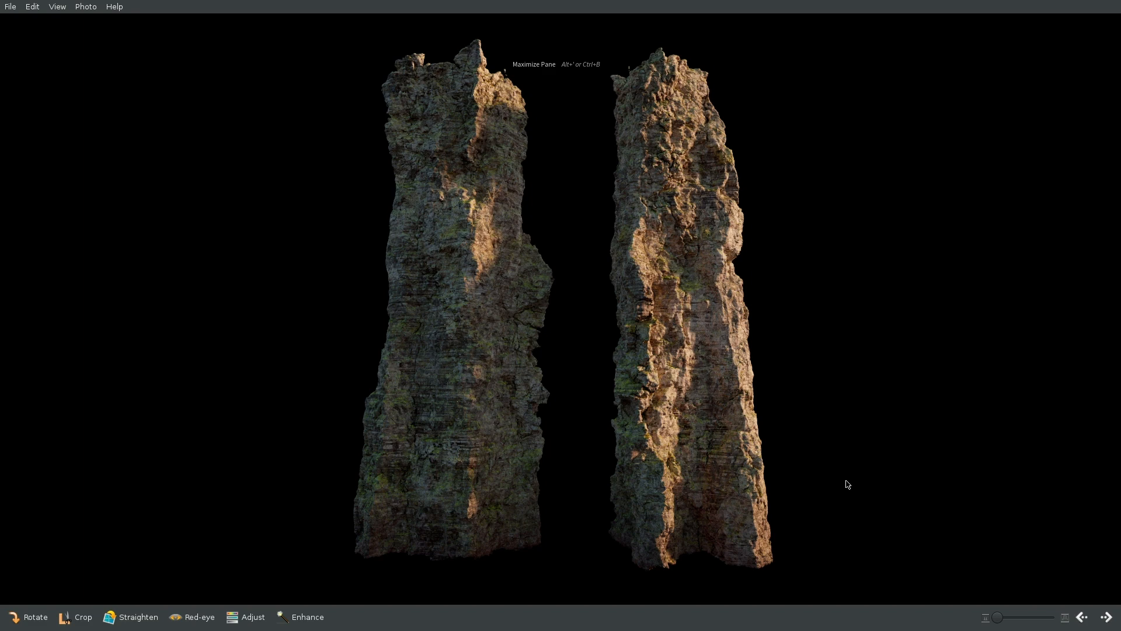
scroll(610, 365, up, 3)
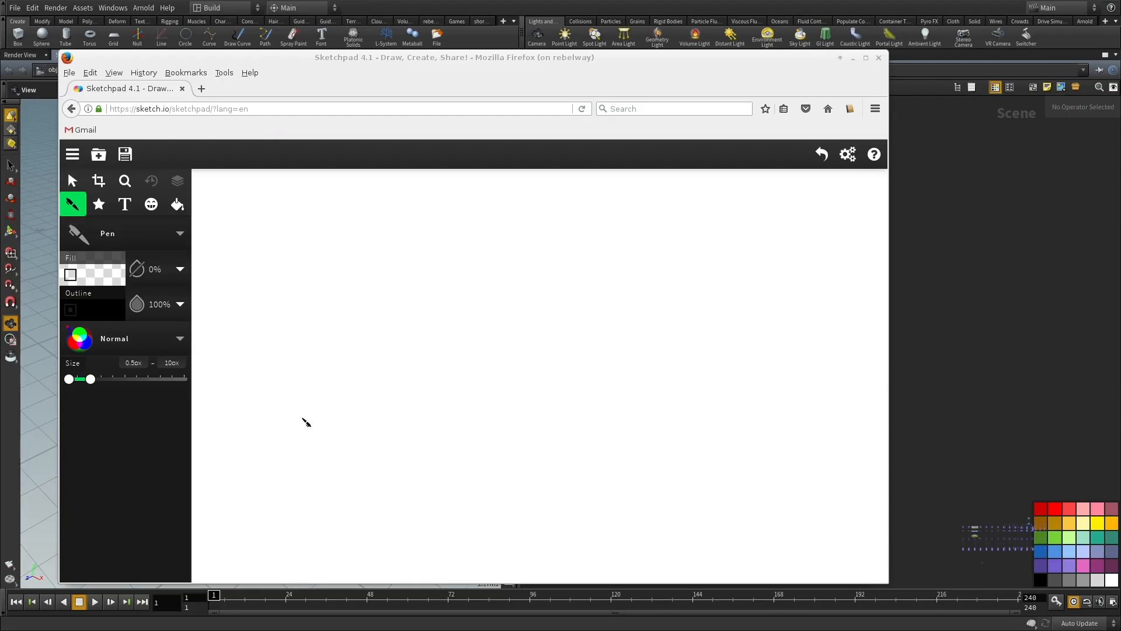
Step: Sketch the four-sided base and four upright edges of a wireframe cube with the Pen tool
drag(283, 441, 390, 459)
mouse_move(413, 412)
mouse_down()
mouse_move(370, 474)
mouse_move(411, 380)
mouse_up()
key(ctrl+z)
mouse_move(285, 441)
mouse_down()
mouse_move(308, 362)
mouse_move(413, 380)
mouse_move(413, 270)
mouse_up()
drag(309, 355, 318, 270)
drag(281, 438, 274, 330)
drag(386, 458, 372, 348)
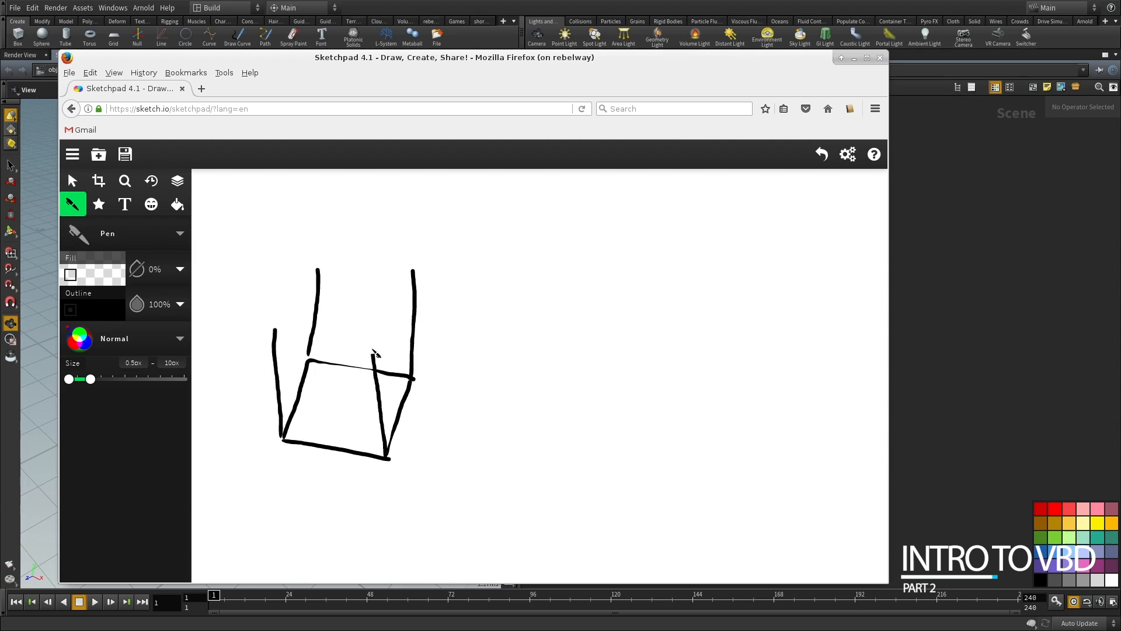
Step: Draw the top edges that close the wireframe cube, undoing the stray mark
drag(274, 330, 374, 351)
mouse_move(274, 330)
mouse_down()
mouse_move(331, 262)
mouse_move(275, 331)
mouse_up()
key(ctrl+z)
mouse_move(323, 269)
mouse_down()
mouse_move(415, 274)
mouse_move(375, 350)
mouse_up()
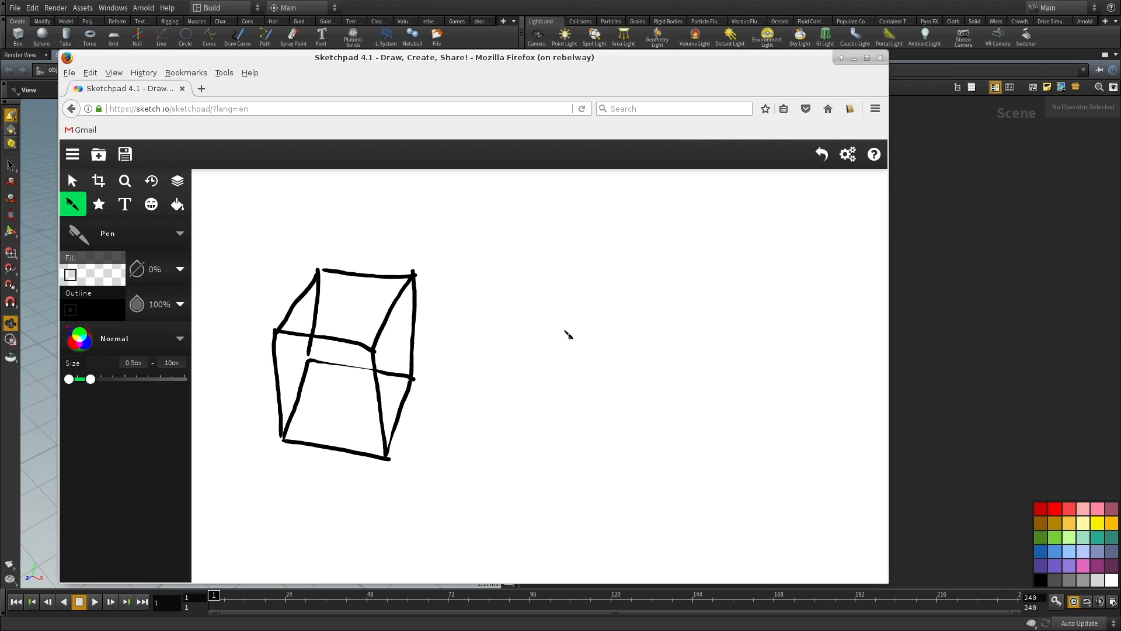
Step: Draw a cluster of dots inside the cube, circle it, and add a short mark from the circle towards the cube's right edge
mouse_move(320, 359)
mouse_down()
mouse_move(345, 360)
mouse_move(336, 399)
mouse_move(312, 363)
mouse_move(339, 366)
mouse_up()
click(319, 376)
click(330, 375)
click(335, 374)
click(333, 363)
click(326, 369)
click(333, 368)
click(328, 370)
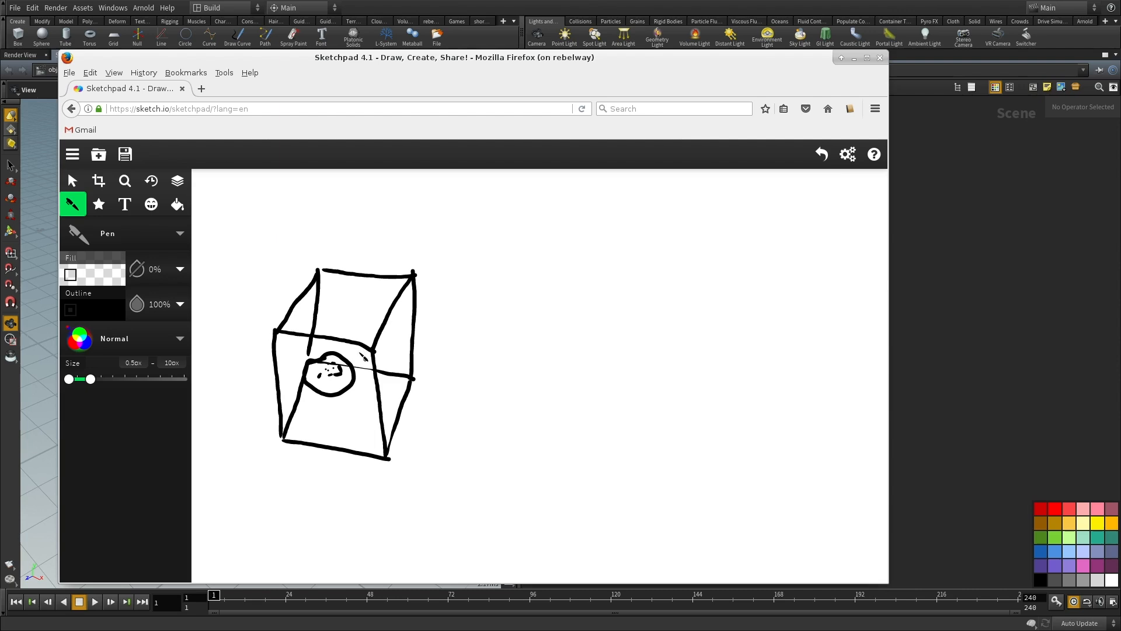
drag(353, 368, 375, 371)
Step: Draw a large circle beside the cube, a smaller circle touching its lower right, and a line along their contact
mouse_move(534, 291)
mouse_down()
mouse_move(601, 293)
mouse_move(557, 392)
mouse_move(518, 312)
mouse_move(540, 287)
mouse_up()
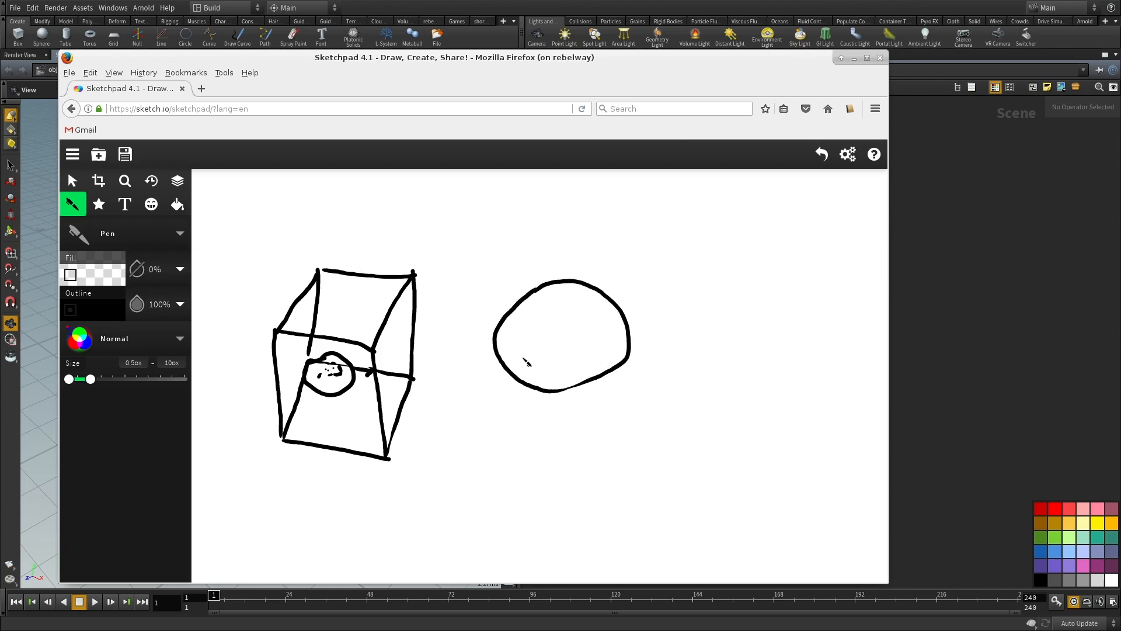
mouse_move(655, 370)
mouse_down()
mouse_move(605, 388)
mouse_move(630, 444)
mouse_move(668, 402)
mouse_move(658, 374)
mouse_up()
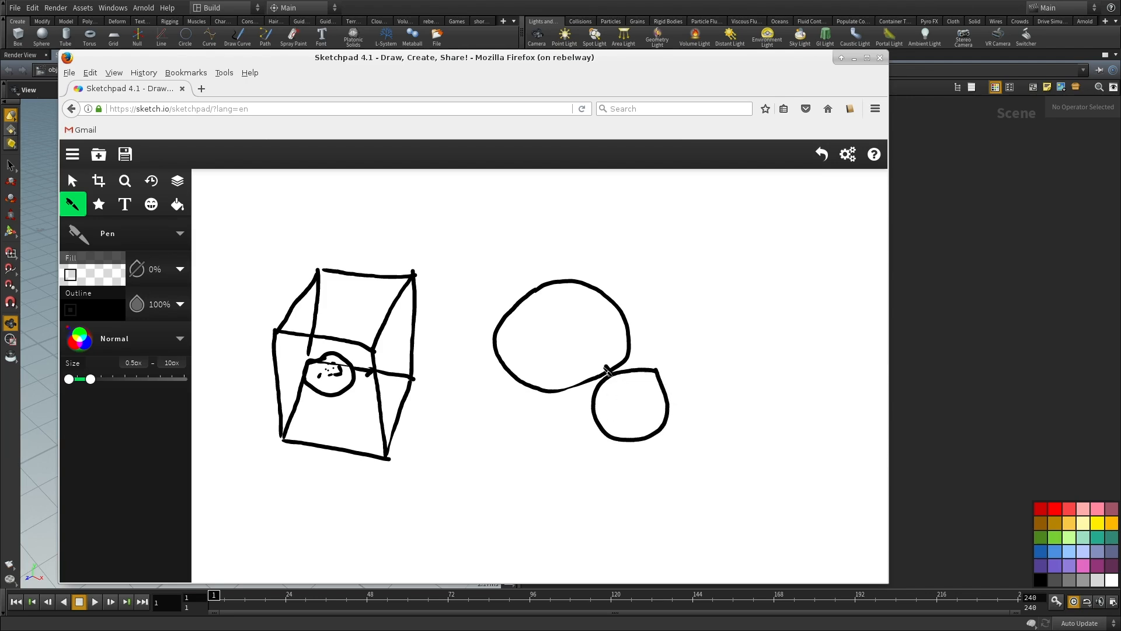
drag(649, 354, 594, 380)
Step: Sketch two separate boxes with arrows between them below the circles, and a pair of overlapping boxes with opposing arrows above them
drag(482, 467, 484, 515)
drag(516, 468, 516, 517)
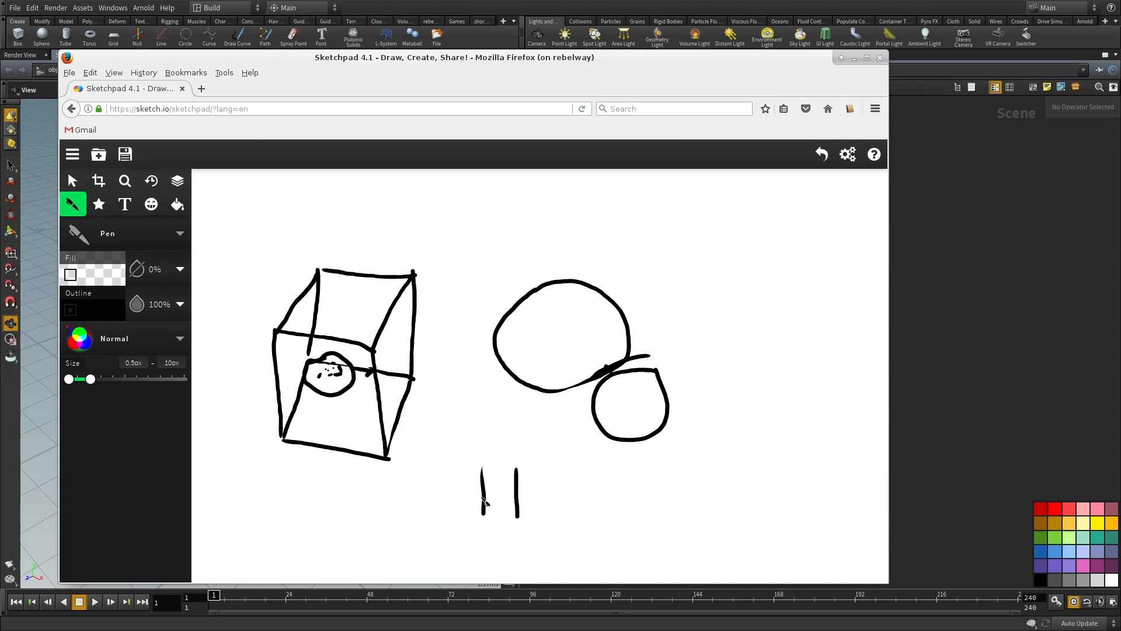
drag(484, 491, 493, 492)
mouse_move(482, 468)
mouse_down()
mouse_move(447, 494)
mouse_move(493, 520)
mouse_move(488, 512)
mouse_up()
mouse_move(517, 467)
mouse_down()
mouse_move(545, 476)
mouse_move(542, 519)
mouse_move(522, 518)
mouse_up()
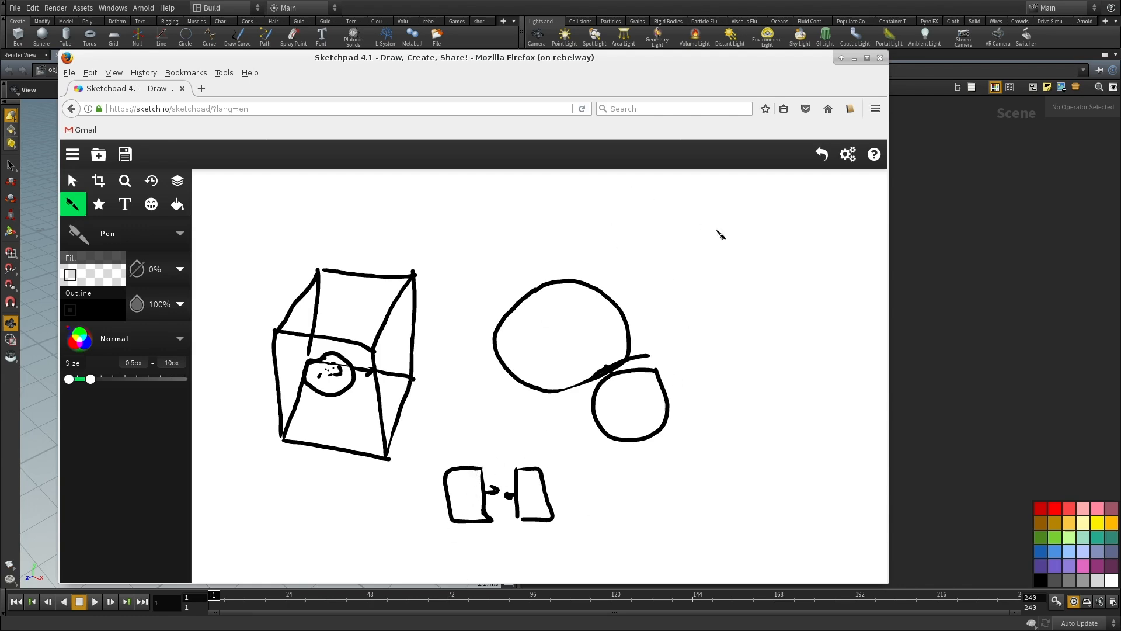
mouse_move(672, 231)
mouse_down()
mouse_move(673, 262)
mouse_move(683, 235)
mouse_move(708, 257)
mouse_move(672, 263)
mouse_up()
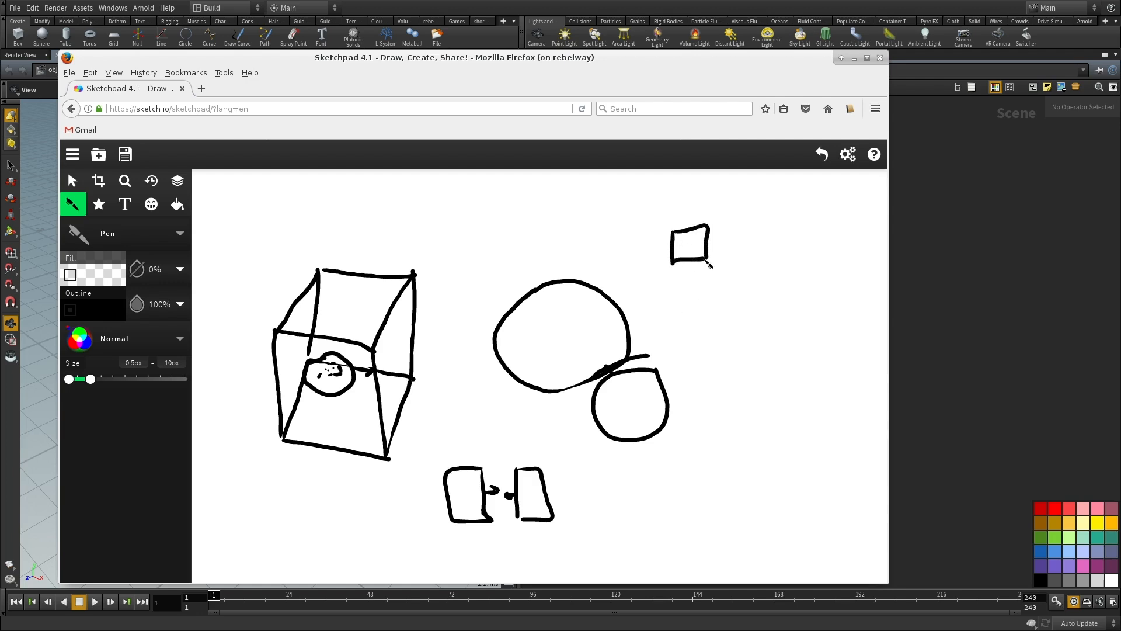
mouse_move(734, 224)
mouse_down()
mouse_move(753, 226)
mouse_move(752, 246)
mouse_move(731, 258)
mouse_move(734, 224)
mouse_move(722, 251)
mouse_move(708, 241)
mouse_move(730, 232)
mouse_move(722, 241)
mouse_move(713, 224)
mouse_move(699, 256)
mouse_move(748, 261)
mouse_up()
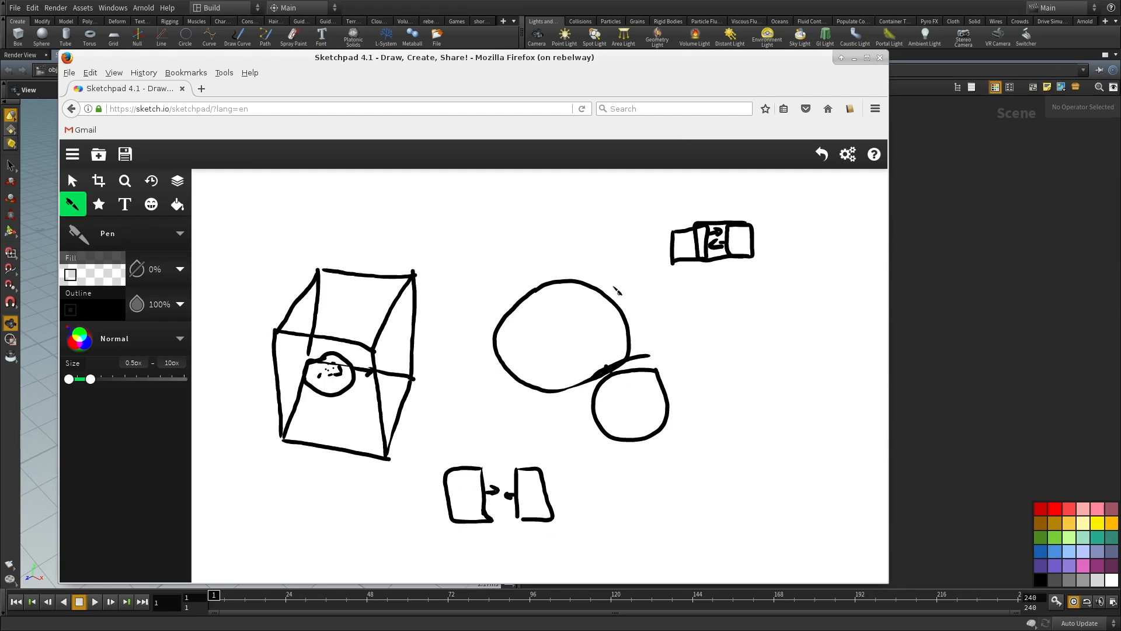
Step: Make the browser window smaller and delete all the sketches from the canvas
alt+right_drag(780, 524, 646, 389)
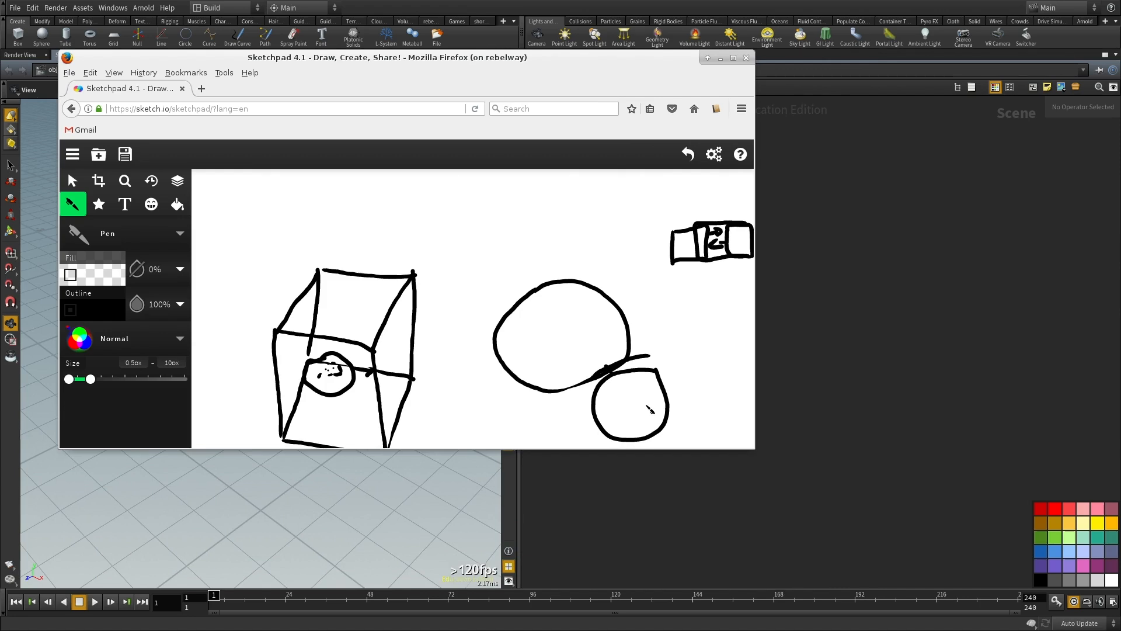
mouse_move(648, 398)
alt+right_down()
mouse_move(658, 488)
mouse_move(677, 502)
alt+right_up()
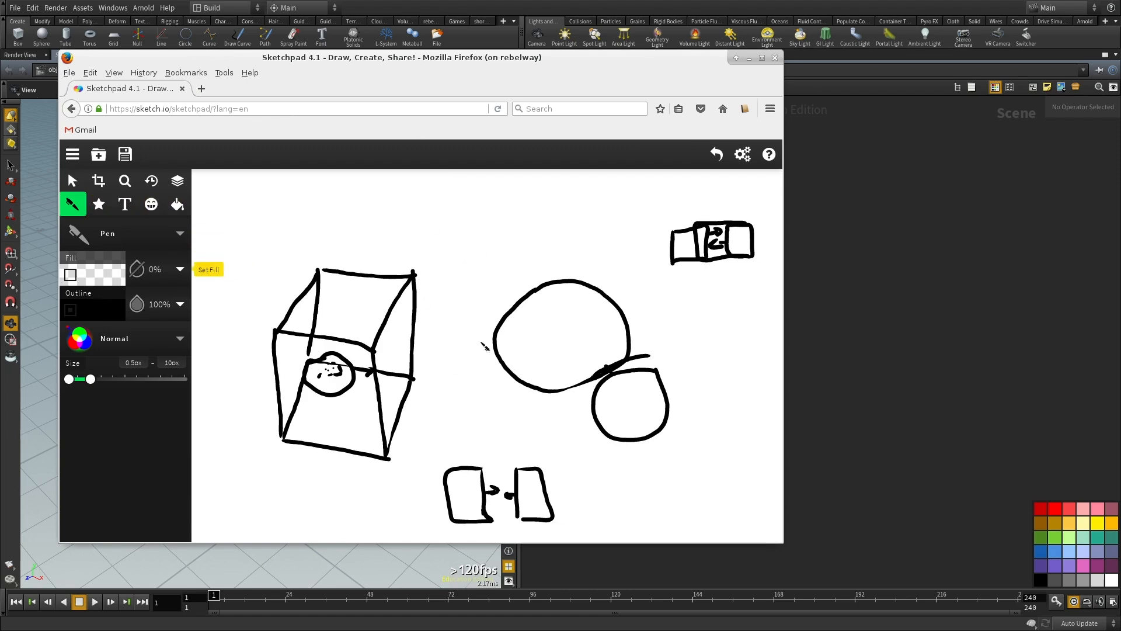
click(72, 180)
drag(221, 178, 766, 534)
key(Delete)
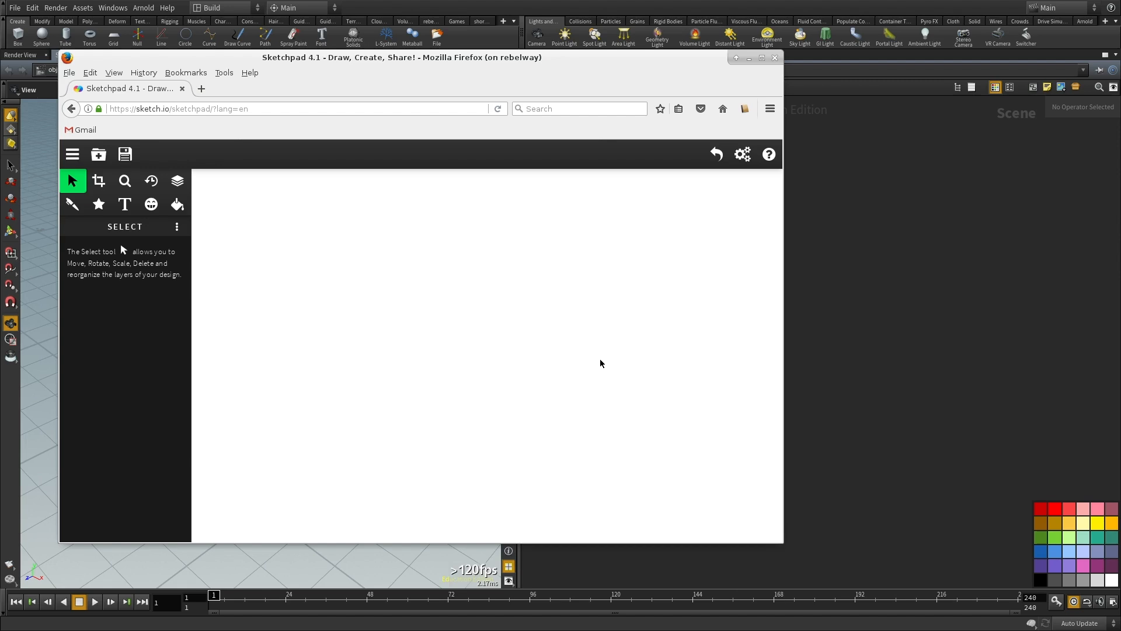
Step: Switch to Houdini, create a Geometry object in the scene, and delete the default contents inside it
mouse_move(579, 315)
alt+mouse_down()
mouse_move(488, 335)
mouse_move(0, 318)
alt+mouse_up()
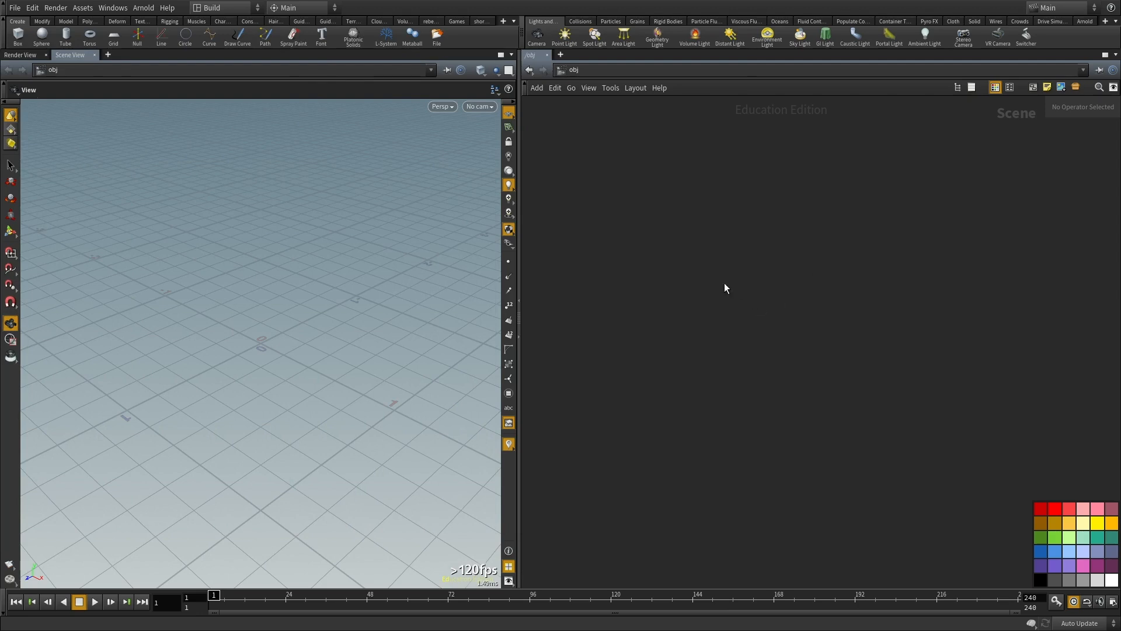
key(Tab)
key(Escape)
click(725, 337)
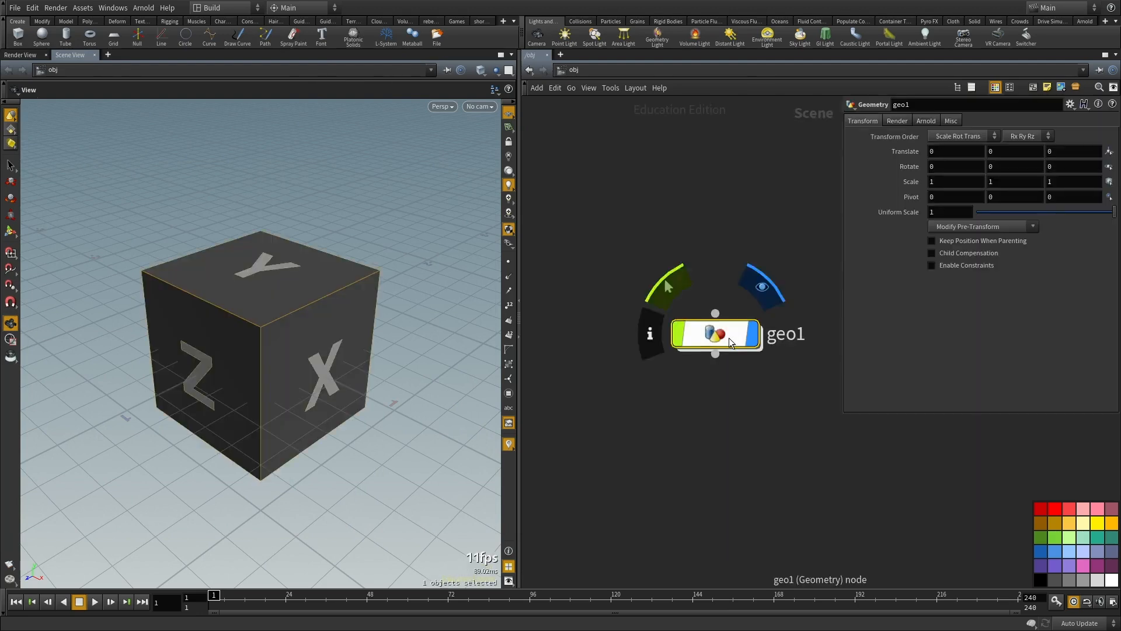
double_click(728, 338)
key(h)
key(Delete)
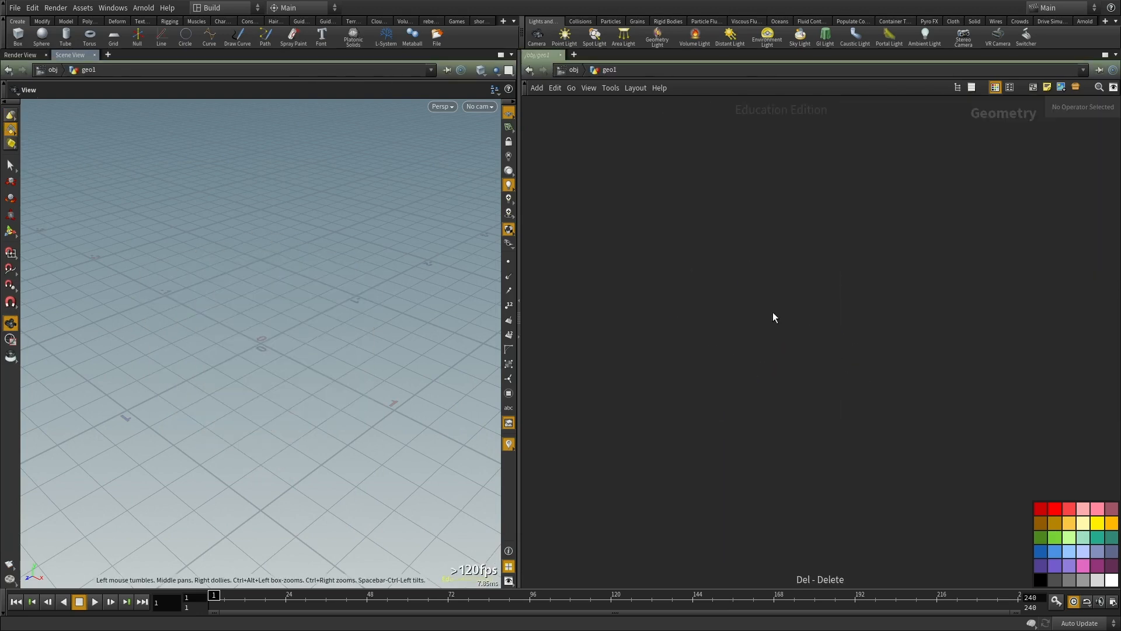
Step: Add a Sphere node inside the geometry object and place it in the upper part of the network
key(Tab)
text(sphere)
key(Return)
click(772, 316)
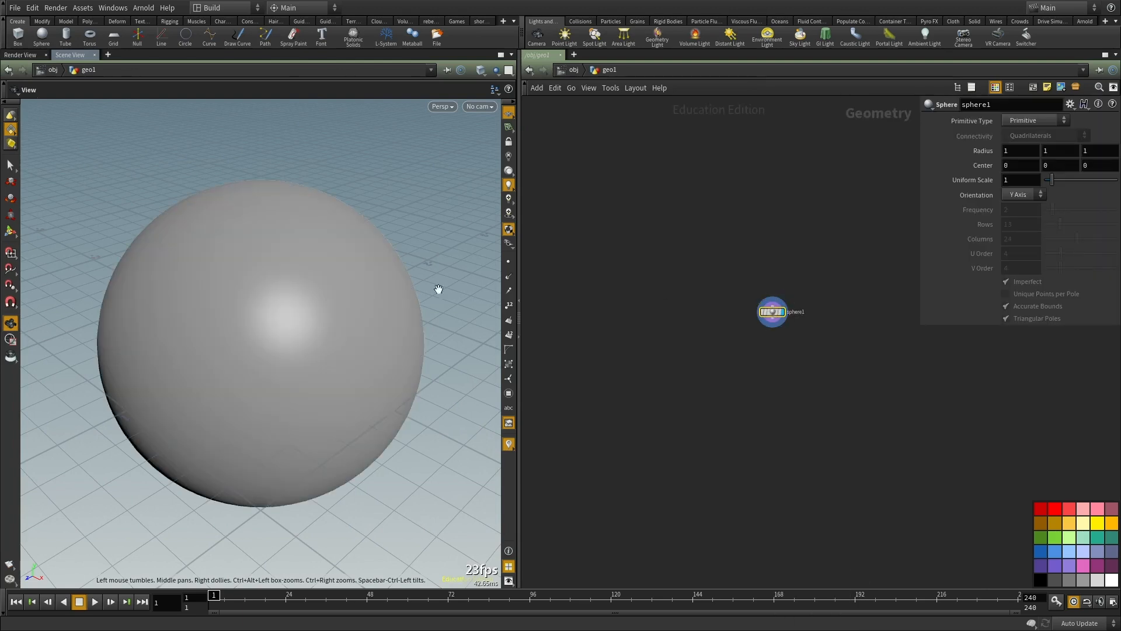
drag(772, 315, 639, 275)
Step: Examine the list of VDB operators that can be added to the network
key(Tab)
text(vd)
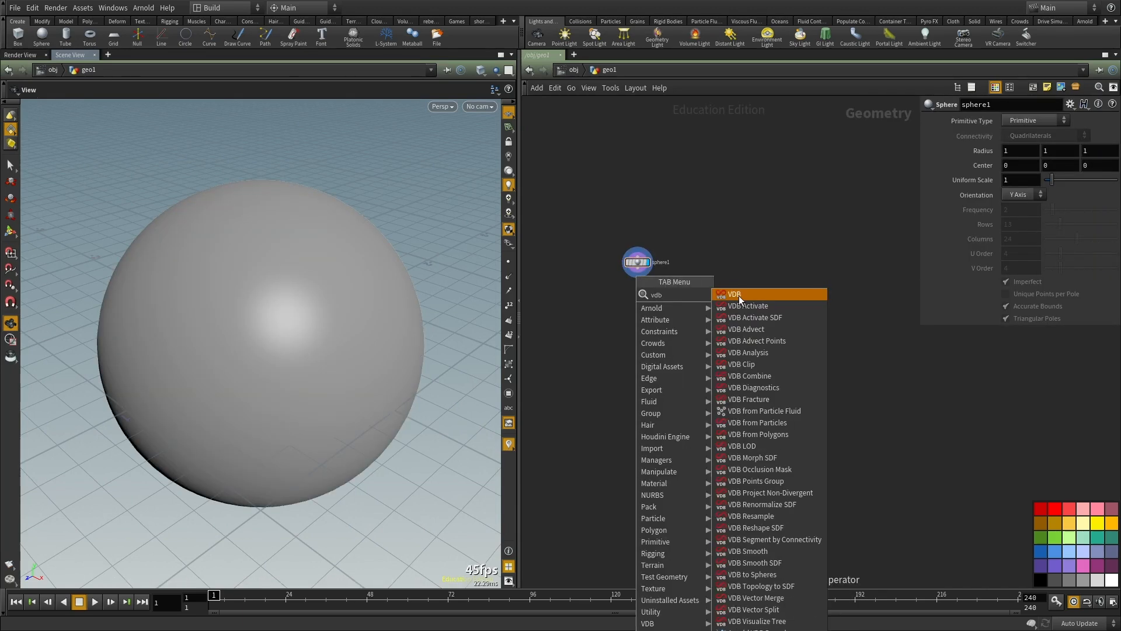
key(Escape)
key(Tab)
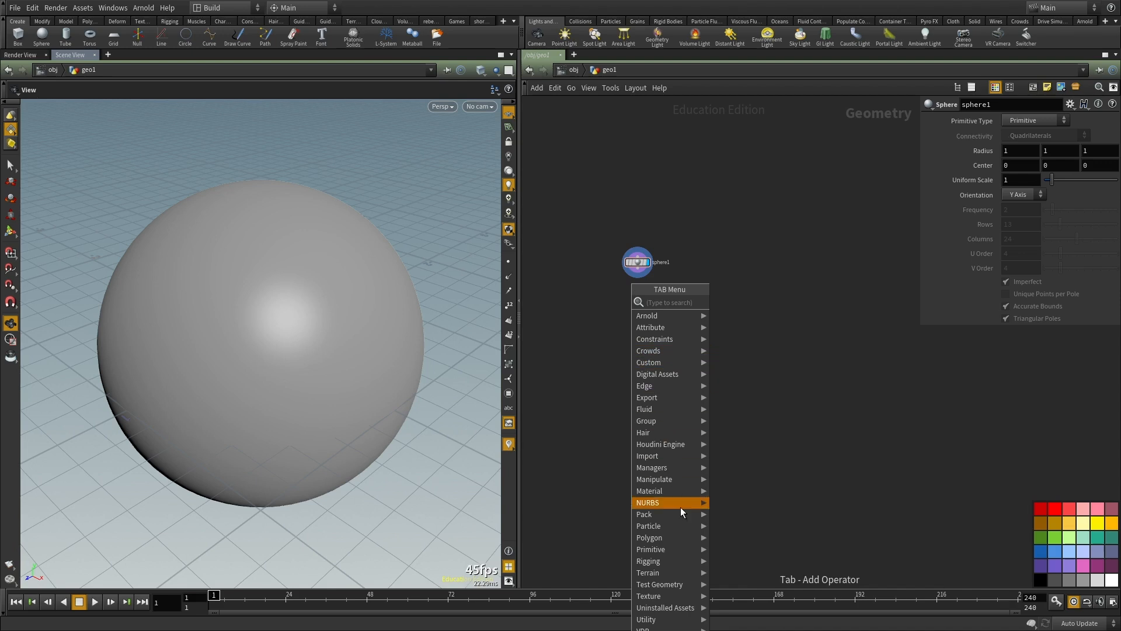
mouse_move(680, 378)
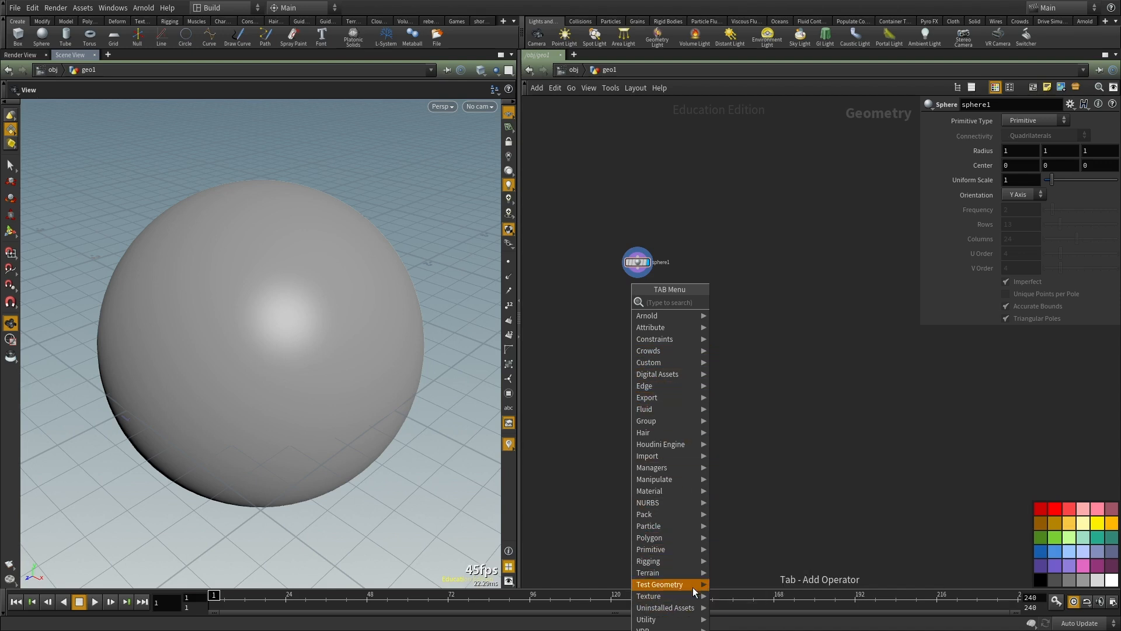
key(Escape)
key(Tab)
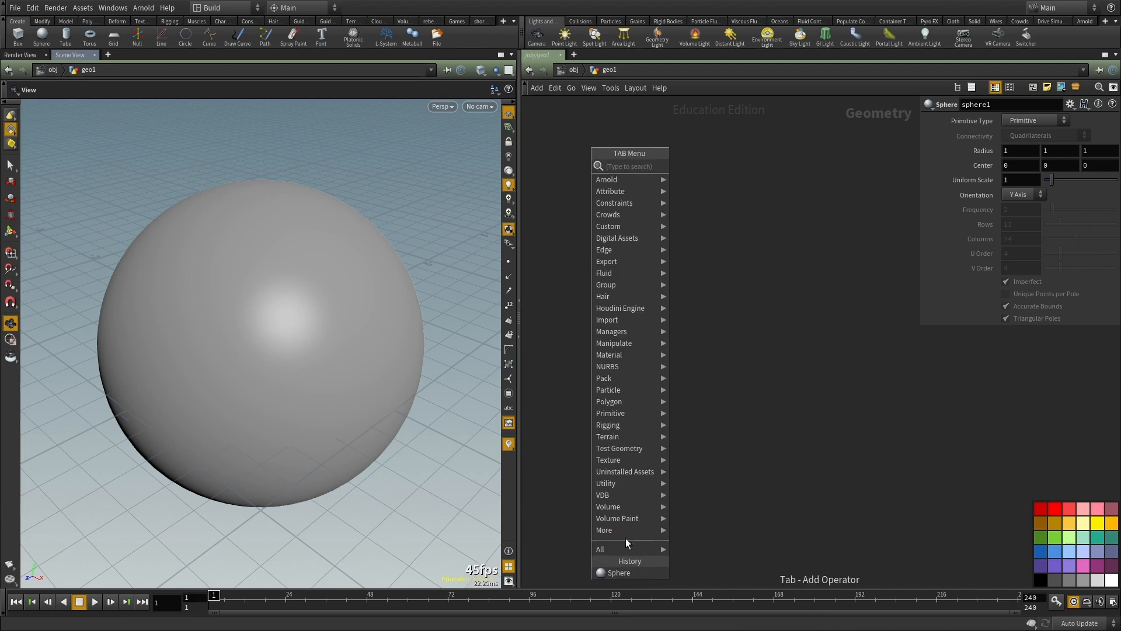
mouse_move(620, 494)
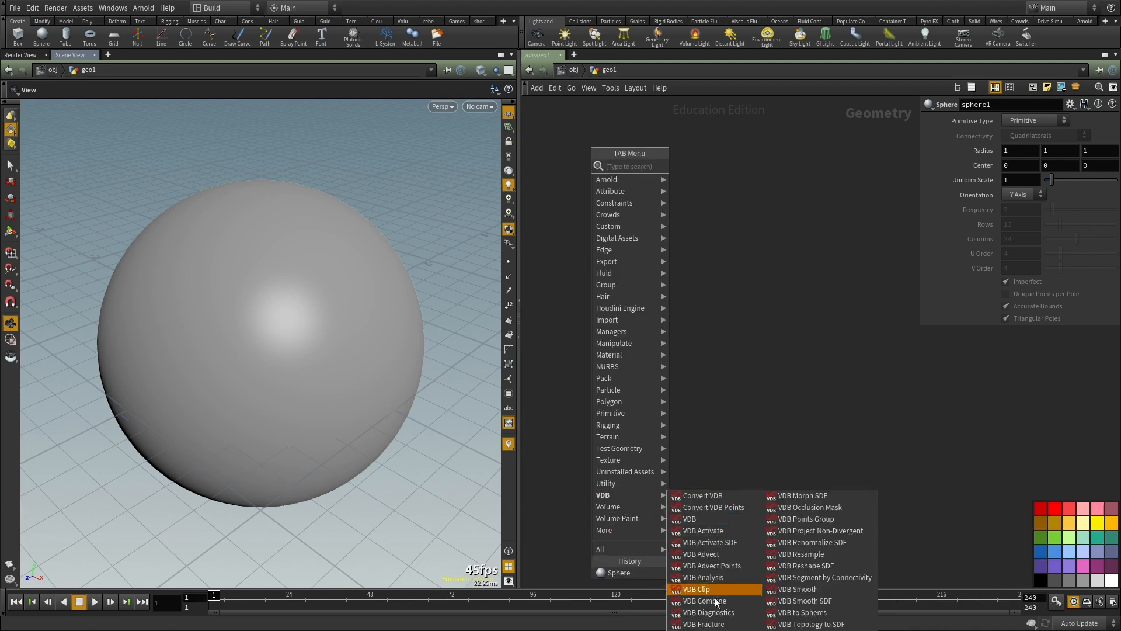
key(Escape)
key(Tab)
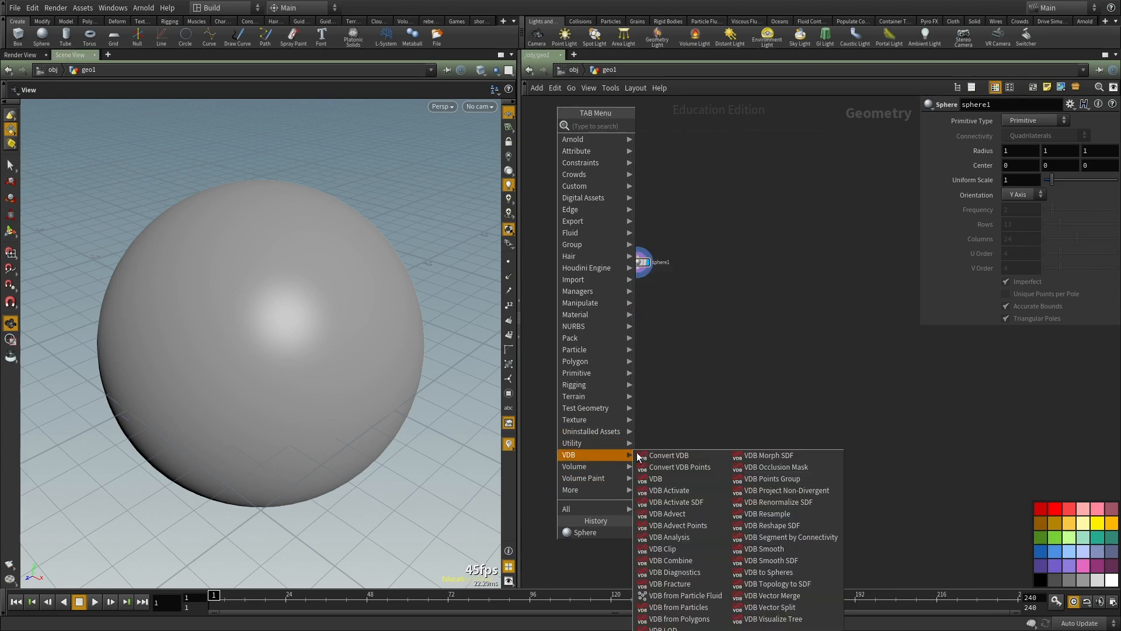
mouse_move(612, 455)
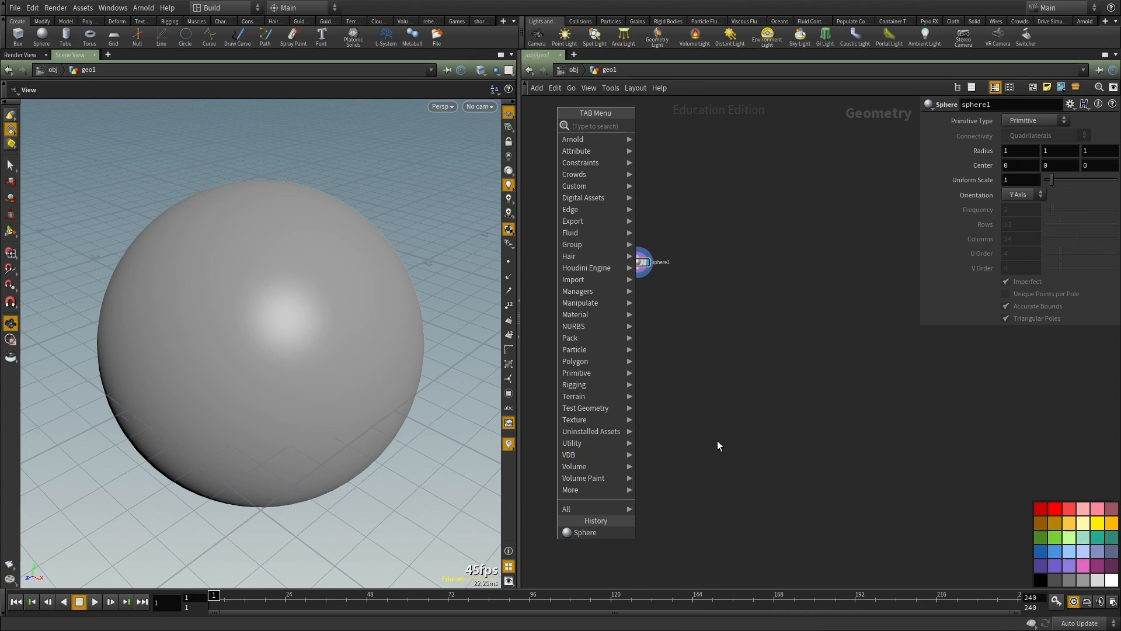
key(Escape)
Step: Find the "vdb from" operators and add a VDB from Polygons node below the sphere
scroll(642, 268, up, 5)
key(Tab)
text(vdb conv)
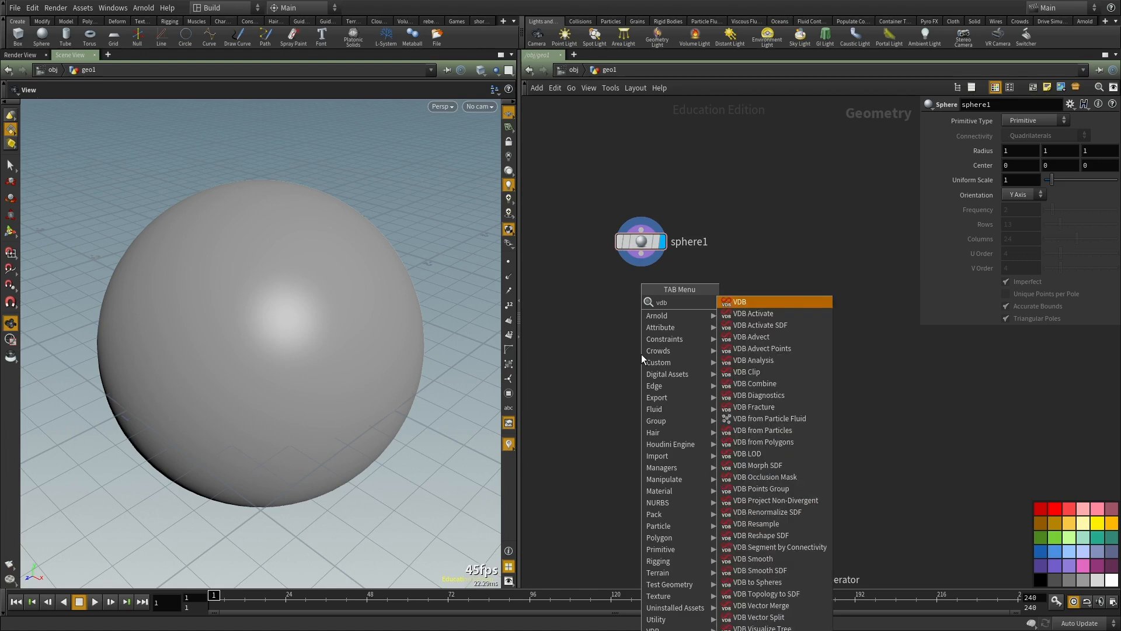
key(BackSpace)
key(BackSpace)
key(BackSpace)
key(BackSpace)
text(from)
key(Down)
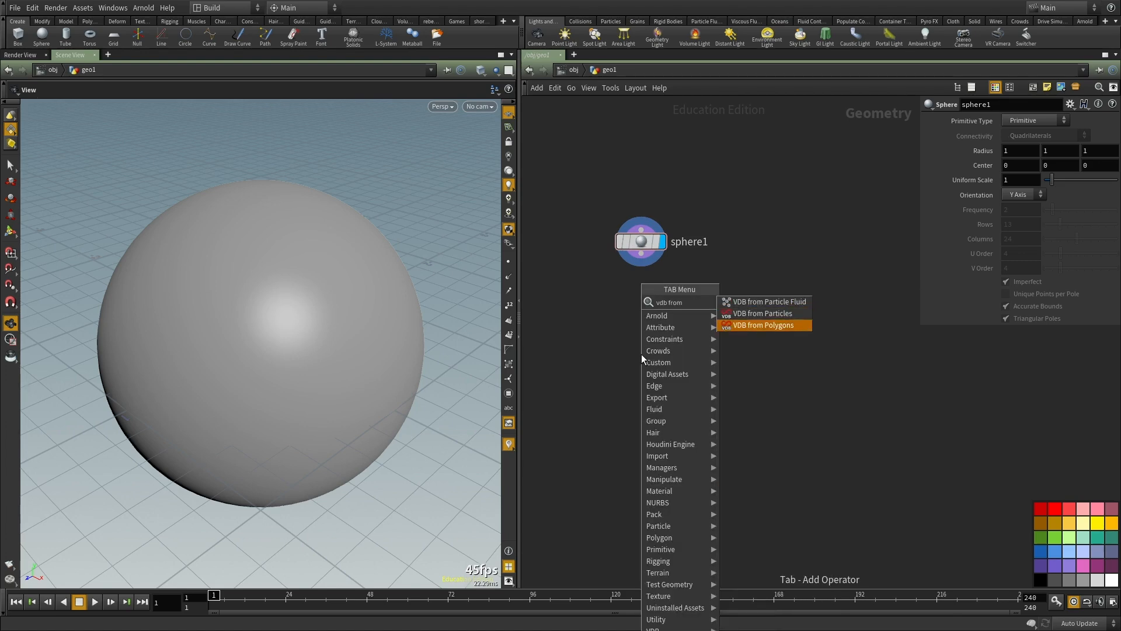
key(Up)
key(Down)
key(Up)
key(Down)
key(Up)
key(Down)
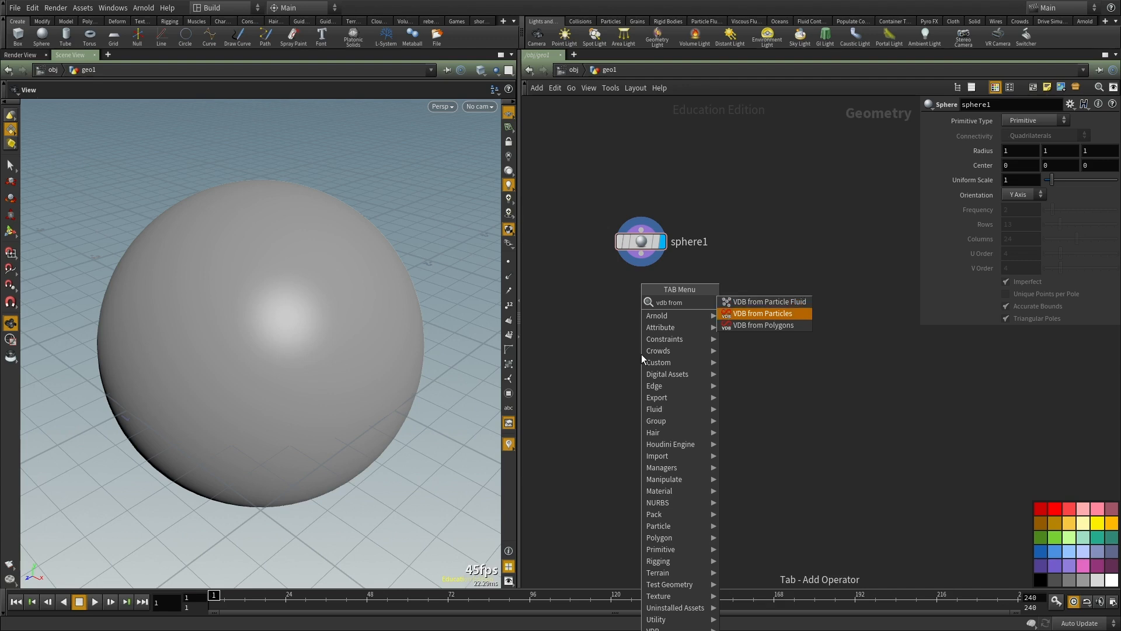
key(Down)
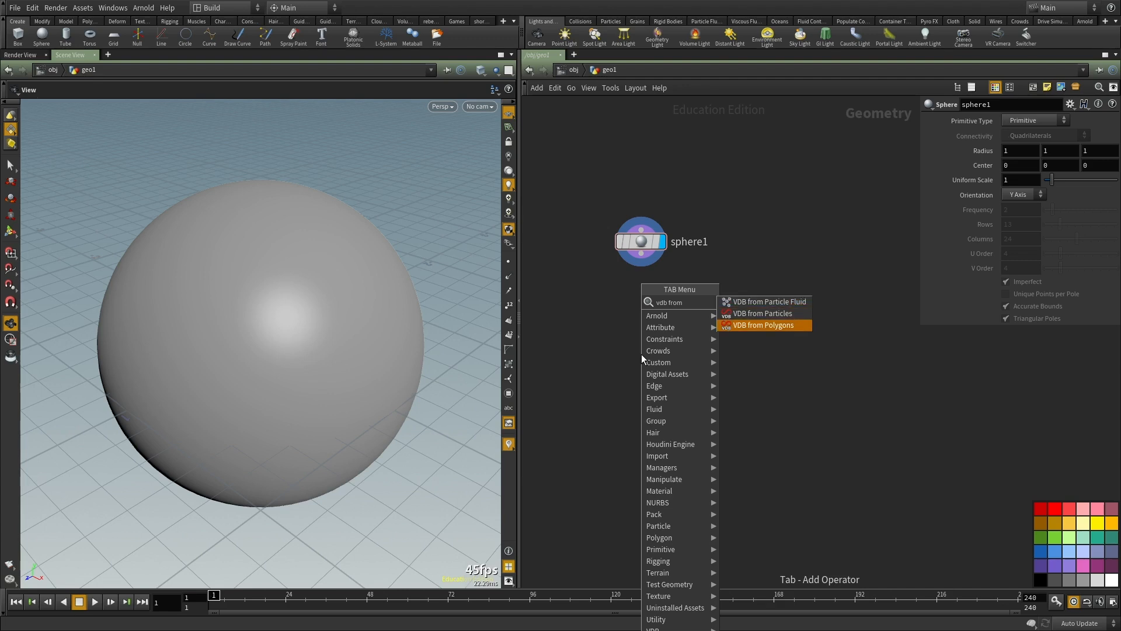
key(Up)
key(Up)
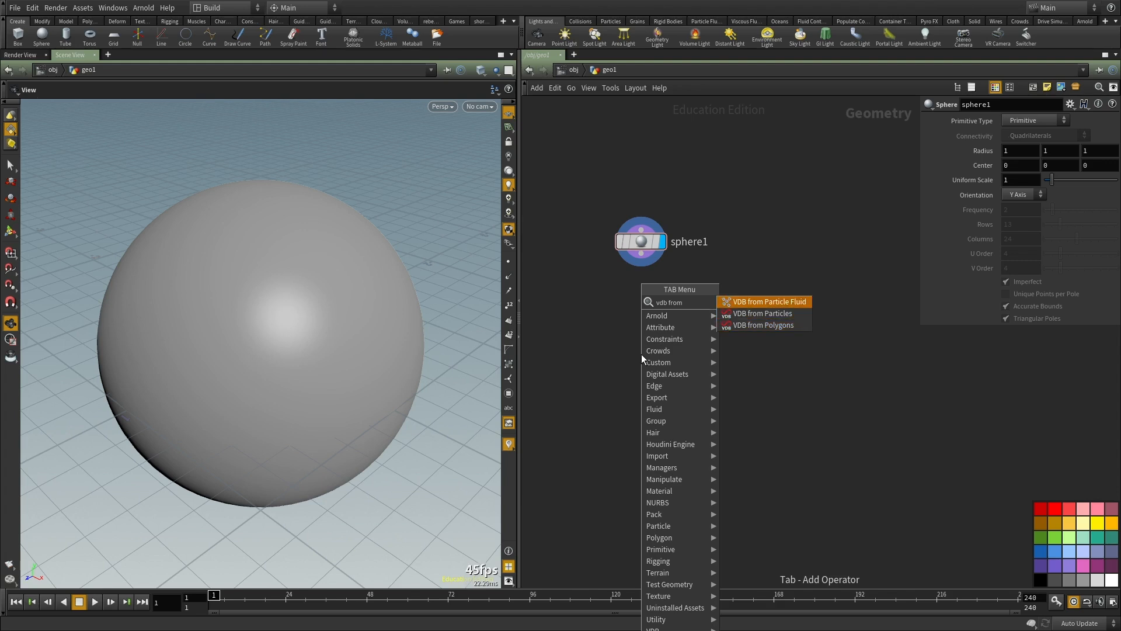
key(Down)
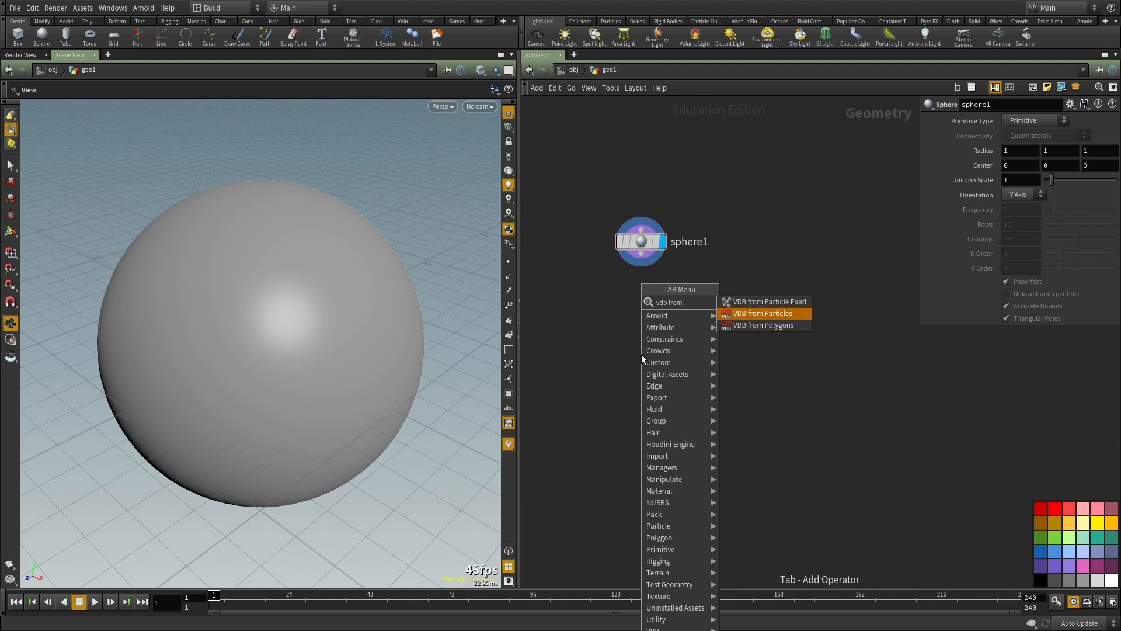
key(Down)
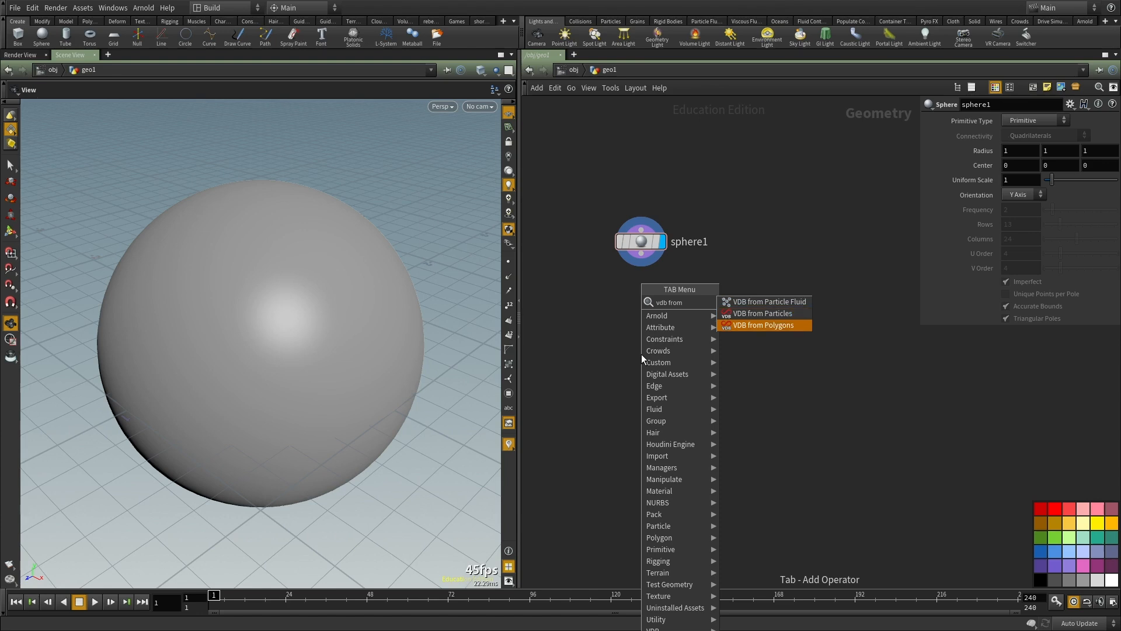
key(Return)
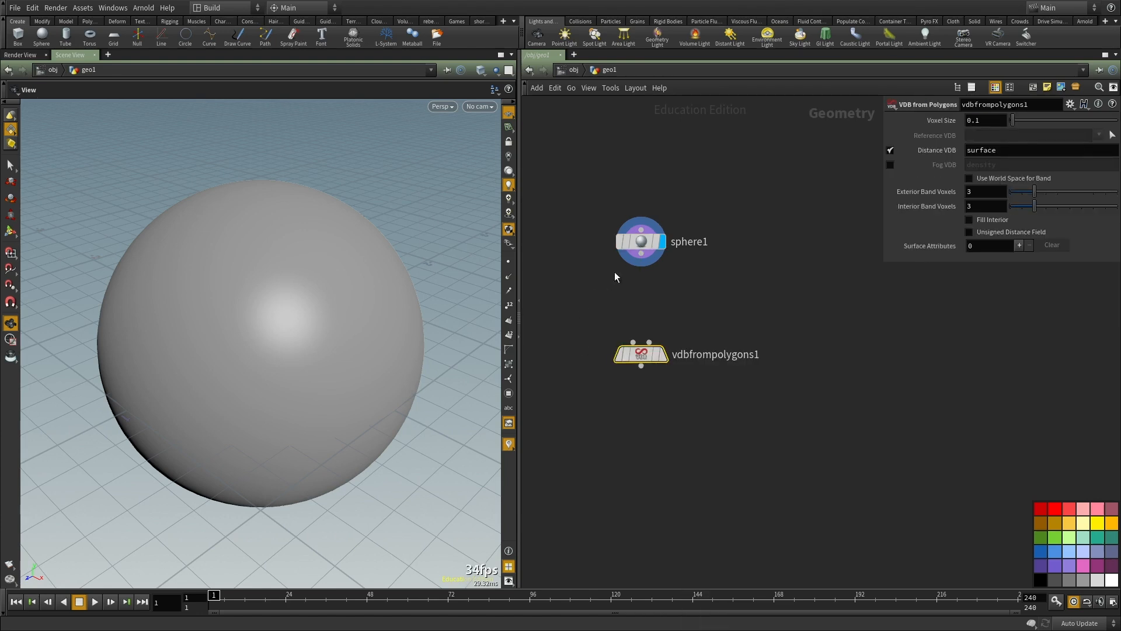
Step: Connect the sphere to the first input of the VDB from Polygons node and display that node's result in the viewport
click(641, 254)
click(632, 344)
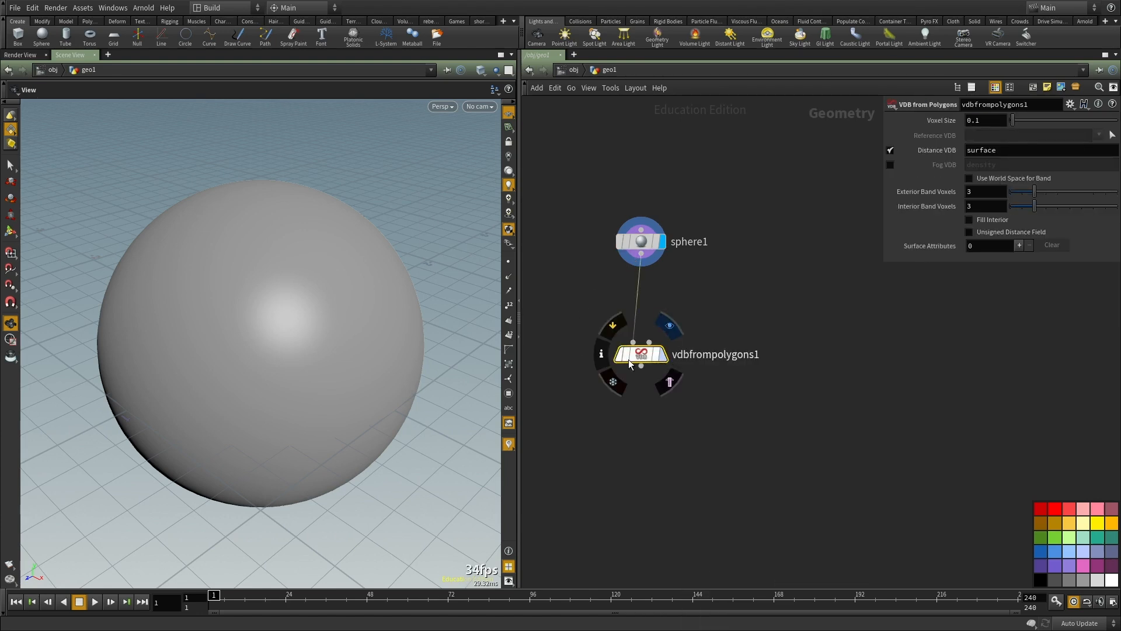
click(669, 325)
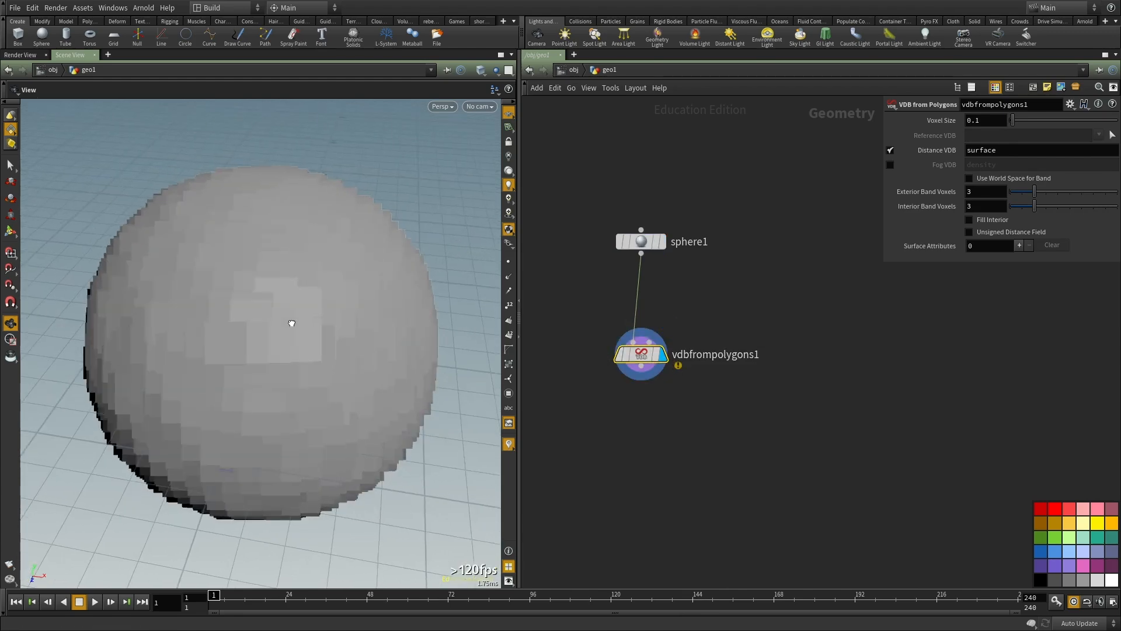
drag(425, 303, 175, 351)
scroll(352, 316, down, 6)
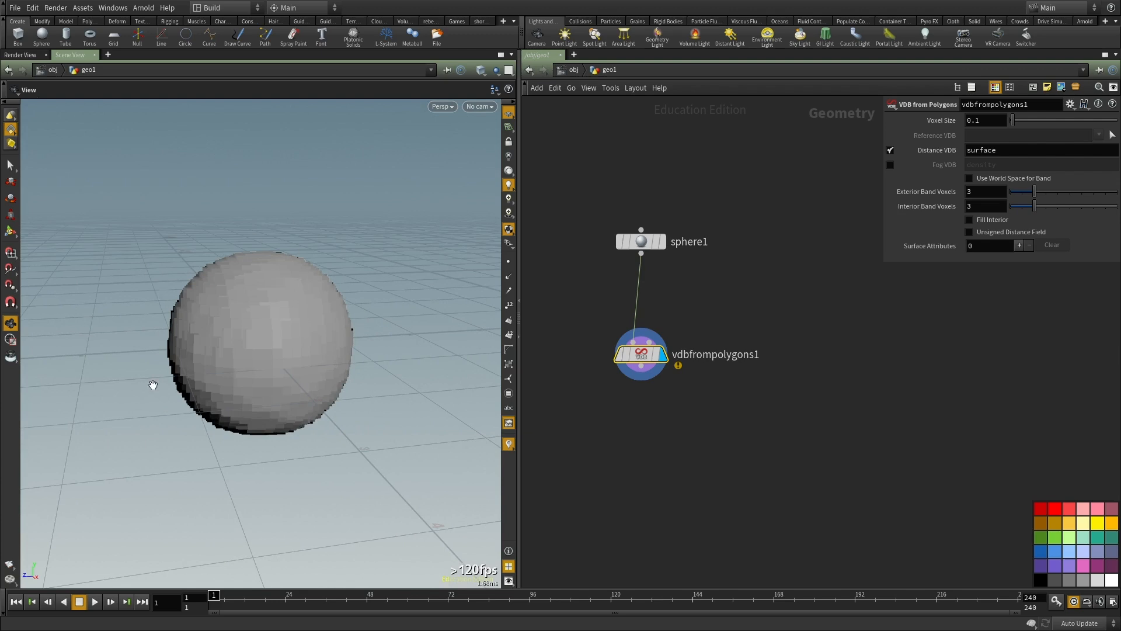
Step: Add a Grid node beside the sphere node in the network
middle_drag(814, 357, 743, 444)
click(709, 339)
key(Tab)
text(gr)
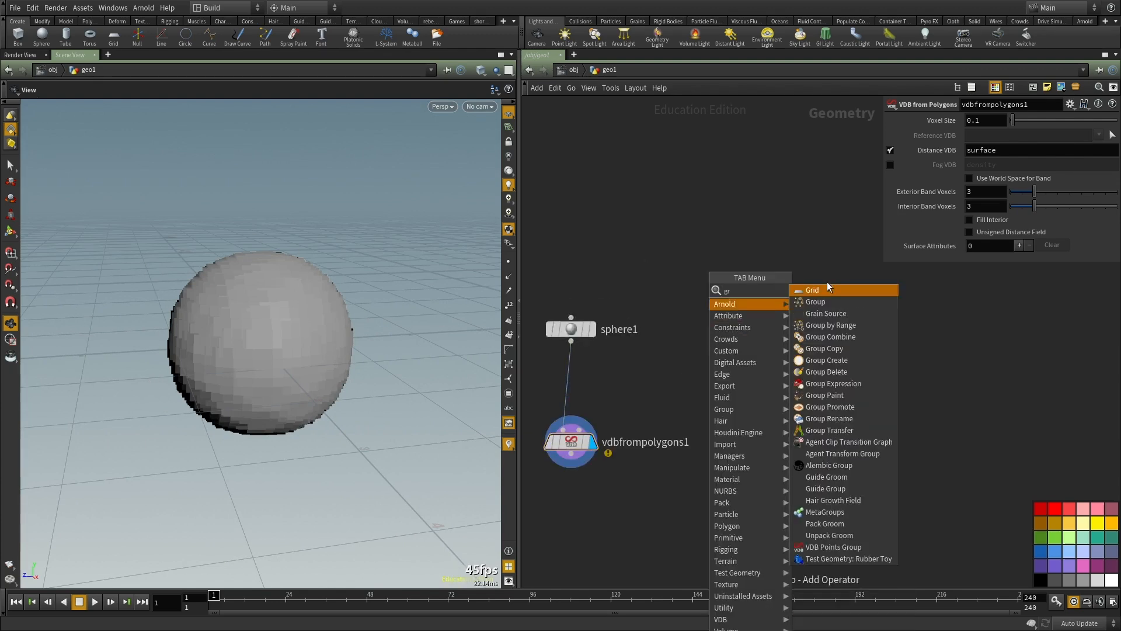
click(813, 290)
click(713, 341)
Step: Connect the grid to the first input of VDB from Polygons in place of the sphere and inspect the result
click(564, 417)
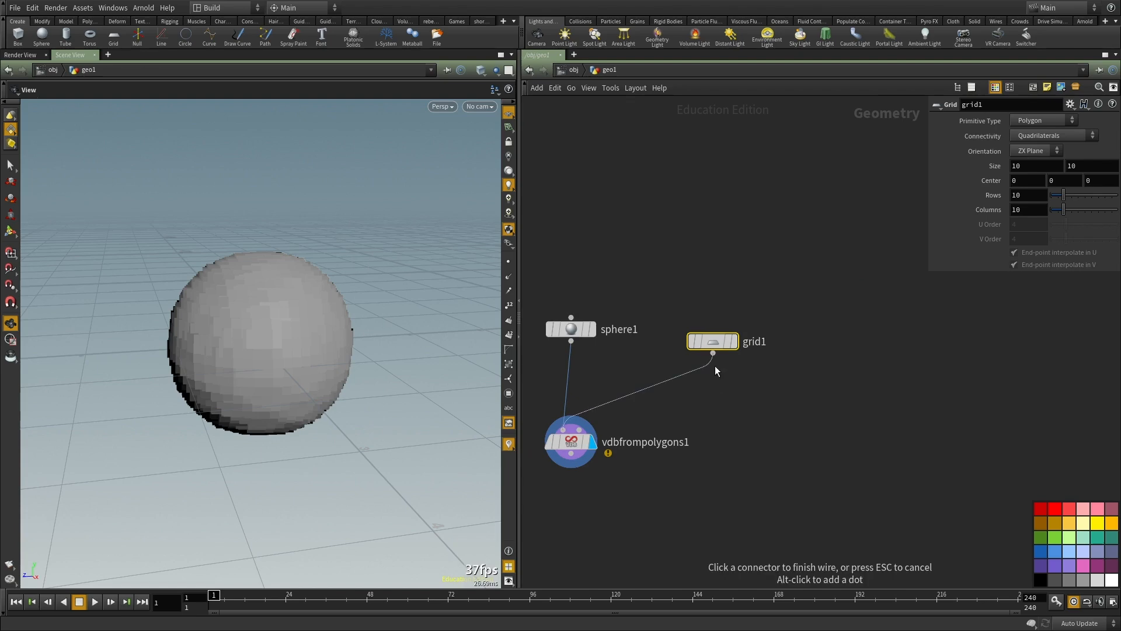
click(712, 352)
click(575, 456)
drag(466, 383, 291, 309)
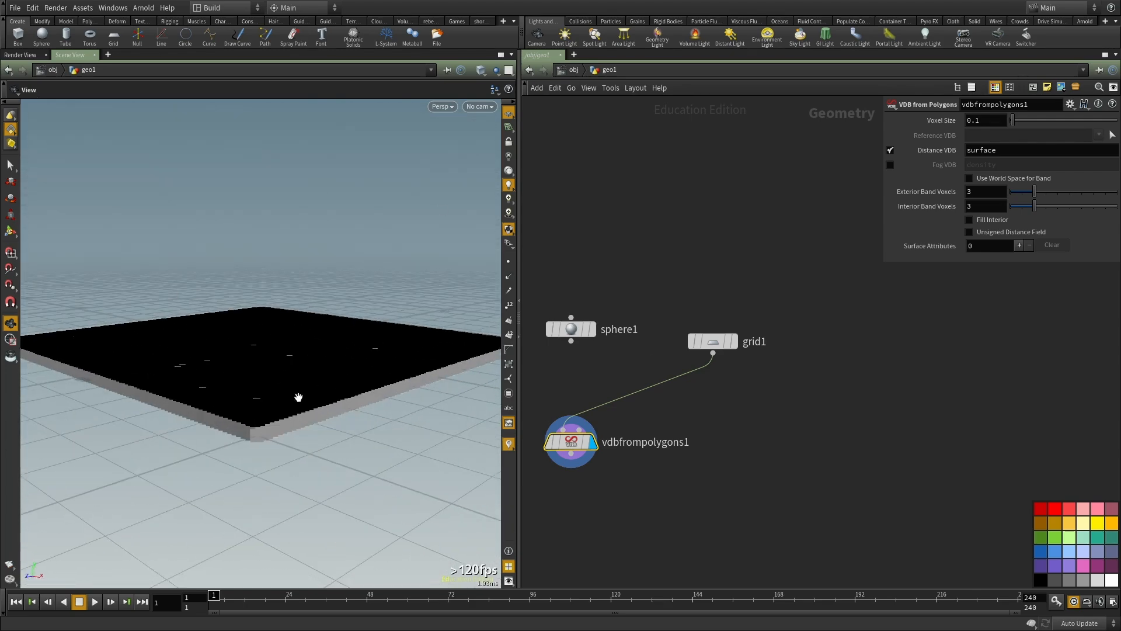
middle_drag(831, 426, 948, 434)
scroll(639, 464, up, 2)
Step: Reconnect the sphere to the first input of VDB from Polygons in place of the grid
click(703, 426)
click(734, 317)
middle_drag(734, 317, 699, 334)
drag(303, 327, 253, 390)
scroll(253, 390, up, 3)
middle_drag(777, 395, 733, 318)
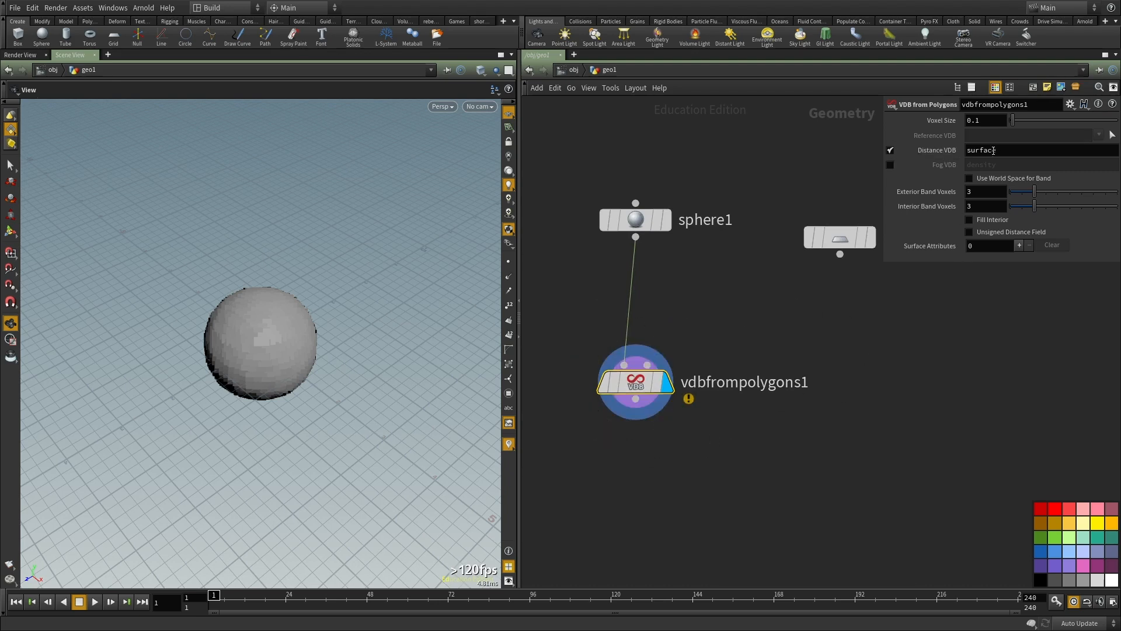
Step: Disable Distance VDB and enable Fog VDB on the VDB from Polygons node so it outputs density
mouse_move(943, 154)
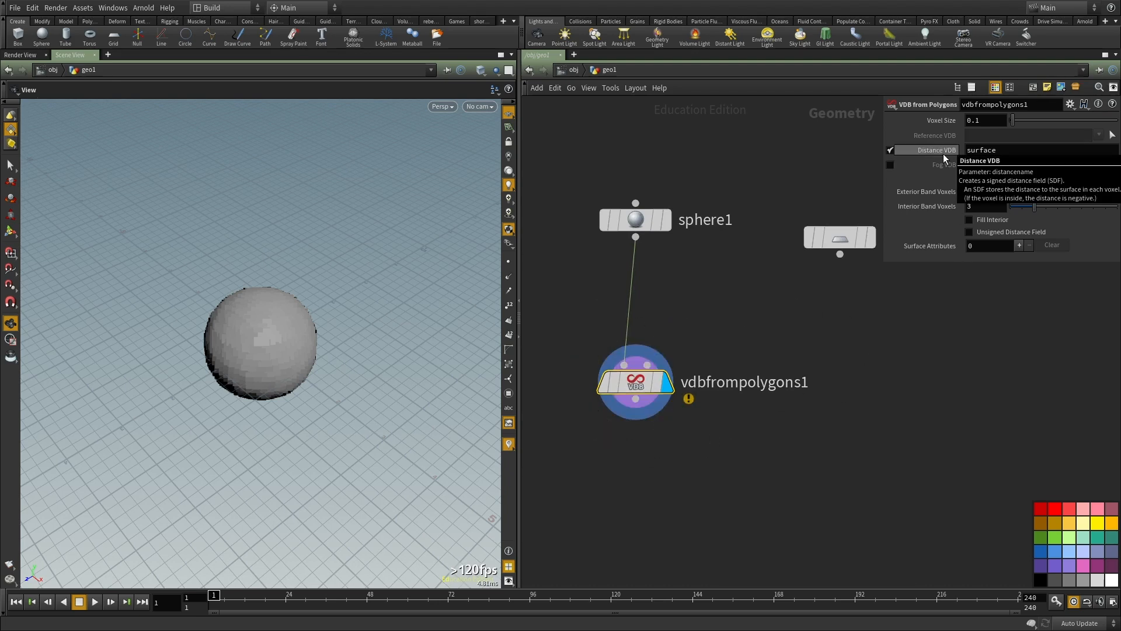
click(889, 151)
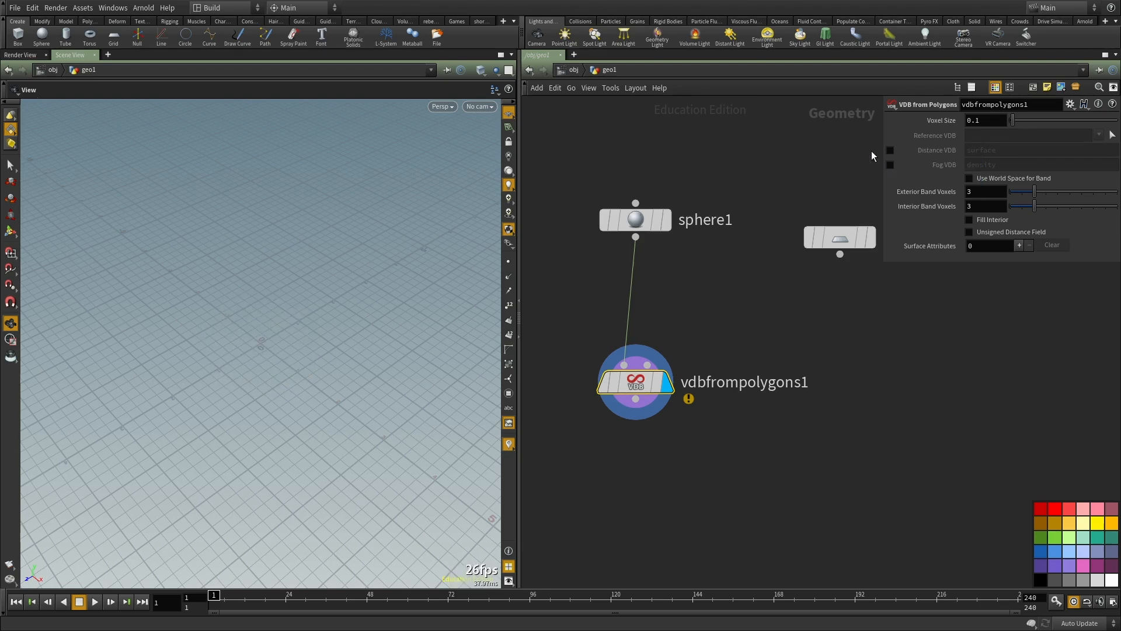
click(889, 164)
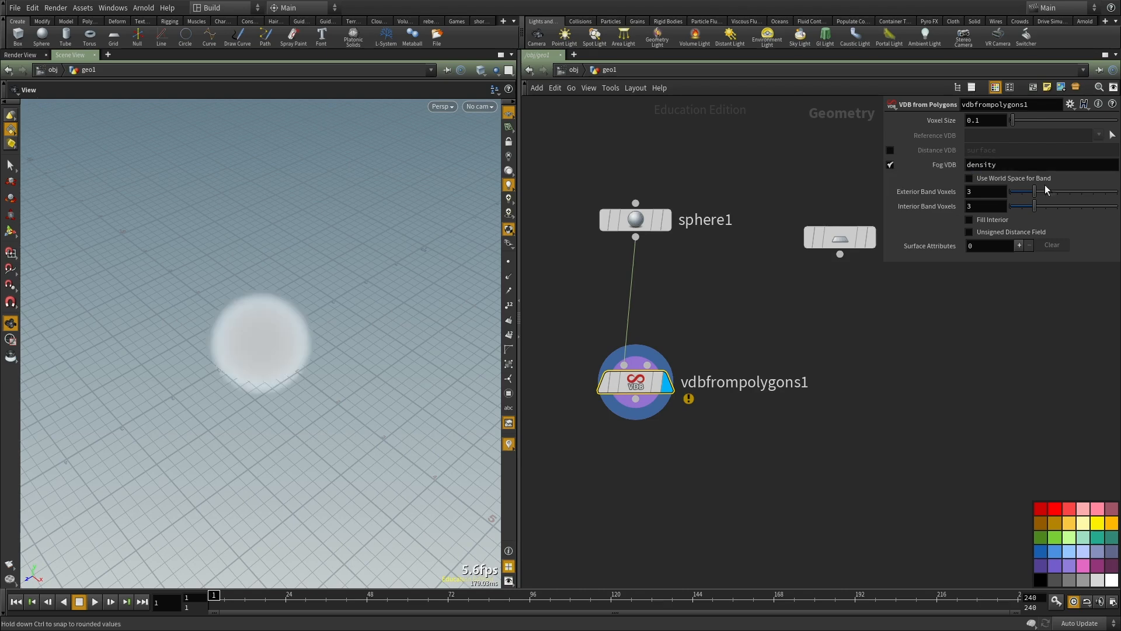
scroll(208, 370, up, 5)
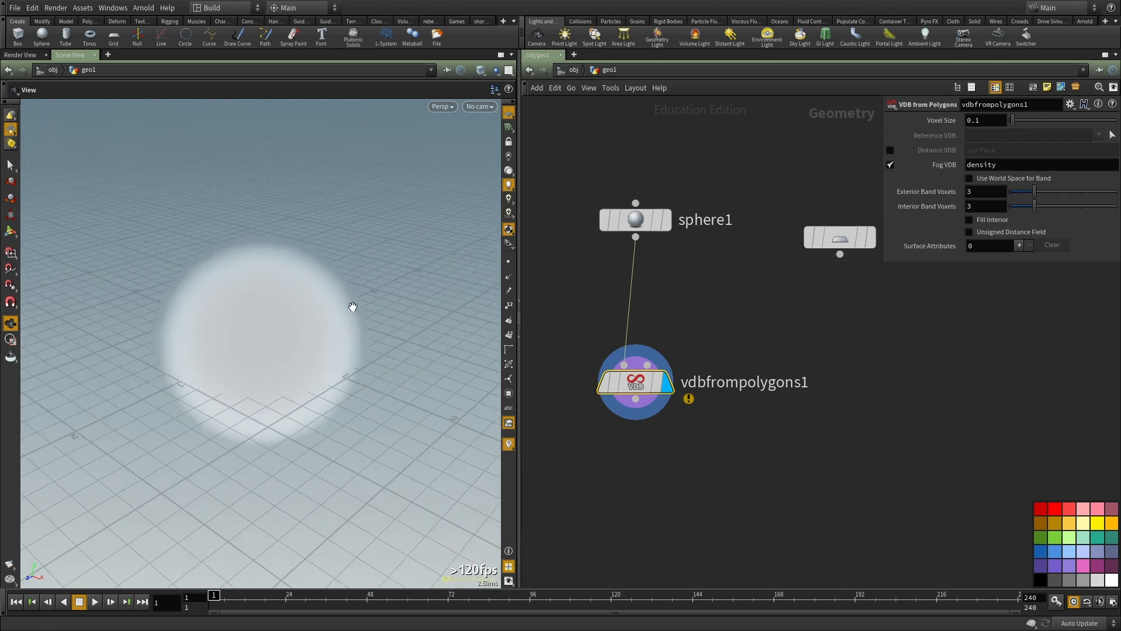
Step: Check the VDB from Polygons node's info and set its Voxel Size to 0.01
middle_click(664, 395)
middle_click(657, 388)
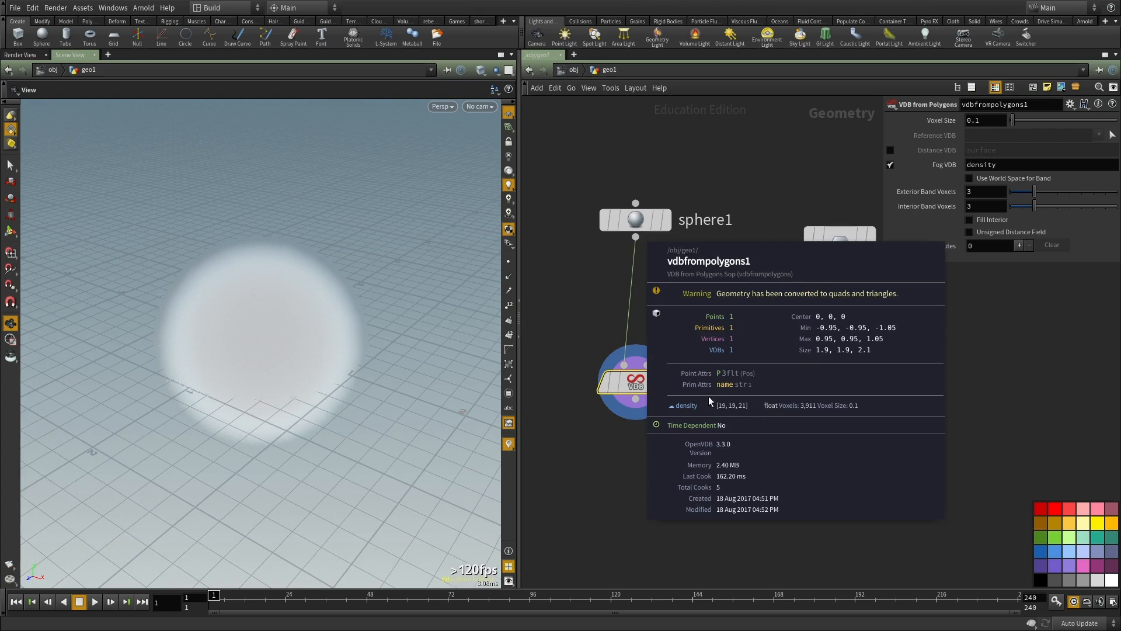
click(986, 121)
text(0.0.)
key(BackSpace)
text(1)
key(Return)
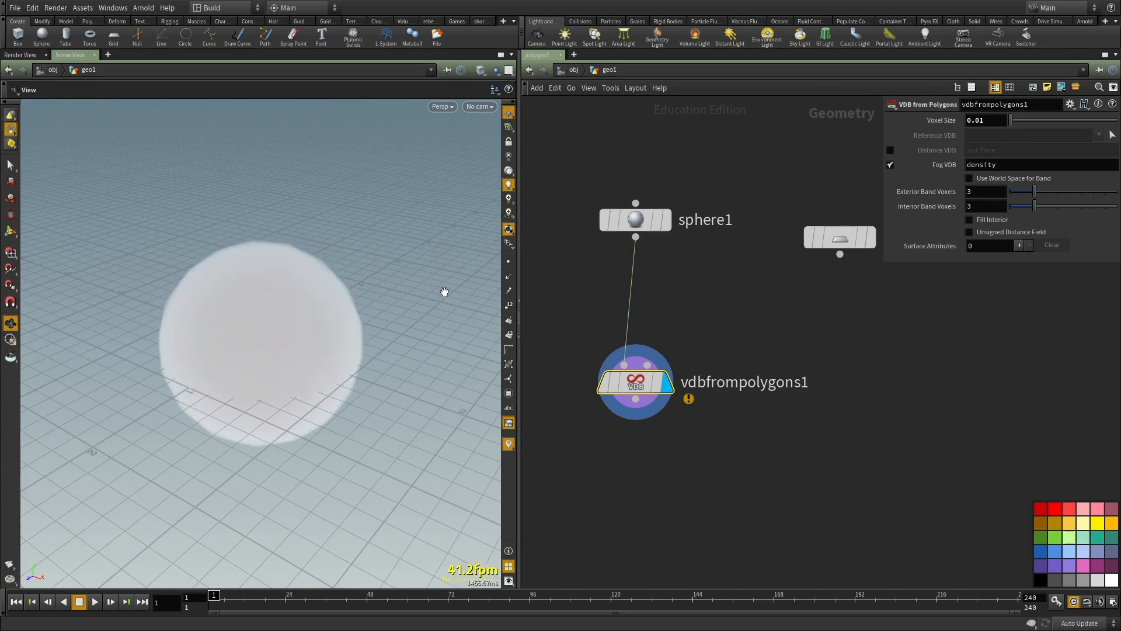
Step: Inspect the node info at the new voxel size and toggle the viewport between wireframe and shaded display
middle_click(645, 382)
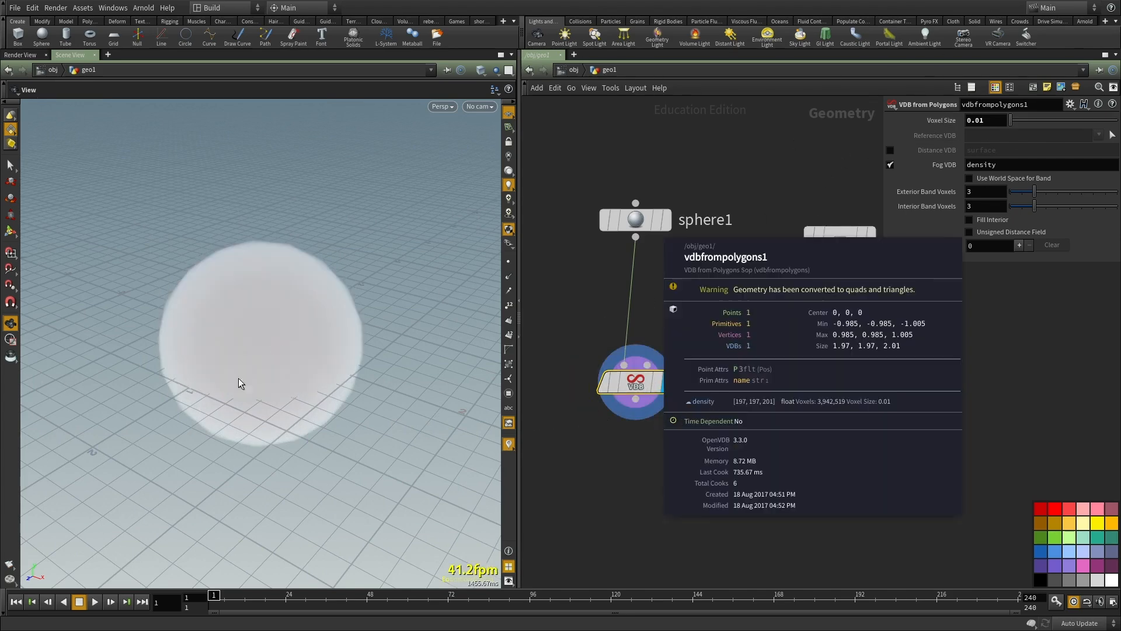
key(w)
key(w)
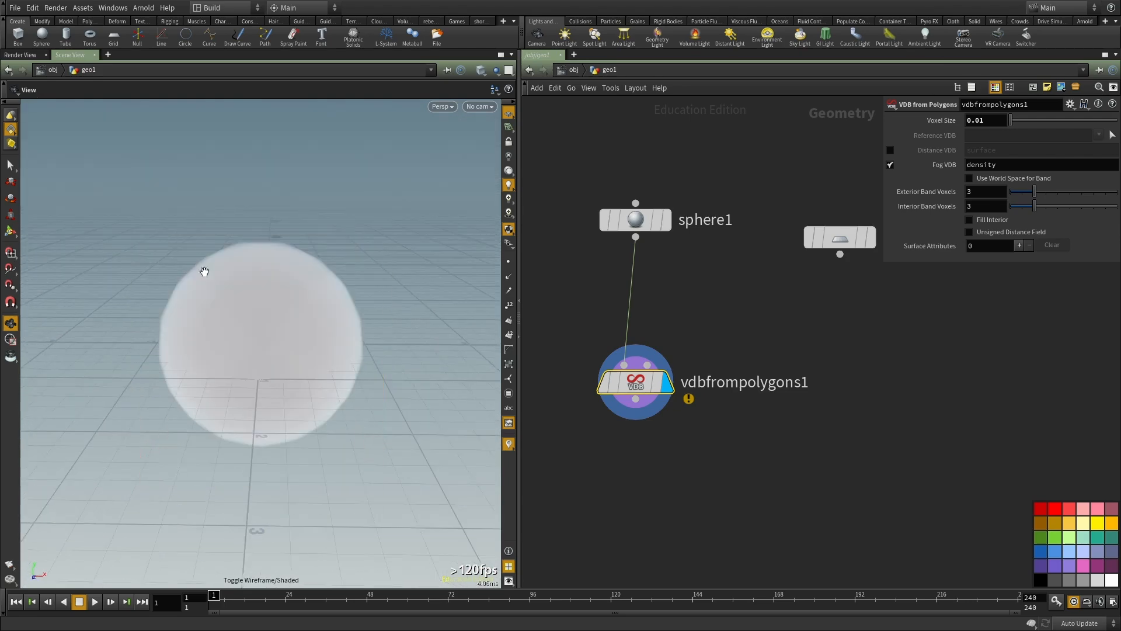
Step: Set the sphere's Primitive Type to Polygon and its Frequency to 20
middle_drag(682, 303, 660, 344)
drag(697, 349, 550, 186)
click(1034, 120)
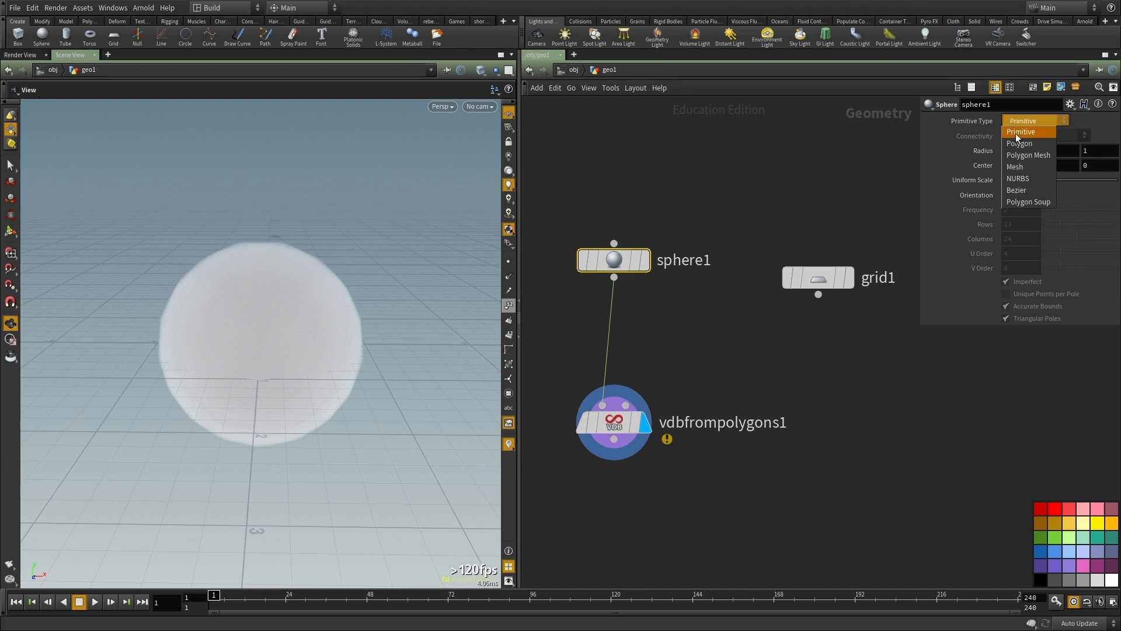
click(1021, 143)
click(1007, 209)
text(20)
key(Return)
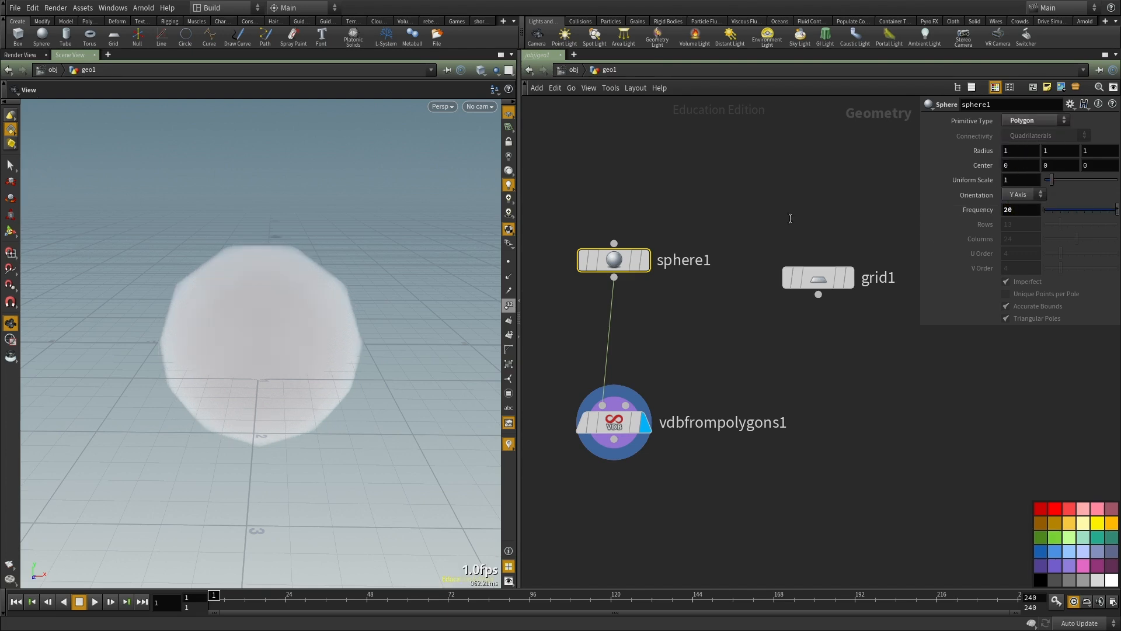
Step: Select the VDB from Polygons node, inspect its fog sphere and enable Fill Interior
drag(300, 398, 349, 362)
drag(680, 371, 533, 529)
middle_drag(533, 529, 522, 462)
drag(405, 281, 414, 318)
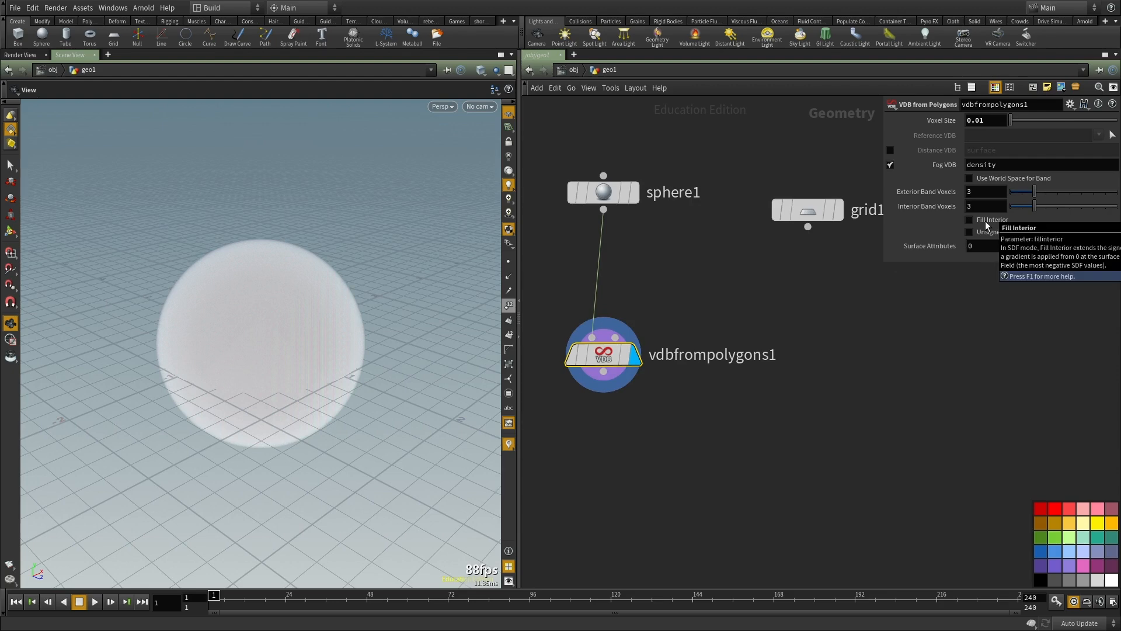
drag(155, 333, 127, 361)
right_drag(127, 360, 272, 333)
drag(427, 423, 275, 414)
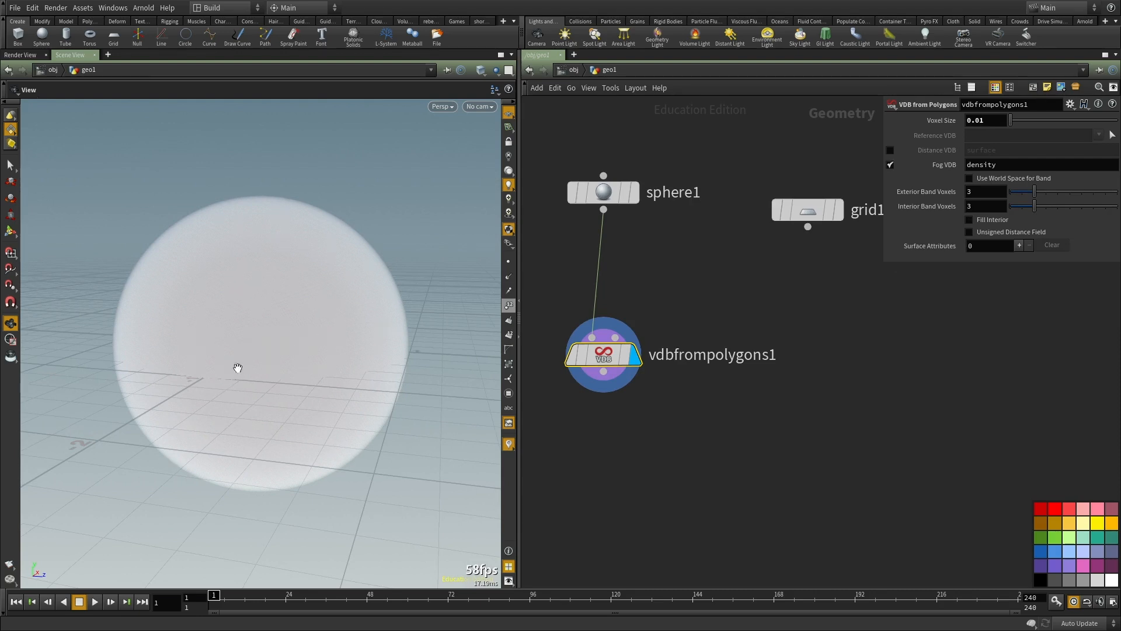
click(986, 220)
drag(295, 325, 289, 349)
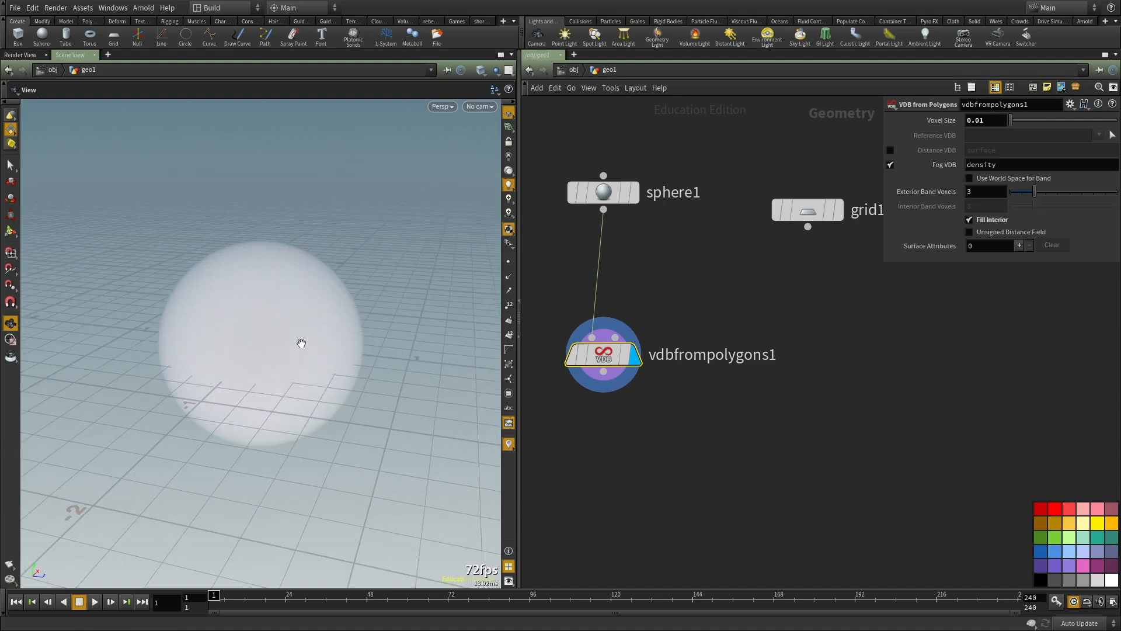
Step: Examine the filled fog volume from several angles and distances, and check the VDB from Polygons node's info
drag(301, 343, 274, 238)
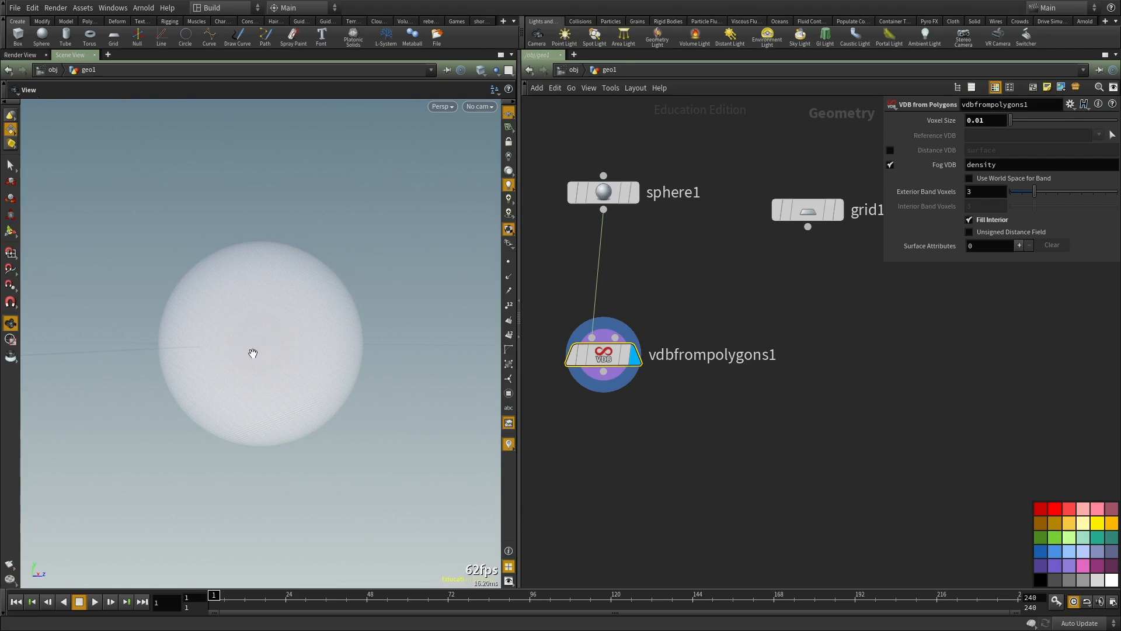
drag(263, 350, 300, 391)
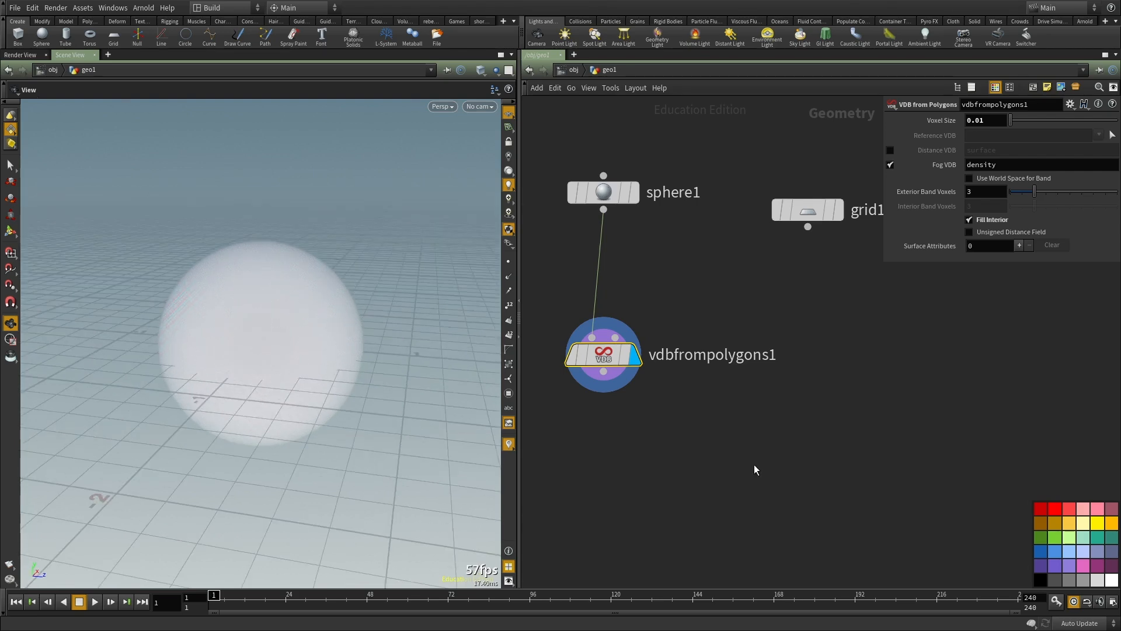
middle_drag(753, 464, 754, 365)
scroll(750, 359, down, 4)
click(739, 369)
right_drag(141, 327, 348, 321)
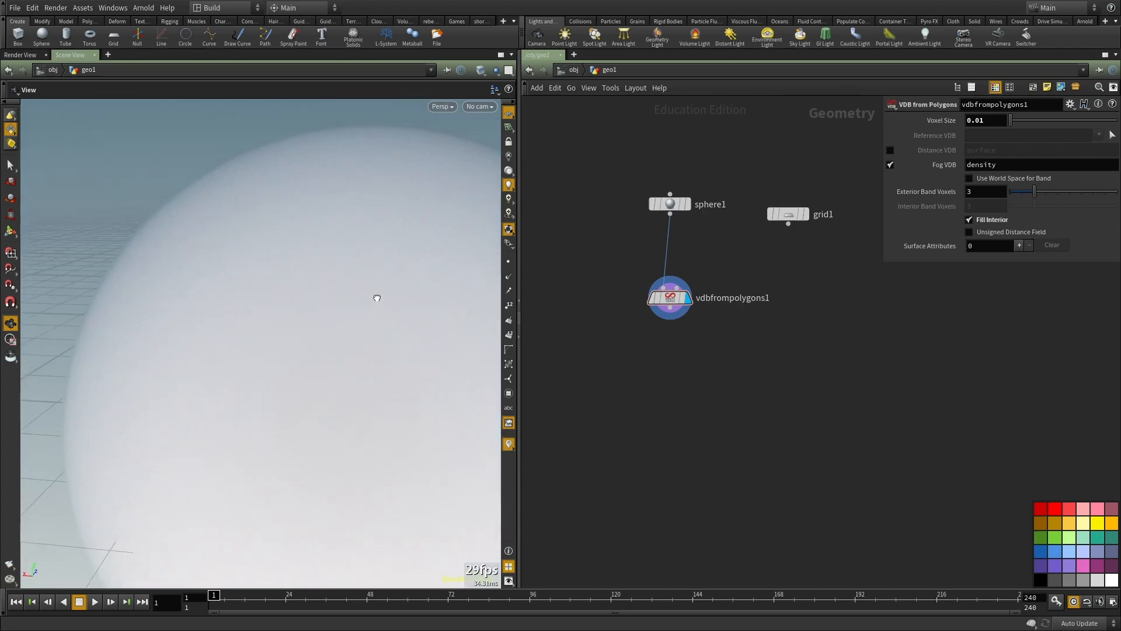
middle_click(671, 300)
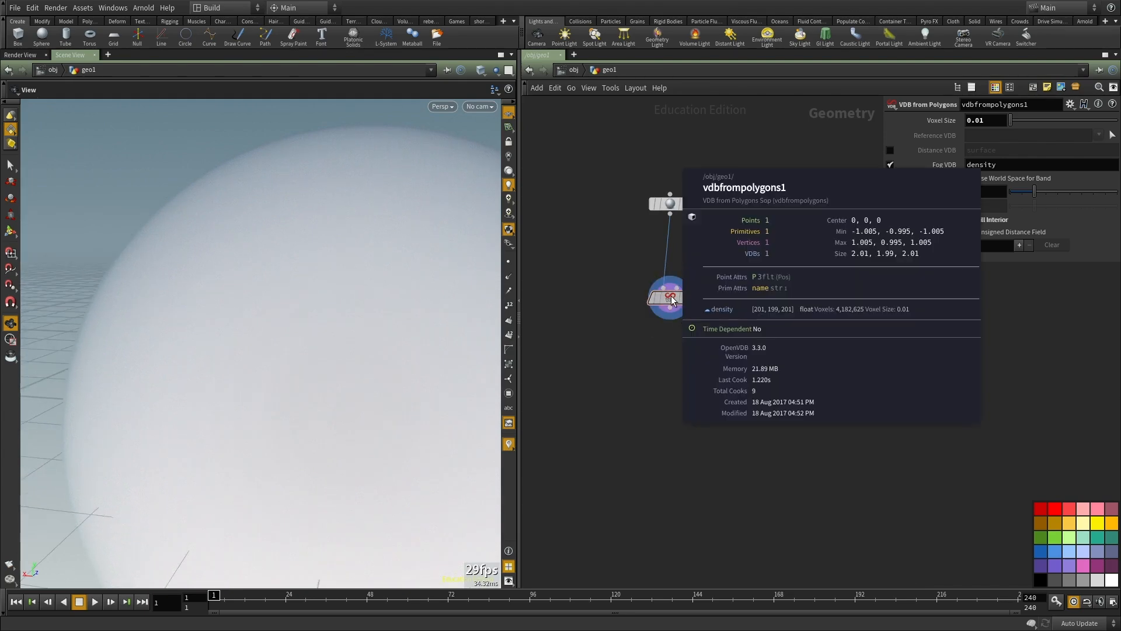
right_drag(67, 308, 312, 420)
drag(312, 420, 281, 413)
right_drag(281, 413, 367, 351)
drag(367, 351, 289, 268)
right_drag(289, 268, 352, 254)
right_drag(235, 309, 337, 400)
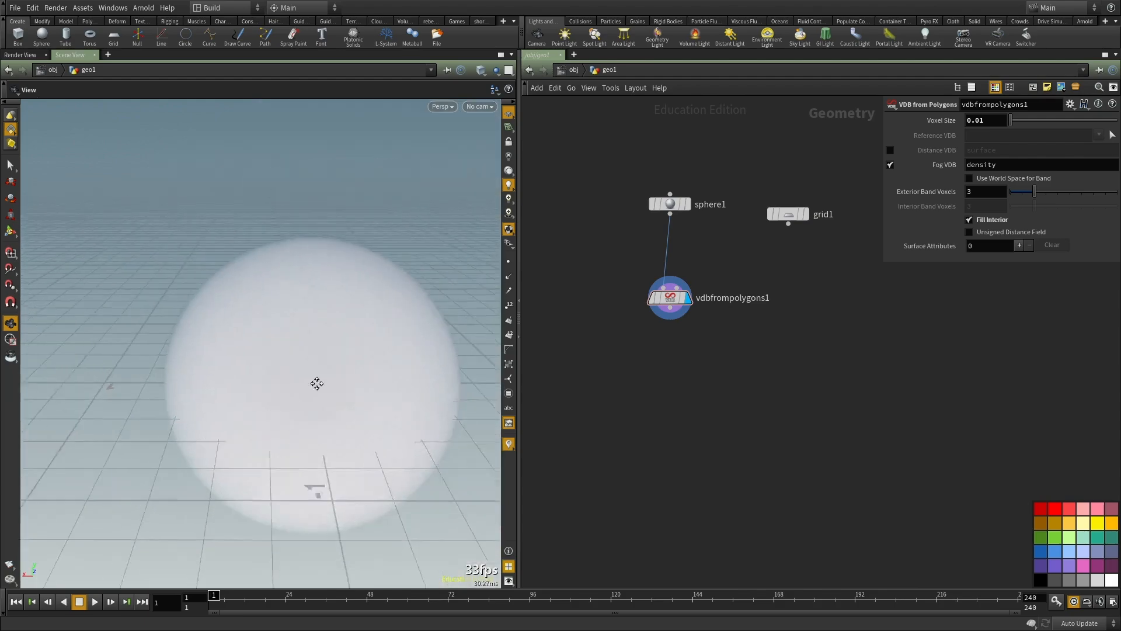
drag(337, 400, 222, 350)
drag(315, 332, 596, 317)
drag(309, 350, 399, 166)
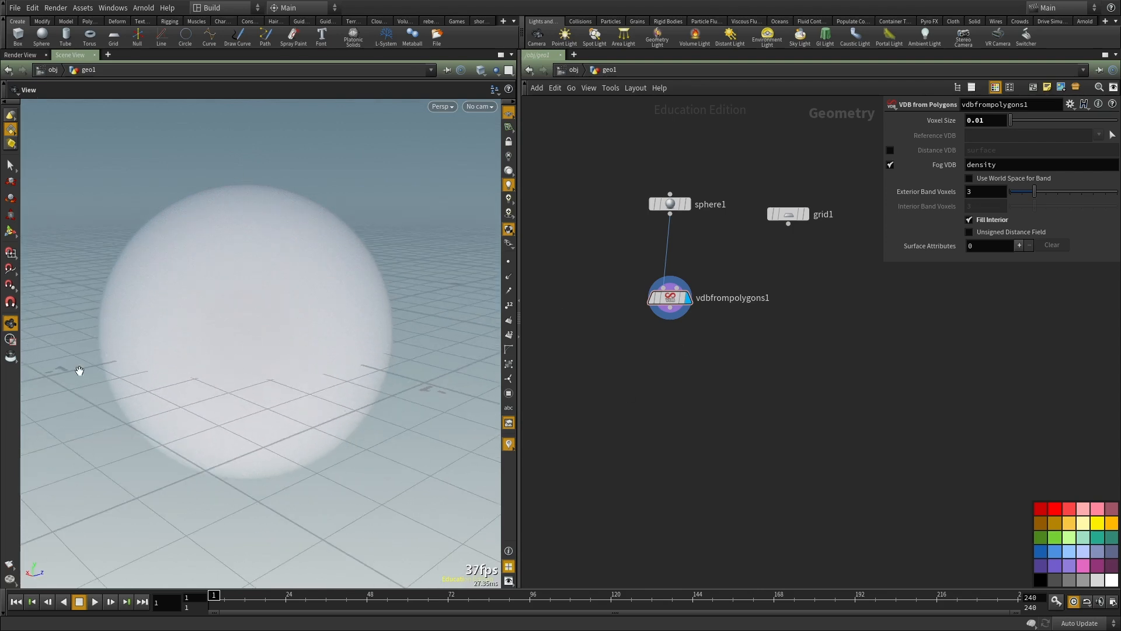
drag(192, 350, 263, 301)
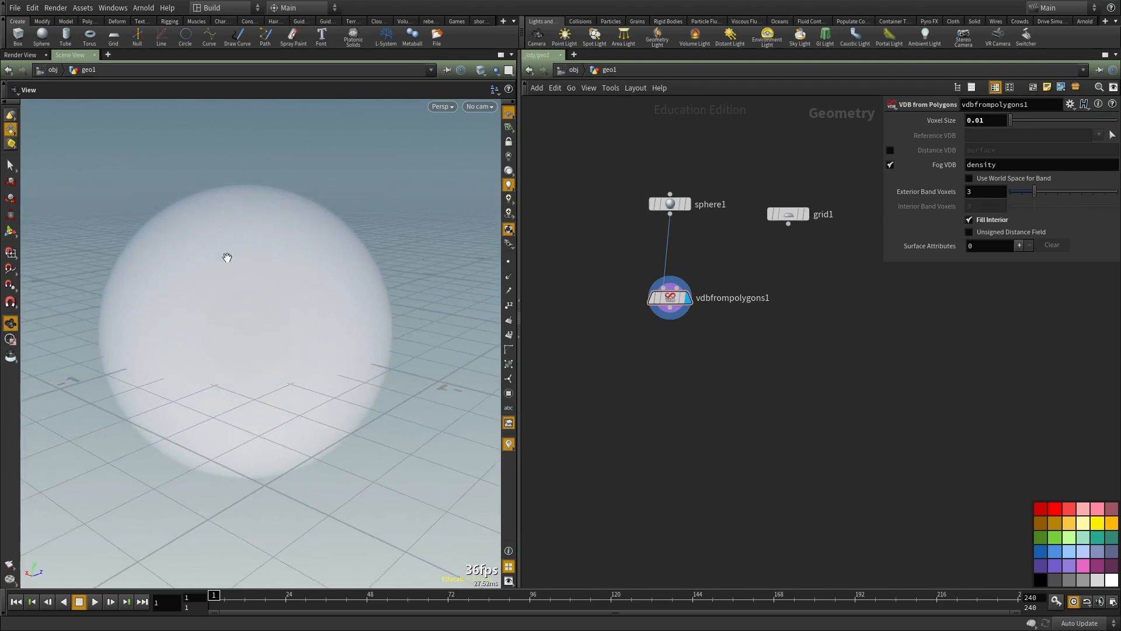
drag(195, 373, 415, 387)
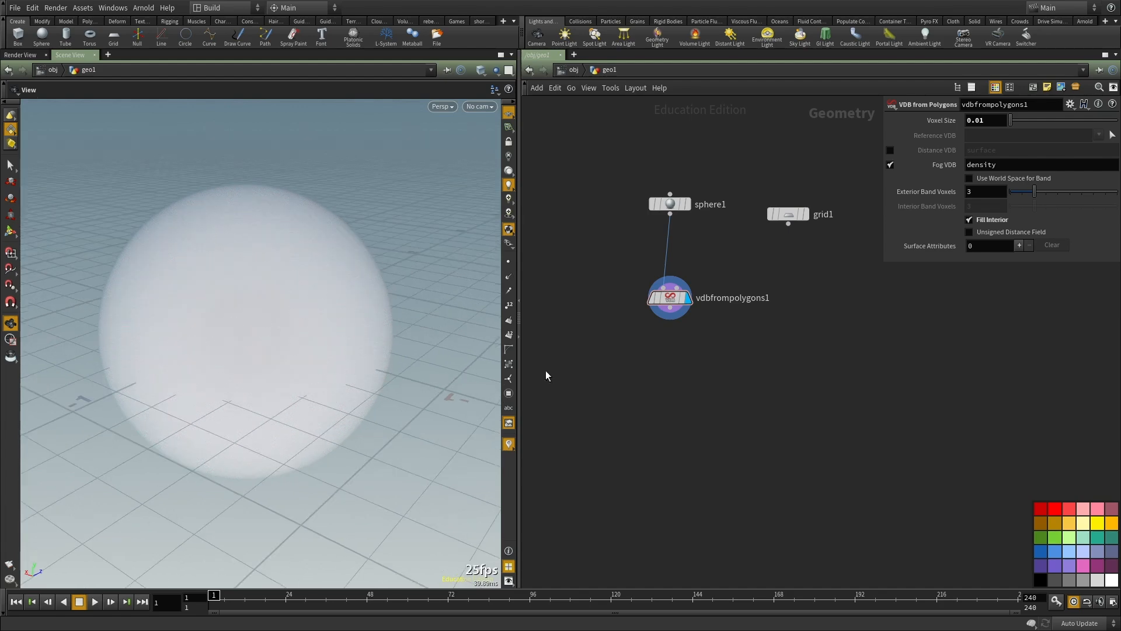
scroll(653, 293, up, 5)
middle_click(596, 286)
drag(598, 286, 606, 294)
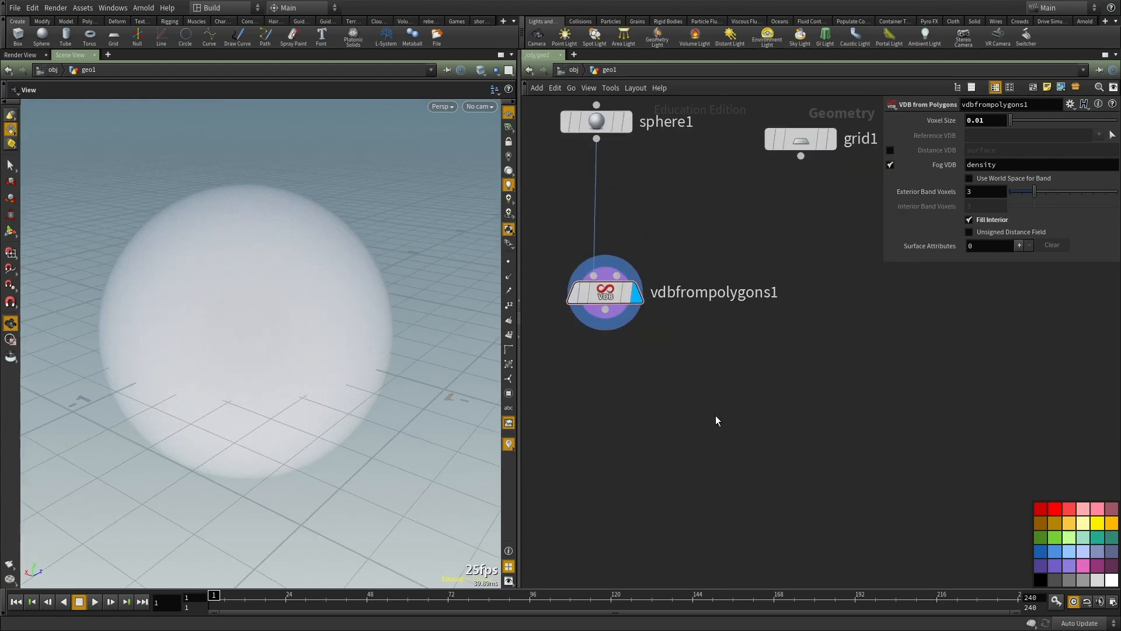
Step: Browse the VDB operators that can be added to the network
middle_drag(691, 374, 671, 317)
key(Tab)
text(vdb)
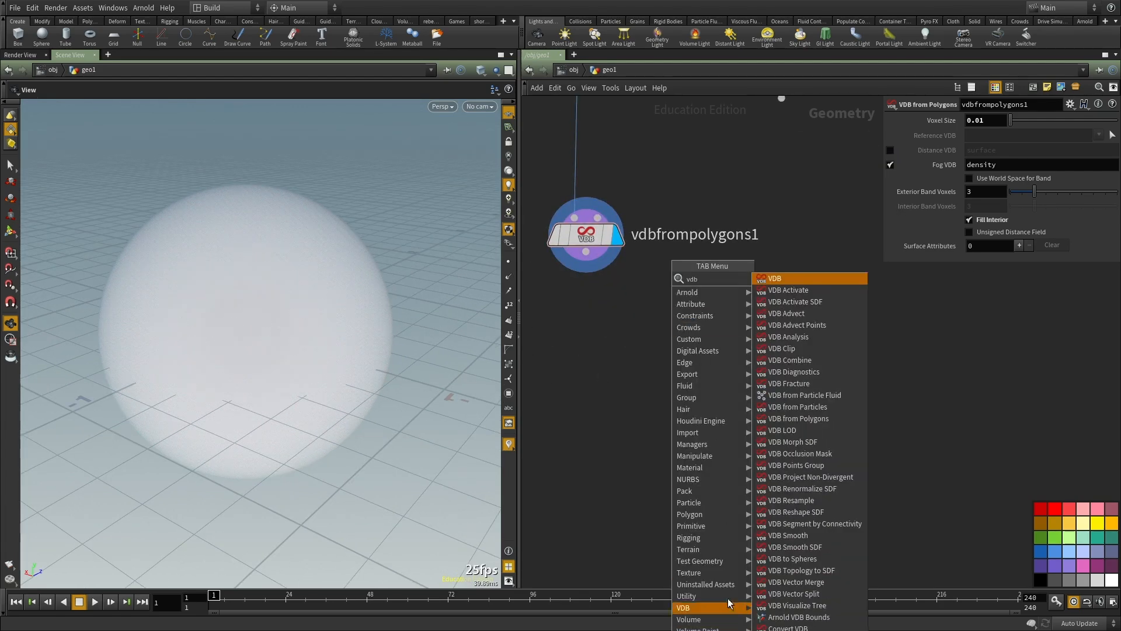
mouse_move(714, 607)
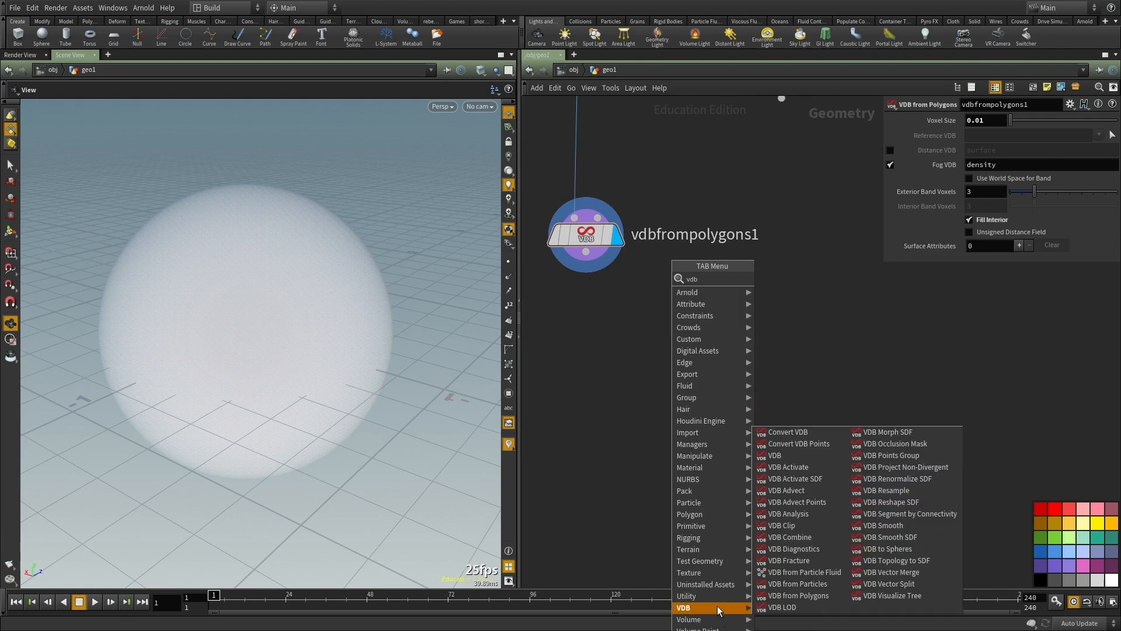
click(599, 381)
middle_drag(600, 380, 608, 375)
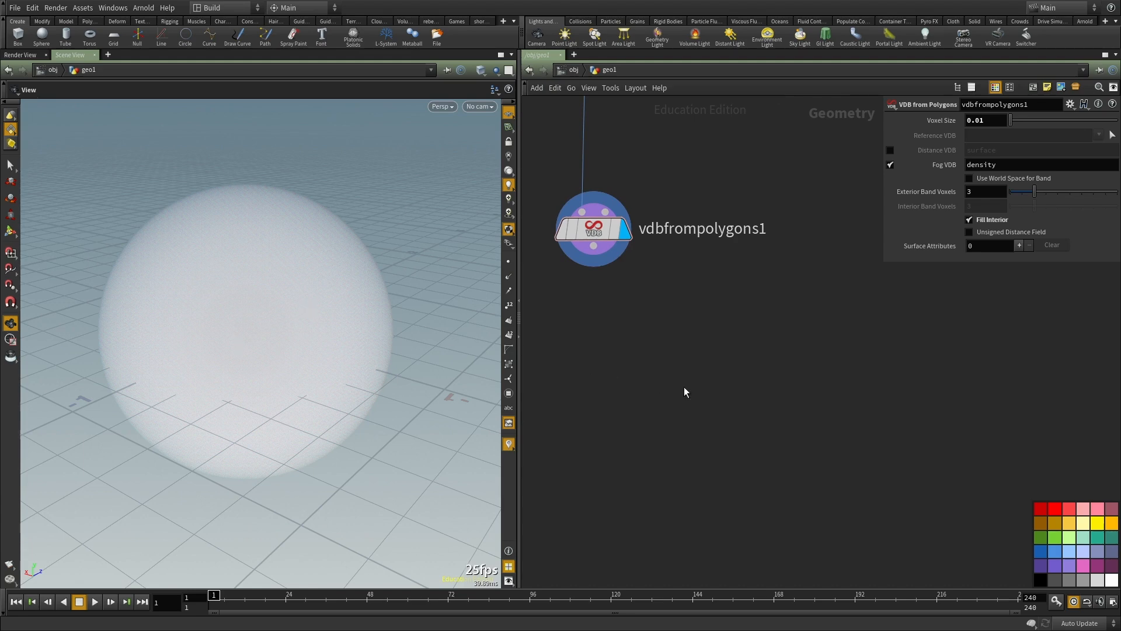
Step: Add a Volume VOP node below VDB from Polygons, feed the VDB into its first input and display its result
middle_drag(684, 386, 687, 401)
key(Tab)
text(vo)
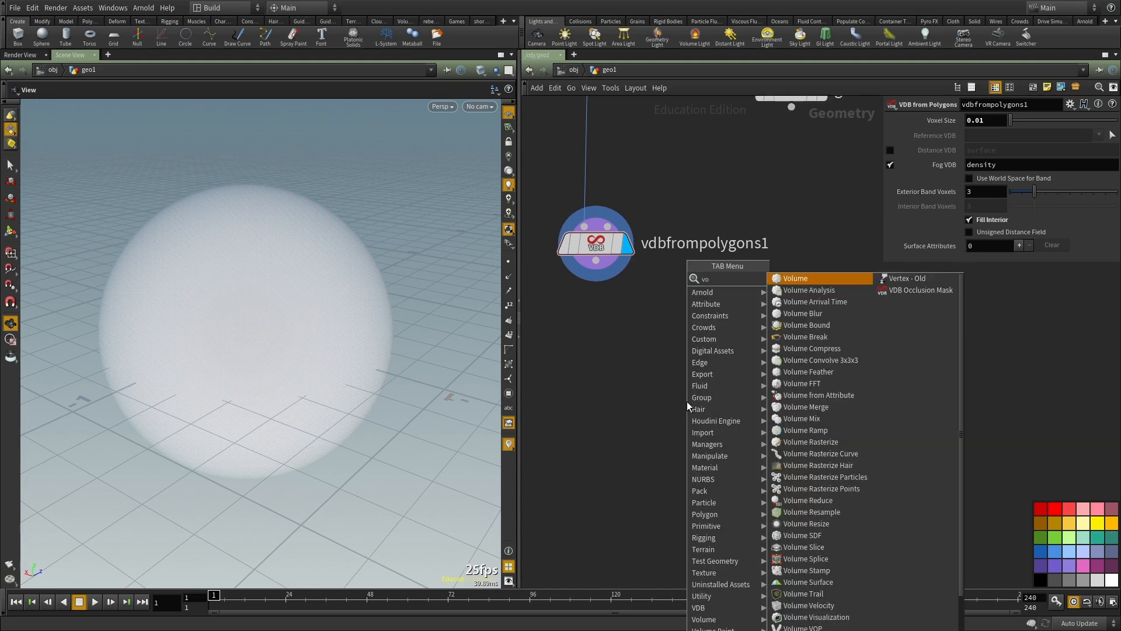
text(lumevop)
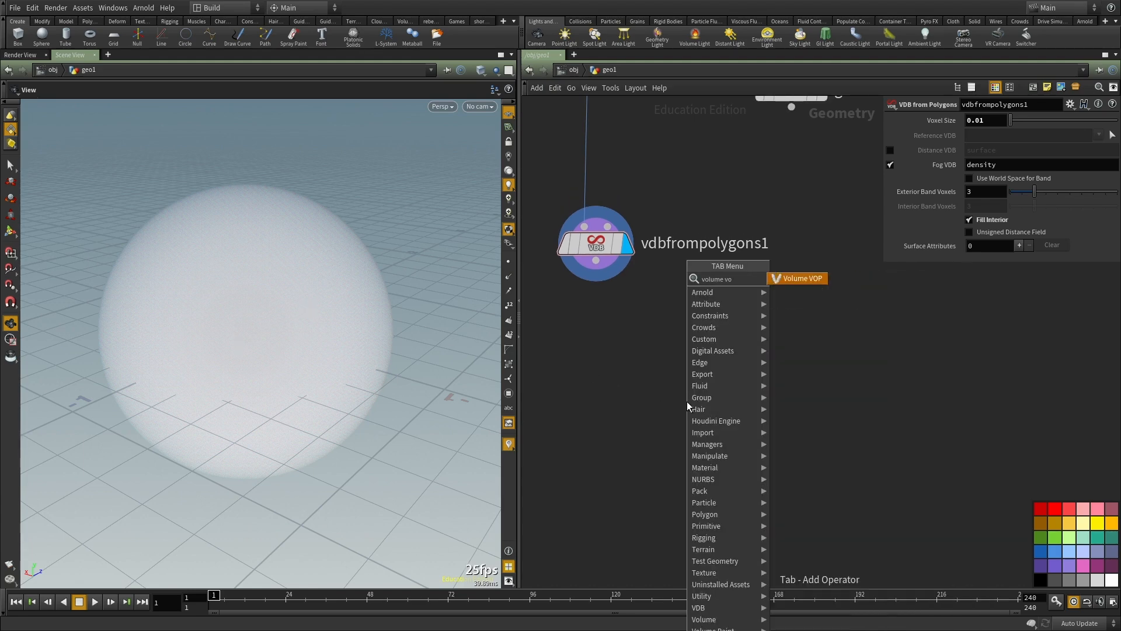
key(Return)
click(686, 401)
click(665, 384)
click(596, 260)
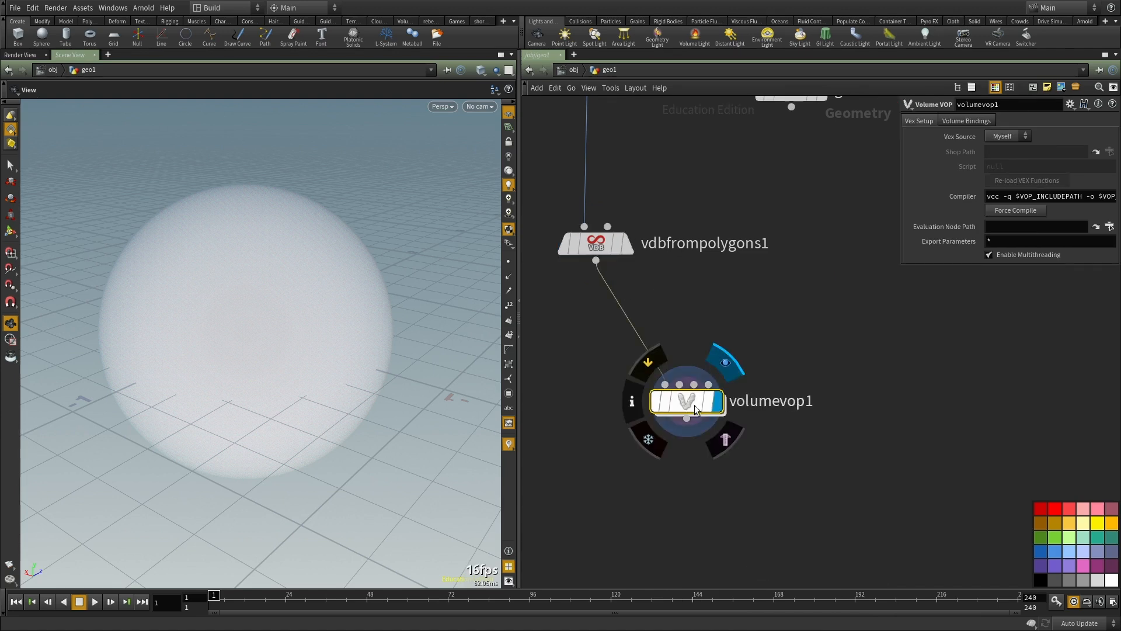
drag(679, 401, 762, 416)
Step: Enter the Volume VOP's internal network and select the global parameters node
double_click(761, 416)
scroll(762, 416, down, 3)
scroll(723, 268, up, 2)
drag(762, 273, 867, 357)
click(680, 440)
middle_drag(680, 440, 707, 400)
scroll(706, 399, up, 2)
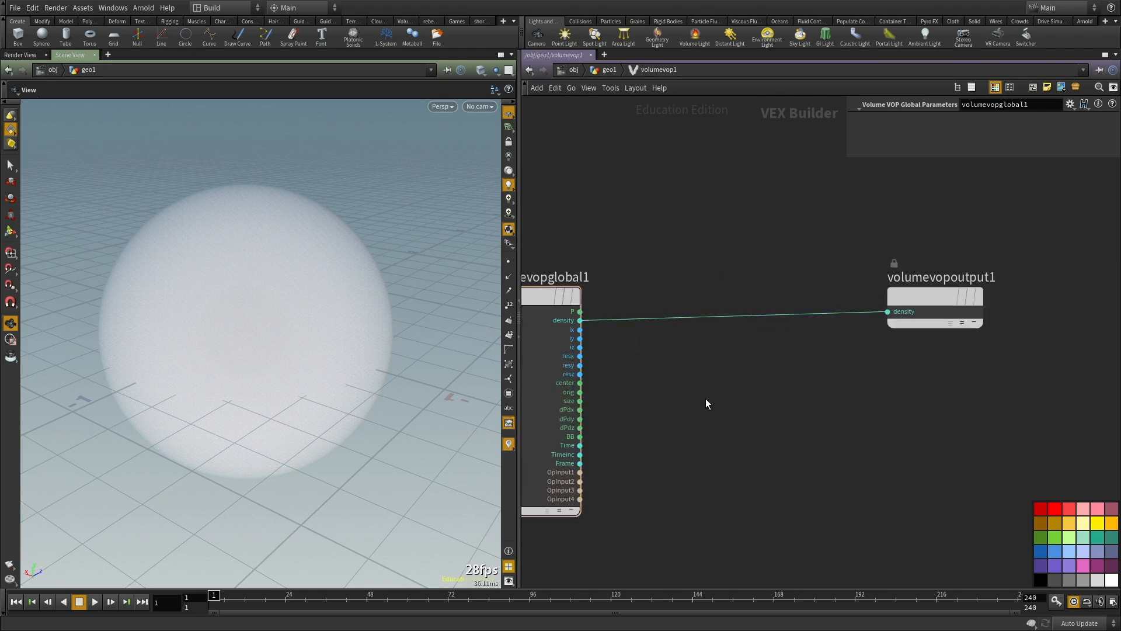
Step: Add an Anti-Aliased Flow Noise node and feed the global P output into its pos input
key(Tab)
text(n)
key(BackSpace)
text(noi)
key(Return)
click(705, 401)
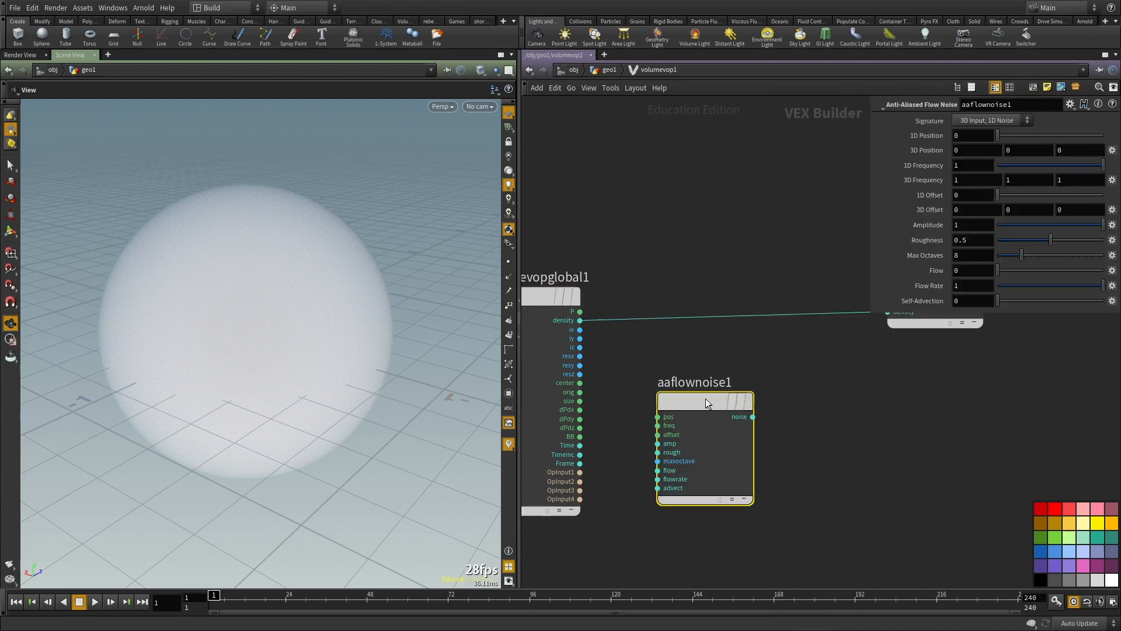
click(675, 415)
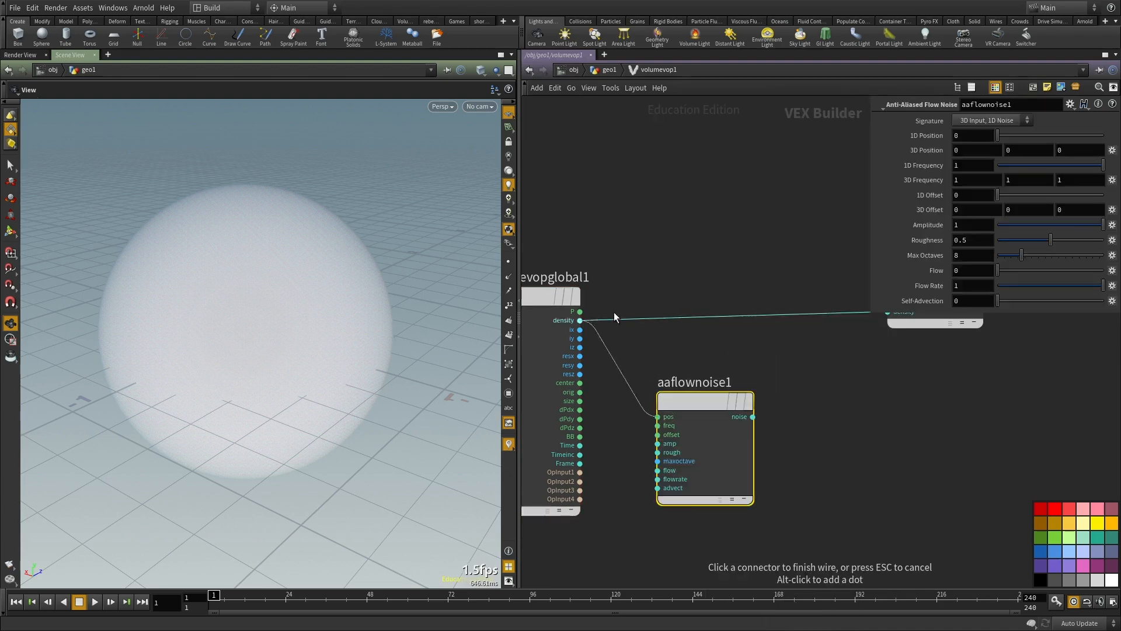
click(580, 311)
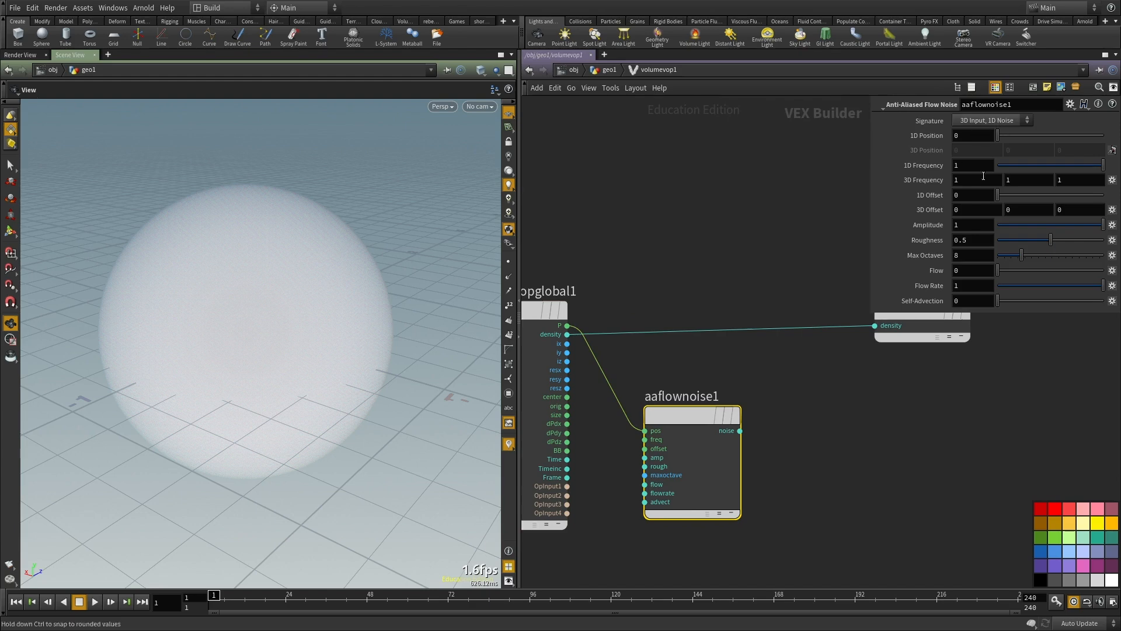
Step: Insert a Multiply node that multiplies the global density by the flow noise and feeds the density output
drag(250, 328, 281, 265)
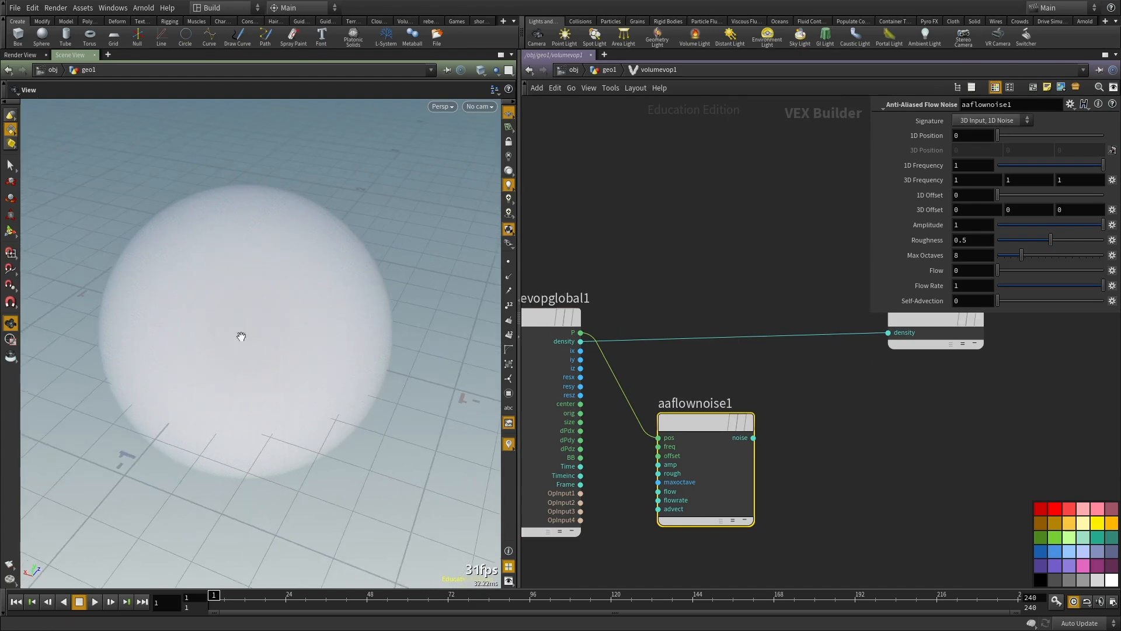
key(h)
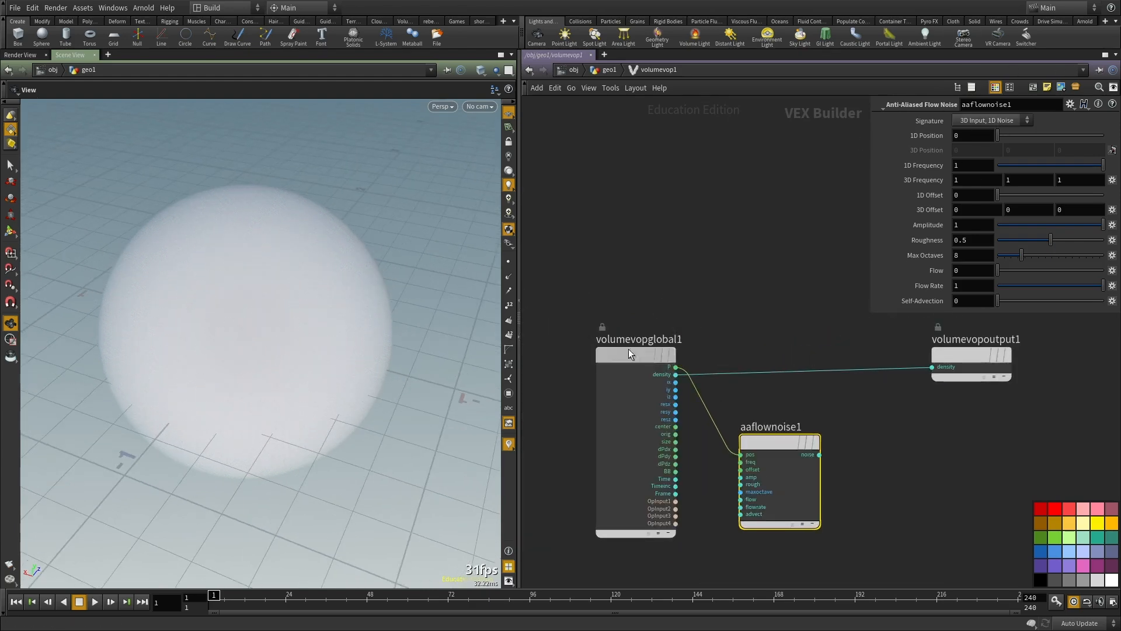
key(Tab)
text(mu)
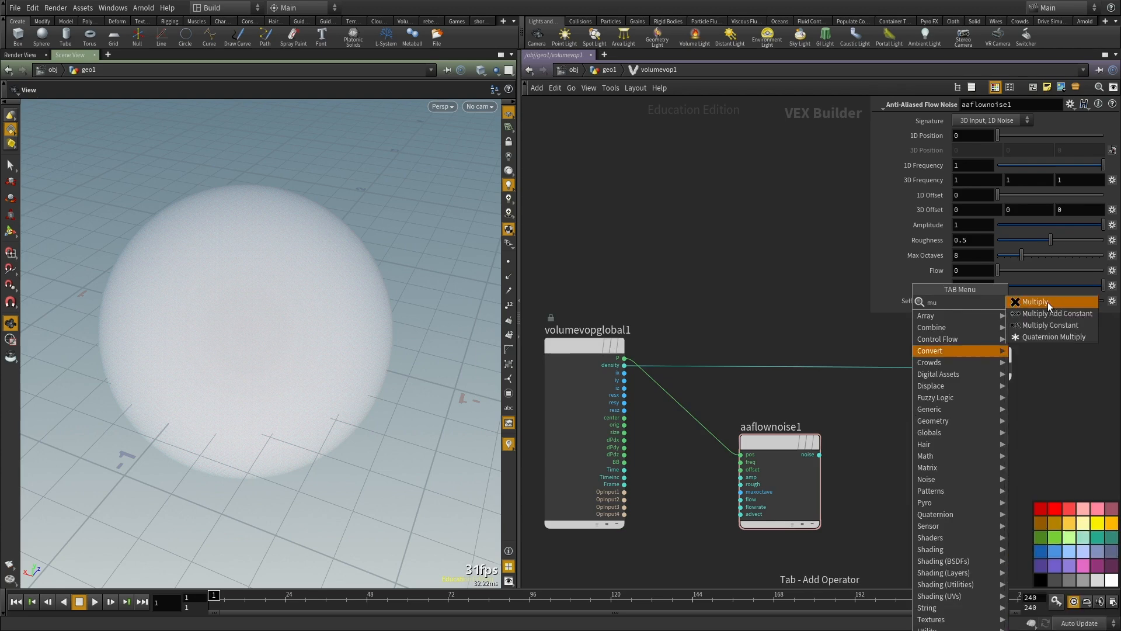
click(1047, 302)
click(825, 373)
click(784, 393)
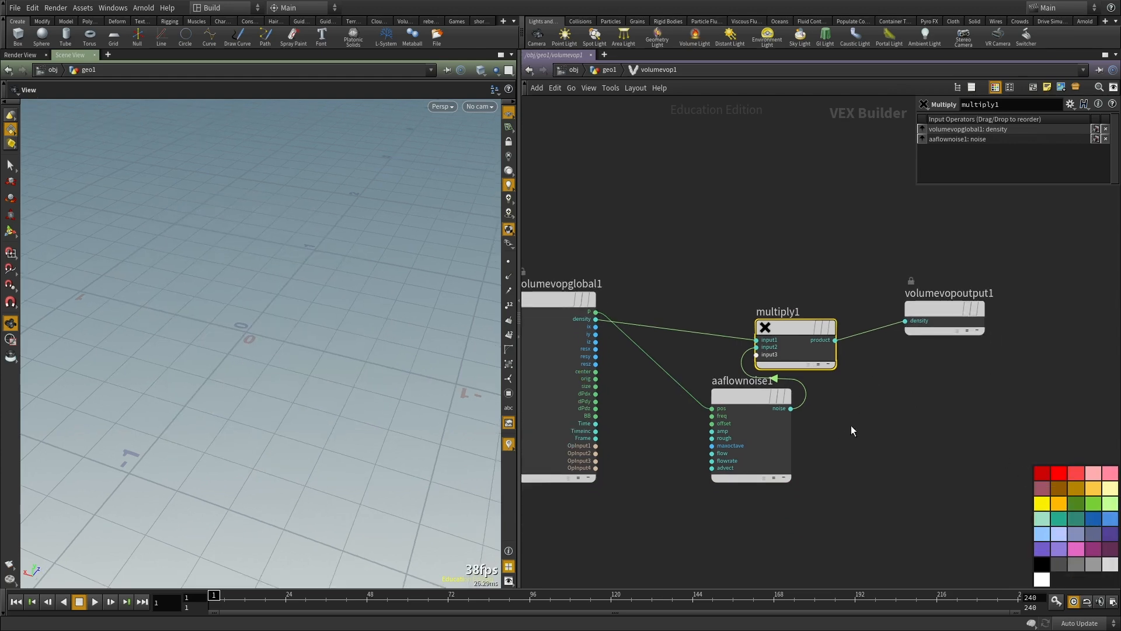
Step: Set the flow noise's 3D Frequency to .01 on all three axes
drag(1033, 465, 1056, 521)
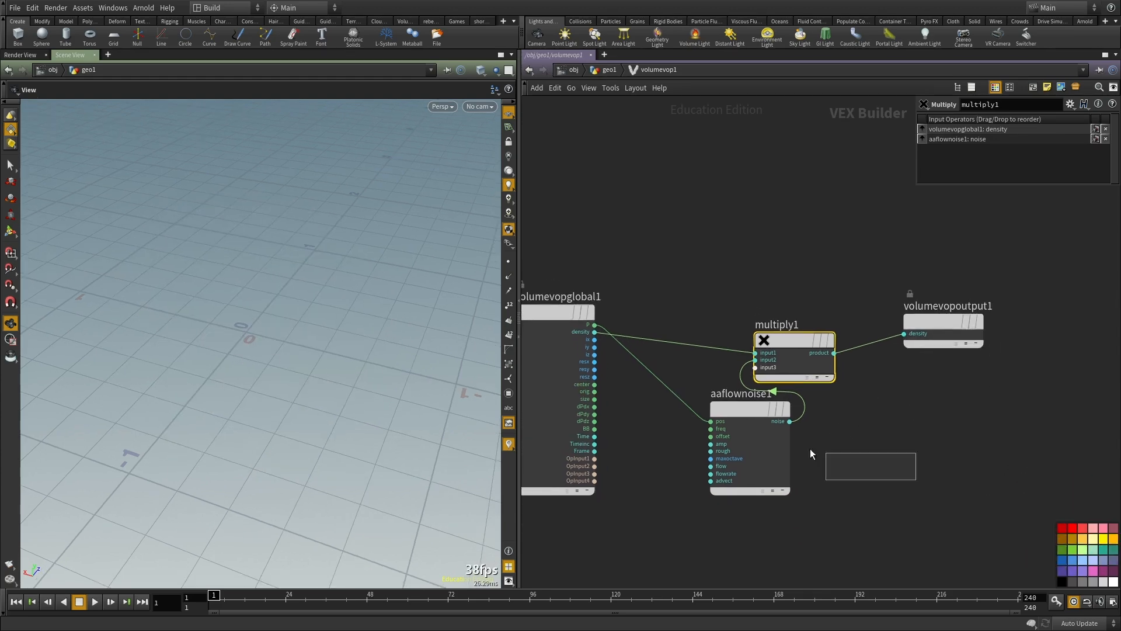
click(751, 415)
text(.)
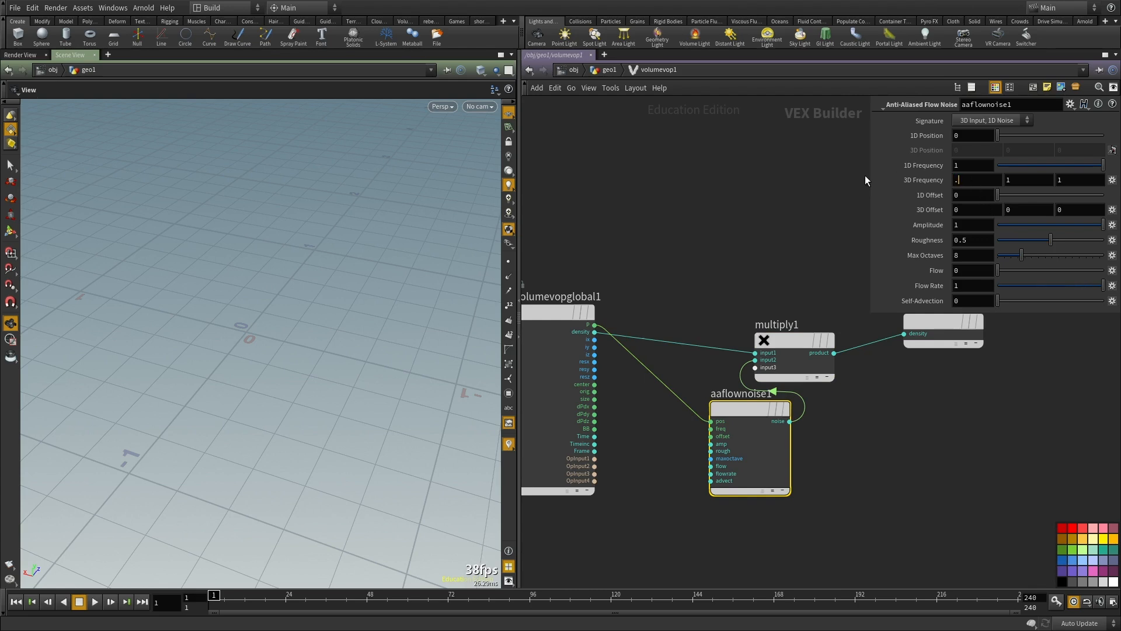
text(01)
key(Tab)
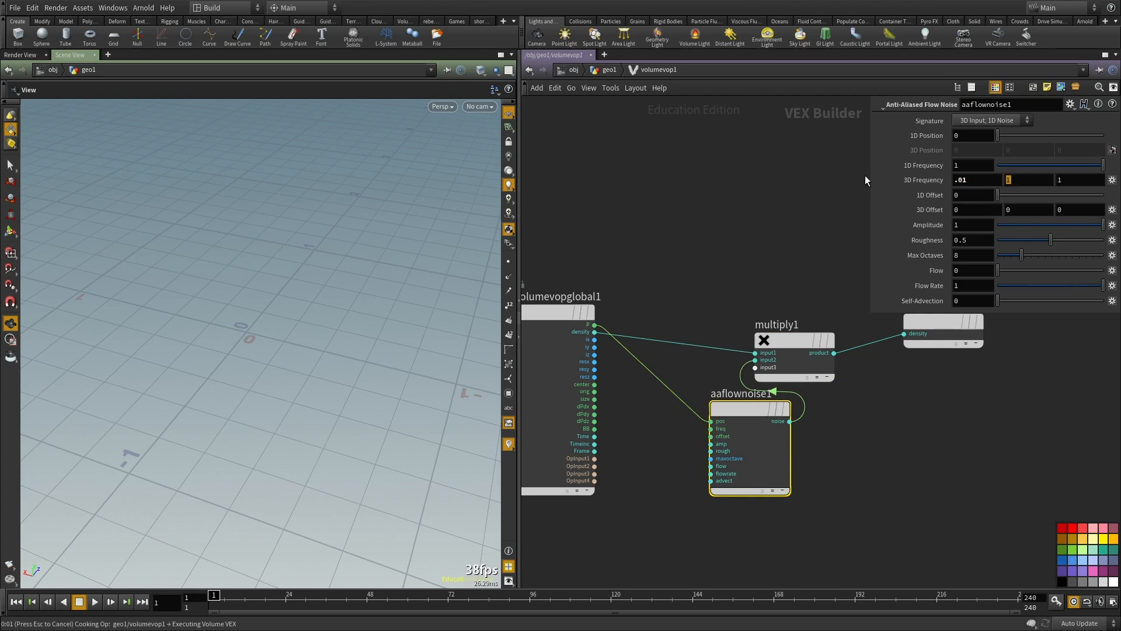
text(.01)
key(Tab)
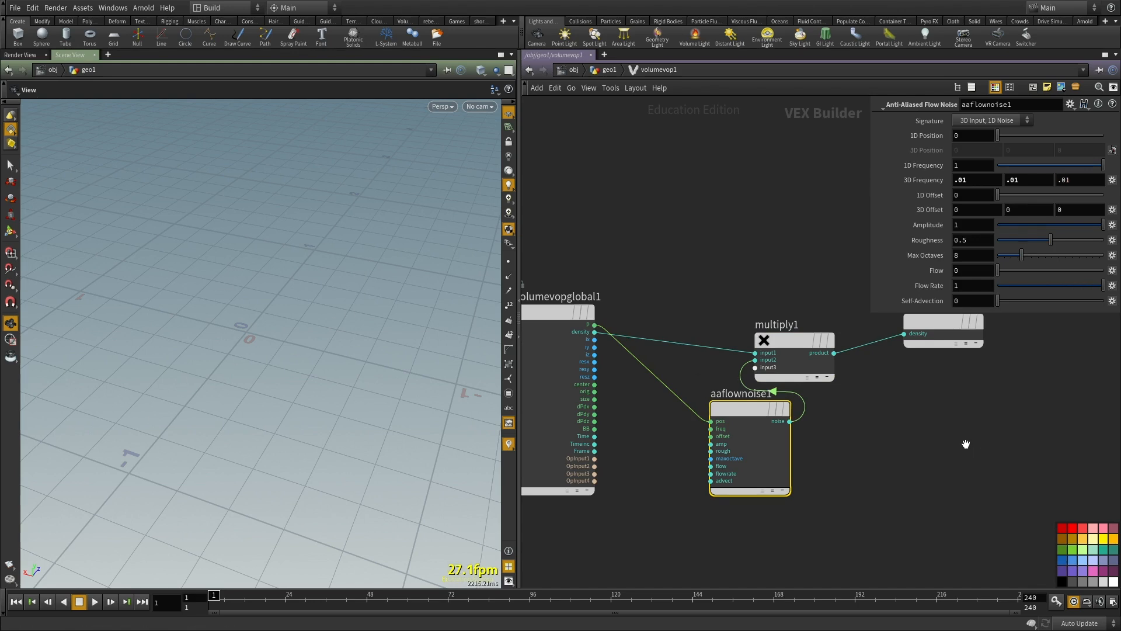
Step: Move the flow noise node down clear of the Multiply node and set its Amplitude to 100
key(h)
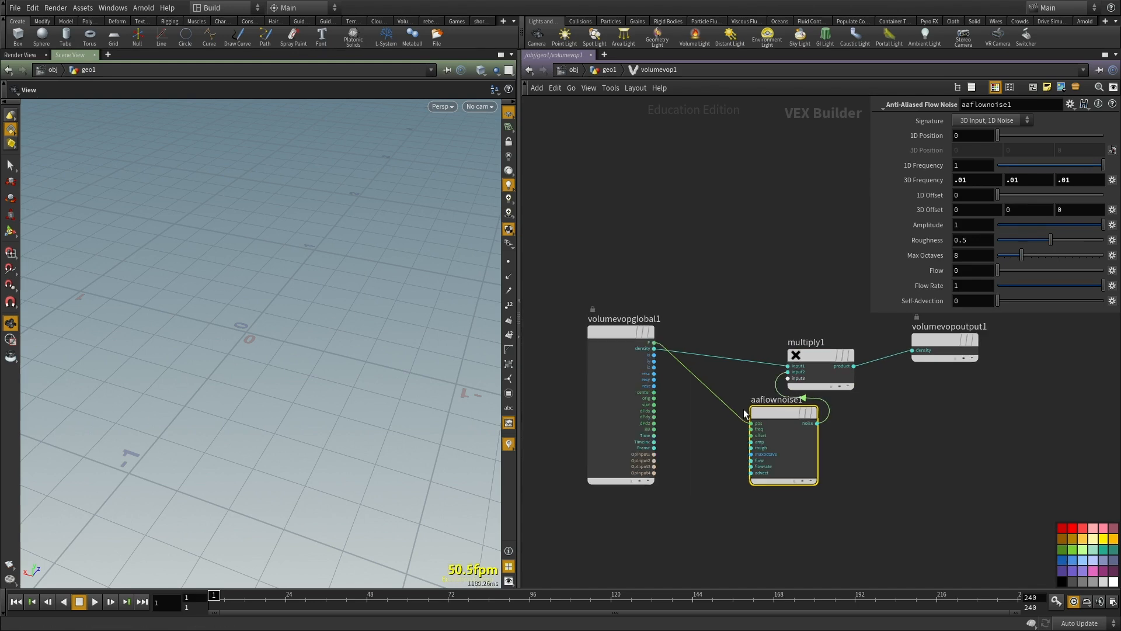
drag(766, 413, 716, 471)
click(822, 479)
middle_drag(858, 452, 801, 403)
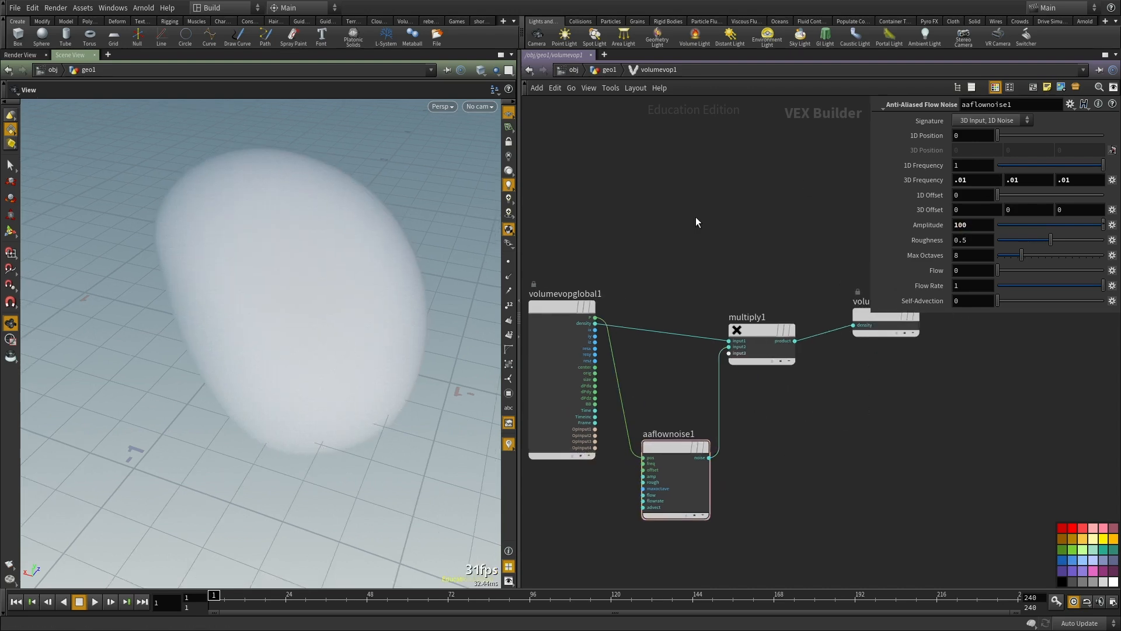
Step: Return to the geometry network, display the sphere node and check its node info
key(u)
middle_drag(717, 196, 674, 434)
click(575, 312)
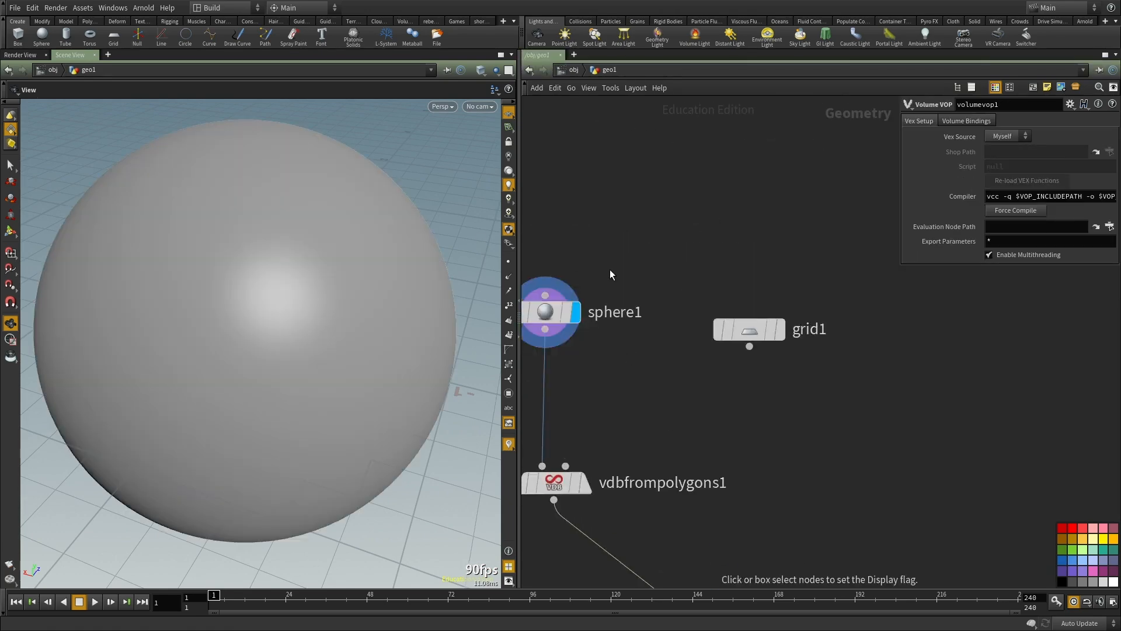
middle_drag(577, 266, 651, 297)
click(617, 343)
middle_click(603, 346)
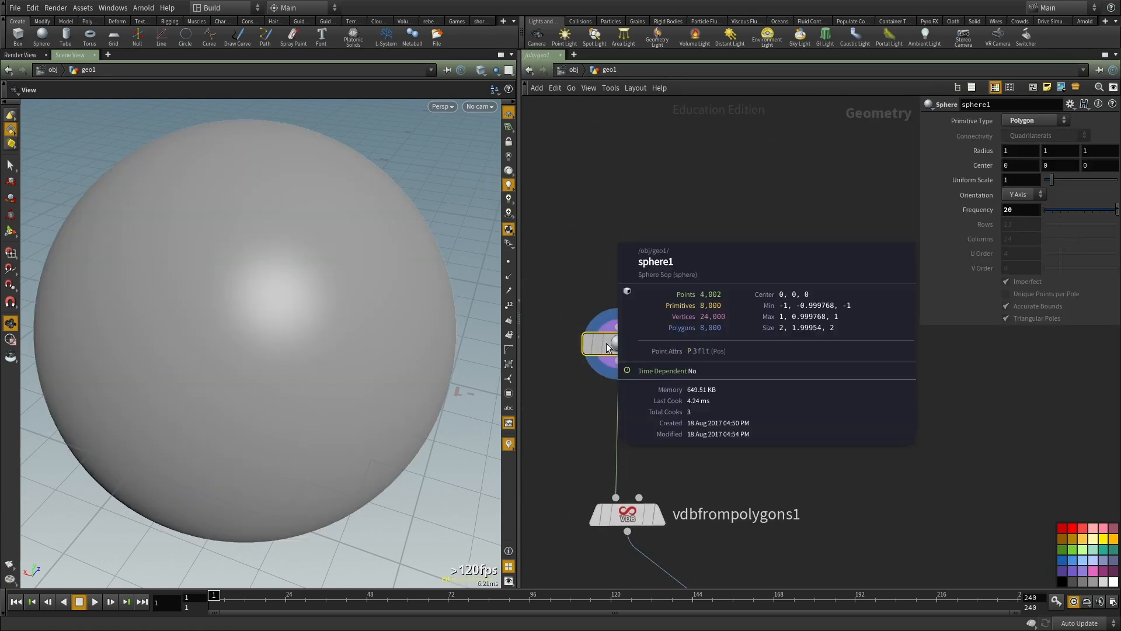
Step: Set the sphere's Uniform Scale to 100 and frame it in the viewport
scroll(226, 296, down, 3)
scroll(303, 375, down, 5)
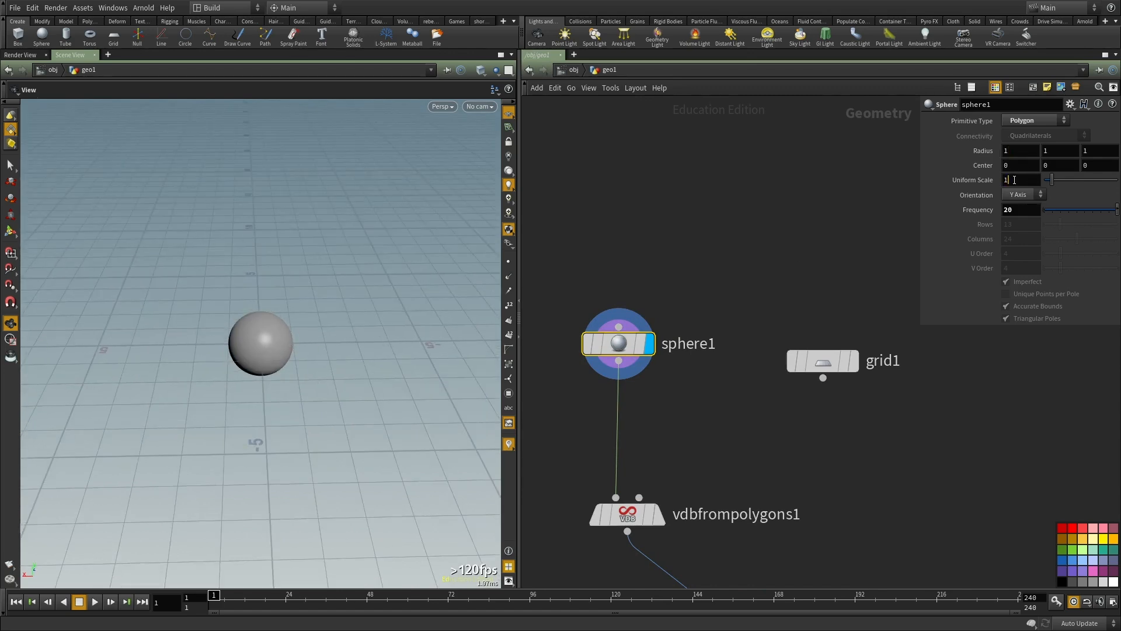
key(Return)
key(space+g)
scroll(325, 328, down, 4)
drag(326, 328, 294, 330)
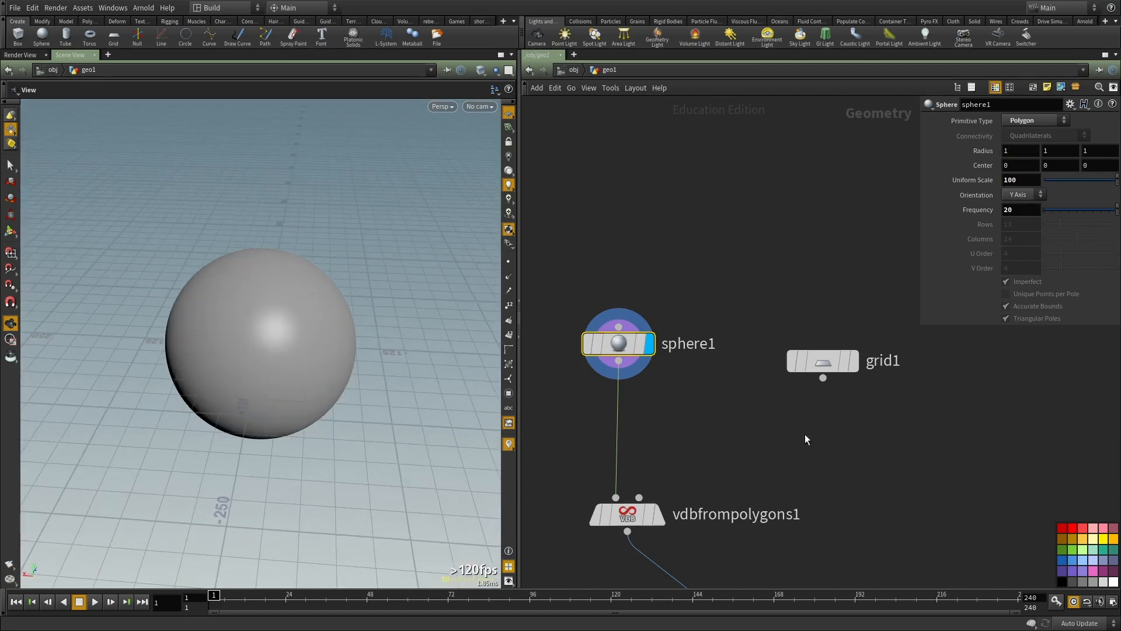
Step: Switch the update mode to Manual and set the VDB from Polygons Voxel Size to 1
scroll(794, 453, down, 2)
middle_drag(794, 453, 760, 349)
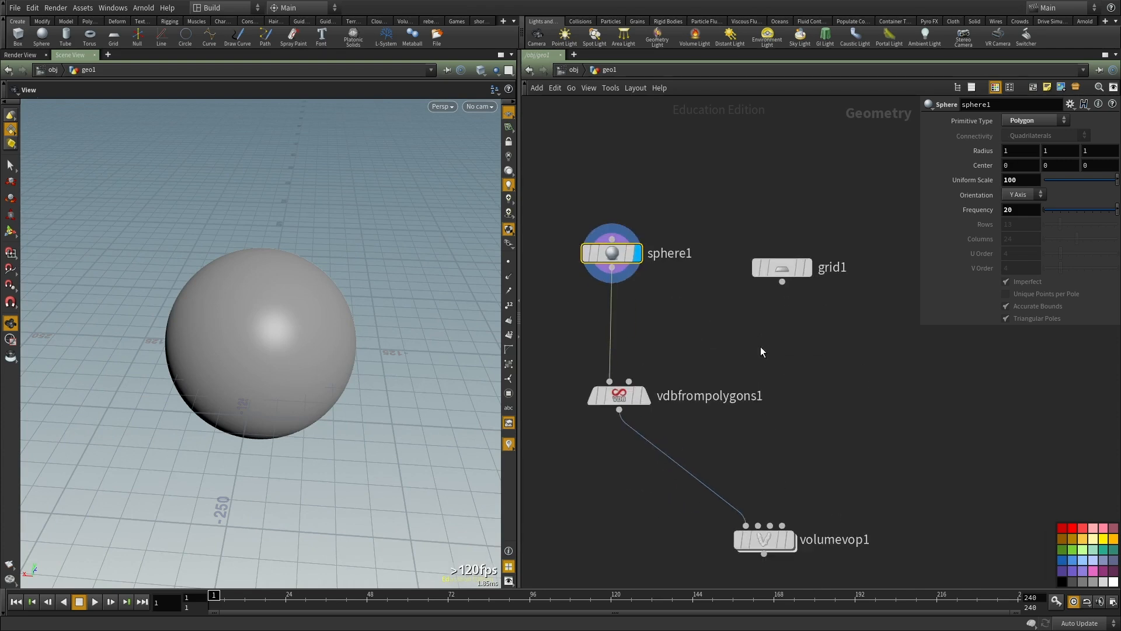
click(625, 397)
click(985, 118)
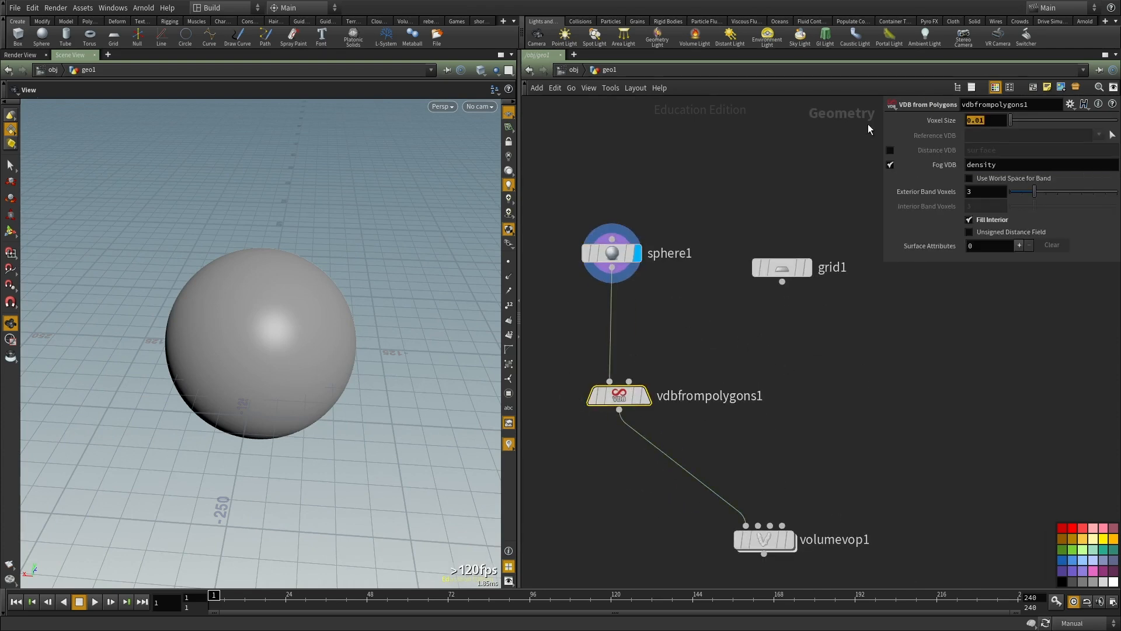
drag(256, 302, 316, 334)
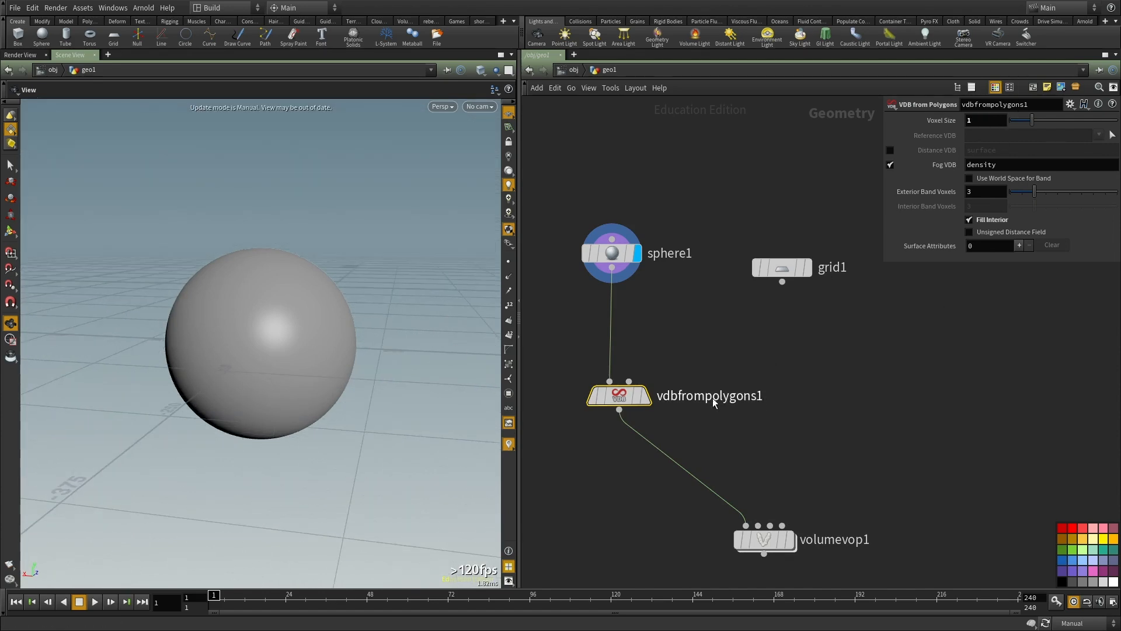
drag(755, 346, 568, 429)
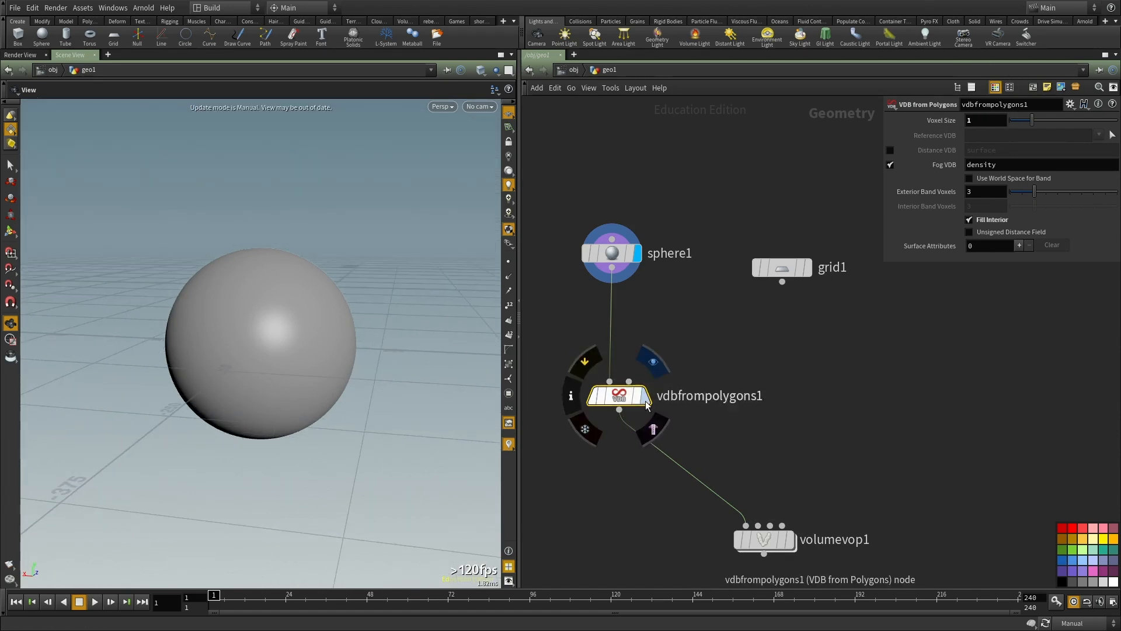
drag(257, 337, 276, 362)
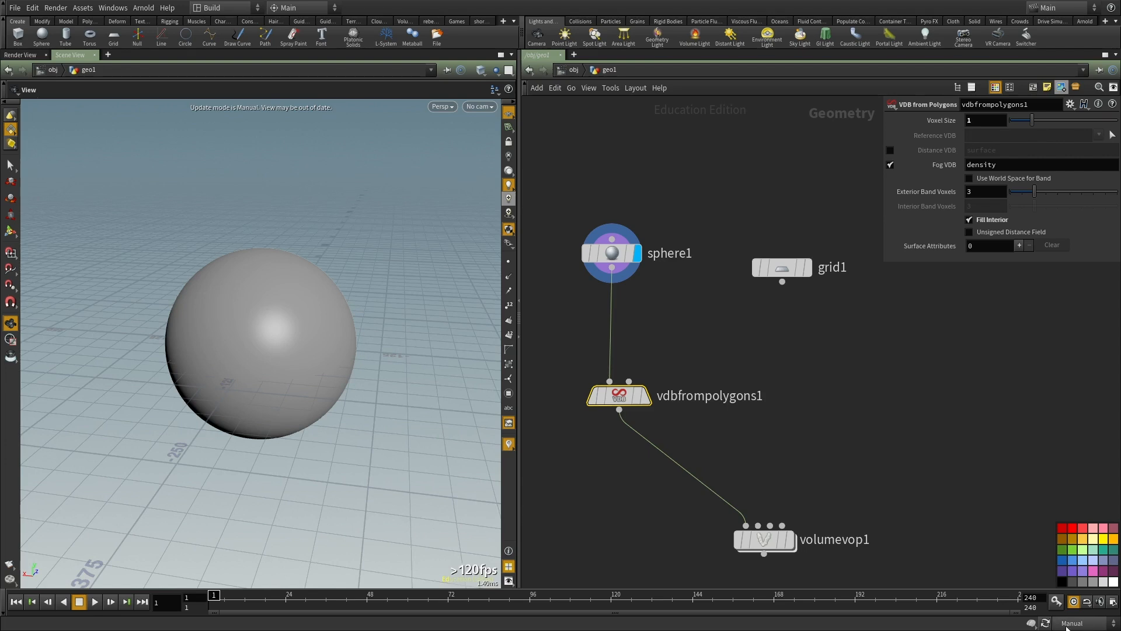
Step: Put the display flag on VDB from Polygons and switch the update mode back to Auto Update
middle_drag(676, 300, 685, 261)
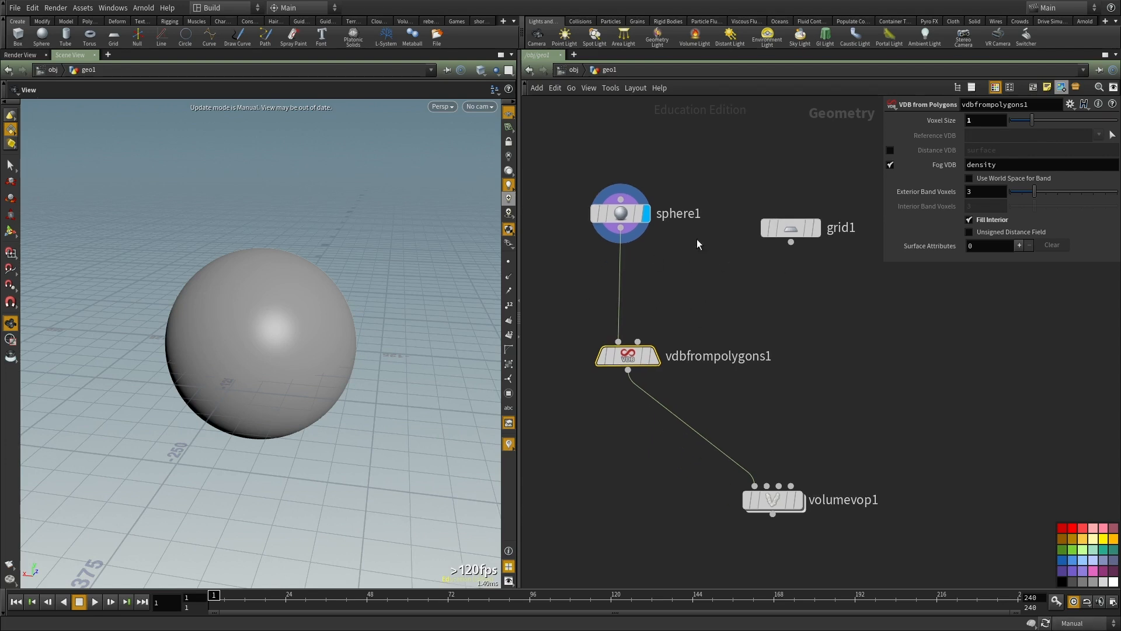
scroll(699, 276, up, 2)
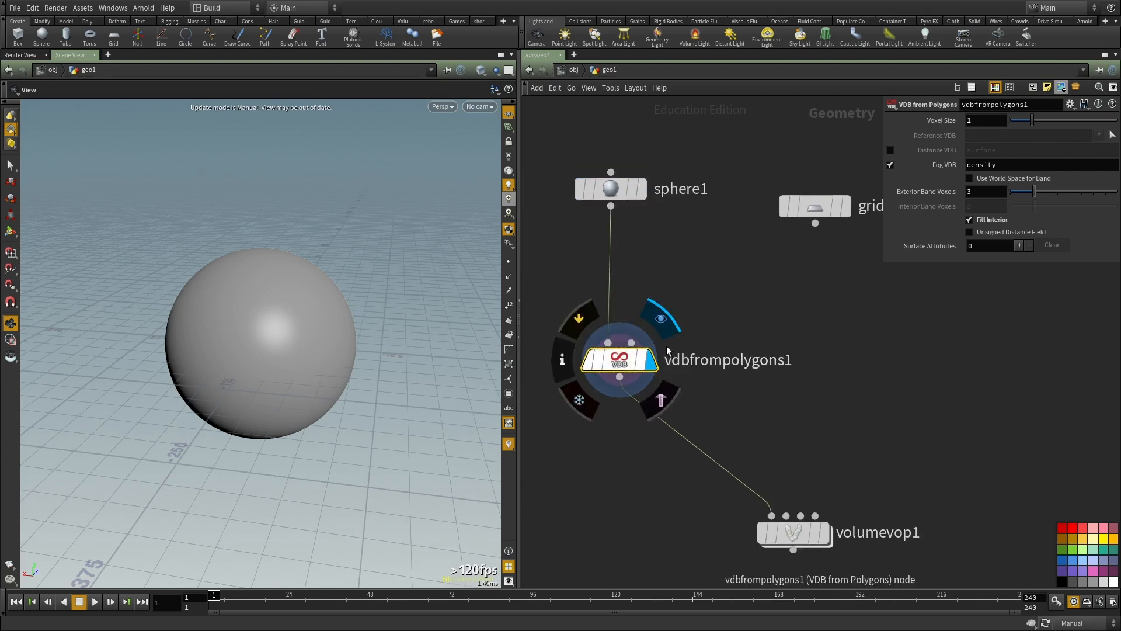
click(659, 320)
middle_drag(907, 352, 898, 326)
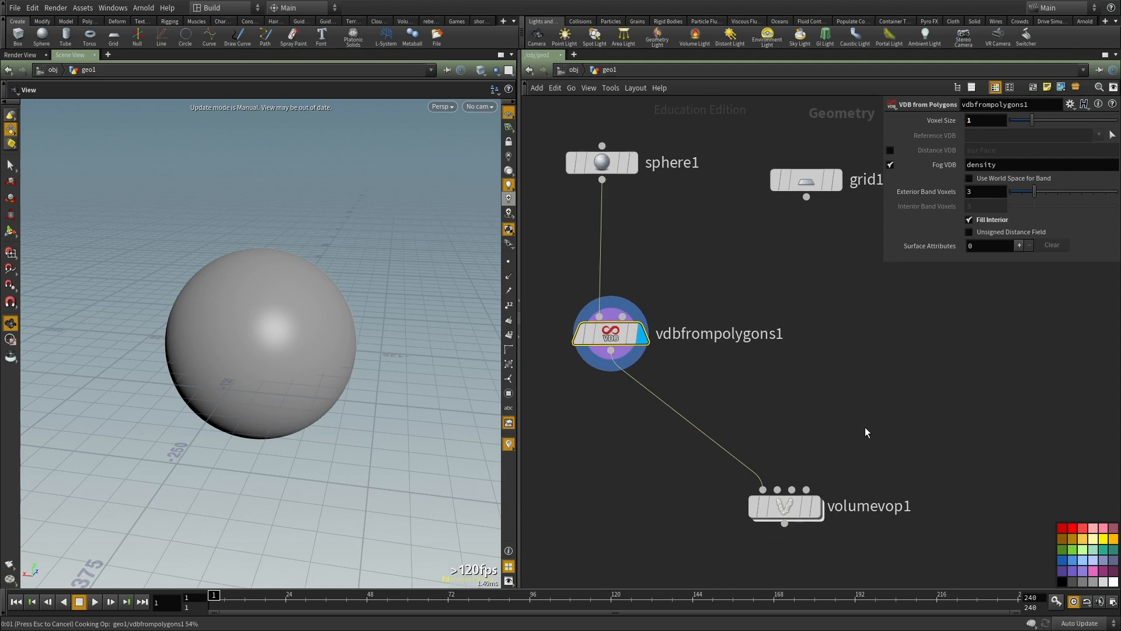
middle_drag(866, 425, 860, 449)
scroll(583, 381, down, 2)
middle_click(599, 361)
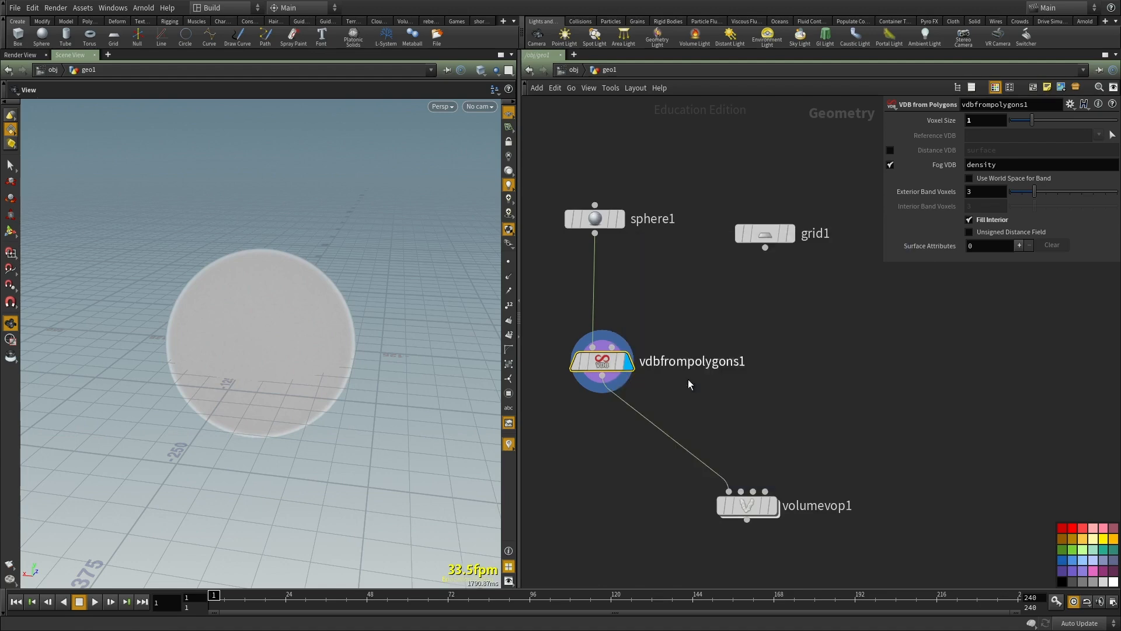
Step: Display the Volume VOP node, move it closer below VDB from Polygons and inspect the noisy fog volume
middle_drag(751, 548, 753, 462)
key(r)
click(752, 429)
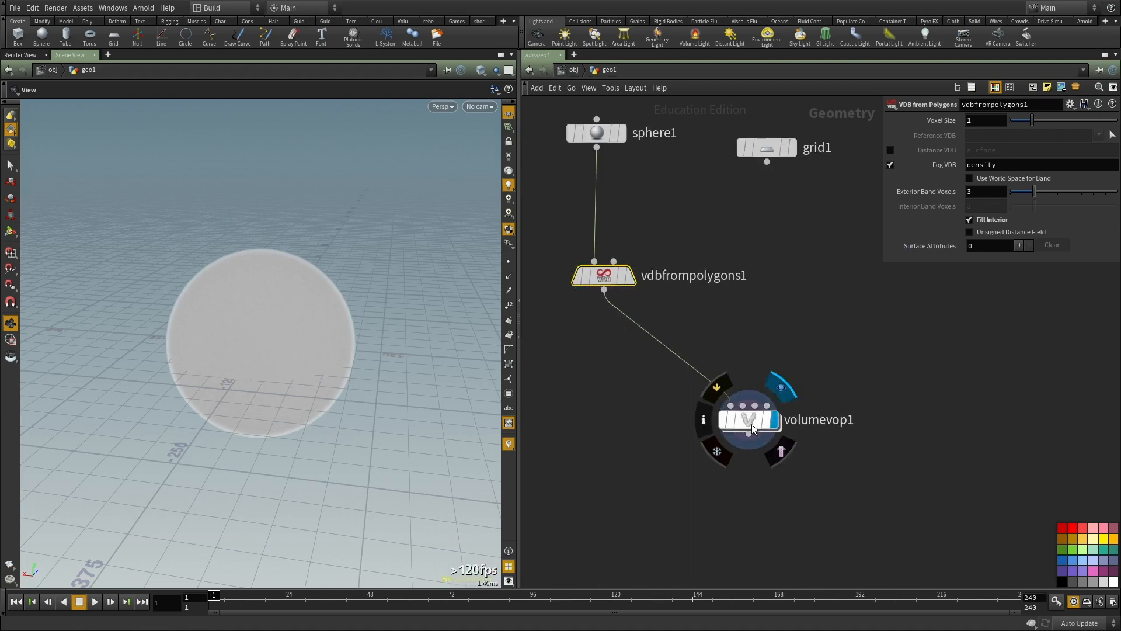
drag(751, 429, 674, 447)
drag(250, 345, 455, 393)
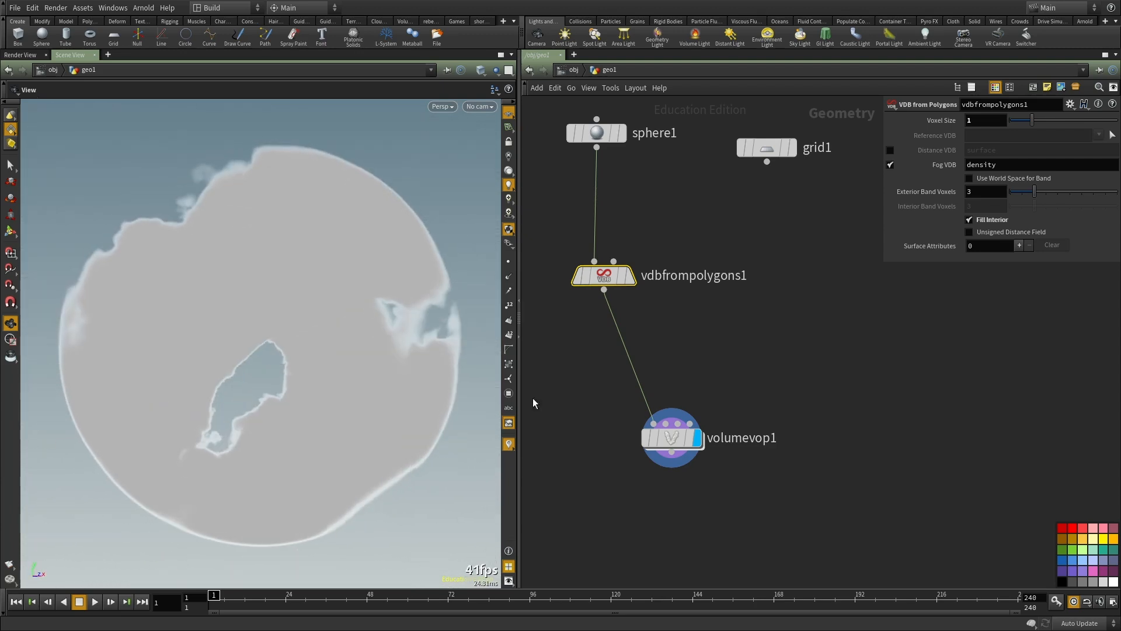
Step: Go up to the object level and add a Light node below the geometry object
key(u)
key(Tab)
text(ligth)
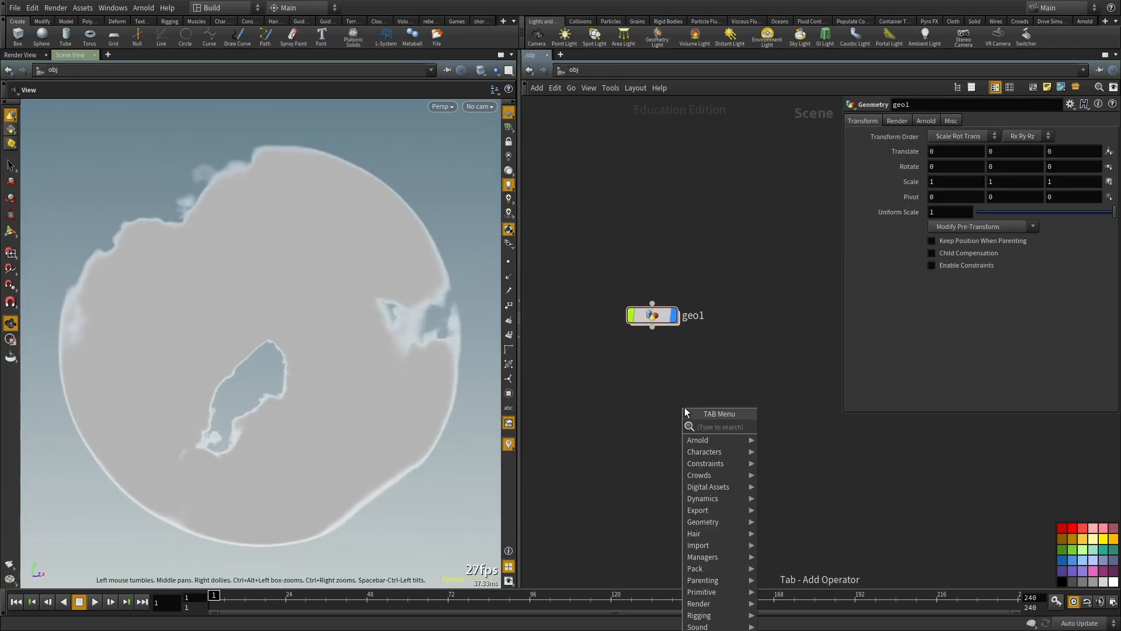
key(BackSpace)
key(BackSpace)
text(ht)
key(Escape)
click(685, 411)
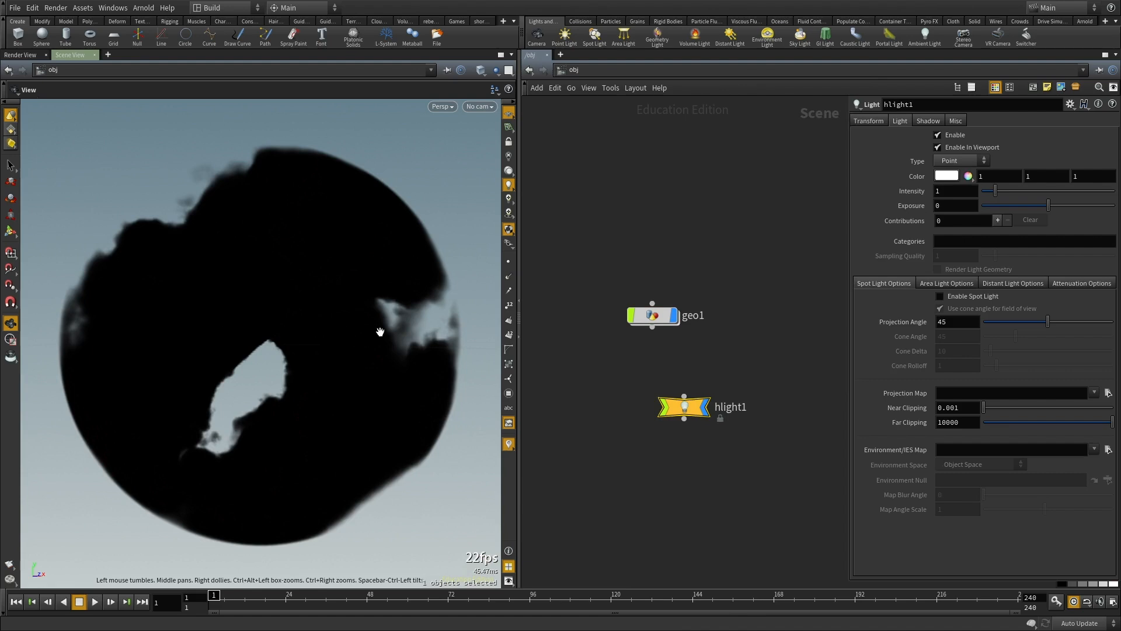
Step: Change the new light's type to Distant
scroll(380, 332, down, 5)
click(961, 161)
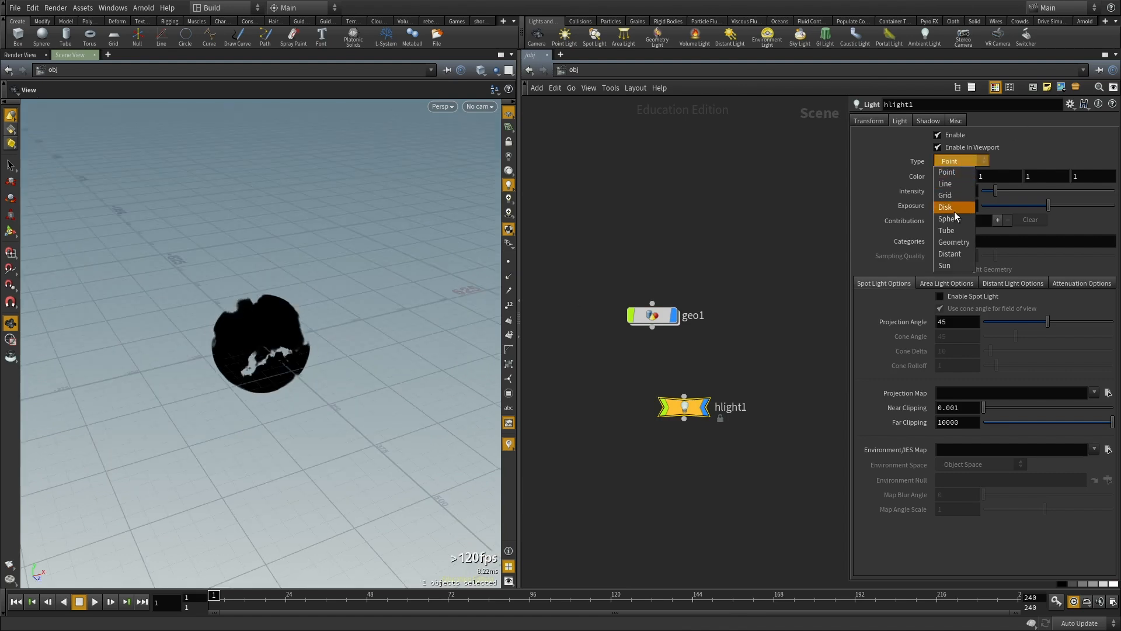
click(951, 254)
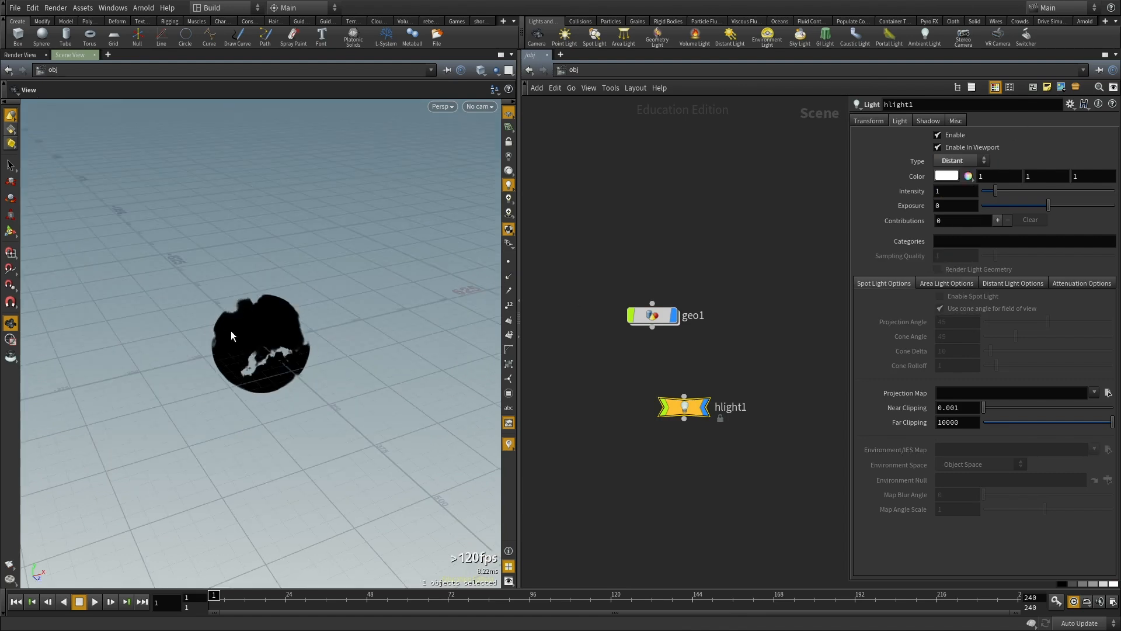
Step: Rotate the distant light with its viewport handle so it shines on the volume at a downward angle
drag(271, 365, 339, 346)
key(Return)
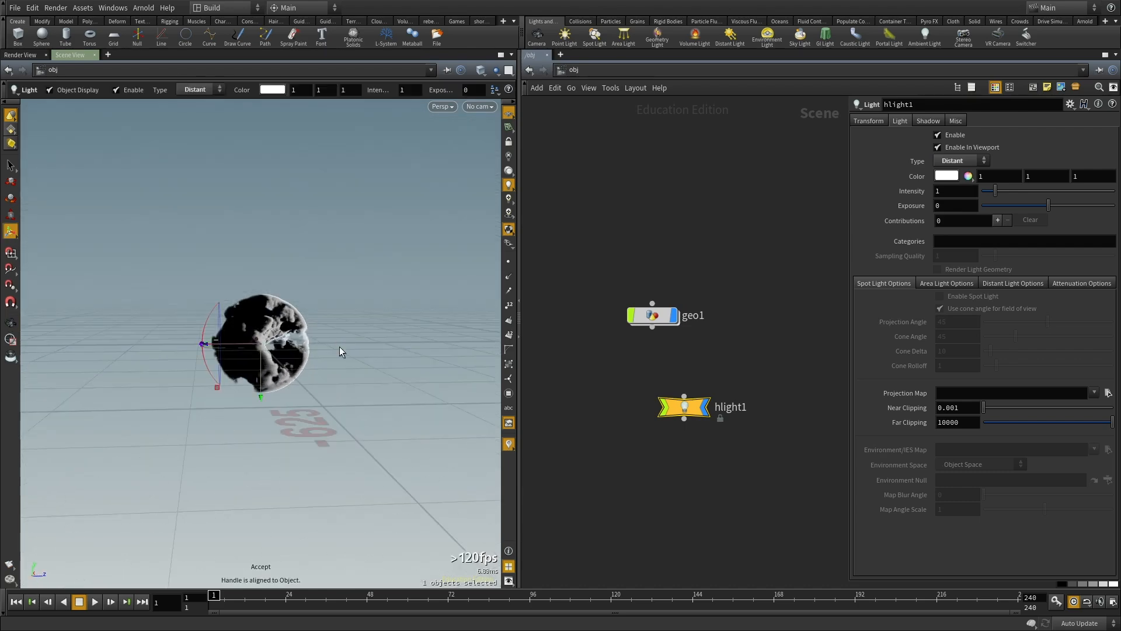
drag(211, 319, 198, 364)
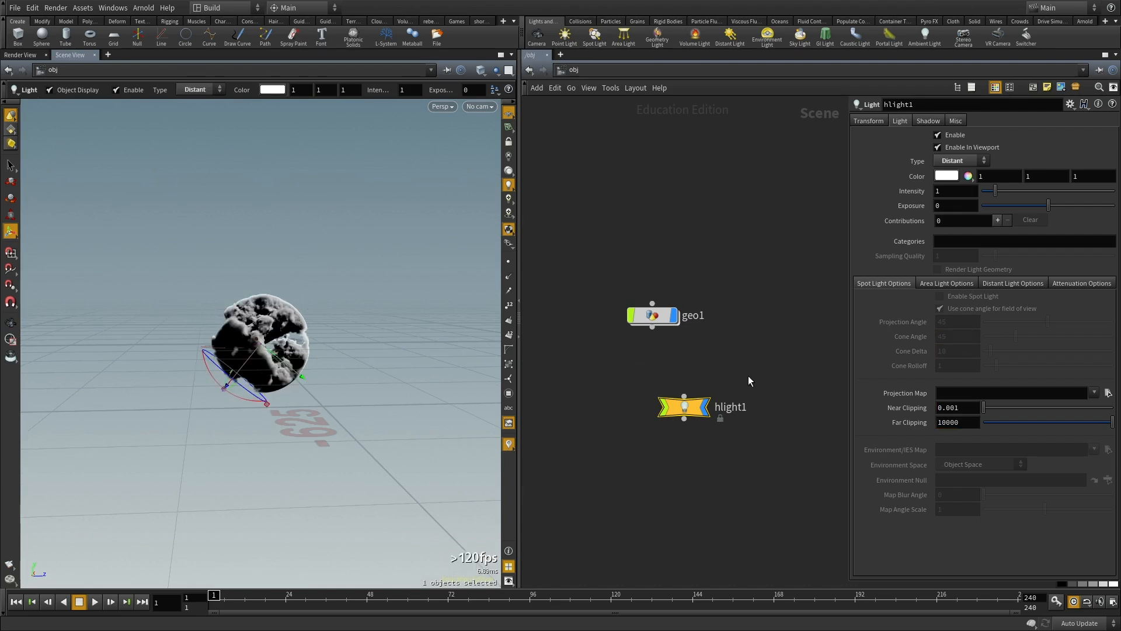
drag(747, 376, 625, 484)
key(ctrl+c)
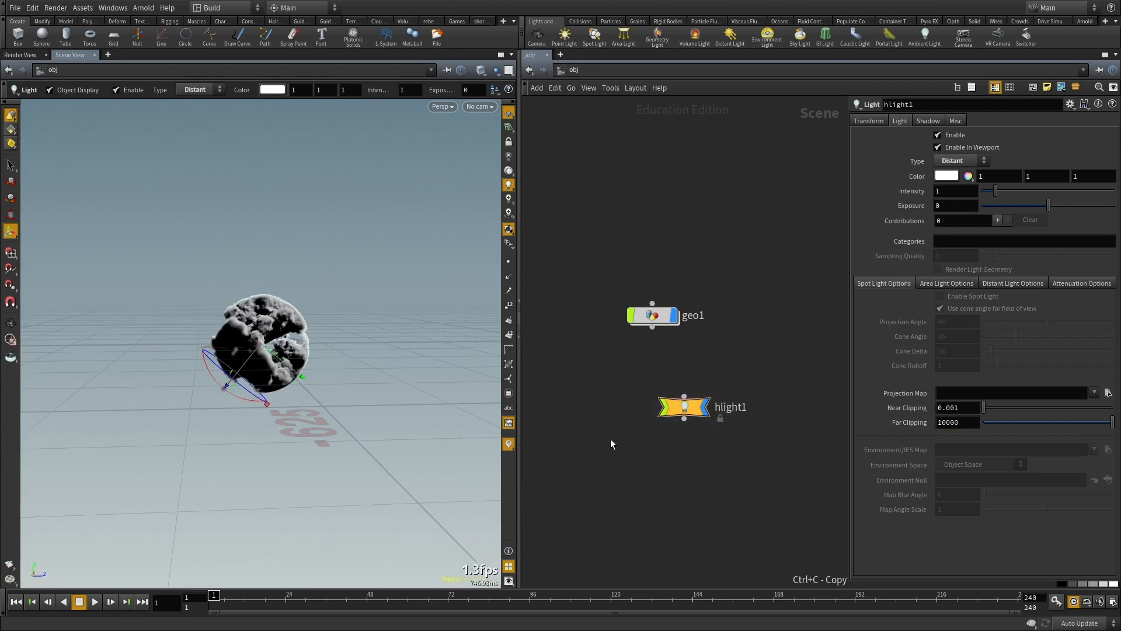
key(ctrl+v)
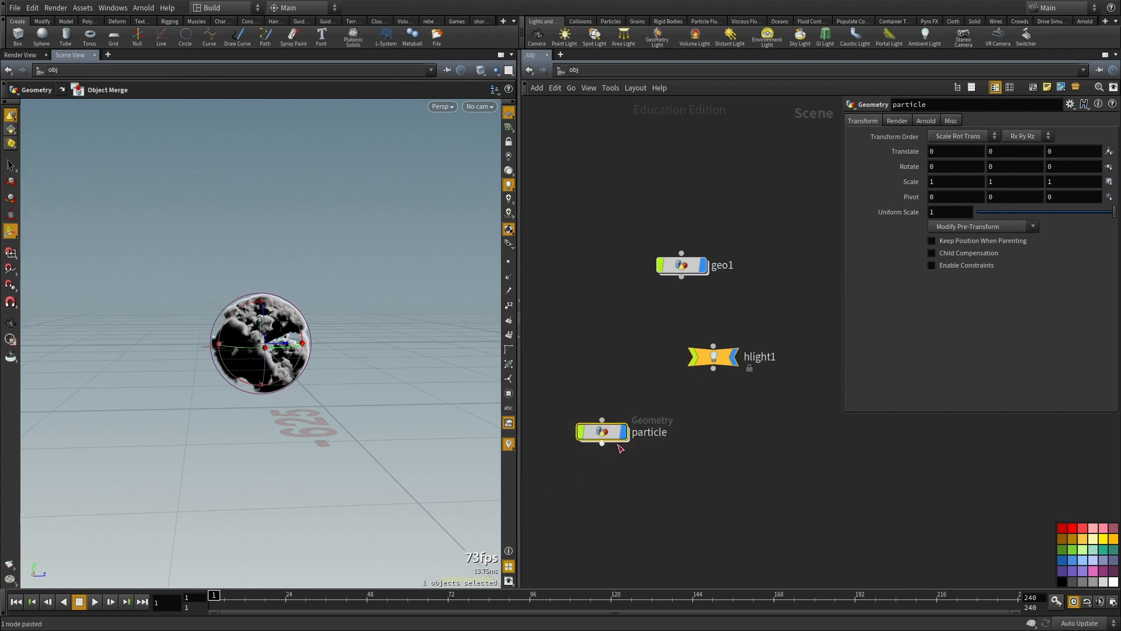
key(ctrl+z)
Step: Duplicate the distant light by copying and pasting its node below the original
drag(779, 441, 636, 319)
key(ctrl+c)
key(ctrl+v)
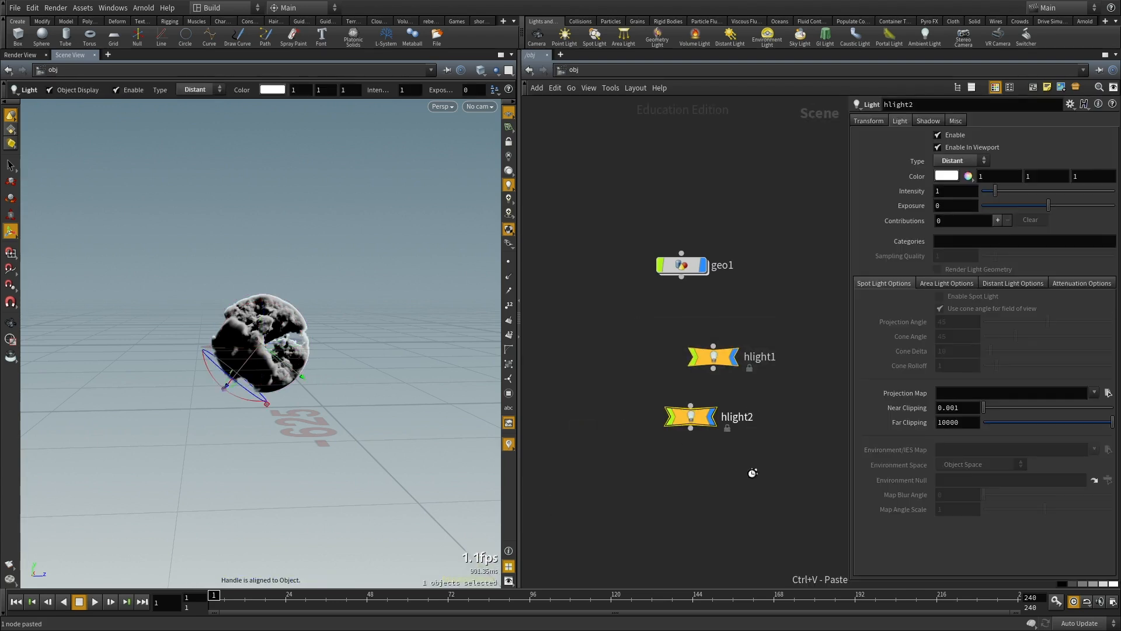
Step: Hide the geometry object and rotate the duplicated light so it shines from roughly the opposite direction to the first
drag(216, 371, 299, 268)
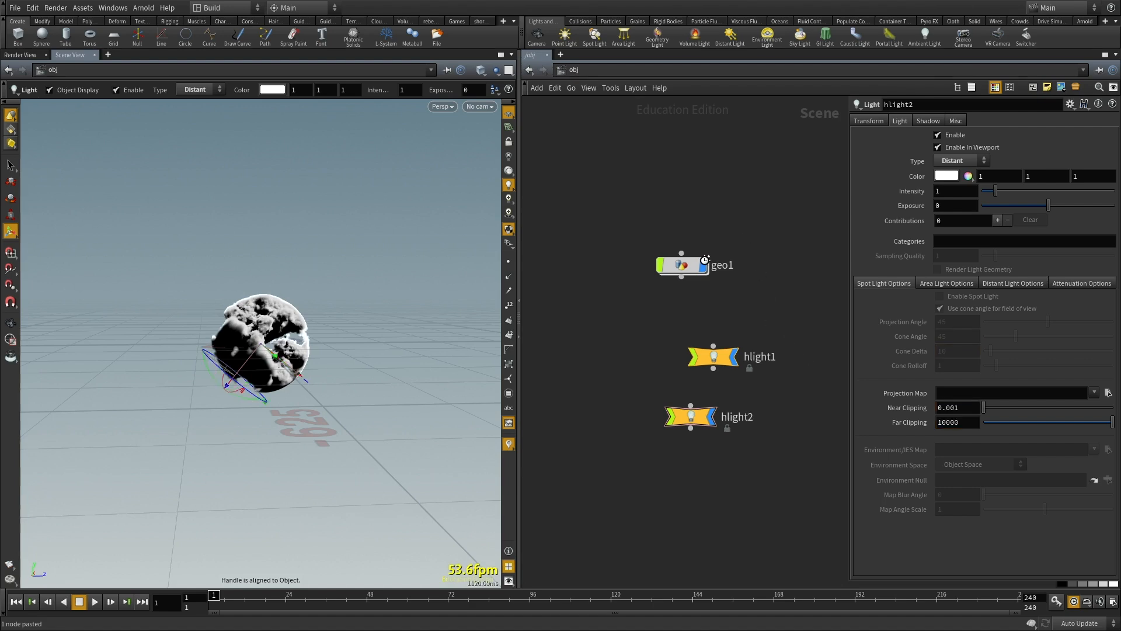
click(705, 259)
drag(751, 482, 544, 377)
drag(215, 378, 423, 379)
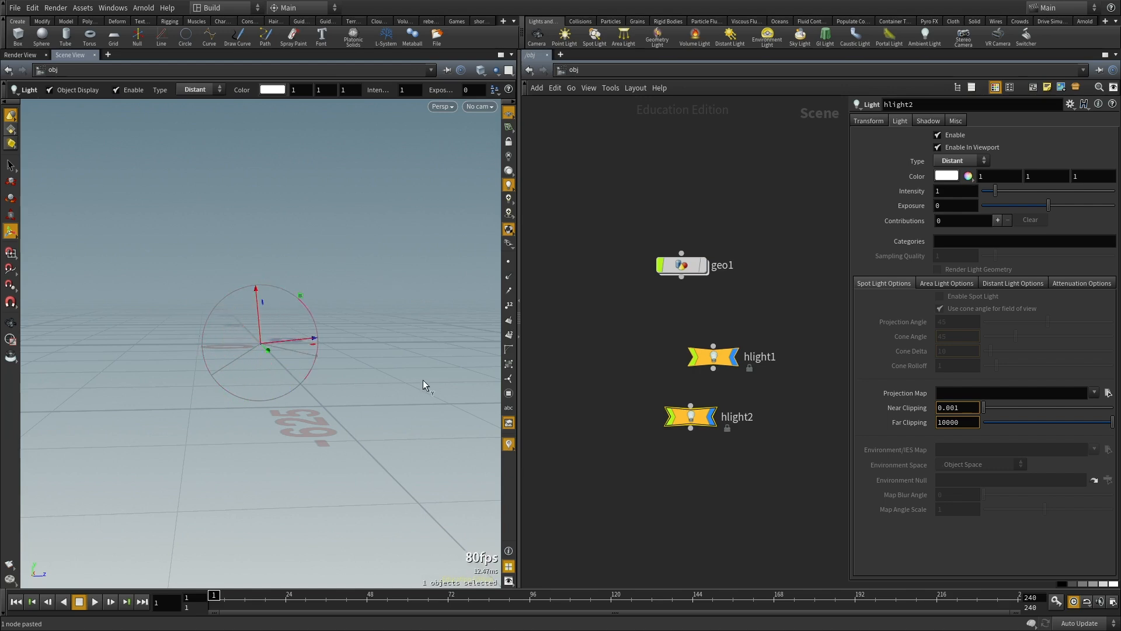
Step: Tint the second distant light pale blue, with a saturation of 0.358
click(943, 165)
click(919, 181)
click(944, 177)
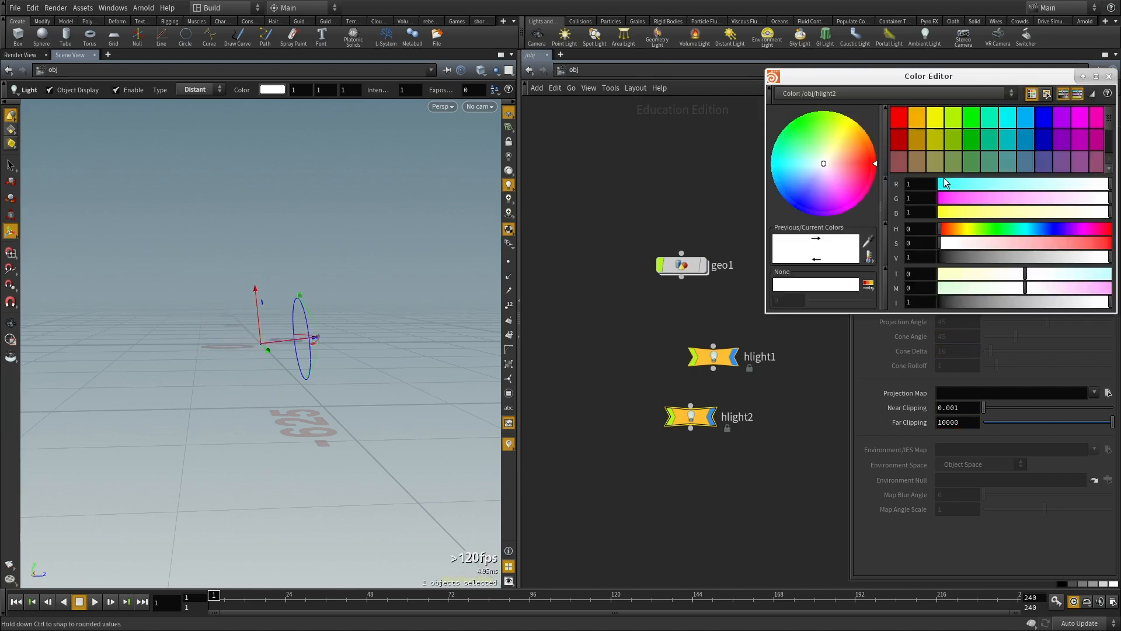
drag(1039, 230, 1038, 233)
click(1000, 242)
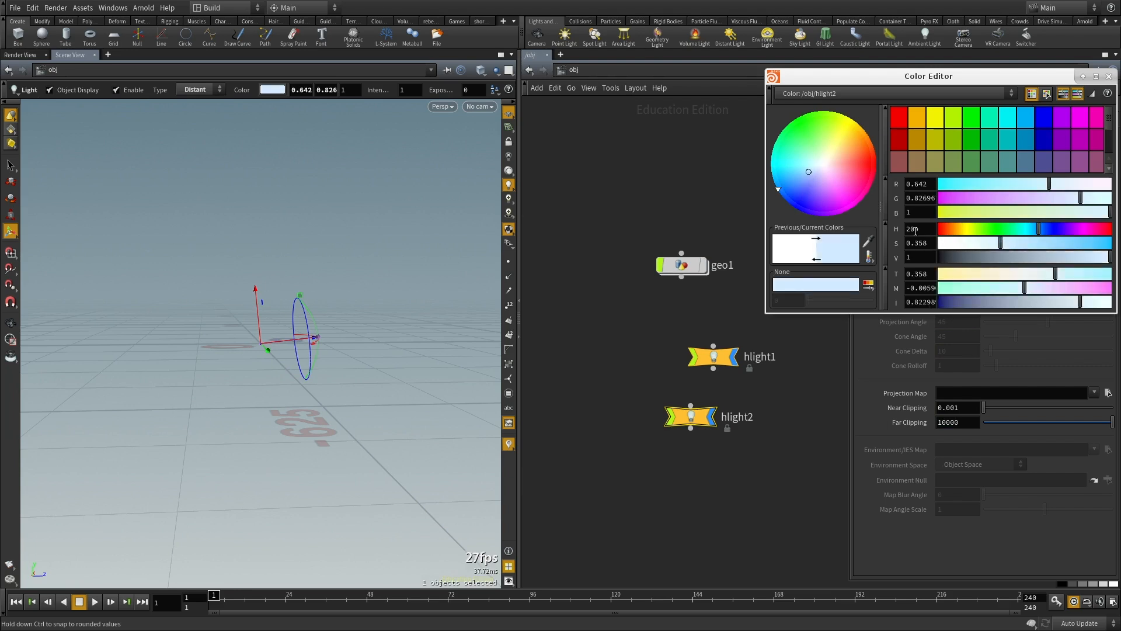
Step: Tint the first distant light a warm tone by shifting its color temperature
shift+drag(756, 316, 631, 409)
shift+drag(792, 311, 663, 379)
click(967, 175)
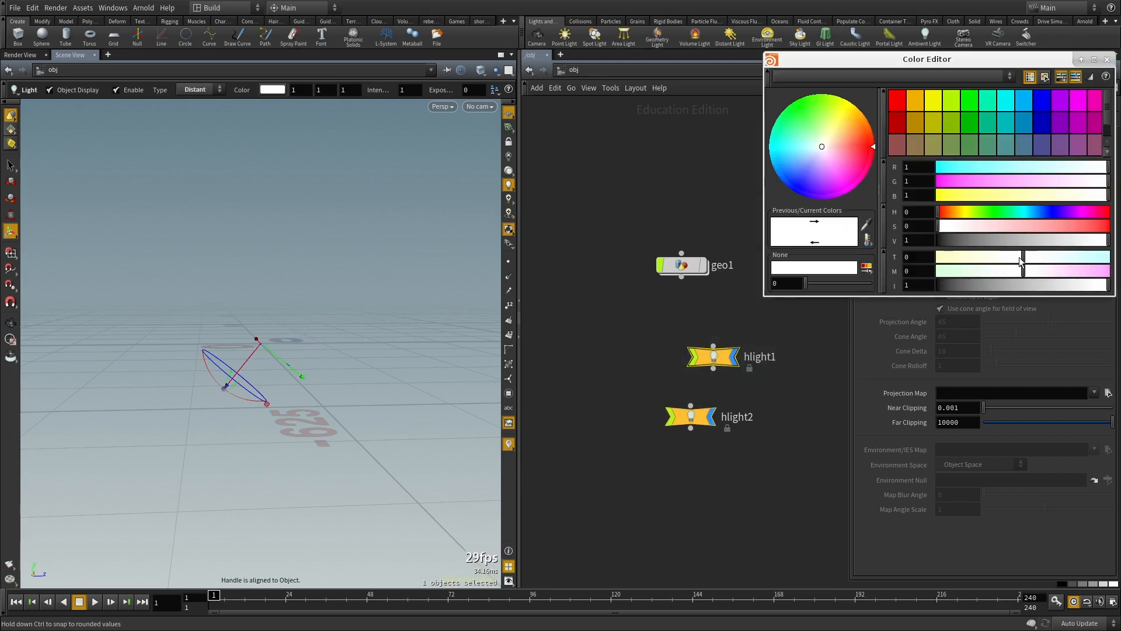
drag(1022, 261, 963, 259)
Step: Show the geometry object again and frame it to examine the fog volume under the warm and blue lights
click(705, 264)
click(681, 264)
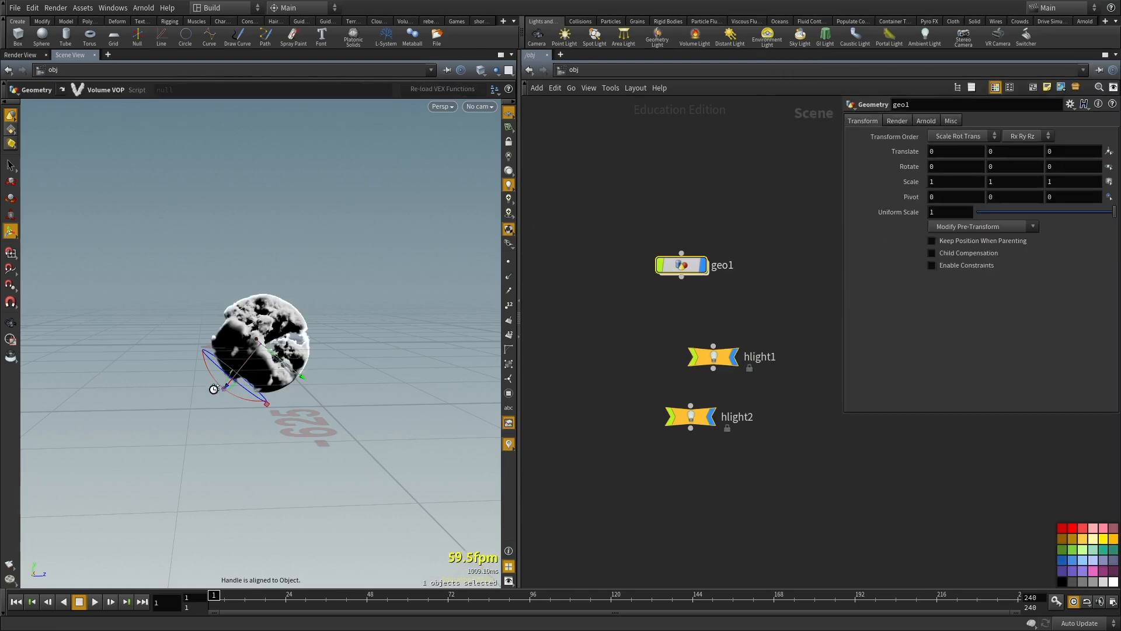
key(space+f)
drag(305, 341, 257, 400)
key(Escape)
drag(119, 349, 241, 361)
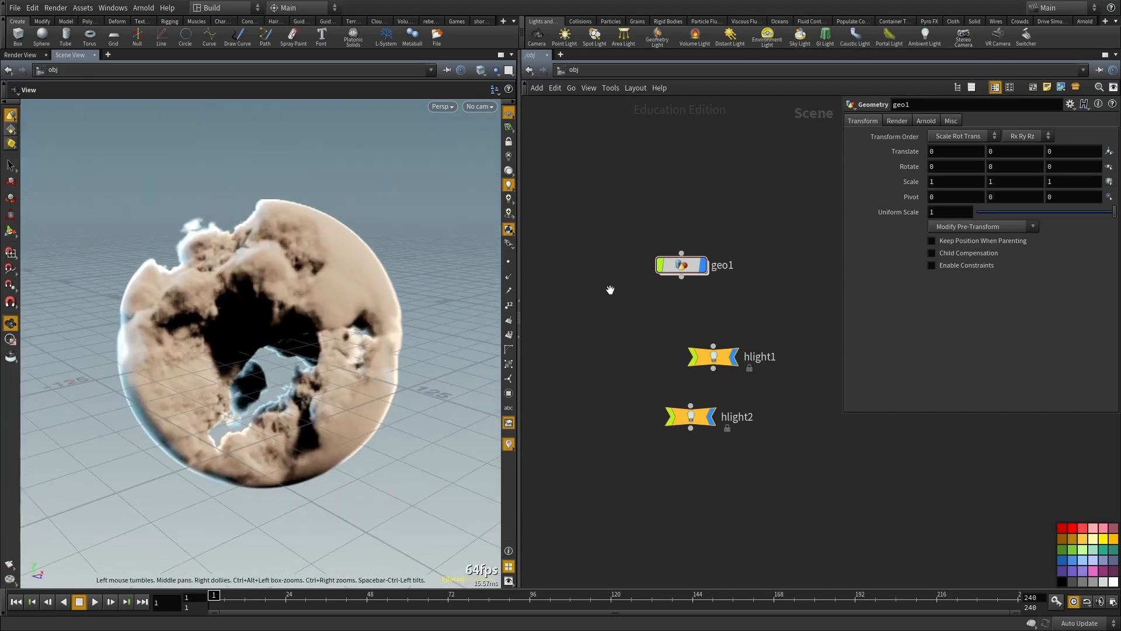
Step: Go inside the geometry's Volume VOP network and set the Anti-Aliased Flow Noise amplitude to 10
double_click(685, 268)
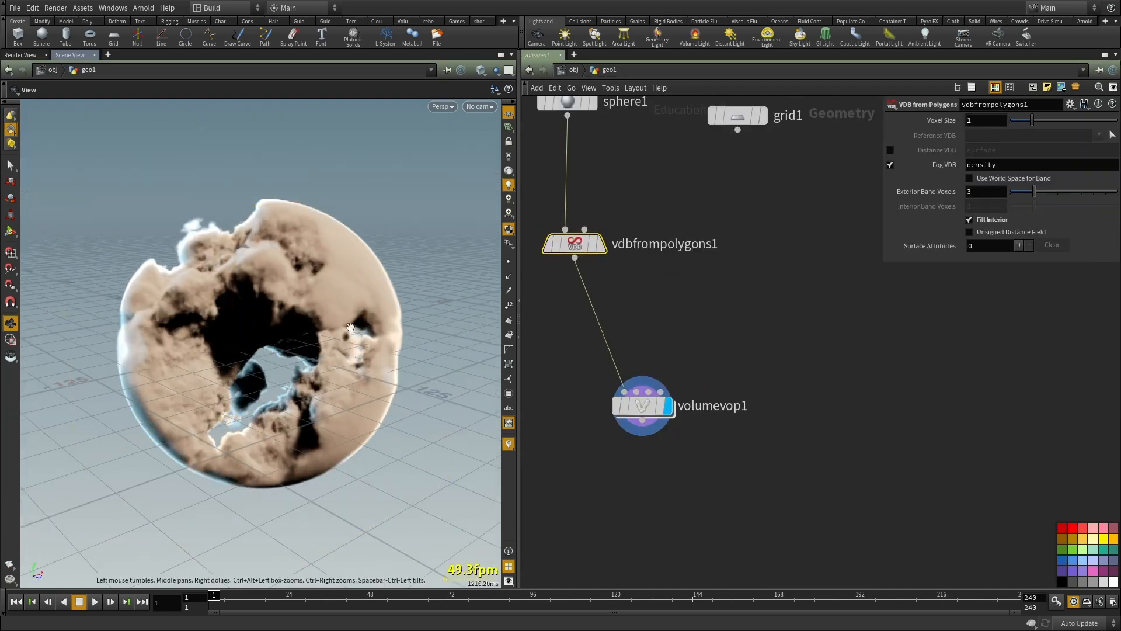
drag(222, 355, 255, 430)
click(628, 406)
double_click(640, 408)
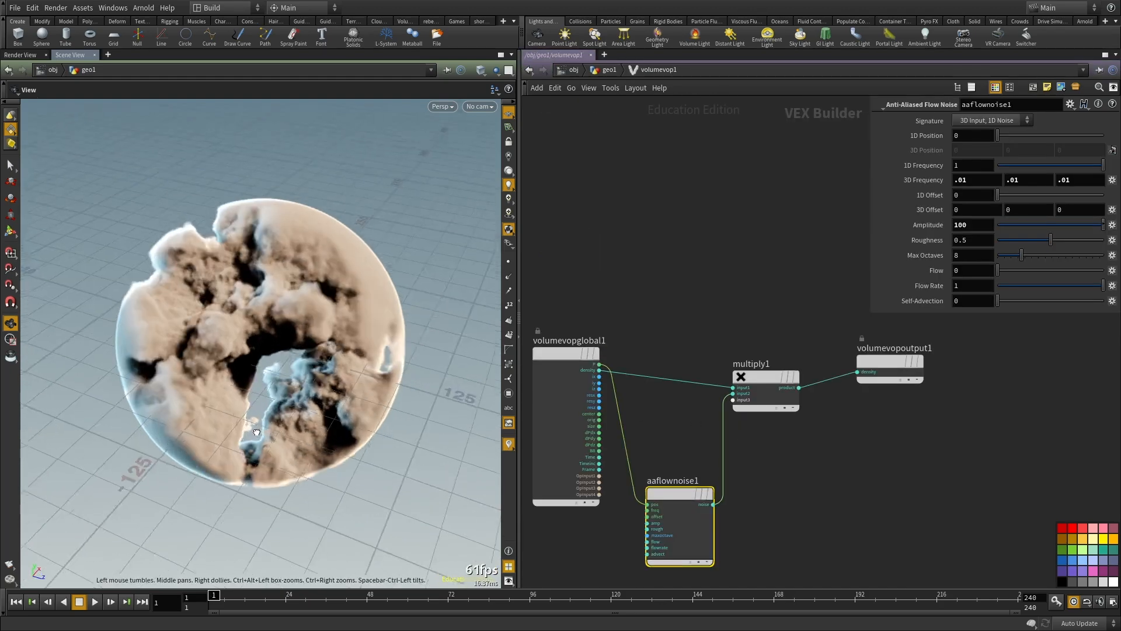
scroll(255, 431, up, 10)
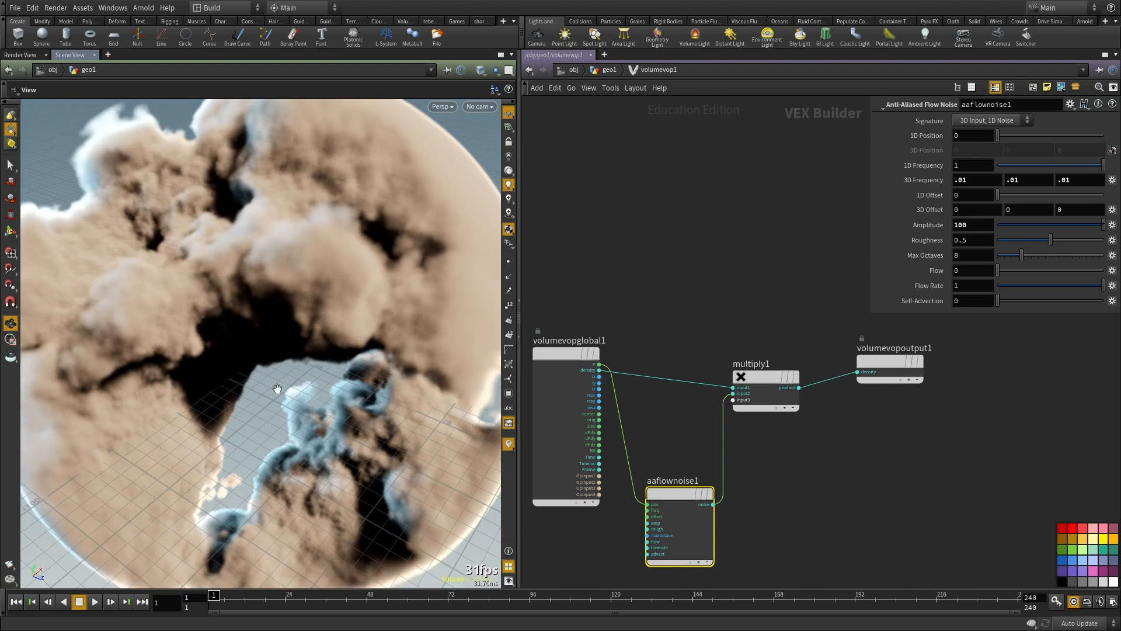
middle_drag(858, 485, 854, 363)
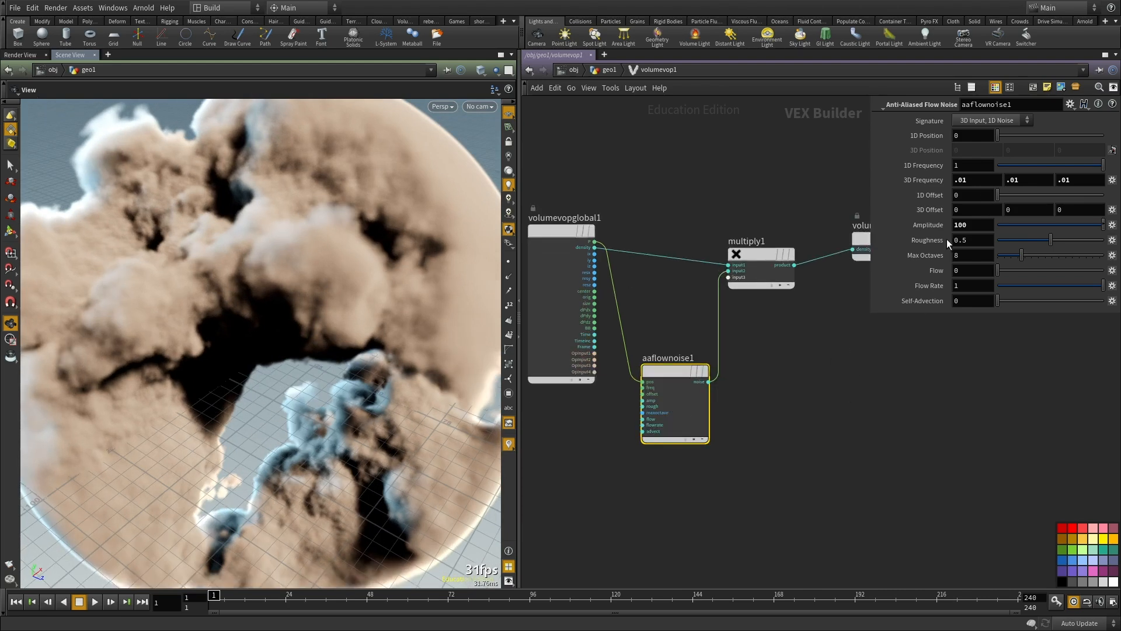
key(BackSpace)
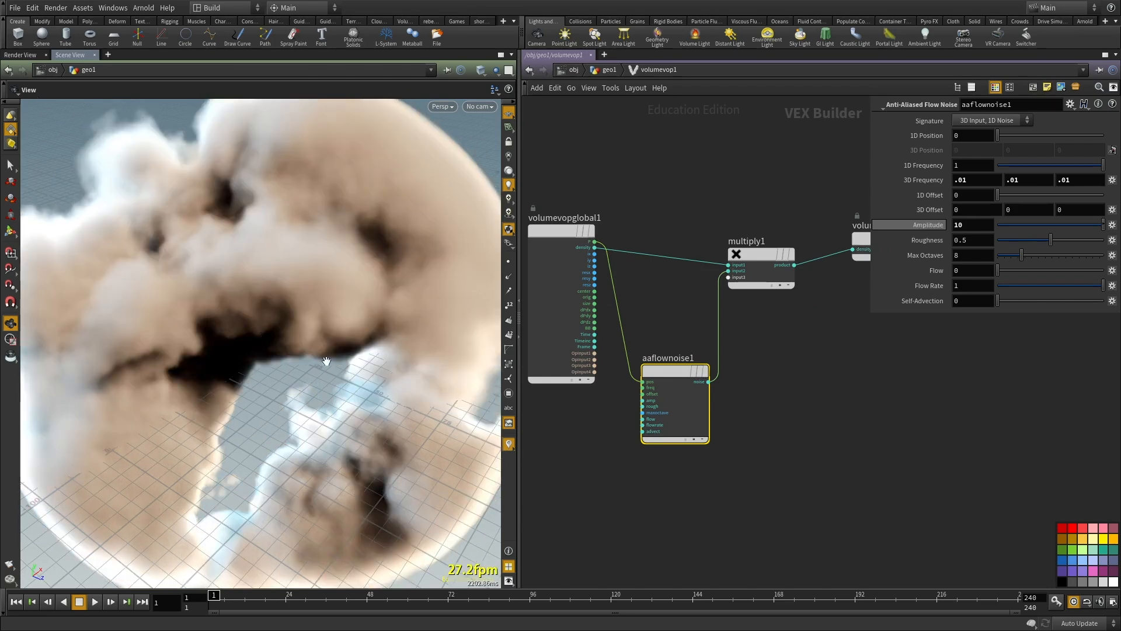
drag(236, 348, 236, 337)
scroll(237, 339, down, 3)
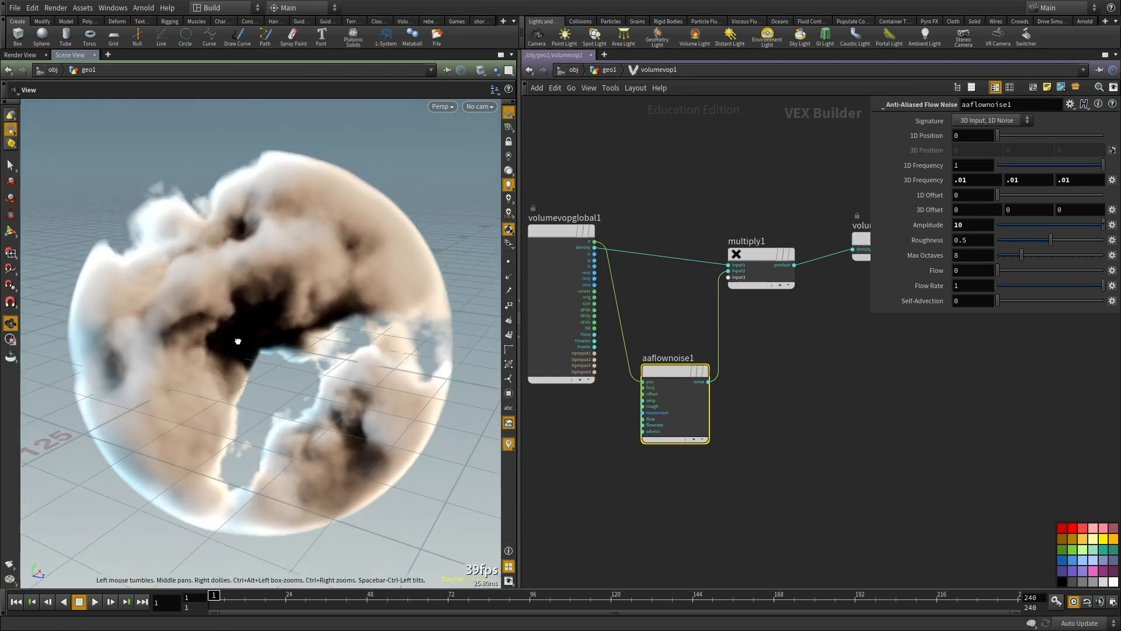
Step: Move the global parameters and flow noise nodes away from the Multiply node to make room between them
middle_drag(729, 444, 783, 397)
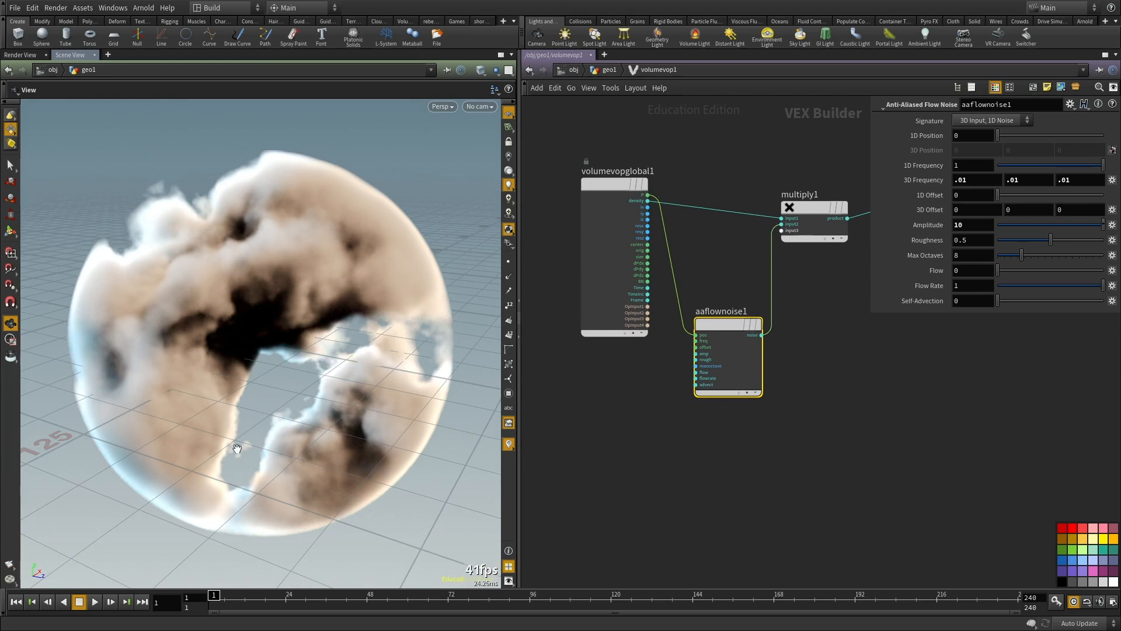
drag(233, 453, 220, 453)
middle_drag(749, 322, 834, 366)
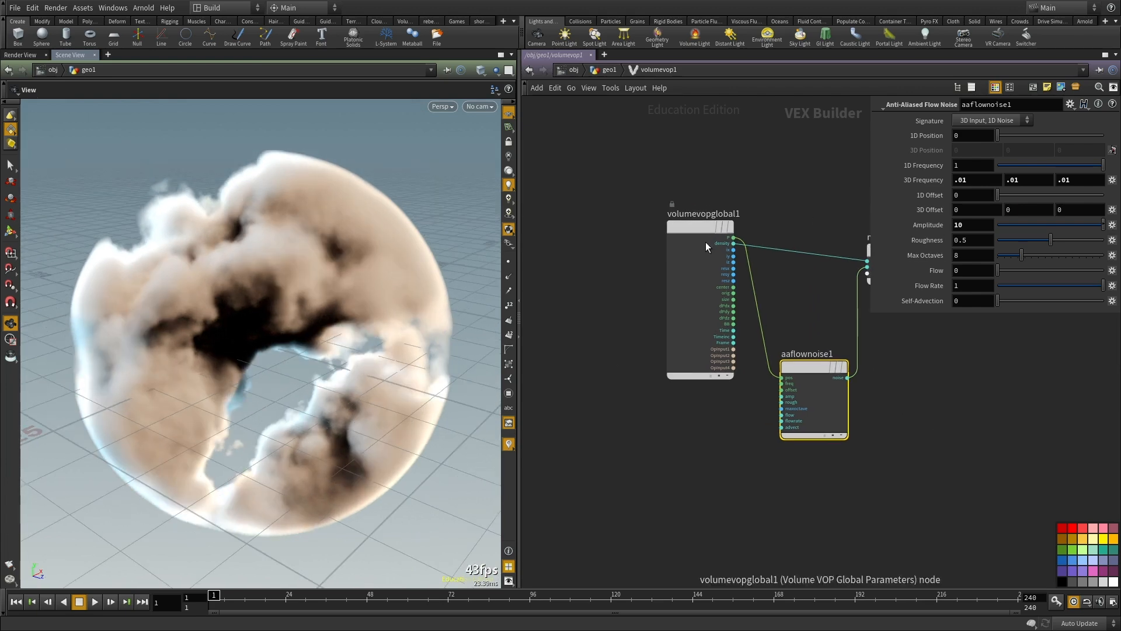
drag(706, 242, 591, 229)
drag(821, 369, 704, 397)
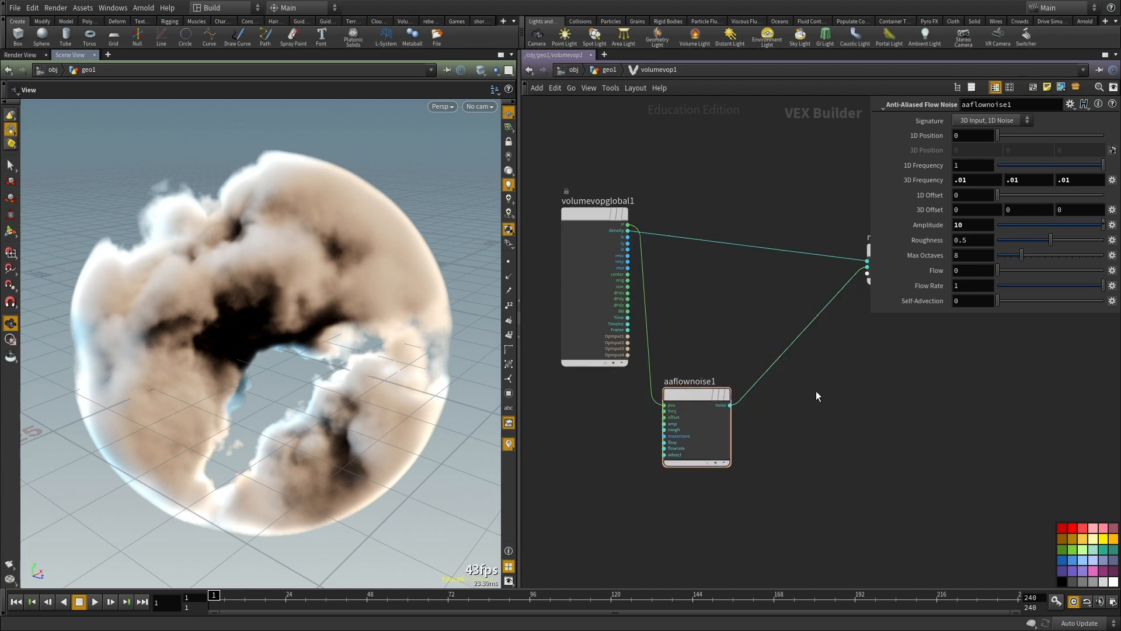
Step: Add a Clamp node and insert it between the flow noise output and the Multiply node
key(Tab)
text(fitran)
key(BackSpace)
key(BackSpace)
key(BackSpace)
key(BackSpace)
key(BackSpace)
key(BackSpace)
text(cl)
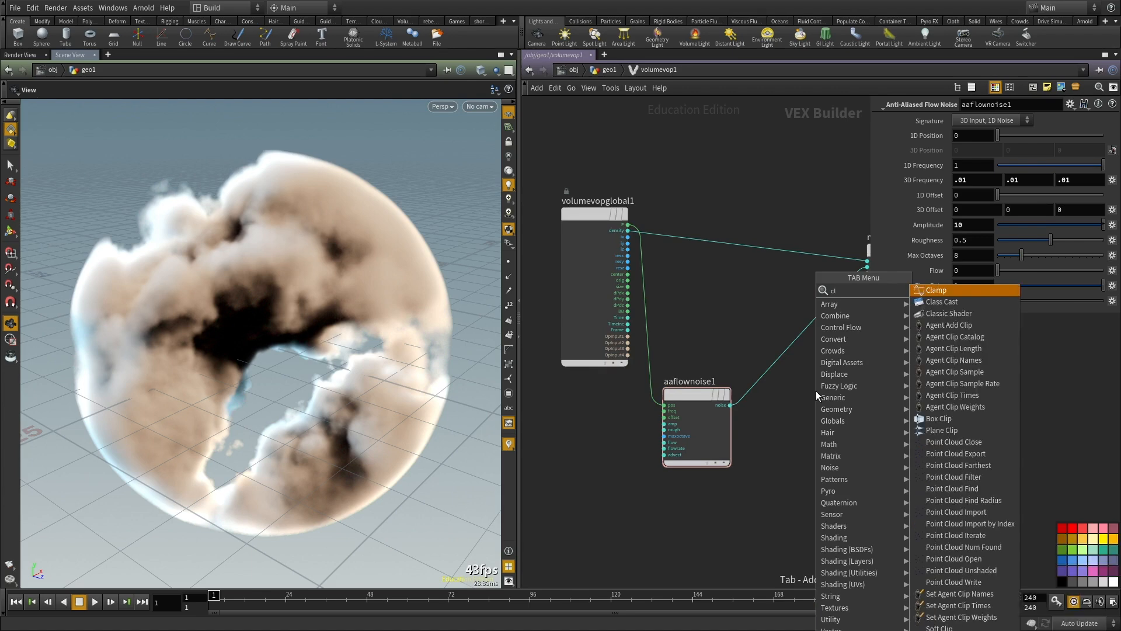
key(Escape)
click(815, 391)
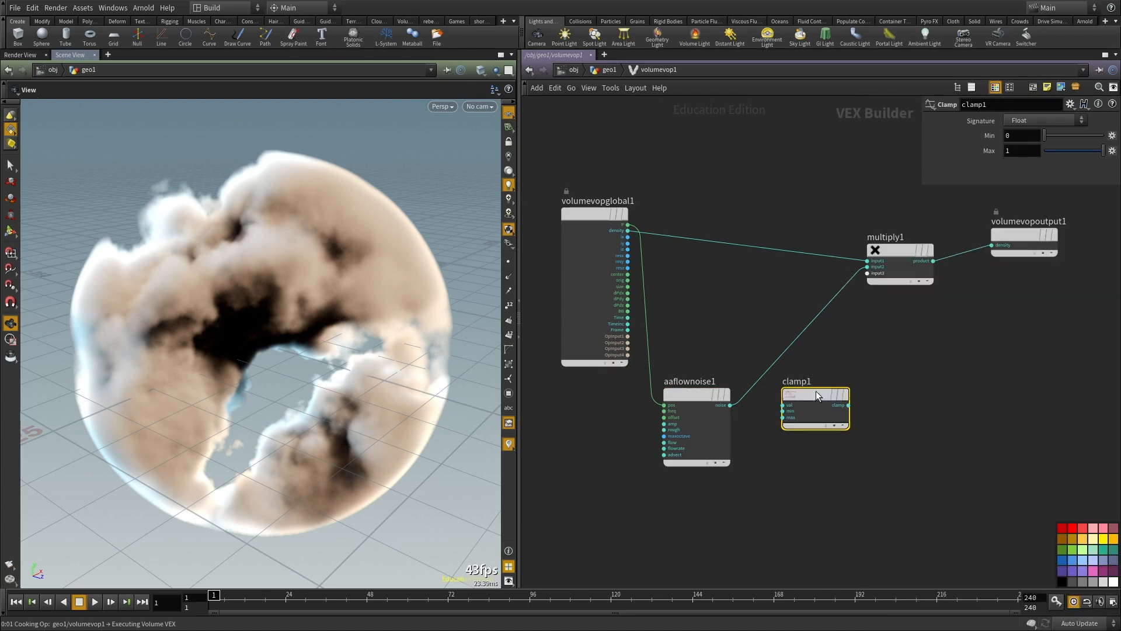
drag(794, 395, 768, 366)
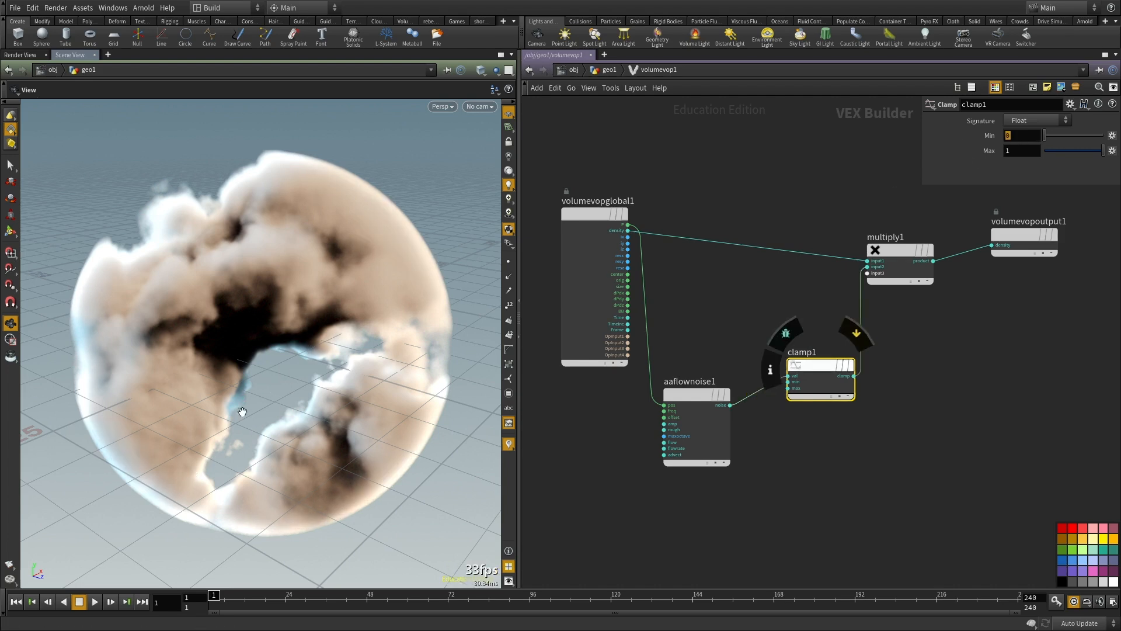
Step: Try Clamp minimums of 0.2, 0.1 and 0.01, settle on 0.05, and inspect the volume from several angles
text(.2)
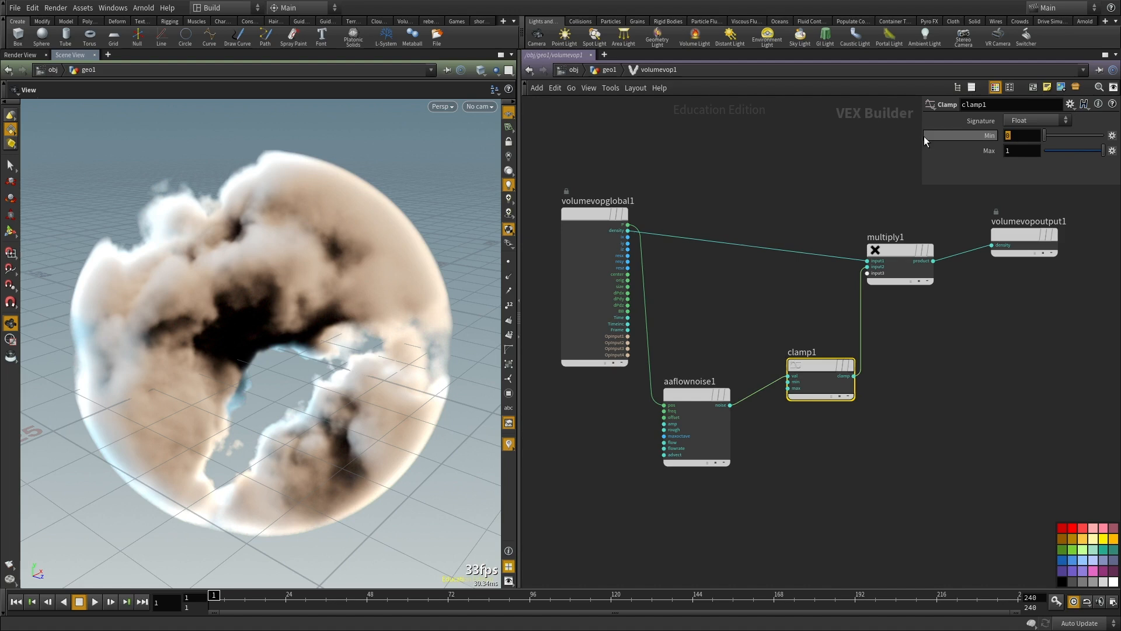
key(Return)
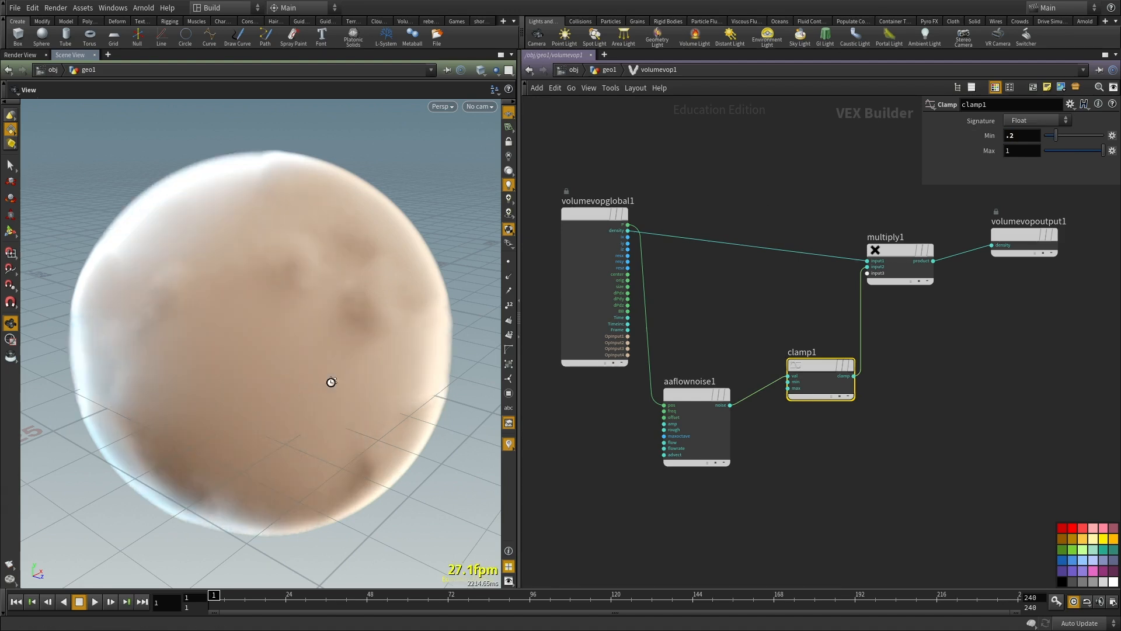
drag(270, 368, 313, 396)
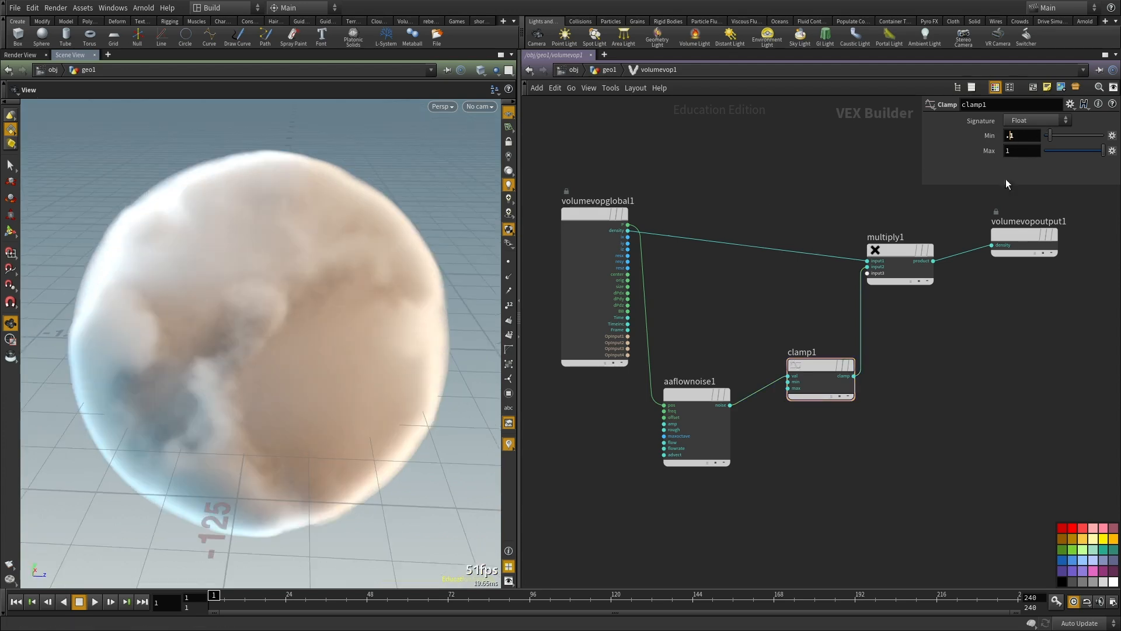
mouse_move(1004, 241)
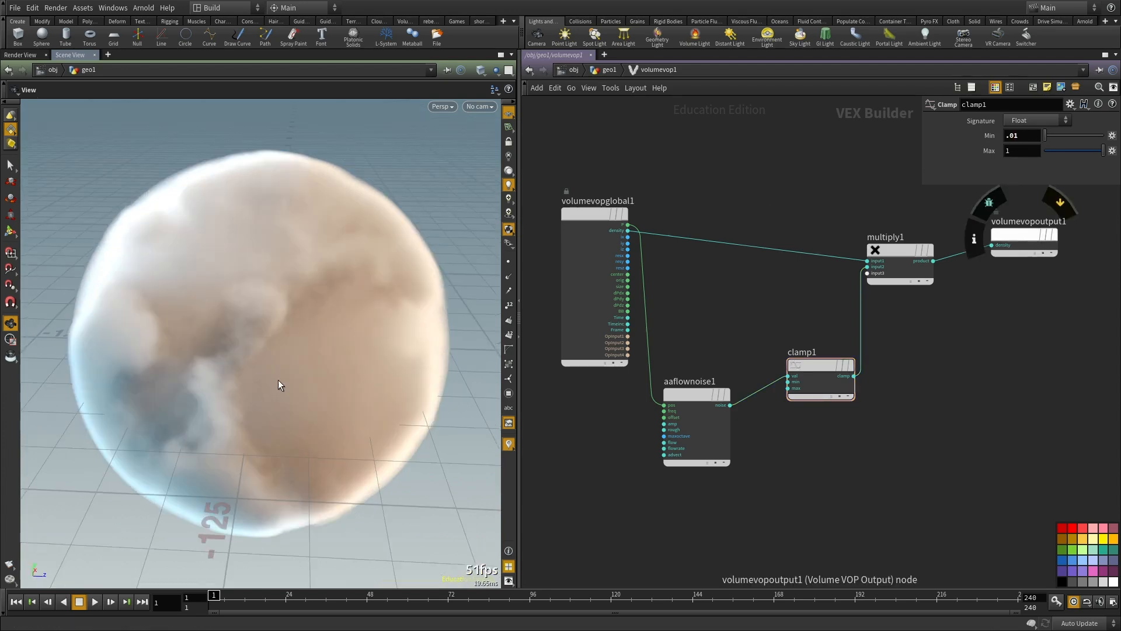
drag(264, 379, 316, 397)
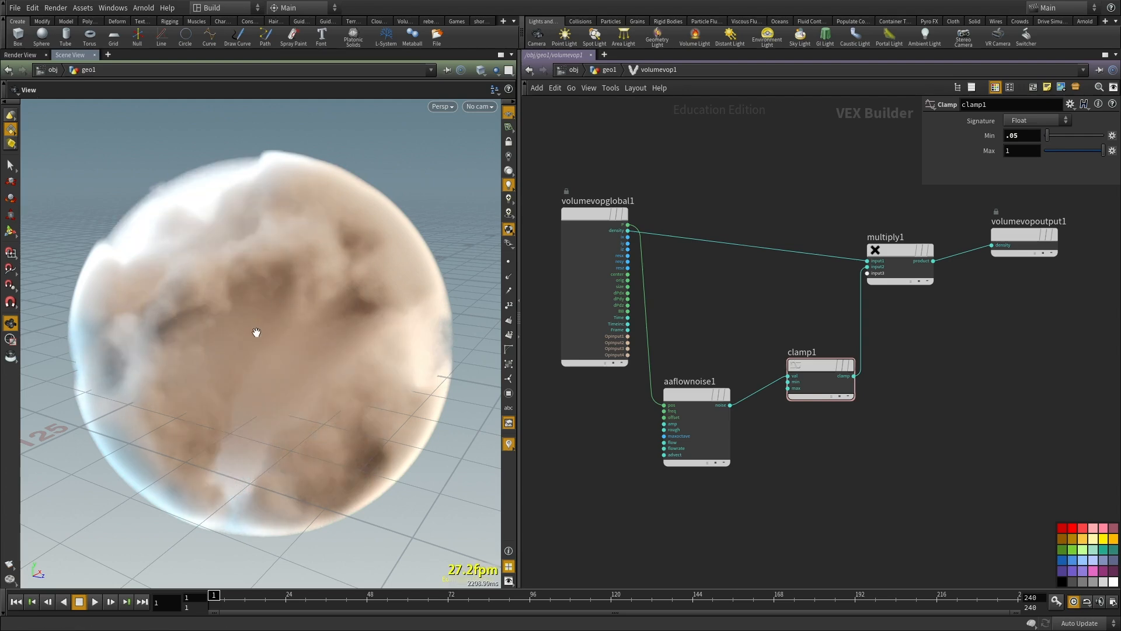
drag(328, 383, 417, 375)
right_drag(417, 375, 260, 380)
drag(260, 381, 356, 379)
Step: Return to the geometry network, display the sphere node and check its polygons in wireframe
middle_drag(821, 492, 770, 447)
key(u)
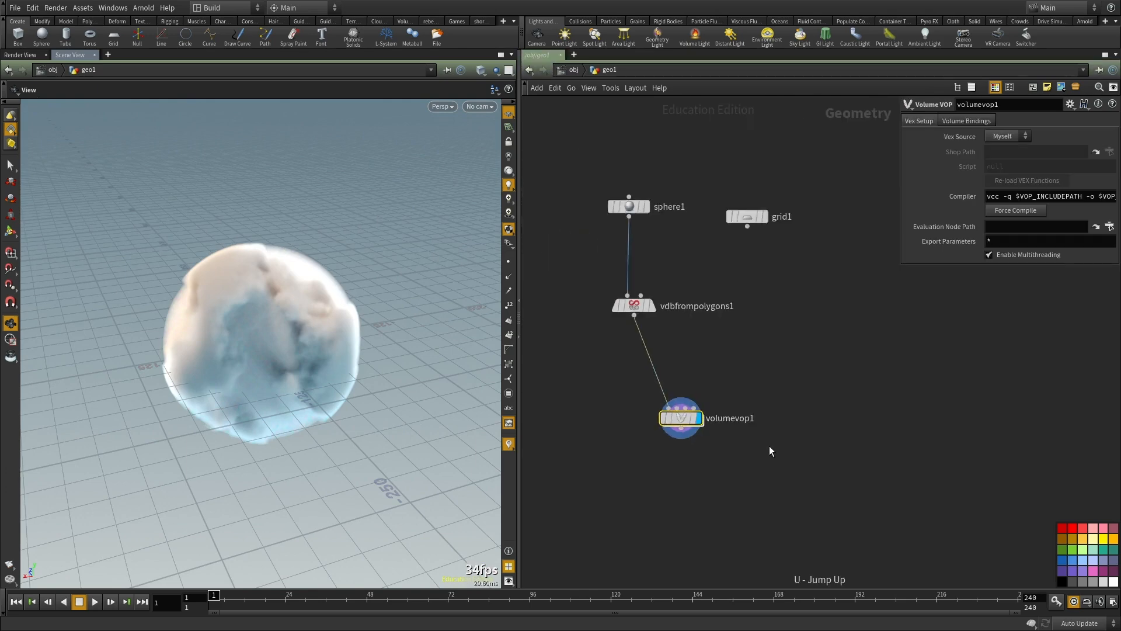
click(630, 186)
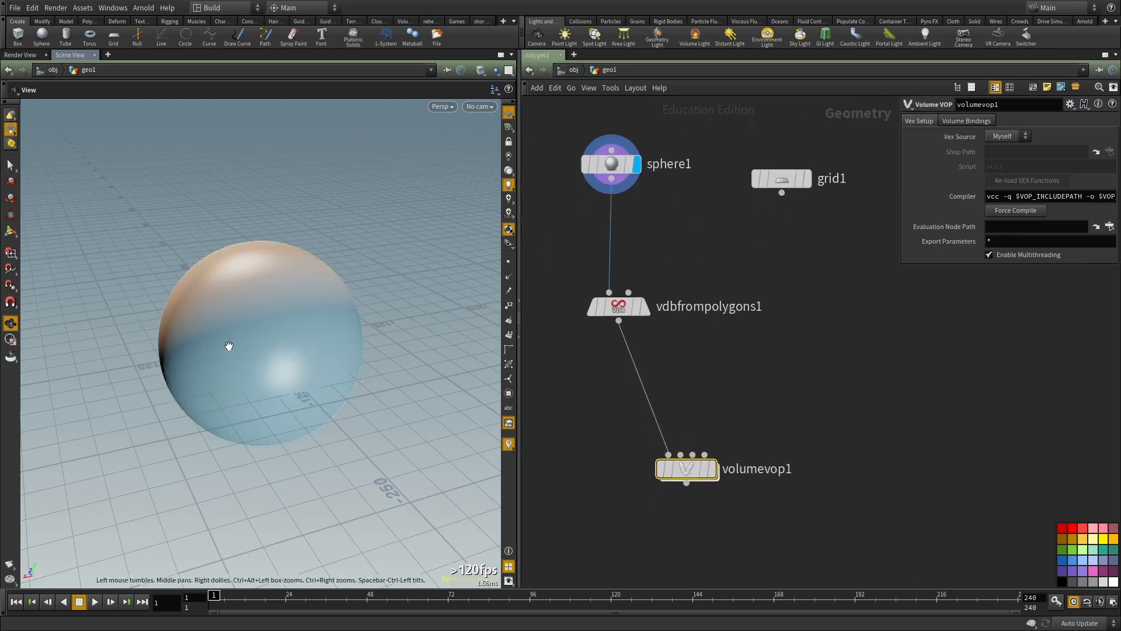
middle_drag(766, 373, 768, 320)
key(shift+w)
key(shift+w)
middle_drag(851, 337, 853, 297)
Step: Display the Volume VOP and VDB from Polygons nodes in turn, and check the VDB in wireframe
click(717, 375)
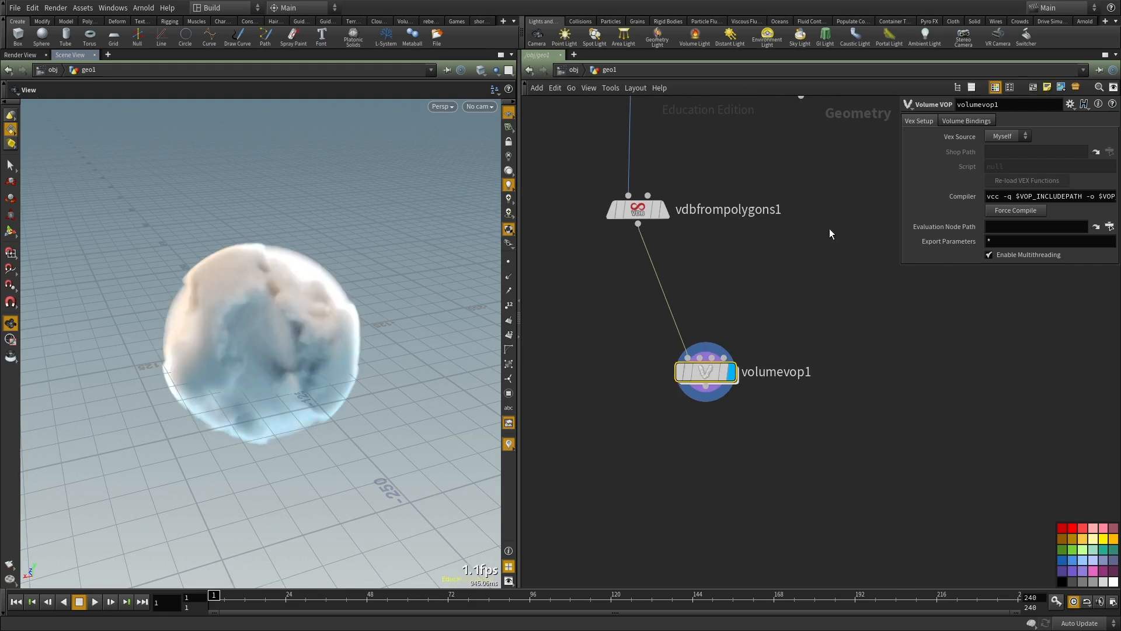
click(662, 209)
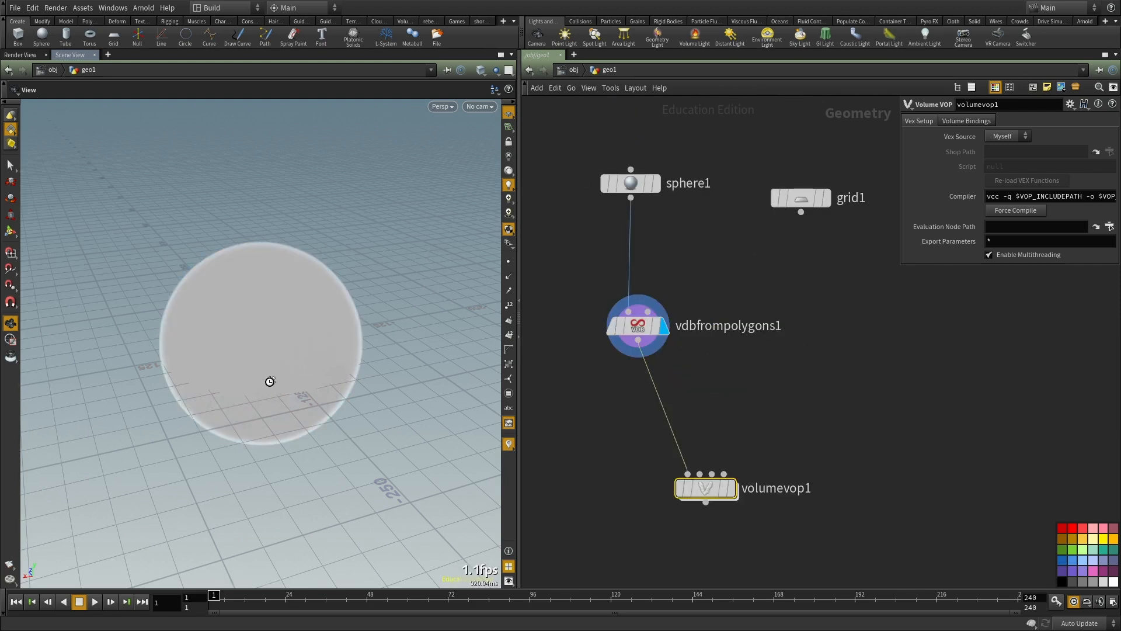
scroll(783, 387, down, 1)
middle_drag(773, 385, 786, 339)
scroll(786, 343, up, 2)
drag(790, 329, 573, 218)
key(w)
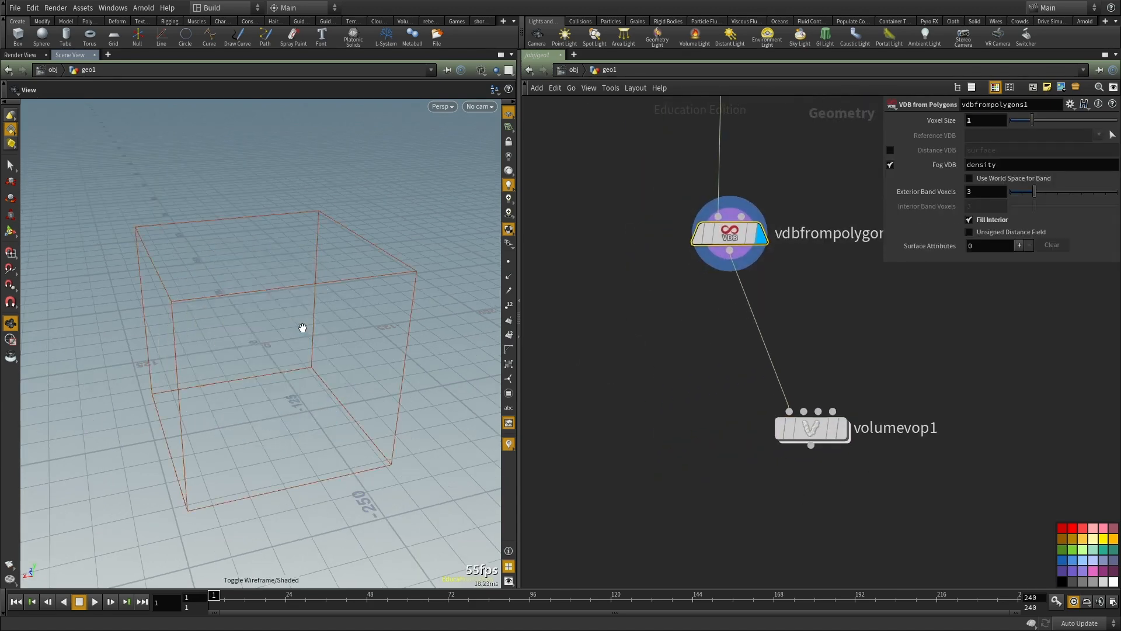
key(w)
Step: Add a Convert VDB node and connect the VDB from Polygons output to its first input
key(Tab)
text(vdbc)
click(728, 292)
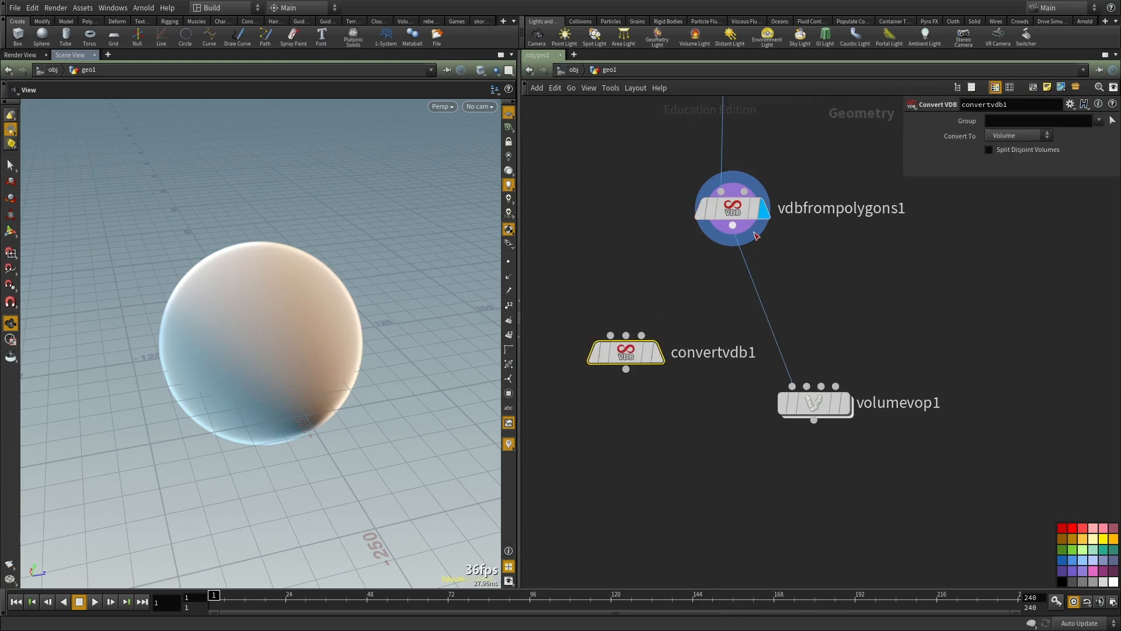
click(752, 235)
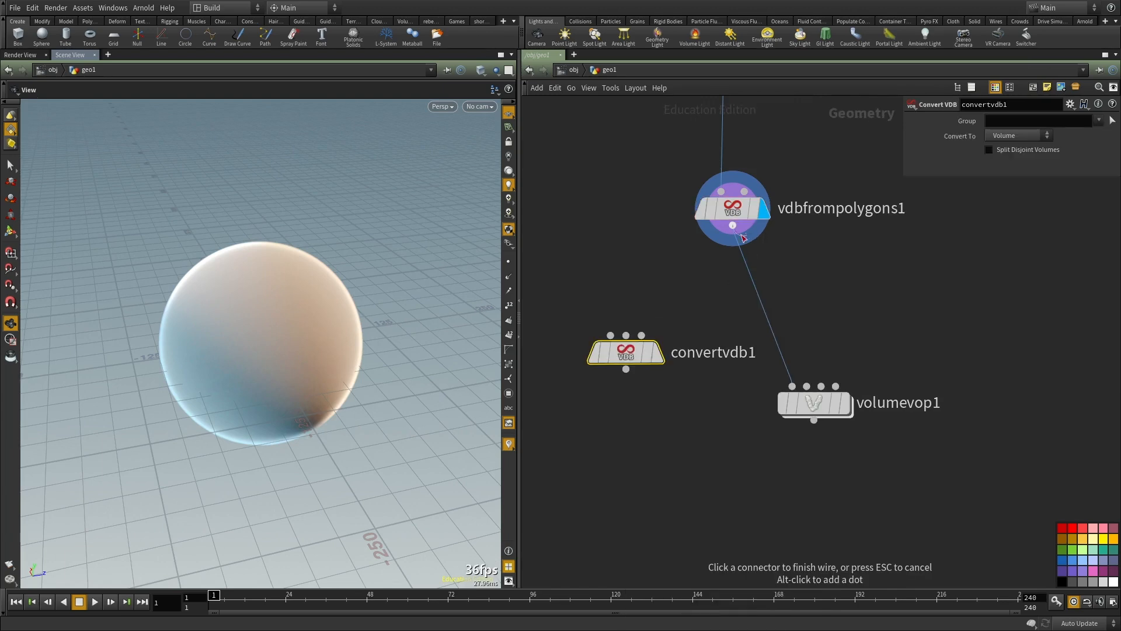
click(610, 335)
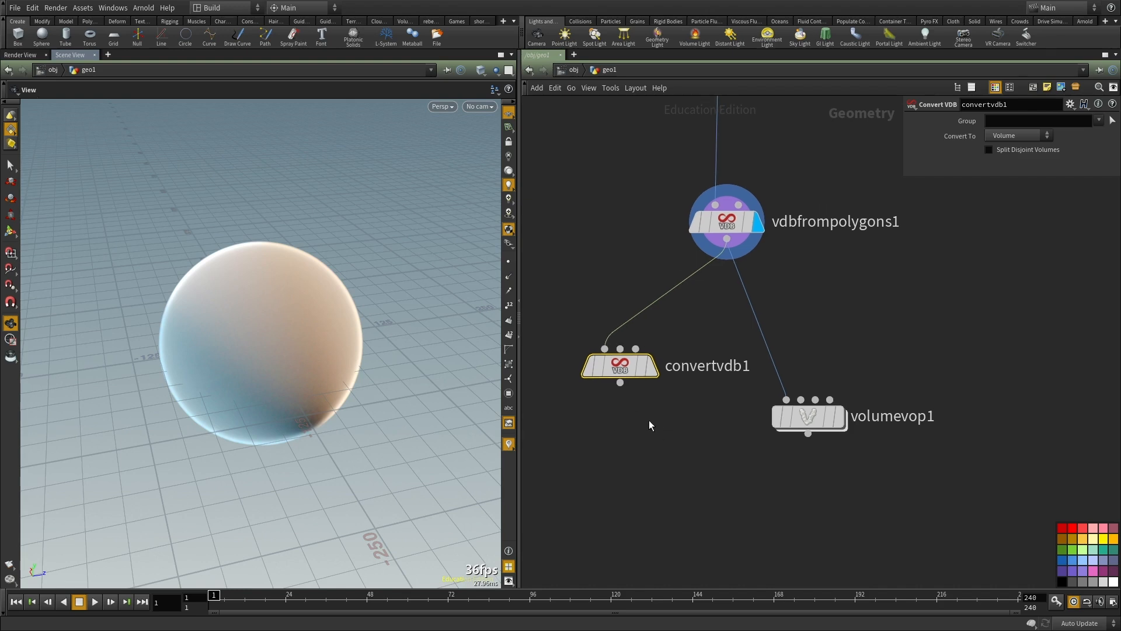
Step: Display the Convert VDB node and check its node information and that of the VDB from Polygons node
mouse_move(732, 229)
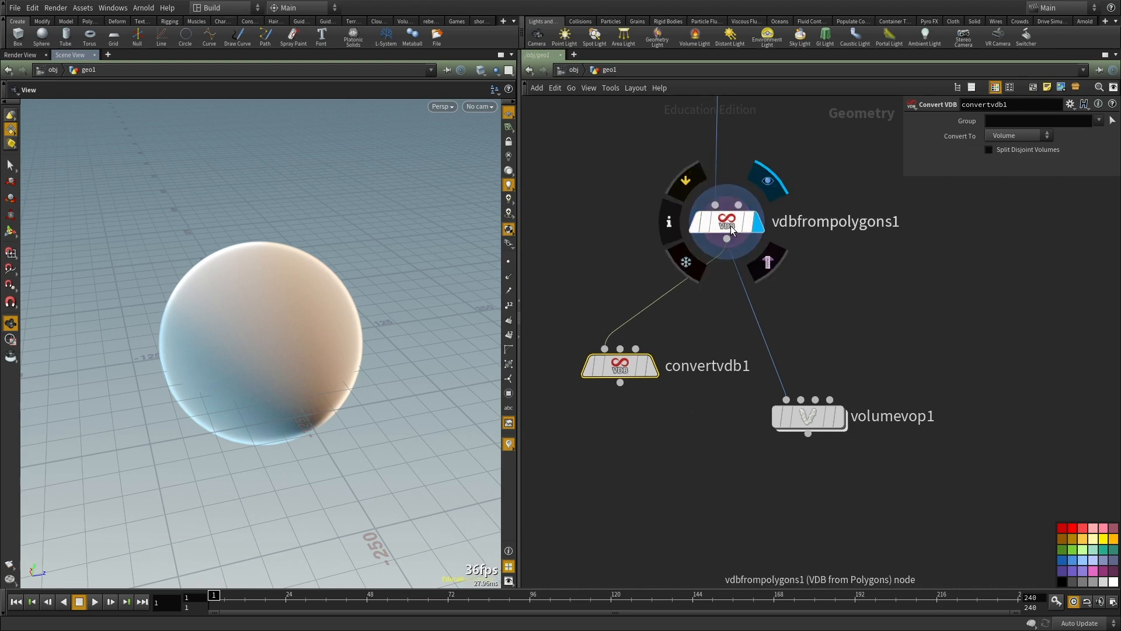
mouse_move(621, 370)
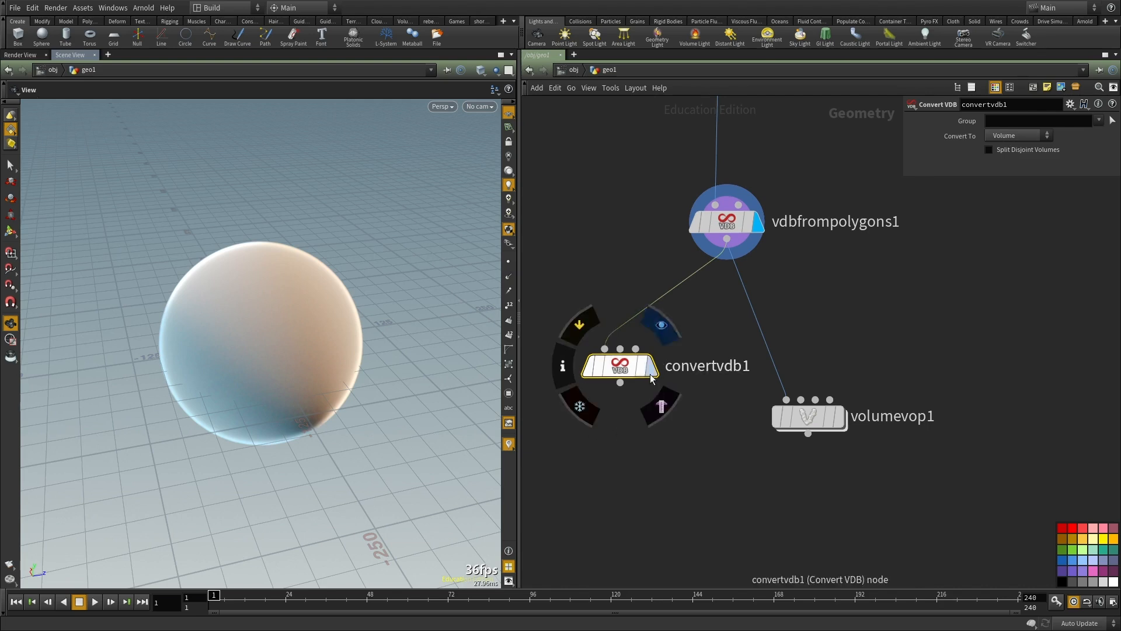
middle_click(620, 368)
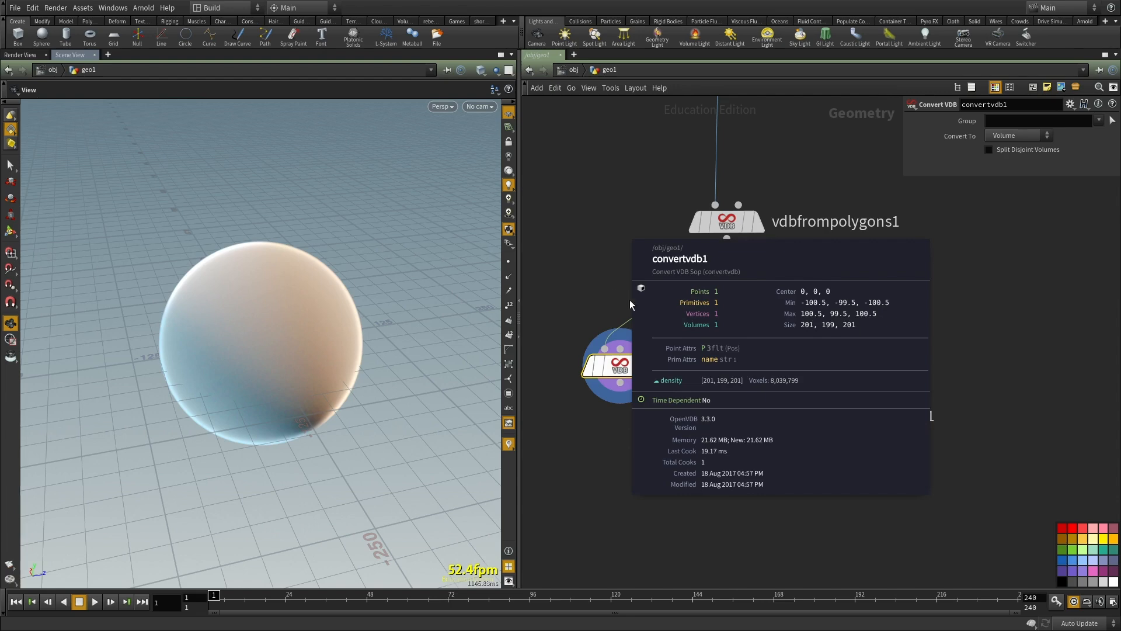
middle_click(726, 222)
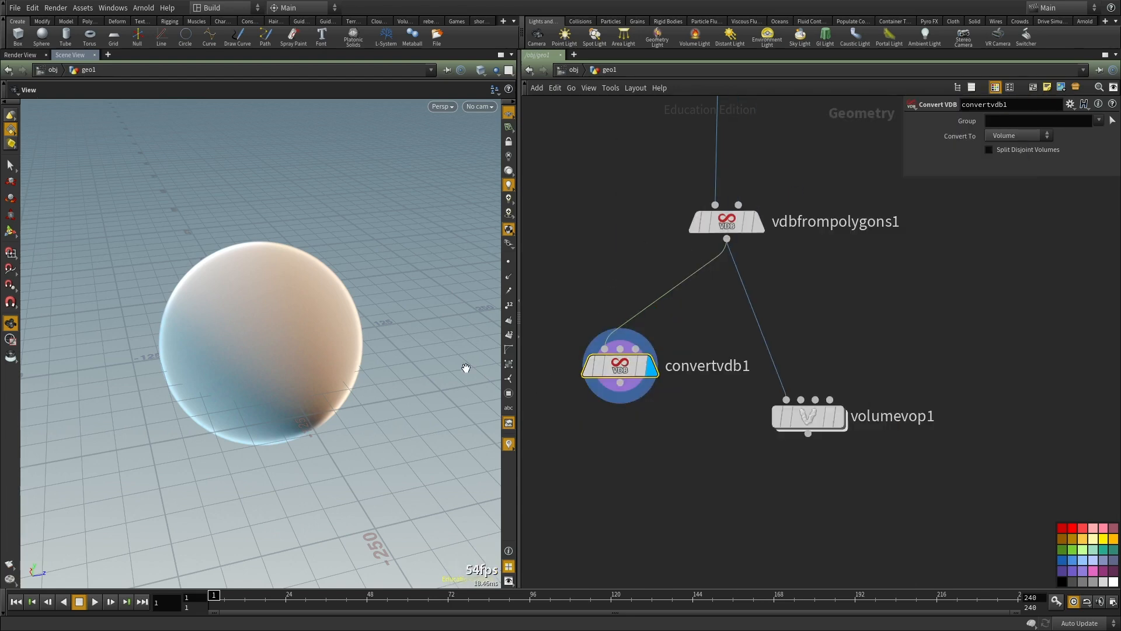
Step: Set the Convert VDB node to convert to Polygons with an Isovalue of 0.13 and view the mesh
click(1026, 136)
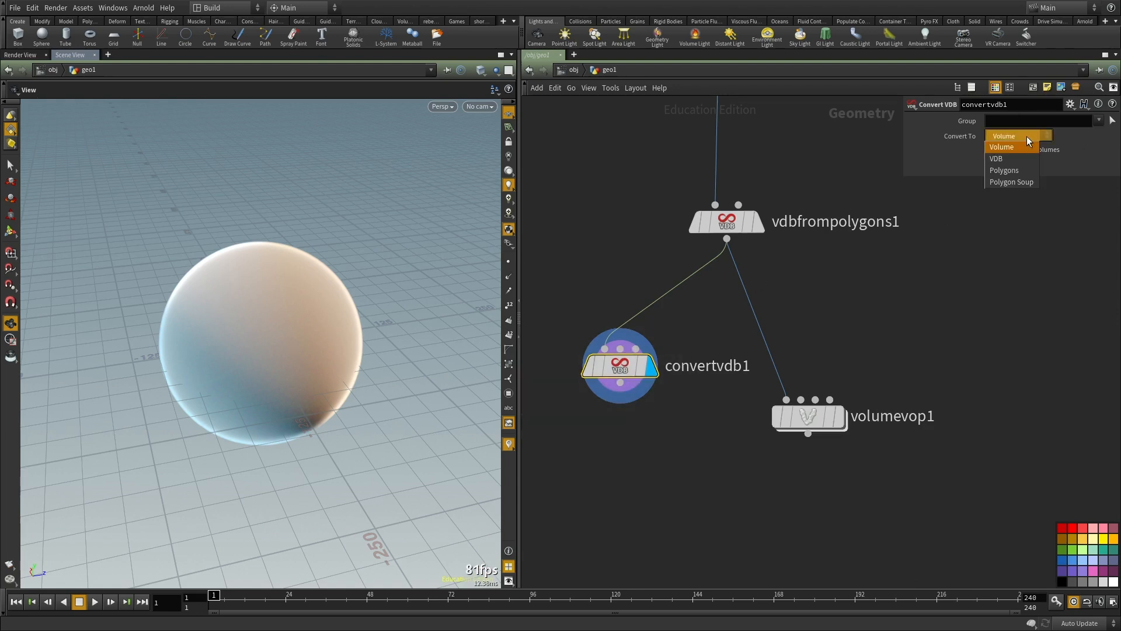
click(1002, 170)
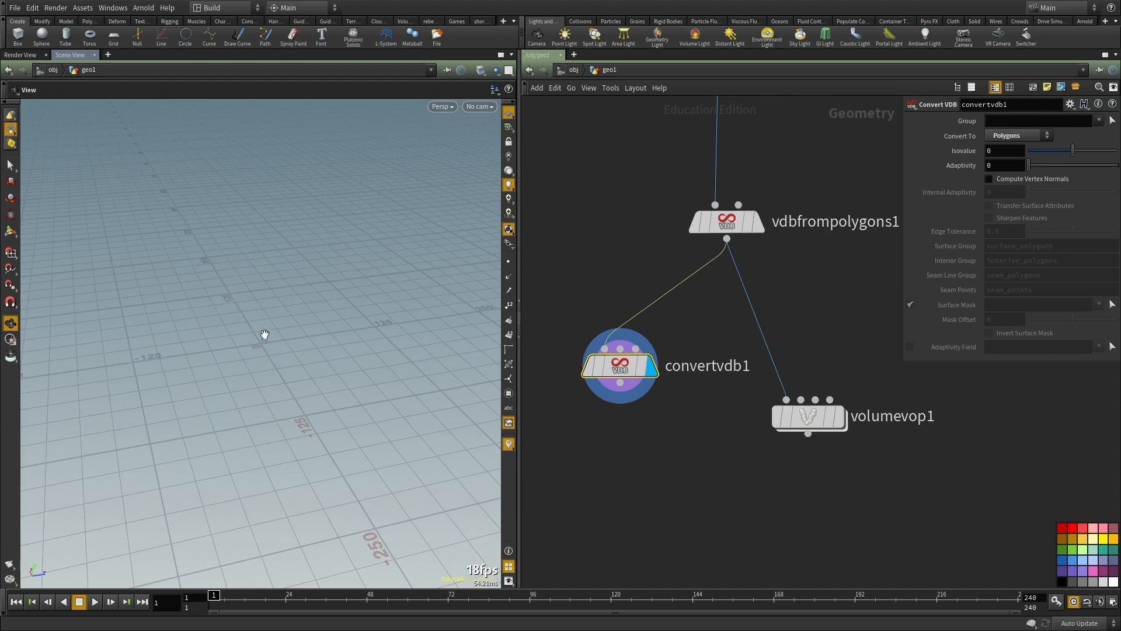
drag(226, 343, 299, 385)
scroll(667, 424, down, 4)
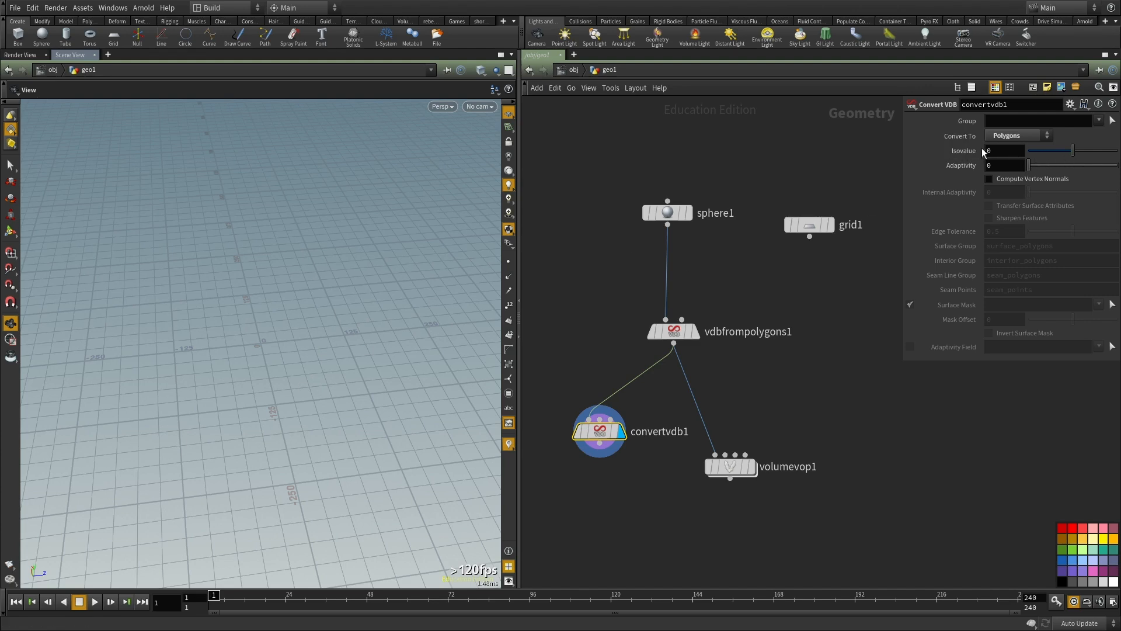
click(1079, 151)
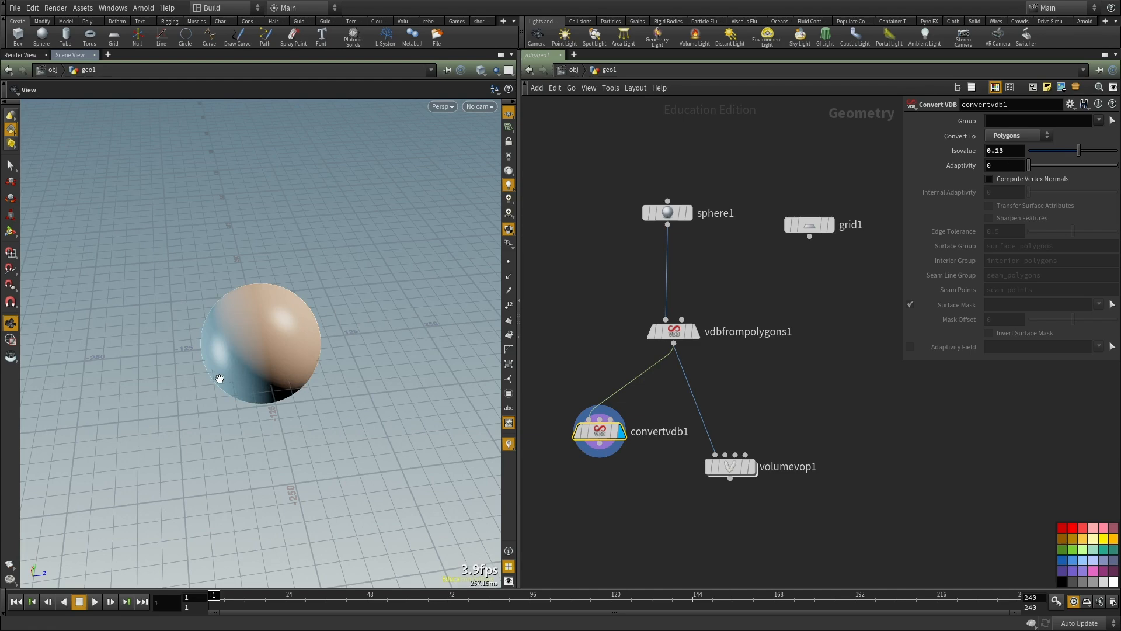
right_drag(235, 369, 367, 331)
drag(368, 331, 344, 343)
Step: Switch the display between the VDB from Polygons and Convert VDB nodes to compare the fog volume with the polygon sphere
click(695, 334)
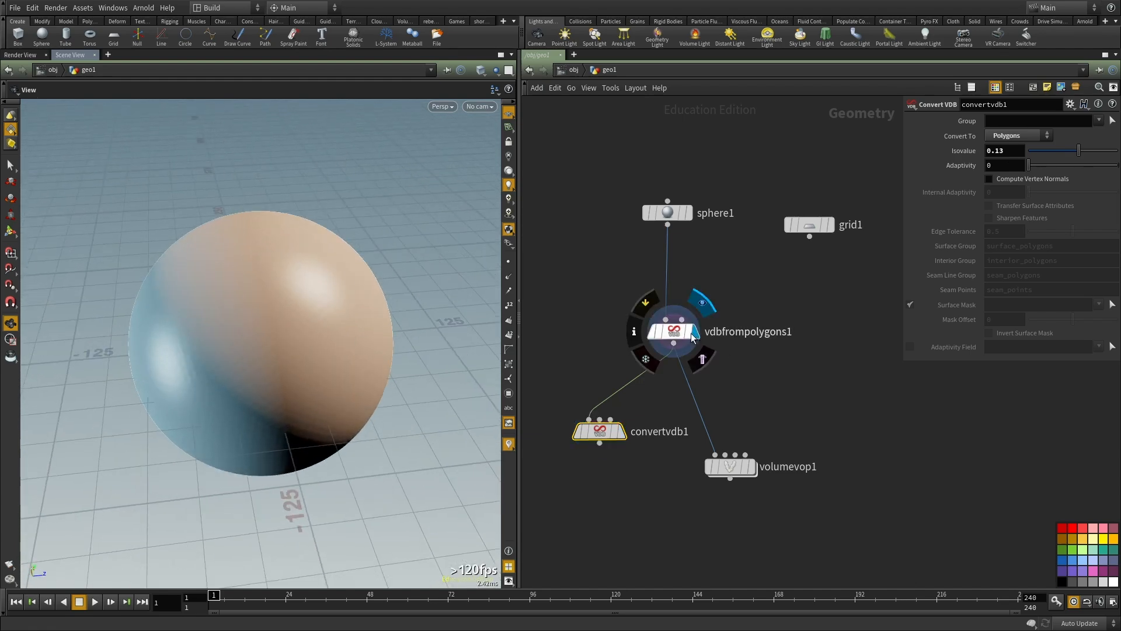
drag(299, 316, 264, 209)
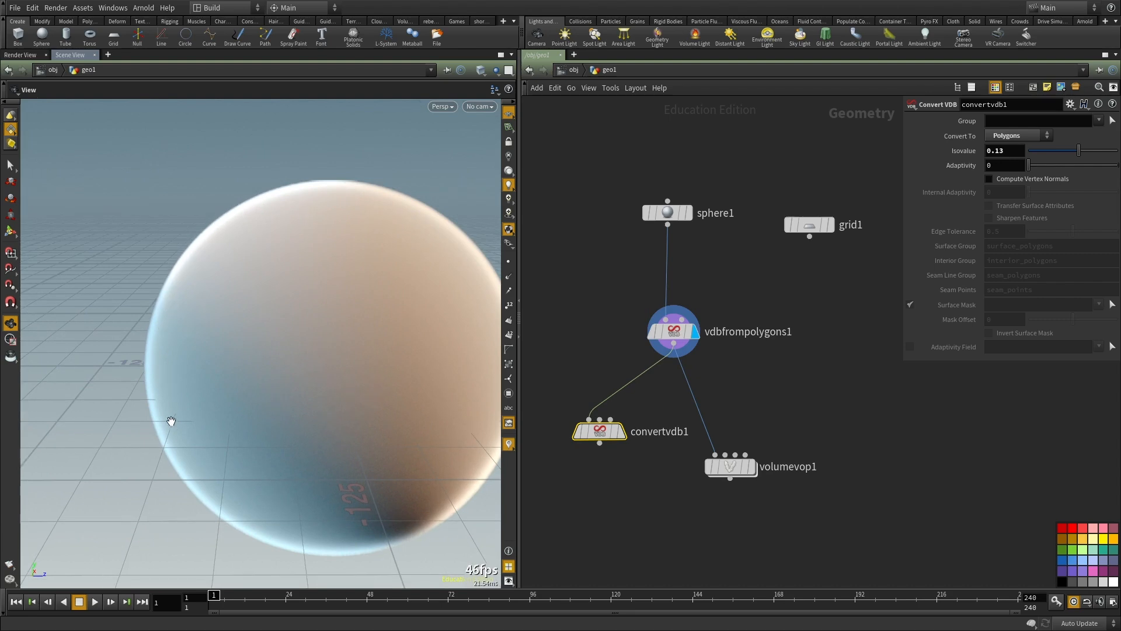
middle_drag(742, 398, 752, 370)
scroll(631, 421, up, 2)
click(634, 401)
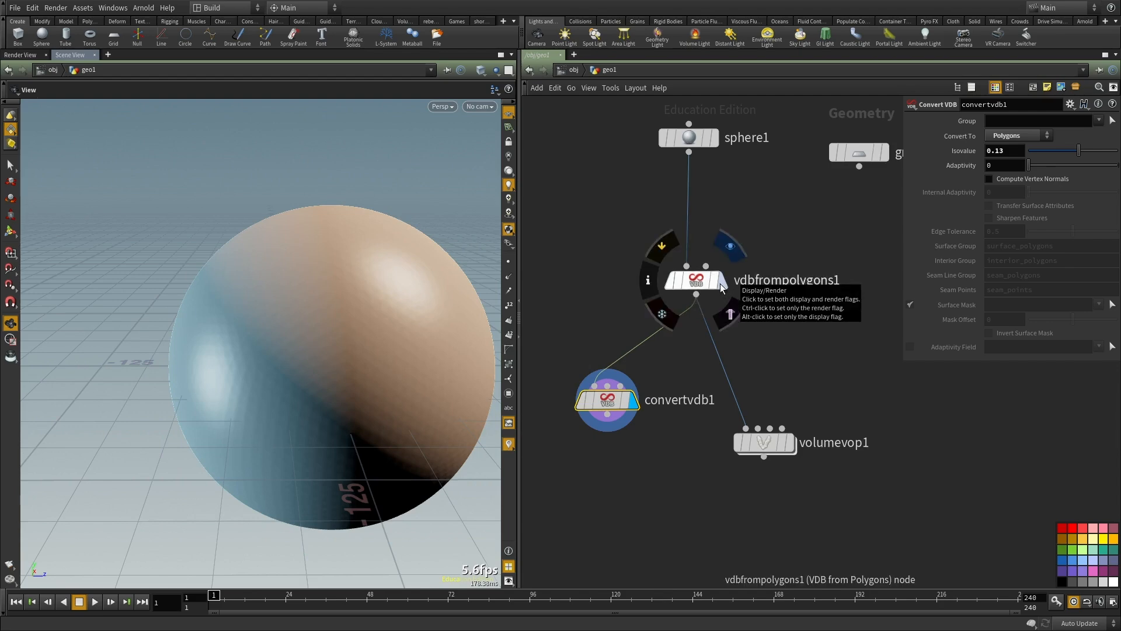
Step: Template the Convert VDB node over the displayed VDB from Polygons volume and compare both in wireframe and shaded mode
click(627, 403)
drag(408, 377, 185, 221)
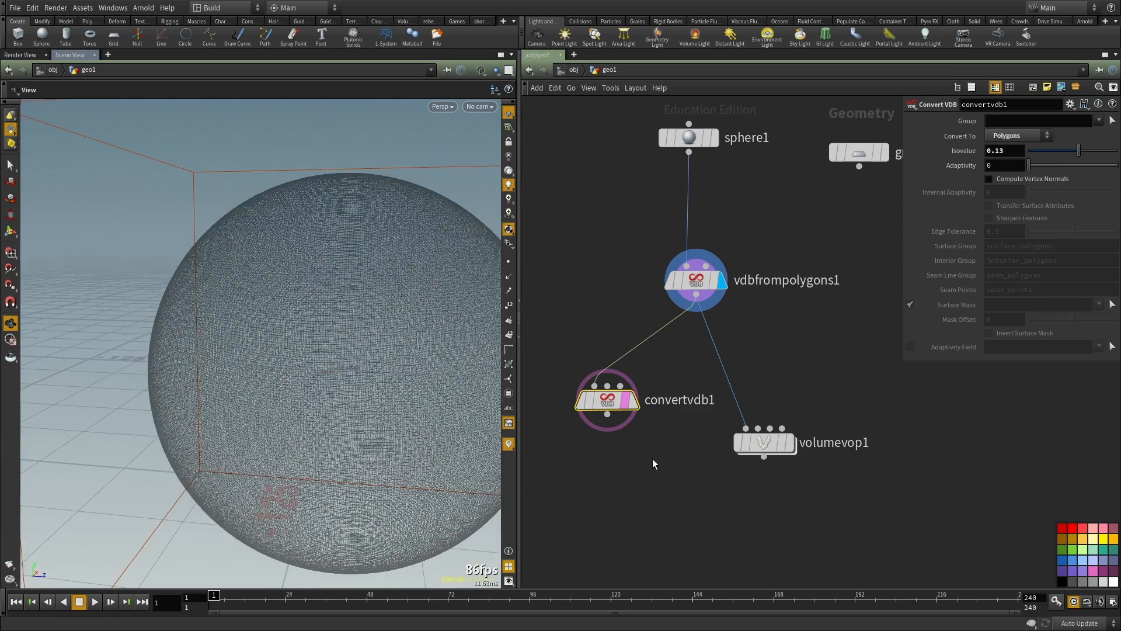
key(w)
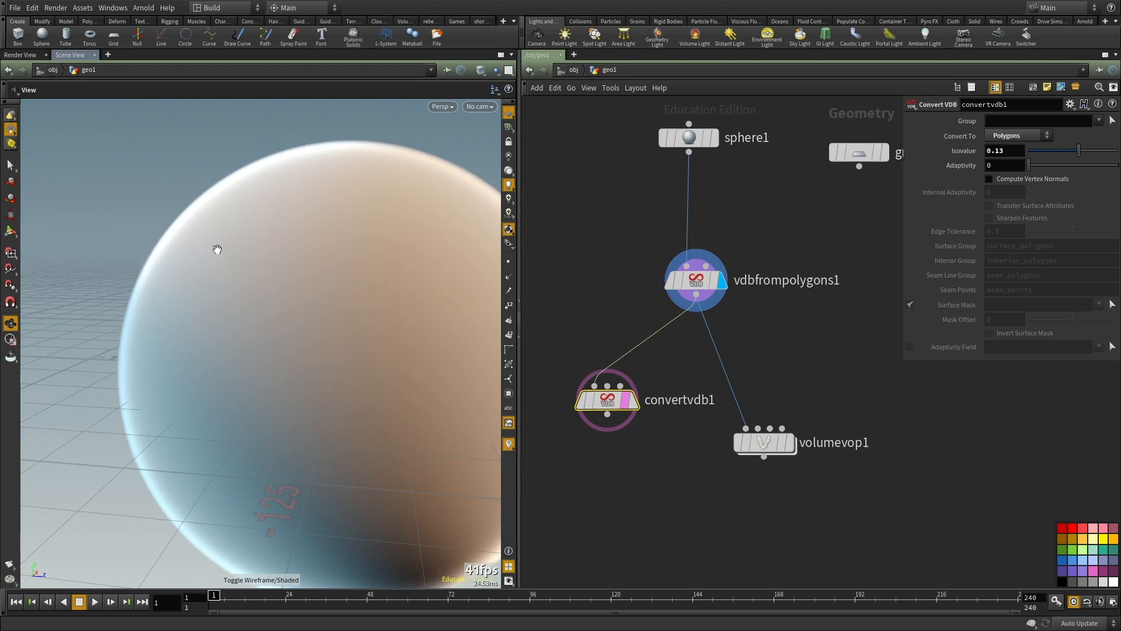
key(w)
key(w)
Step: Try an Isovalue of 0.22 and higher on the Convert VDB node and compare the templated mesh with the volume
drag(1082, 153, 1084, 155)
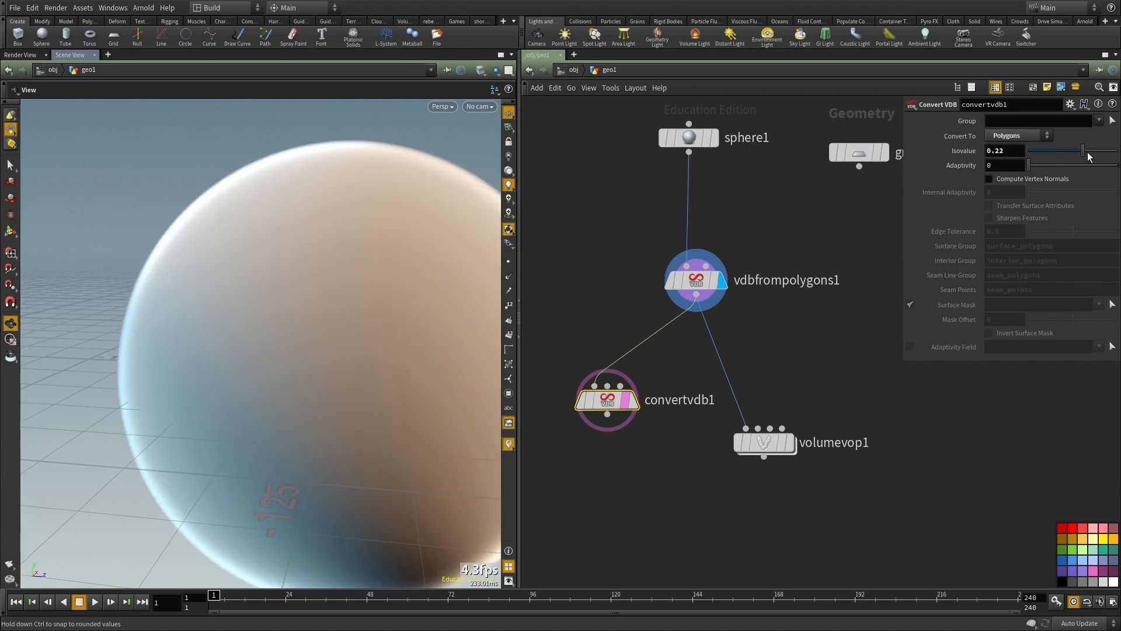
click(1087, 153)
key(w)
Step: Lower the Convert VDB Isovalue to 0.03 and finally 0.01, comparing the templated mesh with the volume in wireframe and shaded mode
key(w)
click(1074, 151)
key(w)
key(w)
key(w)
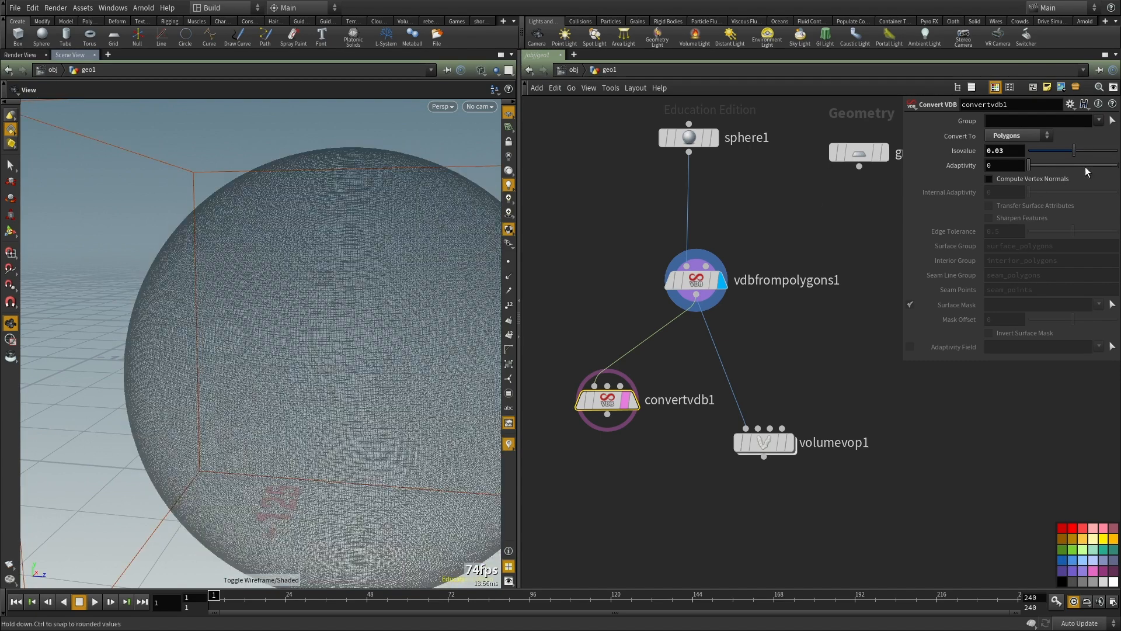
click(832, 366)
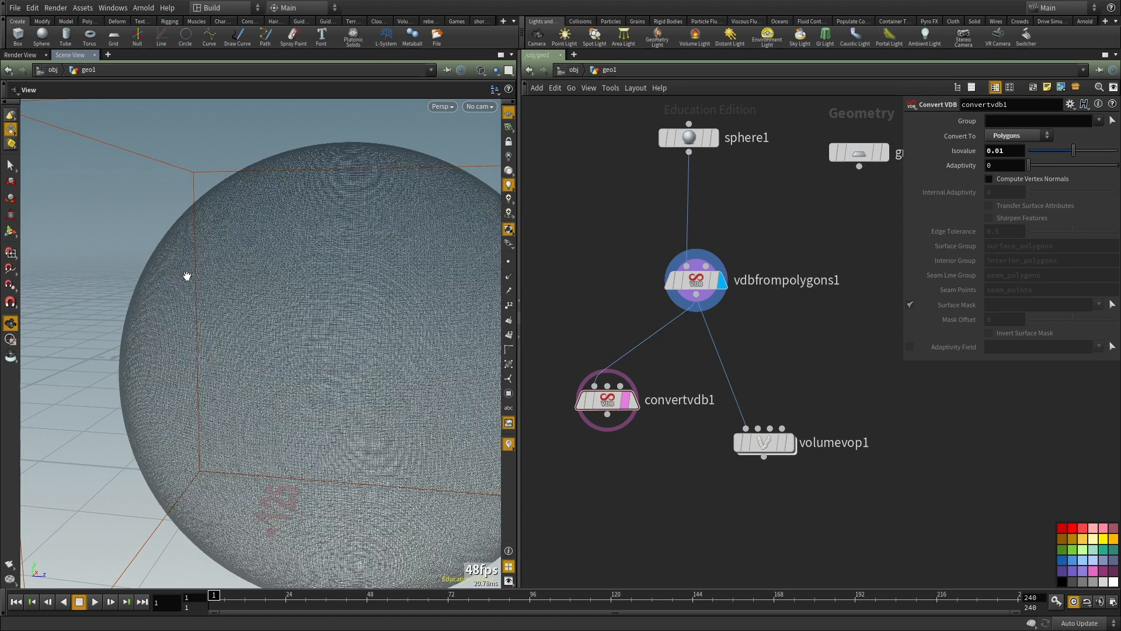
key(w)
key(w)
key(w)
key(w)
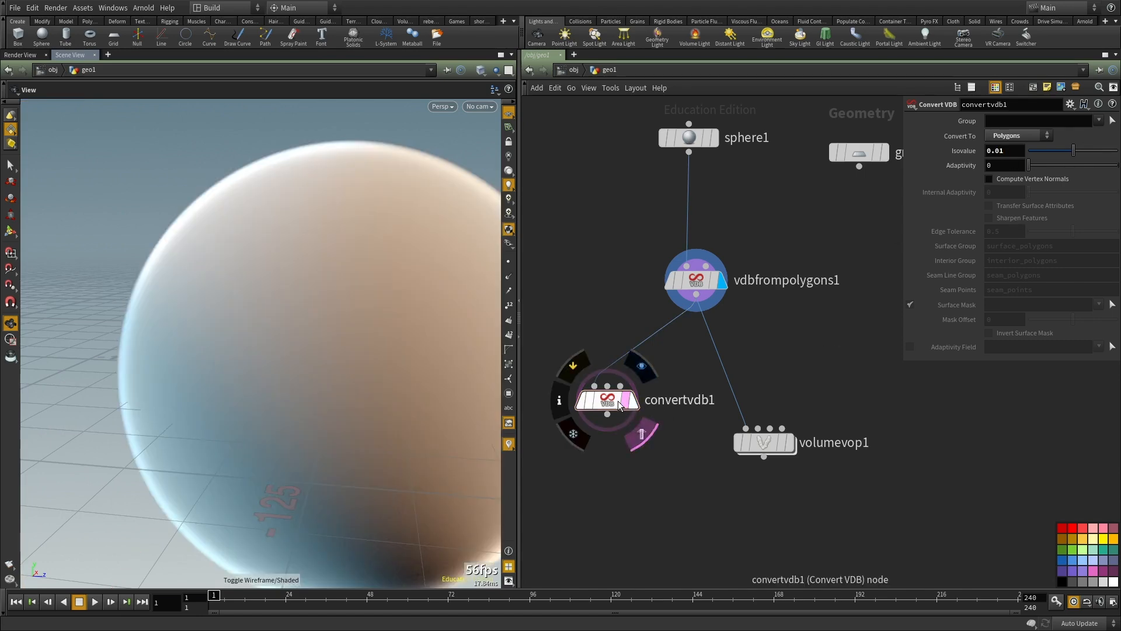
key(w)
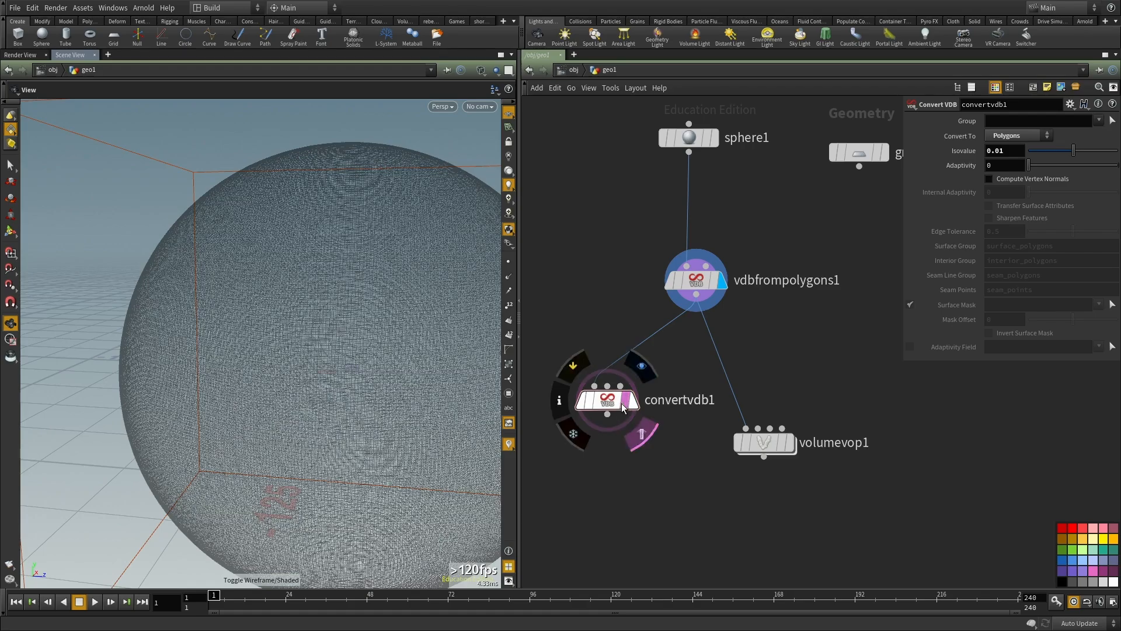
Step: Remove the Convert VDB node's template flag, display the node, and inspect its polygon sphere in wireframe and shaded mode
key(r)
click(600, 401)
key(w)
scroll(305, 380, down, 10)
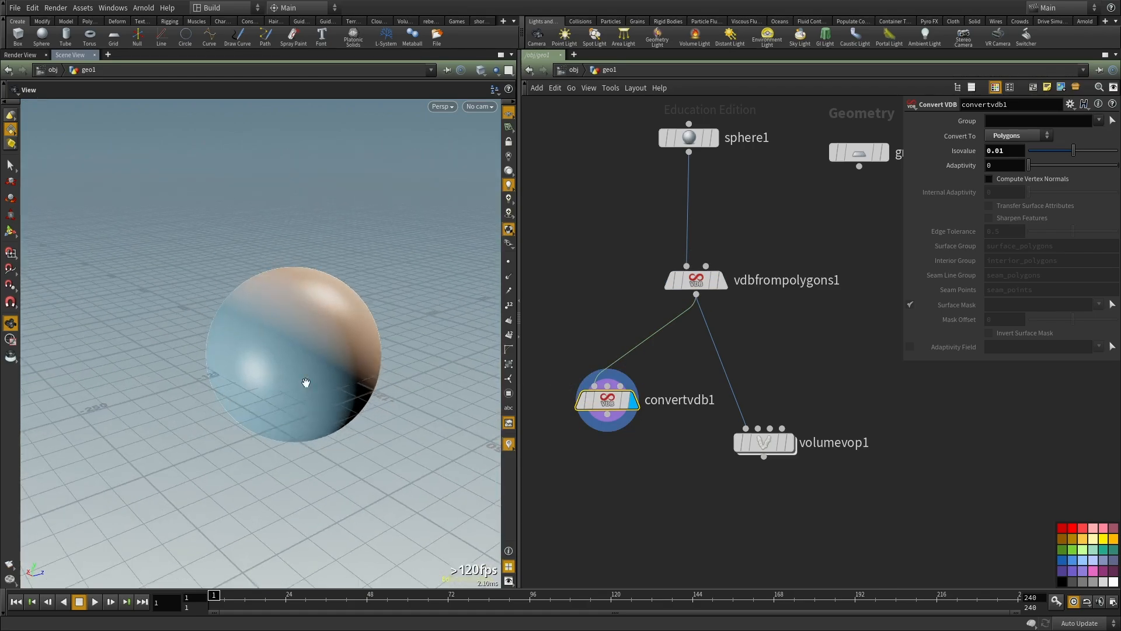
key(w)
scroll(250, 351, up, 10)
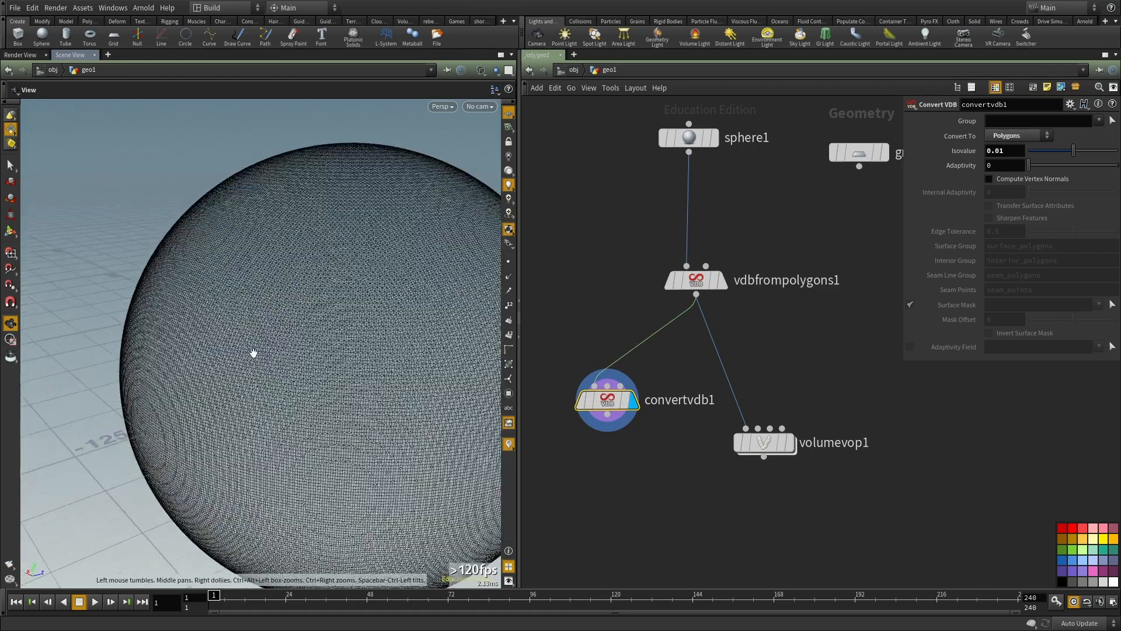
scroll(270, 380, down, 4)
scroll(335, 380, down, 6)
scroll(307, 313, up, 6)
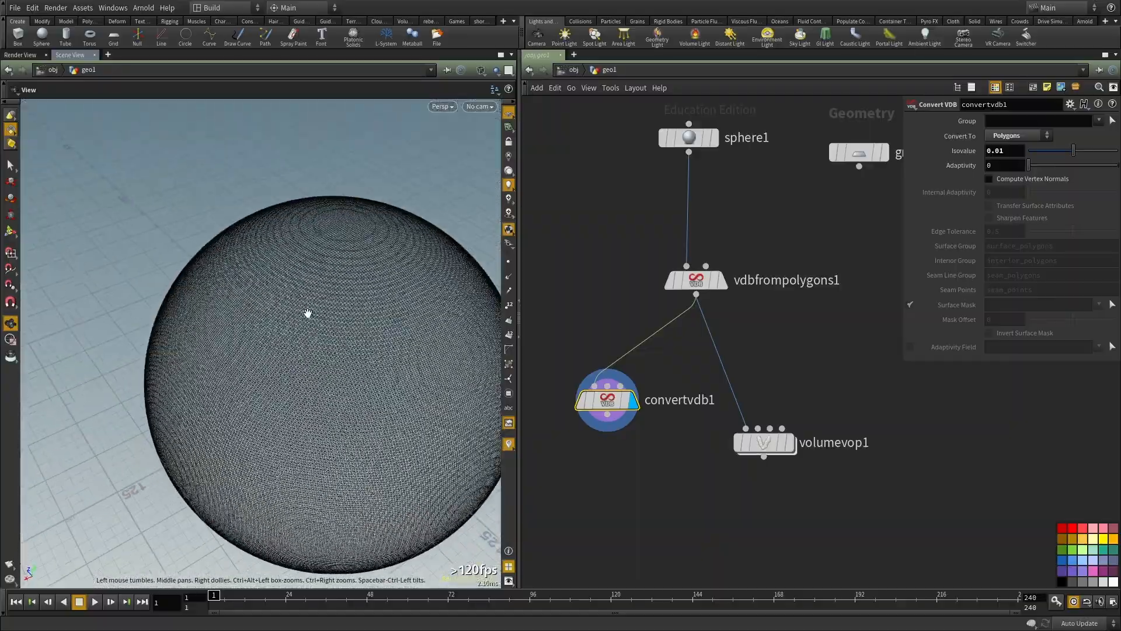
key(w)
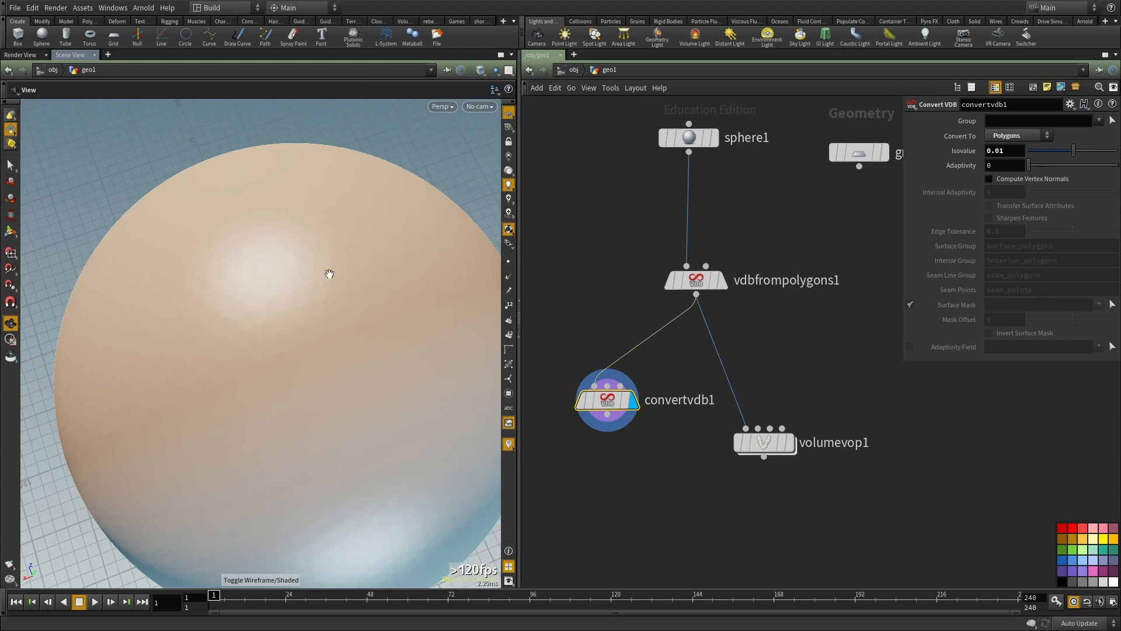
Step: Display the Volume VOP, paste a copy of the Convert VDB node below it and connect the Volume VOP output to its first input
scroll(700, 456, down, 2)
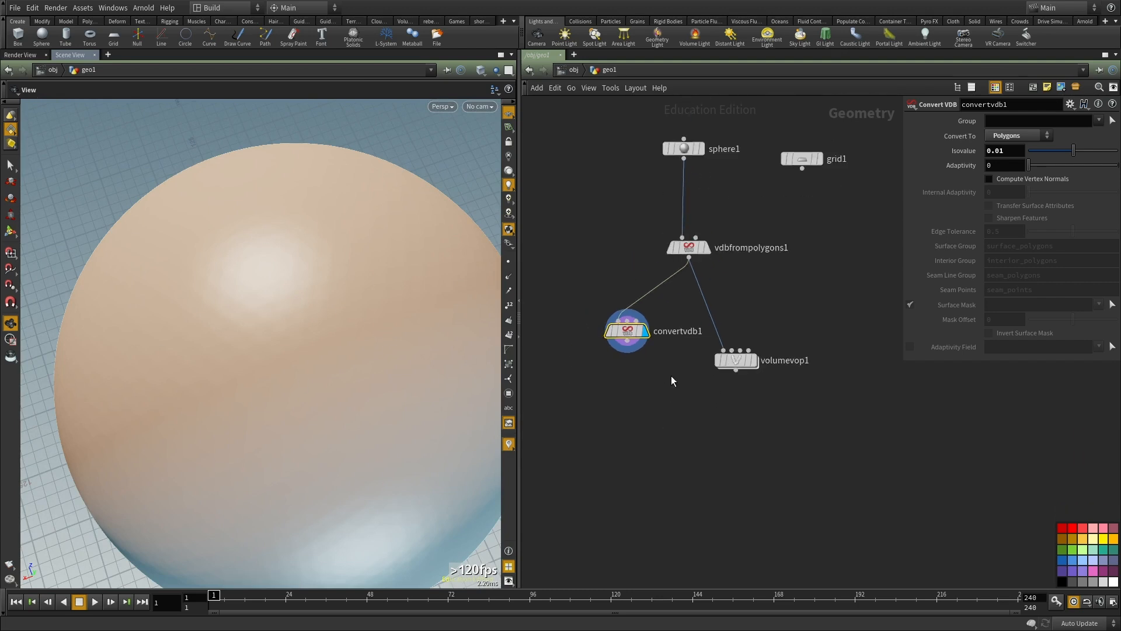
middle_click(633, 339)
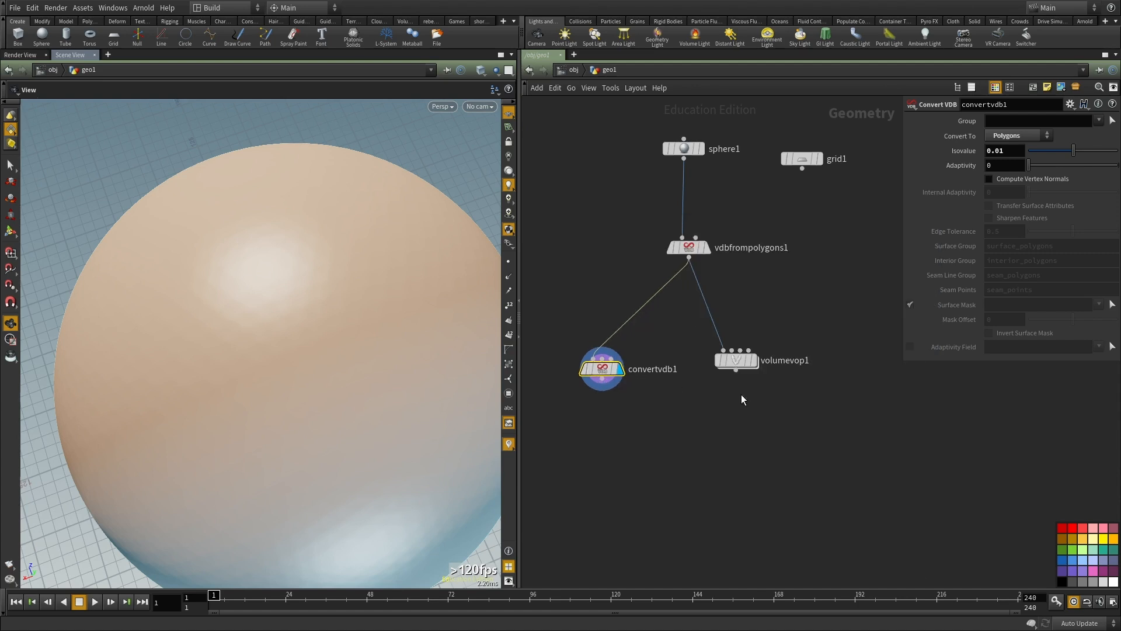
scroll(742, 398, up, 2)
click(730, 346)
middle_drag(774, 409, 834, 356)
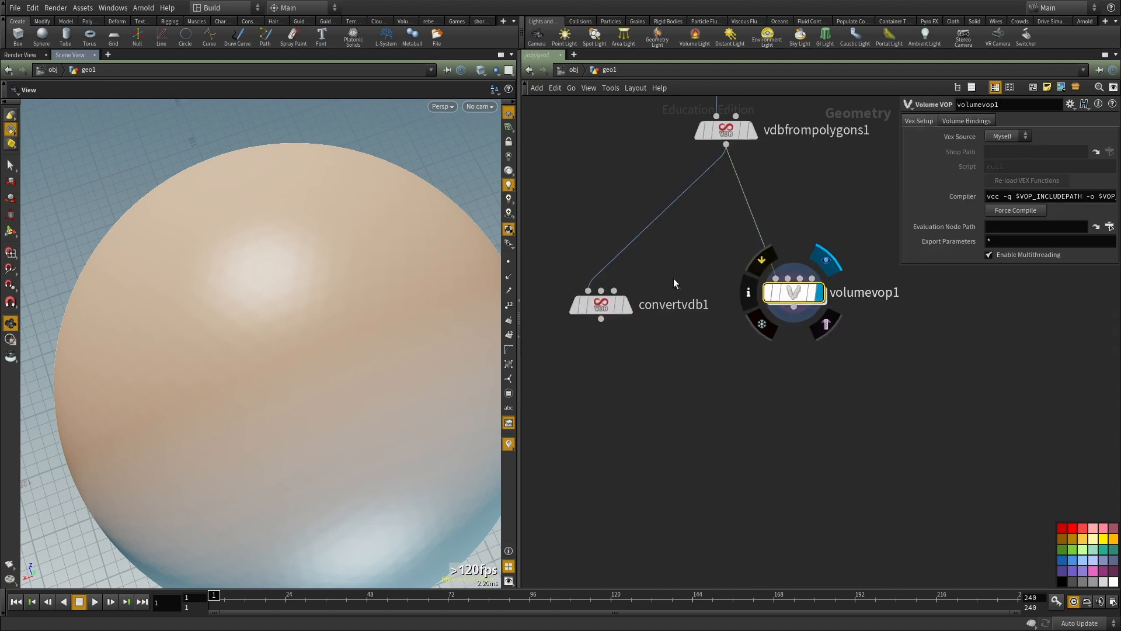
key(ctrl+v)
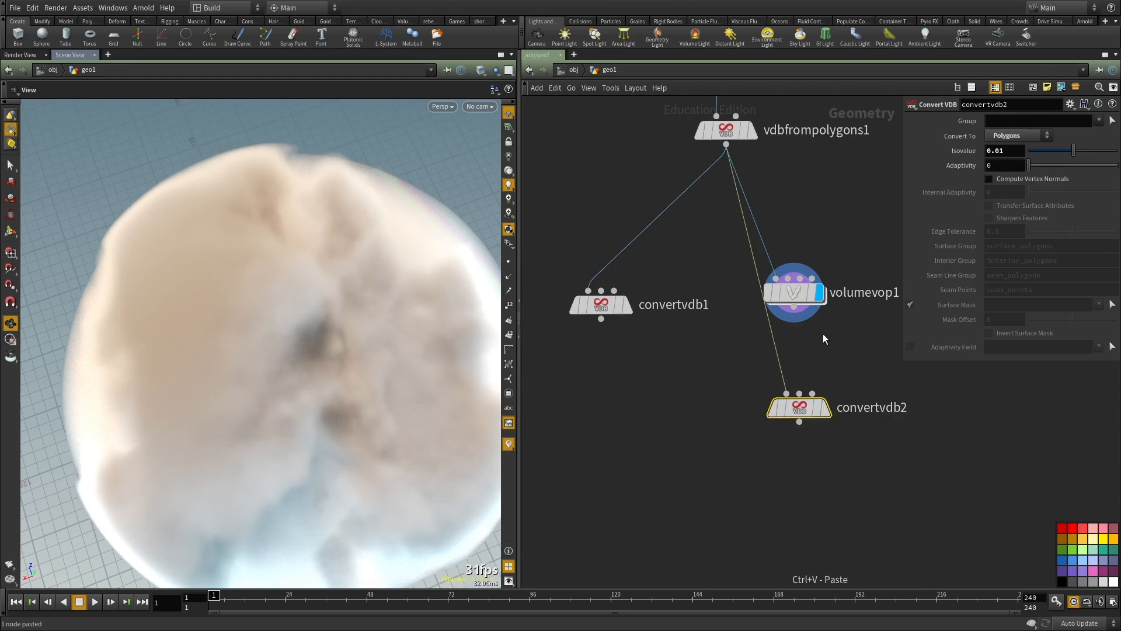
click(795, 308)
click(787, 393)
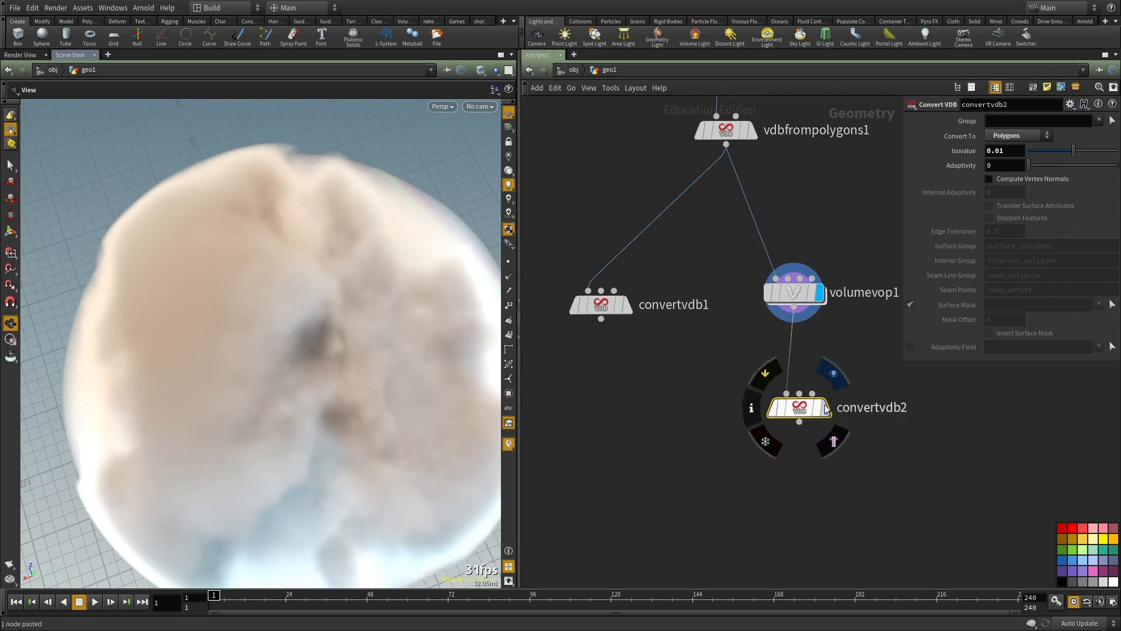
Step: Display the pasted Convert VDB node and view the polygon version of the noise-shaped volume
key(r)
drag(325, 365, 177, 252)
scroll(323, 296, down, 5)
scroll(285, 353, up, 4)
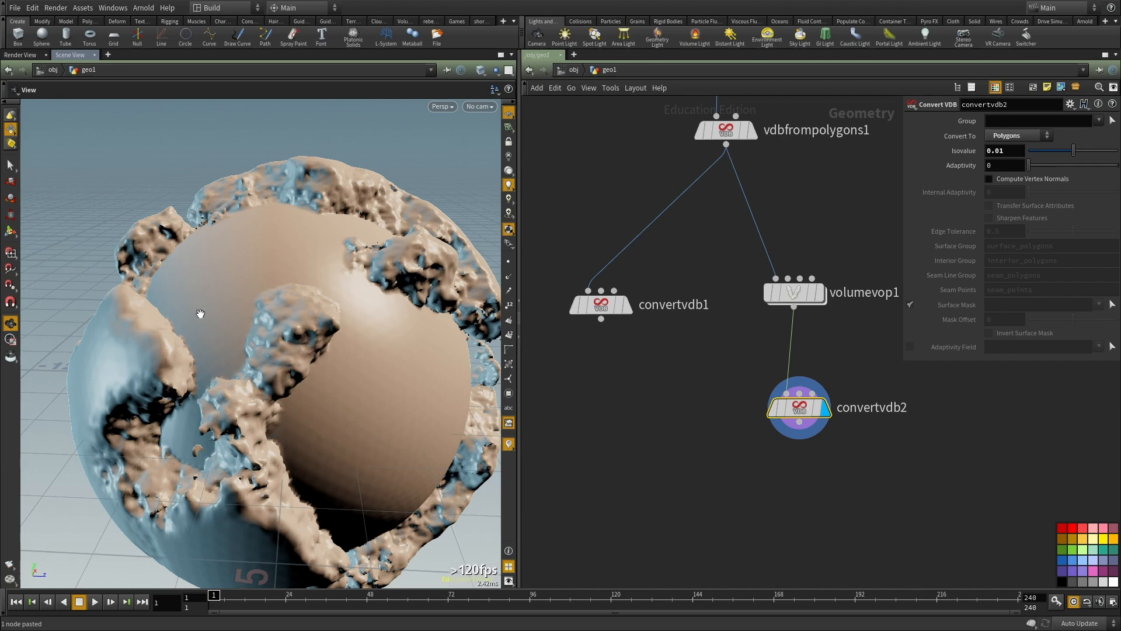
Step: Select the Volume VOP node and examine the noise-carved polygon surface closely from several angles
click(794, 294)
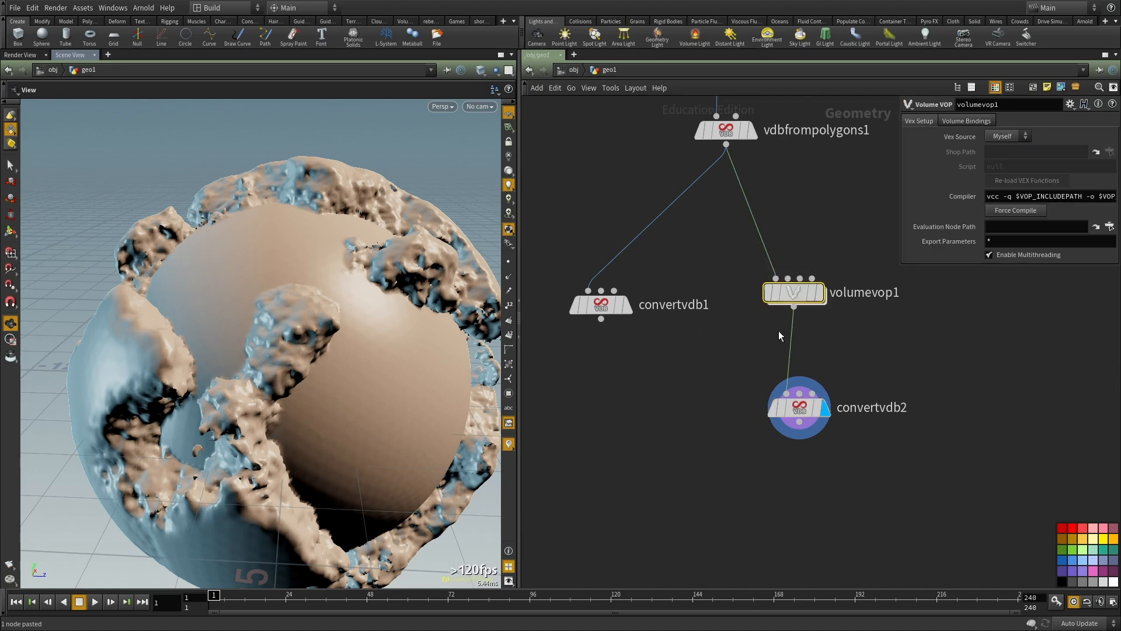
middle_drag(800, 246, 779, 340)
drag(193, 368, 333, 310)
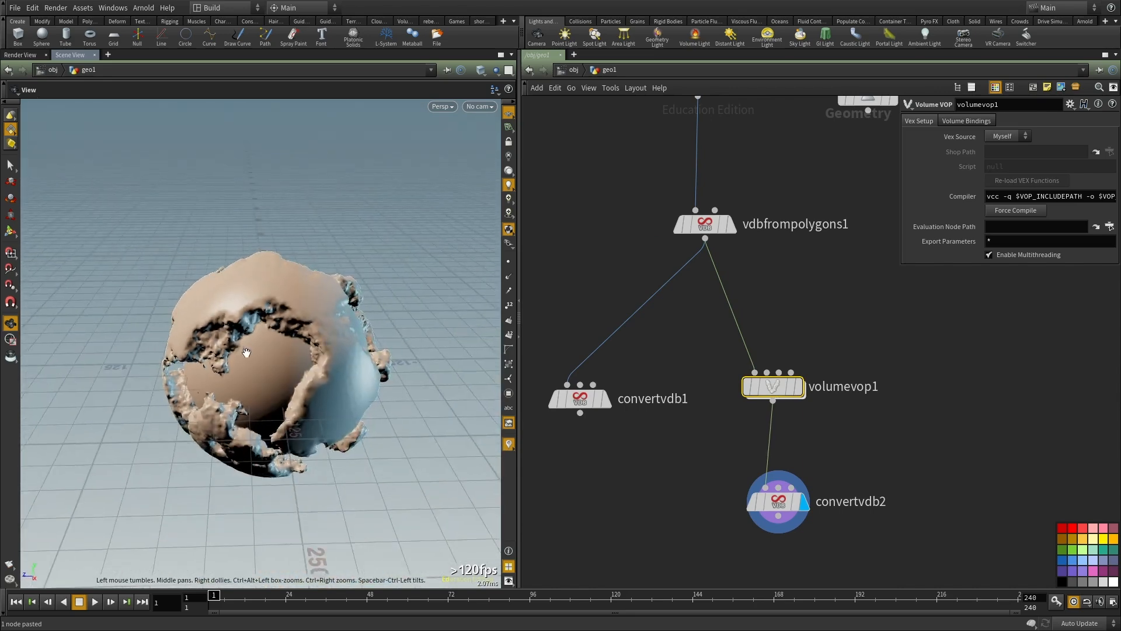
drag(258, 290, 447, 341)
drag(259, 346, 362, 350)
middle_drag(362, 351, 227, 332)
right_drag(228, 332, 408, 345)
drag(187, 392, 223, 357)
right_drag(224, 357, 110, 373)
drag(110, 373, 219, 380)
middle_drag(219, 380, 209, 324)
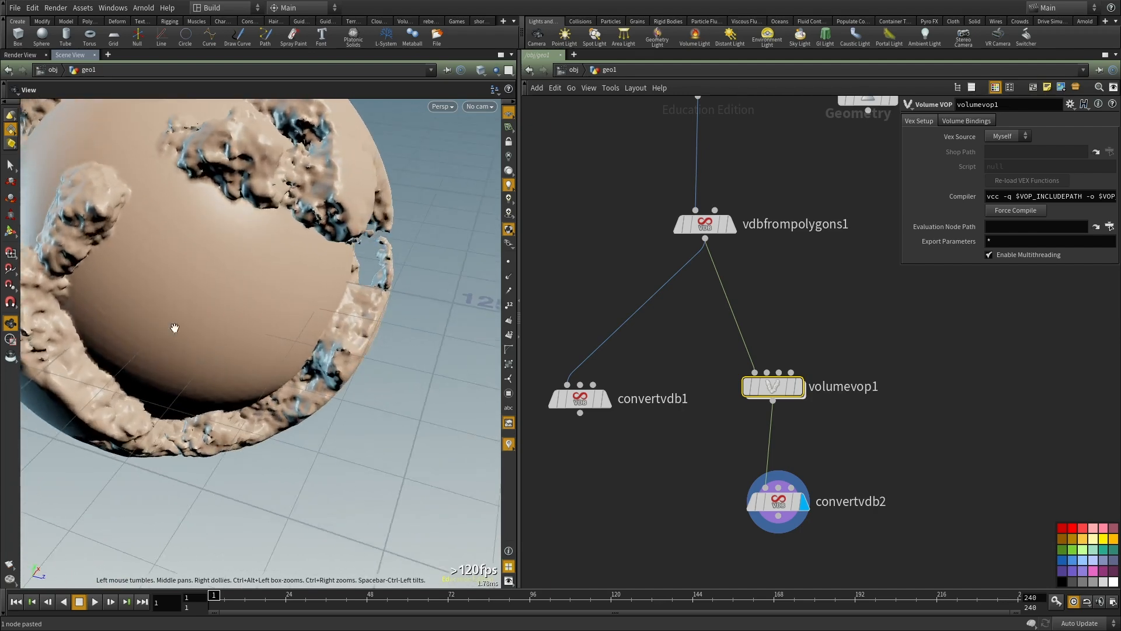
drag(214, 388, 298, 420)
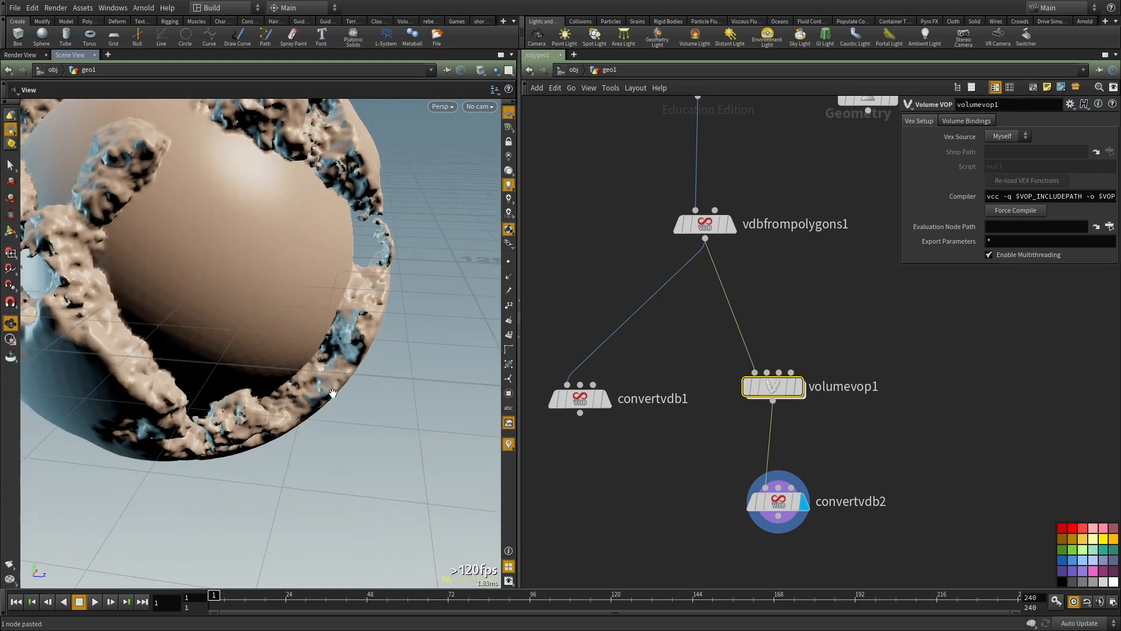
Step: Inside the Volume VOP, connect the Anti-Aliased Flow Noise output directly to the second Multiply input, bypassing the Clamp
double_click(774, 392)
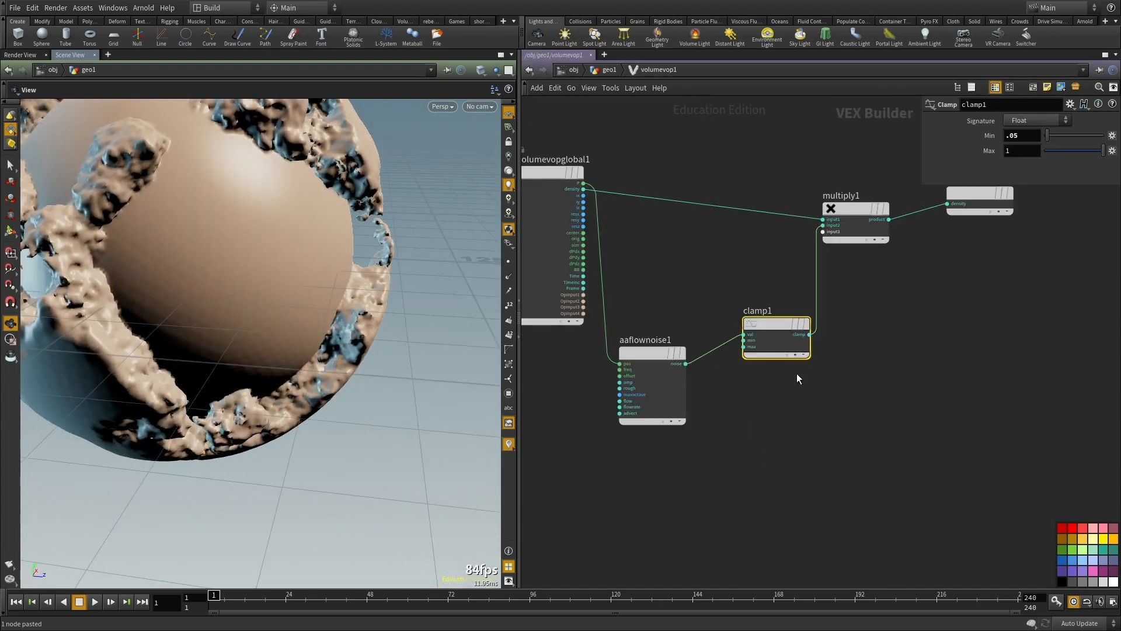
click(686, 363)
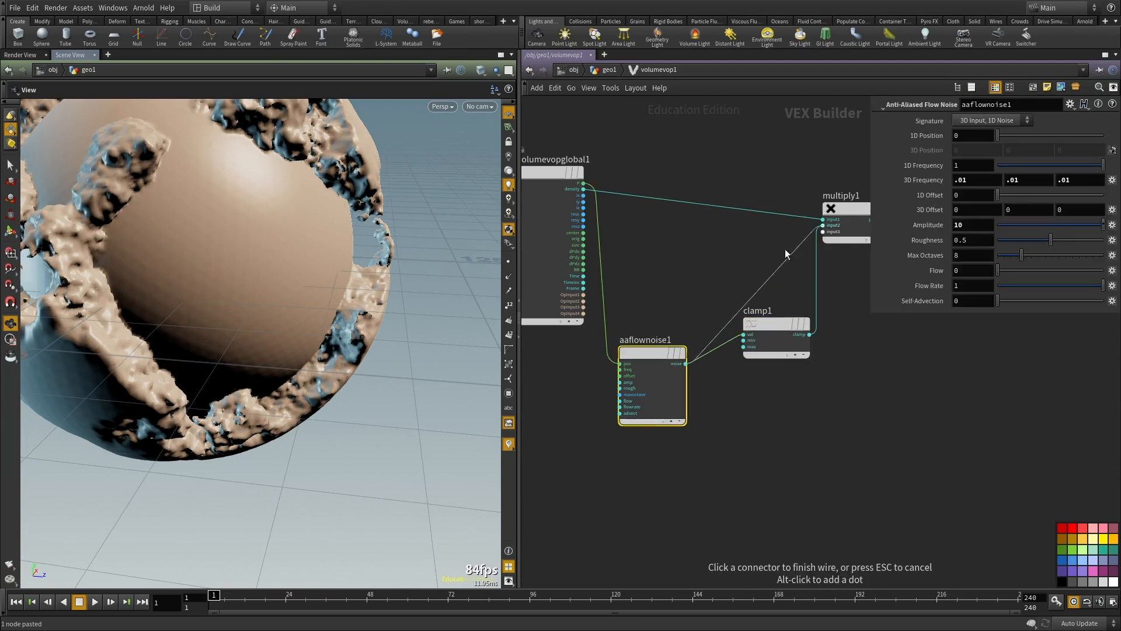
click(823, 225)
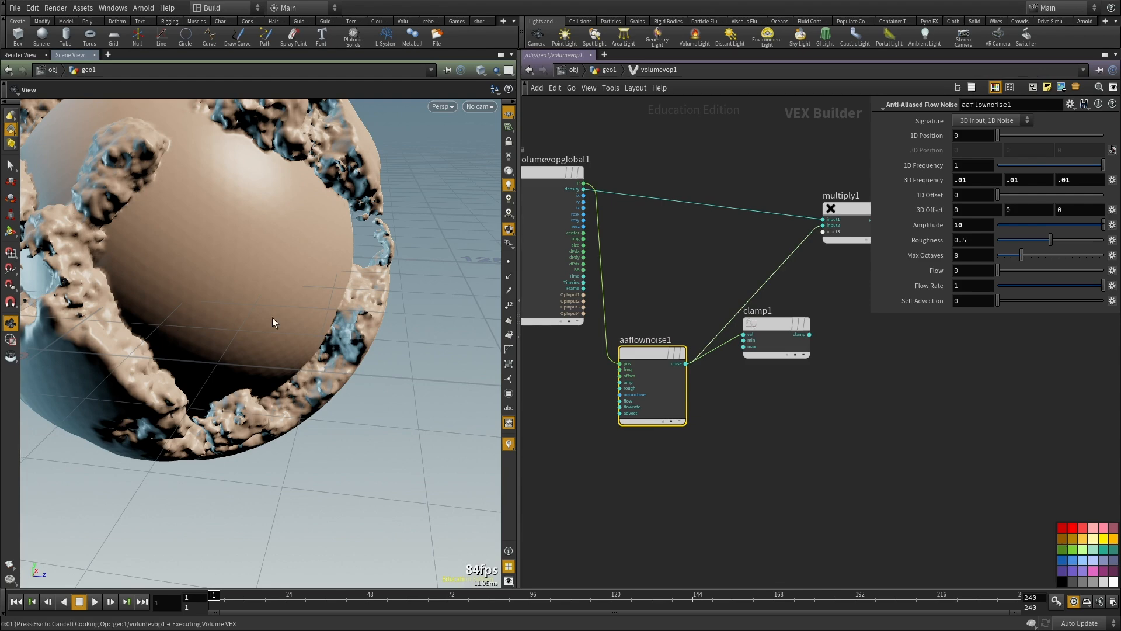
Step: Return to the geometry network and inspect the polygon surface produced by the unclamped noise from several angles
drag(287, 348, 454, 391)
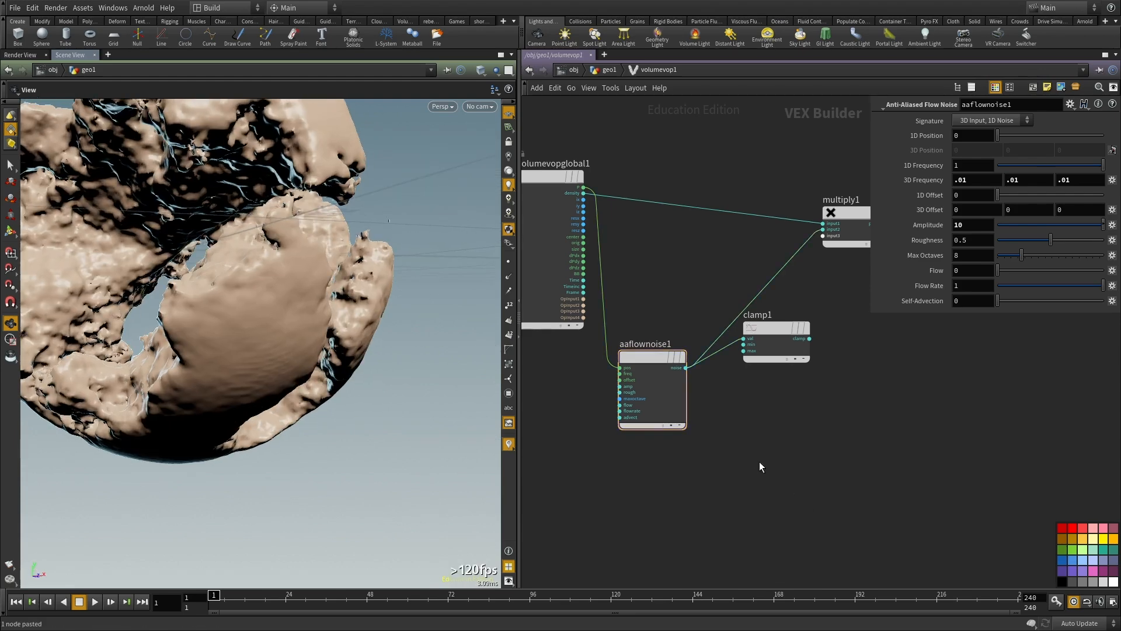
key(u)
drag(135, 275, 233, 322)
scroll(314, 343, up, 6)
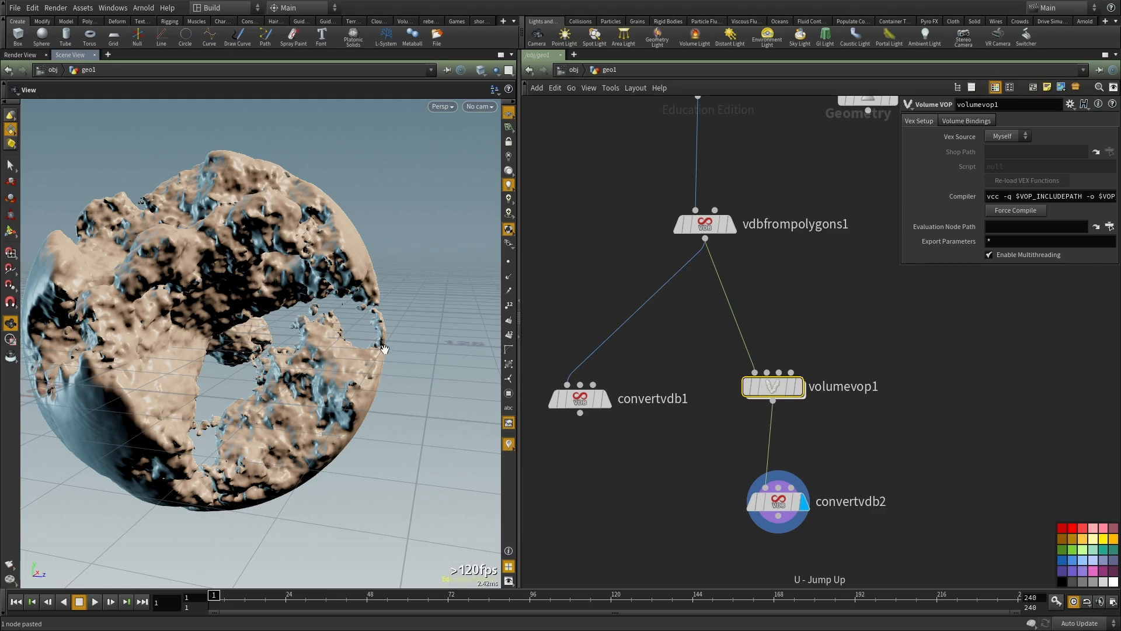
drag(328, 380, 257, 388)
drag(150, 308, 326, 342)
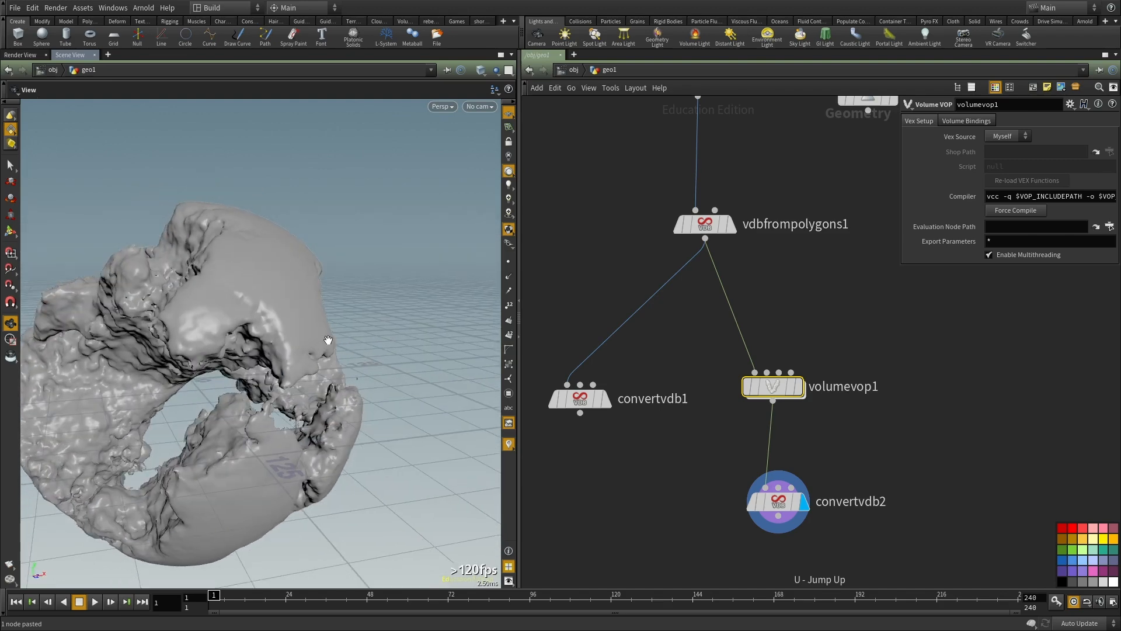
Step: Examine the holes, overhangs and fine surface detail of the noise-carved polygon sphere up close
drag(328, 340, 200, 364)
right_drag(200, 365, 238, 393)
drag(238, 393, 260, 380)
right_drag(261, 380, 344, 331)
drag(344, 332, 328, 306)
right_drag(328, 306, 397, 294)
drag(387, 223, 349, 268)
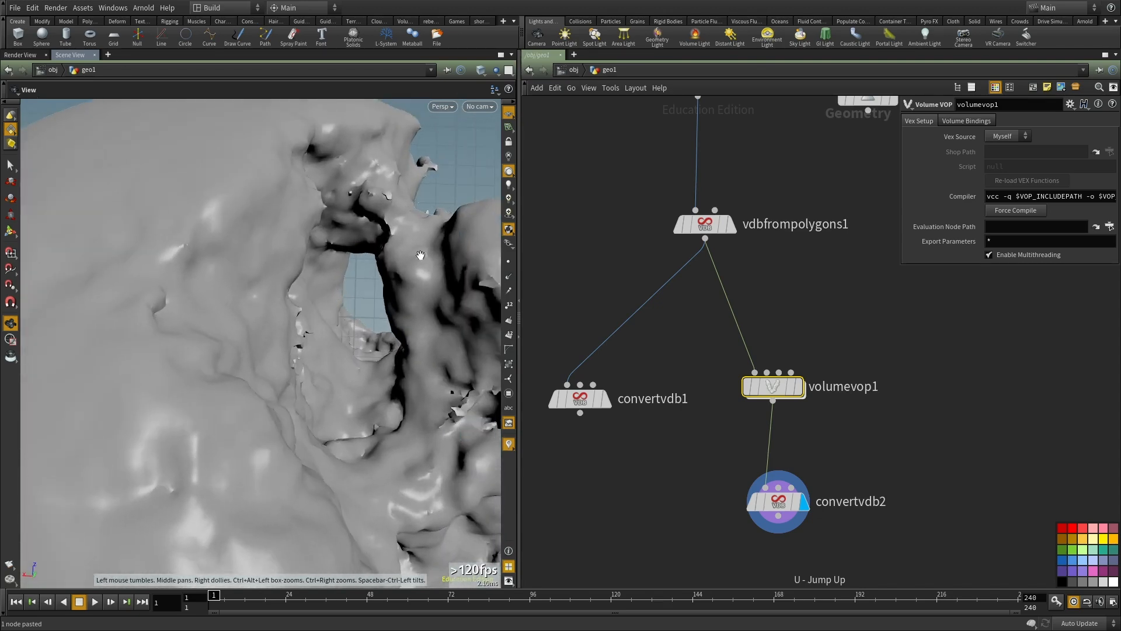
drag(384, 317, 386, 306)
right_drag(318, 329, 181, 350)
drag(180, 350, 219, 304)
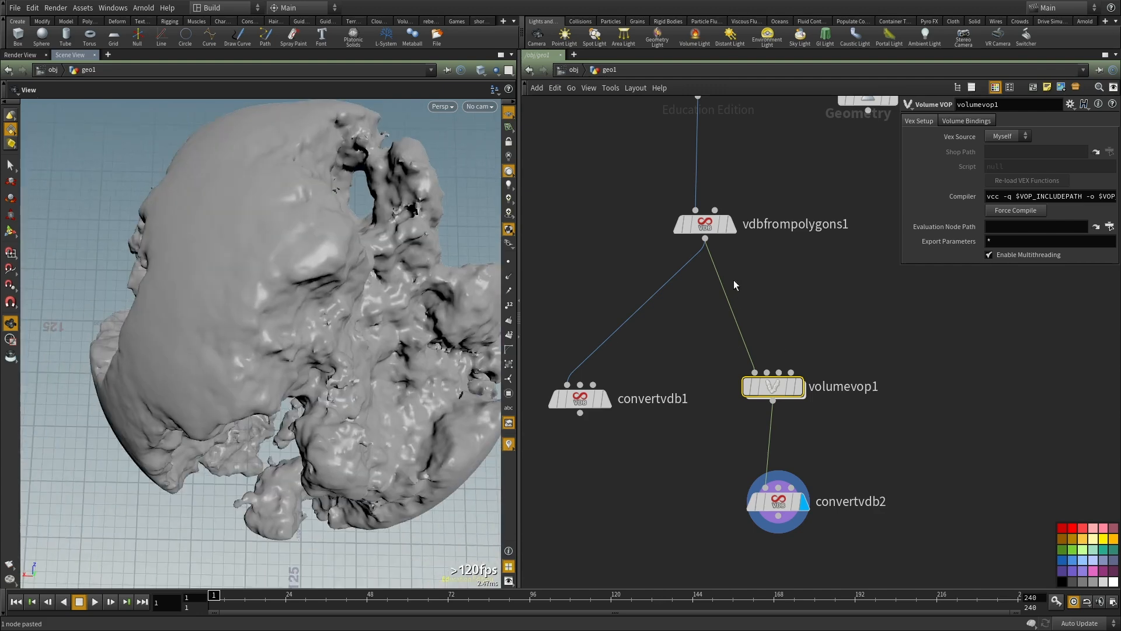
Step: Select the VDB from Polygons node and check the node information for it and the second Convert VDB
middle_drag(737, 301, 694, 377)
click(663, 300)
middle_drag(663, 300, 660, 218)
middle_click(724, 380)
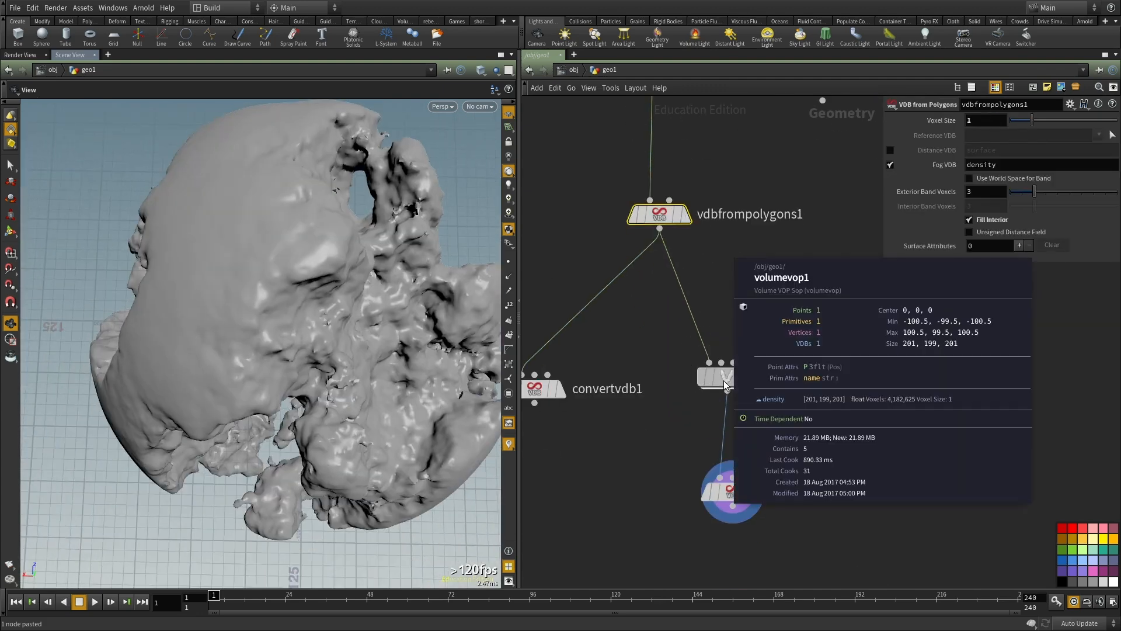
middle_click(659, 213)
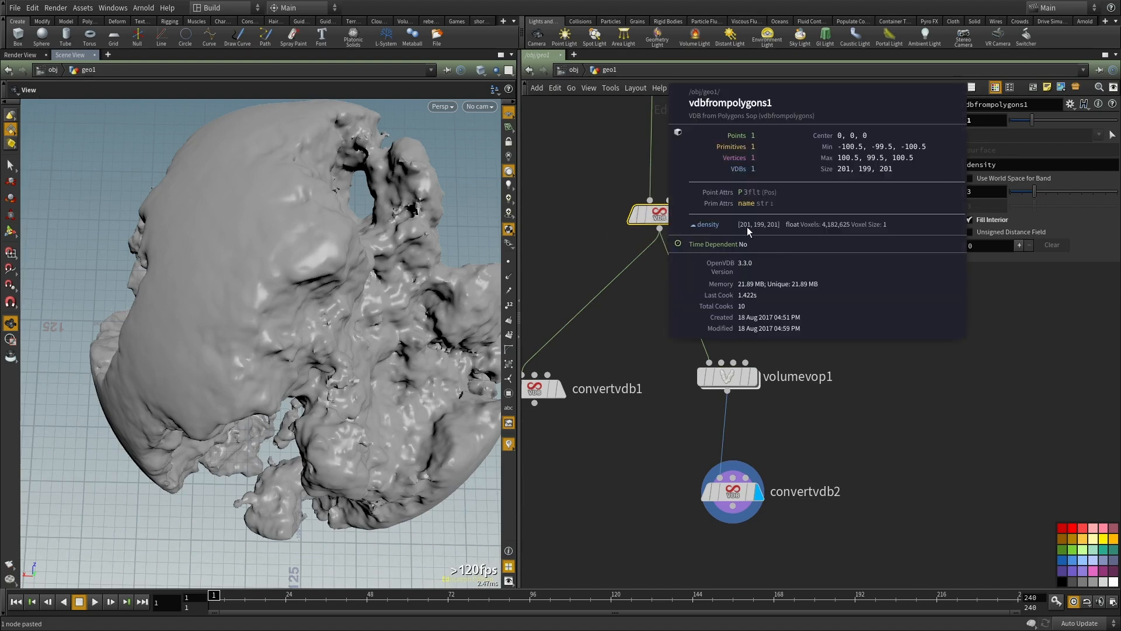
middle_click(737, 491)
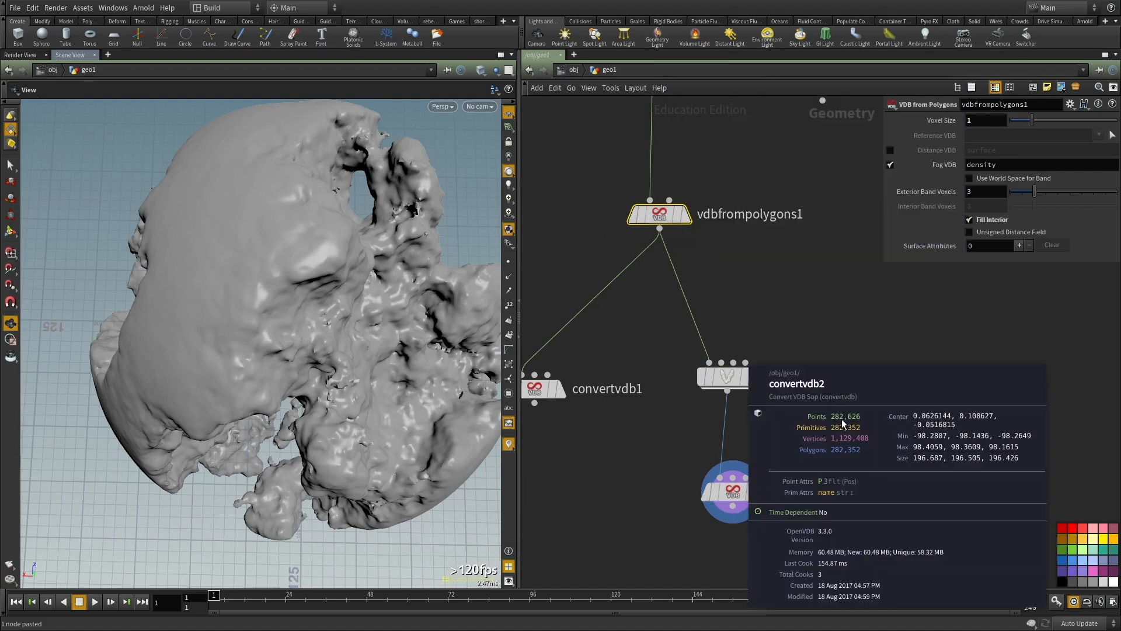
Step: Set the VDB from Polygons voxel size to .3
drag(749, 294, 634, 216)
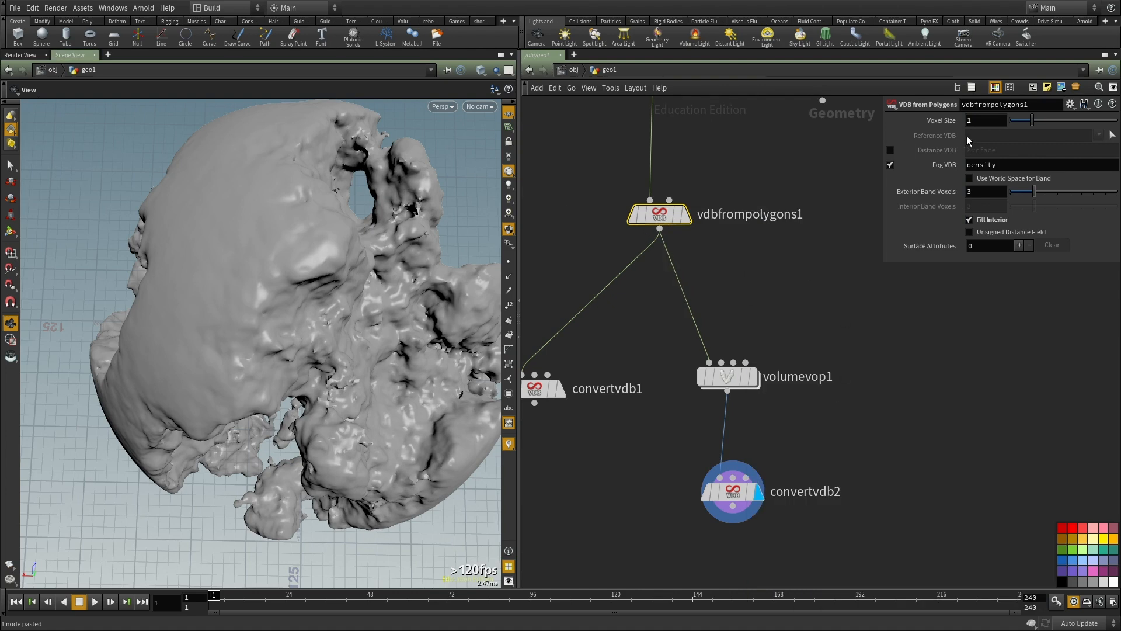
text(.3)
key(Return)
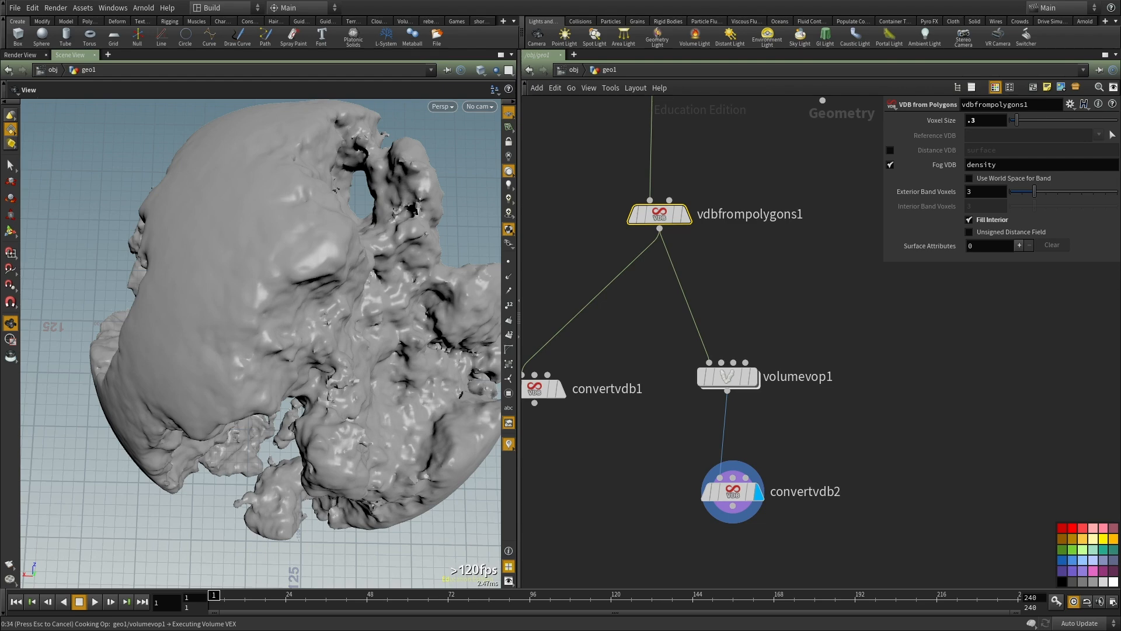
Step: Switch to Shotwell and examine the rock pillars in standing_full.jpeg closely as a reference
key(alt+Tab)
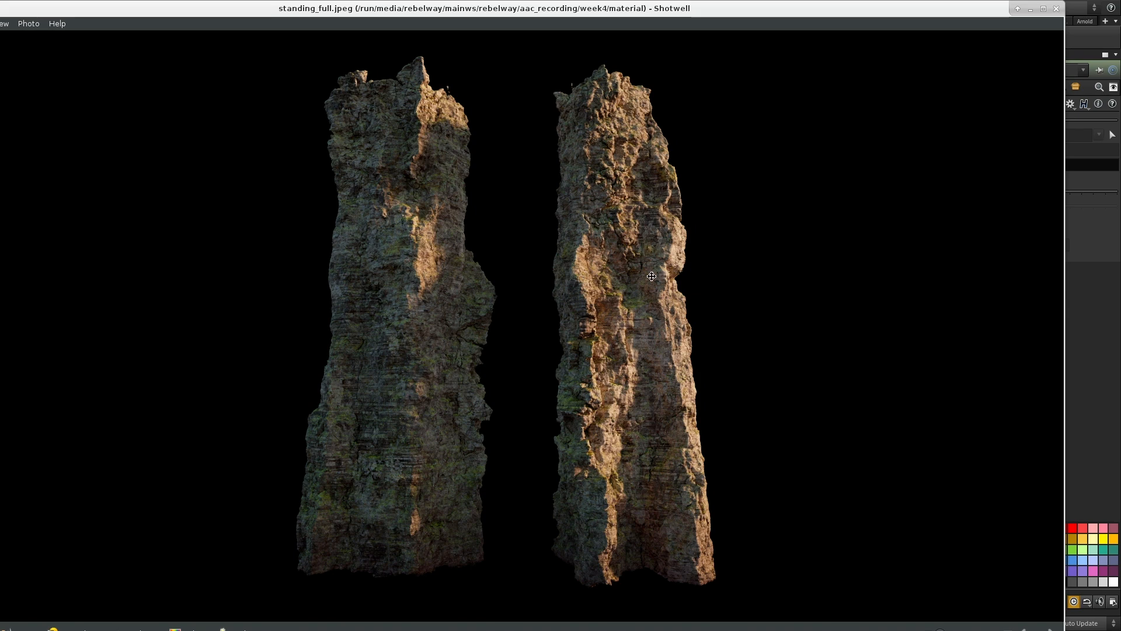
scroll(643, 310, up, 5)
alt+drag(749, 312, 616, 345)
scroll(697, 324, down, 2)
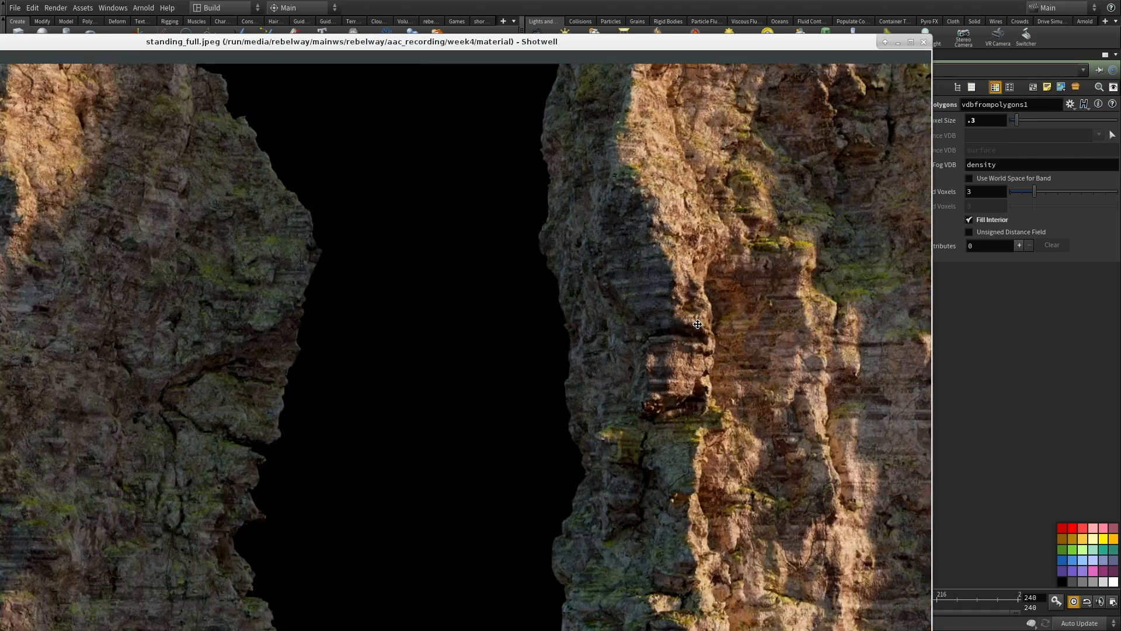
drag(698, 324, 418, 350)
mouse_move(526, 164)
mouse_down()
mouse_move(511, 371)
mouse_move(524, 264)
mouse_move(548, 420)
mouse_up()
drag(465, 237, 460, 419)
drag(518, 255, 504, 389)
drag(456, 473, 572, 25)
alt+drag(352, 389, 653, 295)
drag(528, 313, 839, 224)
drag(434, 412, 406, 160)
mouse_move(525, 413)
mouse_down()
mouse_move(553, 168)
mouse_move(607, 26)
mouse_up()
drag(467, 477, 518, 200)
mouse_move(436, 328)
mouse_down()
mouse_move(428, 442)
mouse_move(525, 560)
mouse_up()
drag(465, 222, 472, 502)
drag(473, 214, 470, 398)
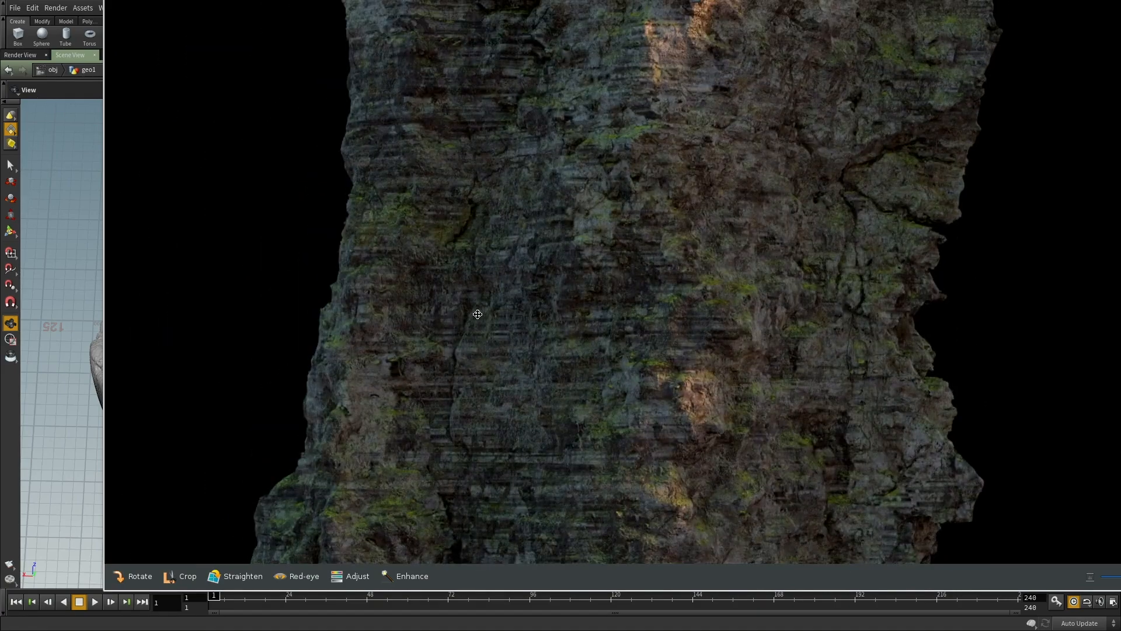
alt+drag(452, 134, 827, 263)
Step: Switch back to Houdini and inspect the finer polygon surface plus the node information of the second Convert VDB and VDB from Polygons
key(alt+Tab)
drag(270, 325, 234, 270)
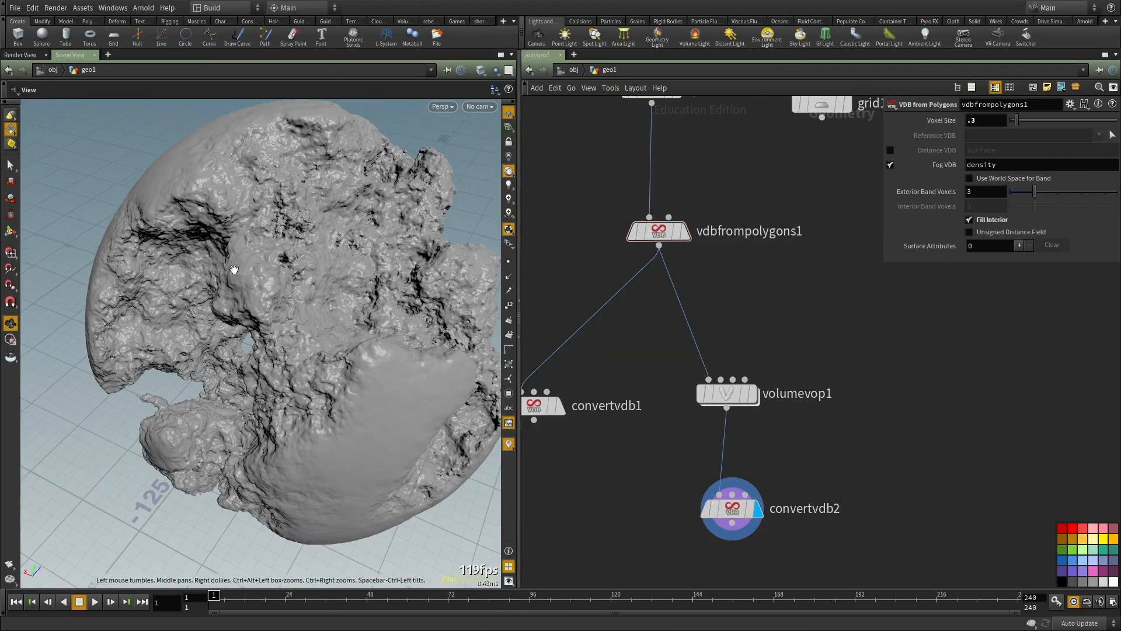
right_drag(263, 361, 324, 356)
middle_click(734, 510)
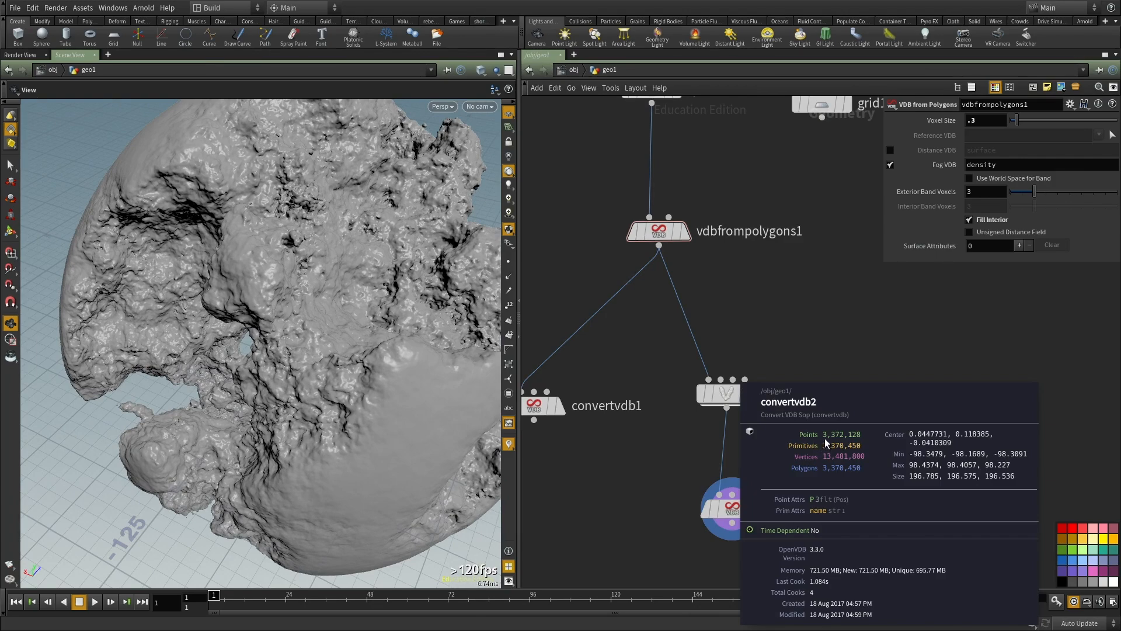
drag(245, 344, 345, 295)
right_drag(345, 296, 275, 370)
drag(275, 370, 535, 274)
middle_click(659, 231)
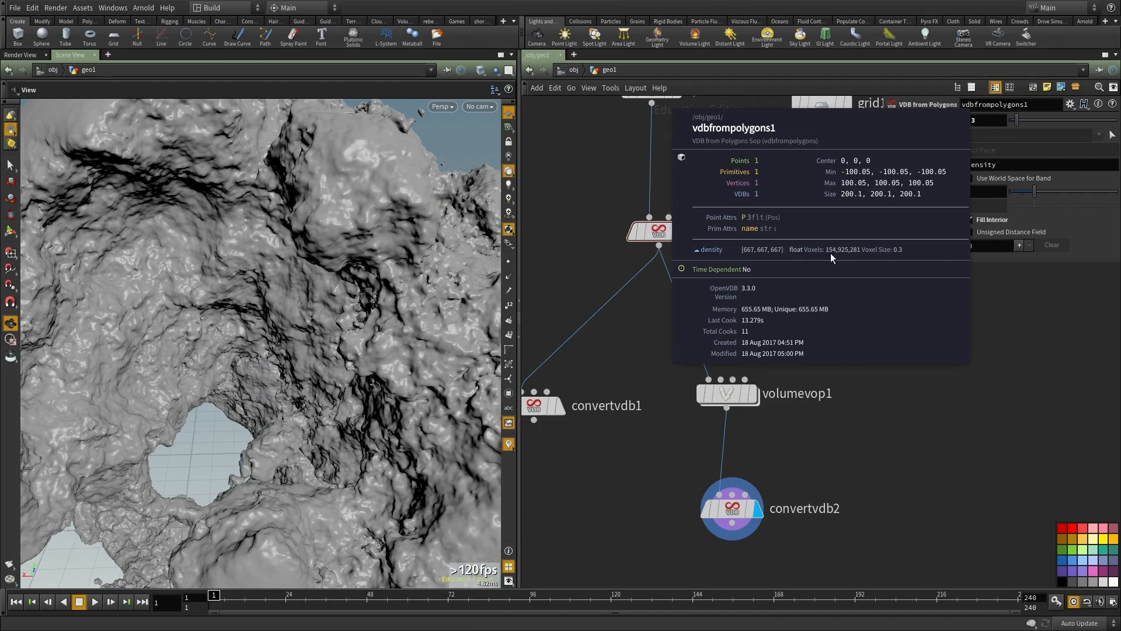
right_drag(250, 385, 238, 328)
drag(237, 328, 305, 331)
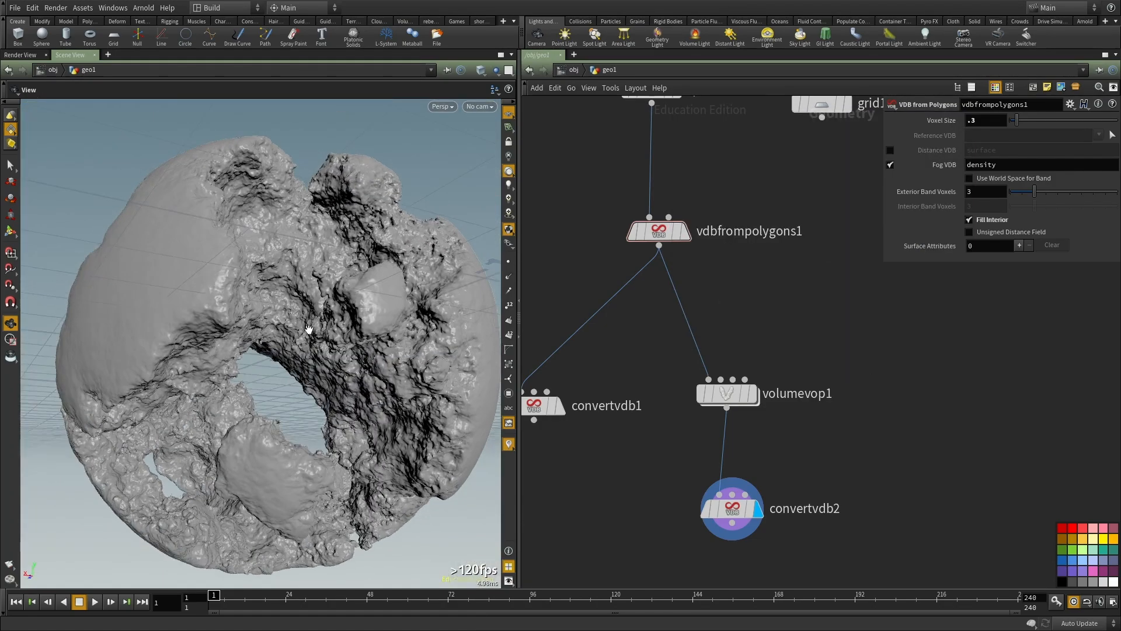
Step: Examine the high-resolution carved sphere in a maximized viewport, then restore the pane layout
key(ctrl+b)
right_drag(638, 344, 601, 282)
drag(601, 281, 669, 287)
key(ctrl+b)
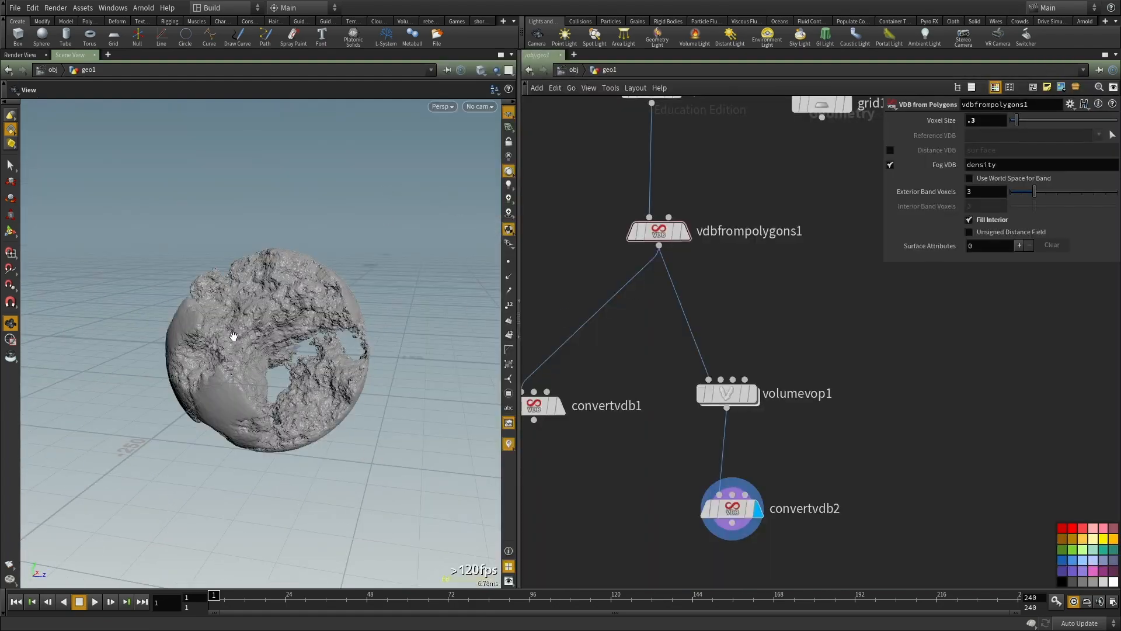
drag(339, 327, 302, 350)
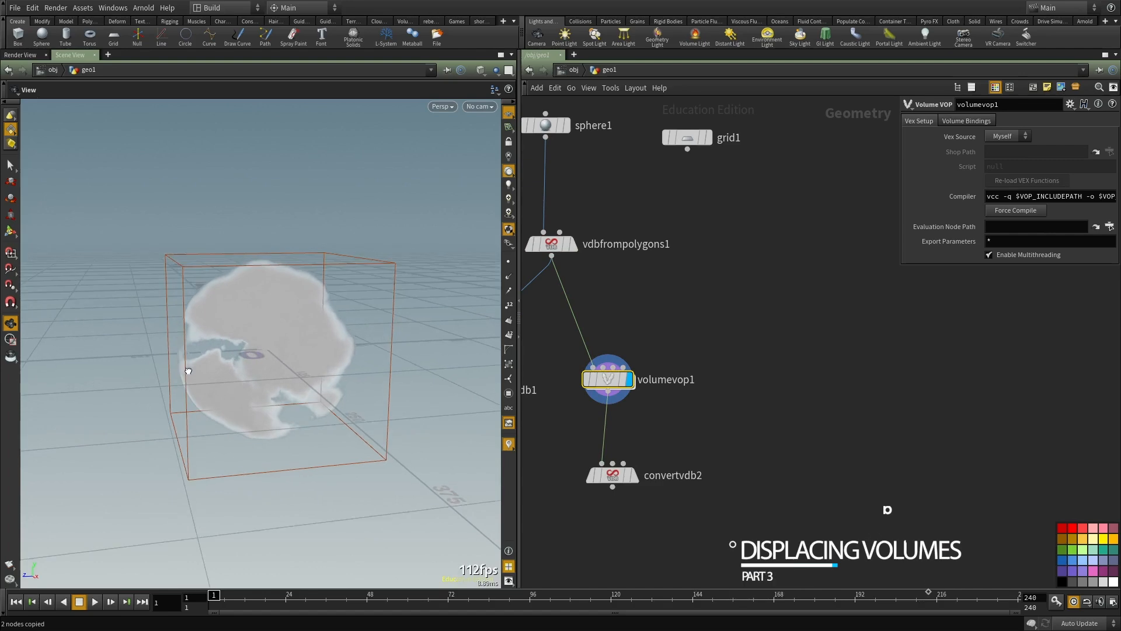
Step: Examine the noise-shaped fog volume of the displayed Volume VOP from several angles
drag(246, 360, 241, 493)
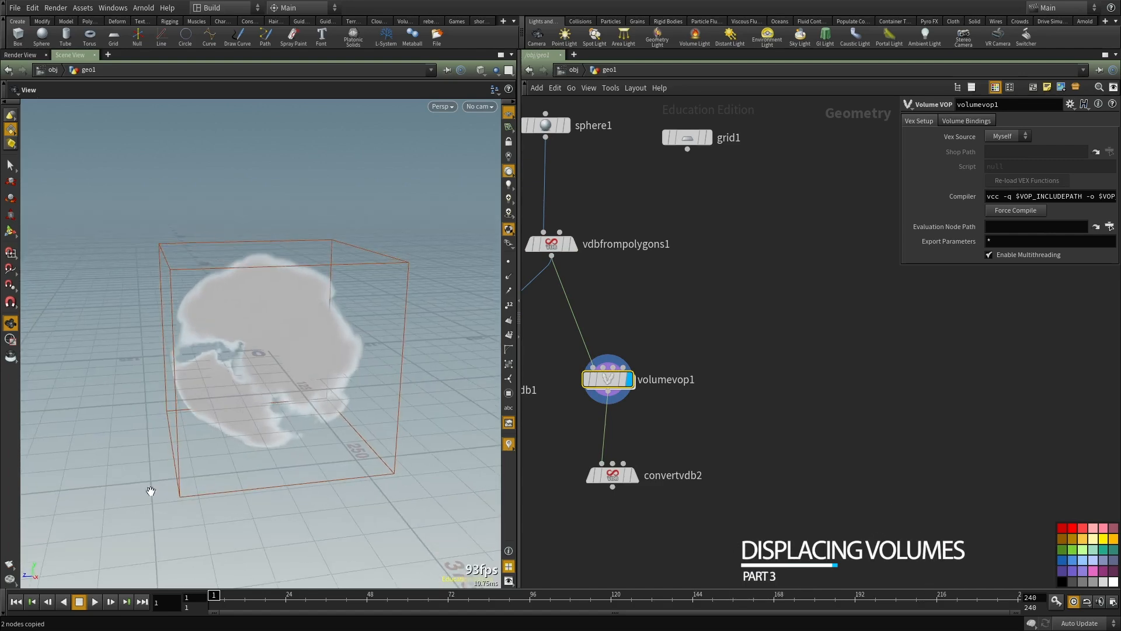
mouse_move(321, 391)
mouse_down()
mouse_move(387, 375)
mouse_move(275, 351)
mouse_move(313, 340)
mouse_move(321, 382)
mouse_up()
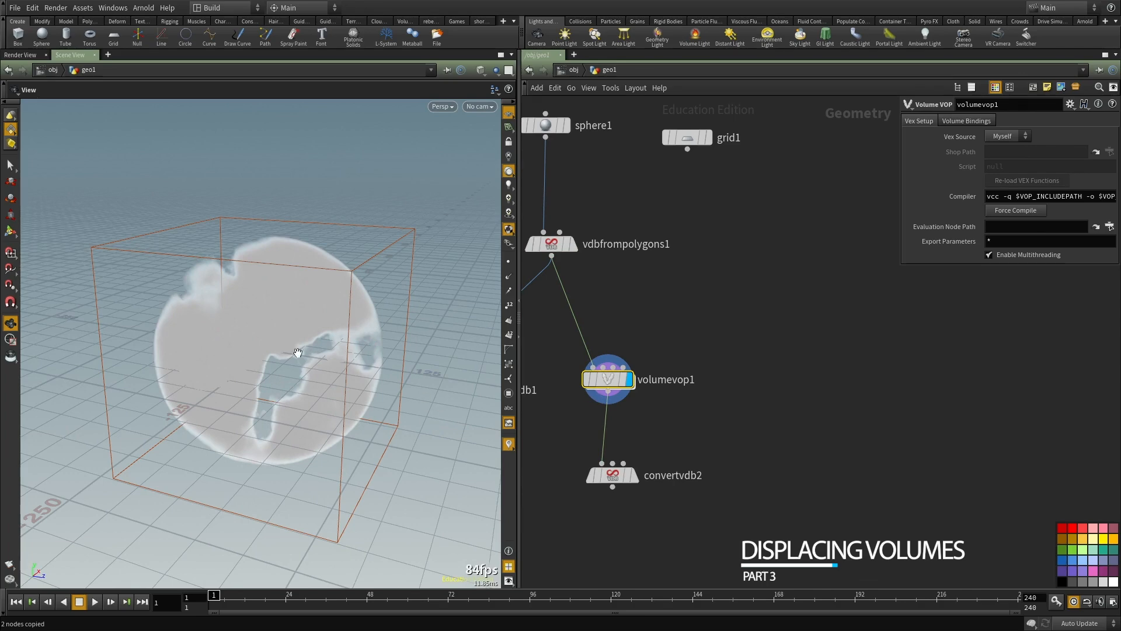
drag(222, 348, 216, 217)
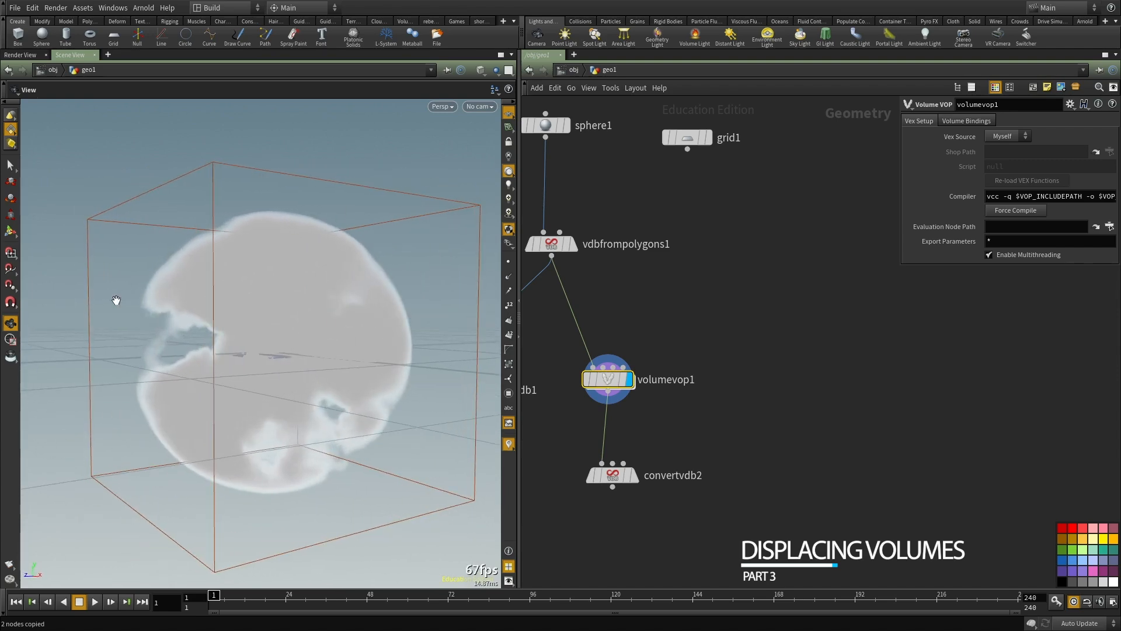
drag(404, 339, 428, 383)
drag(248, 380, 300, 261)
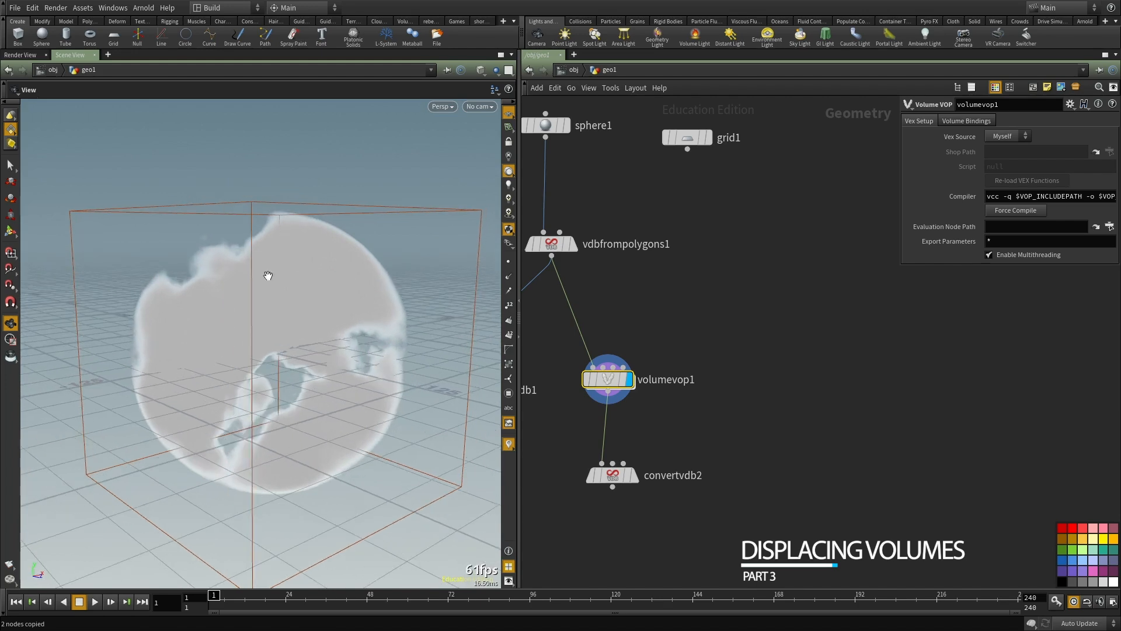
drag(268, 277, 80, 236)
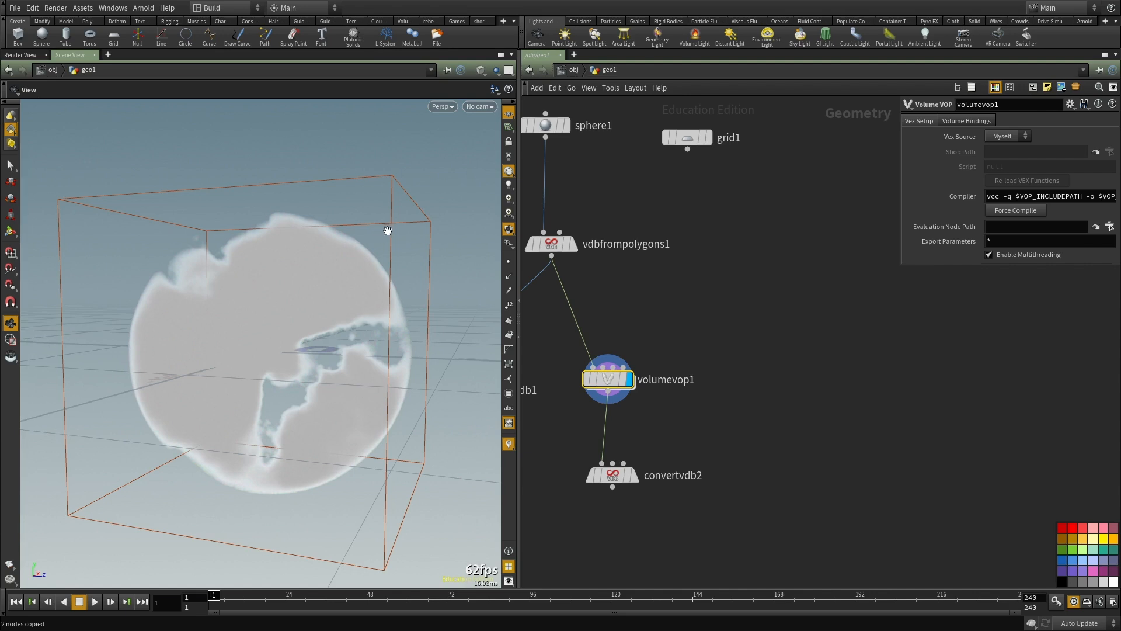
middle_drag(749, 321, 747, 265)
scroll(746, 318, down, 2)
scroll(692, 360, up, 2)
drag(211, 246, 332, 244)
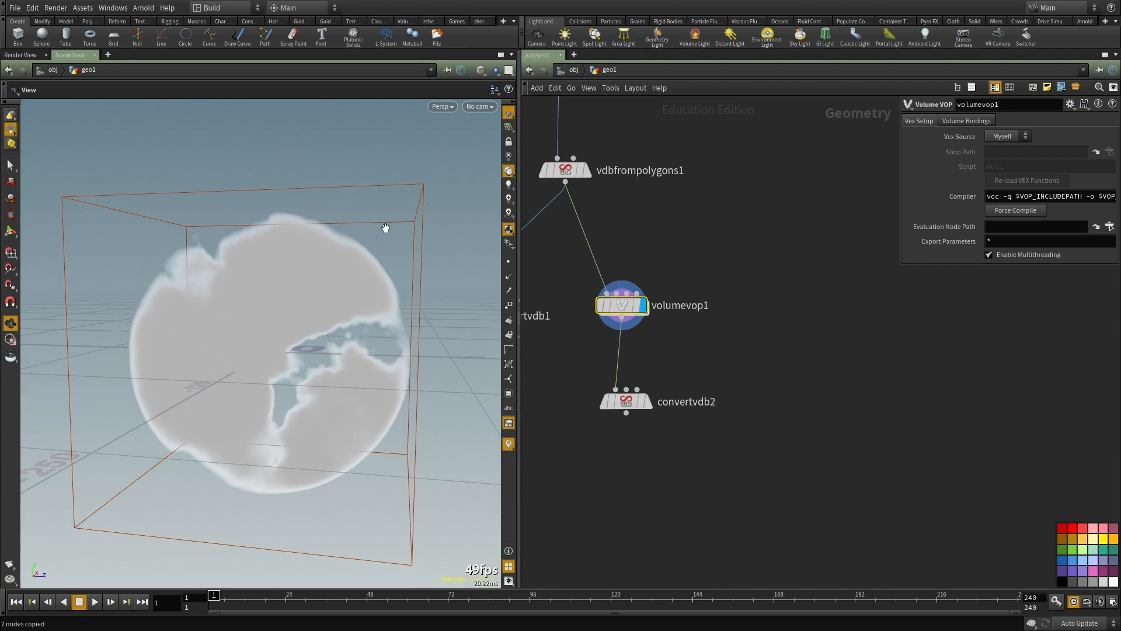
Step: Add a second Volume VOP node in the empty area beside the first one
scroll(669, 338, up, 2)
middle_drag(661, 353, 599, 429)
click(803, 397)
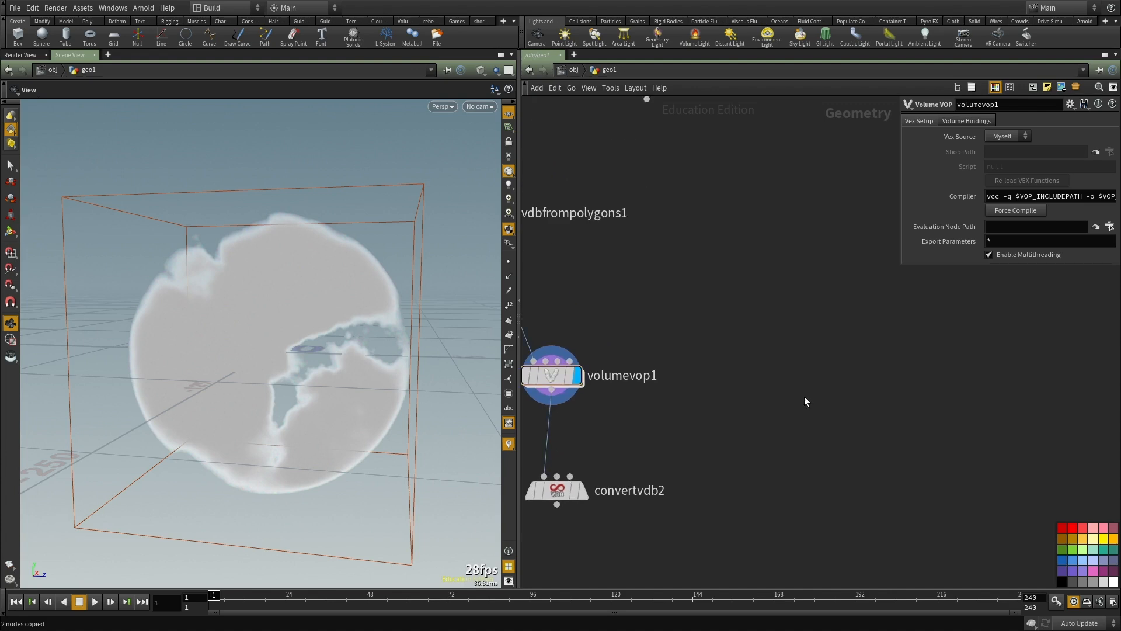
key(Tab)
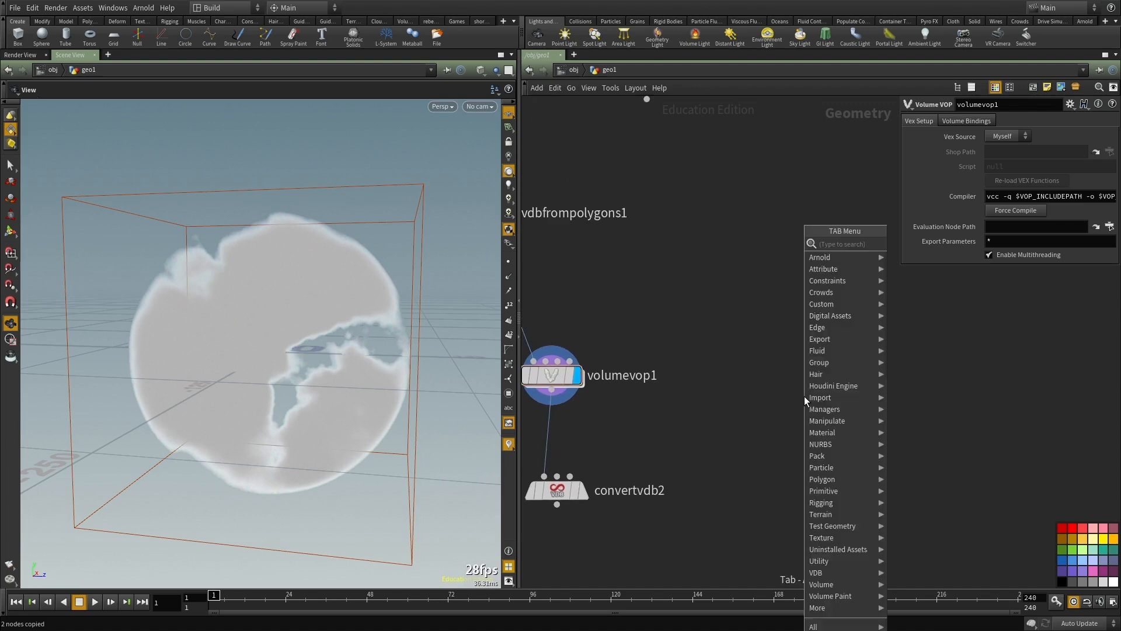
text(volumevop)
key(Return)
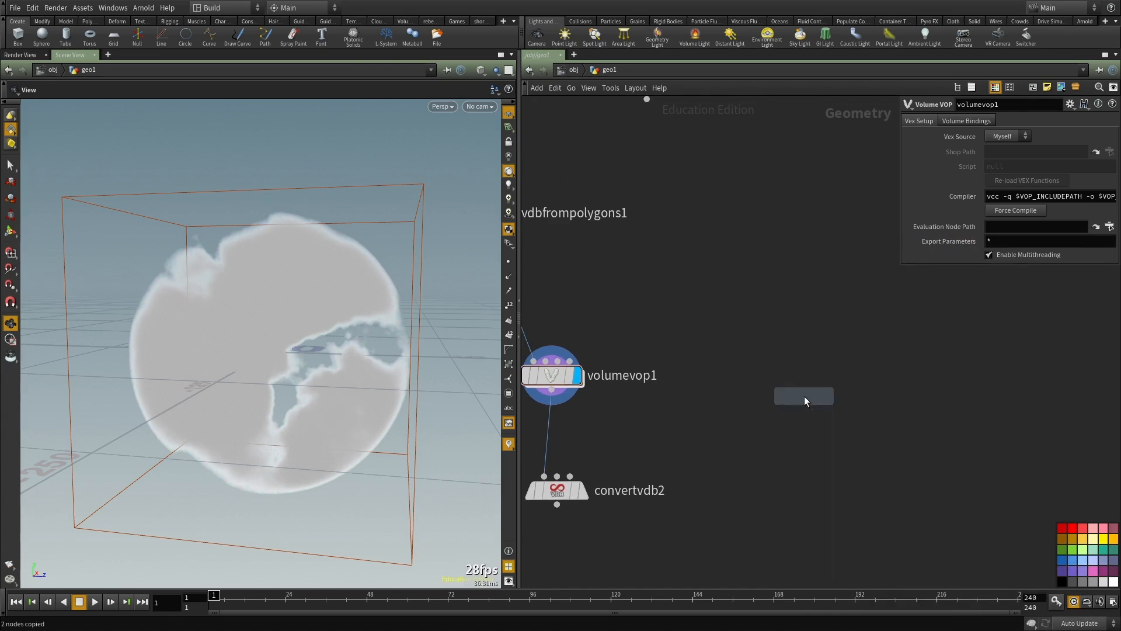
click(804, 395)
click(786, 383)
Step: Connect the VDB from Polygons output to the second Volume VOP's first input and display that node
scroll(642, 310, down, 3)
scroll(579, 243, up, 3)
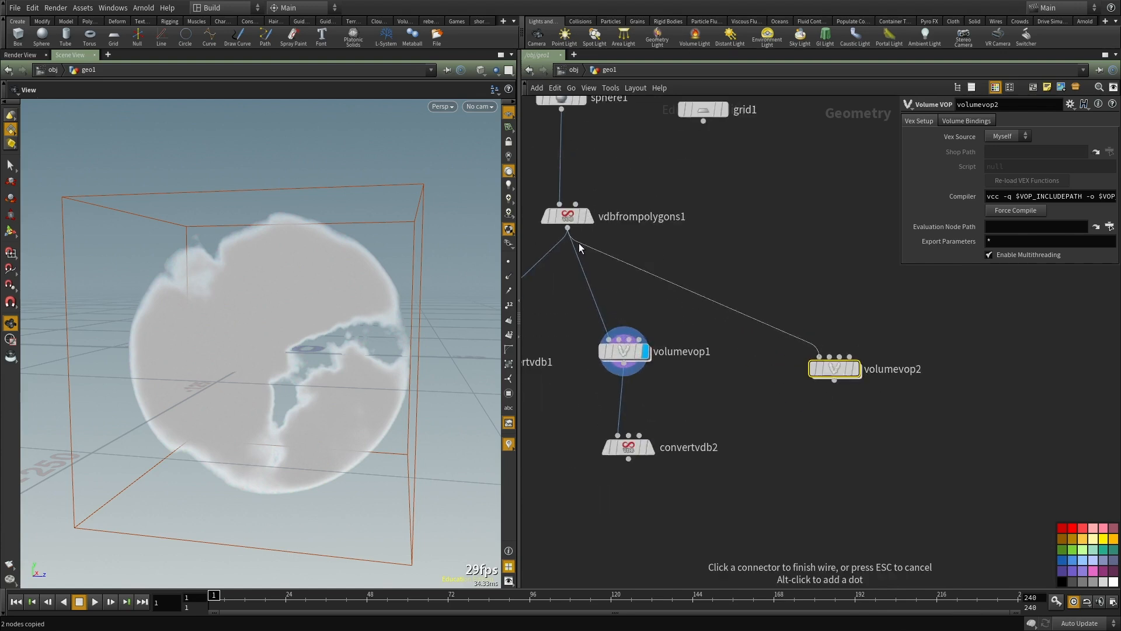
click(580, 243)
double_click(751, 390)
key(u)
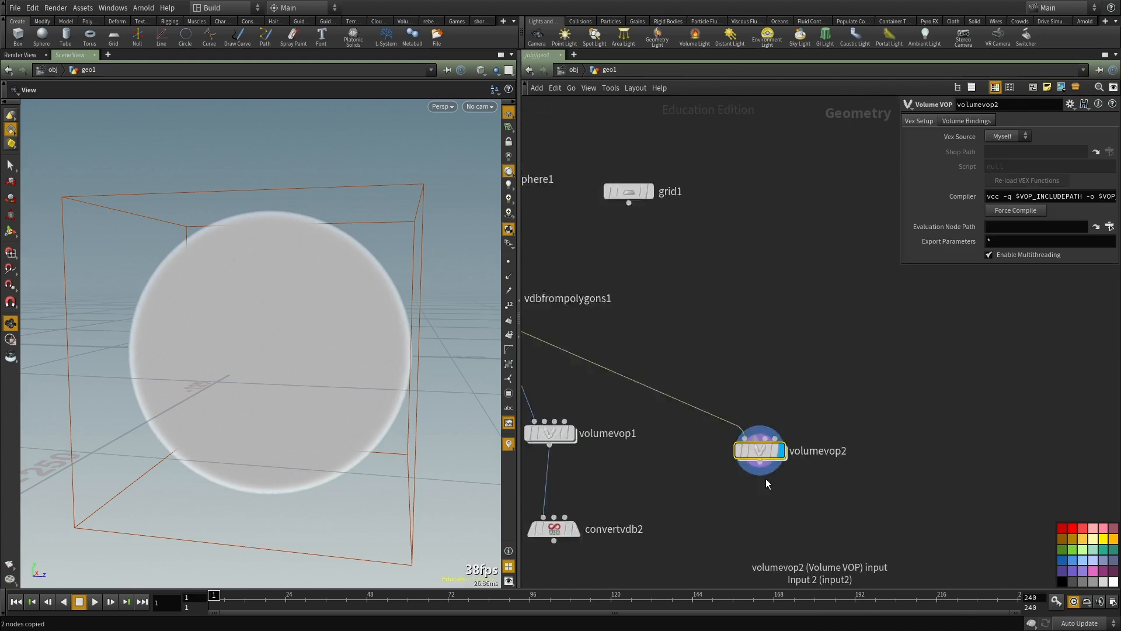
Step: Set the VDB from Polygons voxel size to 1.5
middle_drag(564, 228, 683, 400)
scroll(687, 400, up, 2)
click(578, 402)
text(1.5)
key(Return)
middle_drag(852, 392, 744, 293)
scroll(744, 292, down, 1)
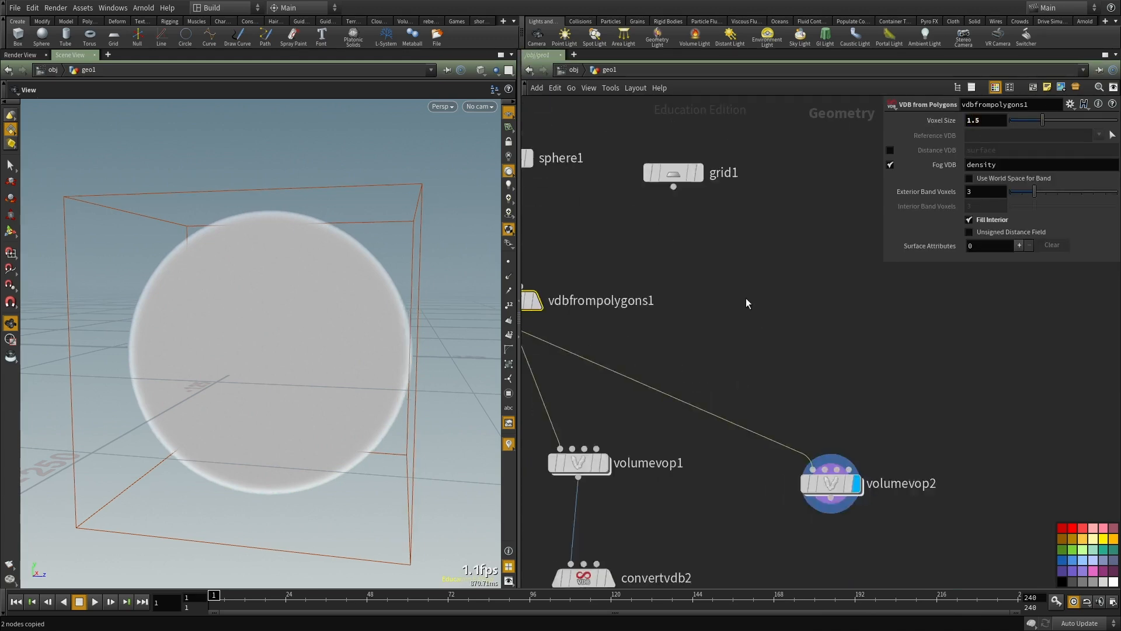
Step: Open the second Volume VOP's network and add a Volume Sample node beside the global parameters
middle_drag(825, 489, 752, 387)
scroll(752, 387, up, 3)
double_click(751, 387)
click(712, 310)
key(Tab)
text(volume samp)
key(Return)
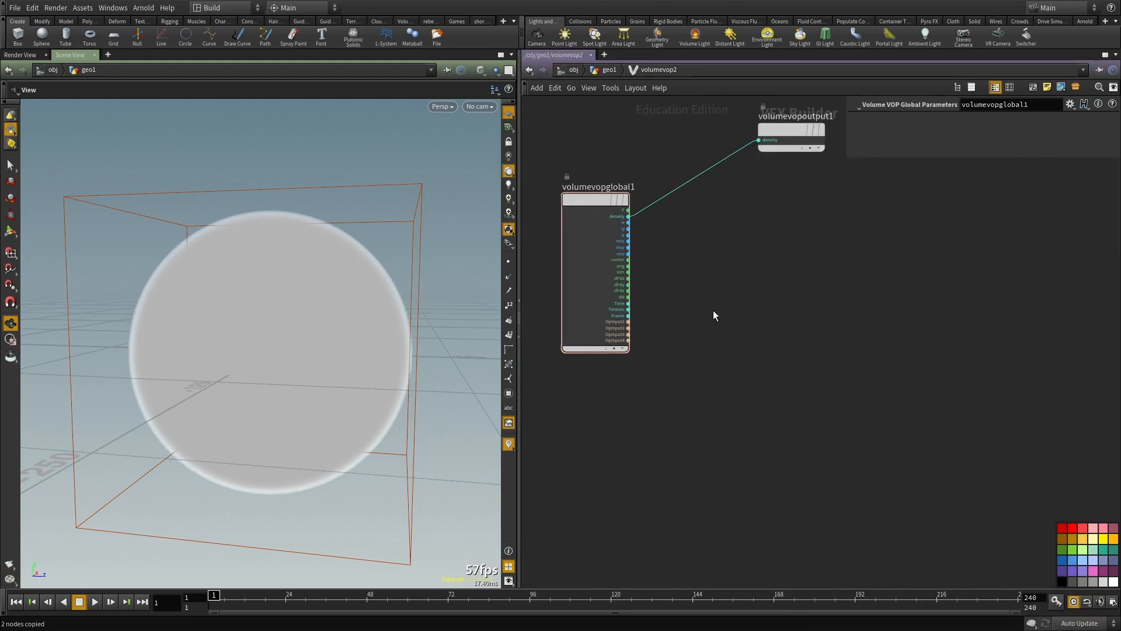
click(713, 310)
Step: Connect the global P output to the Volume Sample's samplepos input and set its Input to First Input
drag(713, 310, 747, 293)
scroll(603, 201, up, 3)
click(640, 214)
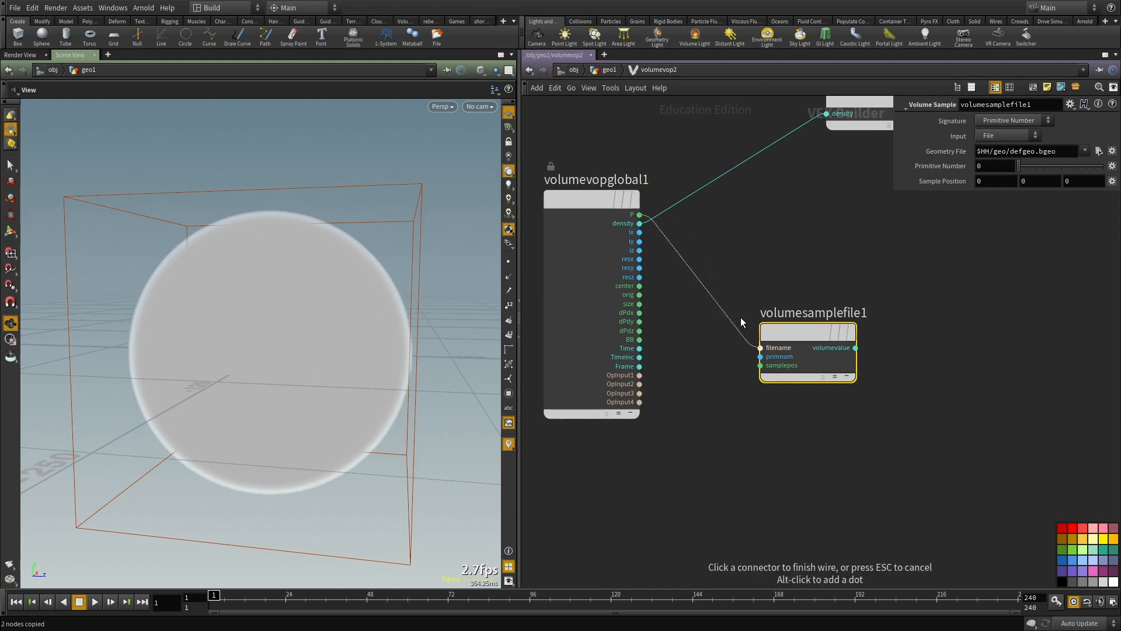
scroll(803, 416, up, 1)
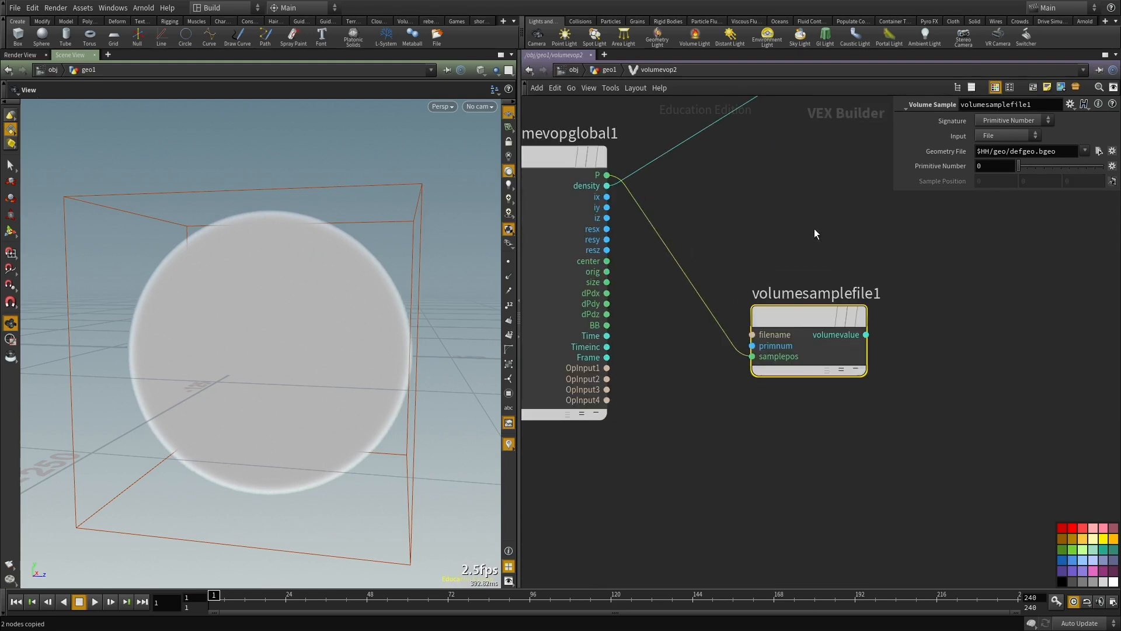
click(1037, 136)
click(997, 155)
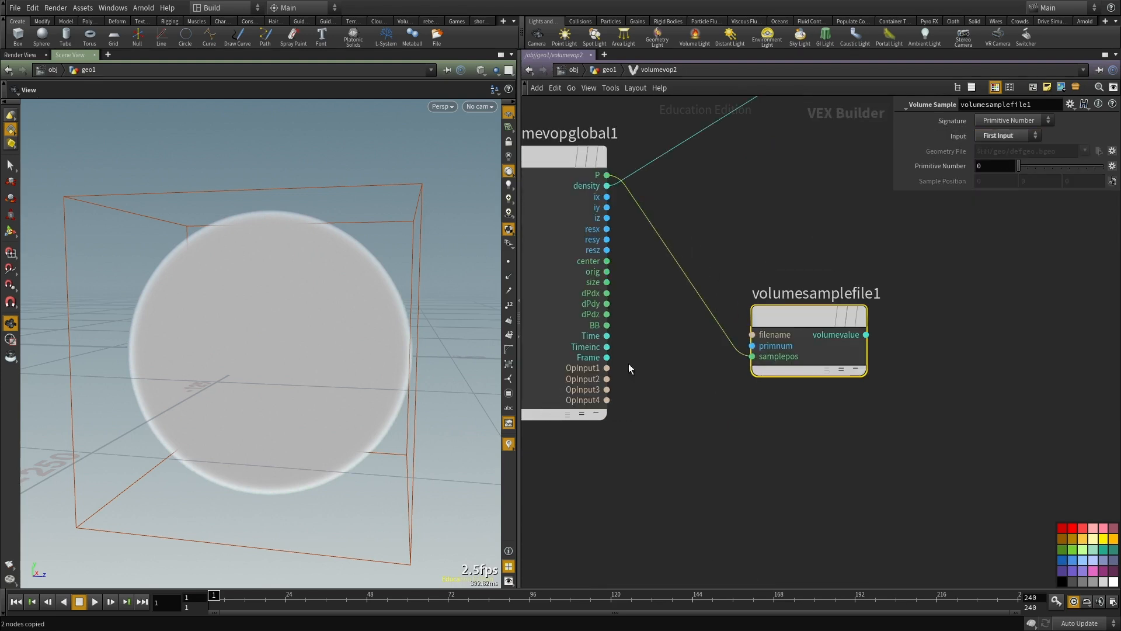
Step: Check the VDB from Polygons node's info for the volume name, and set the Volume Sample's Signature to Primitive Name, using density
click(1010, 118)
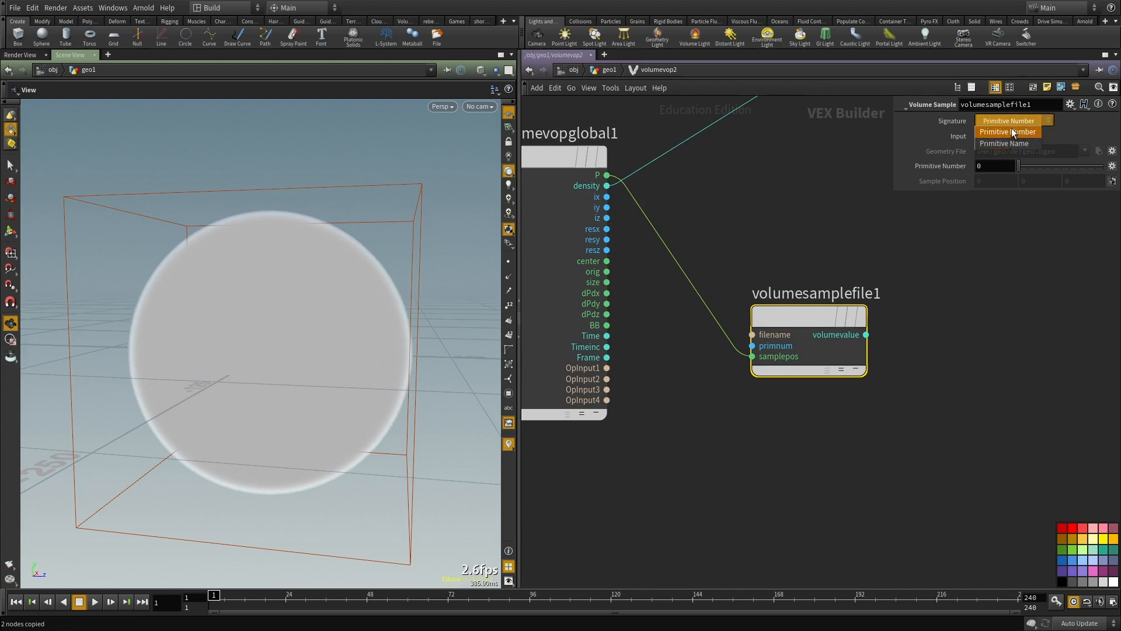
key(Escape)
key(u)
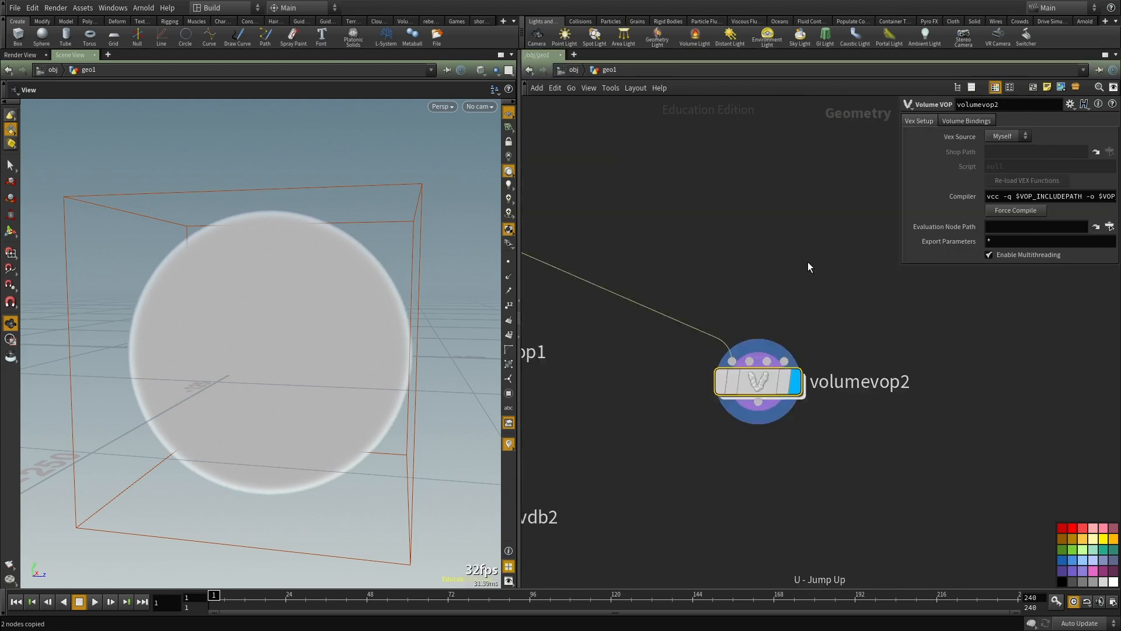
middle_drag(689, 361, 713, 363)
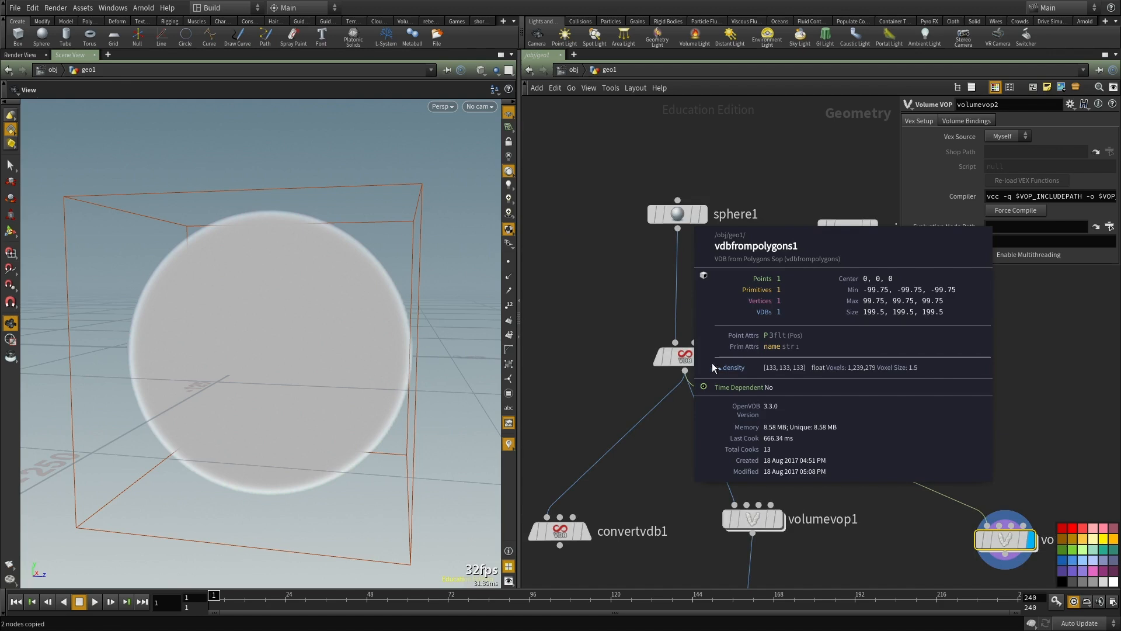
middle_drag(726, 408, 765, 433)
middle_drag(903, 516, 707, 410)
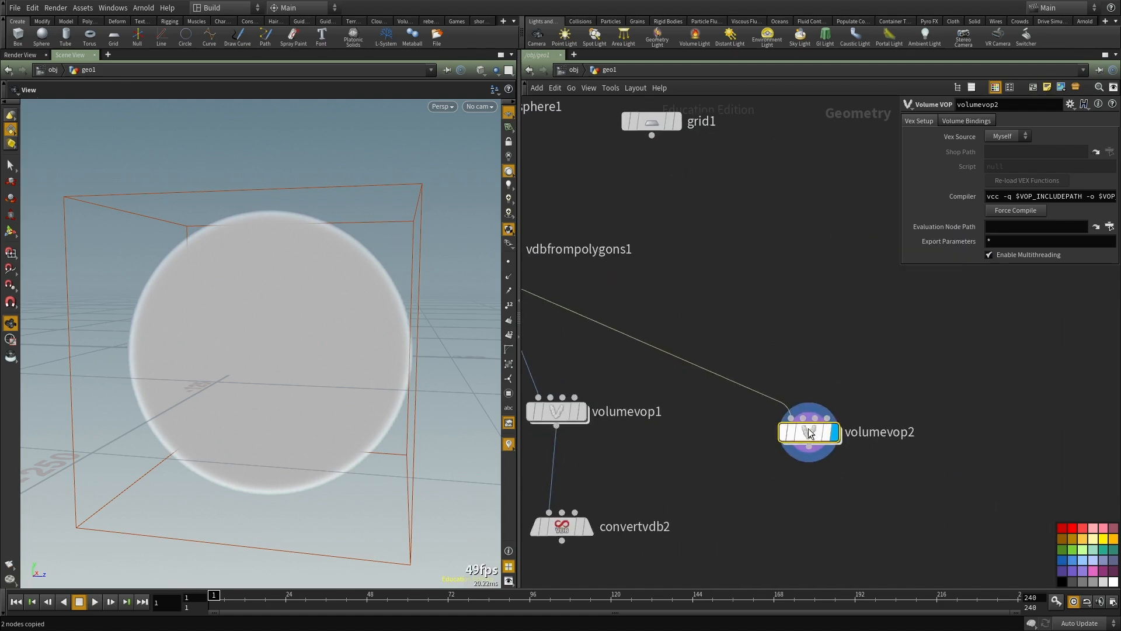
double_click(806, 432)
click(1007, 120)
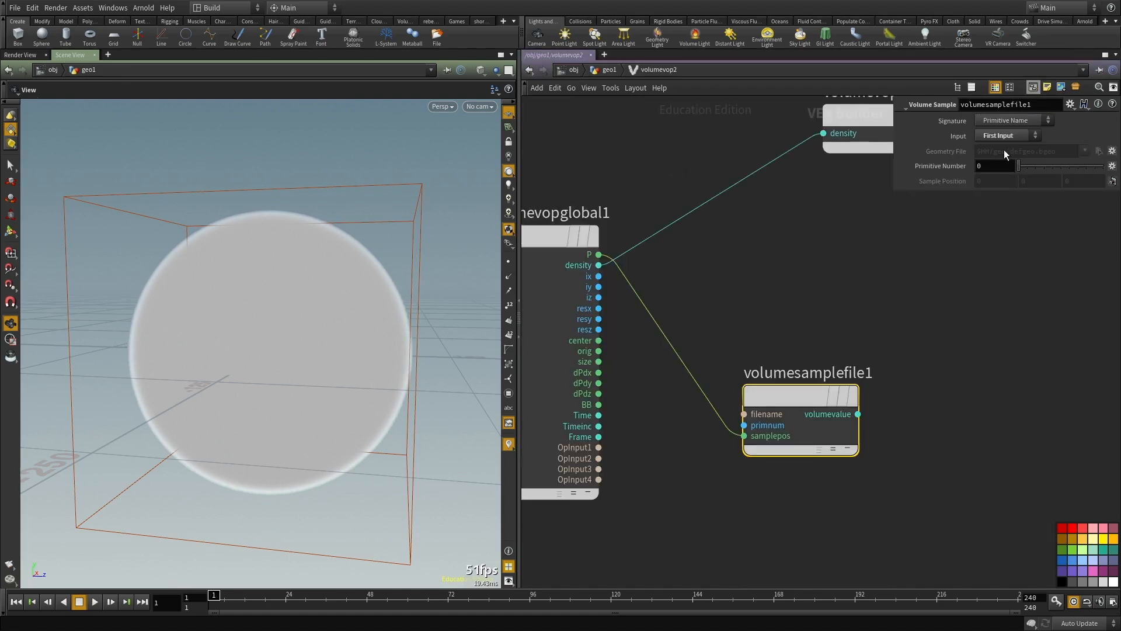
click(1007, 145)
click(997, 167)
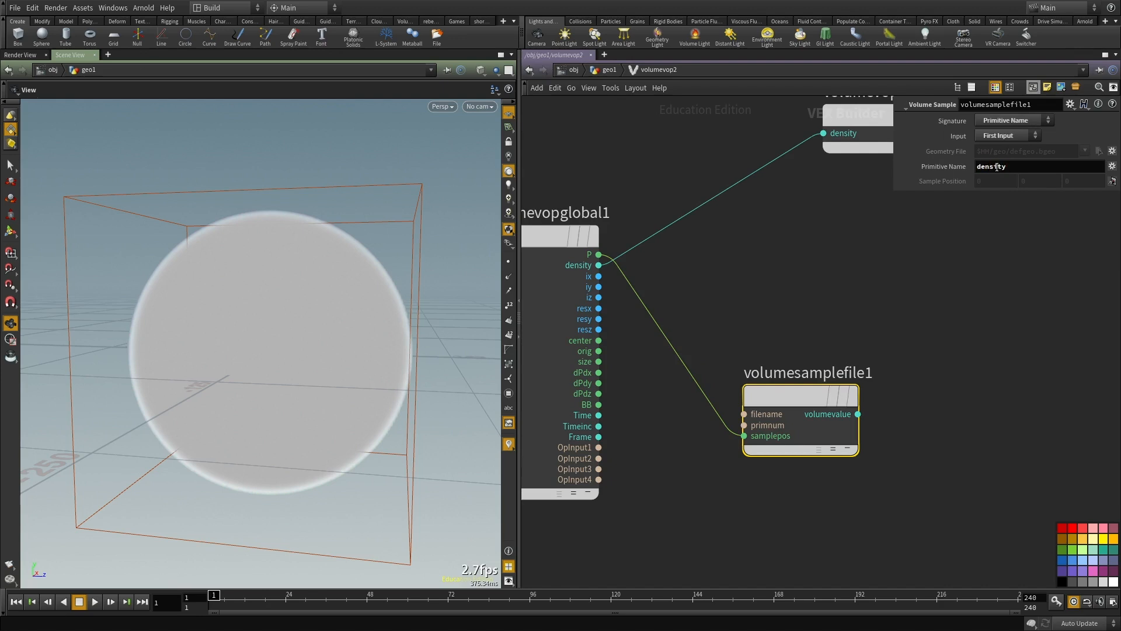
Step: Connect the Volume Sample's volumevalue output to the density input of the Volume VOP output node
click(857, 414)
click(856, 124)
drag(851, 110, 1023, 395)
scroll(888, 334, down, 3)
drag(119, 251, 279, 342)
scroll(864, 396, up, 2)
middle_drag(940, 446, 897, 441)
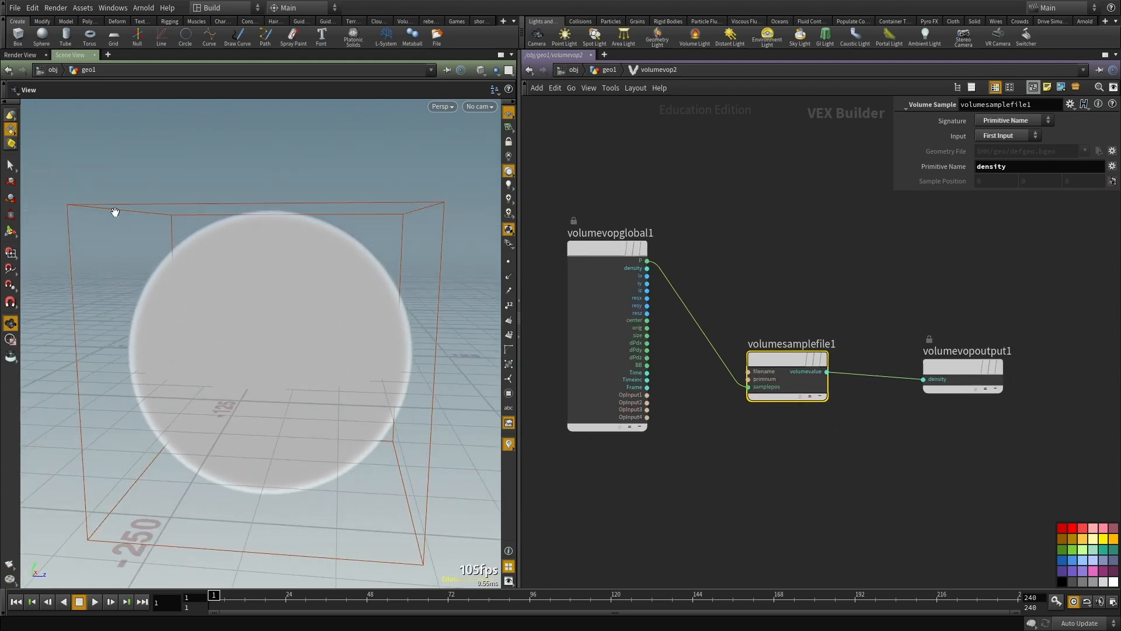
Step: Add an Anti-Aliased Noise node below the Volume Sample and connect the global P output to its pos input
key(Tab)
text(nois)
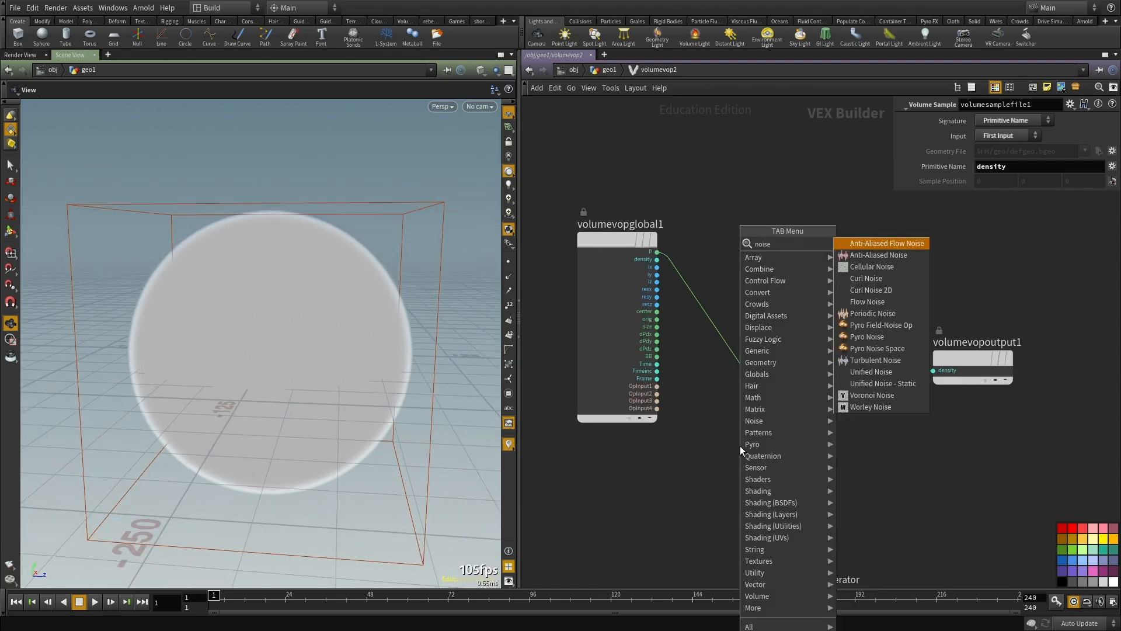
key(Return)
click(740, 446)
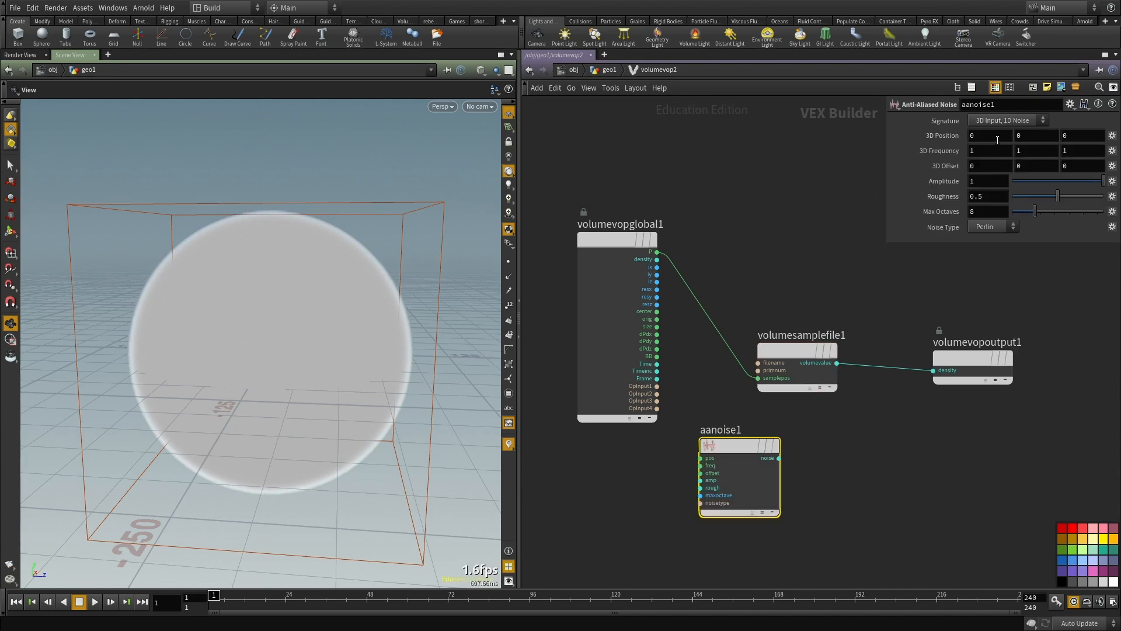
click(700, 458)
click(657, 252)
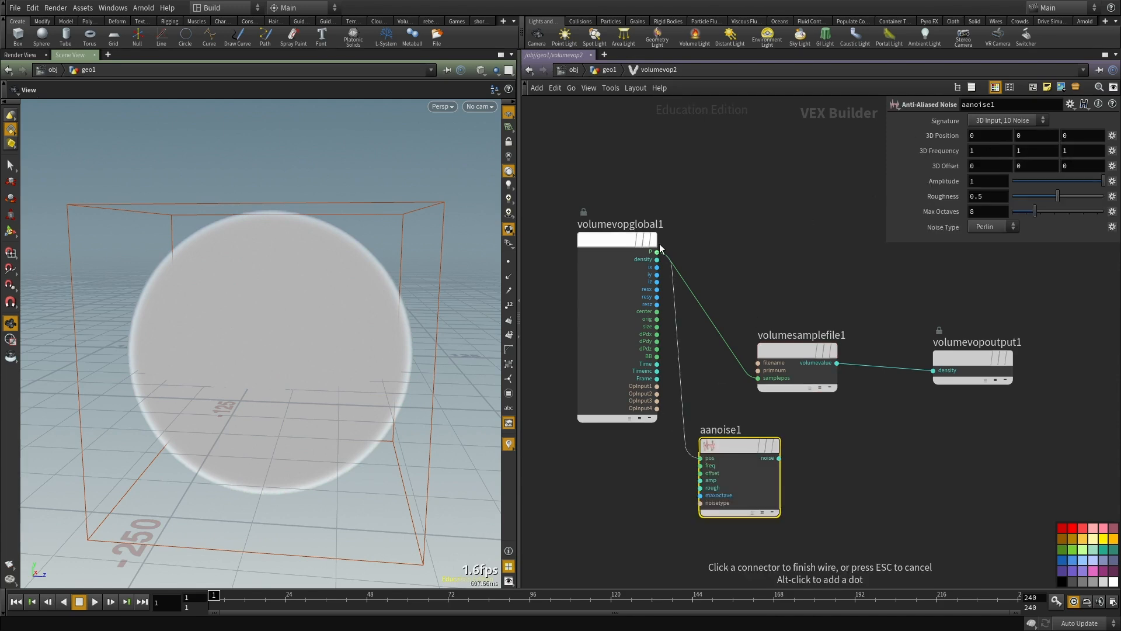
Step: Insert an Add node on the wire between the global P output and the Volume Sample's samplepos input
scroll(788, 480, up, 2)
drag(780, 333, 902, 323)
key(Tab)
text(add)
click(858, 243)
click(762, 271)
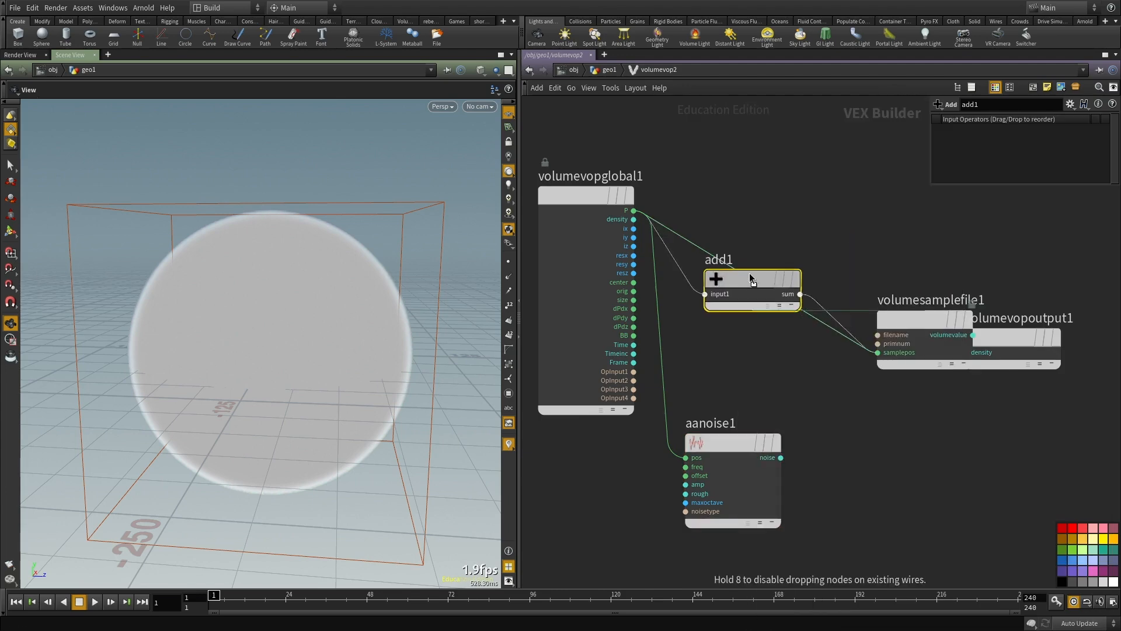
Step: Connect the Anti-Aliased Noise output to the Add node's second input
middle_drag(775, 400, 797, 364)
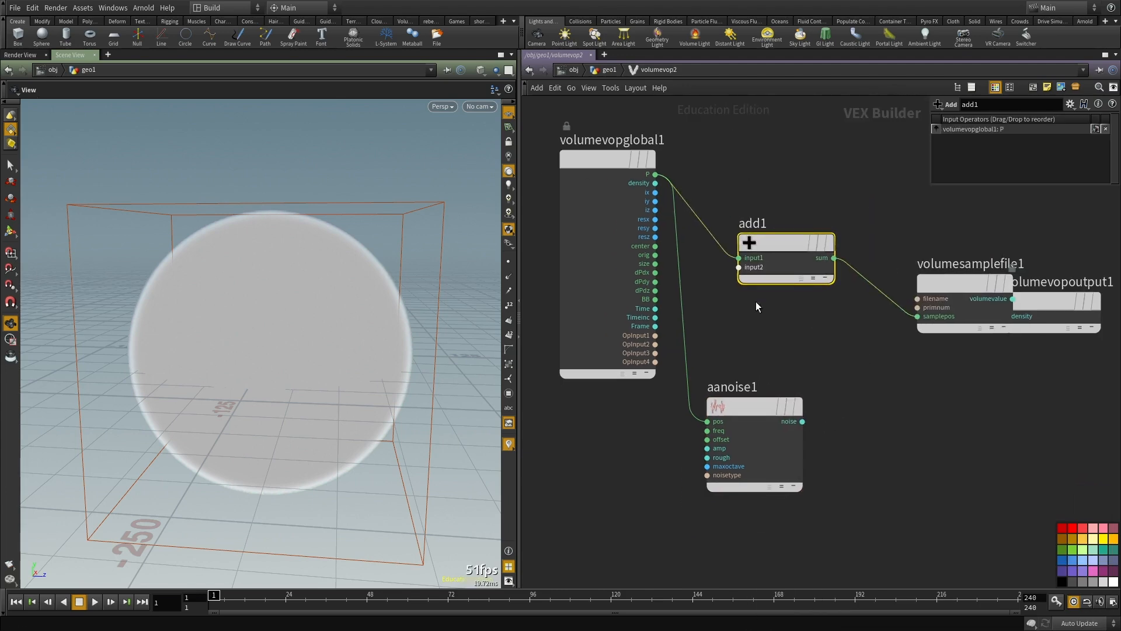
click(738, 267)
click(861, 421)
middle_drag(860, 419, 840, 396)
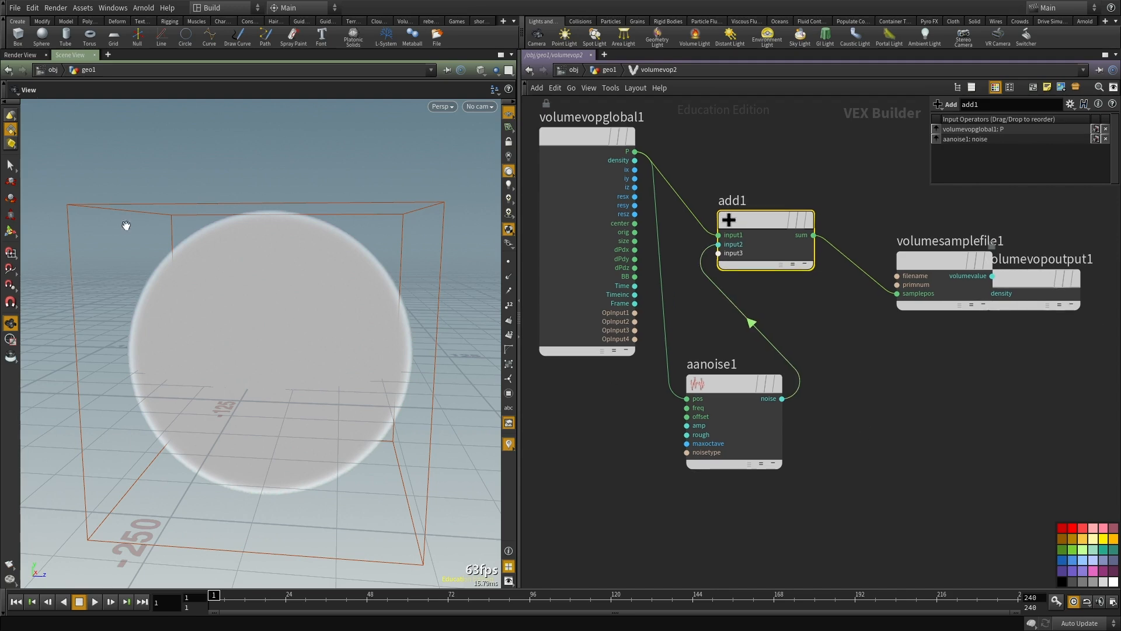
Step: Set the Anti-Aliased Noise's 3D Frequency to .01 on all three axes
click(753, 408)
drag(979, 150, 861, 145)
text(.01)
key(Tab)
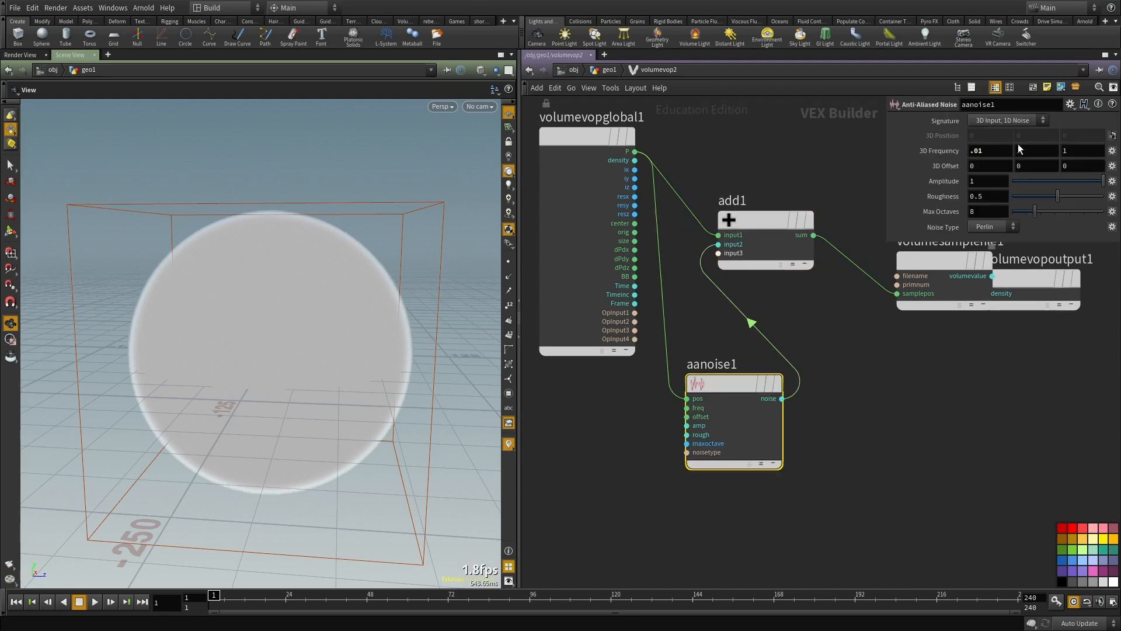
text(.01)
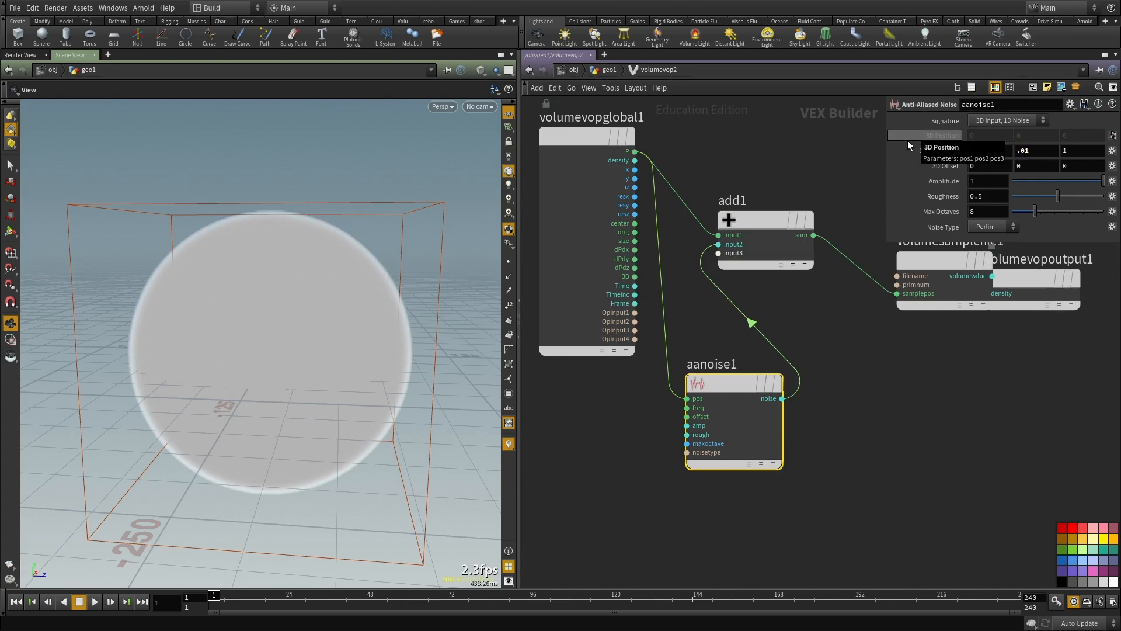
key(Tab)
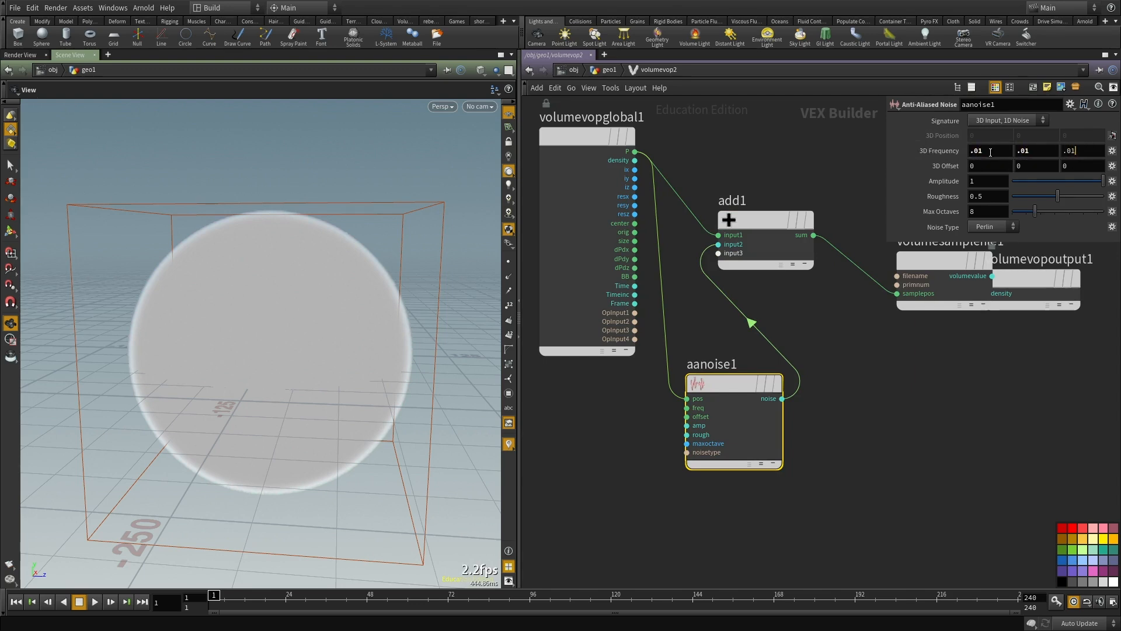
Step: Raise the Anti-Aliased Noise's Amplitude to 26 and inspect the displaced sphere volume
click(994, 183)
middle_drag(934, 181, 407, 234)
drag(300, 334, 400, 308)
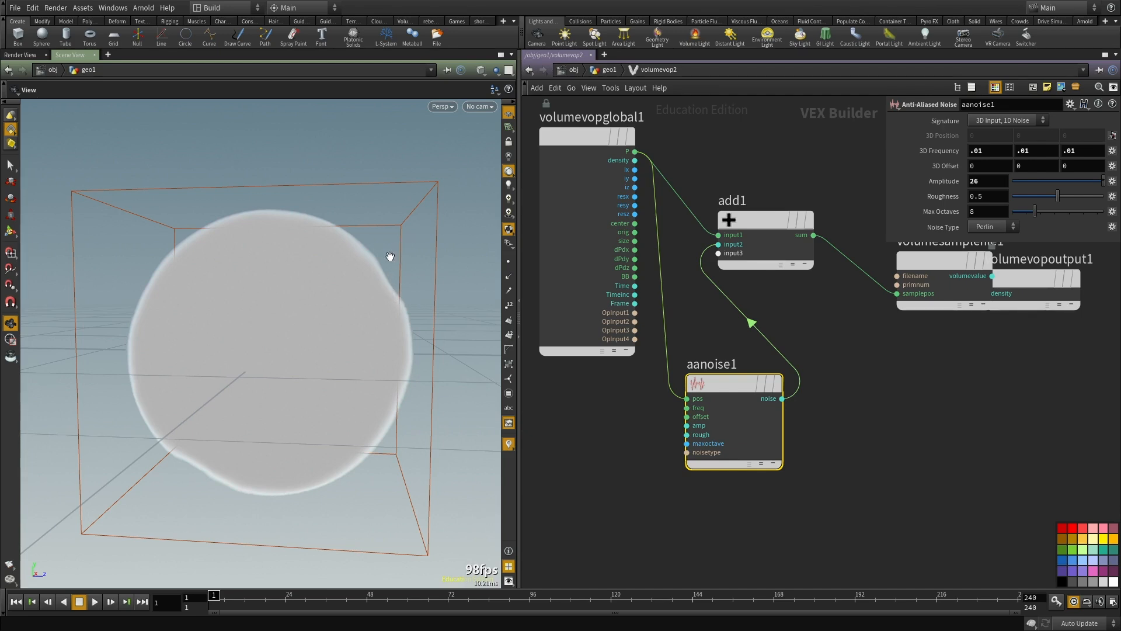
Step: Raise the Anti-Aliased Noise's Amplitude to 100 and check the displaced volume from another angle
middle_drag(873, 451, 859, 435)
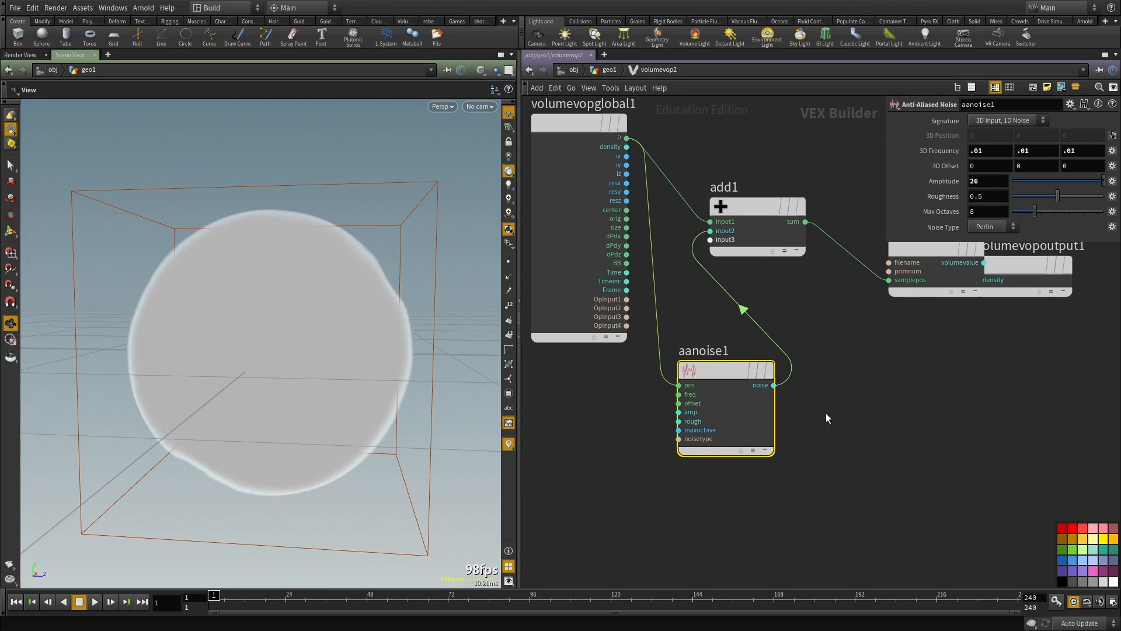
drag(993, 181, 855, 188)
text(100)
drag(372, 278, 543, 269)
Step: Set the Anti-Aliased Noise's Amplitude to 500 and inspect the displaced volume from several sides
drag(974, 182, 835, 171)
text(500)
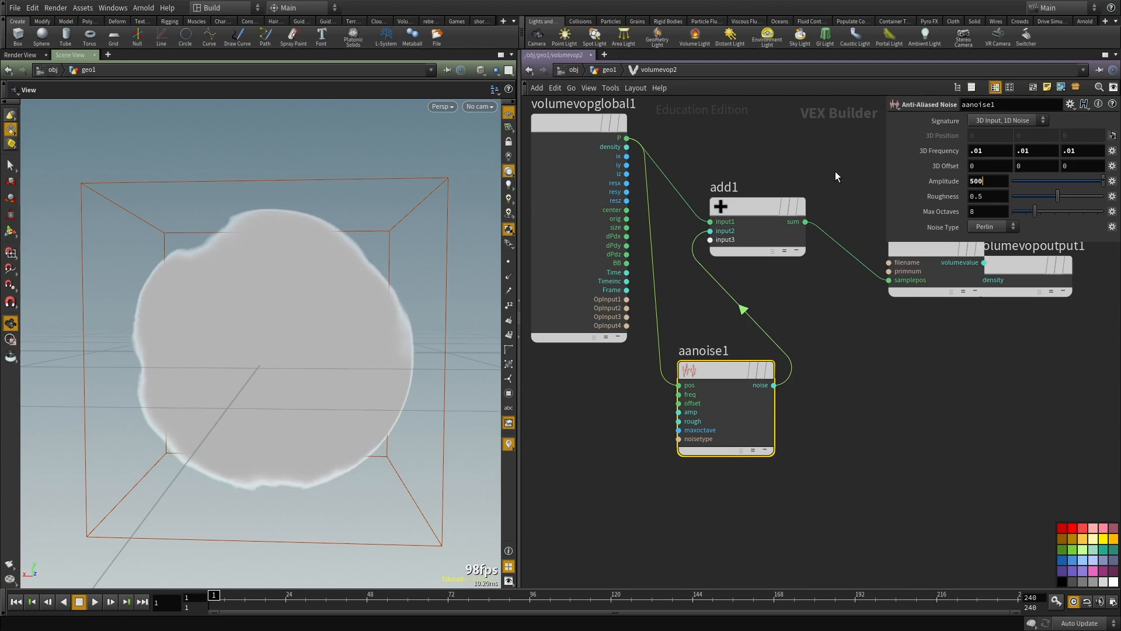
drag(285, 316, 428, 341)
drag(273, 338, 340, 320)
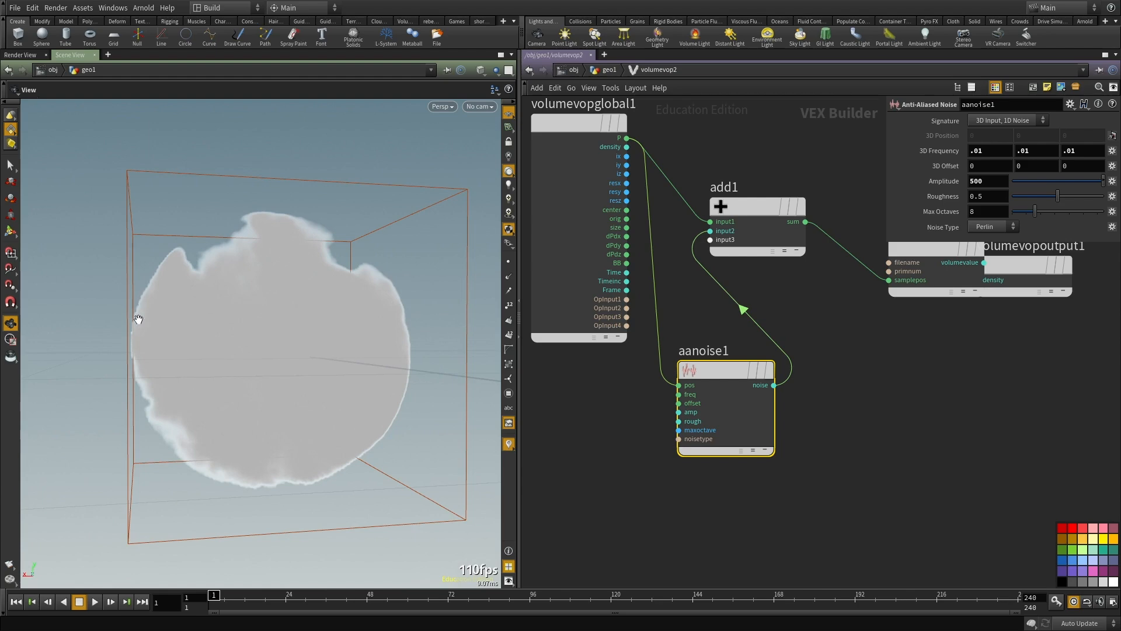
drag(410, 353, 134, 257)
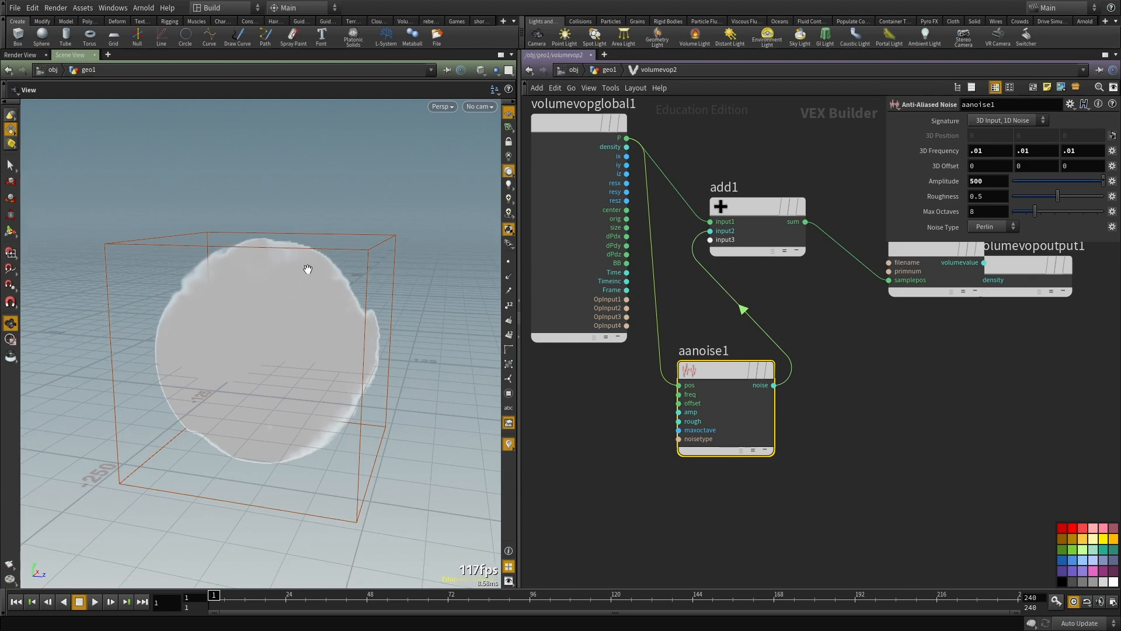
drag(308, 269, 343, 249)
drag(203, 446, 227, 446)
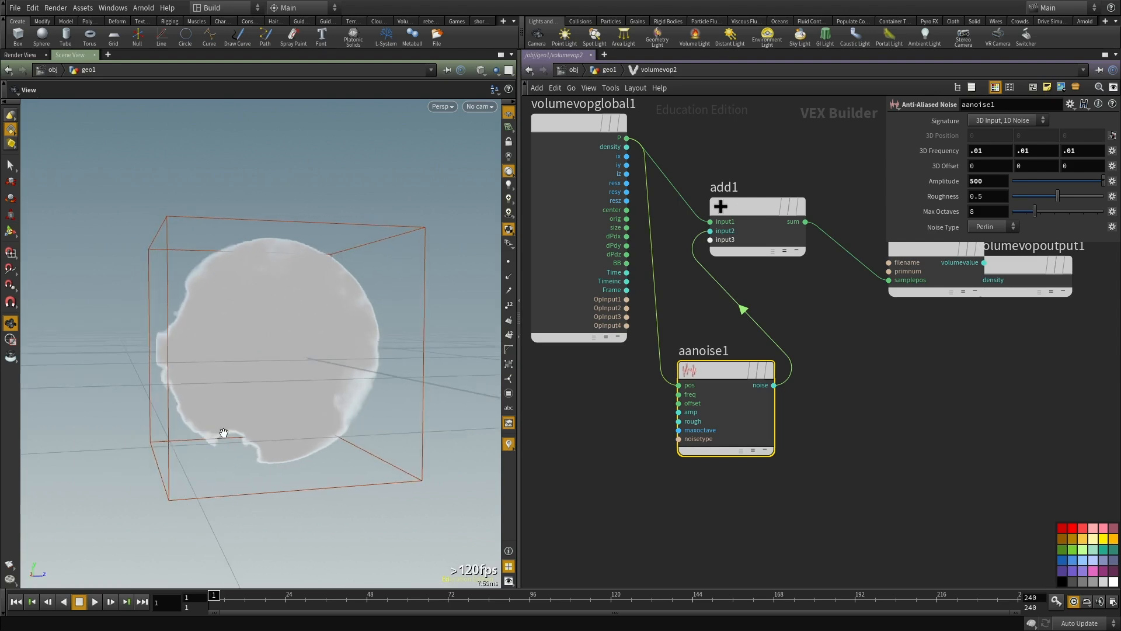
Step: Go back up to the geo1 network and examine the displaced volume's cut-off edges from several angles
key(u)
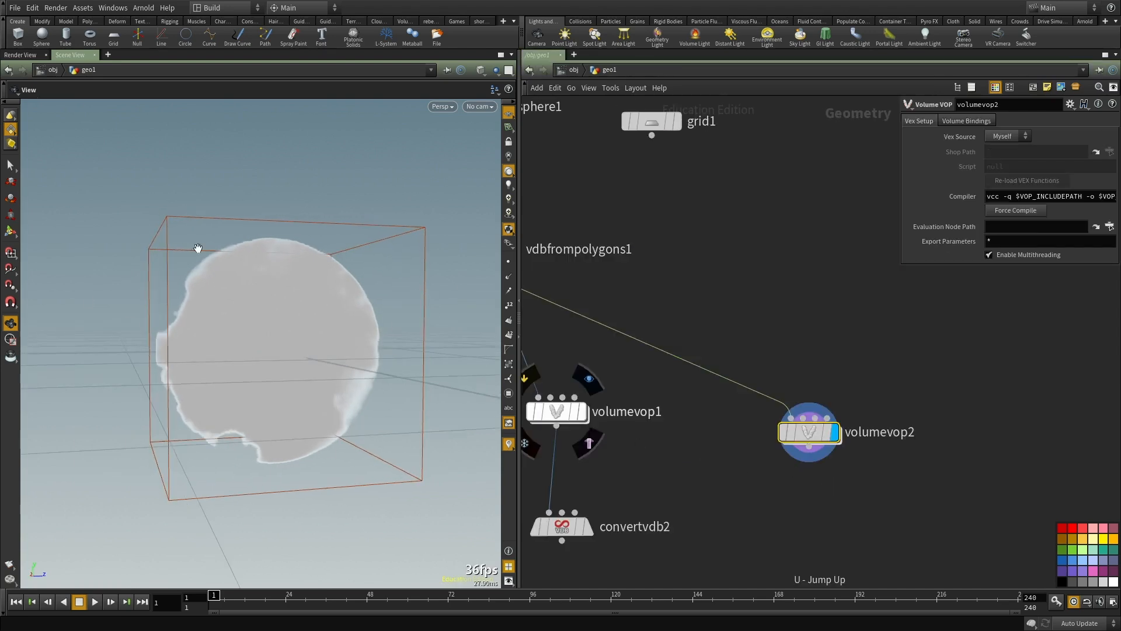
drag(268, 271, 98, 275)
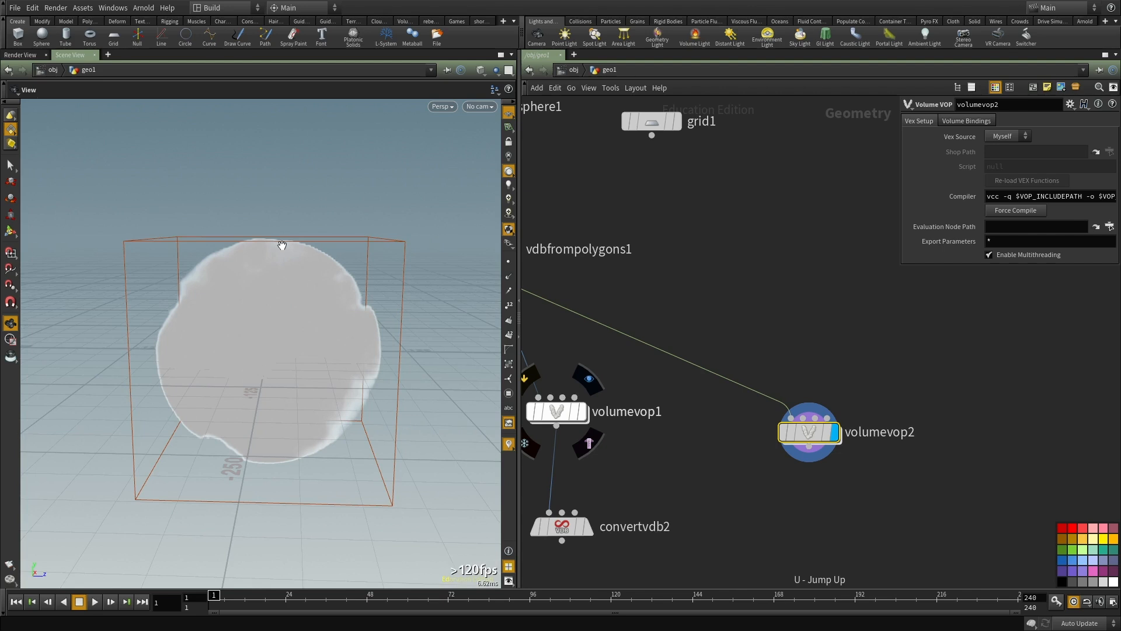
middle_drag(610, 267, 652, 294)
drag(218, 349, 253, 317)
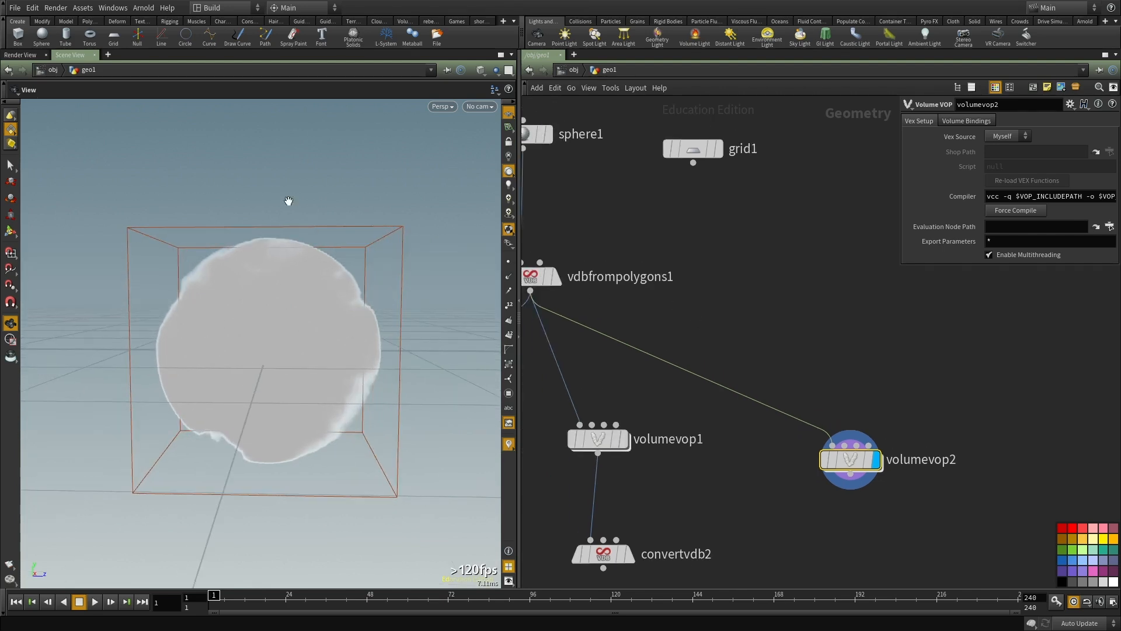
drag(115, 216, 277, 224)
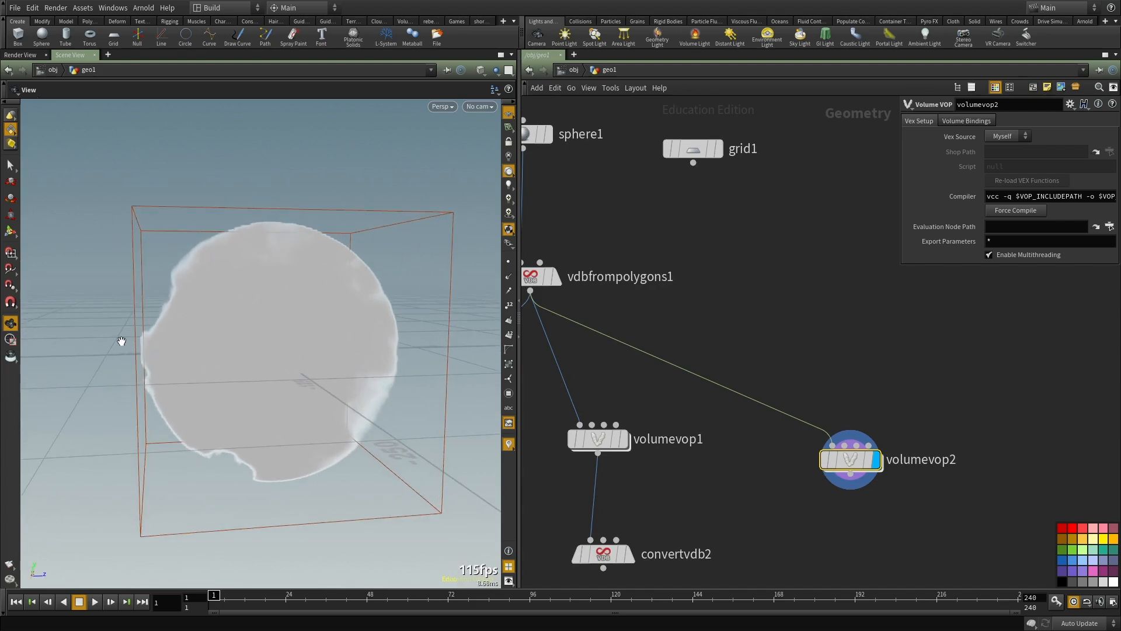
drag(146, 360, 149, 348)
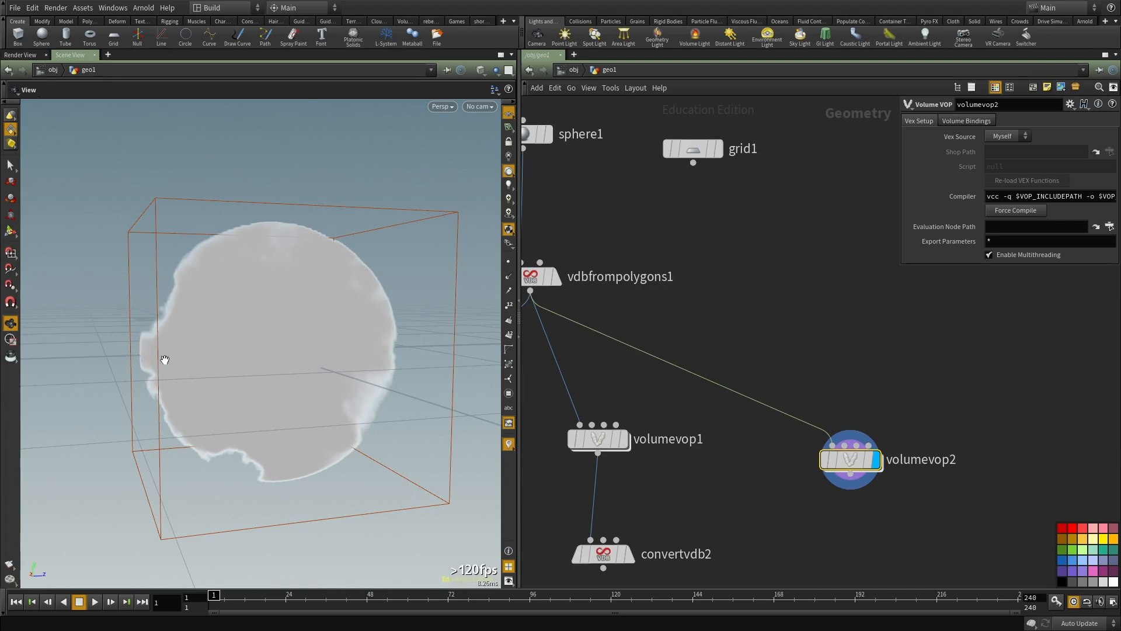
Step: Insert a VDB Activate node on the wire between vdbfrompolygons1 and volumevop2
middle_drag(807, 327, 836, 296)
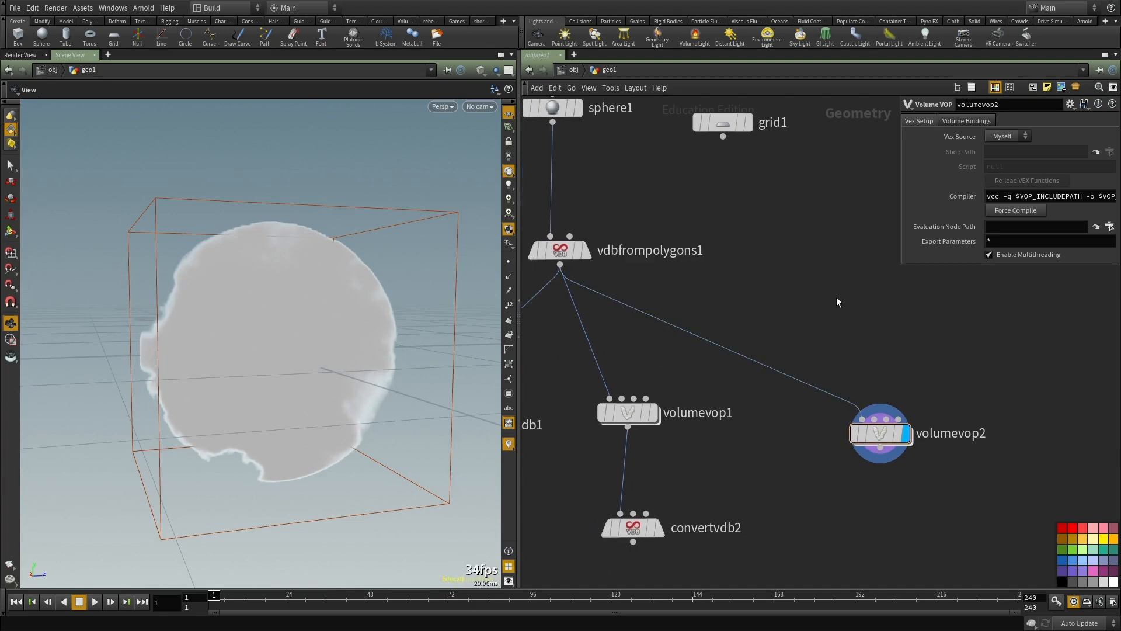
drag(135, 308, 223, 225)
key(Tab)
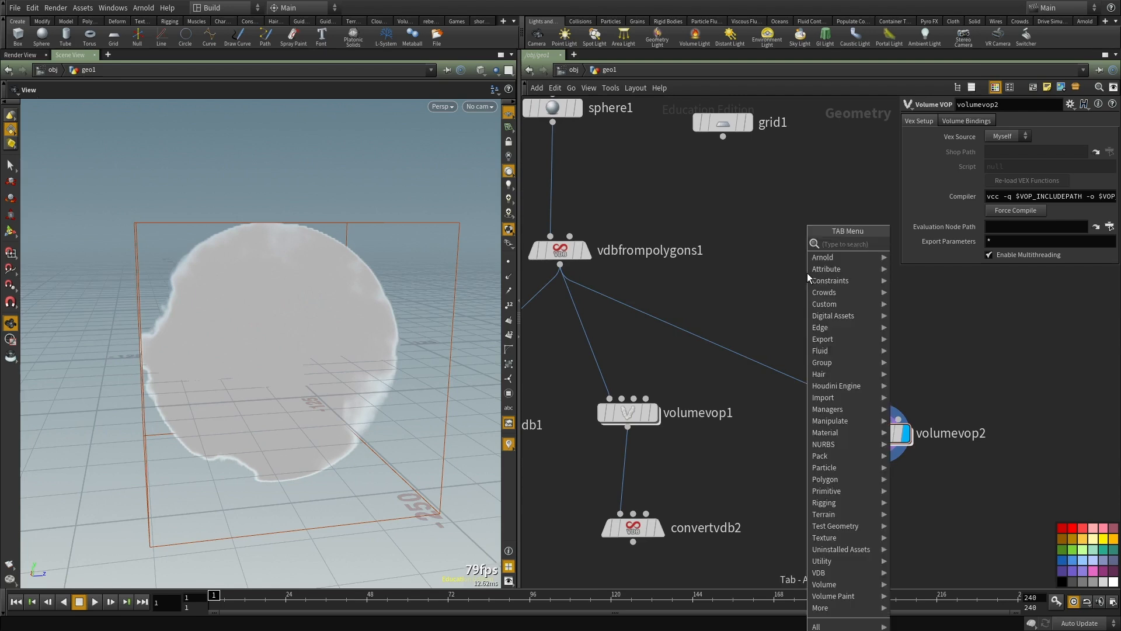
text(vdb ac)
click(905, 243)
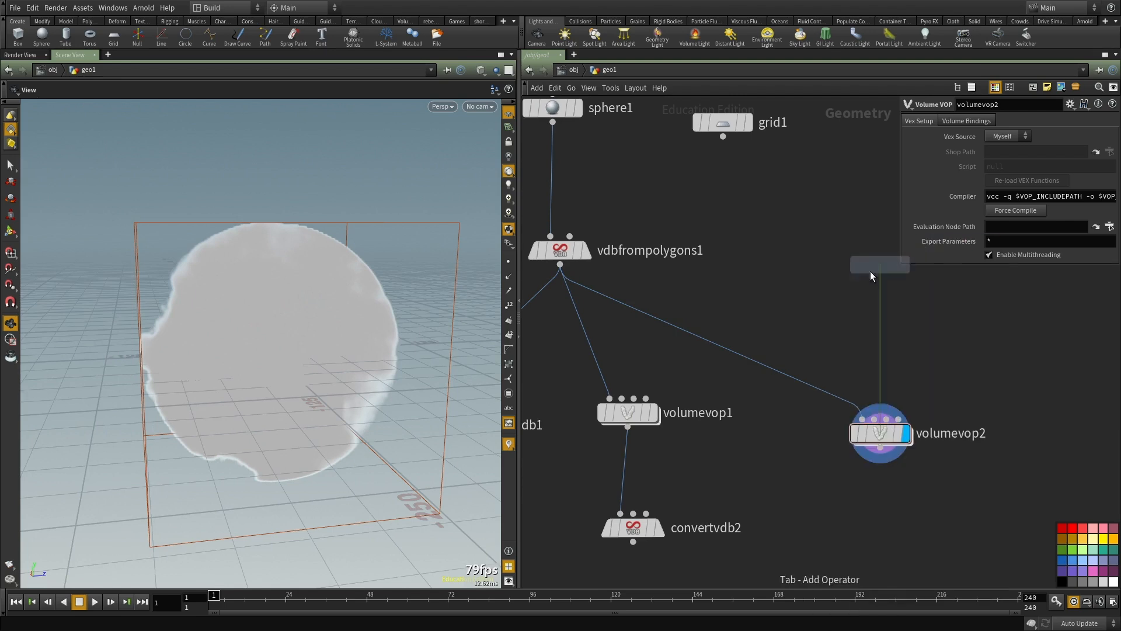
drag(675, 340, 673, 337)
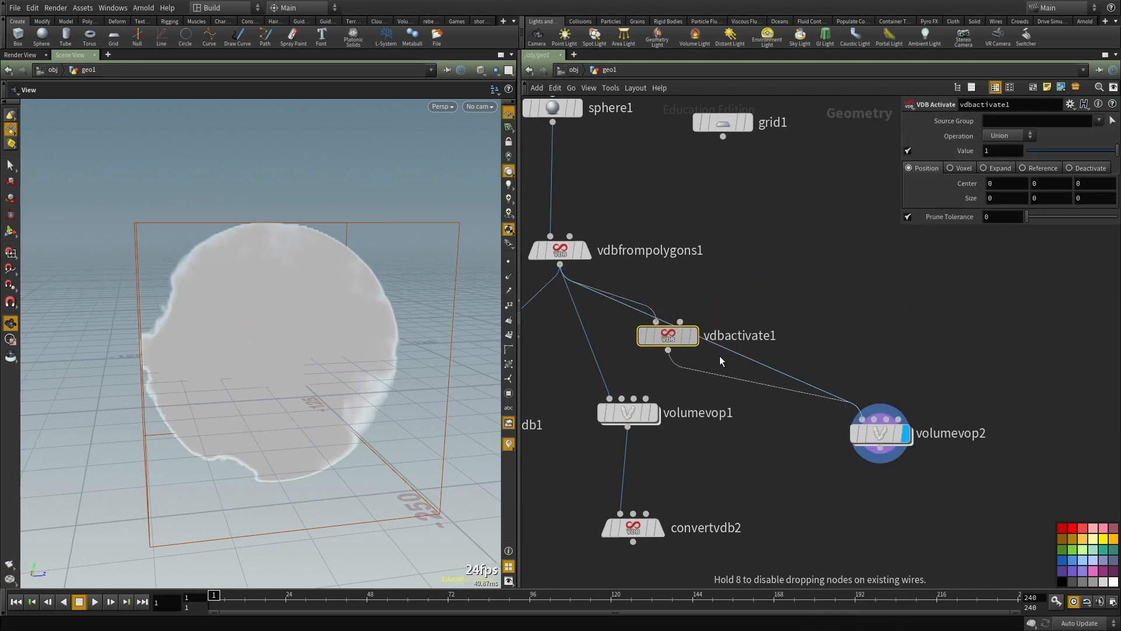
middle_drag(794, 279, 749, 299)
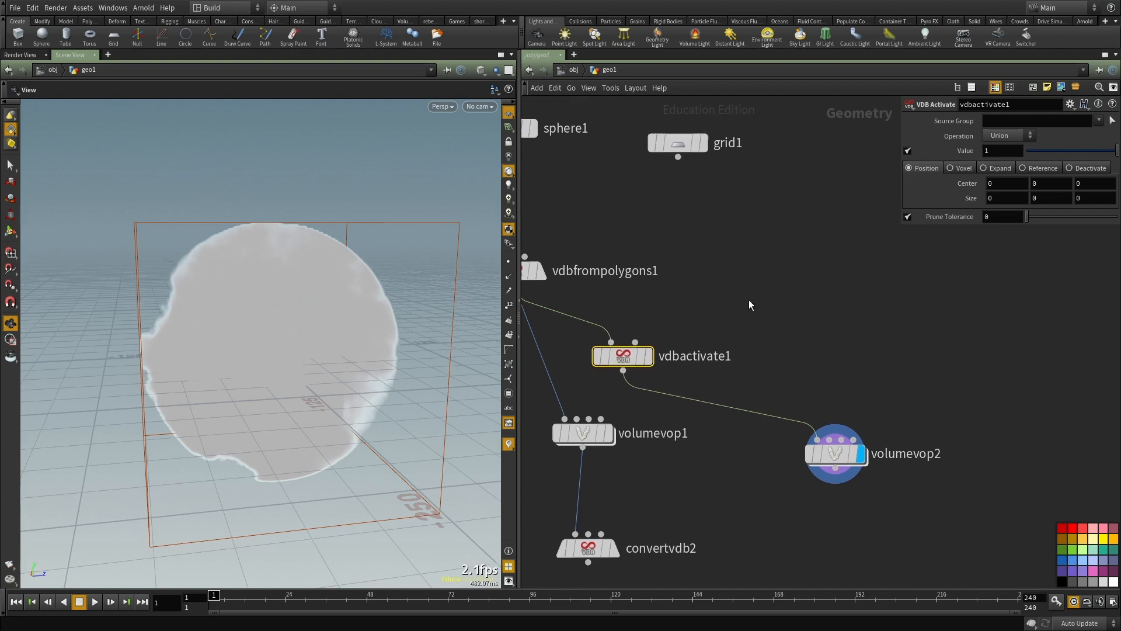
Step: Switch the VDB Activate node to Expand mode and set Voxels to Expand to 10
click(1001, 168)
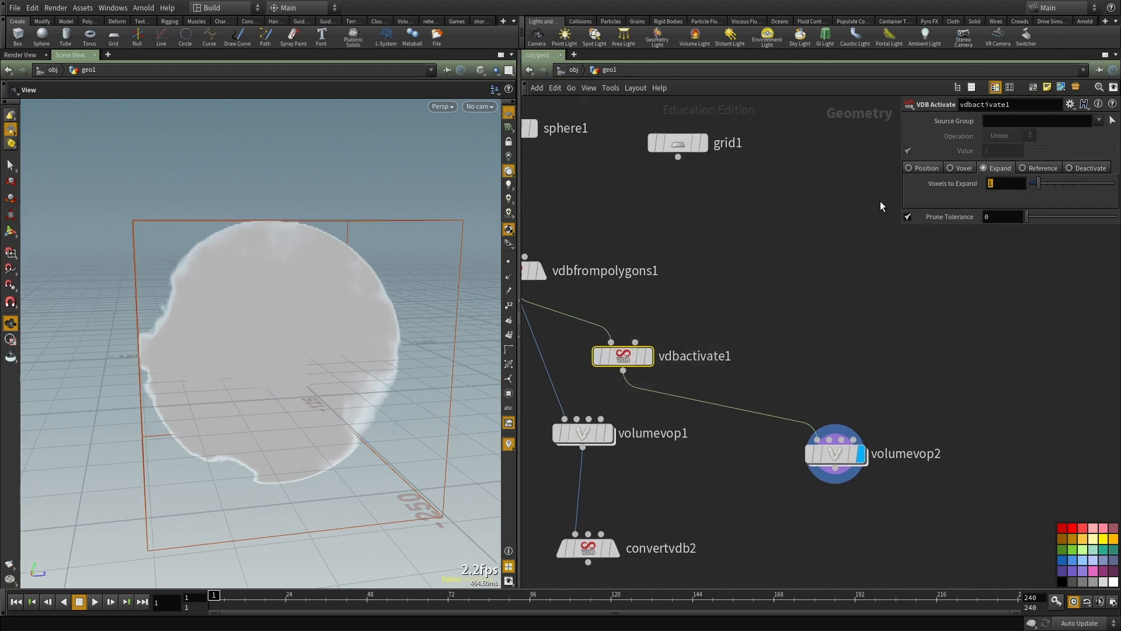
drag(168, 355, 165, 368)
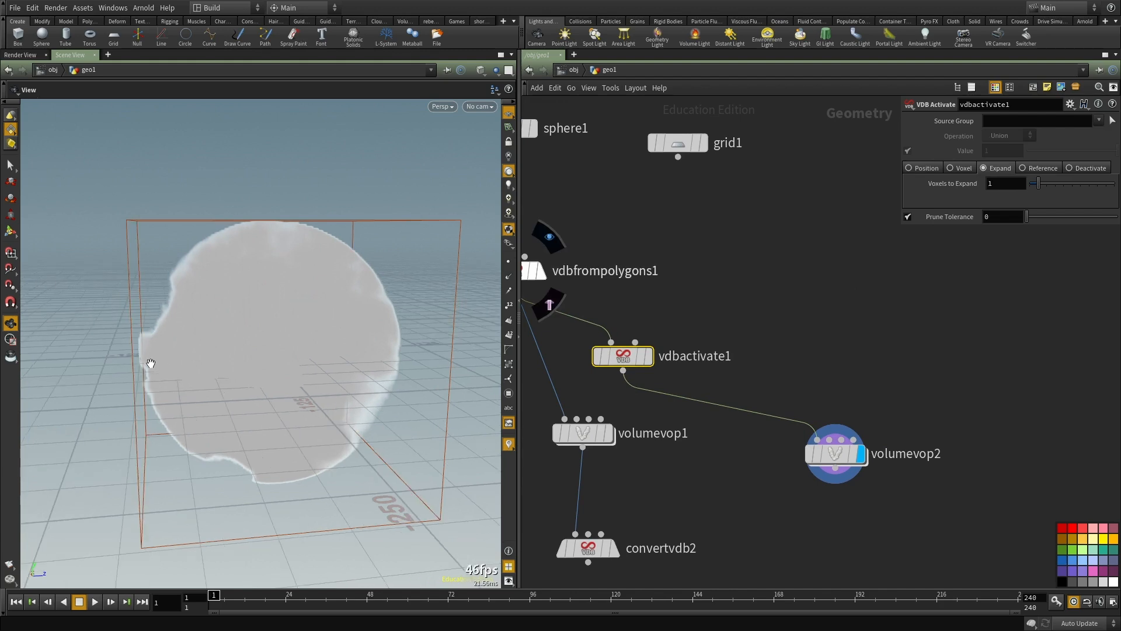
text(0)
key(Return)
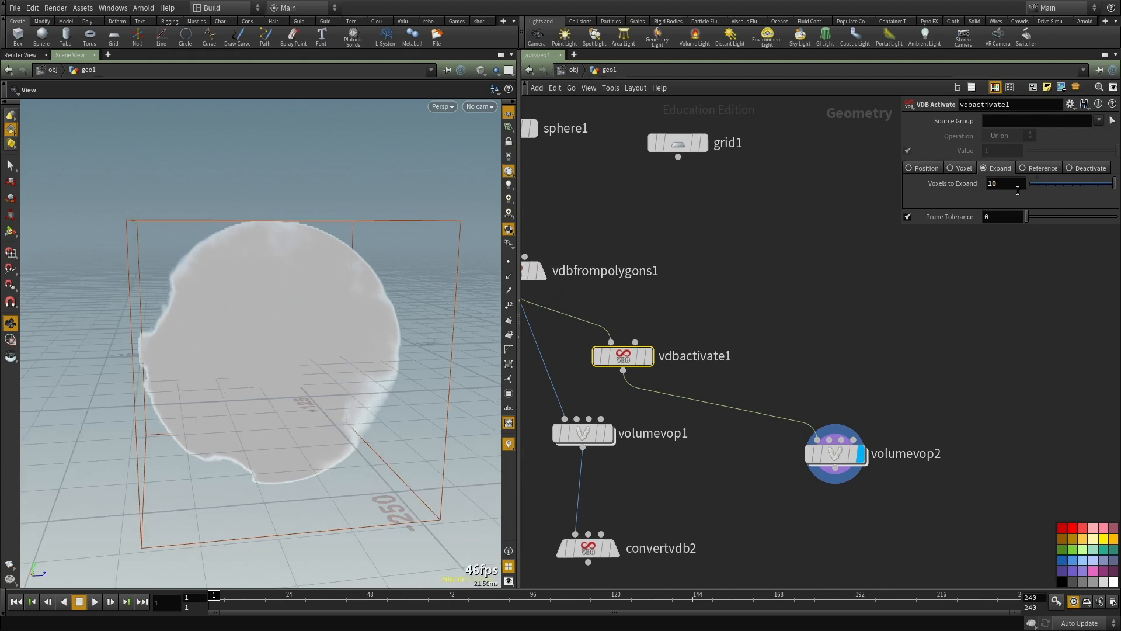
drag(227, 341, 142, 351)
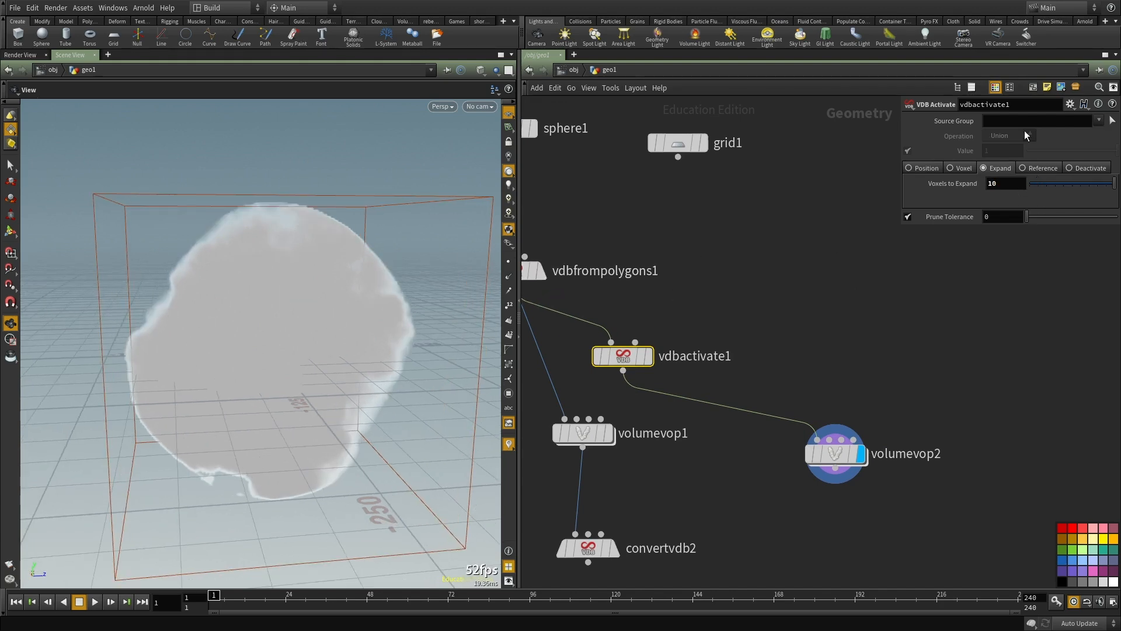
Step: Raise the VDB Activate node's Voxels to Expand to 25 and check the volume
drag(1008, 184, 914, 186)
text(25)
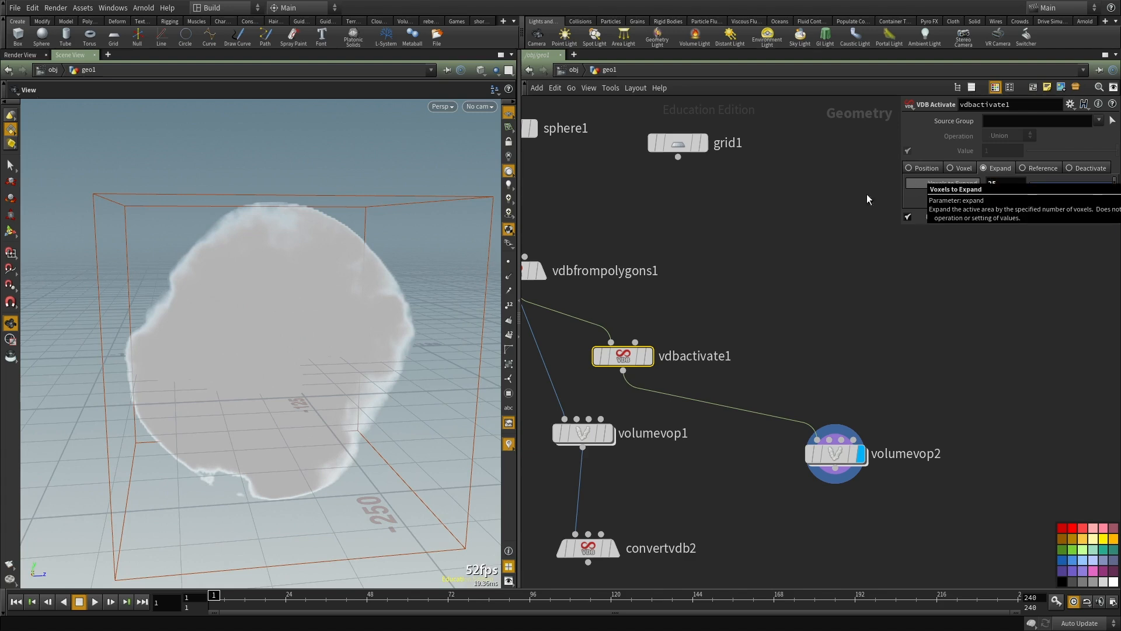
drag(245, 322, 336, 320)
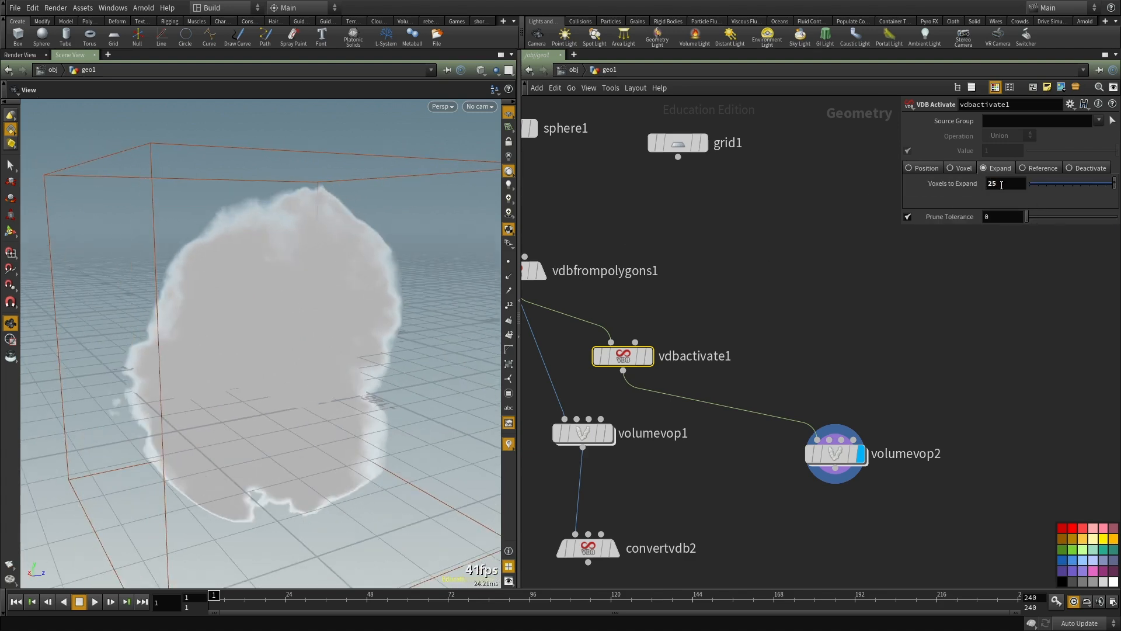
Step: Set the VDB Activate node's Voxels to Expand to 50 and inspect the enlarged active area around the volume
drag(1003, 182, 949, 183)
text(50)
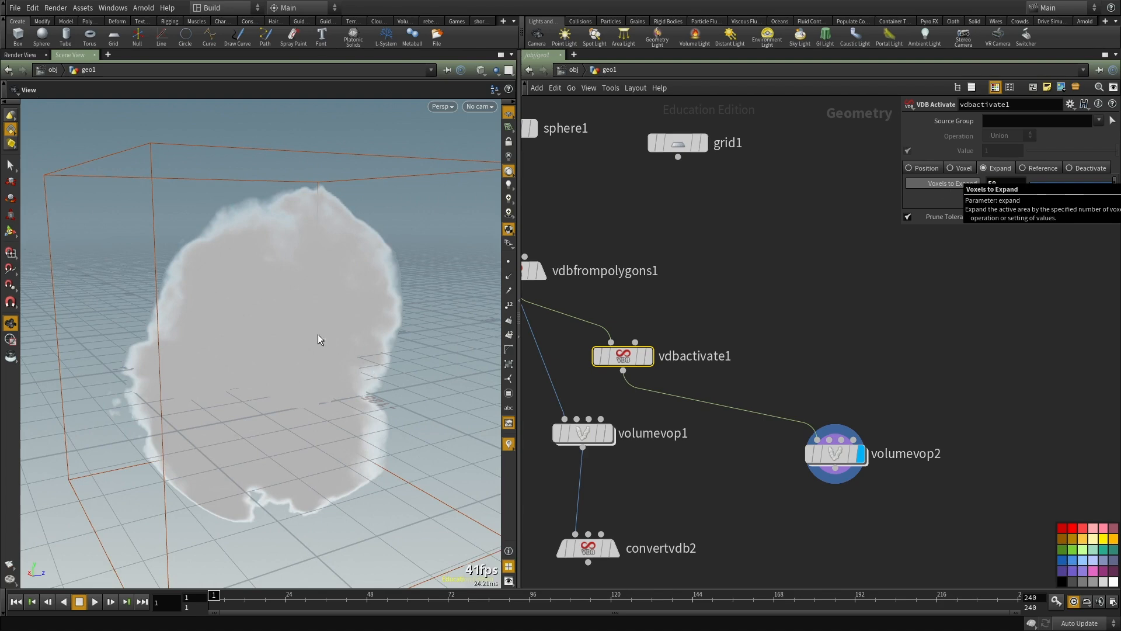
drag(310, 366, 355, 366)
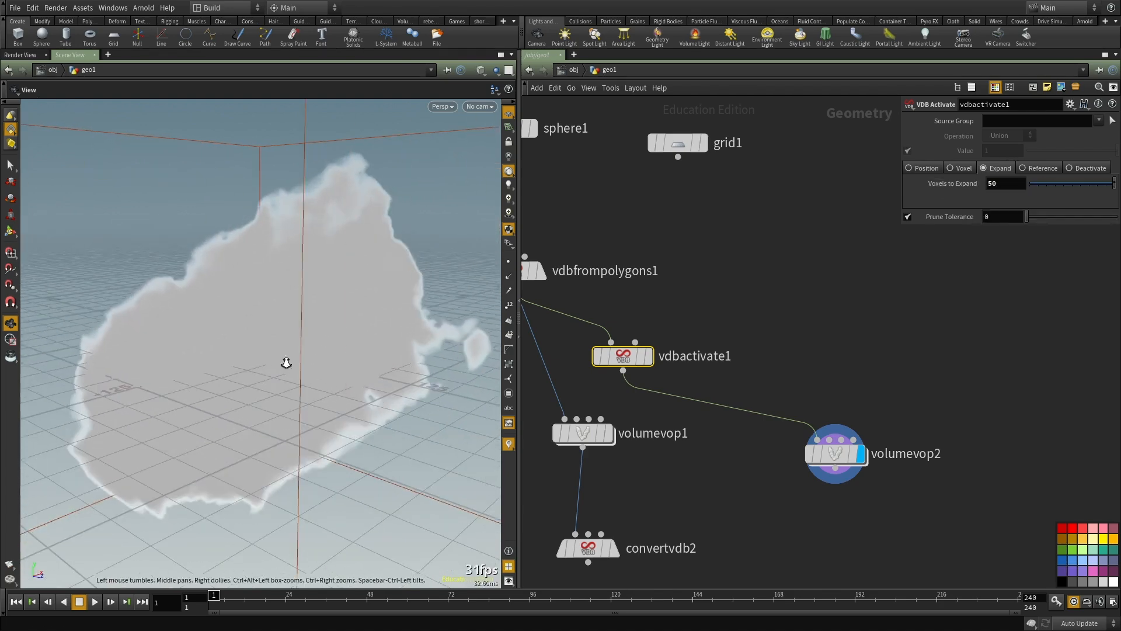
right_drag(356, 366, 298, 405)
drag(298, 405, 346, 354)
drag(214, 366, 261, 362)
Step: Inside volumevop2, change the Anti-Aliased Noise's signature to 3D Input, 3D Noise and inspect the resulting volume
double_click(827, 463)
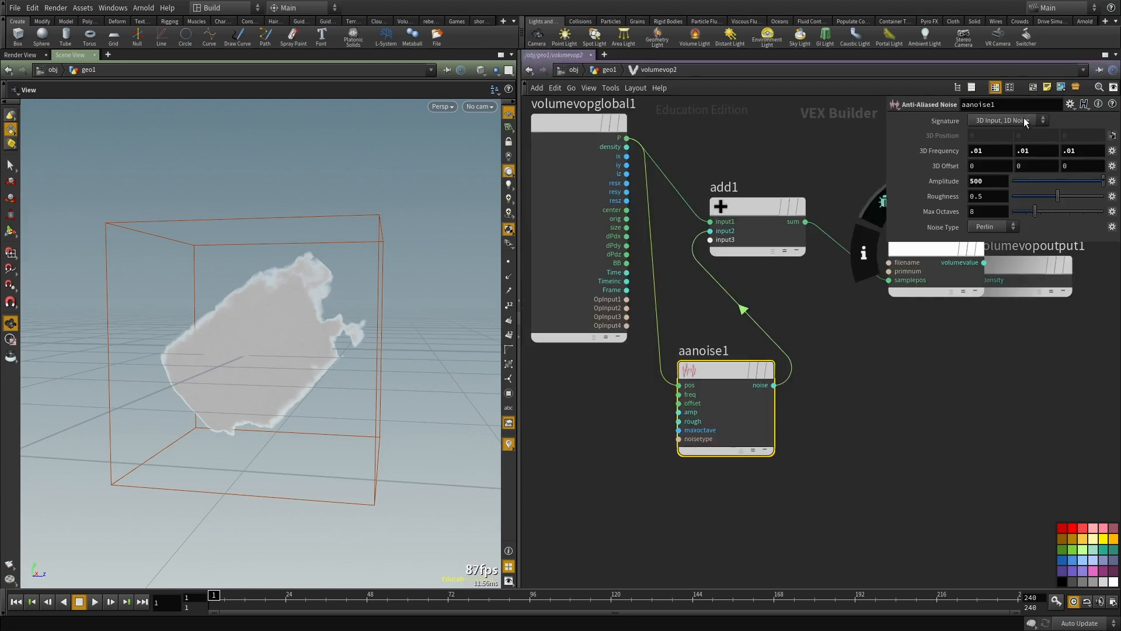
click(1007, 121)
click(1004, 143)
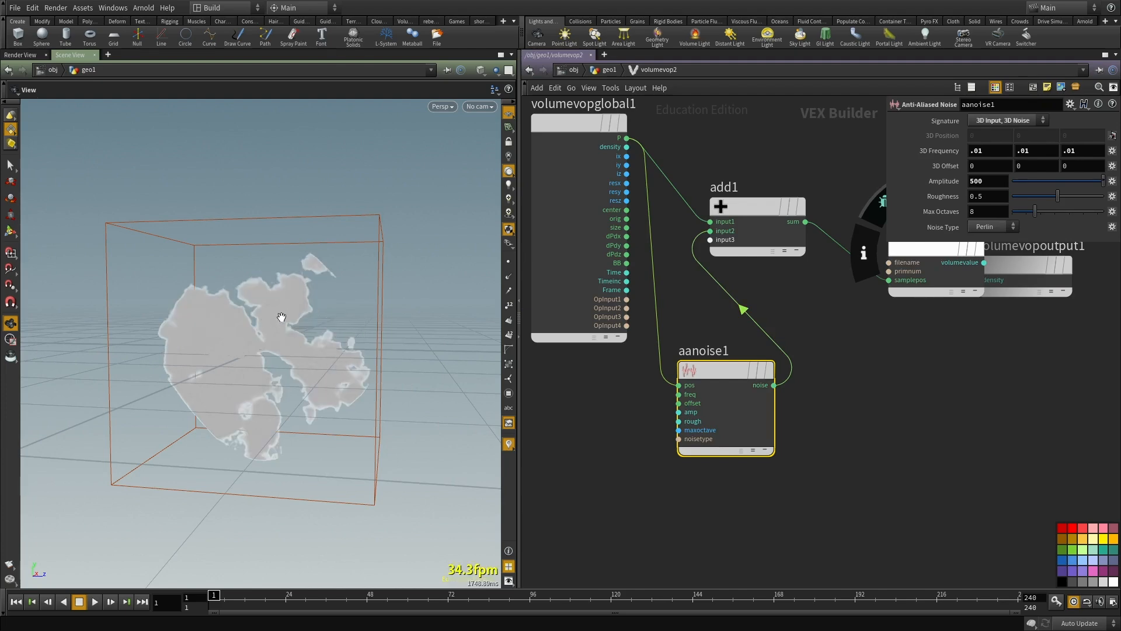
drag(205, 350, 338, 360)
right_drag(338, 361, 230, 305)
drag(230, 305, 170, 225)
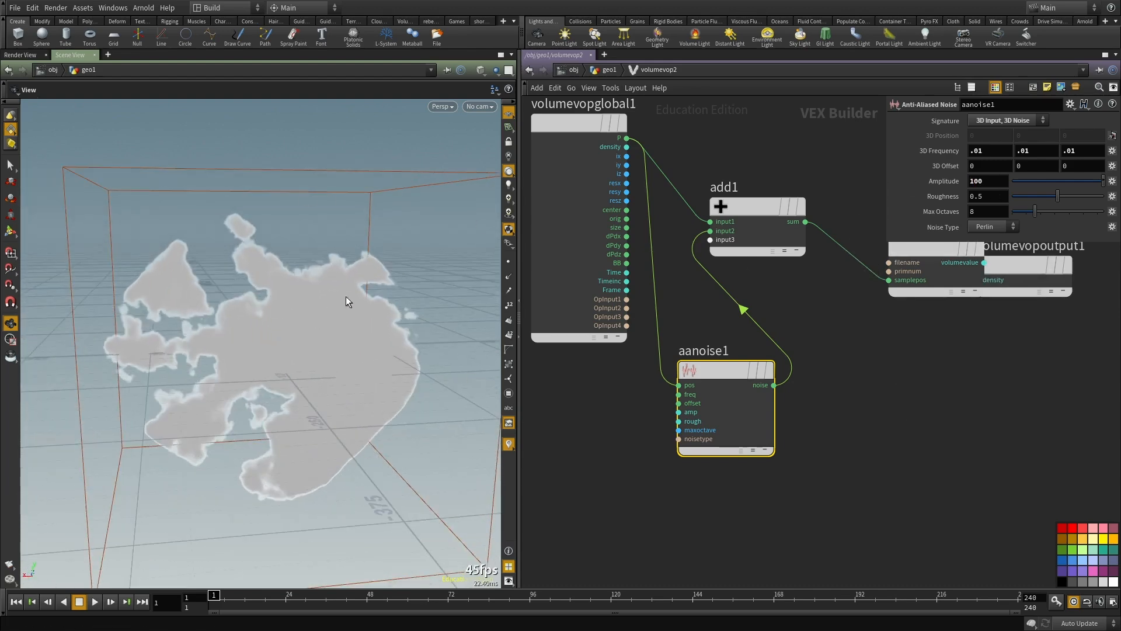
Step: Try Amplitude values of 1 and 27 on the Anti-Aliased Noise for a milder displacement
drag(295, 330, 353, 235)
drag(209, 405, 408, 444)
click(961, 181)
text(1)
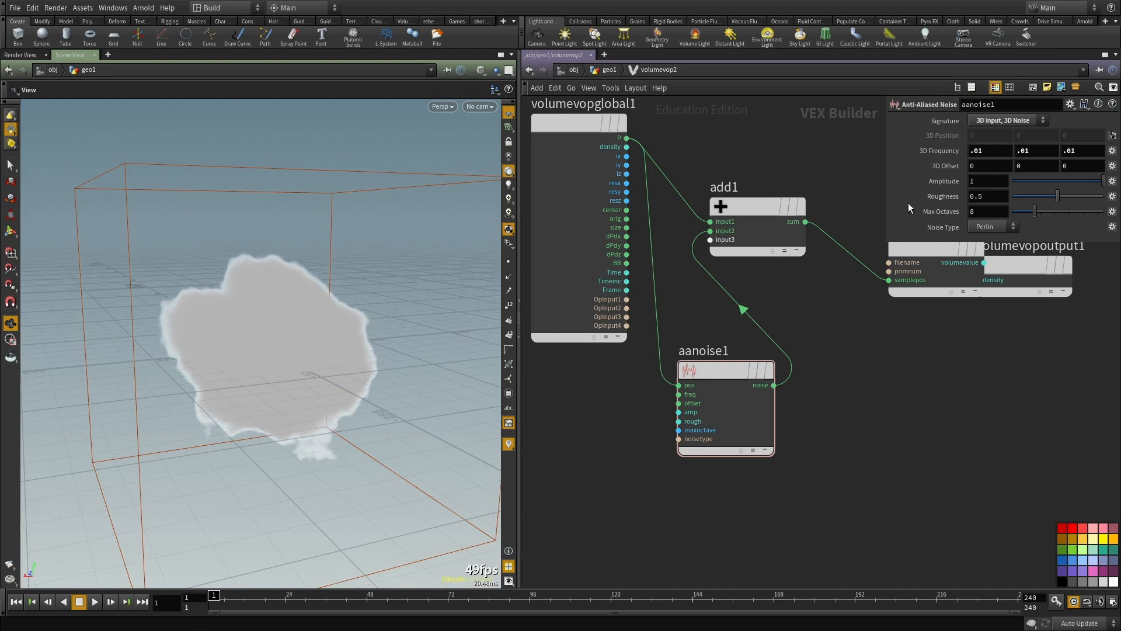
middle_drag(937, 182, 1088, 177)
middle_drag(960, 184, 990, 186)
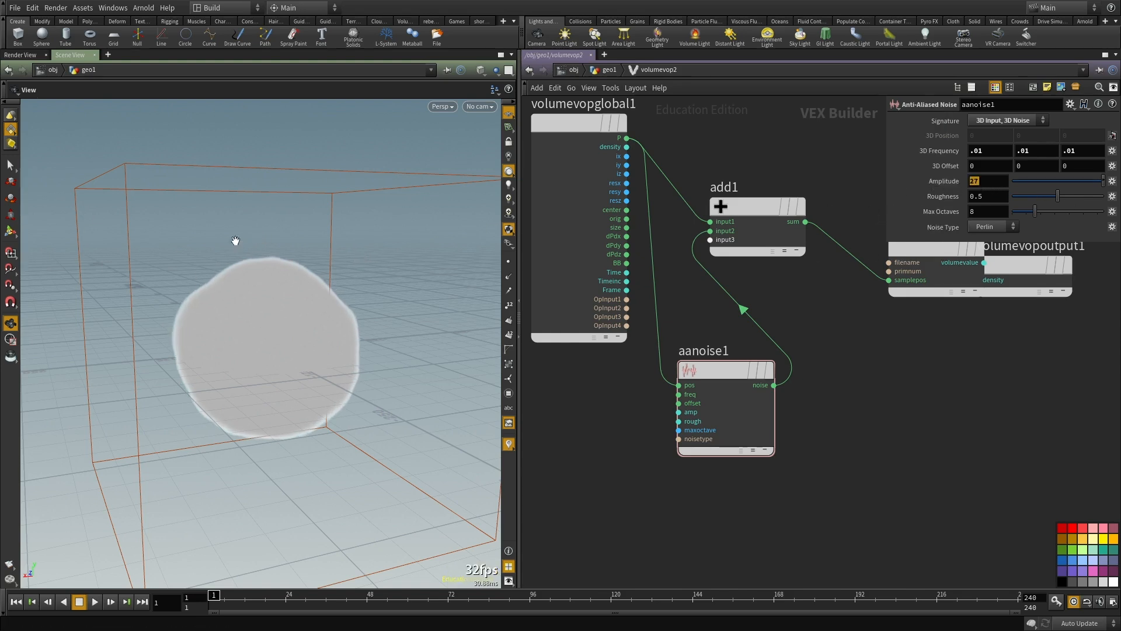
Step: Set the Anti-Aliased Noise's Amplitude to 50 and view the displaced volume from above
drag(987, 180, 861, 183)
text(50)
key(Return)
drag(260, 343, 362, 367)
Step: Return to the geo1 network and duplicate the convertvdb2 node
middle_drag(798, 501, 772, 456)
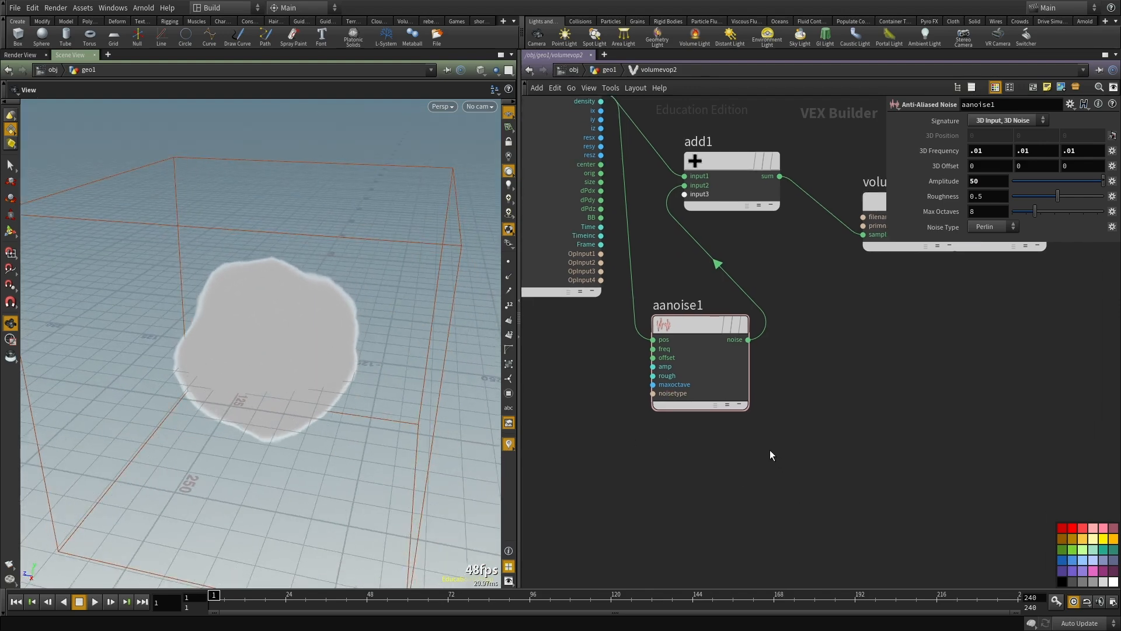
key(u)
middle_drag(792, 345, 832, 220)
scroll(786, 295, down, 3)
drag(751, 385, 644, 355)
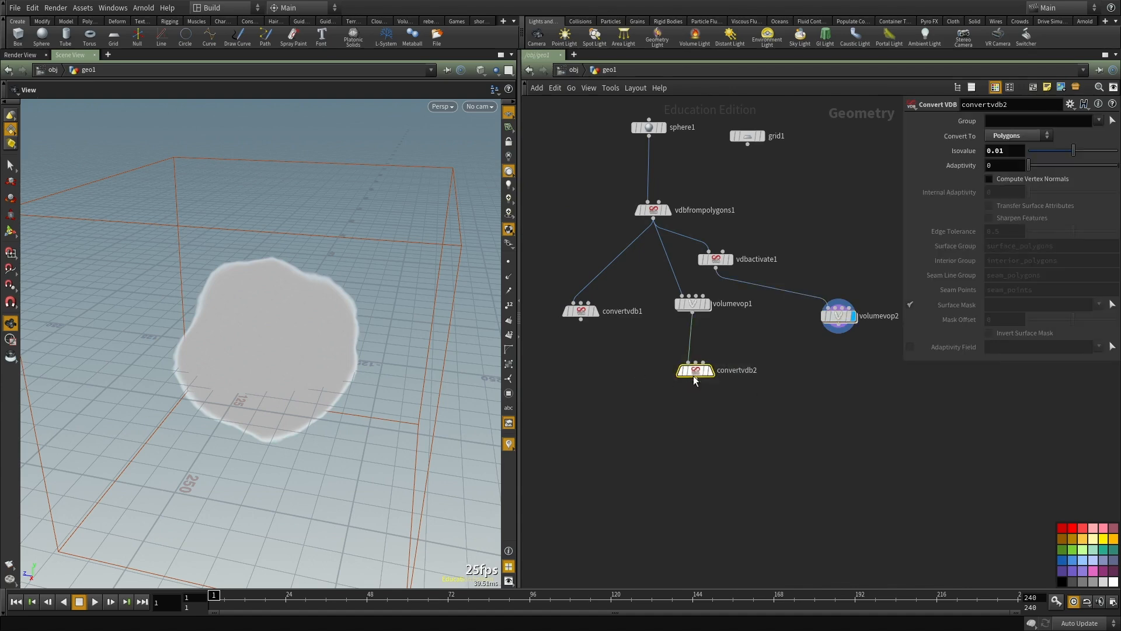
middle_drag(798, 423, 734, 423)
key(ctrl+c)
key(ctrl+v)
Step: Connect volumevop2's output to the copied Convert VDB node, display it and inspect the polygon rock from several sides
click(773, 325)
click(768, 358)
click(777, 368)
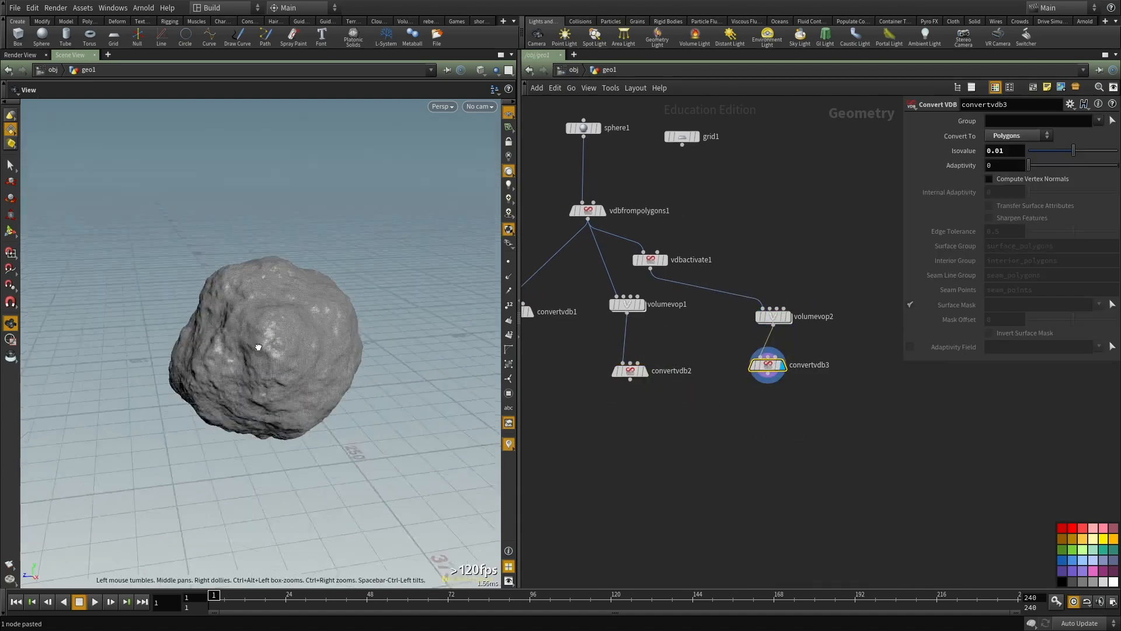
drag(229, 327, 278, 294)
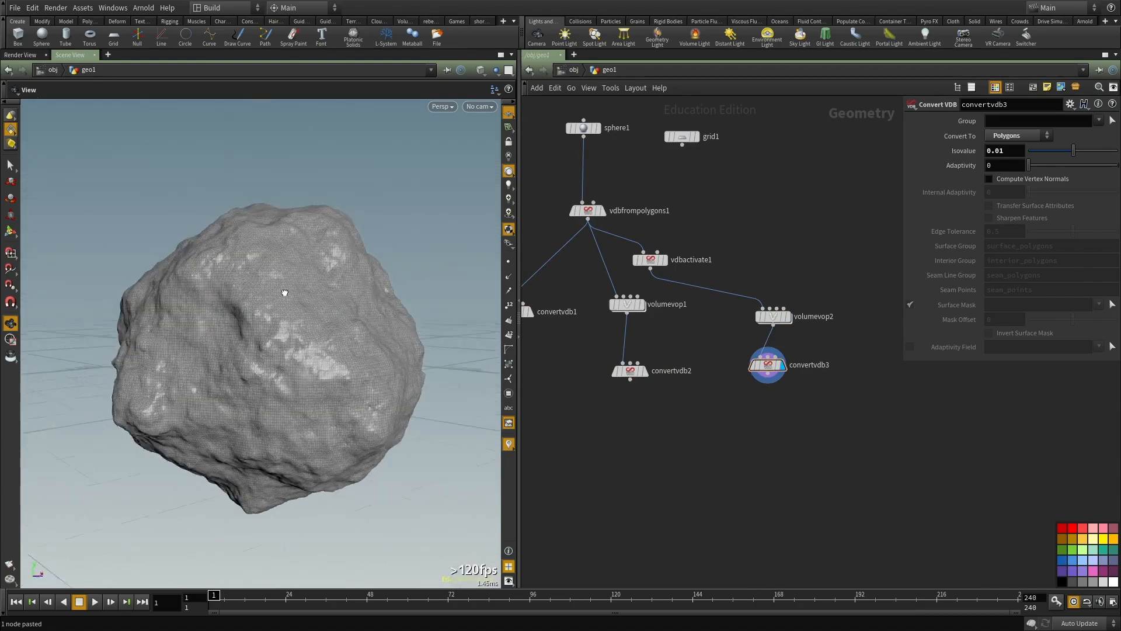
drag(364, 300, 426, 319)
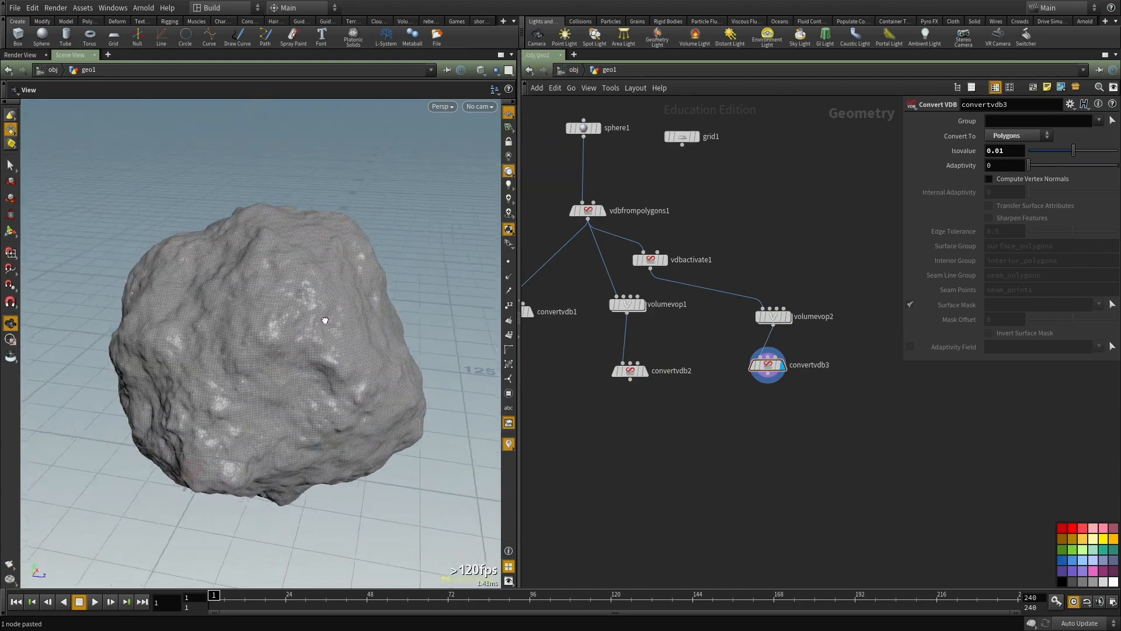
right_drag(277, 352, 343, 383)
drag(343, 383, 299, 312)
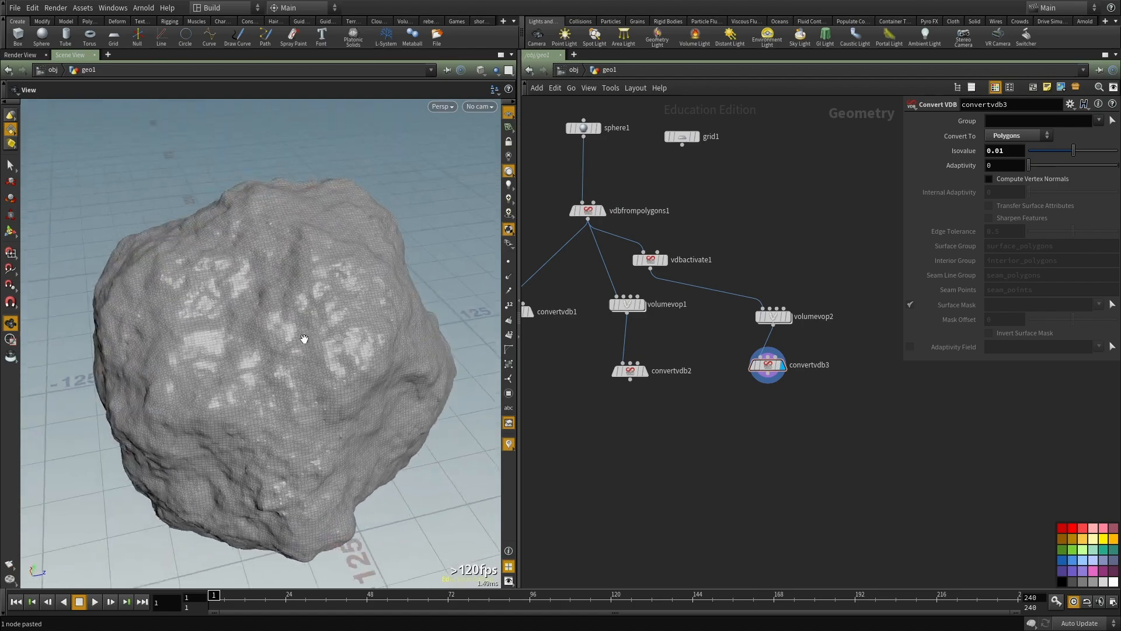
drag(369, 341, 293, 340)
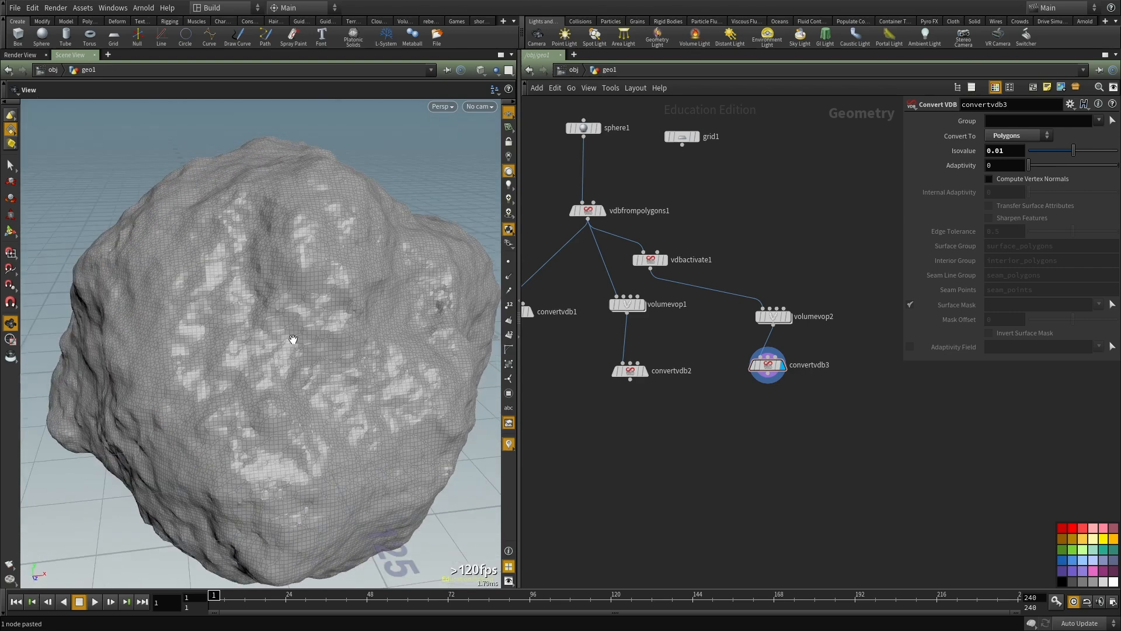
Step: Open the volumevop2 network and set the Anti-Aliased Noise's Amplitude to 250
scroll(817, 324, up, 1)
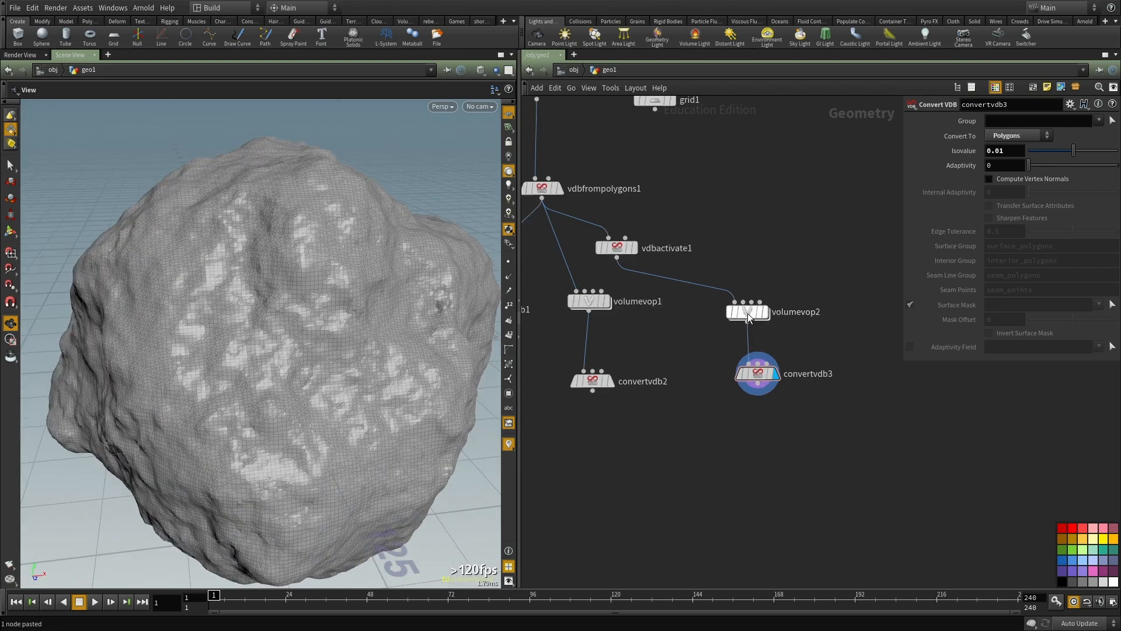
double_click(747, 313)
middle_drag(813, 415, 706, 482)
scroll(705, 482, down, 3)
drag(867, 406, 673, 271)
drag(643, 348, 722, 341)
drag(906, 357, 946, 346)
scroll(752, 352, up, 2)
click(672, 397)
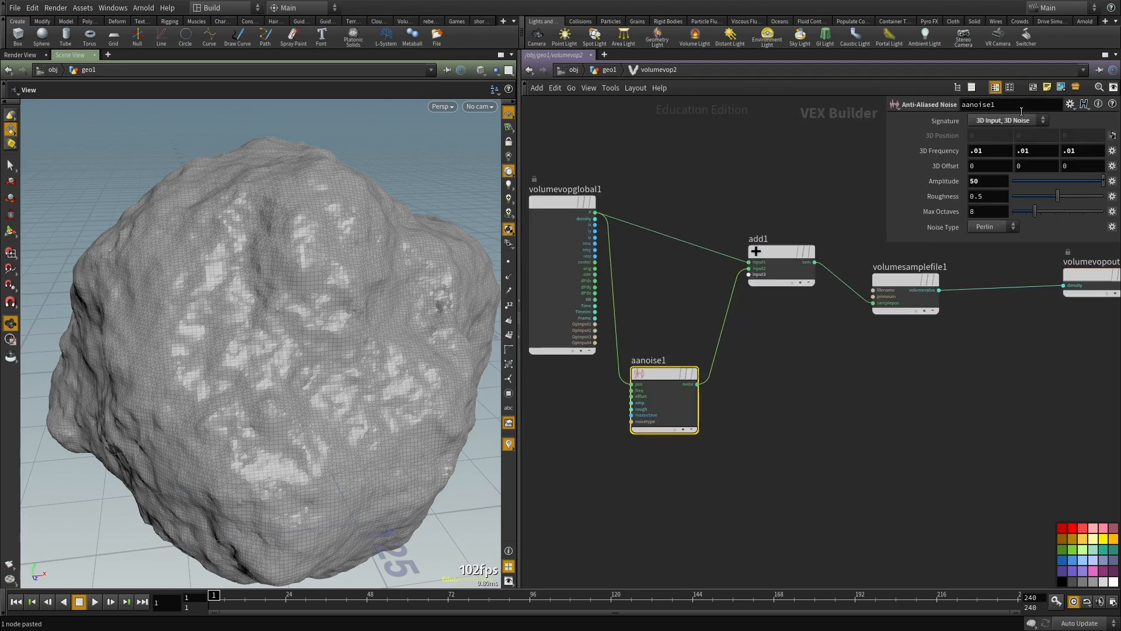
text(250)
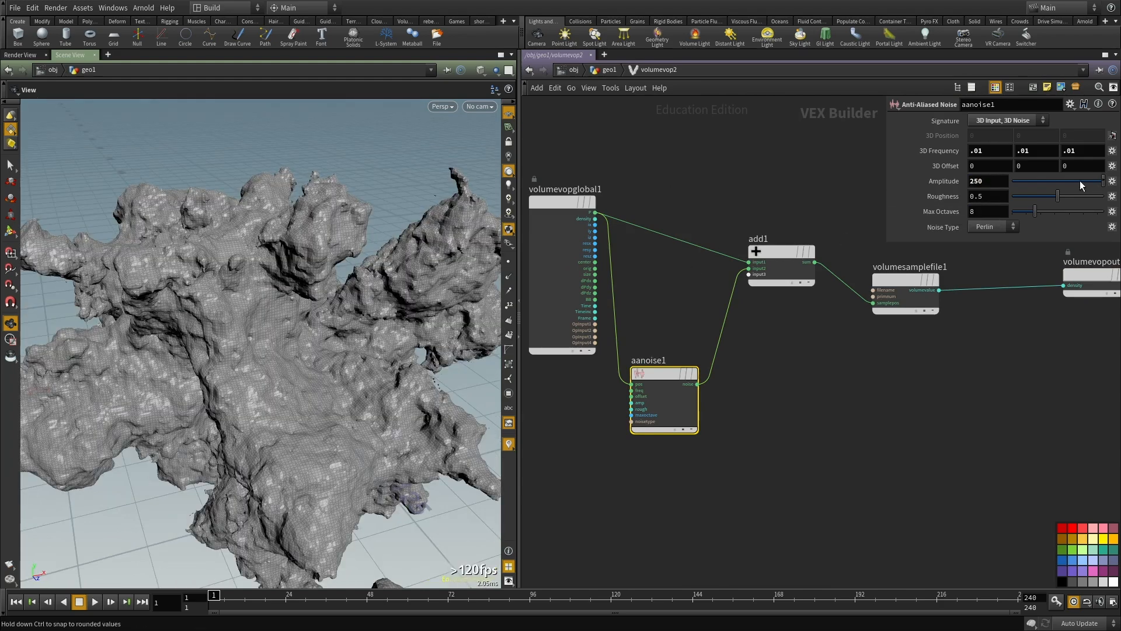
Step: Reduce the Anti-Aliased Noise's Amplitude to 100, view the rock, and return to the geo1 network
drag(1002, 178, 948, 171)
text(100)
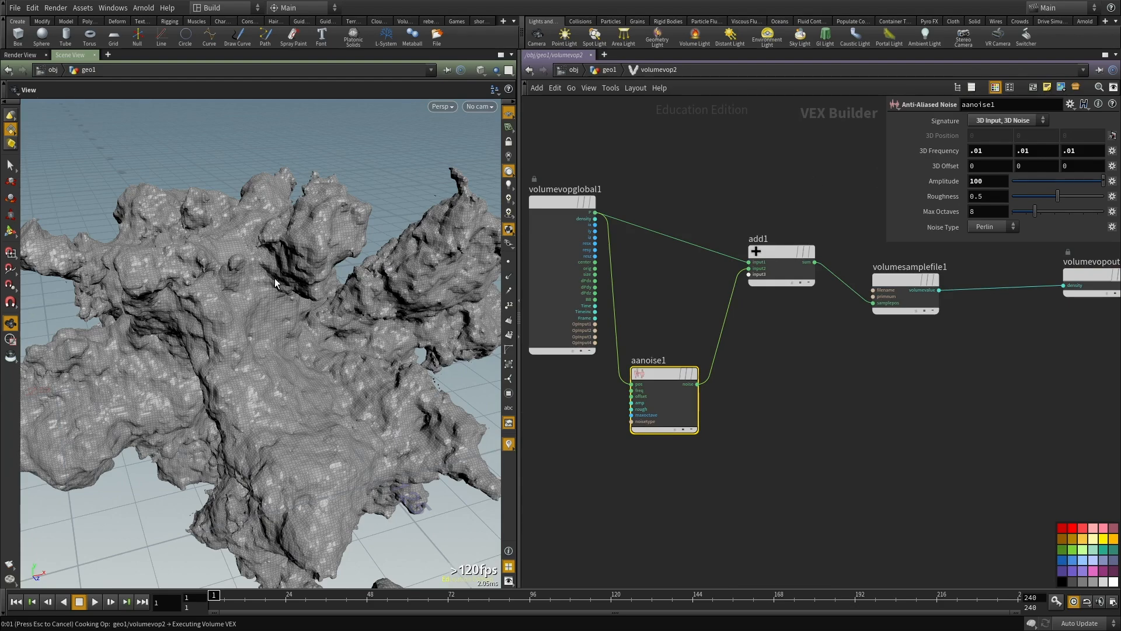
drag(248, 299, 239, 356)
key(u)
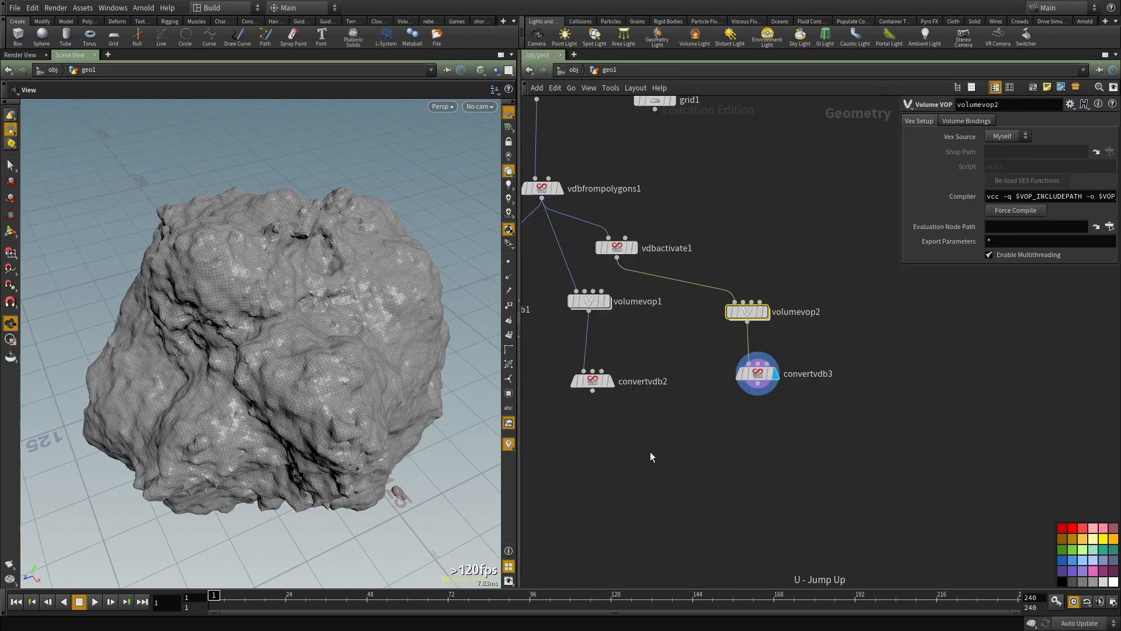
Step: Change the viewport display of the rock to Smooth Shaded
key(w)
key(w)
click(480, 69)
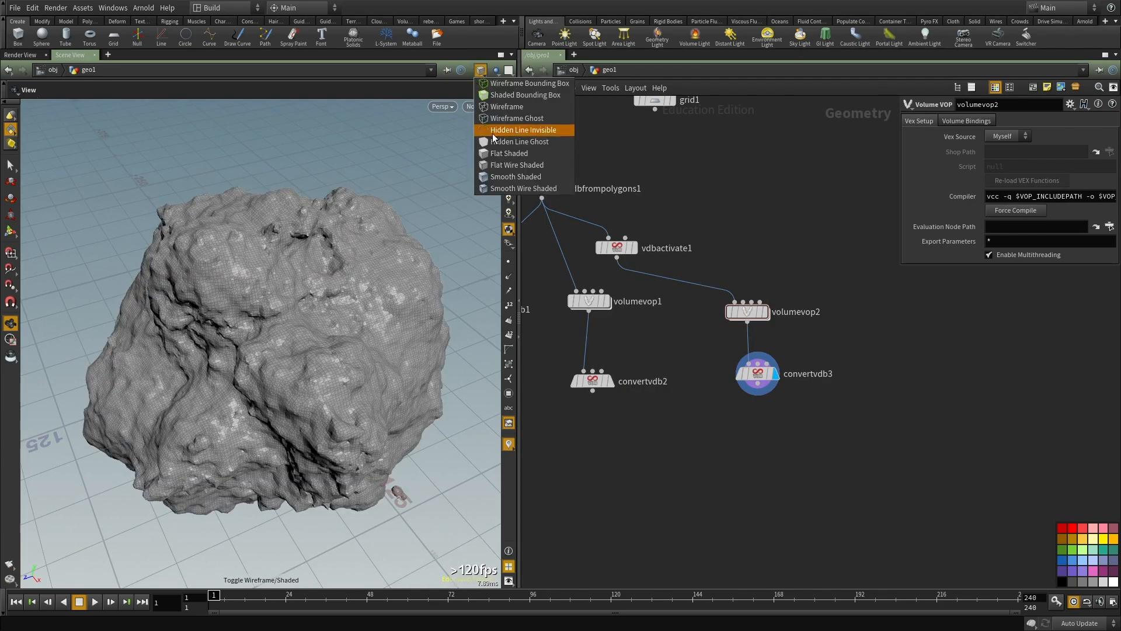
click(499, 176)
Step: Examine the rock's surface detail and silhouette from several sides and close up
mouse_move(358, 258)
mouse_down()
mouse_move(333, 337)
mouse_move(392, 392)
mouse_up()
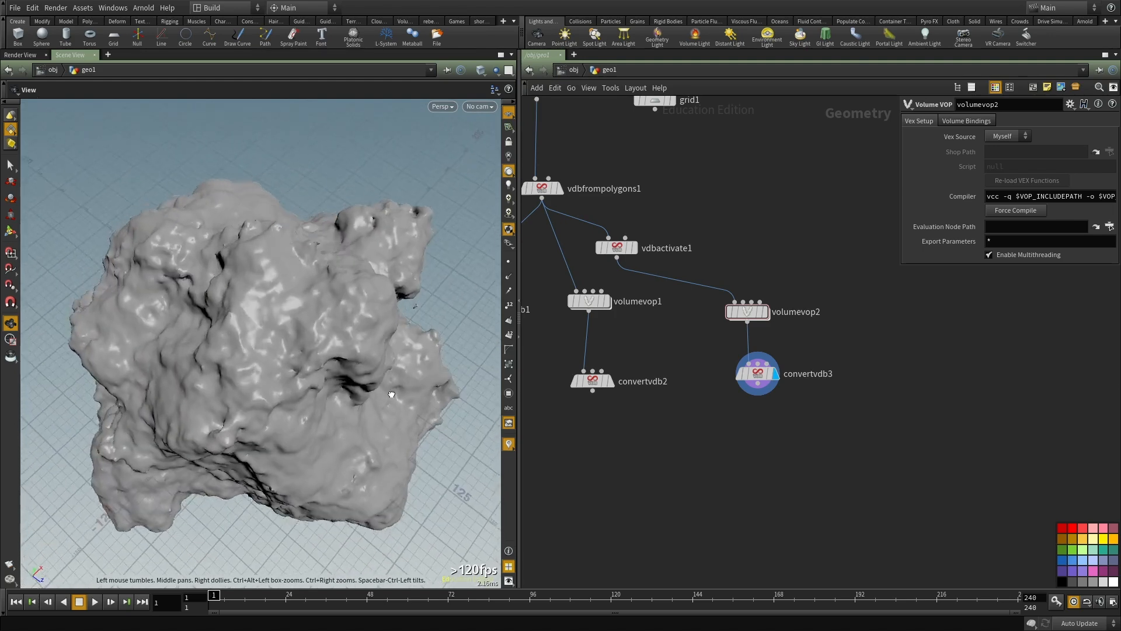
middle_drag(332, 314, 230, 363)
right_drag(230, 362, 454, 397)
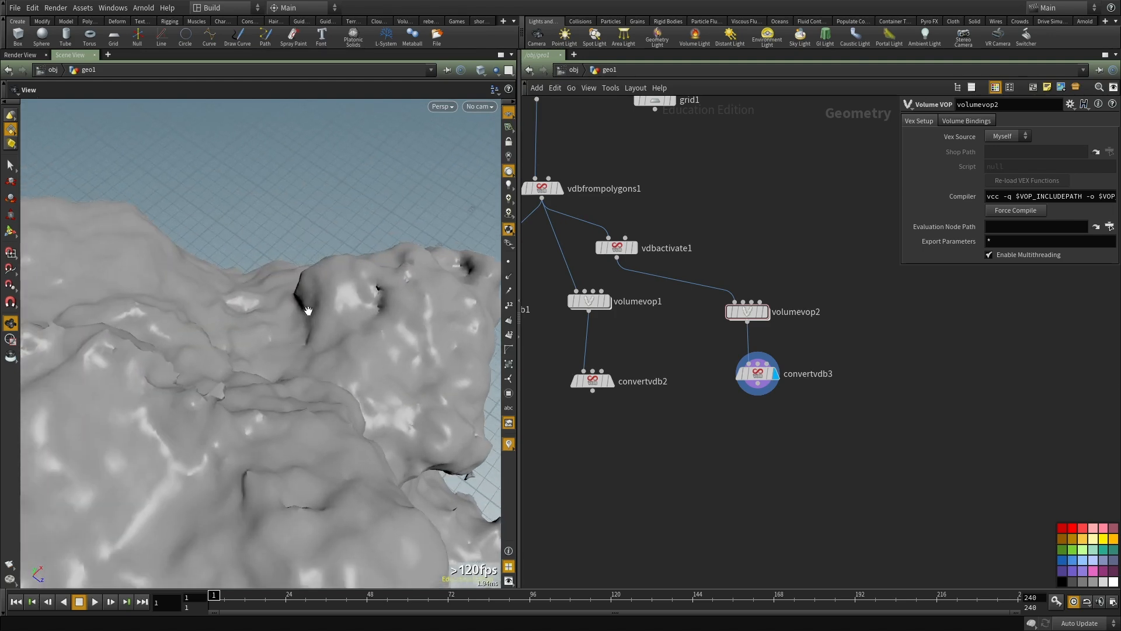
drag(325, 350, 177, 241)
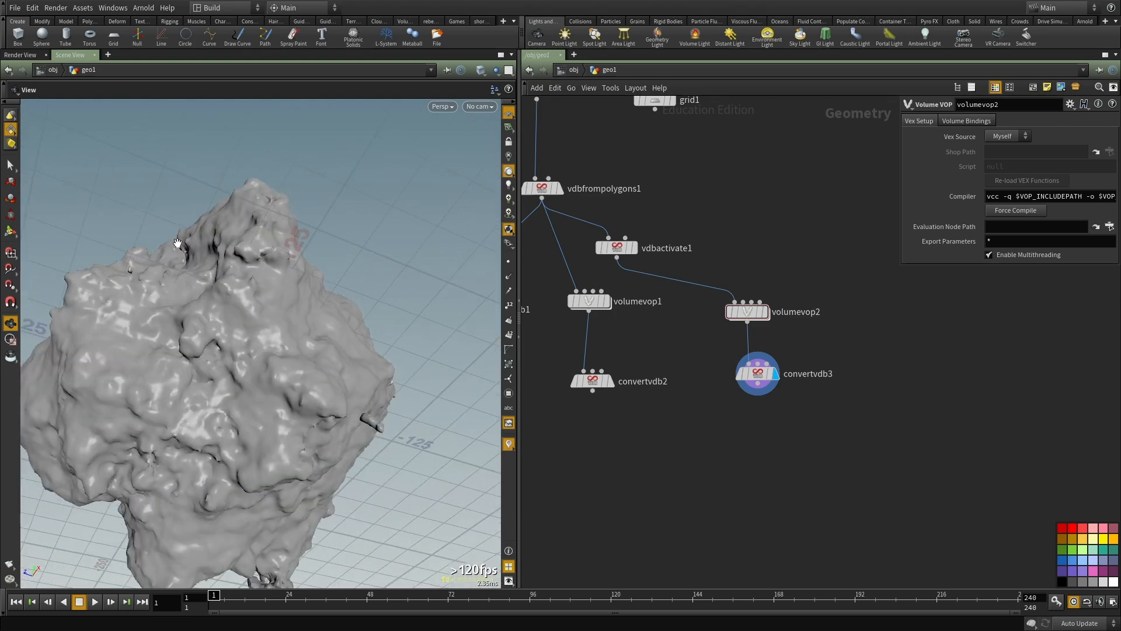
drag(171, 168, 353, 292)
right_drag(353, 293, 356, 374)
middle_drag(356, 374, 239, 340)
mouse_move(239, 339)
mouse_down()
mouse_move(255, 333)
mouse_move(303, 351)
mouse_move(370, 335)
mouse_move(317, 318)
mouse_move(310, 348)
mouse_move(277, 268)
mouse_move(227, 253)
mouse_up()
key(w)
key(w)
drag(294, 293, 321, 134)
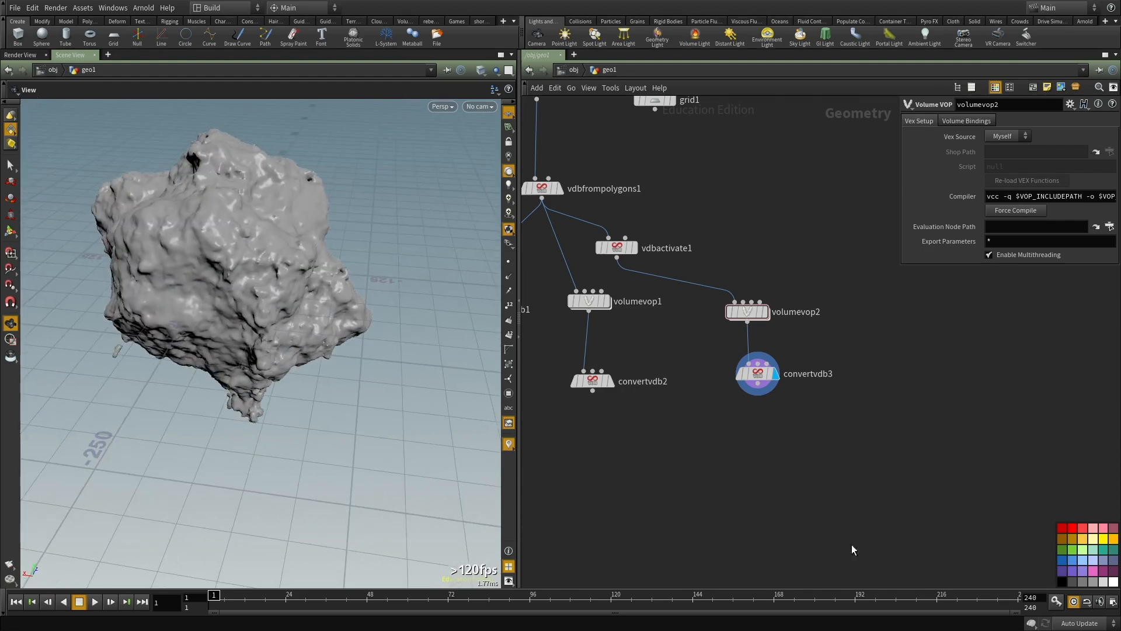
Step: Reopen the volumevop2 network and add a Worley Noise node below aanoise1
middle_drag(873, 397, 864, 411)
scroll(764, 368, up, 2)
middle_drag(772, 365, 699, 400)
double_click(661, 351)
scroll(755, 397, down, 4)
scroll(747, 411, up, 4)
click(689, 482)
key(Tab)
text(w)
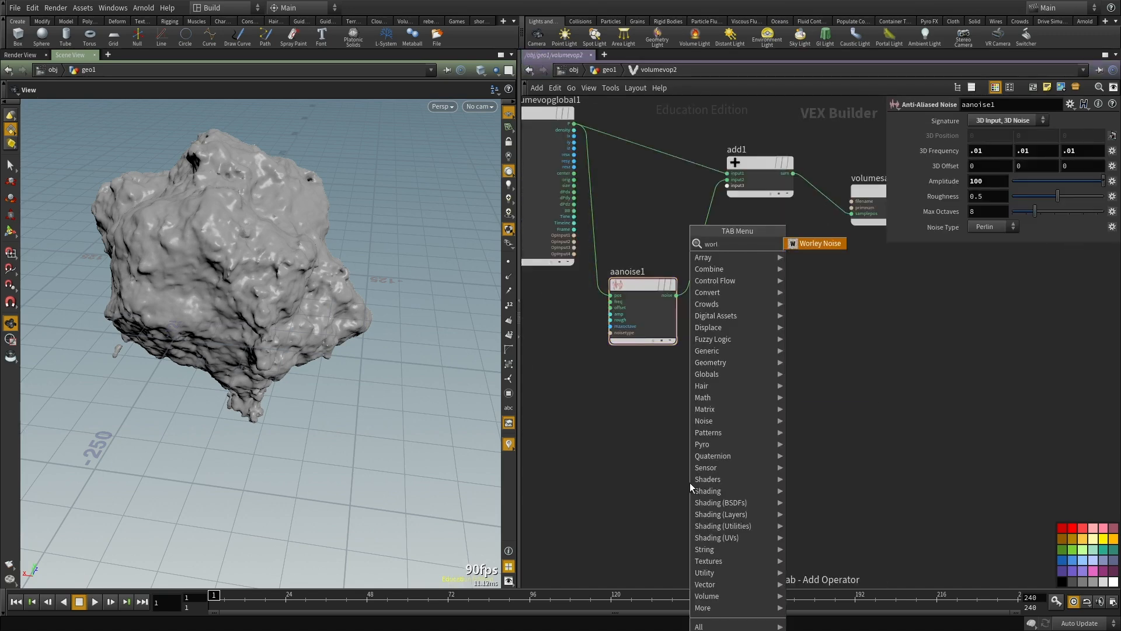
key(Escape)
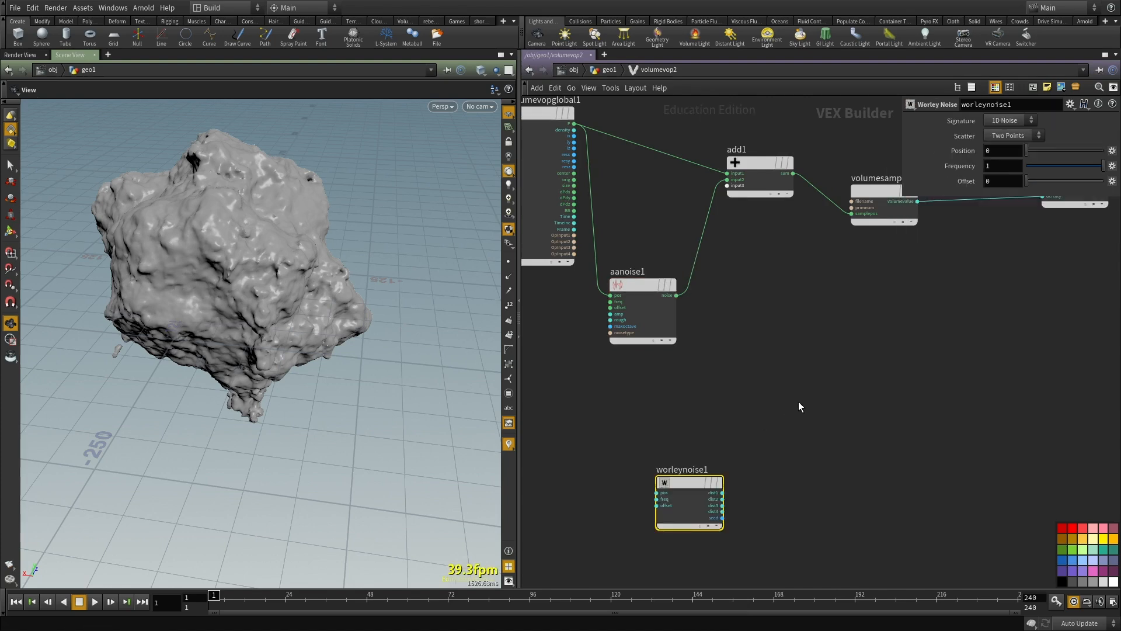
Step: Connect the P output of volumevopglobal1 to the pos input of worleynoise1
middle_drag(798, 401, 795, 434)
scroll(696, 531, up, 2)
click(647, 524)
scroll(674, 403, down, 4)
middle_drag(642, 233, 675, 363)
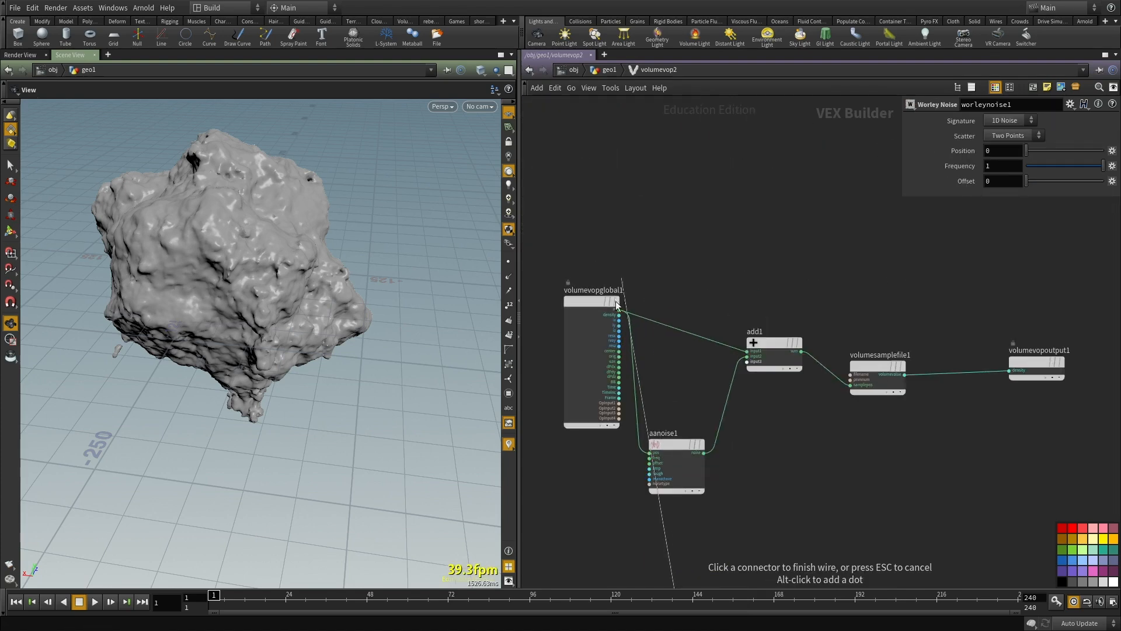
scroll(794, 418, down, 1)
middle_drag(794, 400, 812, 218)
scroll(783, 350, up, 2)
drag(728, 433, 656, 462)
middle_drag(774, 338, 792, 464)
scroll(792, 464, down, 2)
scroll(653, 282, up, 1)
drag(666, 268, 544, 258)
Step: Add a Subtract node beside worleynoise1
middle_drag(882, 495, 823, 318)
scroll(734, 425, up, 1)
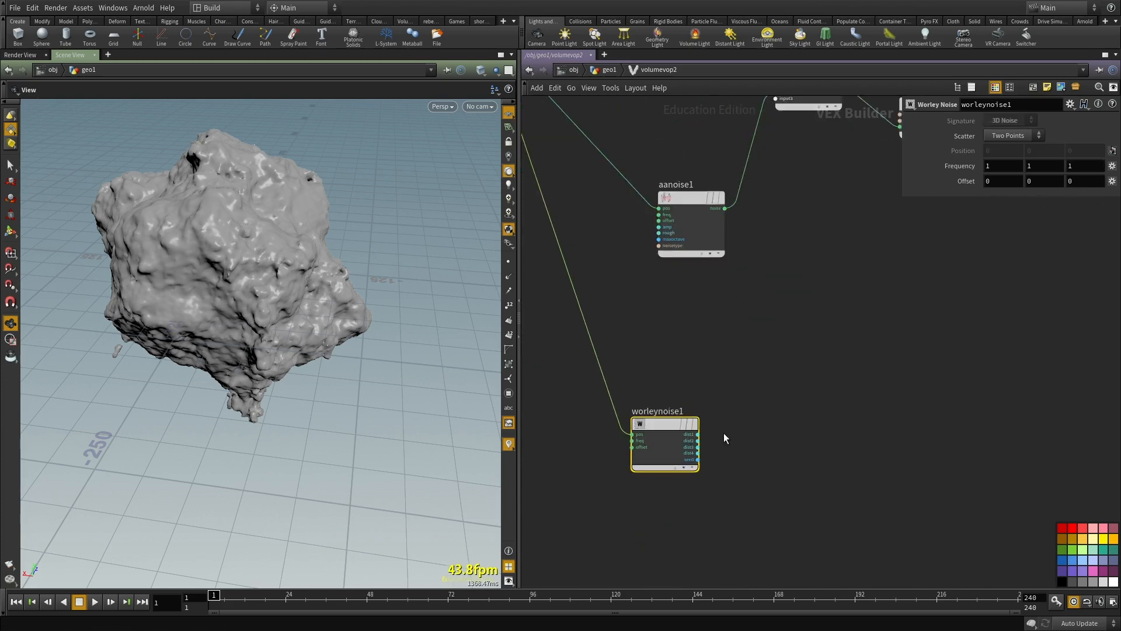
scroll(768, 453, up, 2)
key(Tab)
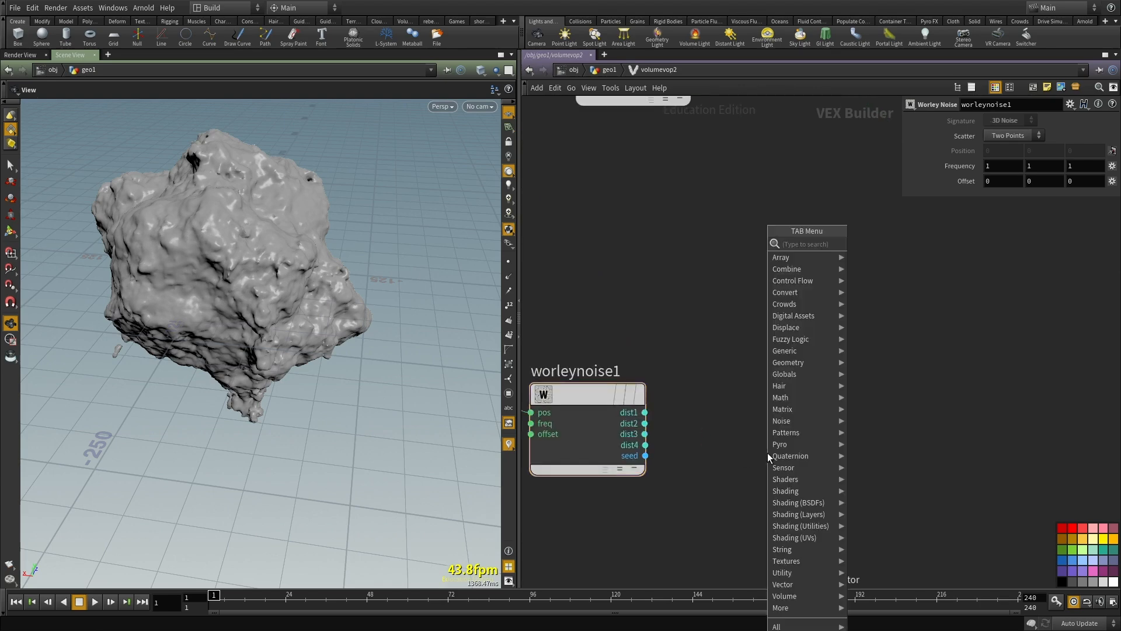
text(sub)
key(Down)
key(Return)
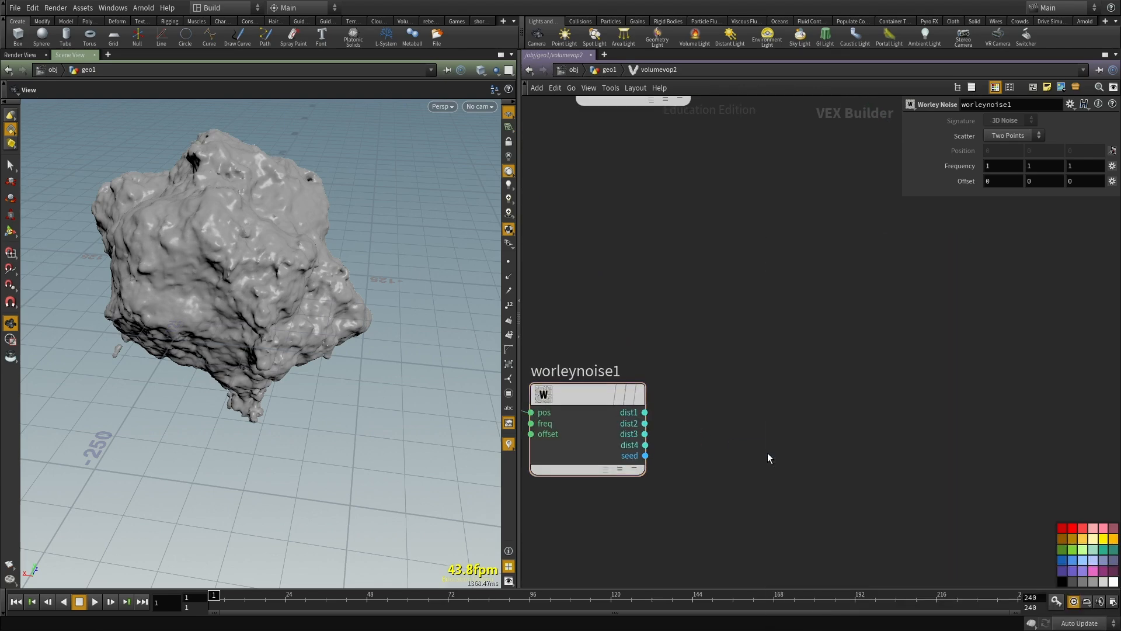
Step: Wire worleynoise1's dist2 and dist1 into subtract1's first and second inputs, and its diff output into add1 in place of aanoise1
click(644, 424)
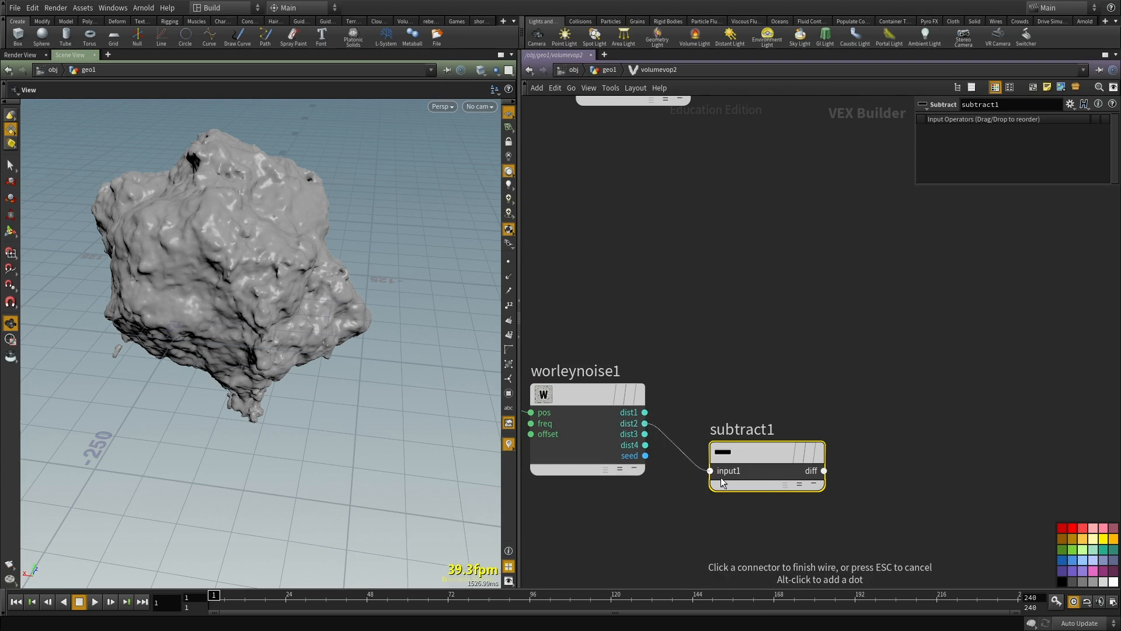
click(719, 485)
click(711, 482)
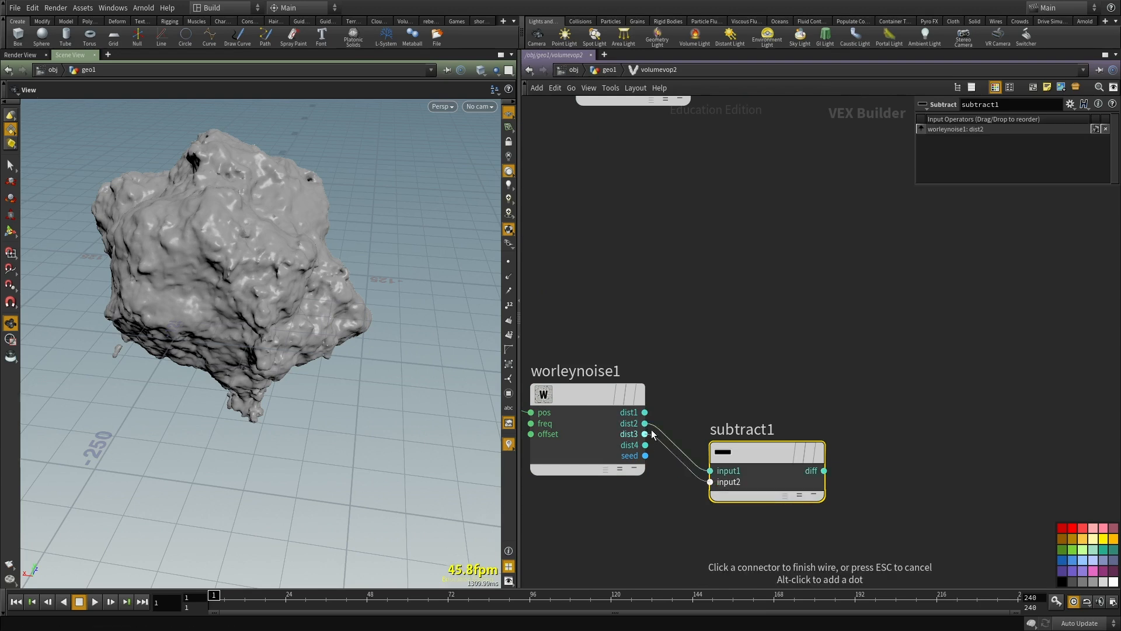
click(825, 472)
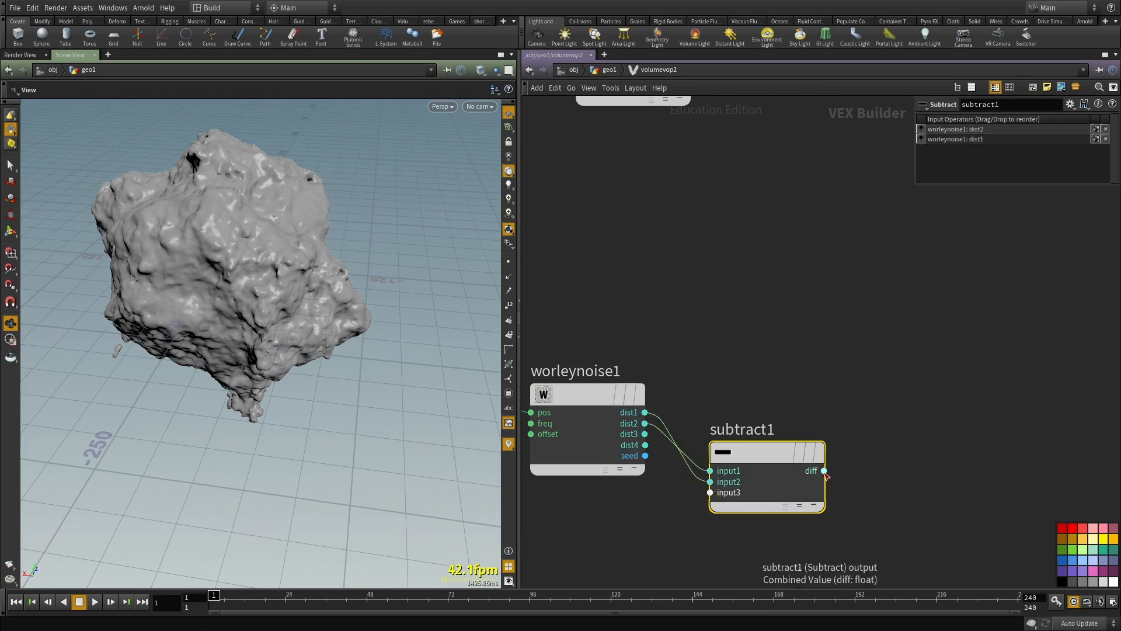
scroll(783, 362, down, 5)
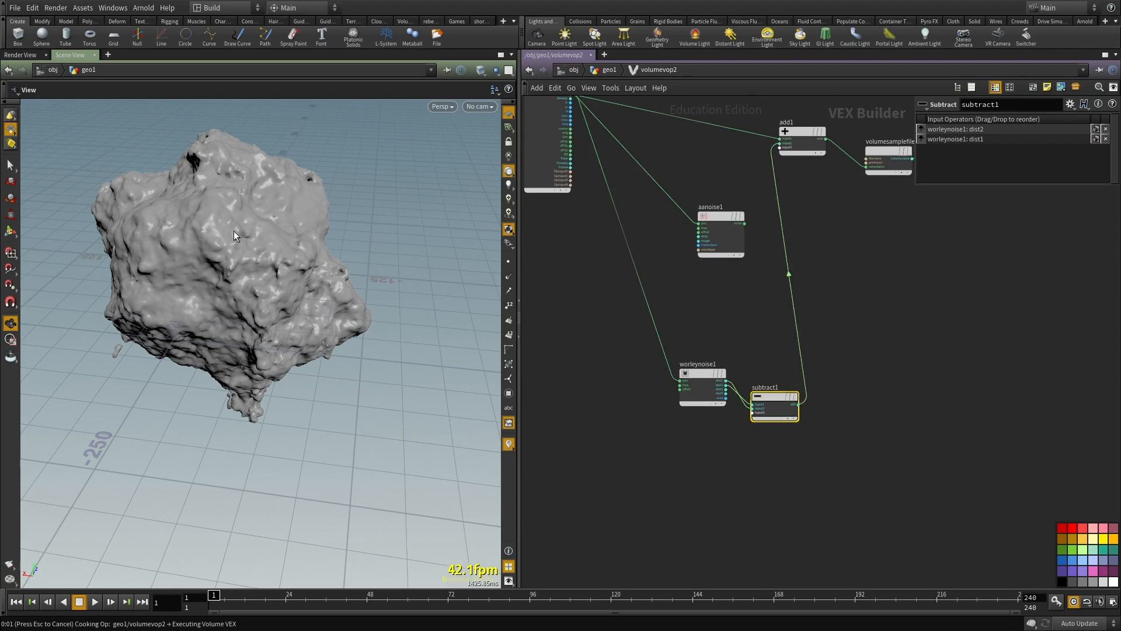
drag(252, 257, 287, 261)
Step: Inspect the displaced sphere and set all three Frequency components of worleynoise1 to 0.01
click(705, 390)
scroll(772, 310, up, 5)
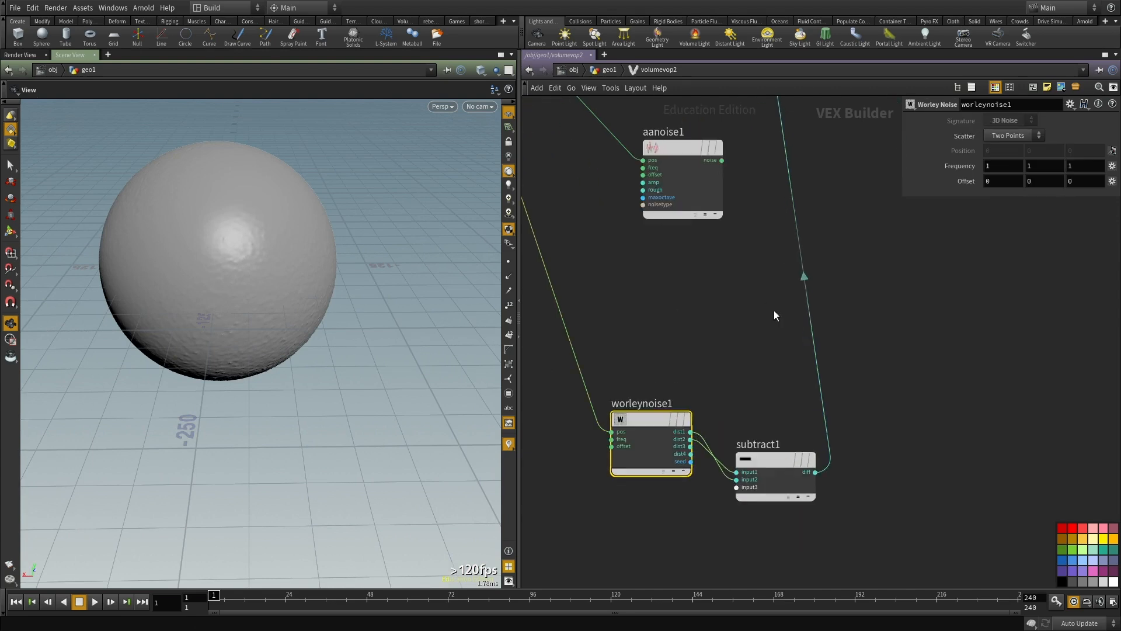
right_drag(173, 212, 327, 216)
middle_drag(182, 301, 221, 408)
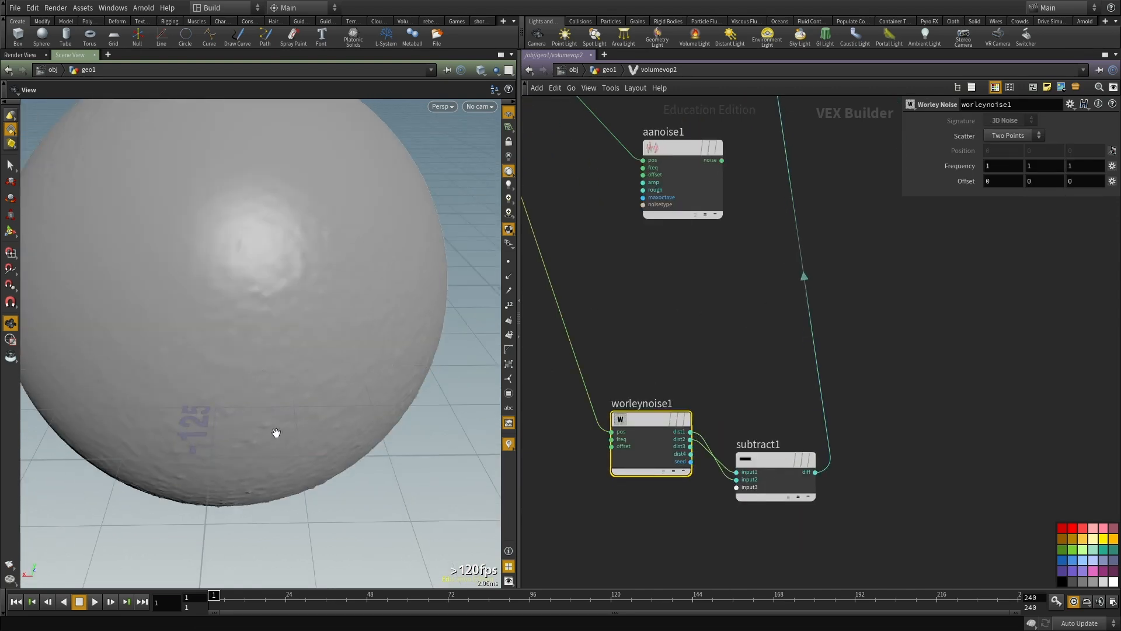
click(1007, 165)
text(.01)
key(Tab)
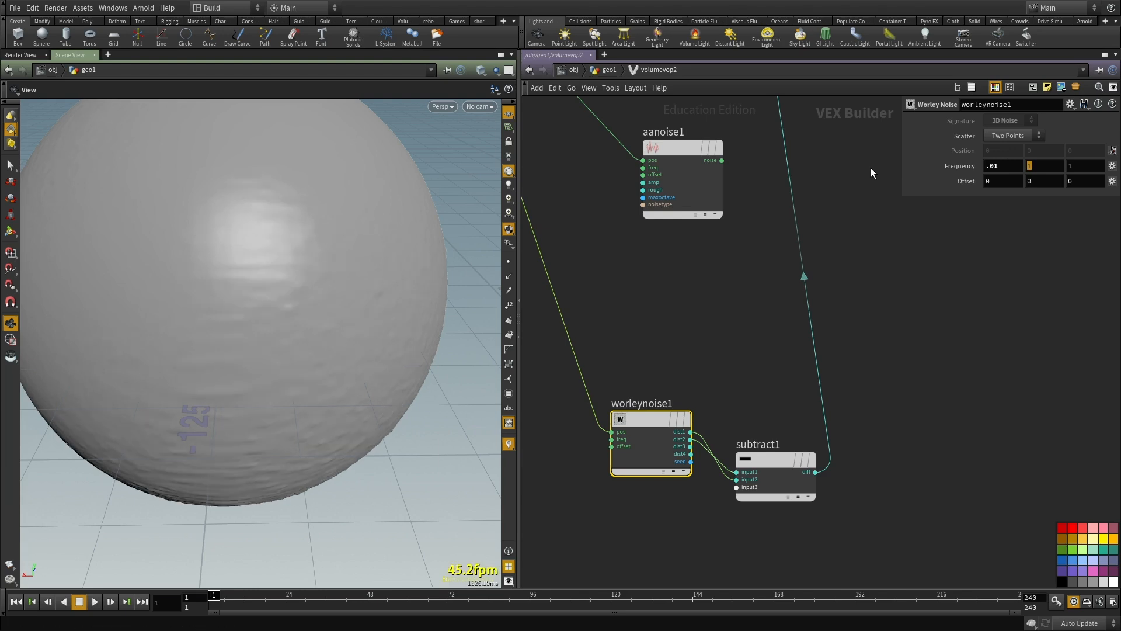
text(.01.01)
click(1006, 179)
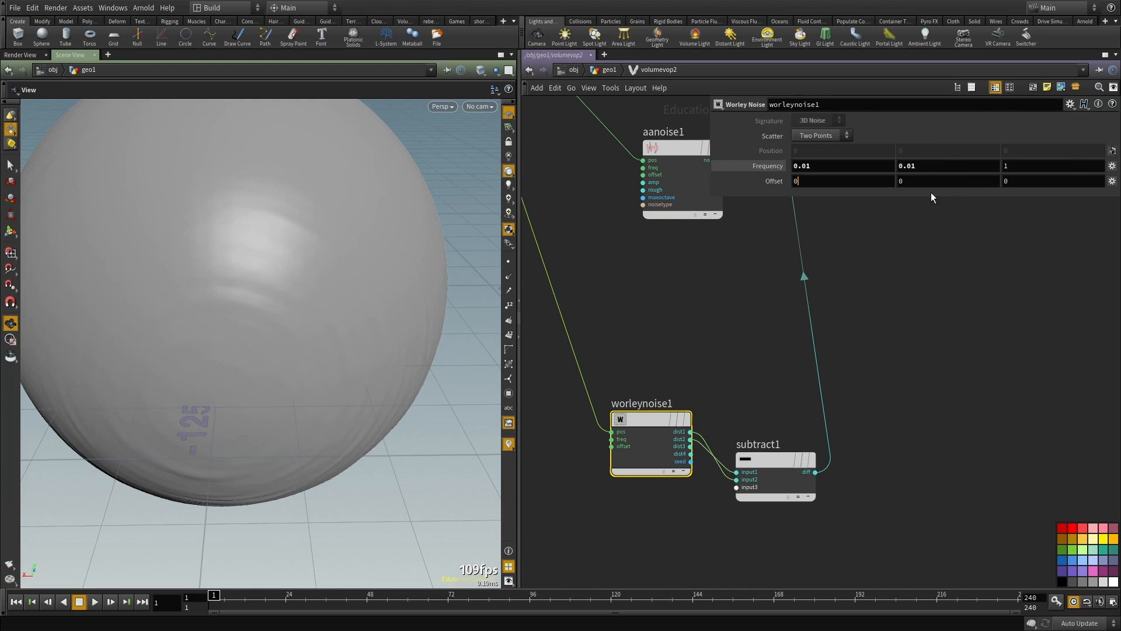
text(0)
middle_drag(951, 322, 942, 373)
drag(1033, 163, 866, 161)
text(.01)
key(Return)
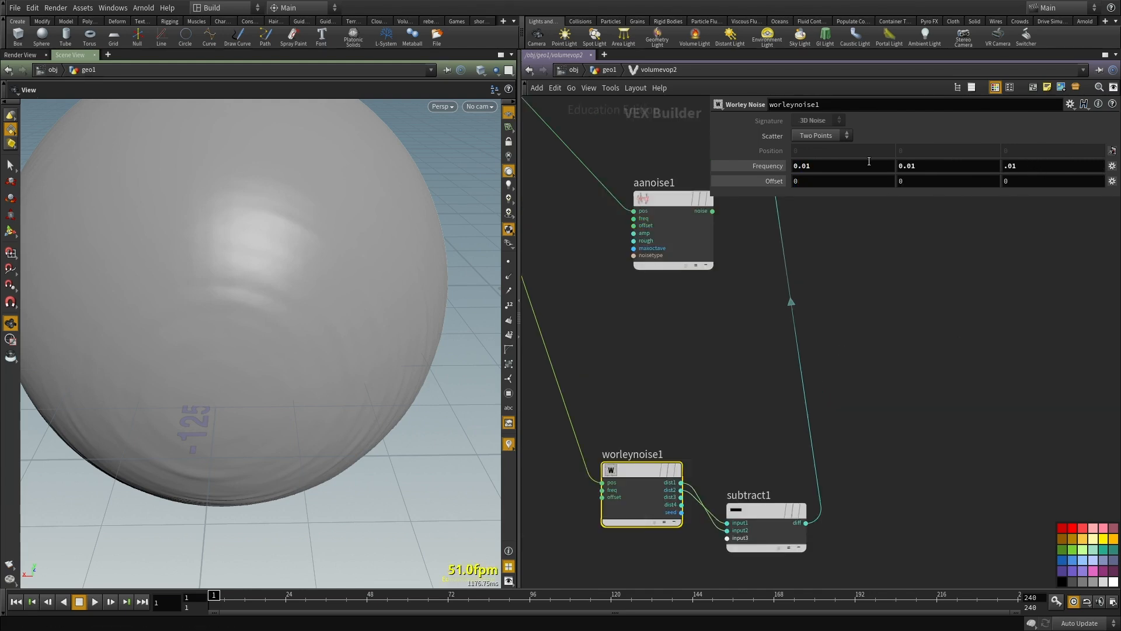
Step: Space out the Worley Noise and Subtract nodes and insert a Multiply Constant on the wire between subtract1 and add1
mouse_move(882, 328)
middle_down()
mouse_move(888, 292)
mouse_move(887, 313)
middle_up()
scroll(887, 314, down, 3)
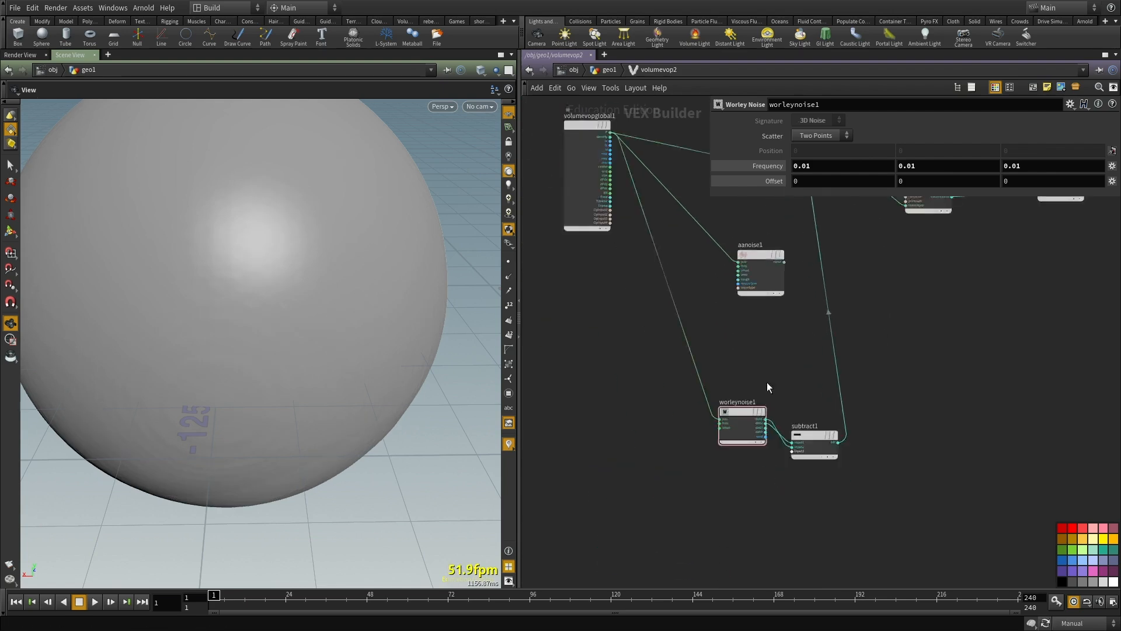
scroll(745, 397, up, 2)
drag(740, 419, 695, 461)
middle_drag(753, 387, 720, 368)
middle_drag(758, 406, 740, 361)
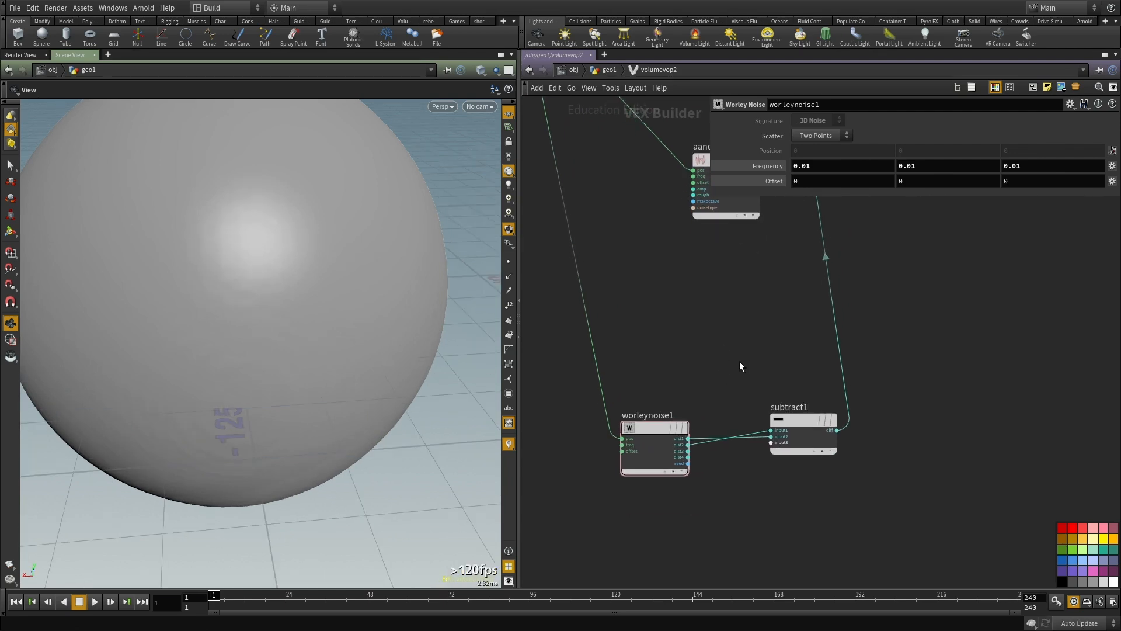
key(Tab)
text(mul)
click(848, 265)
click(831, 307)
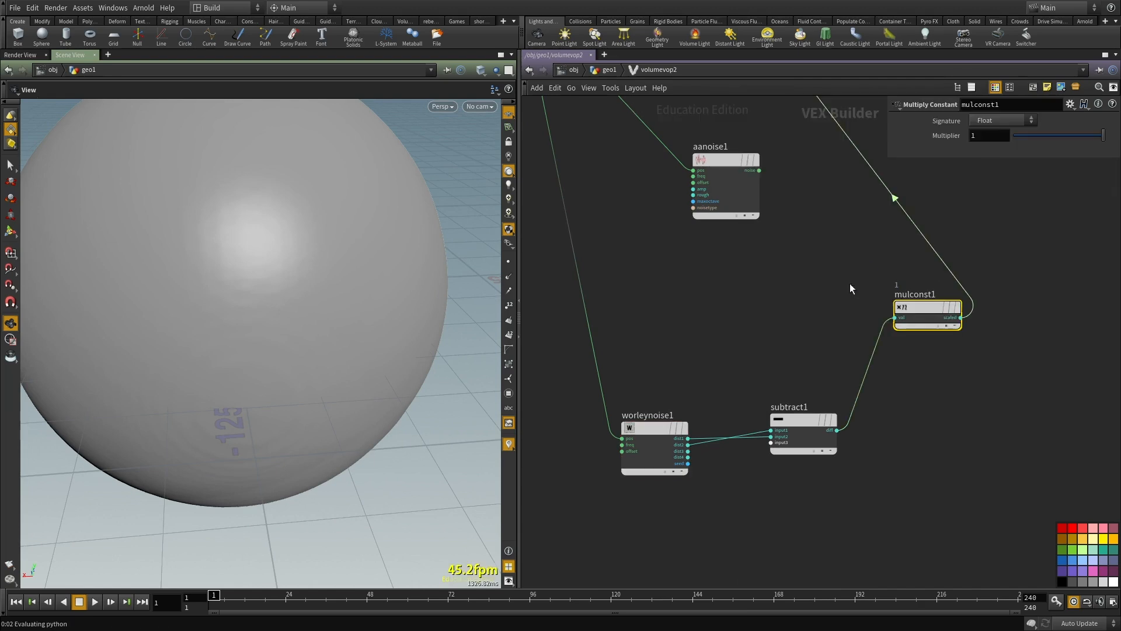
Step: Try a Multiplier of 10 on the Multiply Constant and view the whole displaced sphere
click(980, 137)
text(0)
key(Return)
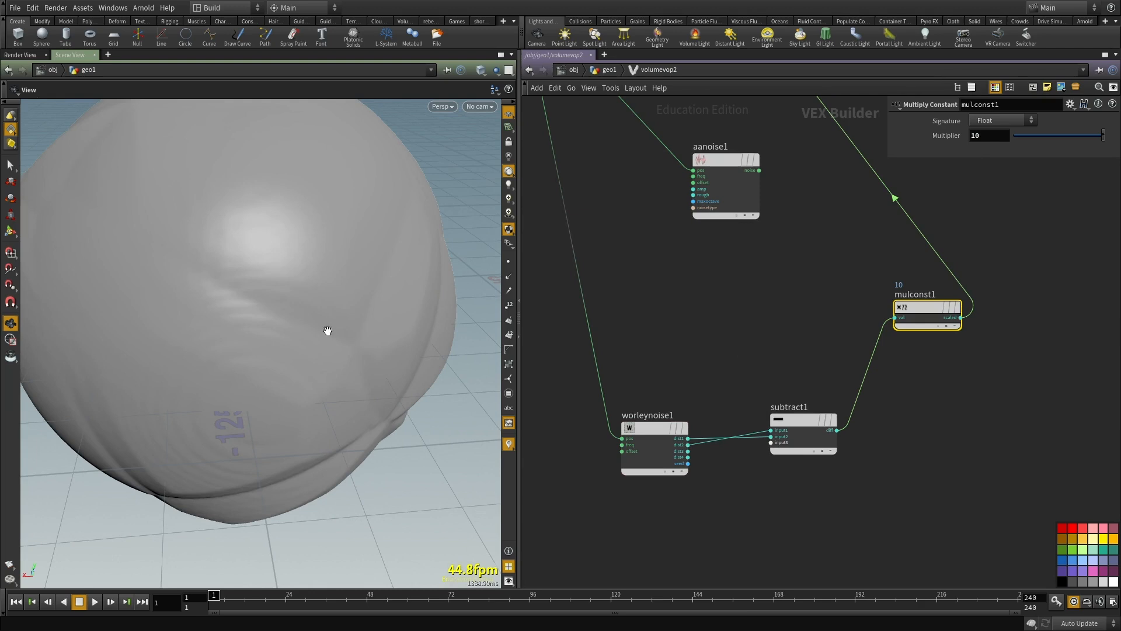
mouse_move(353, 328)
mouse_down()
mouse_move(298, 326)
mouse_move(385, 328)
mouse_move(335, 295)
mouse_move(370, 315)
mouse_up()
scroll(385, 328, down, 5)
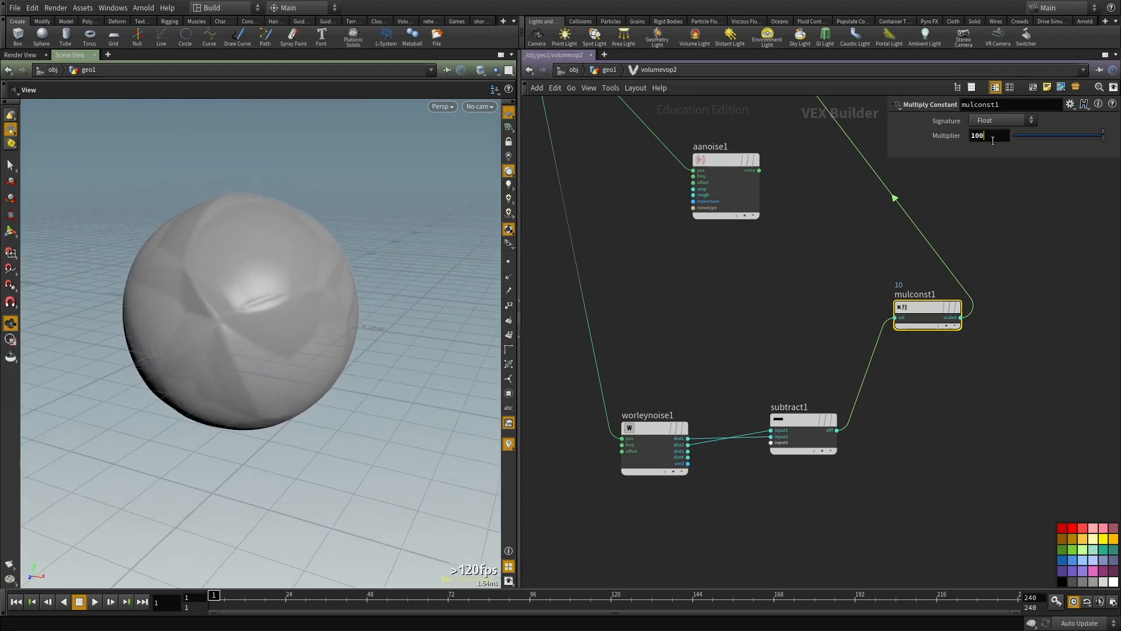
Step: Try a Multiplier of 100 on the Multiply Constant and inspect the cellular creases up close
text(0)
key(Return)
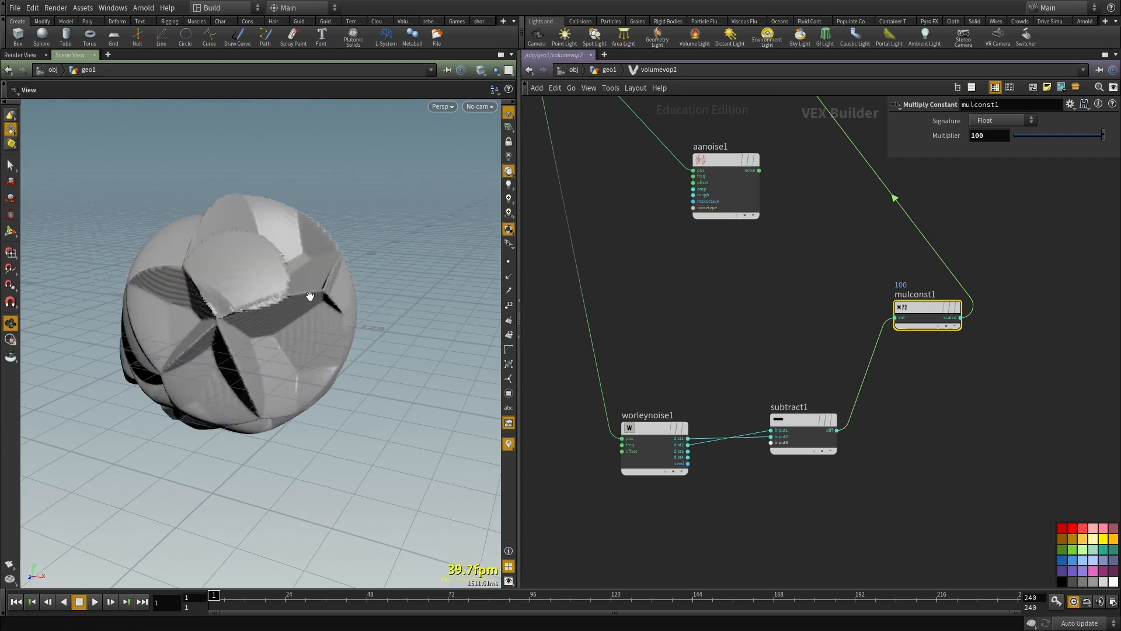
drag(339, 331, 238, 243)
drag(237, 166, 264, 413)
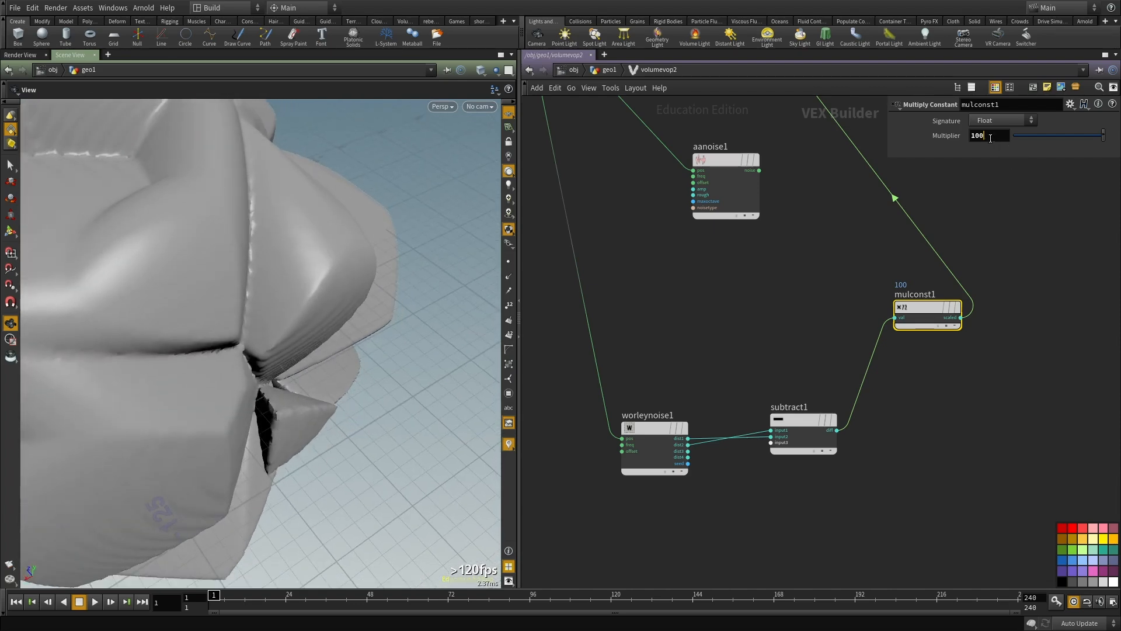
Step: Try Multipliers of 20 and 45 on mulconst1, settle on 65, and check the creases
key(Return)
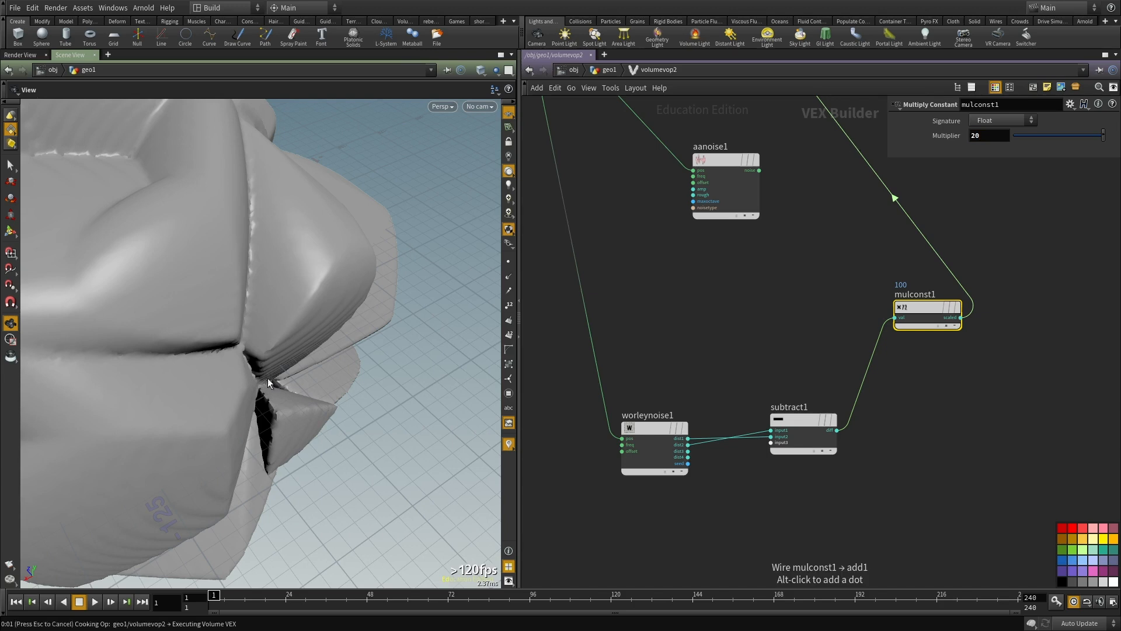
middle_drag(988, 111, 1007, 124)
middle_drag(236, 429, 276, 385)
middle_drag(982, 136, 997, 125)
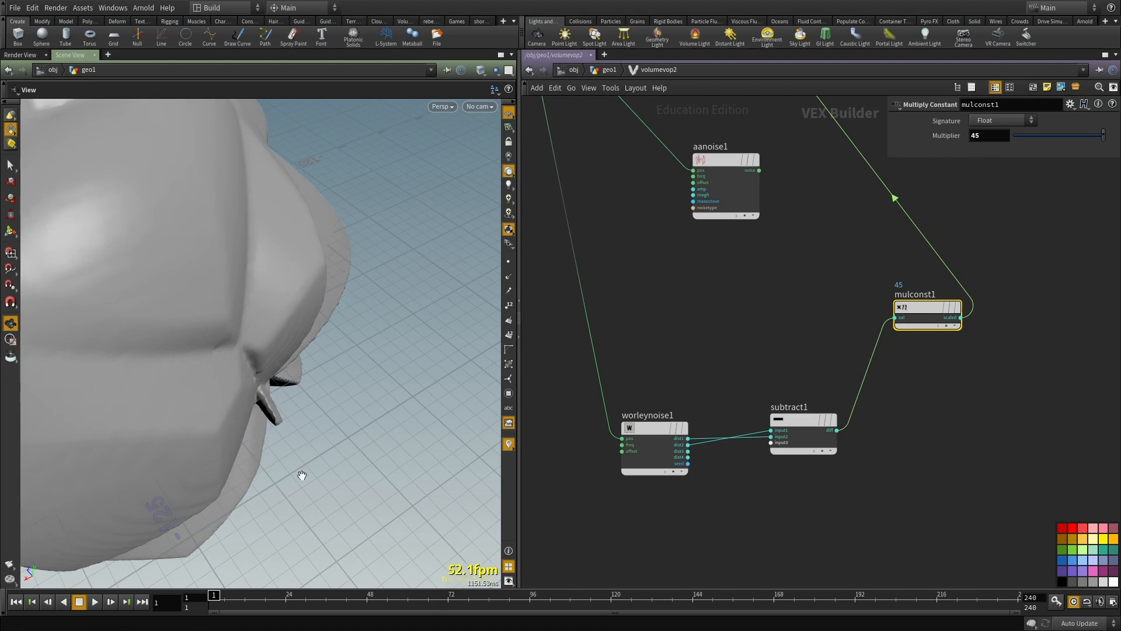
middle_drag(977, 131, 932, 154)
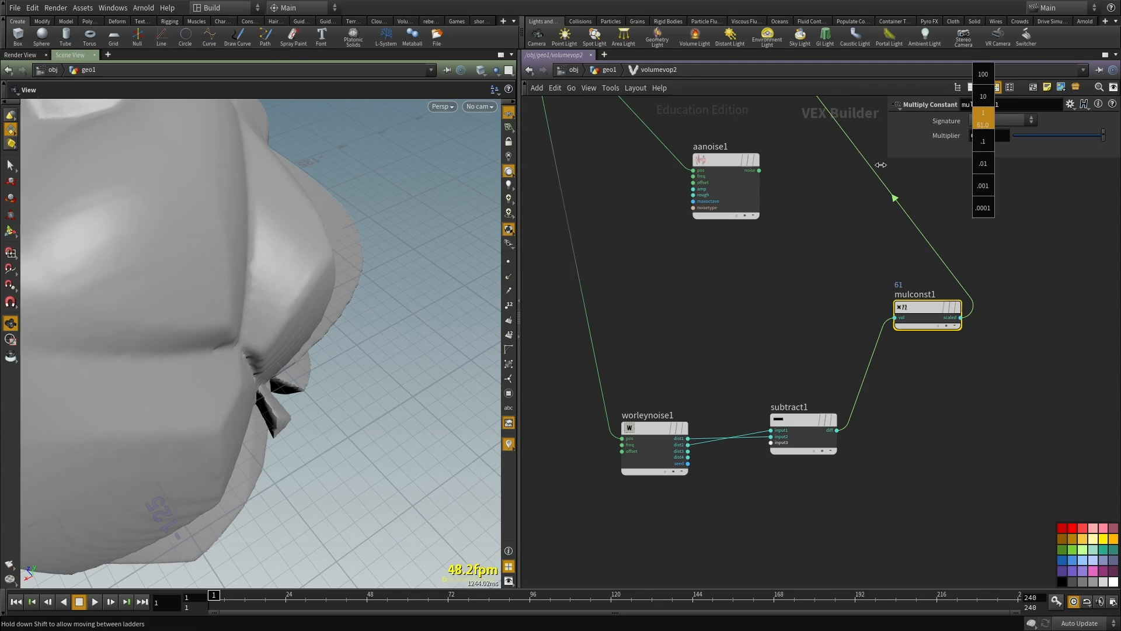
middle_drag(234, 306, 234, 306)
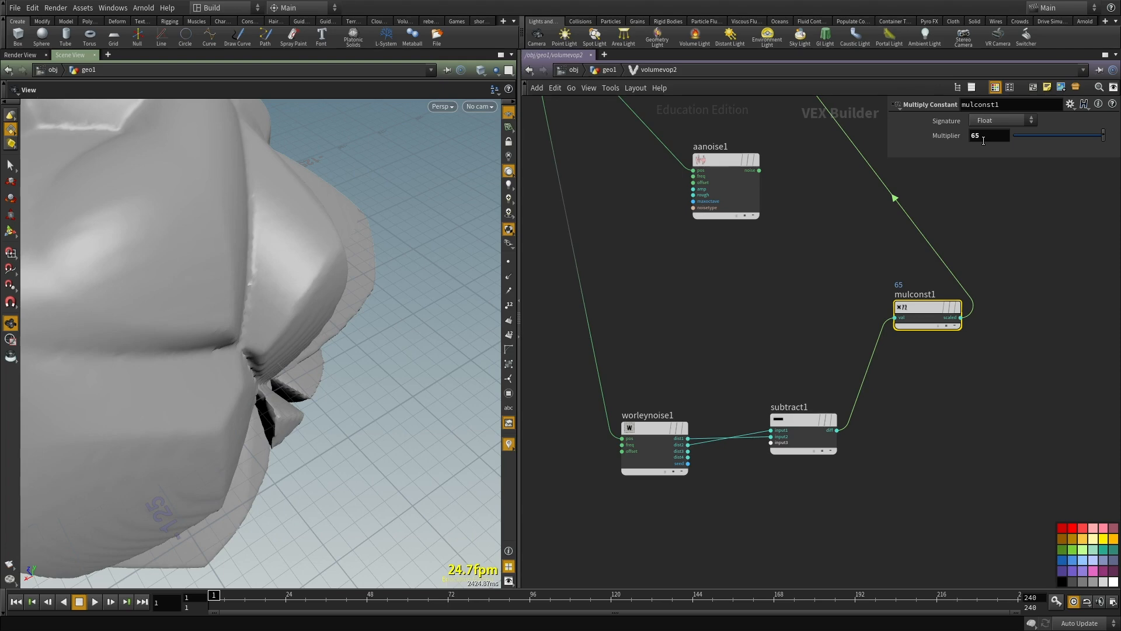
Step: Examine the displaced sphere from several sides and review the worleynoise1 and subtract1 nodes that shape it
right_drag(448, 363, 201, 376)
drag(200, 375, 87, 374)
right_drag(228, 308, 300, 308)
drag(300, 309, 106, 234)
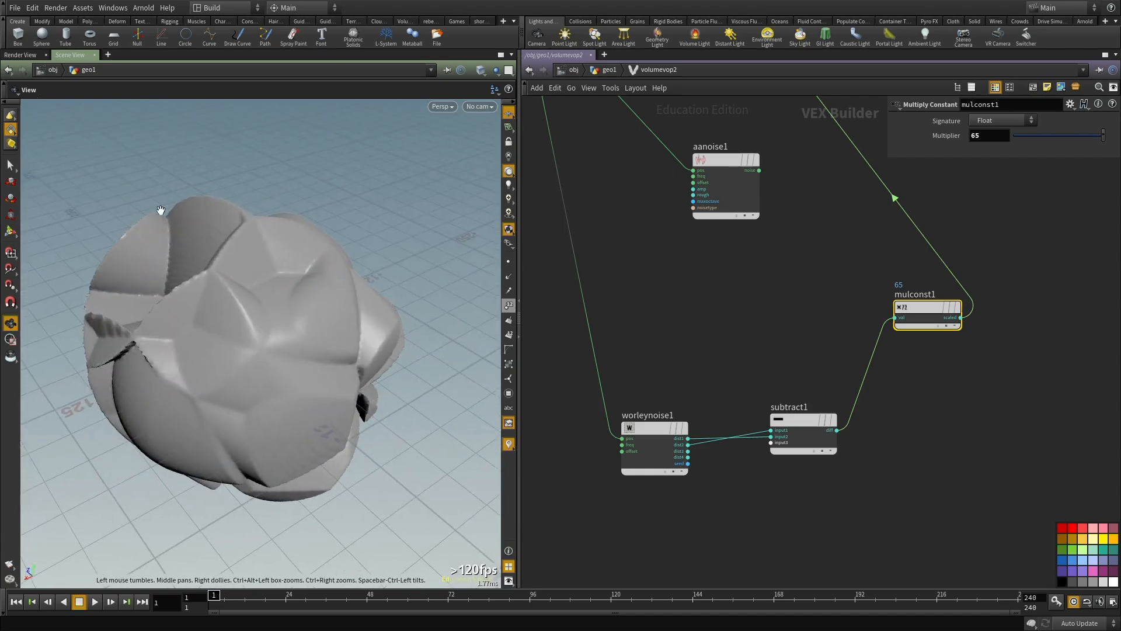
drag(231, 338, 294, 295)
middle_drag(704, 310, 753, 271)
drag(742, 285, 645, 494)
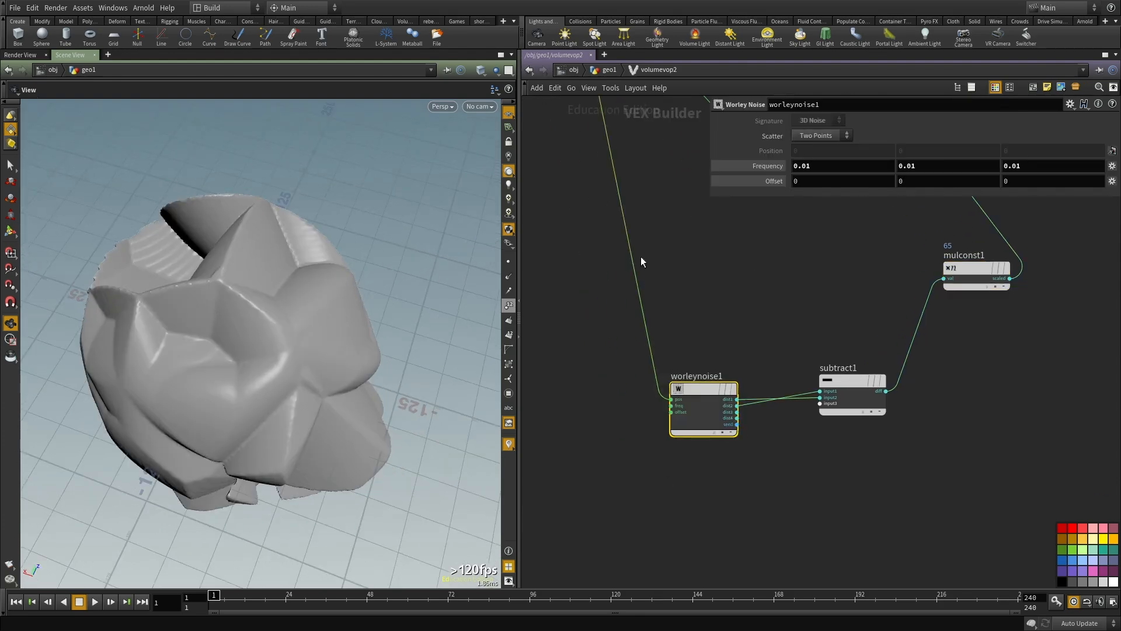
middle_drag(761, 309, 706, 377)
shift+drag(706, 377, 787, 471)
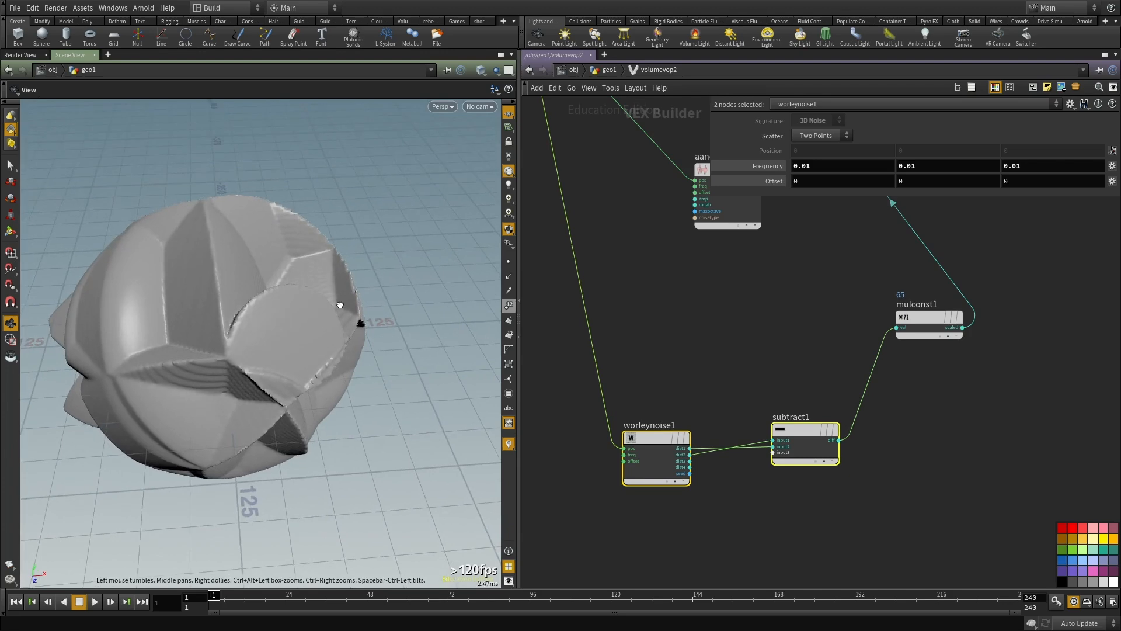
drag(180, 320, 268, 305)
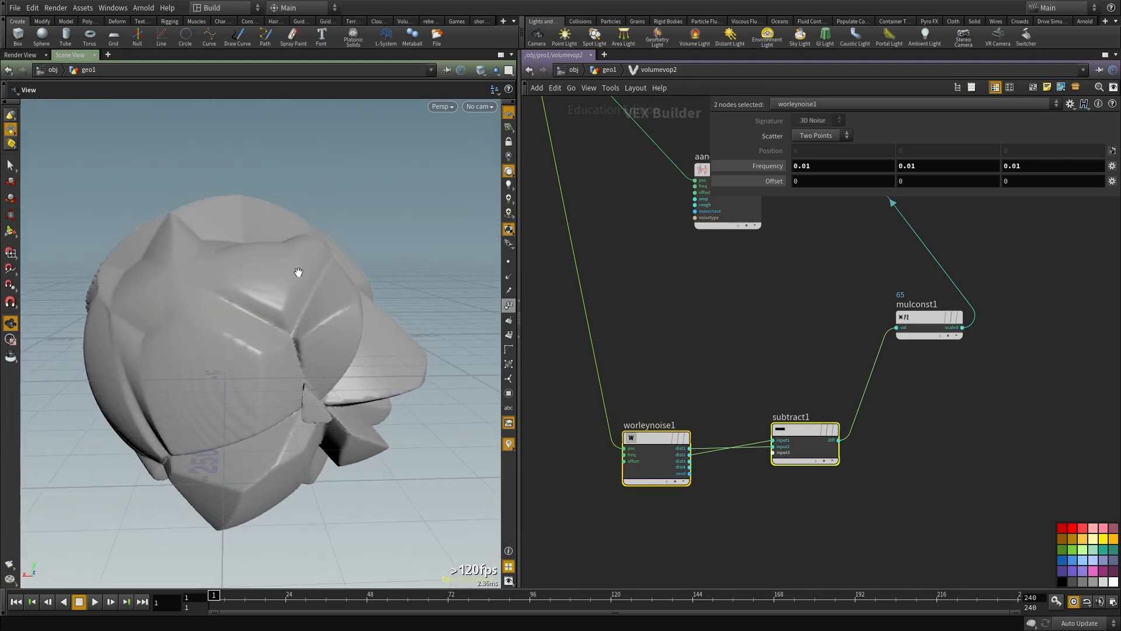
drag(297, 279, 393, 318)
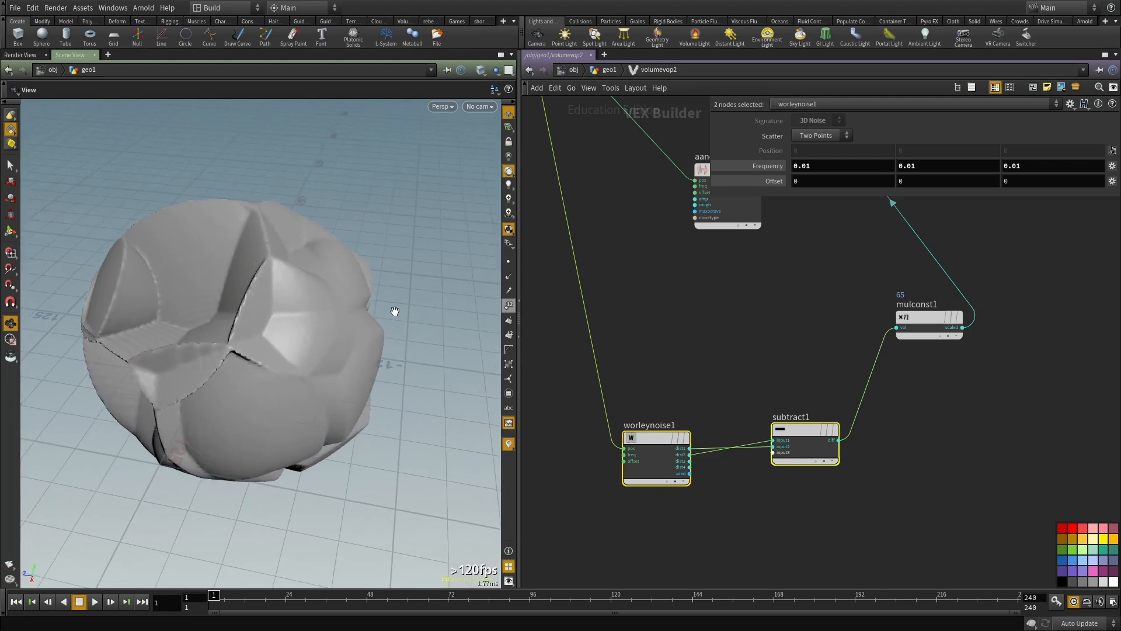
scroll(670, 402, down, 3)
drag(268, 290, 172, 326)
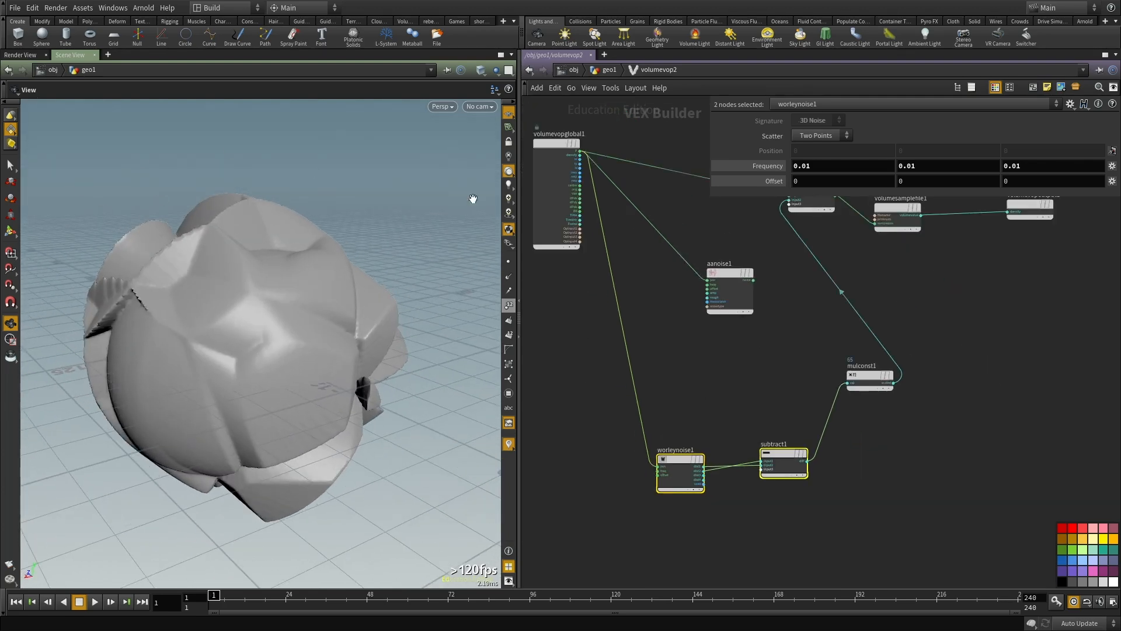
middle_drag(735, 369, 712, 399)
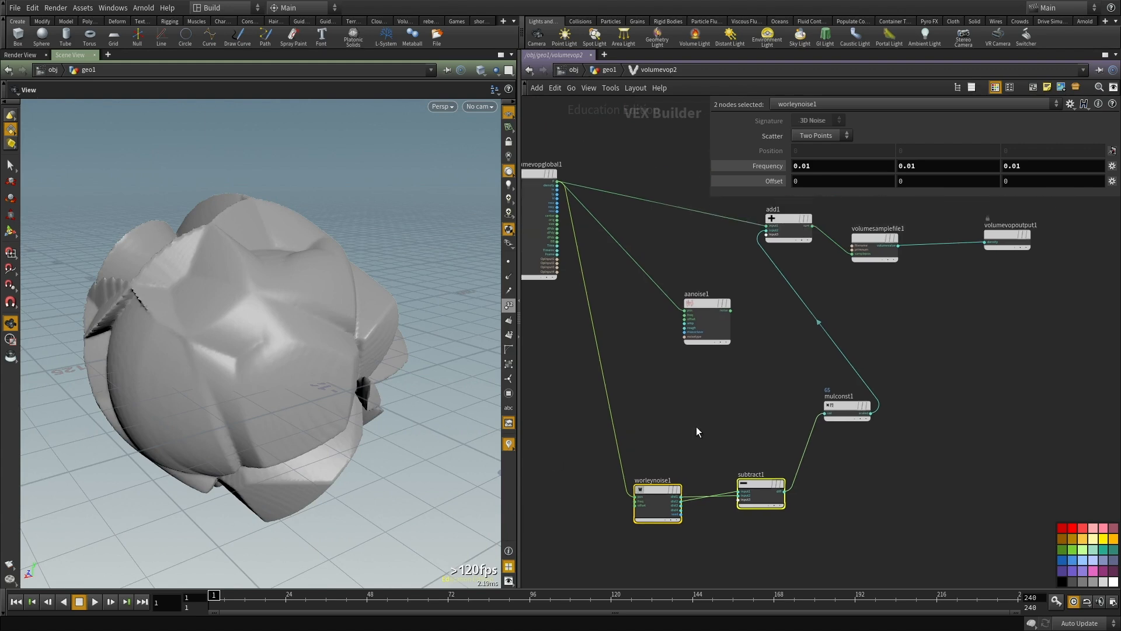
Step: Return to the geometry network, display volumevop2's fog volume, and reopen the VOP's contents
key(u)
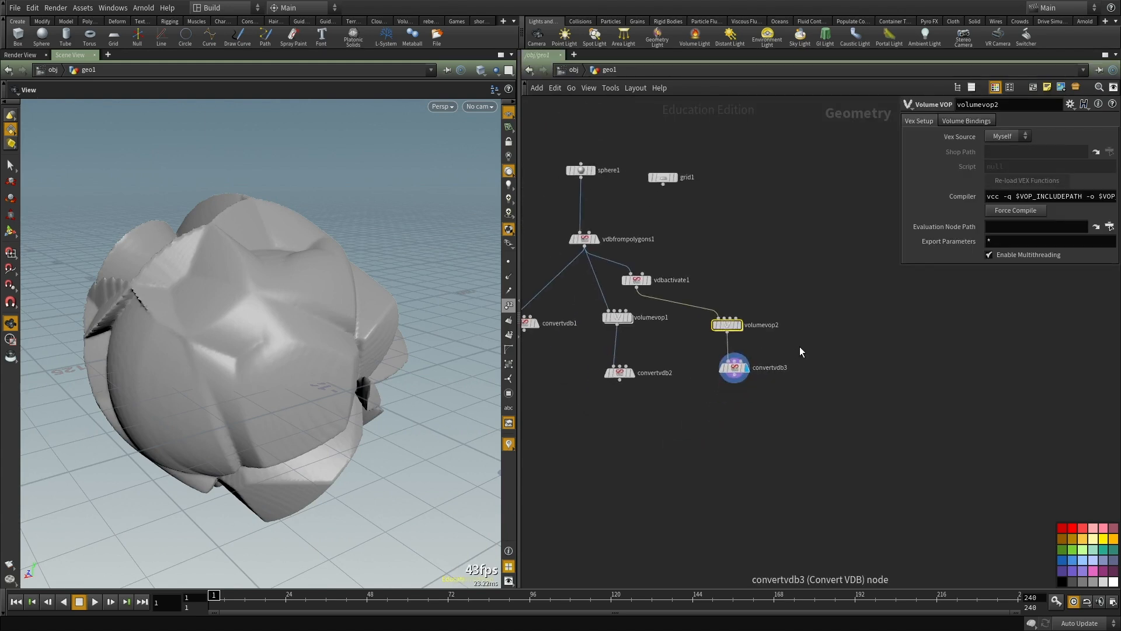
scroll(800, 346, up, 5)
key(r)
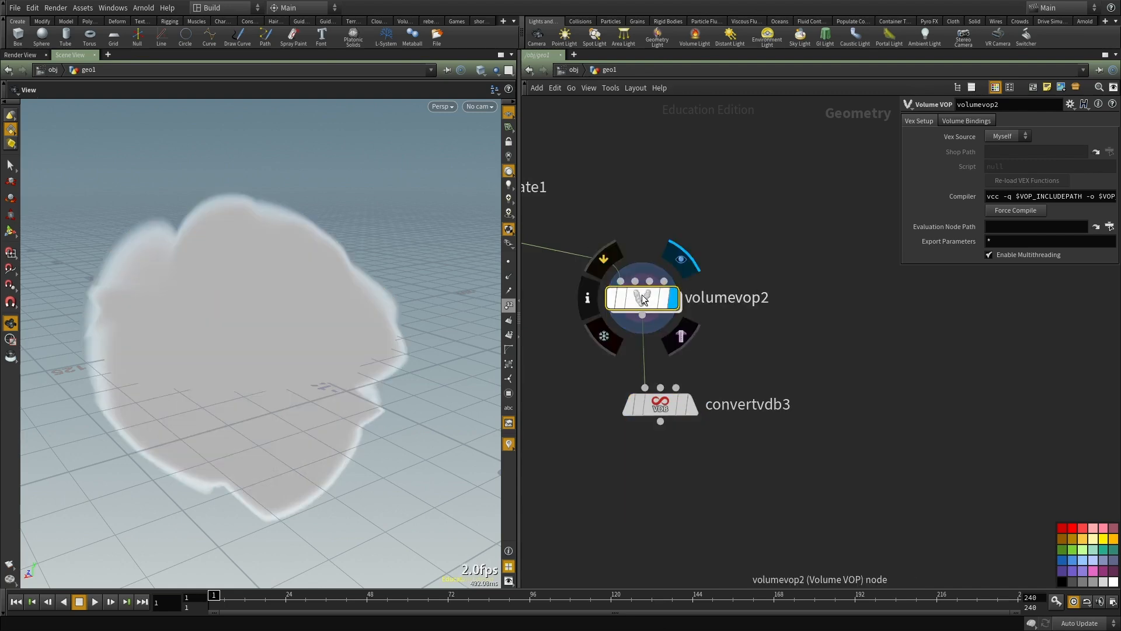
double_click(643, 295)
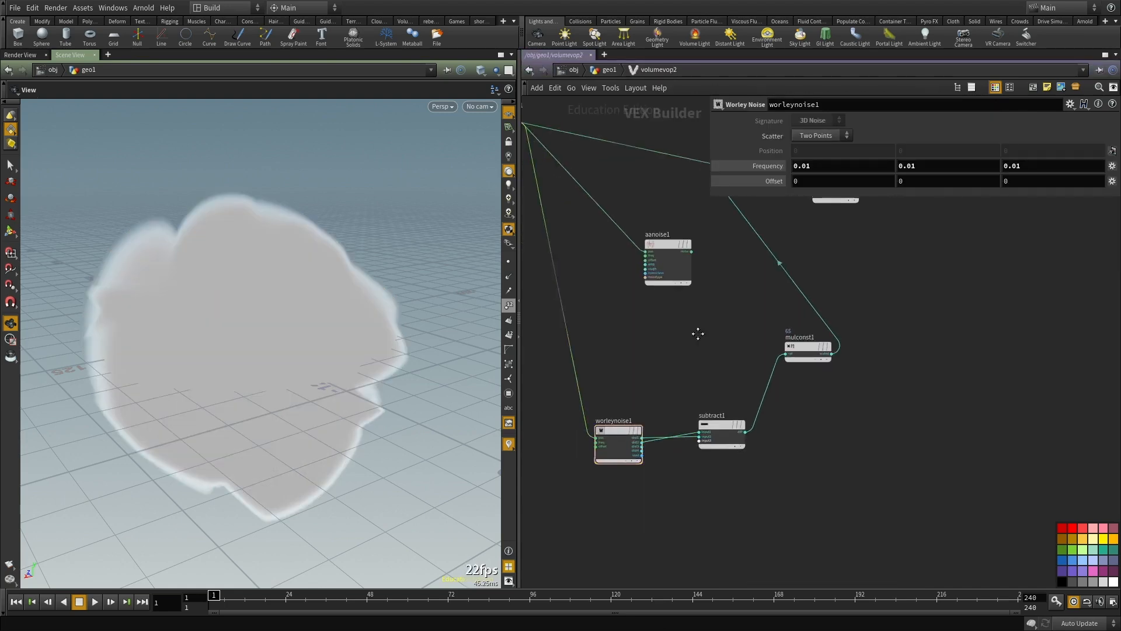
Step: Place a second Add node between aanoise1 and worleynoise1 and switch cooking to Manual
key(Tab)
text(add)
click(873, 247)
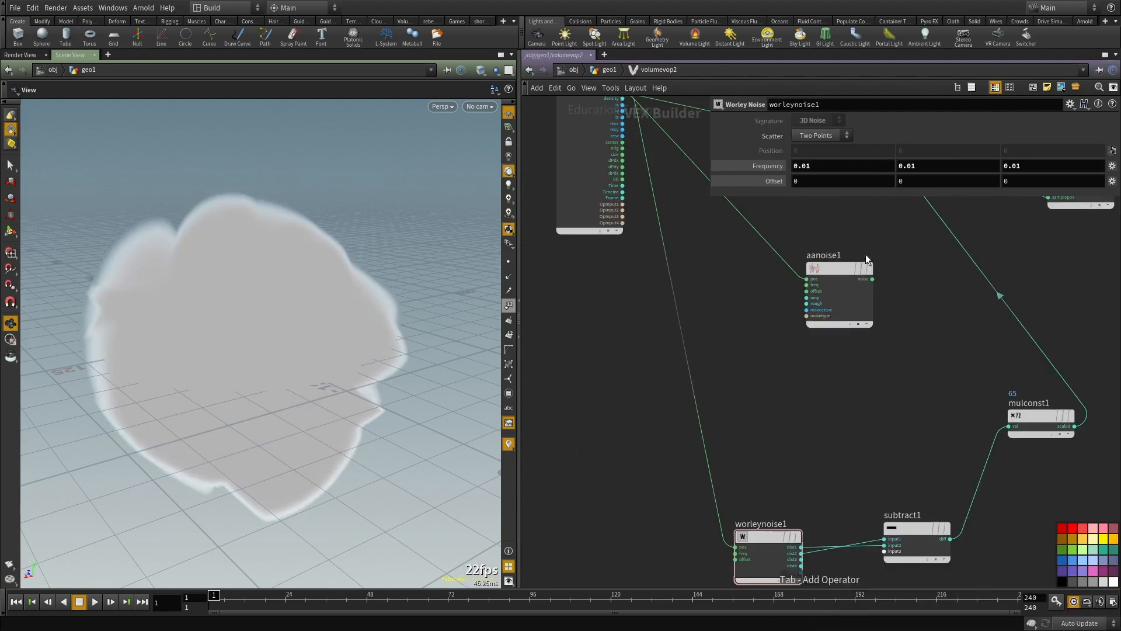
click(761, 545)
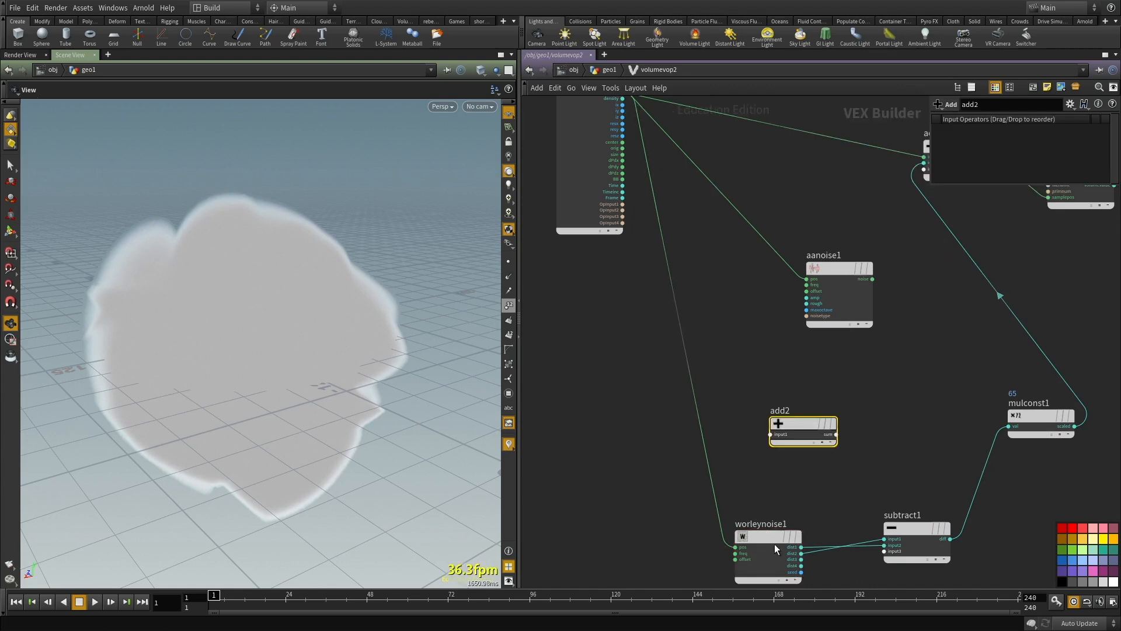
middle_drag(764, 462, 753, 412)
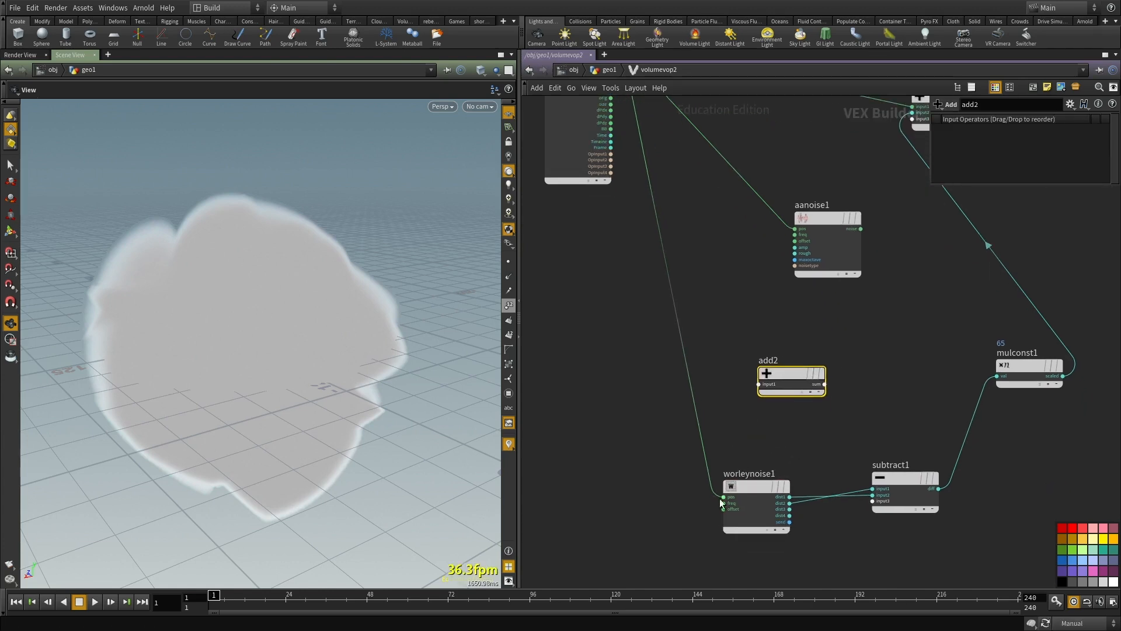
Step: Duplicate aanoise1 with its position input, place the copy beside the new Add node, and leave room for wiring
scroll(840, 284, up, 2)
click(829, 216)
key(ctrl+c)
key(ctrl+v)
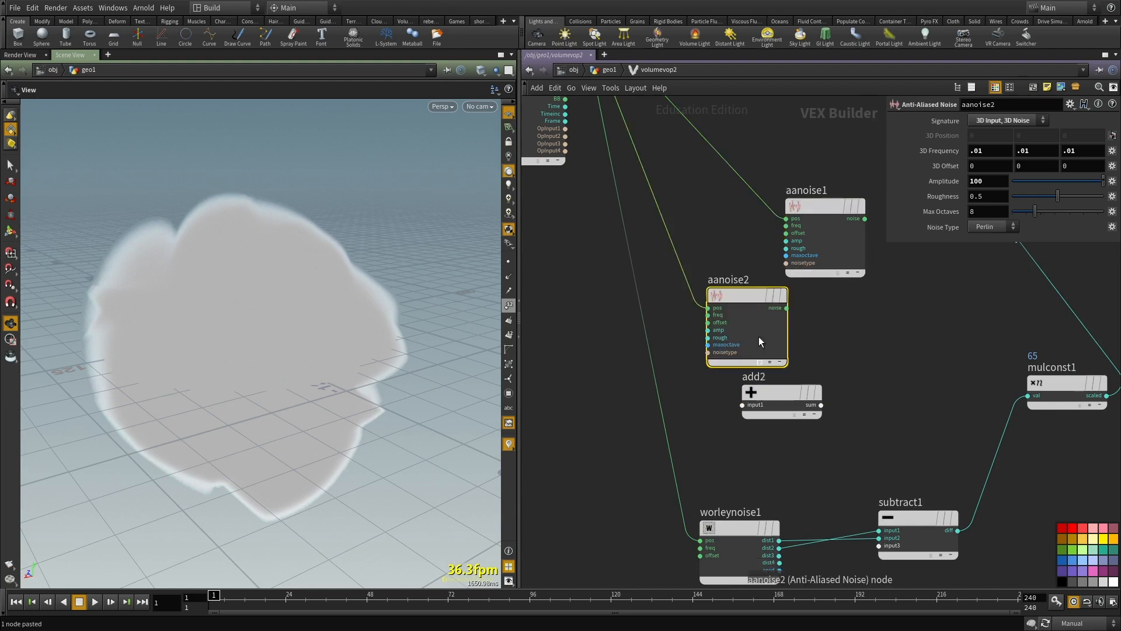
drag(736, 296, 700, 301)
drag(766, 398, 793, 317)
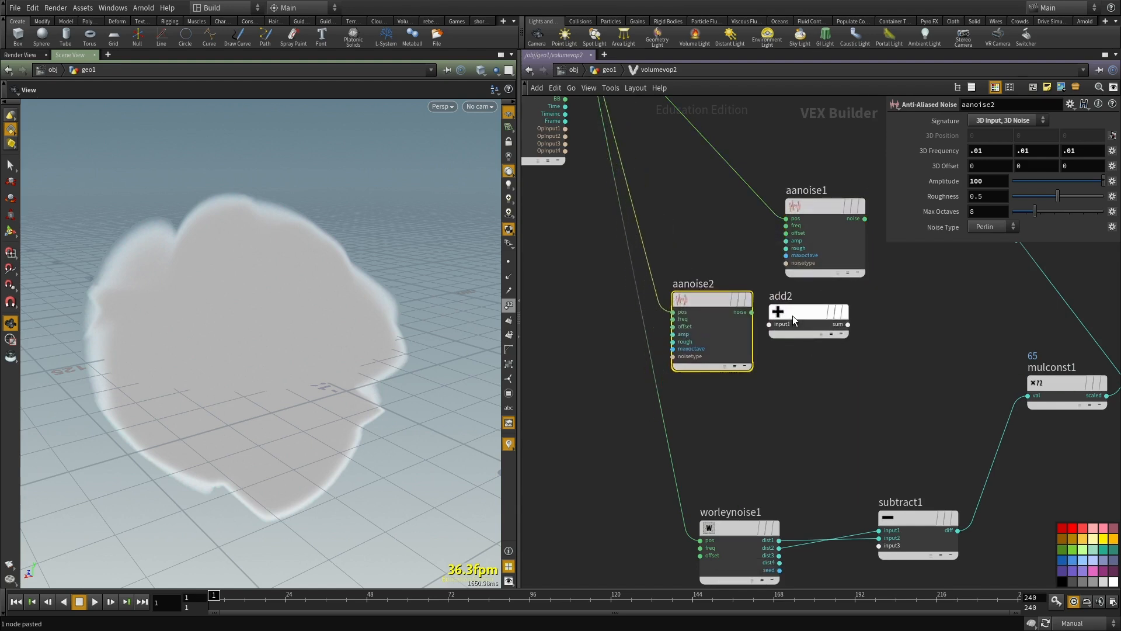
middle_drag(777, 361, 735, 397)
drag(660, 333, 551, 362)
Step: Wire aanoise2's noise and the global position into add2, and connect its sum to worleynoise1's pos input
middle_drag(713, 380, 760, 335)
click(644, 340)
click(773, 314)
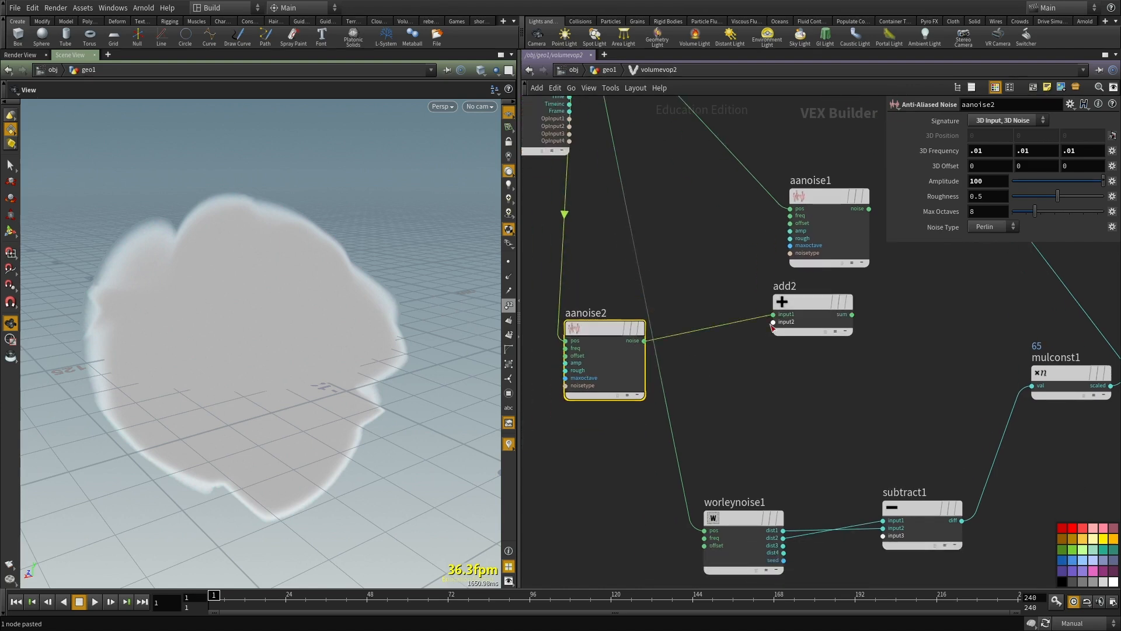
click(773, 322)
scroll(716, 386, down, 4)
scroll(713, 414, up, 3)
drag(688, 405, 773, 314)
click(838, 308)
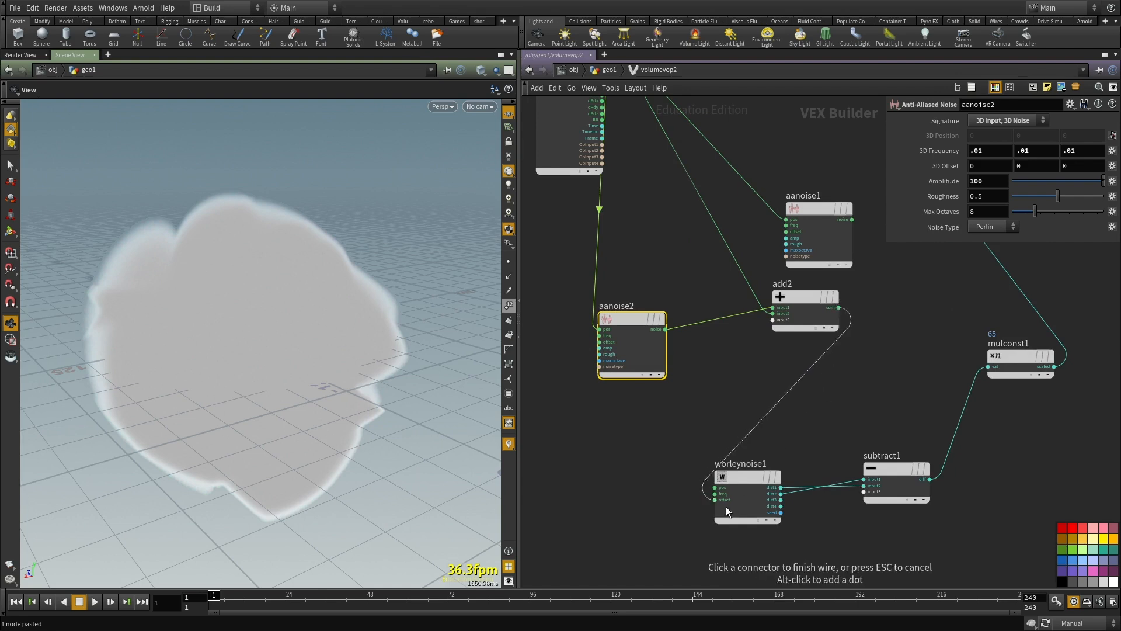
click(719, 488)
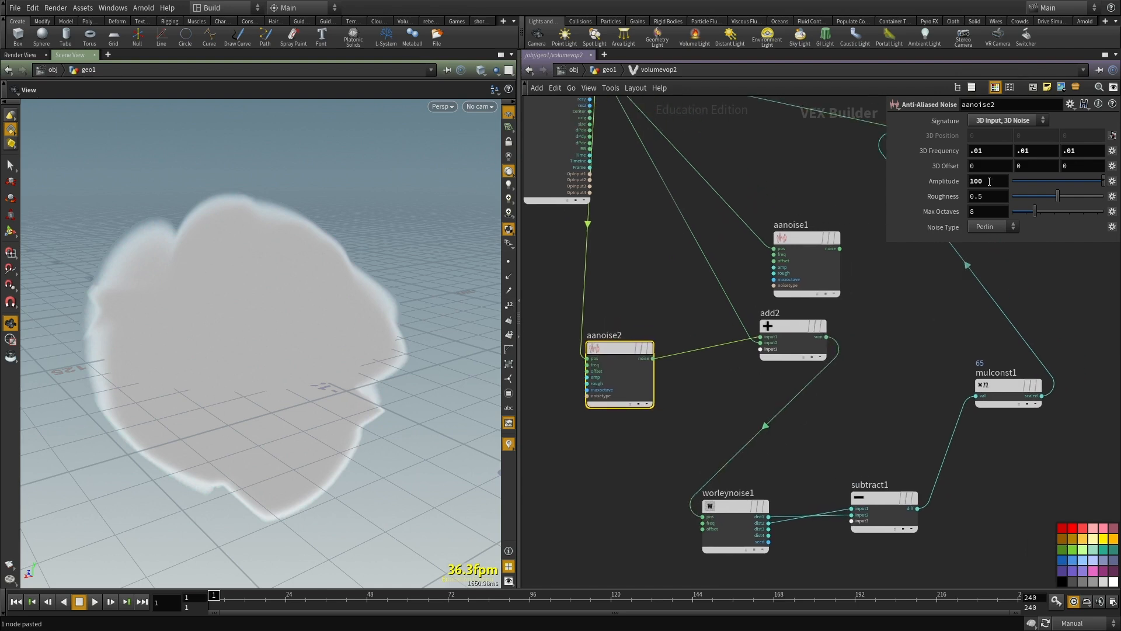
Step: Try an Amplitude of 10 on aanoise2, restore Auto Update, set the Amplitude to 100, and view the volume
text(0)
key(Return)
middle_drag(821, 482, 808, 426)
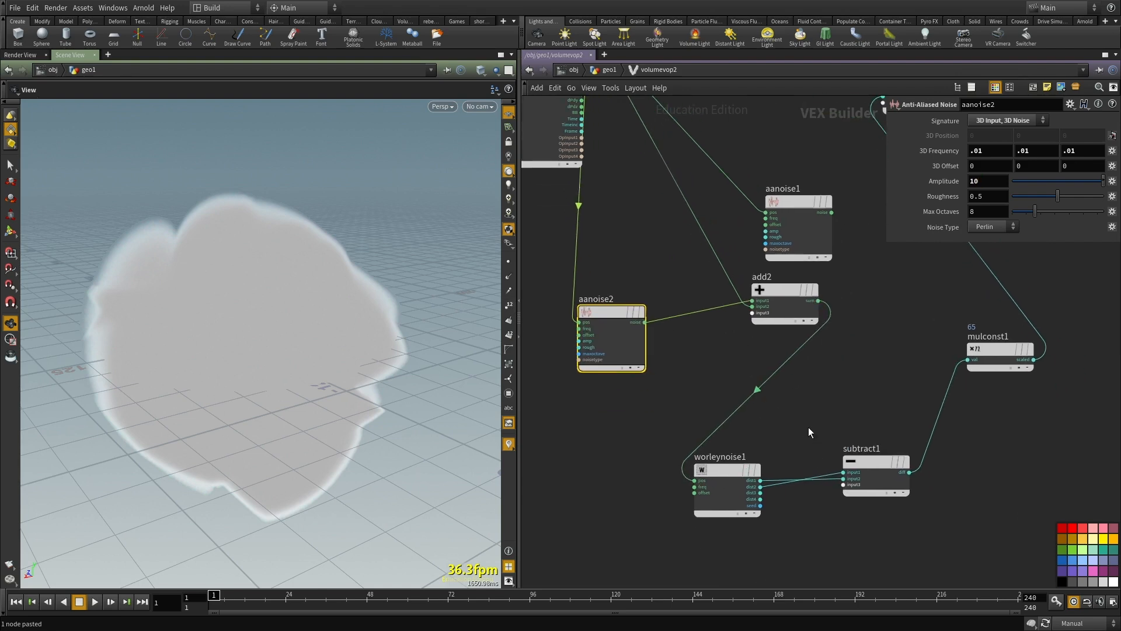
drag(303, 366, 313, 382)
key(shift+w)
key(shift+w)
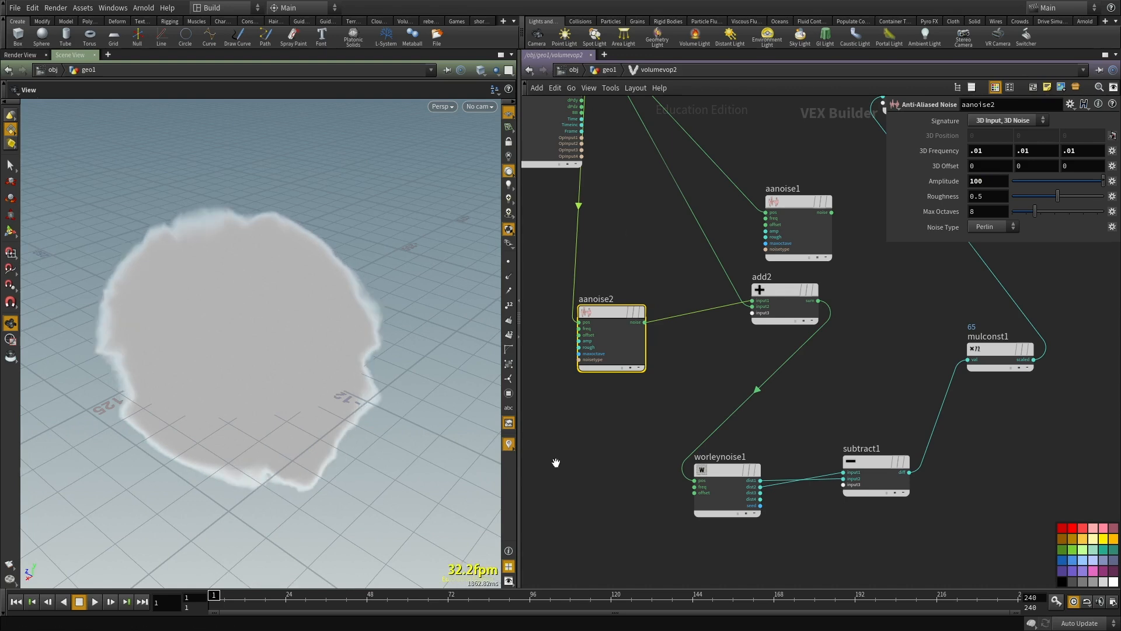
Step: View the fog volume with normal lighting, then display convertvdb3 under the headlight and inspect the polygon rock
key(u)
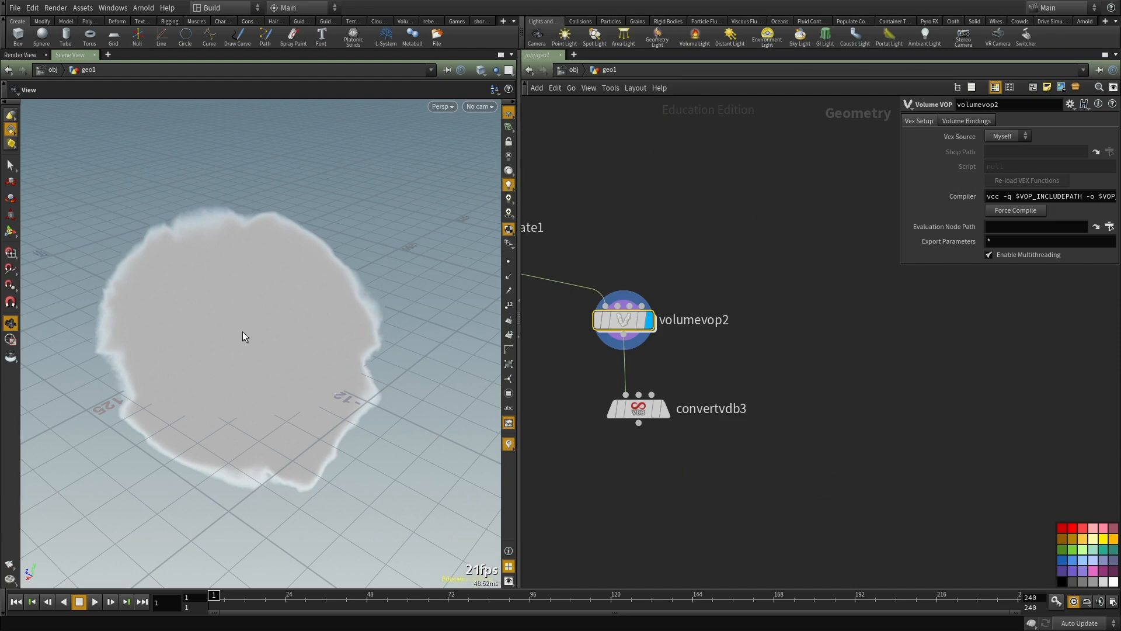
drag(476, 204, 233, 346)
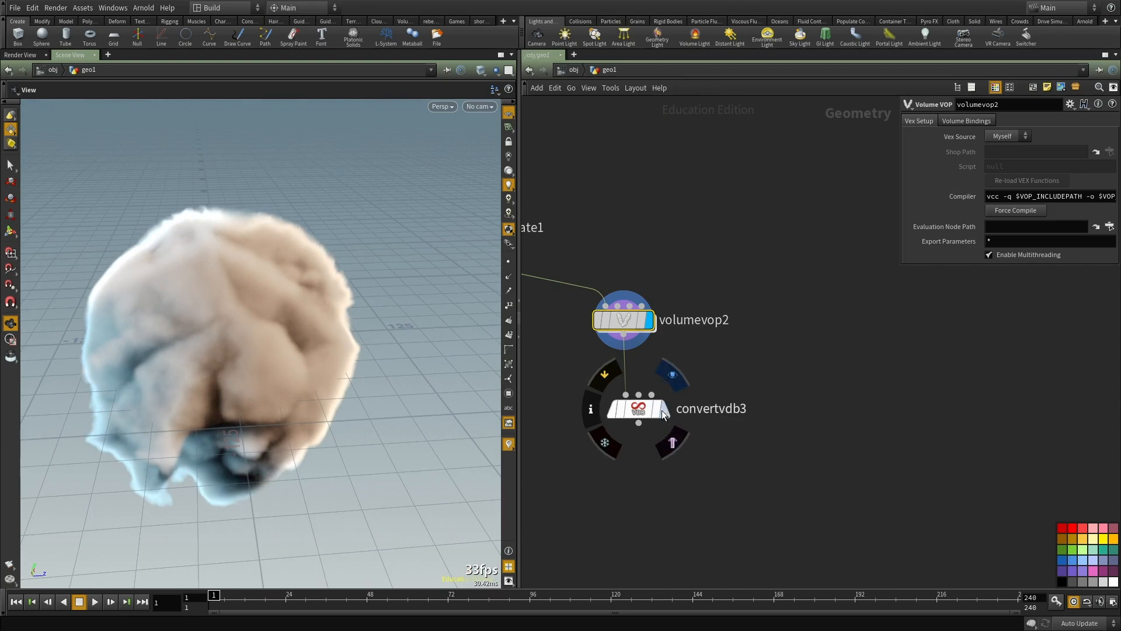
click(645, 413)
click(645, 415)
drag(420, 351, 458, 341)
click(509, 170)
drag(220, 288, 374, 320)
Step: Reopen volumevop2 and set aanoise2's Amplitude to 0
double_click(634, 326)
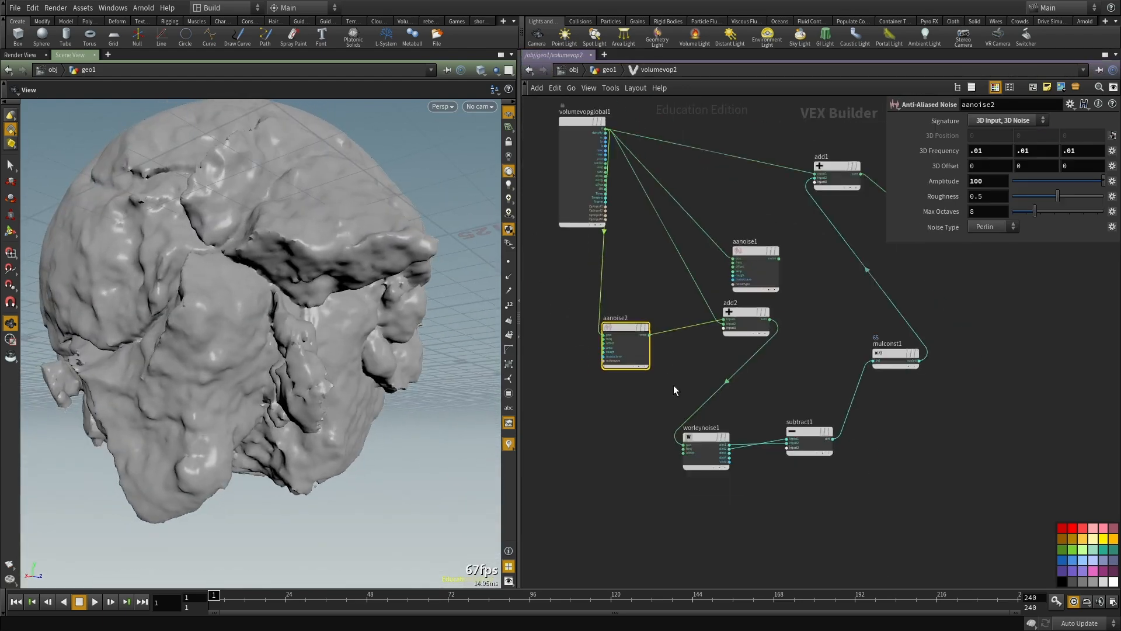
scroll(666, 368, up, 3)
text(0)
key(Return)
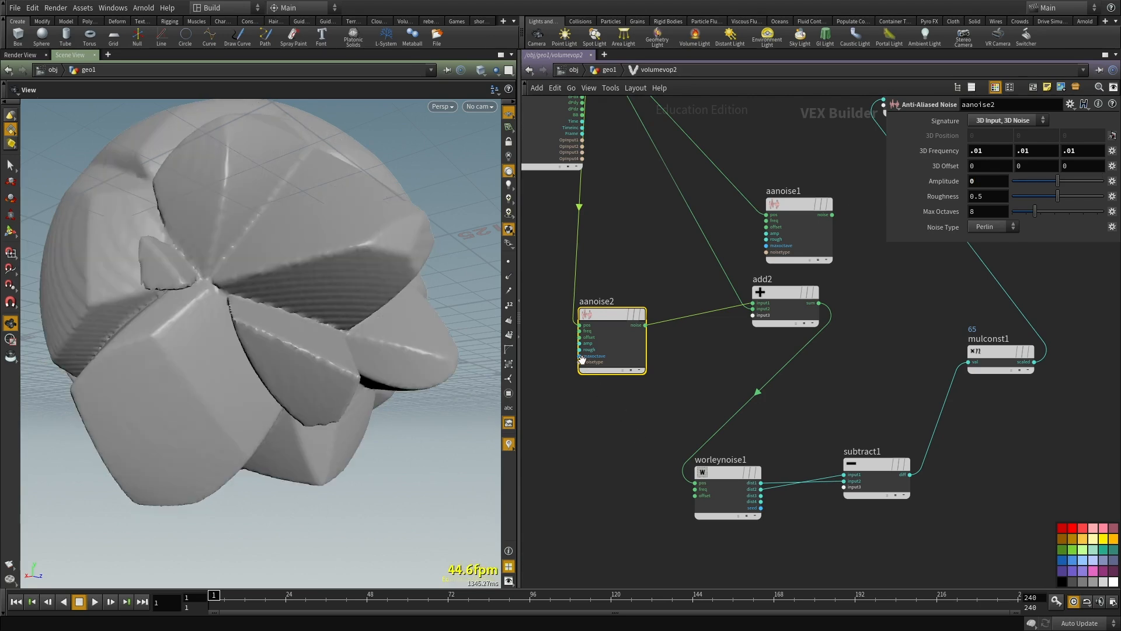
Step: Duplicate volumevop2 and convertvdb3 as a separate branch and set aanoise2's Amplitude to 100 inside the copied VOP
key(u)
key(ctrl+c)
key(ctrl+v)
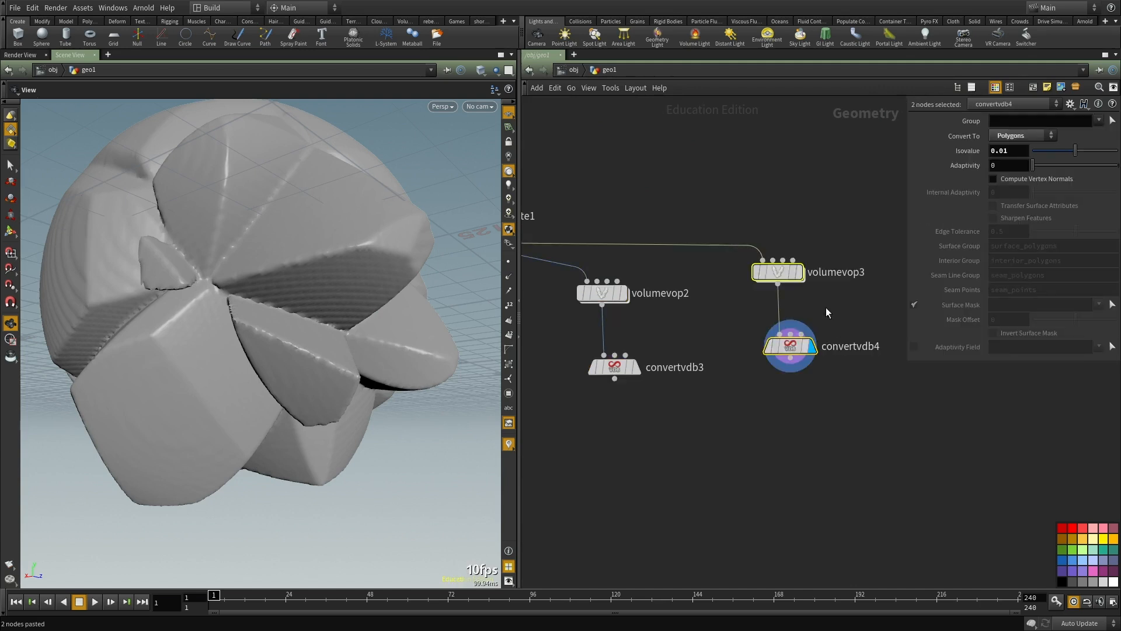
double_click(773, 266)
drag(652, 324, 613, 458)
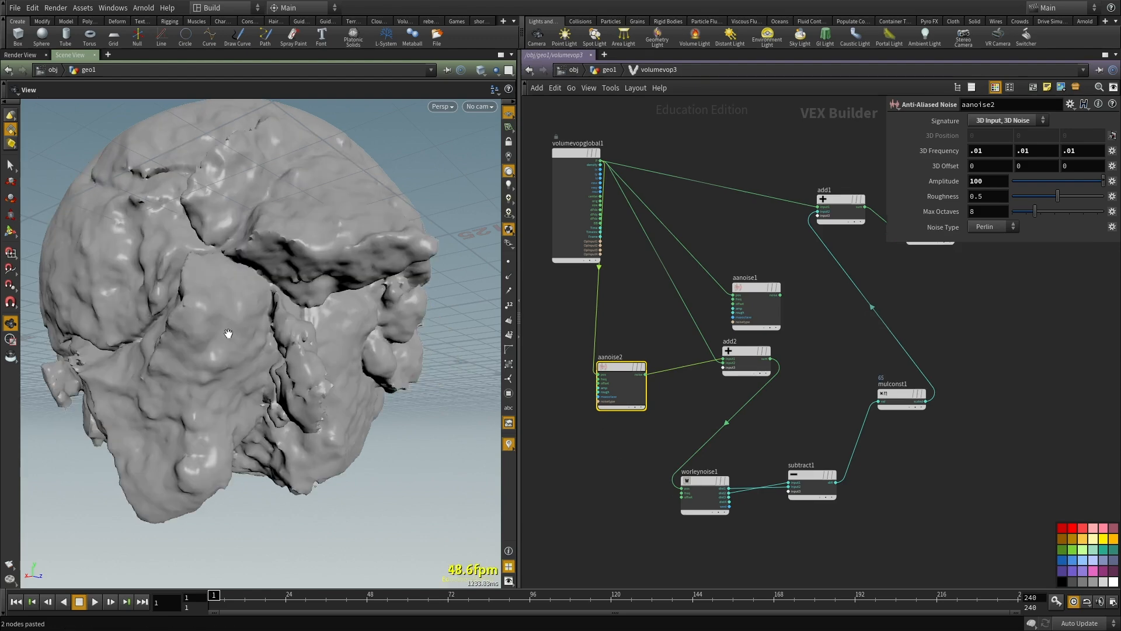
Step: Compare the rocks from convertvdb3 and convertvdb4 by displaying each in turn and examining the surface detail up close
key(u)
click(637, 367)
middle_drag(718, 420, 728, 378)
drag(211, 327, 351, 372)
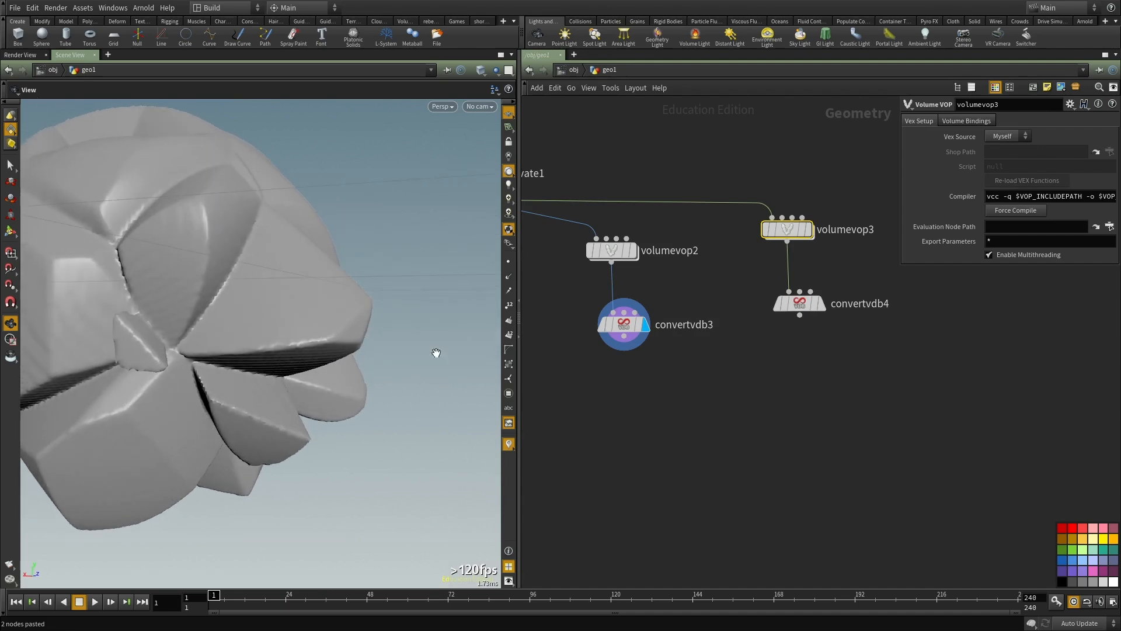
drag(779, 308, 766, 293)
drag(350, 332, 345, 307)
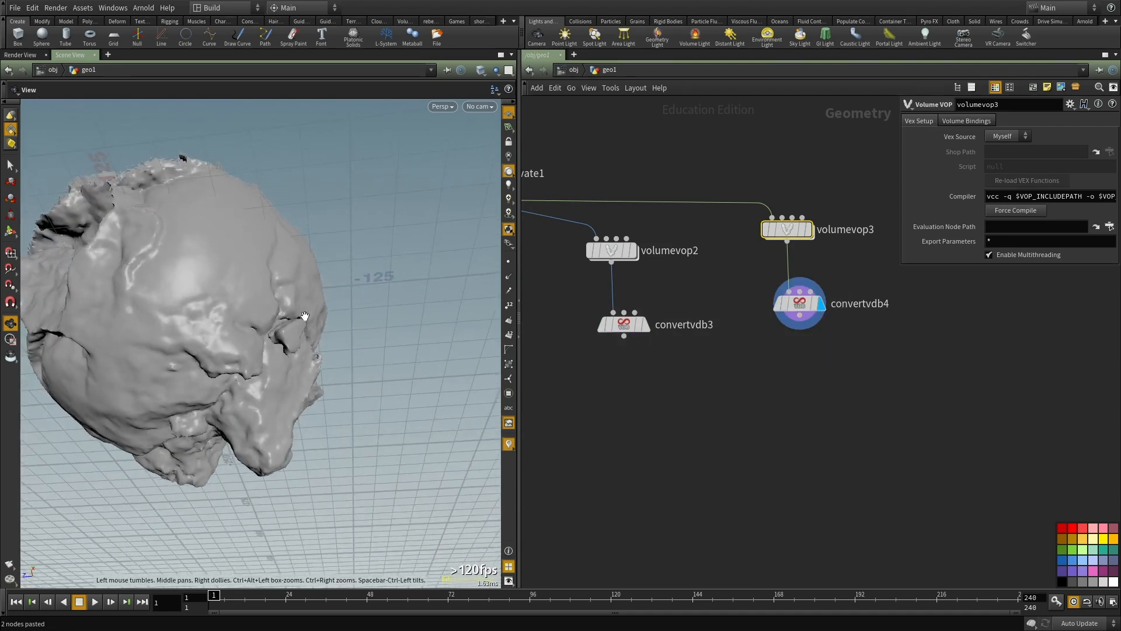
scroll(345, 308, up, 4)
drag(257, 345, 328, 361)
scroll(277, 399, down, 3)
scroll(272, 383, down, 4)
scroll(358, 334, up, 5)
Step: Open volumevop3, try a Roughness of 0.346 on aanoise2, and set it to 0.564
double_click(787, 230)
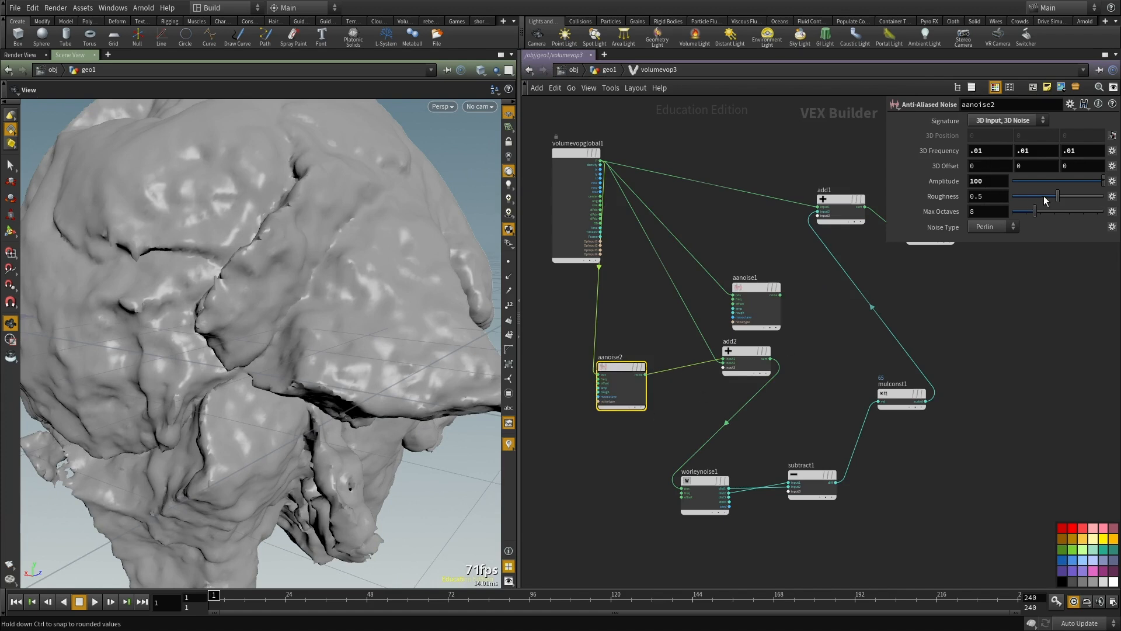
drag(1058, 197, 1079, 204)
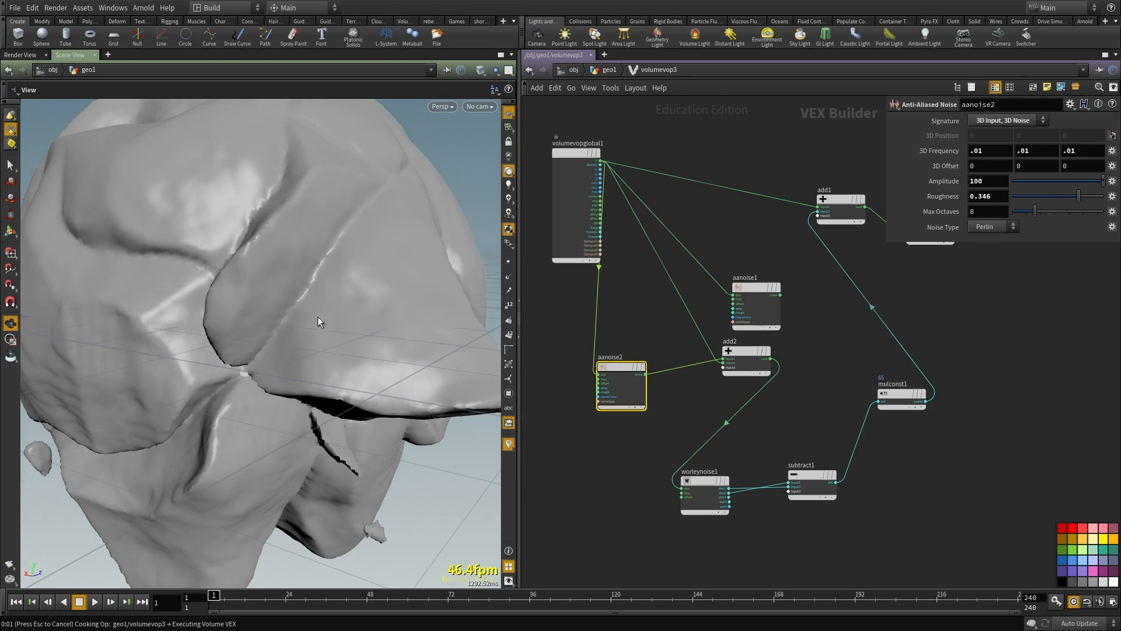
drag(1065, 195, 1063, 197)
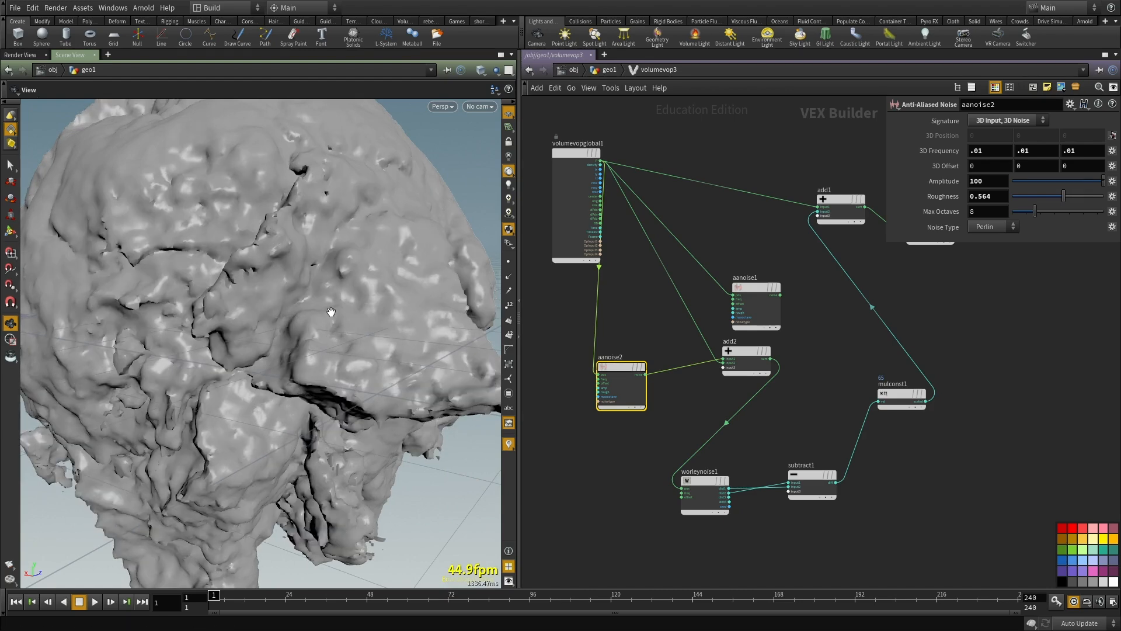
Step: Leave volumevop3 for the geometry network and save the scene
drag(323, 317, 129, 299)
key(u)
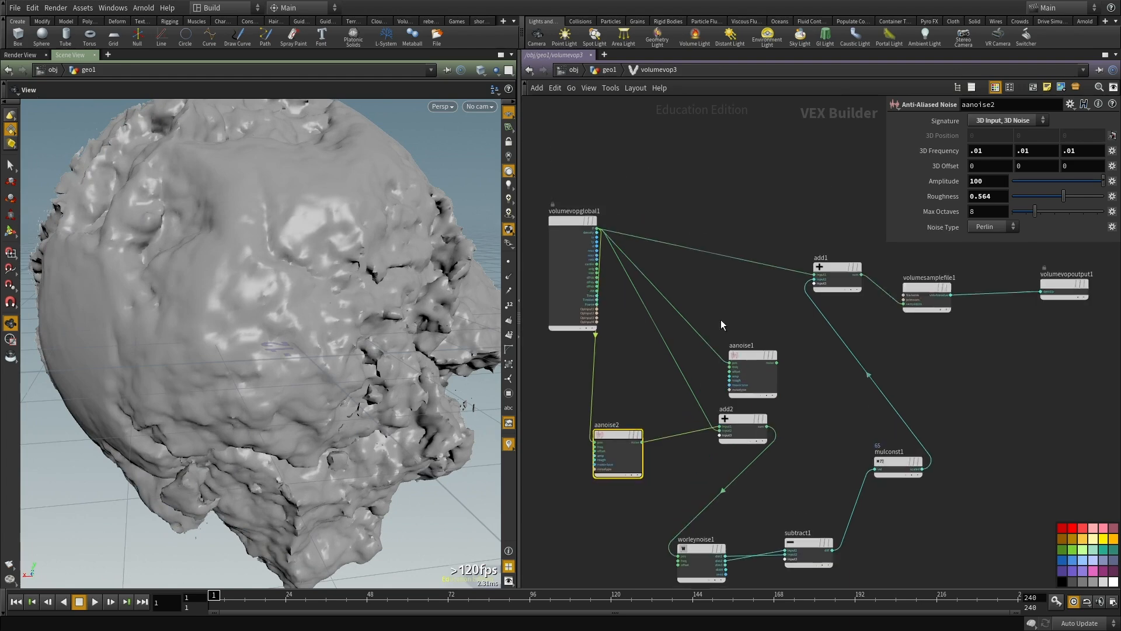
scroll(720, 320, down, 3)
middle_drag(714, 340, 708, 380)
key(ctrl+s)
middle_drag(563, 234, 668, 306)
scroll(668, 305, up, 2)
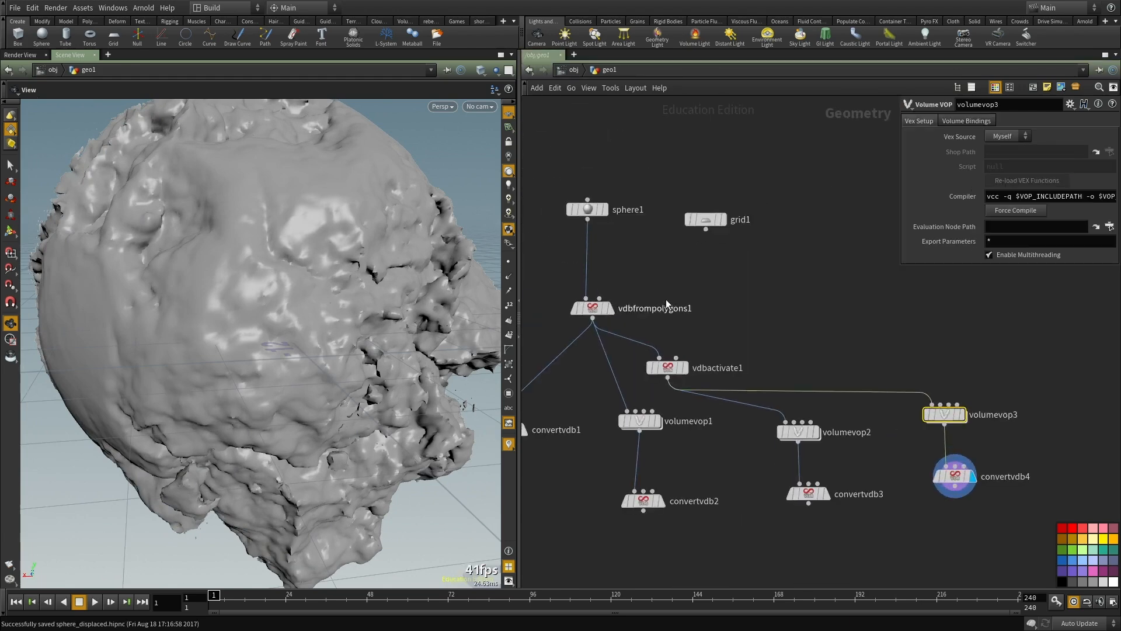
Step: Set the Voxel Size of vdbfrompolygons1 to 0.8 and save the scene again
click(597, 308)
text(.8)
key(Return)
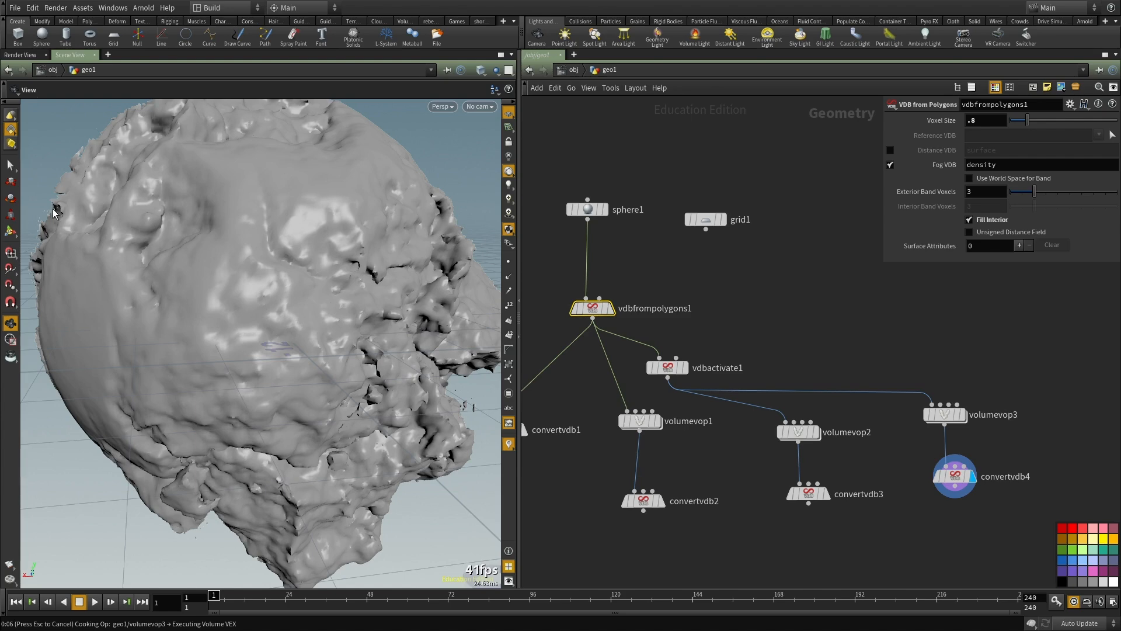
key(ctrl+s)
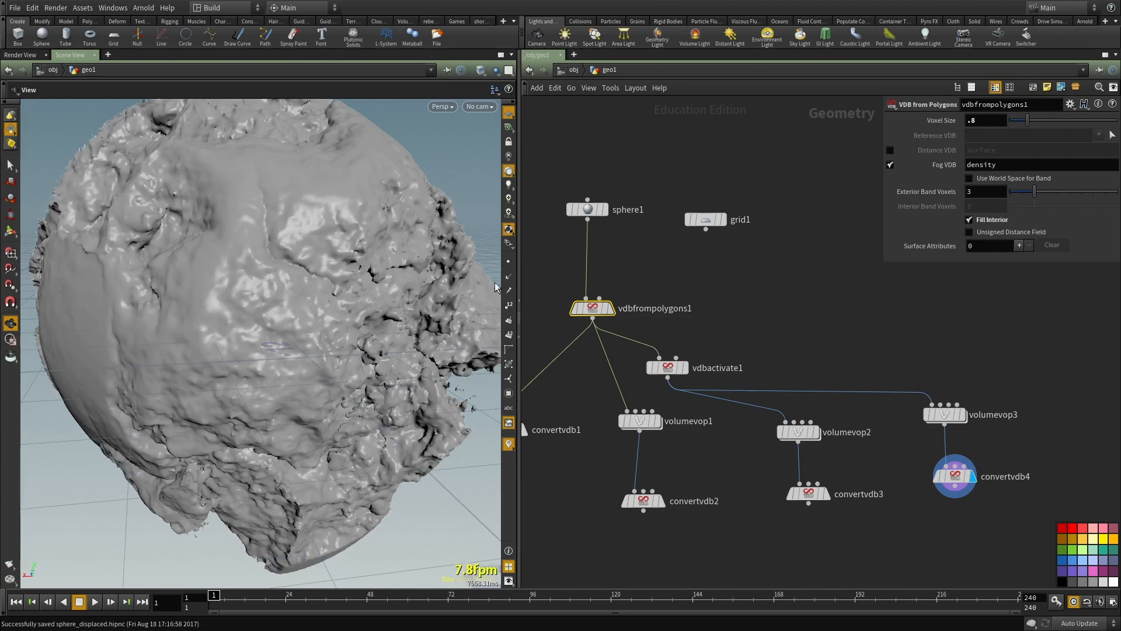
Step: Examine the higher-resolution rock from several sides and distances, checking its cracks, smooth patches and rough surface detail
drag(374, 327, 439, 419)
right_drag(439, 419, 314, 326)
drag(314, 326, 262, 373)
right_drag(263, 374, 366, 356)
drag(366, 356, 281, 395)
drag(188, 430, 262, 372)
mouse_move(323, 341)
mouse_down()
mouse_move(295, 376)
mouse_move(368, 343)
mouse_move(327, 345)
mouse_up()
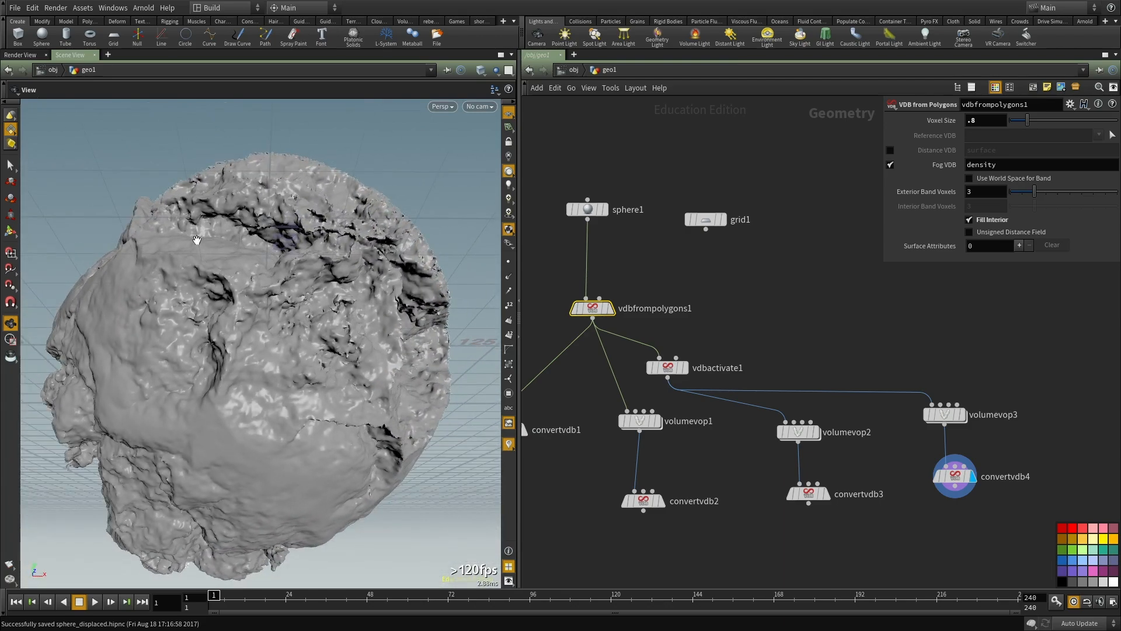
drag(372, 261, 267, 444)
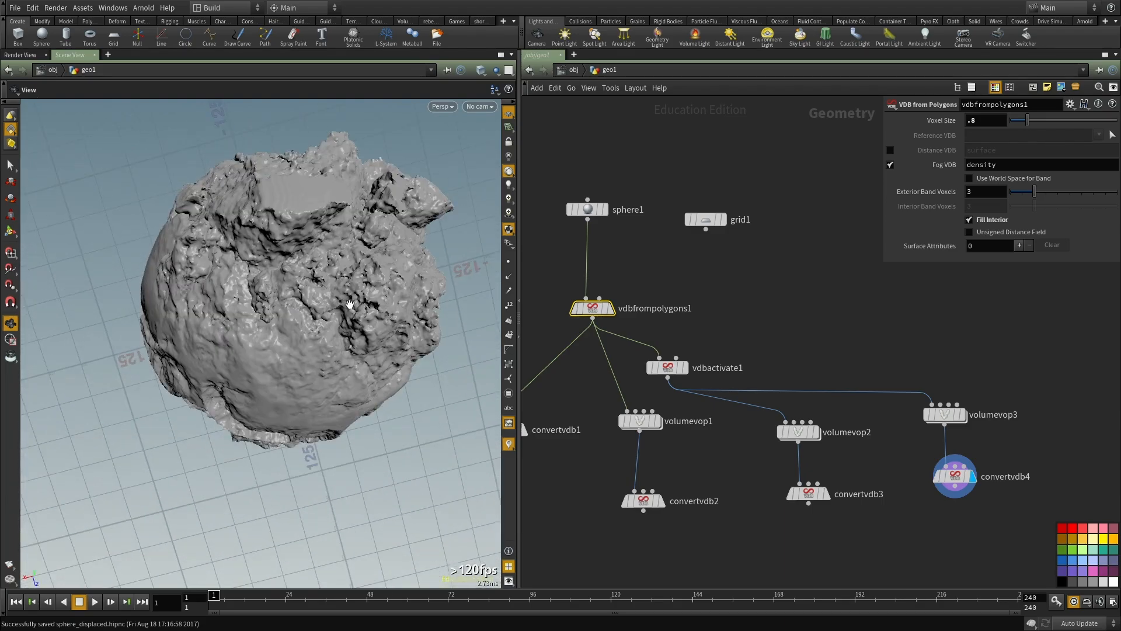
drag(276, 382, 296, 343)
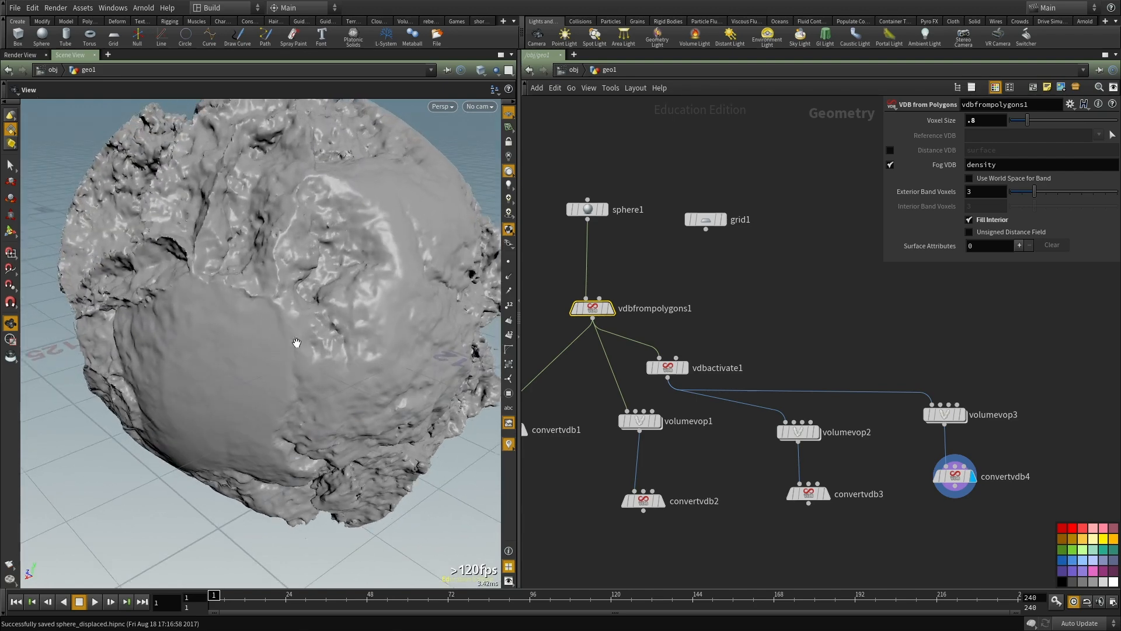
drag(228, 343, 166, 316)
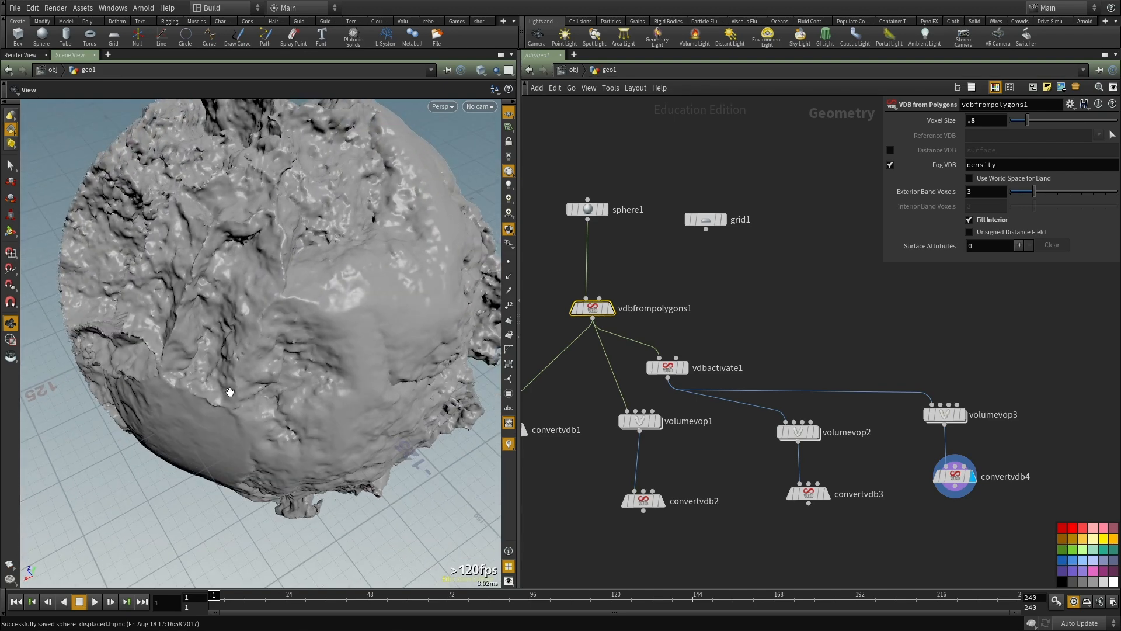
drag(266, 407, 283, 295)
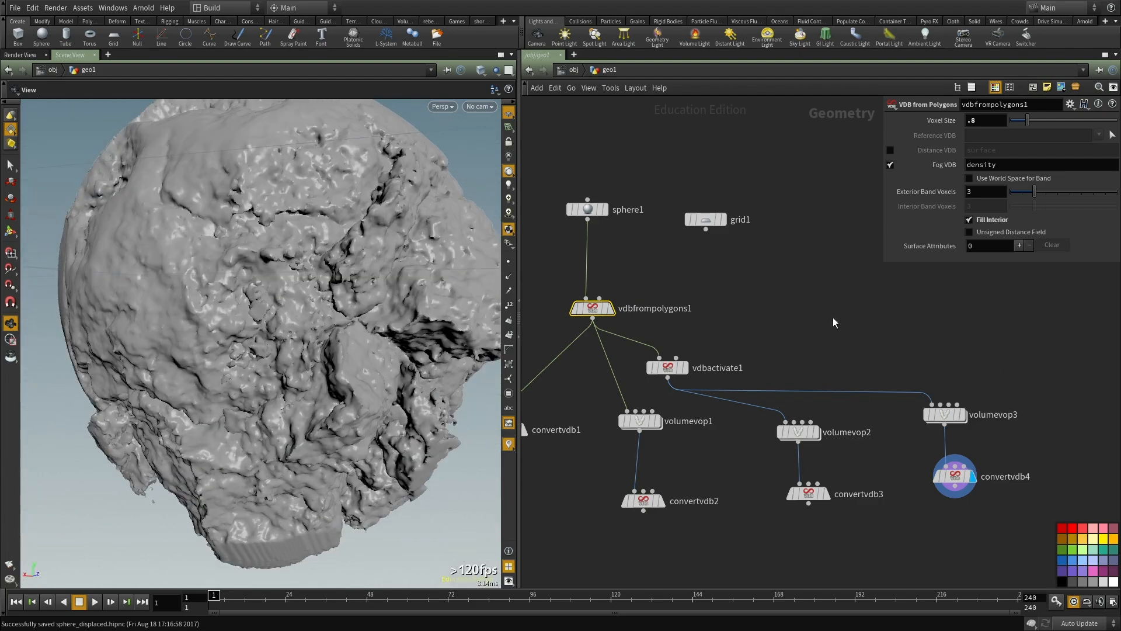
middle_drag(885, 304, 861, 276)
drag(406, 338, 327, 353)
right_drag(328, 352, 253, 418)
drag(253, 418, 462, 359)
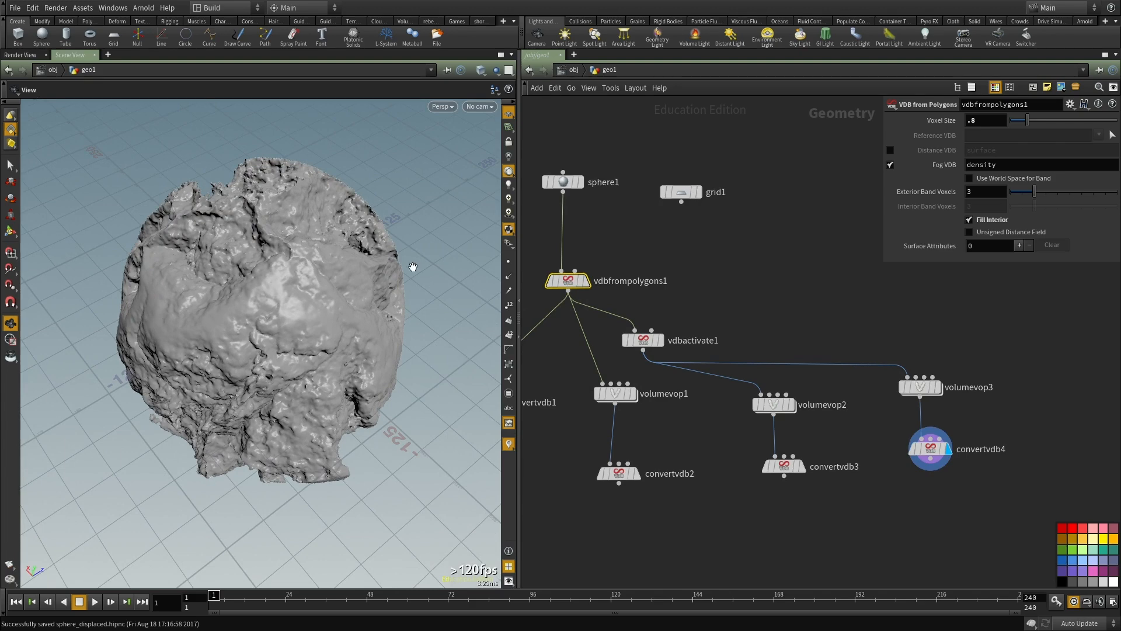
drag(346, 281, 362, 309)
Step: Add a Box node in an empty part of the network, display it, and set its Uniform Scale to 10
scroll(724, 260, down, 2)
middle_drag(733, 302, 545, 372)
key(Tab)
text(box)
key(Return)
click(723, 273)
scroll(723, 282, up, 3)
scroll(745, 271, up, 3)
click(747, 266)
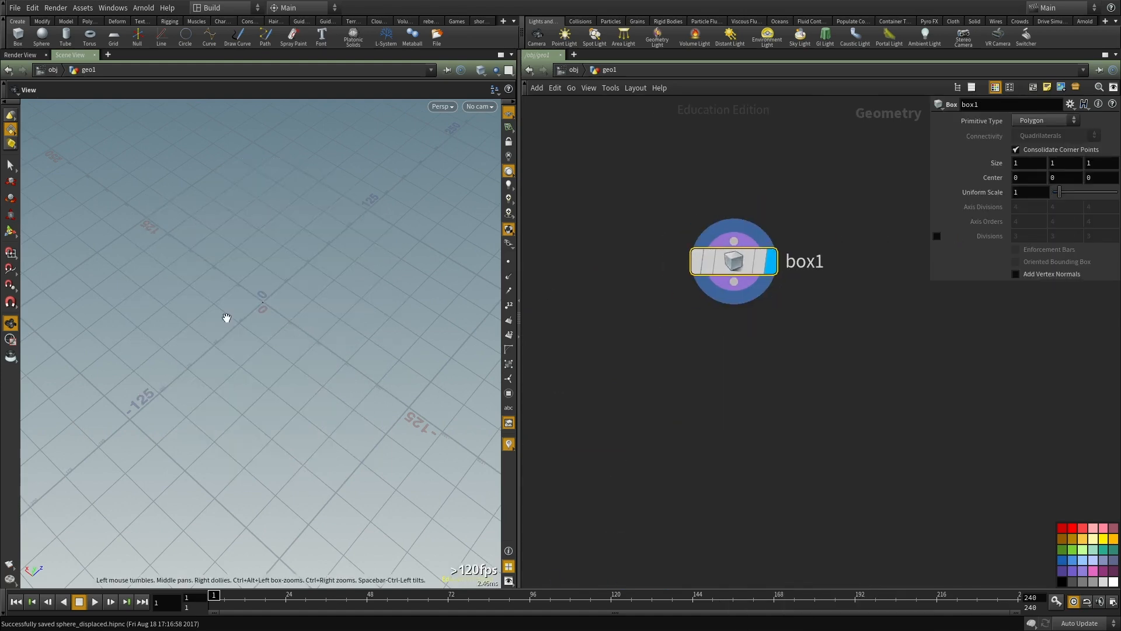
key(h)
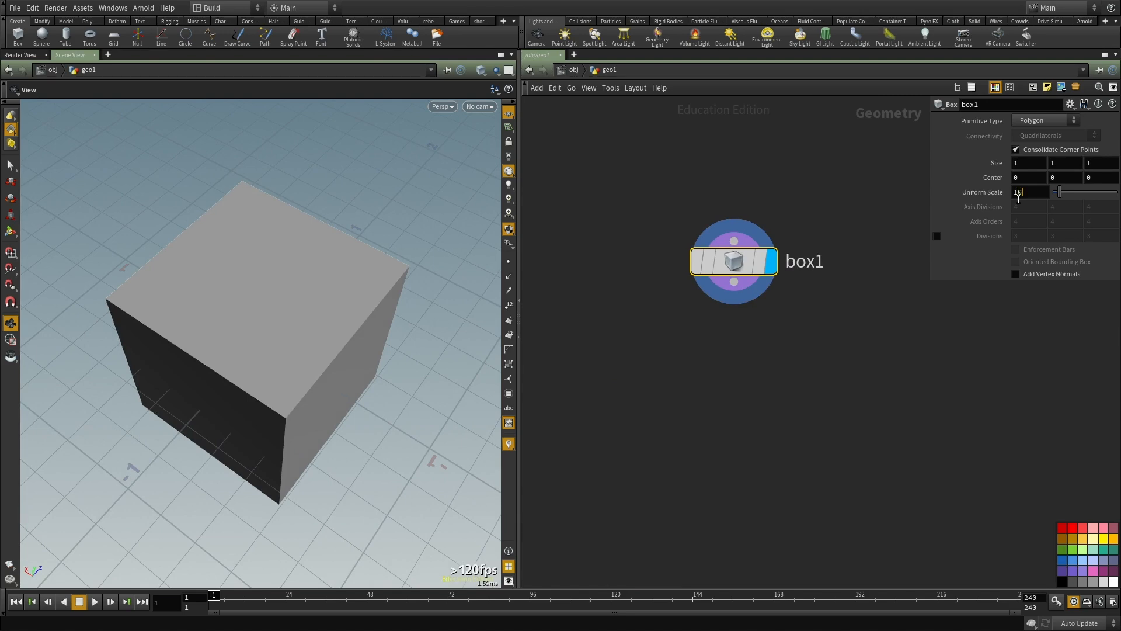
key(Return)
Step: Flatten the box into a thin slab with its viewport handles, giving a Y size of about 0.046 and Y center of about 1.317
right_drag(265, 376, 111, 391)
drag(110, 390, 383, 368)
right_drag(382, 368, 251, 385)
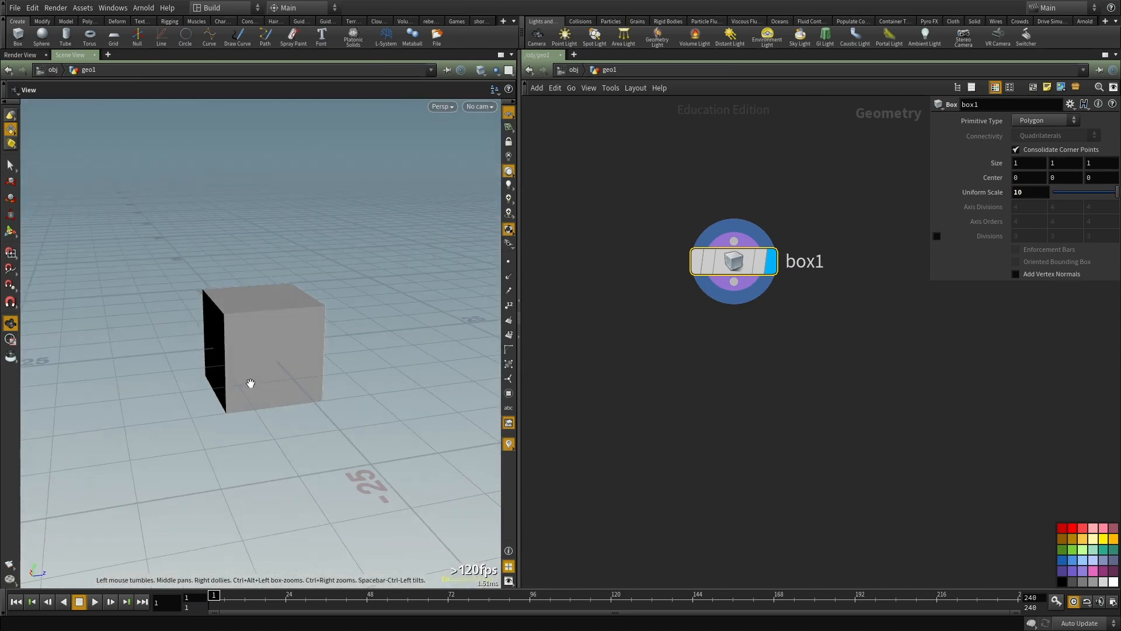
key(Return)
drag(257, 388, 259, 332)
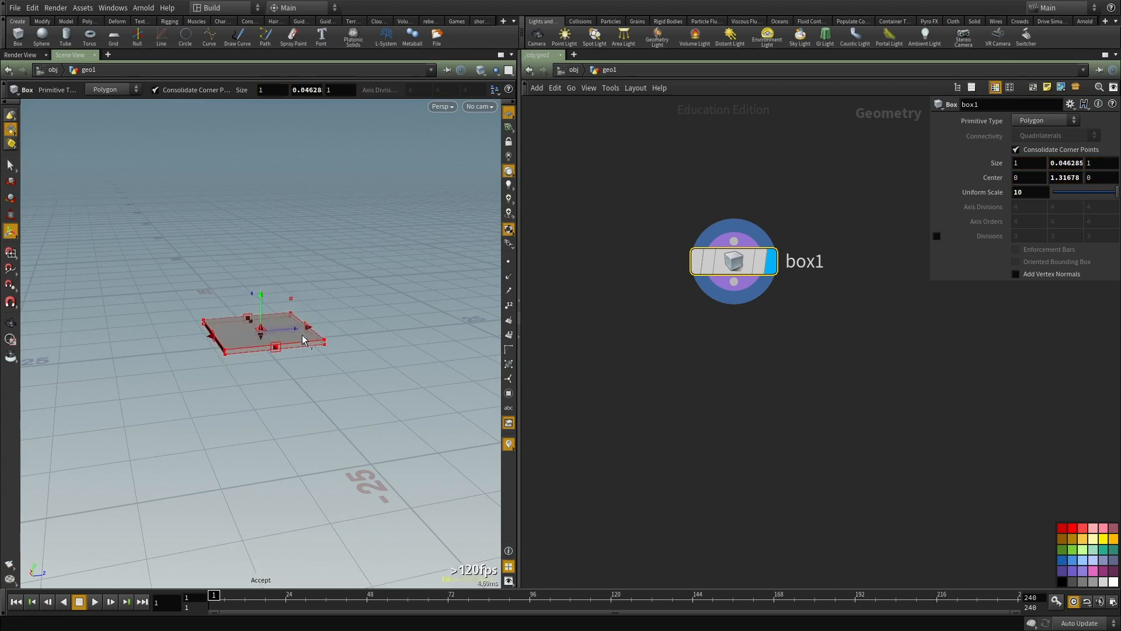
Step: Add a Transform node and connect box1 to its input
drag(777, 310, 595, 198)
key(ctrl+c)
middle_drag(796, 407, 723, 395)
key(Tab)
mouse_move(829, 243)
click(906, 275)
click(758, 348)
drag(759, 327, 660, 269)
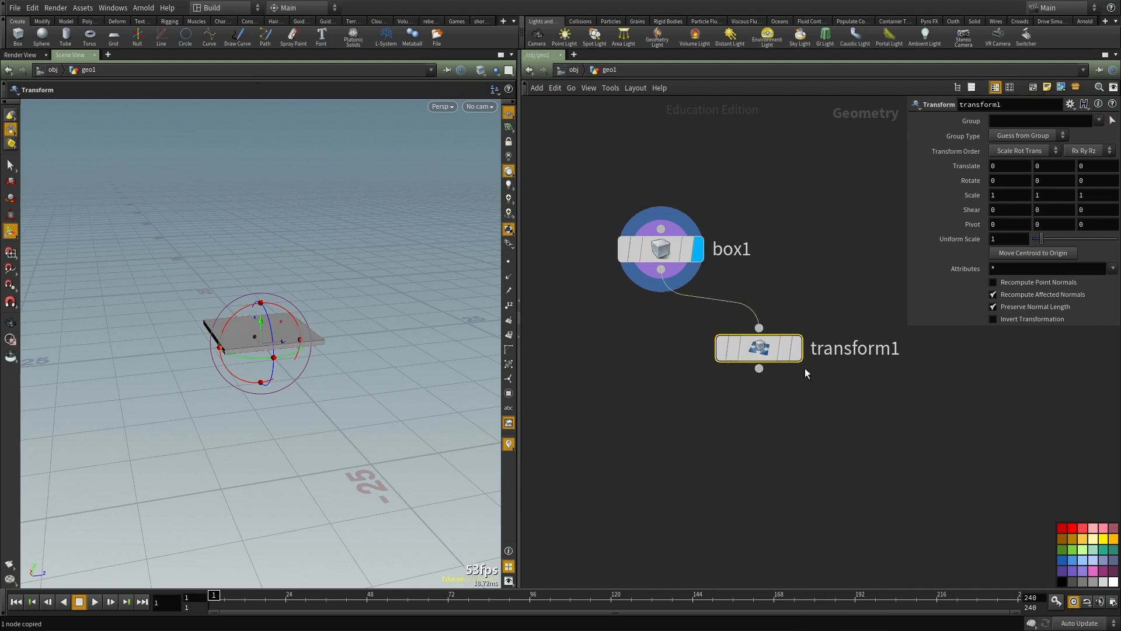
Step: Display transform1 with box1 templated, and move its slab so it lies stacked with an offset against the original slab
click(795, 348)
drag(235, 313, 225, 332)
click(688, 249)
alt+right_drag(225, 333, 359, 297)
key(t)
drag(259, 307, 251, 297)
drag(421, 345, 180, 305)
drag(294, 334, 271, 302)
key(r)
Step: Add a Merge node combining box1 and transform1, and display both slabs together
key(Tab)
text(mer)
key(Return)
click(675, 454)
drag(676, 435, 640, 236)
drag(737, 321, 682, 438)
click(714, 455)
alt+drag(292, 356, 210, 393)
alt+right_drag(210, 392, 310, 374)
mouse_move(203, 348)
alt+mouse_down()
mouse_move(238, 338)
mouse_move(198, 335)
mouse_move(221, 343)
alt+mouse_up()
Step: Display the volumes of volumevop1, volumevop2 and volumevop3 in turn
scroll(841, 436, down, 6)
middle_drag(840, 437, 973, 298)
scroll(792, 332, up, 2)
middle_drag(629, 426, 676, 437)
drag(673, 424, 571, 375)
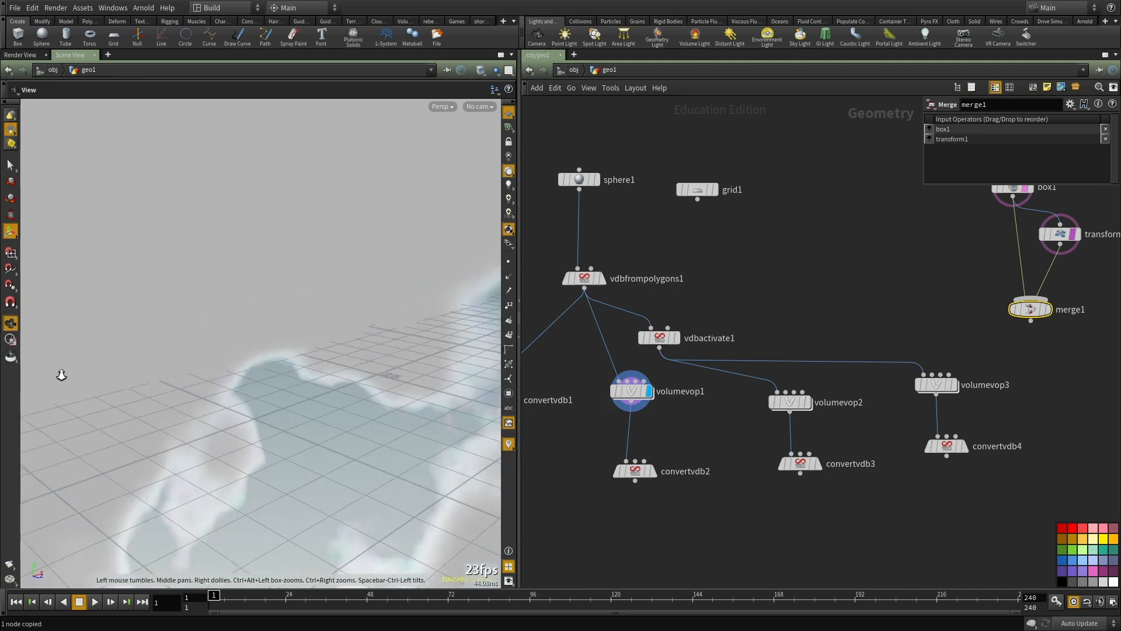
middle_drag(798, 439, 683, 443)
drag(753, 425, 641, 383)
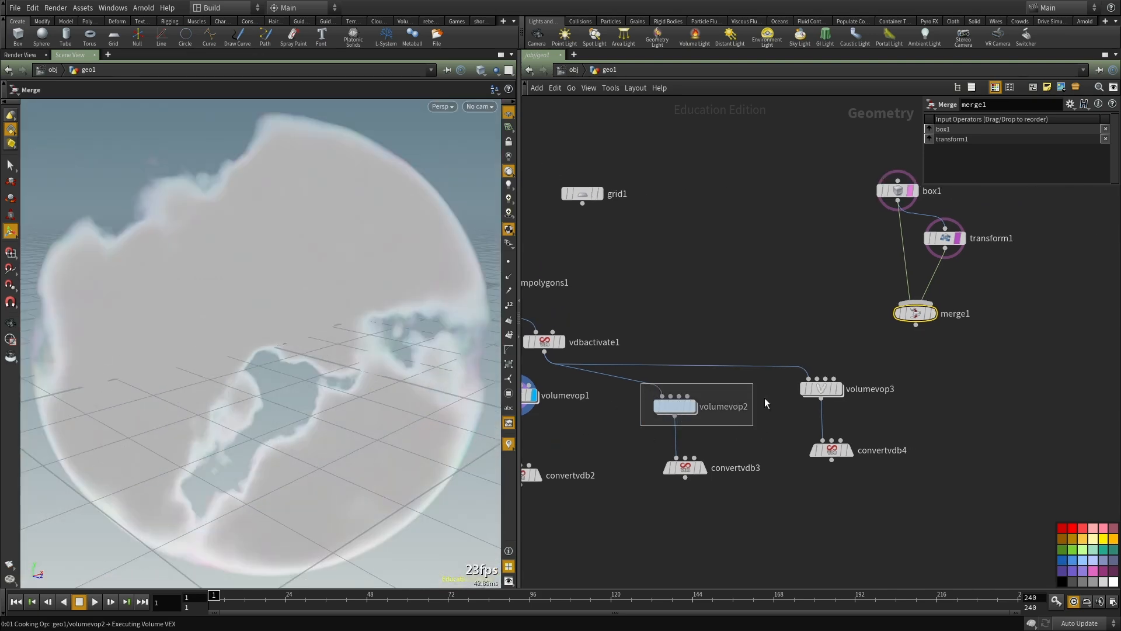
drag(899, 404, 754, 361)
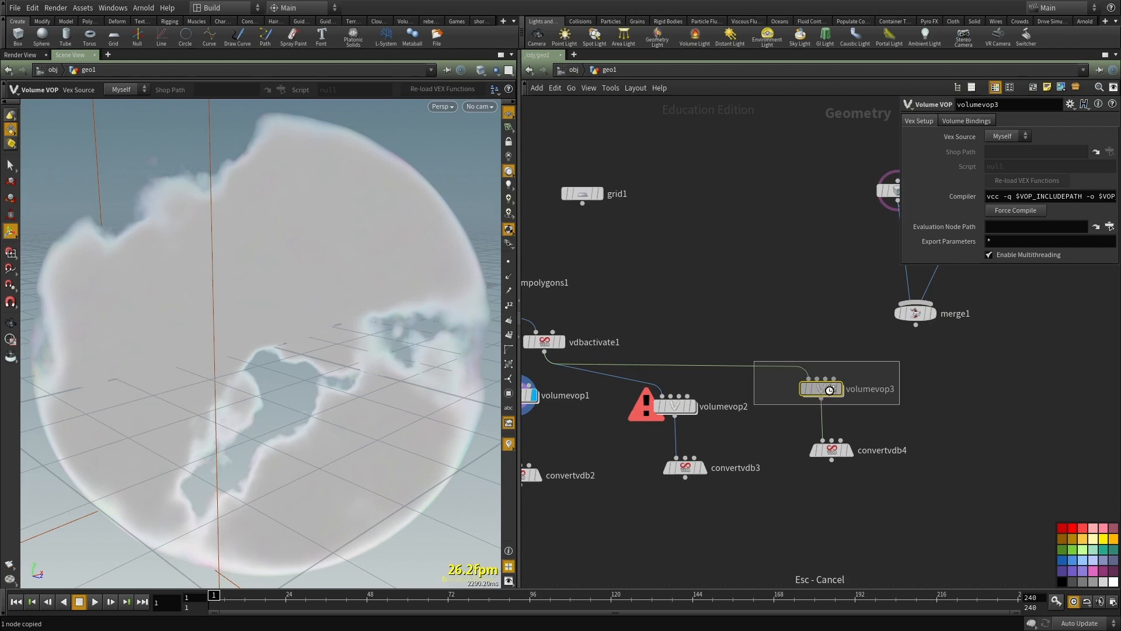
mouse_move(981, 403)
middle_down()
mouse_move(825, 394)
mouse_move(834, 412)
mouse_move(992, 384)
middle_up()
scroll(998, 403, down, 2)
drag(751, 335, 665, 354)
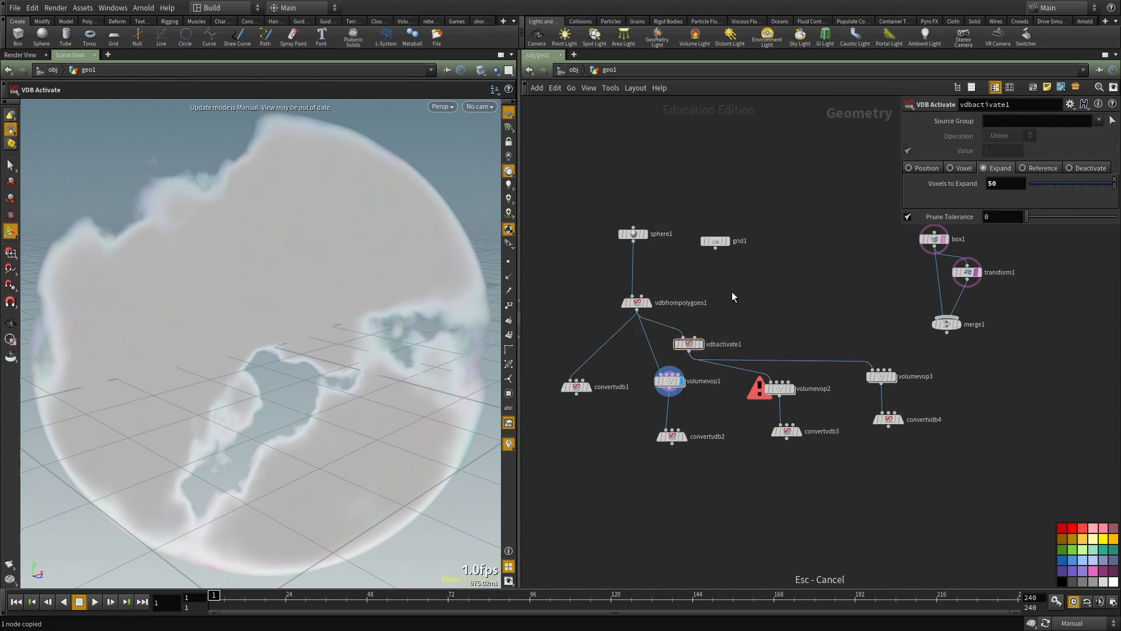
click(707, 300)
shift+click(699, 348)
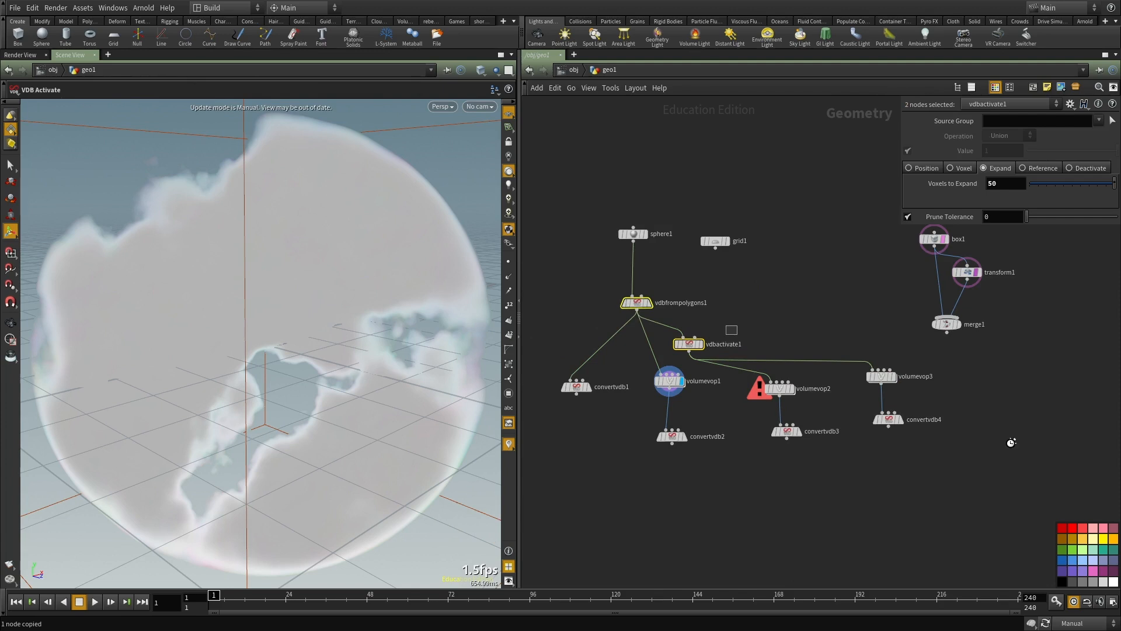
click(1016, 453)
click(24, 55)
middle_drag(973, 470, 849, 437)
key(ctrl+v)
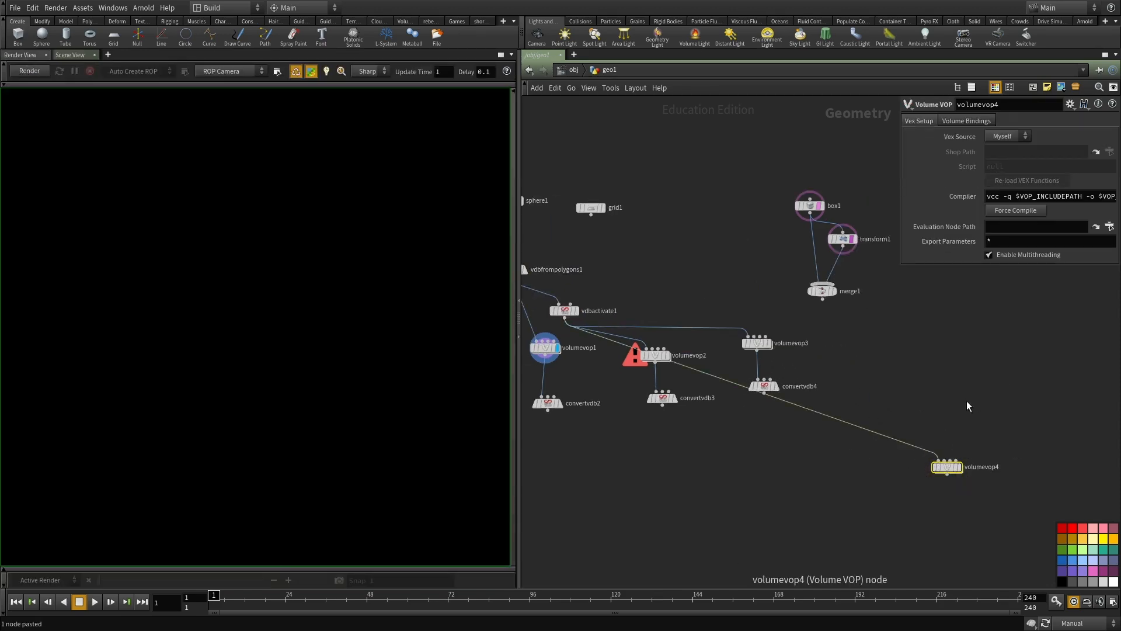
key(ctrl+z)
Step: Duplicate the VDB from Polygons, VDB Activate, Volume VOP and Convert VDB chain, and feed the copy from merge1
middle_drag(606, 286, 672, 310)
shift+drag(691, 275, 555, 342)
key(ctrl+c)
middle_drag(786, 340, 605, 273)
key(ctrl+v)
drag(629, 369, 750, 307)
click(771, 262)
click(740, 299)
click(707, 258)
Step: Display vdbfrompolygons2 with a Voxel Size of 2 and switch back to the 3D scene view
click(775, 307)
text(2)
key(Return)
scroll(806, 260, up, 2)
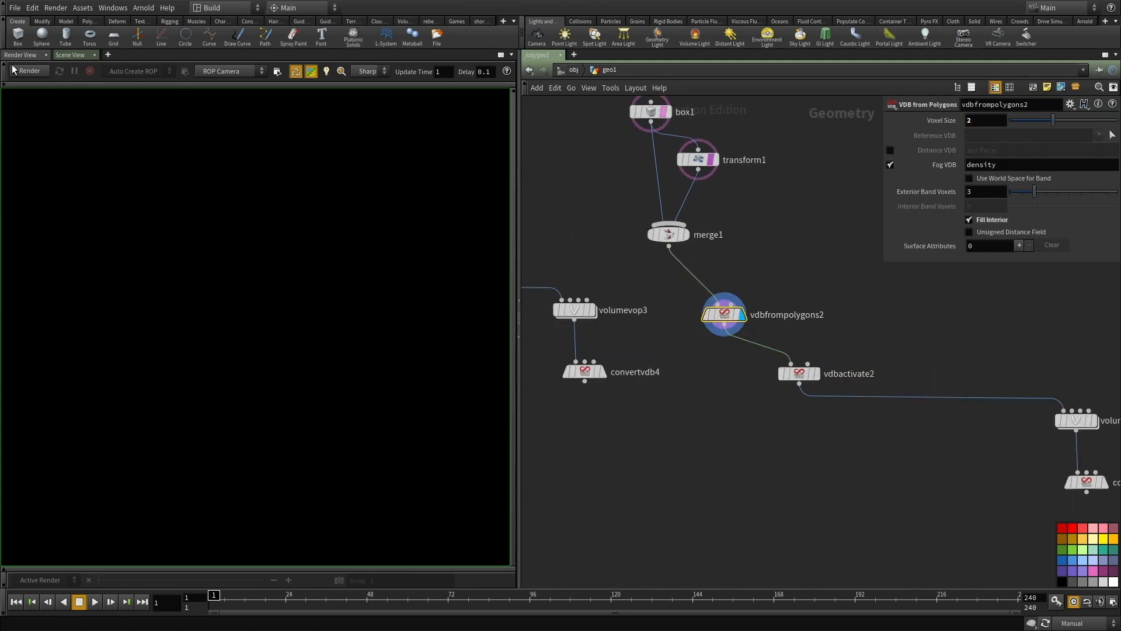
click(68, 56)
scroll(803, 348, up, 1)
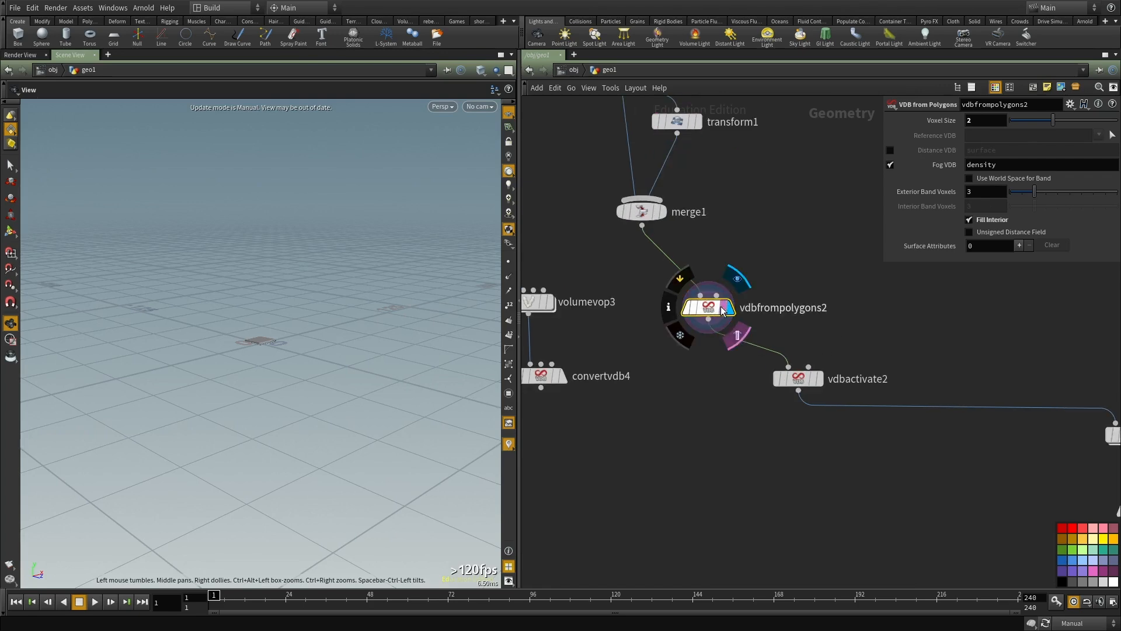
Step: Try a Voxel Size of 1 on vdbfrompolygons2 and display merge1's polygon slabs for comparison
drag(277, 350, 248, 422)
drag(828, 270, 667, 344)
key(Return)
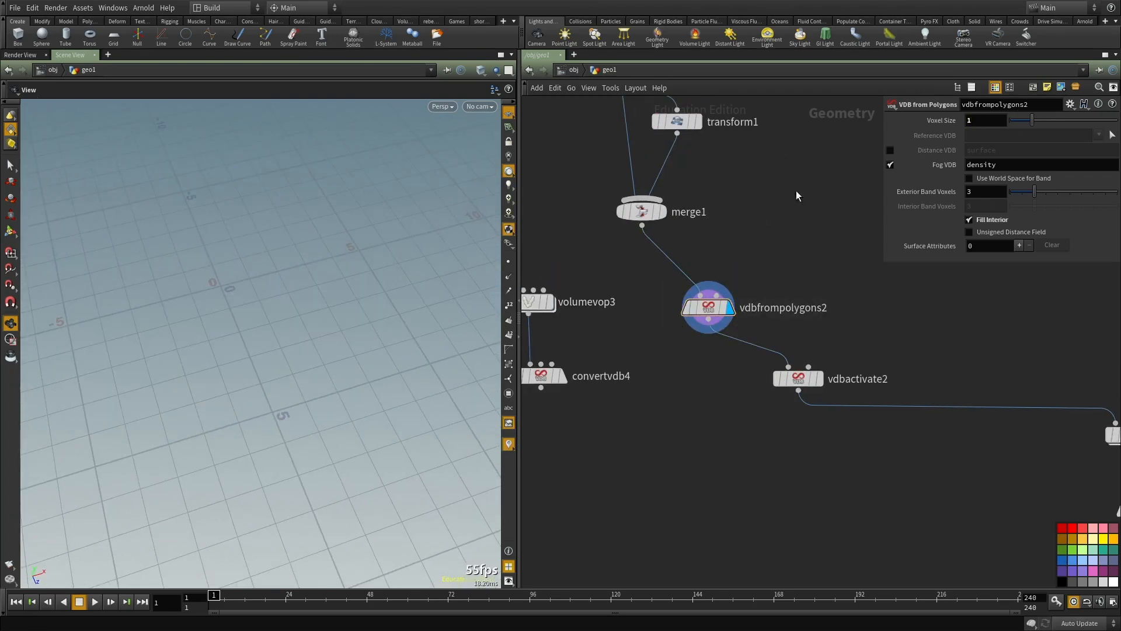
key(f)
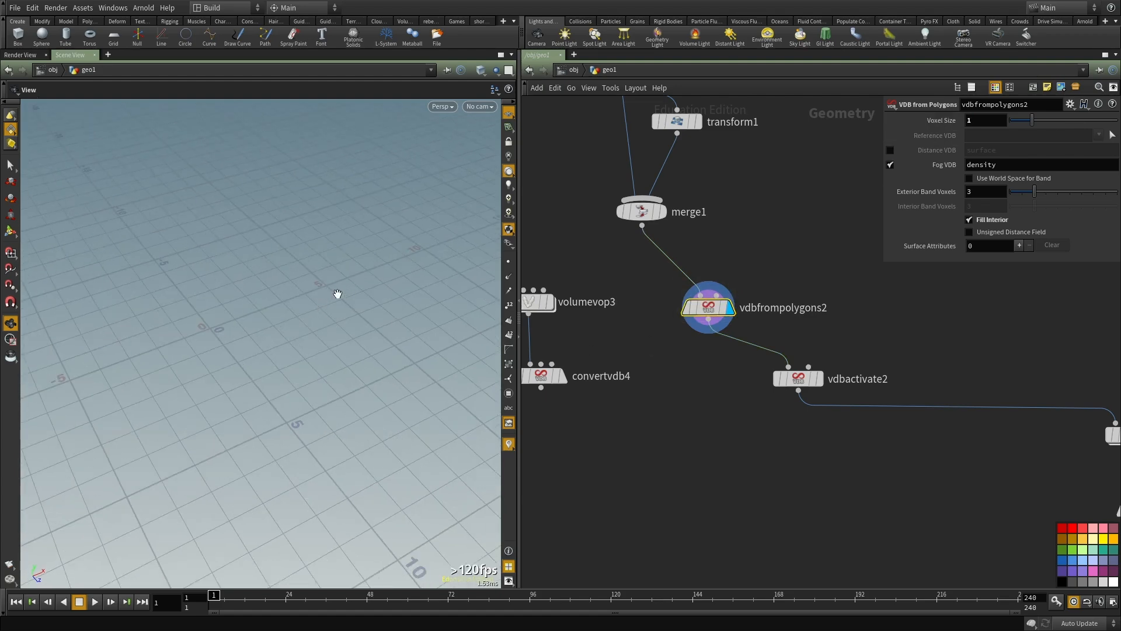
click(661, 211)
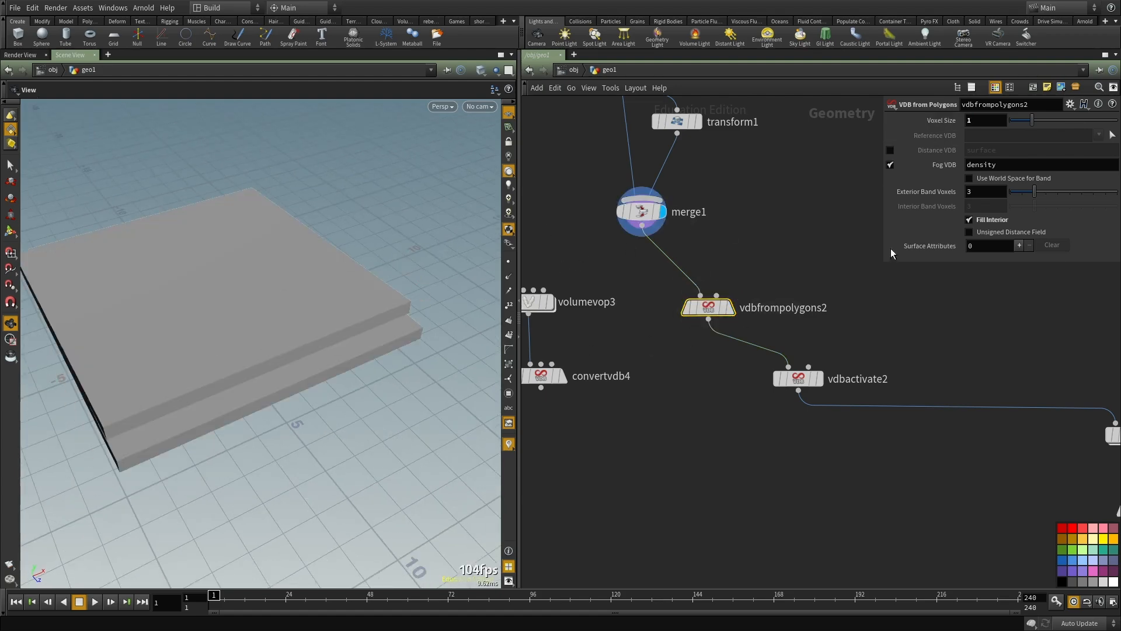
Step: Display vdbfrompolygons2, try a Voxel Size of 0.1, inspect the node's information, and refine the size to 0.06
click(733, 310)
drag(981, 121, 848, 104)
text(.1)
key(Return)
middle_drag(715, 247, 737, 314)
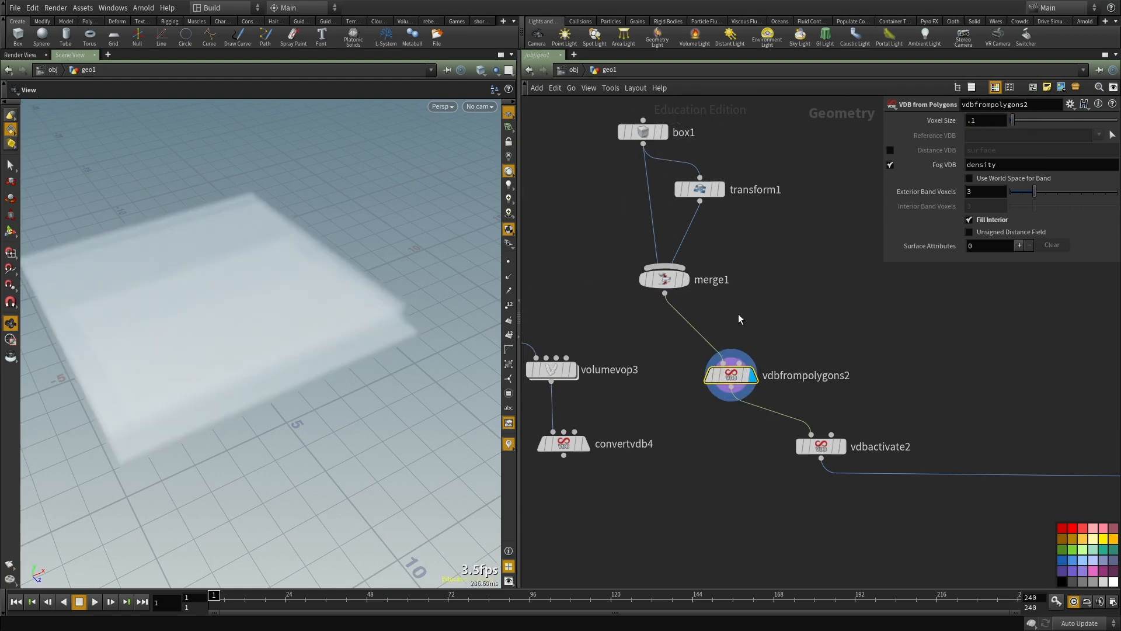
drag(460, 325, 267, 378)
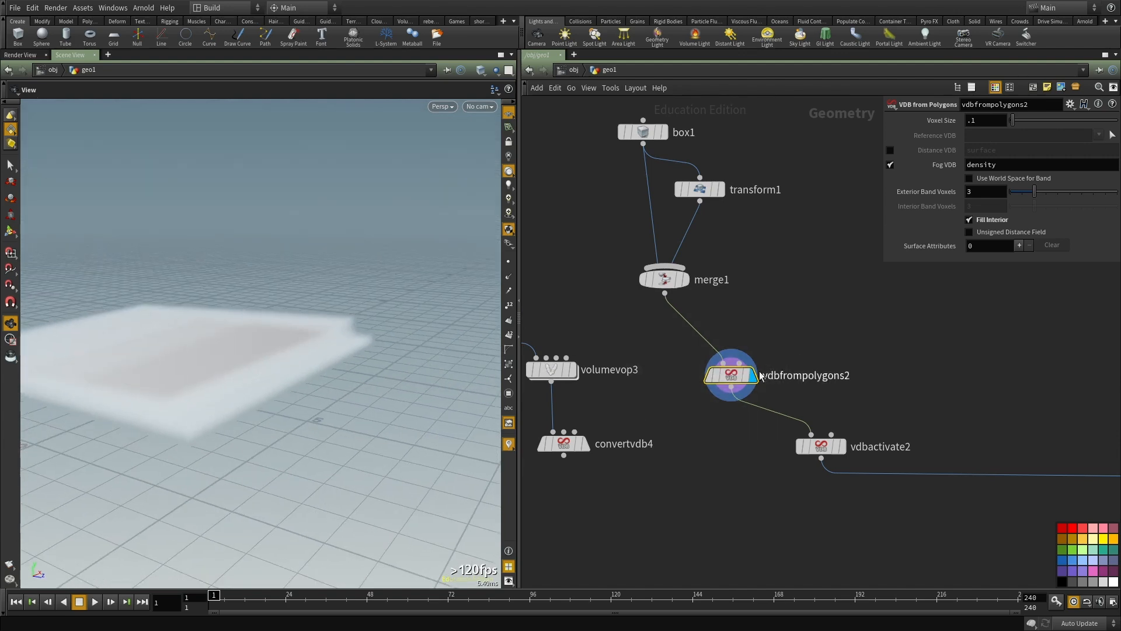
middle_click(735, 379)
middle_drag(815, 309, 776, 234)
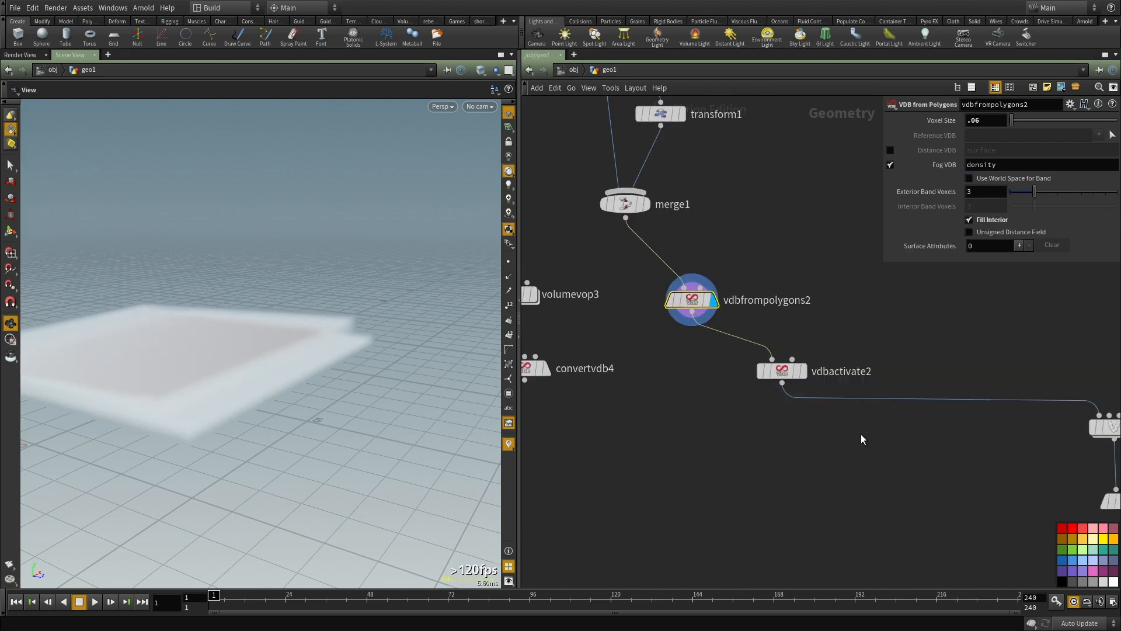
Step: Display vdbactivate2 and set its Voxels to Expand to 20, after first trying 203
click(802, 372)
middle_drag(775, 390, 736, 369)
scroll(737, 369, up, 1)
click(746, 346)
text(203)
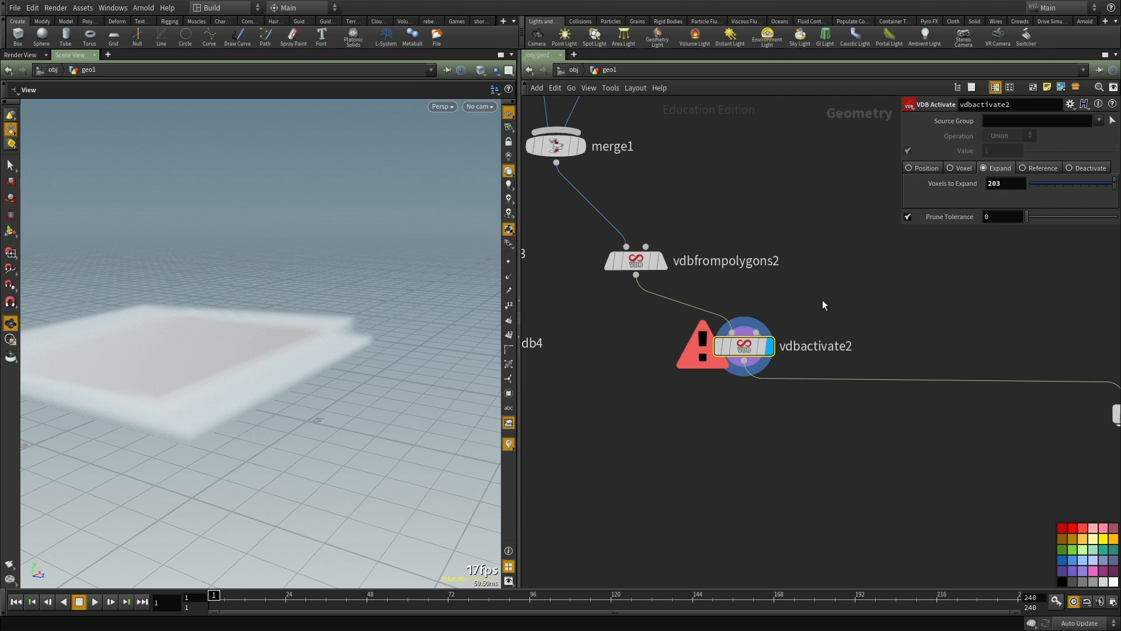
middle_drag(823, 291, 820, 322)
text(20)
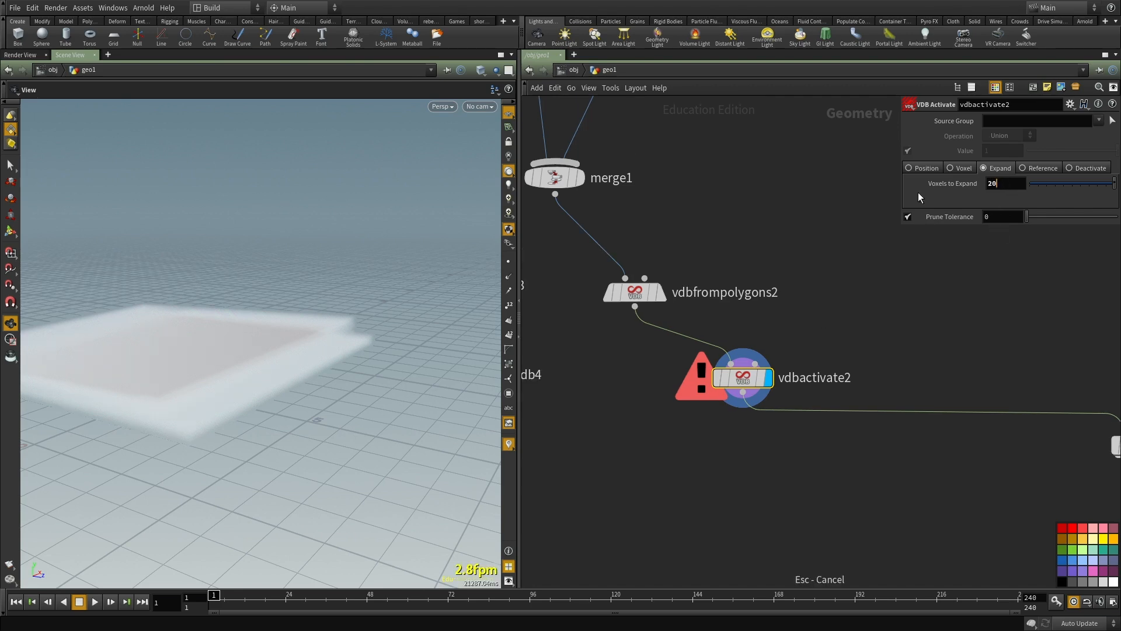
key(Return)
Step: Display the displaced slab volume from volumevop4
scroll(947, 388, down, 1)
middle_drag(947, 388, 712, 377)
scroll(876, 388, up, 1)
key(r)
drag(961, 379, 829, 456)
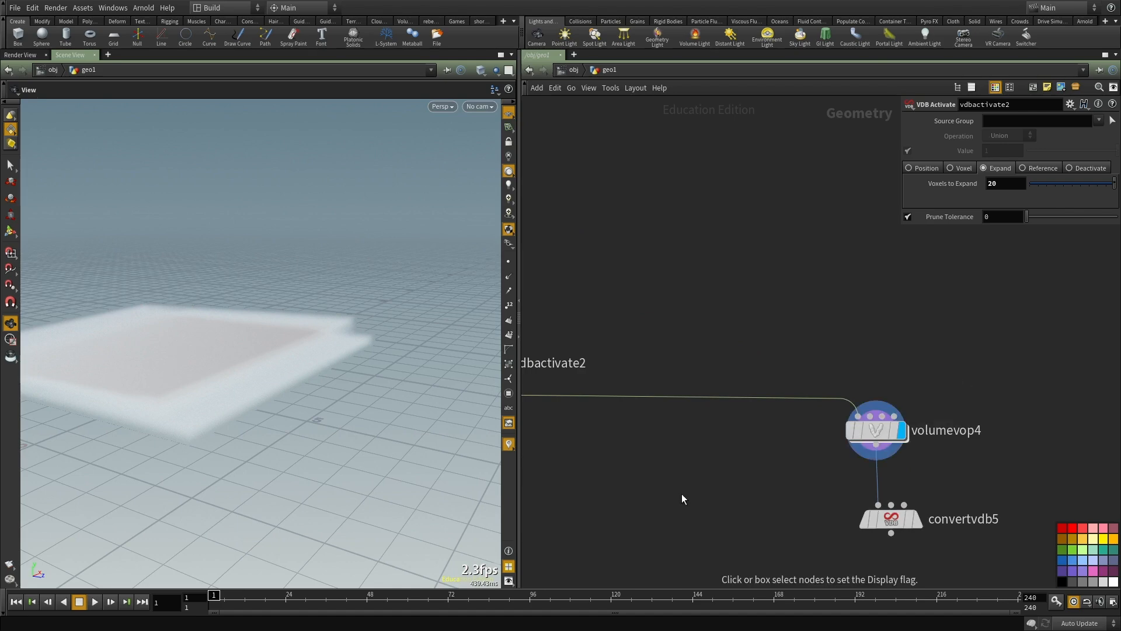
drag(228, 372, 225, 431)
Step: Open volumevop4 and set aanoise2's Amplitude to 2
double_click(882, 390)
scroll(899, 367, down, 3)
scroll(788, 367, up, 3)
drag(723, 317, 683, 444)
text(2)
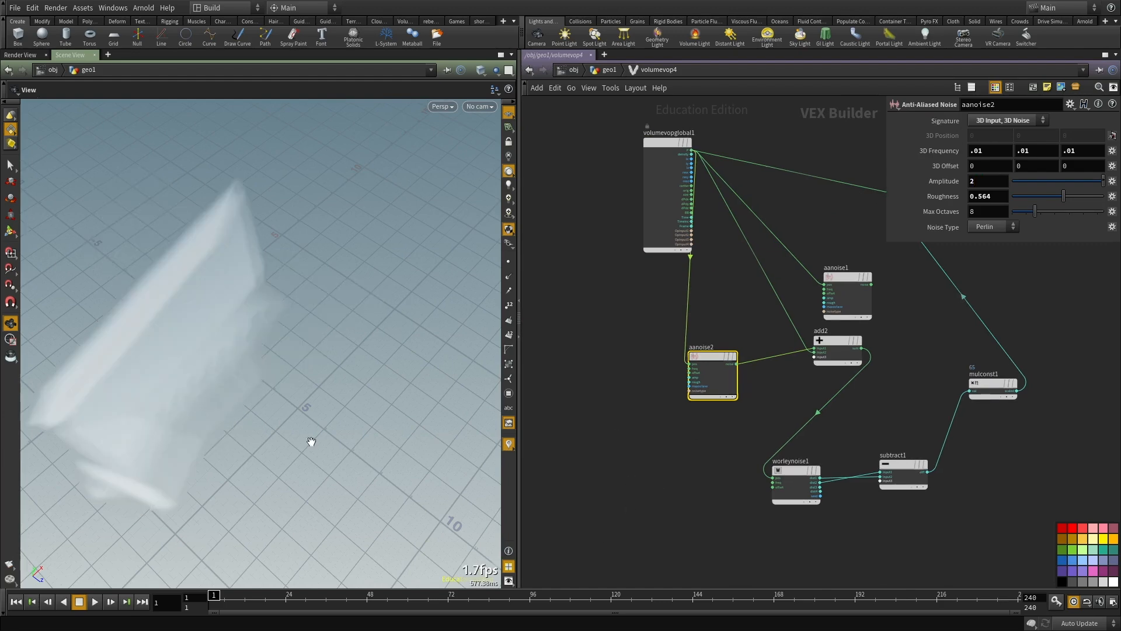
Step: Set mulconst1's Multiplier to 1 to reduce the Worley displacement of the slabs
drag(438, 445, 225, 345)
middle_drag(653, 457, 533, 405)
scroll(759, 384, up, 2)
middle_drag(759, 384, 756, 426)
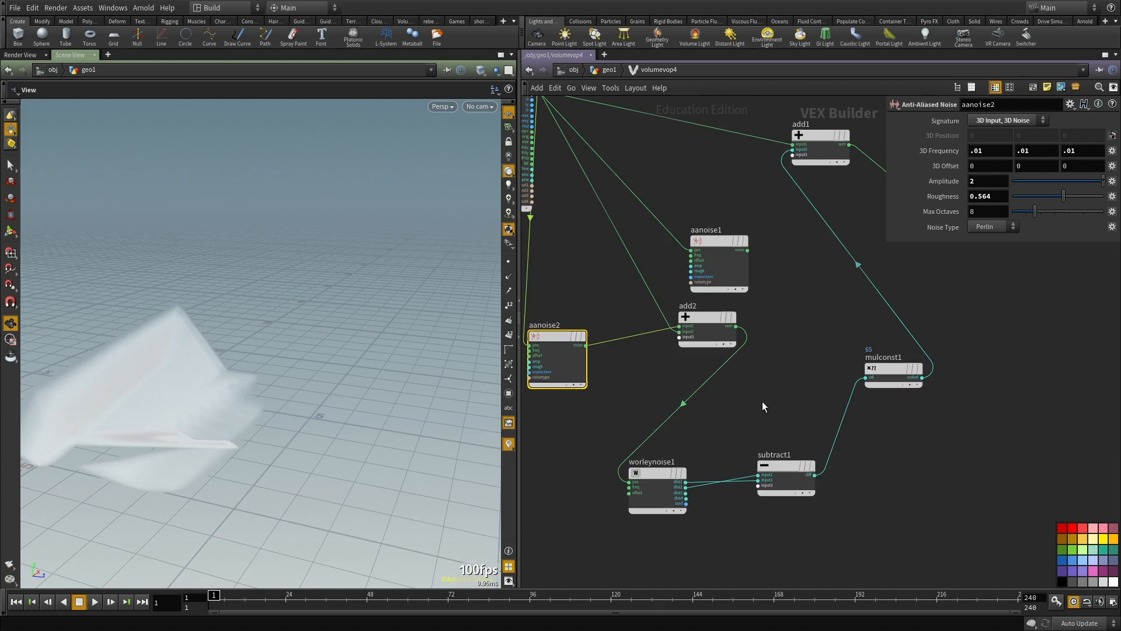
drag(834, 339, 994, 390)
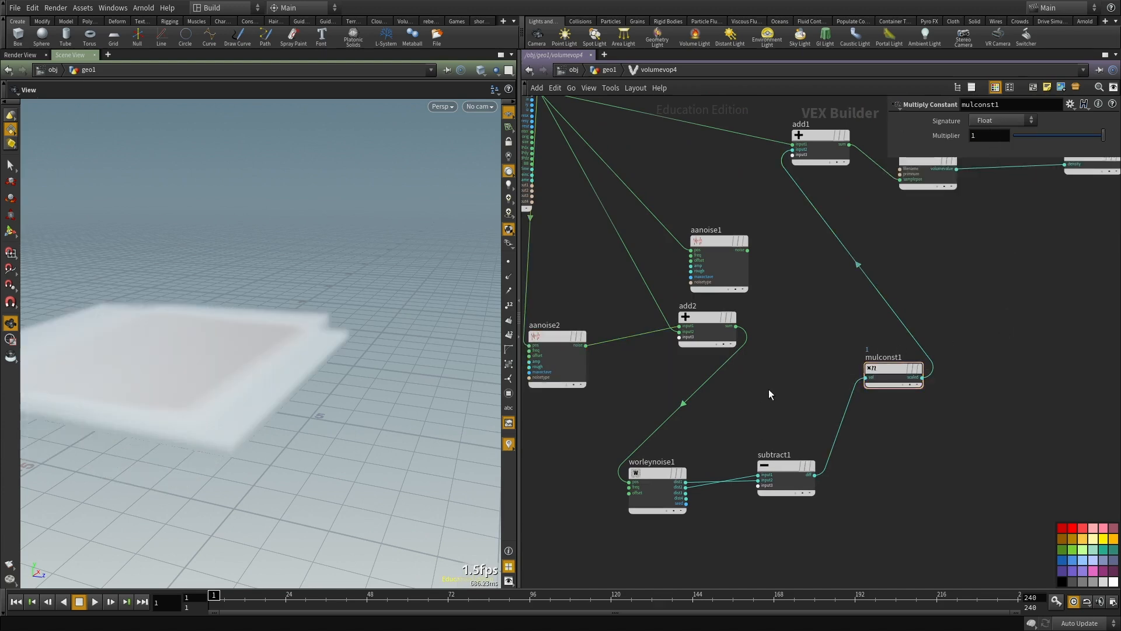
Step: Set worleynoise1's Frequency to 0.25, 0.2 and 0.25
click(657, 476)
drag(836, 168, 674, 177)
text(.1)
key(Tab)
key(Tab)
text(5.25)
key(Return)
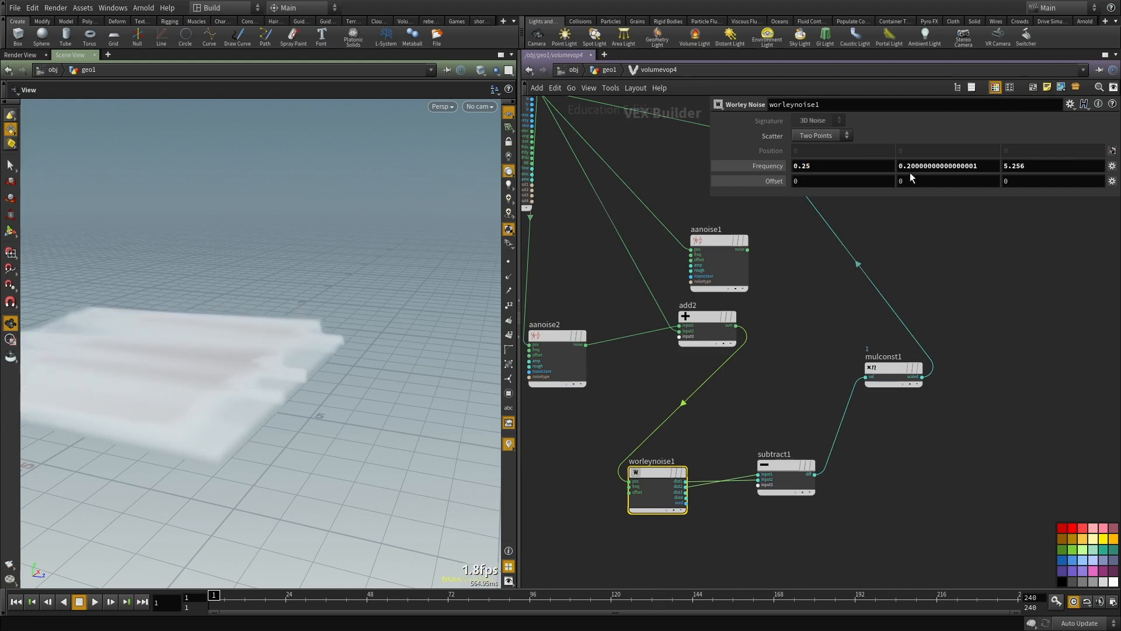
double_click(1023, 166)
text(.25)
key(Return)
middle_drag(751, 380, 801, 414)
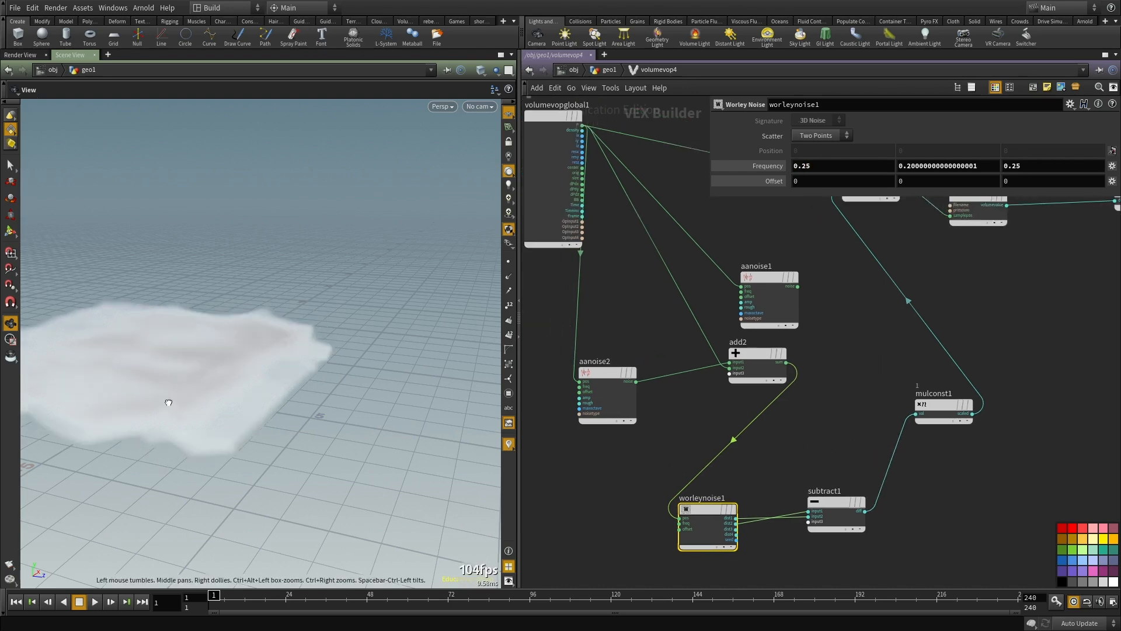
Step: Return to the geo1 network and display convertvdb5 to examine the displaced slabs as polygons
drag(163, 378, 184, 416)
middle_drag(651, 433, 656, 432)
key(u)
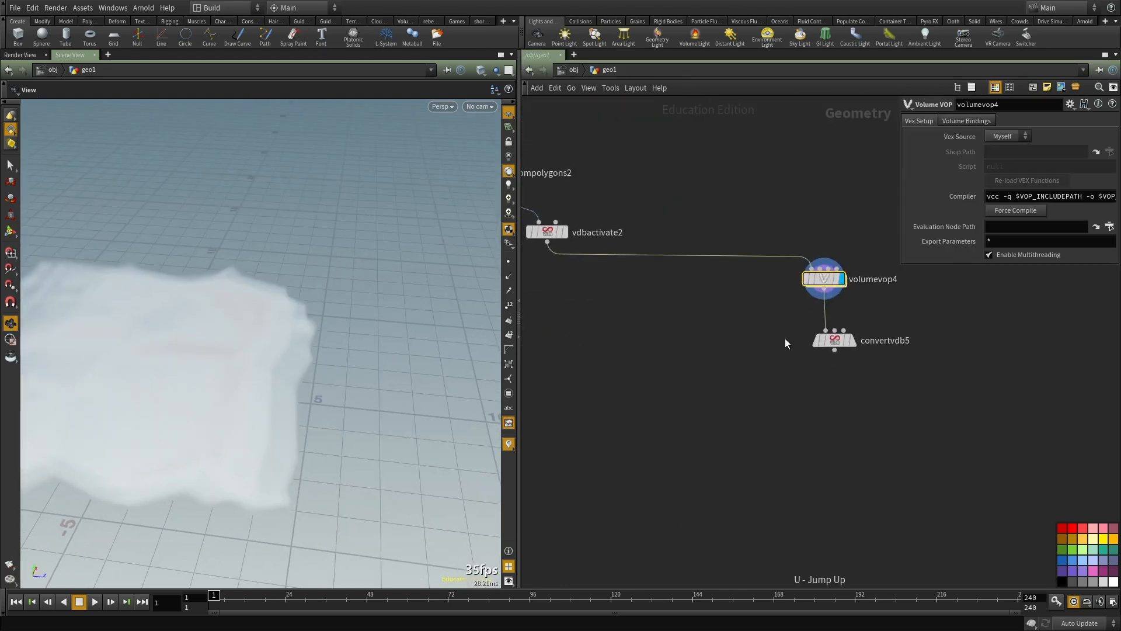
drag(379, 397, 471, 403)
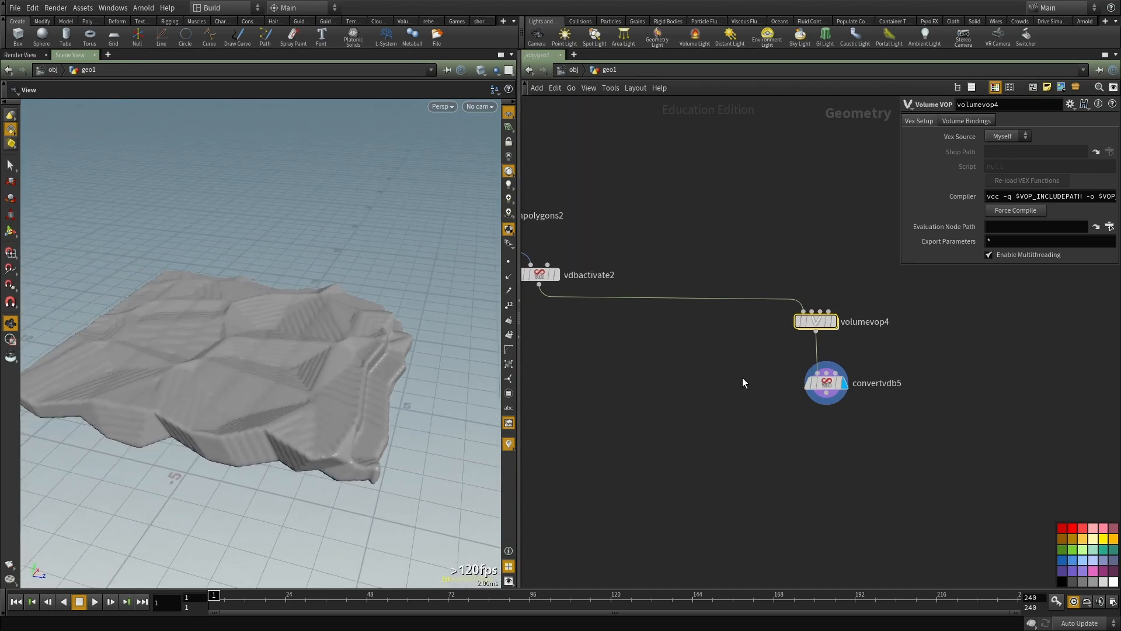
scroll(765, 327, up, 2)
drag(322, 425, 333, 370)
Step: Bypass volumevop4 and display merge1 to inspect the gap between the two stacked boxes
middle_drag(578, 288, 758, 370)
key(r)
middle_drag(644, 263, 750, 315)
scroll(719, 323, down, 1)
middle_drag(676, 274, 699, 274)
click(571, 251)
drag(245, 350, 239, 367)
right_drag(238, 368, 319, 353)
drag(319, 353, 301, 333)
scroll(795, 321, down, 2)
Step: Duplicate vdbfrompolygons2, connect the copy to merge1 and display its fog volume
drag(1023, 451, 982, 489)
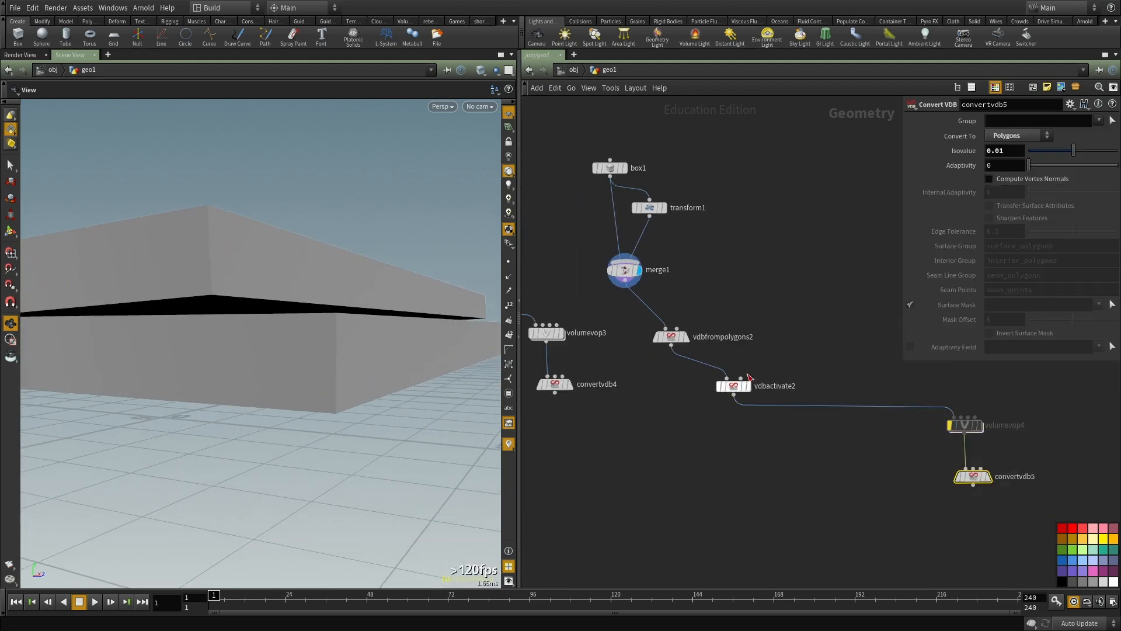
click(723, 336)
key(ctrl+c)
key(ctrl+v)
scroll(660, 401, up, 1)
drag(655, 398, 614, 451)
key(r)
click(658, 482)
middle_drag(664, 472, 682, 440)
drag(234, 330, 340, 325)
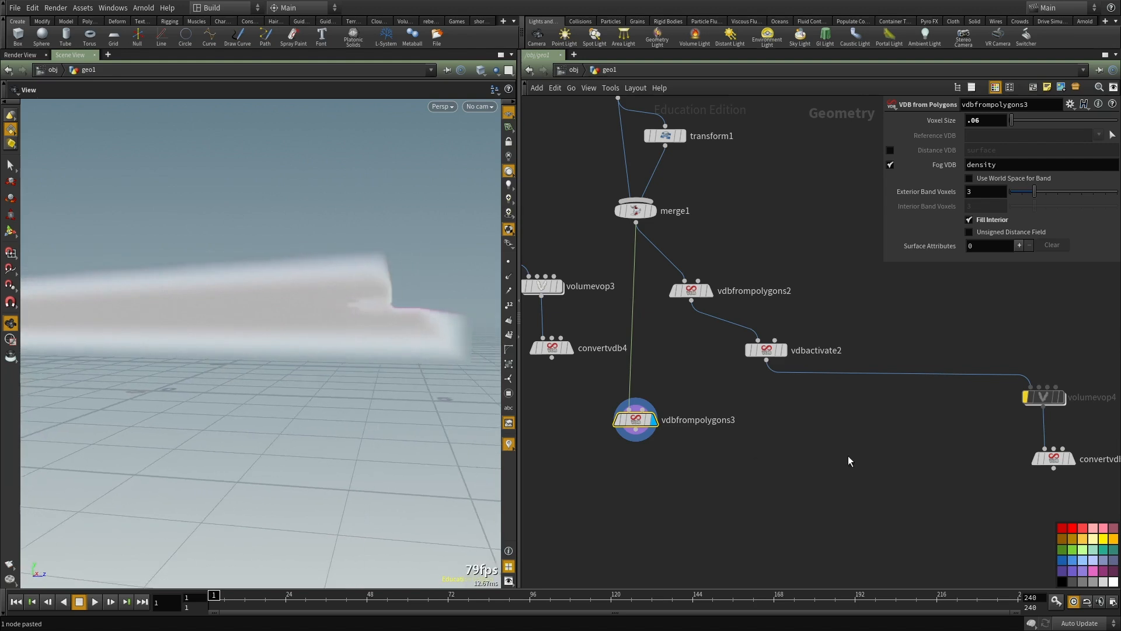
Step: Duplicate convertvdb5, connect the copy below vdbfrompolygons3 and display the converted polygons
middle_drag(849, 455, 836, 402)
click(1034, 404)
key(ctrl+c)
key(ctrl+v)
click(620, 379)
click(642, 450)
click(668, 460)
drag(466, 402, 298, 322)
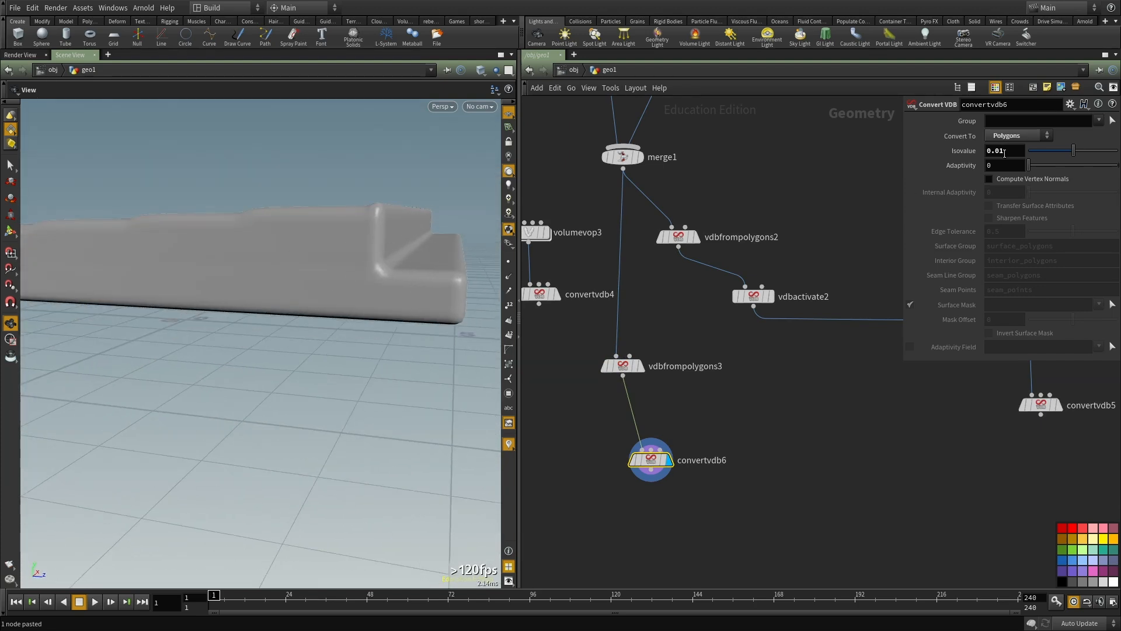
Step: Set convertvdb6's Isovalue to 0.1, and display vdbfrompolygons3 to compare with the fog volume
key(Return)
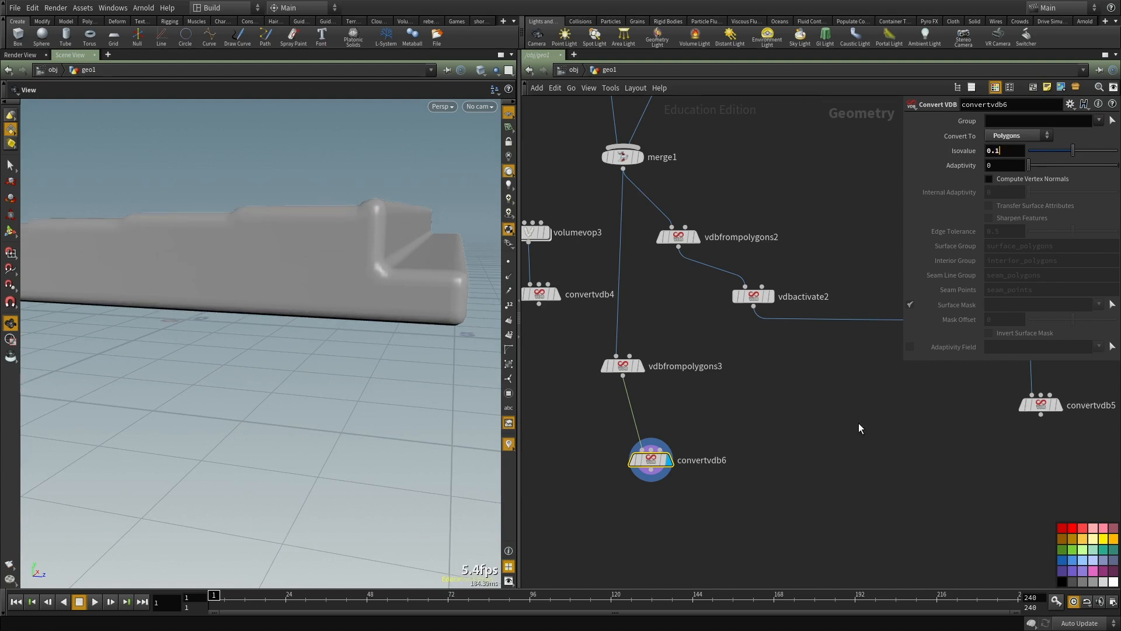
key(Return)
mouse_move(999, 166)
middle_down()
mouse_move(1043, 174)
mouse_move(1010, 173)
middle_up()
key(r)
click(622, 366)
drag(396, 204, 400, 202)
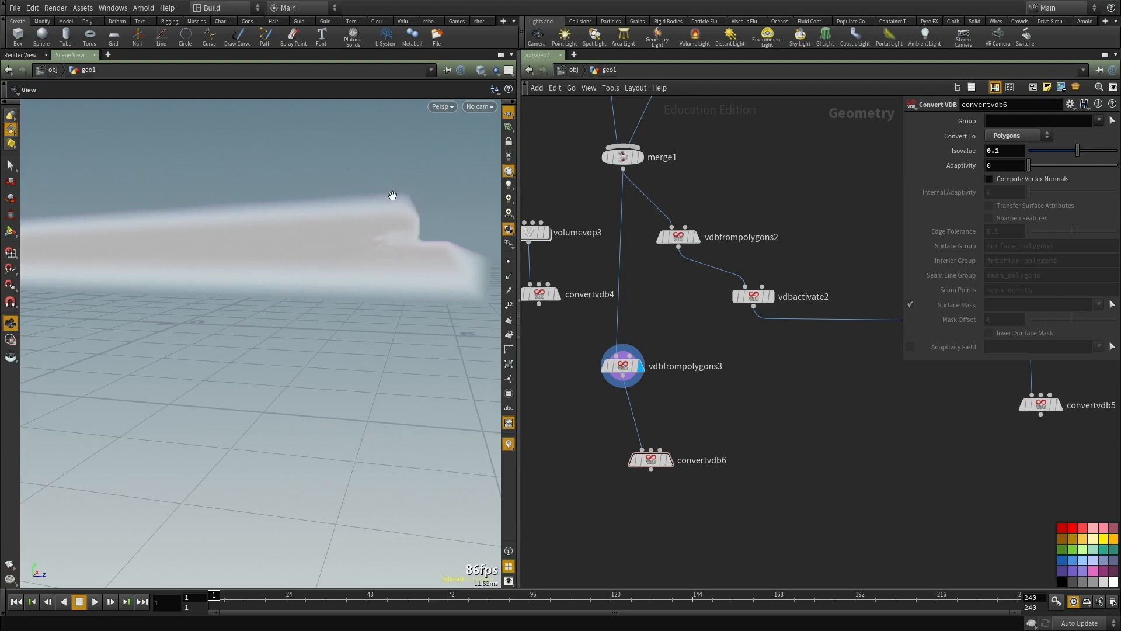
Step: Try Isovalue 0 on convertvdb6 with that node displayed, and set it to .01
drag(1009, 151, 815, 164)
text(0)
key(Return)
click(667, 460)
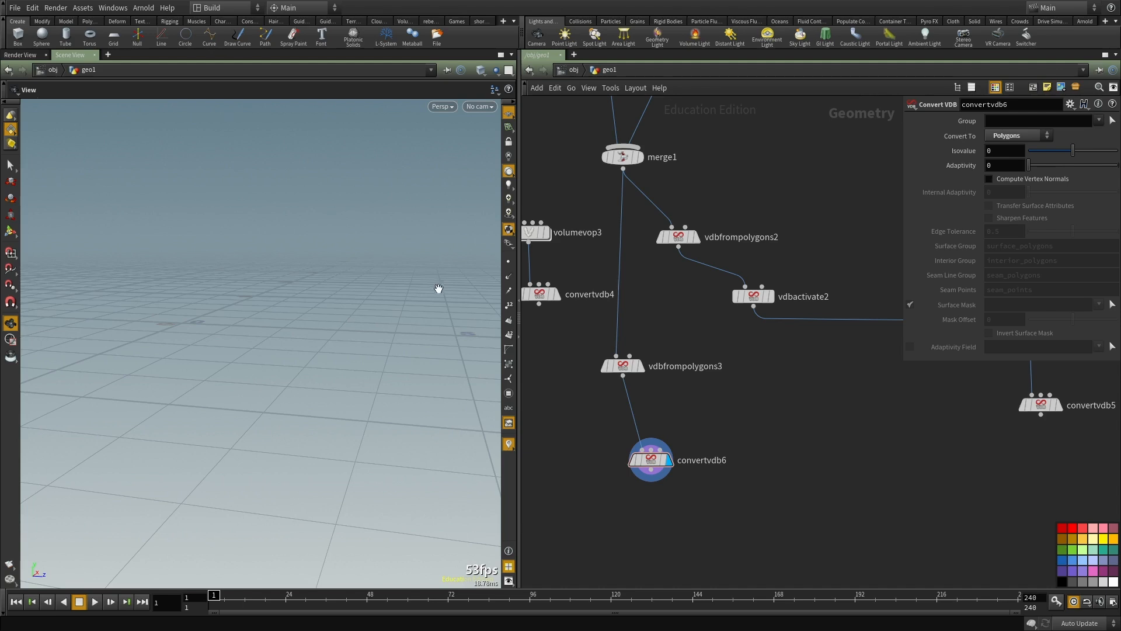
text(.01)
key(Return)
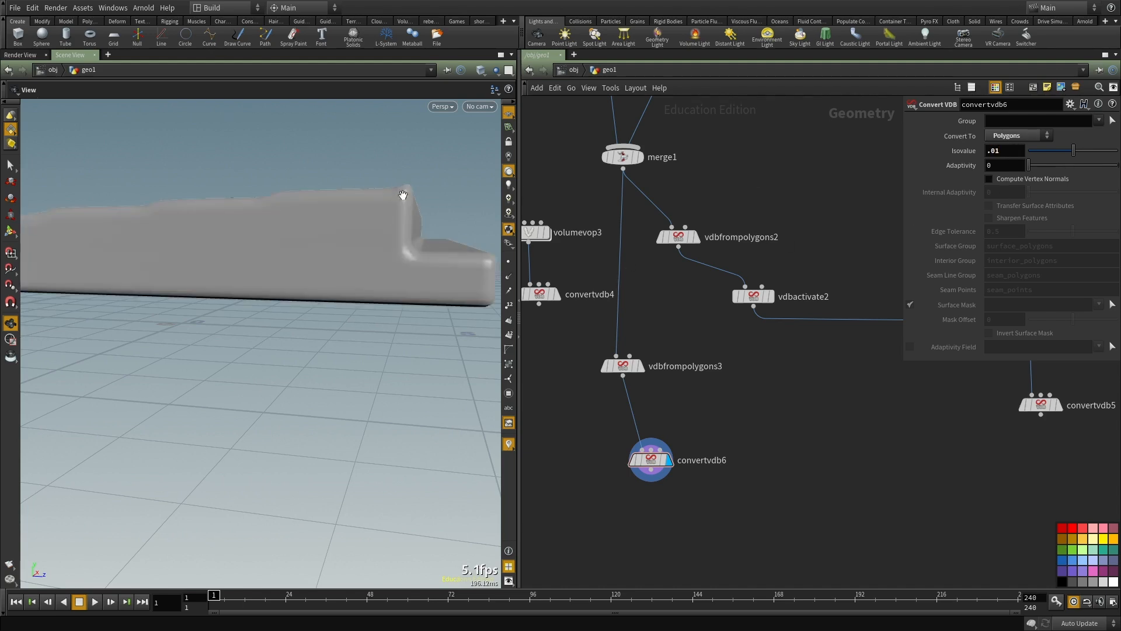
Step: Set vdbfrompolygons3's Voxel Size to .02
middle_drag(1005, 151, 1058, 168)
middle_drag(721, 141, 734, 210)
click(635, 425)
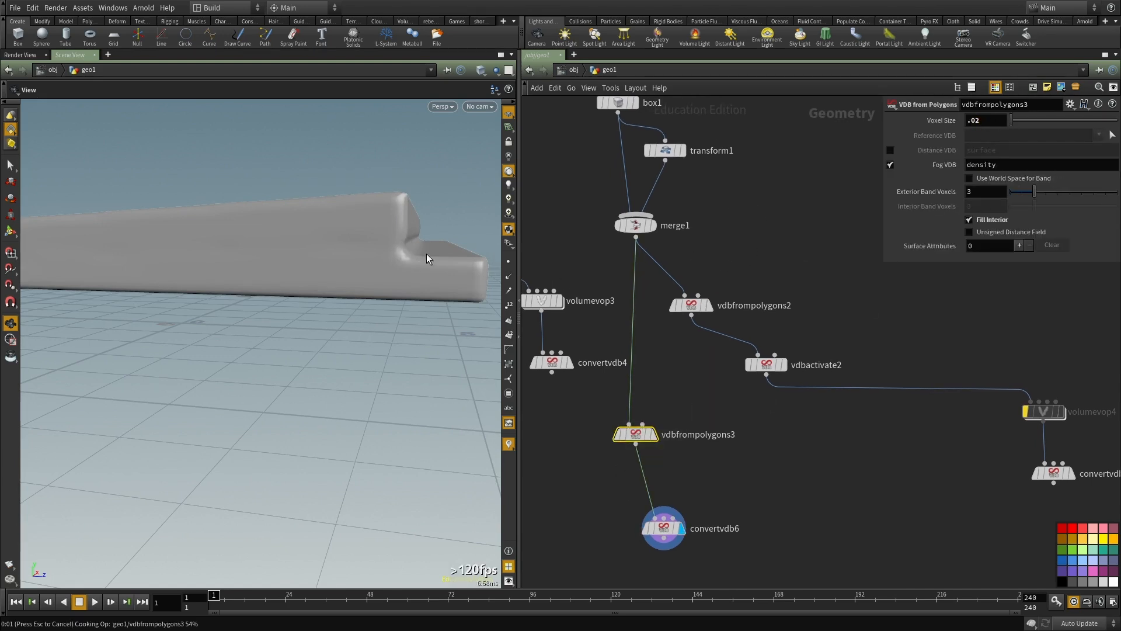
drag(172, 253, 234, 262)
Step: Set convertvdb6's Isovalue to .0001, after first trying 0.01
click(713, 525)
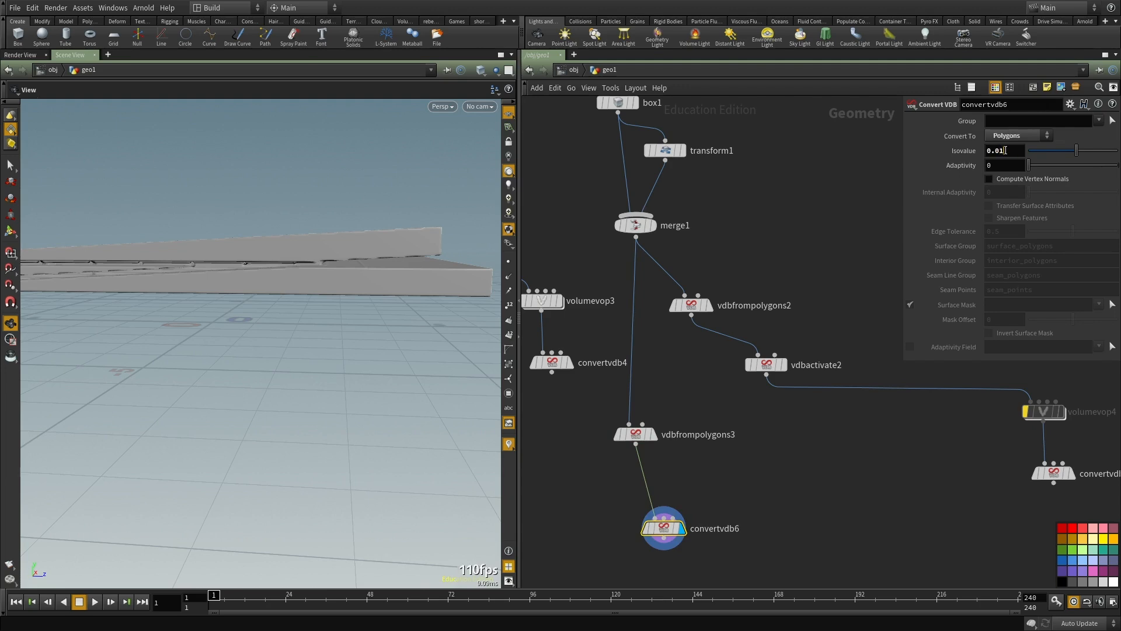
drag(335, 285, 244, 233)
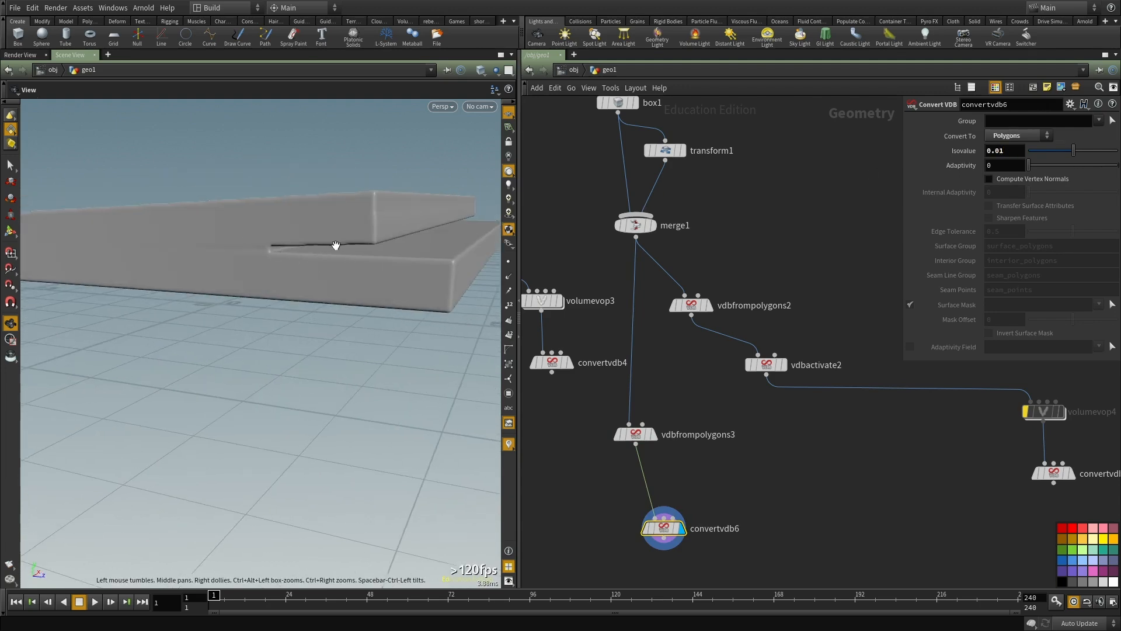
text(2)
key(Return)
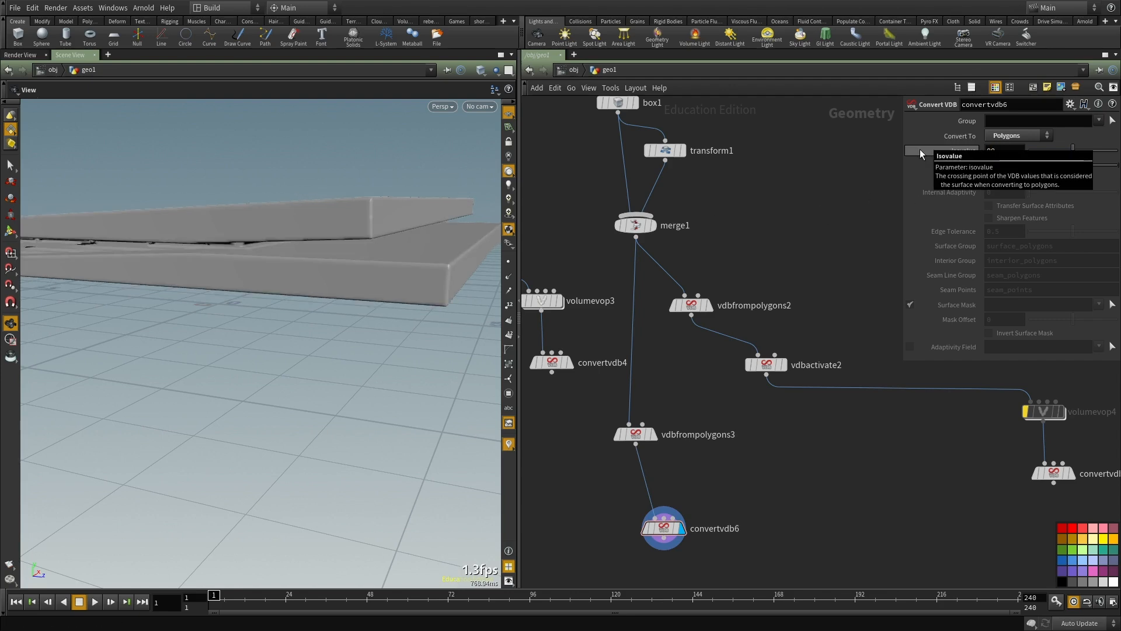
text(.0001)
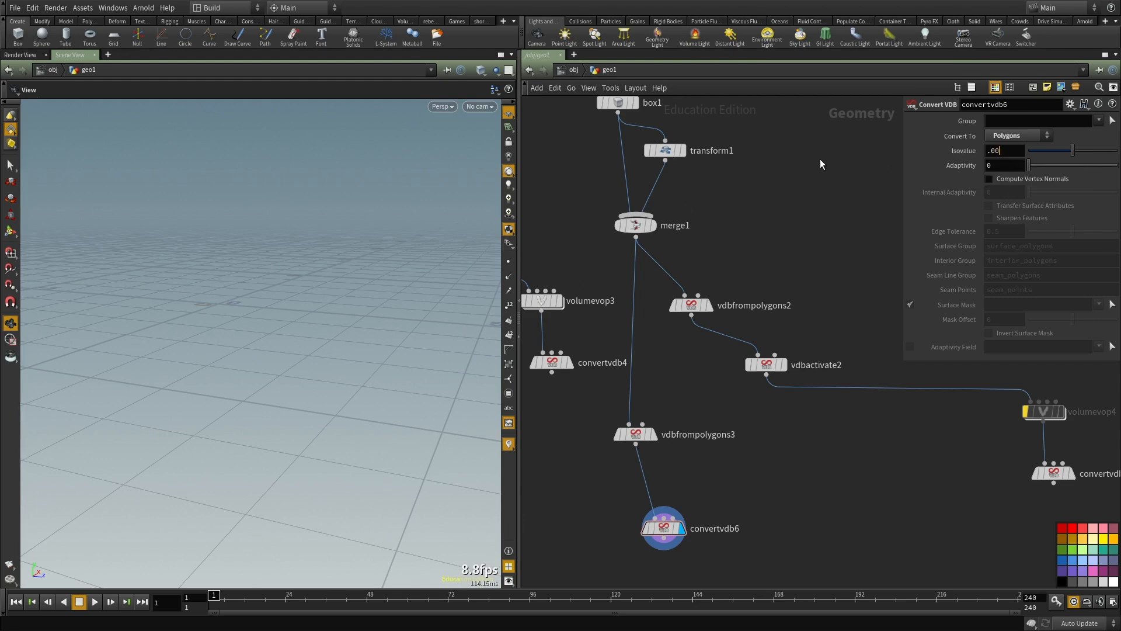
key(Return)
drag(304, 250, 372, 229)
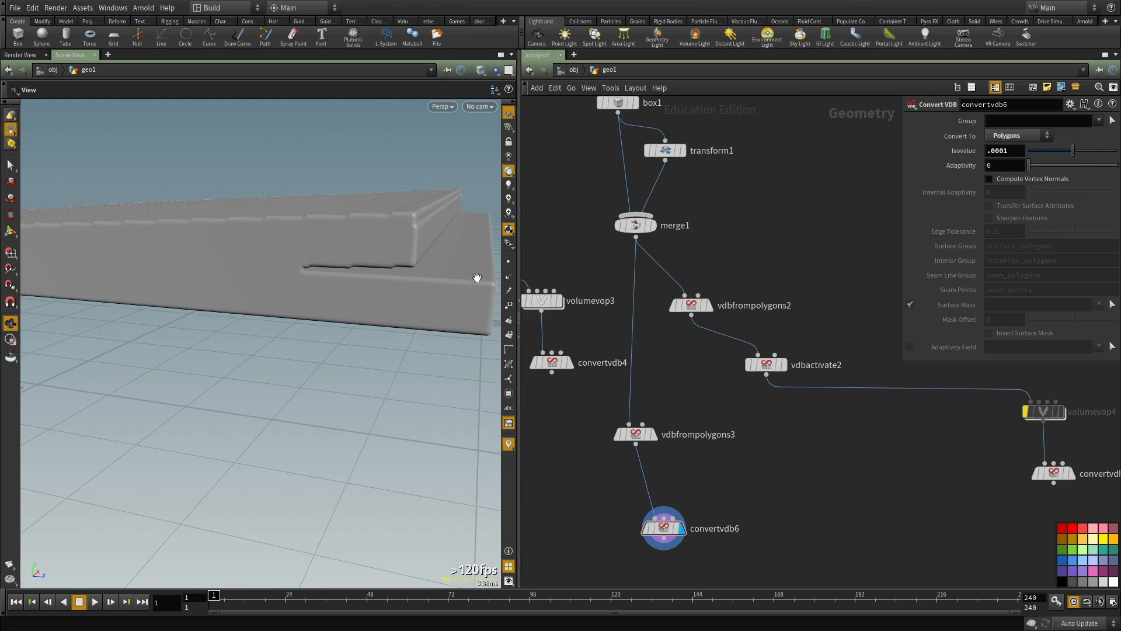
Step: Display merge1 and lower the upper slab with transform1 to Translate 0, 0.309649, -0.619119
click(652, 226)
mouse_move(286, 233)
mouse_down()
mouse_move(270, 245)
mouse_move(283, 240)
mouse_move(276, 215)
mouse_up()
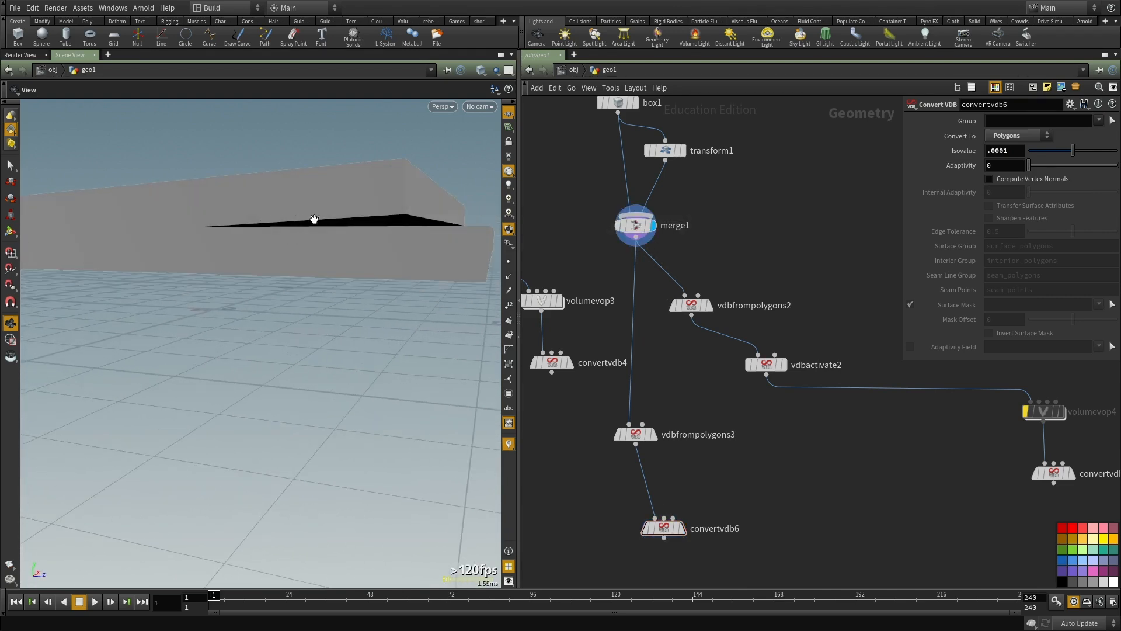
drag(385, 247, 381, 254)
middle_drag(762, 262, 771, 284)
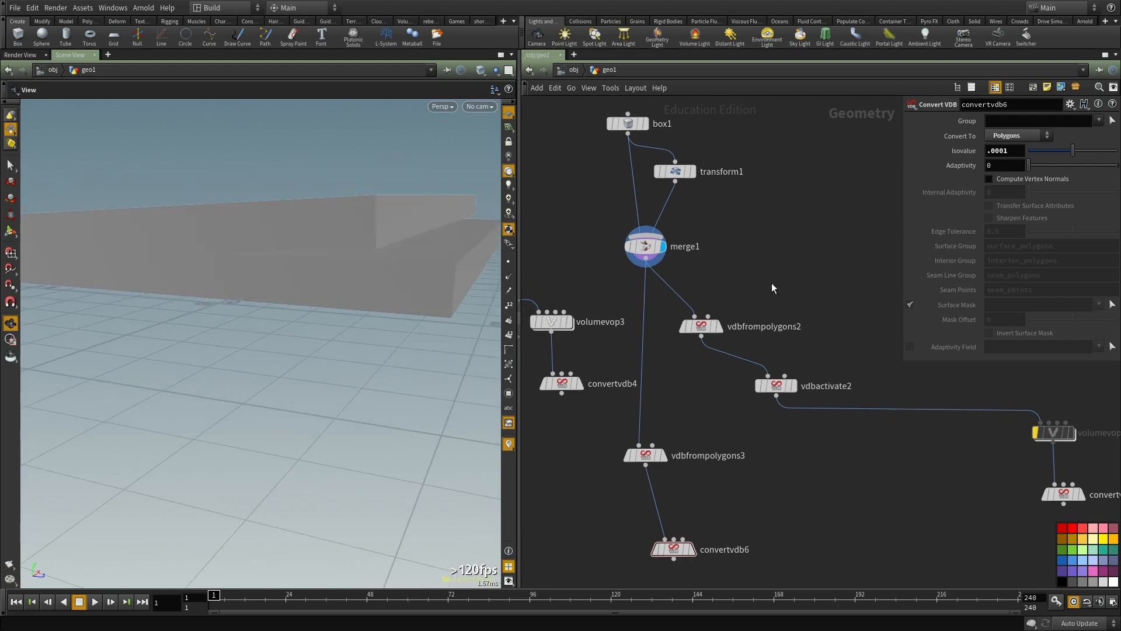
scroll(717, 205, up, 2)
click(667, 158)
mouse_move(1004, 166)
middle_down()
mouse_move(1034, 158)
mouse_move(992, 158)
middle_up()
key(w)
key(w)
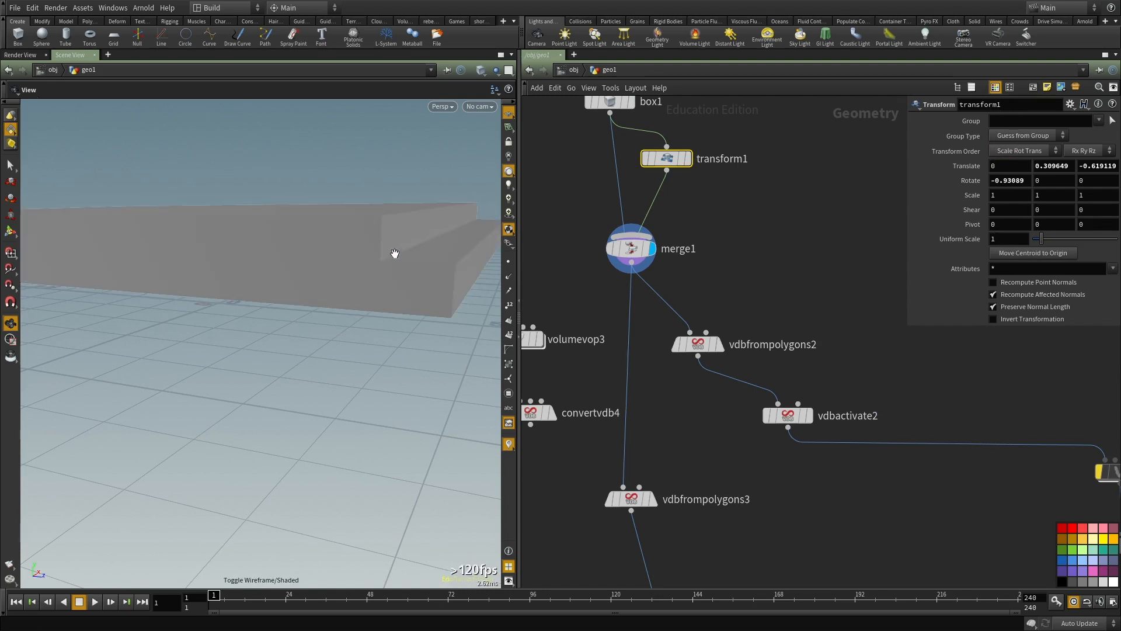
Step: Display convertvdb6 and examine the merged slabs' edges and overall shape from several angles
middle_drag(680, 435, 683, 386)
drag(693, 376, 611, 484)
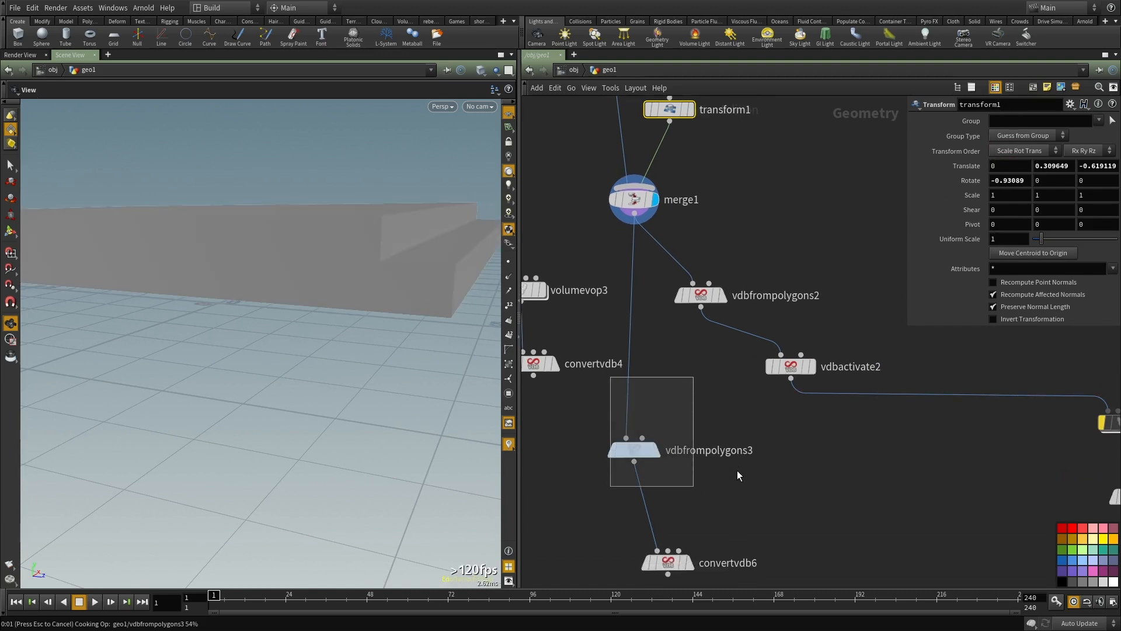
middle_drag(737, 471, 731, 331)
scroll(731, 332, down, 1)
click(690, 407)
drag(455, 357, 401, 308)
middle_drag(401, 308, 327, 268)
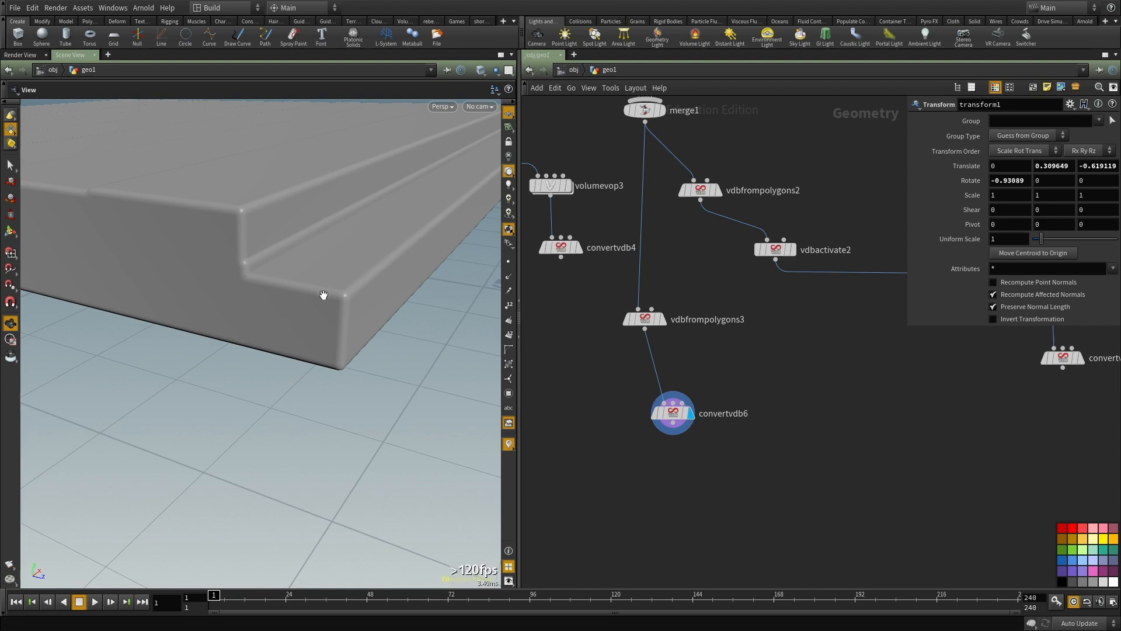
right_drag(314, 300, 203, 313)
drag(202, 313, 300, 421)
right_drag(300, 420, 367, 361)
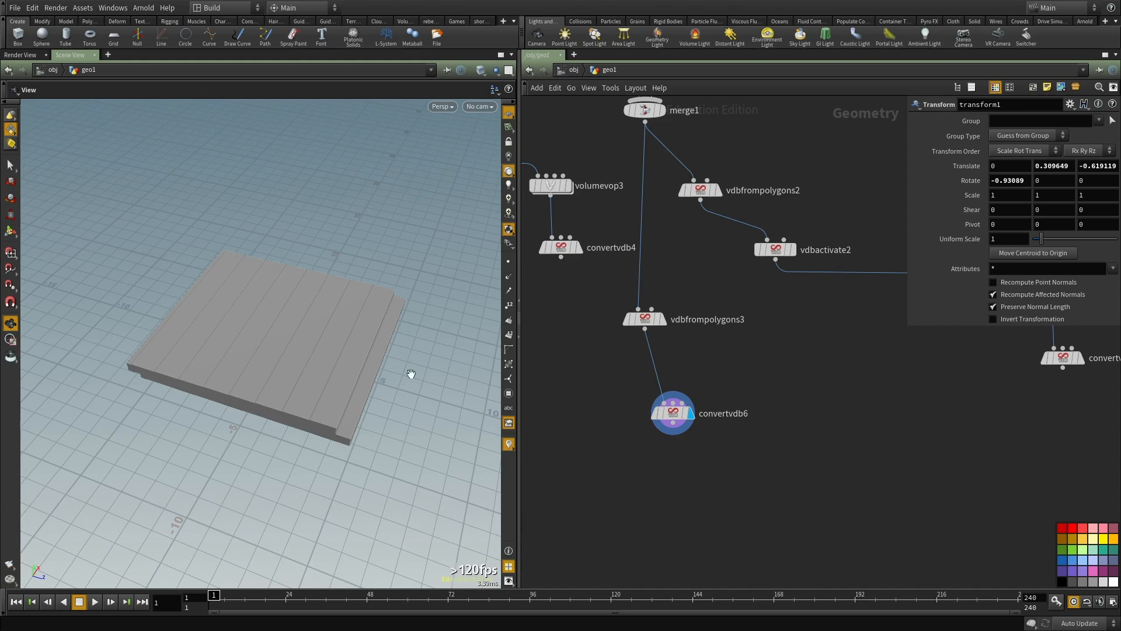
drag(326, 400, 302, 414)
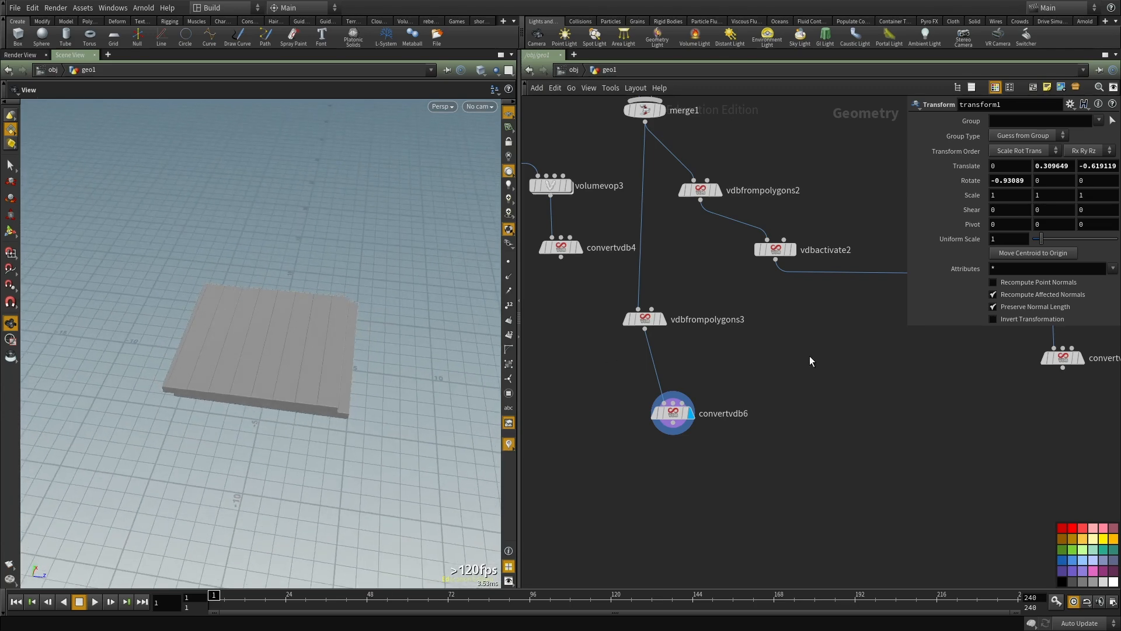
middle_drag(809, 358, 813, 380)
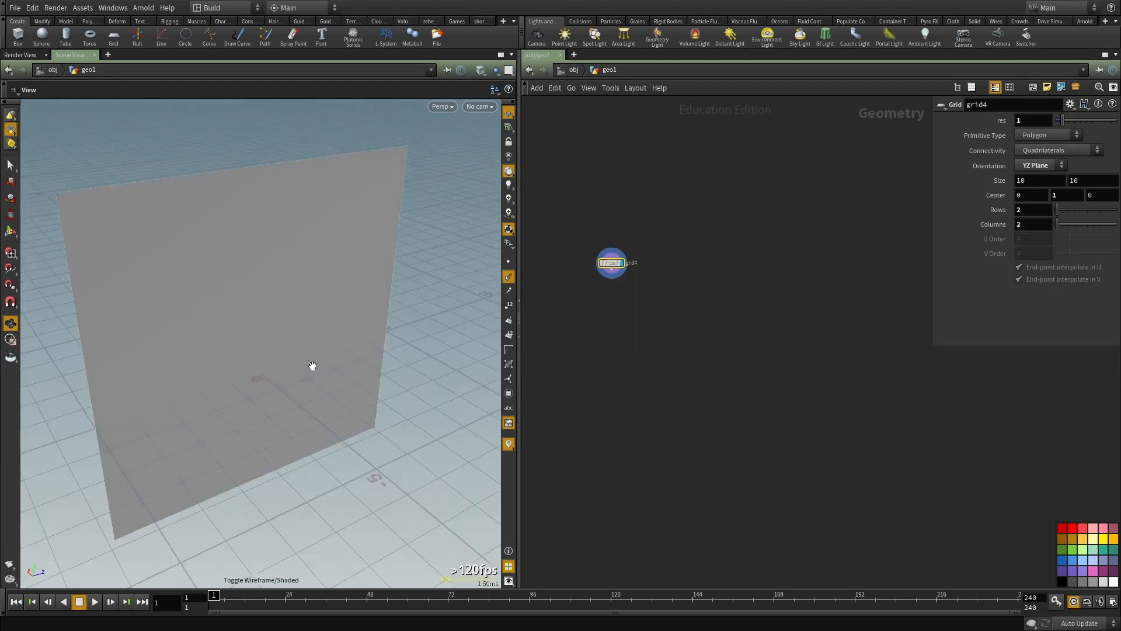
drag(310, 367, 278, 332)
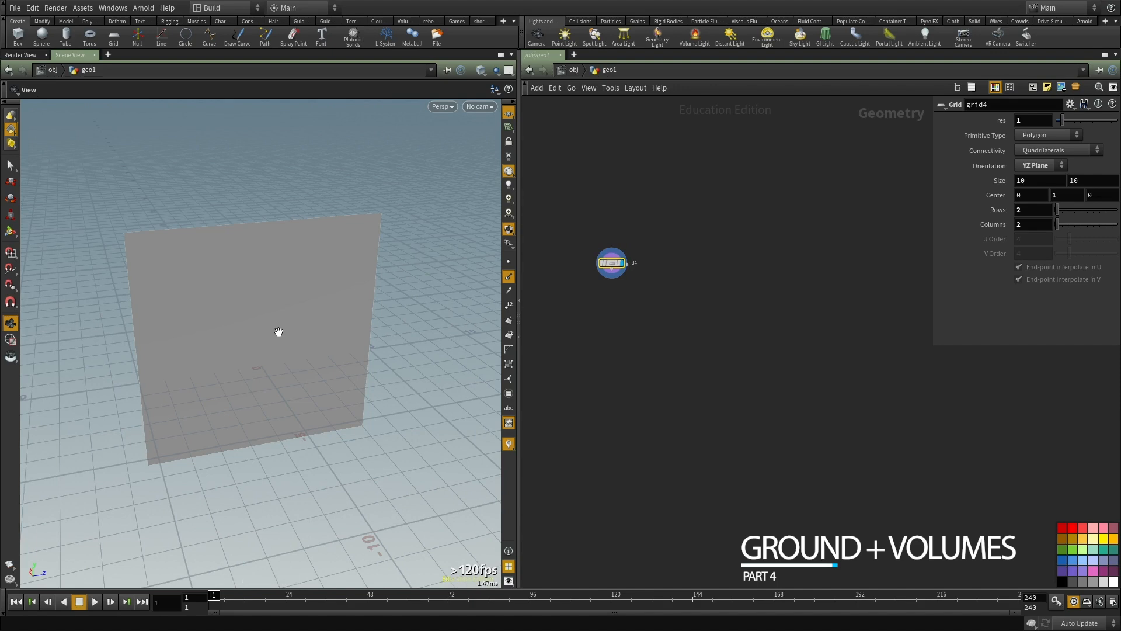
right_drag(234, 279, 258, 335)
drag(258, 335, 296, 308)
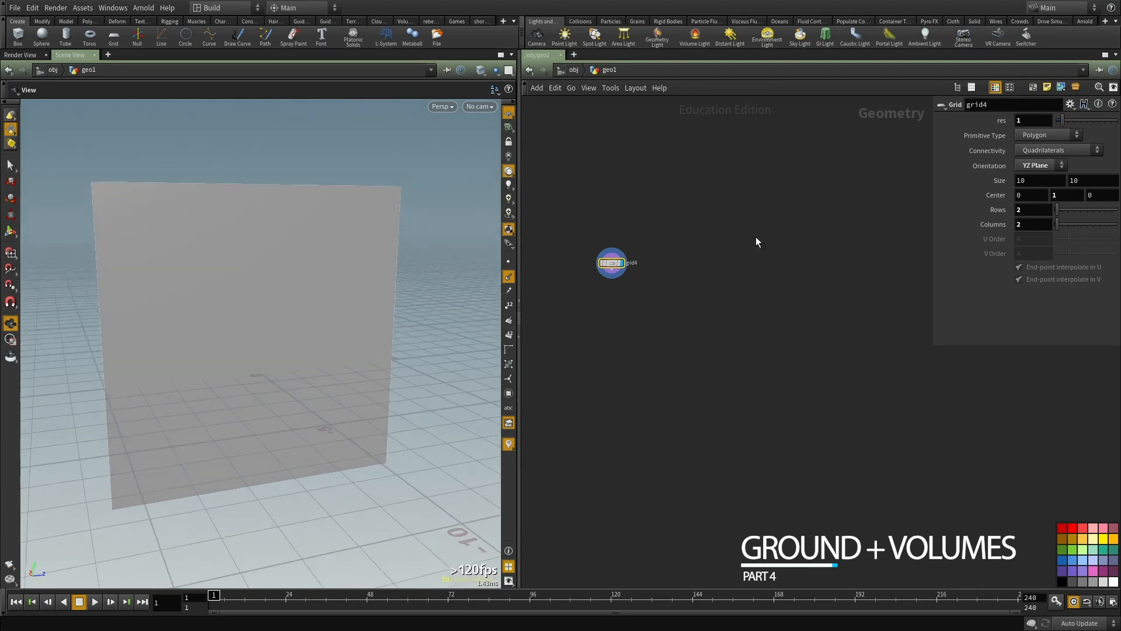
scroll(681, 304, up, 3)
middle_drag(680, 304, 723, 355)
drag(291, 317, 268, 362)
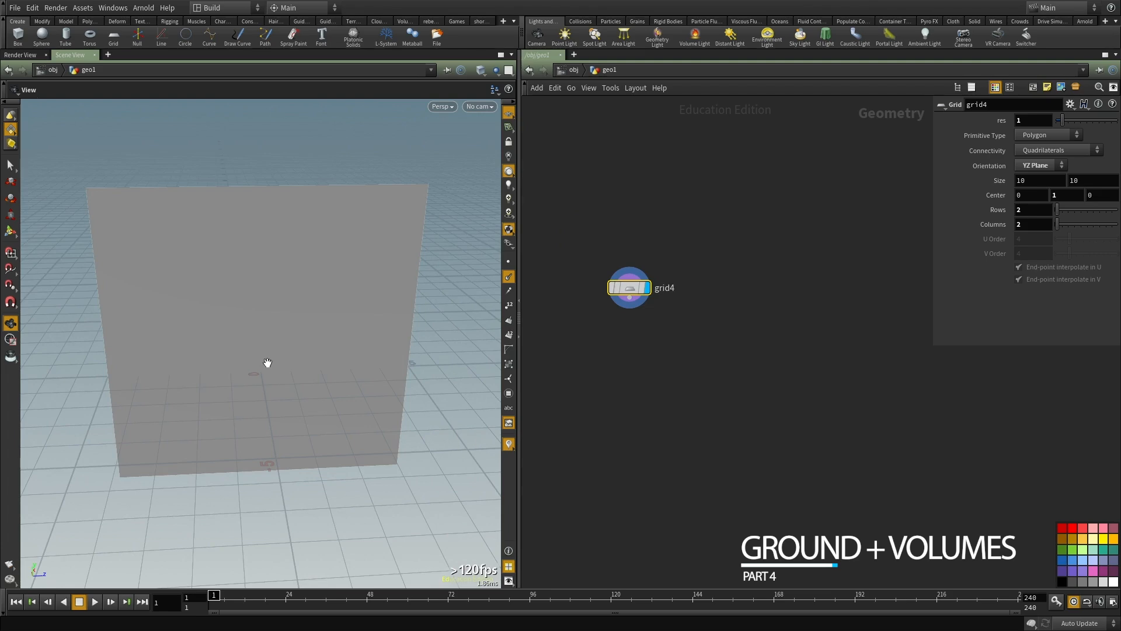
drag(267, 360, 284, 398)
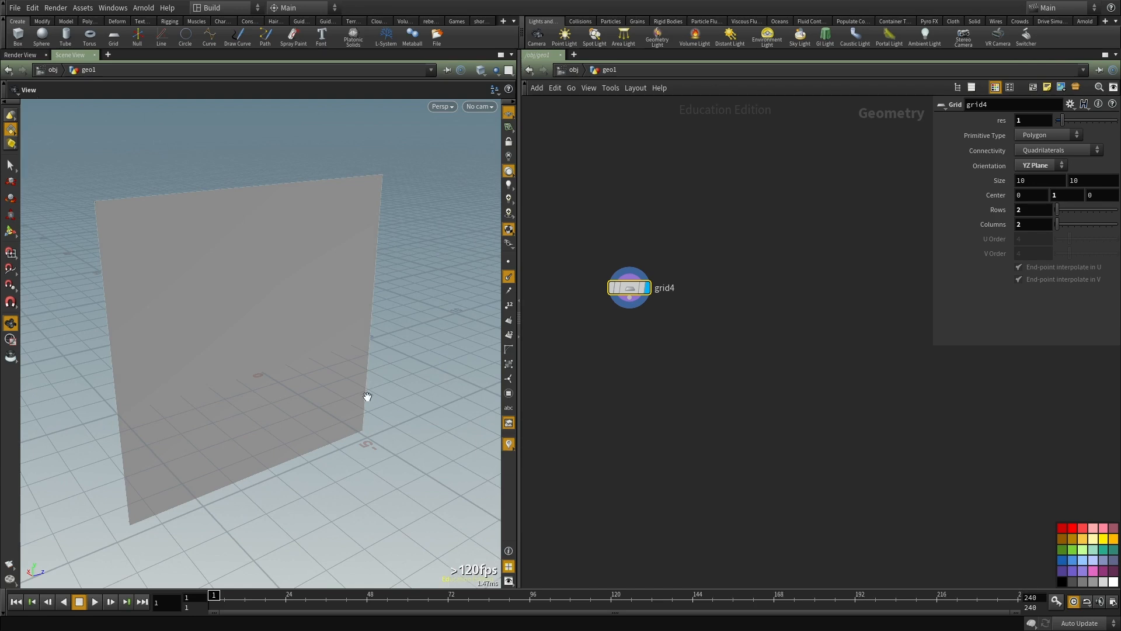
drag(368, 393, 309, 429)
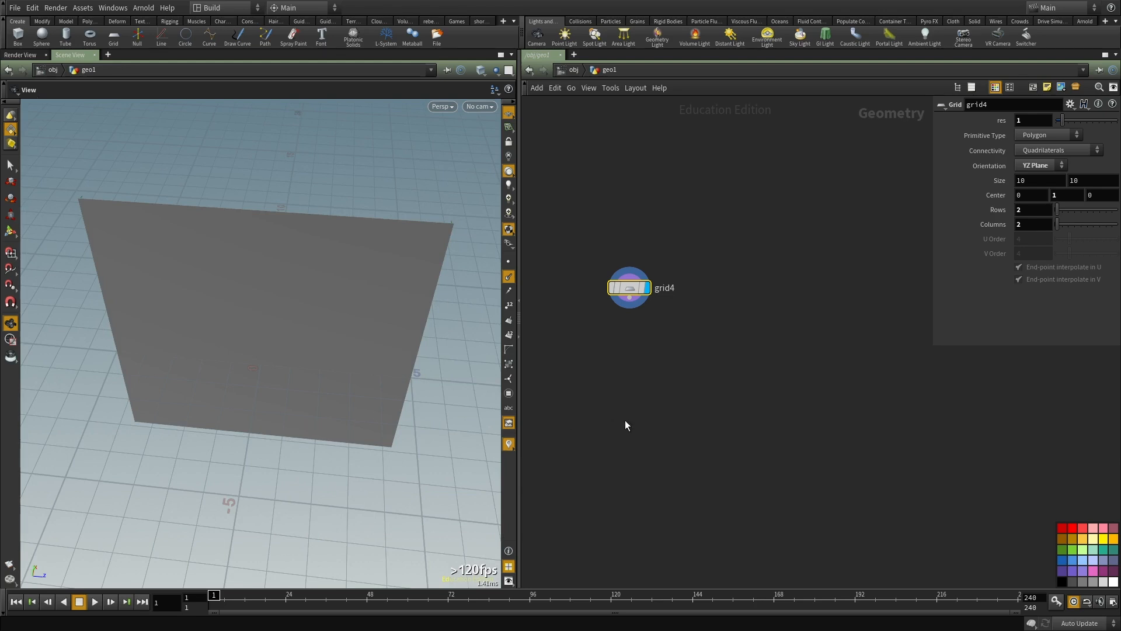
scroll(673, 348, up, 1)
drag(104, 291, 238, 303)
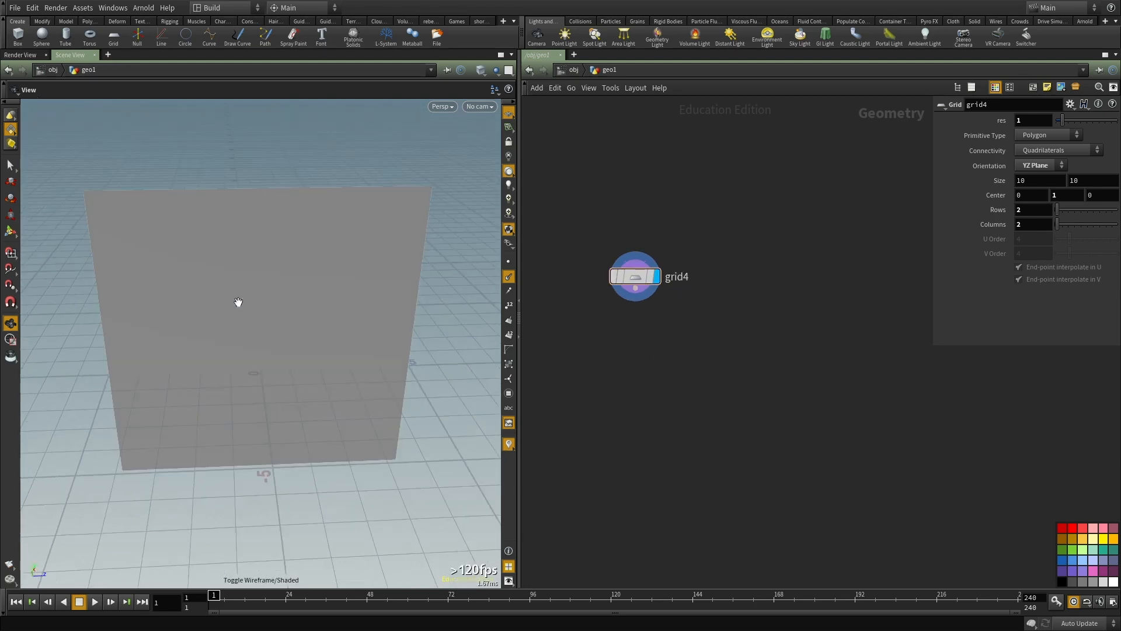
key(d)
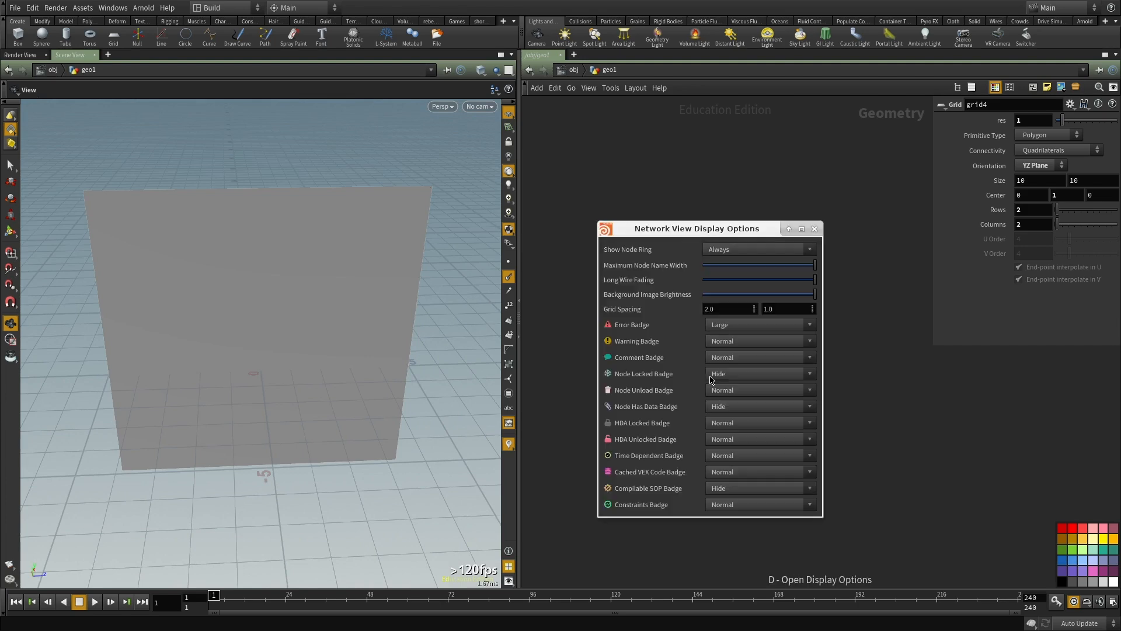
click(815, 228)
Step: Add a Voronoi Fracture node below grid4 and connect the grid to its first input
key(Tab)
text(voro)
key(Return)
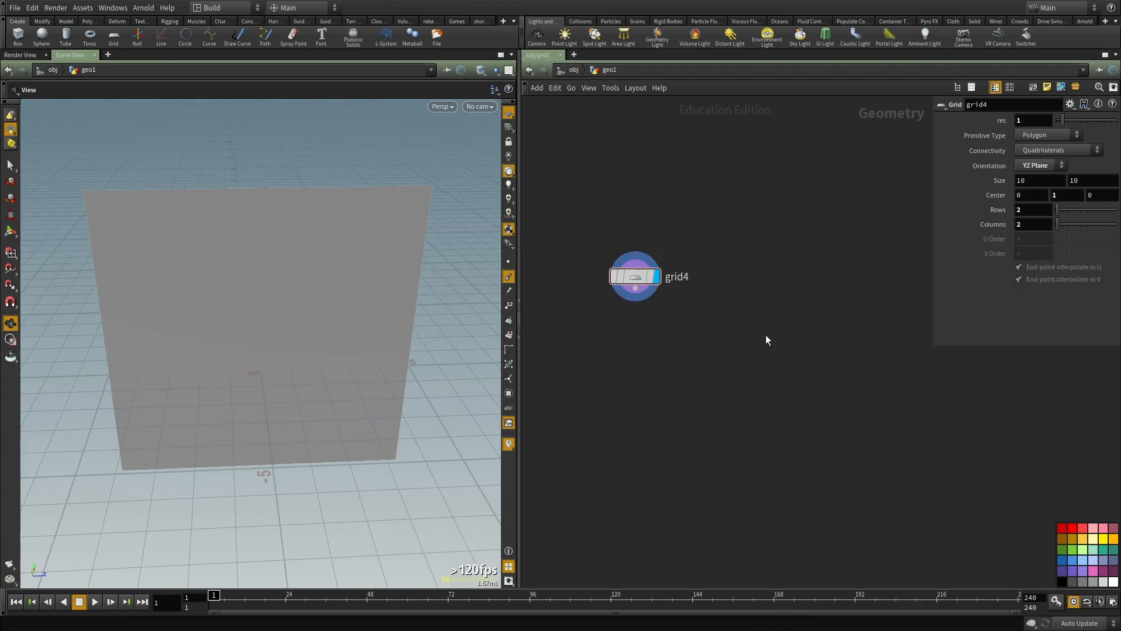
click(765, 335)
drag(766, 335, 607, 428)
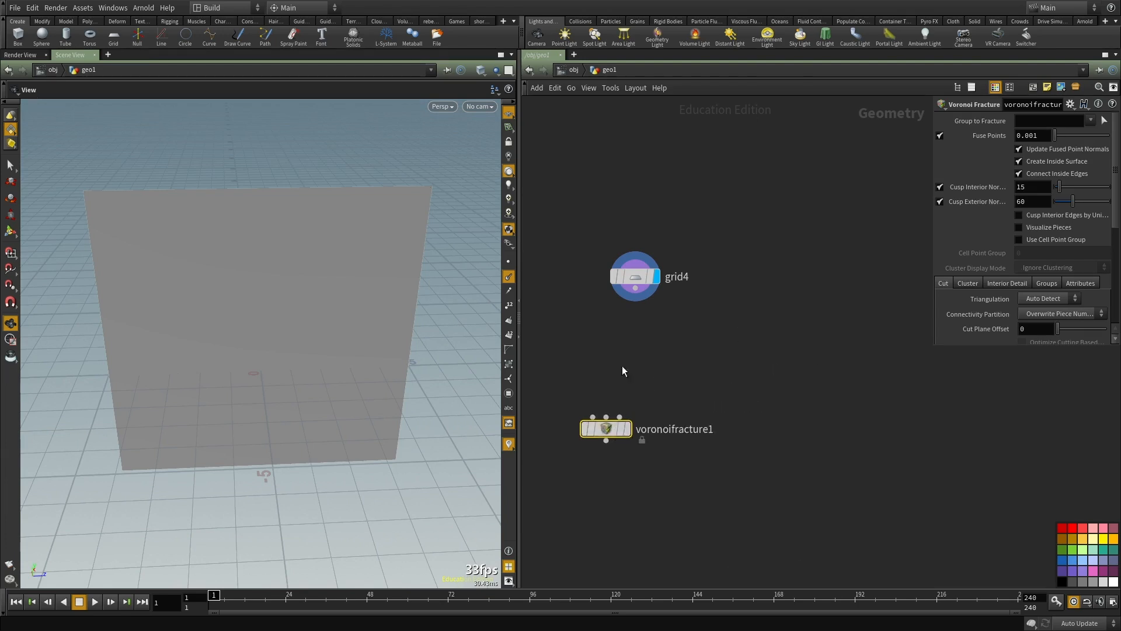
click(636, 288)
click(591, 421)
Step: Add a Scatter node, feed it from grid4, and display its scattered points
key(Tab)
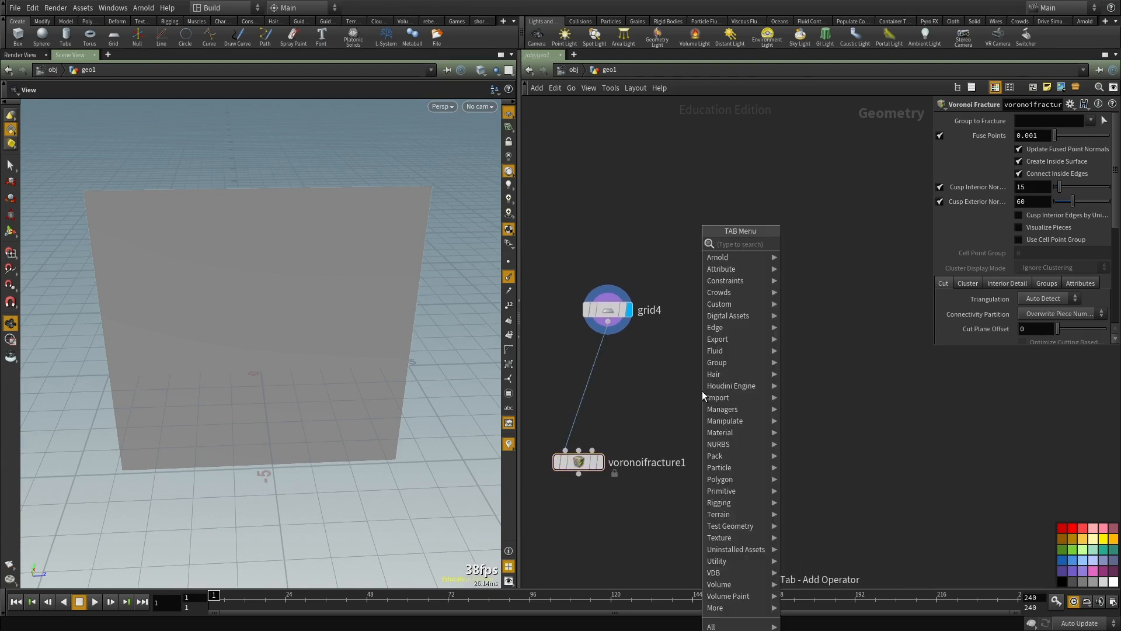
text(sca)
click(794, 245)
click(683, 351)
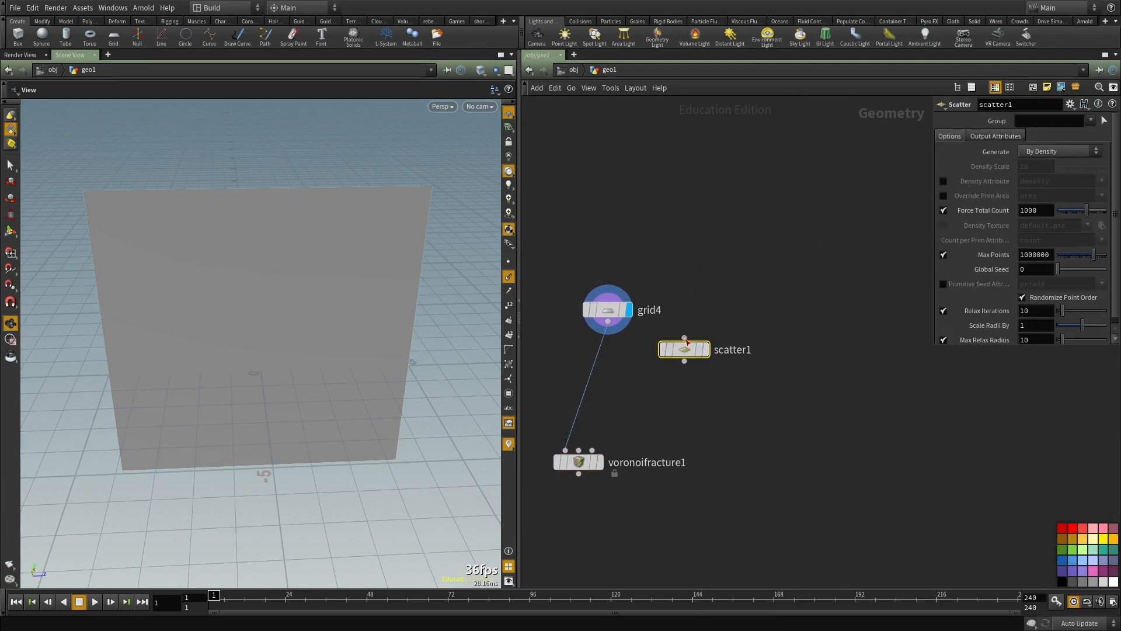
click(704, 349)
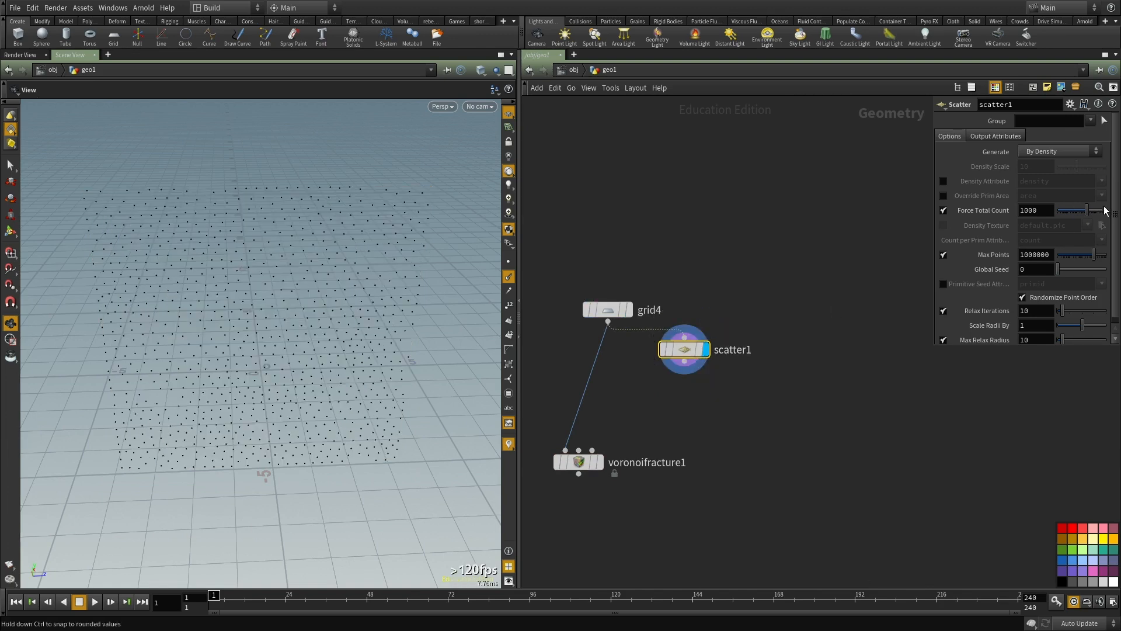
Step: Set scatter1's Force Total Count to 100 and connect it to voronoifracture1's second input
double_click(1033, 210)
text(100)
key(Return)
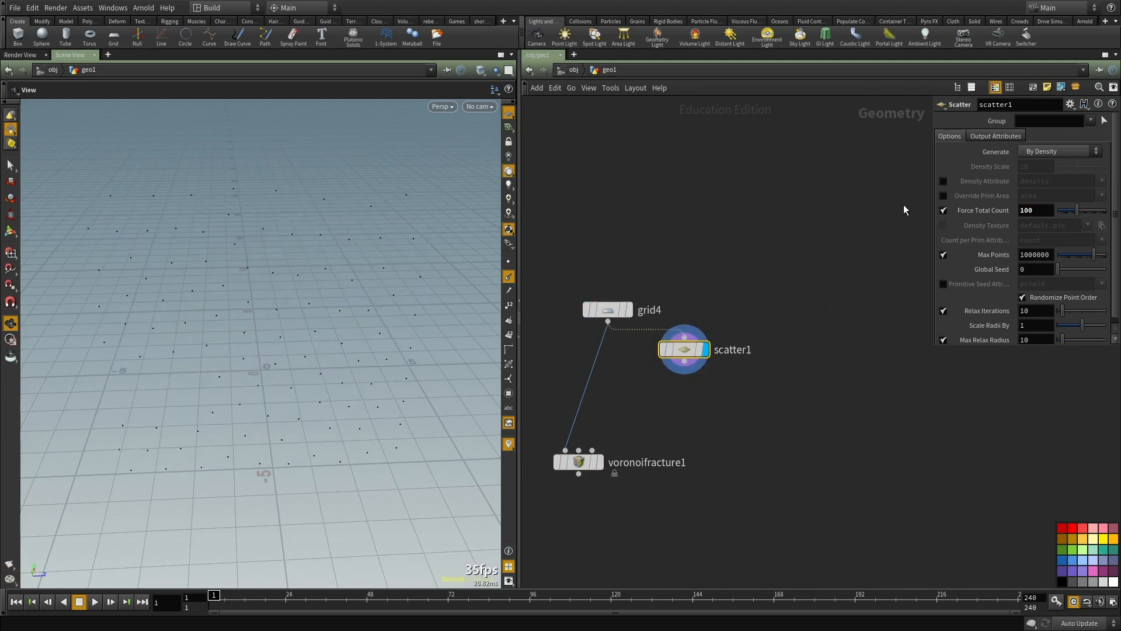
click(684, 362)
click(579, 450)
scroll(584, 451, up, 3)
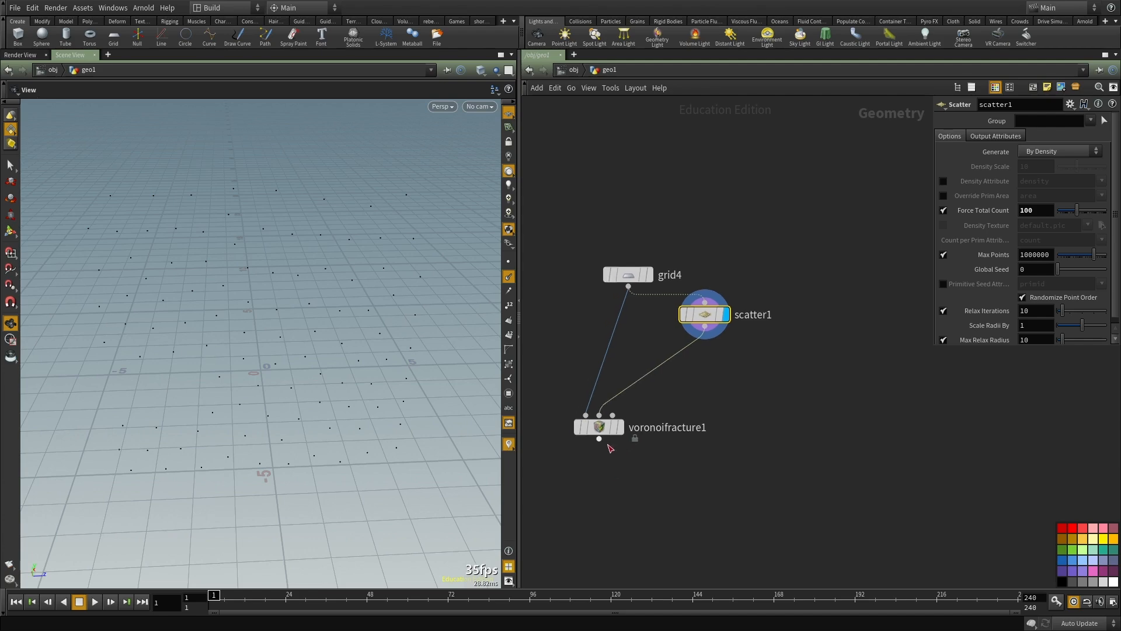
Step: Display voronoifracture1 with Visualize Pieces enabled and disable the viewport lighting
click(627, 420)
drag(595, 418, 622, 459)
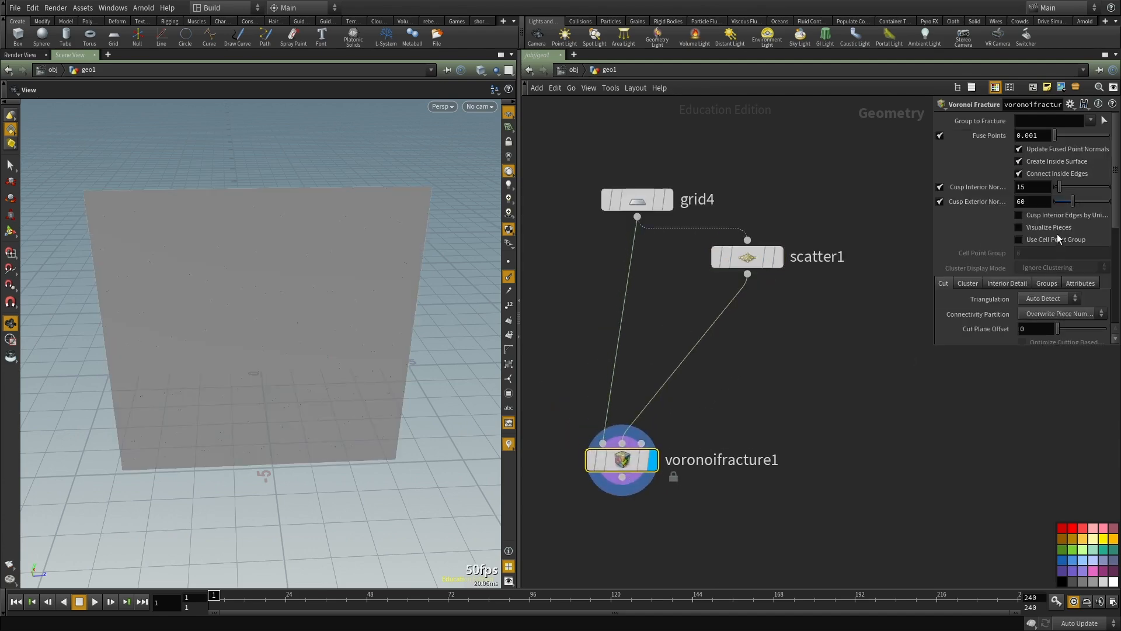
click(1045, 228)
scroll(718, 358, up, 2)
middle_drag(718, 358, 689, 317)
drag(327, 397, 309, 345)
drag(333, 382, 162, 284)
drag(251, 378, 220, 405)
click(508, 157)
drag(270, 328, 268, 348)
middle_drag(758, 311, 758, 346)
Step: Reposition scatter1 in the network and turn off its Relax Iterations
click(688, 223)
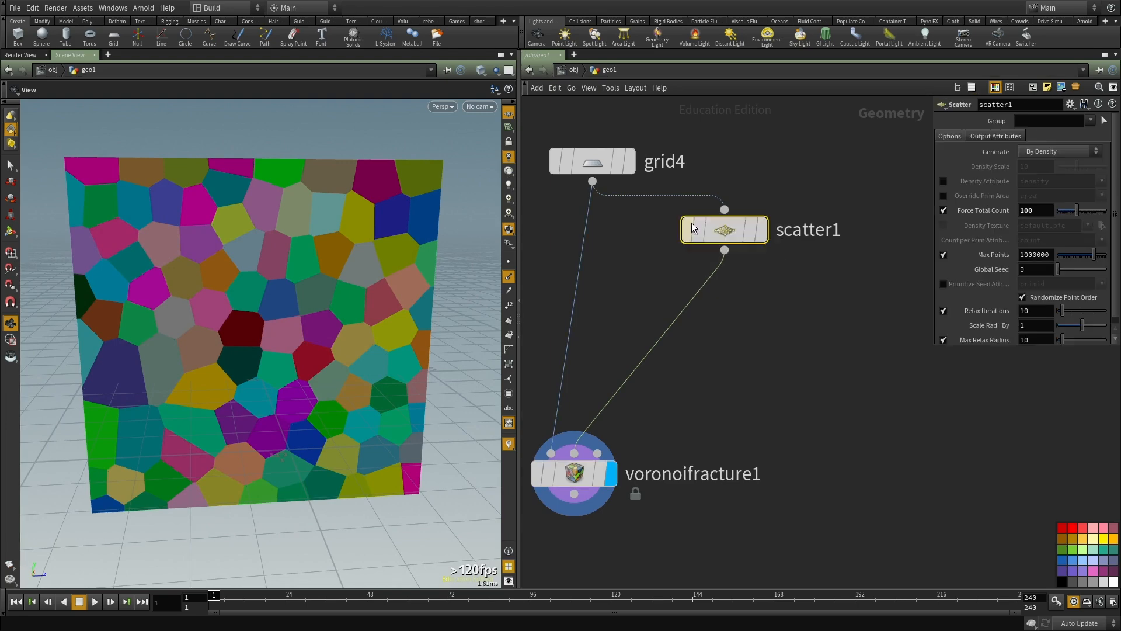
drag(688, 224, 753, 291)
drag(290, 357, 178, 392)
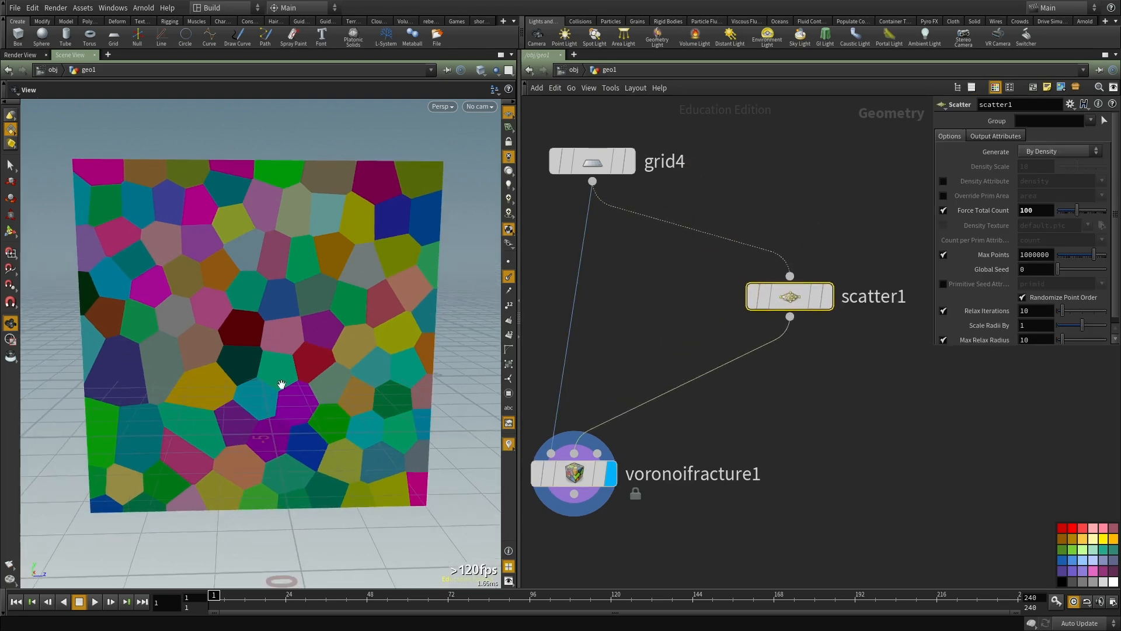
click(943, 310)
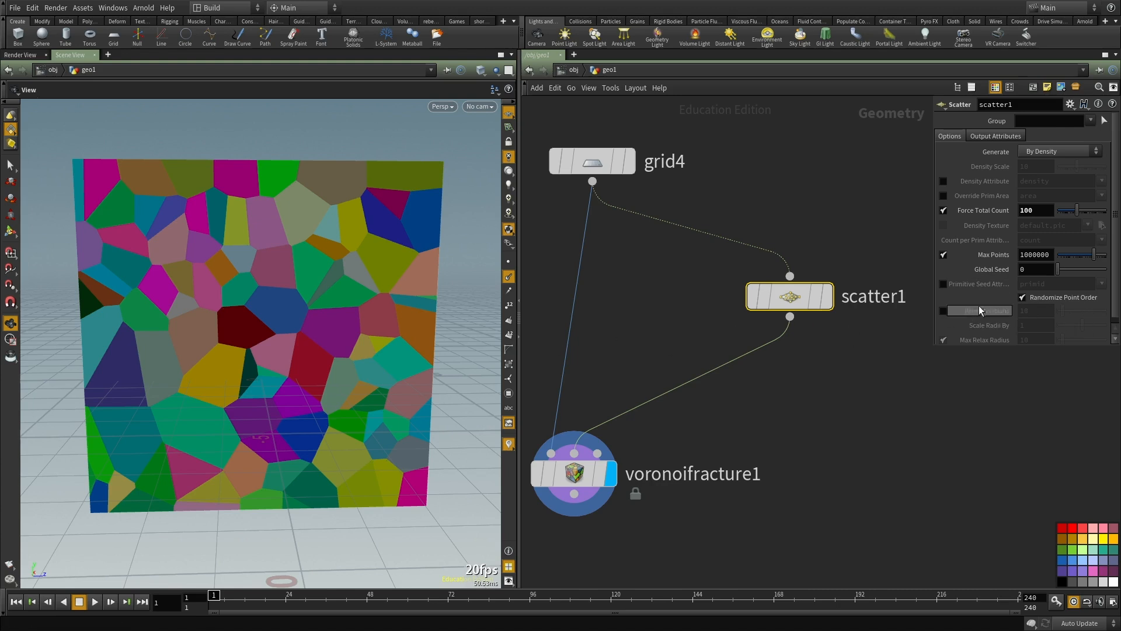
drag(192, 331, 173, 331)
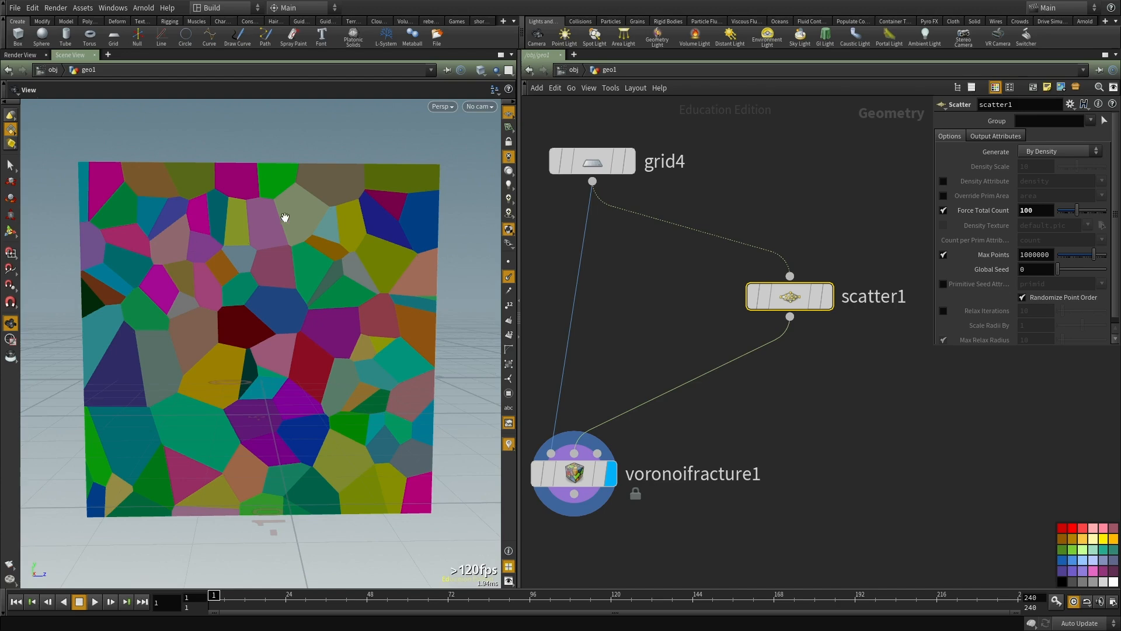
scroll(901, 417, down, 4)
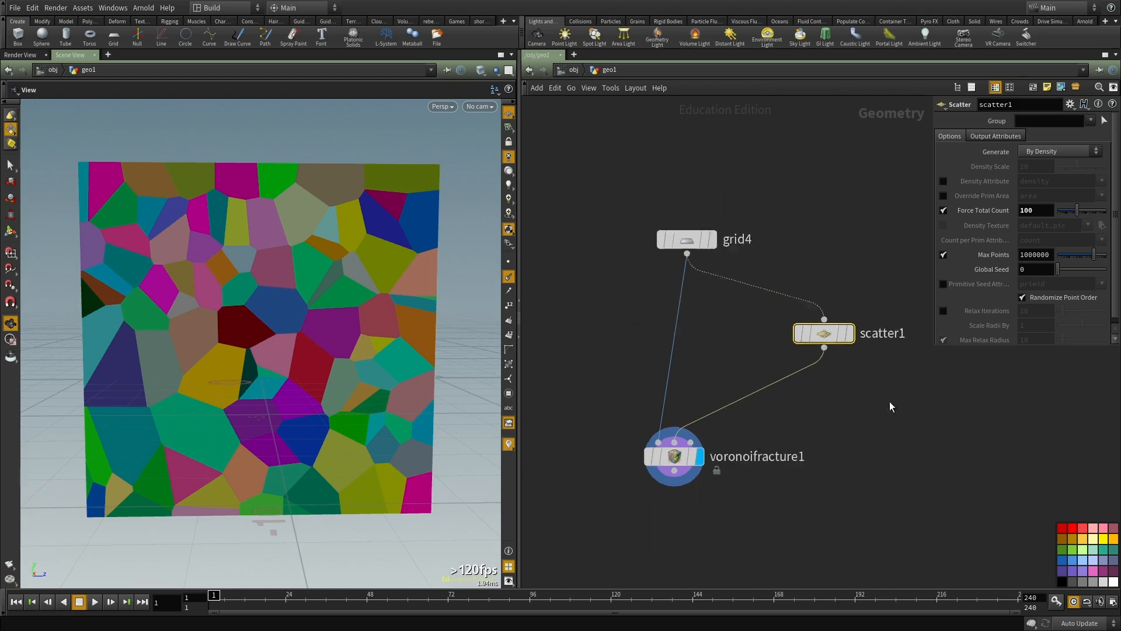
Step: Spread the nodes apart and insert a Point VOP between scatter1 and voronoifracture1
middle_drag(901, 417, 902, 273)
drag(673, 312, 715, 475)
middle_drag(839, 379, 699, 397)
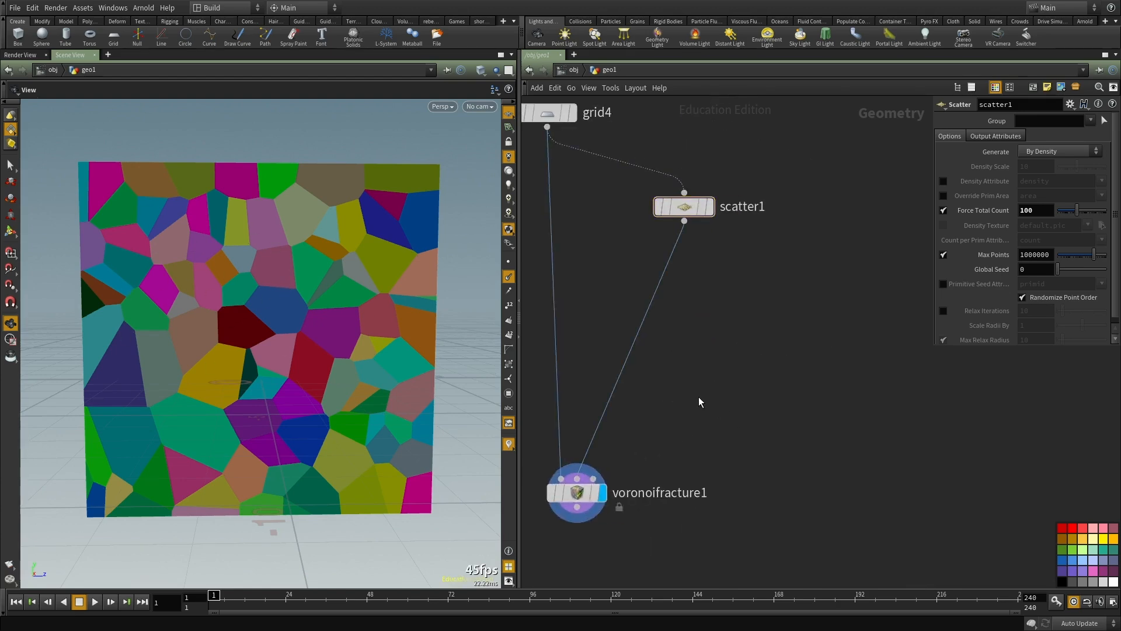
key(Tab)
text(pointvop)
key(Return)
click(698, 397)
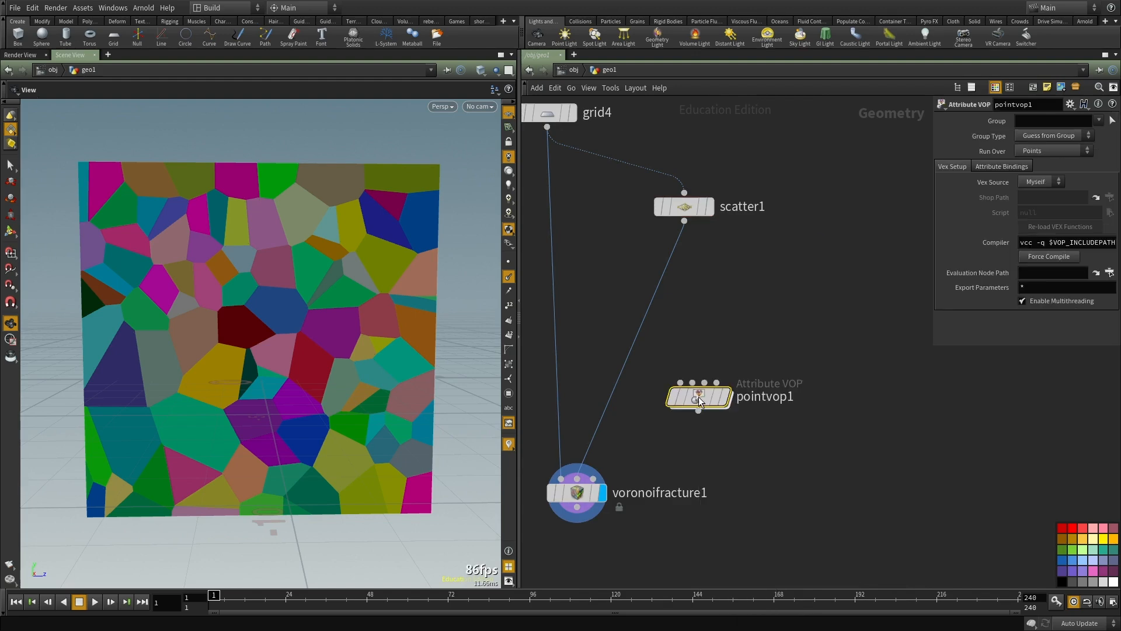
drag(699, 397, 679, 288)
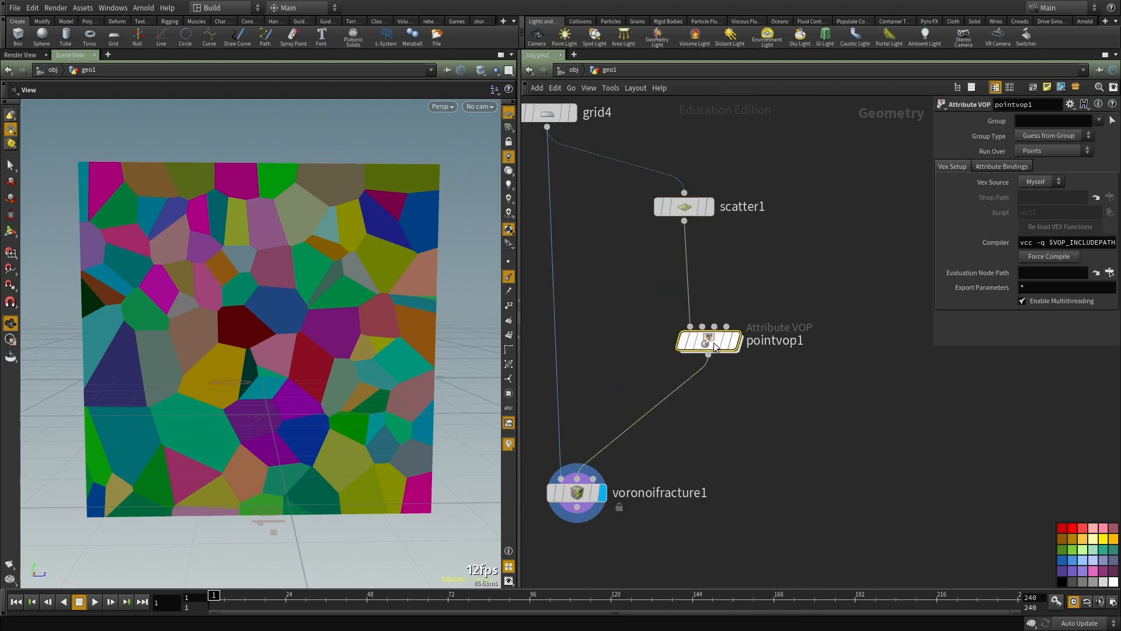
Step: Enter pointvop1 and add an Anti-Aliased Noise node beside the global inputs
key(i)
key(Tab)
text(noise)
key(Down)
key(Return)
click(681, 348)
Step: Place an Add node and wire the global P into its first input
key(Tab)
text(add)
key(Return)
click(728, 238)
click(608, 233)
click(722, 255)
Step: Feed P into the noise's pos, add the noise as add1's second input, and wire the sum to the output P
click(608, 232)
click(635, 363)
click(729, 364)
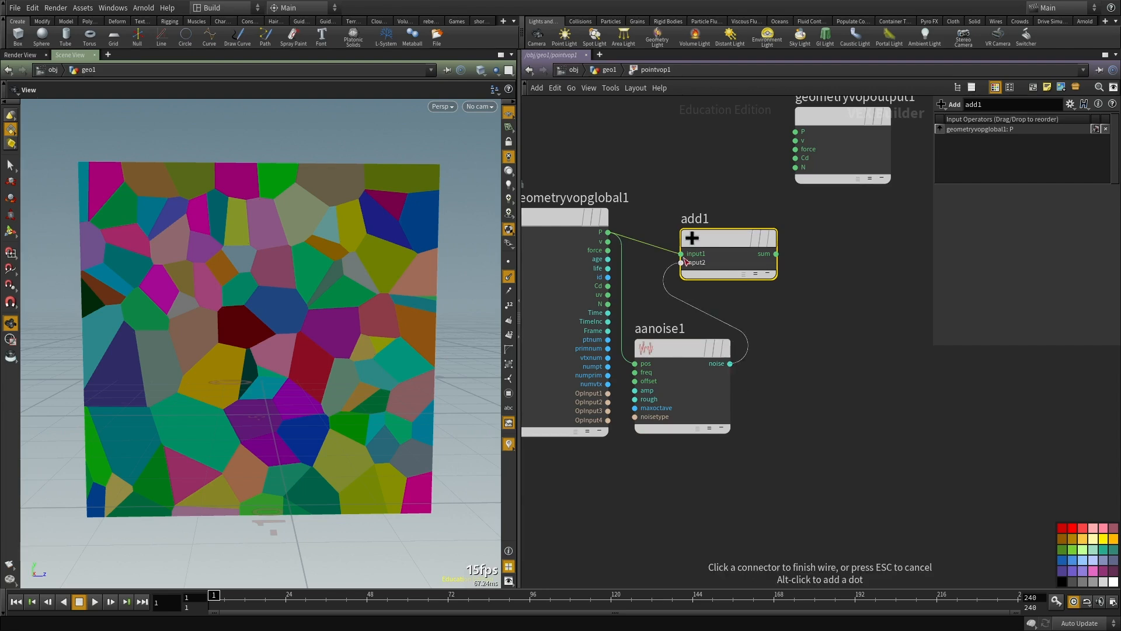
click(680, 262)
click(775, 253)
click(798, 130)
middle_drag(671, 372, 717, 341)
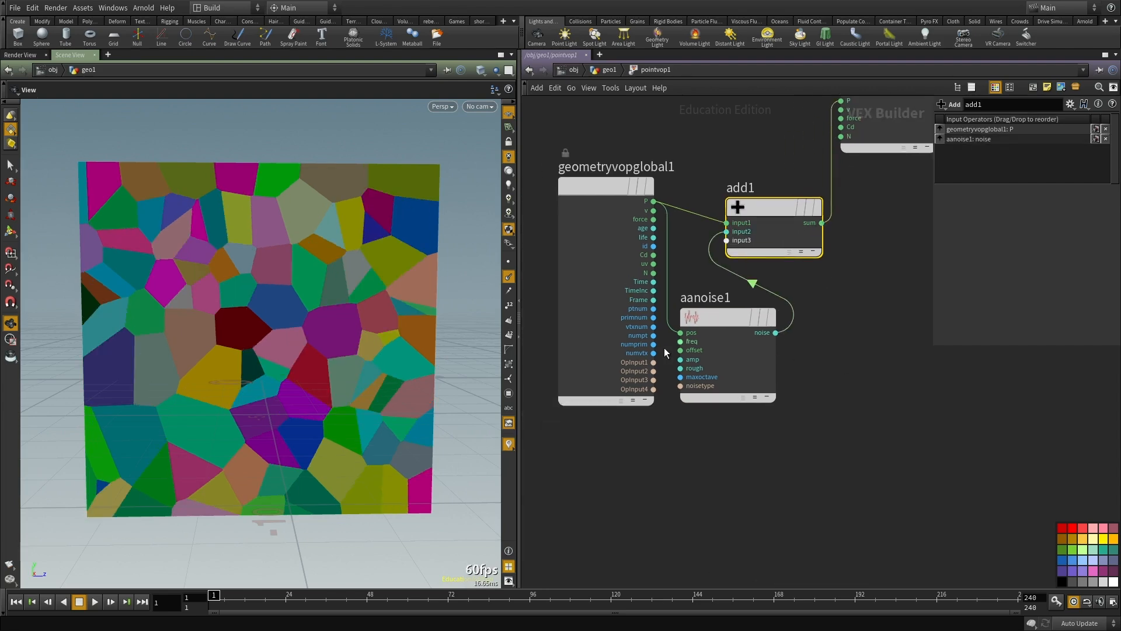
Step: Promote aanoise1's freq, offset and amp inputs as parameters and return to the geo1 network
scroll(666, 341, up, 3)
middle_click(691, 340)
click(694, 342)
middle_click(697, 355)
click(698, 355)
middle_click(694, 371)
click(699, 372)
key(h)
key(u)
scroll(860, 420, down, 3)
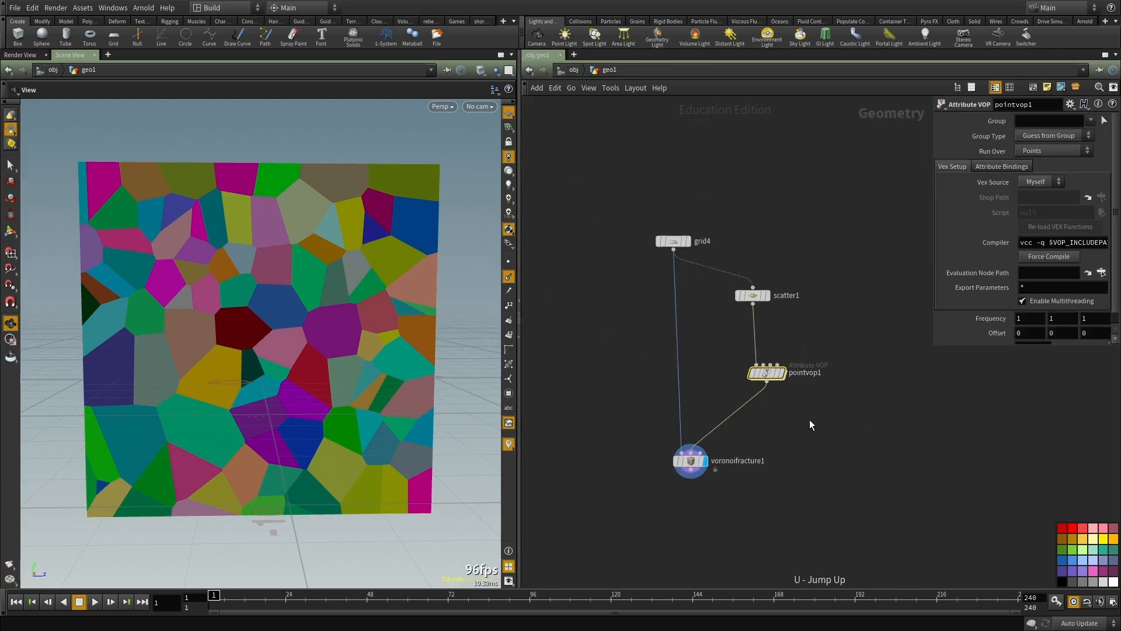
Step: Display pointvop1, set its Amplitude to 4.3, and set its noise Signature to 3D Input, 3D Noise
click(780, 373)
drag(292, 345, 379, 402)
scroll(996, 306, down, 1)
middle_drag(976, 343, 913, 353)
double_click(761, 388)
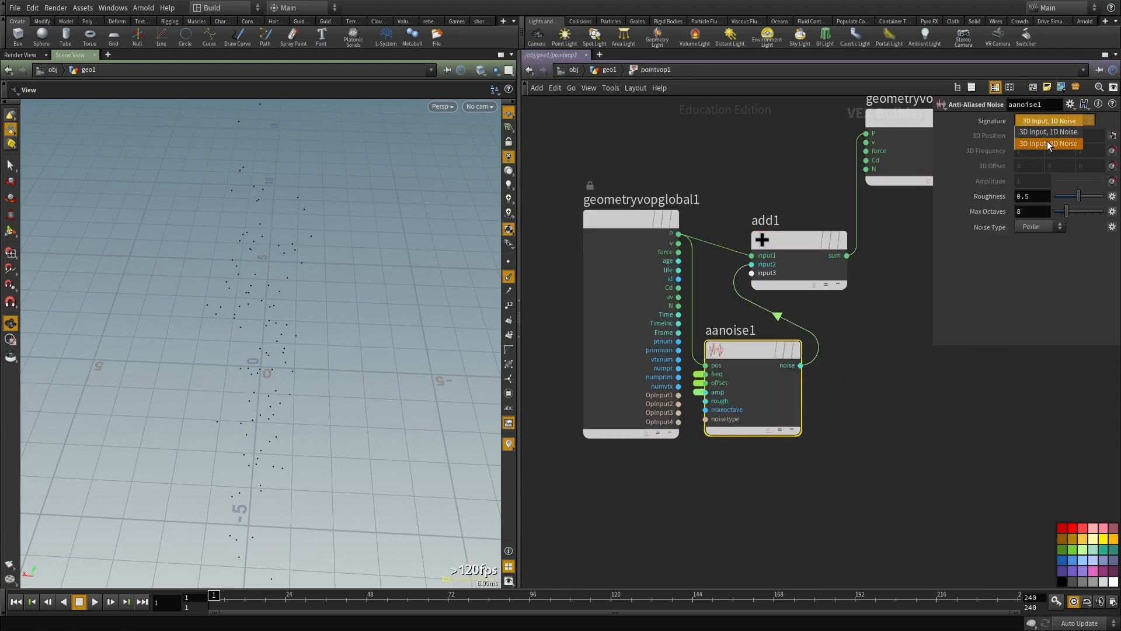
key(u)
key(Tab)
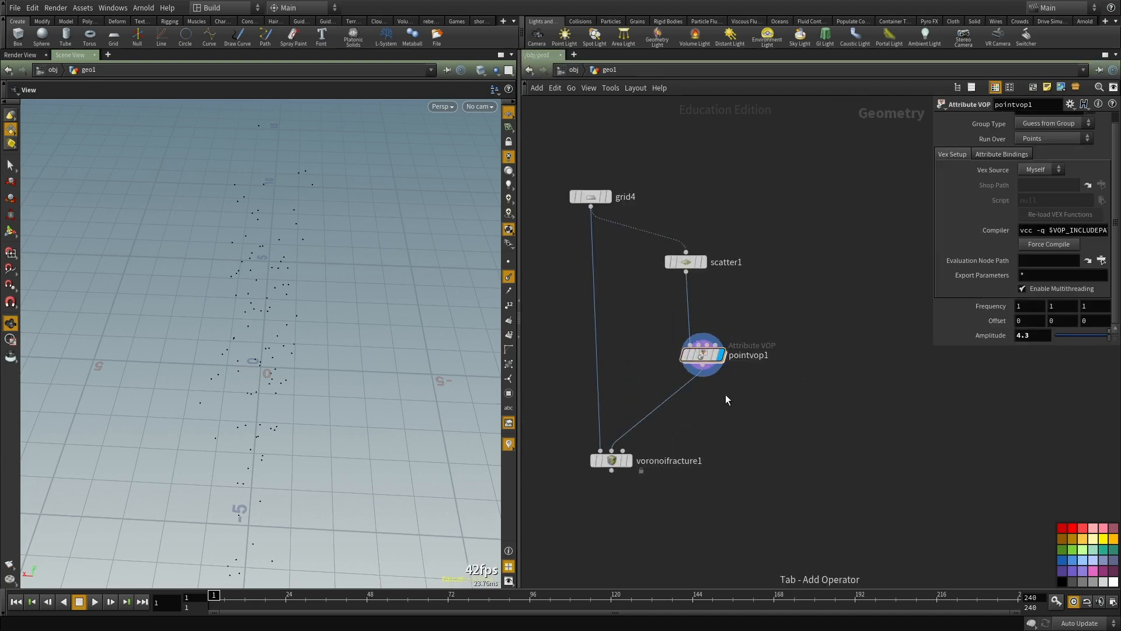
text(tar)
key(Escape)
Step: Insert a Transform node between pointvop1 and voronoifracture1
key(Tab)
text(tran)
key(Return)
key(Return)
drag(725, 394, 671, 400)
Step: Flatten the points by setting transform2's X scale to 0, and display transform2
drag(1031, 196, 963, 201)
text(0)
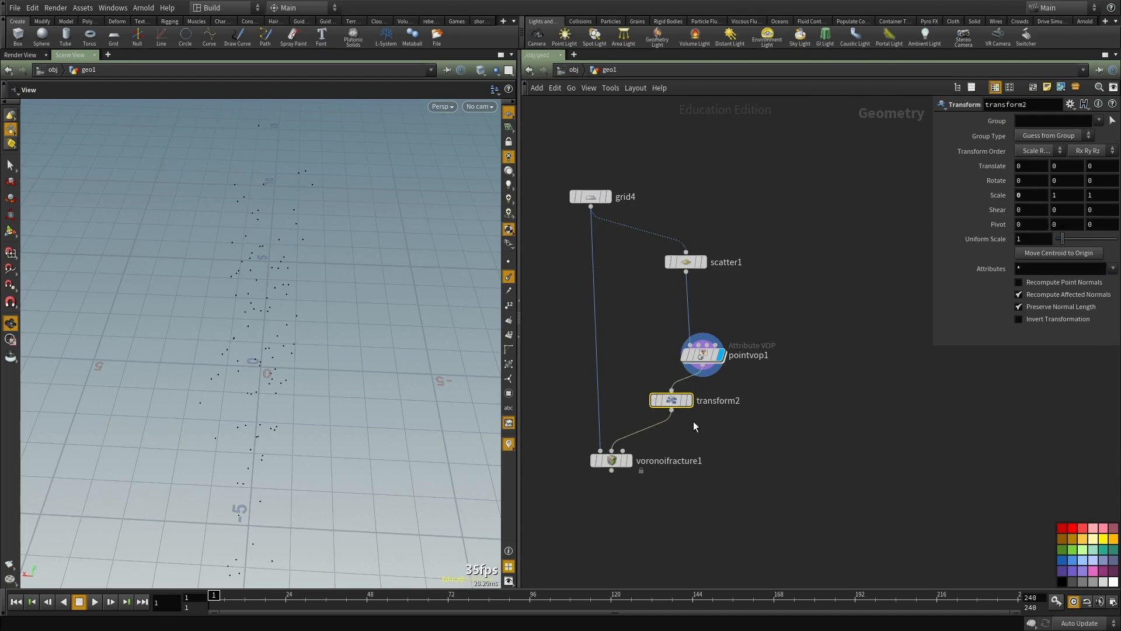
click(689, 400)
drag(672, 401, 693, 421)
drag(275, 374, 178, 307)
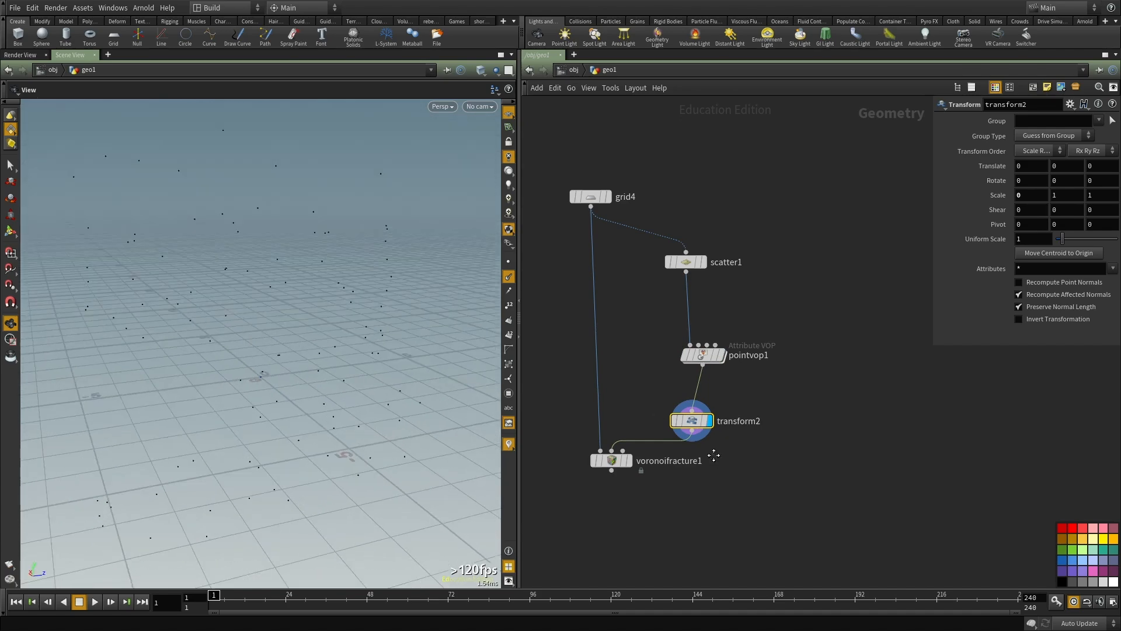
Step: Display voronoifracture1 and examine the pieces produced by the displaced points
middle_drag(637, 477, 720, 378)
scroll(720, 378, up, 2)
click(708, 355)
drag(318, 342, 258, 310)
scroll(809, 371, down, 2)
middle_drag(809, 371, 684, 481)
scroll(683, 481, up, 2)
Step: Set pointvop1's Amplitude to 4.16, undoing one further amplitude change
click(684, 311)
mouse_move(976, 335)
middle_down()
mouse_move(1028, 335)
mouse_move(957, 333)
middle_up()
middle_drag(812, 406, 810, 274)
scroll(810, 273, down, 2)
scroll(688, 313, up, 1)
drag(619, 312, 582, 406)
mouse_move(980, 310)
middle_down()
mouse_move(1004, 310)
mouse_move(987, 310)
middle_up()
key(ctrl+z)
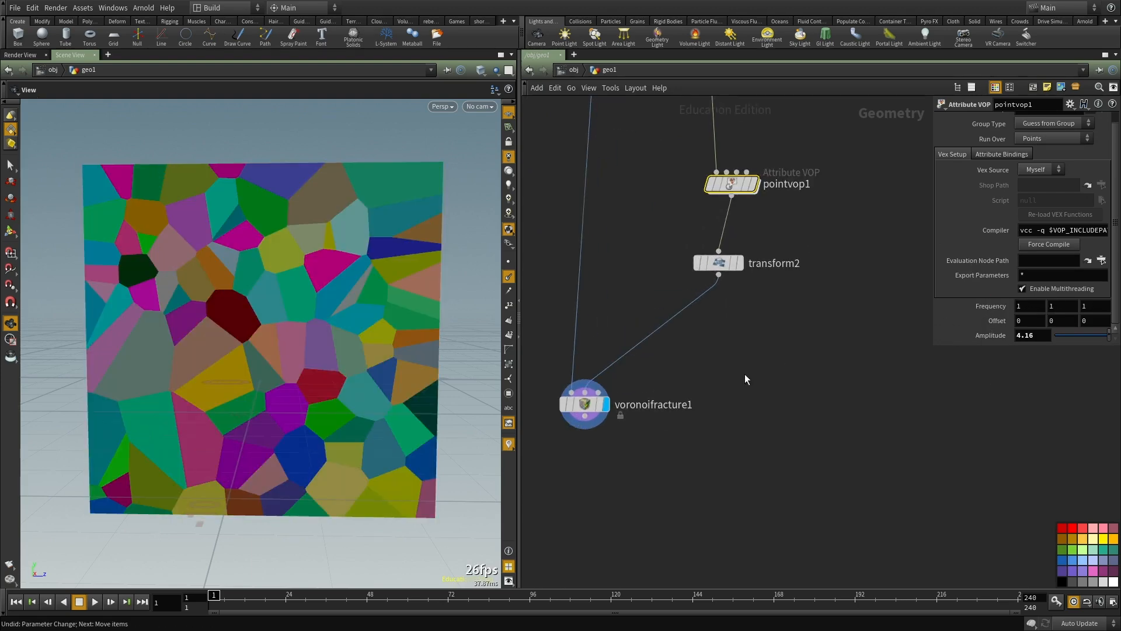
Step: Display pointvop1 and transform2 in turn to compare the points before and after flattening
middle_drag(701, 294, 689, 341)
scroll(691, 338, up, 1)
click(751, 211)
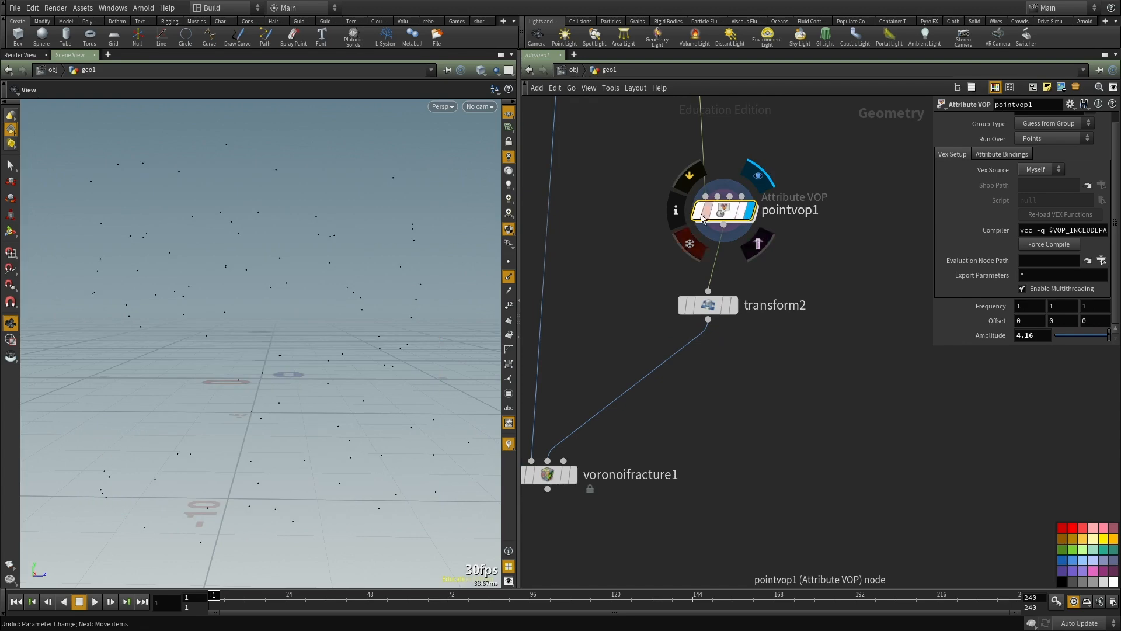
click(732, 308)
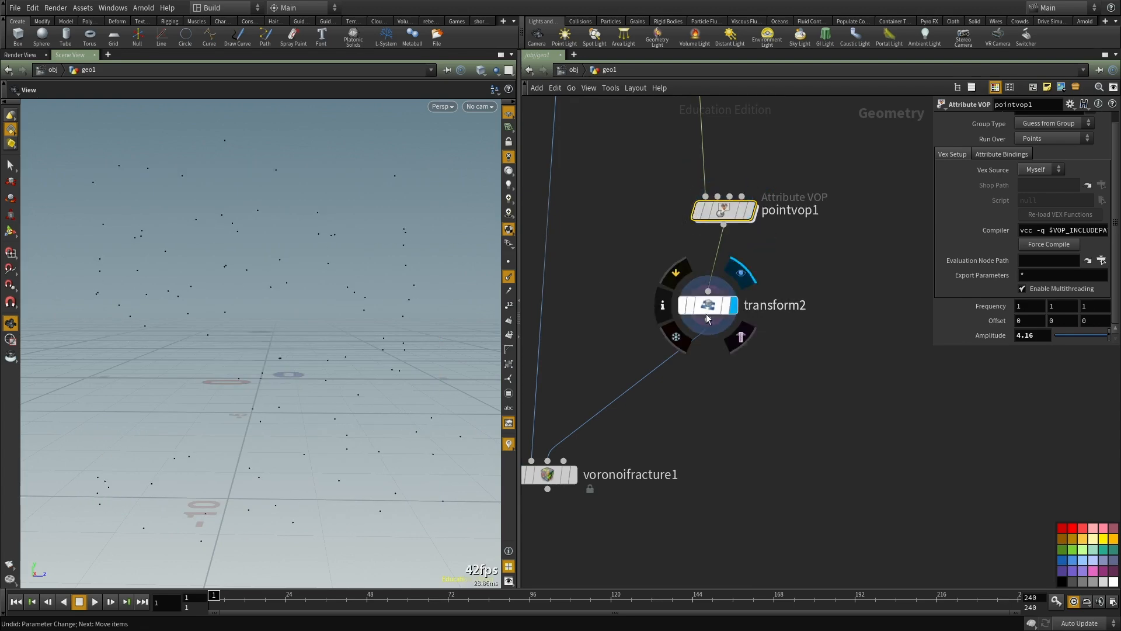
click(725, 312)
Step: Insert a Point Replicate node between pointvop1 and transform2
key(Tab)
text(poi)
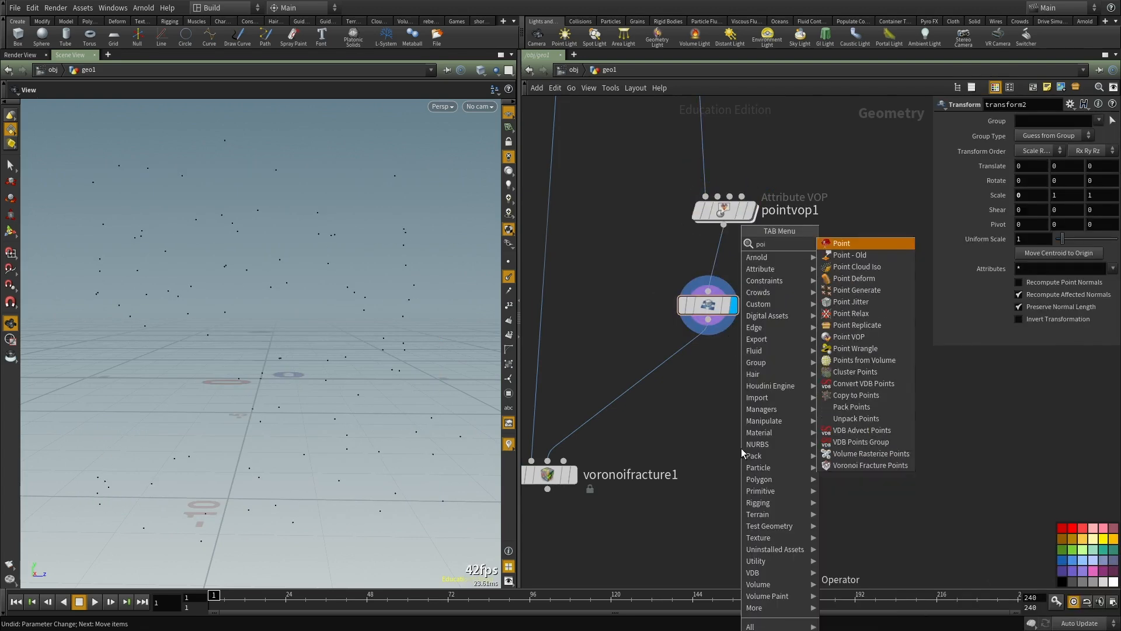
text(nt rep)
key(Return)
click(741, 449)
drag(741, 450, 724, 283)
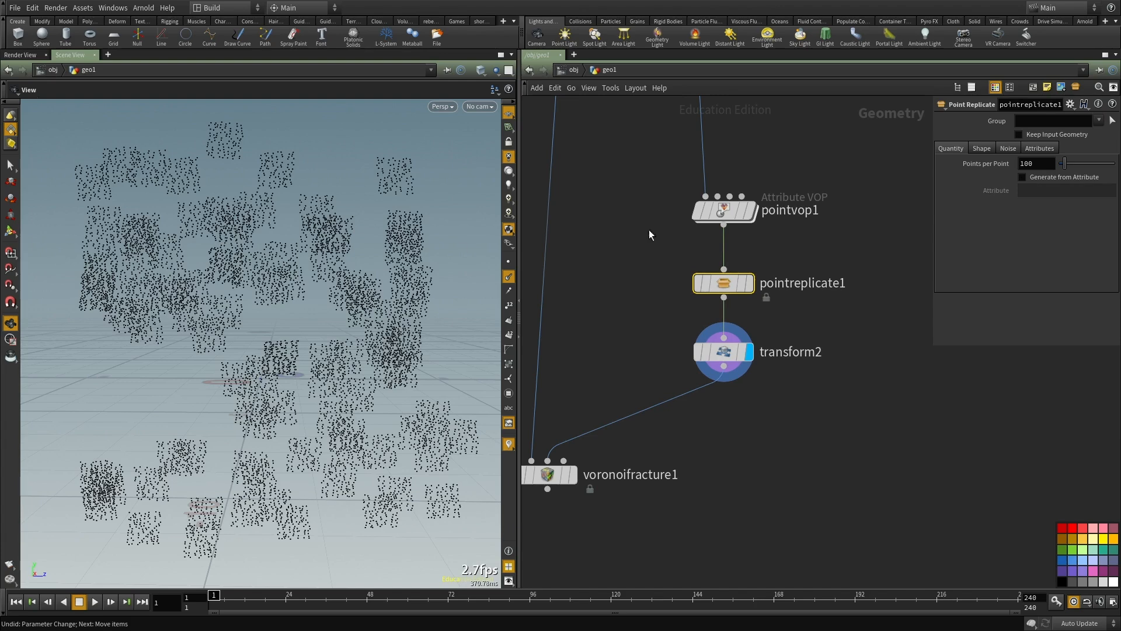
Step: Set pointreplicate1's Shape to Sphere and its Points per Point to 3
click(1038, 165)
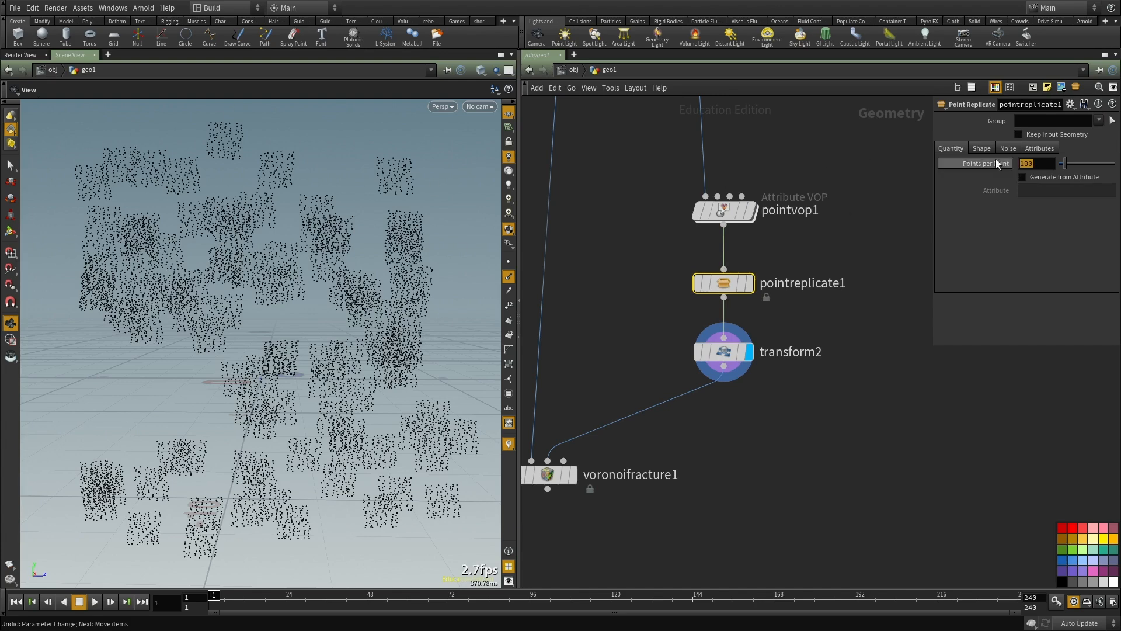
click(975, 148)
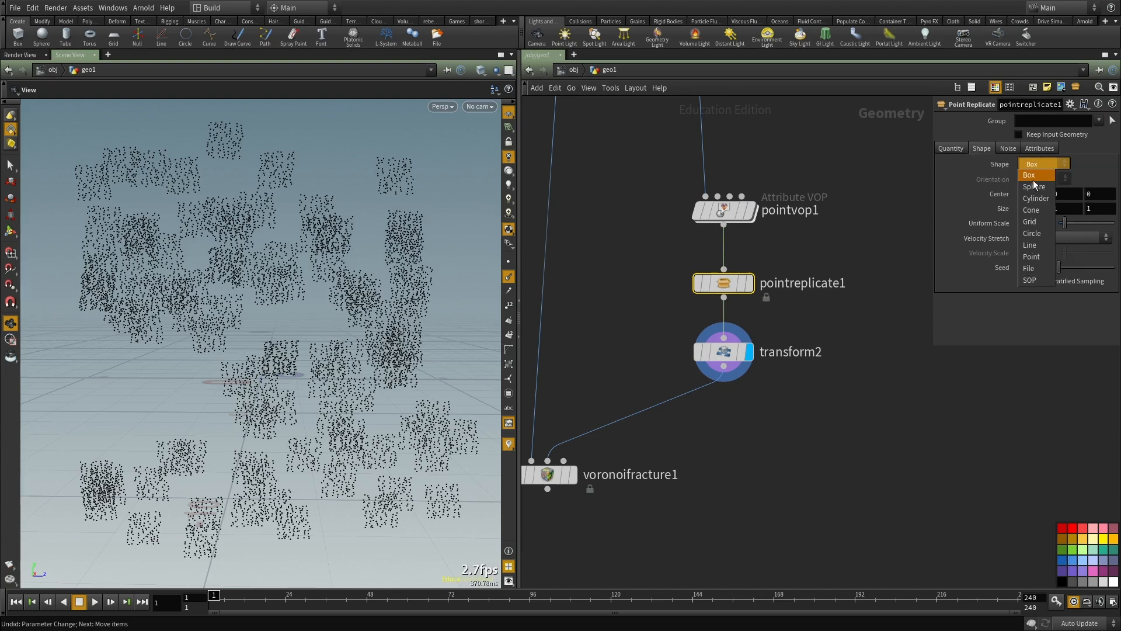
click(1041, 186)
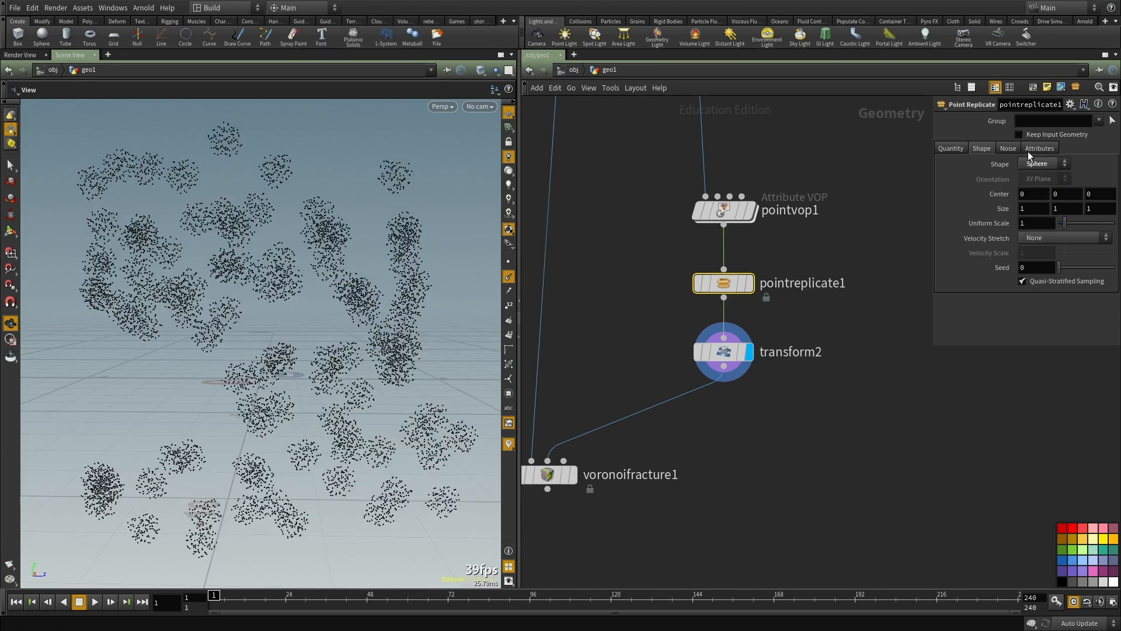
click(950, 148)
text(3)
key(Return)
Step: Inspect transform2's points from the side, and display voronoifracture1 to examine the clustered fracture pieces
middle_drag(776, 435, 777, 420)
drag(766, 408, 733, 350)
drag(245, 356, 282, 440)
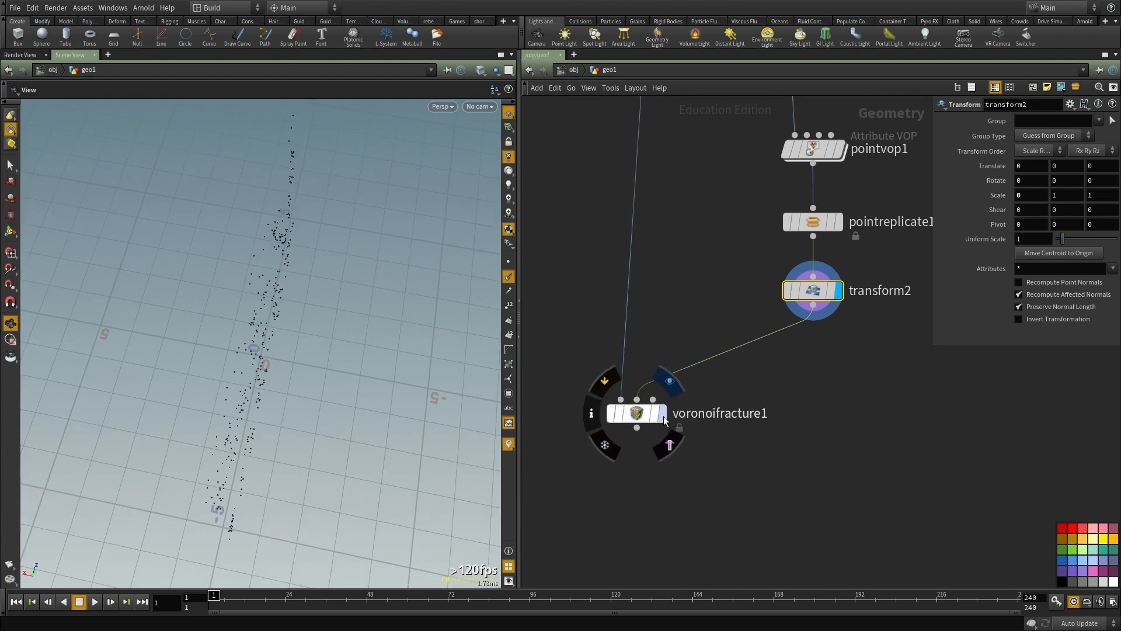
click(662, 413)
drag(127, 334, 126, 284)
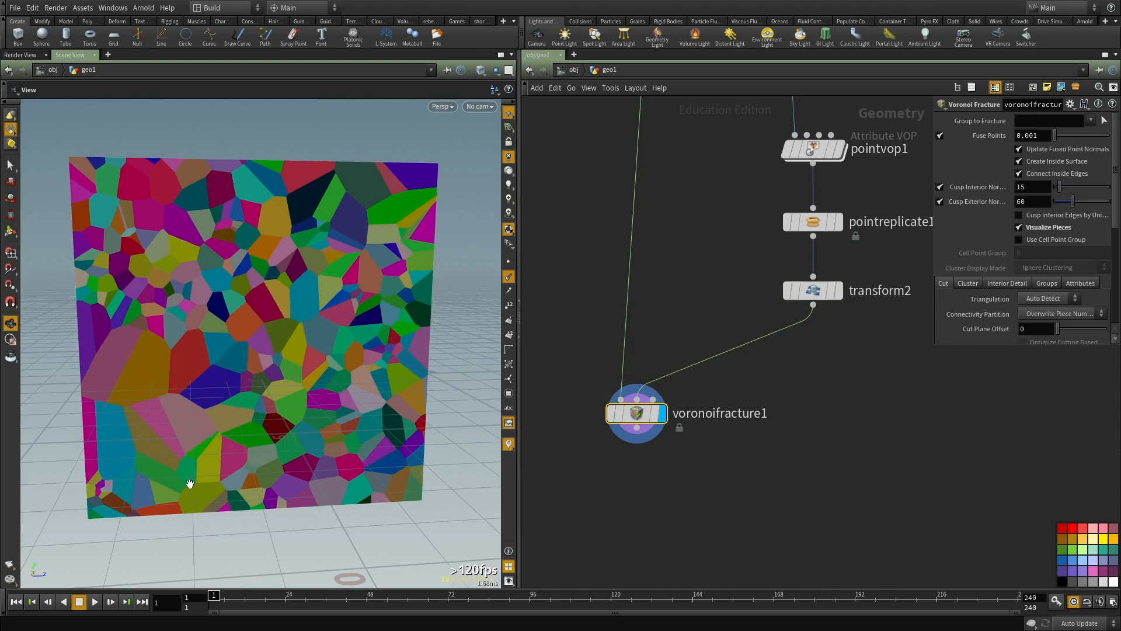
middle_drag(694, 437, 724, 370)
scroll(724, 370, down, 2)
drag(264, 328, 225, 330)
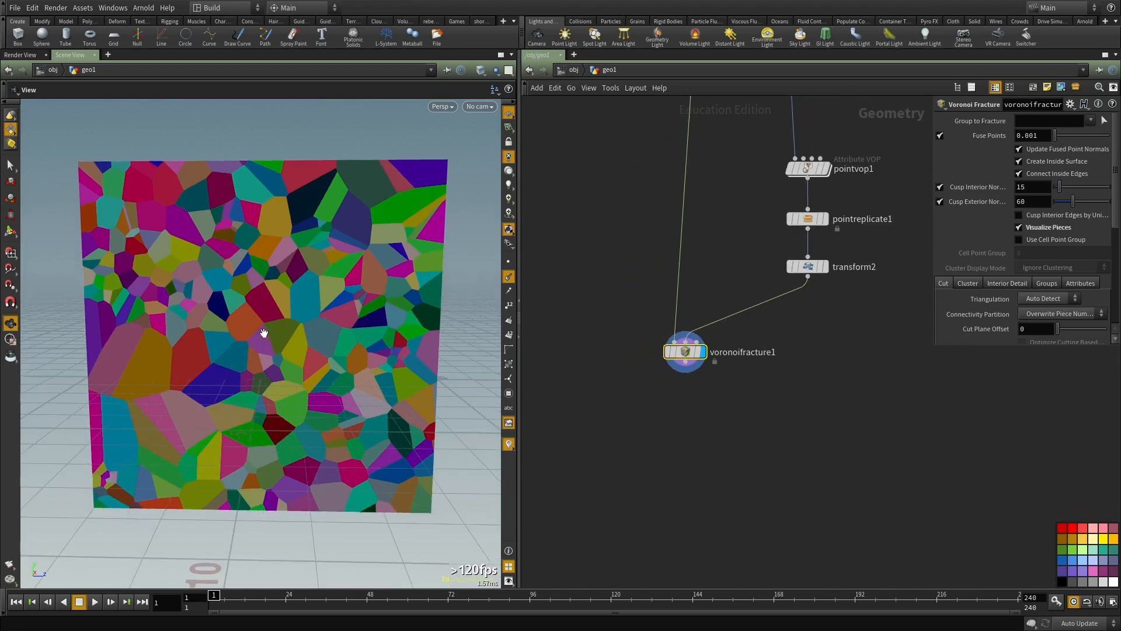
drag(249, 397, 277, 358)
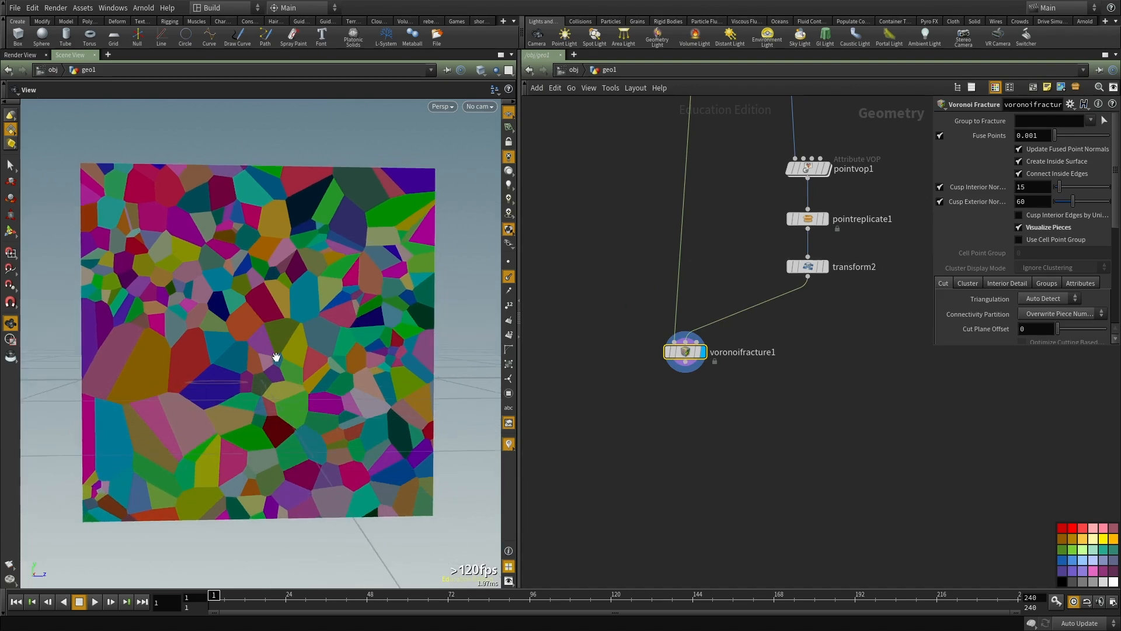
middle_drag(652, 395, 513, 413)
drag(213, 289, 216, 324)
Step: Display grid4 and toggle between wireframe and shaded view to examine its undivided surface
middle_drag(595, 256, 648, 355)
scroll(621, 311, down, 3)
scroll(637, 240, up, 3)
drag(651, 151, 595, 229)
key(r)
middle_drag(625, 160, 634, 123)
key(w)
drag(305, 306, 328, 302)
key(w)
key(w)
mouse_move(279, 276)
mouse_down()
mouse_move(267, 260)
mouse_move(274, 281)
mouse_up()
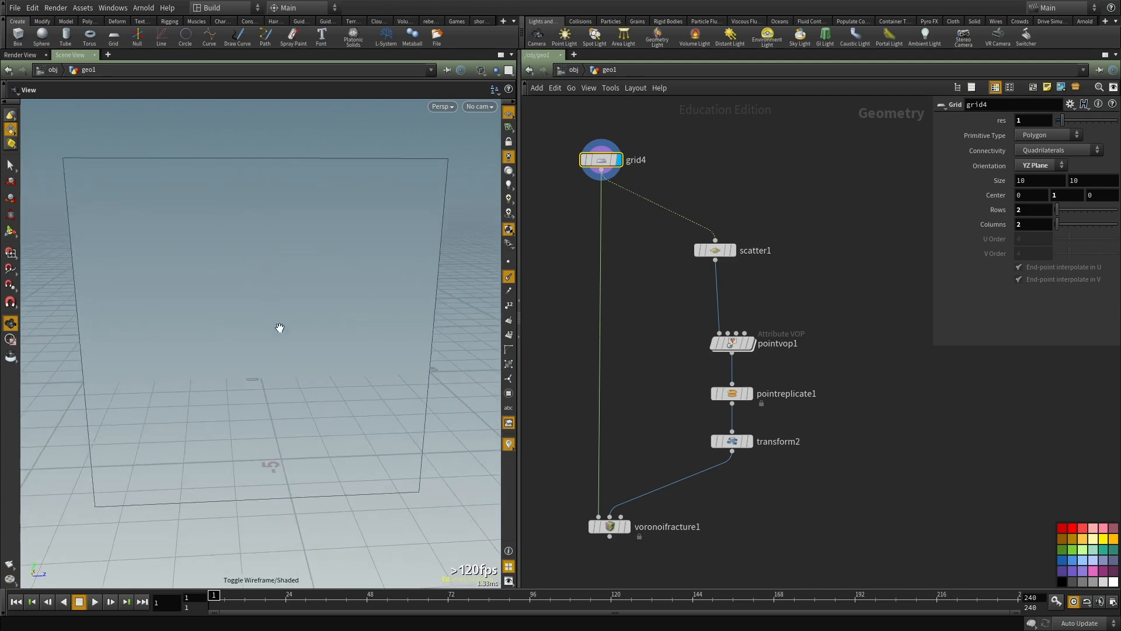
key(w)
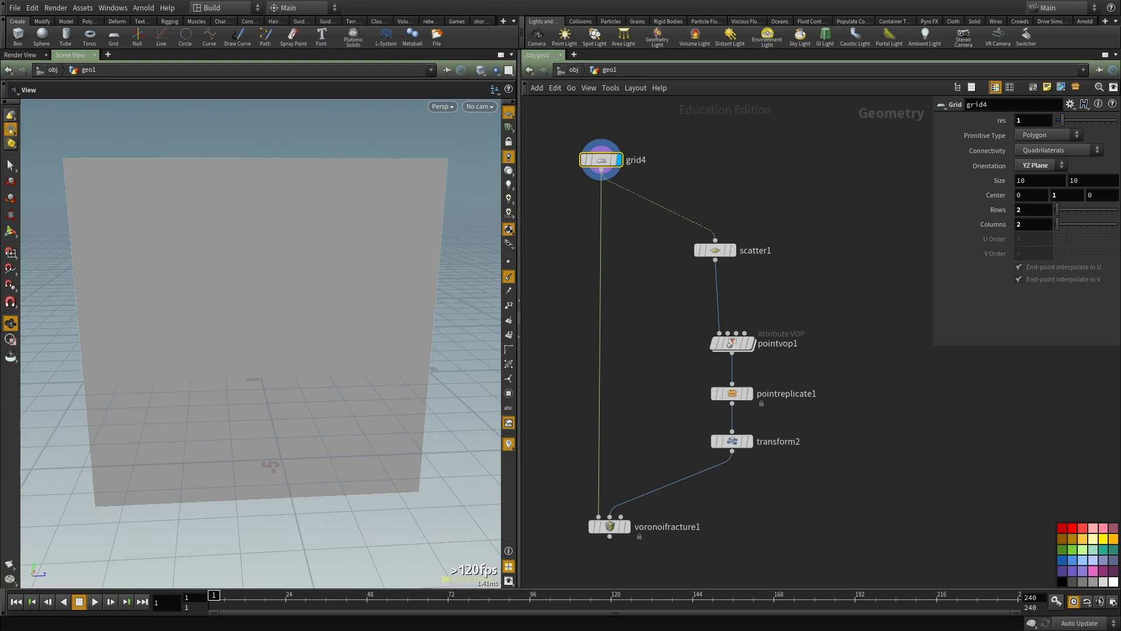
Step: Compare grid4's wireframe with voronoifracture1's fractured pieces, in wireframe and shaded view
mouse_move(236, 306)
mouse_down()
mouse_move(250, 298)
mouse_move(275, 370)
mouse_move(383, 218)
mouse_up()
key(w)
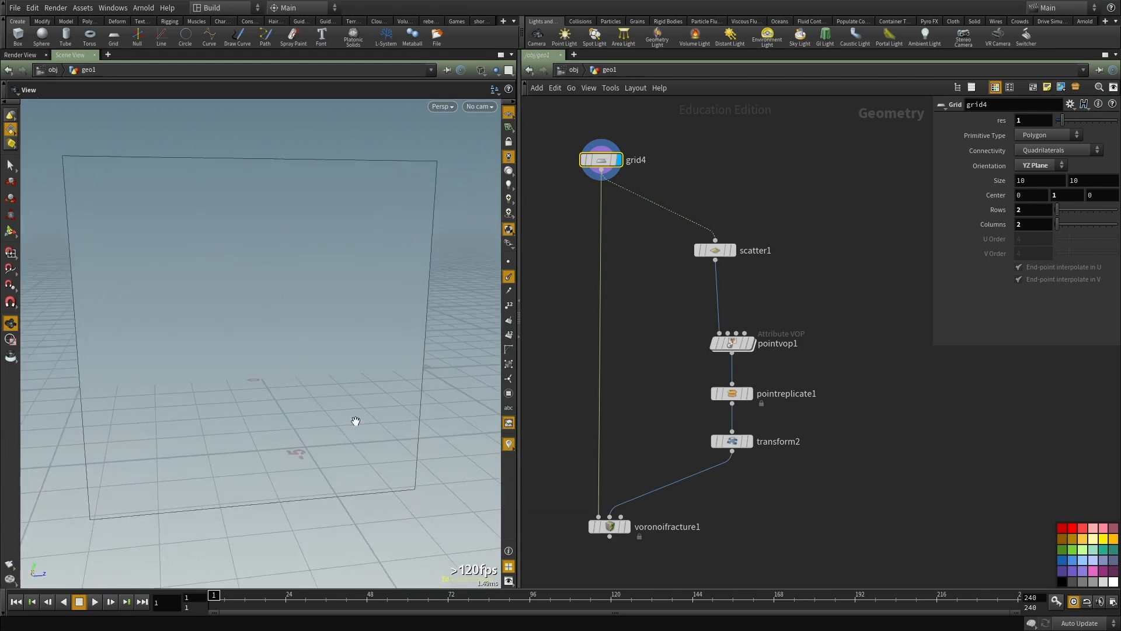
middle_drag(686, 571, 707, 468)
click(649, 423)
middle_drag(759, 510, 771, 416)
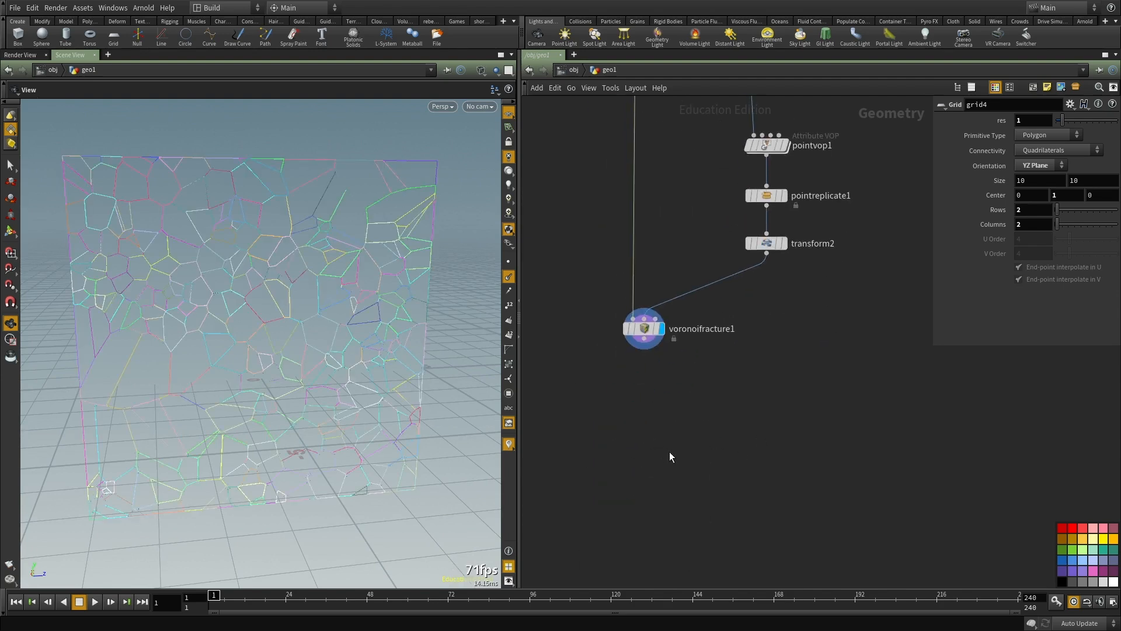
key(w)
Step: Add a displayed Divide node after voronoifracture1, with Convex Polygons off and Bricker Polygons on
key(Tab)
text(divi)
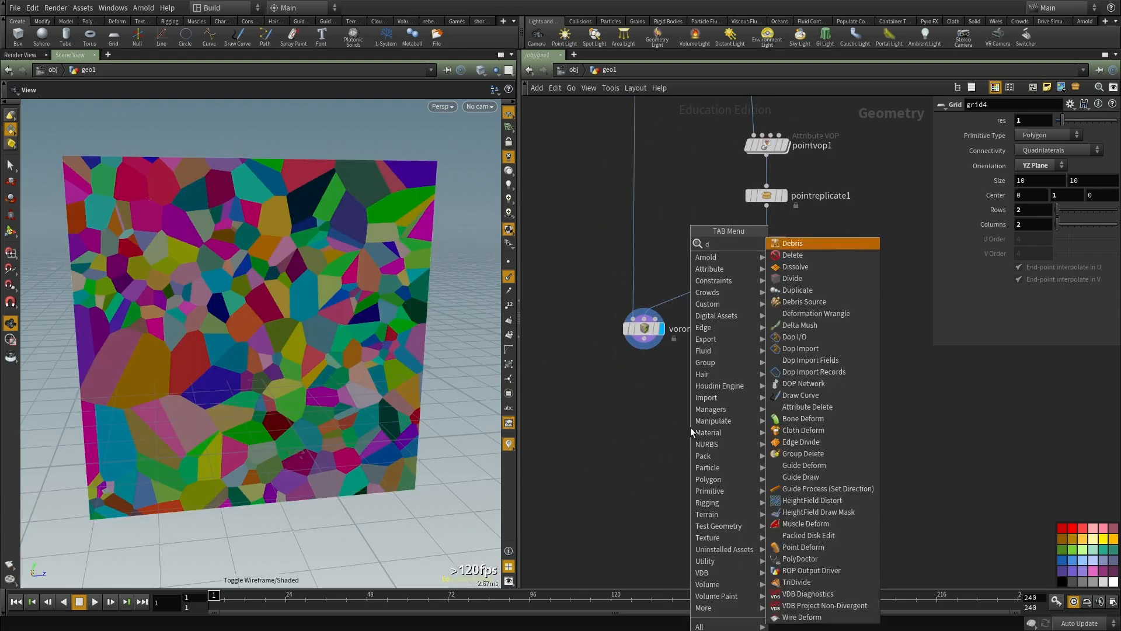
key(Return)
click(690, 427)
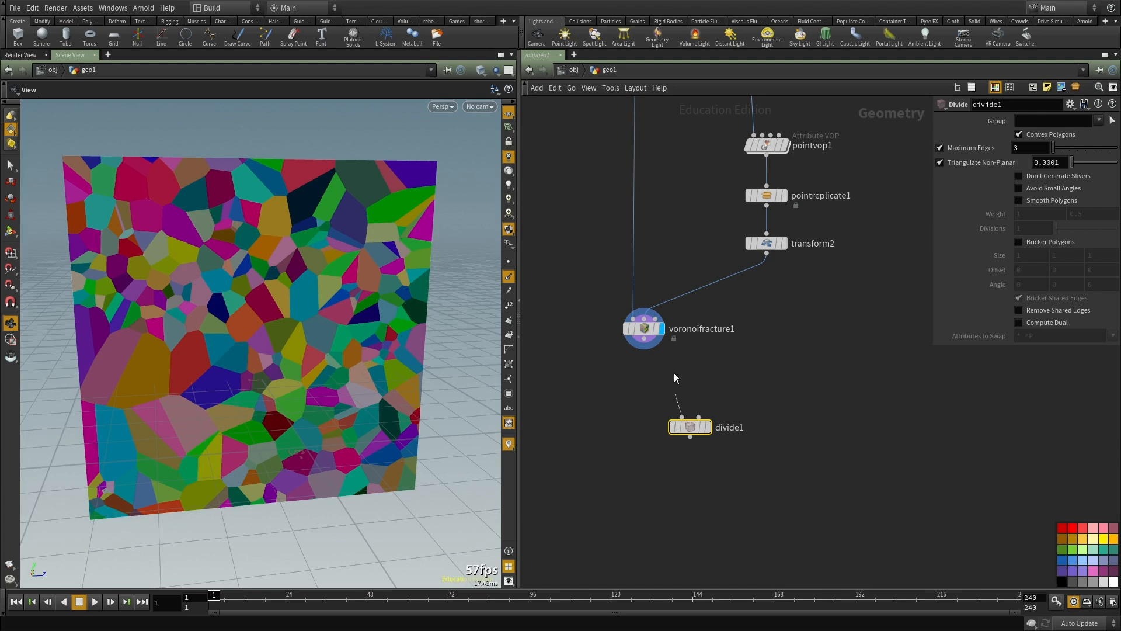
click(1040, 242)
click(1032, 134)
click(709, 406)
drag(690, 427, 638, 407)
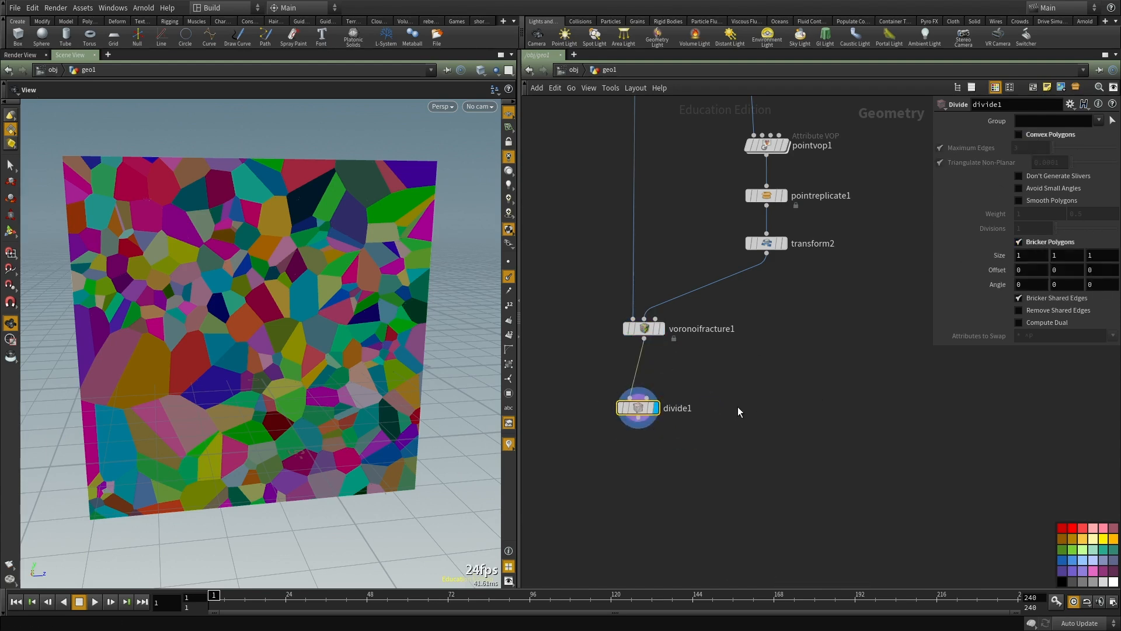
Step: Set divide1's Bricker Polygons size to 0.1 on all three axes and inspect the subdivision in wireframe
key(w)
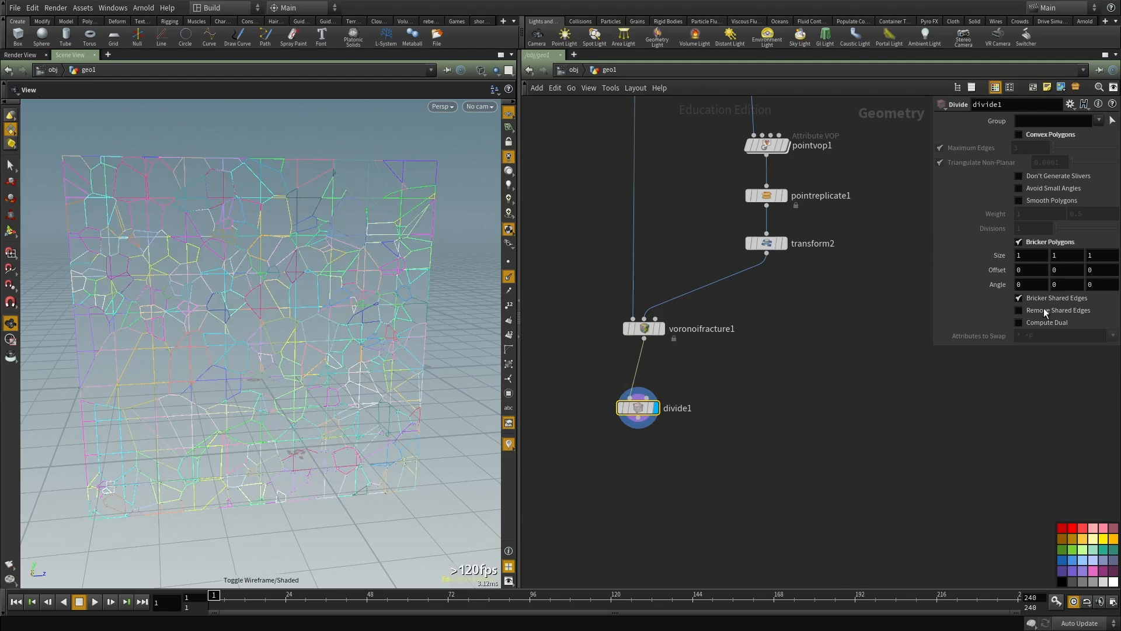
text(.1)
key(Tab)
text(.1)
key(Tab)
text(.)
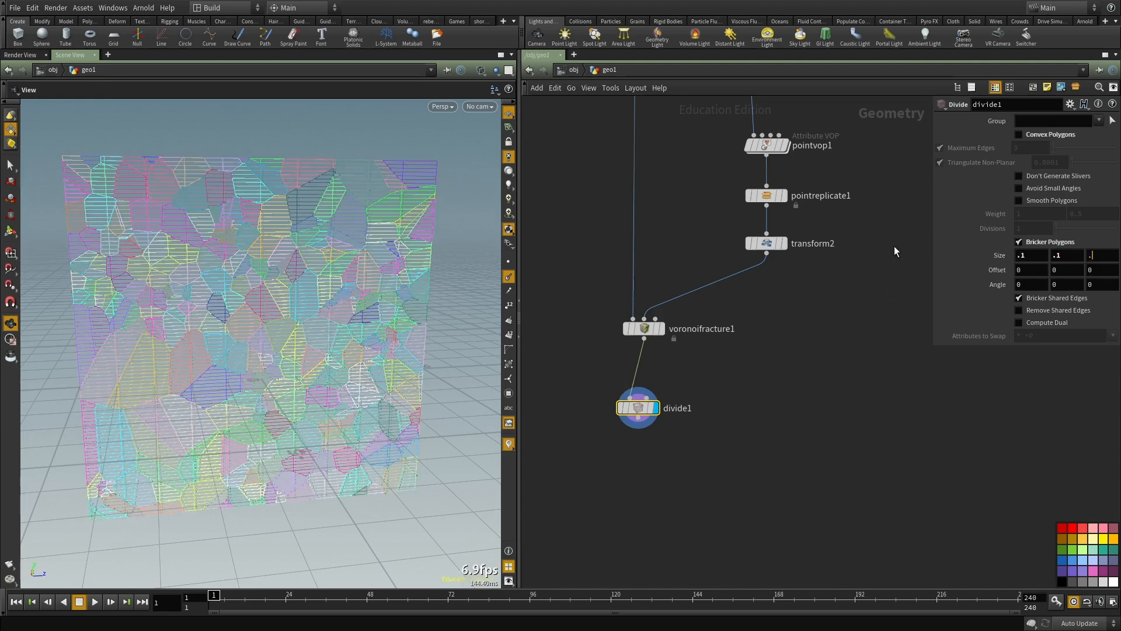
text(w)
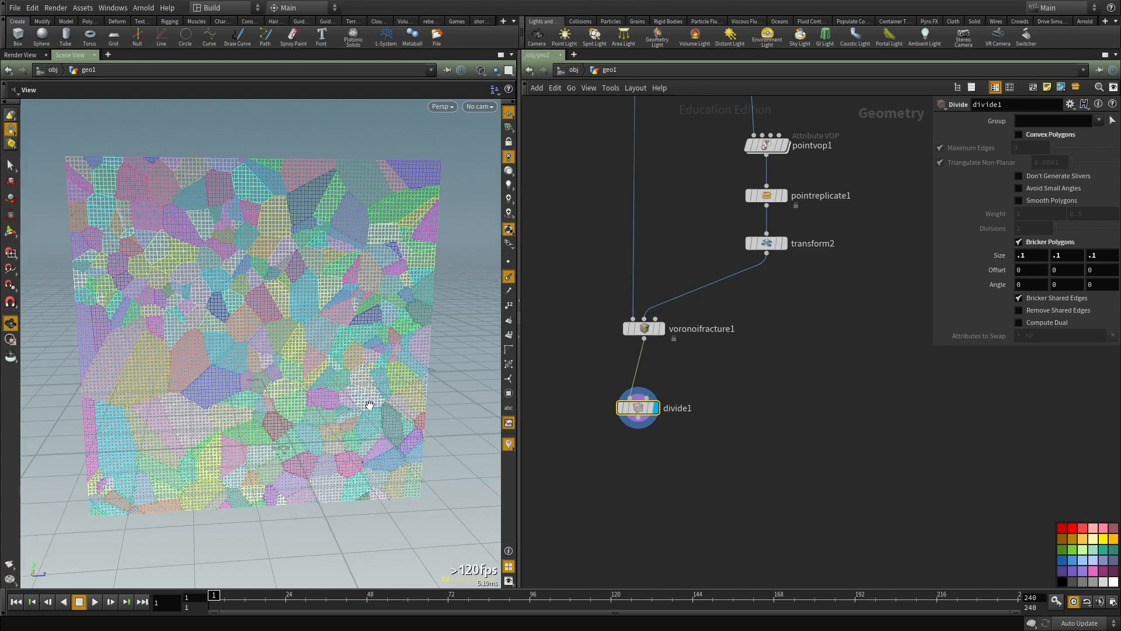
drag(277, 333, 282, 363)
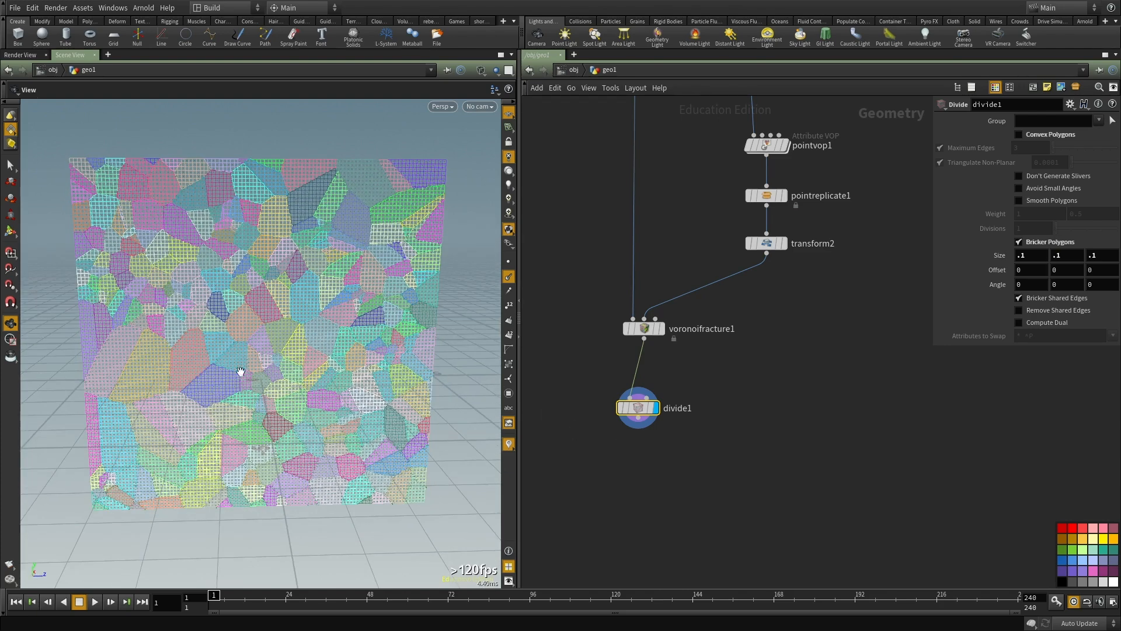
Step: Link divide1's second and third Size values to the first with relative channel references
right_click(1056, 257)
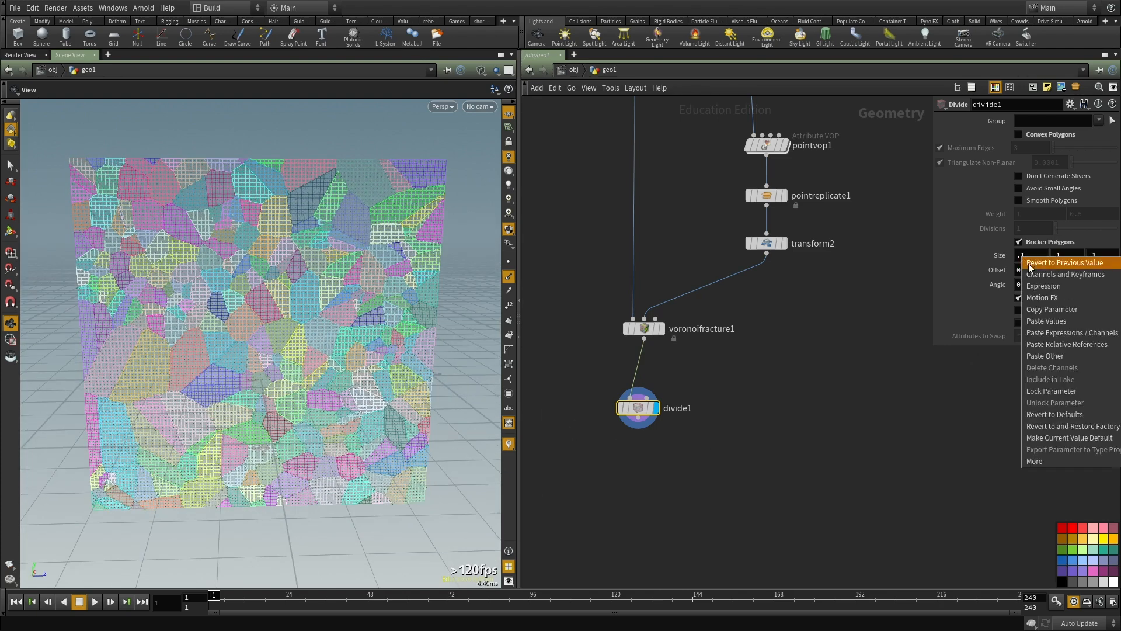
right_click(1069, 257)
click(1094, 334)
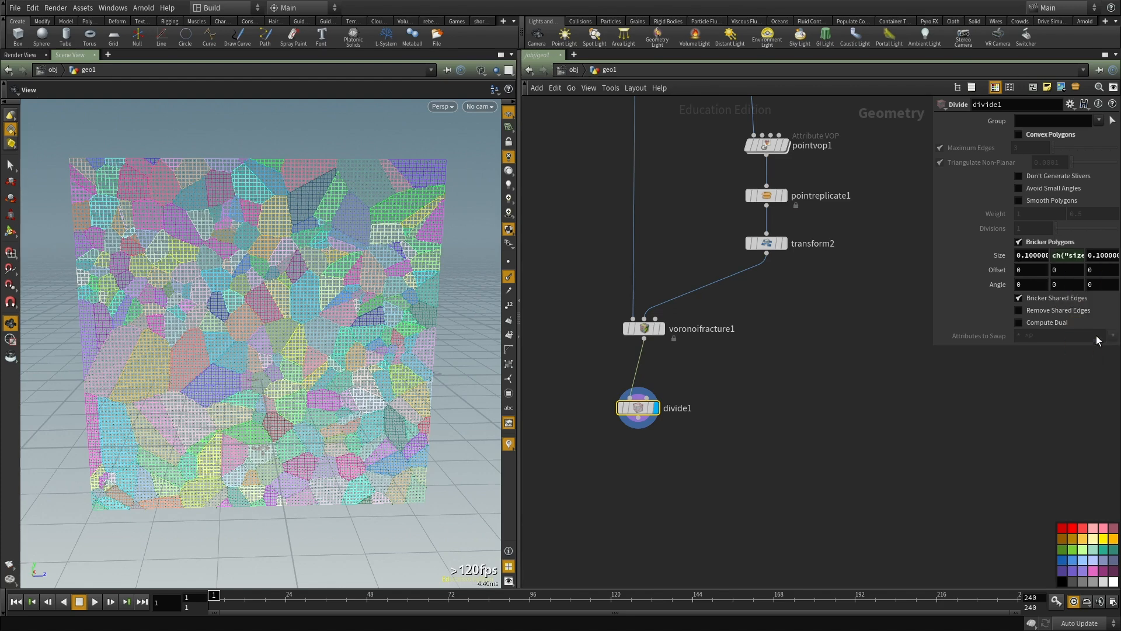
right_click(1099, 257)
click(1109, 342)
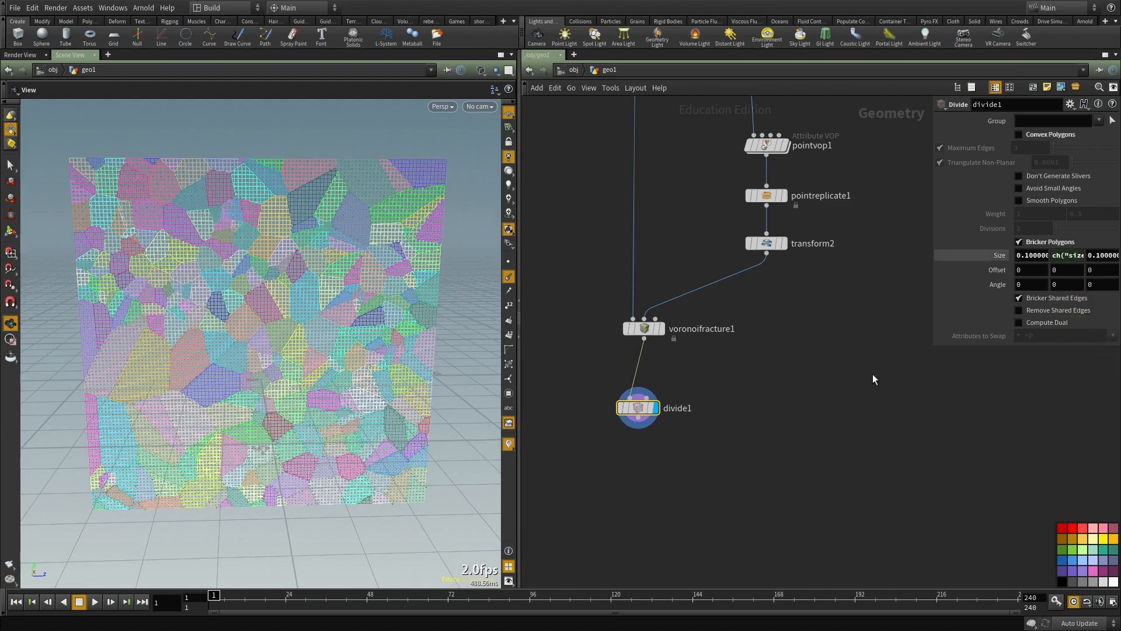
middle_drag(859, 399, 854, 443)
drag(718, 431, 529, 516)
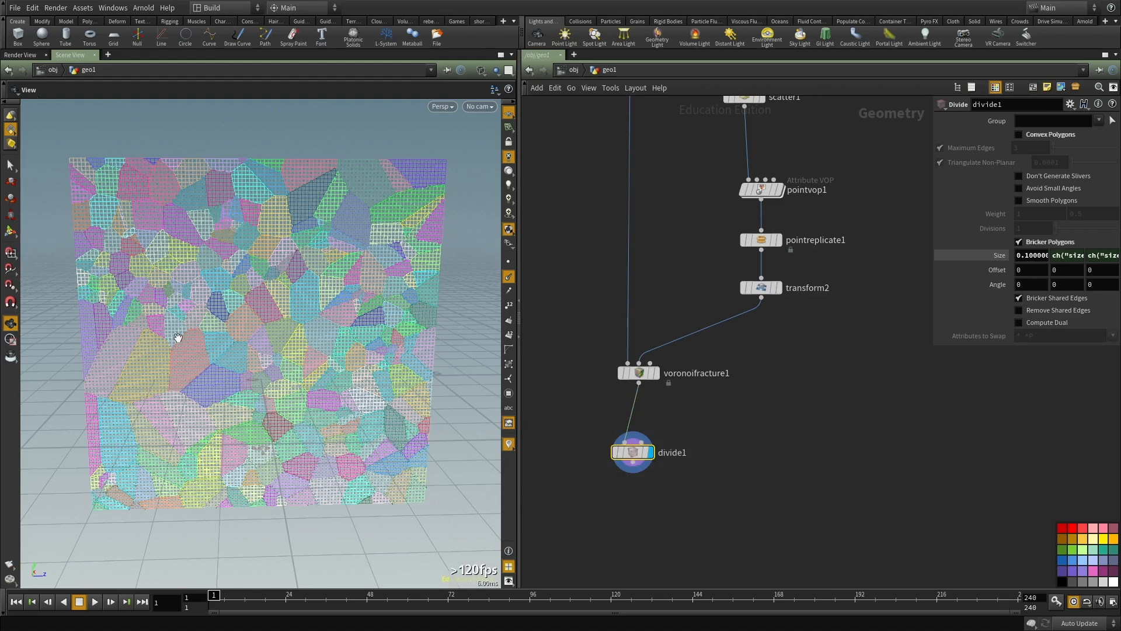
Step: Try brick sizes of 0.25, 0.005 and 0.054 on divide1, interrupting the slow calculation
text(0.25)
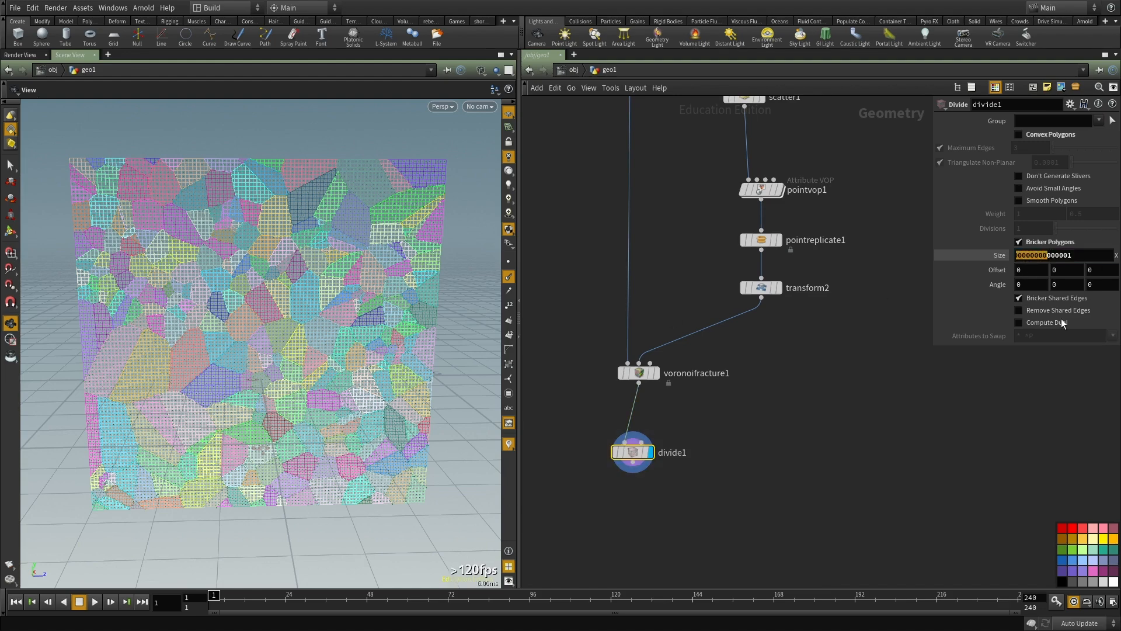
key(Return)
double_click(1032, 256)
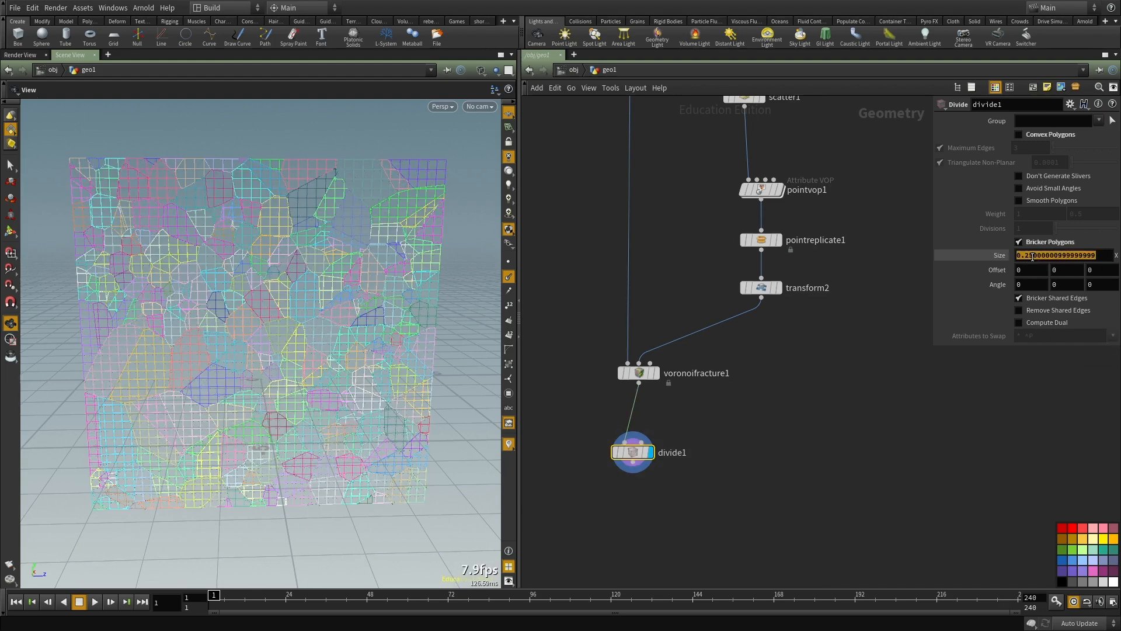
text(.005)
key(Return)
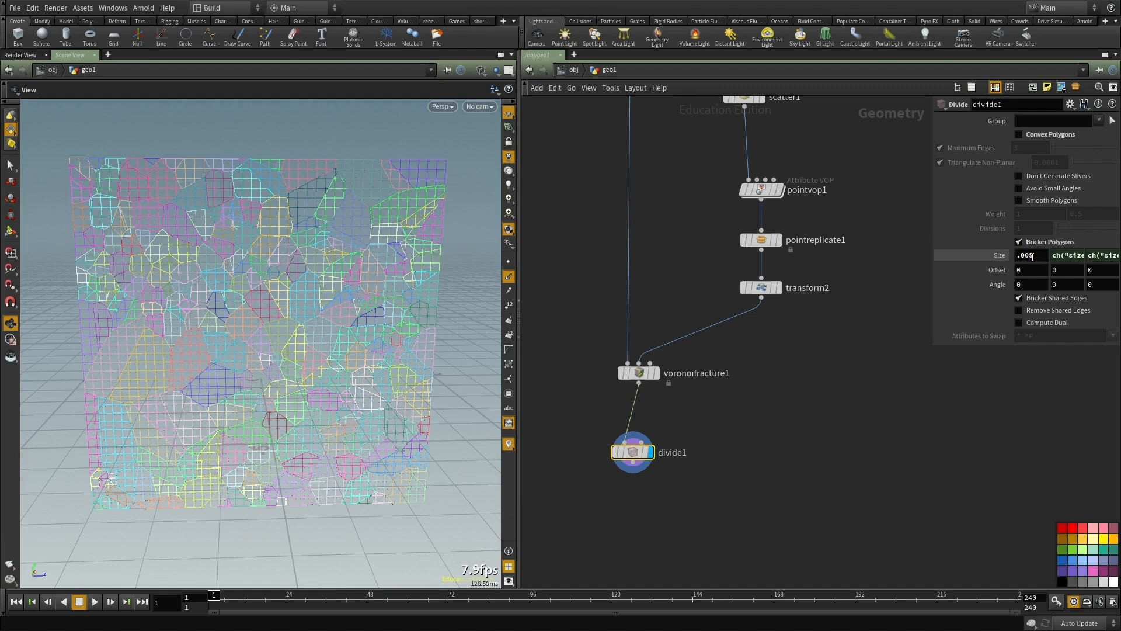
middle_drag(768, 455, 773, 473)
key(Escape)
click(1030, 253)
double_click(1030, 253)
text(.054)
key(Return)
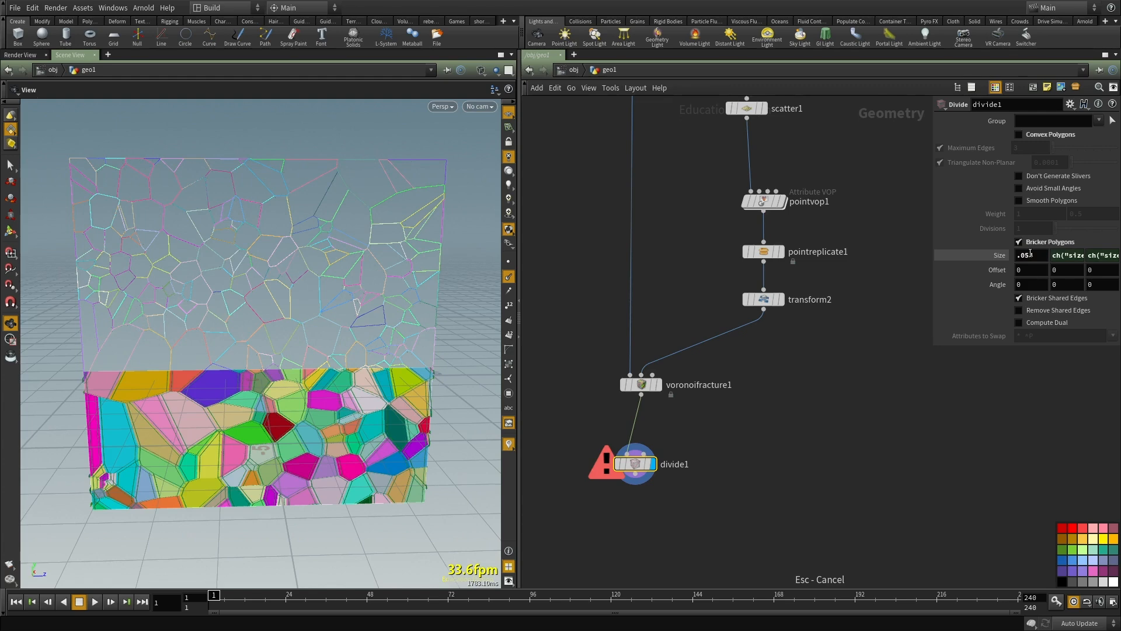
Step: Set divide1's brick size to 0.05 and return the viewport to shaded display
click(1028, 255)
double_click(1029, 255)
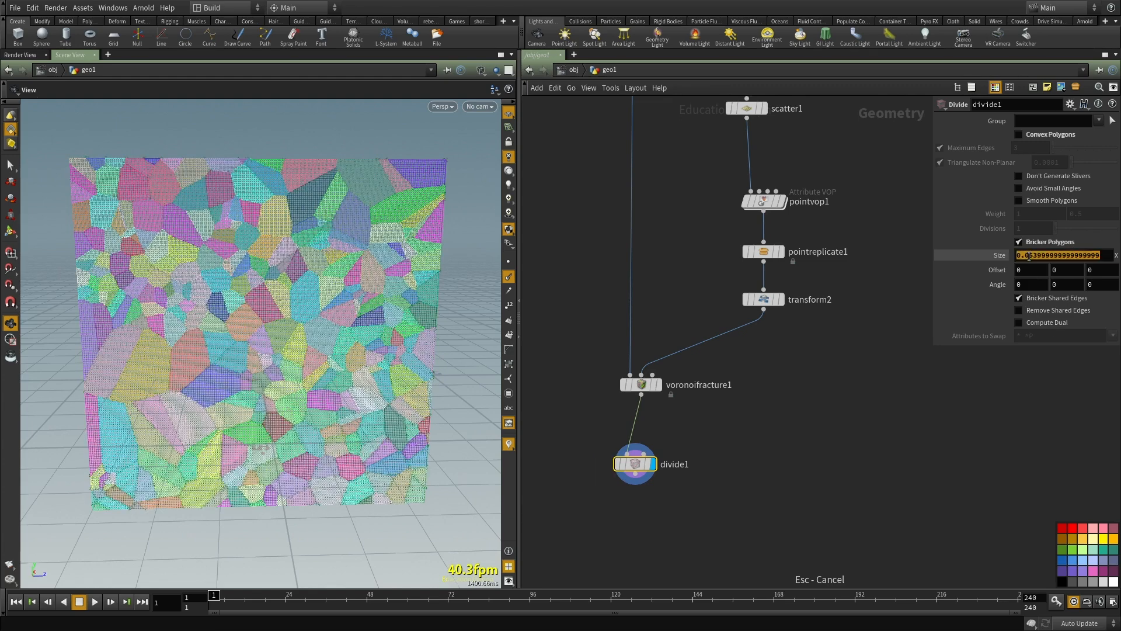
text(.05)
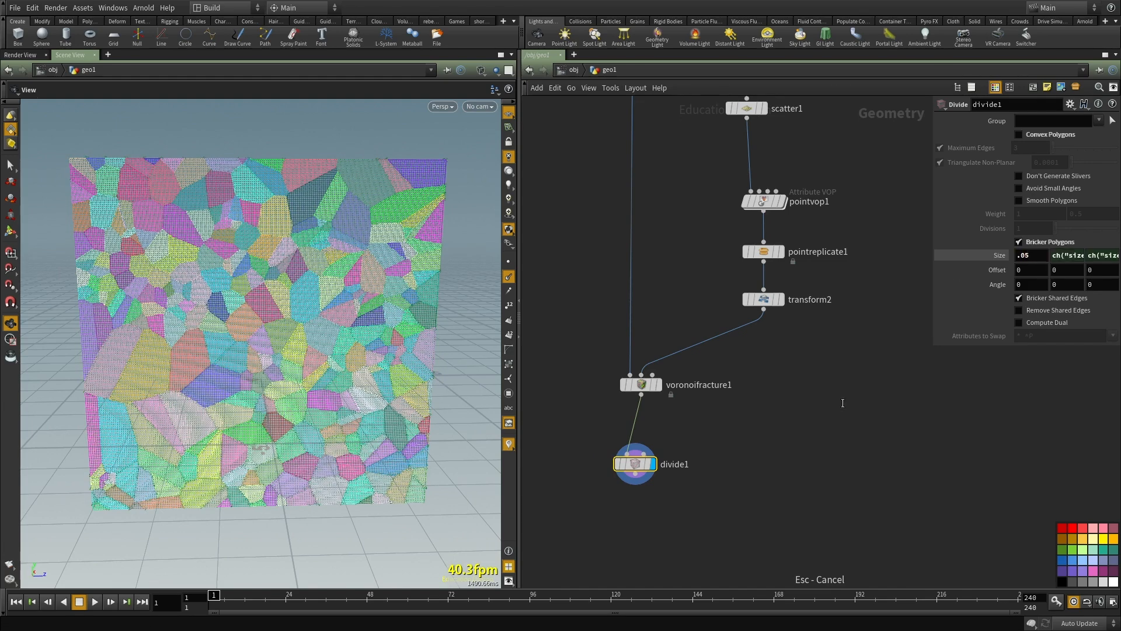
key(shift+w)
Step: Examine the divided fracture pieces from several angles and check the wall's orientation against the axis gizmo
drag(281, 306, 264, 314)
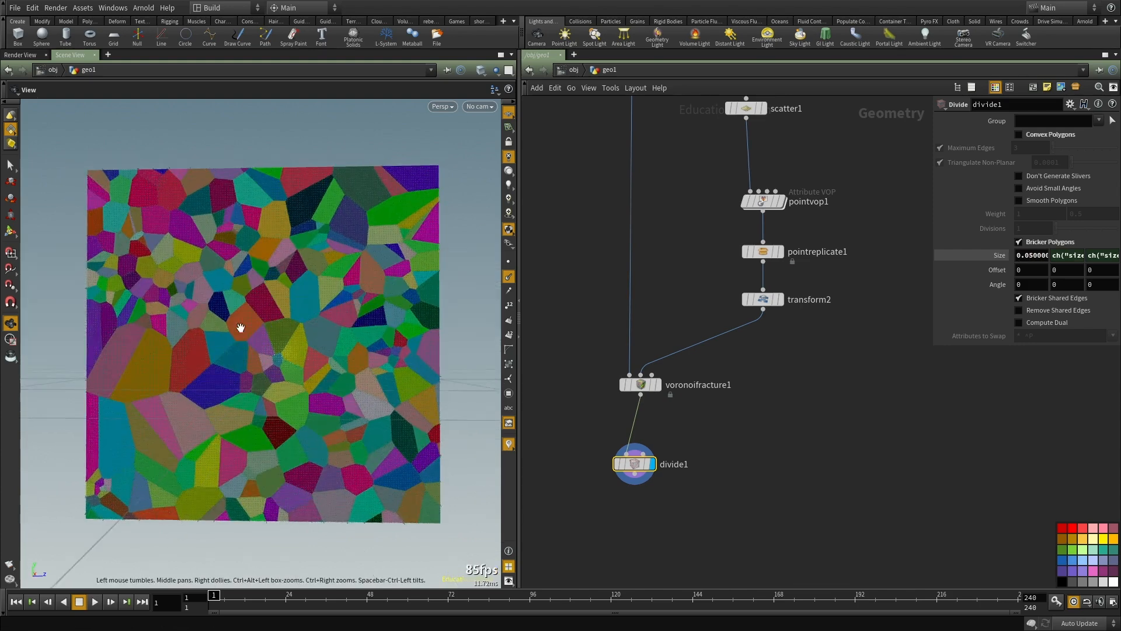
right_drag(263, 314, 290, 395)
scroll(641, 453, up, 2)
click(507, 281)
right_drag(274, 316, 186, 331)
middle_drag(793, 460, 780, 301)
click(780, 301)
drag(261, 331, 289, 341)
scroll(622, 436, up, 2)
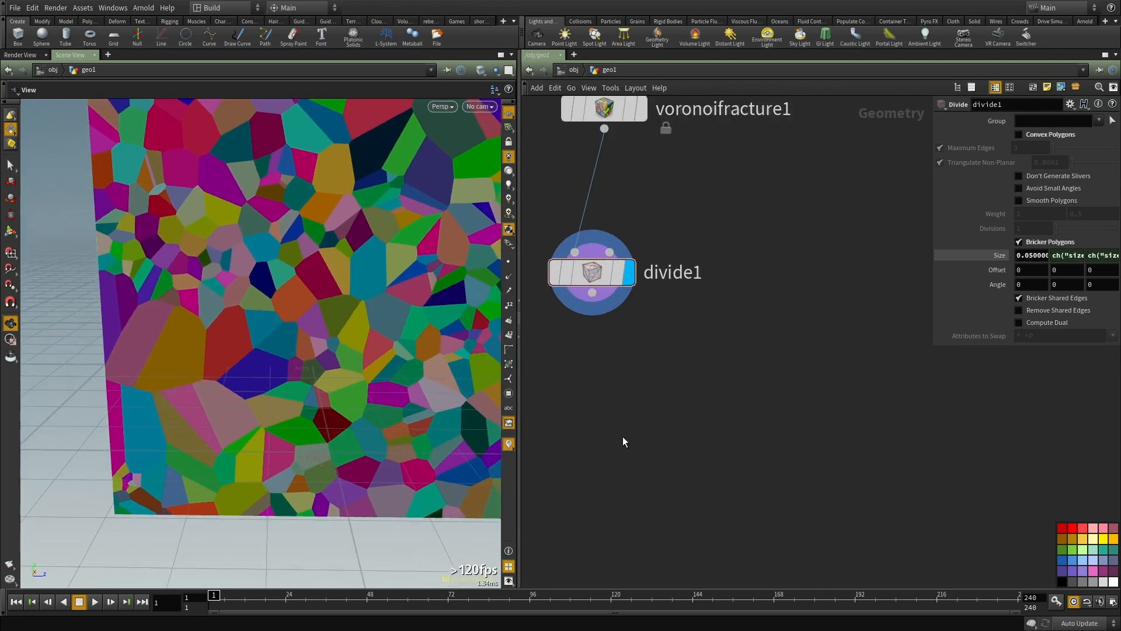
mouse_move(328, 406)
mouse_down()
mouse_move(338, 393)
mouse_move(325, 392)
mouse_move(346, 399)
mouse_up()
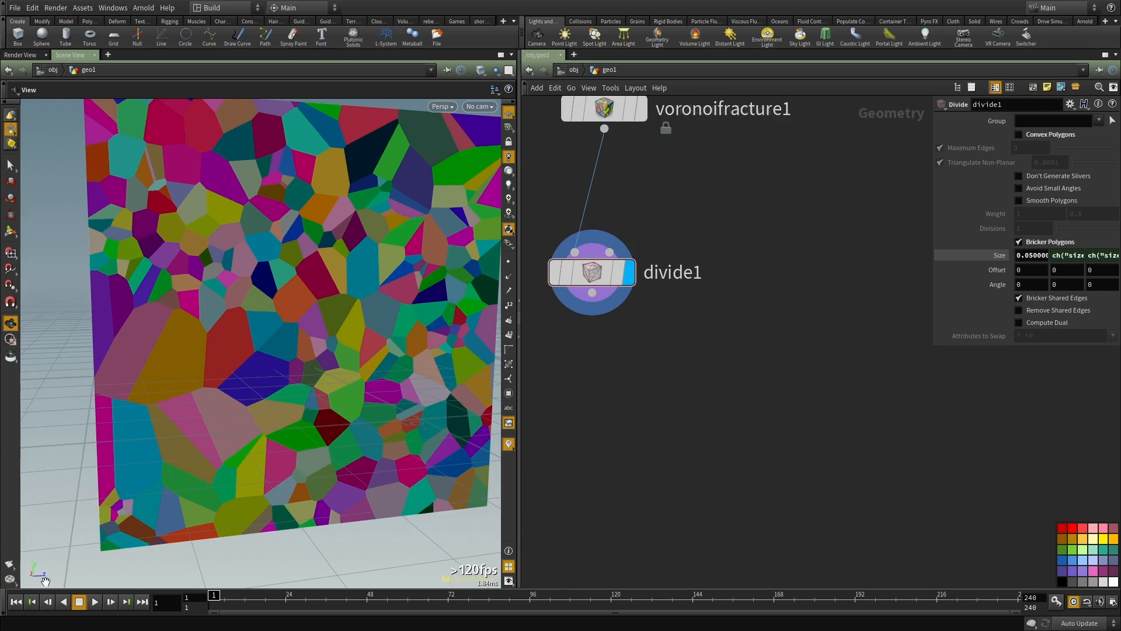
middle_drag(588, 385, 607, 400)
scroll(598, 398, down, 1)
drag(215, 397, 119, 425)
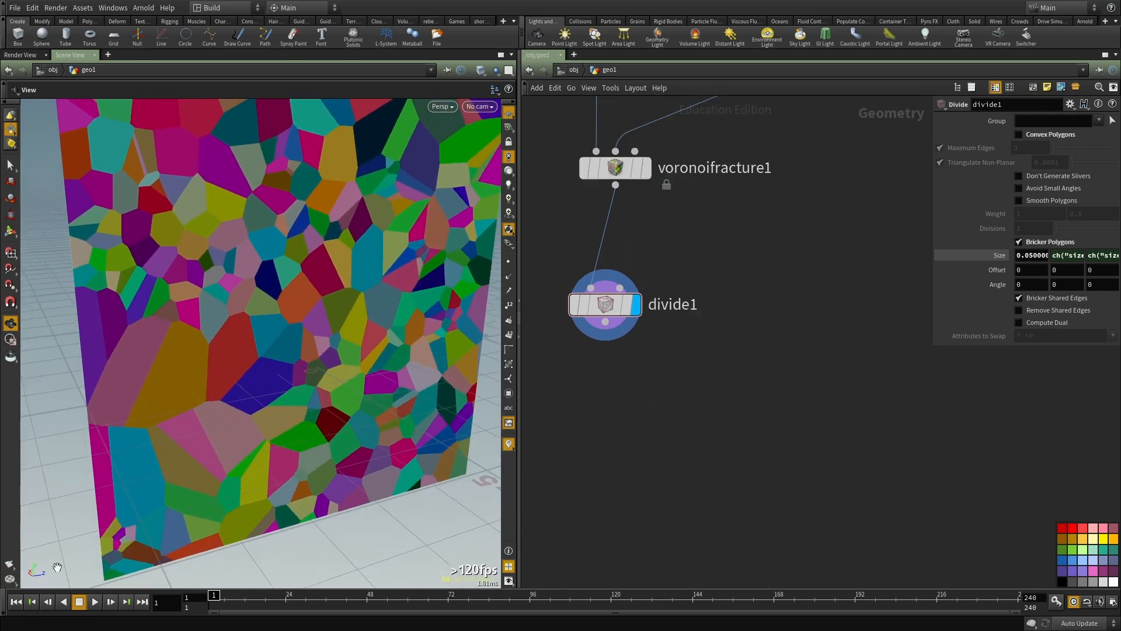
Step: Add a Point VOP node after divide1 and open its network
key(Tab)
text(pointv)
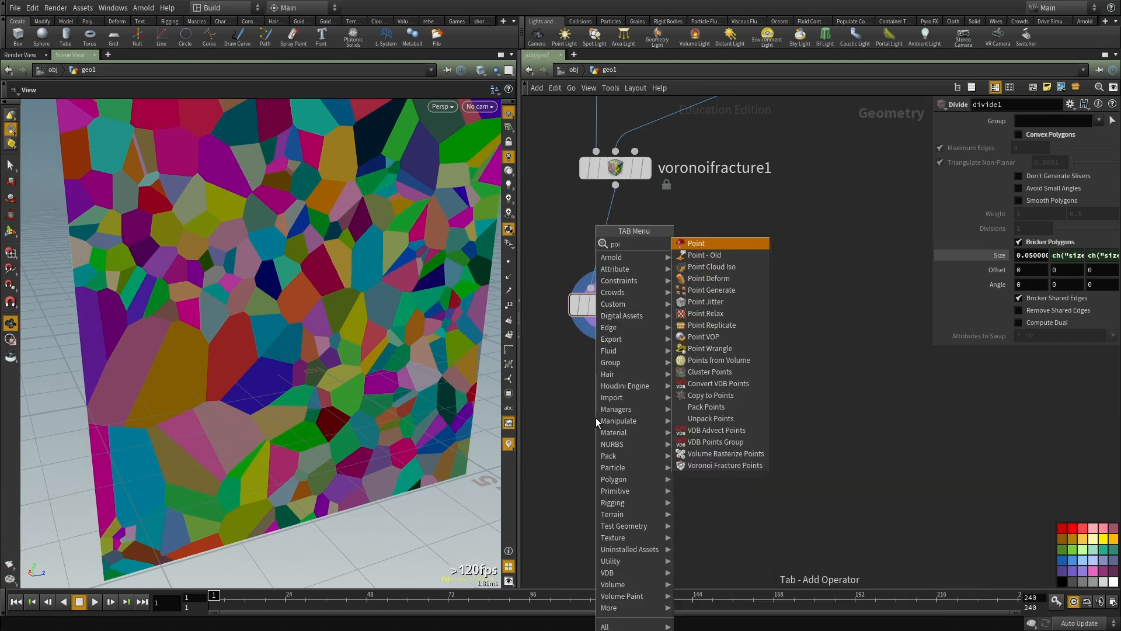
key(Return)
click(595, 418)
click(604, 321)
click(573, 400)
double_click(598, 416)
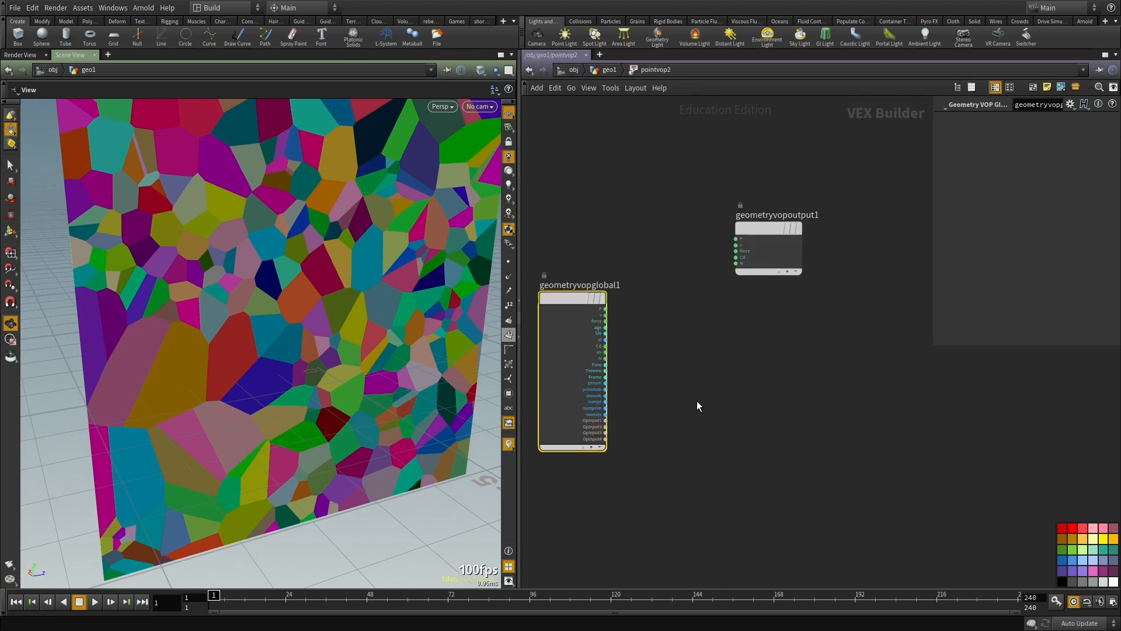
Step: Add a Vector to Float node and feed it the global P position
key(Tab)
text(vect)
click(837, 256)
click(716, 366)
scroll(627, 317, up, 3)
click(597, 304)
click(706, 402)
middle_drag(884, 475, 857, 413)
click(779, 470)
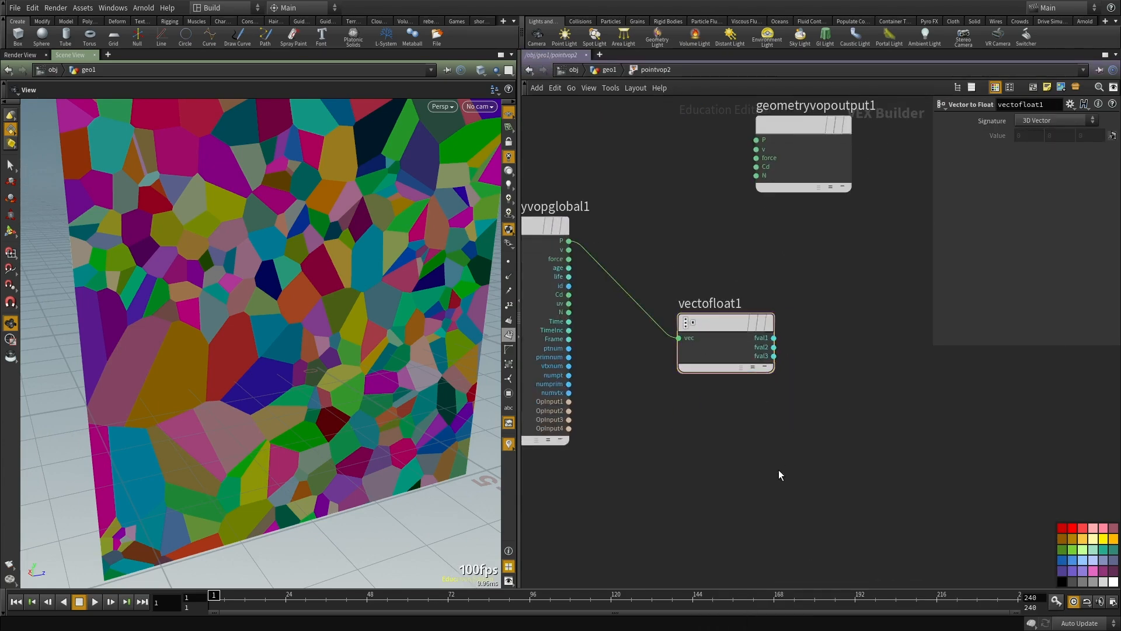
Step: Add an Add node and an Anti-Aliased Noise node, and feed P into the noise position
key(Tab)
text(add)
click(891, 240)
click(700, 470)
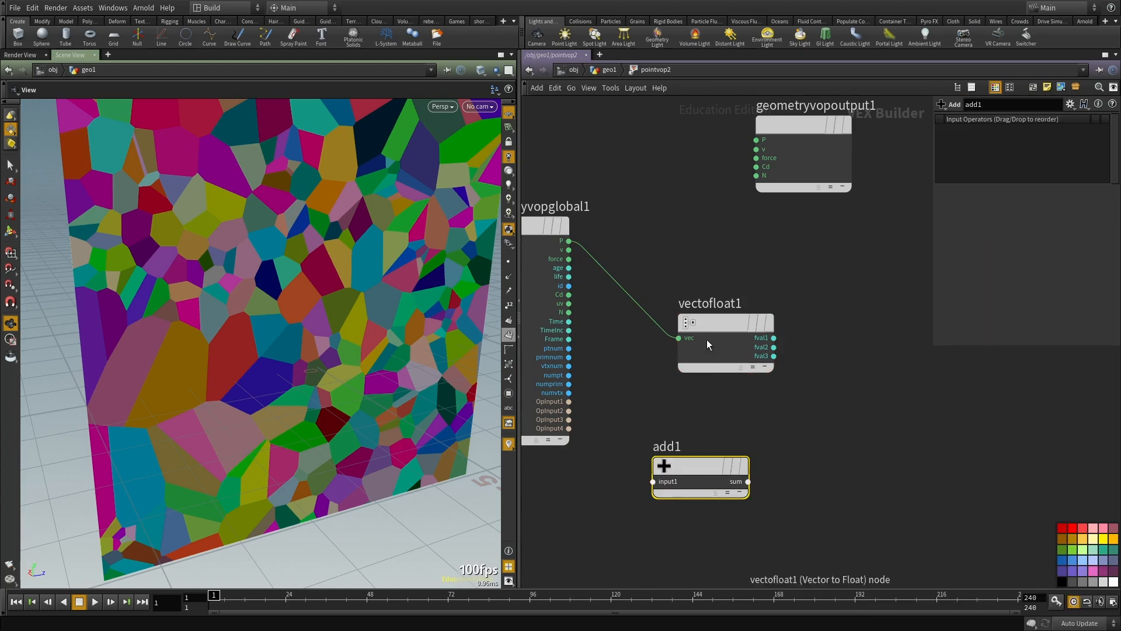
drag(706, 341, 832, 294)
key(Tab)
text(noi)
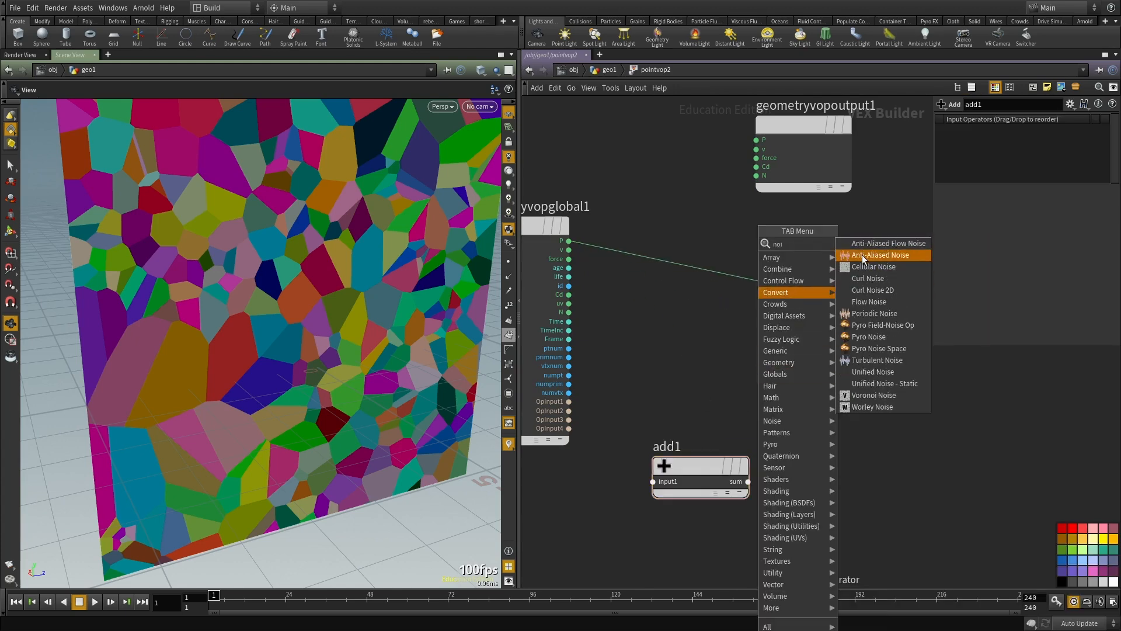
click(863, 255)
click(645, 361)
click(569, 241)
click(596, 374)
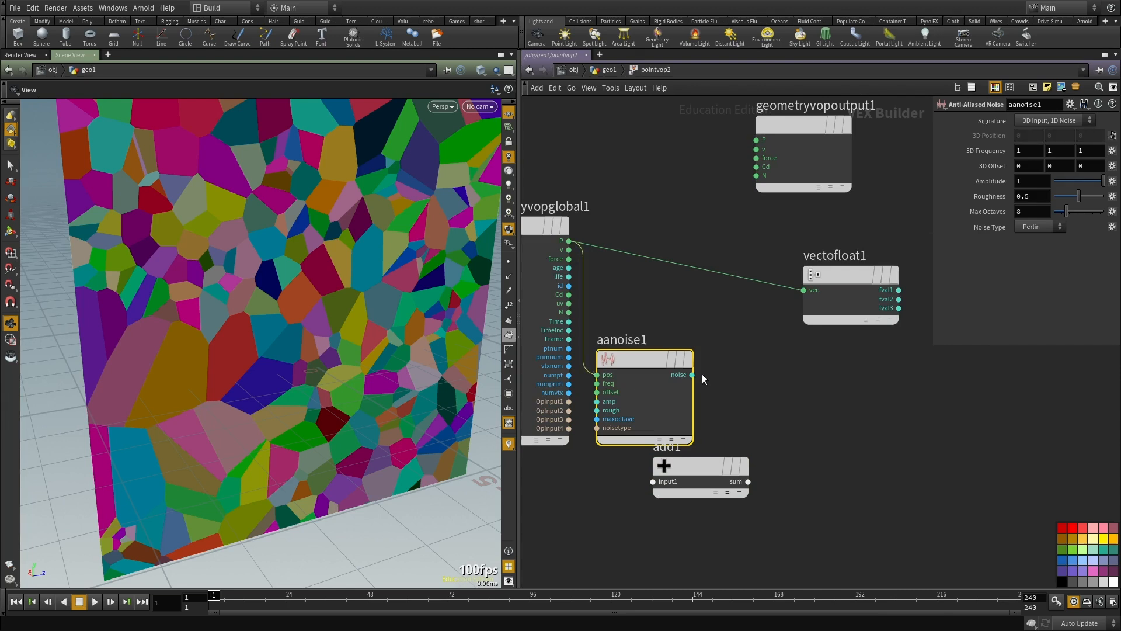
Step: Connect P and the noise output as the two inputs of add1
drag(675, 468, 777, 362)
click(569, 241)
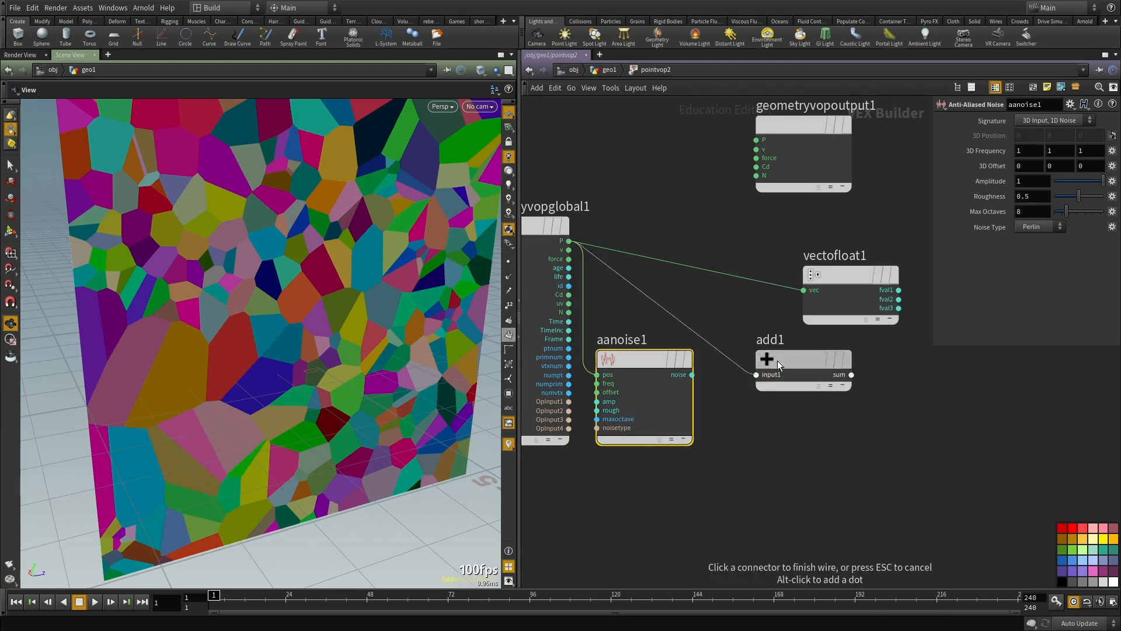
click(756, 374)
click(691, 374)
click(756, 383)
Step: Place vectofloat1 after add1 and feed it the sum instead of P
middle_drag(831, 275, 691, 338)
drag(692, 339, 789, 425)
click(710, 438)
scroll(924, 497, down, 2)
middle_drag(924, 497, 868, 439)
scroll(868, 439, up, 1)
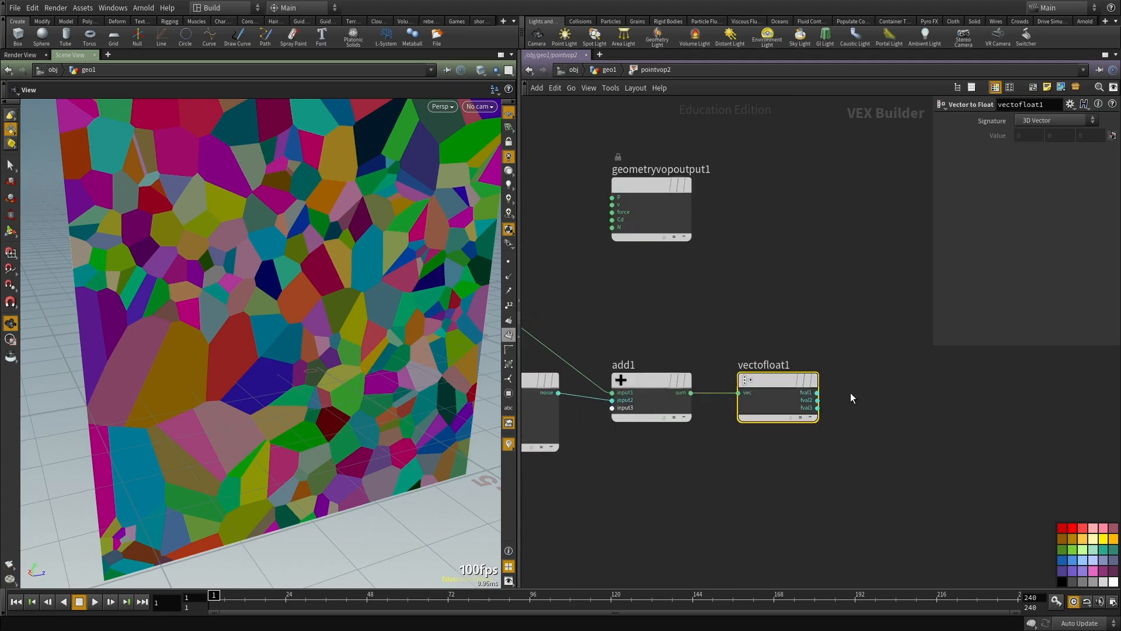
Step: Duplicate the Vector to Float node, connect P to the copy and place it above the original
scroll(812, 400, up, 1)
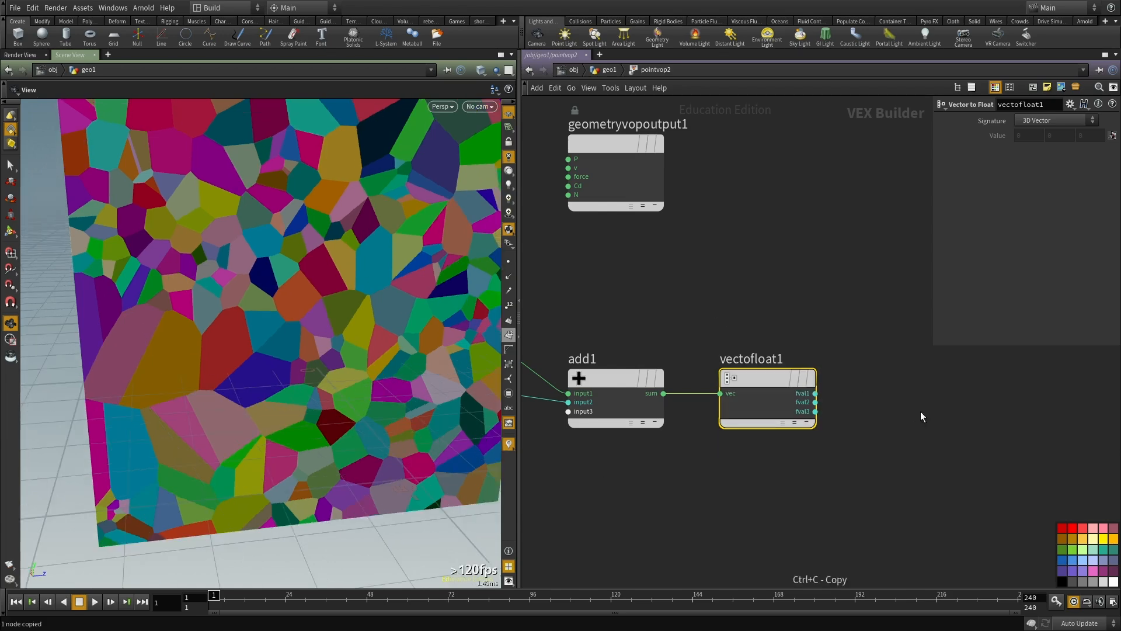
key(ctrl+c)
scroll(937, 418, down, 3)
key(ctrl+v)
scroll(852, 343, up, 2)
drag(591, 335, 819, 337)
middle_drag(945, 398, 742, 398)
drag(644, 333, 660, 334)
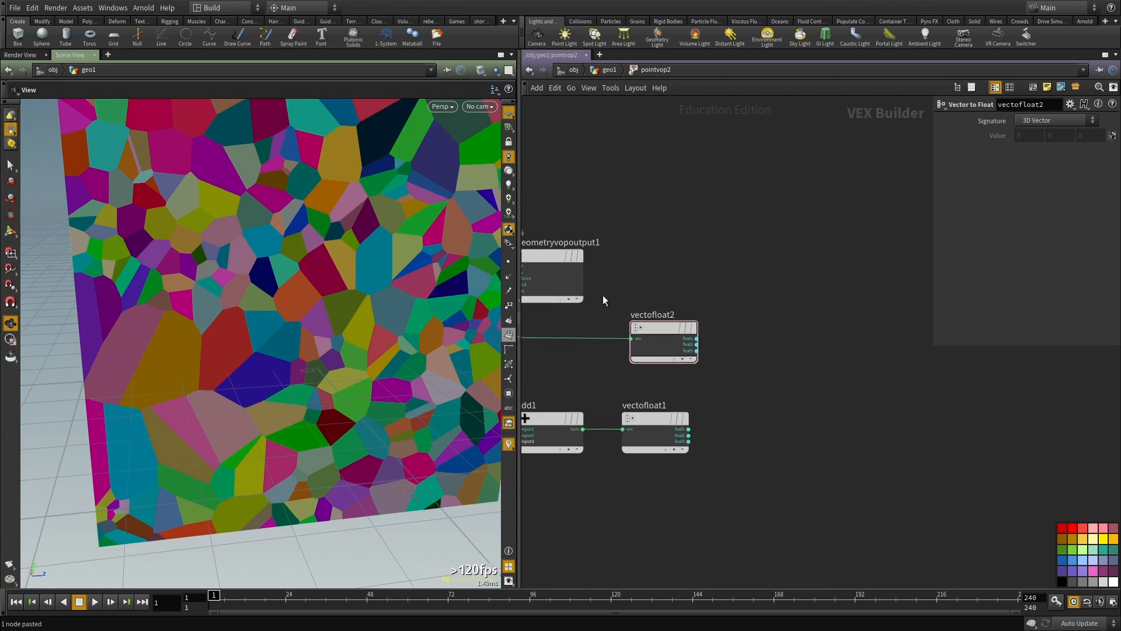
Step: Move geometryvopoutput1 beyond the two Vector to Float nodes to free space between them
drag(543, 256, 930, 332)
scroll(708, 332, down, 3)
drag(634, 285, 938, 404)
scroll(729, 368, up, 3)
Step: Add a Float to Vector node and place it beyond the two Vector to Float nodes
key(Tab)
text(floa)
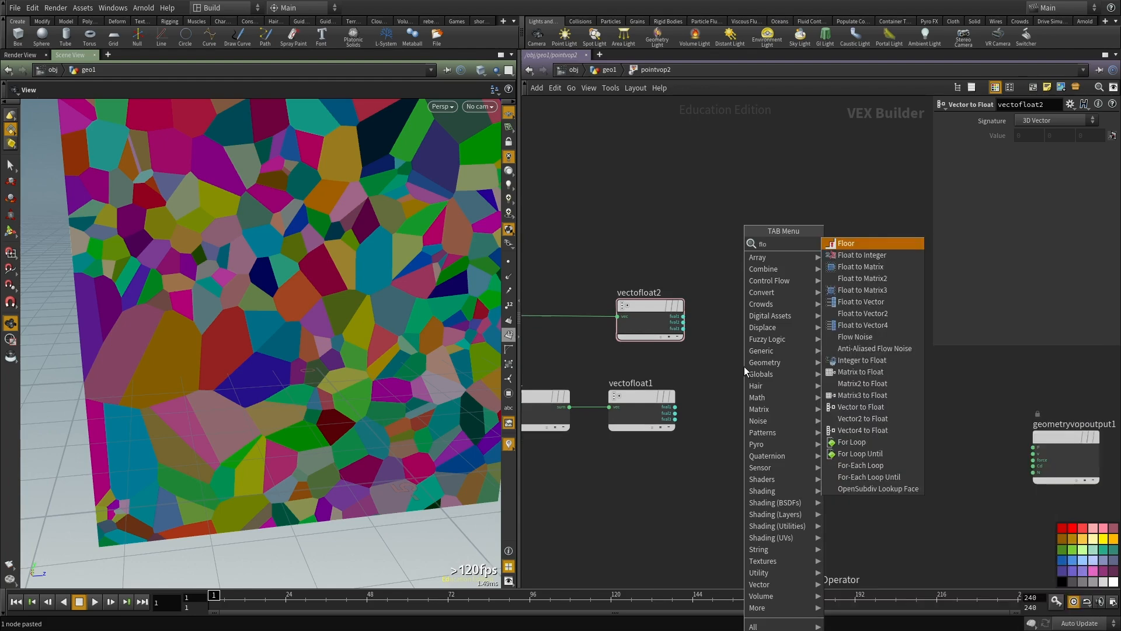
key(Down)
key(Down)
key(Down)
key(Down)
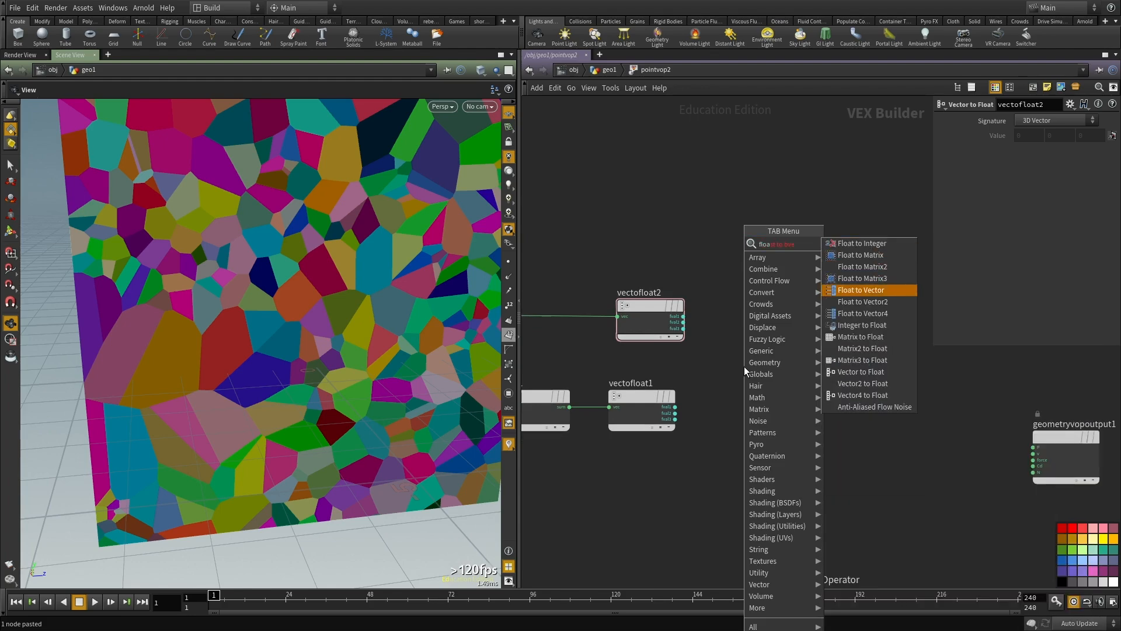
key(Return)
click(744, 366)
drag(753, 369, 807, 391)
scroll(645, 410, up, 3)
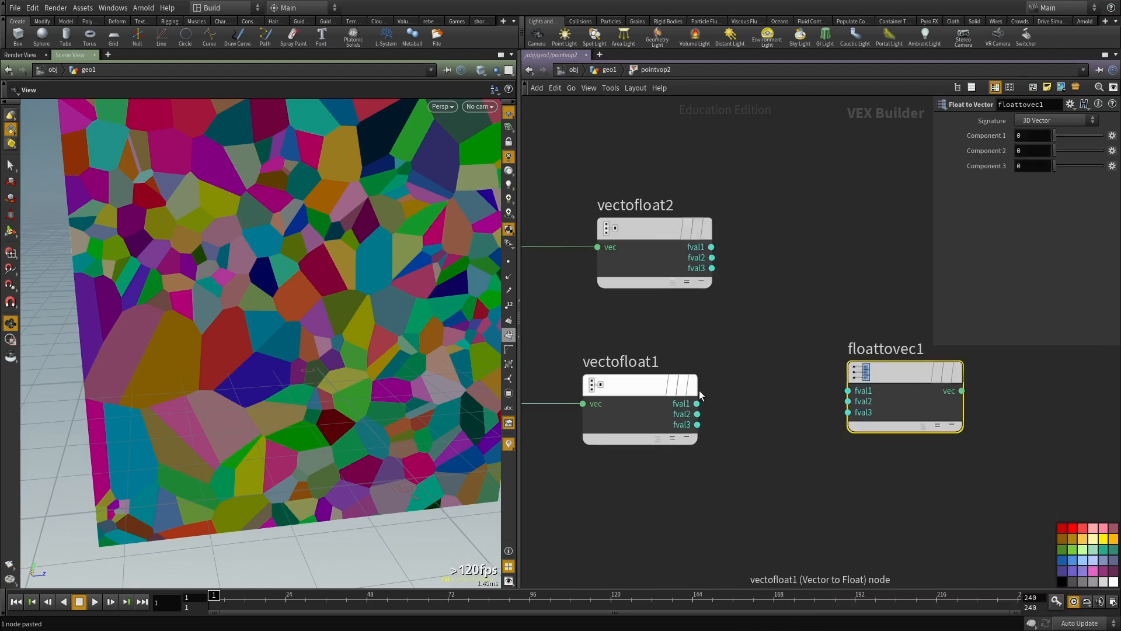
Step: Feed floattovec1's fval1 from vectofloat2's fval1, and its fval2 and fval3 from the matching outputs of vectofloat1
click(697, 414)
click(860, 403)
click(849, 412)
click(725, 432)
click(849, 391)
click(712, 247)
Step: Connect floattovec1's vec output to the P input of geometryvopoutput1
scroll(784, 484, down, 3)
mouse_move(905, 502)
middle_down()
mouse_move(723, 510)
mouse_move(781, 469)
middle_up()
scroll(721, 436, up, 2)
click(692, 437)
click(987, 506)
Step: Inspect the noise-displaced pieces from several angles and go back up to the geometry network
key(w)
key(w)
drag(330, 357, 280, 368)
scroll(669, 479, down, 3)
mouse_move(669, 479)
middle_down()
mouse_move(728, 483)
mouse_move(935, 417)
middle_up()
key(u)
click(629, 422)
middle_drag(736, 441, 766, 395)
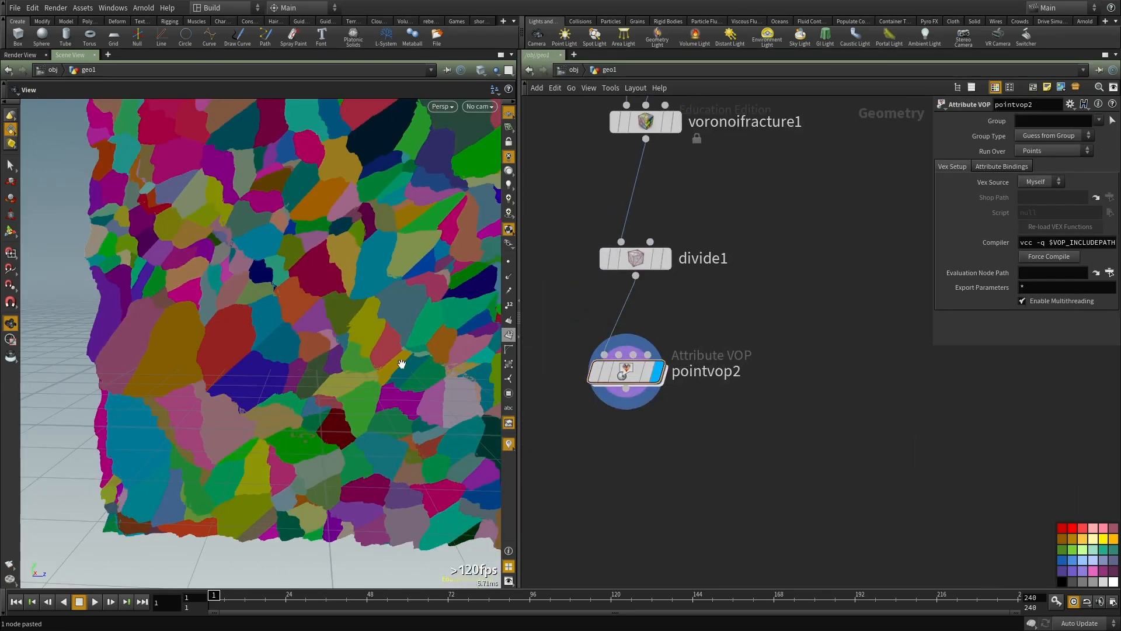
drag(108, 285, 136, 293)
Step: Reopen pointvop2 and set the signature of aanoise1 to 3D Input, 3D Noise
double_click(599, 385)
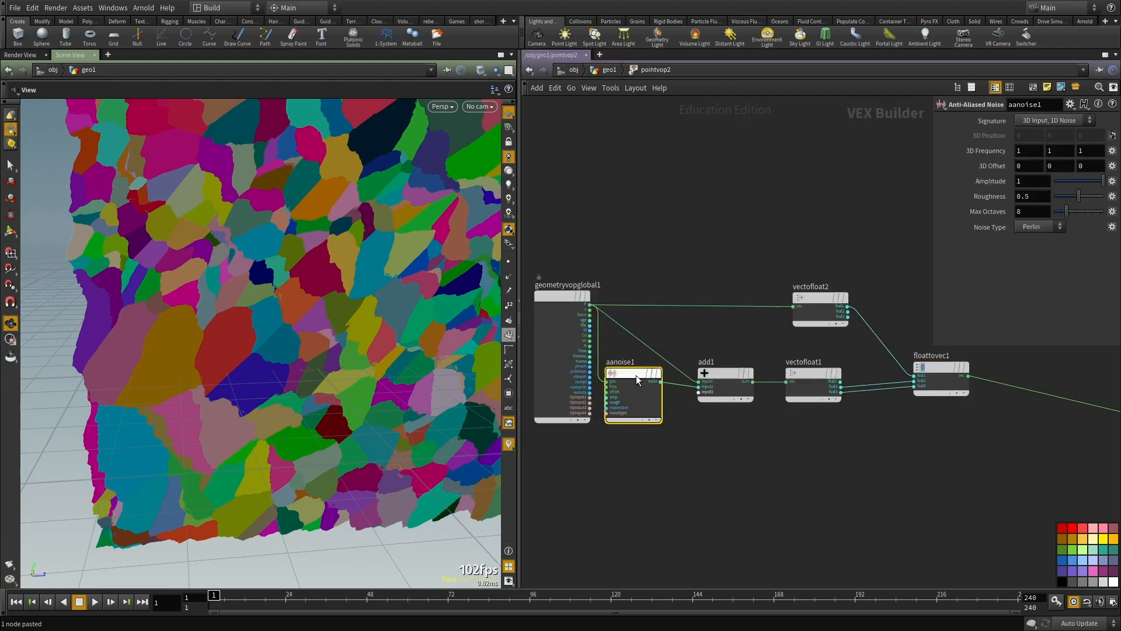
click(1051, 121)
click(1049, 143)
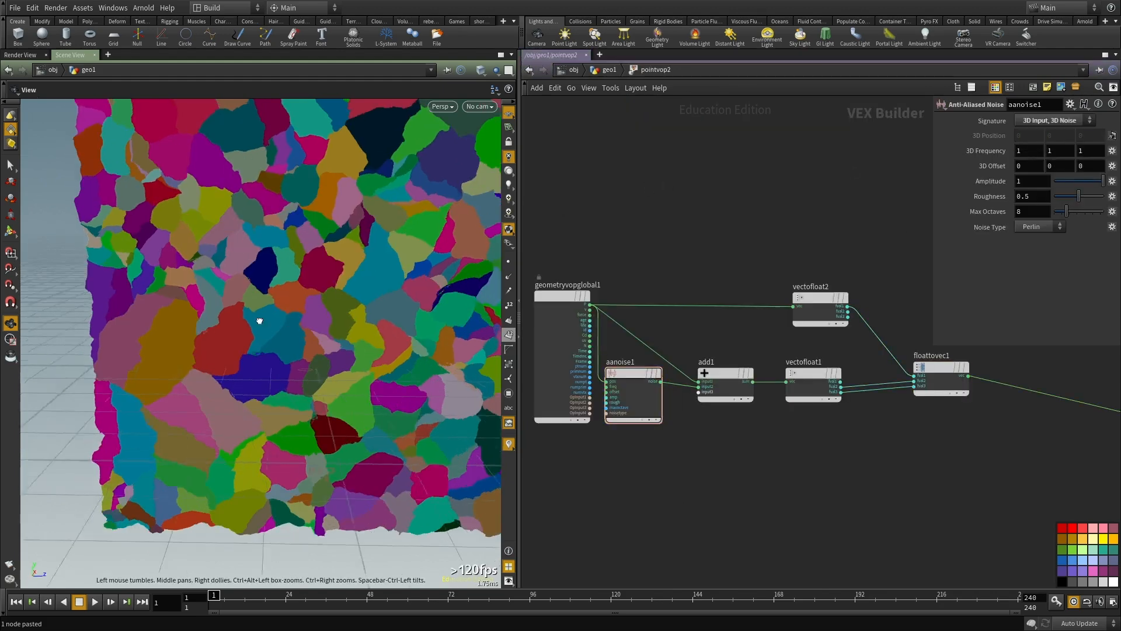
Step: Examine the displaced pieces up close in shaded and wireframe display
scroll(263, 317, down, 5)
right_drag(303, 334, 301, 370)
mouse_move(301, 370)
mouse_down()
mouse_move(310, 346)
mouse_move(316, 353)
mouse_up()
key(shift+w)
key(shift+w)
right_drag(117, 315, 368, 345)
key(shift+w)
mouse_move(368, 345)
mouse_down()
mouse_move(323, 313)
mouse_move(331, 326)
mouse_up()
Step: Set the 3D frequency of aanoise1 to 1.11 on all three axes and its amplitude to 0.6
middle_drag(630, 454, 656, 459)
click(658, 403)
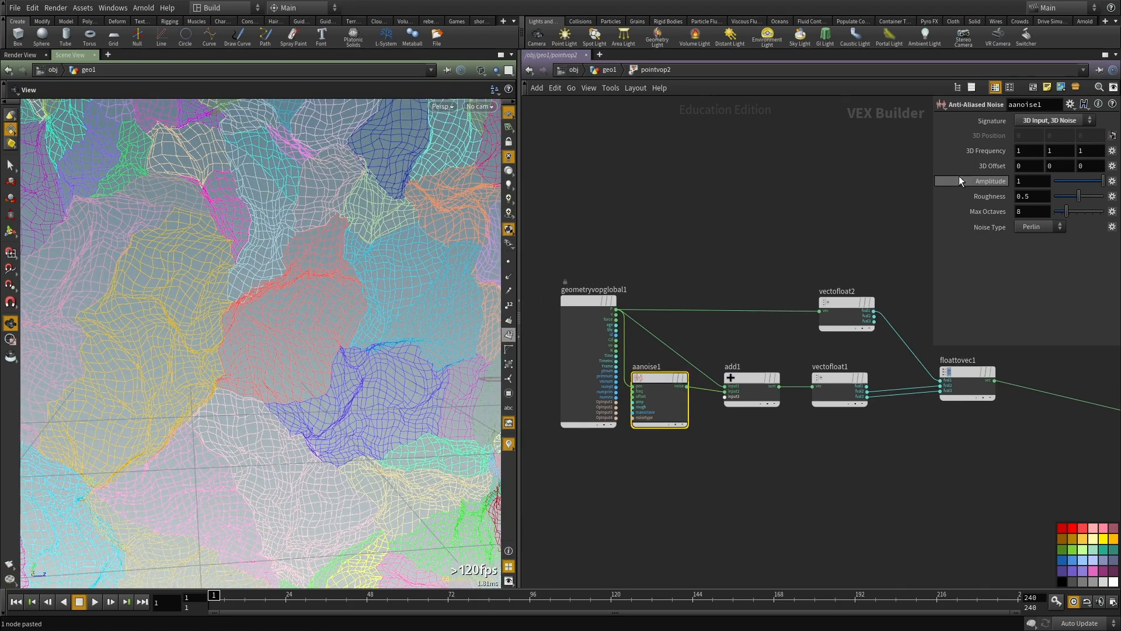
middle_drag(995, 151, 964, 165)
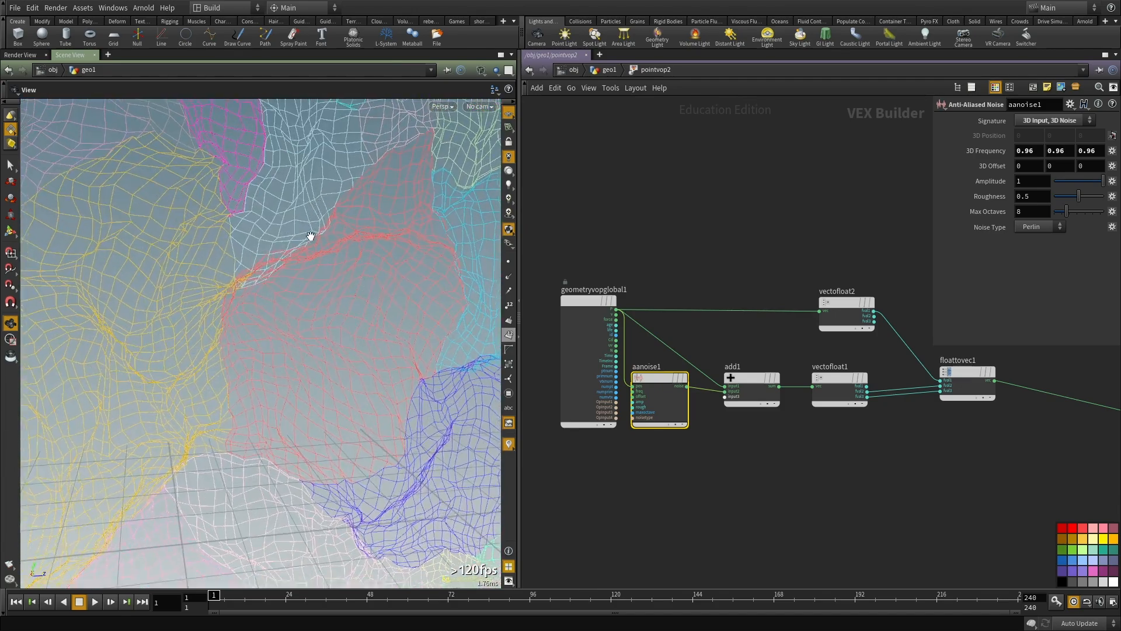
drag(1103, 185, 1094, 185)
middle_drag(984, 151, 1065, 173)
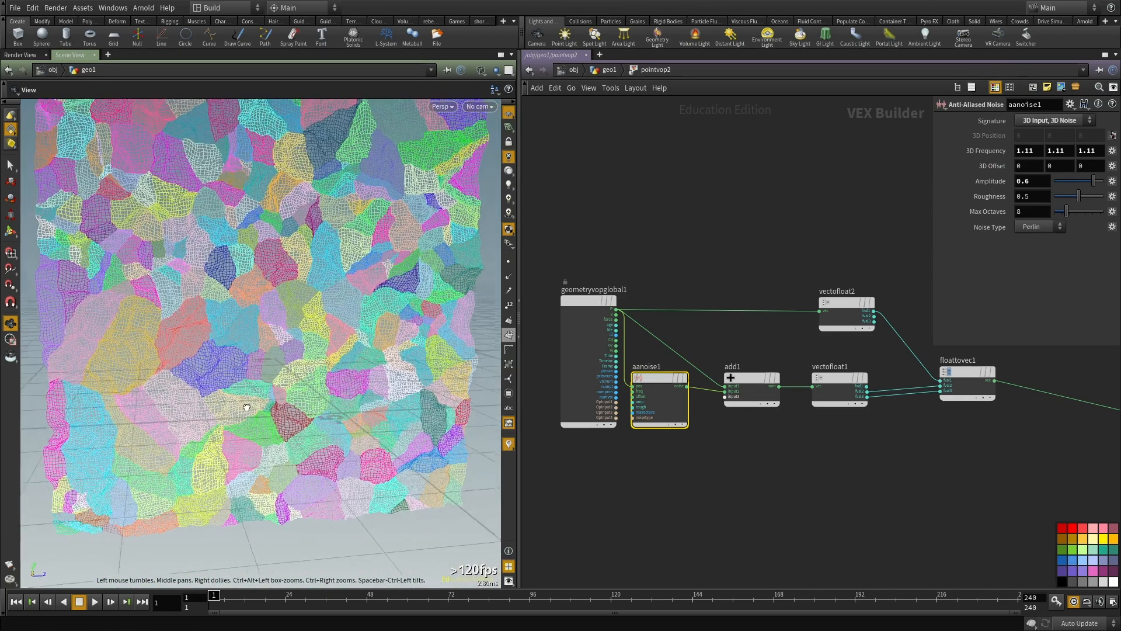
Step: Return to the geometry network and examine the retuned piece edges in shaded display
key(shift+w)
mouse_move(249, 396)
mouse_down()
mouse_move(265, 390)
mouse_move(268, 431)
mouse_move(334, 450)
mouse_move(353, 430)
mouse_move(358, 395)
mouse_up()
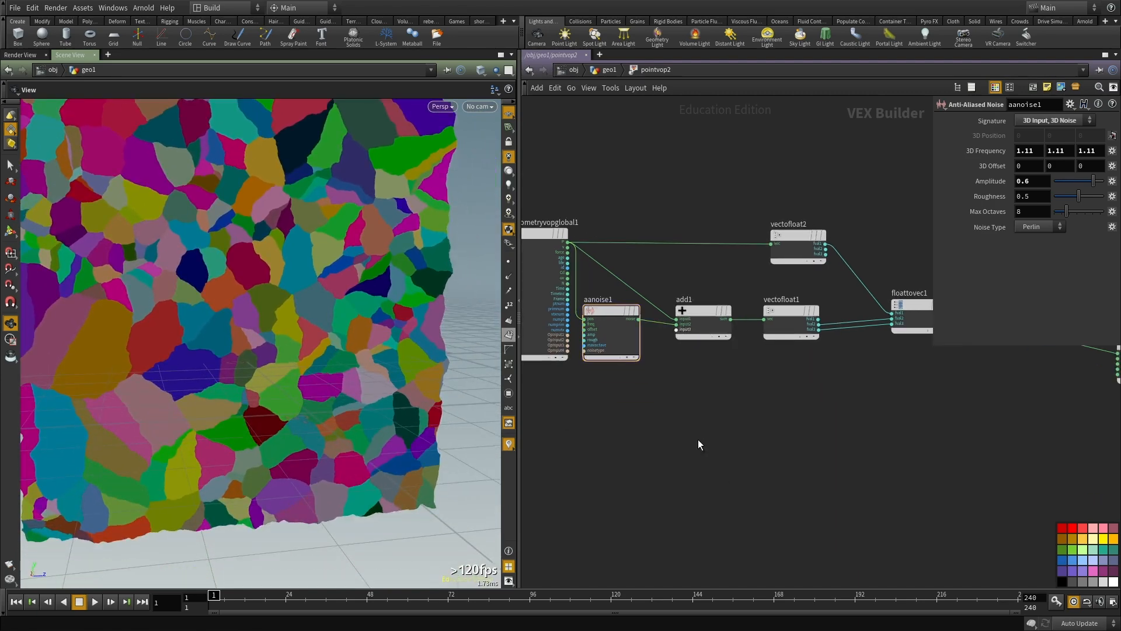
key(u)
scroll(237, 372, down, 4)
mouse_move(238, 373)
mouse_down()
mouse_move(268, 392)
mouse_move(288, 366)
mouse_move(238, 382)
mouse_up()
scroll(238, 383, up, 6)
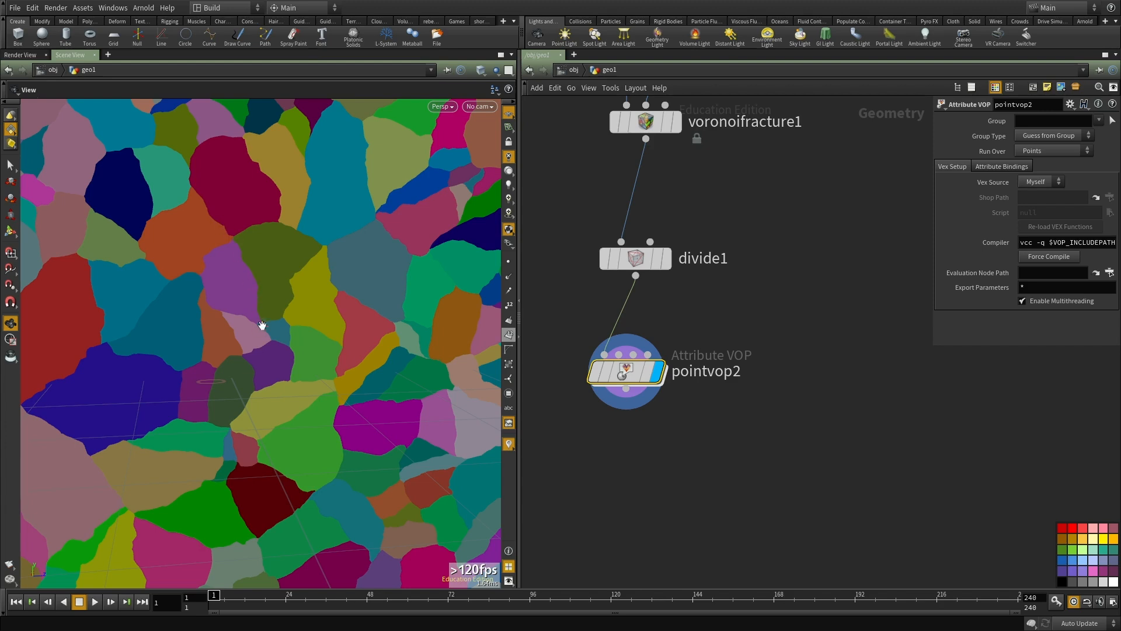
Step: Add a Connectivity node wired after pointvop2 and display its result
scroll(750, 352, down, 3)
middle_drag(671, 419, 679, 455)
drag(362, 342, 257, 296)
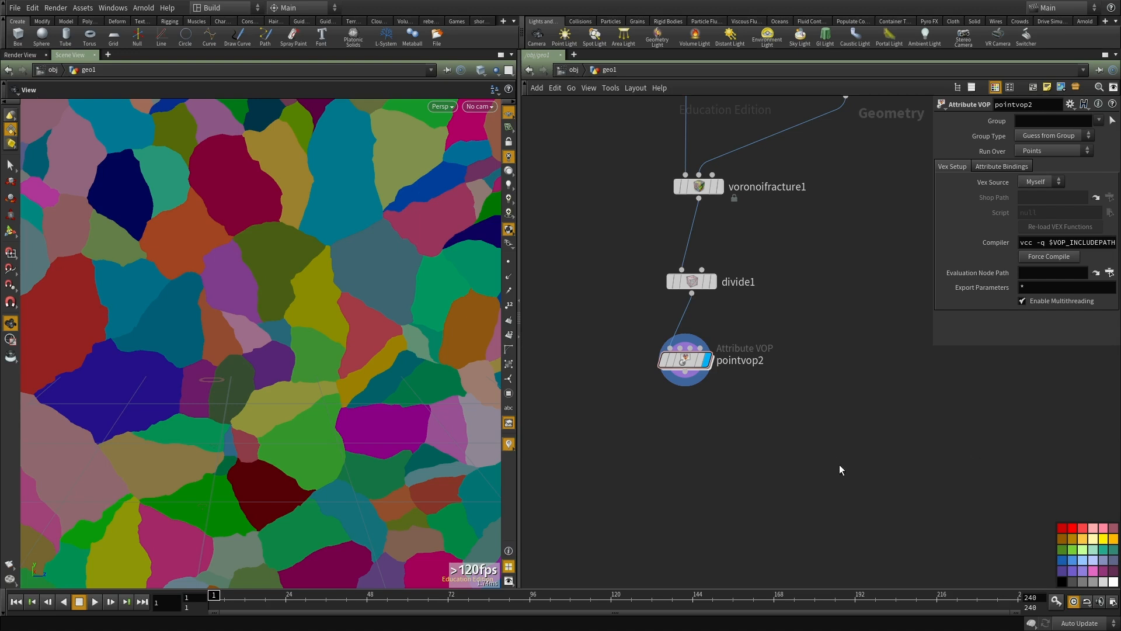
middle_drag(782, 487, 785, 469)
key(Tab)
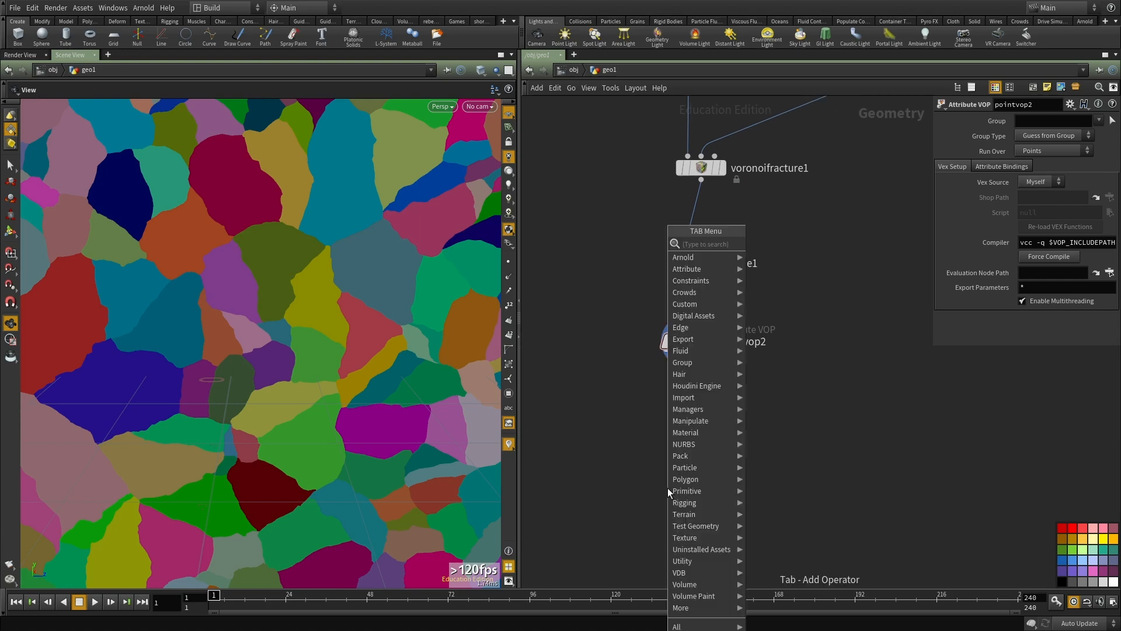
text(connect)
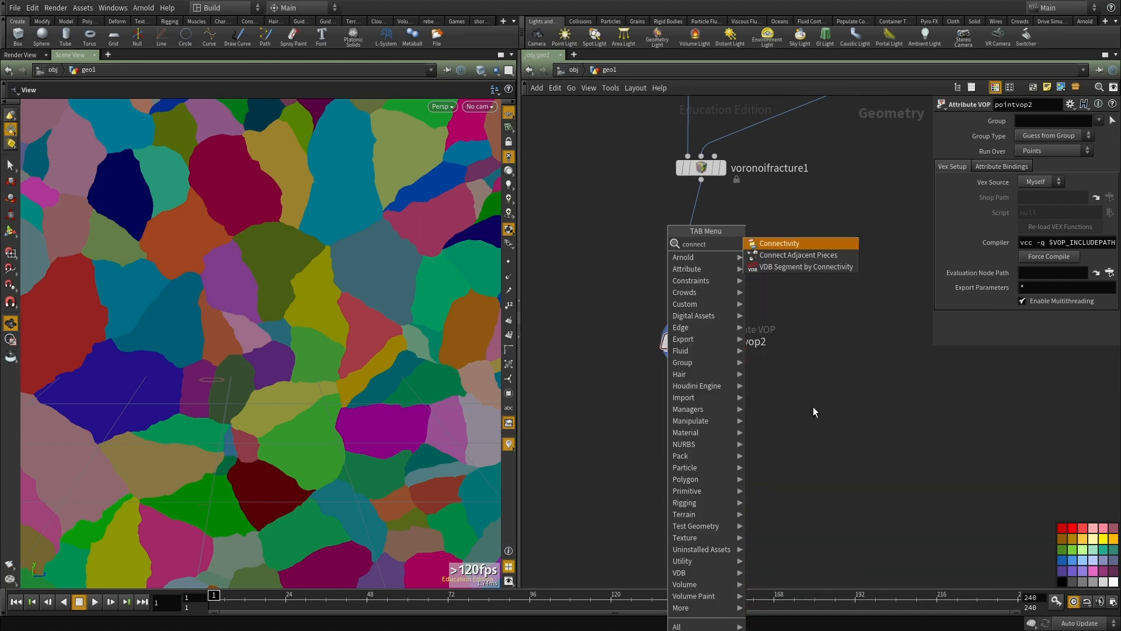
click(780, 246)
click(645, 416)
click(687, 353)
click(645, 411)
drag(649, 419, 700, 429)
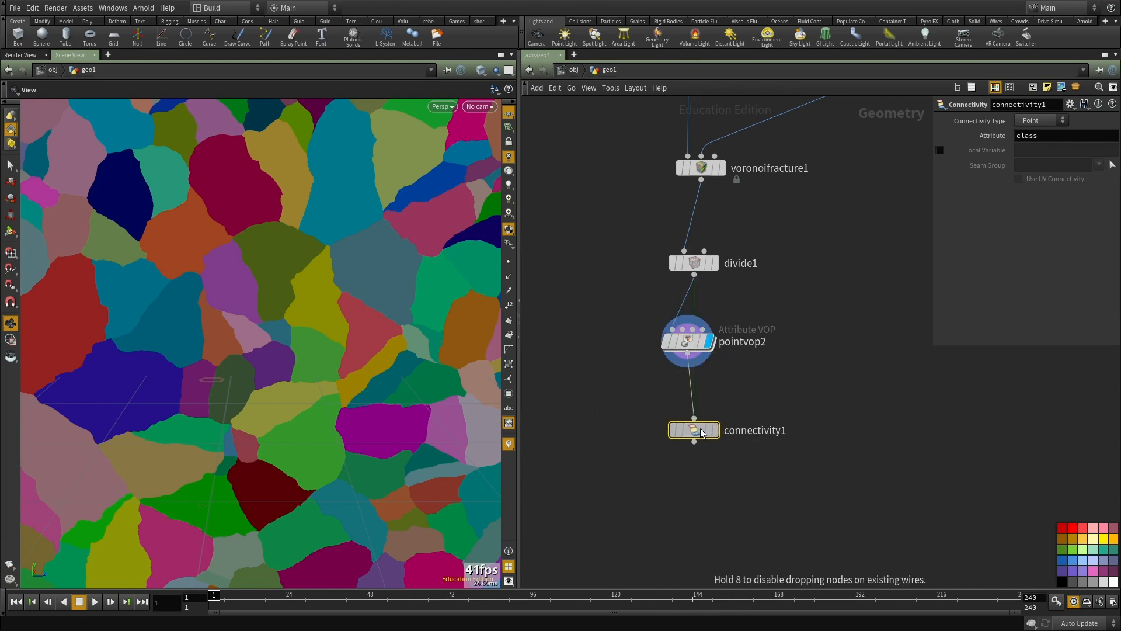
drag(768, 497, 711, 441)
key(r)
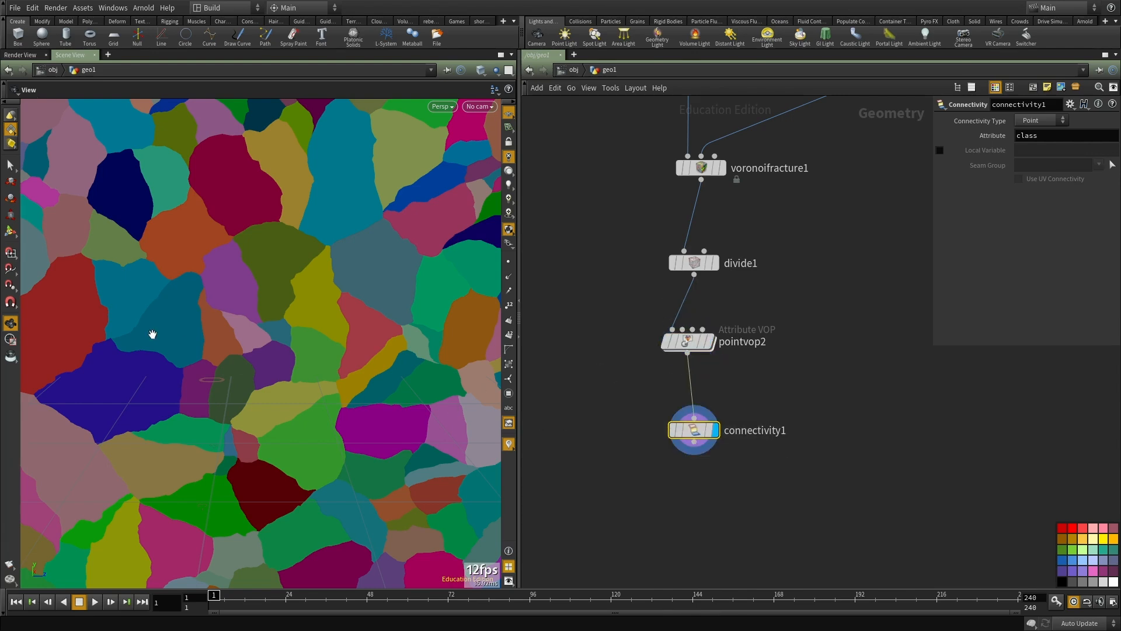
Step: Turn off Visualize Pieces on voronoifracture1
scroll(175, 298, down, 5)
drag(180, 290, 96, 172)
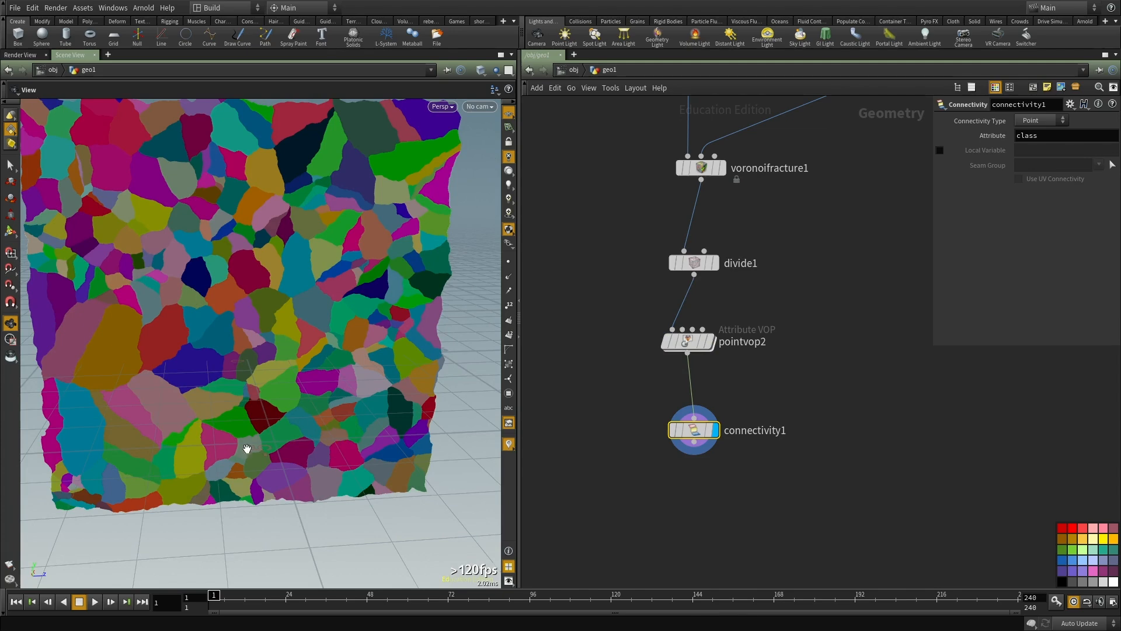
middle_drag(298, 338, 347, 376)
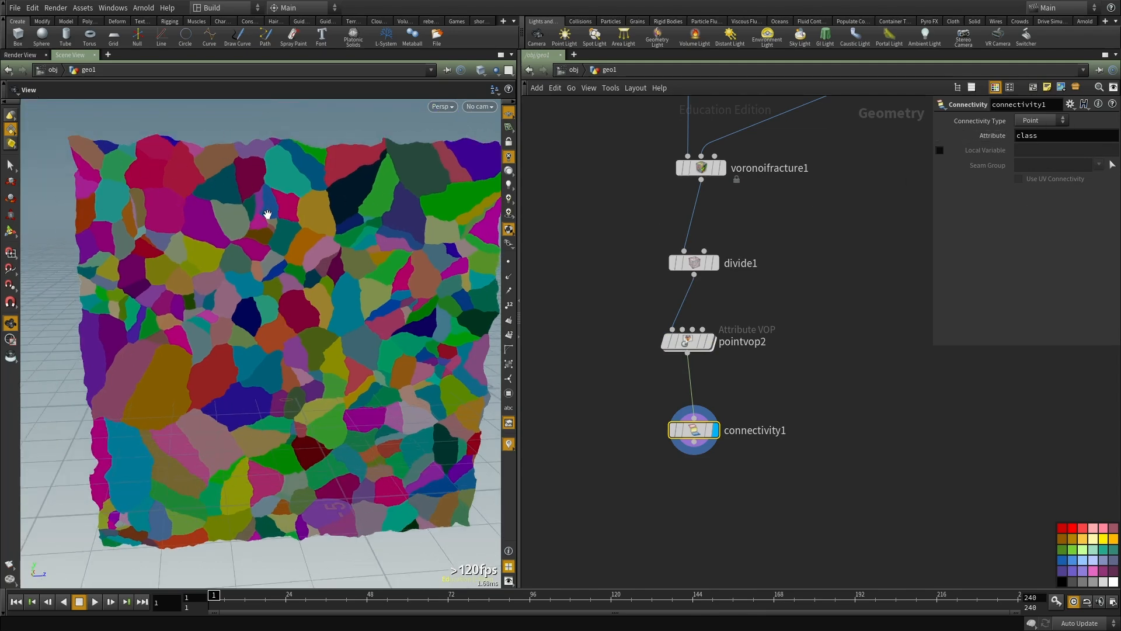
drag(266, 213, 243, 226)
middle_drag(788, 447, 763, 361)
scroll(759, 365, up, 2)
scroll(753, 383, down, 3)
middle_drag(721, 140, 729, 309)
drag(724, 331, 679, 441)
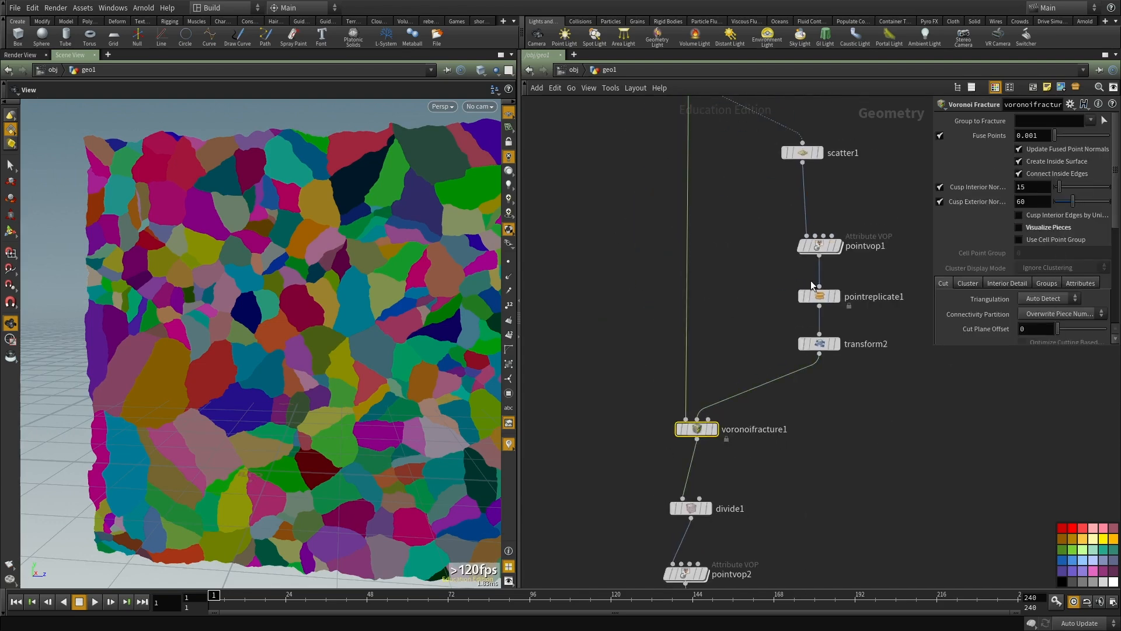
scroll(803, 390, down, 1)
middle_drag(827, 496, 787, 272)
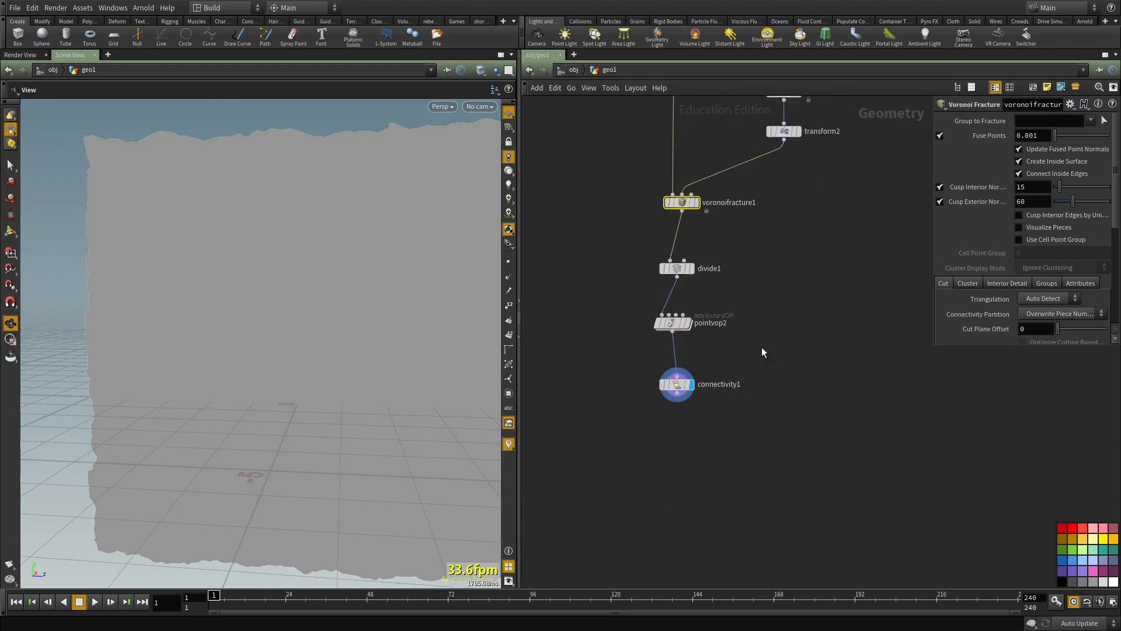
Step: Add a Color node wired after connectivity1
scroll(727, 449, up, 3)
key(Tab)
text(colo)
key(Return)
click(727, 450)
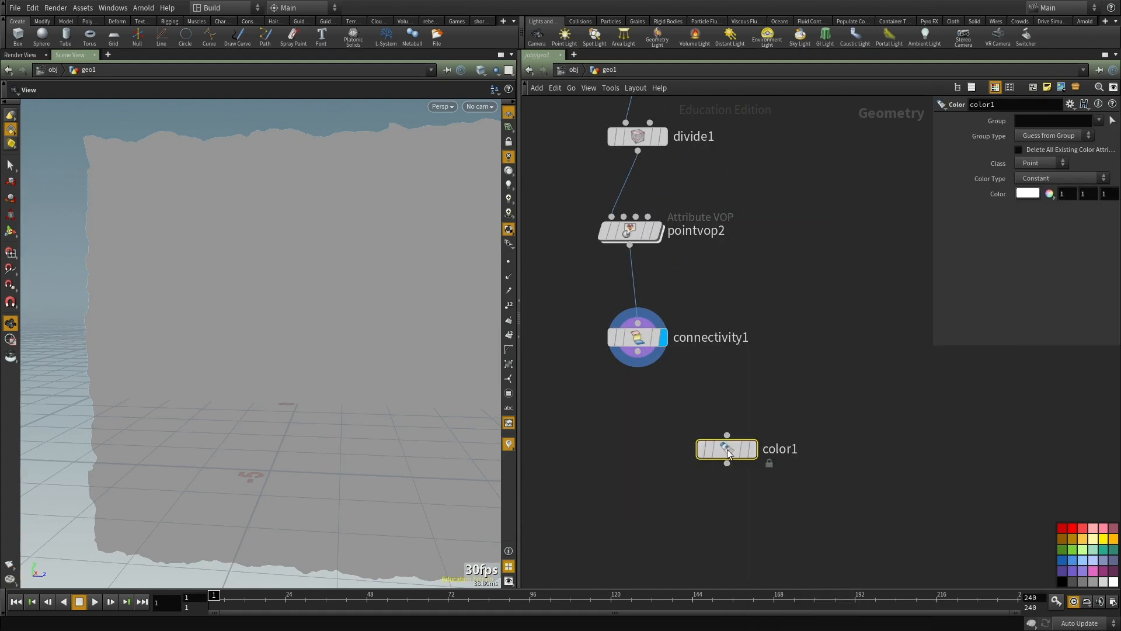
Step: Set the color type of color1 to Random from Attribute using the class attribute, and display the coloured pieces
click(1038, 181)
click(1043, 233)
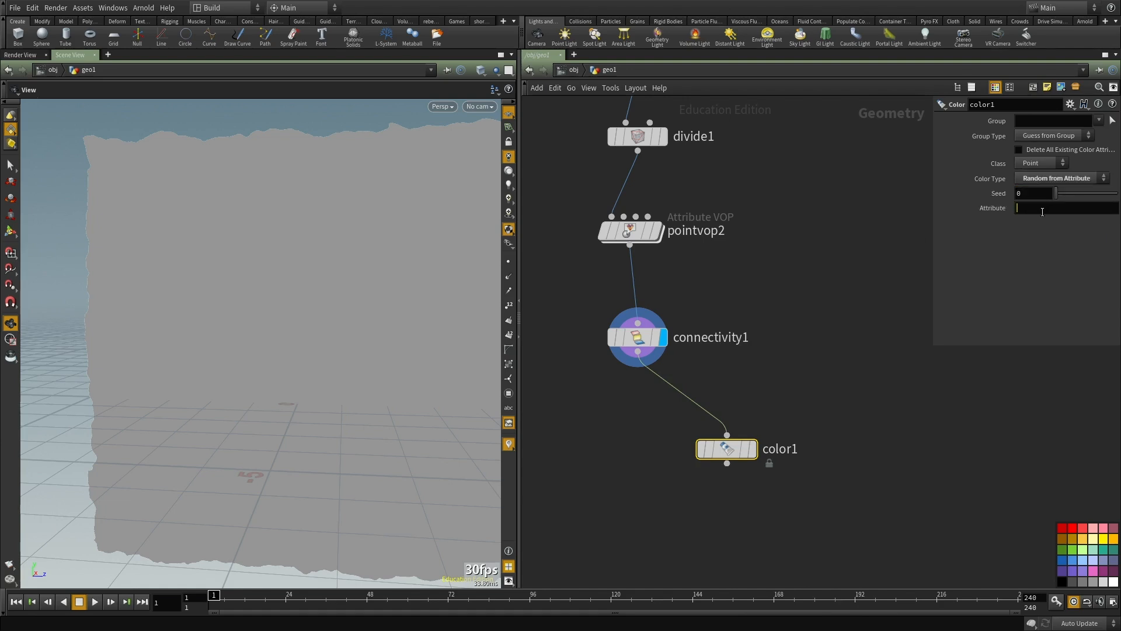
middle_drag(867, 374, 847, 308)
click(732, 383)
middle_drag(638, 466, 654, 448)
drag(201, 346, 223, 373)
mouse_move(1058, 193)
mouse_down()
mouse_move(1072, 198)
mouse_move(1039, 195)
mouse_up()
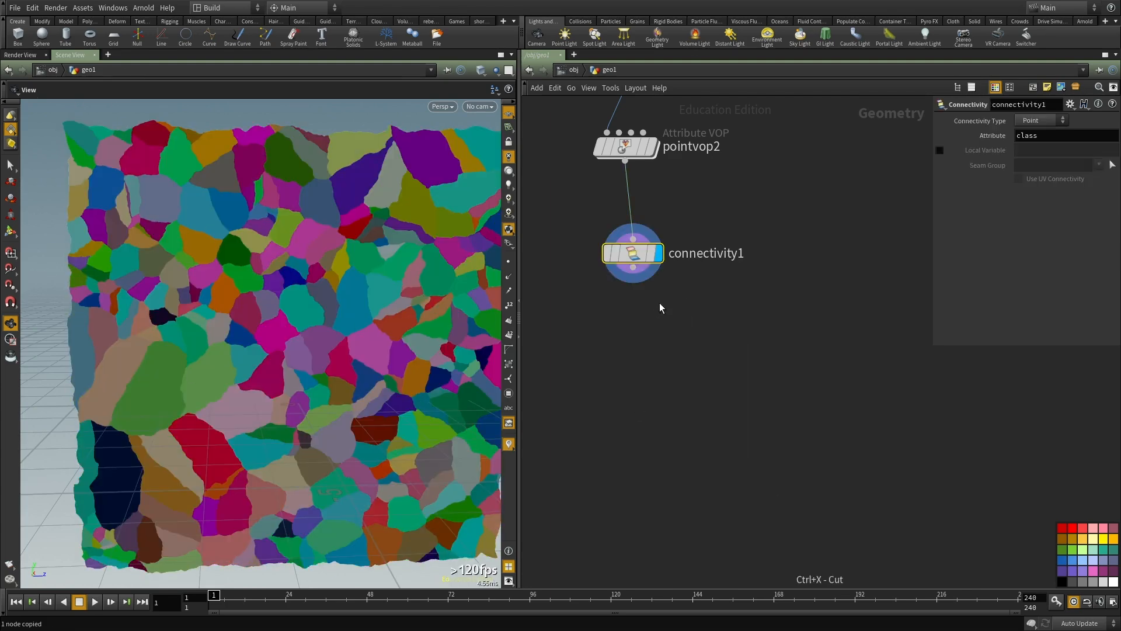
Step: Cut the color1 node and examine the uncoloured connectivity1 output in wireframe and shaded display
key(ctrl+x)
key(p)
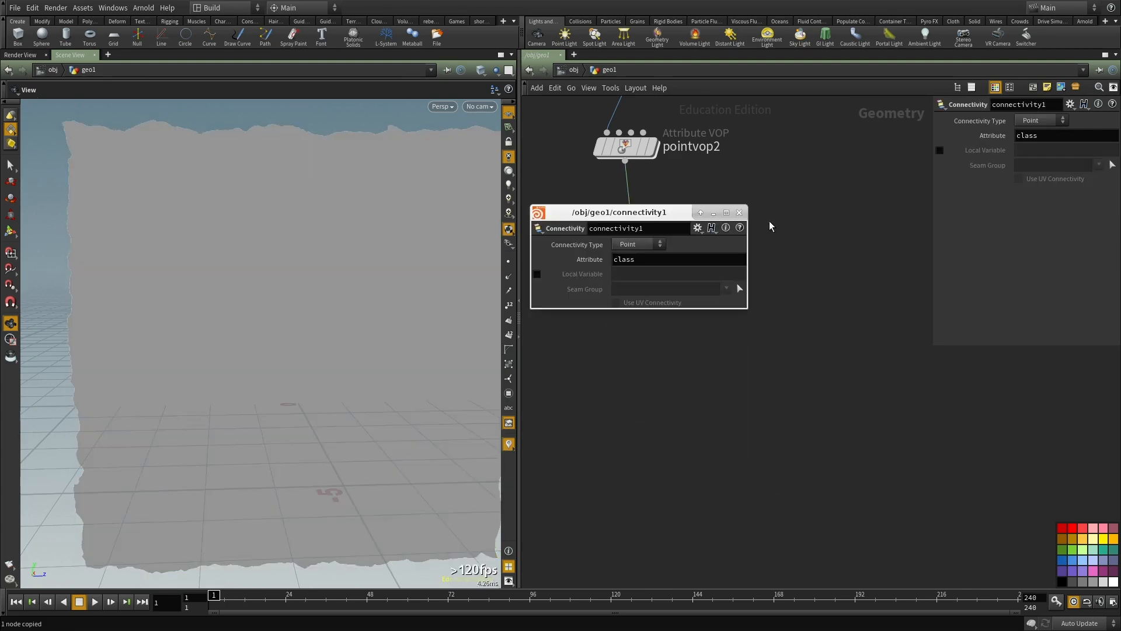
click(739, 212)
key(w)
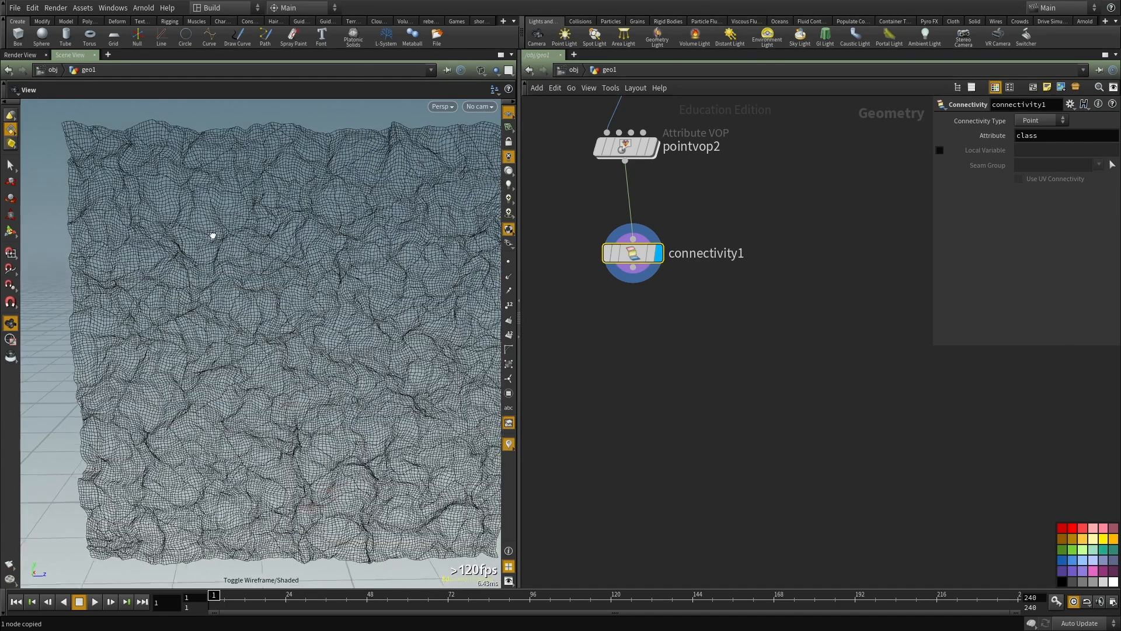
key(w)
Step: Undo the cut of the color1 node
middle_drag(714, 380, 716, 357)
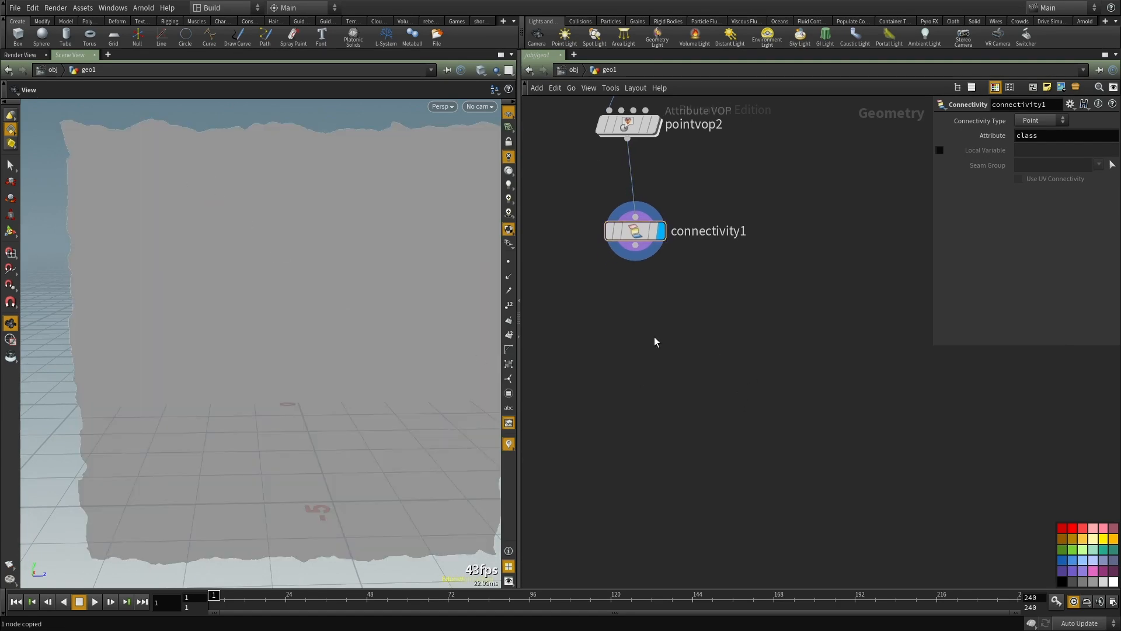
middle_drag(653, 342, 698, 453)
key(Tab)
key(Escape)
key(ctrl+z)
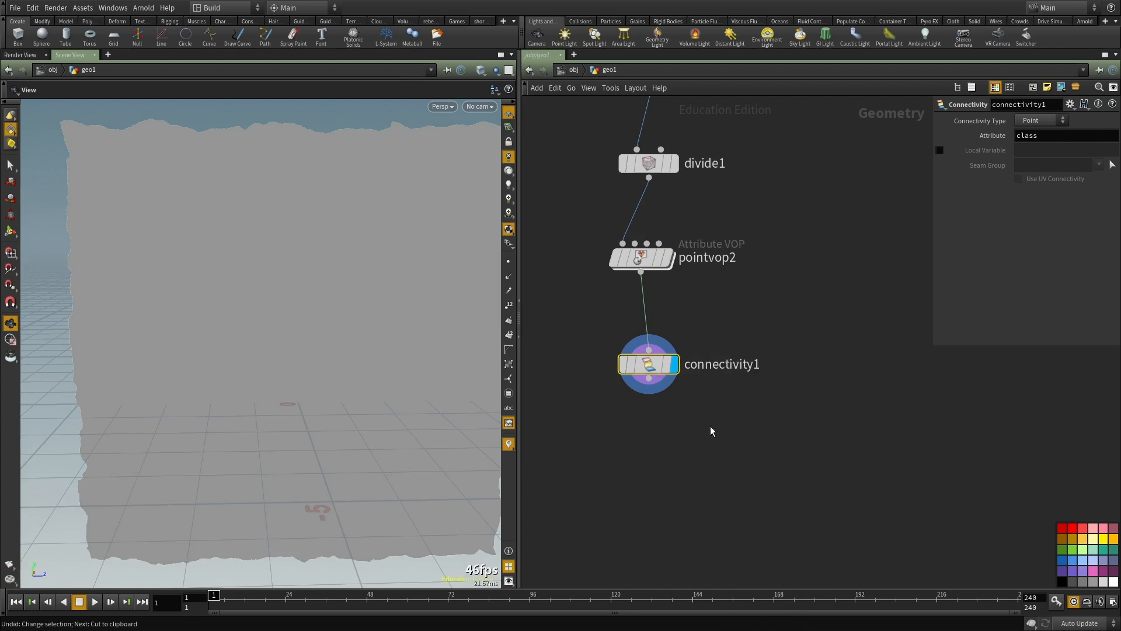
key(ctrl+z)
Step: Add a Point VOP wired after color1, display it and open its network
drag(726, 475, 638, 446)
middle_drag(668, 566, 685, 471)
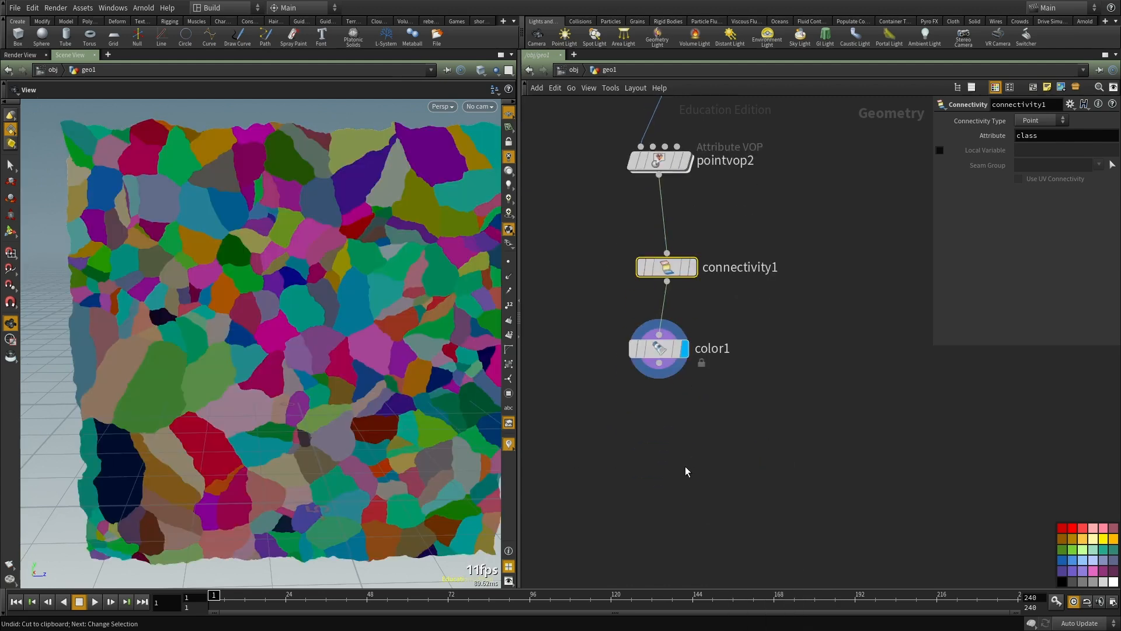
key(Tab)
text(pointvop)
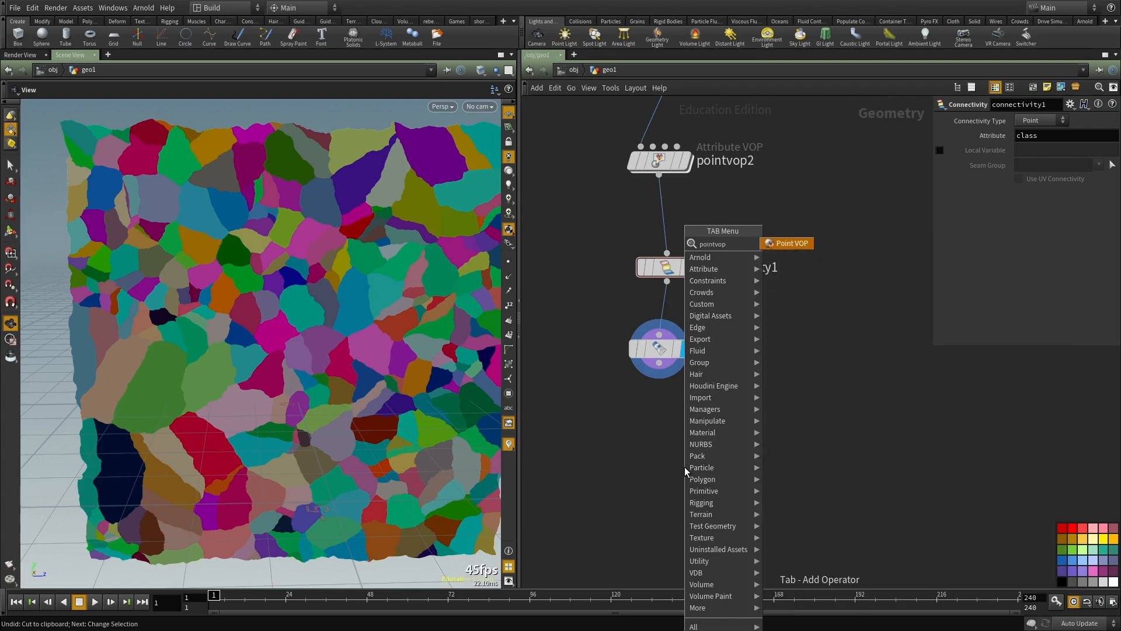
key(Return)
click(684, 467)
click(659, 363)
click(666, 451)
double_click(685, 465)
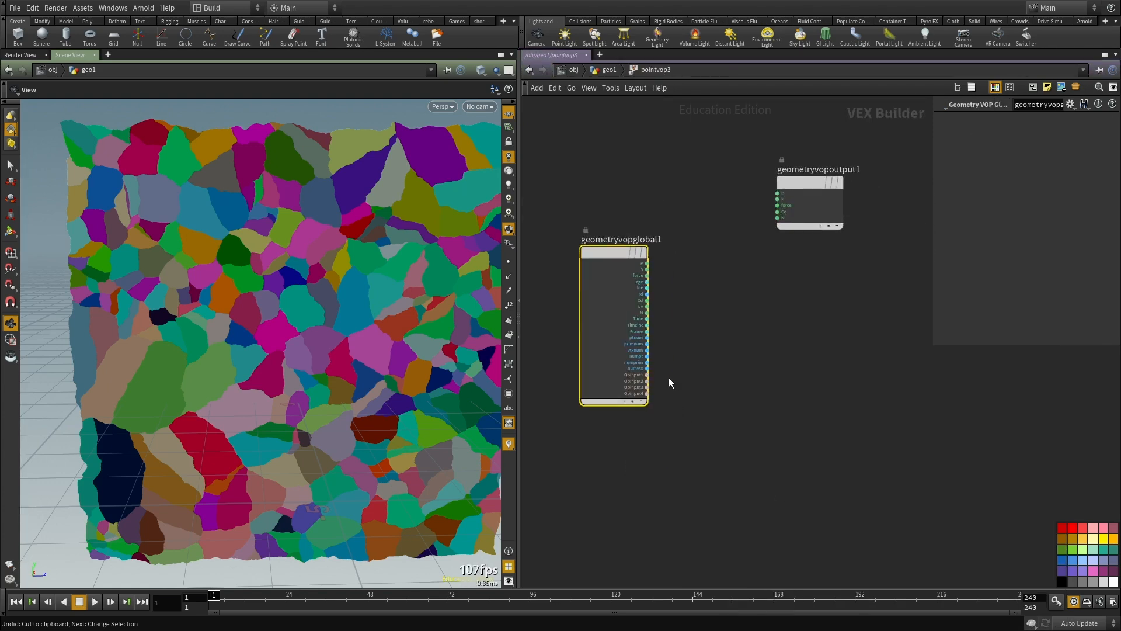
Step: Add a Bind node to the VOP network and name its attribute class
scroll(671, 364, up, 3)
key(Tab)
text(bind)
key(Return)
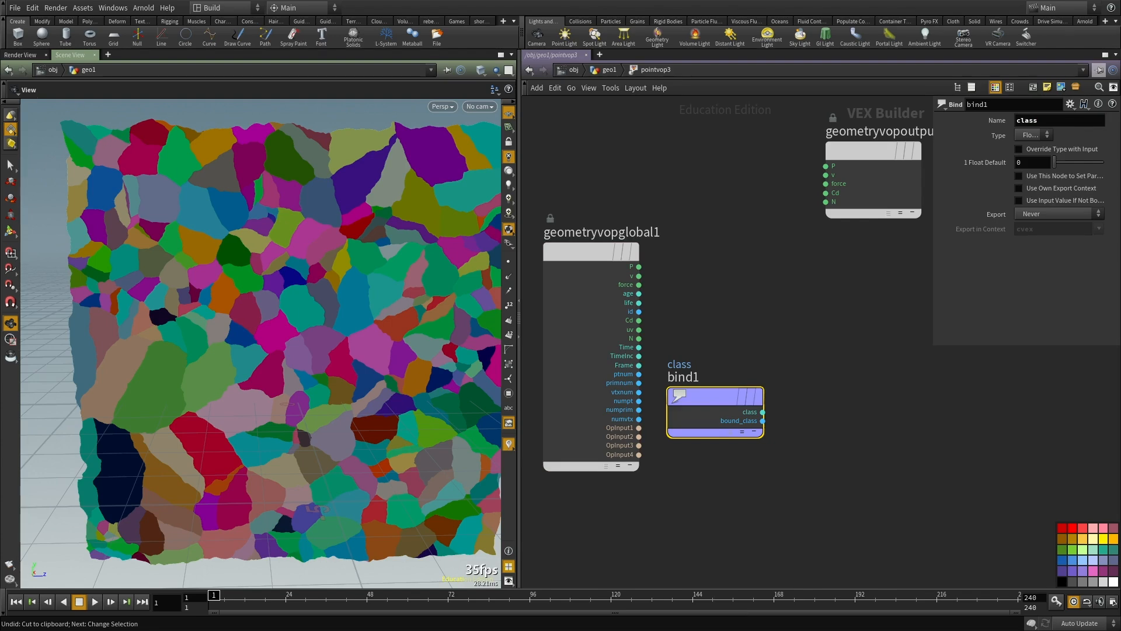
Step: Add an Anti-Aliased Flow Noise node and wire the class output of bind1 into its pos input
middle_drag(807, 517, 786, 484)
key(Tab)
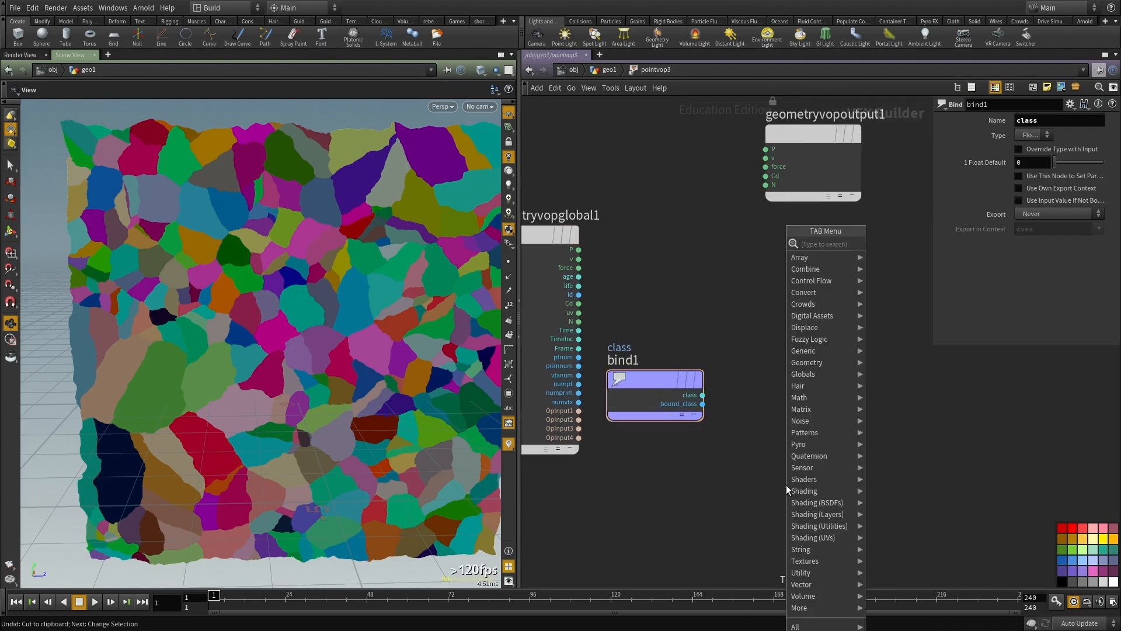
text(nois)
click(902, 243)
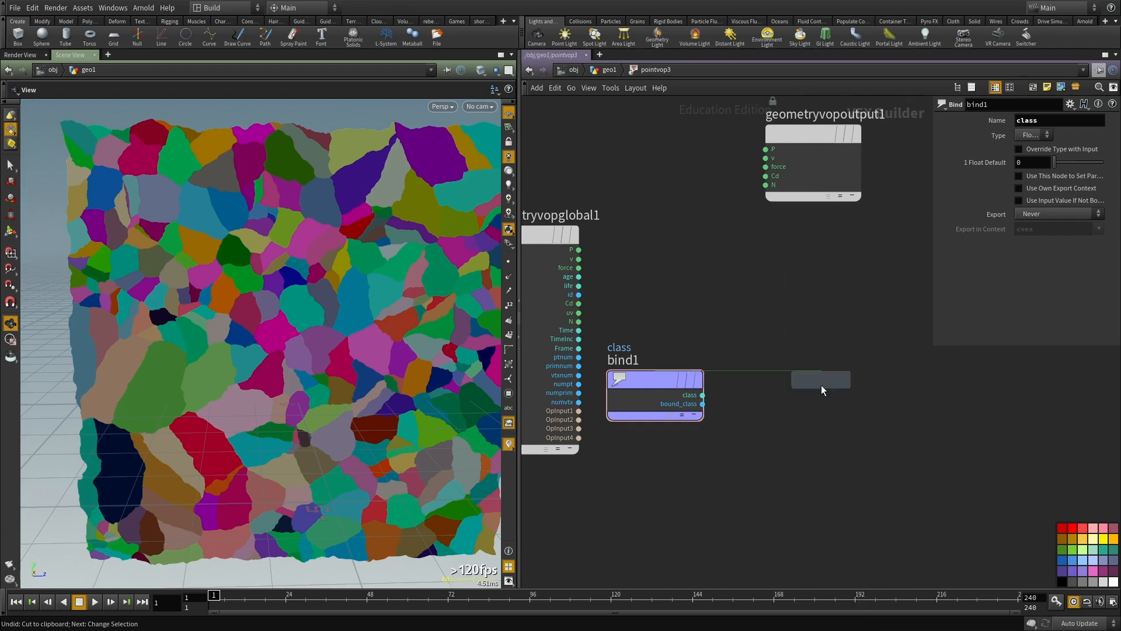
click(821, 380)
click(695, 398)
click(792, 392)
middle_drag(676, 479, 614, 502)
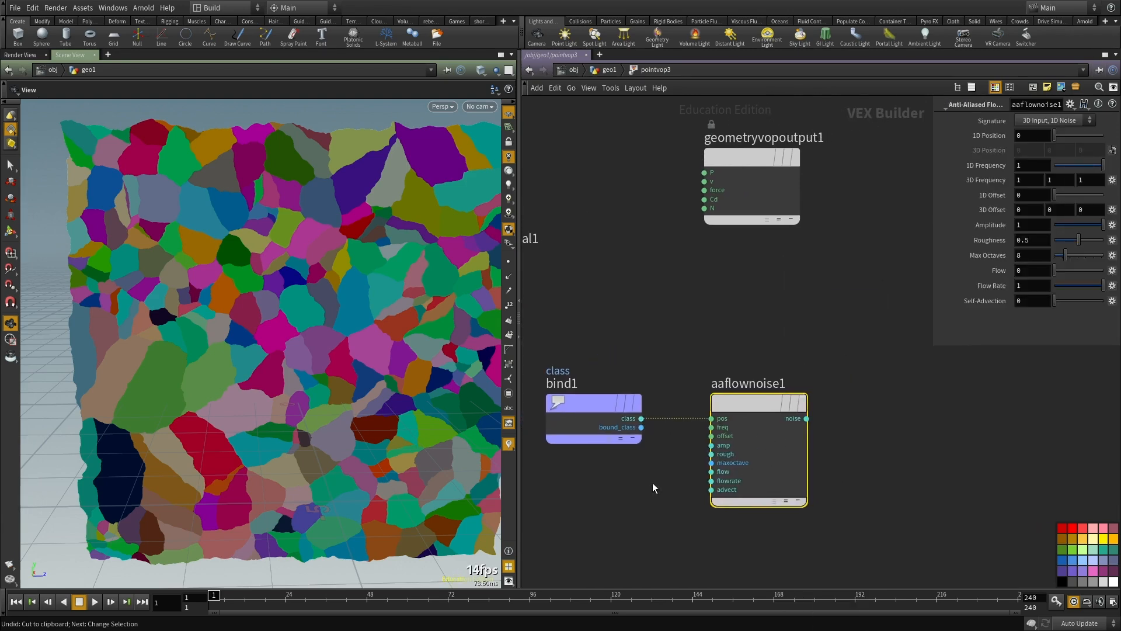
drag(795, 408, 931, 409)
scroll(646, 420, up, 2)
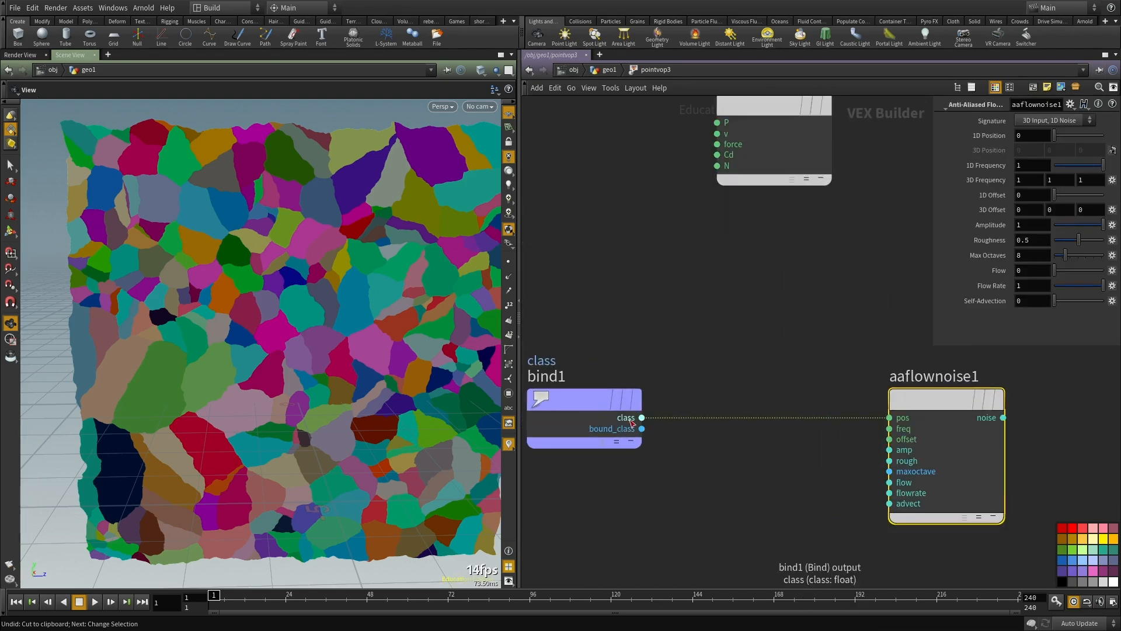
Step: Change the type of bind1 to Integer
click(601, 401)
click(1045, 136)
click(1037, 147)
scroll(786, 327, down, 2)
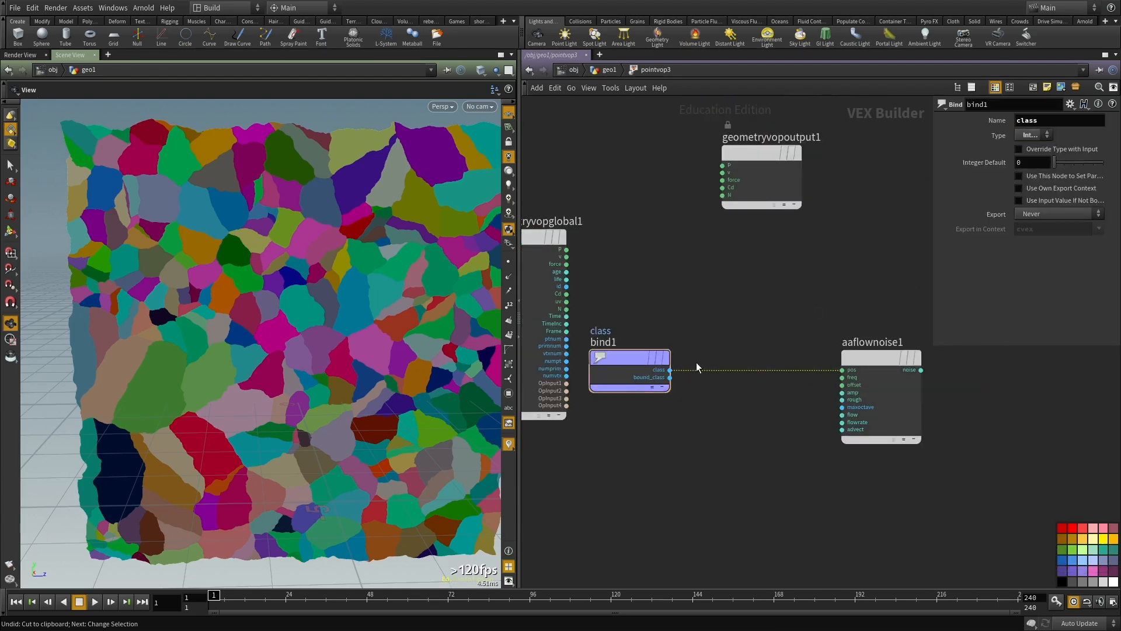
Step: Wire the aaflownoise1 noise output into Cd of geometryvopoutput1 and raise the noise amplitude to 17
middle_drag(857, 399, 790, 433)
click(853, 403)
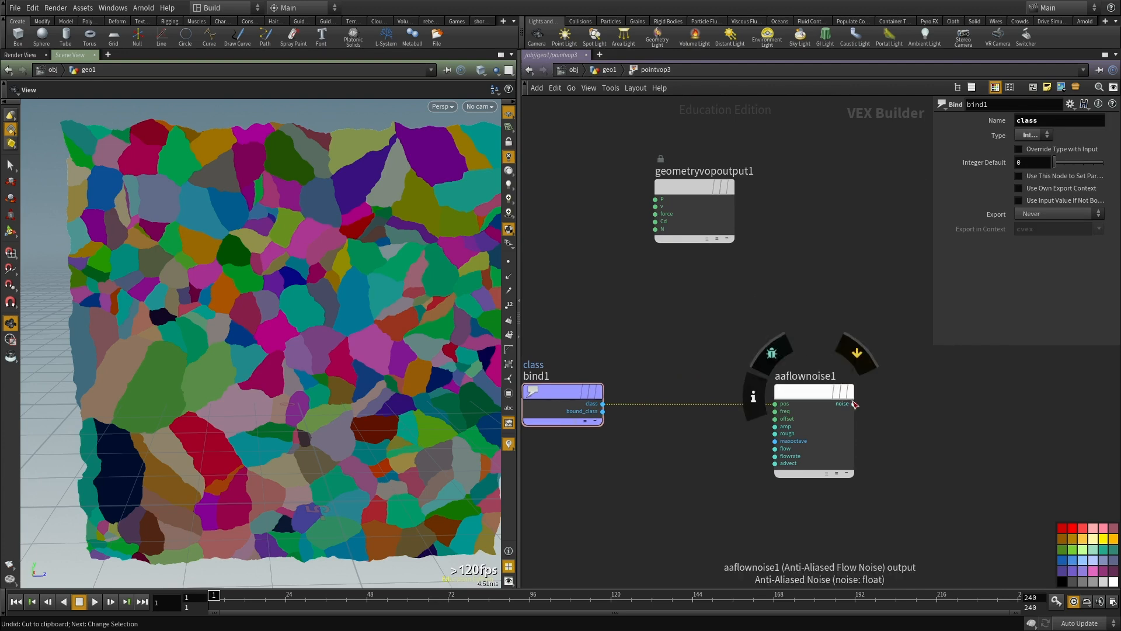
click(655, 221)
drag(724, 344, 877, 461)
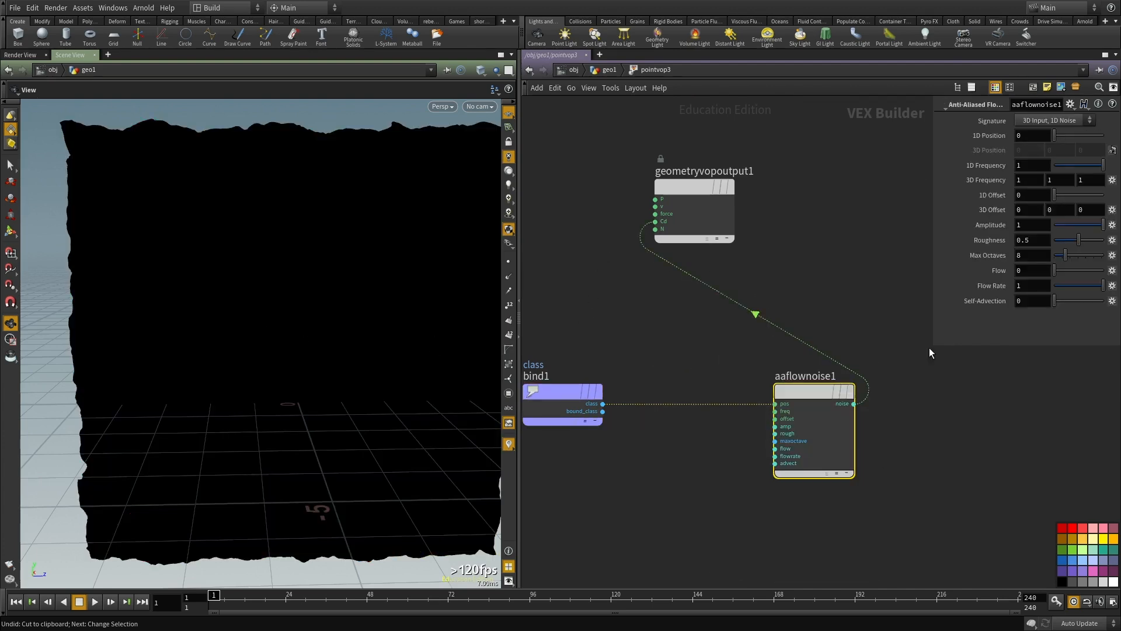
middle_drag(988, 230, 1094, 228)
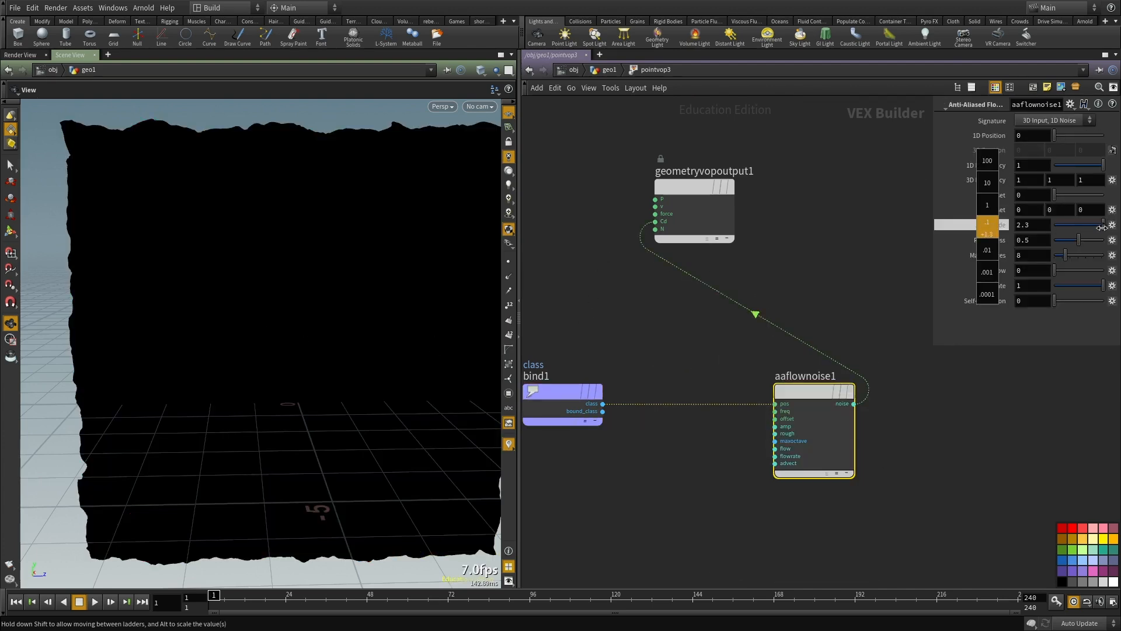
Step: Return to the geometry network and check the color1 node's result and attribute information against pointvop3
key(u)
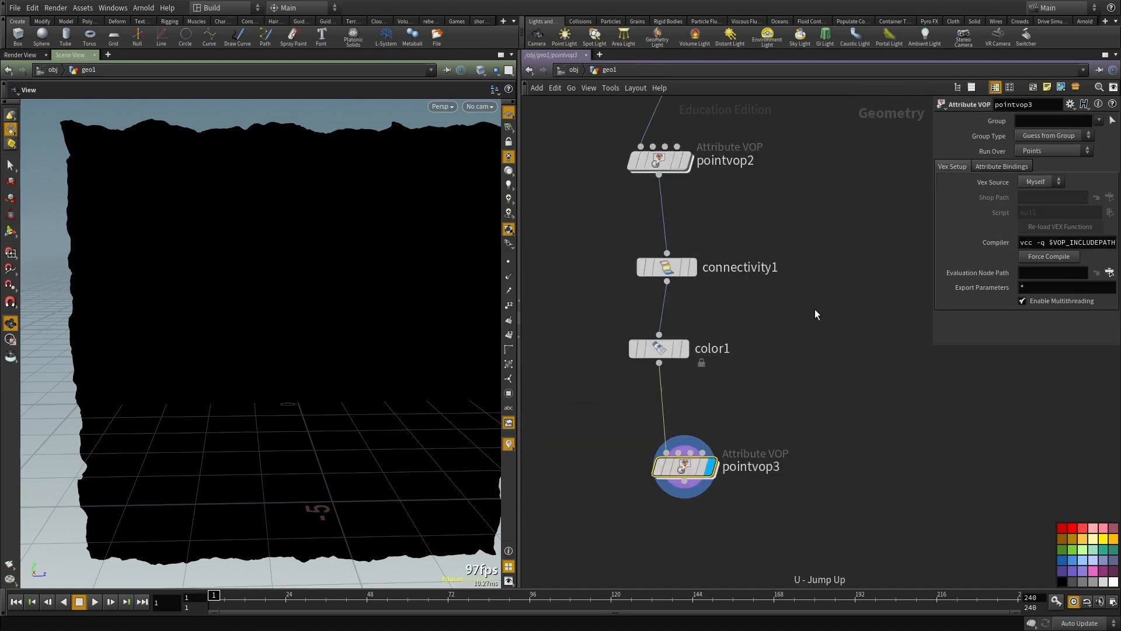
click(668, 297)
key(r)
click(718, 400)
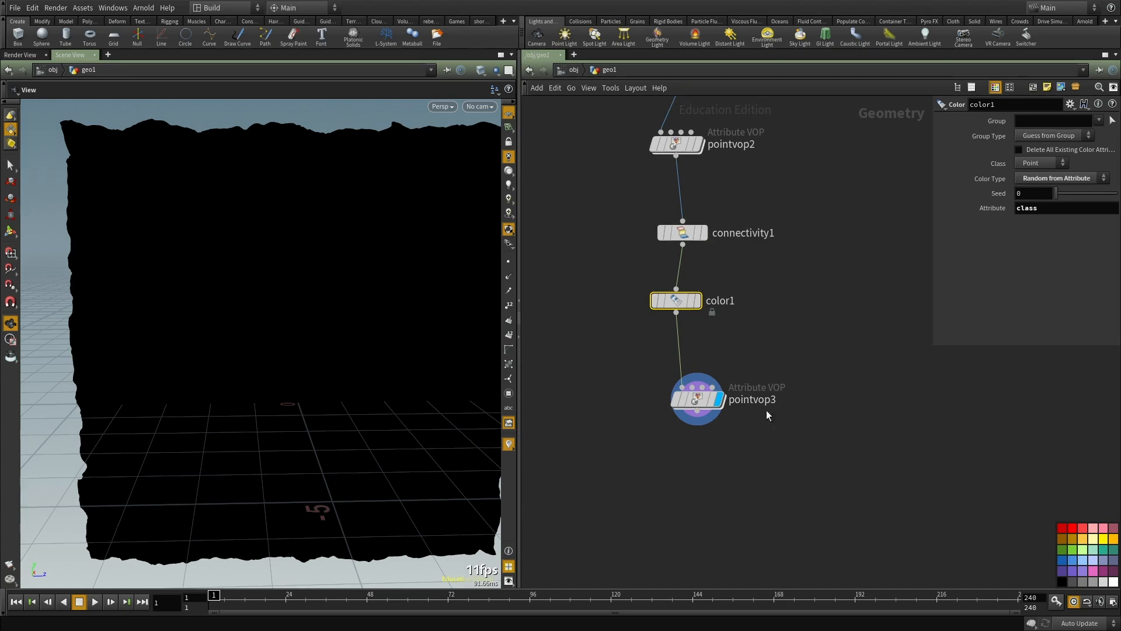
middle_click(673, 301)
Step: Reopen pointvop3 and insert a Random node between bind1 and aaflownoise1
double_click(690, 397)
key(Tab)
mouse_move(718, 242)
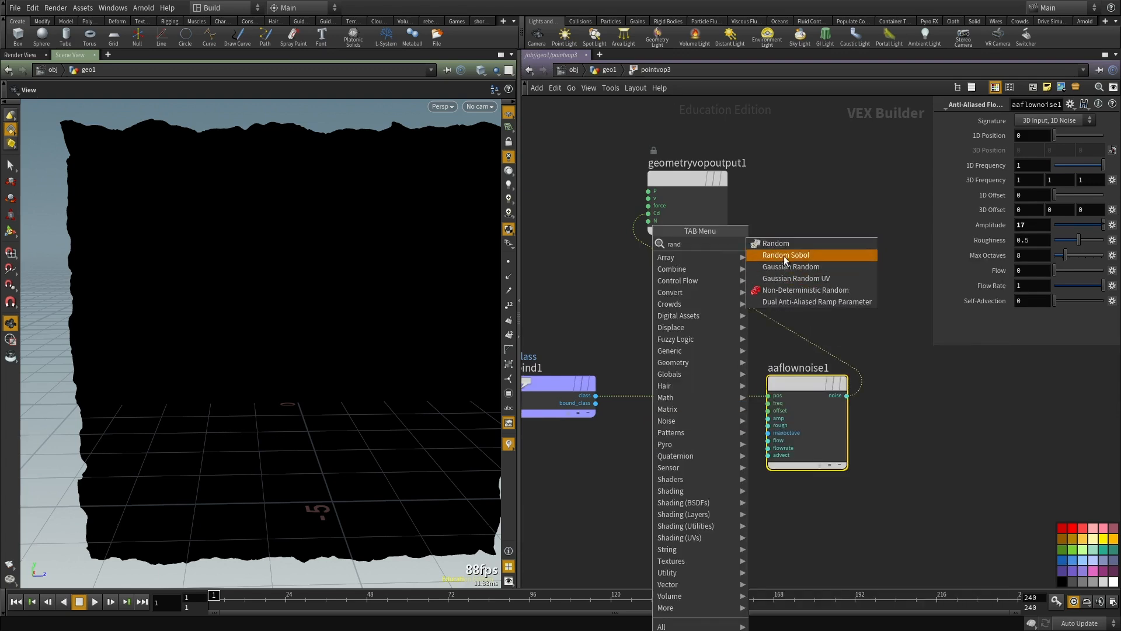
click(783, 255)
click(682, 397)
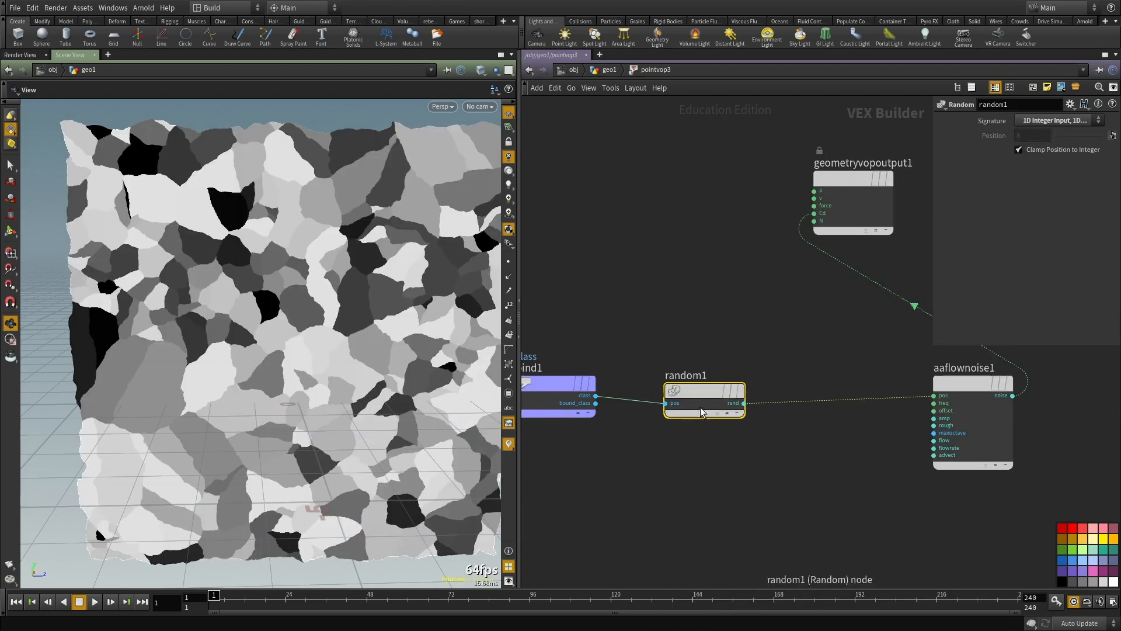
Step: Cut the aaflownoise1 node so that random1 feeds Cd directly, and examine the grey values of the pieces
drag(728, 338, 981, 458)
key(ctrl+x)
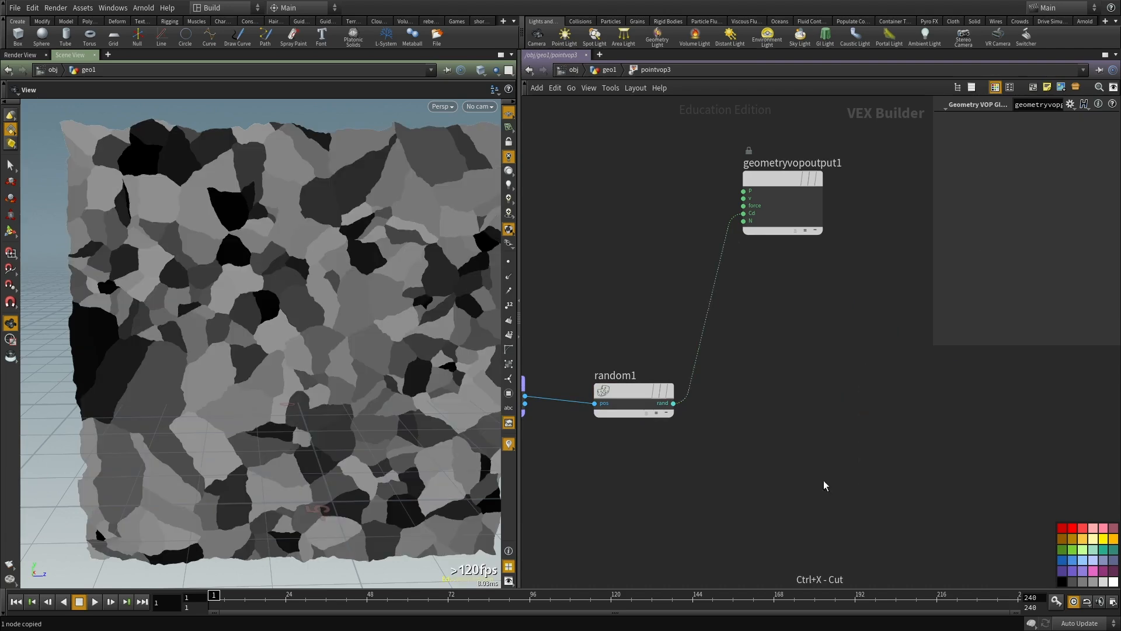
middle_drag(610, 295, 728, 317)
mouse_move(280, 333)
mouse_down()
mouse_move(265, 335)
mouse_move(280, 320)
mouse_up()
drag(149, 154, 167, 193)
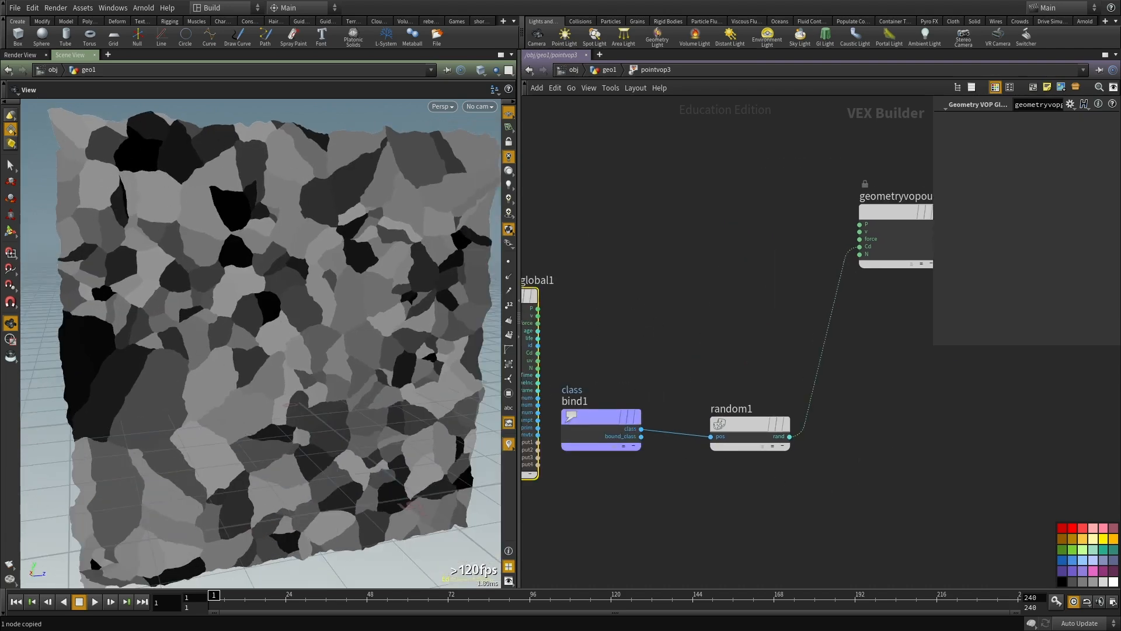
scroll(693, 506, down, 2)
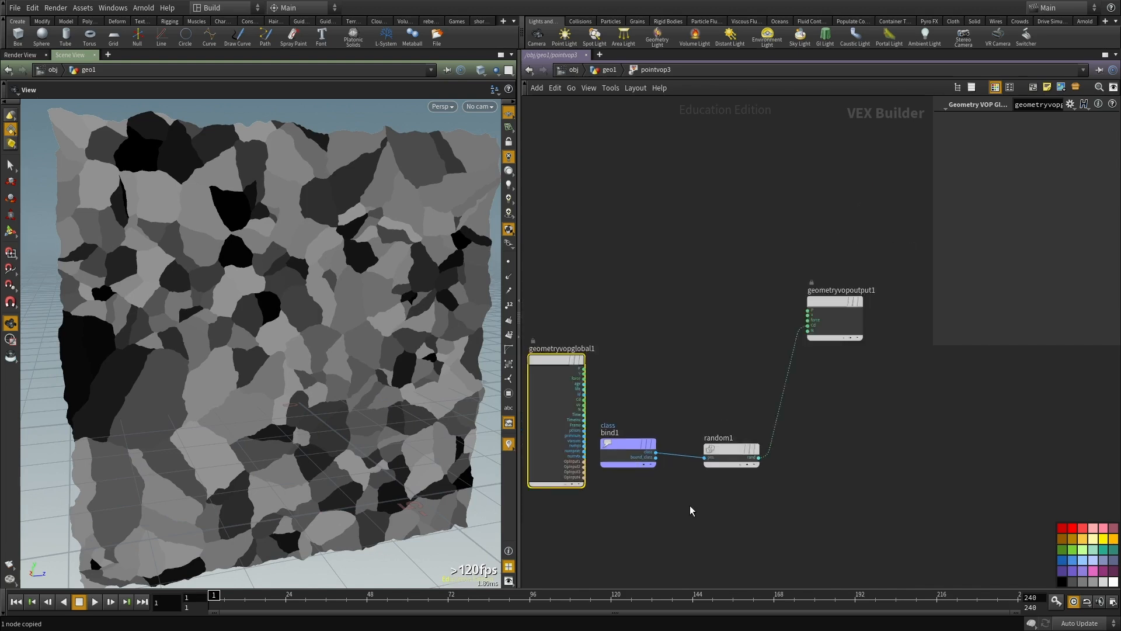
Step: Reposition the bind1 and random1 nodes inside pointvop3 and copy them
middle_drag(692, 507, 744, 450)
scroll(744, 451, up, 1)
drag(672, 386, 663, 419)
middle_drag(732, 343, 699, 373)
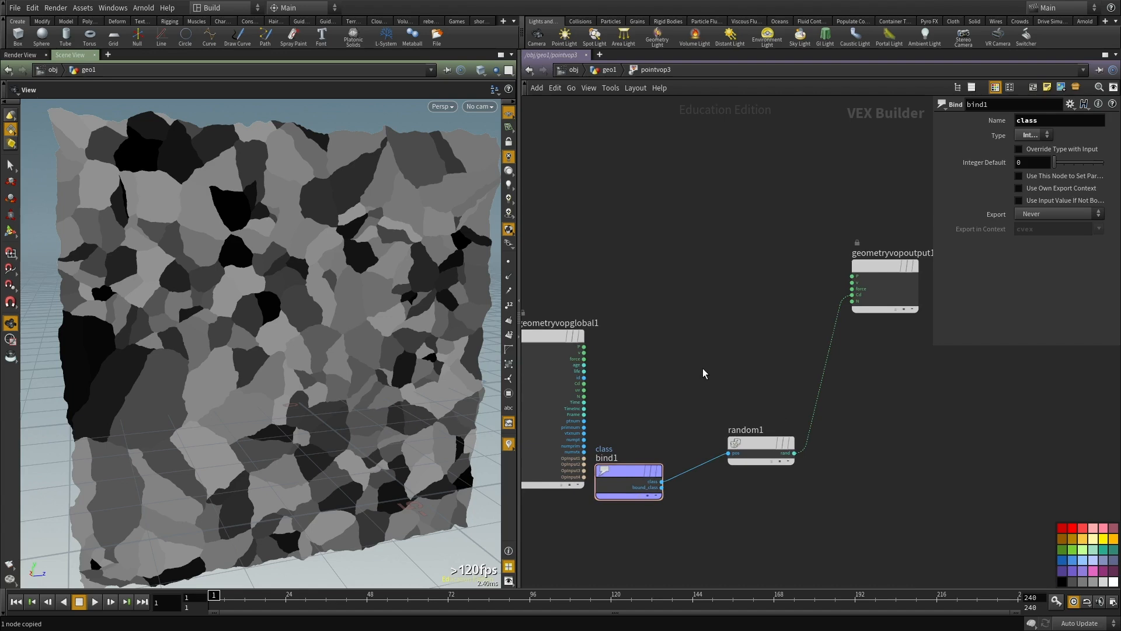
shift+drag(695, 373, 795, 536)
key(ctrl+c)
Step: Return to the geometry network, duplicate pointvop2 and wire color1 into the copy's first input
key(u)
key(ctrl+c)
middle_drag(754, 387, 749, 371)
click(695, 200)
key(ctrl+c)
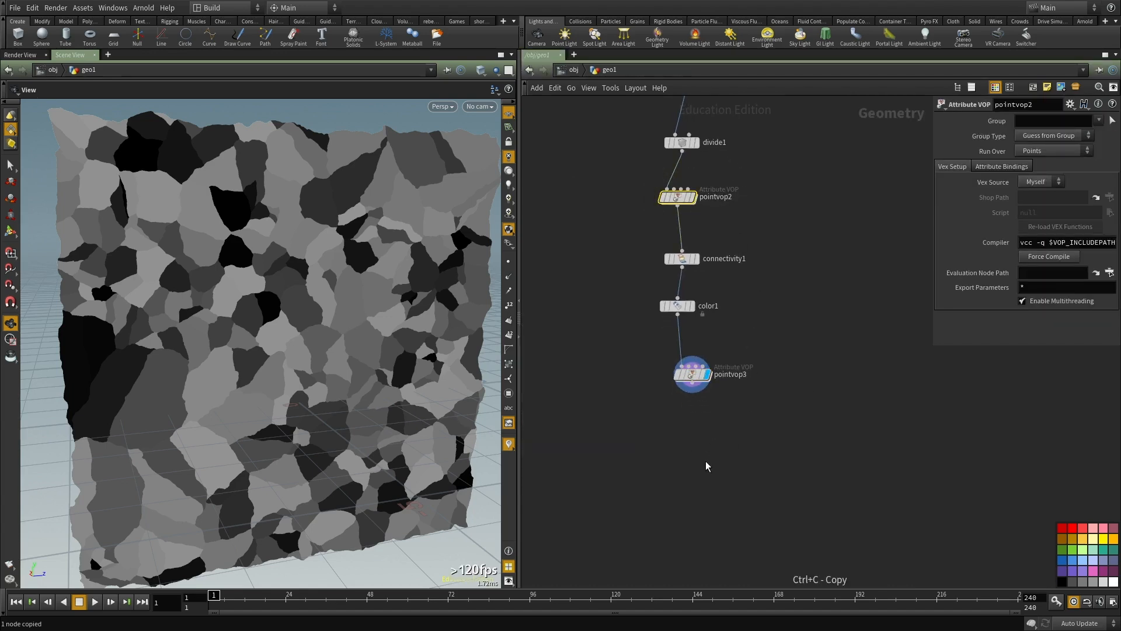
key(ctrl+v)
click(761, 367)
click(677, 315)
Step: Copy the bind1 and random1 nodes from pointvop3, then display pointvop4 and open its network
double_click(690, 377)
drag(796, 556, 632, 387)
key(ctrl+c)
middle_drag(658, 368, 628, 396)
key(u)
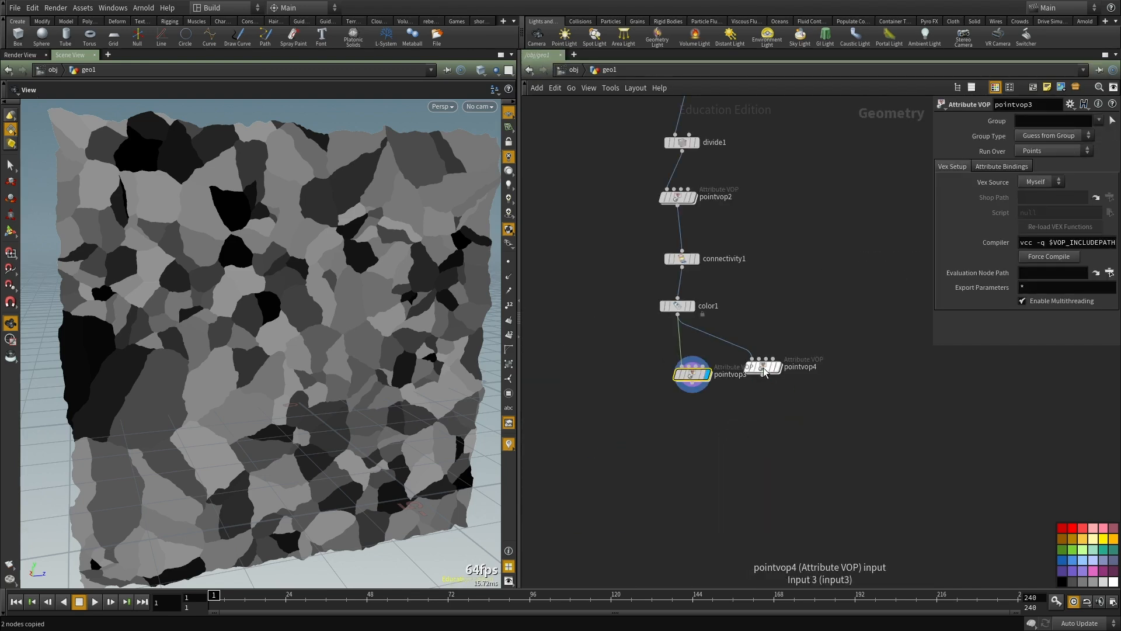
click(776, 367)
drag(764, 375, 753, 401)
double_click(752, 403)
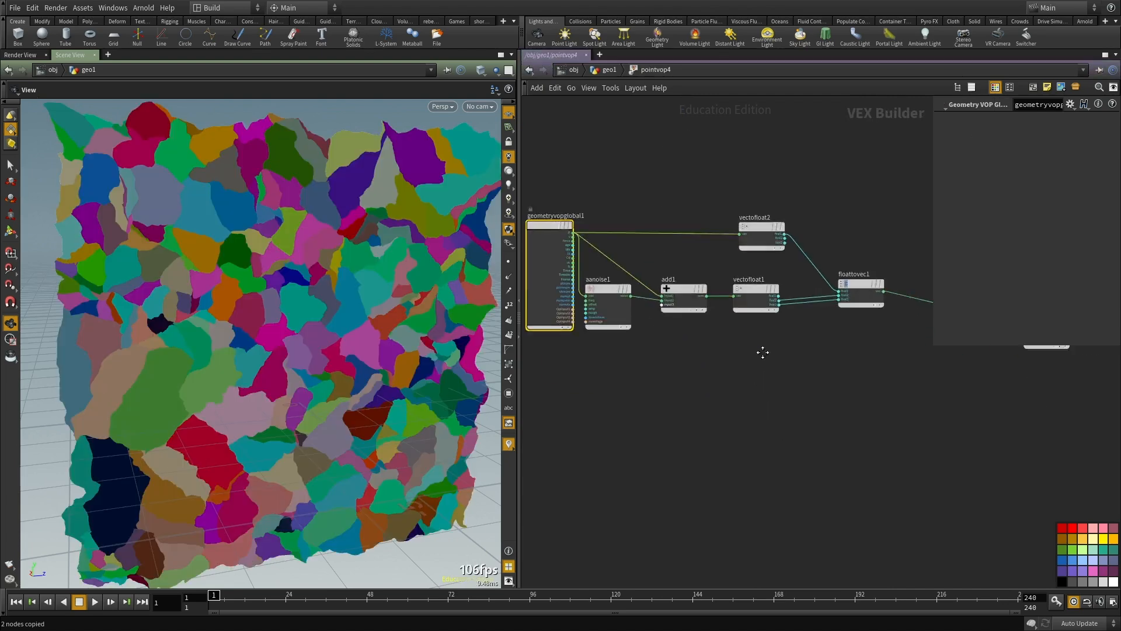
Step: Paste bind1 and random1 below the noise chain in pointvop4 and feed the random output into aanoise1's offset
key(ctrl+v)
middle_drag(648, 353, 744, 377)
drag(759, 391, 793, 498)
drag(782, 458, 644, 438)
drag(853, 433, 766, 436)
middle_drag(670, 345, 799, 385)
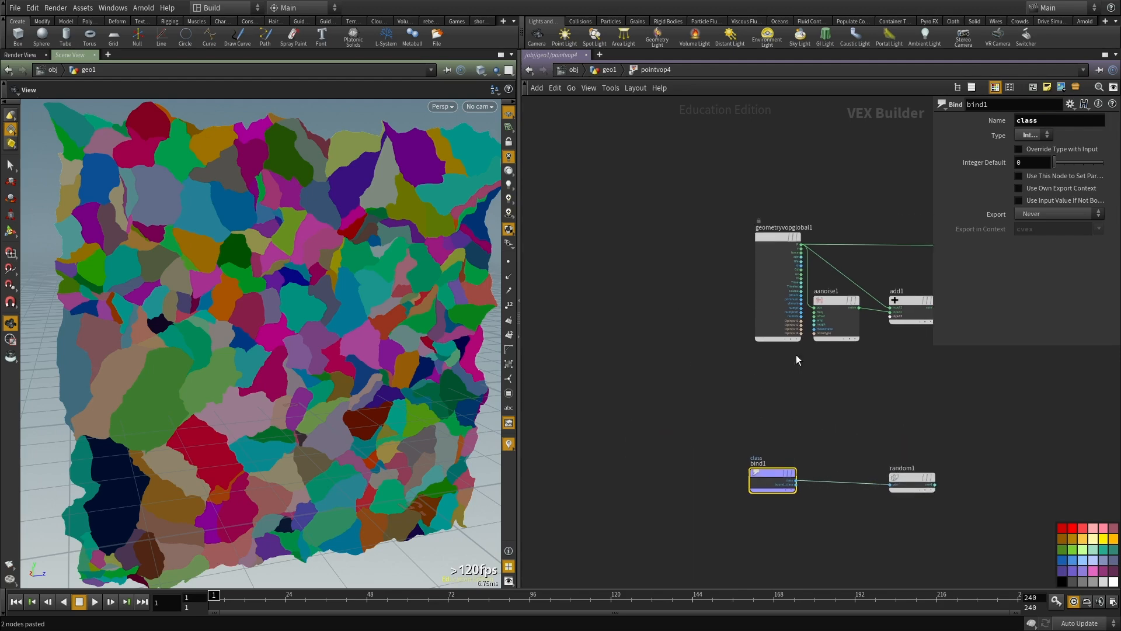
drag(779, 237, 688, 193)
scroll(939, 482, up, 2)
click(932, 479)
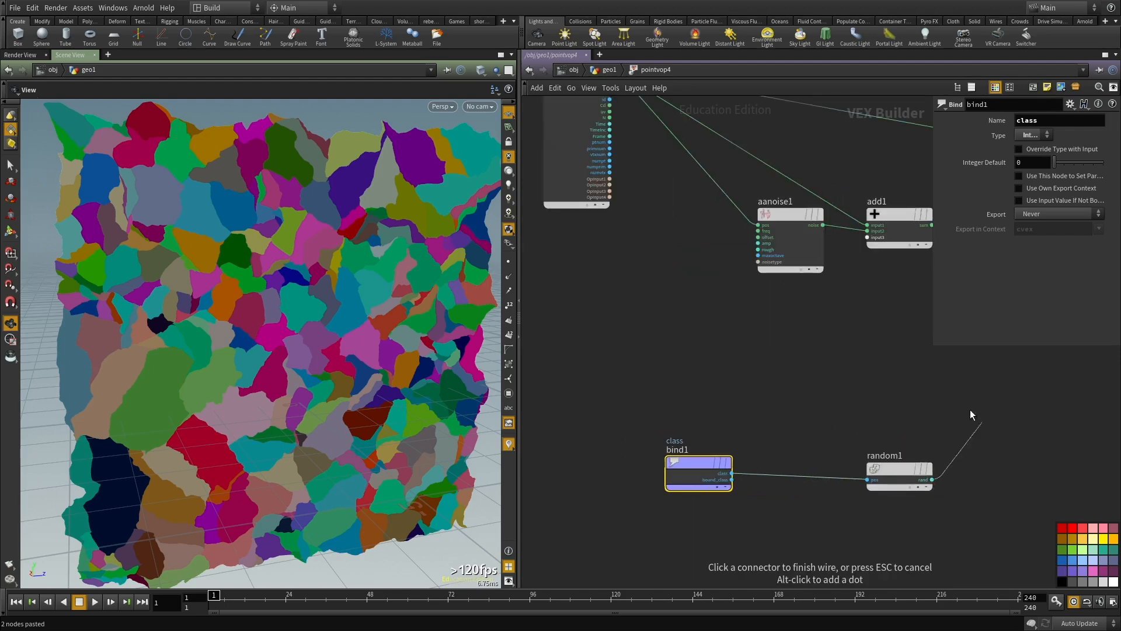
click(758, 237)
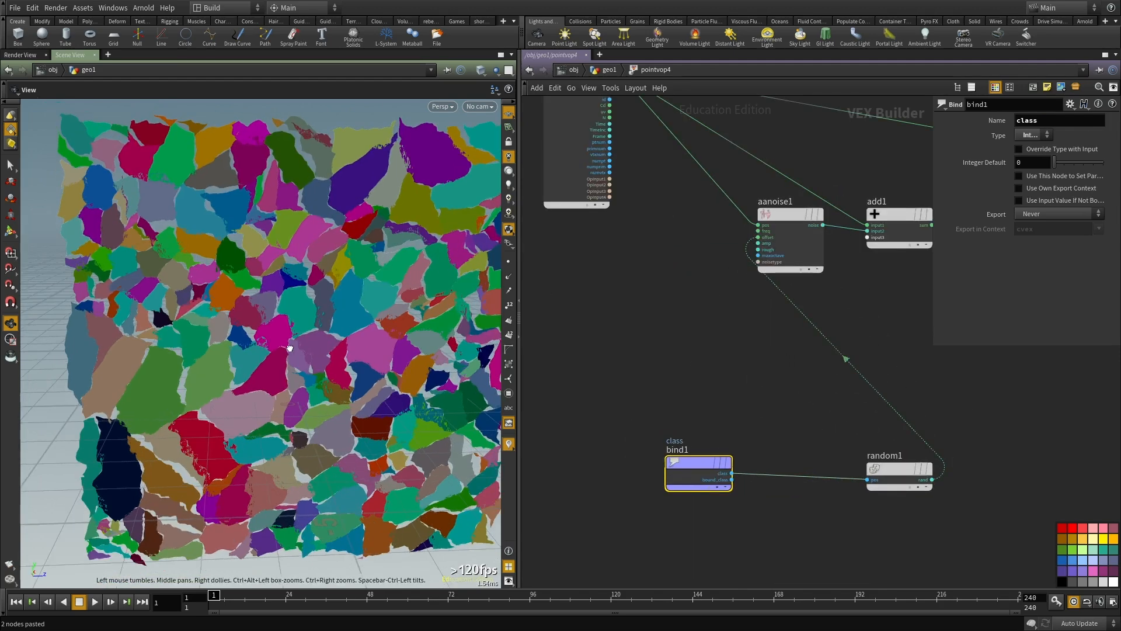
Step: Lower the amplitude of aanoise1 to 0.05 while checking the gaps between the pieces
scroll(315, 338, up, 4)
middle_drag(822, 297, 690, 365)
scroll(690, 365, up, 1)
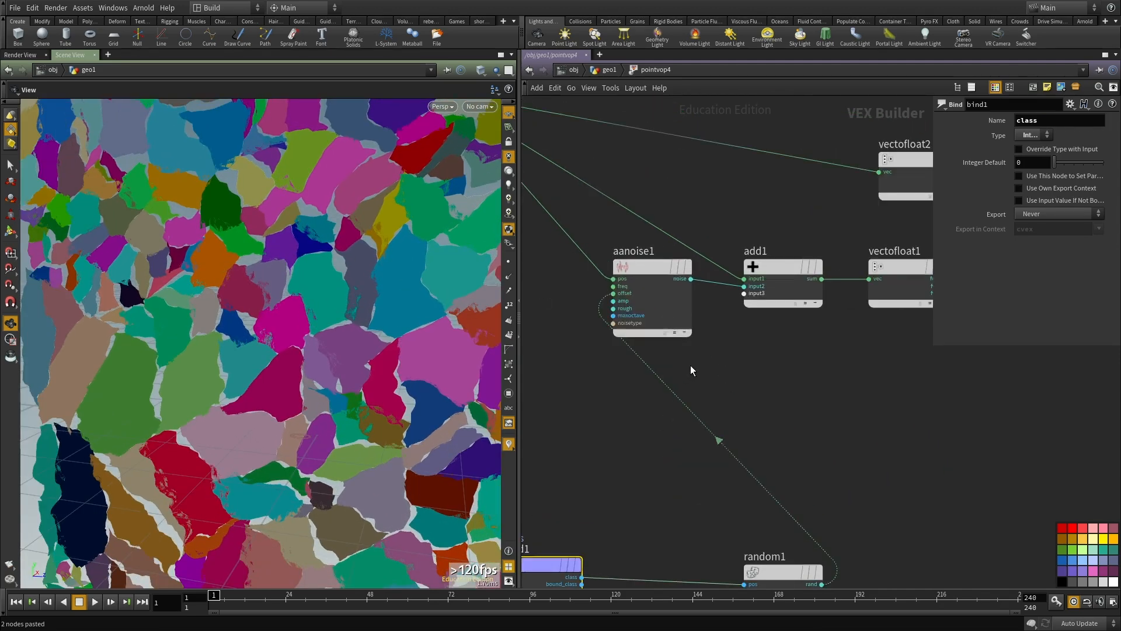
click(656, 272)
middle_drag(993, 148, 921, 150)
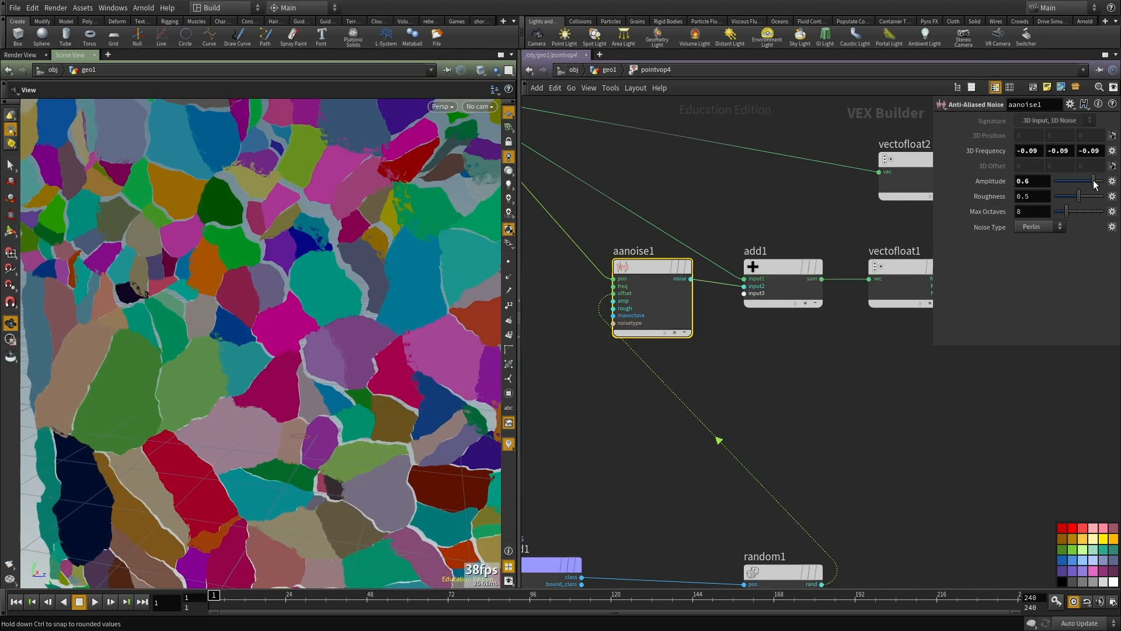
drag(1096, 185, 1080, 183)
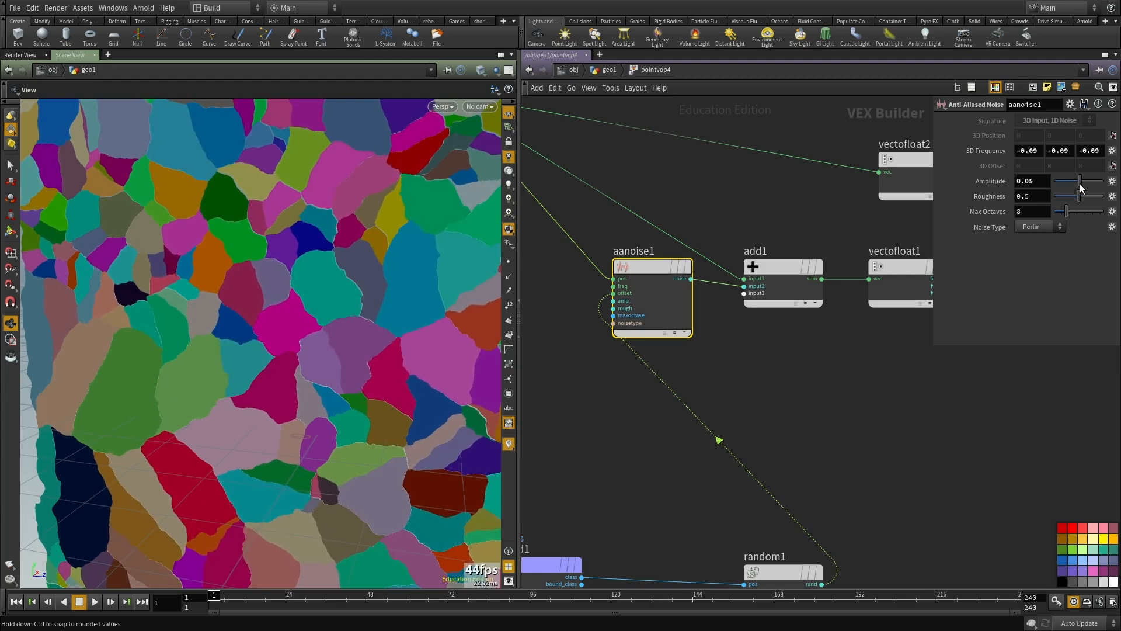
Step: Lay out bind1 and random1 below aanoise1 with space between and beneath them, and look over the fractured pieces
middle_drag(825, 526, 839, 413)
drag(809, 471, 704, 488)
middle_drag(793, 380, 921, 448)
middle_drag(813, 537, 811, 478)
click(684, 460)
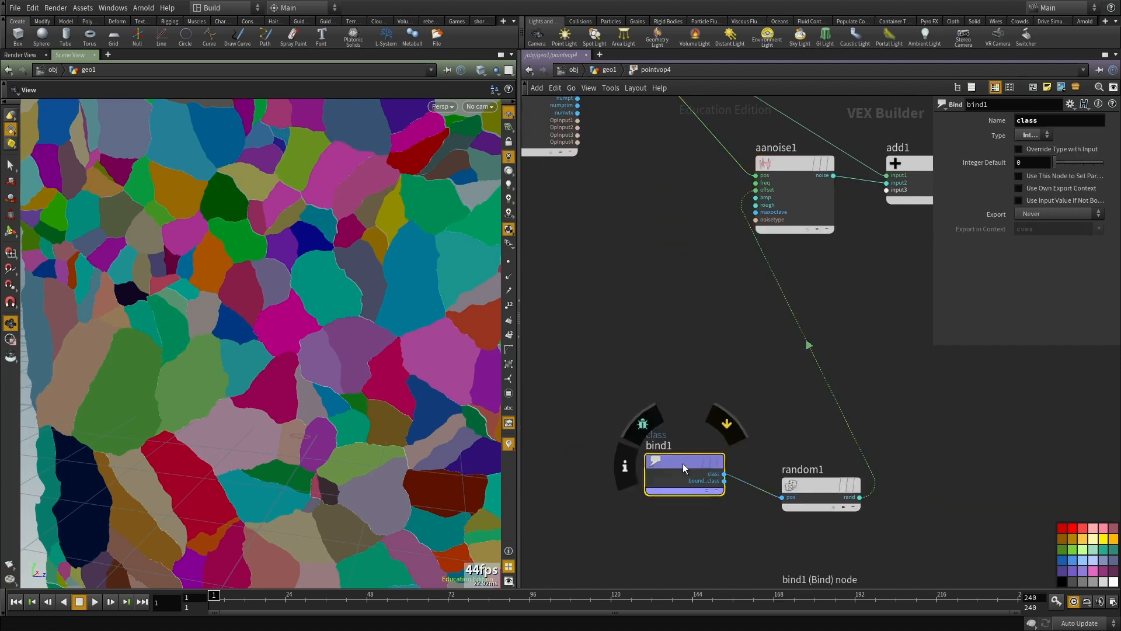
drag(684, 460, 613, 476)
drag(821, 506, 775, 506)
drag(252, 306, 267, 314)
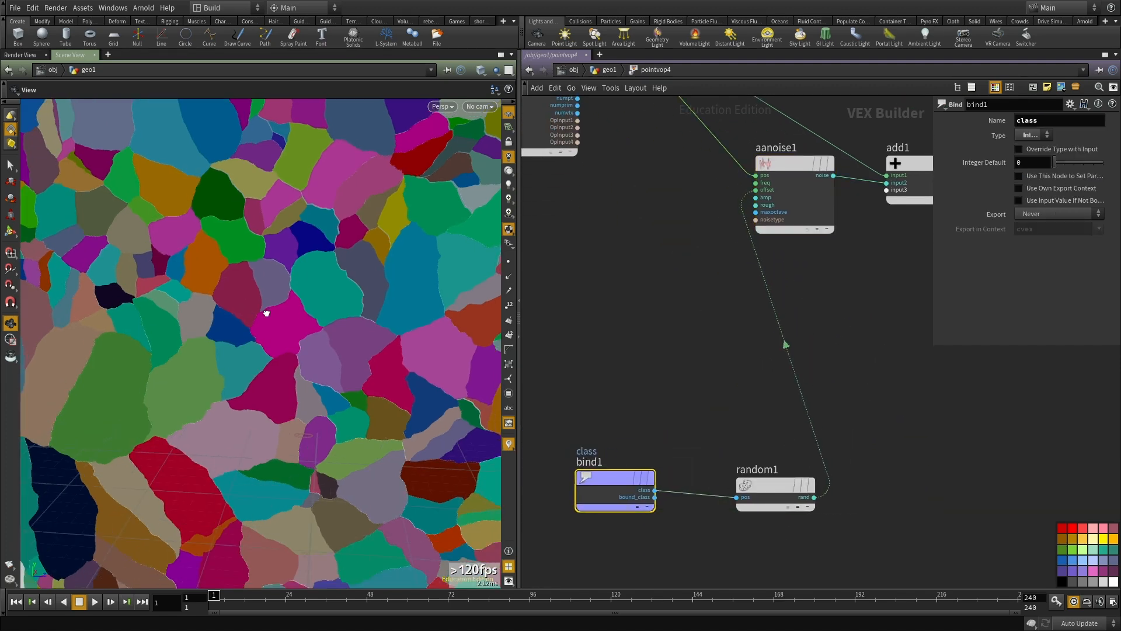
drag(784, 485, 729, 477)
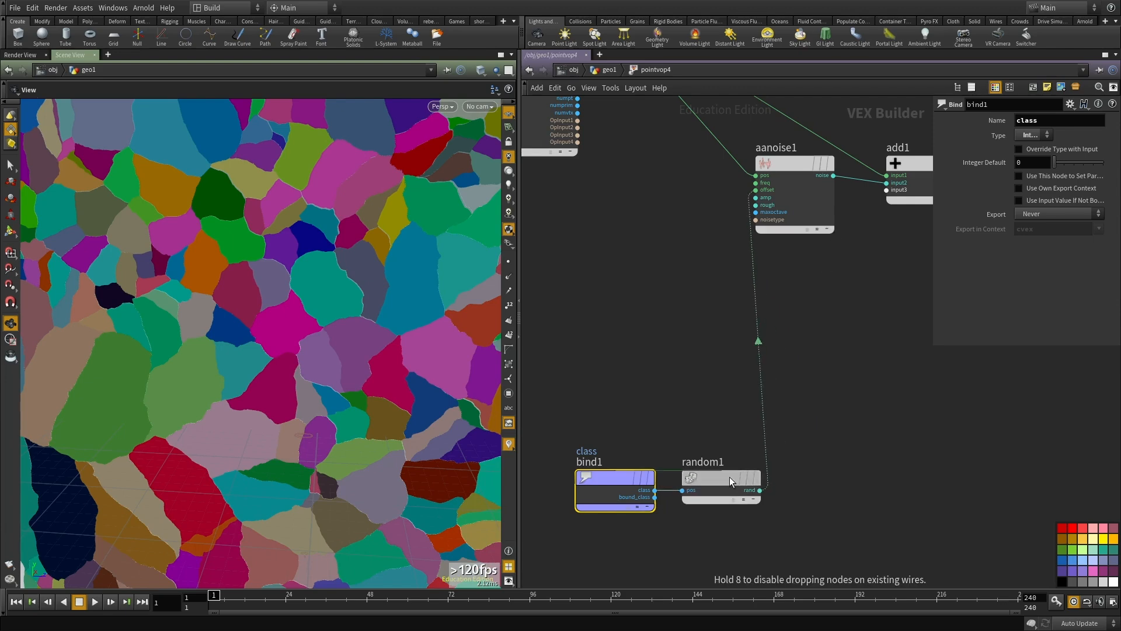
drag(325, 241, 391, 284)
right_drag(392, 285, 300, 325)
middle_drag(707, 401, 732, 357)
click(745, 435)
middle_drag(748, 486, 757, 415)
middle_drag(772, 461, 770, 408)
drag(659, 320, 577, 302)
Step: Add an Add Constant node fed by bind1's class output and set its added value to 500
key(Tab)
text(ad)
click(829, 267)
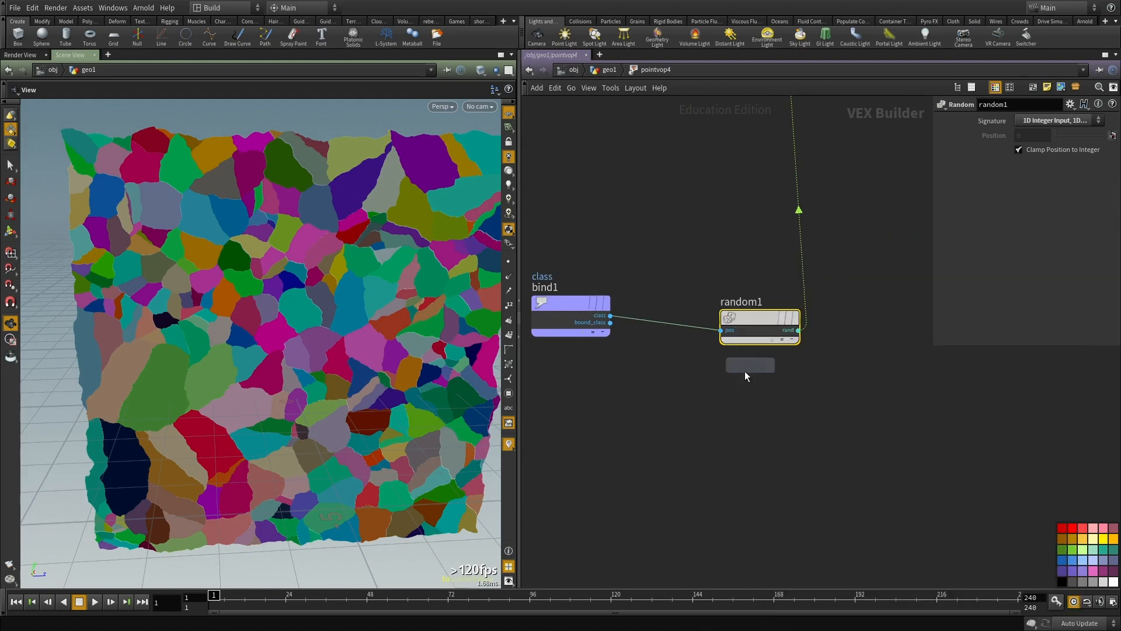
click(713, 411)
click(610, 315)
click(674, 417)
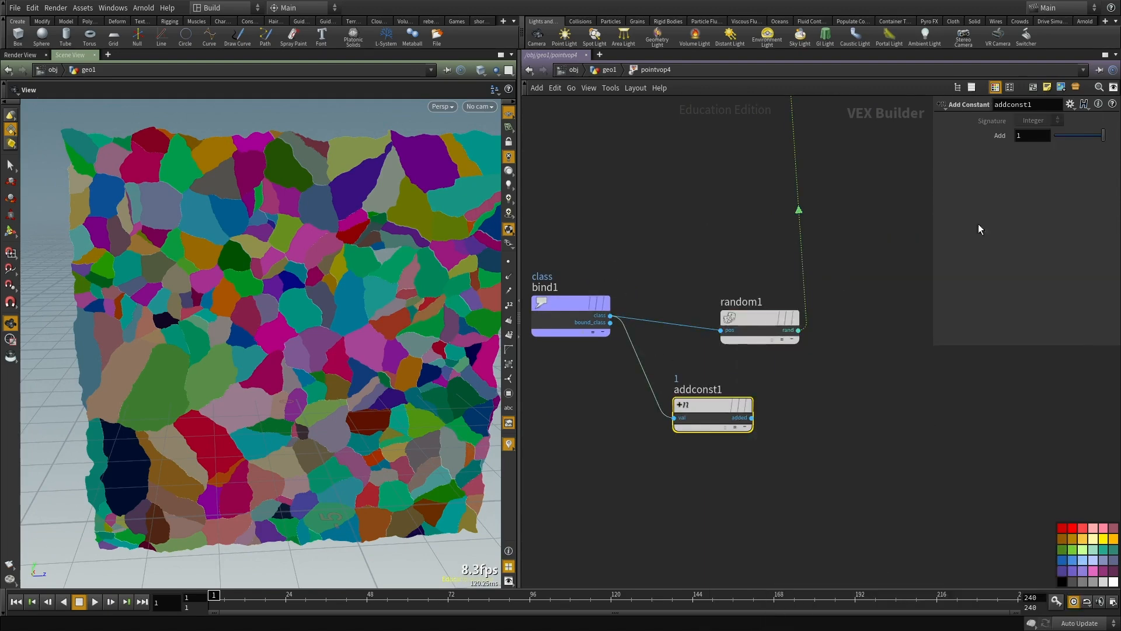
middle_drag(971, 138, 1074, 141)
key(Return)
Step: Duplicate random1, feed the copy from the addconst1 output and align the two nodes below random1
drag(880, 345, 703, 262)
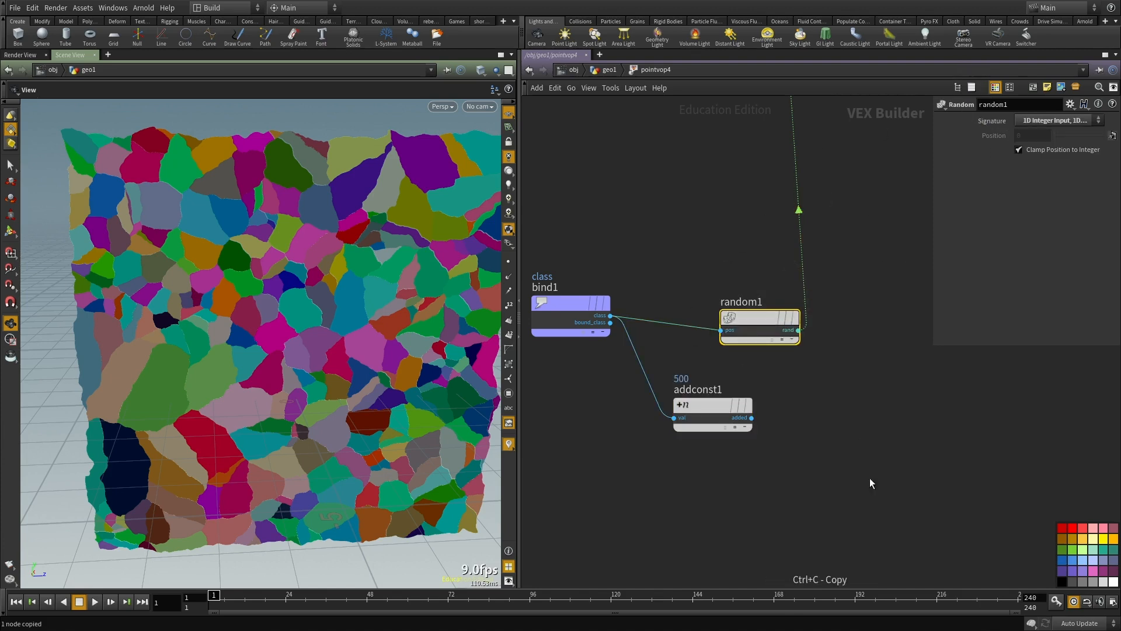
key(ctrl+c)
key(ctrl+v)
click(752, 417)
click(802, 445)
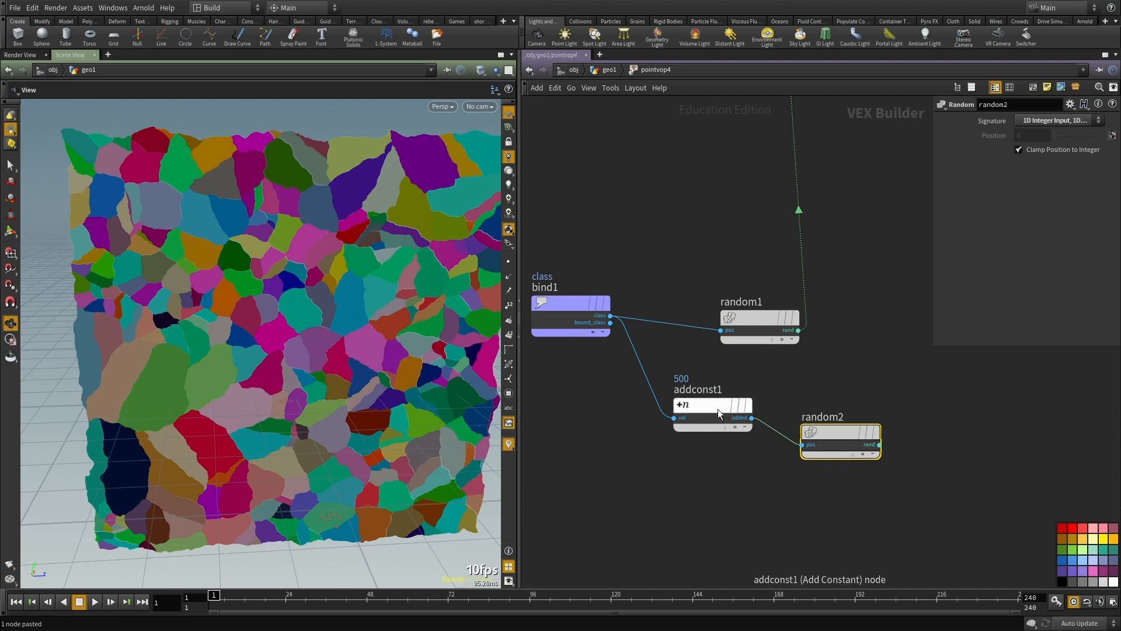
drag(719, 410, 677, 452)
drag(834, 432, 795, 447)
click(790, 390)
middle_drag(790, 390, 812, 364)
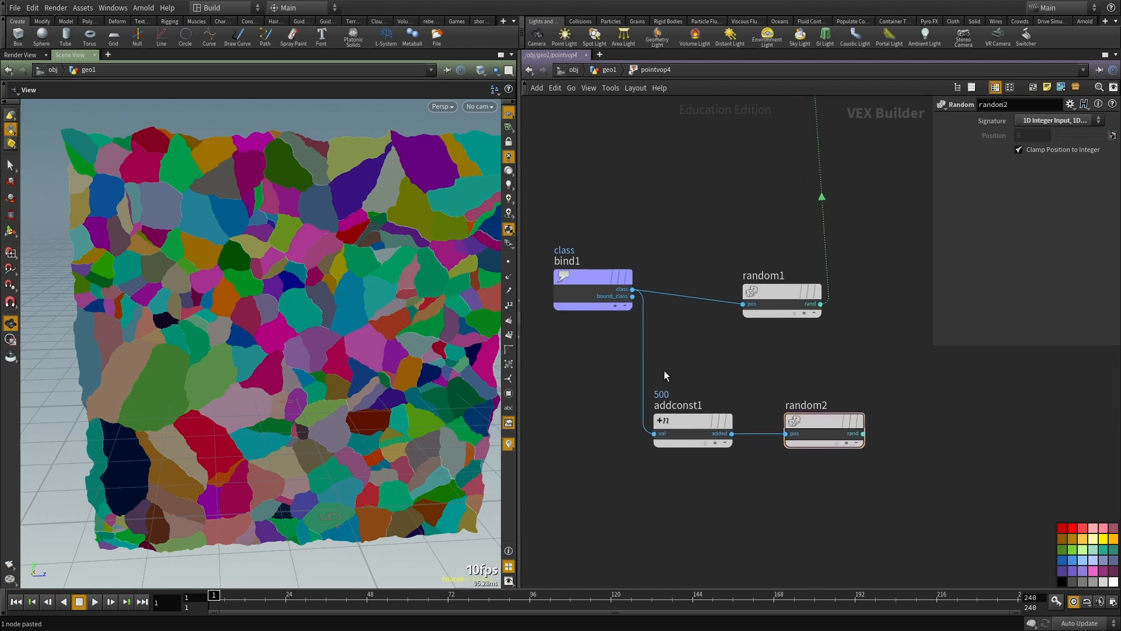
Step: Duplicate the addconst1 and random2 pair below and set the new constant to 5000
drag(665, 372, 818, 519)
key(ctrl+c)
key(ctrl+v)
drag(692, 517, 692, 552)
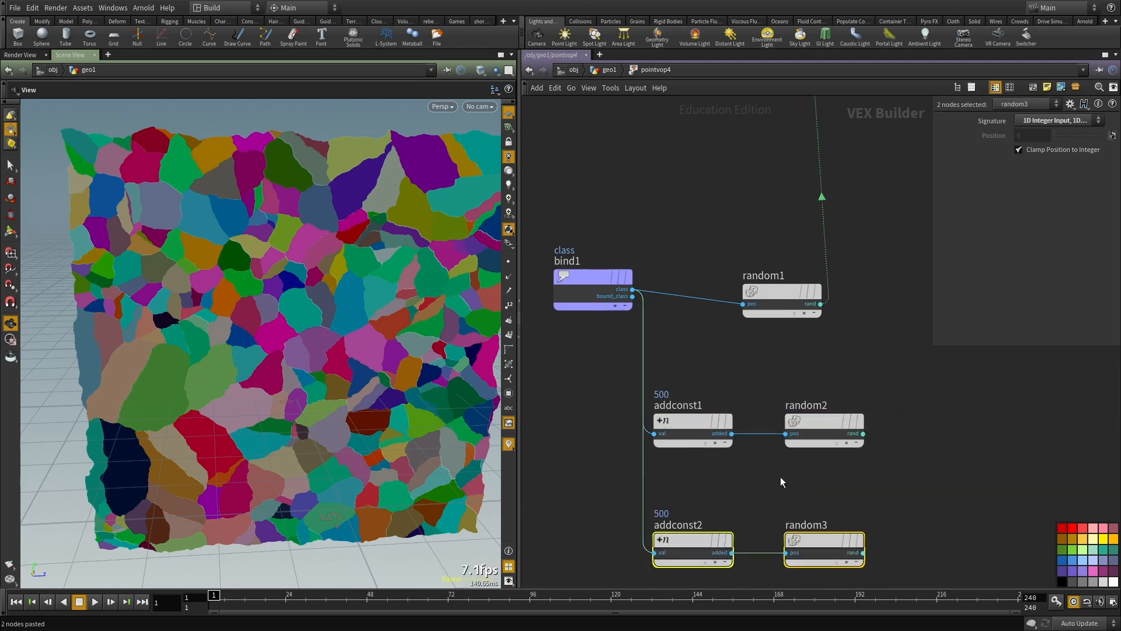
middle_drag(780, 476, 769, 378)
click(687, 442)
Step: Add a Float to Vector node beside the three random nodes
middle_drag(917, 325, 821, 407)
key(Tab)
text(float t)
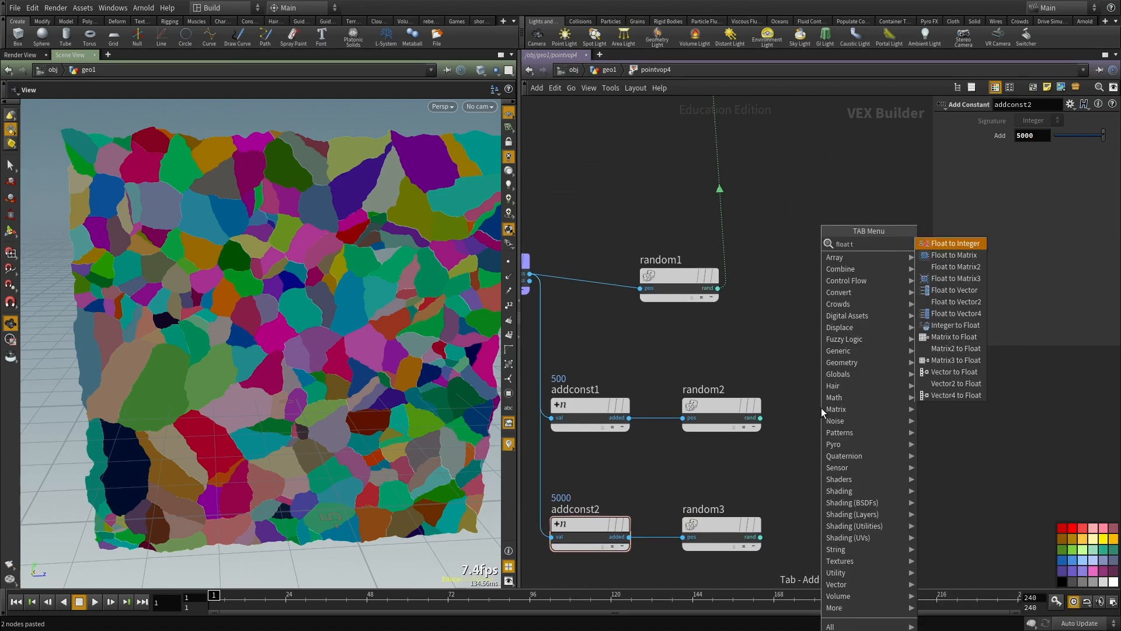
text(o v)
key(Return)
click(821, 407)
drag(821, 408, 861, 332)
Step: Wire random1, random2 and random3 into the three components of floattovec2 and its vector output into aanoise1's offset
click(716, 289)
click(823, 342)
click(822, 350)
click(760, 418)
click(823, 357)
click(761, 536)
middle_drag(873, 461, 768, 597)
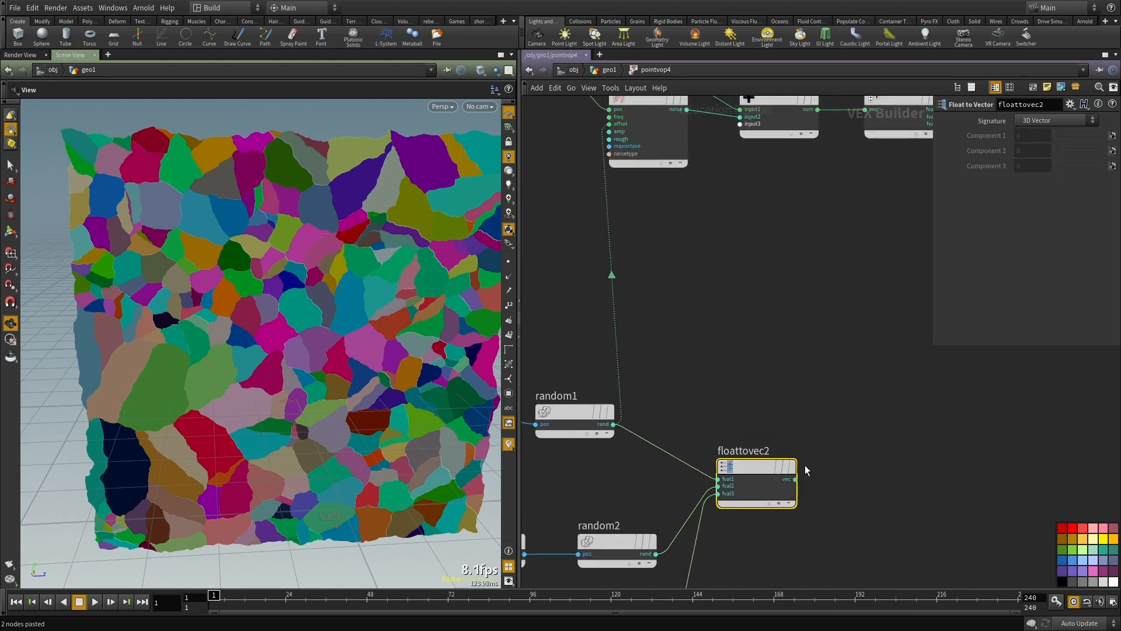
click(795, 479)
click(609, 124)
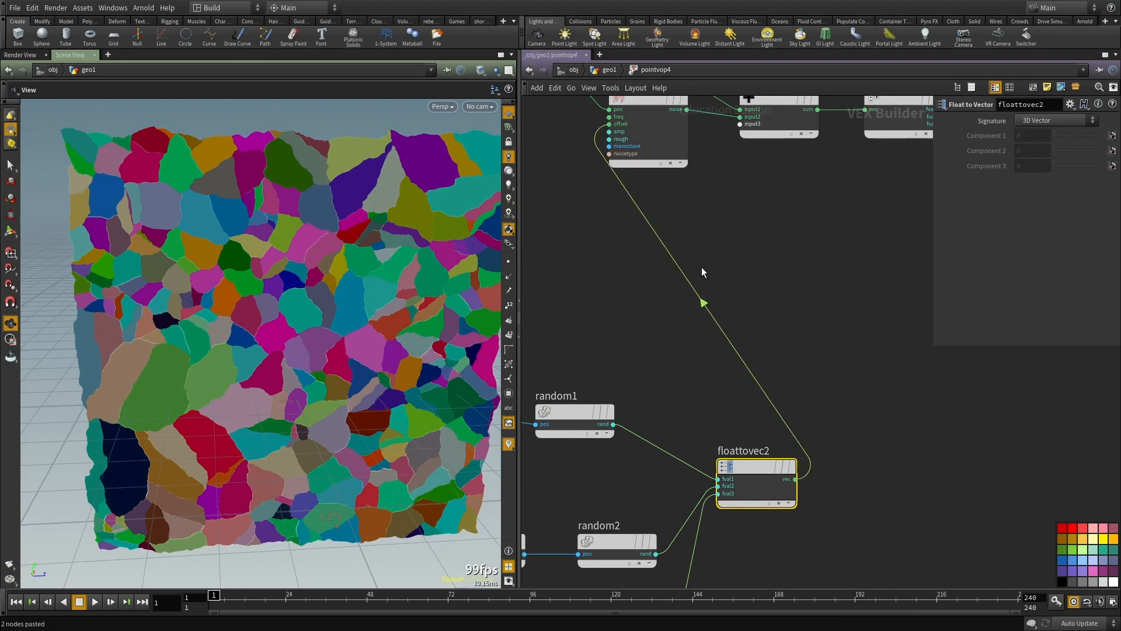
Step: Examine the displaced pieces from several angles, switching between shaded and wireframe display
middle_drag(702, 267, 702, 295)
drag(297, 364, 303, 328)
mouse_move(109, 317)
mouse_down()
mouse_move(127, 311)
mouse_move(113, 300)
mouse_up()
right_drag(112, 300, 278, 313)
drag(278, 313, 230, 317)
key(w)
mouse_move(230, 317)
right_down()
mouse_move(296, 292)
mouse_move(321, 300)
right_up()
drag(321, 301, 318, 353)
key(w)
mouse_move(300, 328)
right_down()
mouse_move(262, 323)
mouse_move(295, 386)
right_up()
middle_drag(297, 387, 277, 406)
mouse_move(277, 407)
mouse_down()
mouse_move(273, 383)
mouse_move(279, 399)
mouse_up()
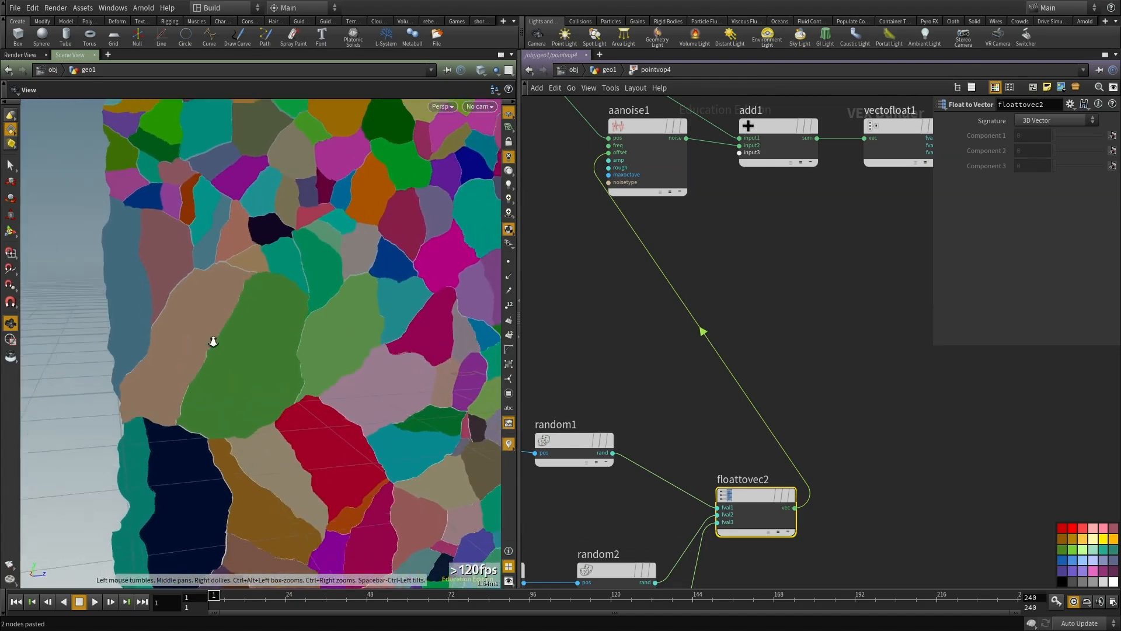
Step: Inspect the gaps along the piece boundaries up close, including the large brown and green pieces
right_drag(191, 345, 233, 354)
middle_drag(233, 354, 467, 397)
right_drag(467, 397, 444, 362)
middle_drag(444, 362, 339, 356)
right_drag(340, 357, 327, 362)
middle_drag(385, 146, 348, 251)
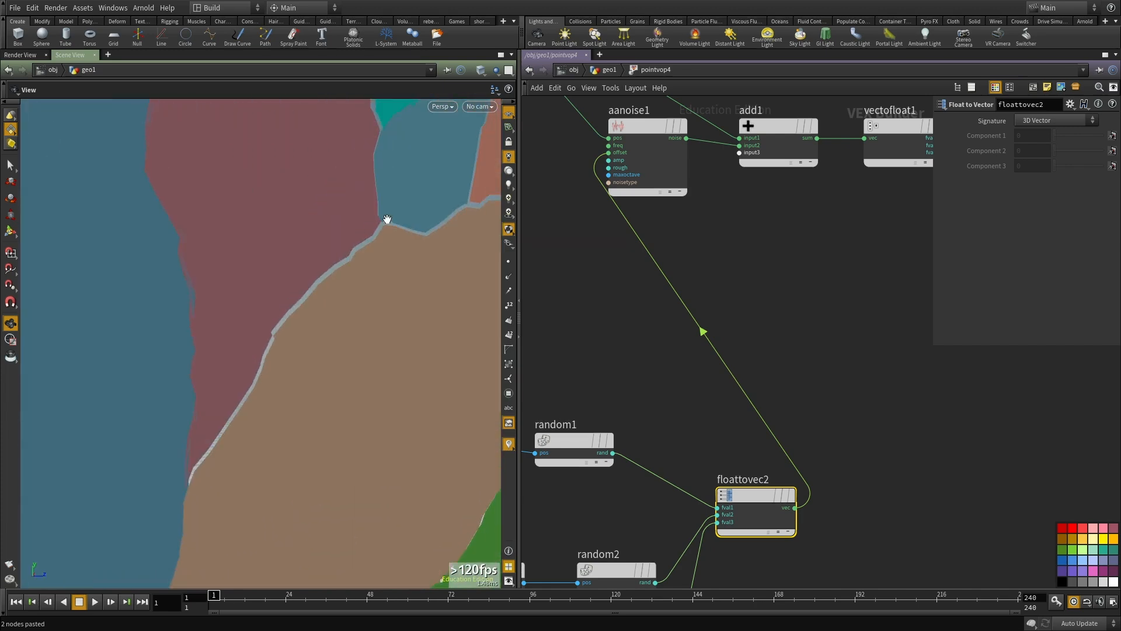
middle_drag(387, 219, 322, 151)
right_drag(348, 195, 326, 203)
middle_drag(378, 206, 335, 208)
middle_drag(201, 302, 293, 267)
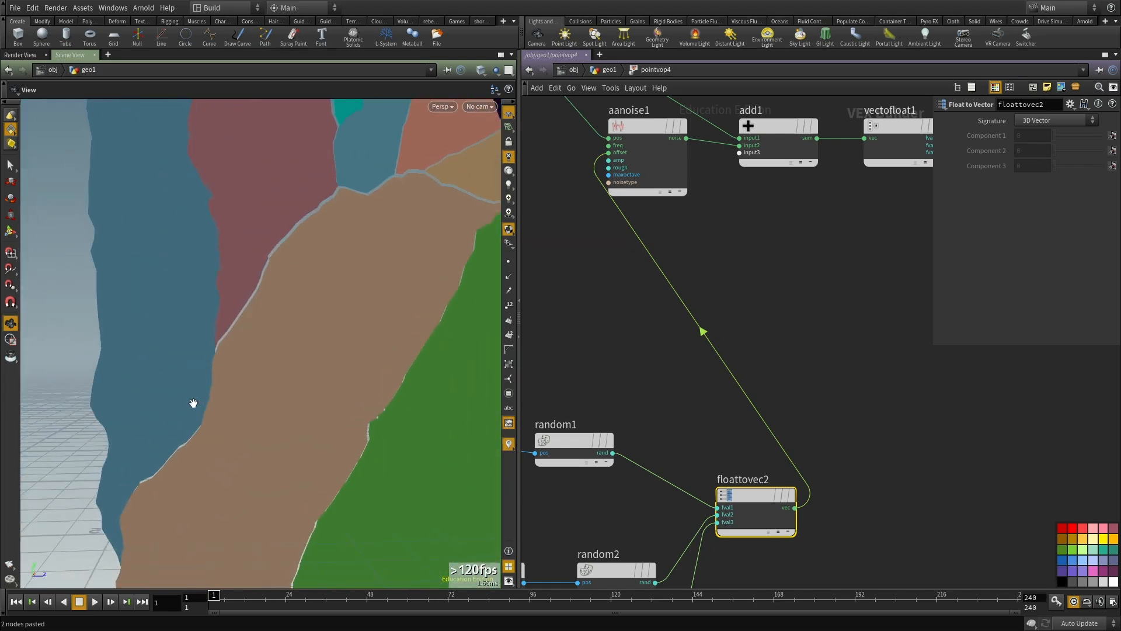
right_drag(332, 346, 281, 367)
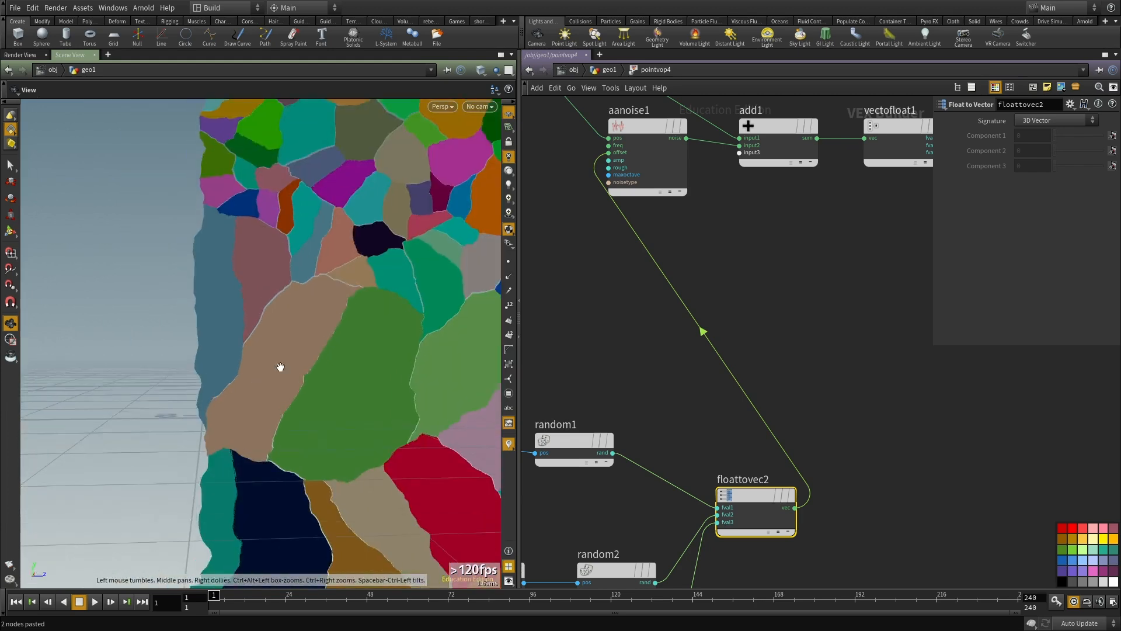
right_drag(258, 403, 353, 357)
right_drag(363, 324, 367, 323)
middle_drag(348, 310, 296, 351)
middle_drag(354, 287, 300, 340)
right_drag(330, 335, 410, 329)
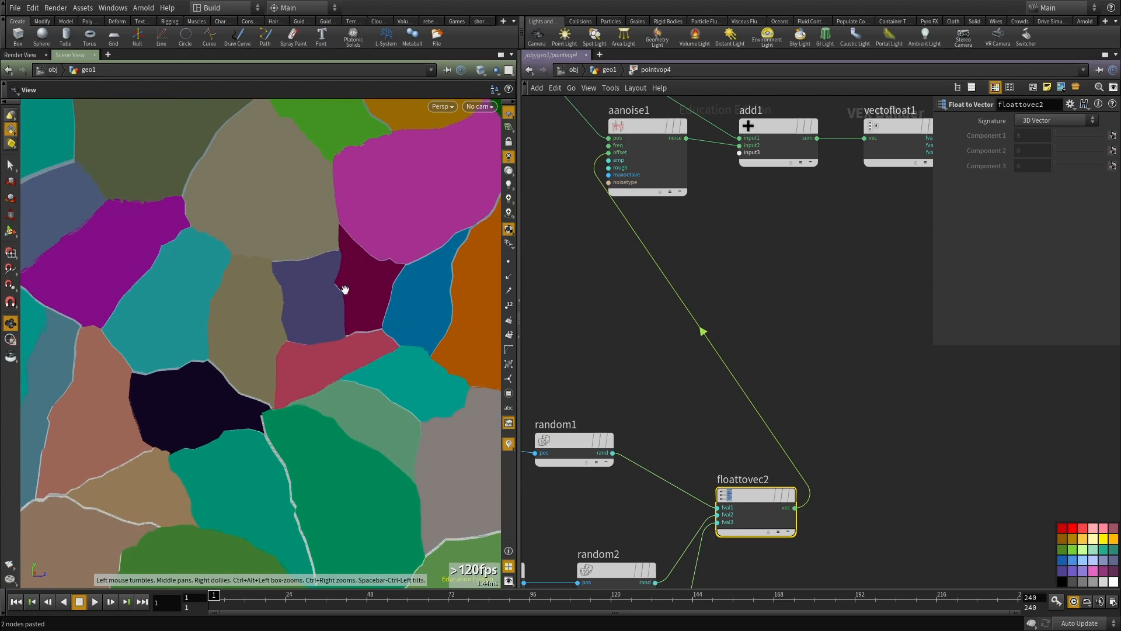
right_drag(450, 276, 275, 357)
Step: Return to the geometry network, remove pointvop3 and place pointvop4 directly under color1
key(u)
scroll(771, 315, down, 3)
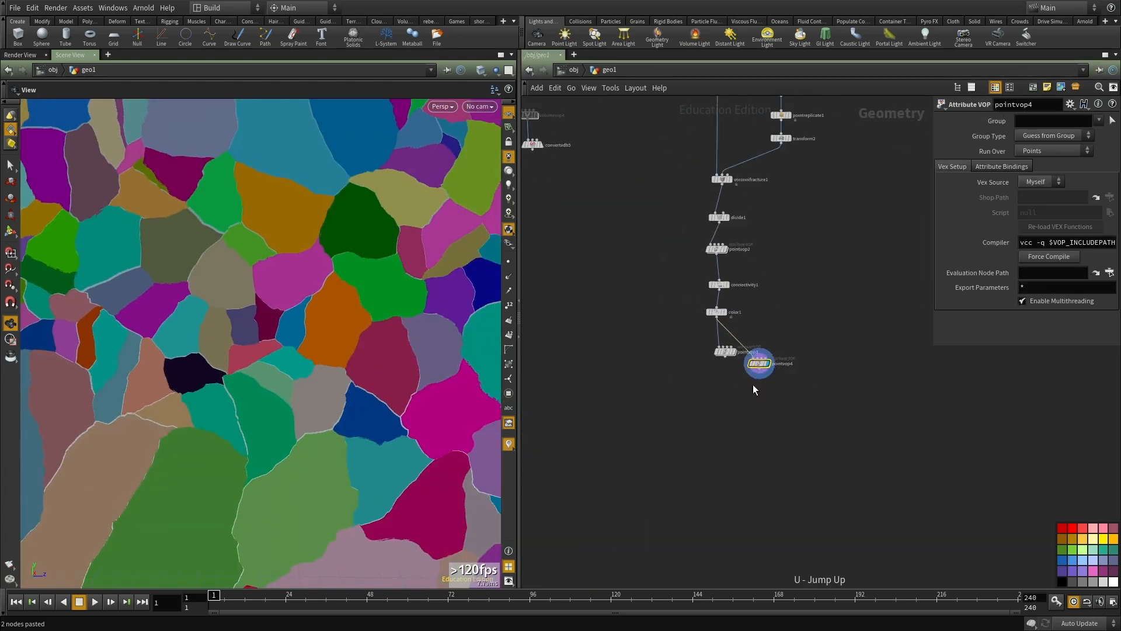
scroll(751, 380, up, 3)
click(704, 329)
key(ctrl+x)
drag(766, 349, 708, 360)
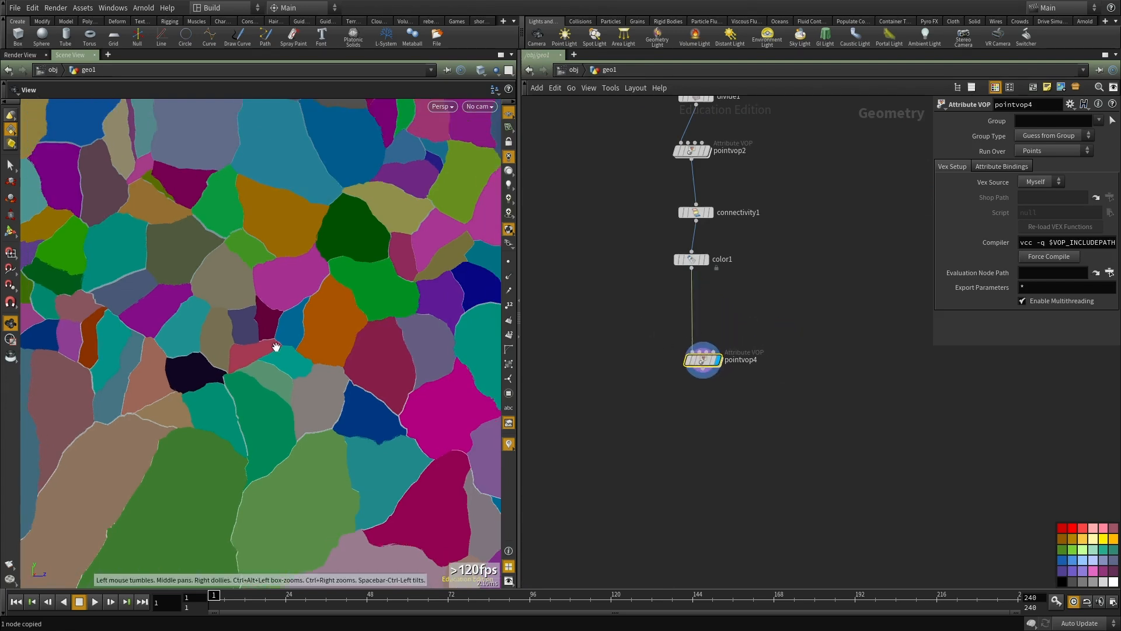
Step: Add a Transform node after pointvop4, display it and set its Z rotation to 90
scroll(693, 415, up, 2)
key(Tab)
text(tra)
click(808, 268)
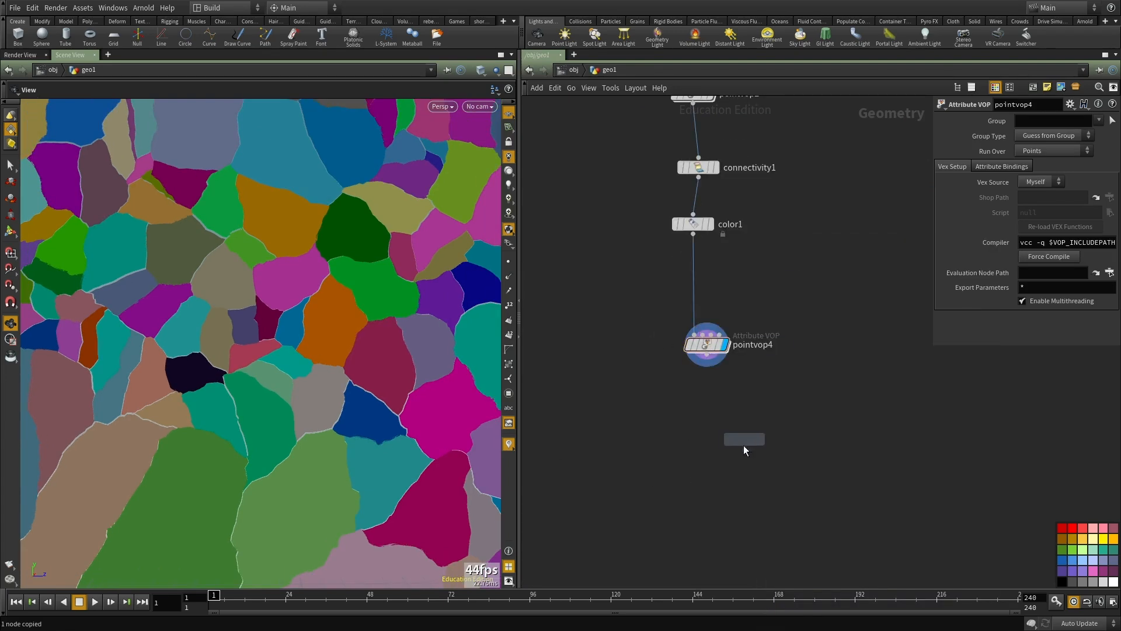
click(737, 436)
click(706, 354)
click(736, 431)
mouse_move(737, 430)
mouse_down()
mouse_move(694, 405)
mouse_move(564, 397)
mouse_up()
click(710, 408)
scroll(734, 394, up, 1)
Step: View the rotated ground from several angles and align transform3 beneath pointvop4
mouse_move(437, 448)
mouse_down()
mouse_move(345, 476)
mouse_move(303, 408)
mouse_move(290, 453)
mouse_up()
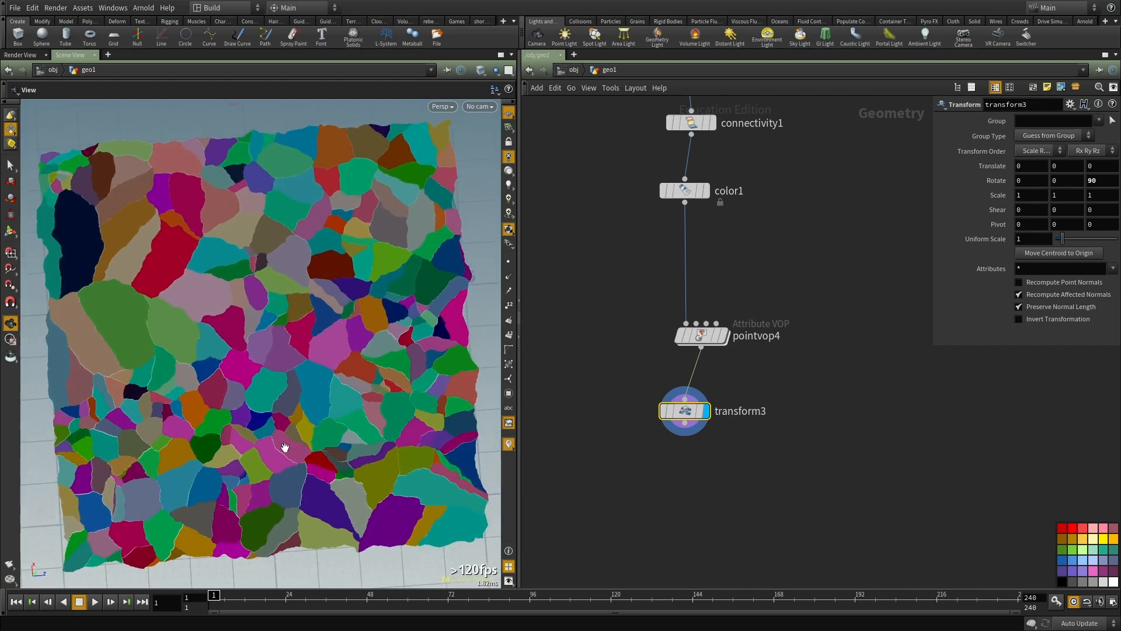
drag(337, 408, 329, 353)
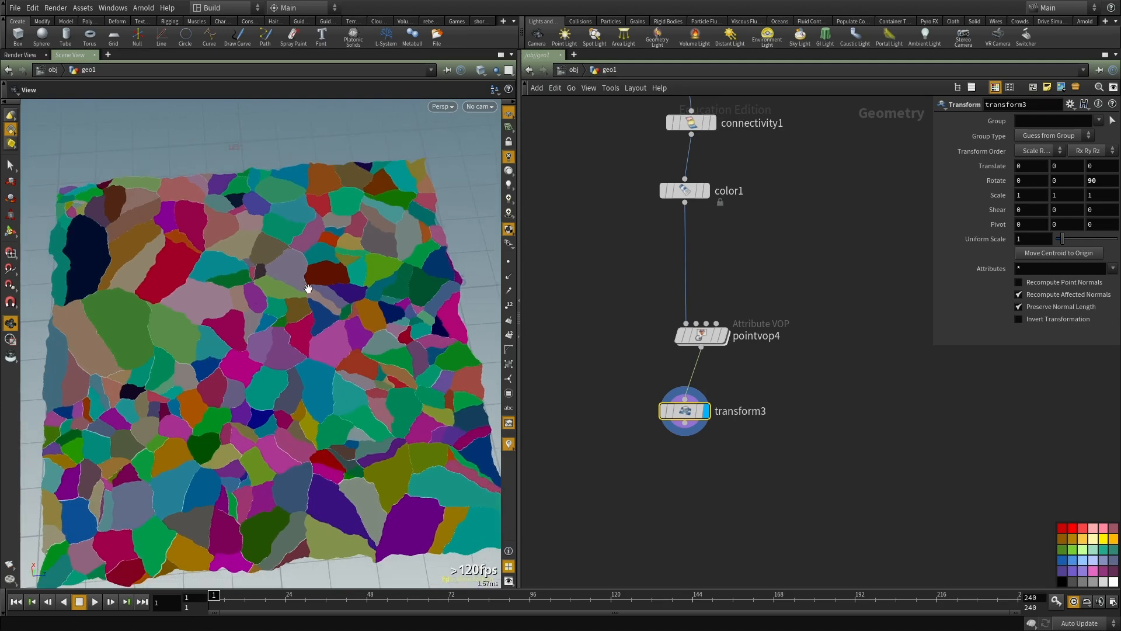
drag(308, 288, 388, 286)
middle_drag(782, 403, 784, 363)
scroll(661, 344, up, 2)
drag(661, 344, 680, 335)
middle_drag(704, 449, 682, 383)
key(Tab)
text(er)
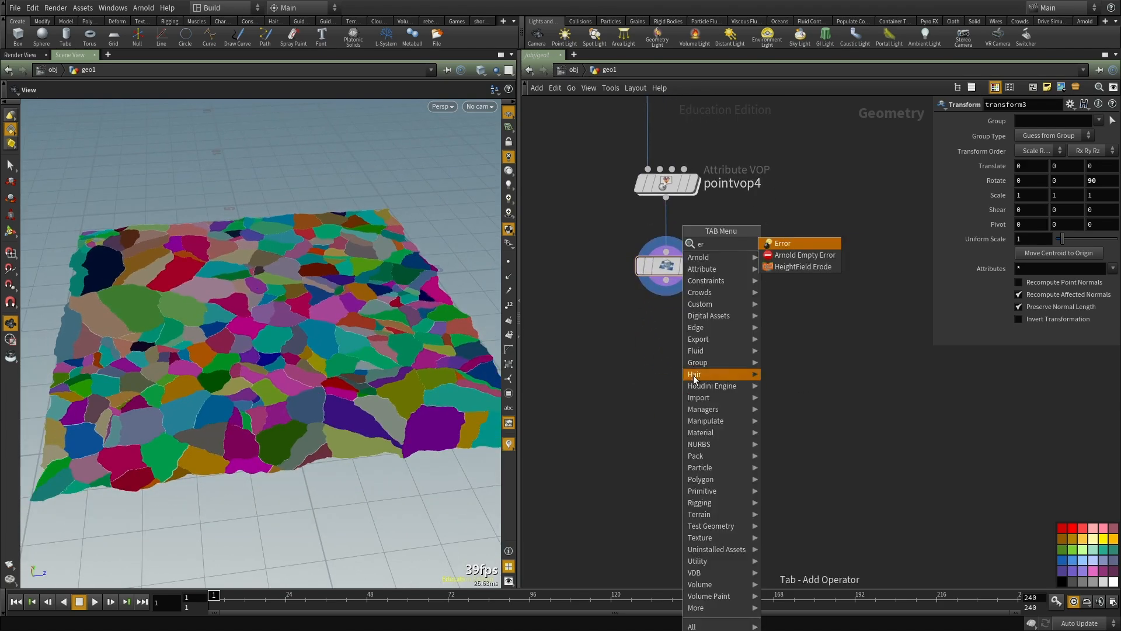
key(Escape)
Step: Add a PolyExtrude node fed by transform3, display it and set its distance to 0.1
key(Tab)
text(ext)
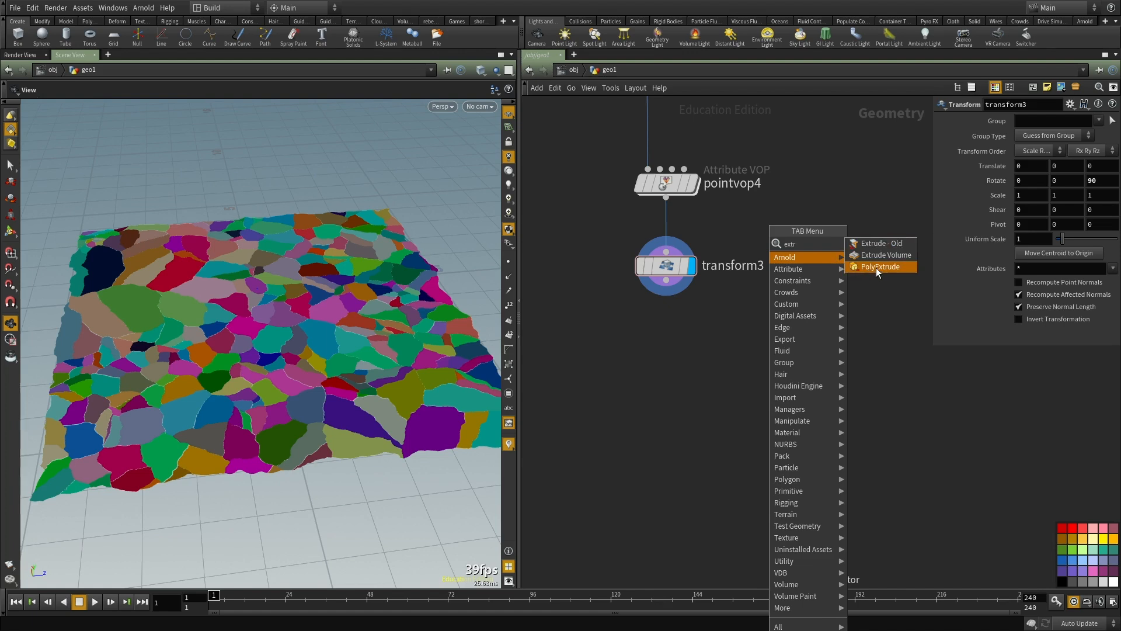
click(876, 267)
click(713, 384)
click(666, 280)
click(698, 375)
drag(731, 394, 679, 433)
click(708, 426)
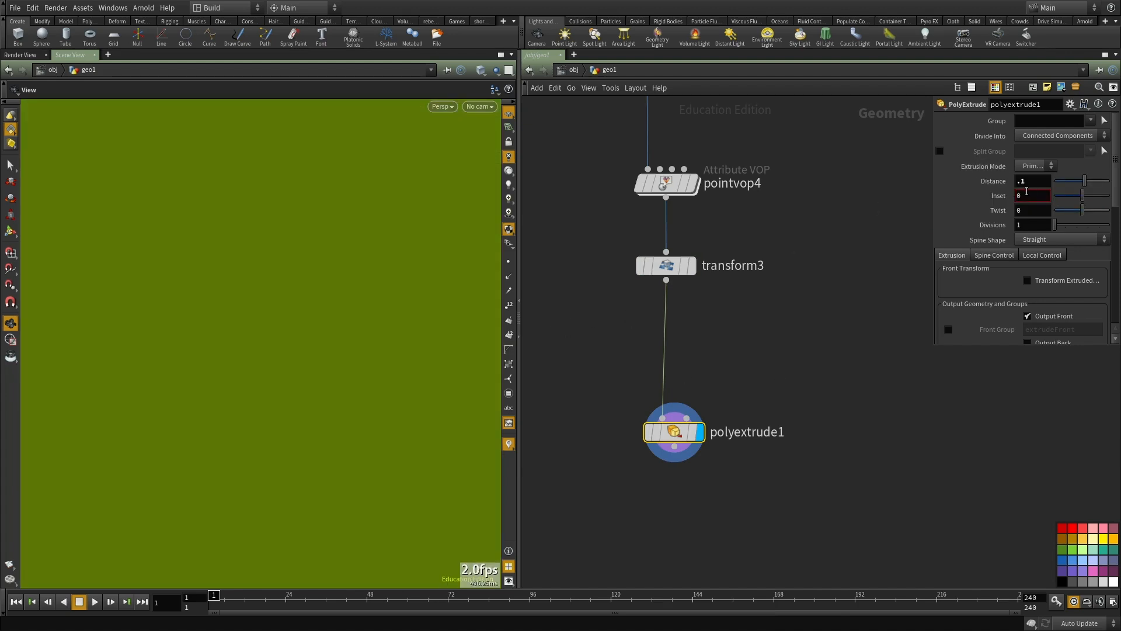
Step: Set the PolyExtrude distance to 0 and enable Transform Extruded Front
key(Tab)
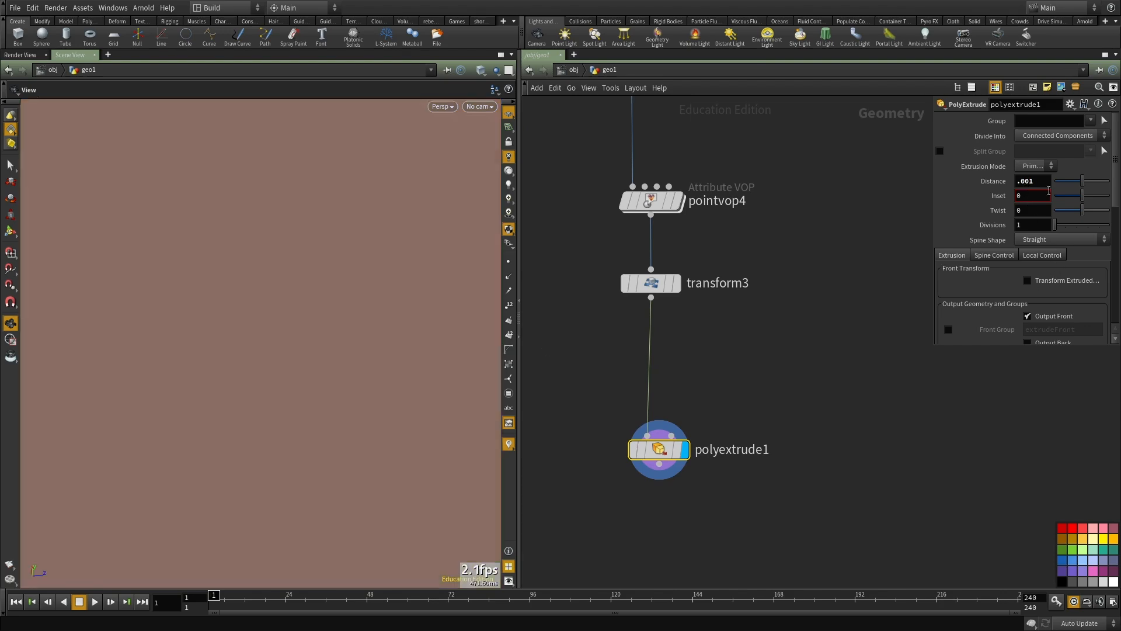
drag(1040, 181, 856, 186)
text(0)
key(Tab)
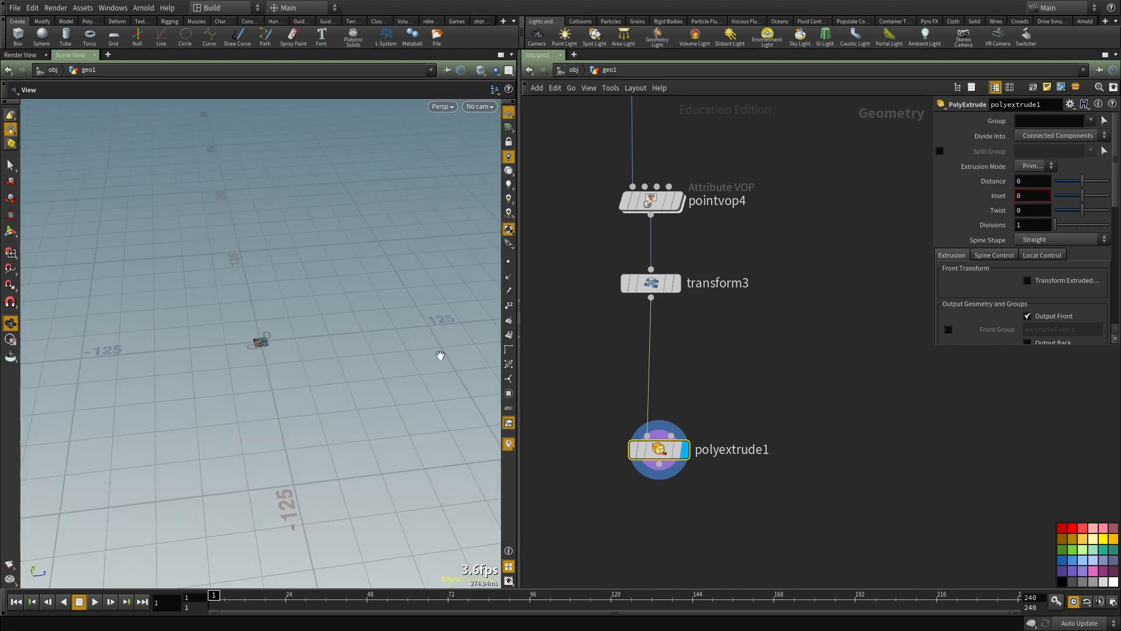
key(space+g)
drag(246, 366, 281, 405)
click(1052, 284)
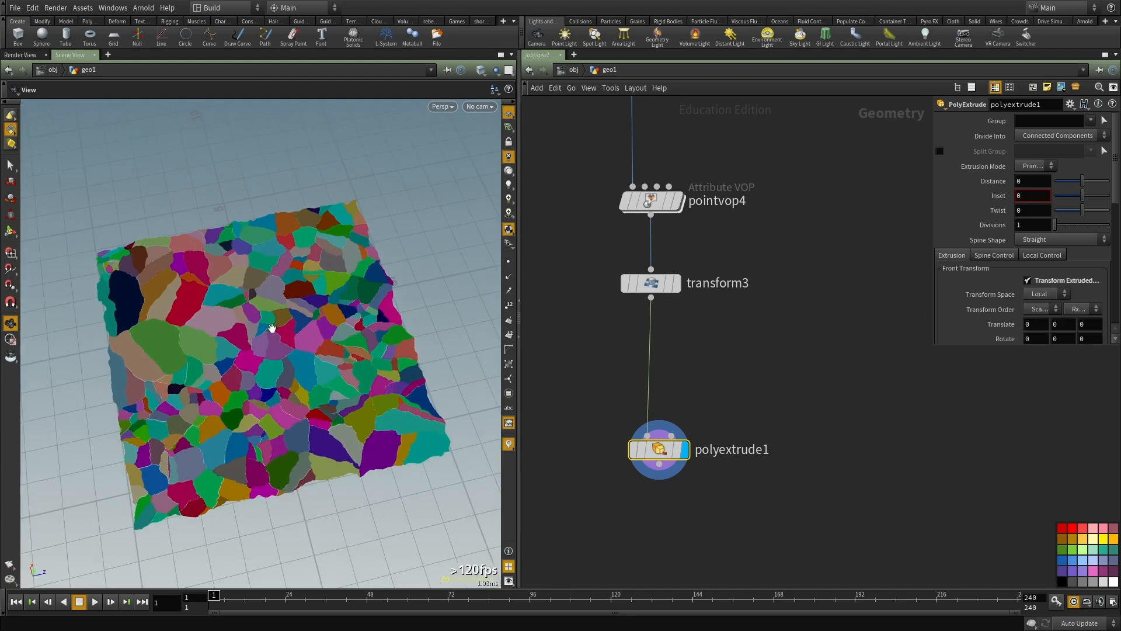
Step: Try translating the extruded front by 0.1 in Y and in X
scroll(289, 328, up, 3)
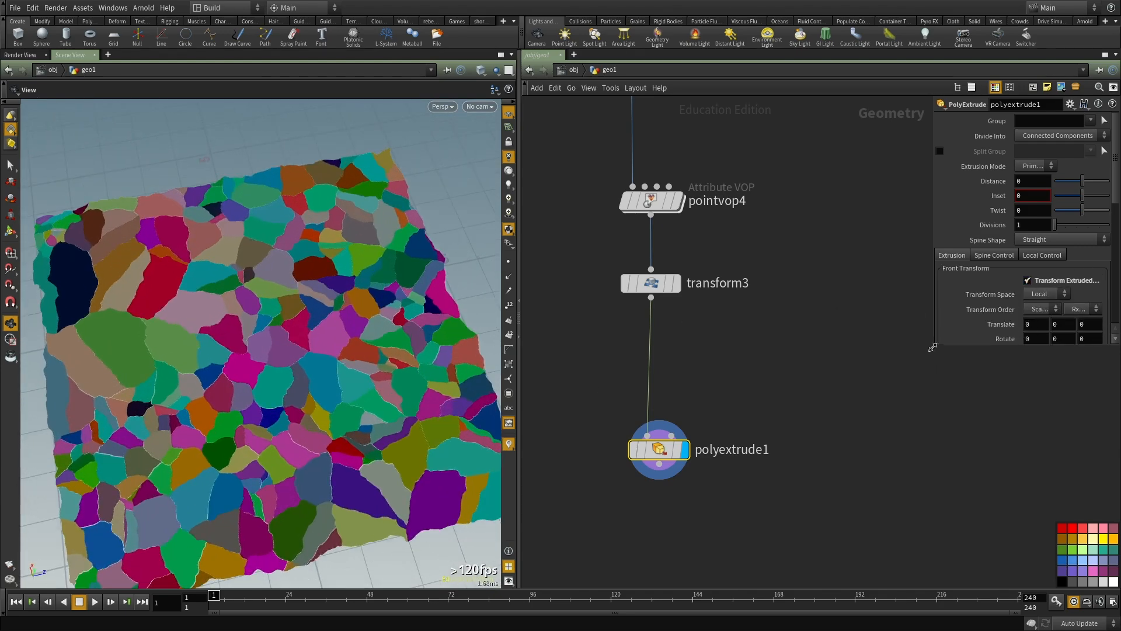
drag(932, 347, 816, 407)
text(.1)
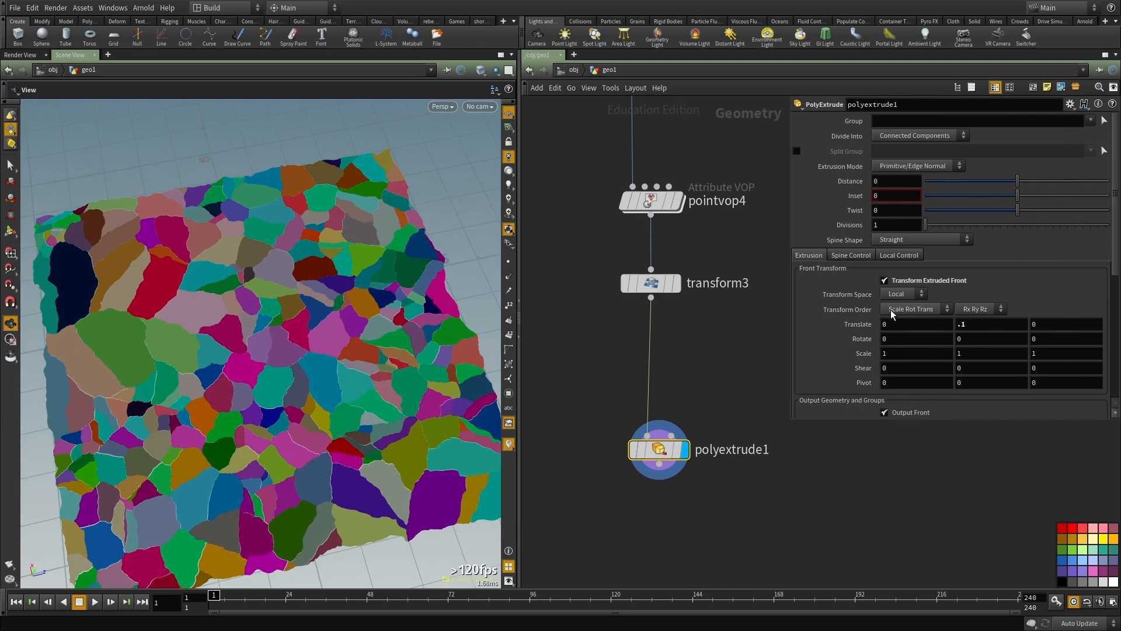
key(BackSpace)
key(BackSpace)
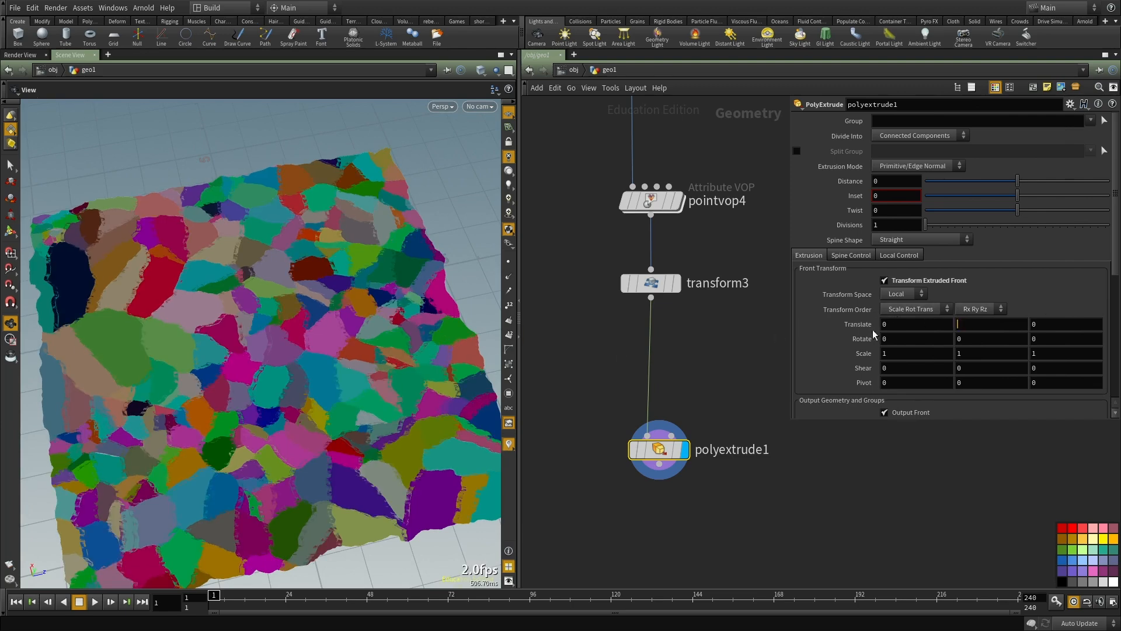
text(.1)
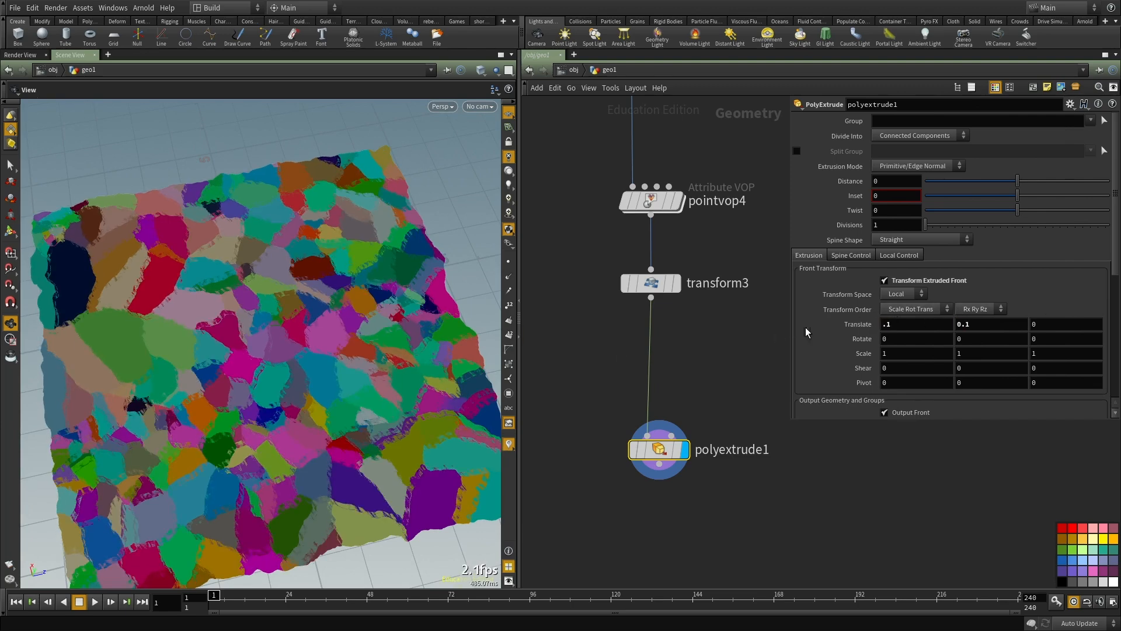
Step: Set the extruded front's translation to 0 in X, 0 in Y and 0.1 in Z
drag(1002, 323, 801, 333)
text(0)
key(shift+Tab)
text(0)
key(Return)
drag(239, 434, 335, 343)
drag(192, 403, 200, 303)
right_drag(200, 303, 275, 352)
drag(275, 352, 299, 359)
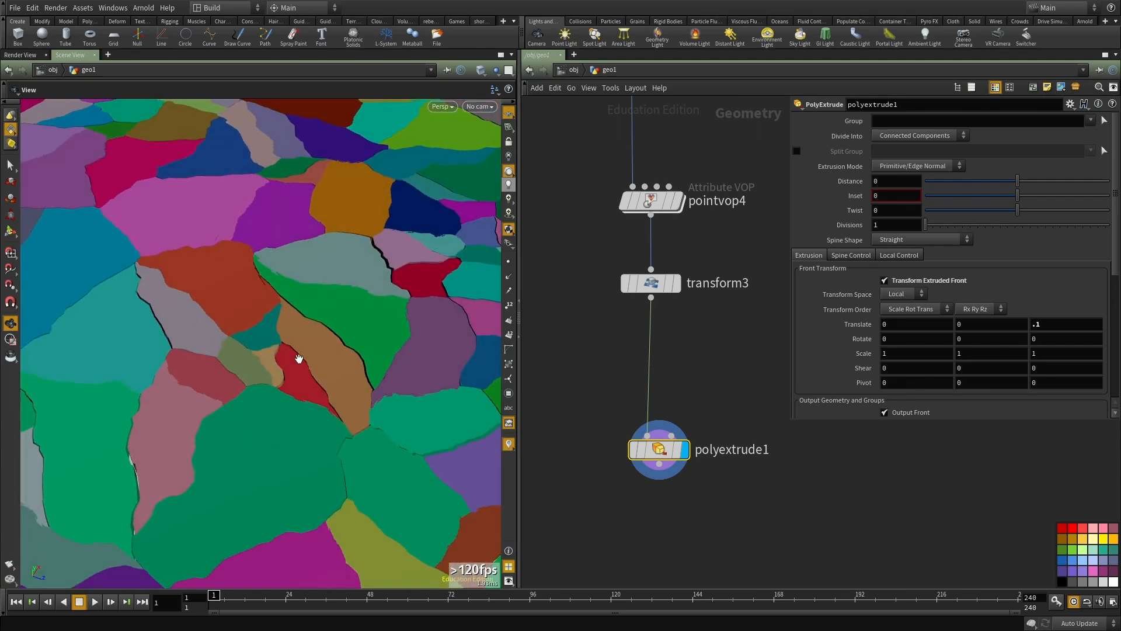
Step: Turn on Output Back for polyextrude1 and check the underside of the pieces
drag(296, 359, 257, 248)
scroll(891, 286, down, 3)
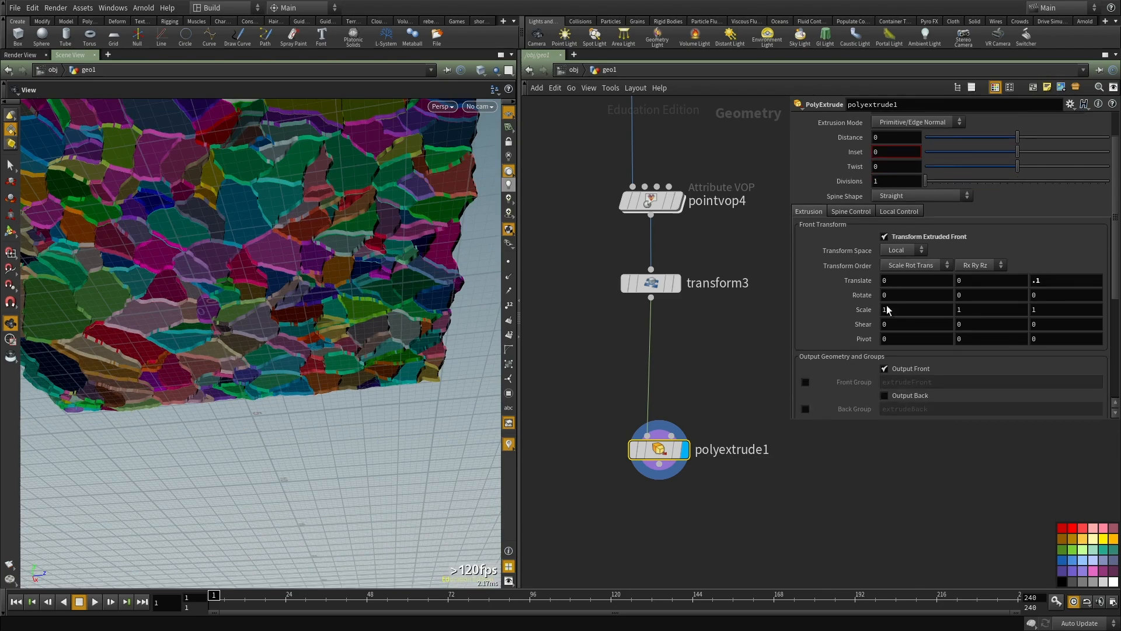
scroll(891, 285, down, 3)
drag(370, 240, 239, 323)
right_drag(240, 323, 236, 244)
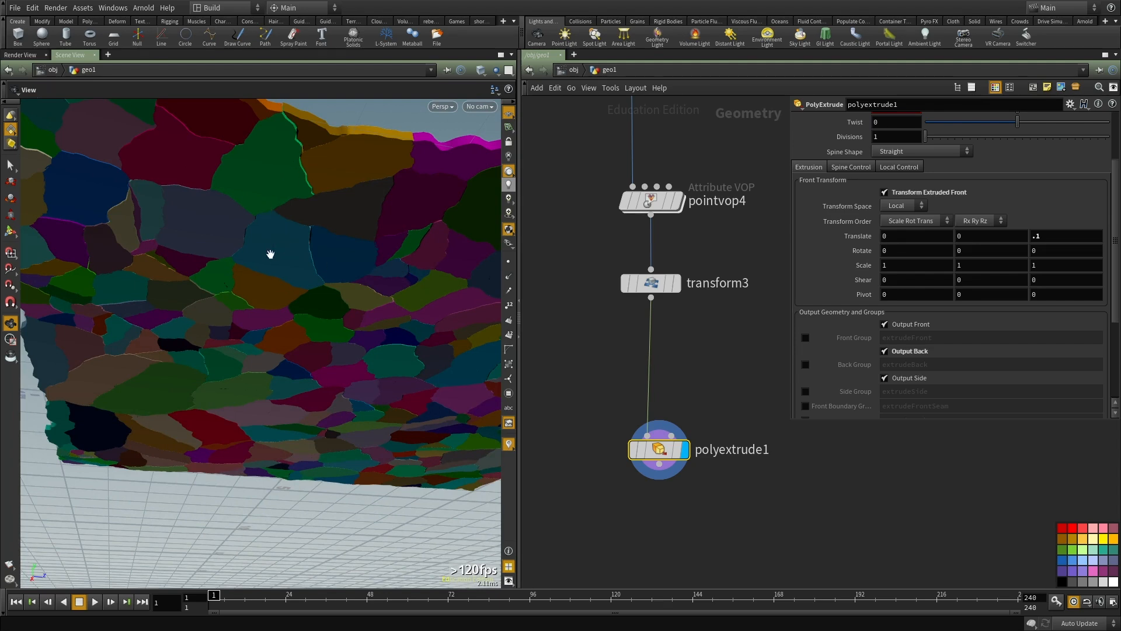
scroll(700, 370, down, 3)
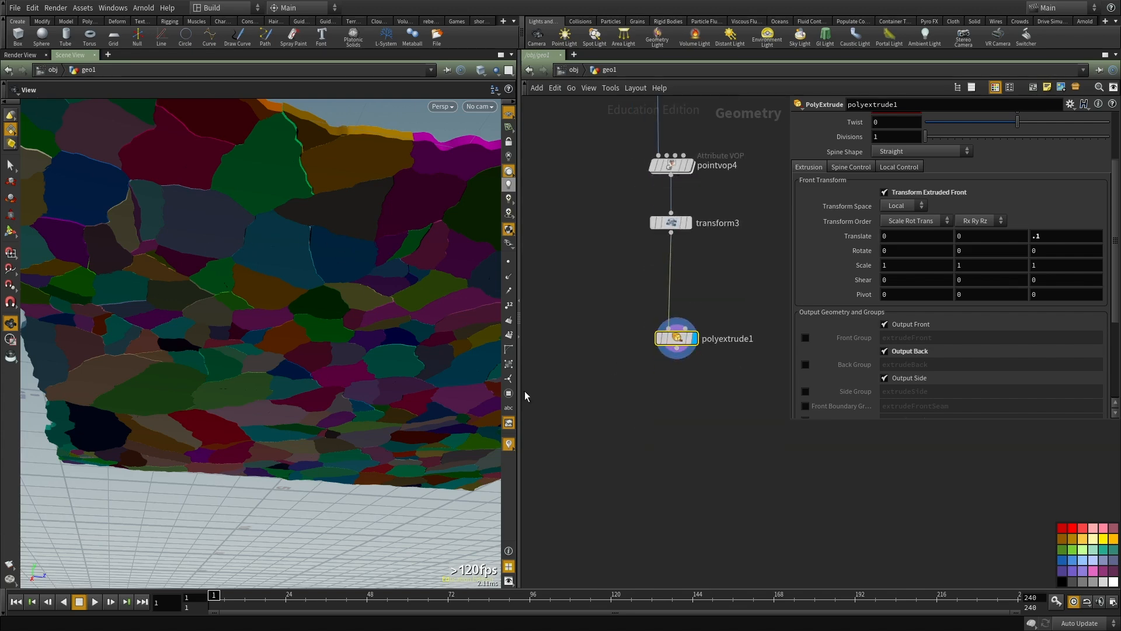
Step: Enlarge the network area and examine the extruded ground pieces from several angles
drag(521, 412, 407, 416)
scroll(619, 352, up, 2)
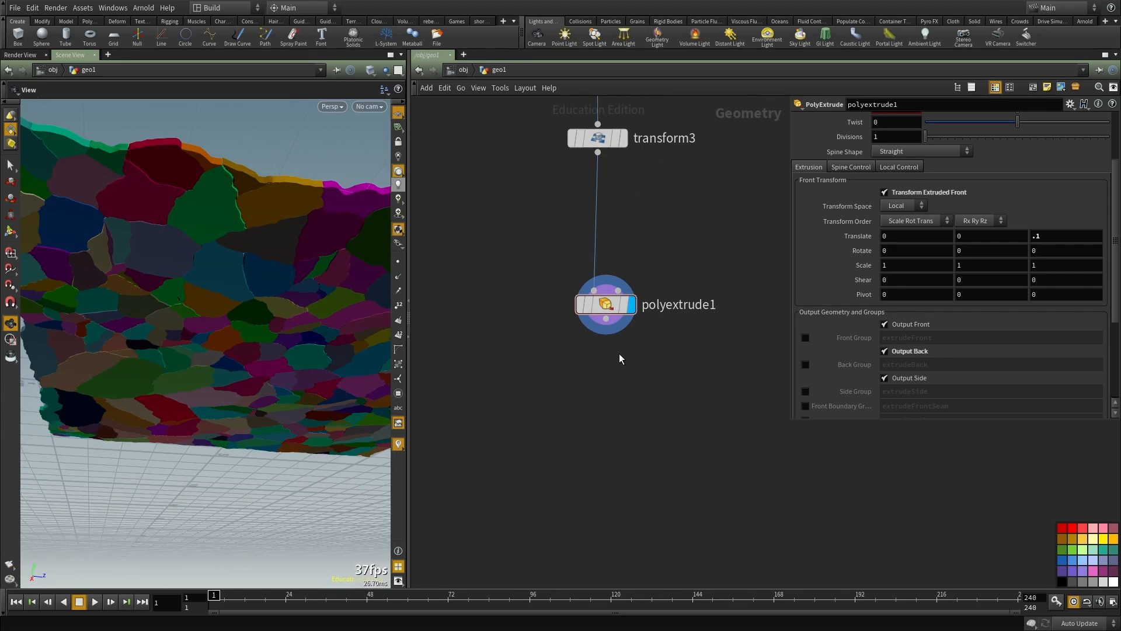
drag(306, 348, 304, 429)
middle_drag(304, 429, 272, 356)
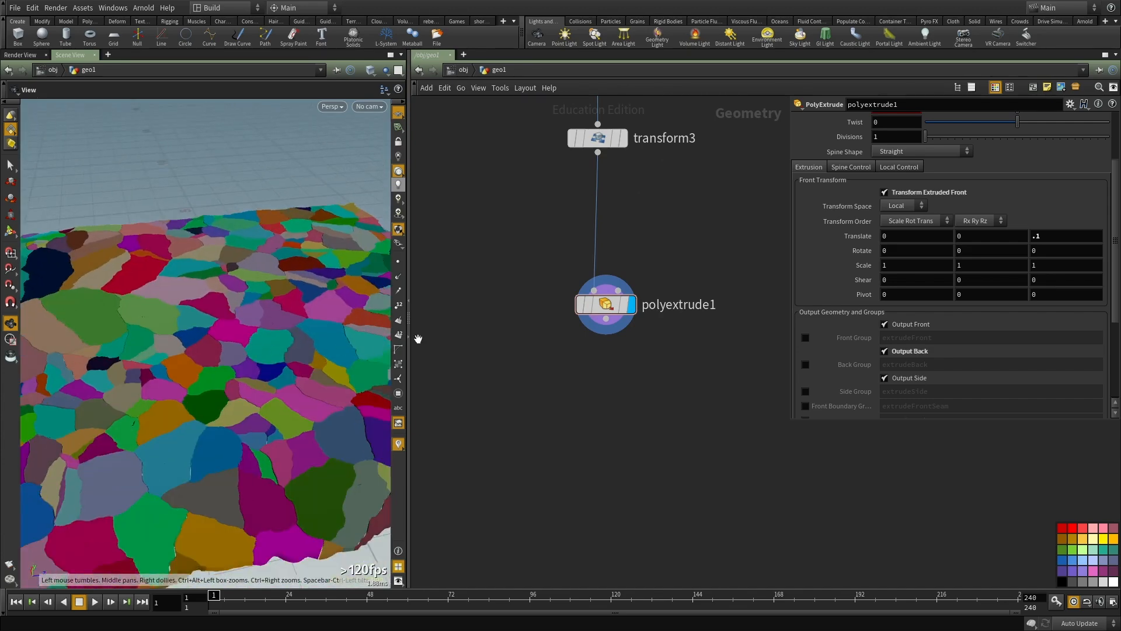
drag(412, 306, 442, 306)
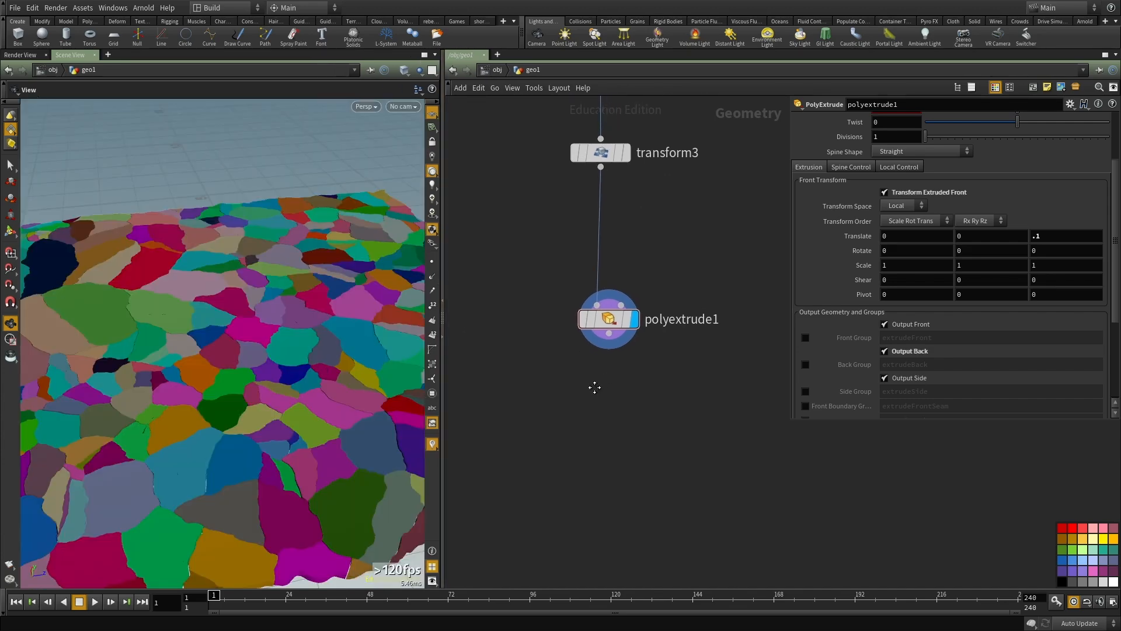
drag(303, 340, 299, 308)
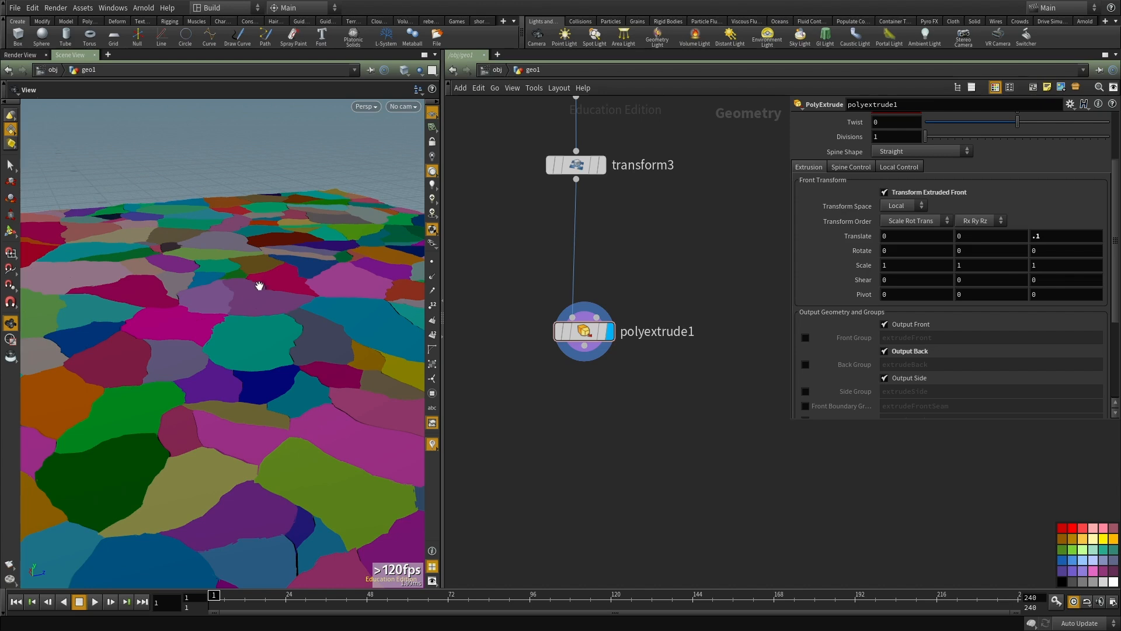
drag(214, 298, 209, 373)
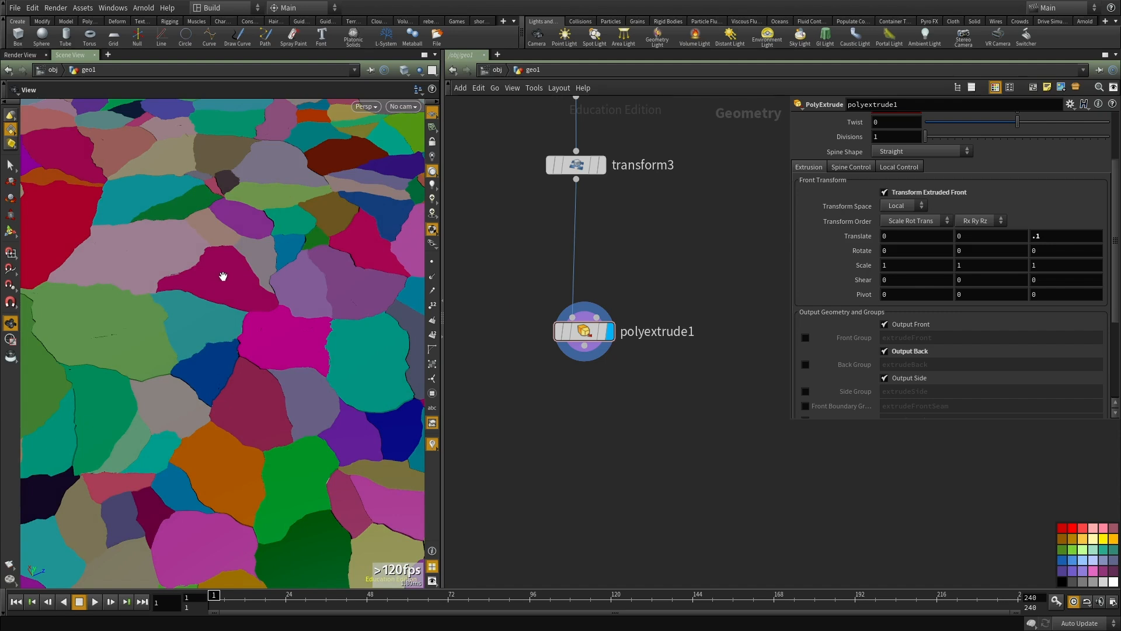
drag(179, 286, 121, 317)
Step: Add an Assemble node directly below polyextrude1, connect it to that node's output and display it
scroll(598, 467, down, 3)
mouse_move(597, 467)
middle_down()
mouse_move(596, 485)
mouse_move(596, 446)
middle_up()
key(Tab)
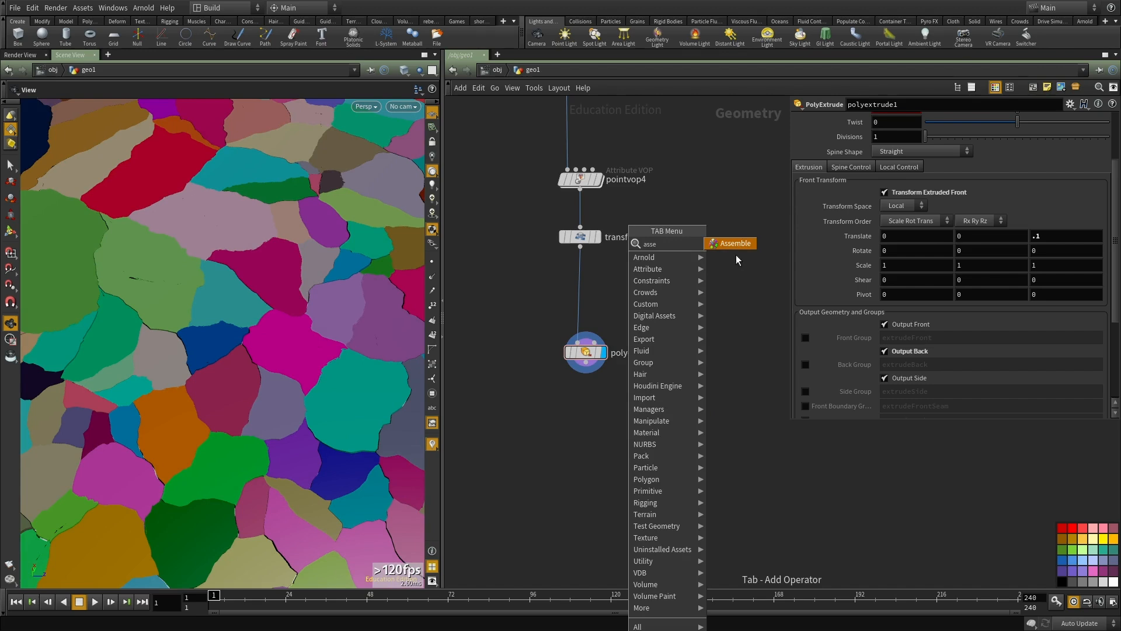
click(738, 243)
click(586, 446)
scroll(586, 374, up, 2)
click(586, 361)
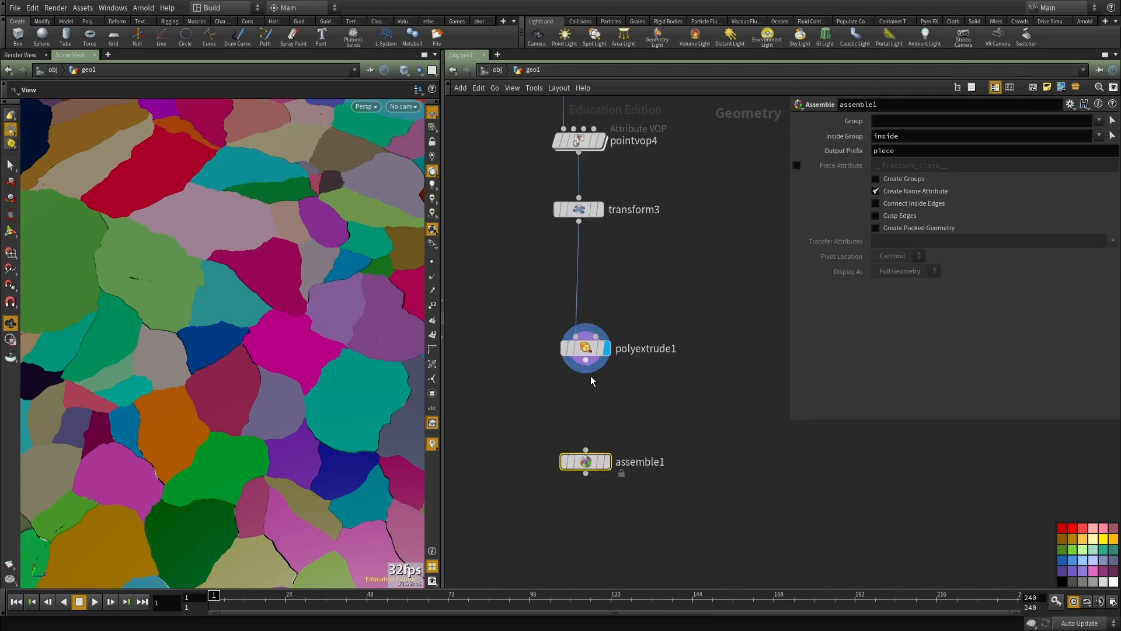
drag(593, 462, 593, 440)
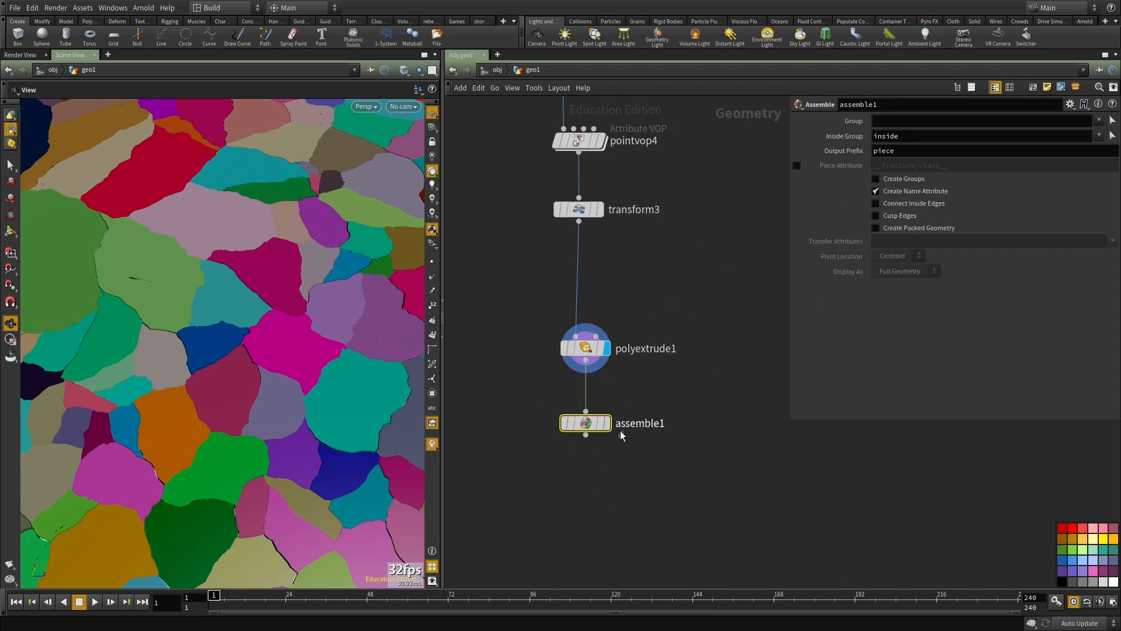
scroll(608, 432, up, 2)
click(603, 426)
Step: Examine the assembled ground pieces from several angles and check the node information of assemble1
drag(241, 402, 212, 363)
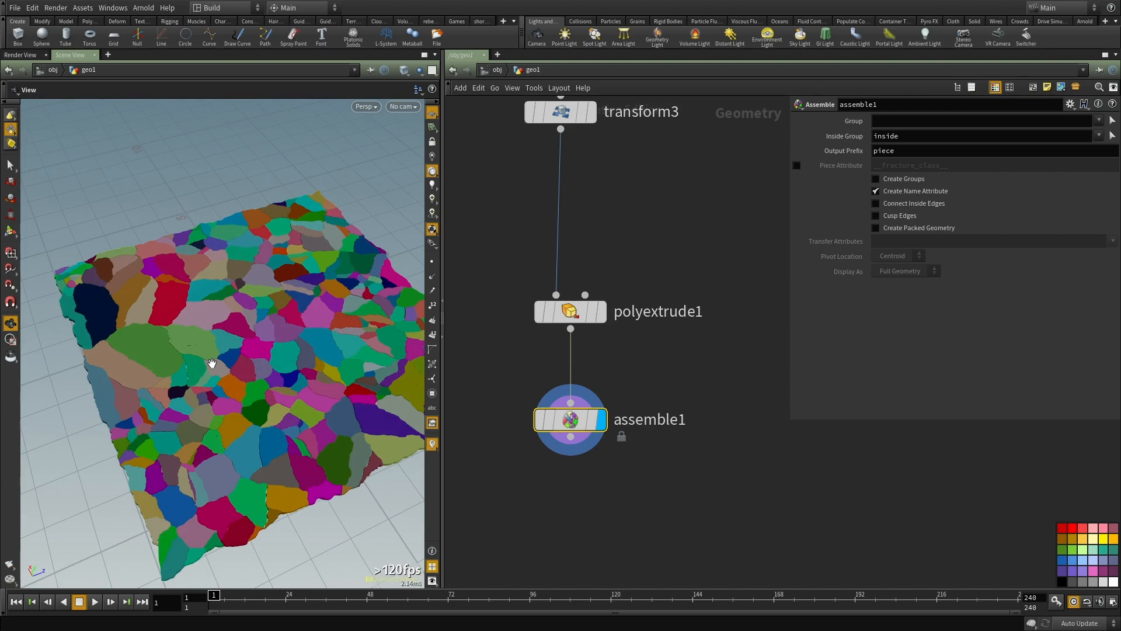
drag(212, 364, 213, 380)
right_drag(212, 380, 298, 366)
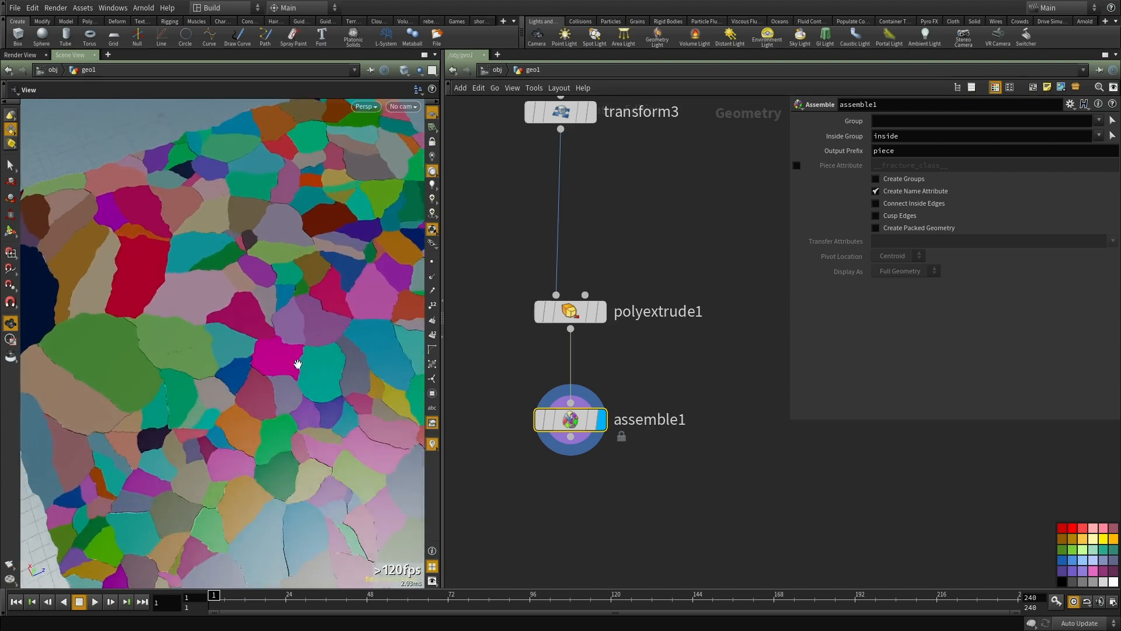
drag(298, 365, 370, 300)
drag(307, 234, 335, 305)
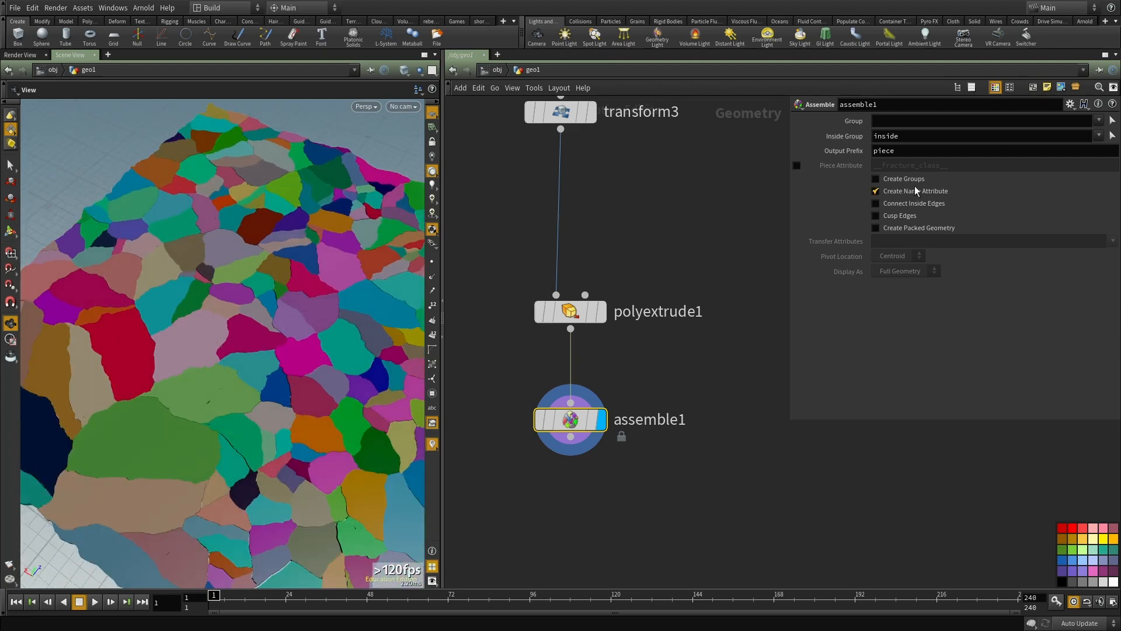
drag(262, 318, 315, 336)
middle_click(603, 429)
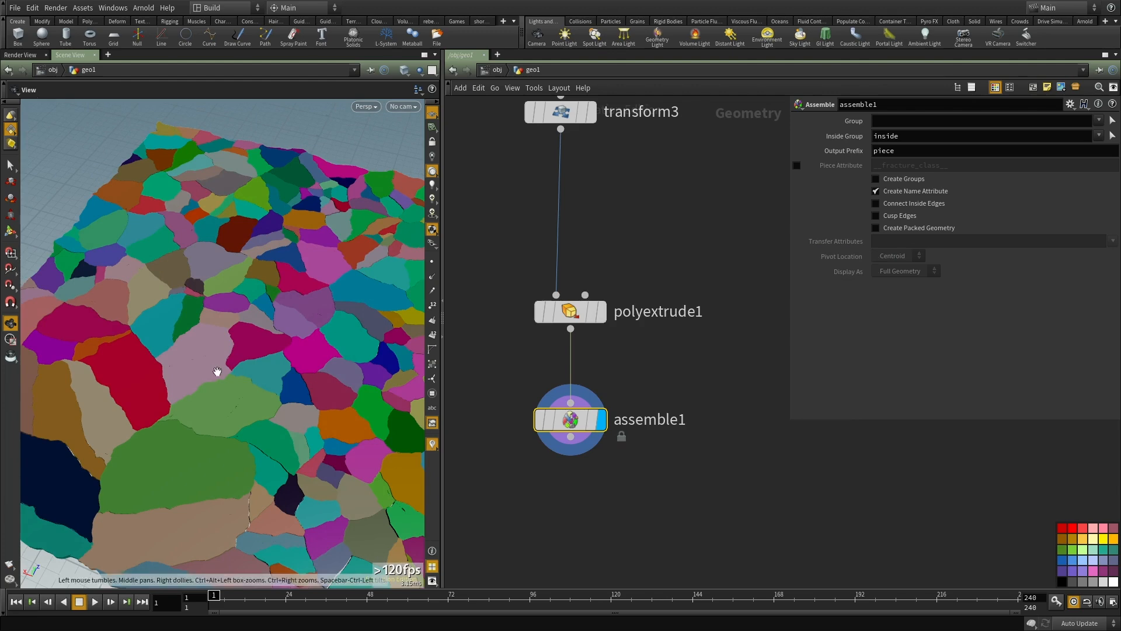
drag(213, 367, 228, 401)
Step: Add a second Assemble node below assemble1, feed it from assemble1 and display it
scroll(502, 364, down, 2)
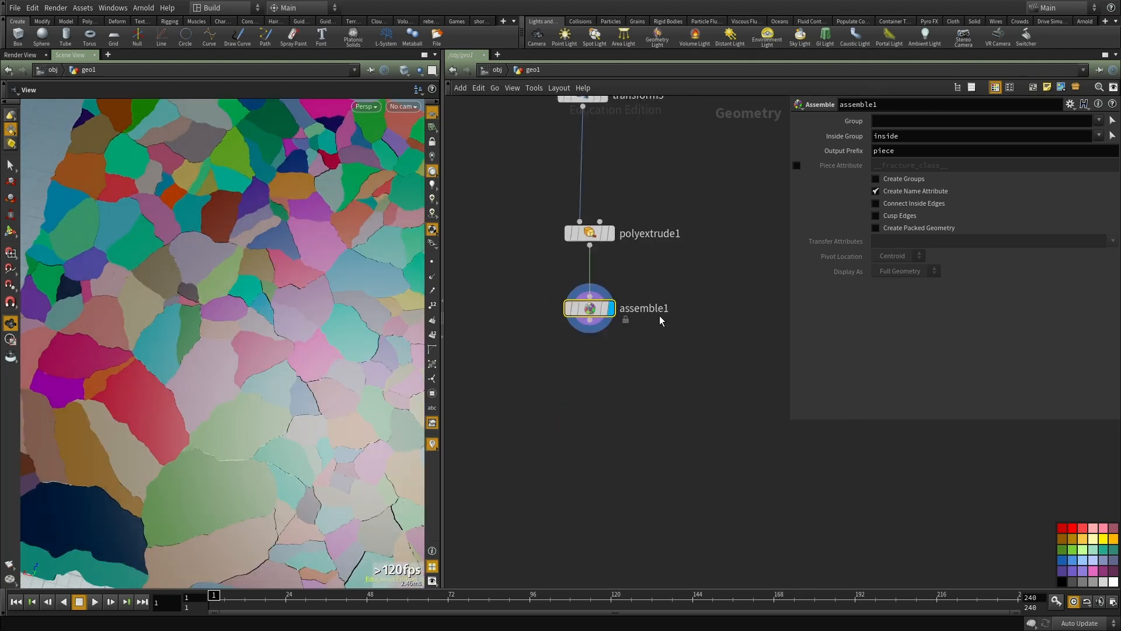
key(Tab)
text(ass)
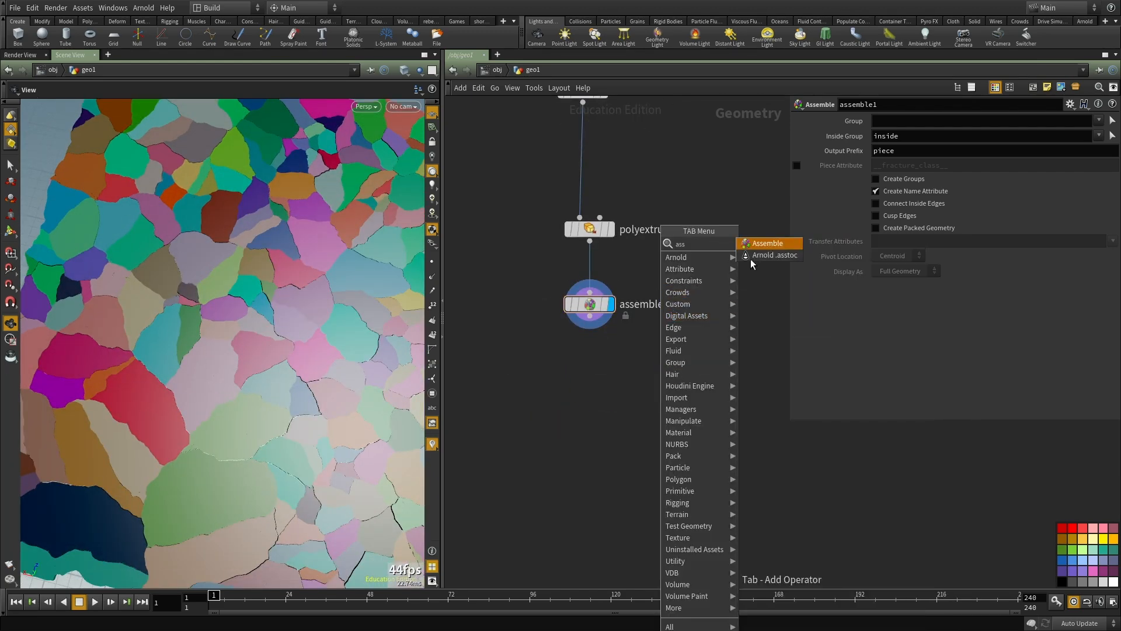
click(764, 244)
click(665, 378)
drag(665, 368, 591, 329)
drag(245, 343, 177, 370)
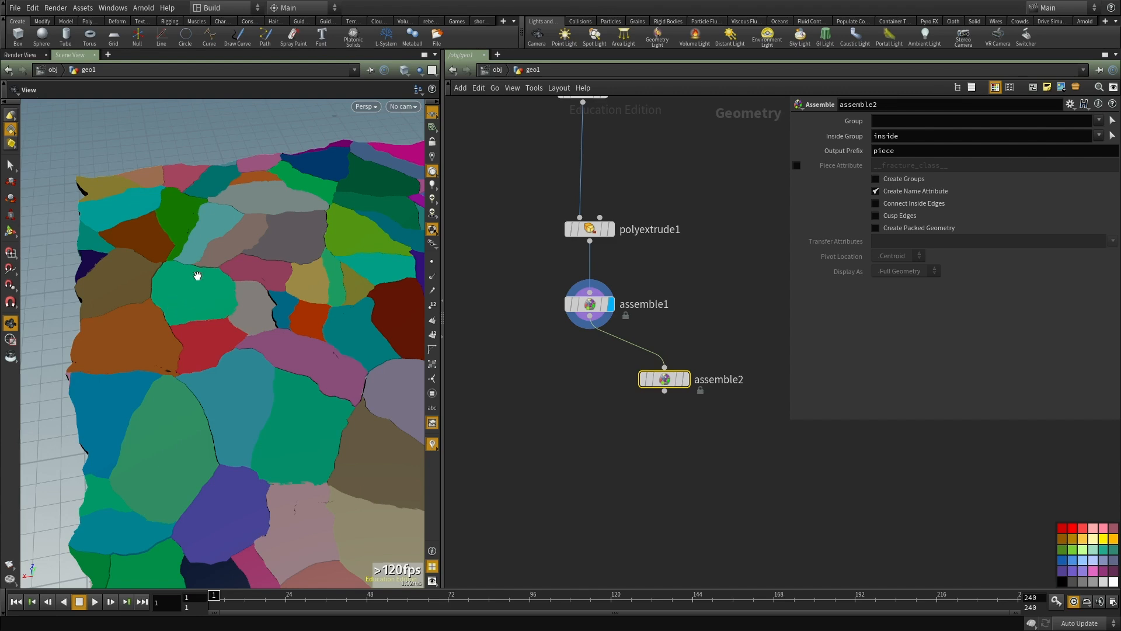
click(685, 378)
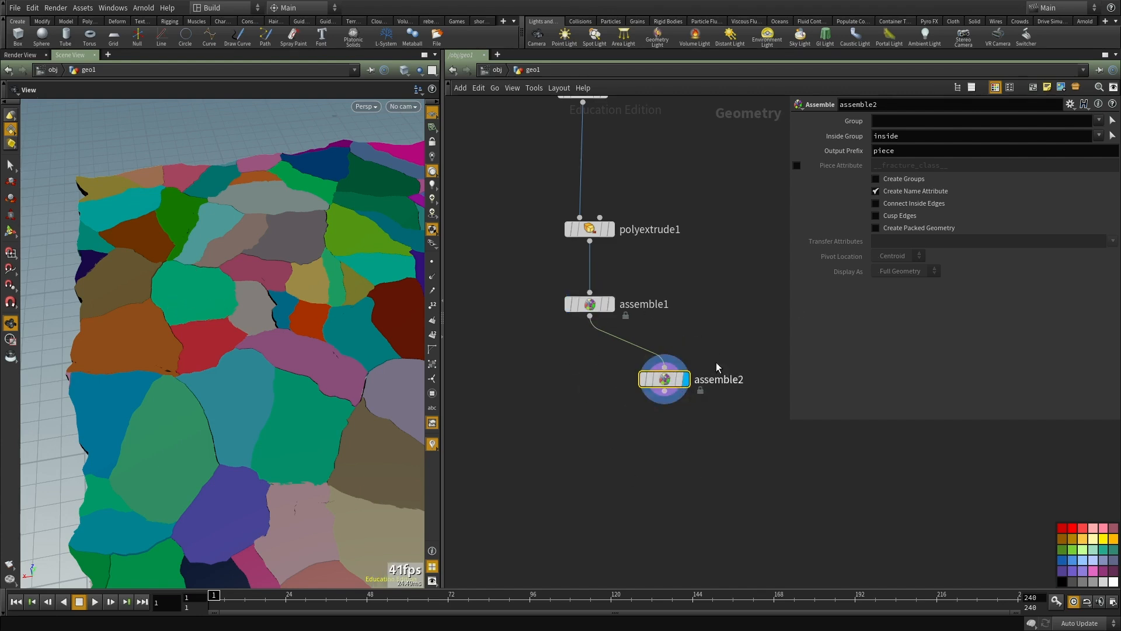
Step: Rename the first Assemble node create_name_attr and the second one create_centroid
double_click(643, 304)
text(create_name_attr)
key(Return)
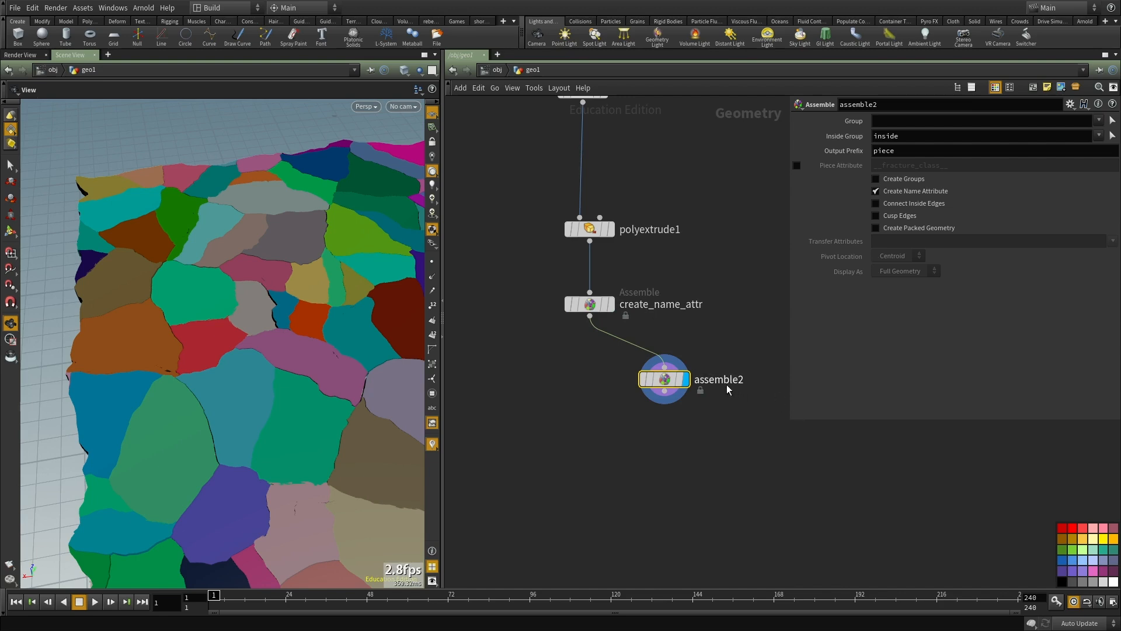
double_click(721, 380)
text(create_centroid)
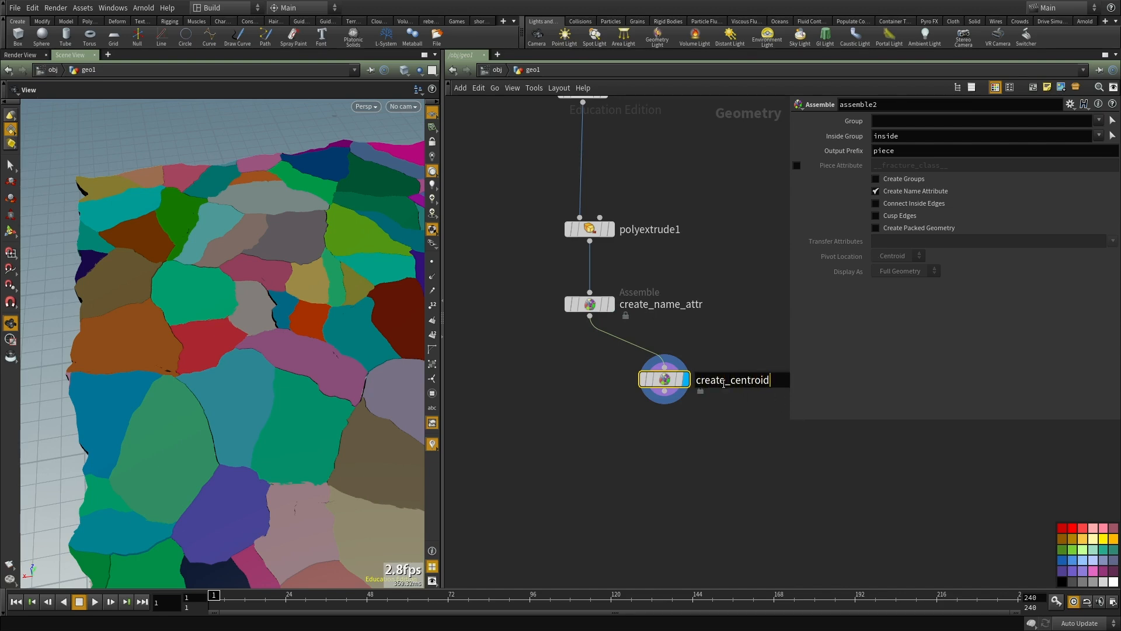
key(Return)
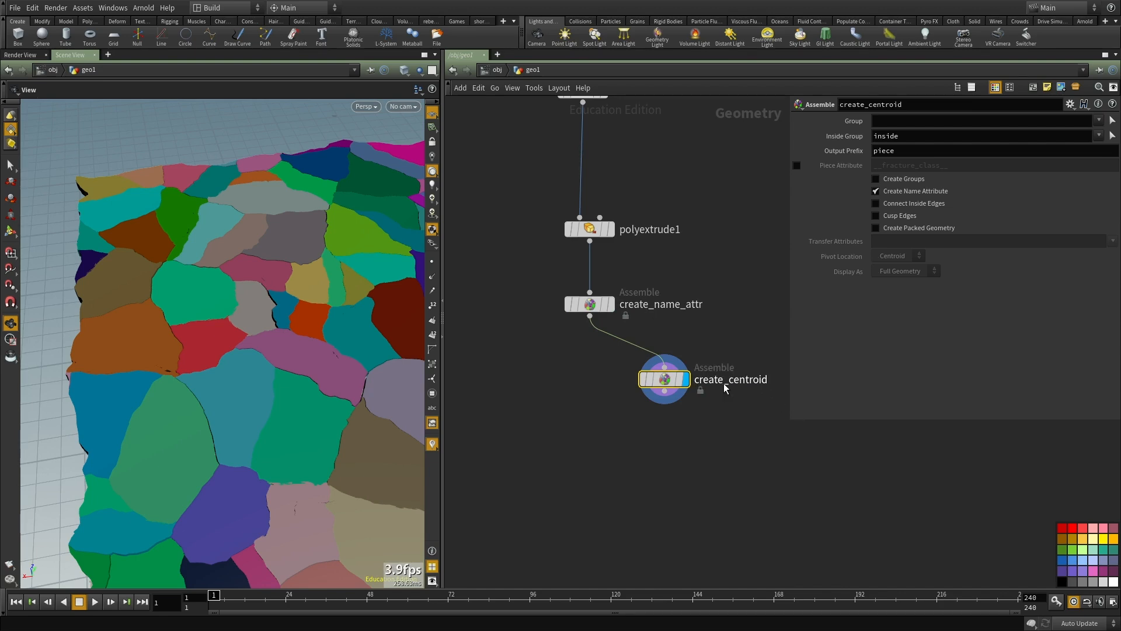
Step: On create_centroid, turn off Create Name Attribute and turn on Create Packed Geometry
click(900, 190)
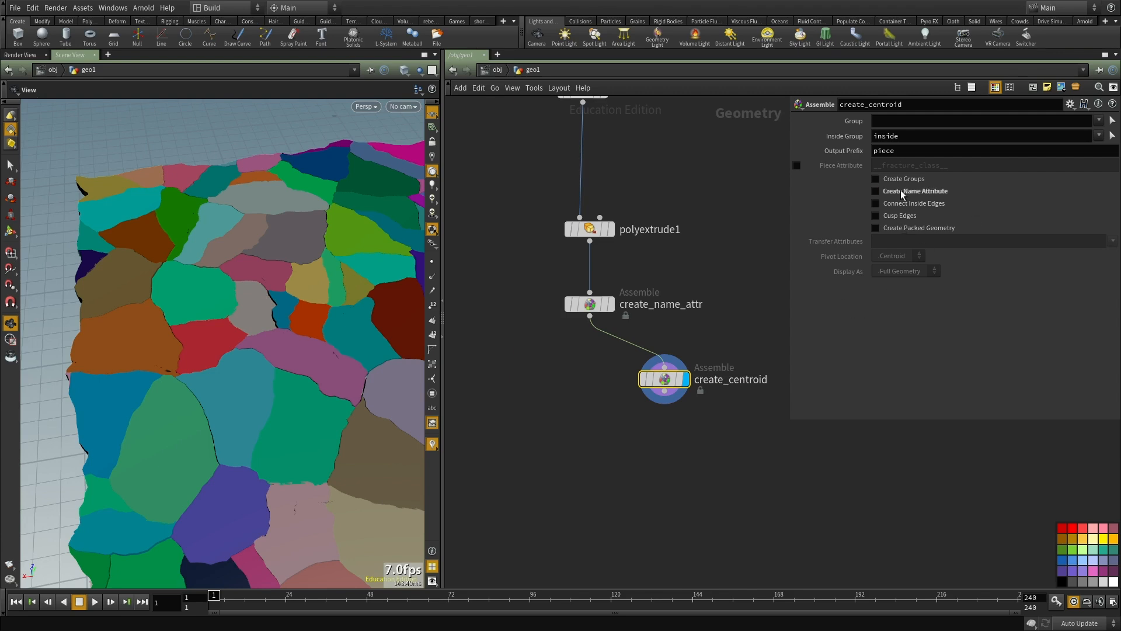
click(920, 230)
middle_drag(691, 492, 693, 481)
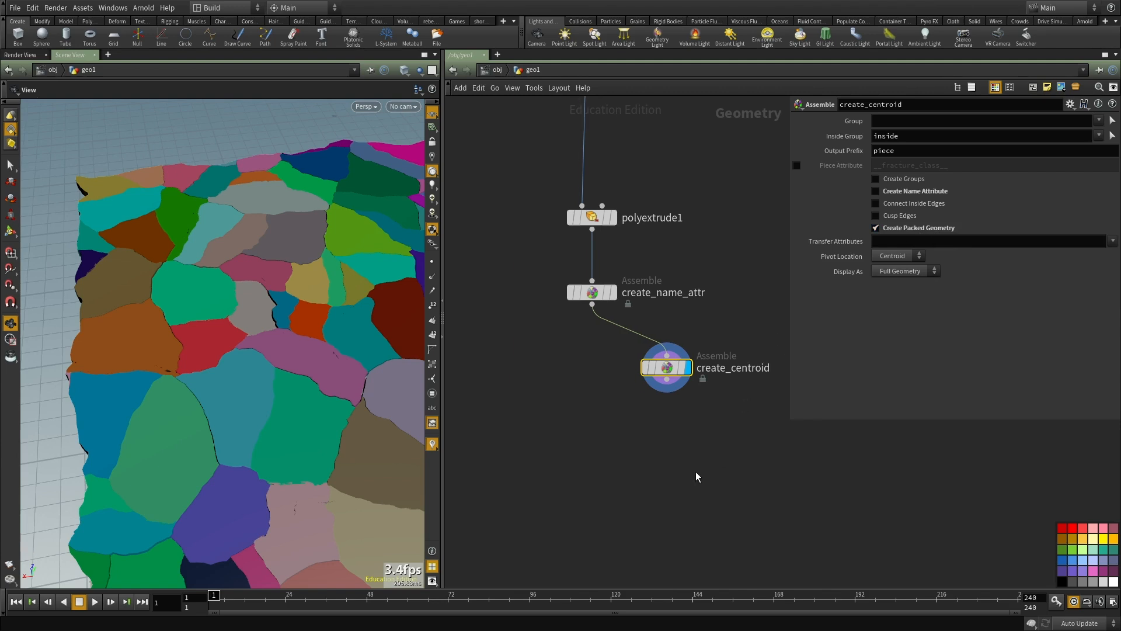
Step: Display the packed pieces of create_centroid as Centroid and template the create_name_attr node
click(899, 272)
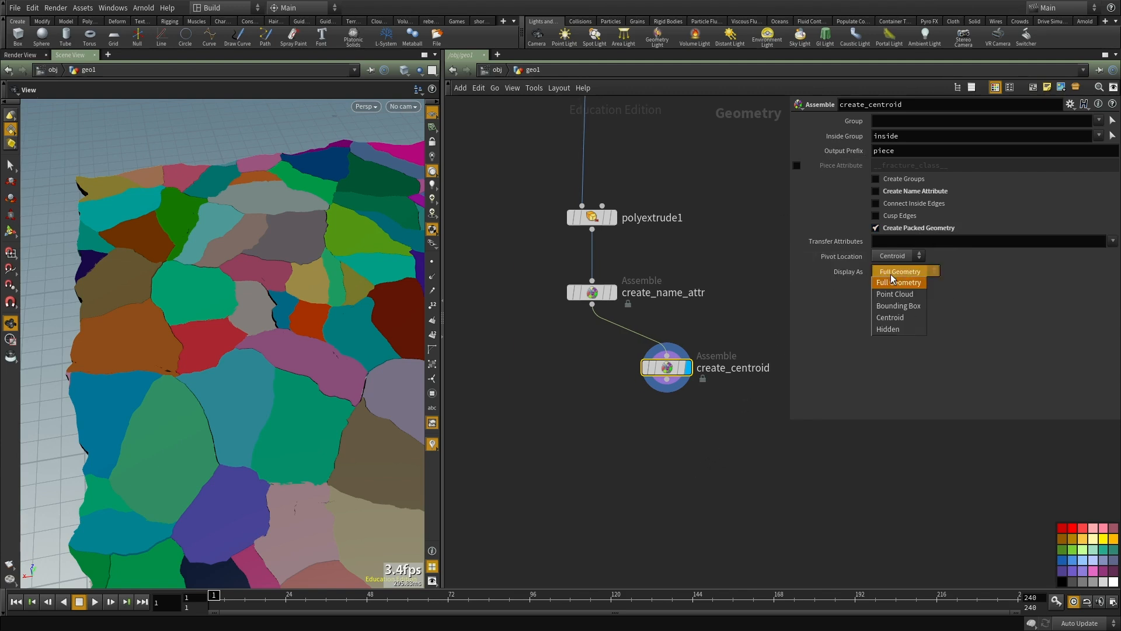
click(893, 318)
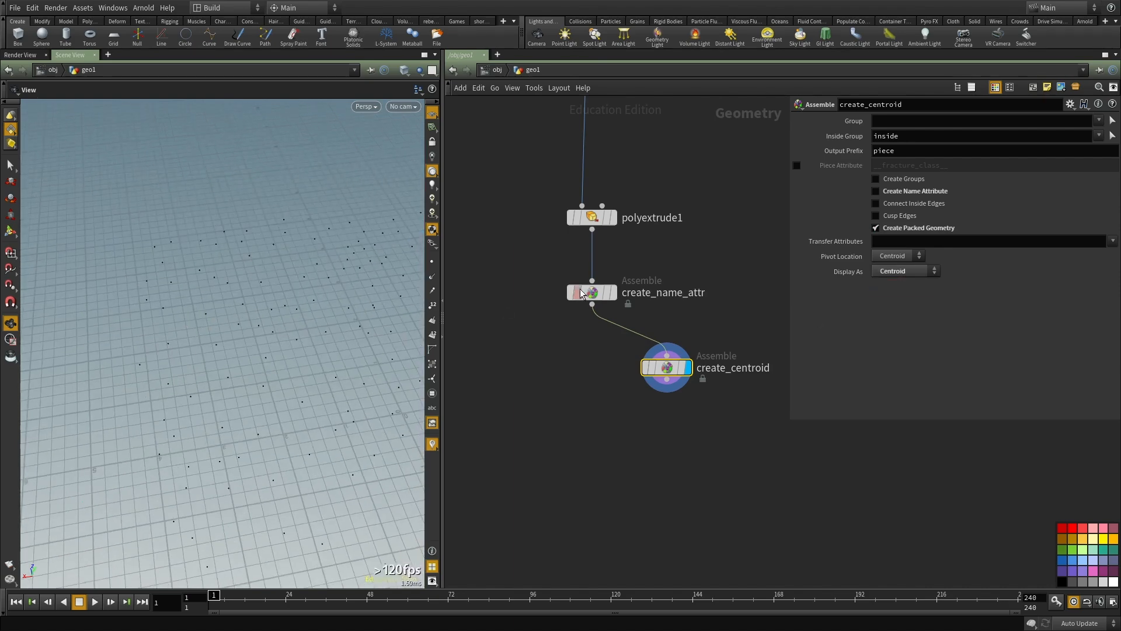
click(607, 294)
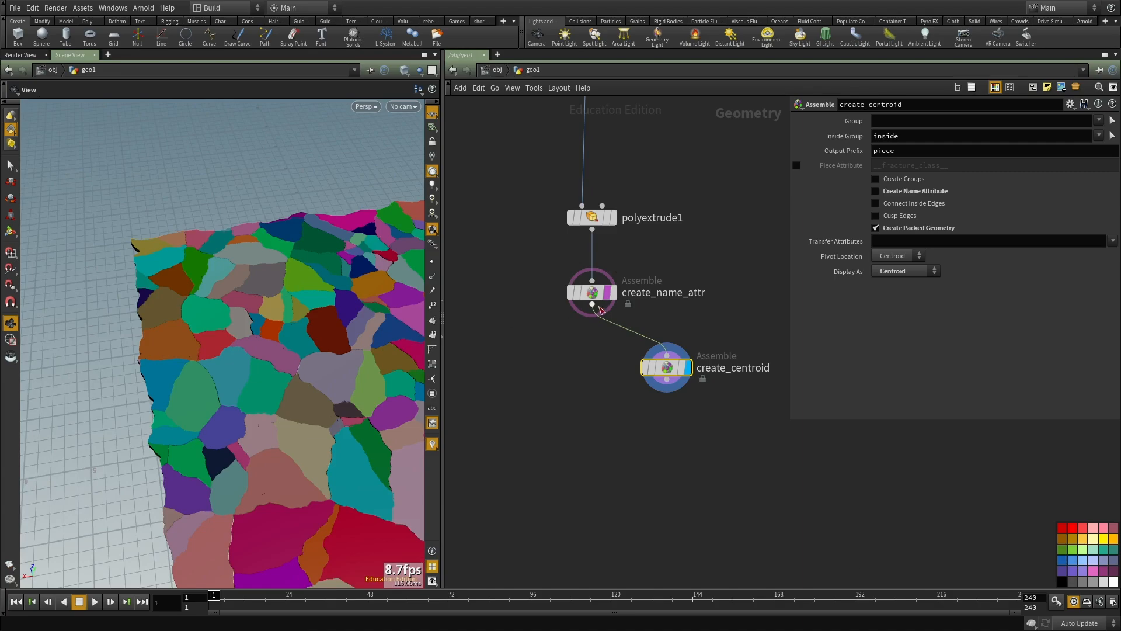
Step: Compare the centroid points with the templated wireframe of create_name_attr in the viewport
click(608, 294)
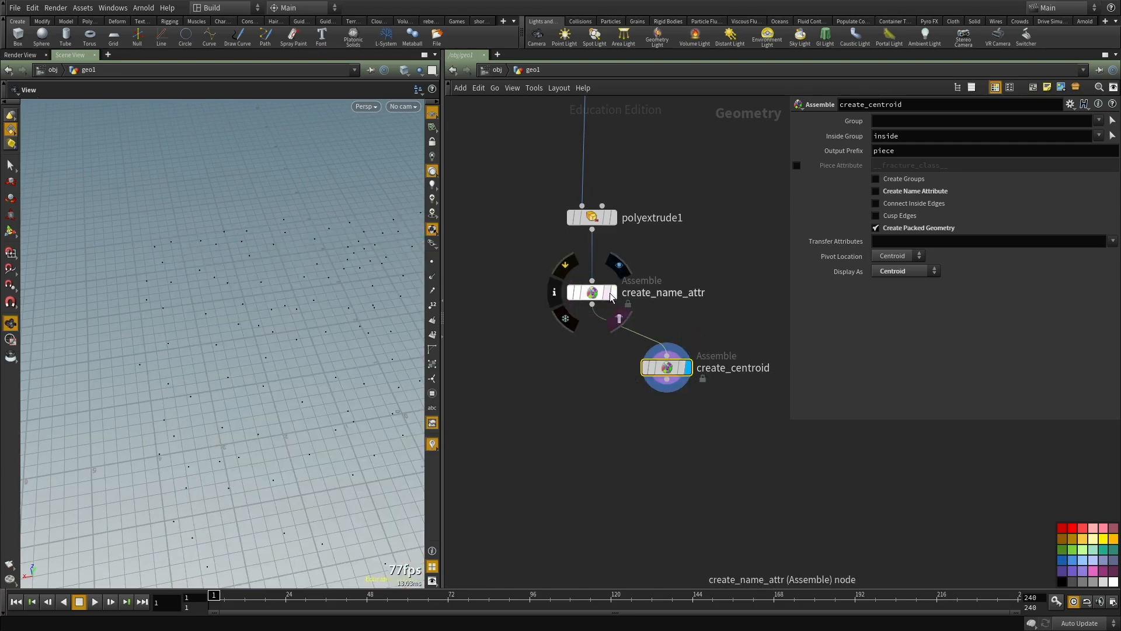
click(607, 294)
drag(264, 344, 255, 375)
right_drag(255, 375, 320, 305)
drag(321, 305, 241, 424)
right_drag(280, 308, 196, 317)
middle_drag(366, 386, 306, 317)
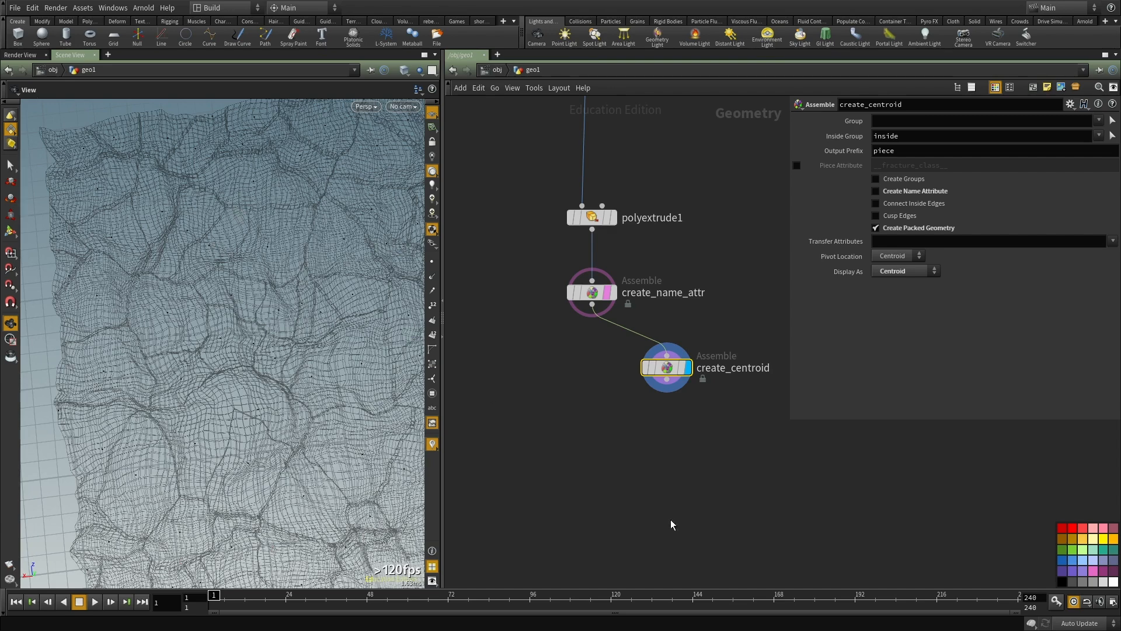
Step: Stop templating create_name_attr so that only the centroid points are displayed
middle_drag(666, 463, 663, 408)
key(Tab)
click(573, 355)
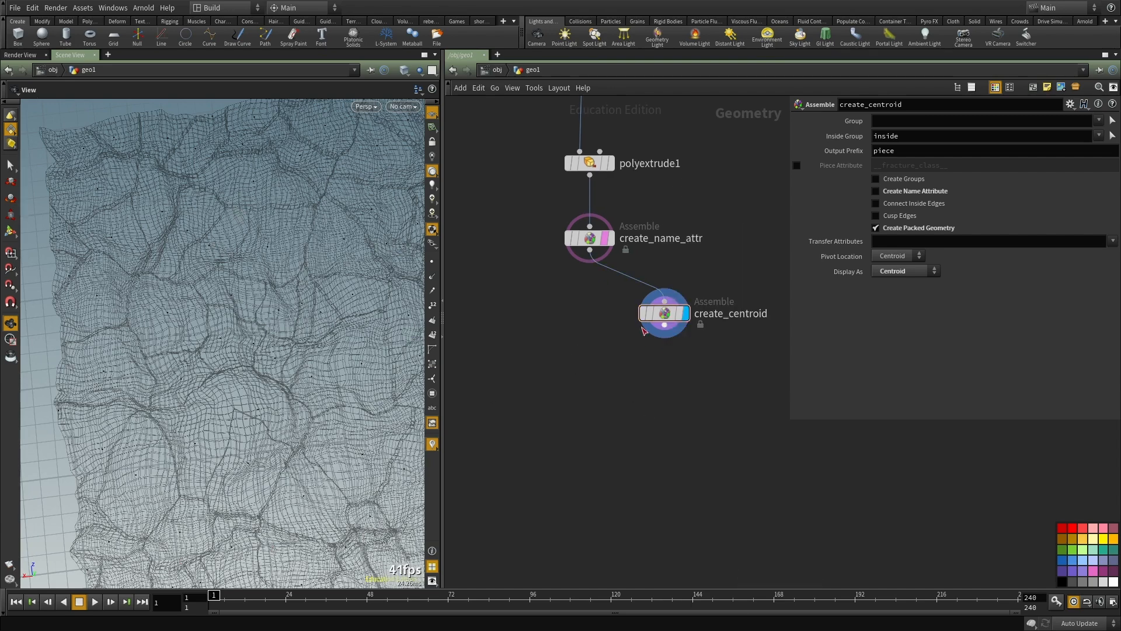
click(614, 262)
drag(227, 304, 291, 303)
Step: Add a Rest Position node below create_centroid, feed it from create_centroid and display it
key(Tab)
text(rest)
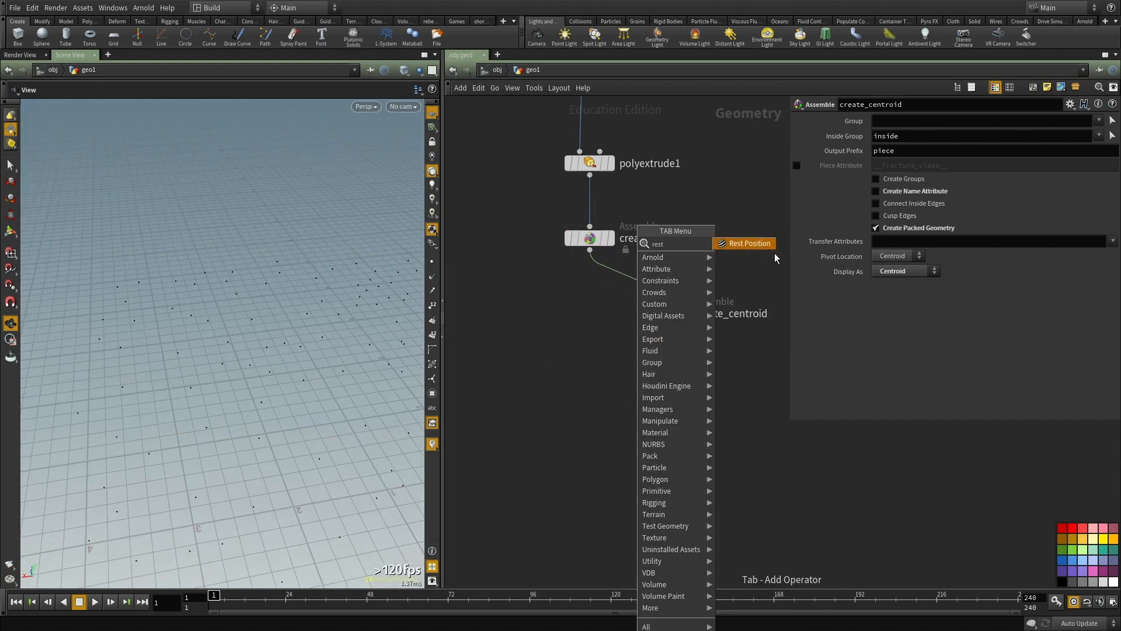
click(762, 245)
click(657, 383)
drag(664, 325, 648, 371)
click(705, 359)
Step: Inspect the node info of rest1 and compare its P and rest values in the geometry spreadsheet
middle_drag(685, 385, 759, 388)
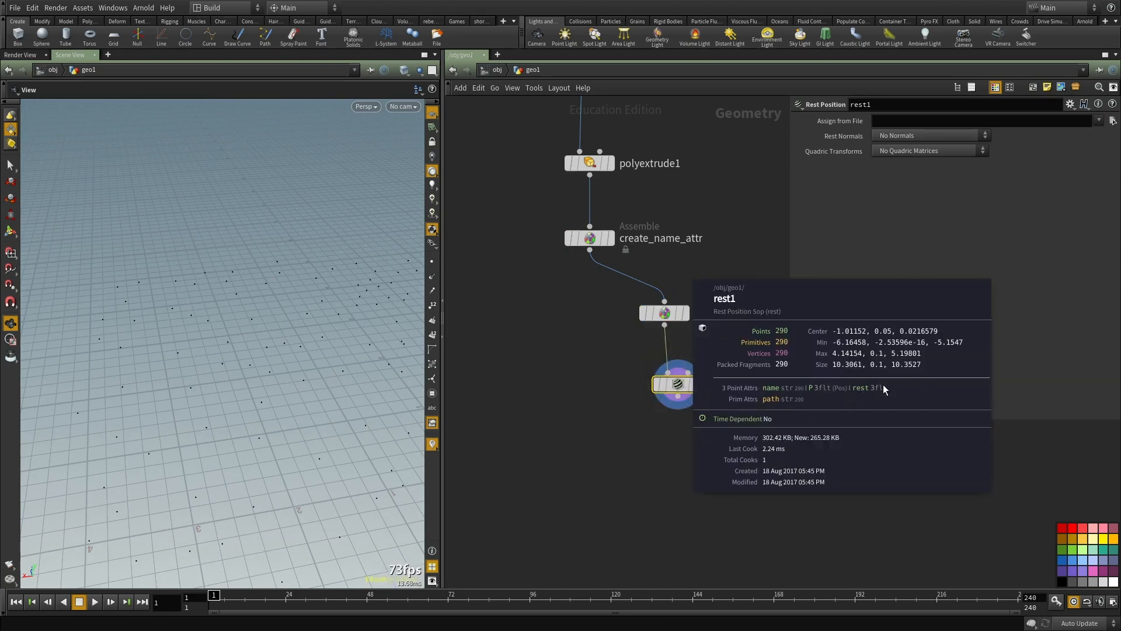
right_click(683, 378)
click(692, 385)
alt+drag(788, 415, 477, 257)
alt+right_drag(546, 309, 908, 500)
alt+drag(499, 332, 634, 365)
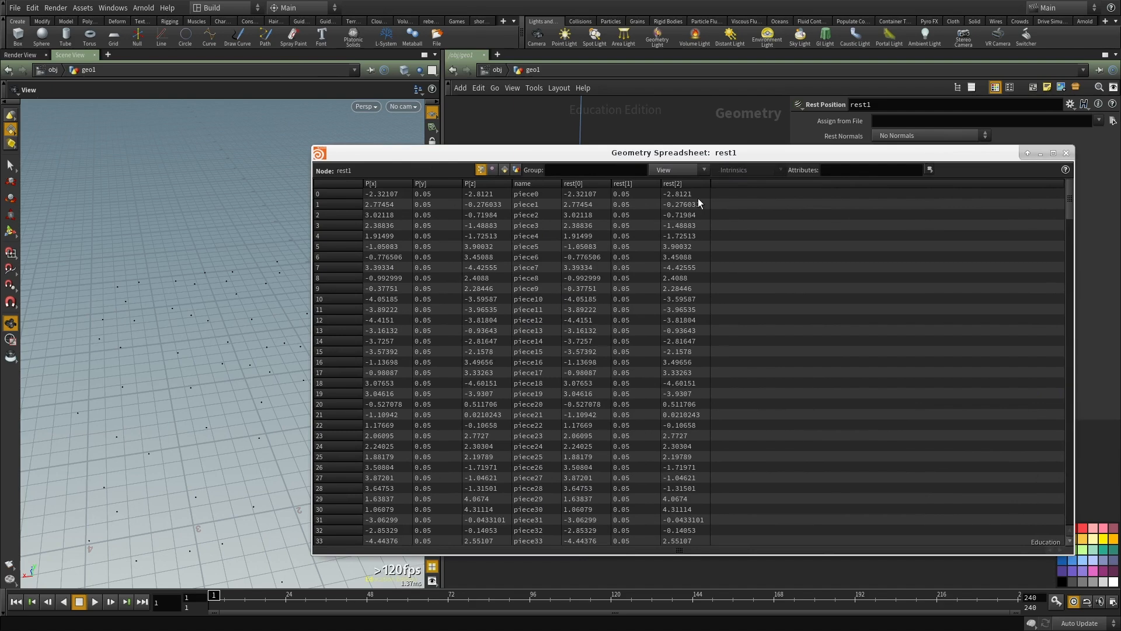
click(1066, 153)
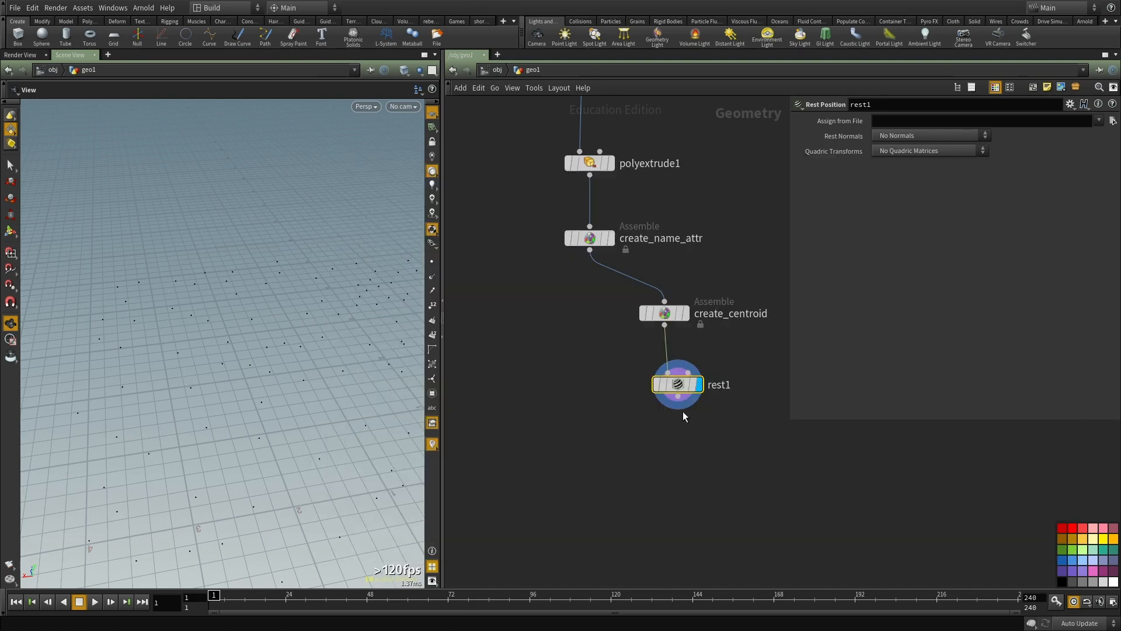
Step: Display create_name_attr and examine its full fractured pieces in the viewport
middle_drag(710, 421, 717, 394)
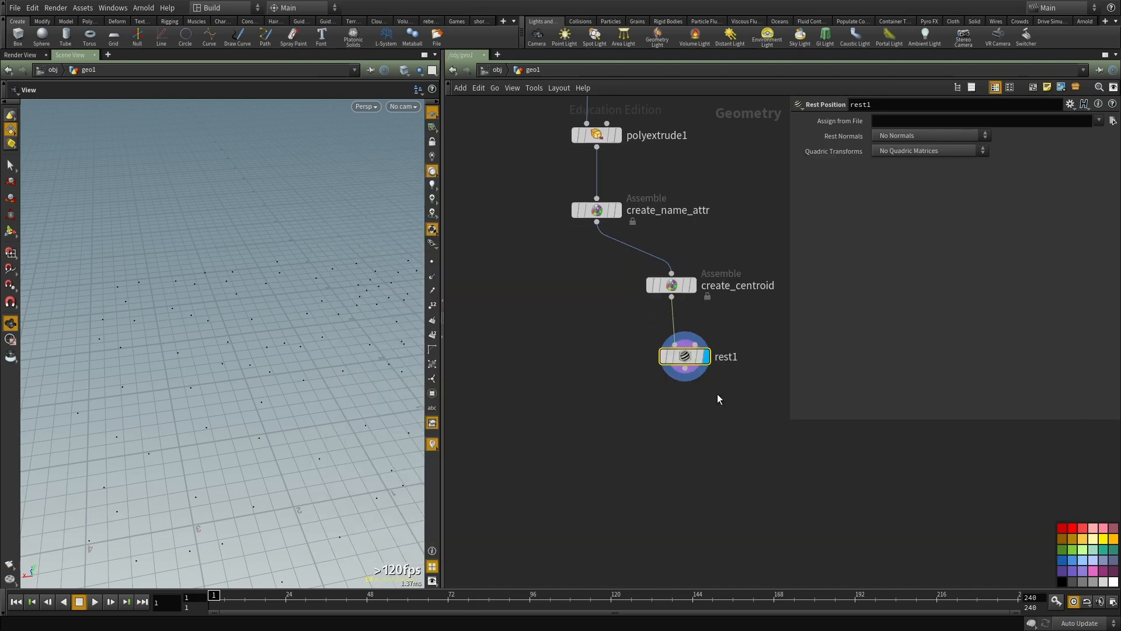
click(618, 210)
drag(193, 310, 203, 337)
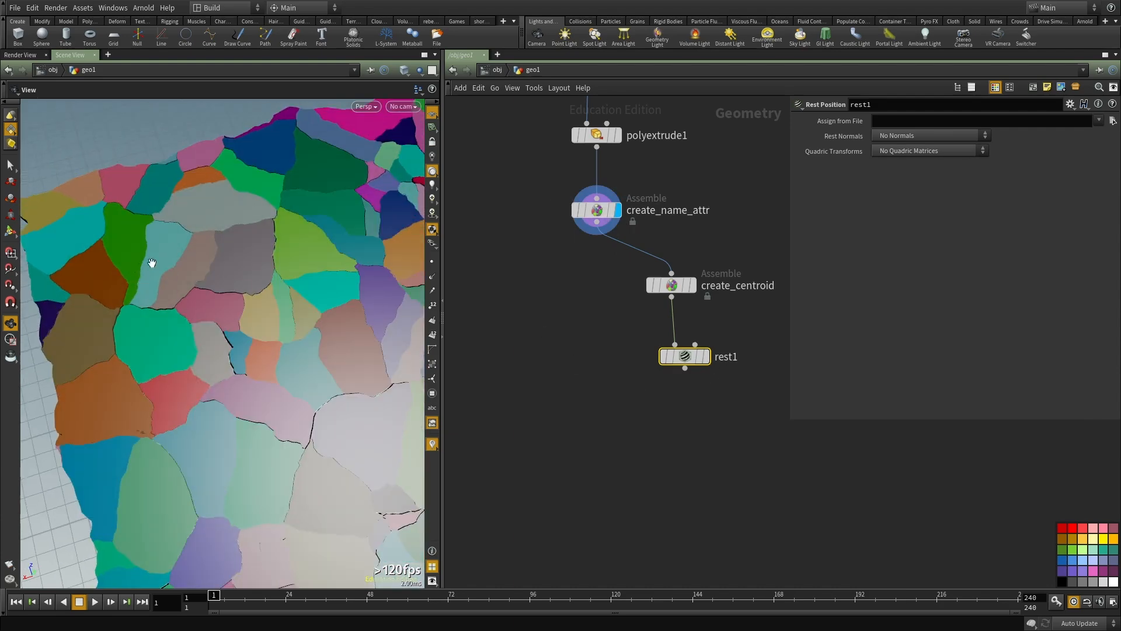
key(Tab)
text(atr)
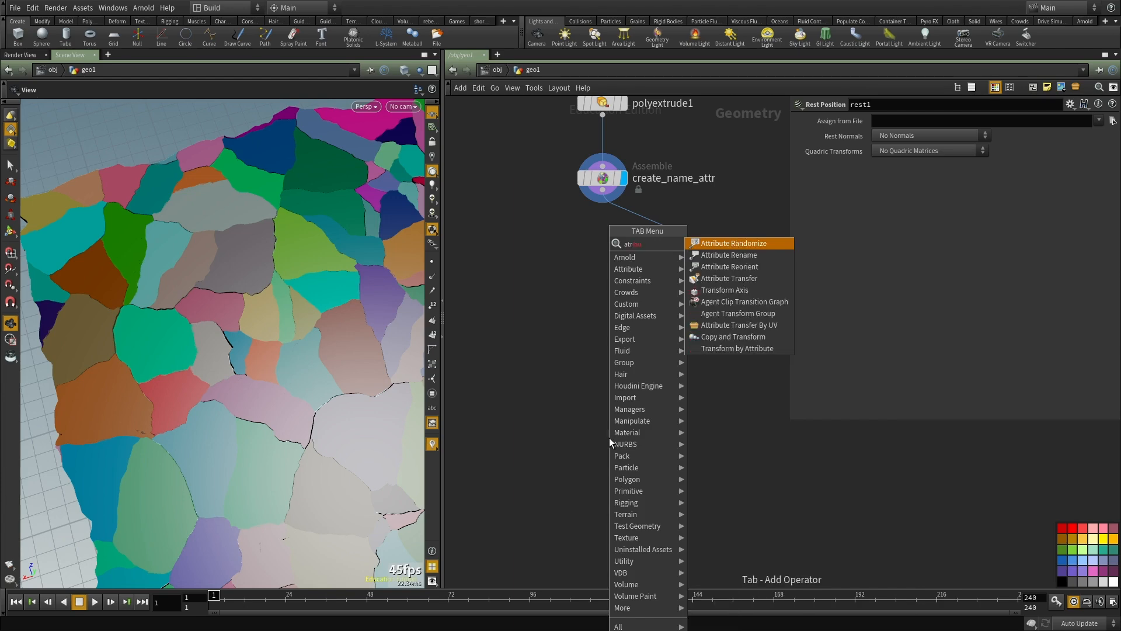
key(Escape)
key(Tab)
text(colo)
key(Escape)
Step: Add an Attribute Copy node with create_name_attr in its first input and rest1 in its second
key(Tab)
text(copy)
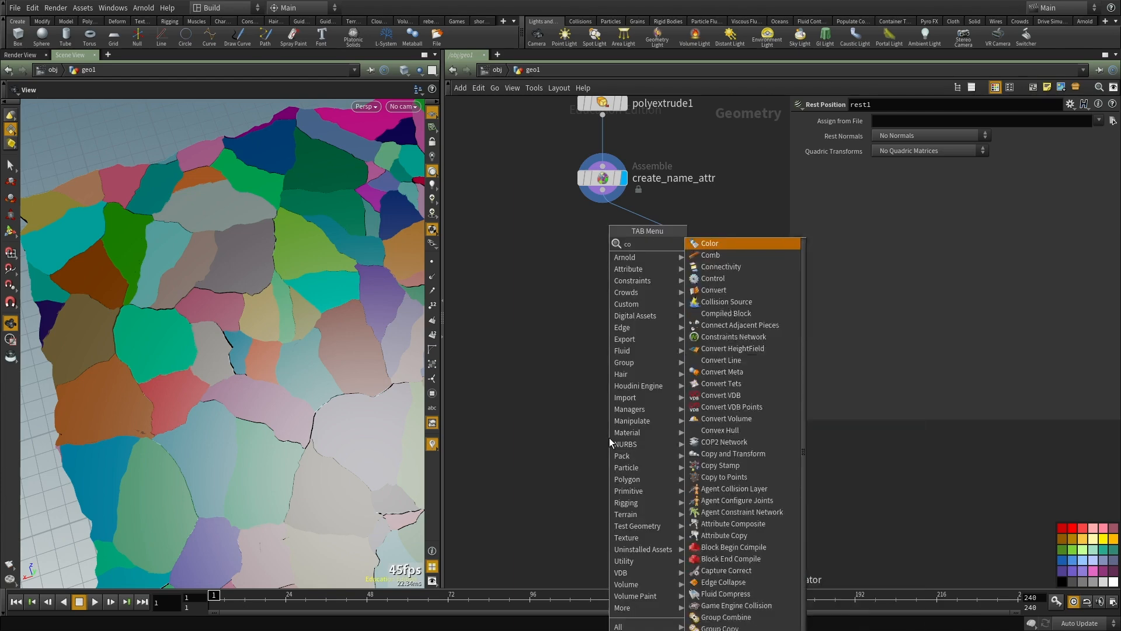
key(Down)
key(Down)
key(Down)
key(Return)
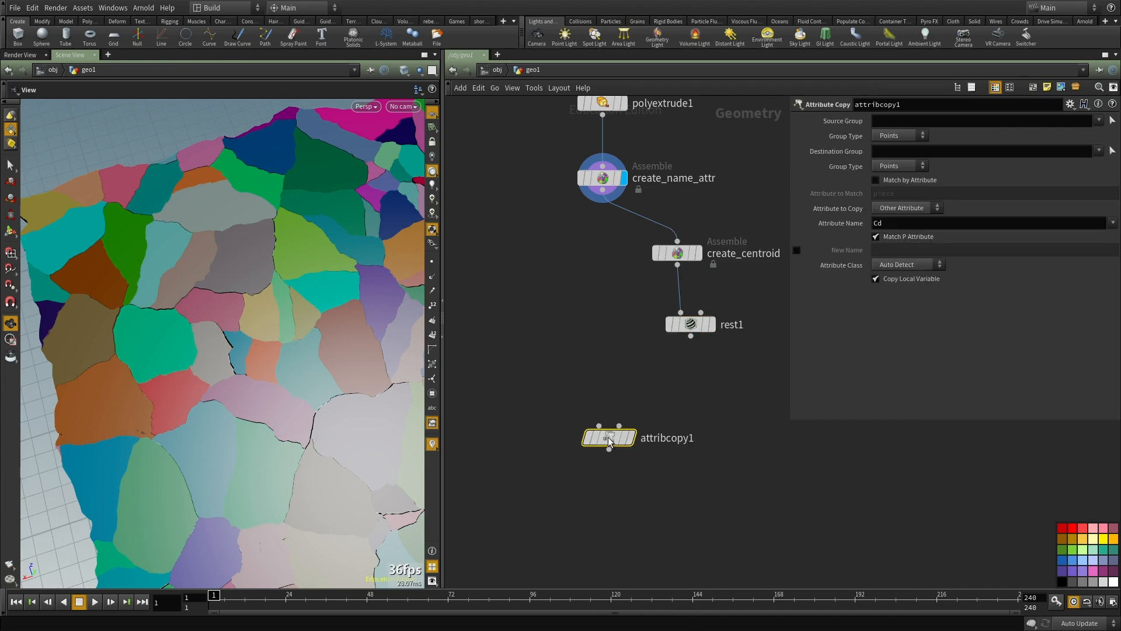
click(599, 425)
click(603, 193)
click(619, 425)
click(691, 337)
Step: Display attribcopy1 and have it copy the rest attribute, matching points by the name attribute
click(632, 438)
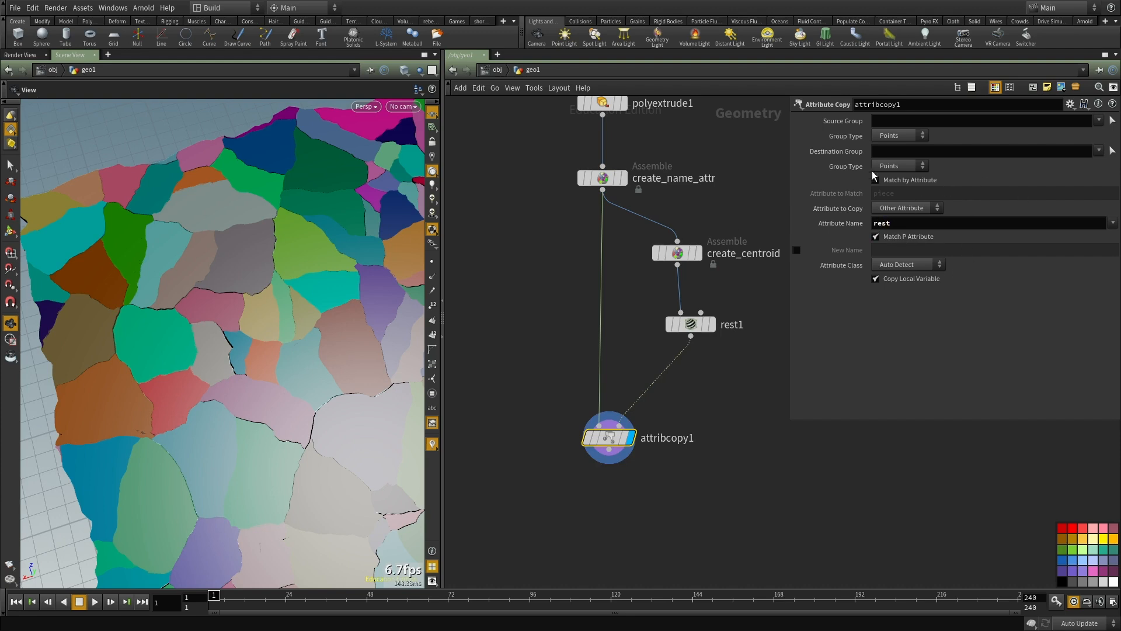
mouse_move(899, 179)
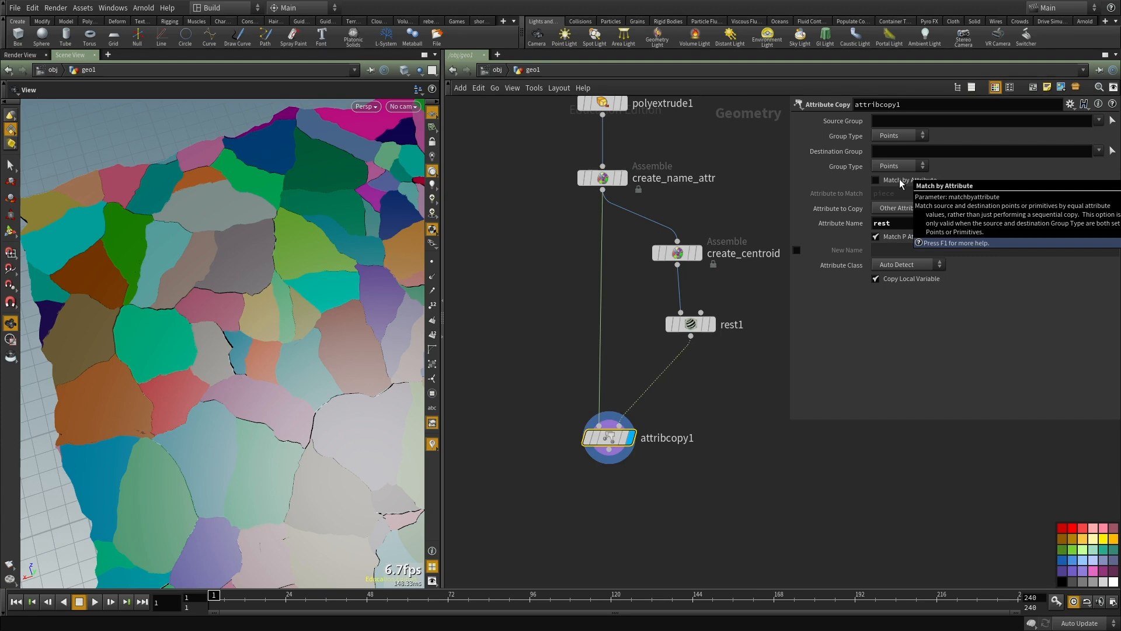
click(899, 179)
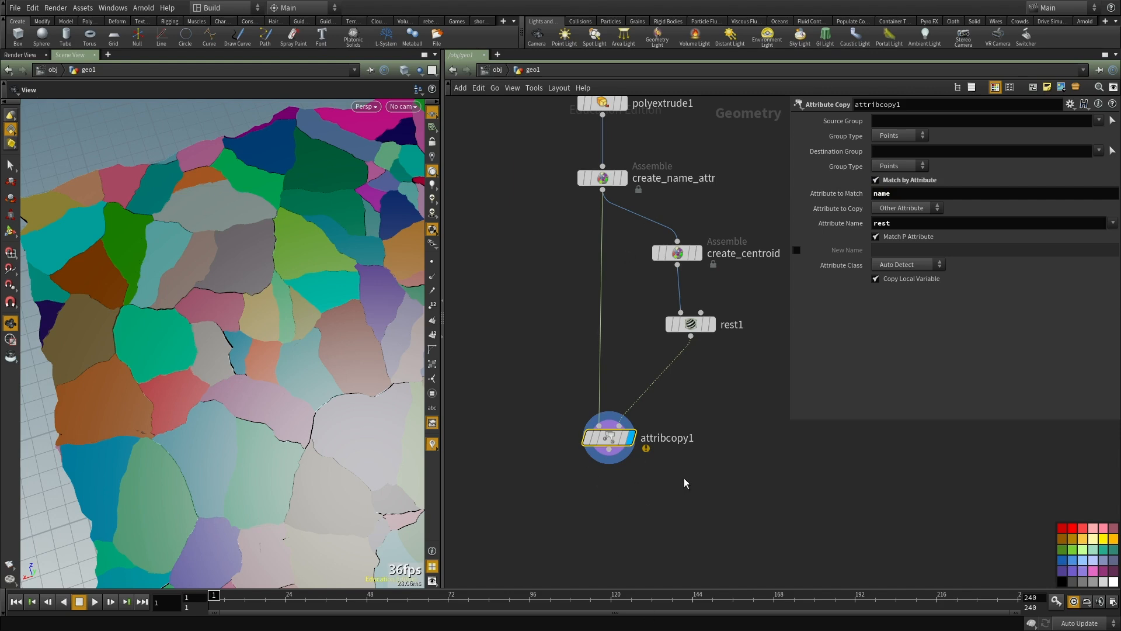
Step: Check the node info of attribcopy1 and create_name_attr for the class of the name attribute
middle_click(613, 443)
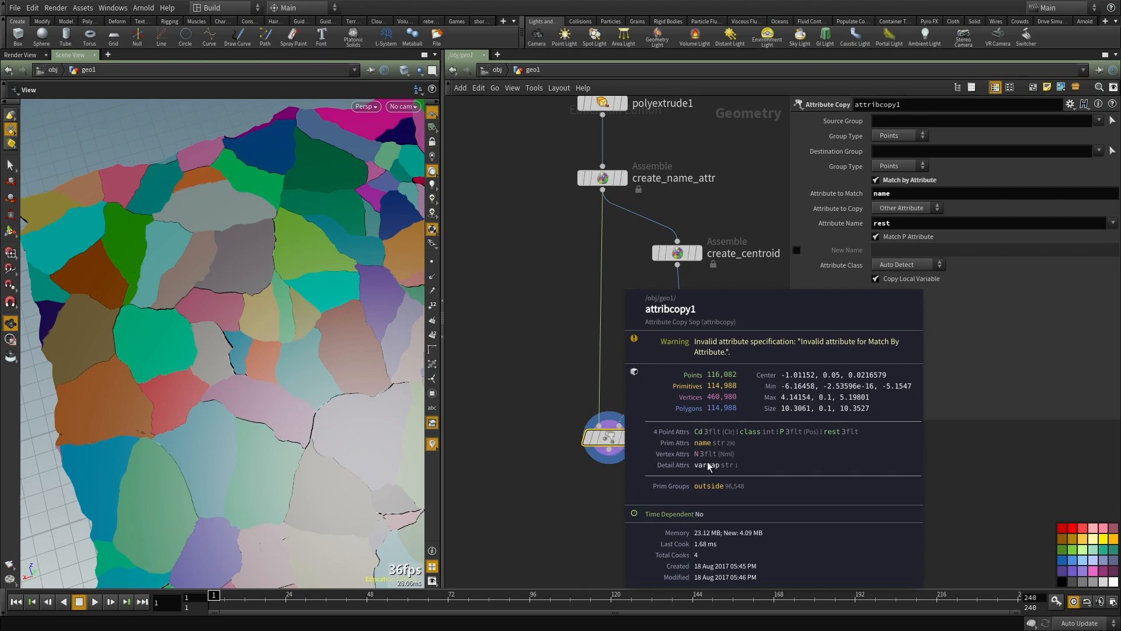
middle_drag(603, 177, 608, 295)
middle_click(607, 295)
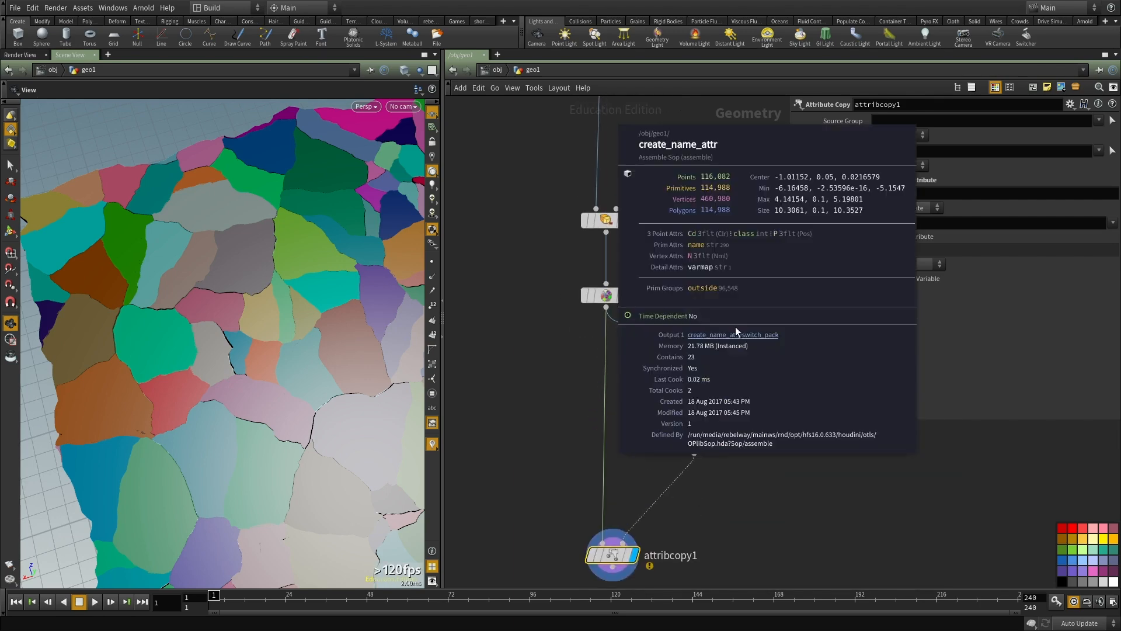
middle_click(606, 295)
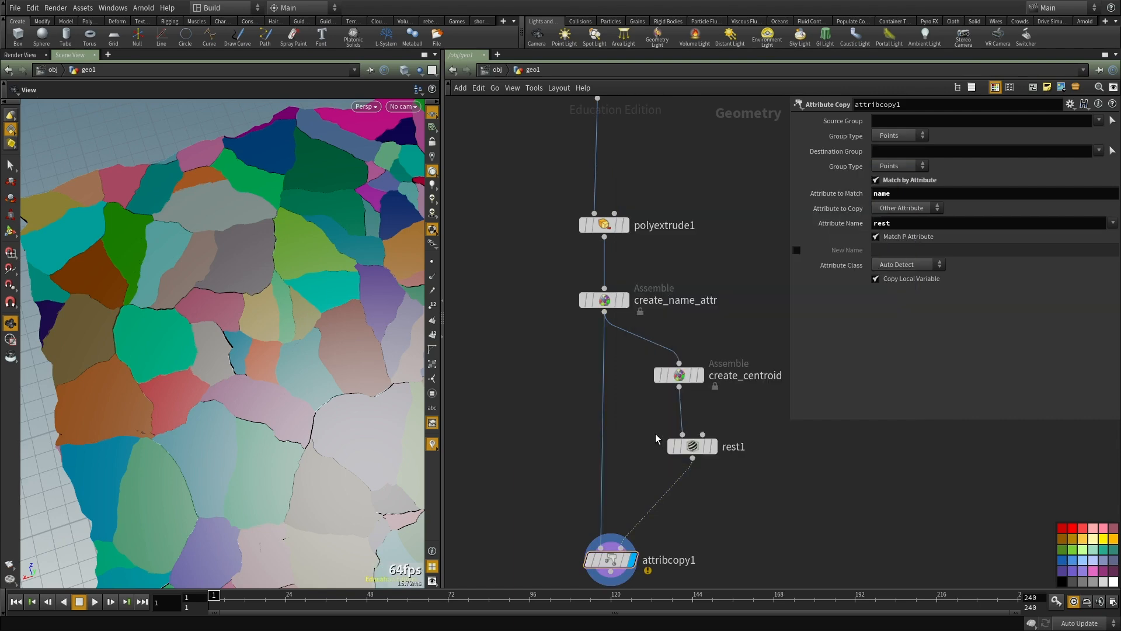
Step: Insert an Attribute Promote node between create_name_attr and attribcopy1
key(Tab)
text(promote)
key(Return)
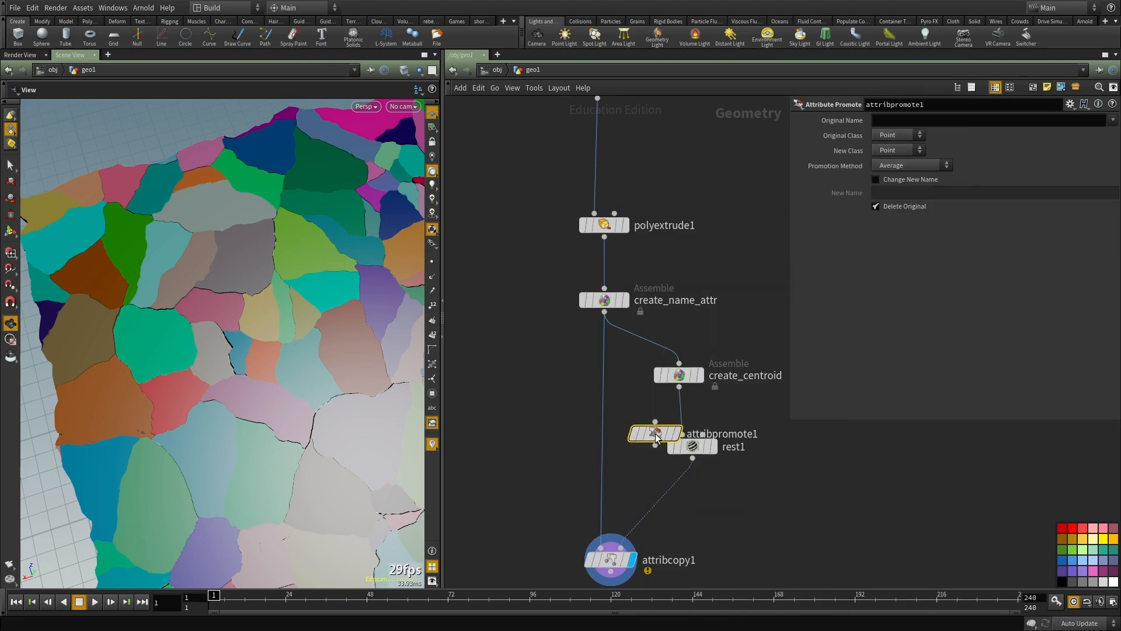
click(578, 411)
middle_click(679, 374)
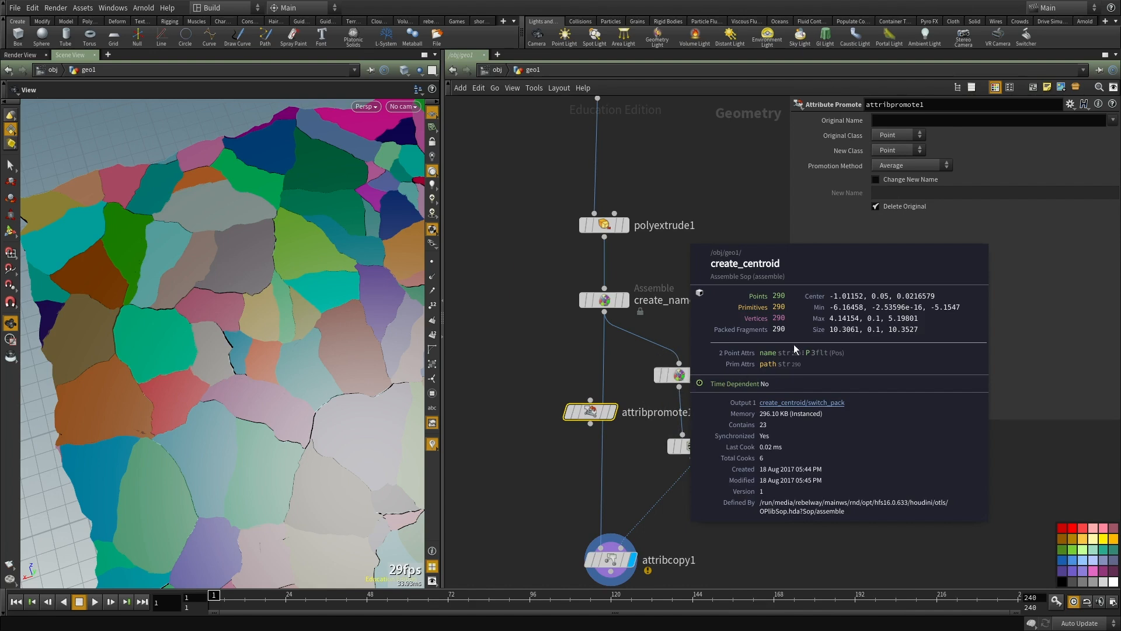
drag(590, 412, 611, 366)
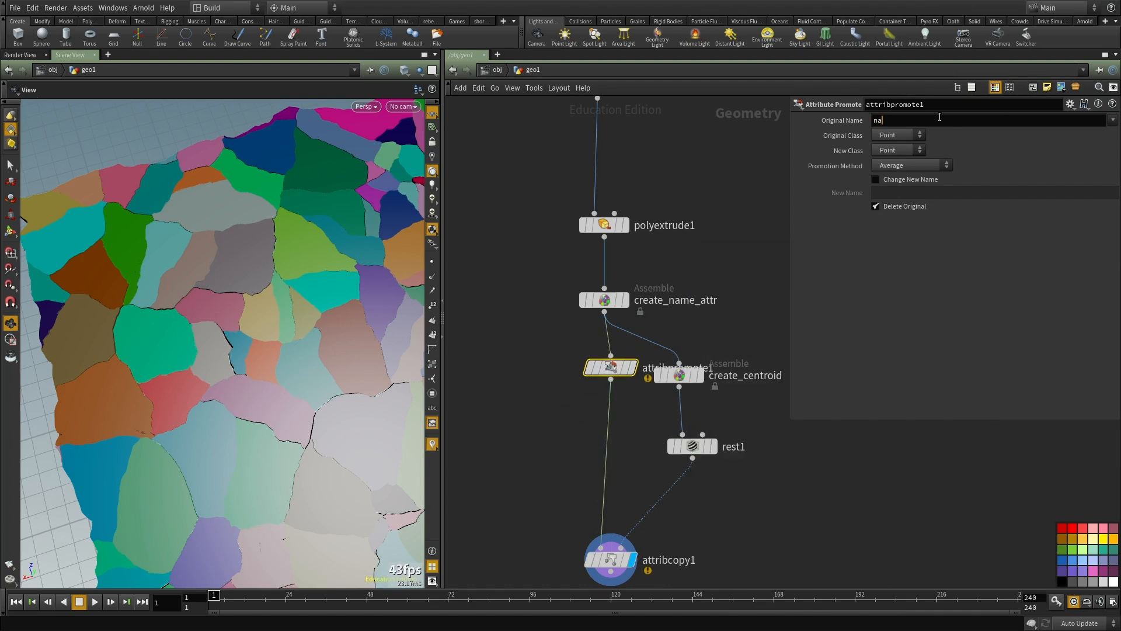
Step: Set attribpromote1 to promote name from Primitive to Point using the First Match method
click(893, 135)
click(902, 170)
click(902, 166)
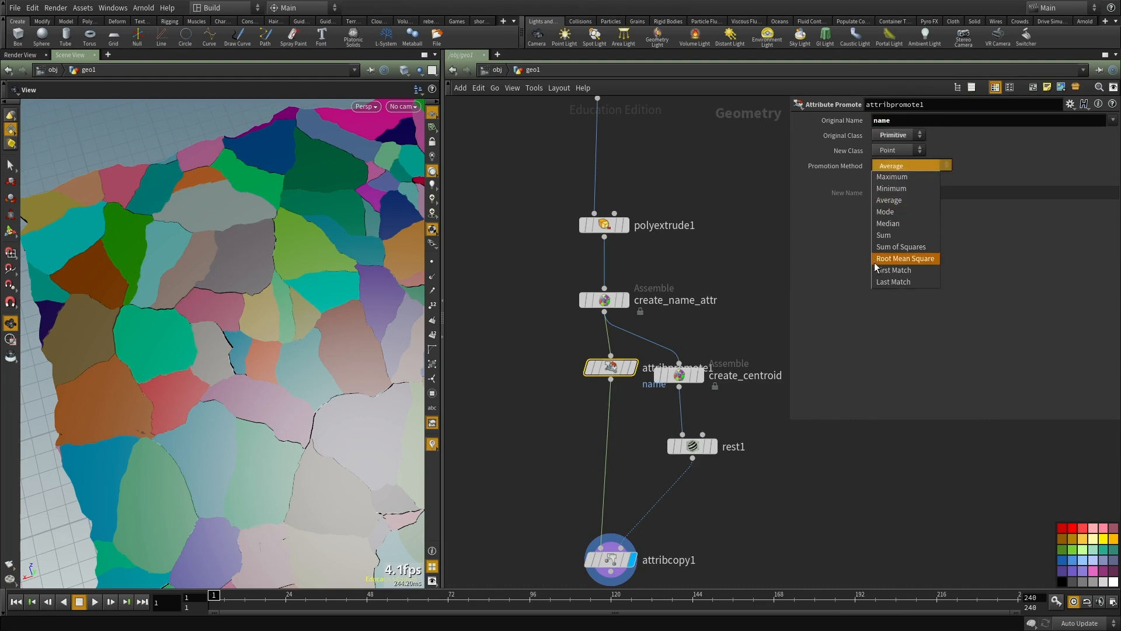
click(893, 270)
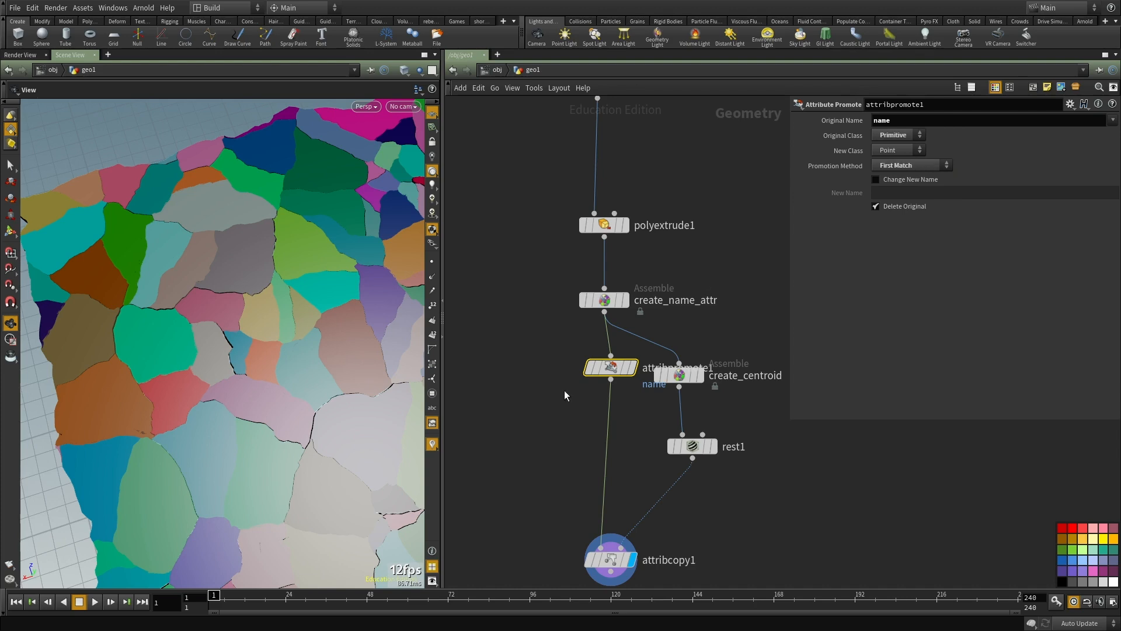
Step: Check the node info of attribcopy1 and make the parameter pane narrower to see more of the network
middle_drag(571, 391, 566, 296)
mouse_move(597, 477)
middle_drag(597, 477, 596, 354)
middle_click(595, 354)
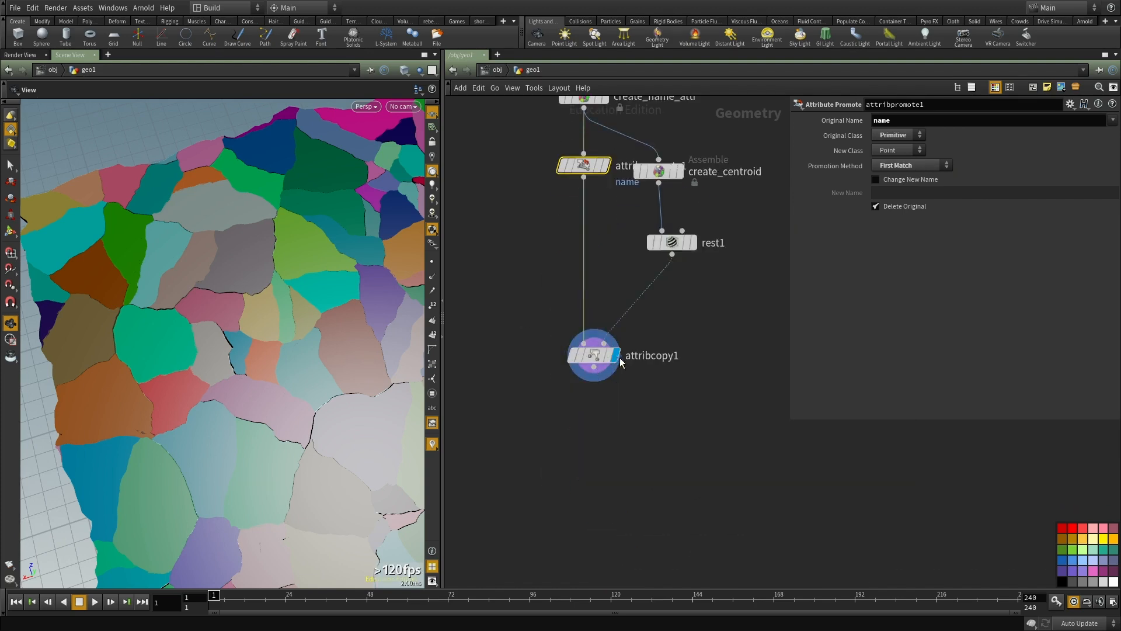
middle_click(604, 363)
scroll(658, 442, down, 3)
drag(792, 420, 886, 396)
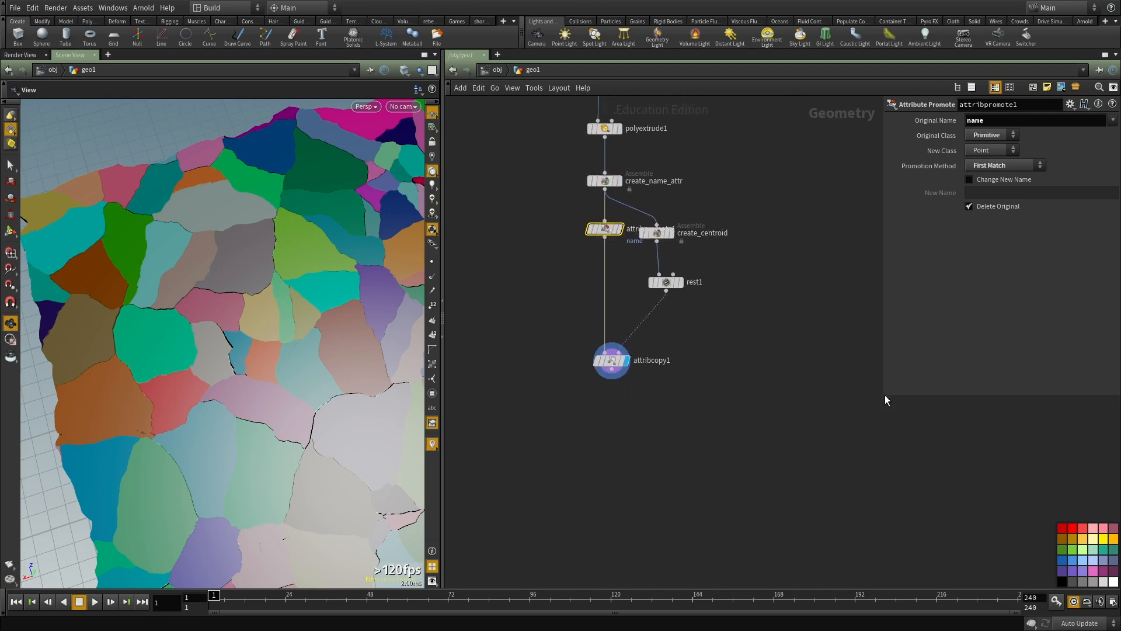
middle_drag(638, 428, 641, 375)
scroll(621, 303, up, 2)
scroll(302, 333, down, 3)
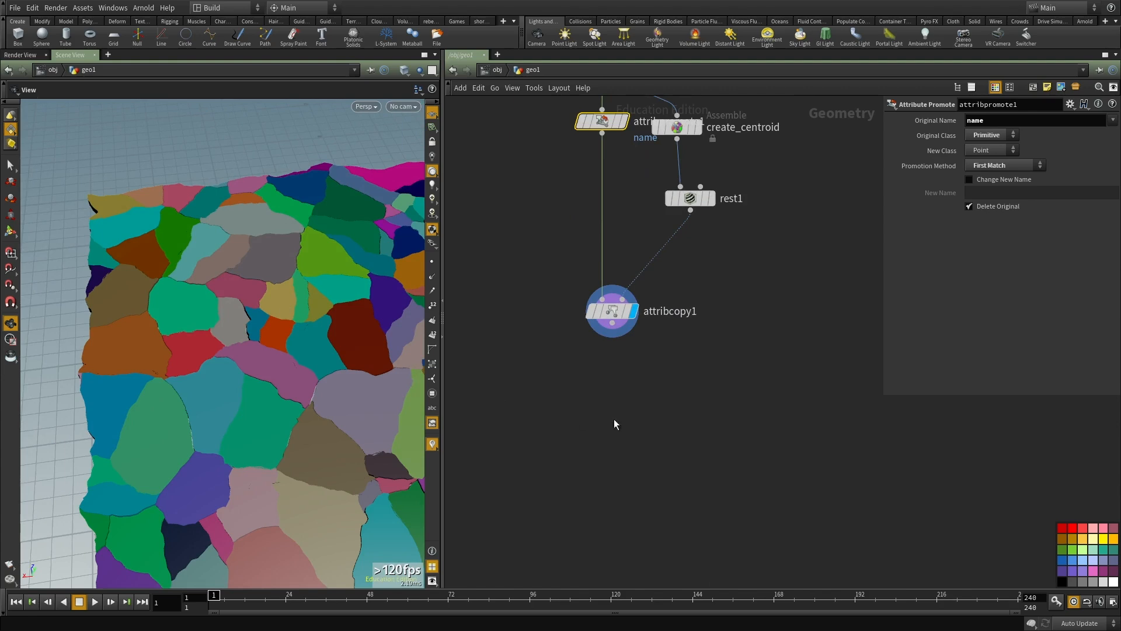
Step: Add a Point VOP node fed by attribcopy1, display it and open its inner network
middle_drag(579, 415, 601, 382)
key(Tab)
text(pointvop)
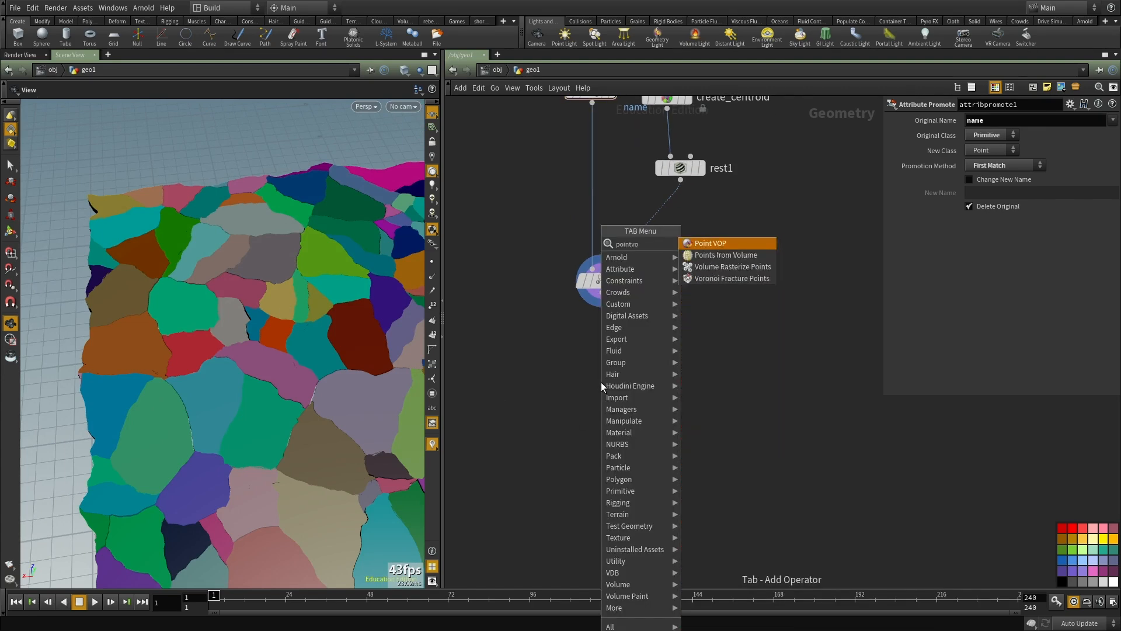
key(Return)
click(601, 382)
click(603, 292)
click(587, 370)
click(625, 383)
drag(607, 385, 625, 414)
double_click(625, 418)
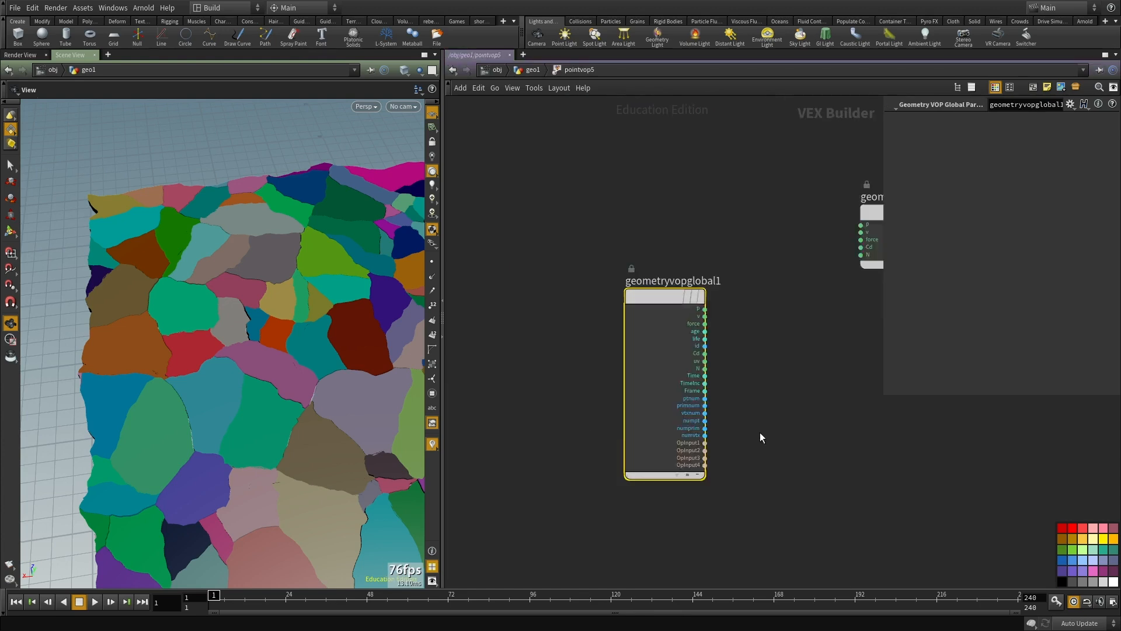
Step: Add a Bind node named rest with the type 3 Floats (vector)
key(Tab)
text(bind)
key(Return)
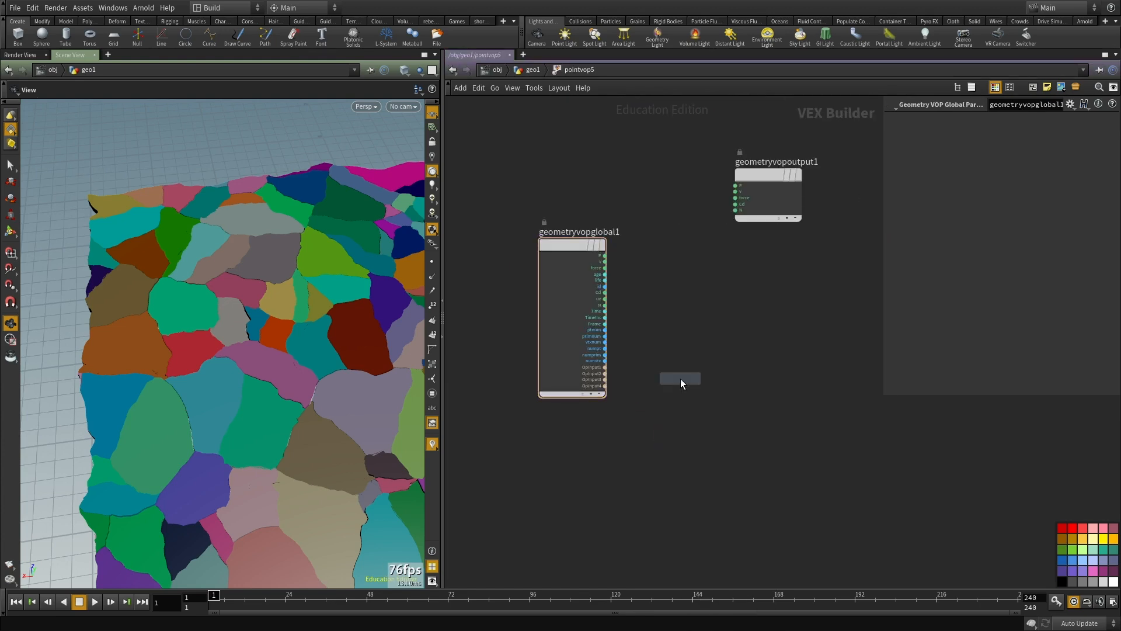
click(681, 378)
text(rest)
click(995, 135)
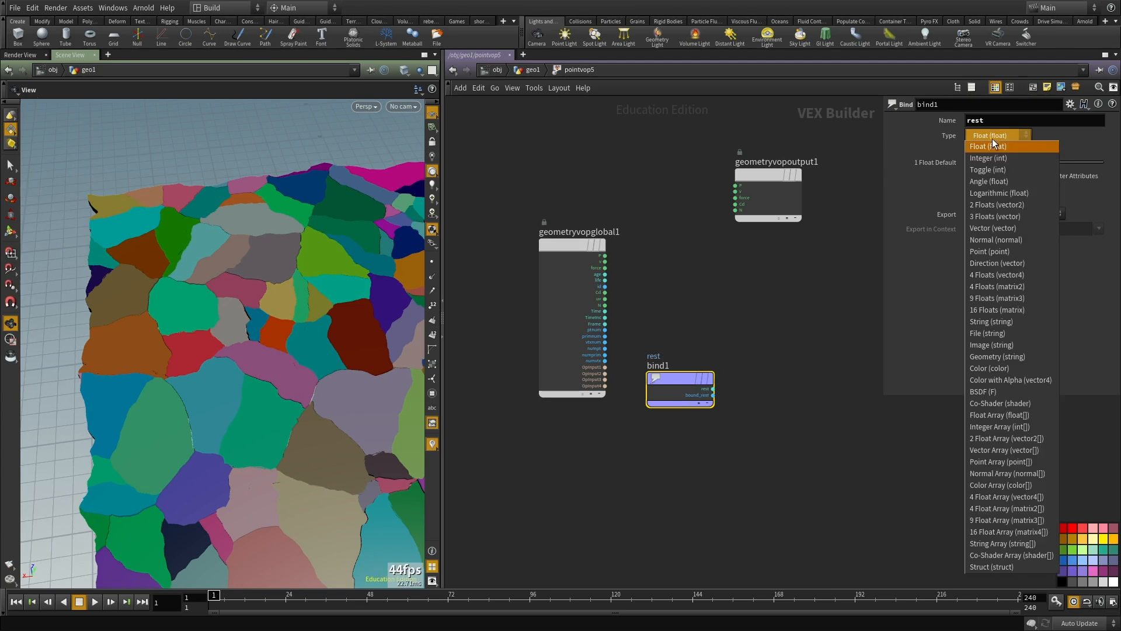
click(997, 220)
Step: Add a Mix node and wire global P into its first input and the rest bind into its second
key(Tab)
text(mix)
key(Return)
click(728, 349)
drag(727, 345, 746, 235)
click(565, 222)
click(714, 244)
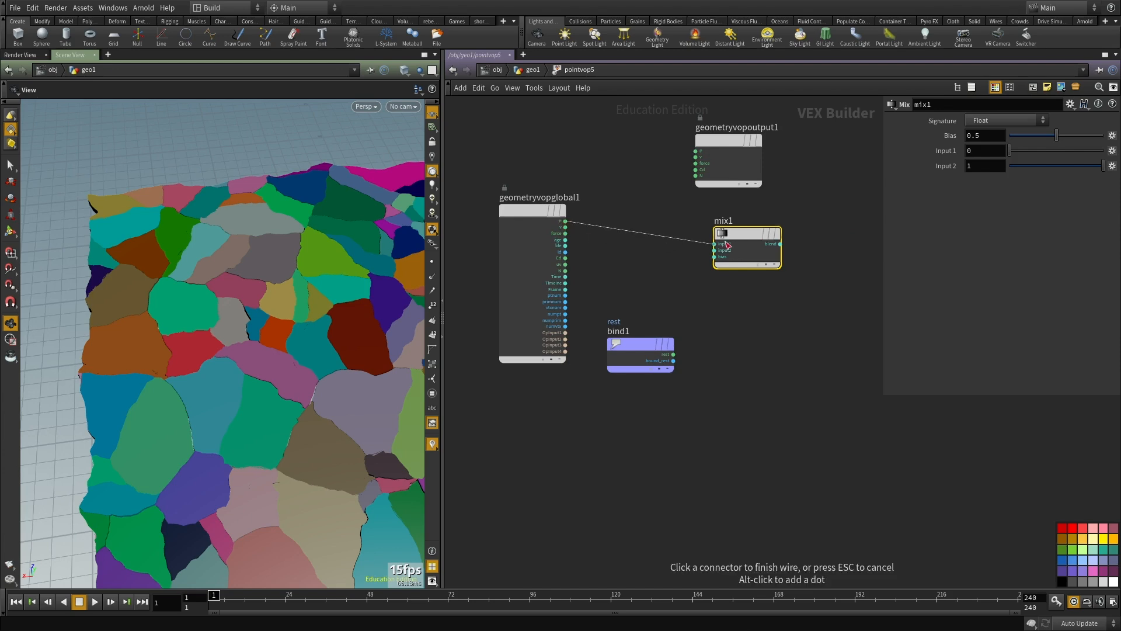
click(715, 249)
click(673, 355)
middle_drag(719, 369, 647, 437)
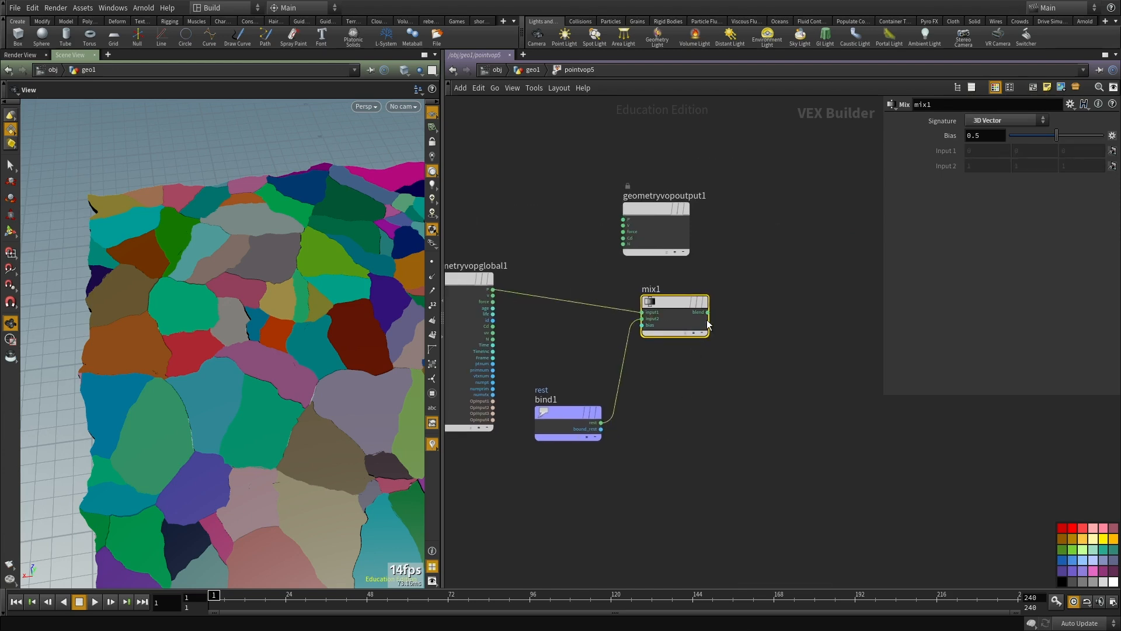
Step: Connect the blend result of mix1 to the output's P and set the Mix bias to 1
click(708, 312)
click(623, 219)
drag(651, 242, 761, 255)
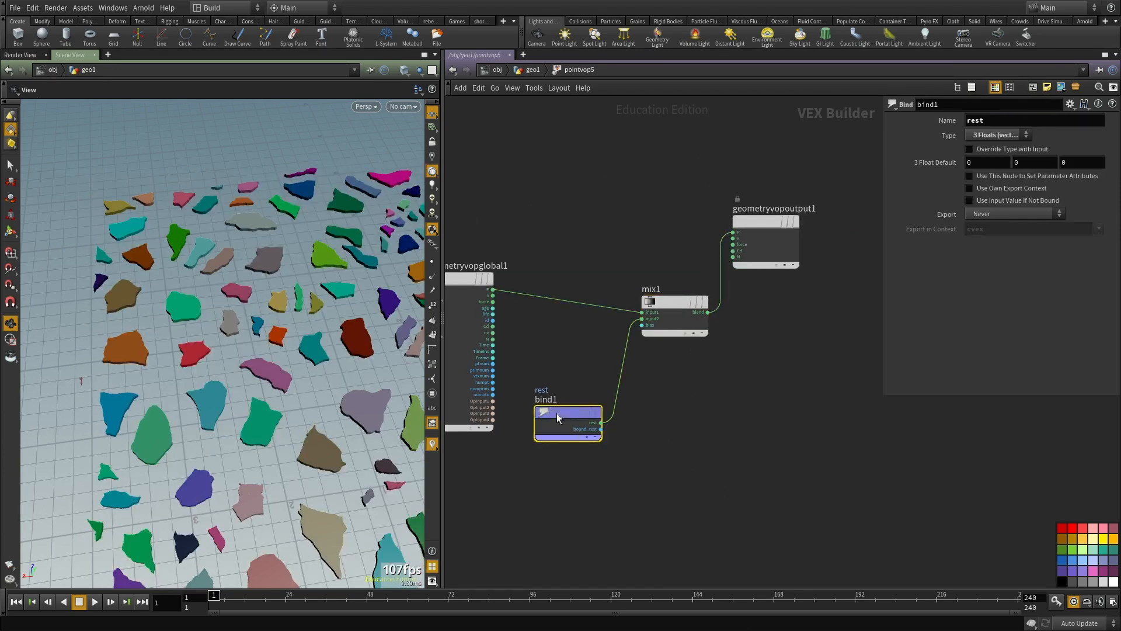
drag(1056, 135, 1110, 148)
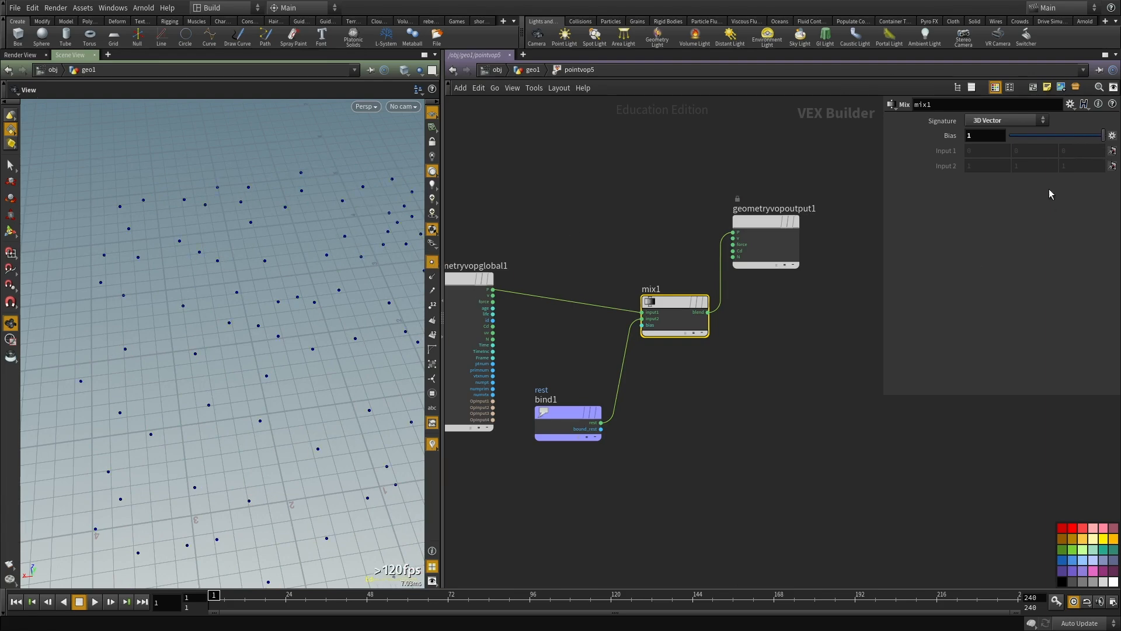
middle_drag(682, 400, 669, 361)
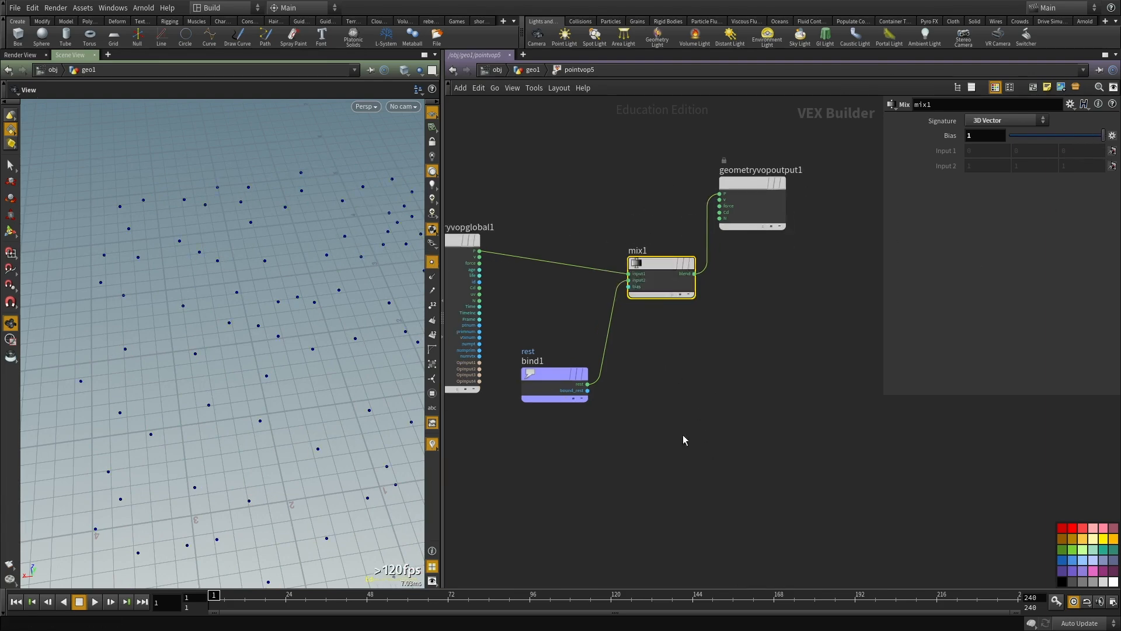
Step: Replace the Mix node with a Transform Matrix node, wiring global P into its pos and its result into the output's P
key(ctrl+x)
key(Tab)
text(transf)
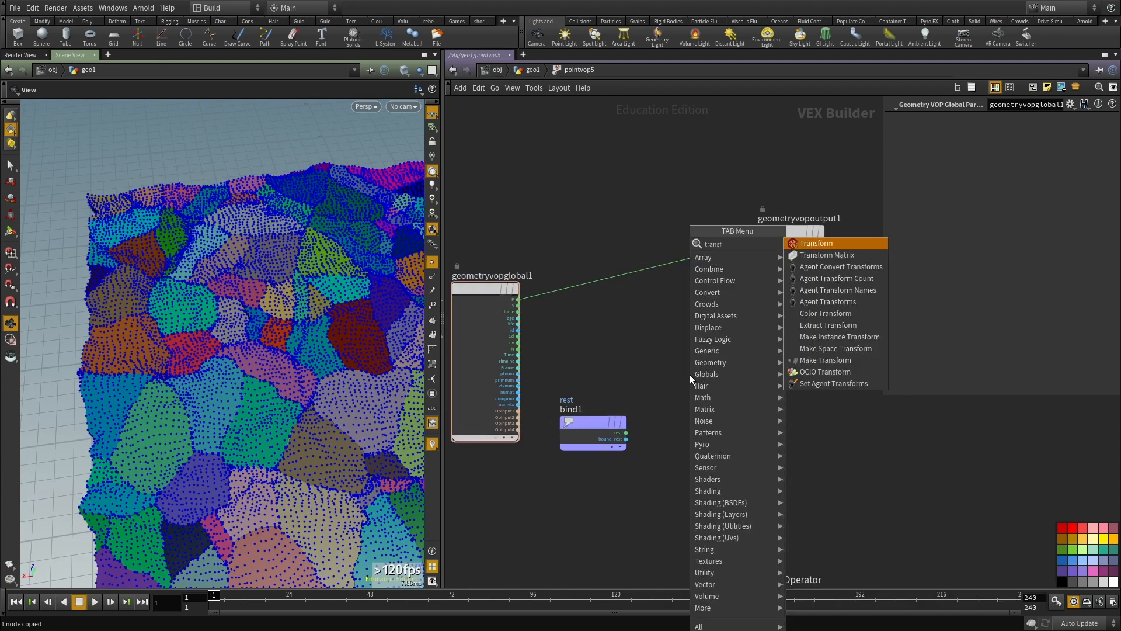
key(Return)
drag(689, 374, 673, 320)
drag(518, 298, 641, 332)
click(762, 242)
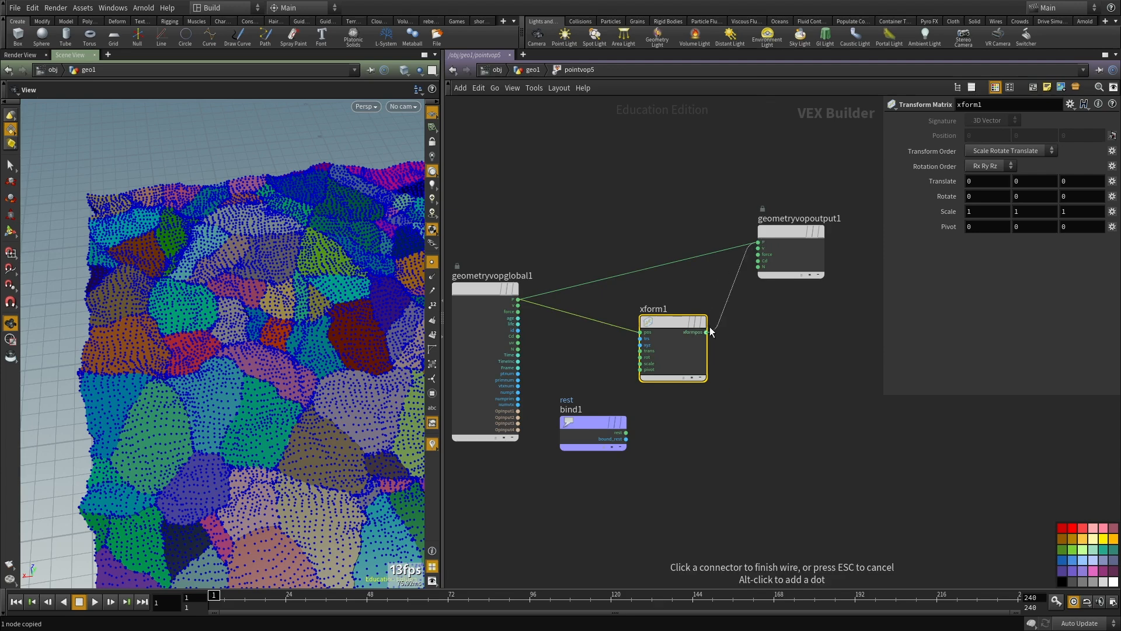
click(705, 332)
Step: Wire the rest bind into the pivot input of xform1
scroll(583, 420, up, 2)
click(668, 331)
click(649, 422)
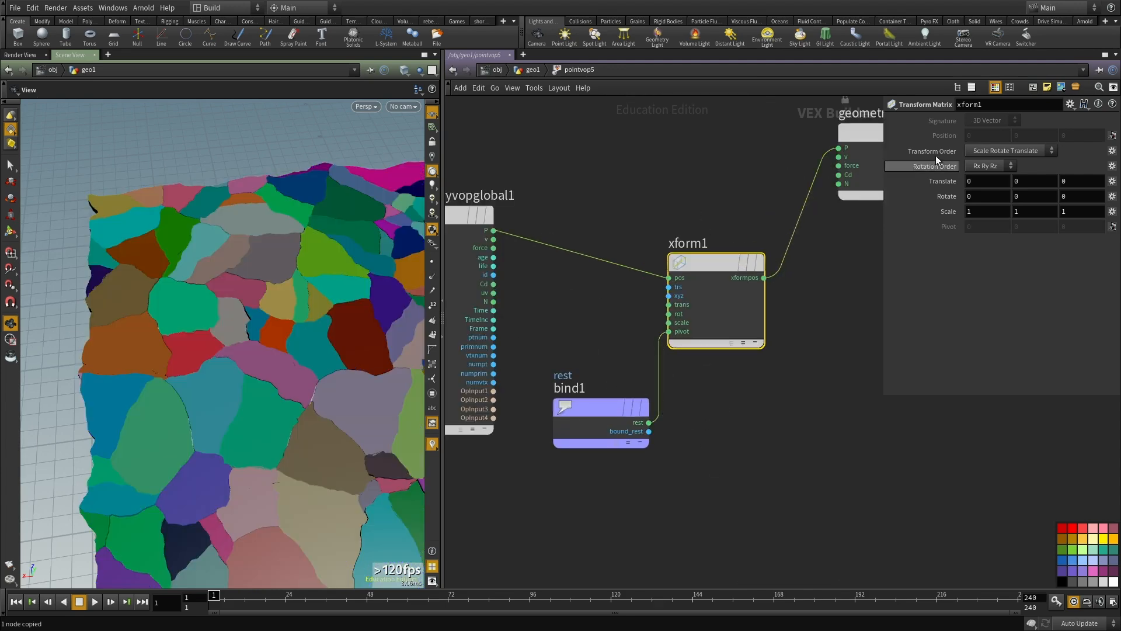
Step: Try different Rotate values on xform1 to test turning the pieces about their own pivots
middle_drag(1005, 197, 1028, 171)
middle_drag(1120, 164, 1120, 166)
middle_drag(1021, 198, 1115, 175)
key(ctrl+z)
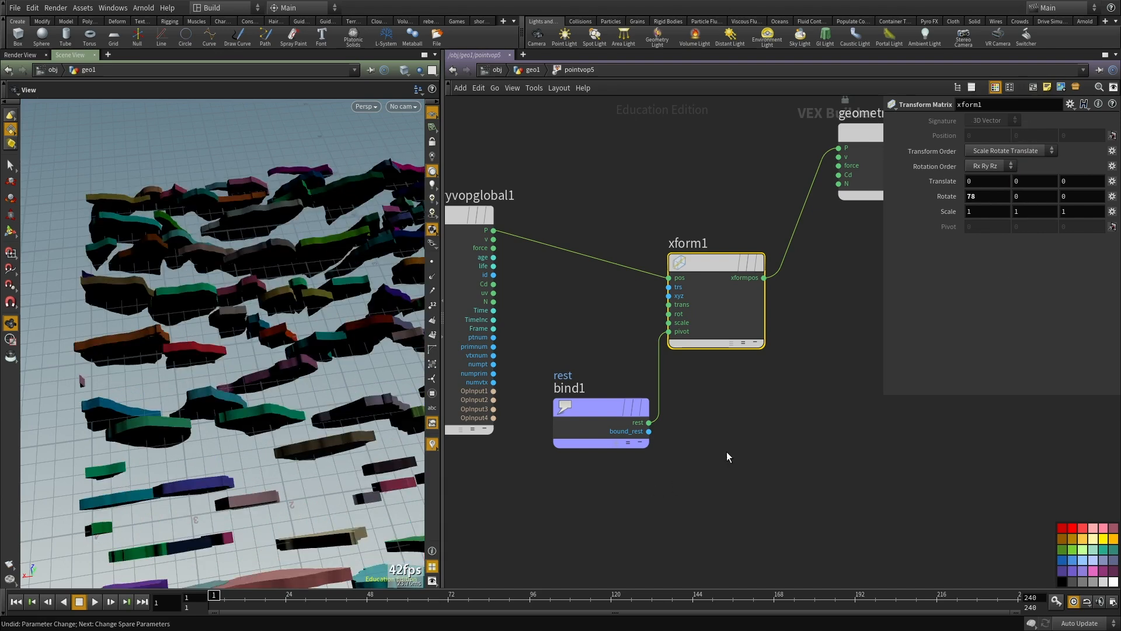
key(ctrl+z)
scroll(726, 452, down, 2)
scroll(726, 451, down, 1)
key(ctrl+z)
drag(663, 397, 585, 548)
middle_drag(700, 529, 698, 470)
key(Tab)
text(rand)
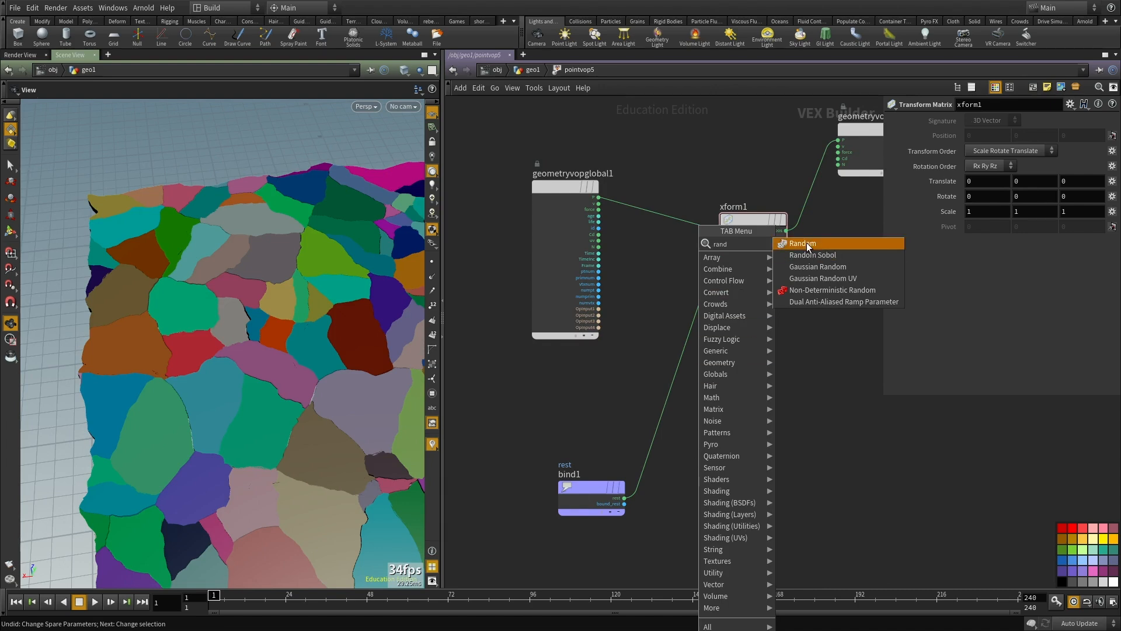
click(809, 244)
click(778, 435)
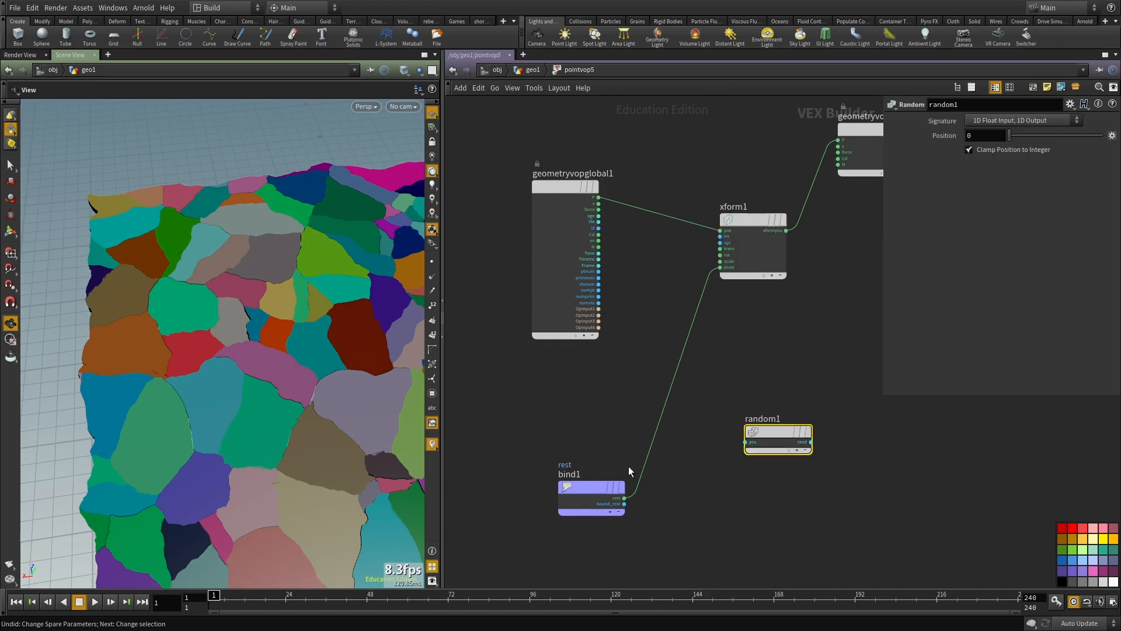
middle_drag(591, 455, 590, 470)
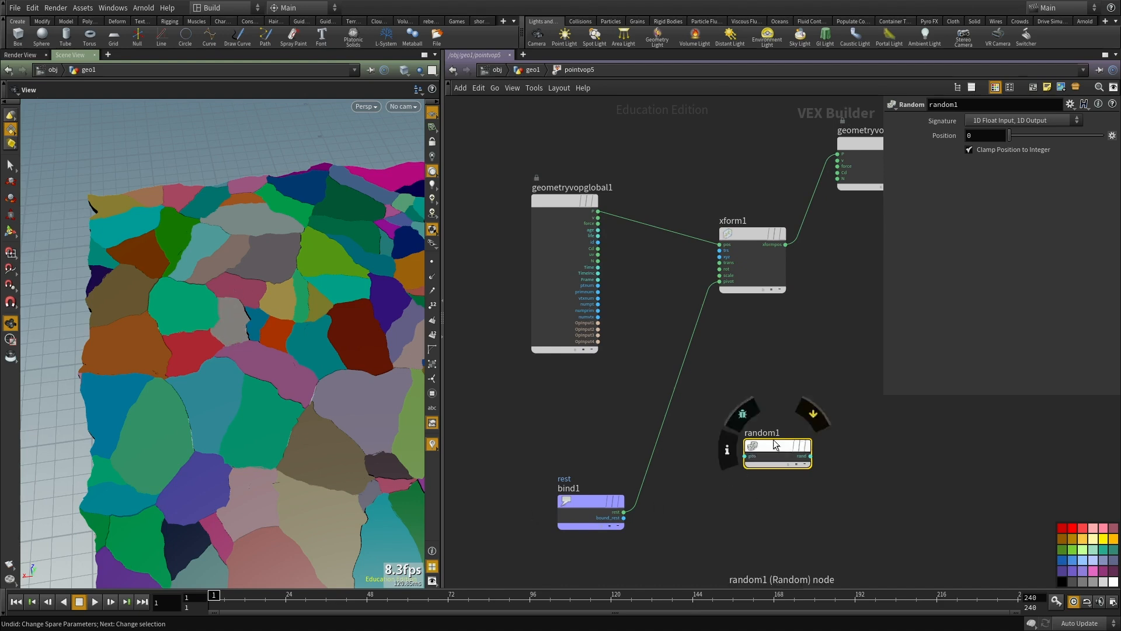
drag(776, 446, 831, 486)
key(ctrl+x)
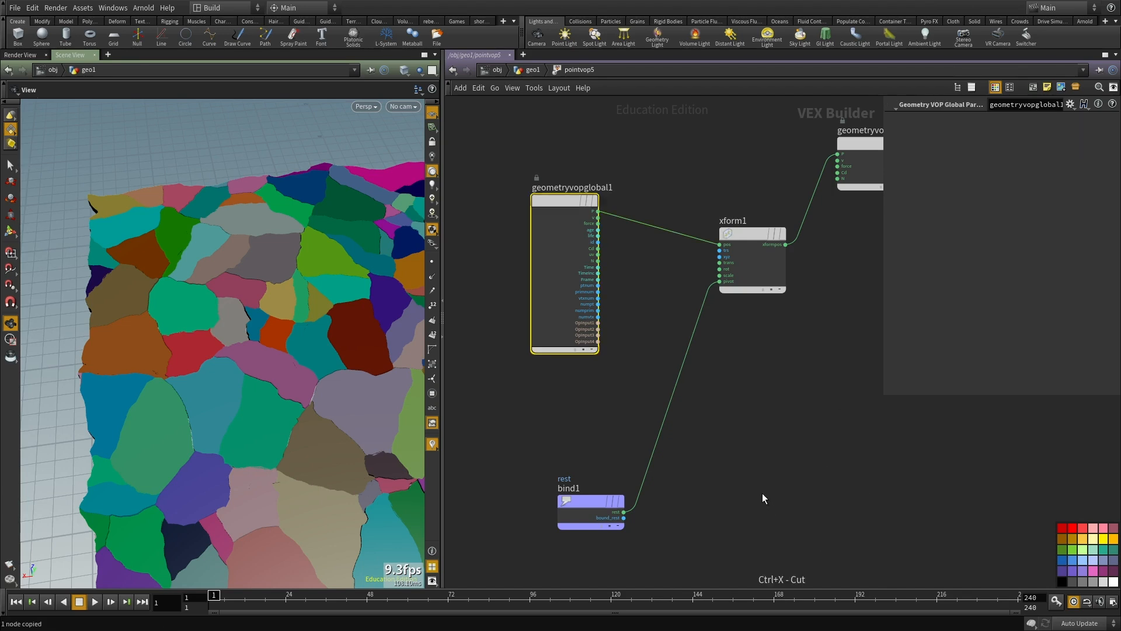
Step: Add an Anti-Aliased Noise node and wire the rest bind into its pos input
key(Tab)
text(noise)
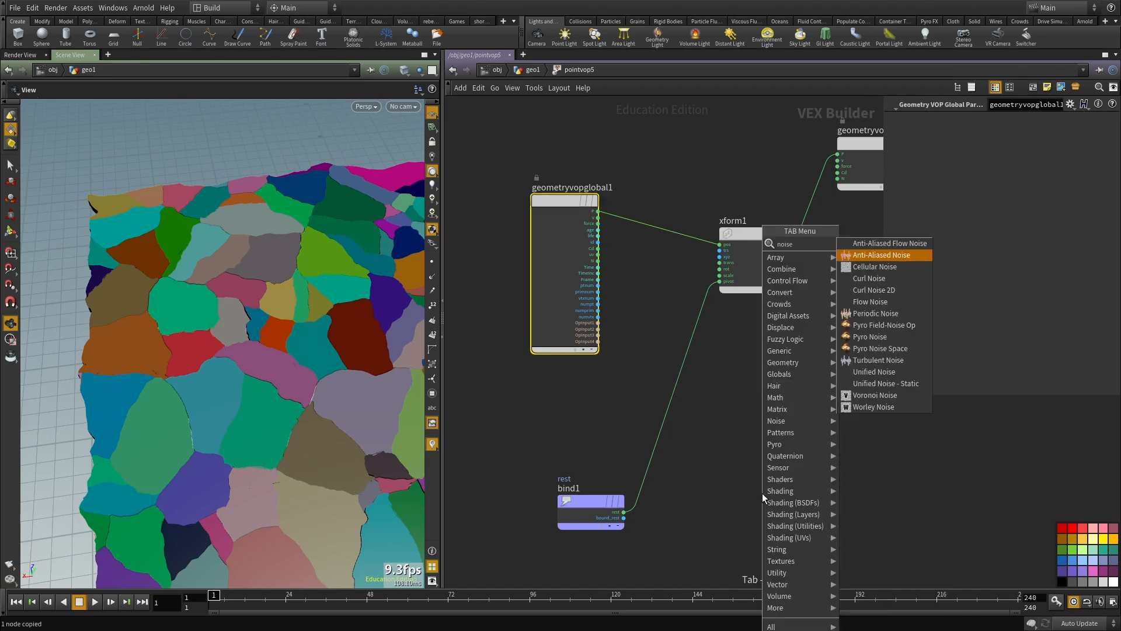
key(Down)
key(Return)
click(624, 511)
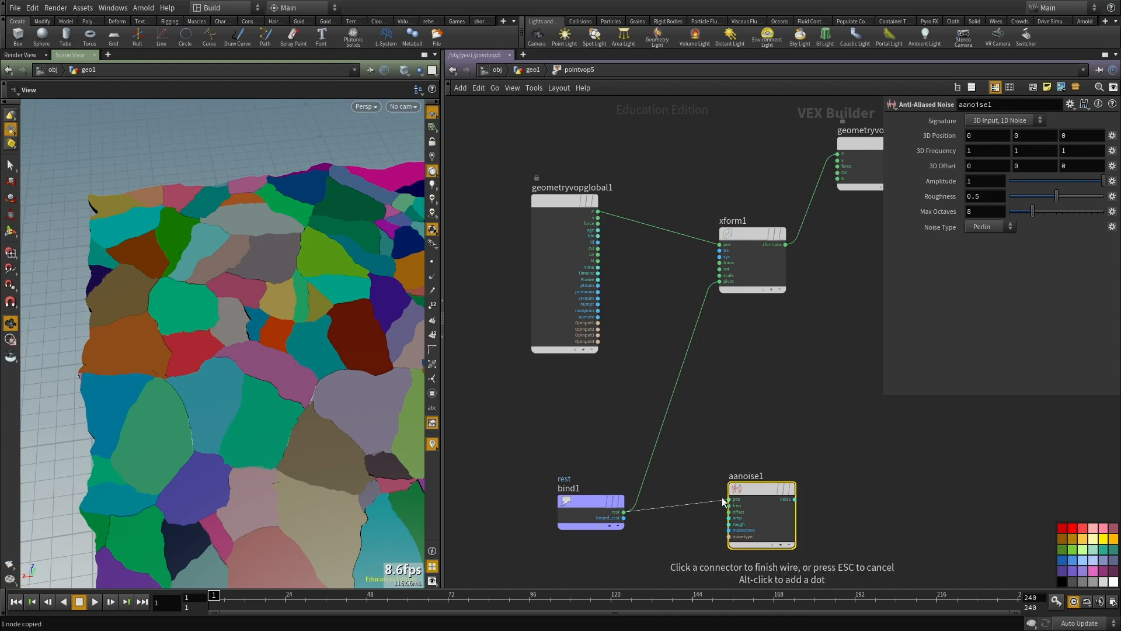
click(729, 500)
Step: Add a Fit Range node and wire the noise output of aanoise1 into its val input
middle_drag(846, 520, 744, 448)
key(Tab)
text(fit)
key(Return)
click(742, 450)
scroll(705, 441, up, 3)
click(688, 422)
click(774, 413)
click(655, 450)
middle_drag(819, 438, 733, 413)
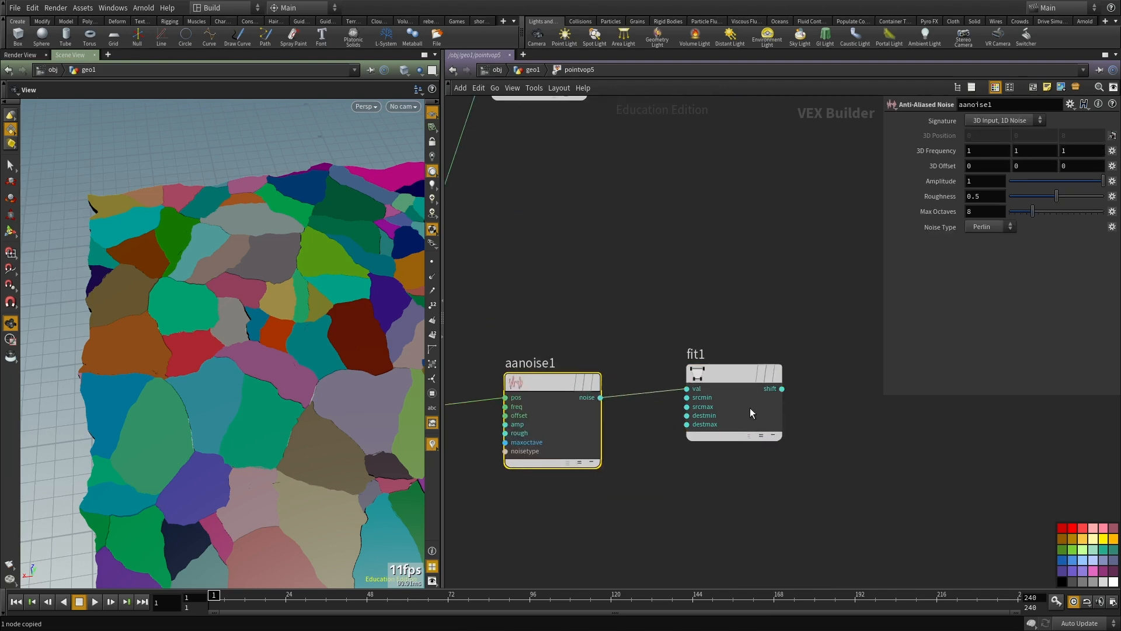
Step: Tidy the placement of the noise and fit nodes and set fit1's Source Min to -1
click(733, 413)
click(552, 420)
middle_drag(666, 276, 673, 223)
drag(585, 293, 559, 482)
middle_drag(586, 238, 587, 198)
drag(720, 254, 765, 413)
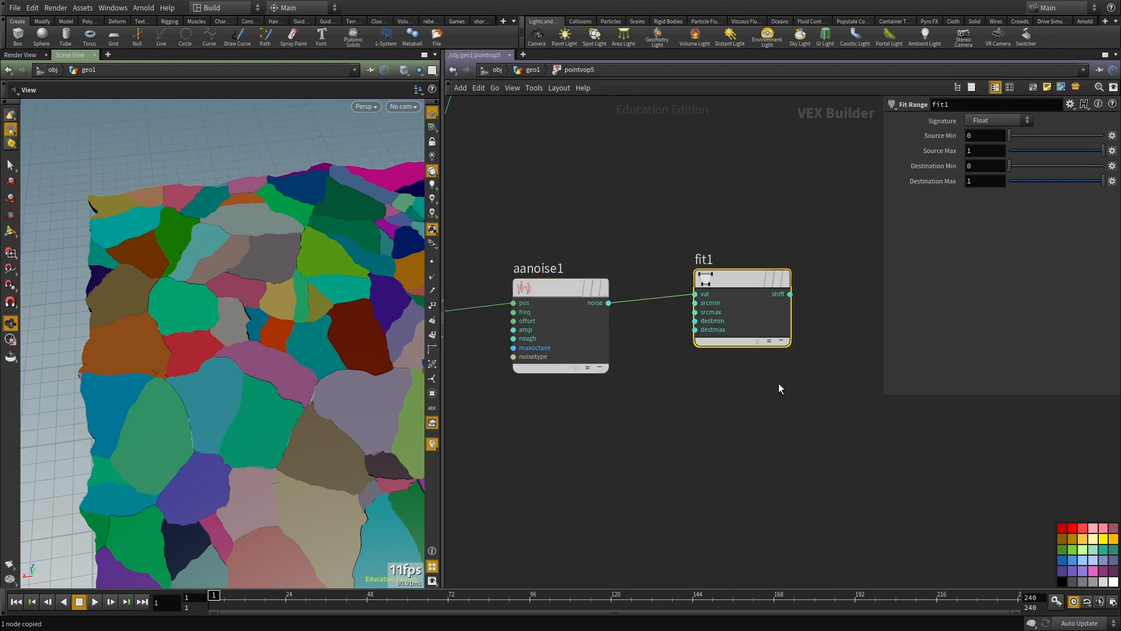
drag(979, 140, 912, 132)
text(-1)
key(Return)
Step: Duplicate aanoise1 and fit1 together and place the copies below the originals
middle_drag(591, 498, 599, 413)
drag(826, 406, 567, 236)
key(ctrl+c)
key(ctrl+v)
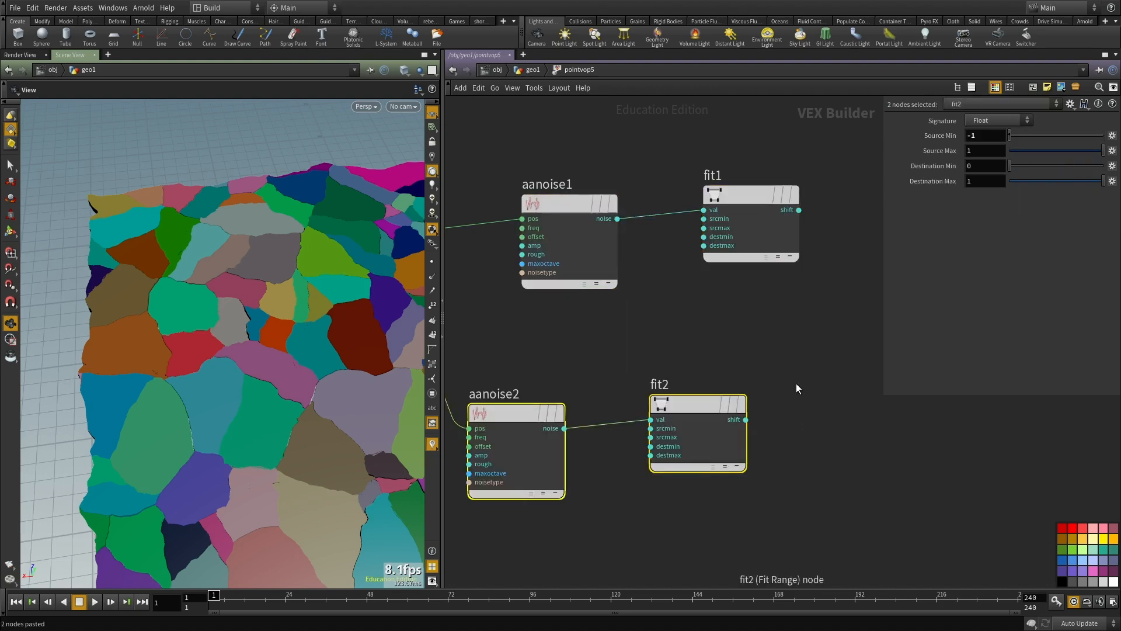
middle_drag(577, 405, 567, 335)
drag(505, 343, 579, 336)
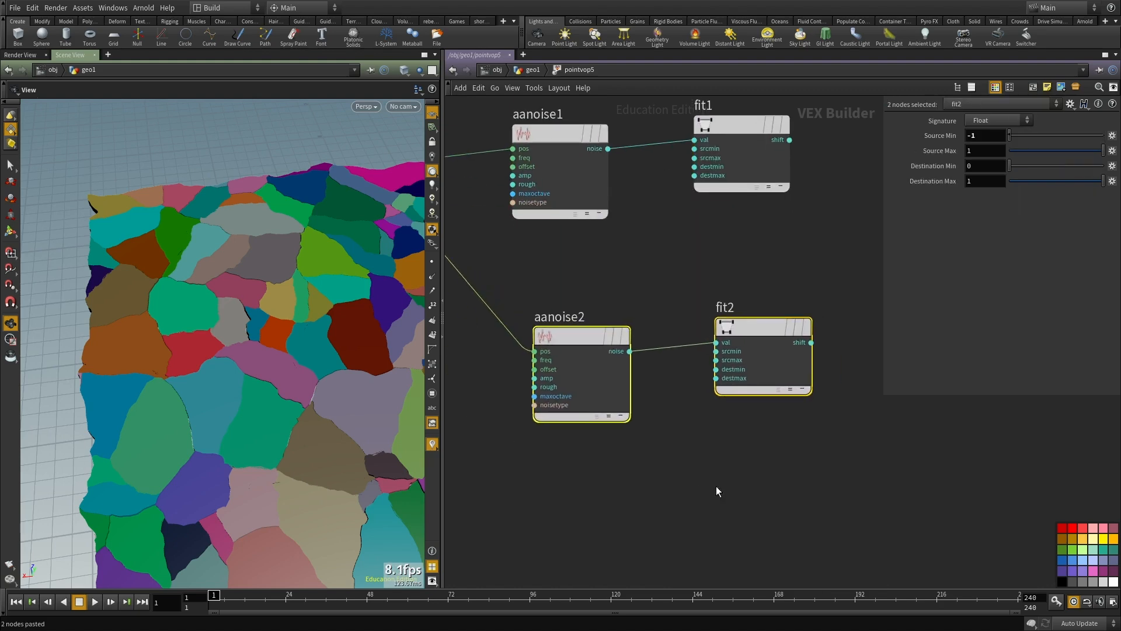
Step: Paste a third noise and fit pair, undo the surplus paste and arrange the pair below the second one
key(ctrl+v)
key(ctrl+v)
scroll(811, 499, down, 3)
middle_drag(811, 499, 717, 441)
key(ctrl+z)
drag(551, 434, 578, 468)
click(782, 396)
scroll(786, 402, down, 3)
middle_drag(786, 402, 840, 527)
scroll(655, 298, up, 2)
drag(609, 299, 486, 254)
middle_drag(906, 509, 706, 366)
Step: Add a Float to Vector node beside the three Fit Range nodes
key(Tab)
text(floa)
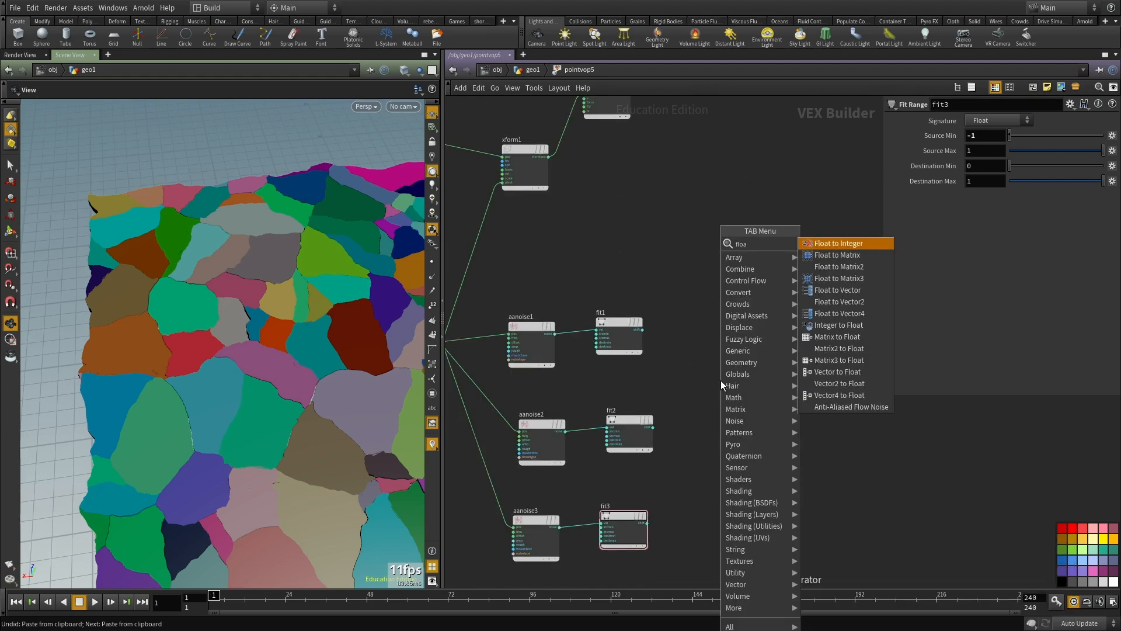
text(t vec)
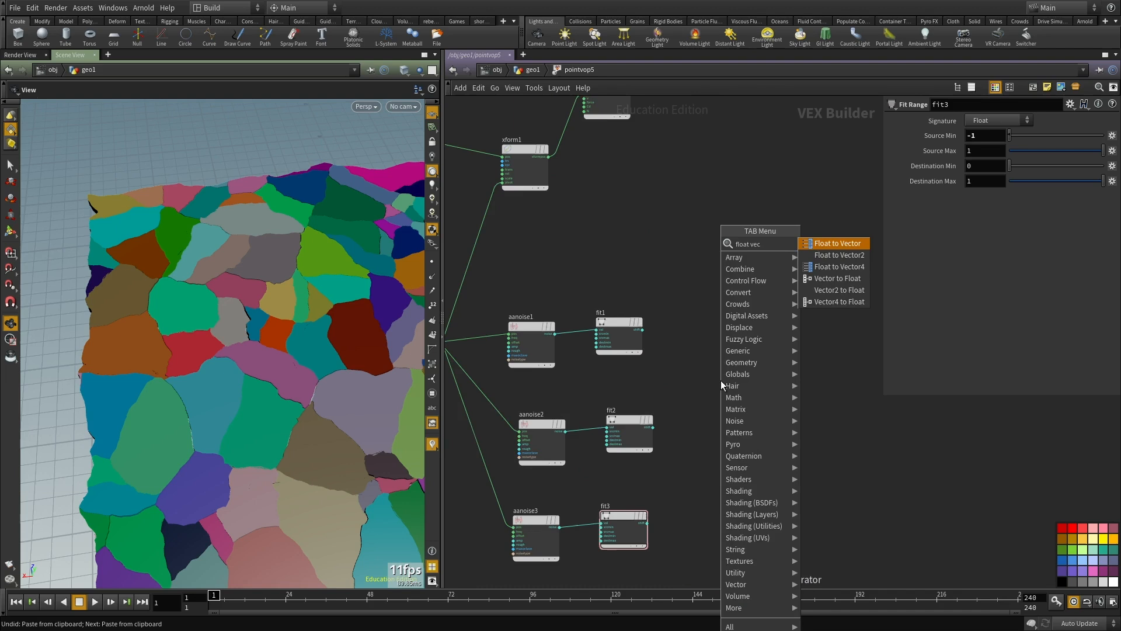
click(825, 252)
click(774, 369)
Step: Wire the outputs of fit1, fit2 and fit3 into the first, second and third inputs of floattovec1
scroll(641, 351, up, 2)
click(642, 320)
click(799, 372)
click(799, 380)
click(657, 462)
middle_drag(688, 542, 671, 461)
click(632, 517)
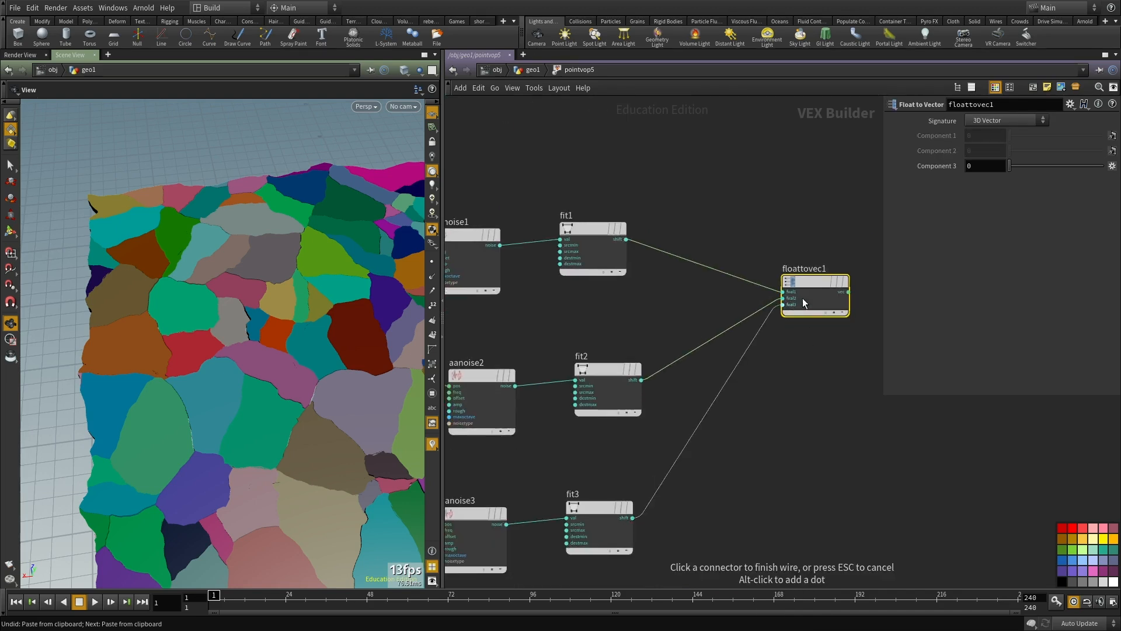
click(798, 308)
Step: Wire the vector output of floattovec1 into the rot input of xform1
click(848, 292)
scroll(737, 187, down, 1)
middle_drag(710, 185, 752, 393)
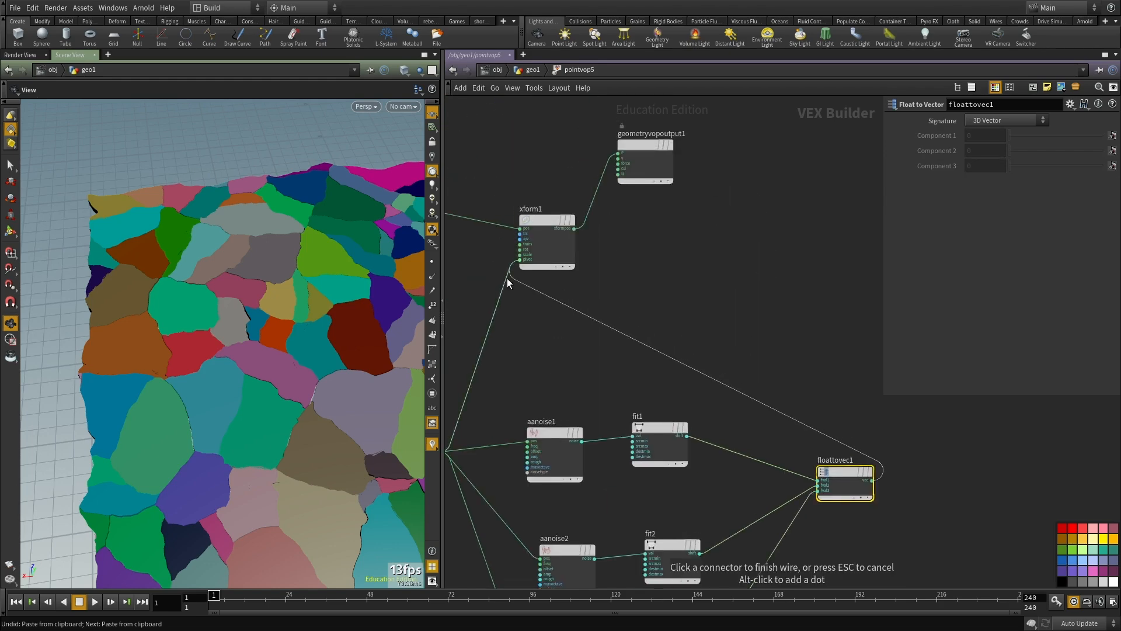
click(533, 264)
scroll(663, 307, up, 1)
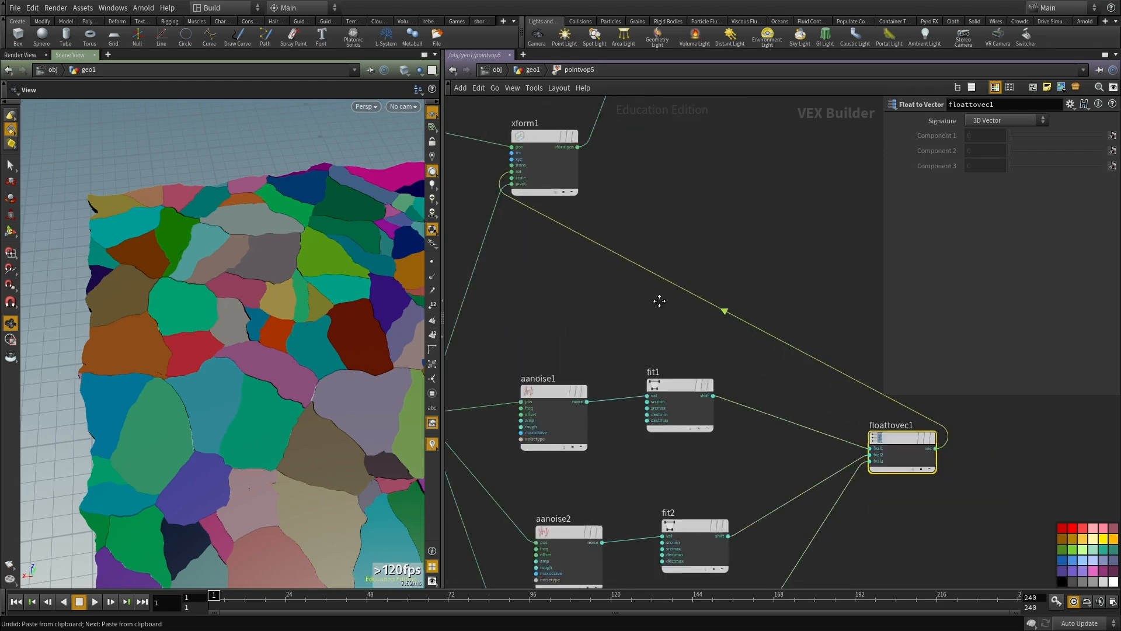
Step: Give fit1 a negative Destination Min and set its Destination Max to 5
middle_drag(684, 472, 685, 329)
click(680, 253)
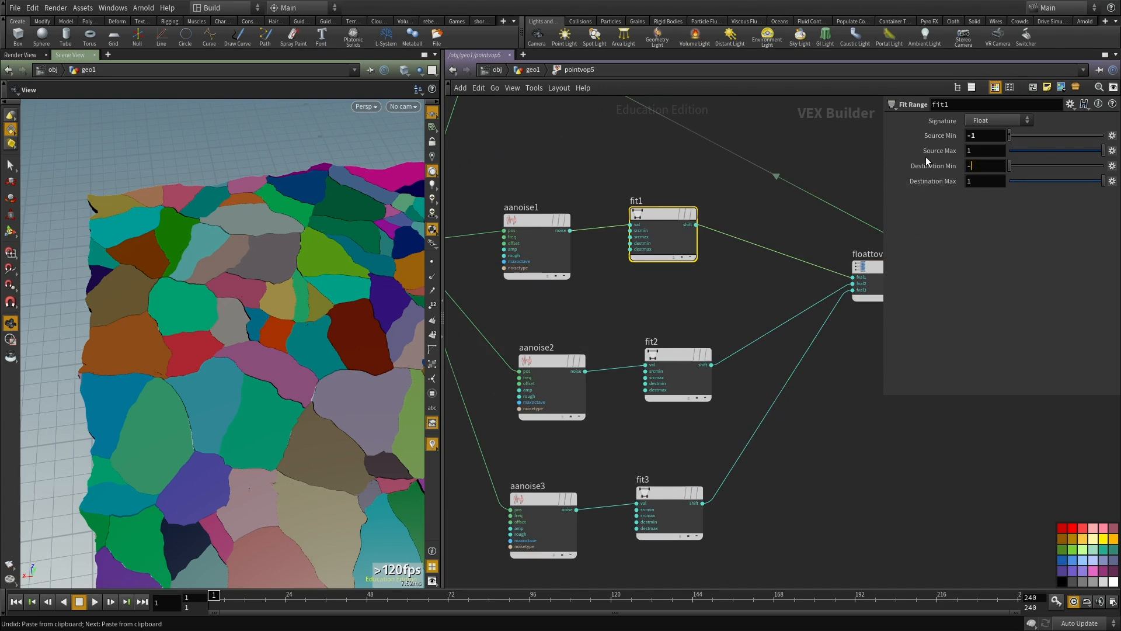
key(Return)
drag(981, 183, 898, 182)
text(5)
Step: Set fit2's Destination Min to 15 and Destination Max to -15
click(688, 357)
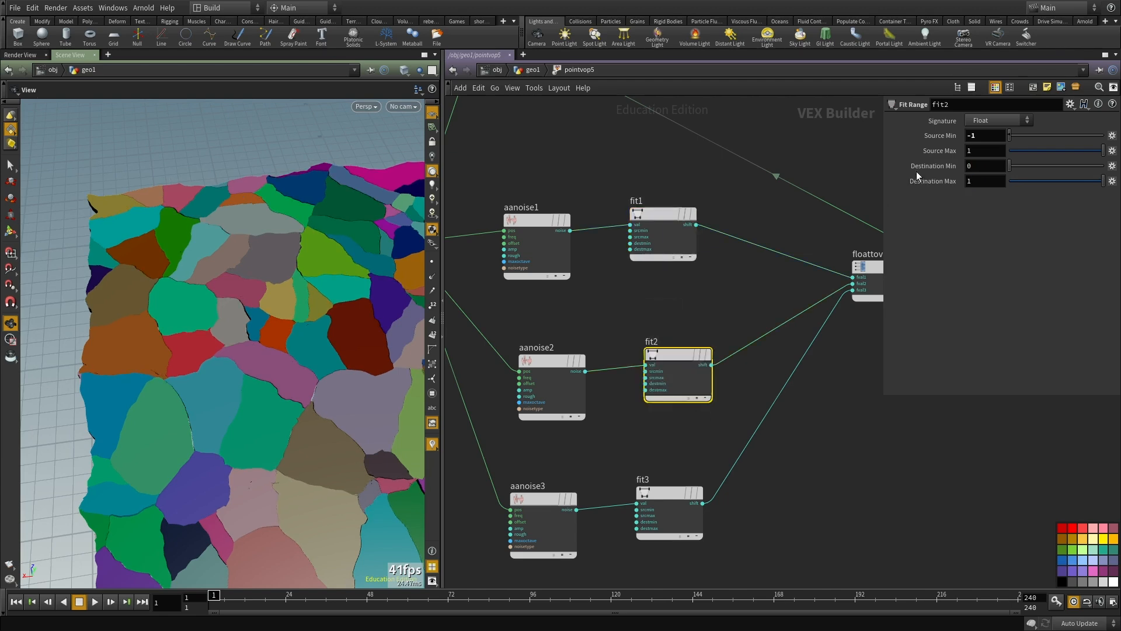
text(15)
key(Tab)
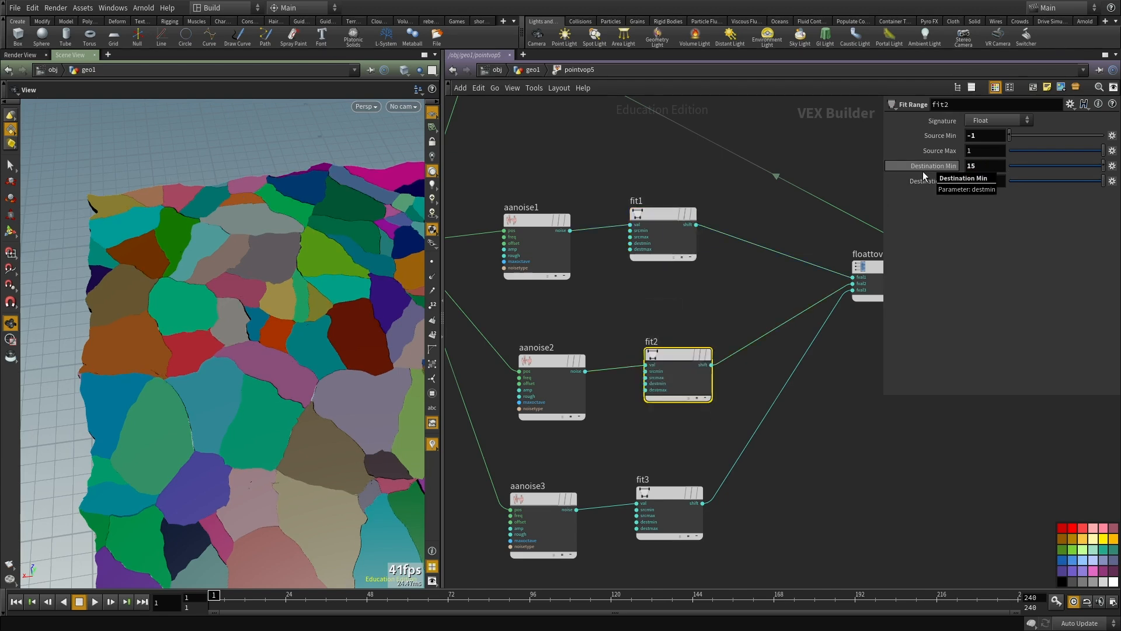
text(15-15)
key(Return)
drag(358, 263, 245, 422)
drag(983, 152, 896, 156)
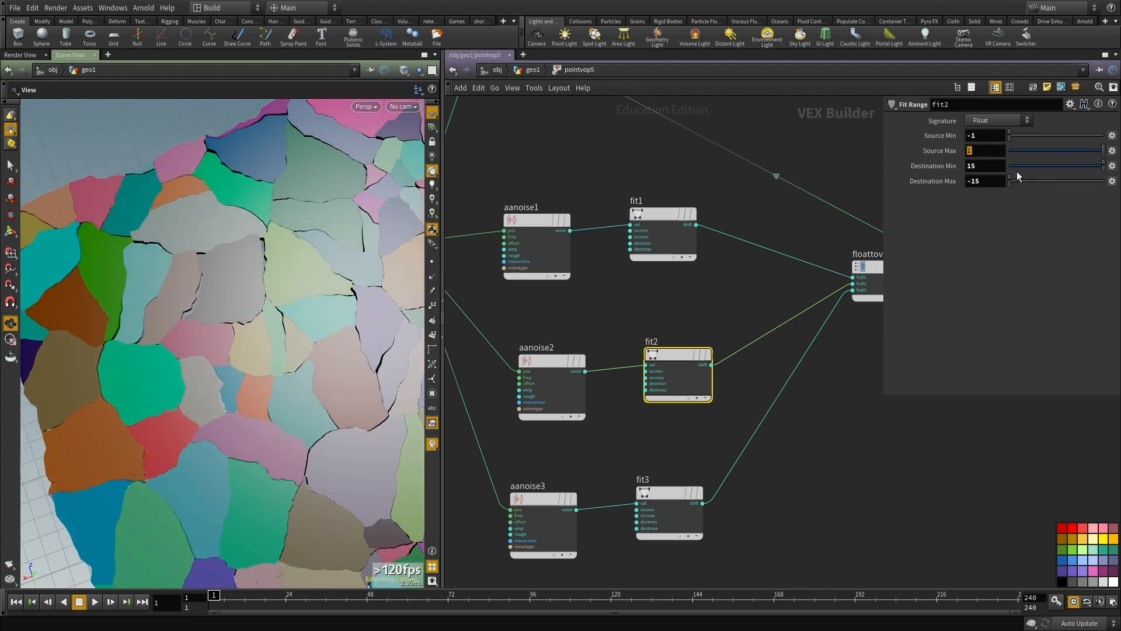
Step: Set fit3's Destination Min to -10 and Destination Max to 10
middle_drag(769, 497, 735, 362)
drag(756, 371, 598, 404)
drag(981, 166, 904, 169)
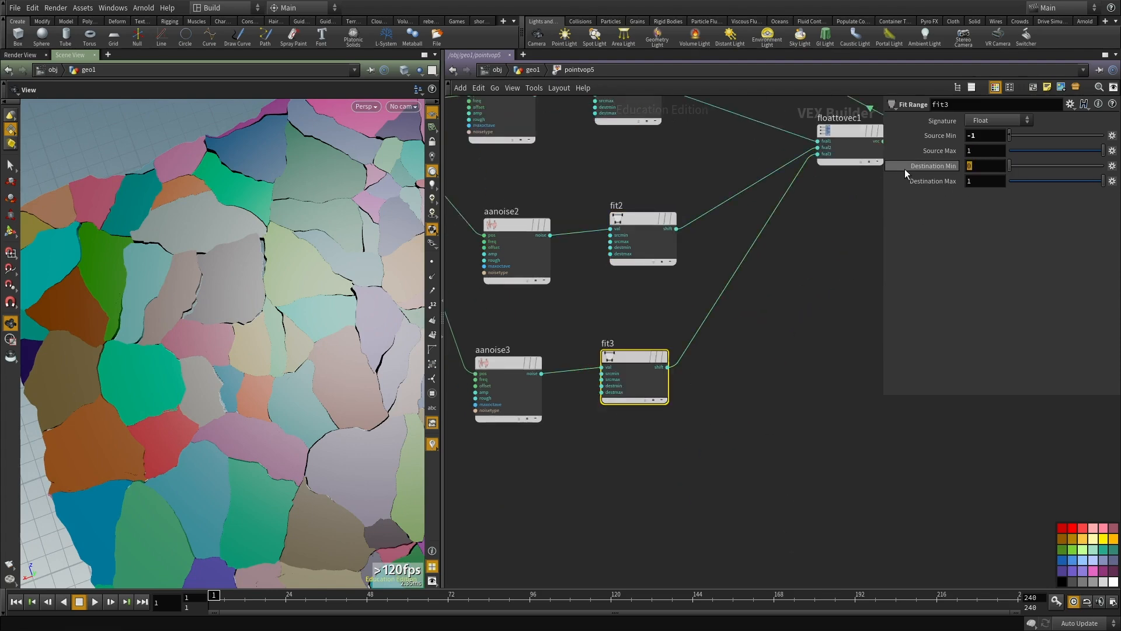
text(-10)
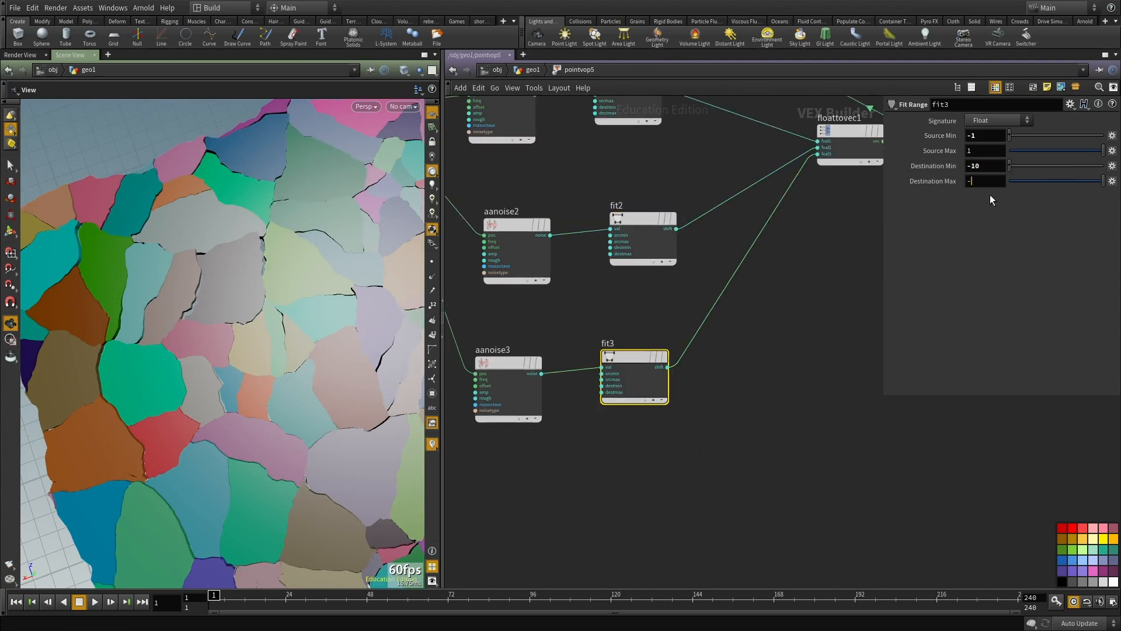
text(10)
key(Return)
drag(403, 327, 351, 420)
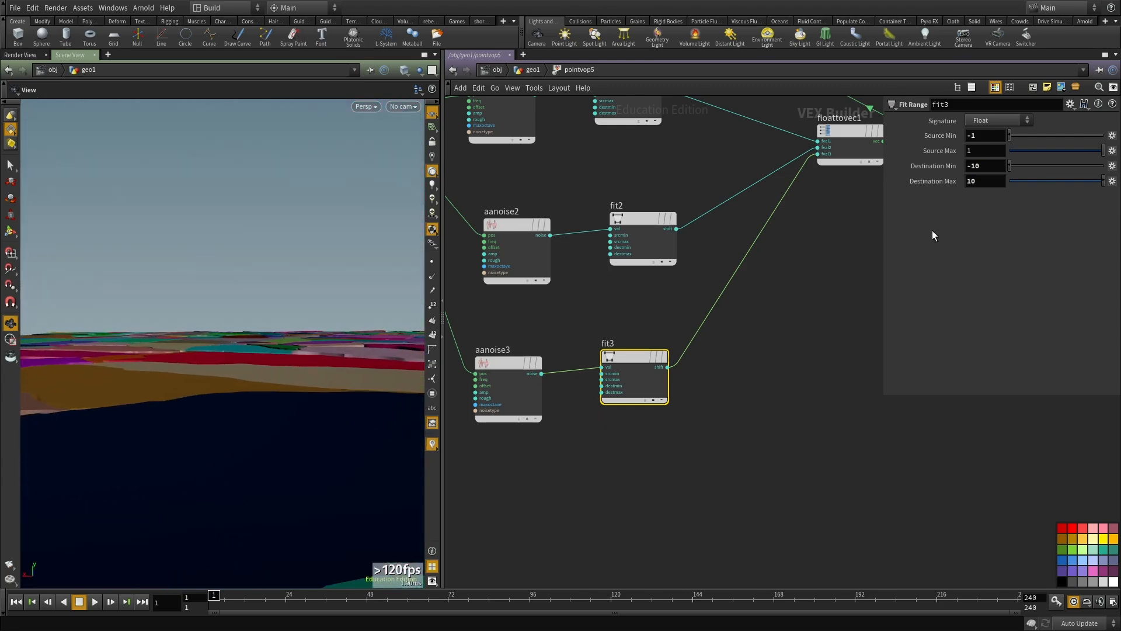
Step: Widen fit3's destination range to a minimum of -18 and a maximum of 13.1
middle_drag(979, 181, 1017, 181)
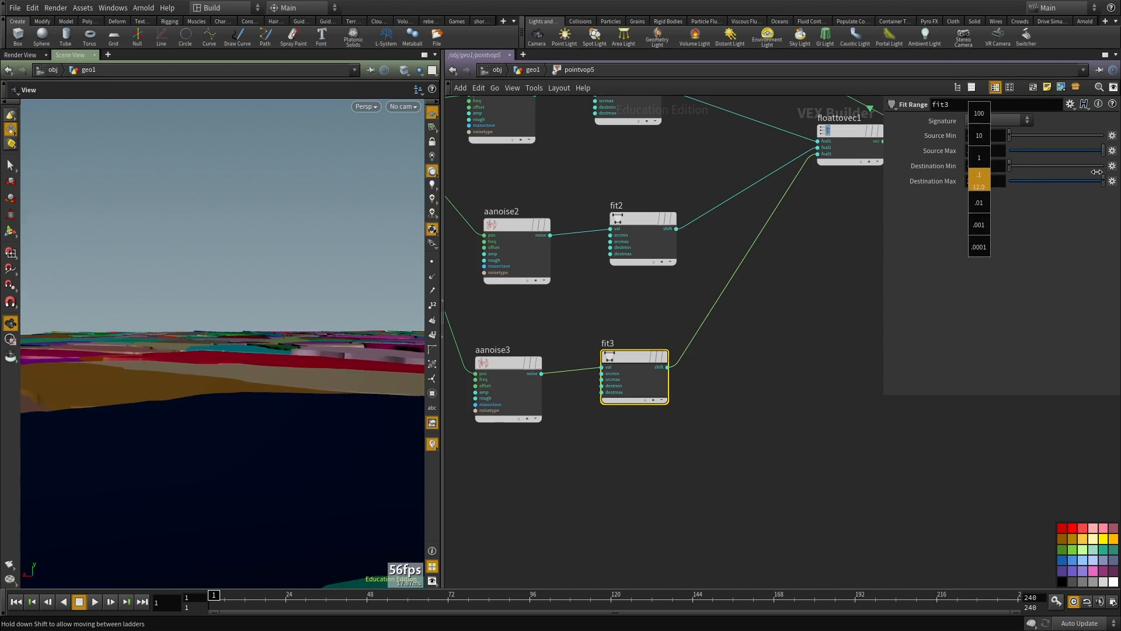
middle_drag(1097, 172, 1101, 172)
mouse_move(996, 166)
middle_down()
mouse_move(966, 143)
mouse_move(937, 144)
mouse_move(1009, 180)
middle_up()
middle_drag(950, 143, 950, 144)
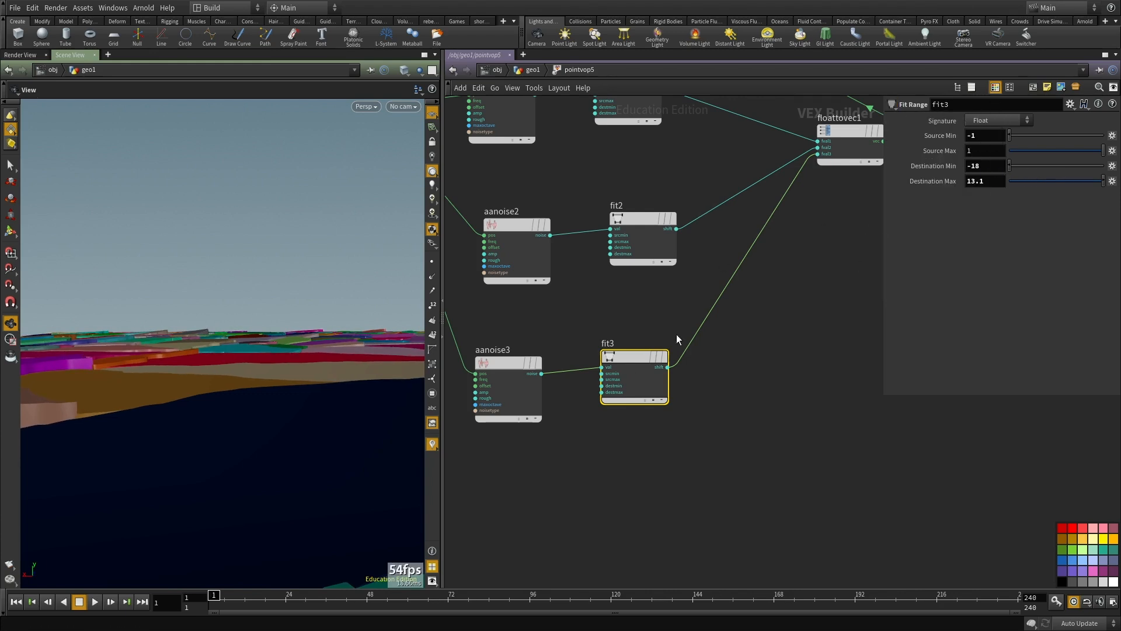
Step: Set the 3D Frequency of aanoise3 to 2.4 on all three axes and inspect the tilted pieces
middle_drag(558, 486, 590, 496)
drag(583, 496, 498, 358)
middle_drag(939, 153, 1020, 144)
drag(153, 382, 123, 430)
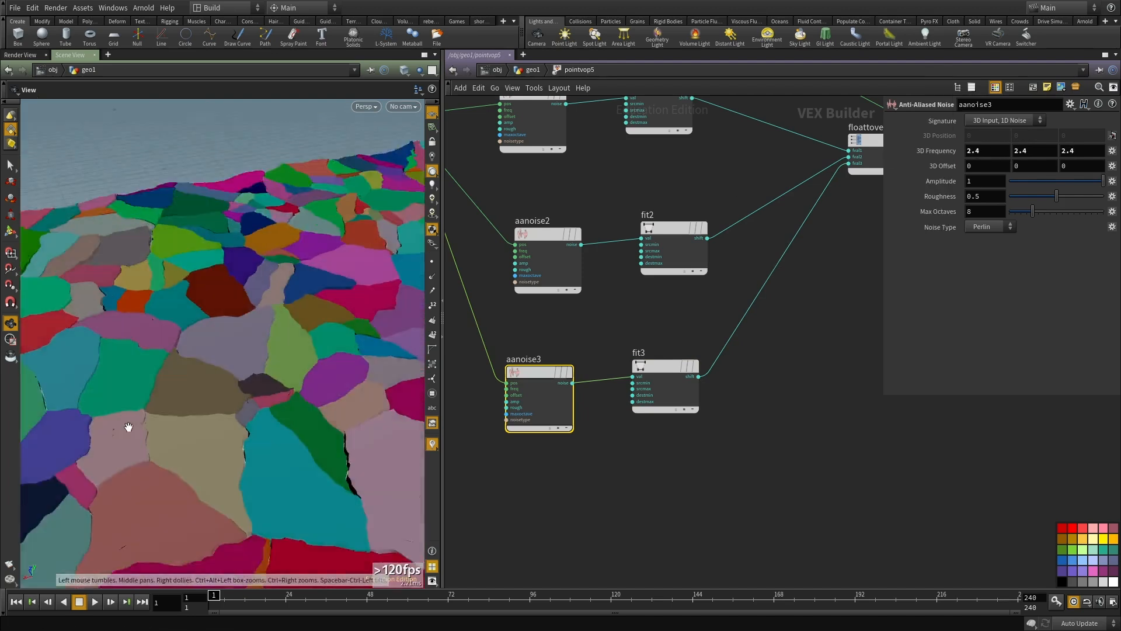
right_drag(123, 431, 240, 428)
drag(240, 427, 327, 403)
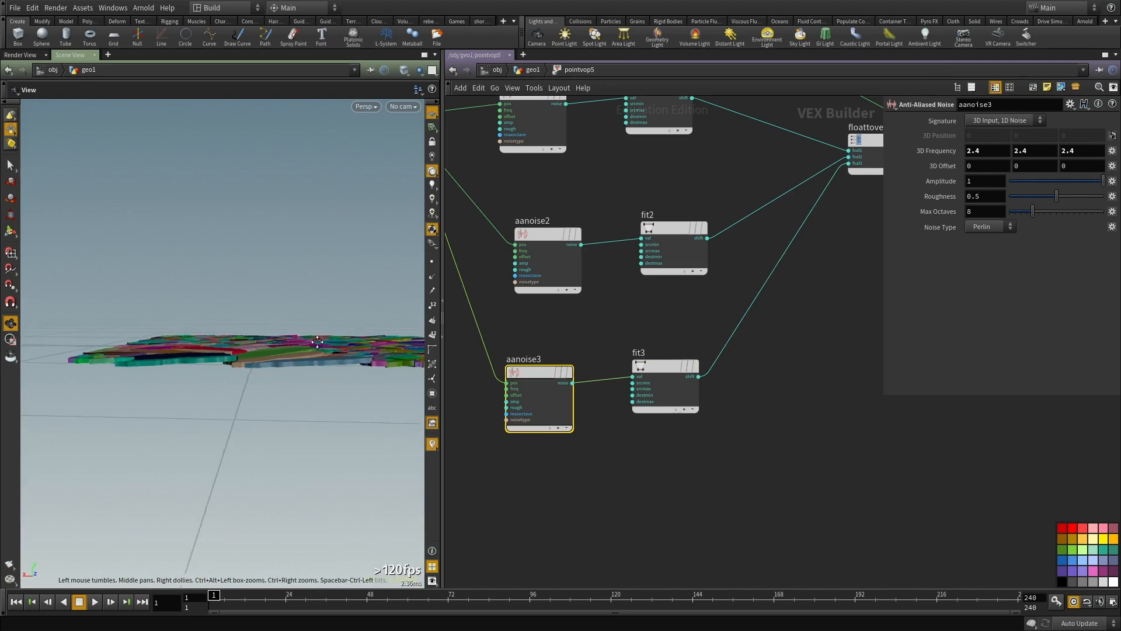
drag(329, 341, 237, 352)
Step: Adjust aanoise3's 3D Frequency further and raise its Roughness
middle_drag(920, 147, 1028, 124)
drag(1058, 199, 1089, 196)
drag(237, 341, 113, 325)
Step: Return to the geo1 network, inspect the tilted ground pieces and save the scene
scroll(743, 527, down, 4)
middle_drag(742, 528, 695, 448)
key(u)
drag(175, 290, 241, 353)
middle_drag(703, 435, 704, 379)
scroll(704, 391, down, 2)
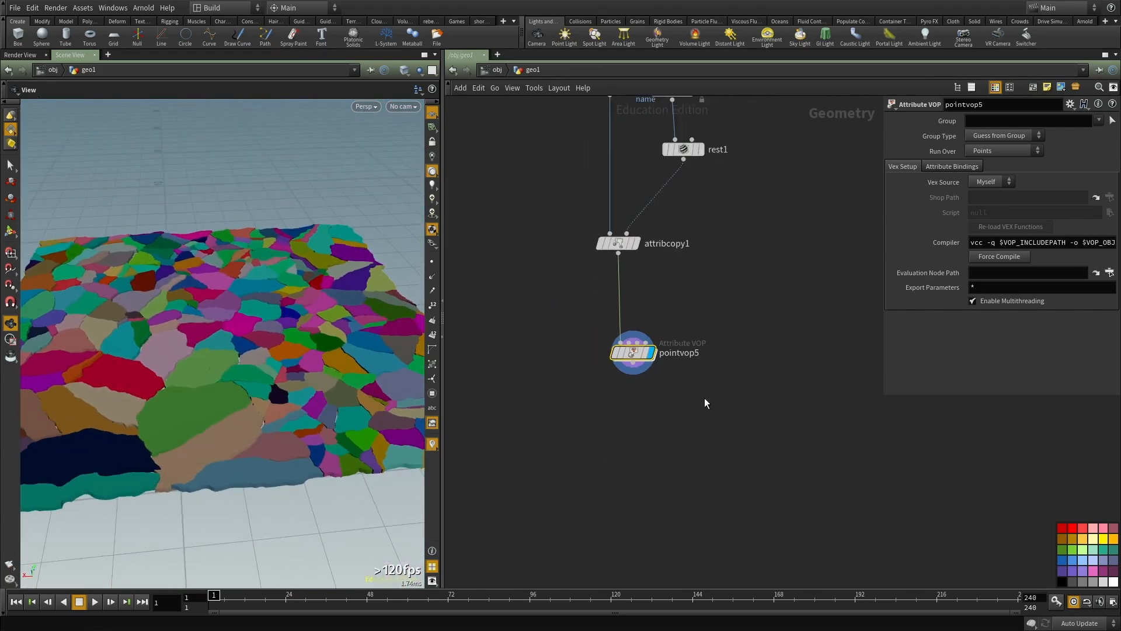
click(587, 311)
middle_drag(586, 310, 567, 252)
drag(175, 336, 230, 386)
key(ctrl+s)
right_drag(230, 385, 200, 352)
mouse_move(201, 353)
mouse_down()
mouse_move(185, 387)
mouse_move(192, 370)
mouse_move(208, 370)
mouse_up()
middle_drag(208, 370, 290, 380)
drag(291, 380, 305, 332)
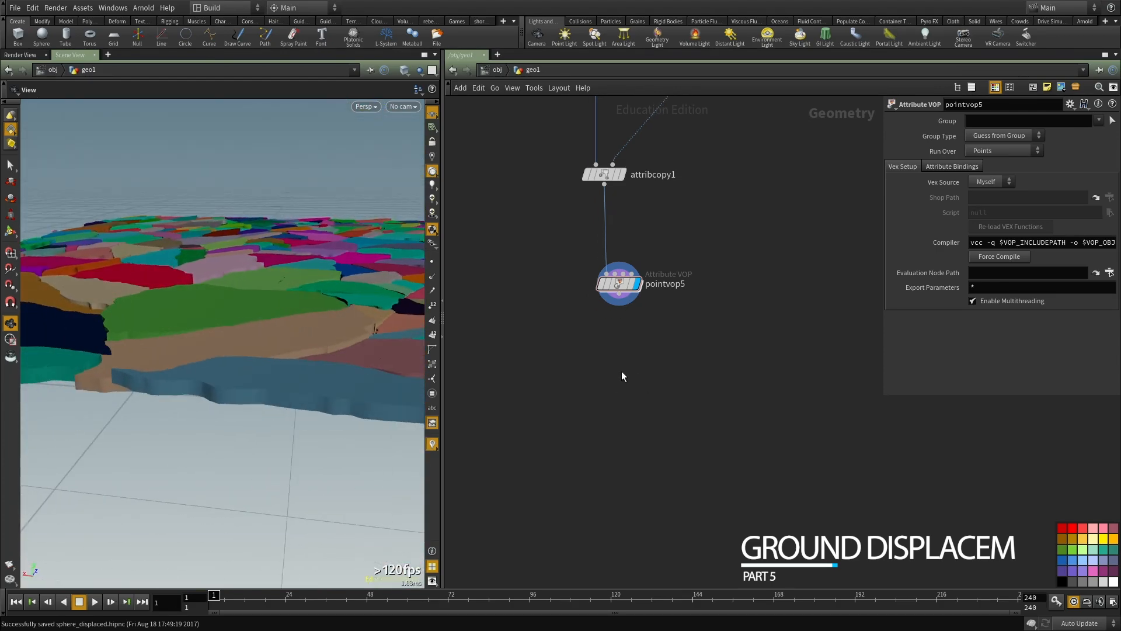
Step: Add another Point VOP node below pointvop5 and open its inner network
key(Tab)
text(pointvop)
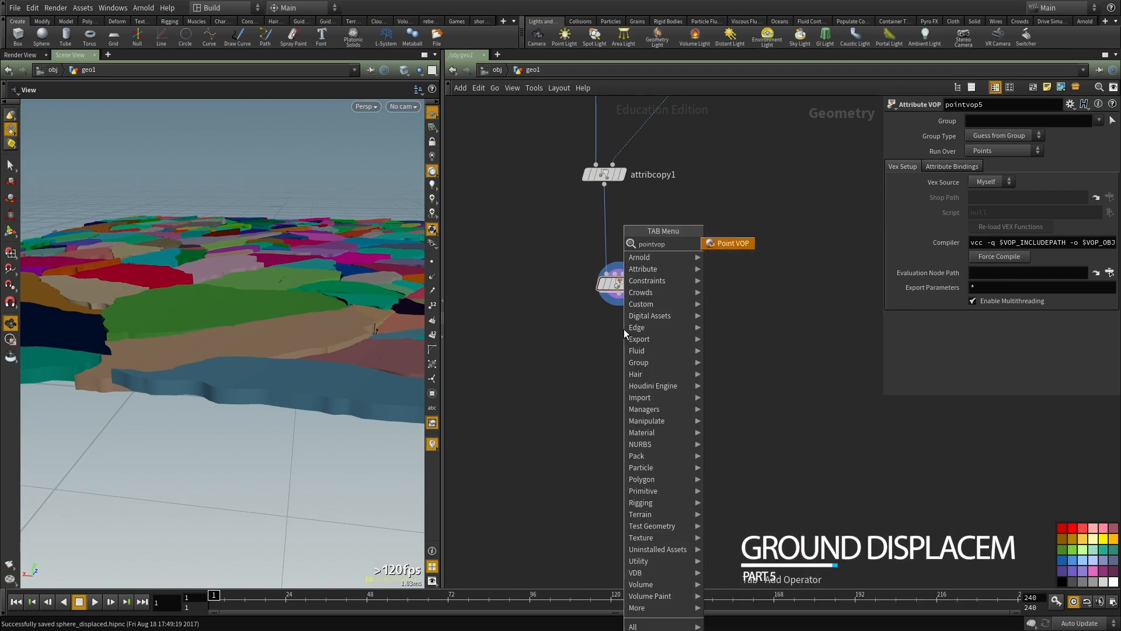
key(Return)
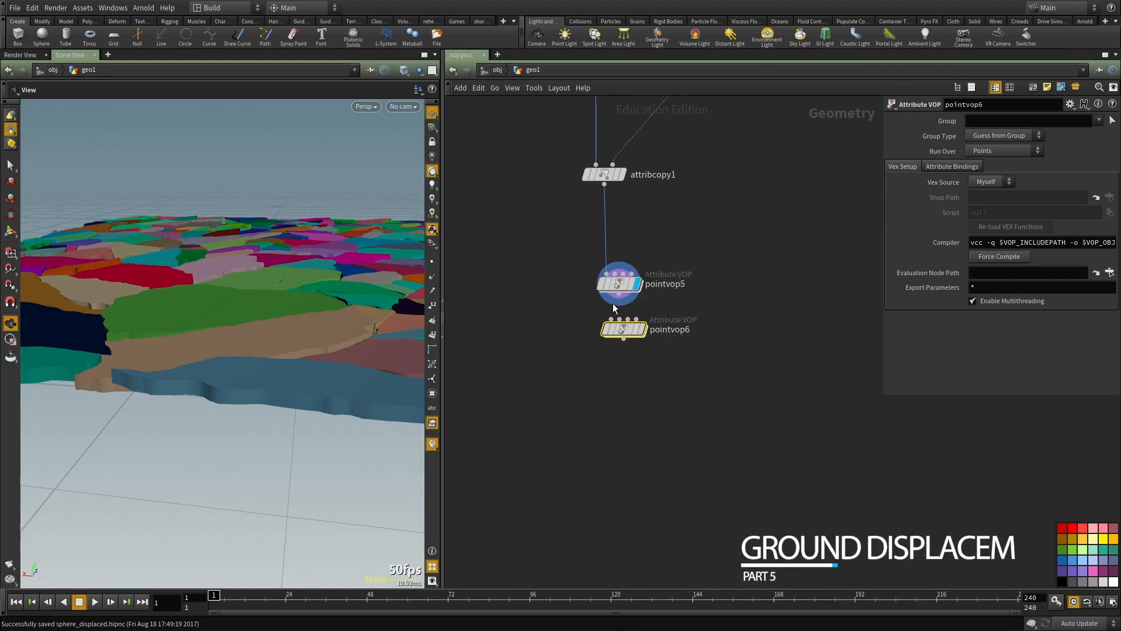
double_click(623, 326)
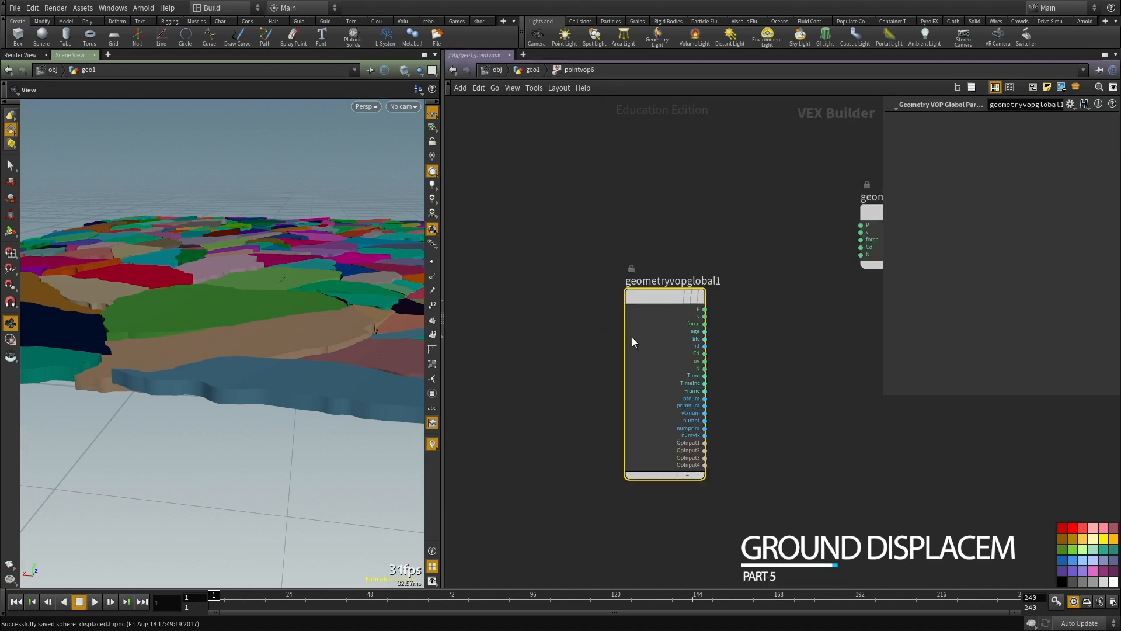
Step: Add an Anti-Aliased Noise node inside pointvop6 and feed its pos input from the global P output
scroll(650, 391, up, 3)
key(Tab)
text(noise)
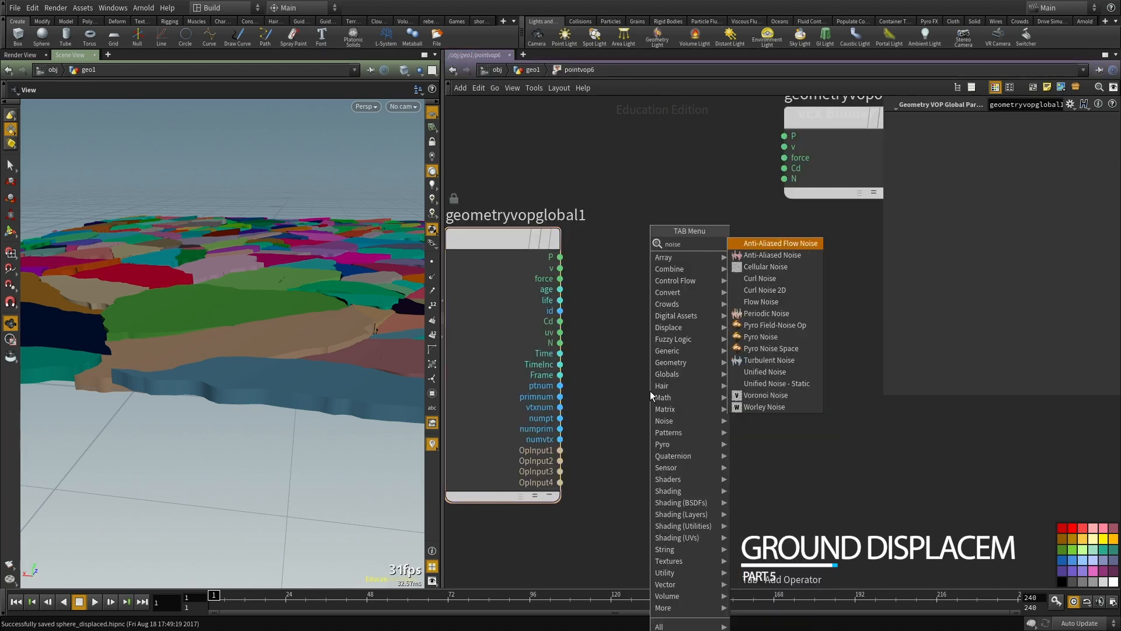
key(Return)
drag(649, 391, 716, 384)
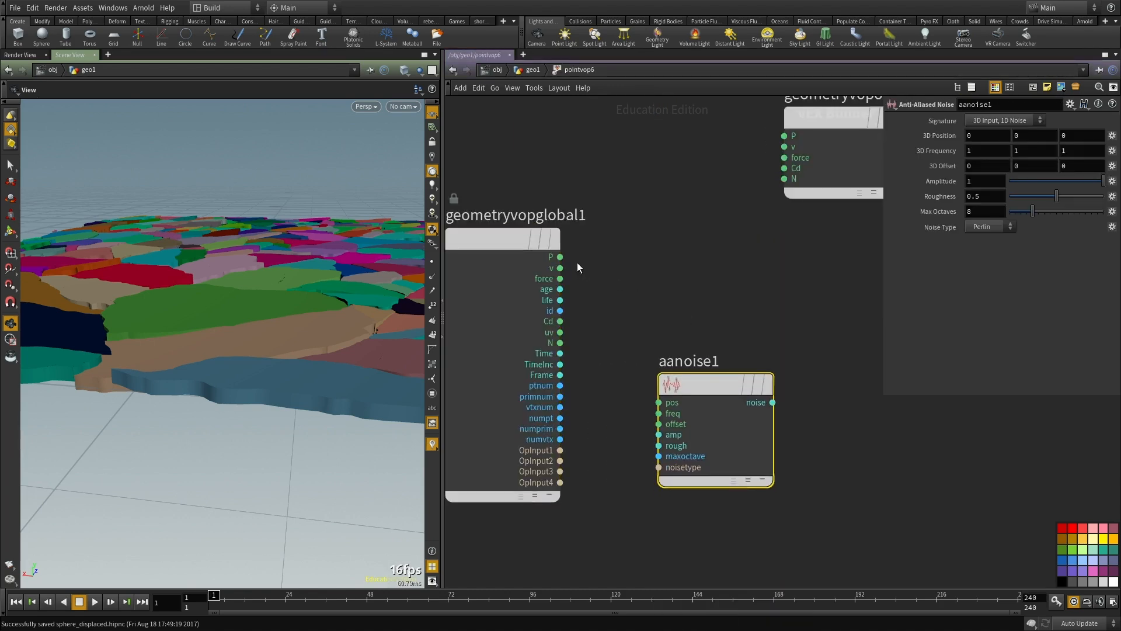
click(659, 402)
Step: Add an Add node that sums P with aanoise1's noise, and connect its sum to the output P
key(Tab)
click(845, 244)
click(736, 257)
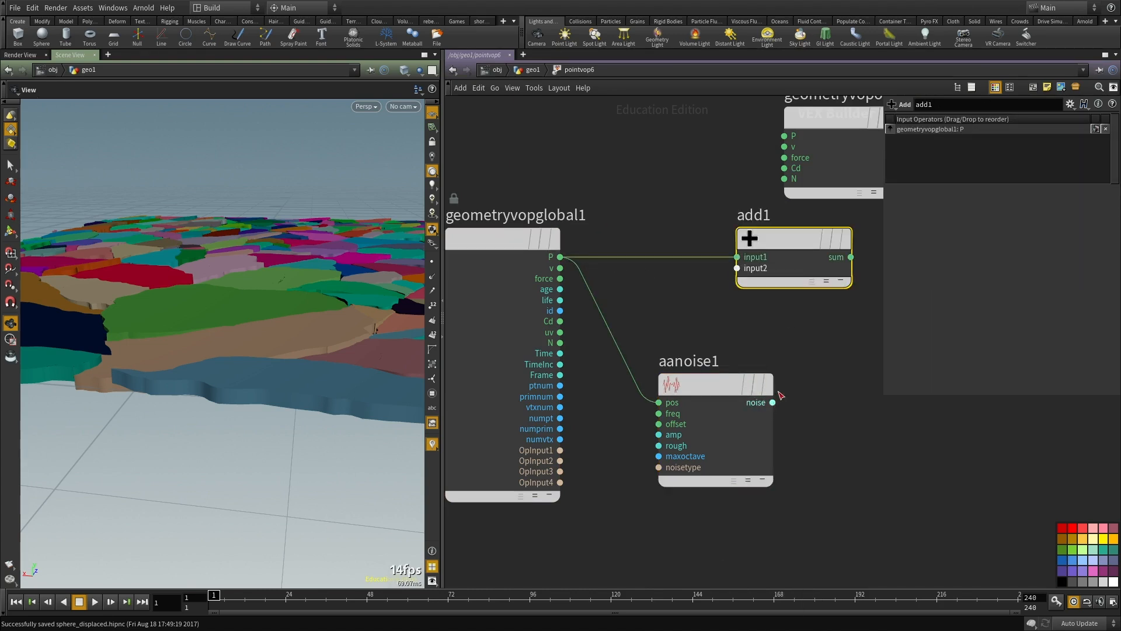
click(742, 283)
click(851, 257)
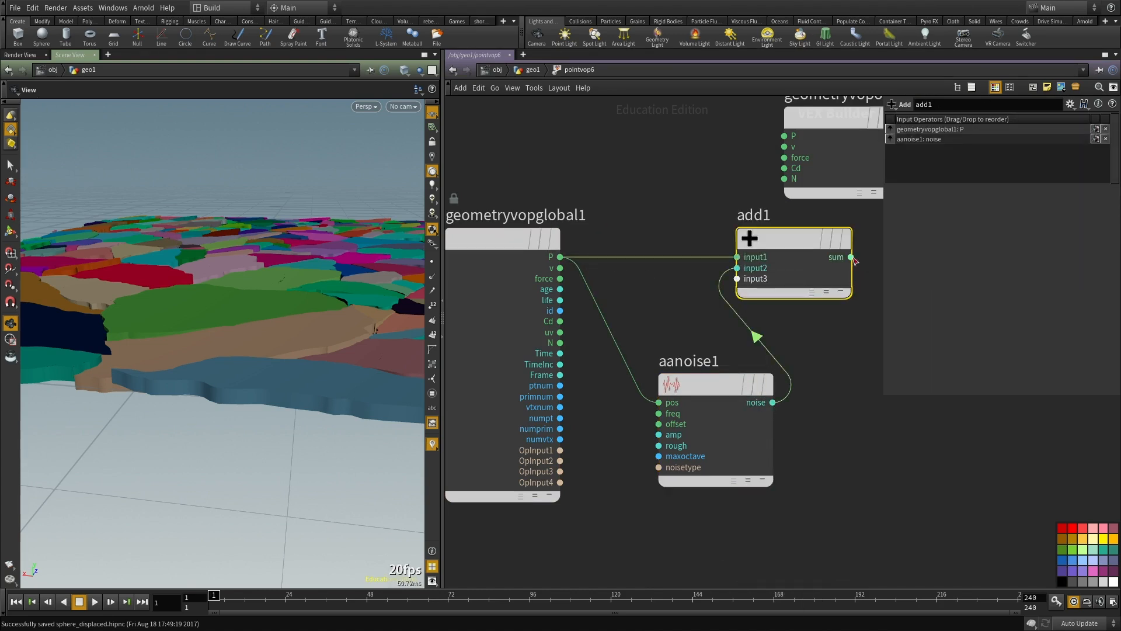
click(780, 136)
Step: Use the 3D Input, 3D Noise signature on aanoise1 and promote its freq, offset and amp inputs as parameters
click(710, 383)
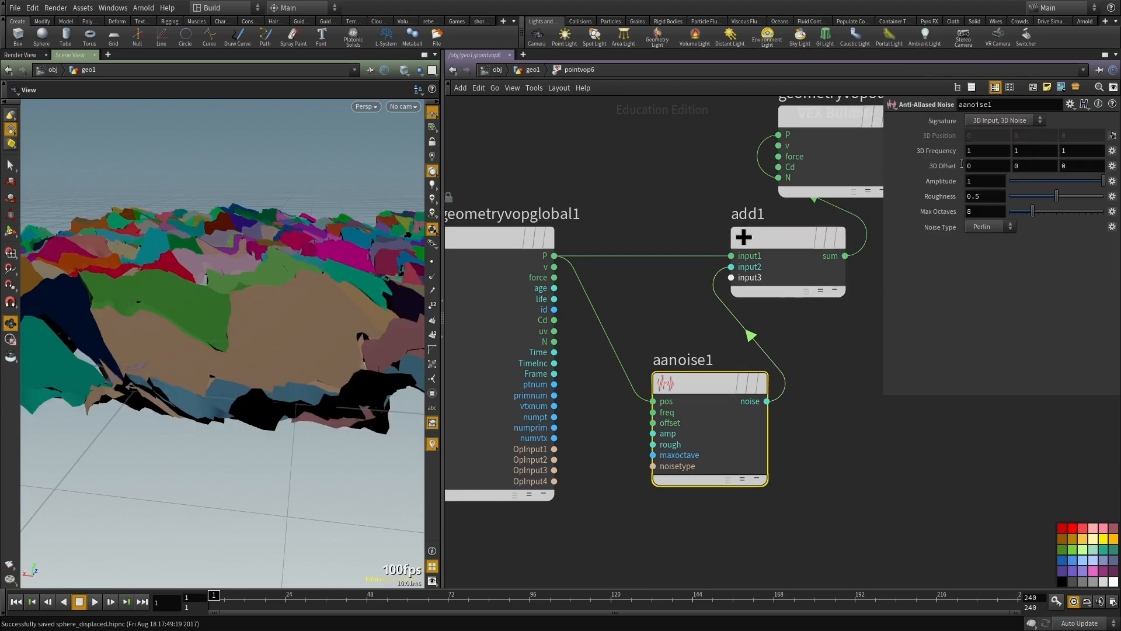
scroll(697, 406, up, 3)
right_click(641, 433)
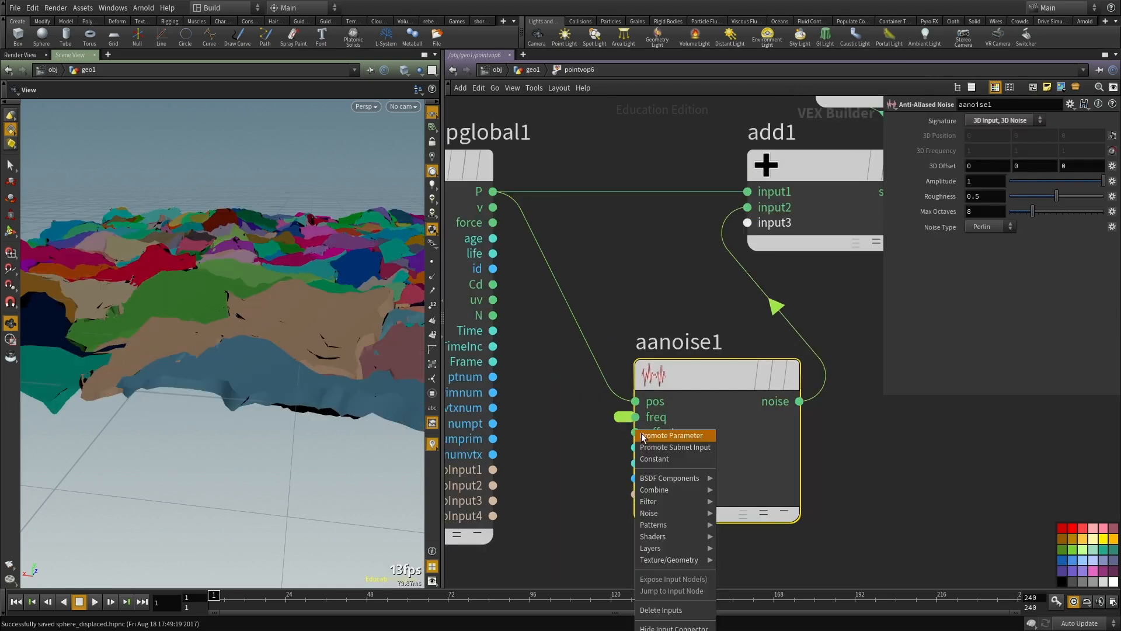
click(643, 436)
right_click(634, 447)
click(648, 451)
Step: Return to the geo1 network and set pointvop6's Frequency to 2.2 on all axes and Amplitude to 0.28
key(u)
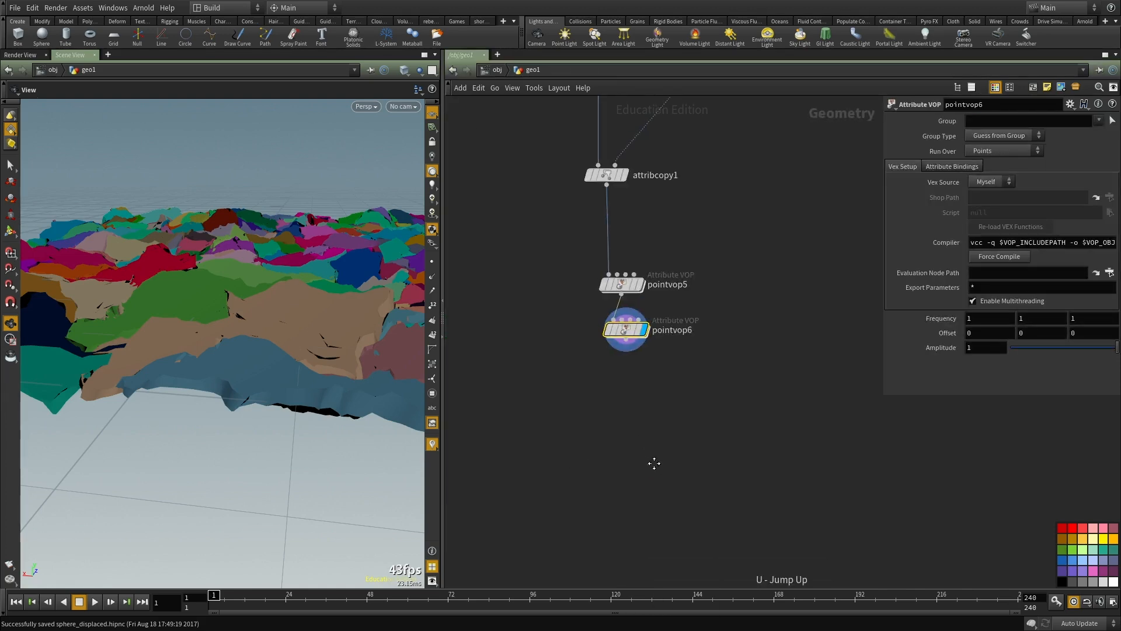
middle_drag(941, 318, 1004, 319)
drag(1102, 355, 1079, 356)
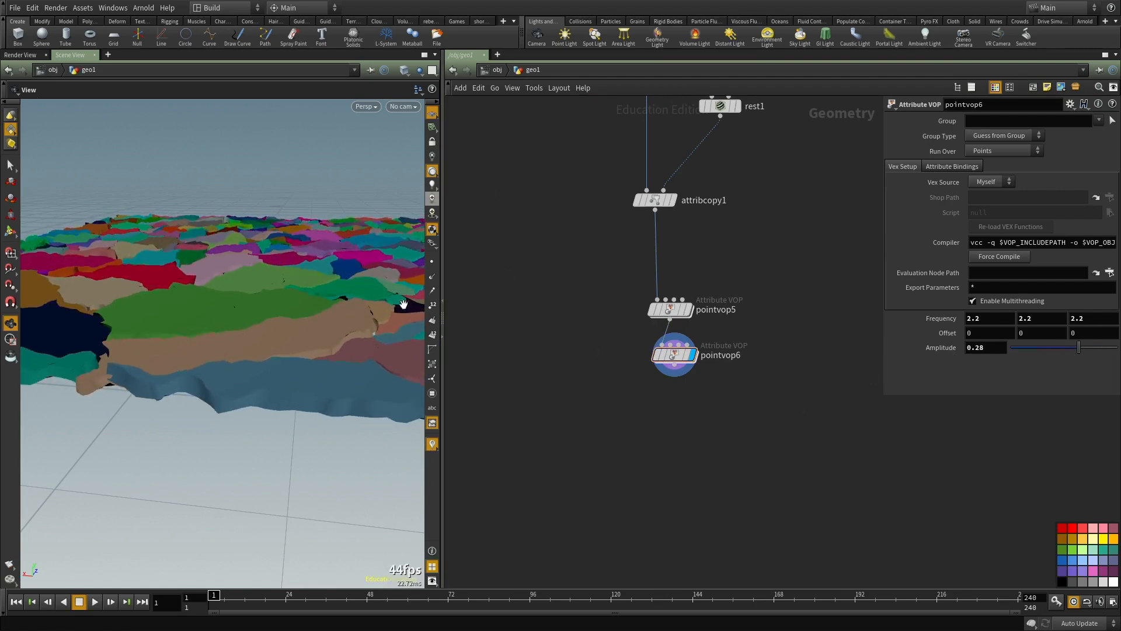
Step: Add a Facet node directly below pointvop6 in the geo1 network
key(Tab)
text(fac)
click(564, 221)
scroll(686, 421, down, 1)
middle_drag(686, 421, 678, 423)
scroll(678, 424, up, 1)
key(Tab)
text(fac)
click(772, 245)
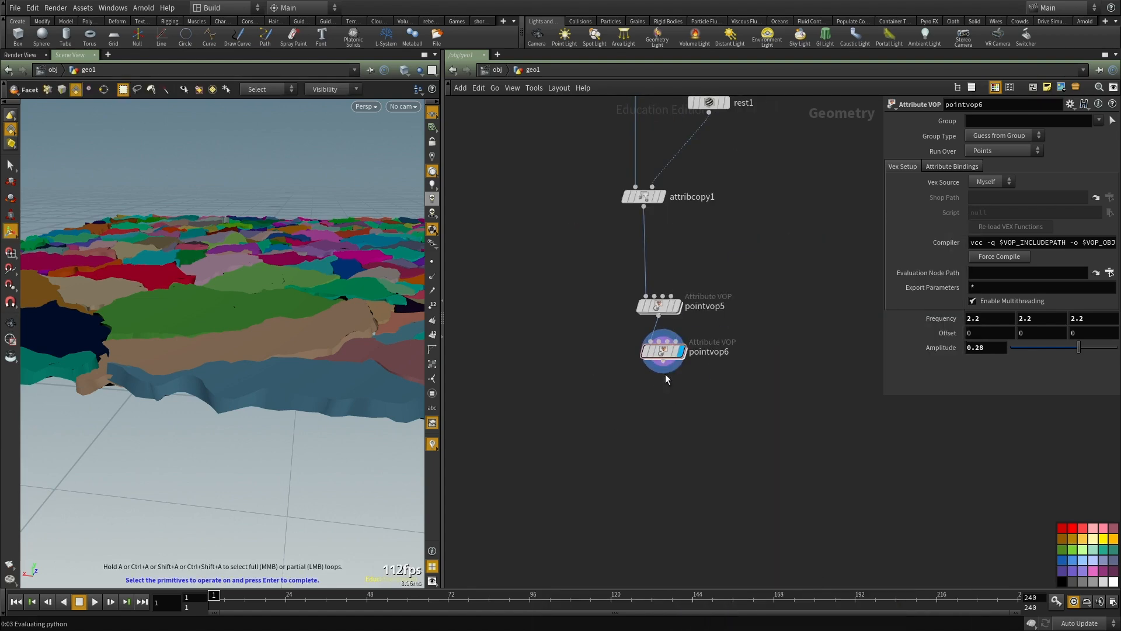
click(674, 393)
drag(676, 400, 665, 429)
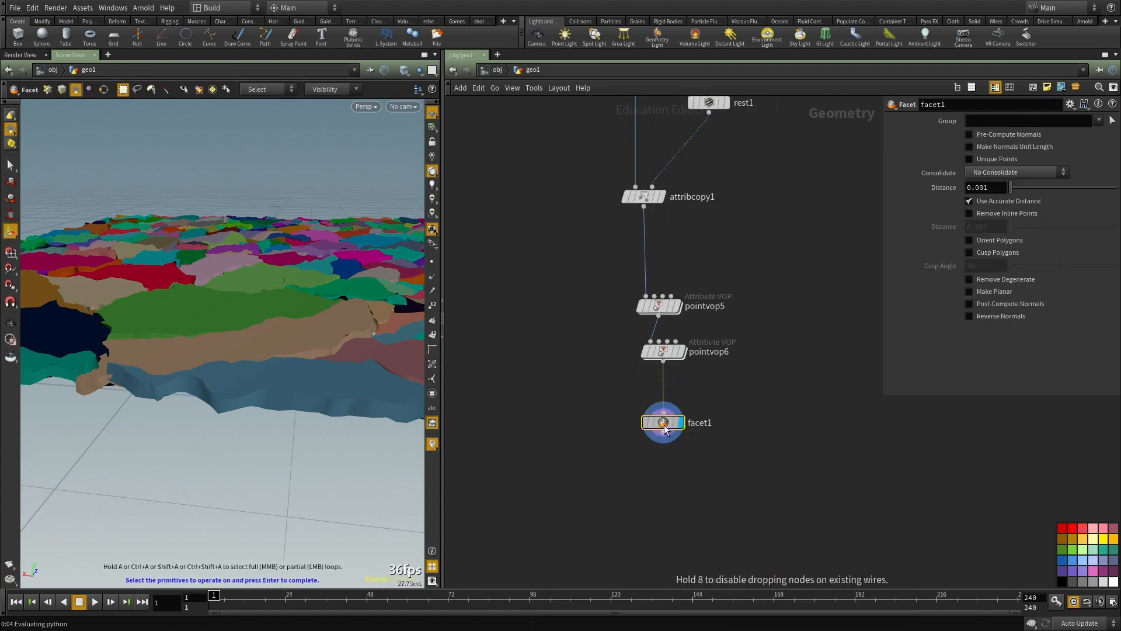
Step: Enable Post-Compute Normals on facet1 and check the shading of the ground pieces
click(1012, 305)
middle_drag(807, 381, 790, 397)
drag(242, 371, 236, 350)
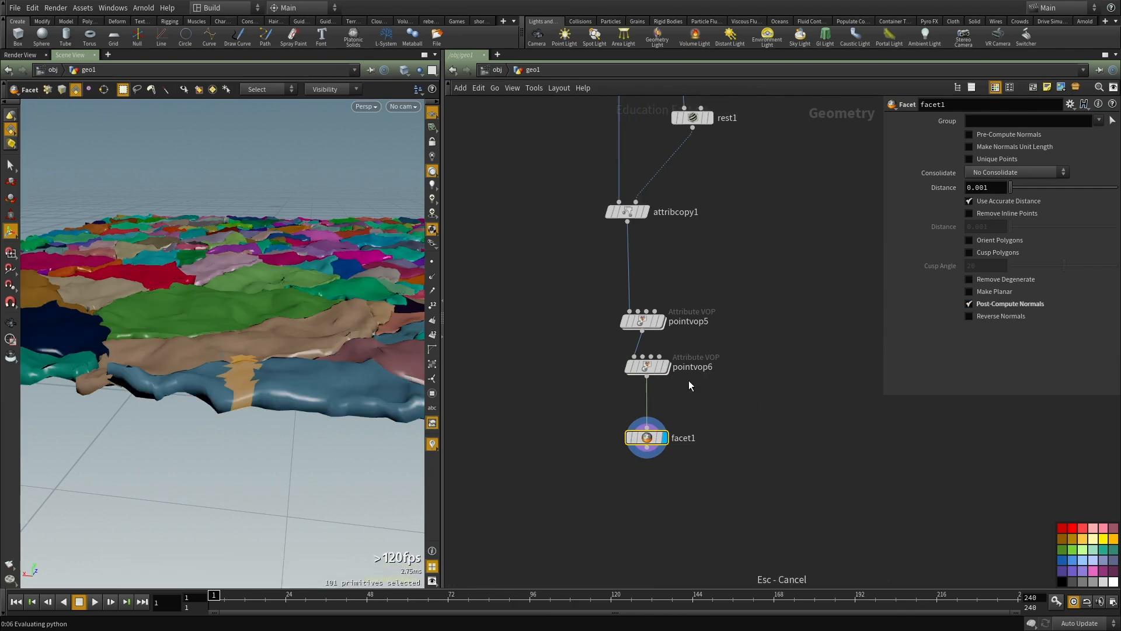
Step: Set pointvop6's Frequency to 5.5 on all axes and its Amplitude to 0.05
key(Up)
drag(1076, 352, 1071, 354)
middle_drag(958, 329, 1107, 326)
click(761, 498)
alt+drag(217, 280, 231, 353)
alt+right_drag(231, 353, 344, 362)
alt+middle_drag(344, 363, 274, 359)
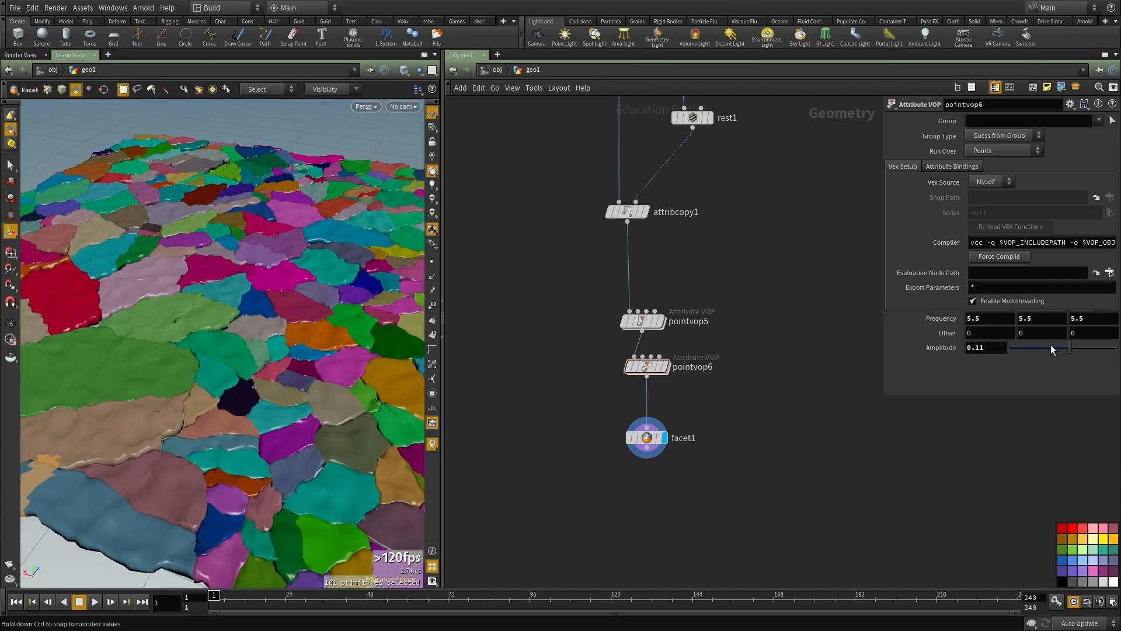
drag(1070, 350, 1066, 350)
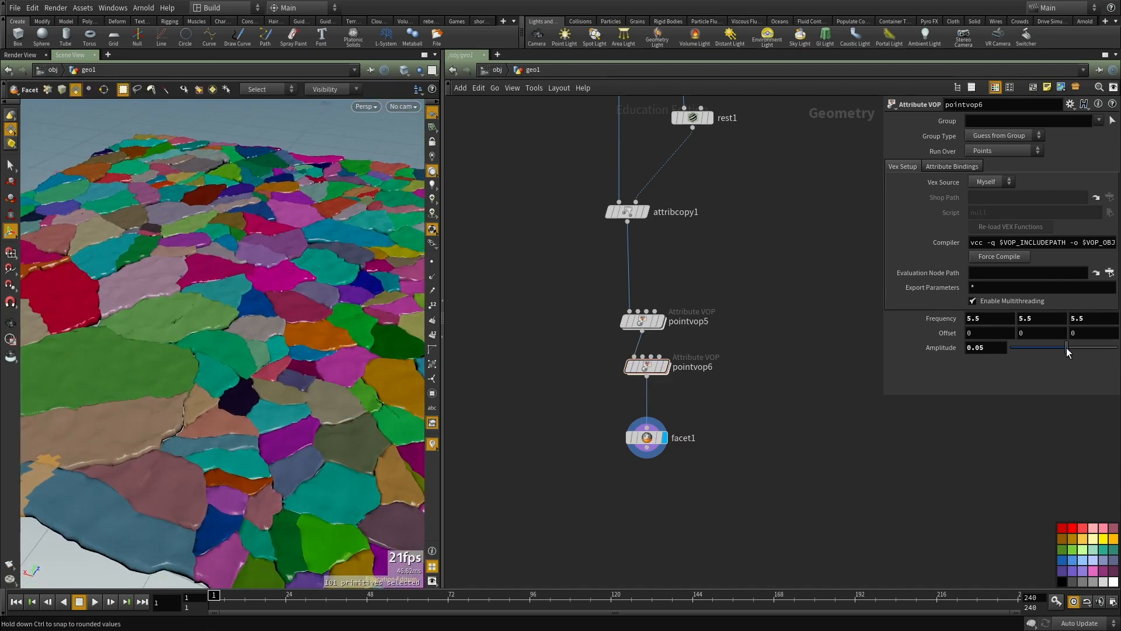
Step: Inspect the displaced ground pieces from afar and up close, in both wireframe and shaded display
alt+drag(263, 358, 228, 339)
key(w)
key(w)
scroll(717, 369, down, 3)
scroll(752, 429, up, 2)
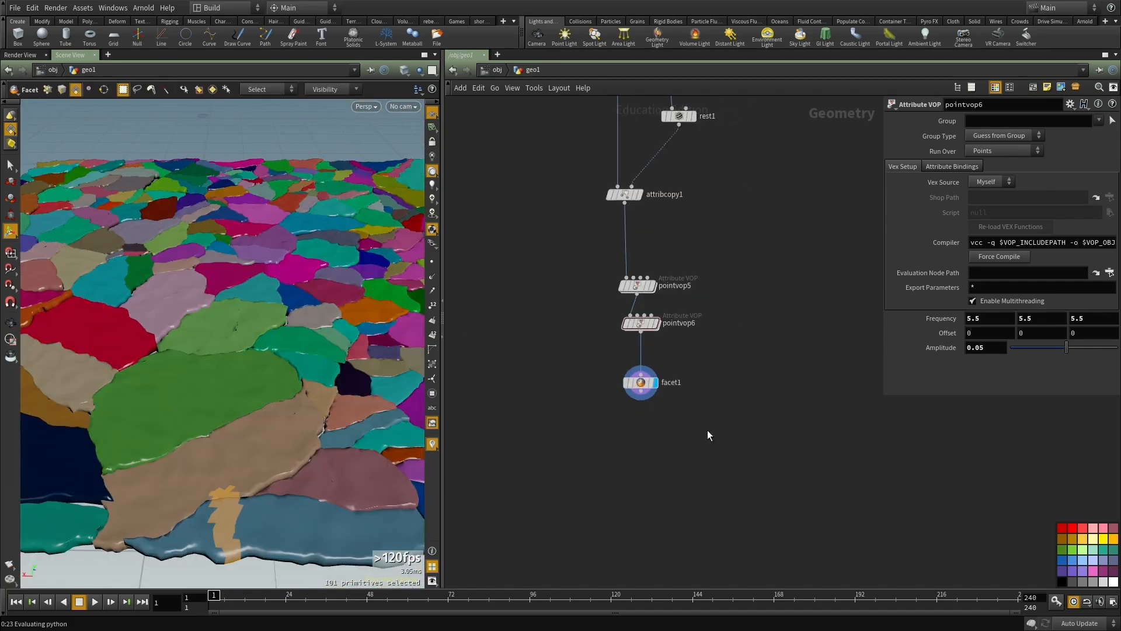
middle_drag(708, 431, 685, 415)
alt+drag(202, 315, 233, 349)
alt+right_drag(232, 348, 309, 348)
key(w)
key(w)
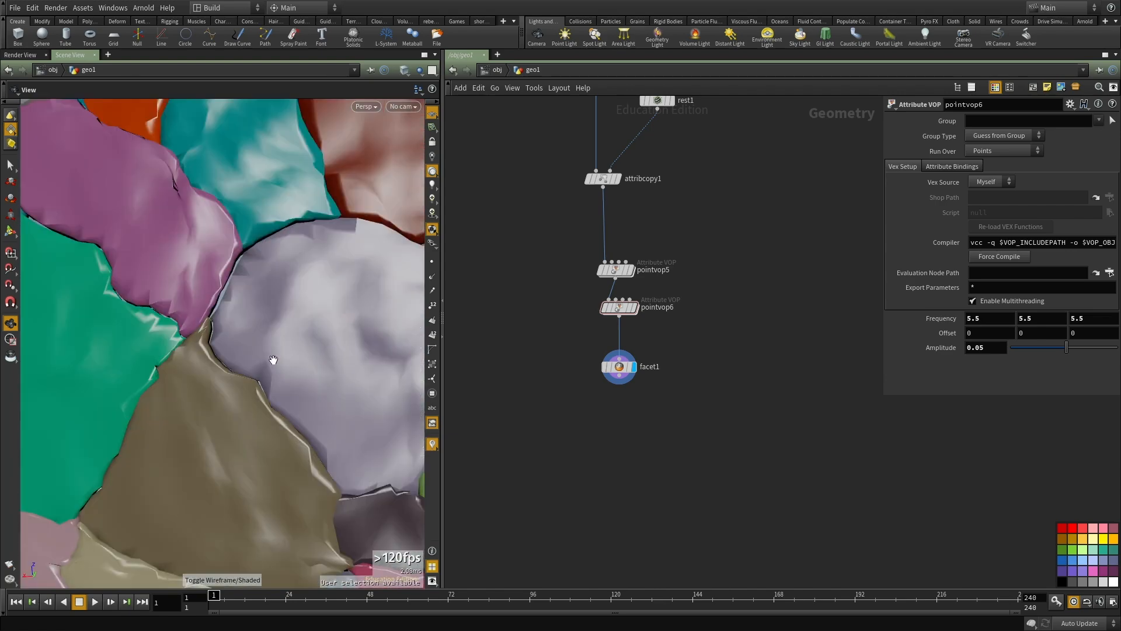
alt+drag(208, 341, 181, 434)
mouse_move(290, 439)
alt+mouse_down()
mouse_move(283, 380)
mouse_move(130, 465)
mouse_move(305, 429)
alt+mouse_up()
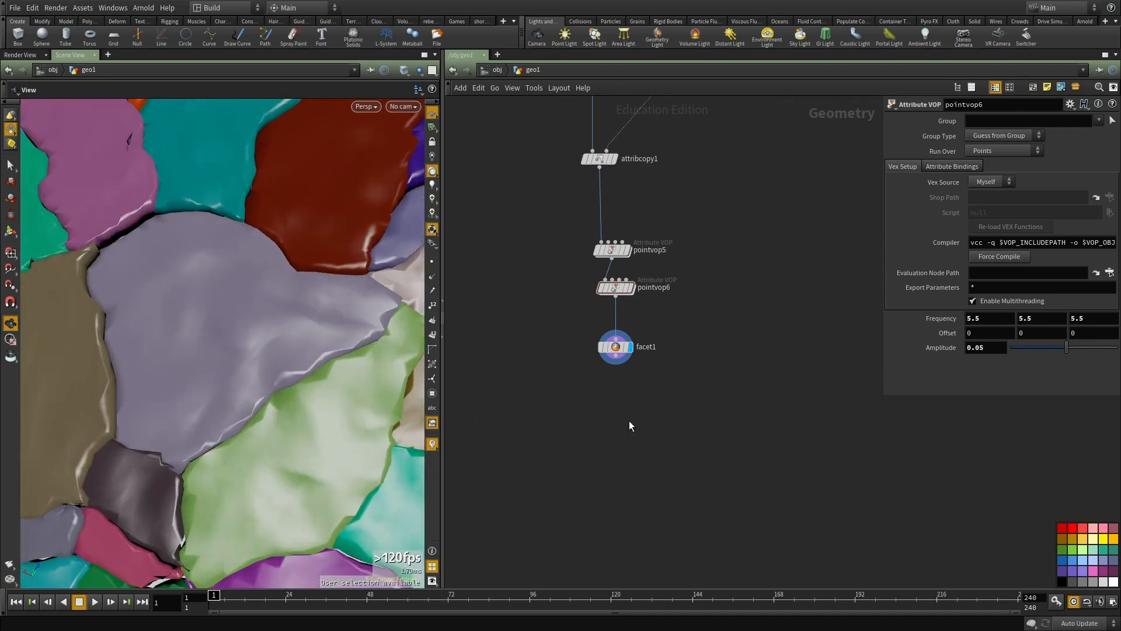
Step: Add and display a VDB from Polygons node below facet1, outputting a Fog VDB instead of a Distance VDB
key(Tab)
click(752, 278)
click(661, 390)
scroll(660, 390, up, 2)
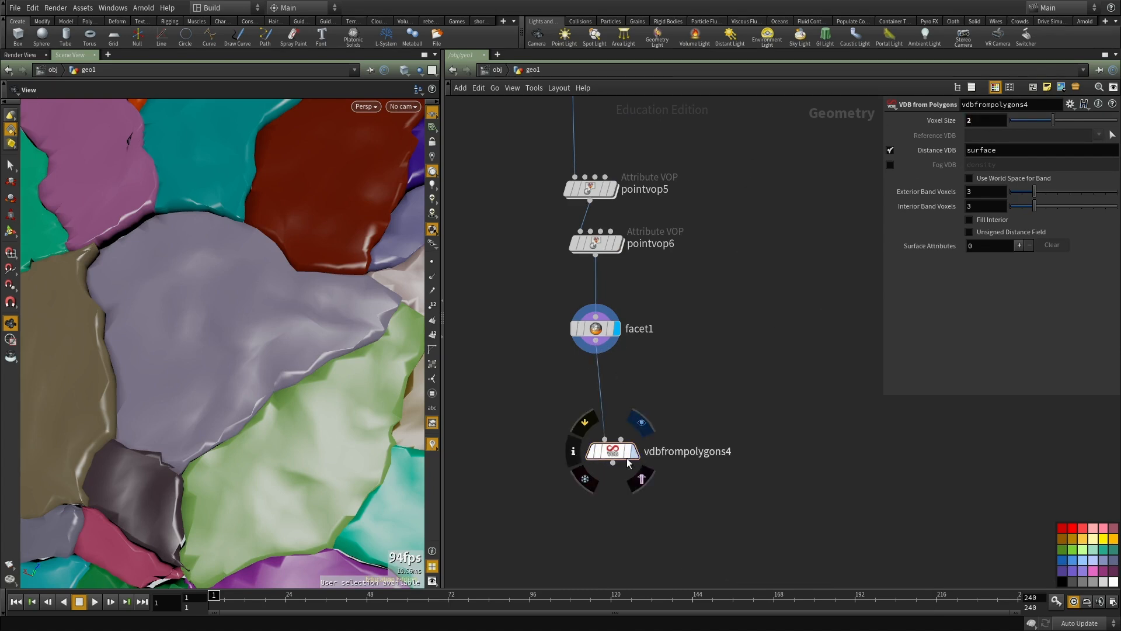
click(635, 451)
click(890, 150)
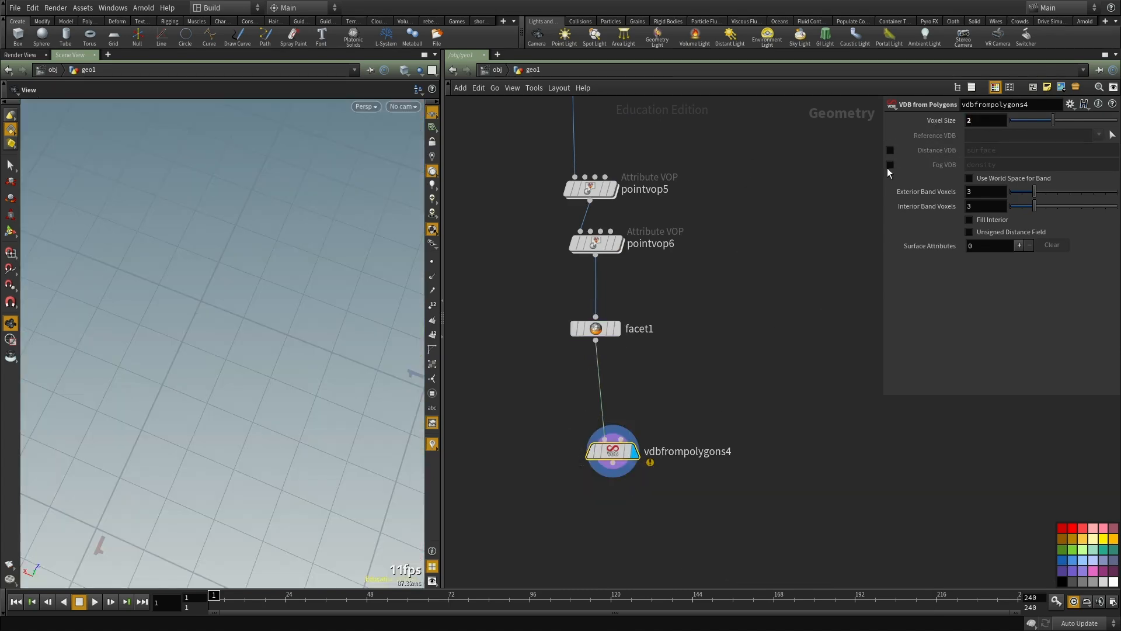
click(890, 165)
Step: Set the Voxel Size of vdbfrompolygons4 to 1 and reduce it to 0.1
text(facet)
text(1)
key(Return)
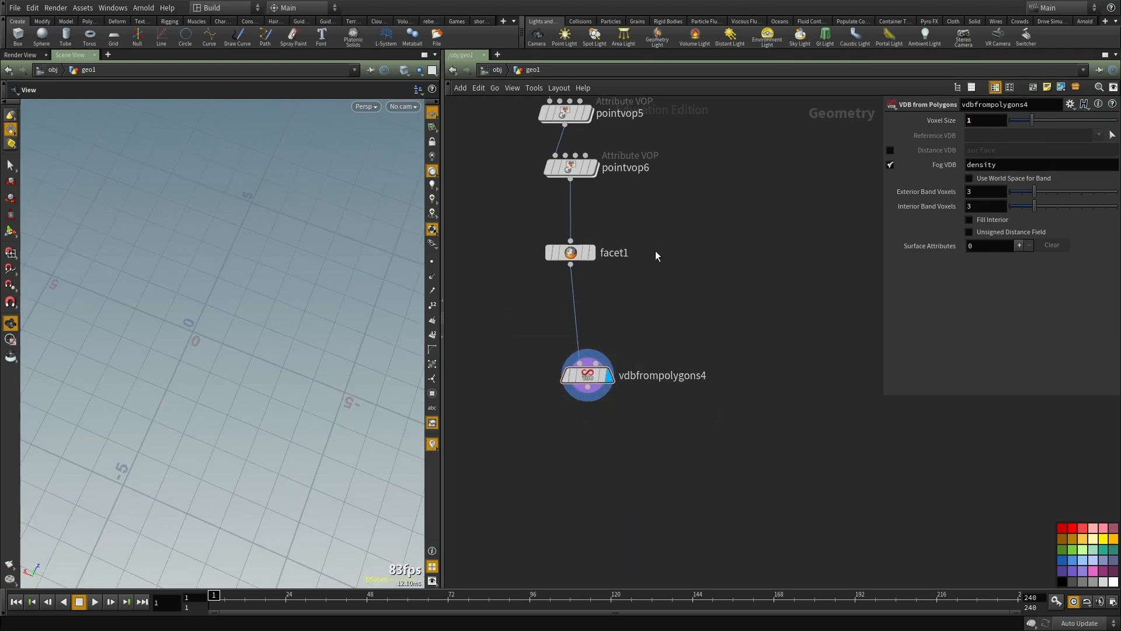
text(.1)
key(Return)
Step: Display facet1 to frame the ground, and switch the display back to vdbfrompolygons4 to compare the volume
click(589, 286)
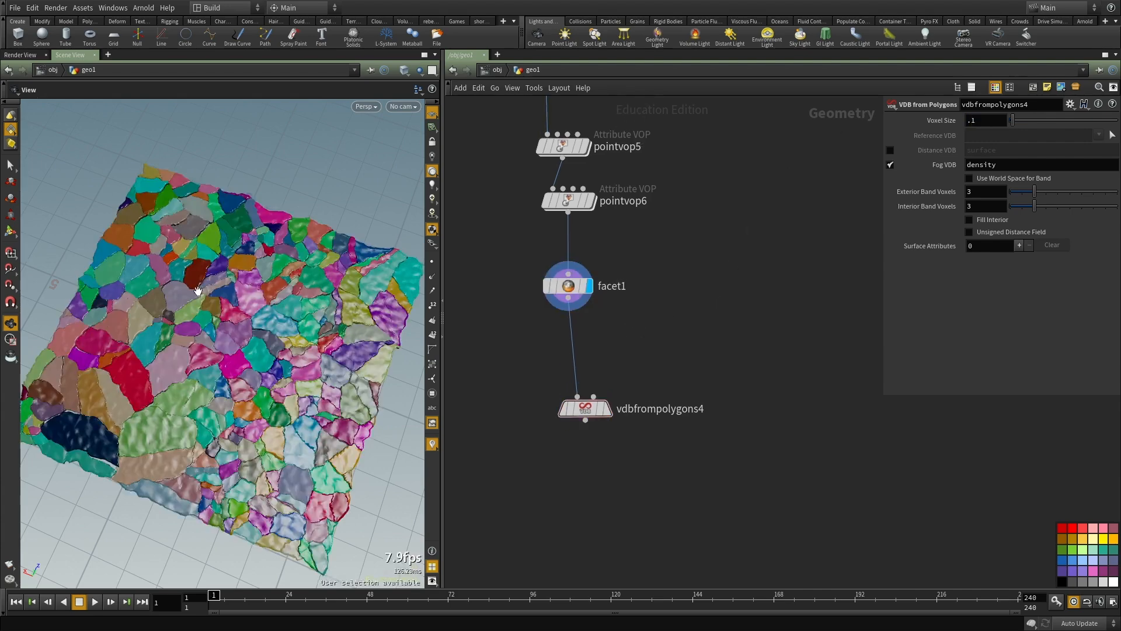
key(f)
drag(314, 324, 262, 275)
click(607, 409)
drag(155, 393, 416, 328)
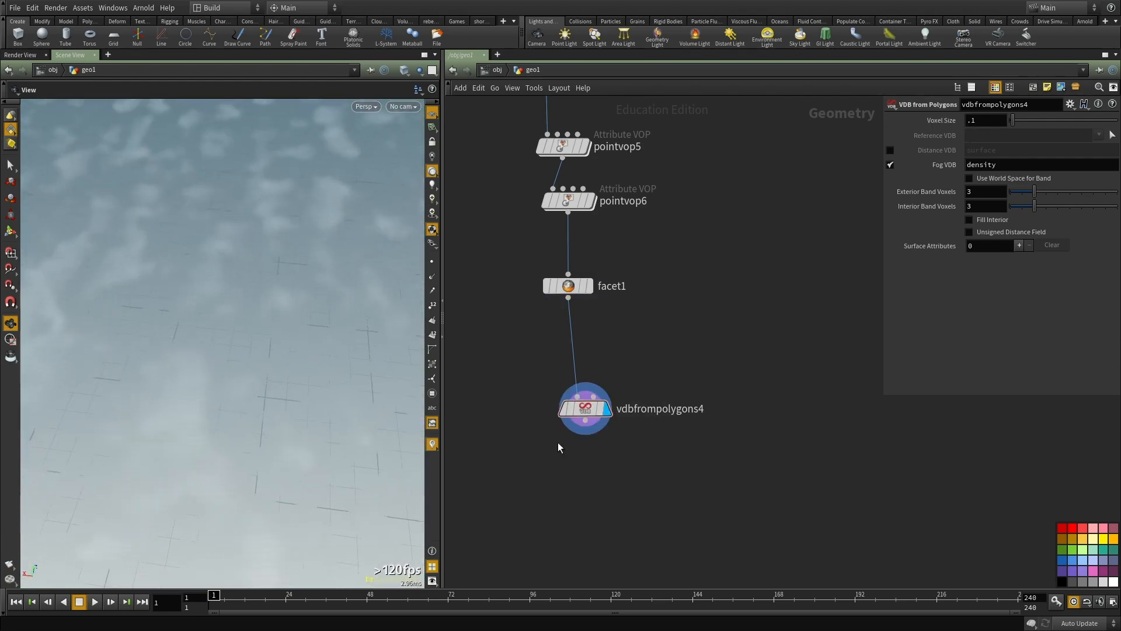
Step: Reduce vdbfrompolygons4's Voxel Size to 0.03 and further to 0.02, checking the node info after each change
middle_click(588, 412)
middle_drag(761, 274, 759, 235)
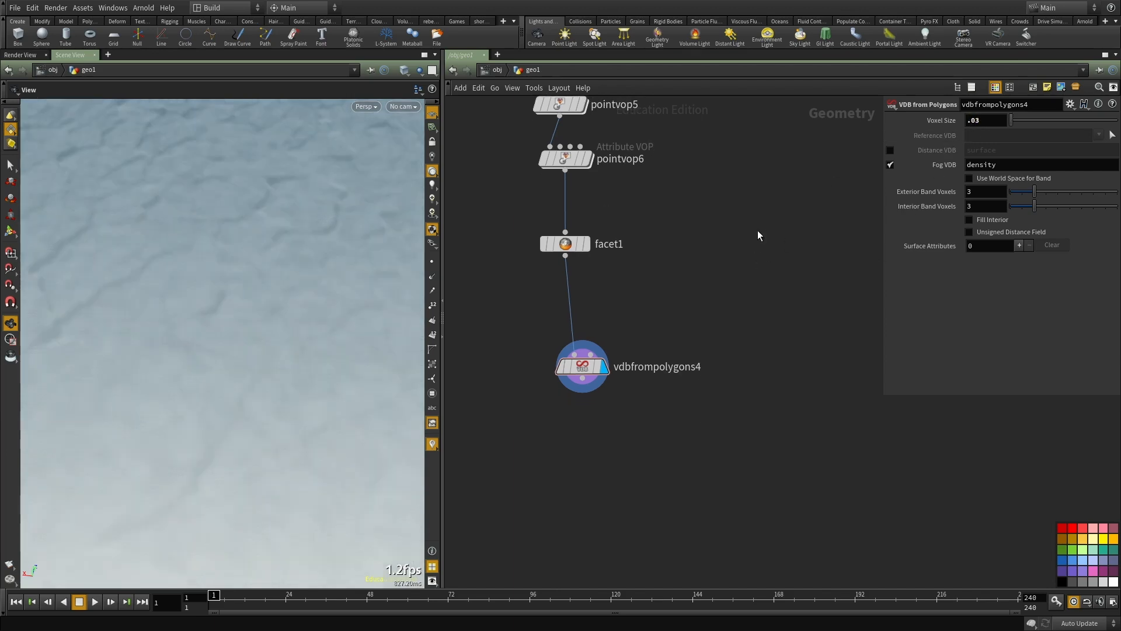
middle_click(584, 373)
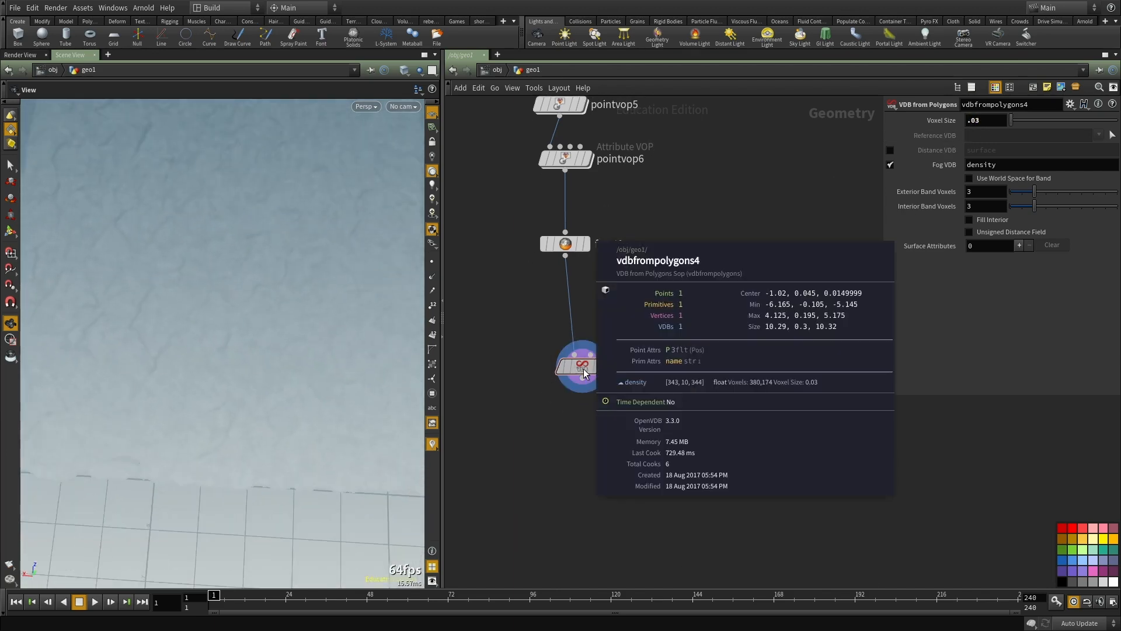
drag(584, 369, 574, 350)
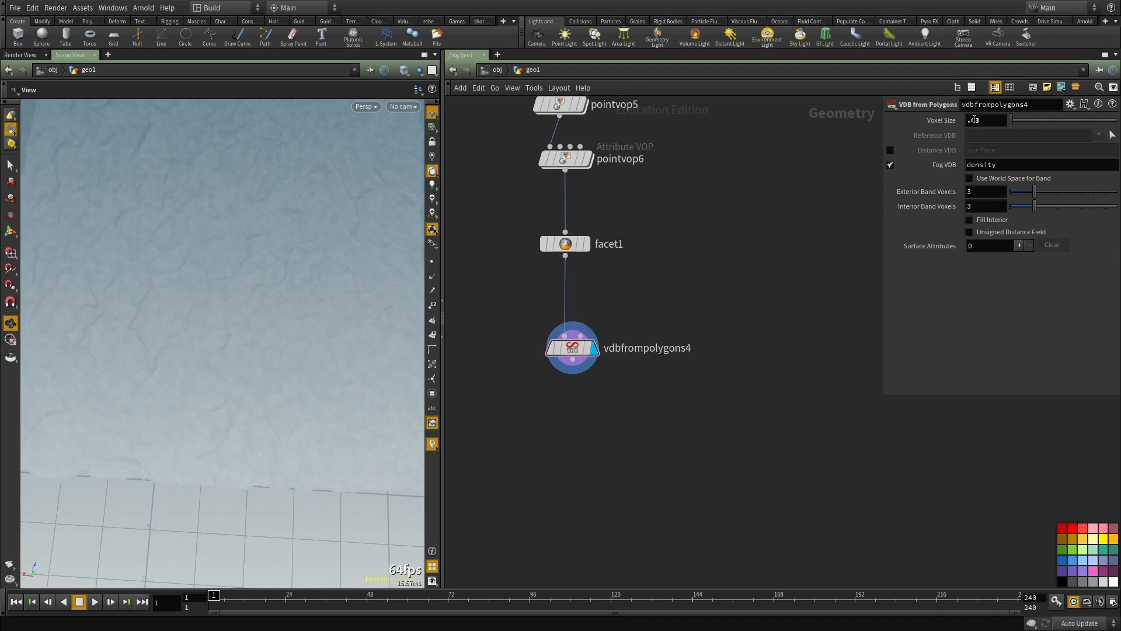
middle_drag(537, 306, 537, 299)
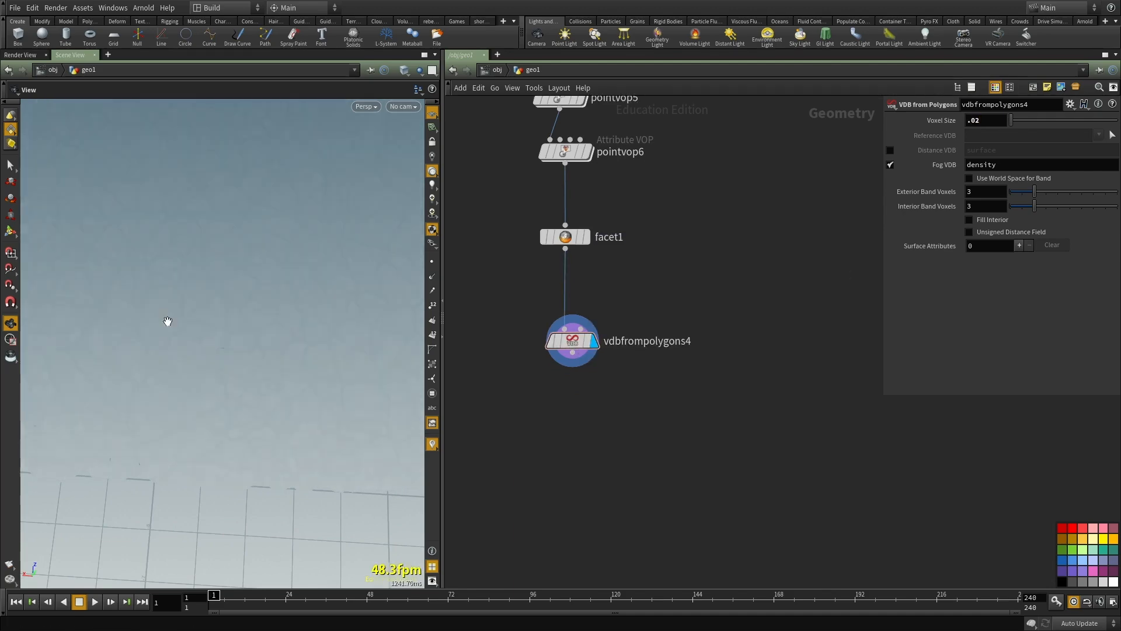
middle_click(575, 345)
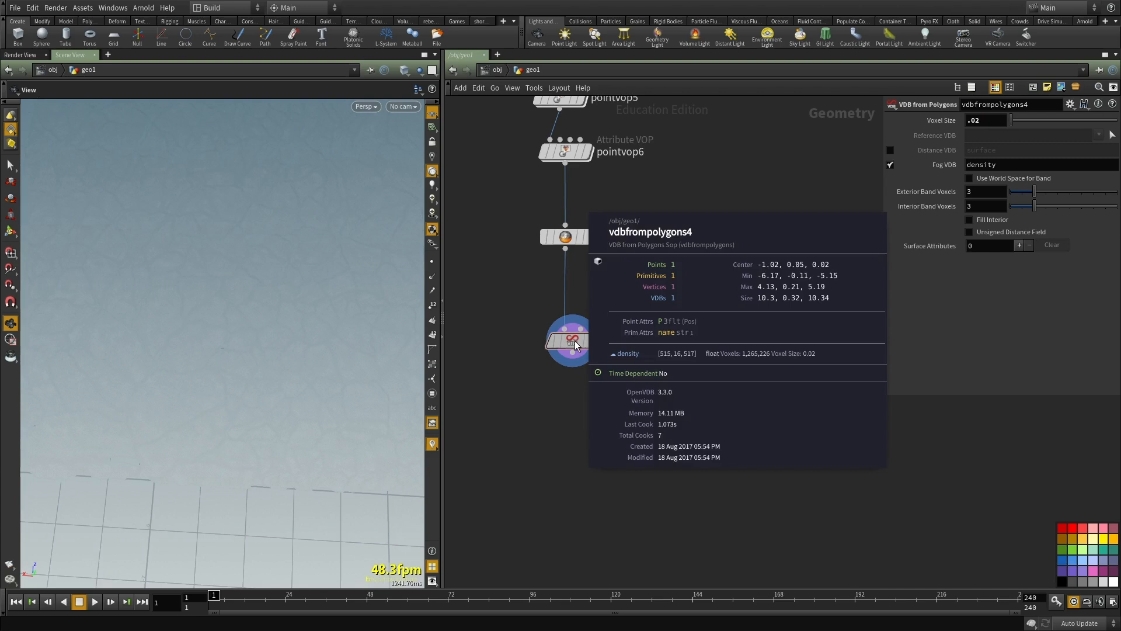
Step: Examine the fog volume of the ground from several angles and up close
drag(321, 262, 295, 268)
right_drag(294, 268, 175, 310)
drag(175, 310, 178, 350)
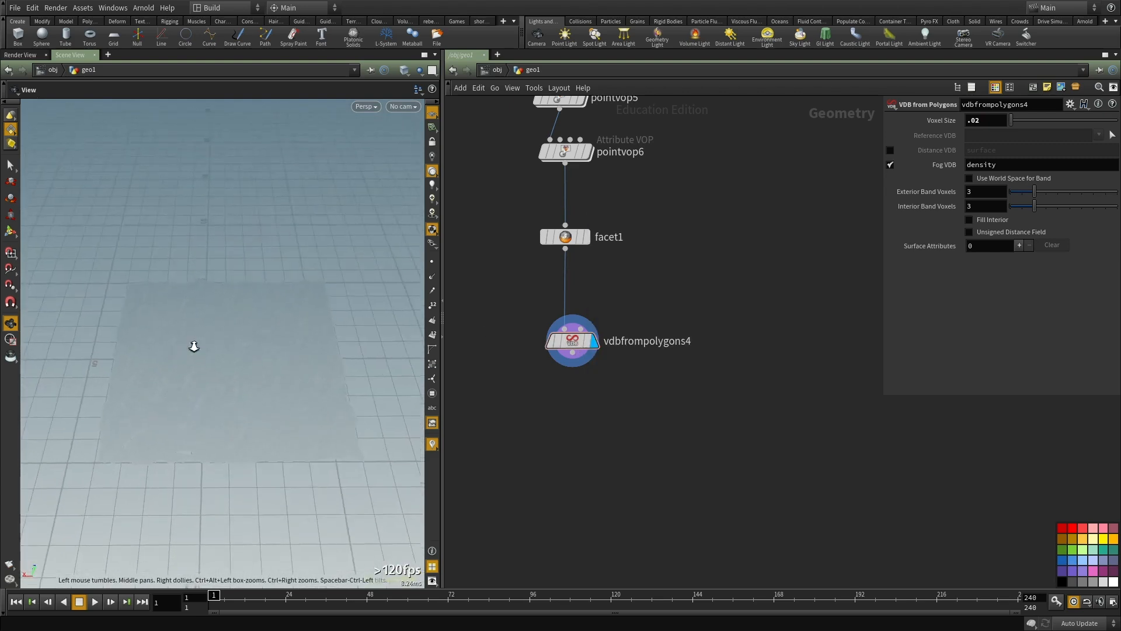
right_drag(179, 351, 287, 305)
drag(288, 306, 328, 290)
right_drag(328, 290, 193, 329)
drag(193, 330, 183, 303)
right_drag(183, 303, 235, 268)
drag(235, 267, 244, 248)
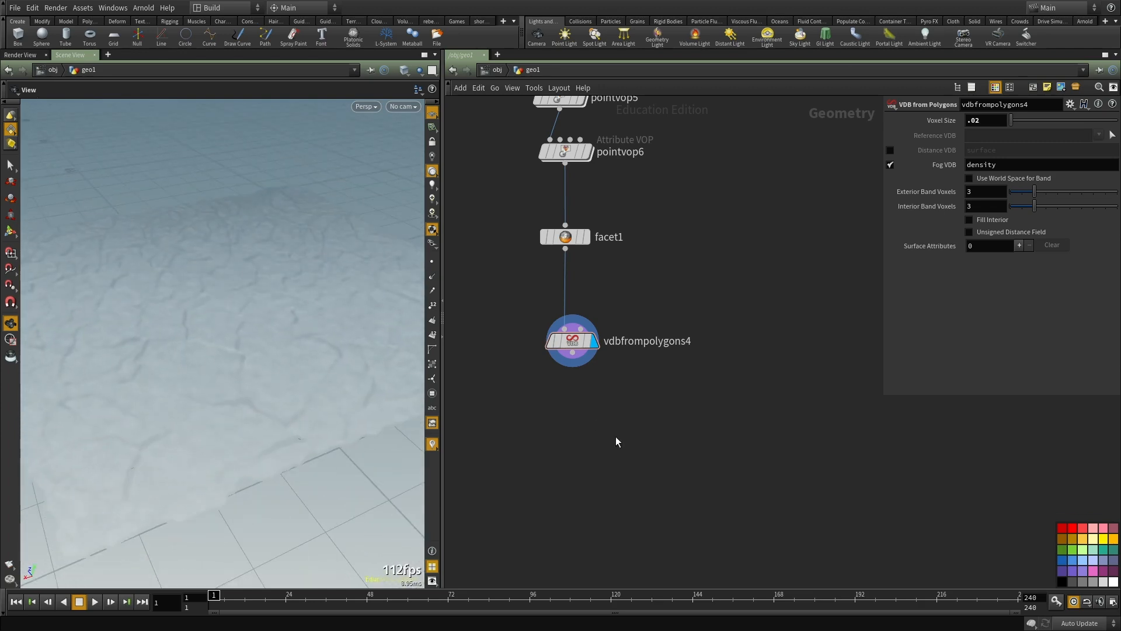
Step: Add a Volume Visualization node below vdbfrompolygons4
middle_drag(615, 435, 612, 393)
key(Tab)
text(vdb)
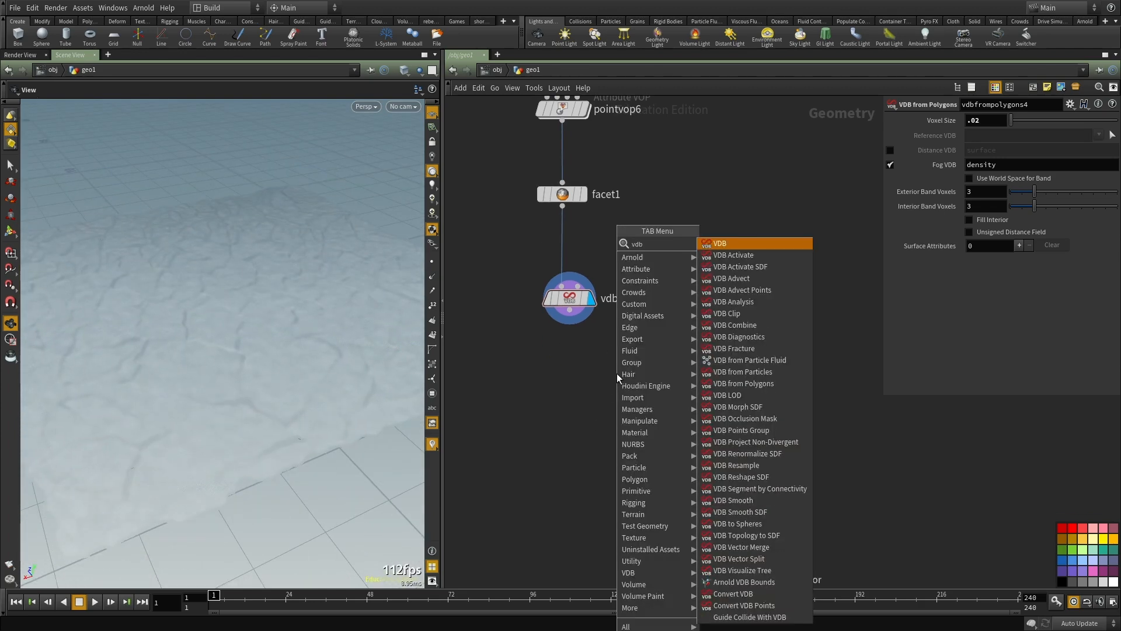
key(BackSpace)
key(BackSpace)
key(BackSpace)
text(visua)
key(Down)
key(Down)
key(Down)
key(Return)
click(616, 373)
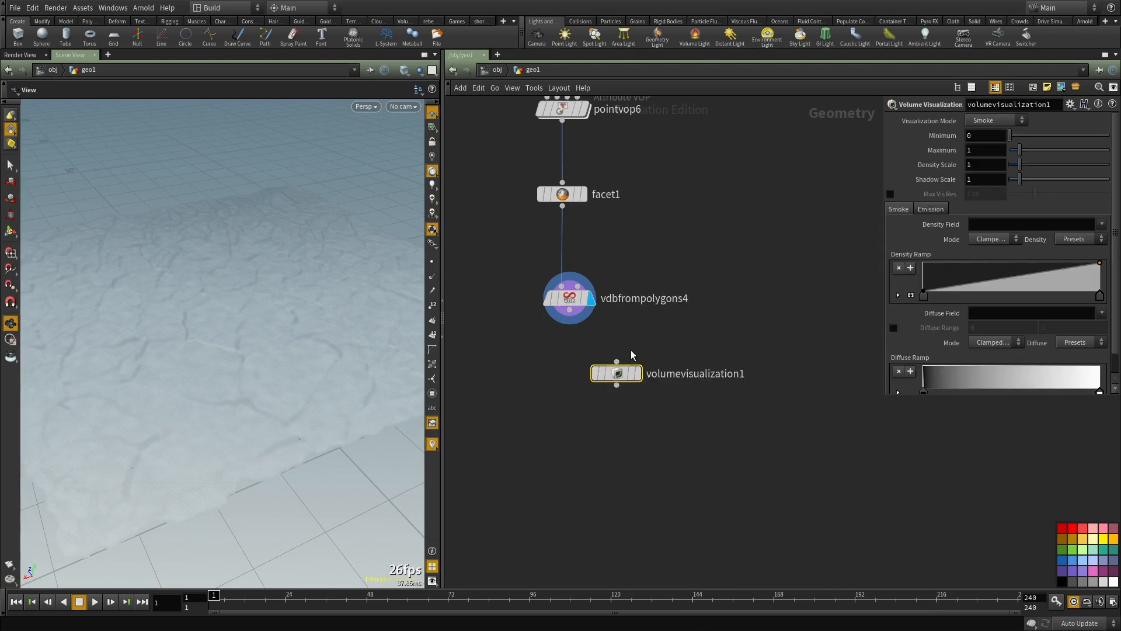
Step: Connect vdbfrompolygons4 to volumevisualization1, display it and move it slightly lower in the network
click(617, 362)
click(638, 374)
drag(618, 375, 629, 398)
Step: Set volumevisualization1's Density Scale to 10 and inspect the volume under different viewport lighting
drag(153, 347, 148, 374)
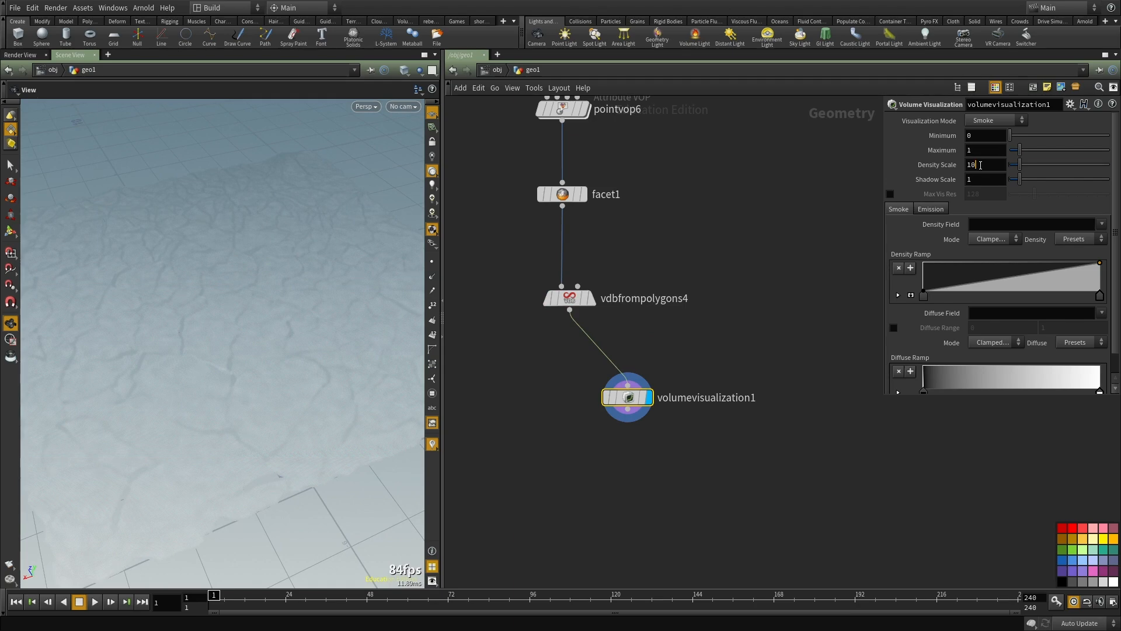
key(Return)
drag(163, 322, 413, 175)
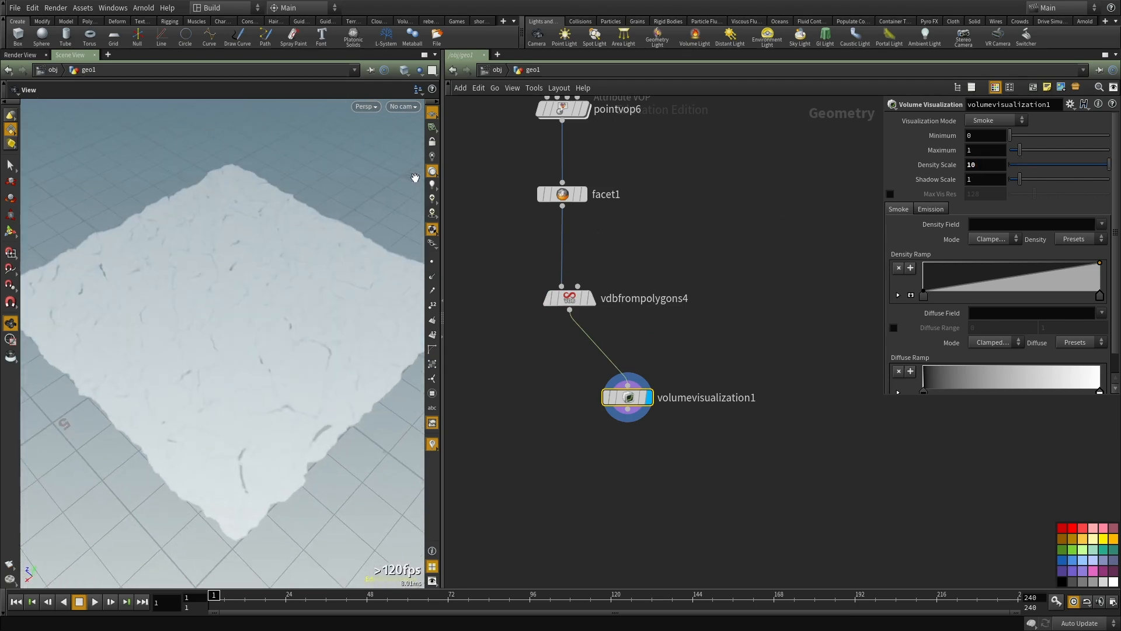
drag(240, 330, 409, 225)
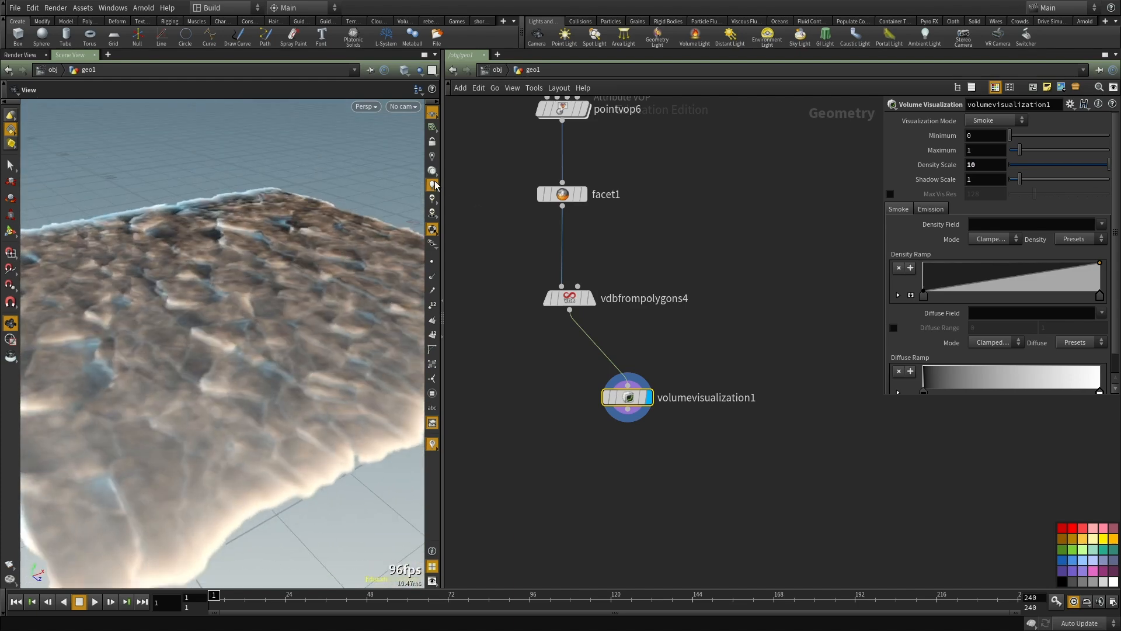
middle_drag(538, 481, 531, 391)
key(Tab)
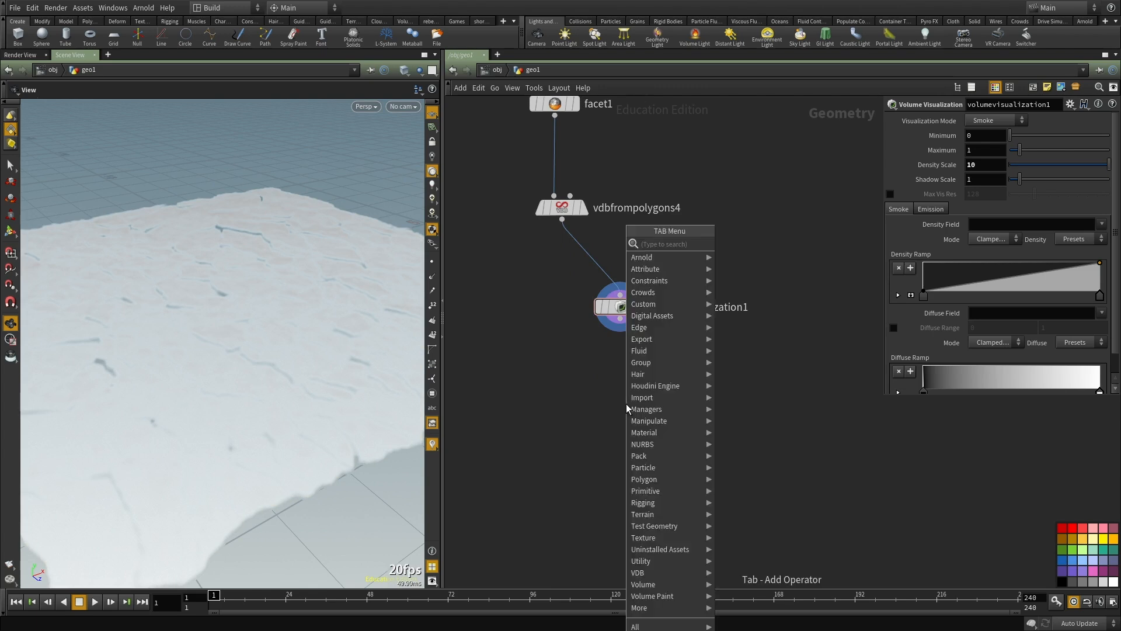
key(Tab)
text(vdb f)
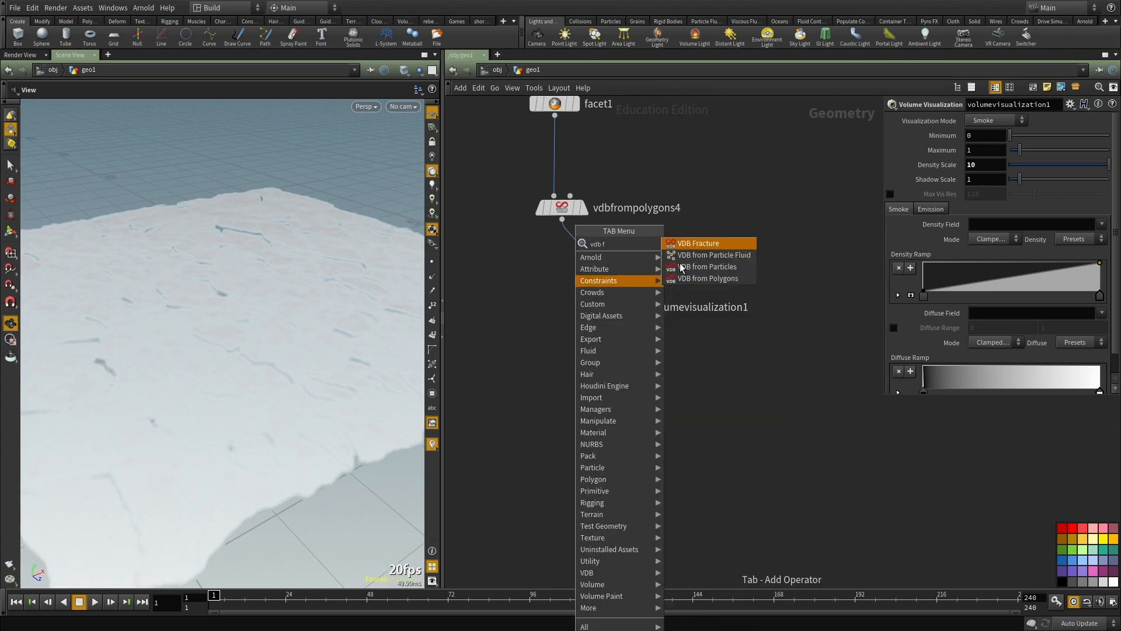
key(Escape)
Step: Add a Convert VDB node fed by vdbfrompolygons4 and display it
key(Tab)
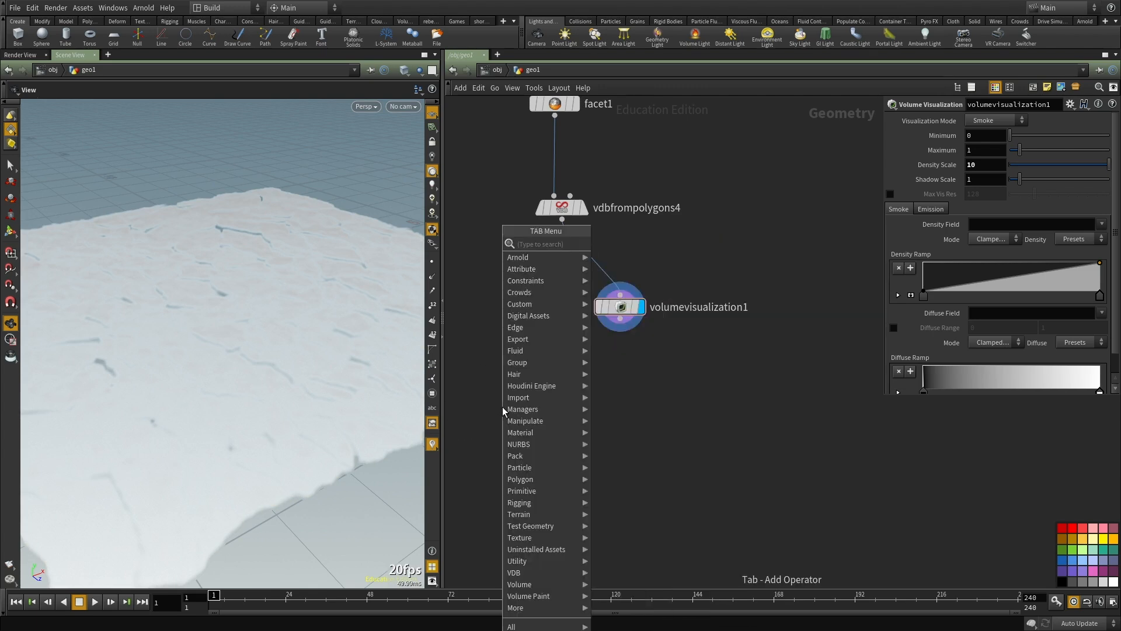
text(vdb c)
click(621, 267)
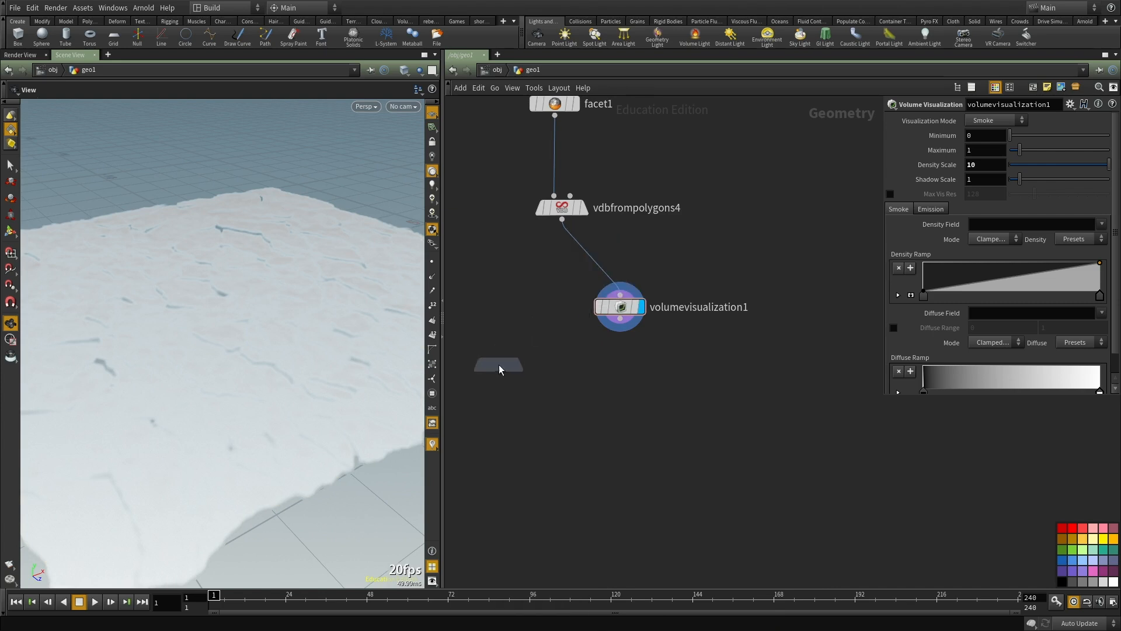
click(498, 364)
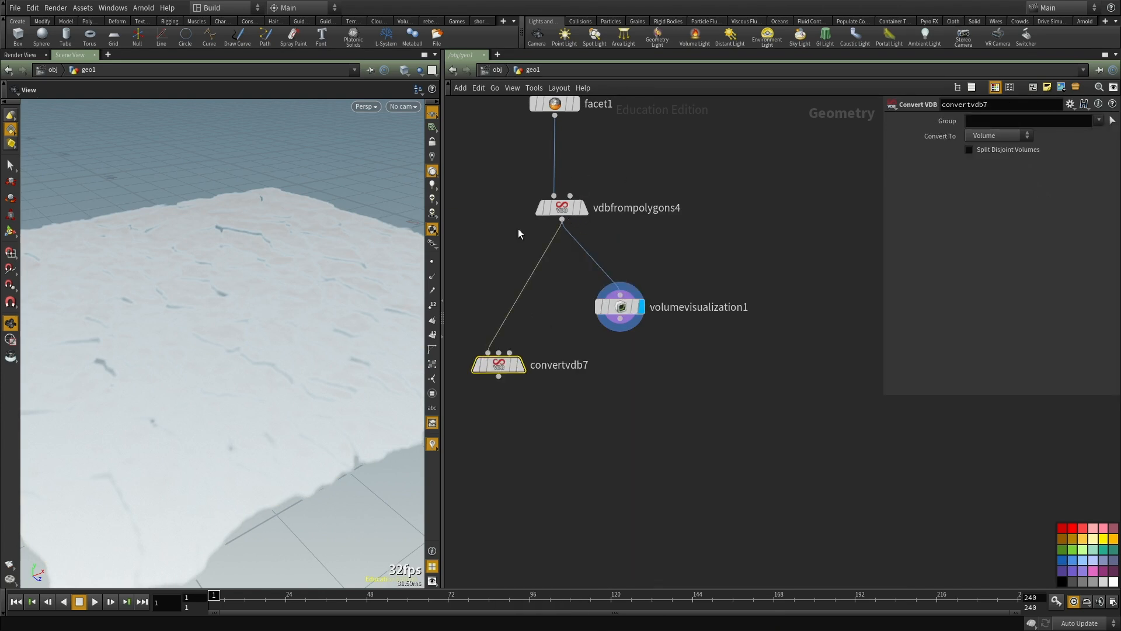
click(521, 364)
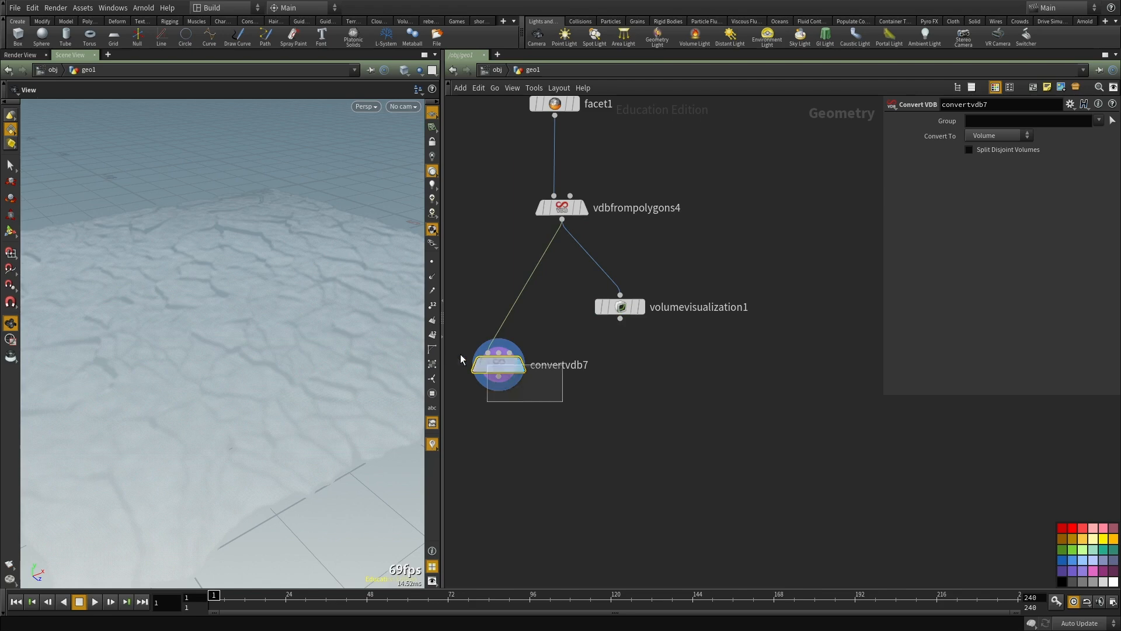
Step: Convert the VDB to Polygons with convertvdb7, set the Isovalue to 0.1 and inspect the surface cracks up close
click(992, 171)
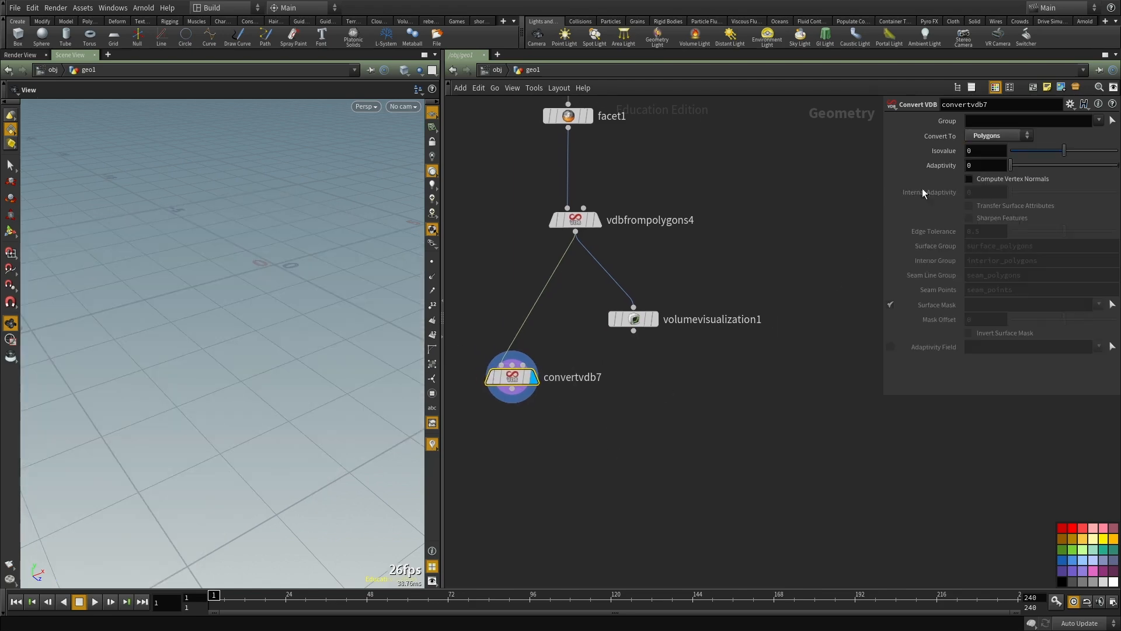
text(.001)
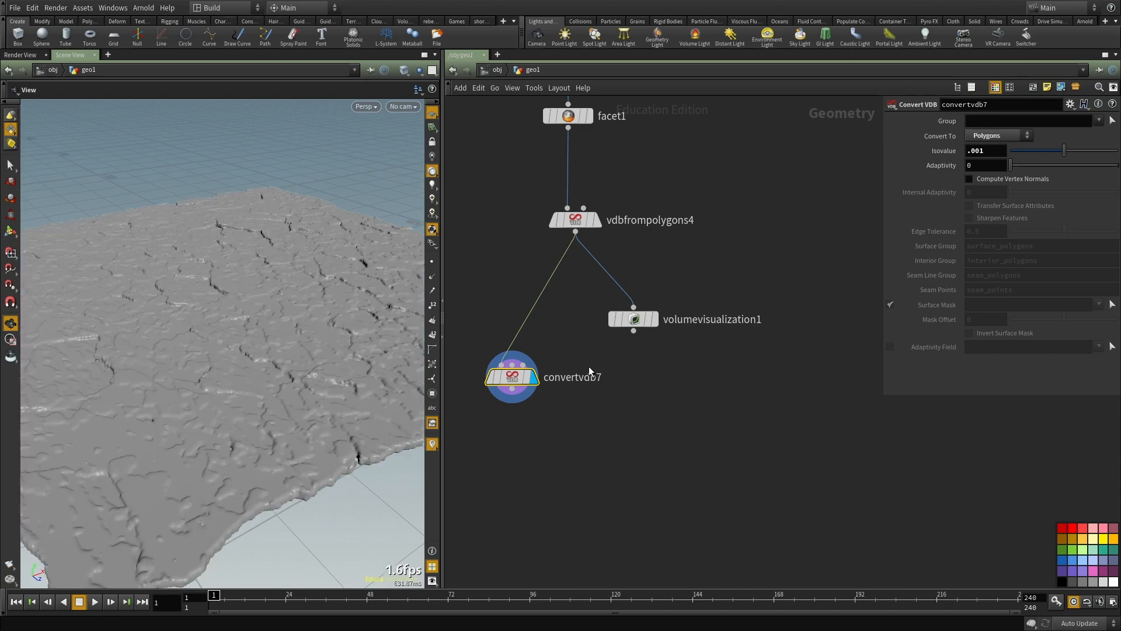
middle_drag(638, 414, 644, 425)
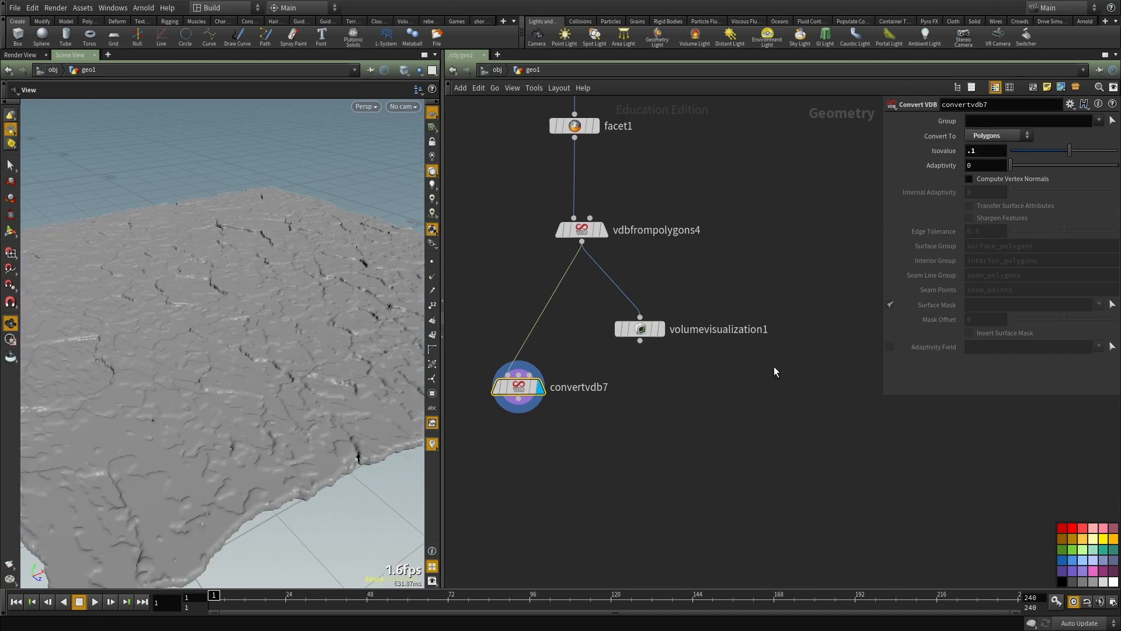
drag(213, 355, 327, 316)
key(ctrl+b)
mouse_move(450, 294)
mouse_down()
mouse_move(353, 408)
mouse_move(342, 380)
mouse_move(578, 369)
mouse_move(660, 352)
mouse_move(578, 351)
mouse_up()
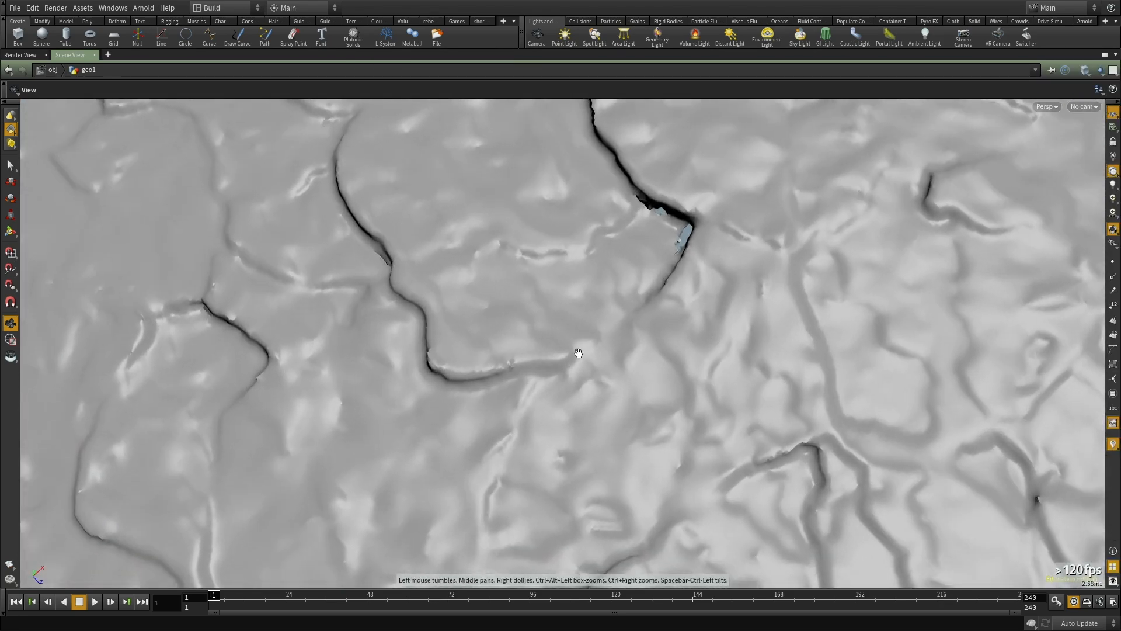
drag(406, 381, 508, 380)
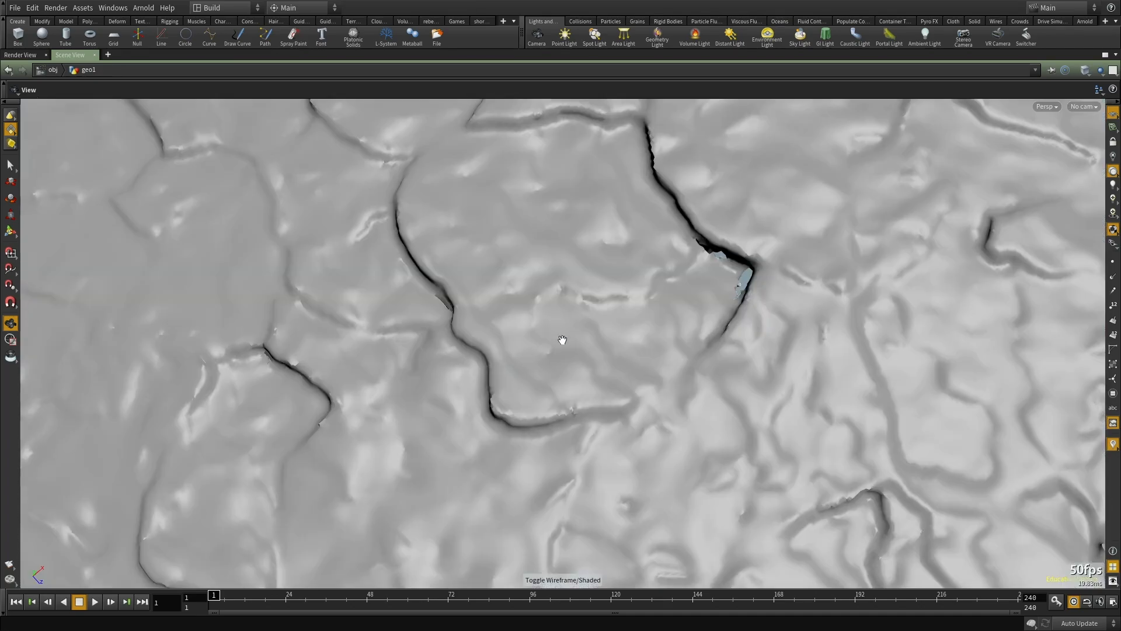
drag(562, 339, 520, 255)
key(ctrl+b)
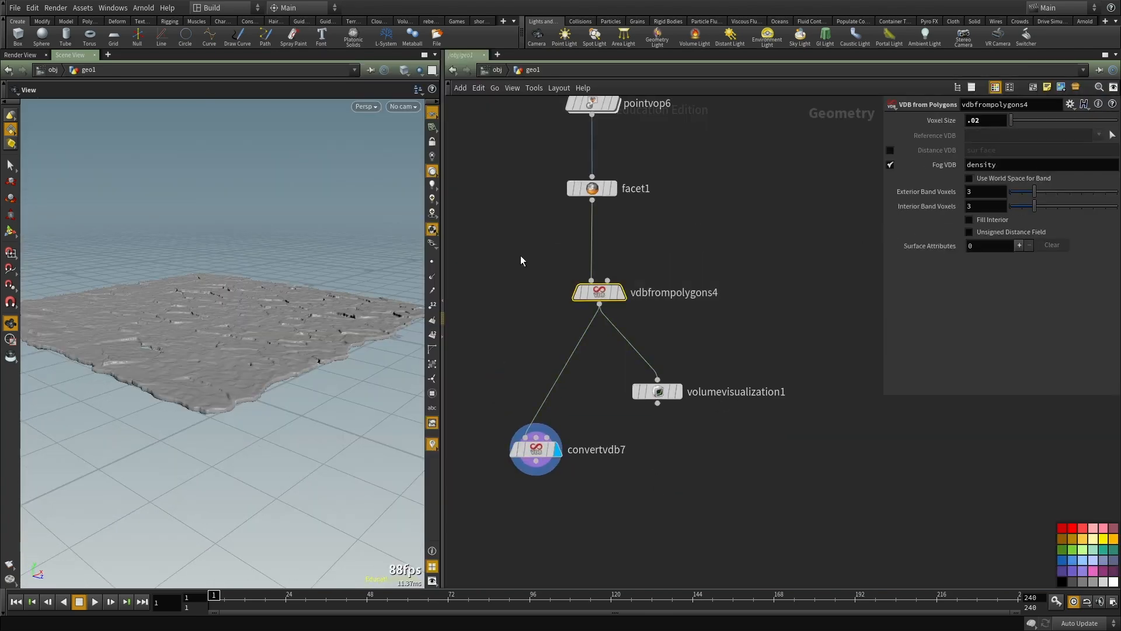
Step: Try an Isovalue of 0.05 on convertvdb7 and inspect the ground surface
middle_click(598, 298)
drag(585, 402, 450, 543)
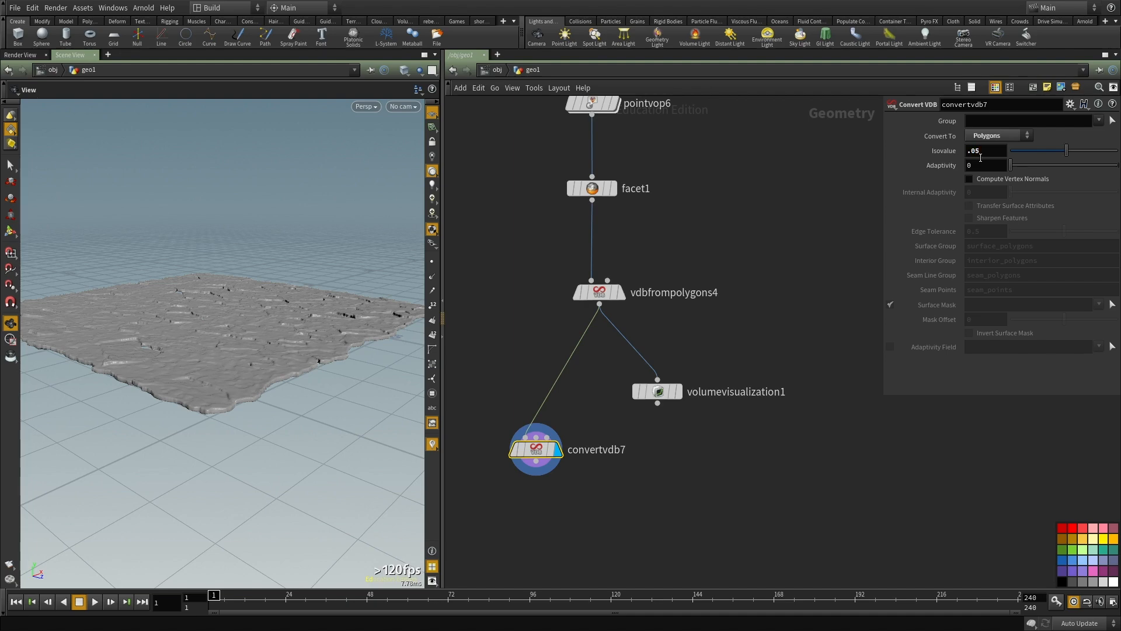
drag(191, 286, 189, 350)
right_drag(188, 350, 200, 379)
middle_drag(201, 378, 275, 353)
drag(275, 353, 294, 402)
Step: Set vdbfrompolygons4's Voxel Size to 0.01 and inspect the cracks in the refined surface
drag(760, 211, 532, 357)
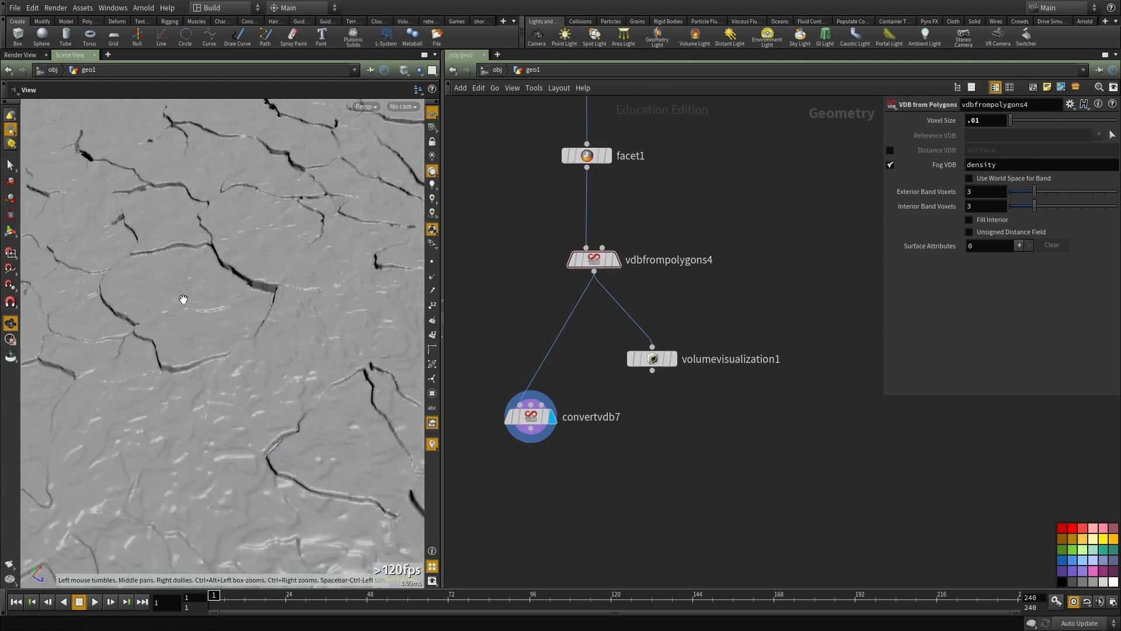
right_drag(183, 299, 208, 377)
drag(208, 378, 167, 373)
right_drag(168, 374, 205, 387)
drag(205, 388, 260, 348)
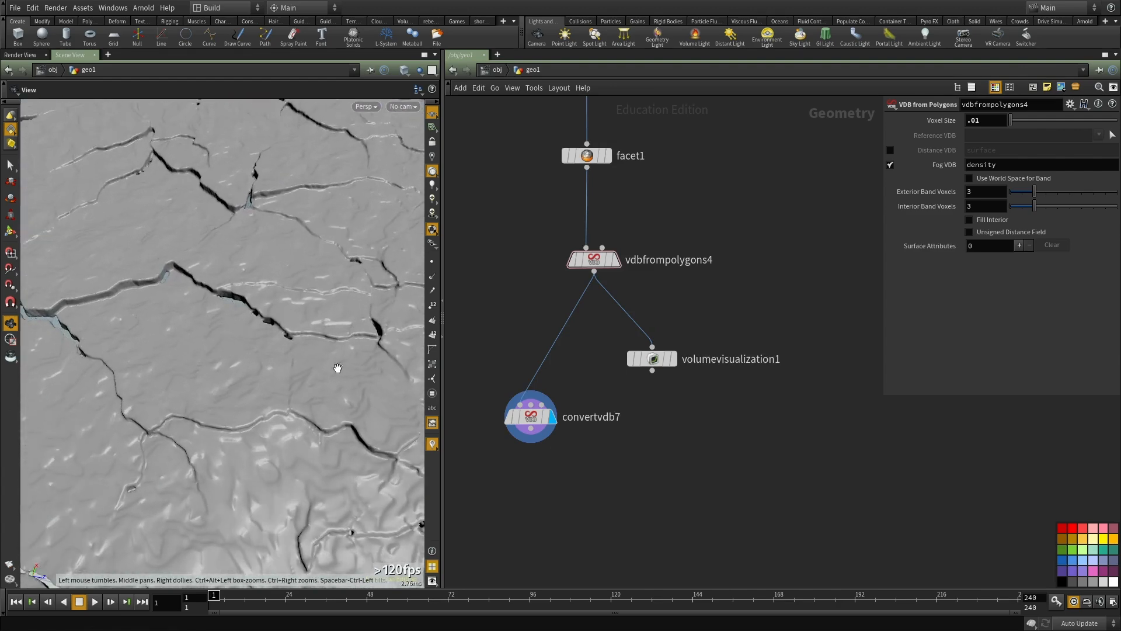
Step: Set convertvdb7's Isovalue to 0.1 and view the ground surface at a low angle
click(530, 417)
drag(146, 374, 256, 313)
drag(247, 450, 301, 317)
right_drag(301, 318, 246, 358)
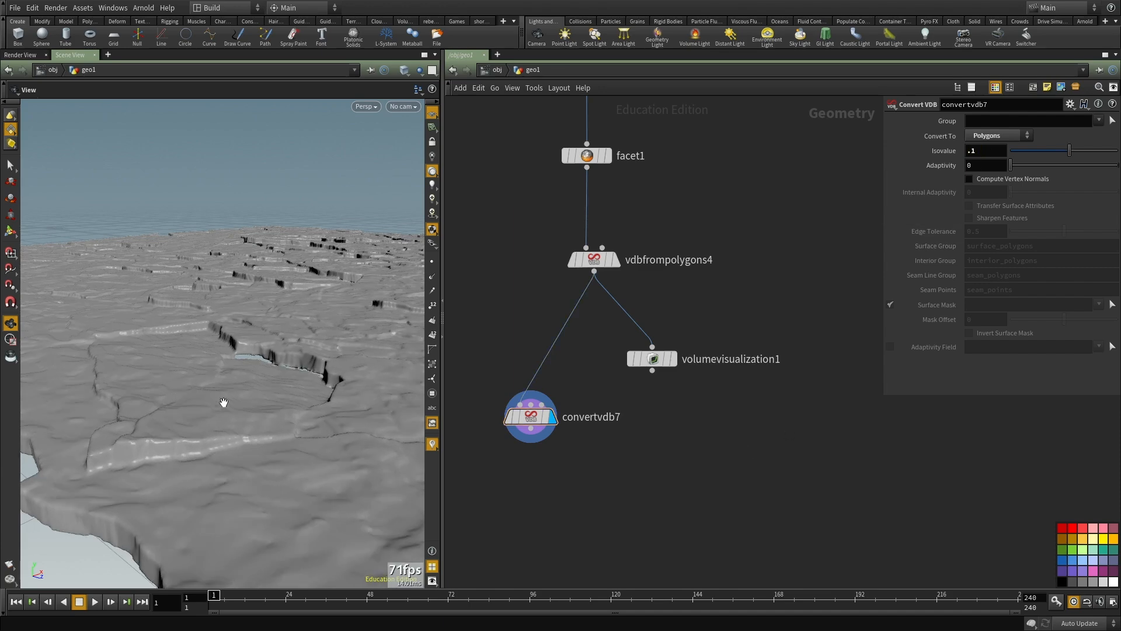
Step: Examine the converted ground's cracks and holes from several angles in an enlarged viewport
drag(174, 352, 234, 412)
middle_drag(234, 412, 211, 381)
drag(212, 380, 368, 321)
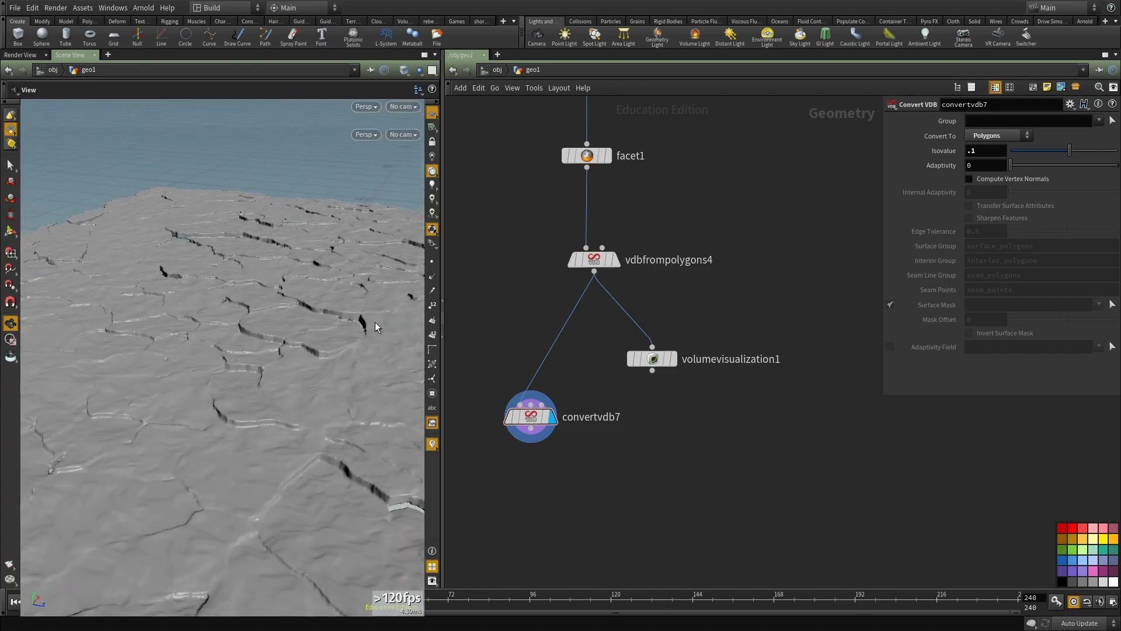
key(ctrl+b)
drag(445, 311, 586, 393)
drag(405, 440, 494, 481)
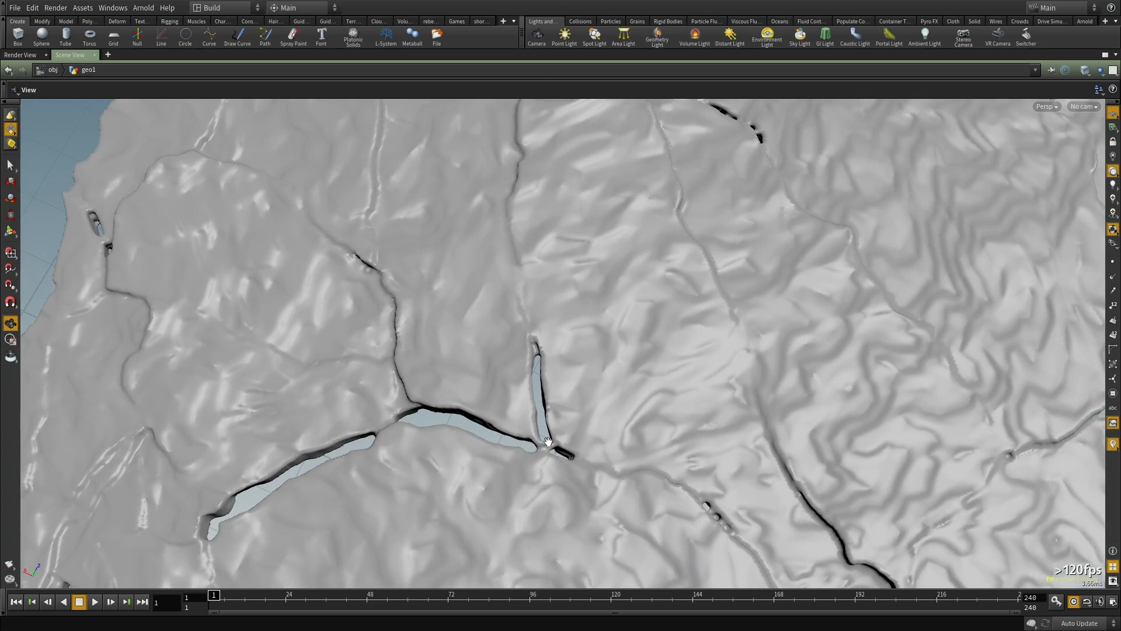
drag(598, 481, 451, 351)
drag(515, 426, 629, 345)
key(ctrl+b)
Step: Move volumevisualization1 farther away from vdbfrompolygons4 in the network
scroll(635, 381, down, 2)
middle_drag(635, 380, 626, 406)
scroll(631, 411, up, 3)
drag(655, 370, 793, 398)
drag(505, 438, 483, 552)
scroll(650, 214, down, 1)
middle_drag(651, 215, 629, 387)
scroll(640, 449, down, 1)
scroll(636, 377, up, 2)
Step: Display facet1 and view the thickness of the ground pieces from the side
click(575, 409)
scroll(251, 359, down, 3)
drag(251, 359, 286, 349)
middle_drag(641, 375, 642, 341)
scroll(641, 341, up, 1)
drag(171, 357, 257, 353)
scroll(192, 347, up, 3)
scroll(257, 352, up, 3)
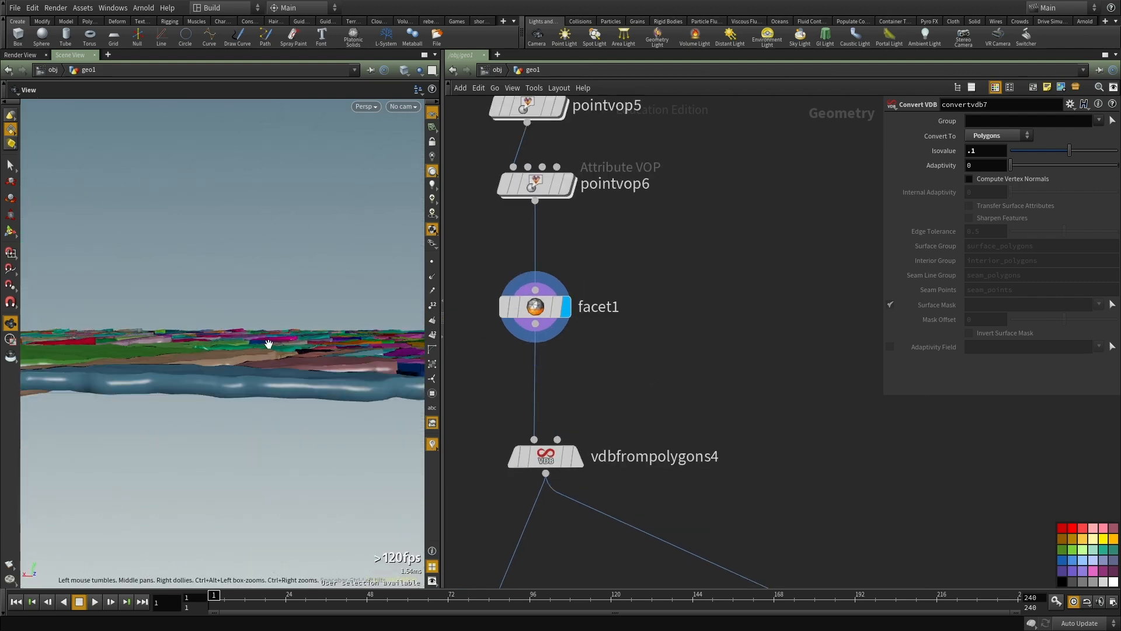
Step: Add a Transform node fed by facet1, display it and set its Y rotation to 180
key(Tab)
text(tra)
click(831, 266)
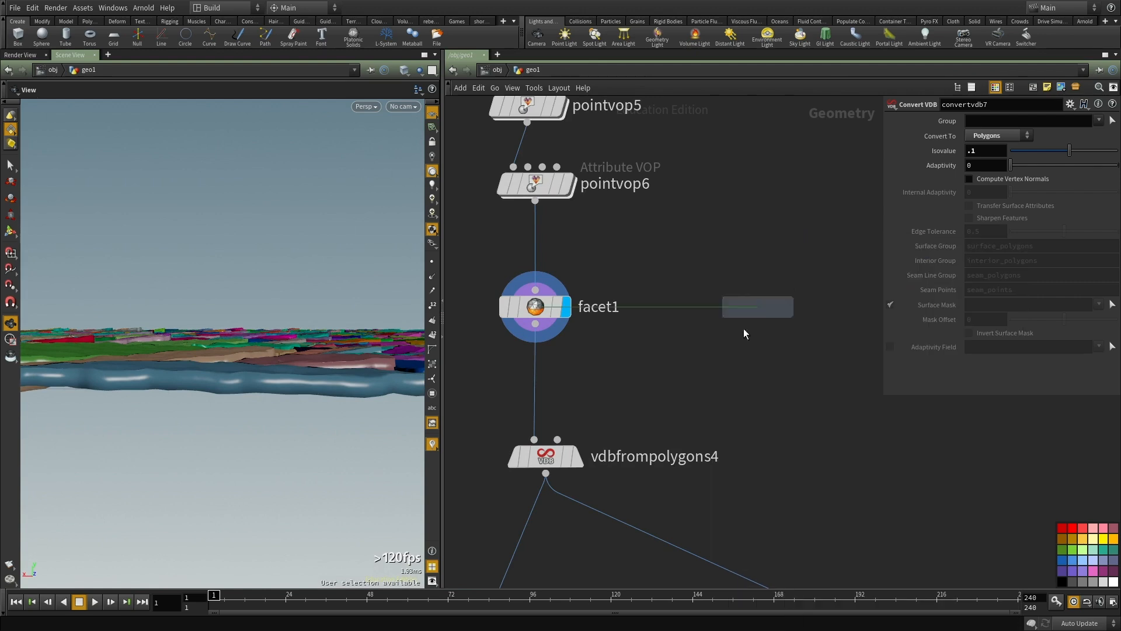
click(709, 352)
click(509, 335)
middle_drag(797, 335, 772, 257)
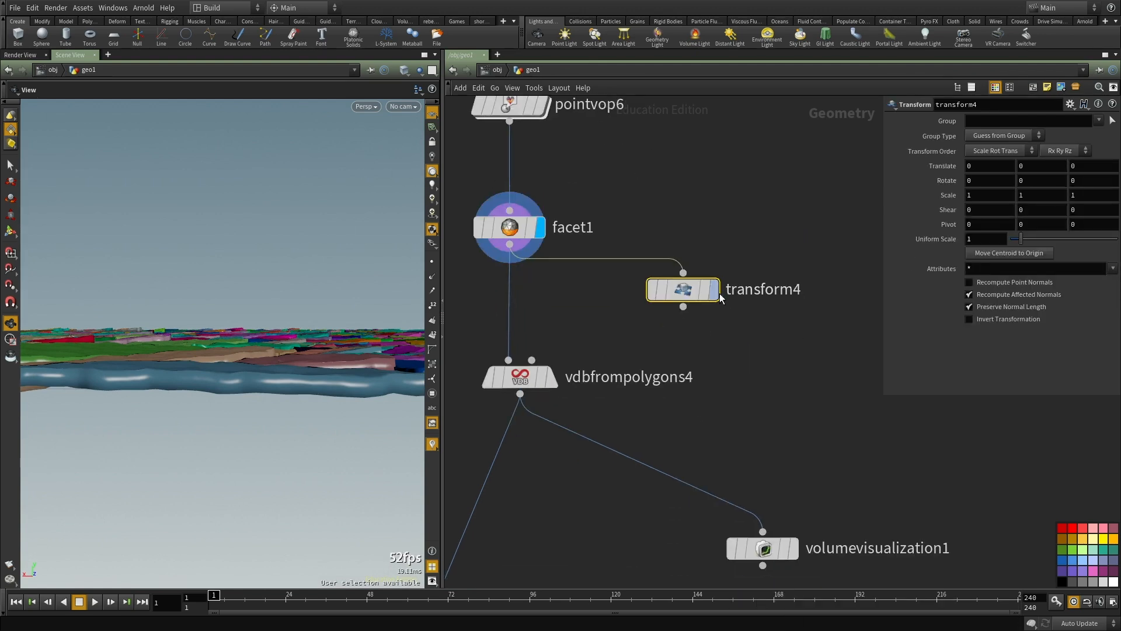
click(716, 291)
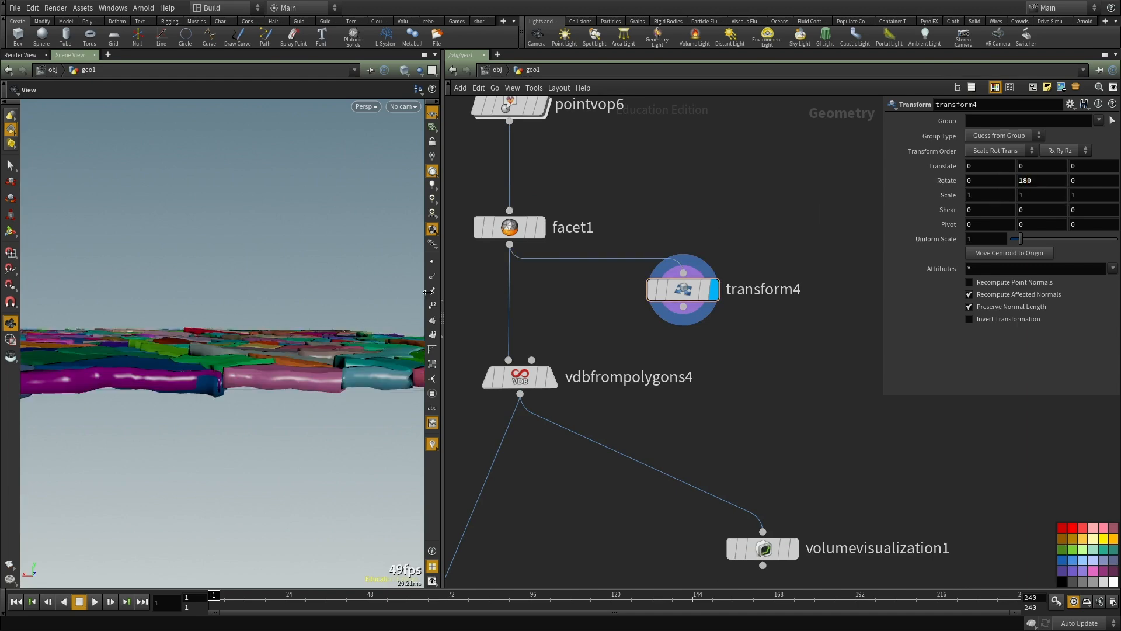
Step: Move vdbfrompolygons4 and convertvdb7 lower in the network to make room below facet1
drag(198, 334, 220, 369)
key(r)
drag(508, 294, 581, 218)
drag(723, 214, 624, 349)
middle_drag(645, 340, 657, 318)
scroll(657, 318, down, 3)
drag(594, 342, 525, 428)
Step: Insert a Merge node between facet1 and vdbfrompolygons4, connect transform4 to it as well and display it
key(Tab)
text(merge)
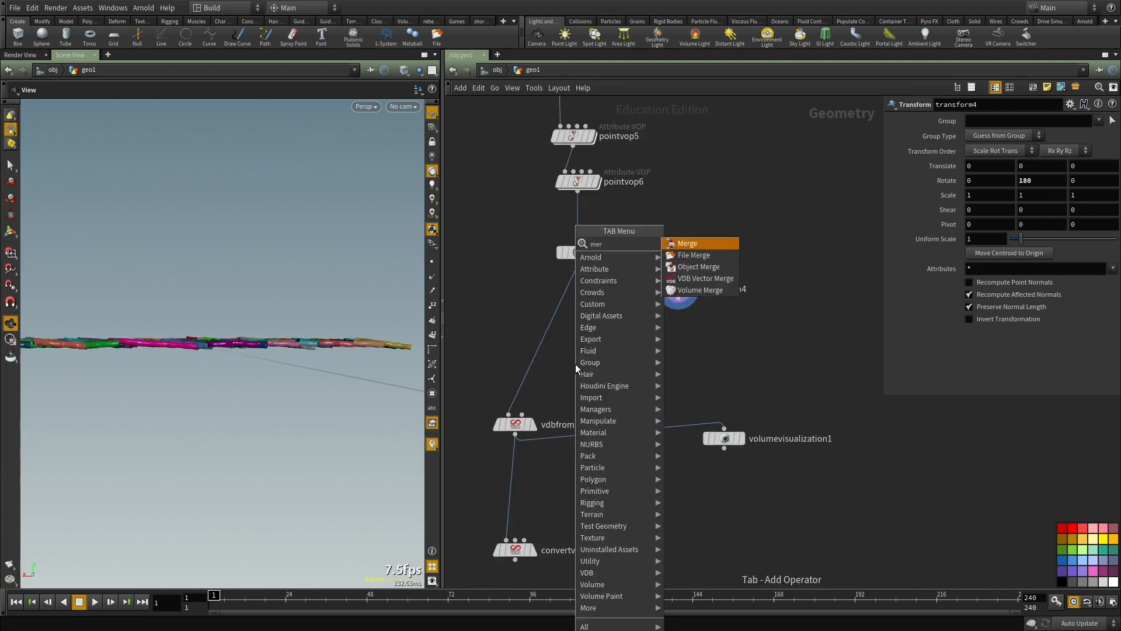
key(Return)
click(576, 364)
drag(576, 368, 543, 349)
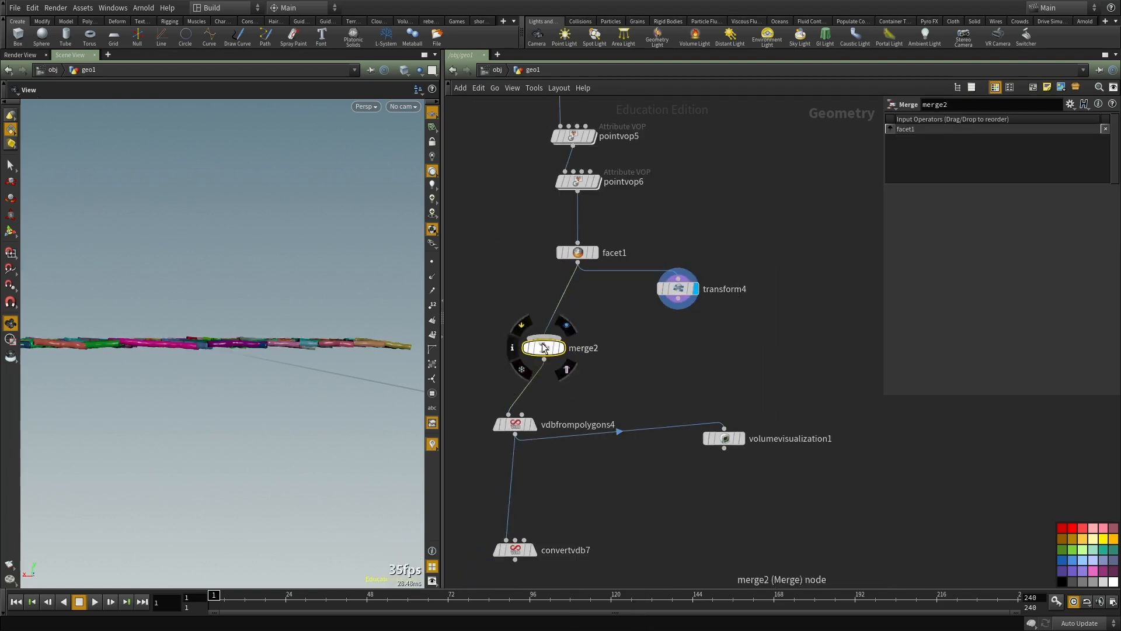
key(r)
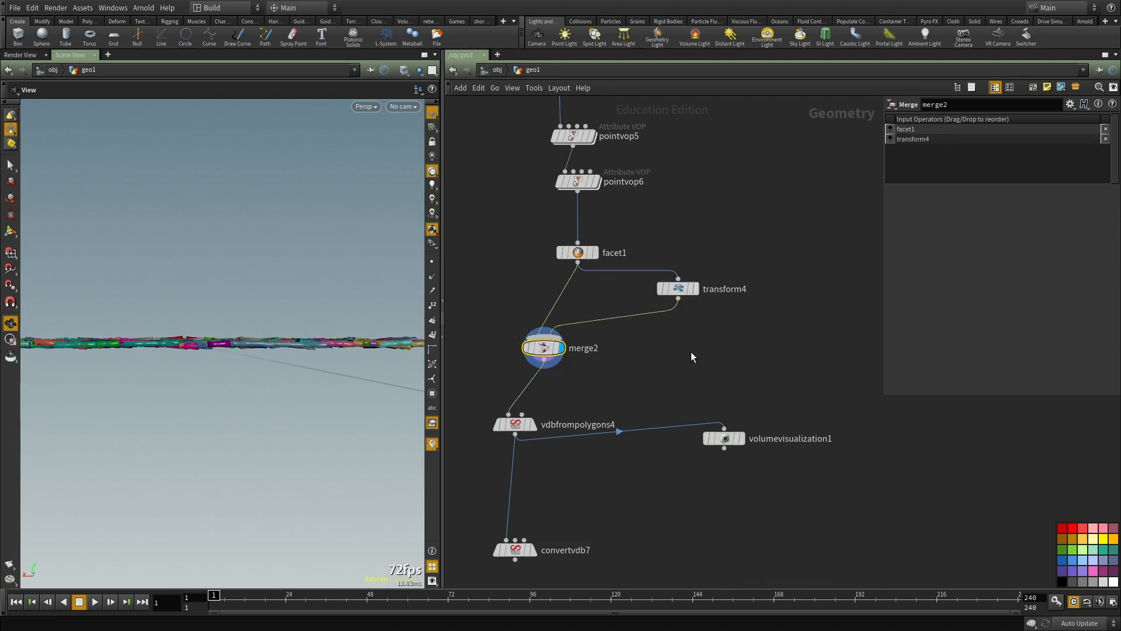
Step: Set transform4's Y translation to -0.07, judging the overlap of the two layers in the front view
click(677, 289)
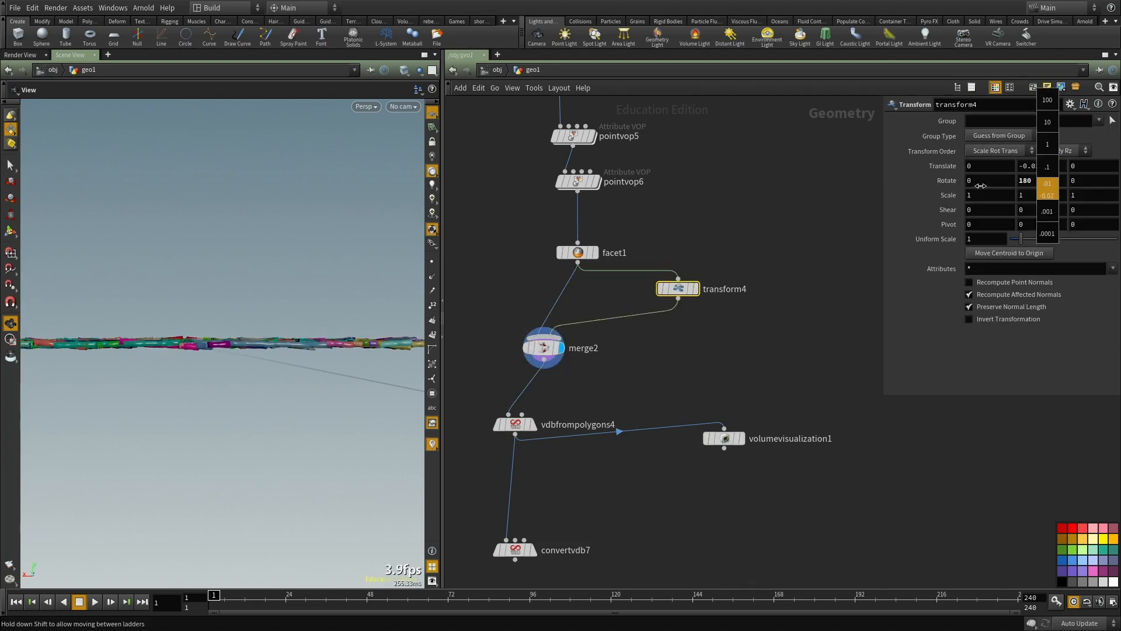
middle_drag(934, 183, 976, 183)
key(space+2)
key(space+3)
scroll(228, 333, up, 5)
scroll(231, 331, up, 3)
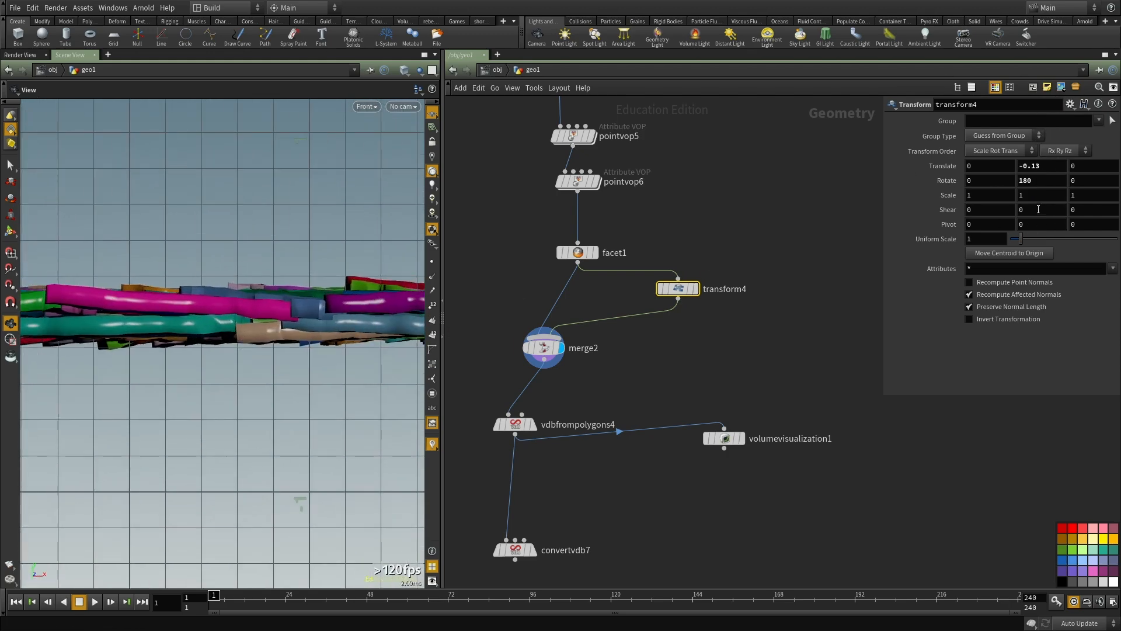
middle_drag(1054, 184, 1087, 184)
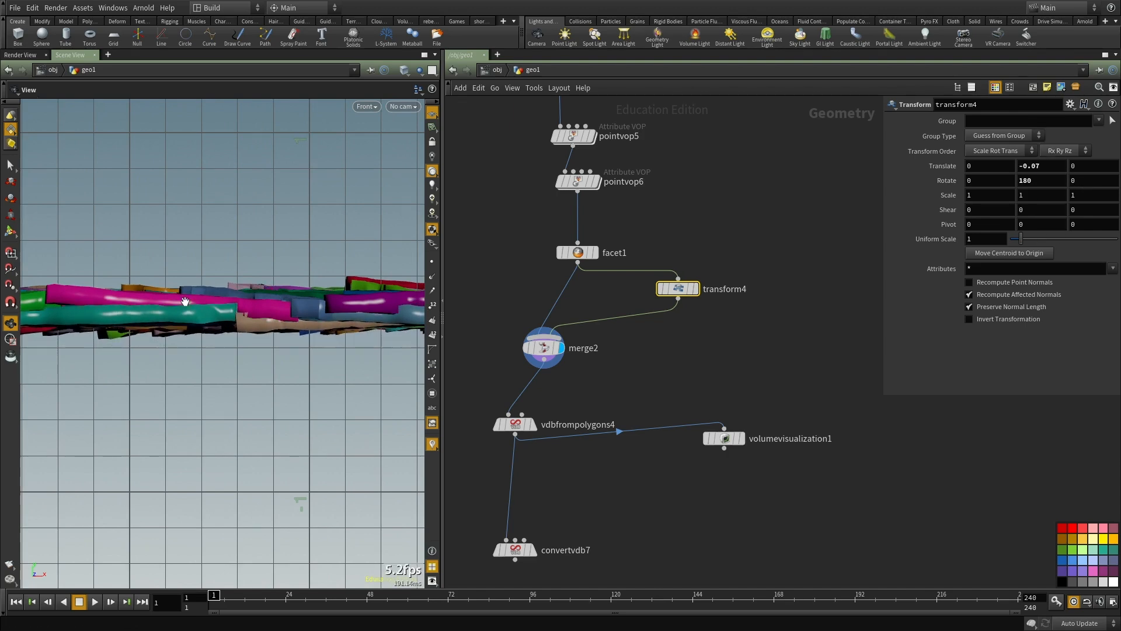
Step: Fine-tune transform4's Y translation in the perspective view and inspect the overlapping ground pieces
key(space+1)
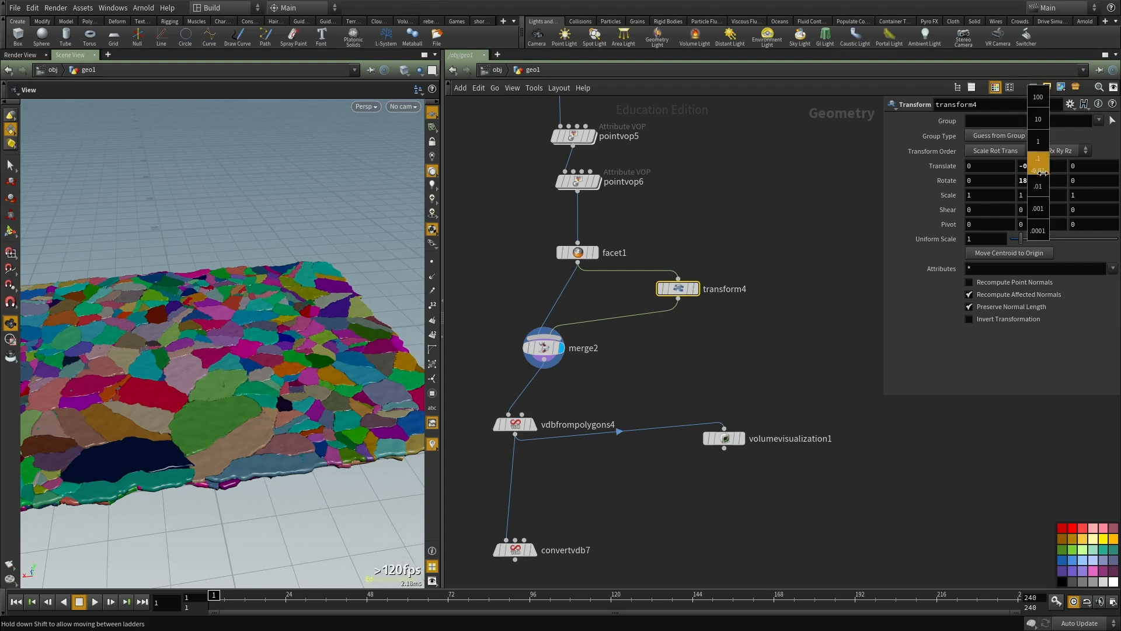
middle_drag(1069, 183, 1071, 183)
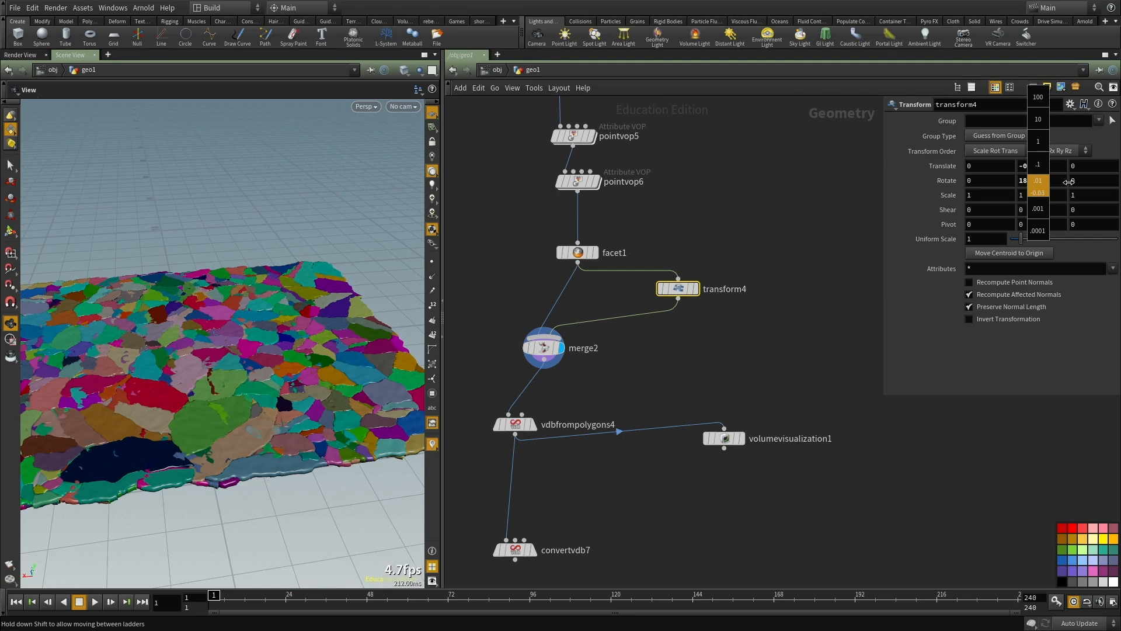
drag(261, 327, 277, 376)
drag(175, 389, 190, 364)
right_drag(191, 364, 115, 385)
drag(115, 386, 140, 356)
scroll(713, 382, down, 2)
scroll(712, 387, up, 2)
Step: Move volumevisualization1 lower in the network, place vdbfrompolygons4 beneath merge2 and display its fog volume
click(708, 348)
drag(708, 347, 743, 533)
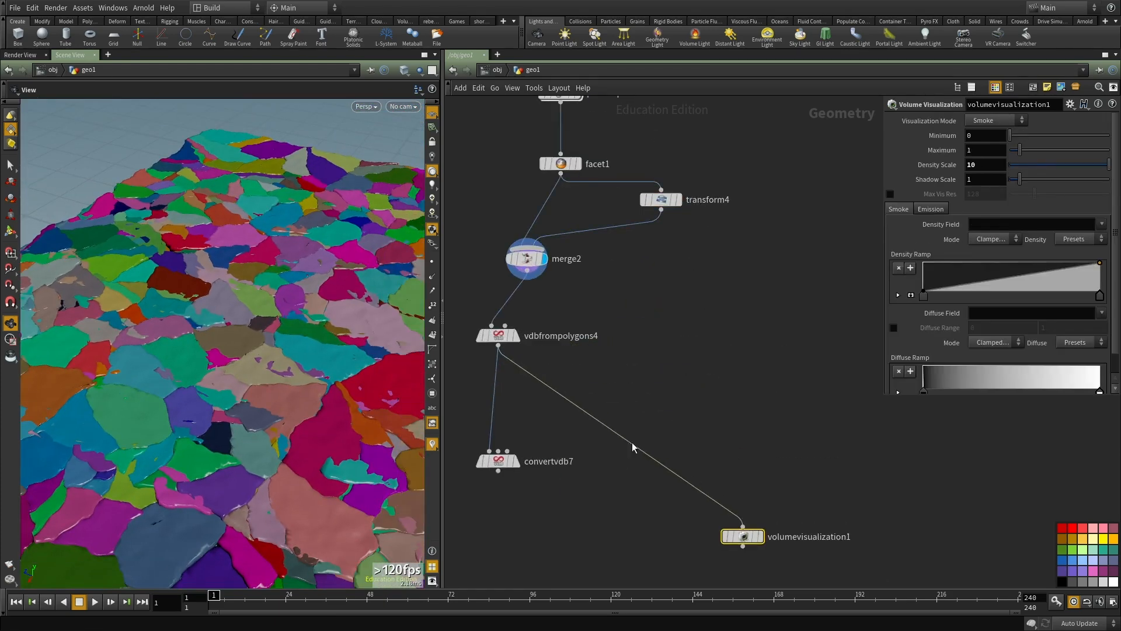
middle_drag(590, 370, 708, 370)
drag(609, 335, 638, 328)
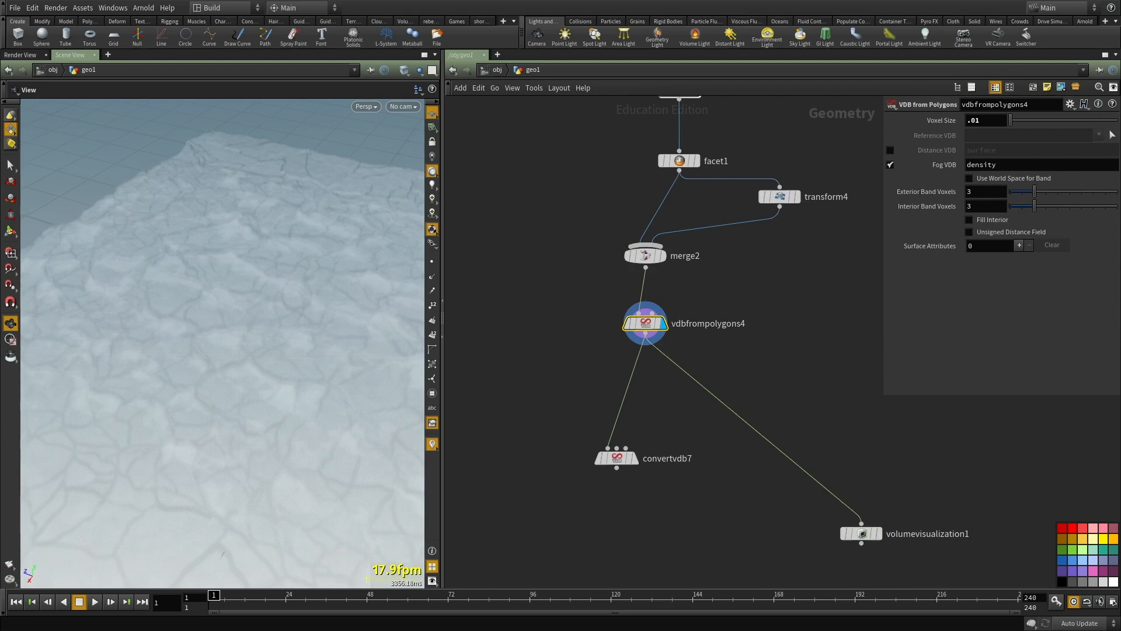
drag(368, 376, 353, 318)
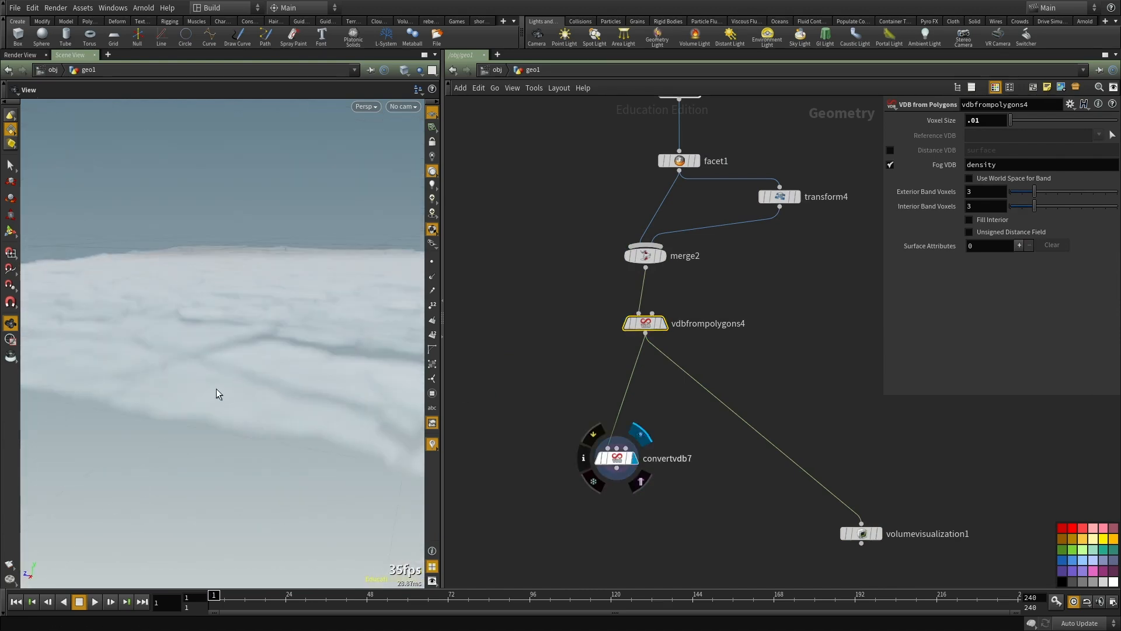
Step: Display convertvdb7 and inspect the merged ground's surface and side edge in an enlarged viewport
drag(255, 341, 729, 403)
key(ctrl+b)
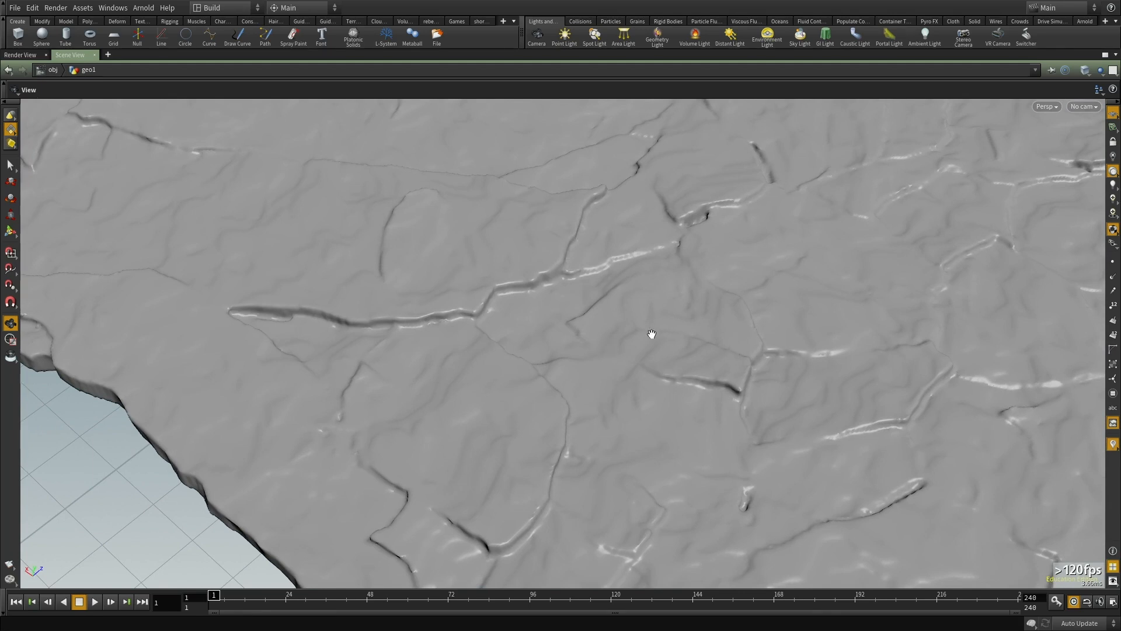
drag(480, 495, 455, 490)
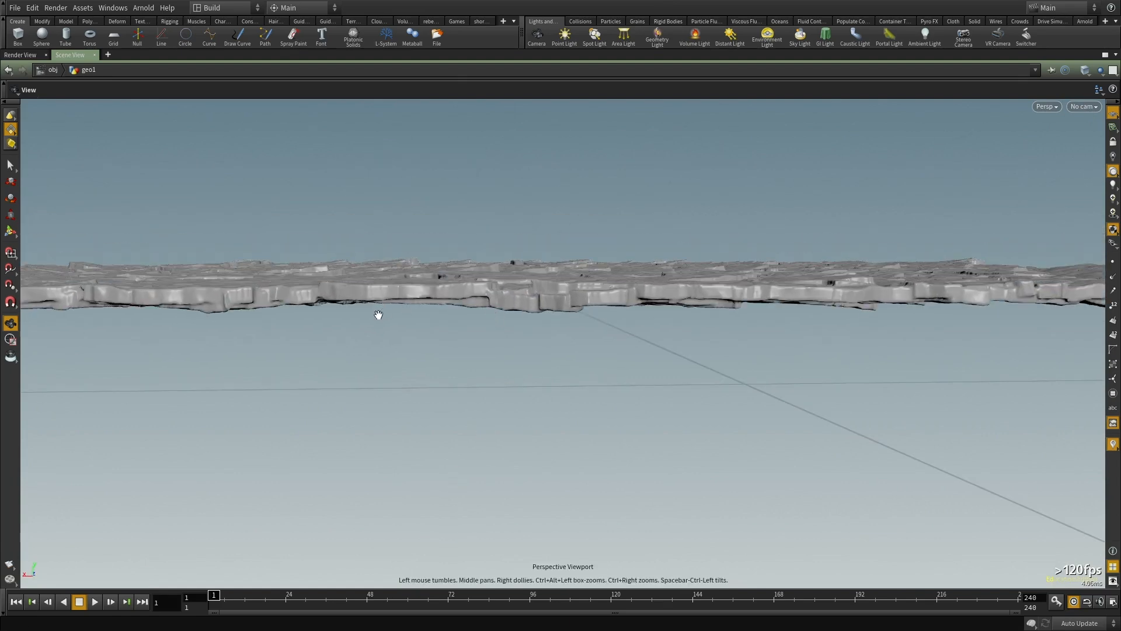
Step: Display vdbfrompolygons4's fog volume and frame it in the front view
key(ctrl+b)
scroll(654, 286, down, 1)
middle_drag(670, 343, 647, 289)
scroll(697, 297, up, 1)
key(r)
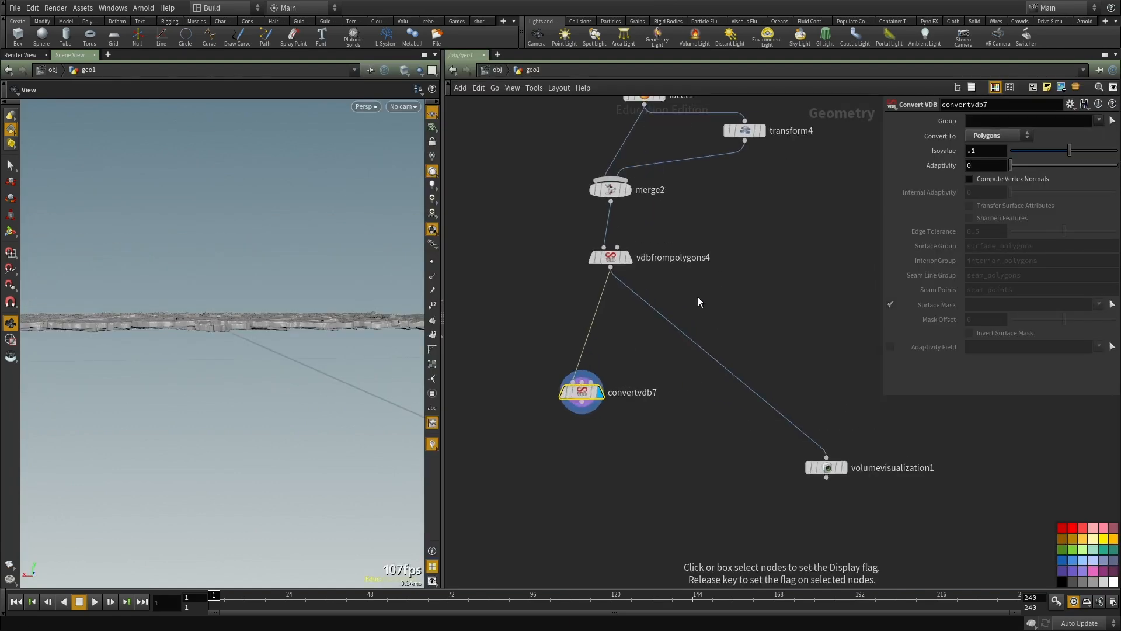
click(612, 258)
middle_drag(776, 276, 749, 346)
drag(210, 343, 202, 376)
key(space+2)
key(space+3)
key(h)
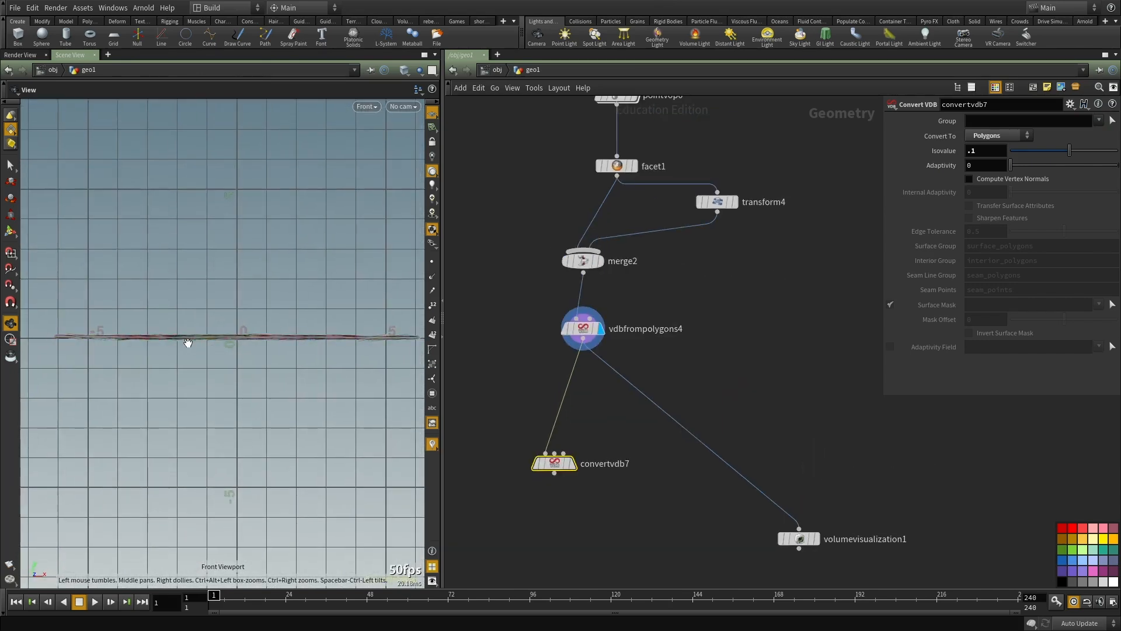
Step: Nudge vdbfrompolygons4 into line beneath merge2 and inspect its fog volume from the front in an enlarged viewport
scroll(613, 330, up, 1)
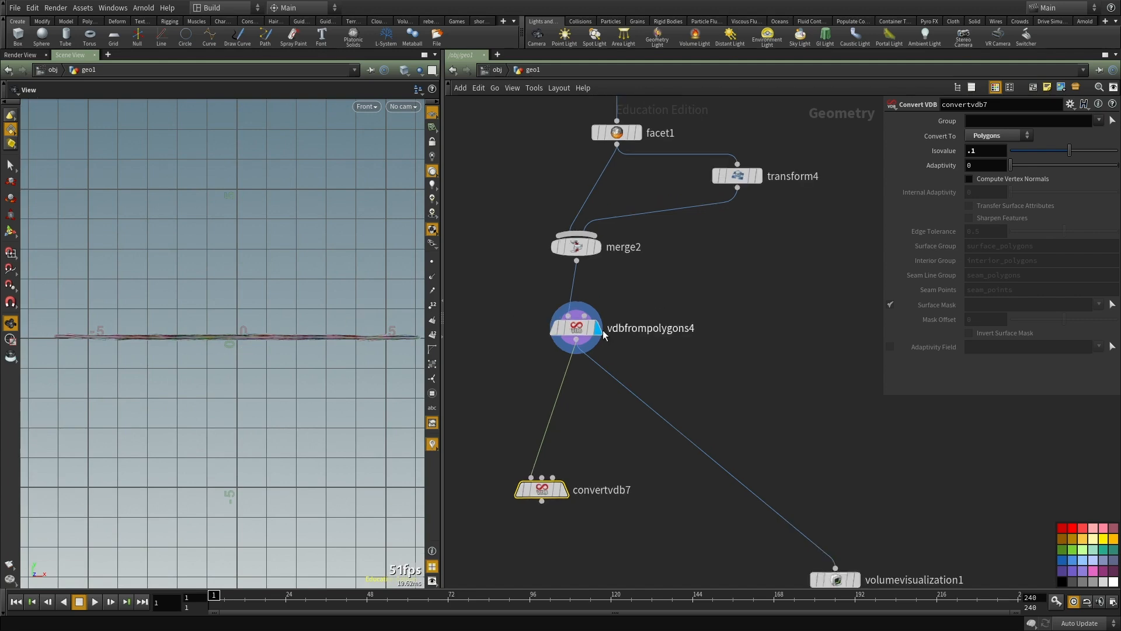
drag(574, 331, 582, 334)
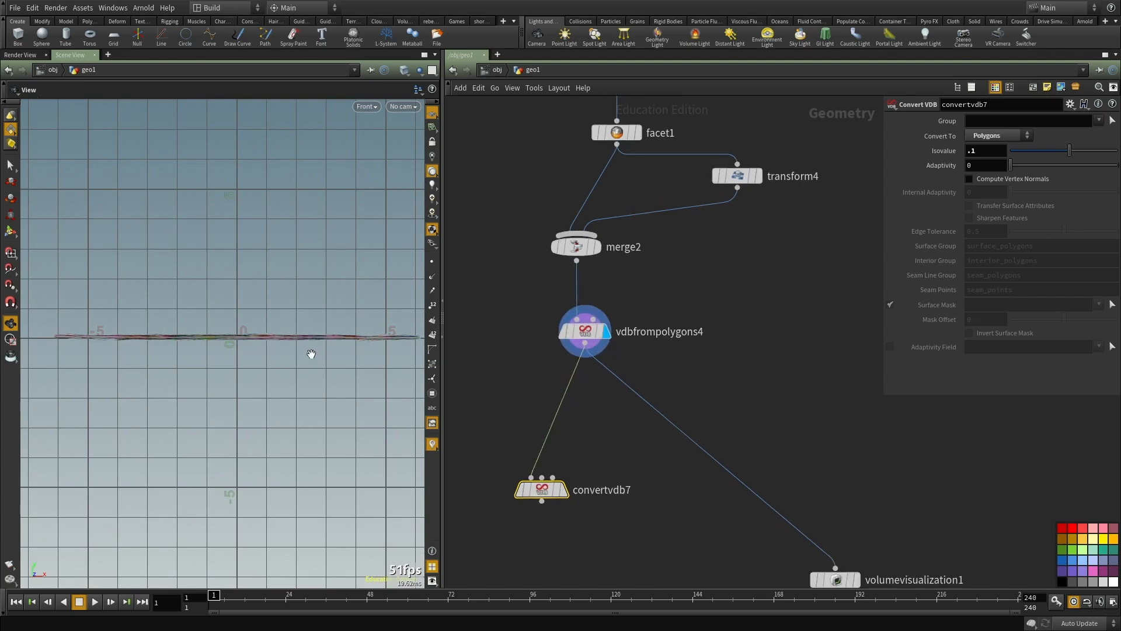
middle_drag(718, 371, 701, 305)
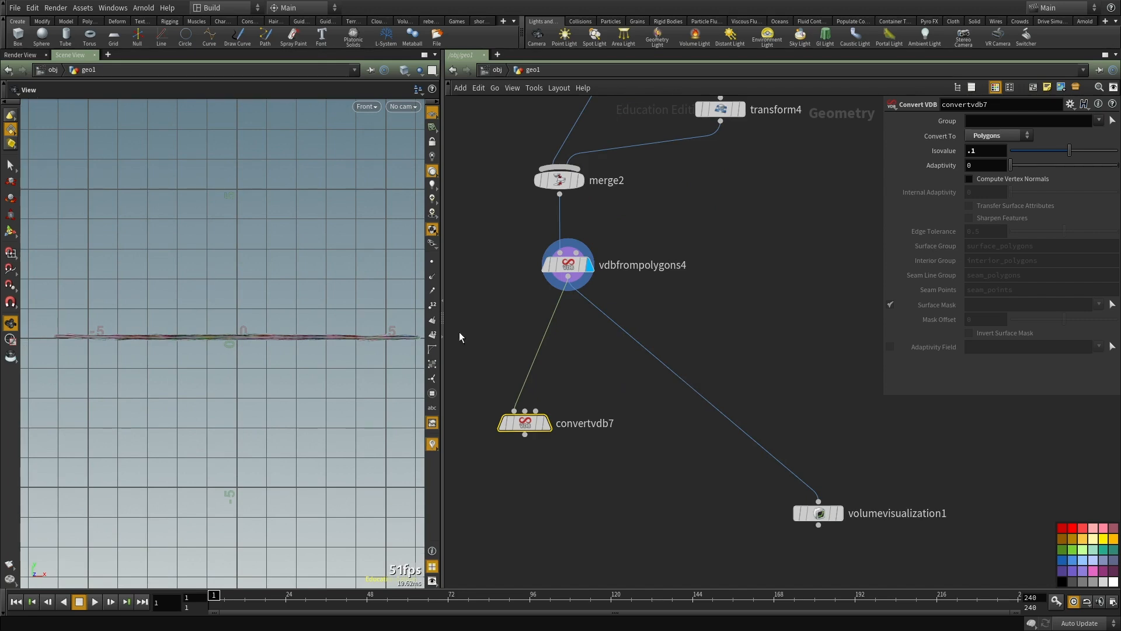
key(ctrl+b)
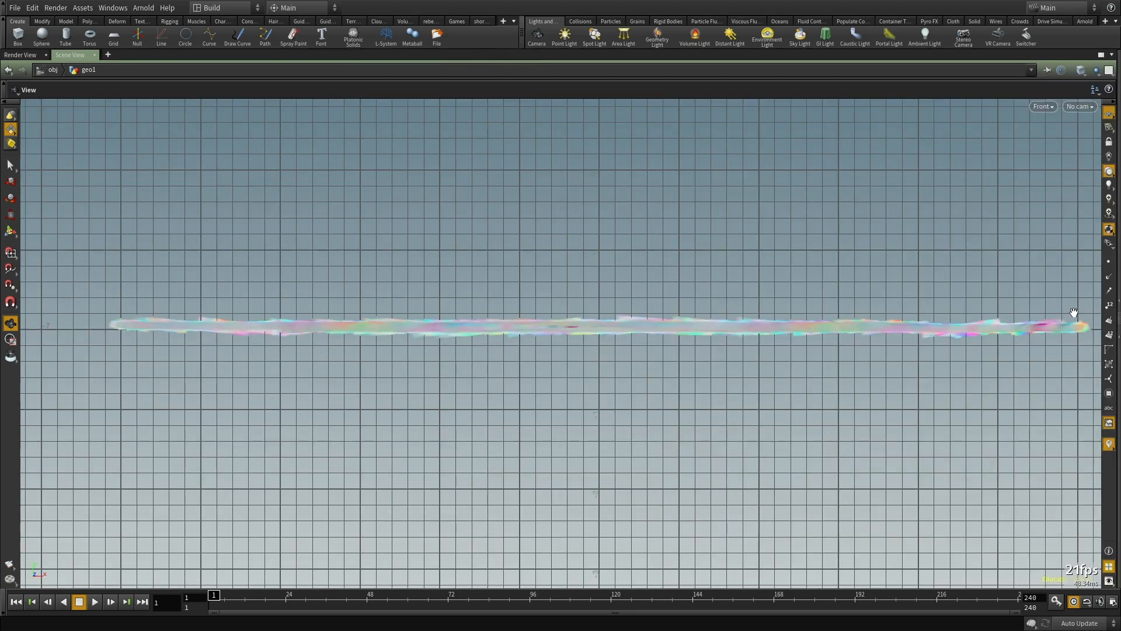
key(ctrl+b)
middle_drag(734, 355, 685, 300)
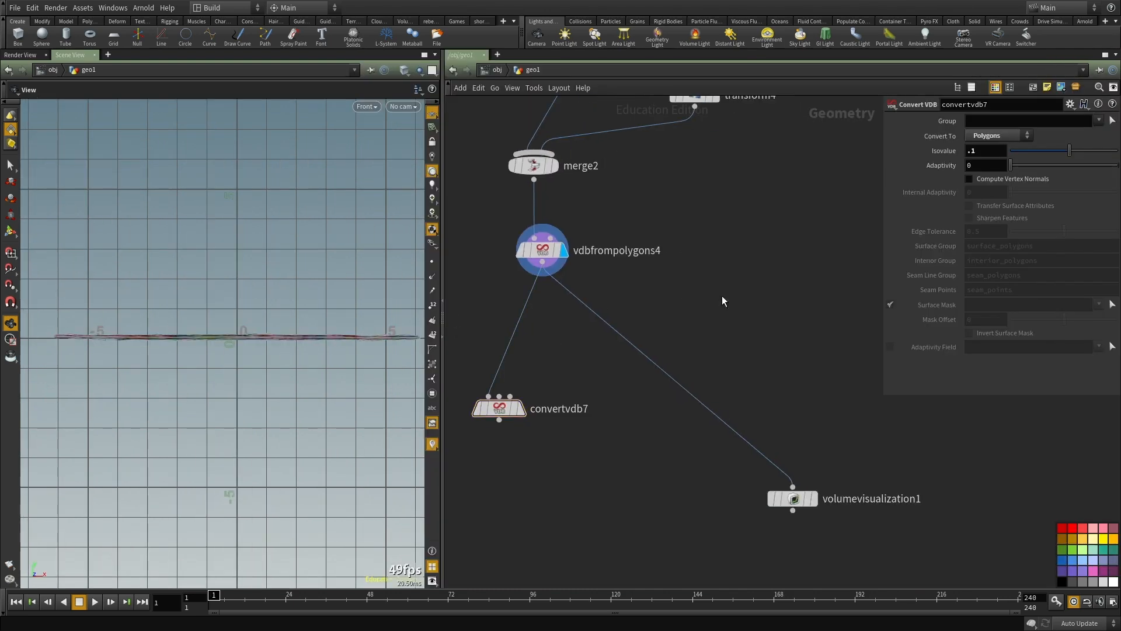
key(Tab)
text(box)
key(Escape)
key(Tab)
text(bu)
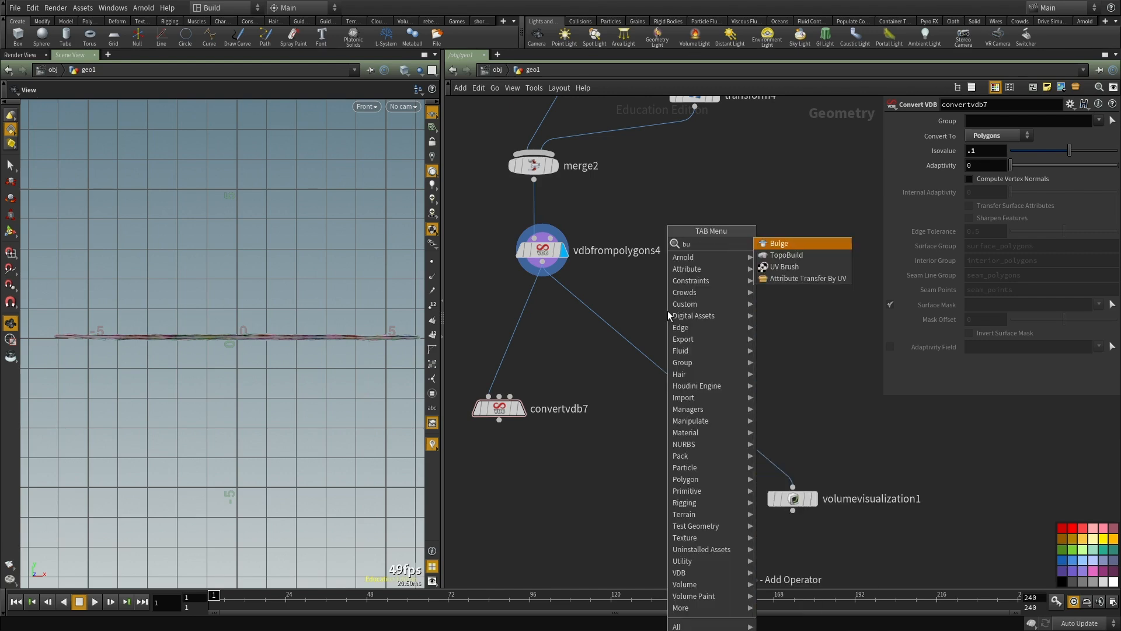
key(Escape)
Step: Add a Bound node fed by merge2 beside vdbfrompolygons4 and display it
key(Tab)
text(bound)
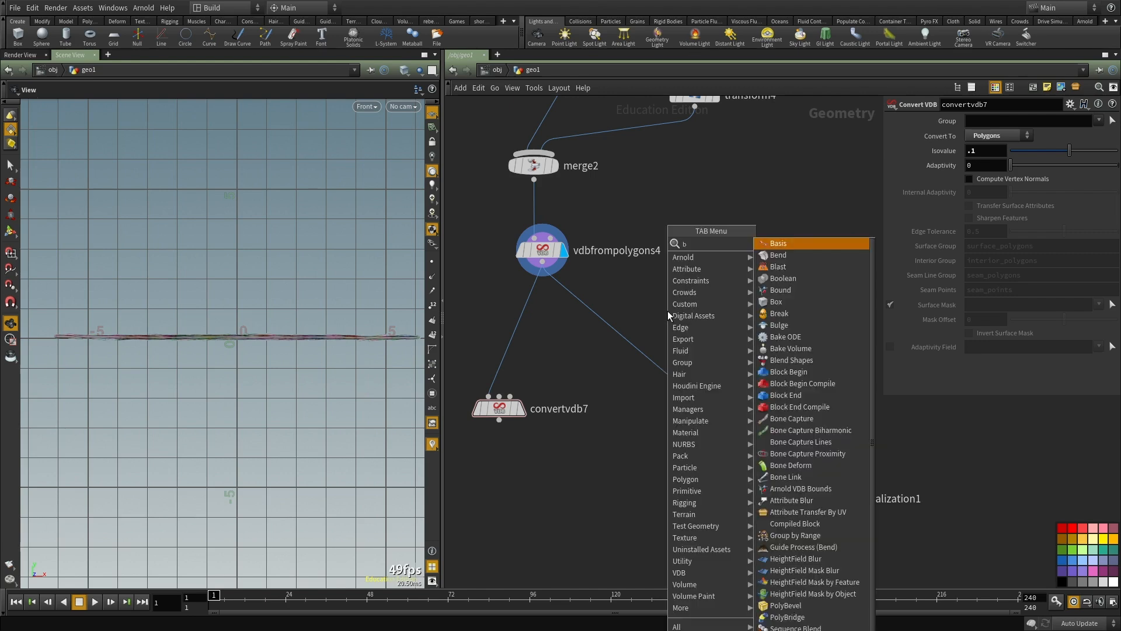
key(Return)
click(667, 299)
click(688, 311)
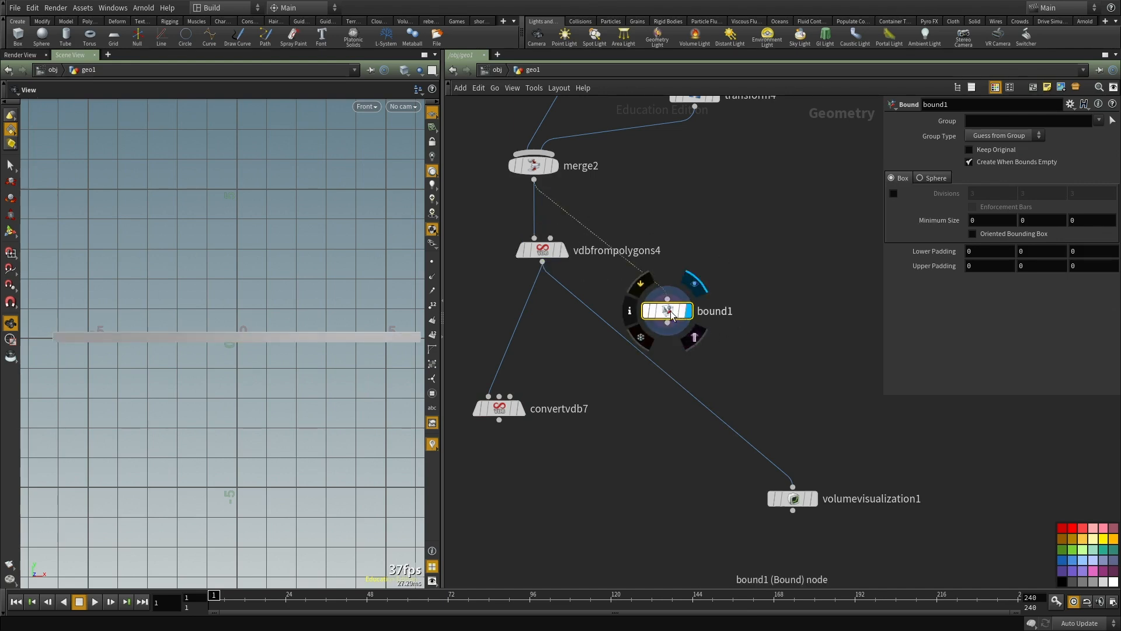
Step: Template merge2 and enlarge the front view in wireframe to compare the ground's profile with the bounding box
scroll(548, 180, up, 1)
click(564, 195)
right_drag(218, 343, 291, 337)
key(shift+w)
middle_drag(290, 337, 248, 301)
right_drag(248, 301, 297, 292)
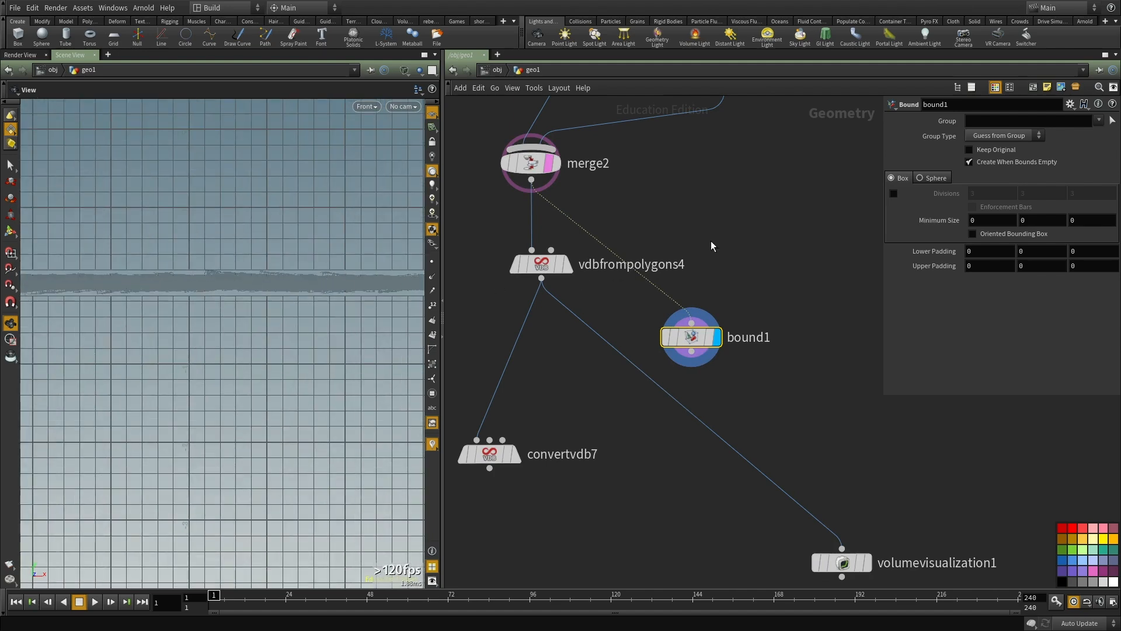
Step: Set bound1's upper Y padding to -0.16 while checking the box against the ground's edge
middle_drag(1044, 253, 1019, 263)
key(ctrl+z)
middle_drag(245, 307, 536, 321)
right_drag(143, 290, 215, 273)
middle_drag(214, 273, 225, 290)
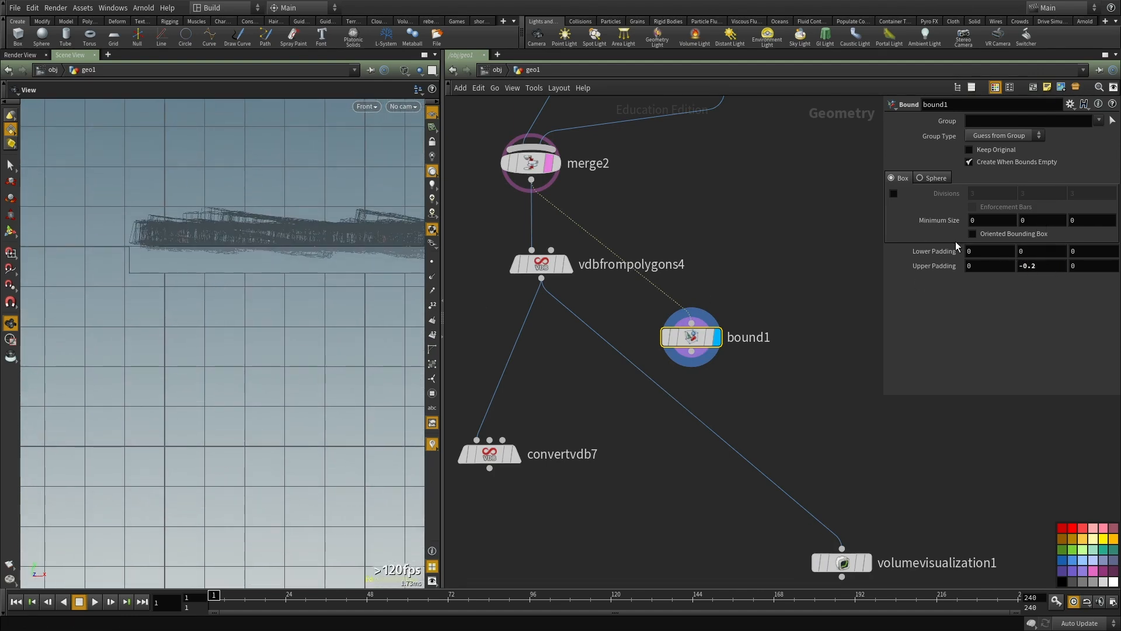
middle_drag(1036, 264, 1065, 291)
Step: Set bound1's lower and upper padding to 0.2 on both X and Z
mouse_move(995, 267)
middle_down()
mouse_move(1016, 270)
mouse_move(996, 264)
middle_up()
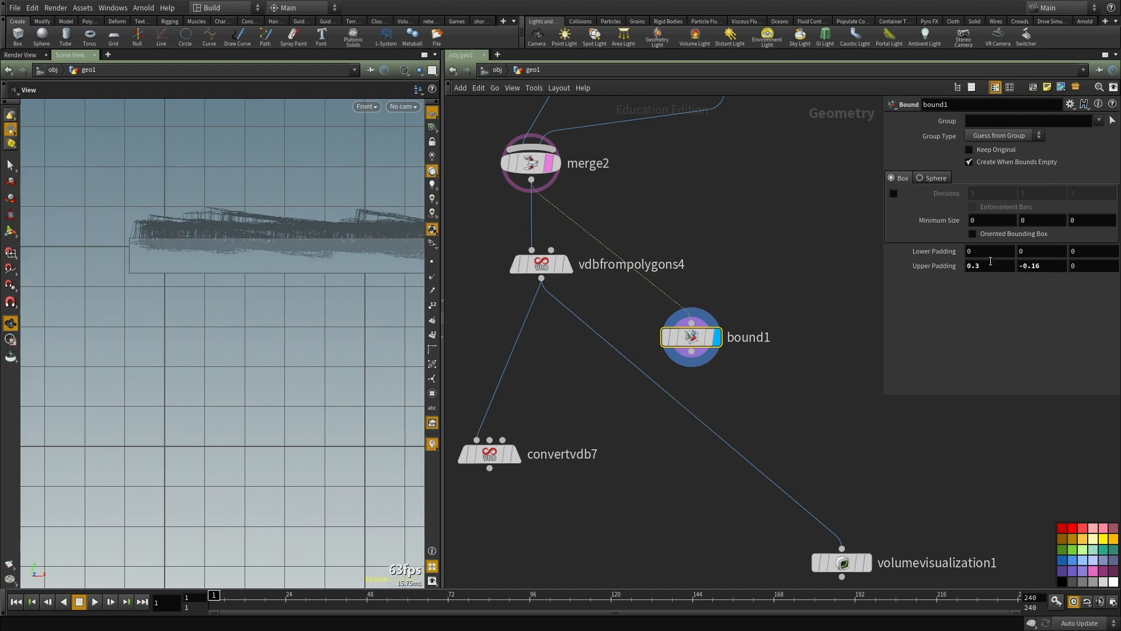
text(.)
text(.2)
key(Tab)
key(shift+Tab)
key(shift+Tab)
text(.2)
key(Return)
scroll(175, 313, down, 6)
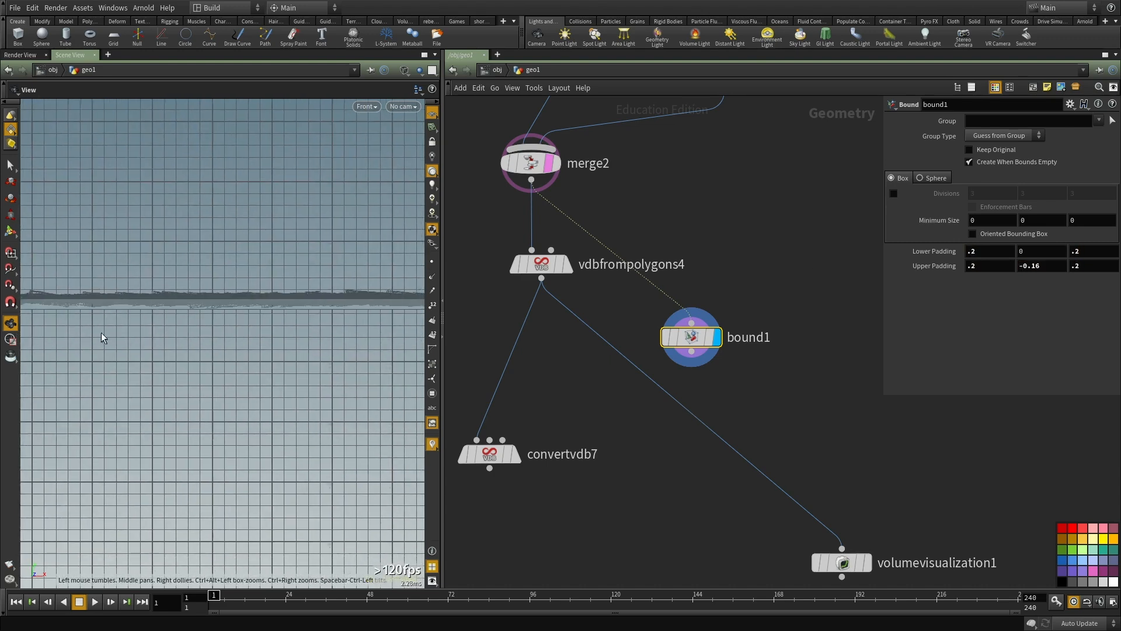
Step: Move bound1 beside vdbfrompolygons4 and attach a displayed copy of vdbfrompolygons4 beneath it
middle_drag(623, 320, 607, 262)
click(521, 204)
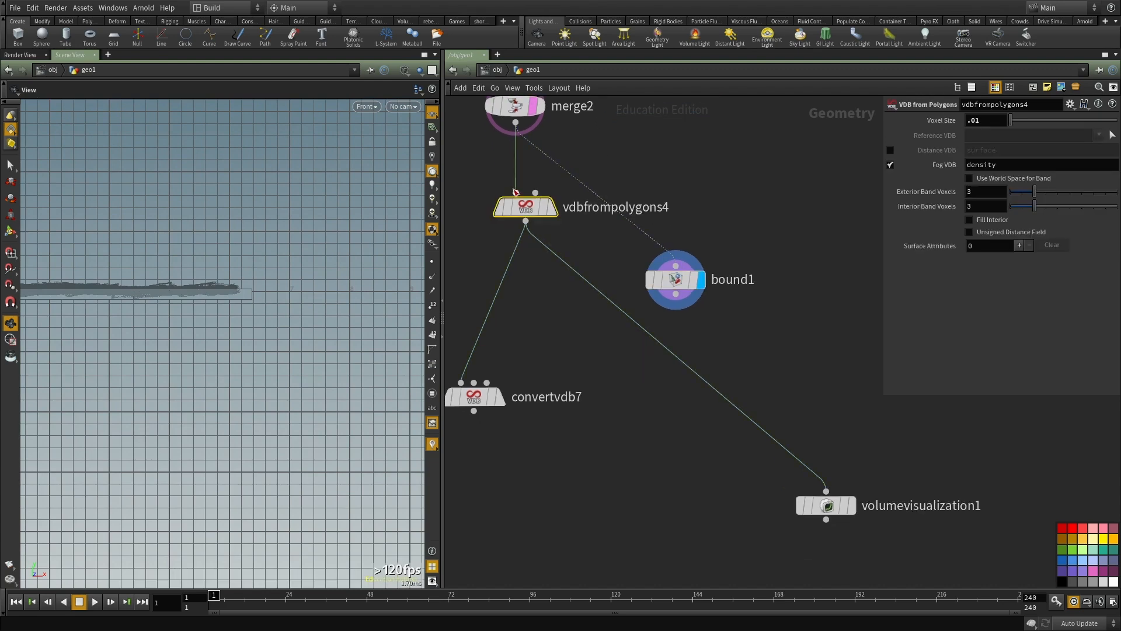
drag(676, 279, 747, 191)
key(ctrl+v)
click(748, 206)
click(753, 286)
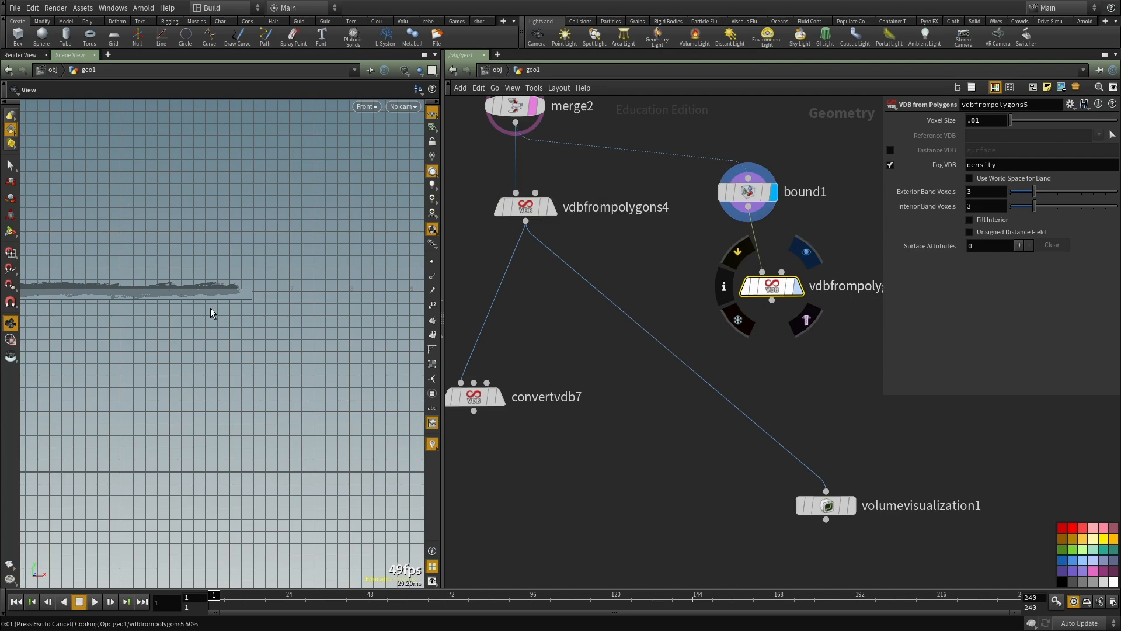
Step: Turn off merge2's template, return to the shaded perspective view and examine vdbfrompolygons5's volume and node information
key(space+1)
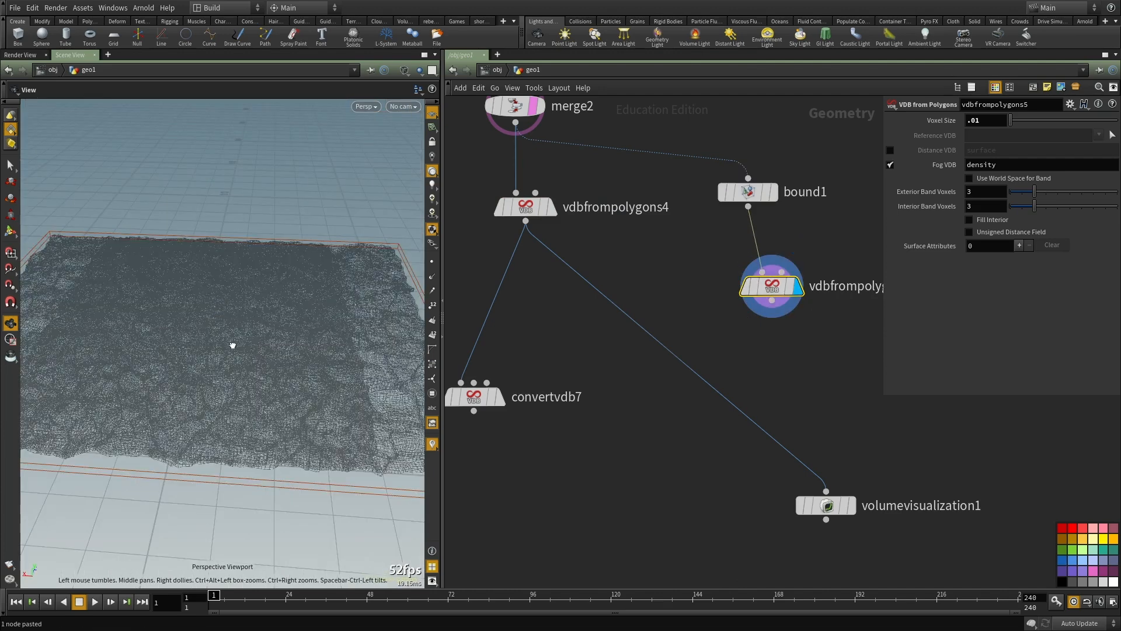
key(w)
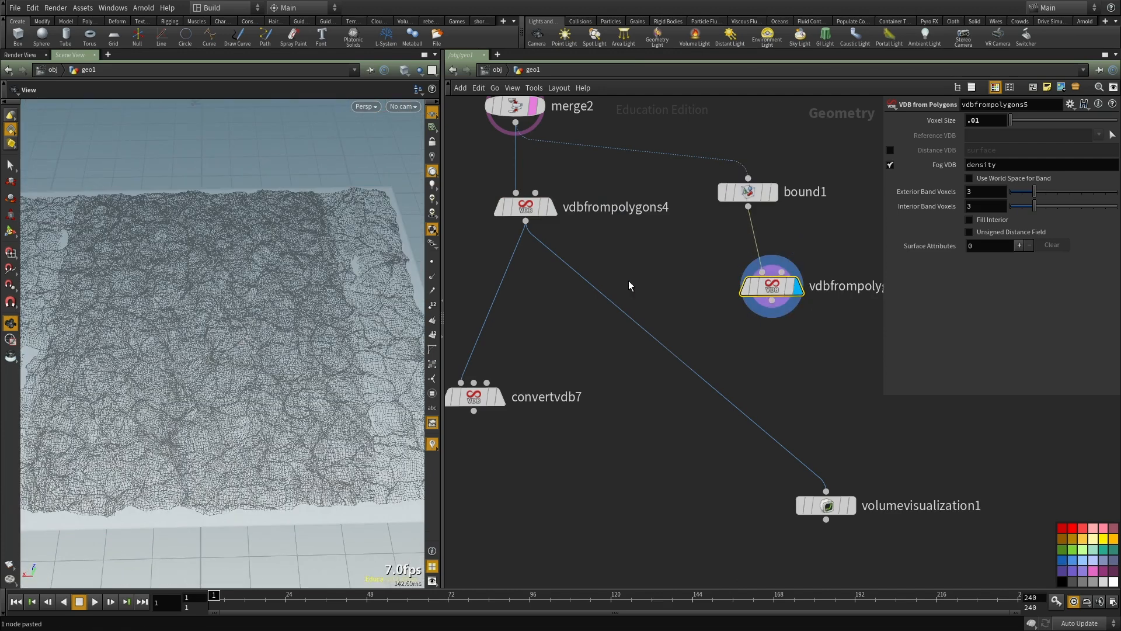
click(788, 287)
drag(310, 349, 238, 353)
right_click(239, 352)
click(606, 206)
key(space+h)
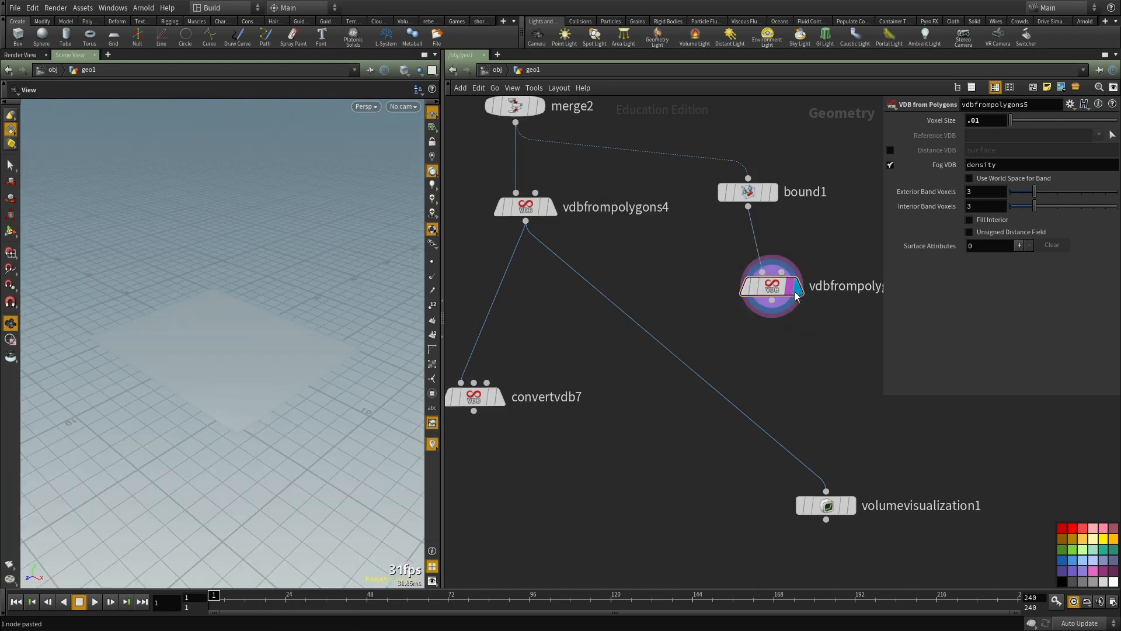
drag(223, 338, 206, 343)
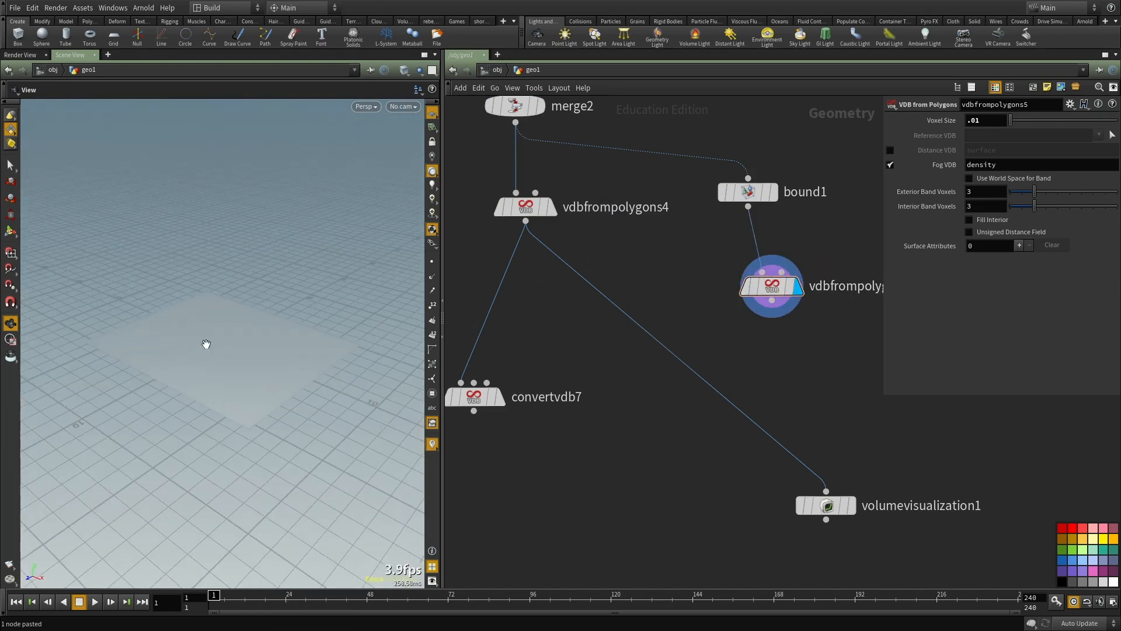
middle_click(771, 292)
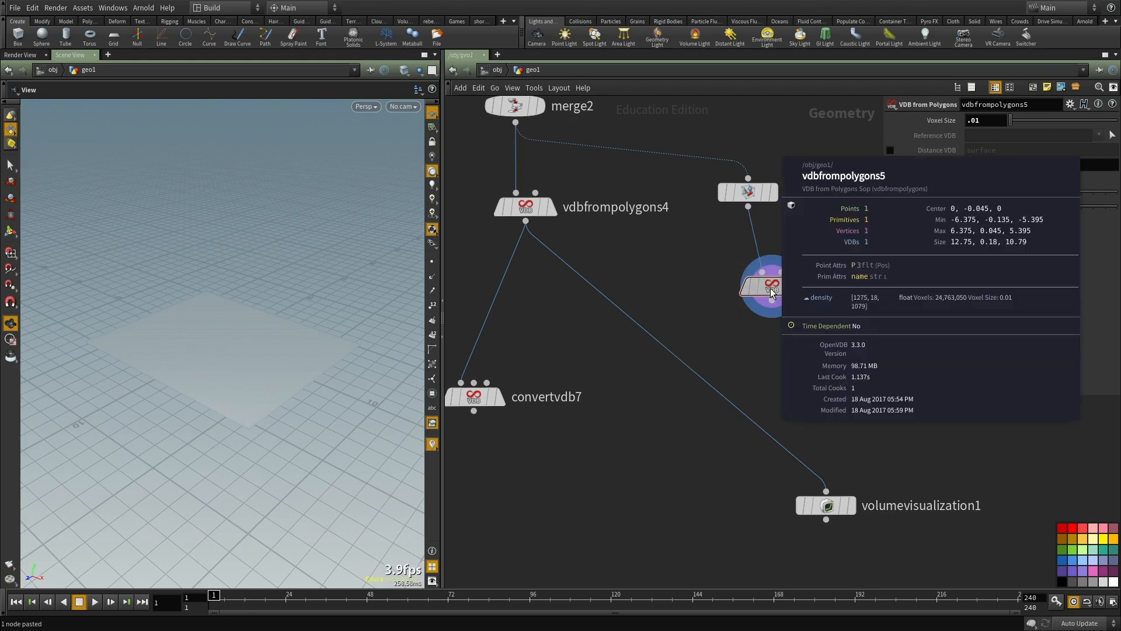
Step: Link vdbfrompolygons5's voxel size to vdbfrompolygons4 by relative reference and set the source voxel size to 0.05
scroll(822, 482, down, 2)
drag(825, 497, 719, 570)
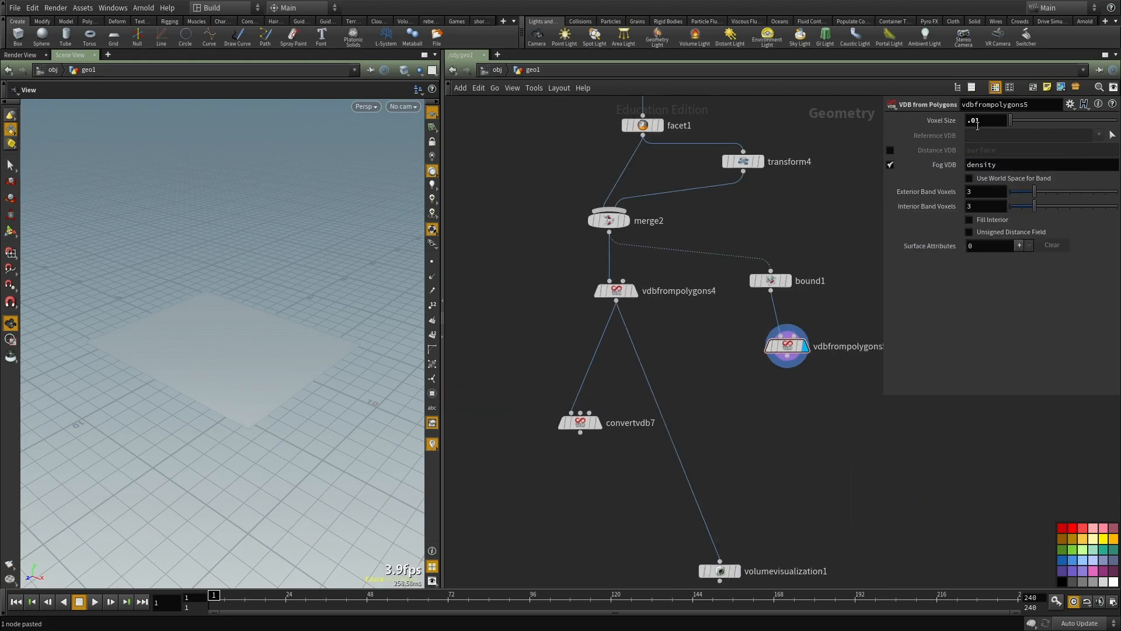
right_click(937, 118)
click(957, 173)
click(618, 290)
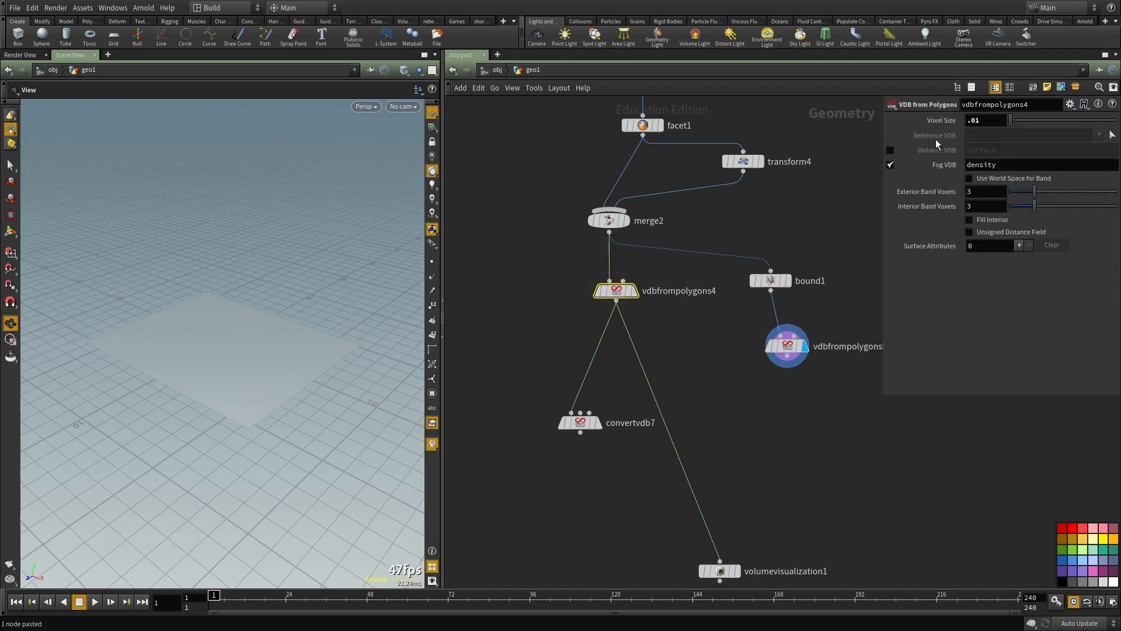
right_click(937, 120)
click(946, 180)
click(768, 344)
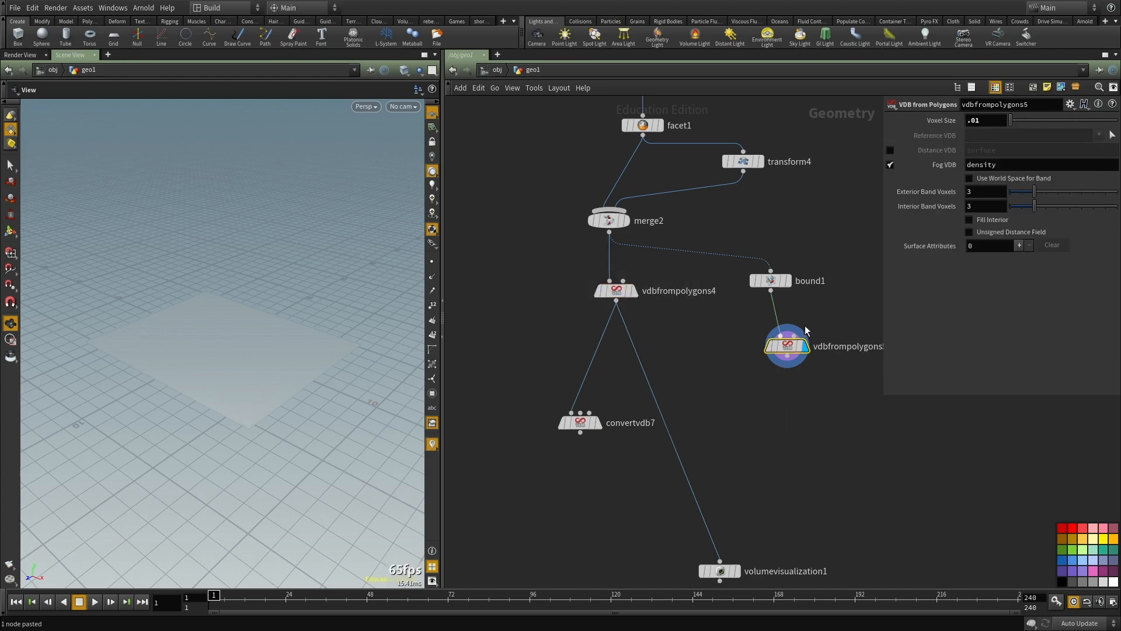
right_click(941, 119)
click(958, 178)
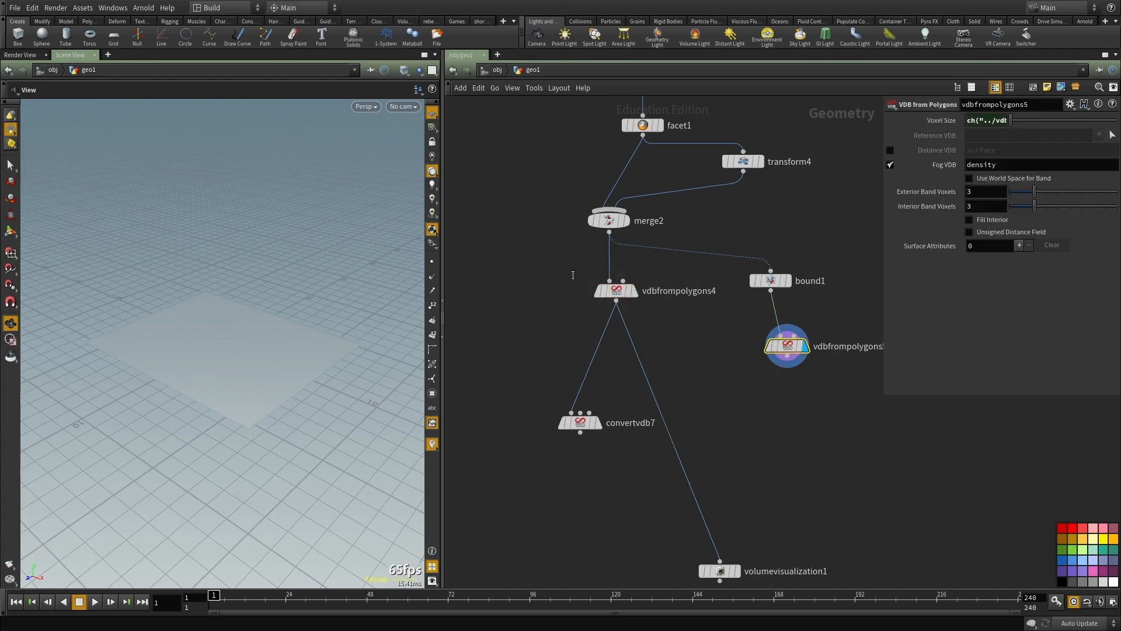
click(617, 291)
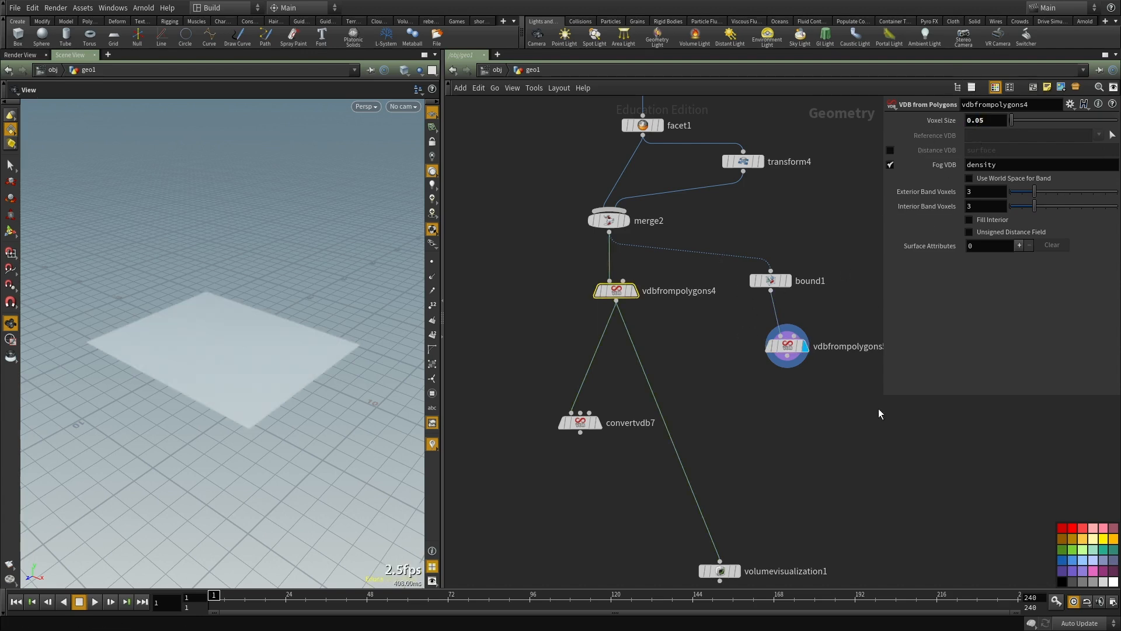
Step: Add a VDB Combine node with vdbfrompolygons4 as input A and vdbfrompolygons5 as input B, and display it
scroll(730, 394, up, 3)
middle_drag(701, 409, 689, 285)
key(Tab)
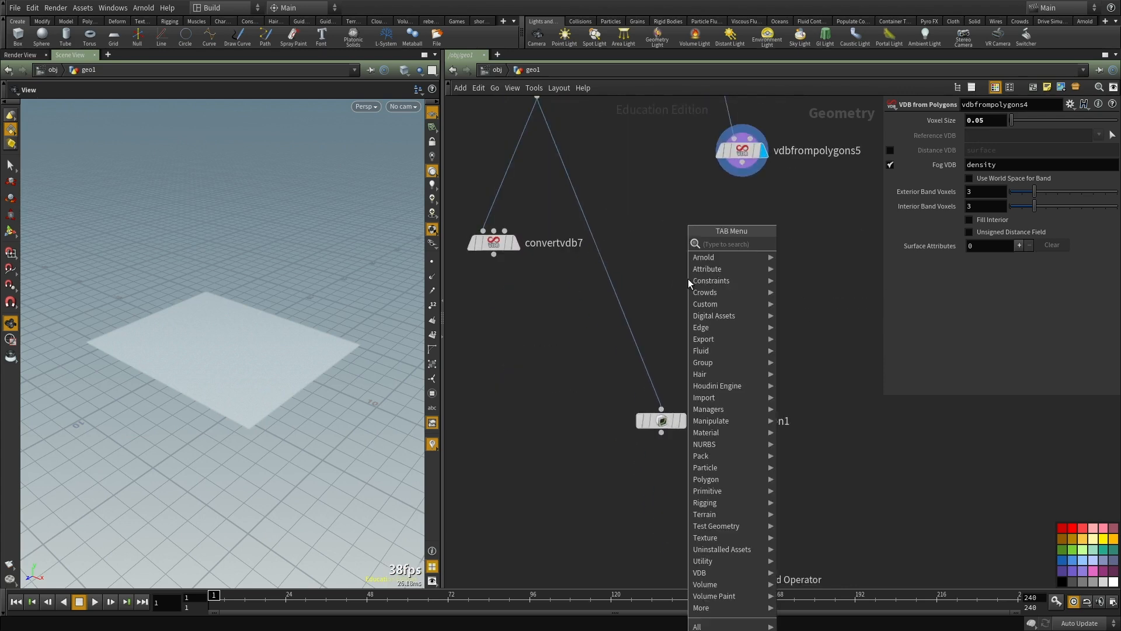
text(vdb comb)
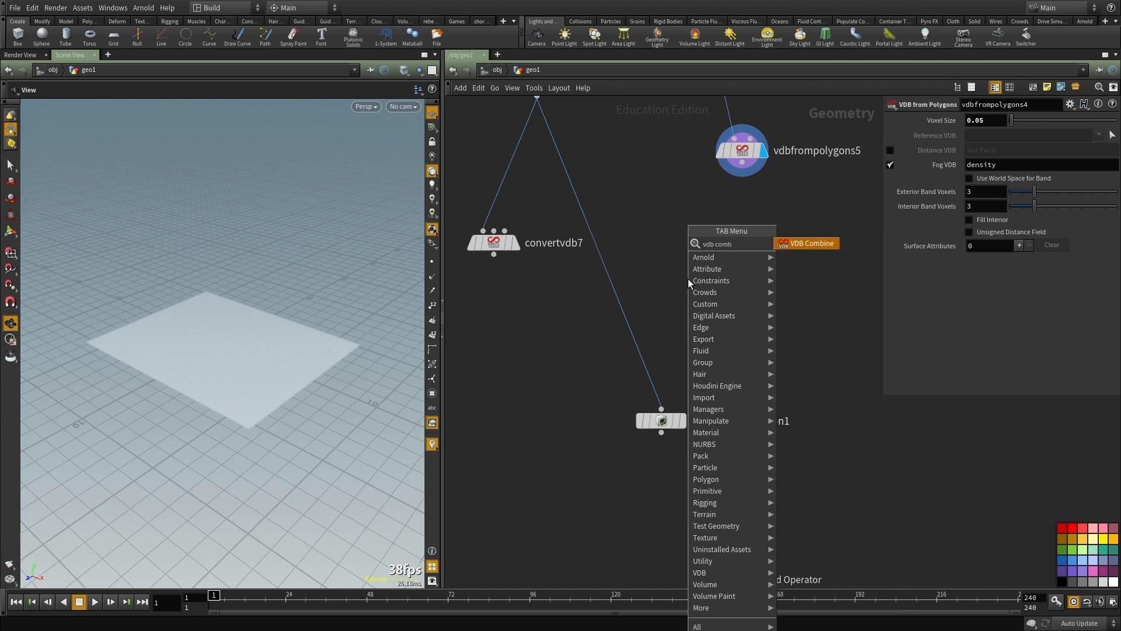
key(Return)
click(688, 278)
middle_drag(638, 130, 621, 267)
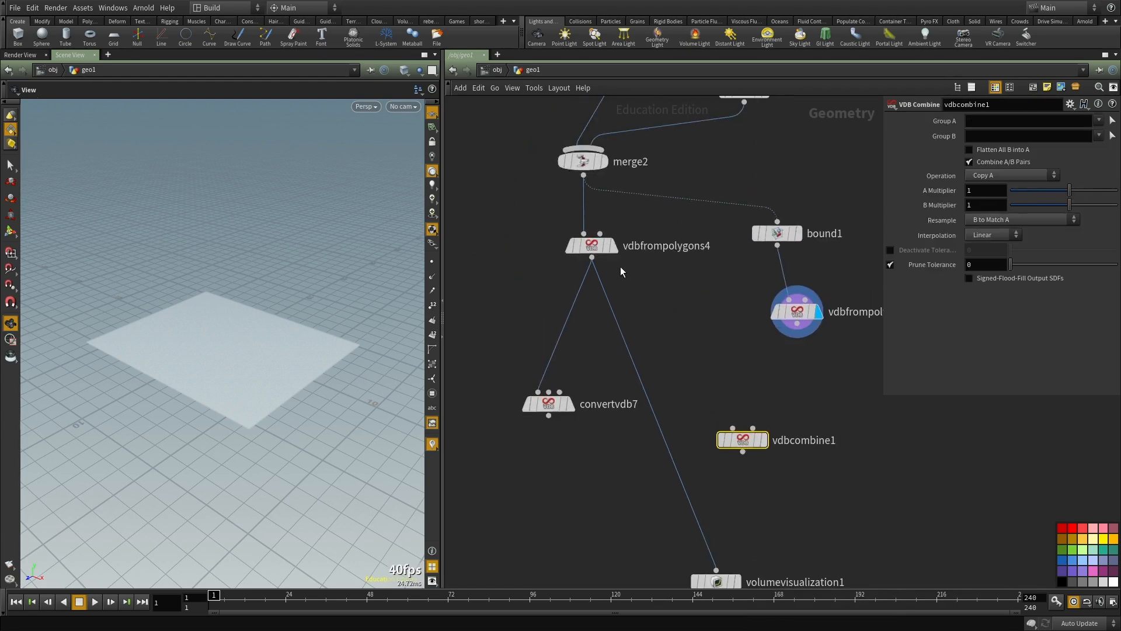
click(732, 428)
click(753, 428)
click(797, 324)
mouse_move(749, 443)
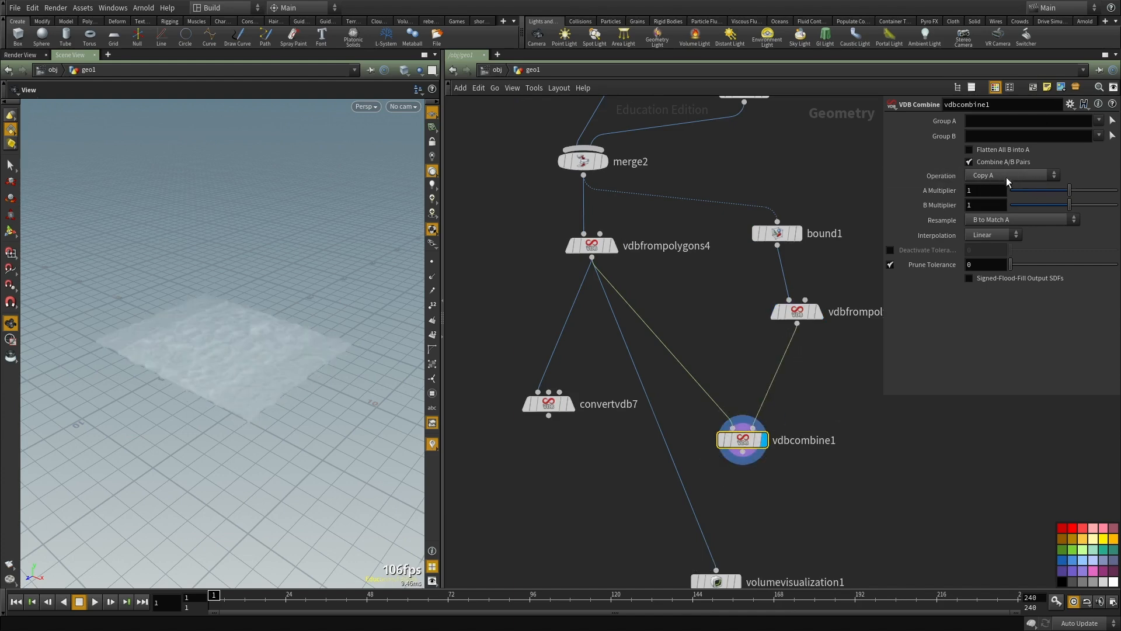
Step: Set vdbcombine1's operation to Subtract and inspect the cut volume up close in the front view
drag(213, 356, 353, 325)
key(space+3)
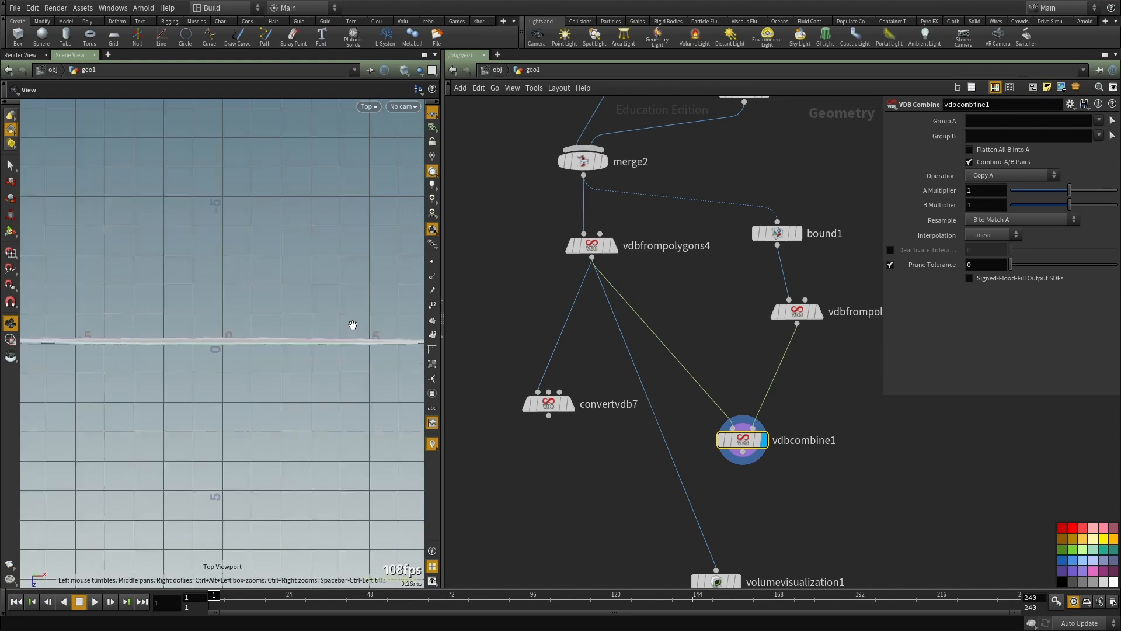
click(992, 176)
click(985, 224)
middle_drag(248, 361, 468, 378)
scroll(303, 345, up, 8)
middle_drag(303, 345, 187, 333)
scroll(135, 330, up, 4)
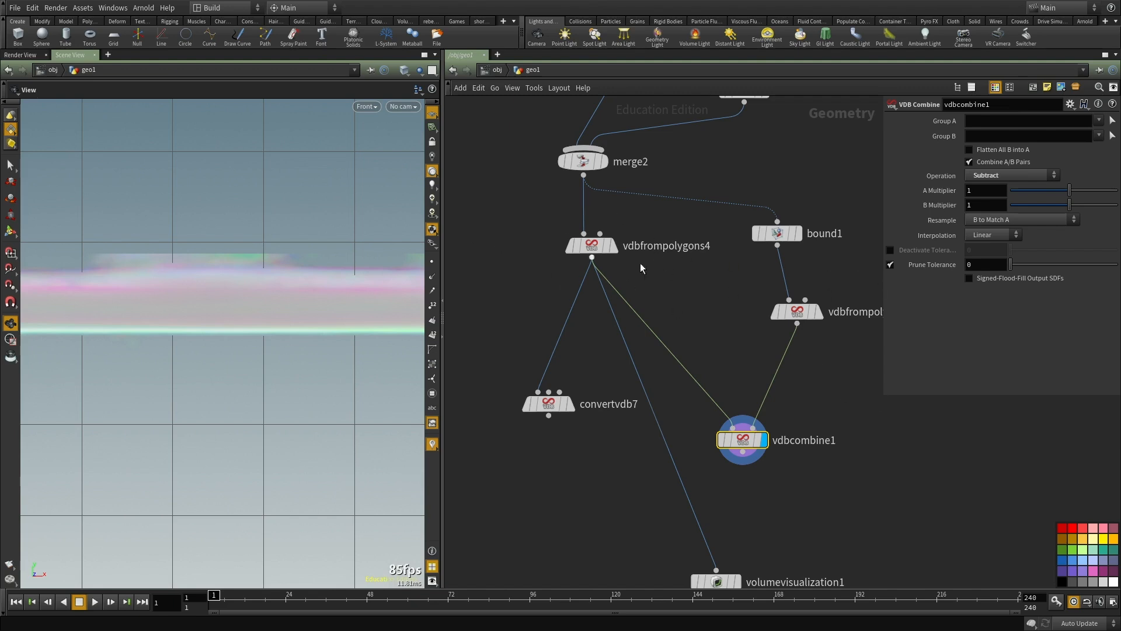
Step: Move convertvdb7 lower, feed it from vdbcombine1 and display the polygon result
middle_drag(665, 379, 689, 326)
scroll(689, 327, down, 2)
scroll(648, 340, up, 2)
drag(604, 343, 573, 478)
click(785, 393)
click(551, 466)
click(582, 479)
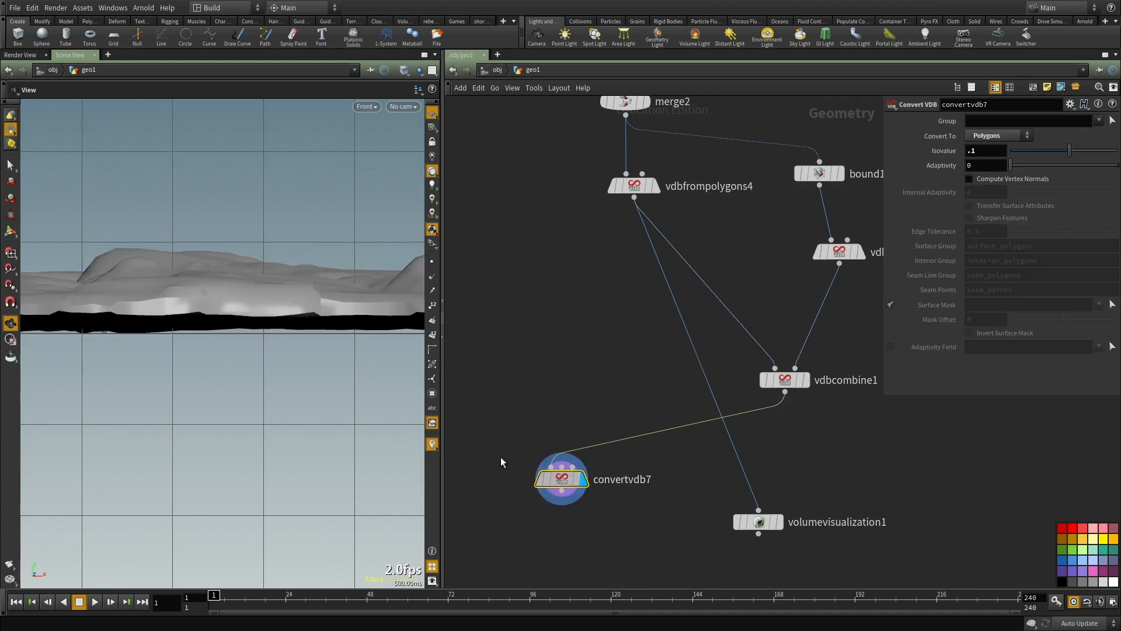
Step: Inspect the converted ground's flattened underside in the front view, toggling between wireframe and shaded display
drag(246, 364, 303, 396)
key(space+2)
key(space+3)
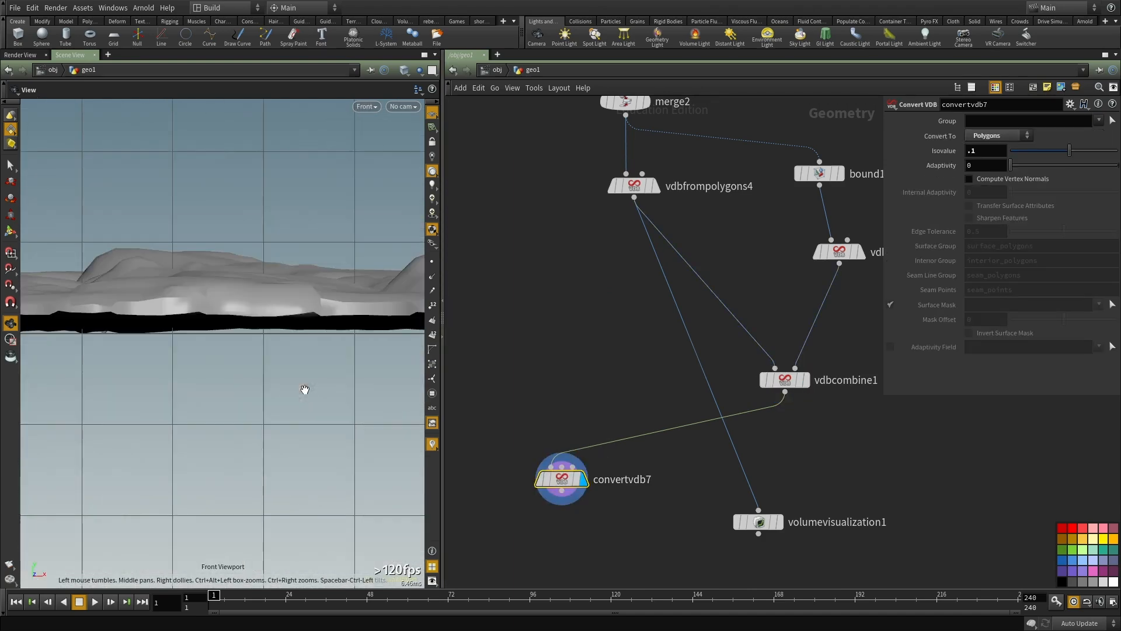
scroll(689, 336, down, 2)
middle_drag(701, 321, 586, 341)
key(shift+w)
key(shift+w)
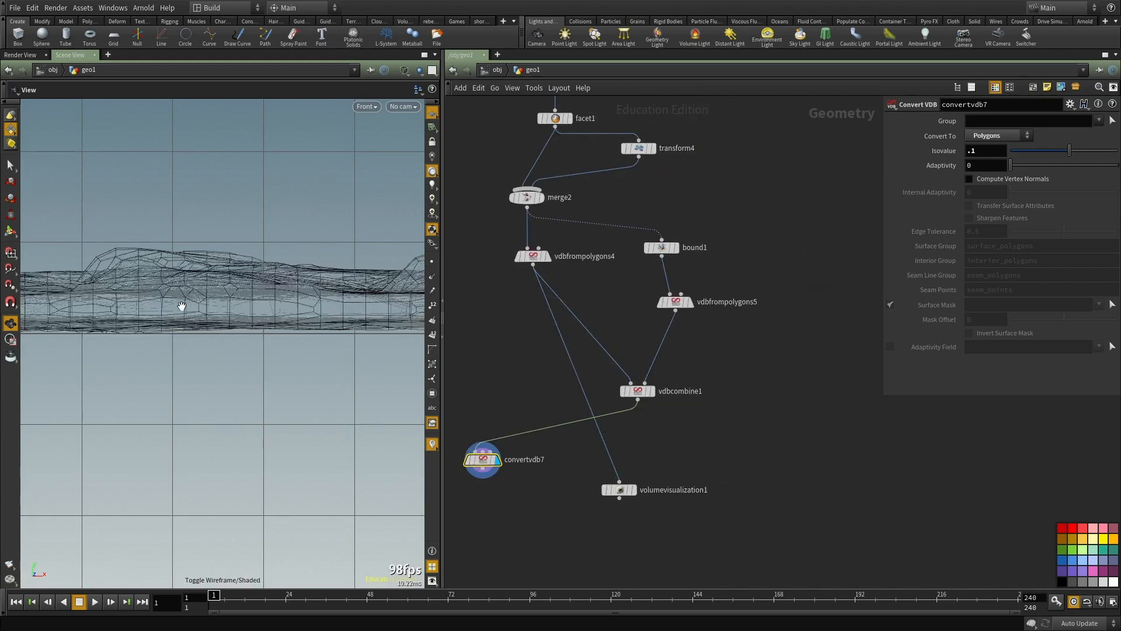
Step: Open vdbfrompolygons4's parameters in the network
click(639, 391)
middle_drag(571, 266, 608, 311)
click(570, 301)
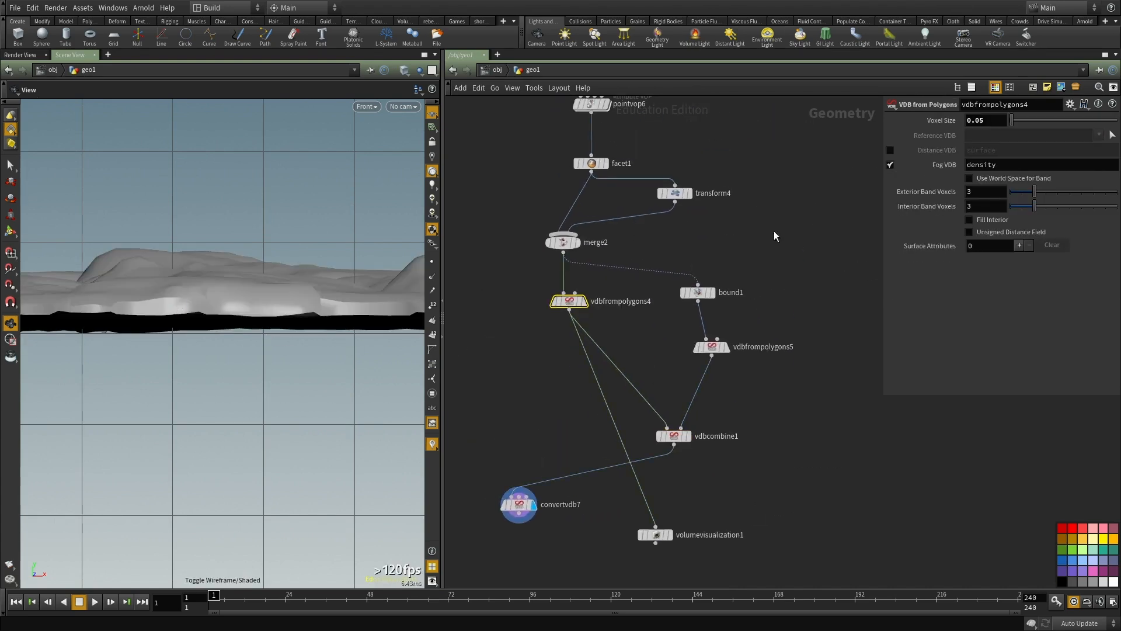
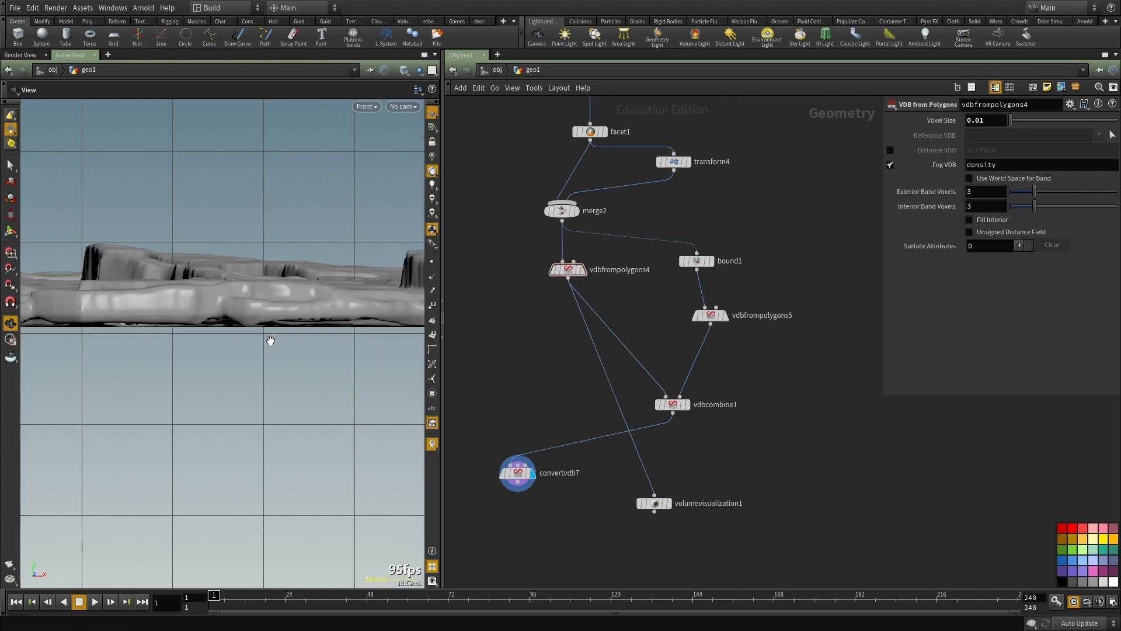
Step: Check the converted ground from several views and display bound1 in wireframe over the merged ground in the front view
key(space+1)
mouse_move(238, 370)
mouse_down()
mouse_move(258, 398)
mouse_move(250, 388)
mouse_up()
key(space+2)
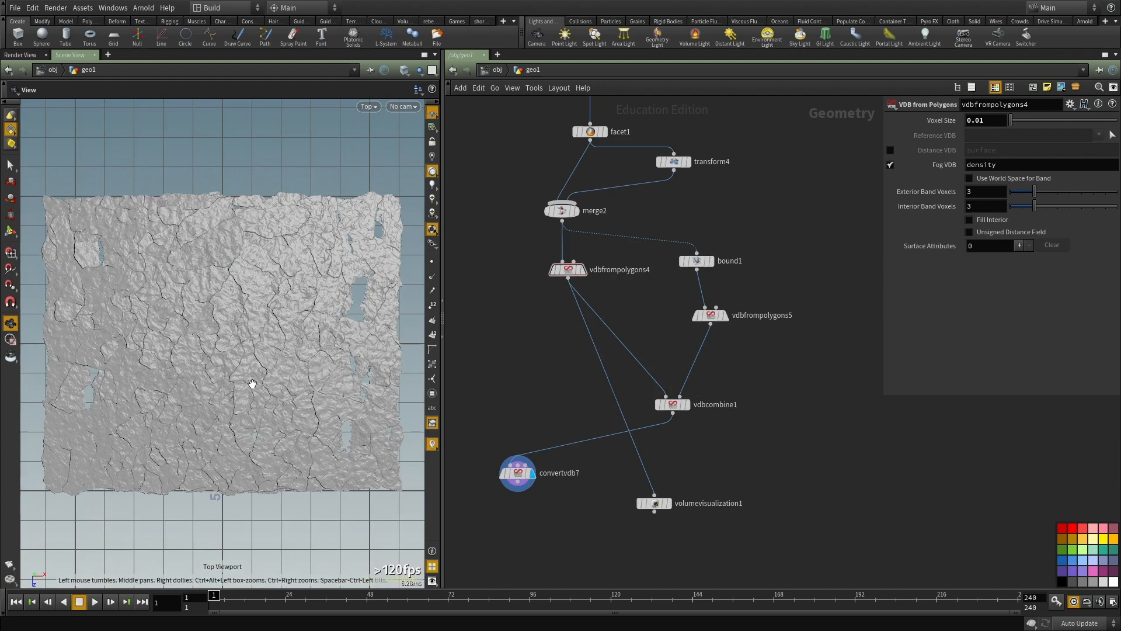
key(space+3)
middle_drag(827, 338, 794, 356)
click(677, 332)
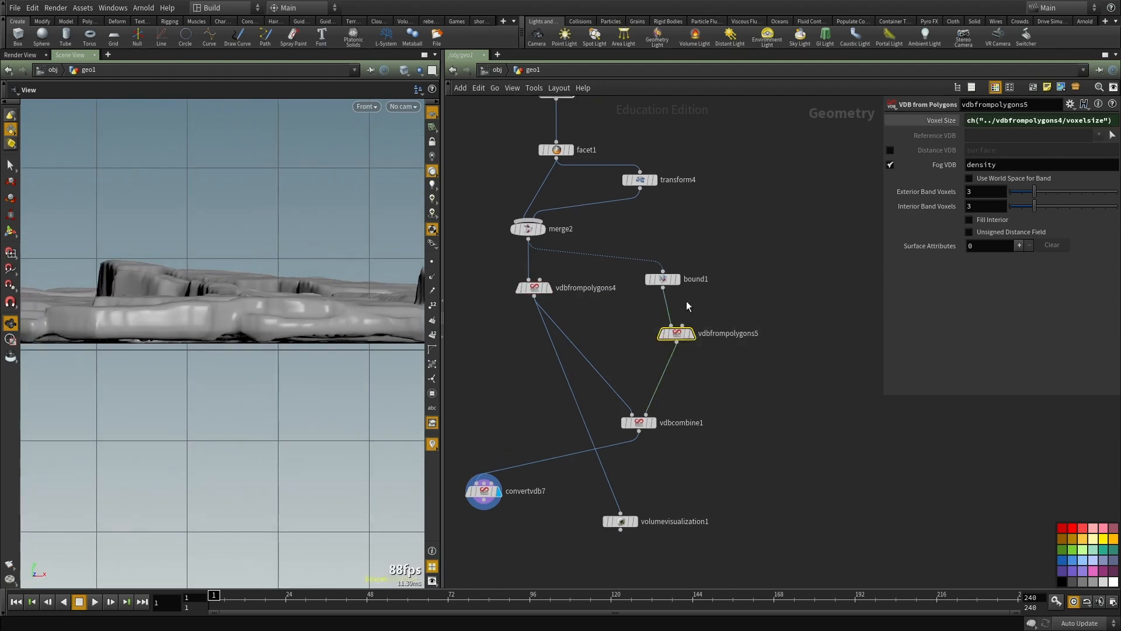
scroll(685, 301, up, 3)
click(652, 270)
click(673, 270)
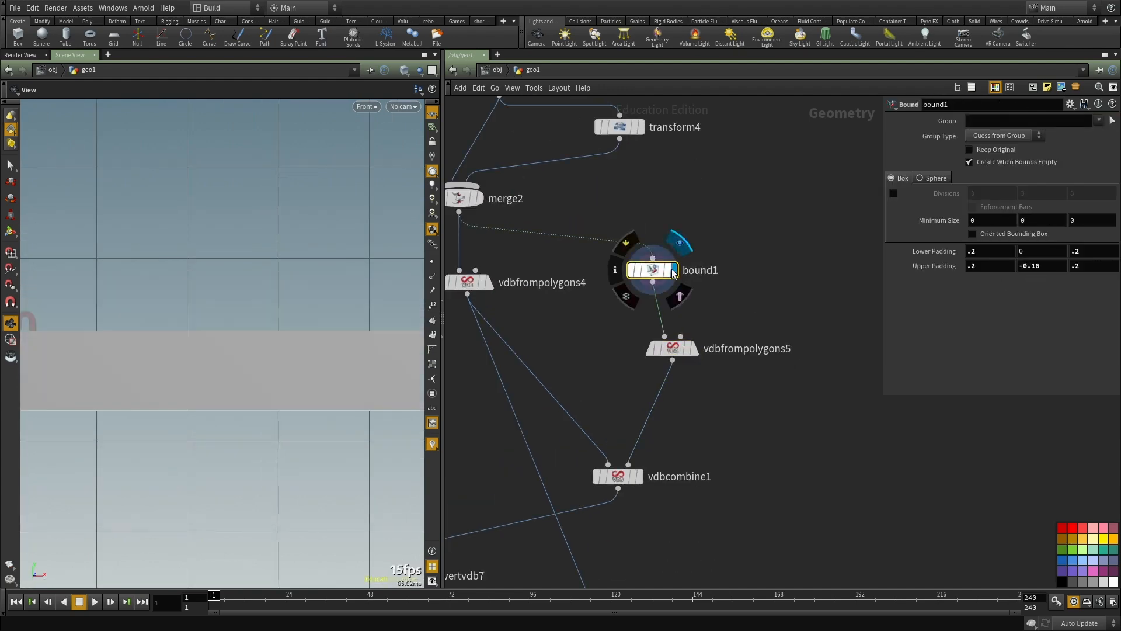
key(w)
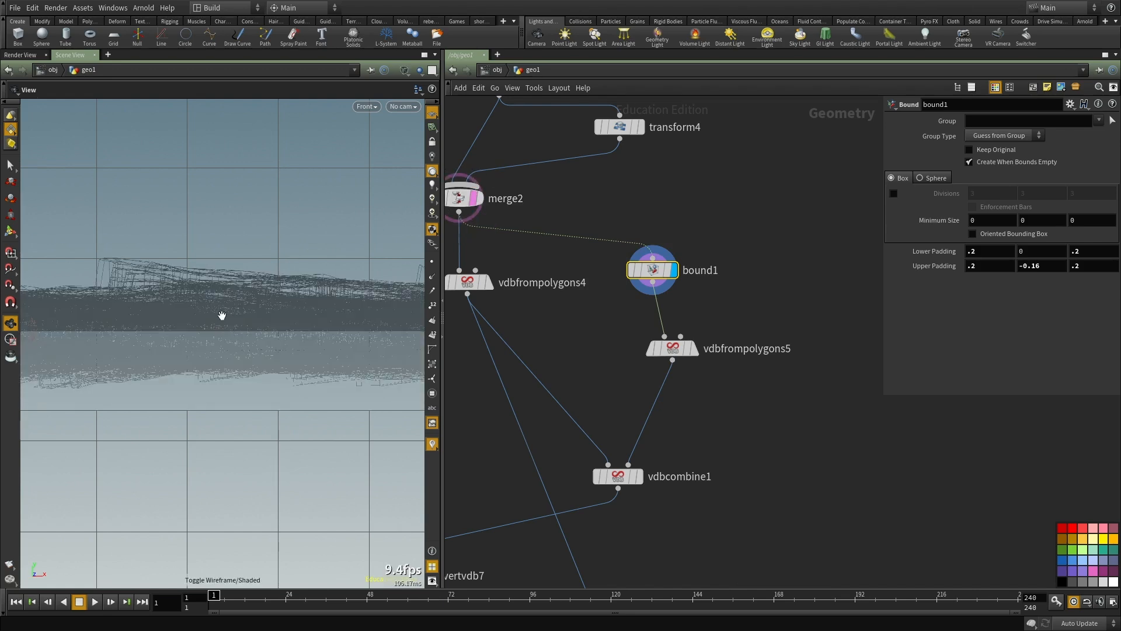
Step: Set bound1's vertical upper padding to -0.23
middle_drag(1030, 263, 1052, 289)
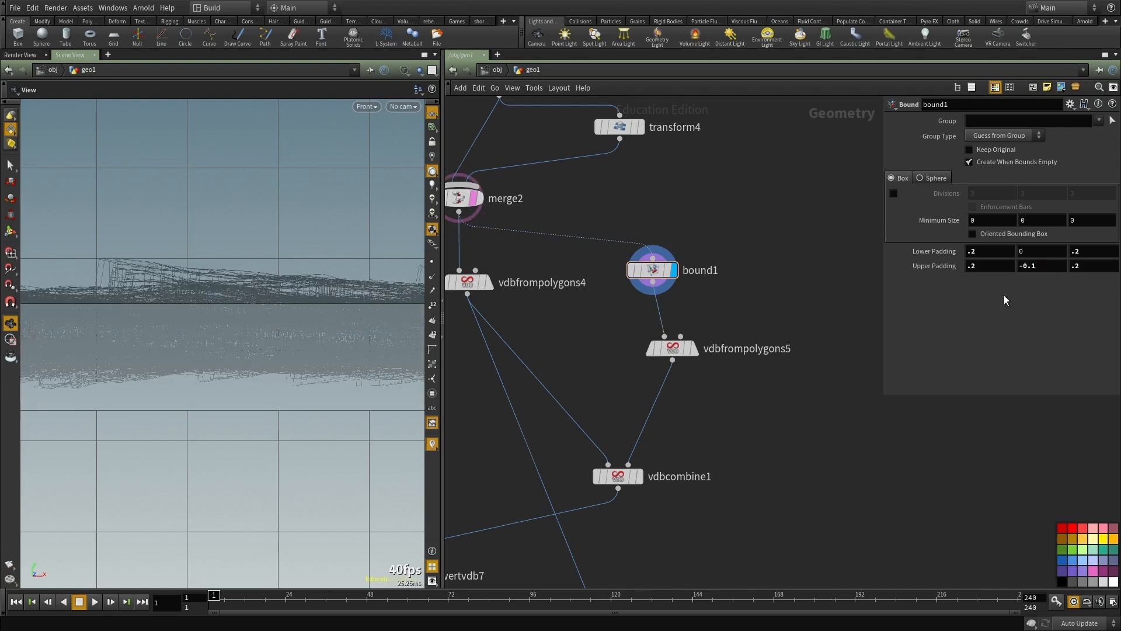
text(5)
key(Return)
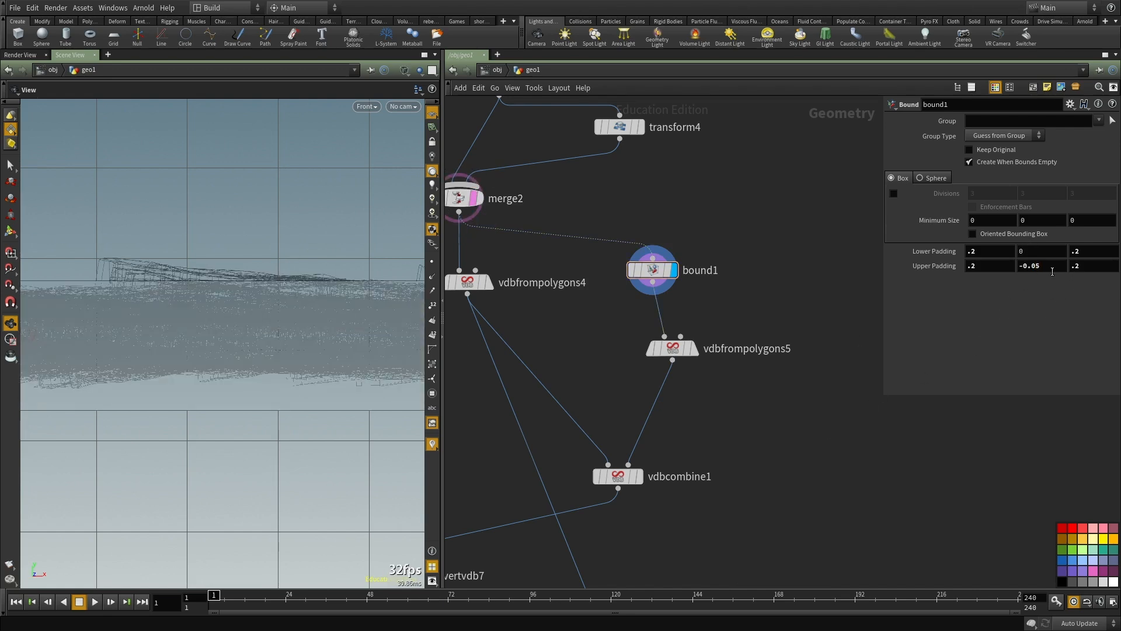
middle_drag(1052, 272, 1002, 290)
Step: Display the polygon result of convertvdb7 with the adjusted bounding box
middle_drag(729, 415, 777, 328)
middle_drag(484, 566, 671, 514)
drag(664, 532, 510, 354)
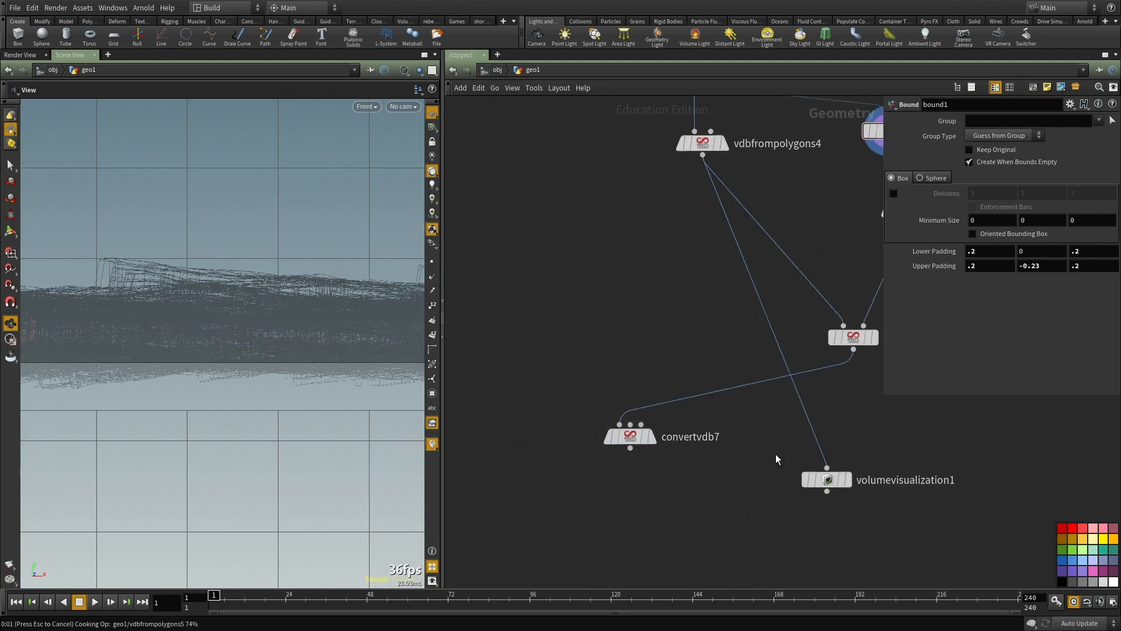
mouse_move(630, 436)
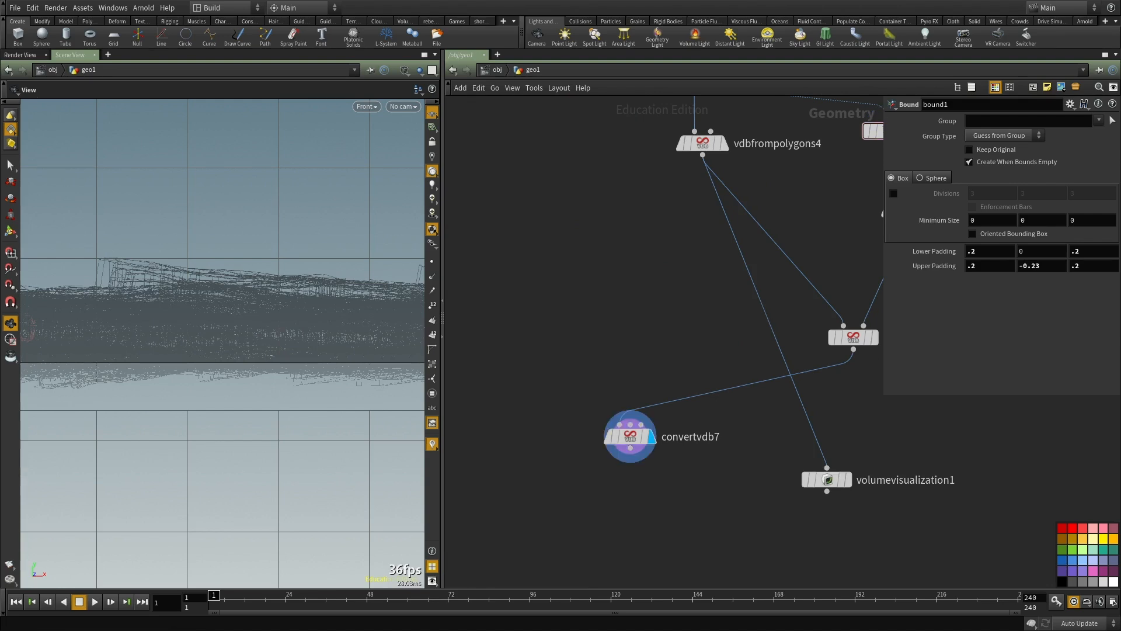
middle_drag(693, 475, 690, 423)
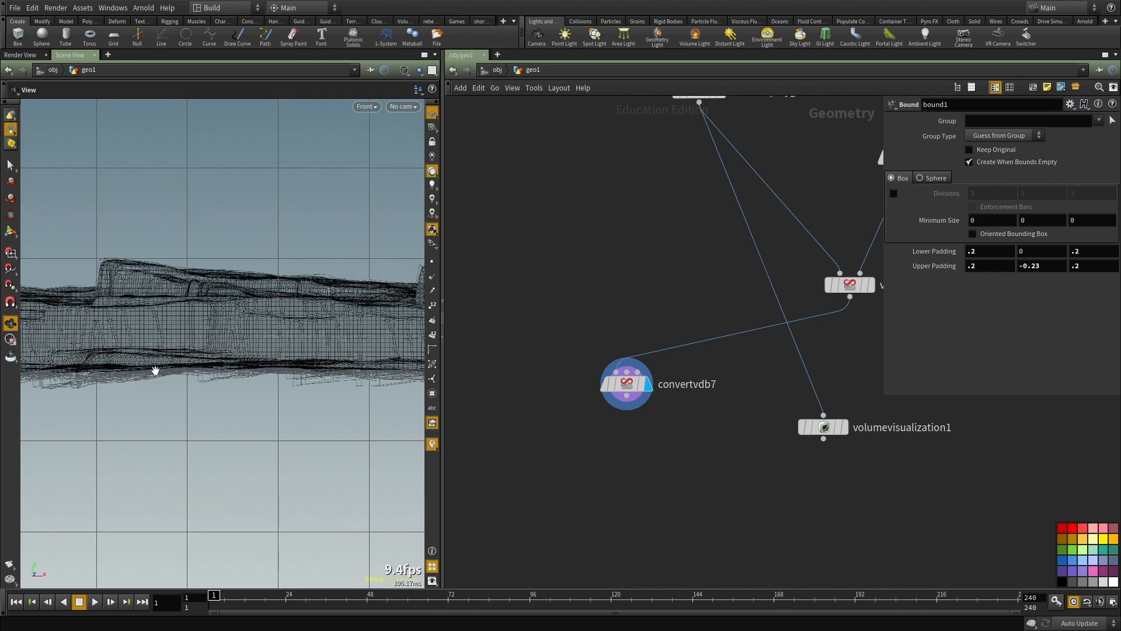
Step: Inspect the recut ground in shaded display, in perspective and along its underside in the front view
key(space+1)
drag(156, 370, 173, 395)
drag(117, 374, 281, 370)
key(shift+w)
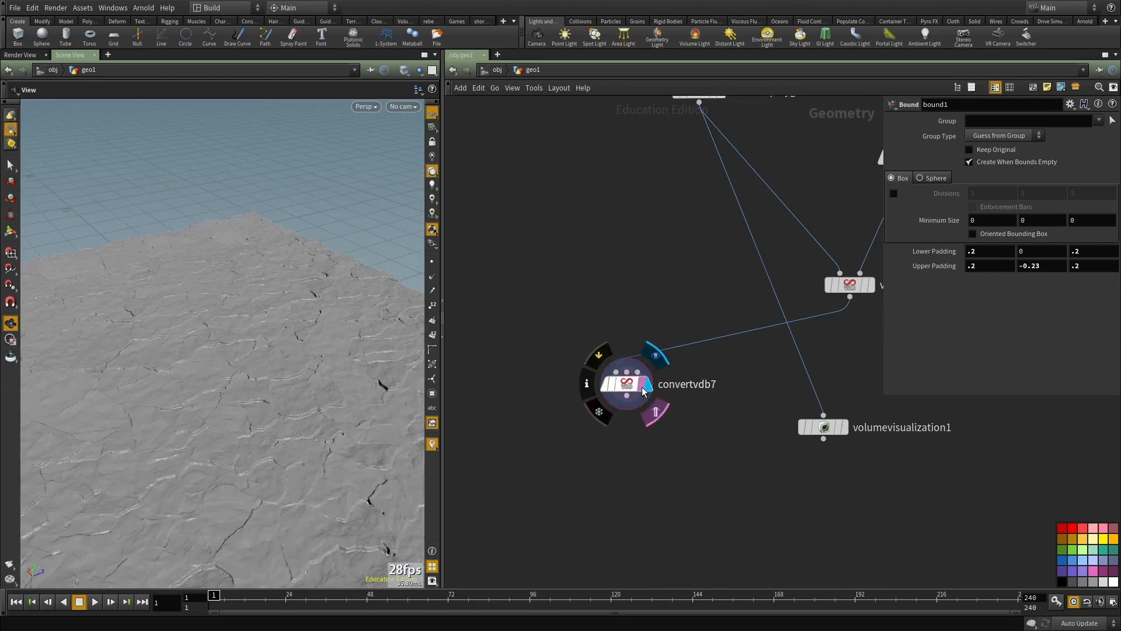
mouse_move(257, 441)
mouse_down()
mouse_move(185, 331)
mouse_move(251, 270)
mouse_move(358, 321)
mouse_move(248, 243)
mouse_move(255, 195)
mouse_move(202, 440)
mouse_move(208, 465)
mouse_move(142, 435)
mouse_move(202, 436)
mouse_up()
key(space+2)
key(space+3)
right_drag(225, 409, 140, 370)
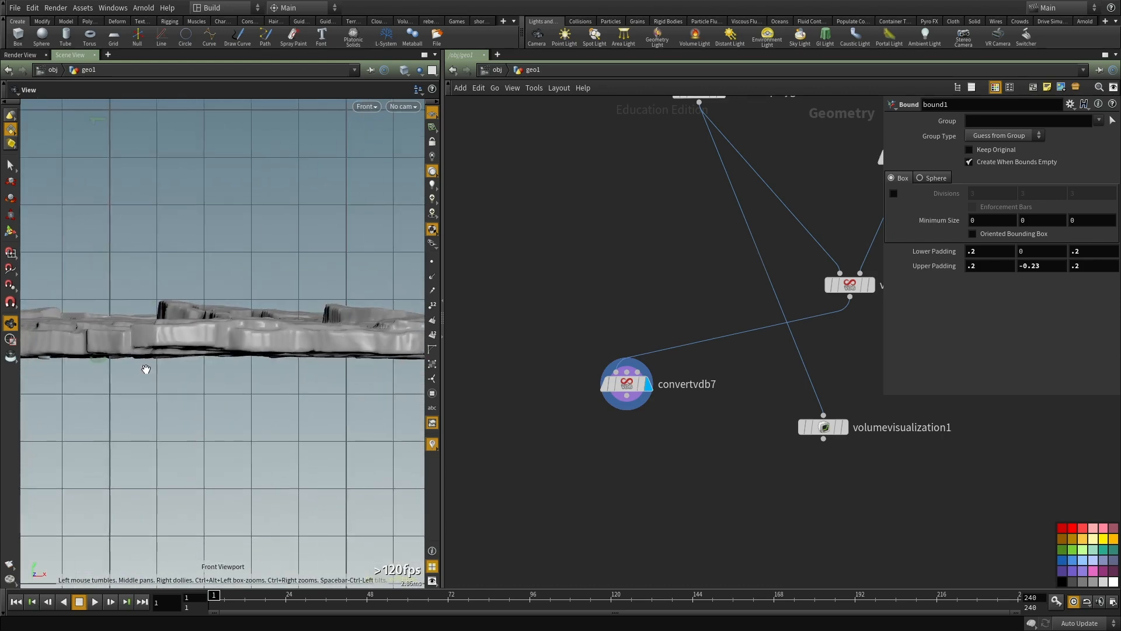
middle_drag(140, 370, 331, 358)
Step: Display vdbcombine1 and try the Minimum operation on the two volumes
scroll(833, 320, down, 2)
middle_drag(834, 320, 547, 361)
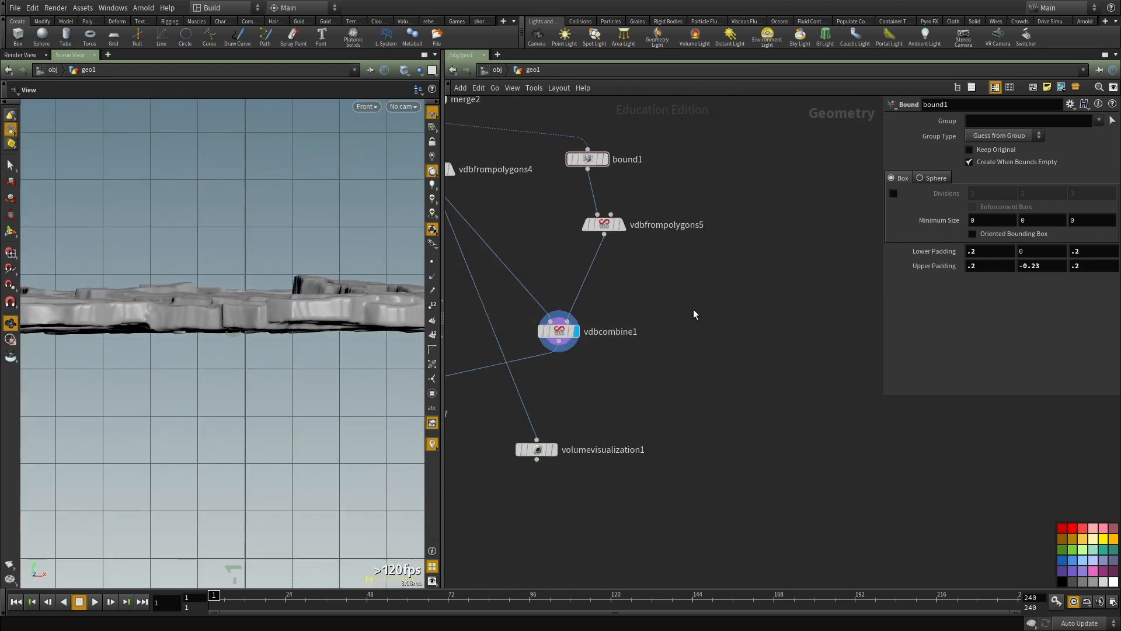
middle_drag(698, 308, 730, 315)
scroll(263, 331, down, 3)
scroll(703, 365, up, 2)
click(648, 340)
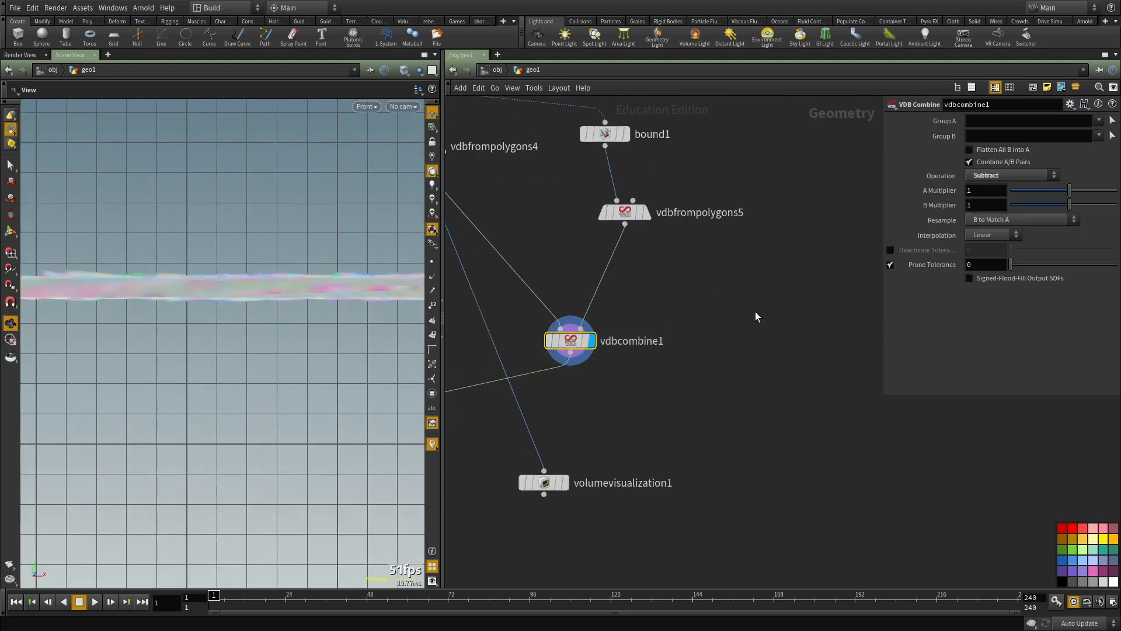
click(987, 175)
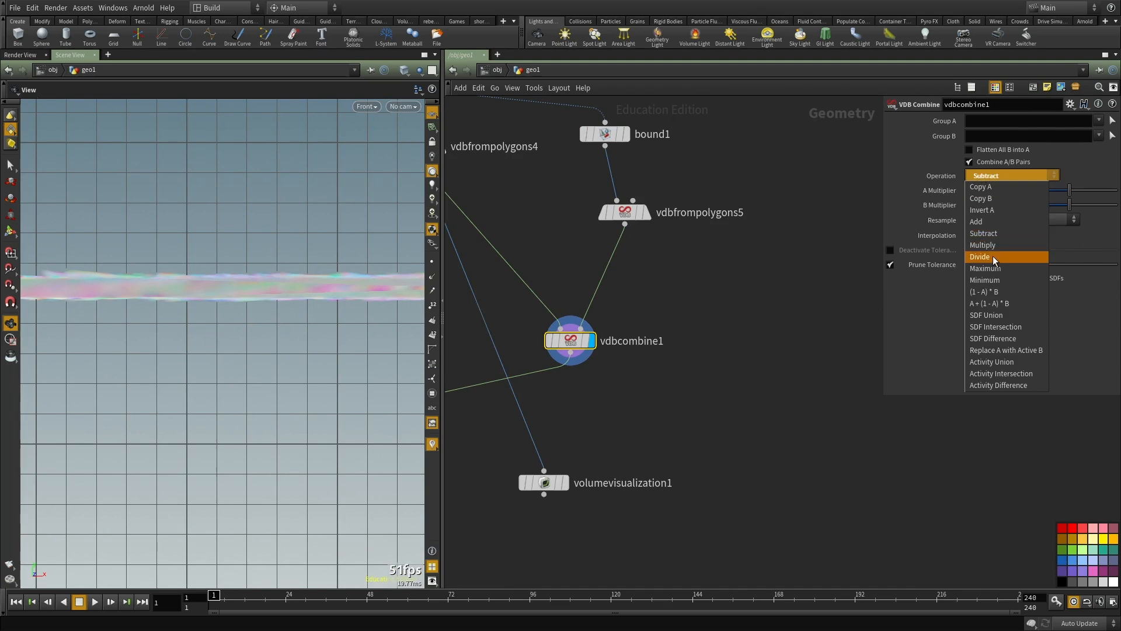
click(998, 278)
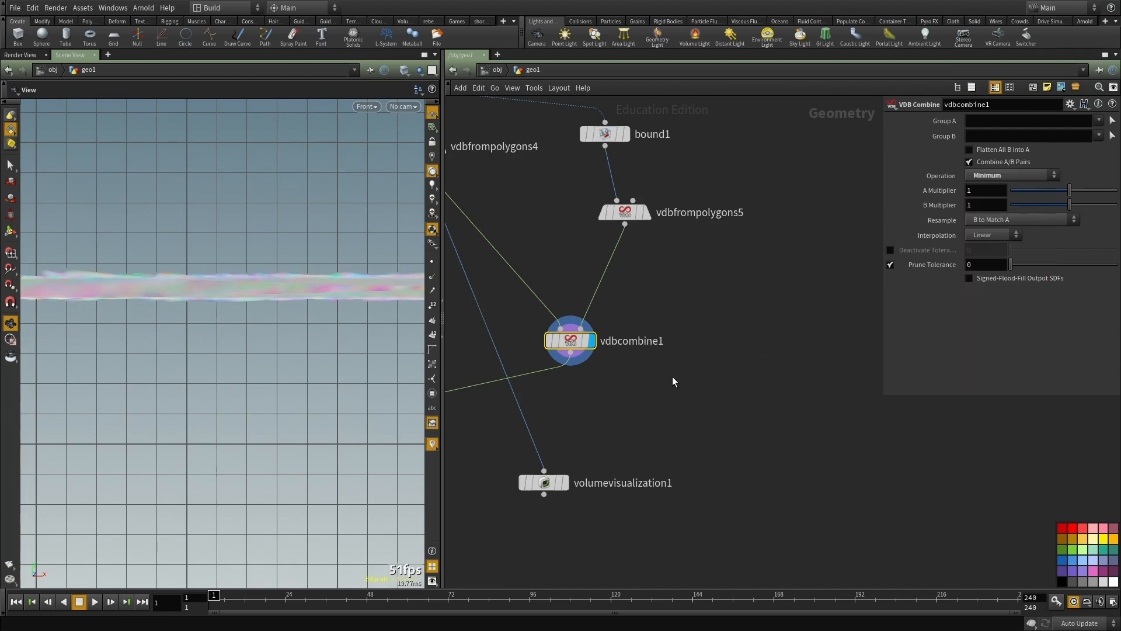
middle_drag(681, 391, 690, 404)
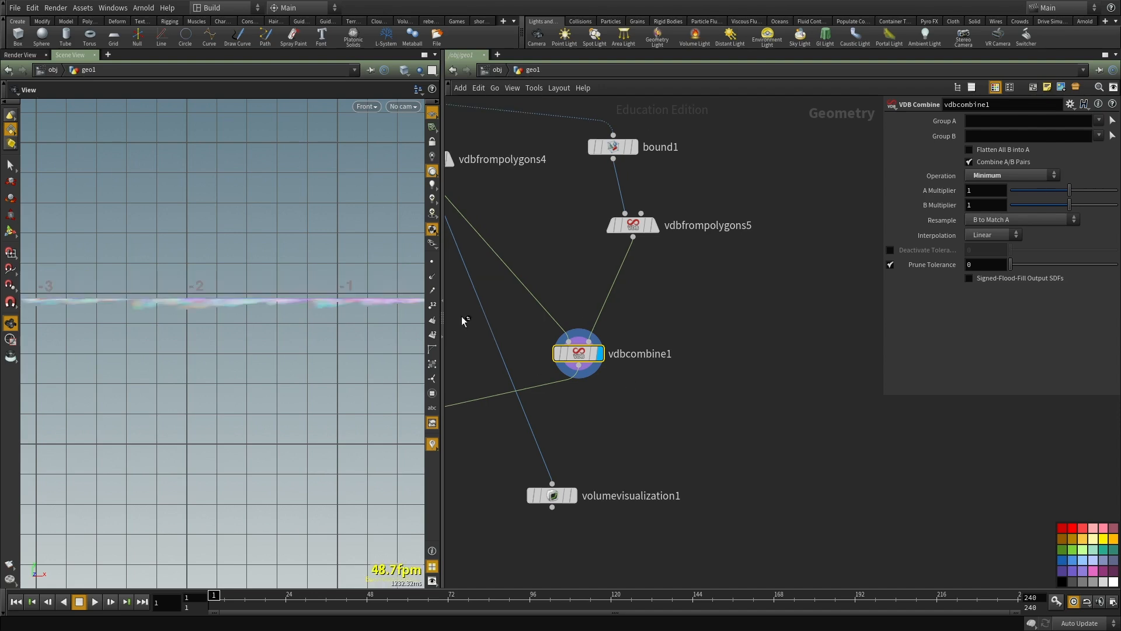
Step: Try the Maximum operation on vdbcombine1 and restore Subtract
click(997, 174)
click(1031, 267)
click(977, 175)
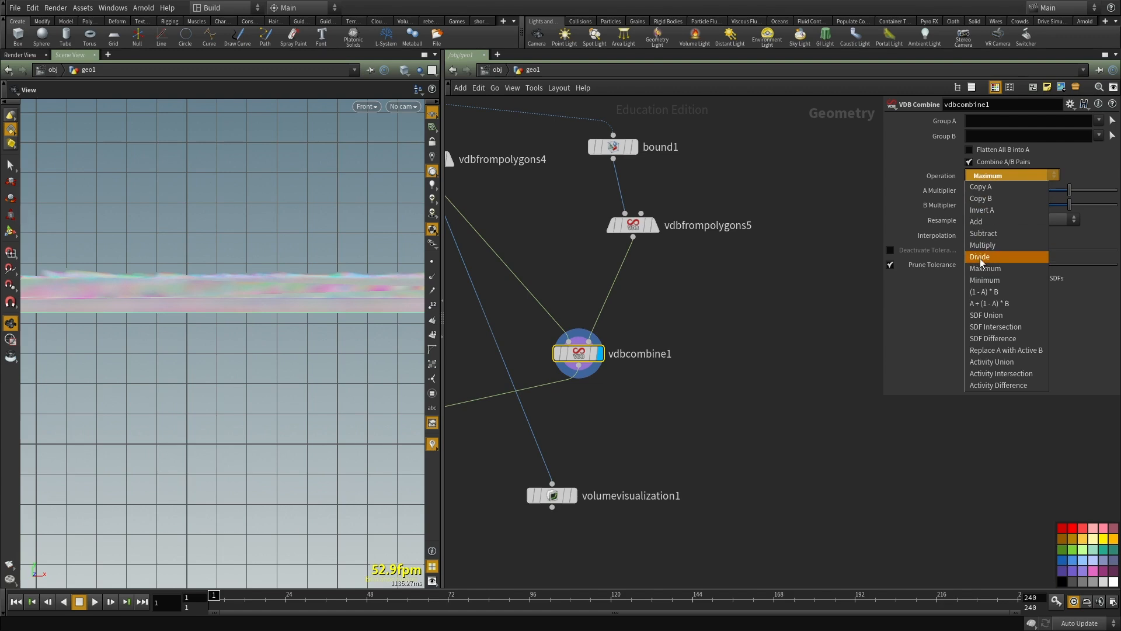
click(985, 234)
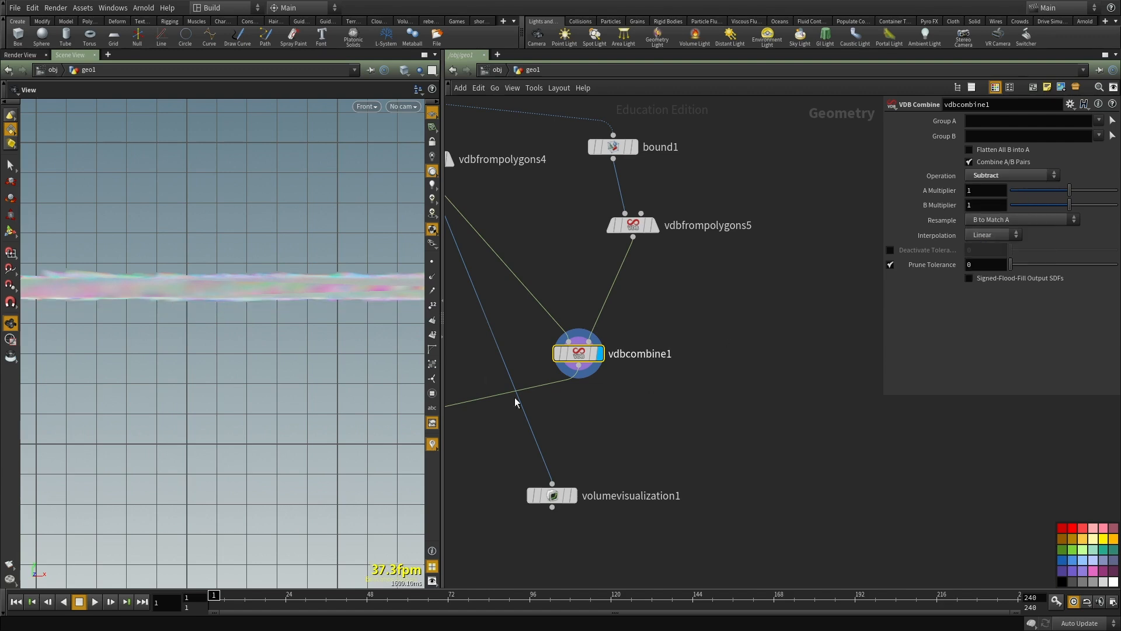
Step: Display convertvdb7 again and examine the cracked ground's surface in perspective
middle_drag(469, 387, 598, 358)
click(506, 422)
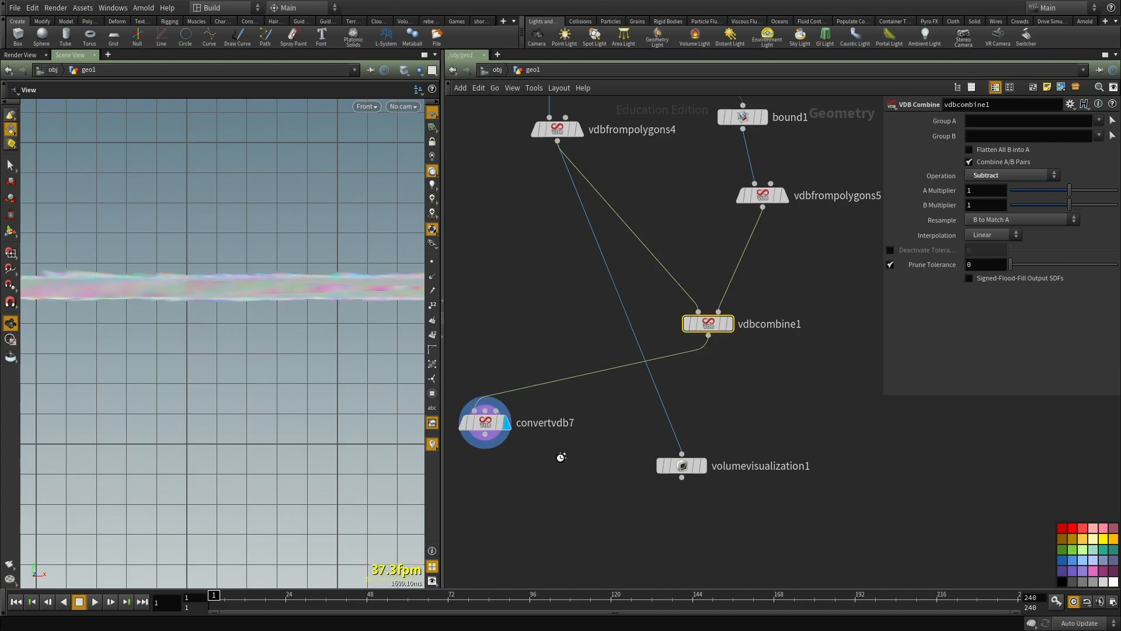
drag(215, 305, 354, 330)
scroll(691, 356, down, 3)
scroll(691, 357, down, 3)
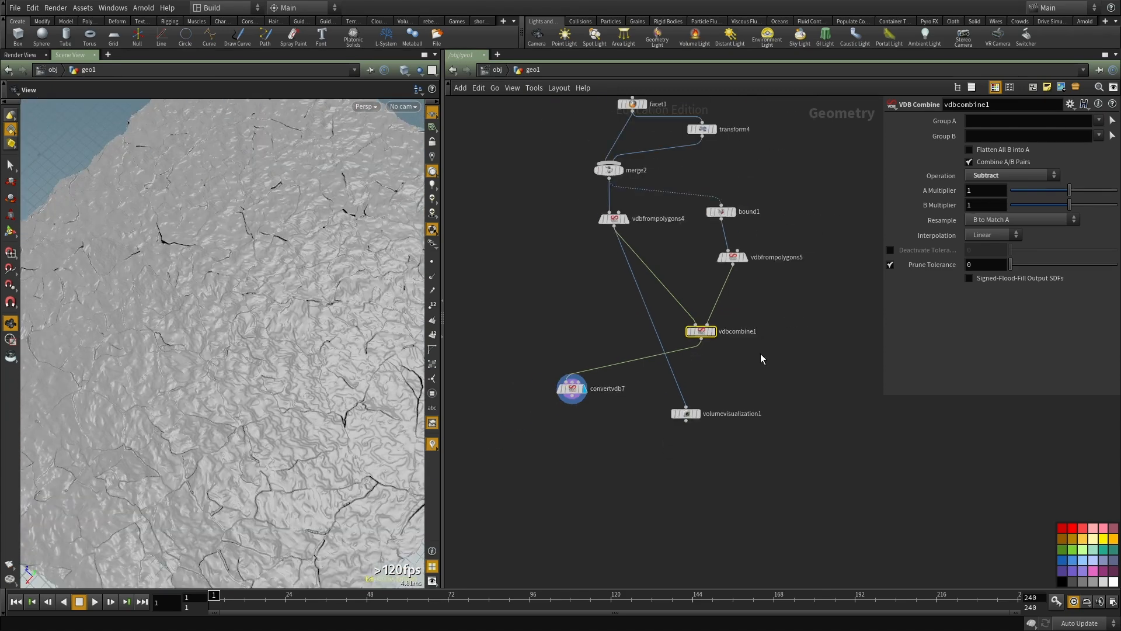
Step: Display vdbfrompolygons4 and view its fog volume in perspective
scroll(639, 328, up, 5)
drag(595, 309, 585, 350)
mouse_move(687, 381)
middle_down()
mouse_move(671, 230)
mouse_move(669, 390)
middle_up()
scroll(664, 425, down, 2)
scroll(628, 337, up, 3)
key(r)
drag(624, 320, 516, 234)
middle_drag(711, 284, 714, 334)
middle_drag(633, 454, 624, 354)
drag(599, 321, 507, 384)
middle_drag(508, 391, 531, 314)
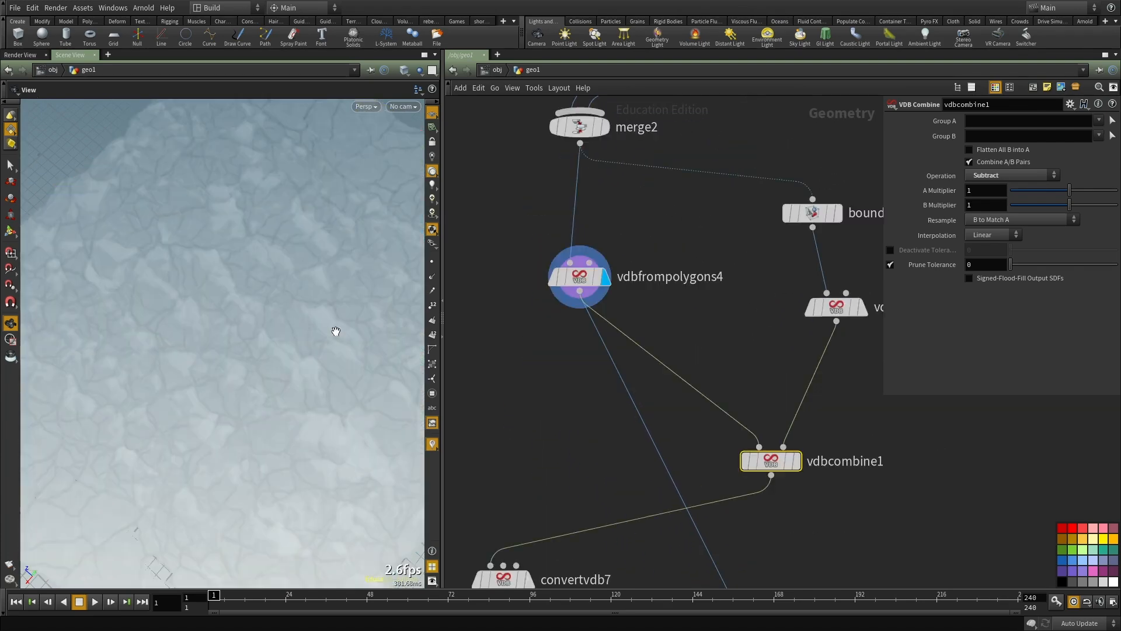
drag(160, 332, 192, 308)
scroll(537, 381, down, 2)
Step: Add a Volume VOP below vdbfrompolygons4 and feed its first input from that node
middle_drag(537, 381, 563, 373)
key(Tab)
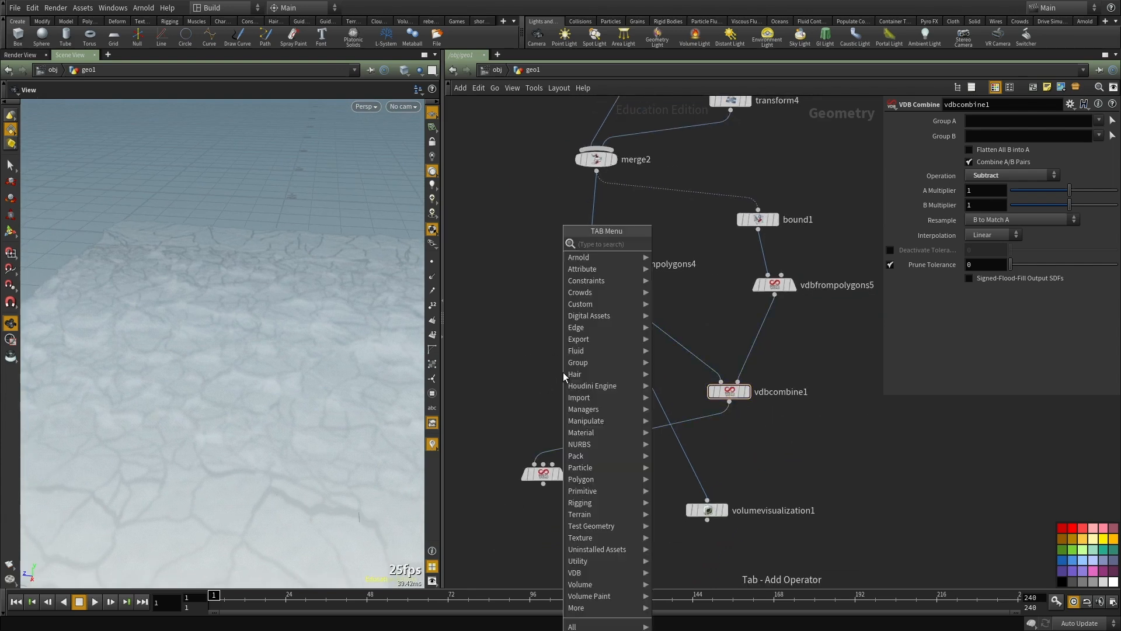
key(Escape)
click(563, 372)
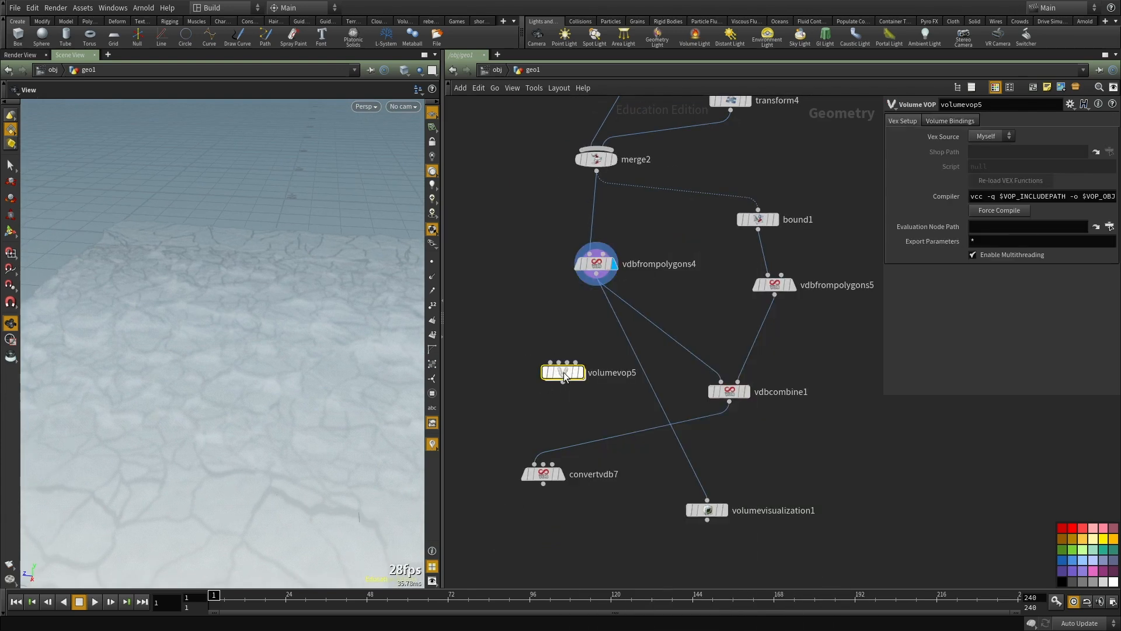
click(596, 274)
click(550, 362)
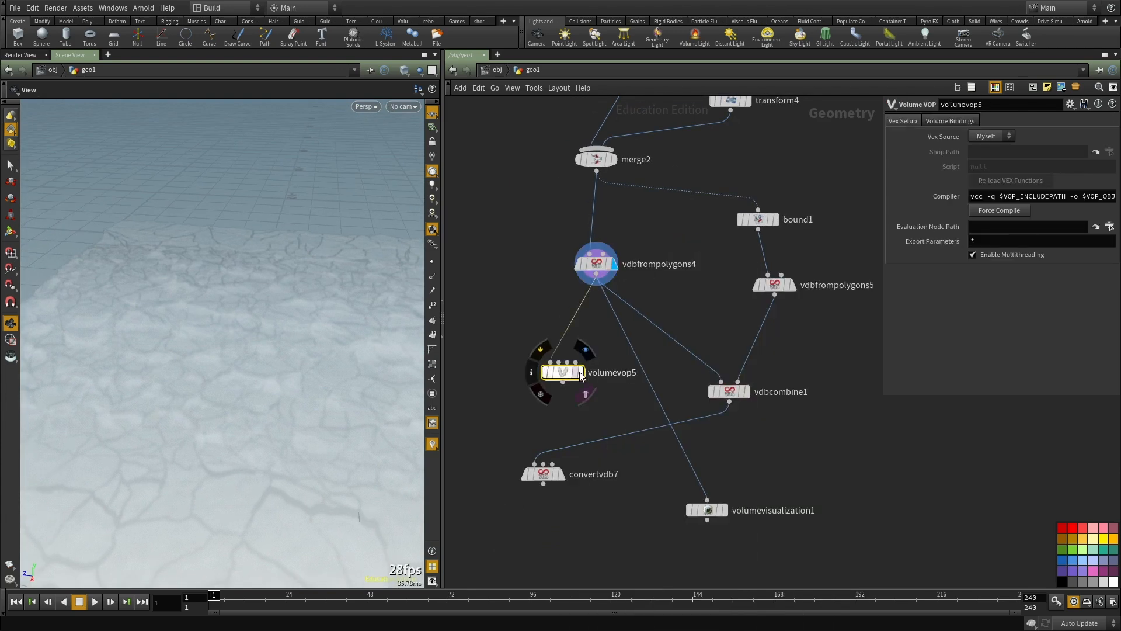
Step: Display volumevop5, go inside it and add a Volume Sample node
double_click(575, 376)
key(h)
key(Tab)
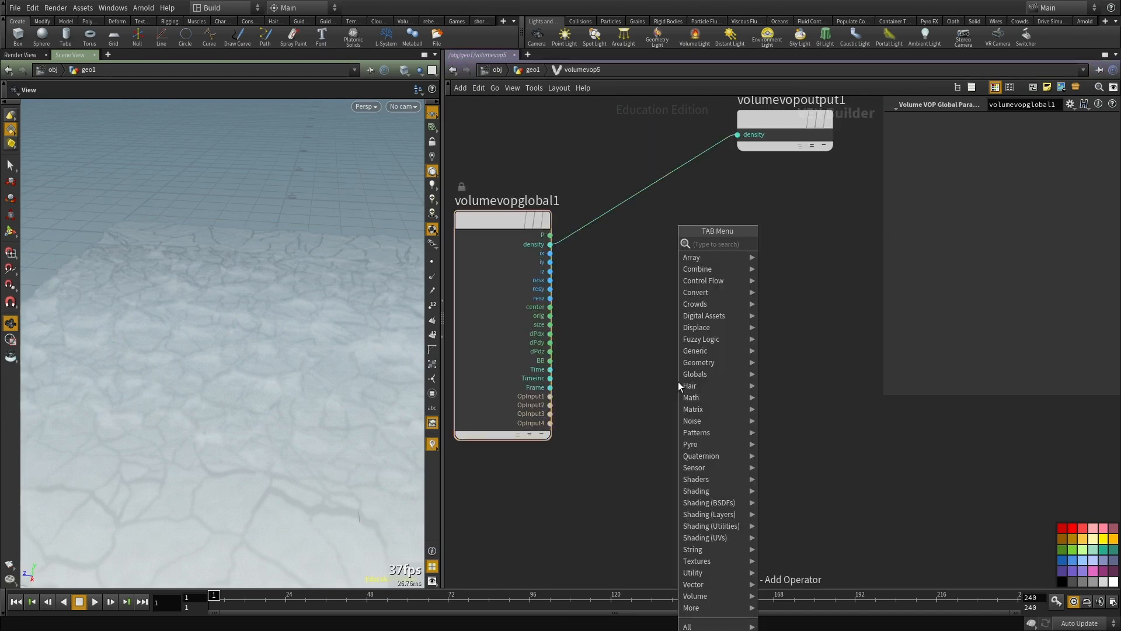
text(volume)
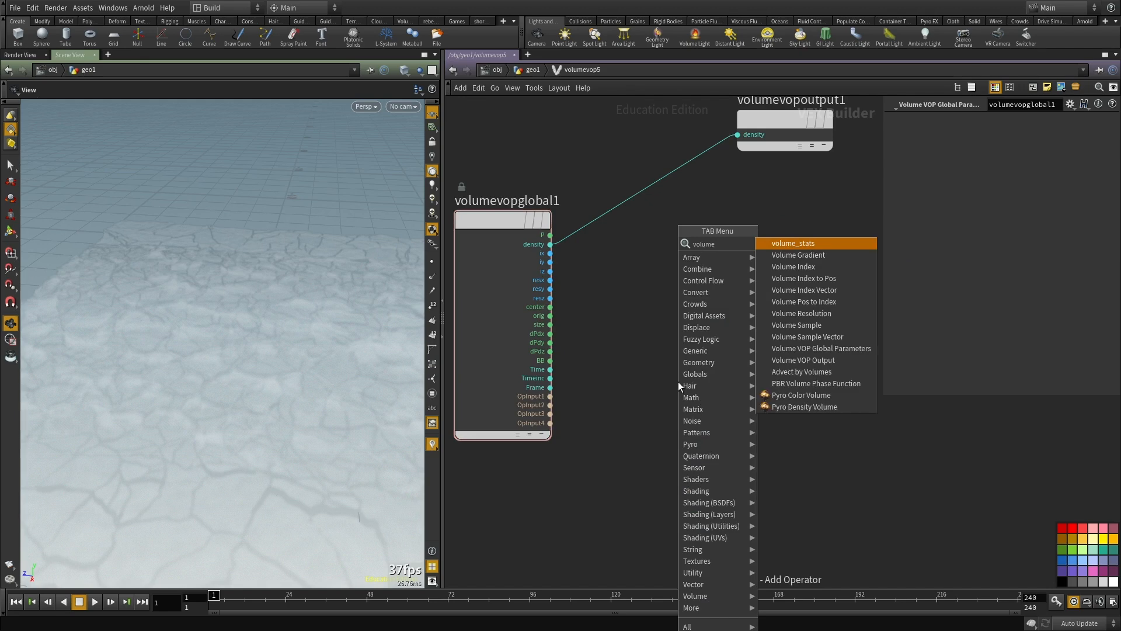
text( samp)
key(Return)
key(Return)
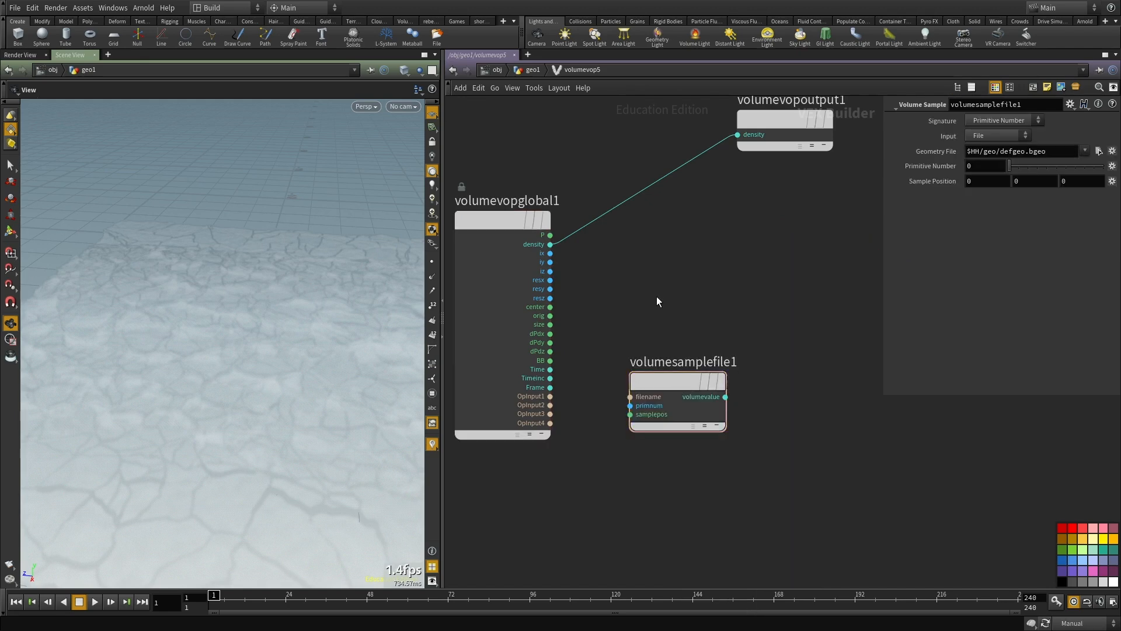
Step: Place an Add node and connect the global P to its first input
key(Tab)
click(785, 242)
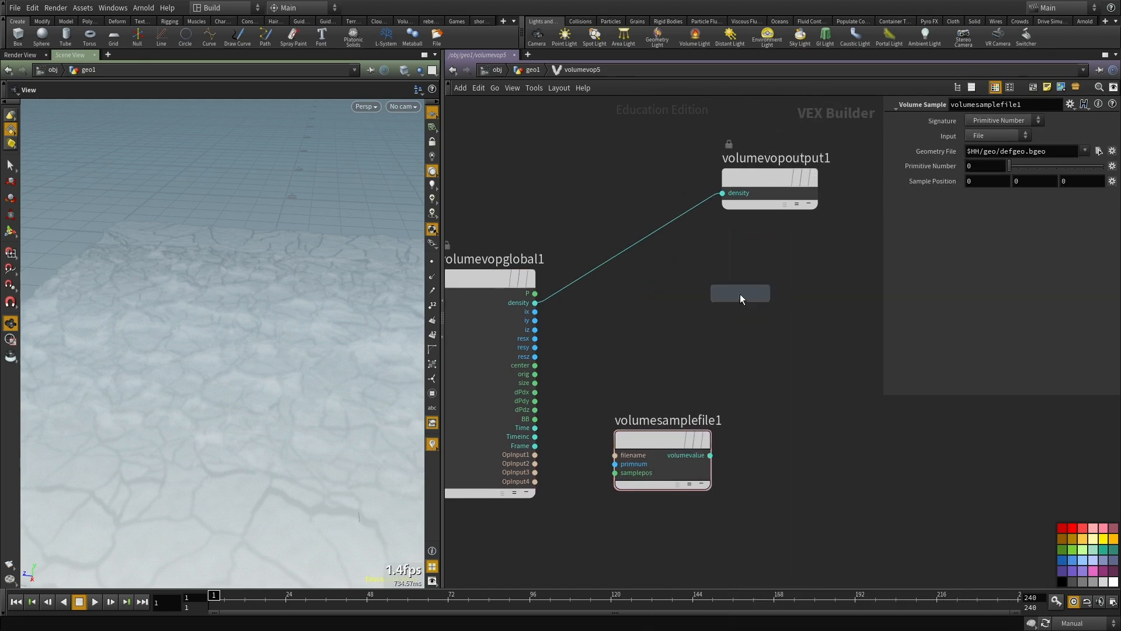
click(740, 293)
drag(535, 293, 691, 309)
Step: Set the volume sample node's input to First Input, keeping the Primitive Number signature
click(648, 439)
click(998, 136)
click(993, 150)
click(1002, 120)
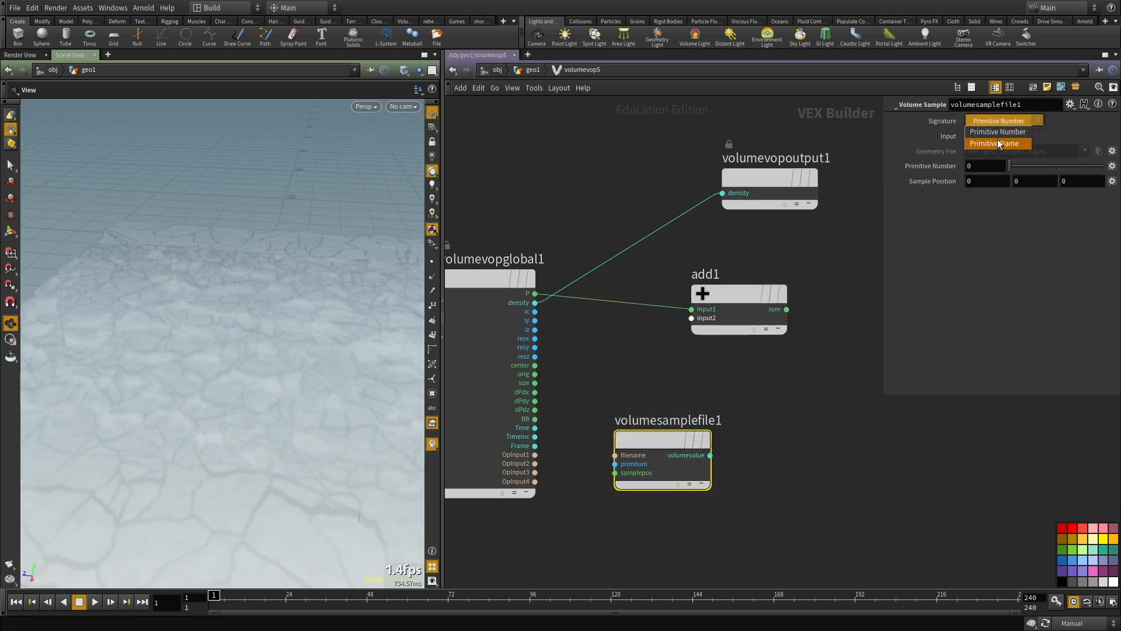
click(847, 156)
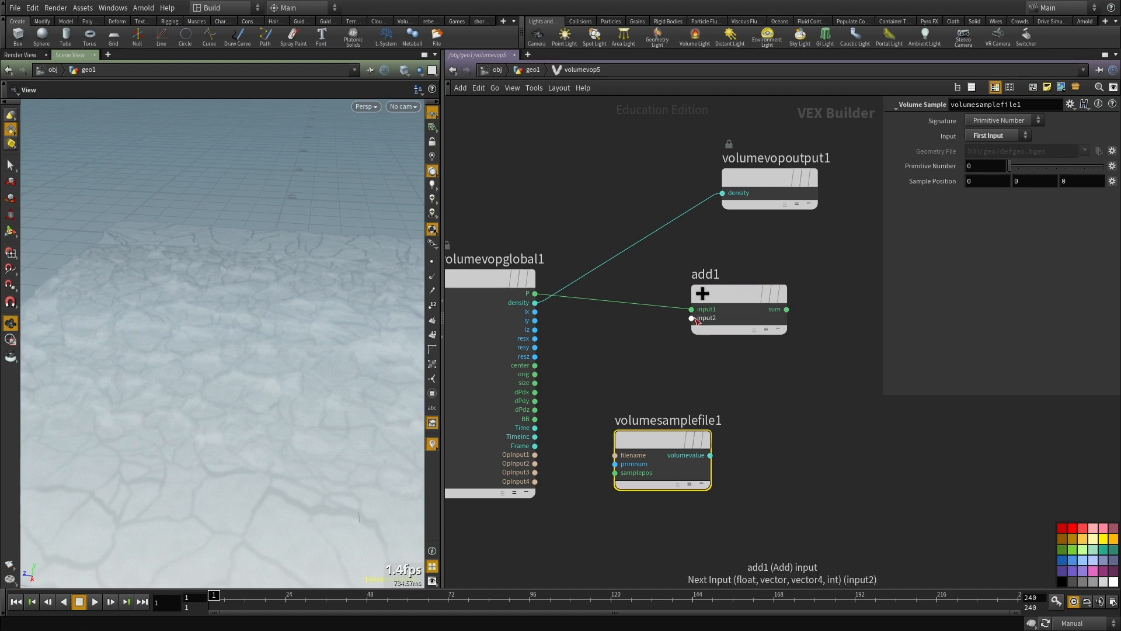
Step: Add an Anti-Aliased Noise node driven by P and wire its noise output into add1's second input
key(Tab)
text(o)
key(BackSpace)
text(noise)
key(Return)
click(639, 356)
drag(590, 371, 535, 293)
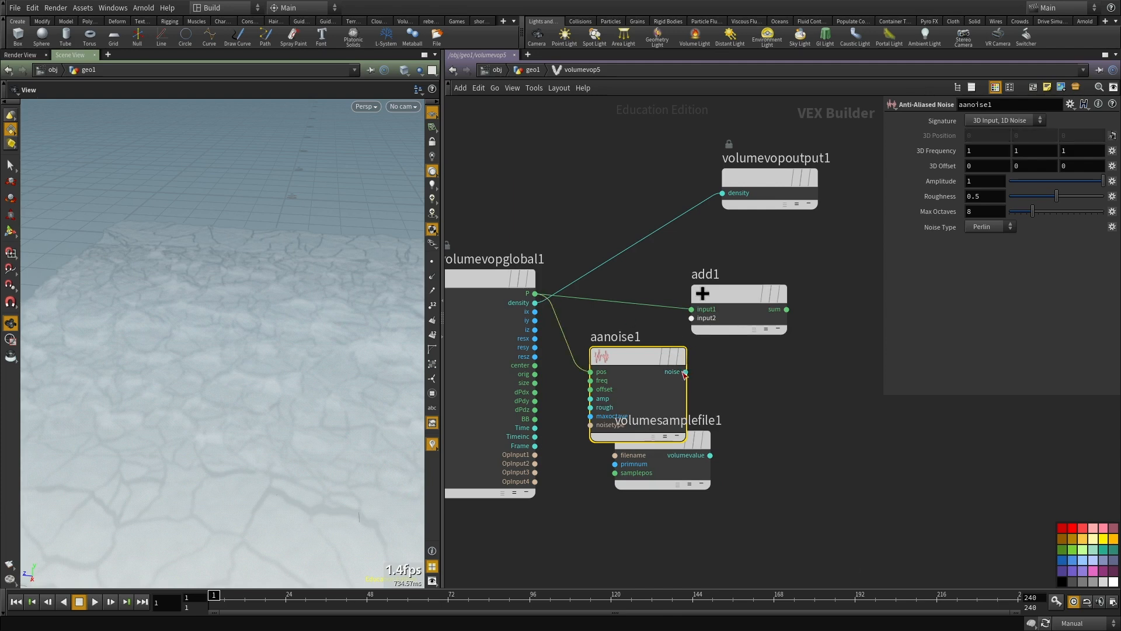
drag(685, 372, 691, 317)
Step: Move the volume sample after add1, feed its sample position from the sum, and wire its value to the output's density
drag(662, 455, 847, 307)
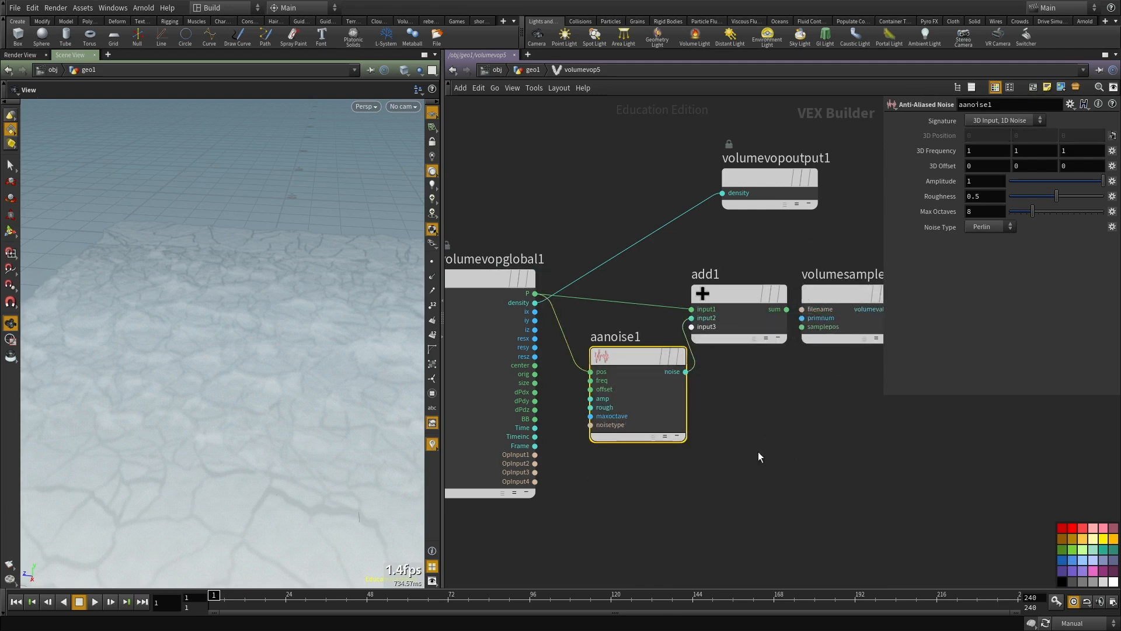
middle_drag(758, 451, 484, 527)
scroll(537, 432, up, 2)
drag(545, 383, 676, 369)
click(500, 377)
click(672, 388)
click(763, 364)
scroll(584, 257, down, 4)
scroll(515, 254, up, 5)
click(509, 239)
scroll(510, 238, down, 5)
drag(511, 241, 724, 283)
middle_drag(514, 353, 736, 315)
Step: Change aanoise1's signature so that it outputs 3D noise
scroll(630, 325, up, 2)
drag(680, 296, 665, 337)
click(1011, 121)
click(998, 143)
mouse_move(808, 421)
middle_down()
mouse_move(701, 466)
mouse_move(614, 455)
middle_up()
click(712, 316)
middle_drag(681, 460, 686, 450)
middle_drag(558, 456, 750, 418)
Step: Promote aanoise1's frequency, offset, amplitude, roughness and max octaves inputs to parameters
scroll(588, 382, up, 5)
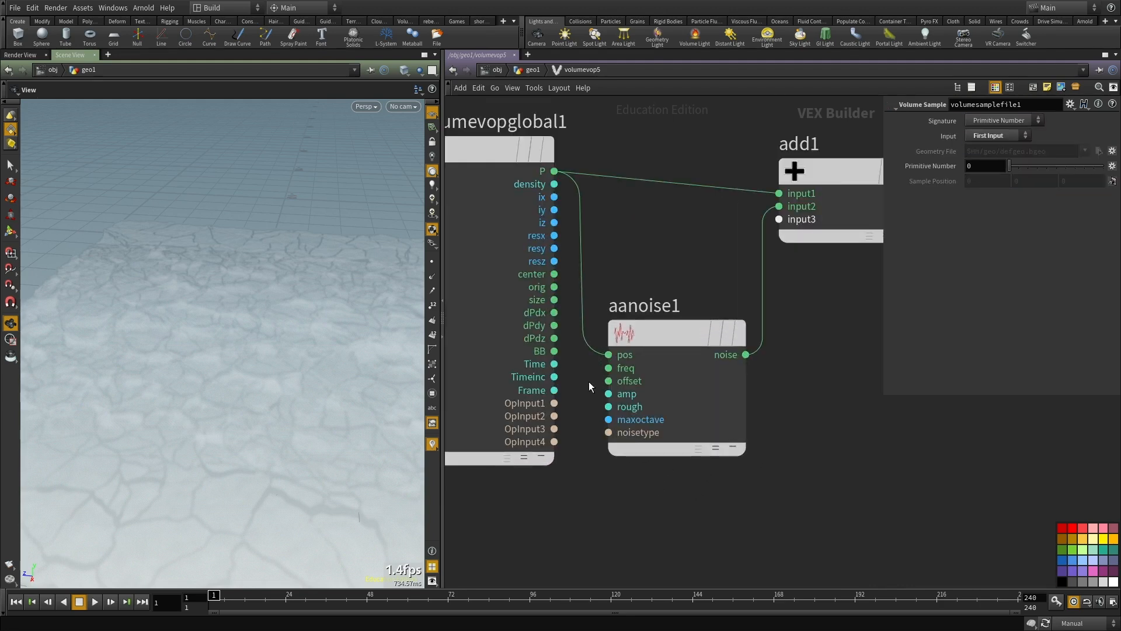
right_click(613, 364)
click(648, 369)
right_click(618, 382)
click(648, 387)
right_click(630, 401)
click(642, 408)
right_click(641, 417)
click(650, 424)
right_click(645, 437)
click(654, 444)
middle_drag(929, 495, 875, 450)
Step: Return to the geo1 network and recook the scene to show volumevop5's displaced fog volume
key(u)
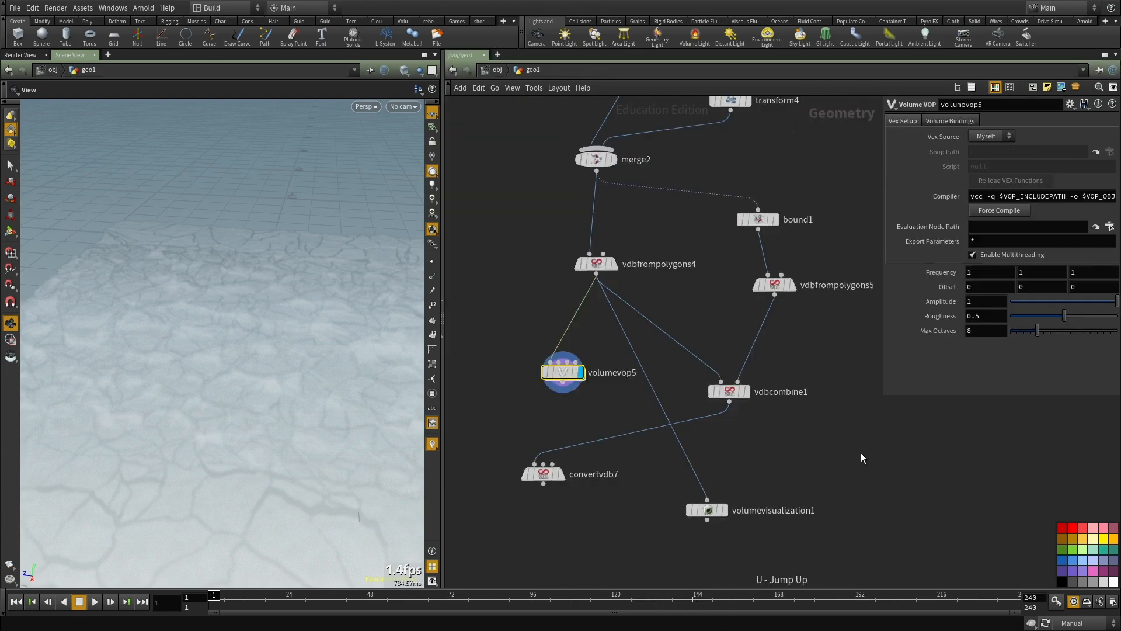
scroll(600, 366, up, 3)
middle_drag(550, 408, 562, 354)
key(F5)
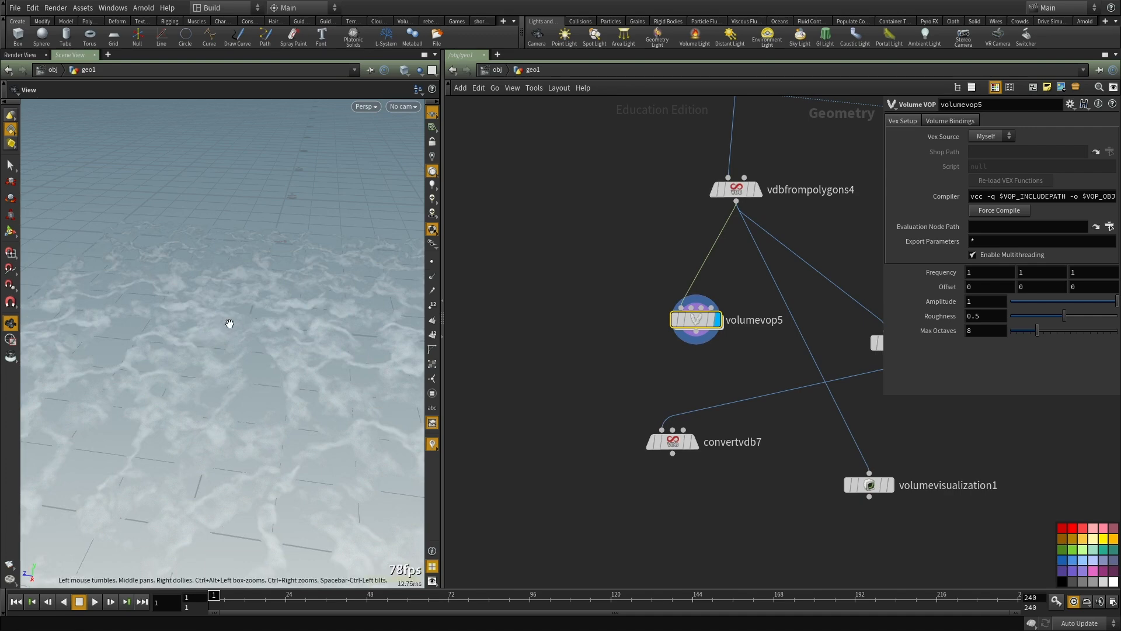
Step: Feed volumevop5's output into convertvdb7 and display the displaced ground as polygons
drag(230, 323, 148, 453)
drag(140, 380, 391, 401)
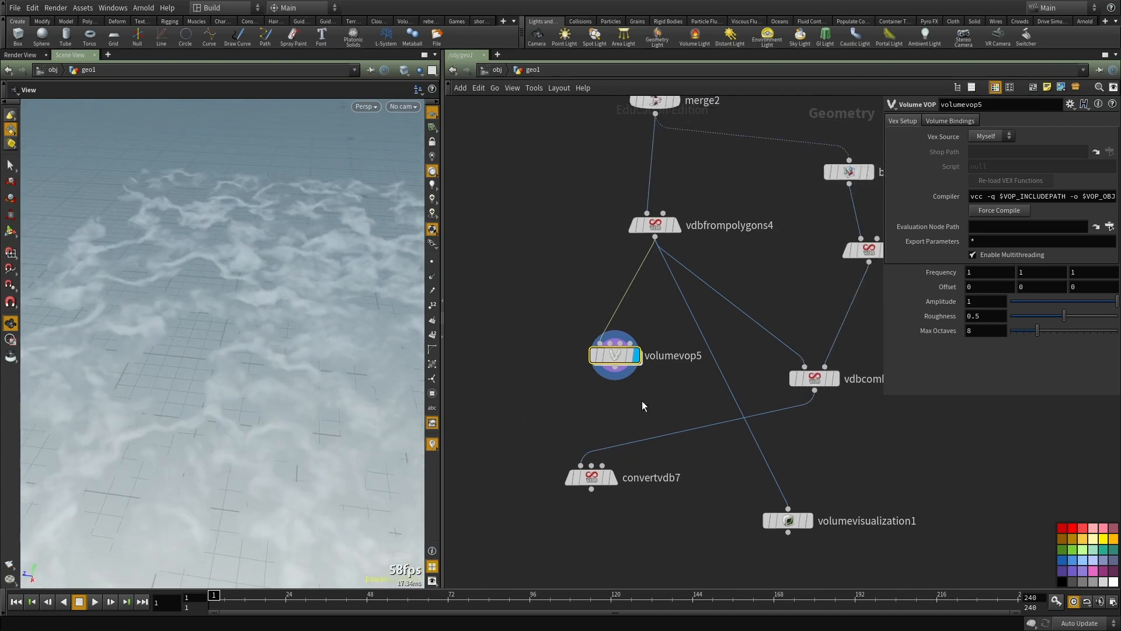
drag(579, 465, 615, 367)
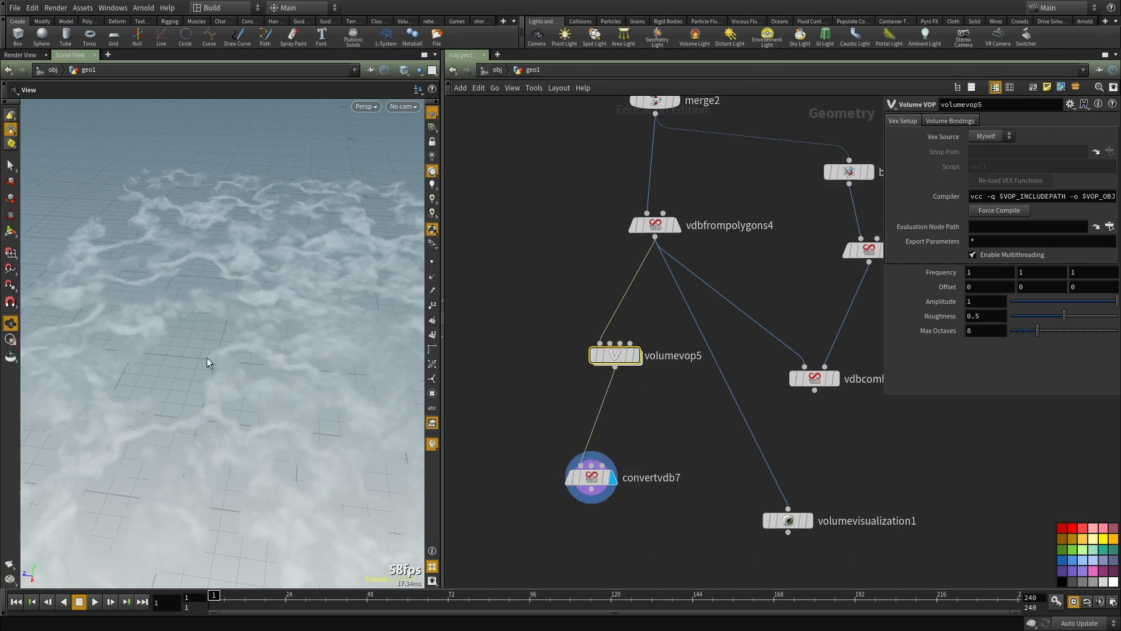
drag(204, 360, 164, 518)
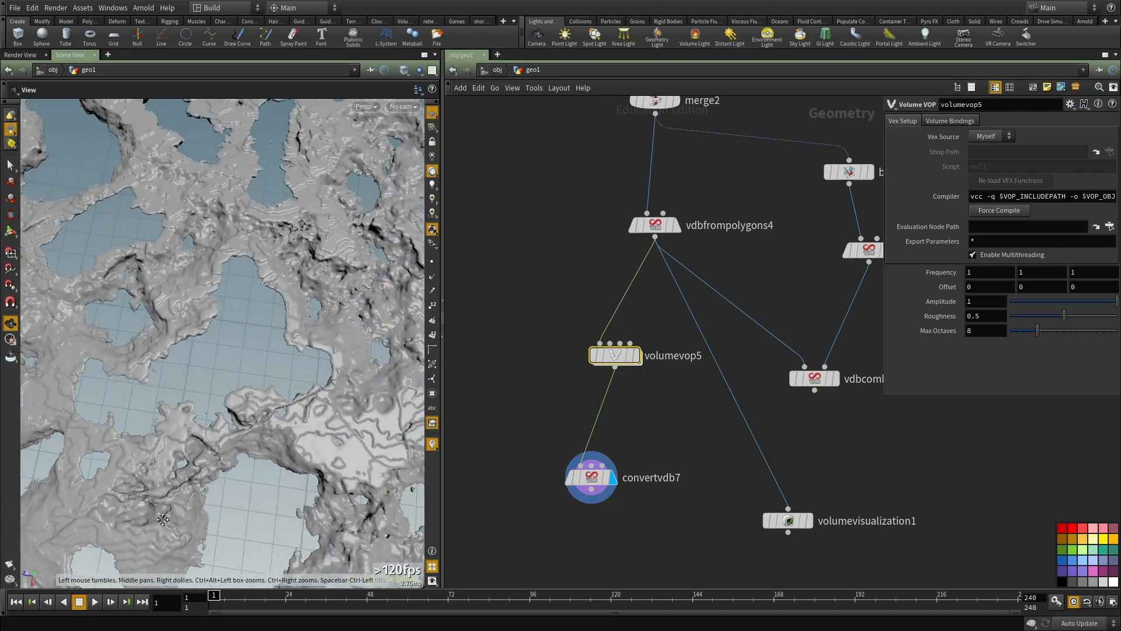
right_drag(164, 518, 220, 421)
drag(220, 421, 219, 345)
right_drag(219, 344, 251, 374)
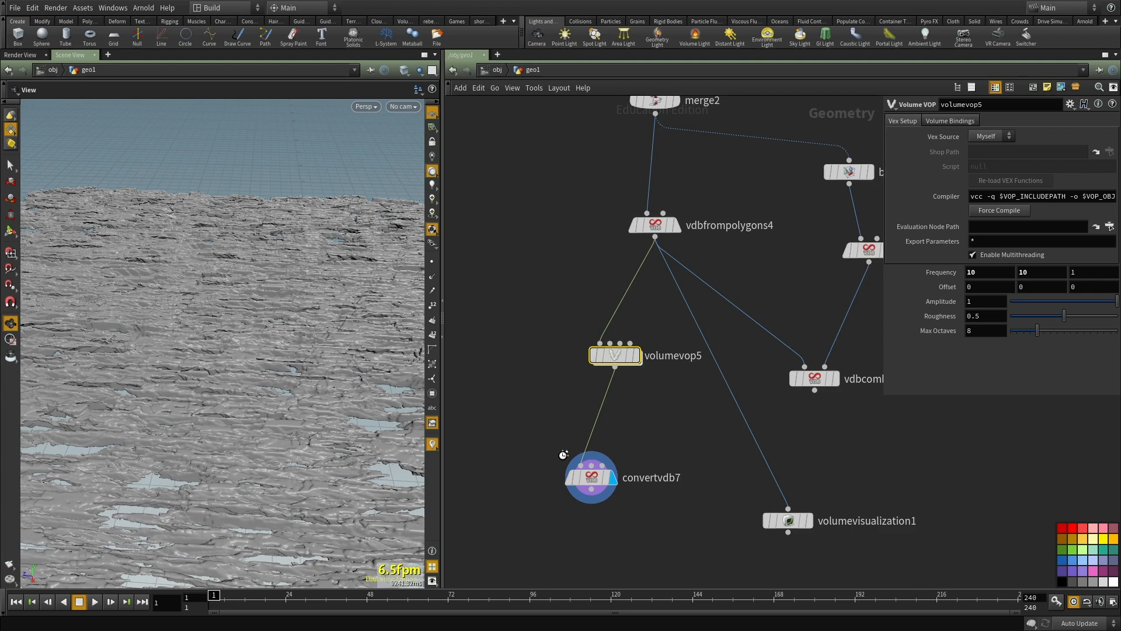
Step: Check the geometry info of convertvdb7
middle_click(593, 476)
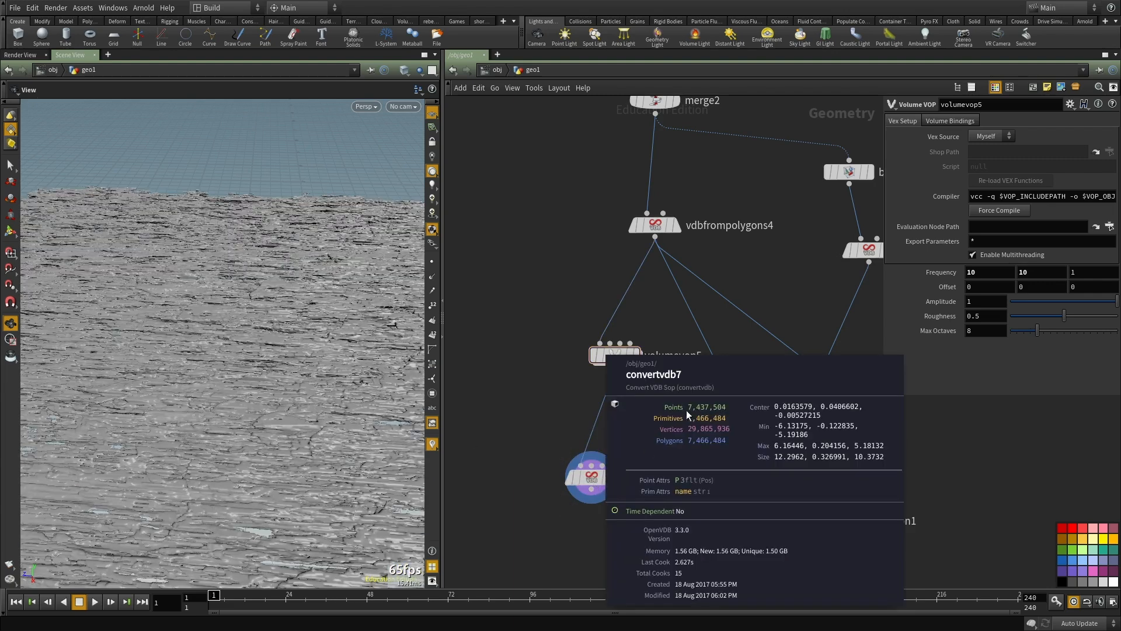
middle_drag(664, 435, 663, 406)
key(Escape)
Step: Set volumevop5's noise frequency to 10 on all three axes and its amplitude to 0.1
drag(218, 362, 313, 343)
right_drag(312, 343, 329, 382)
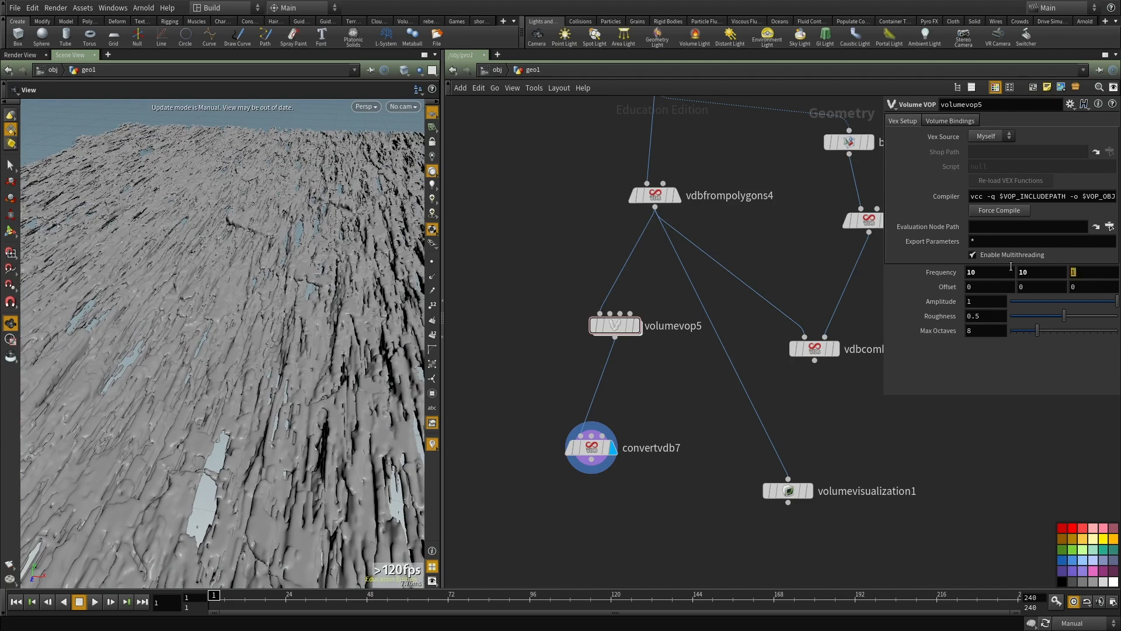
key(Return)
middle_drag(677, 393, 664, 373)
drag(996, 302, 864, 296)
text(.1)
key(Return)
scroll(584, 380, up, 2)
middle_drag(584, 380, 622, 352)
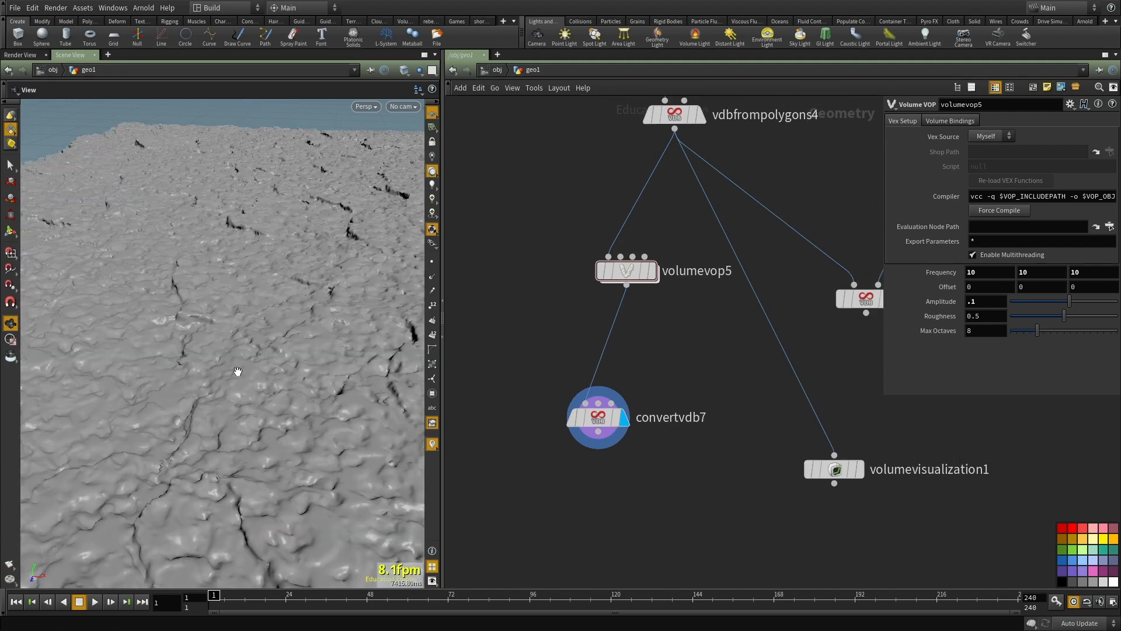
Step: Lower volumevop5's amplitude to 0.05 and inspect the cracks in the surface up close
right_drag(266, 340, 195, 385)
drag(195, 386, 200, 439)
right_drag(228, 380, 283, 412)
drag(283, 412, 275, 362)
middle_drag(274, 363, 342, 434)
right_drag(341, 435, 195, 356)
drag(195, 356, 196, 375)
right_drag(182, 116, 205, 170)
drag(205, 170, 204, 138)
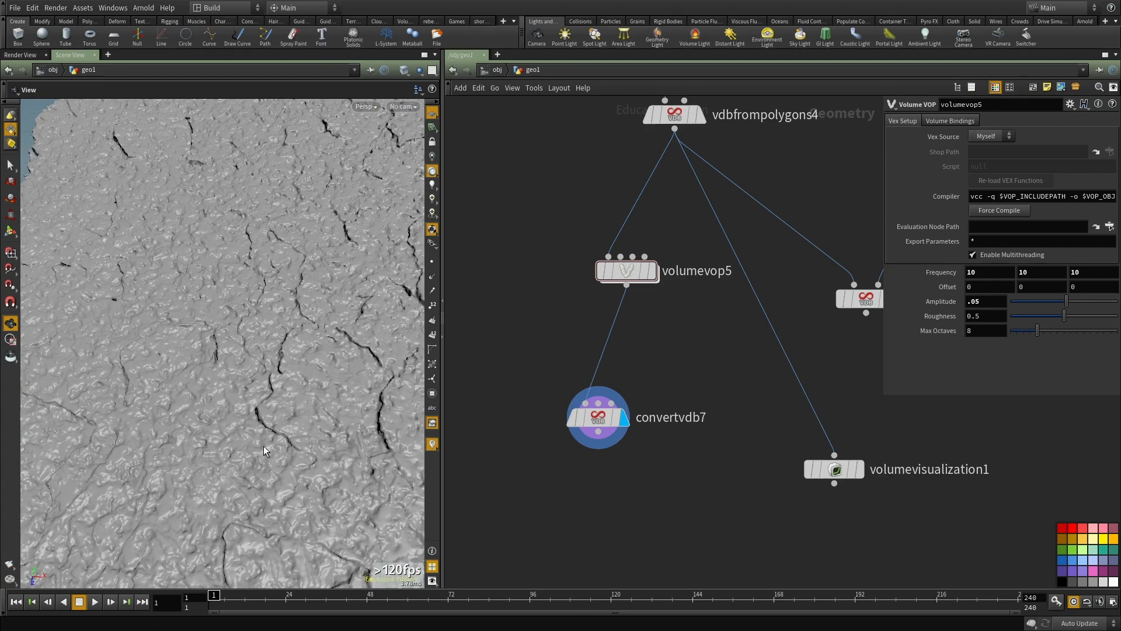
drag(307, 382, 153, 489)
right_drag(152, 489, 325, 406)
drag(325, 406, 356, 396)
Step: Duplicate volumevop5 and insert the copy between volumevop5 and convertvdb7
middle_drag(631, 485, 598, 608)
key(ctrl+c)
middle_drag(675, 437, 672, 415)
key(ctrl+v)
click(586, 415)
Step: Set volumevop6's frequency to 0.5 on all three axes and its amplitude to 0.1
drag(980, 272, 934, 271)
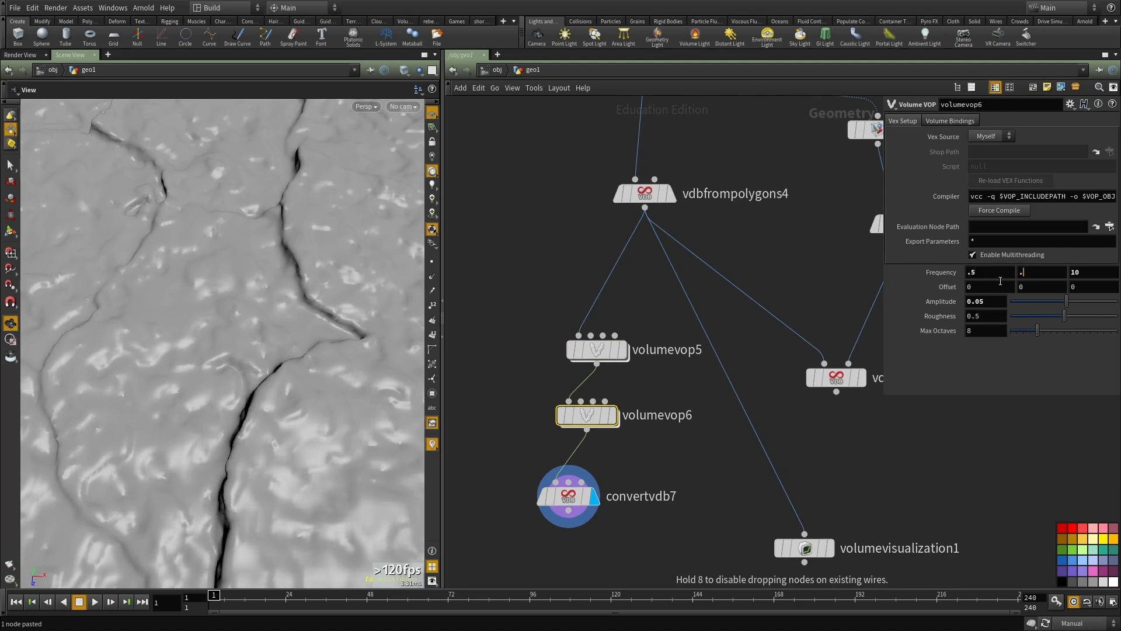
drag(987, 301, 975, 301)
text(1)
middle_drag(682, 448, 684, 398)
click(681, 400)
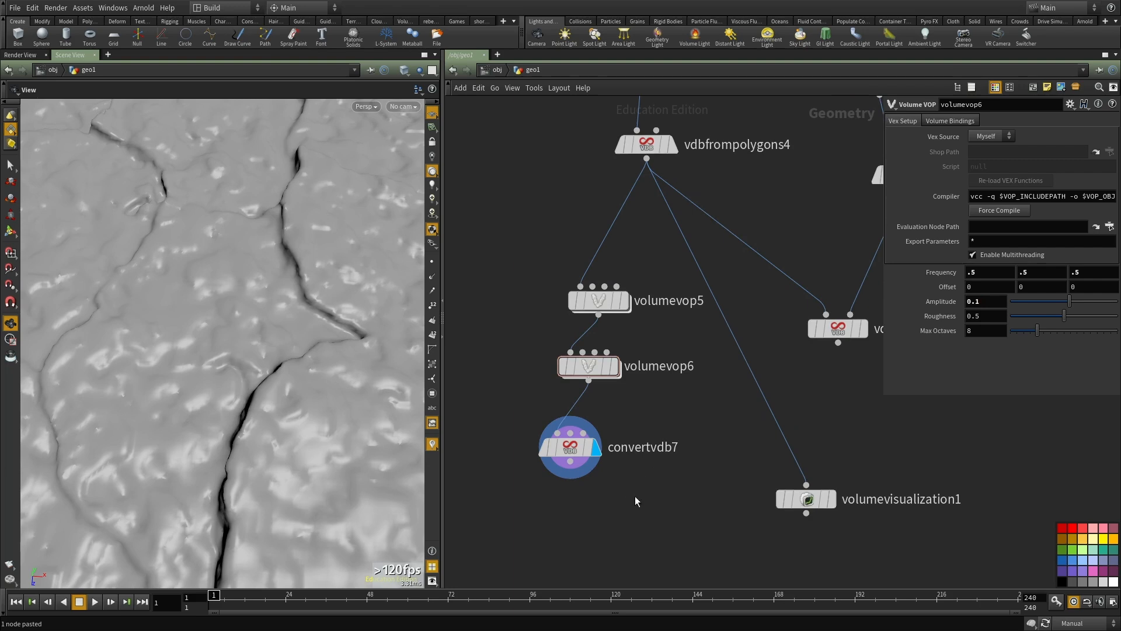
middle_drag(645, 477, 643, 456)
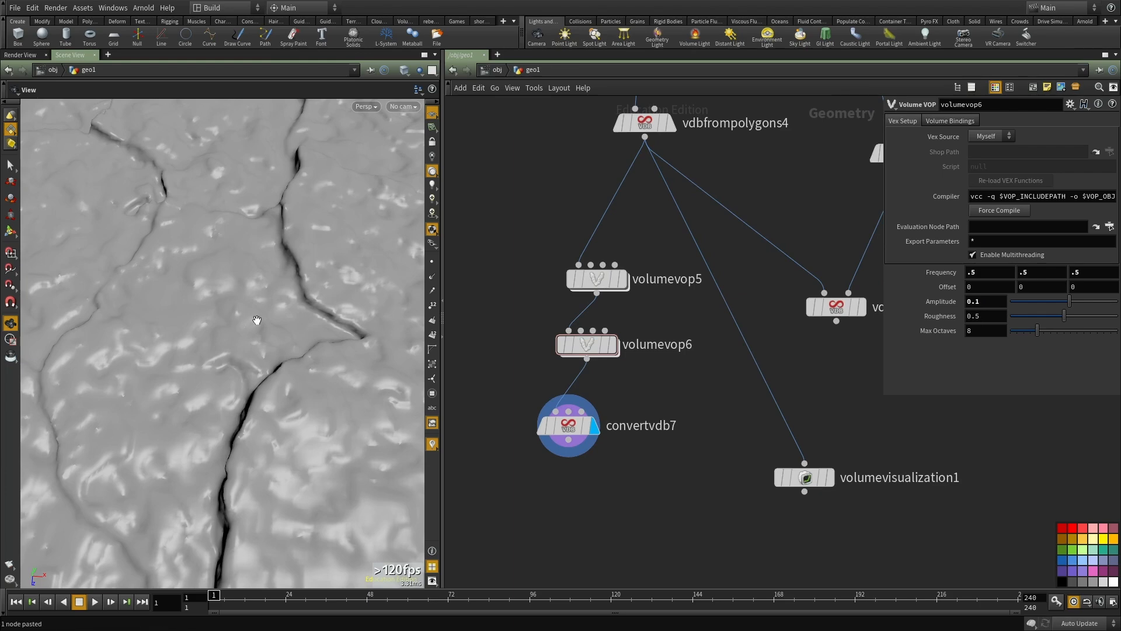
Step: Examine the surface with the added low-frequency noise and move convertvdb7 further below volumevop6
right_drag(263, 316, 164, 320)
drag(164, 320, 279, 377)
drag(231, 327, 211, 342)
scroll(695, 439, down, 1)
middle_drag(660, 433, 595, 401)
drag(524, 398, 534, 462)
drag(275, 352, 263, 426)
drag(216, 318, 252, 294)
scroll(212, 337, up, 5)
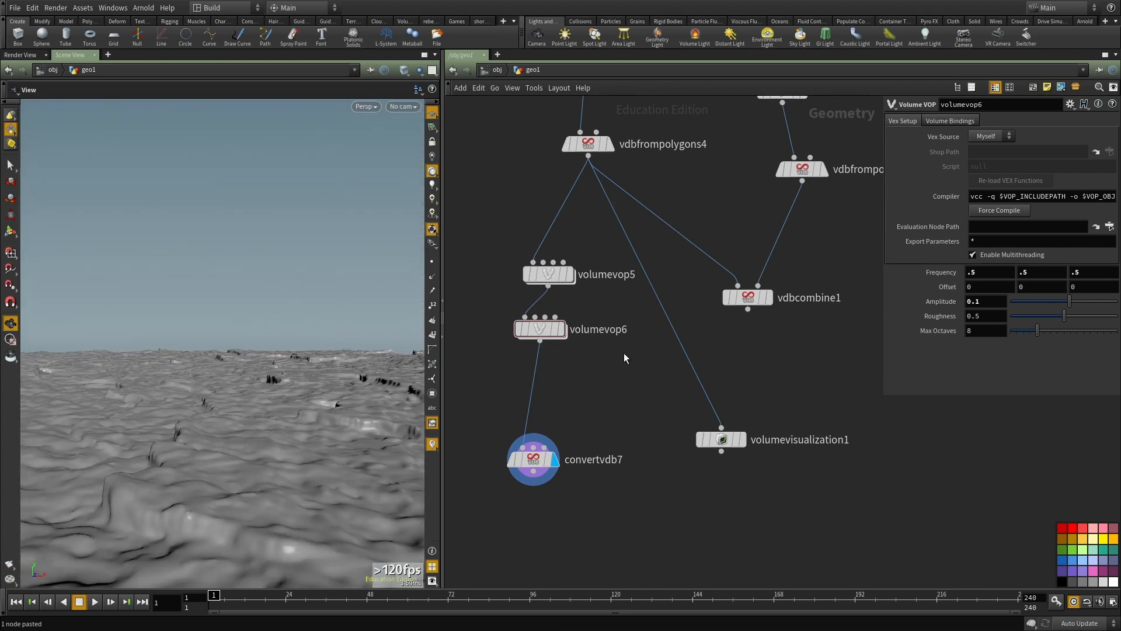
Step: Duplicate volumevop5 again and insert the copy between volumevop6 and convertvdb7
middle_drag(624, 353, 614, 309)
drag(607, 264, 508, 206)
middle_click(558, 232)
key(ctrl+c)
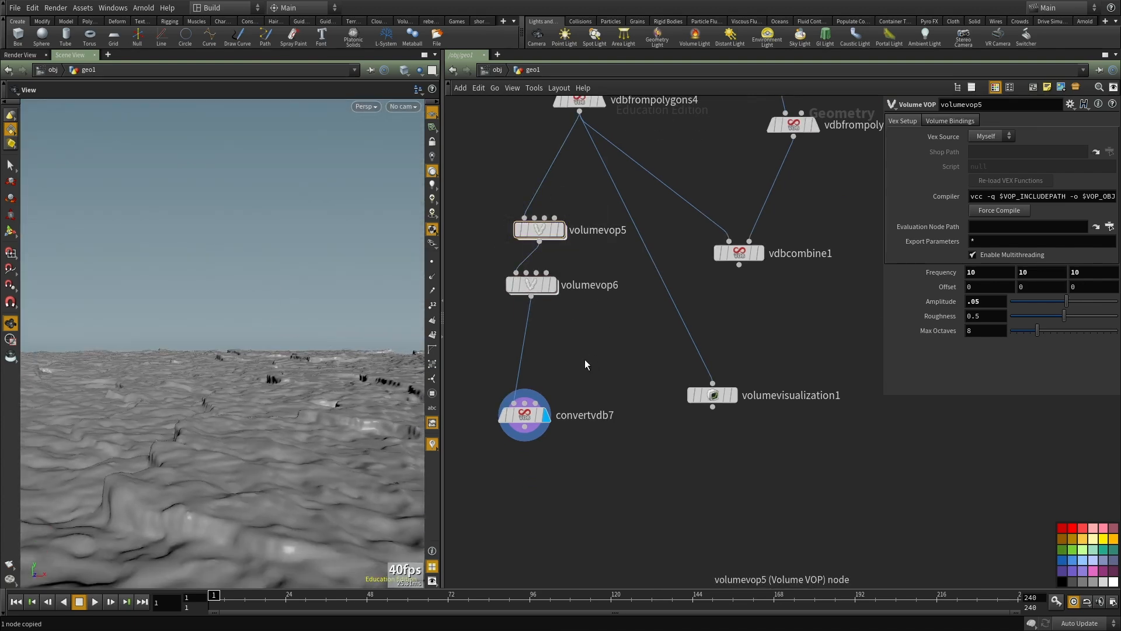
key(ctrl+v)
drag(555, 339, 527, 343)
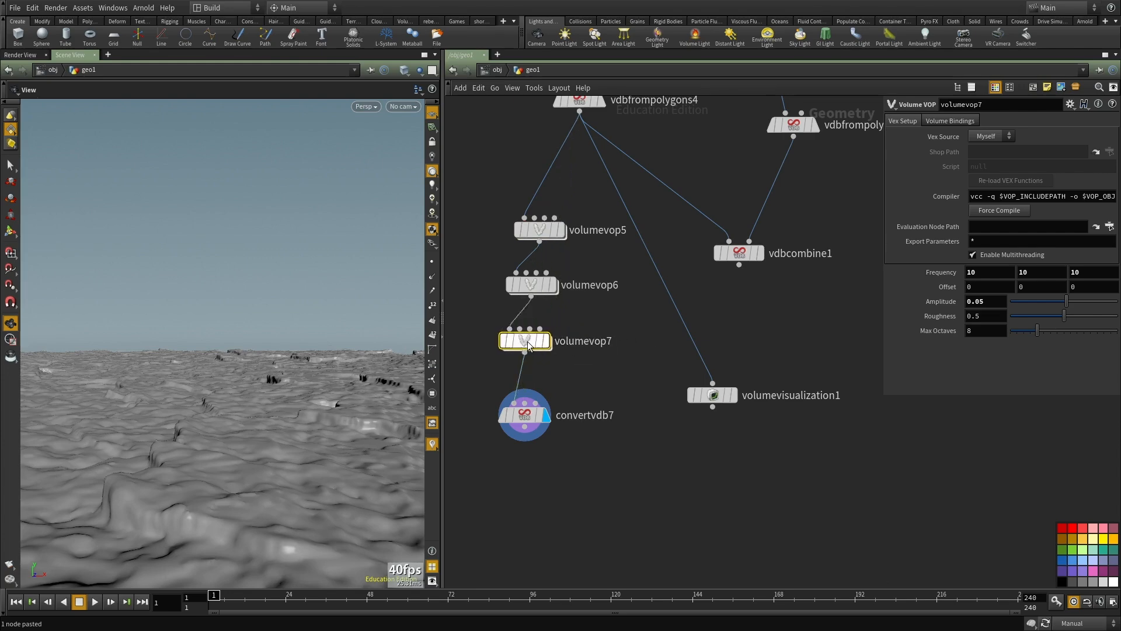
Step: Inside volumevop7, add a Vector to Float node fed by the global P and place it above add1
double_click(527, 341)
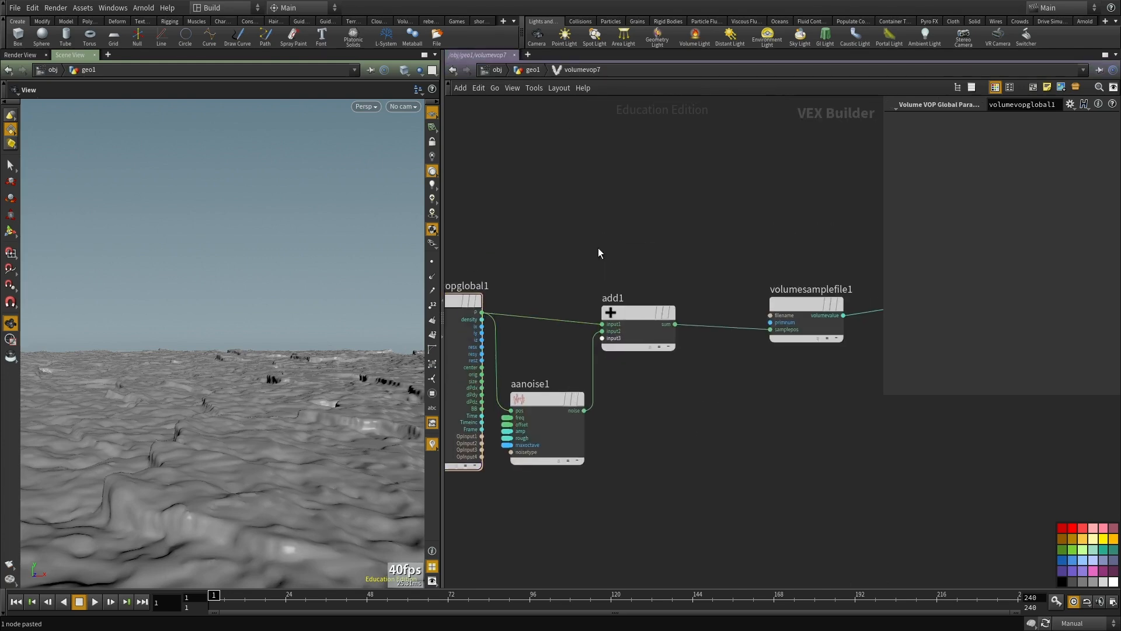
key(Tab)
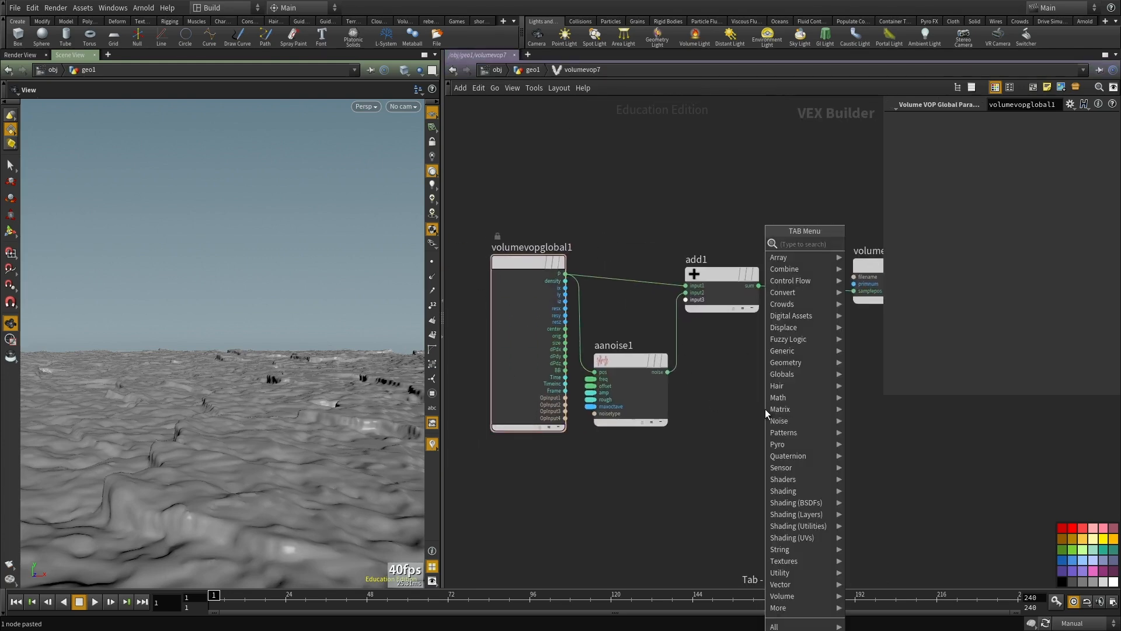
mouse_move(796, 261)
click(864, 254)
click(565, 273)
click(745, 421)
drag(773, 410, 750, 164)
middle_drag(800, 237, 753, 290)
Step: Duplicate the Vector to Float node and feed add1's sum into the copy
key(ctrl+c)
key(ctrl+v)
click(709, 343)
click(720, 459)
click(711, 339)
Step: Add a Float to Vector node beside vectofloat2
middle_drag(845, 418, 719, 425)
key(Tab)
text(float to v)
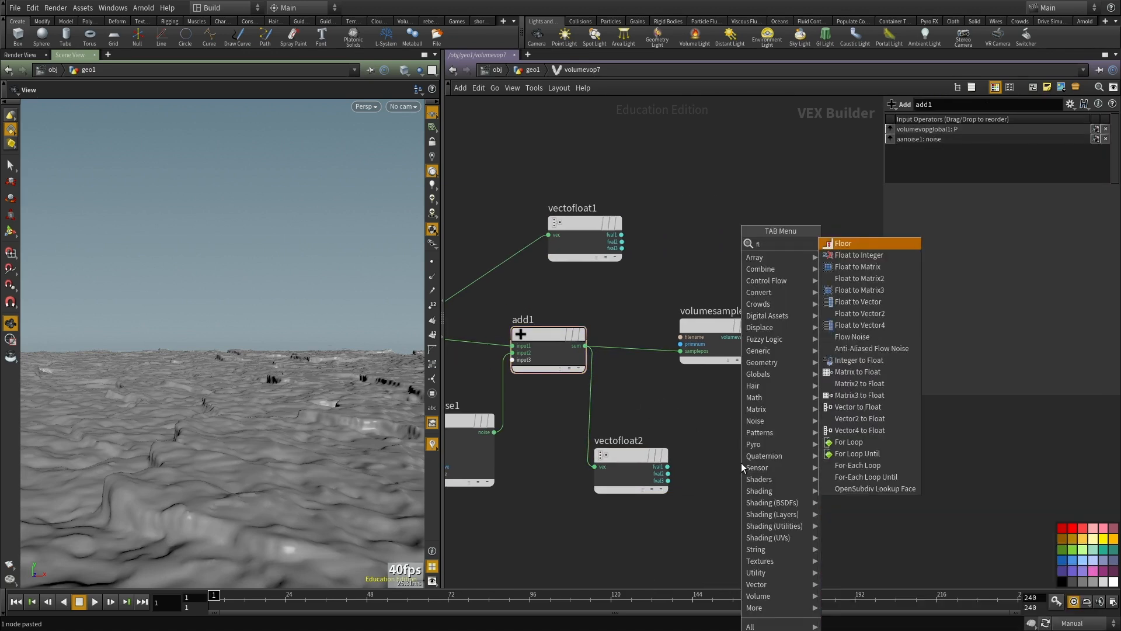
key(Return)
click(741, 462)
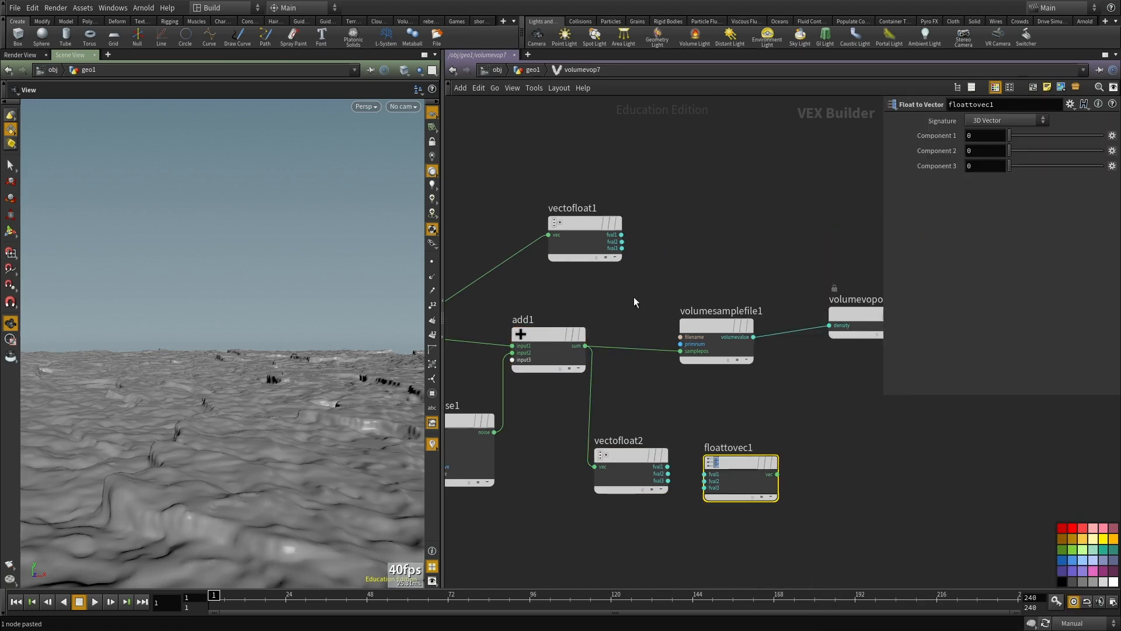
Step: Wire vectofloat1's second component to floattovec1's second input, and vectofloat2's first and third components to its first and third inputs
click(622, 241)
click(705, 481)
click(667, 466)
click(704, 474)
click(704, 487)
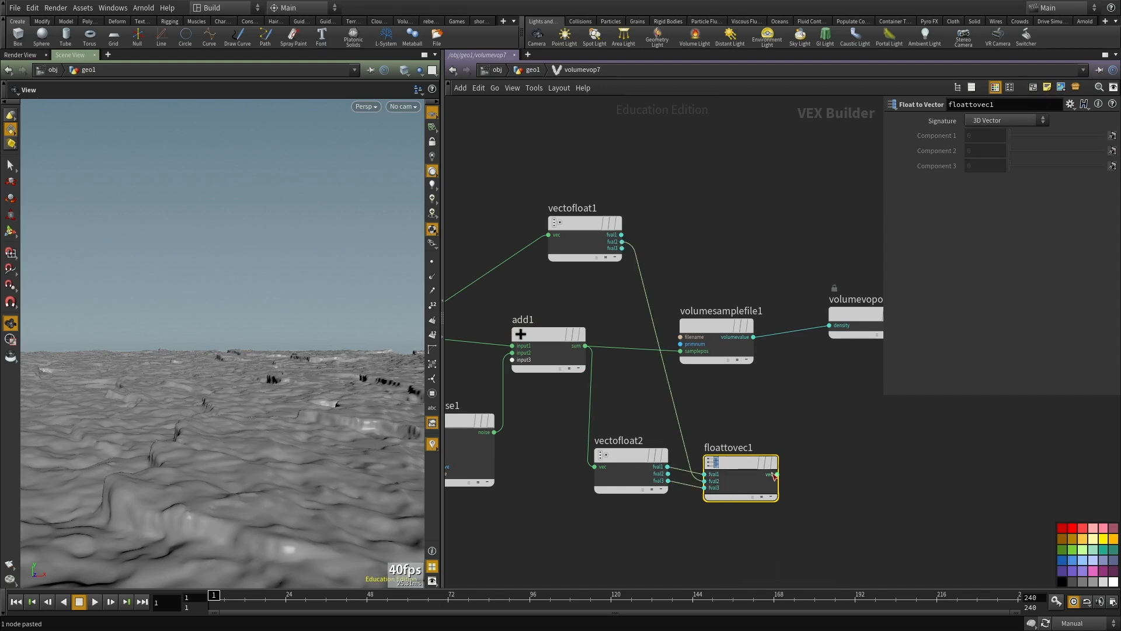
Step: Drive volumesamplefile1's sample position from floattovec1's vector, then return to the geo1 network and recook
click(777, 474)
click(680, 351)
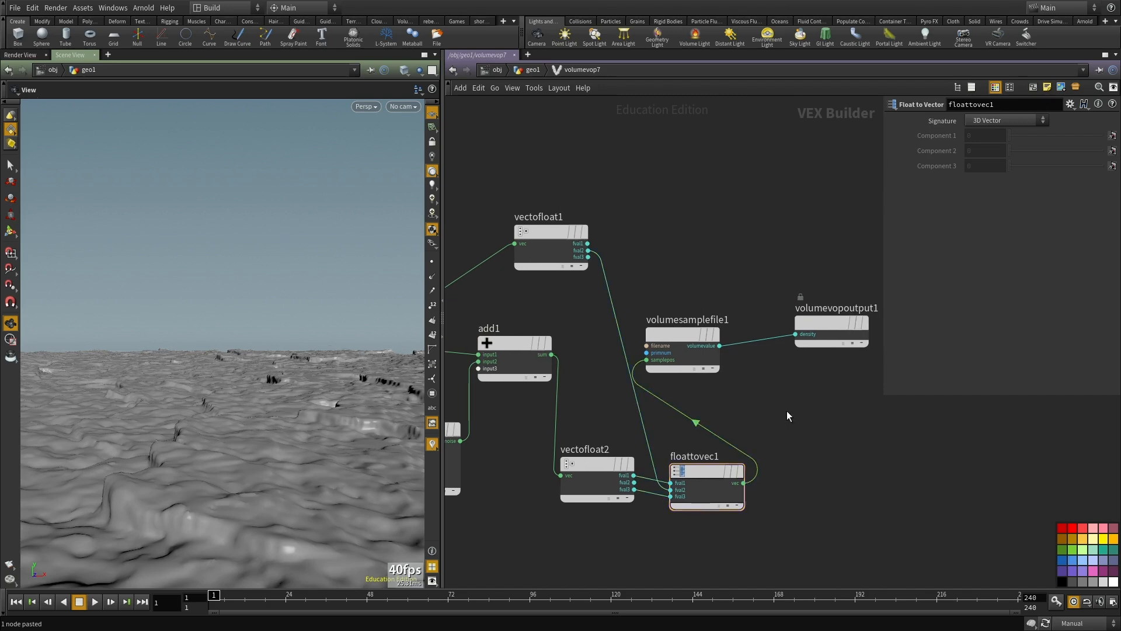
key(u)
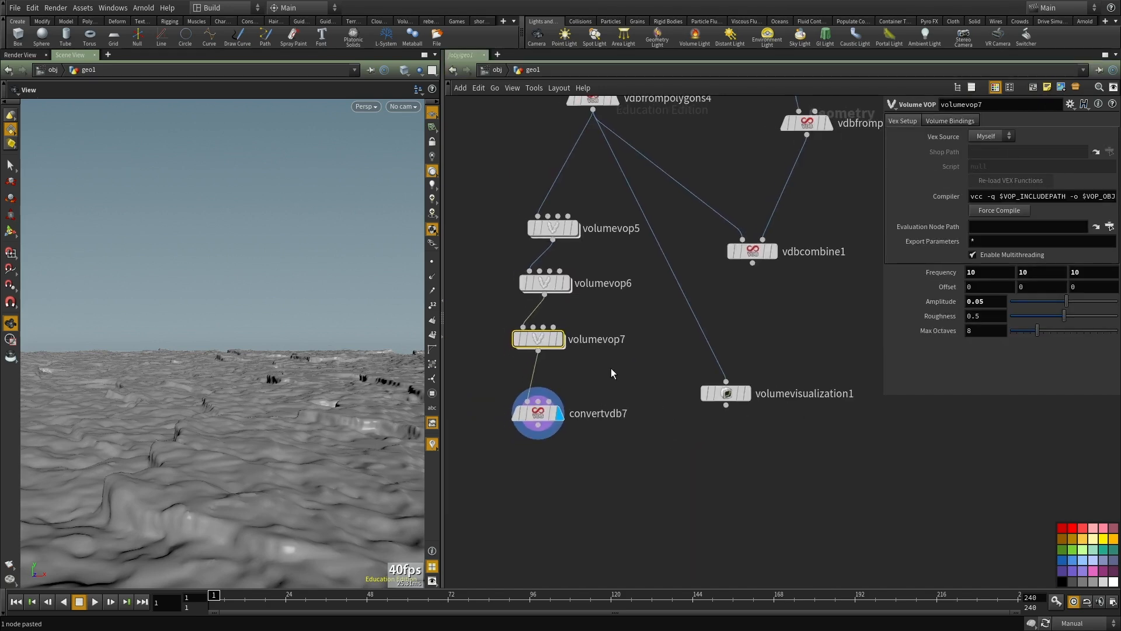
middle_drag(594, 362, 599, 355)
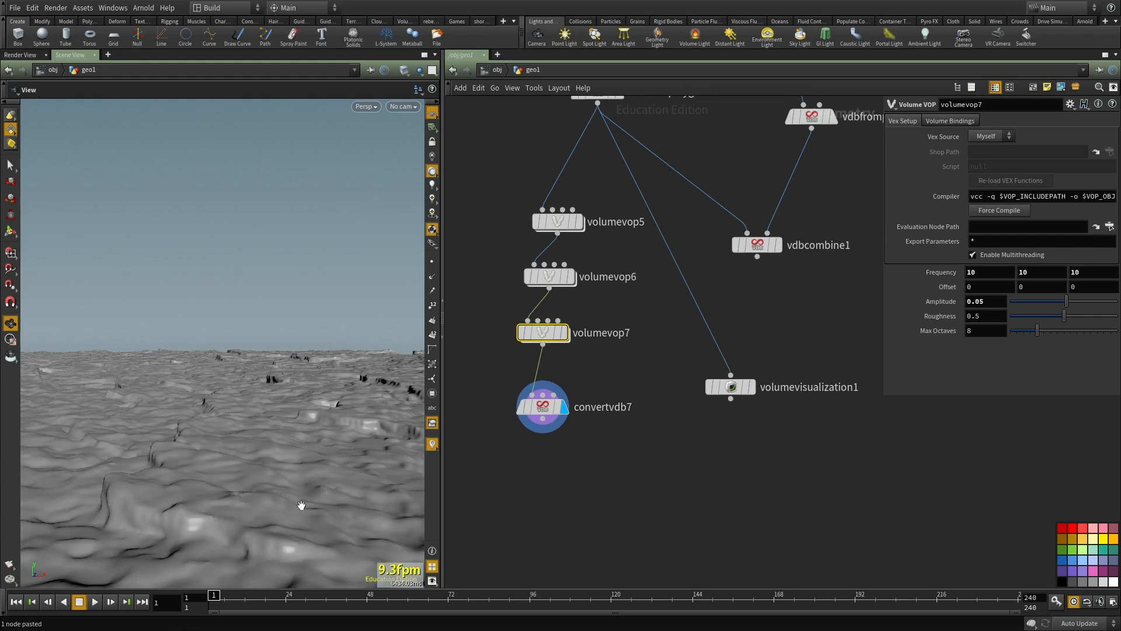
Step: Raise volumevop7's amplitude to 0.1 and on to 0.2, checking the cracked surface and convertvdb7's geometry info
drag(300, 503, 366, 388)
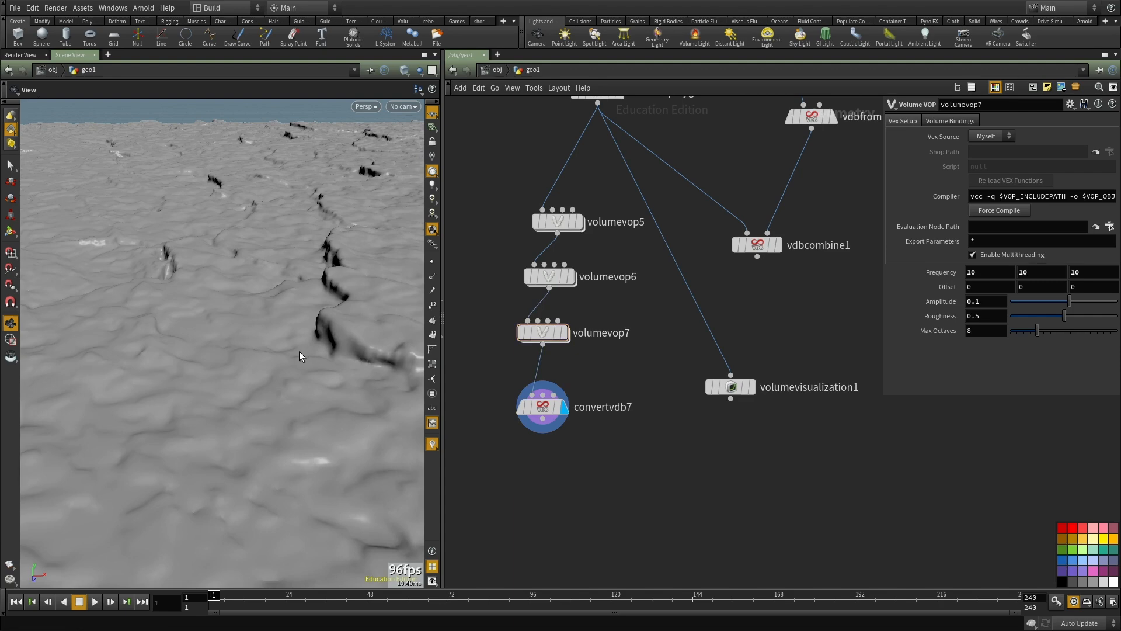
drag(336, 348, 262, 383)
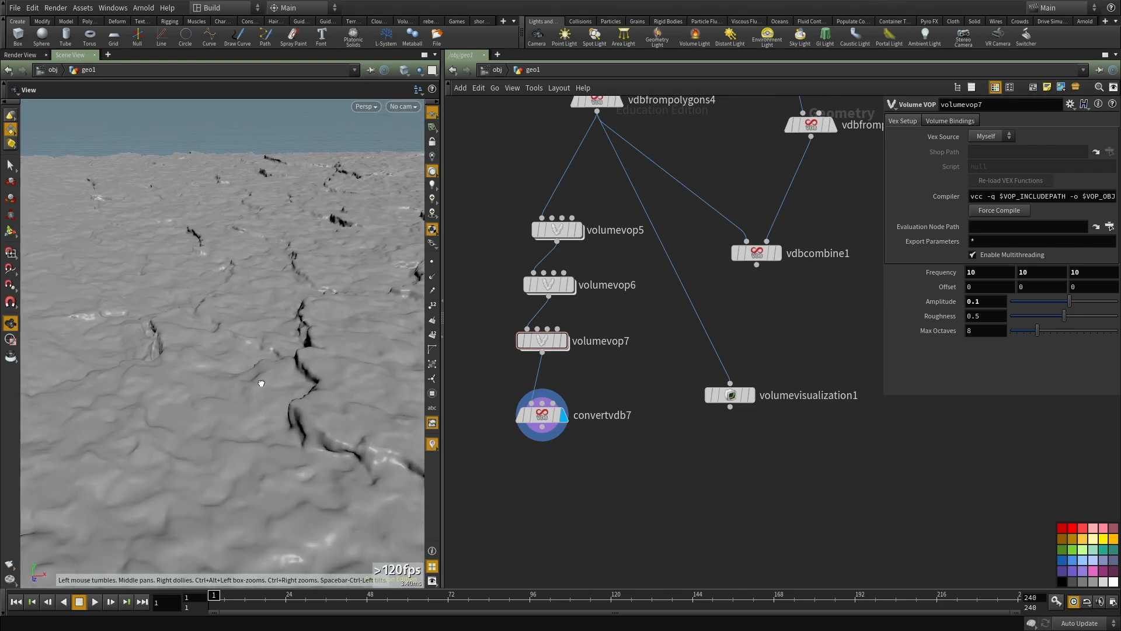
middle_click(544, 416)
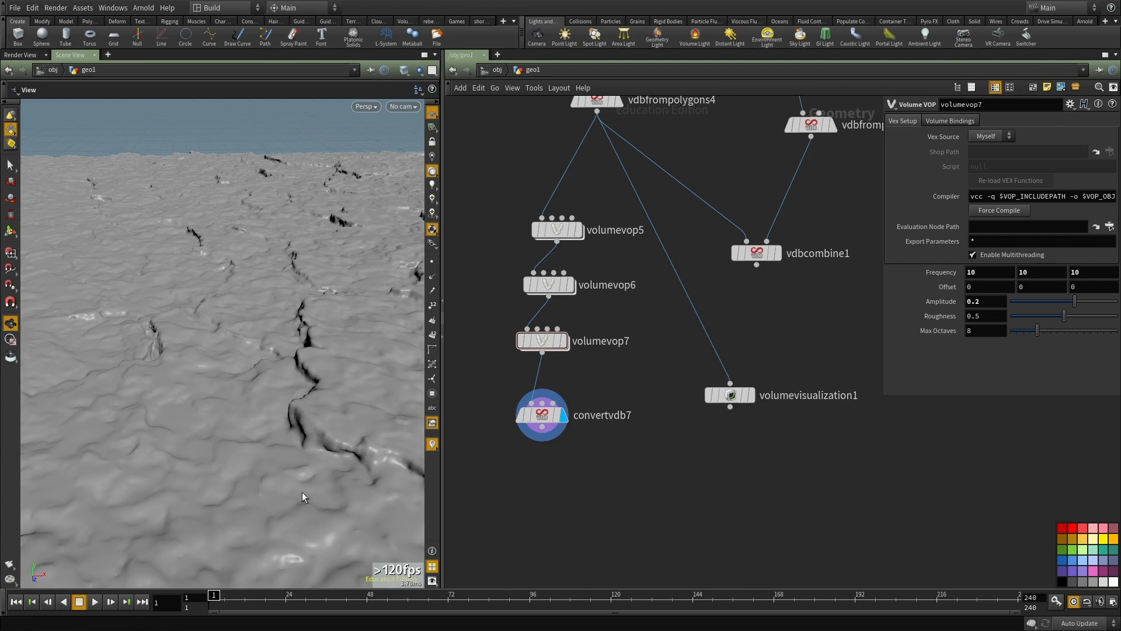
drag(286, 461, 279, 322)
Step: Set volumevop5's amplitude to 0.01
middle_drag(600, 268, 606, 294)
click(566, 256)
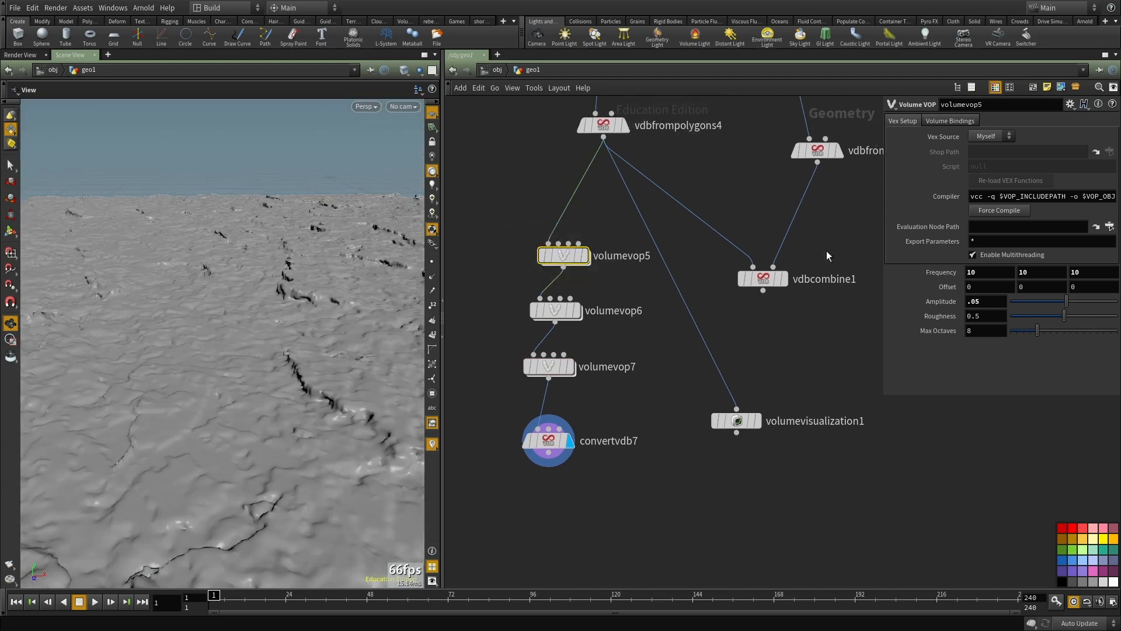
text(1)
key(Return)
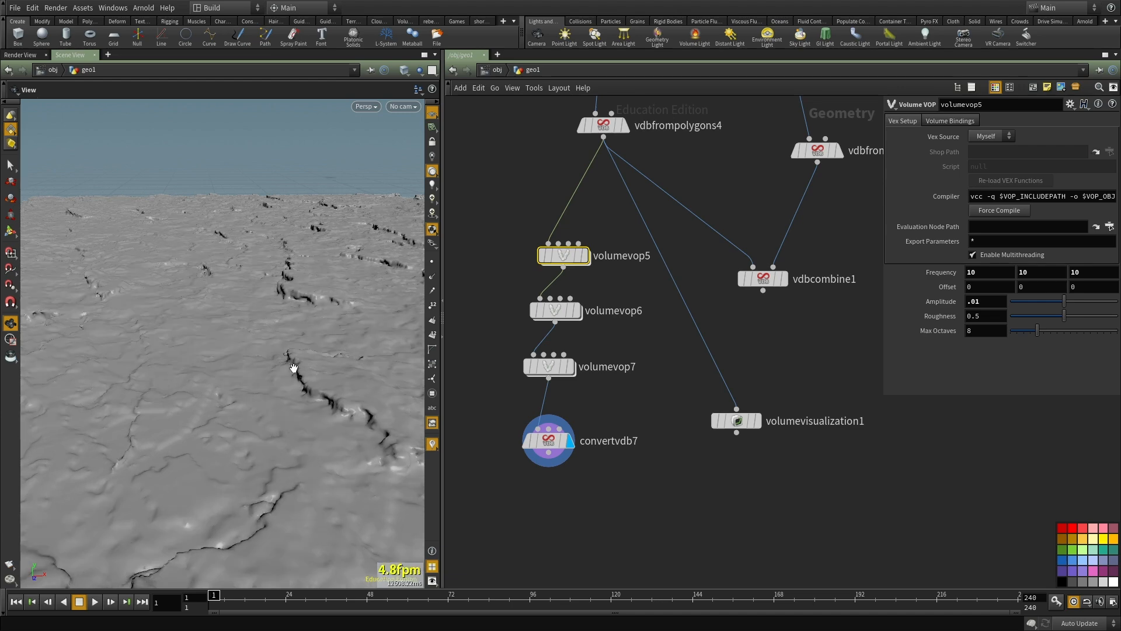
Step: Examine the cracks and fine surface detail of the displaced ground from several close angles
scroll(322, 399, up, 2)
middle_drag(324, 399, 324, 463)
drag(324, 463, 270, 349)
middle_drag(270, 350, 298, 365)
right_drag(298, 365, 323, 394)
middle_drag(323, 394, 305, 378)
drag(306, 338, 258, 361)
mouse_move(258, 361)
right_down()
mouse_move(315, 412)
mouse_move(263, 356)
right_up()
drag(263, 356, 150, 400)
right_drag(150, 400, 246, 394)
middle_drag(245, 394, 265, 457)
right_drag(265, 457, 64, 359)
Step: Maximize the viewport and examine the whole ground slab, including its edges and sides
key(ctrl+b)
drag(320, 393, 378, 257)
right_drag(377, 257, 341, 376)
drag(341, 376, 475, 303)
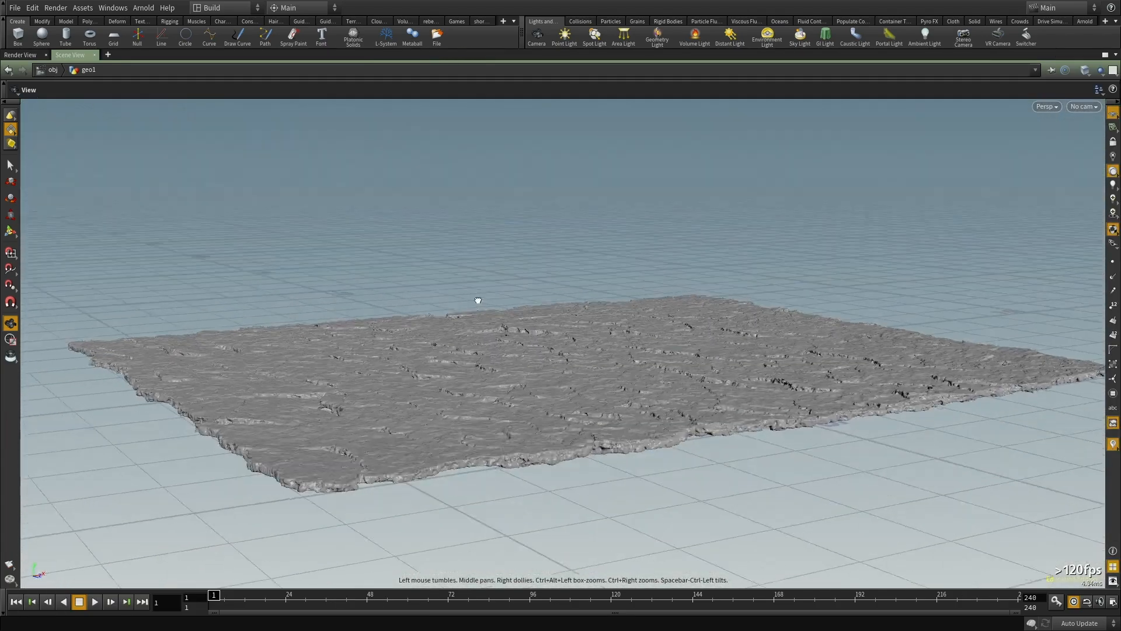
right_drag(476, 303, 943, 385)
drag(943, 385, 1014, 370)
drag(730, 385, 742, 383)
right_drag(742, 384, 523, 408)
Step: Restore the node network beside the viewport and bypass volumevop5 and volumevop6, leaving only volumevop7 active
key(ctrl+b)
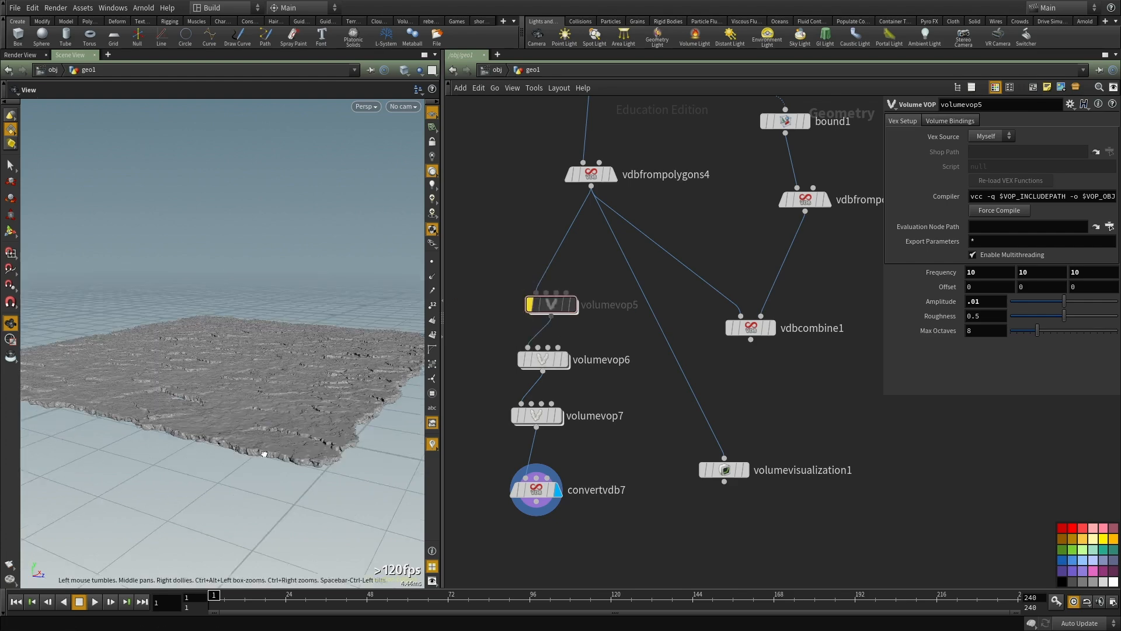
scroll(318, 423, down, 5)
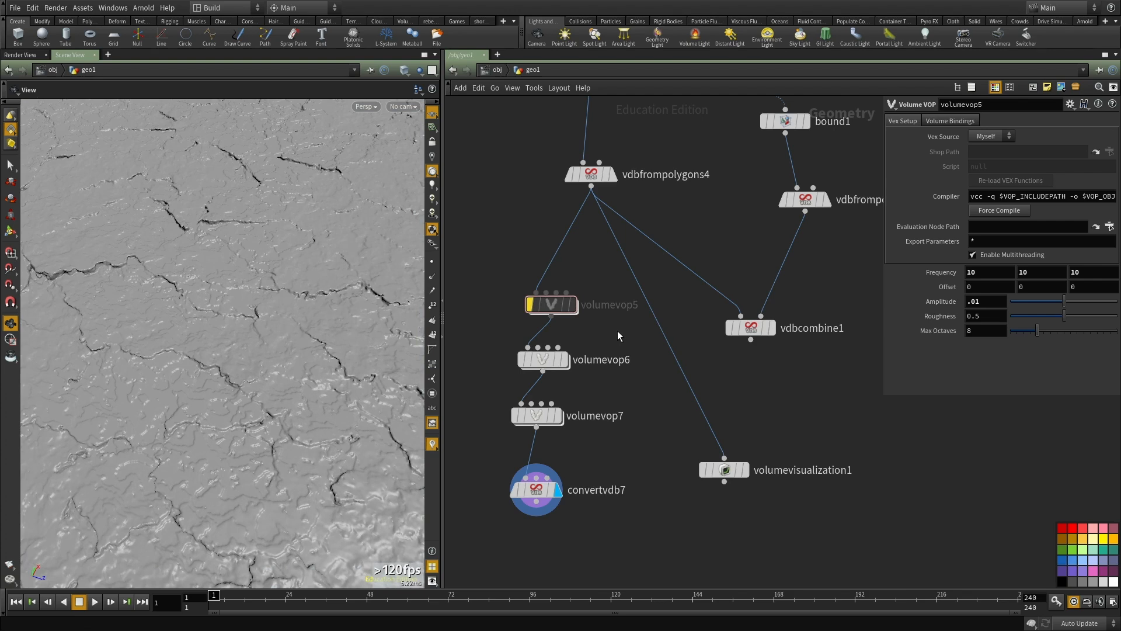
middle_drag(632, 338, 624, 366)
key(r)
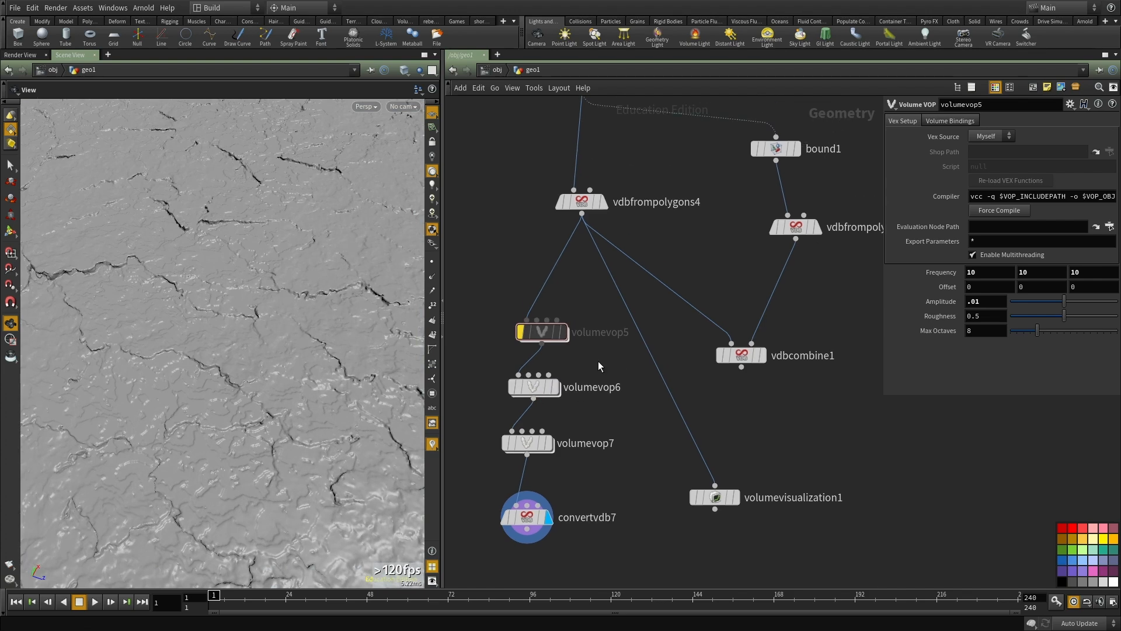
click(512, 387)
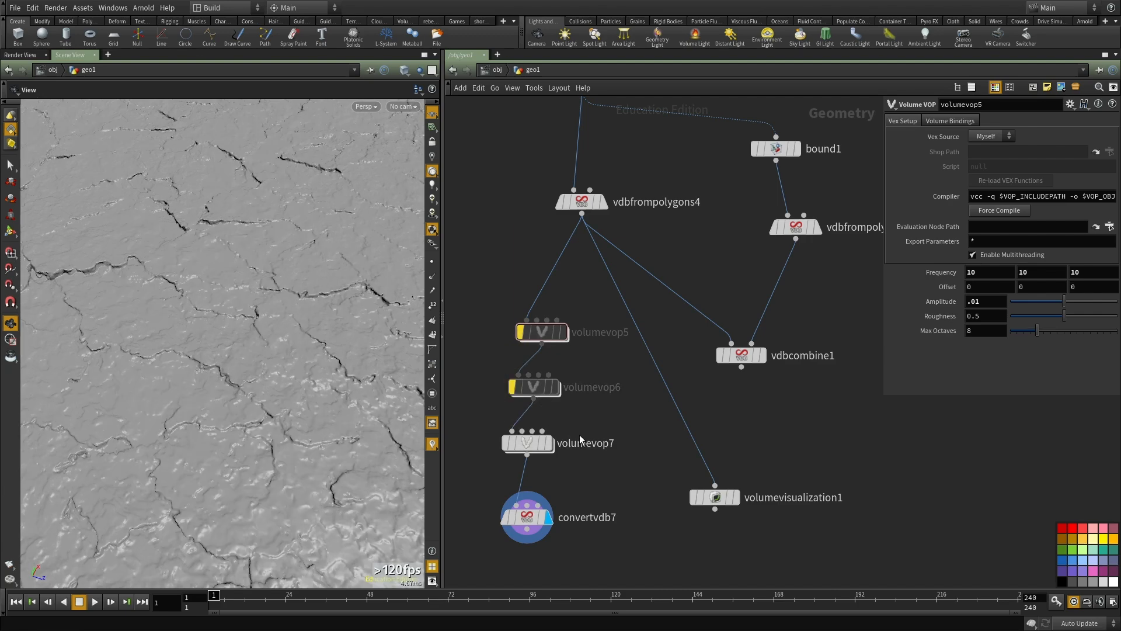
drag(292, 396, 280, 461)
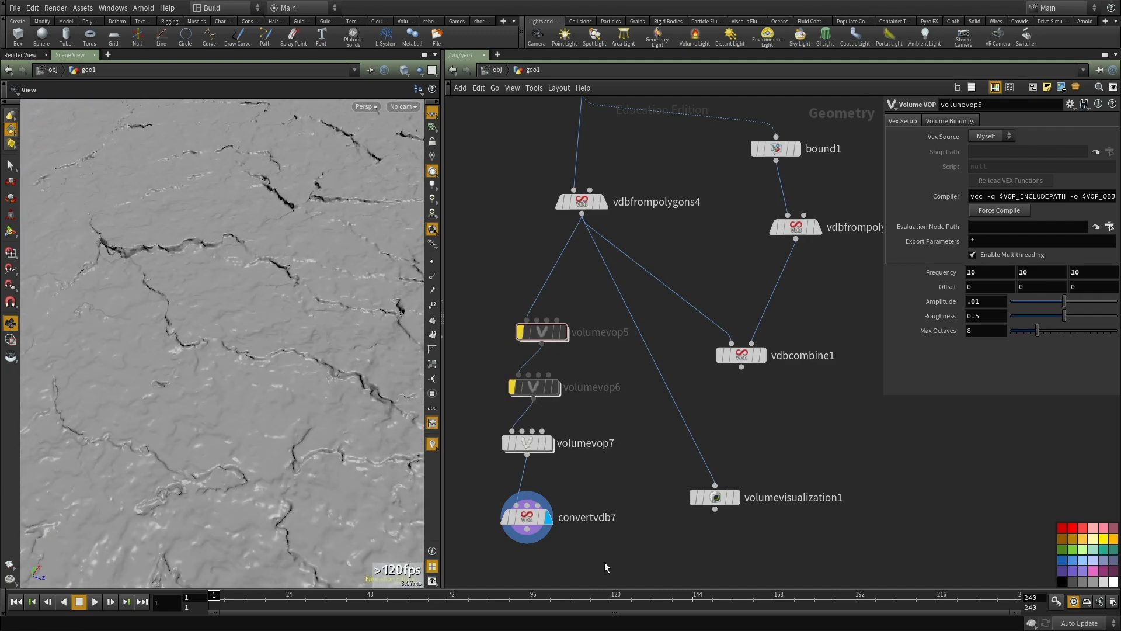
Step: Set convertvdb7's isovalue to 0.2
click(526, 517)
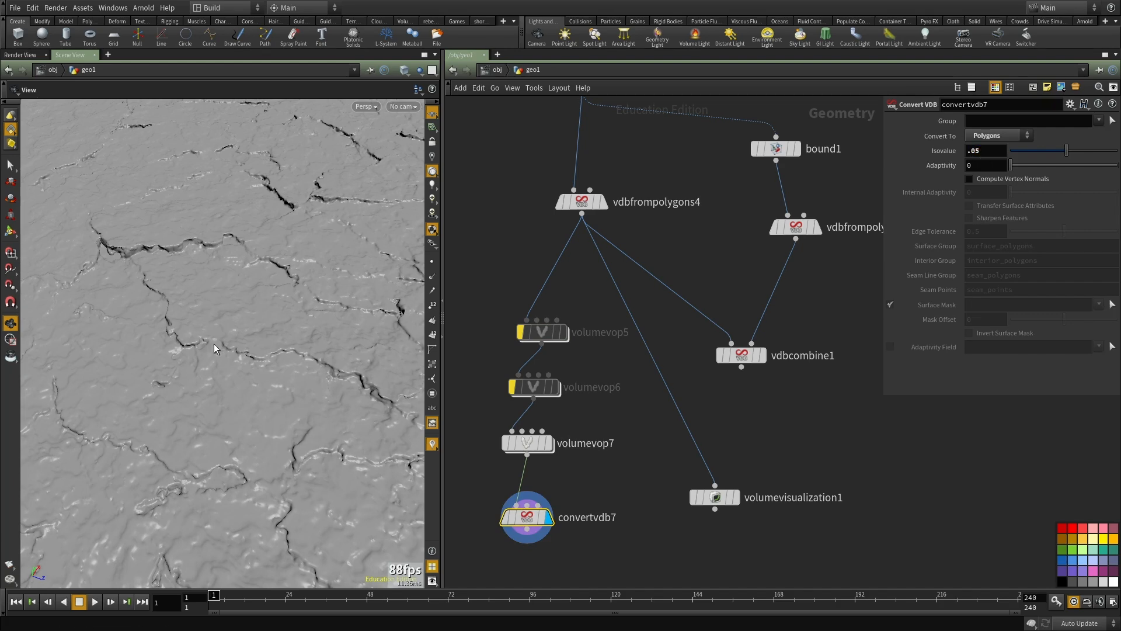
drag(149, 263, 262, 386)
double_click(975, 151)
text(.2)
key(Return)
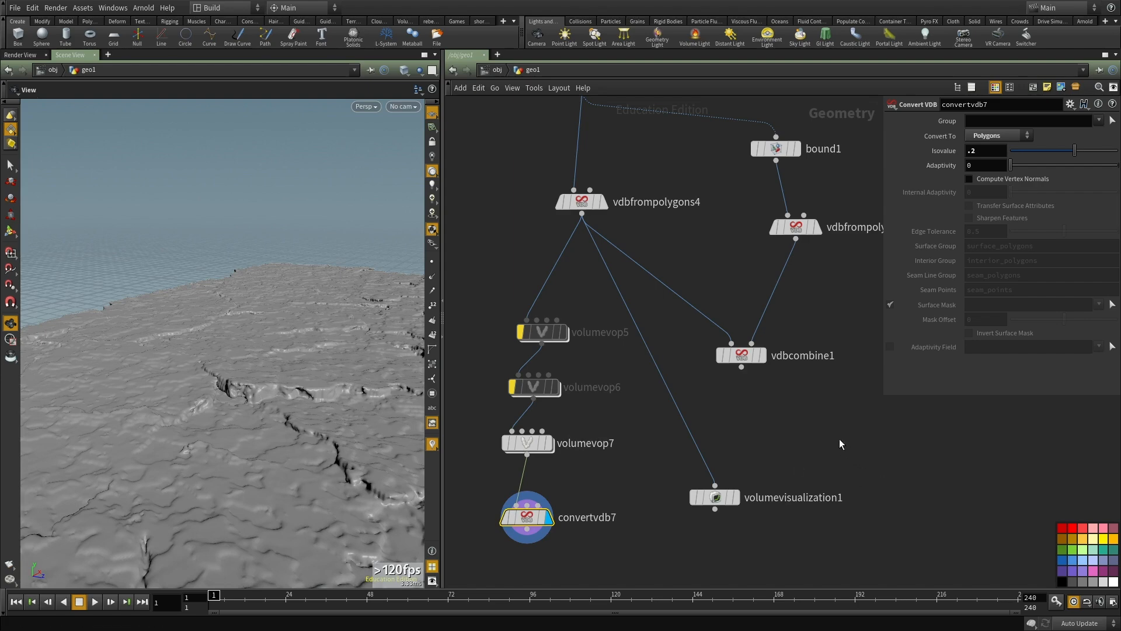
Step: Display the coloured ground pieces of merge2 and locate the pointvop5 and pointvop6 noise nodes above it
drag(257, 402, 342, 368)
scroll(663, 340, down, 3)
middle_drag(664, 339, 665, 503)
drag(273, 475, 238, 411)
scroll(251, 492, up, 5)
scroll(721, 279, up, 3)
click(588, 290)
middle_drag(817, 311, 821, 384)
drag(720, 324, 556, 393)
scroll(651, 338, up, 2)
key(r)
scroll(645, 381, up, 2)
middle_drag(645, 380, 626, 391)
middle_drag(627, 454, 650, 339)
scroll(649, 339, down, 3)
middle_drag(637, 413, 659, 388)
click(597, 381)
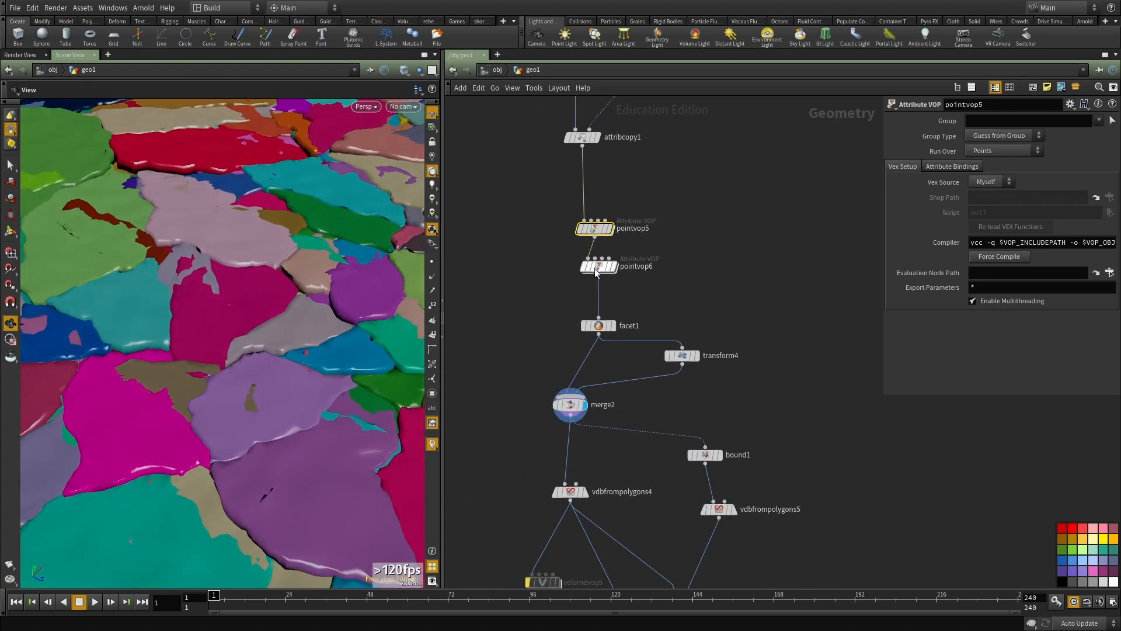
Step: Compare the ground pieces with pointvop6 and pointvop5 bypassed one at a time
mouse_move(583, 266)
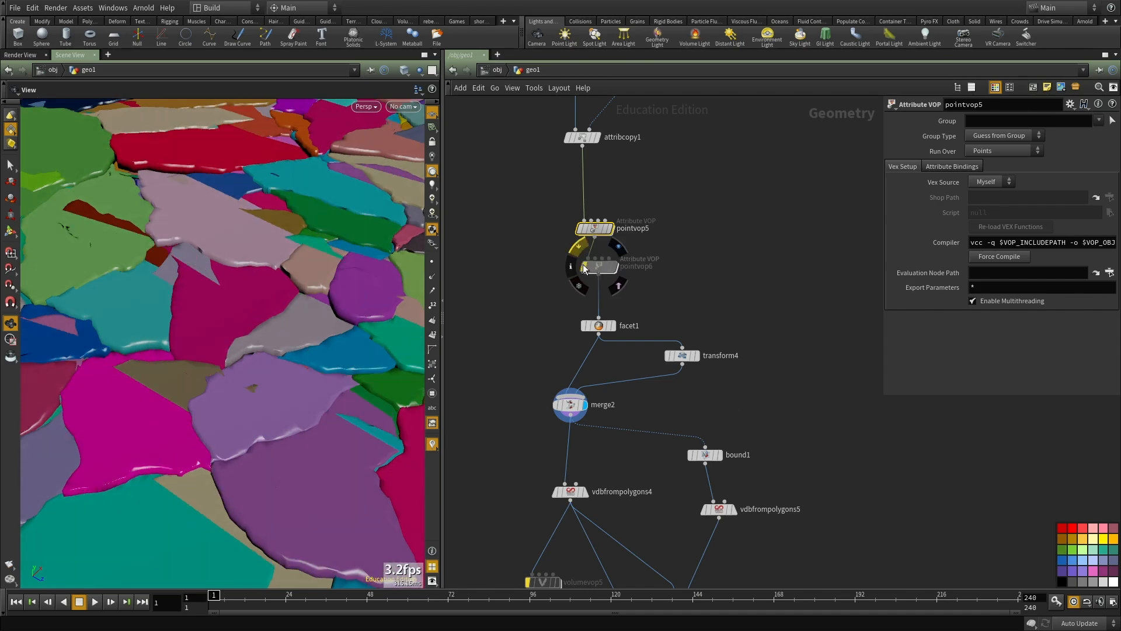
click(582, 266)
click(583, 267)
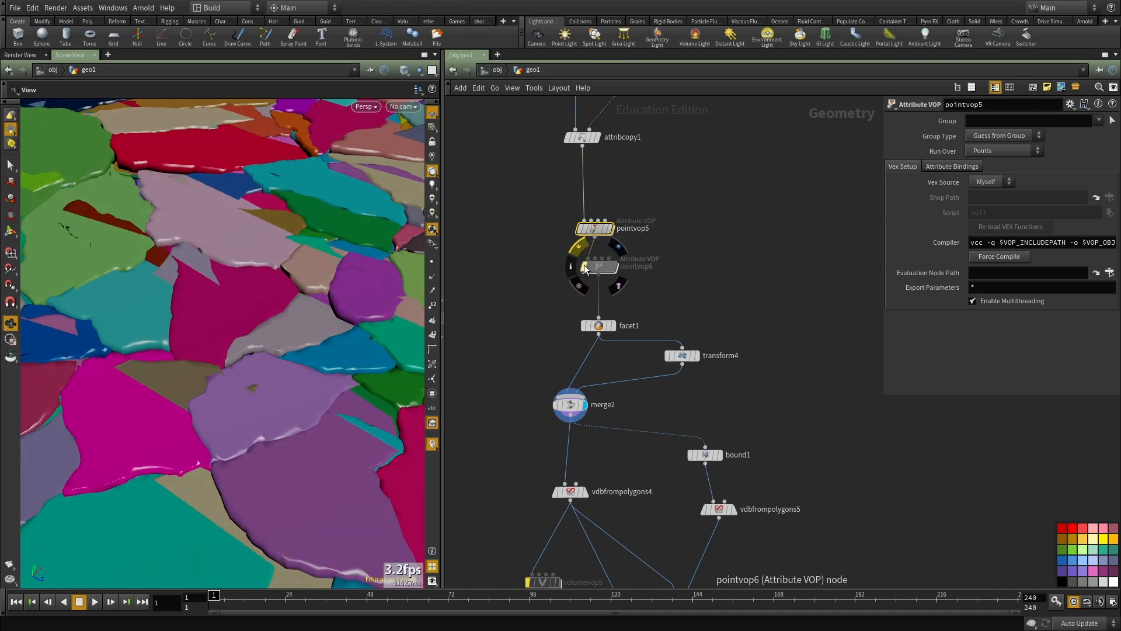
click(584, 265)
click(579, 227)
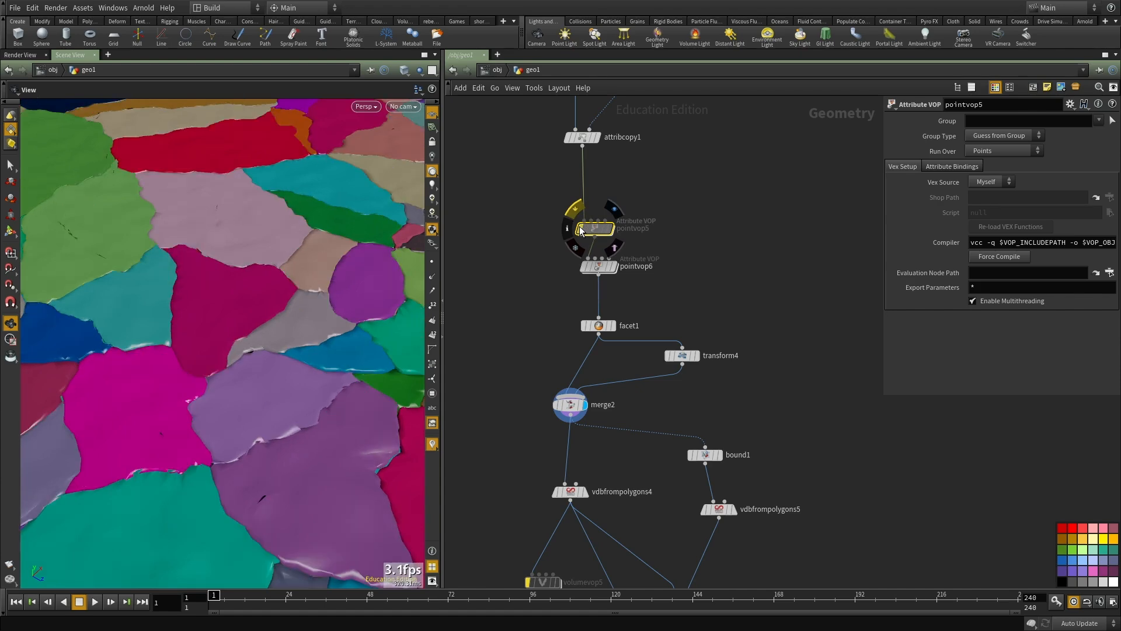
Step: Move pointvop6 ahead of pointvop5, inserting it between attribcopy1 and pointvop5
click(598, 266)
key(ctrl+x)
key(ctrl+v)
drag(679, 233, 607, 186)
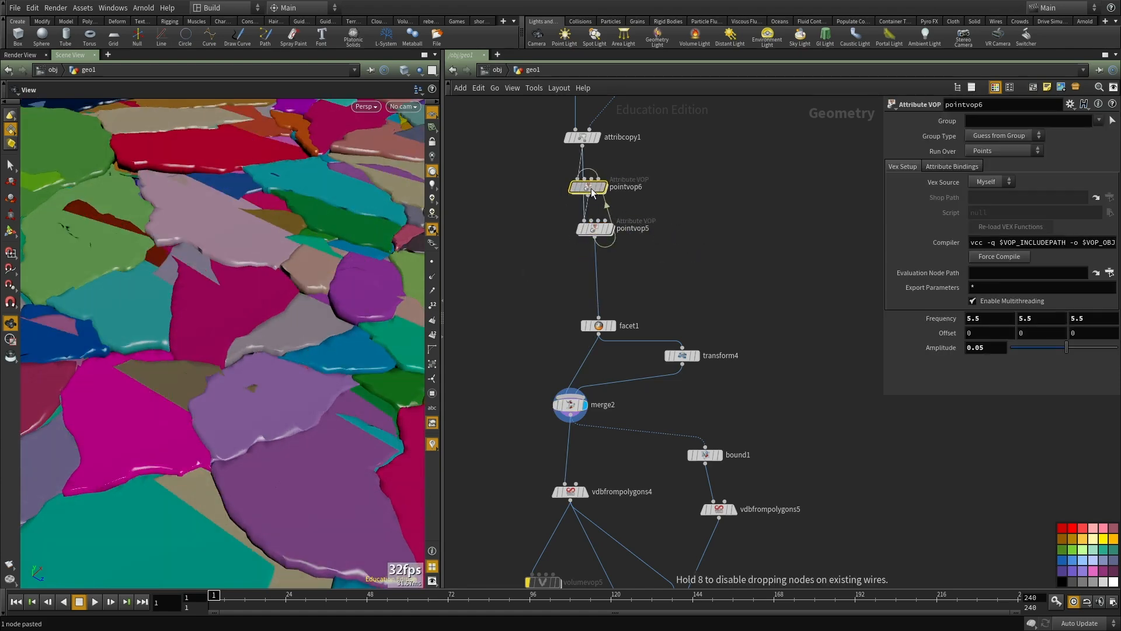
Step: Inside pointvop6, add a Vector to Float node and feed it the output of add1
double_click(591, 188)
scroll(634, 232, down, 2)
middle_drag(634, 232, 599, 397)
drag(587, 286, 804, 378)
scroll(684, 324, up, 2)
key(Tab)
mouse_move(729, 214)
click(772, 268)
click(703, 315)
scroll(699, 325, down, 2)
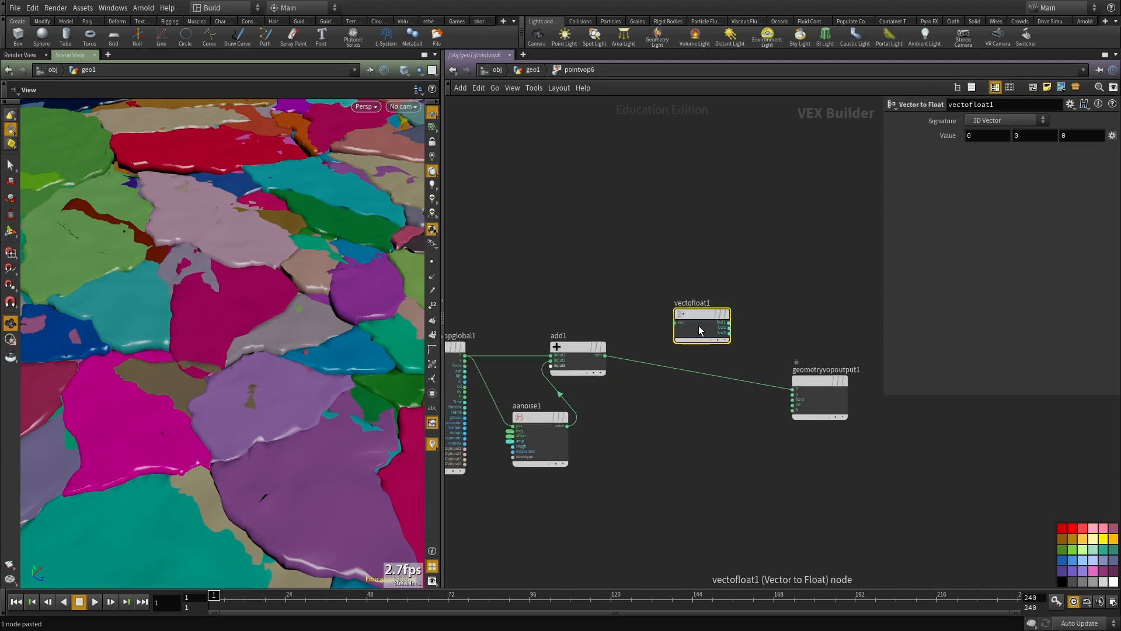
click(674, 323)
click(606, 355)
Step: Duplicate the Vector to Float node and feed the copy the original P position from the global inputs
key(ctrl+c)
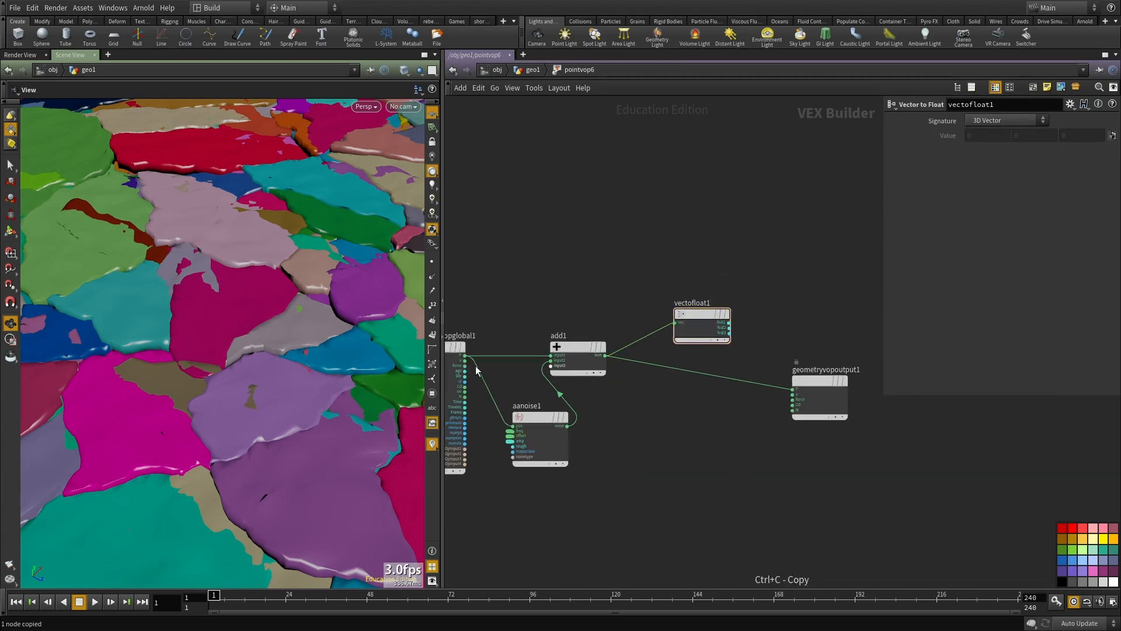
key(ctrl+v)
click(464, 355)
click(553, 306)
Step: Add a Float to Vector node and connect the original position's second component to its second input
key(Tab)
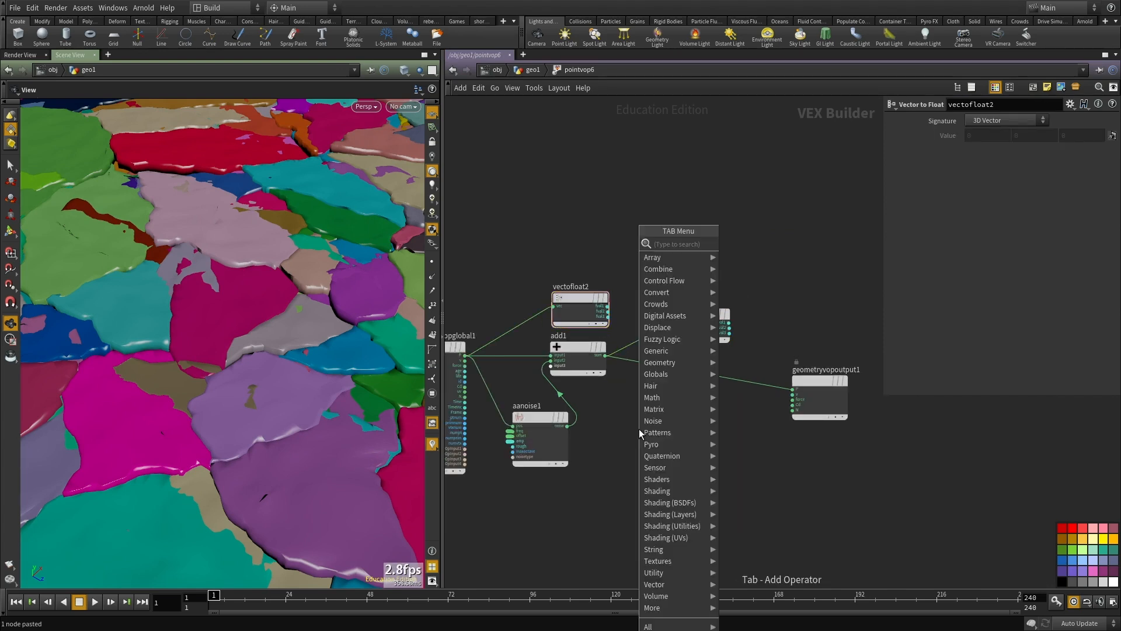
text(float)
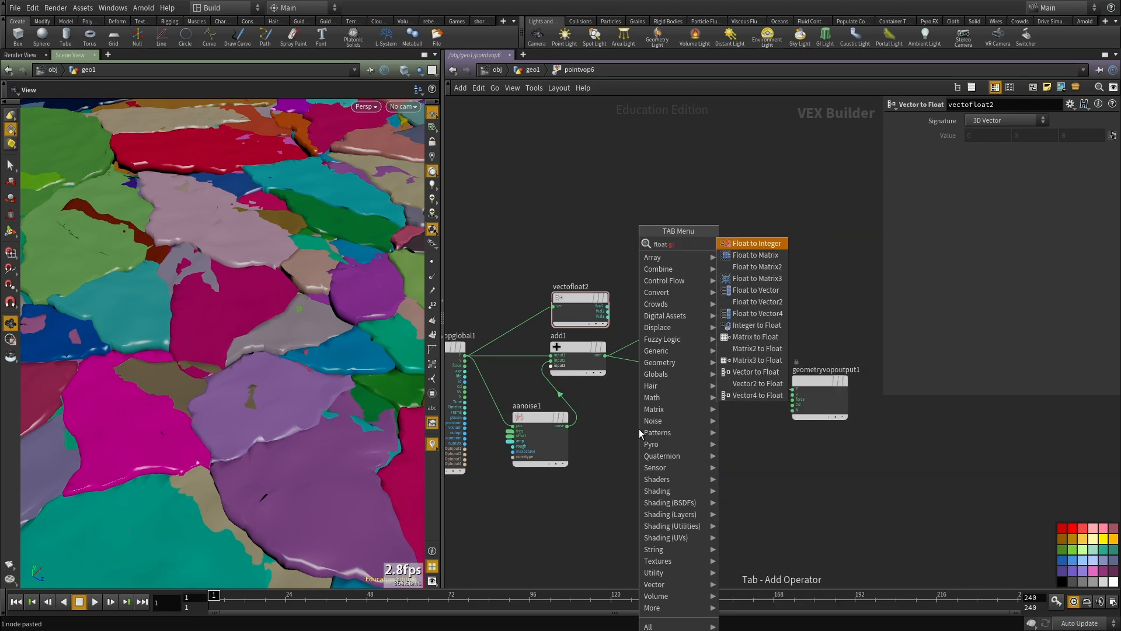
click(768, 290)
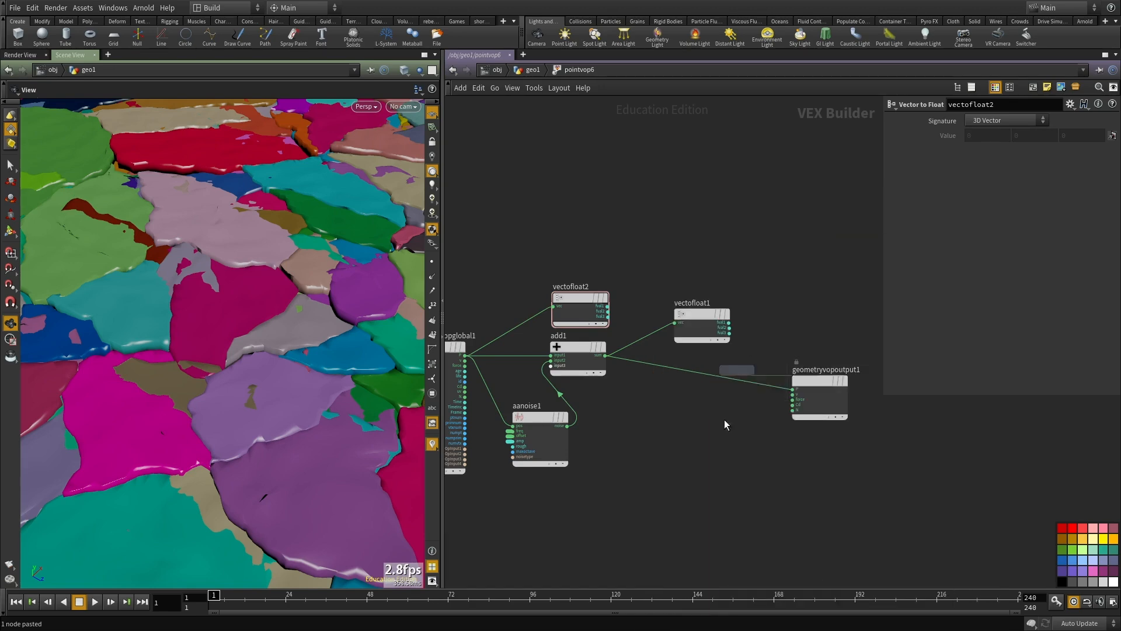
click(706, 506)
click(609, 311)
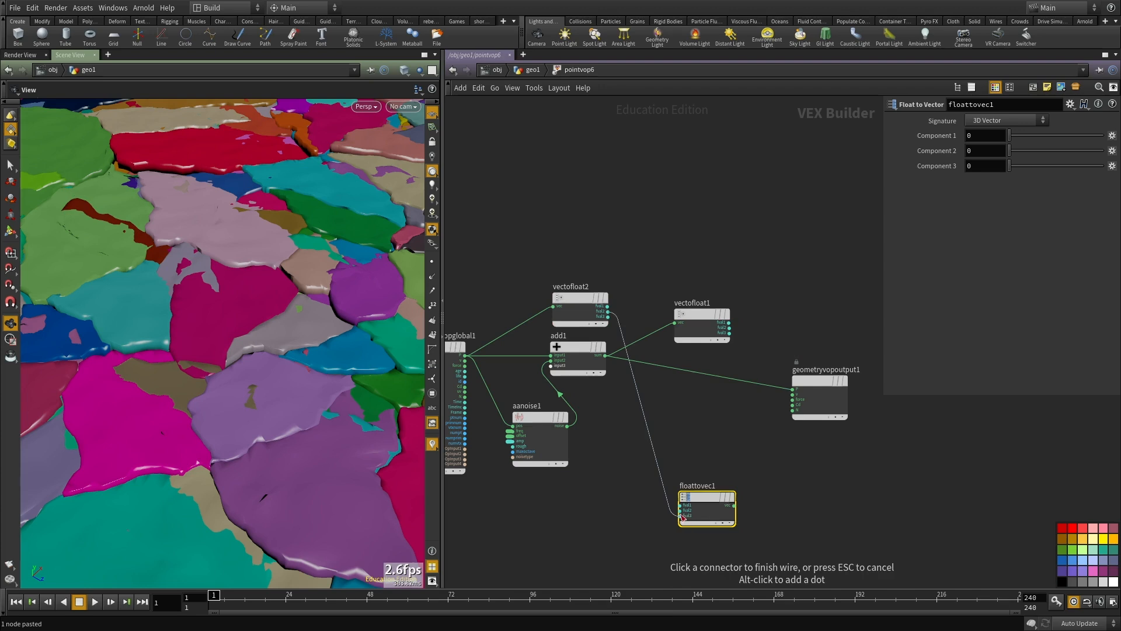
click(681, 509)
Step: Connect vectofloat1's first and third components to the matching floattovec1 inputs, and its output vector to P on geometryvopoutput1
click(681, 504)
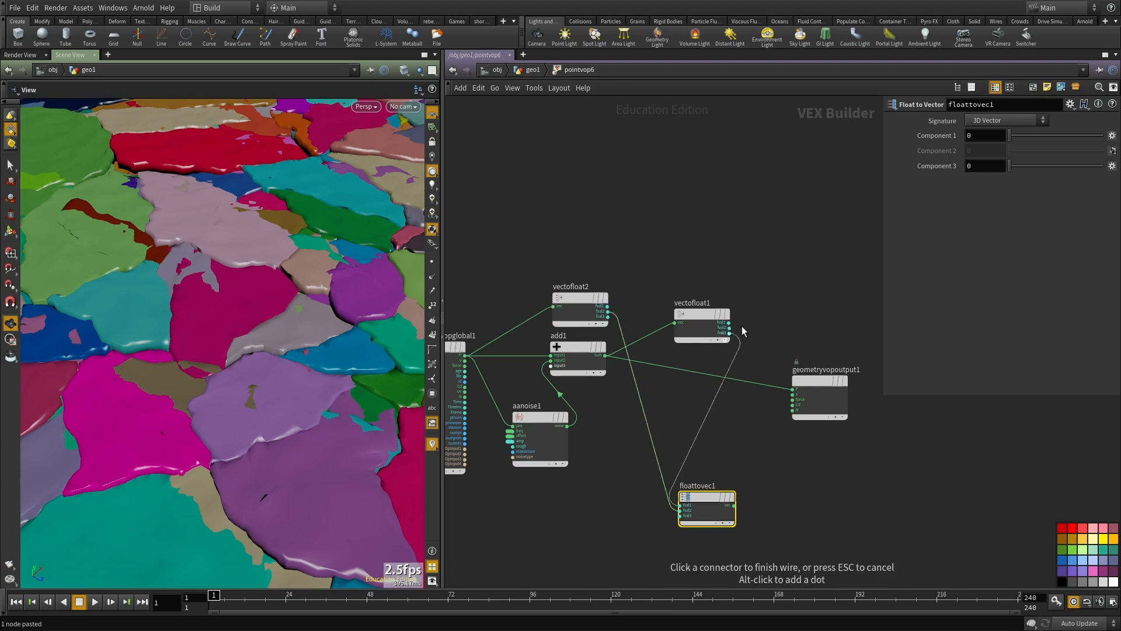
click(729, 321)
click(728, 332)
click(681, 515)
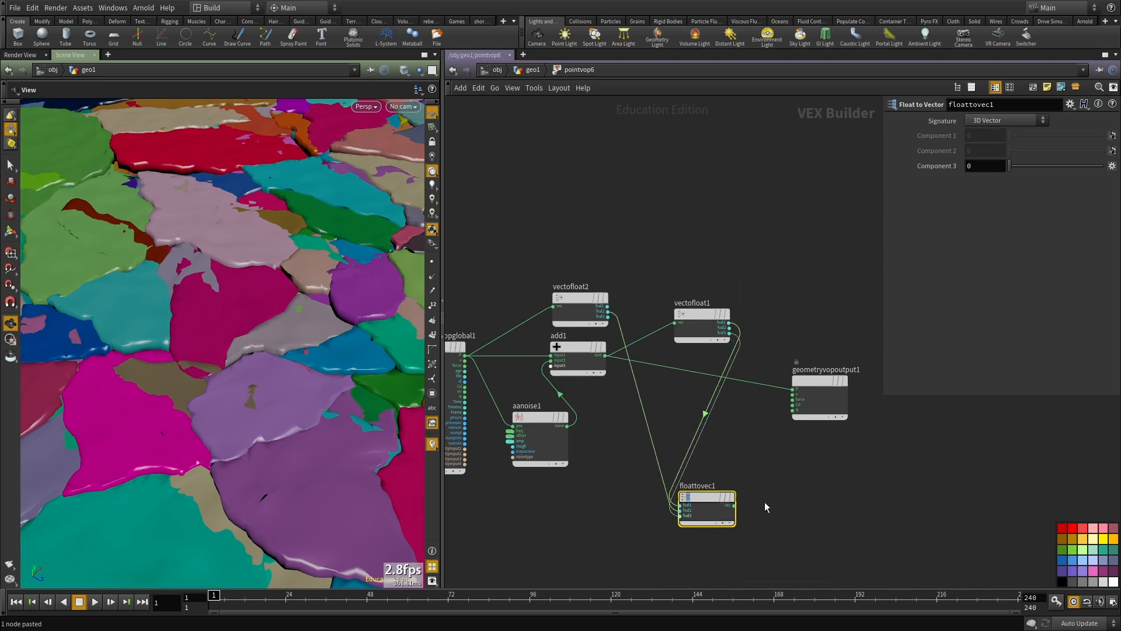
click(734, 505)
click(792, 388)
Step: Return to the geo1 network and display the convertvdb7 result
scroll(779, 458, down, 1)
click(775, 461)
middle_drag(776, 460, 761, 423)
key(u)
scroll(712, 509, down, 4)
middle_drag(700, 555, 726, 439)
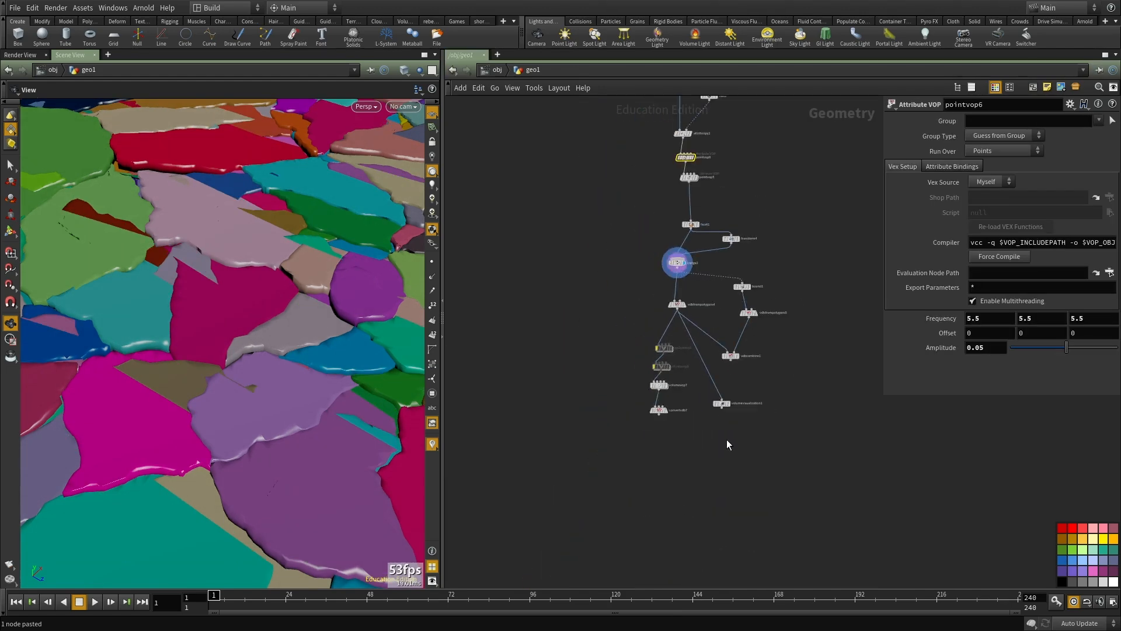
scroll(704, 443, up, 4)
key(r)
drag(691, 436, 554, 374)
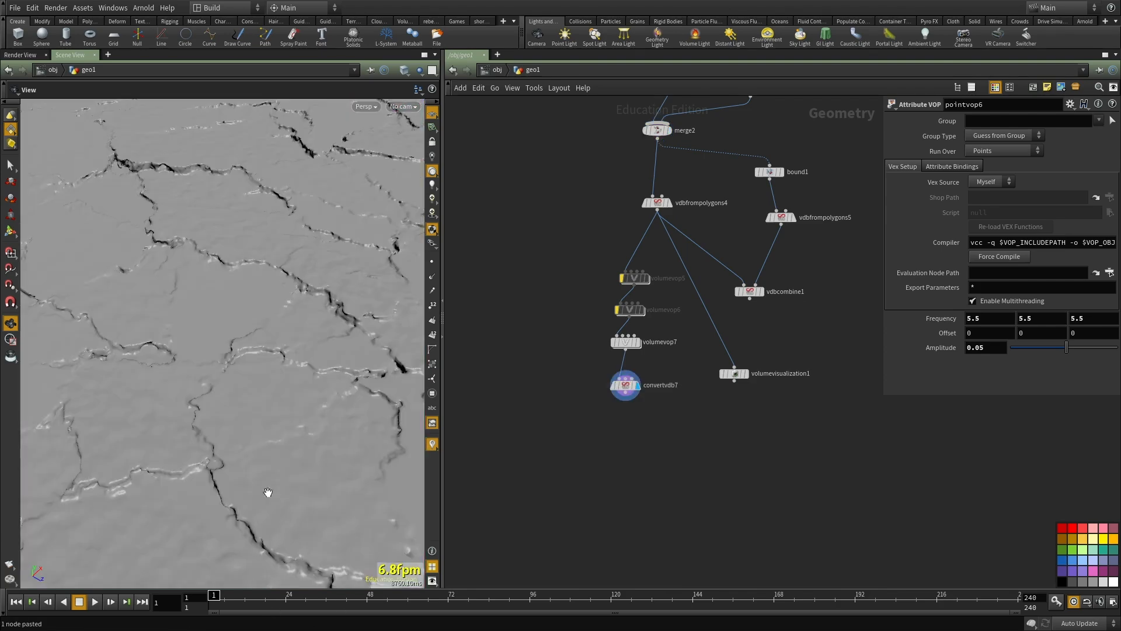
Step: Maximize the viewport and examine the cracks and ledges of the reconverted ground from several angles
drag(353, 421, 647, 399)
key(ctrl+b)
drag(478, 407, 491, 408)
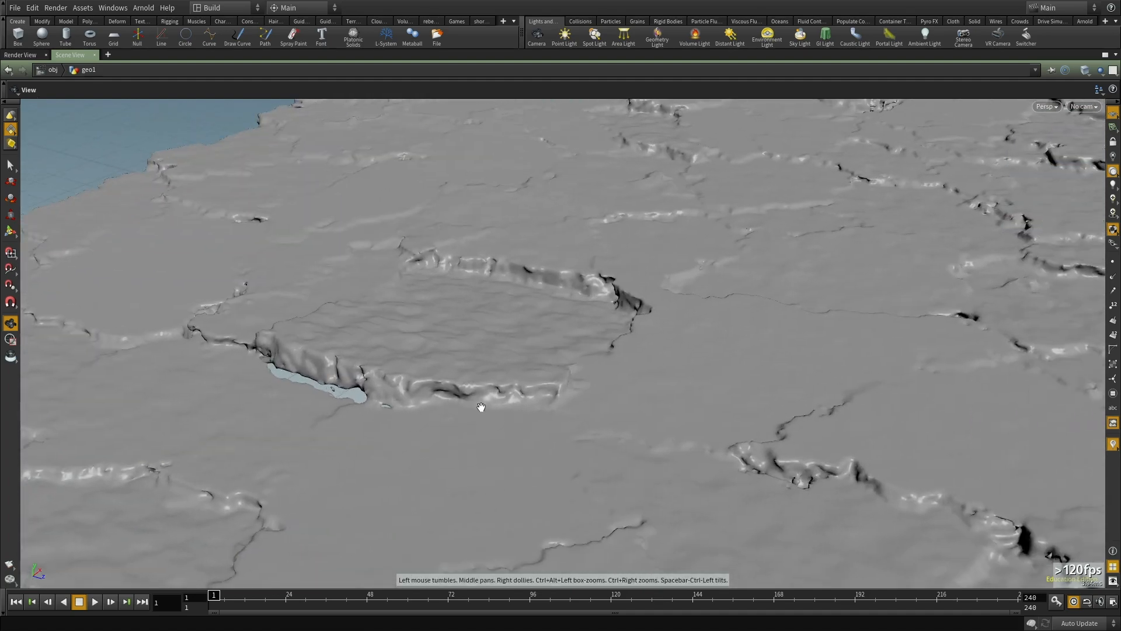
drag(586, 379, 631, 377)
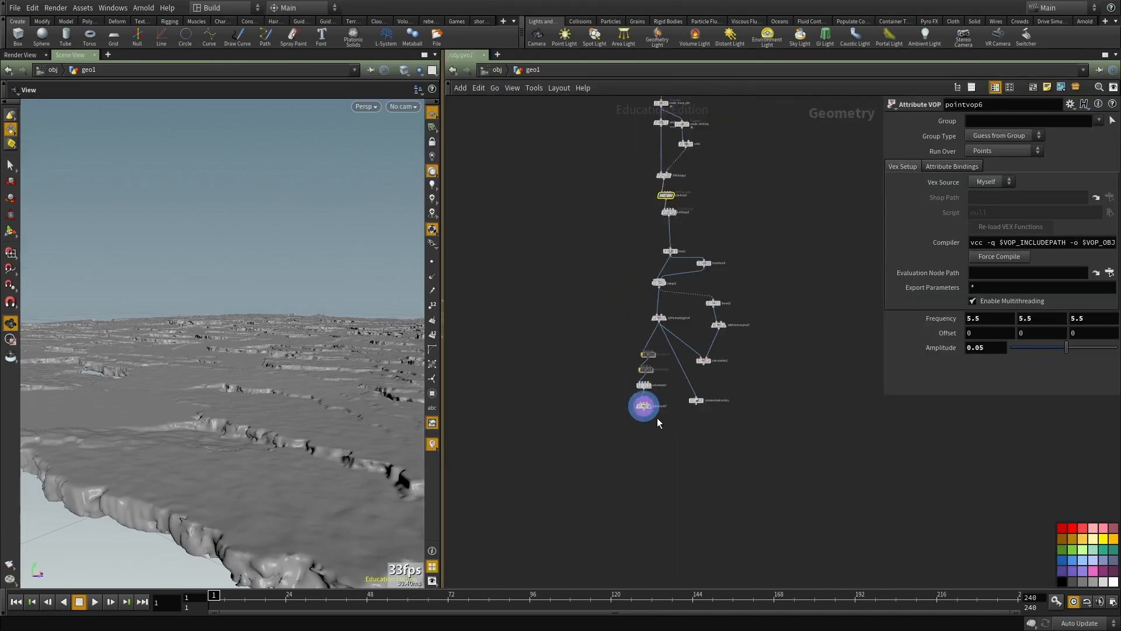
Step: Check convertvdb7 in the node network and save the scene
scroll(659, 424, up, 5)
middle_click(608, 386)
key(ctrl+s)
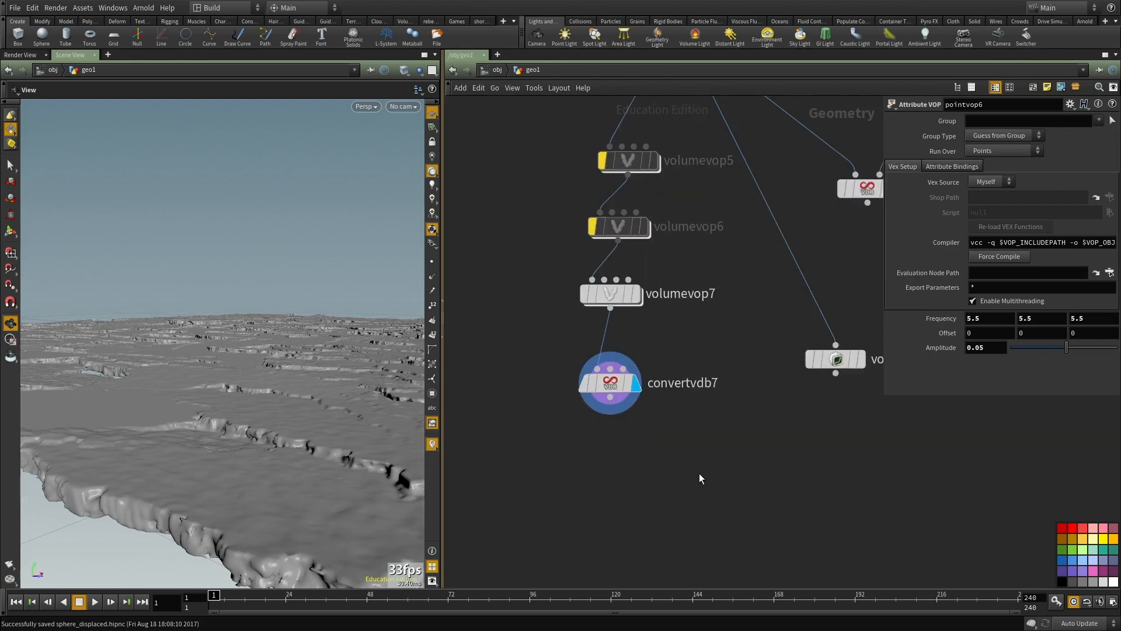
Step: Display vdbfrompolygons4 and inspect its node information for voxel count and memory use
scroll(698, 473, down, 2)
middle_drag(560, 270, 514, 371)
scroll(533, 330, up, 2)
click(598, 319)
middle_click(593, 324)
middle_click(592, 325)
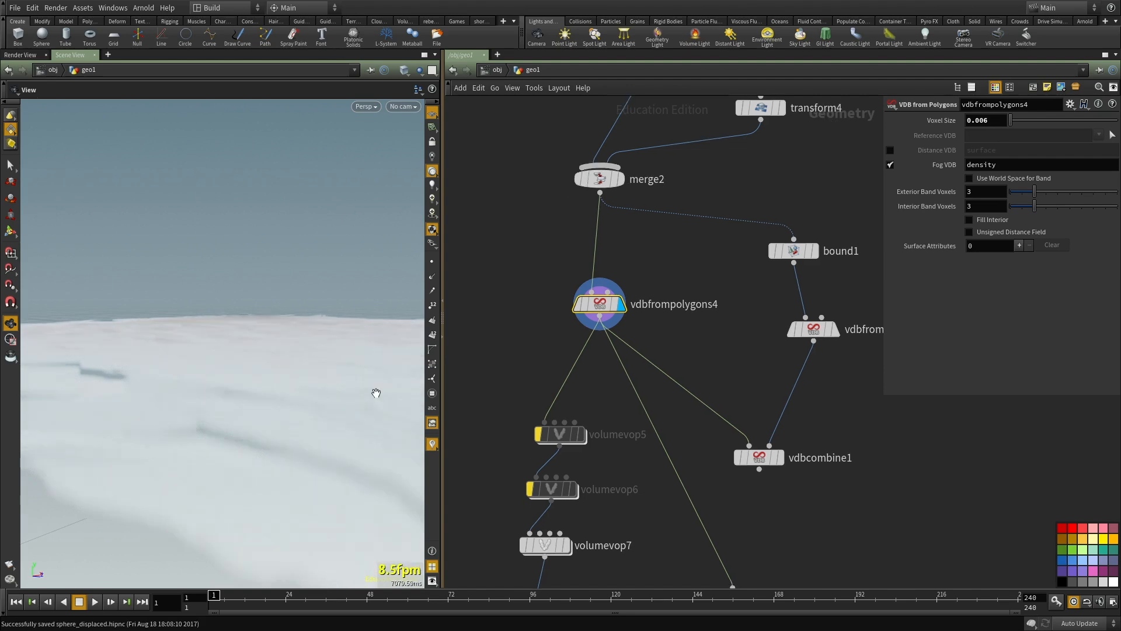
scroll(552, 372, down, 3)
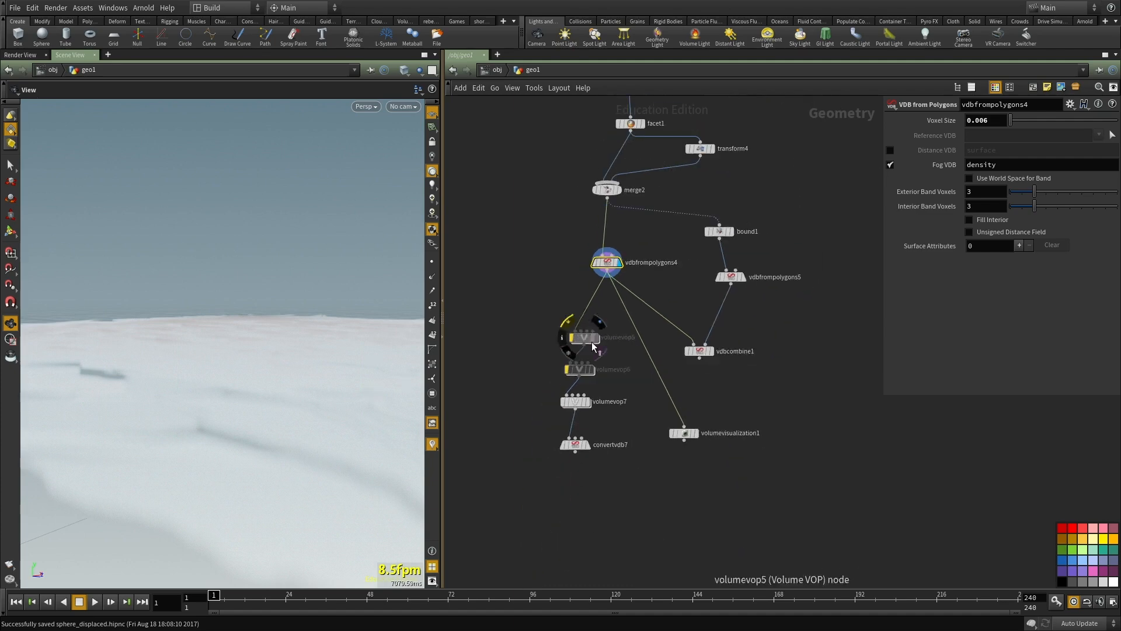
scroll(634, 391, up, 3)
middle_click(585, 243)
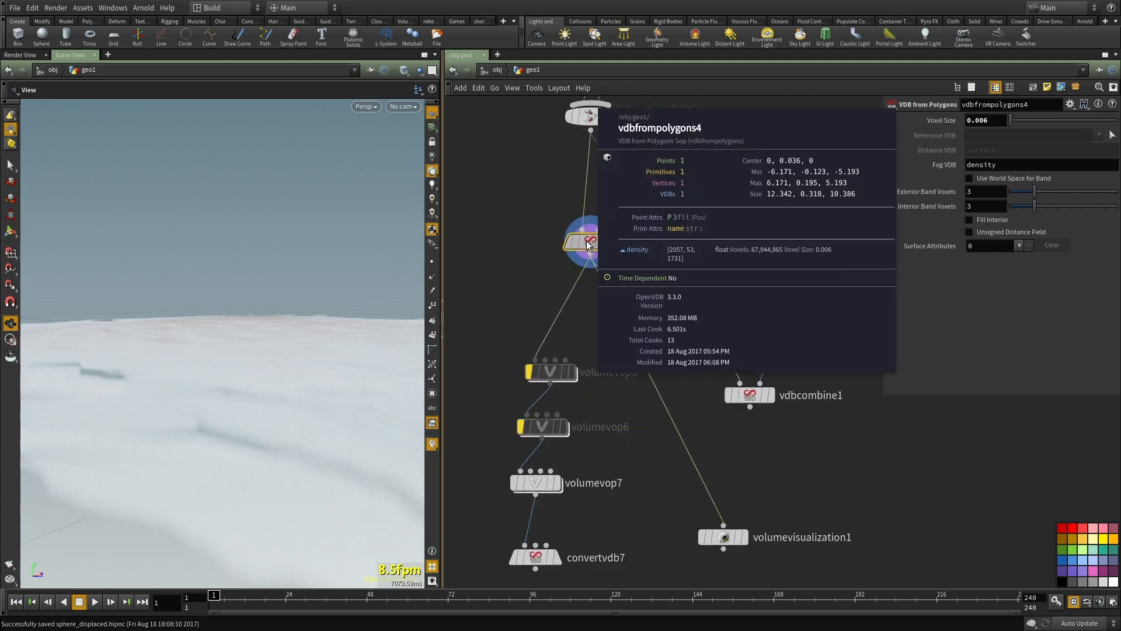
middle_drag(600, 344, 614, 222)
middle_drag(600, 411, 626, 367)
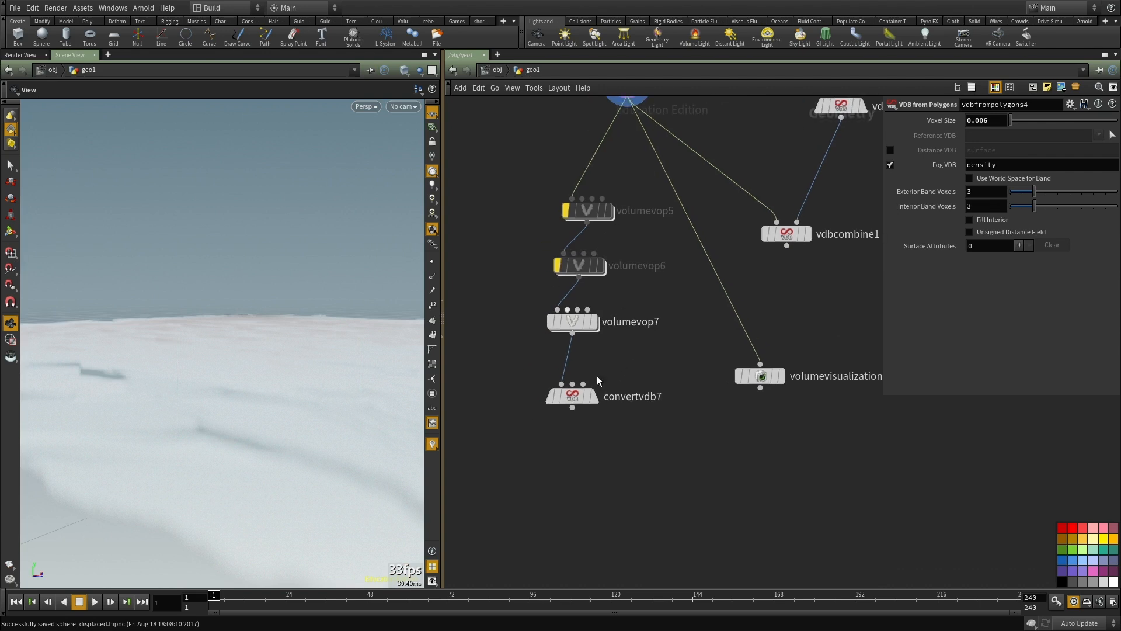
Step: Display convertvdb7 again and inspect its node information for point and polygon counts
drag(644, 482, 496, 391)
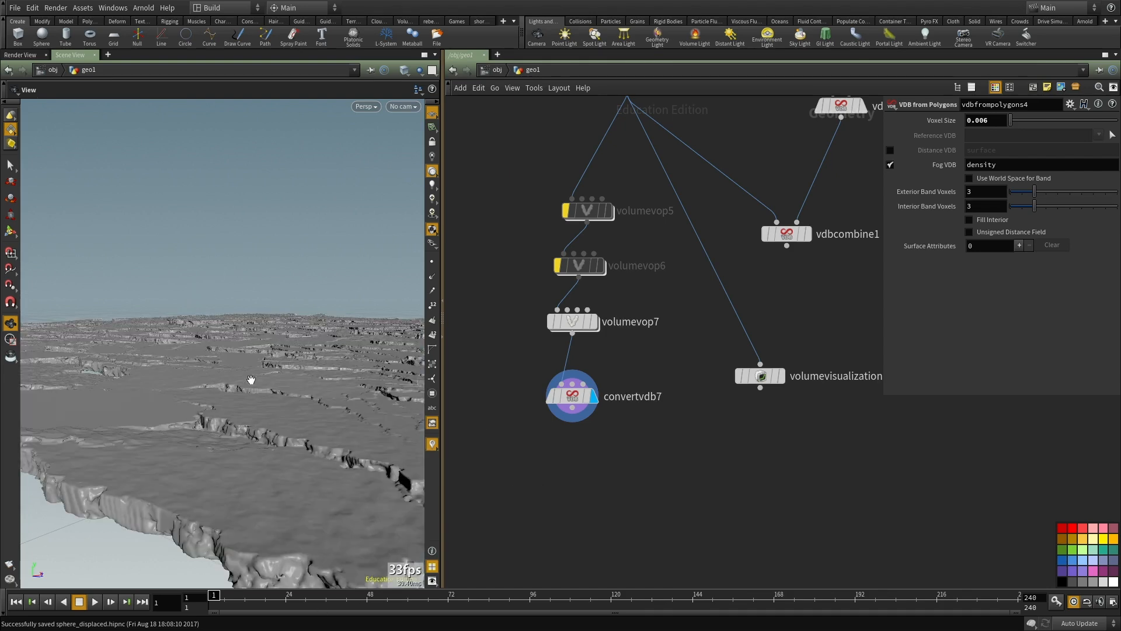
middle_click(572, 397)
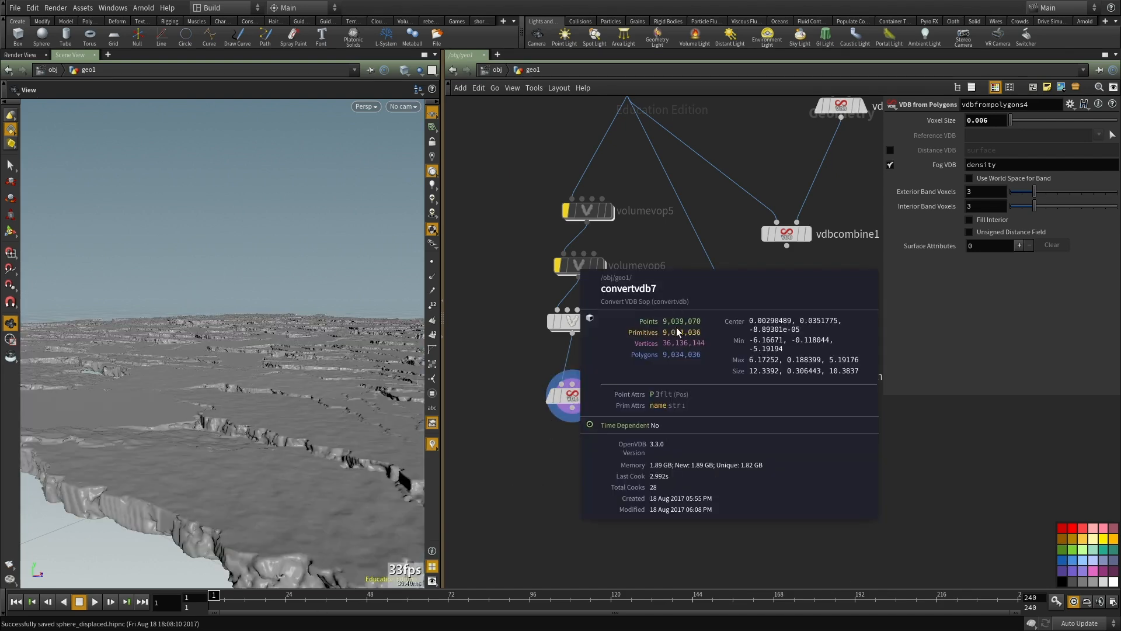
middle_click(575, 398)
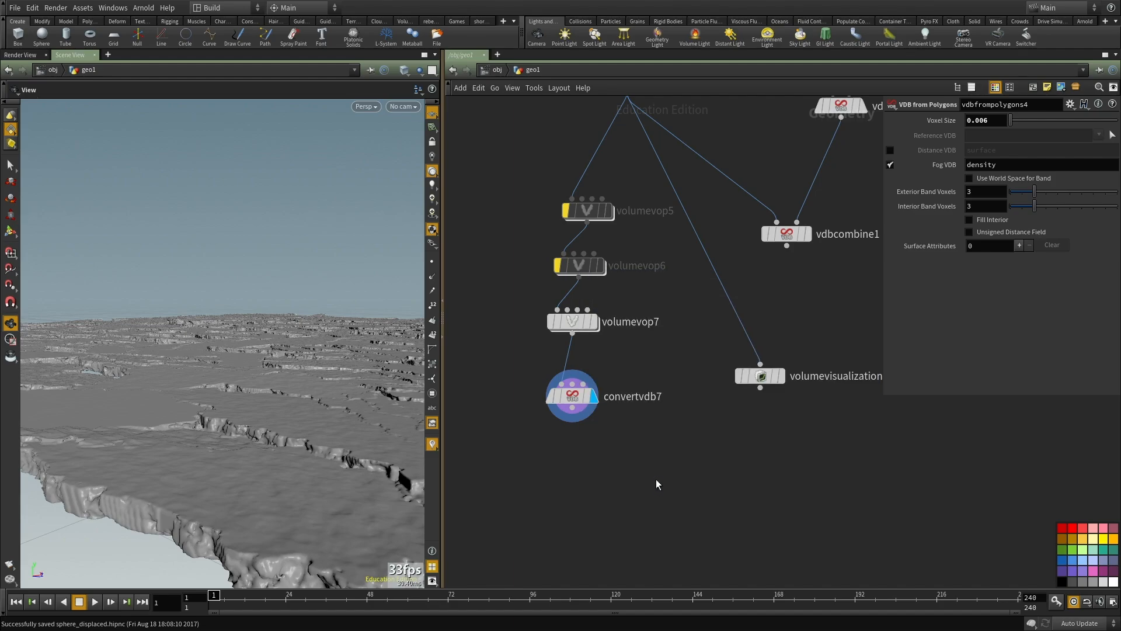
Step: Maximize the viewport again and examine the ground's cracks and surface detail from above and at ground level
drag(171, 391, 224, 428)
key(ctrl+b)
drag(460, 375, 548, 542)
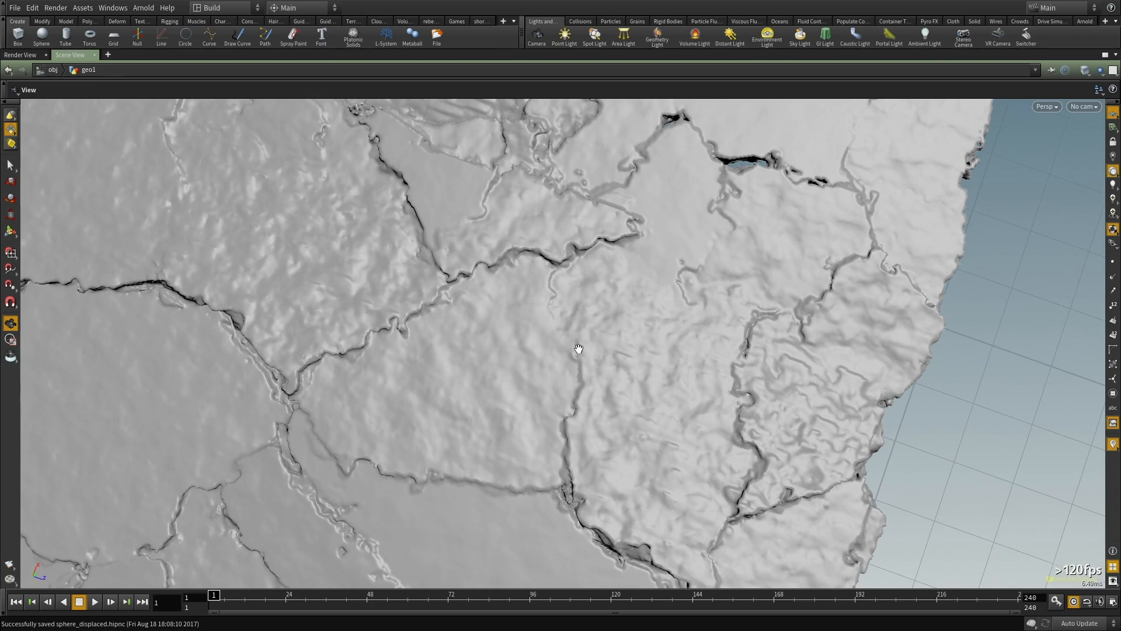
drag(592, 371, 592, 473)
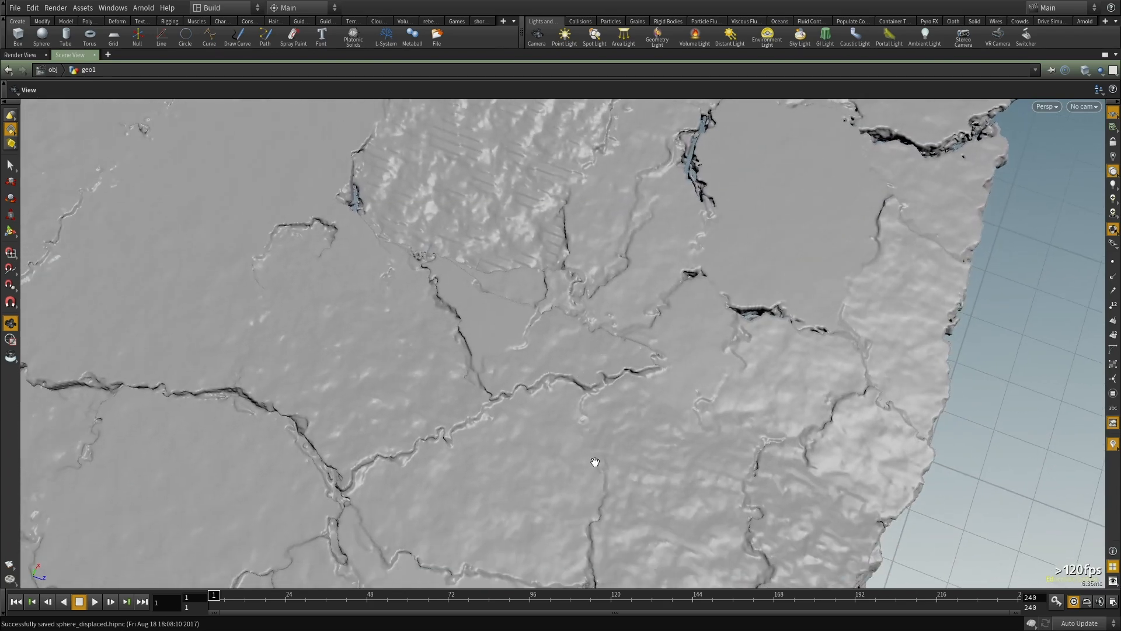
drag(651, 358, 528, 393)
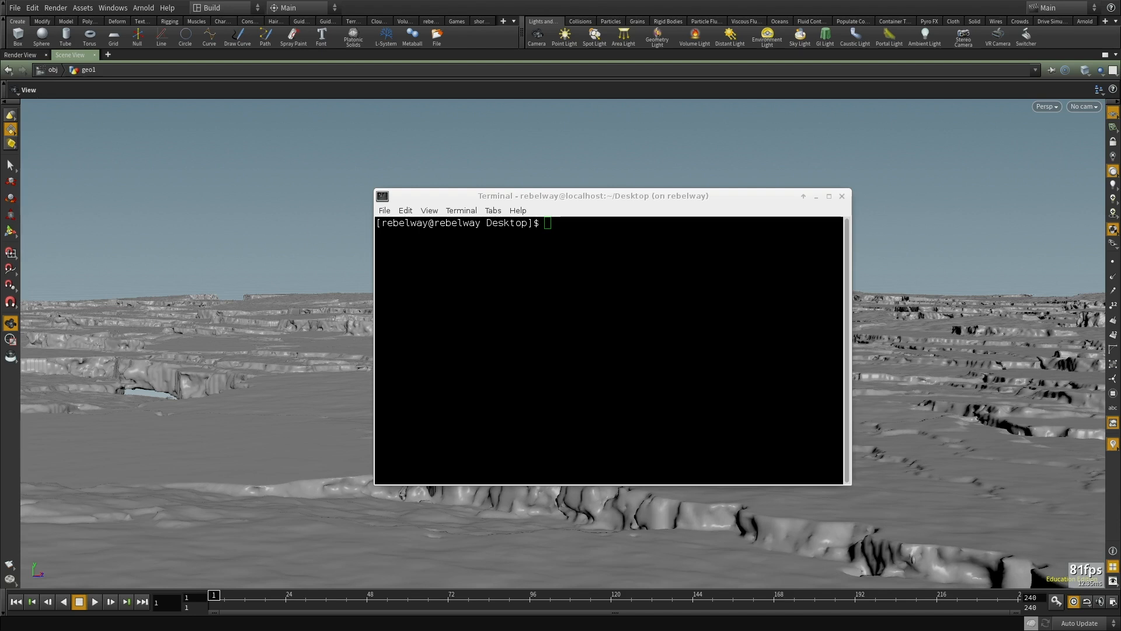
Step: Switch to the terminal and run create_asset aac_workshop artitic_standing_cliff
click(532, 137)
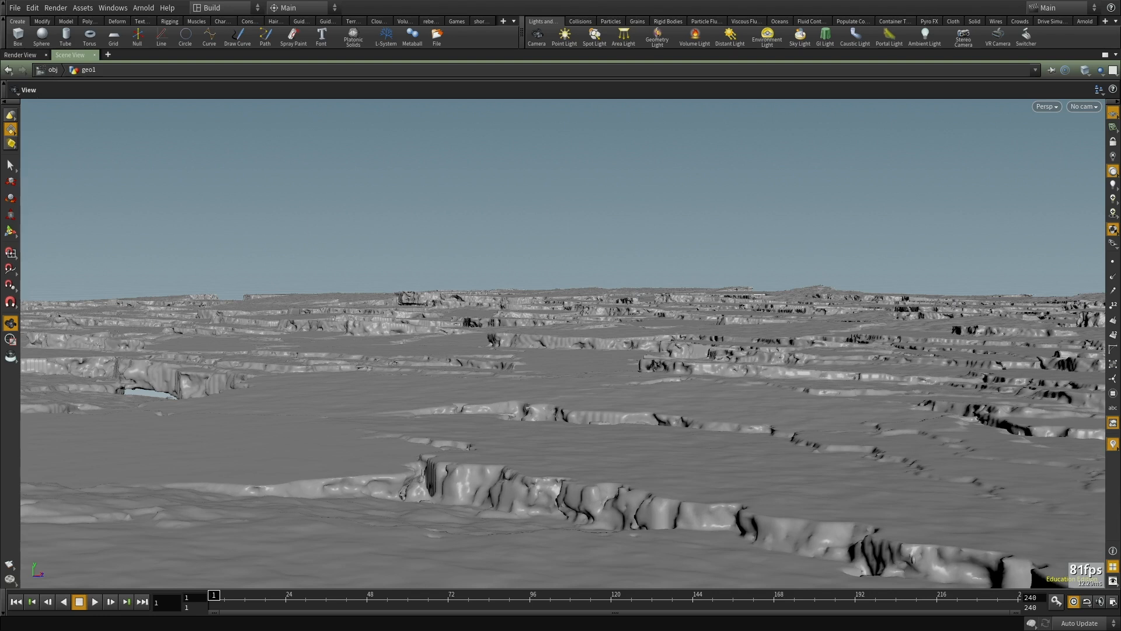
key(alt+Tab)
text(create)
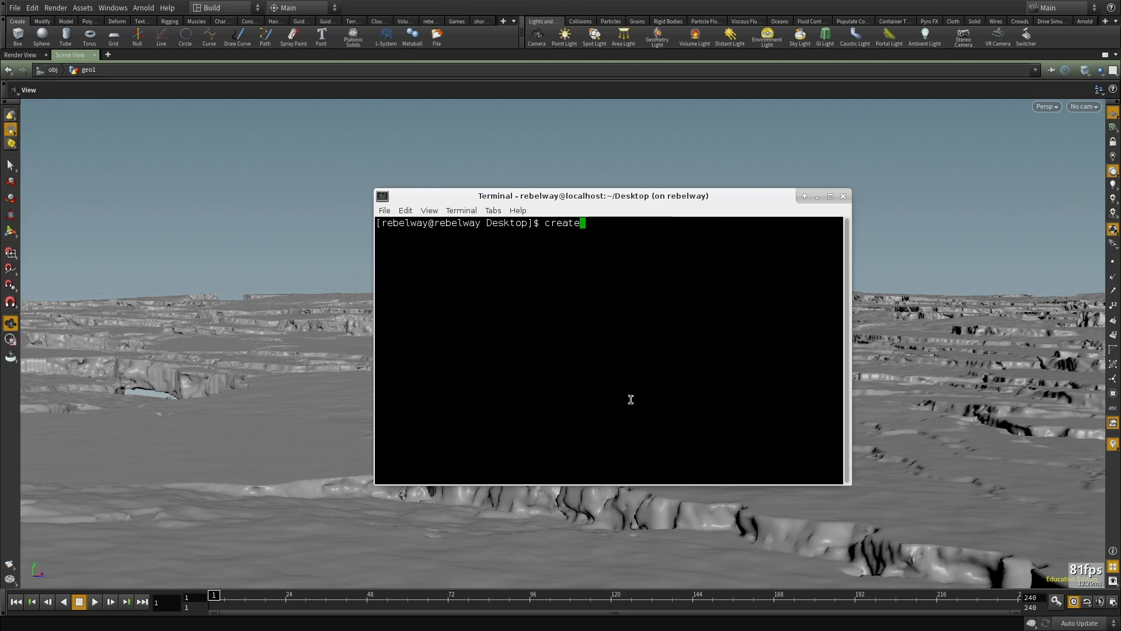
text(_a)
key(Tab)
text(acc)
key(BackSpace)
key(BackSpace)
text(ac_workshop )
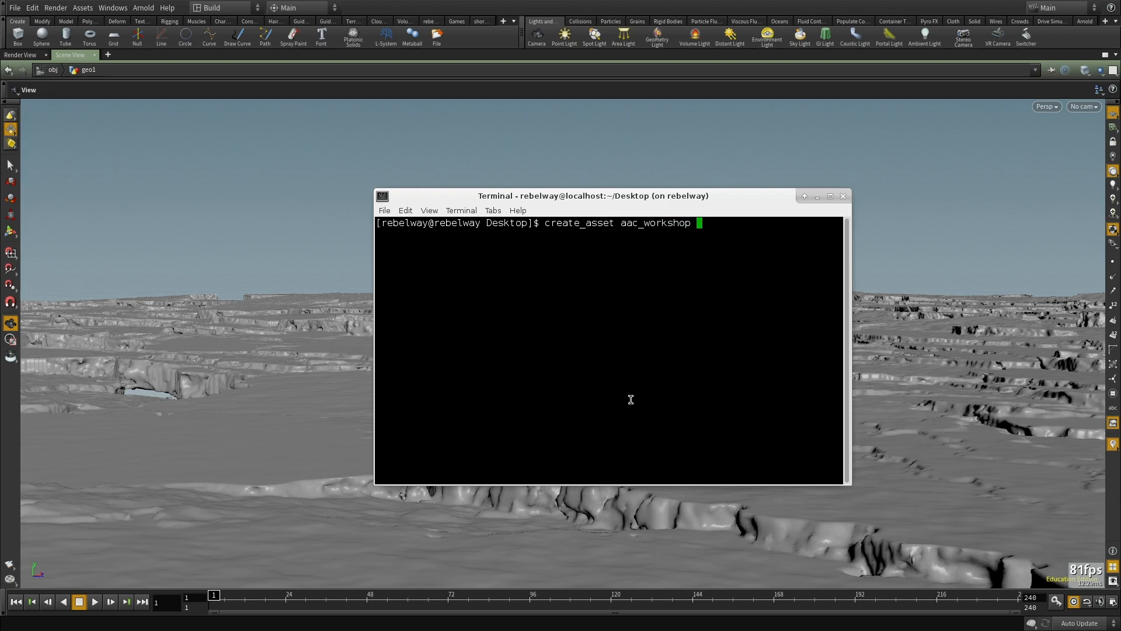
text(artitic_standing_cliff)
key(Return)
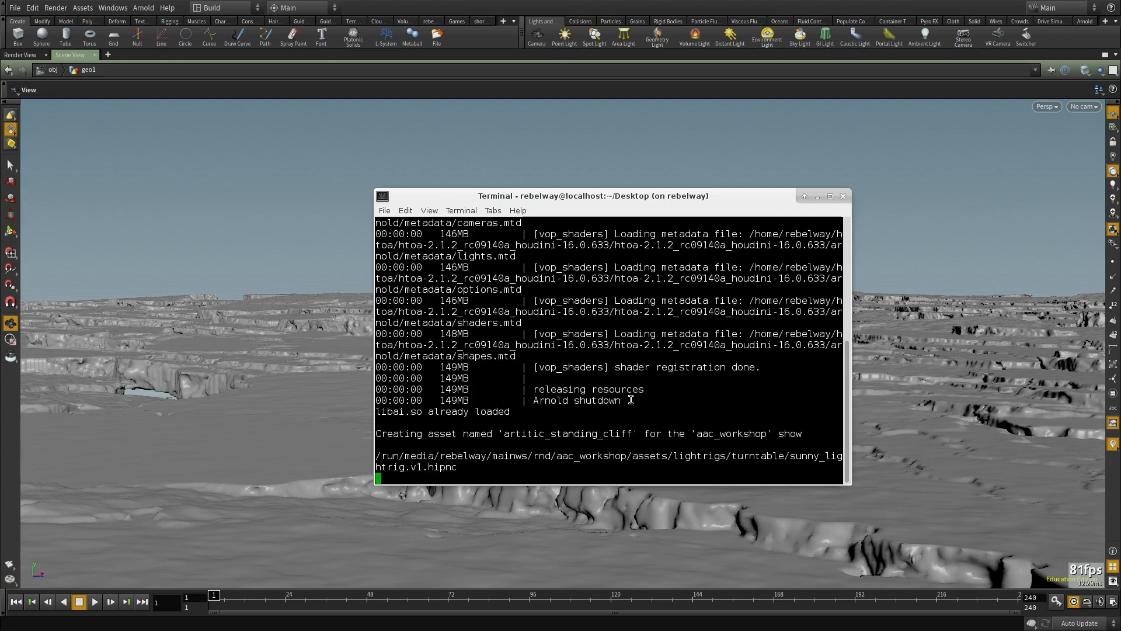
Step: Reuse the asset command with the name artitic_standing_cliff_rnd to create a second aac_workshop asset
key(Up)
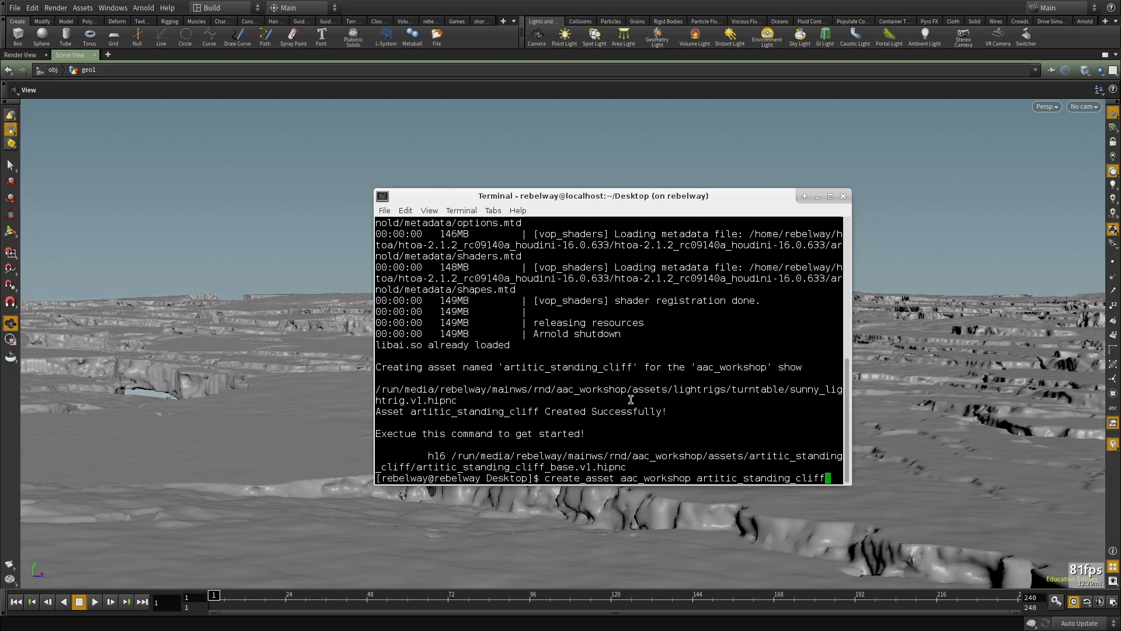
text(_rnd)
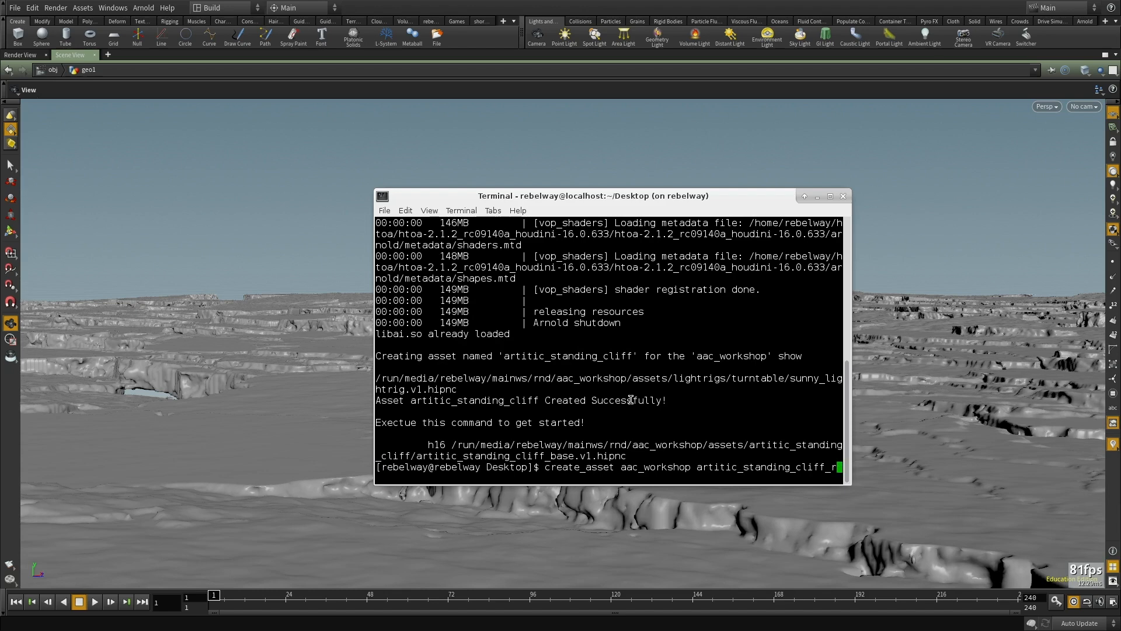
key(Return)
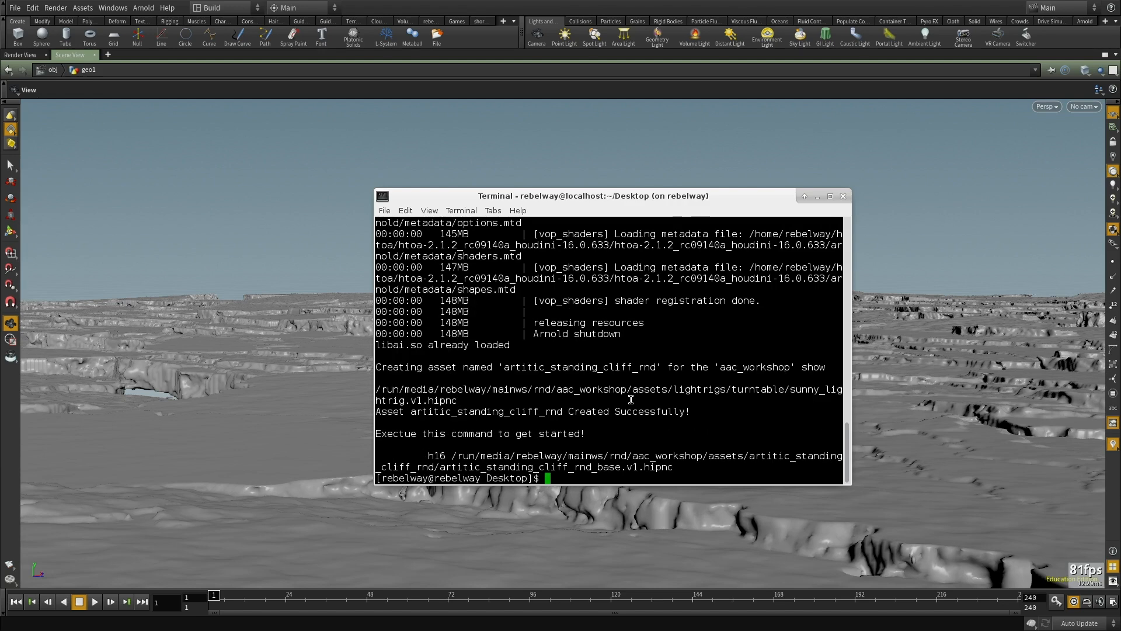
Step: Copy the artitic_standing_cliff_rnd_base.v1.hipnc path from the terminal and open that scene in Houdini
double_click(587, 466)
right_click(586, 466)
click(612, 504)
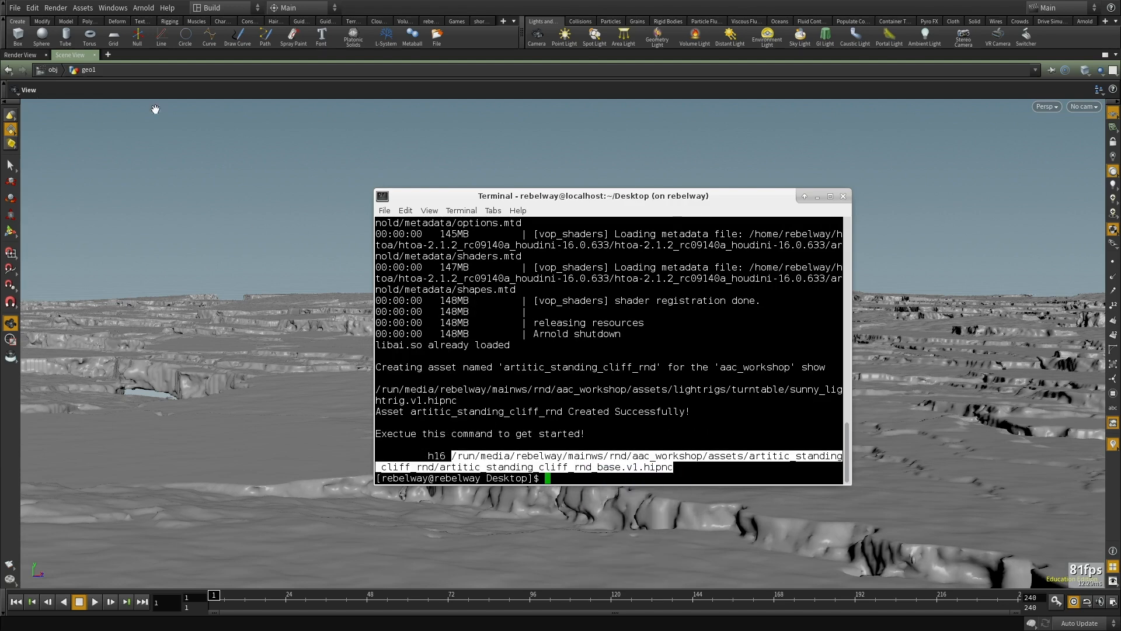
click(14, 9)
click(29, 31)
triple_click(698, 143)
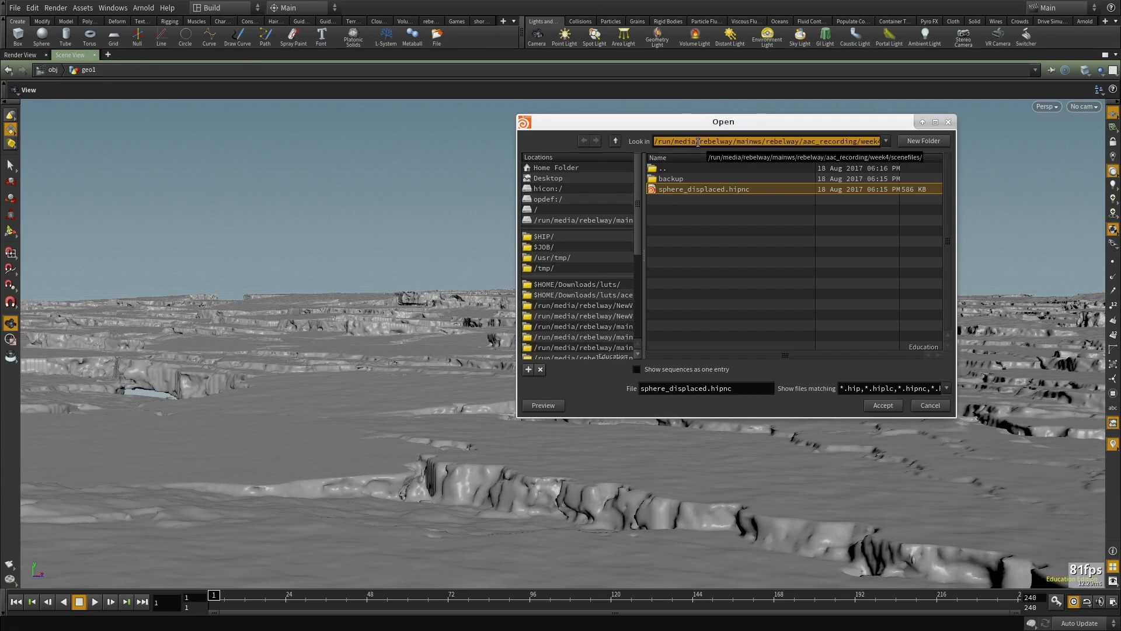
key(ctrl+v)
key(Return)
click(883, 405)
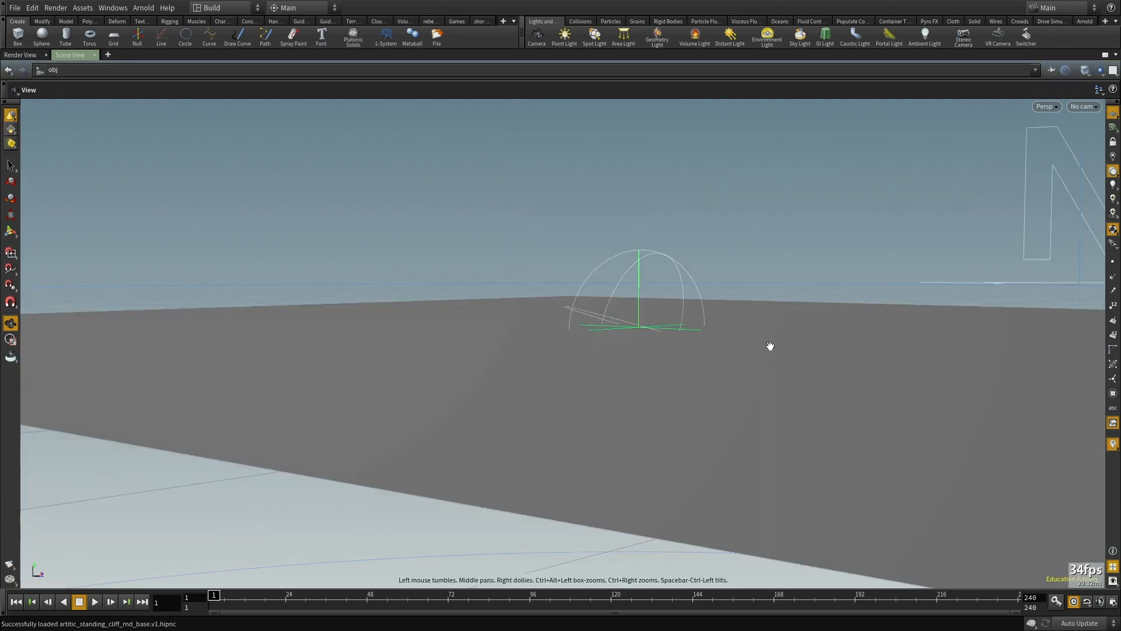
Step: Show the network beside the viewport and enter the artitic_standing_cliff_rnd_model geometry
key(ctrl+b)
scroll(581, 366, down, 3)
scroll(677, 467, up, 5)
middle_drag(735, 435, 618, 432)
double_click(659, 409)
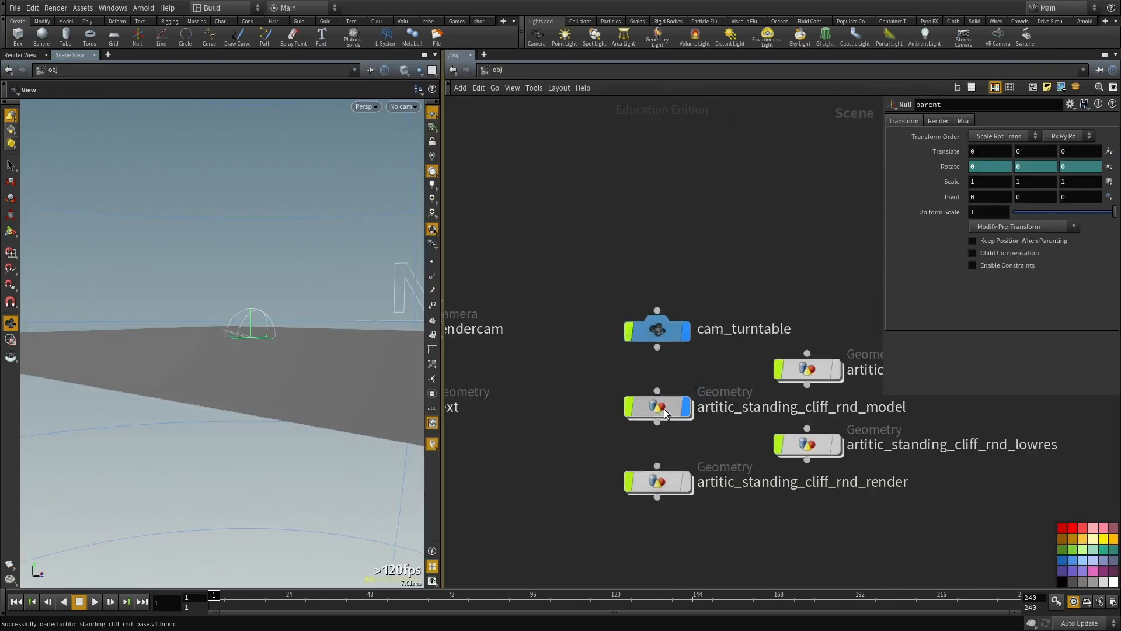
Step: Replace the grid in the model network with a pasted tube4 node
key(ctrl+x)
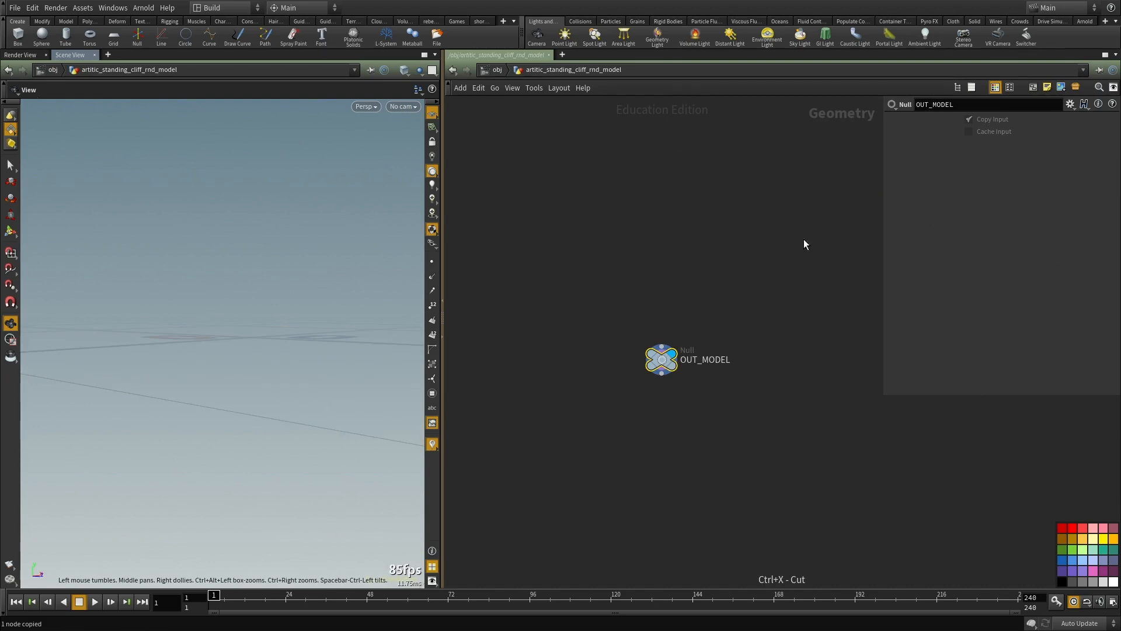
key(ctrl+v)
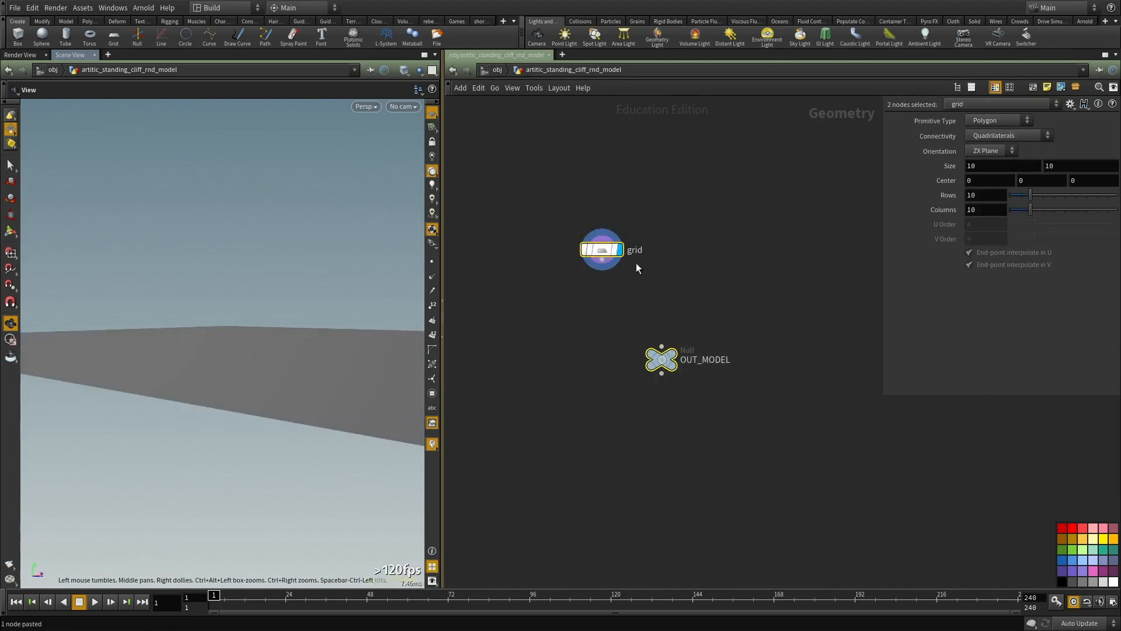
click(689, 286)
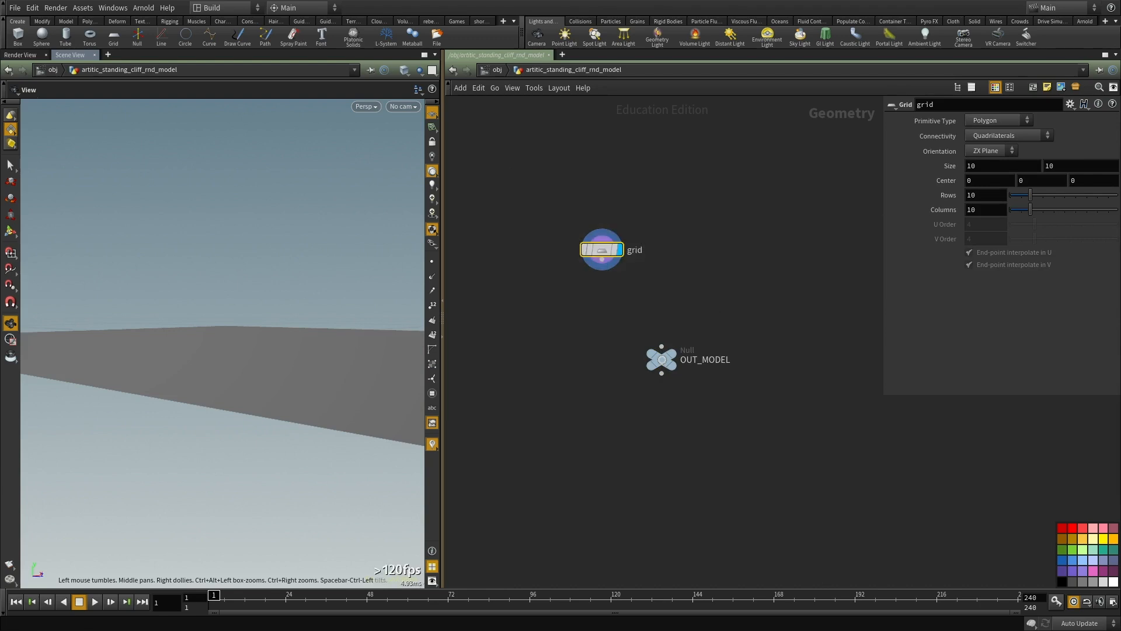
key(ctrl+v)
drag(629, 302, 548, 212)
key(ctrl+x)
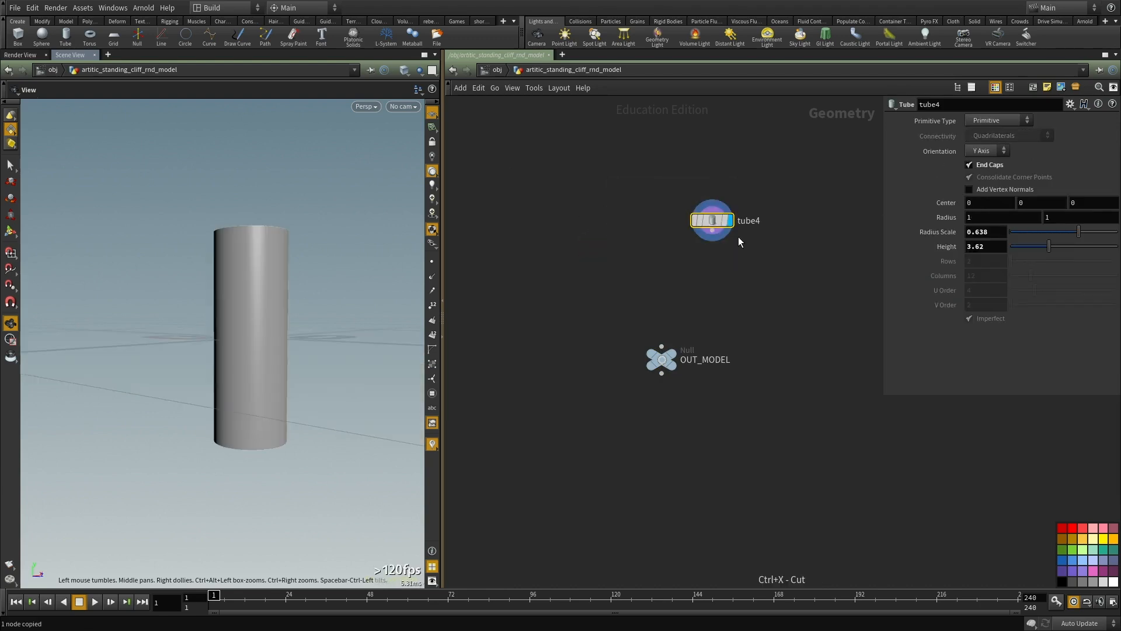
Step: Examine the tube from different angles, toggling between shaded and wireframe display
drag(201, 288, 254, 369)
key(w)
drag(240, 323, 202, 333)
key(w)
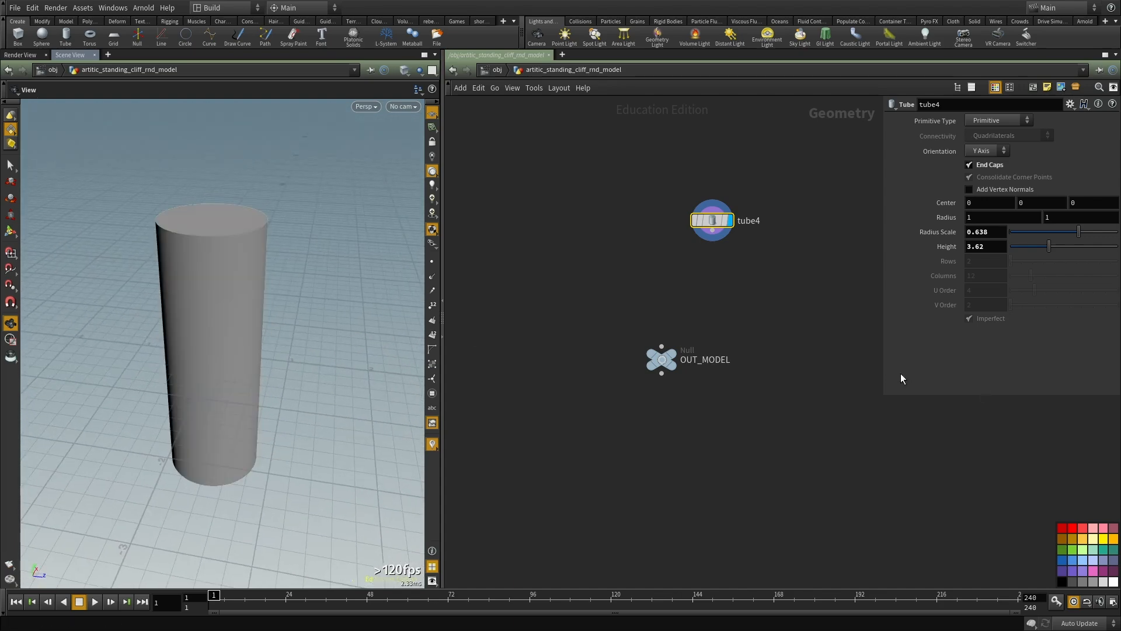
key(h)
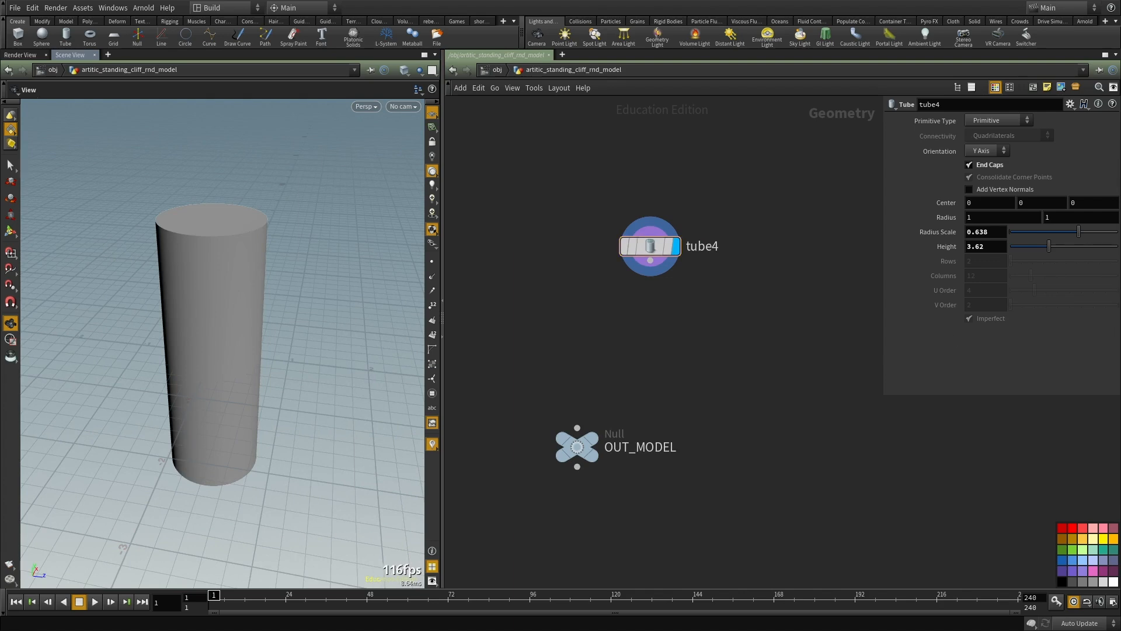
middle_drag(761, 322, 756, 341)
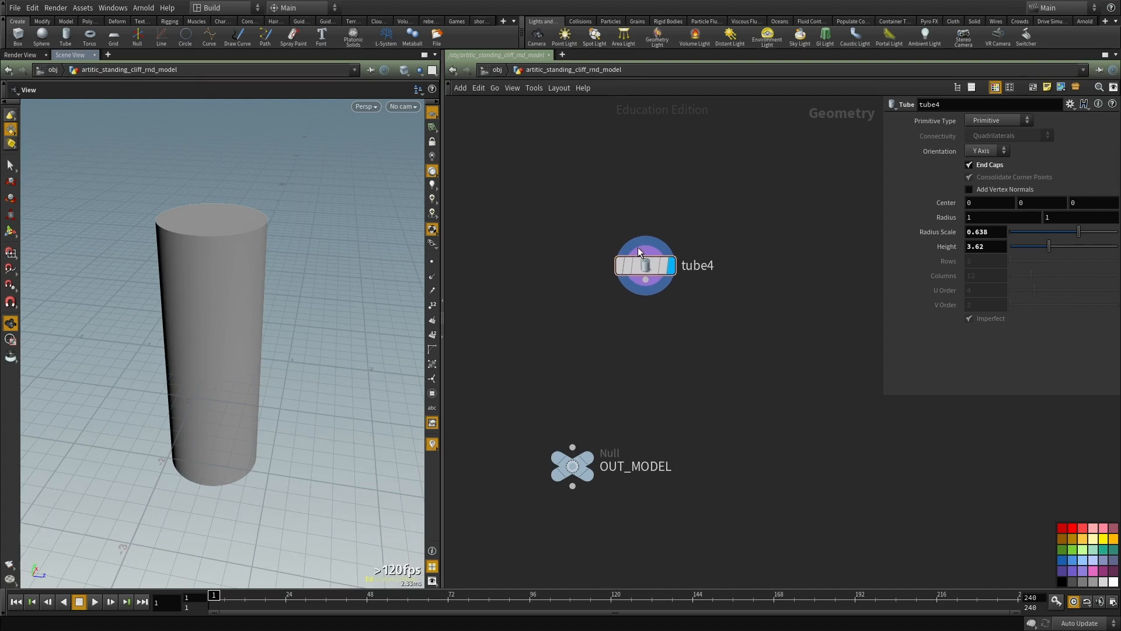
scroll(666, 286, up, 2)
drag(643, 342, 531, 174)
middle_drag(741, 308, 761, 264)
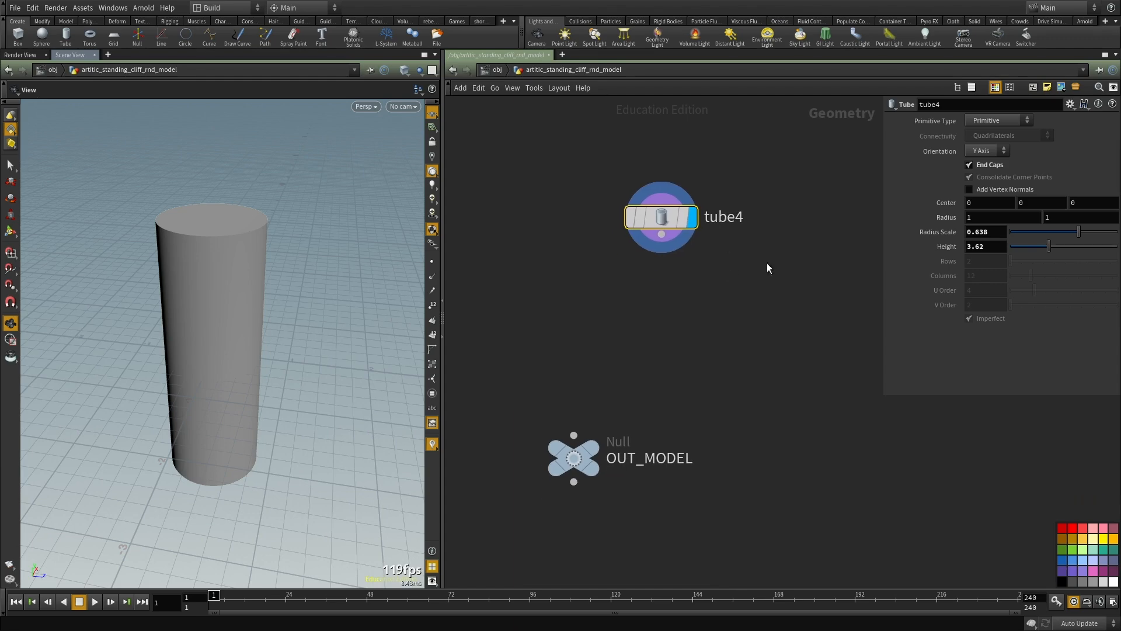
Step: Connect a VDB from Polygons node to tube4, output a Fog VDB instead of a Distance VDB, and display it
middle_drag(679, 336, 685, 344)
key(Tab)
text(vdb fr)
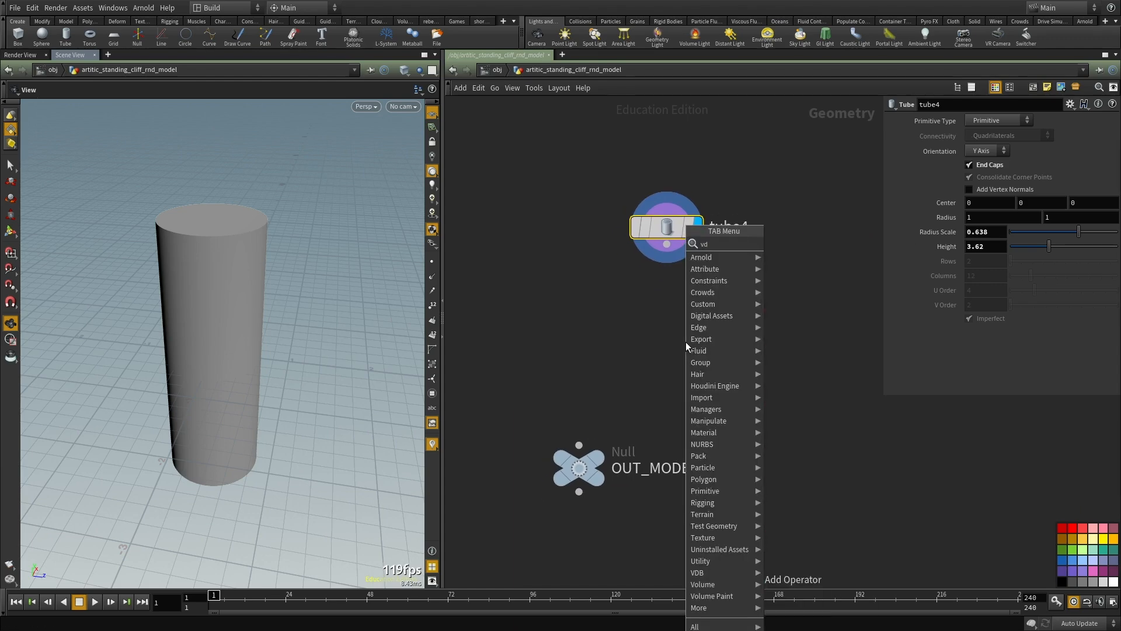
click(808, 277)
click(819, 297)
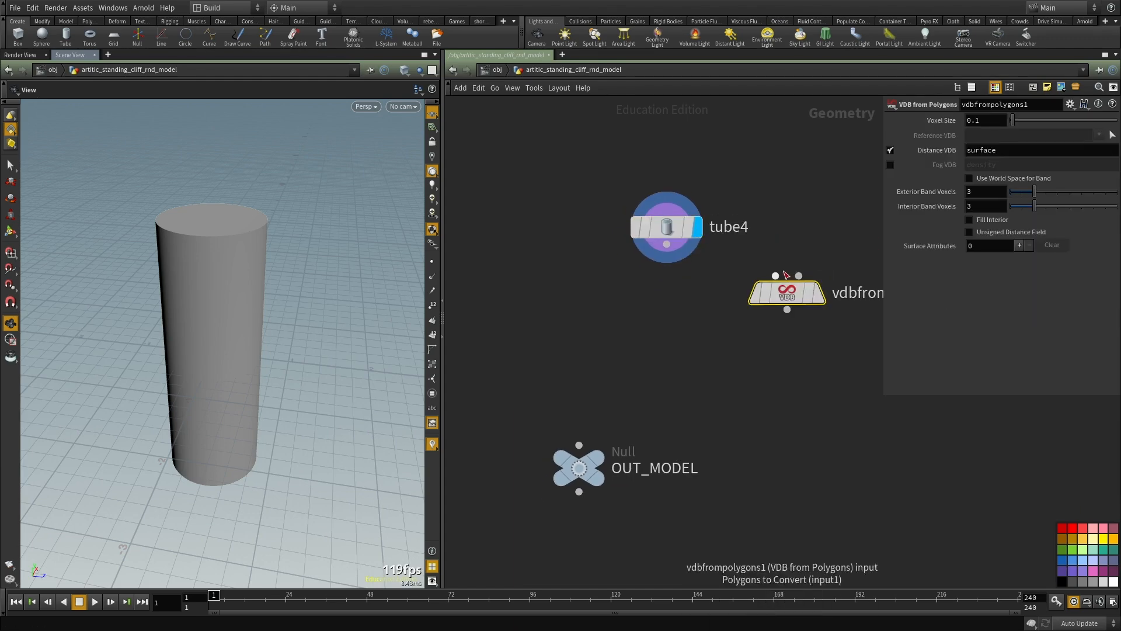
click(889, 150)
click(890, 165)
click(821, 293)
middle_drag(771, 365, 735, 313)
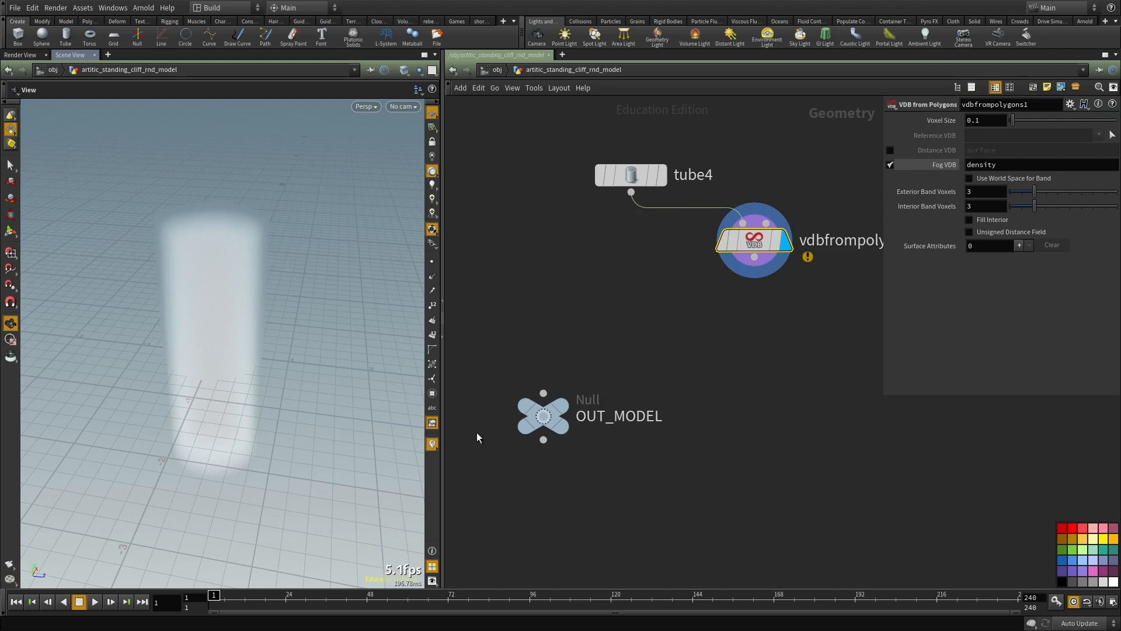
Step: Move OUT_MODEL away from the tube and VDB nodes to free space in the network
scroll(526, 416, down, 3)
drag(580, 412, 504, 516)
middle_drag(593, 426, 678, 365)
middle_drag(802, 299, 718, 286)
scroll(718, 286, up, 2)
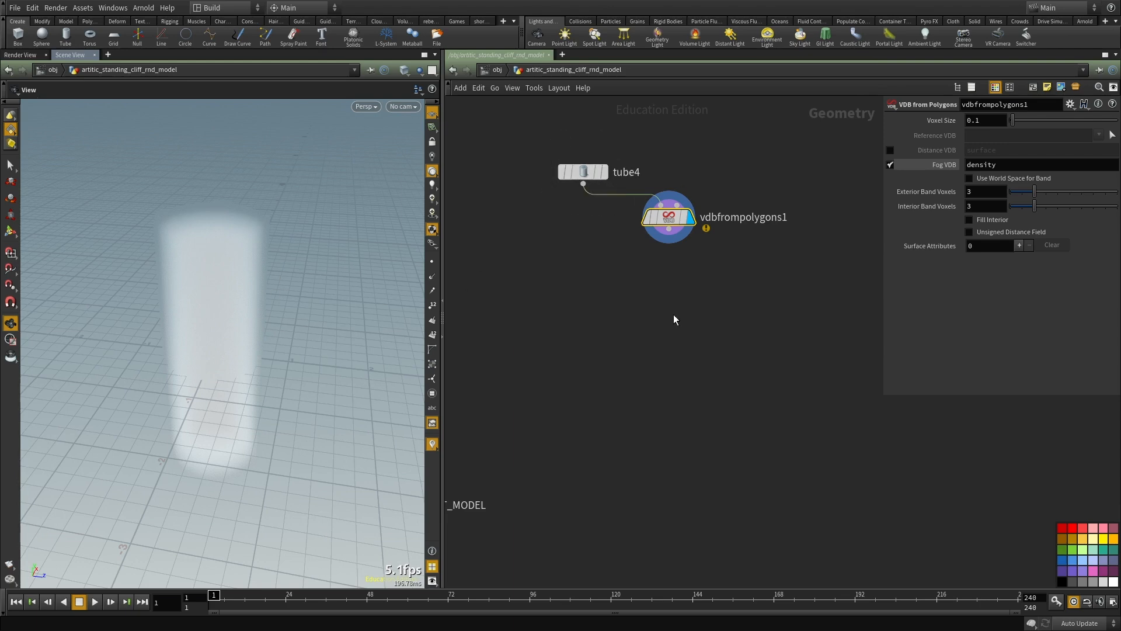
Step: Add a Scatter node and connect vdbfrompolygons1 to its input
key(Tab)
text(scatter)
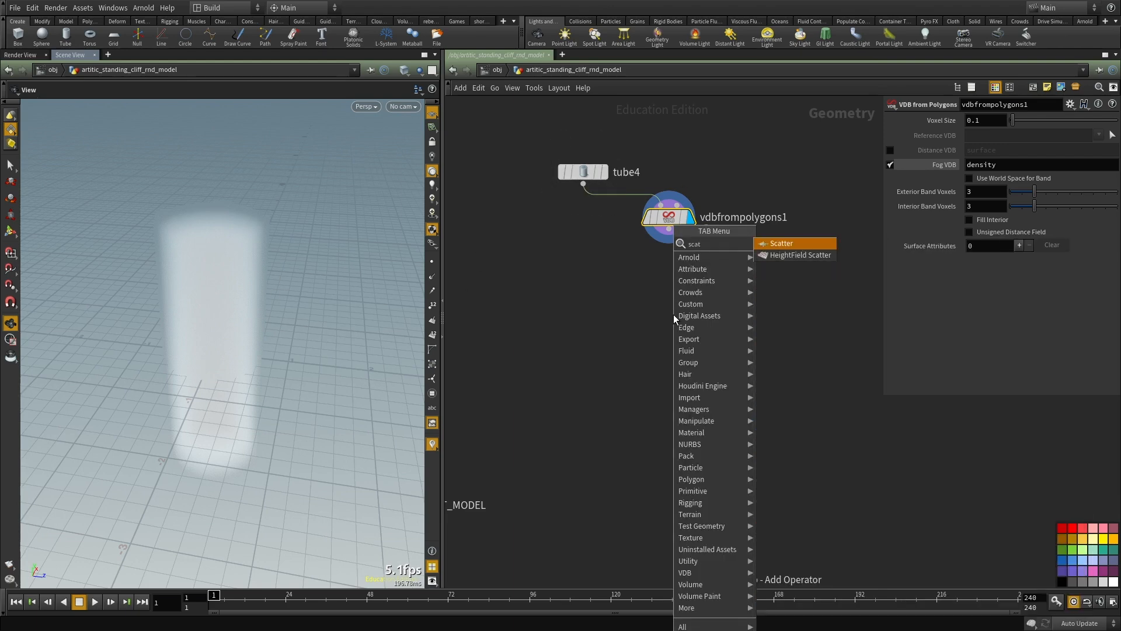
key(Return)
click(674, 314)
click(669, 228)
click(668, 302)
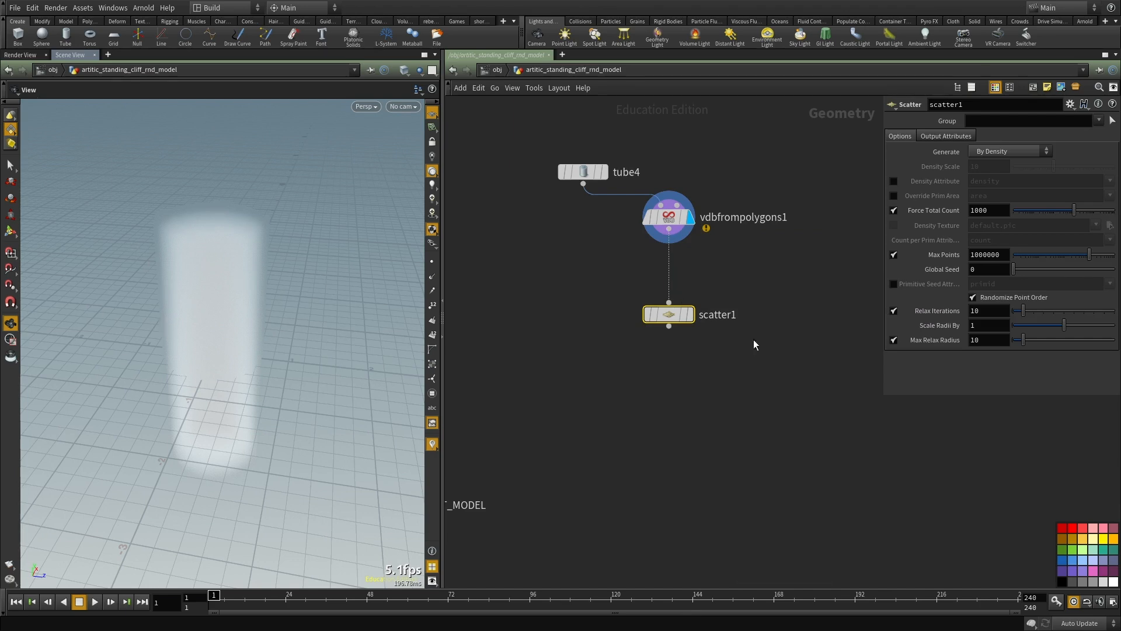
click(987, 210)
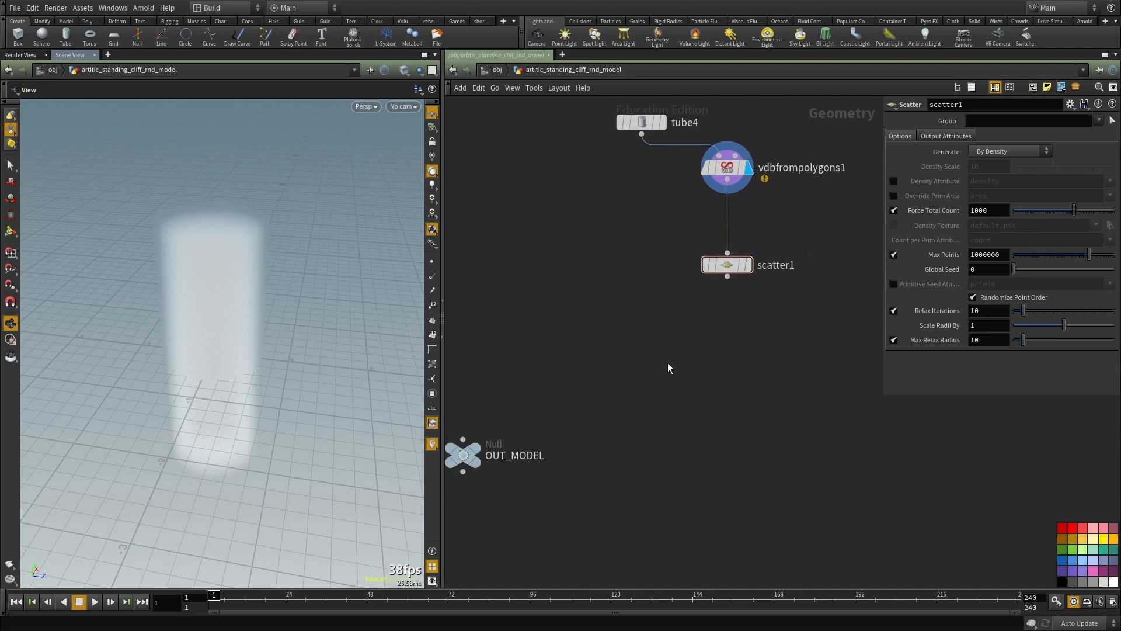
Step: Add a Voronoi Fracture node with tube4 as the geometry and scatter1 as the cell points, and display it
key(Tab)
text(voron)
key(Return)
click(667, 363)
click(653, 351)
click(727, 276)
click(667, 351)
click(689, 363)
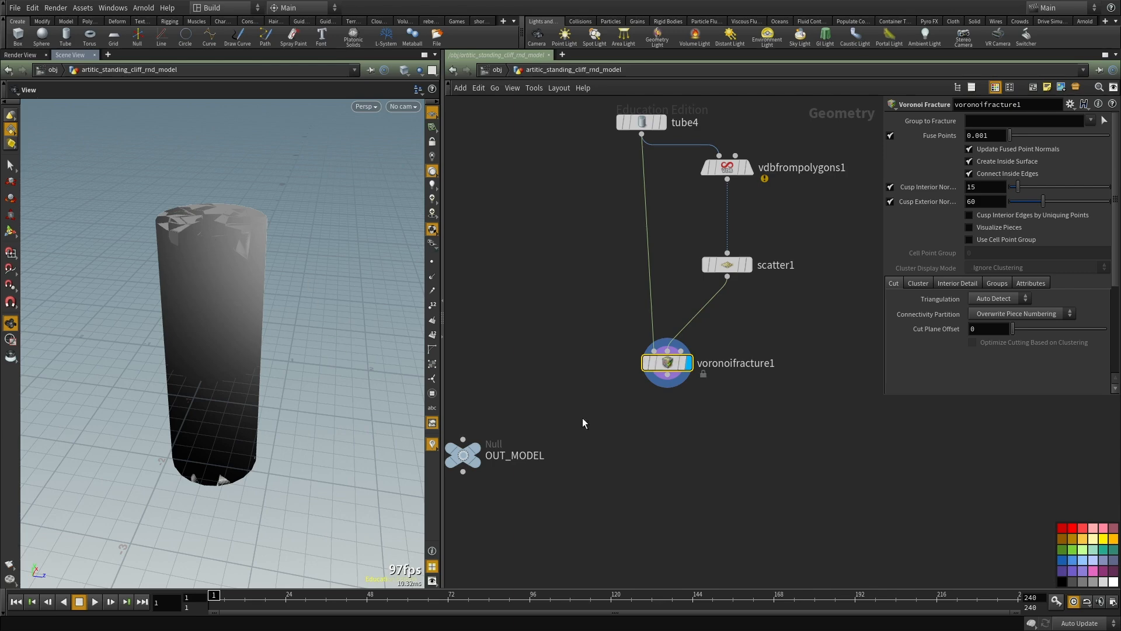
Step: Switch the viewport to wireframe and examine the tube's fracture cells from several angles
middle_drag(470, 399, 461, 381)
key(w)
key(w)
key(w)
drag(220, 355, 219, 348)
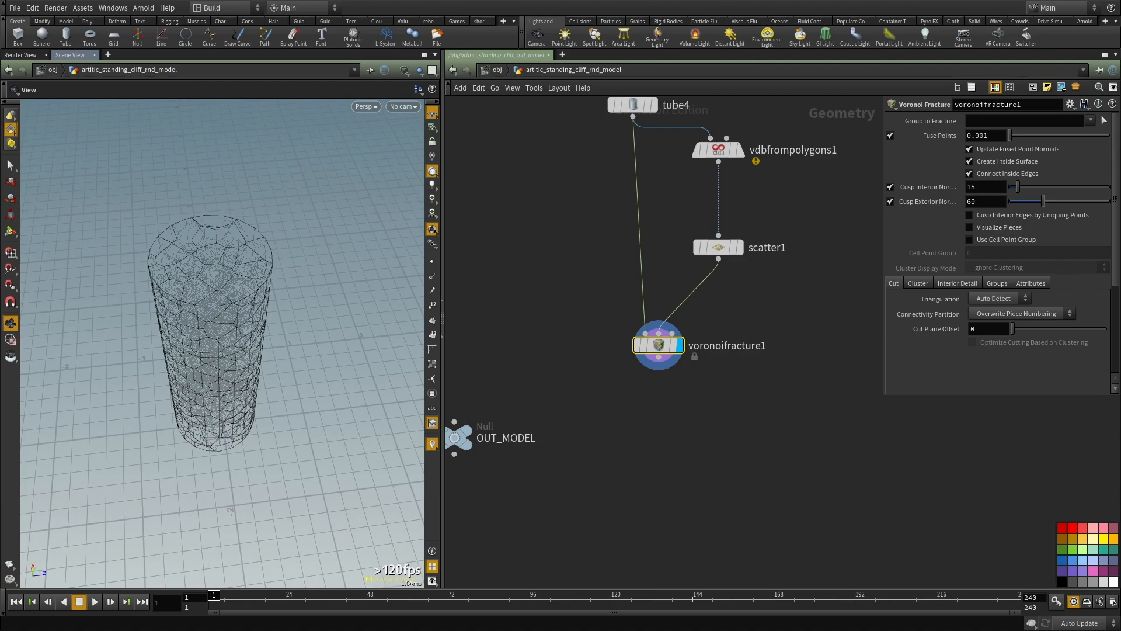
middle_drag(716, 403, 677, 310)
drag(194, 331, 226, 320)
right_drag(226, 321, 203, 349)
scroll(639, 369, down, 1)
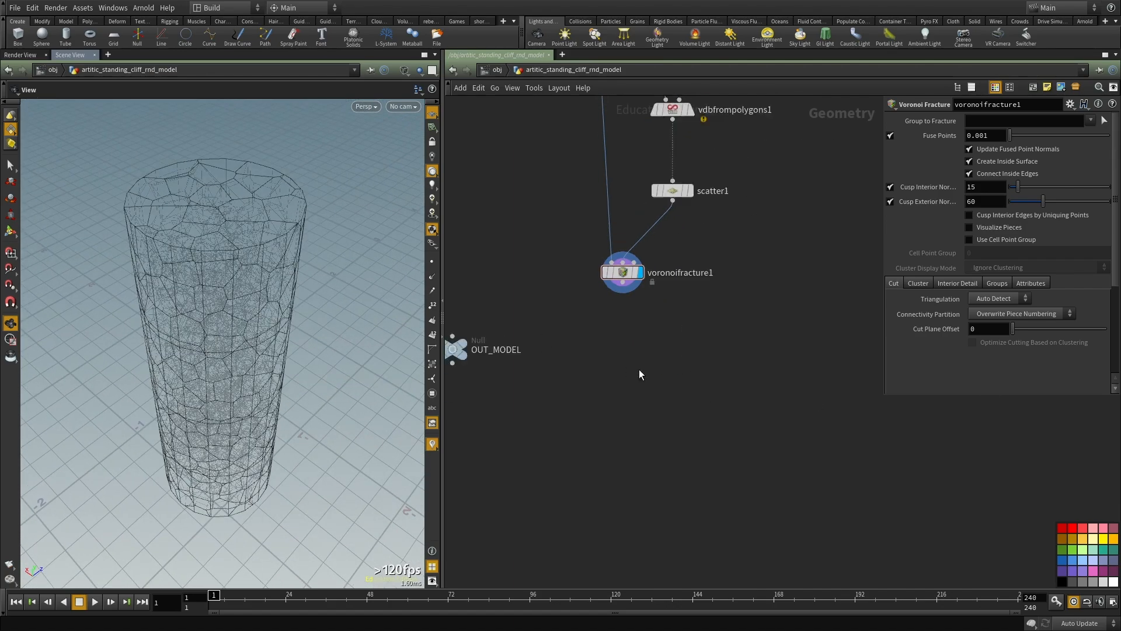
middle_drag(638, 369, 653, 389)
middle_drag(780, 425, 770, 386)
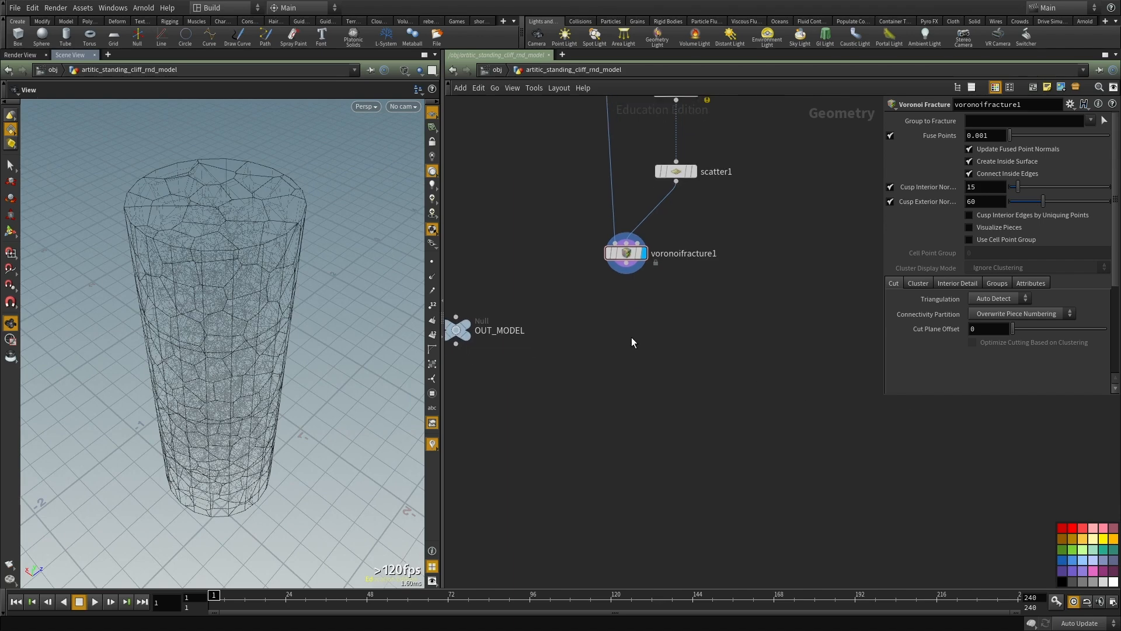
Step: Add an Assemble node after voronoifracture1, display it, and align it below the fracture node
key(Tab)
text(ass)
click(736, 244)
click(615, 361)
click(626, 263)
click(616, 351)
click(634, 361)
drag(615, 362, 623, 359)
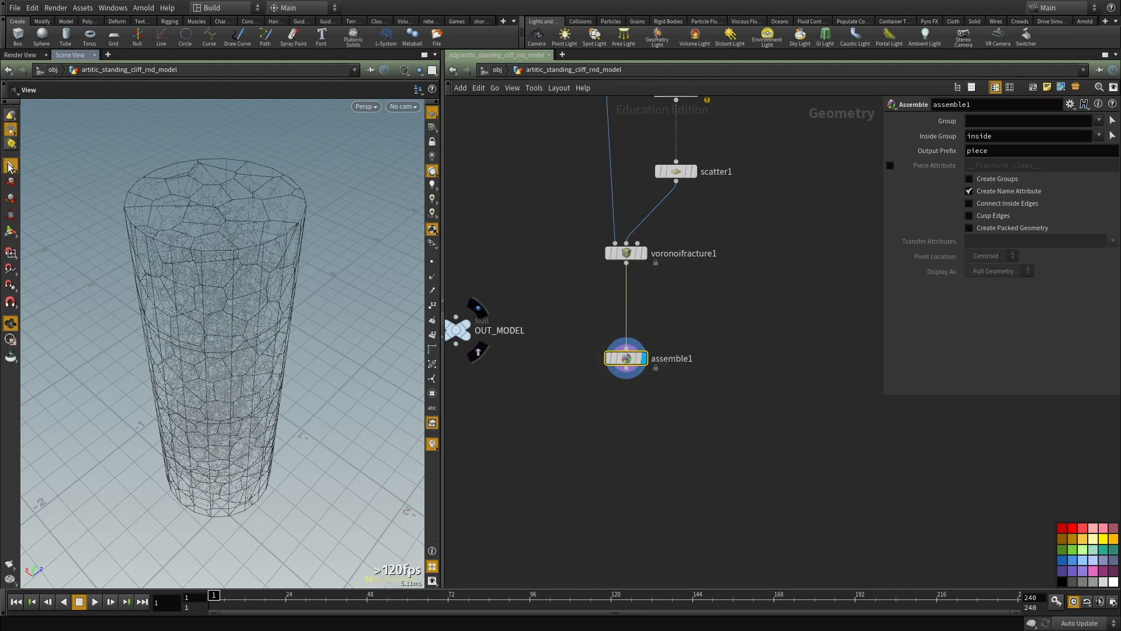
Step: Select a face of the fractured tube to test it, and enable Create Packed Geometry on assemble1
click(8, 164)
click(245, 284)
alt+drag(202, 315, 210, 353)
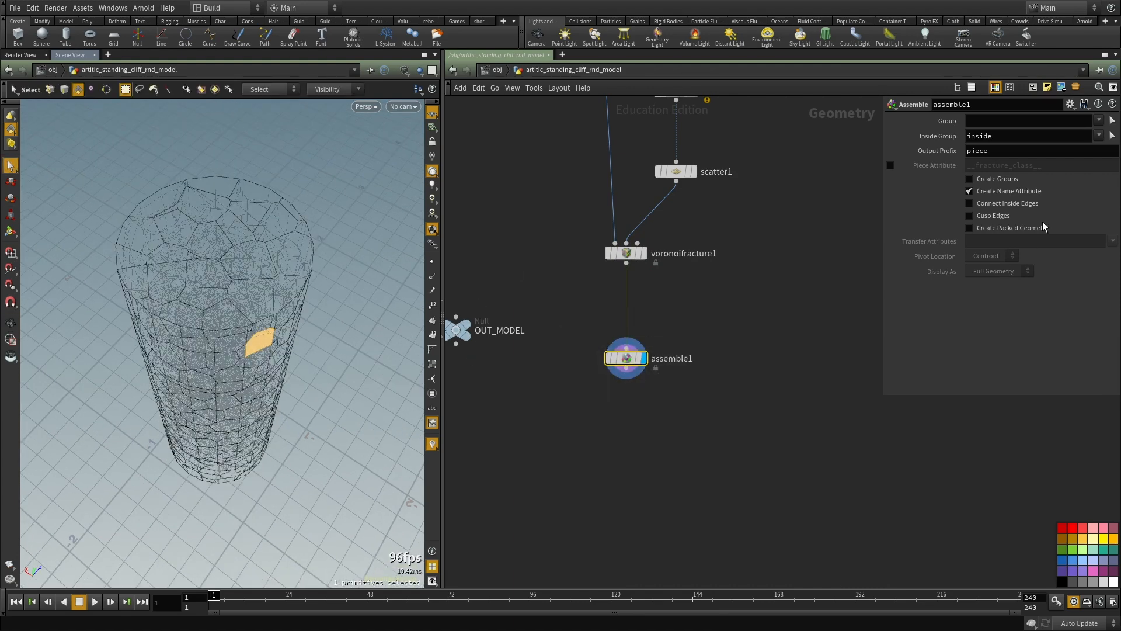
click(1015, 230)
Step: Select various pieces on the tube's top and sides to check how the packed fragments are picked
middle_drag(753, 408, 756, 367)
alt+drag(191, 338, 234, 318)
click(232, 301)
shift+click(244, 306)
shift+click(221, 295)
alt+drag(170, 300, 266, 288)
shift+click(226, 292)
alt+drag(195, 303, 242, 349)
shift+click(237, 349)
shift+click(223, 320)
shift+click(187, 355)
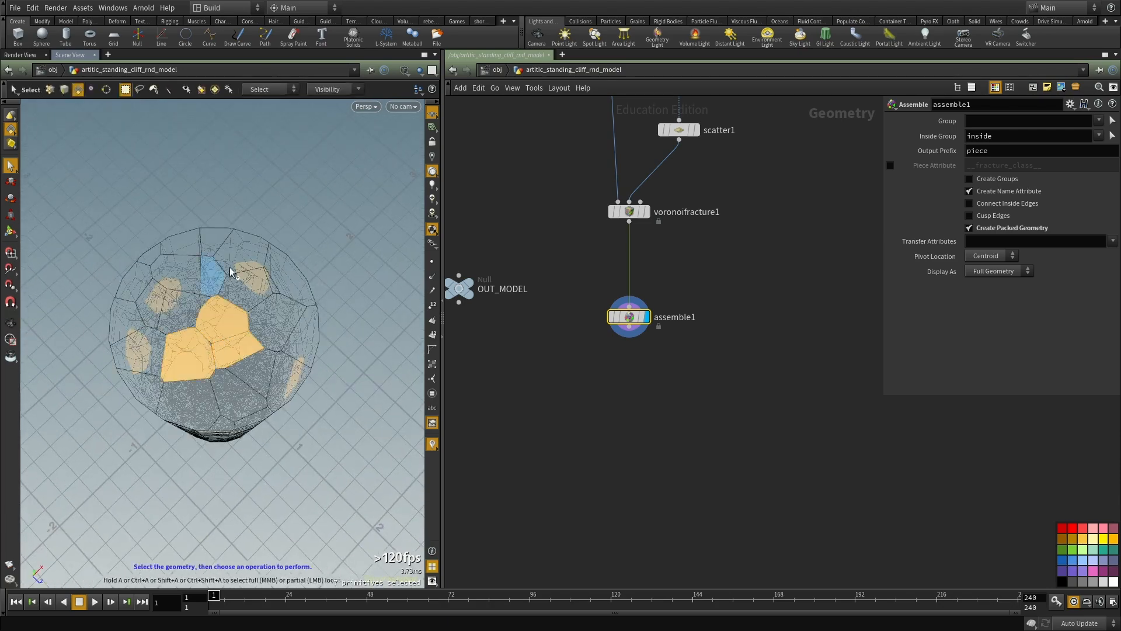
shift+click(194, 306)
alt+drag(194, 307, 169, 248)
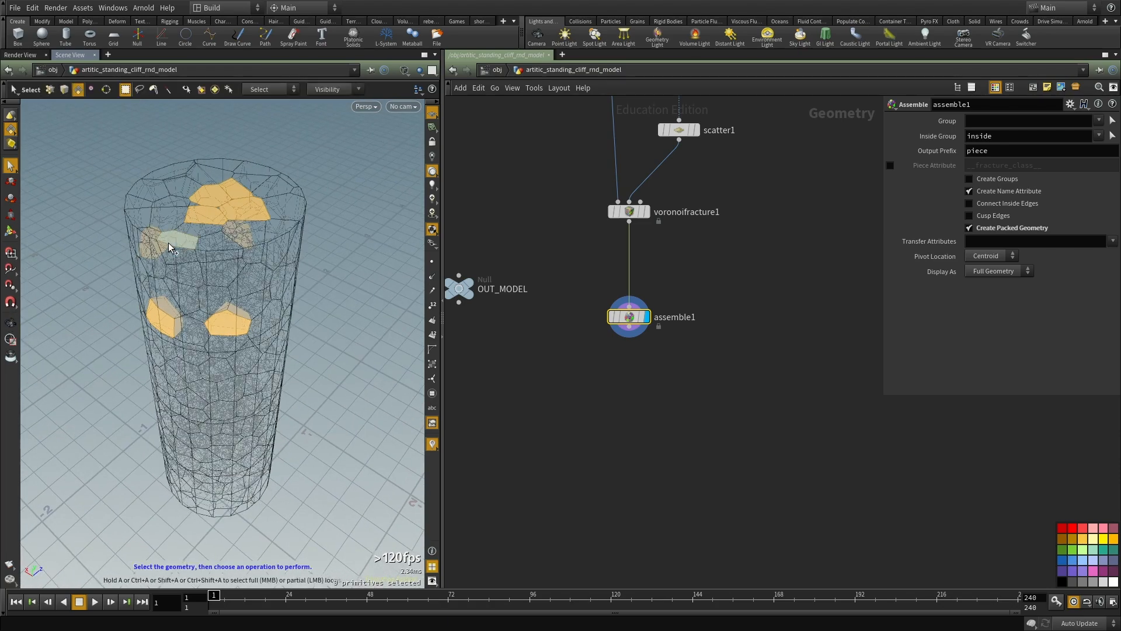
alt+drag(155, 303, 226, 277)
click(226, 277)
alt+drag(175, 340, 260, 360)
click(250, 338)
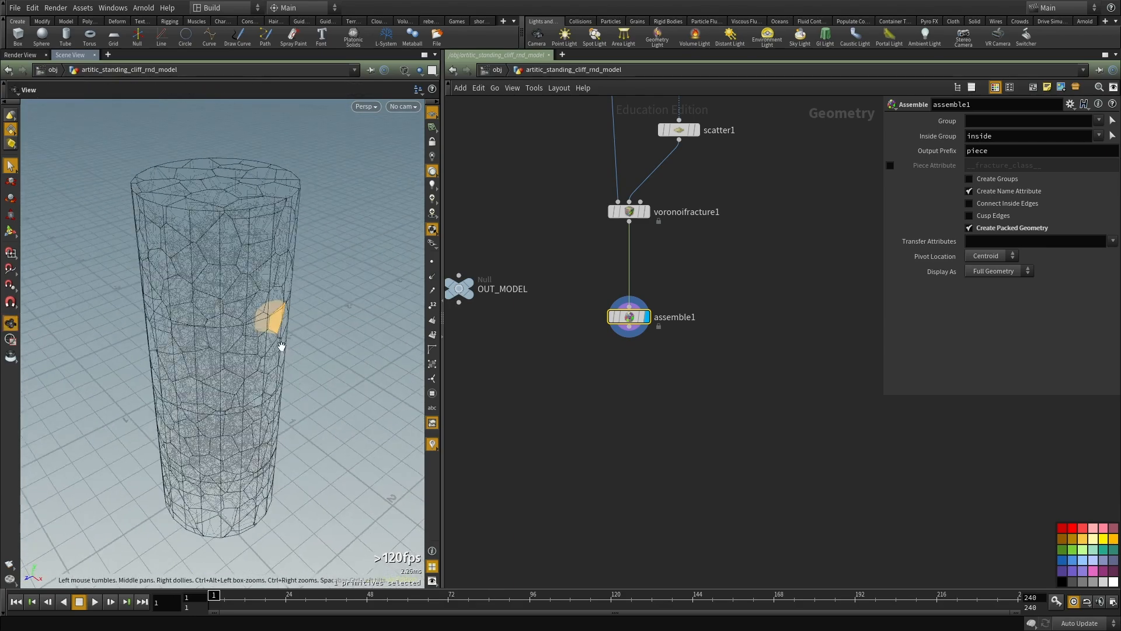
alt+right_drag(260, 359, 222, 382)
Step: Try deleting the packed pieces along one side of the tube, and undo that deletion
drag(330, 212, 237, 519)
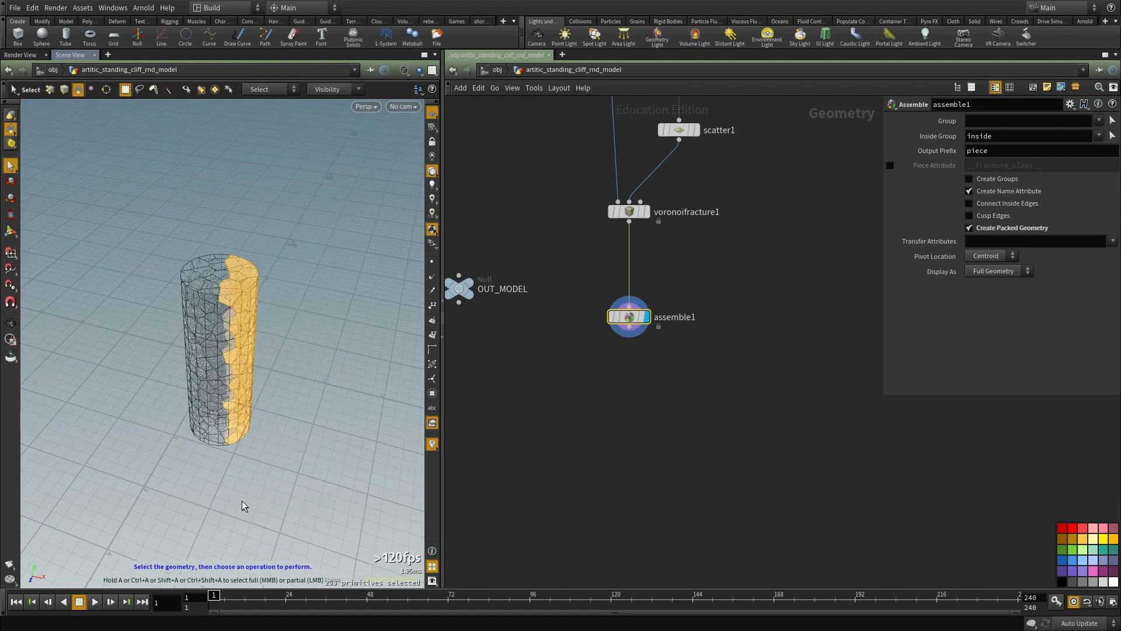
alt+right_drag(237, 519, 285, 339)
key(Delete)
alt+drag(285, 341, 267, 316)
alt+right_drag(267, 315, 330, 286)
mouse_move(330, 286)
alt+mouse_down()
mouse_move(275, 250)
mouse_move(355, 294)
mouse_move(349, 280)
alt+mouse_up()
alt+drag(277, 292, 292, 301)
alt+middle_drag(292, 301, 313, 336)
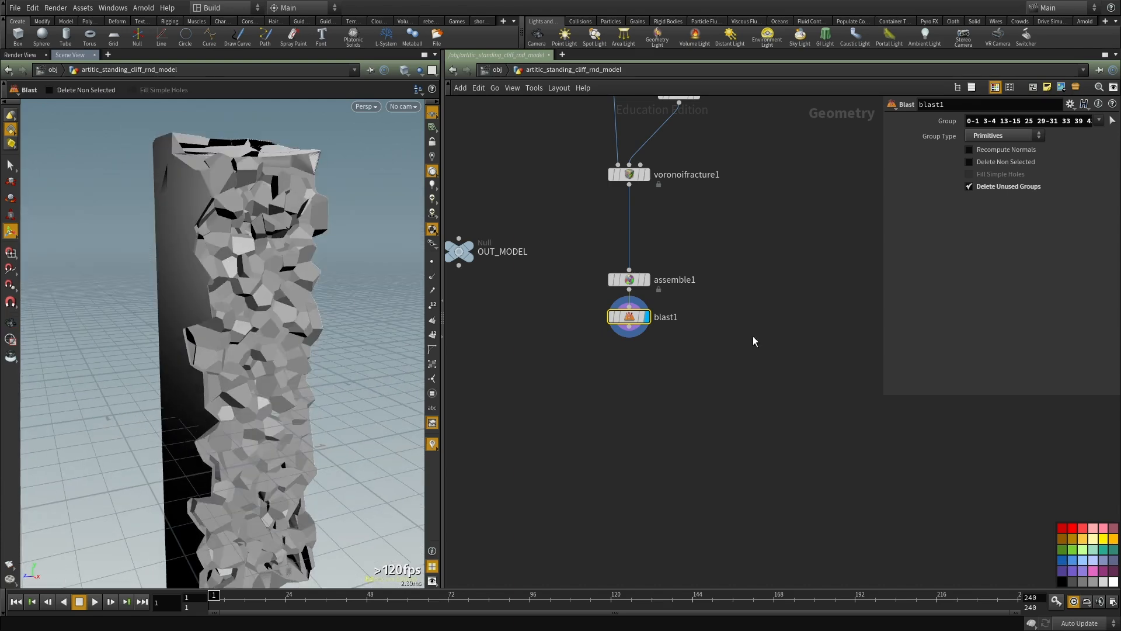
key(ctrl+z)
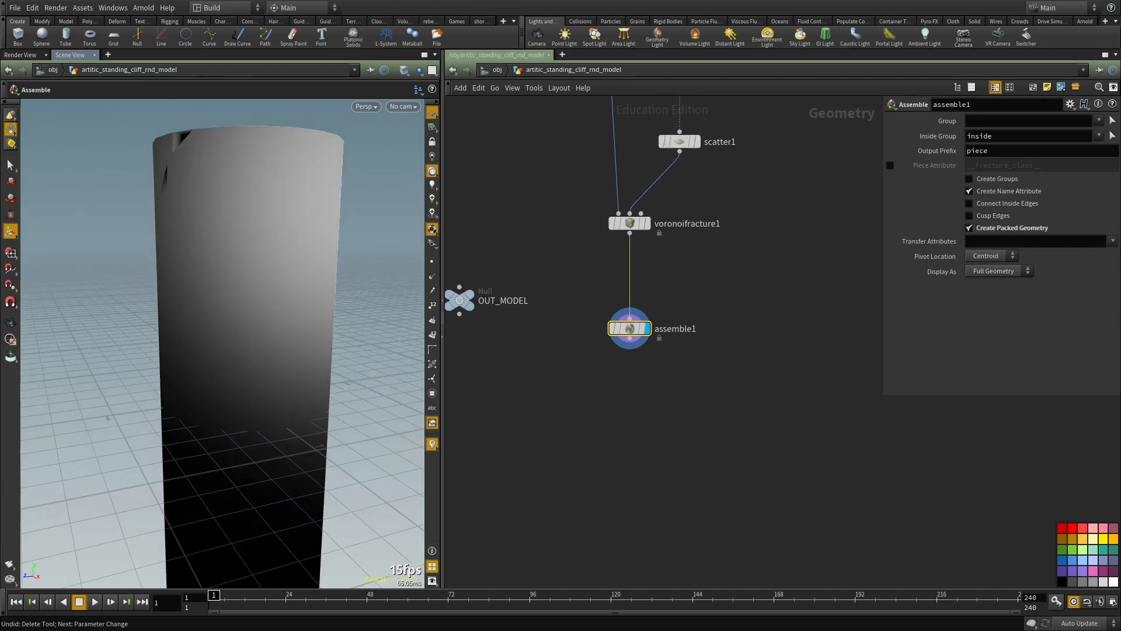
alt+drag(221, 228, 298, 302)
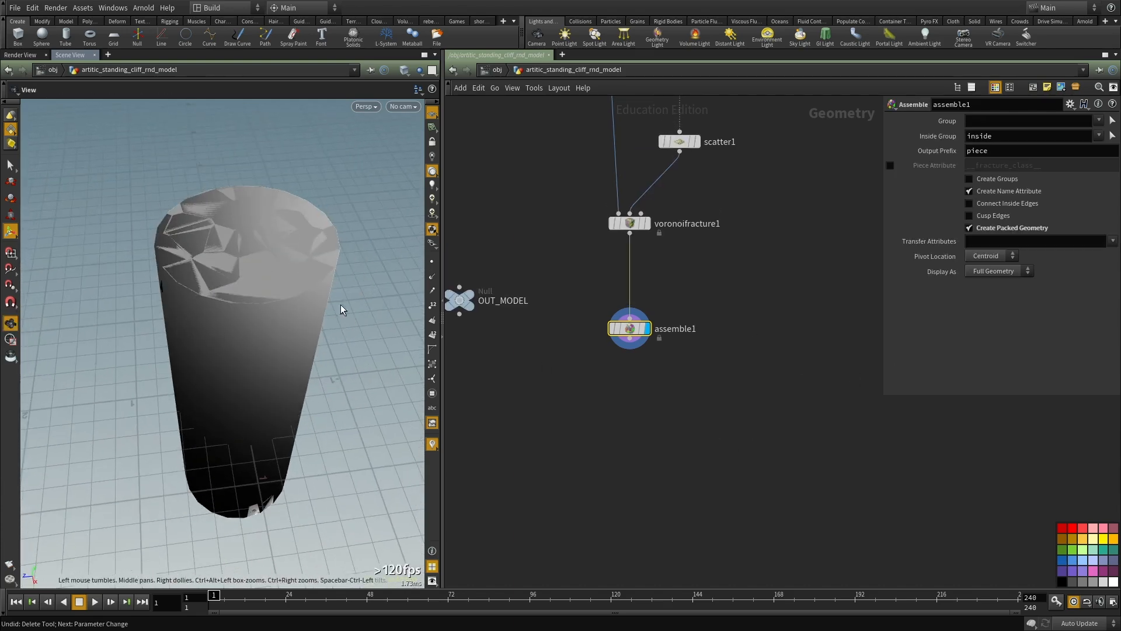
Step: Add a Delete node after assemble1 and display it
key(Tab)
text(de)
click(791, 255)
click(629, 399)
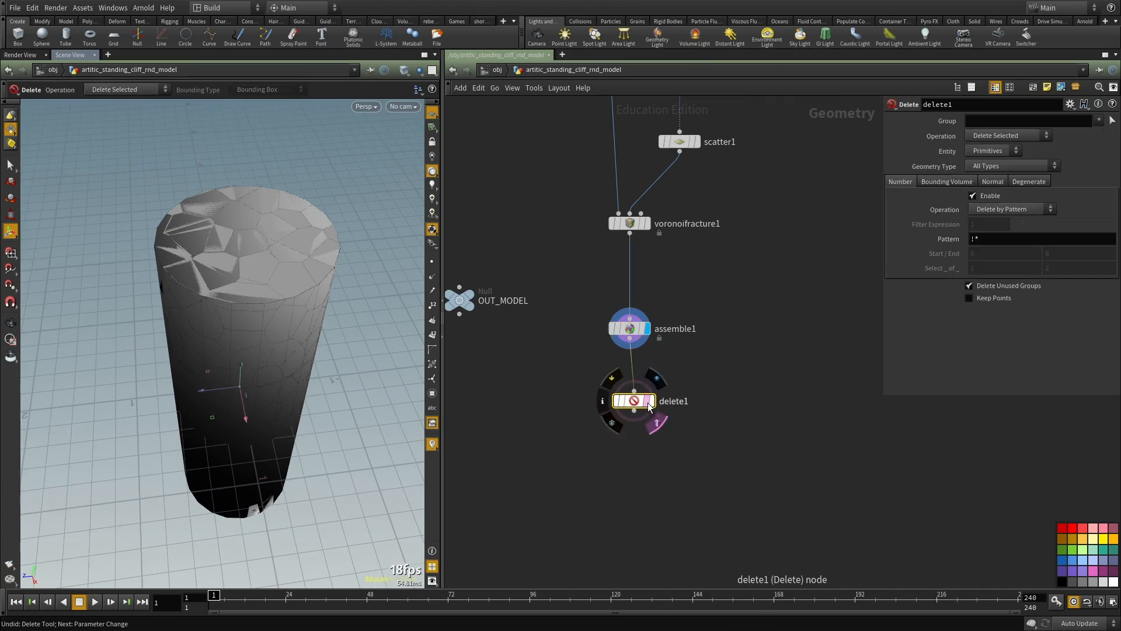
click(649, 401)
Step: Disable deletion by number on delete1 and enable deletion by bounding volume
click(992, 198)
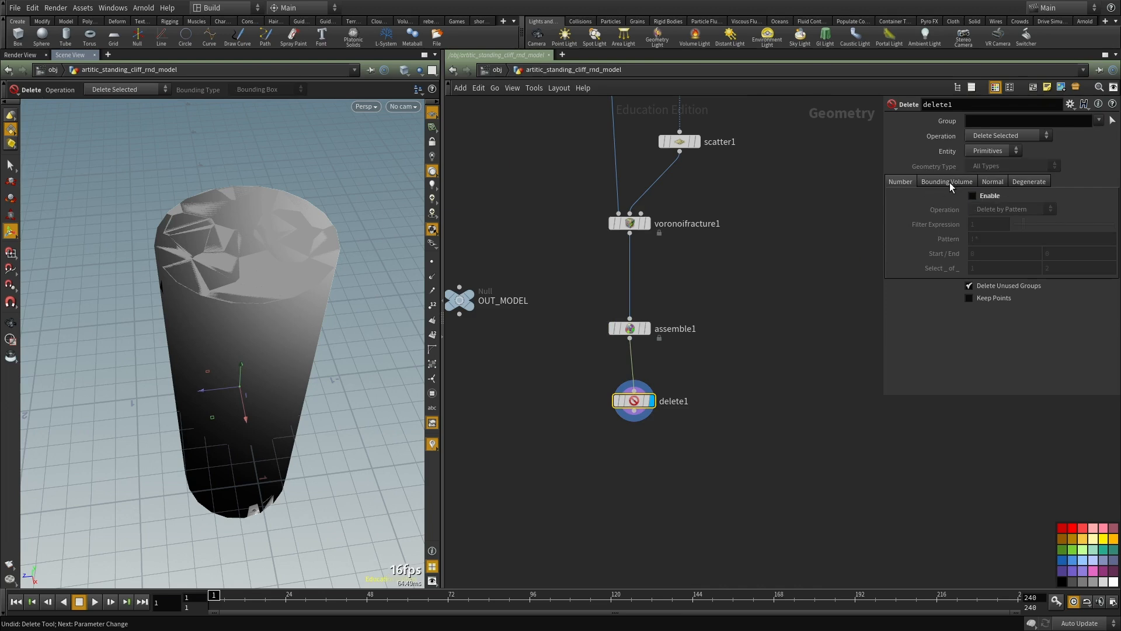
click(943, 182)
click(973, 196)
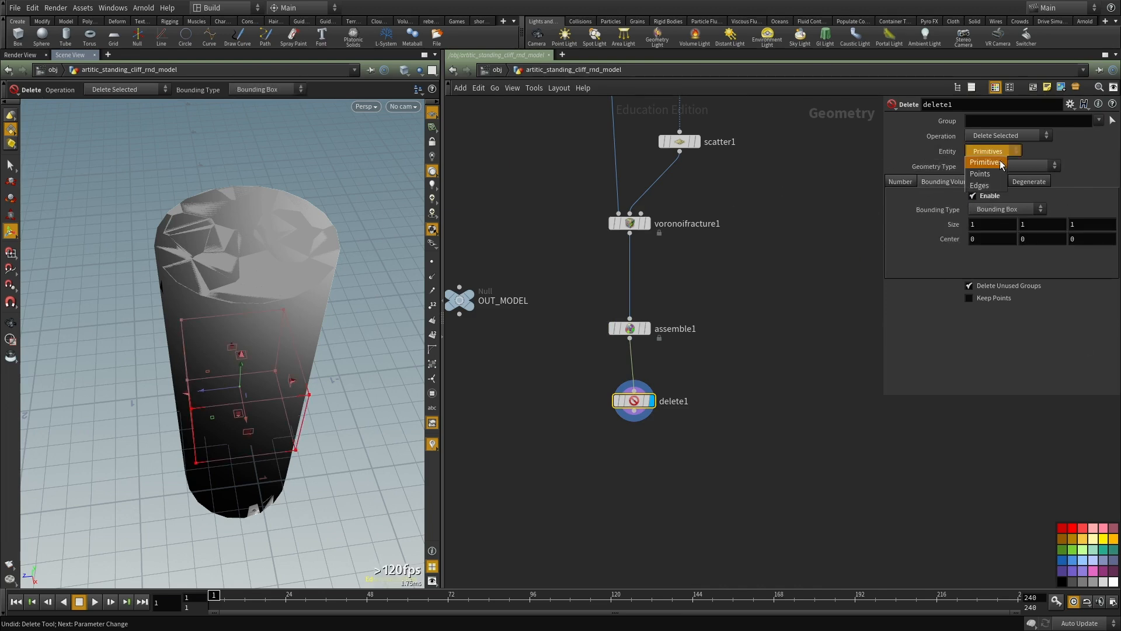
Step: Set delete1's entity to Points, examine the node info of assemble1, and display delete1 again
click(984, 173)
scroll(635, 296, up, 2)
click(636, 322)
scroll(654, 330, up, 2)
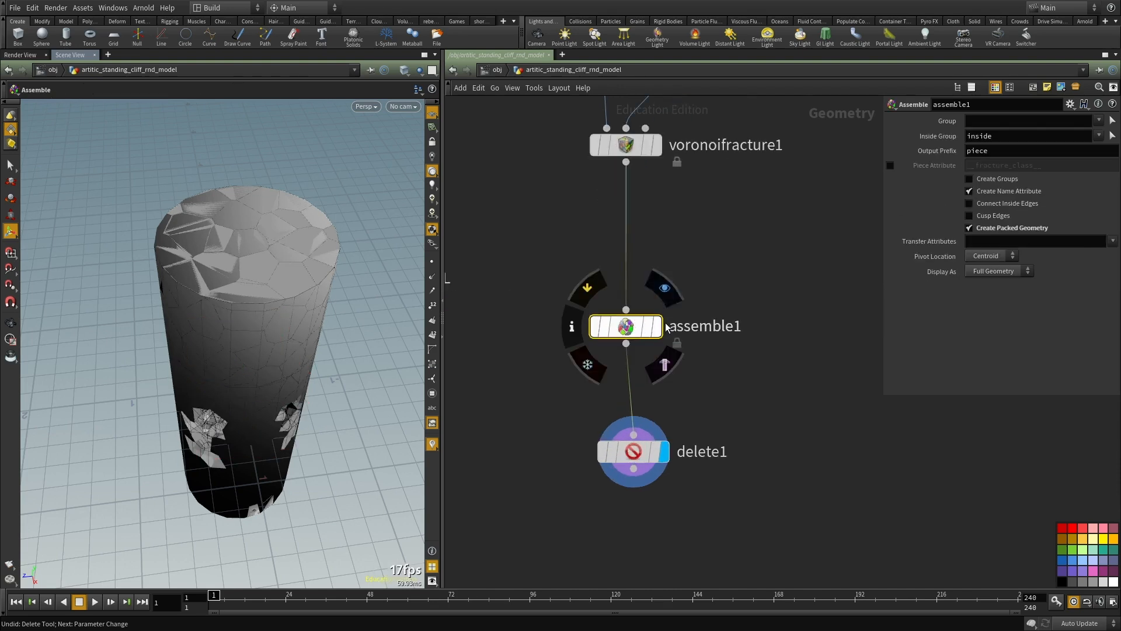
click(658, 333)
middle_click(626, 334)
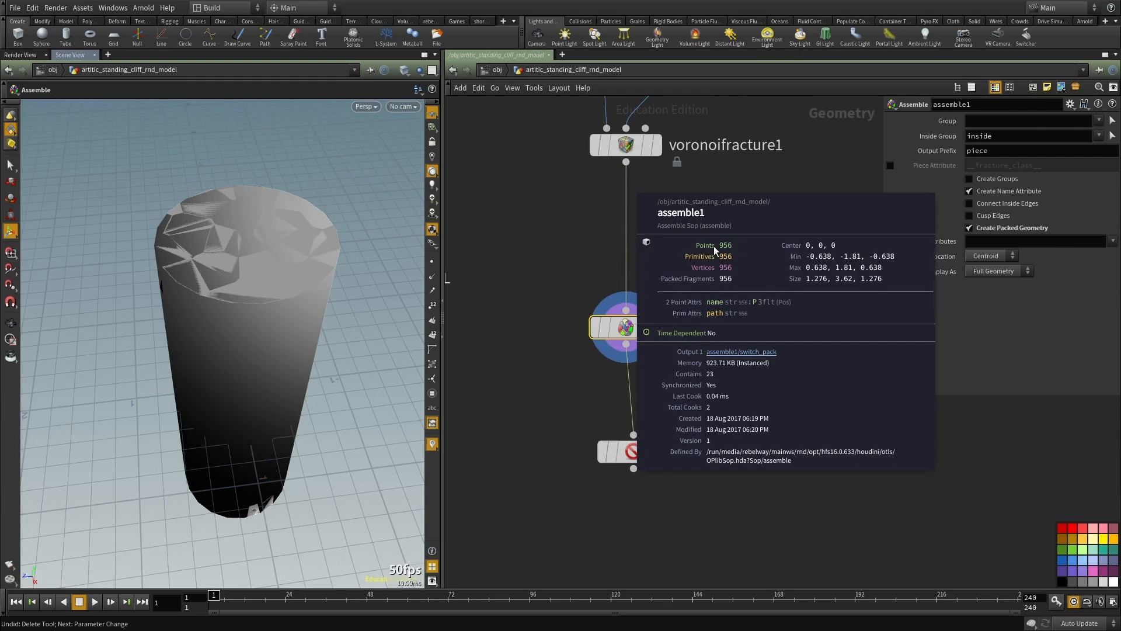
click(703, 455)
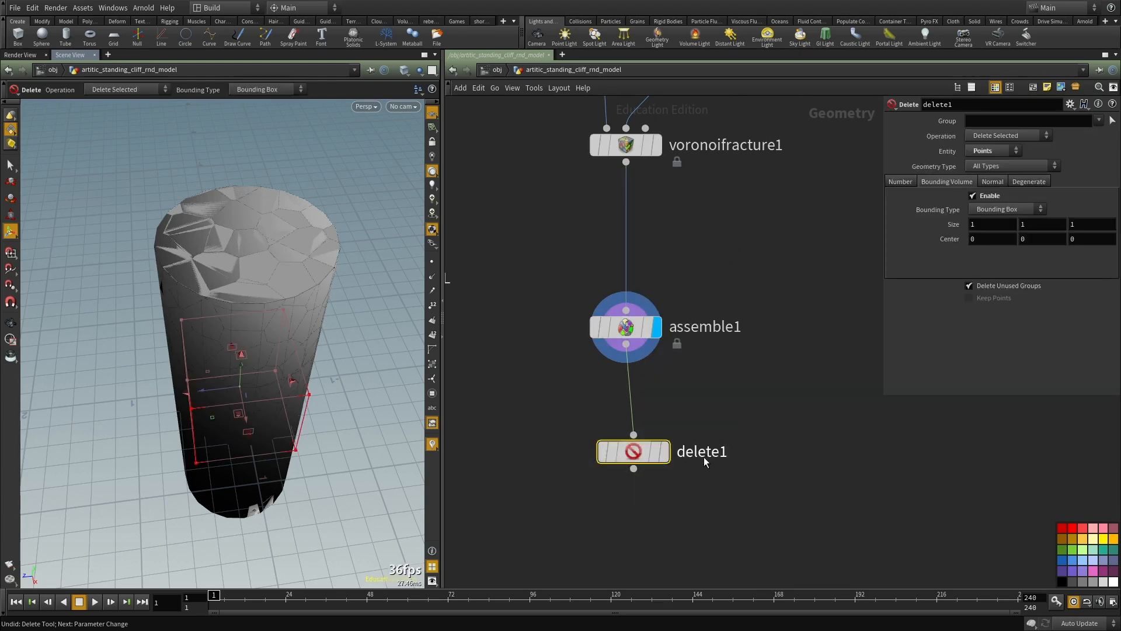
click(665, 456)
Step: Try moving delete1's bounding box about 0.2 along Z, and undo that move
alt+drag(210, 401, 393, 400)
key(Return)
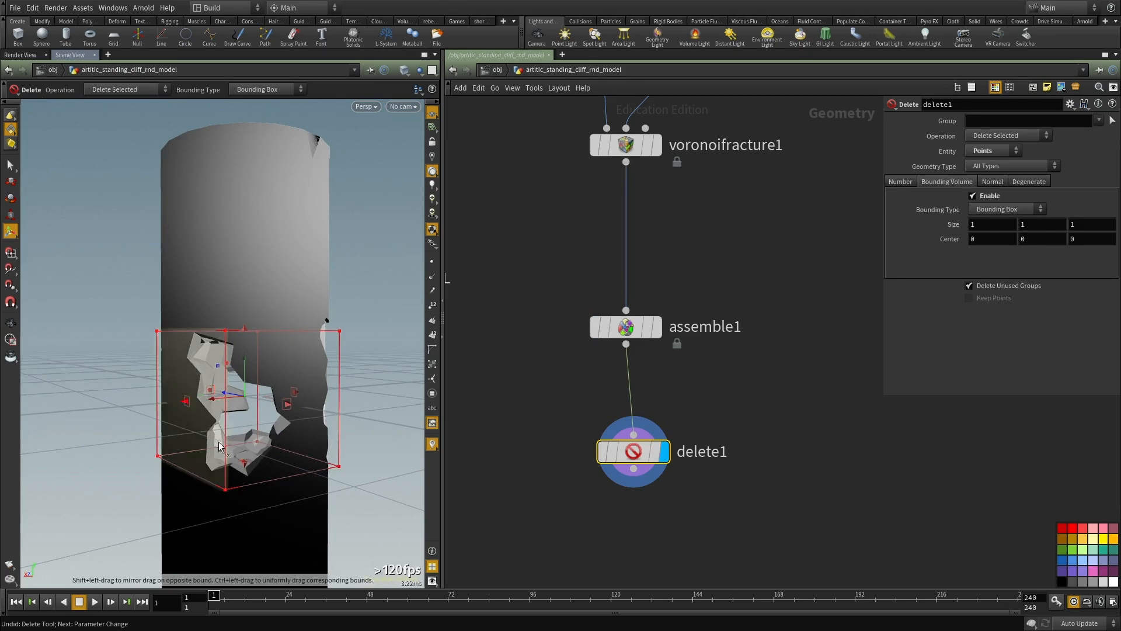
alt+drag(238, 371, 201, 415)
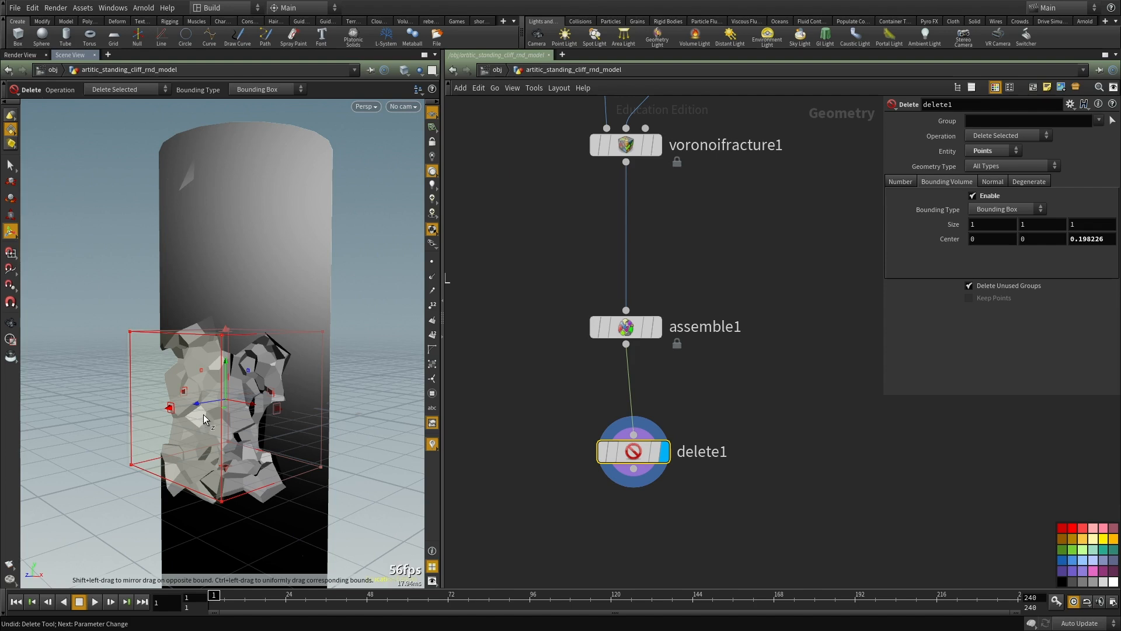
key(ctrl+z)
Step: Change delete1's bounding type to Bounding Sphere and enlarge its size to 1.8, 4.8, 1.8
middle_drag(784, 379, 779, 345)
click(1007, 209)
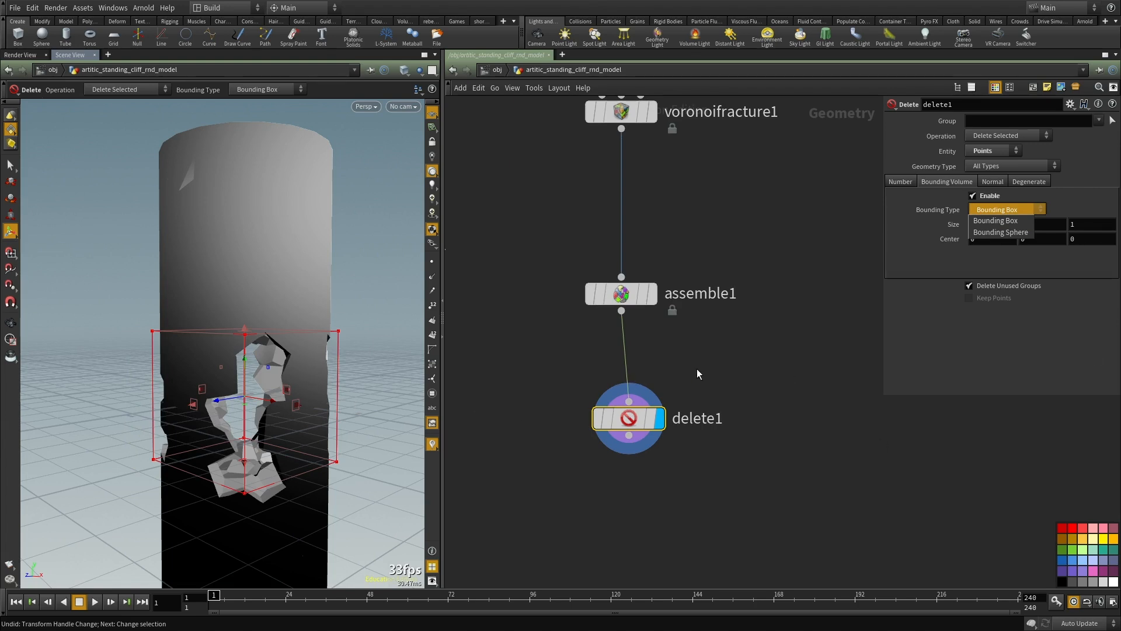
click(699, 398)
click(1009, 211)
click(1007, 223)
middle_drag(1027, 224, 1101, 201)
middle_drag(954, 231, 999, 229)
Step: Set delete1's operation to Delete Non-Selected and its bounding sphere size to 1, 6.9, 1
click(1005, 136)
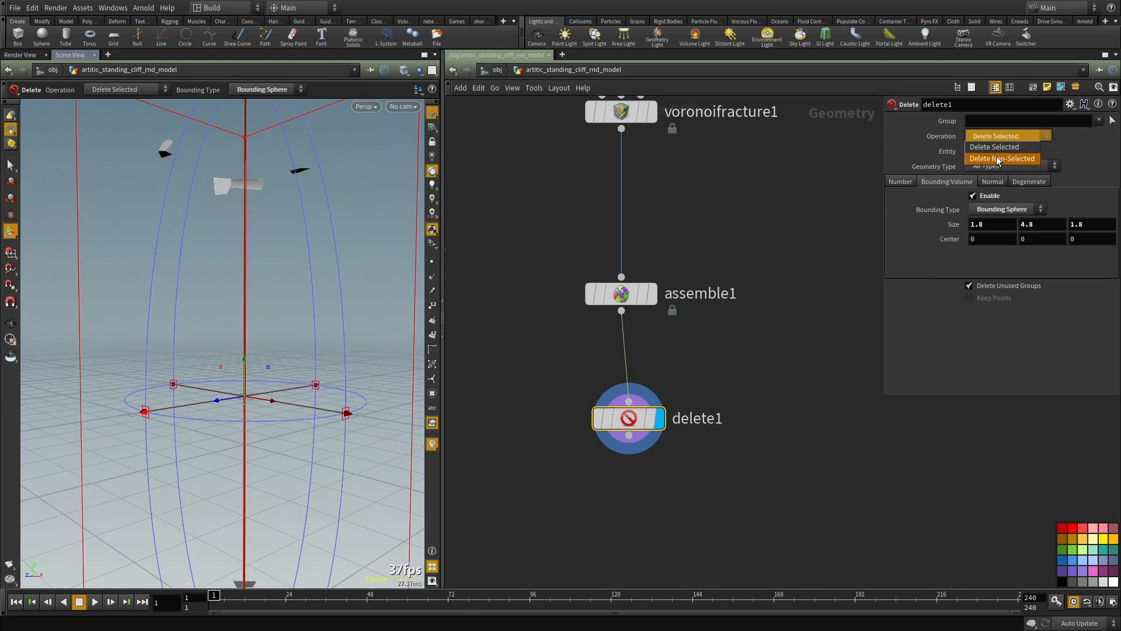
click(995, 150)
middle_drag(953, 224, 921, 222)
middle_drag(1033, 224, 1086, 228)
drag(1106, 227, 925, 237)
text(1)
key(Return)
text(1)
key(Return)
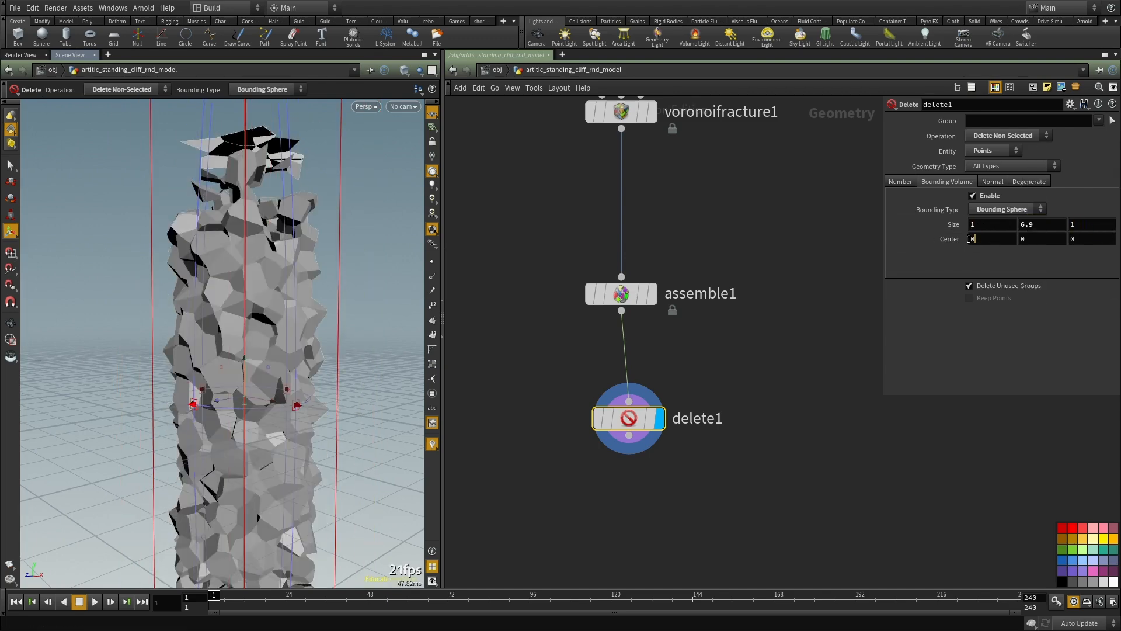
key(Escape)
Step: Examine the remaining core of fractured pieces from all around, including its top and bottom ends
scroll(181, 305, down, 5)
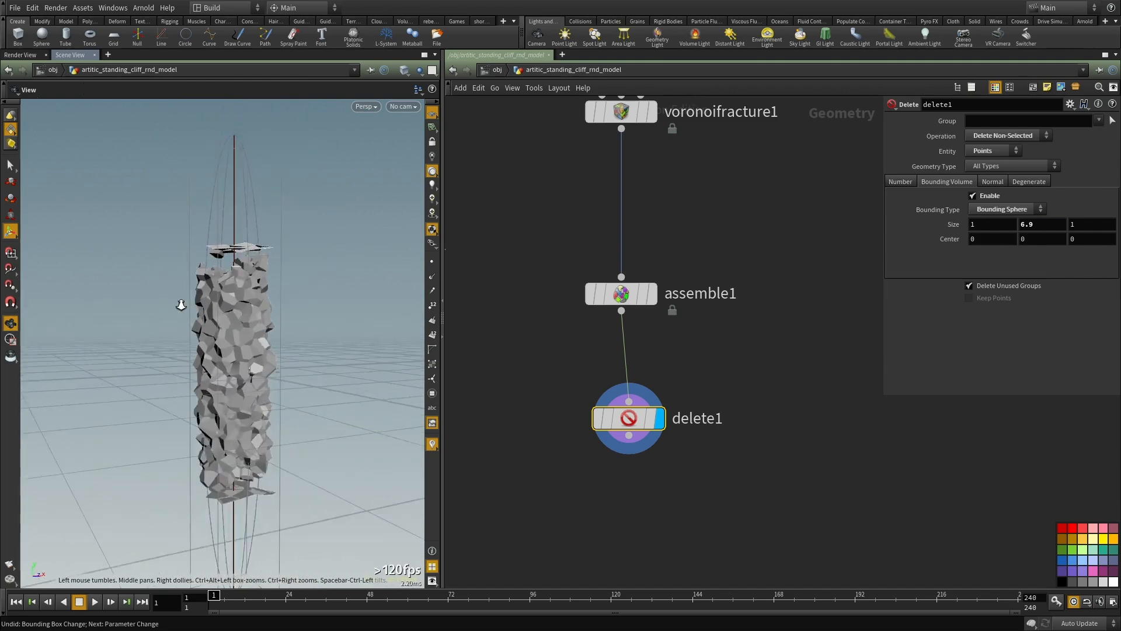
drag(181, 305, 340, 268)
scroll(266, 287, up, 4)
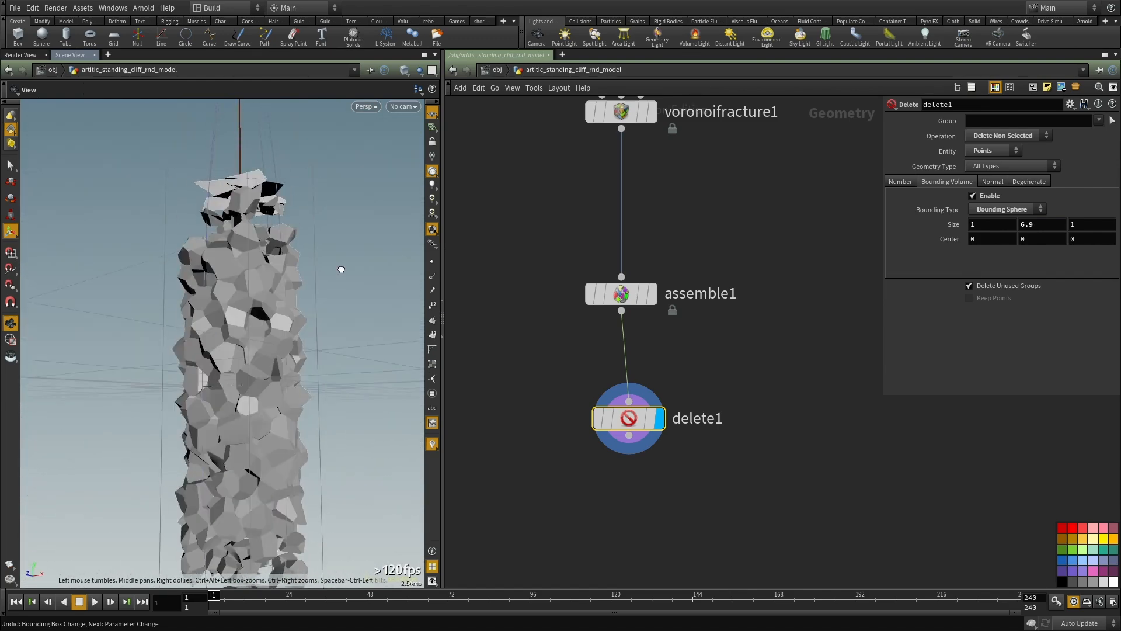
drag(201, 217, 278, 299)
drag(229, 326, 310, 338)
drag(239, 312, 317, 451)
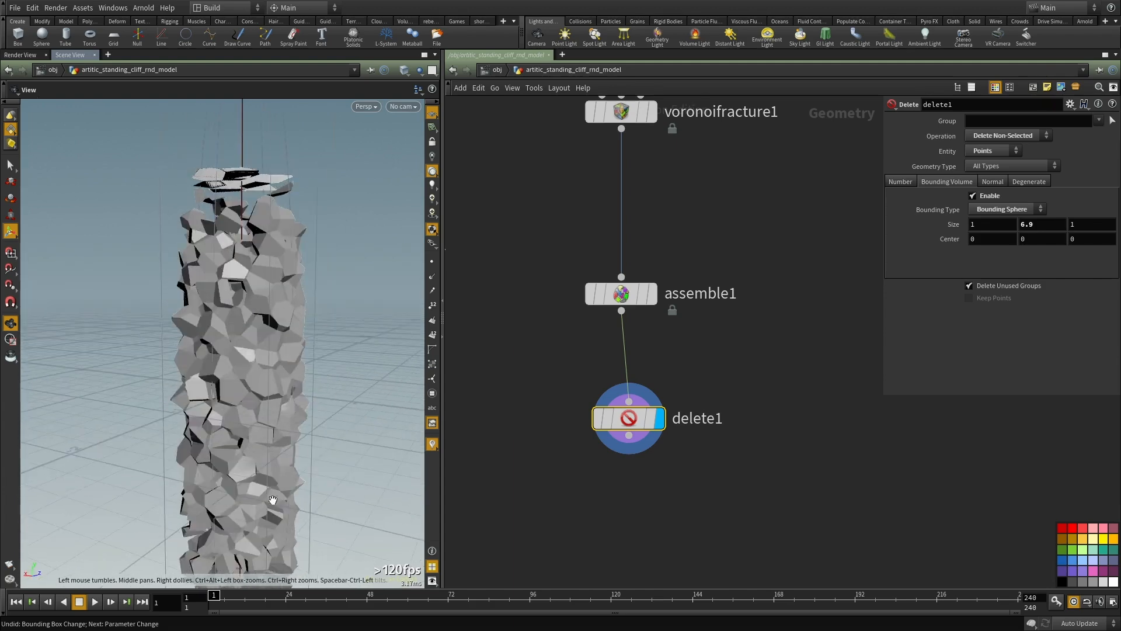
alt+drag(229, 480, 283, 471)
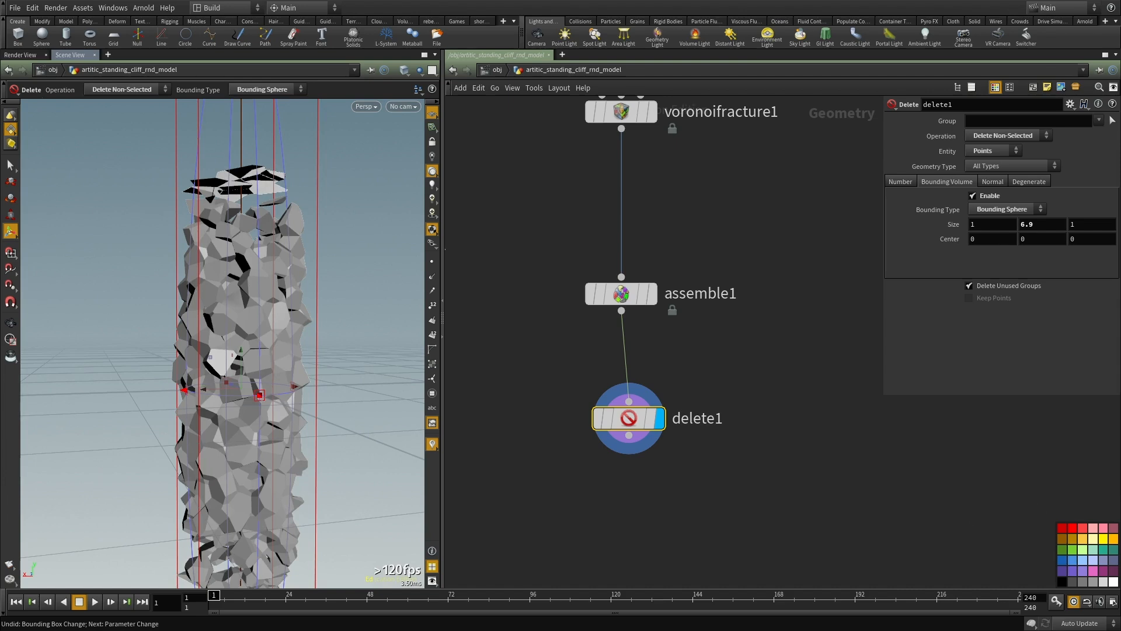
middle_drag(679, 344, 682, 319)
alt+right_drag(164, 265, 199, 373)
alt+drag(200, 372, 223, 271)
alt+right_drag(224, 271, 301, 339)
alt+drag(301, 340, 297, 472)
alt+middle_drag(257, 445, 262, 401)
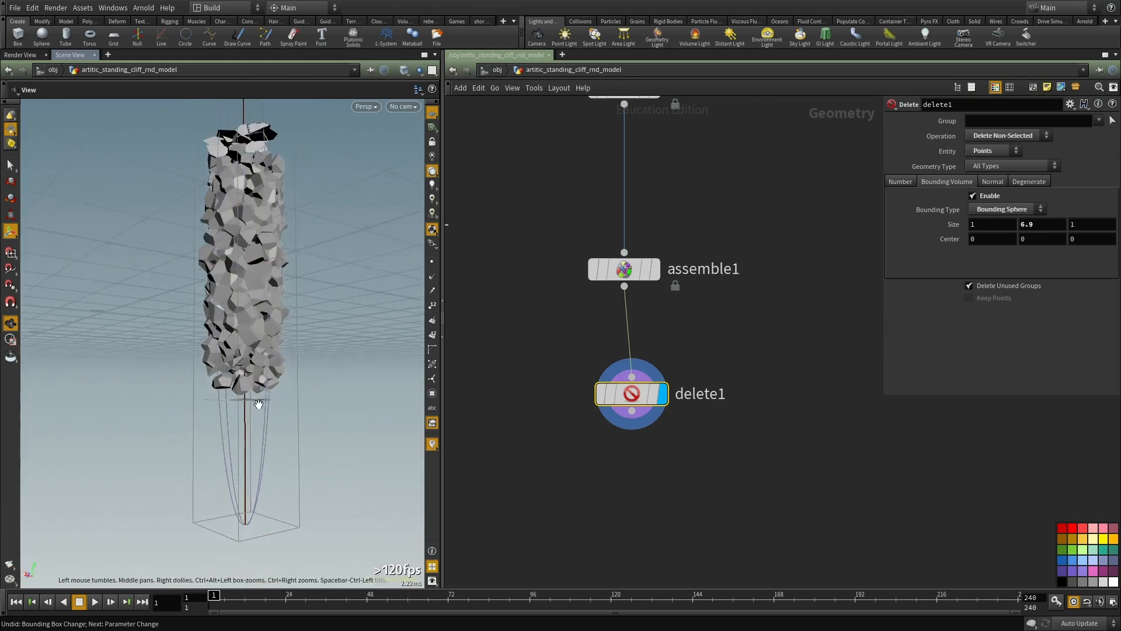
alt+drag(262, 401, 253, 402)
alt+right_drag(253, 402, 383, 460)
Step: Add a second Delete node below delete1, connect it to delete1's output, and display it
middle_drag(634, 506, 639, 442)
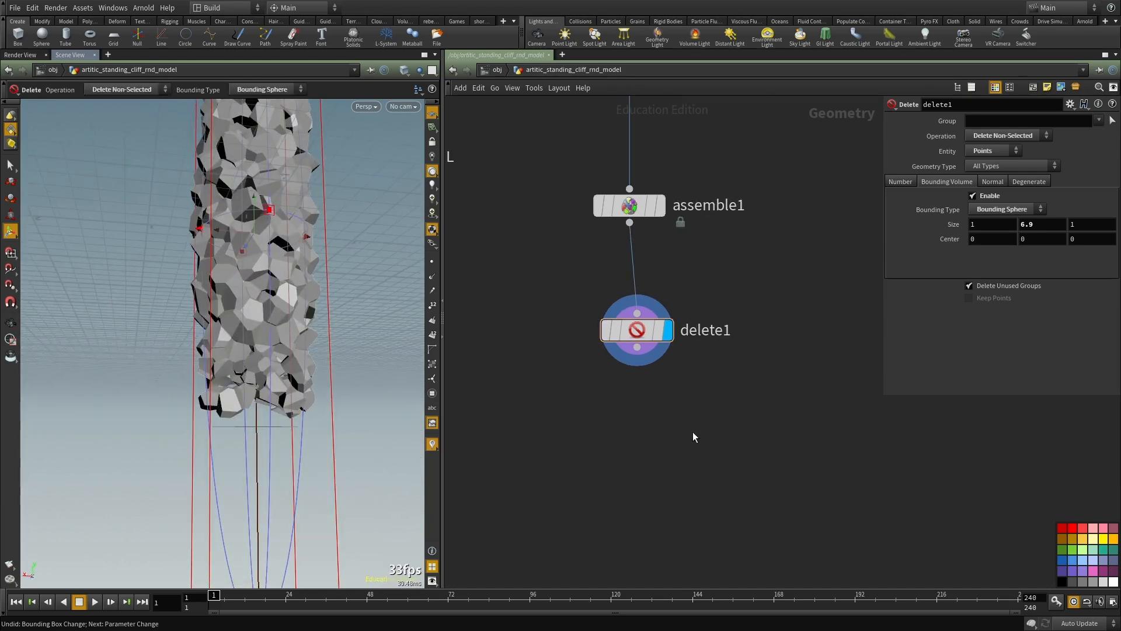
key(Tab)
text(de)
click(788, 255)
click(636, 436)
drag(637, 347, 637, 419)
click(667, 435)
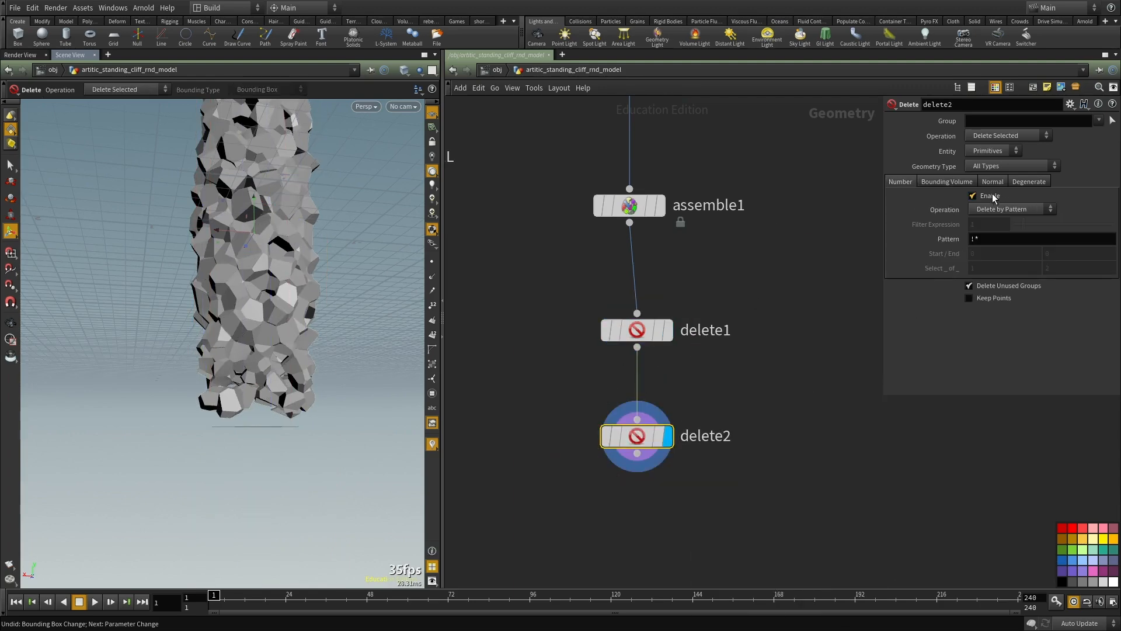
Step: Switch delete2 from deletion by number to bounding volume, and move its box above the column to about 2.14 in Y
click(992, 194)
click(959, 183)
click(986, 196)
alt+drag(247, 251, 251, 72)
key(Return)
drag(205, 139, 219, 192)
alt+middle_drag(235, 196, 222, 329)
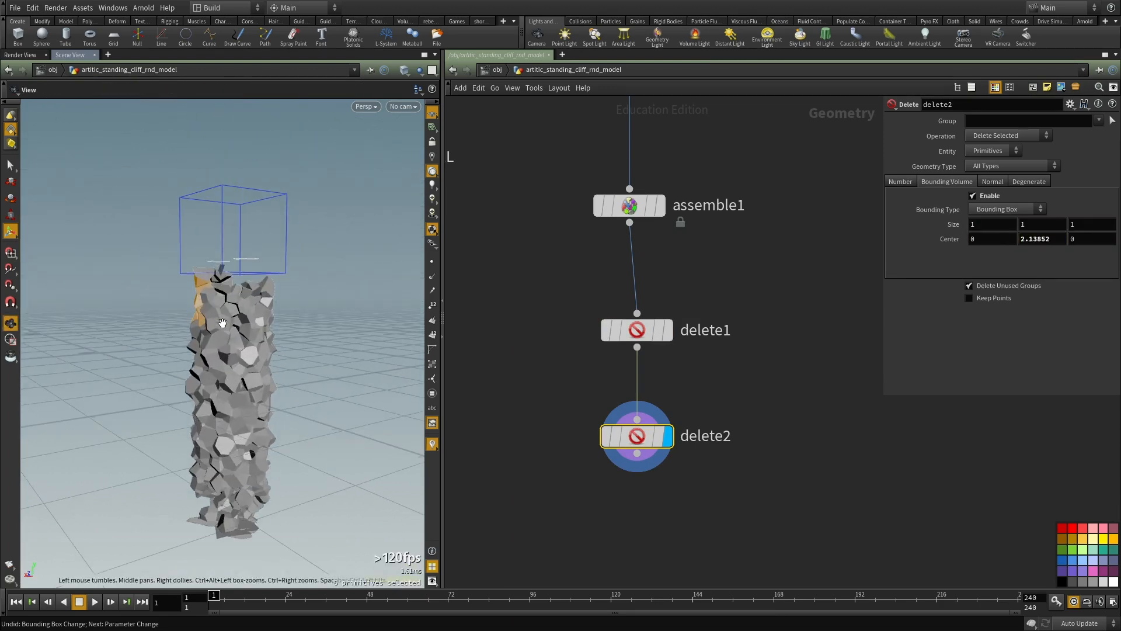
Step: Set delete2's entity to Points and adjust its bounding box center to about 2.17 in Y
drag(774, 401, 598, 438)
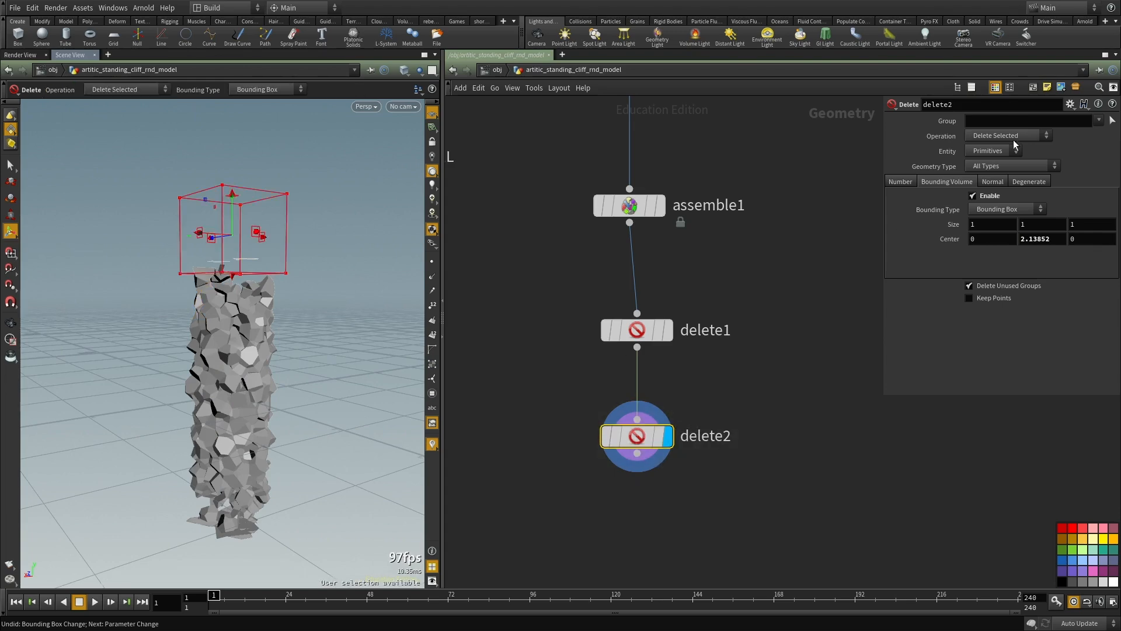
click(980, 174)
alt+right_drag(227, 155, 291, 214)
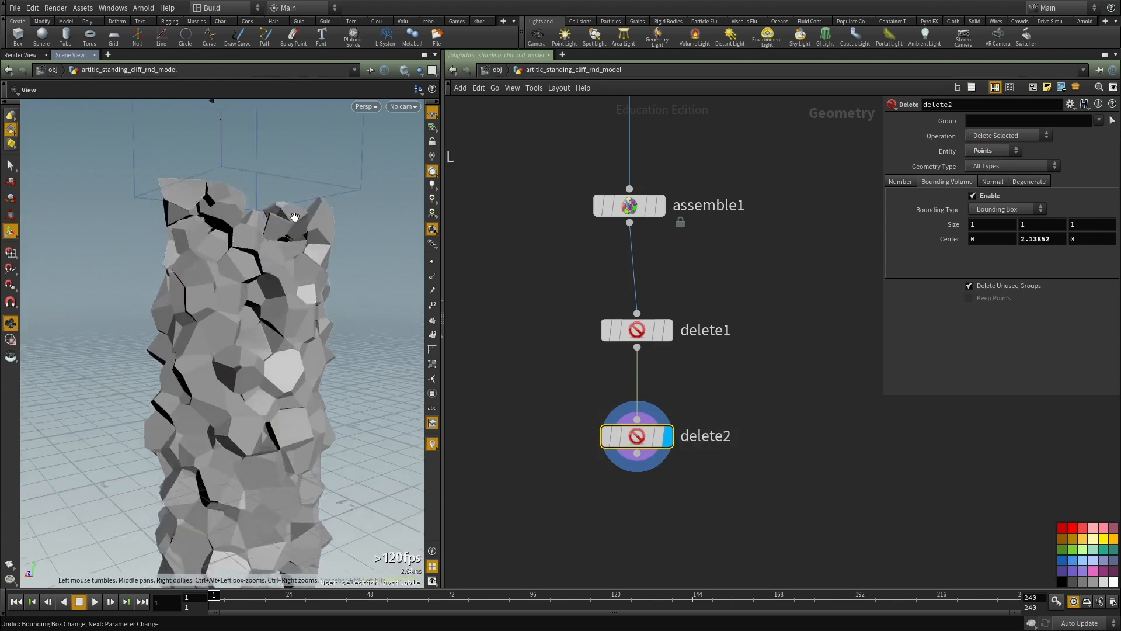
alt+middle_drag(248, 158, 208, 276)
mouse_move(214, 193)
mouse_down()
mouse_move(218, 139)
mouse_move(211, 185)
mouse_up()
key(Up)
middle_drag(1036, 224, 1112, 217)
middle_drag(1041, 223, 1052, 177)
scroll(759, 435, down, 3)
Step: Duplicate delete2 and connect the copy after it in the network
middle_drag(737, 449, 737, 395)
drag(749, 361, 566, 457)
middle_drag(643, 428, 650, 321)
key(ctrl+c)
key(ctrl+v)
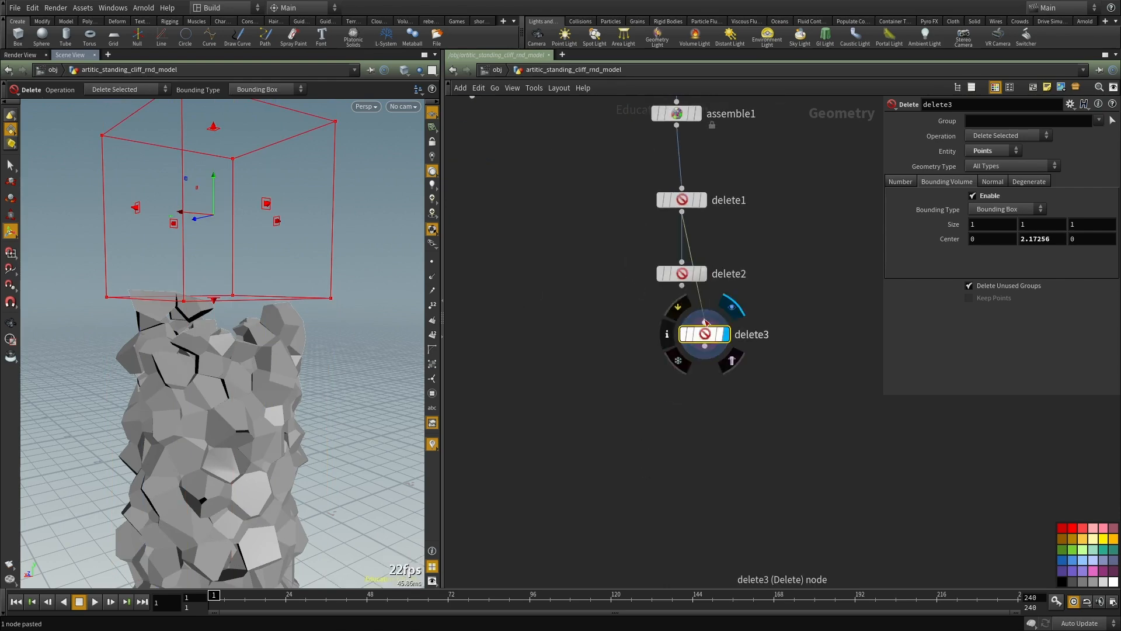
drag(683, 286, 704, 322)
Step: Move delete3's bounding box to the column's bottom end, at about -2.27 in Y, and check the trimmed column
alt+right_drag(263, 368, 175, 380)
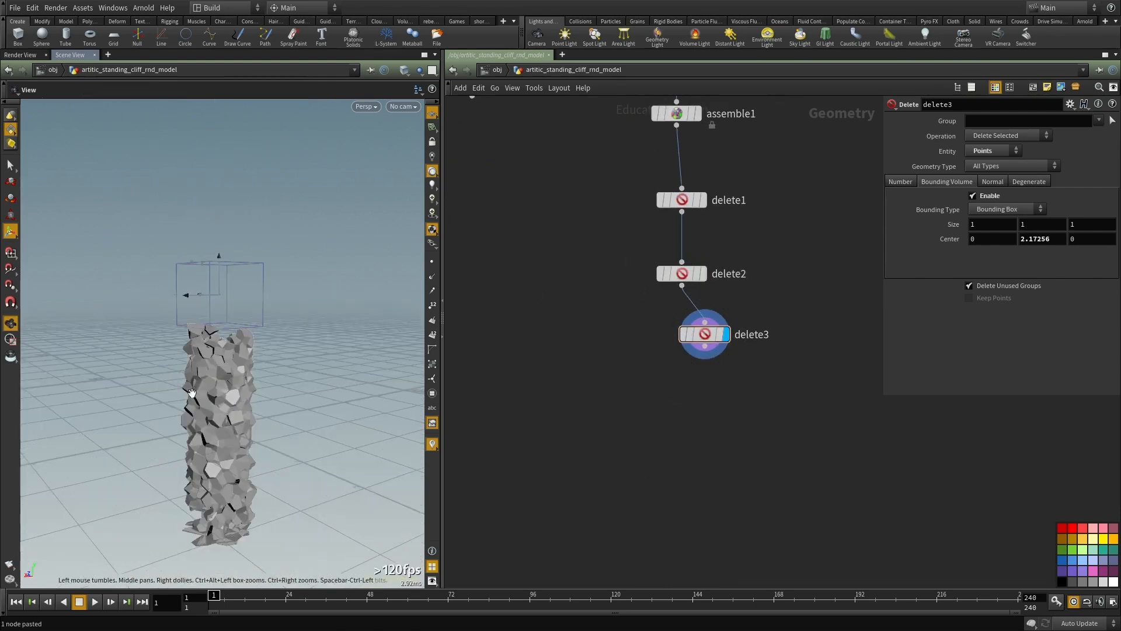
alt+middle_drag(175, 380, 203, 304)
drag(248, 195, 233, 464)
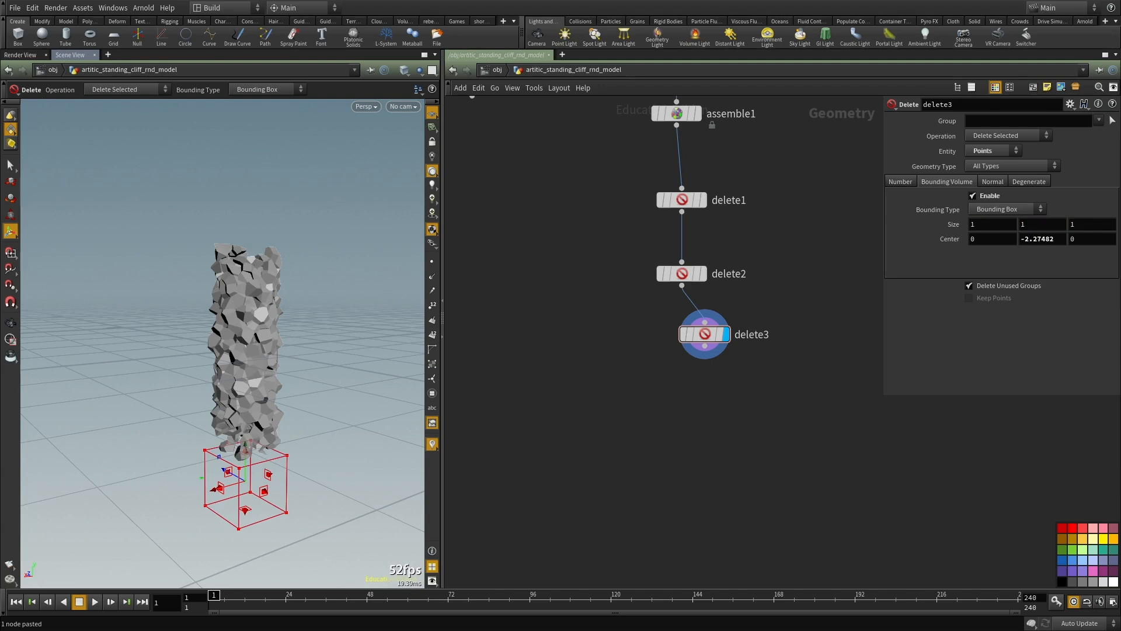
mouse_move(1120, 387)
super+mouse_down()
mouse_move(995, 390)
mouse_move(1120, 390)
super+mouse_up()
middle_drag(619, 447, 578, 453)
scroll(296, 373, up, 5)
alt+drag(251, 370, 300, 388)
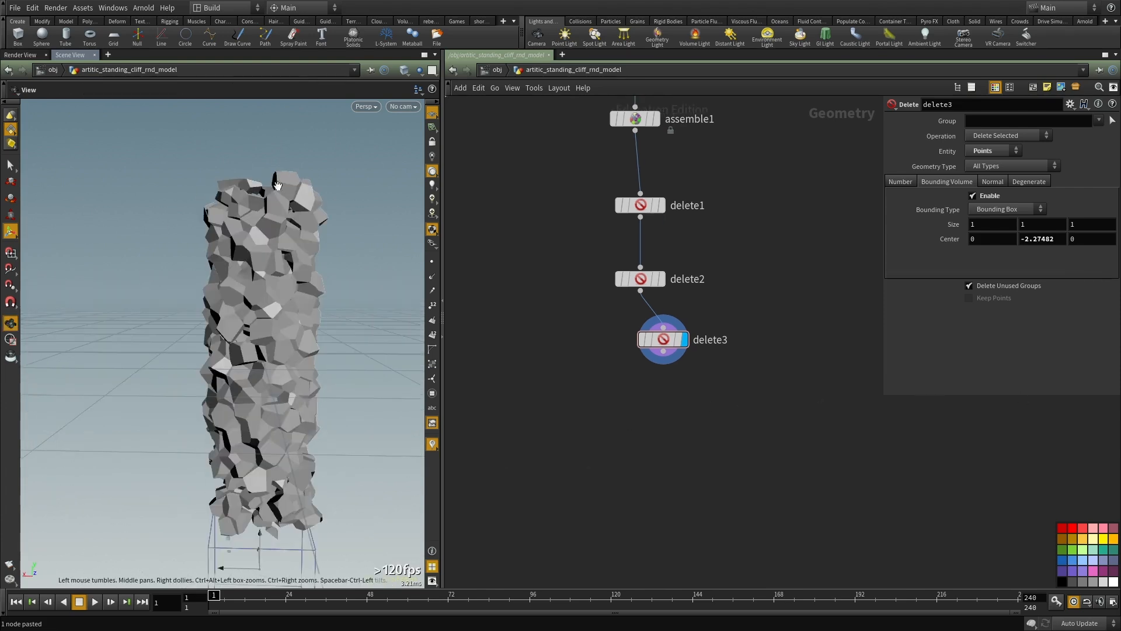
drag(259, 341, 252, 283)
Step: Line up delete3 beneath delete2, then duplicate it and connect and display the copy after it
scroll(648, 352, up, 3)
drag(662, 340, 631, 367)
middle_drag(663, 435, 670, 392)
key(ctrl+c)
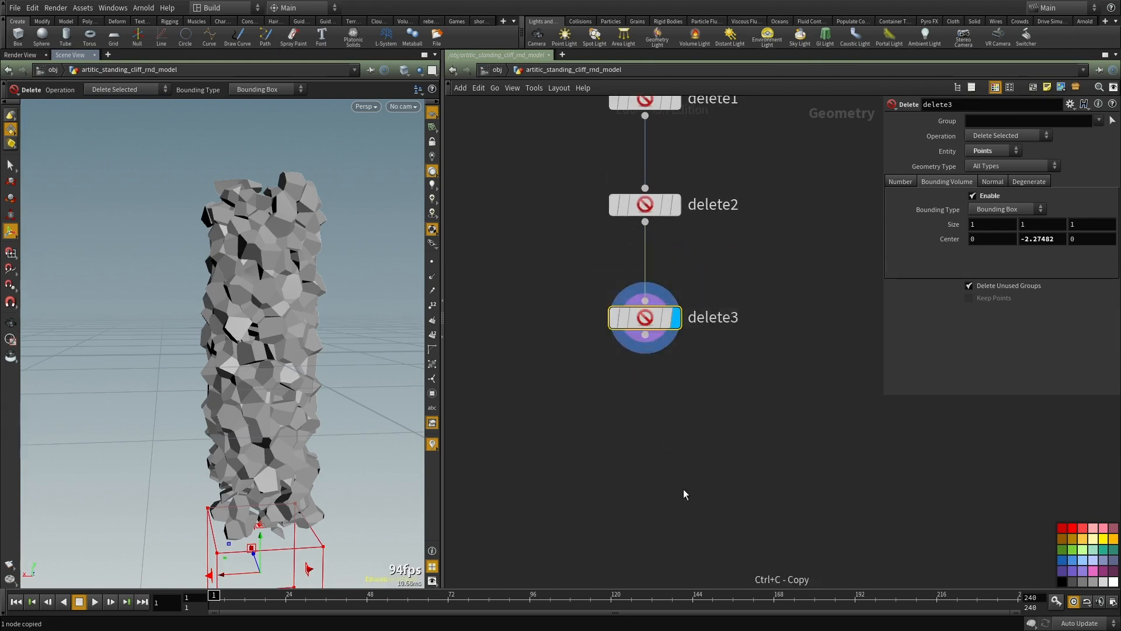
key(ctrl+v)
click(645, 334)
click(679, 467)
drag(769, 426, 661, 506)
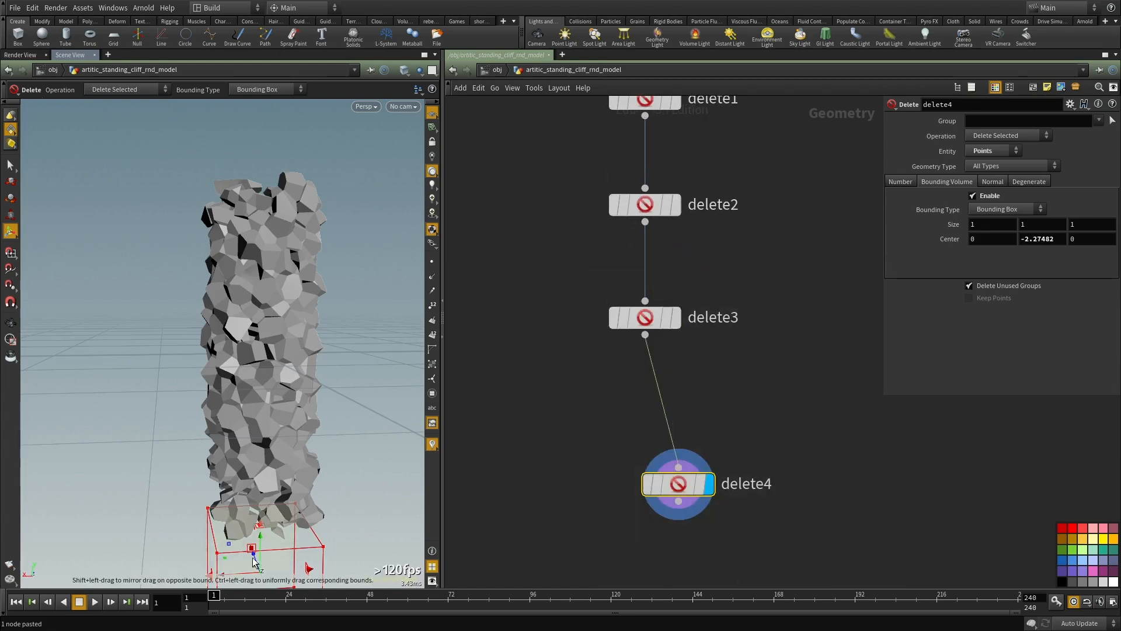
Step: Fit delete4's bounding box around the column's middle with a Y size of about 1.38, and set its operation to Delete Non-Selected
drag(255, 540, 264, 254)
drag(262, 298, 262, 315)
drag(261, 275, 261, 283)
click(986, 137)
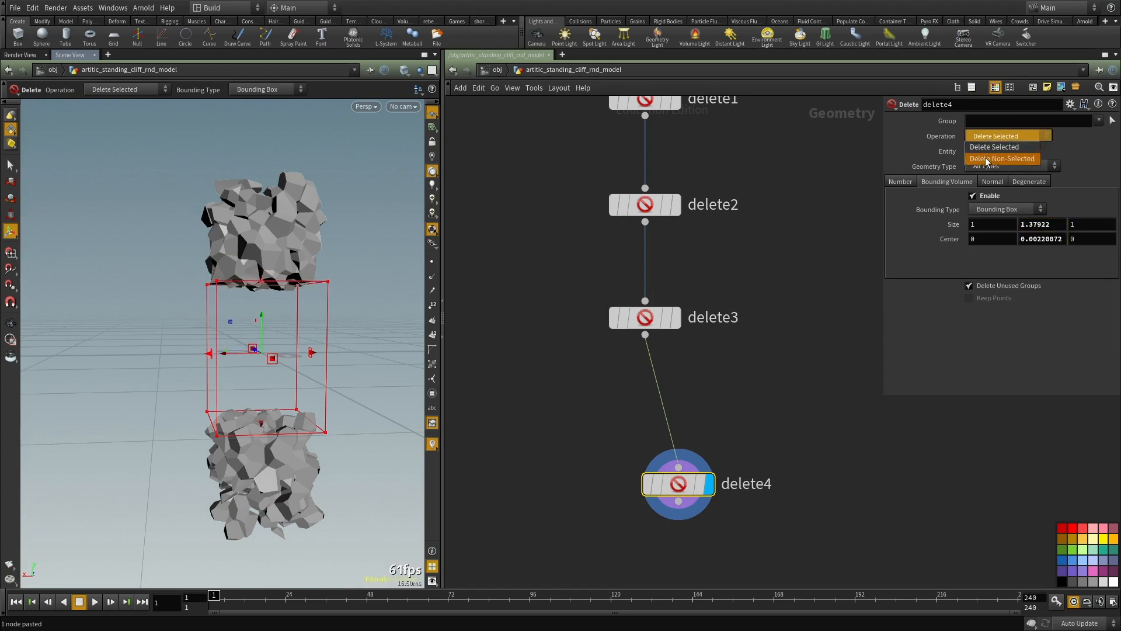
click(986, 158)
alt+drag(185, 341, 275, 365)
scroll(809, 423, down, 2)
Step: Add a Transform node below delete4, connect it to delete4's output, and display it
middle_drag(808, 424, 779, 285)
scroll(683, 374, up, 2)
click(672, 300)
key(Escape)
drag(675, 321, 631, 267)
key(Tab)
text(tra)
click(757, 267)
click(626, 401)
click(628, 279)
click(628, 386)
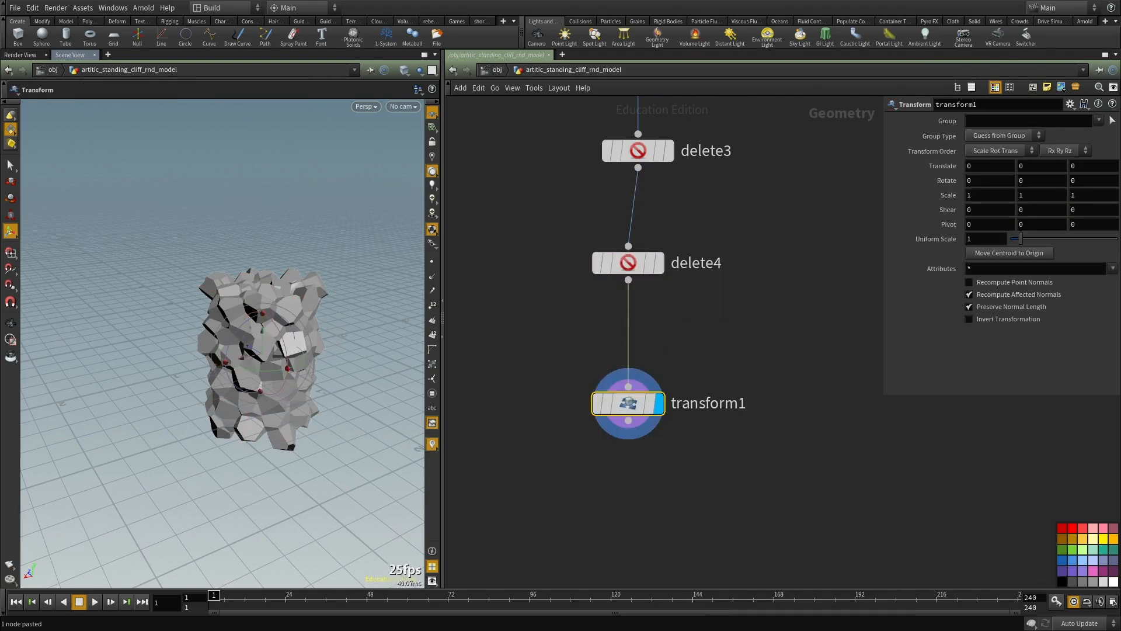
Step: Set transform1's Y scale to 3
double_click(1033, 192)
text(3)
click(831, 289)
Step: Examine the stretched cliff column up close and from several sides
alt+right_drag(228, 348, 258, 332)
alt+drag(257, 333, 347, 327)
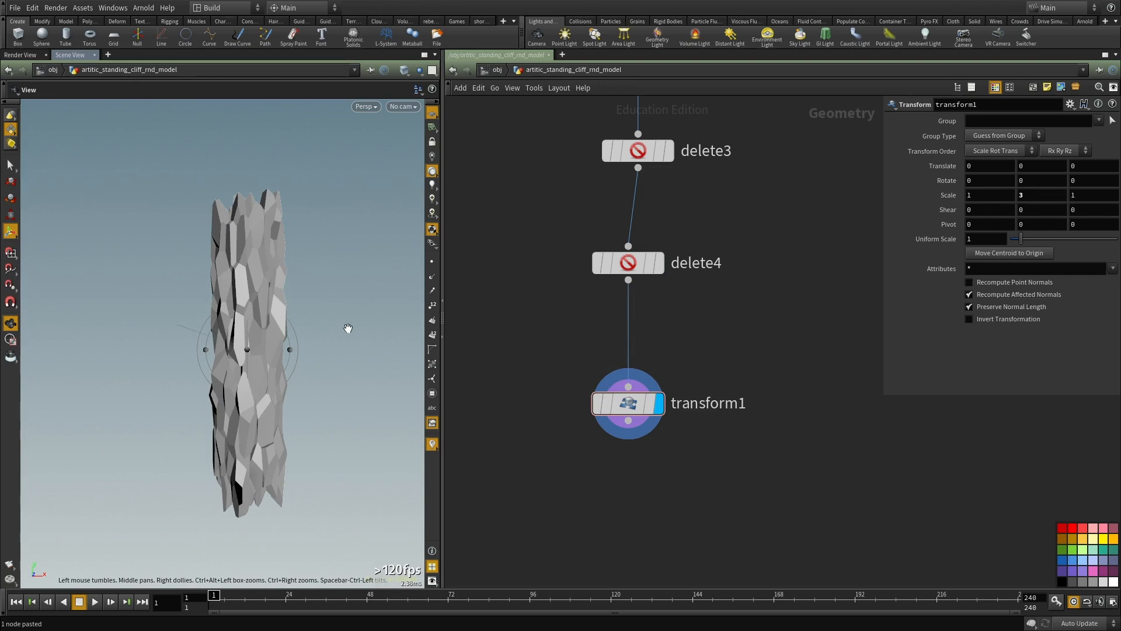
alt+drag(348, 328, 212, 419)
alt+right_drag(212, 419, 262, 373)
alt+middle_drag(263, 373, 222, 324)
alt+drag(222, 324, 244, 353)
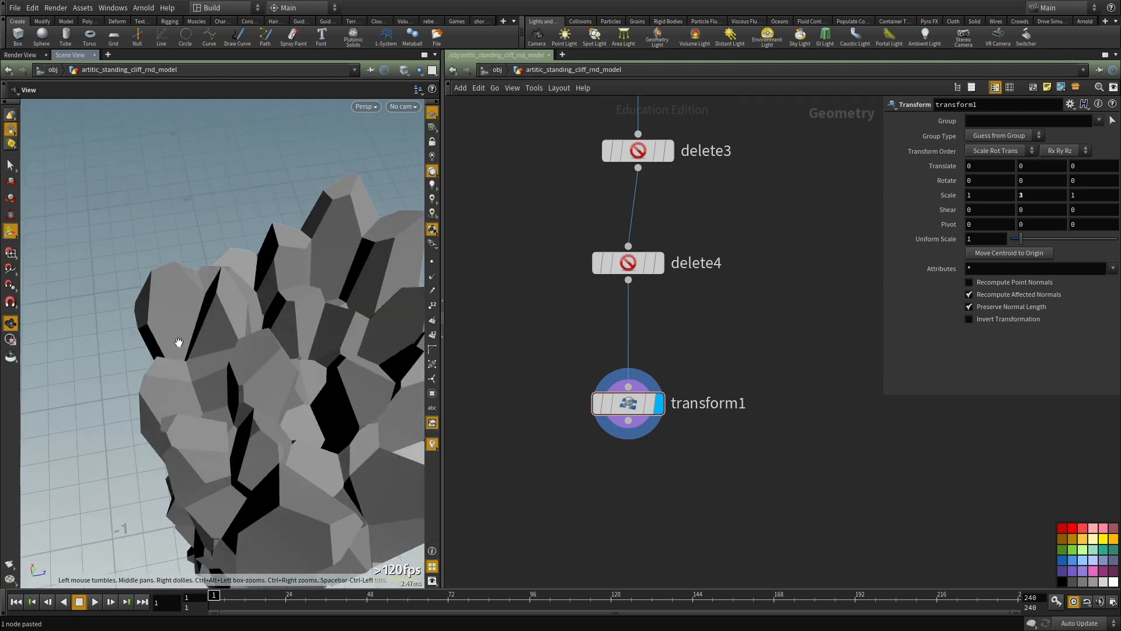
alt+drag(323, 376, 426, 321)
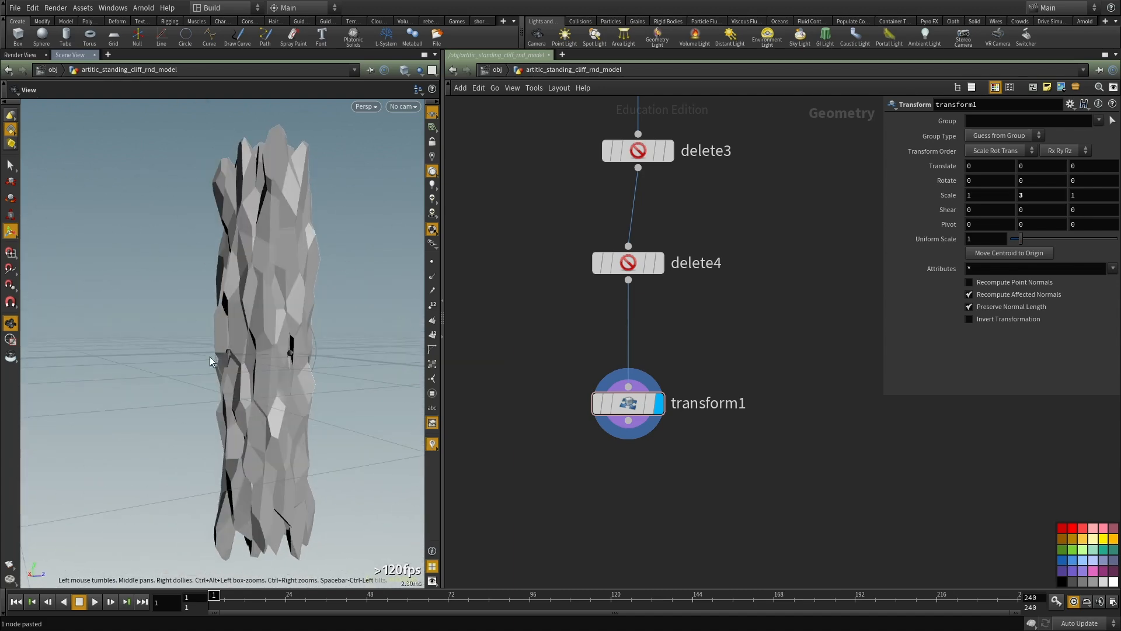
alt+drag(233, 320, 356, 263)
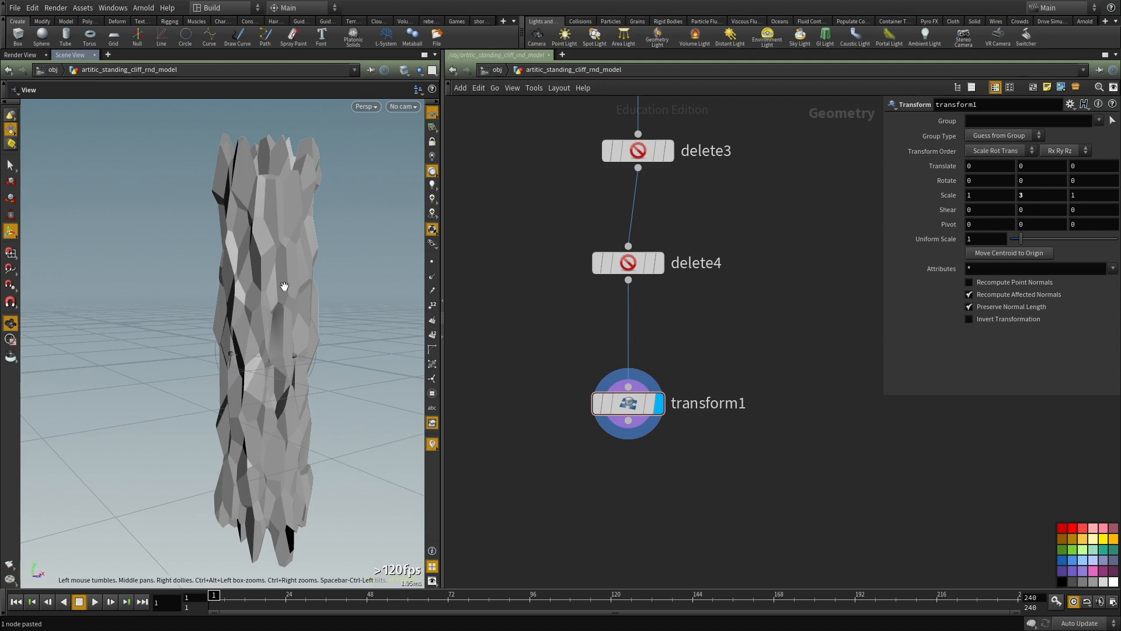
alt+drag(279, 287, 390, 319)
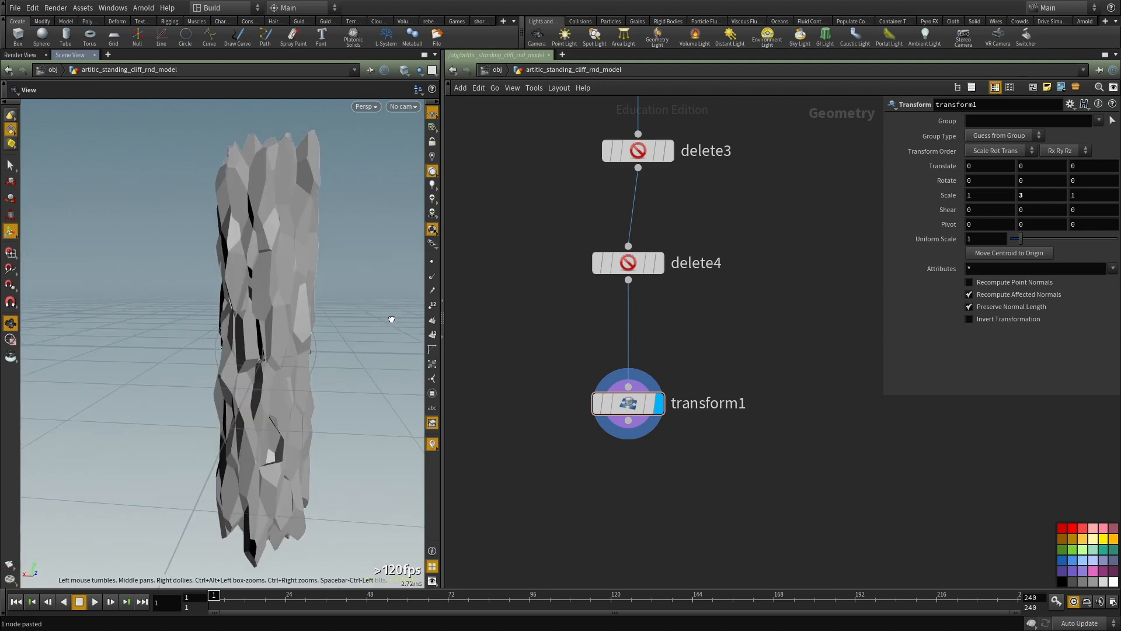
Step: Line up delete4 and transform1 beneath the preceding Delete node in the network
click(613, 262)
drag(769, 506, 564, 205)
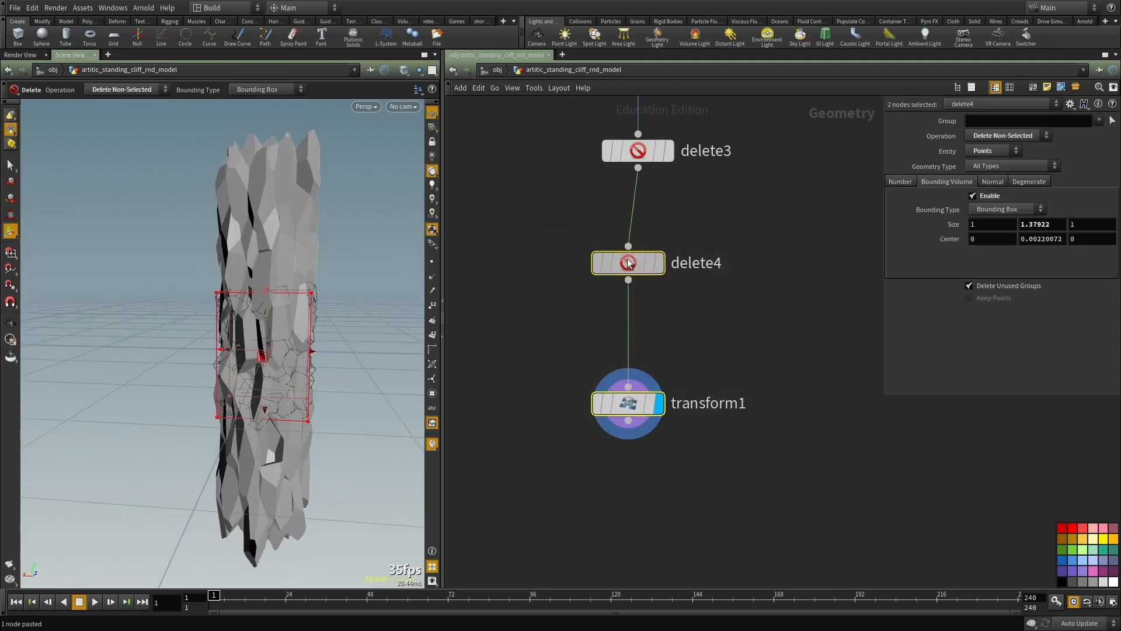
drag(604, 263, 614, 282)
click(518, 413)
middle_drag(518, 413, 514, 329)
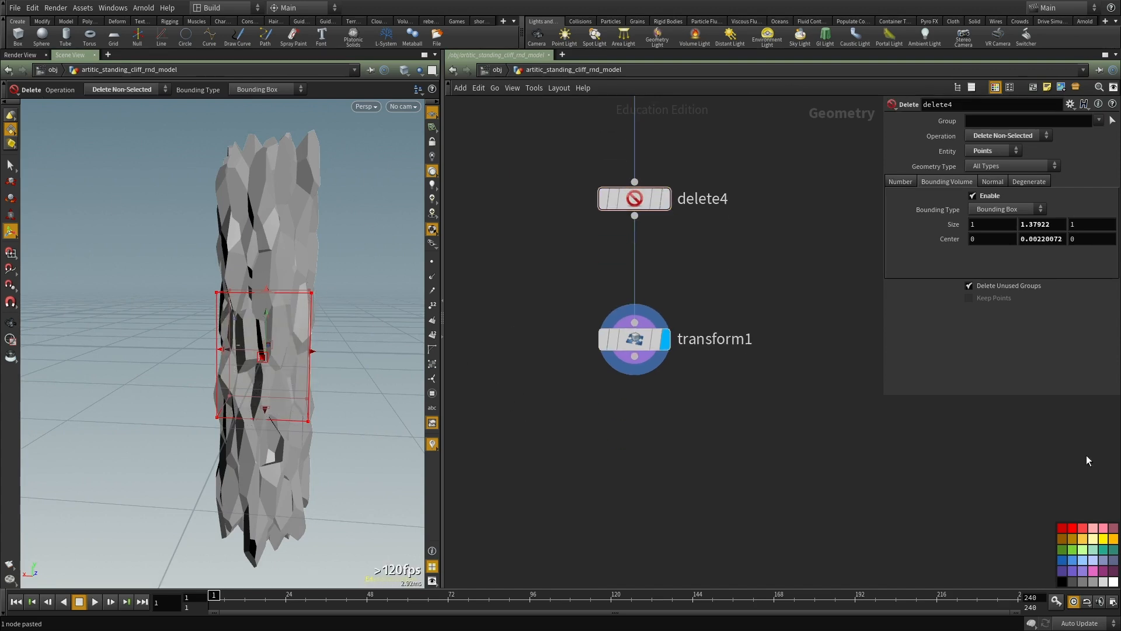
middle_drag(636, 499, 572, 370)
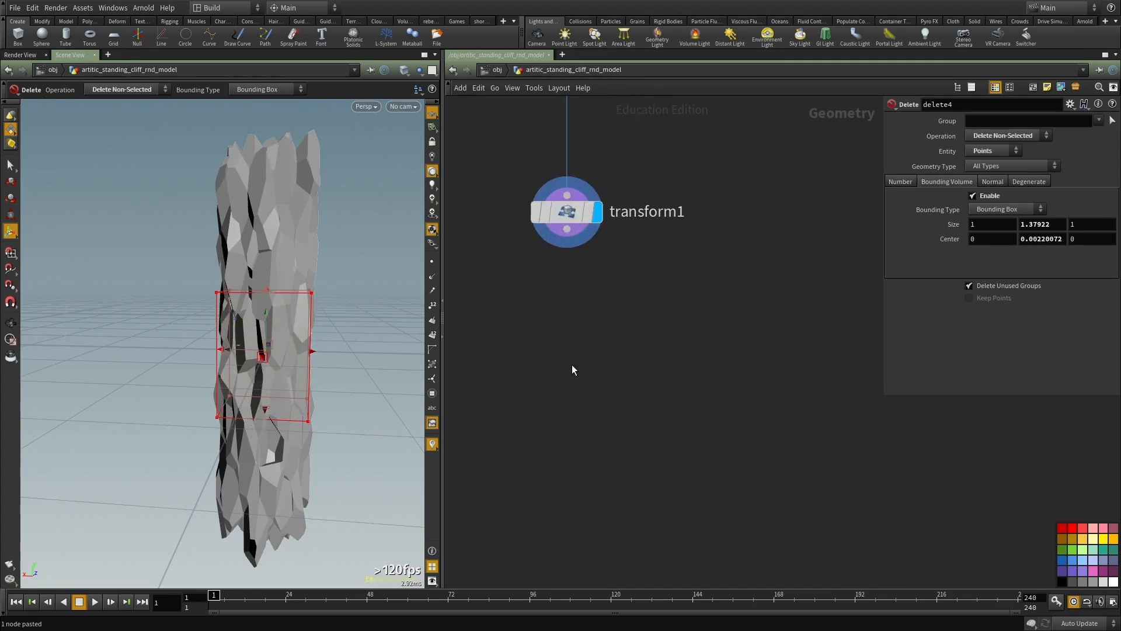
key(Tab)
key(Escape)
key(Tab)
text(vdb fr)
click(734, 266)
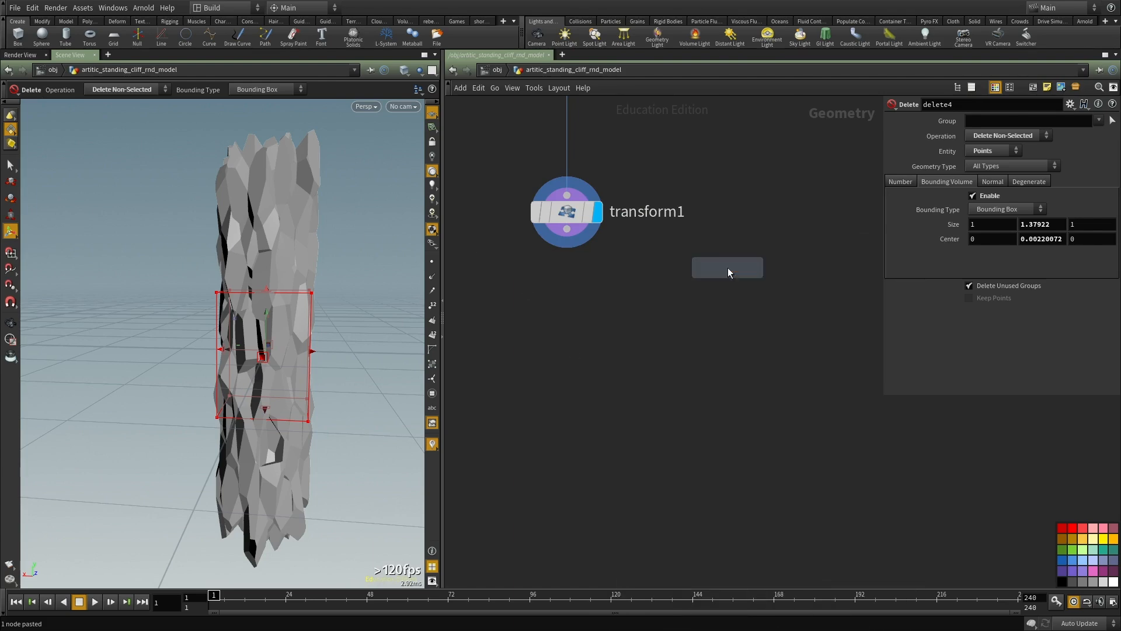
click(724, 273)
key(ctrl+x)
key(Tab)
text(vf)
key(Escape)
Step: Add a VDB from Polygons node below transform1 and connect transform1's output to its first input
key(Tab)
text(vdb fr)
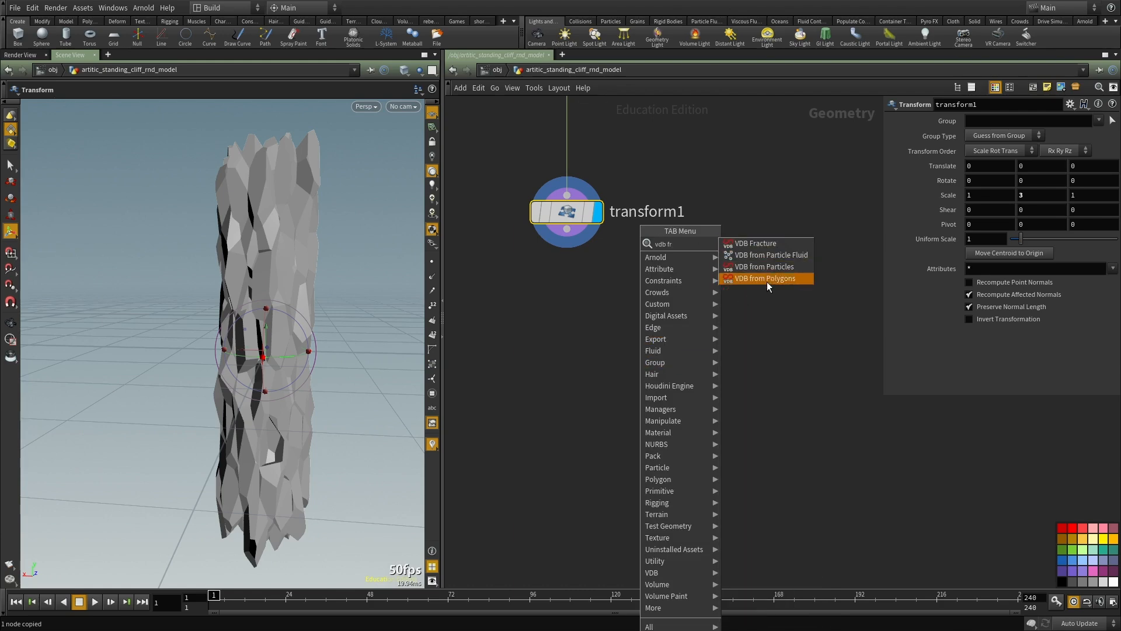
click(766, 280)
click(625, 343)
click(565, 230)
drag(567, 230, 612, 326)
drag(720, 303, 534, 443)
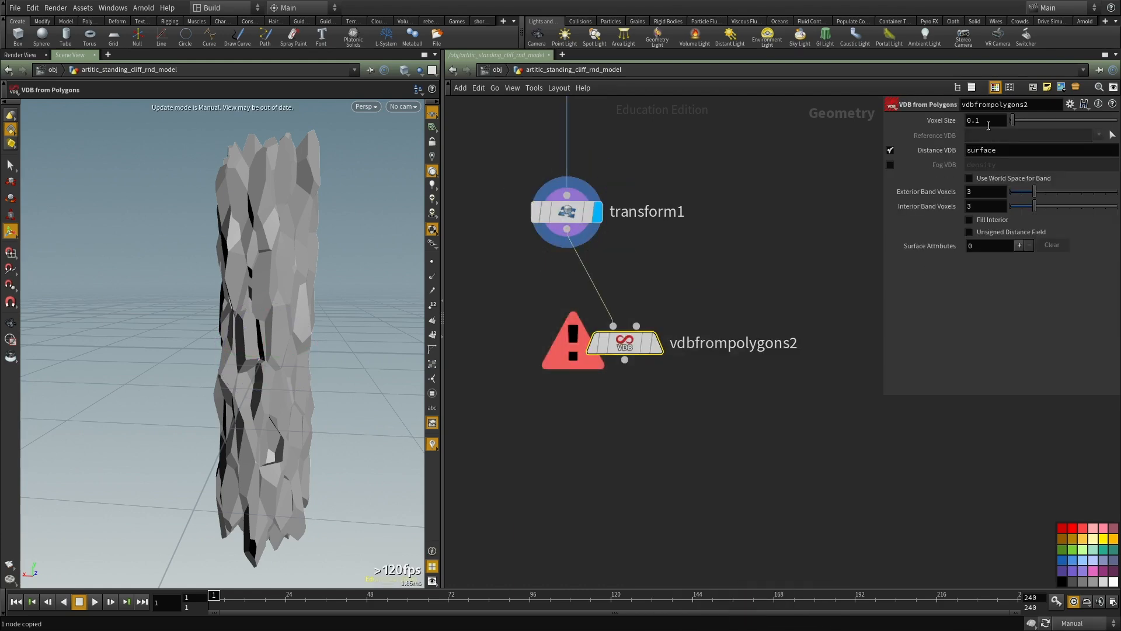
Step: Display vdbfrompolygons2 directly beneath transform1 and switch the update mode back to Auto Update
click(656, 345)
drag(625, 346, 566, 394)
key(F9)
middle_drag(700, 461, 696, 395)
drag(691, 409, 506, 272)
Step: Make vdbfrompolygons2 output a Fog VDB named density instead of a Distance VDB, with a voxel size of 0.1
click(890, 152)
click(888, 164)
drag(976, 122, 870, 118)
text(.1)
key(Return)
middle_drag(716, 256, 721, 285)
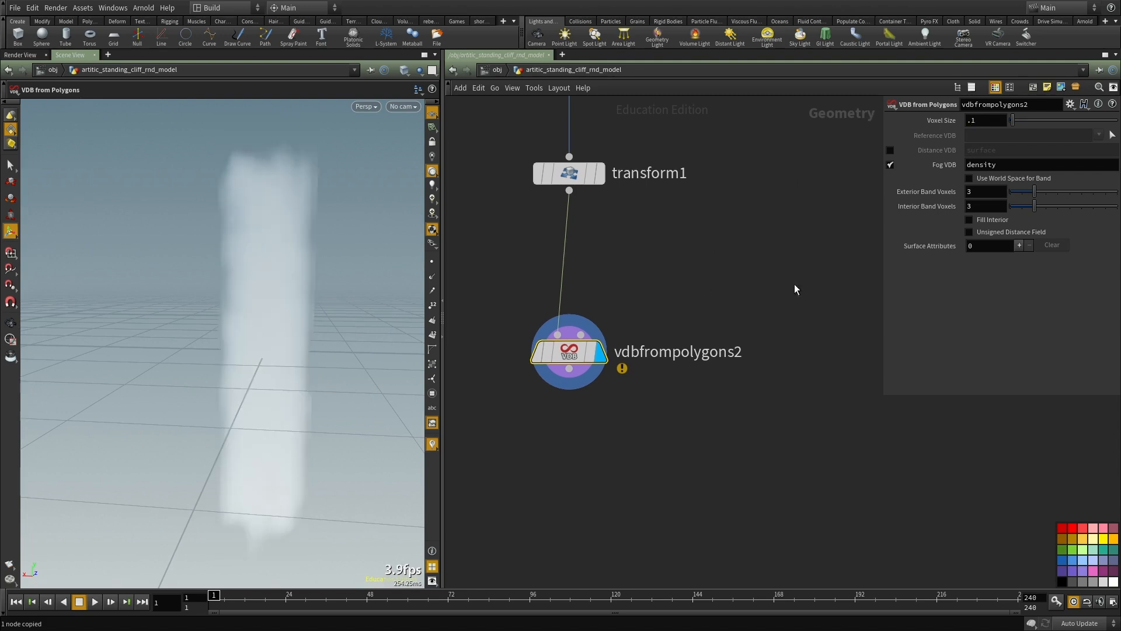
Step: Refine vdbfrompolygons2's voxel size to 0.01 and check the node's information on the resulting density volume
middle_click(569, 363)
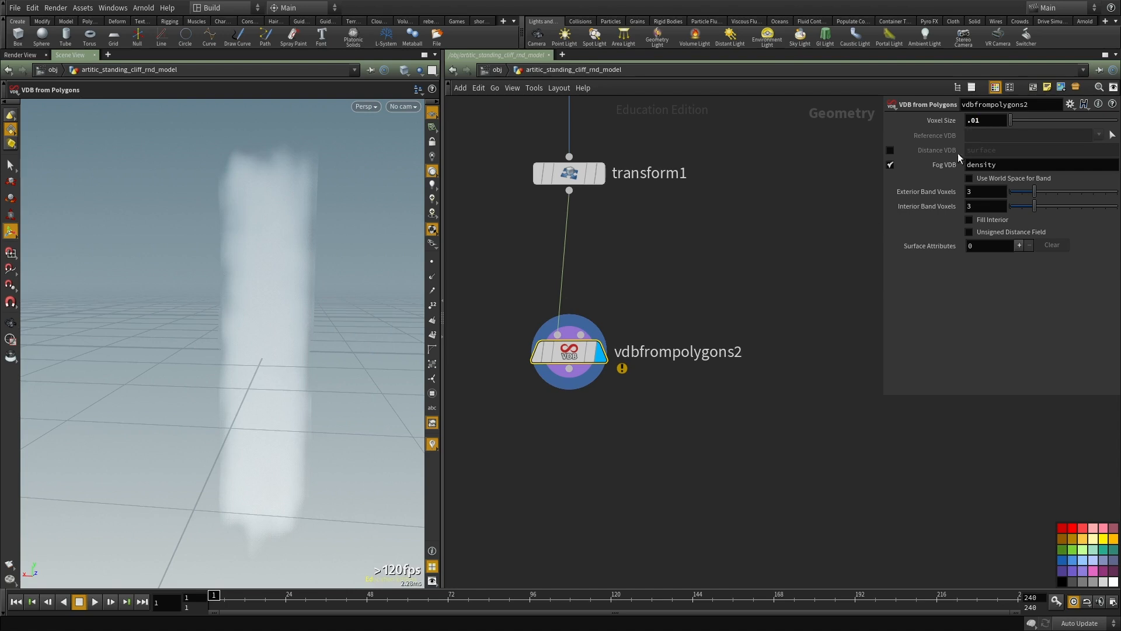
middle_drag(754, 400, 755, 376)
alt+drag(212, 302, 303, 322)
middle_click(569, 327)
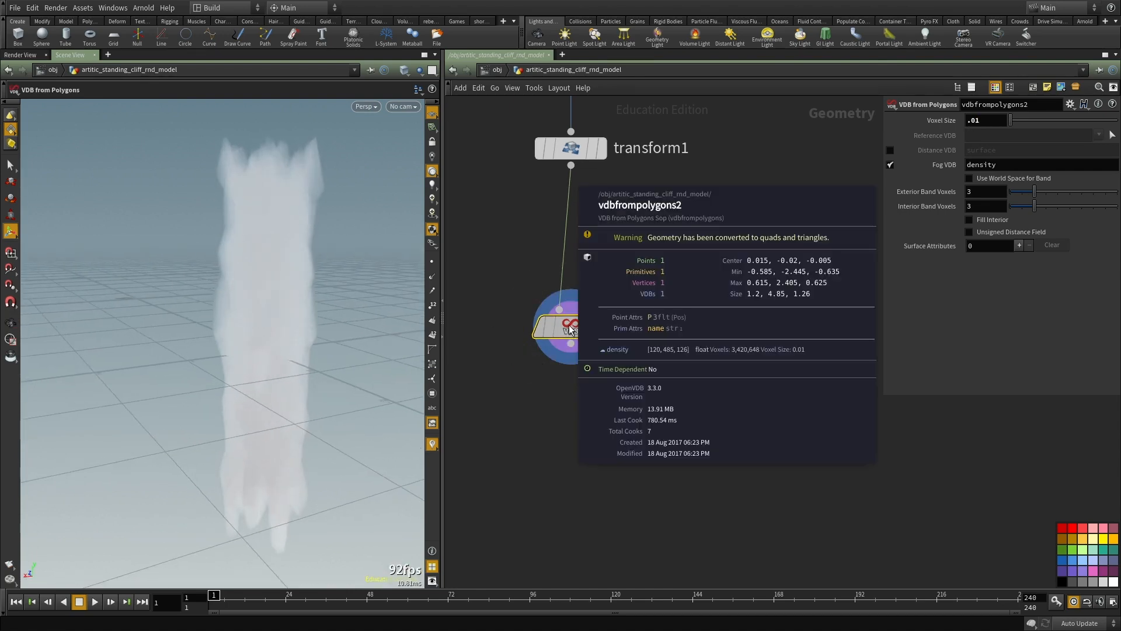
scroll(569, 326, up, 1)
drag(573, 327, 584, 326)
middle_click(584, 327)
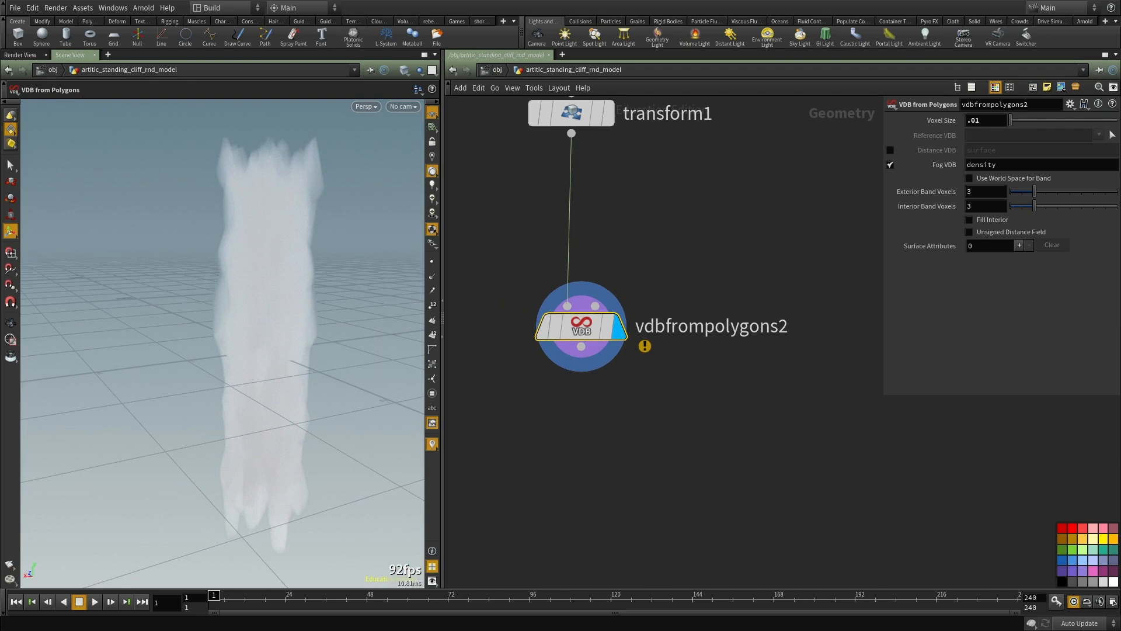
middle_drag(911, 381, 916, 335)
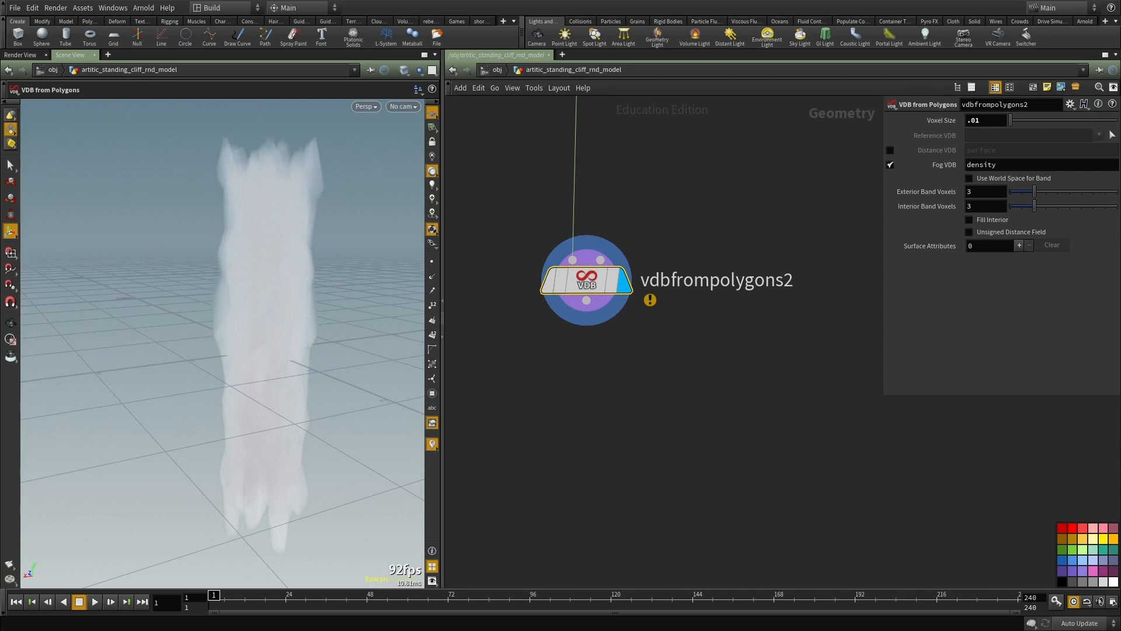
middle_drag(603, 354, 611, 334)
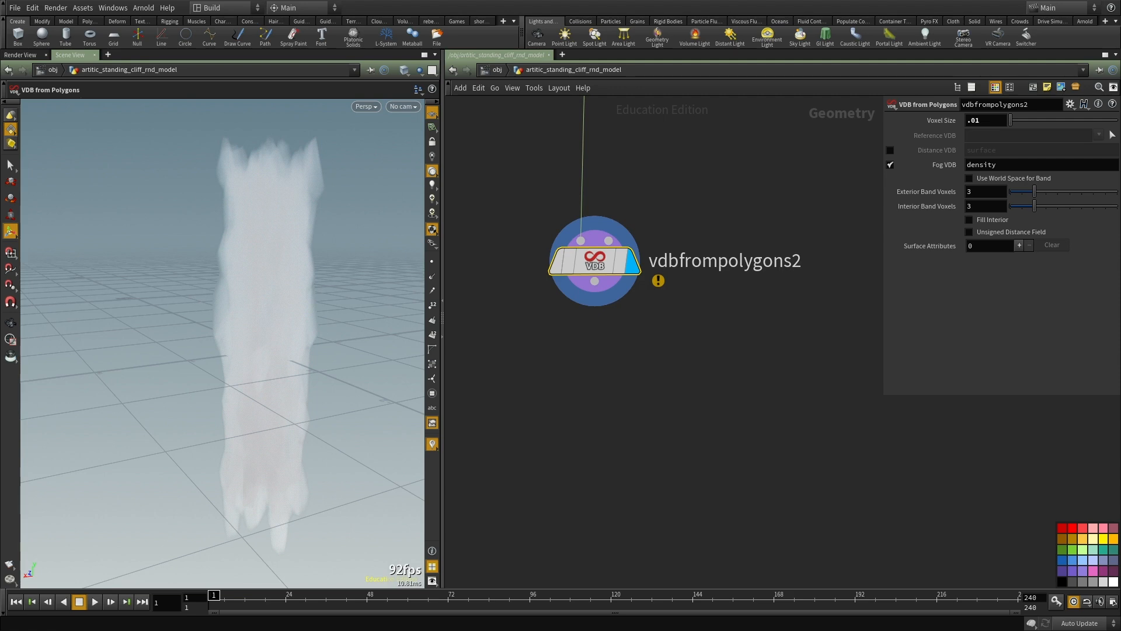
Step: Add a Volume VOP node below vdbfrompolygons2, connect it to that node's output, and display it
scroll(769, 414, up, 1)
middle_drag(770, 415, 723, 334)
click(468, 323)
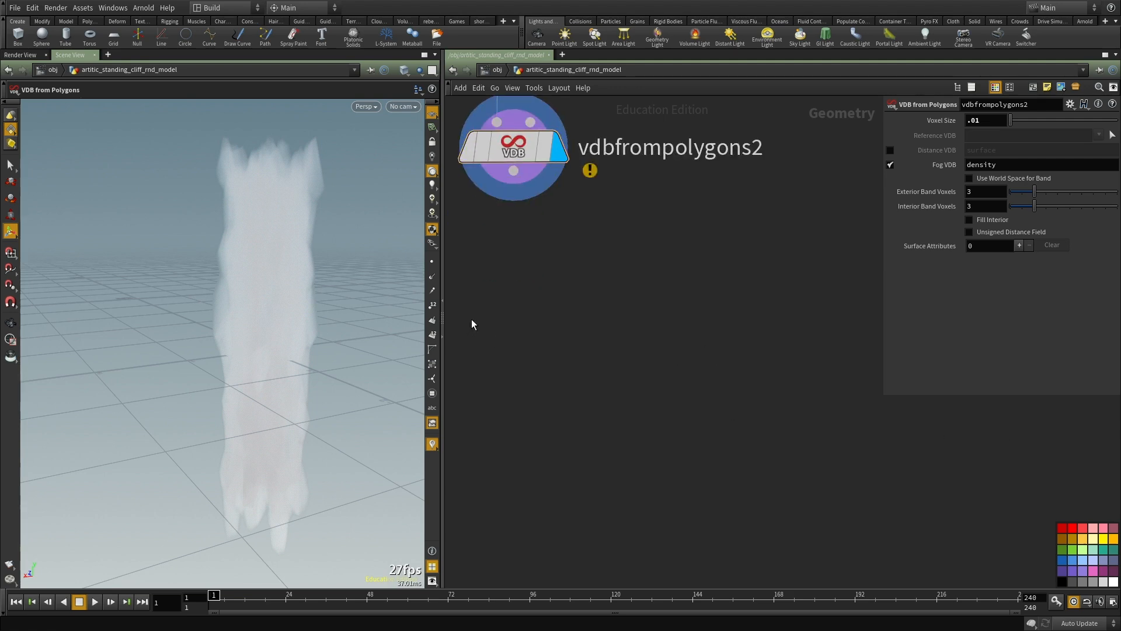
middle_drag(491, 341, 548, 388)
key(Tab)
text(volume vop)
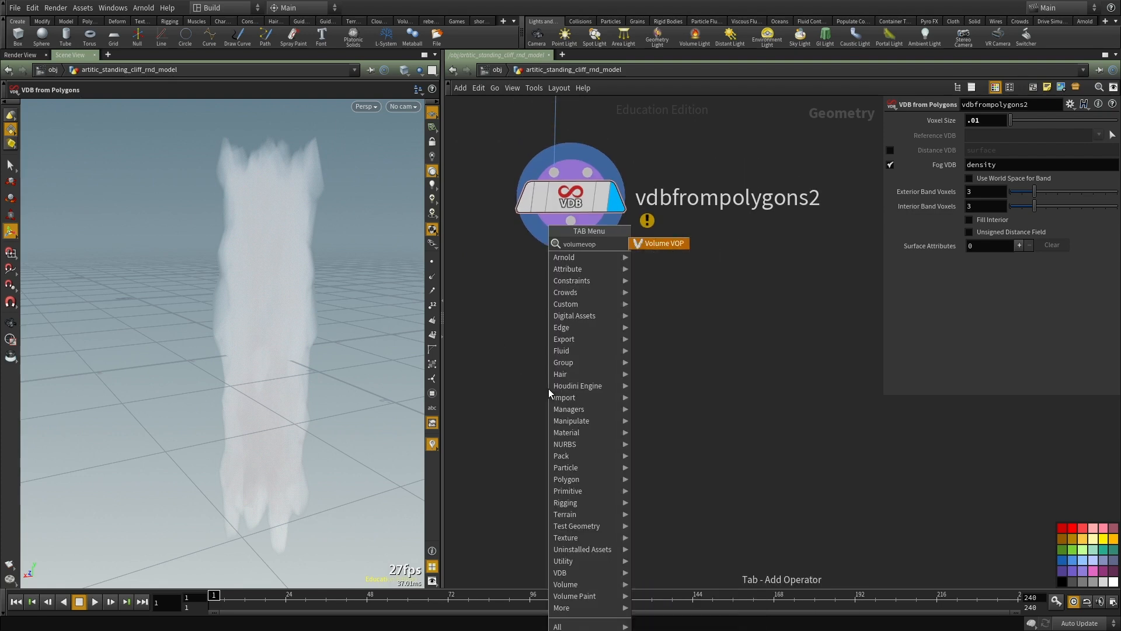
key(Return)
click(544, 194)
click(517, 363)
click(566, 226)
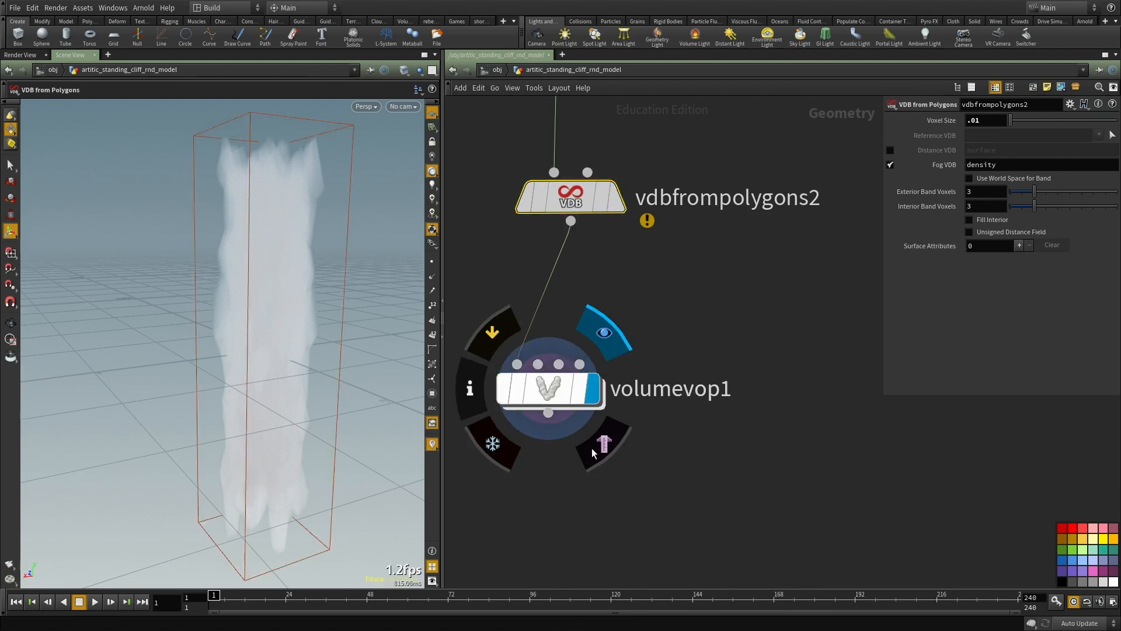
click(561, 395)
drag(562, 395, 604, 461)
Step: Inside volumevop1, add an Anti-Aliased Noise node and feed the global P into its pos input
double_click(605, 462)
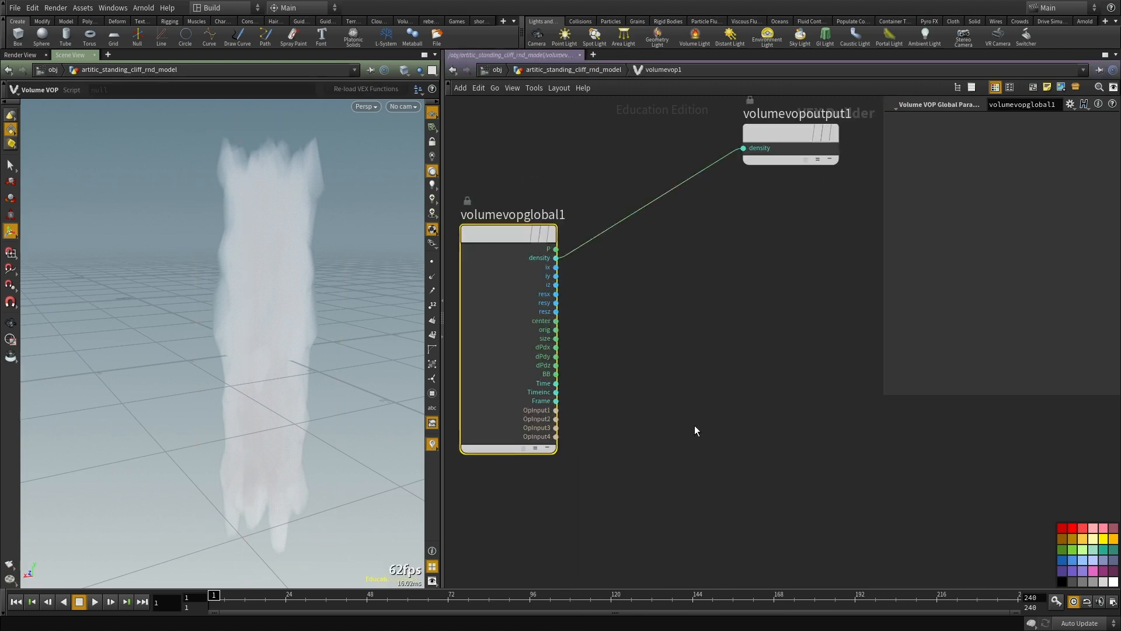
key(Tab)
text(noise)
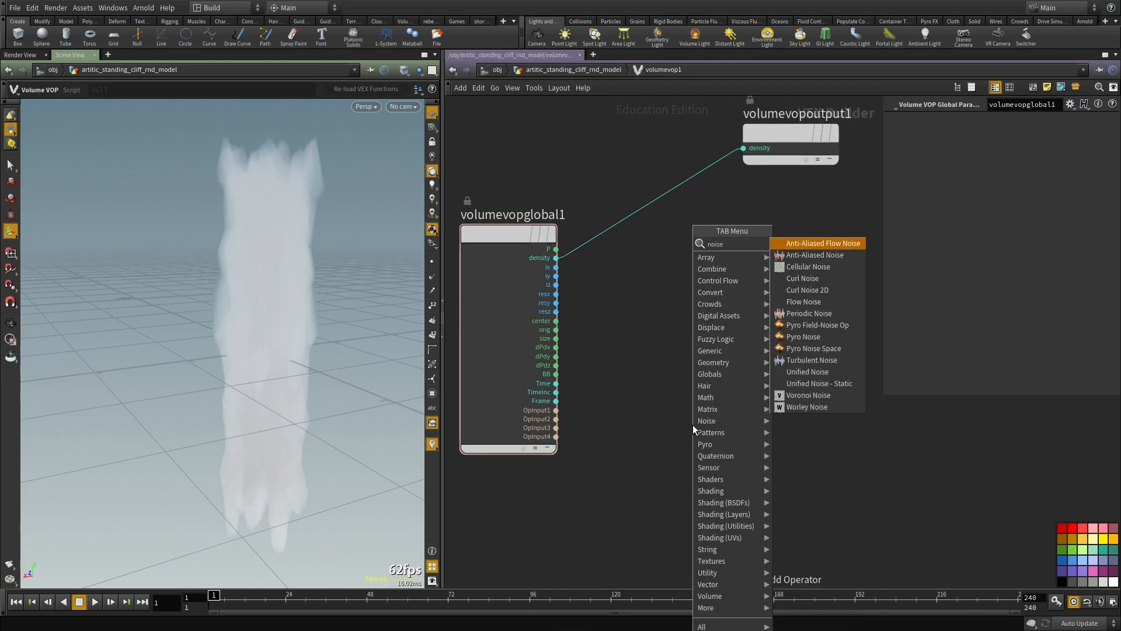
key(Return)
click(693, 425)
click(645, 439)
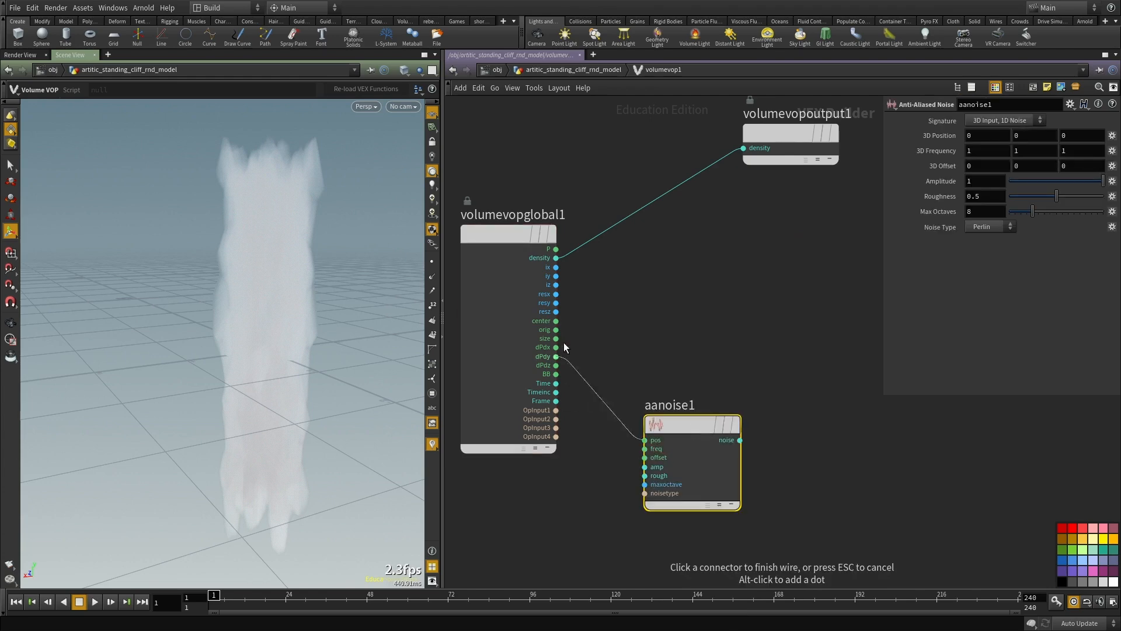
click(556, 248)
Step: Place an Add node in the VOP network and wire the global P into its first input
scroll(695, 318, up, 2)
key(Tab)
text(add)
click(794, 247)
click(759, 245)
click(514, 211)
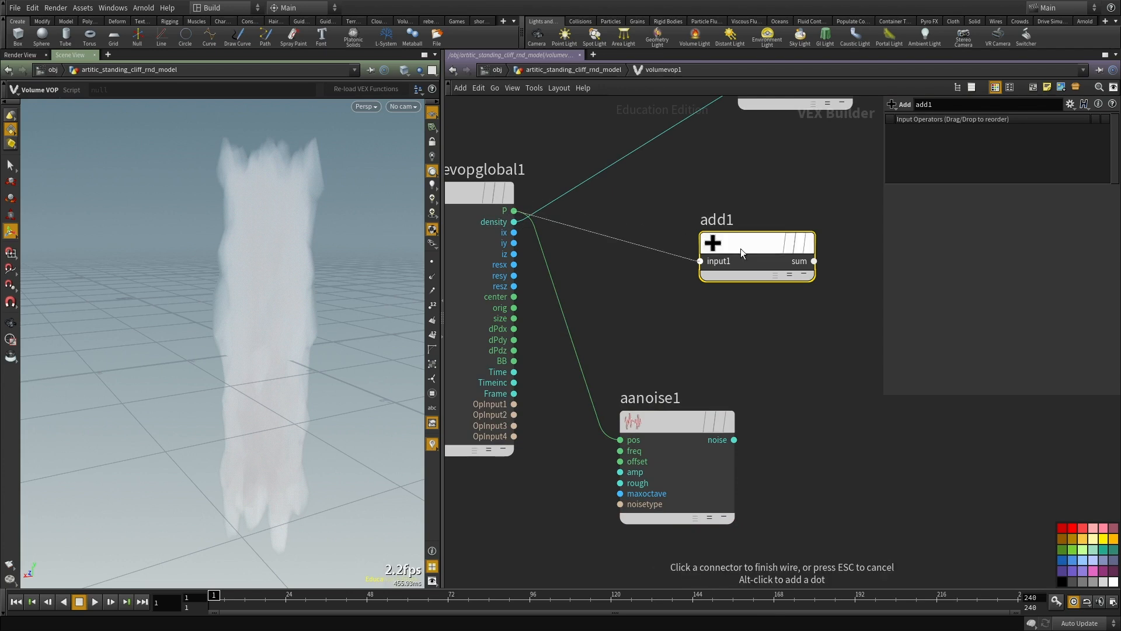
click(700, 261)
click(715, 273)
Step: Feed aanoise1's noise into add1's second input and wire add1's sum into the output node's density
click(734, 440)
middle_drag(733, 439, 682, 509)
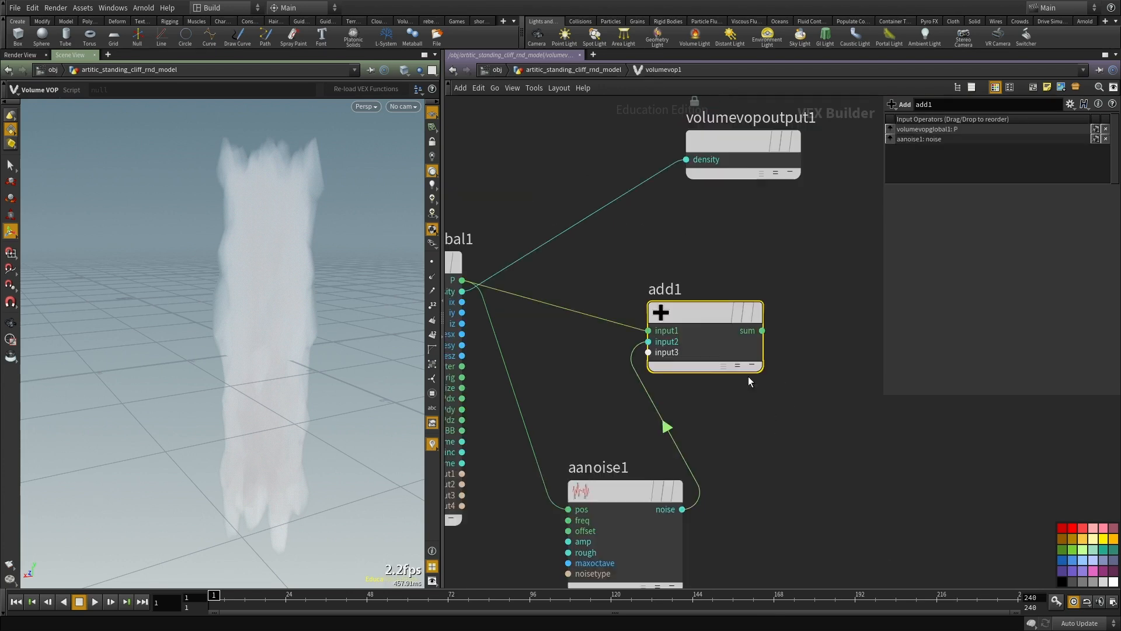
click(762, 330)
click(686, 159)
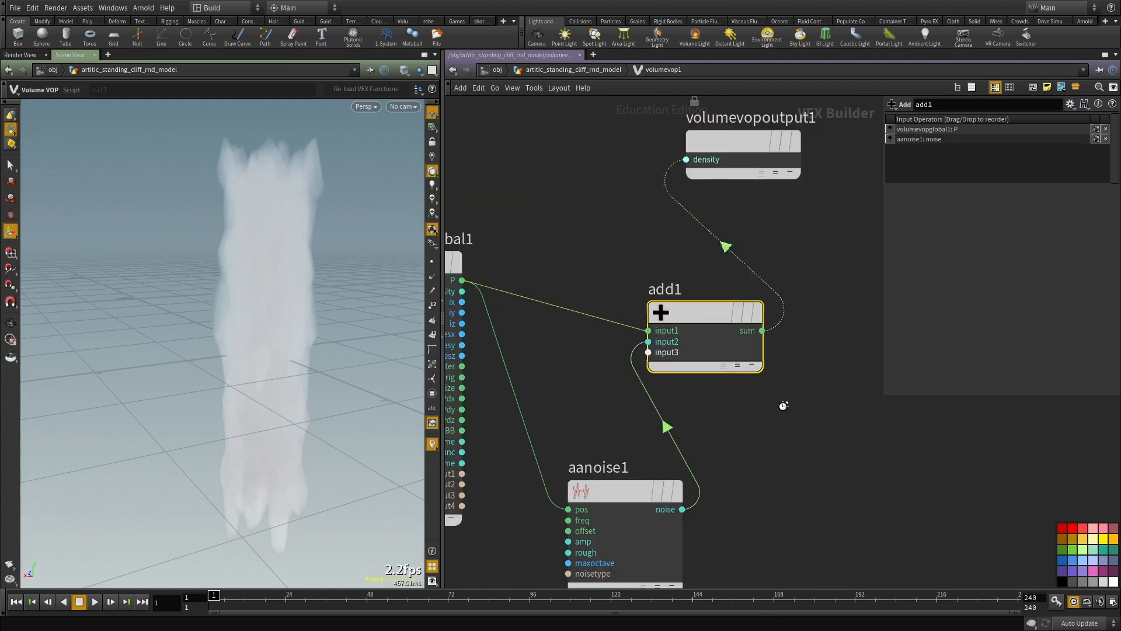
scroll(669, 425, down, 4)
drag(701, 312, 823, 407)
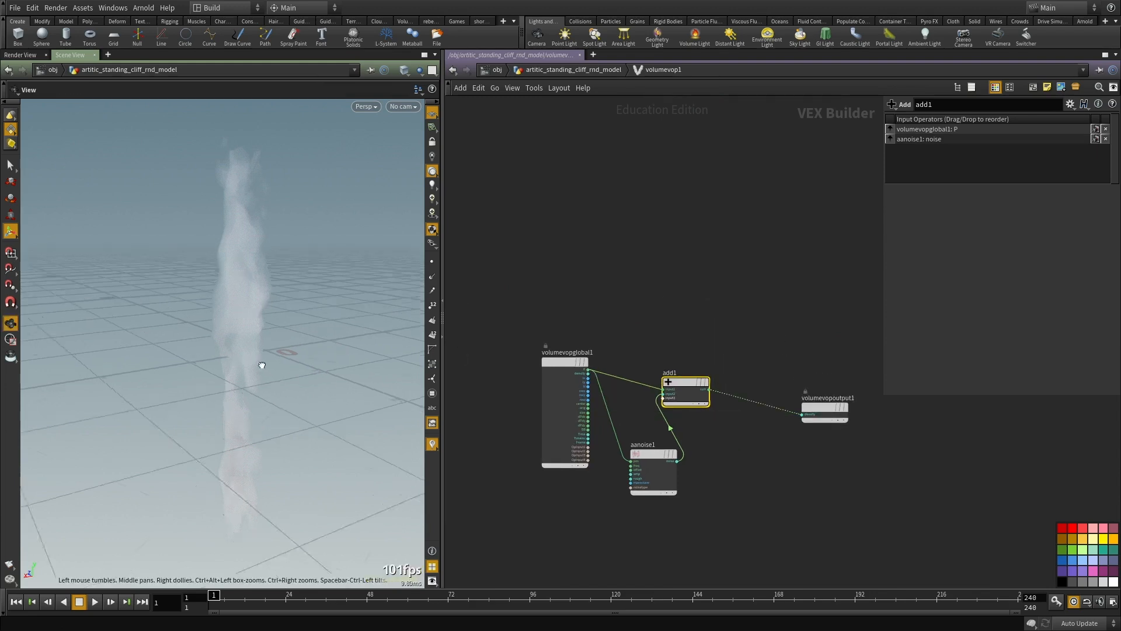
Step: Examine the noise-affected fog volume from another angle and review aanoise1's parameters
alt+drag(248, 365, 368, 366)
middle_drag(710, 447, 688, 411)
scroll(688, 411, up, 3)
click(688, 411)
click(629, 416)
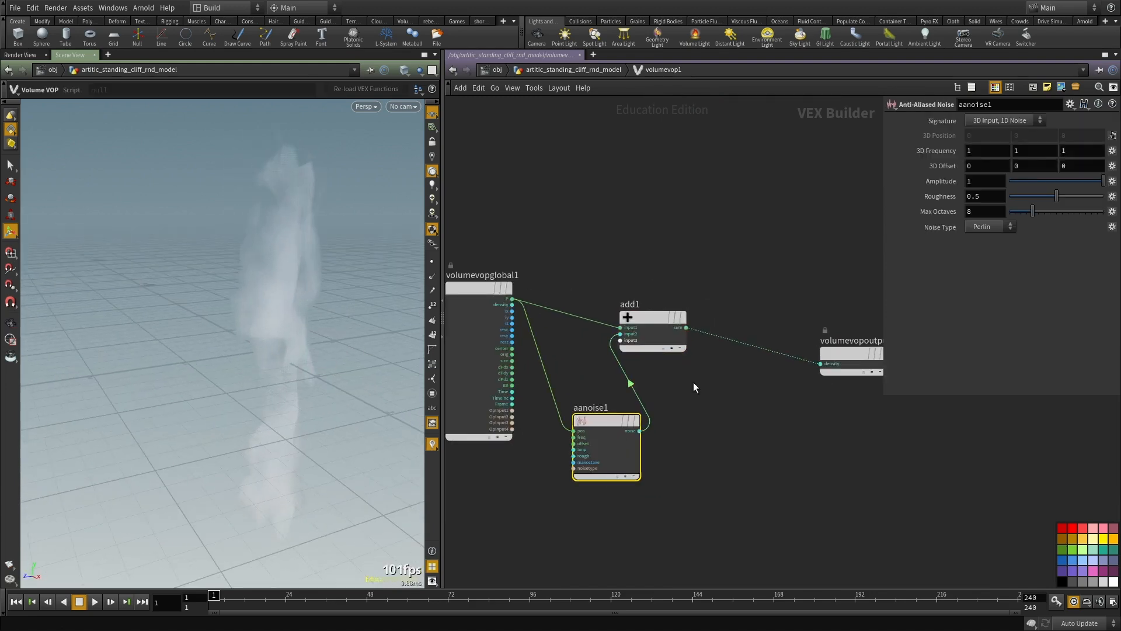
middle_drag(534, 195, 548, 224)
Step: Back in the geometry network, add a Convert VDB node after volumevop1, connect it, and display it
key(u)
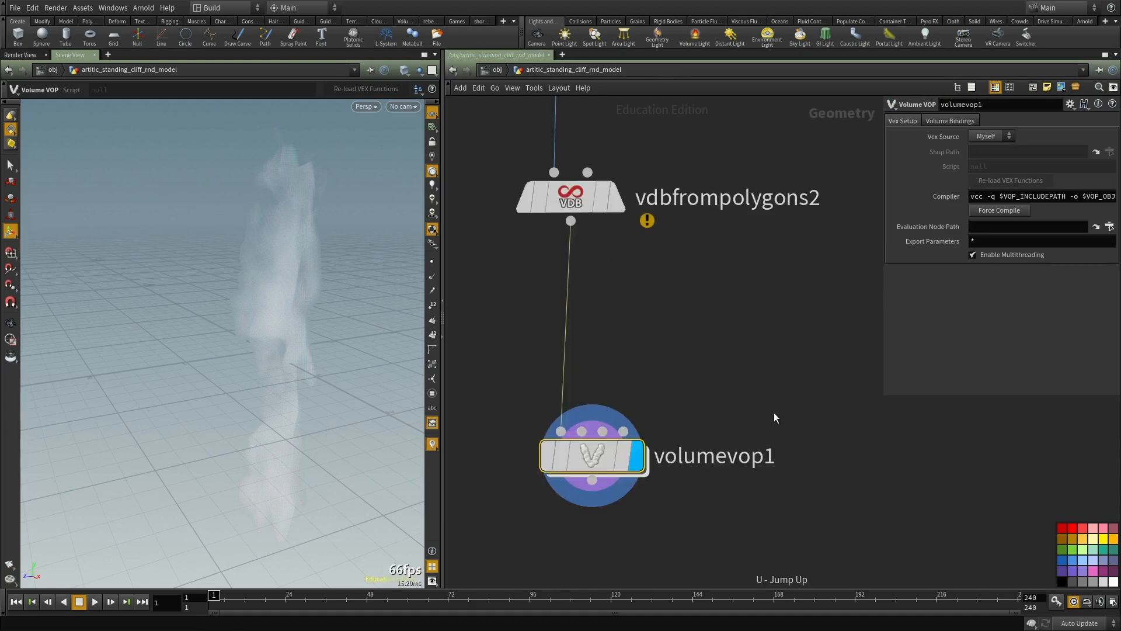
key(Tab)
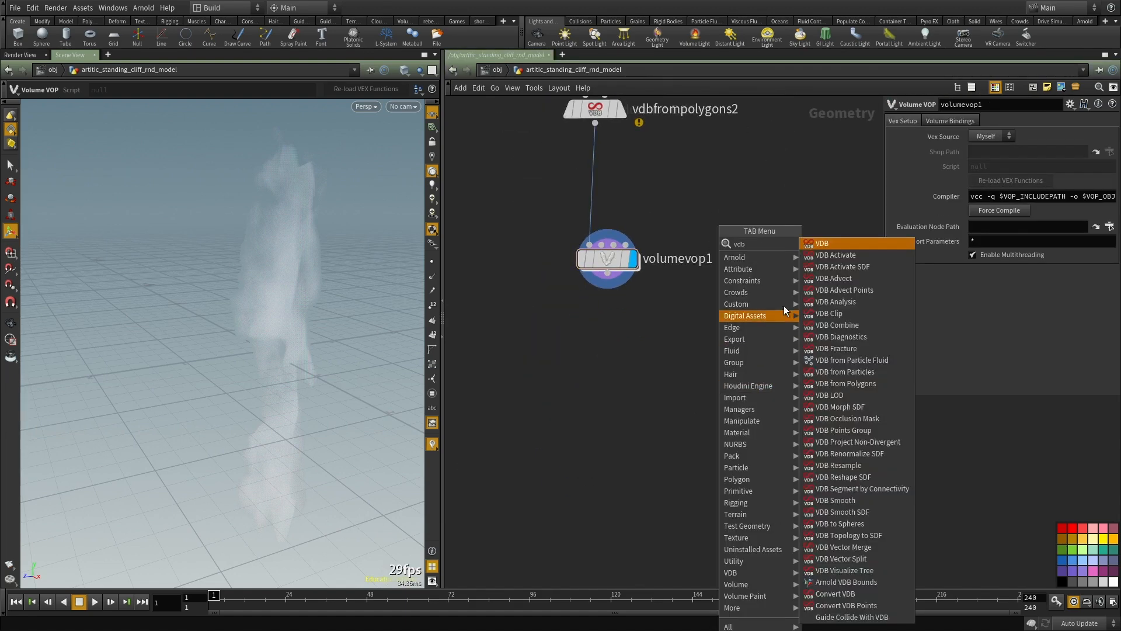
click(840, 276)
click(700, 388)
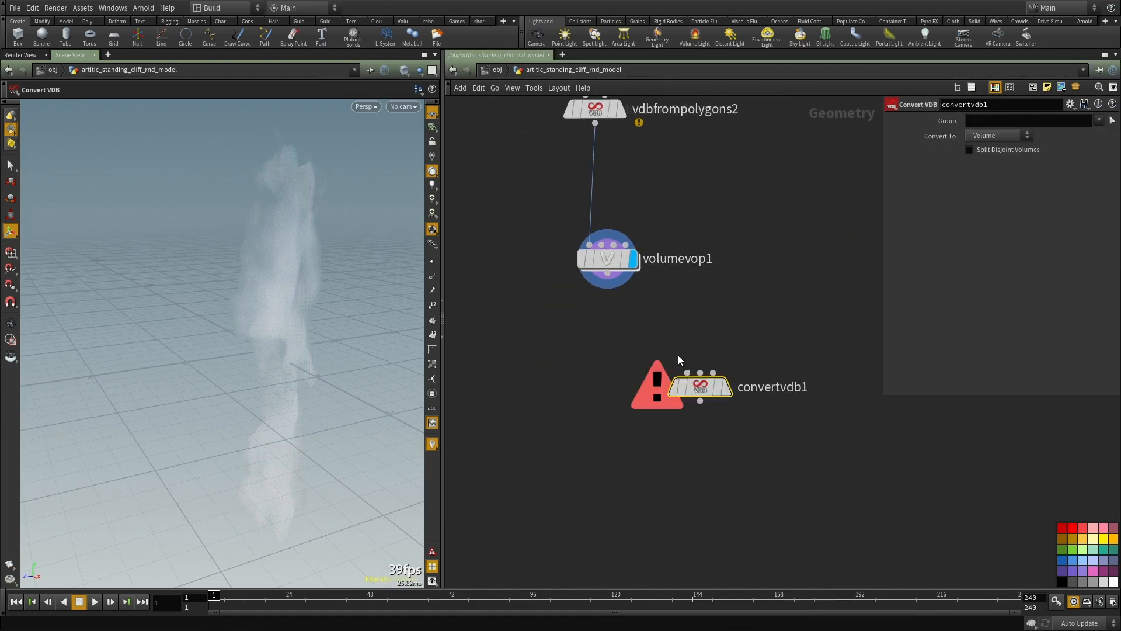
click(607, 283)
click(696, 383)
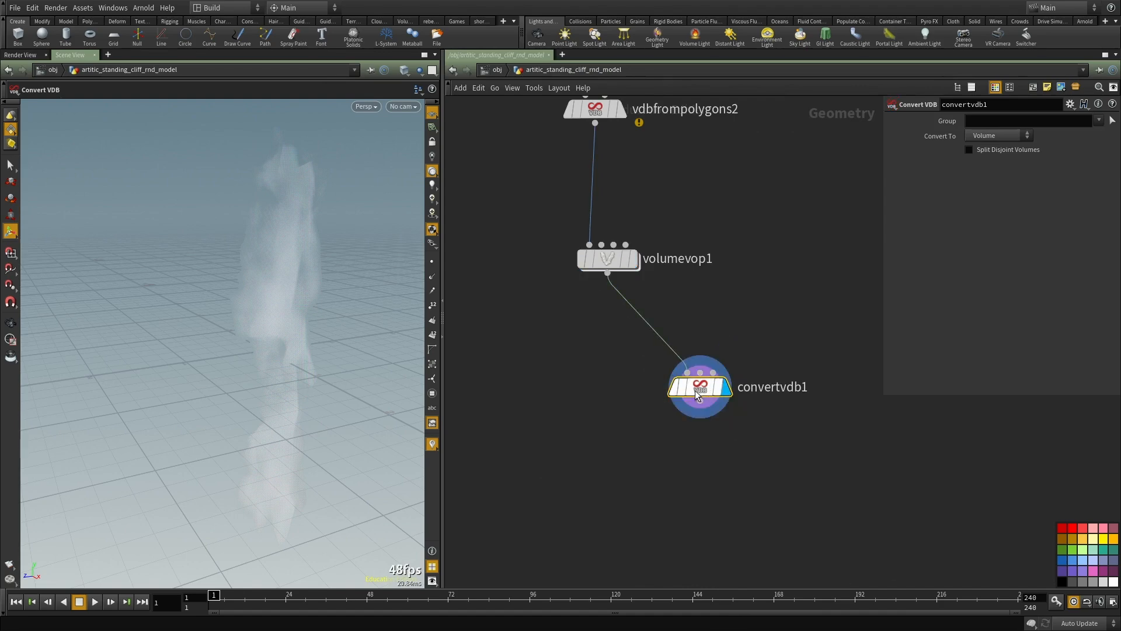
Step: Set convertvdb1 to convert the volume to Polygons
click(983, 173)
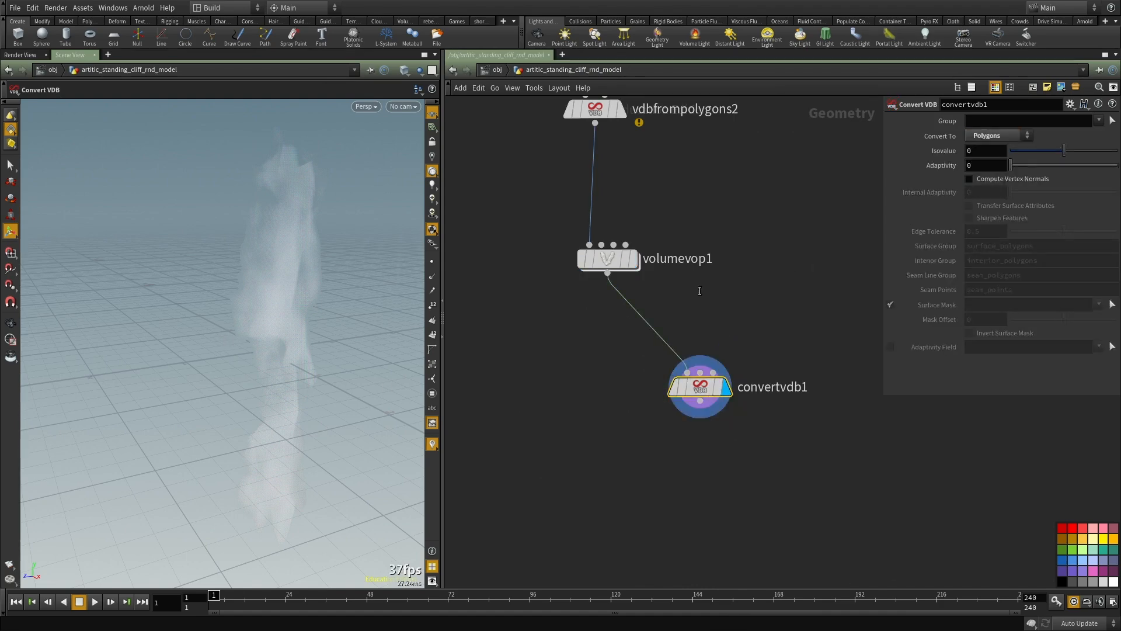
middle_drag(695, 282, 696, 305)
mouse_move(233, 300)
alt+mouse_down()
mouse_move(362, 290)
mouse_move(294, 312)
mouse_move(210, 315)
mouse_move(268, 368)
mouse_move(312, 298)
mouse_move(376, 303)
mouse_move(295, 326)
mouse_move(327, 315)
alt+mouse_up()
Step: Try an isovalue of 0.46 on convertvdb1, inspect the mesh, and restore the isovalue to 0
drag(1068, 154, 1091, 153)
alt+drag(353, 286, 421, 336)
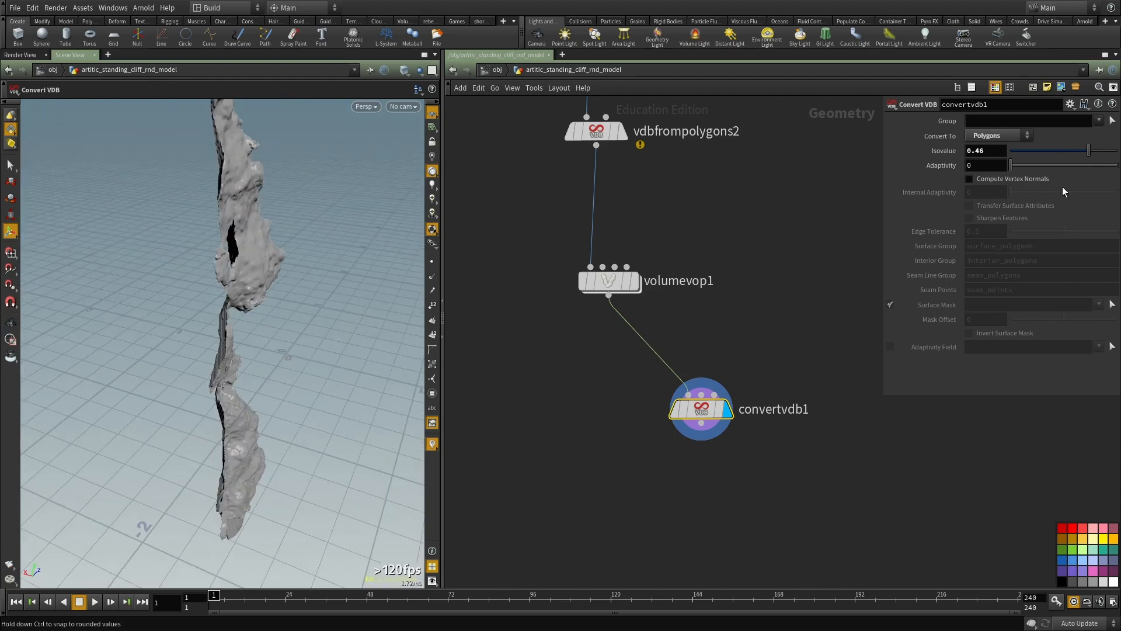
drag(1094, 154, 1066, 149)
ctrl+middle_click(930, 149)
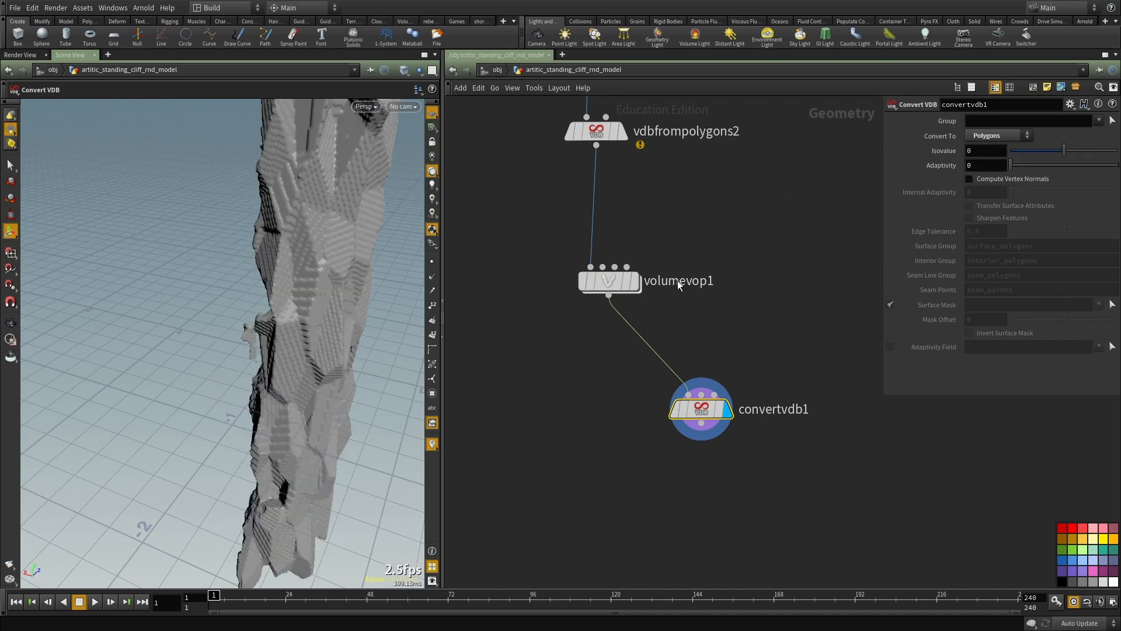
Step: Display volumevop1 again and reopen its VOP network
click(601, 275)
click(635, 281)
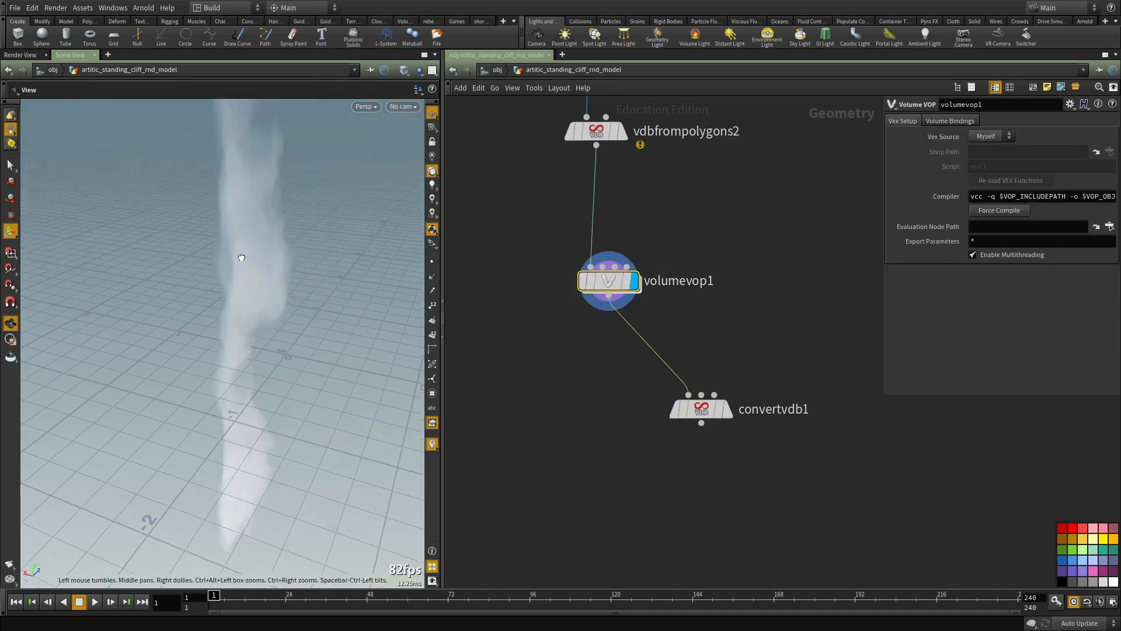
double_click(605, 277)
scroll(639, 289, down, 3)
scroll(751, 316, up, 3)
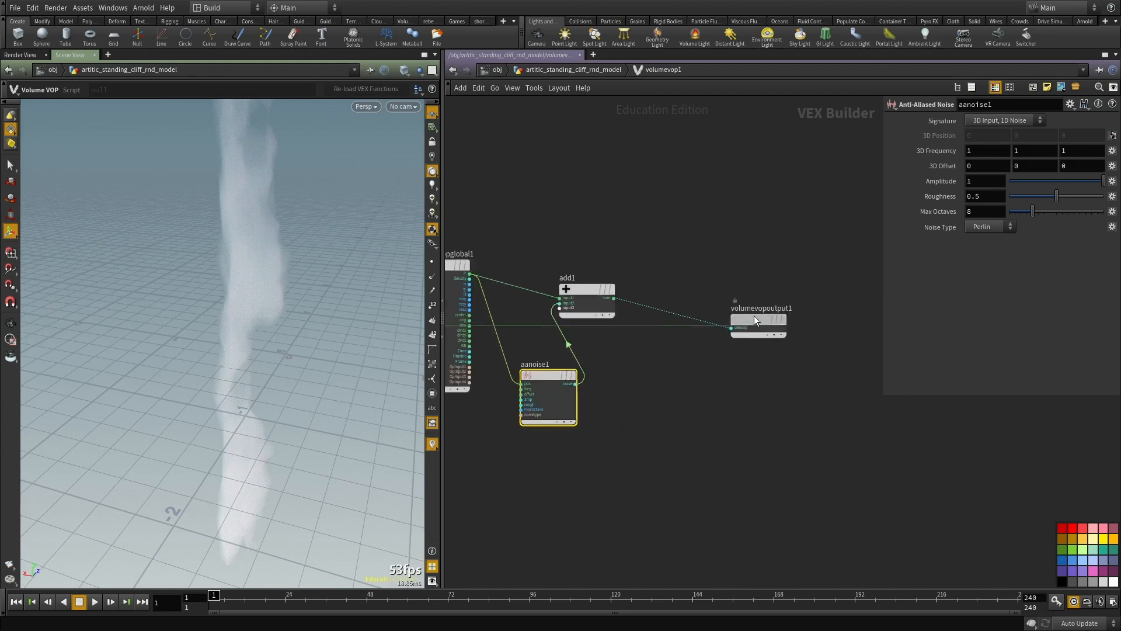
Step: Add a Volume Sample node between add1 and the volume output node
key(Tab)
text(volume v)
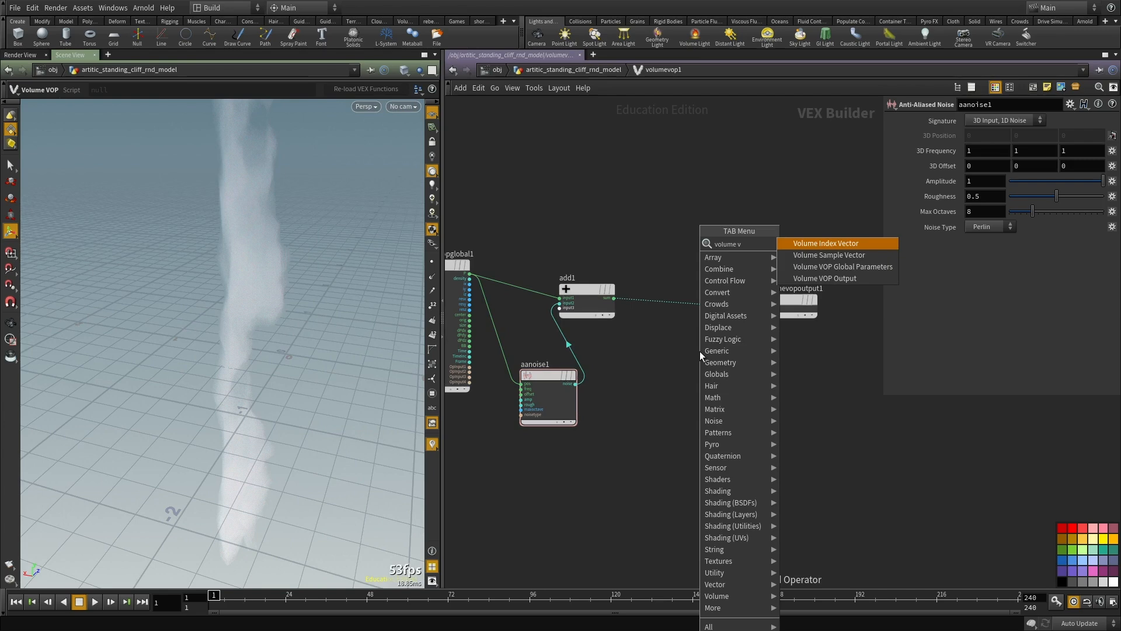
key(Escape)
key(Tab)
text(volume)
text( vop)
key(Escape)
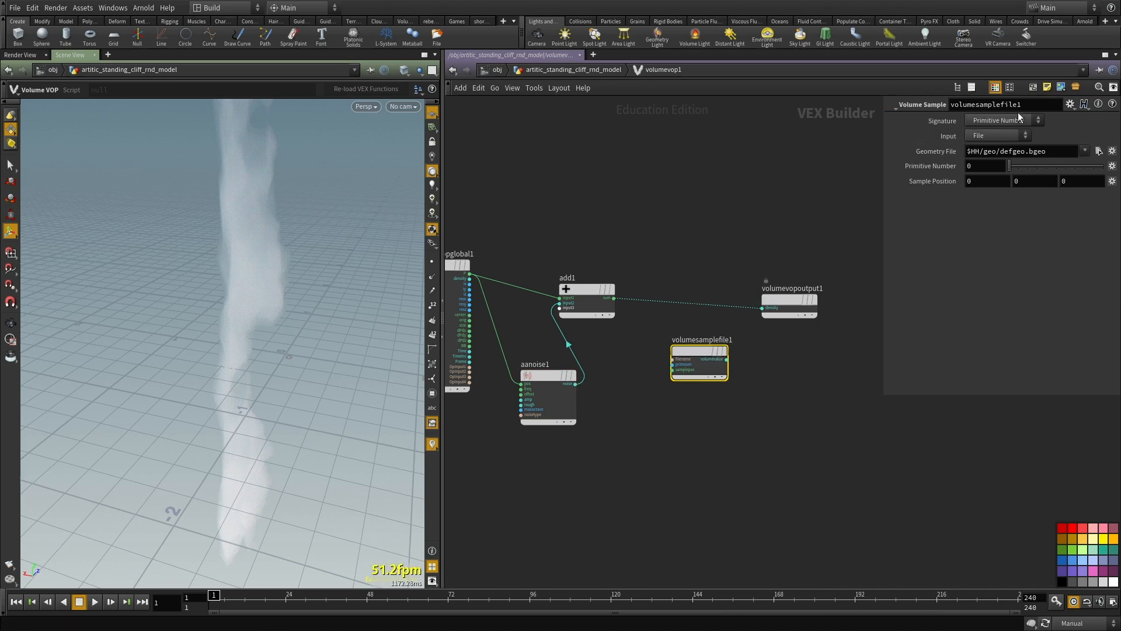
Step: Choose the Volume Sample node's input source and feed add1's sum into its sample position
click(985, 158)
middle_drag(765, 239, 751, 216)
click(657, 347)
click(599, 275)
Step: Set aanoise1's signature to 3D Input, 3D Noise
click(546, 377)
click(1000, 123)
click(992, 146)
Step: Wire the sampled volume value into the output's density, then return to the geometry network and re-enable Auto Update
scroll(747, 285, up, 2)
click(747, 284)
click(696, 358)
middle_drag(727, 428, 719, 409)
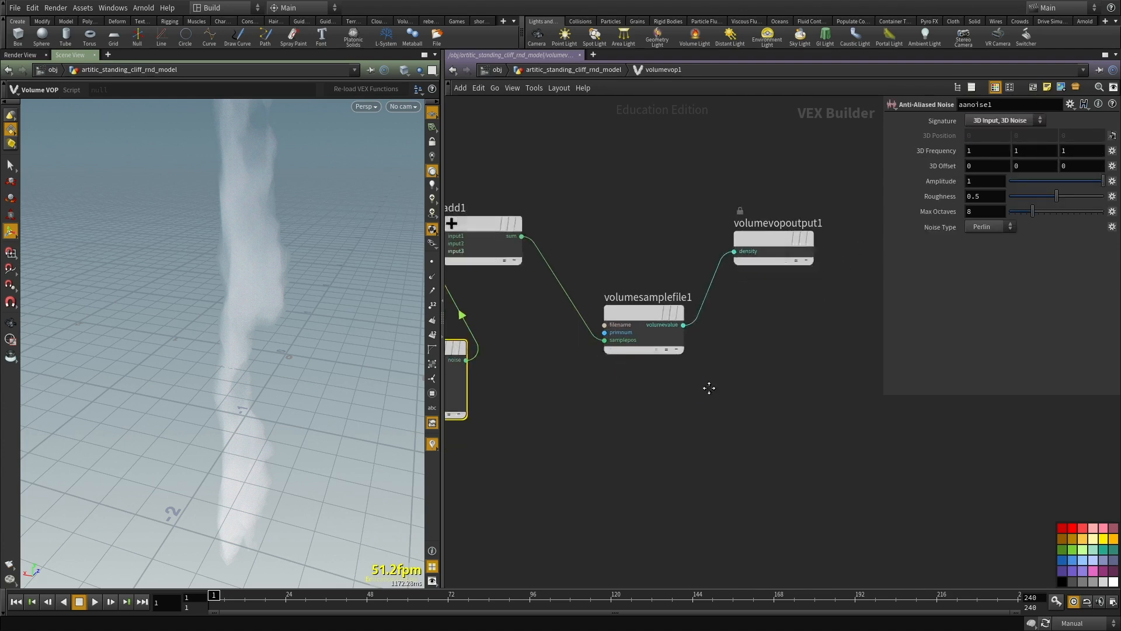
key(u)
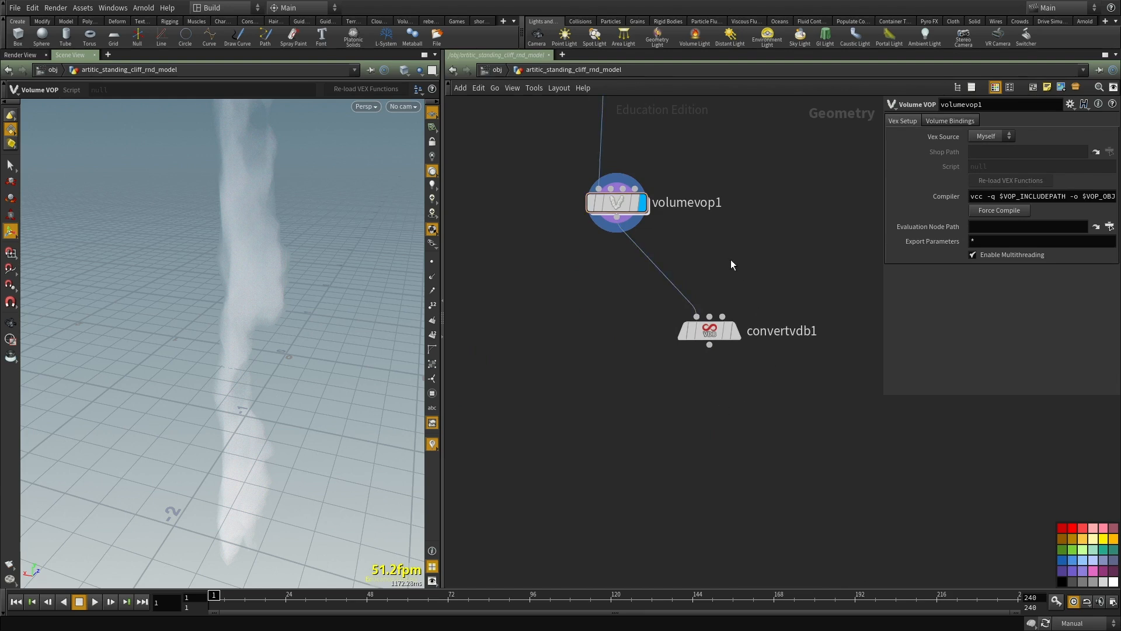
key(F9)
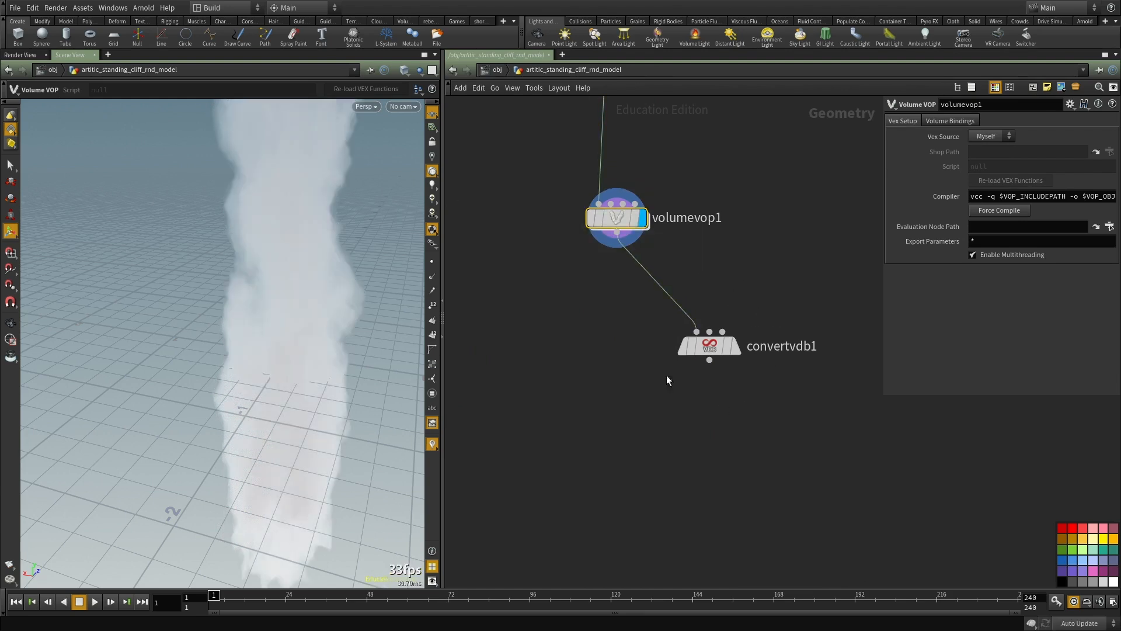
Step: Display convertvdb1 with an isovalue of 0.08 and examine the noise-distorted polygon cliff up close
key(r)
drag(807, 429, 651, 315)
click(1068, 153)
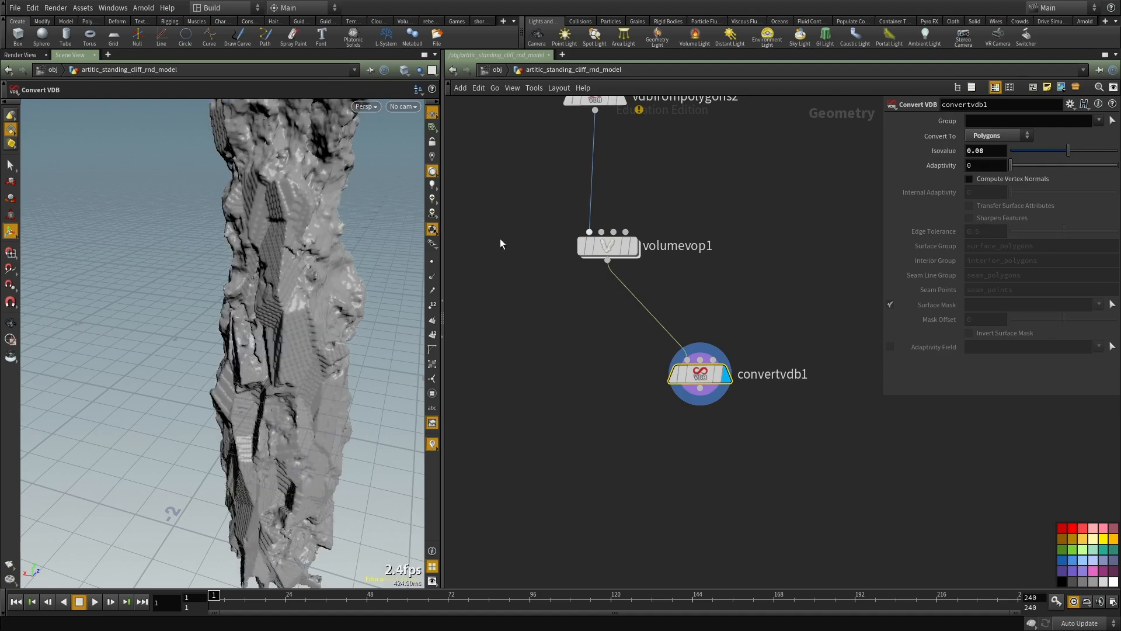
alt+drag(309, 280, 245, 260)
scroll(245, 260, down, 5)
key(f)
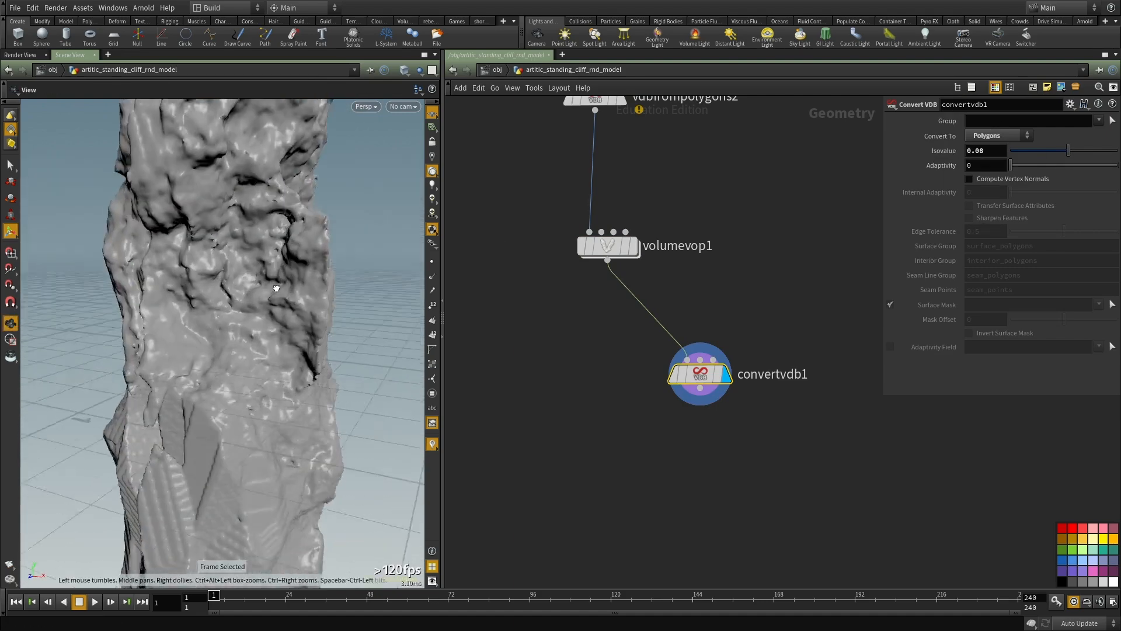
middle_click(999, 152)
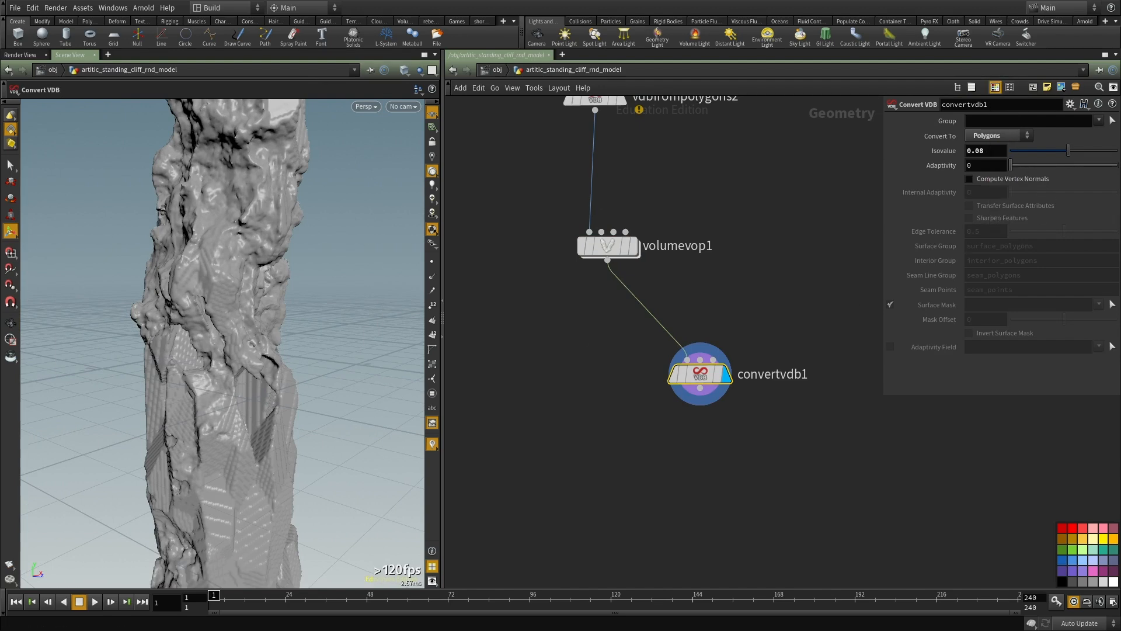
Step: Go inside volumevop1 and promote aanoise1's frequency input to a parameter of the node
middle_drag(743, 271, 745, 310)
drag(745, 310, 510, 243)
middle_drag(761, 220, 780, 203)
double_click(626, 270)
key(f)
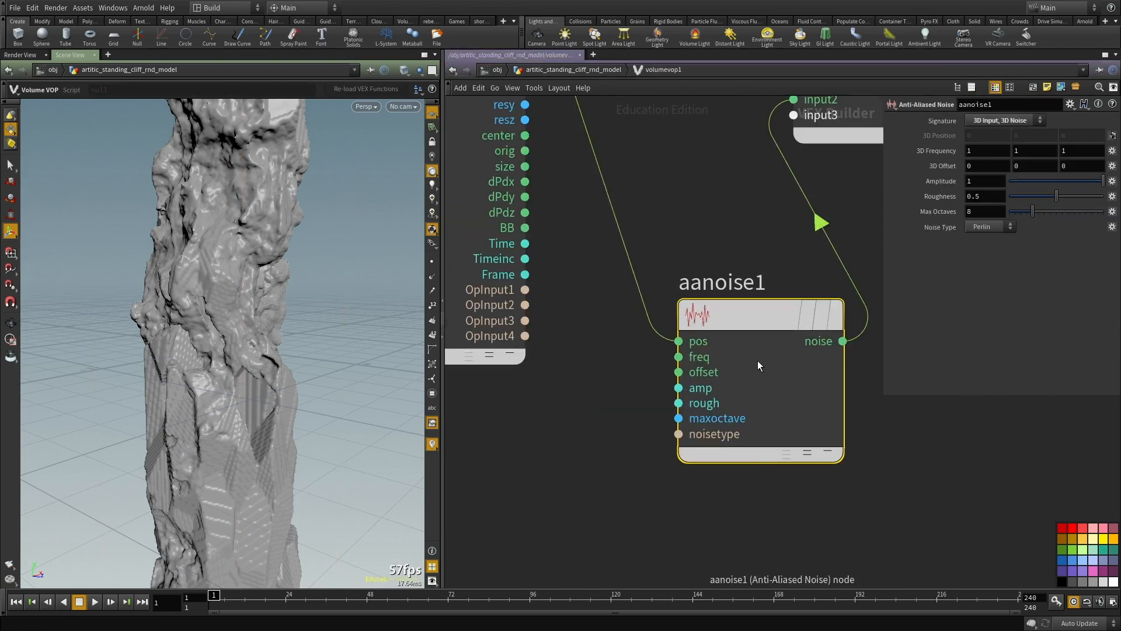
Step: With updates set to Manual, promote aanoise1's offset, amplitude and roughness inputs to parameters and return to the geometry network
click(679, 372)
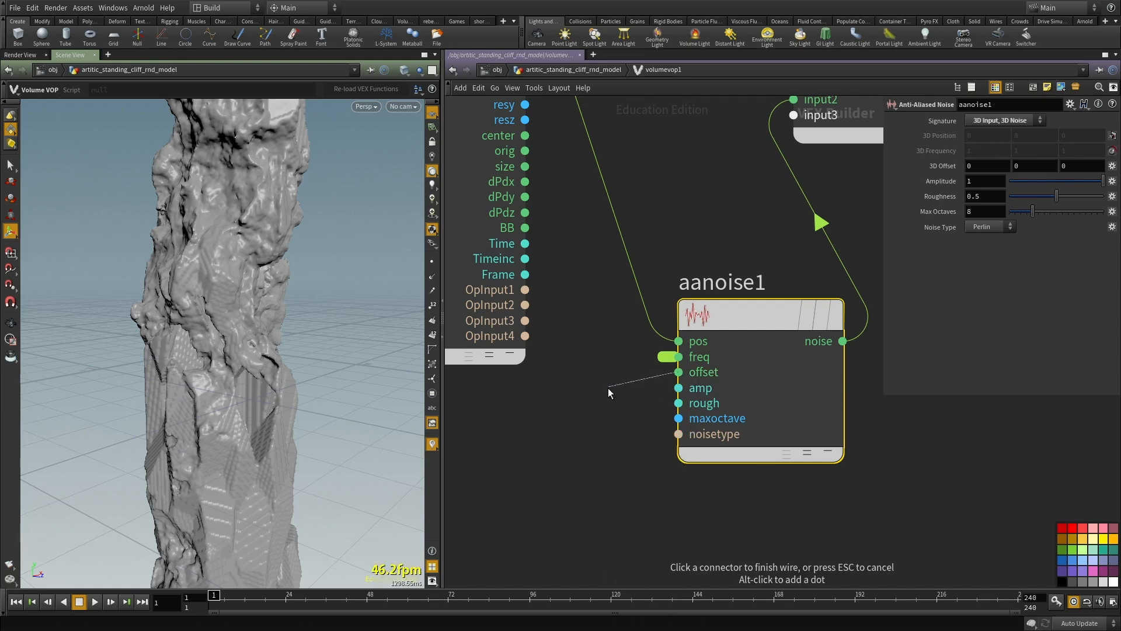
key(Escape)
right_click(667, 381)
click(564, 421)
key(Escape)
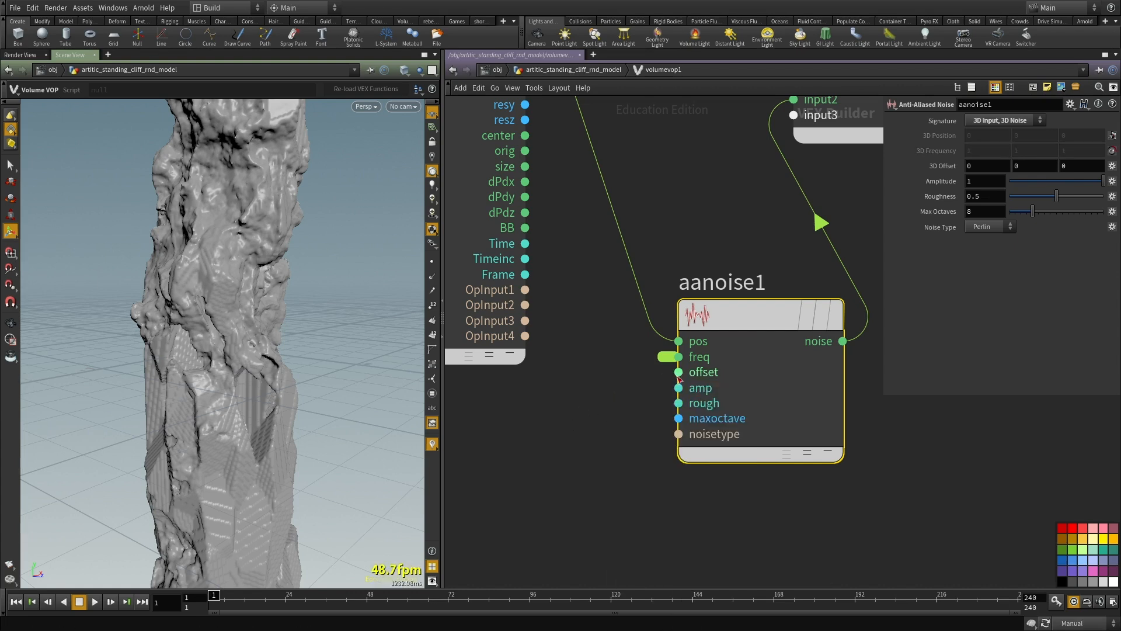
right_click(679, 373)
click(721, 379)
right_click(678, 387)
click(721, 396)
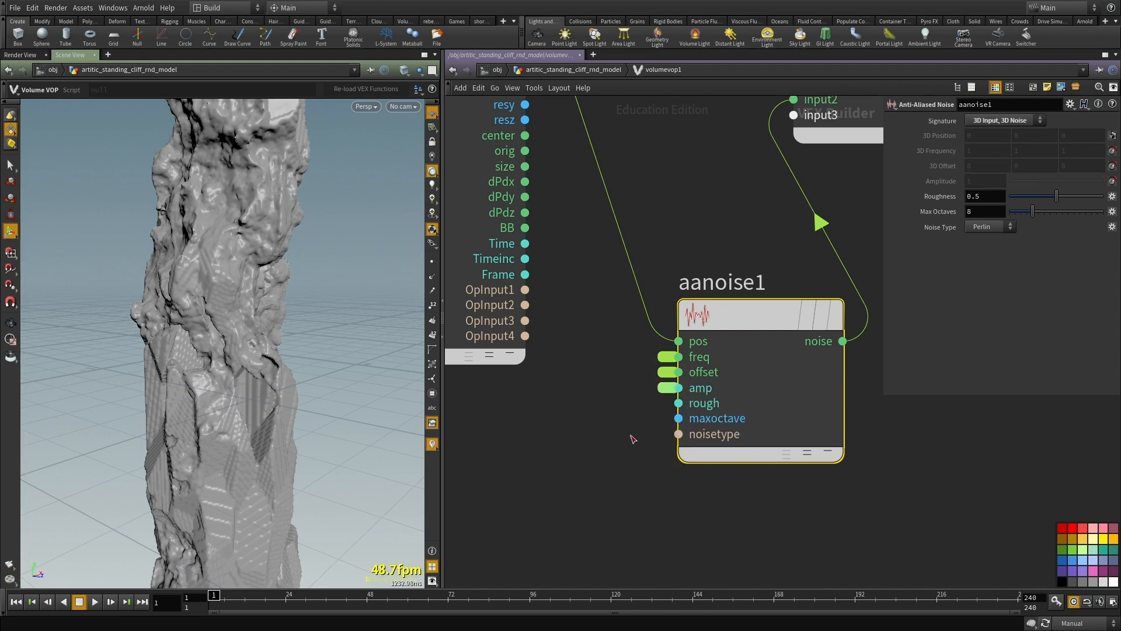
key(u)
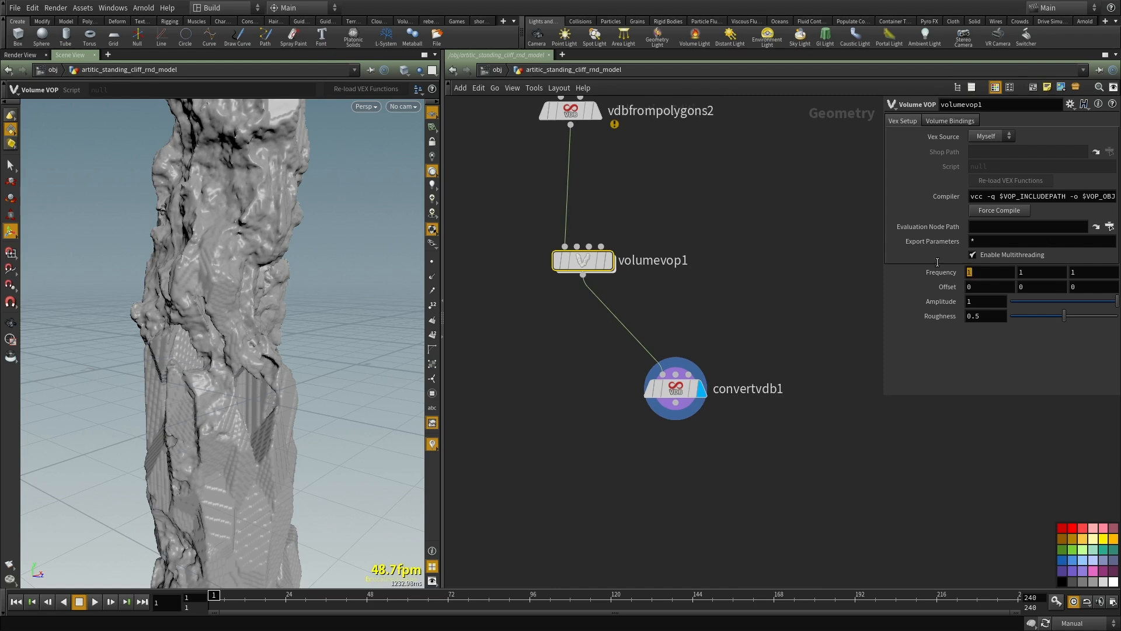
Step: Set volumevop1's first frequency component to 2 and its amplitude to 0.22, with Auto Update re-enabled
middle_drag(670, 512, 695, 450)
click(1076, 302)
middle_drag(675, 394, 680, 408)
key(F2)
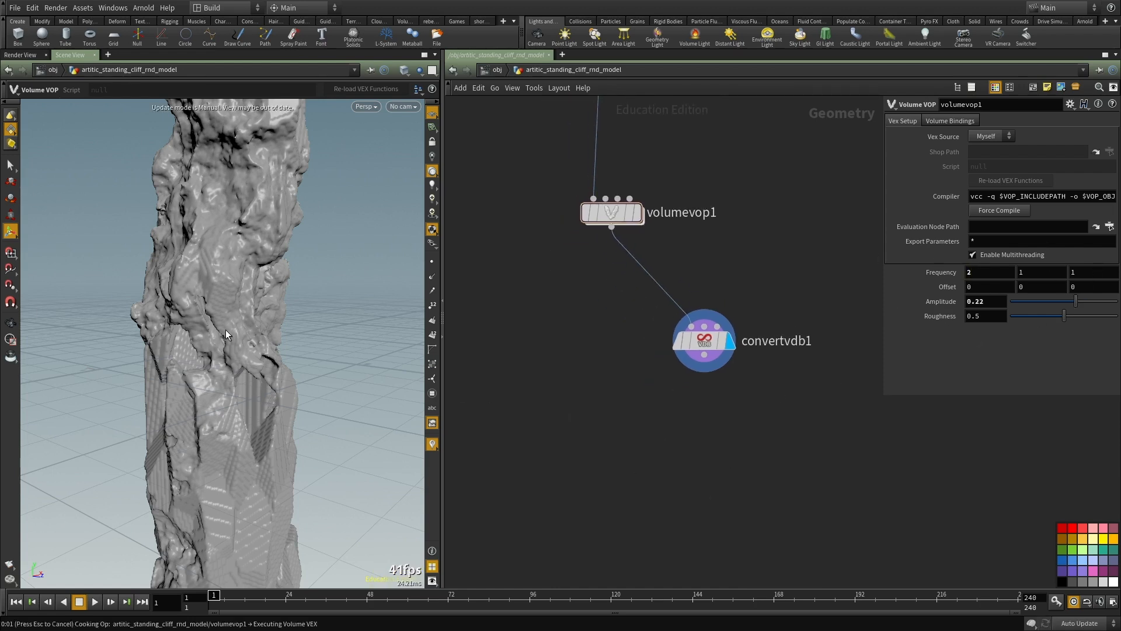
alt+drag(225, 329, 255, 301)
scroll(292, 355, down, 4)
scroll(280, 306, up, 4)
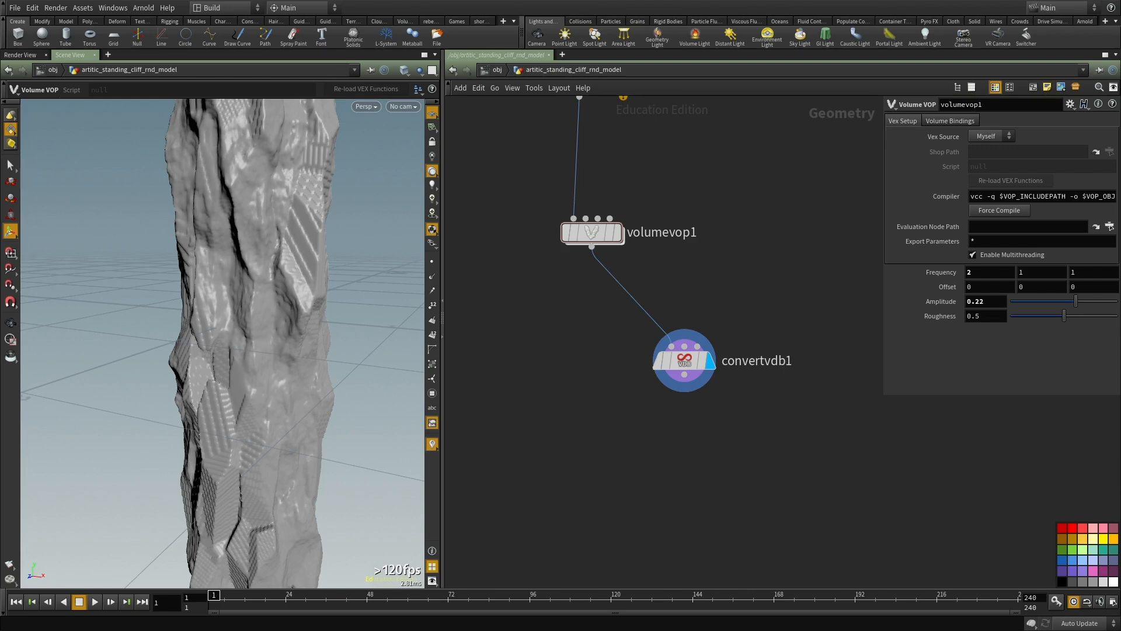
Step: Reposition convertvdb1 below volumevop1 in the network
middle_drag(724, 491, 729, 382)
drag(692, 253, 600, 238)
middle_drag(640, 318, 641, 411)
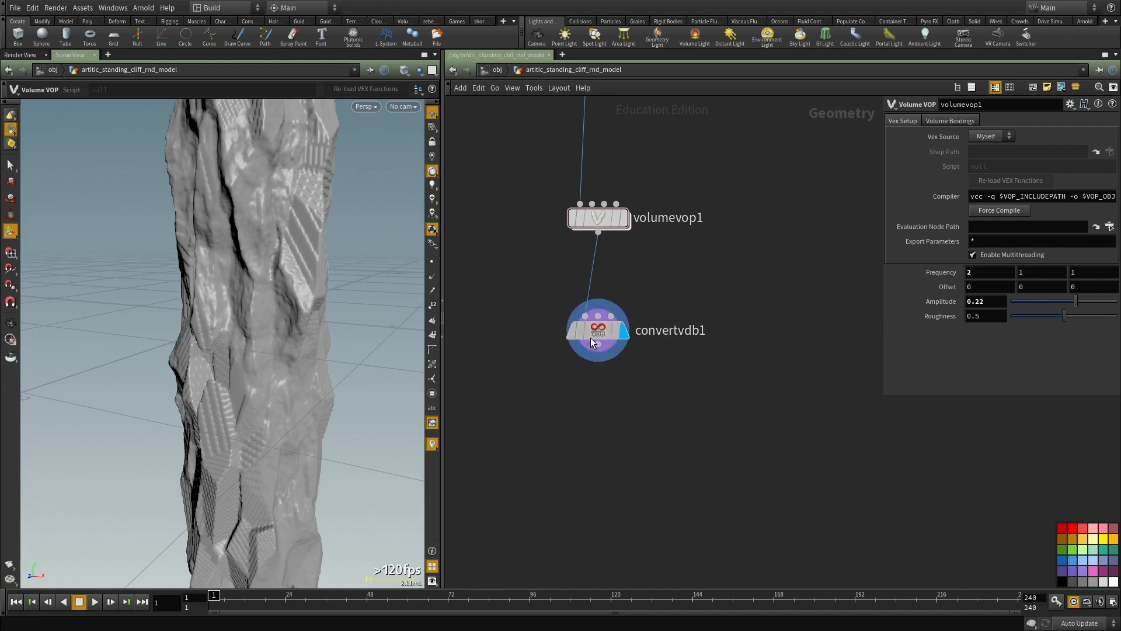
drag(626, 319, 536, 415)
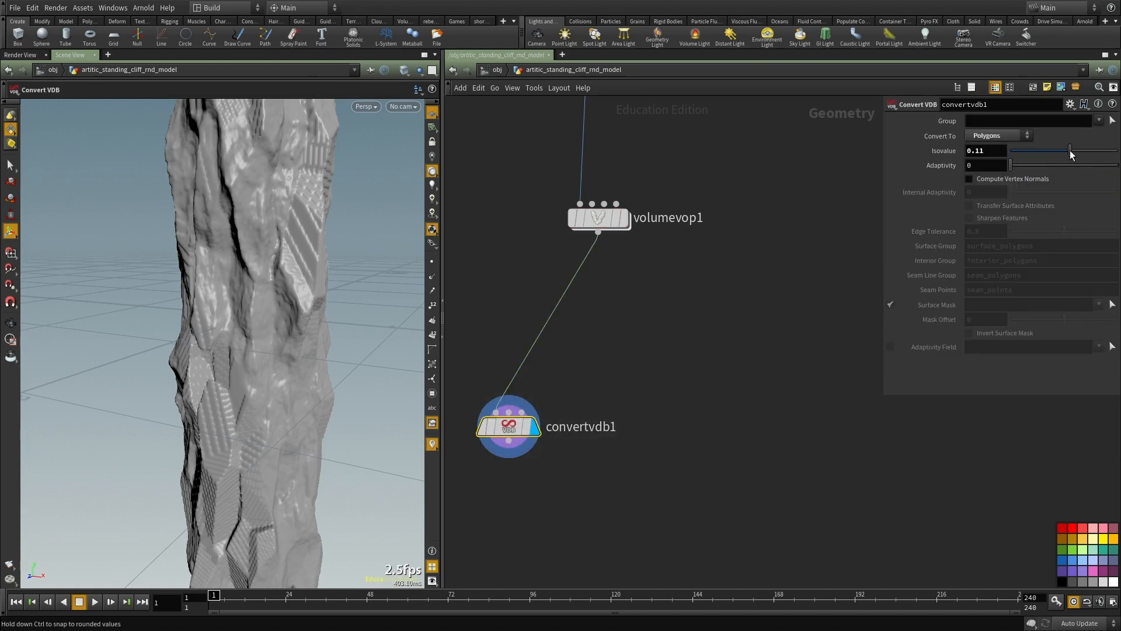
Step: Raise convertvdb1's isovalue to 0.48 and check the cracks between the rock pieces
drag(1076, 153, 1090, 151)
scroll(313, 236, up, 5)
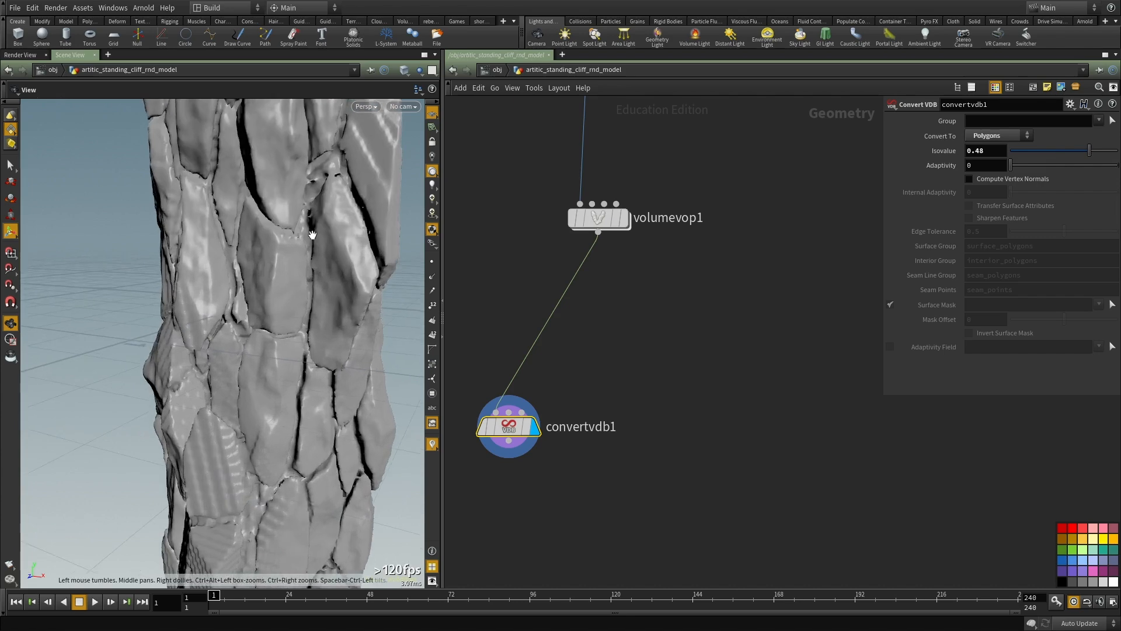
alt+middle_drag(313, 235, 231, 385)
alt+drag(230, 385, 305, 338)
scroll(306, 338, up, 3)
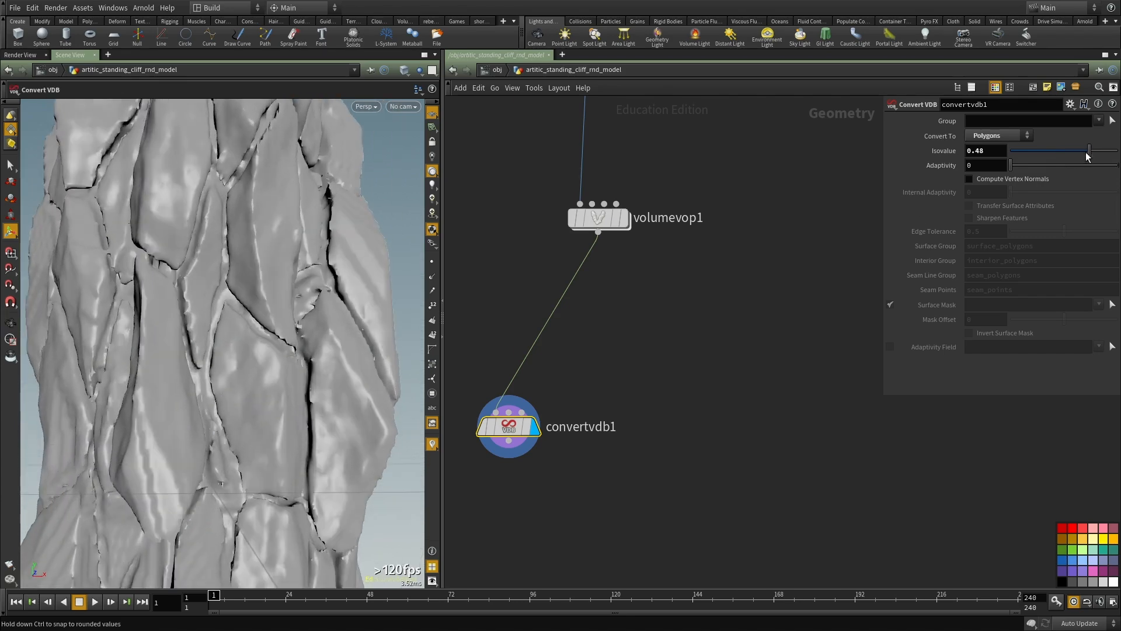
drag(1086, 155, 1088, 154)
key(space)
scroll(287, 269, down, 5)
alt+drag(287, 269, 241, 376)
scroll(676, 338, down, 3)
Step: Try a finer voxel size of .005 on vdbfrompolygons2
middle_drag(679, 210, 650, 422)
scroll(649, 422, up, 2)
drag(650, 434, 469, 337)
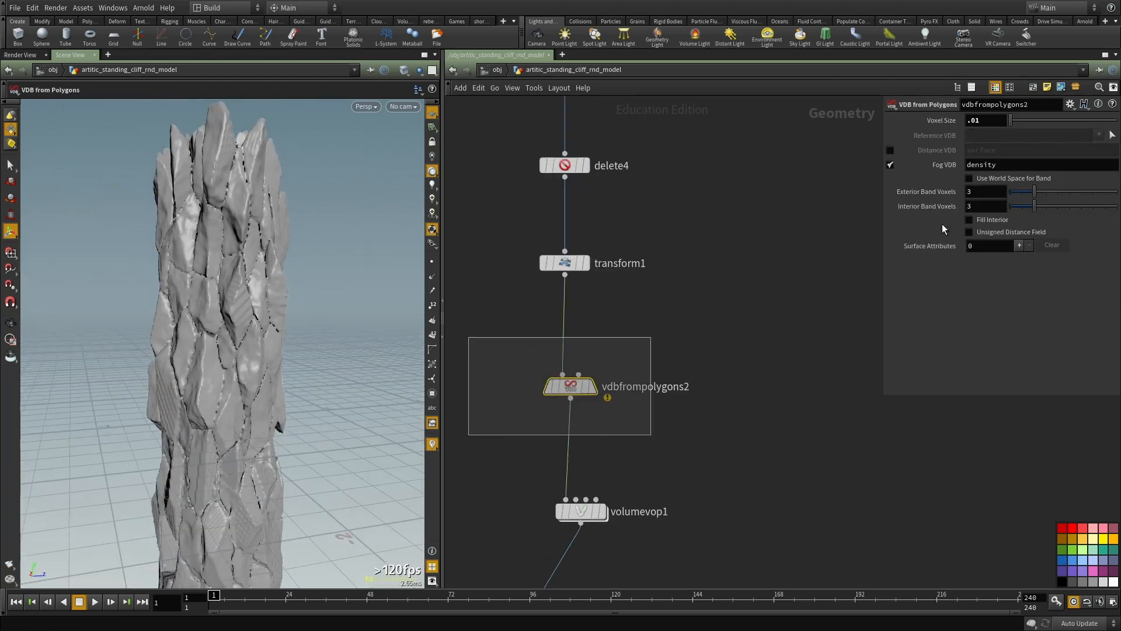
drag(972, 125, 982, 121)
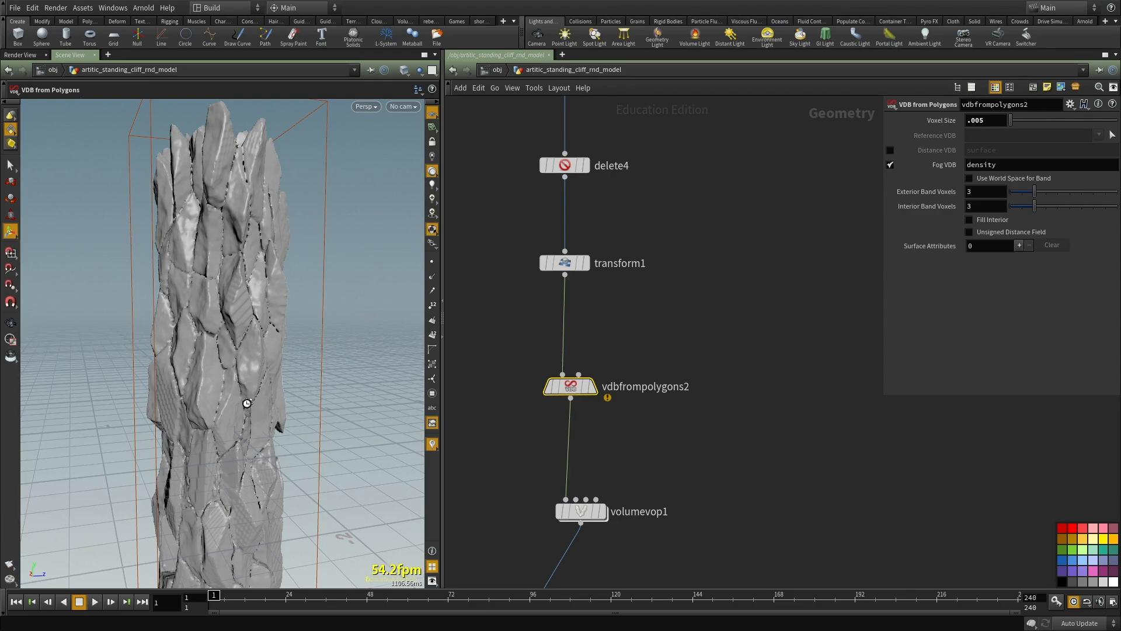
key(Escape)
Step: Examine the rock surface detail and cracks produced with the finer voxel size
drag(248, 402, 531, 330)
key(ctrl+b)
alt+right_drag(531, 330, 488, 370)
alt+drag(488, 370, 654, 379)
alt+middle_drag(653, 379, 514, 389)
drag(514, 388, 700, 310)
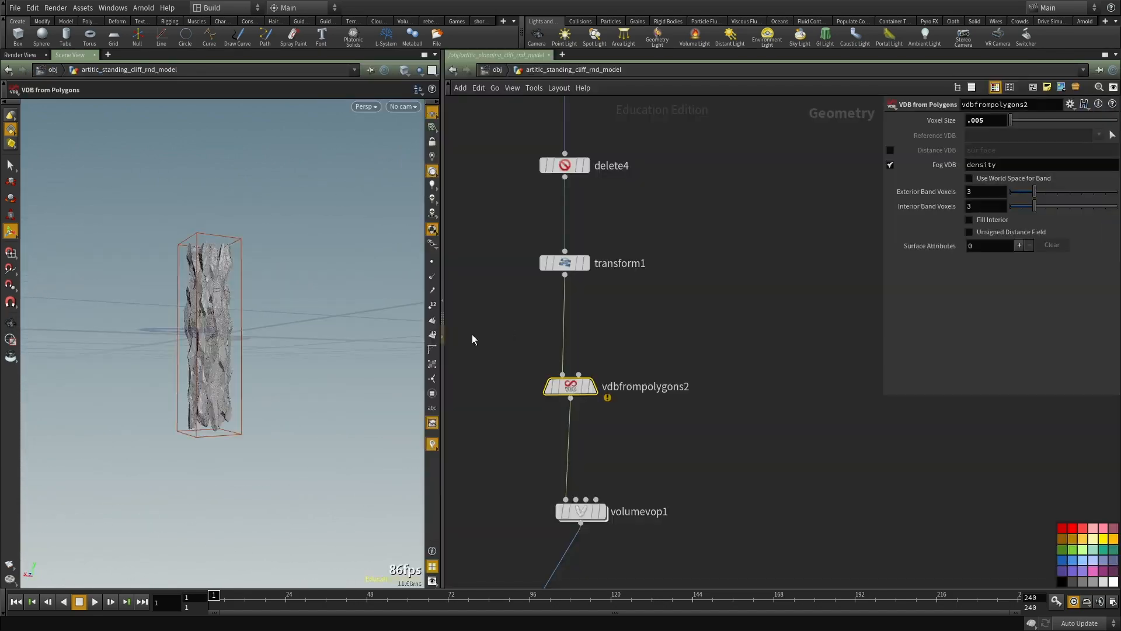
alt+right_drag(202, 379, 198, 283)
alt+drag(198, 283, 210, 280)
alt+right_drag(210, 280, 320, 310)
Step: Set vdbfrompolygons2's voxel size to .01 with the update mode switched to Manual
middle_drag(711, 441, 737, 330)
drag(737, 329, 533, 446)
scroll(727, 313, down, 1)
middle_drag(726, 326, 733, 419)
drag(732, 414, 497, 352)
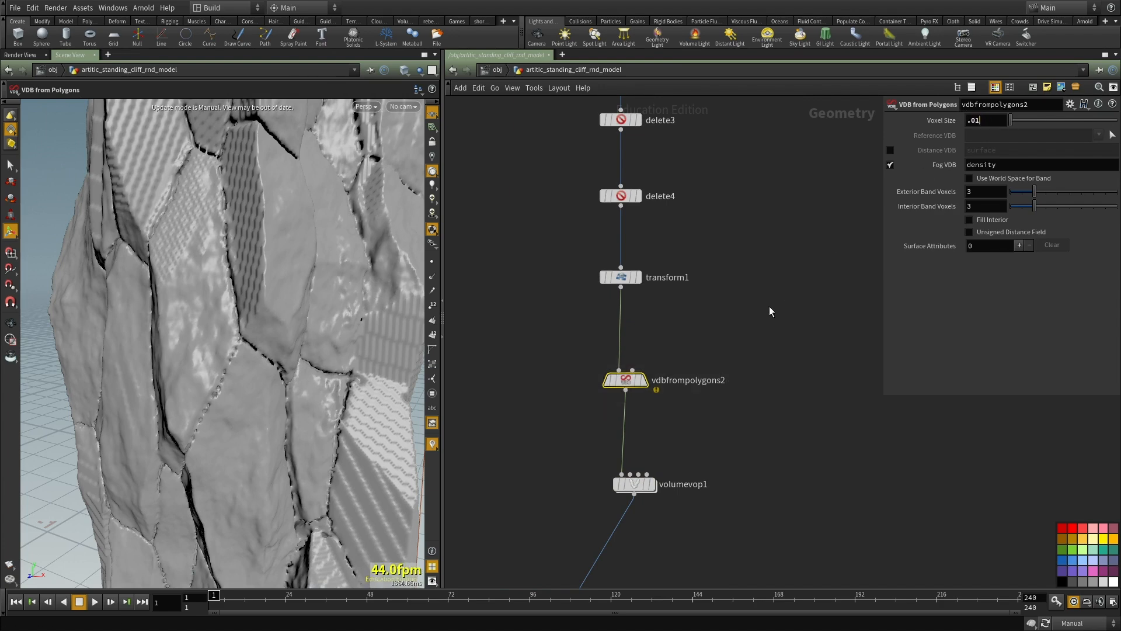
Step: Duplicate volumevop1 and insert the copy between volumevop1 and convertvdb1
middle_drag(779, 297, 778, 184)
drag(517, 329, 703, 429)
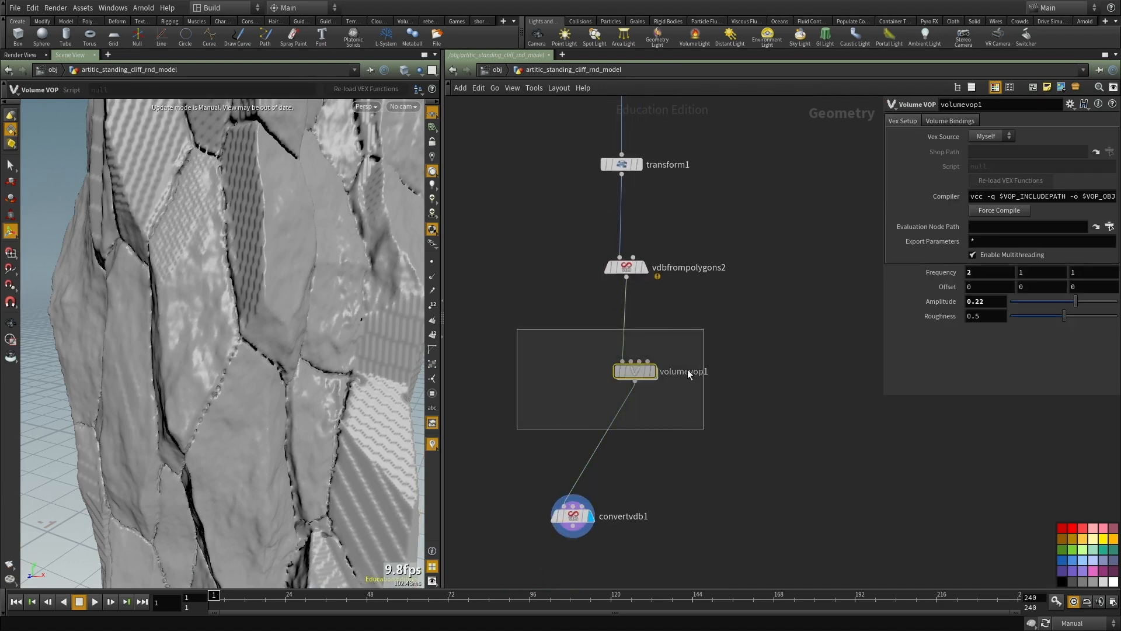
scroll(680, 383, up, 2)
middle_drag(679, 426, 683, 362)
key(ctrl+c)
key(ctrl+v)
drag(631, 398, 670, 400)
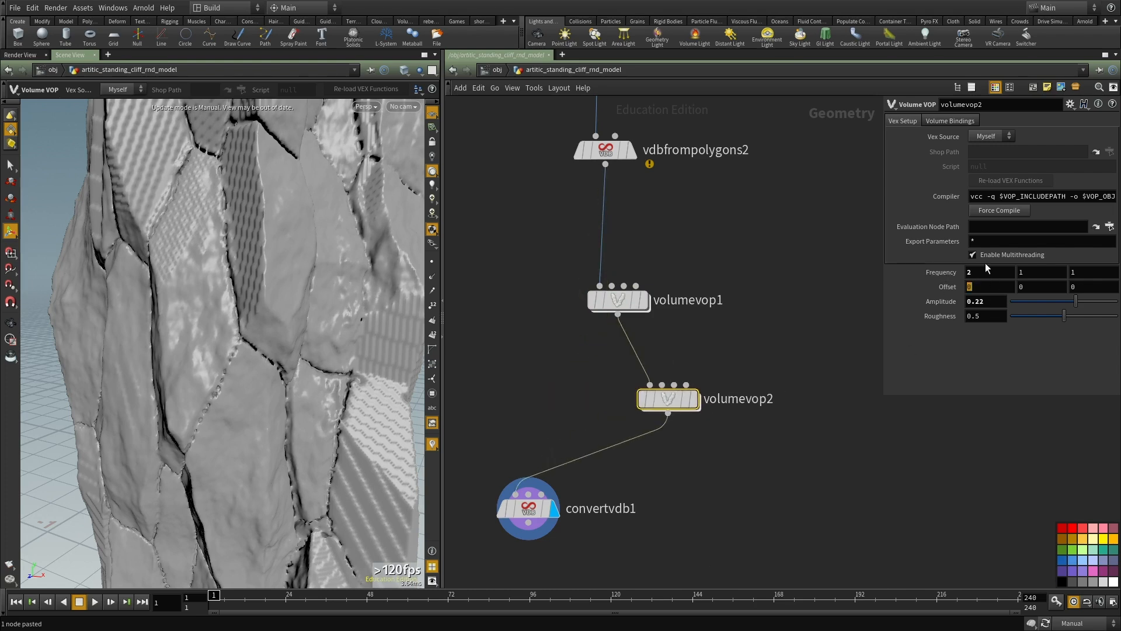
Step: Set the second Volume VOP's frequency to .2, .2, .2 and amplitude to 0.6, then re-enable Auto Update
double_click(976, 270)
text(.2)
key(Tab)
text(.2)
key(Tab)
text(.2)
key(Return)
middle_drag(694, 547, 664, 434)
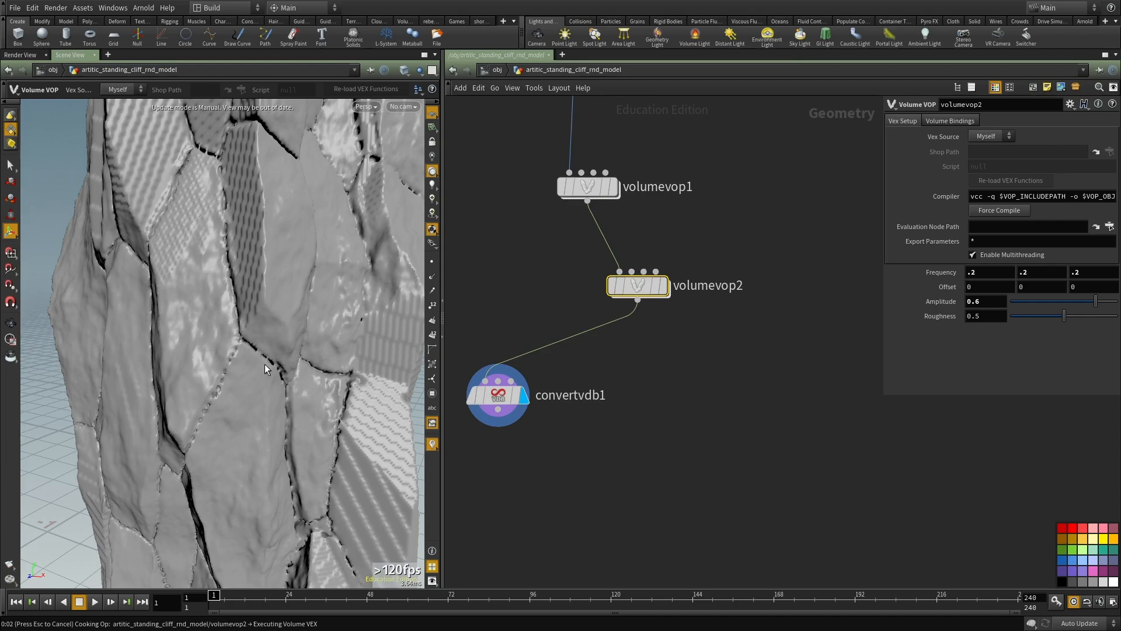
scroll(266, 362, down, 8)
alt+drag(250, 368, 331, 332)
Step: Duplicate volumevop2 and insert the copy between it and convertvdb1
key(ctrl+c)
key(ctrl+v)
scroll(636, 353, down, 3)
drag(638, 350, 610, 348)
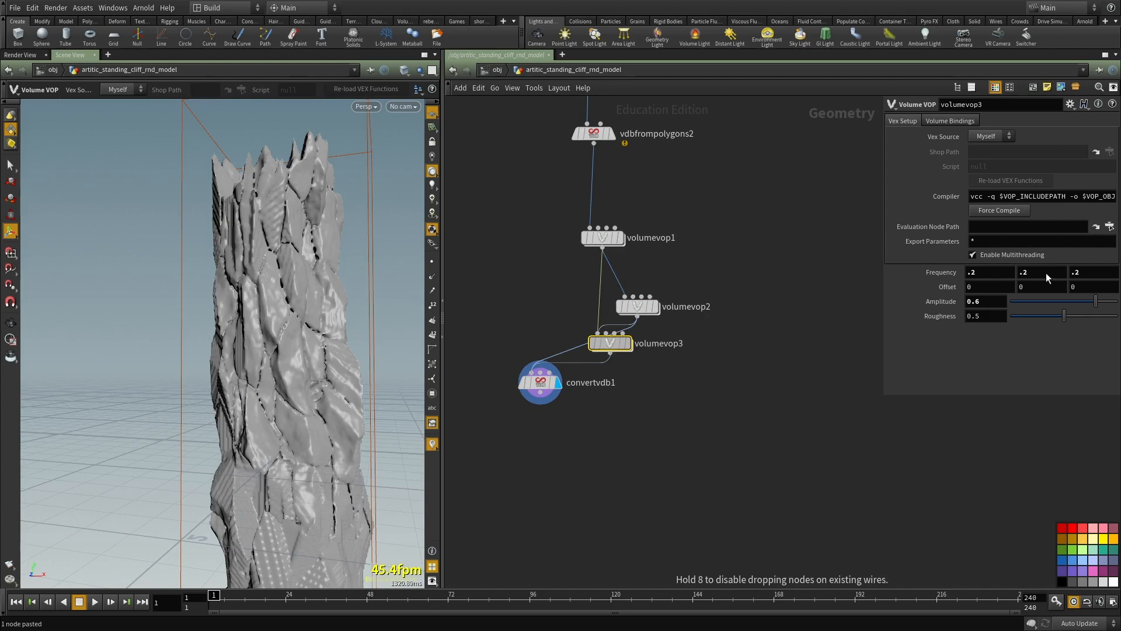
Step: Set the third Volume VOP's frequency to 2, 2, 2
drag(987, 272, 887, 269)
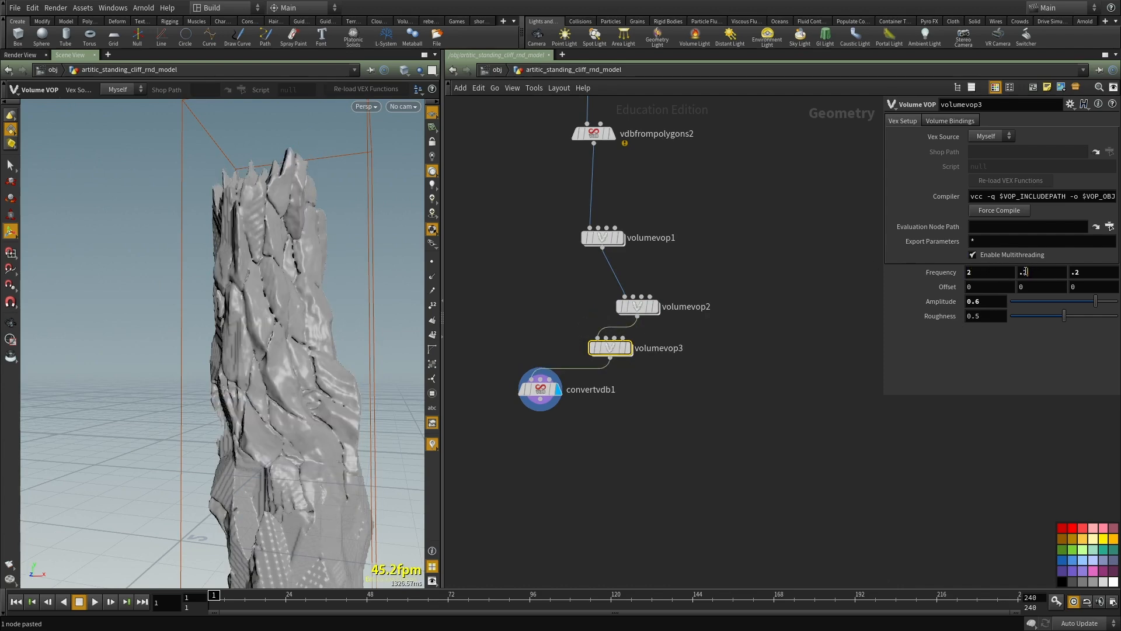
drag(1069, 275, 983, 260)
text(2)
key(Tab)
text(2)
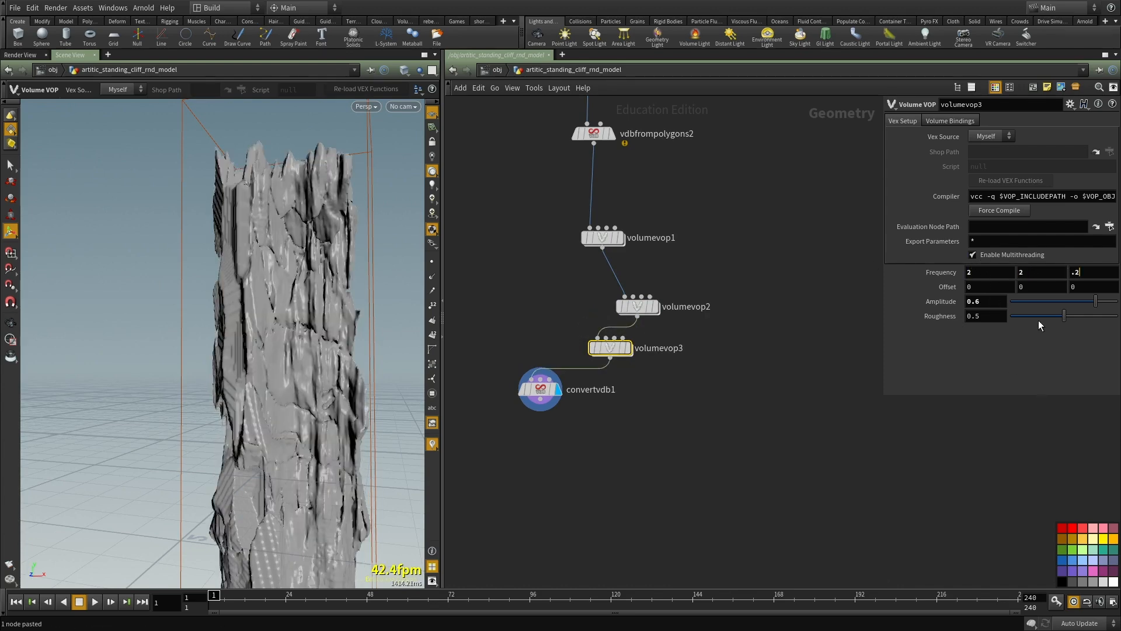
middle_drag(702, 392, 703, 400)
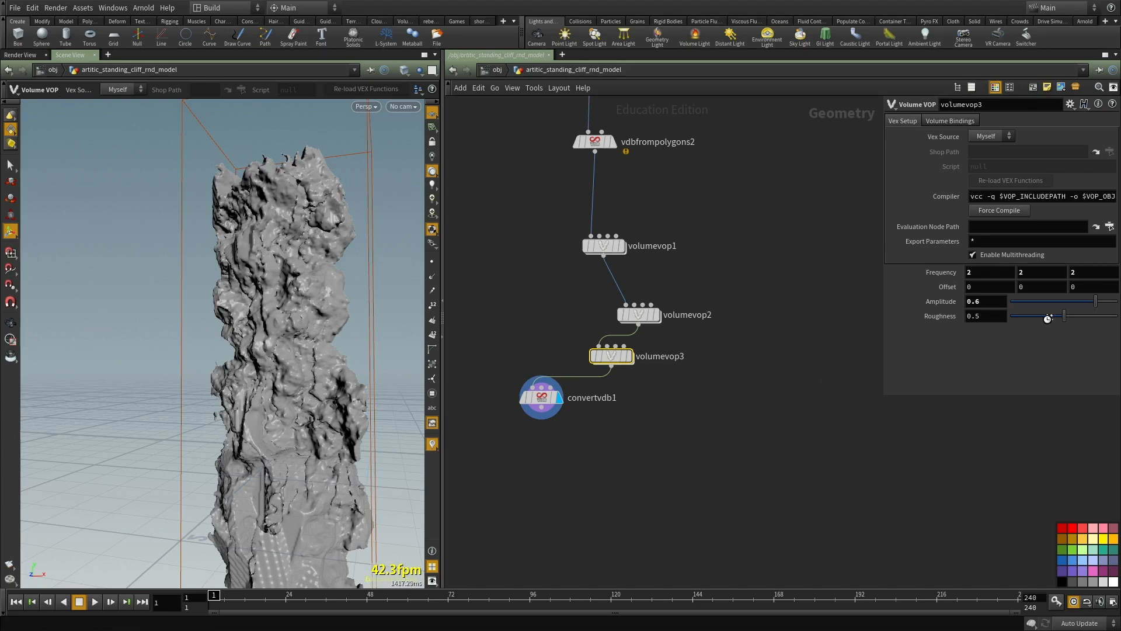
Step: Reduce volumevop3's roughness to 0.361 and its amplitude to 0.28
drag(1045, 313, 1043, 309)
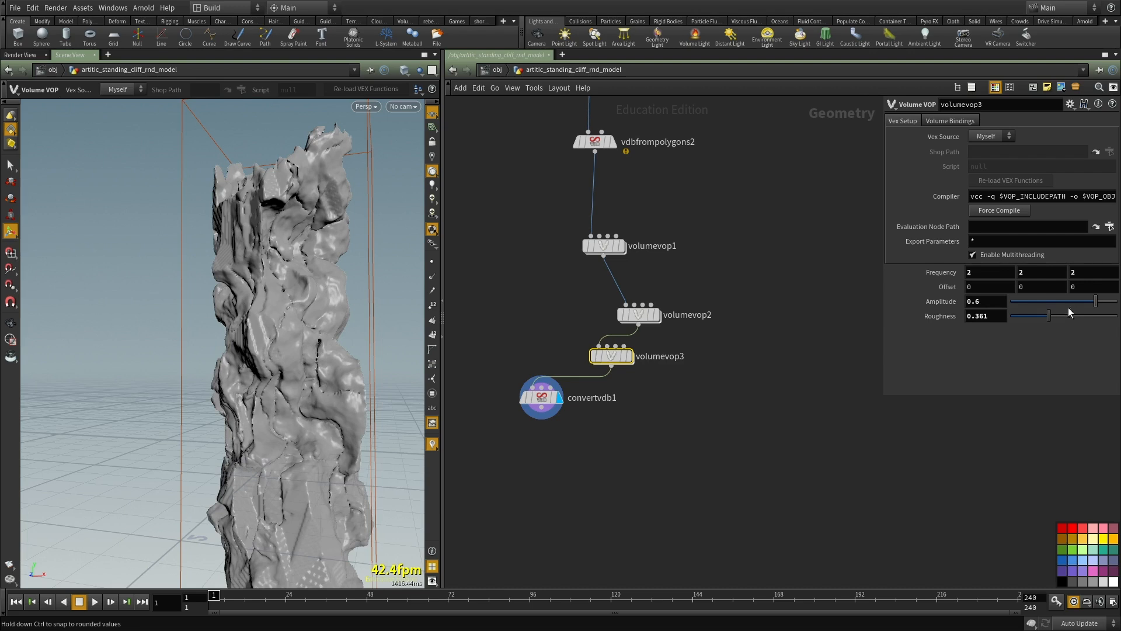
click(1083, 302)
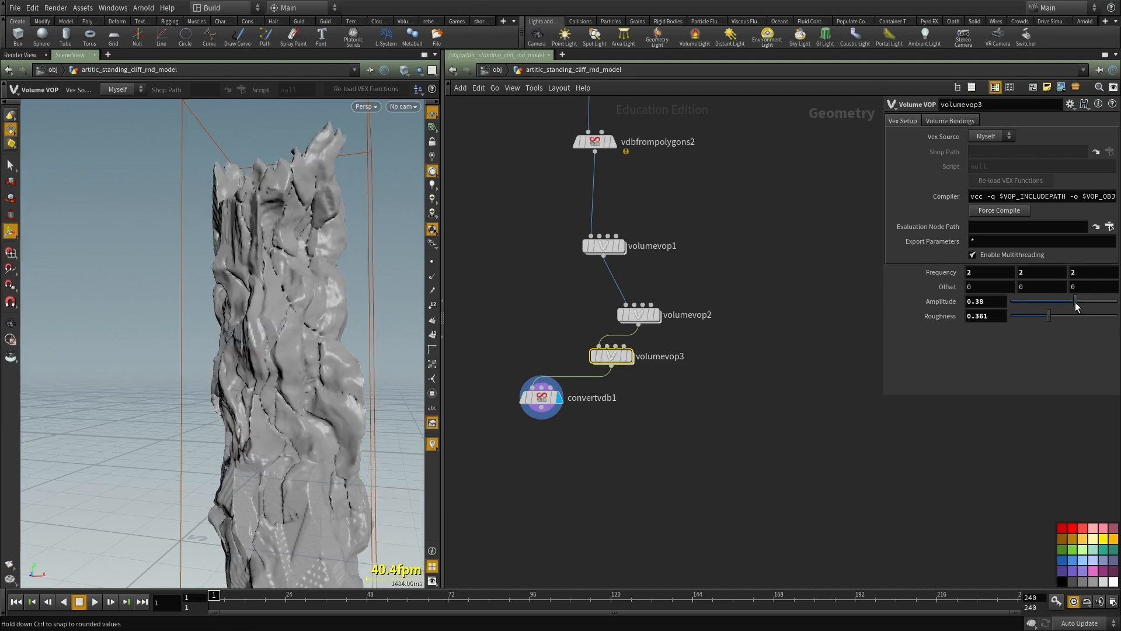
drag(1084, 304, 1071, 300)
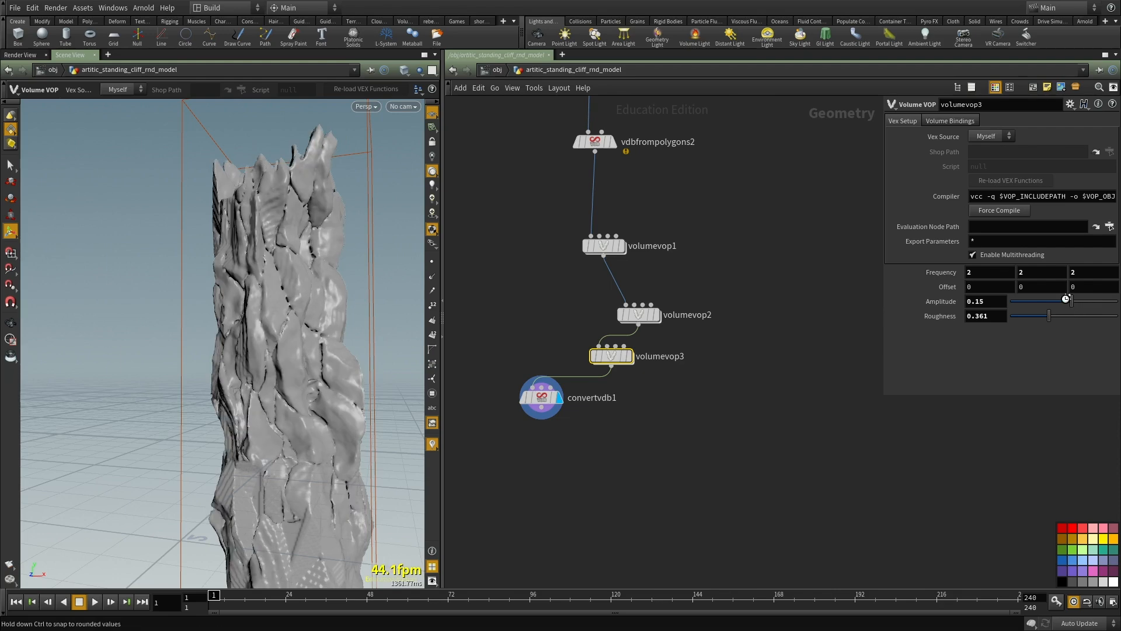
alt+drag(236, 361, 246, 363)
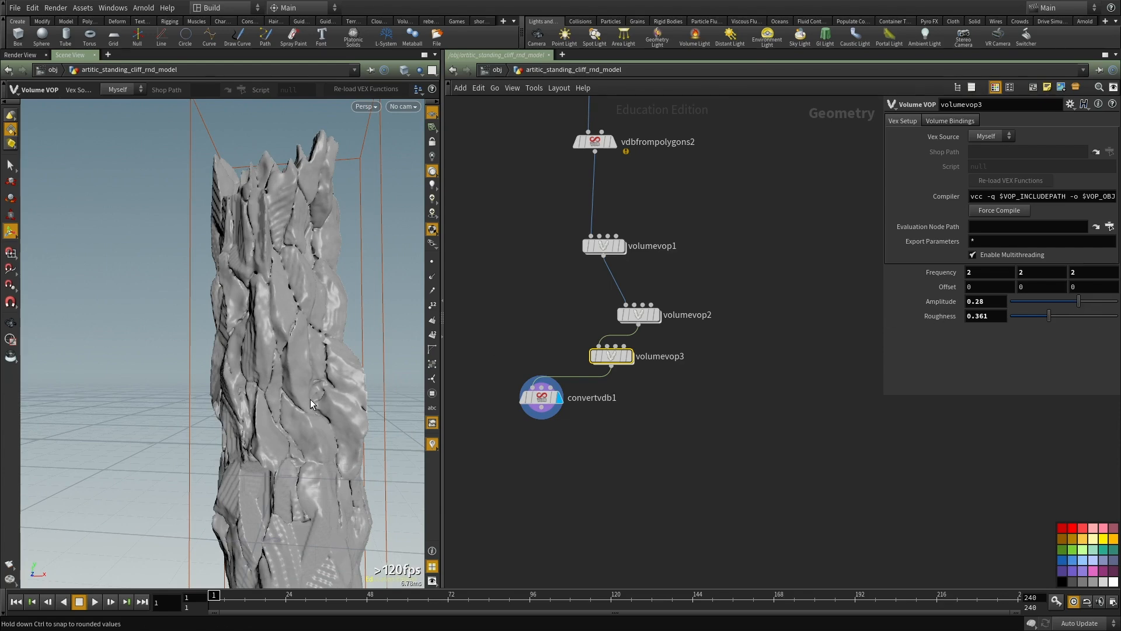
Step: Examine the whole distorted cliff column from several angles and distances
alt+drag(310, 398, 387, 404)
alt+right_drag(387, 403, 262, 368)
alt+drag(263, 368, 297, 350)
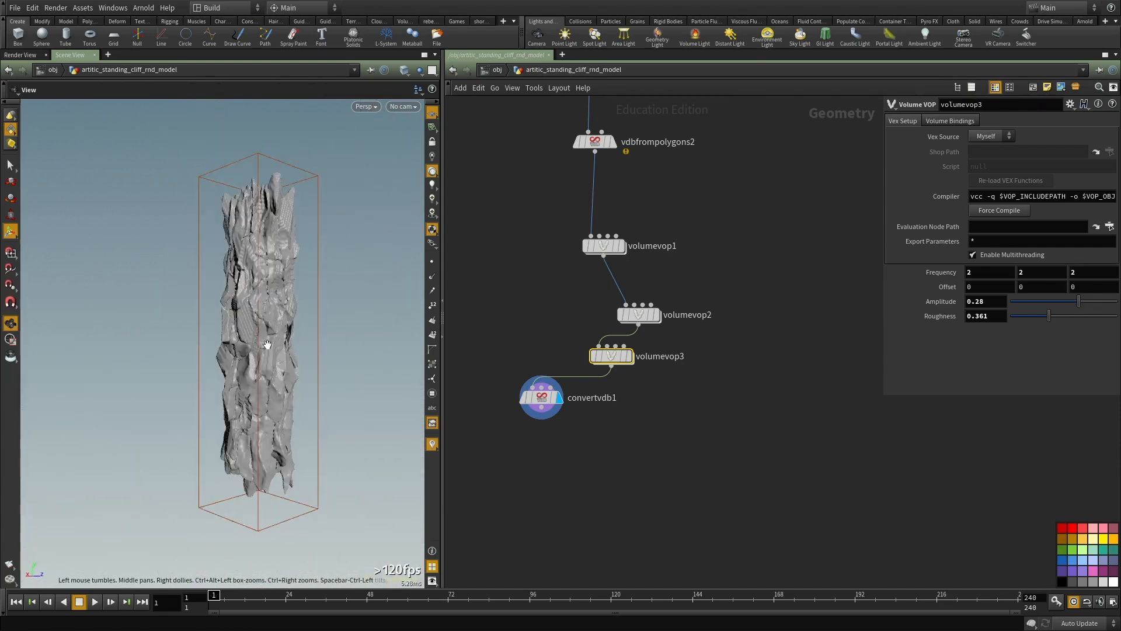
alt+right_drag(298, 350, 342, 341)
alt+drag(341, 341, 380, 350)
scroll(592, 452, up, 3)
mouse_move(323, 268)
alt+mouse_down()
mouse_move(351, 292)
mouse_move(333, 286)
alt+mouse_up()
alt+right_drag(333, 286, 336, 292)
alt+drag(336, 292, 414, 275)
Step: Lower convertvdb1's isovalue to 0.21 and inspect the cliff surface and its top
middle_drag(774, 318, 788, 371)
drag(537, 343, 503, 501)
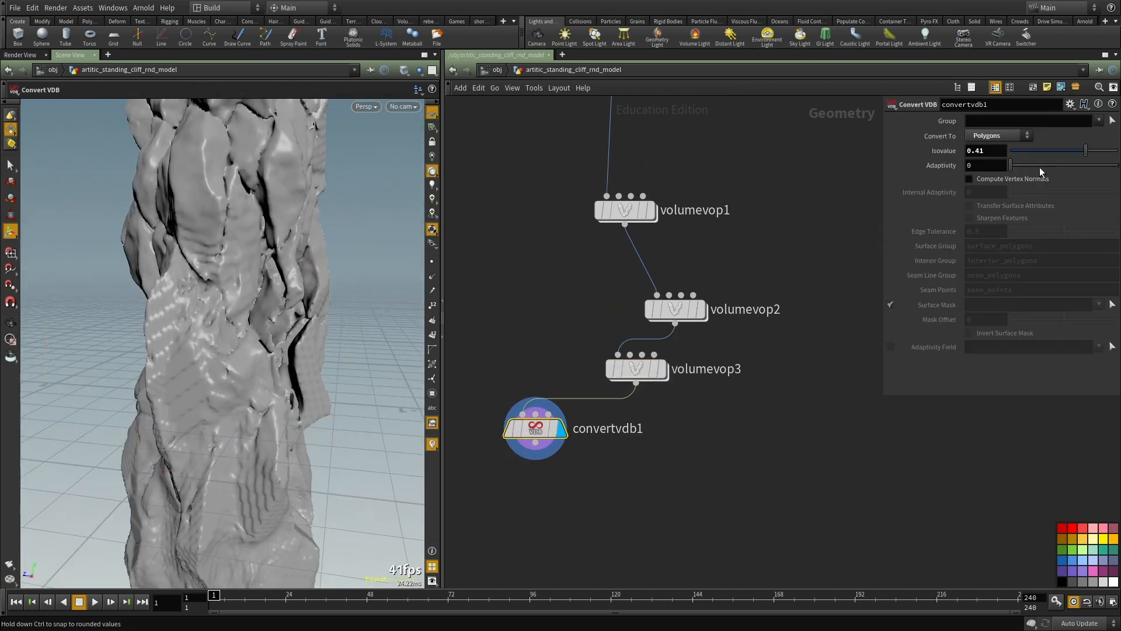
drag(1077, 153, 1074, 151)
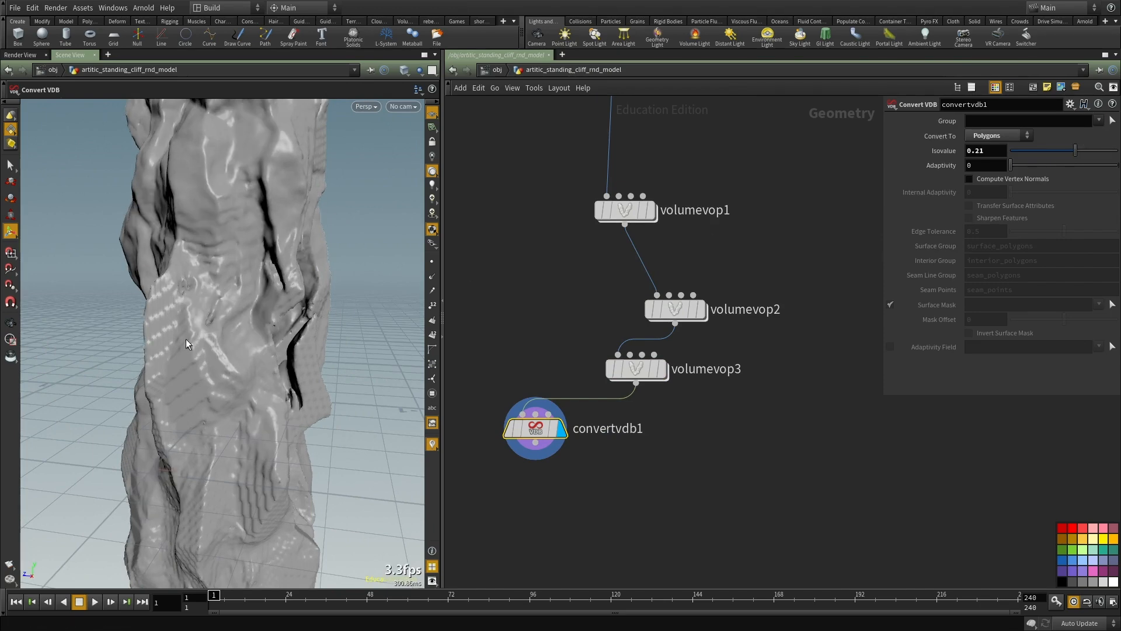
scroll(296, 345, down, 5)
right_drag(296, 345, 241, 235)
drag(242, 235, 299, 260)
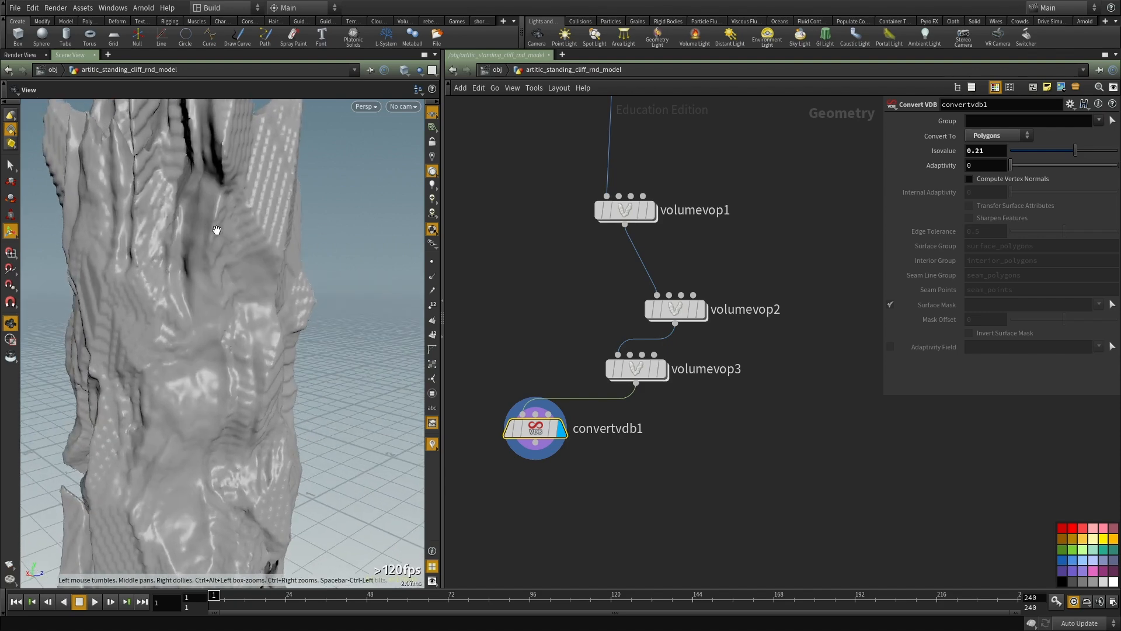
right_drag(205, 225, 165, 343)
drag(165, 343, 201, 366)
right_drag(201, 365, 295, 366)
scroll(742, 243, down, 3)
Step: Enable Fill Interior on vdbfrompolygons2 and inspect its effect on the cliff from different sides
middle_drag(780, 131, 743, 448)
drag(742, 461, 510, 373)
middle_drag(741, 393, 743, 321)
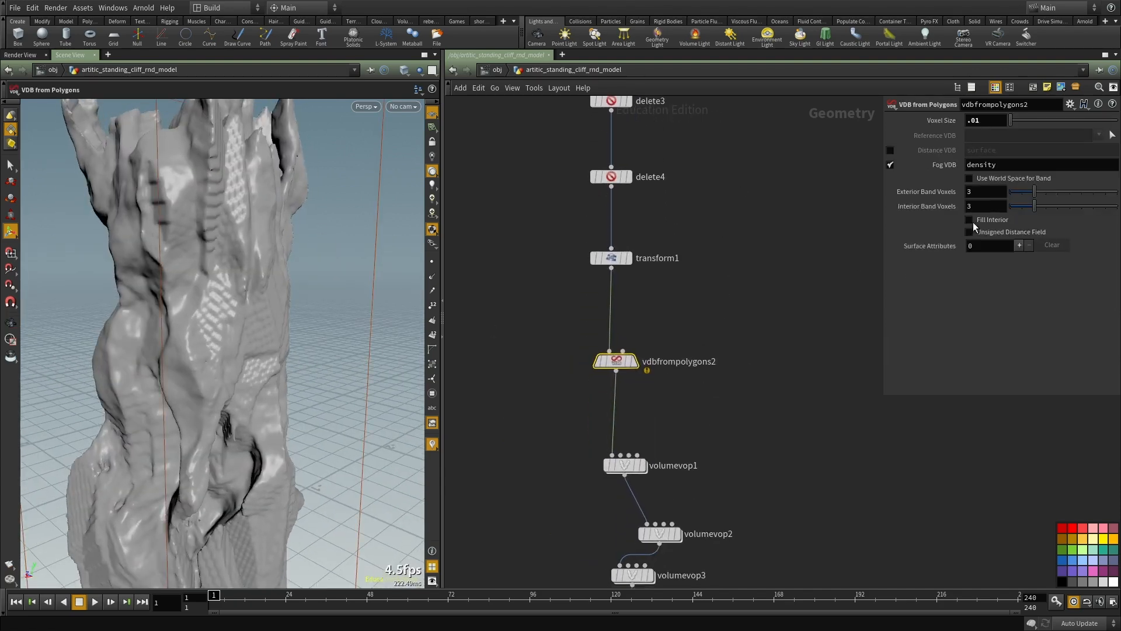
middle_drag(759, 278, 772, 271)
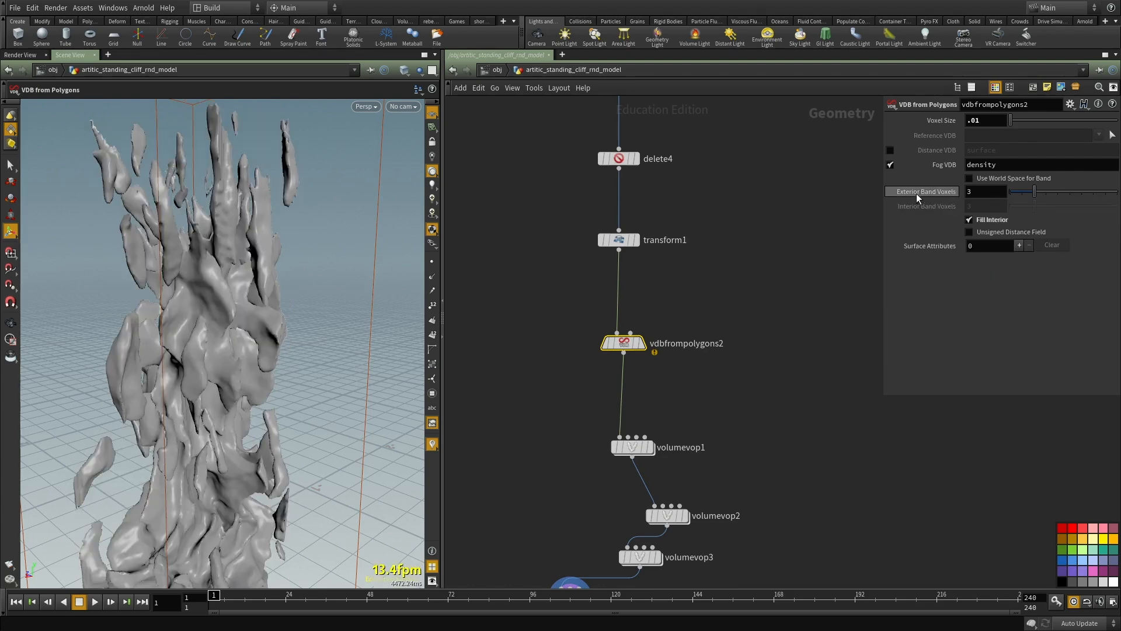
alt+right_drag(360, 285, 230, 320)
alt+drag(230, 321, 338, 320)
alt+drag(229, 383, 240, 350)
alt+right_drag(240, 350, 277, 317)
alt+drag(277, 317, 361, 323)
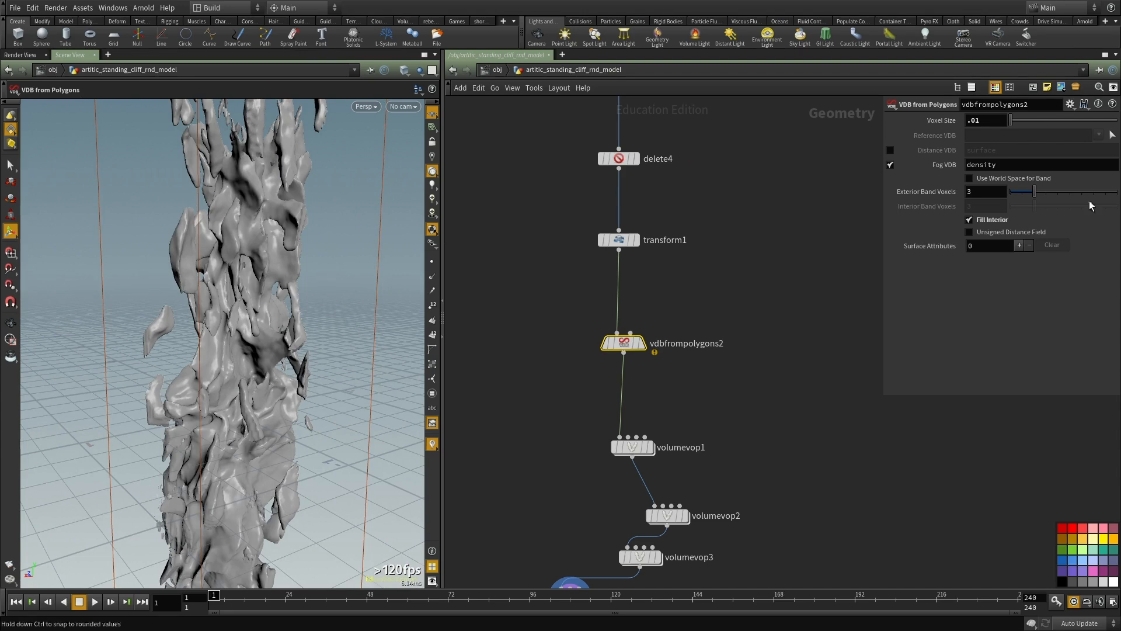
Step: Set Exterior Band Voxels to 8 on vdbfrompolygons2 and inspect the resulting cliff surface from several angles
text(8)
key(Return)
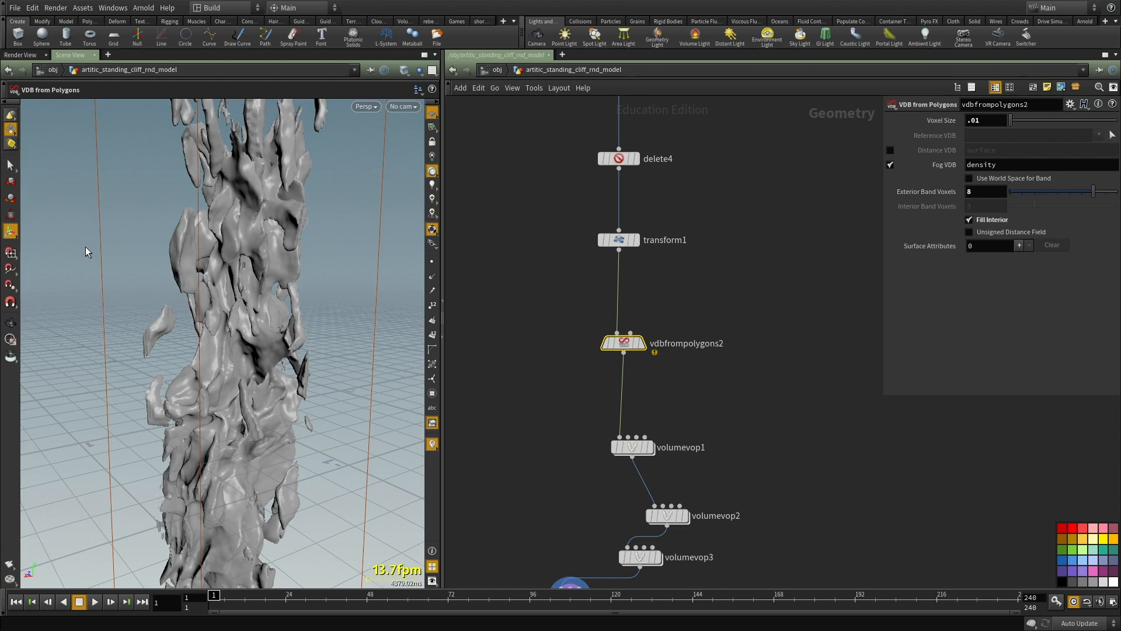
alt+drag(112, 248, 111, 274)
alt+middle_drag(130, 252, 117, 382)
alt+drag(116, 382, 193, 336)
alt+right_drag(243, 295, 216, 333)
alt+middle_drag(216, 373, 225, 306)
alt+drag(225, 307, 303, 330)
alt+right_drag(304, 330, 361, 292)
alt+drag(361, 292, 356, 305)
alt+middle_drag(287, 298, 282, 373)
Step: Examine the cliff column's lower end and the loose fragments floating around it
middle_drag(783, 393, 742, 196)
scroll(744, 274, down, 3)
scroll(715, 315, up, 3)
click(583, 425)
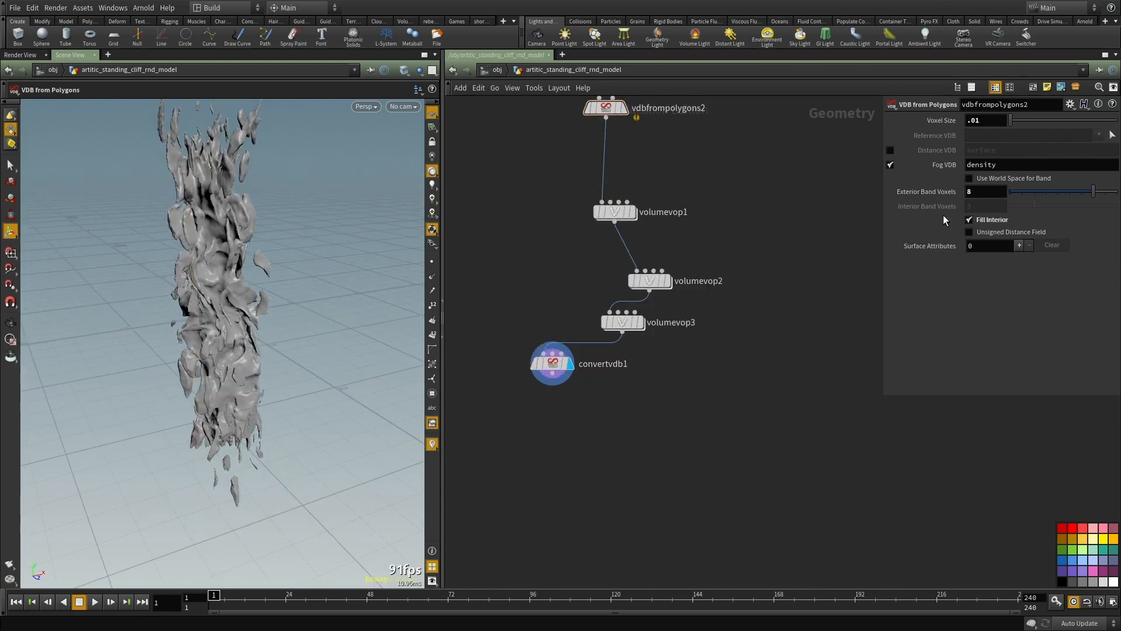
alt+drag(183, 323, 146, 330)
alt+right_drag(146, 330, 303, 375)
alt+drag(303, 375, 258, 280)
alt+drag(64, 222, 100, 230)
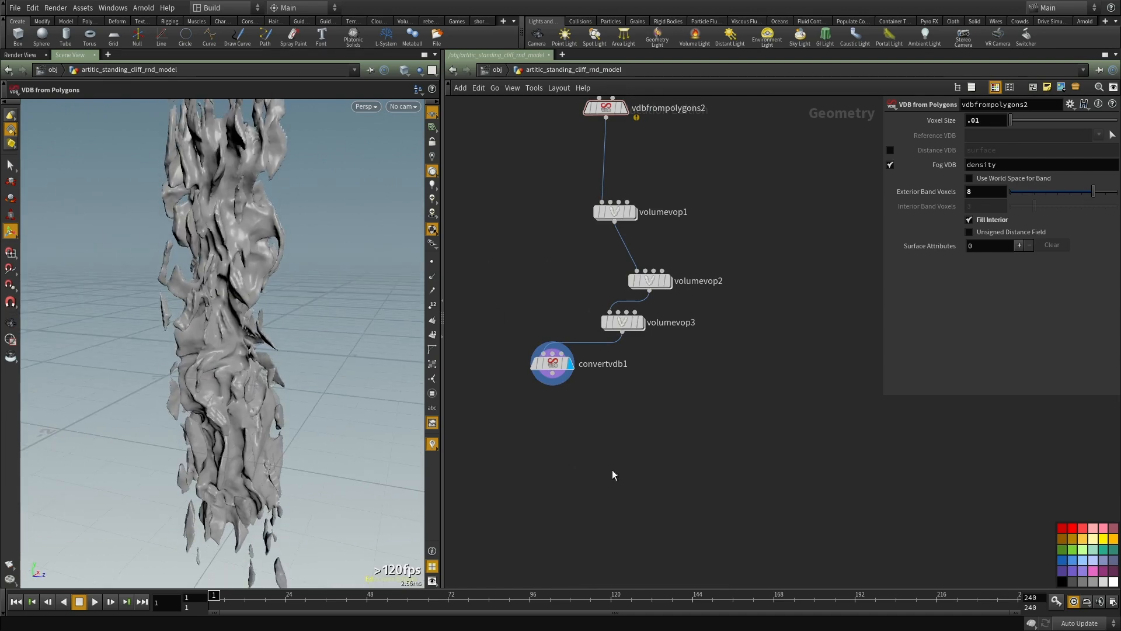
Step: Add an Assemble node after convertvdb1, display it, and enable Create Packed Geometry
middle_drag(571, 458, 596, 391)
key(Tab)
alt+drag(247, 379, 397, 355)
key(Tab)
mouse_move(661, 333)
click(724, 243)
click(553, 392)
click(554, 328)
drag(554, 330, 553, 383)
click(571, 396)
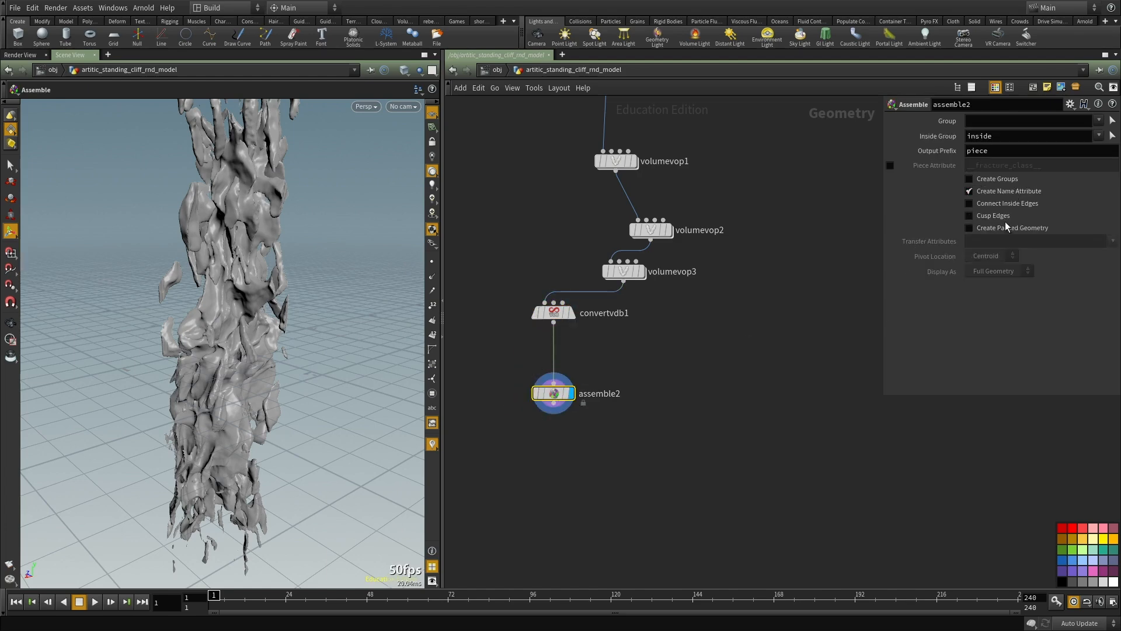
click(1005, 227)
Step: Select the large central cliff piece and isolate it with a Blast node set to Delete Non Selected
click(10, 165)
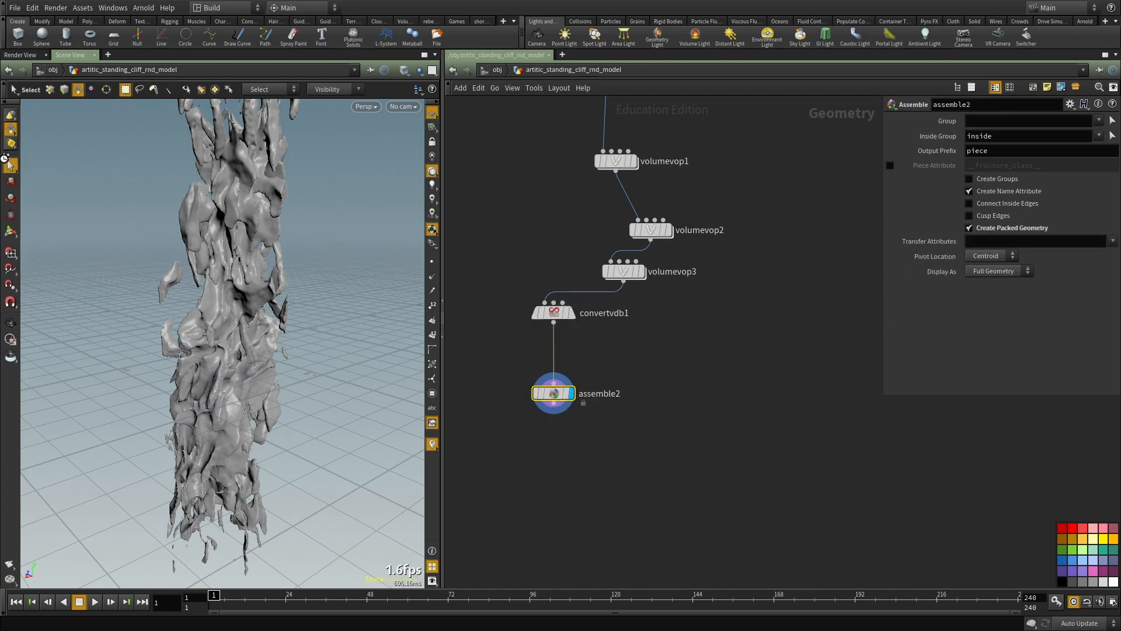
click(218, 306)
key(Tab)
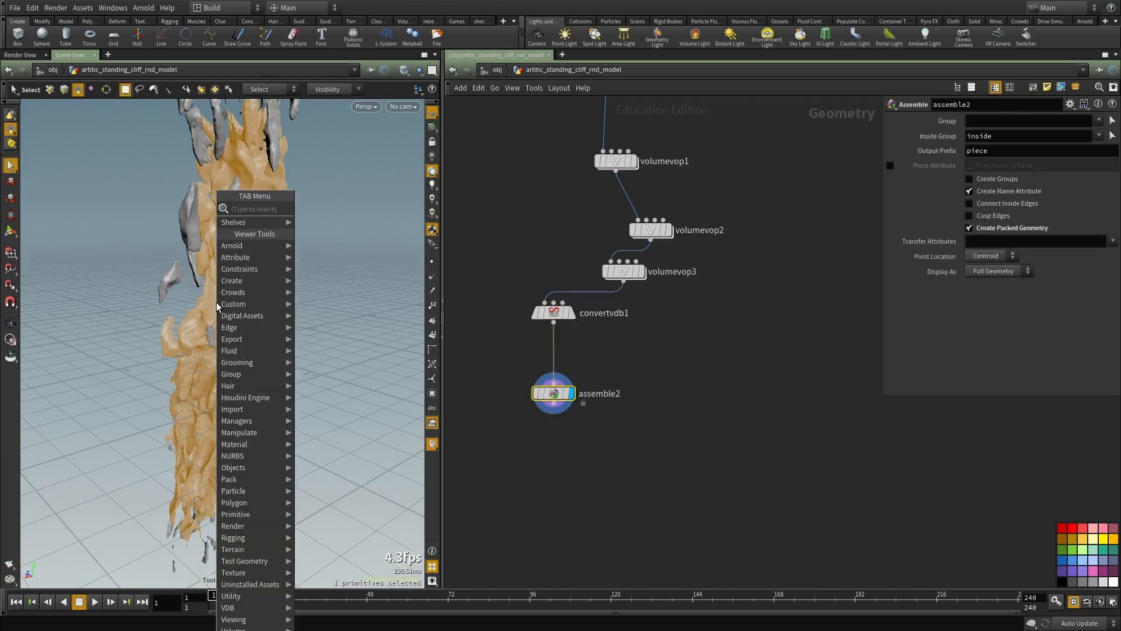
text(blast)
key(Return)
click(1030, 164)
Step: Examine the isolated cliff piece from all sides and up close for shape and holes
middle_drag(723, 443, 705, 341)
key(Escape)
drag(283, 345, 263, 373)
right_drag(262, 374, 139, 354)
drag(139, 353, 70, 366)
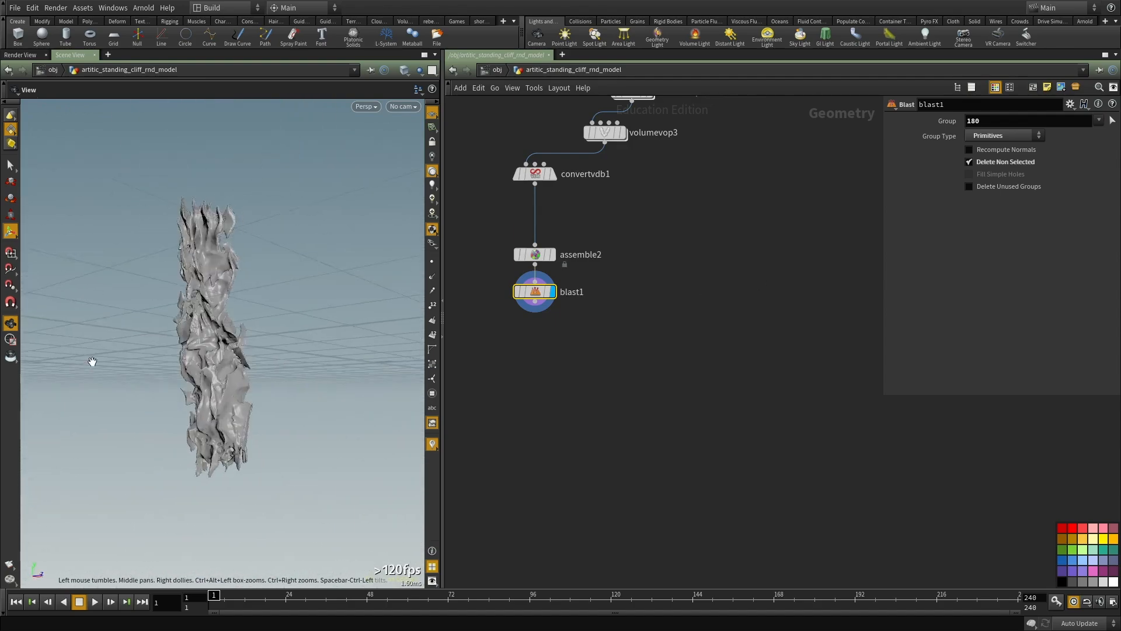
right_drag(70, 366, 210, 373)
drag(210, 373, 255, 343)
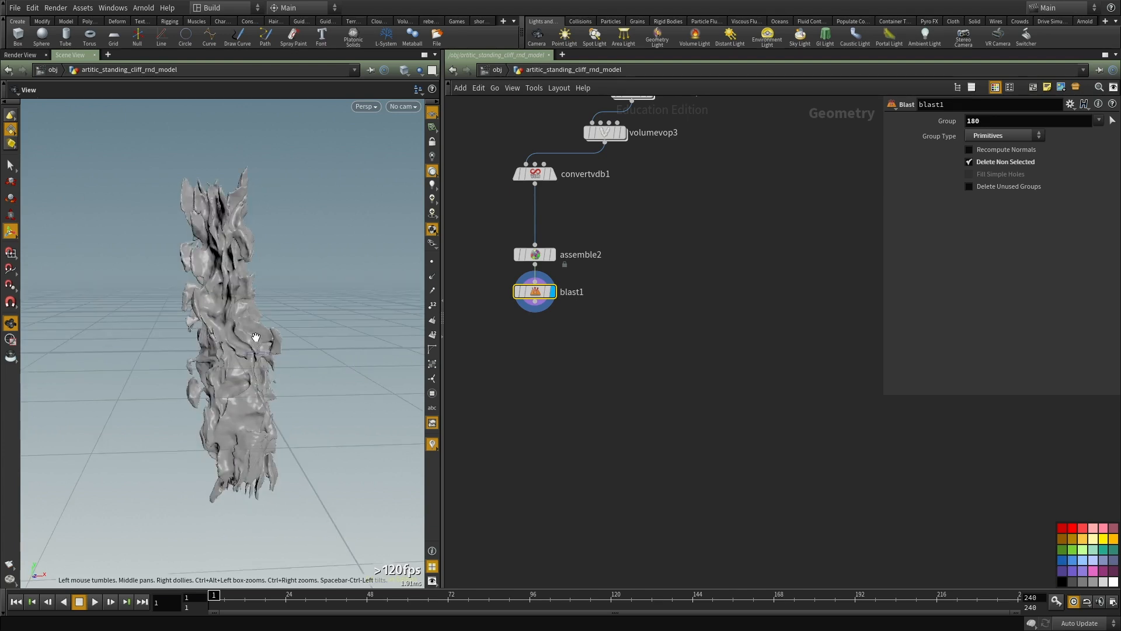
drag(217, 345, 203, 380)
right_drag(203, 380, 263, 330)
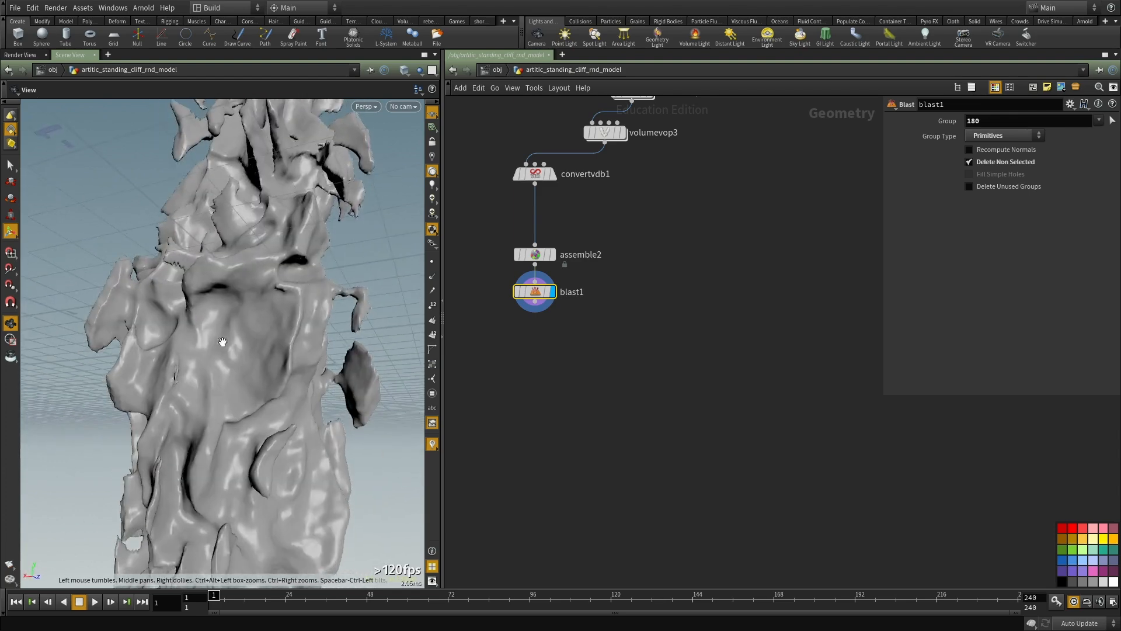
drag(263, 329, 284, 290)
right_drag(284, 290, 244, 254)
drag(244, 254, 341, 333)
Step: Display convertvdb1 and lower its isovalue, trying 0.04 before setting 0.03, while checking the cliff surface
scroll(618, 445, down, 3)
scroll(601, 330, up, 4)
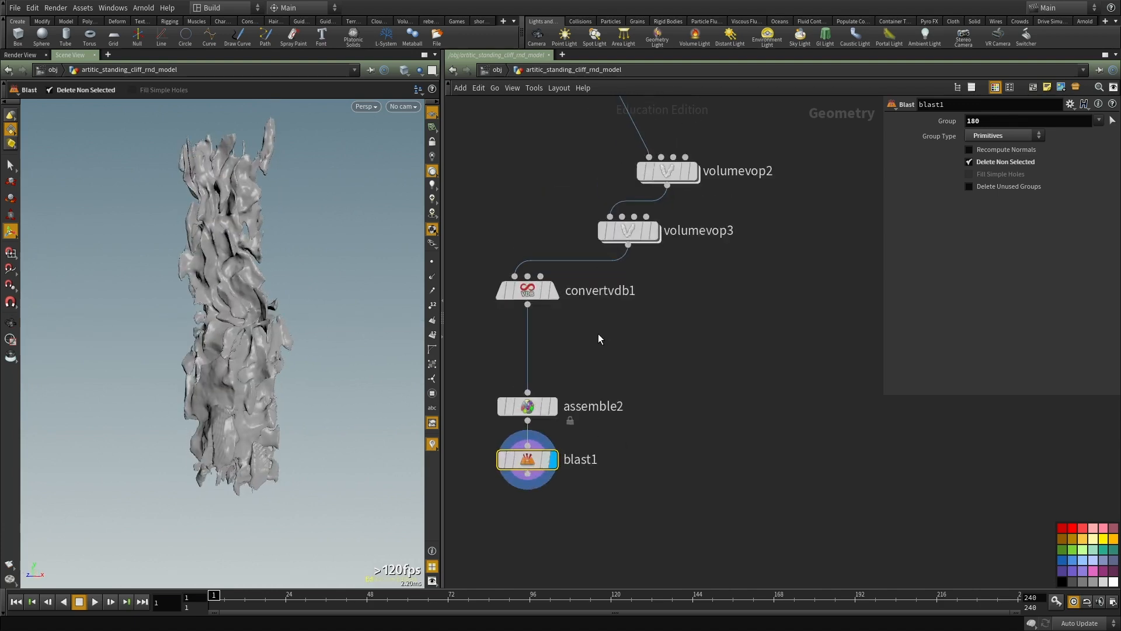
scroll(525, 415, up, 2)
click(472, 411)
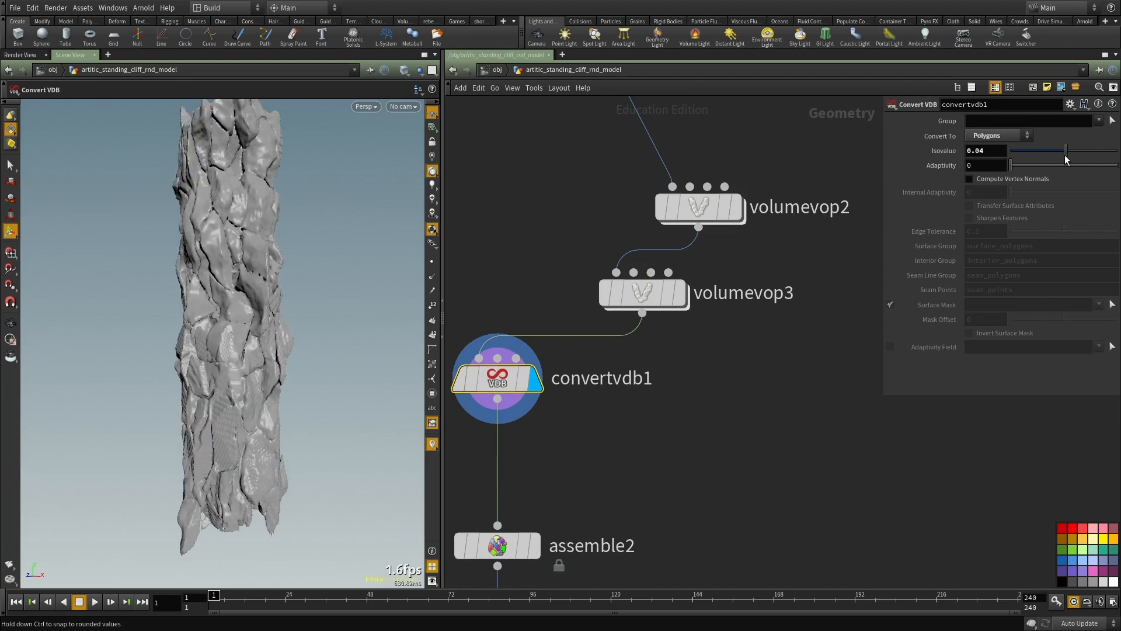
alt+drag(300, 288, 332, 288)
alt+right_drag(333, 289, 262, 266)
alt+drag(262, 265, 266, 276)
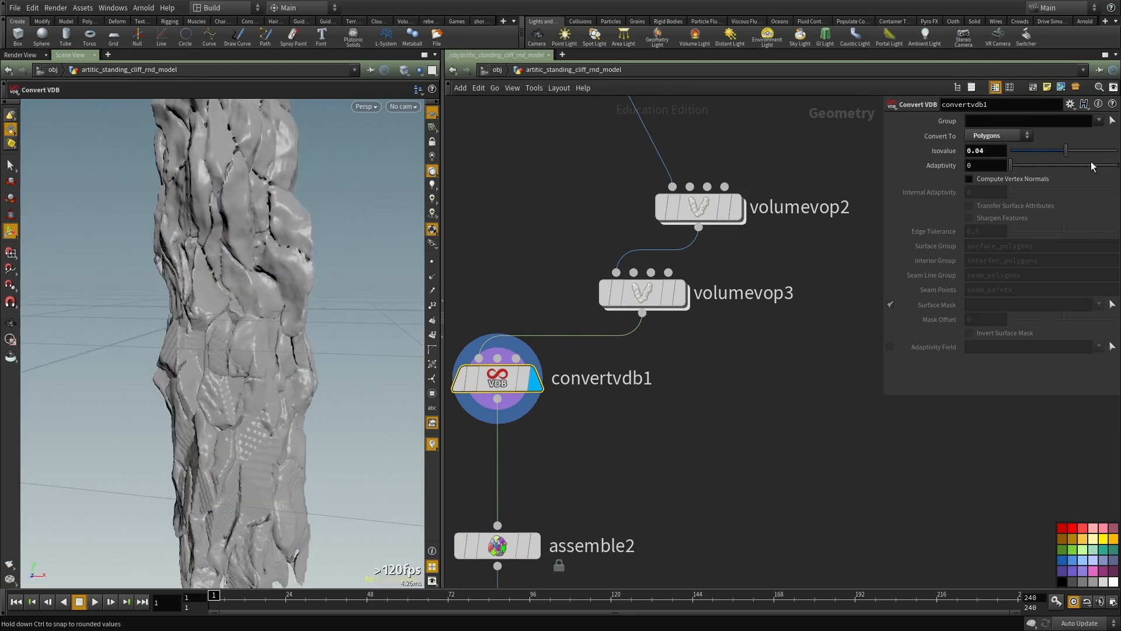
drag(1063, 153, 1066, 154)
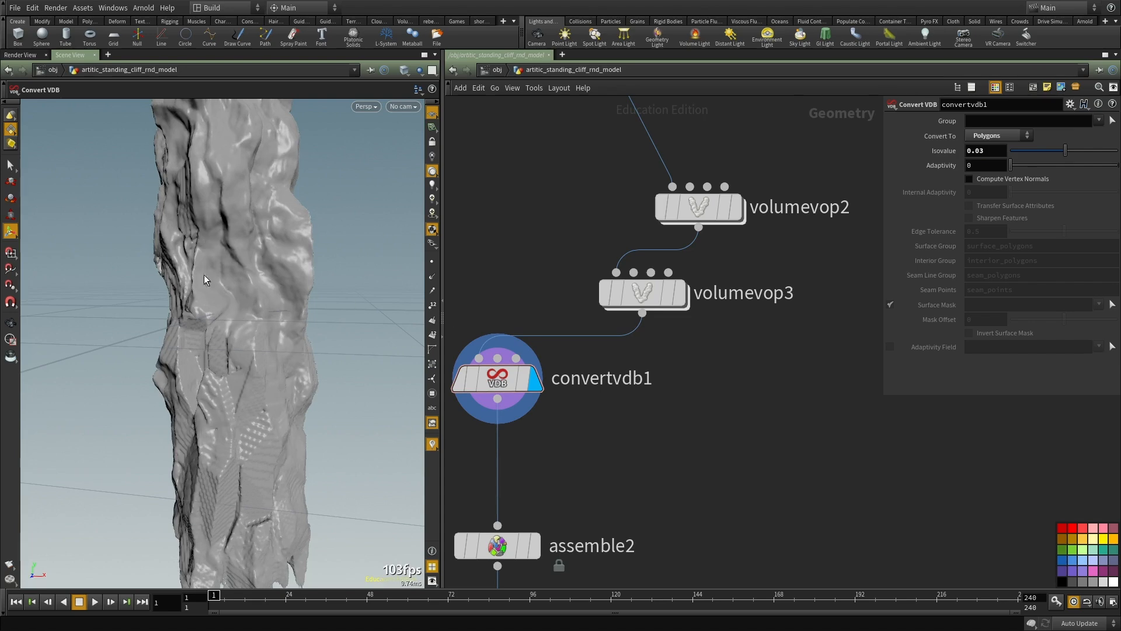
Step: Inspect the solid cliff column at different distances and angles, briefly checking its wireframe density
alt+drag(253, 282, 208, 260)
scroll(234, 292, down, 4)
alt+drag(246, 315, 315, 422)
alt+right_drag(315, 423, 305, 282)
alt+drag(305, 283, 292, 202)
alt+right_drag(291, 202, 281, 252)
drag(281, 252, 303, 295)
key(shift+w)
key(shift+w)
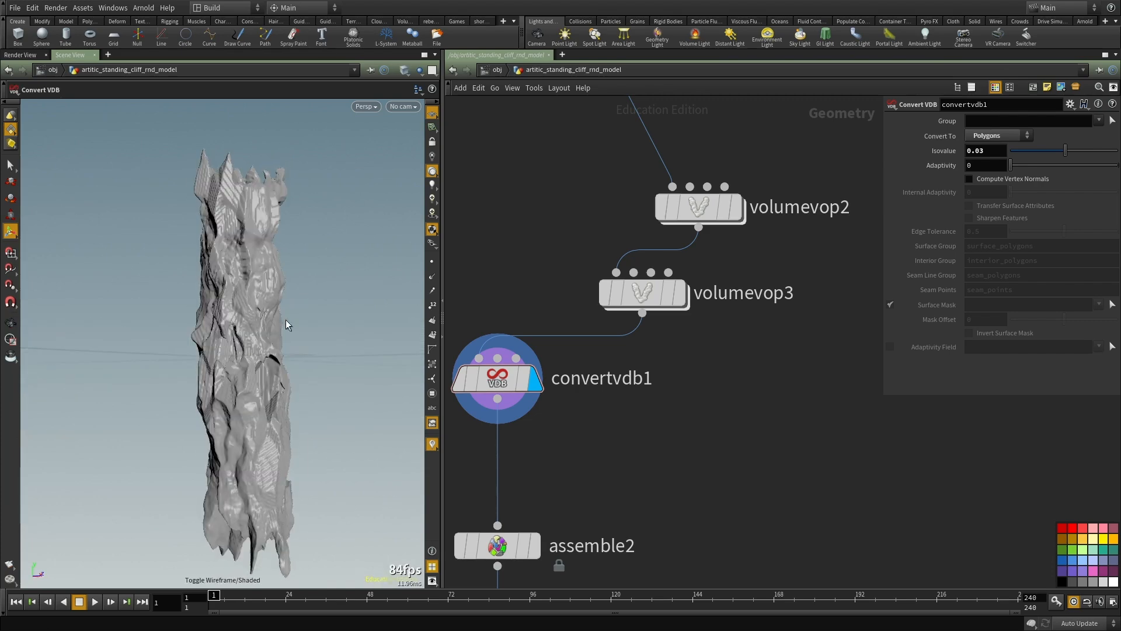
Step: Open the voxel size of vdbfrompolygons2 for editing
scroll(753, 415, down, 7)
middle_drag(723, 335, 692, 439)
scroll(716, 371, up, 4)
drag(762, 364, 512, 293)
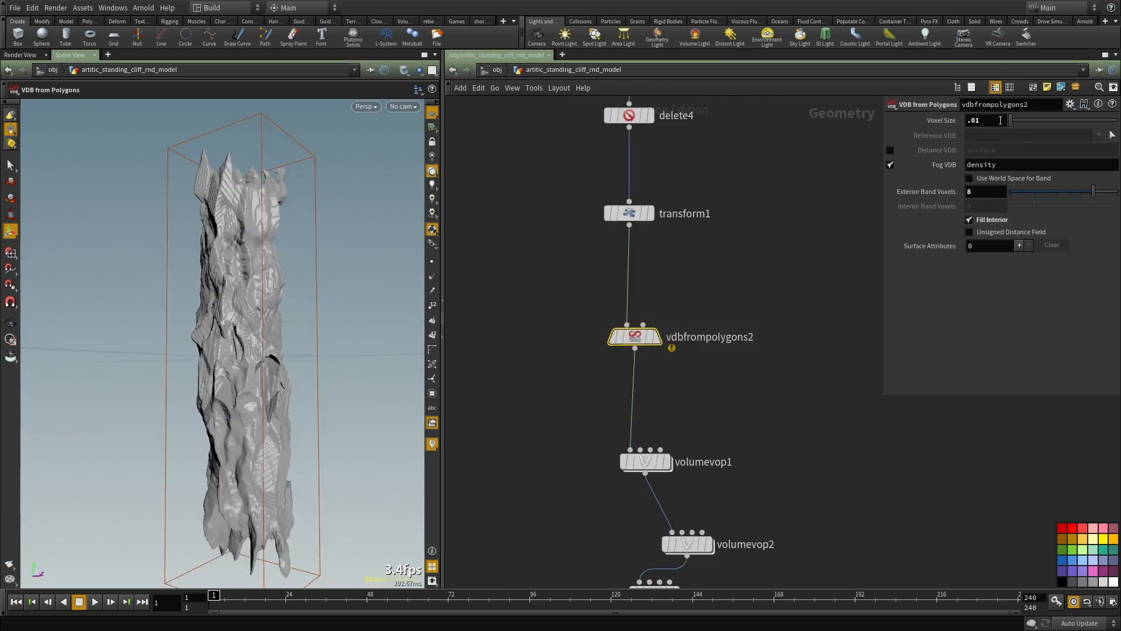
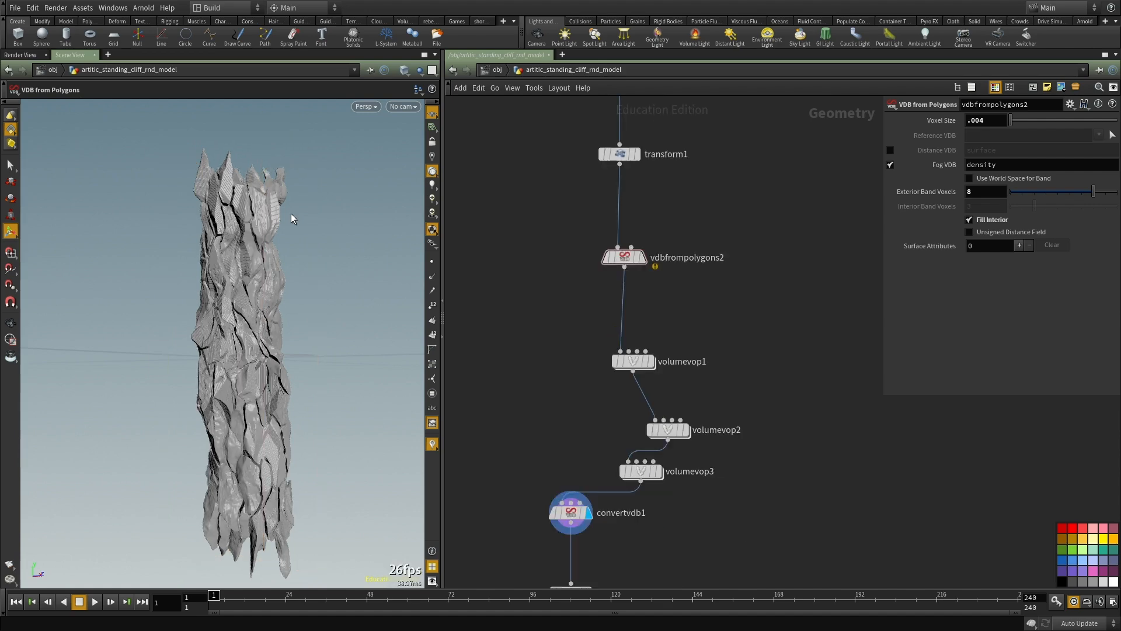
Step: Examine the displaced cliff column from several angles and look over the volume part of its node network
key(Escape)
drag(305, 358, 177, 378)
right_drag(178, 378, 300, 310)
drag(300, 310, 310, 352)
right_drag(310, 352, 240, 255)
drag(241, 255, 260, 444)
right_drag(260, 445, 312, 392)
drag(313, 392, 353, 375)
right_drag(352, 375, 300, 368)
drag(300, 368, 293, 403)
middle_drag(601, 534, 630, 456)
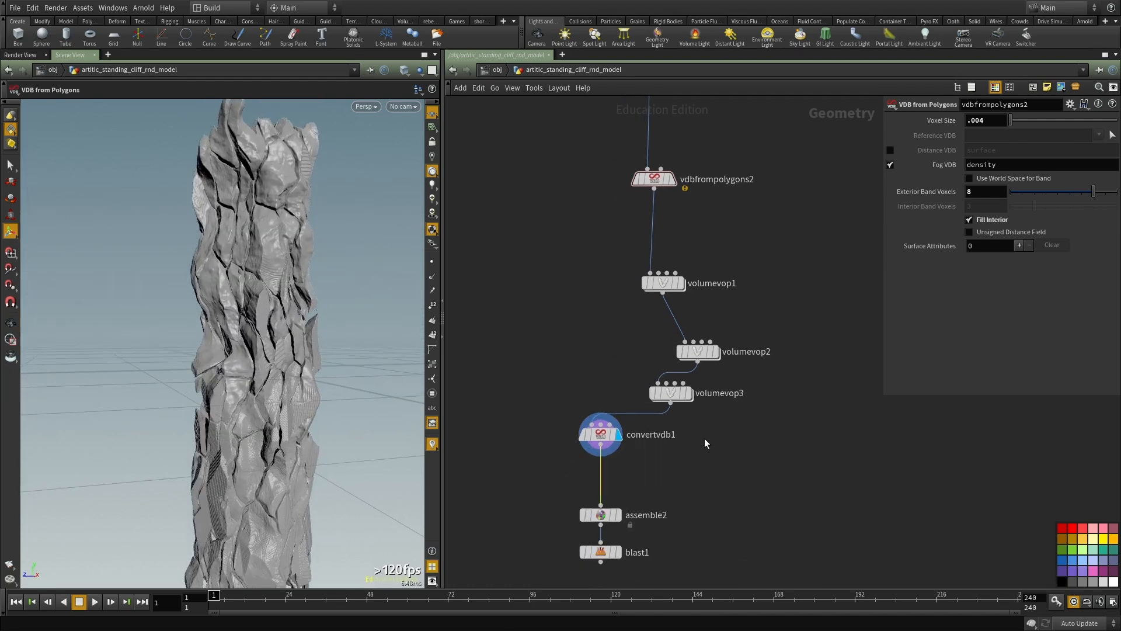
Step: Set the isovalue of the convertvdb1 node to 0.1 and view the resulting cliff from several sides
click(607, 435)
text(1)
key(Return)
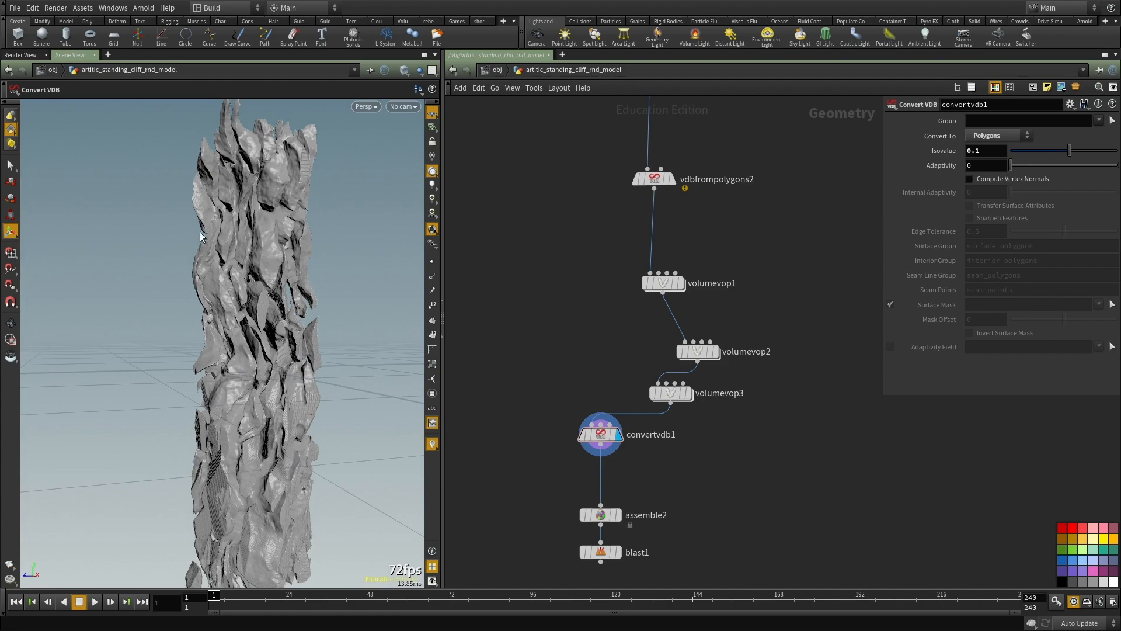
alt+drag(180, 227, 268, 255)
alt+right_drag(268, 255, 308, 295)
alt+drag(308, 296, 356, 408)
alt+right_drag(355, 408, 307, 373)
alt+drag(307, 374, 321, 355)
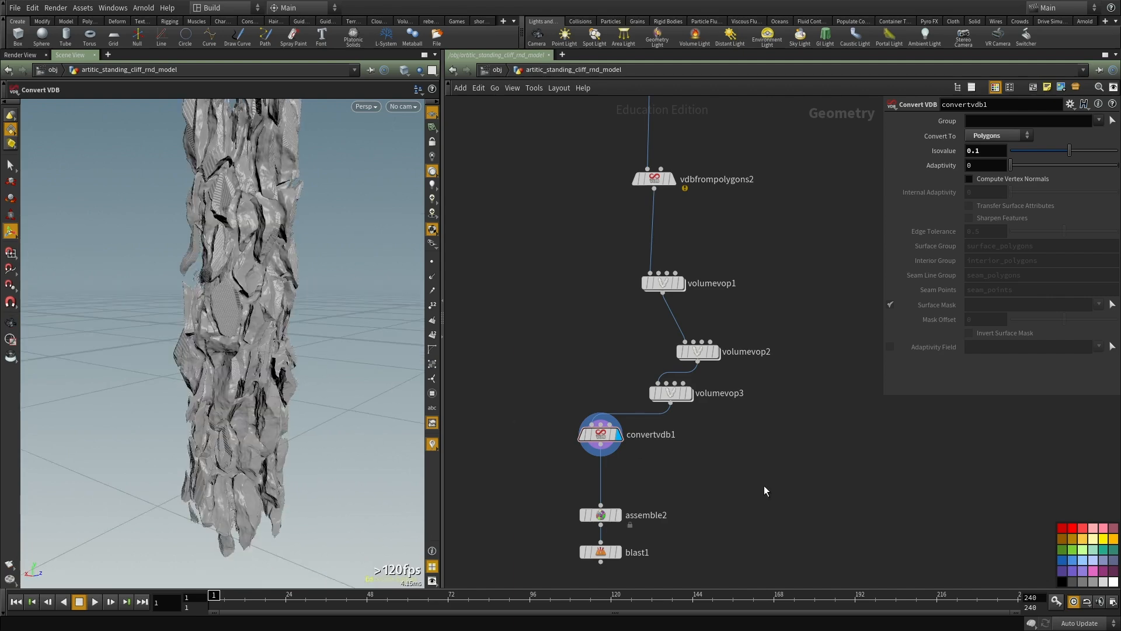
Step: Display the assemble2 node, select the main cliff piece and add a Blast node for it
scroll(628, 435, up, 3)
mouse_move(575, 465)
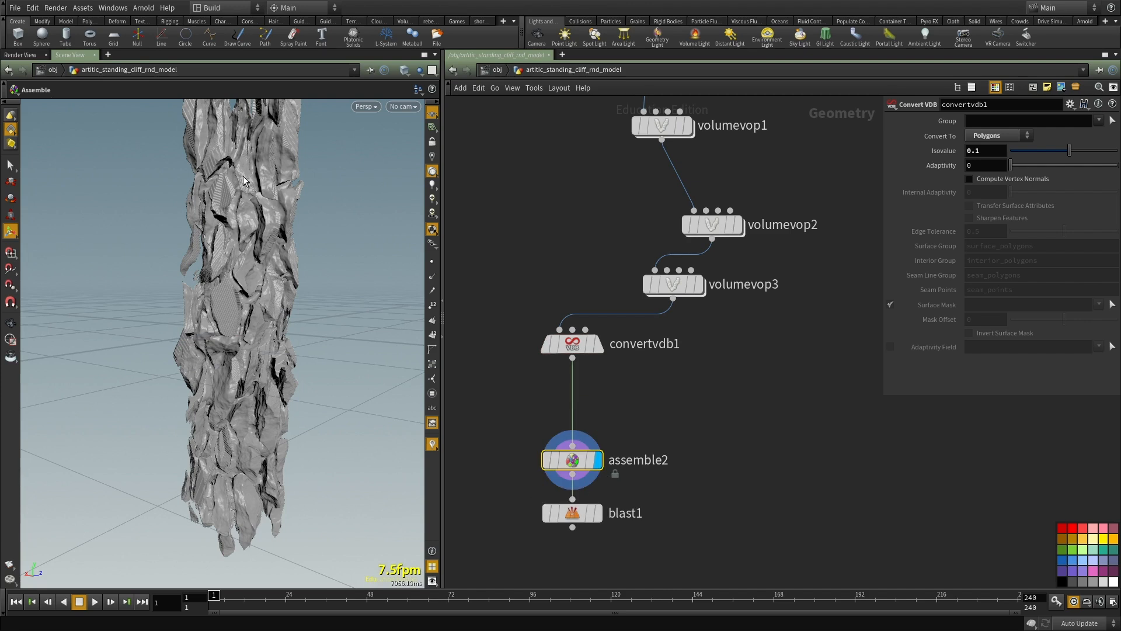
alt+middle_drag(218, 182, 222, 262)
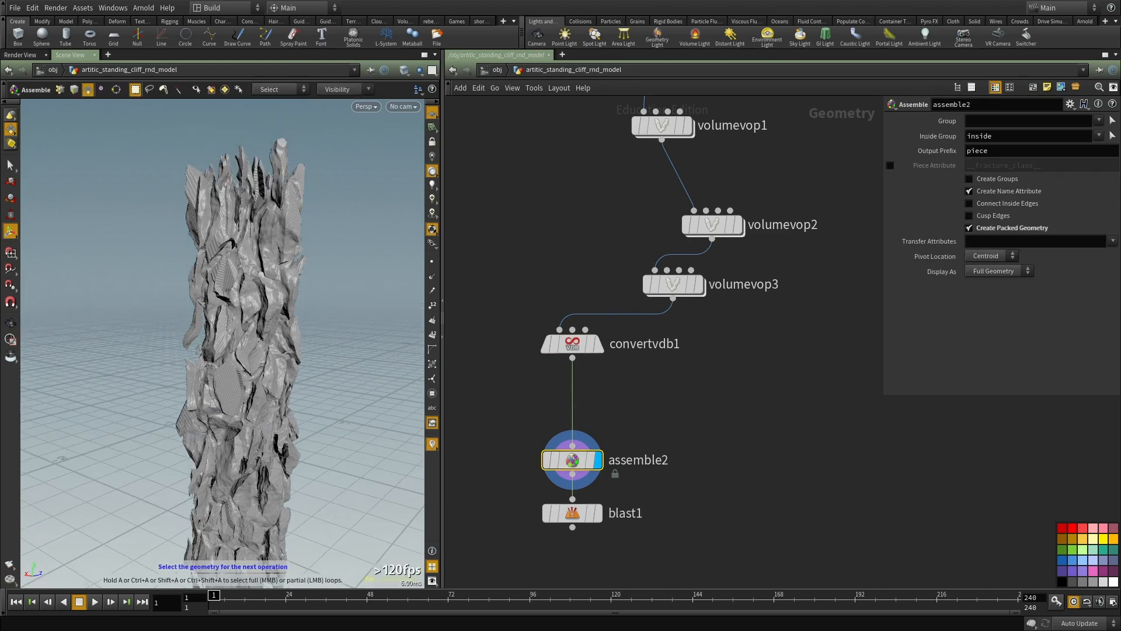
click(12, 165)
click(248, 254)
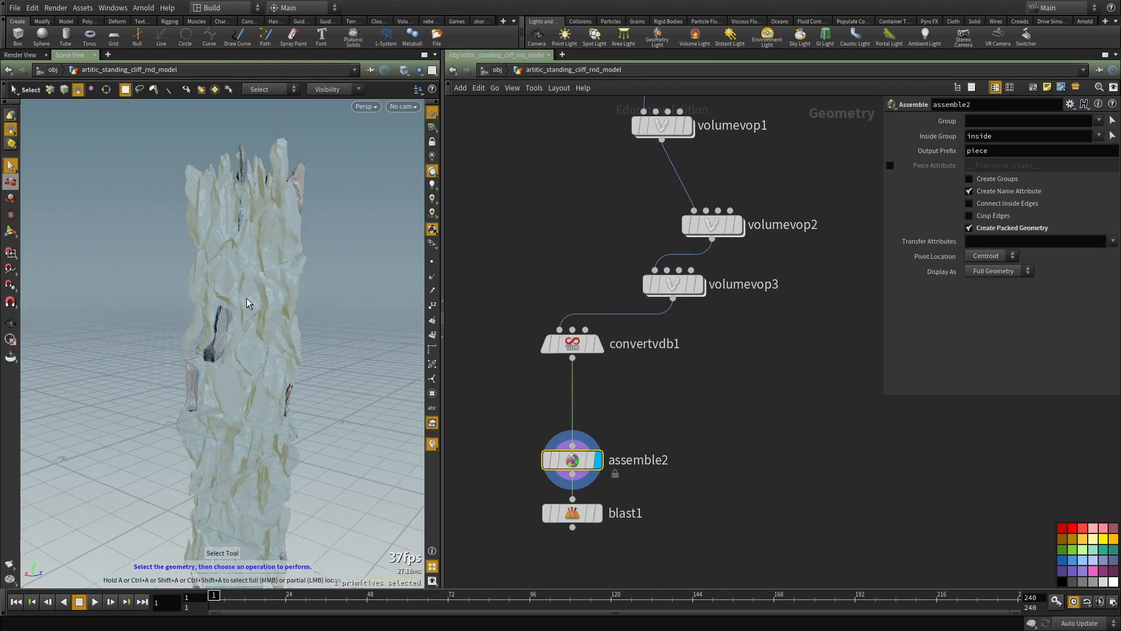
key(Tab)
text(blast)
key(Return)
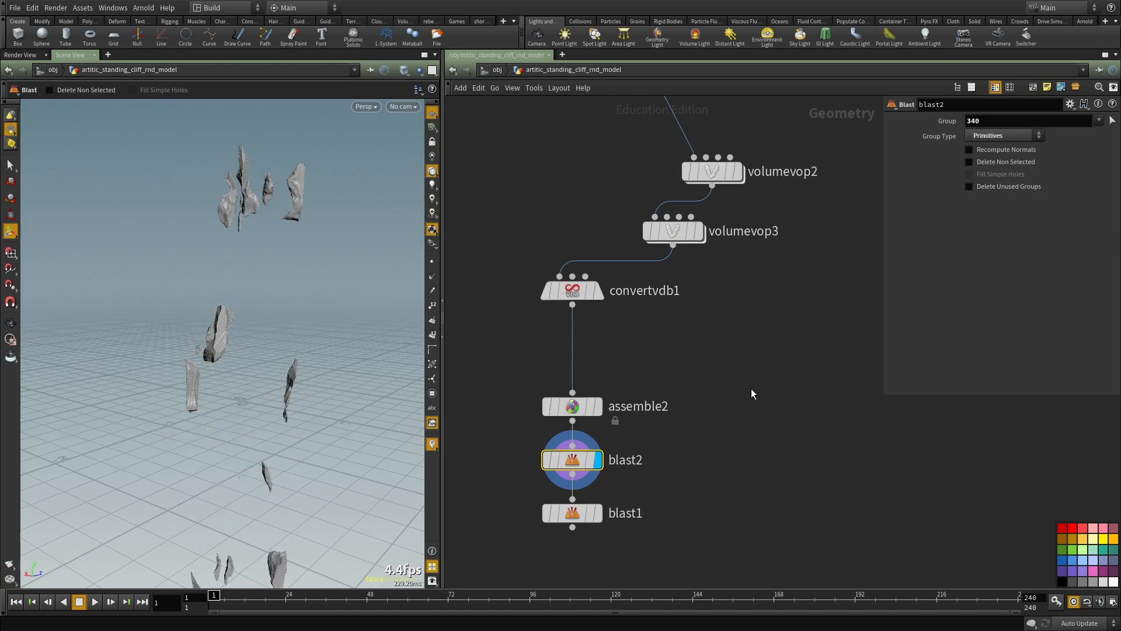
Step: Cut the old blast1 node from the network and make blast2 delete the non-selected pieces
scroll(664, 365, up, 1)
drag(632, 355, 474, 441)
key(ctrl+x)
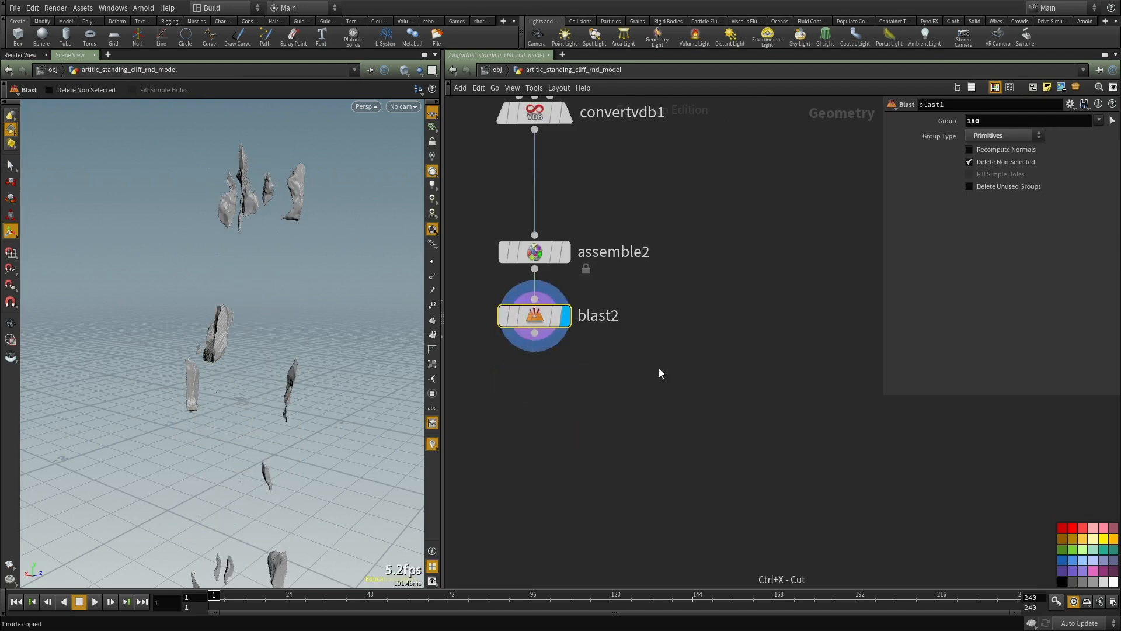
click(1005, 162)
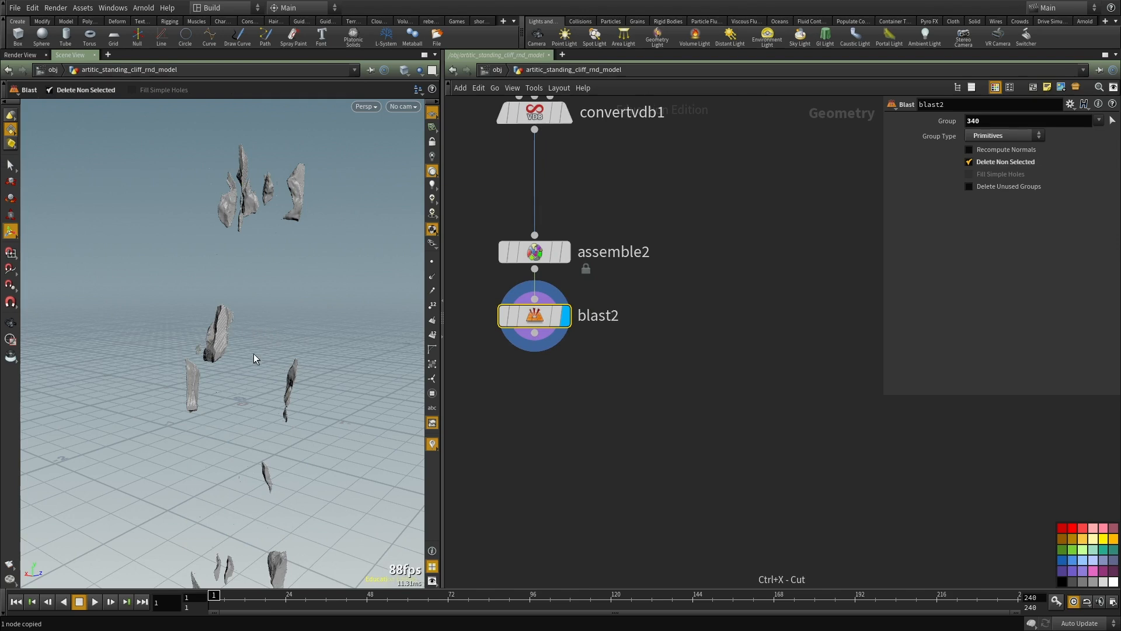
click(694, 383)
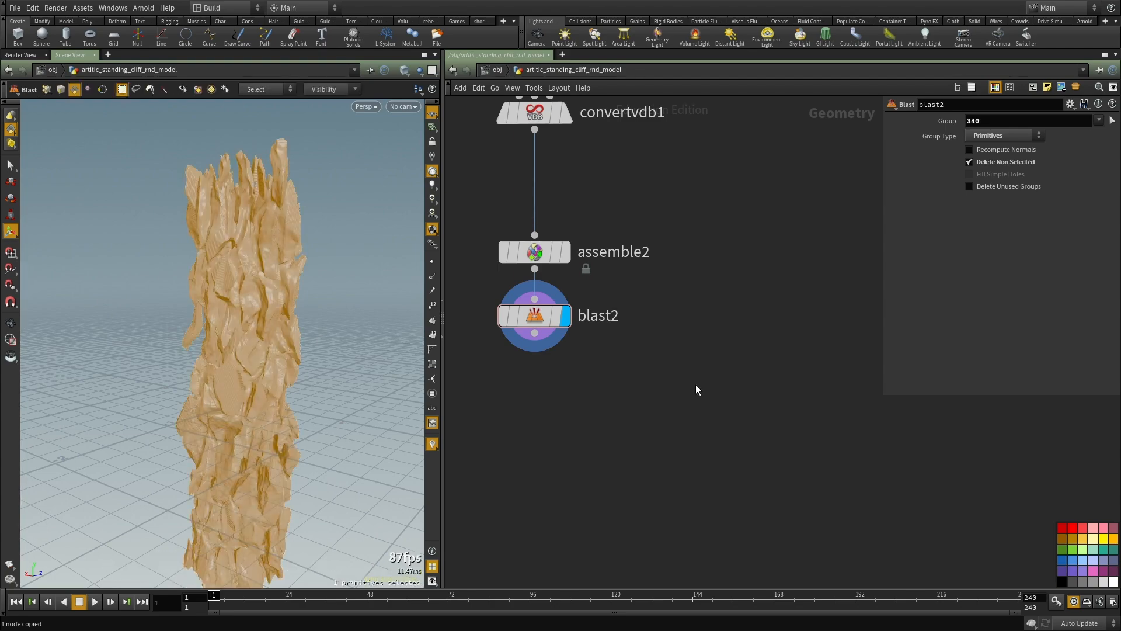
Step: Examine the isolated cliff piece up close and from above and below
key(Escape)
drag(228, 354, 190, 372)
right_drag(190, 373, 251, 382)
drag(251, 383, 235, 360)
middle_drag(235, 361, 249, 345)
drag(250, 345, 396, 464)
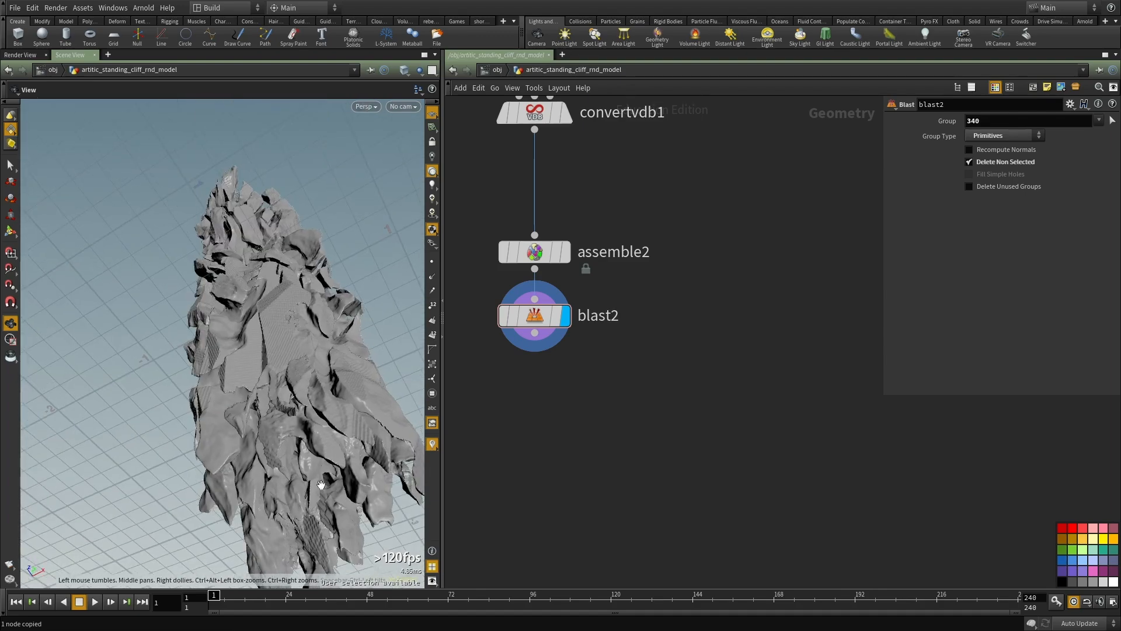
drag(328, 516, 274, 408)
Step: Display the convertvdb1 node and set its isovalue to .001
middle_drag(657, 195, 626, 408)
click(515, 327)
middle_drag(635, 350, 675, 435)
click(565, 414)
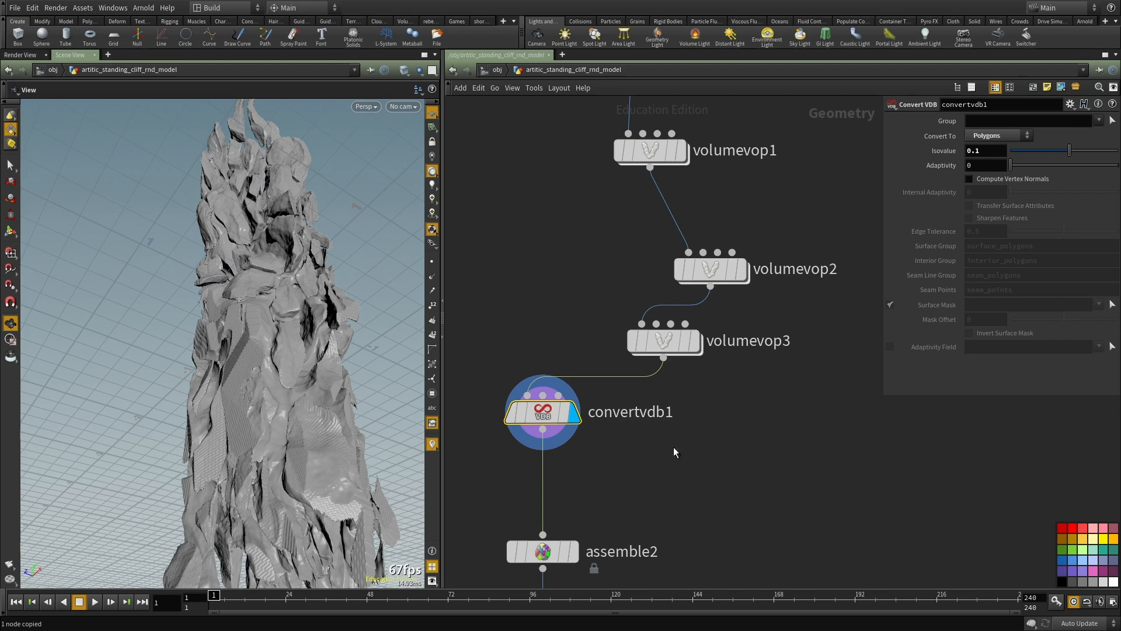
middle_drag(673, 448, 698, 494)
drag(627, 503, 448, 423)
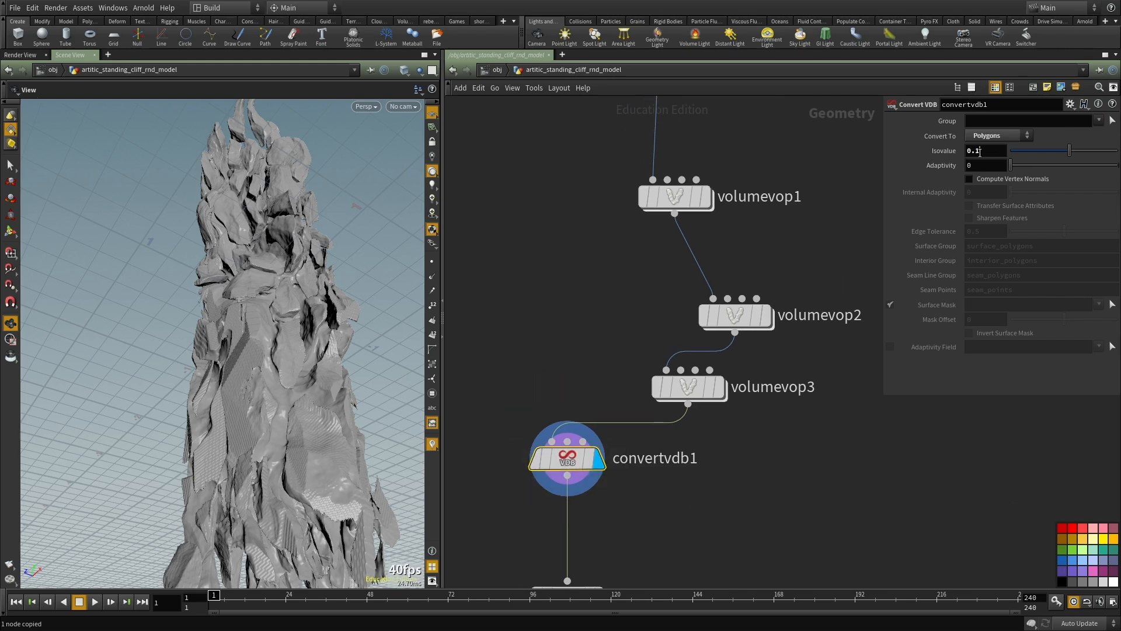
text(.)
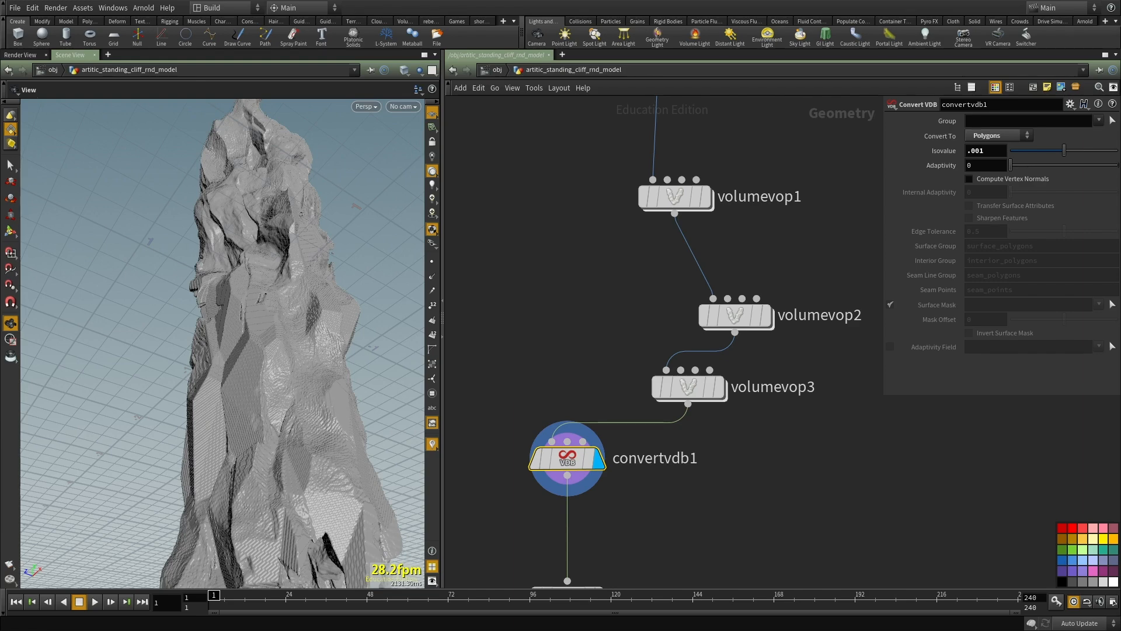
Step: Switch to Shotwell and examine the cliff walls in the reference render env.v2.jpeg
alt+drag(0, 518, 966, 518)
alt+right_drag(966, 518, 915, 473)
scroll(514, 154, up, 7)
scroll(513, 153, up, 2)
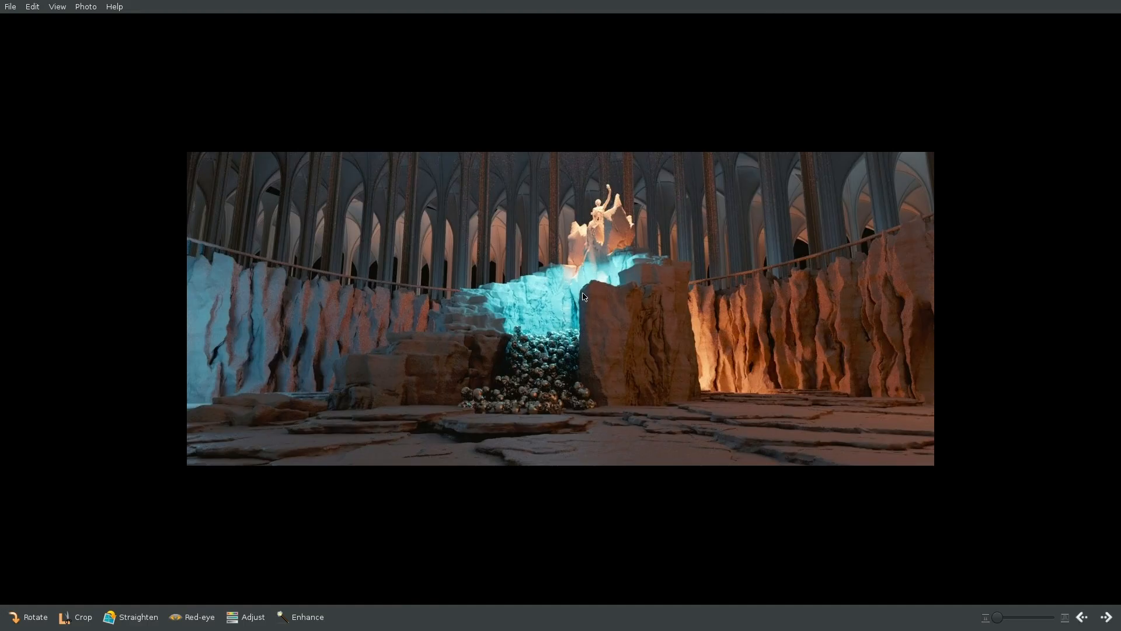
scroll(584, 297, up, 5)
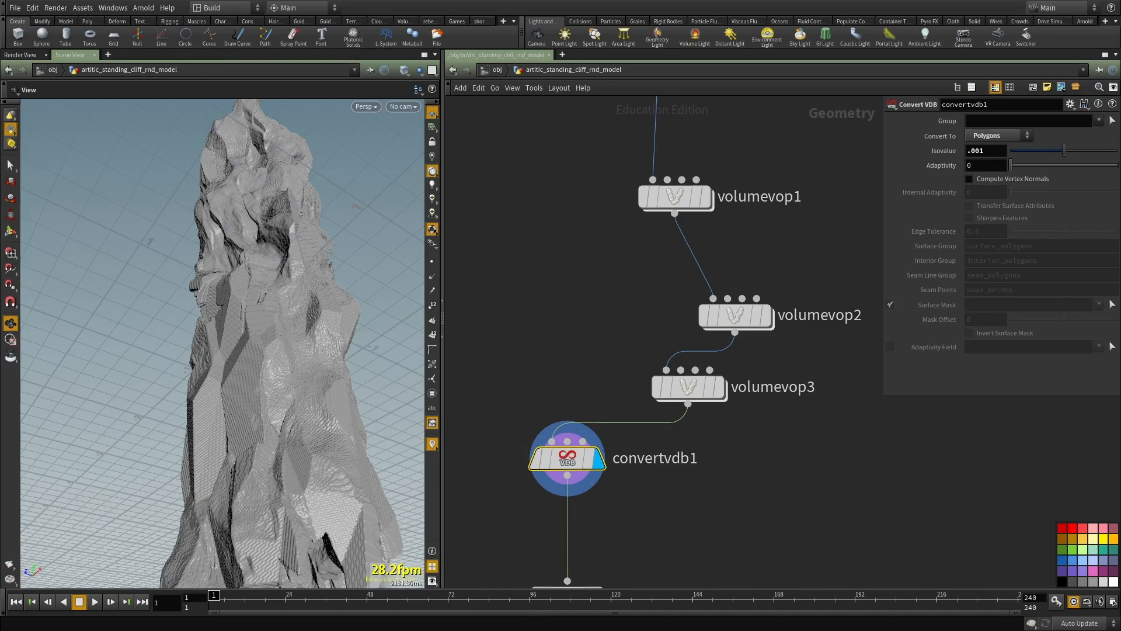
Step: Return to Houdini and examine the surface detail of the converted cliff mesh from several sides and distances
drag(382, 373, 215, 310)
right_drag(215, 310, 100, 353)
drag(100, 353, 252, 318)
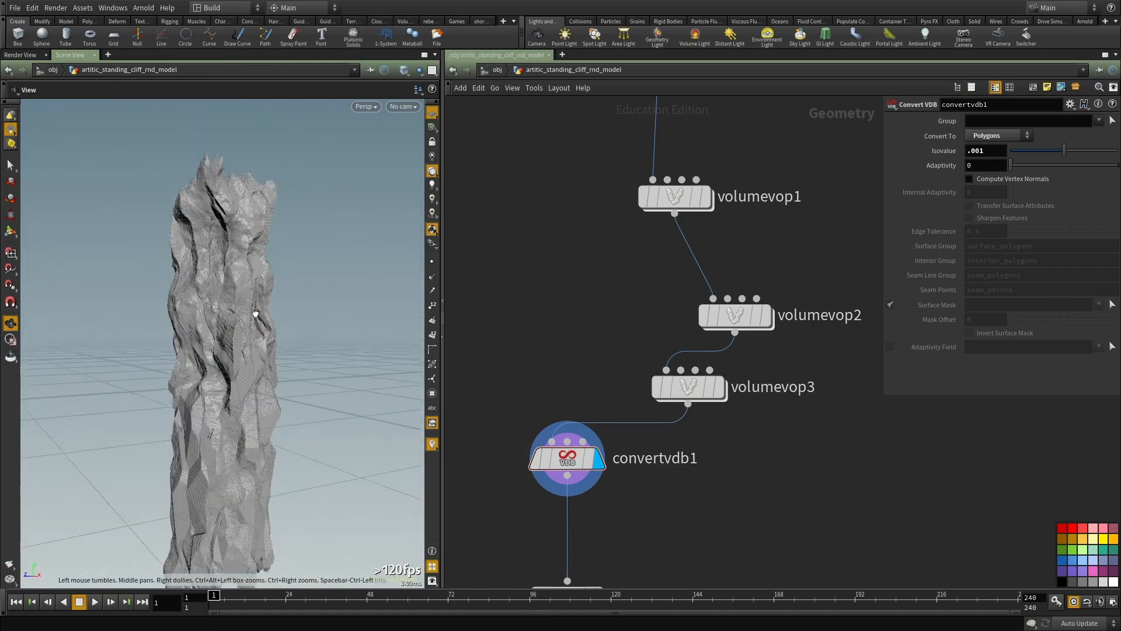
right_drag(253, 318, 368, 300)
drag(368, 300, 271, 338)
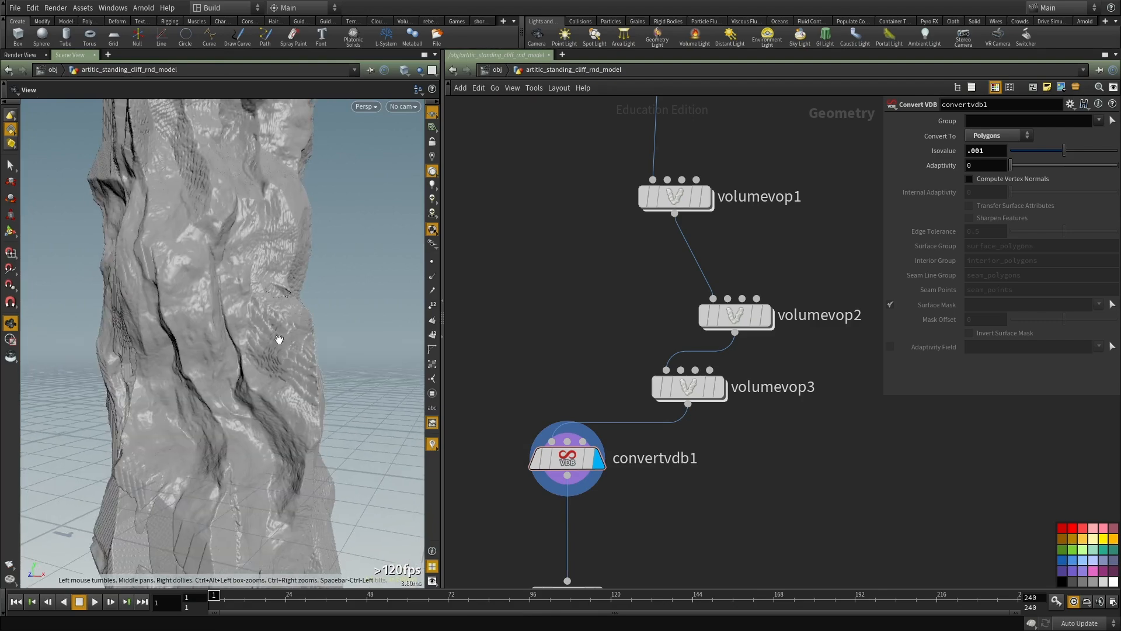
right_drag(317, 343, 234, 377)
mouse_move(234, 377)
mouse_down()
mouse_move(323, 378)
mouse_move(254, 382)
mouse_up()
middle_drag(254, 383, 247, 332)
drag(247, 333, 215, 140)
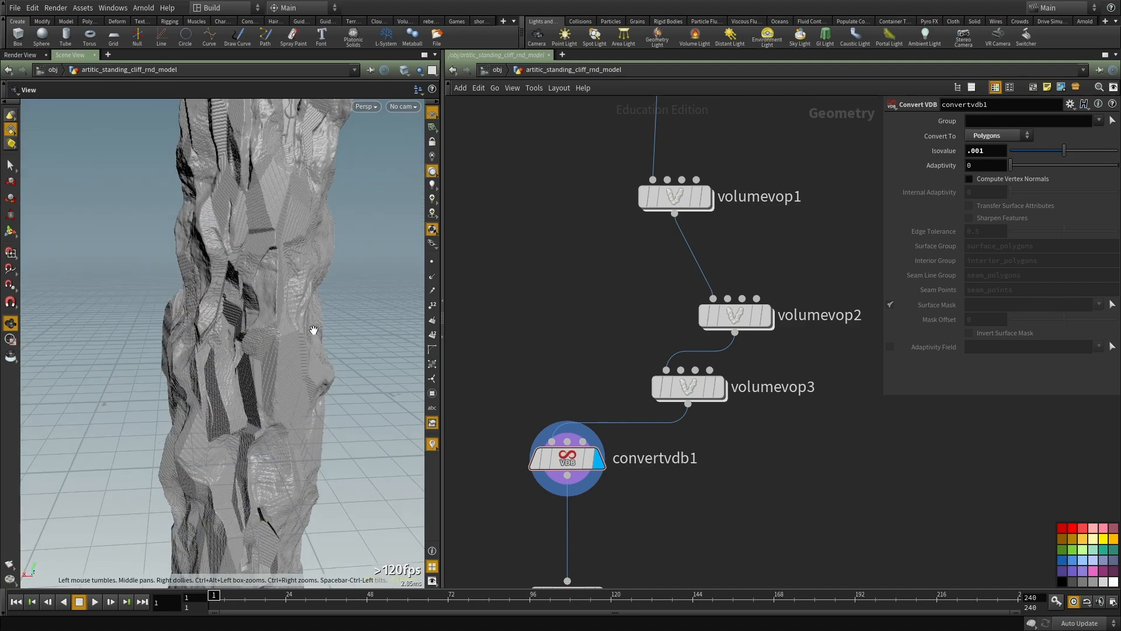
drag(177, 343, 262, 321)
right_drag(262, 320, 322, 393)
drag(323, 392, 307, 346)
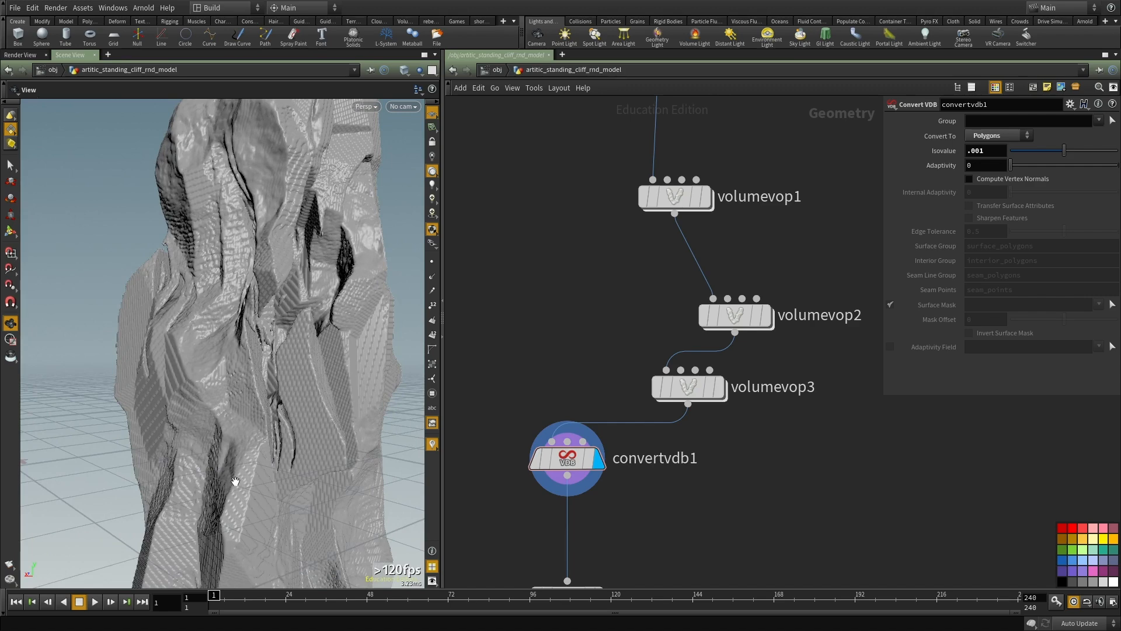
drag(253, 428, 303, 432)
right_drag(303, 432, 235, 433)
drag(235, 433, 264, 429)
mouse_move(250, 364)
mouse_down()
mouse_move(239, 363)
mouse_move(246, 378)
mouse_move(305, 373)
mouse_move(293, 333)
mouse_move(317, 357)
mouse_move(303, 313)
mouse_move(358, 318)
mouse_up()
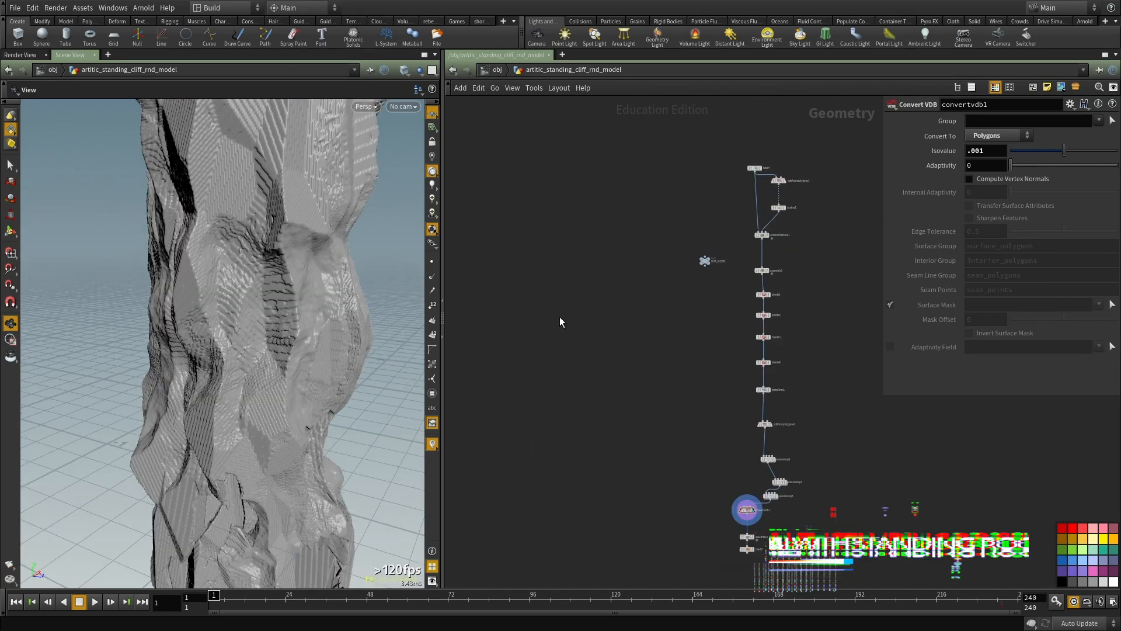
Step: Add a Box node in the empty area of the network beside the cliff node chain
middle_drag(560, 317, 569, 332)
drag(219, 321, 250, 313)
middle_drag(631, 299, 657, 343)
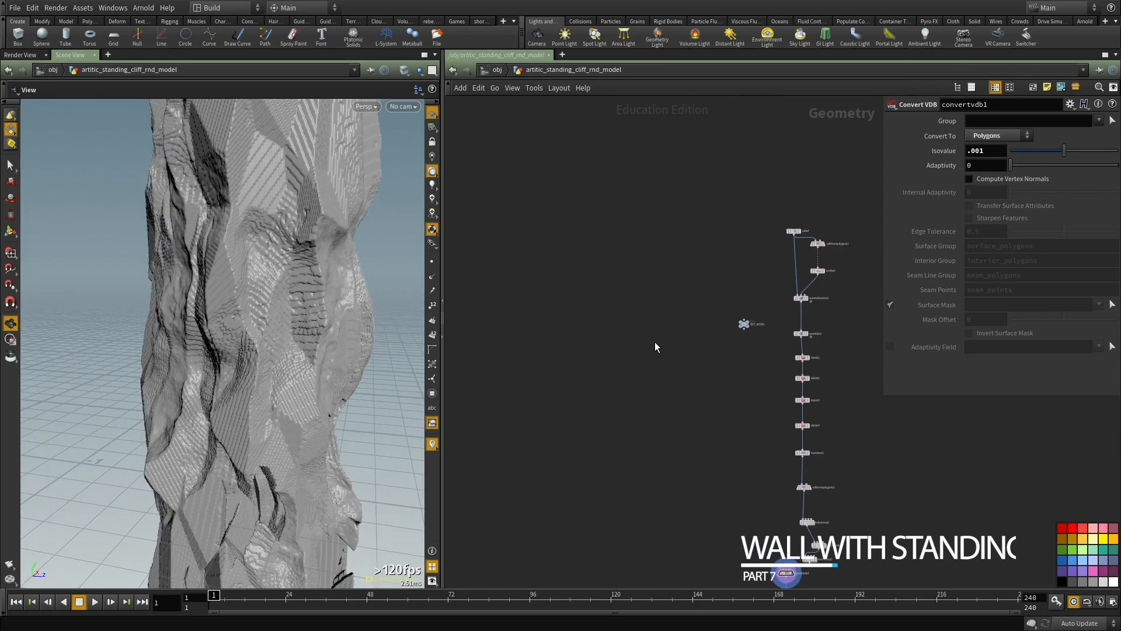
scroll(647, 344, up, 3)
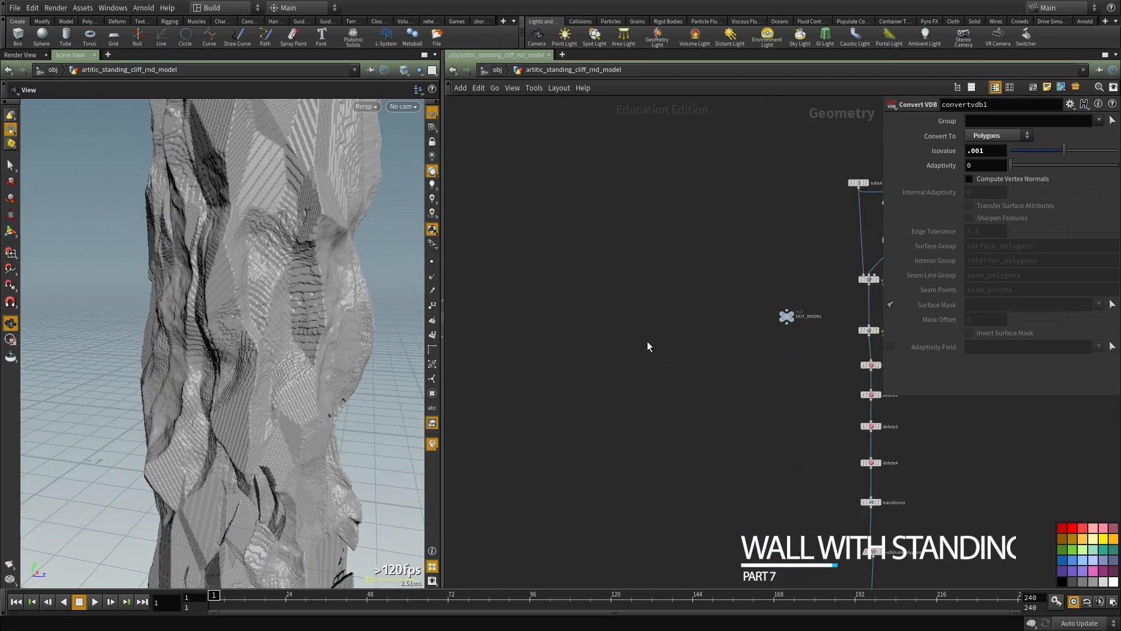
key(Tab)
text(g)
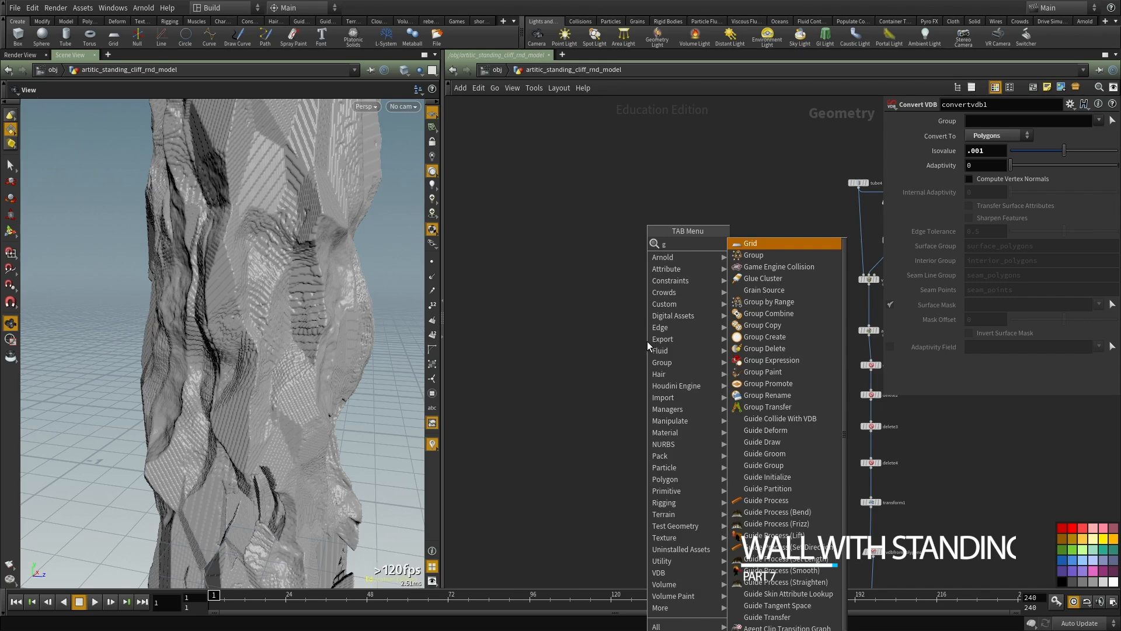
key(Escape)
key(Tab)
text(null)
key(Return)
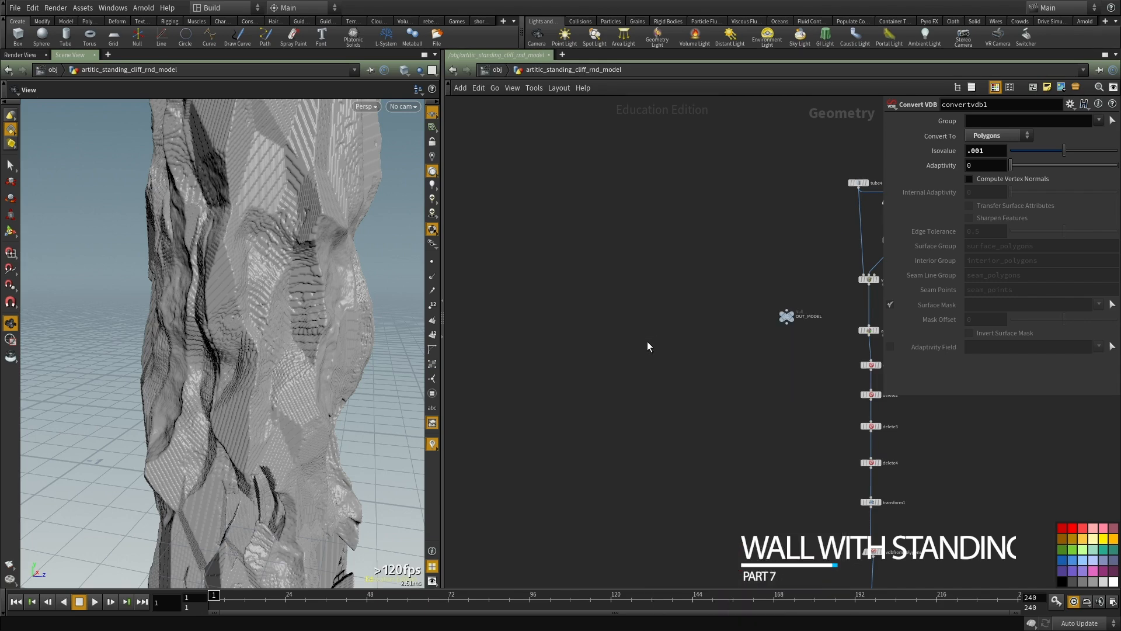
click(647, 342)
scroll(647, 341, up, 5)
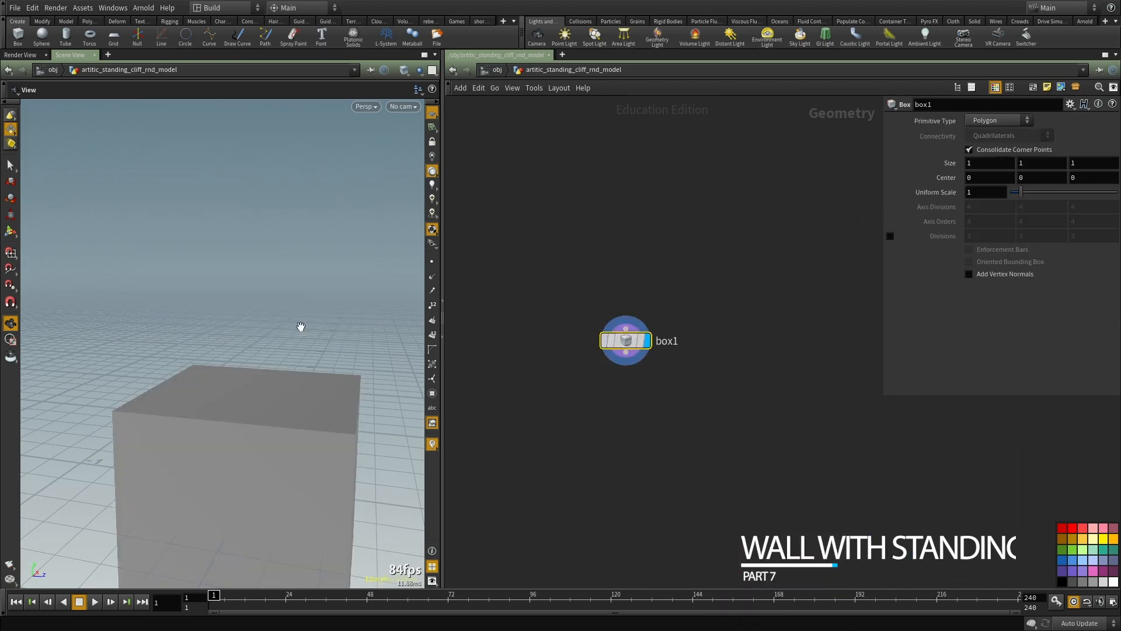
Step: Stretch the box vertically from its top face in the viewport
drag(383, 331, 320, 375)
key(Return)
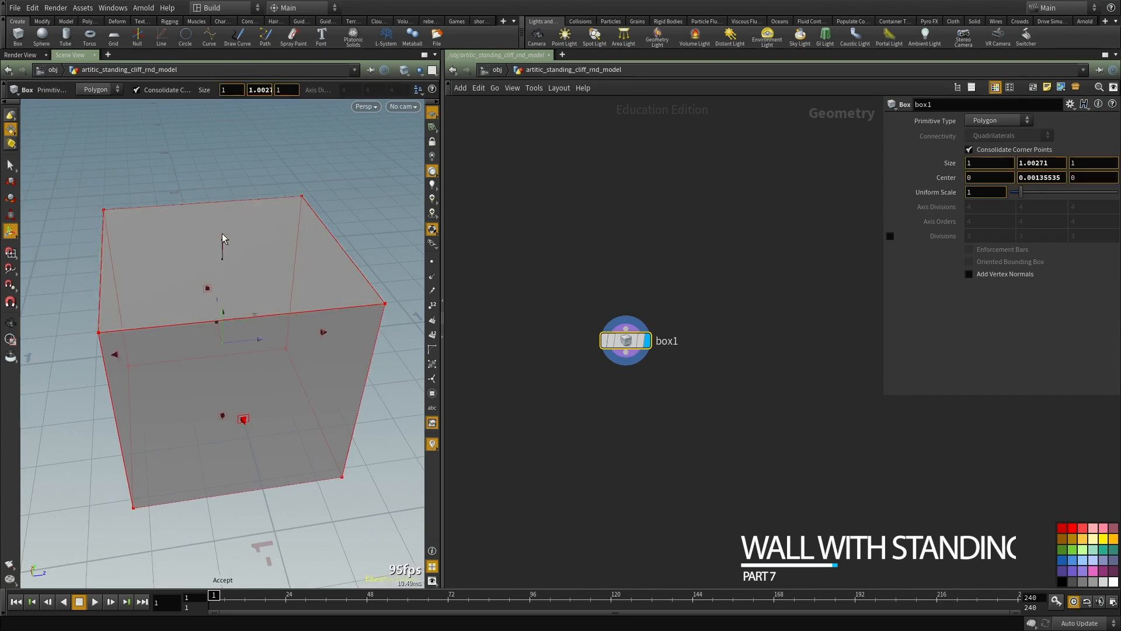
drag(222, 255, 257, 168)
alt+right_drag(257, 167, 212, 292)
alt+middle_drag(213, 292, 190, 318)
Step: Add a Grid node next to the box node
scroll(771, 382, up, 3)
middle_drag(767, 380, 694, 372)
click(693, 367)
key(Tab)
text(gr)
click(824, 240)
click(673, 325)
Step: Add a Scatter node fed by the grid and set its forced total count to 100 points
key(Tab)
text(sca)
click(864, 243)
click(656, 429)
drag(673, 336, 658, 412)
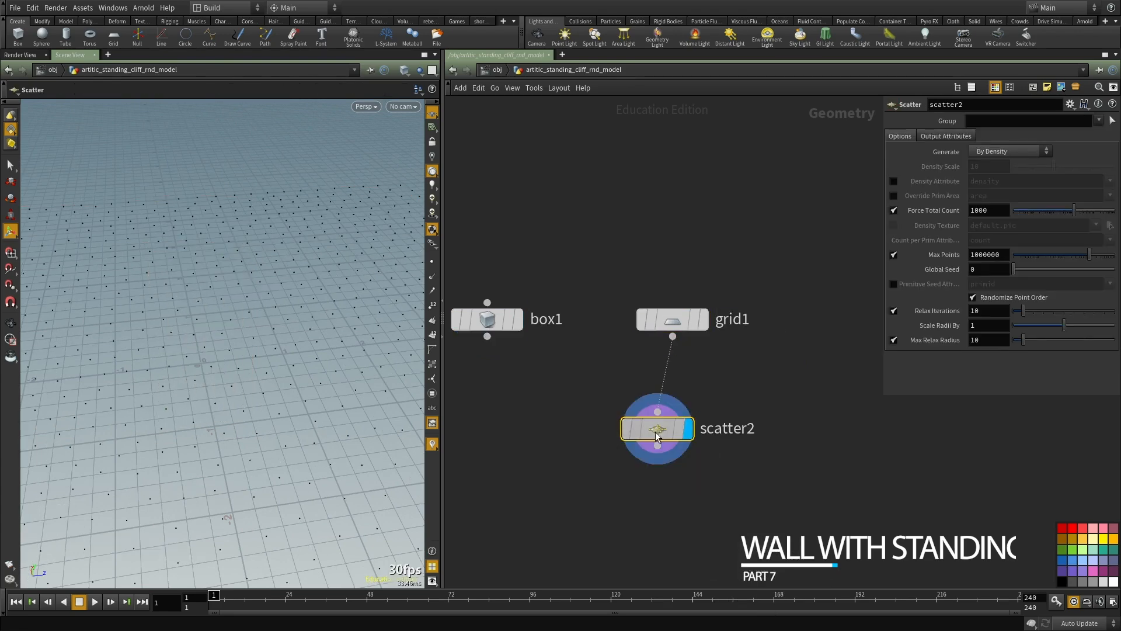
middle_drag(618, 505, 671, 370)
scroll(678, 377, down, 3)
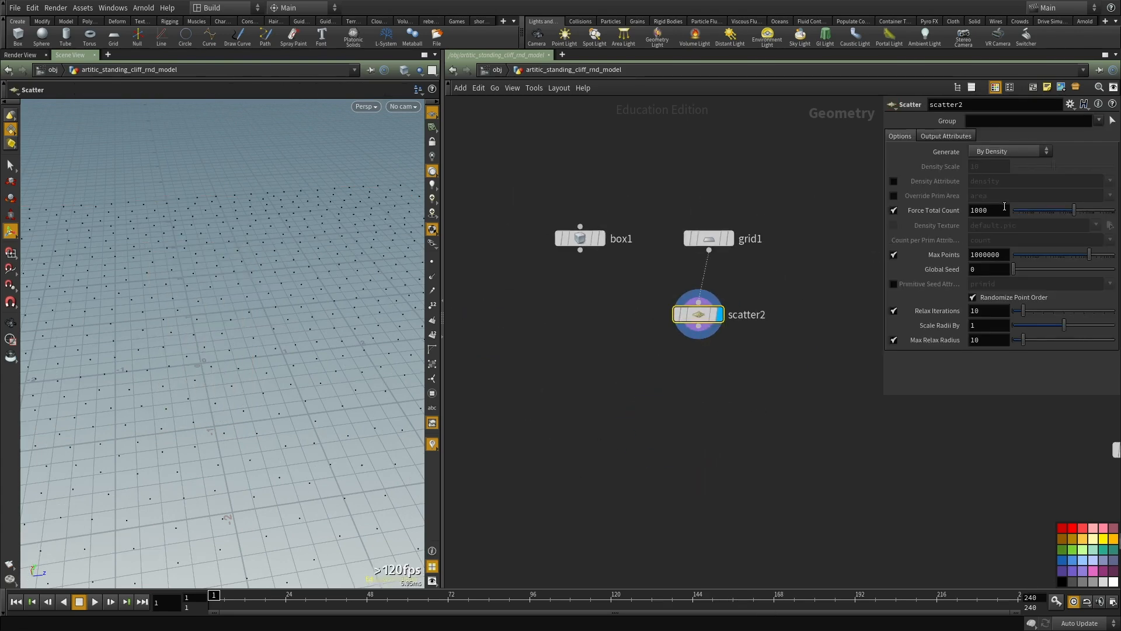
double_click(986, 210)
text(100)
key(Return)
Step: Add a Copy to Points node below the scatter node
key(Tab)
text(copy)
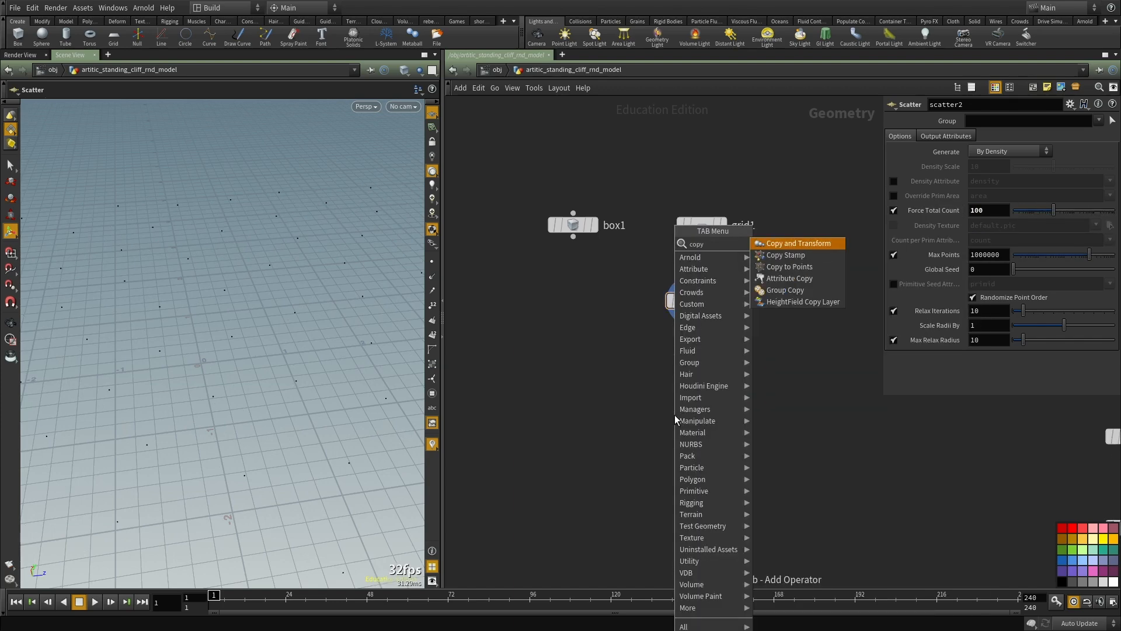
key(Down)
key(Down)
key(Return)
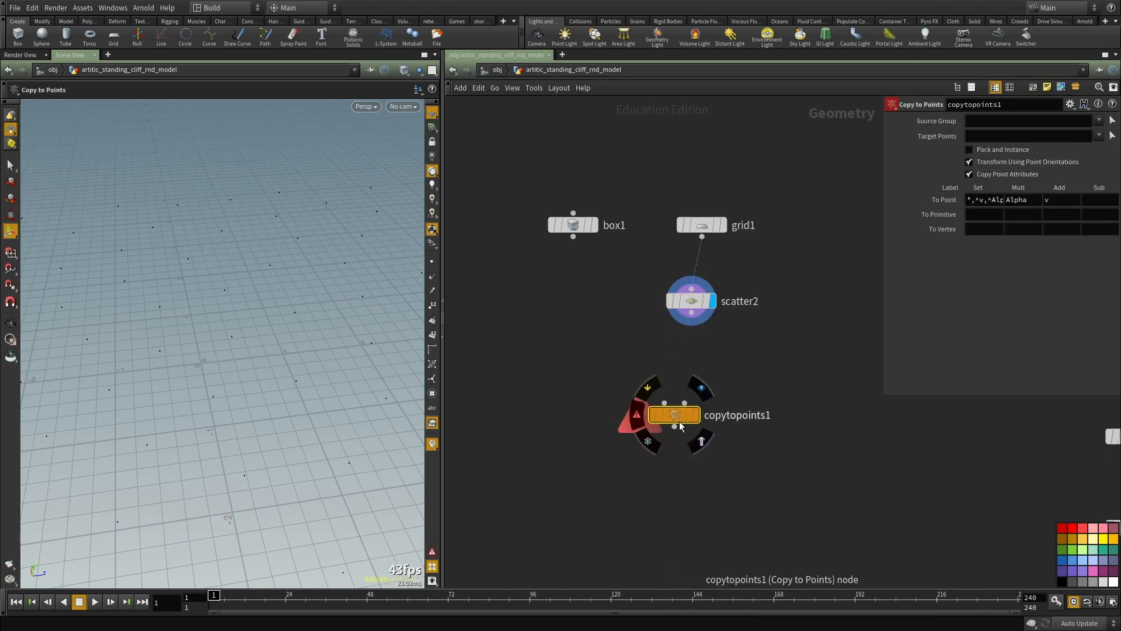
Step: Wire the box into the first input and the scattered points into the second input of copytopoints1, and display the result
click(665, 403)
click(574, 236)
click(692, 313)
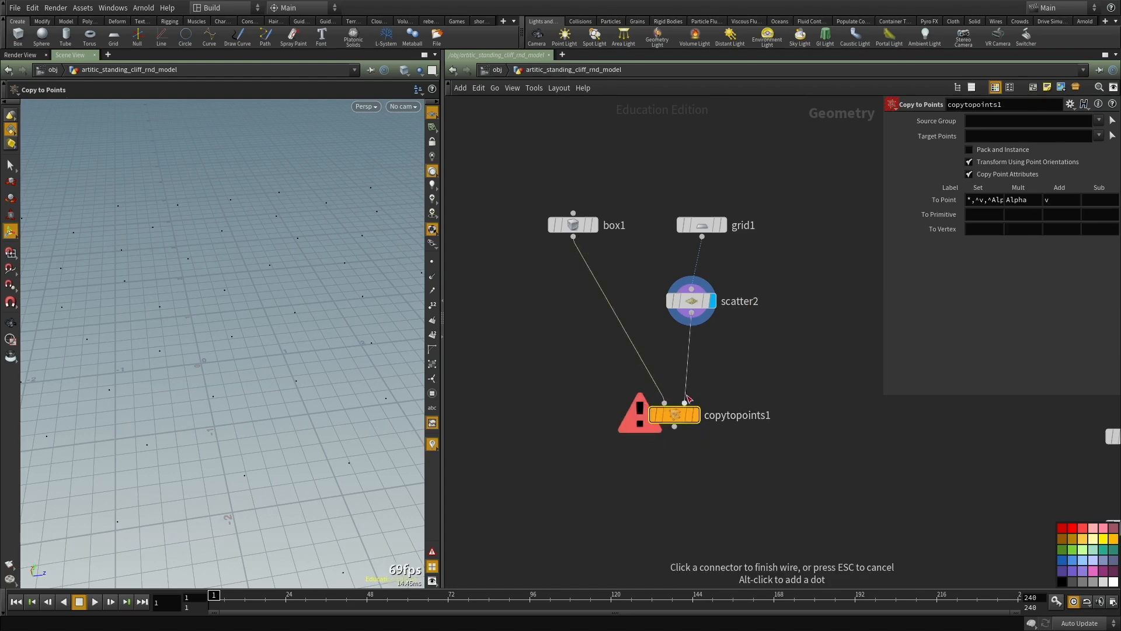
click(684, 403)
click(696, 415)
key(space+h)
alt+drag(250, 393, 273, 443)
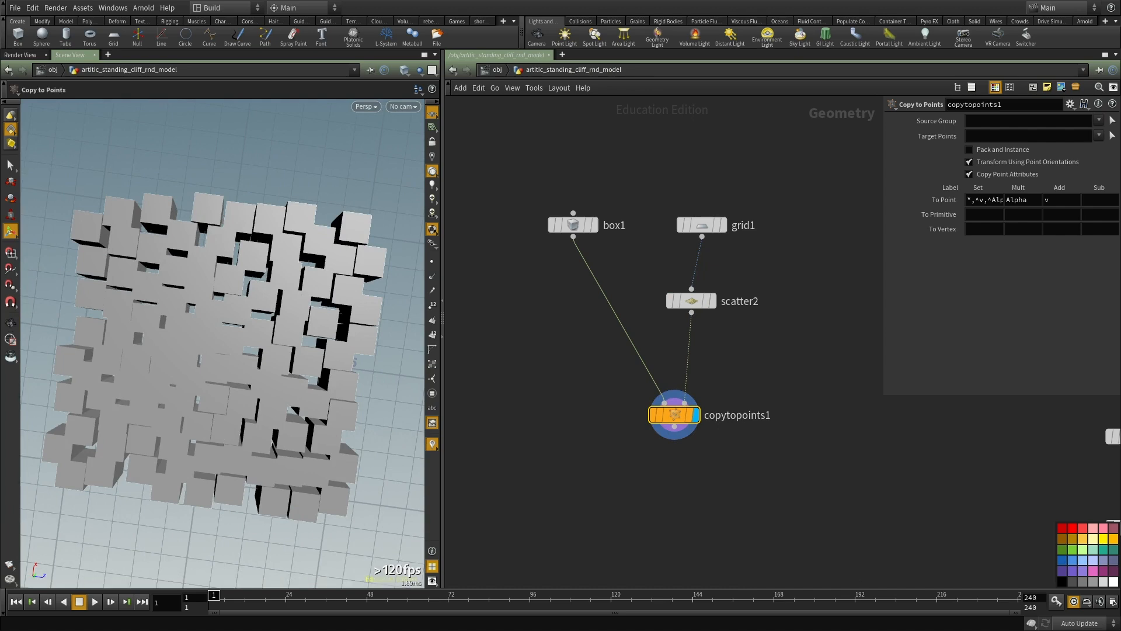
Step: Move copytopoints1 lower and insert an Attribute Wrangle node between scatter2 and copytopoints1
drag(674, 423, 596, 556)
middle_drag(710, 416, 741, 360)
scroll(740, 359, up, 2)
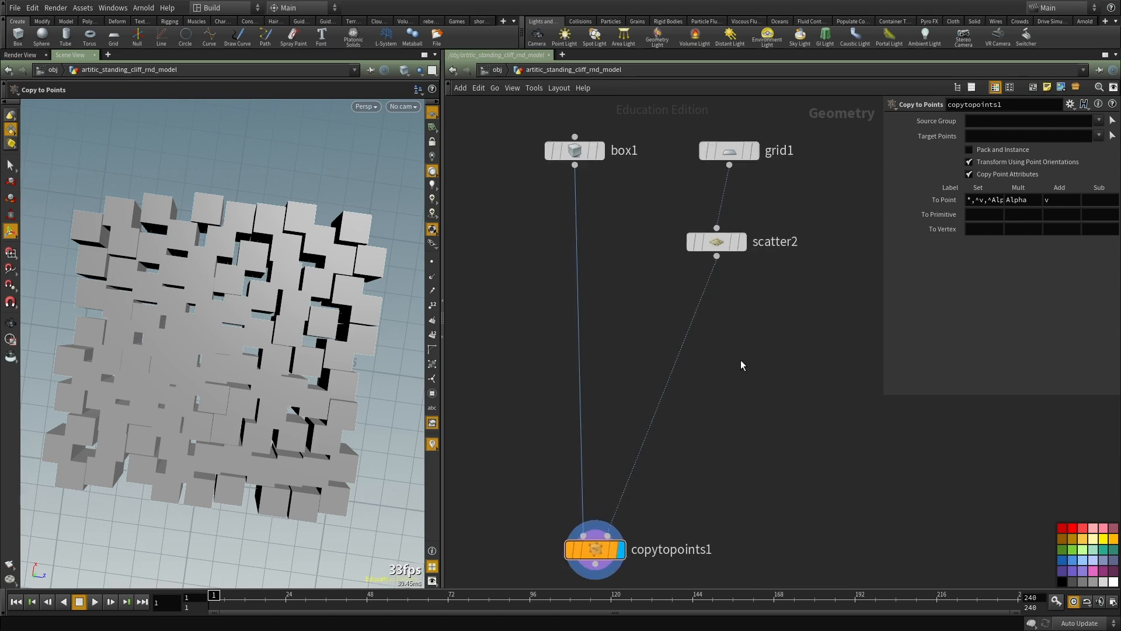
key(Tab)
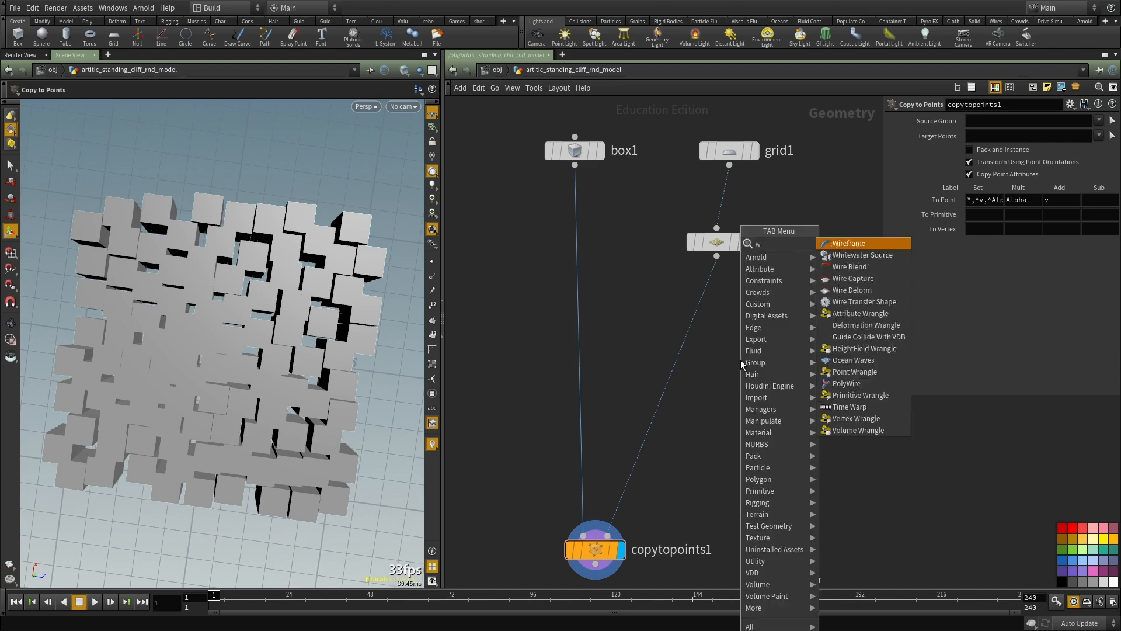
key(Escape)
key(Tab)
text(wr)
click(838, 253)
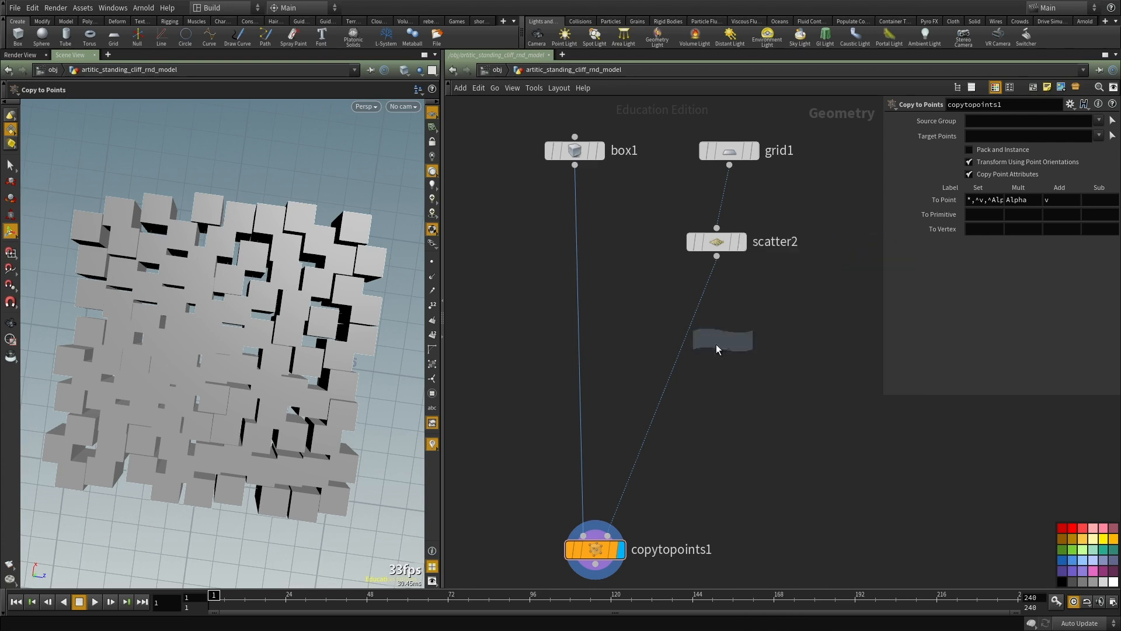
click(692, 343)
drag(691, 345, 730, 351)
Step: Write the wrangle code v@N = set(0, 0, 1); followed by v@up = set(0, 1, 0);
text(@n)
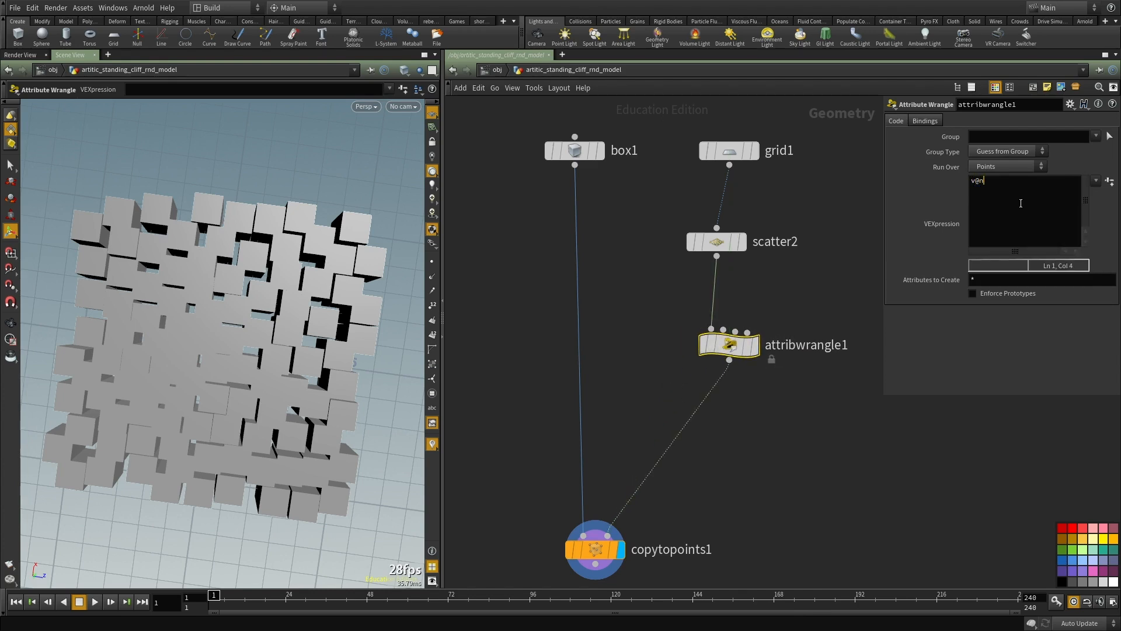
key(BackSpace)
text(set)
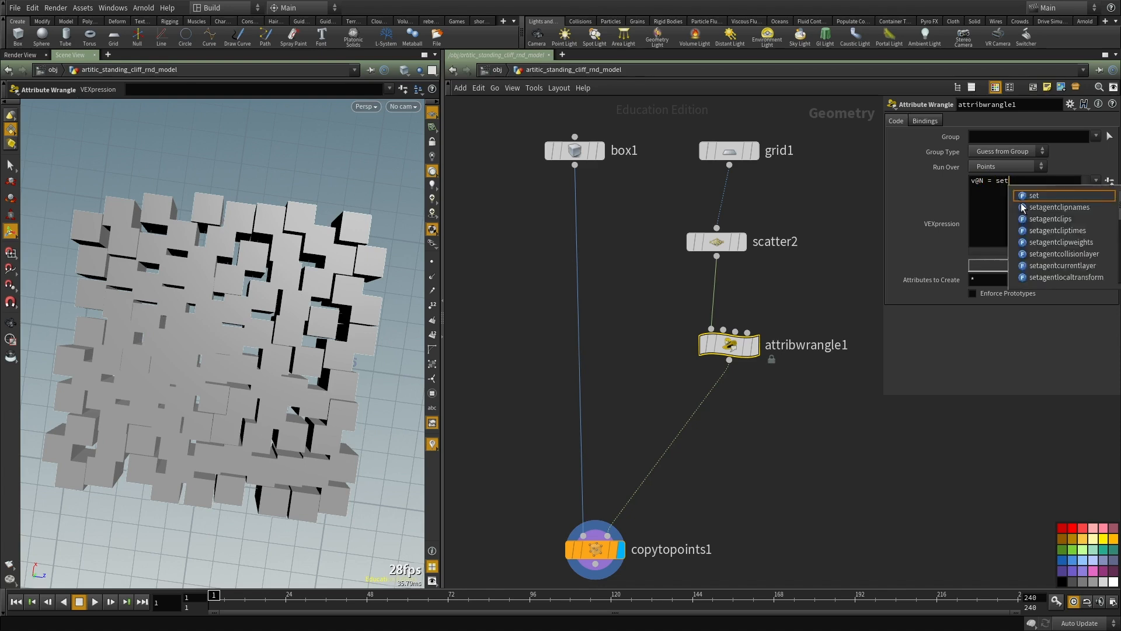
text()(())
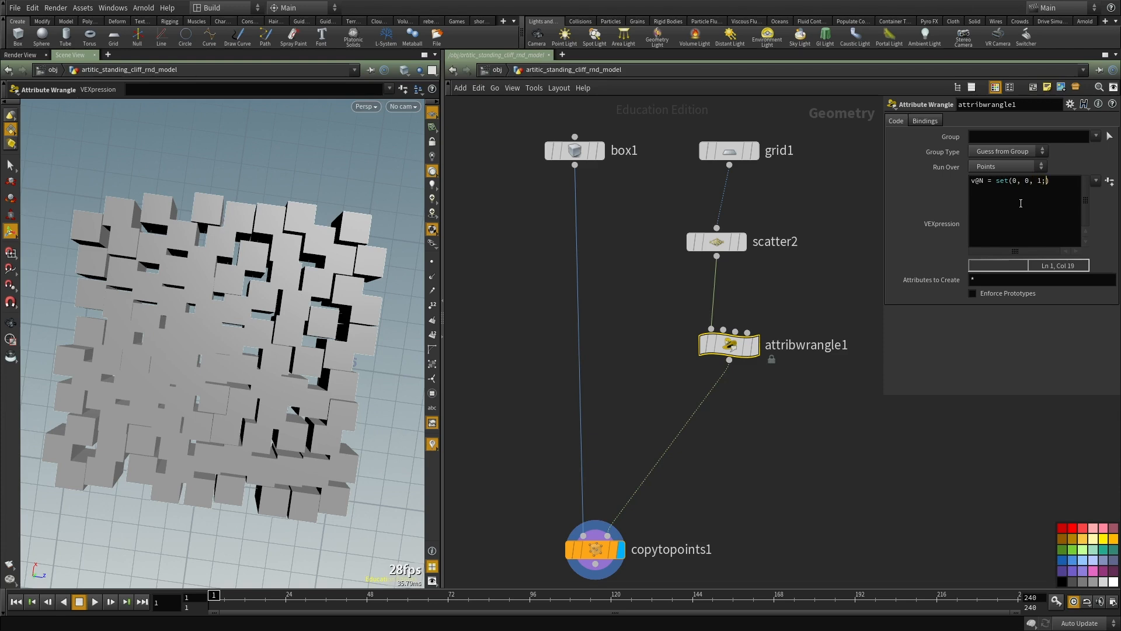
text() ;)
key(Return)
text(v@u)
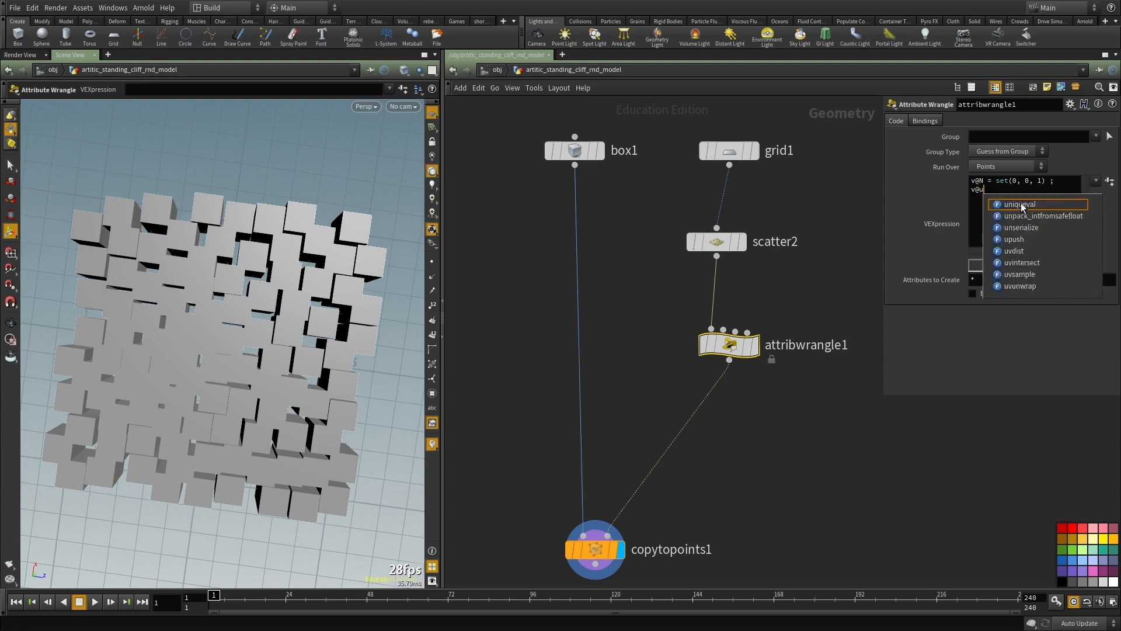
text(p = set())
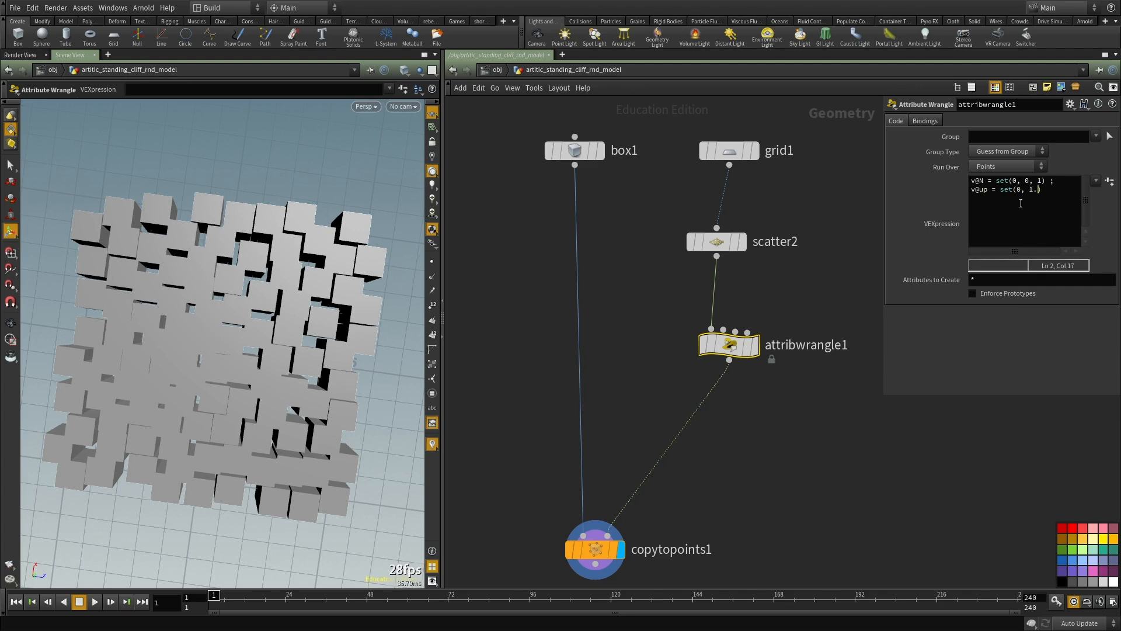
text(;)
click(818, 431)
Step: Examine how the copied boxes are oriented, with copytopoints1 selected and displayed
middle_drag(766, 496, 754, 387)
drag(753, 388, 586, 514)
middle_drag(726, 380, 726, 341)
alt+drag(213, 362, 195, 296)
middle_drag(751, 307, 750, 308)
scroll(823, 171, up, 2)
drag(814, 172, 648, 209)
middle_drag(718, 348, 763, 408)
drag(763, 408, 590, 507)
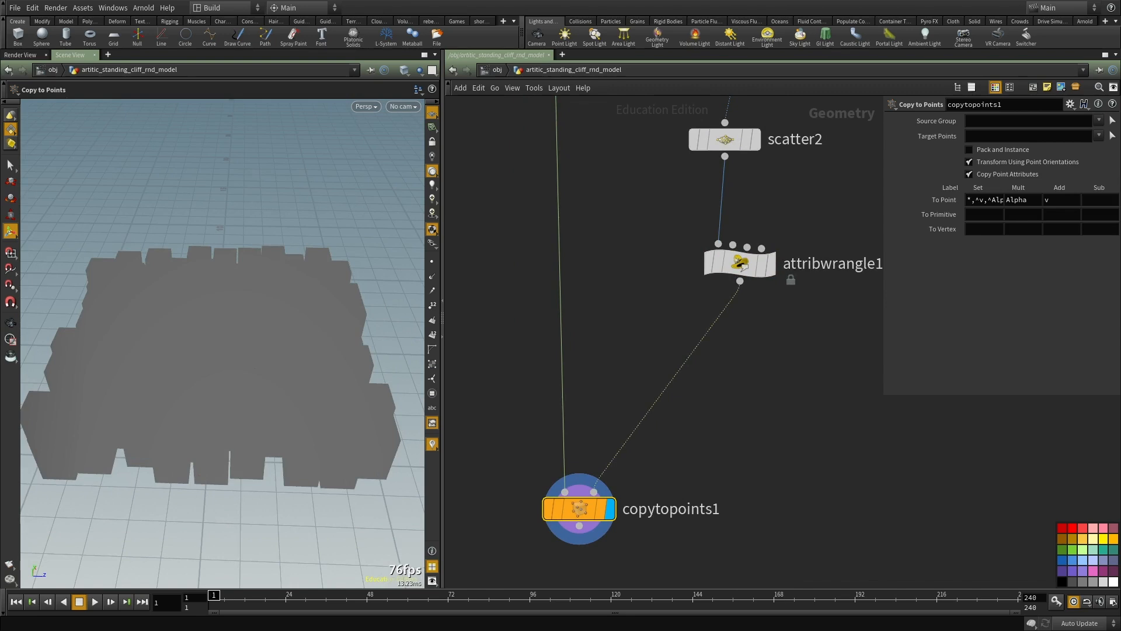
middle_drag(688, 415, 586, 520)
Step: Review the wrangle node and its output, ending with copytopoints1 displayed
click(639, 366)
scroll(648, 362, up, 2)
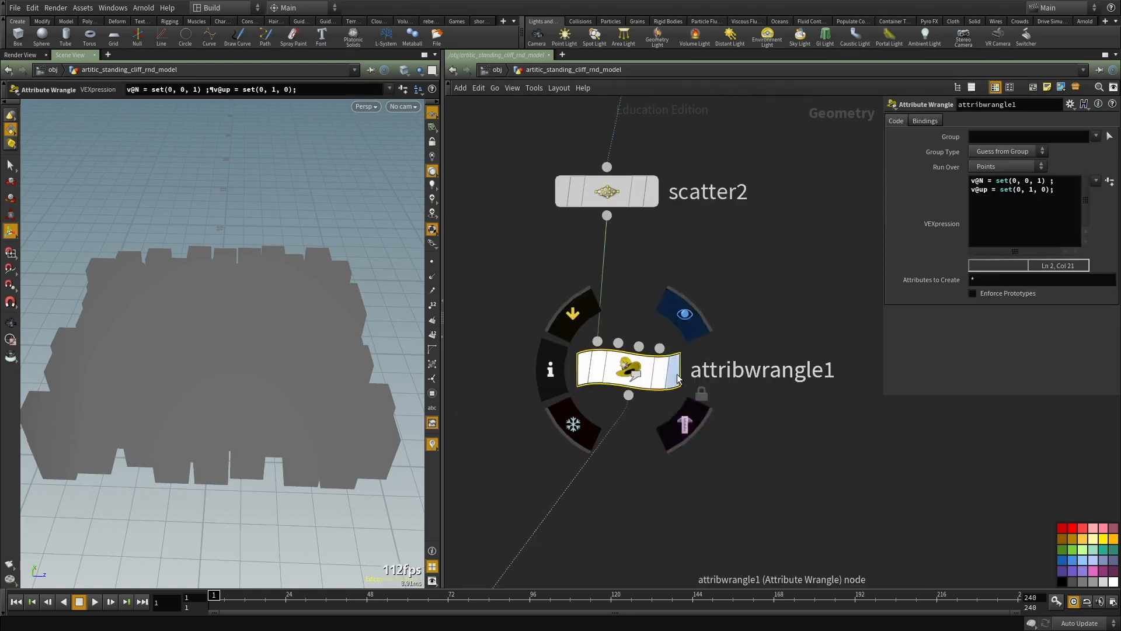
middle_drag(711, 422, 722, 345)
click(690, 297)
middle_drag(633, 409, 664, 336)
middle_drag(646, 443, 664, 278)
click(484, 408)
click(515, 408)
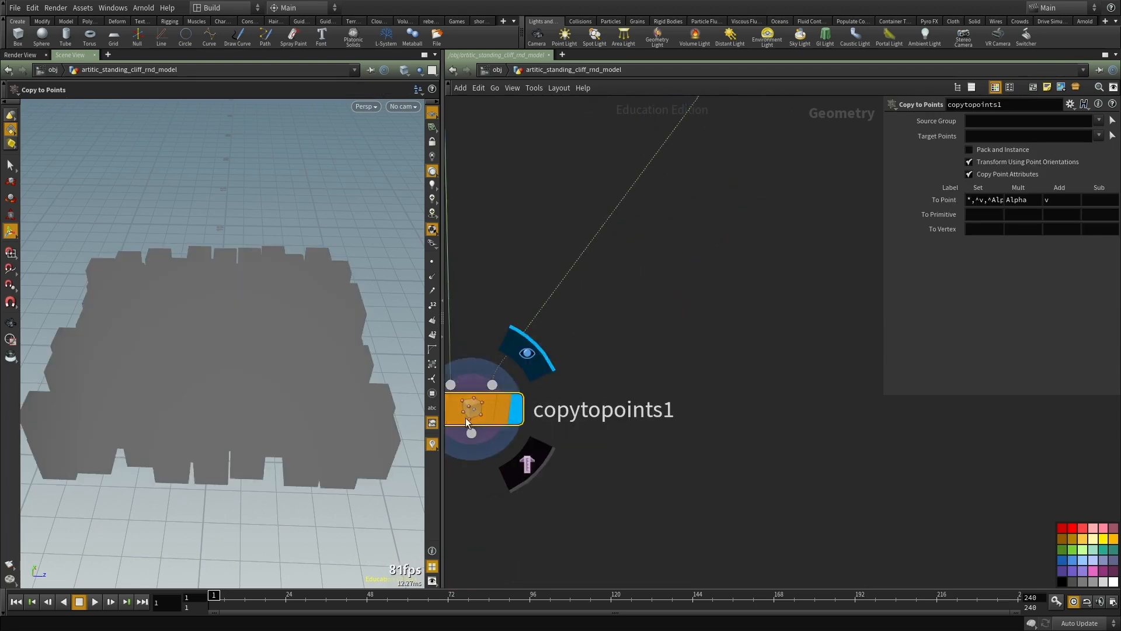
Step: Add a displayed Facet node below copytopoints1 and enable Post-Compute Normals
scroll(665, 269, down, 3)
middle_drag(727, 347, 726, 240)
key(Tab)
text(face)
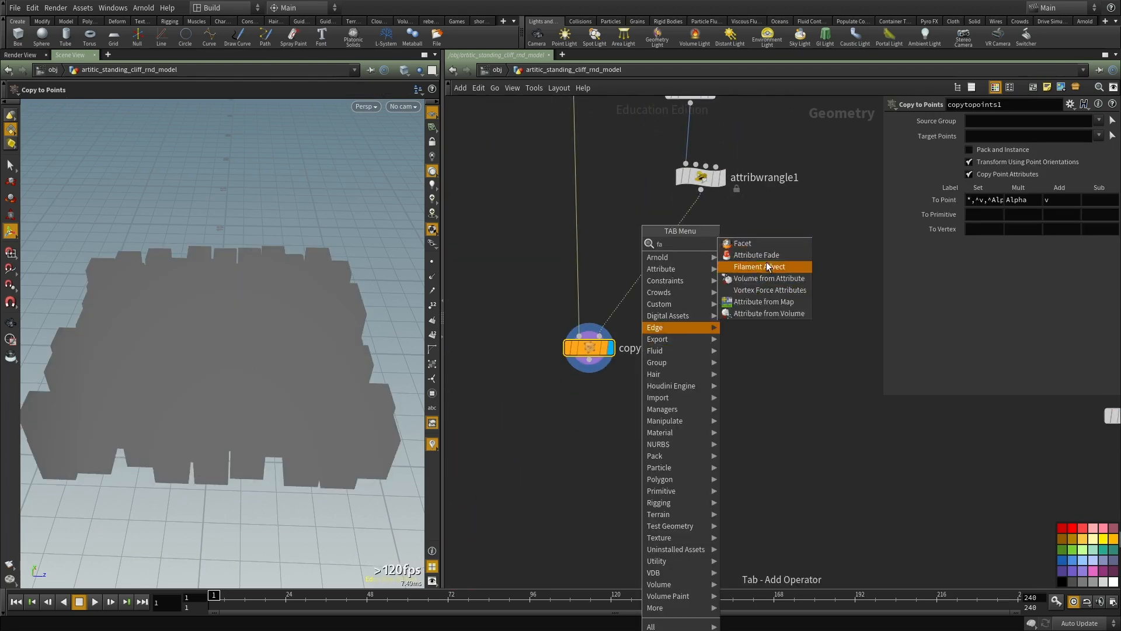
click(738, 244)
click(576, 423)
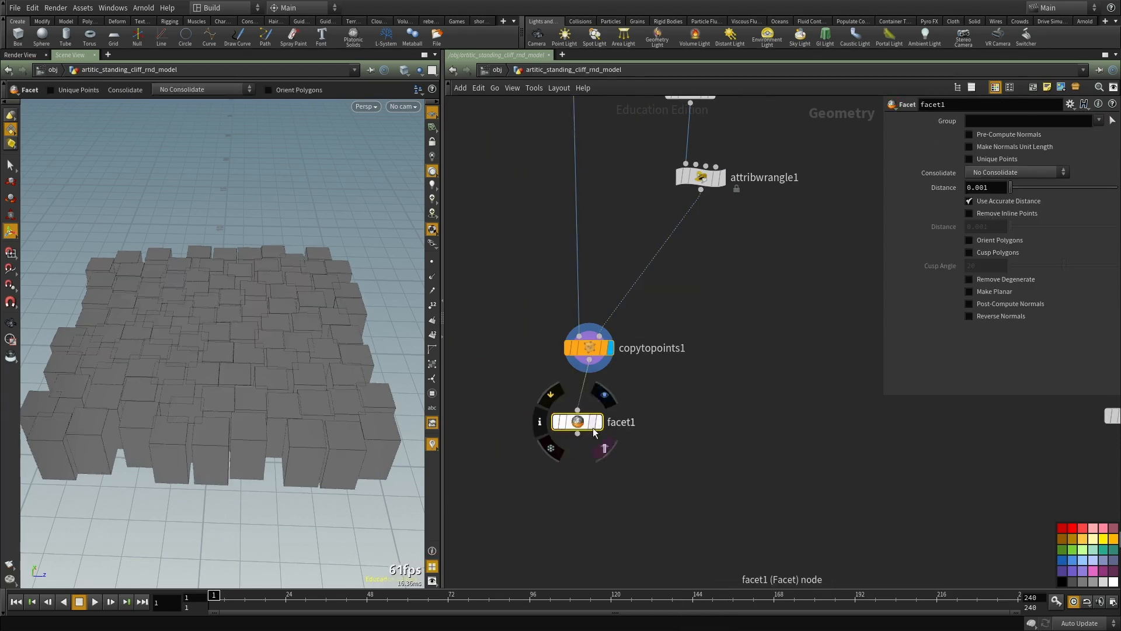
click(1010, 303)
middle_drag(642, 246, 637, 269)
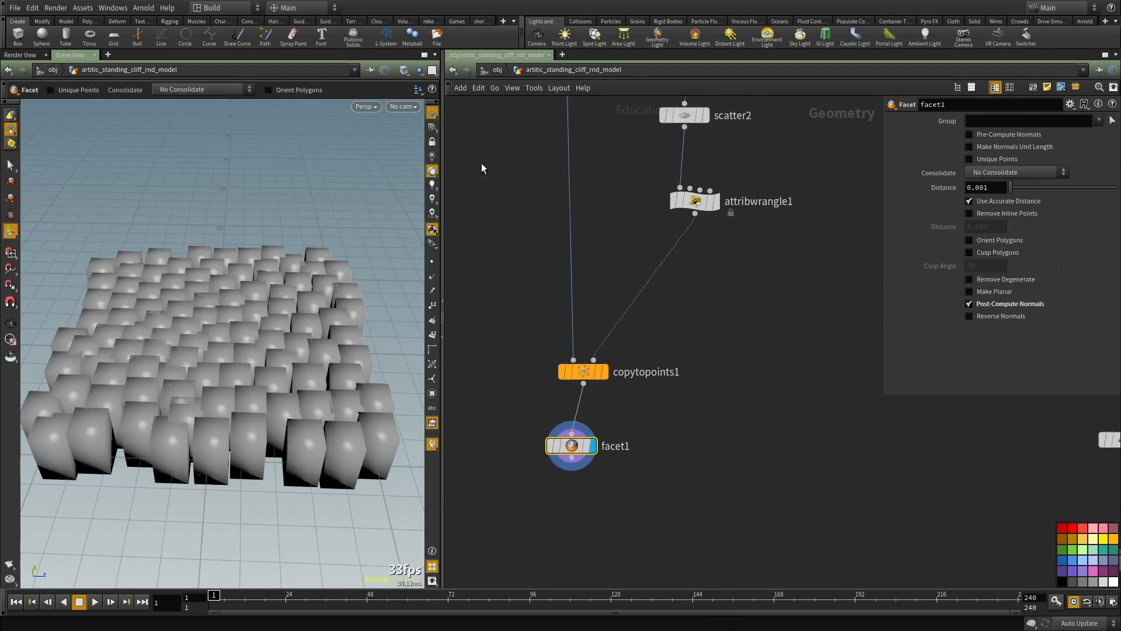
Step: Switch the viewport shading so the box faces appear flat, and remove the facet1 node
click(396, 88)
click(462, 160)
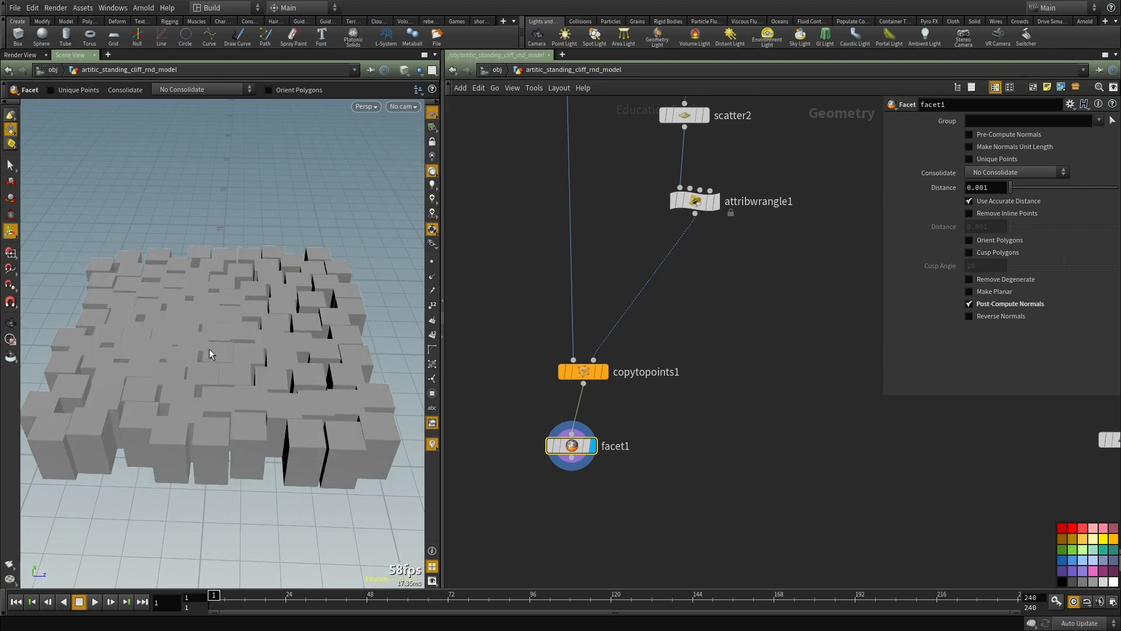
key(ctrl+x)
middle_drag(701, 410, 625, 546)
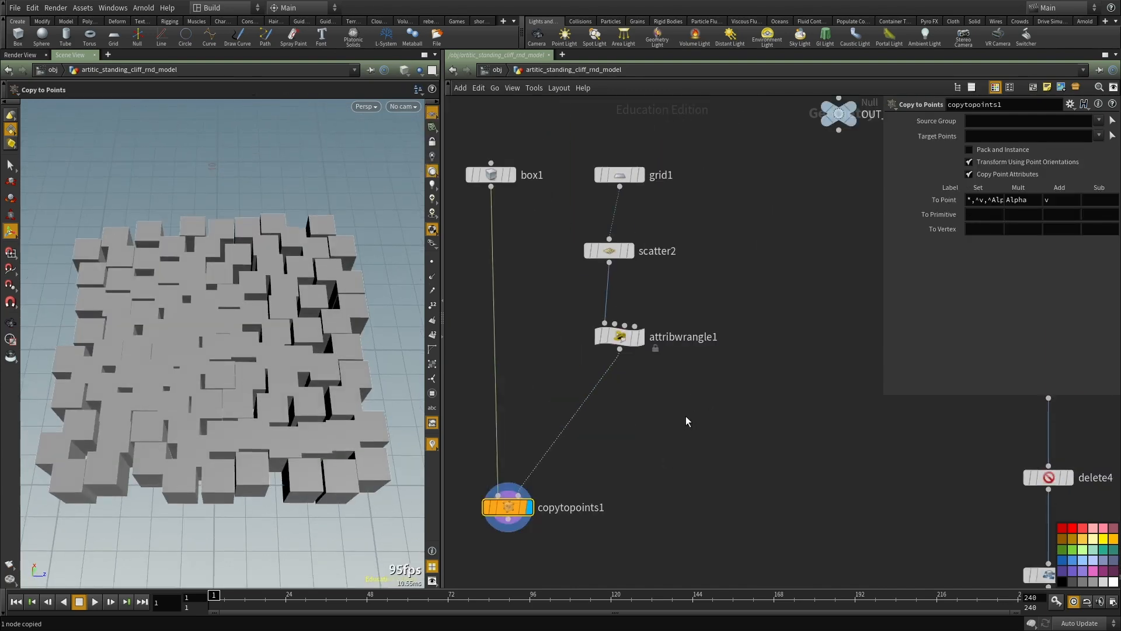
Step: Insert an Attribute Randomize node between attribwrangle1 and copytopoints1 to randomize the point colours
click(621, 337)
middle_drag(696, 408, 694, 378)
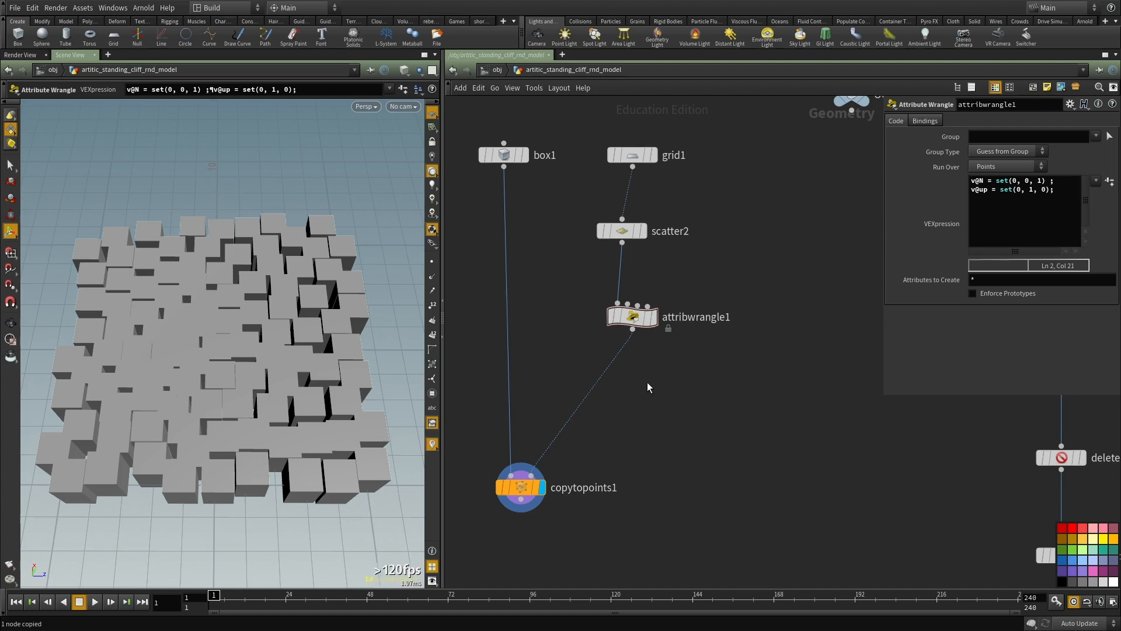
key(Tab)
text(rando)
key(Return)
click(647, 382)
mouse_move(646, 382)
mouse_down()
mouse_move(602, 368)
mouse_move(633, 378)
mouse_up()
middle_drag(798, 404, 793, 336)
scroll(792, 335, down, 1)
Step: Duplicate the Attribute Randomize node below the first one and set its attribute name to pscale
drag(561, 408, 539, 505)
key(ctrl+c)
key(ctrl+v)
drag(684, 384, 658, 376)
drag(1007, 167, 775, 186)
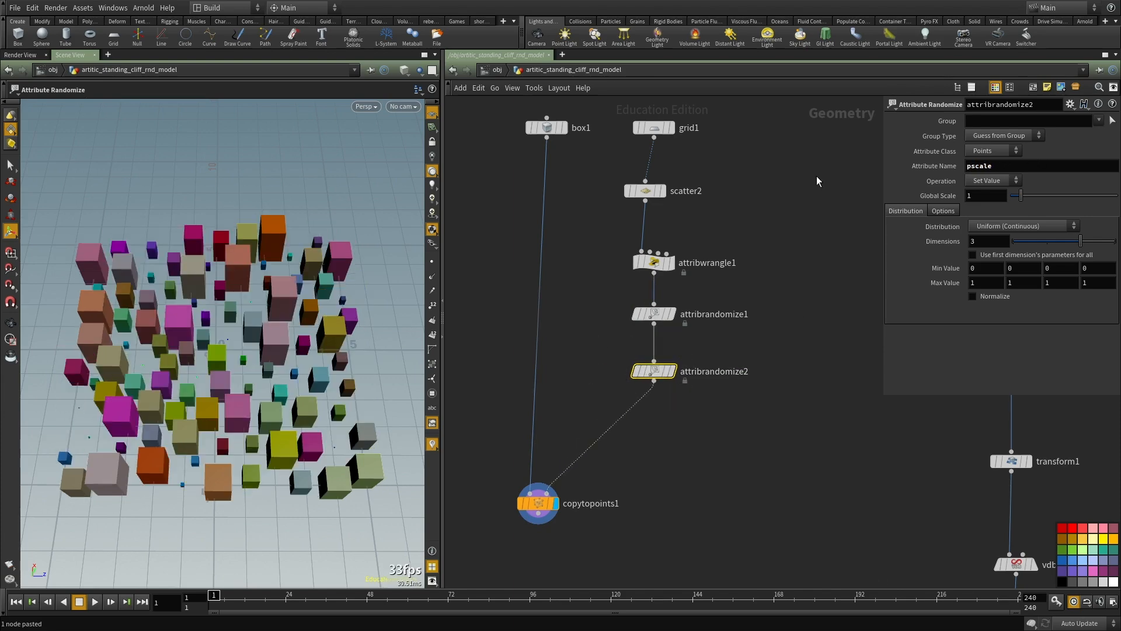
Step: Set the pscale randomization's first minimum value to 0.6 and first maximum value to 1.2
alt+drag(208, 336, 244, 356)
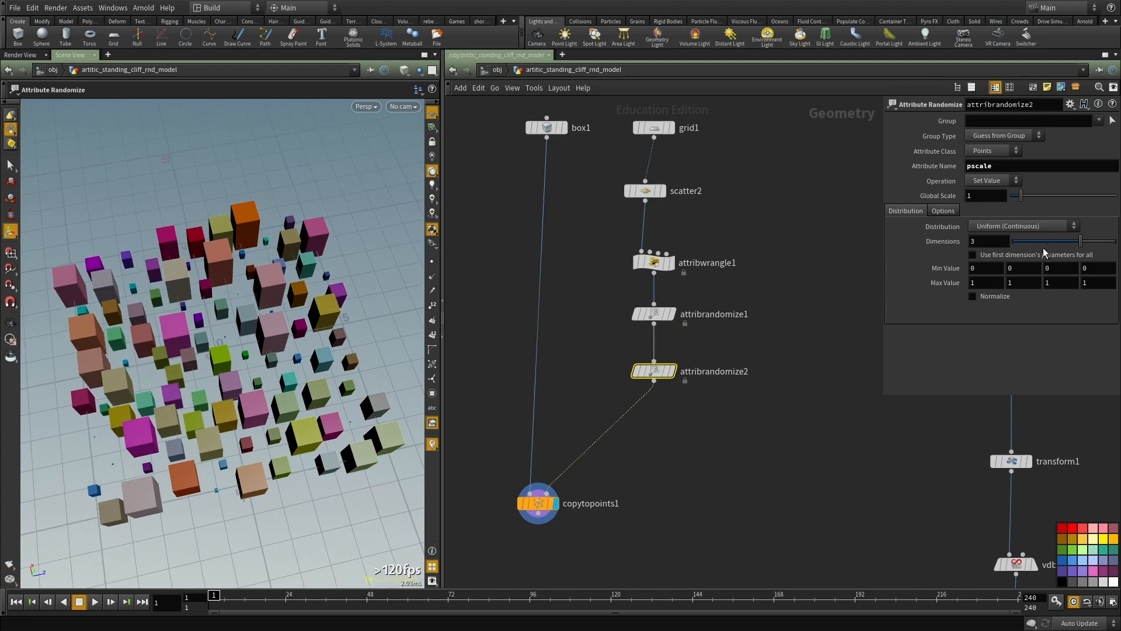
middle_drag(982, 273, 1019, 304)
mouse_move(993, 267)
middle_down()
mouse_move(1022, 268)
mouse_move(990, 283)
mouse_move(1010, 283)
mouse_move(984, 280)
middle_up()
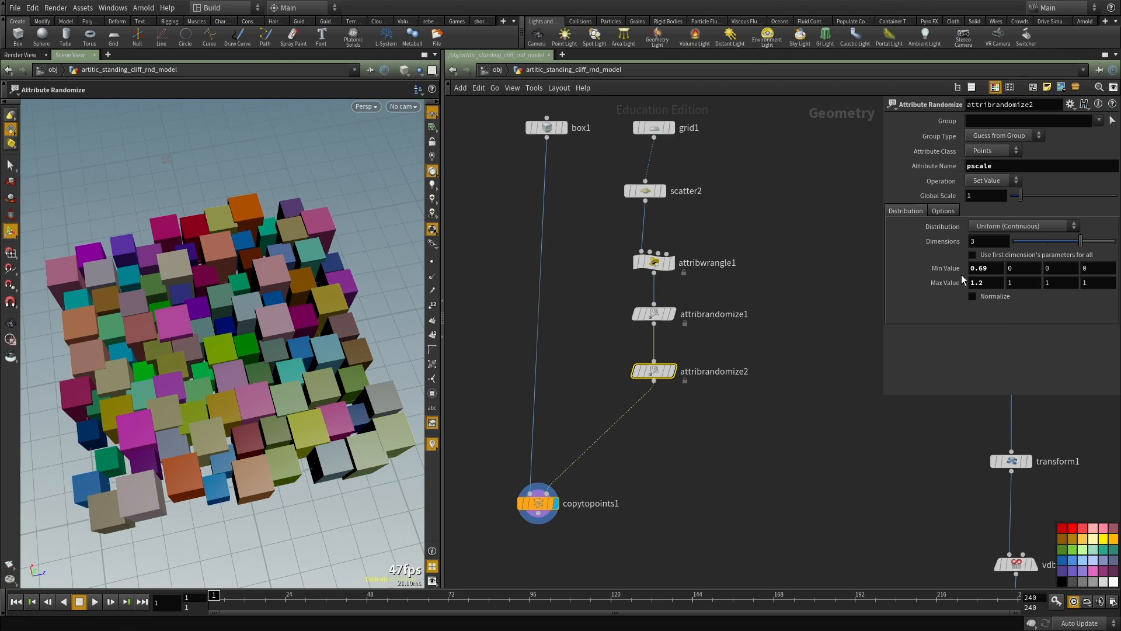
drag(978, 267, 1003, 272)
key(Return)
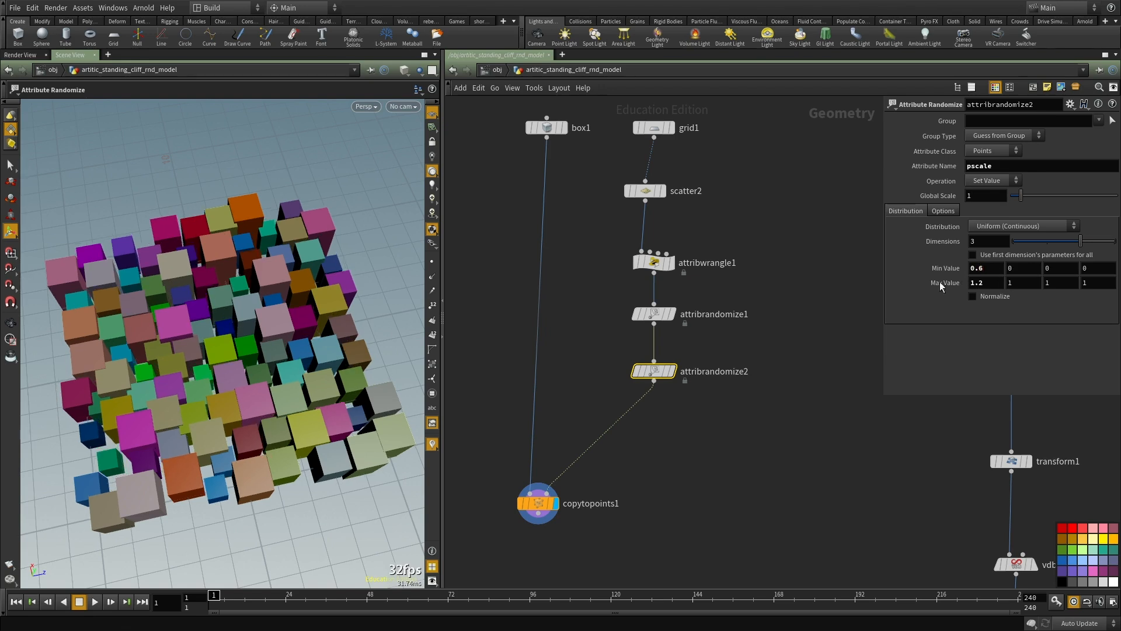
Step: Rename the attribrandomize2 node to rand_pscale
middle_drag(708, 400, 719, 333)
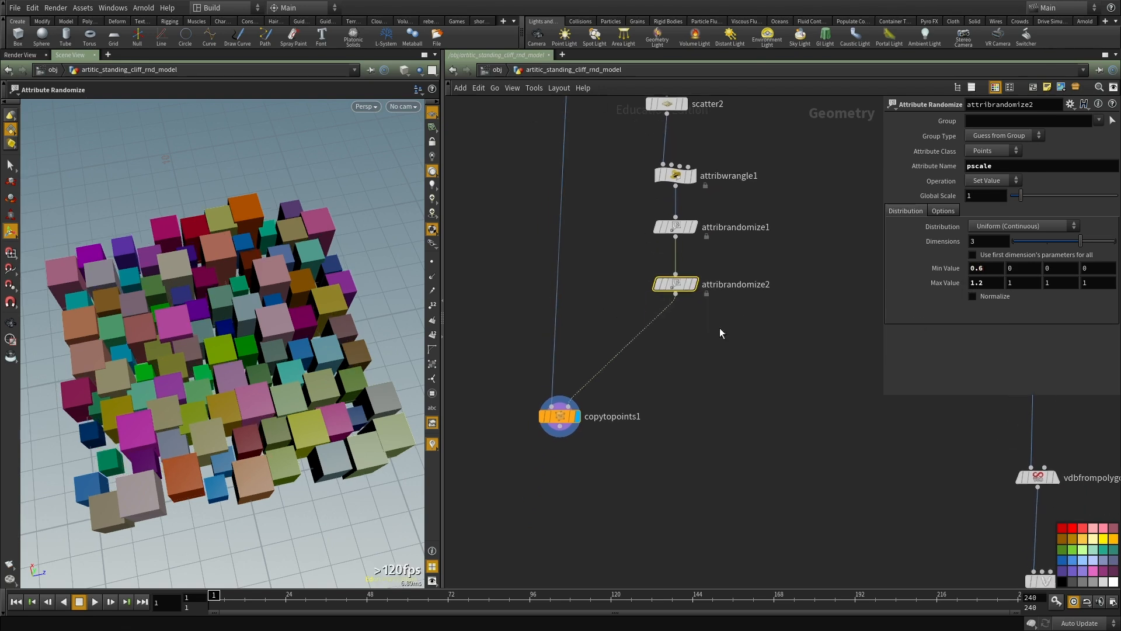
double_click(723, 285)
text(rand_pscale)
key(Return)
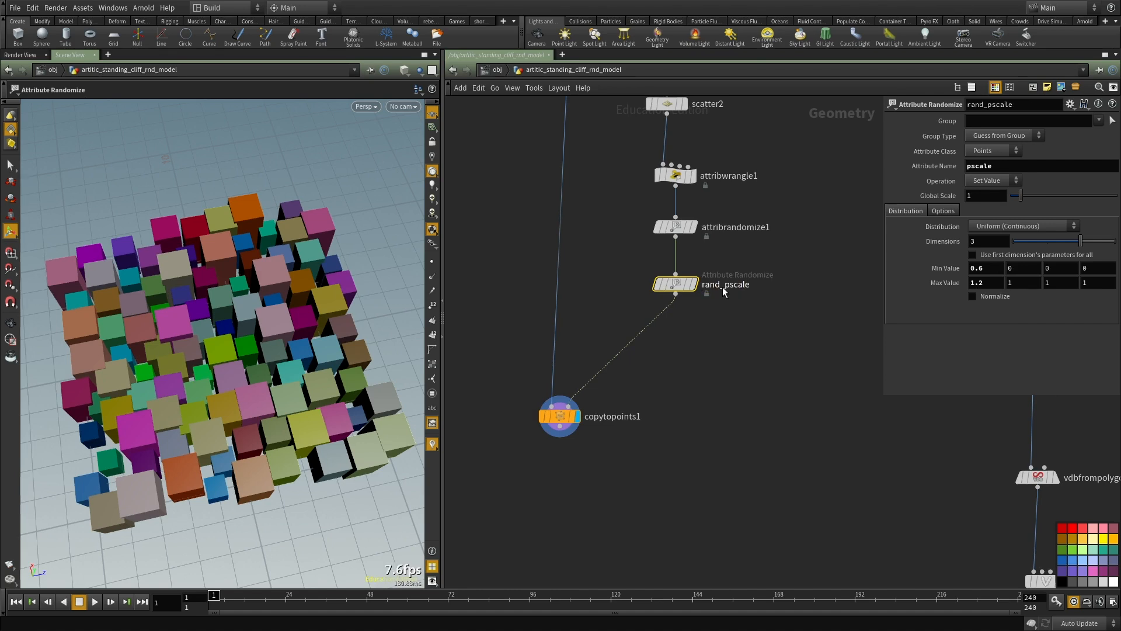
Step: Rename the attribrandomize1 node above it to rand_color
double_click(719, 228)
text(rand_color)
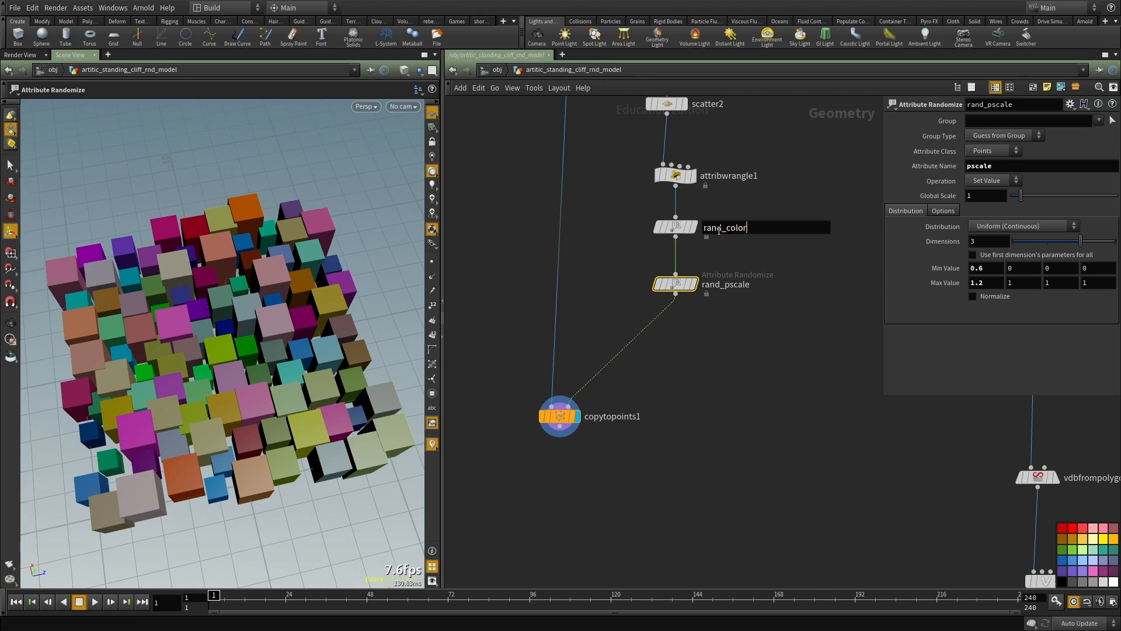
key(Return)
Step: Paste another Attribute Randomize node between rand_pscale and copytopoints1 and set its attribute name to angle
middle_drag(712, 364, 714, 331)
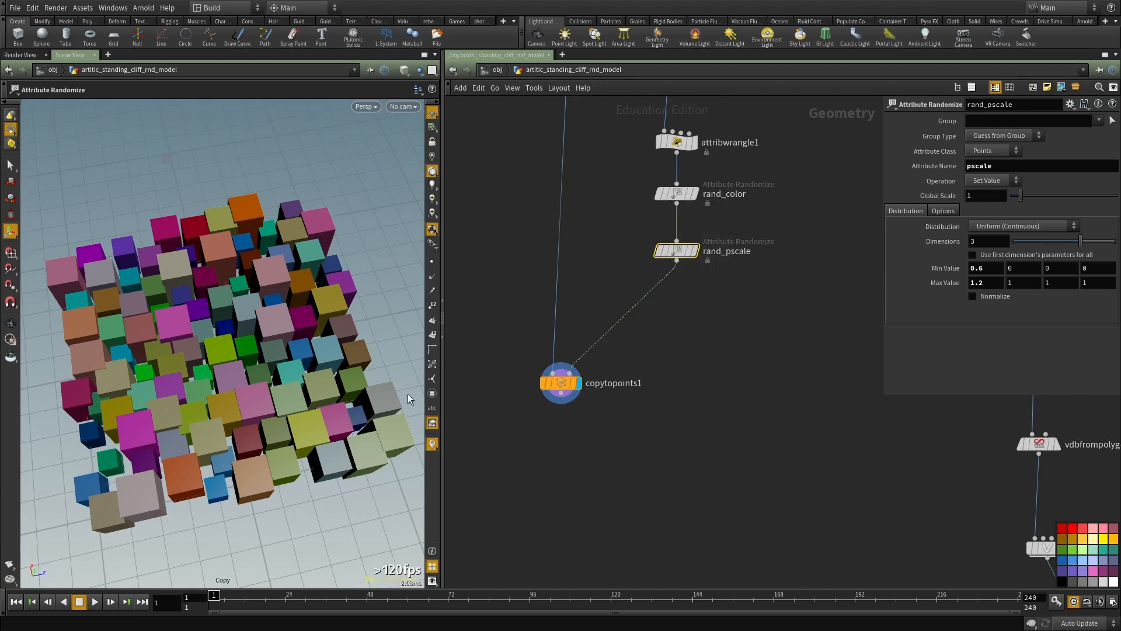
key(ctrl+v)
mouse_move(705, 320)
mouse_down()
mouse_move(678, 294)
mouse_move(677, 314)
mouse_move(690, 317)
mouse_up()
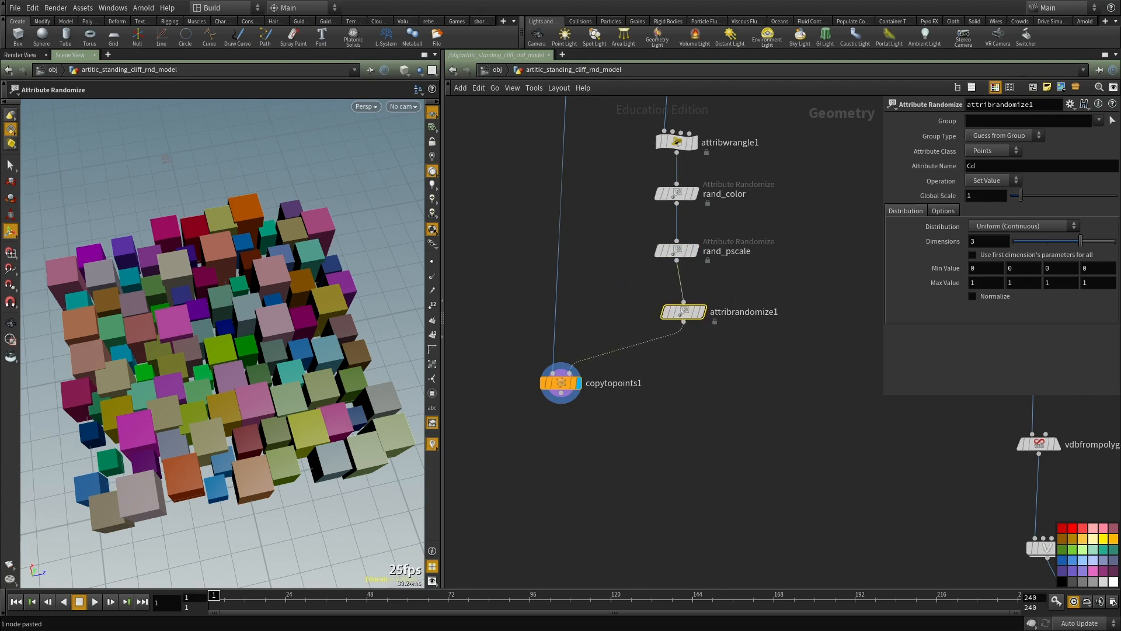
drag(693, 313, 685, 312)
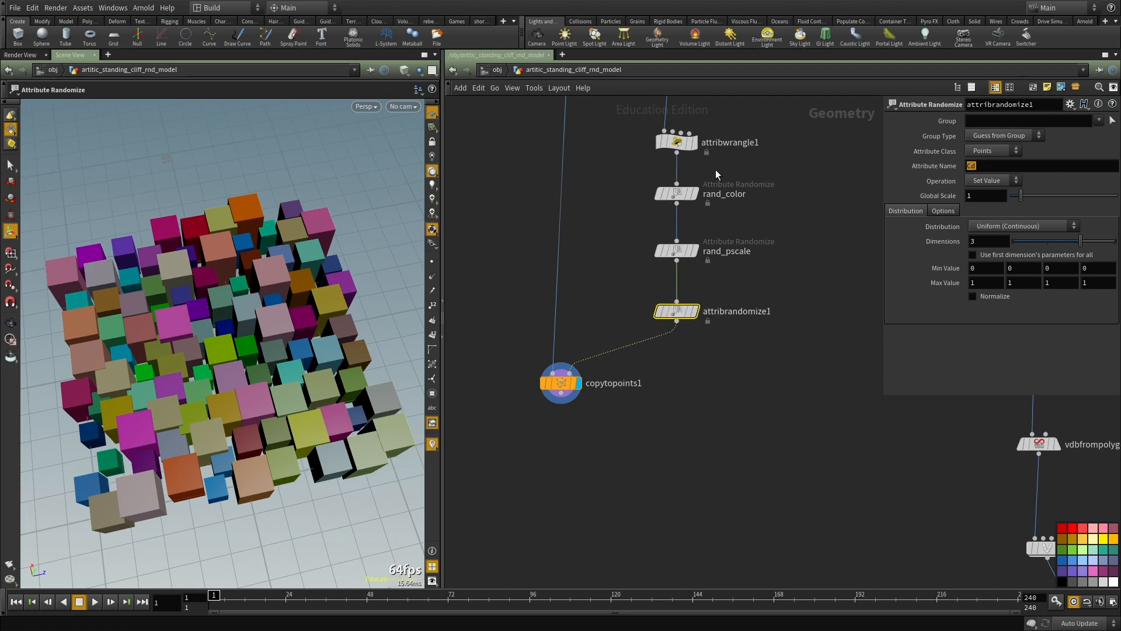
text(angle)
key(Return)
Step: Set the angle randomization to a minimum of -360, a maximum of 360 and 1 dimension
click(986, 268)
text(-360)
key(Tab)
drag(986, 283, 828, 273)
text(360)
key(Return)
double_click(972, 242)
text(1)
key(Return)
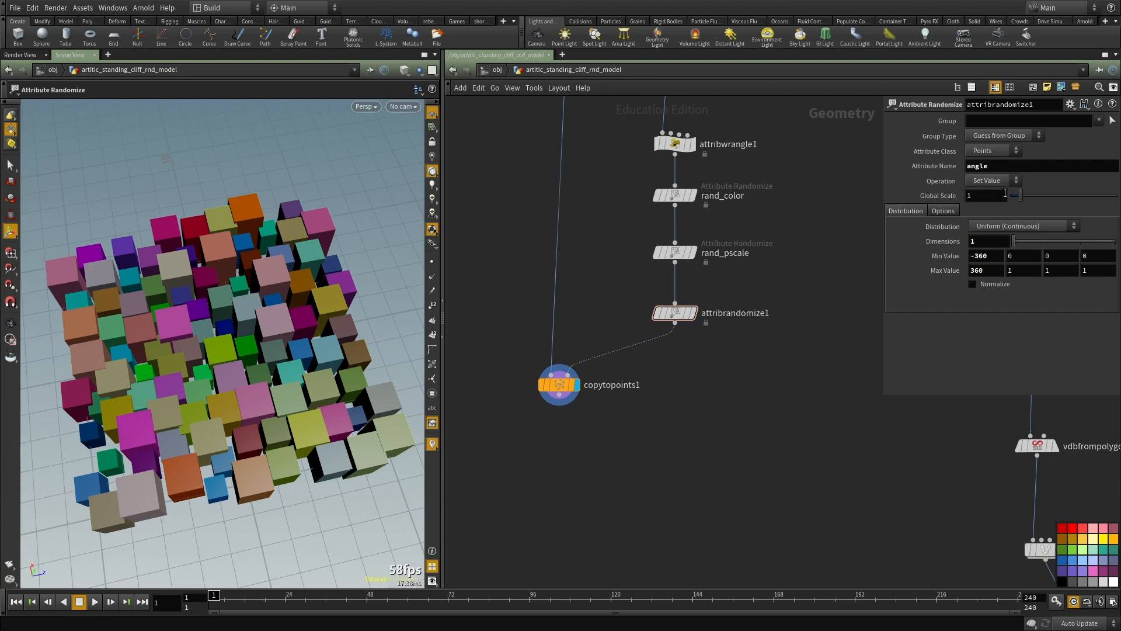
Step: Move copytopoints1 lower and add a Point VOP node below the angle randomization node
middle_drag(703, 394, 729, 334)
drag(587, 330, 608, 439)
middle_drag(720, 327, 716, 355)
scroll(716, 354, up, 3)
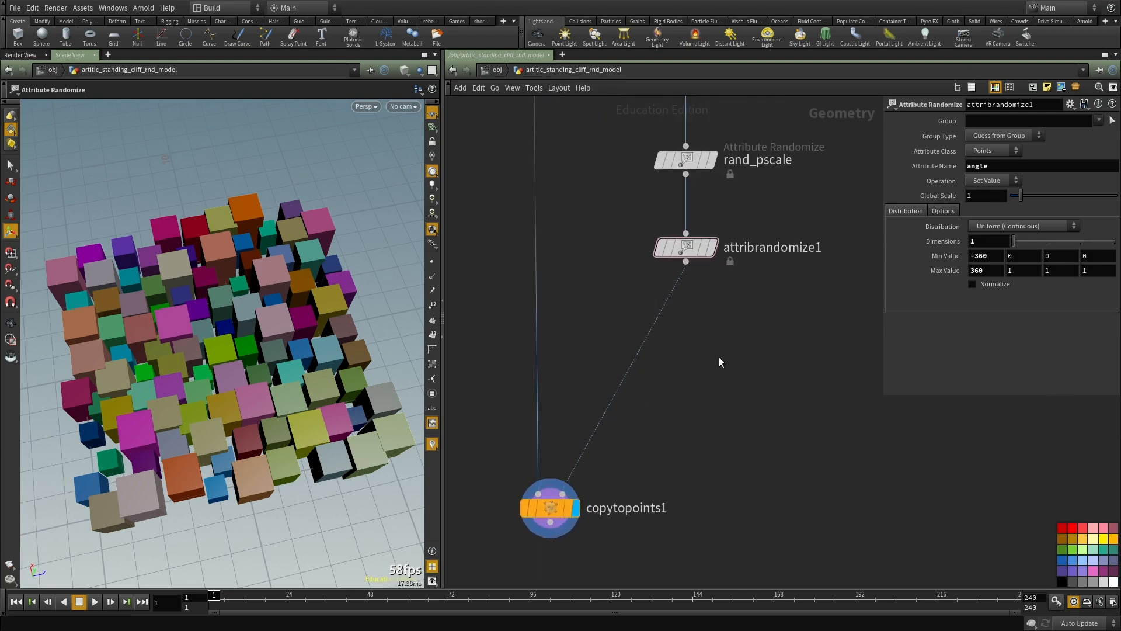
key(Tab)
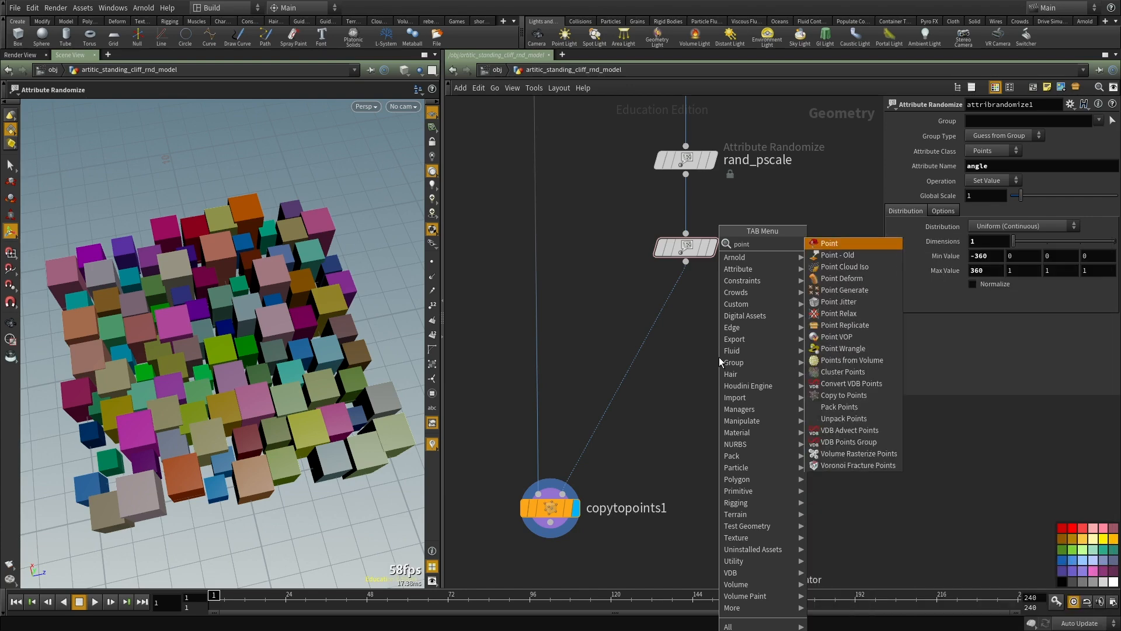
key(Escape)
click(719, 356)
drag(719, 356, 694, 359)
Step: Open the Point VOP network and space its global and output nodes apart
double_click(695, 357)
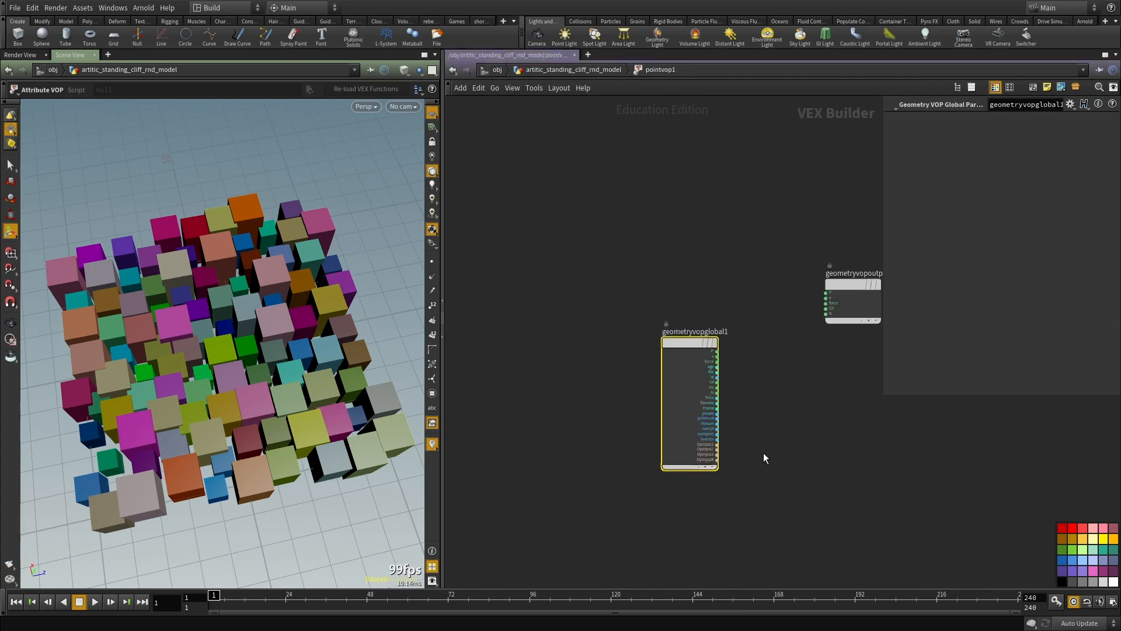
click(650, 259)
drag(650, 259, 817, 318)
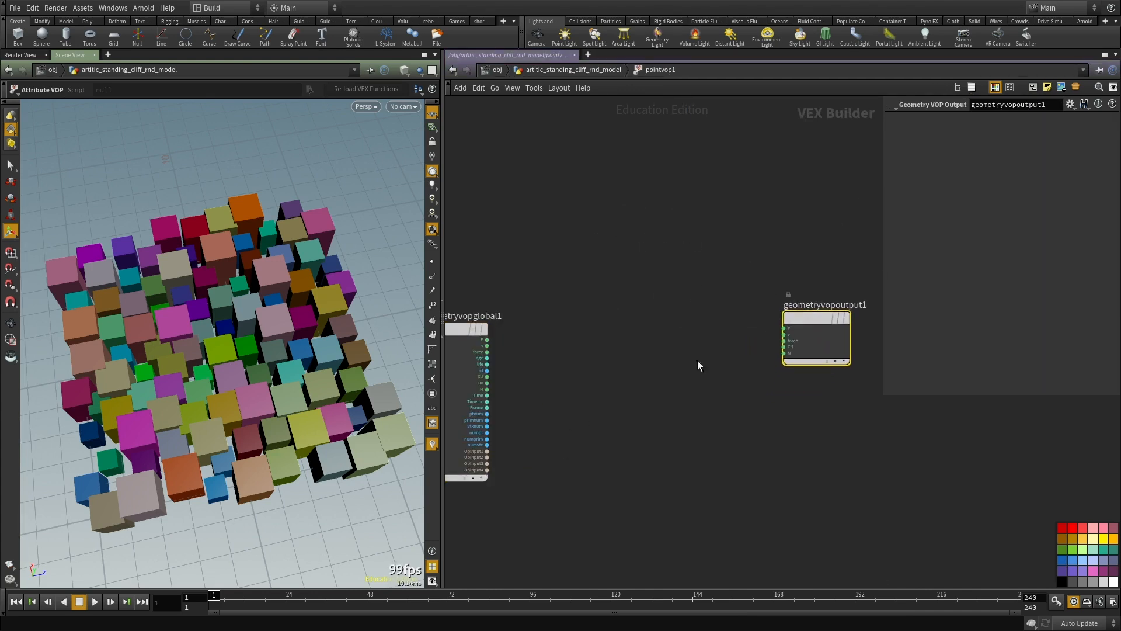
middle_drag(647, 386, 693, 386)
scroll(708, 367, up, 2)
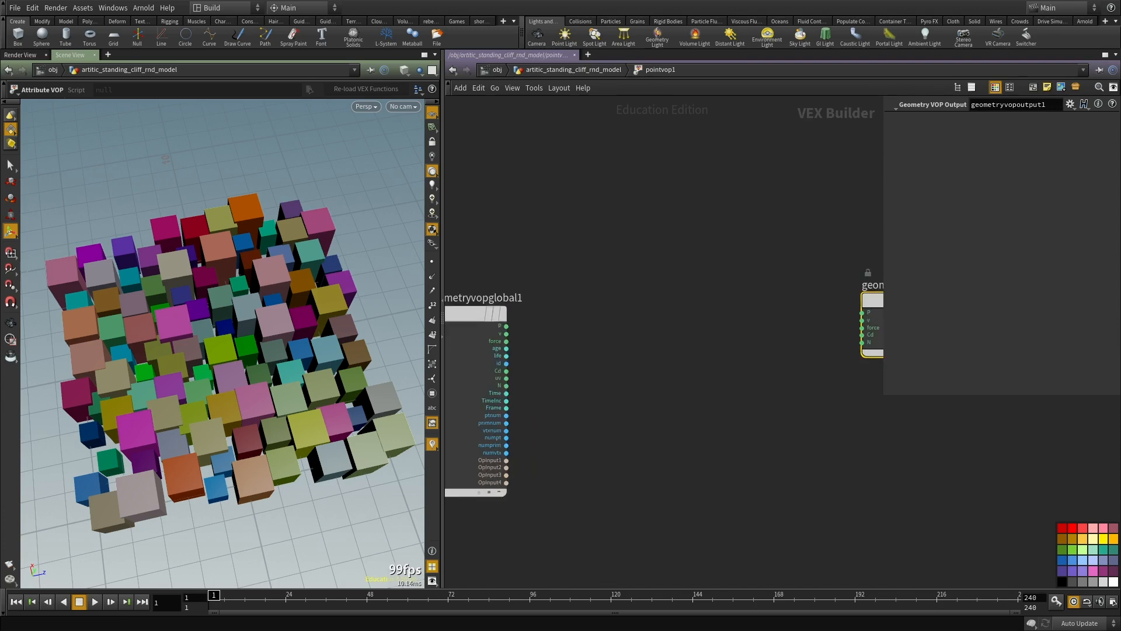
Step: Add a Bind node between the global and output nodes
key(Tab)
text(bind)
key(Return)
click(670, 414)
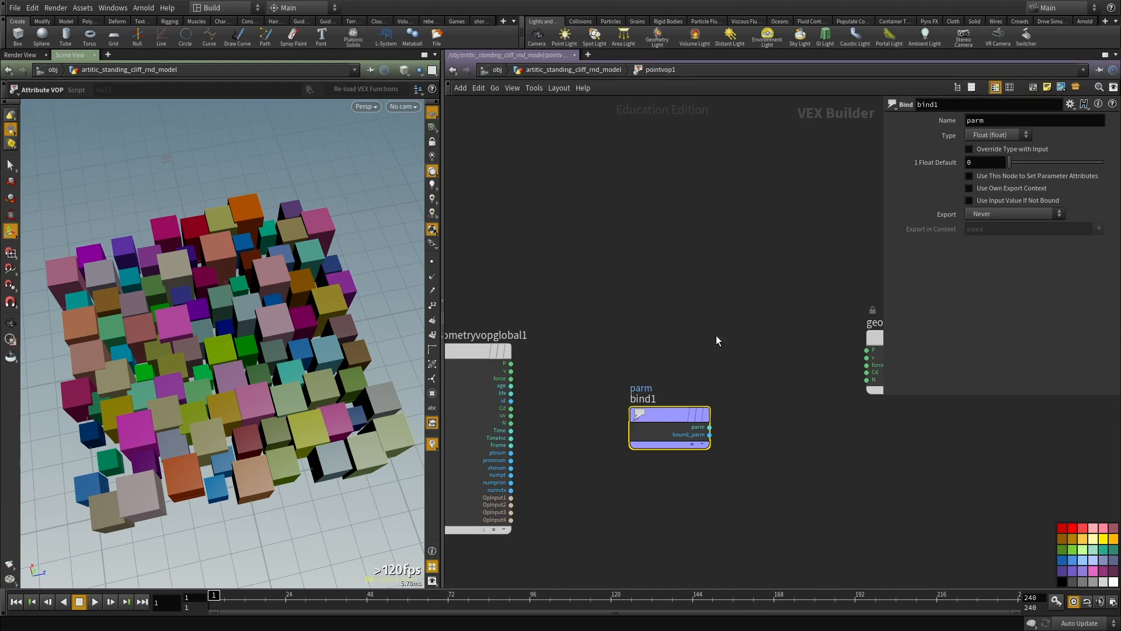
Step: Set the new Bind node's attribute name to angle
text(angle)
key(Return)
middle_drag(783, 477, 763, 461)
scroll(838, 402, up, 2)
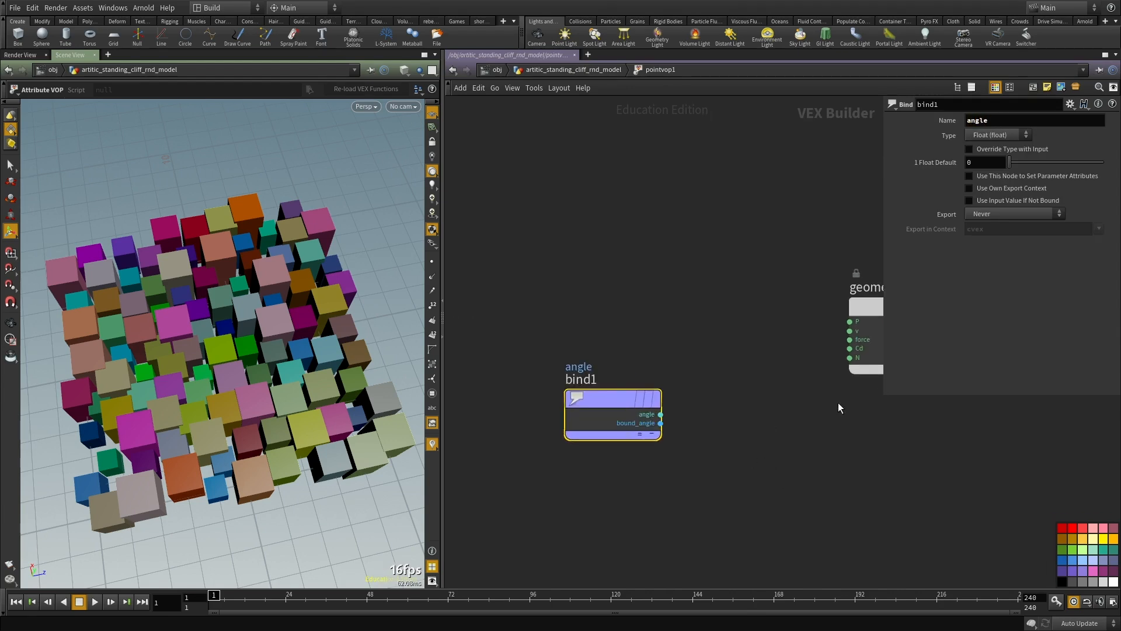
middle_drag(811, 411, 763, 417)
key(Tab)
text(quato)
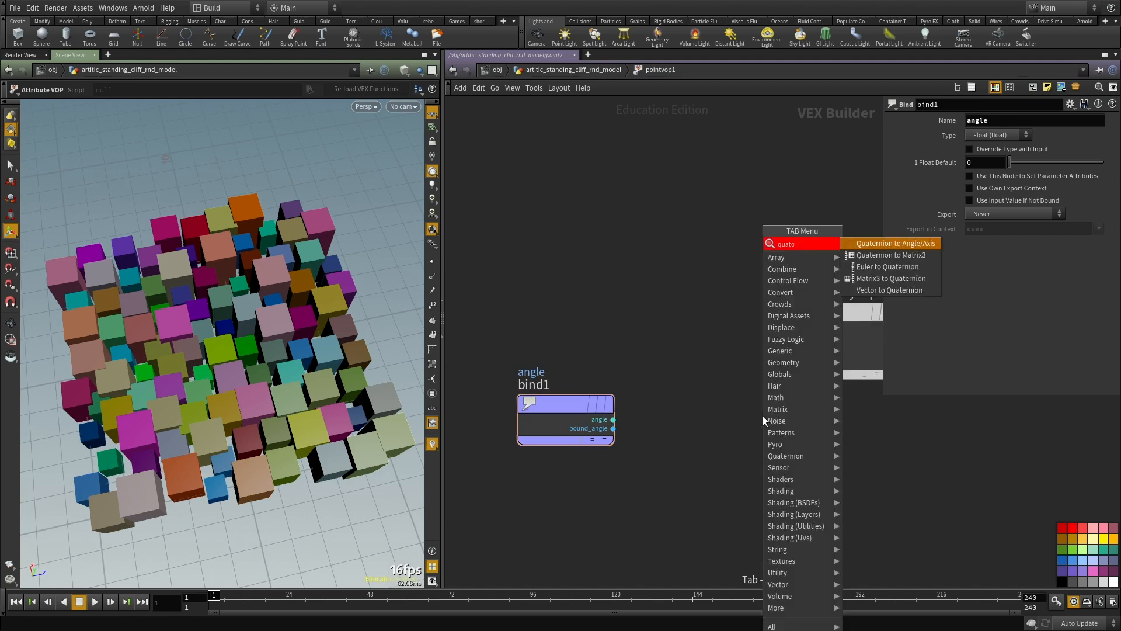
click(878, 243)
click(687, 503)
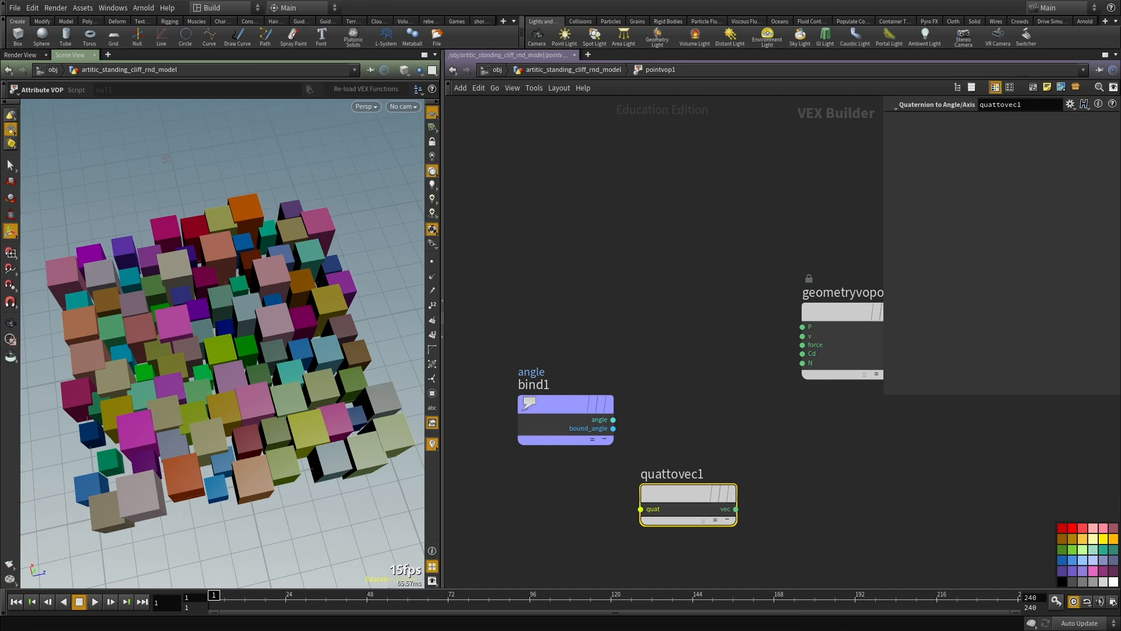
key(ctrl+x)
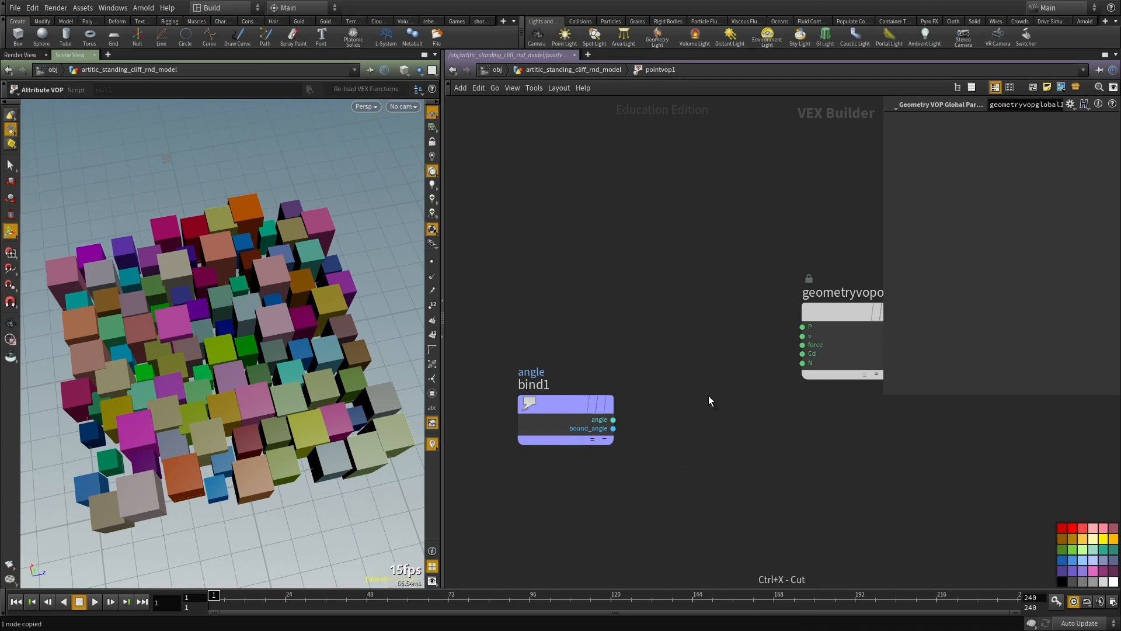
Step: Add a Quaternion node beside the angle Bind and connect the Bind's angle output to the Quaternion's angle input
key(Tab)
text(quato)
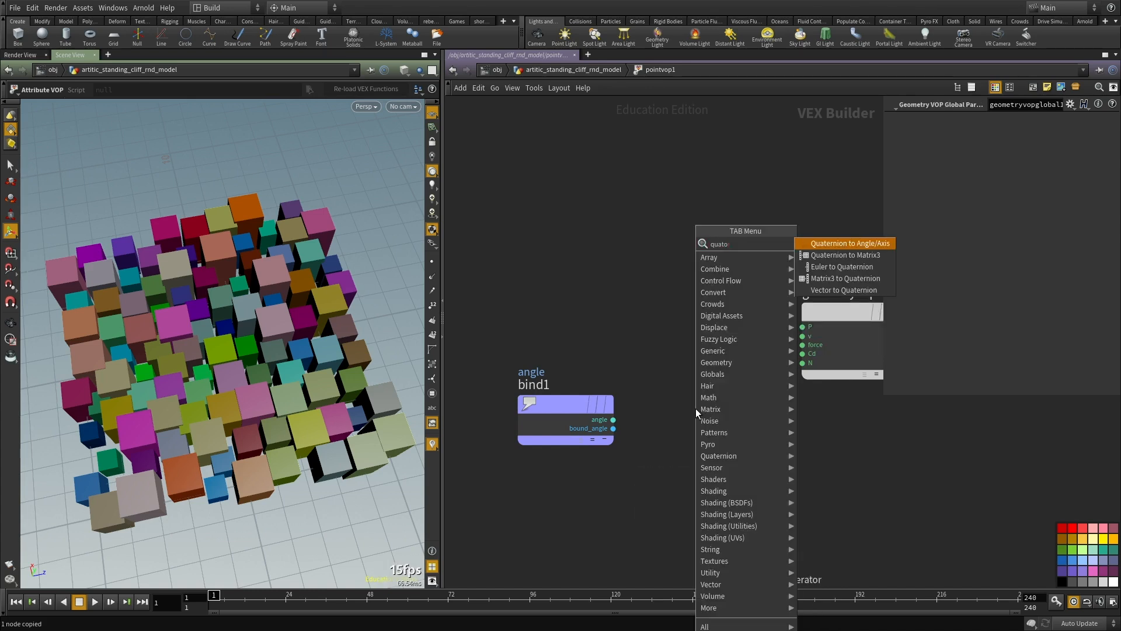
key(BackSpace)
key(Return)
click(696, 412)
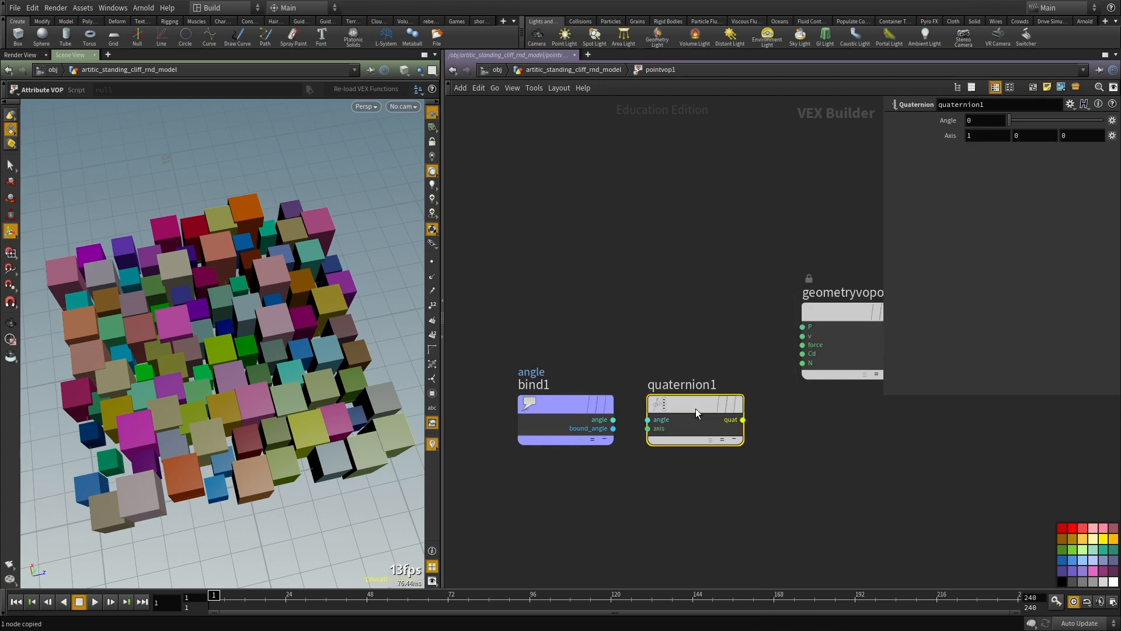
drag(703, 416, 719, 429)
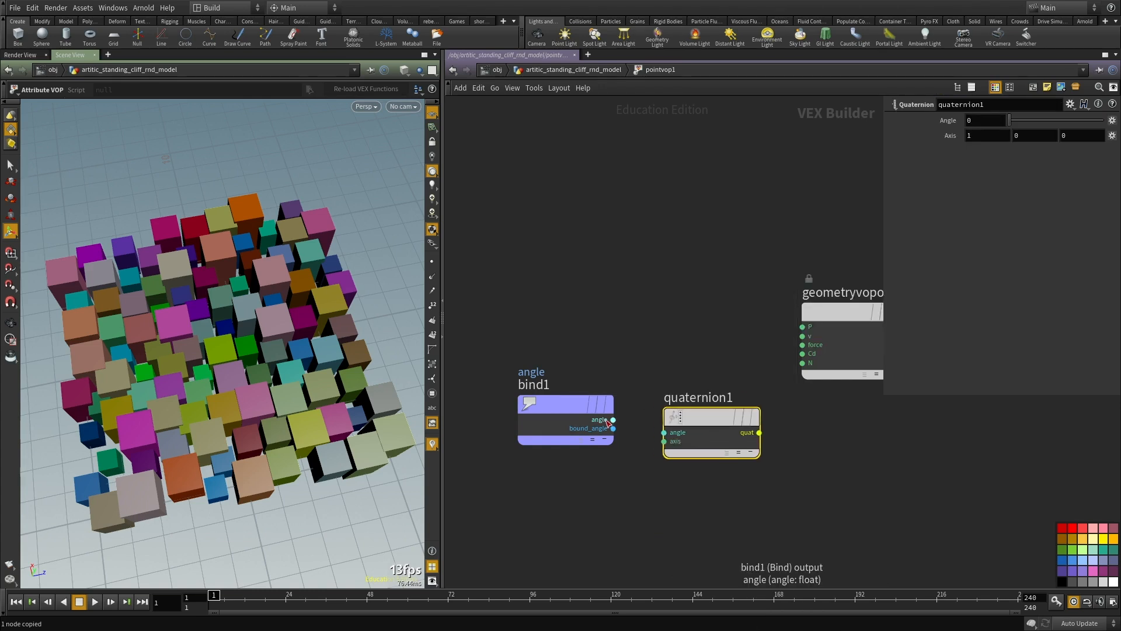
click(613, 419)
click(665, 432)
Step: Add a second Bind node below the geometry output node, past the Quaternion node
middle_drag(719, 322, 586, 357)
middle_drag(778, 466, 802, 433)
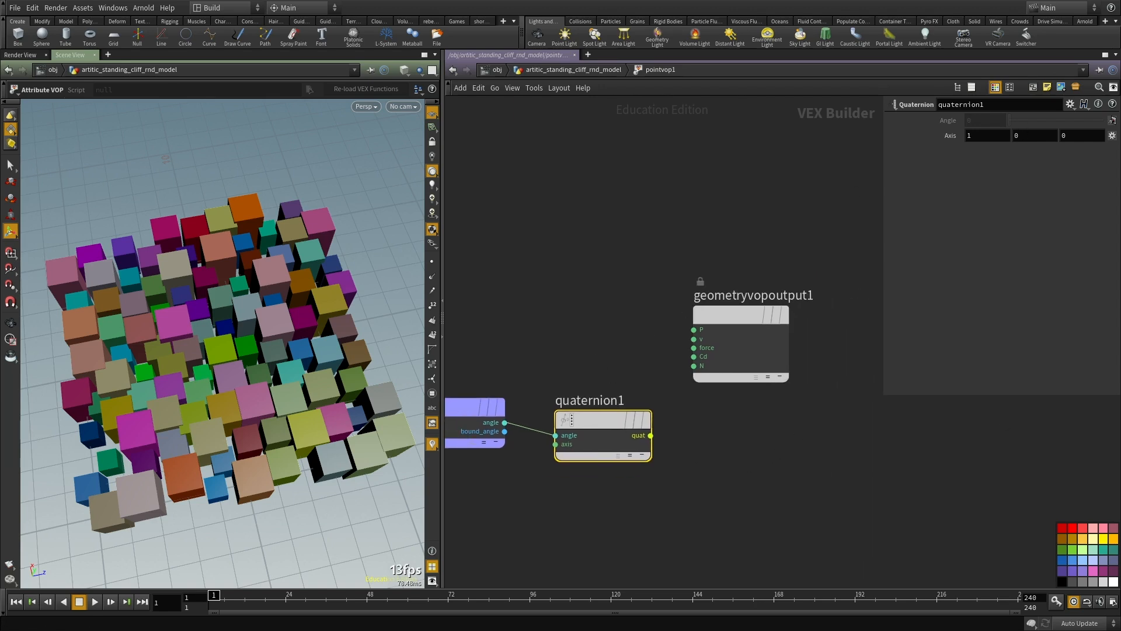
middle_drag(767, 489, 679, 496)
mouse_move(636, 319)
mouse_down()
mouse_move(874, 379)
mouse_move(636, 318)
mouse_up()
middle_drag(684, 435, 739, 378)
click(764, 415)
key(Tab)
text(bind)
key(Return)
click(764, 420)
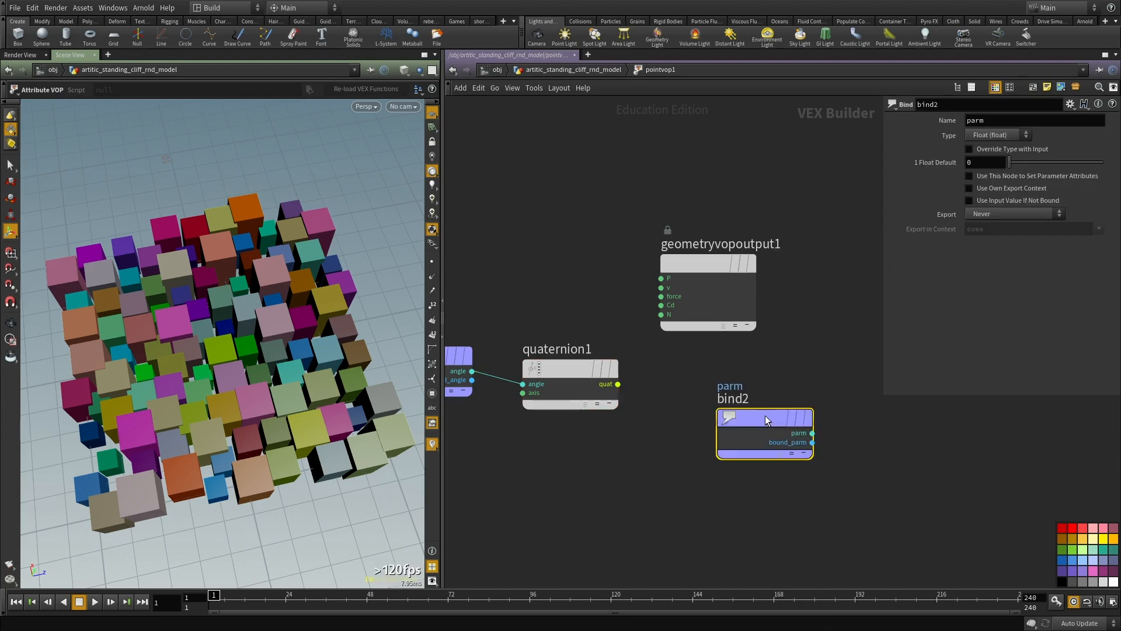
Step: Name the second Bind orient and set its type to 4 Floats (vector4)
double_click(981, 122)
text(orient)
key(Return)
click(983, 133)
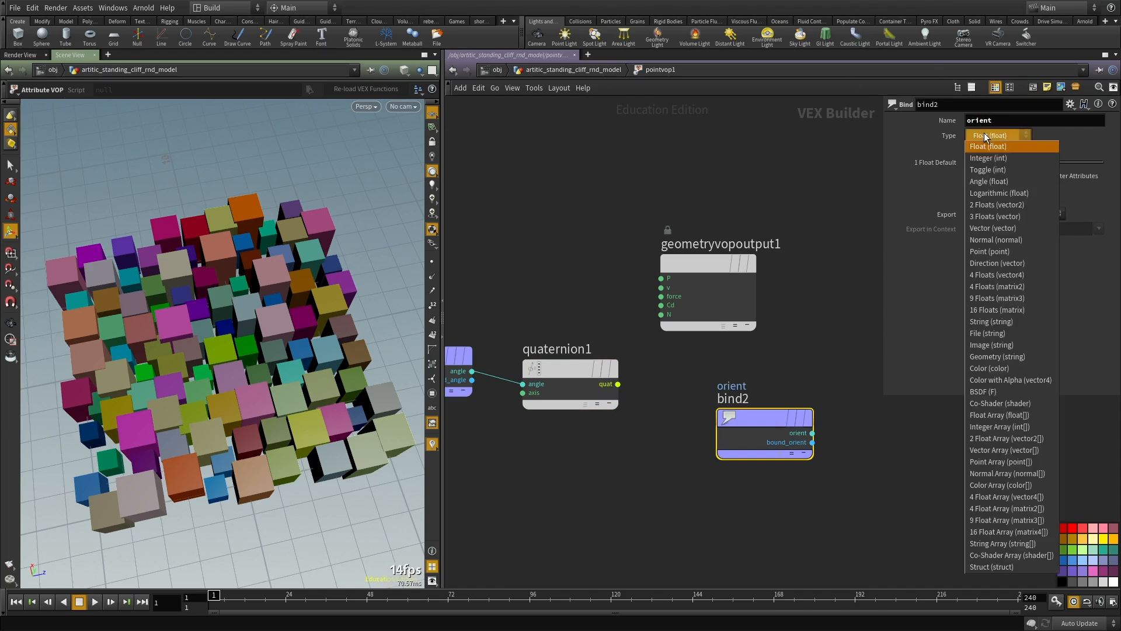
click(992, 275)
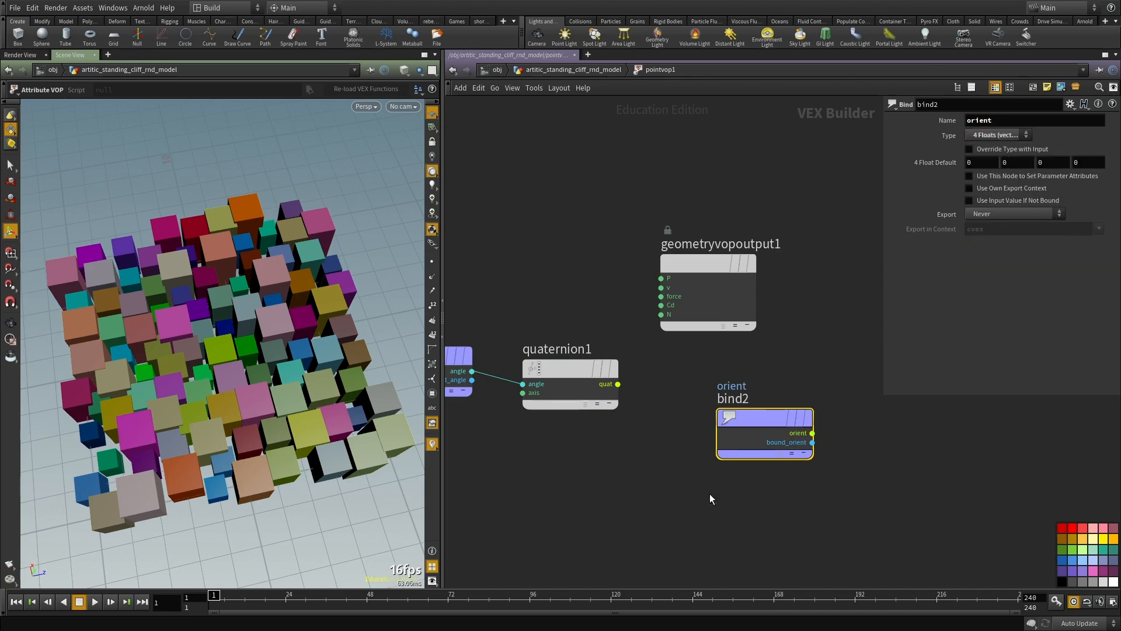
Step: Set the orient Bind to export When Input is Connected and feed it the Quaternion's quat output
click(999, 214)
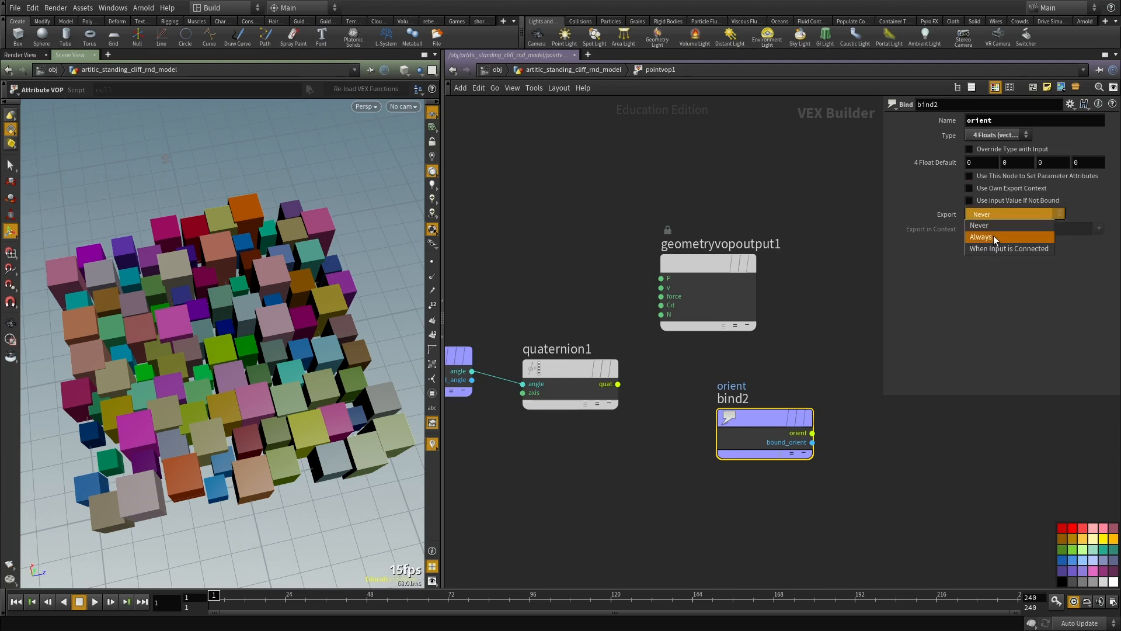
click(991, 248)
click(718, 432)
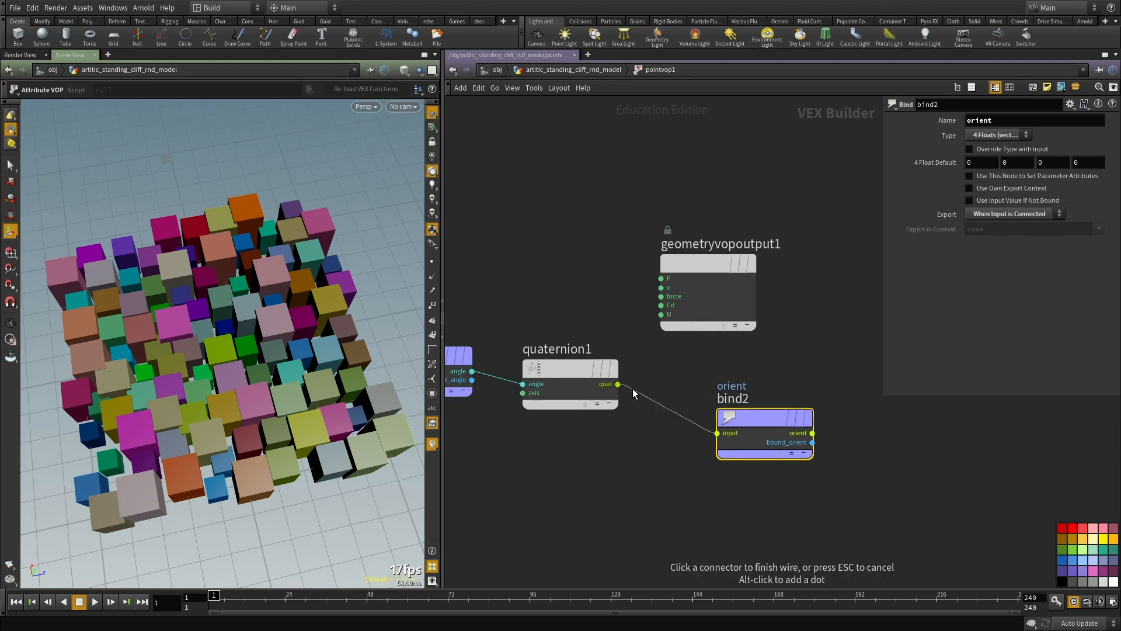
click(618, 384)
middle_drag(613, 504, 633, 483)
alt+drag(175, 389, 238, 382)
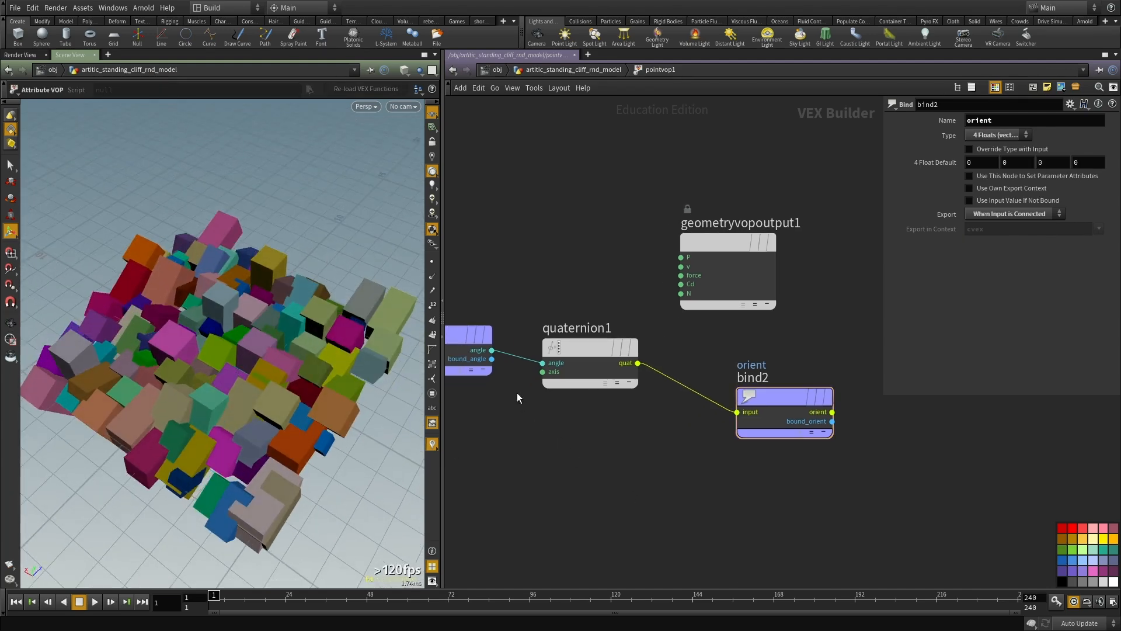
Step: Spread the VOP nodes apart, leaving room between the angle Bind and the Quaternion node
middle_drag(735, 413, 629, 435)
drag(706, 417, 913, 435)
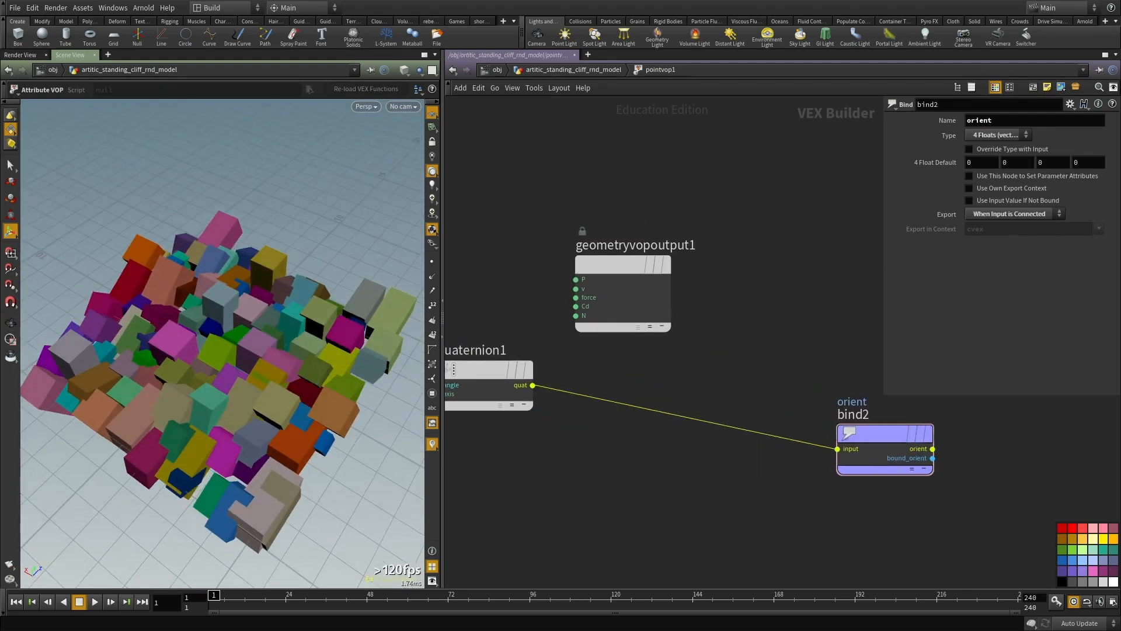
scroll(807, 480, down, 2)
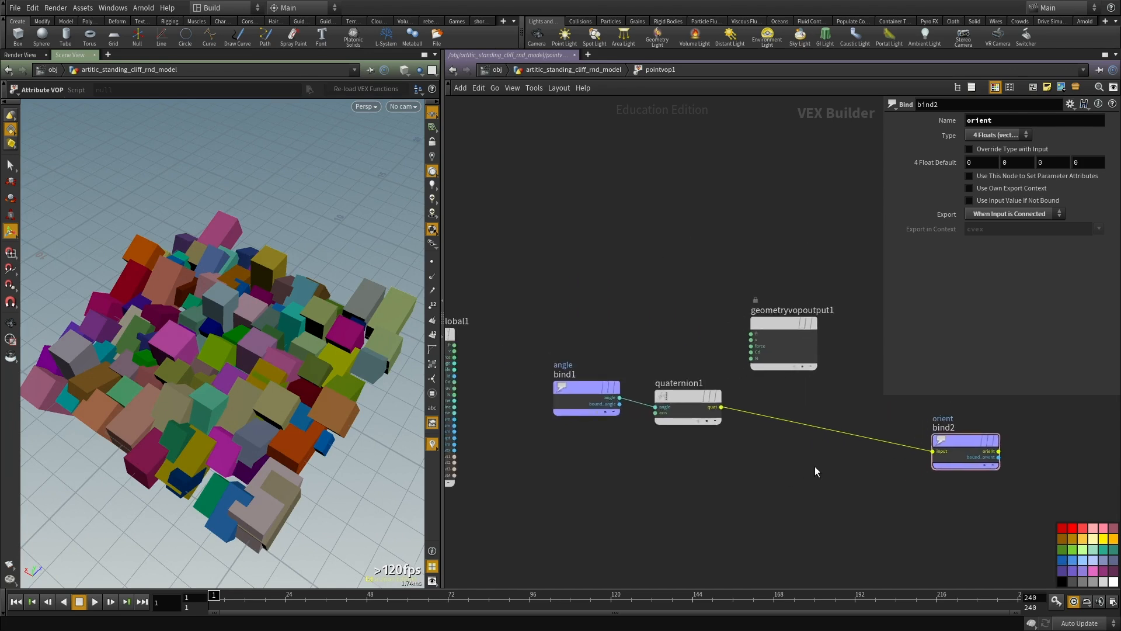
middle_drag(649, 191, 781, 208)
scroll(747, 293, up, 1)
scroll(686, 367, down, 2)
middle_drag(684, 371, 815, 310)
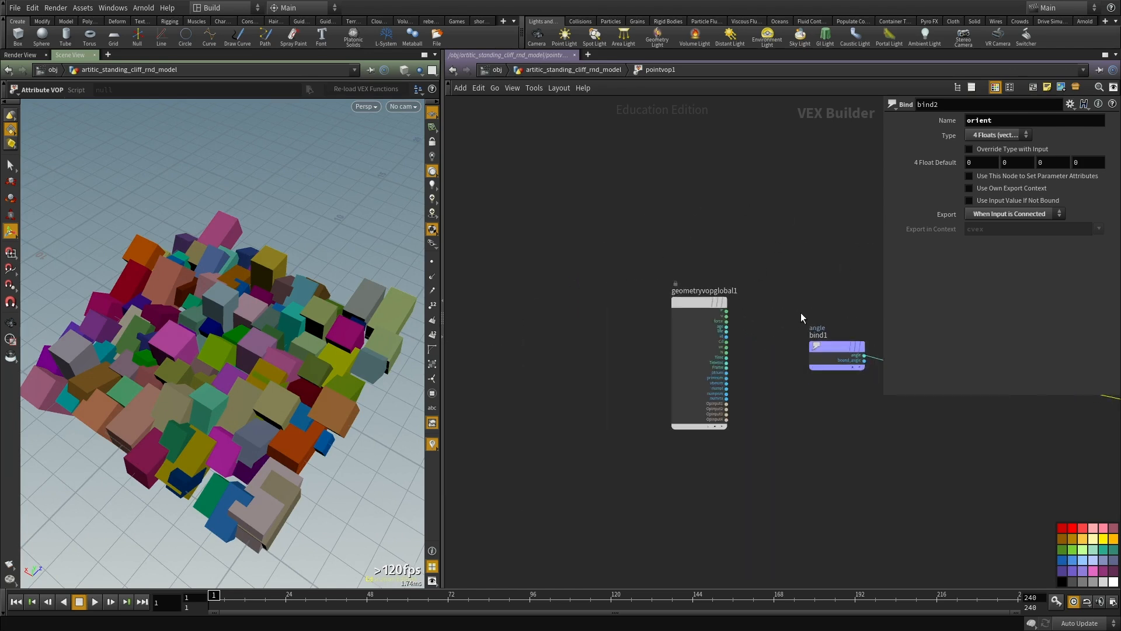
drag(690, 304, 519, 332)
drag(818, 351, 675, 342)
scroll(705, 369, up, 1)
click(632, 368)
middle_drag(775, 393, 621, 407)
Step: Insert a Degrees to Radians node on the wire between the angle Bind and the Quaternion node
key(Tab)
text(rad)
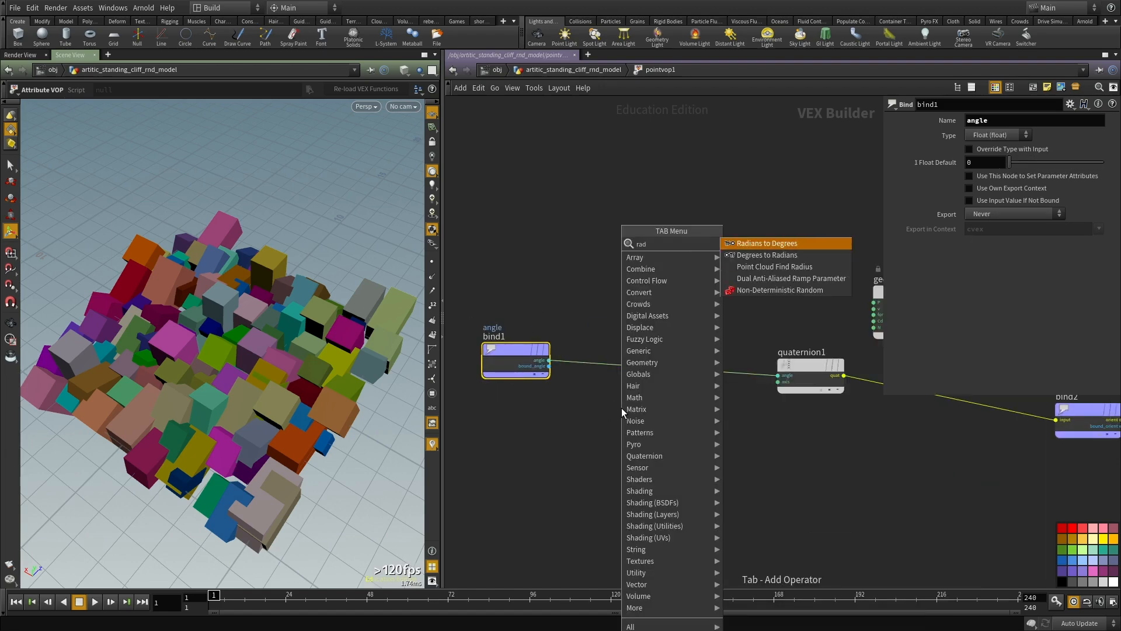
key(Down)
key(Return)
click(621, 407)
mouse_move(623, 408)
mouse_down()
mouse_move(751, 380)
mouse_move(642, 353)
mouse_up()
drag(678, 262, 598, 426)
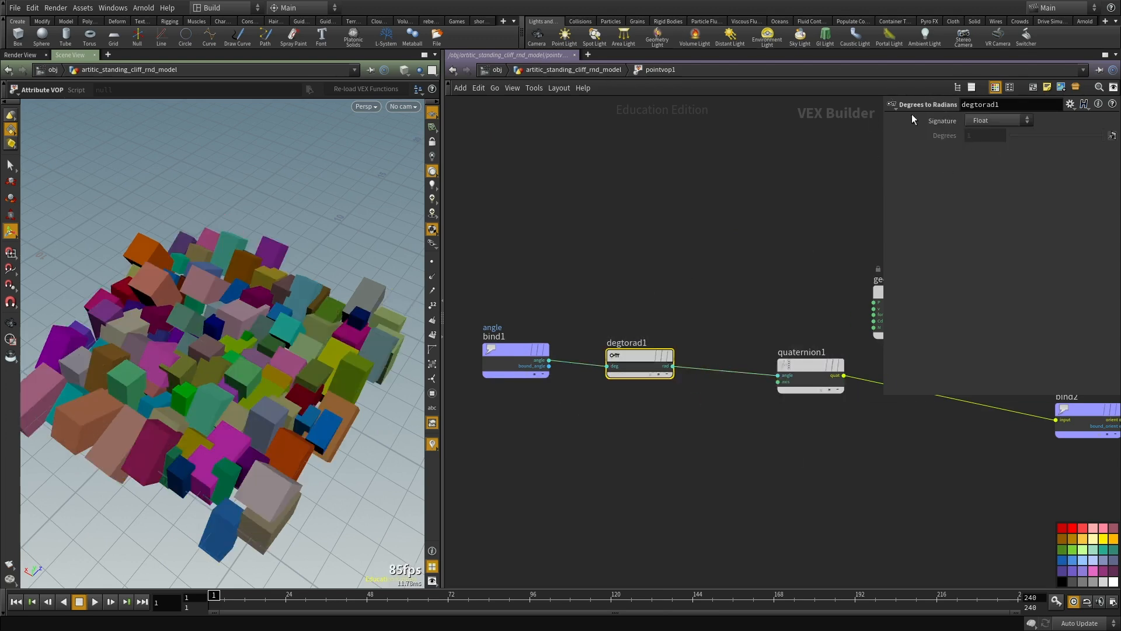
Step: Set the Quaternion node's rotation axis to 0, 1, 0
middle_drag(536, 316, 552, 298)
drag(566, 289, 493, 435)
alt+drag(283, 426, 212, 390)
middle_drag(678, 449, 496, 425)
click(644, 325)
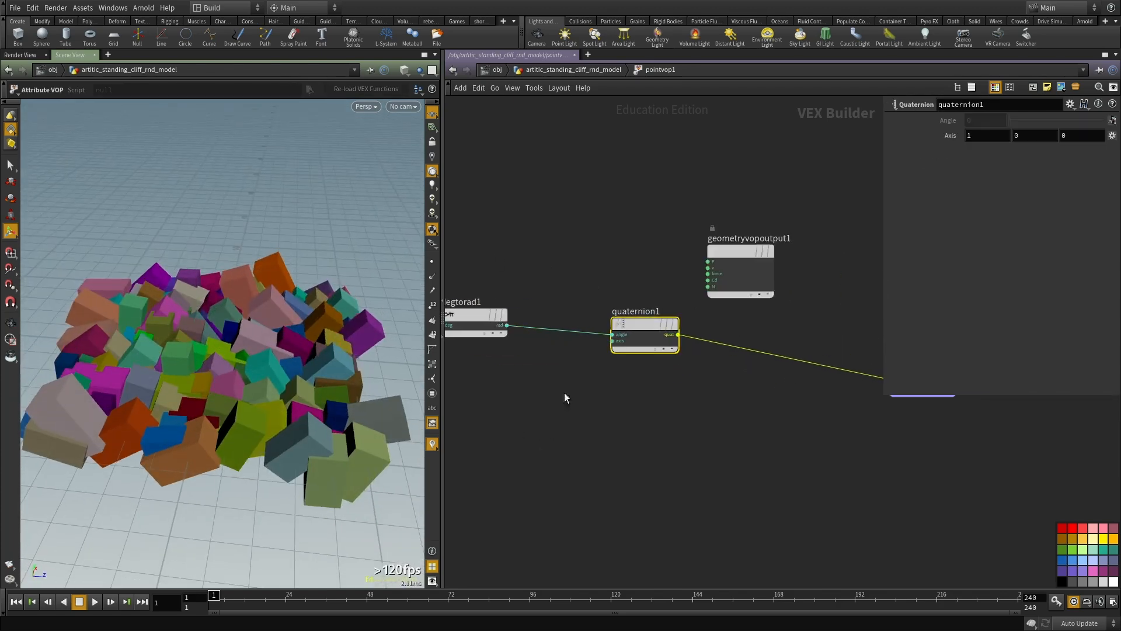
middle_drag(691, 401, 647, 415)
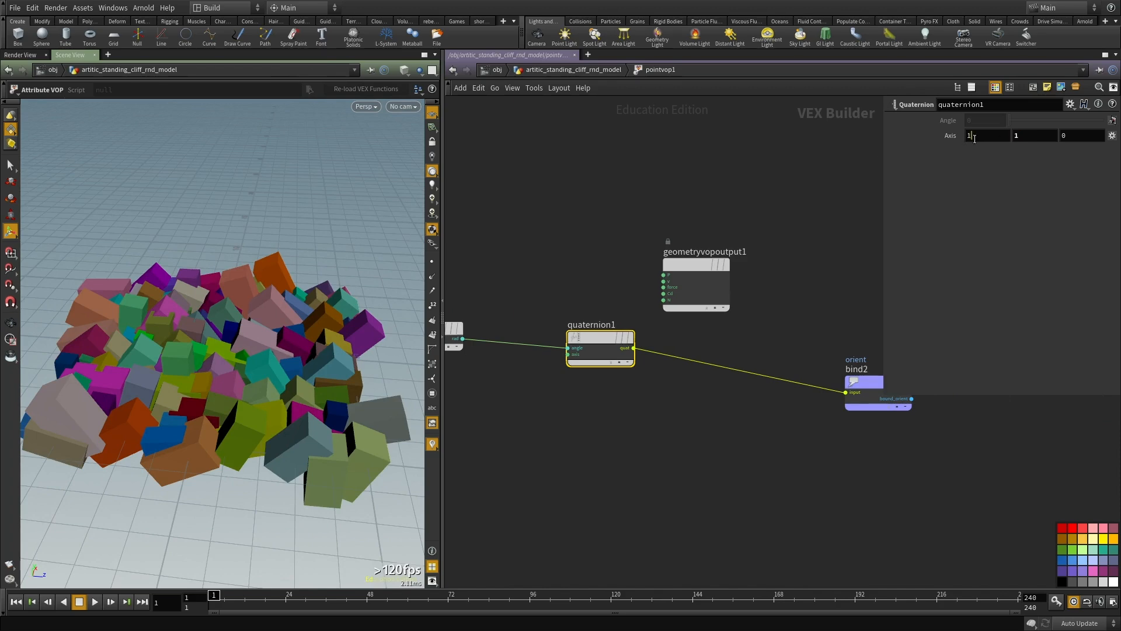
drag(981, 139, 864, 142)
text(0)
key(Return)
Step: Try a different rotation axis on the Quaternion node and undo the change
mouse_move(283, 290)
alt+mouse_down()
mouse_move(279, 356)
mouse_move(280, 291)
alt+mouse_up()
mouse_move(991, 136)
middle_down()
mouse_move(1044, 140)
mouse_move(956, 136)
mouse_move(972, 139)
middle_up()
mouse_move(1061, 137)
middle_down()
mouse_move(1092, 134)
mouse_move(1038, 134)
mouse_move(1098, 135)
mouse_move(1041, 137)
middle_up()
key(ctrl+z)
key(ctrl+z)
alt+drag(140, 338, 245, 344)
Step: Return to the geometry network and move the nine-node box copying setup aside from the other nodes
middle_drag(633, 455, 661, 403)
key(u)
scroll(681, 380, down, 10)
drag(616, 281, 684, 448)
drag(673, 292, 482, 269)
middle_drag(570, 317, 599, 304)
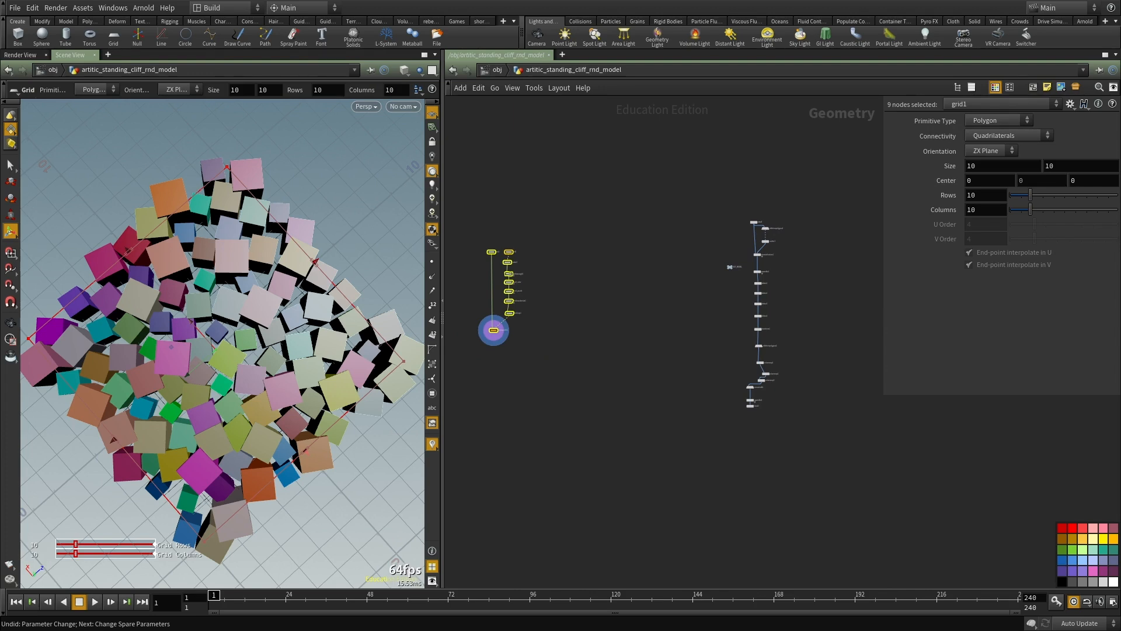
middle_drag(616, 402, 703, 402)
scroll(702, 402, down, 2)
middle_drag(596, 362, 795, 362)
middle_drag(540, 282, 659, 310)
key(ctrl+v)
scroll(720, 330, up, 2)
scroll(639, 306, up, 2)
key(ctrl+z)
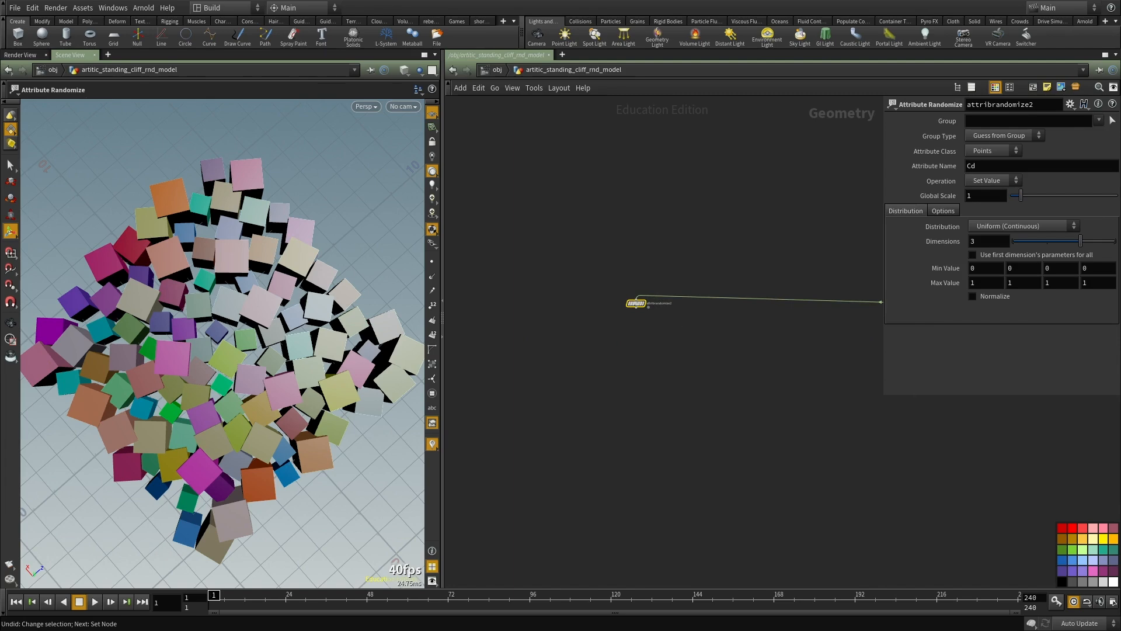
alt+drag(632, 305, 548, 272)
drag(699, 352, 609, 251)
key(Delete)
scroll(554, 304, up, 2)
click(562, 253)
drag(621, 308, 561, 205)
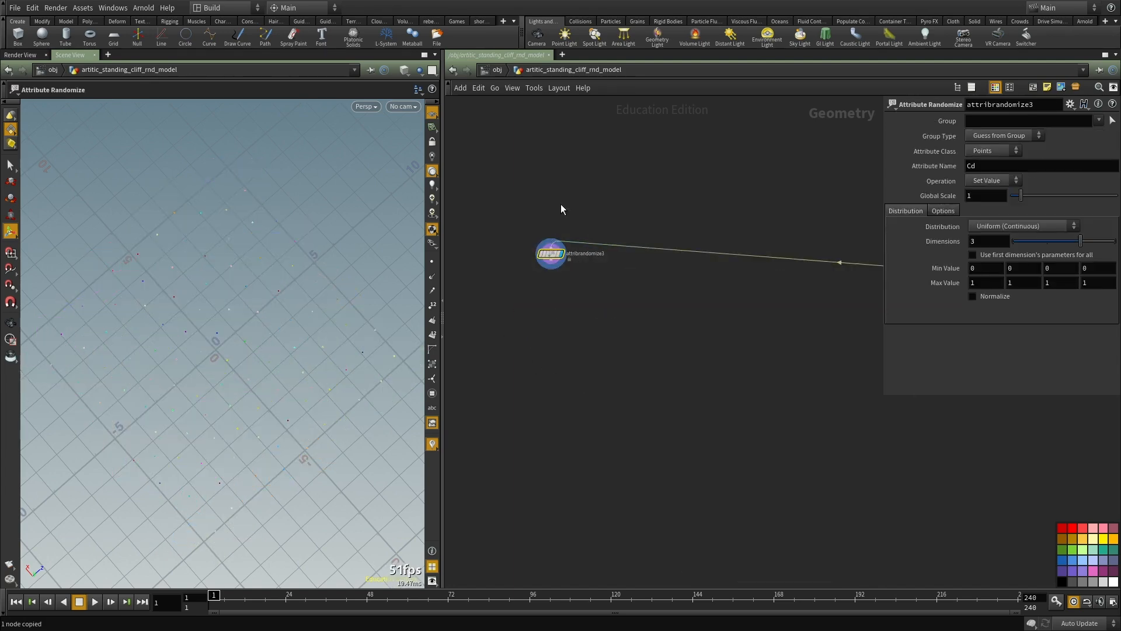
key(Delete)
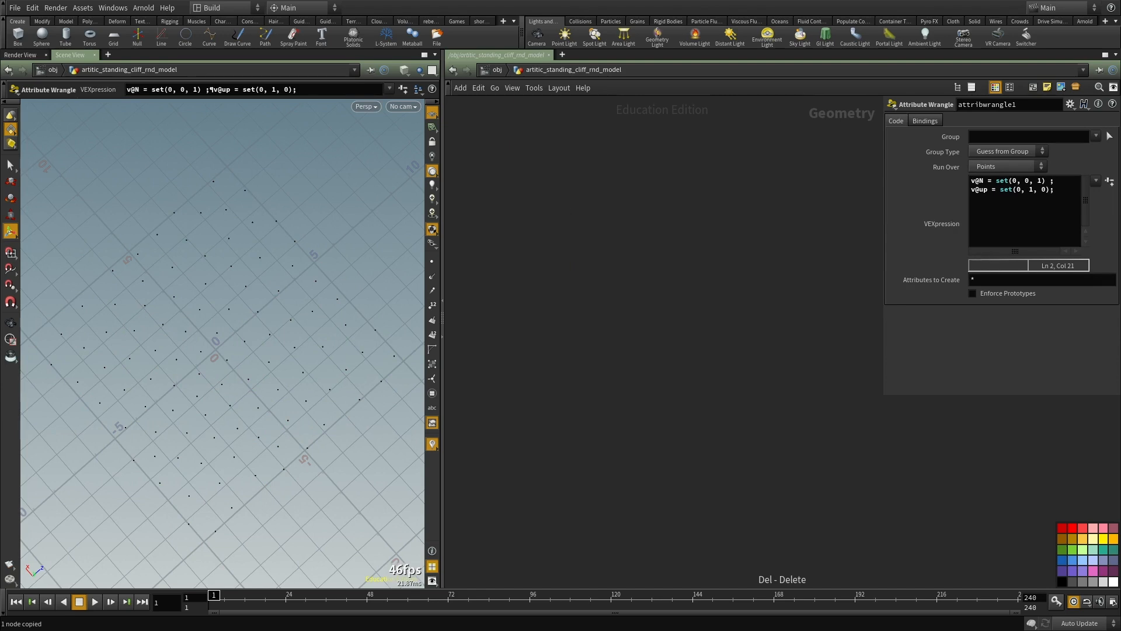
Step: Paste a copy of the tall 1 × 3 × 1 box node into an empty area of the network
key(ctrl+v)
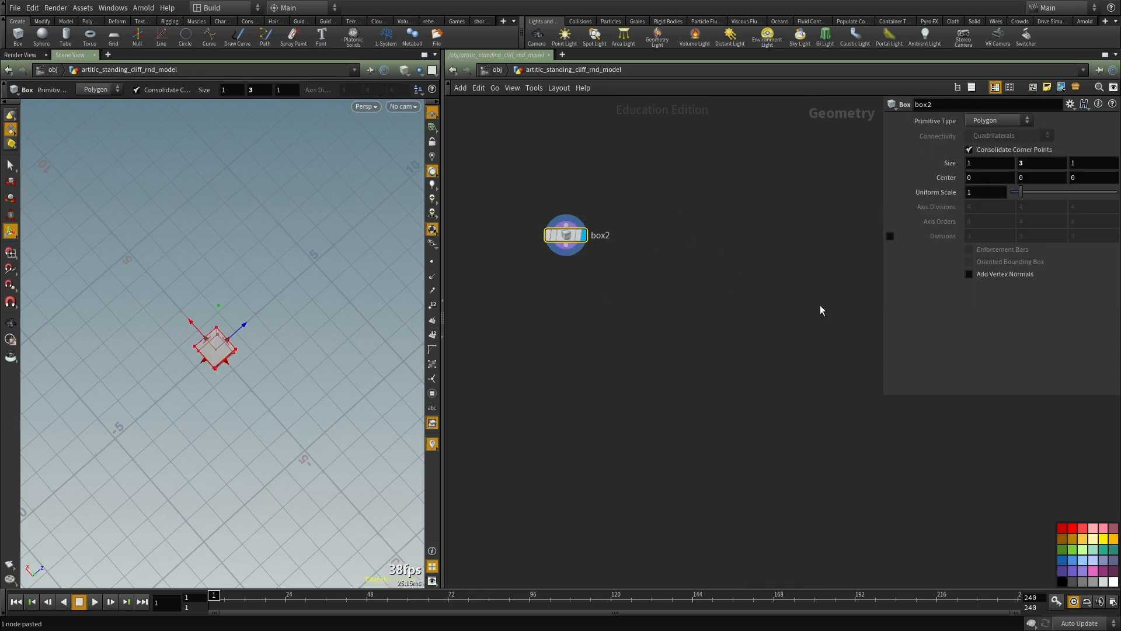
alt+drag(287, 344, 212, 293)
alt+right_drag(211, 293, 267, 298)
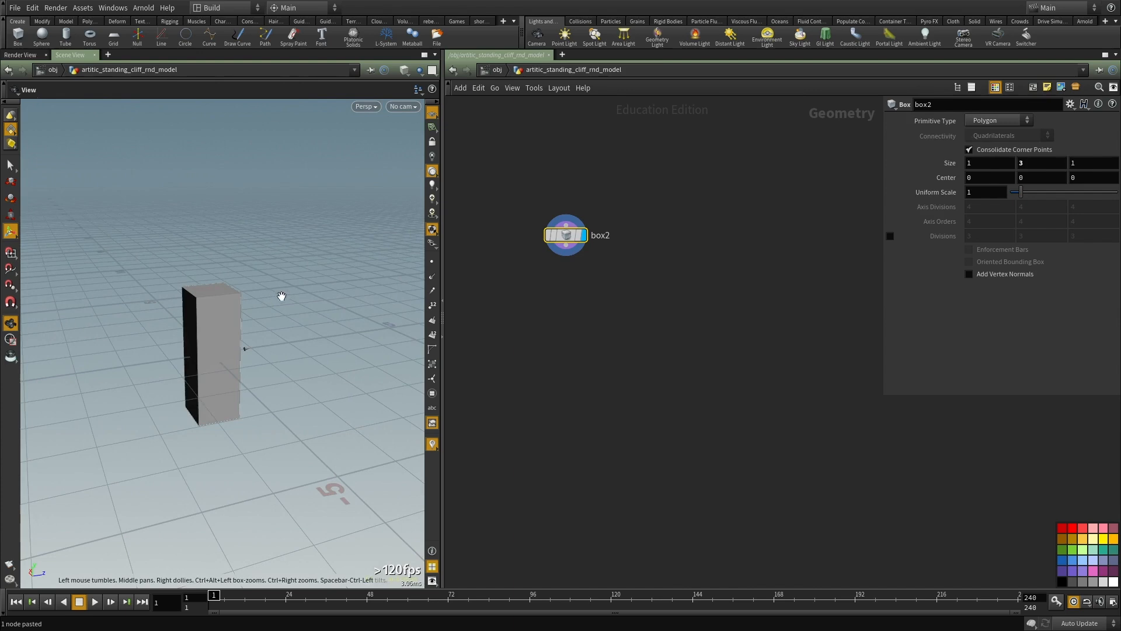
Step: Add a VDB from Polygons node connected to the pasted box
middle_drag(661, 318, 703, 333)
scroll(703, 334, up, 3)
text(from p)
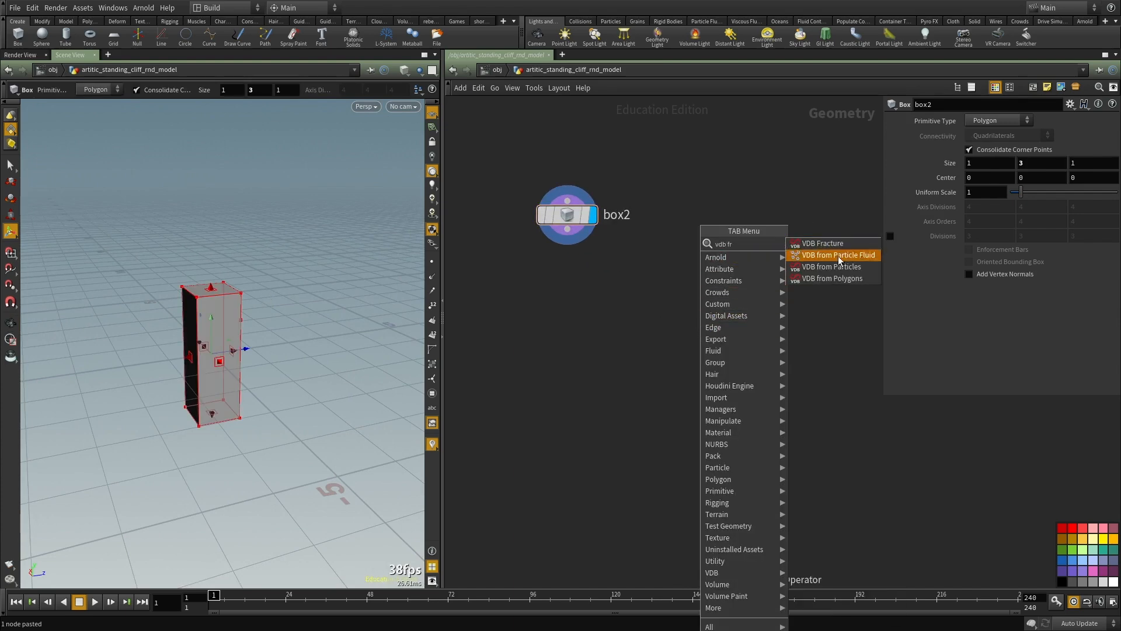
click(839, 278)
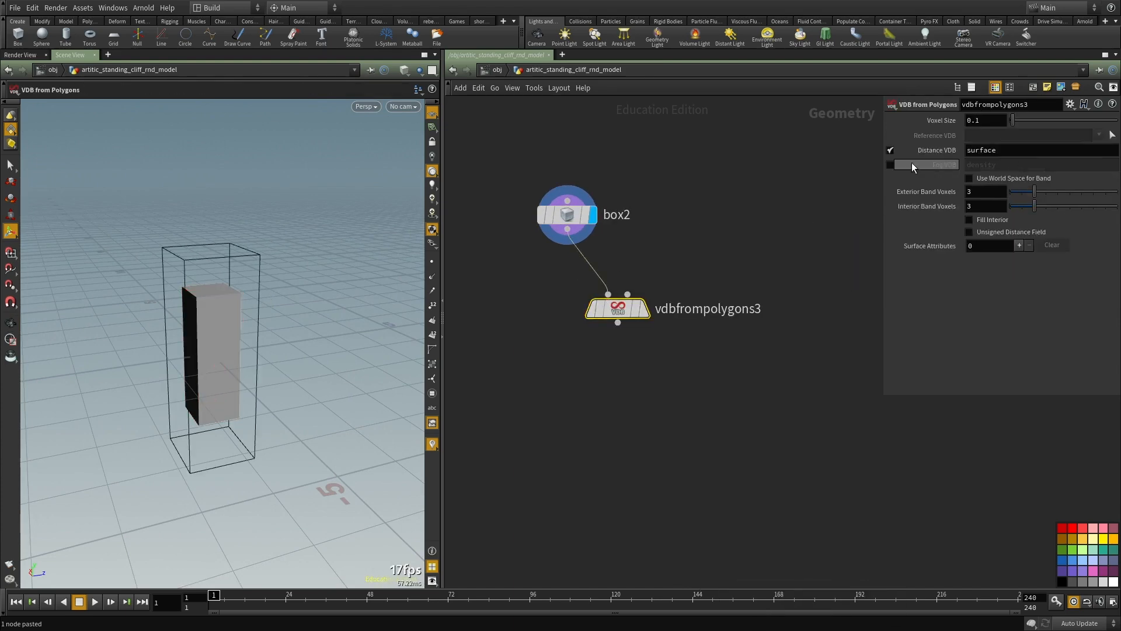
Step: Make the VDB node output a fog density VDB instead of the distance VDB, display it and set its voxel size to 0.02
click(889, 150)
click(889, 165)
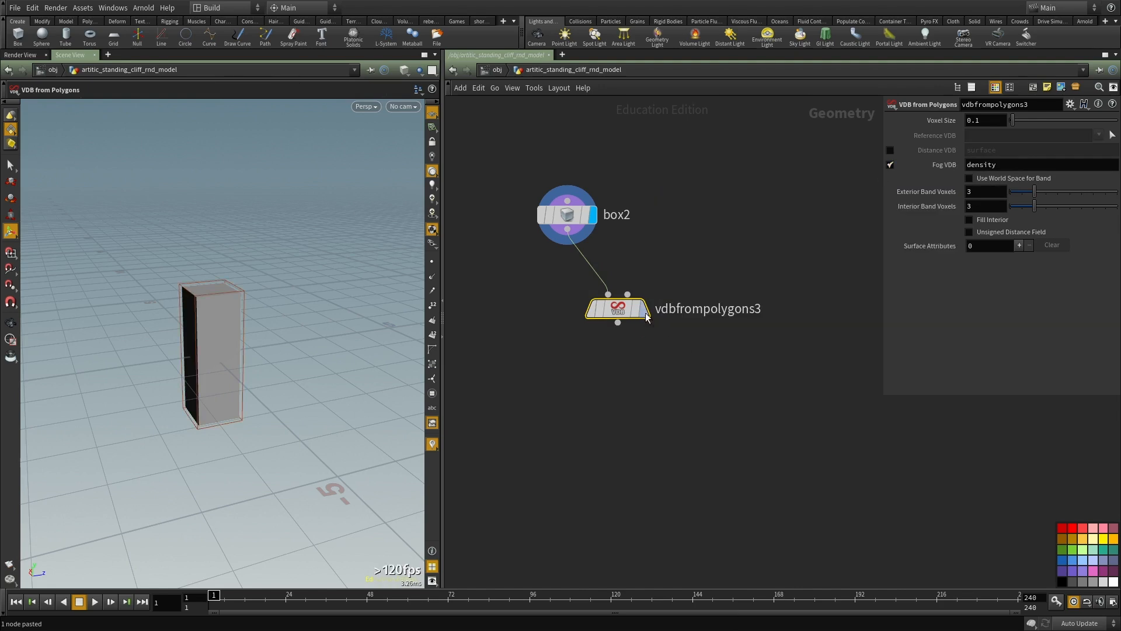
click(645, 308)
middle_drag(672, 420, 718, 325)
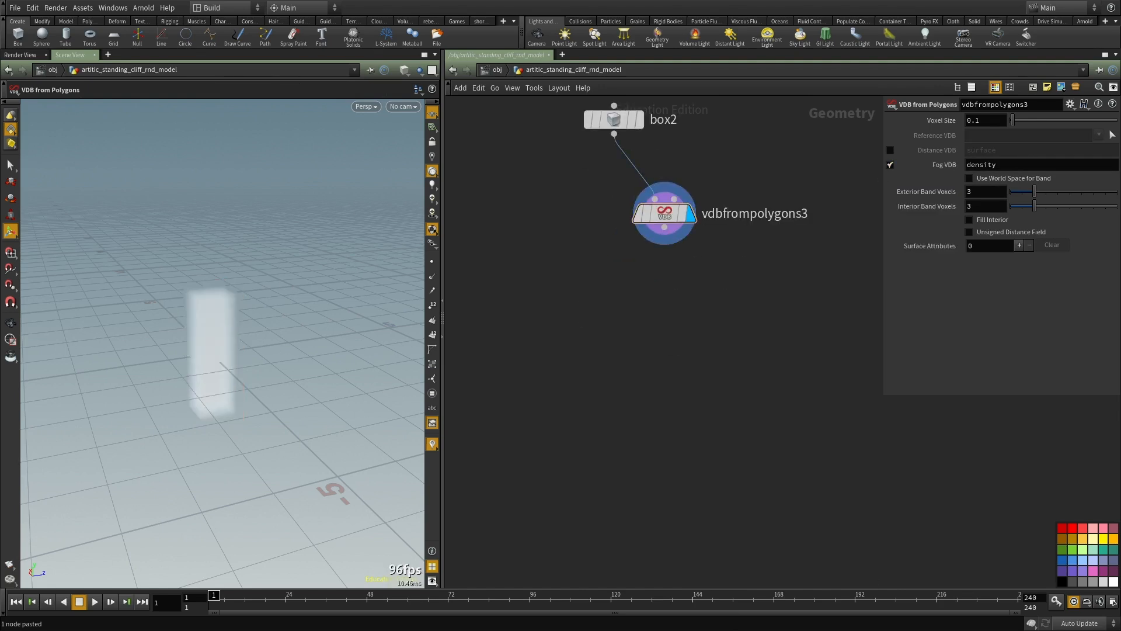
drag(977, 121, 982, 121)
key(Return)
middle_drag(630, 353, 639, 320)
Step: Add a Scatter node below the VDB from Polygons node and connect it to the fog volume
key(Tab)
text(sca)
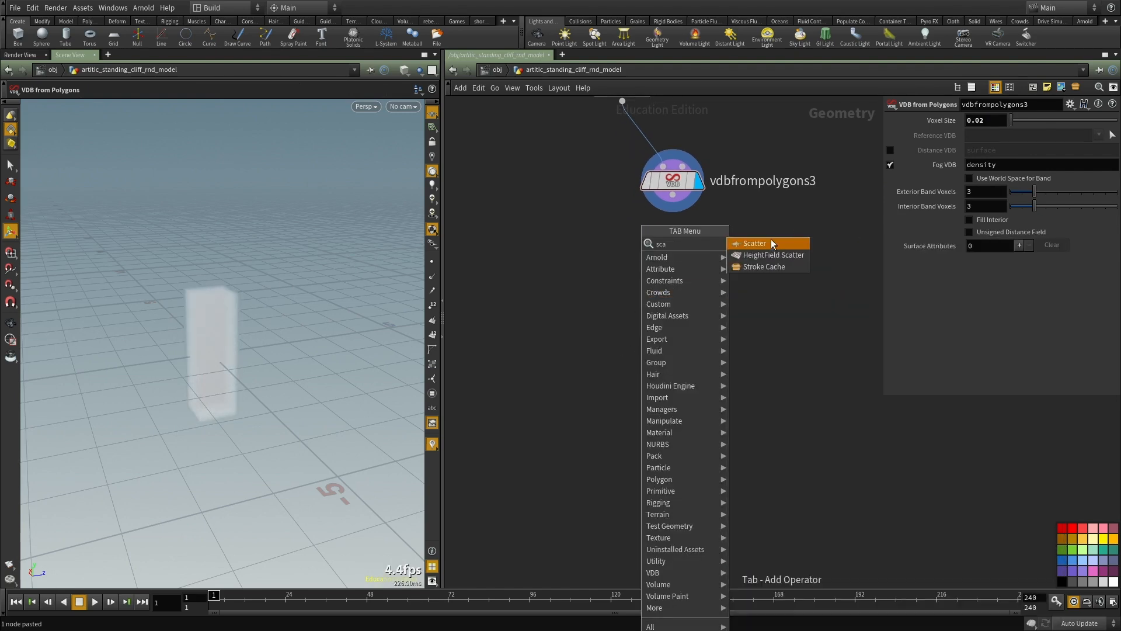
click(770, 243)
drag(673, 195, 700, 269)
middle_drag(583, 406, 632, 391)
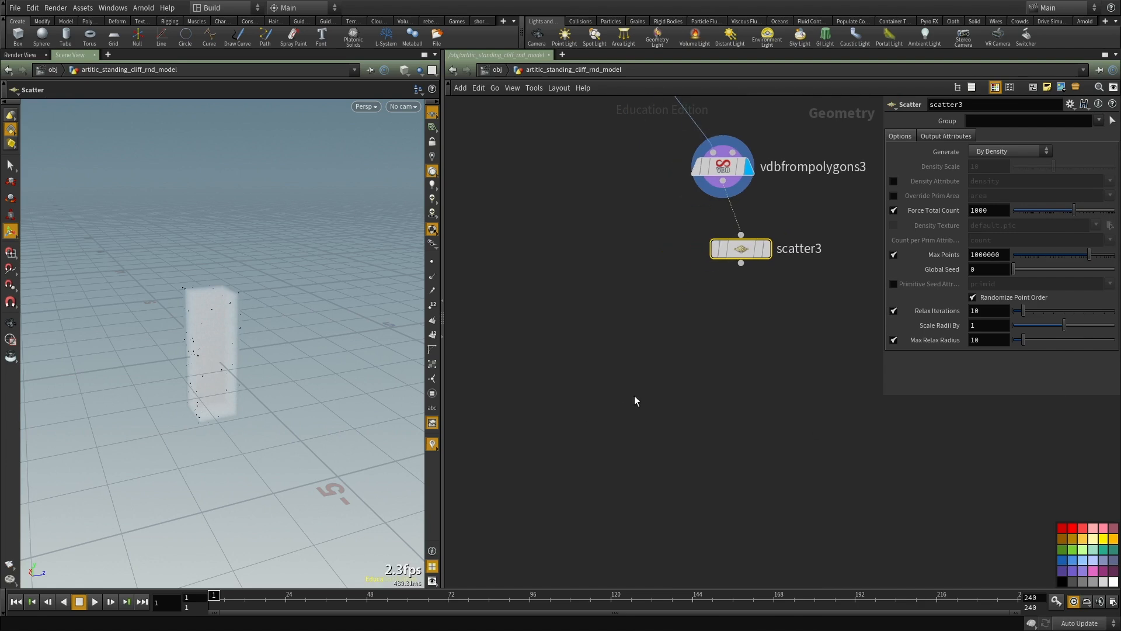
Step: Add a Voronoi Fracture node, feed it the box as geometry and the scattered points as cell points, and display it
key(Tab)
text(vorono)
key(Return)
click(640, 408)
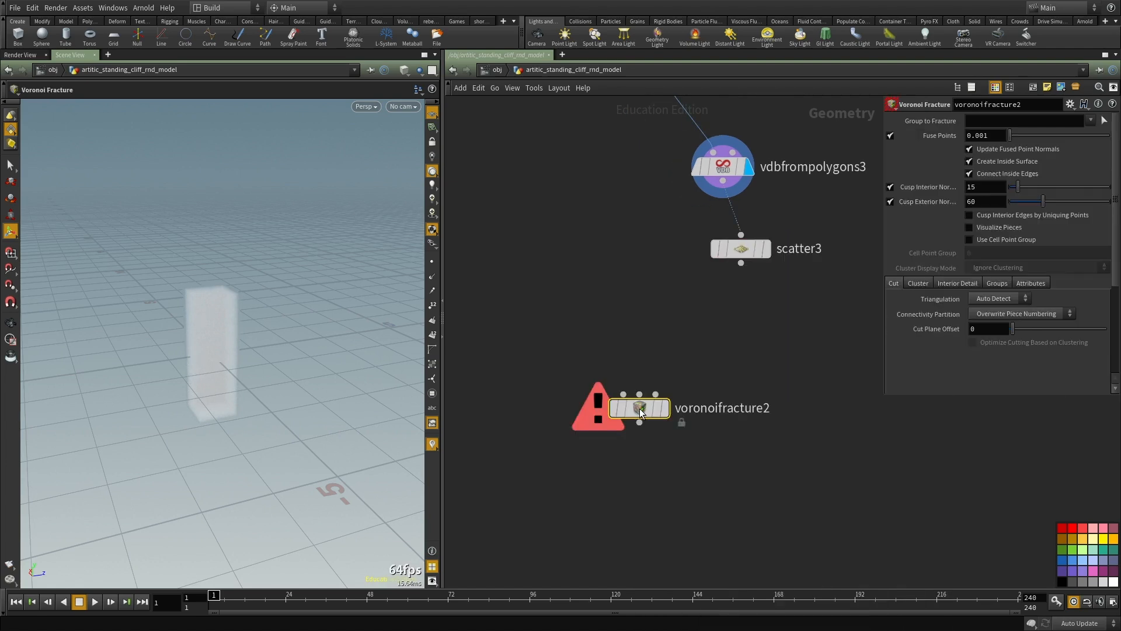
click(622, 397)
scroll(621, 379, down, 3)
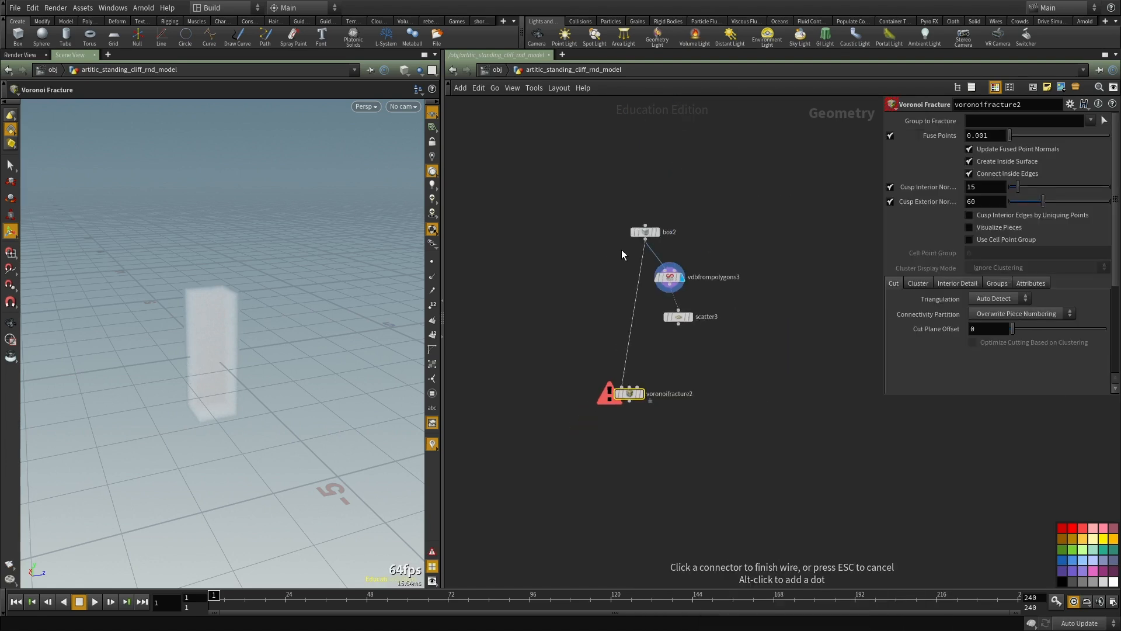
click(642, 240)
scroll(683, 322, up, 3)
click(675, 325)
click(611, 454)
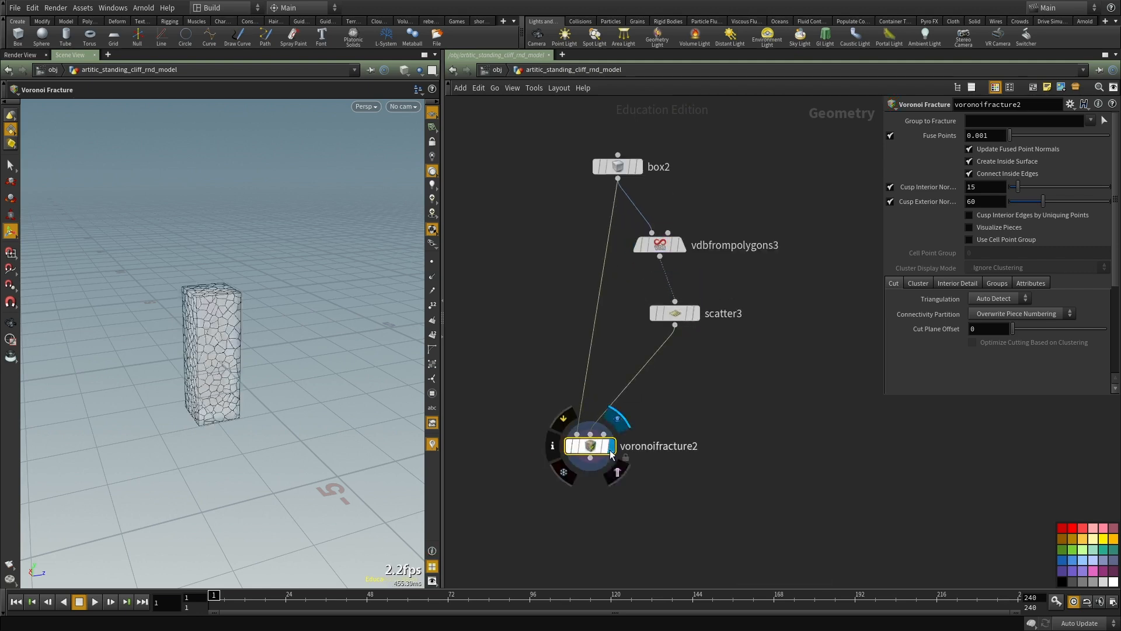
Step: Turn on Visualize Pieces on the Voronoi Fracture node and show the box shaded
key(w)
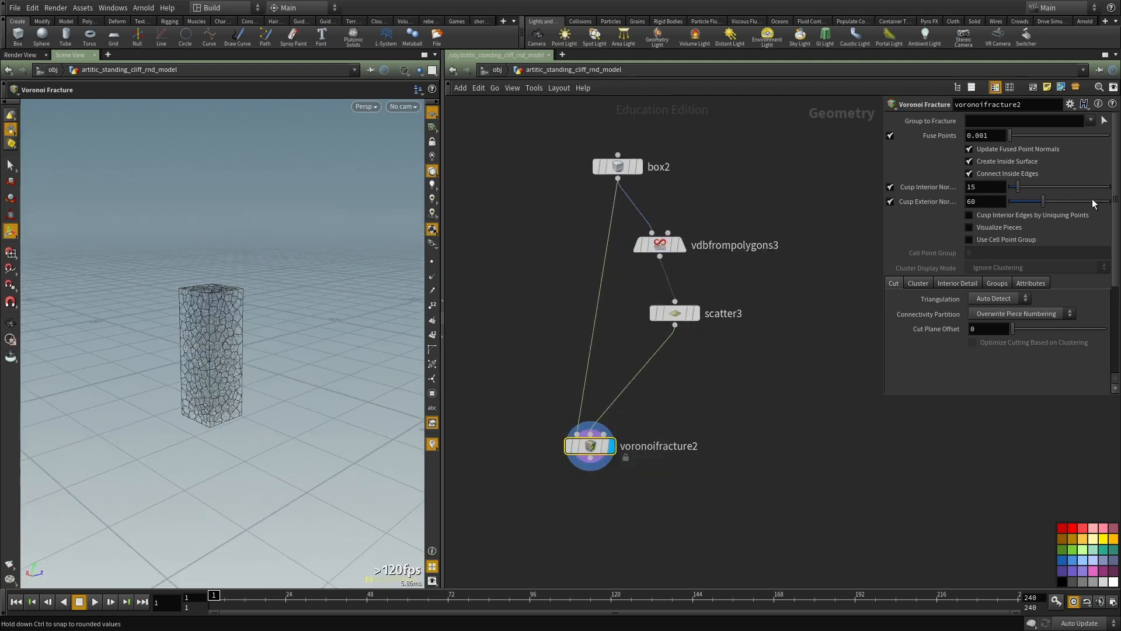
click(1017, 230)
scroll(292, 375, up, 5)
key(w)
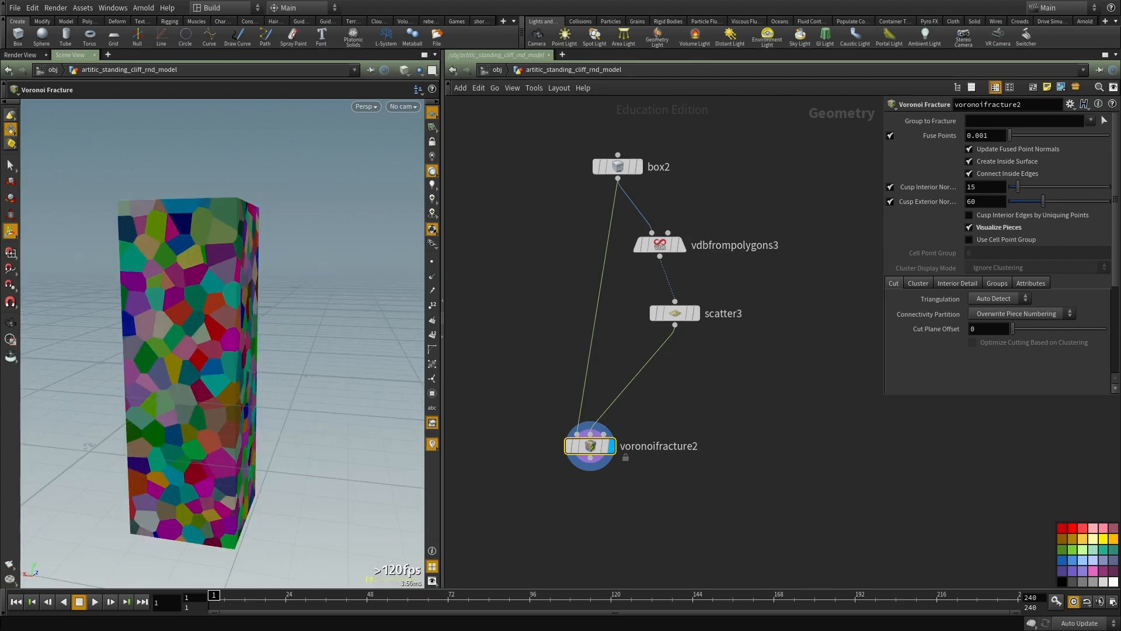
Step: Insert a Transform node on the wire between the box and the Voronoi Fracture node
scroll(637, 377, up, 3)
key(Tab)
text(tran)
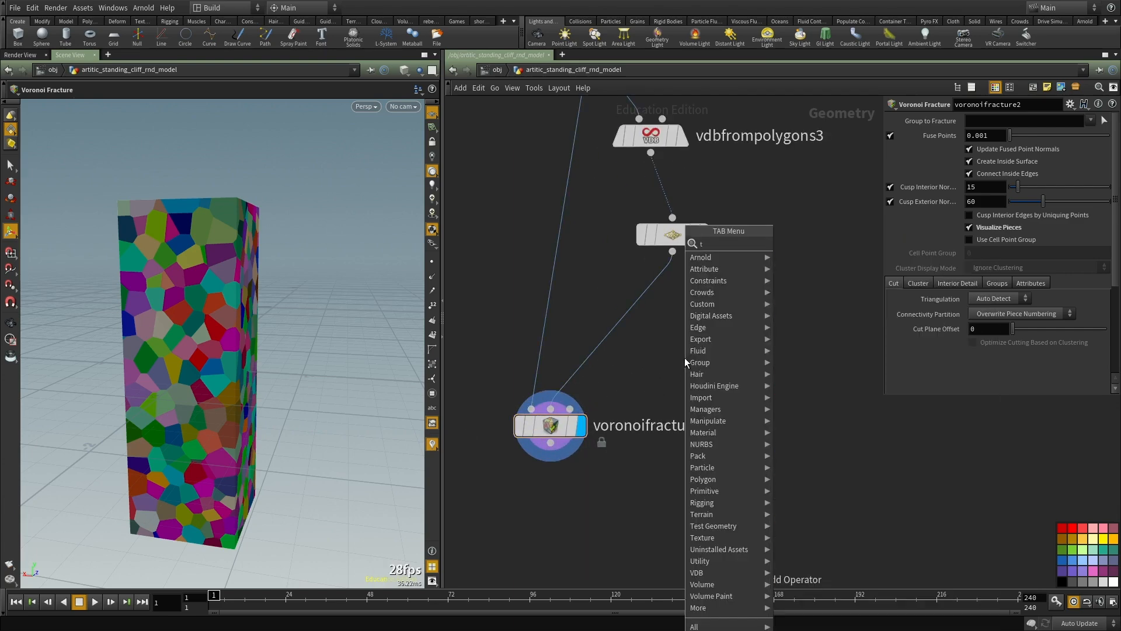
click(804, 243)
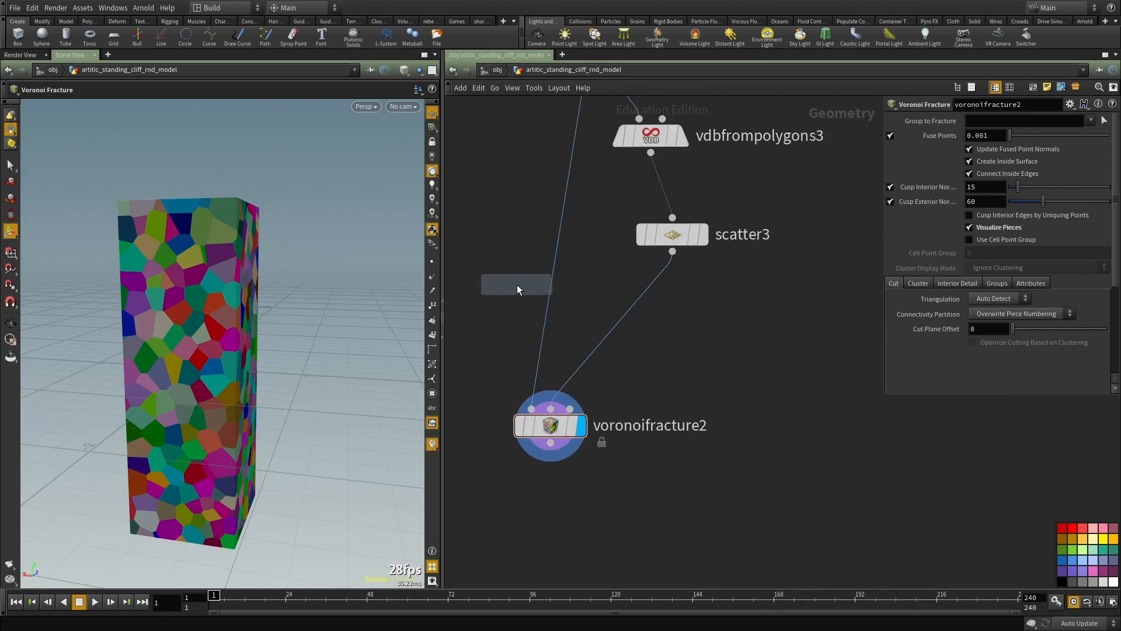
click(556, 269)
drag(543, 271, 509, 219)
Step: Create a reference copy of the Transform node and insert it between the Scatter and Voronoi Fracture nodes
key(ctrl+c)
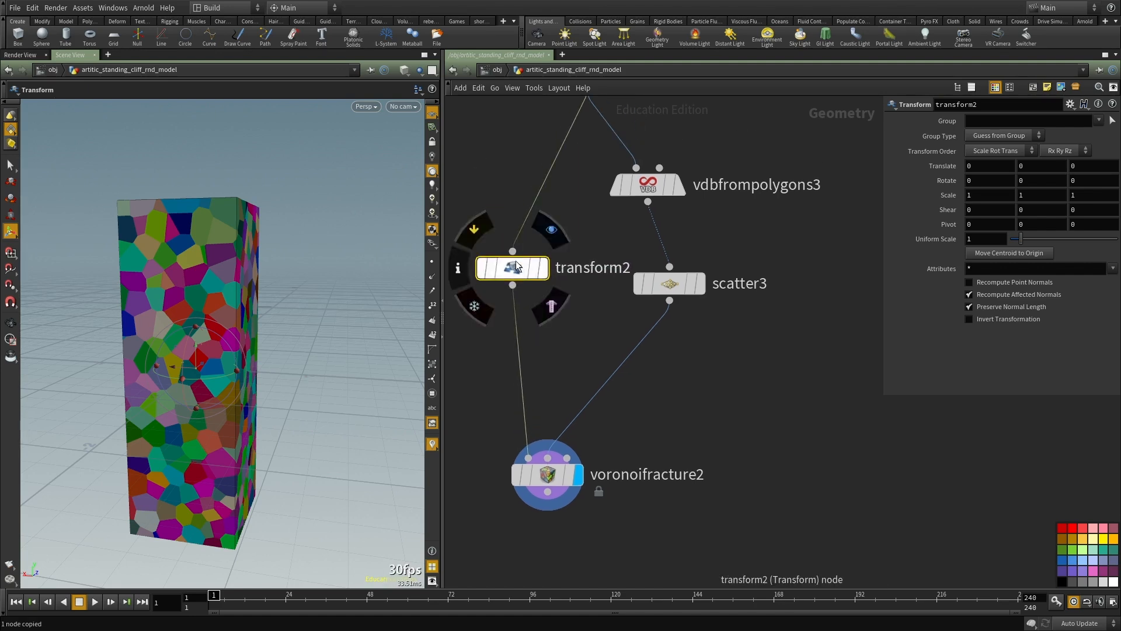
right_click(515, 262)
mouse_move(555, 281)
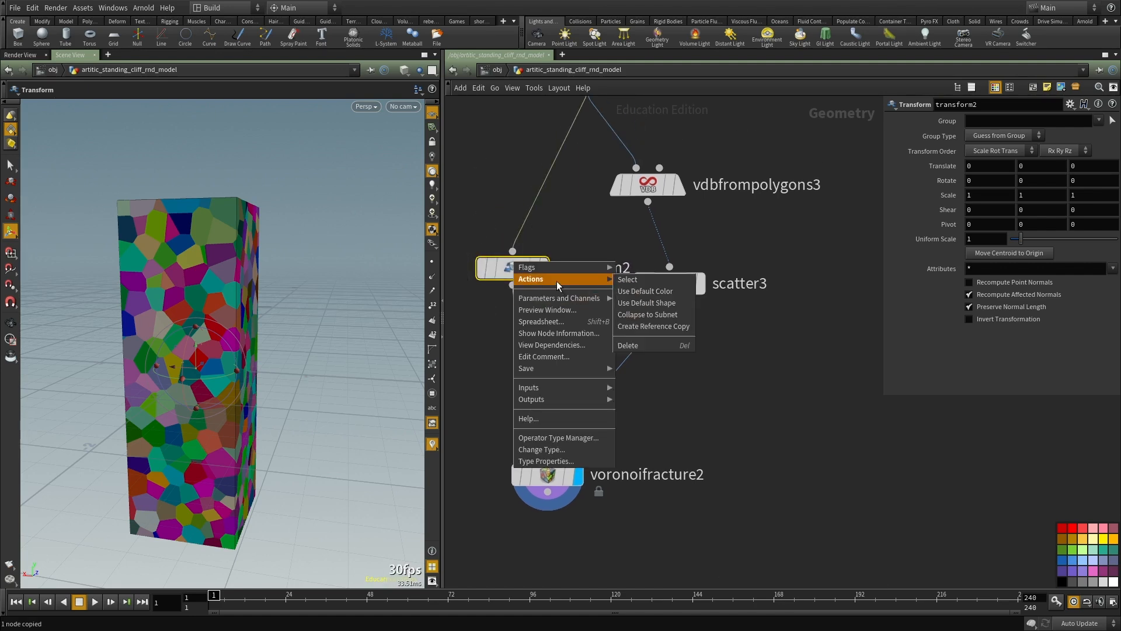
click(667, 326)
click(647, 358)
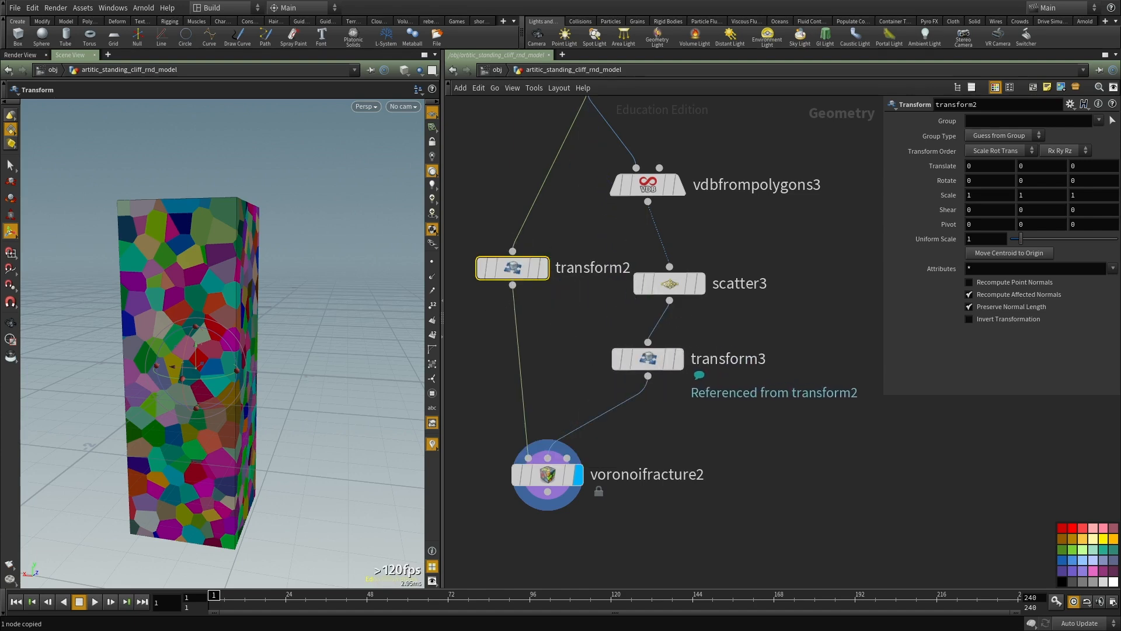
drag(647, 358, 669, 341)
Step: Set the Y scale of the original Transform node under the box to 0.2
click(512, 267)
middle_drag(691, 421, 705, 367)
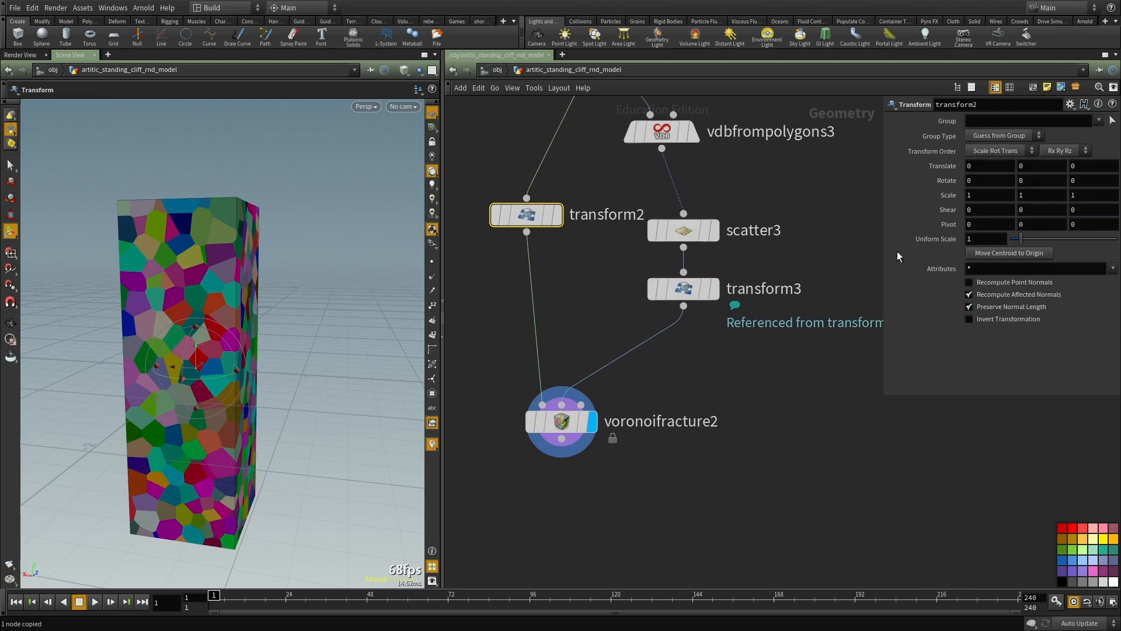
double_click(1038, 194)
text(.2)
key(Return)
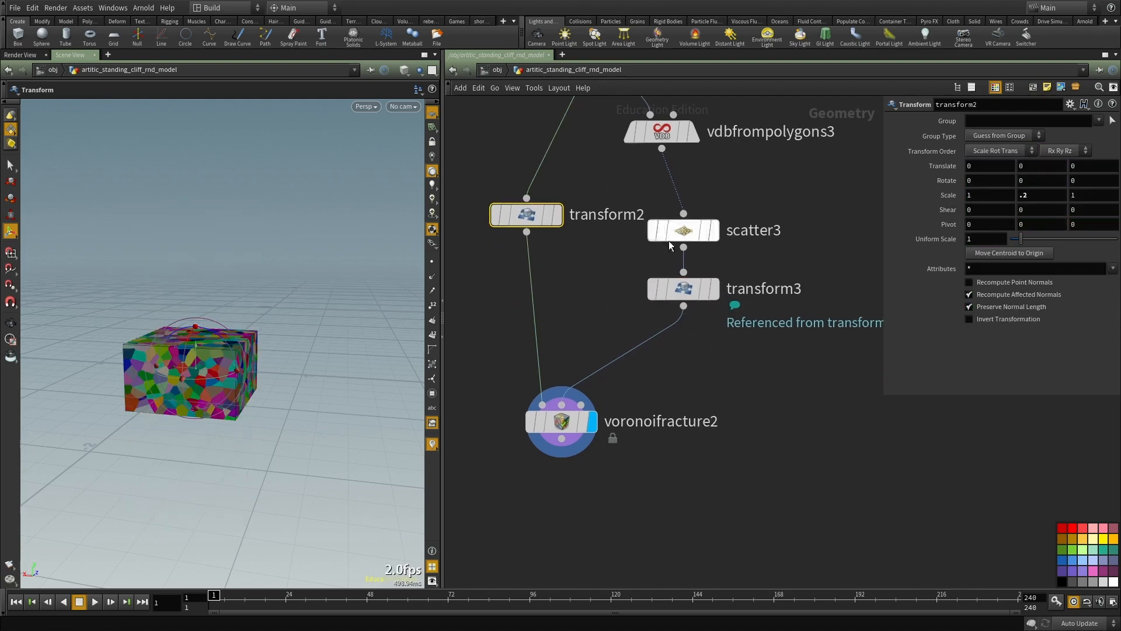
Step: Create another reference copy of the original Transform node, connect it below the Voronoi Fracture node and display it
scroll(751, 296, down, 3)
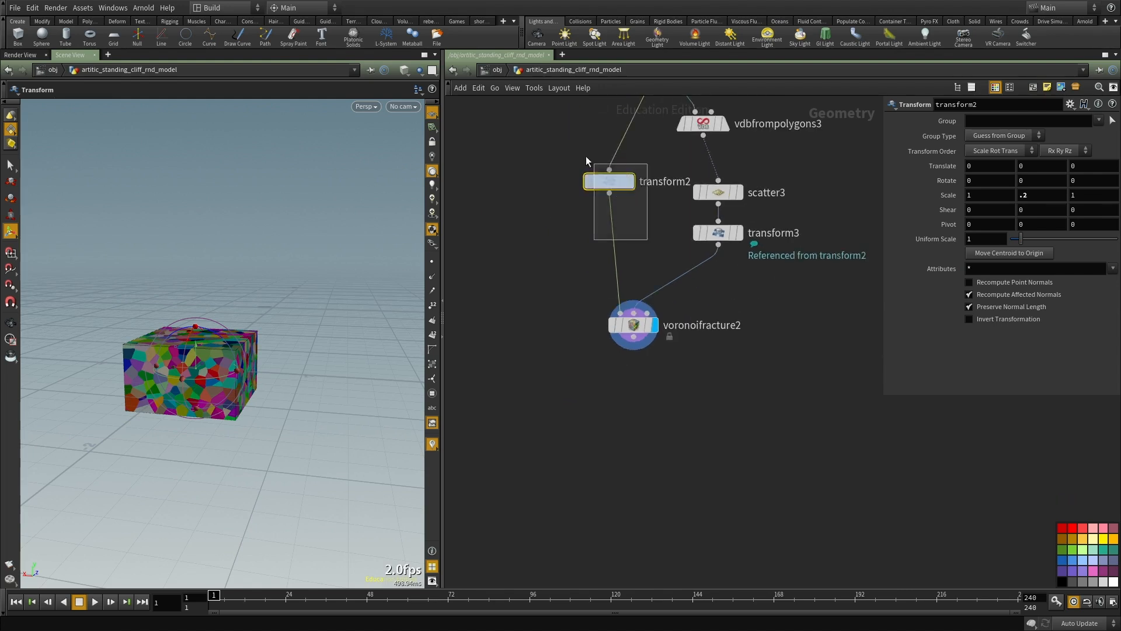
scroll(655, 188, up, 2)
scroll(655, 188, up, 1)
right_click(592, 178)
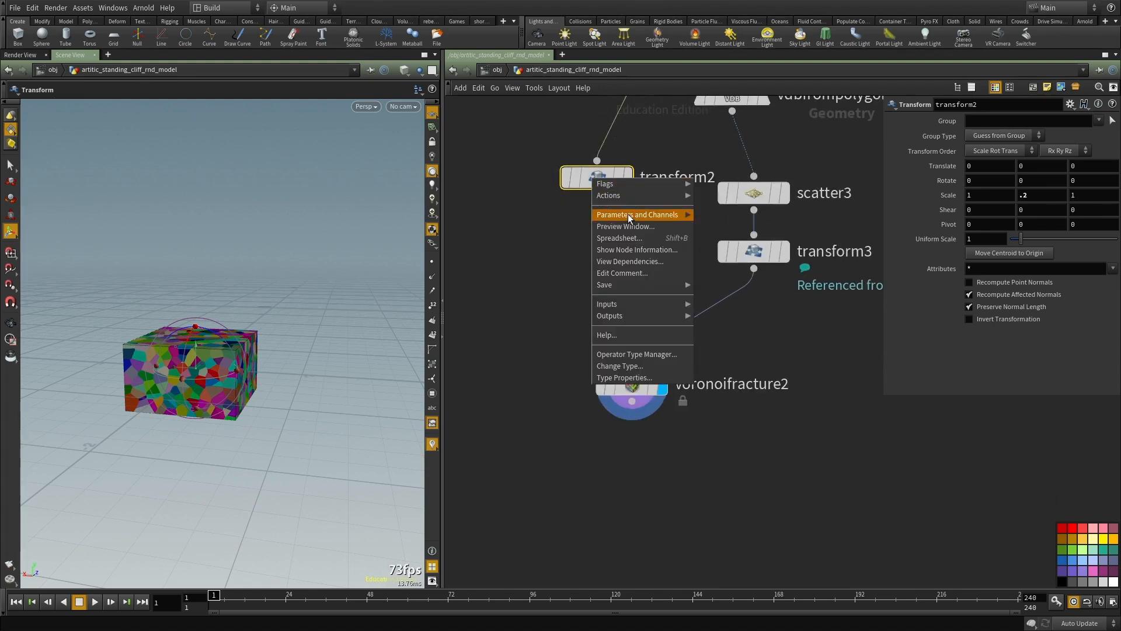
mouse_move(642, 214)
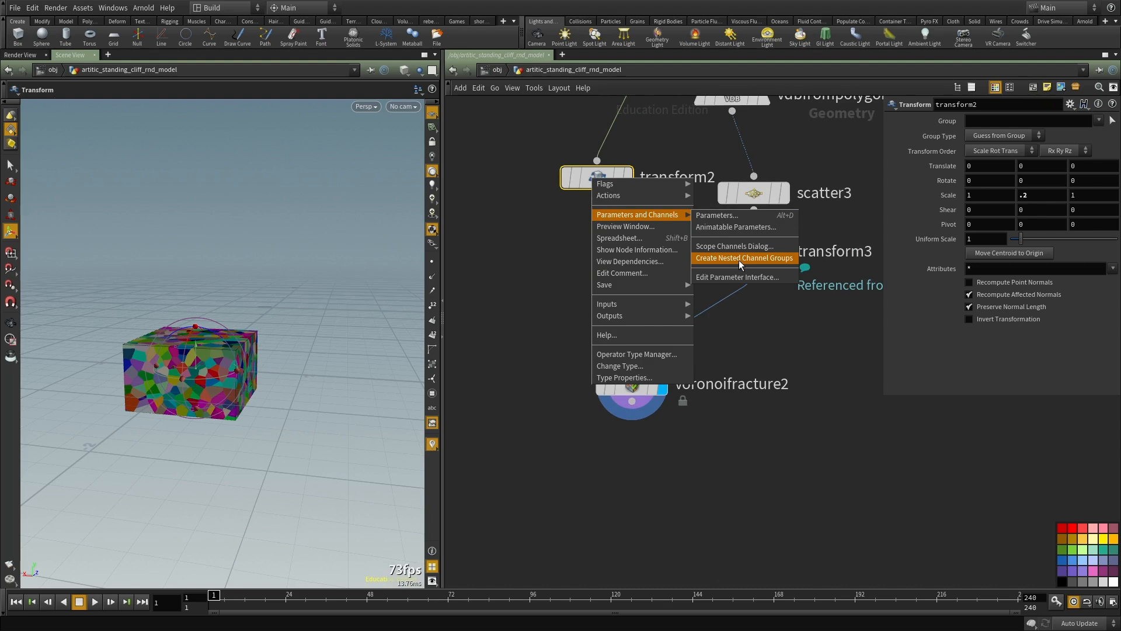
mouse_move(680, 196)
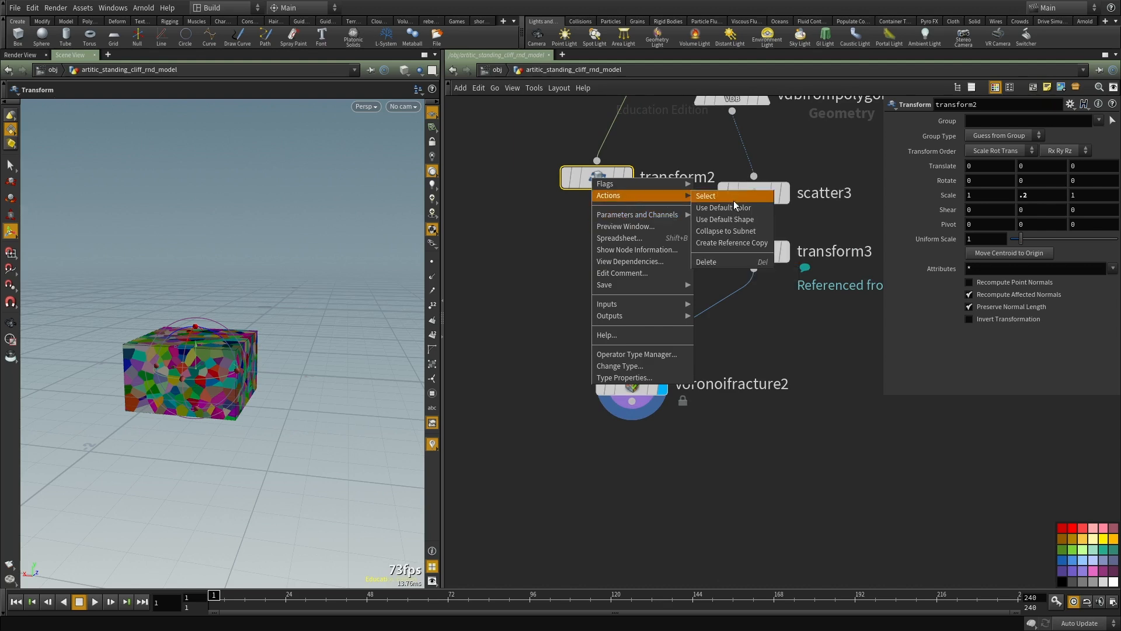
click(732, 242)
drag(621, 193, 619, 522)
drag(626, 456, 631, 401)
middle_drag(688, 433, 680, 365)
click(616, 458)
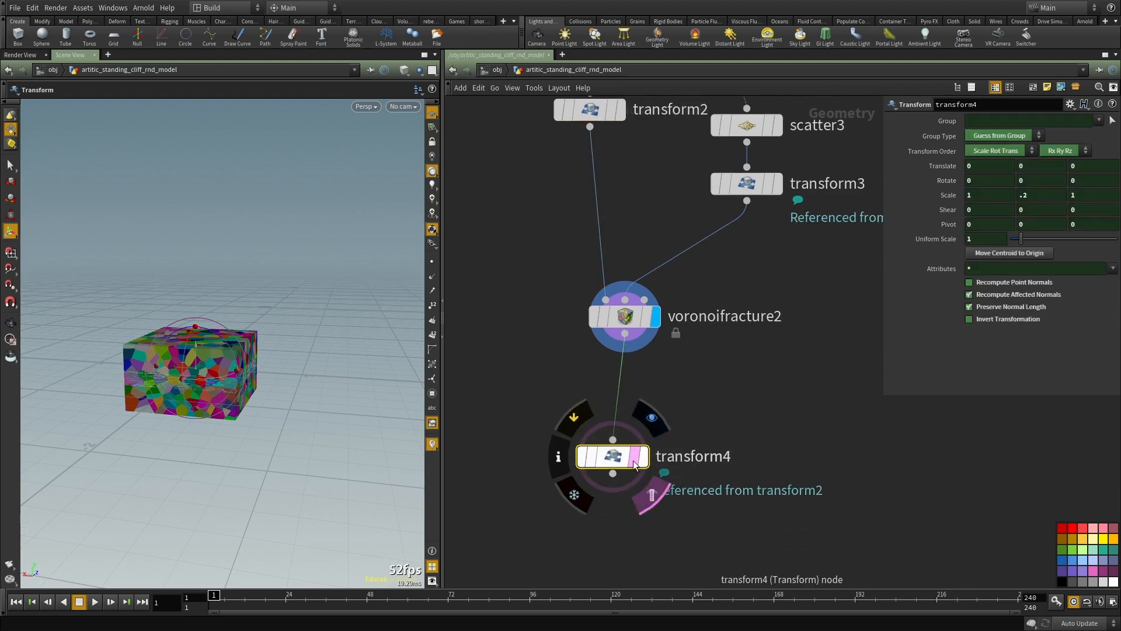
click(642, 457)
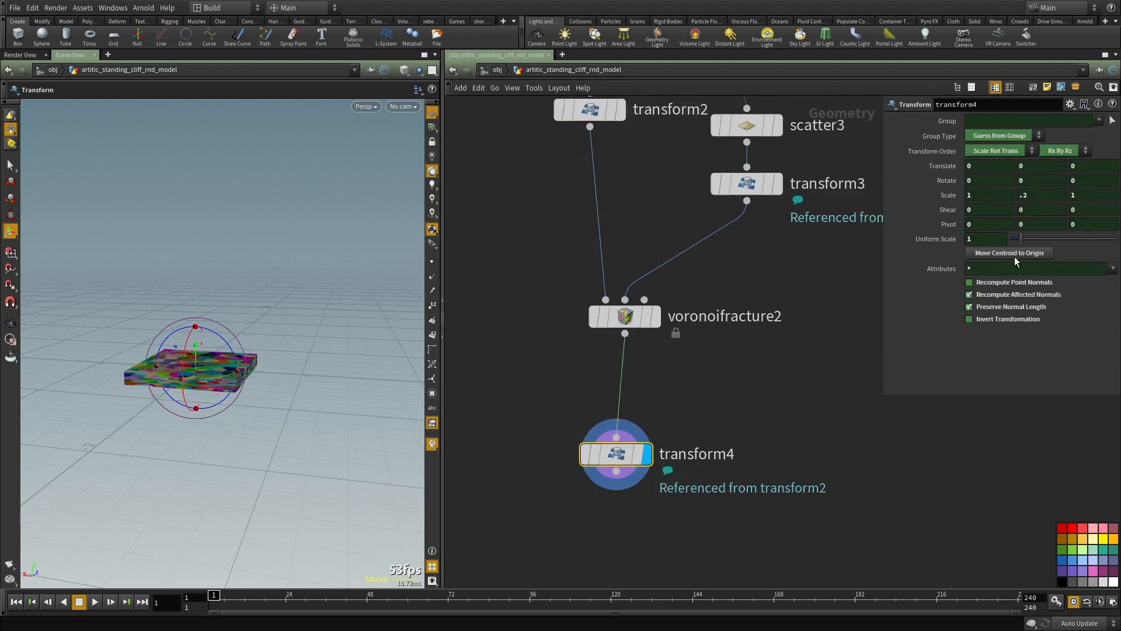
Step: Remove the channel reference from Invert Transformation on the Transform node below the fracture and enable that option
right_click(1002, 308)
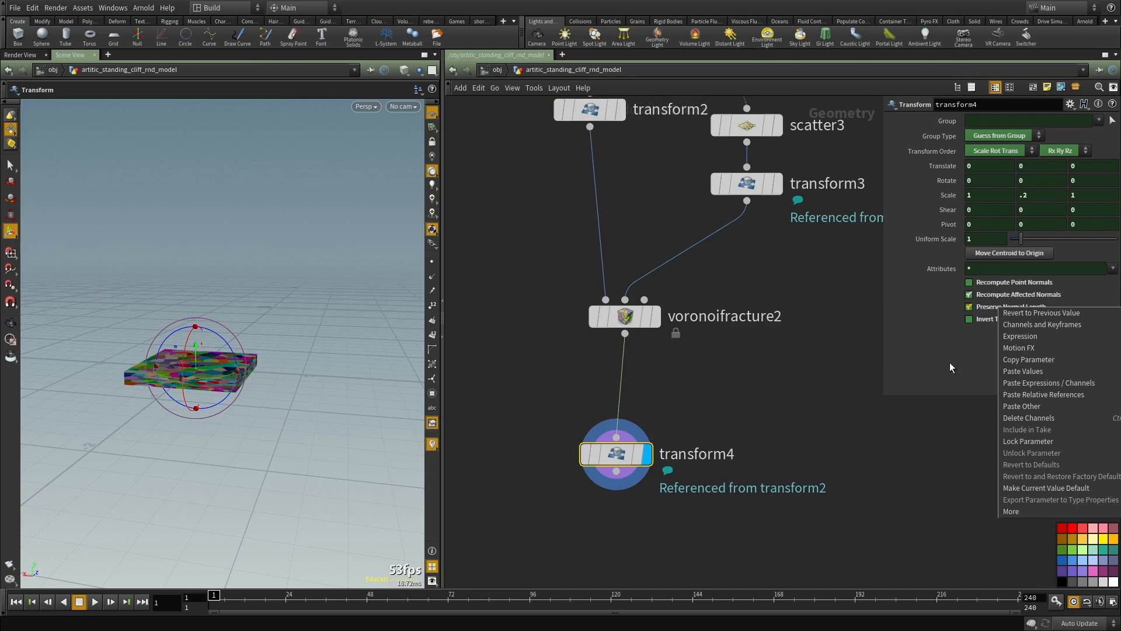
click(949, 364)
right_click(993, 319)
click(1026, 430)
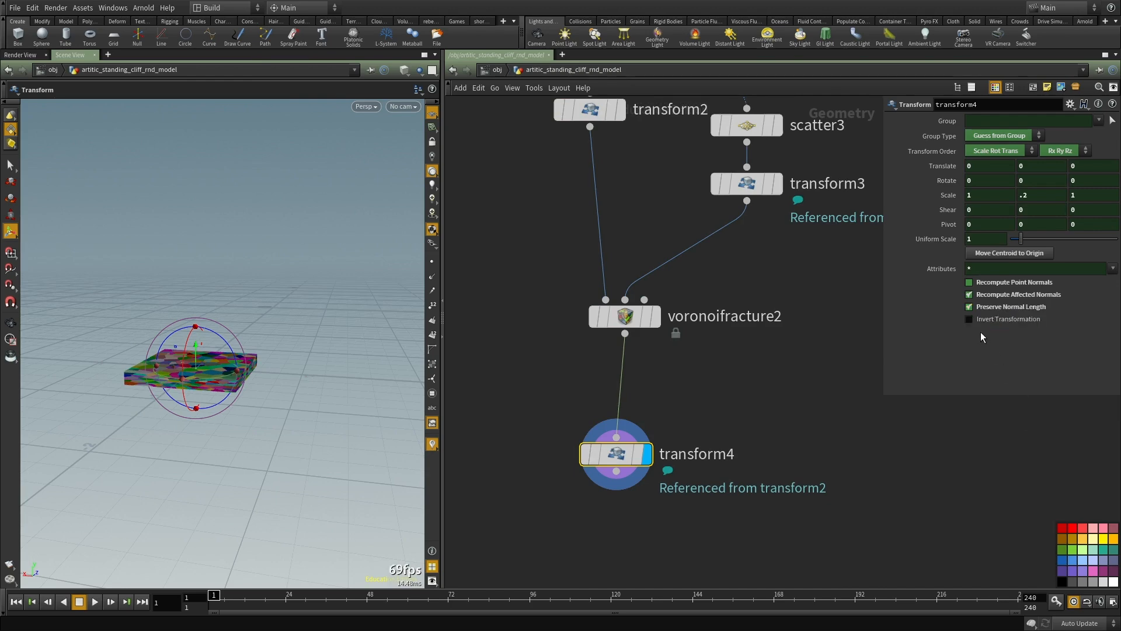
click(969, 319)
middle_drag(764, 374, 754, 346)
key(Escape)
drag(168, 351, 283, 328)
scroll(251, 344, up, 3)
drag(212, 358, 265, 366)
right_drag(305, 324, 188, 325)
drag(188, 326, 236, 333)
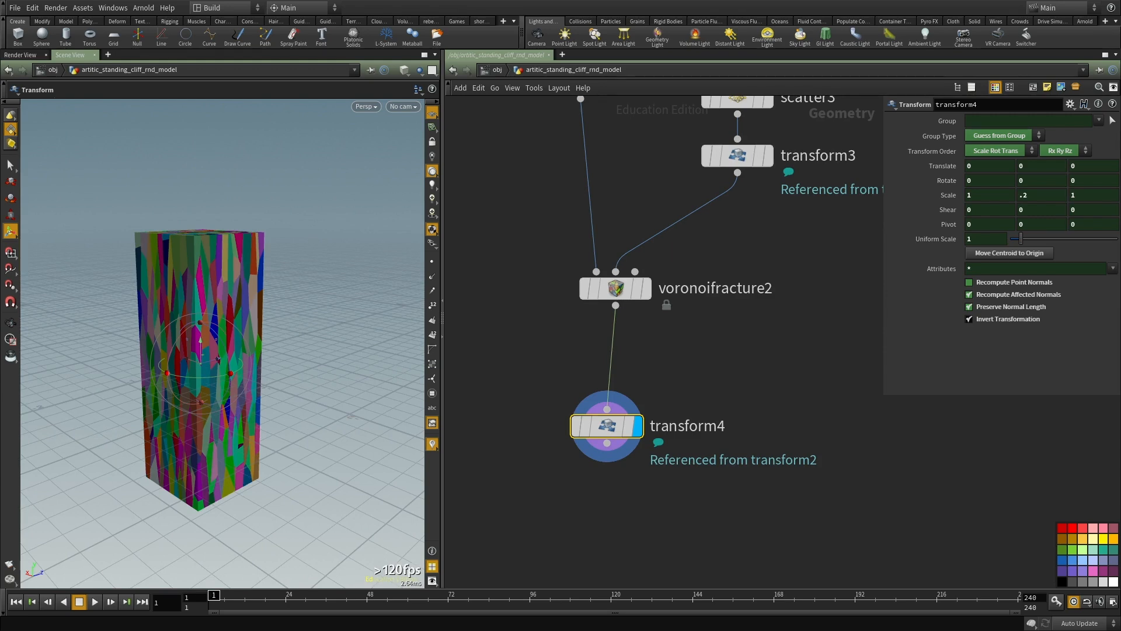
Step: Set the Scatter node's Force Total Count to 100 points
middle_drag(466, 336, 504, 396)
scroll(752, 398, down, 2)
scroll(758, 400, down, 1)
middle_drag(846, 309, 731, 374)
scroll(730, 373, up, 2)
click(611, 349)
middle_drag(542, 328, 559, 320)
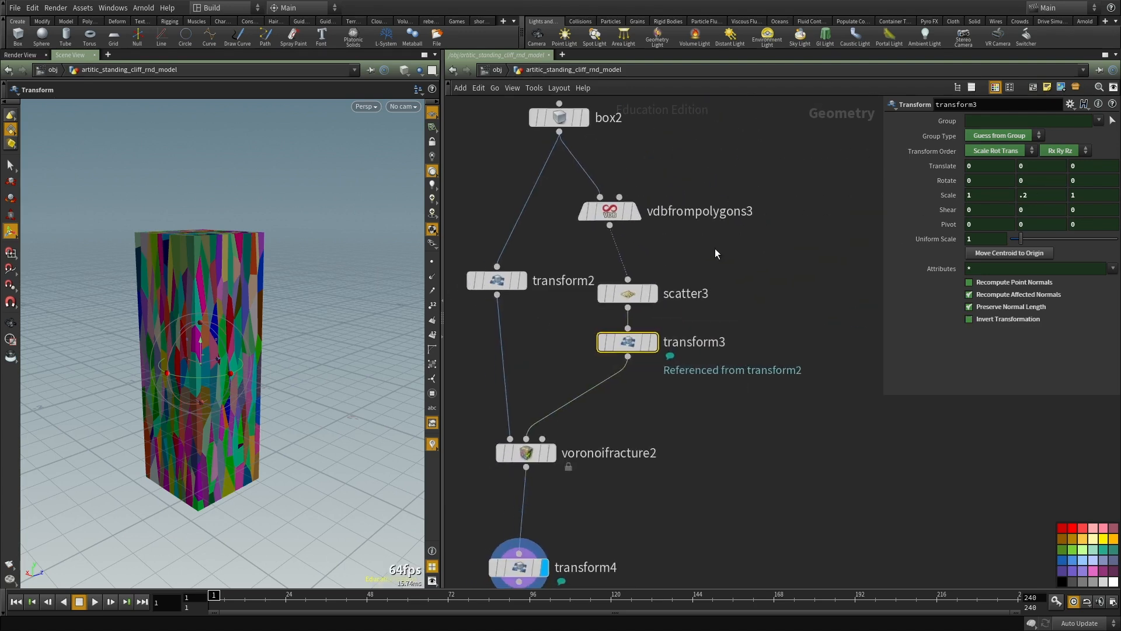
click(635, 293)
click(986, 210)
key(BackSpace)
key(Return)
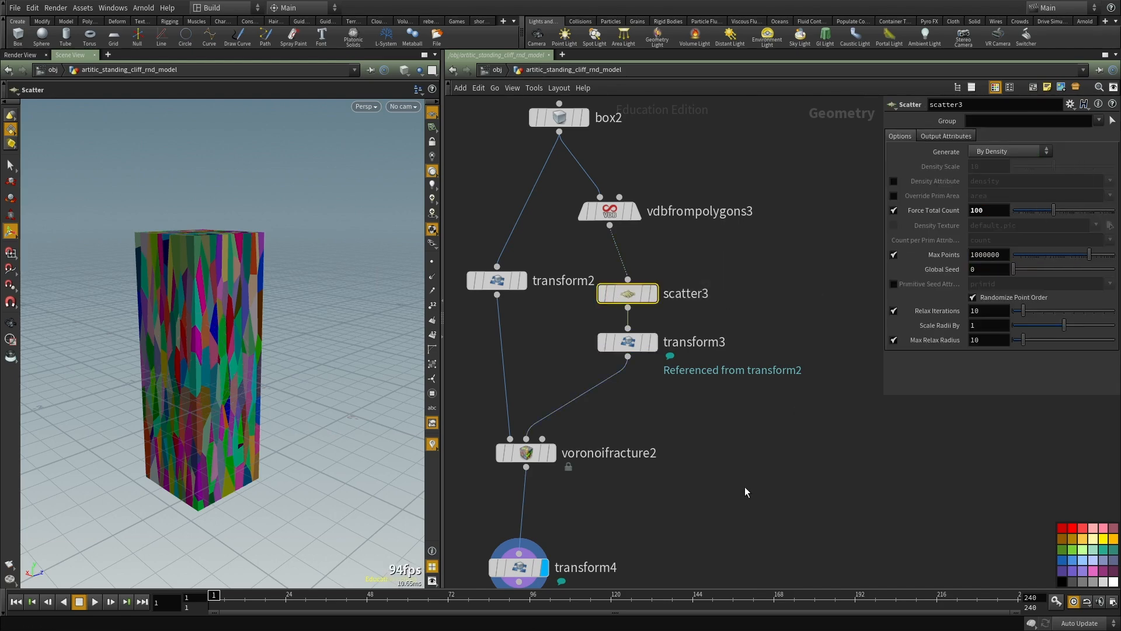
click(745, 488)
middle_drag(717, 477, 724, 405)
alt+drag(201, 333, 263, 334)
scroll(850, 413, down, 3)
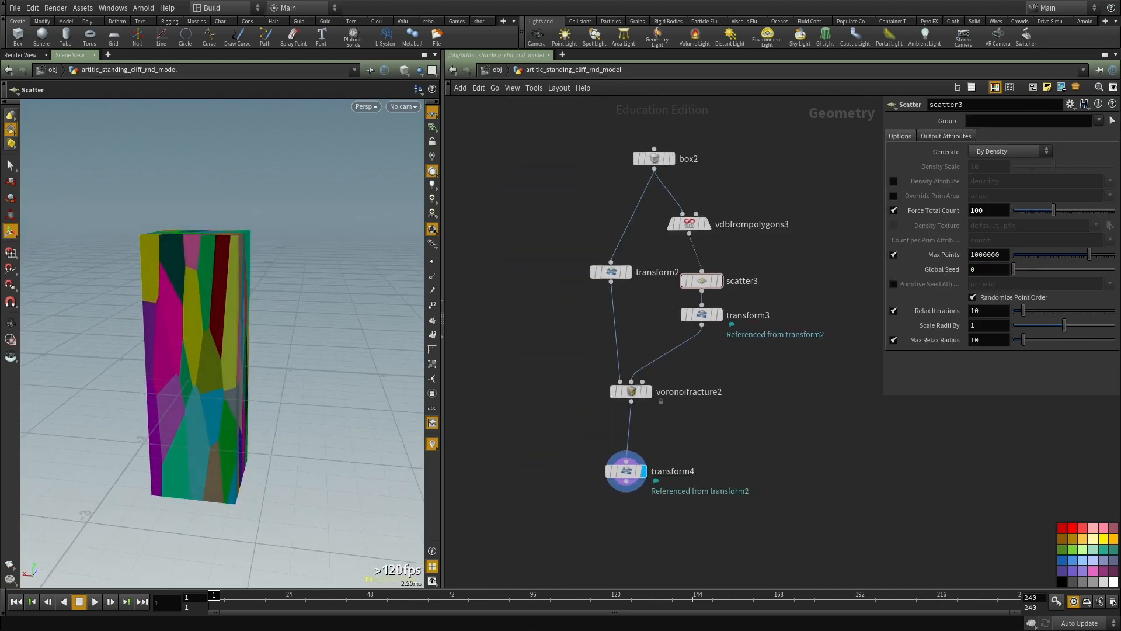
Step: Add an Assemble node below the inverted Transform, connect and display it, and enable Create Packed Geometry
scroll(961, 468, down, 2)
middle_drag(734, 509, 692, 330)
scroll(692, 328, up, 3)
key(Tab)
text(ass)
click(814, 245)
click(684, 423)
click(684, 280)
click(684, 412)
drag(815, 484, 569, 378)
key(r)
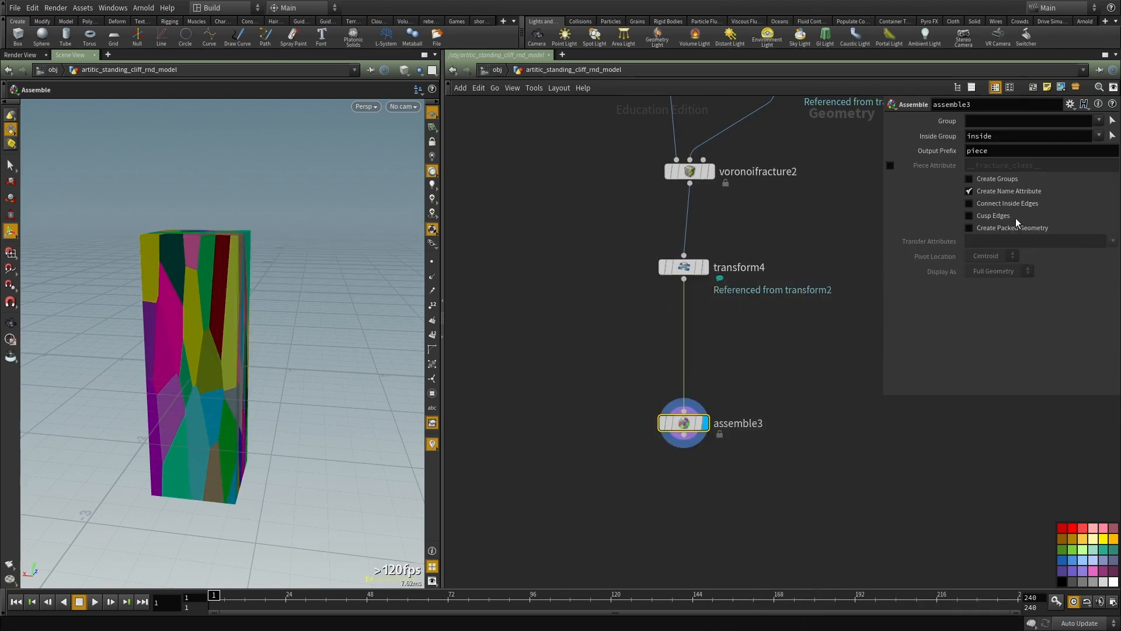
middle_drag(588, 377, 558, 265)
middle_drag(916, 416, 841, 381)
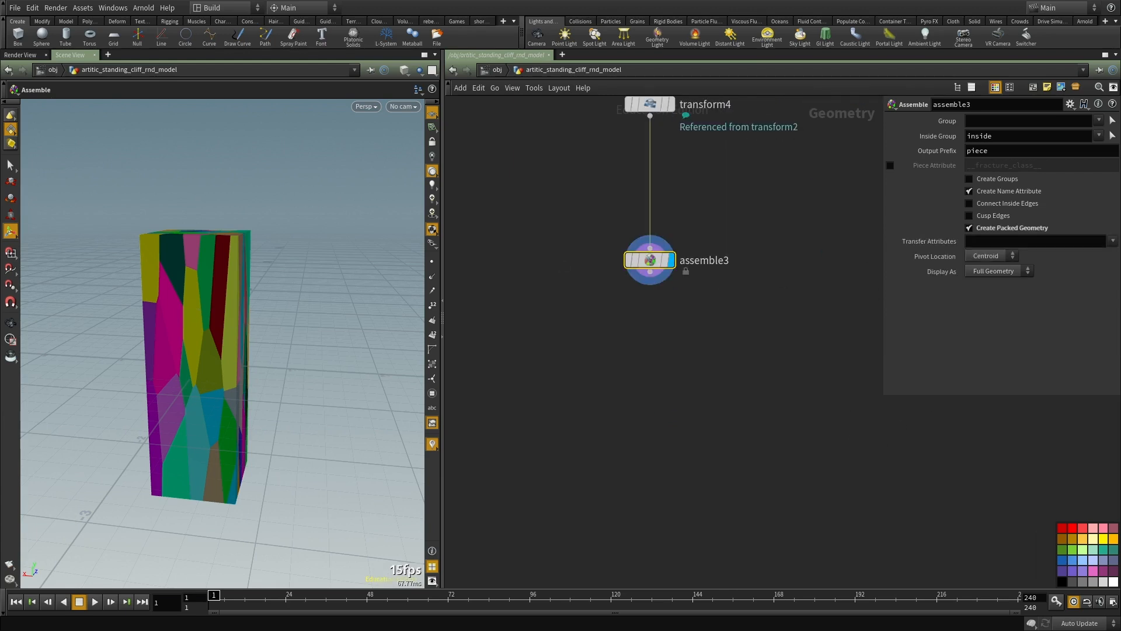
Step: Add a Delete node below the Assemble node, connect it and display it
middle_drag(645, 355, 642, 342)
click(643, 340)
key(Tab)
text(dele)
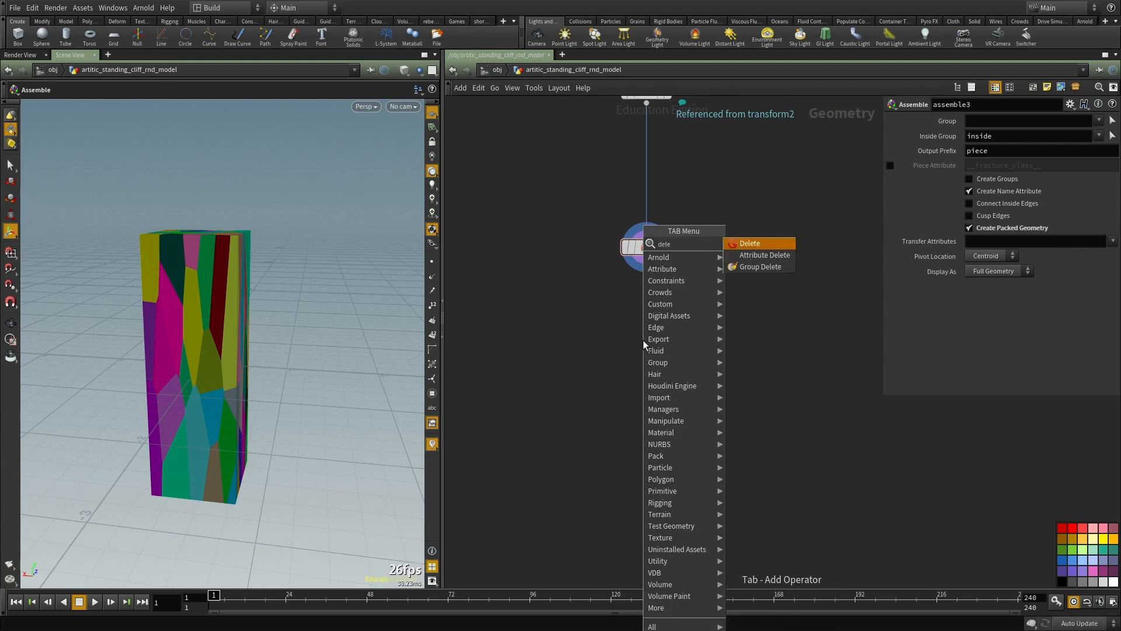
key(Return)
click(646, 340)
click(646, 258)
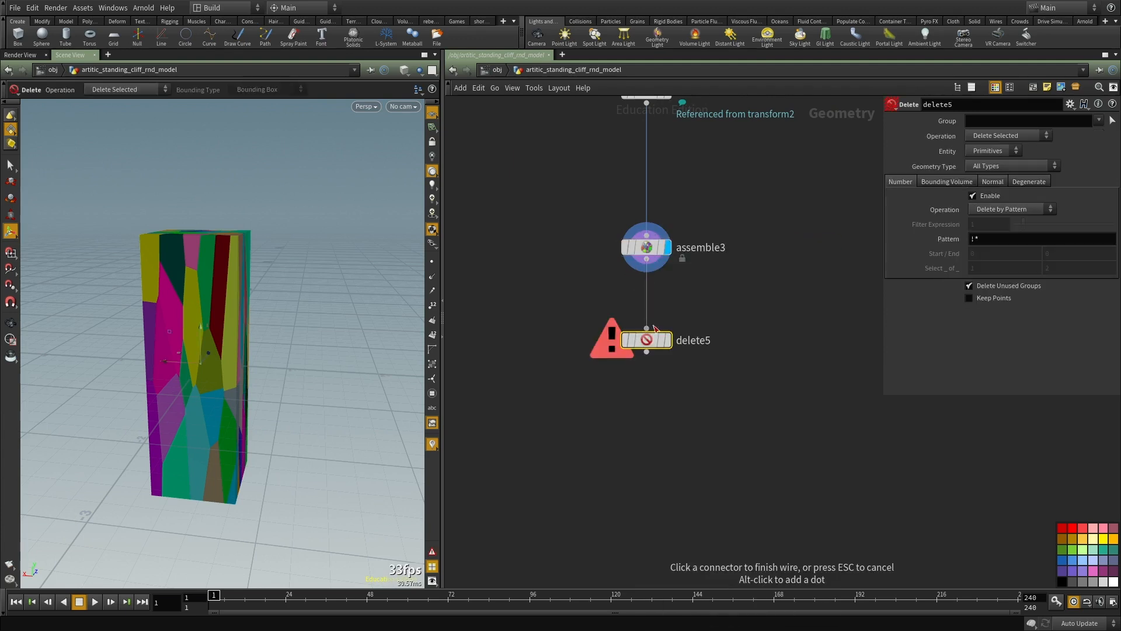
click(646, 328)
click(667, 339)
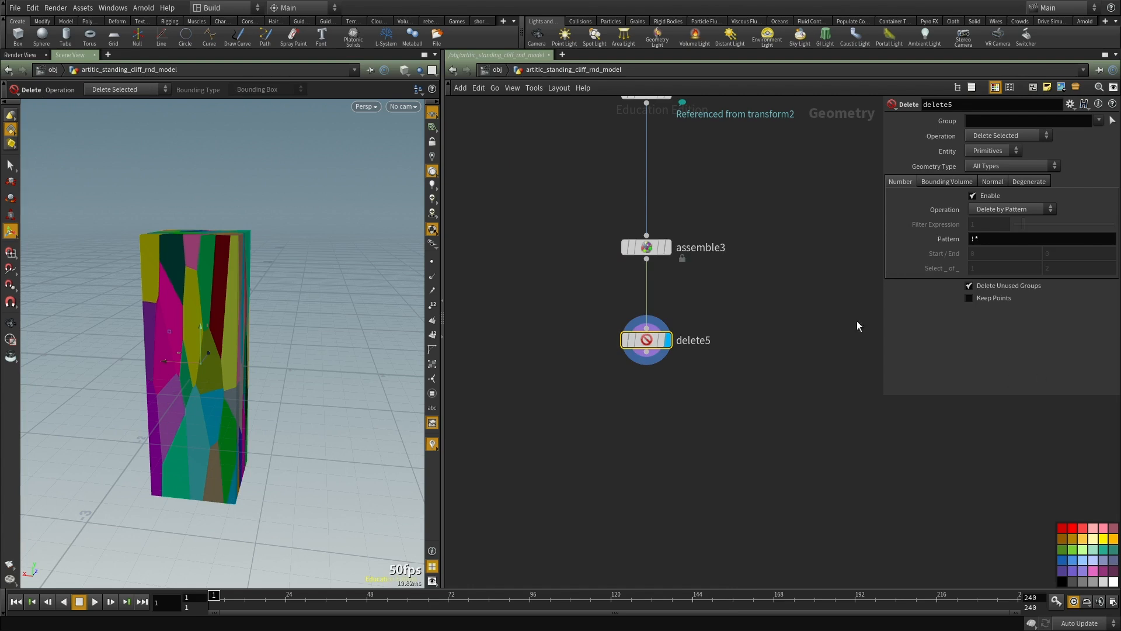
Step: Enable the Delete node's bounding volume as a Bounding Sphere with a Y size of 22
click(948, 182)
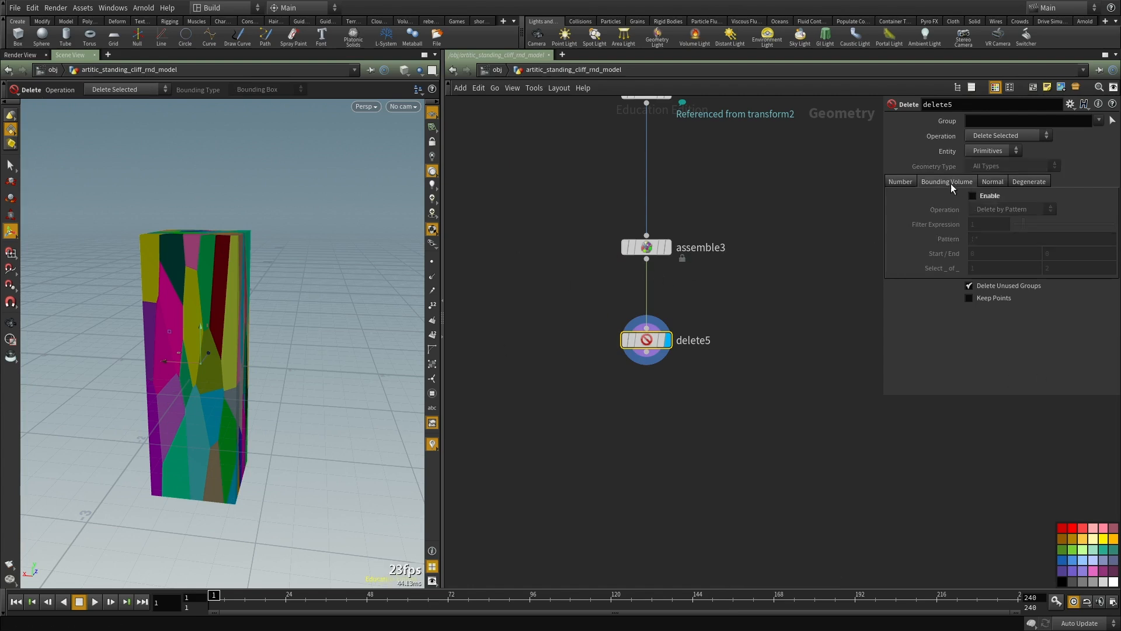
click(990, 195)
click(997, 207)
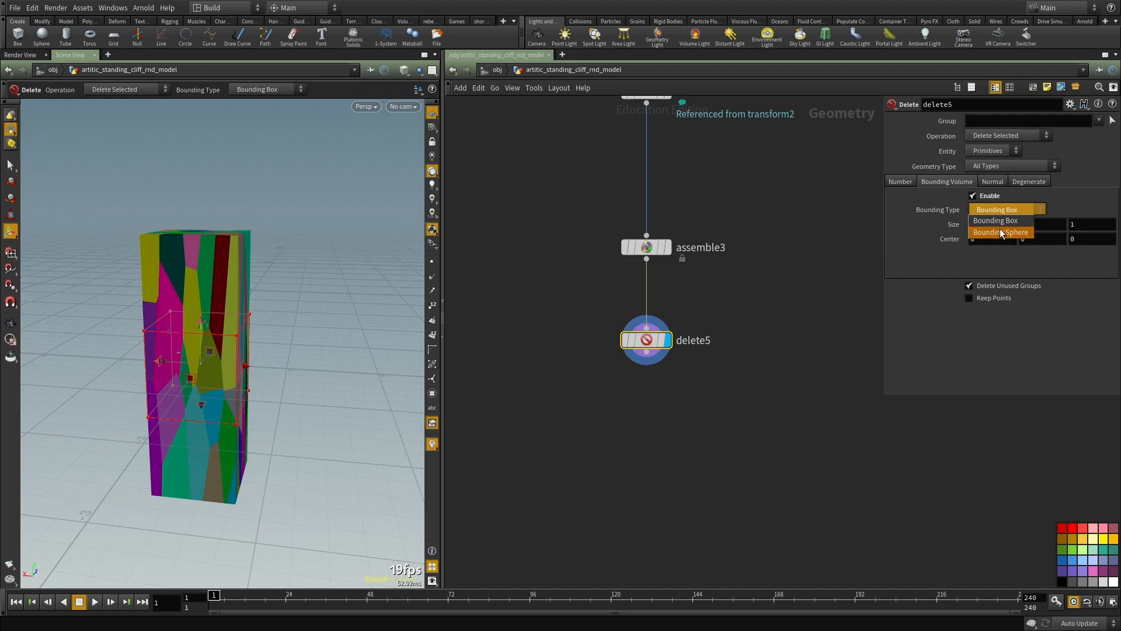
click(999, 223)
middle_drag(1027, 224, 1115, 193)
Step: Set the Delete node's entity to Points and its operation to Delete Non-Selected
click(993, 151)
click(993, 162)
click(1007, 135)
click(1004, 144)
key(Escape)
drag(172, 328, 304, 319)
right_drag(304, 320, 222, 286)
drag(222, 286, 243, 278)
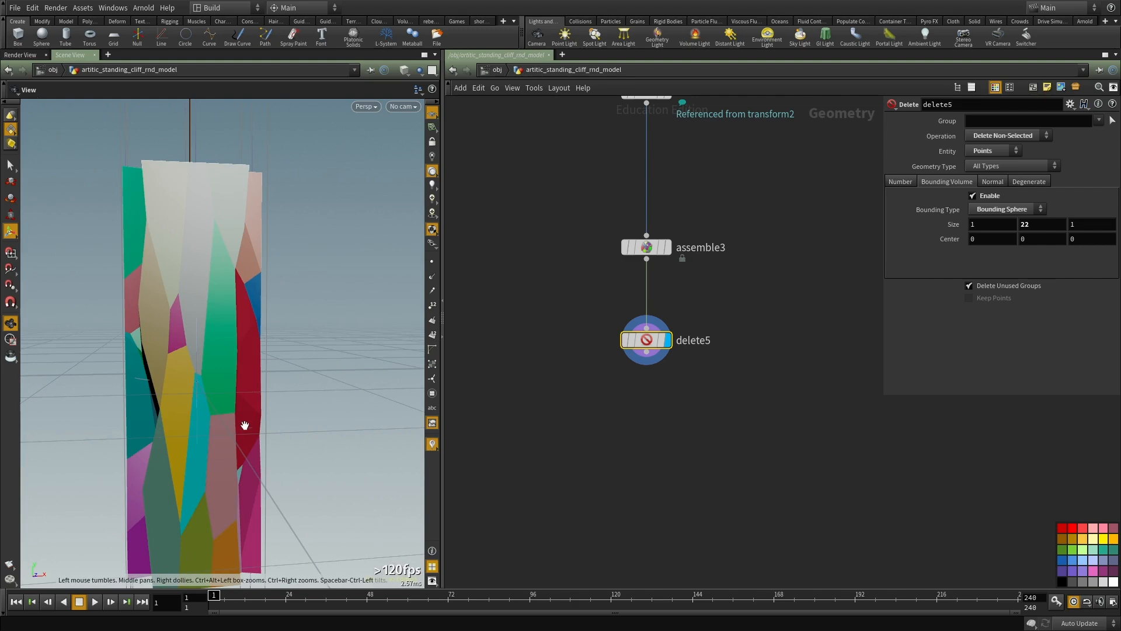
alt+drag(254, 423, 203, 444)
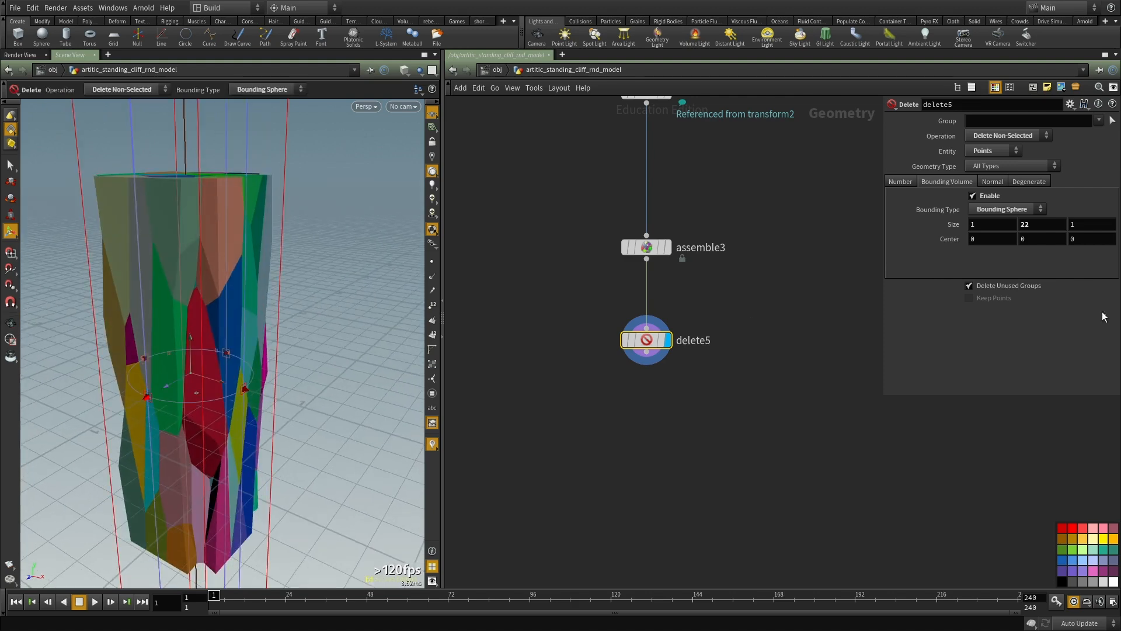
Step: Reduce the bounding sphere's size to 0.7 in X and 0.8 in Z
middle_drag(986, 225, 1064, 222)
key(Escape)
drag(251, 304, 385, 263)
key(Return)
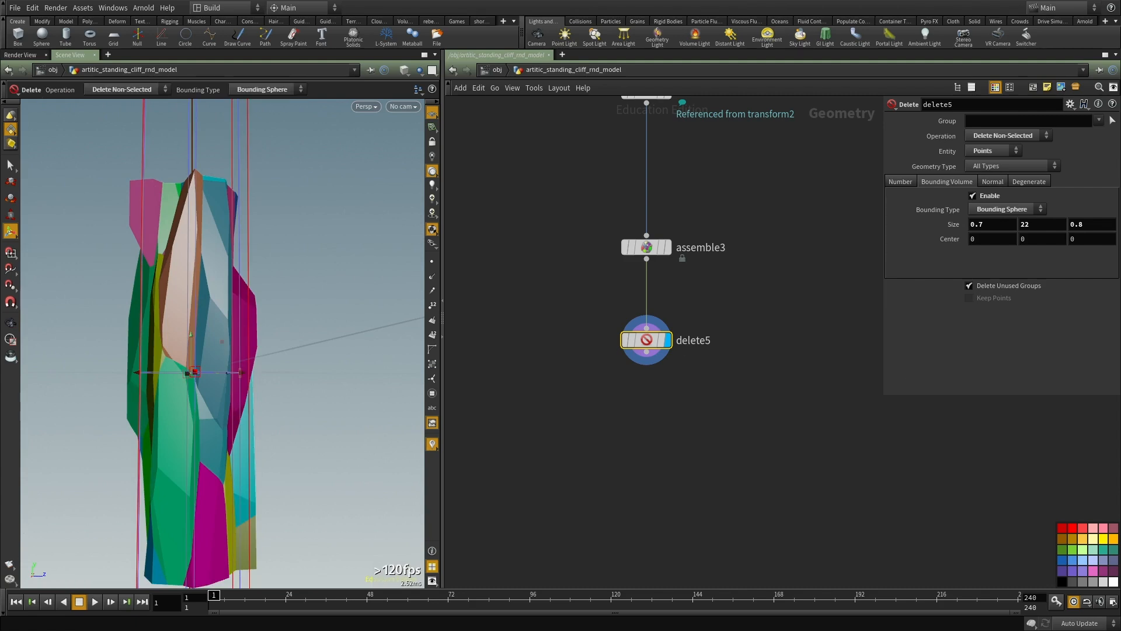
key(Escape)
drag(158, 304, 216, 328)
key(Return)
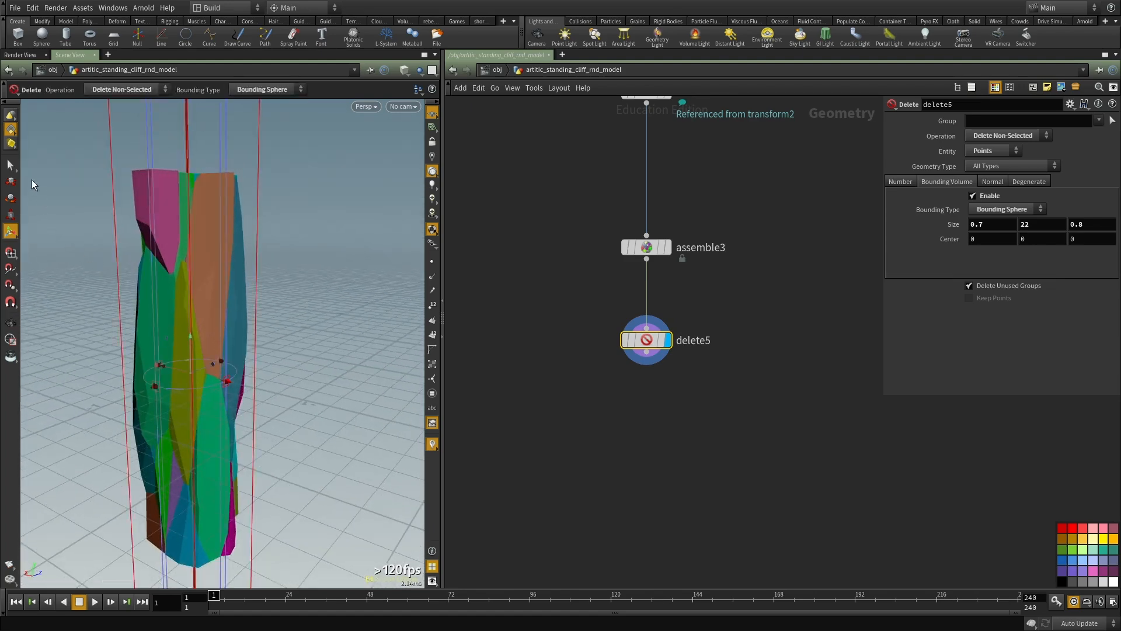
Step: Duplicate delete5, connect the copy below it and display it with a Bounding Box of size 1 on every axis
key(Tab)
key(Escape)
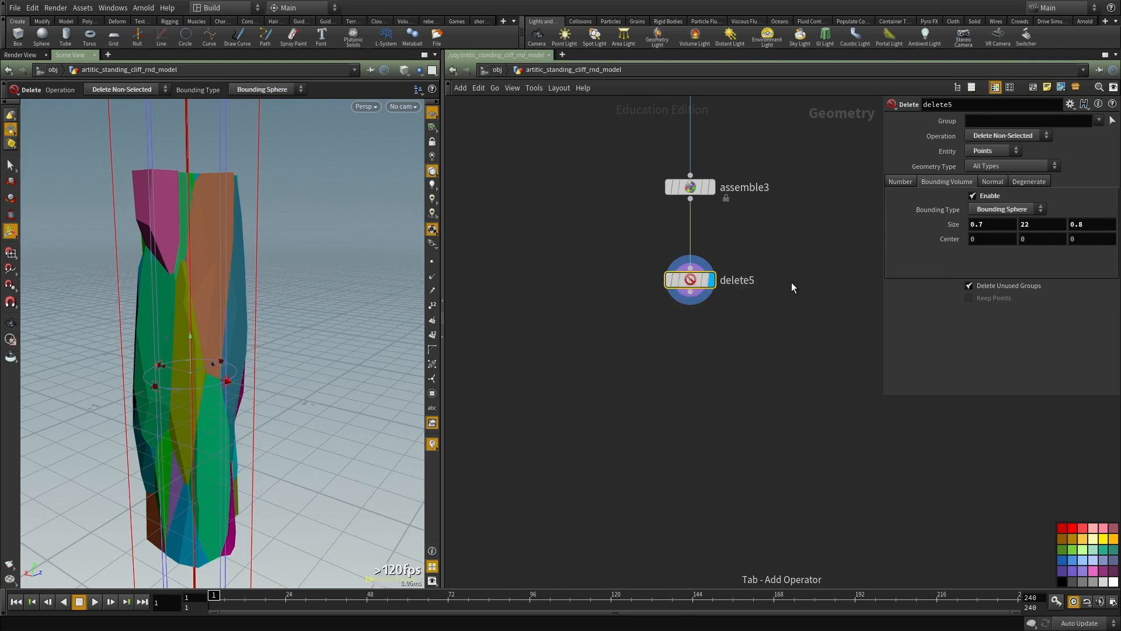
key(ctrl+c)
key(ctrl+v)
drag(690, 291, 546, 371)
click(997, 222)
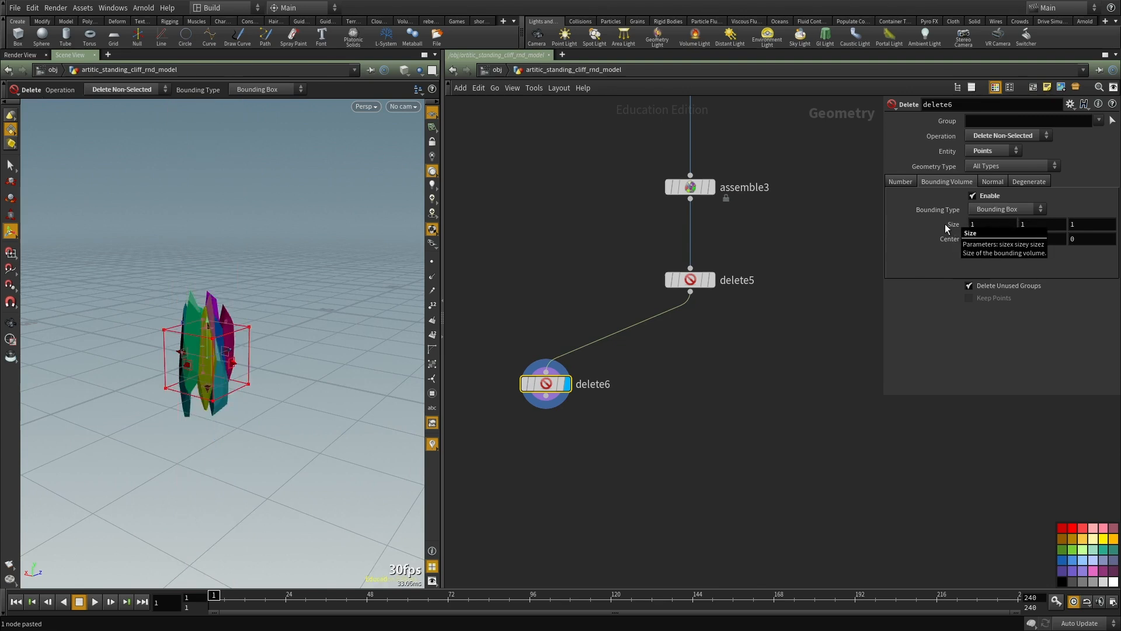
Step: Raise the duplicated Delete node's bounding box to a centre Y of about 0.93 so it surrounds the column's upper pieces
alt+drag(220, 320, 175, 360)
key(ctrl+z)
key(Escape)
key(Return)
scroll(613, 421, up, 2)
Step: Create a reference copy of delete6, feed it from delete5 and display it
key(ctrl+c)
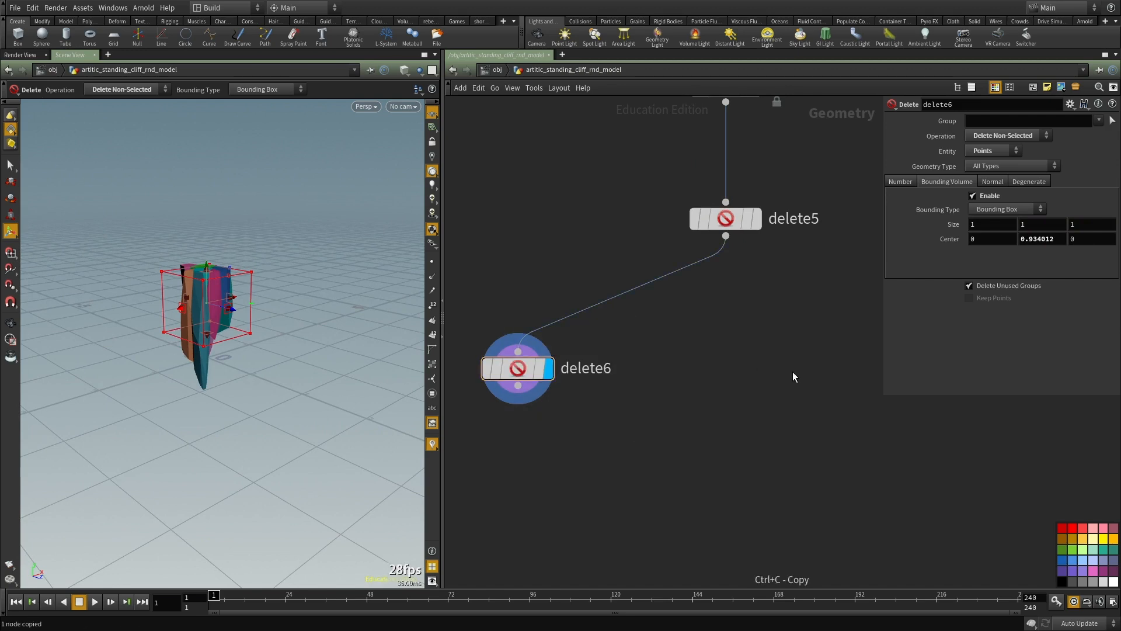
right_click(520, 371)
mouse_move(564, 403)
click(651, 439)
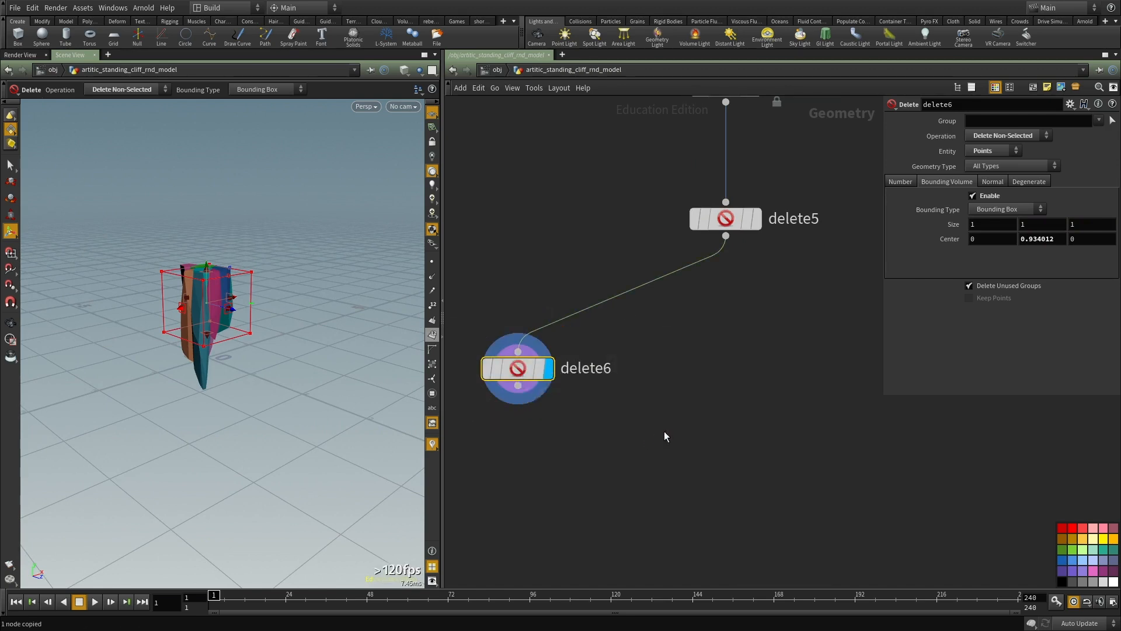
click(745, 378)
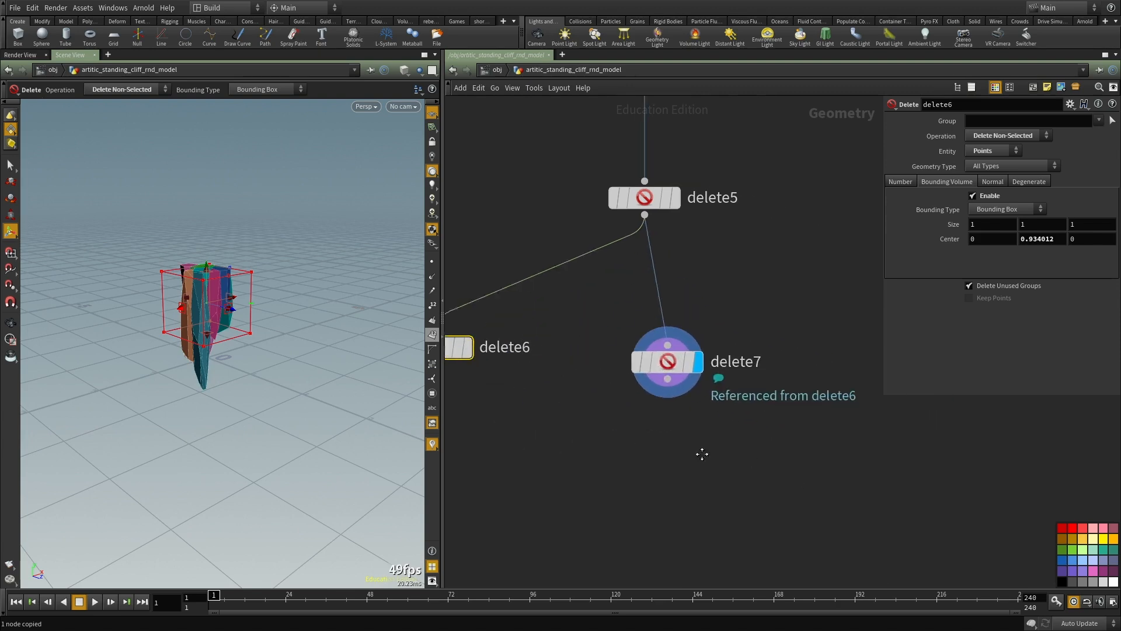
Step: Remove the reference on the copied Delete node's Operation parameter and set it to Delete Selected
right_click(936, 133)
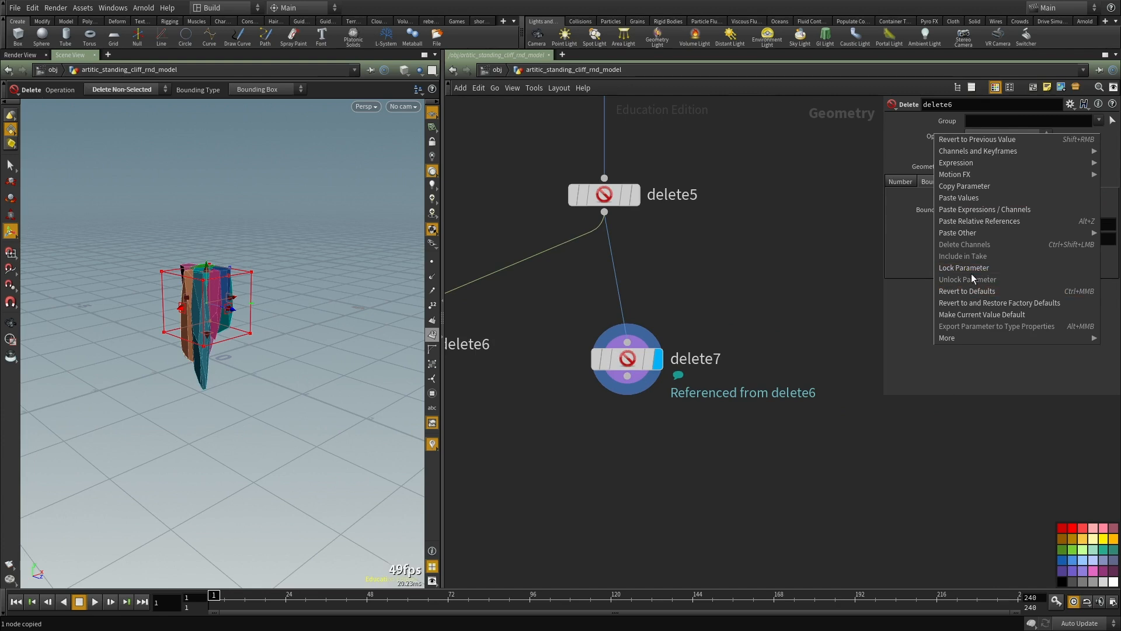
click(861, 240)
click(631, 358)
middle_drag(745, 453, 763, 488)
right_click(939, 135)
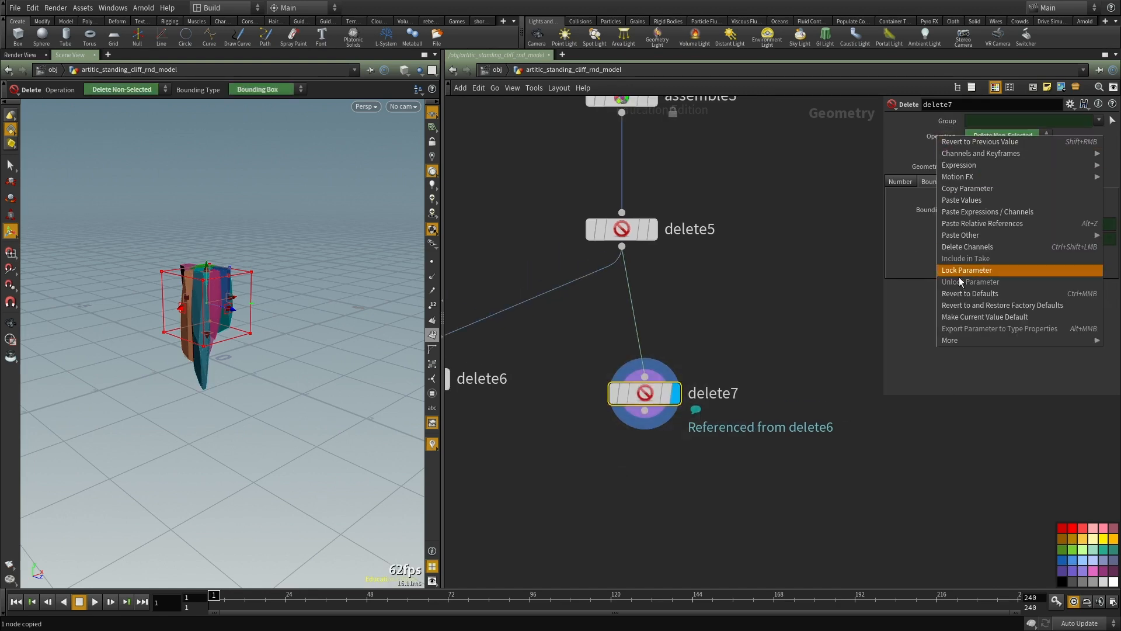
click(965, 250)
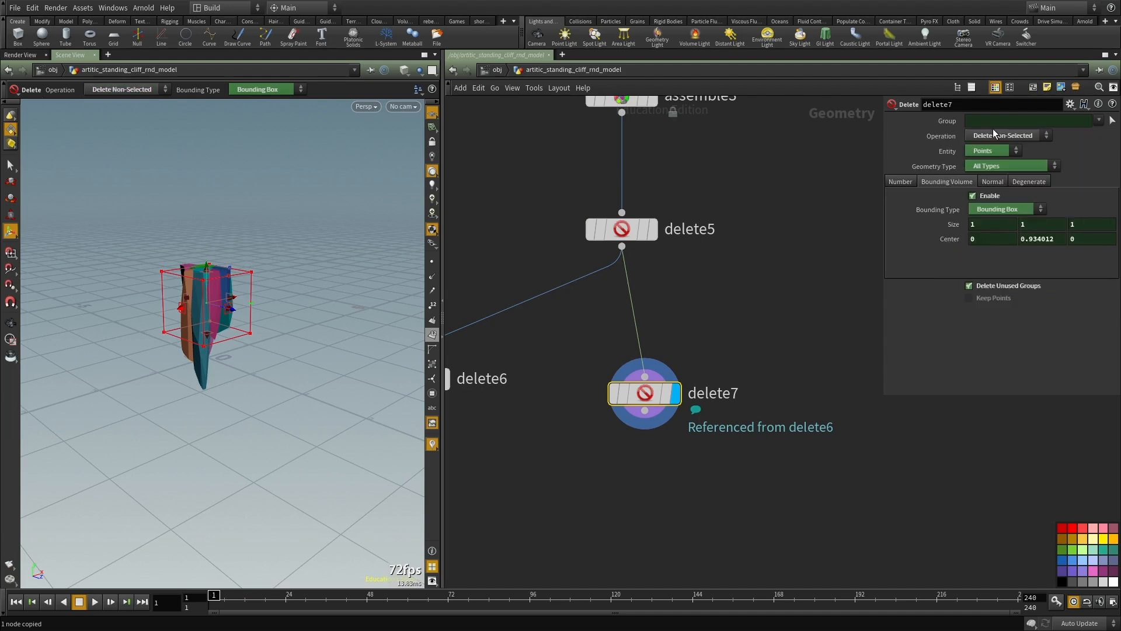
click(993, 135)
click(976, 148)
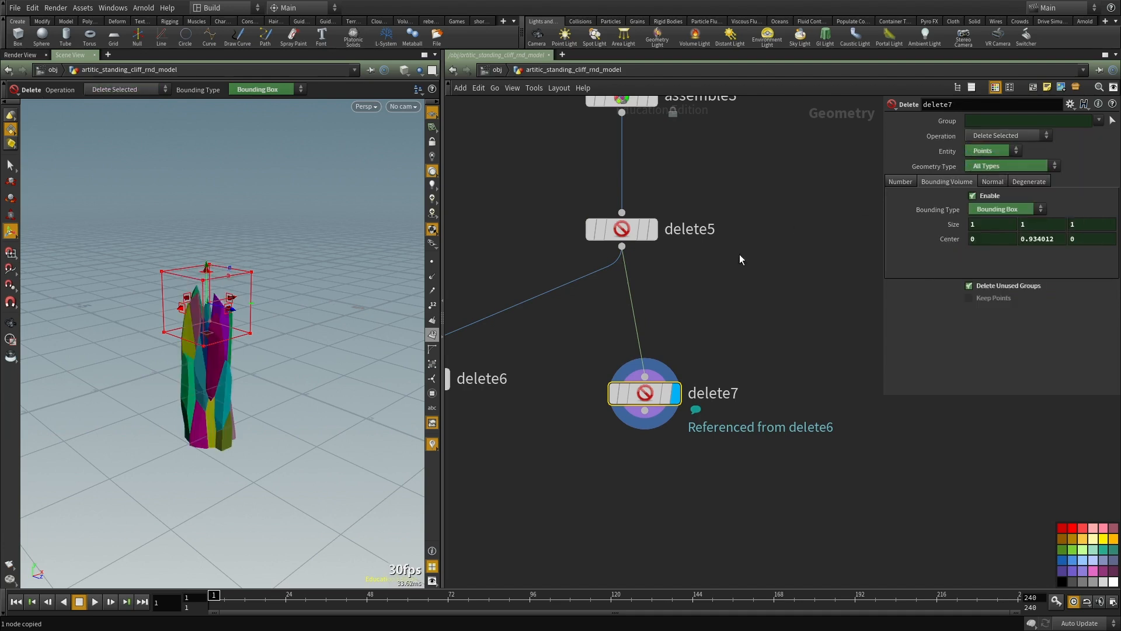
Step: Display delete6 and delete7 alternately to compare the pieces that each branch keeps
middle_drag(739, 254, 744, 229)
scroll(591, 420, down, 2)
middle_drag(590, 440, 665, 419)
key(r)
drag(619, 397, 439, 306)
key(r)
drag(671, 397, 789, 279)
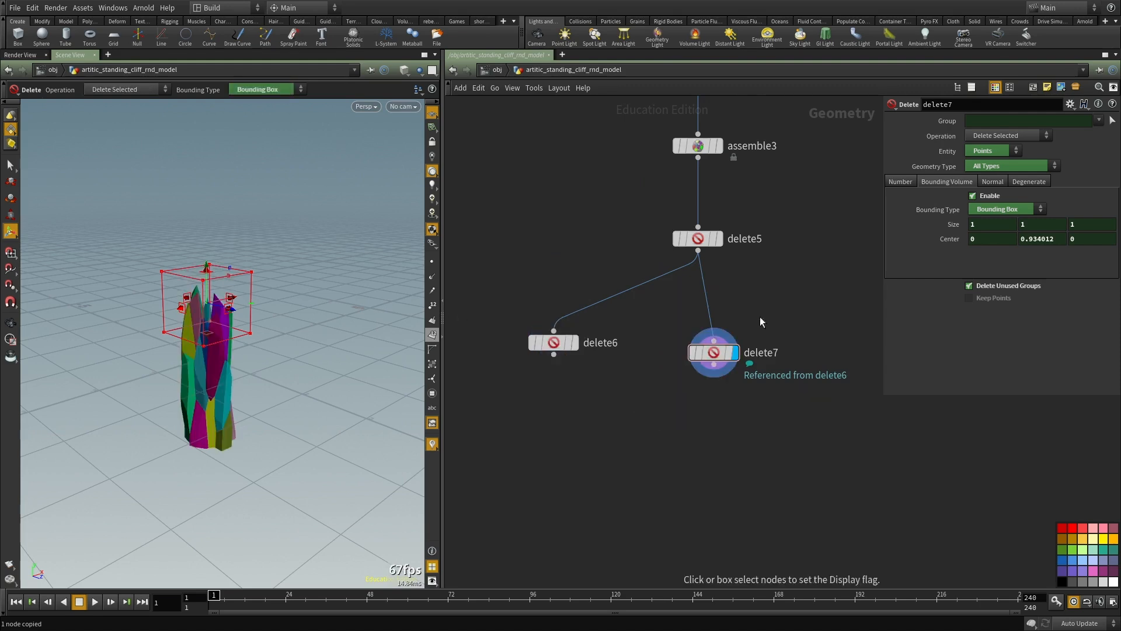
scroll(626, 419, up, 2)
key(r)
drag(613, 422, 502, 303)
scroll(683, 425, down, 2)
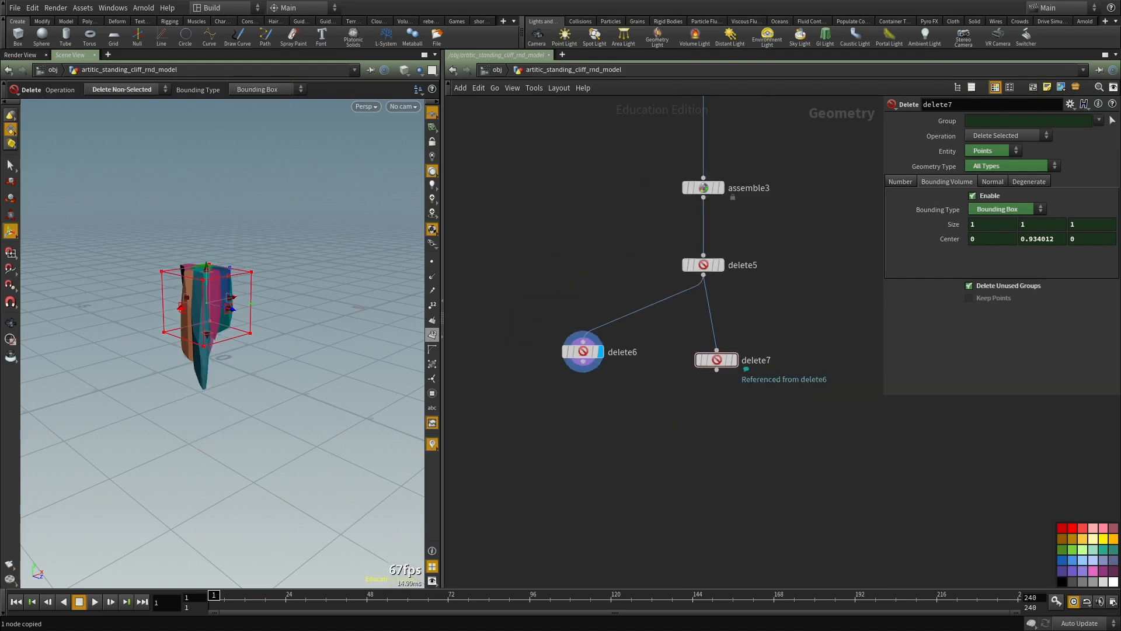
Step: Copy the VDB from Polygons and Scatter nodes that follow box2 in the original fracture setup
middle_drag(647, 433, 687, 343)
scroll(688, 344, down, 4)
middle_drag(594, 273, 523, 562)
scroll(701, 307, up, 3)
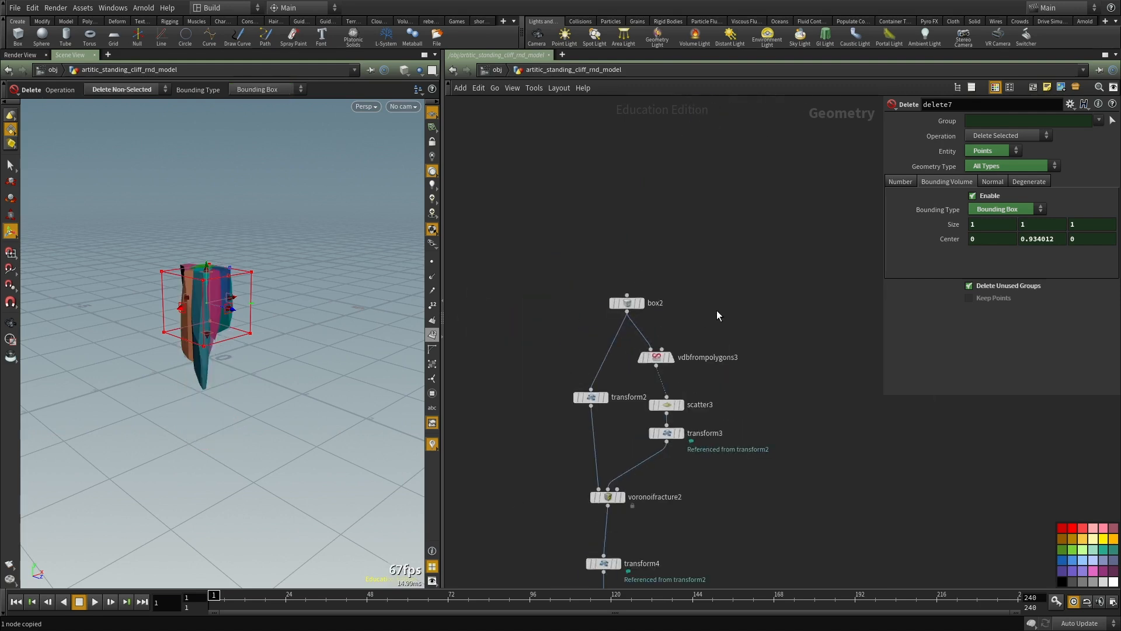
click(659, 358)
shift+click(657, 404)
key(ctrl+c)
Step: Paste the VDB from Polygons and Scatter nodes below delete6, connect delete6 into the VDB node and display it
middle_drag(643, 404, 642, 207)
middle_drag(550, 595, 645, 260)
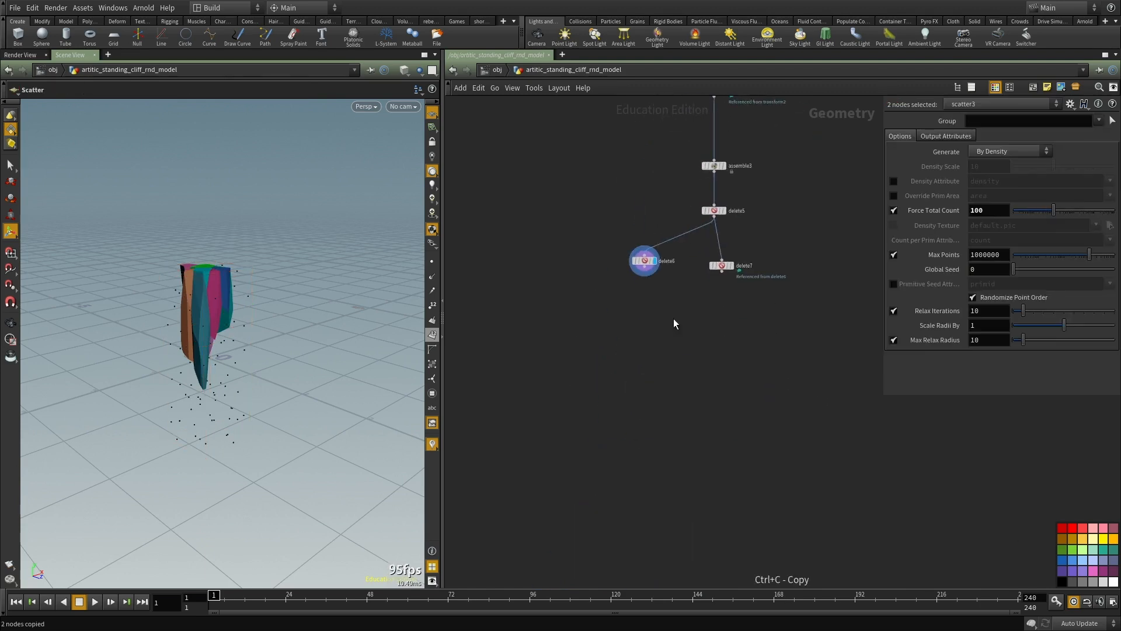
key(ctrl+v)
scroll(675, 286, up, 2)
click(630, 311)
click(615, 222)
click(659, 322)
scroll(660, 323, up, 1)
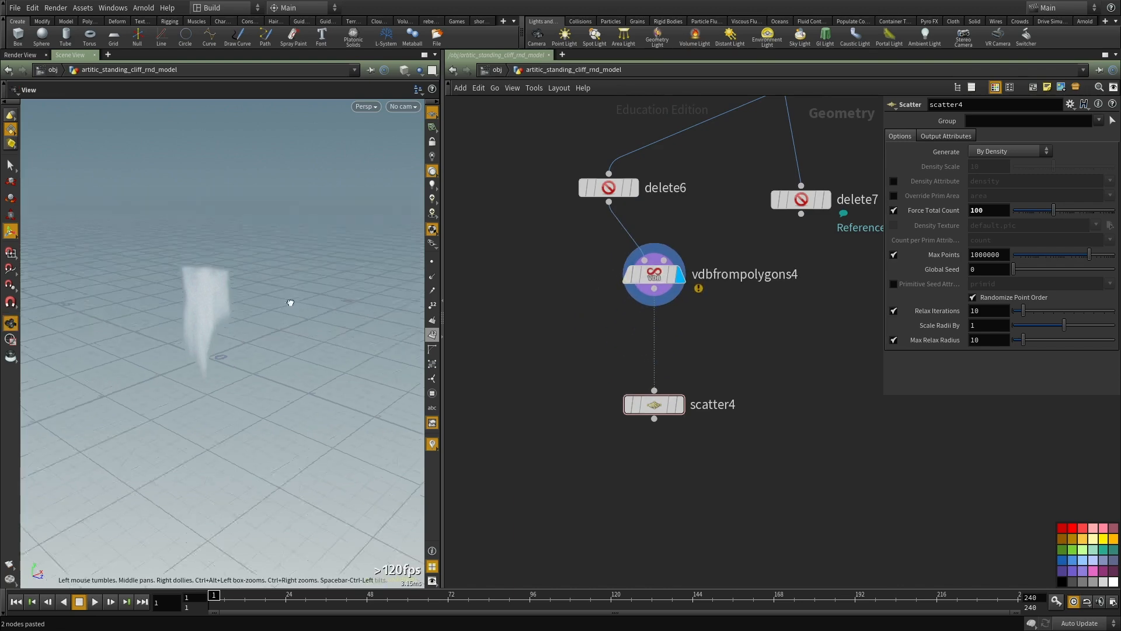
key(space+g)
drag(218, 288, 306, 284)
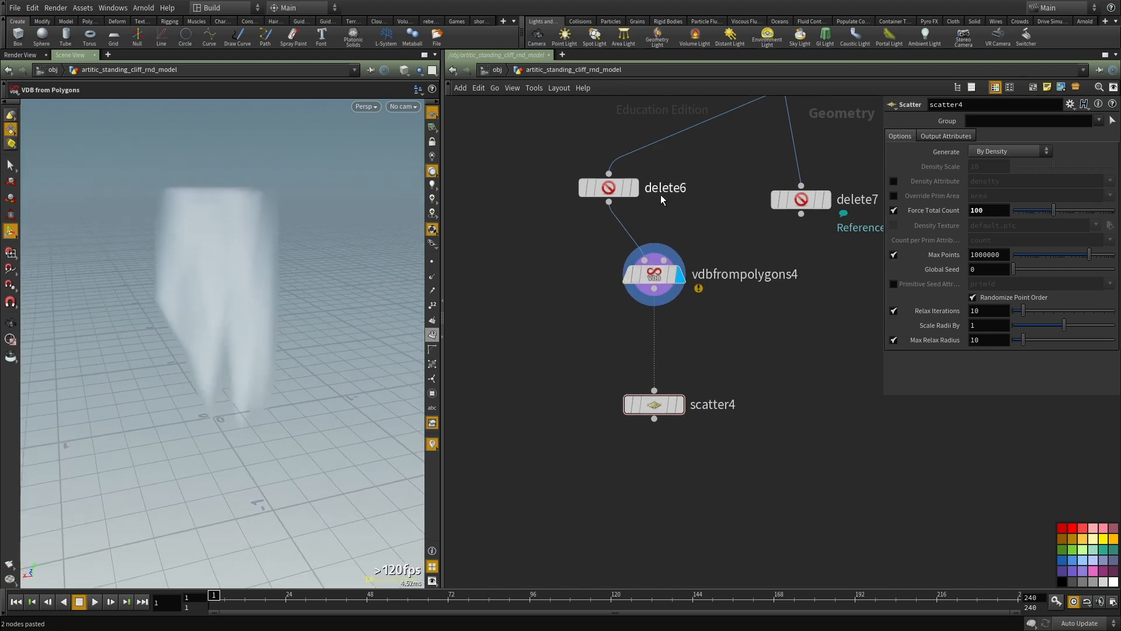
scroll(660, 194, up, 2)
middle_click(607, 189)
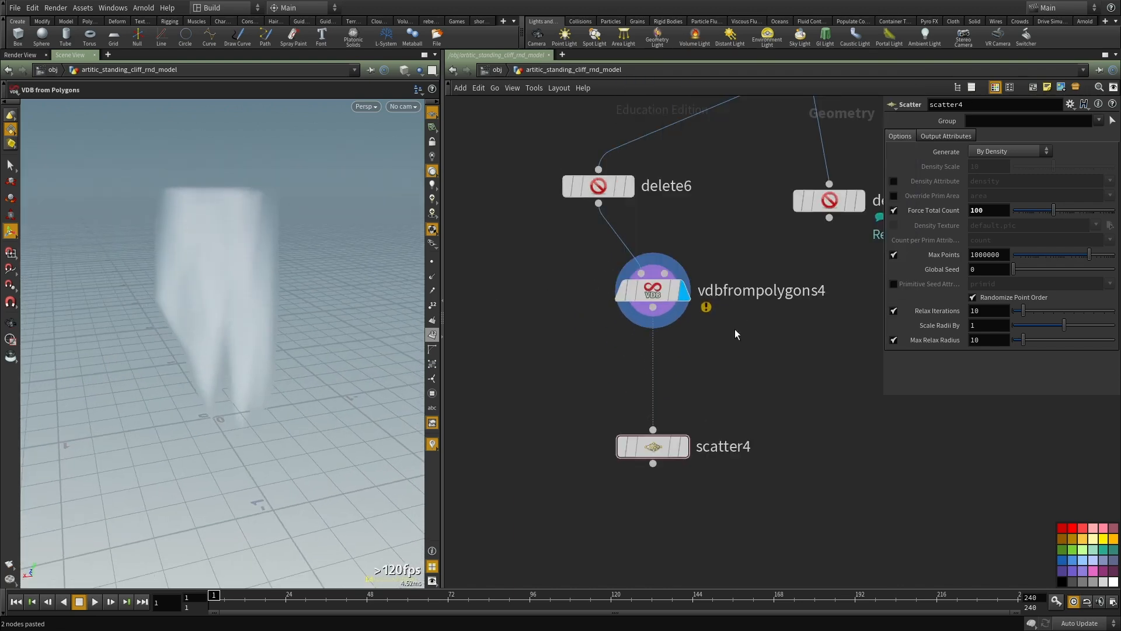
Step: Set the pasted Scatter node to a total count of 120 and a global seed of 2.66, disable Relax Iterations and display it
click(653, 290)
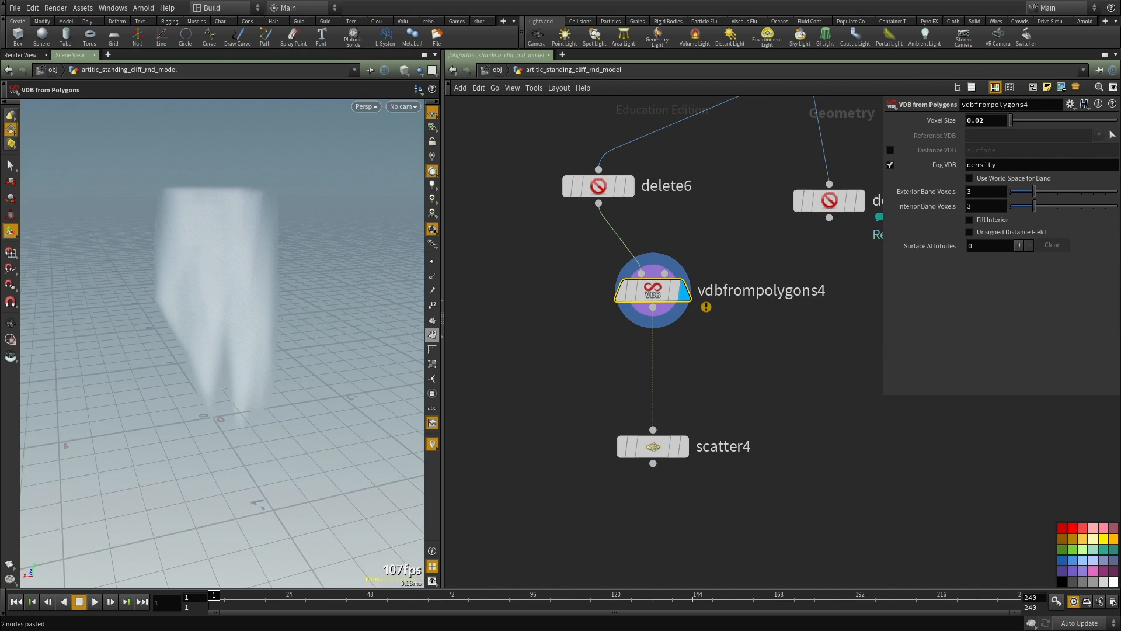
drag(592, 385, 747, 519)
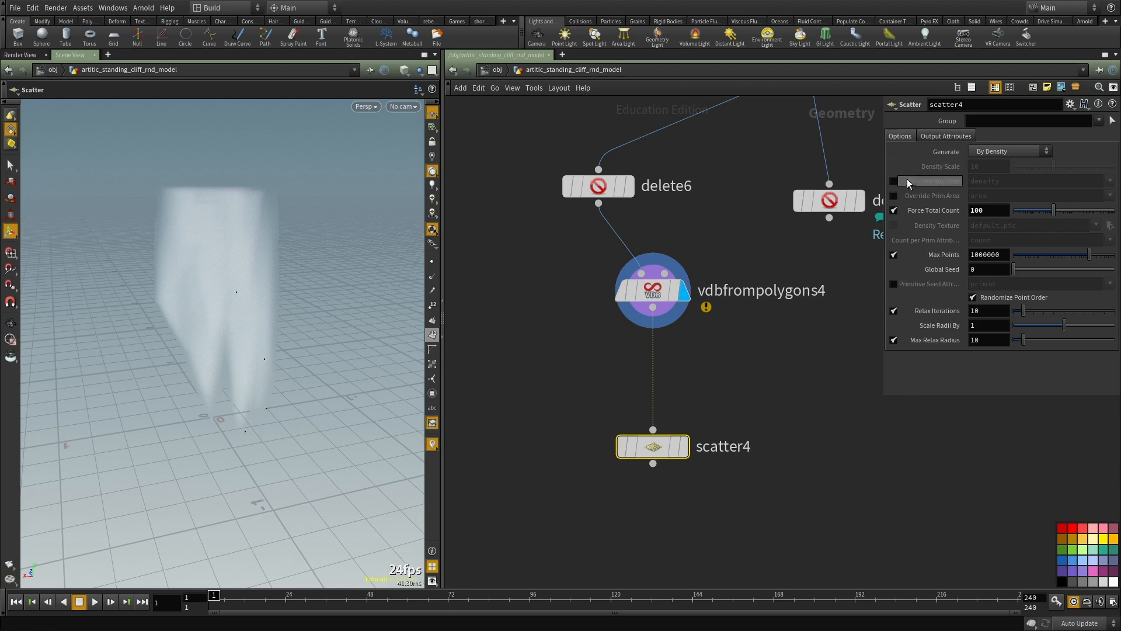
drag(988, 211, 805, 209)
text(120)
key(Return)
drag(1040, 270, 1042, 270)
click(894, 312)
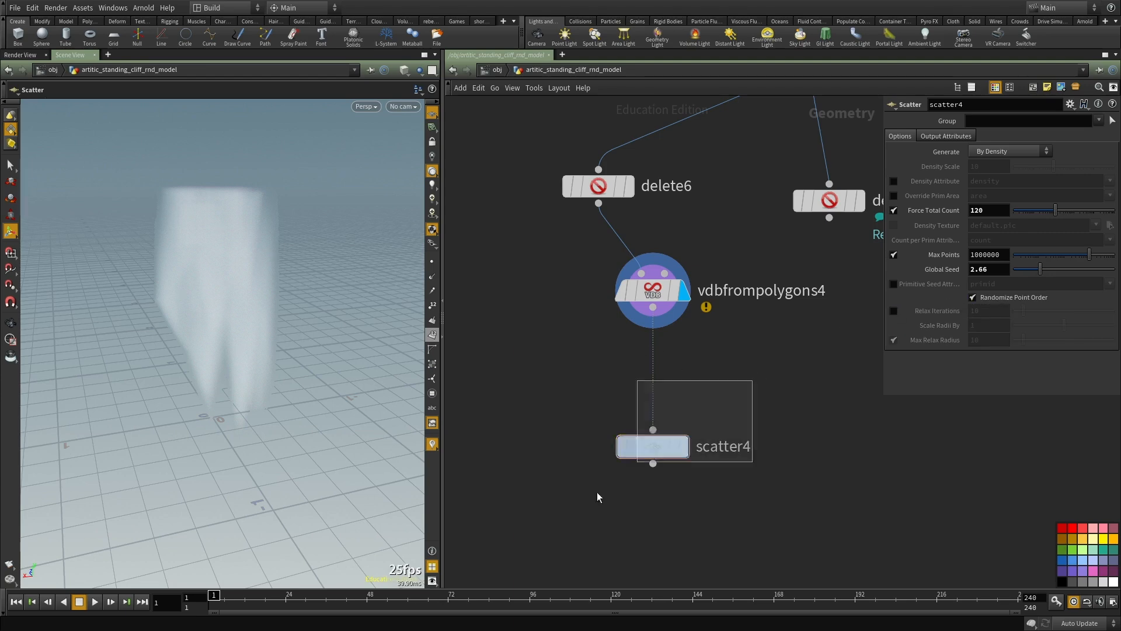
click(684, 447)
middle_drag(535, 498, 576, 406)
alt+drag(202, 344, 275, 342)
right_drag(788, 324, 661, 407)
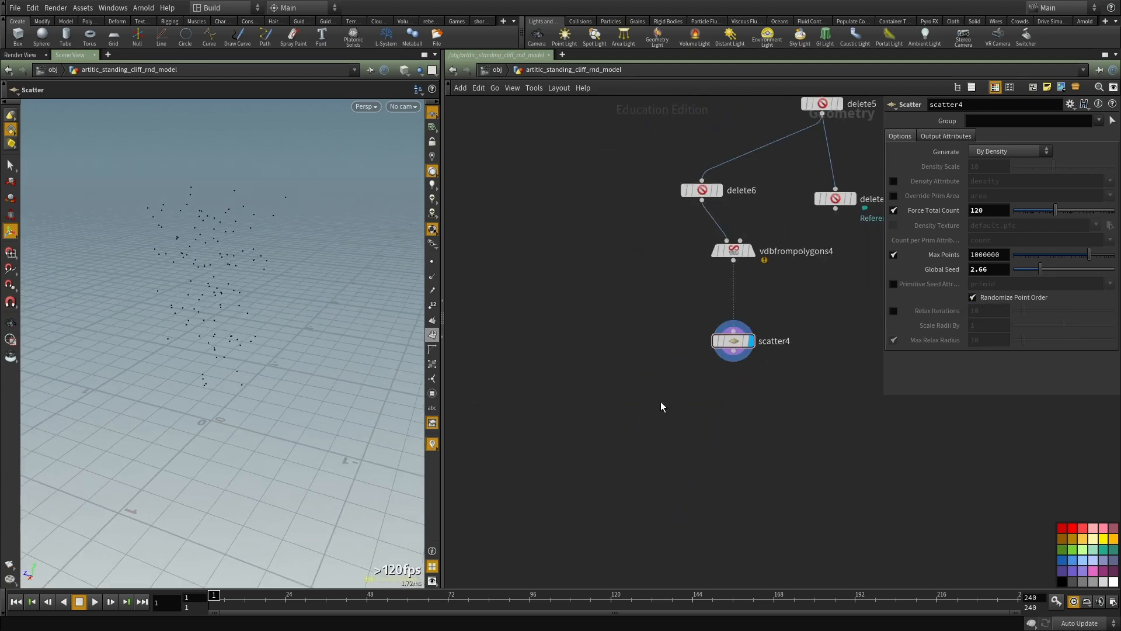
Step: Add a Voronoi Fracture node fed by delete6 as geometry and scatter4 as cell points
middle_drag(671, 412, 651, 437)
key(Tab)
text(voronoi)
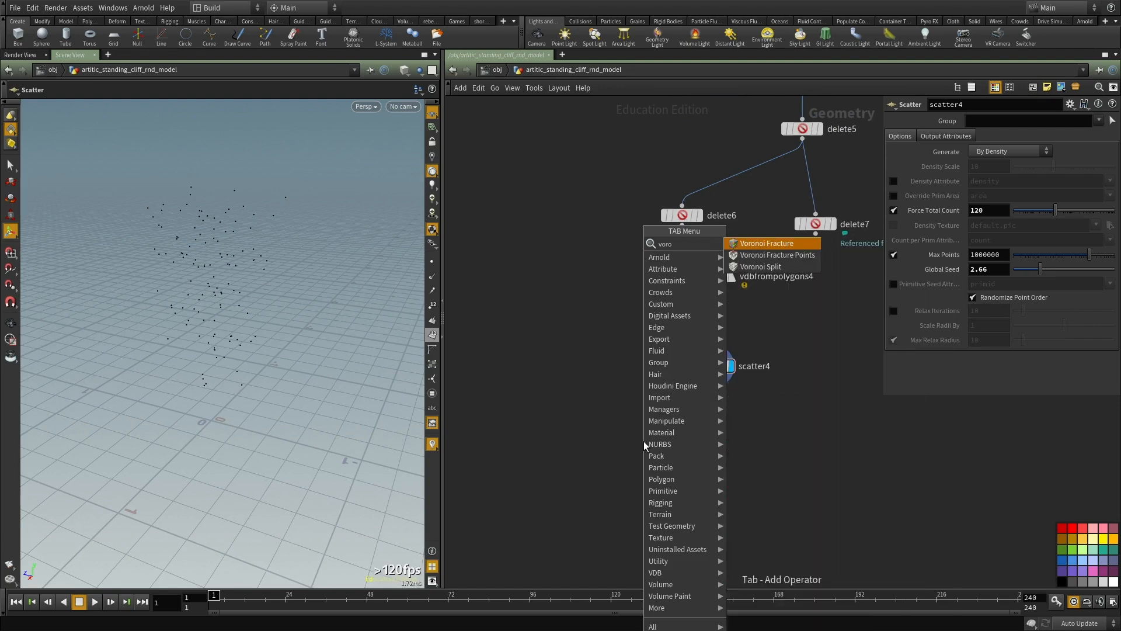
key(Return)
click(643, 440)
click(682, 222)
click(634, 431)
click(713, 376)
click(643, 431)
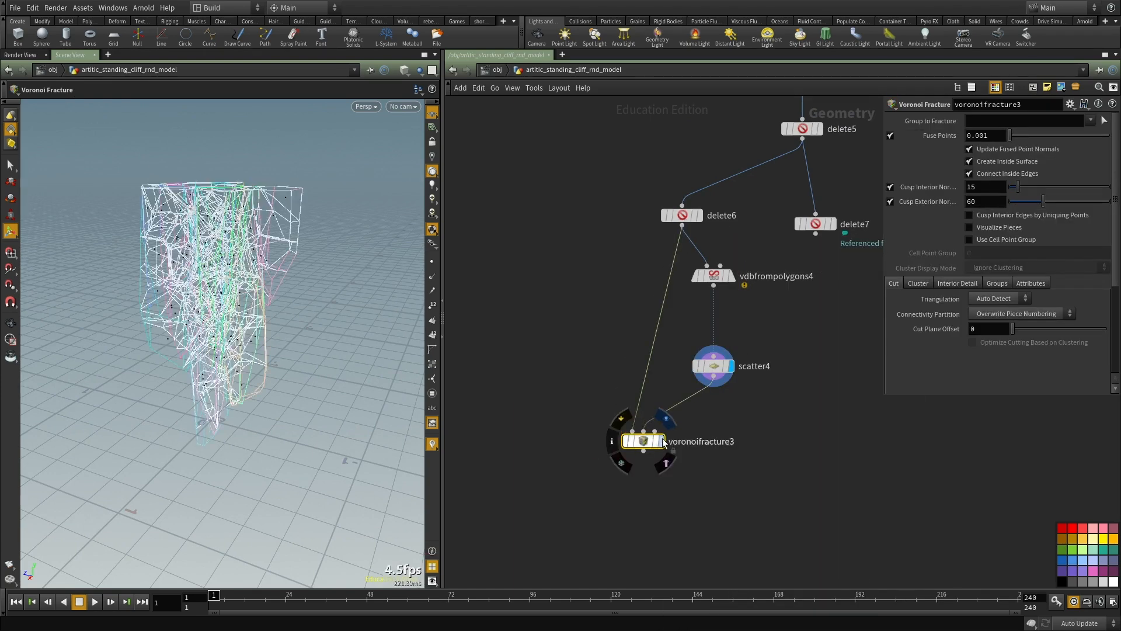
Step: Display the new Voronoi Fracture node and enable Visualize Pieces
click(660, 441)
alt+drag(283, 285, 344, 279)
alt+drag(230, 296, 348, 285)
alt+drag(210, 317, 250, 315)
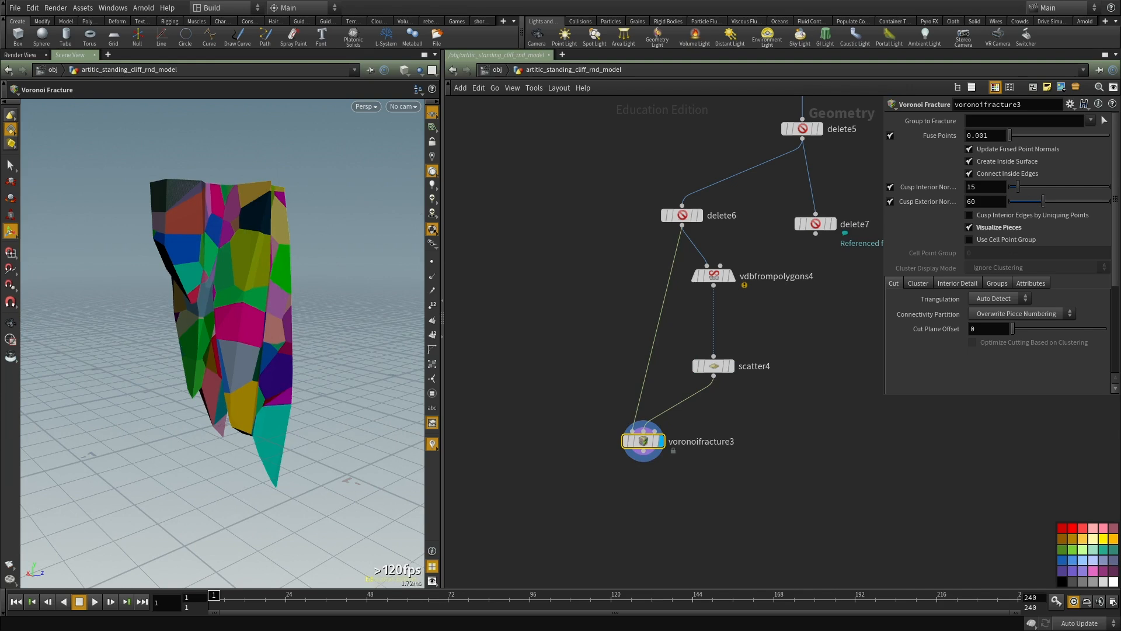
scroll(638, 401, up, 2)
middle_drag(788, 447, 737, 333)
scroll(713, 368, down, 2)
scroll(683, 404, down, 1)
drag(684, 401, 556, 317)
middle_drag(616, 468, 622, 428)
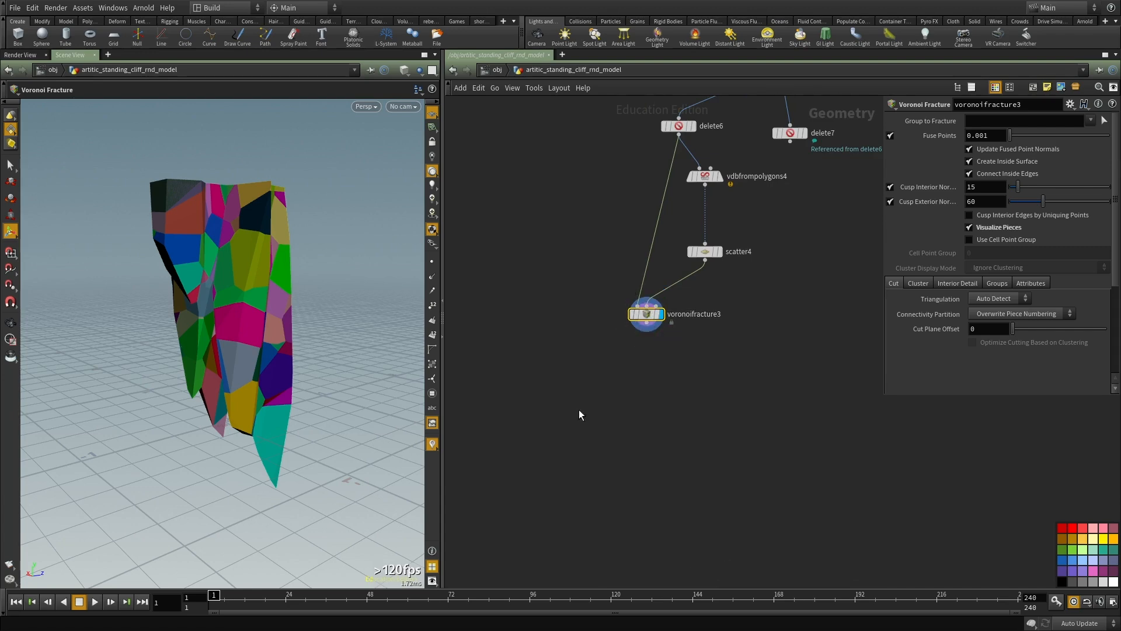
Step: Add an Assemble node below voronoifracture3, enable Create Packed Geometry and display it
middle_click(653, 311)
key(Tab)
text(asse)
click(752, 239)
click(655, 406)
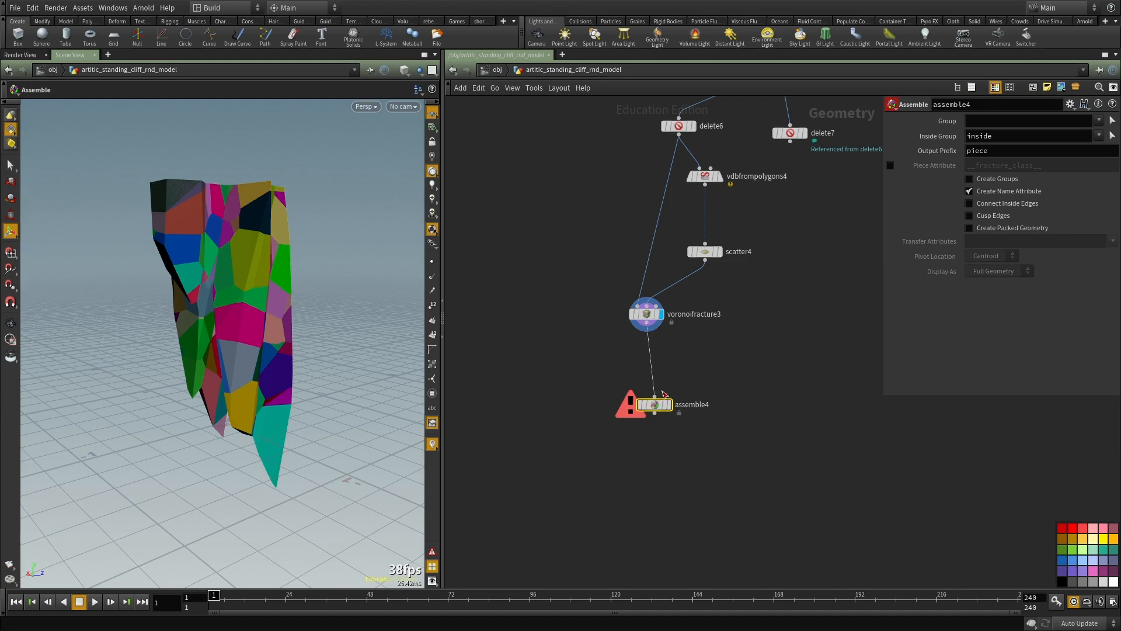
click(1000, 227)
middle_drag(718, 416, 712, 382)
click(663, 370)
middle_drag(670, 414, 652, 351)
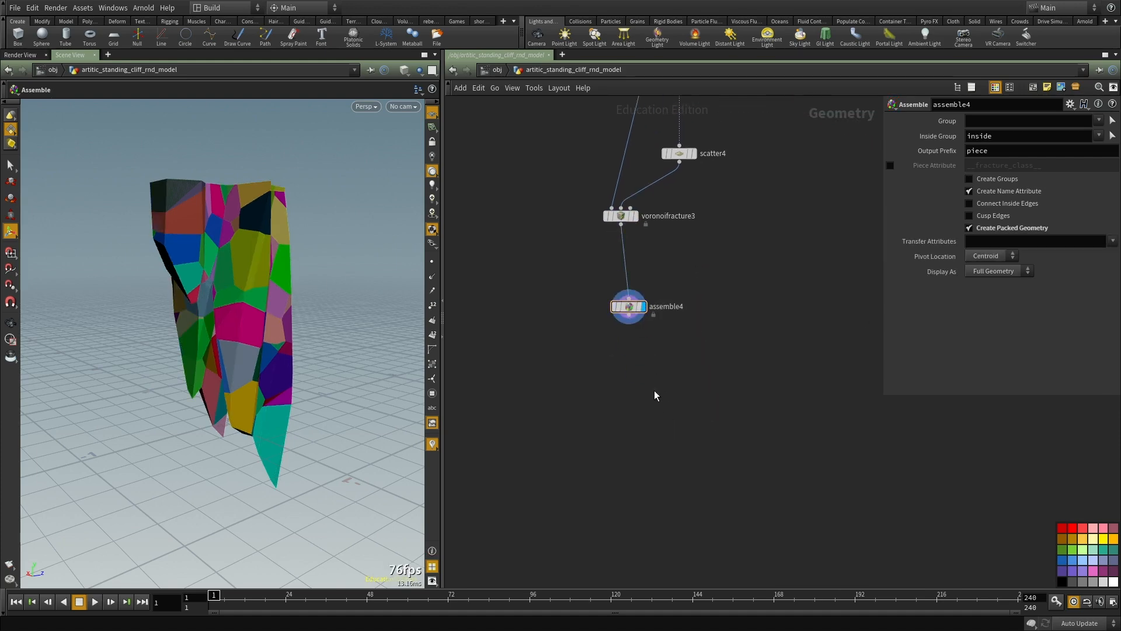
key(Escape)
Step: Copy delete5, paste it below assemble4 and rewire the pasted node to take assemble4 as input
drag(233, 222, 125, 220)
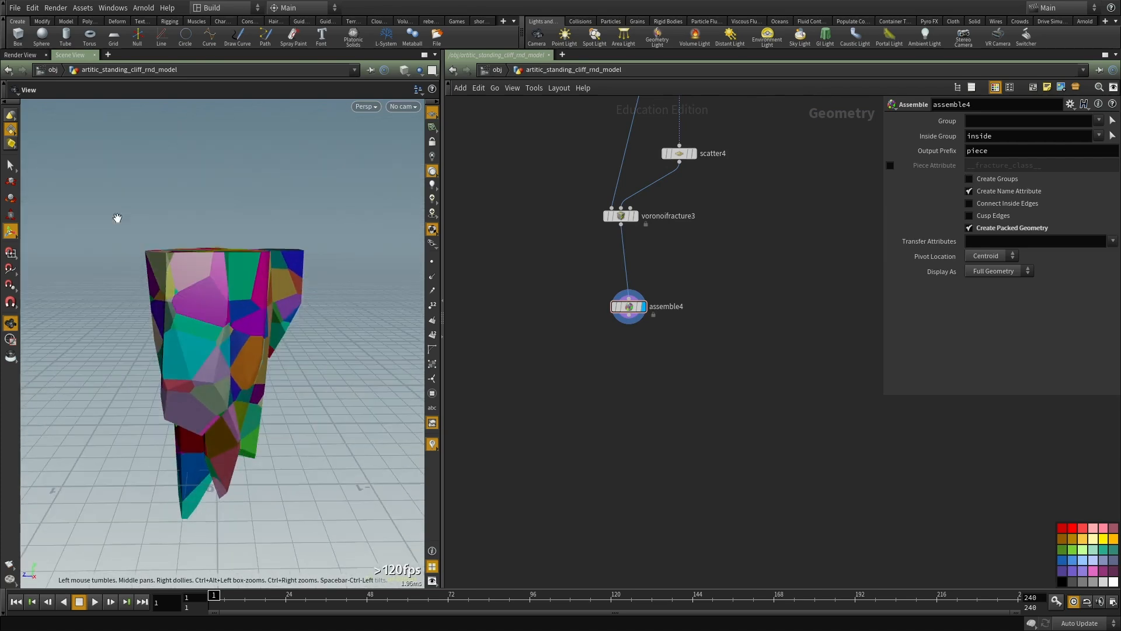
scroll(673, 340, down, 3)
middle_drag(669, 362, 606, 583)
scroll(623, 279, up, 3)
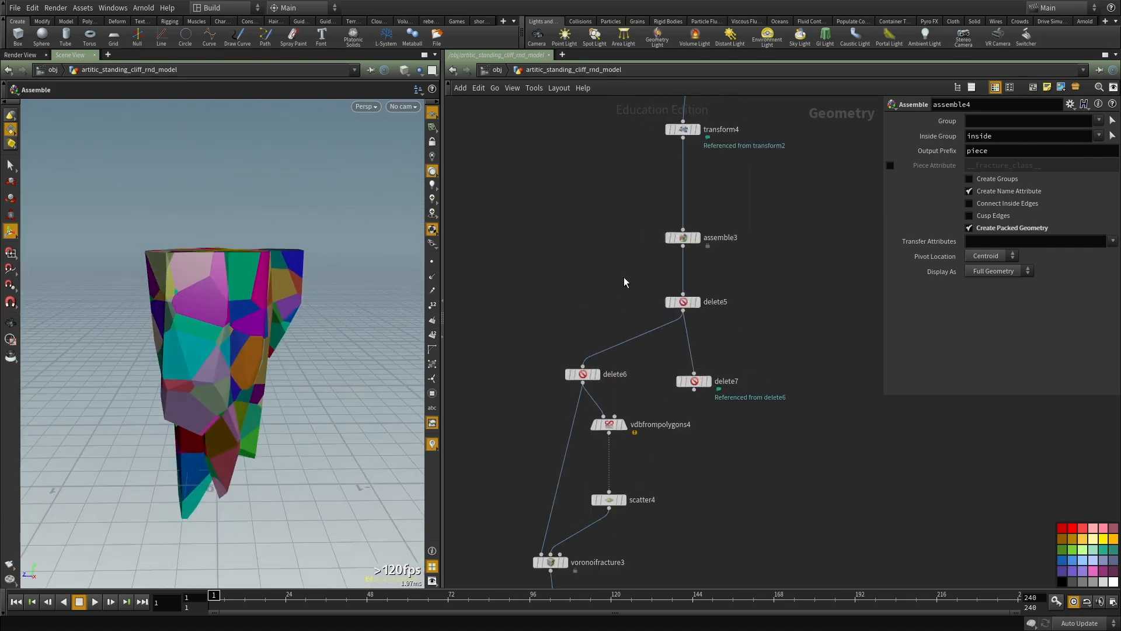
click(682, 301)
key(ctrl+c)
middle_drag(764, 311, 773, 120)
scroll(703, 379, down, 2)
middle_drag(697, 392, 716, 265)
key(ctrl+v)
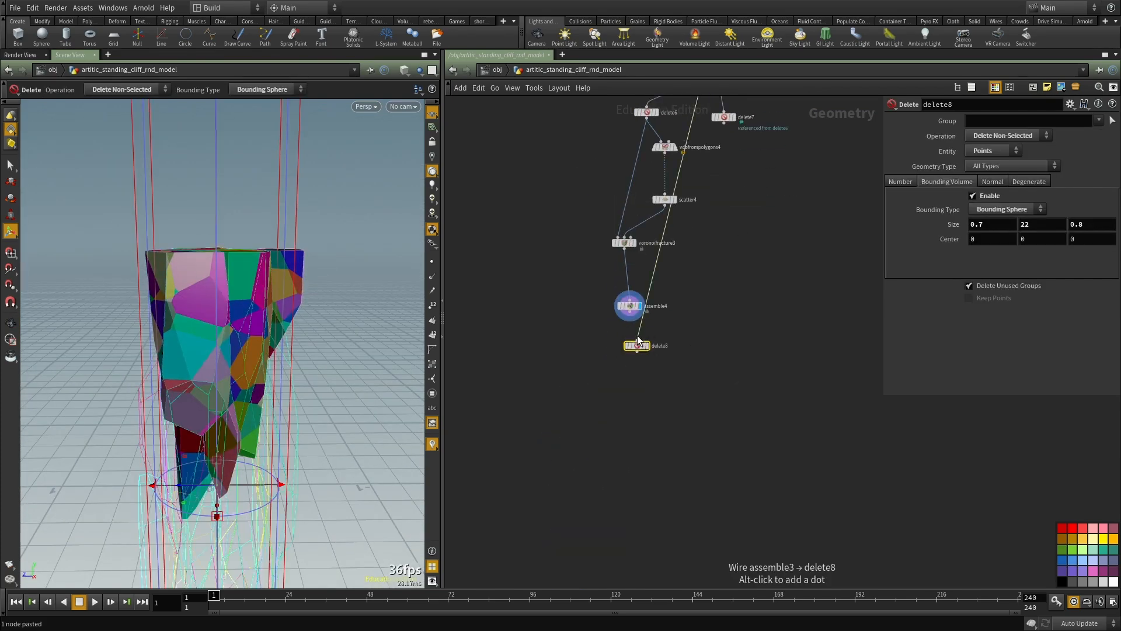
scroll(636, 335, up, 3)
drag(637, 343, 624, 295)
Step: Change the pasted Delete node to a Bounding Box of size 1 centred at about 1.72 in Y and display it
click(1001, 209)
click(992, 223)
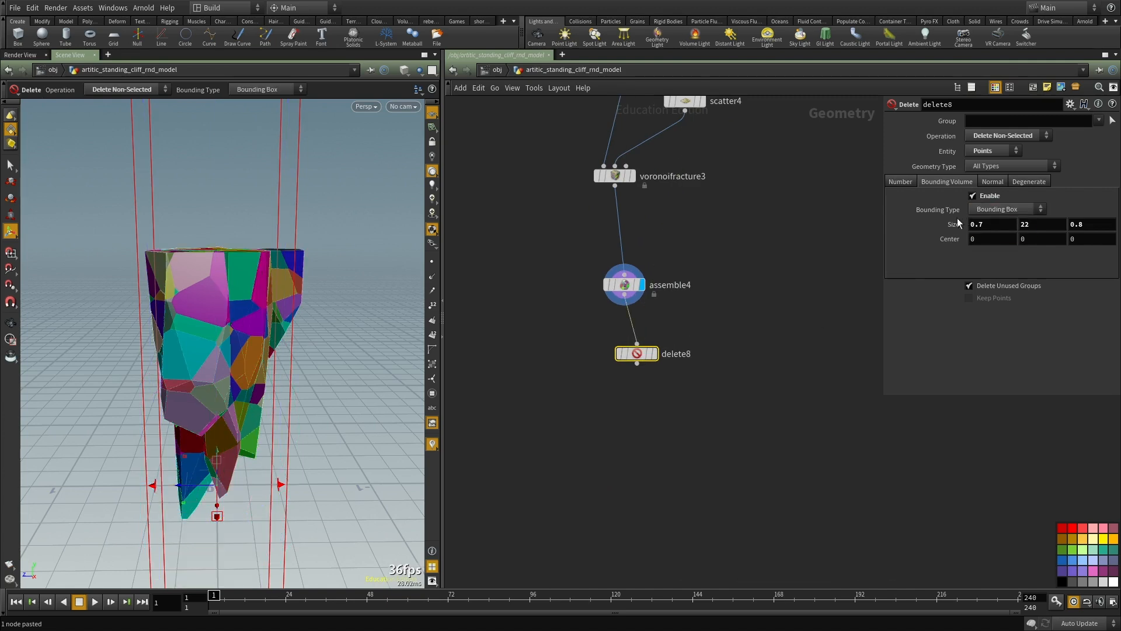
ctrl+middle_click(952, 225)
drag(217, 419, 239, 219)
click(655, 354)
middle_drag(620, 434, 625, 437)
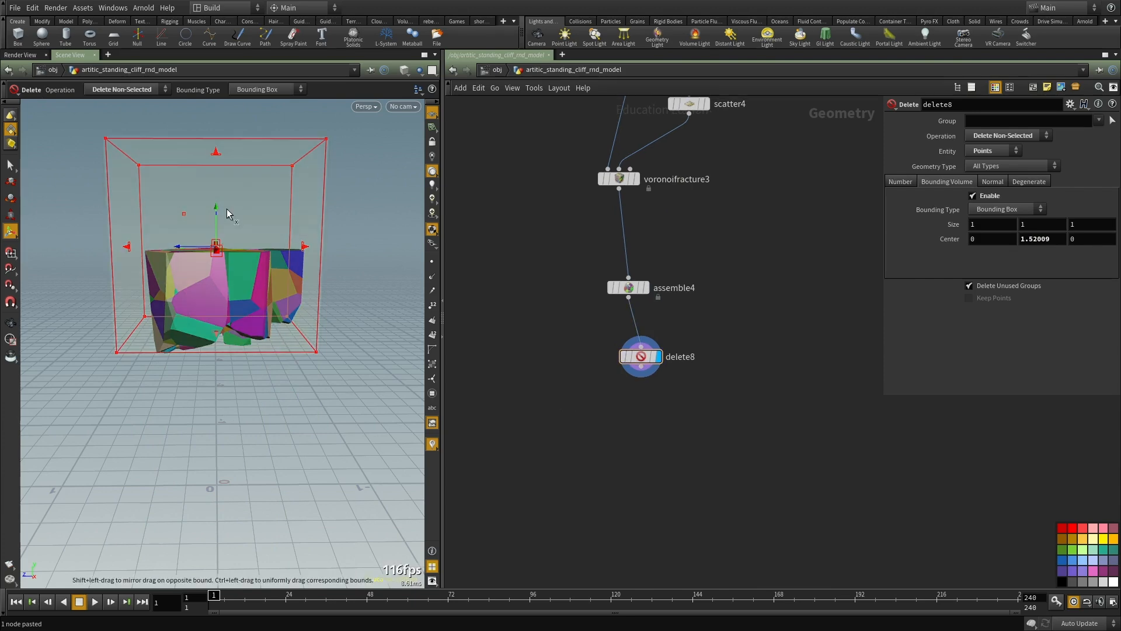
drag(216, 219, 216, 180)
Step: Set delete8 to Delete Selected and resize its box to about 1.04 in Y and 1.18 in Z, centred about 1.79 in Y and -0.09 in Z
click(1040, 136)
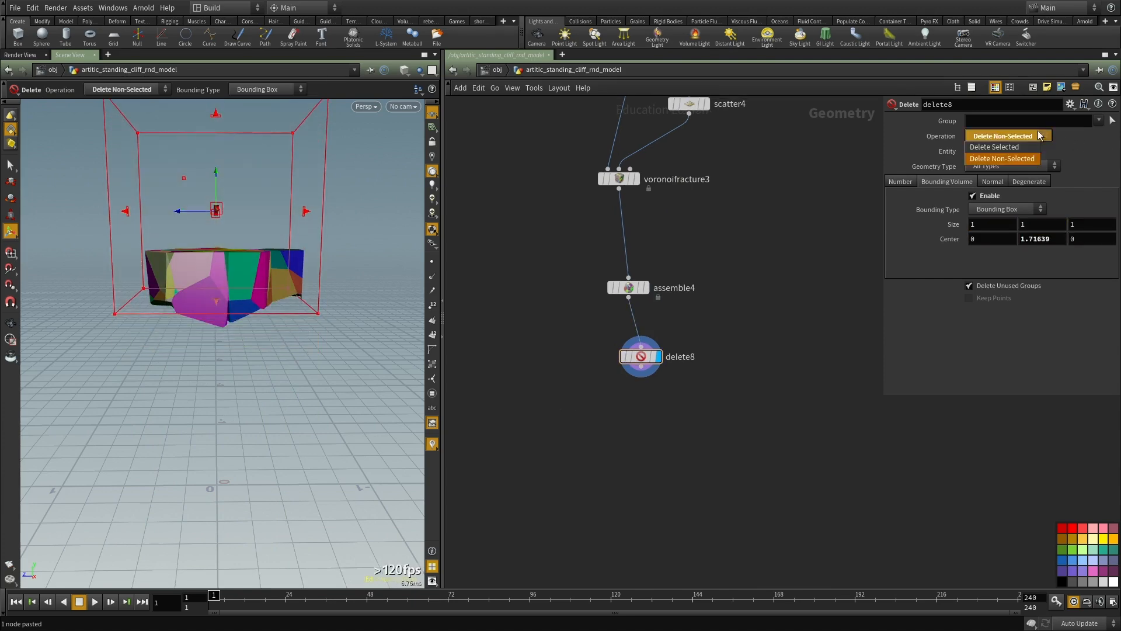
click(1014, 148)
alt+drag(216, 261, 252, 303)
alt+middle_drag(211, 246, 211, 308)
alt+drag(211, 307, 230, 251)
key(Return)
click(629, 287)
alt+drag(215, 345, 143, 333)
key(Down)
Step: Add a Merge node to the network below delete8
scroll(850, 385, down, 3)
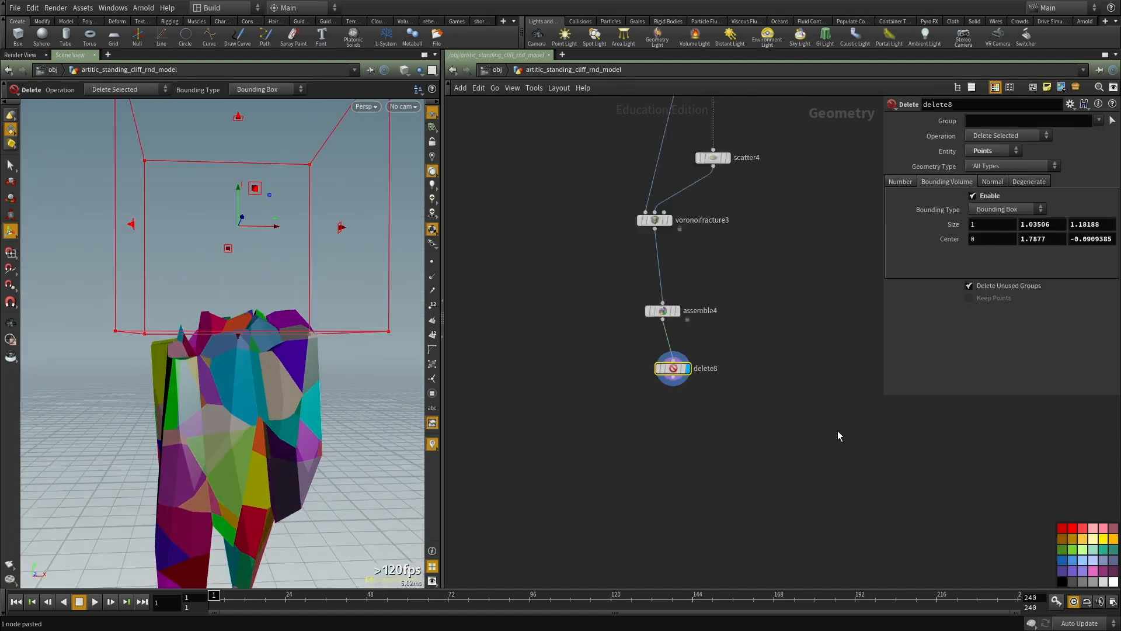
middle_drag(660, 320, 635, 370)
scroll(630, 265, up, 2)
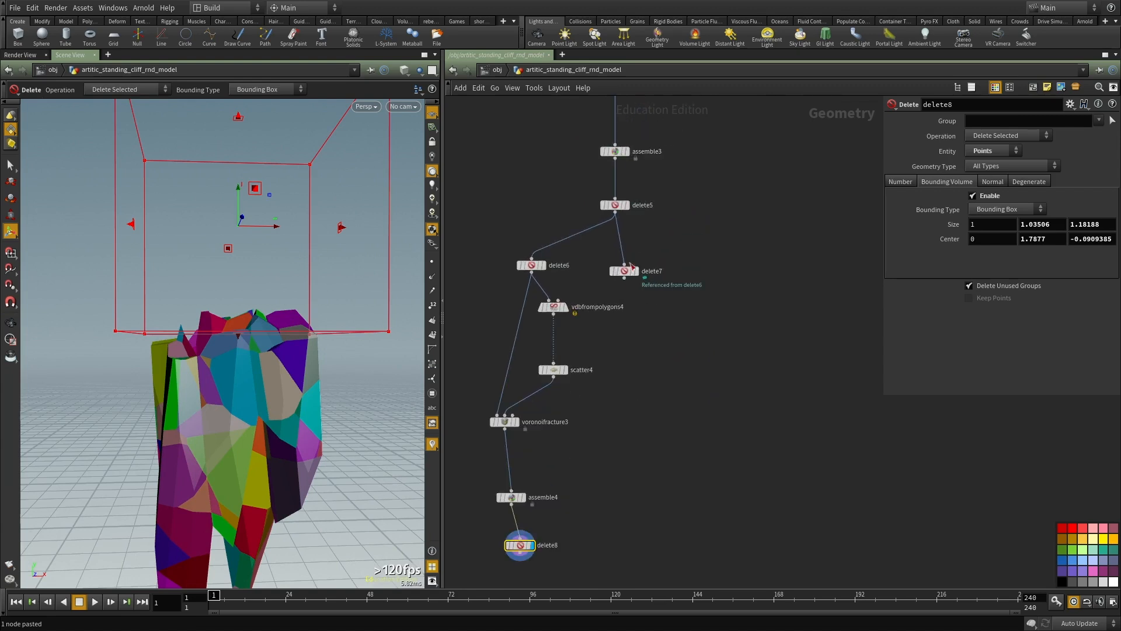
click(625, 278)
key(Escape)
scroll(608, 467, down, 1)
middle_drag(584, 575, 608, 453)
key(Tab)
text(merge)
key(Return)
click(610, 451)
Step: Wire delete8 and delete7 into merge1, display it and inspect the combined cliff from several sides
click(602, 446)
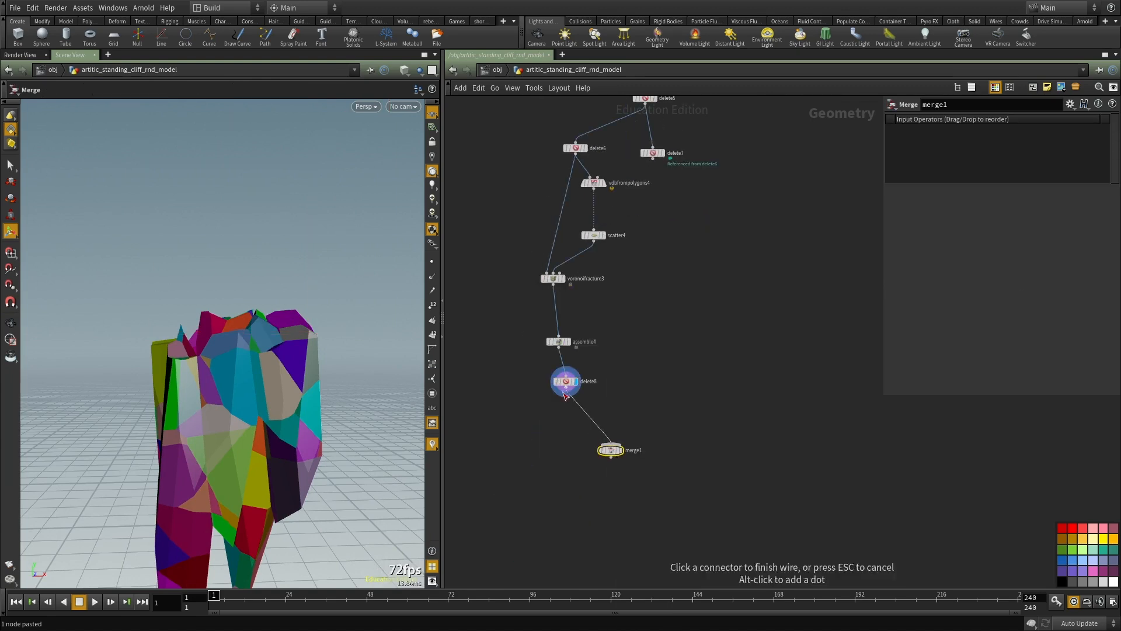
click(565, 393)
click(652, 158)
click(614, 446)
key(r)
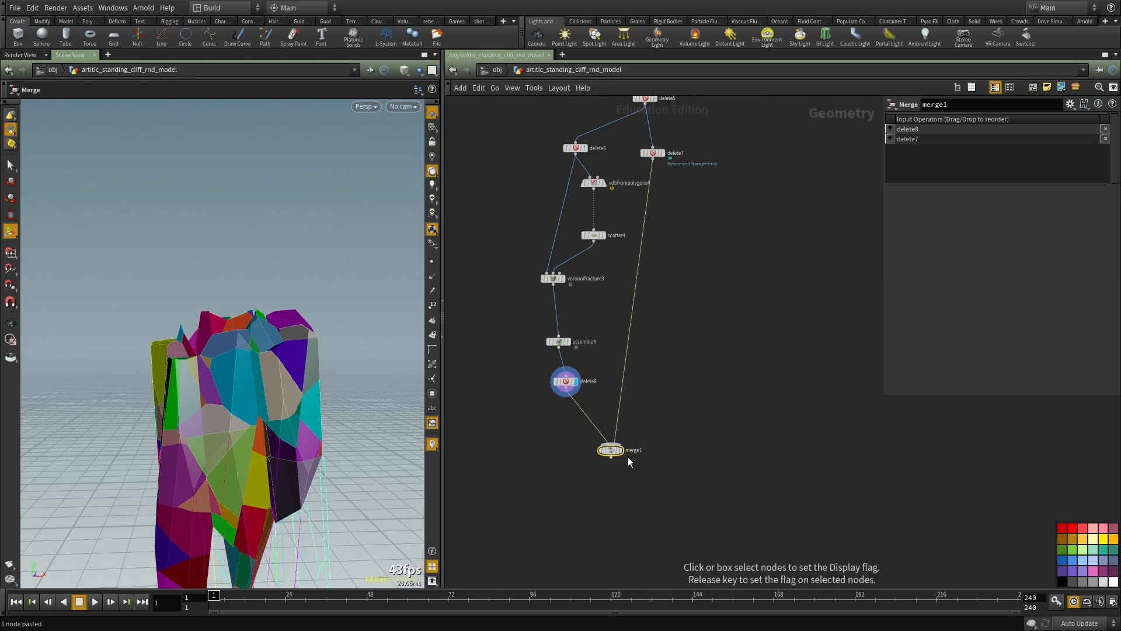
drag(621, 451, 662, 449)
right_drag(280, 368, 163, 401)
drag(162, 401, 205, 380)
right_drag(205, 379, 240, 361)
drag(240, 360, 161, 366)
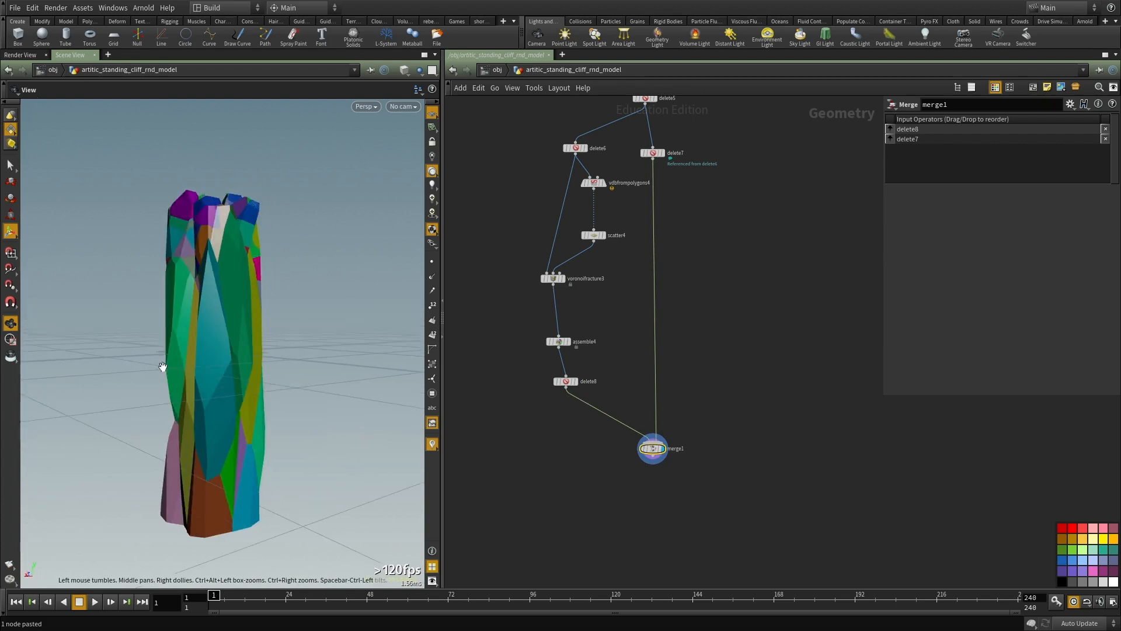
drag(162, 318, 251, 193)
drag(171, 386, 195, 361)
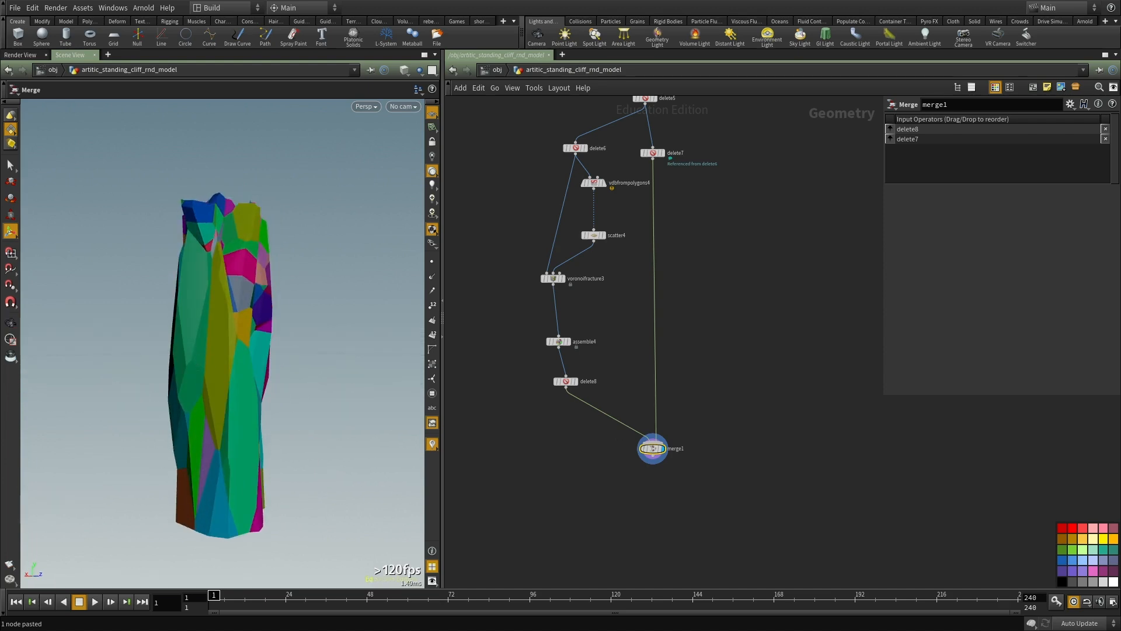
Step: Add a VDB from Polygons node below merge1, wire merge1 into it and display it
middle_drag(824, 496, 806, 375)
key(Tab)
text(vdb fr)
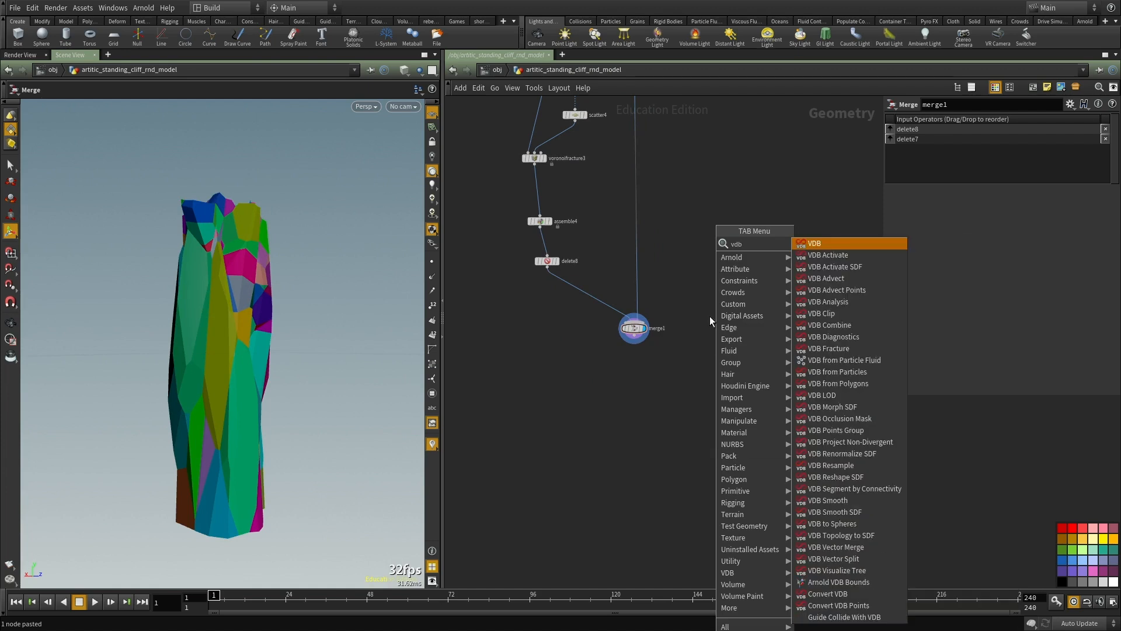
click(819, 280)
click(672, 363)
scroll(659, 352, up, 2)
click(623, 328)
click(675, 367)
drag(676, 370, 645, 389)
click(663, 390)
middle_drag(711, 373, 705, 319)
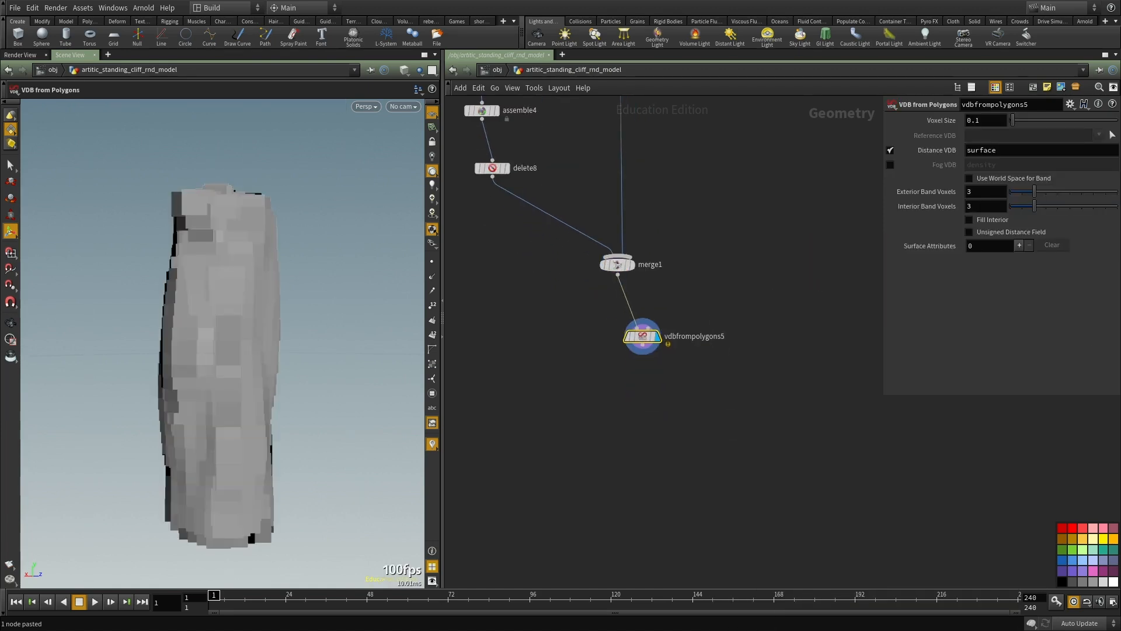
Step: Switch vdbfrompolygons5 from Distance VDB to Fog VDB, refine the Voxel Size to 0.007 and check the node's info
click(889, 151)
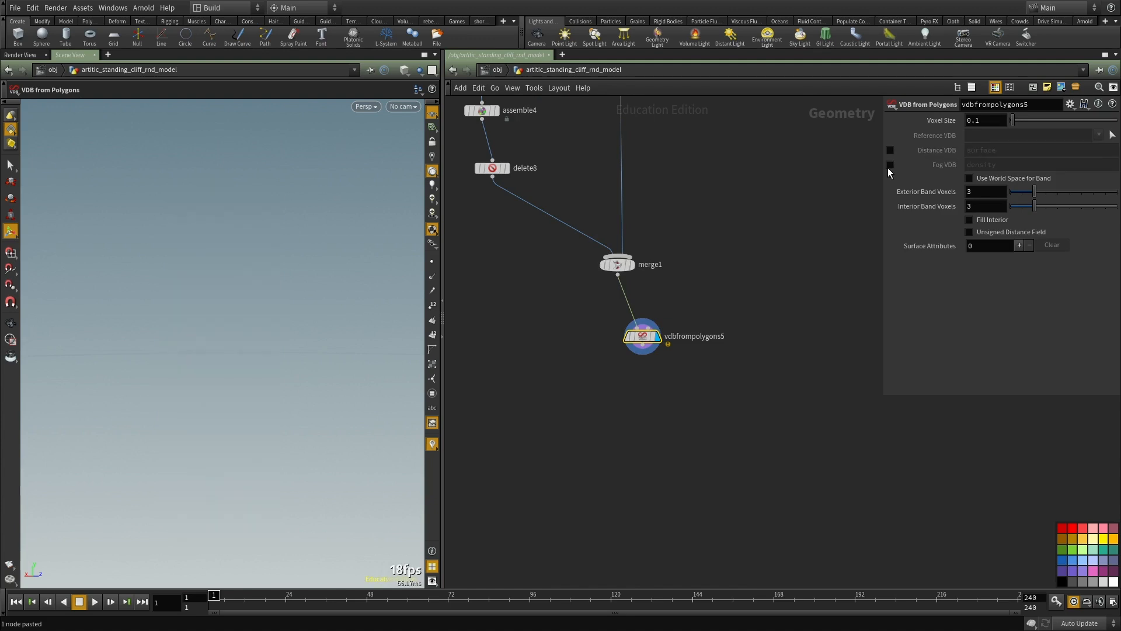
click(889, 164)
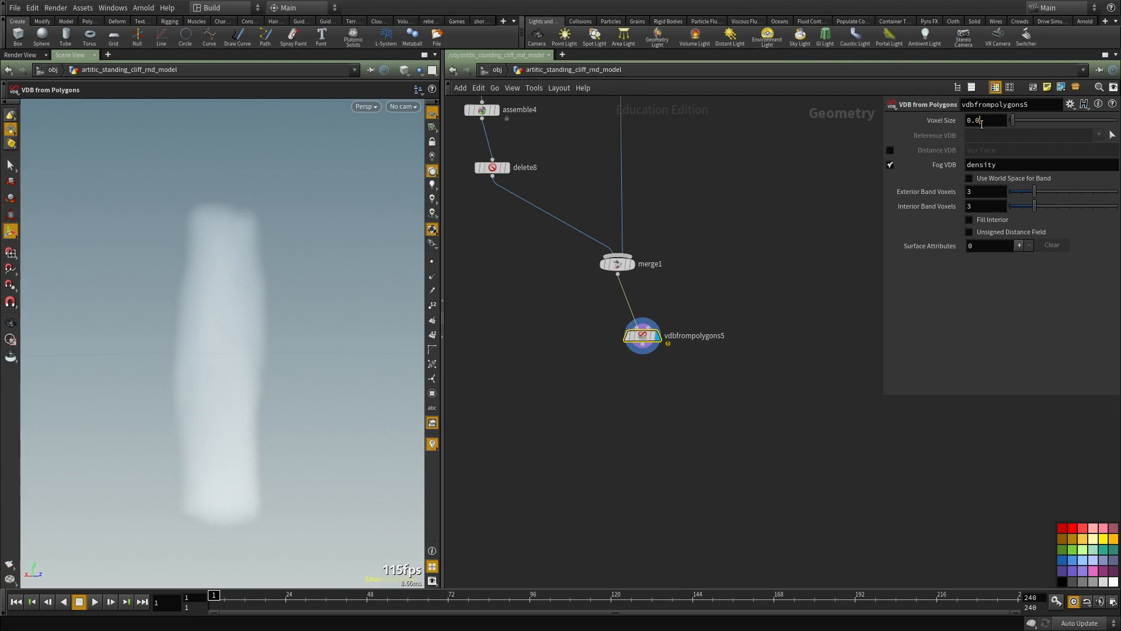
key(Return)
middle_drag(890, 428, 954, 481)
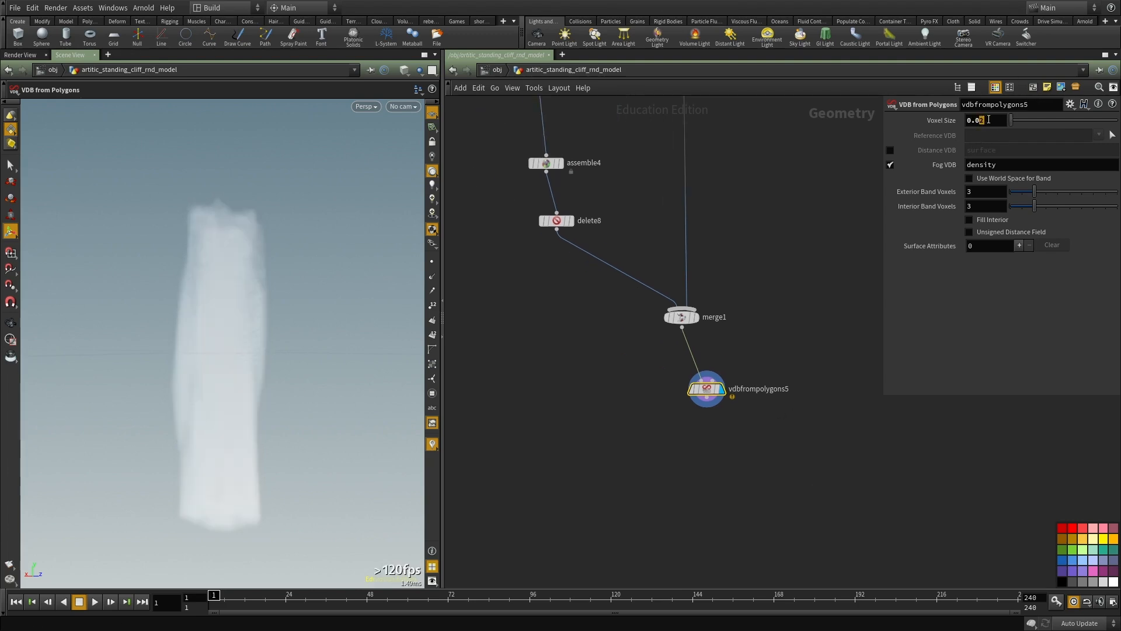
key(Return)
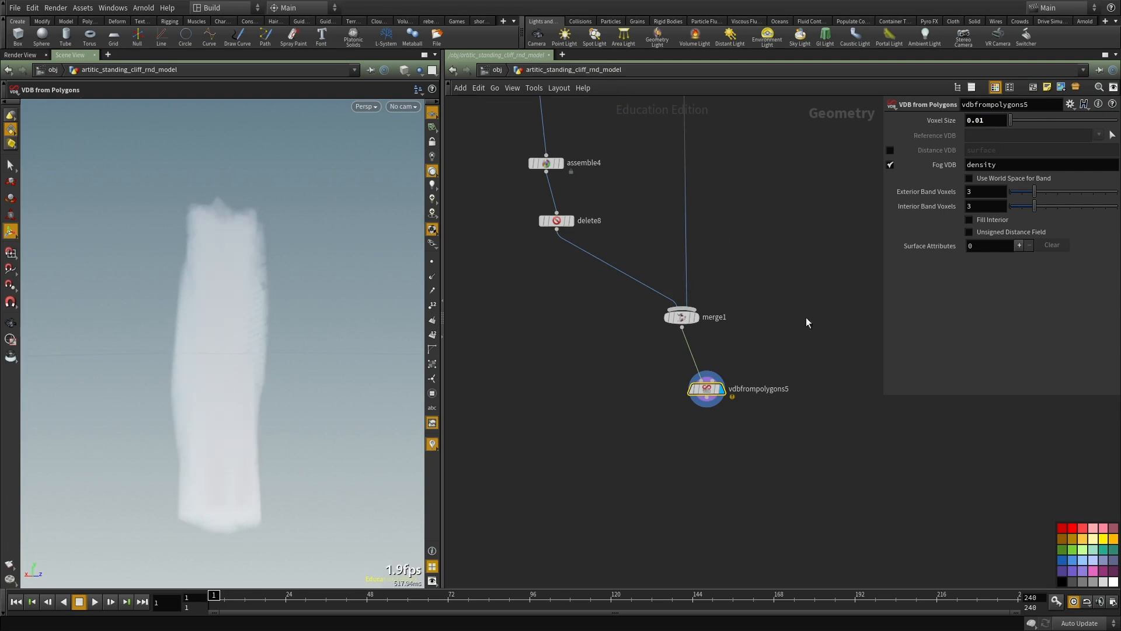
middle_click(711, 393)
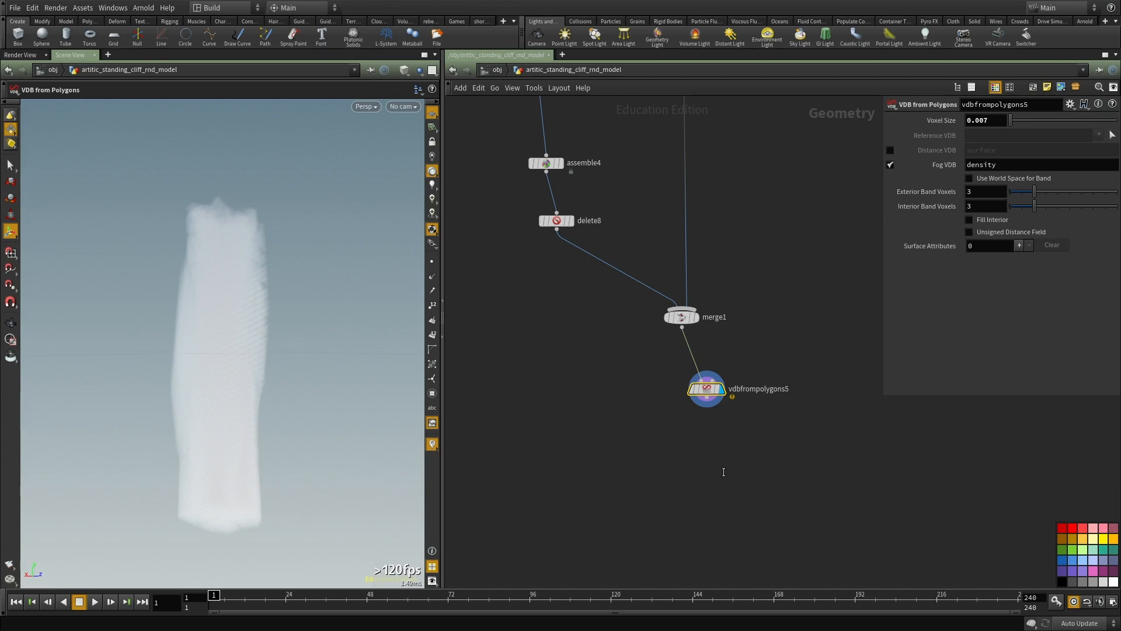
middle_click(710, 391)
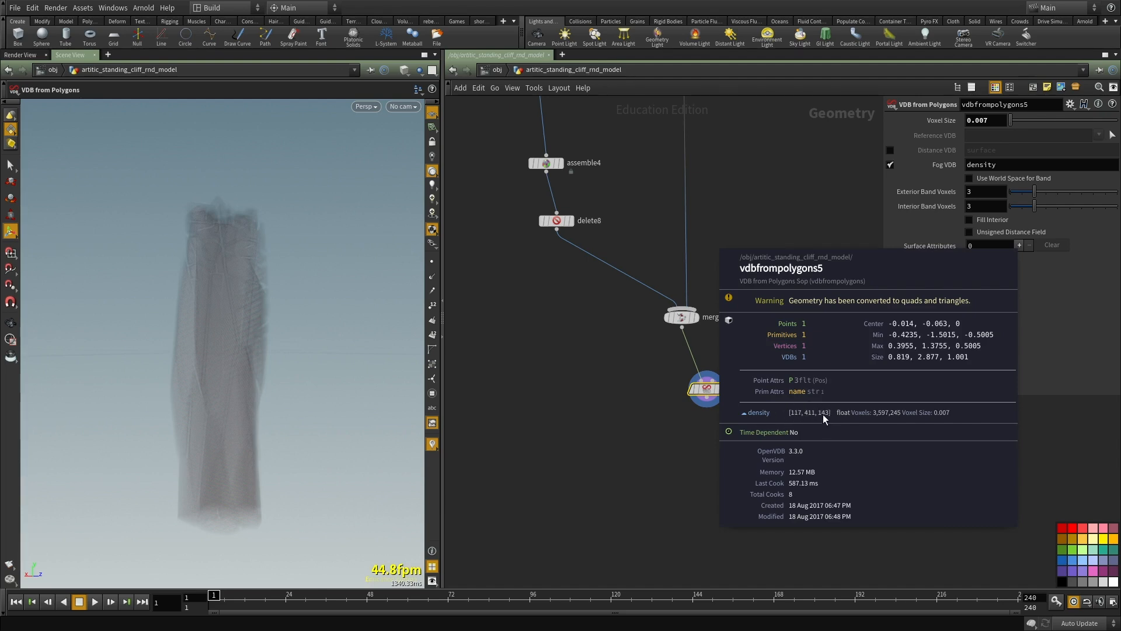
middle_drag(630, 415, 625, 377)
drag(638, 376, 809, 318)
alt+drag(297, 361, 155, 375)
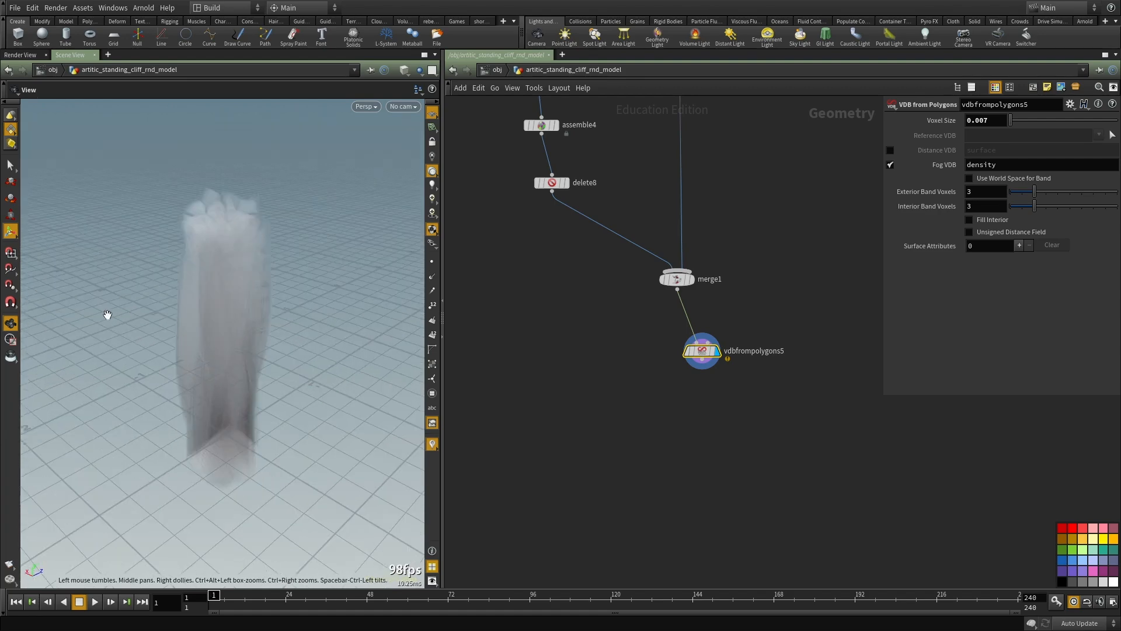
Step: Add a Volume VOP node below vdbfrompolygons5 and wire the VDB into its first input
scroll(659, 458, down, 1)
middle_drag(763, 441, 748, 361)
scroll(748, 361, up, 1)
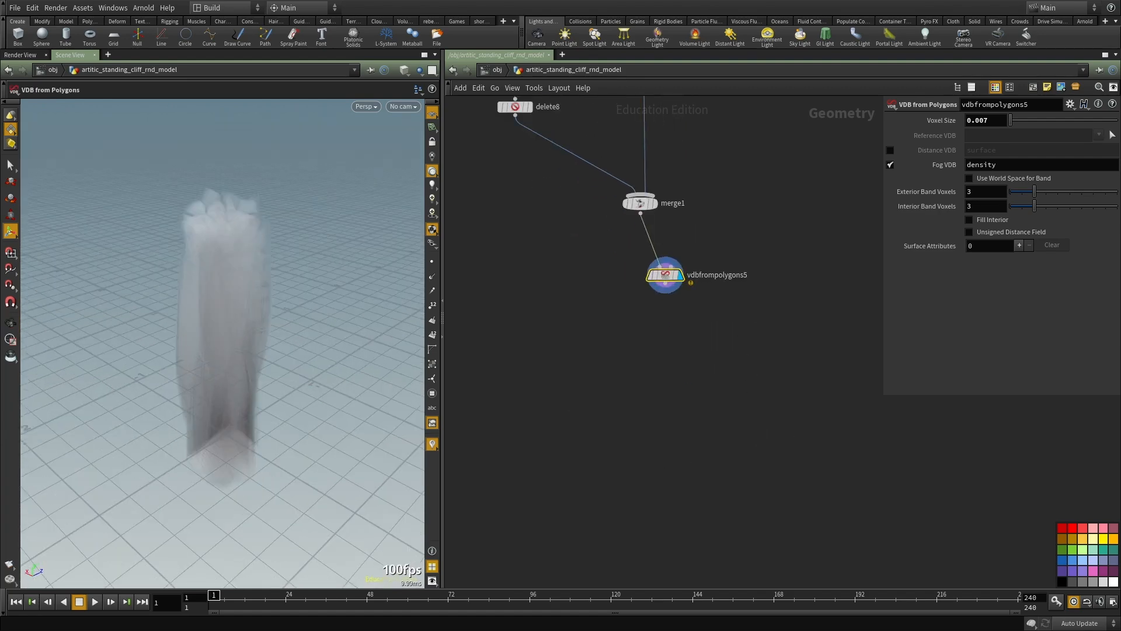
key(Tab)
text(volume)
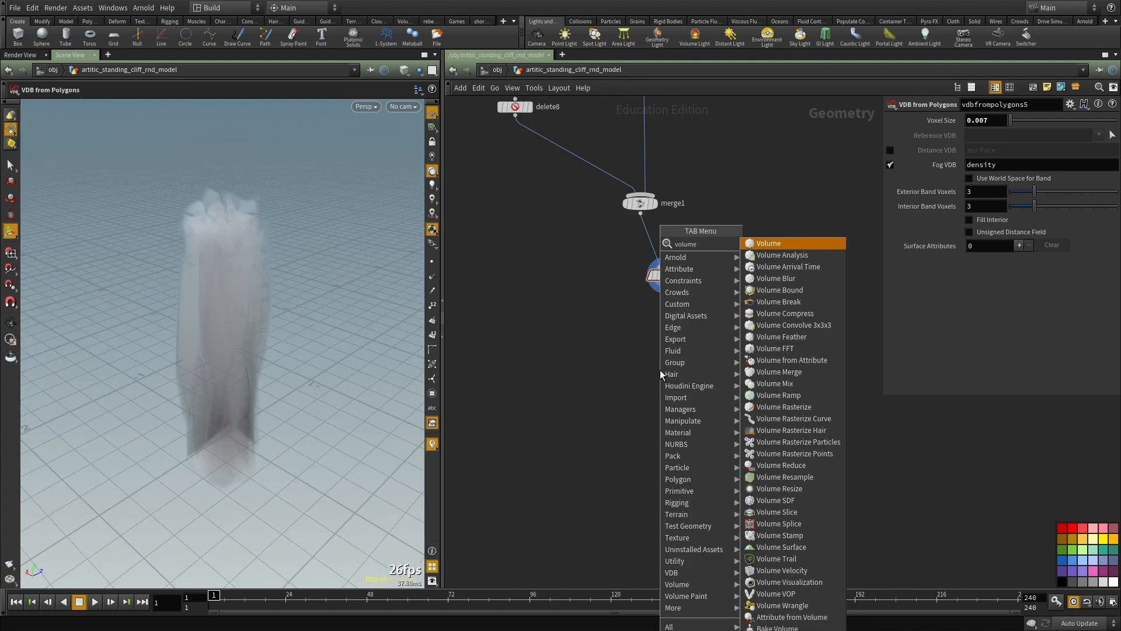
key(Return)
scroll(671, 309, up, 2)
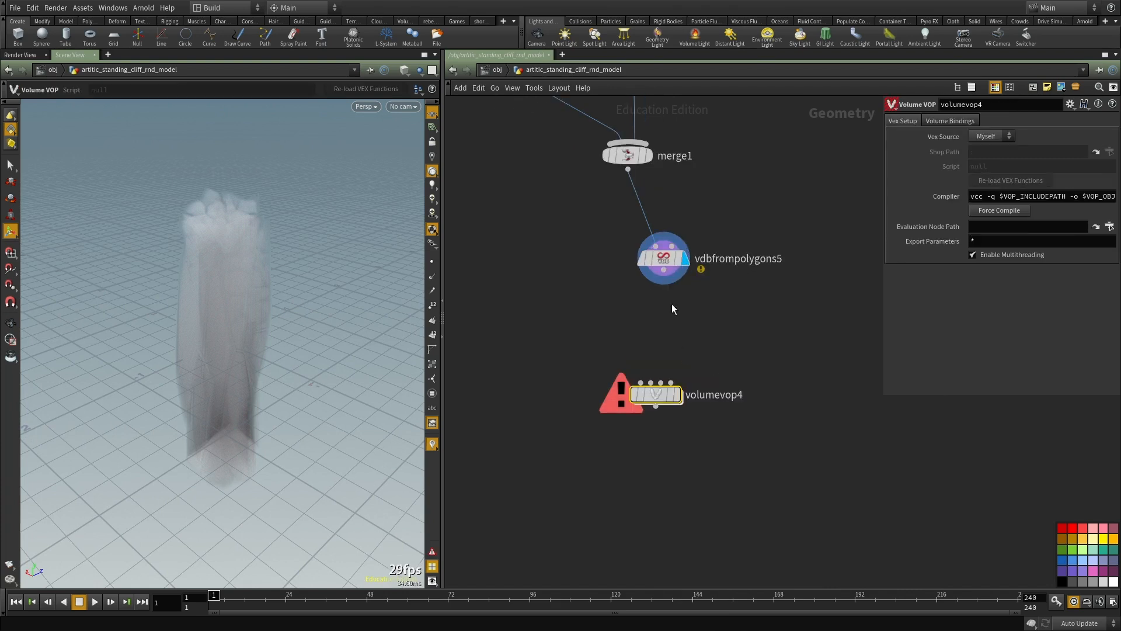
click(640, 382)
scroll(758, 339, down, 3)
middle_drag(758, 340, 755, 378)
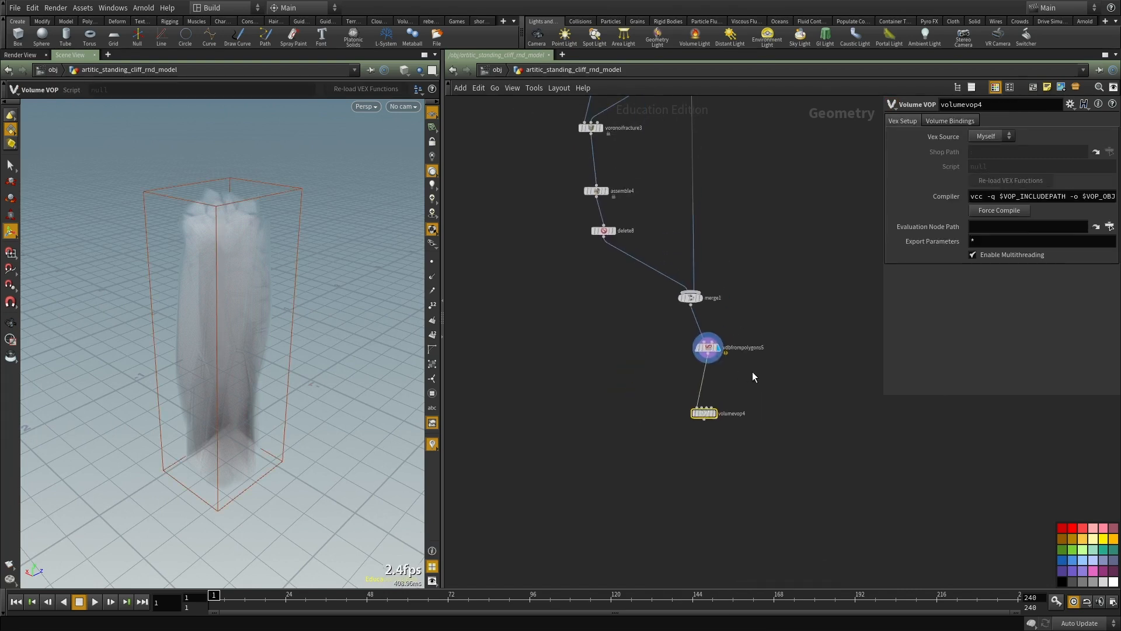
Step: Enable Fill Interior on vdbfrompolygons5 and inspect the fog volume up close
click(708, 347)
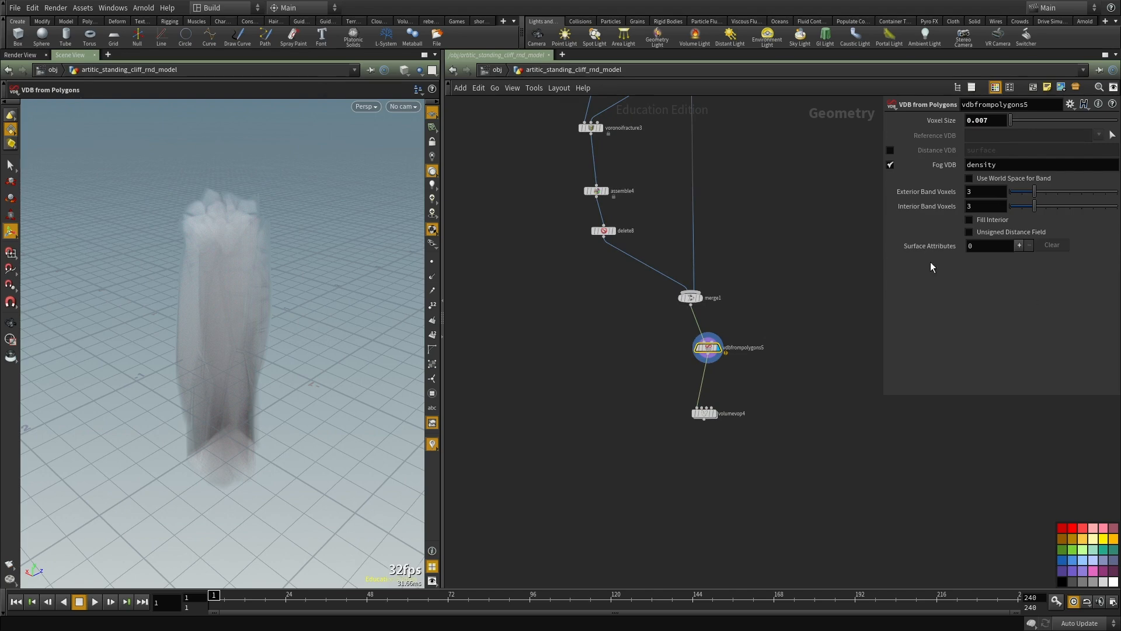
scroll(724, 337, up, 2)
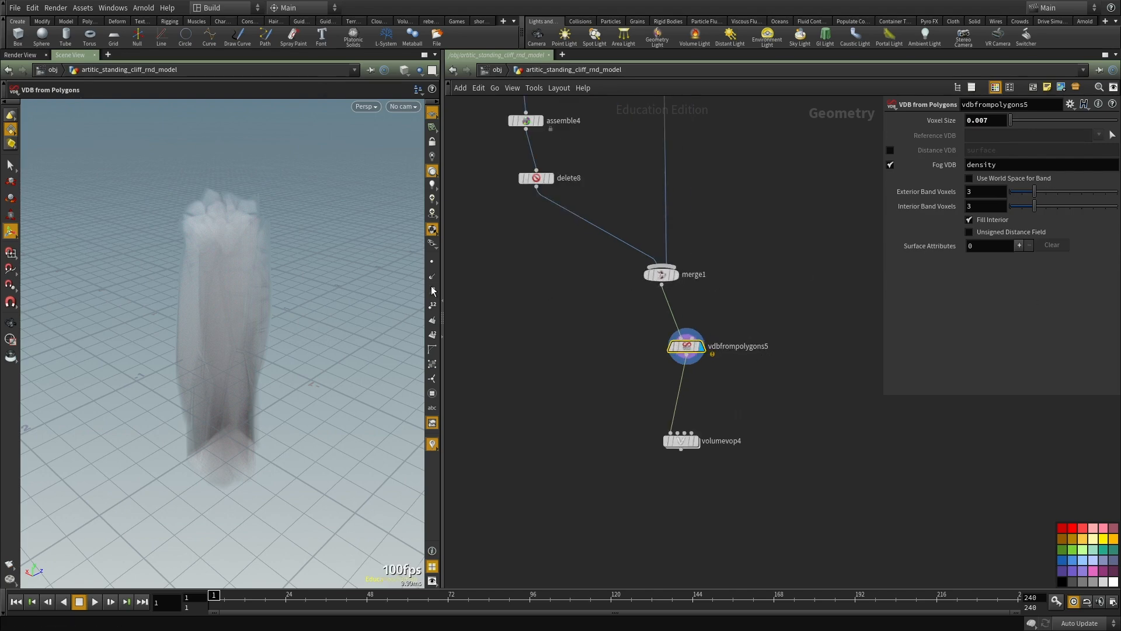
alt+drag(246, 276, 315, 279)
alt+drag(152, 310, 295, 311)
alt+right_drag(295, 311, 332, 284)
scroll(705, 355, down, 3)
scroll(706, 365, up, 3)
click(686, 348)
Step: Add a Volume Visualization node beside vdbfrompolygons5, feed it the VDB output and display it
click(801, 381)
key(Tab)
text(attrw)
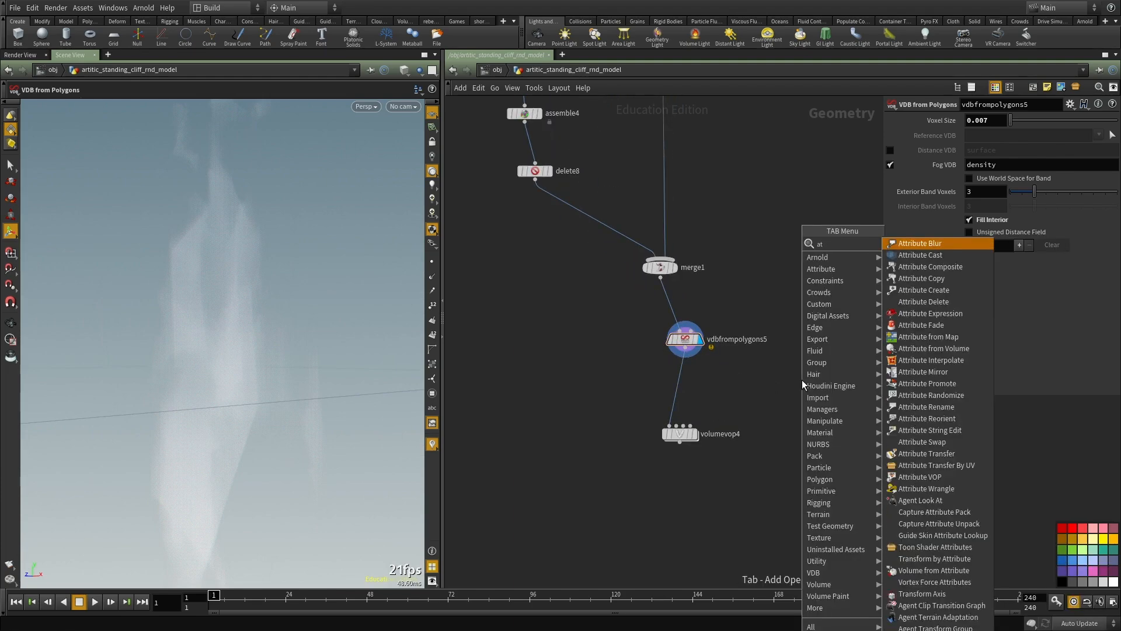
key(BackSpace)
key(BackSpace)
key(BackSpace)
key(BackSpace)
key(BackSpace)
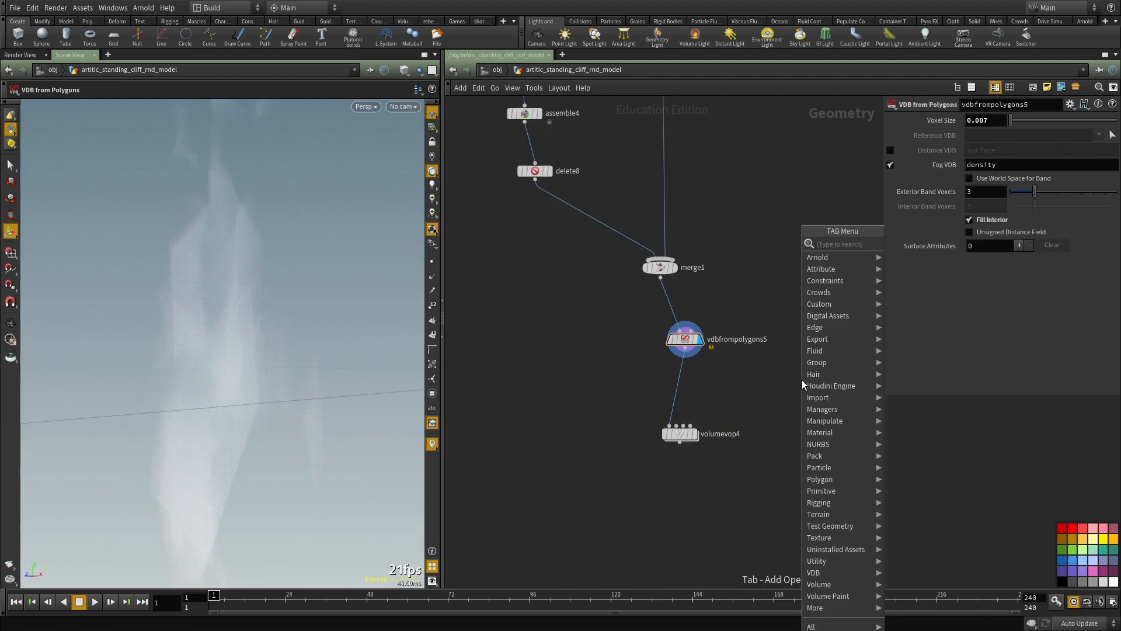
text(visual)
key(Down)
key(Down)
key(Down)
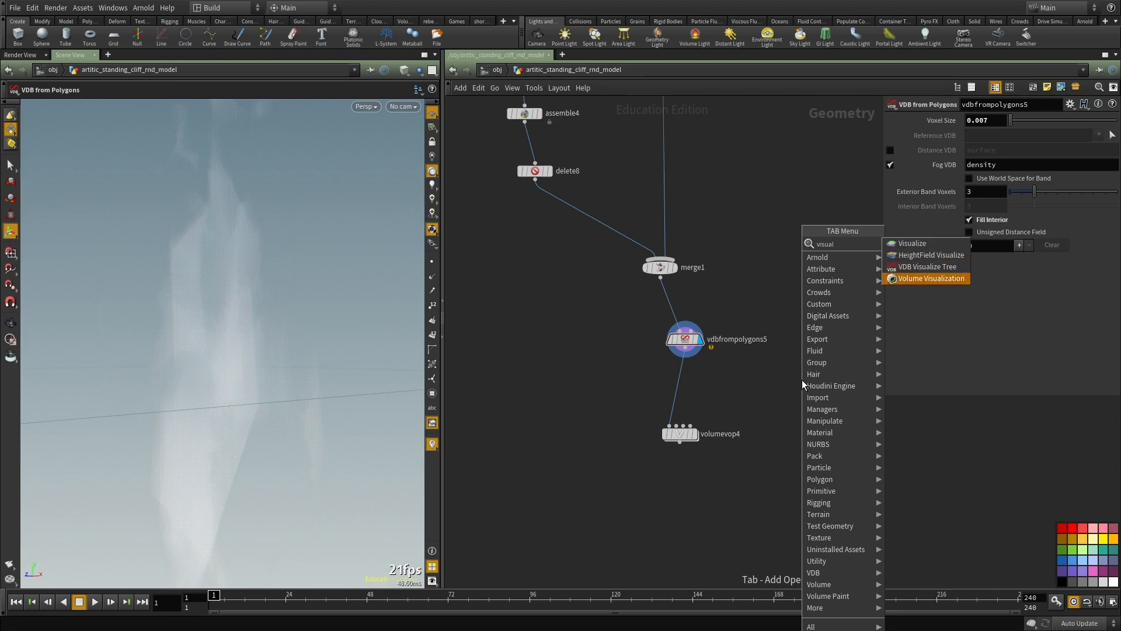
key(Return)
click(802, 372)
click(676, 342)
click(819, 379)
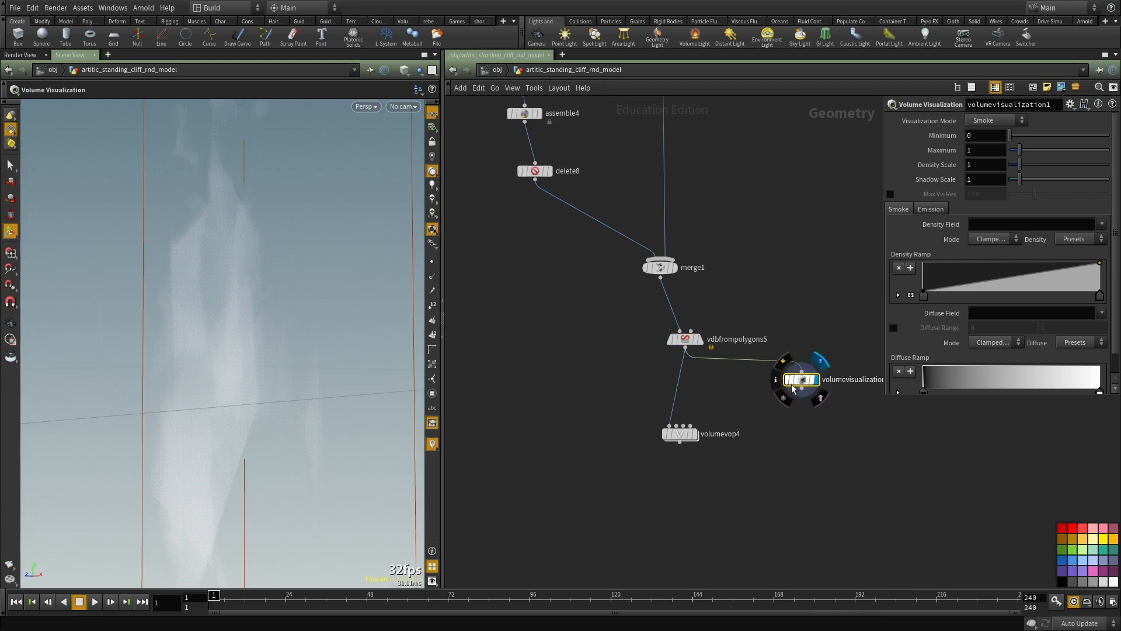
Step: Set the Volume Visualization's Density Scale to 100 and view the whole volume
click(979, 168)
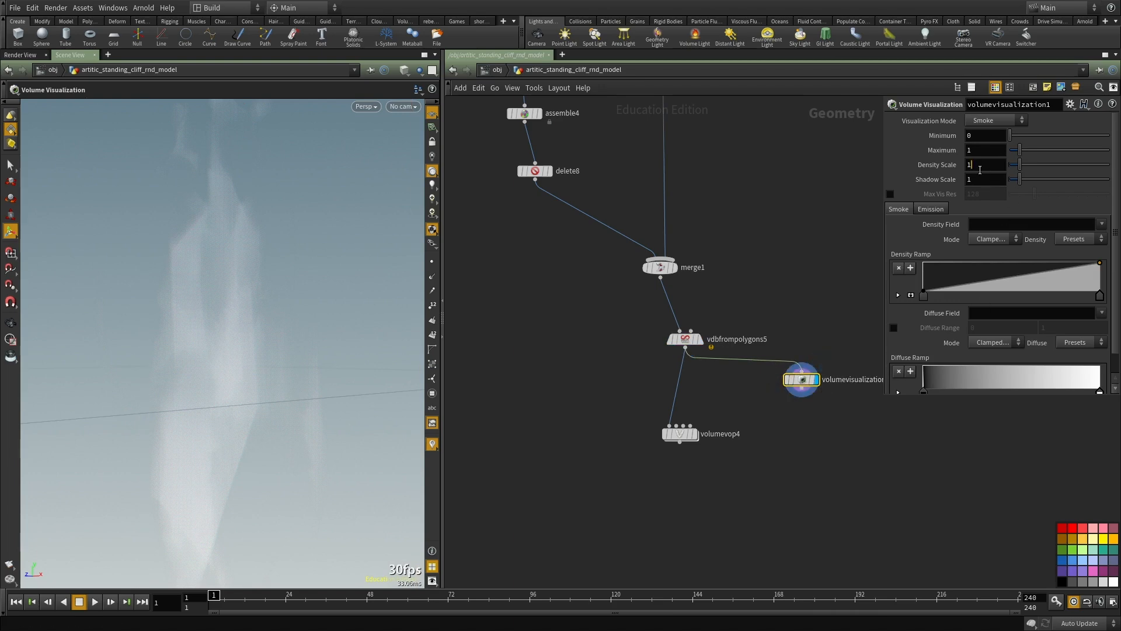
alt+drag(262, 236, 313, 265)
alt+right_drag(313, 265, 300, 299)
alt+drag(301, 298, 393, 334)
scroll(780, 329, up, 2)
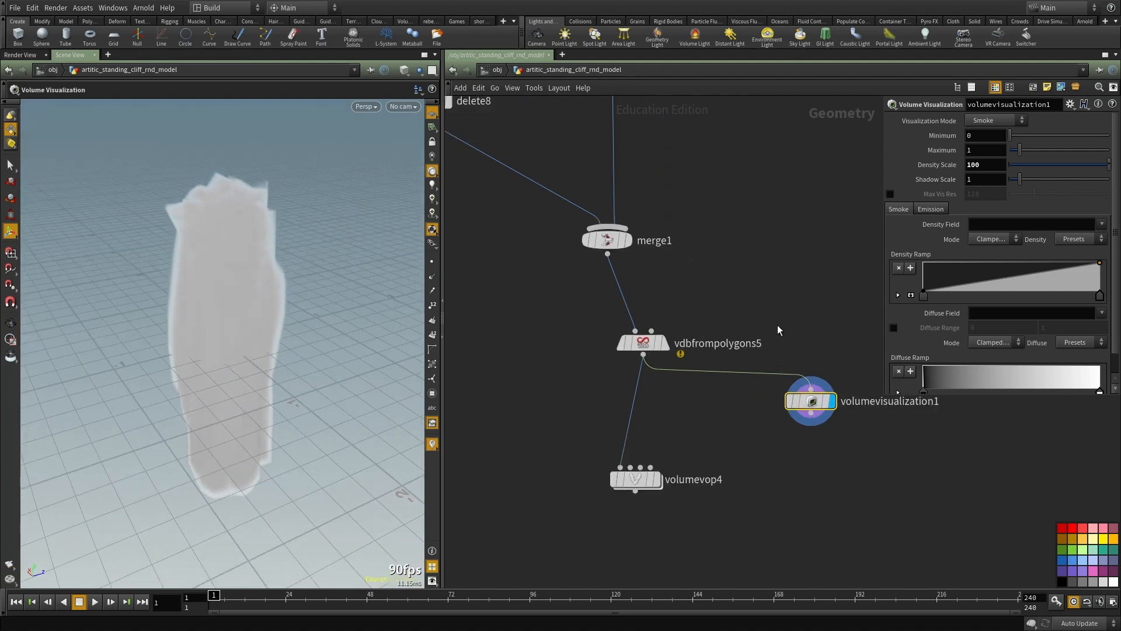
Step: Display vdbfrompolygons5 again and set its Exterior Band Voxels to 6
middle_drag(779, 329, 768, 276)
click(651, 291)
drag(633, 290, 590, 274)
alt+drag(271, 273, 176, 262)
key(shift+w)
scroll(560, 408, up, 2)
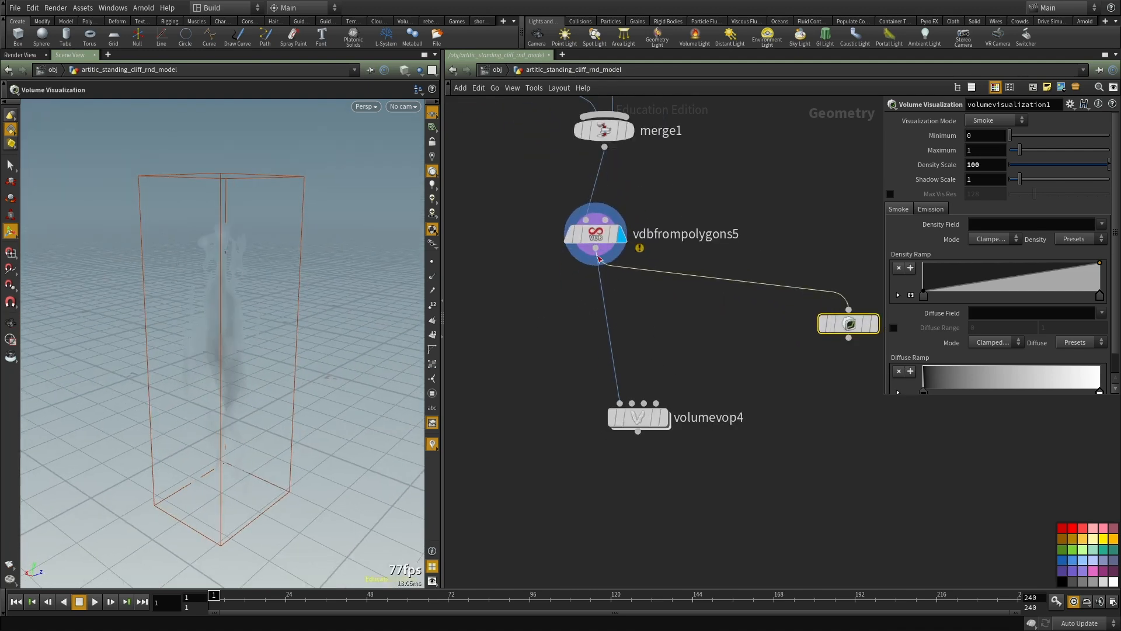
click(610, 228)
middle_drag(673, 313, 748, 241)
drag(666, 348, 647, 447)
middle_drag(688, 347, 685, 385)
text(6)
key(Return)
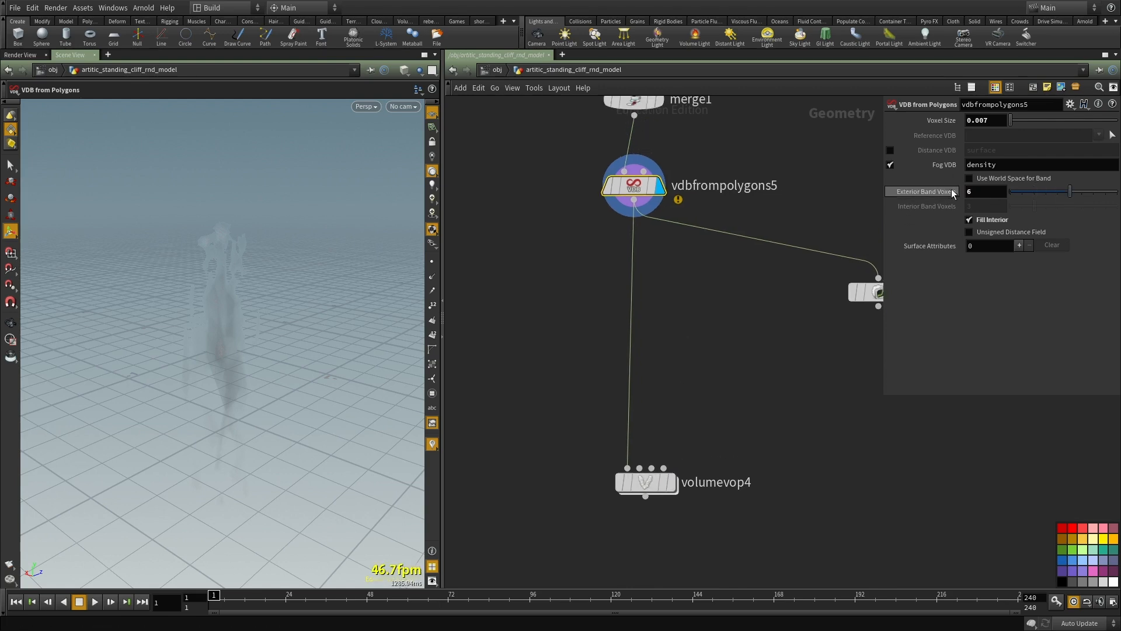
middle_drag(730, 306, 719, 345)
click(667, 344)
key(Tab)
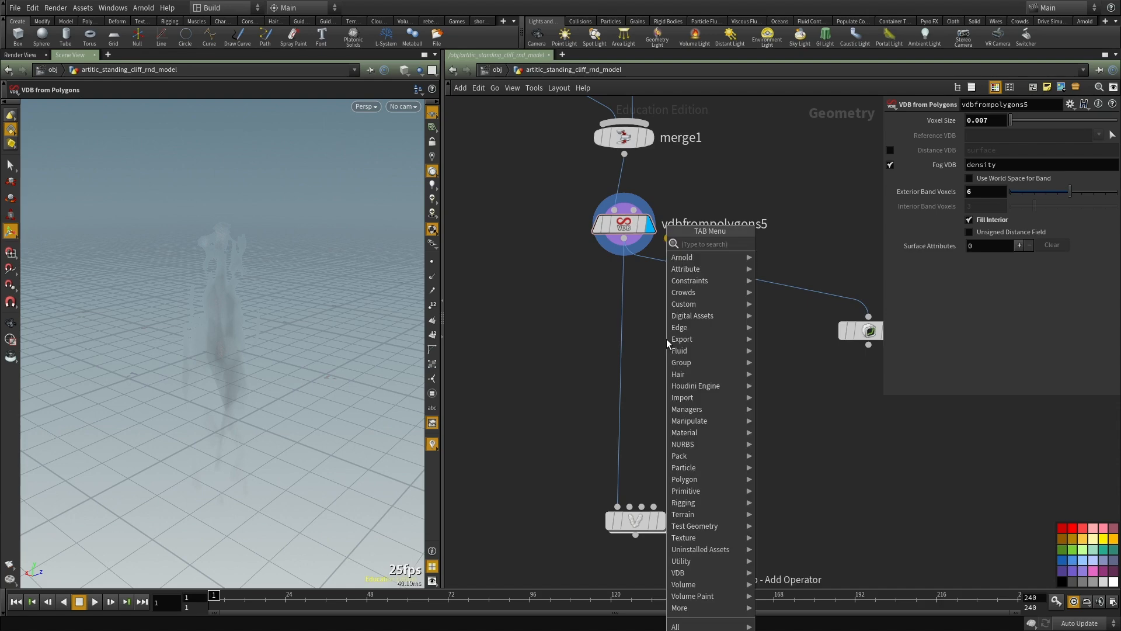
key(Escape)
key(Tab)
key(Escape)
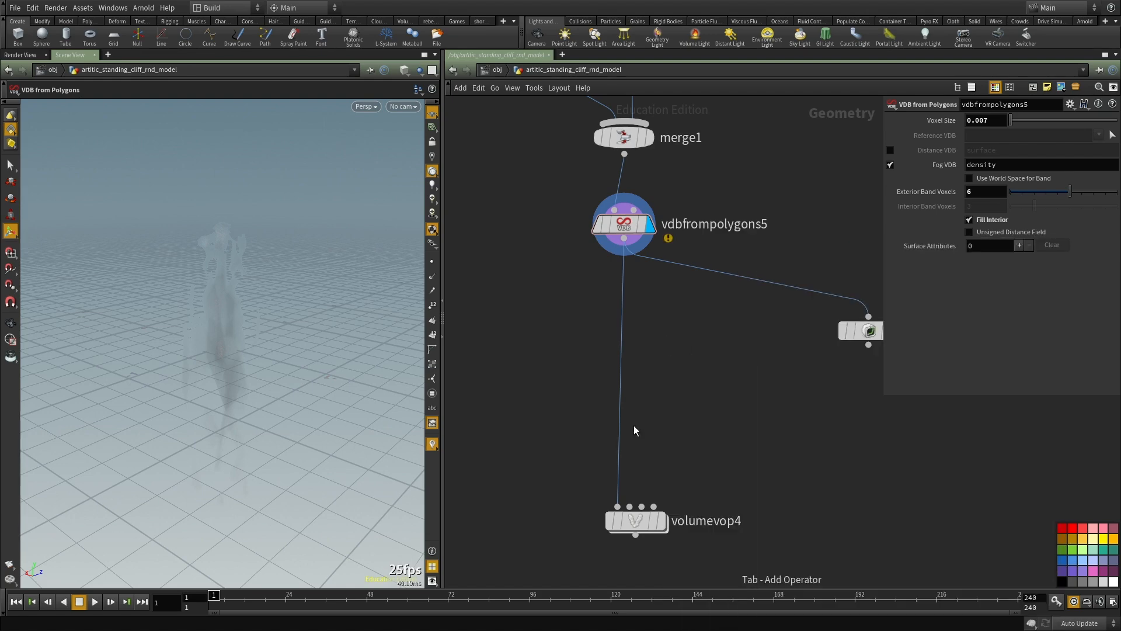
Step: Move volumevop4 closer to the VDB node, go inside it and insert a Multiply node between the density output and input
click(639, 516)
drag(638, 518, 624, 402)
double_click(625, 403)
key(Tab)
text(mul)
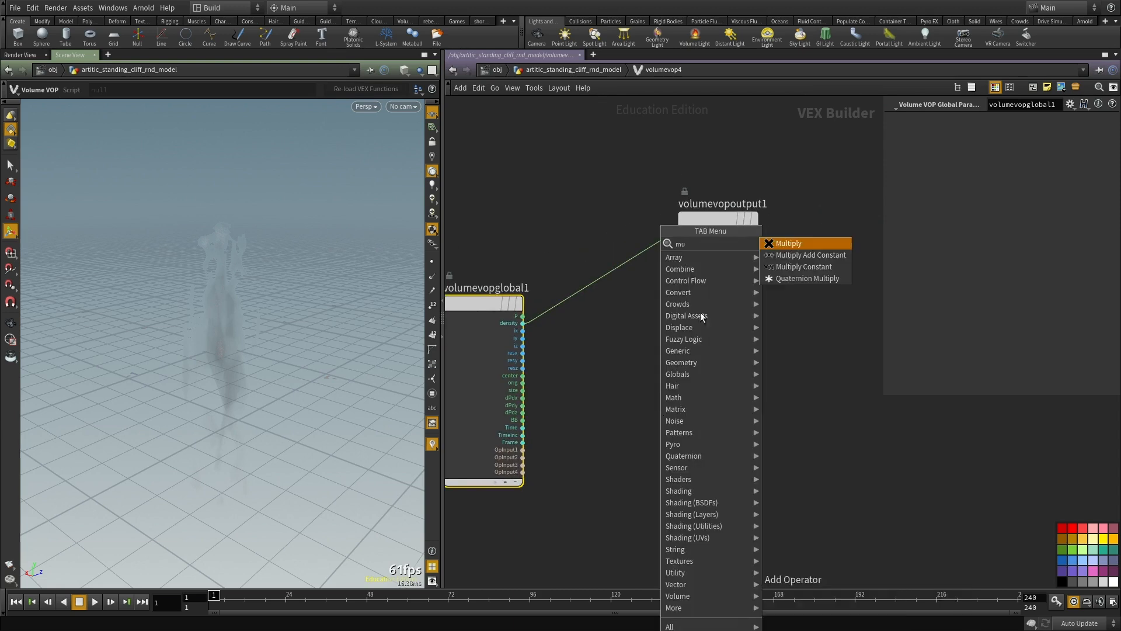
click(804, 245)
click(602, 285)
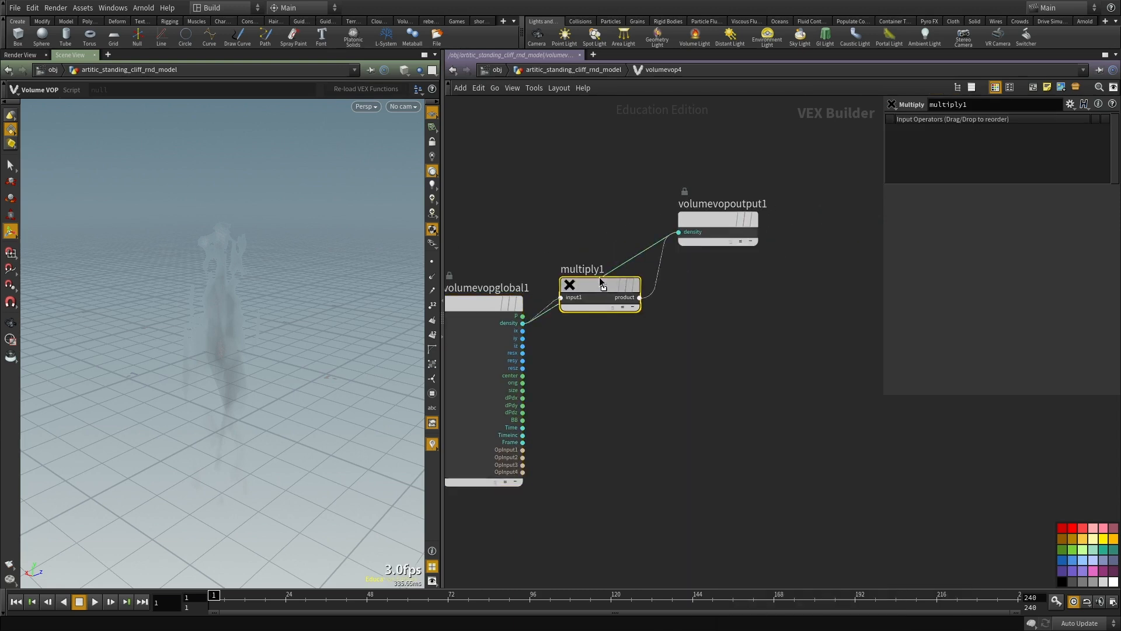
Step: Promote the Multiply's second input as a parameter, return to the parent network and set Input Number 2 to 100 on volumevop4
right_click(593, 295)
click(604, 296)
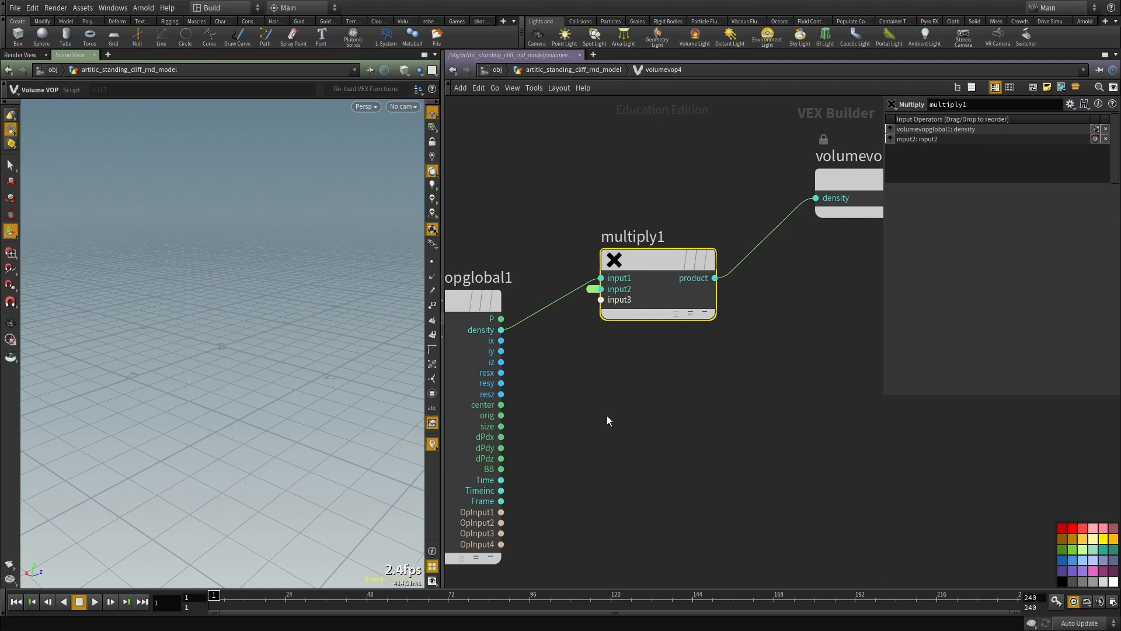
text(u0)
key(Return)
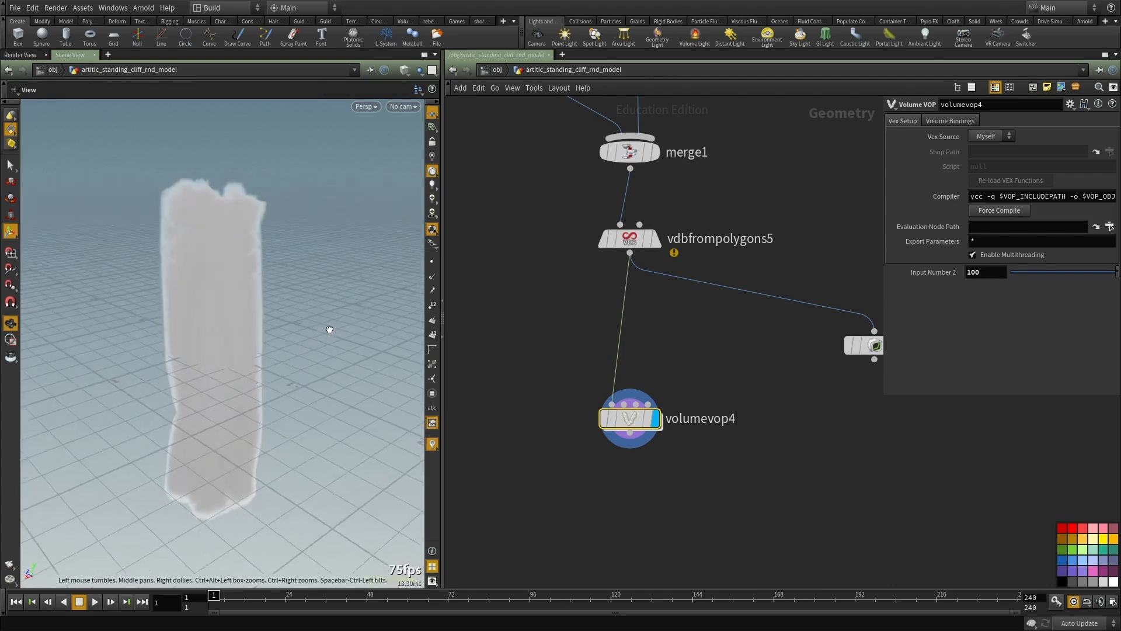
Step: Set Input Number 2 to 60 on volumevop4
double_click(972, 272)
text(60)
key(Return)
Step: Add a Convert VDB node after volumevop4, display it and convert to Polygons with an Isovalue of 0.02
key(Tab)
text(vdb c)
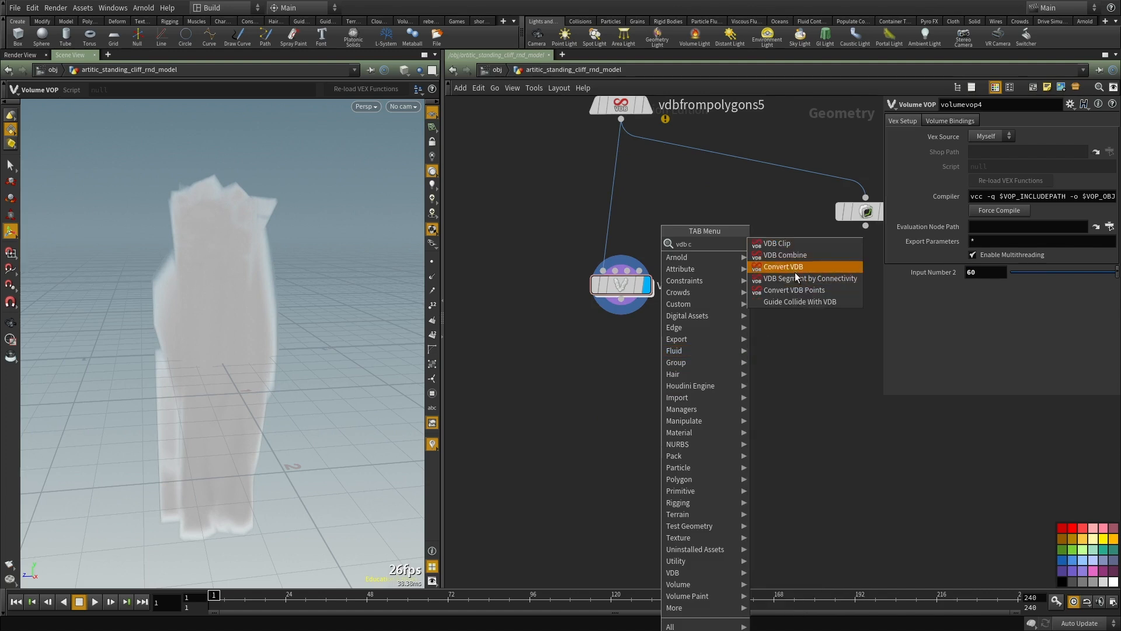
key(Return)
click(632, 416)
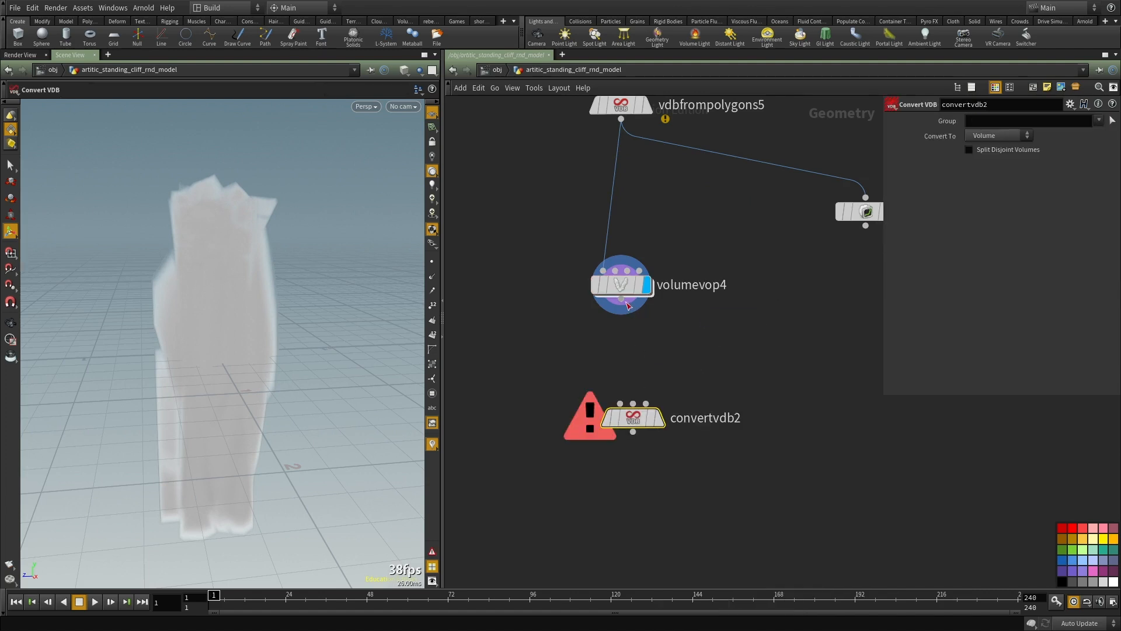
click(657, 418)
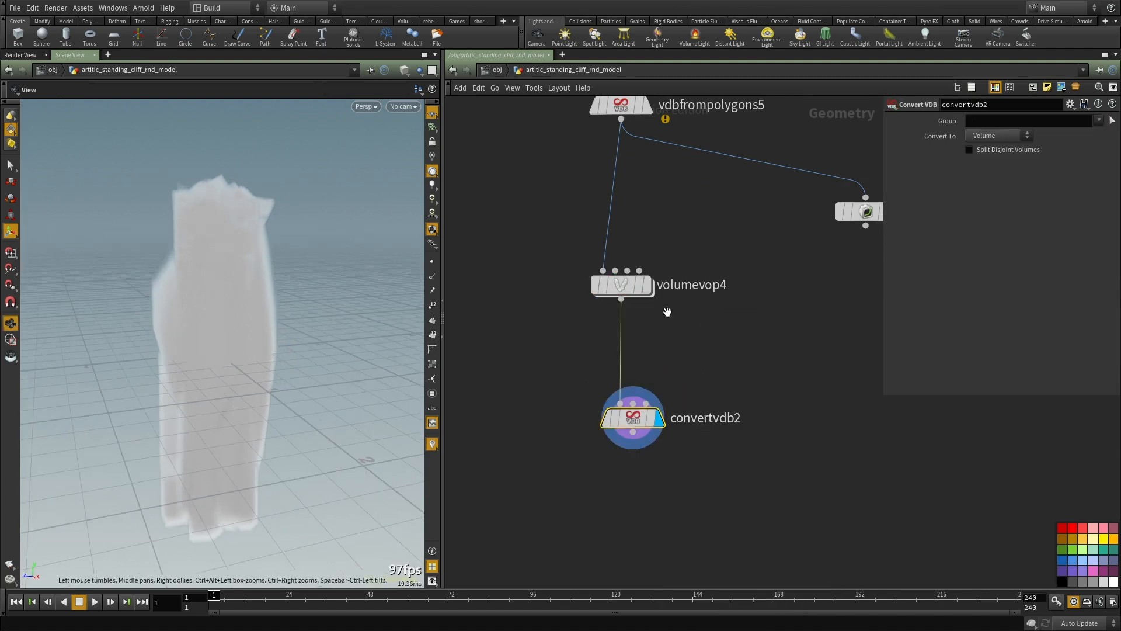
click(982, 170)
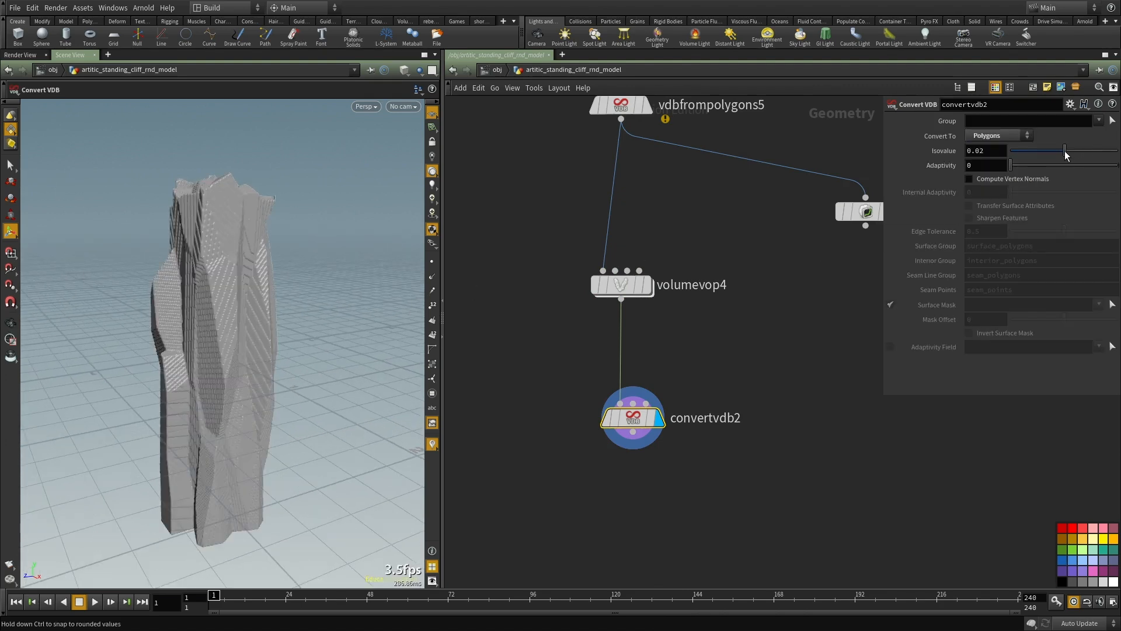
Step: Try lower Input Number 2 values on volumevop4, finishing at 1
drag(536, 245, 743, 343)
drag(992, 273, 821, 262)
text(40)
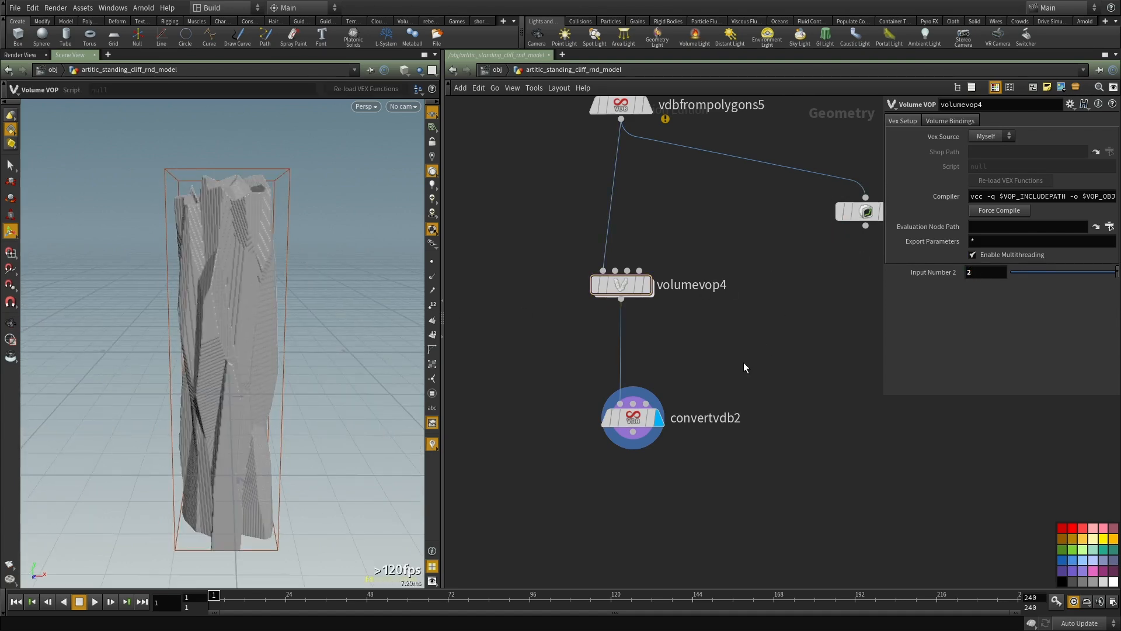
alt+drag(200, 340, 237, 343)
middle_drag(749, 328, 736, 363)
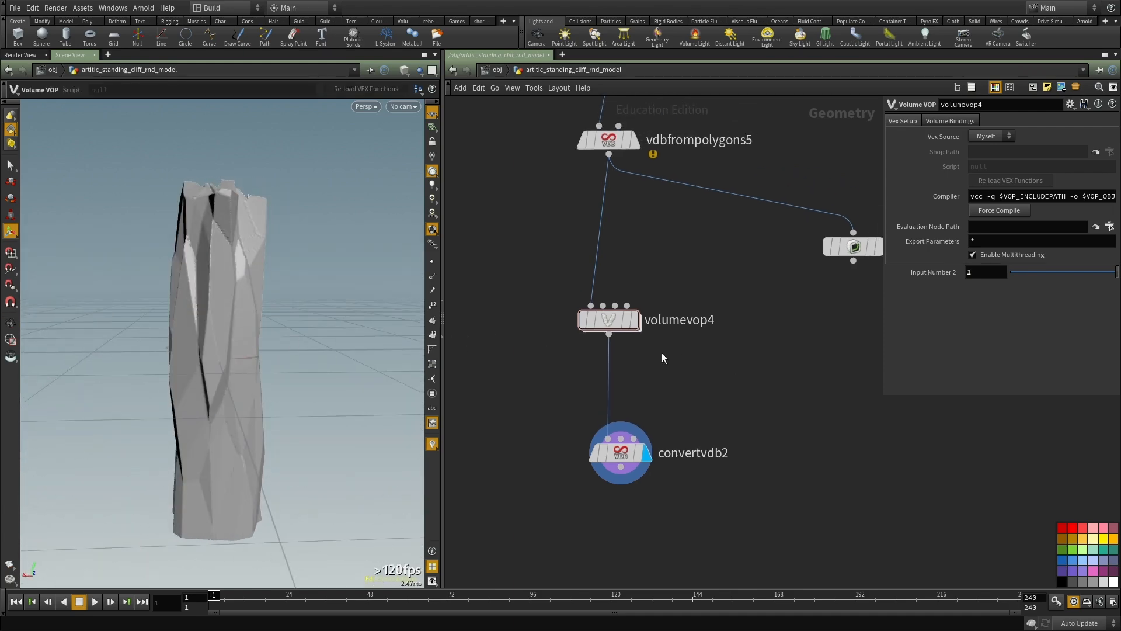
Step: Examine the converted cliff mesh's surface detail up close and from several sides
alt+drag(174, 282, 293, 322)
key(r)
drag(688, 351, 505, 274)
drag(695, 380, 527, 538)
alt+drag(177, 329, 228, 334)
alt+scroll(220, 338, up, 3)
drag(738, 414, 514, 255)
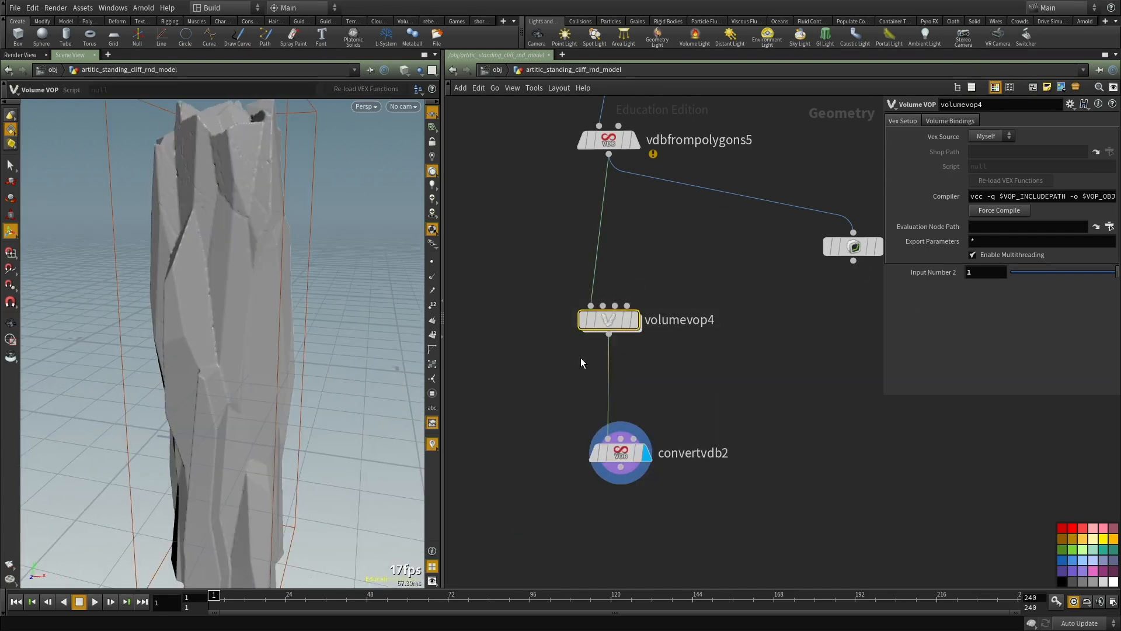
drag(660, 431, 535, 503)
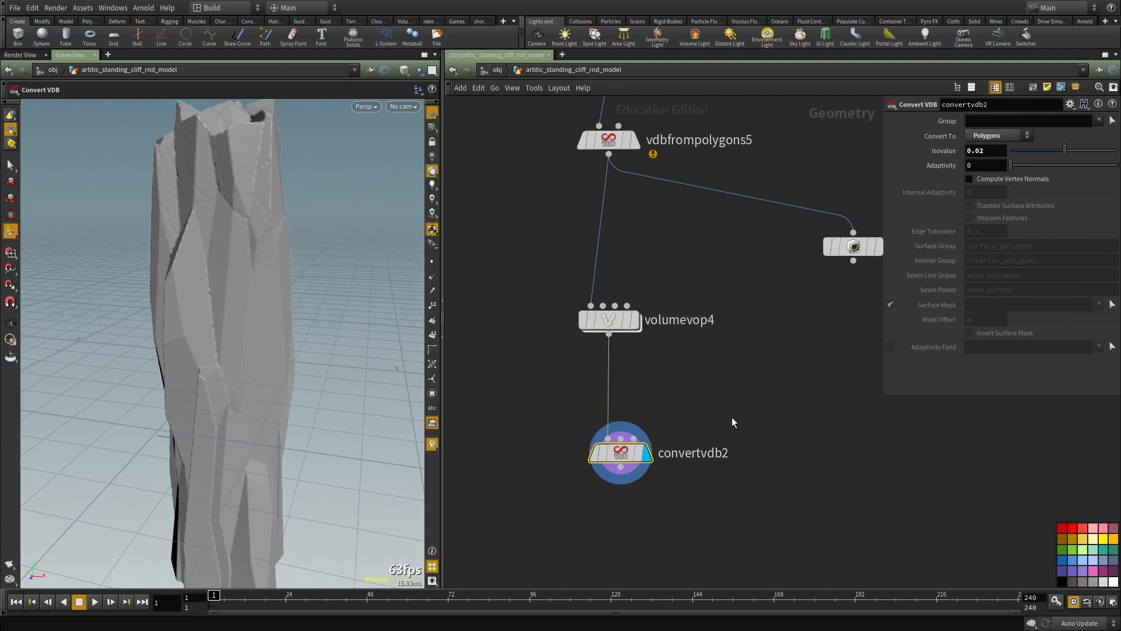
Step: Display volumevop4's density volume for comparison and switch the display back to convertvdb2
key(Up)
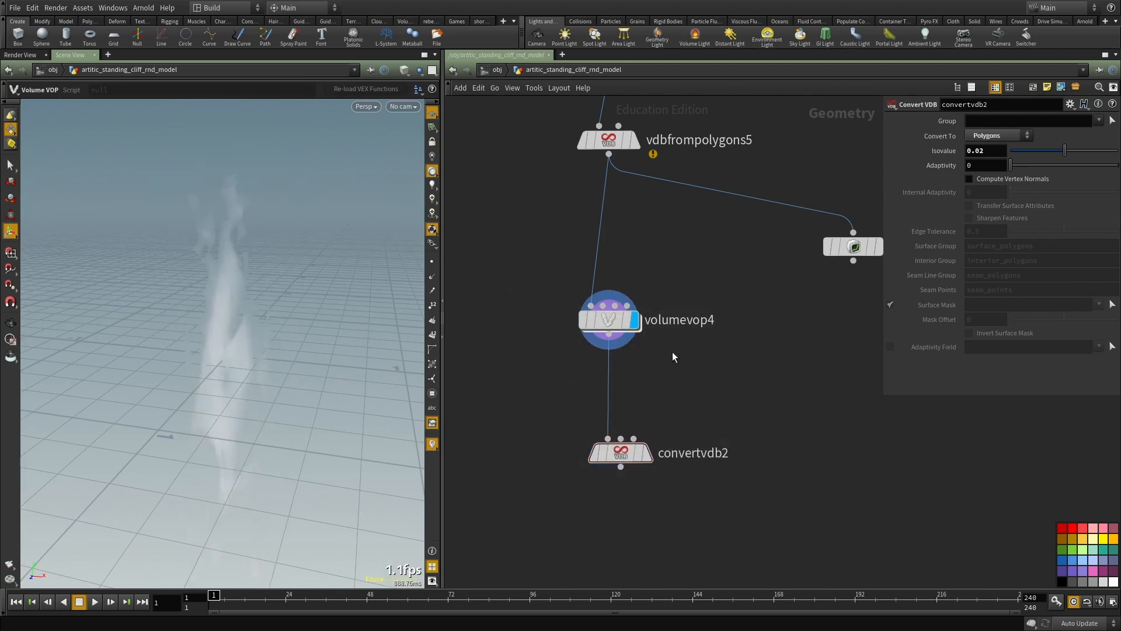
scroll(725, 320, down, 2)
scroll(725, 326, up, 2)
drag(656, 393, 537, 519)
click(557, 445)
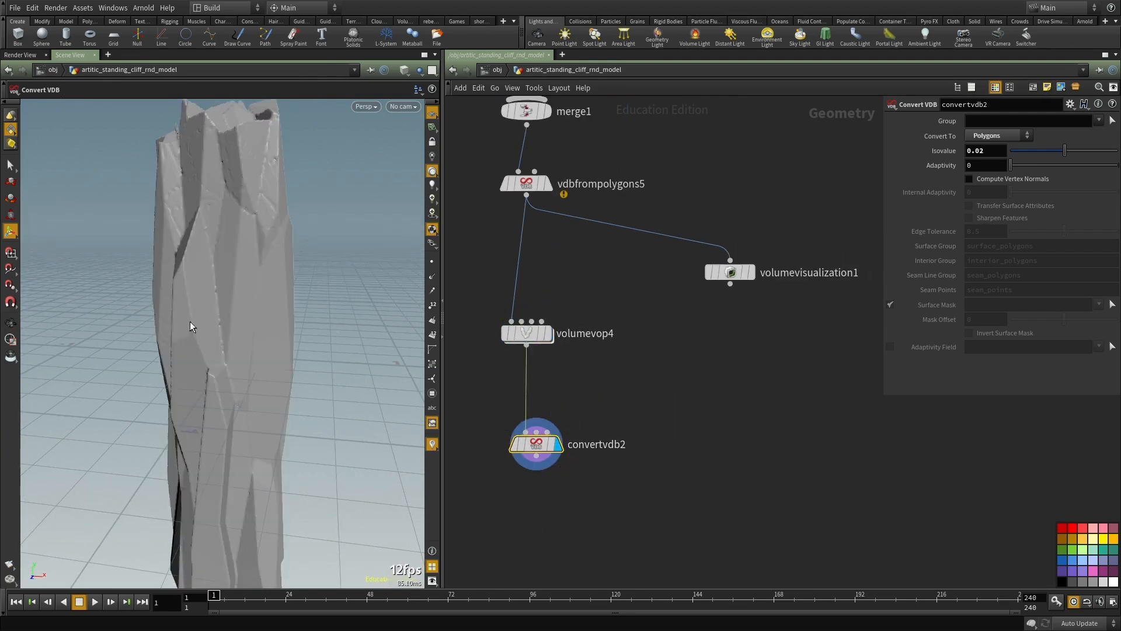
Step: Rewire volumevisualization1 to volumevop4's output beside it, view the volume and display convertvdb2 again
drag(733, 272, 663, 378)
click(661, 366)
click(526, 345)
click(682, 378)
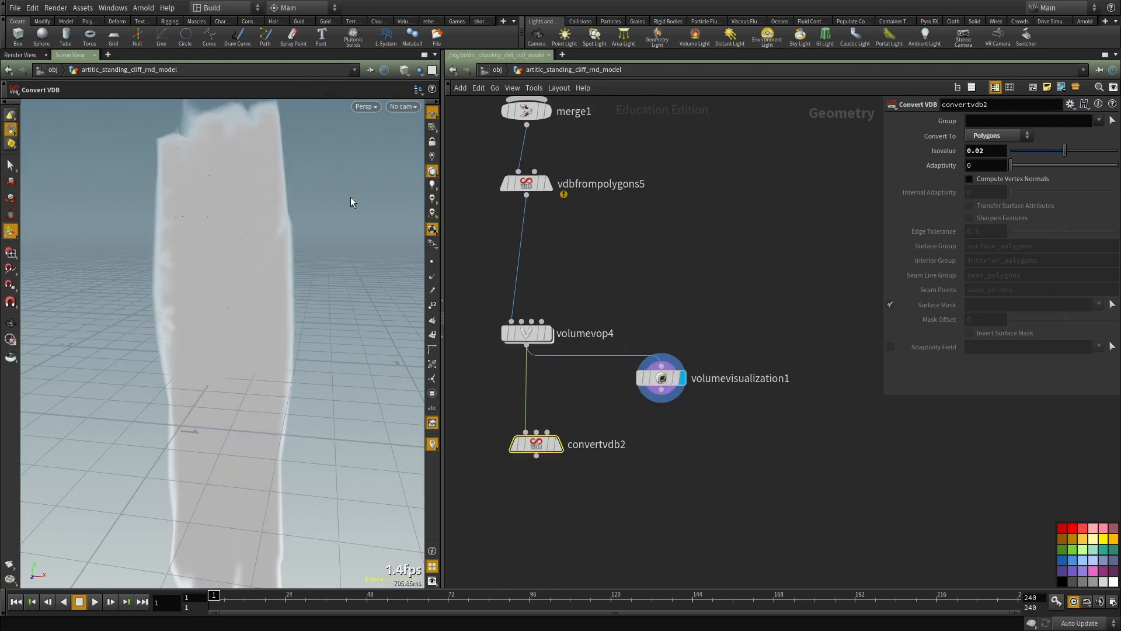
drag(708, 300, 646, 422)
drag(593, 270, 481, 356)
drag(613, 402, 480, 470)
click(560, 444)
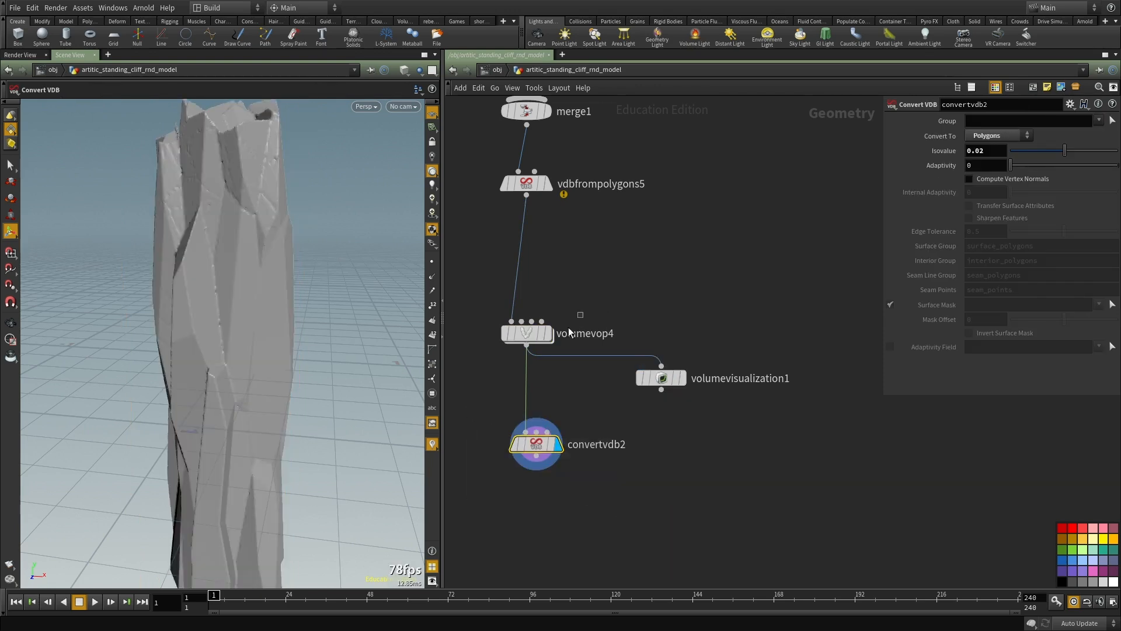
Step: Go inside volumevop4, delete the Multiply node and add a Volume Sample node
click(528, 334)
double_click(525, 335)
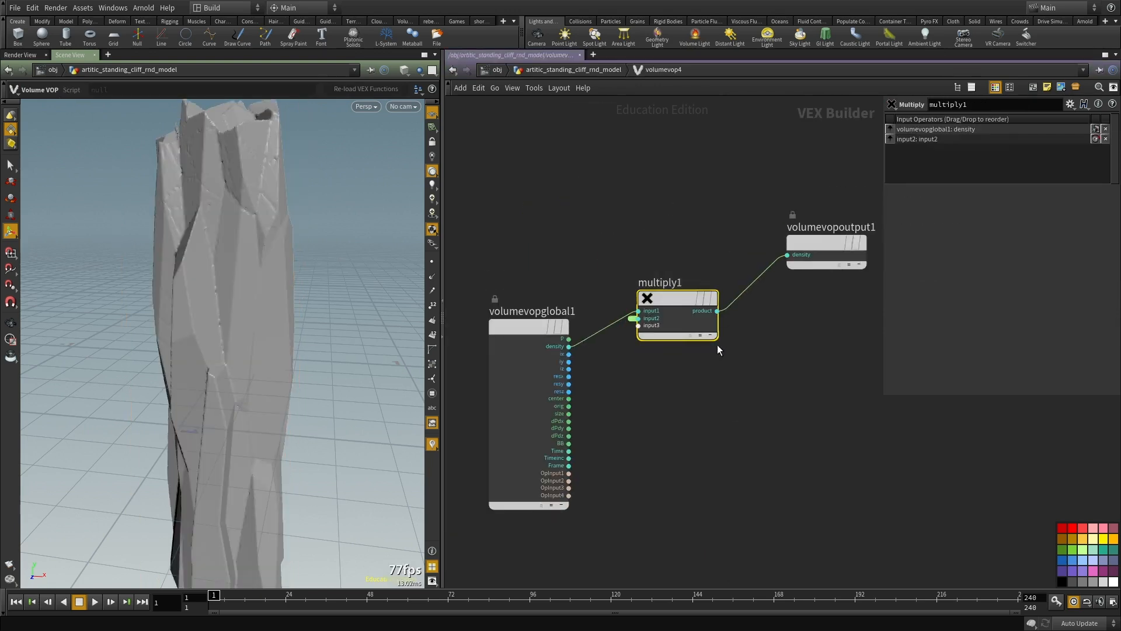
key(Delete)
key(Tab)
text(volu)
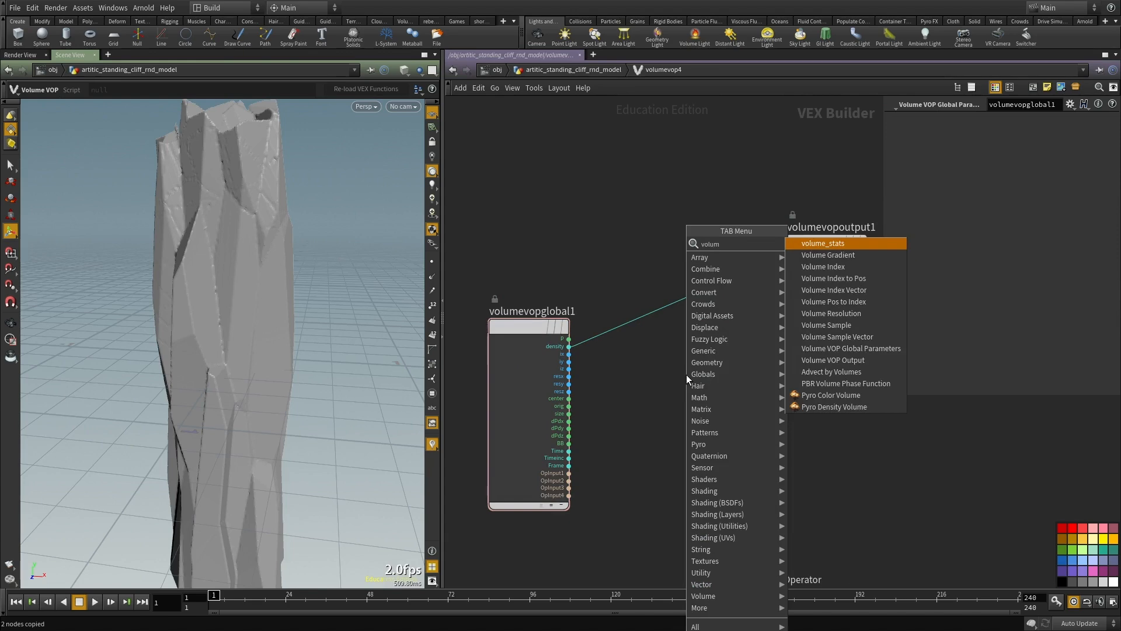
text(me sample)
key(Return)
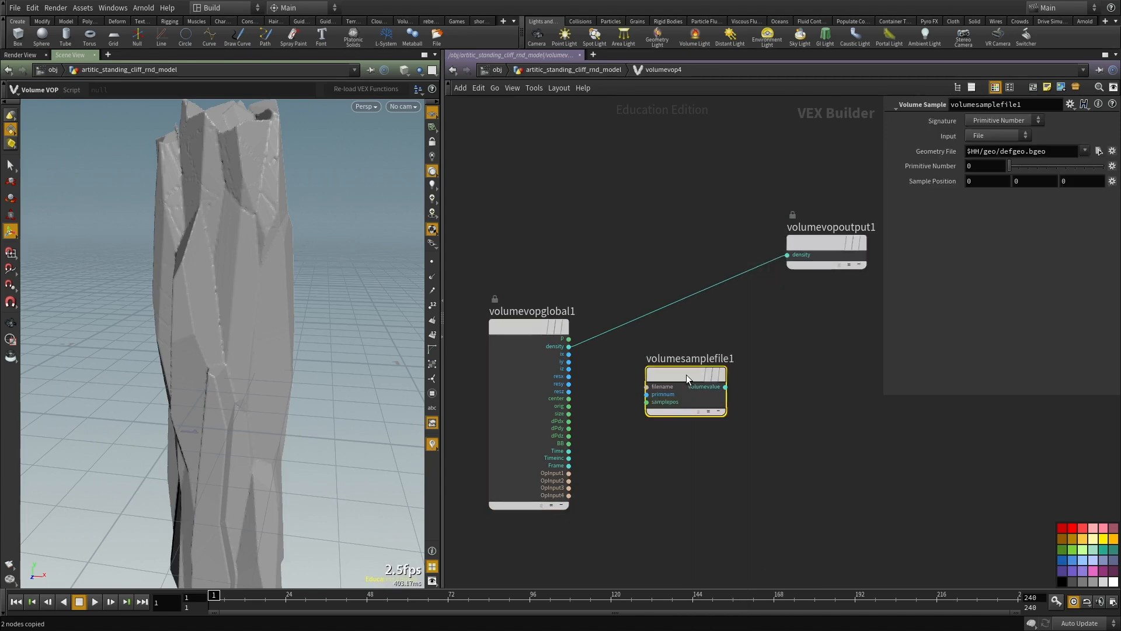
Step: Add an Anti-Aliased Noise node and wire the global P output into its pos input
click(717, 464)
key(Tab)
text(noise)
key(Down)
key(Return)
click(628, 391)
scroll(572, 390, up, 3)
click(585, 302)
click(689, 397)
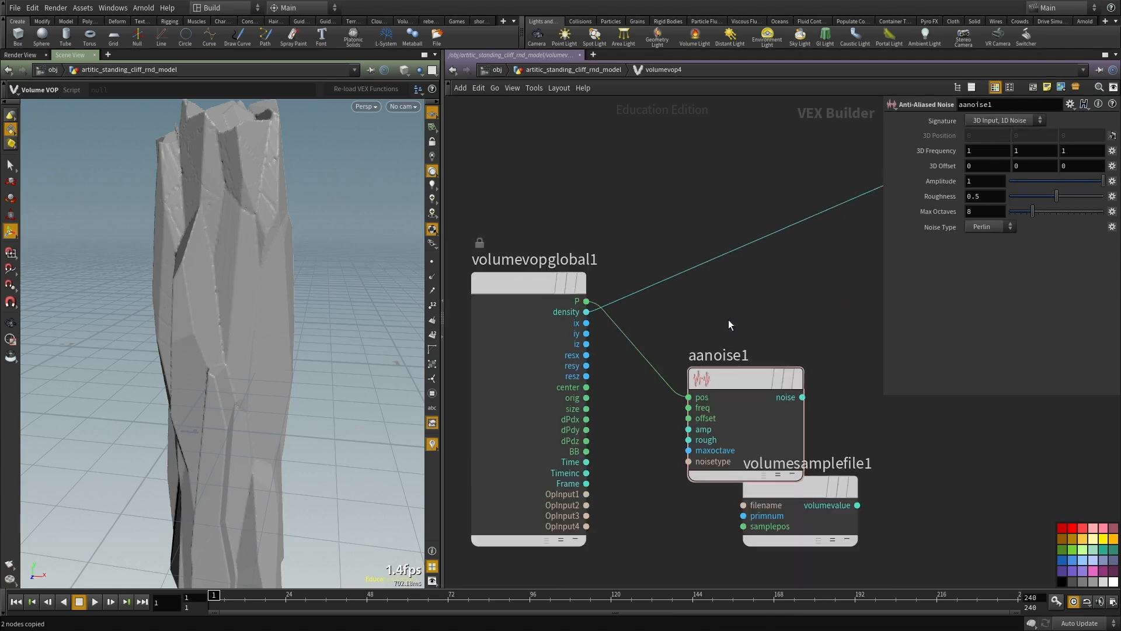
Step: Add an Add node that sums the noise output with the global P position
key(Tab)
mouse_move(758, 250)
click(821, 247)
click(809, 295)
click(585, 301)
click(752, 301)
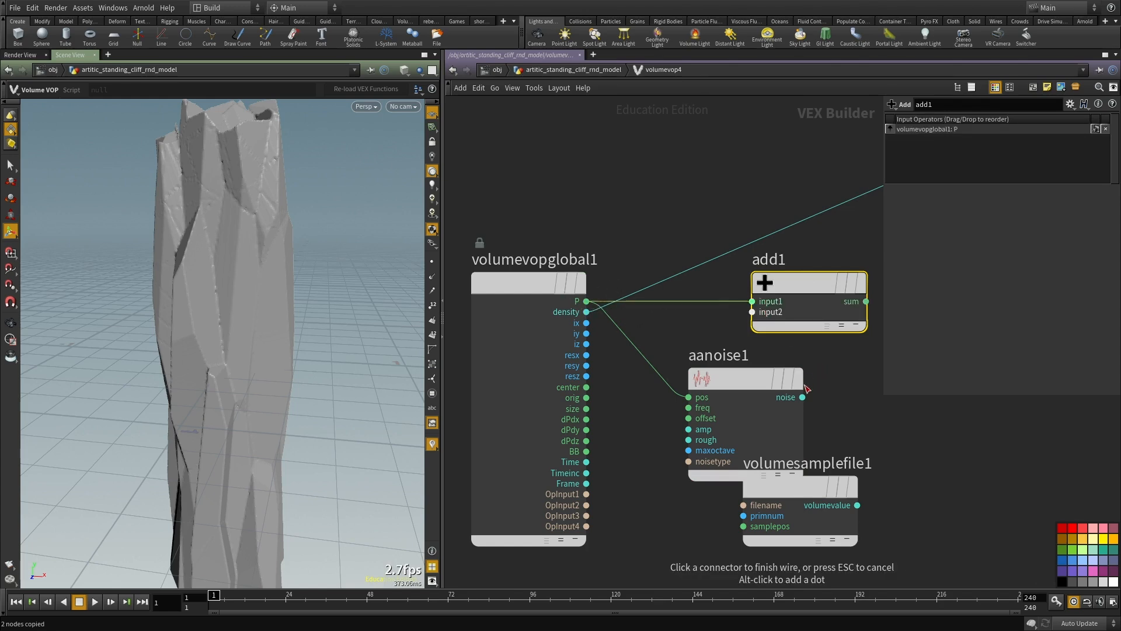
click(802, 397)
click(751, 301)
click(752, 312)
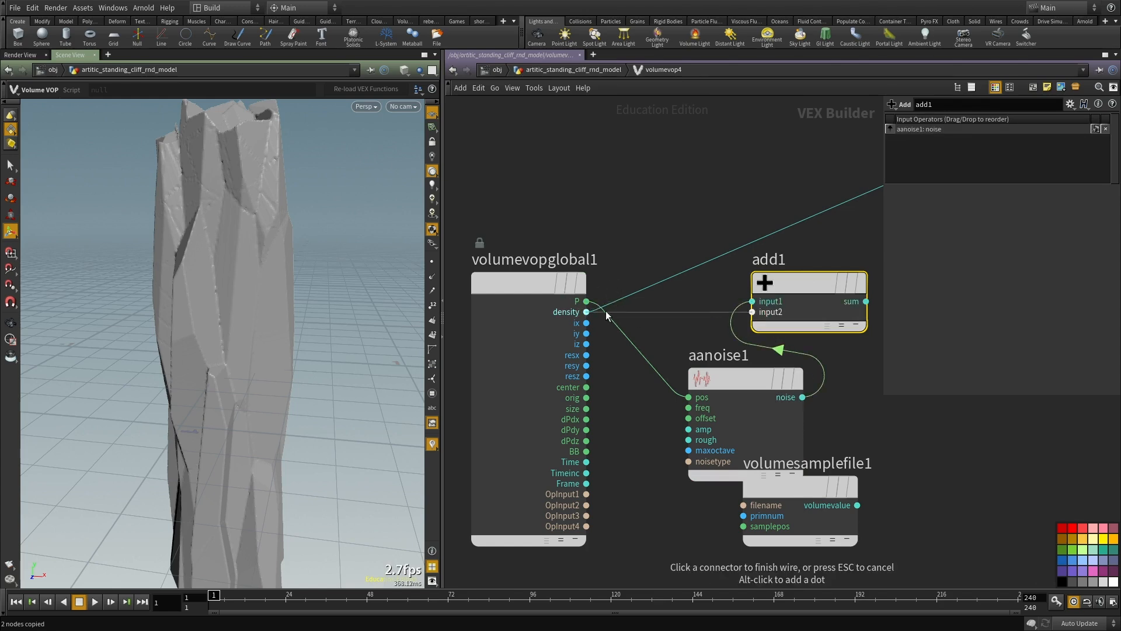
click(586, 301)
Step: Spread the sample, output and noise nodes apart and set the noise Signature to 3D Input, 3D Noise
scroll(737, 357, down, 3)
middle_drag(730, 356, 479, 371)
drag(512, 449, 646, 413)
middle_drag(642, 418, 691, 387)
drag(585, 479, 567, 406)
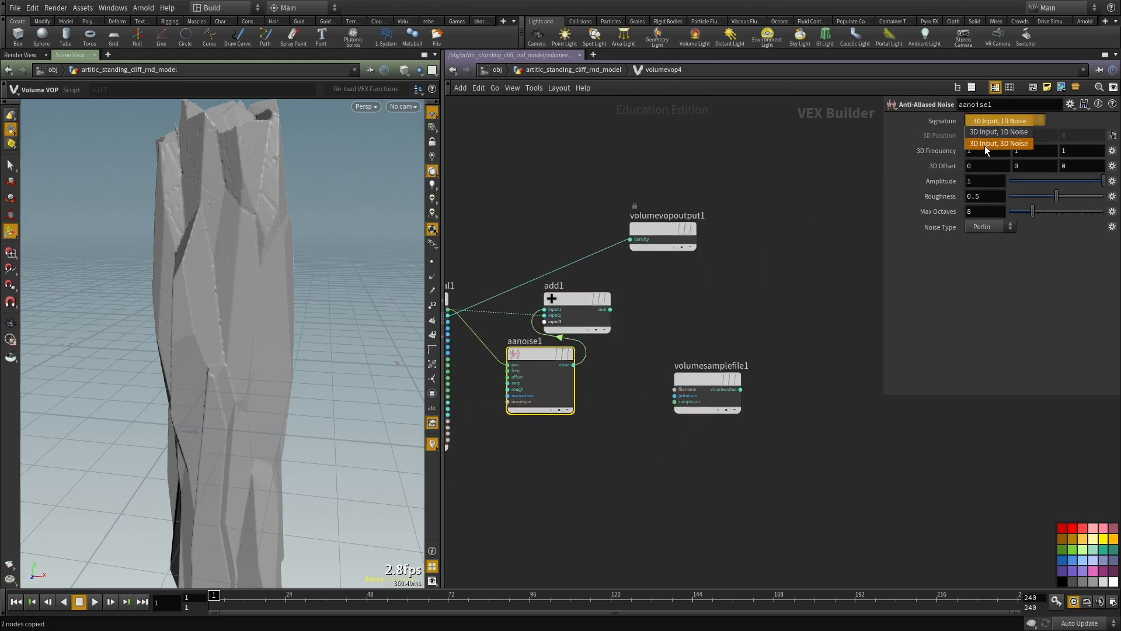
Step: Wire the Add node's sum into the Volume Sample's samplepos, and its volumevalue into the output density
scroll(558, 357, up, 2)
click(635, 287)
click(727, 421)
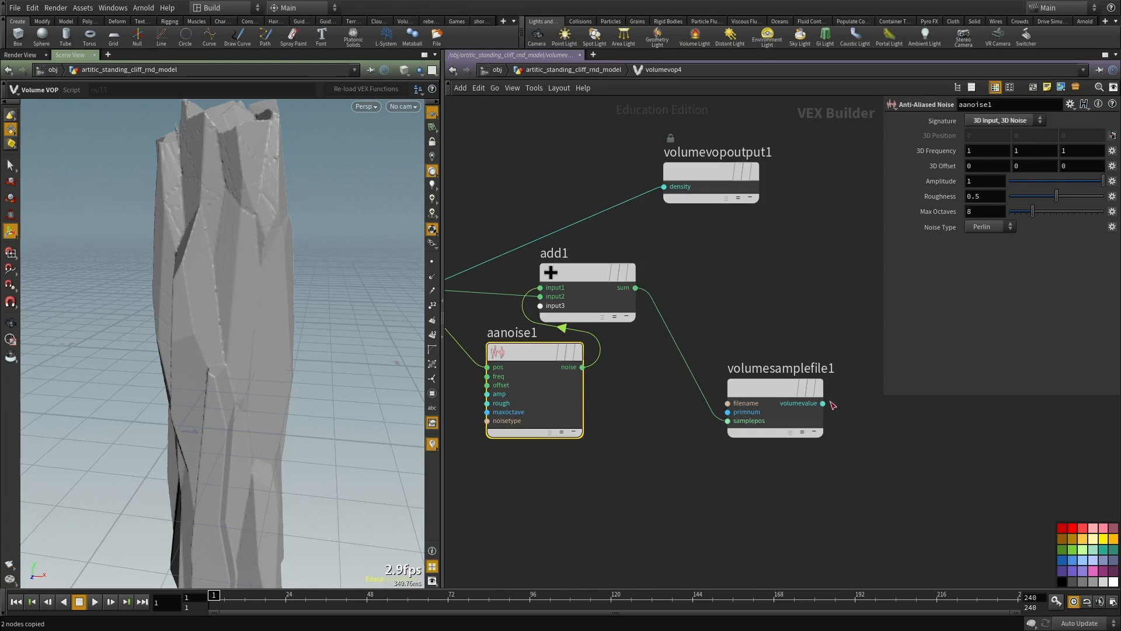
click(823, 402)
click(664, 187)
Step: Rearrange the noise, Add, Volume Sample and output nodes into a tidy flow from inputs to output
scroll(664, 192, down, 2)
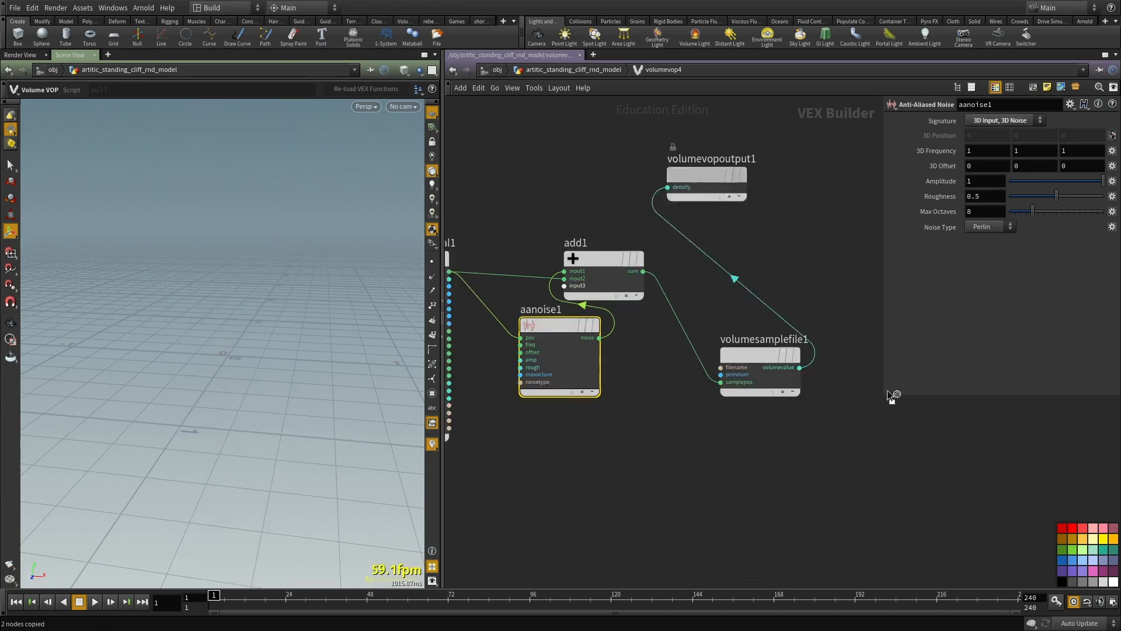
drag(586, 338, 524, 432)
drag(603, 279, 616, 338)
middle_drag(616, 338, 544, 389)
drag(620, 257, 823, 415)
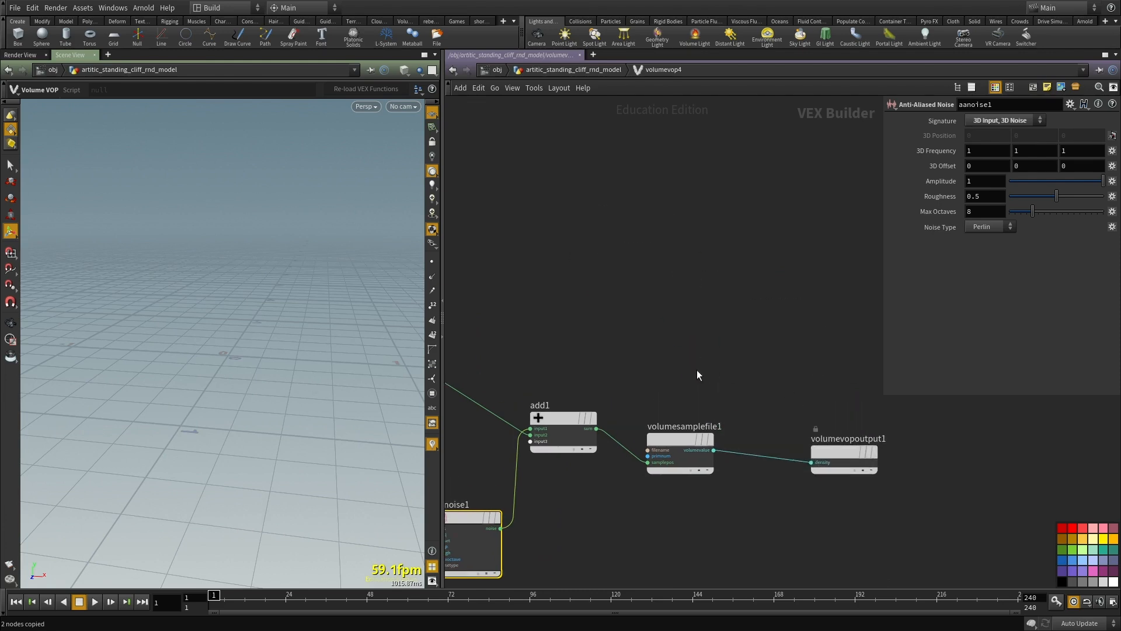
Step: Return to the parent network and turn on convertvdb2's template flag while it is displayed
key(u)
middle_drag(619, 464, 625, 461)
key(shift+e)
drag(529, 498, 548, 437)
scroll(543, 330, up, 2)
middle_drag(676, 439, 648, 384)
click(544, 260)
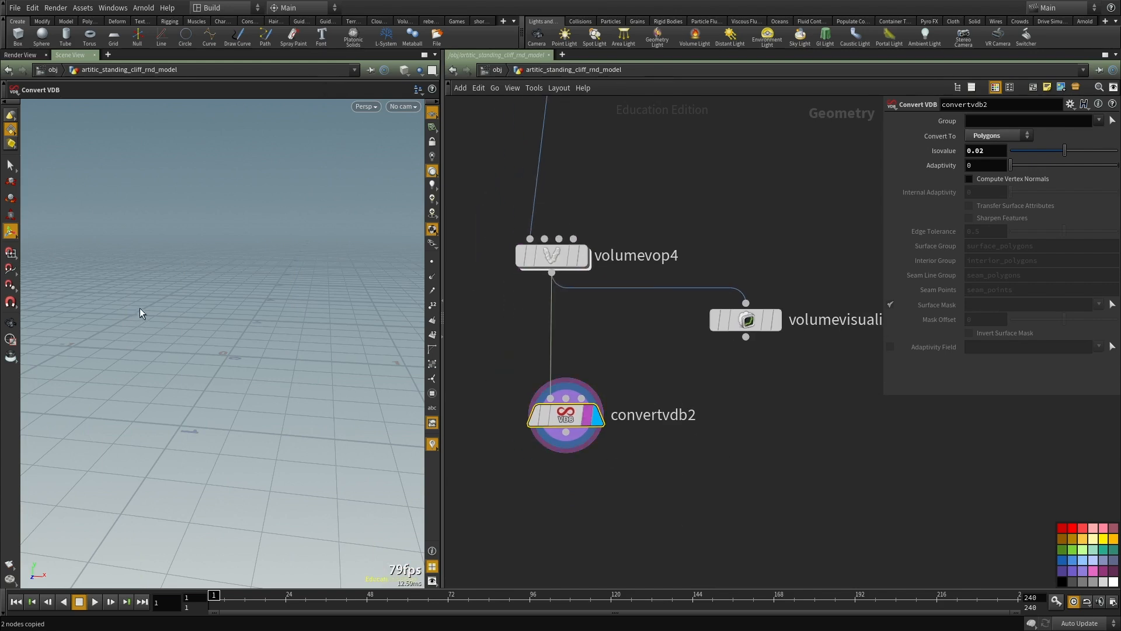
scroll(643, 444, up, 2)
mouse_move(572, 417)
Step: Toggle the viewport's wireframe shading and switch the display to volumevop4
drag(621, 475, 558, 416)
key(shift+w)
key(w)
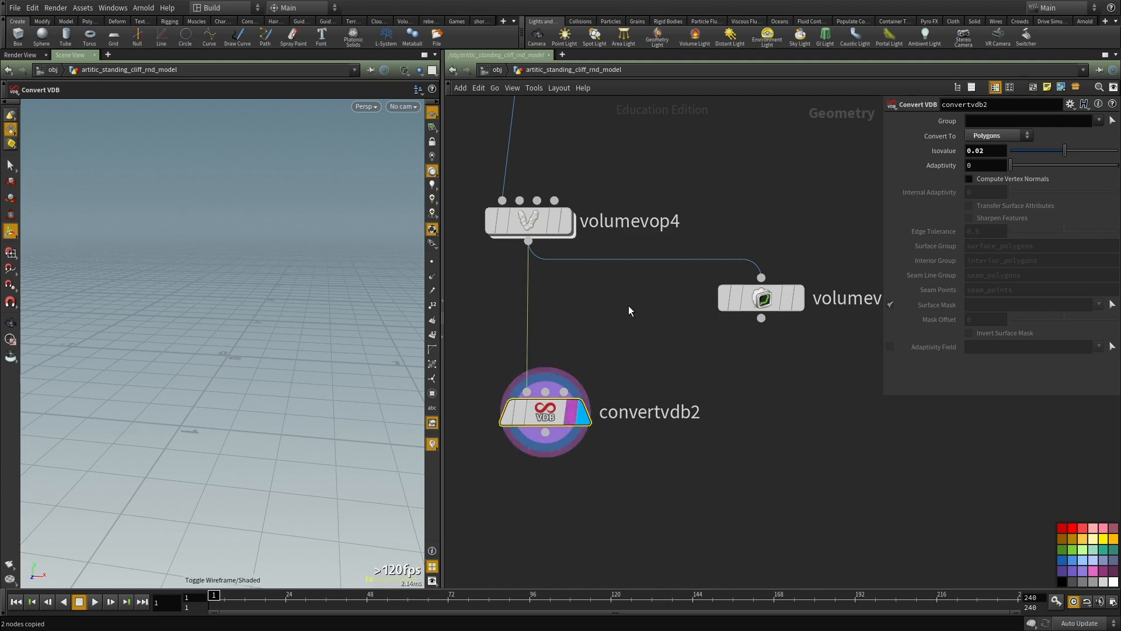
middle_drag(628, 306, 649, 385)
key(r)
drag(646, 384, 564, 299)
middle_drag(693, 244, 710, 265)
click(566, 321)
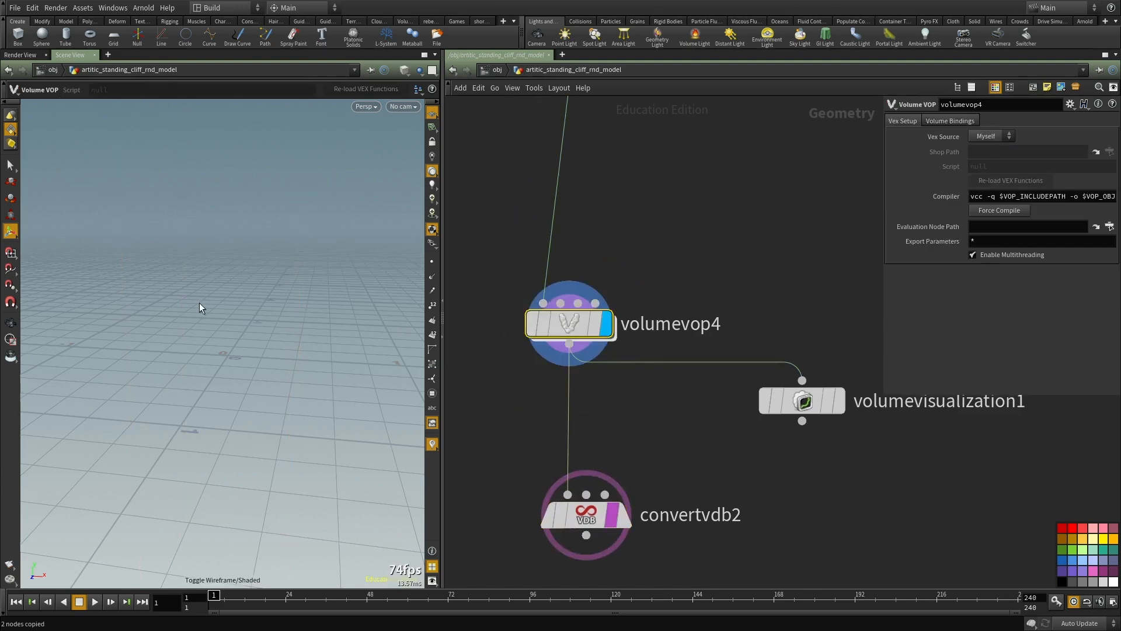
Step: Go inside volumevop4 and set the Volume Sample's Input to First Input
double_click(566, 321)
middle_drag(692, 358, 742, 302)
click(740, 375)
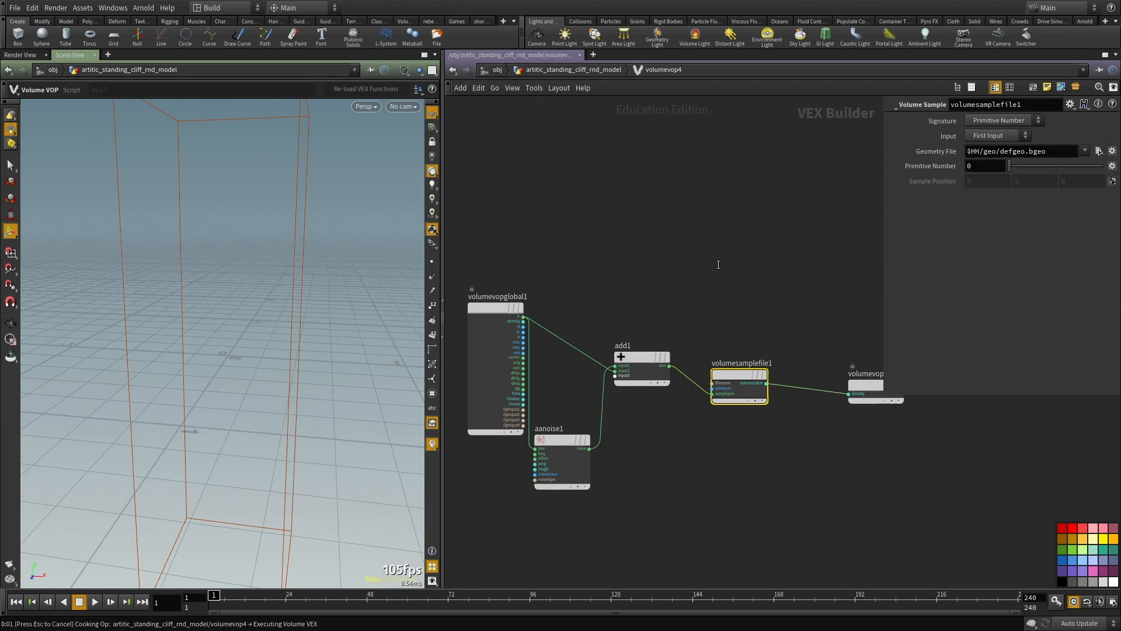
Step: Promote the Anti-Aliased Noise node's frequency and offset inputs as parameters
scroll(567, 470, up, 4)
middle_drag(567, 469, 530, 382)
middle_drag(667, 394, 825, 372)
scroll(697, 350, up, 2)
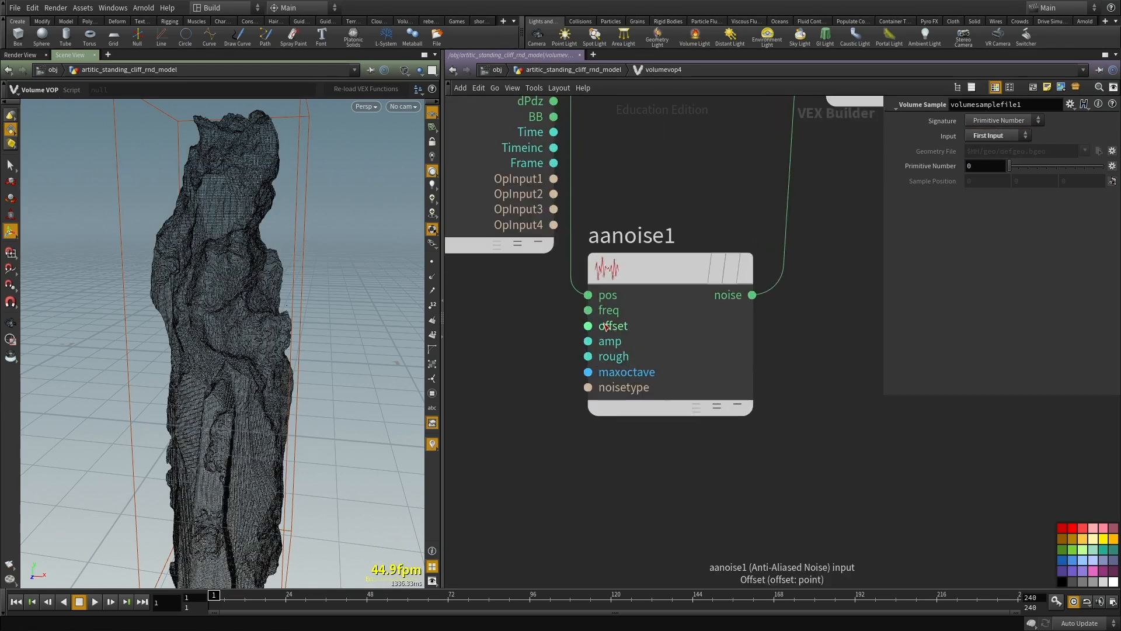
middle_click(588, 310)
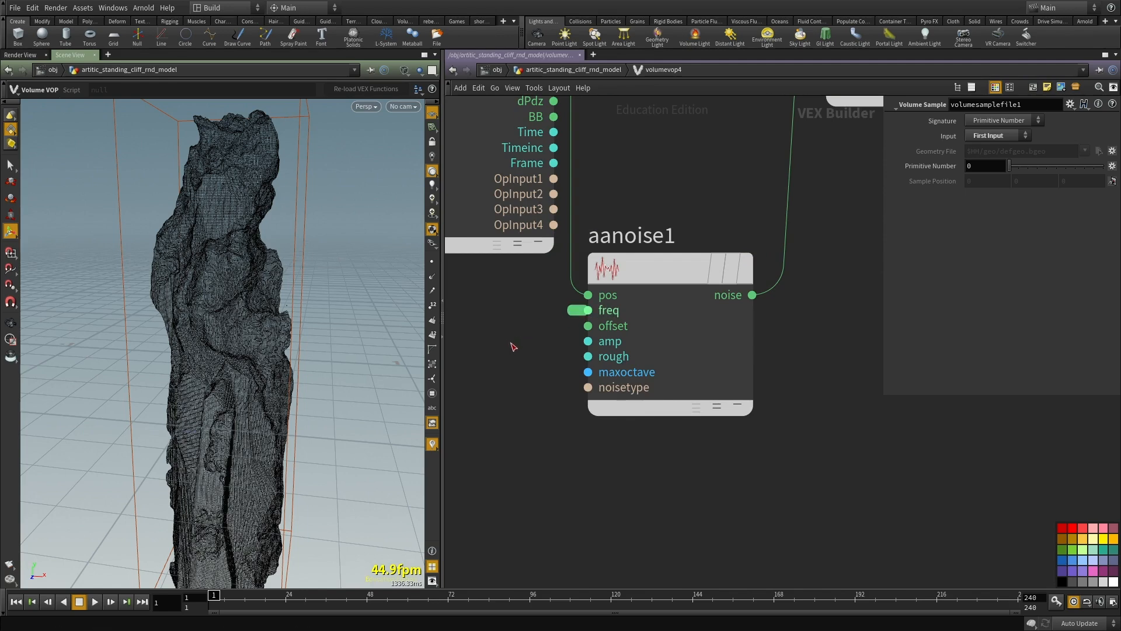
right_click(586, 325)
click(593, 342)
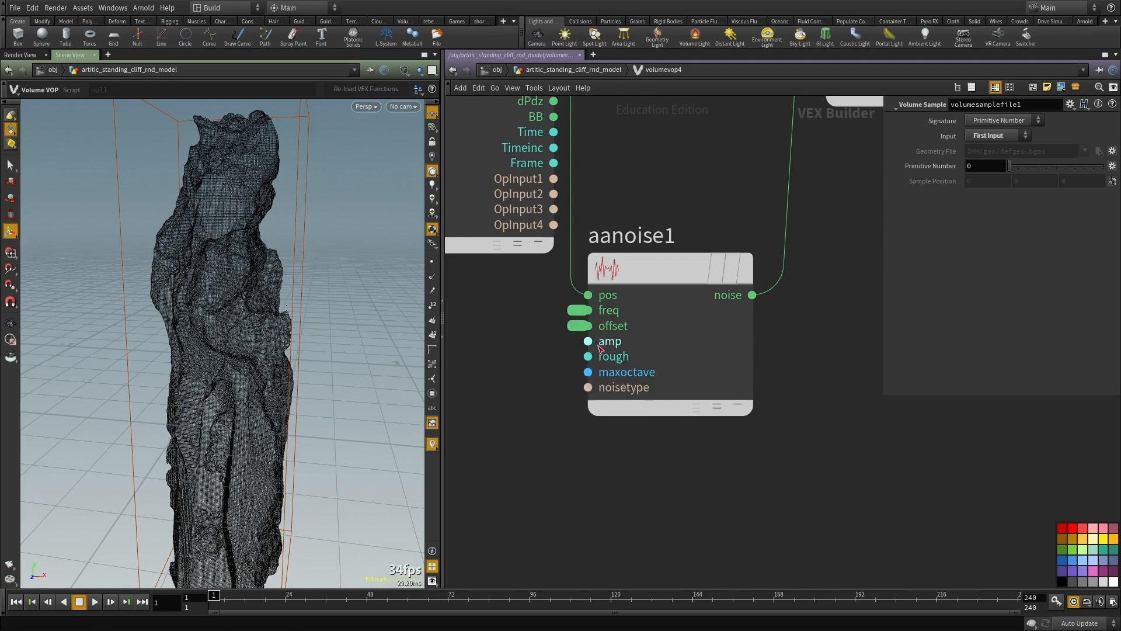
click(597, 343)
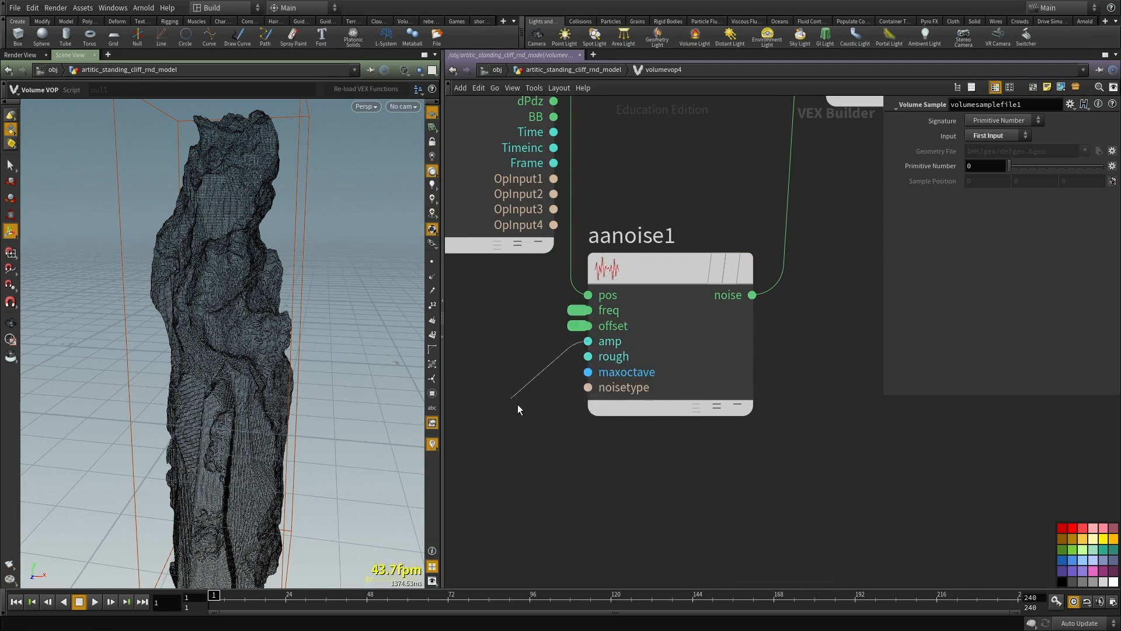
key(Escape)
Step: Promote the noise's amplitude, roughness and max octaves inputs as parameters and return to the parent network
middle_drag(527, 411, 546, 438)
right_click(605, 368)
click(648, 372)
right_click(613, 383)
click(648, 387)
right_click(632, 401)
click(648, 406)
key(u)
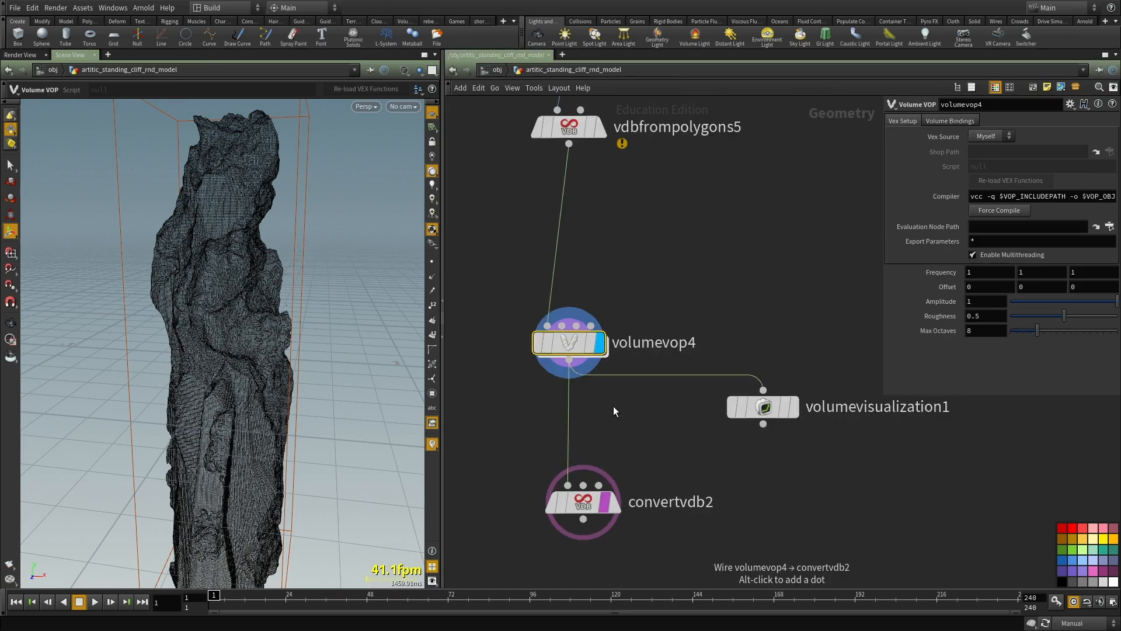
Step: Inspect the distorted cliff from below and turn off convertvdb2's template flag
middle_drag(614, 407, 615, 392)
key(shift+w)
mouse_move(228, 325)
alt+mouse_down()
mouse_move(271, 352)
mouse_move(271, 299)
mouse_move(327, 310)
alt+mouse_up()
middle_drag(688, 418, 684, 356)
drag(660, 365, 544, 500)
drag(607, 425, 604, 426)
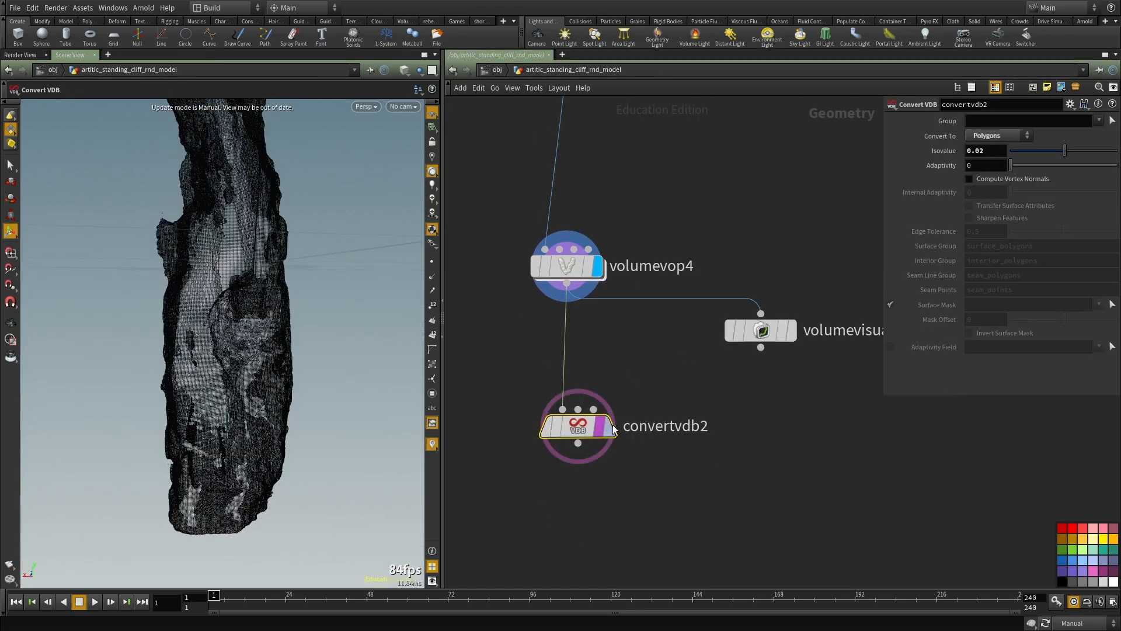
click(653, 355)
click(600, 426)
Step: Restore Auto Update and display convertvdb2 to view the noise-distorted cliff mesh in shaded mode
middle_drag(676, 367, 668, 408)
key(shift+w)
alt+drag(225, 323, 387, 365)
key(shift+w)
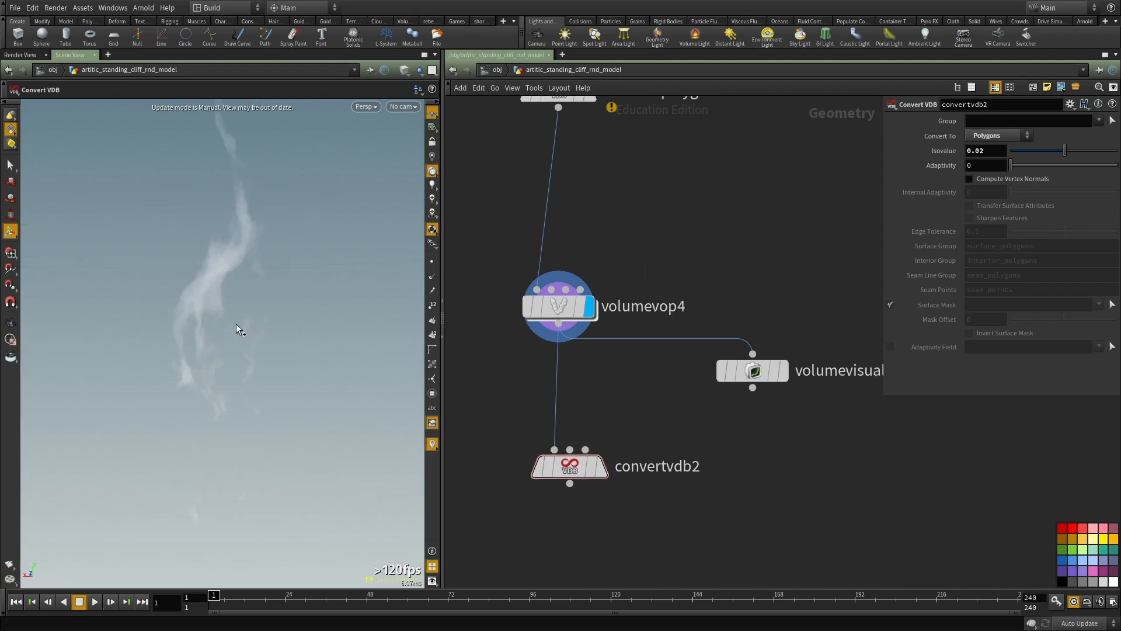
middle_drag(621, 363, 636, 362)
click(616, 465)
middle_drag(683, 396, 676, 356)
alt+drag(233, 298, 391, 316)
Step: Set volumevop4's noise Amplitude to 0.2 and view the cliff from another side
click(611, 275)
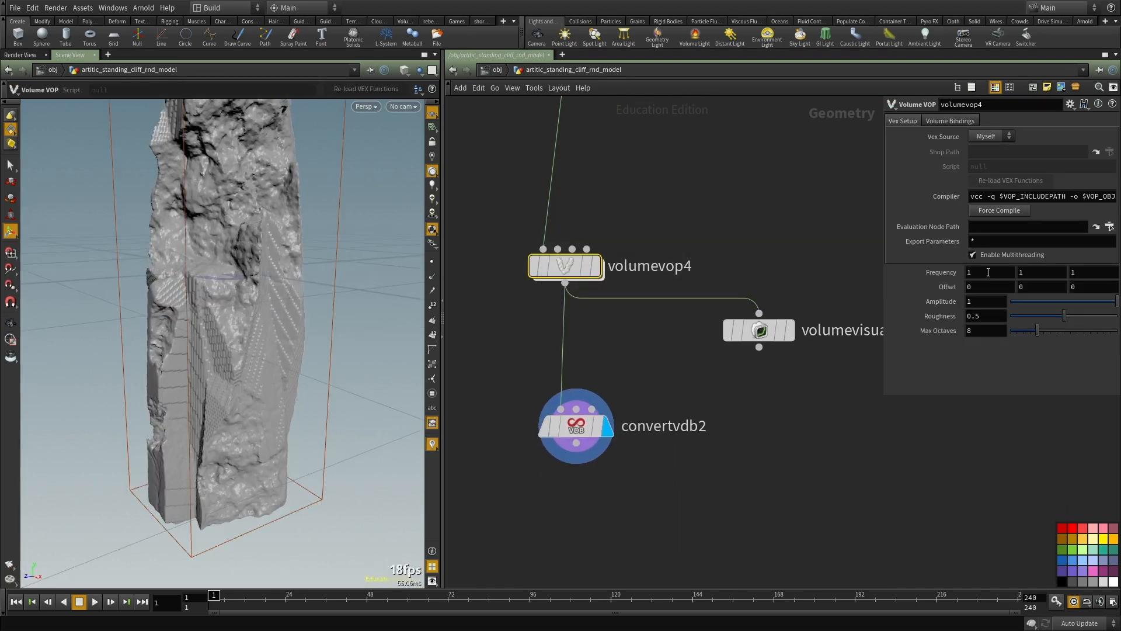
double_click(975, 301)
text(.2)
key(Return)
alt+drag(181, 270, 262, 275)
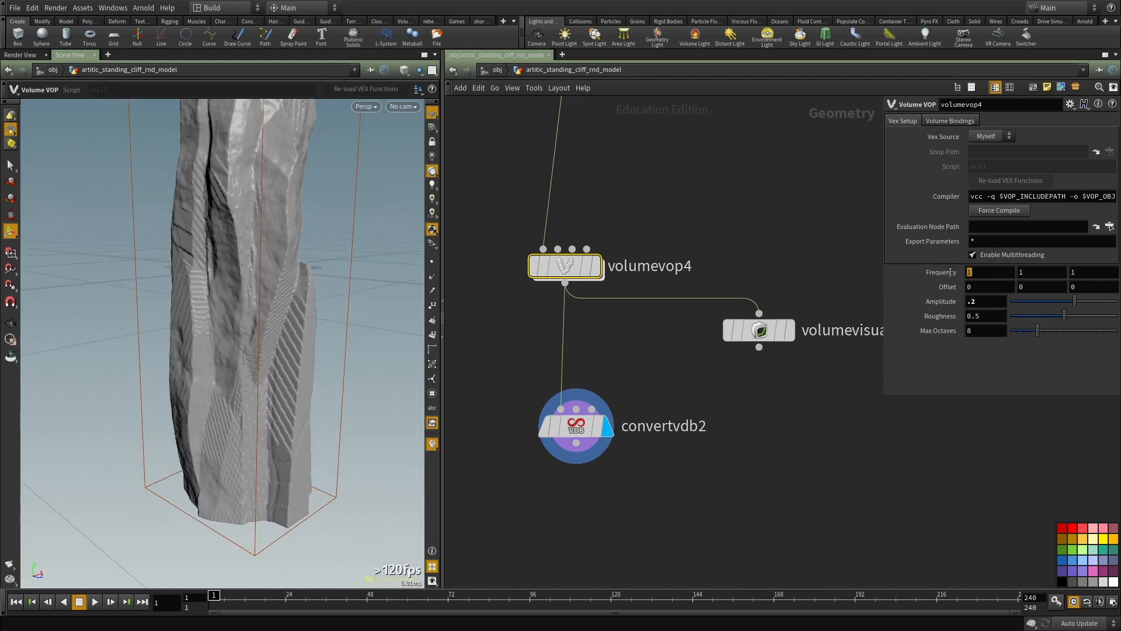
Step: Set volumevop4's noise Frequency to 10 on all three axes and its Amplitude to 0.02
text(0)
key(Tab)
middle_click(925, 271)
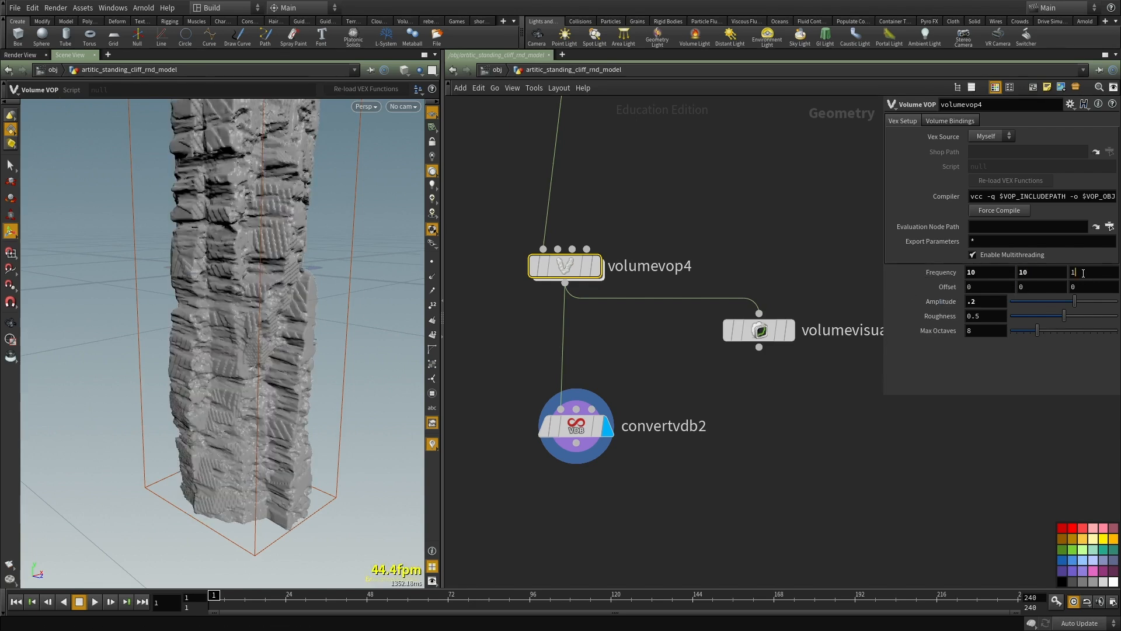
alt+drag(234, 261, 153, 250)
alt+right_drag(153, 250, 258, 456)
alt+drag(259, 456, 380, 342)
alt+right_drag(380, 343, 408, 398)
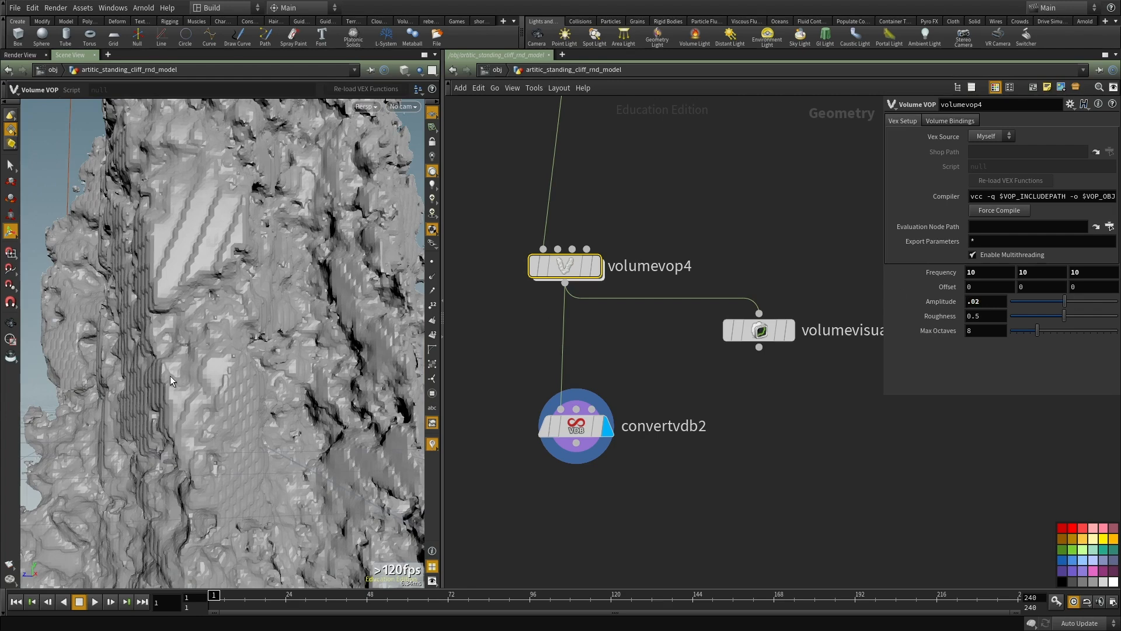
Step: Raise volumevop4's noise Amplitude to 0.04 and view the cliff from another side
alt+right_drag(290, 323, 198, 360)
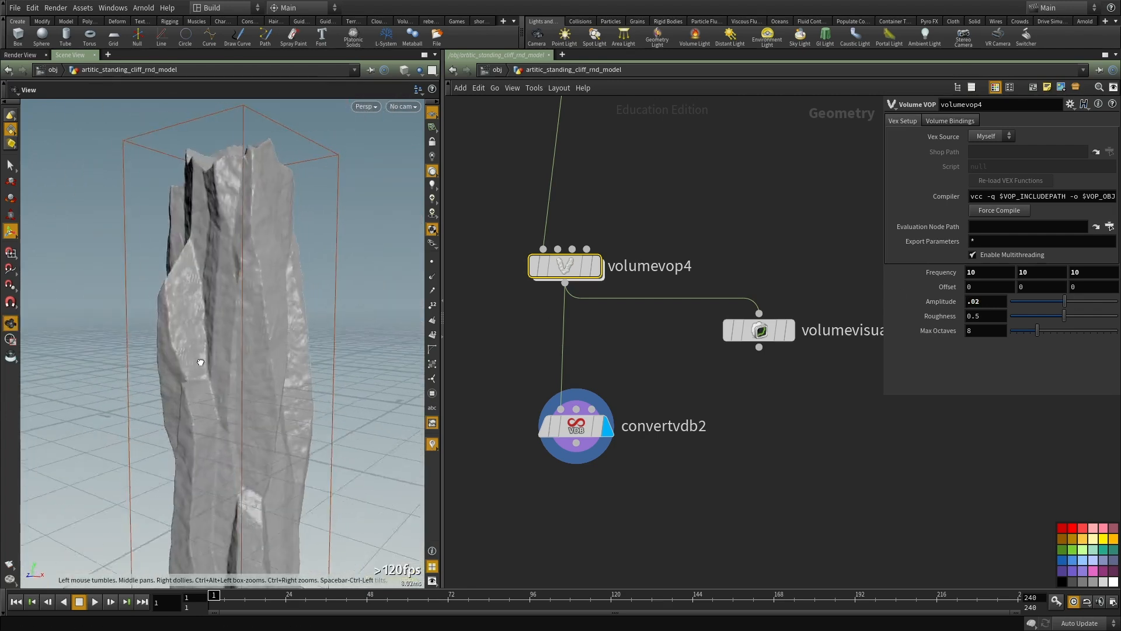
alt+drag(198, 360, 213, 362)
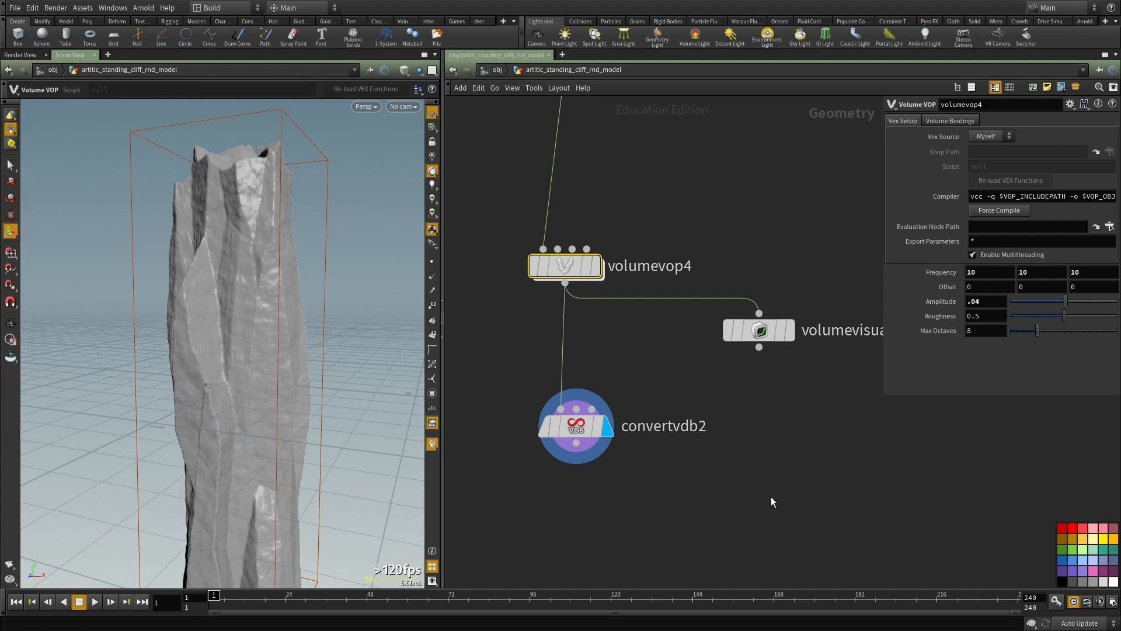
alt+drag(197, 352, 318, 315)
Step: Move convertvdb2 farther below volumevop4 and set the pasted delete node aside to clear room between them
middle_drag(604, 323, 623, 345)
drag(643, 341, 549, 217)
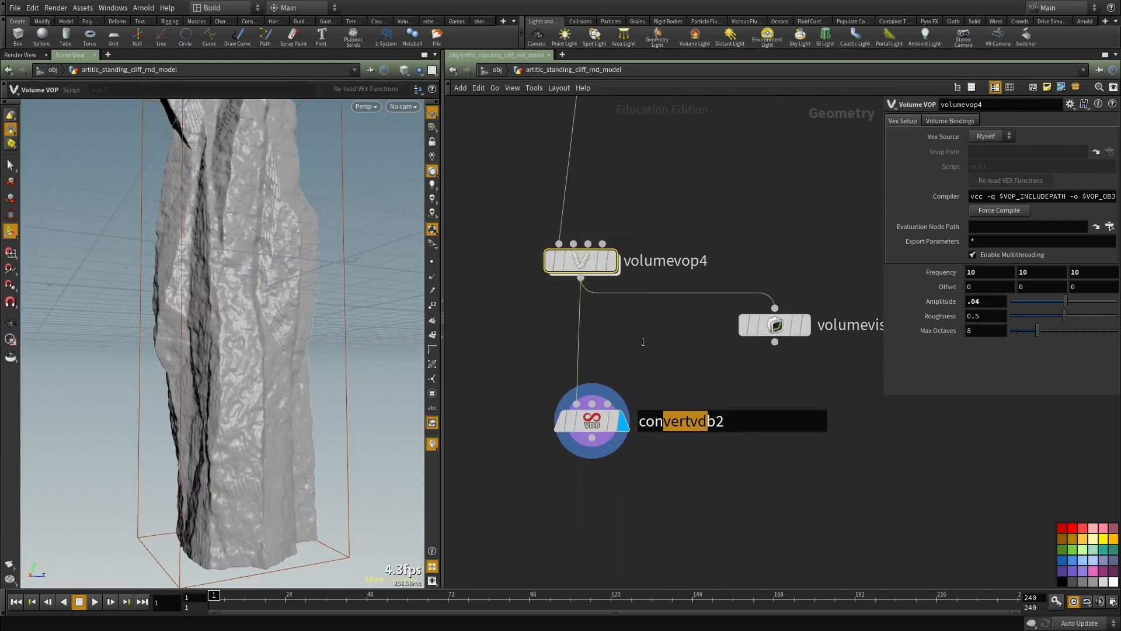
drag(592, 423, 611, 560)
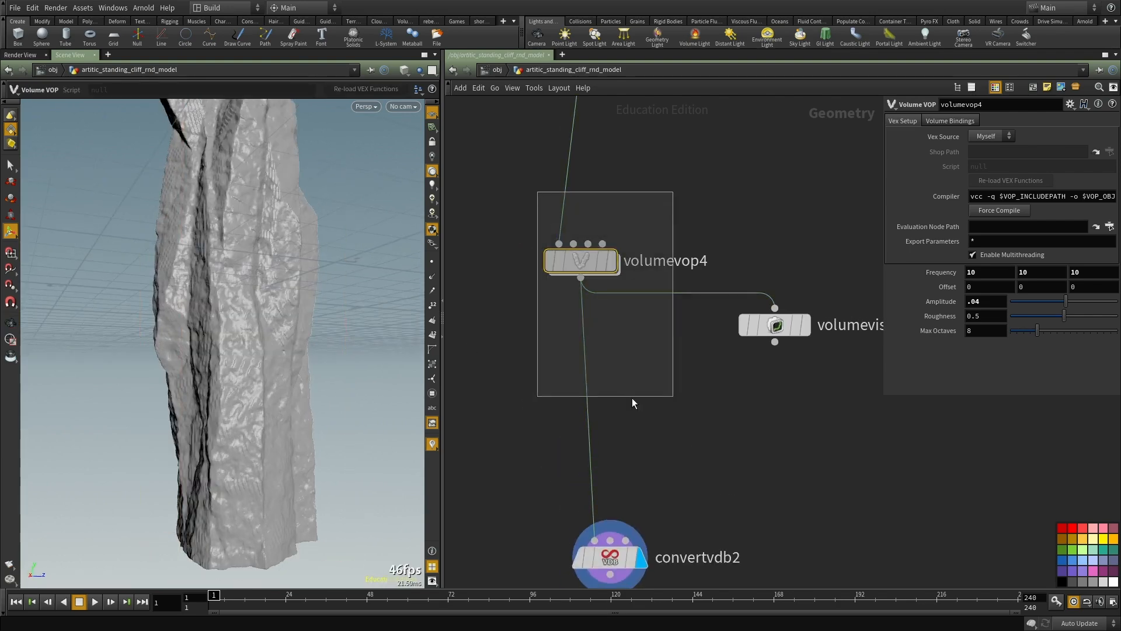
key(ctrl+v)
drag(631, 381, 674, 355)
drag(685, 171, 578, 265)
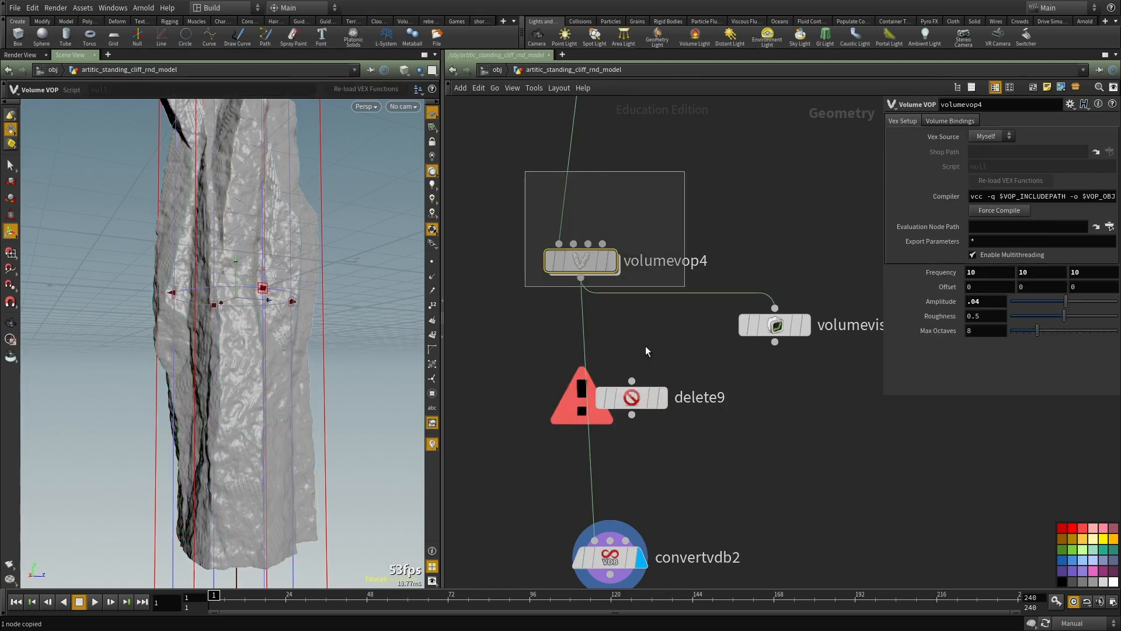
drag(639, 391, 863, 459)
Step: Paste a copy of volumevop4, insert it between volumevop4 and convertvdb2, and display convertvdb2
key(ctrl+v)
drag(634, 397, 587, 412)
middle_drag(694, 440, 698, 377)
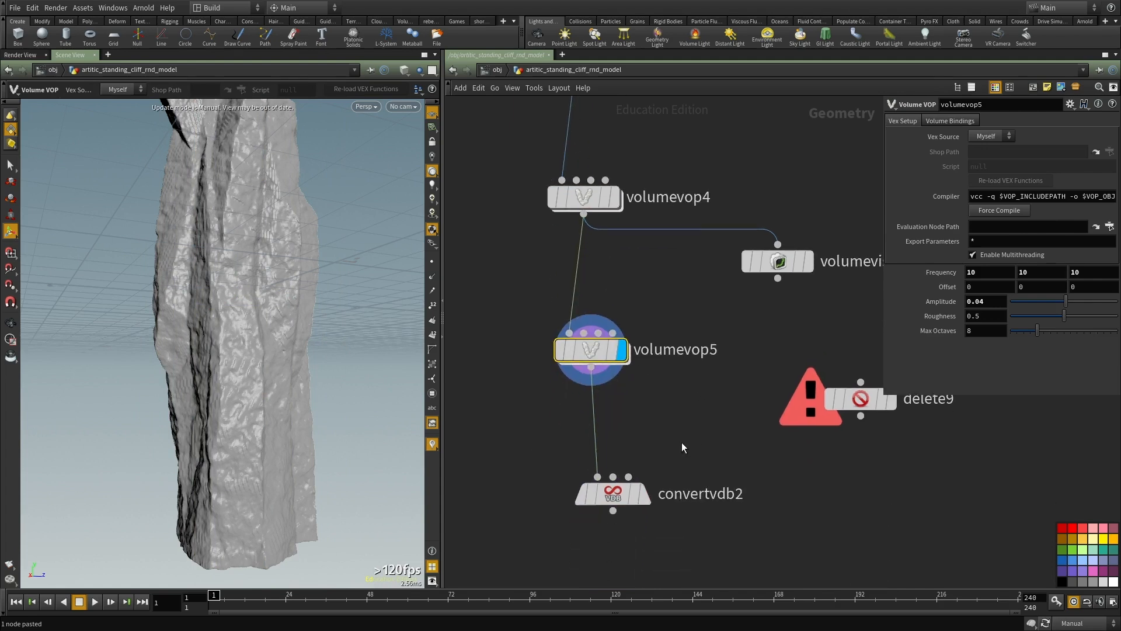
click(647, 495)
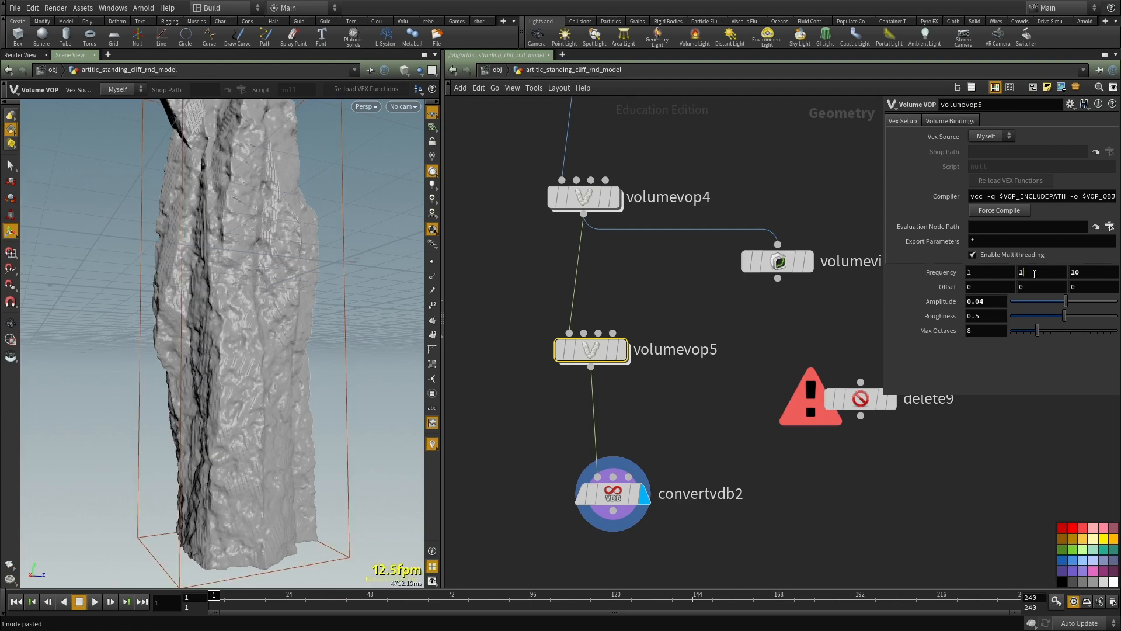
Step: Set volumevop5's noise Frequency to 1 on all three axes and its Amplitude to 0.2
key(Tab)
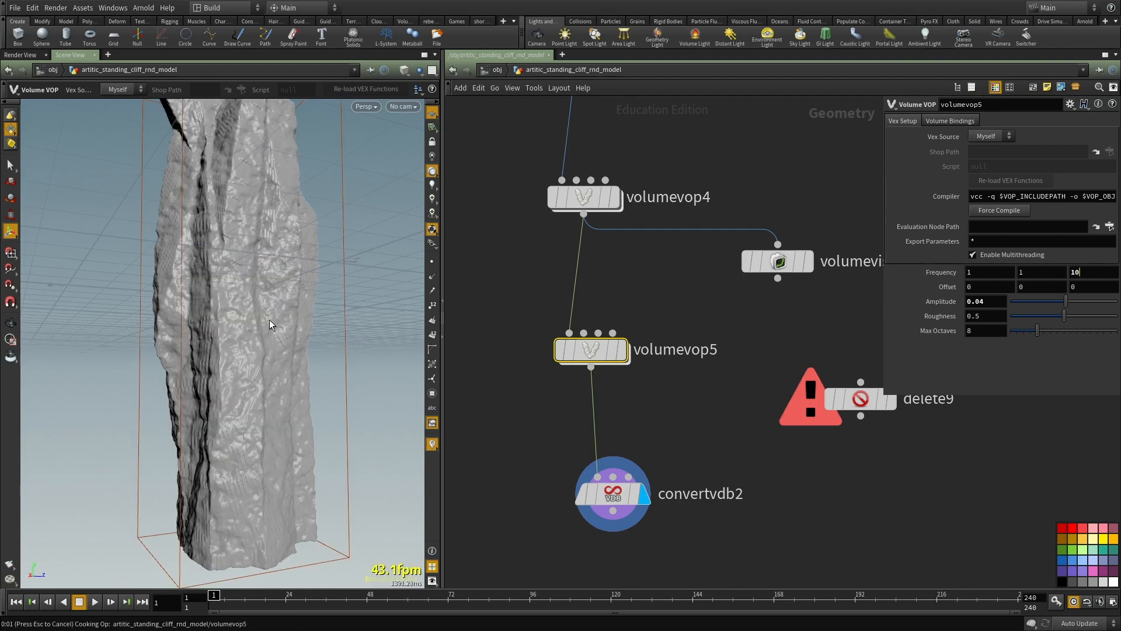
key(BackSpace)
key(Escape)
drag(265, 318, 334, 334)
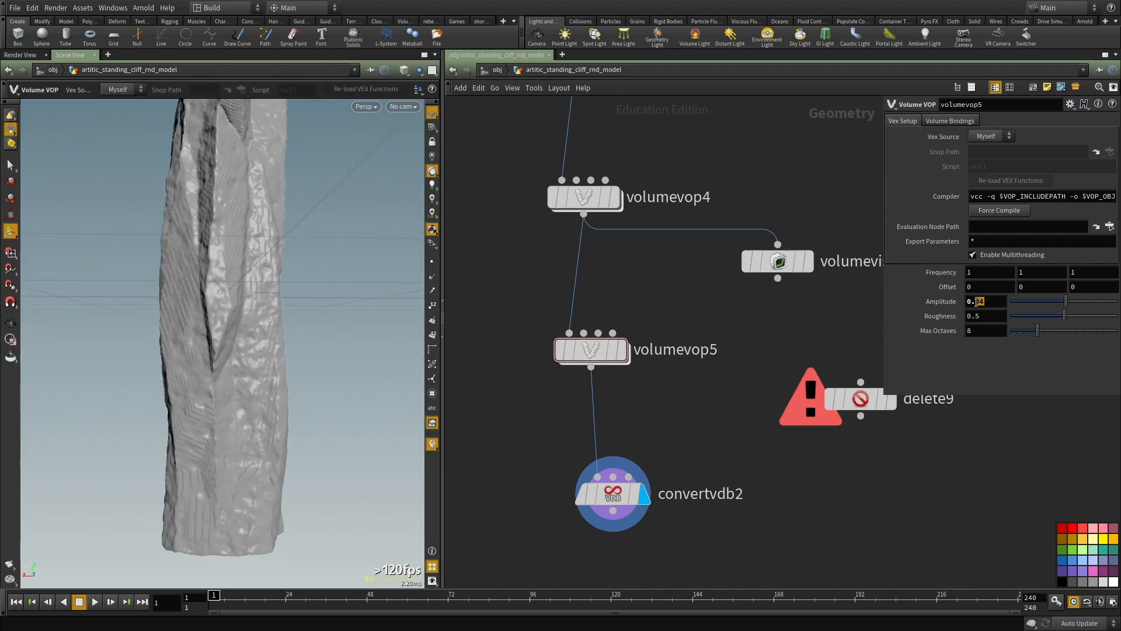
drag(158, 334, 321, 345)
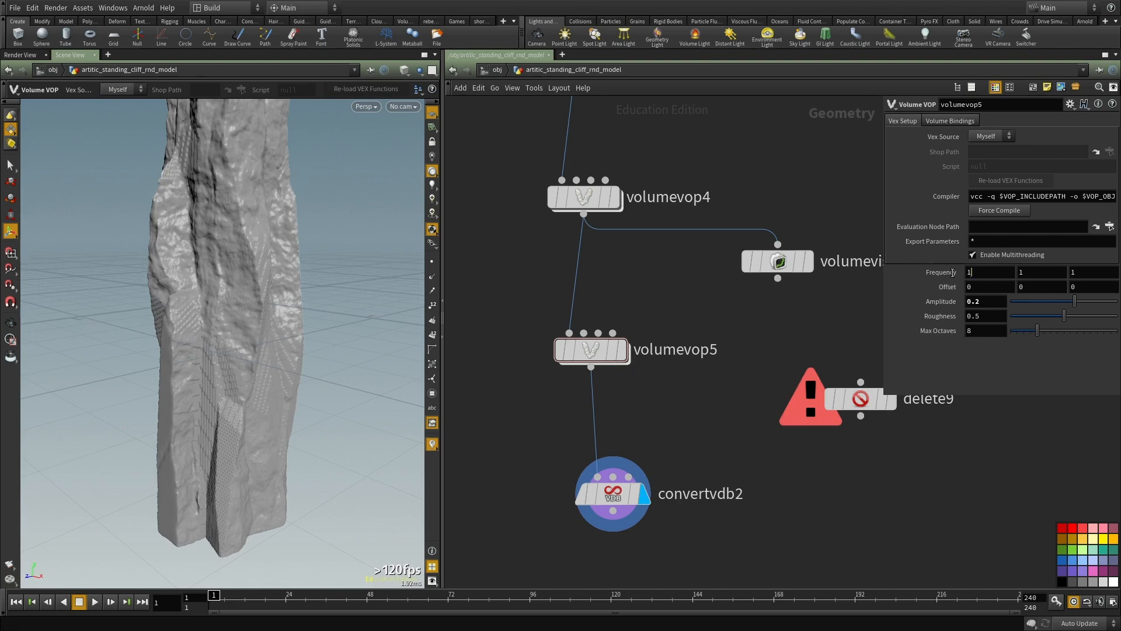
text(33)
Step: Set volumevop5's noise Frequency to 3 on all three axes and Amplitude to 0.06, and view the cliff from several sides
key(Tab)
text(3)
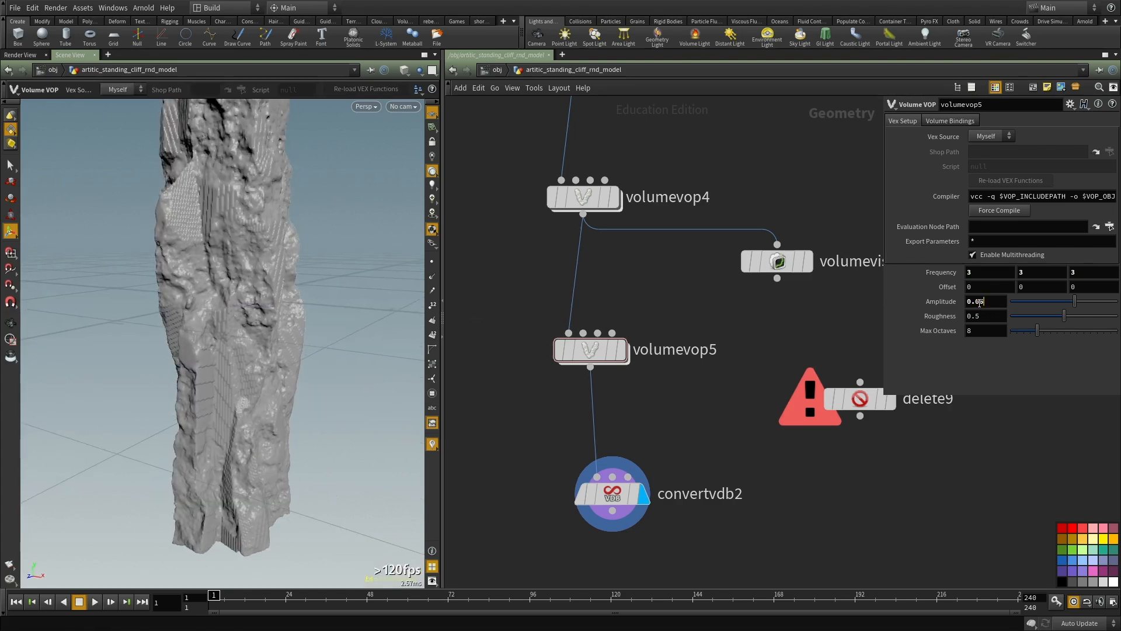
key(Escape)
drag(178, 226, 198, 296)
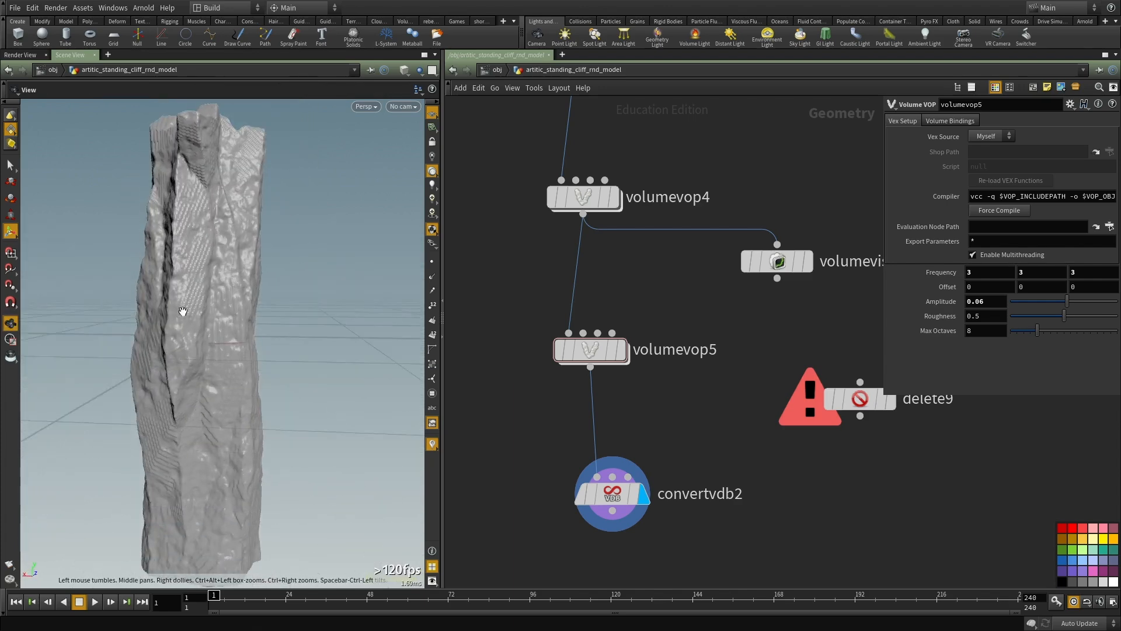
right_drag(198, 296, 291, 326)
drag(290, 326, 326, 325)
alt+right_drag(326, 326, 213, 328)
alt+drag(212, 327, 339, 327)
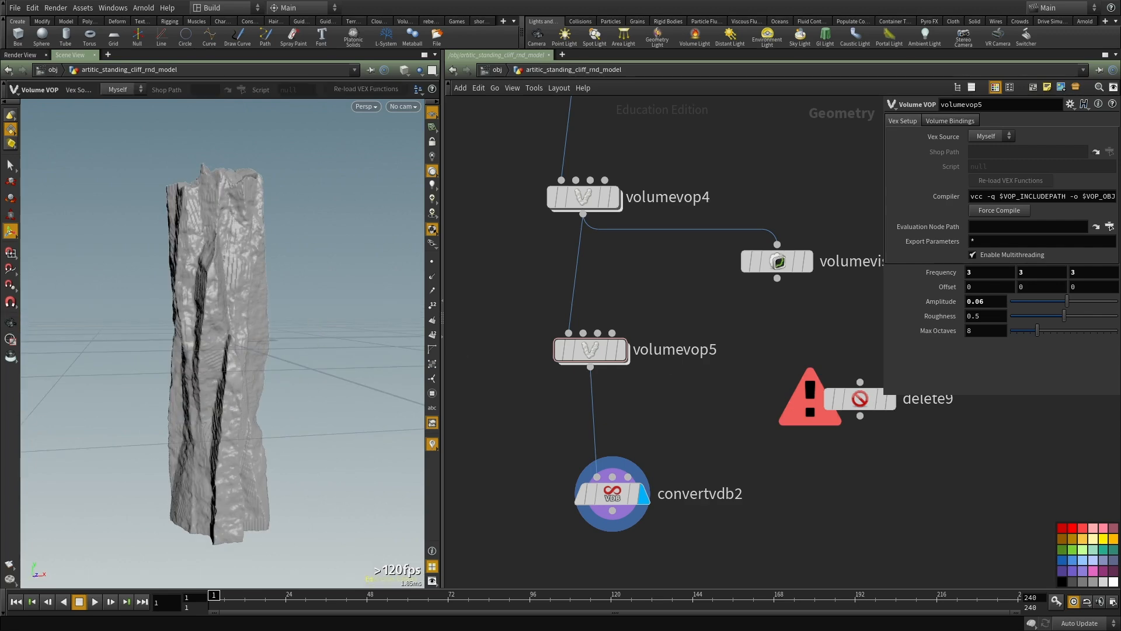
Step: Examine the mesh density of the distorted cliff up close in wireframe
middle_drag(1037, 483, 998, 387)
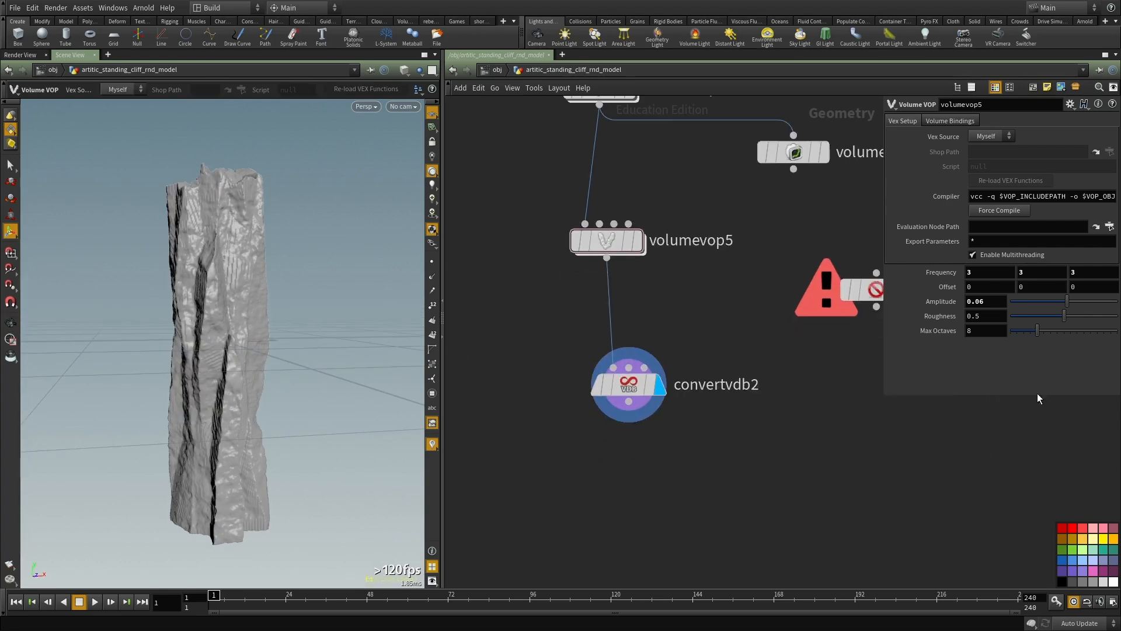
middle_drag(782, 426, 724, 316)
scroll(669, 342, down, 1)
alt+drag(174, 354, 146, 309)
key(shift+w)
alt+right_drag(146, 309, 197, 324)
alt+drag(196, 325, 326, 325)
middle_drag(668, 340, 668, 432)
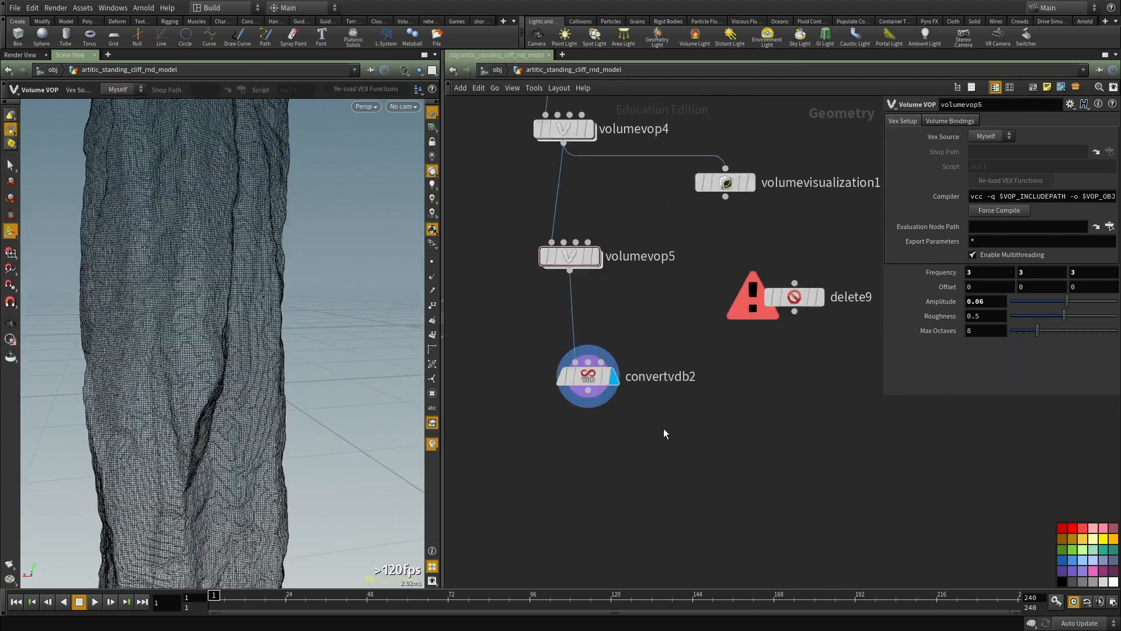
Step: Check convertvdb2's geometry information and compare the whole cliff in shaded and wireframe display
click(588, 377)
middle_click(589, 378)
key(shift+w)
alt+right_drag(224, 272, 167, 298)
alt+drag(167, 299, 245, 318)
key(shift+w)
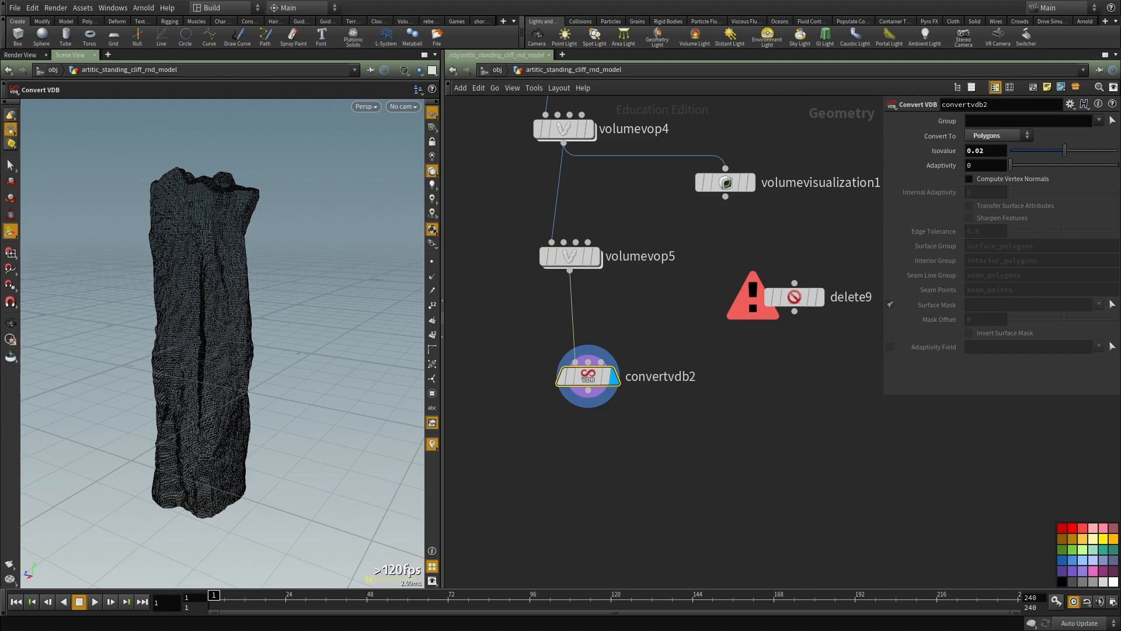
Step: Paste the copied curve, edit, transform and resample chain into empty space beside the volume nodes
scroll(595, 420, down, 5)
key(ctrl+v)
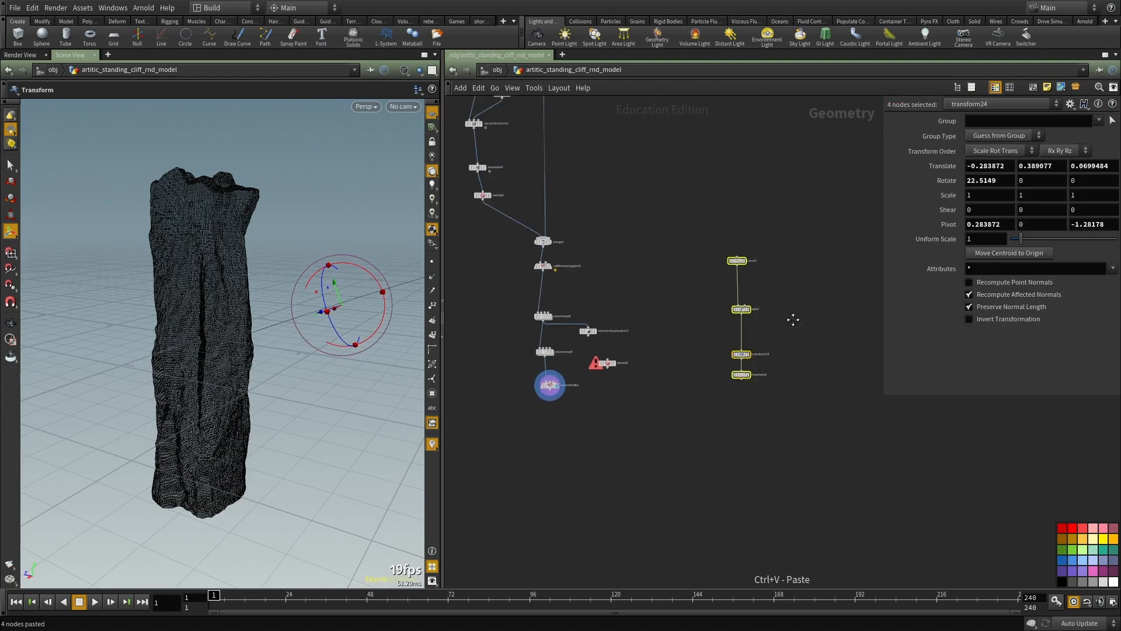
click(713, 313)
scroll(671, 266, up, 4)
middle_drag(812, 367, 789, 337)
scroll(573, 306, up, 2)
middle_drag(580, 291, 583, 320)
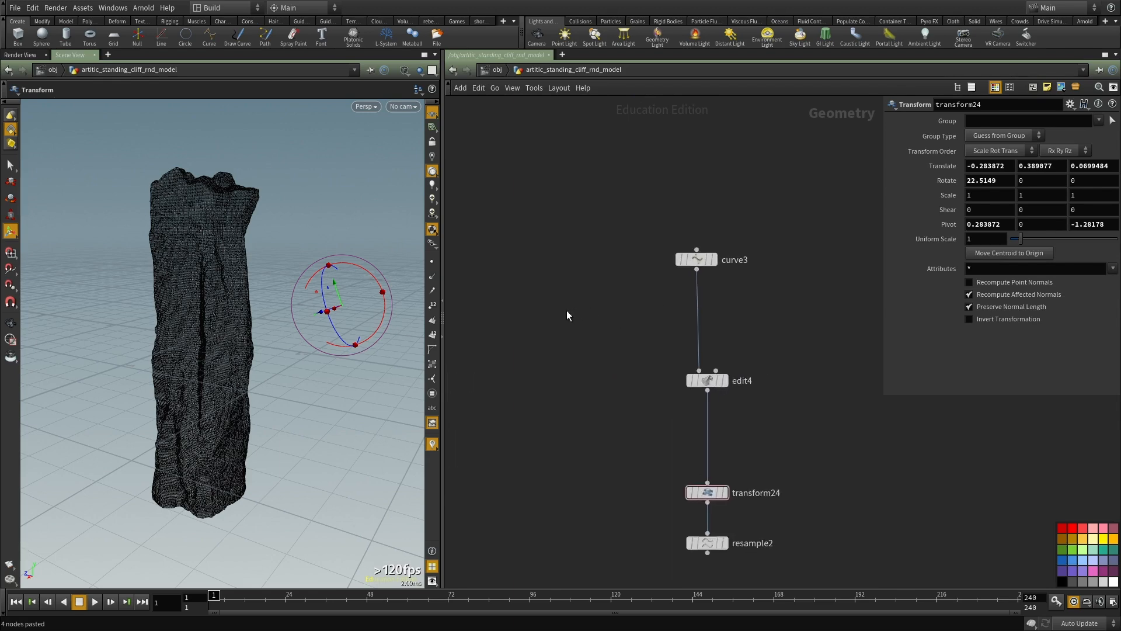
Step: Start the Curve tool in the viewport to create a new curve object at scene level
key(Escape)
scroll(165, 315, down, 5)
drag(165, 325, 126, 353)
middle_drag(545, 395, 624, 335)
scroll(647, 355, down, 2)
middle_drag(676, 385, 881, 335)
scroll(632, 410, up, 3)
middle_drag(839, 418, 590, 418)
middle_drag(649, 287, 678, 416)
text(curve)
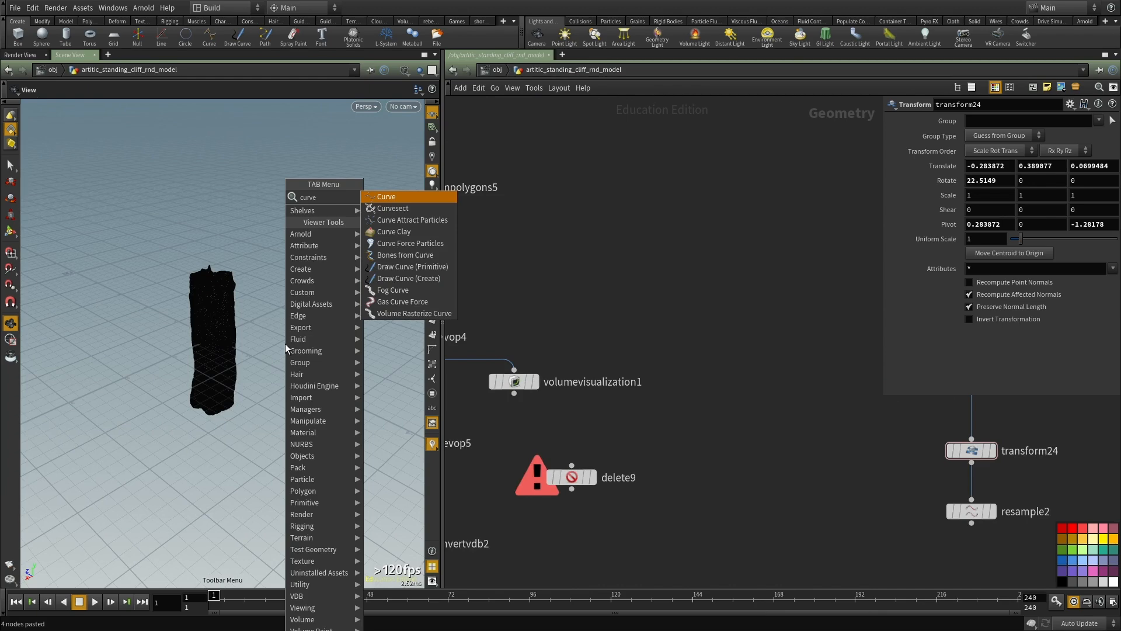
key(Return)
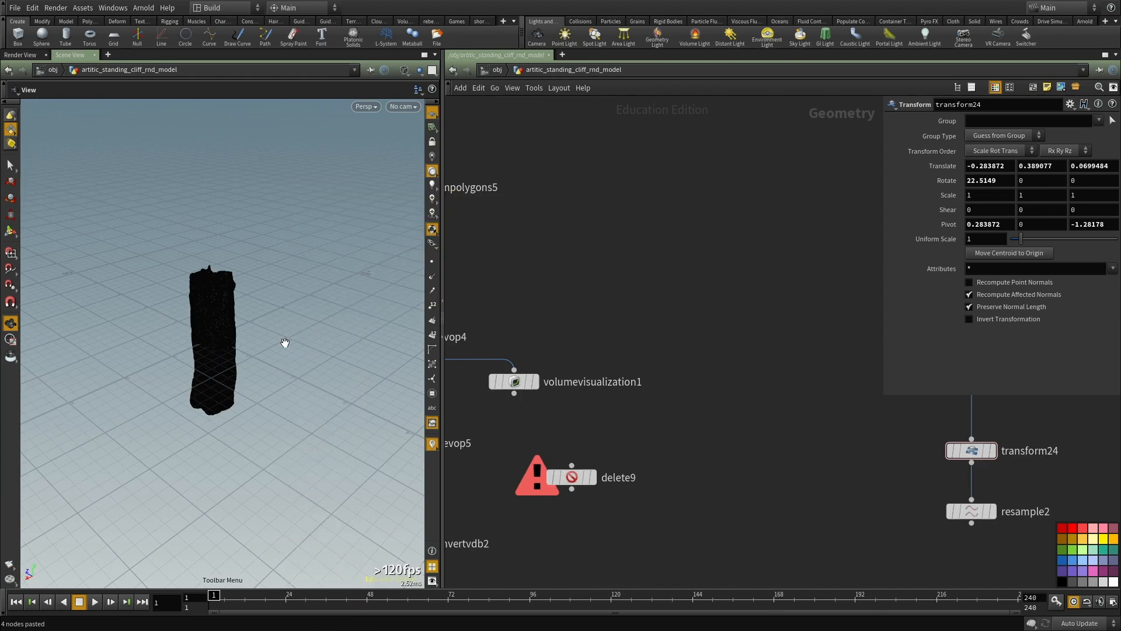
drag(274, 393, 104, 434)
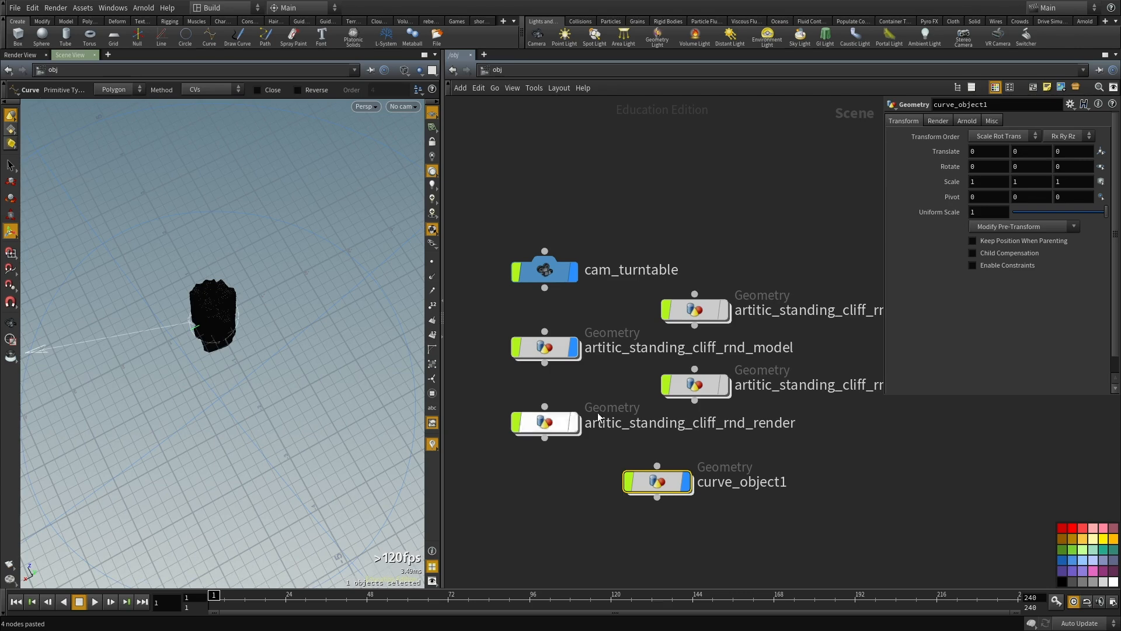
Step: Locate the new curve_object1 in the scene network and open it
key(h)
middle_drag(658, 318, 527, 316)
scroll(513, 297, down, 2)
scroll(526, 380, up, 6)
double_click(568, 419)
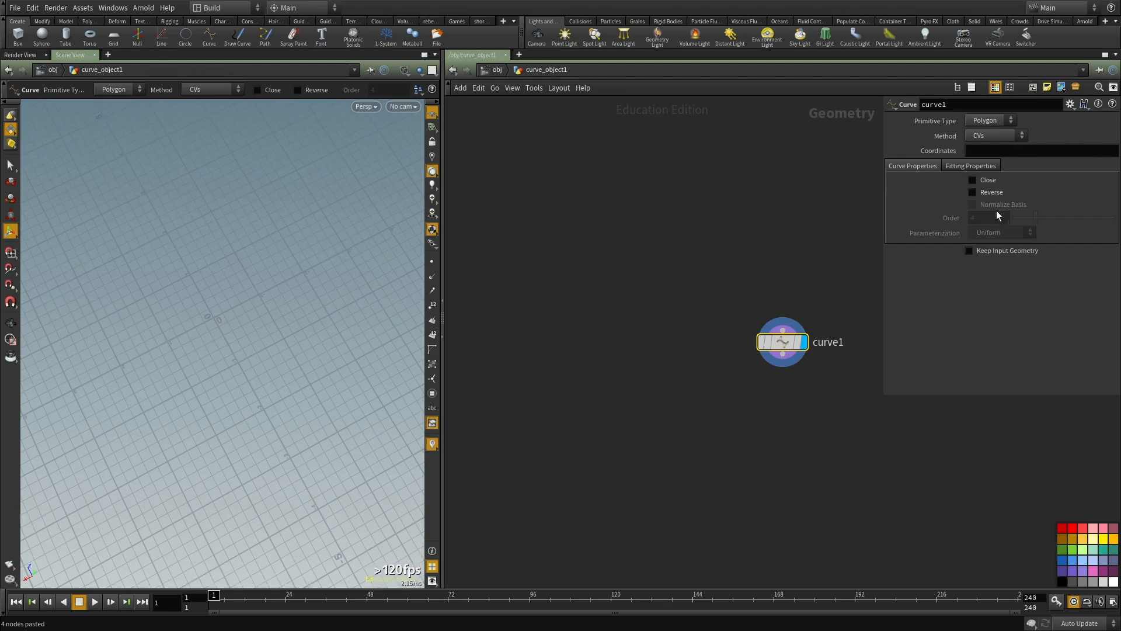
Step: Draw an open, winding polygon curve point by point across the ground grid and finish it
key(Escape)
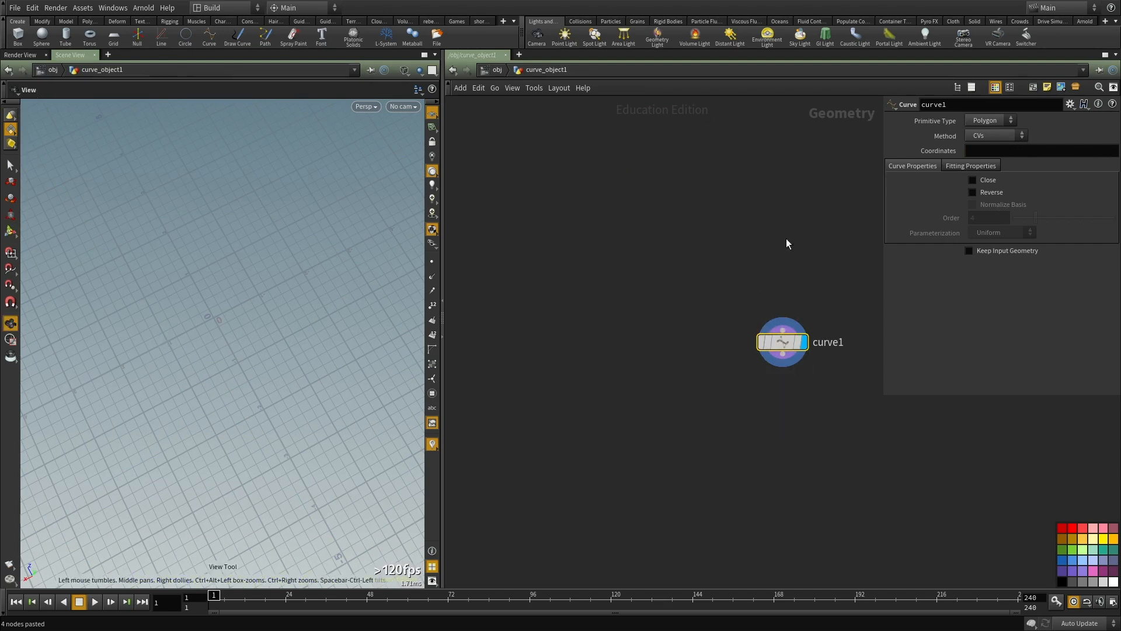
key(Return)
click(124, 428)
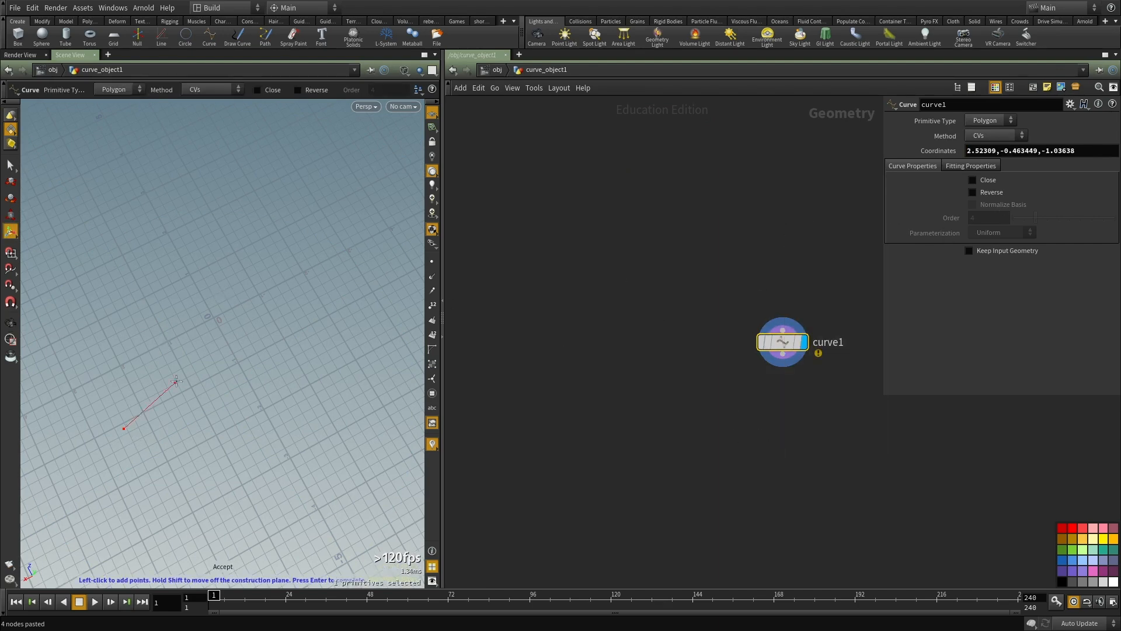
alt+right_drag(175, 387, 103, 385)
alt+middle_drag(103, 385, 92, 411)
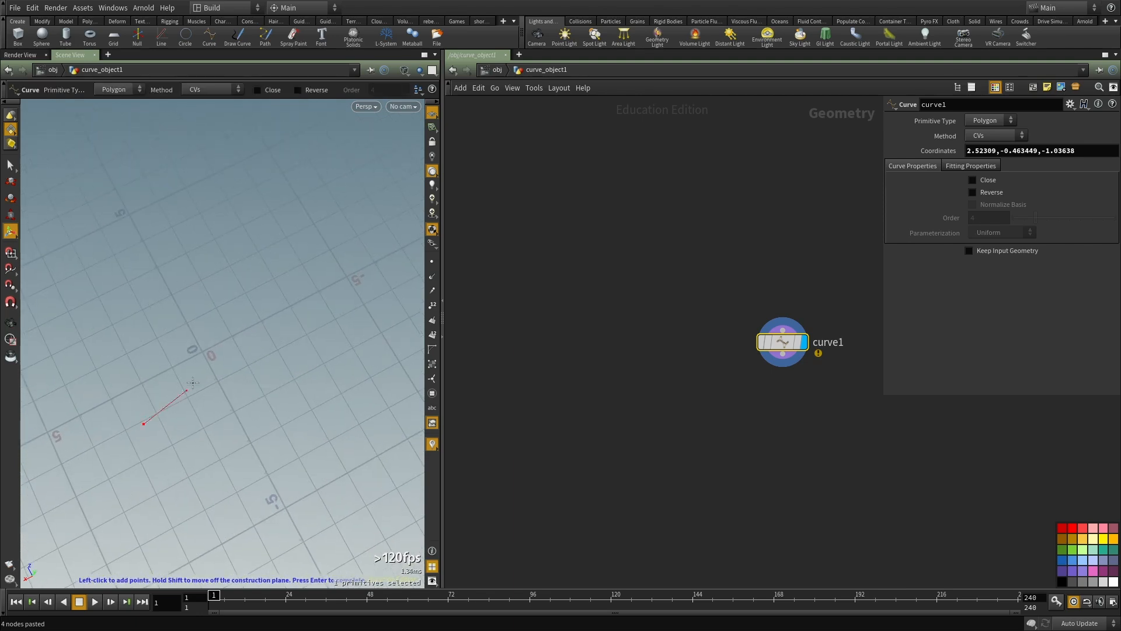
click(173, 375)
click(209, 326)
click(254, 291)
click(360, 290)
click(403, 240)
key(Return)
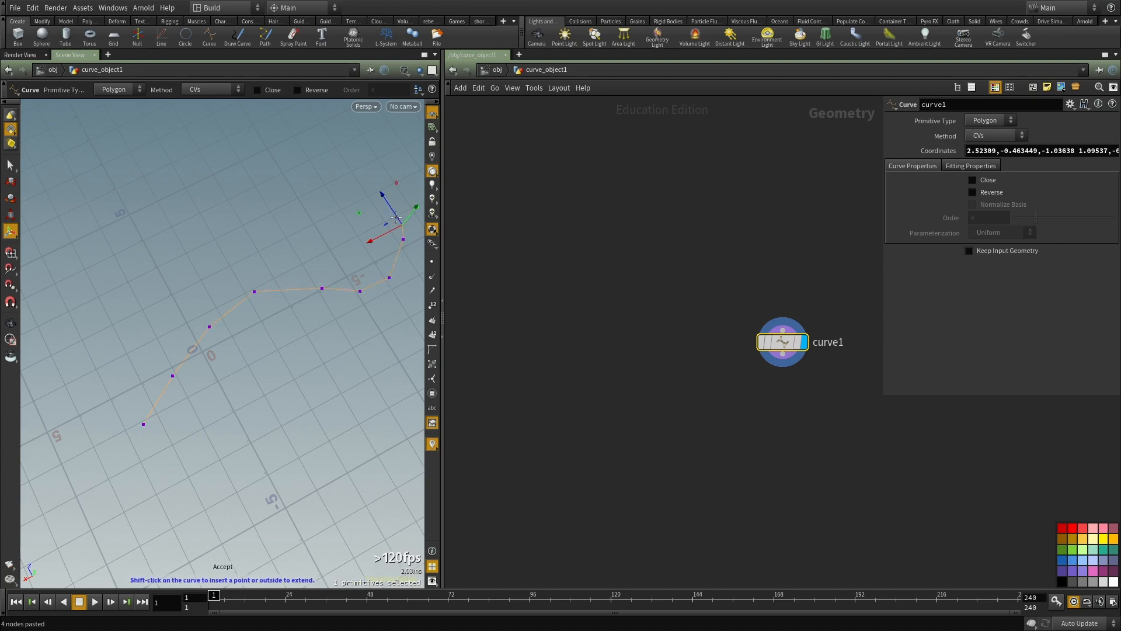
Step: Select points 1-3 of the drawn curve, then move and rotate them with an Edit operation
alt+drag(233, 281, 220, 296)
key(Escape)
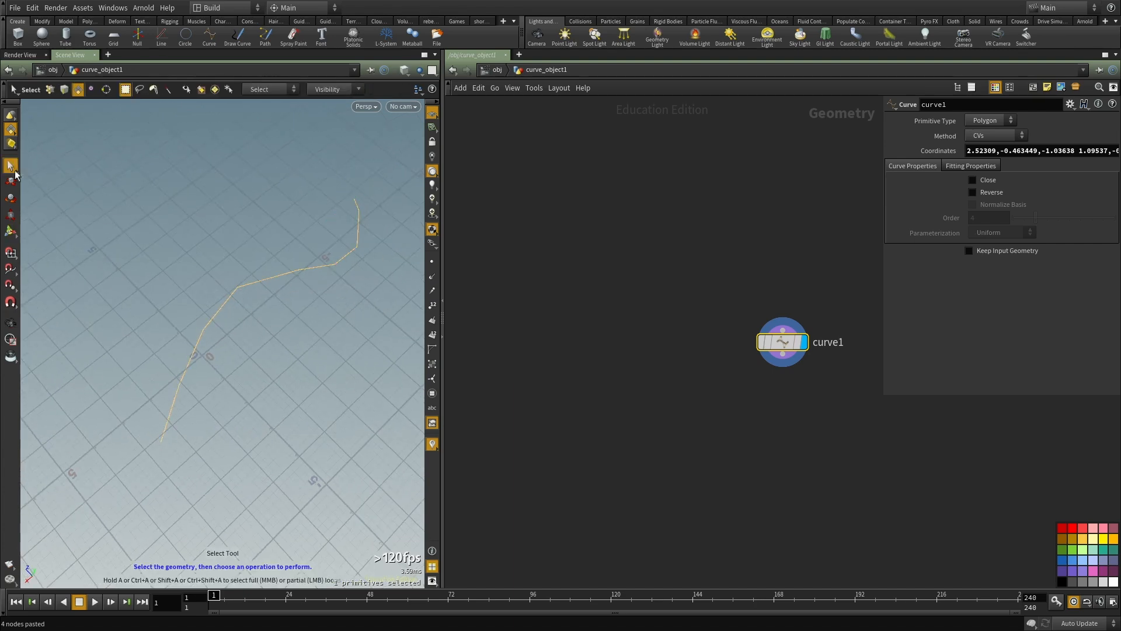
click(13, 133)
drag(167, 216, 264, 403)
key(t)
drag(232, 365, 202, 342)
key(r)
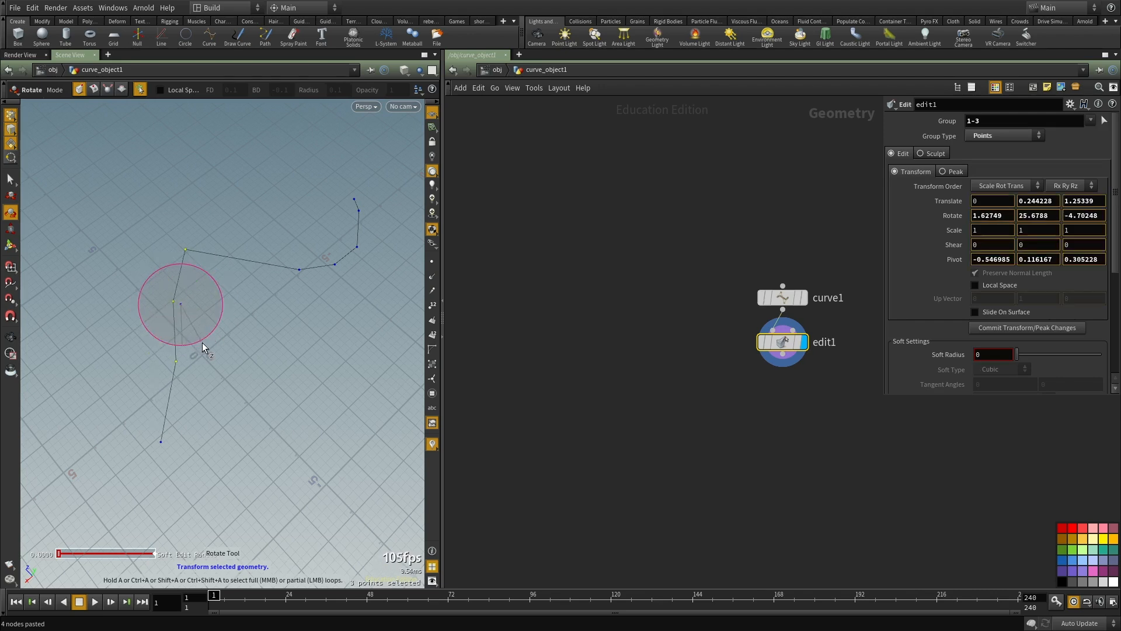
Step: Select further points toward the curve's far end and move them to reshape it
key(s)
drag(328, 238, 303, 278)
key(Return)
key(t)
Step: Return to the scene level, remove curve_object1 and reopen artitic_standing_cliff_rnd_model
key(u)
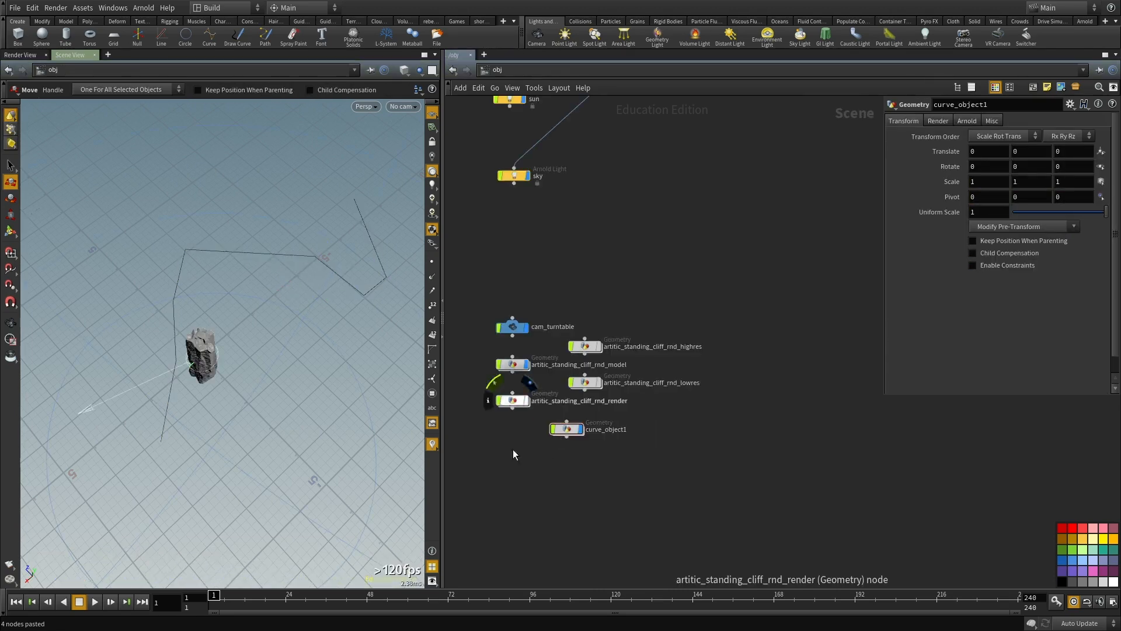
key(ctrl+x)
double_click(533, 296)
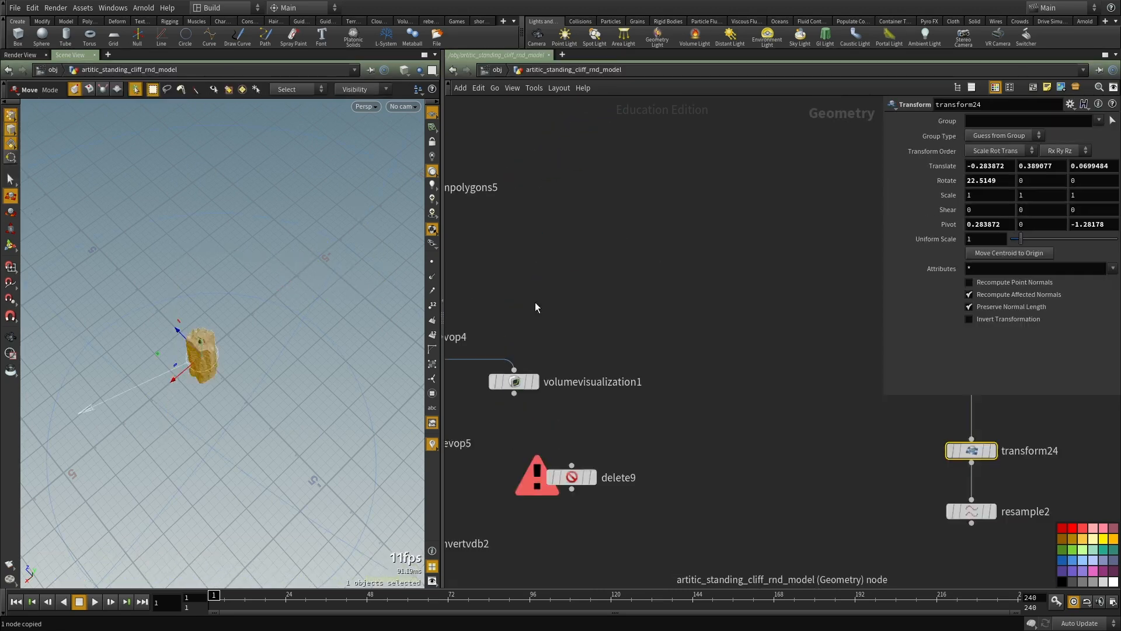
Step: Add a Copy to Points node below convertvdb2
key(Tab)
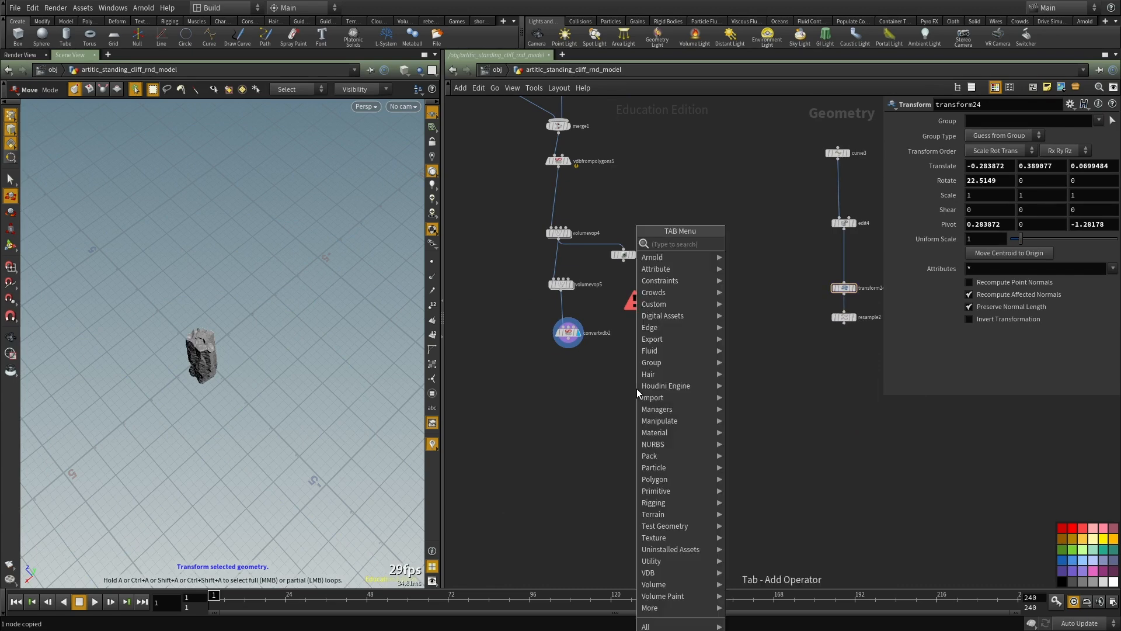
text(copy)
key(Down)
key(Down)
key(Down)
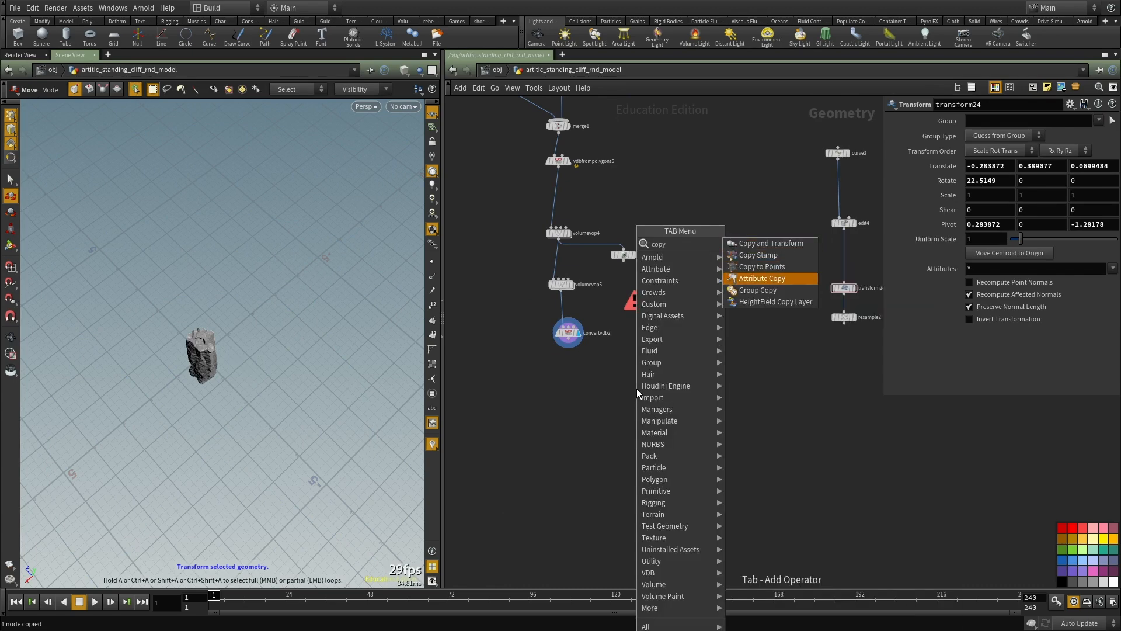
key(Up)
key(Return)
click(636, 388)
Step: Connect convertvdb2's output to the first input of copytopoints2
scroll(632, 308, up, 2)
scroll(632, 308, up, 2)
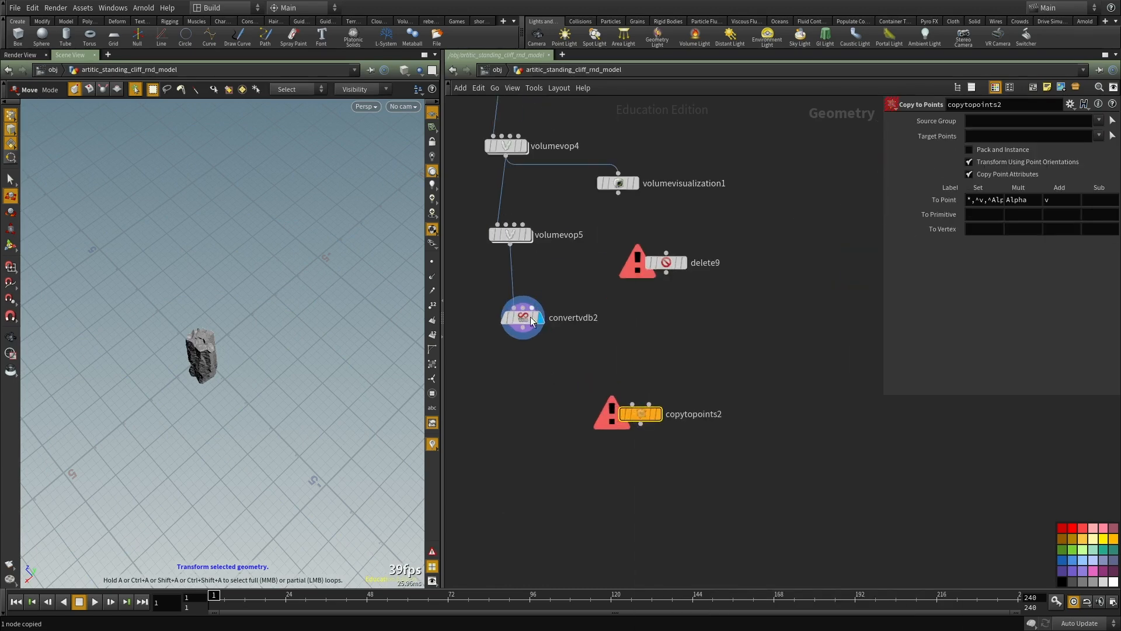
click(632, 404)
click(525, 331)
Step: Display resample2 with point markers shown in the viewport and check its geometry information
middle_drag(791, 345, 629, 373)
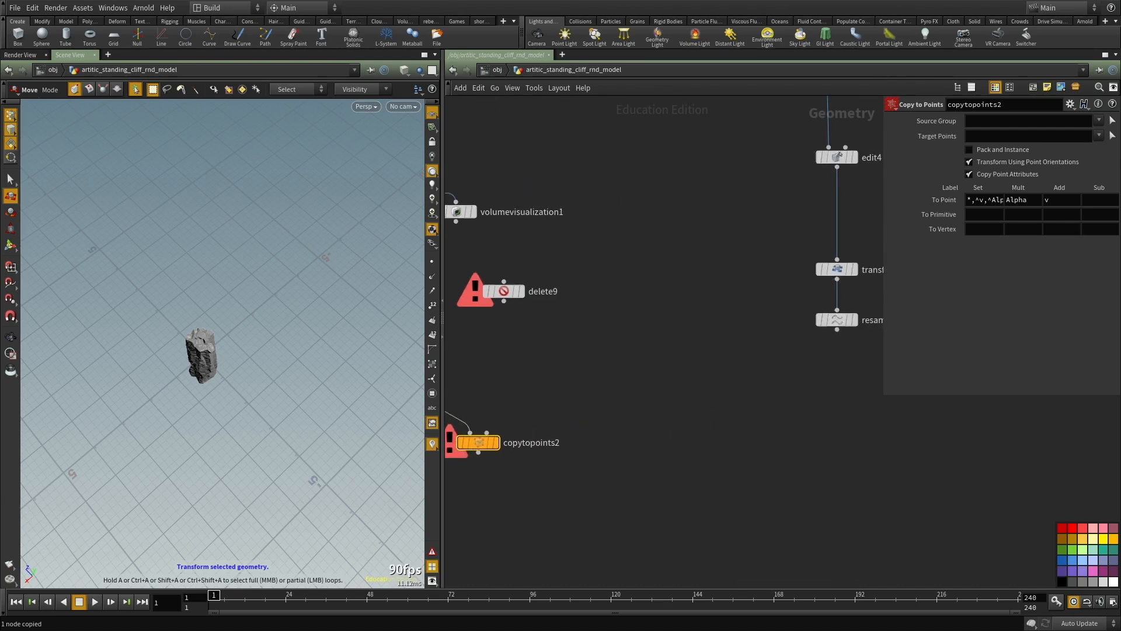
middle_drag(799, 362, 700, 373)
click(755, 331)
click(741, 334)
alt+right_drag(233, 379, 220, 338)
click(432, 261)
alt+drag(246, 311, 191, 317)
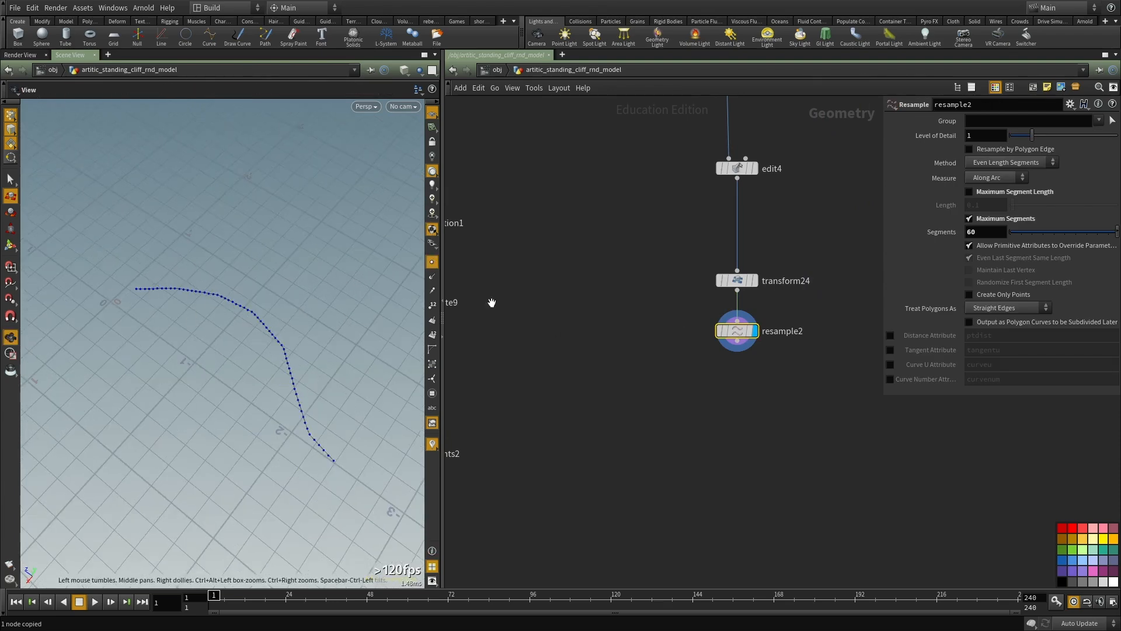
middle_click(751, 331)
Step: Move copytopoints2 lower between the cliff chain and the curve chain, and check convertvdb2's geometry information
scroll(763, 362, down, 2)
middle_drag(763, 362, 800, 318)
scroll(552, 368, up, 2)
drag(556, 366, 689, 467)
middle_drag(735, 437, 716, 415)
middle_drag(481, 293, 623, 320)
middle_click(583, 277)
middle_drag(832, 361, 623, 329)
Step: Try Pack and Instance on copytopoints2 and turn it off again
click(618, 436)
click(995, 151)
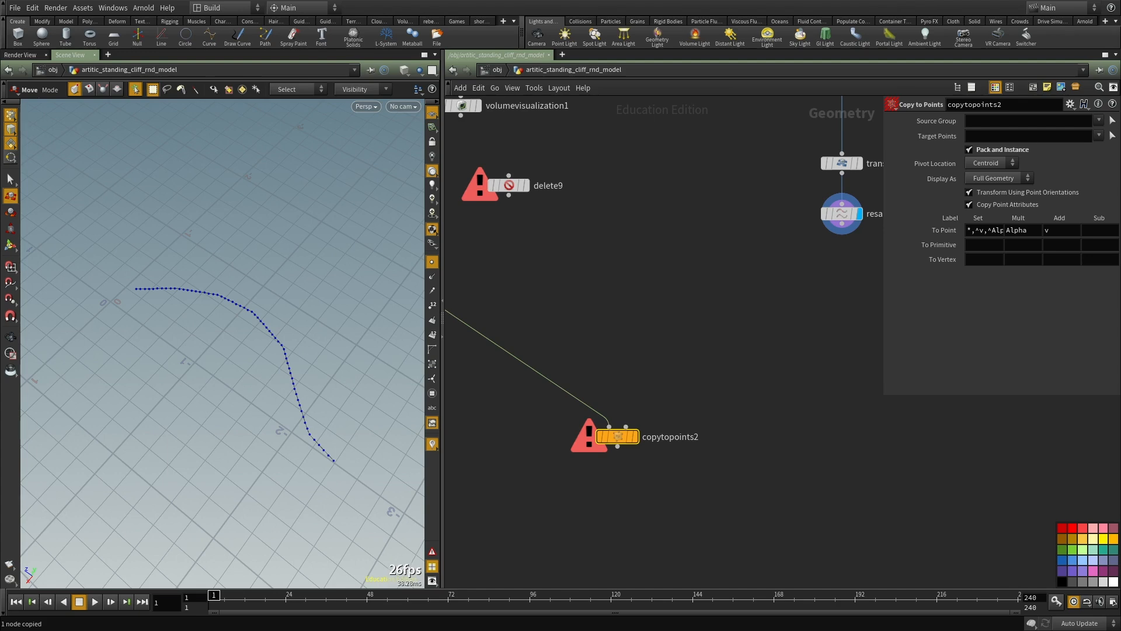
click(983, 150)
Step: Connect resample2's output to the second input of copytopoints2
middle_drag(762, 313, 648, 367)
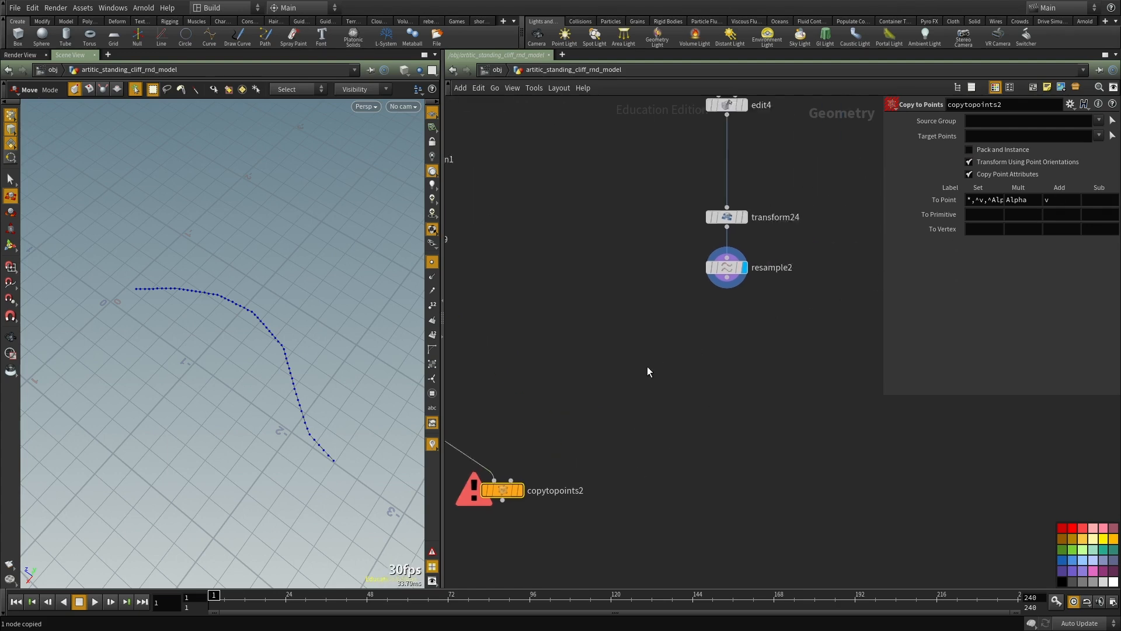
scroll(643, 368, down, 5)
click(690, 320)
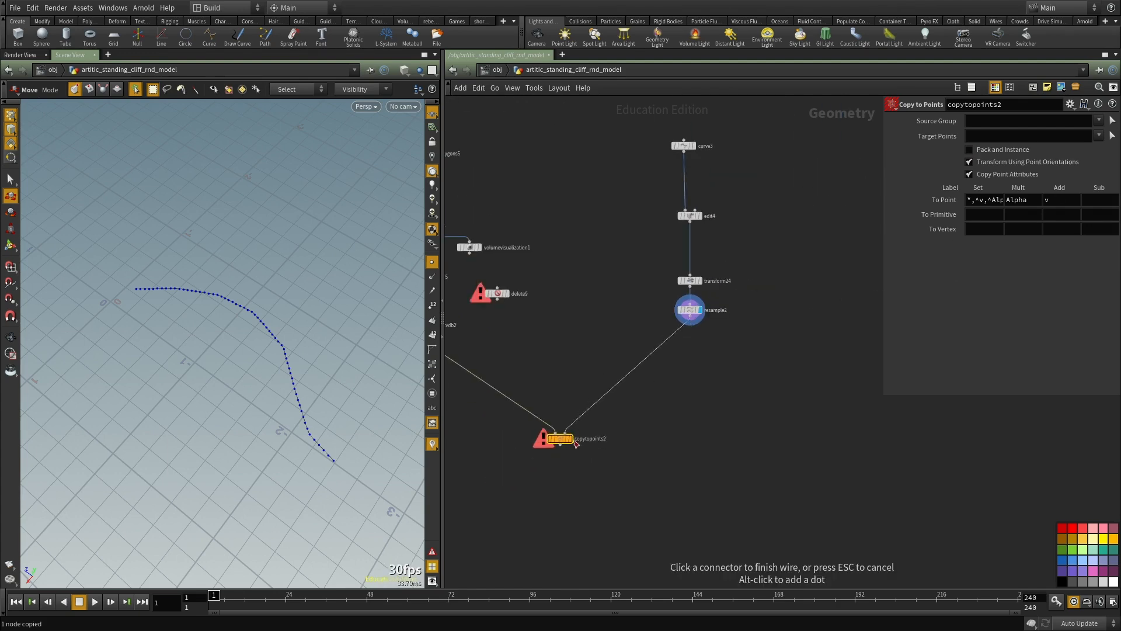
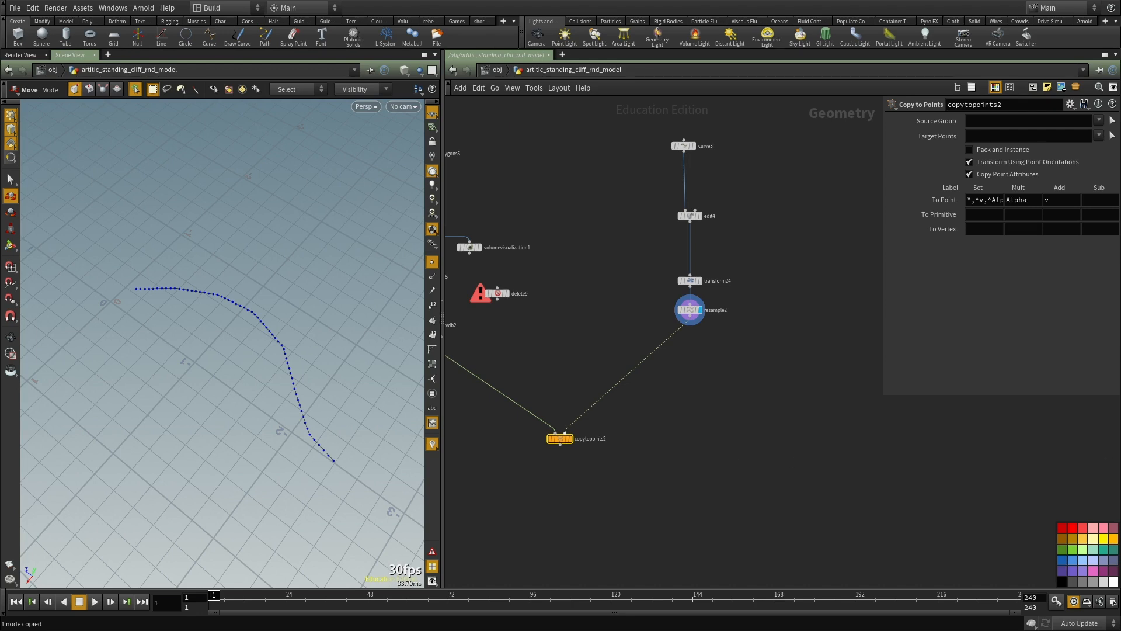
Step: Display copytopoints2 without point markers, examine the copied rocks, and check the node's geometry information
key(r)
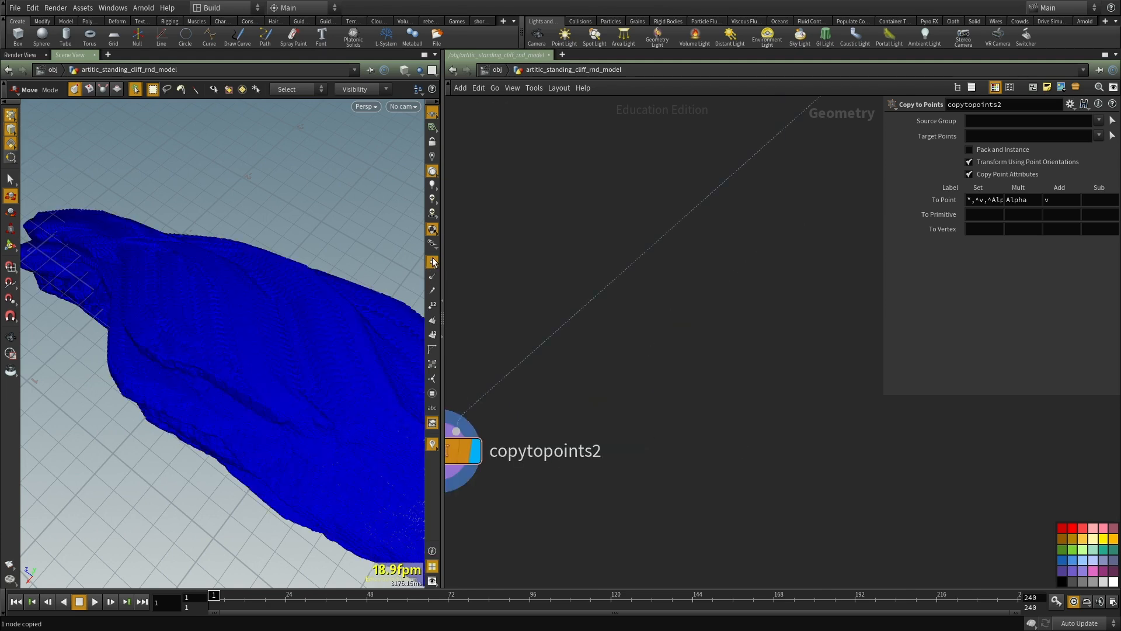
key(Escape)
drag(201, 309, 269, 244)
alt+right_drag(269, 244, 112, 365)
alt+drag(112, 364, 558, 393)
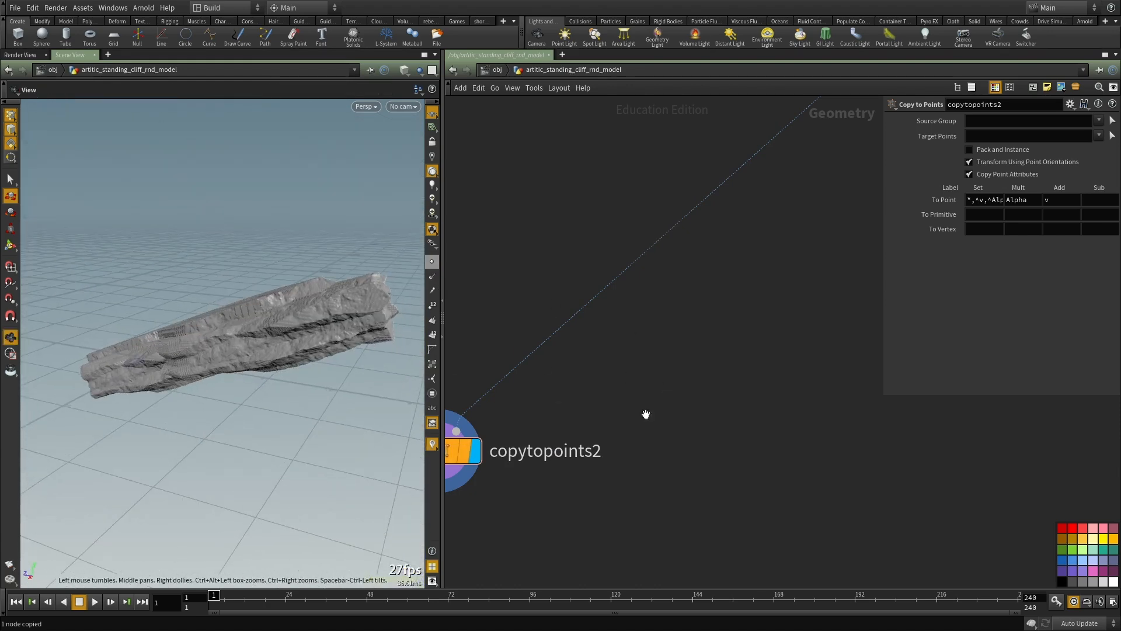
middle_drag(451, 481, 655, 363)
middle_click(643, 339)
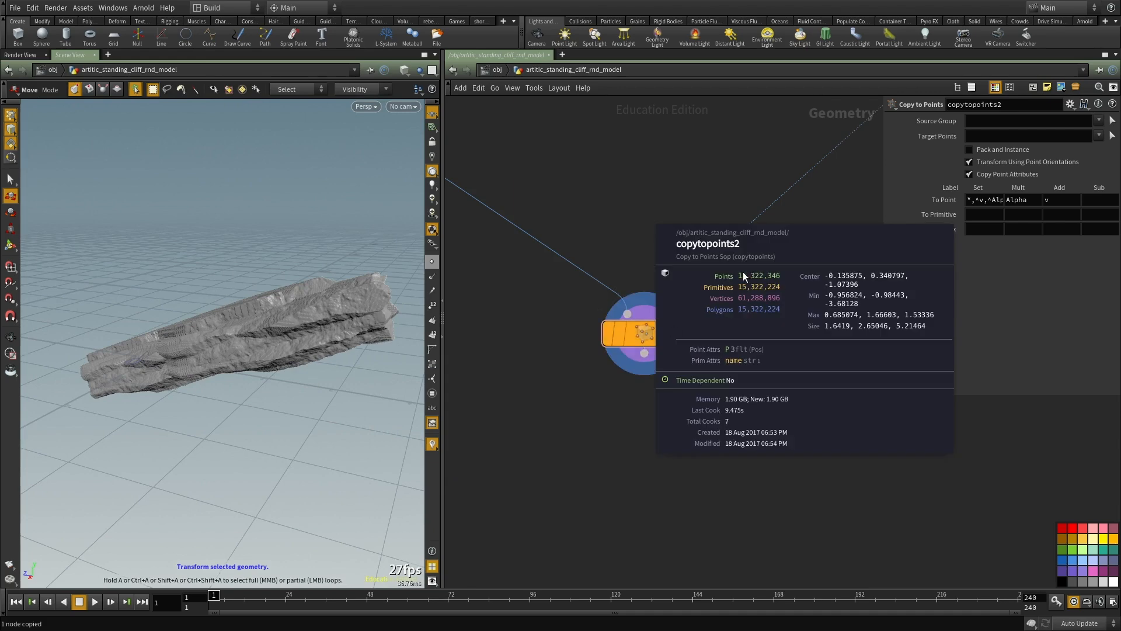
Step: Display vdbfrompolygons5 below merge1 and show its parameters
scroll(607, 246, down, 3)
scroll(567, 178, down, 3)
scroll(633, 394, up, 4)
middle_drag(566, 177, 763, 425)
scroll(654, 318, up, 1)
scroll(628, 385, down, 2)
middle_drag(671, 250, 626, 449)
scroll(608, 306, up, 3)
click(593, 296)
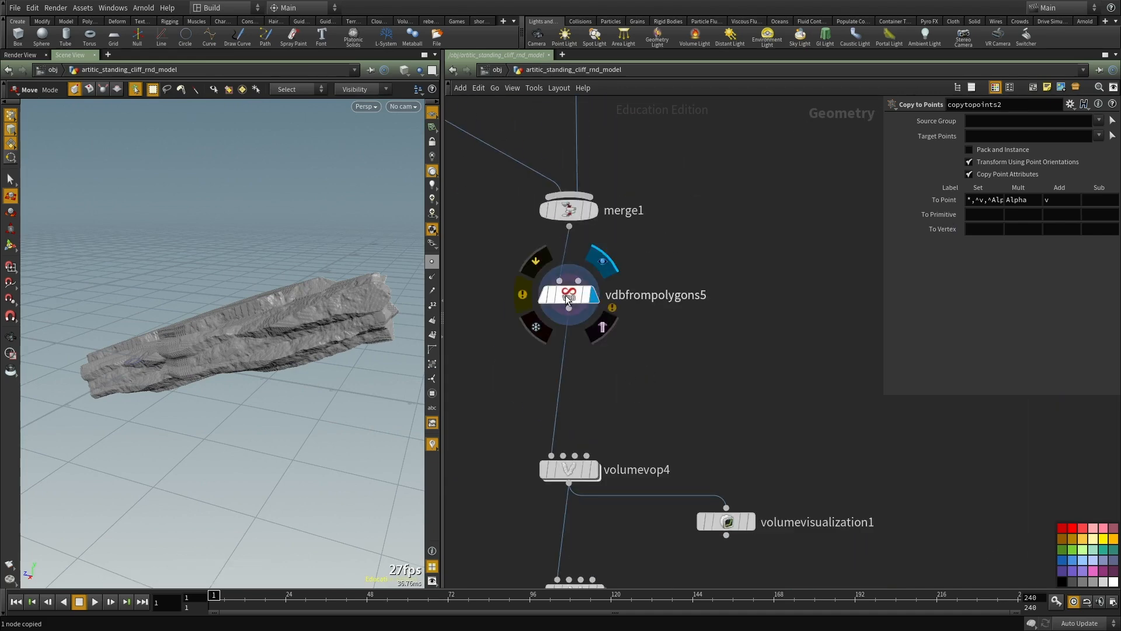
click(565, 296)
scroll(625, 372, down, 2)
middle_drag(625, 373, 657, 175)
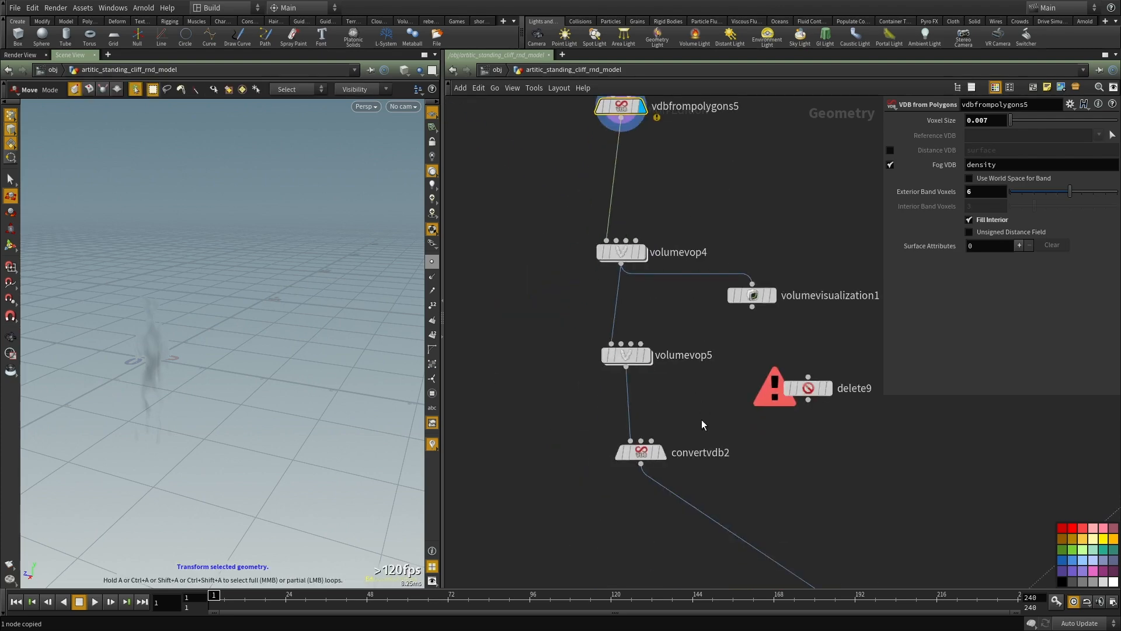
Step: Display and select convertvdb2, and frame the single rock column up close in the viewport
click(640, 452)
click(660, 452)
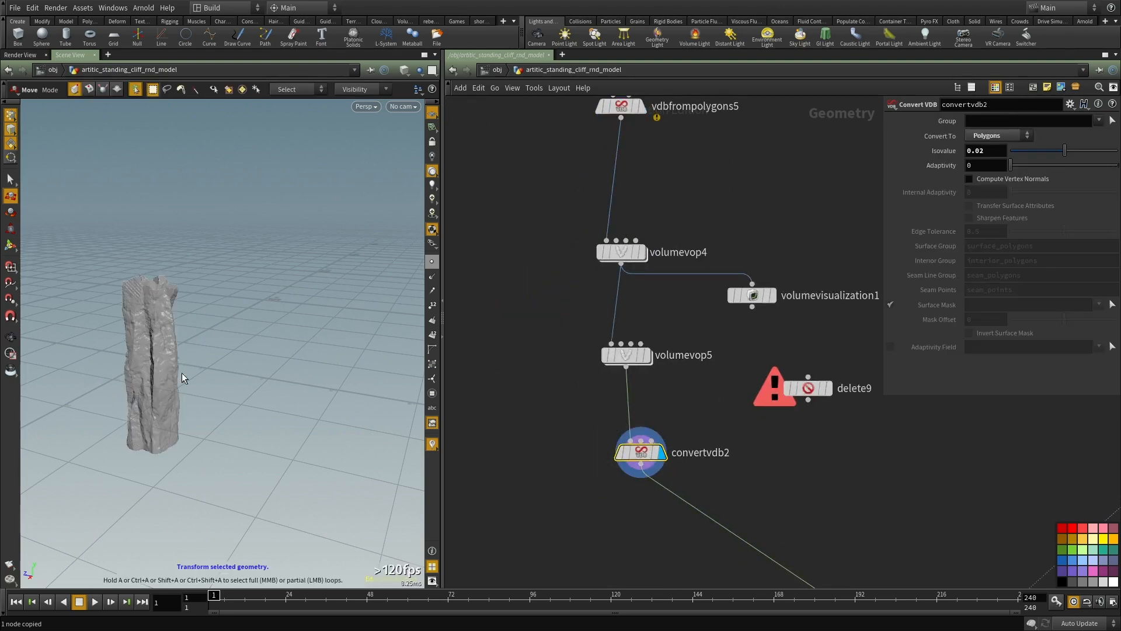
key(f)
mouse_move(218, 333)
mouse_down()
mouse_move(264, 322)
mouse_move(251, 287)
mouse_move(255, 383)
mouse_move(281, 378)
mouse_move(244, 339)
mouse_move(275, 327)
mouse_move(342, 368)
mouse_move(398, 355)
mouse_up()
scroll(264, 323, up, 5)
scroll(697, 286, down, 2)
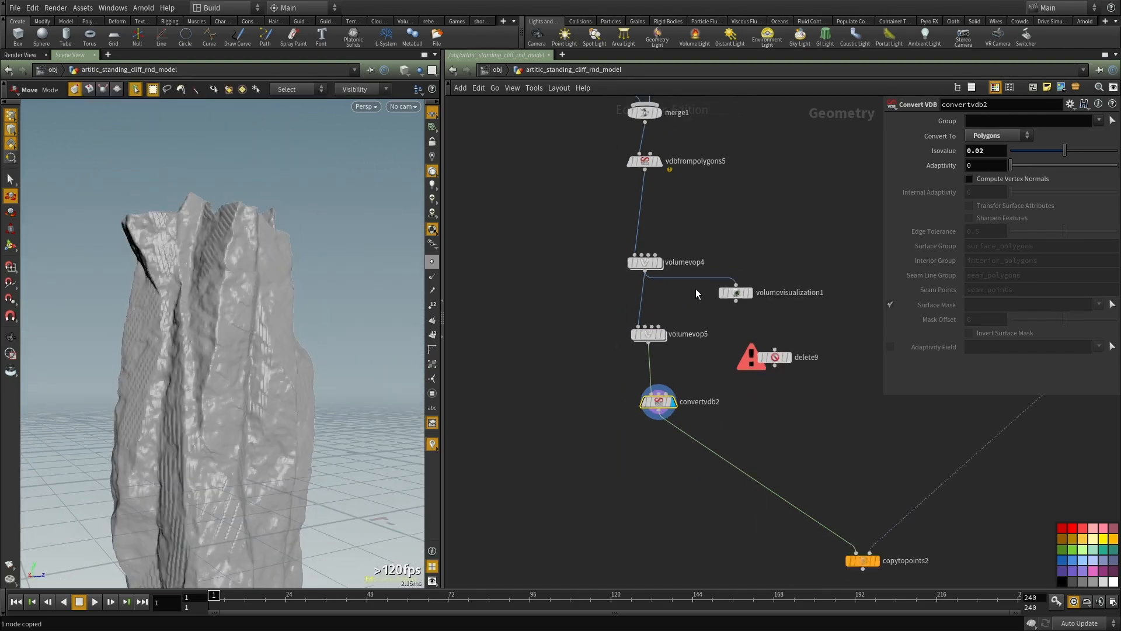
Step: Try an Isovalue of 0.06 on convertvdb2 and examine the rock surface from several sides
scroll(697, 286, up, 1)
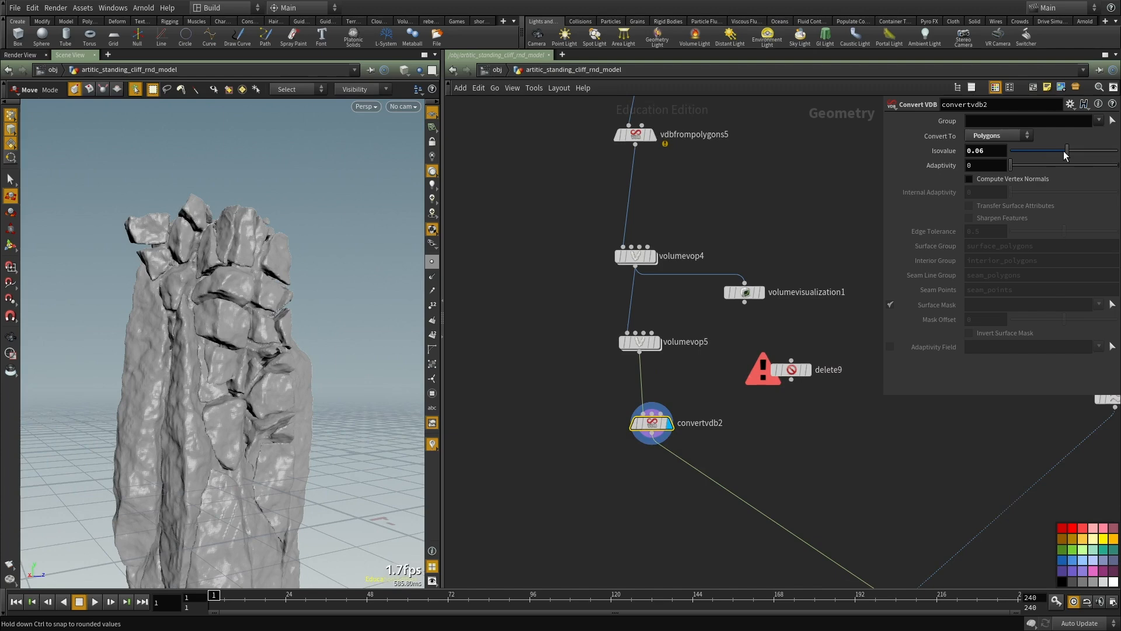
drag(1061, 147, 1063, 150)
drag(1067, 153, 1066, 152)
alt+right_drag(234, 310, 161, 339)
alt+drag(160, 339, 279, 283)
right_drag(249, 292, 295, 307)
drag(295, 308, 272, 273)
right_drag(231, 299, 226, 323)
drag(226, 323, 167, 309)
mouse_move(216, 345)
right_down()
mouse_move(180, 398)
mouse_move(236, 350)
right_up()
middle_drag(237, 350, 252, 425)
mouse_move(251, 426)
mouse_down()
mouse_move(286, 391)
mouse_move(295, 359)
mouse_move(277, 357)
mouse_move(266, 304)
mouse_move(292, 318)
mouse_move(245, 327)
mouse_move(224, 274)
mouse_move(268, 313)
mouse_move(231, 309)
mouse_move(238, 426)
mouse_up()
right_drag(237, 426, 280, 409)
middle_drag(280, 409, 303, 455)
right_drag(304, 455, 323, 345)
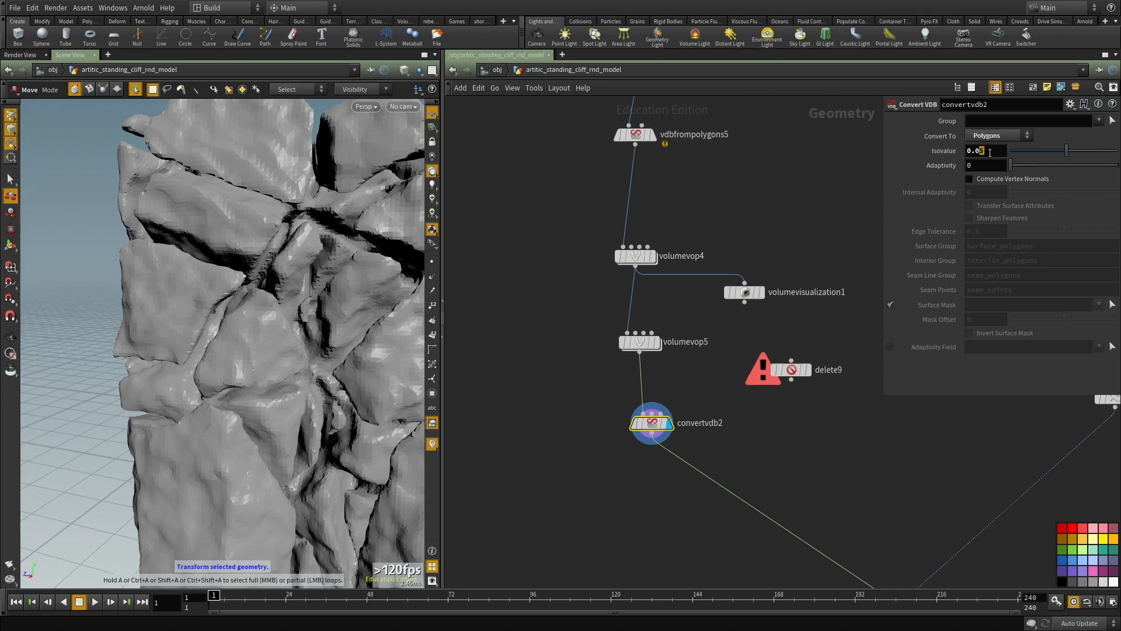
Step: Try an Isovalue of 0.02 on convertvdb2 and settle on 0.04
text(2)
key(Return)
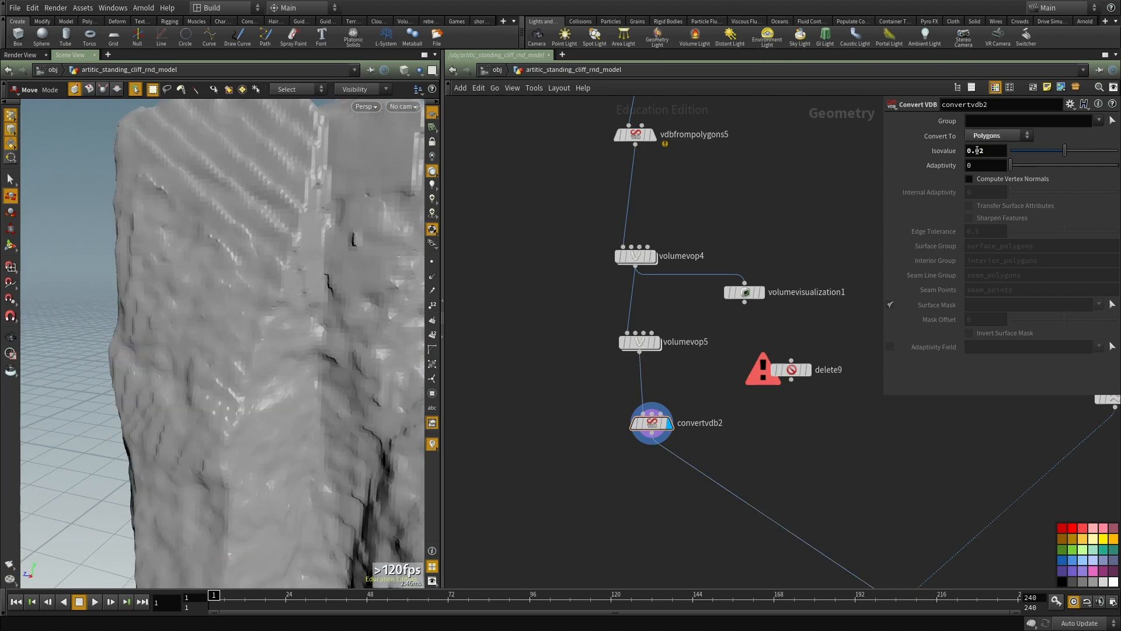
key(Return)
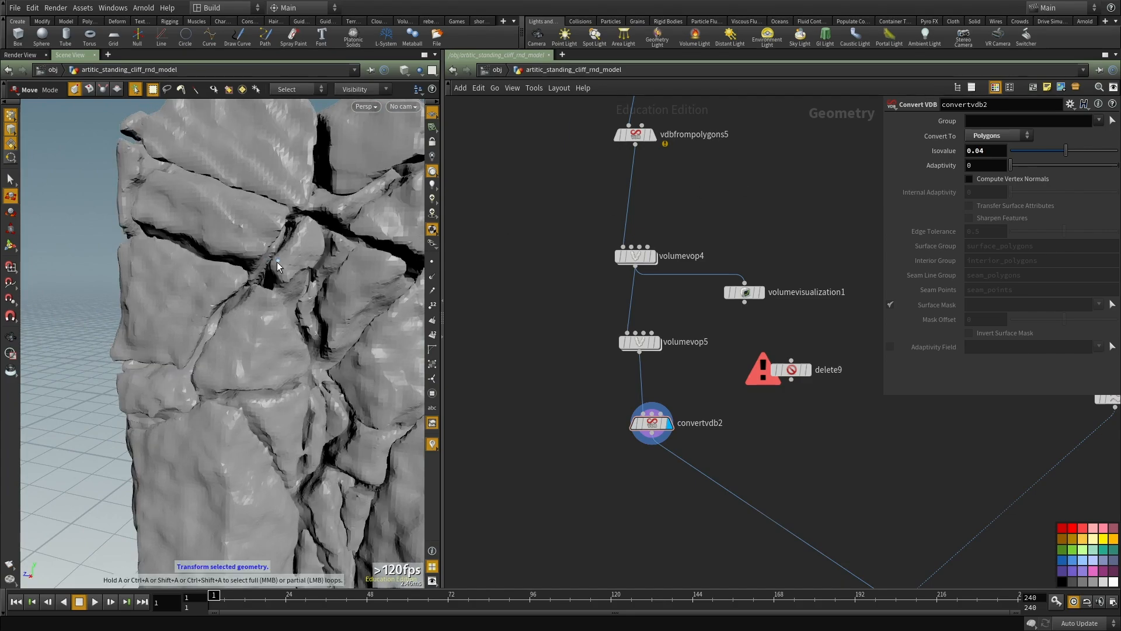
Step: Examine the cracks and overall shape of the rock column from close up and from several sides
right_drag(276, 262, 218, 298)
drag(218, 298, 331, 349)
right_drag(331, 349, 241, 303)
drag(241, 303, 223, 220)
right_drag(222, 220, 210, 230)
middle_drag(210, 231, 163, 360)
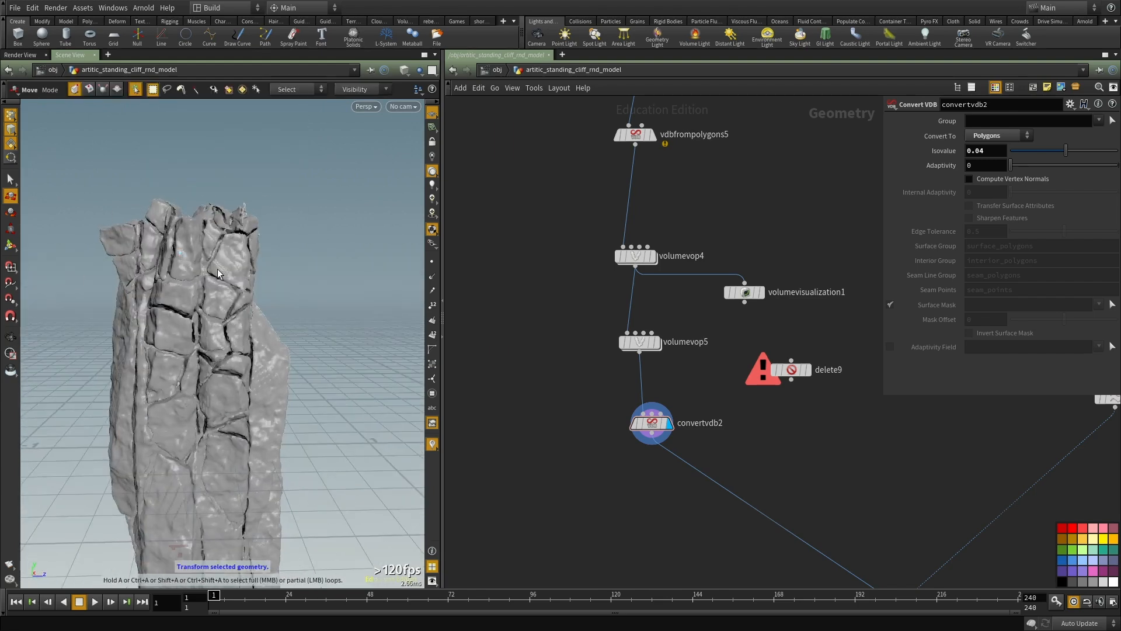
drag(163, 360, 316, 325)
middle_drag(277, 357, 262, 251)
drag(263, 251, 114, 369)
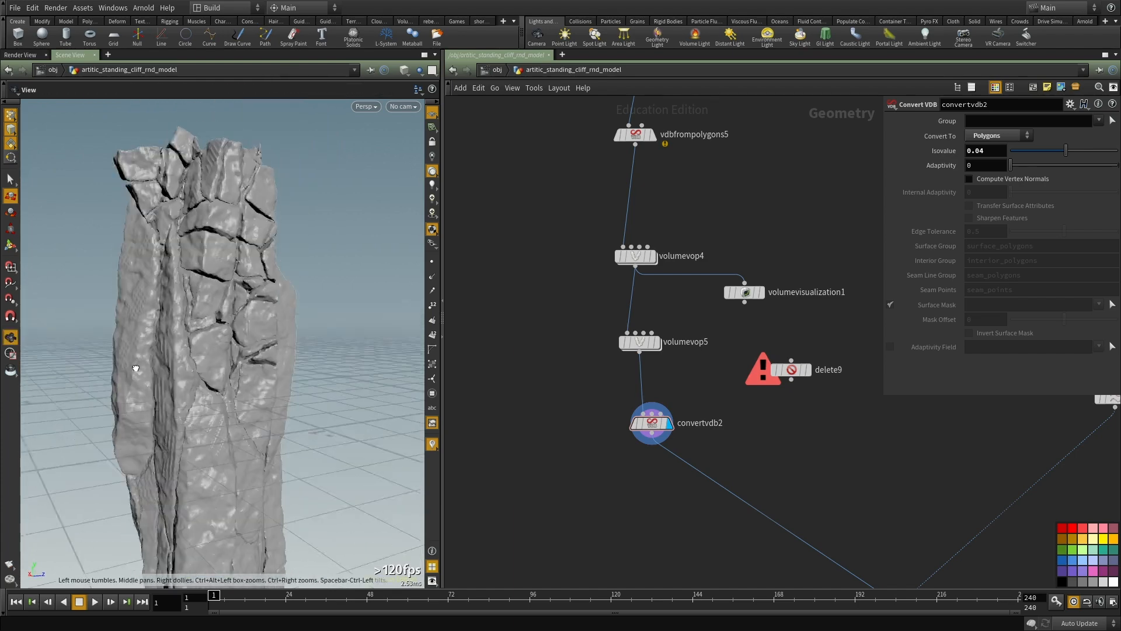
key(t)
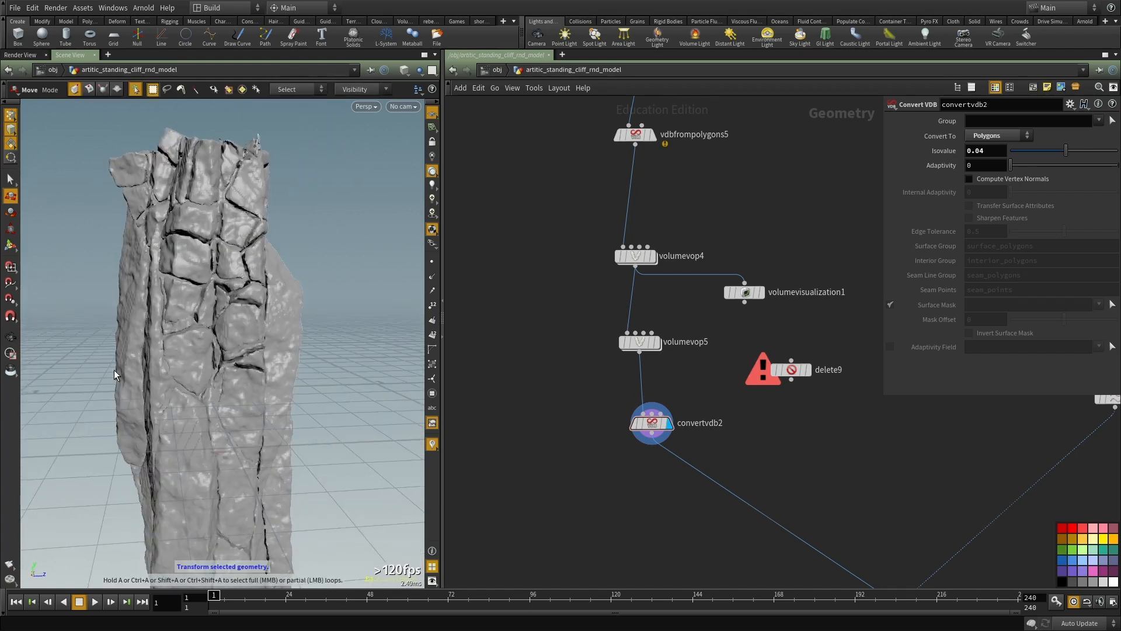
Step: Try an Adaptivity of 0.73 on convertvdb2, judging the mesh density in wireframe and the surface in shaded display
middle_drag(696, 390, 672, 324)
drag(680, 310, 619, 379)
key(shift+w)
alt+drag(185, 278, 205, 277)
drag(1025, 166, 1055, 165)
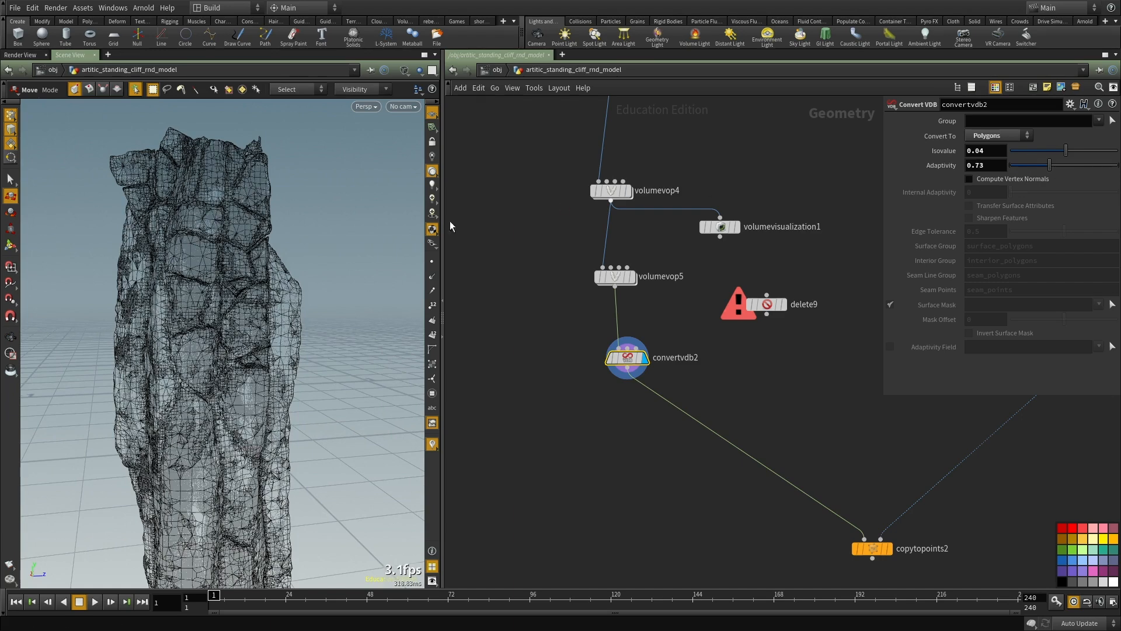
alt+drag(168, 283, 202, 286)
key(shift+w)
alt+right_drag(201, 287, 180, 263)
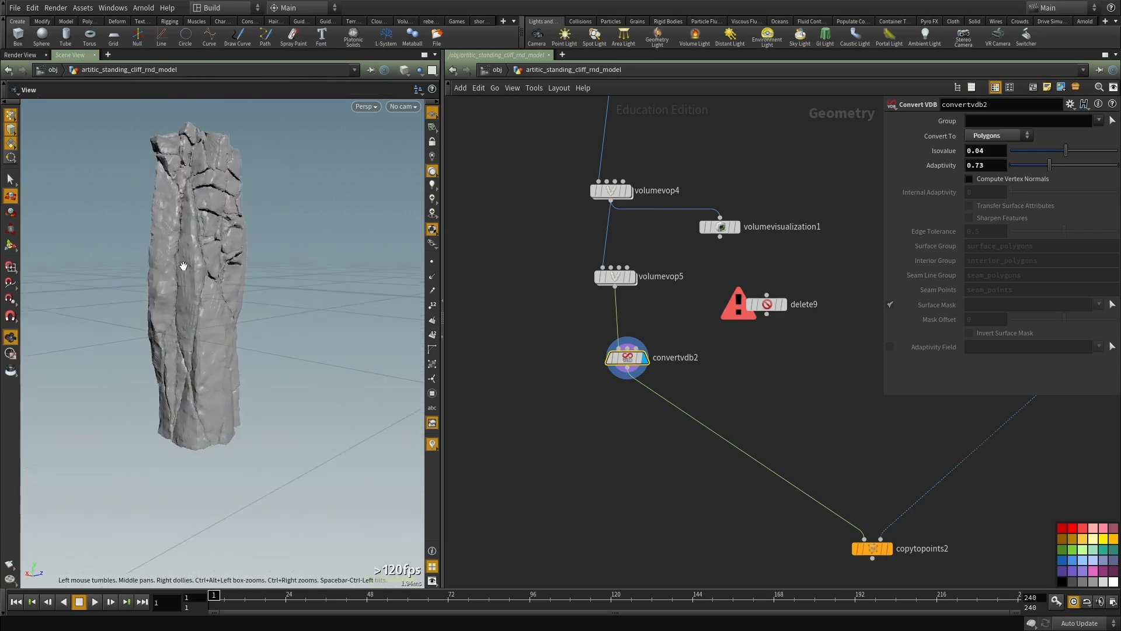
Step: Compare convertvdb2's geometry information at Adaptivity 0.91 and 0, and set the Adaptivity to 0.94
middle_click(637, 358)
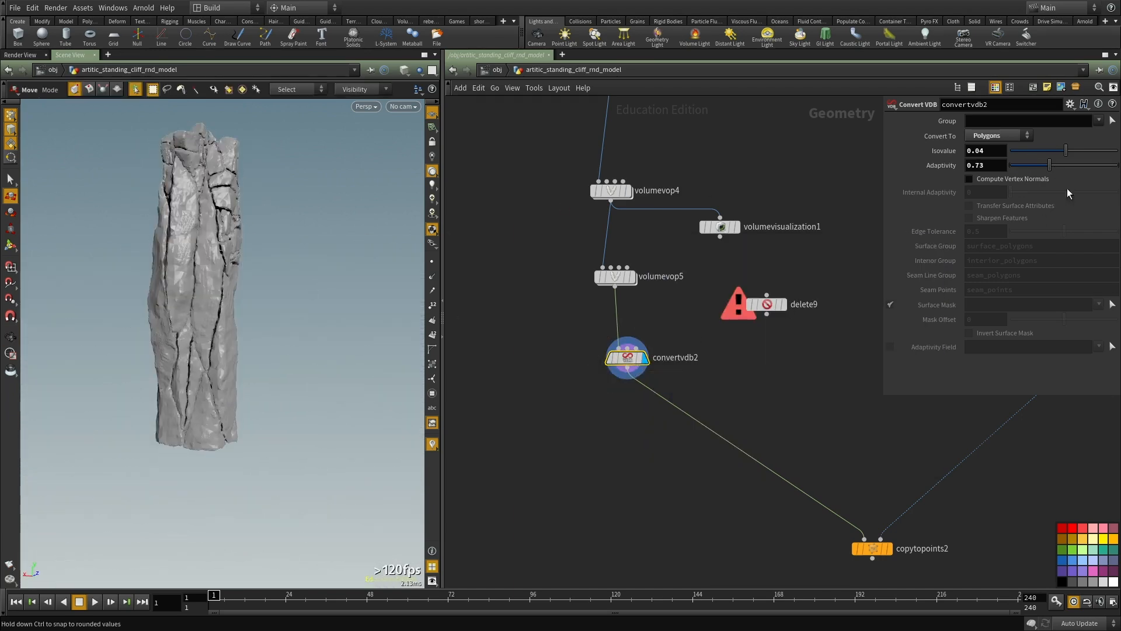
click(1059, 165)
middle_click(627, 359)
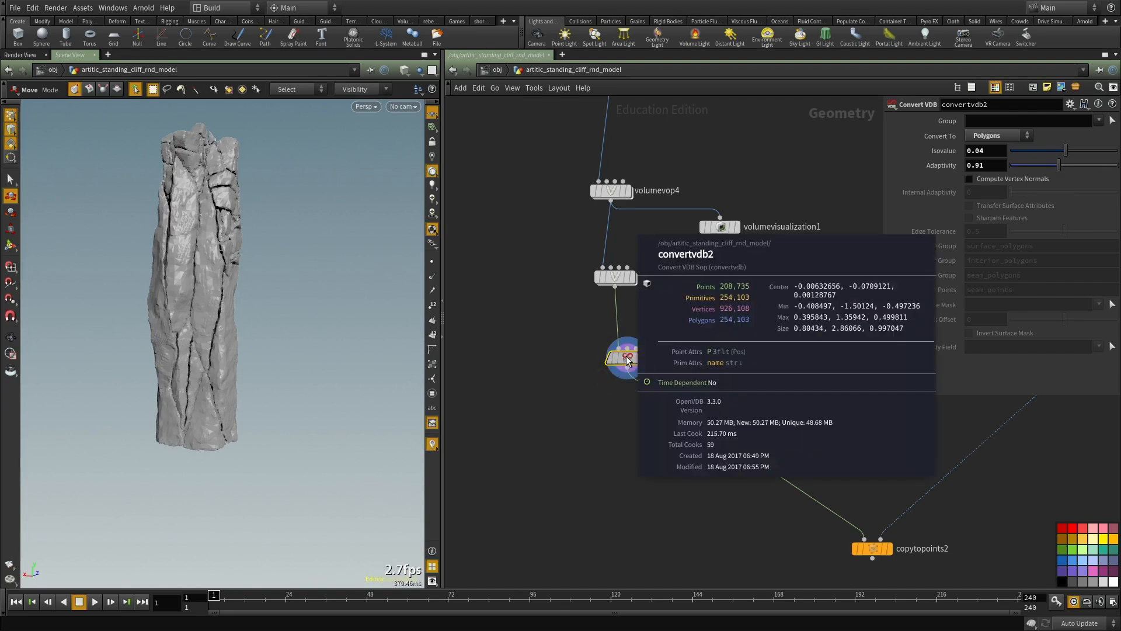
text(0)
key(Return)
middle_click(621, 362)
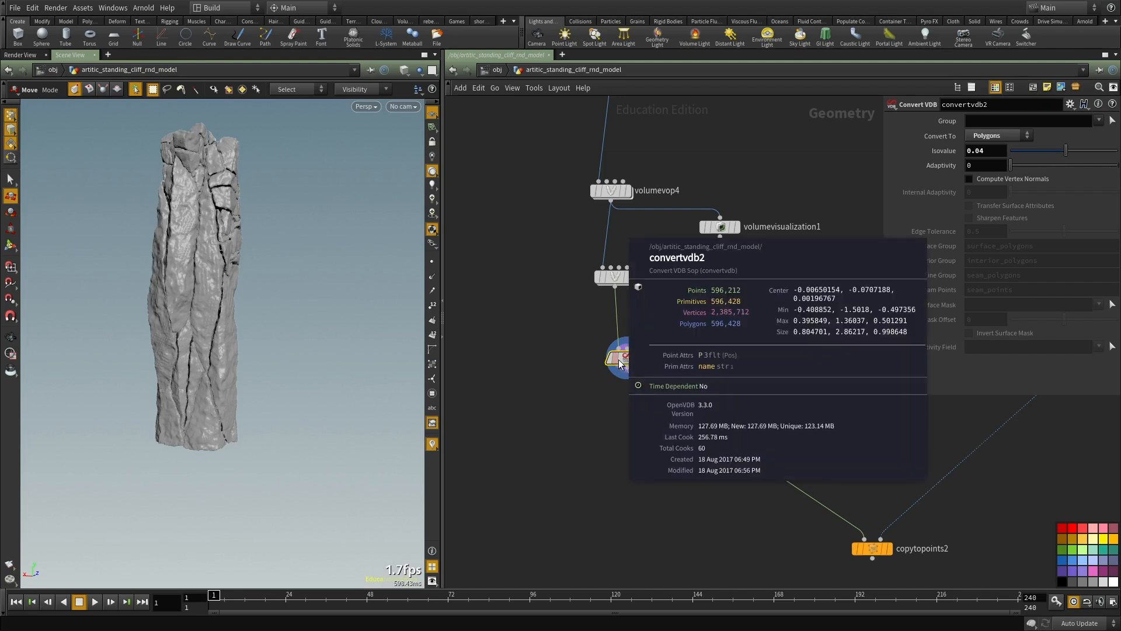
drag(1050, 166, 1061, 168)
Step: Display the resample2 curve and show its parameters
scroll(835, 366, down, 3)
middle_drag(835, 366, 601, 374)
scroll(600, 374, down, 2)
scroll(709, 390, up, 6)
click(740, 352)
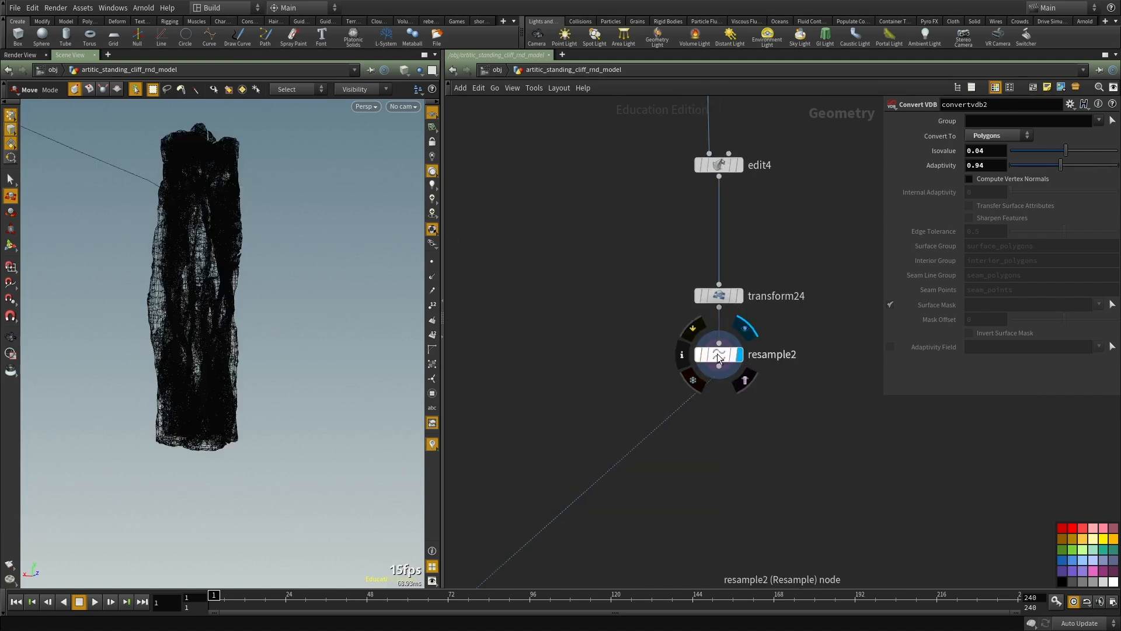
click(714, 355)
scroll(752, 380, down, 5)
middle_drag(672, 368, 516, 264)
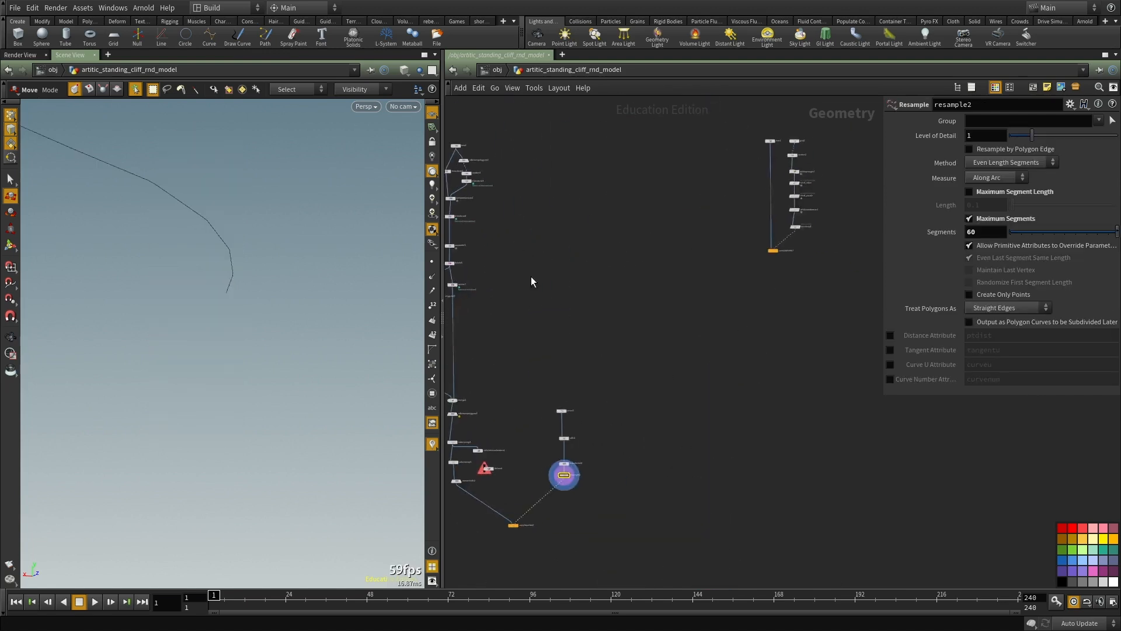
Step: Copy the attribute randomize, rand_Angle and rotation nodes from the existing scatter chain and paste them below resample2
middle_drag(866, 155, 747, 235)
scroll(748, 234, up, 2)
middle_drag(664, 403, 808, 252)
scroll(808, 252, down, 1)
middle_drag(815, 198, 763, 303)
scroll(763, 303, up, 3)
middle_drag(761, 193, 753, 251)
scroll(754, 250, up, 4)
scroll(778, 332, down, 3)
key(f)
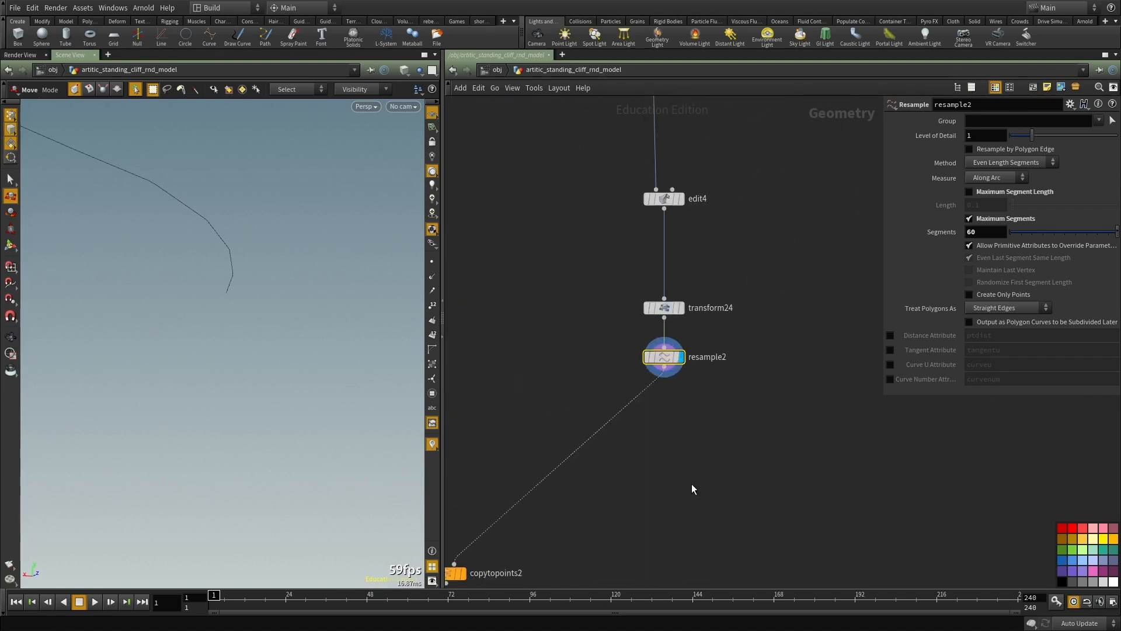
key(ctrl+v)
middle_drag(782, 413, 769, 337)
scroll(722, 361, up, 2)
click(680, 304)
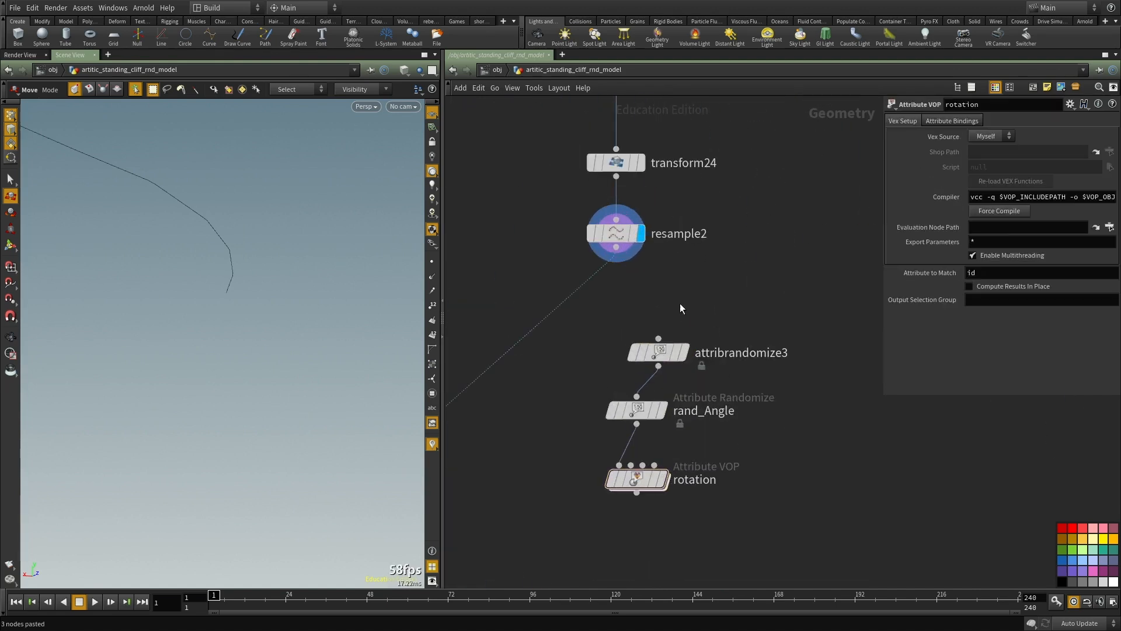
Step: Wire resample2 into attribrandomize3 and the rotation output into copytopoints2's second input, and show attribrandomize3's parameters
drag(652, 338, 607, 251)
middle_drag(577, 365, 615, 320)
drag(589, 293, 686, 459)
scroll(752, 333, down, 3)
click(725, 324)
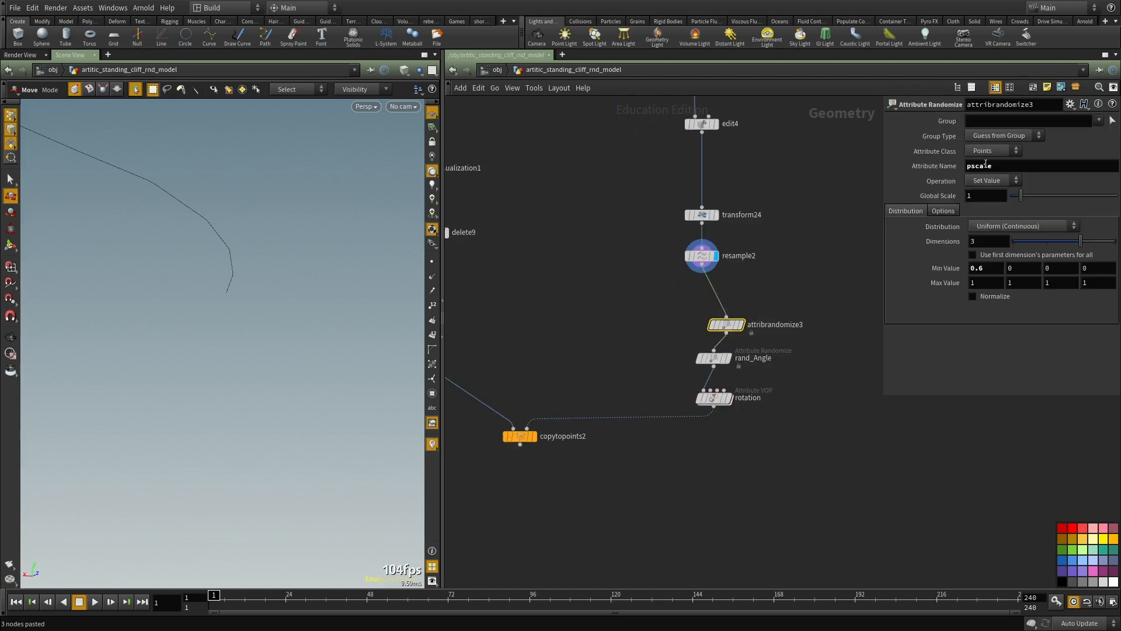
Step: Display copytopoints2, and view and close the reference image env.v2.jpeg in Shotwell
mouse_move(803, 354)
mouse_down()
mouse_move(607, 380)
mouse_move(666, 413)
mouse_up()
middle_drag(638, 432, 681, 381)
middle_drag(601, 398, 651, 435)
drag(507, 370, 653, 447)
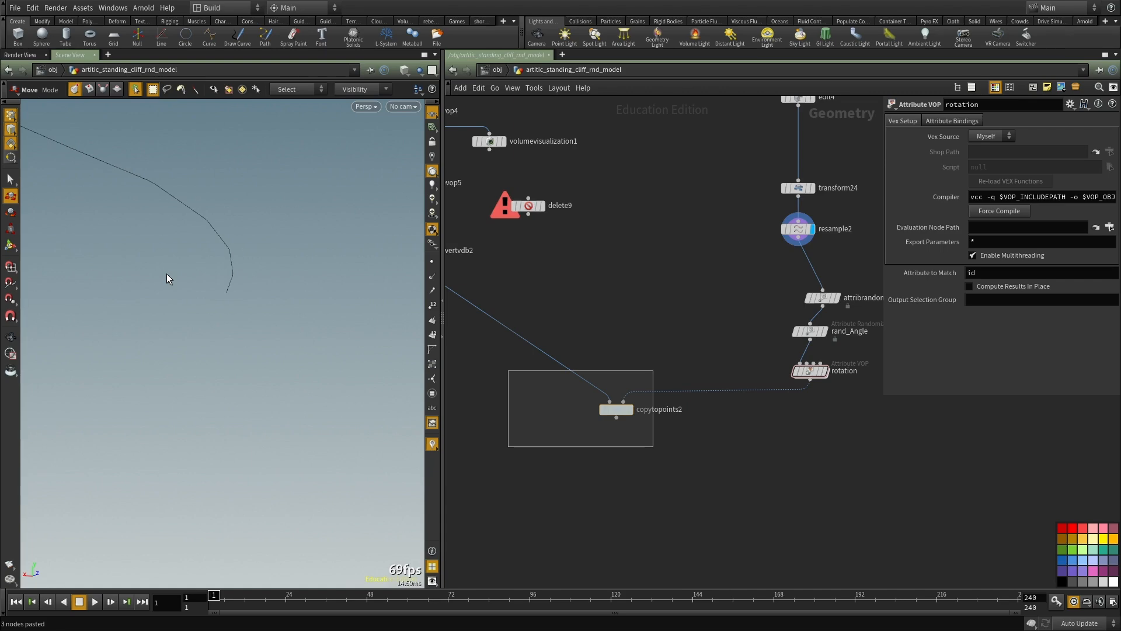
alt+drag(0, 359, 616, 298)
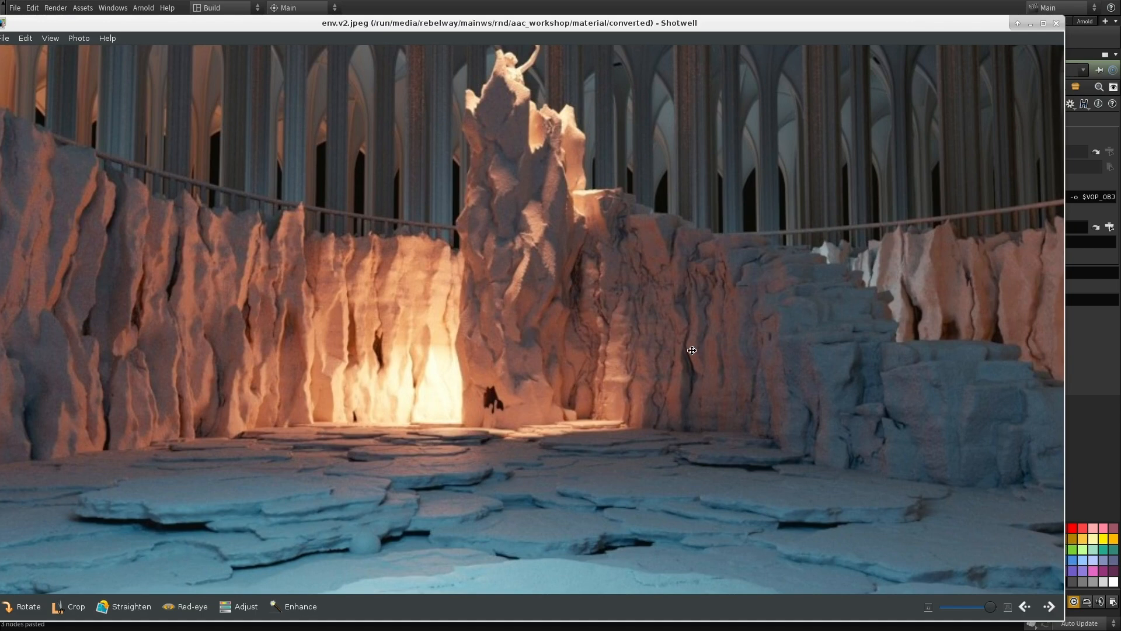
key(ctrl+q)
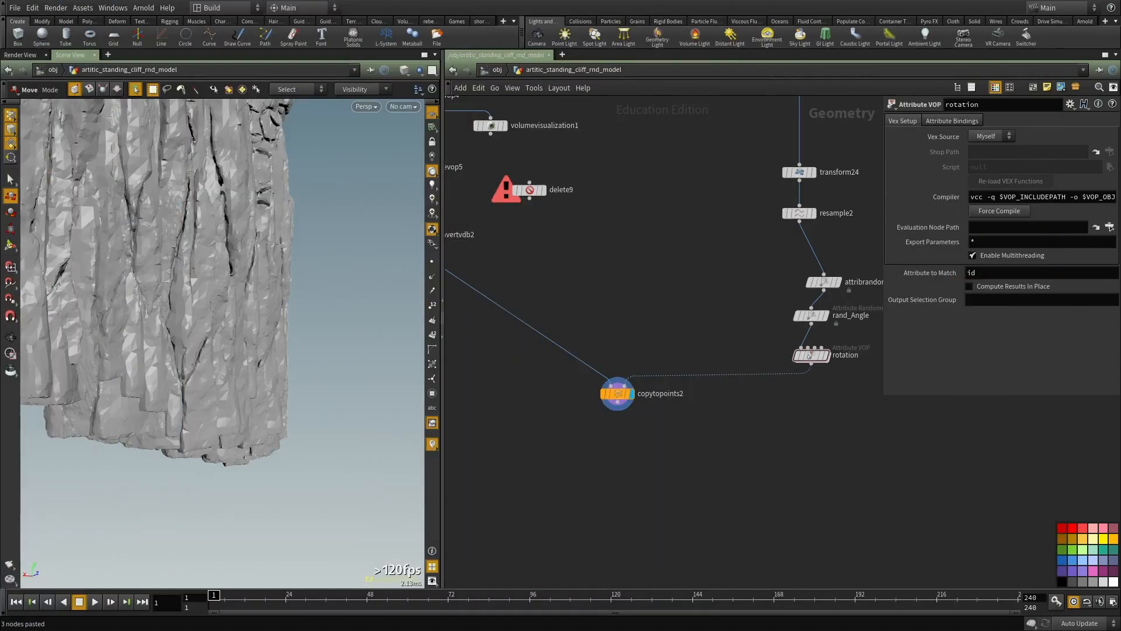
Step: Examine the copied cliff wall in an enlarged, framed viewport, from all sides and close up, and restore the layout
alt+drag(374, 356, 535, 425)
key(ctrl+b)
key(space+f)
alt+drag(426, 383, 623, 390)
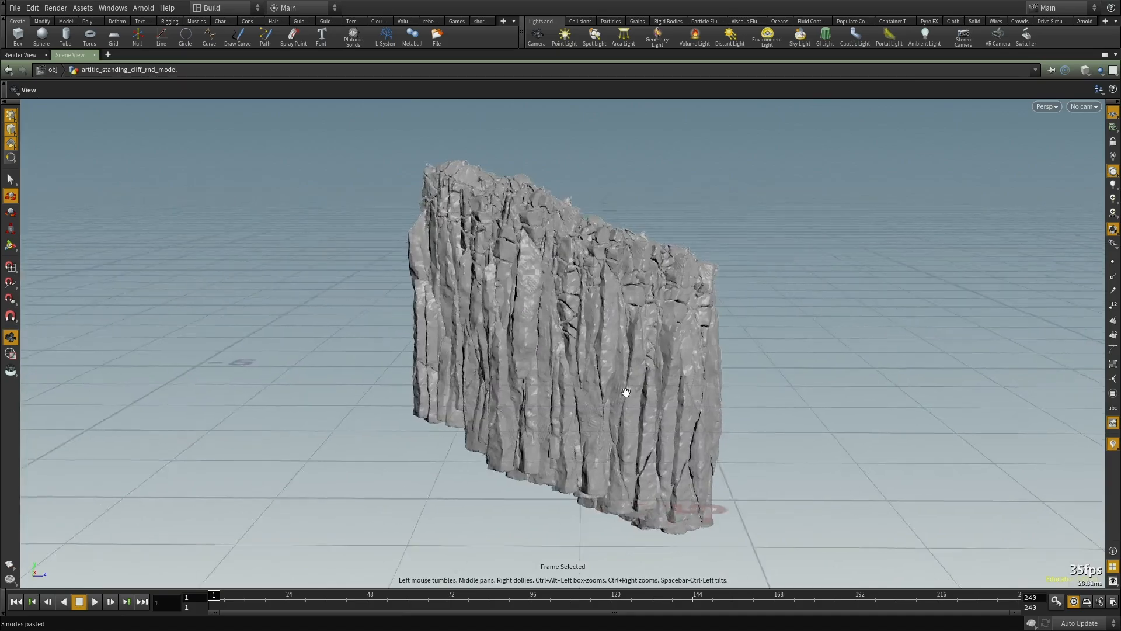
alt+right_drag(623, 390, 610, 330)
alt+drag(610, 330, 750, 319)
alt+right_drag(750, 318, 769, 271)
alt+drag(769, 272, 433, 445)
alt+right_drag(433, 445, 575, 385)
alt+middle_drag(575, 385, 537, 298)
alt+drag(537, 298, 483, 247)
alt+right_drag(483, 247, 506, 287)
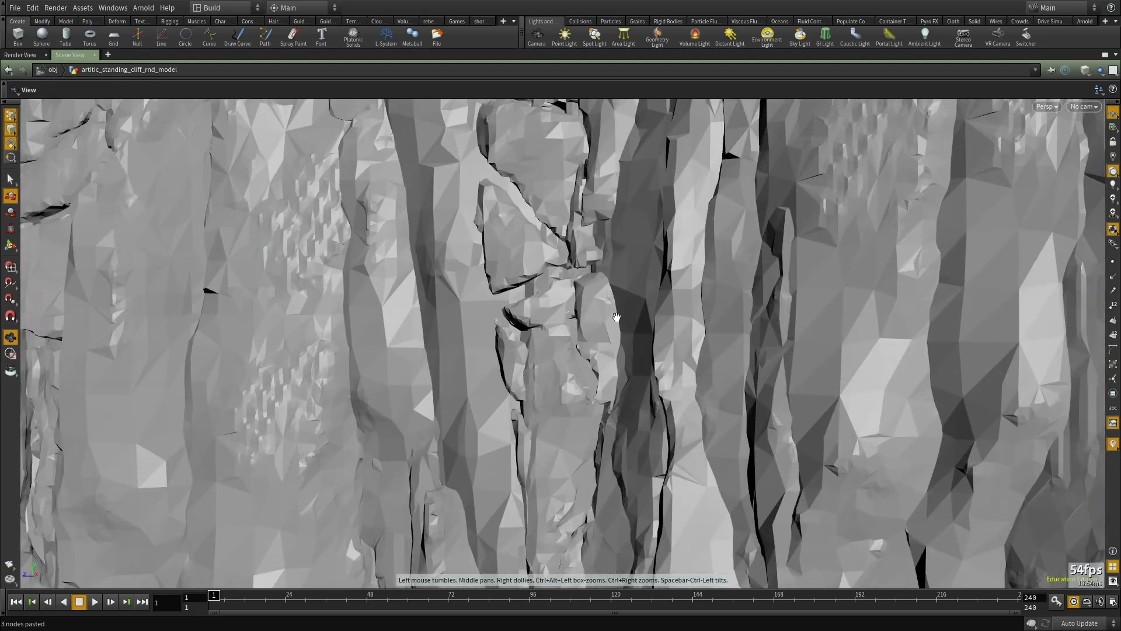
alt+right_drag(578, 339, 508, 327)
alt+drag(508, 327, 491, 292)
alt+right_drag(491, 292, 410, 328)
alt+middle_drag(411, 328, 573, 318)
alt+drag(572, 317, 528, 327)
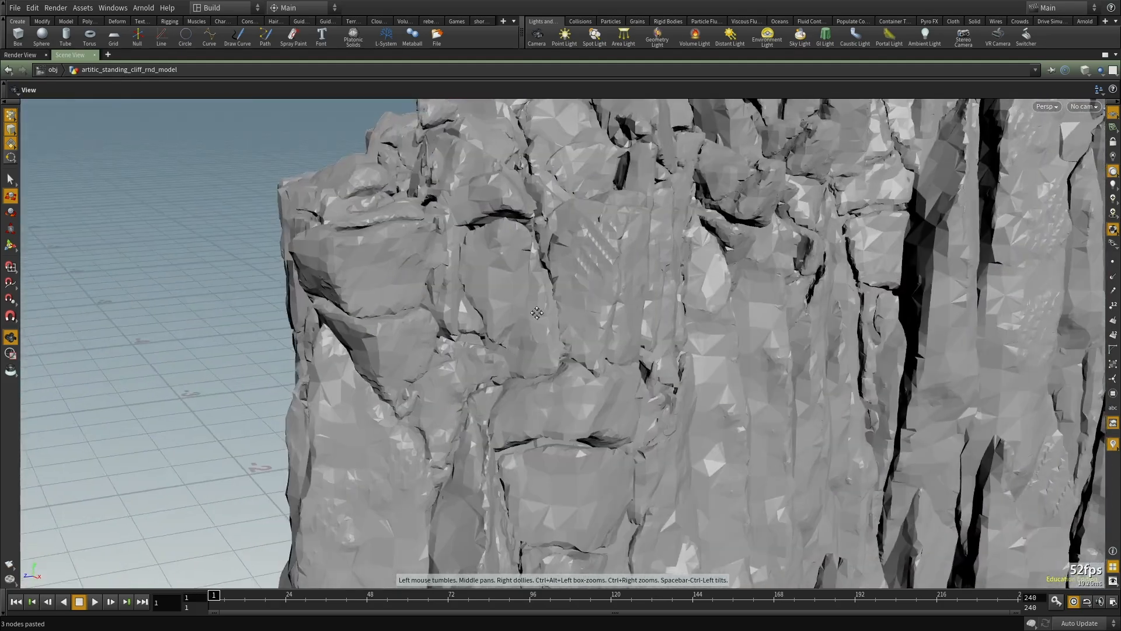
alt+right_drag(528, 328, 429, 330)
alt+drag(428, 330, 595, 251)
alt+right_drag(595, 251, 516, 328)
alt+drag(516, 327, 1018, 386)
alt+middle_drag(759, 331, 608, 395)
alt+drag(608, 395, 333, 450)
alt+drag(420, 366, 677, 292)
key(ctrl+b)
Step: Add a File Cache node below copytopoints2
middle_drag(610, 339, 607, 366)
scroll(607, 366, up, 4)
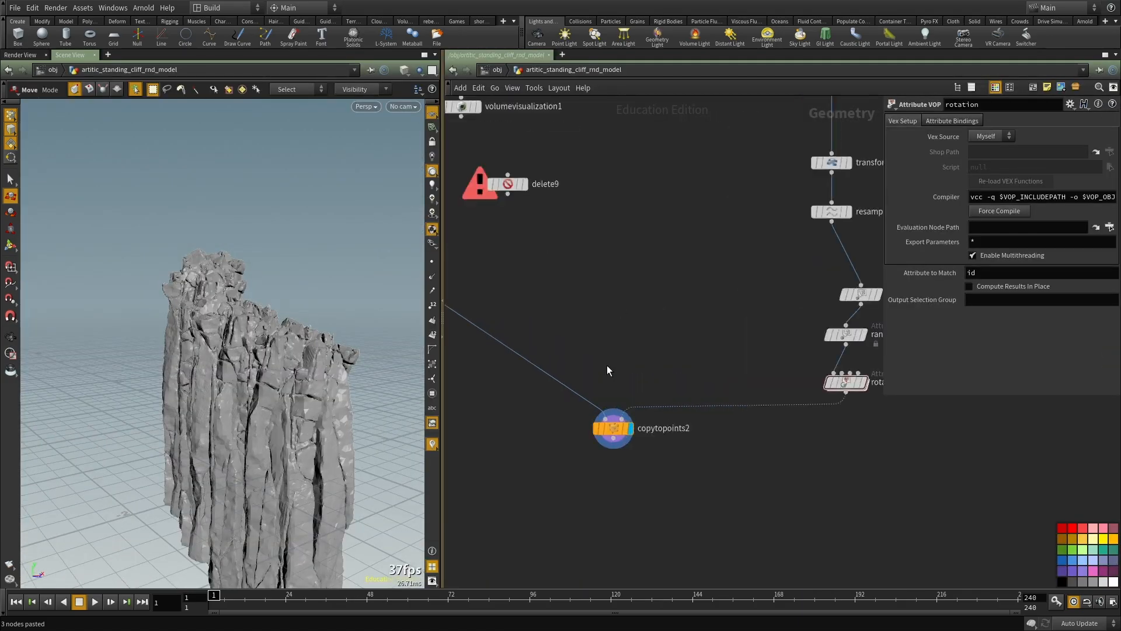
middle_drag(625, 443, 741, 384)
middle_drag(589, 574, 612, 428)
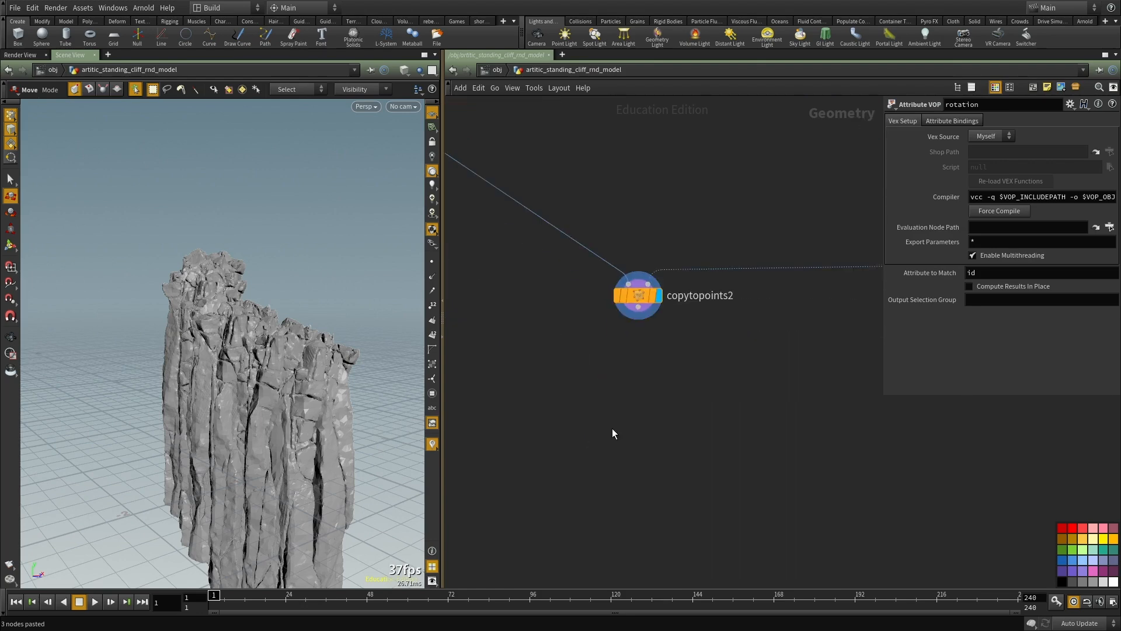
key(Tab)
text(file)
key(Down)
key(Return)
key(Return)
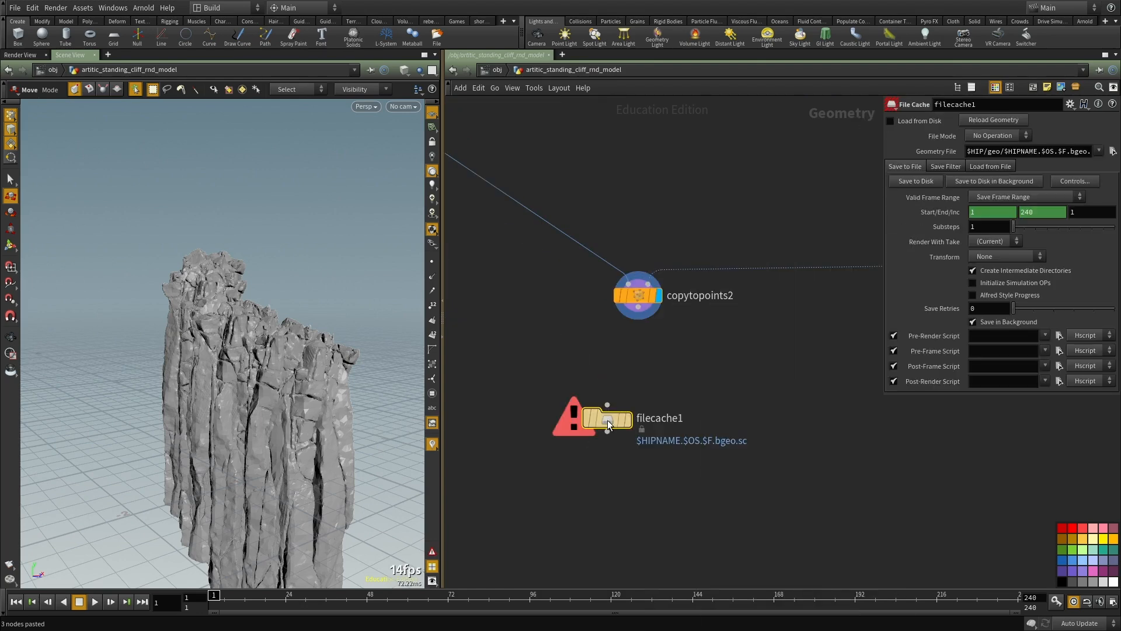
Step: Set filecache1's geometry file to $HIP/geo/temp.bgeo.sc and its valid frame range to Save Current Frame
drag(1004, 152, 1062, 156)
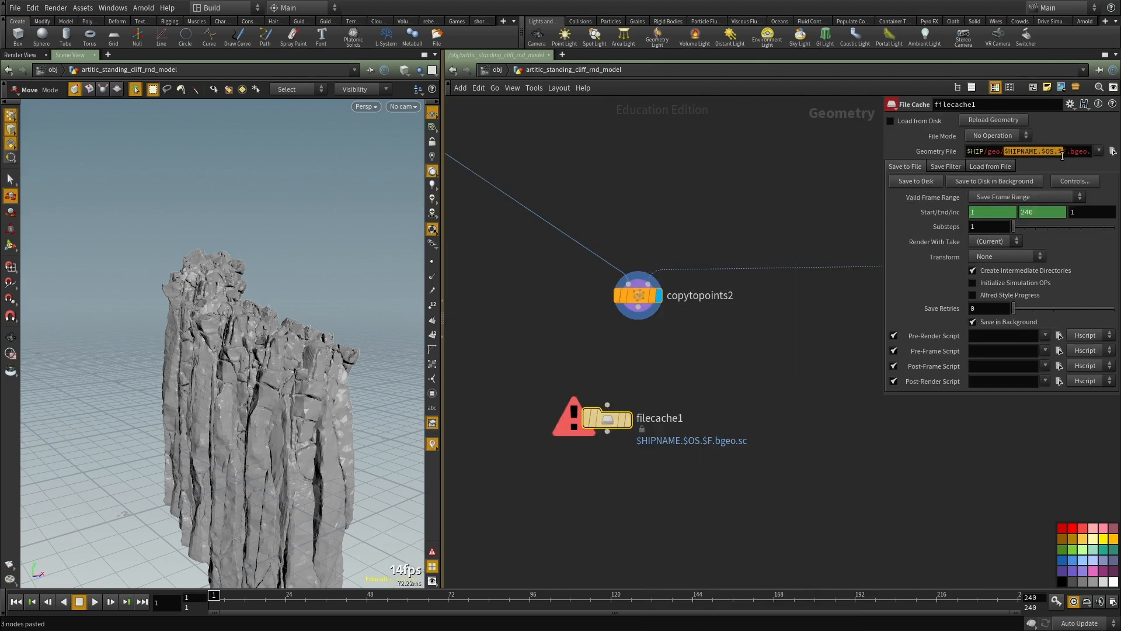
text(temp)
key(Return)
click(1014, 198)
click(1014, 208)
Step: Connect copytopoints2's output to filecache1 and enable Load from Disk
scroll(675, 307, up, 1)
click(619, 310)
click(606, 417)
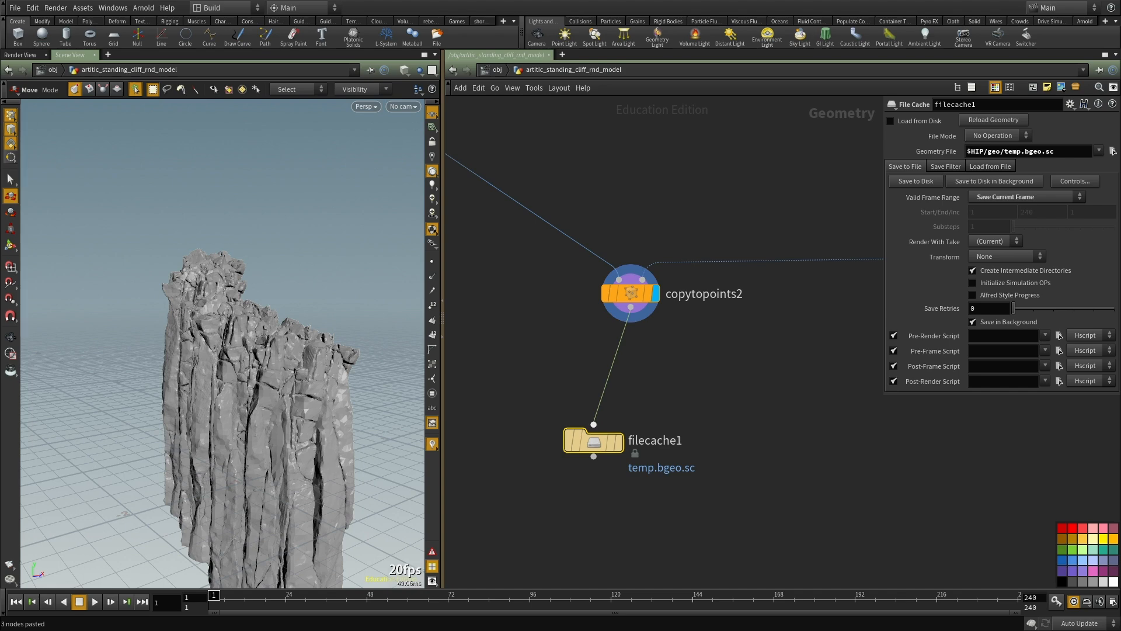
drag(617, 394, 686, 438)
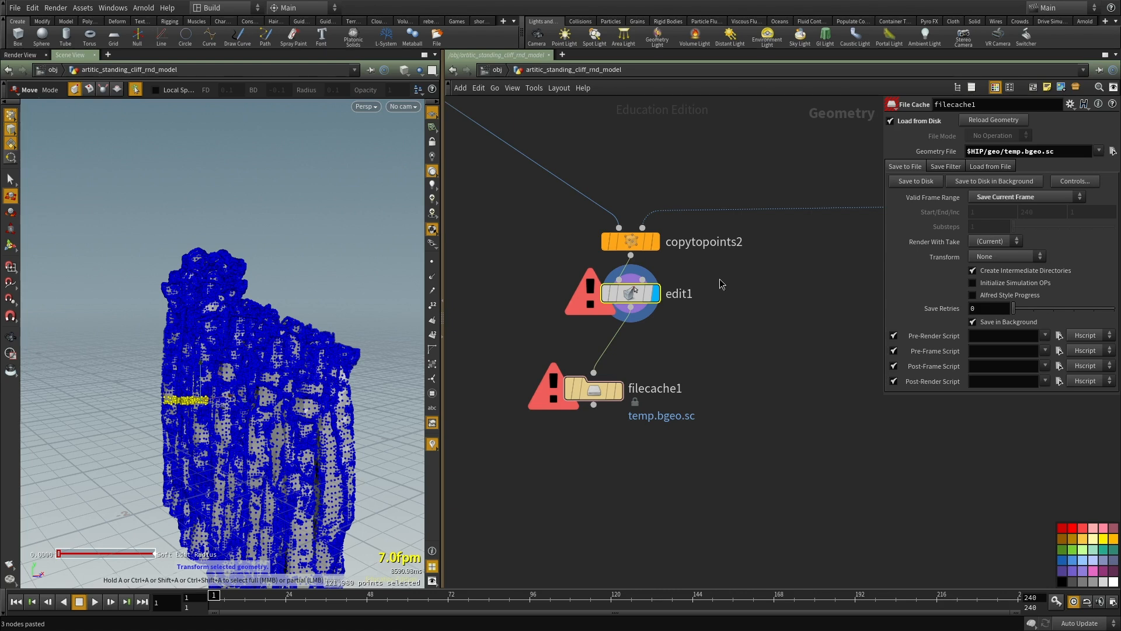
click(720, 281)
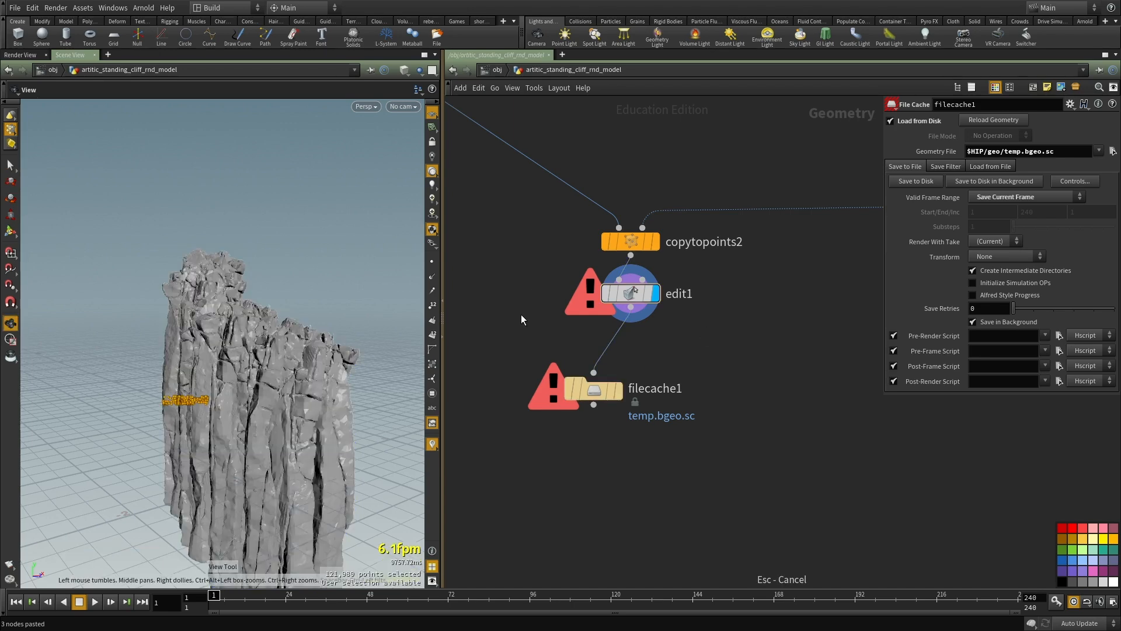
Step: Cancel the running cook and delete the edit1 node between copytopoints2 and filecache1
click(605, 296)
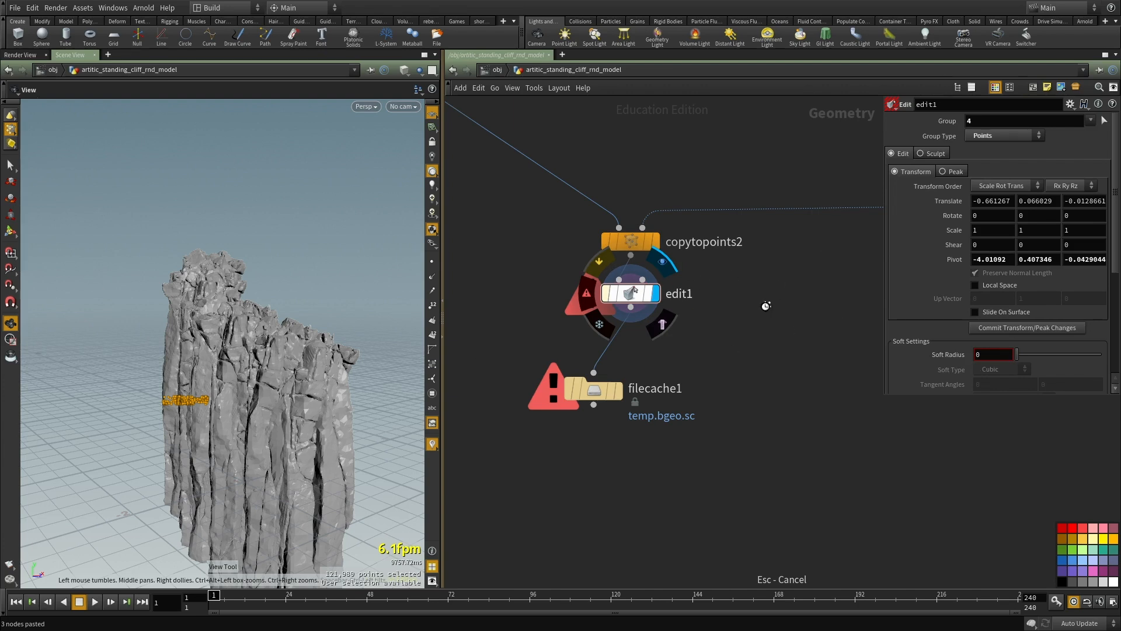
key(Escape)
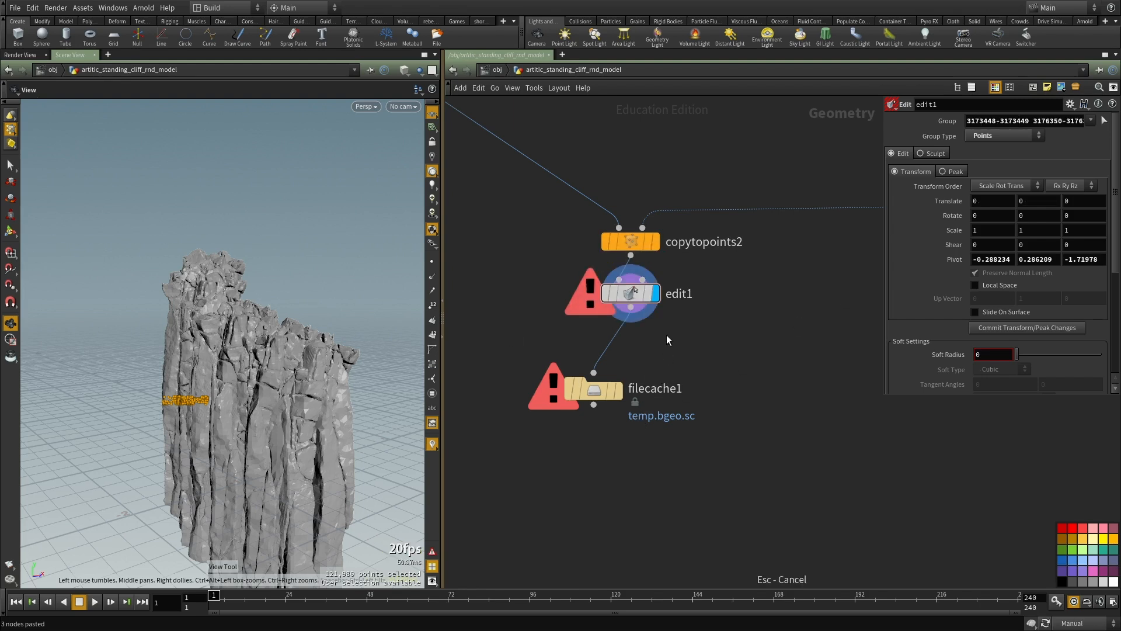
middle_drag(668, 339, 673, 348)
drag(718, 334, 607, 297)
key(Delete)
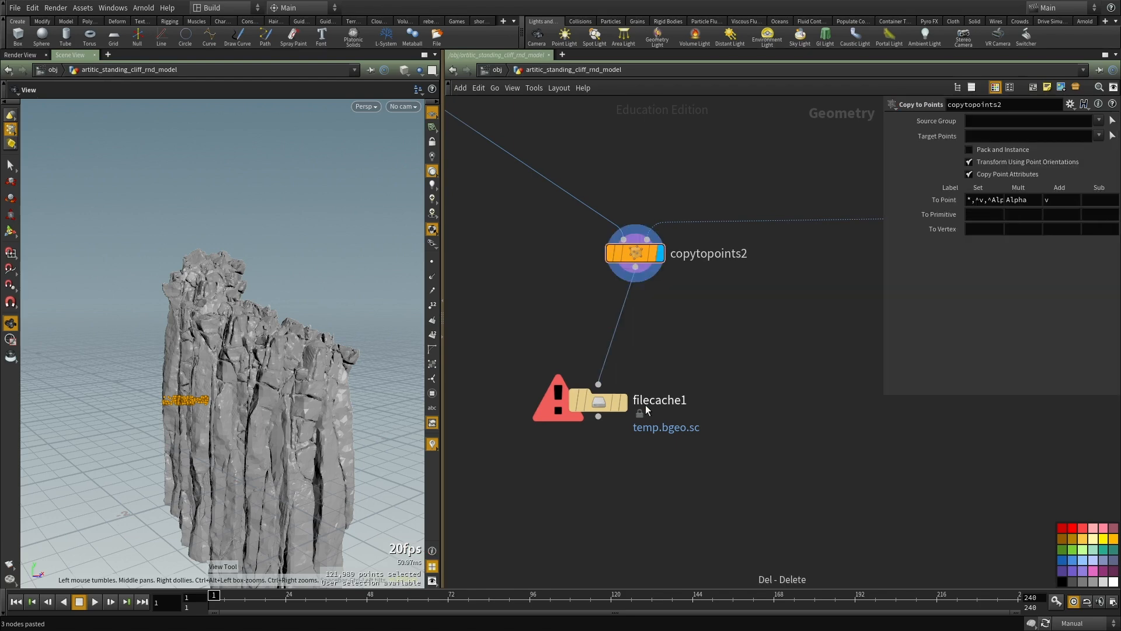
Step: Align filecache1 under copytopoints2, display it, and save its geometry to disk
click(623, 403)
middle_drag(644, 412, 607, 341)
drag(564, 333, 602, 350)
middle_drag(658, 449, 654, 383)
middle_click(596, 286)
drag(597, 357, 526, 269)
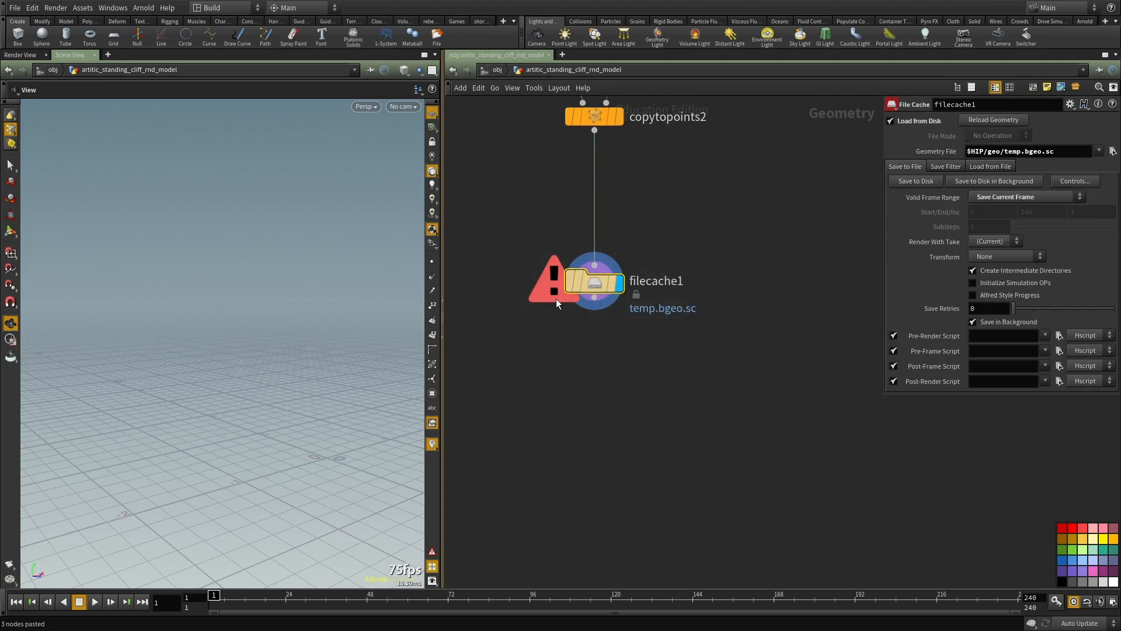
middle_drag(526, 269, 528, 322)
click(620, 172)
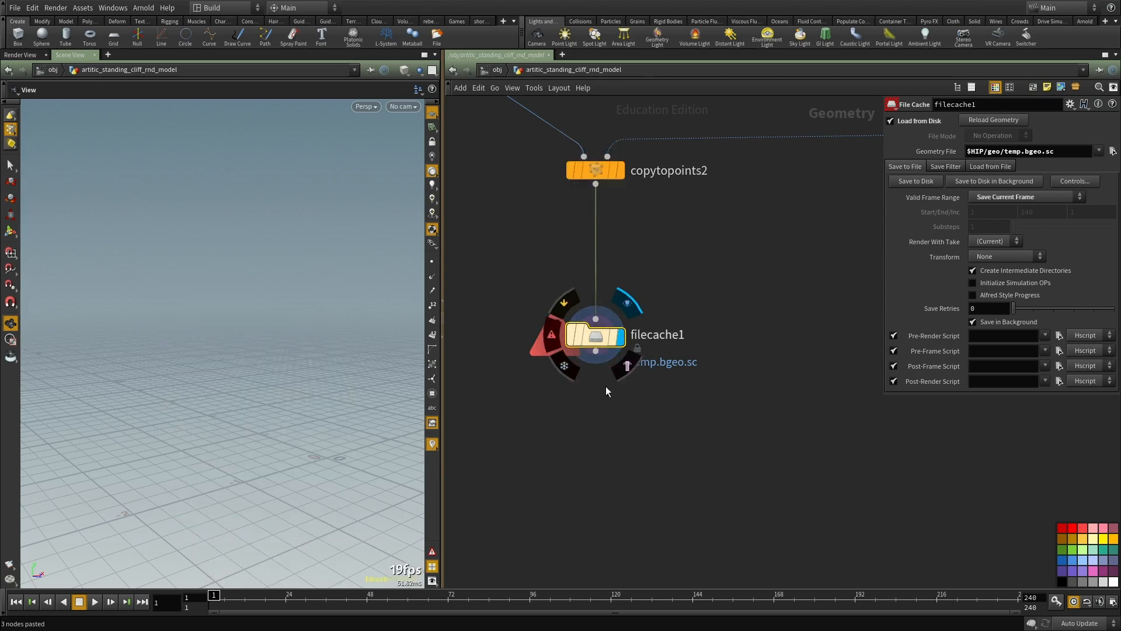
middle_drag(682, 410, 693, 418)
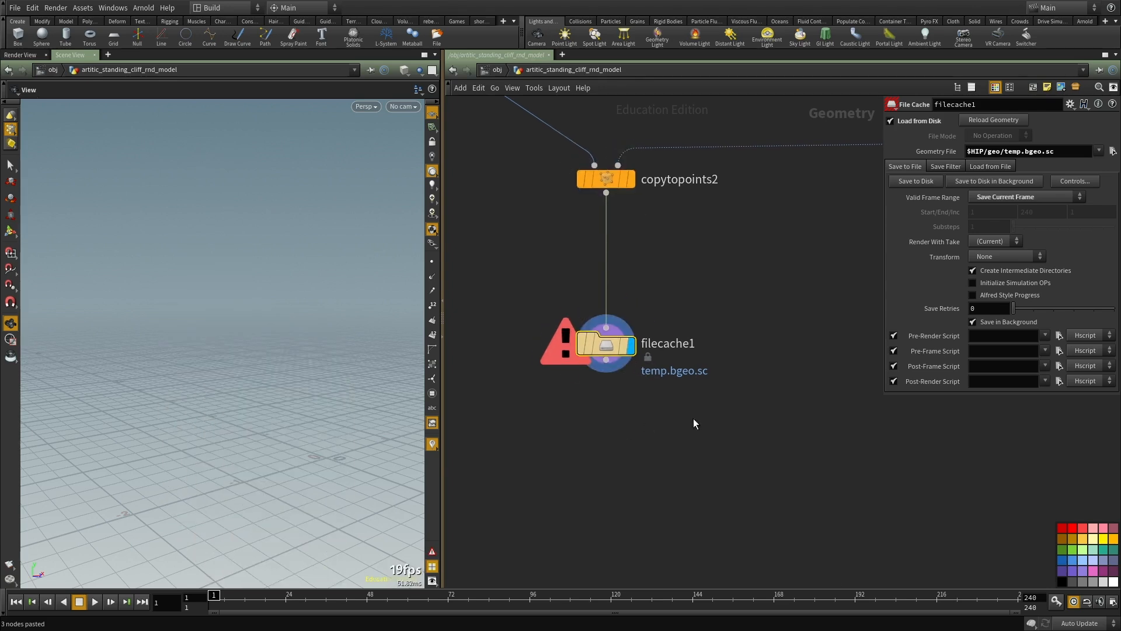
click(920, 181)
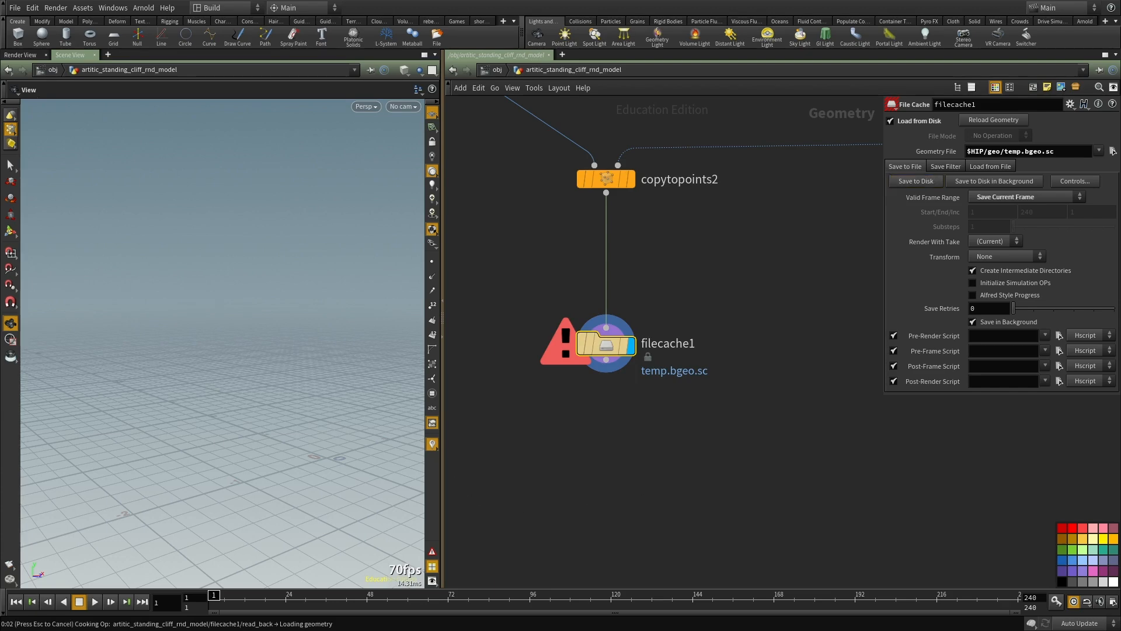
Step: Examine the env.v2.jpeg reference image of the cliff environment in Shotwell and return to Houdini
alt+drag(0, 401, 596, 364)
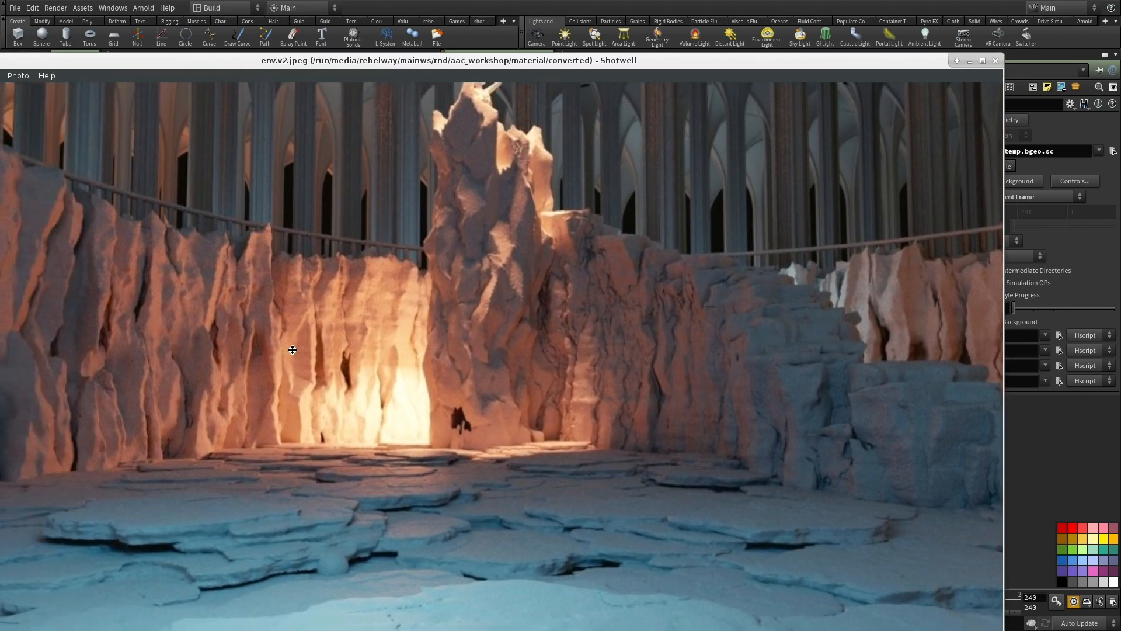
drag(293, 349, 415, 360)
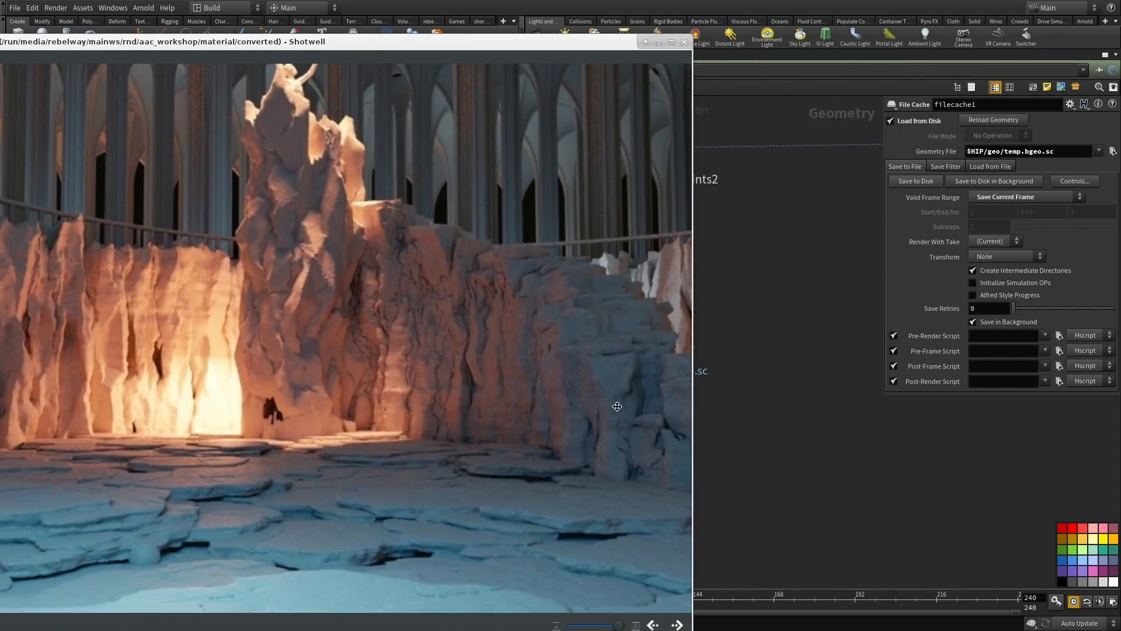
drag(617, 406, 432, 384)
drag(578, 408, 0, 350)
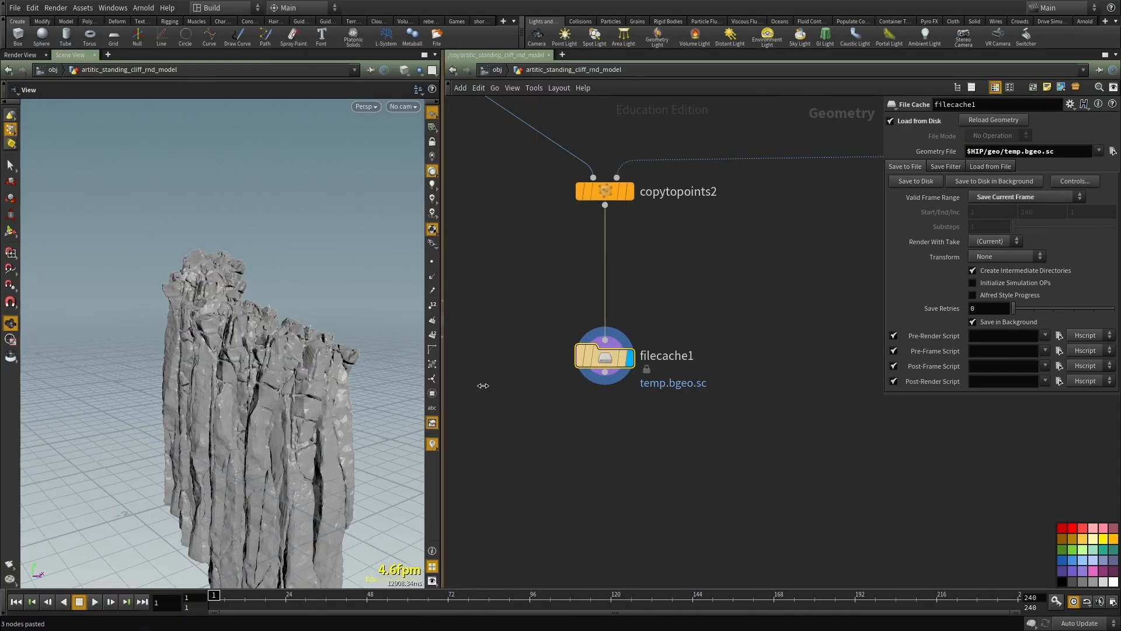
Step: Inspect the cached cliff in a widened viewport and check filecache1's geometry info
drag(502, 365, 503, 348)
middle_drag(545, 448, 585, 307)
drag(397, 317, 356, 389)
scroll(237, 354, up, 8)
scroll(236, 354, down, 8)
middle_click(664, 219)
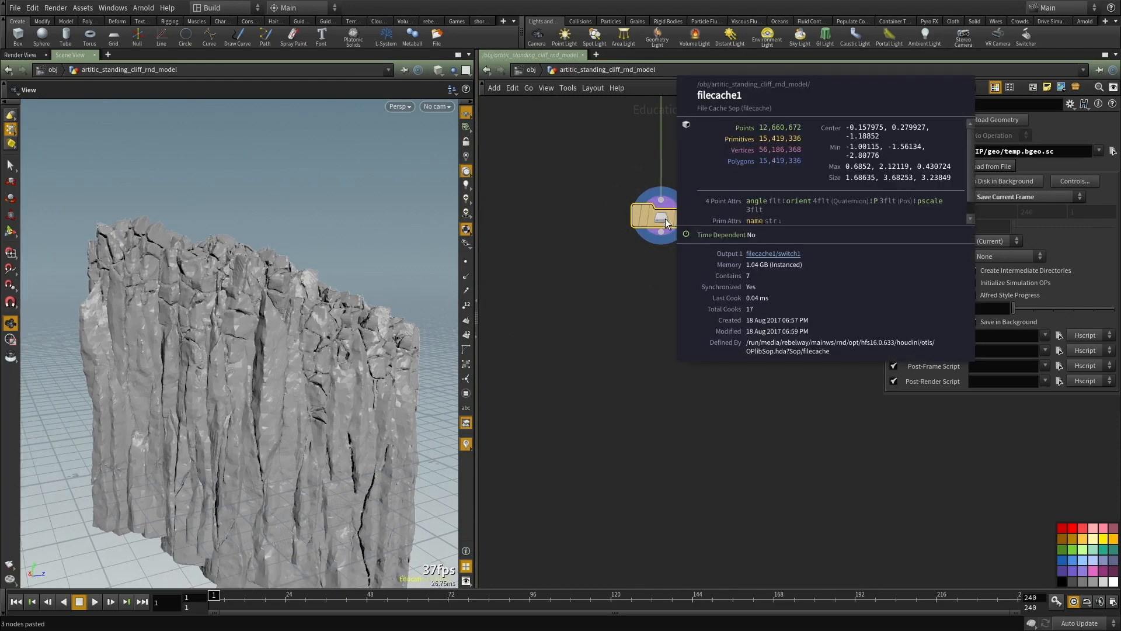
Step: Add a VDB from Polygons node below filecache1, connect filecache1's output to its first input, and display it
middle_drag(648, 339, 624, 375)
key(Tab)
text(vdb fr)
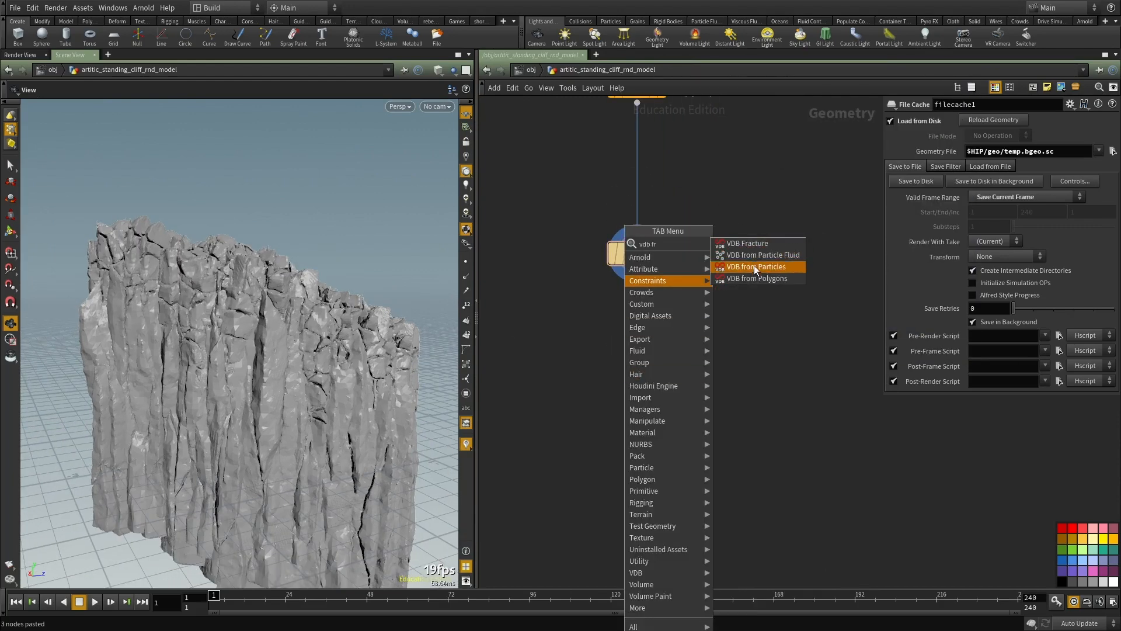
click(756, 278)
click(611, 409)
click(637, 269)
click(602, 396)
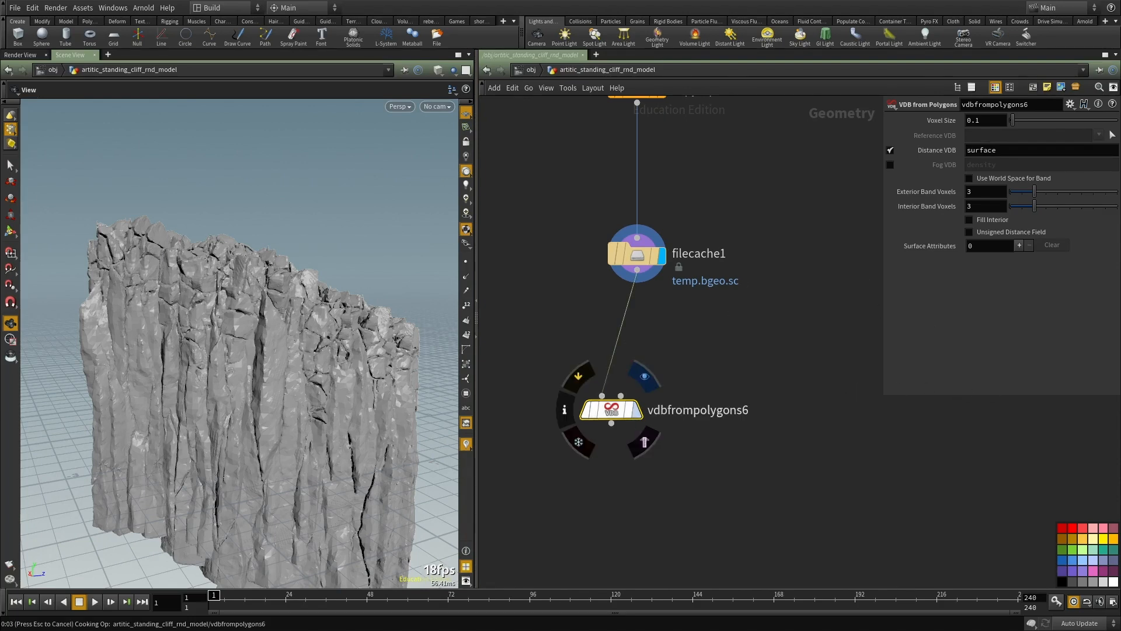
middle_drag(671, 450, 692, 404)
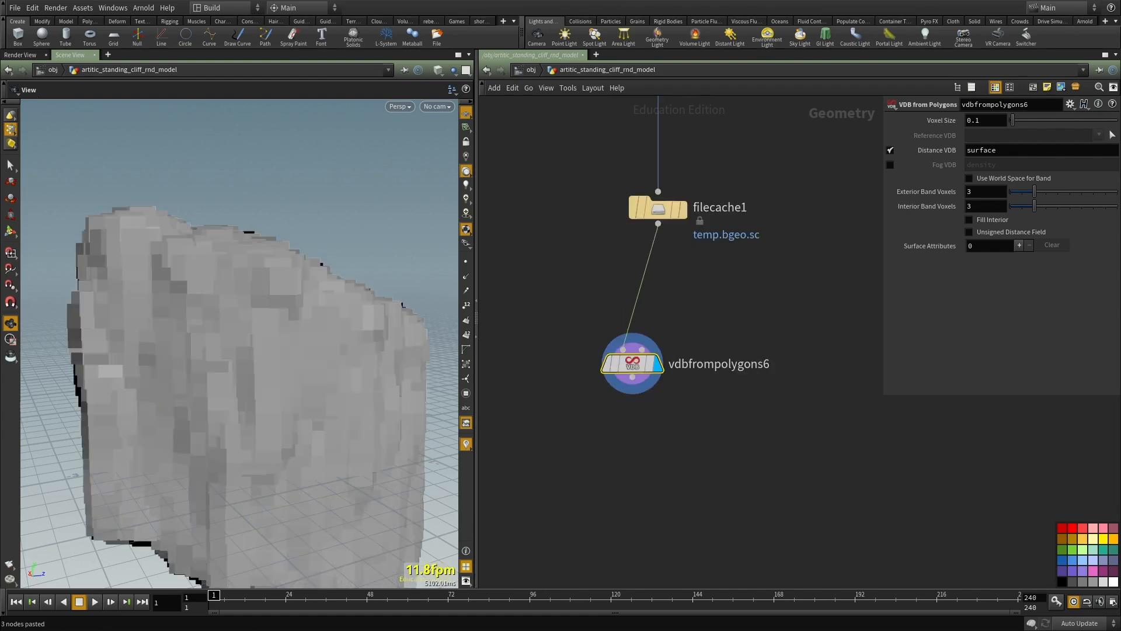
middle_drag(797, 476, 794, 551)
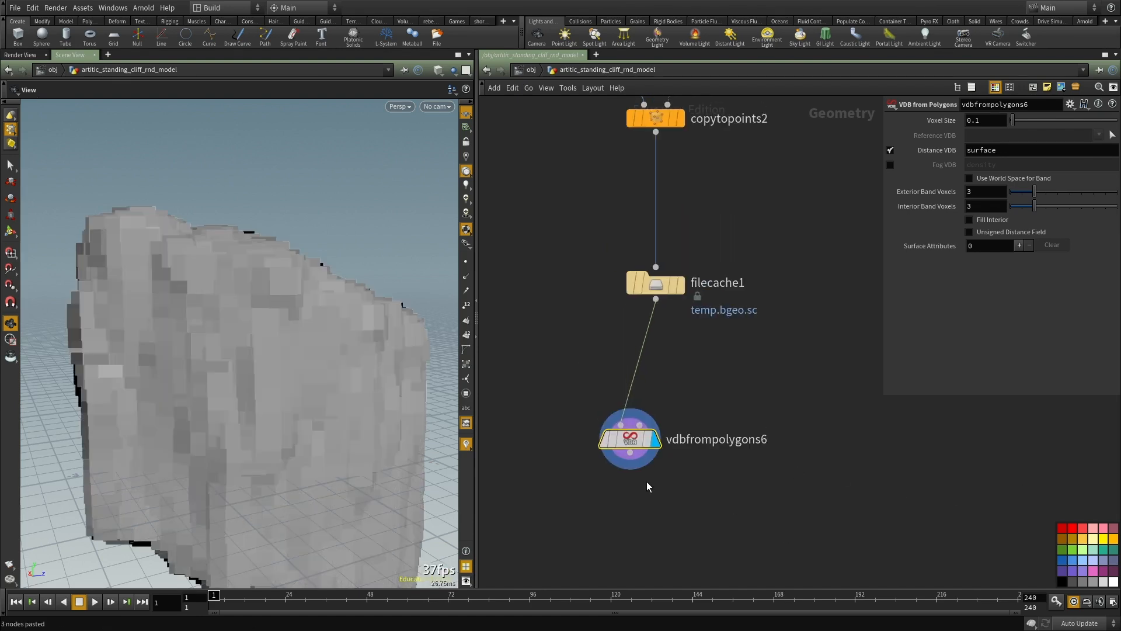
Step: Switch vdbfrompolygons6 from Distance VDB to Fog VDB output and set its voxel size to 0.01
click(890, 150)
click(890, 165)
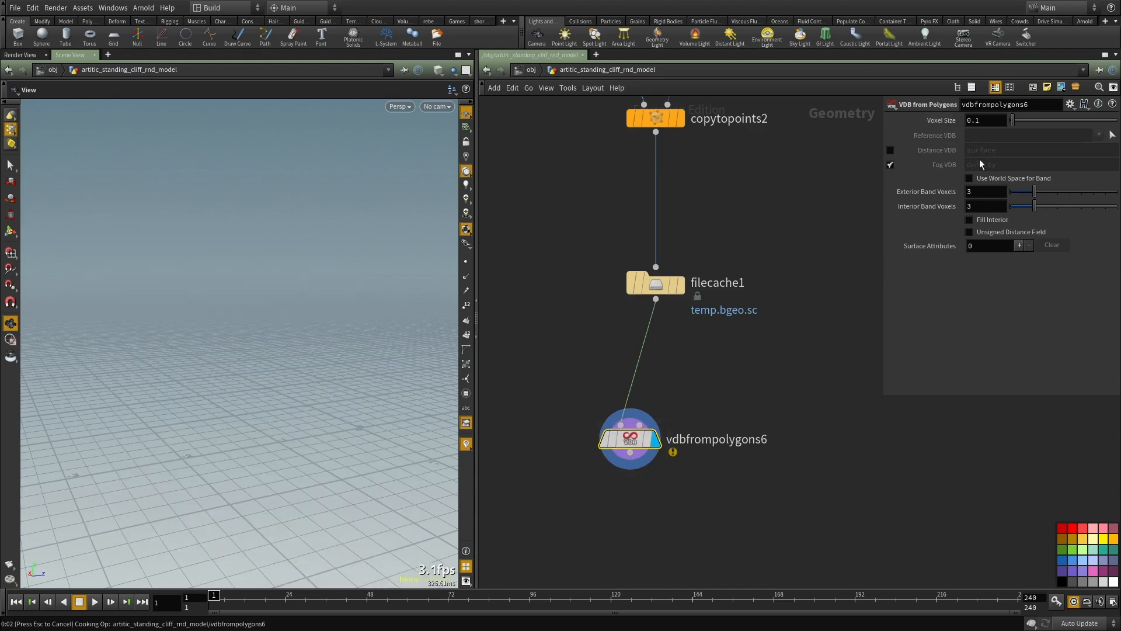
middle_click(630, 447)
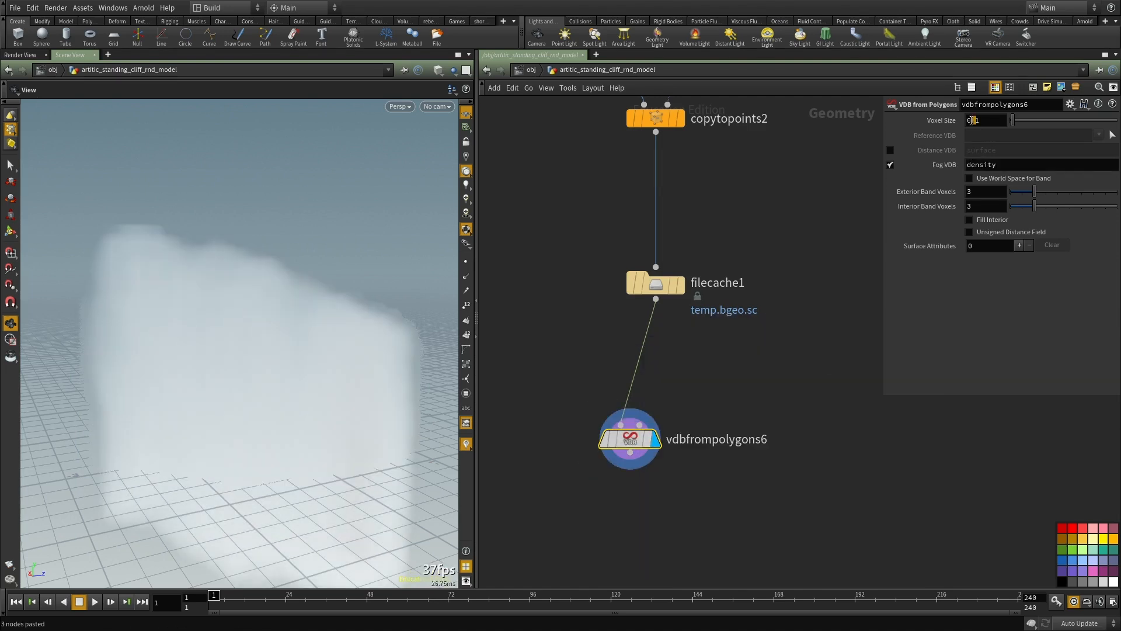
text(0)
key(Return)
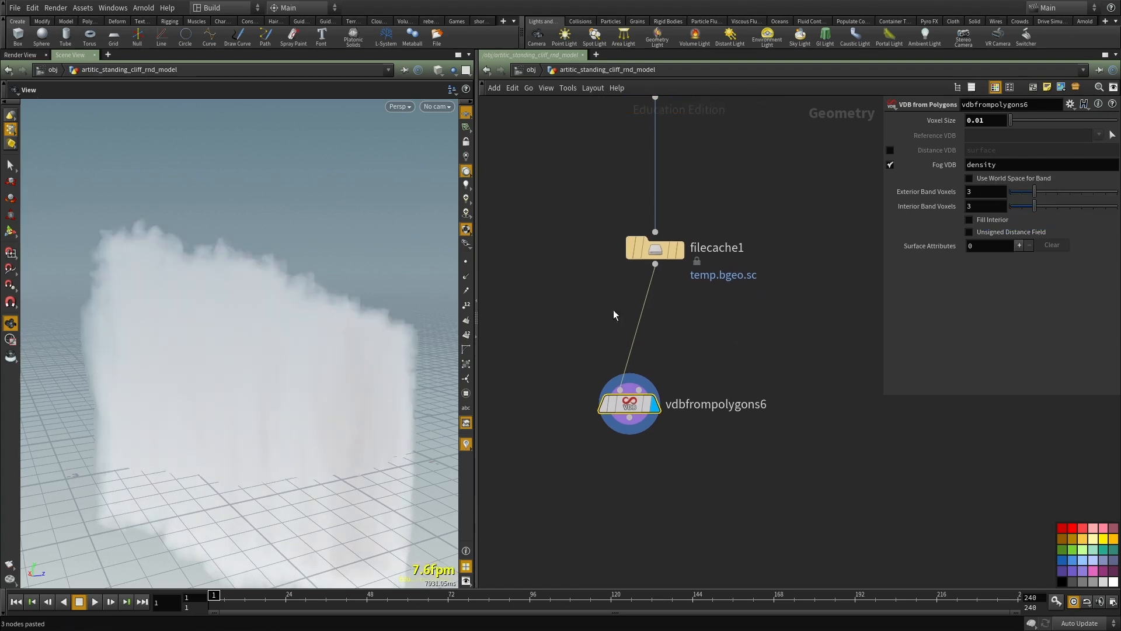
Step: Move vdbfrompolygons6 under filecache1, set its voxel size to 0.004, and check its volume info
middle_click(634, 404)
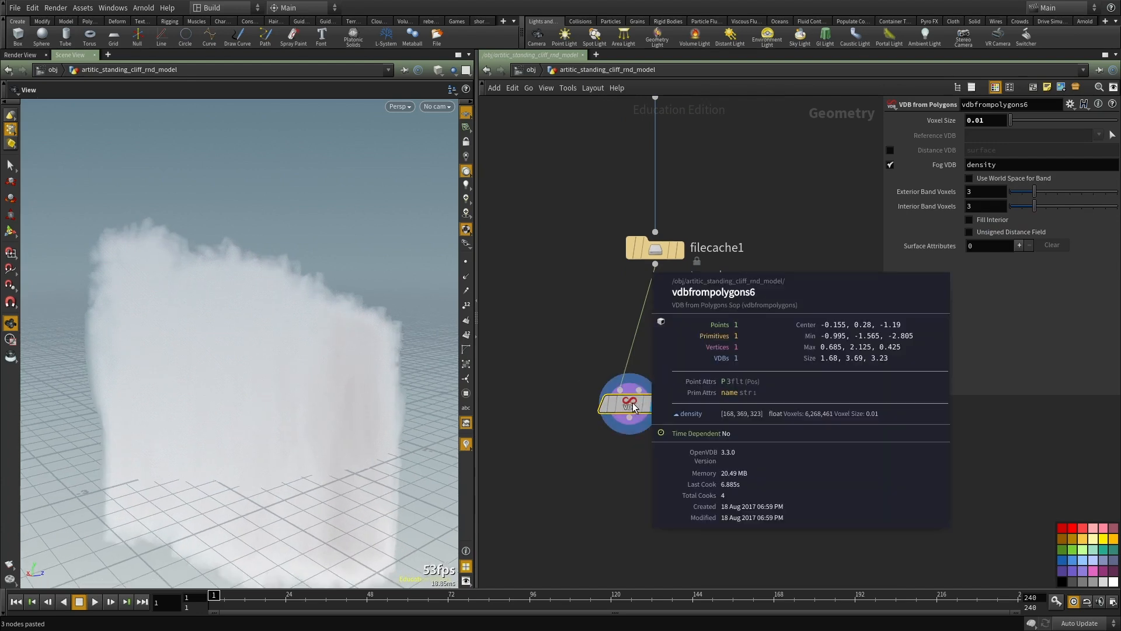
drag(634, 404, 656, 337)
middle_click(655, 336)
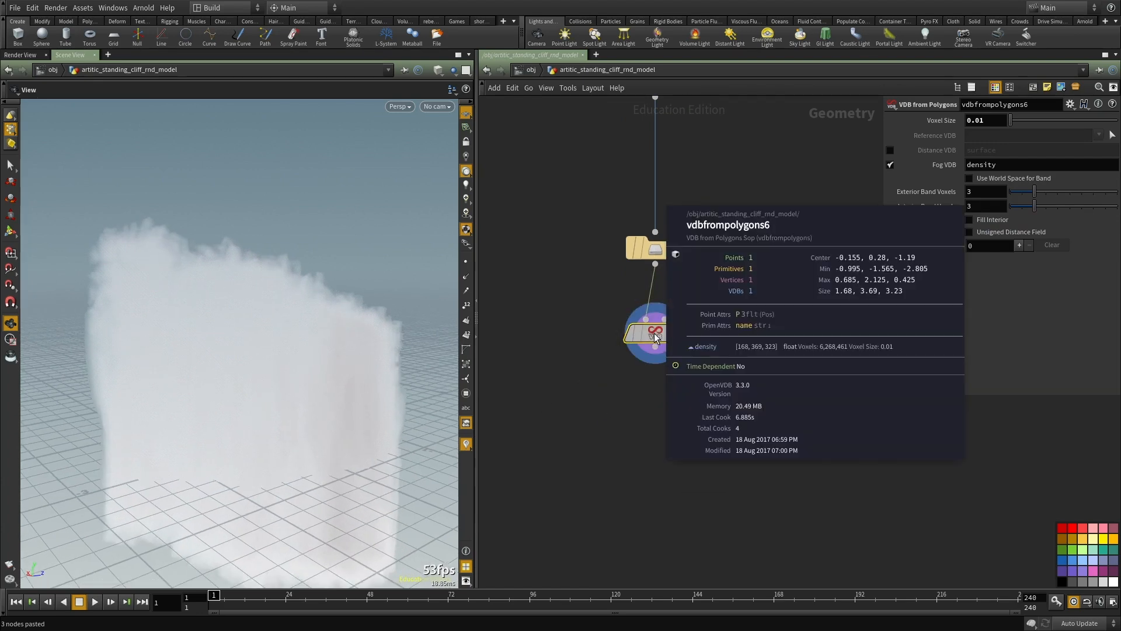
drag(979, 120, 990, 124)
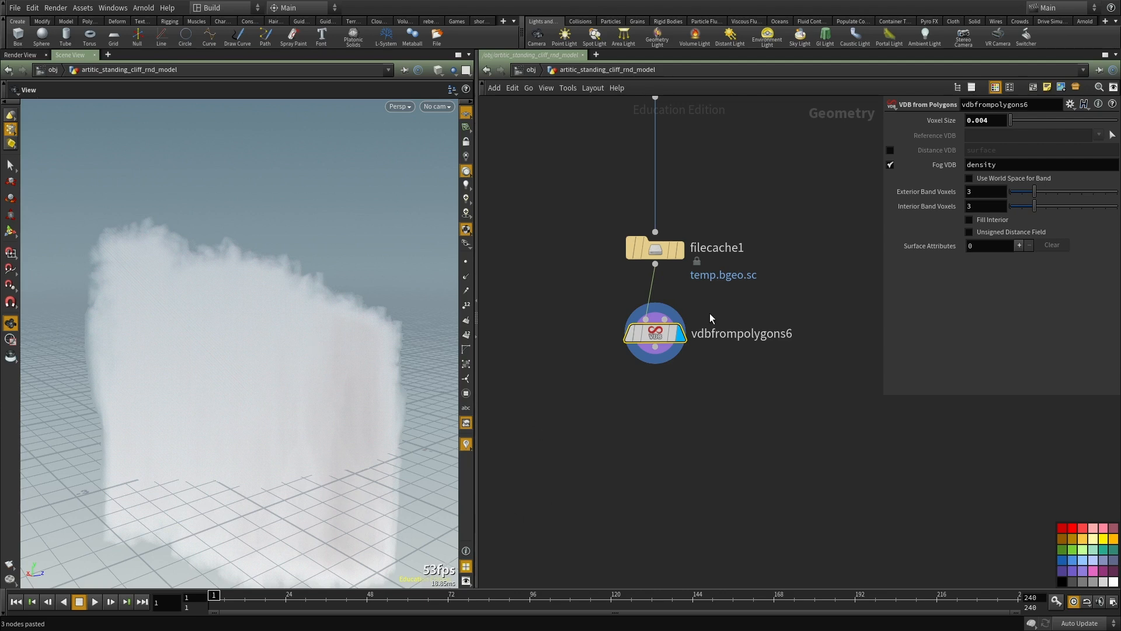
middle_click(652, 295)
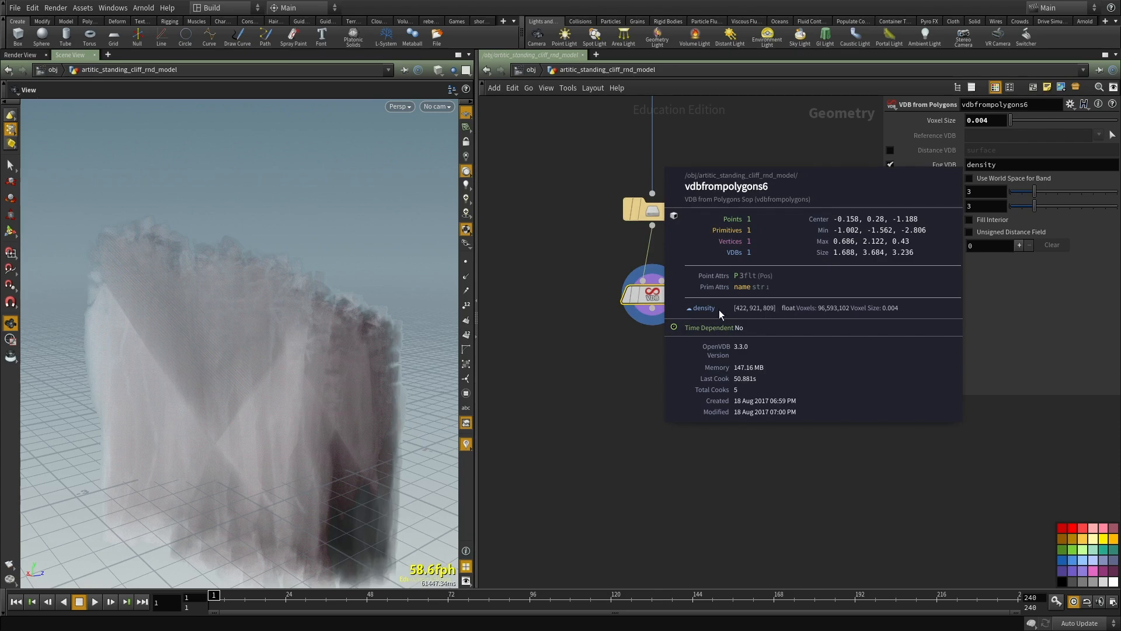
Step: Add a Convert VDB node below vdbfrompolygons6, connect that node's output to its first input, and display it
scroll(637, 410, up, 2)
key(Tab)
text(vdb c)
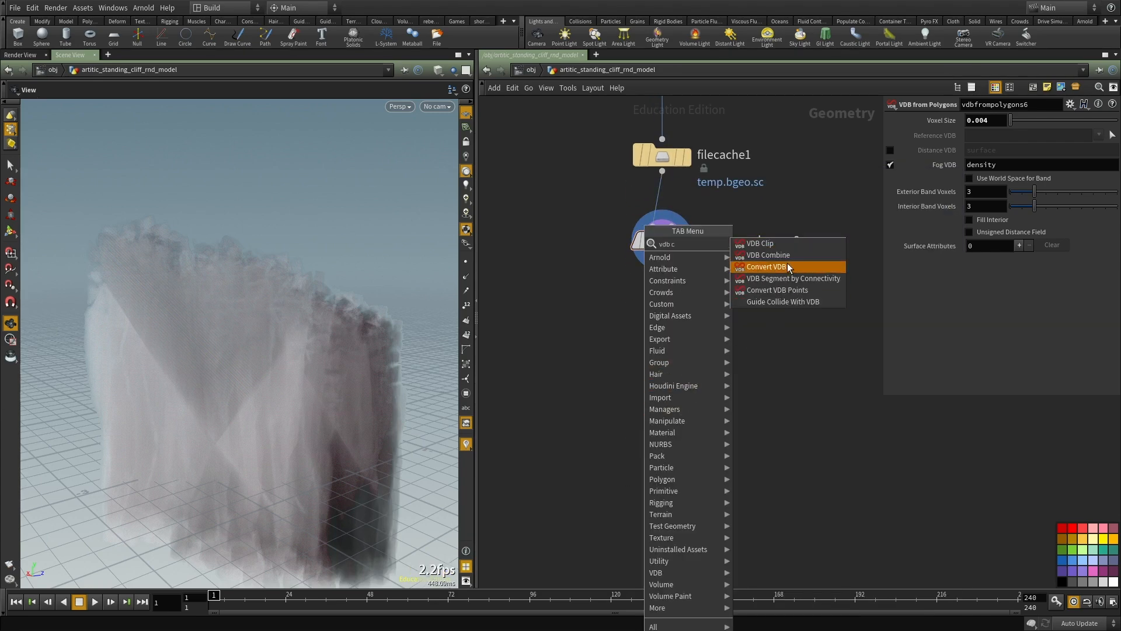
click(788, 268)
click(605, 399)
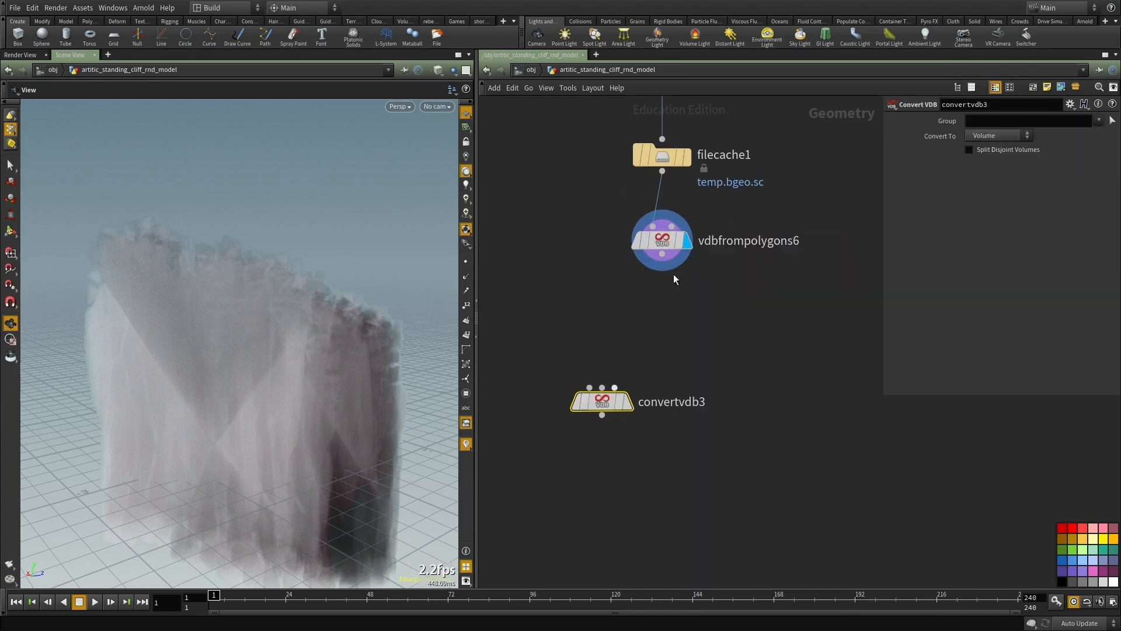
click(662, 254)
click(589, 387)
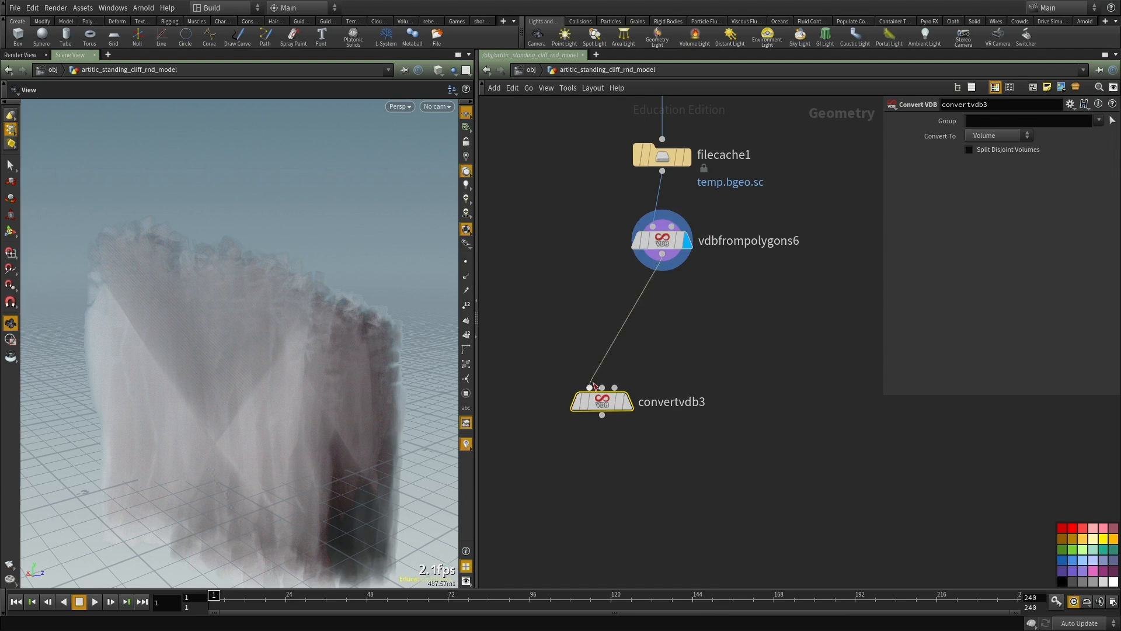
click(628, 401)
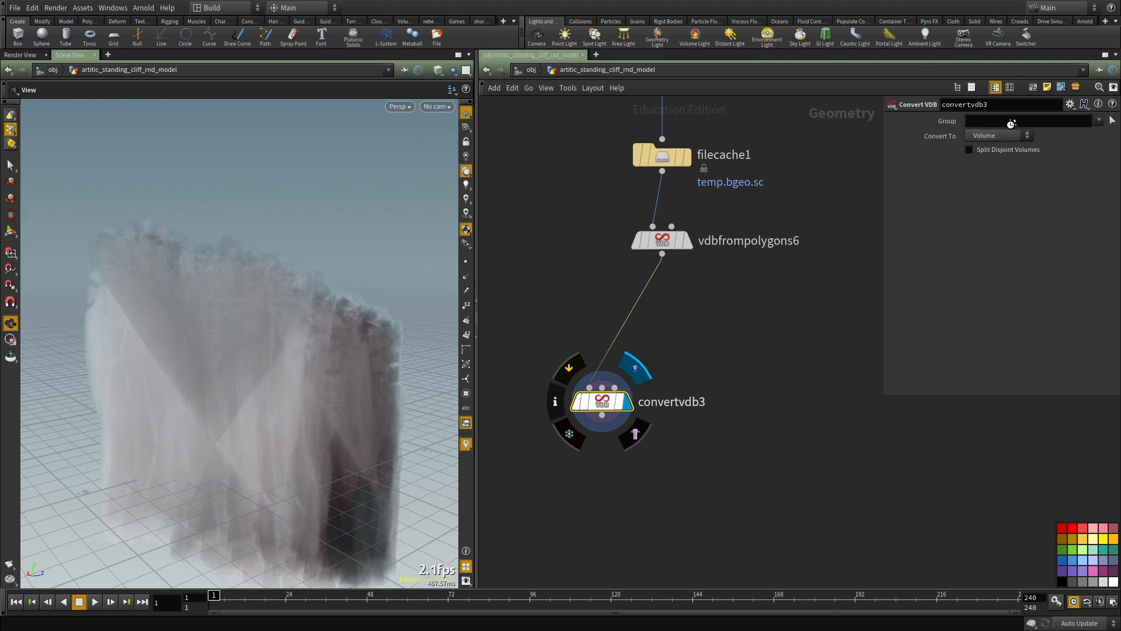
Step: Set convertvdb3 to convert to Polygons with an isovalue of 0.1
click(997, 136)
click(984, 170)
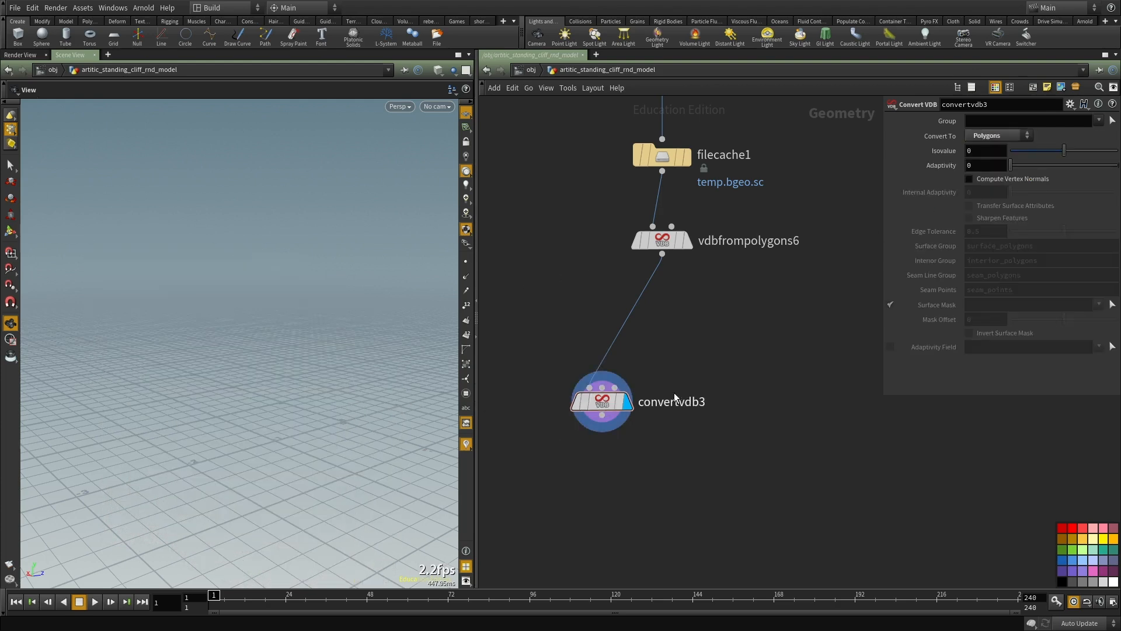
text(.001)
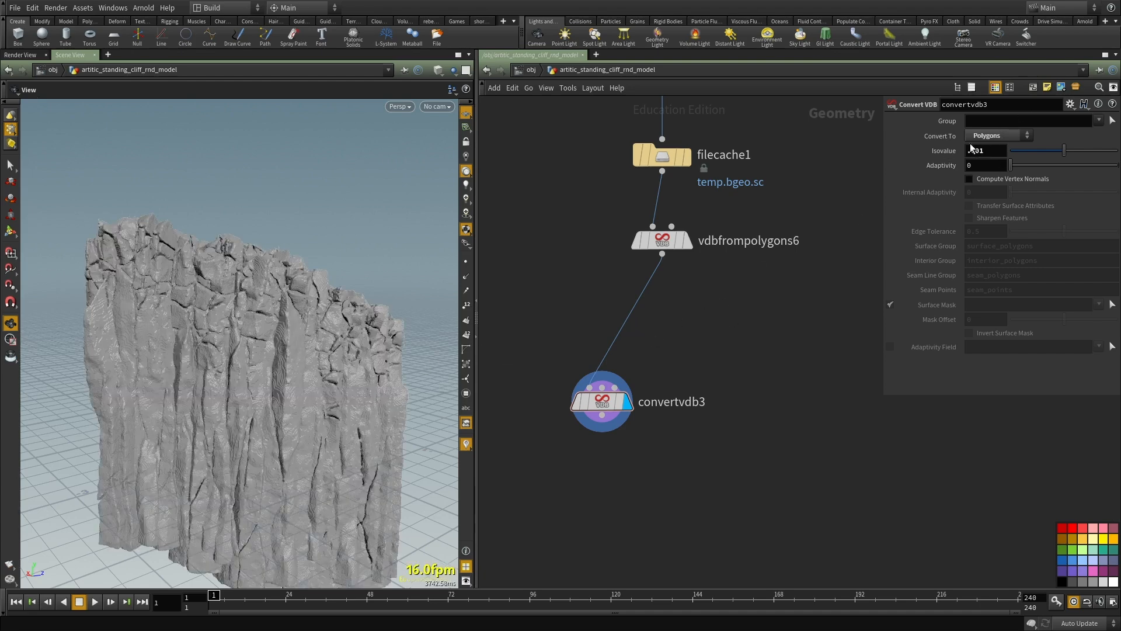
drag(975, 150, 983, 151)
text(1)
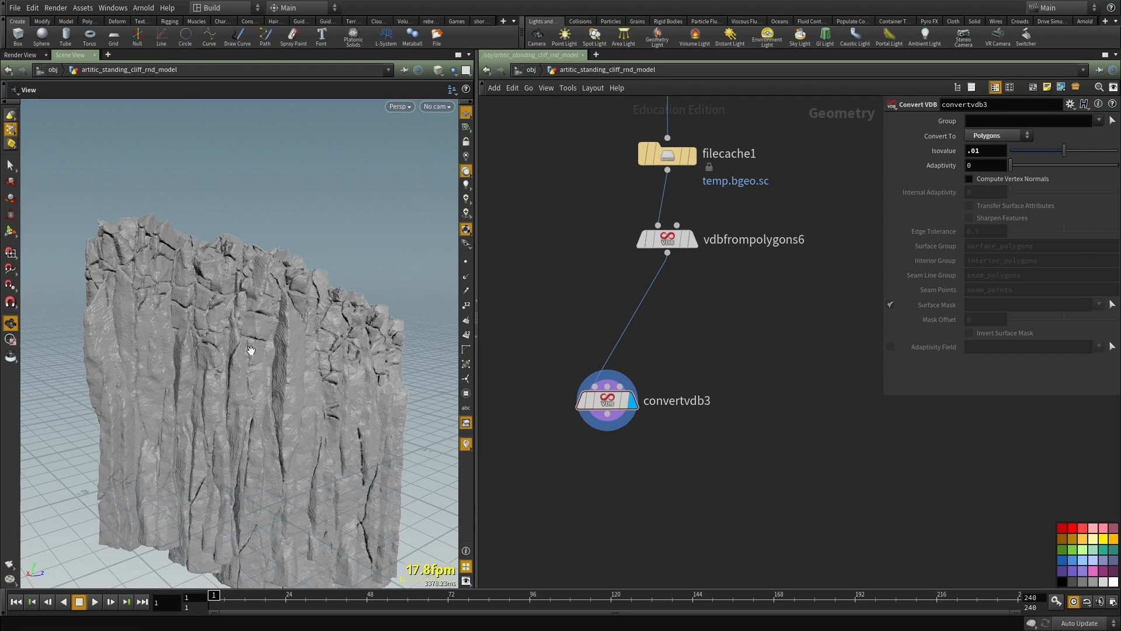
drag(974, 153, 978, 155)
text(1)
key(Return)
Step: Inspect the converted cliff surface up close and light the viewport with the scene lights
scroll(216, 367, up, 10)
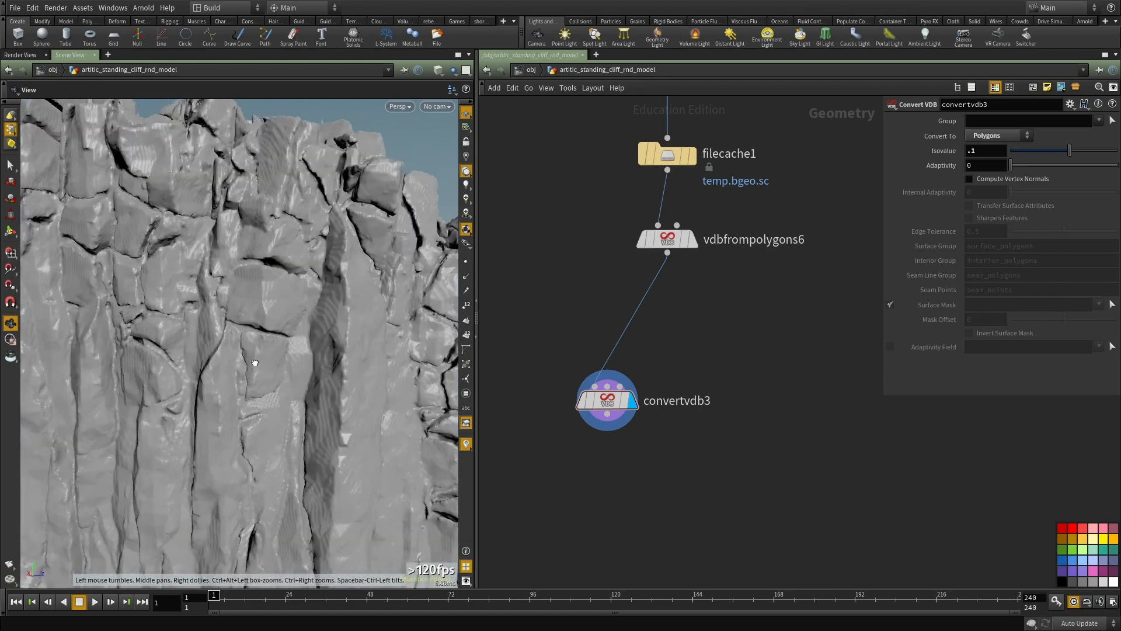
drag(216, 367, 350, 295)
click(466, 185)
drag(247, 310, 257, 339)
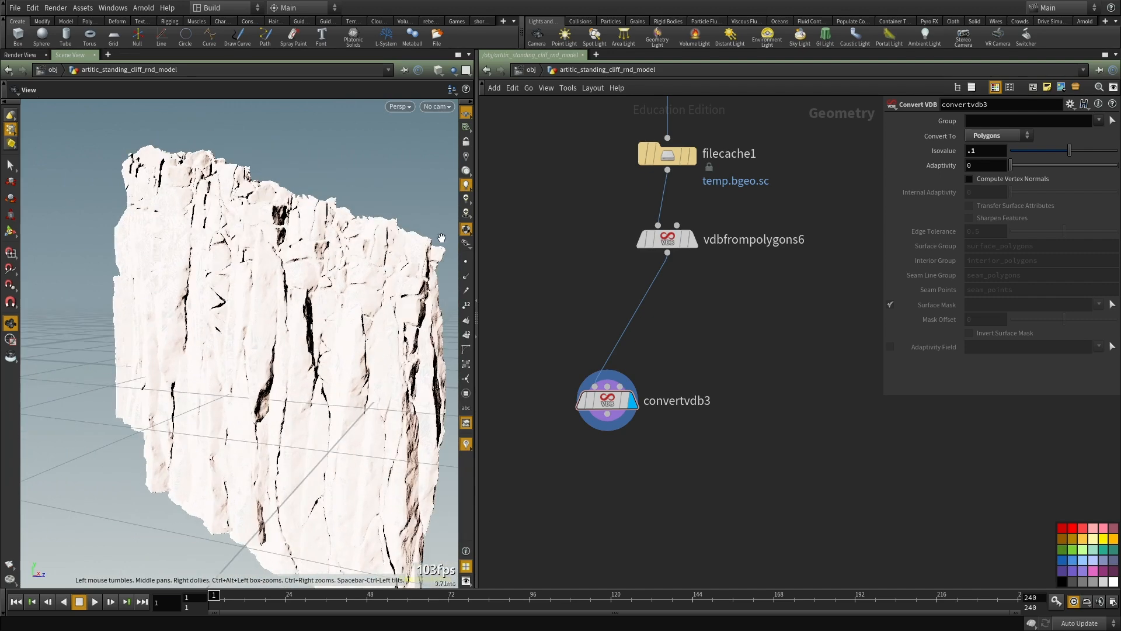
click(466, 185)
Step: Go up to the object level and set the sun Arnold light's intensity to 1
click(524, 71)
scroll(695, 257, down, 2)
middle_drag(700, 245, 680, 317)
middle_drag(619, 123, 645, 339)
scroll(634, 315, up, 2)
click(599, 340)
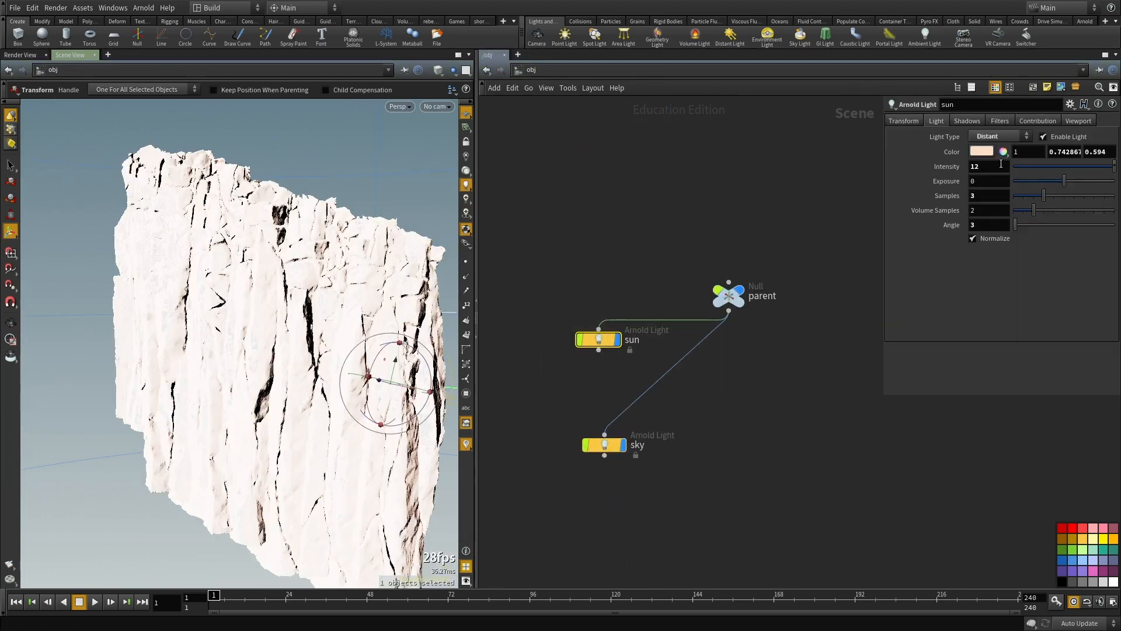
double_click(992, 166)
text(2)
click(786, 376)
middle_drag(731, 403, 731, 369)
text(1)
key(Return)
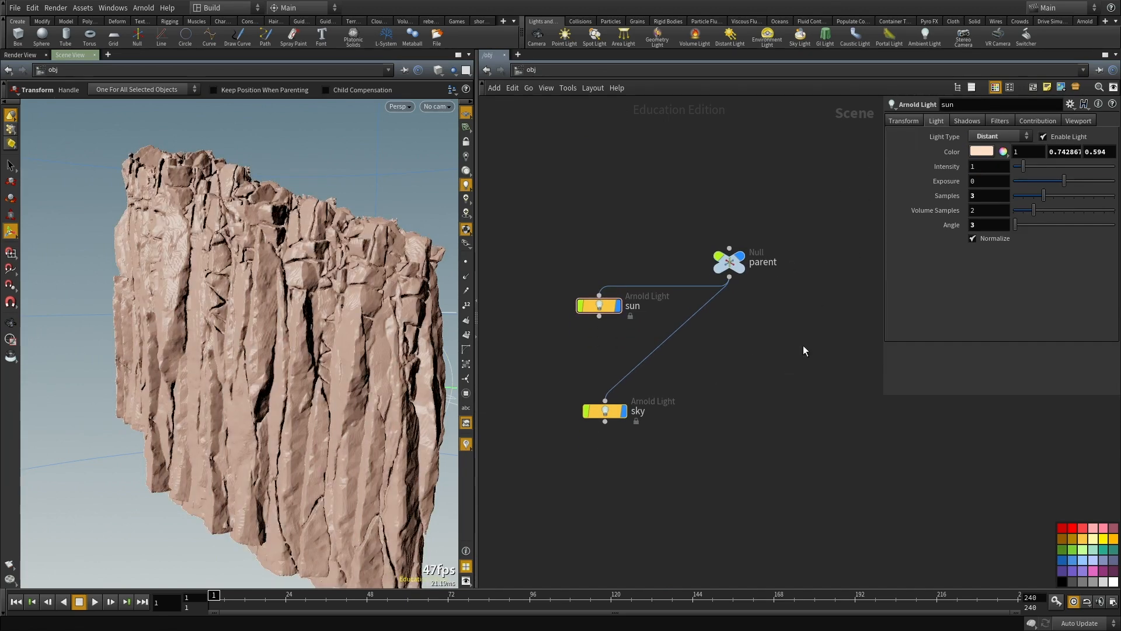
Step: Duplicate the sun light under the parent null and bring the cliff and the copy's handle into view
key(ctrl+c)
key(ctrl+v)
scroll(804, 342, down, 2)
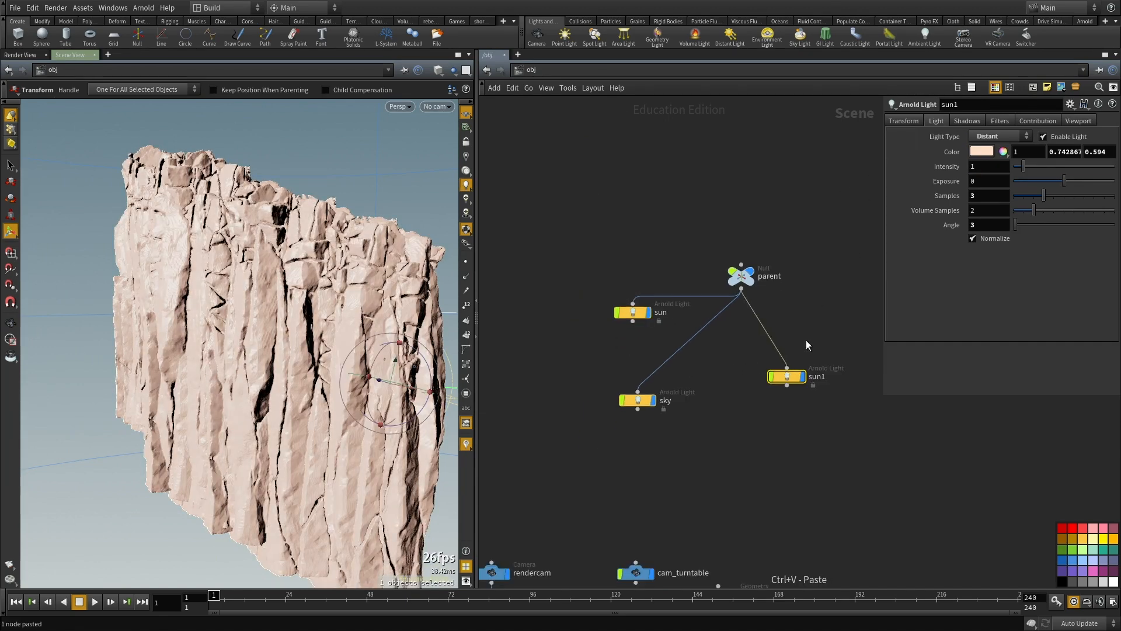
middle_drag(804, 342, 746, 350)
alt+right_drag(281, 388, 131, 410)
alt+drag(130, 410, 257, 386)
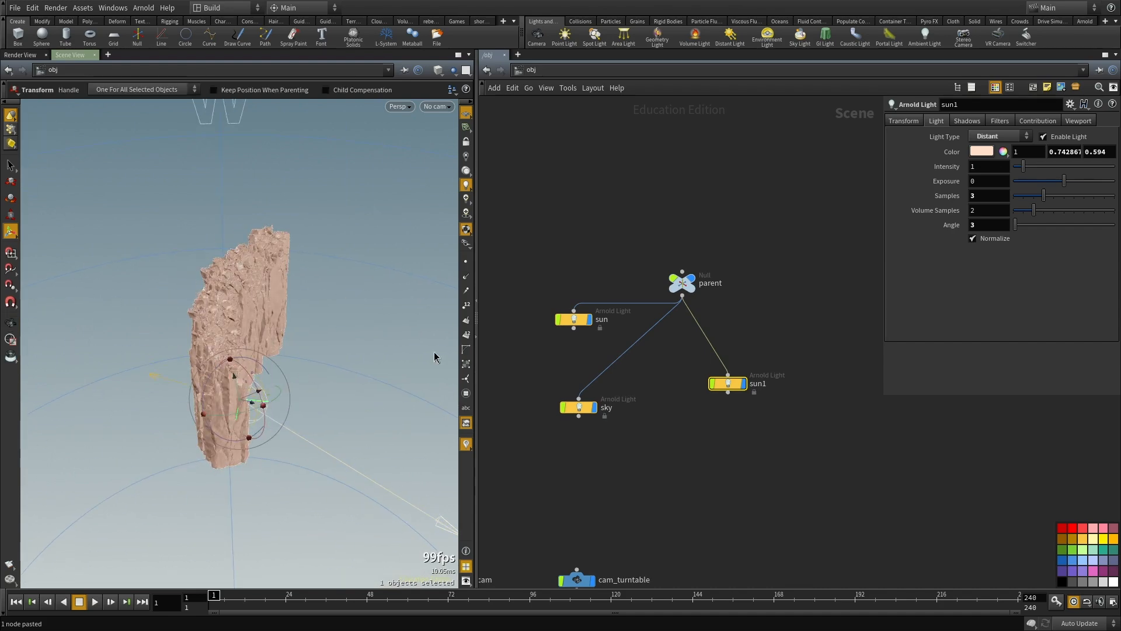
Step: Set the sun1 light's color to a pale blue of 0.468, 0.734, 1
click(981, 151)
mouse_move(1010, 215)
mouse_down()
mouse_move(1037, 214)
mouse_move(1028, 226)
mouse_up()
click(1107, 59)
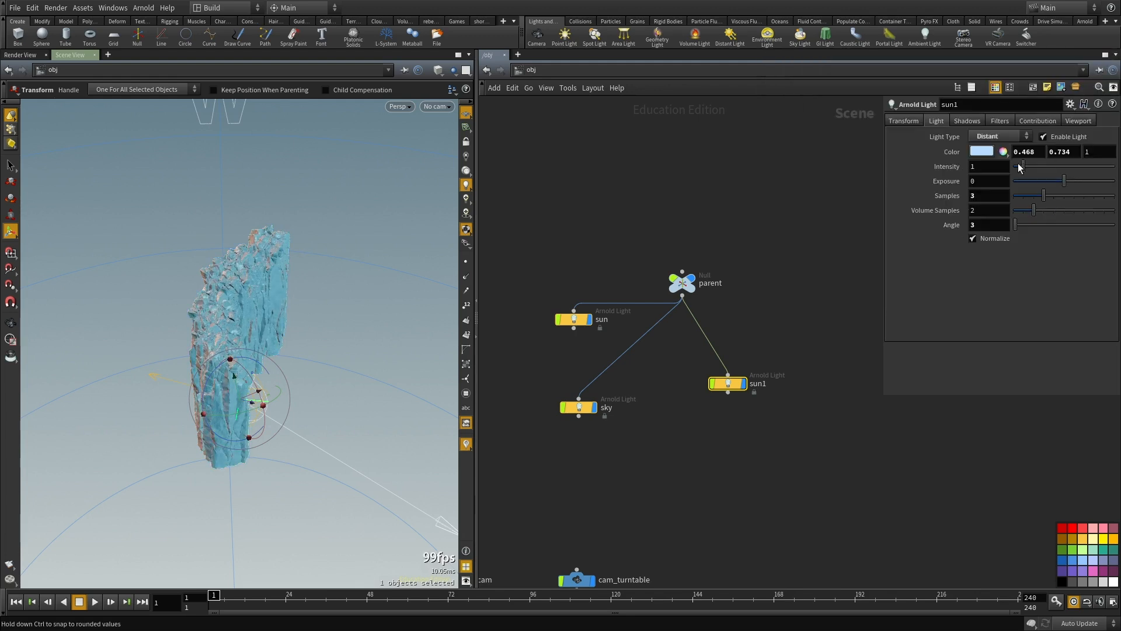
Step: Enable the sky light's viewport Display override and set it to 0
click(578, 406)
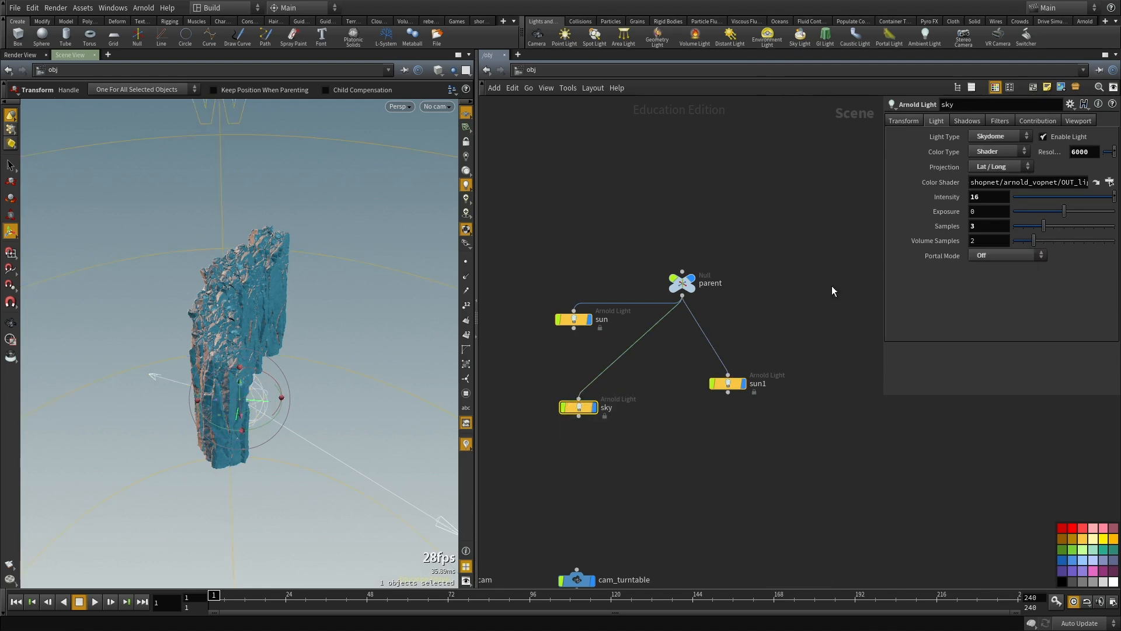
click(1078, 121)
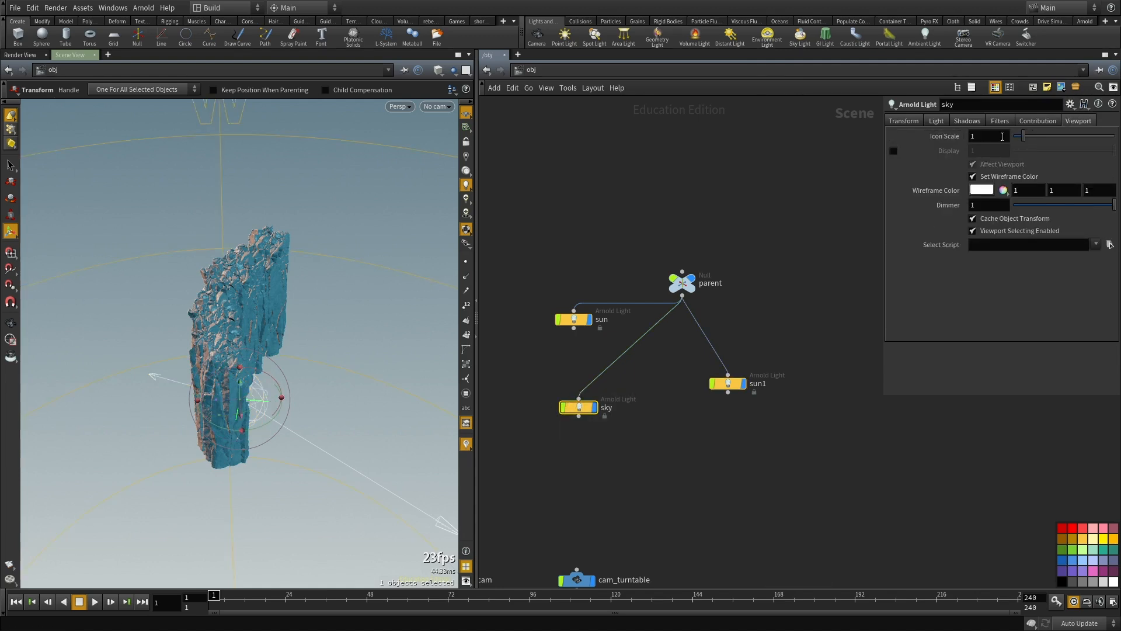
click(894, 151)
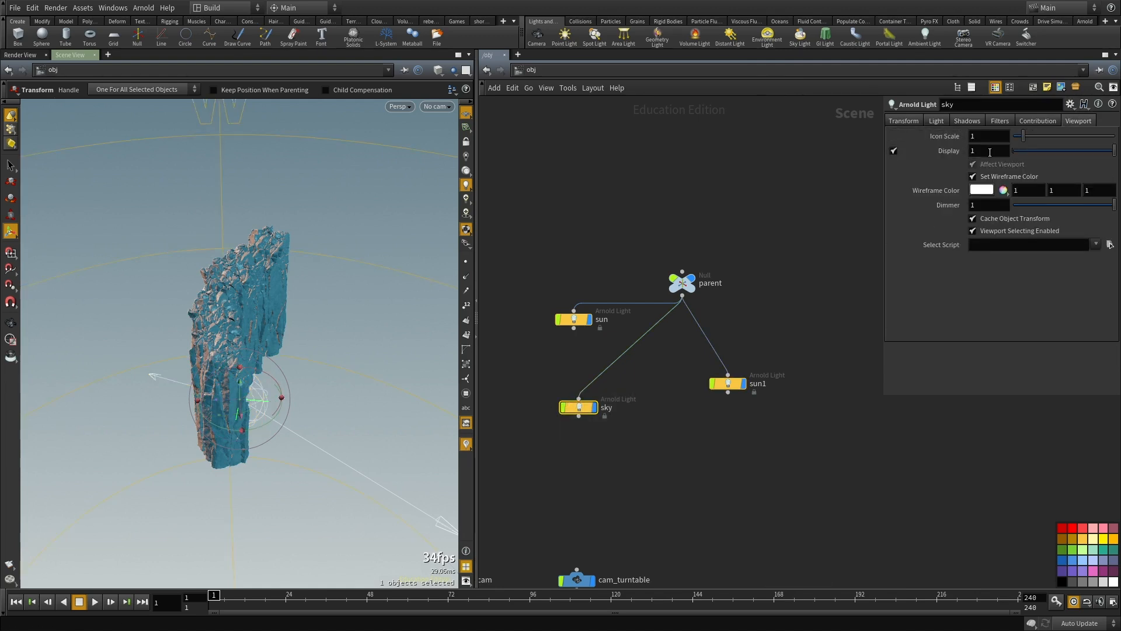
click(1026, 151)
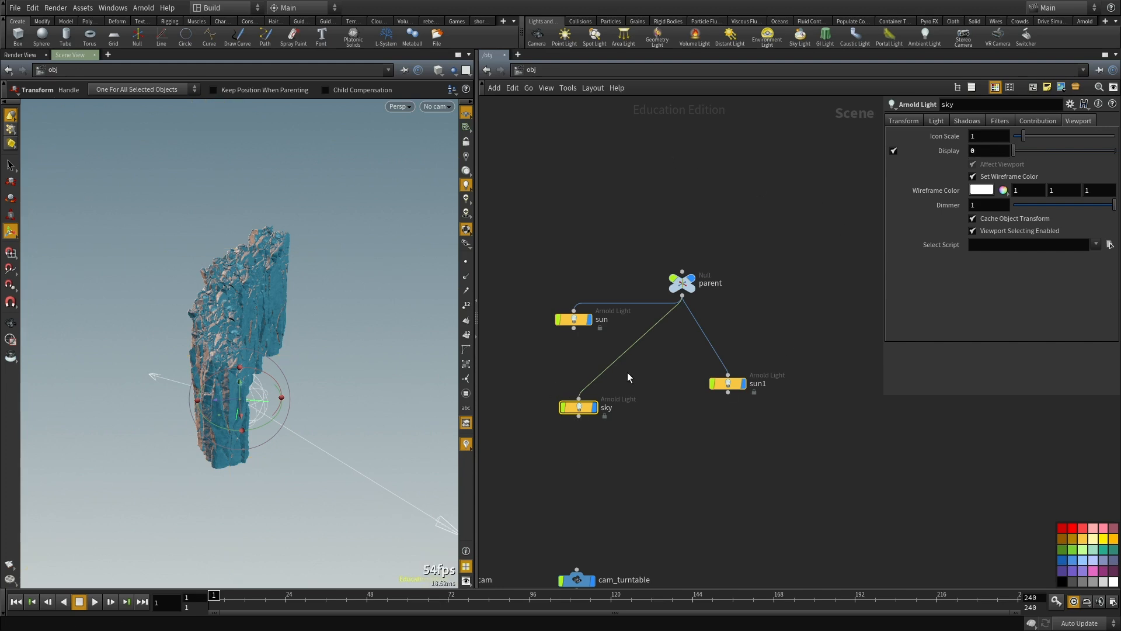
Step: Disconnect the sky light from the parent null and set its intensity to 0, keeping the light enabled
key(ctrl+x)
key(ctrl+z)
drag(589, 387, 565, 384)
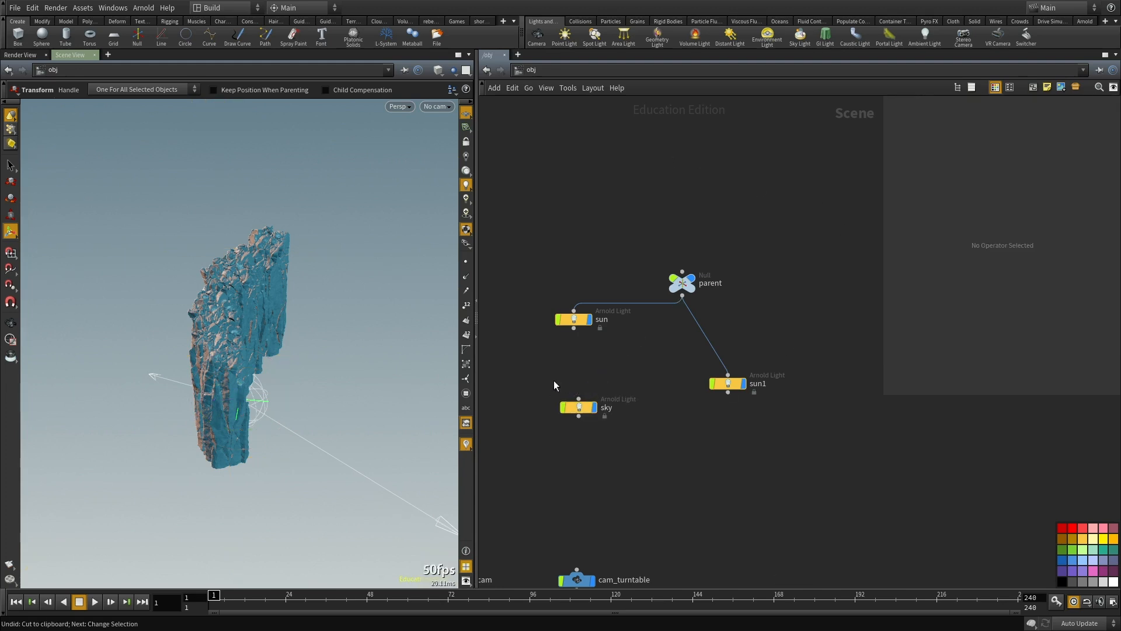
click(578, 407)
click(917, 122)
click(936, 121)
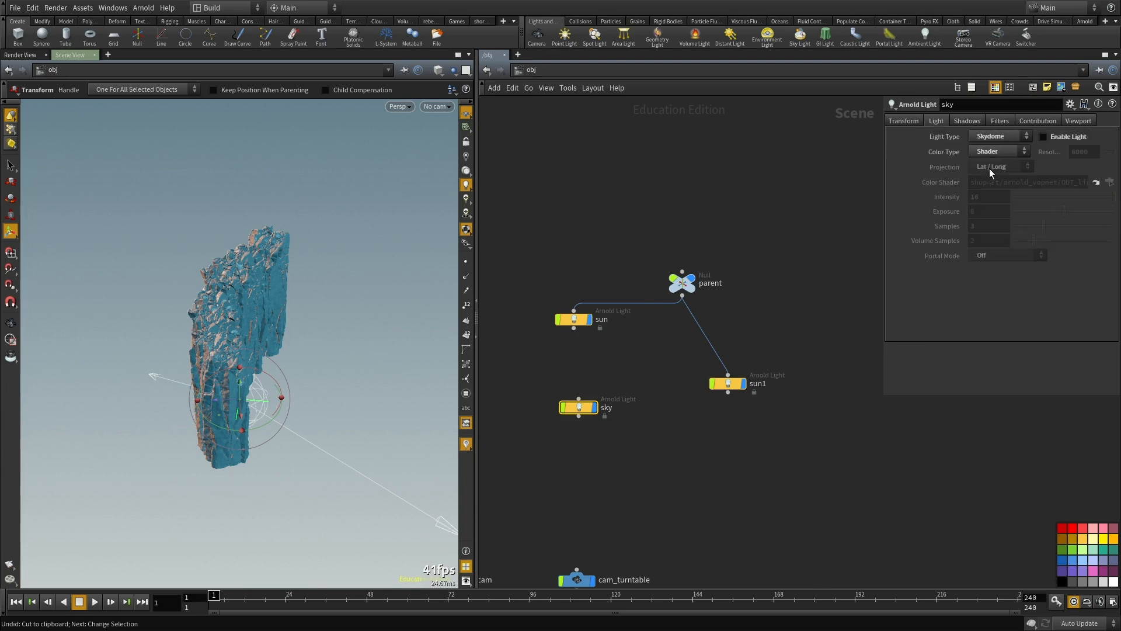
text(0)
key(Return)
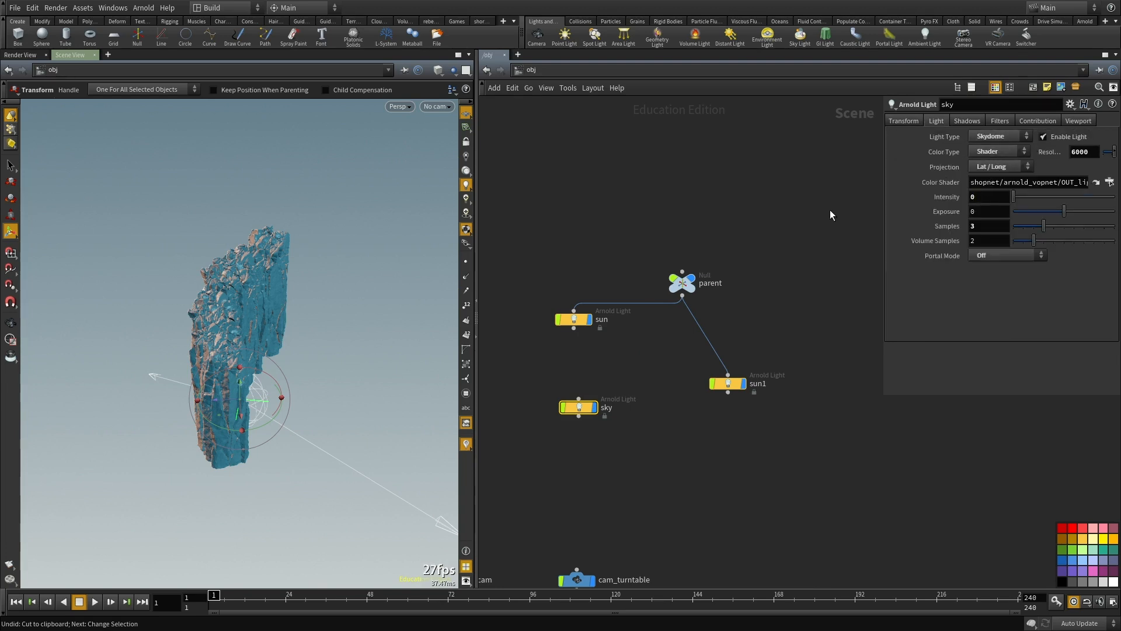
Step: Set the sun1 light's intensity to 0.4
click(605, 486)
middle_drag(819, 305, 835, 336)
click(774, 413)
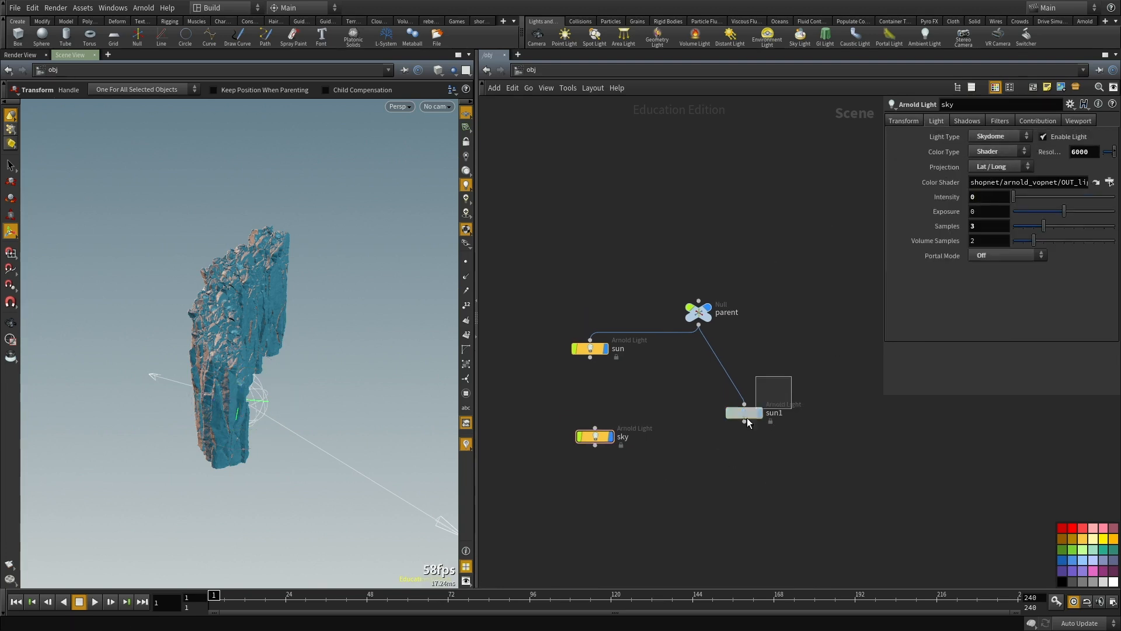
drag(977, 167, 991, 168)
text(3)
Step: Rotate the sun1 light around Y to -42.8709, using the sun light and the cliff face as reference
click(689, 449)
click(592, 349)
alt+drag(409, 298, 233, 313)
key(t)
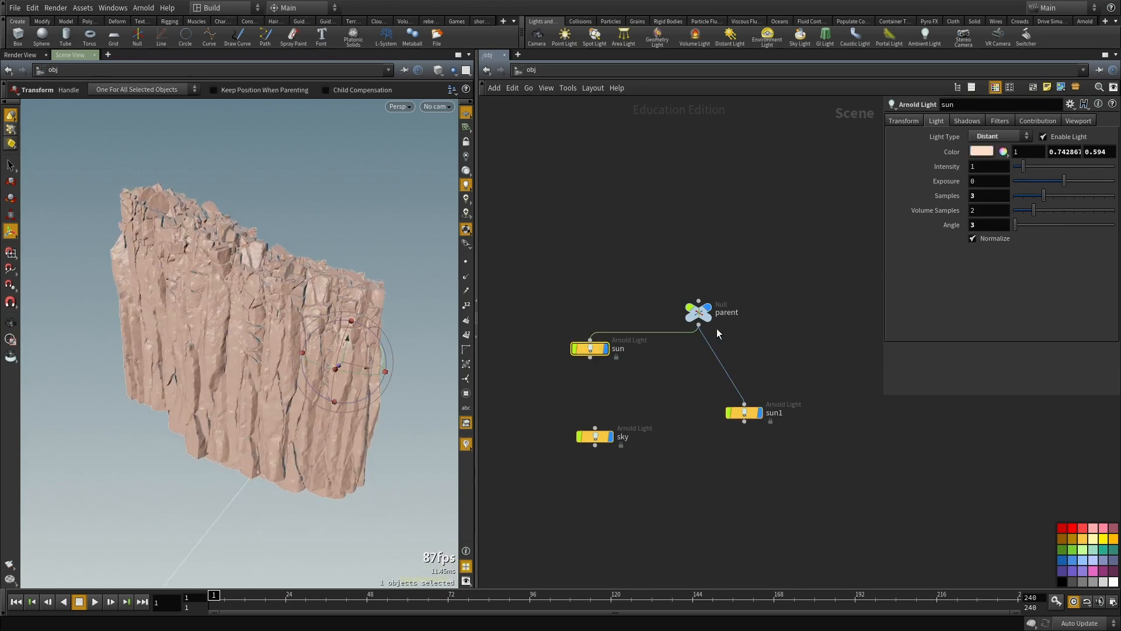
click(698, 312)
click(744, 413)
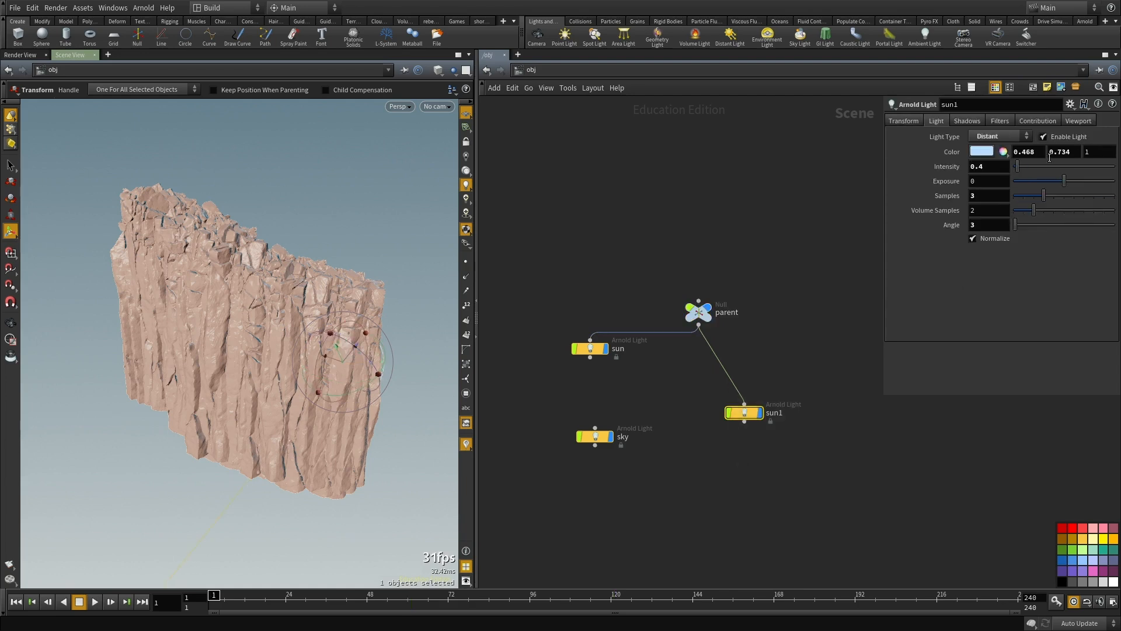
middle_drag(1032, 181, 613, 181)
click(590, 348)
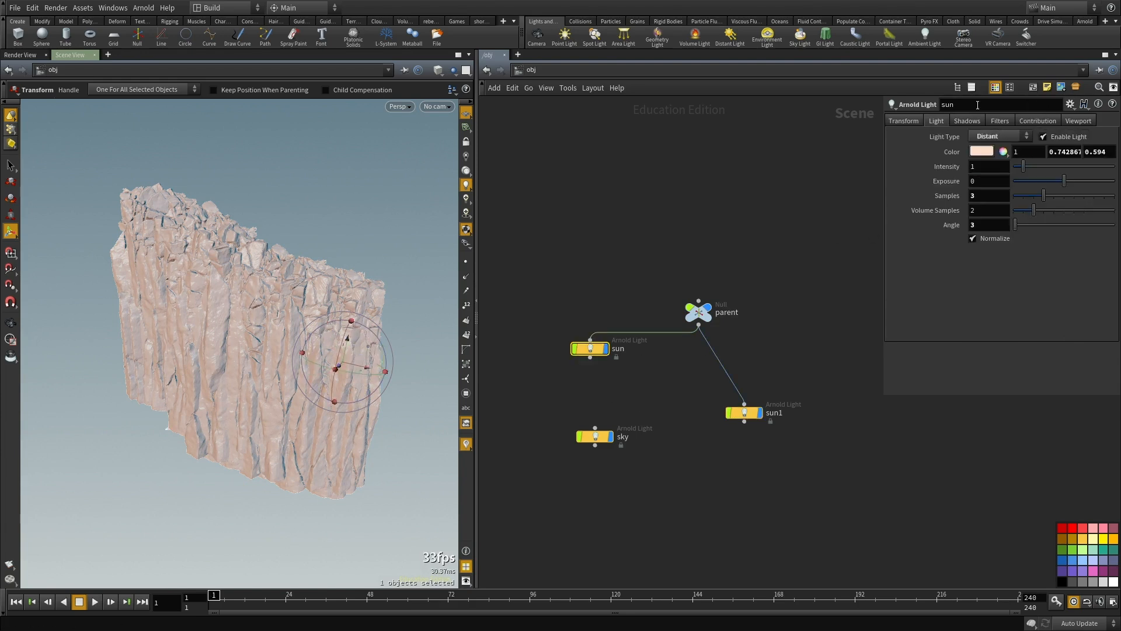
Step: Lower the sun1 light's intensity to 0.21
click(743, 413)
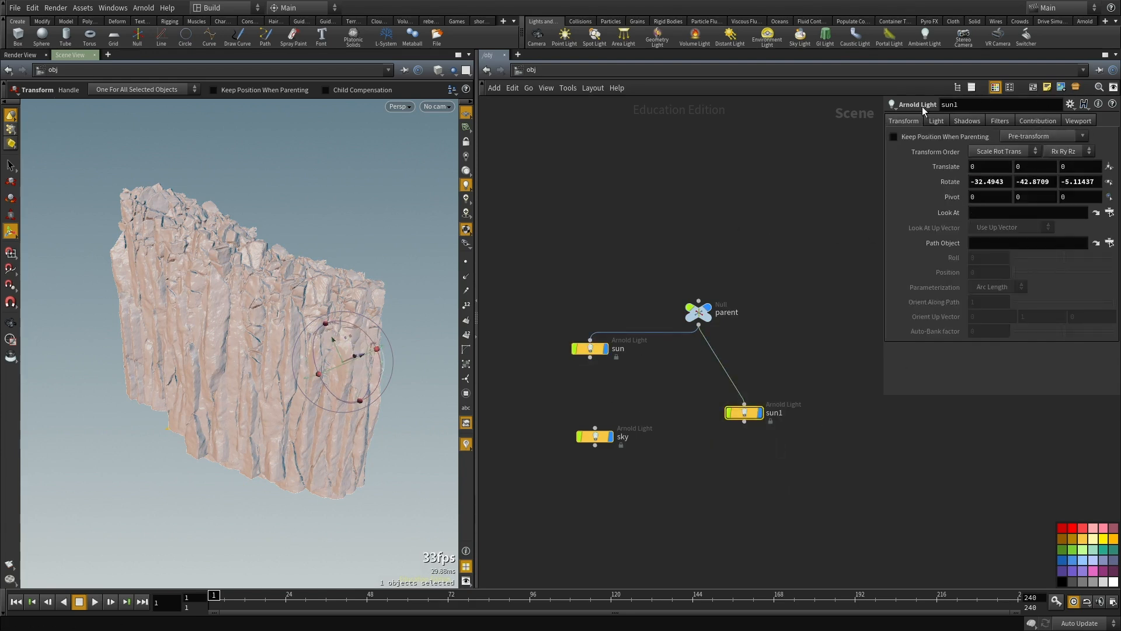
click(936, 121)
middle_drag(991, 168, 883, 179)
Step: Delete the rotation channels on the parent null and set its Y rotation to 116
alt+drag(215, 363, 219, 296)
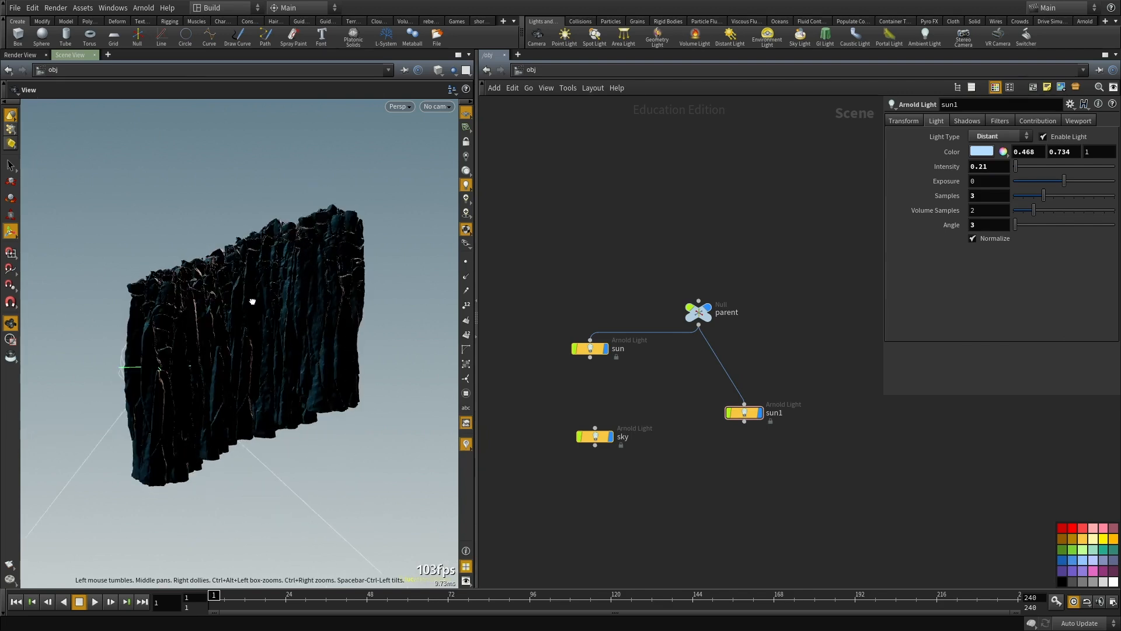
key(t)
click(698, 311)
right_click(928, 171)
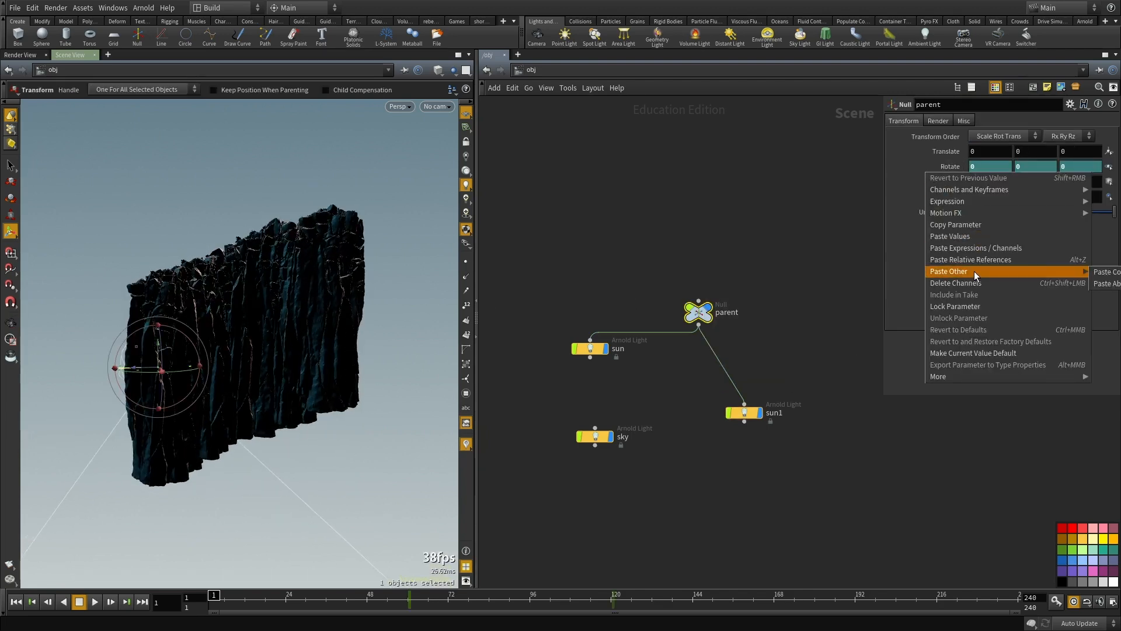
click(974, 282)
middle_drag(1026, 164, 1027, 164)
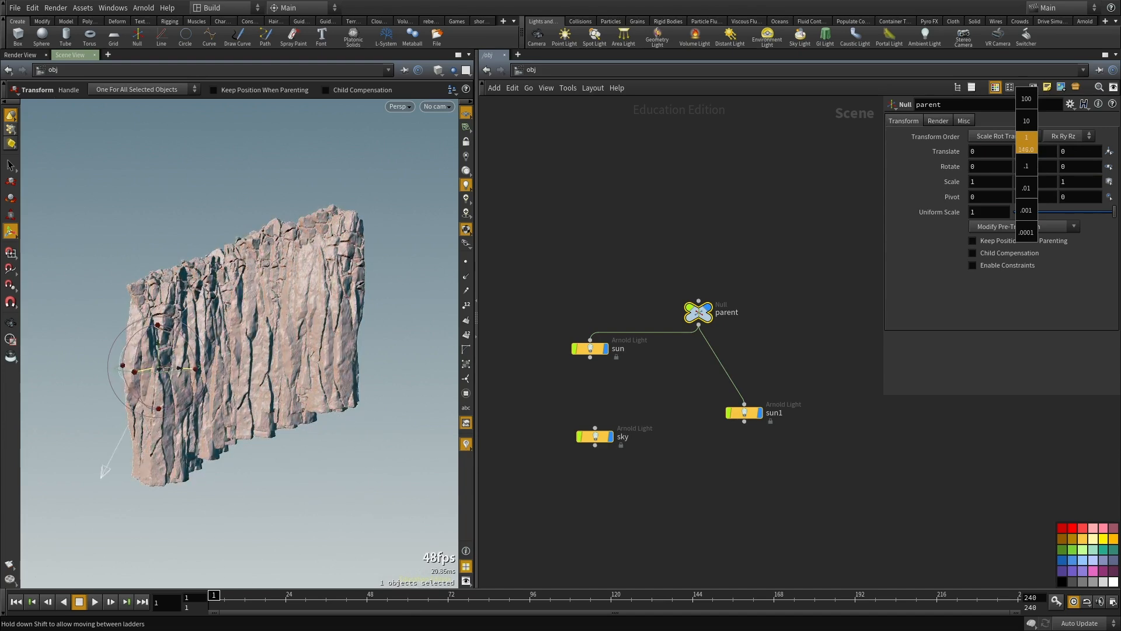
middle_drag(1027, 143, 1025, 143)
Step: Examine how the rotated lights shade the cliff's columns and cracks, up close and from a distance
alt+right_drag(163, 353, 293, 342)
alt+drag(292, 343, 322, 305)
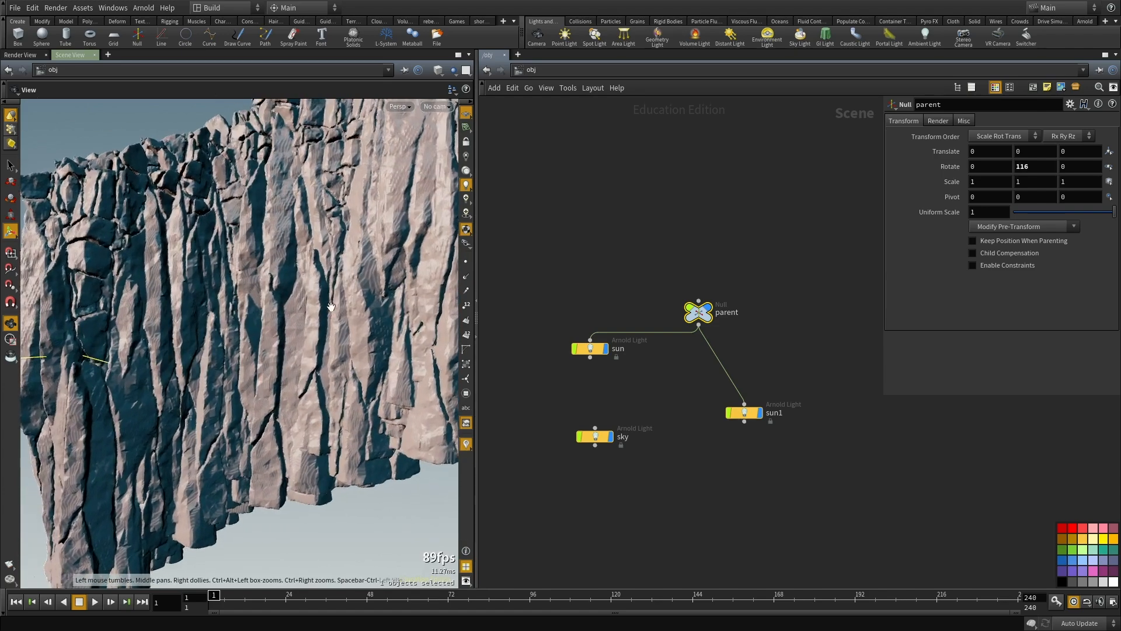
alt+right_drag(322, 305, 321, 320)
alt+drag(321, 320, 266, 403)
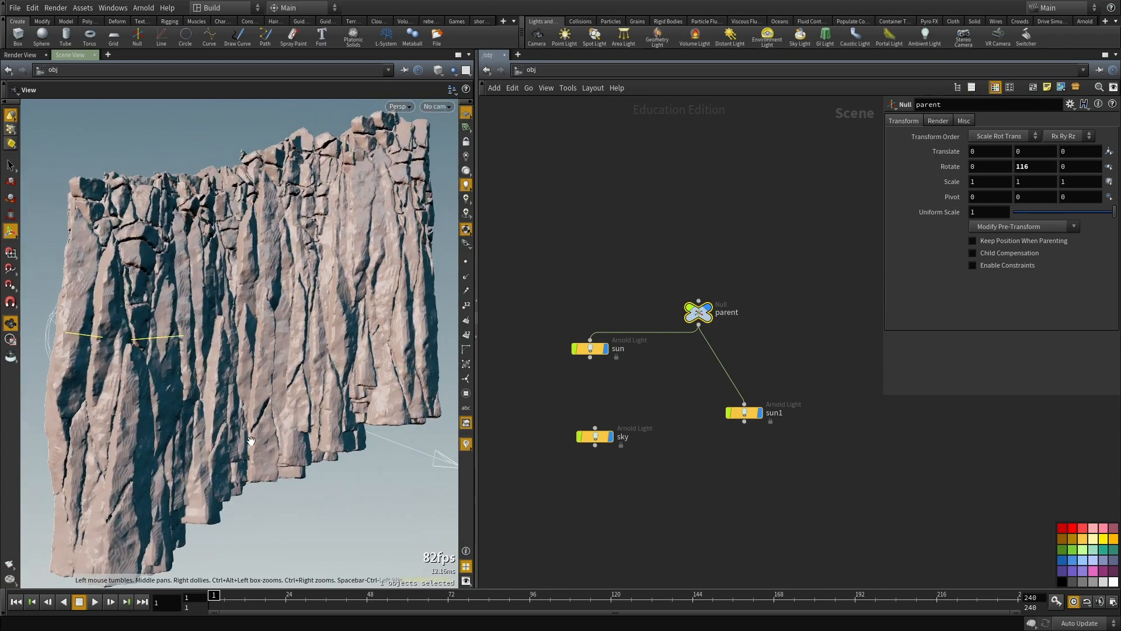
scroll(250, 425, up, 8)
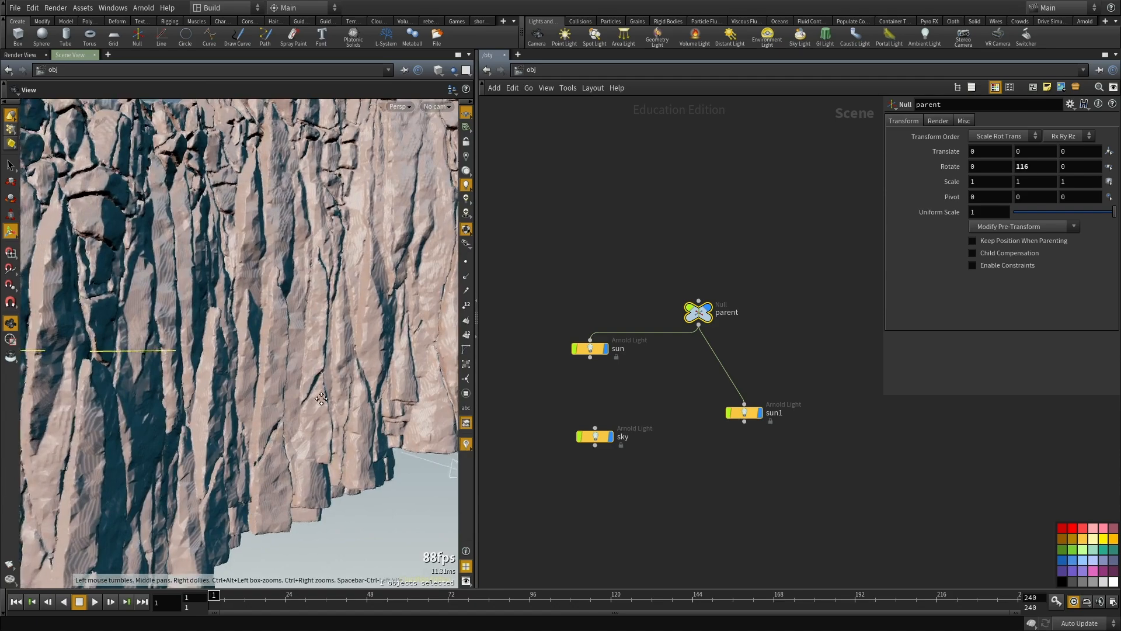
alt+drag(253, 437, 446, 338)
scroll(560, 514, down, 4)
Step: Enter the cliff geometry network, place convertvdb3 directly beneath vdbfrompolygons6, and switch the viewport to headlight lighting
middle_drag(561, 514, 655, 269)
scroll(655, 280, up, 3)
scroll(723, 338, up, 3)
double_click(698, 350)
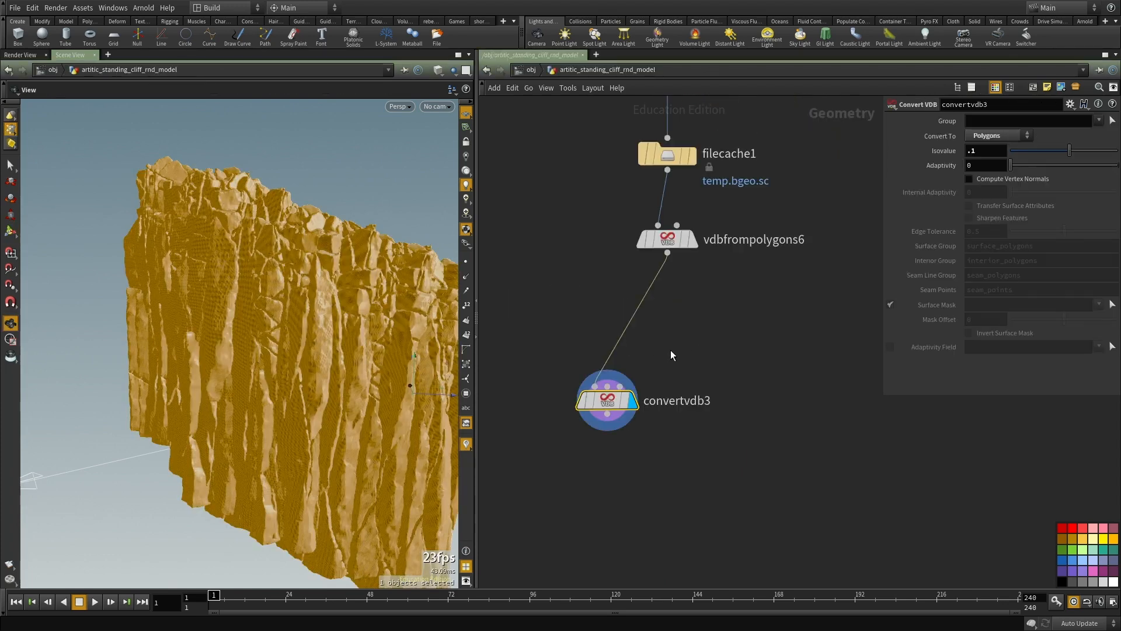
scroll(741, 322, down, 2)
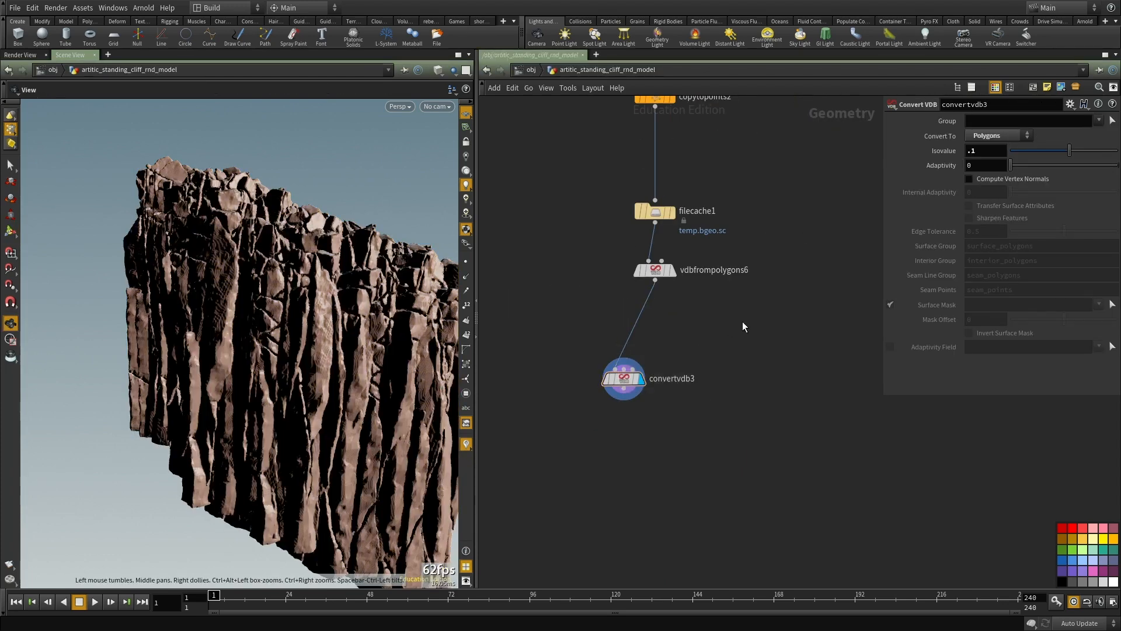
drag(609, 378, 649, 323)
drag(246, 336, 111, 374)
click(466, 171)
Step: Examine the converted cliff's rock columns and upper edge from several angles under the headlight
drag(227, 252, 274, 289)
right_drag(274, 289, 257, 358)
drag(258, 357, 246, 331)
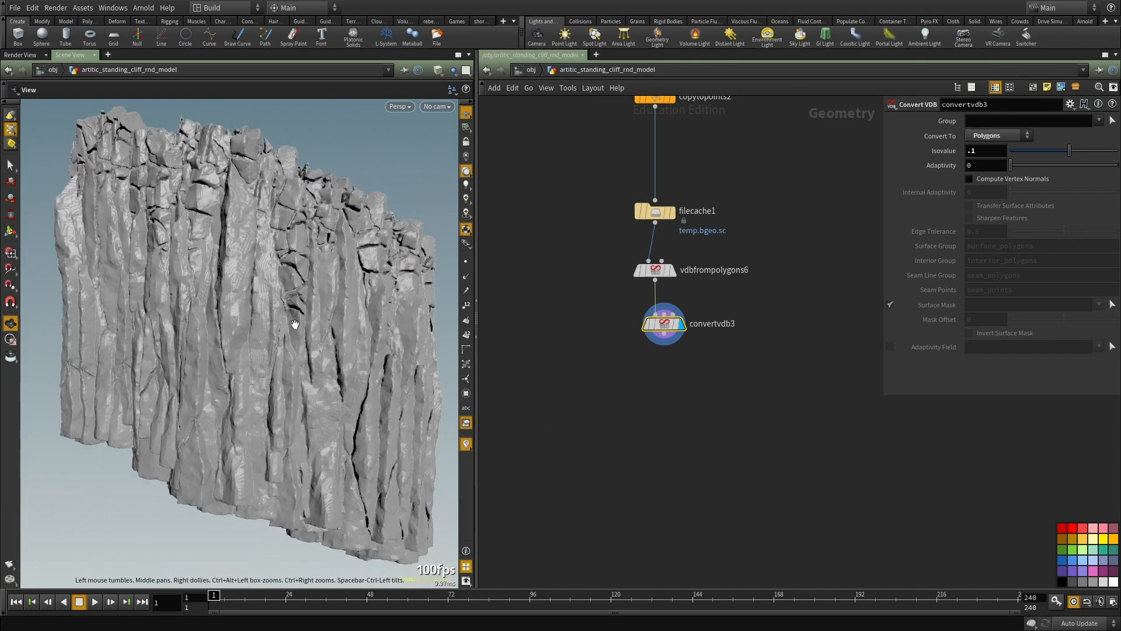
right_drag(292, 325, 288, 380)
drag(288, 380, 100, 386)
drag(237, 331, 215, 357)
right_drag(215, 357, 219, 337)
drag(218, 337, 314, 317)
drag(158, 318, 246, 322)
right_drag(245, 322, 268, 371)
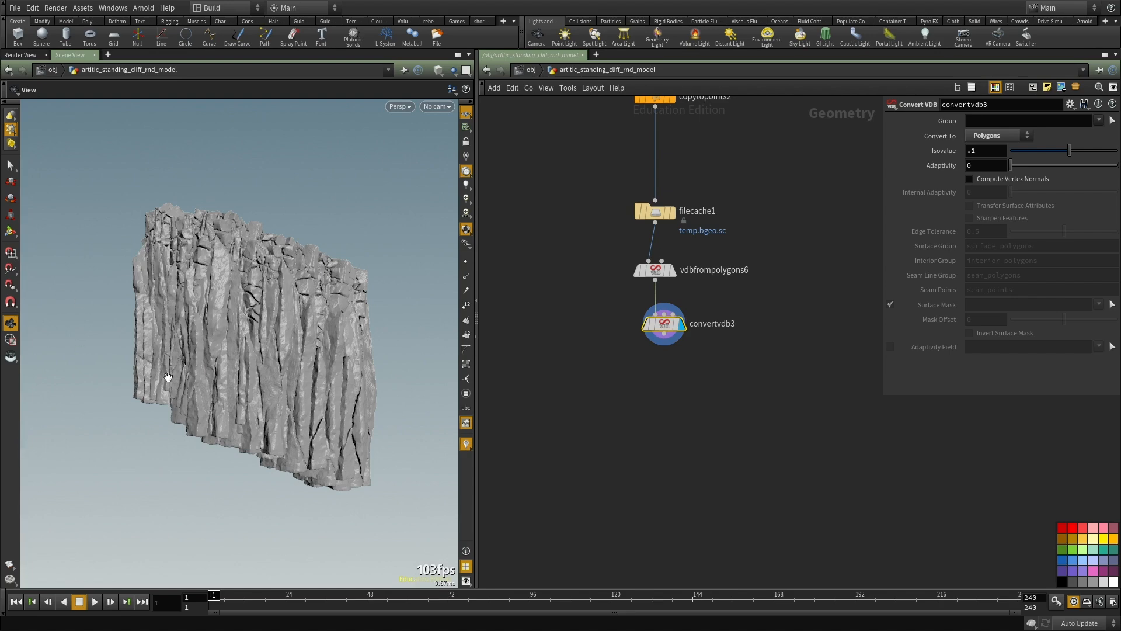
Step: Add a Point VOP below convertvdb3, wire the converted cliff into its first input and display it
key(Tab)
text(pointv)
key(Return)
click(652, 347)
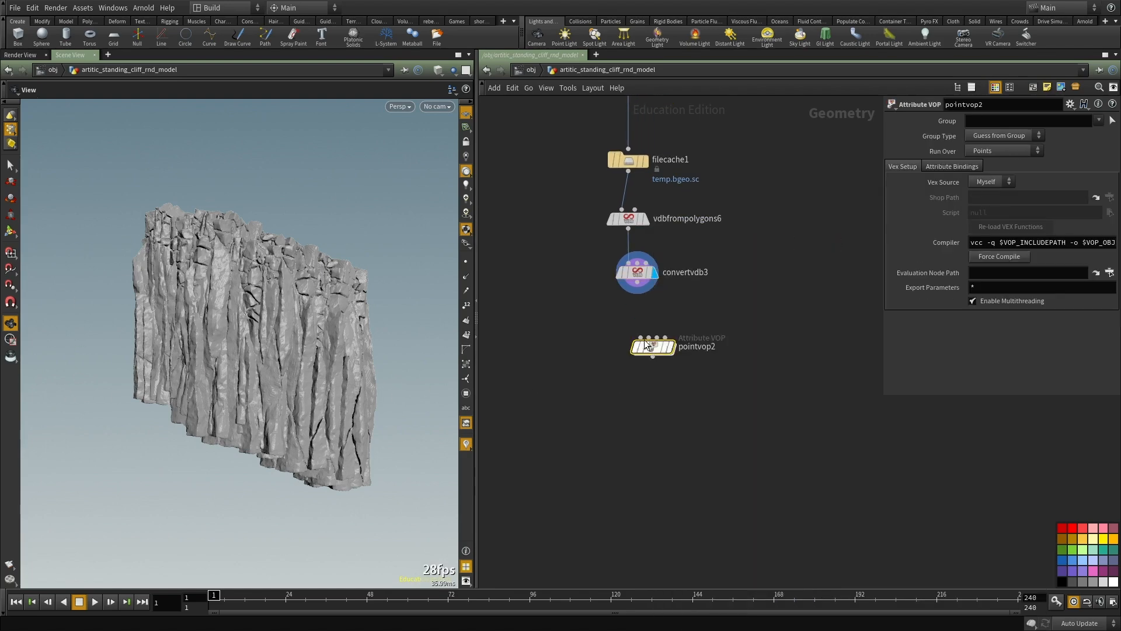
middle_click(636, 275)
click(637, 283)
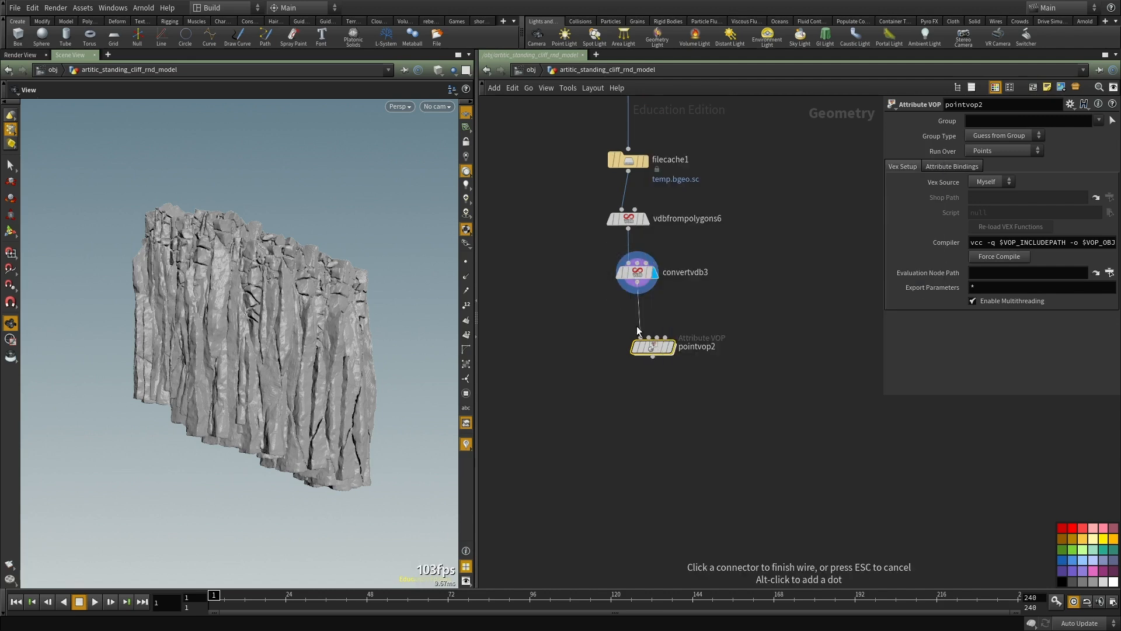
click(652, 348)
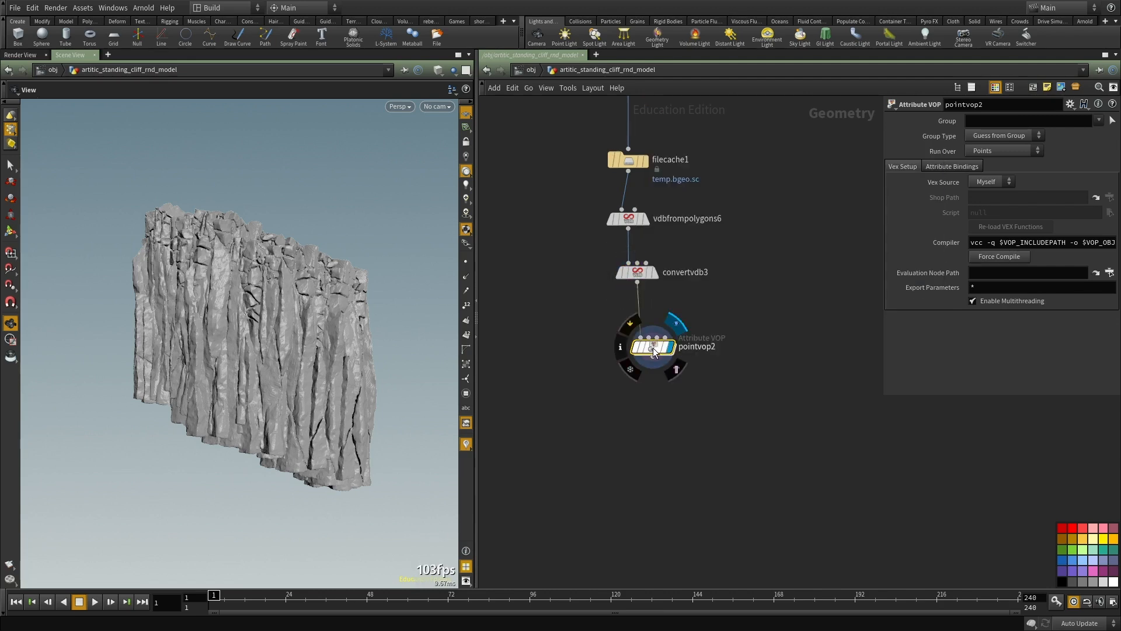
Step: Go inside the new point VOP and add an Anti-Aliased Noise node beside the global parameters
double_click(653, 346)
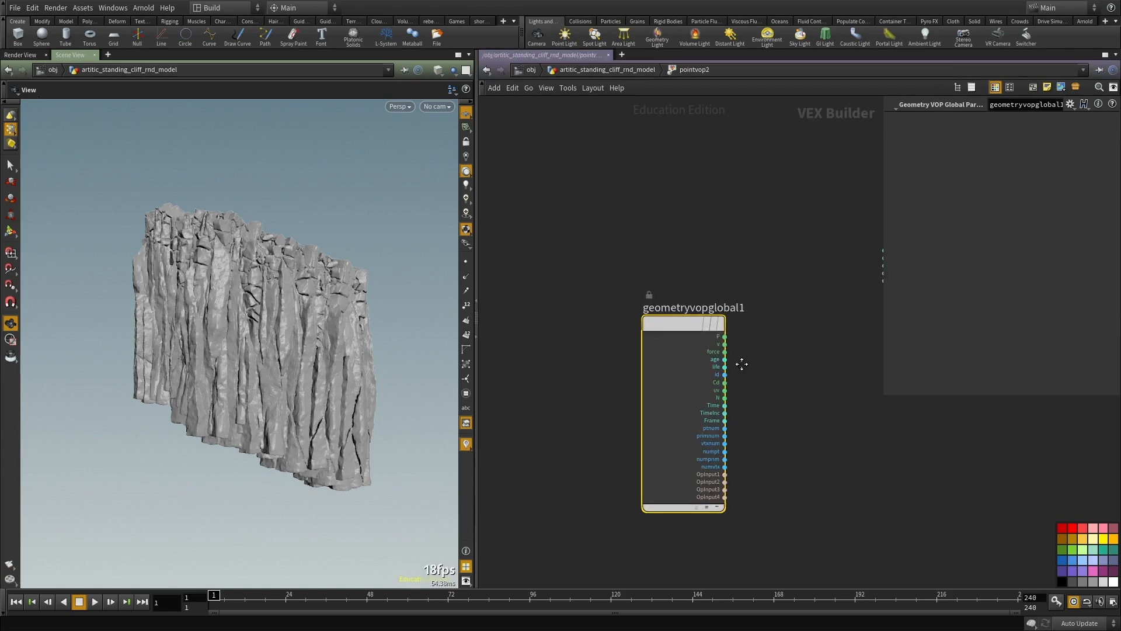
key(Tab)
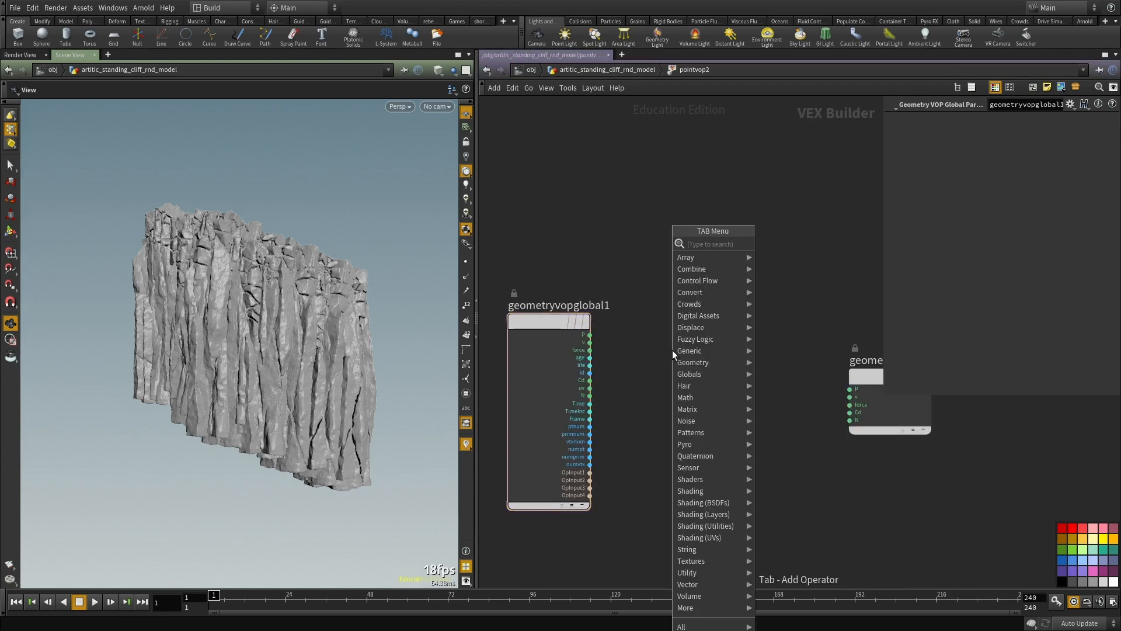
text(noise)
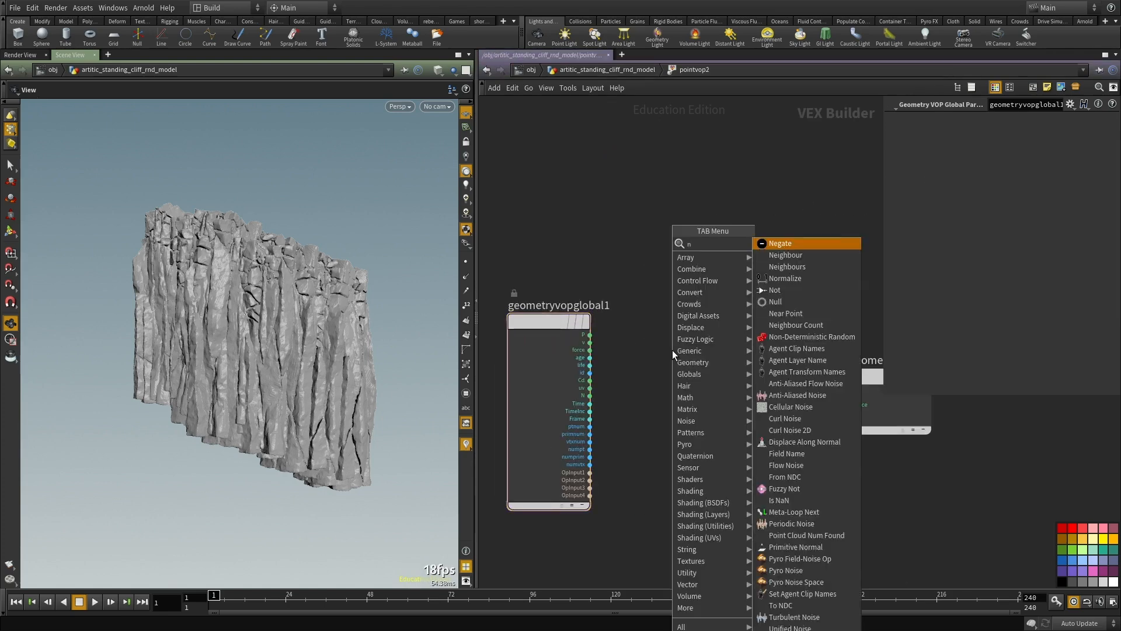
key(Down)
key(Return)
key(Return)
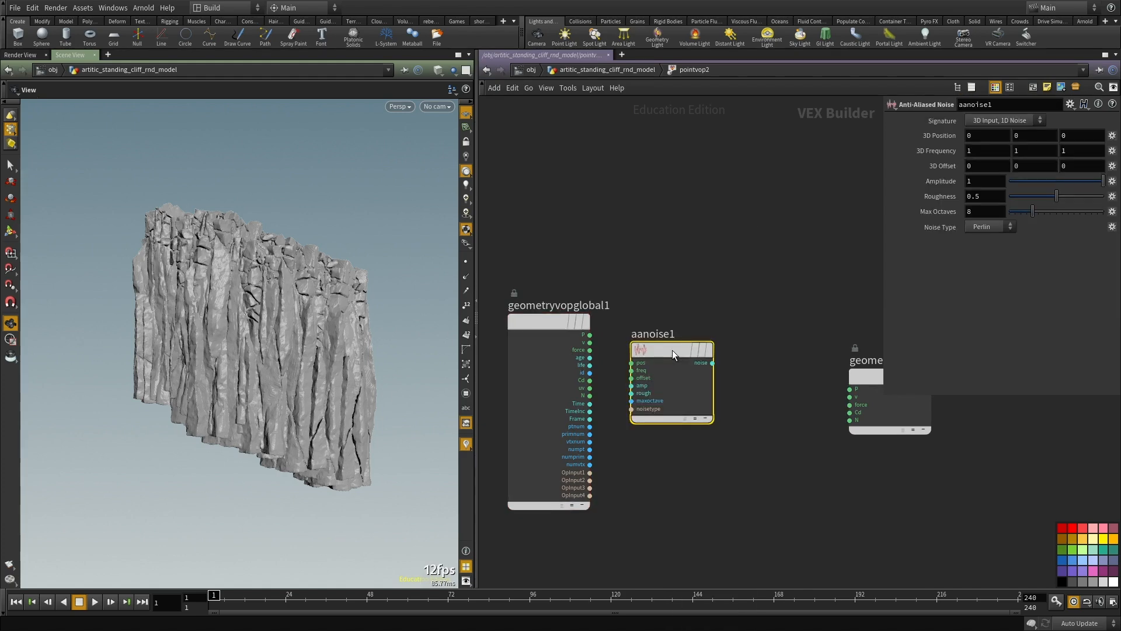
Step: Create an Add node above the noise node and connect the global P to its first input
drag(671, 349, 669, 412)
key(Tab)
click(776, 279)
scroll(638, 329, up, 2)
click(572, 338)
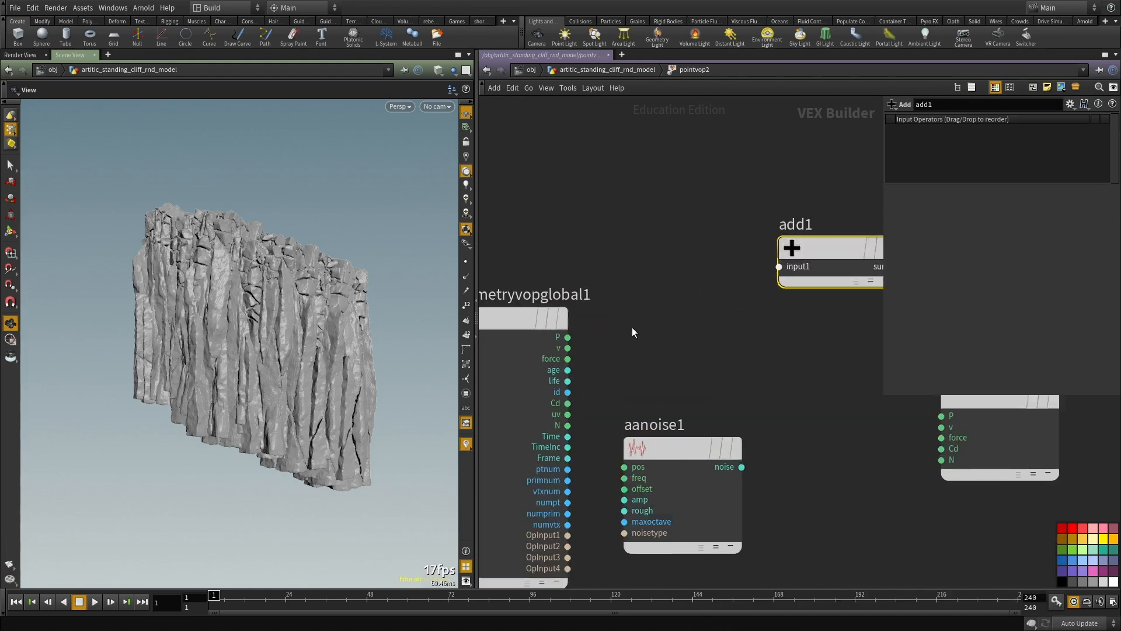
click(777, 269)
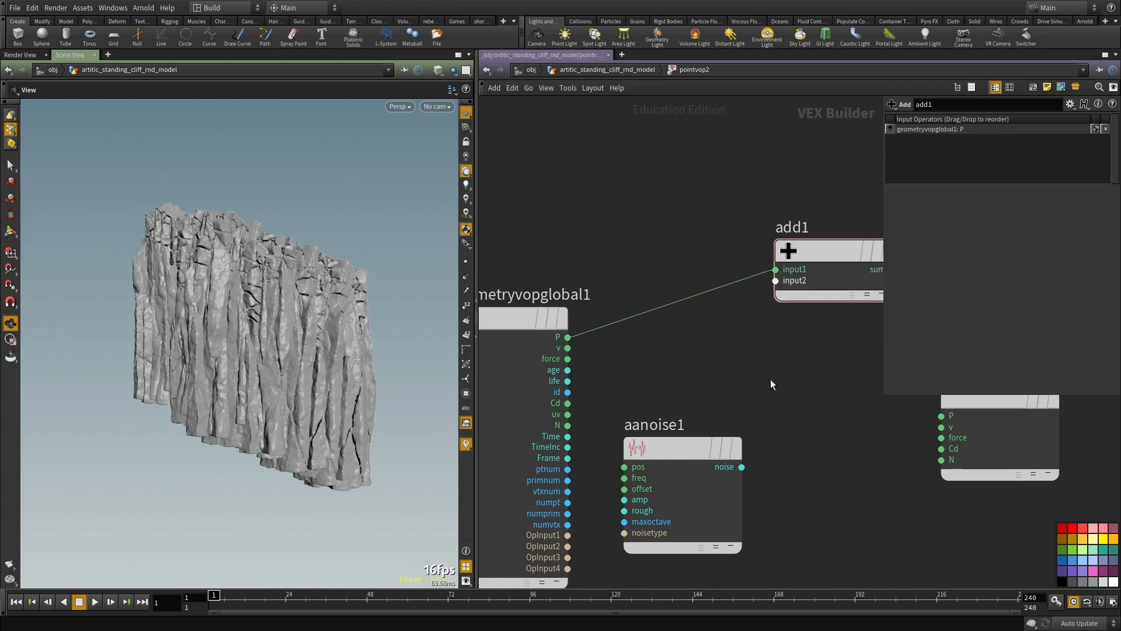
Step: Connect the global P to the noise node's pos input and the noise output to add1's second input
middle_drag(625, 467, 597, 404)
click(598, 404)
click(535, 274)
click(715, 404)
click(749, 217)
Step: Connect add1's sum to the P input of the geometry output node
middle_drag(793, 367, 562, 396)
click(634, 234)
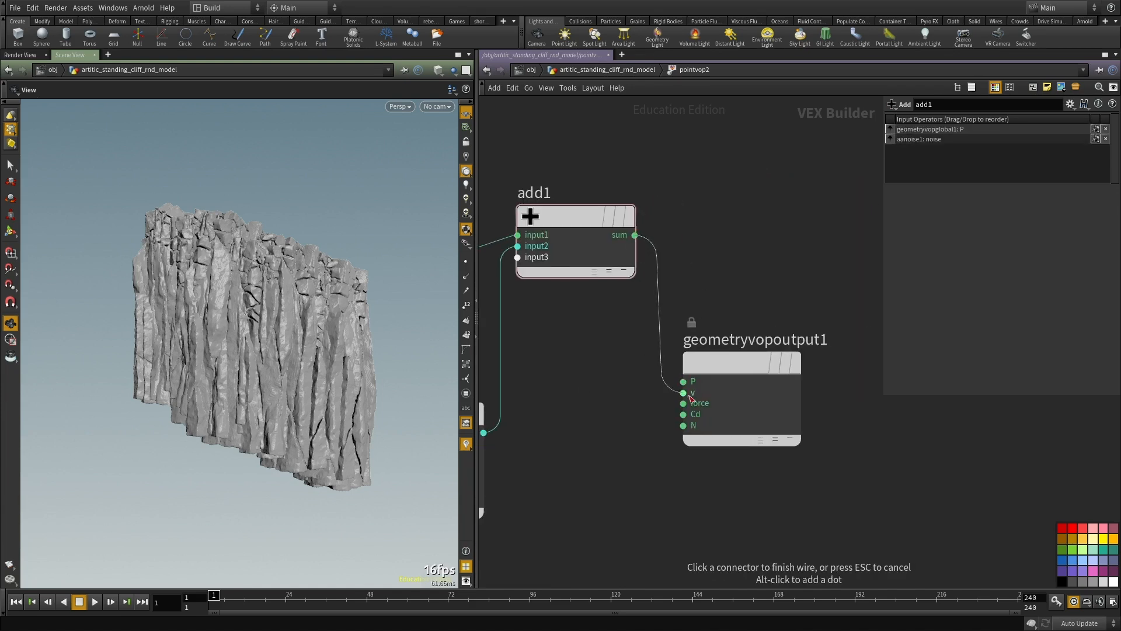
click(683, 381)
Step: Set the aanoise1 node's signature to 3D Input, 3D Noise
middle_drag(656, 437, 787, 394)
scroll(787, 395, down, 3)
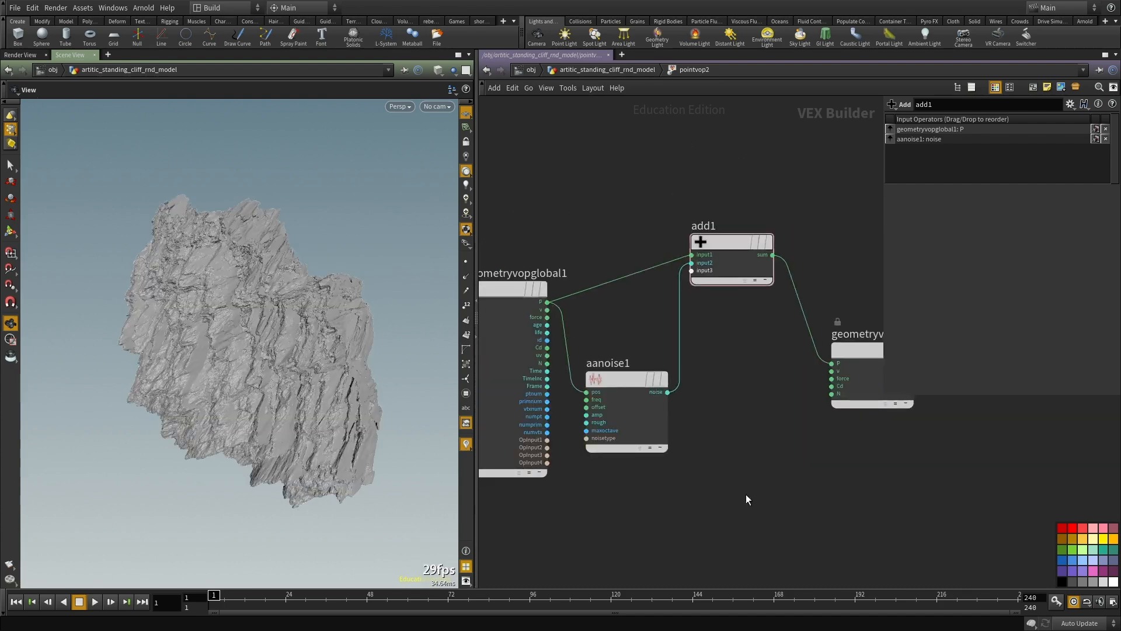
drag(752, 473, 610, 411)
click(998, 143)
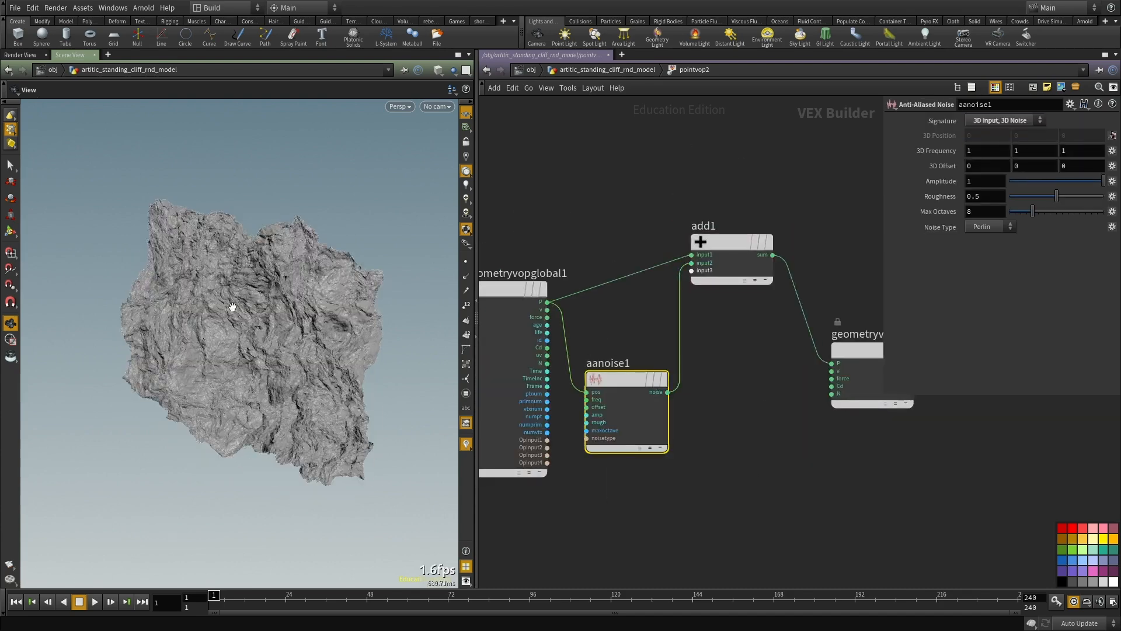
Step: Set the aanoise1 node's amplitude to .25 and try a 3D frequency of 8 on all three axes
text(.1)
key(Return)
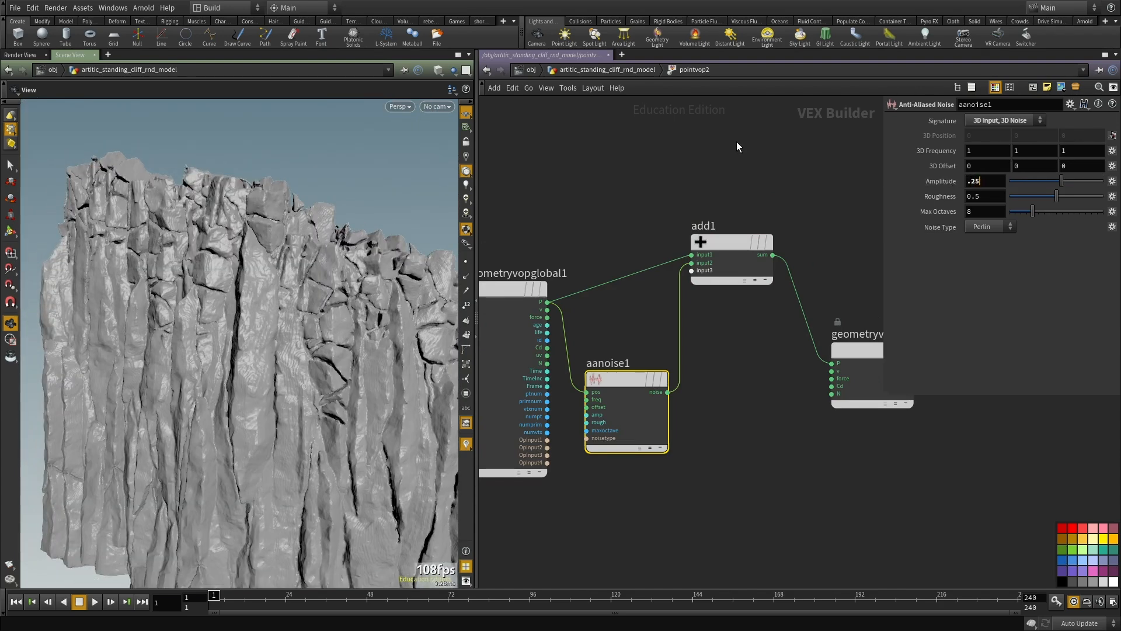
drag(379, 291, 227, 328)
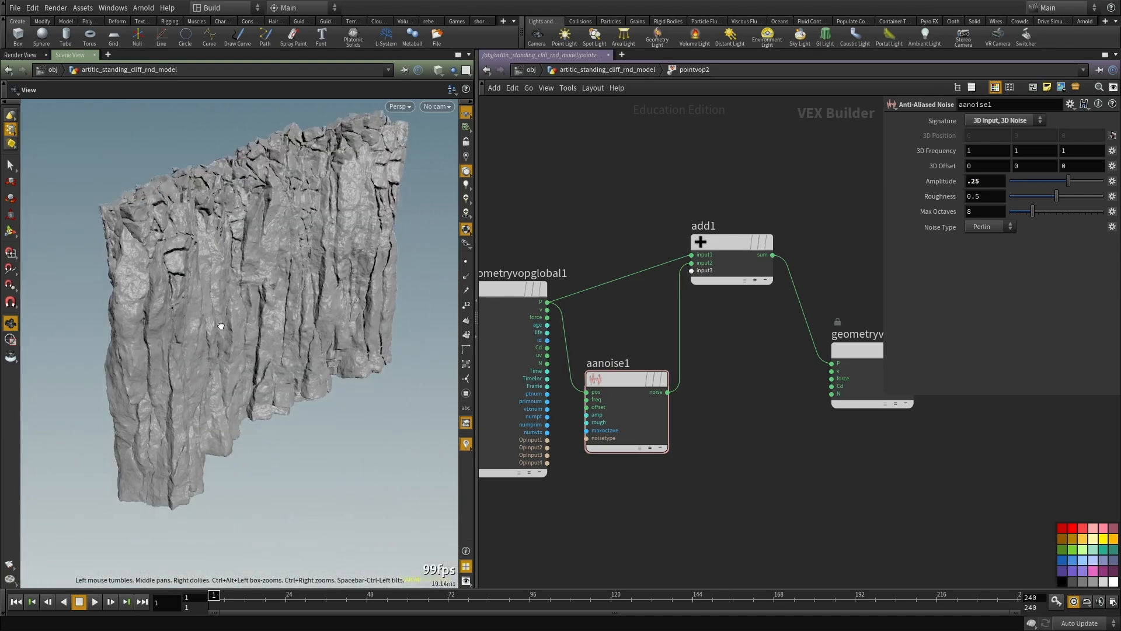
right_drag(228, 328, 295, 303)
drag(295, 303, 186, 328)
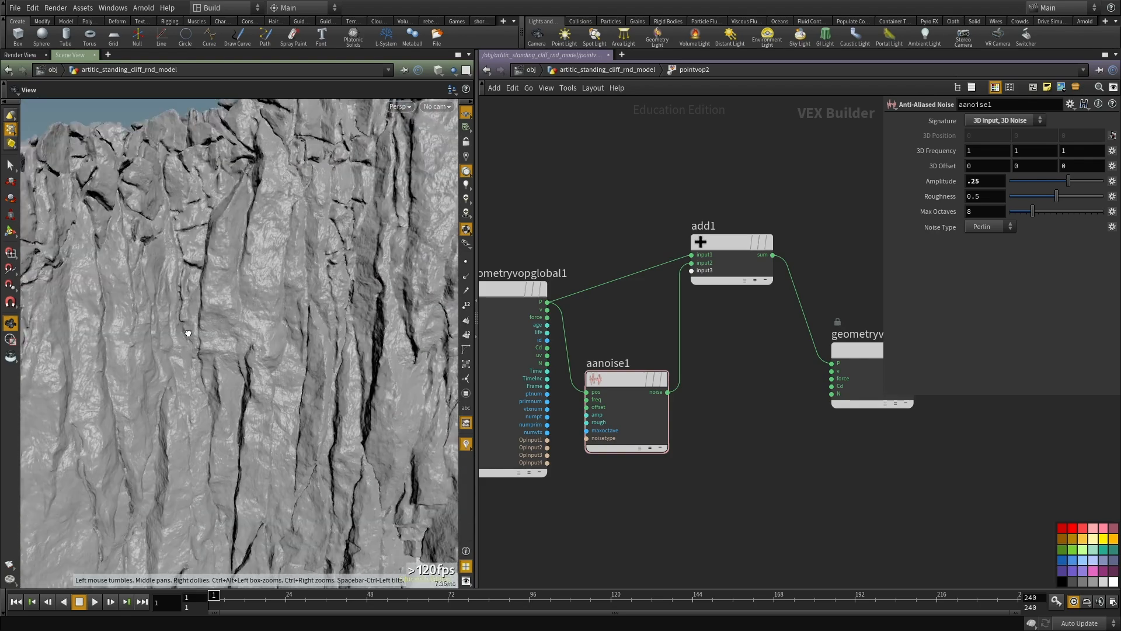
right_drag(185, 328, 100, 362)
drag(100, 362, 230, 280)
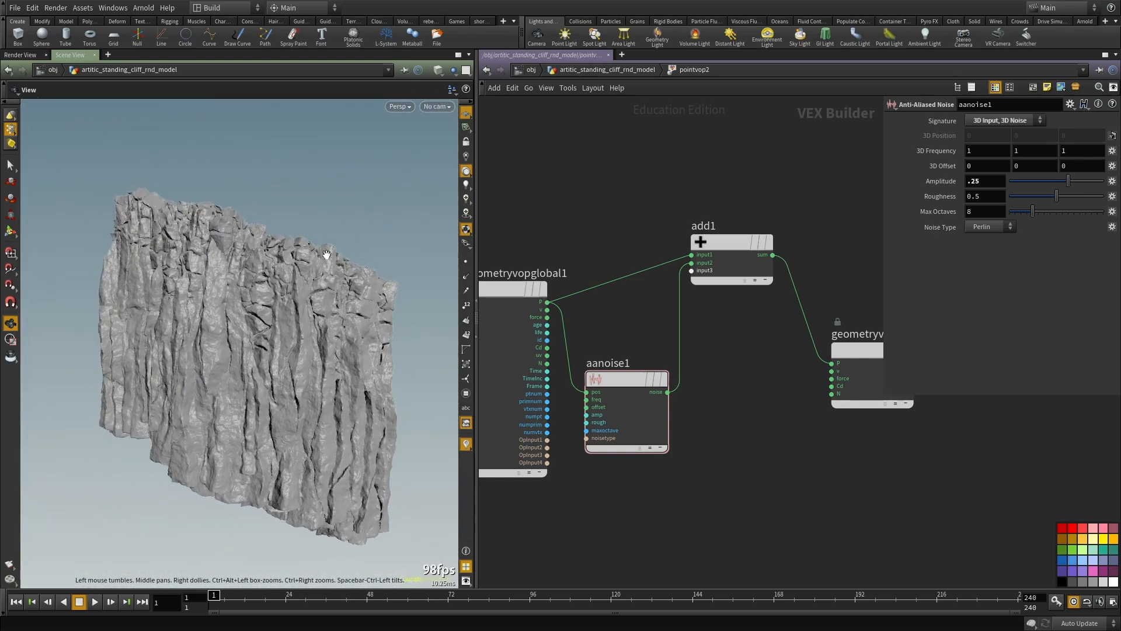
middle_drag(922, 150, 969, 136)
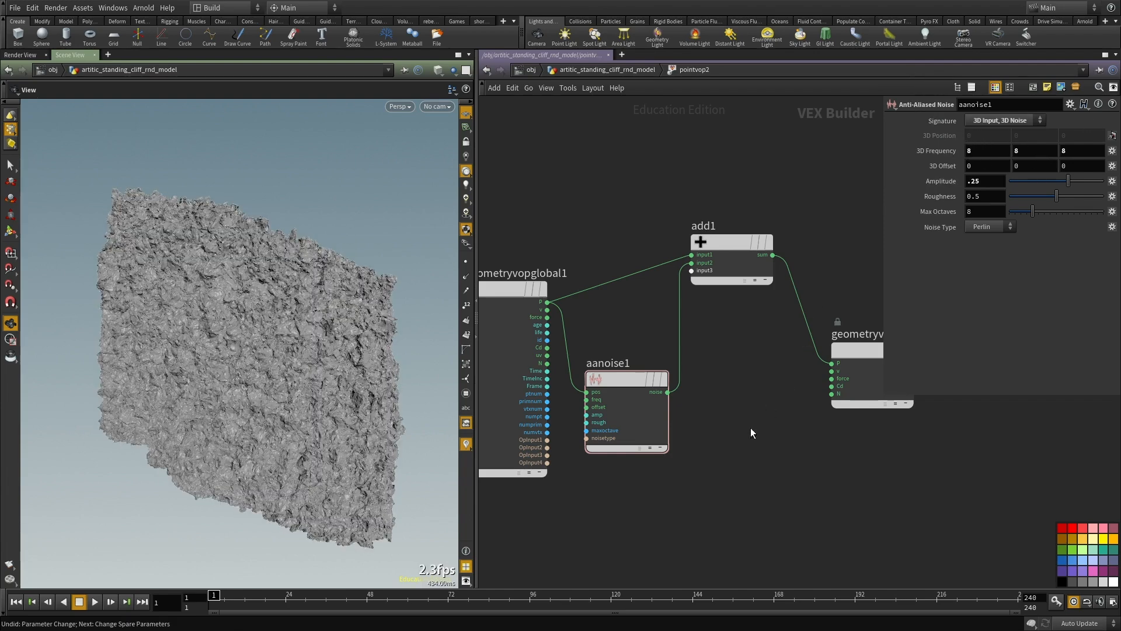
Step: Duplicate the aanoise1 node below the original and connect the copy's noise output to add1's third input
middle_drag(748, 331, 748, 291)
drag(720, 411, 637, 345)
key(ctrl+c)
key(ctrl+v)
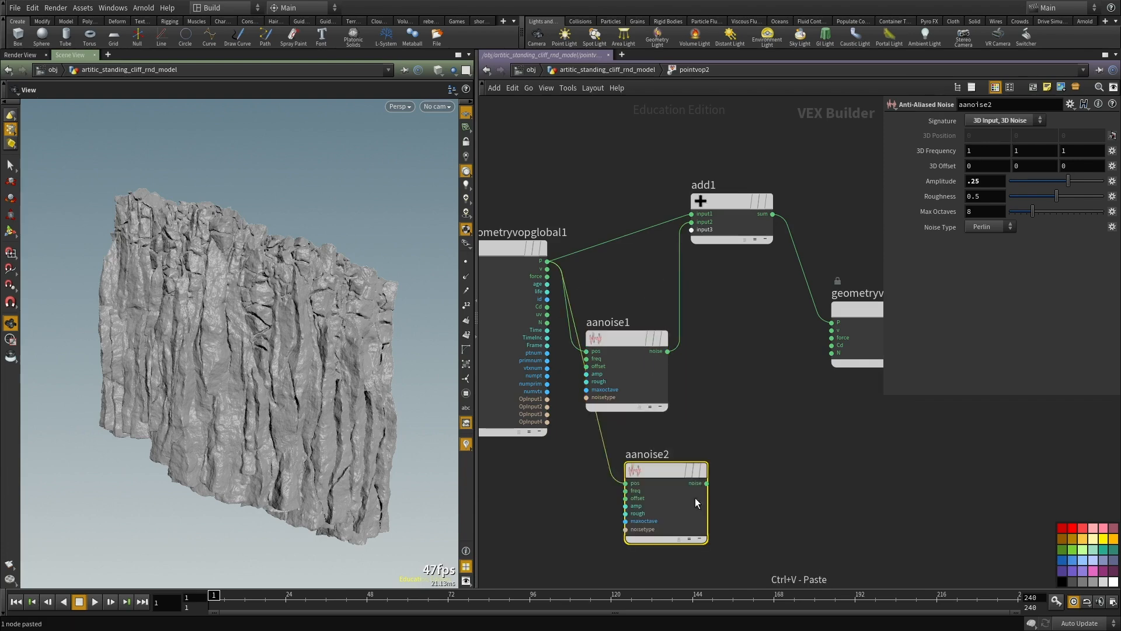
click(706, 482)
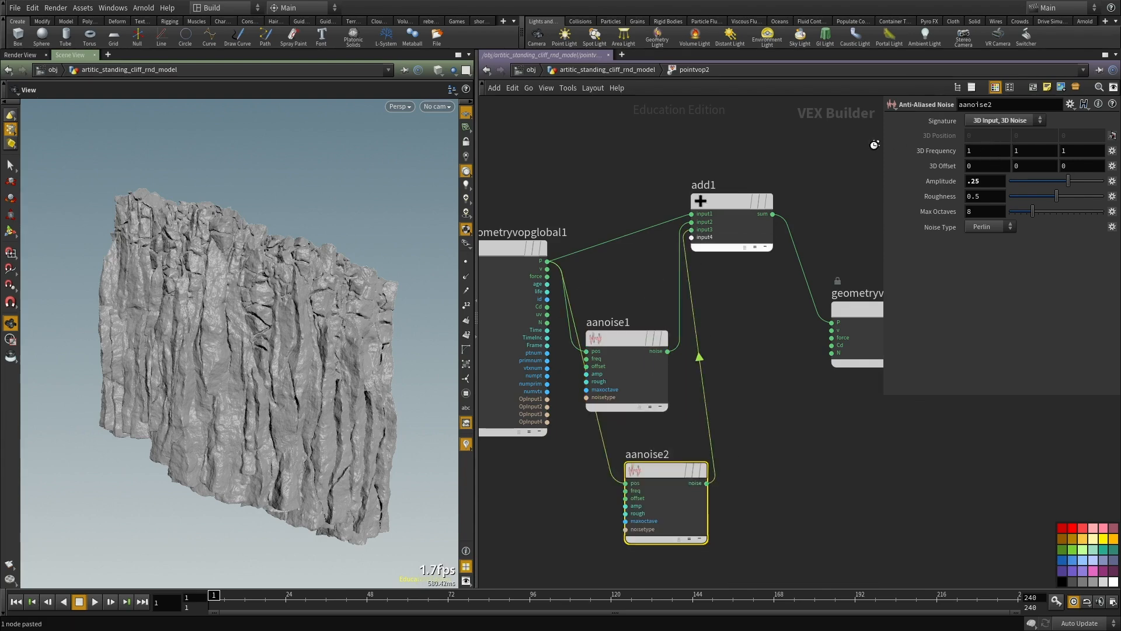
Step: Set the aanoise2 node's 3D frequency to 3 on all three axes and its amplitude to .06
drag(967, 150, 1063, 151)
key(Tab)
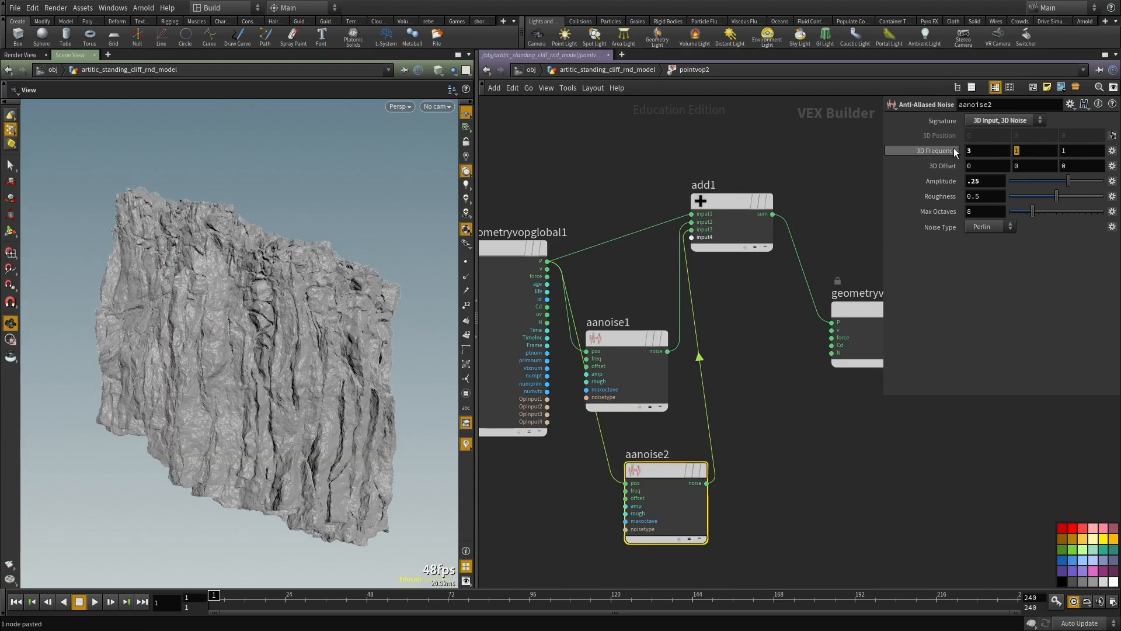
text(3)
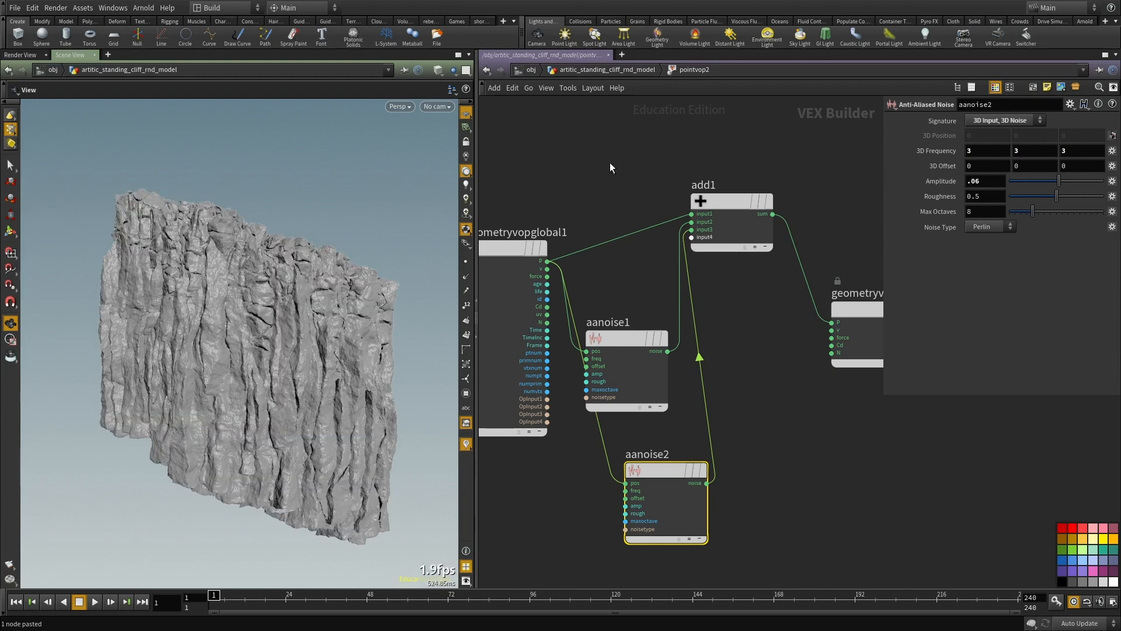
drag(223, 374, 195, 387)
right_drag(195, 387, 173, 344)
Step: Duplicate the aanoise2 node below the original and connect the copy's noise output to add1's fourth input
scroll(806, 435, down, 3)
key(ctrl+c)
key(ctrl+v)
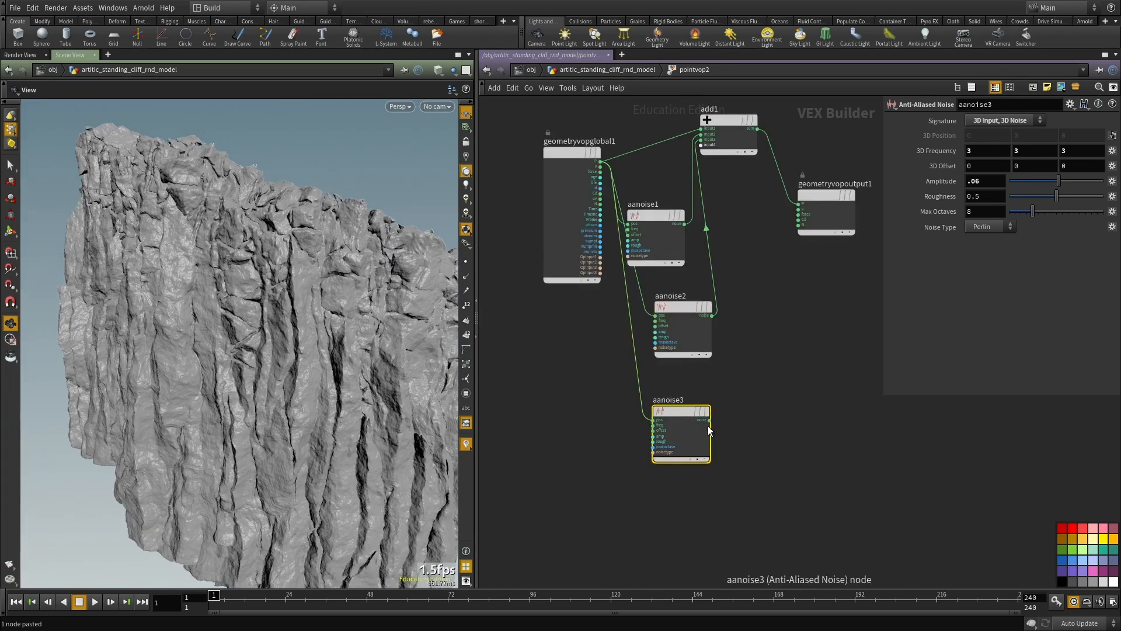
scroll(709, 429, up, 2)
click(710, 420)
scroll(698, 345, down, 5)
scroll(666, 238, up, 4)
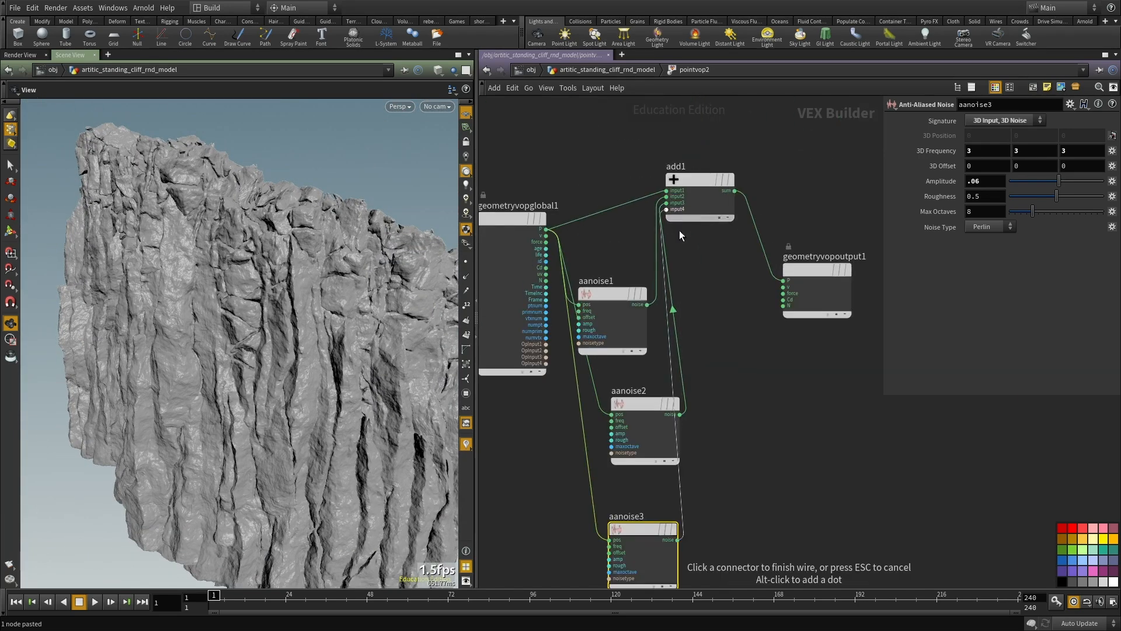
click(673, 216)
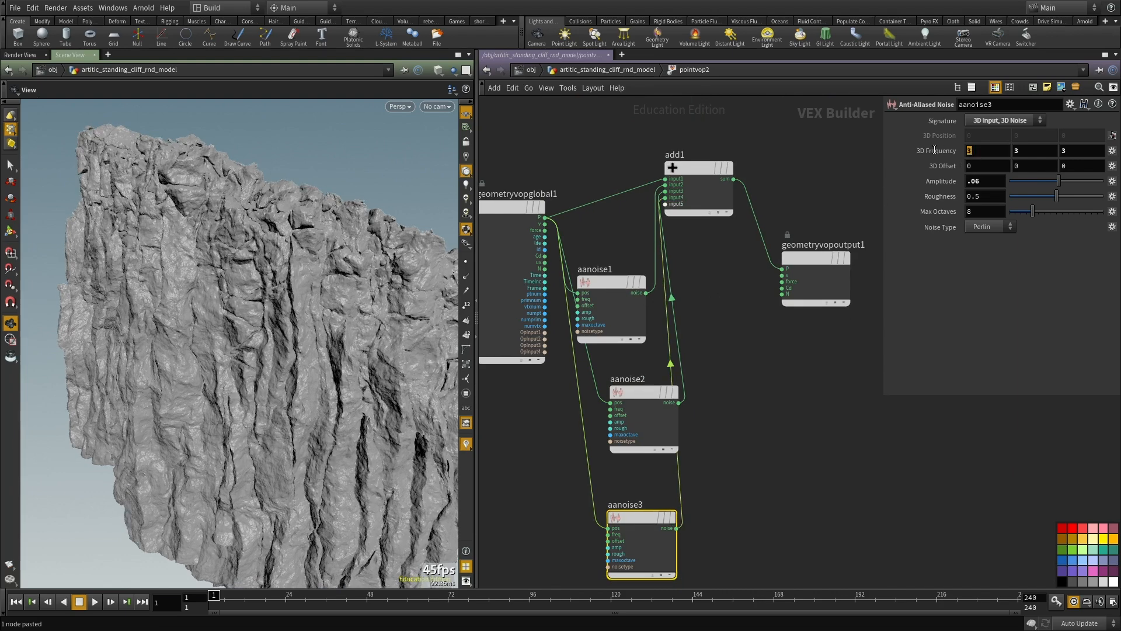
Step: Set the aanoise3 node's 3D frequency to 6 on all three axes and inspect the cliff's surface
text(6)
key(Tab)
text(6)
key(Tab)
text(6)
key(Return)
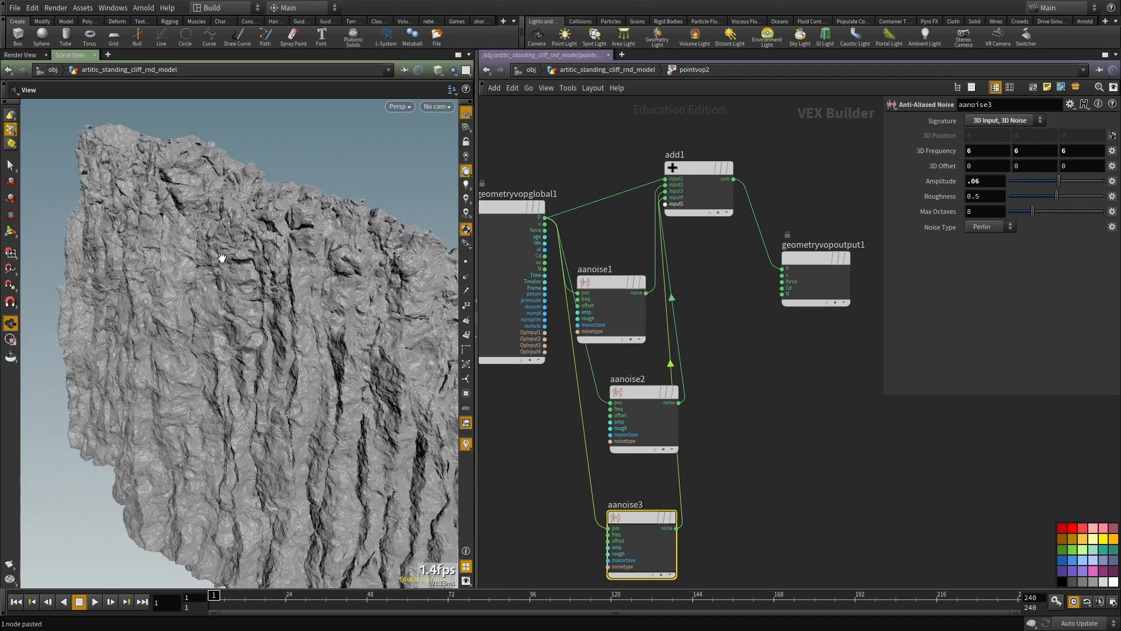
mouse_move(283, 305)
mouse_down()
mouse_move(330, 300)
mouse_move(300, 303)
mouse_up()
right_drag(321, 275, 226, 340)
drag(225, 340, 134, 372)
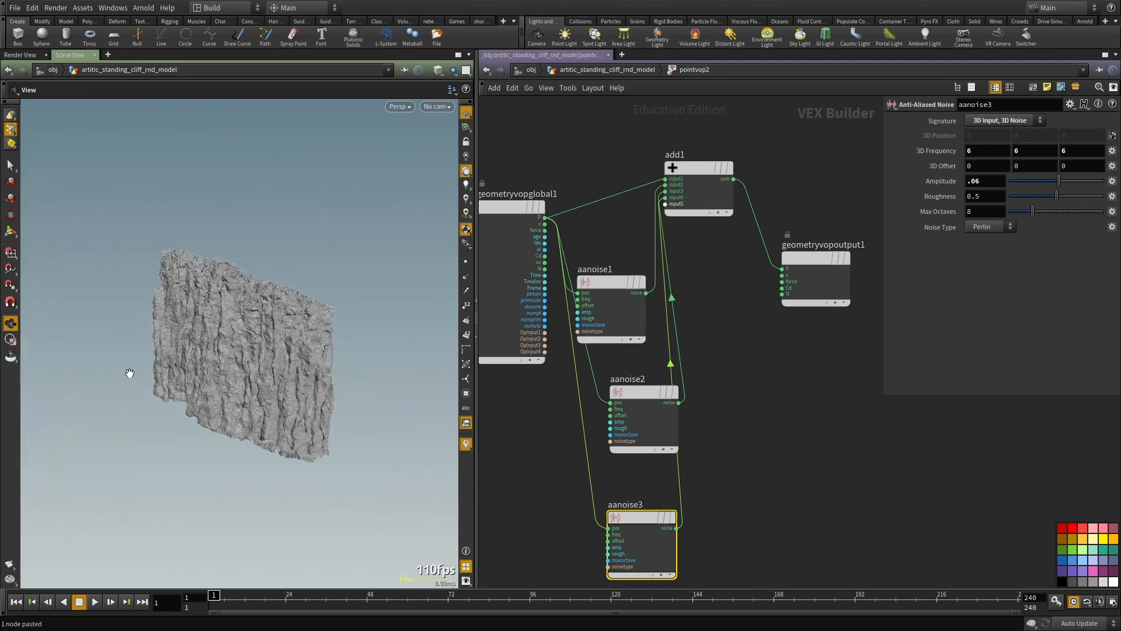
scroll(266, 345, up, 5)
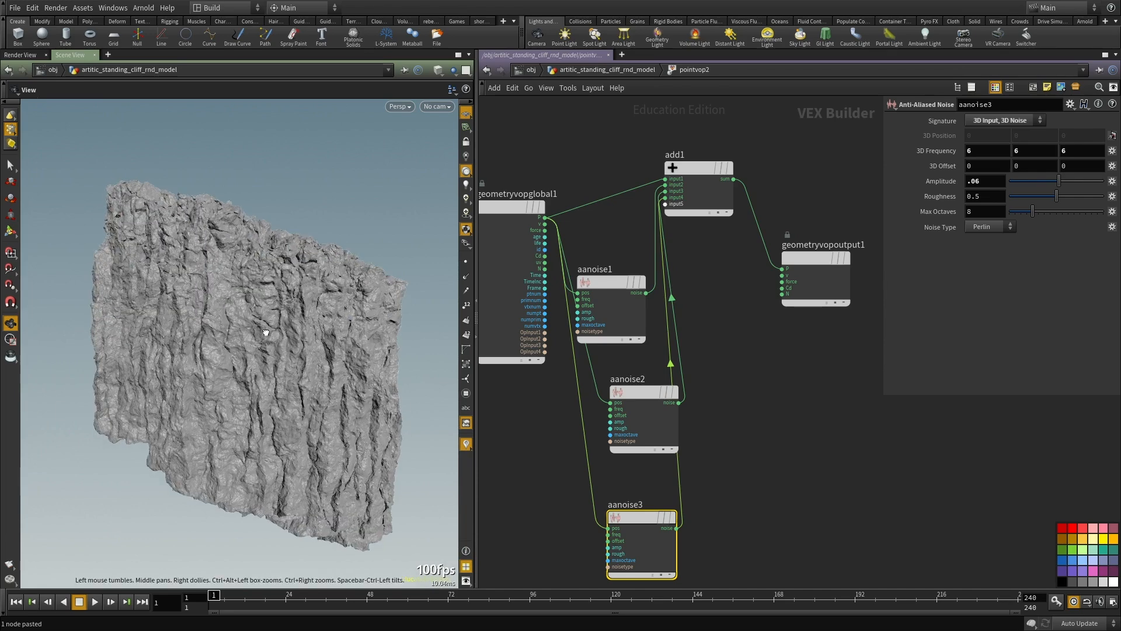
Step: Set the aanoise3 node's 3D frequency to .2, 60, .2 for horizontal strata
text(50)
key(Return)
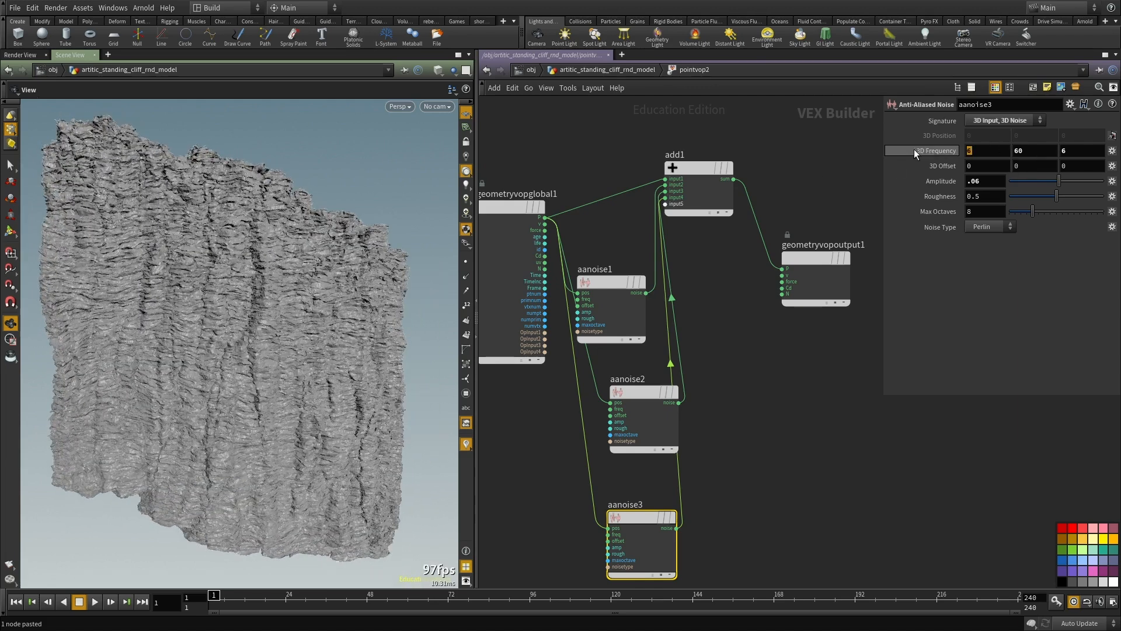
text(.2)
key(Return)
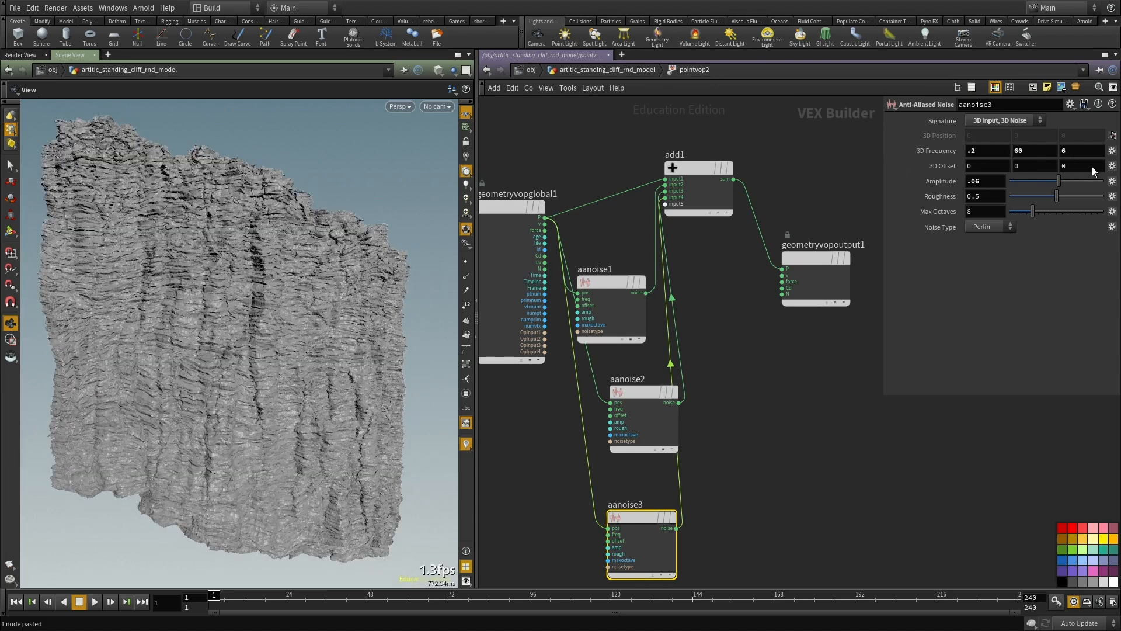
text(.)
key(Return)
drag(163, 402, 134, 393)
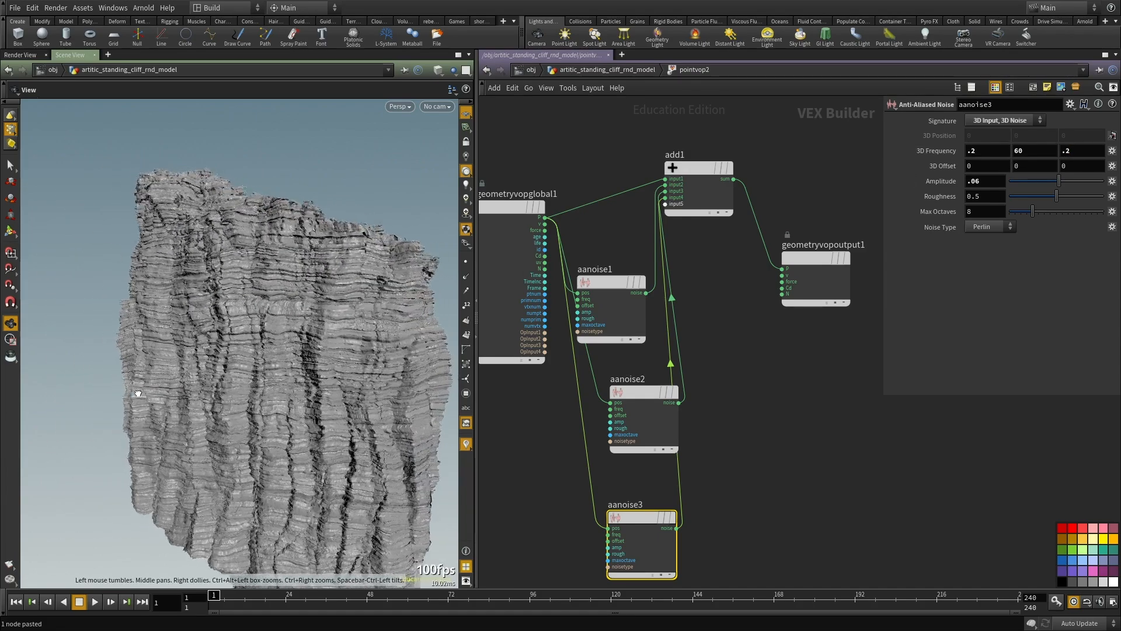
Step: Set the aanoise3 node's amplitude to .01 and inspect the layered detail on the cliff
scroll(135, 393, up, 5)
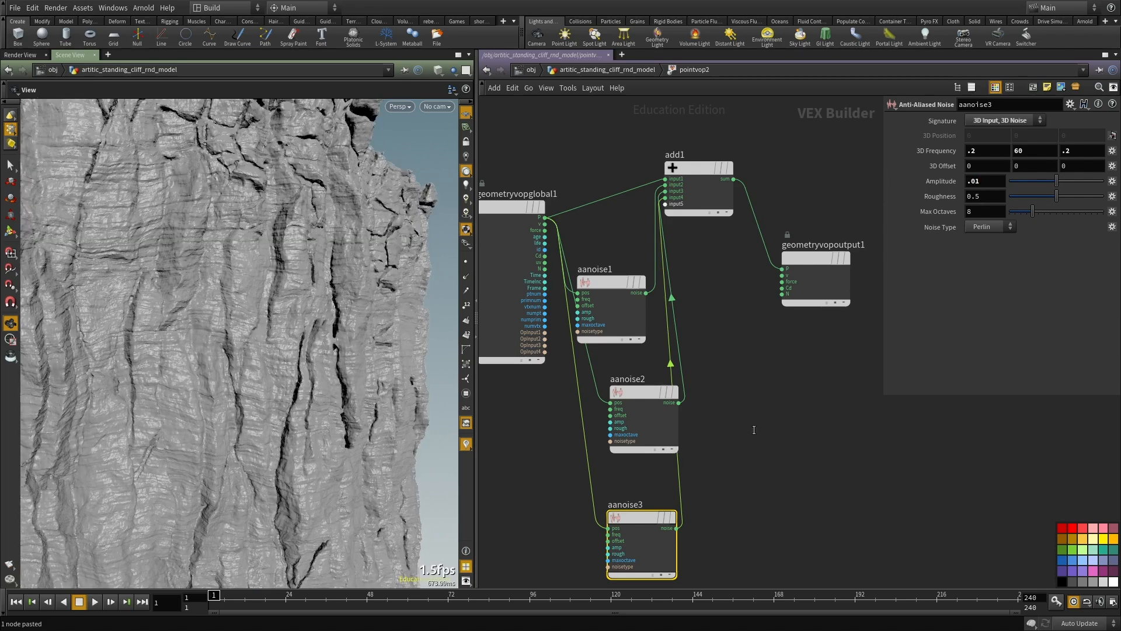
middle_drag(755, 428, 729, 398)
drag(313, 321, 184, 366)
scroll(205, 375, down, 4)
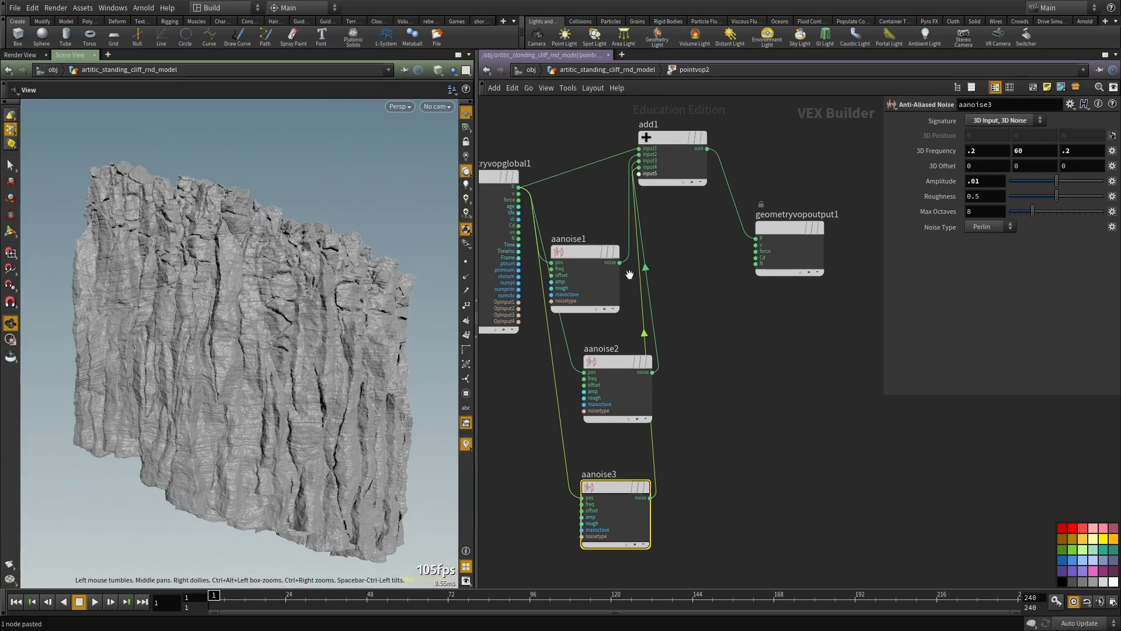
middle_drag(690, 492, 721, 425)
scroll(200, 358, up, 5)
scroll(679, 447, down, 3)
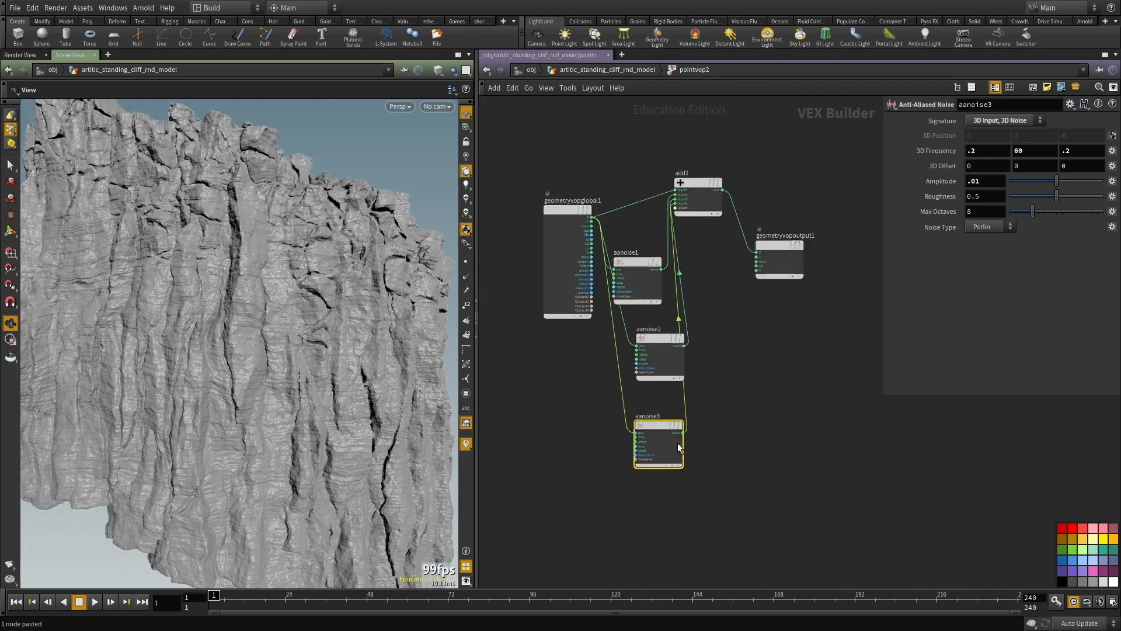
Step: Disconnect the aanoise3 node from the network and move add1 down beside aanoise2
middle_drag(768, 415, 744, 437)
scroll(684, 463, up, 4)
click(764, 403)
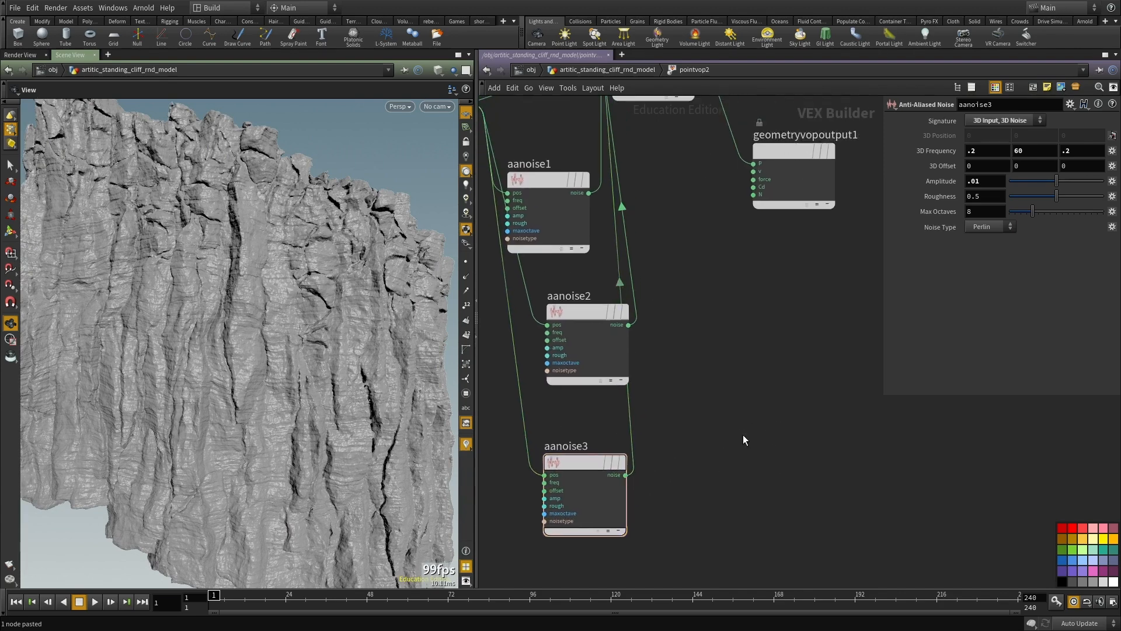
scroll(601, 457, down, 2)
drag(604, 462, 633, 473)
scroll(571, 475, up, 2)
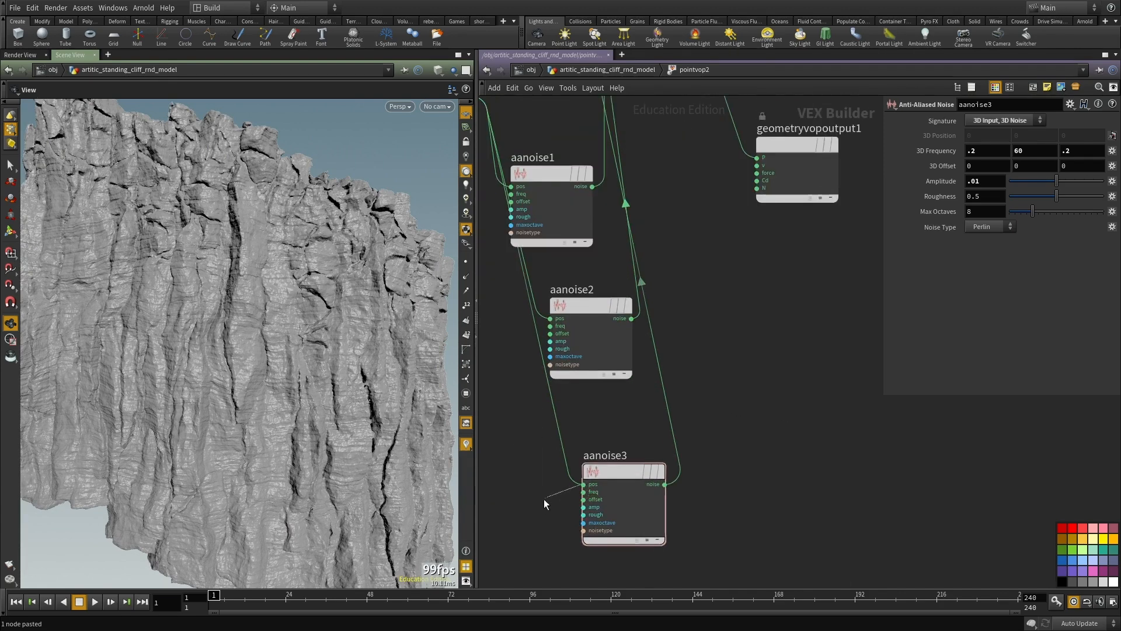
scroll(651, 363, down, 2)
drag(650, 207, 738, 421)
click(737, 420)
click(788, 455)
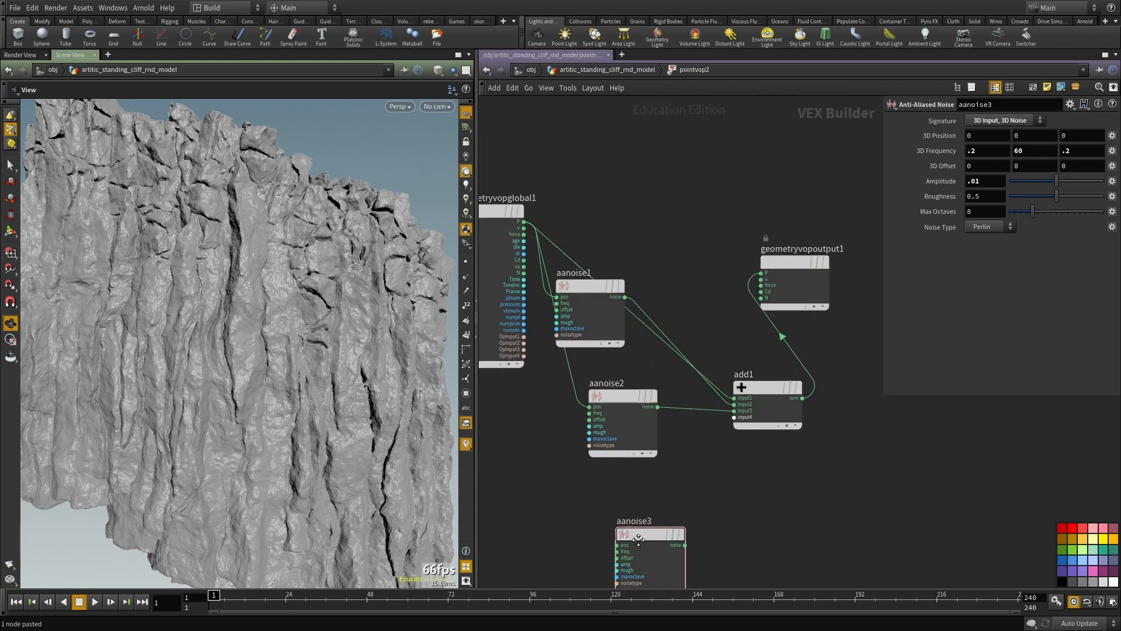
Step: Place aanoise3 below aanoise2 and reconnect the global P to its pos input
scroll(638, 540, up, 2)
middle_drag(630, 546, 664, 477)
click(655, 484)
scroll(612, 351, down, 5)
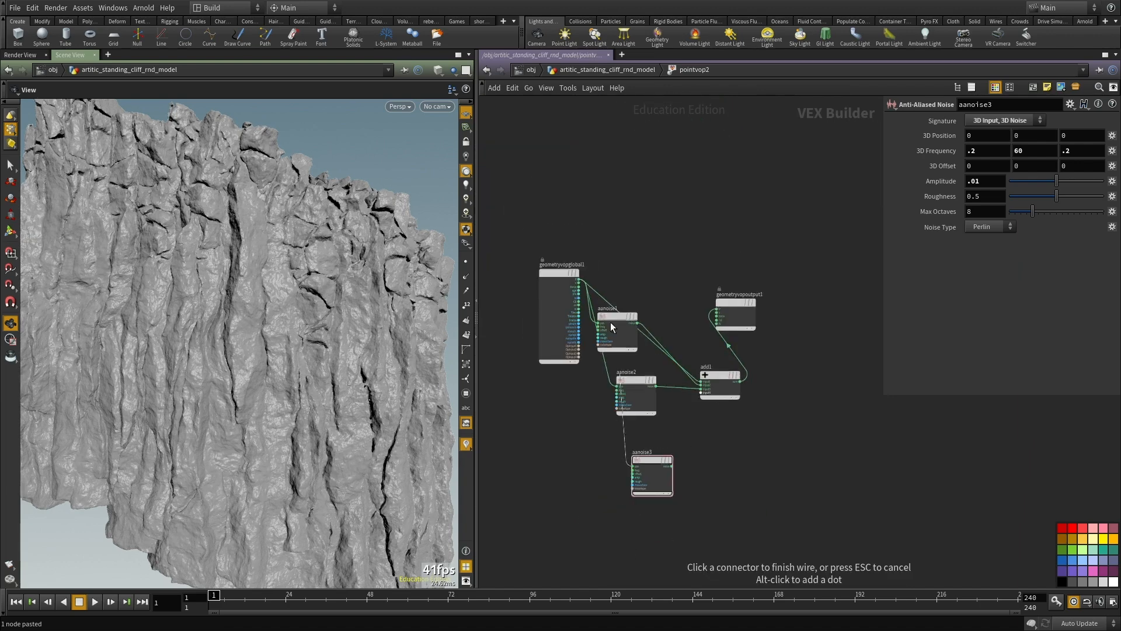
click(578, 279)
middle_drag(766, 474, 697, 422)
scroll(695, 422, up, 1)
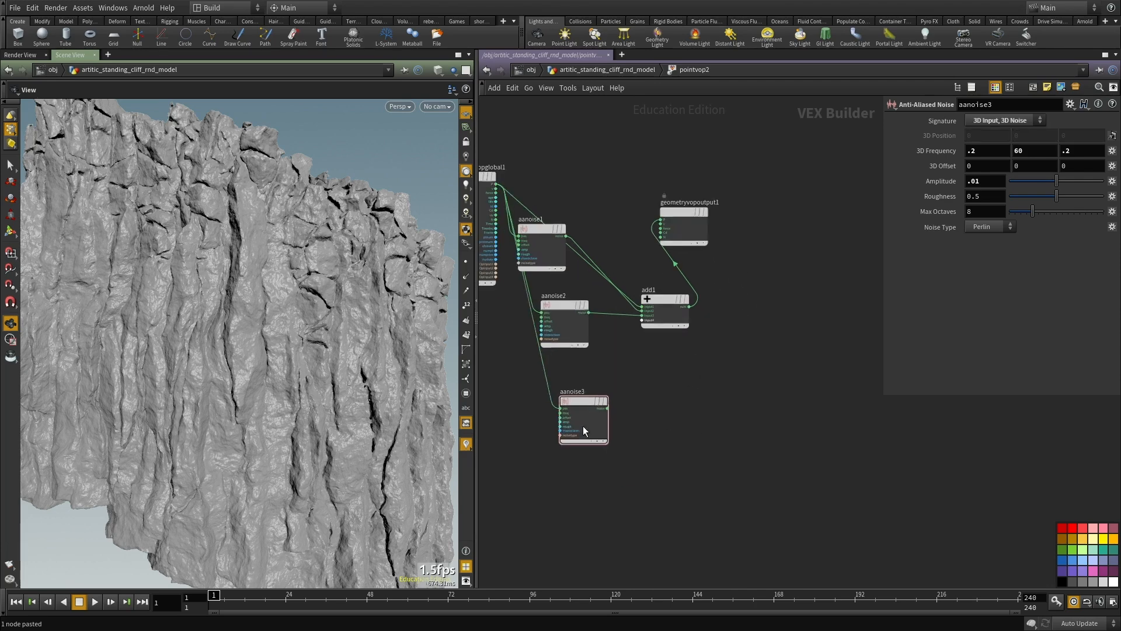
drag(576, 405, 582, 403)
Step: Return to the geometry network, duplicate pointvop2, wire the copy below it, and display the copy
key(u)
key(ctrl+c)
key(ctrl+v)
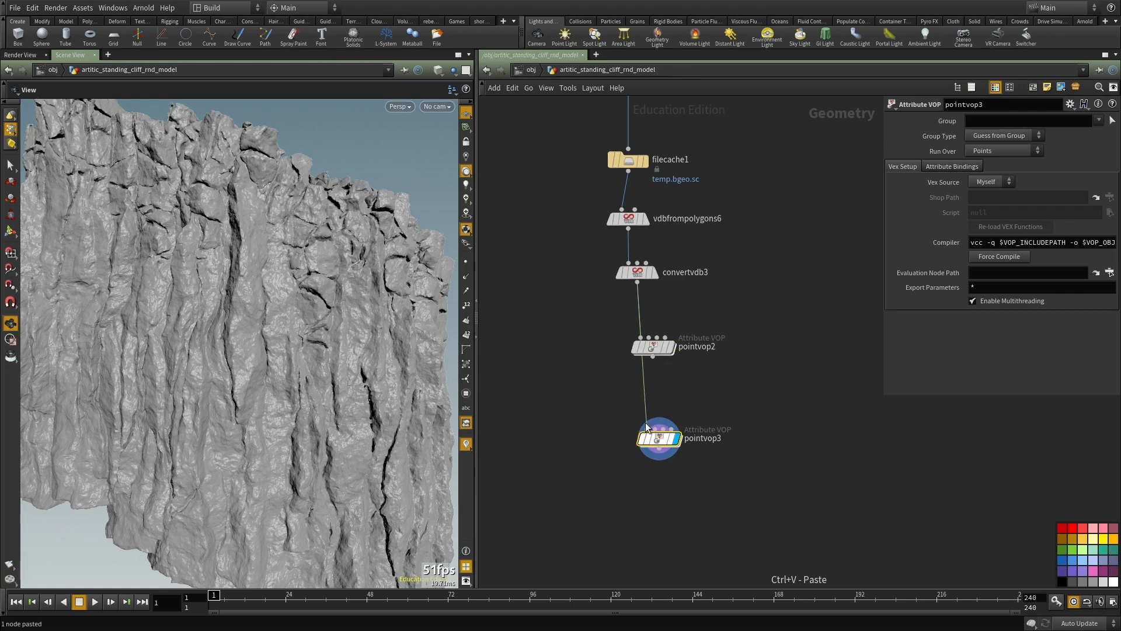
scroll(660, 444, up, 2)
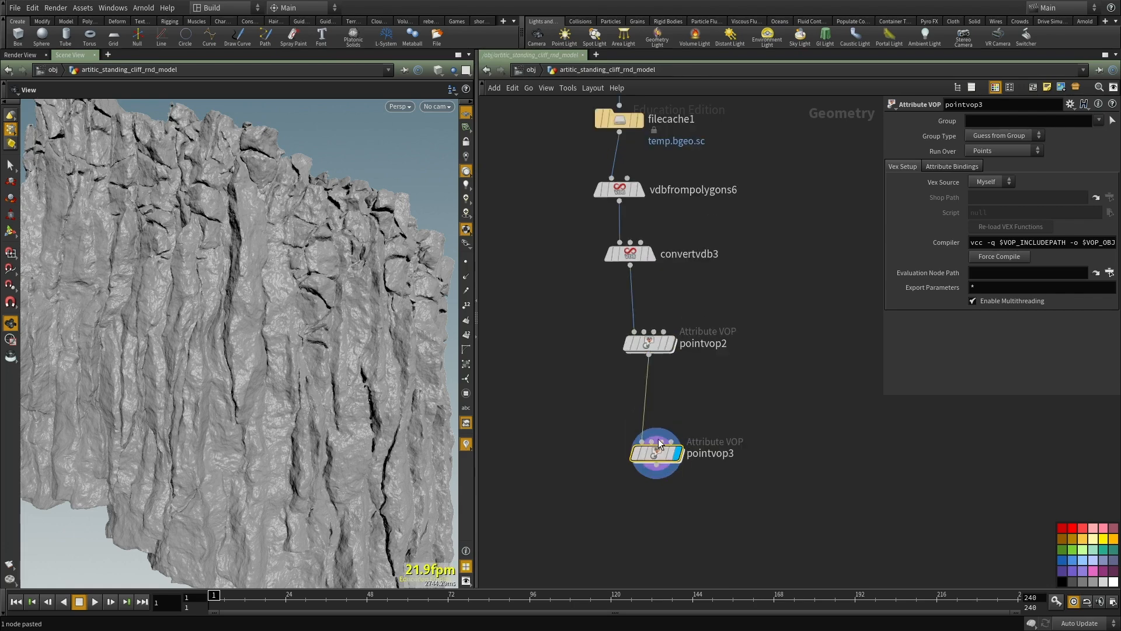
Step: Inside the pointvop3 network, delete the add1, aanoise1 and aanoise2 nodes
double_click(657, 454)
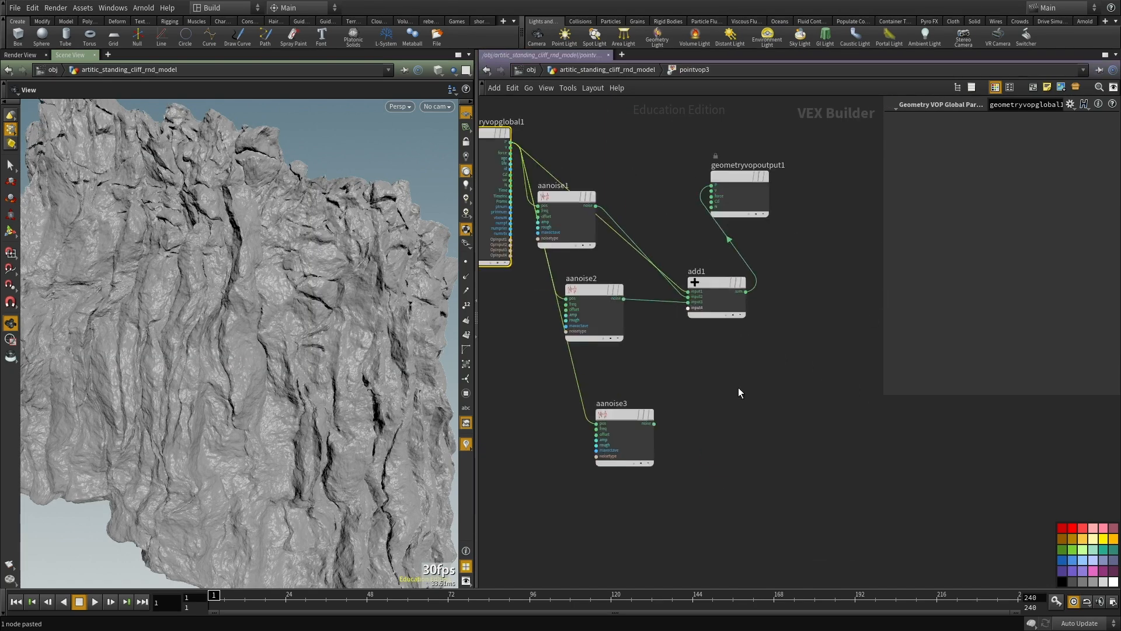
click(704, 281)
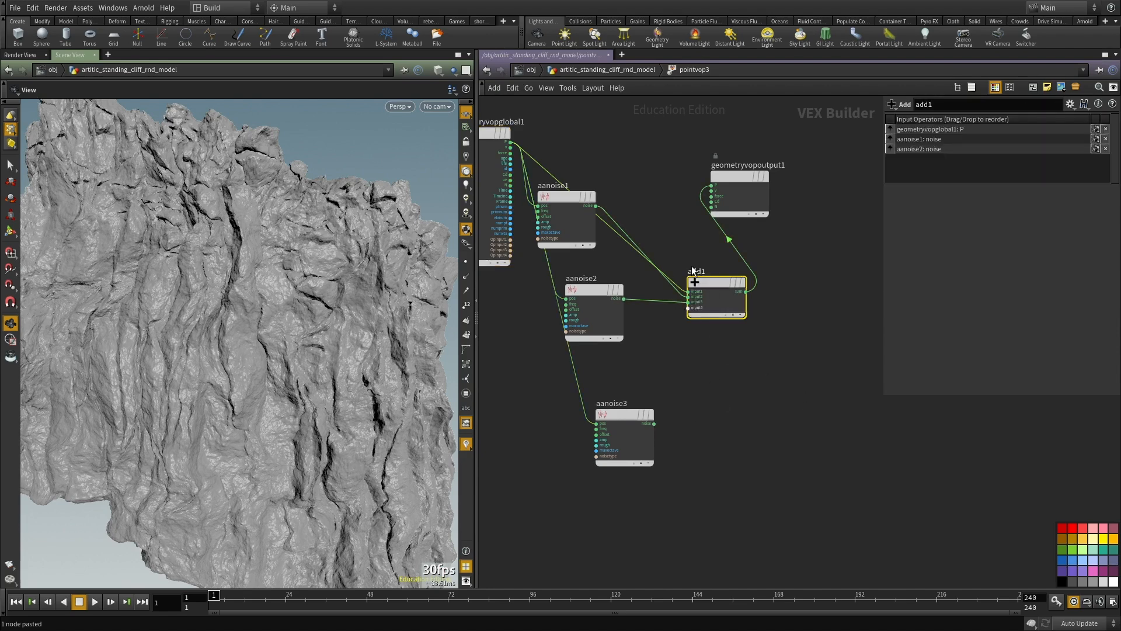
key(ctrl+x)
click(584, 229)
key(ctrl+x)
click(594, 310)
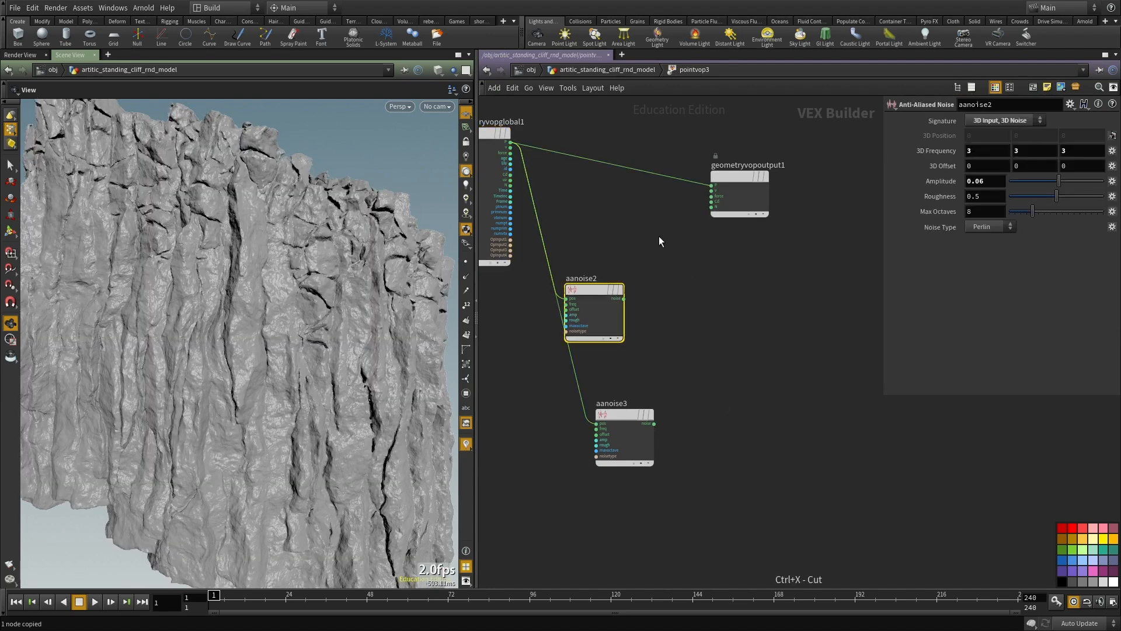
middle_drag(618, 235, 638, 302)
key(ctrl+x)
Step: Insert an Add node between the global P and the geometry output's P, and connect aanoise3's noise to its second input
key(Tab)
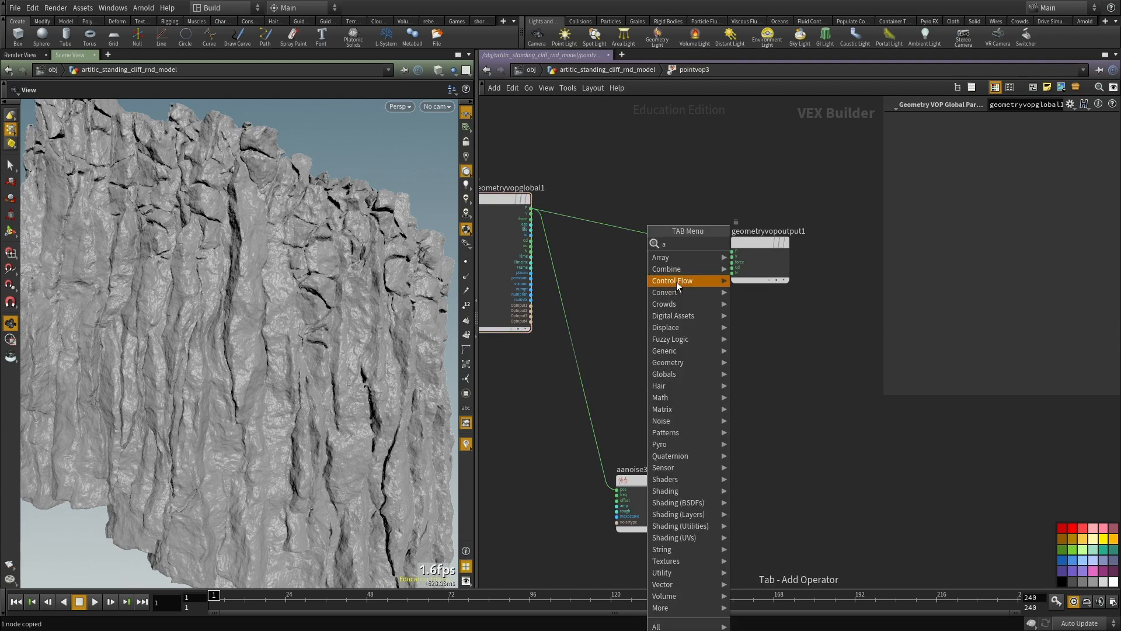
click(748, 244)
click(679, 251)
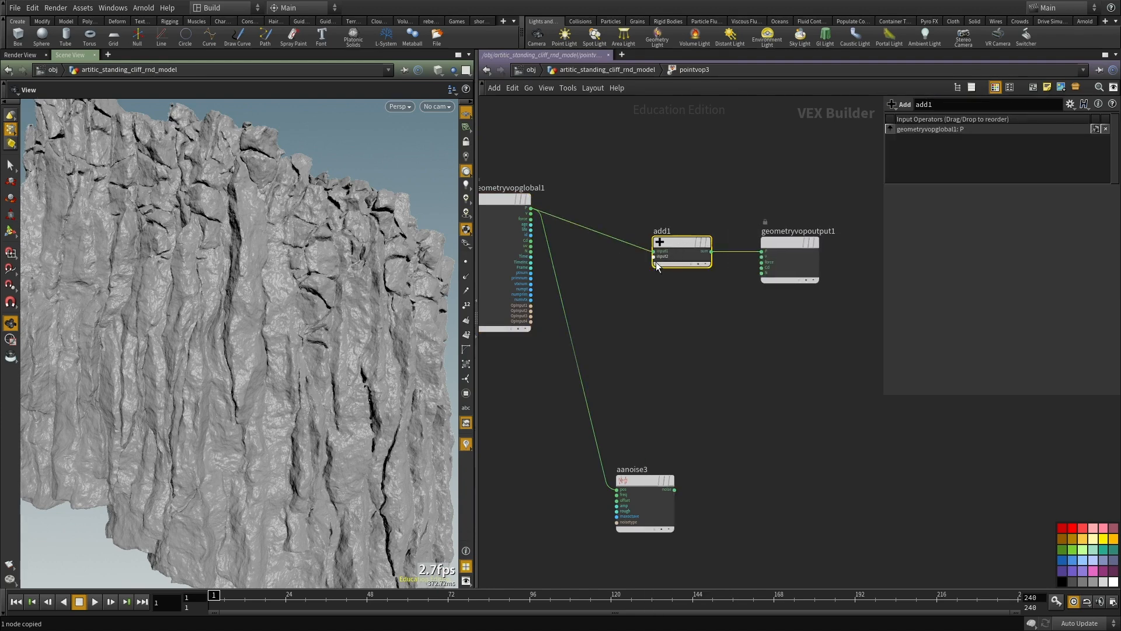
click(675, 489)
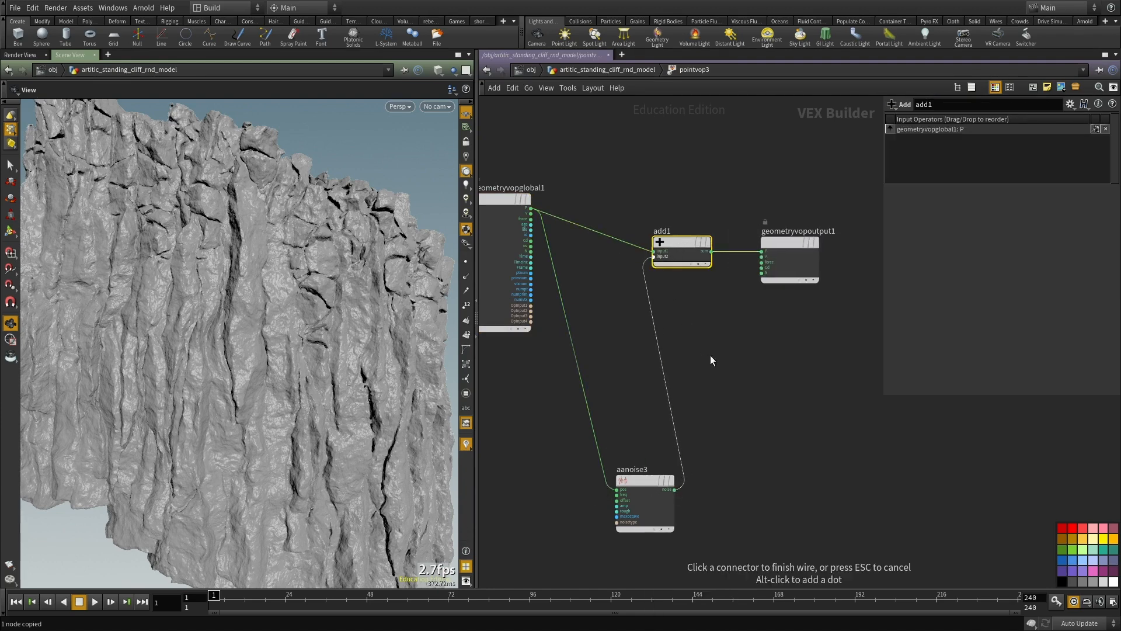
right_drag(251, 313, 115, 298)
drag(115, 298, 303, 293)
middle_drag(754, 407, 716, 341)
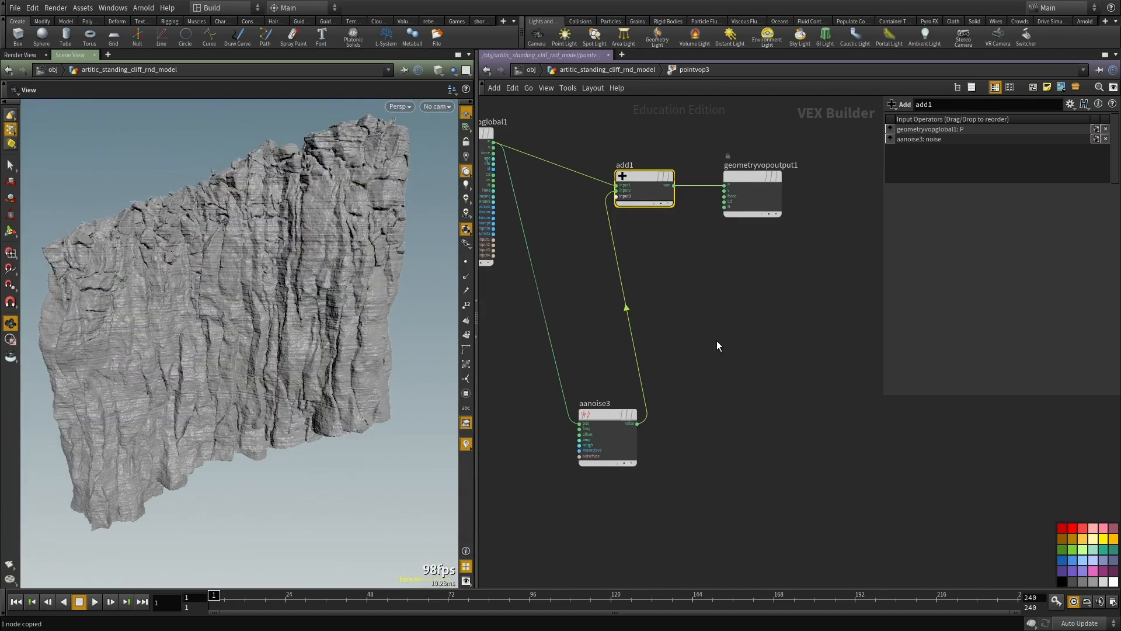
Step: Return to the geometry network and examine the displaced cliff surface from several angles in shaded and wireframe display
key(u)
key(w)
right_drag(254, 304, 328, 288)
key(w)
key(w)
right_drag(174, 328, 226, 330)
mouse_move(225, 331)
mouse_down()
mouse_move(146, 383)
mouse_move(305, 341)
mouse_move(330, 385)
mouse_move(348, 363)
mouse_move(303, 368)
mouse_move(297, 355)
mouse_move(193, 336)
mouse_move(275, 322)
mouse_up()
key(shift+w)
scroll(274, 322, down, 4)
middle_drag(615, 410, 622, 361)
scroll(622, 360, down, 3)
drag(606, 327, 614, 317)
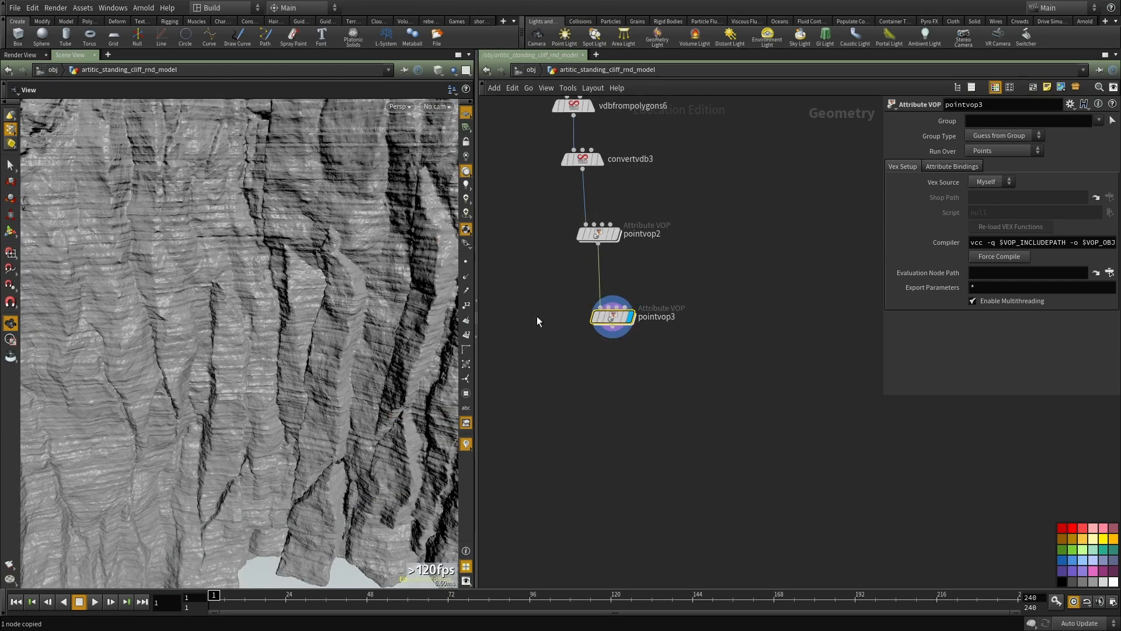
scroll(210, 347, down, 3)
drag(211, 347, 312, 379)
scroll(629, 330, up, 2)
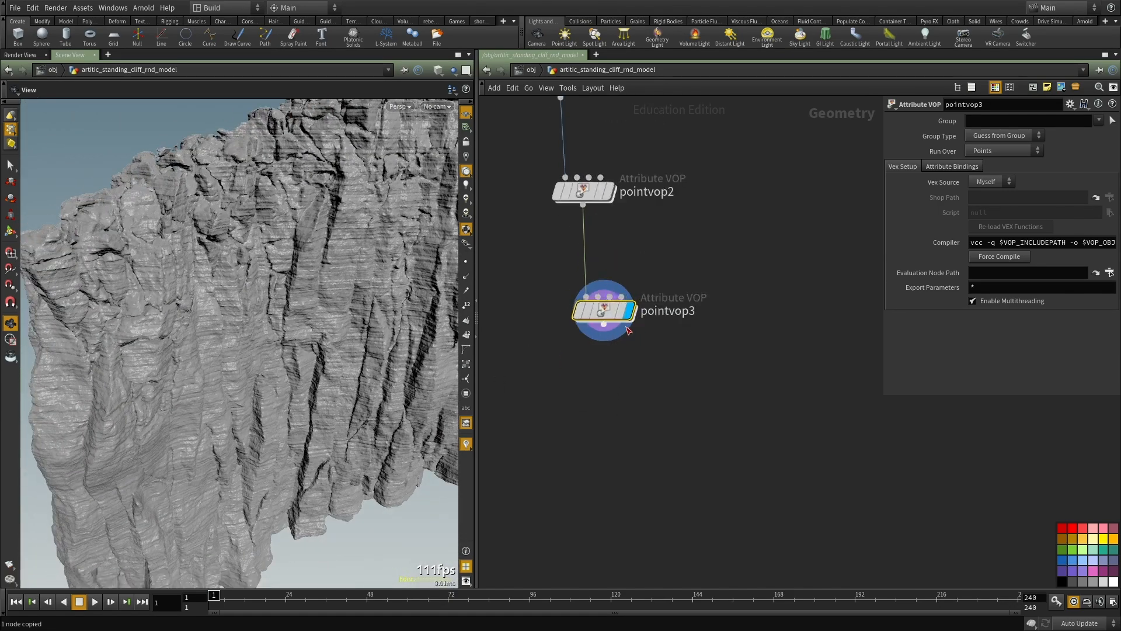
Step: Reopen the pointvop3 network and move the Add and geometry output nodes farther away from the global parameters node
double_click(605, 311)
drag(259, 251, 292, 362)
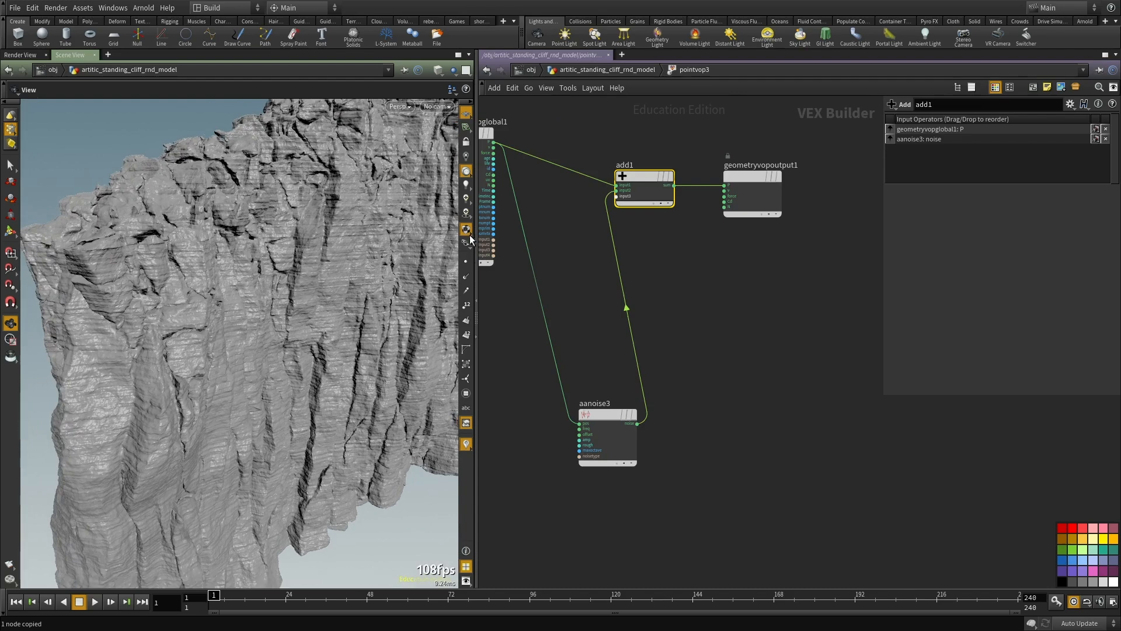
click(466, 276)
click(466, 276)
scroll(166, 327, down, 5)
scroll(768, 258, down, 6)
drag(804, 266, 815, 196)
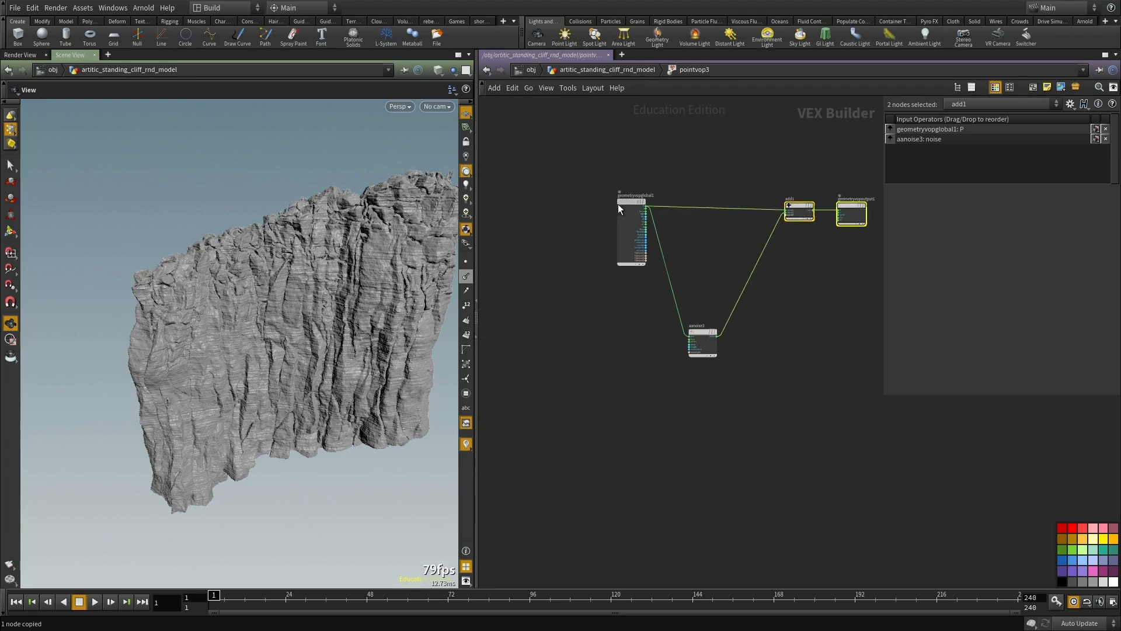
Step: Add a Dot Product node beside aanoise3 in the pointvop3 network
scroll(642, 210, up, 2)
click(811, 359)
key(Tab)
text(do)
key(Down)
key(Return)
click(811, 360)
scroll(771, 359, up, 2)
middle_drag(814, 367, 804, 357)
scroll(805, 357, down, 1)
scroll(806, 362, up, 2)
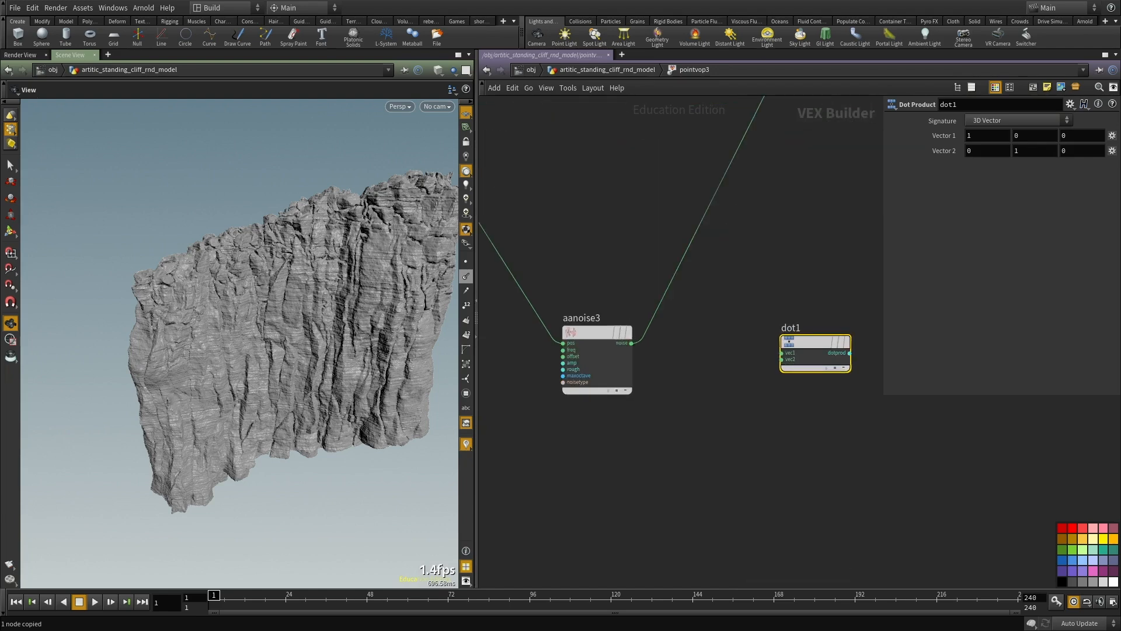
Step: Switch to Sketchpad in Firefox and use the Pen to draw a curved profile, a wedge beside it, and an arrow from the curve's lower end
key(alt+Tab)
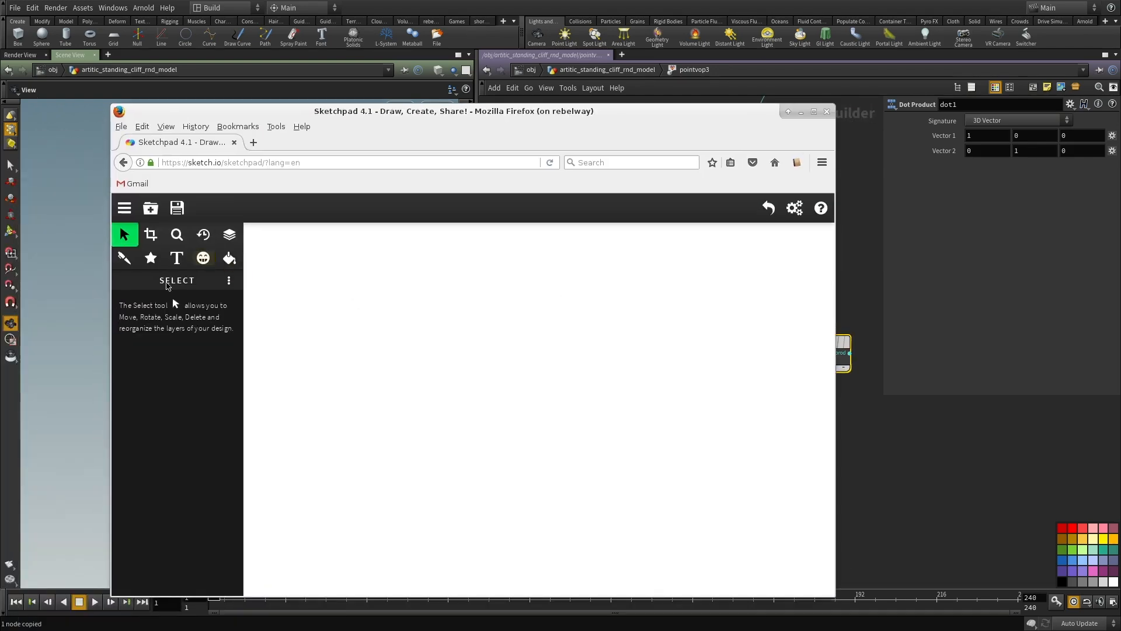
click(126, 261)
mouse_move(387, 304)
mouse_down()
mouse_move(509, 495)
mouse_move(504, 514)
mouse_up()
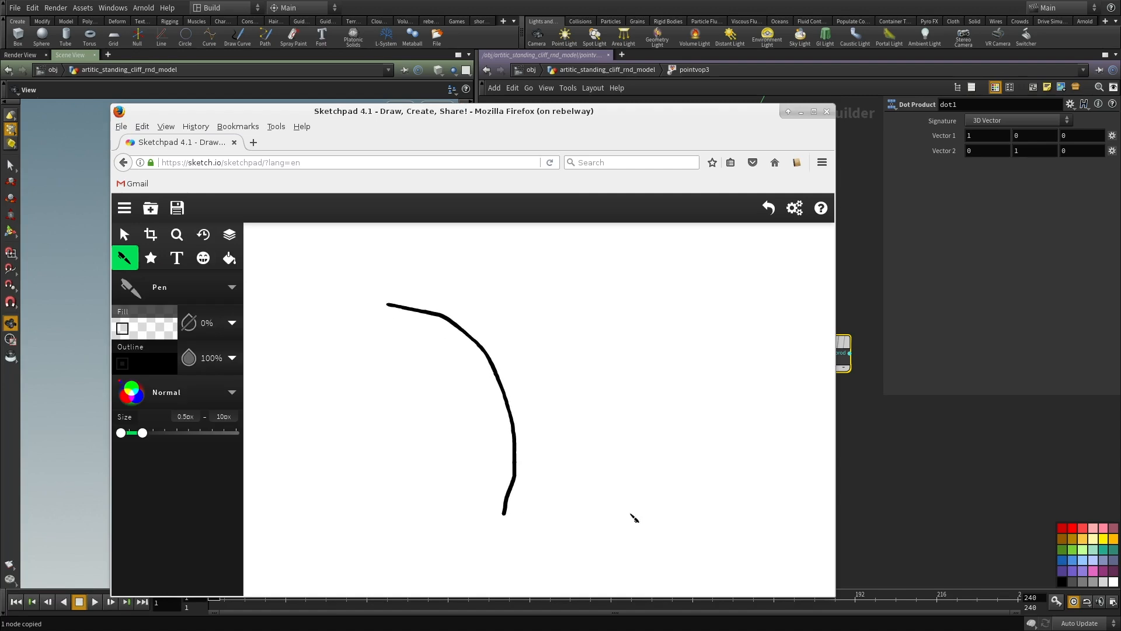
mouse_move(644, 450)
mouse_down()
mouse_move(768, 474)
mouse_move(598, 555)
mouse_up()
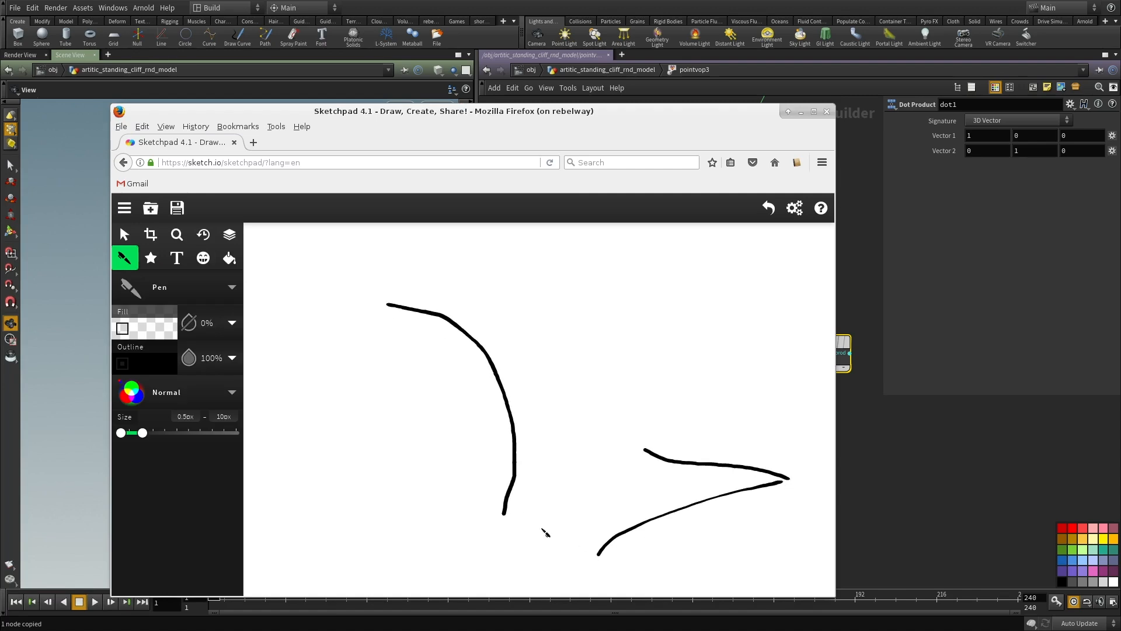
mouse_move(506, 515)
mouse_down()
mouse_move(555, 519)
mouse_move(543, 536)
mouse_up()
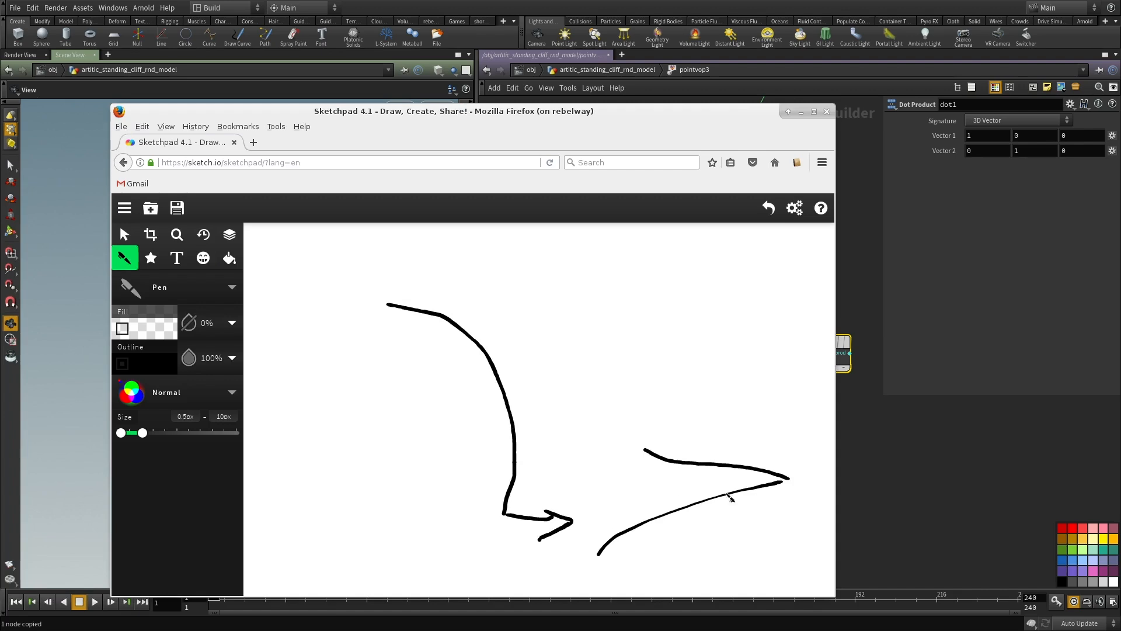
Step: Draw an arrow from the wedge's tip towards the curve and mark the curve's lower arrow as a perpendicular normal labelled N
drag(776, 482, 728, 486)
mouse_move(505, 513)
mouse_down()
mouse_move(579, 514)
mouse_move(514, 521)
mouse_up()
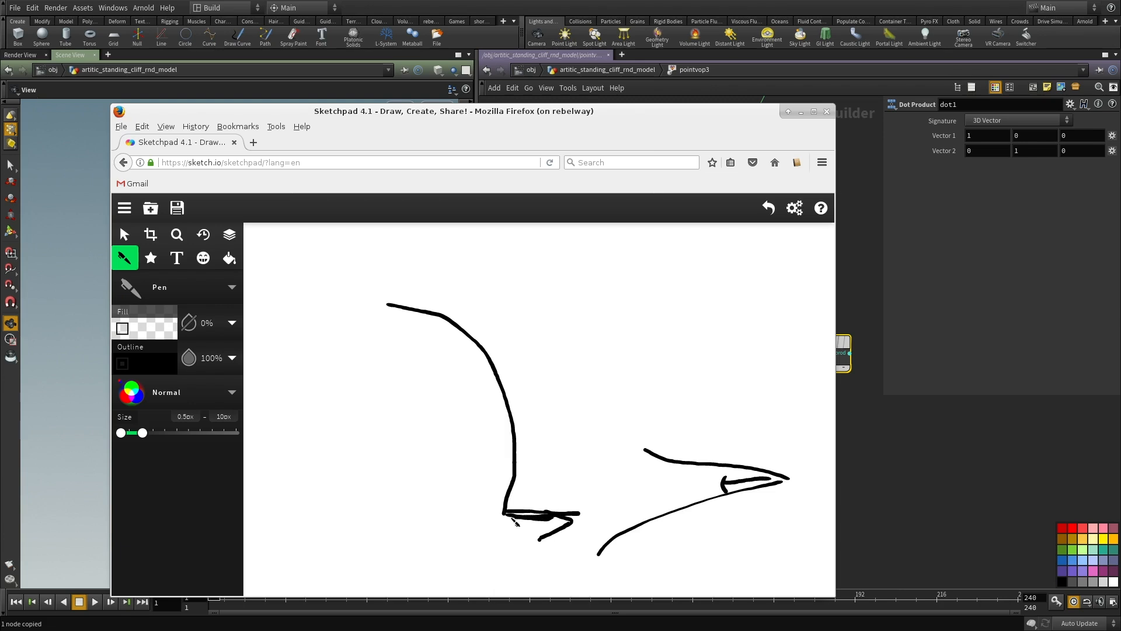
drag(579, 513, 575, 529)
drag(530, 543, 544, 528)
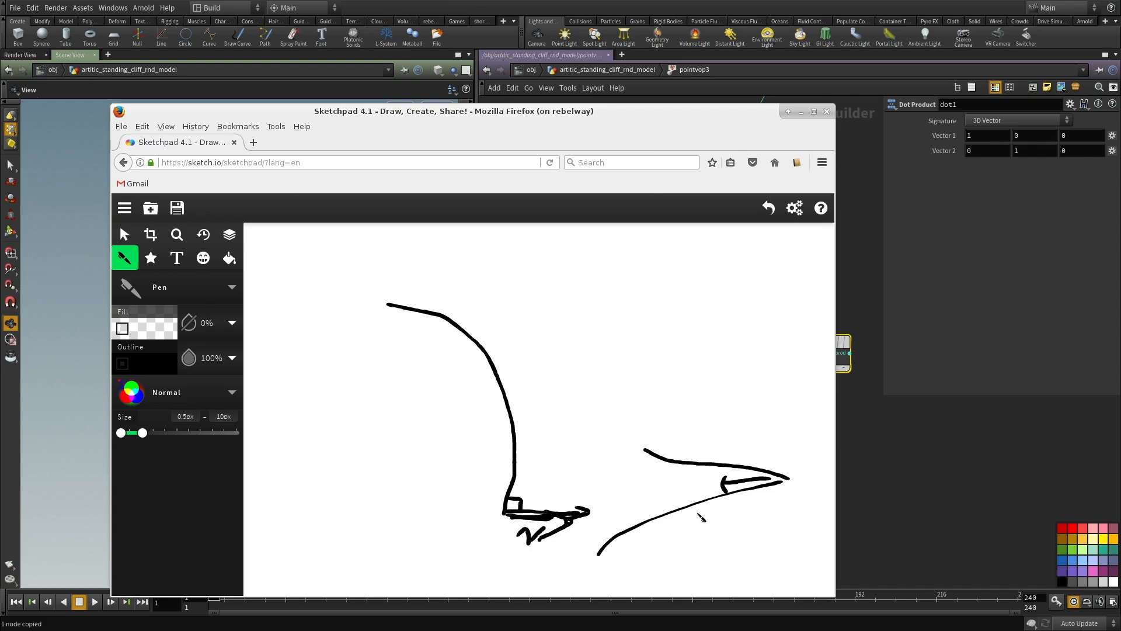
drag(770, 480, 632, 499)
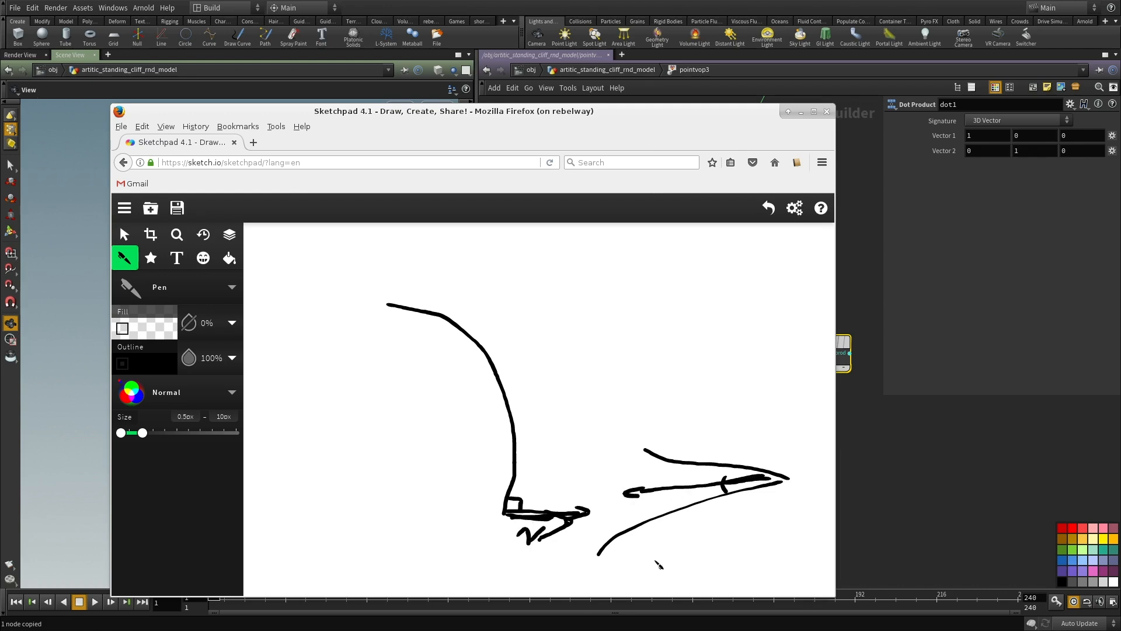
Step: Write a 1 below the wedge, then draw a perpendicular upward arrow at the curve's upper end and a second outer curve
drag(656, 560, 694, 564)
drag(390, 306, 394, 299)
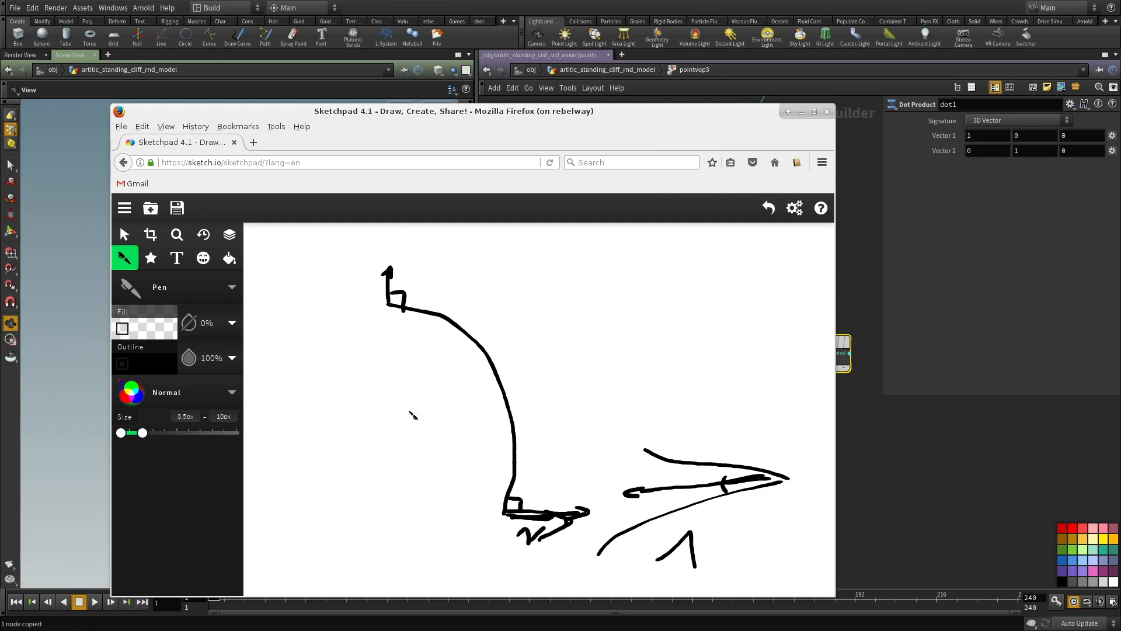
mouse_move(387, 302)
mouse_down()
mouse_move(534, 383)
mouse_move(543, 514)
mouse_move(567, 506)
mouse_up()
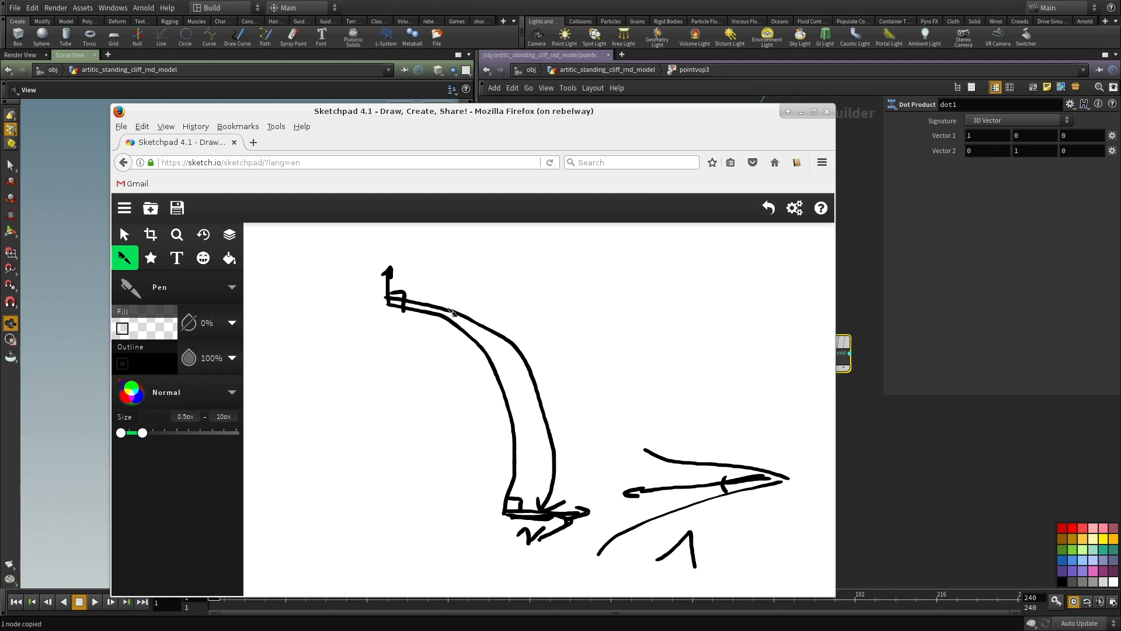
Step: Switch back to Houdini, reposition the Dot Product node in the pointvop3 network, and delete it
key(alt+Tab)
scroll(615, 422, down, 3)
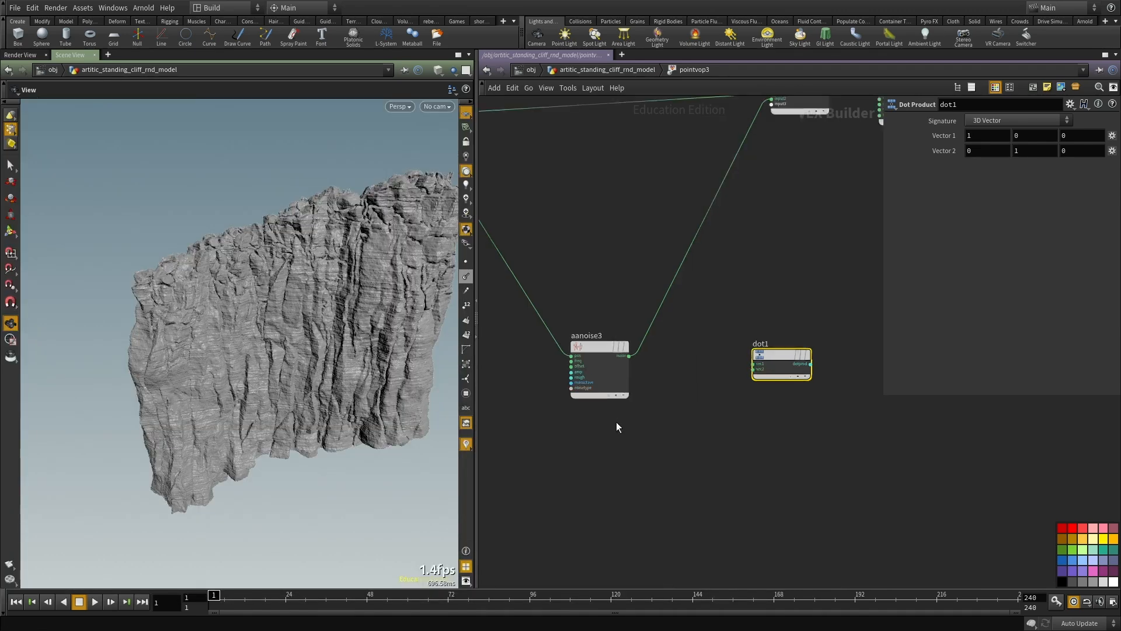
middle_drag(760, 364, 832, 440)
drag(834, 444, 650, 177)
scroll(759, 453, down, 2)
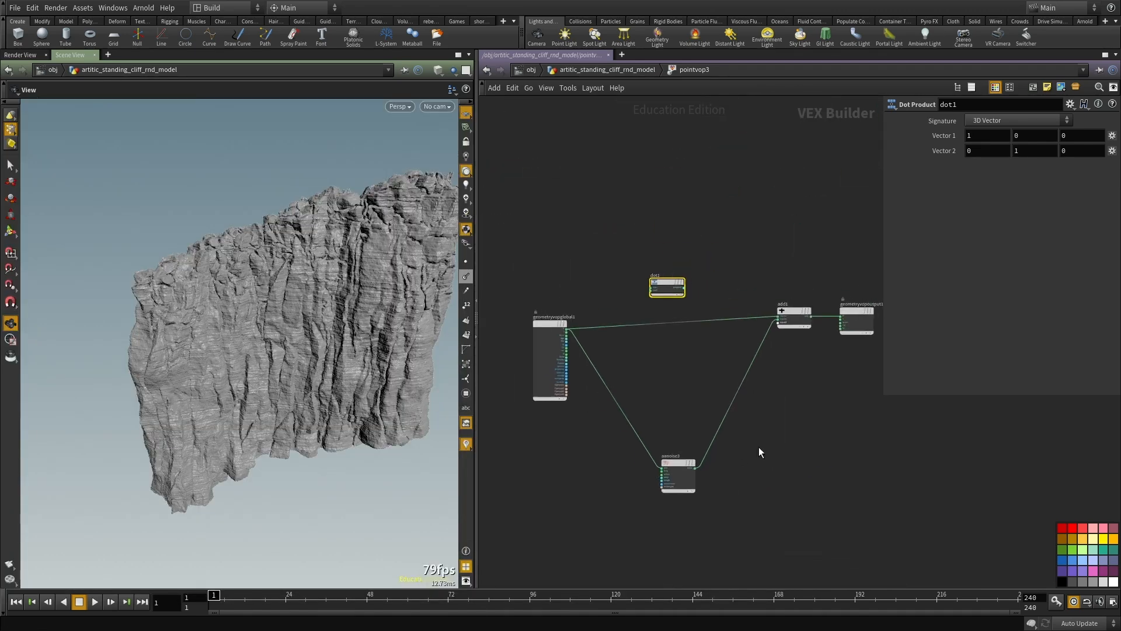
drag(669, 286, 858, 452)
scroll(858, 453, up, 3)
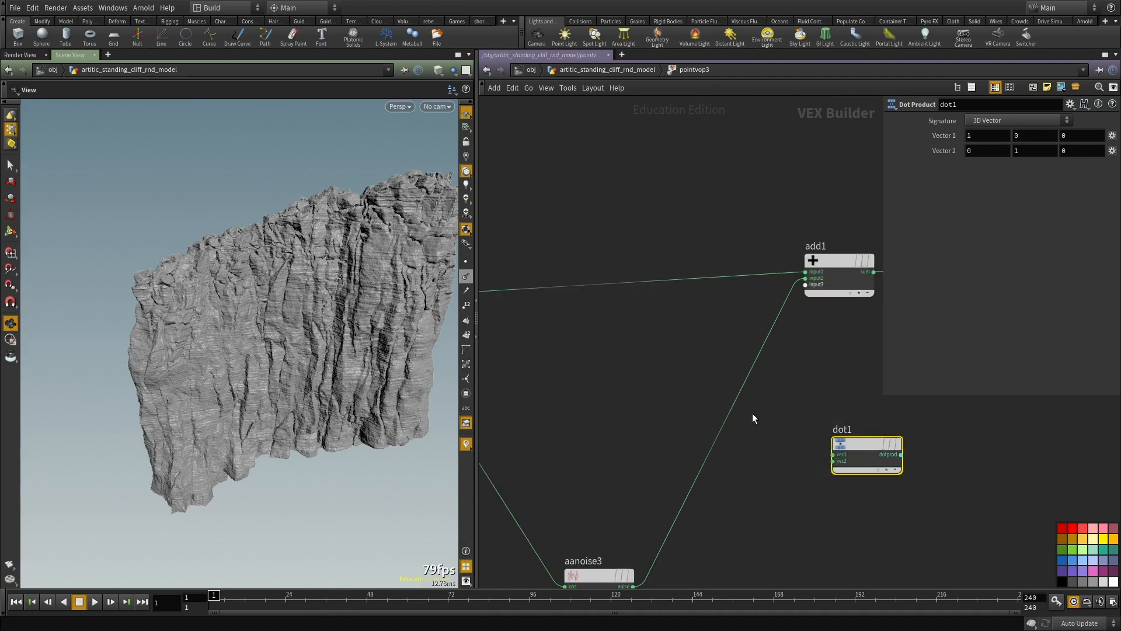
key(ctrl+x)
key(h)
Step: Return to the geometry network, duplicate pointvop3, and wire the copy below the original
key(u)
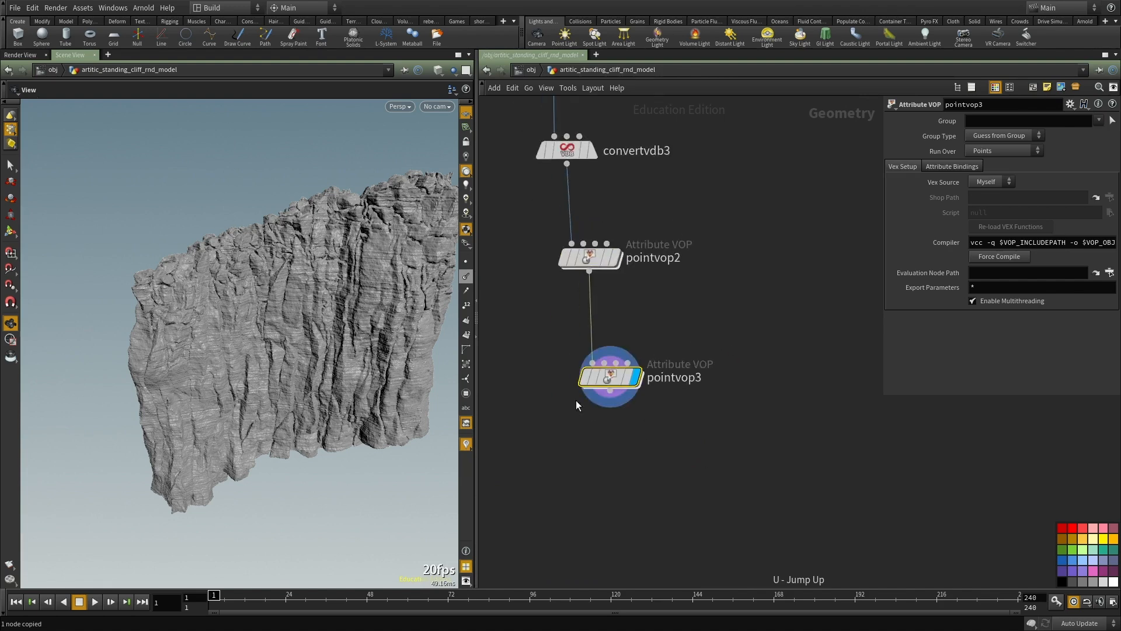
scroll(681, 458, up, 2)
middle_drag(679, 461, 668, 390)
click(663, 411)
click(575, 274)
key(ctrl+c)
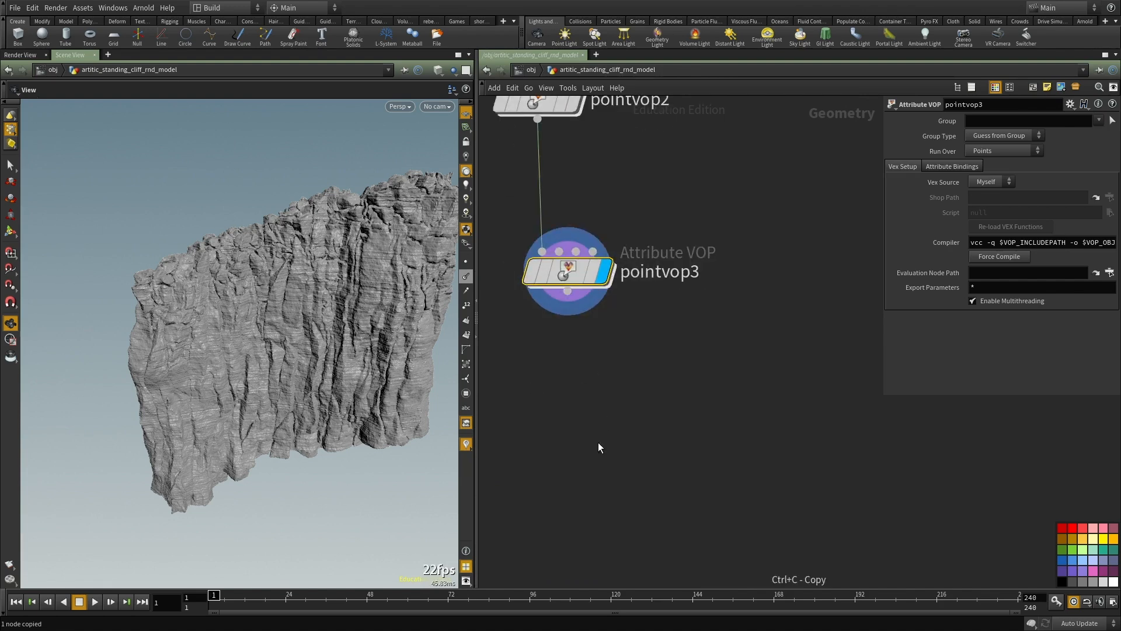
key(ctrl+v)
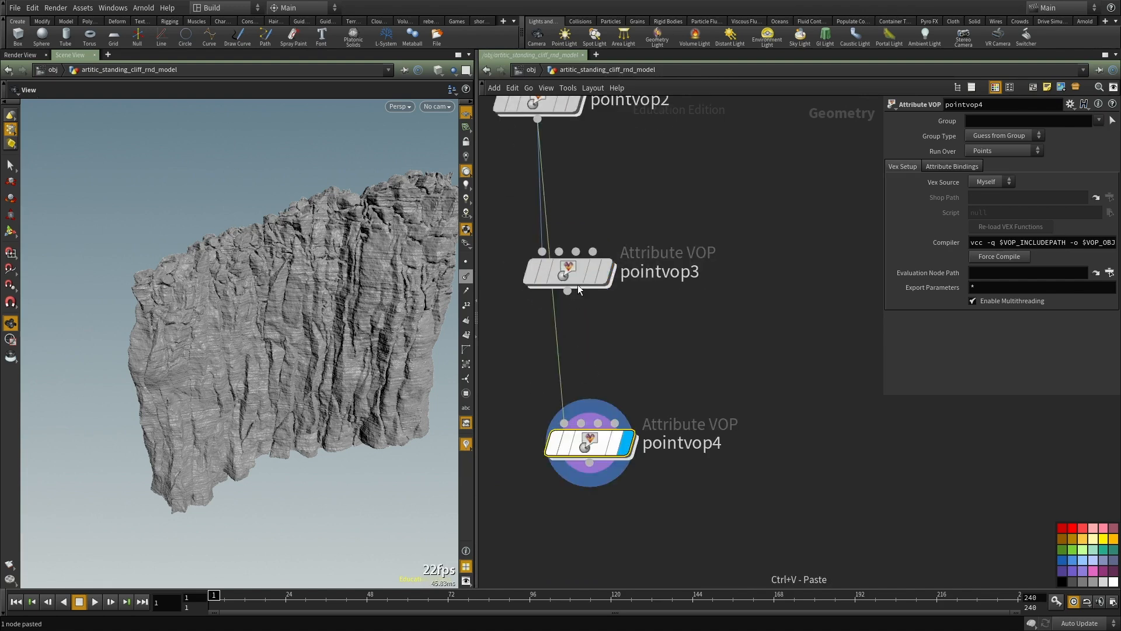
drag(567, 291, 564, 423)
Step: Insert a Facet node between pointvop3 and pointvop4 and enable Post-Compute Normals on it
click(630, 349)
key(Tab)
text(face)
key(Return)
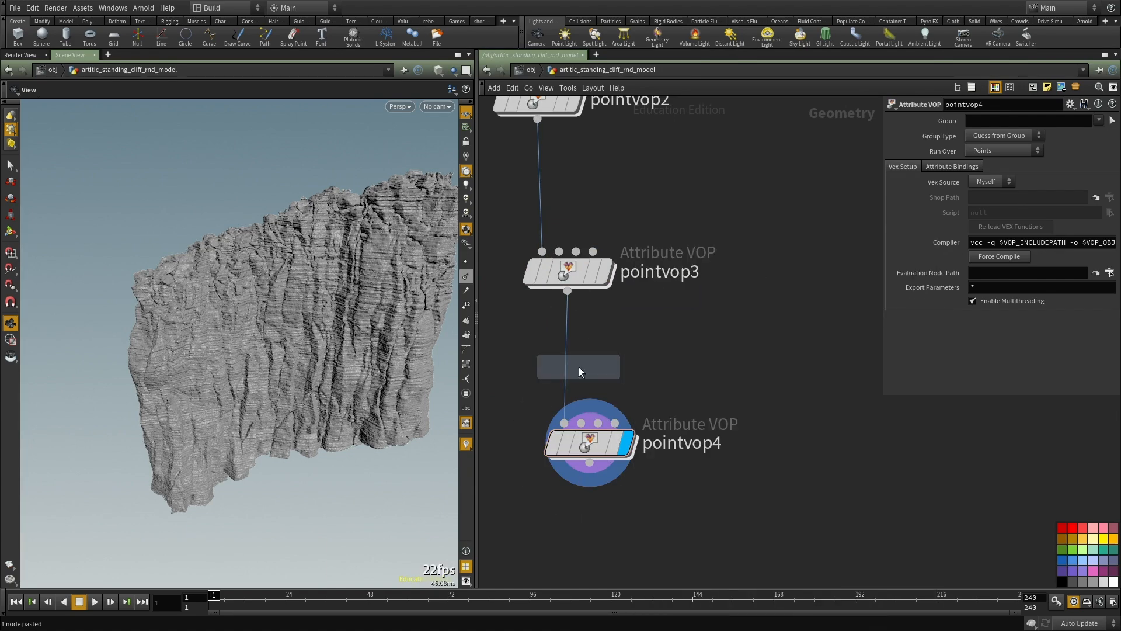
click(567, 355)
click(968, 303)
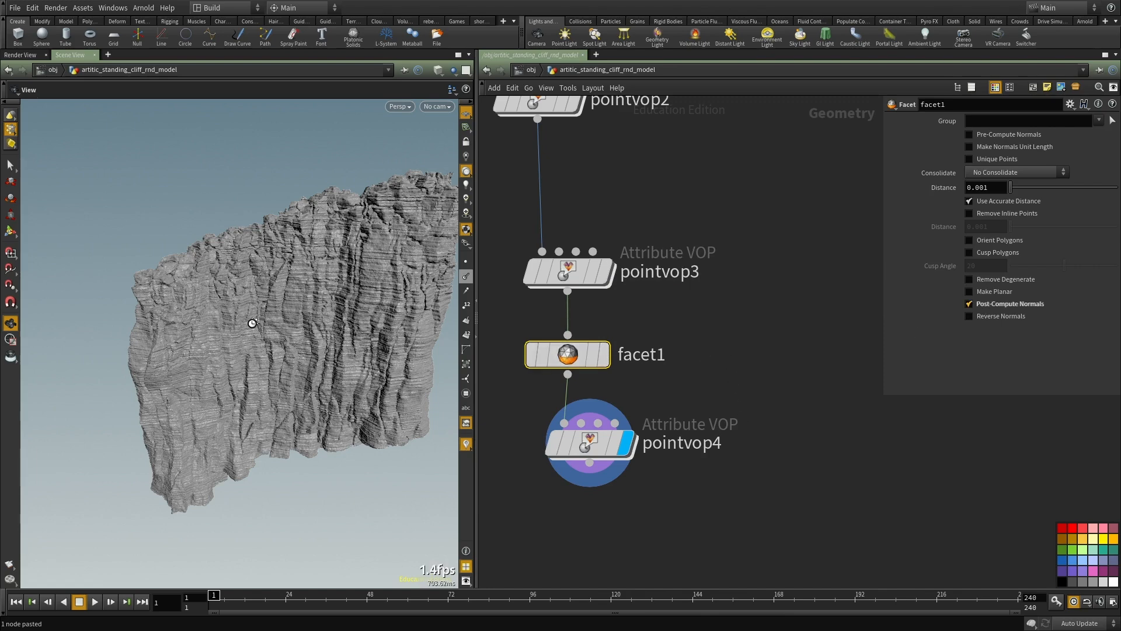
right_drag(286, 287, 255, 268)
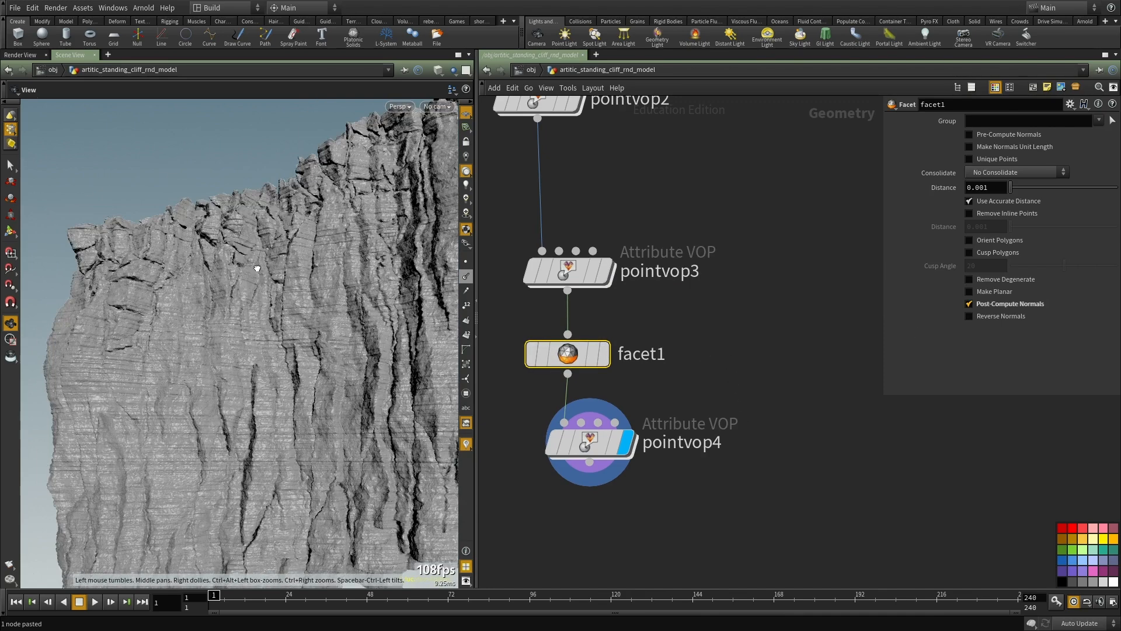
drag(255, 268, 267, 303)
Step: Open the pointvop4 network and delete the add1 and aanoise3 nodes
double_click(588, 442)
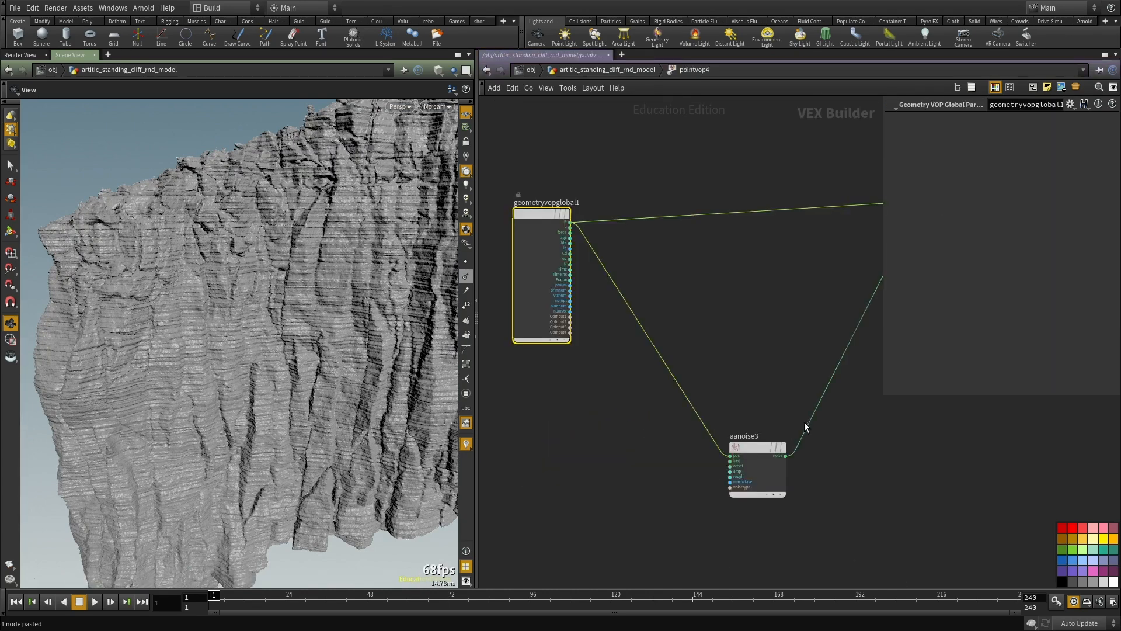
click(611, 435)
shift+drag(670, 172, 760, 283)
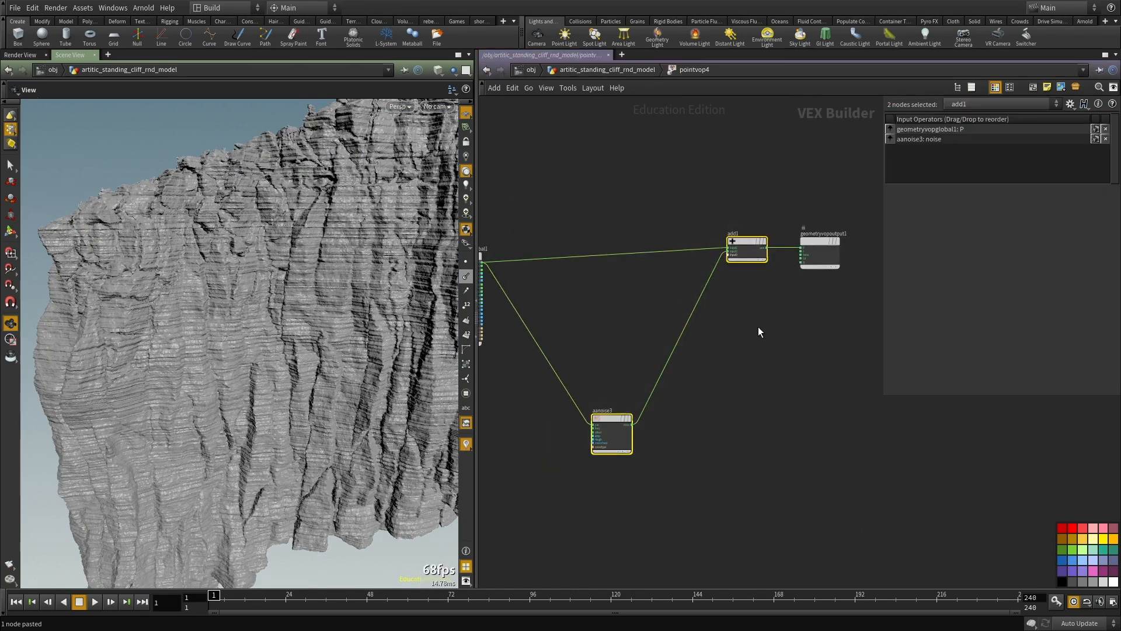
key(ctrl+x)
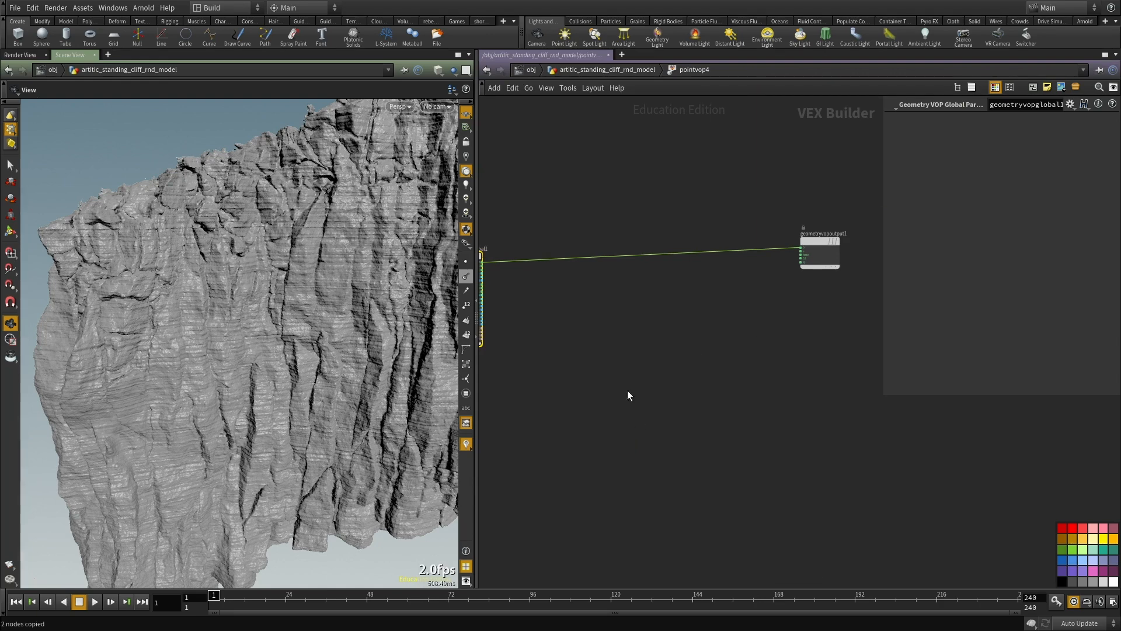
Step: Add a Dot Product node in pointvop4 and connect the global N to its vec1 input
middle_drag(623, 351, 749, 405)
scroll(690, 416, up, 3)
middle_drag(645, 297, 639, 355)
key(Tab)
text(dot)
key(Return)
click(639, 355)
scroll(572, 393, up, 3)
drag(560, 366, 628, 352)
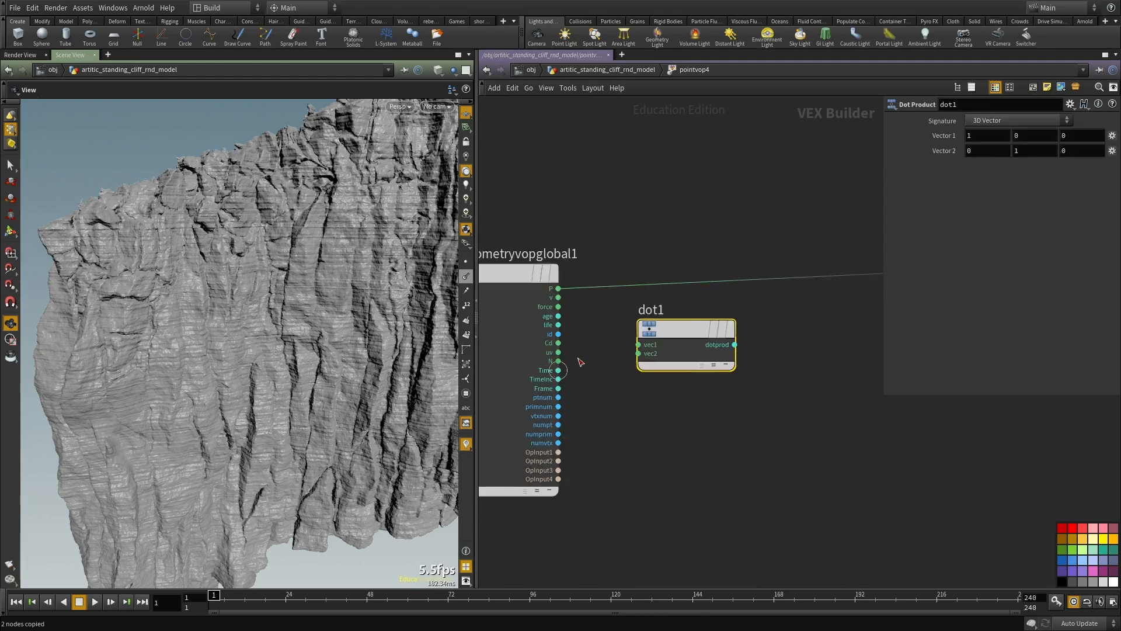
Step: Move the Dot Product node closer to the geometry output and connect its dotprod to the output's Cd
scroll(741, 413, down, 2)
middle_drag(690, 370, 595, 373)
drag(596, 372, 809, 374)
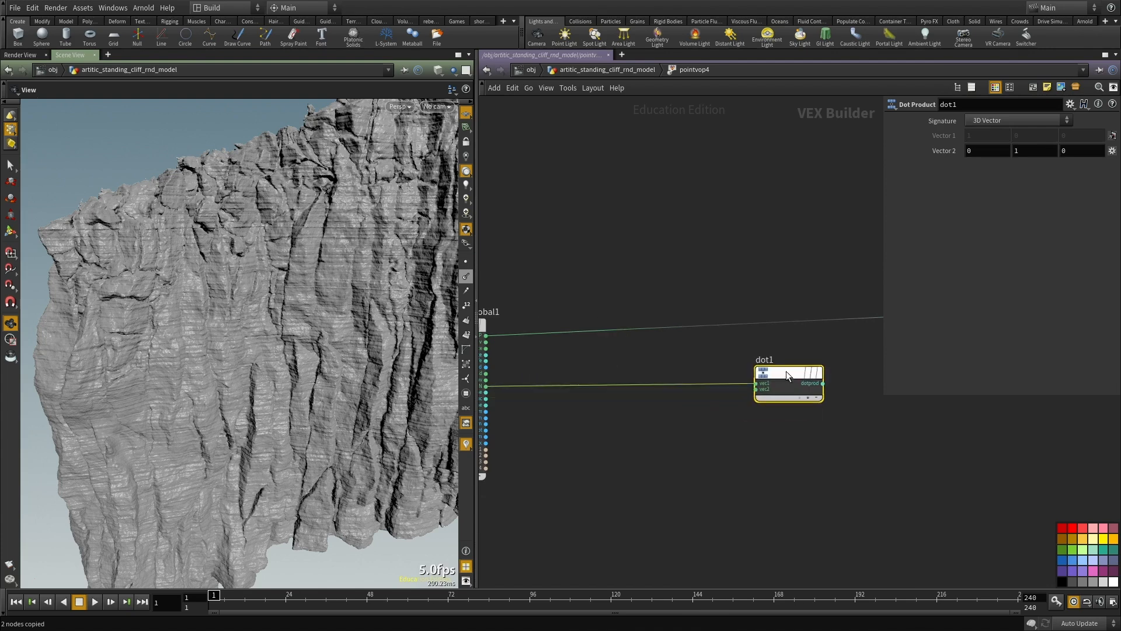
middle_drag(809, 373, 582, 430)
click(583, 431)
click(800, 376)
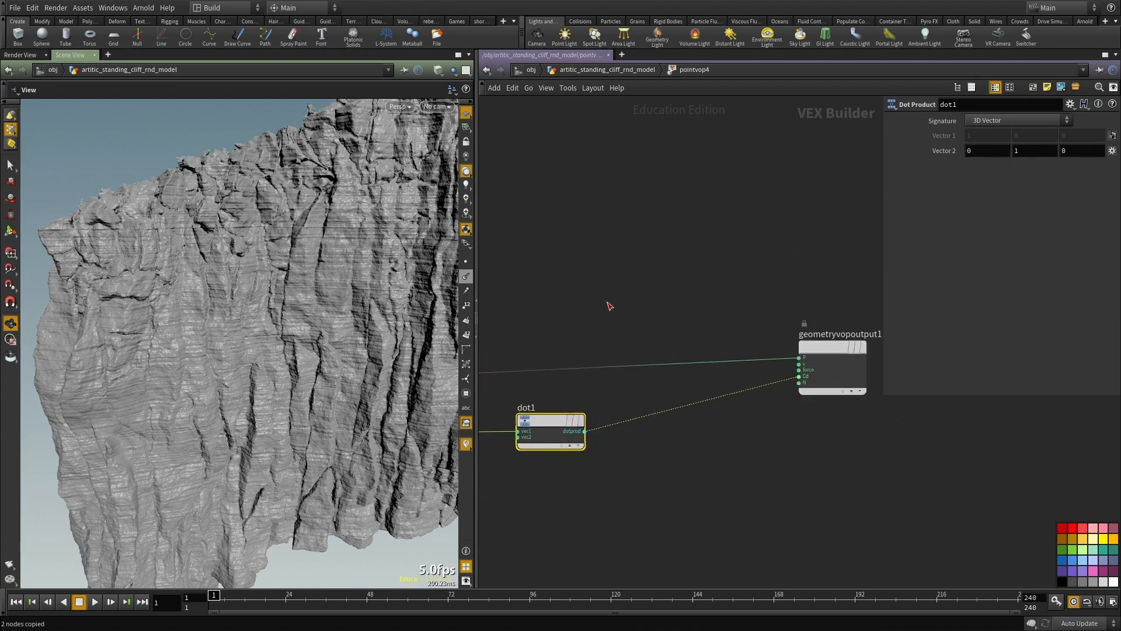
Step: Turn off the viewport lighting and examine the dot-product colouring across the cliff surface
middle_drag(513, 326, 518, 326)
drag(235, 315, 230, 340)
right_drag(230, 341, 177, 395)
click(466, 157)
drag(260, 207, 247, 238)
right_drag(248, 237, 270, 285)
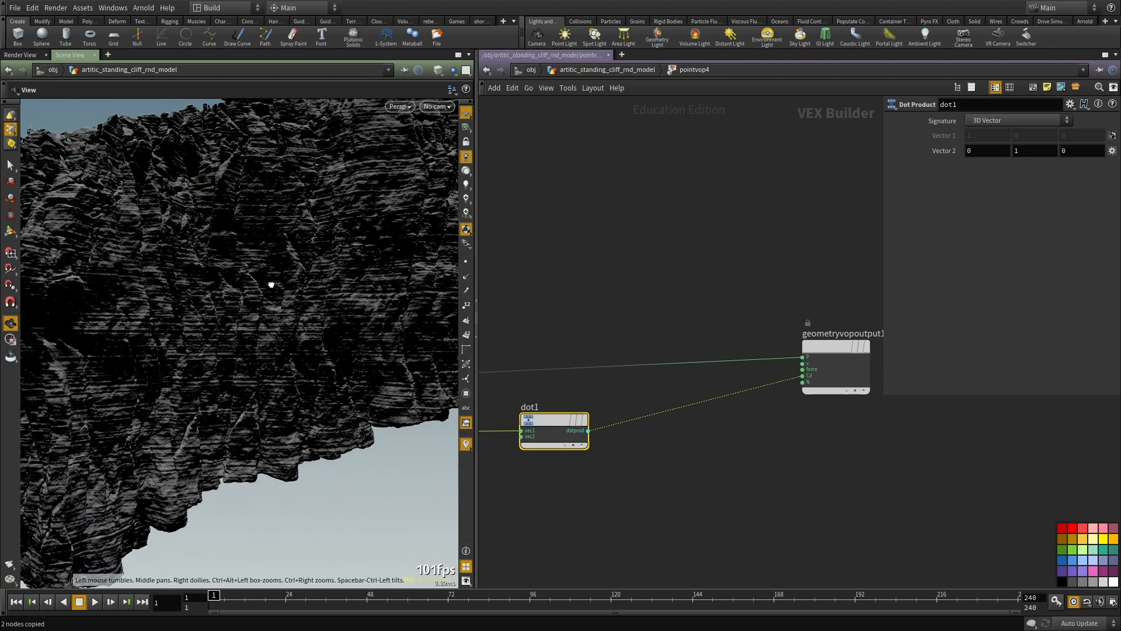
drag(270, 285, 270, 332)
middle_drag(387, 247, 252, 291)
middle_drag(210, 241, 300, 192)
right_drag(300, 193, 290, 202)
scroll(615, 278, down, 2)
middle_drag(614, 278, 673, 315)
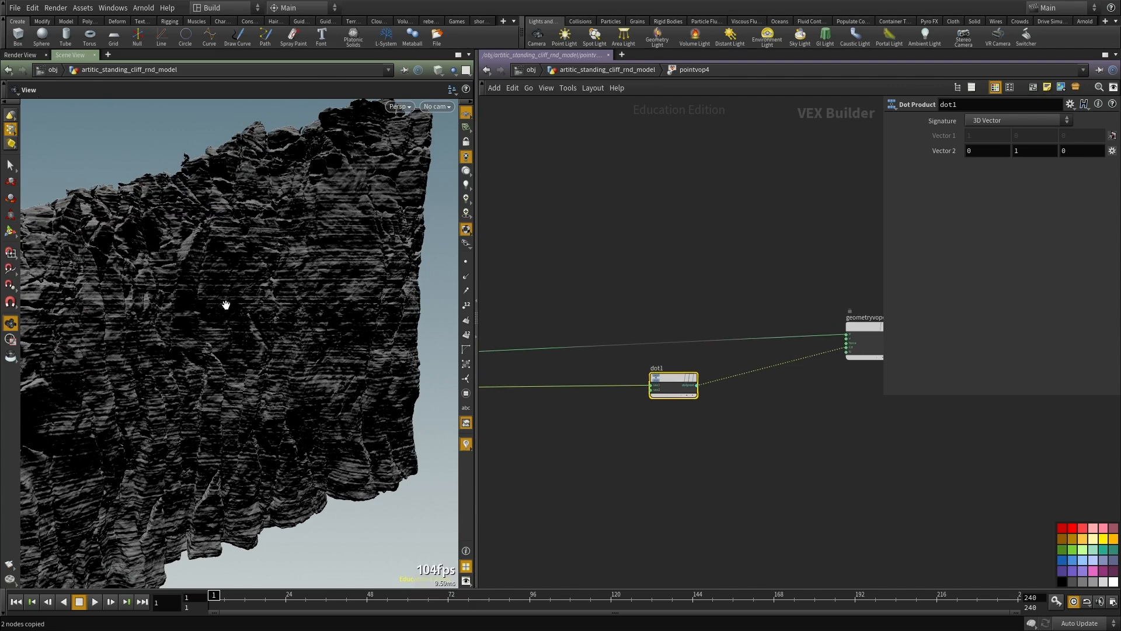
middle_drag(685, 438, 698, 449)
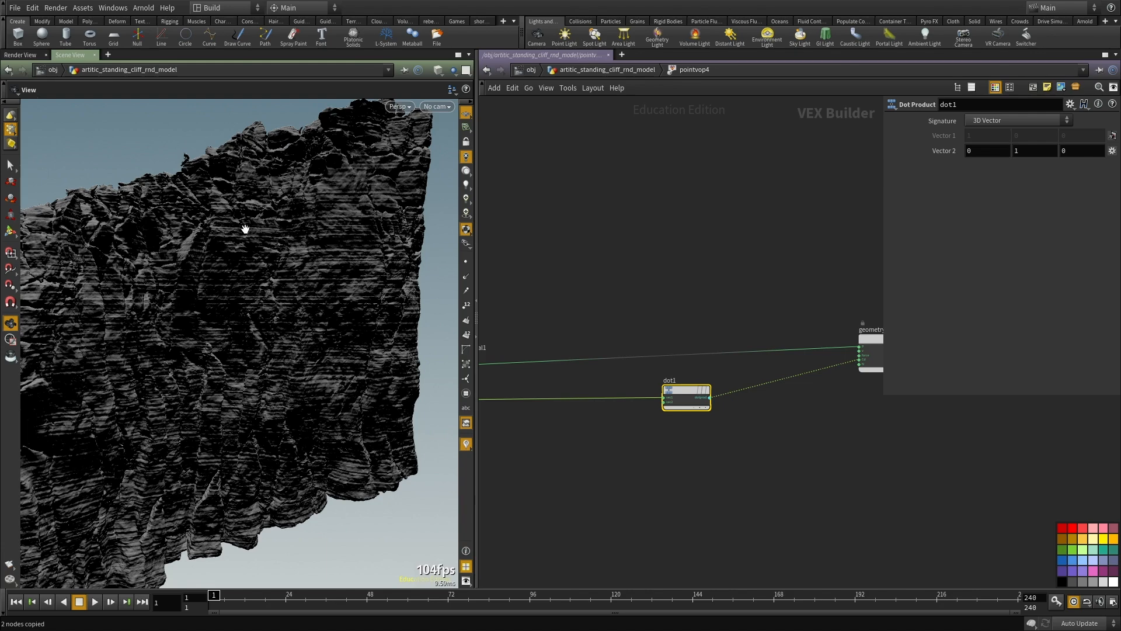
middle_drag(245, 228, 261, 246)
Step: Return to the geometry network and display pointvop2
key(u)
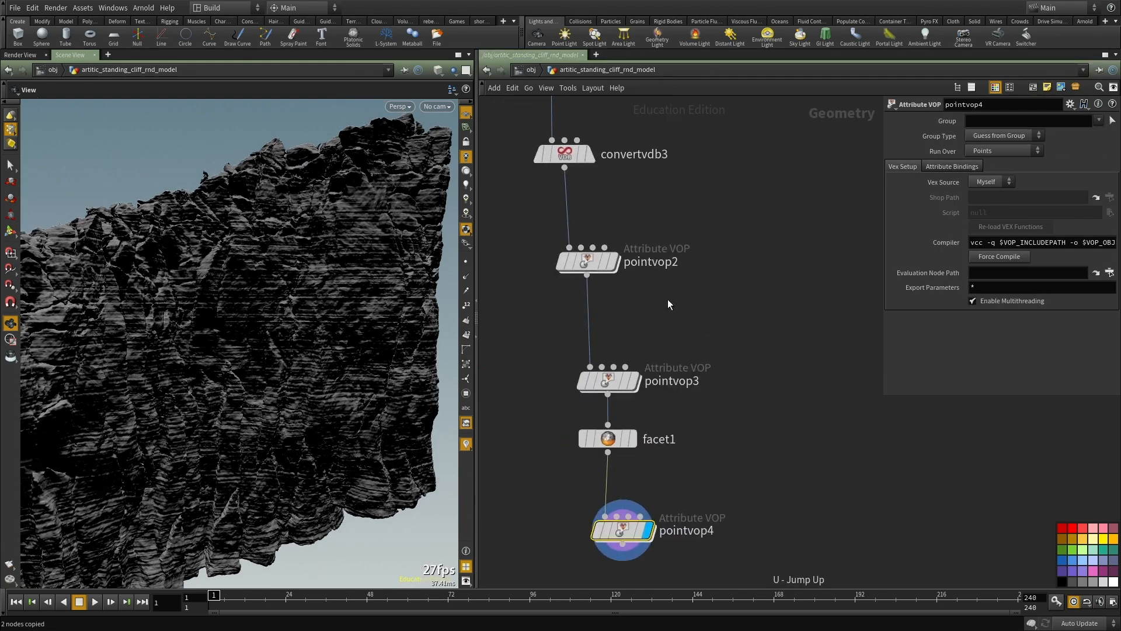
click(612, 261)
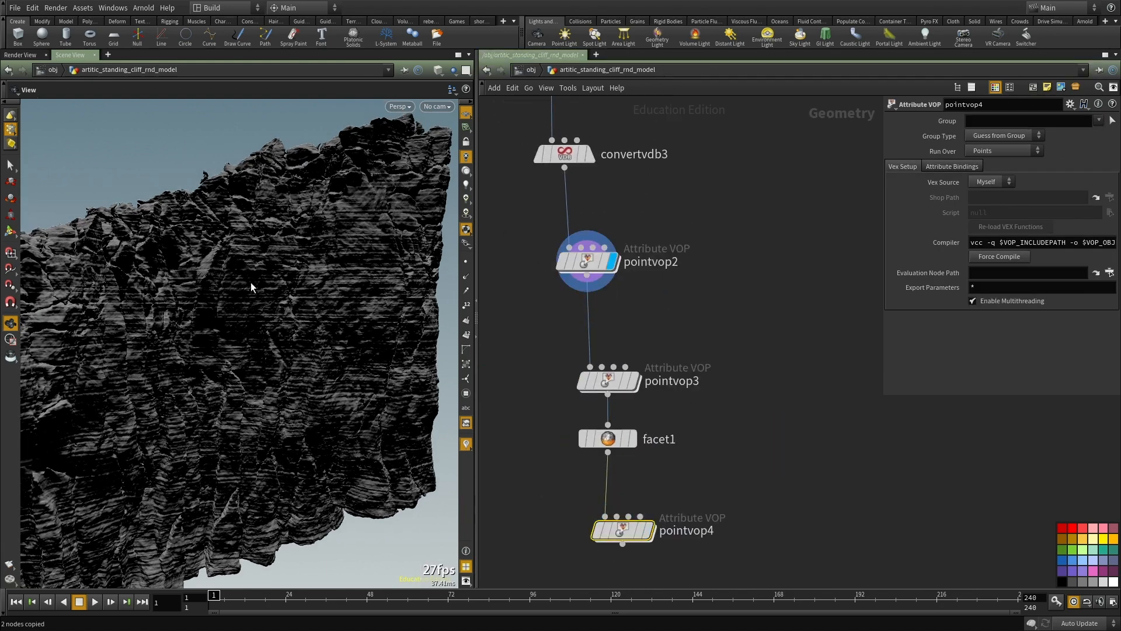
middle_drag(640, 196, 658, 240)
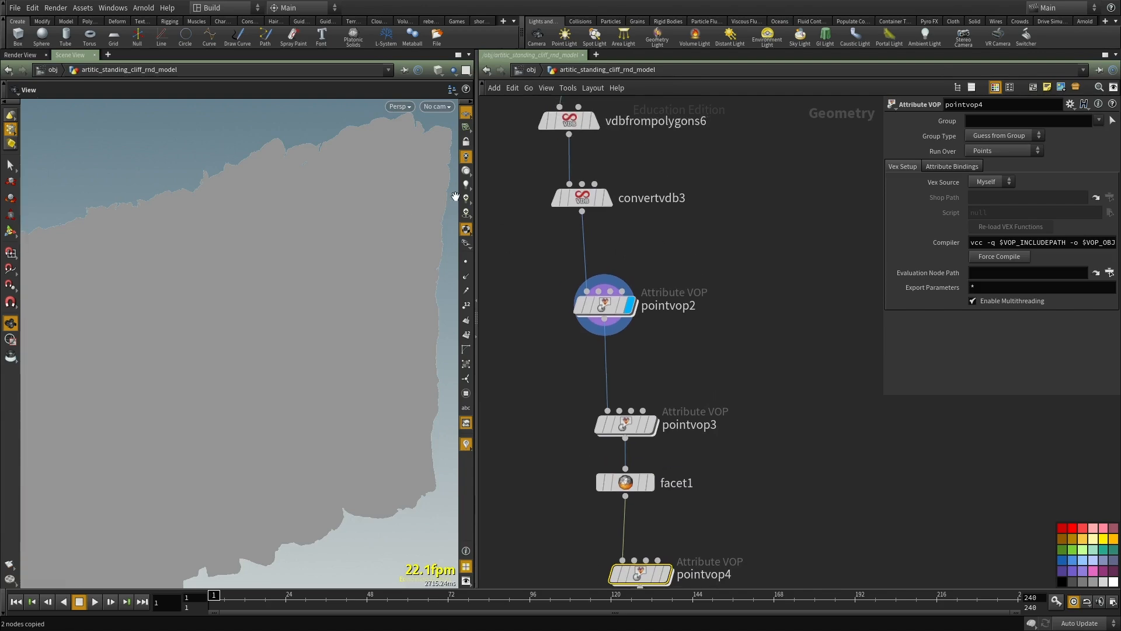
Step: Turn the viewport lighting back on and insert a displayed Rest Position node between pointvop2 and pointvop3
click(465, 177)
mouse_move(274, 277)
mouse_down()
mouse_move(321, 286)
mouse_move(262, 280)
mouse_up()
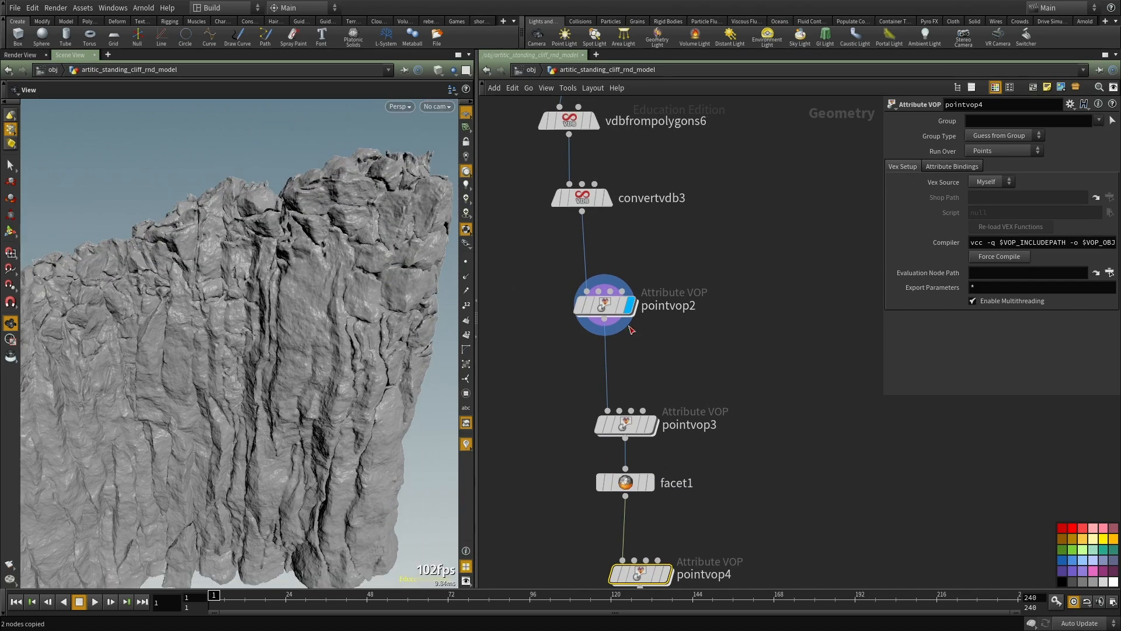
scroll(652, 324, up, 2)
key(Tab)
text(rest)
key(Return)
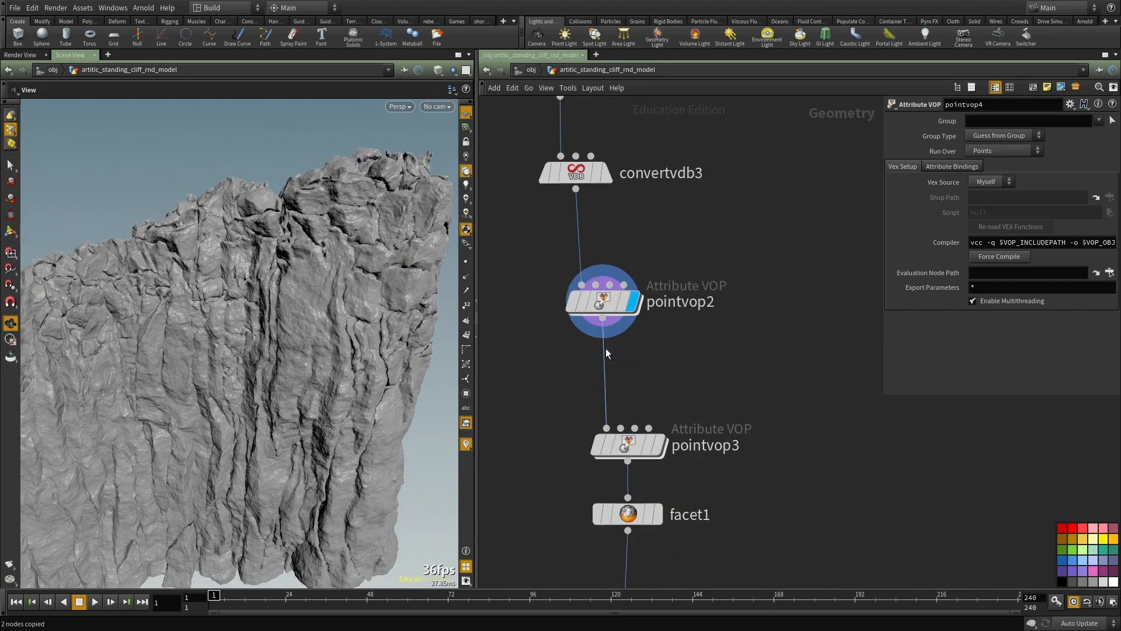
click(605, 351)
drag(606, 354, 606, 371)
click(633, 374)
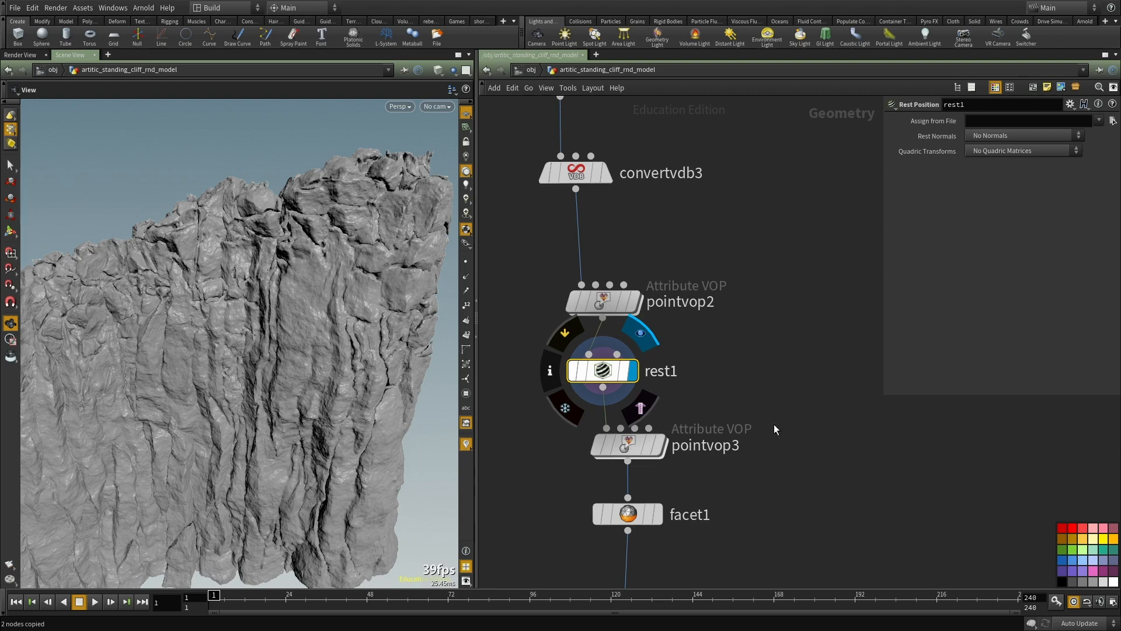
Step: Display pointvop3 and examine its displacement across the cliff face
middle_drag(775, 429, 769, 358)
click(652, 373)
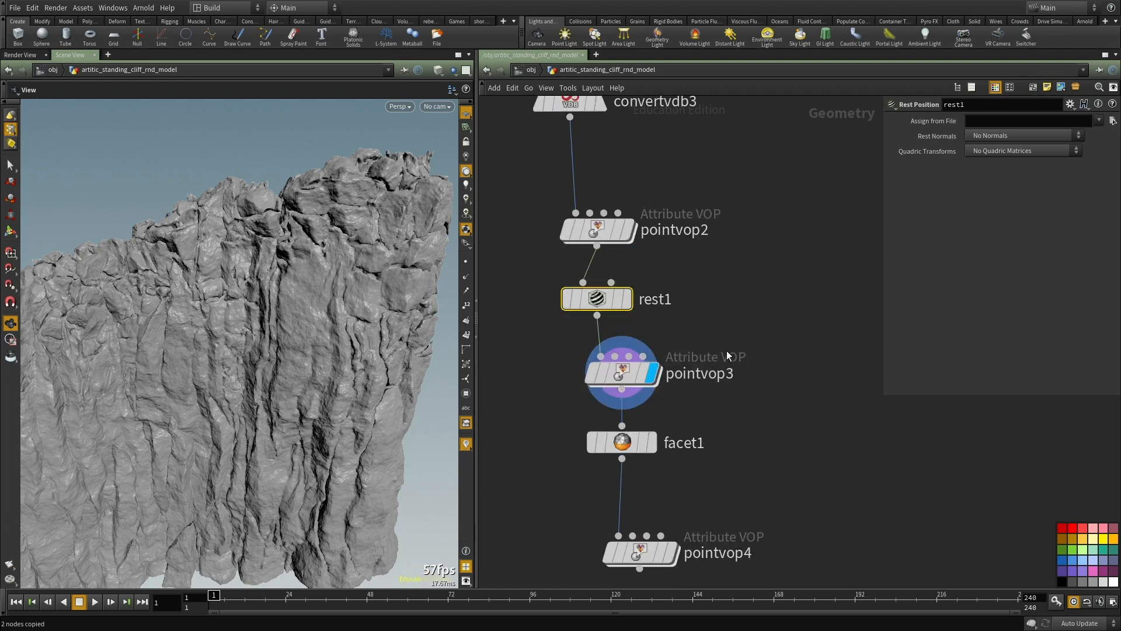
drag(327, 303, 149, 318)
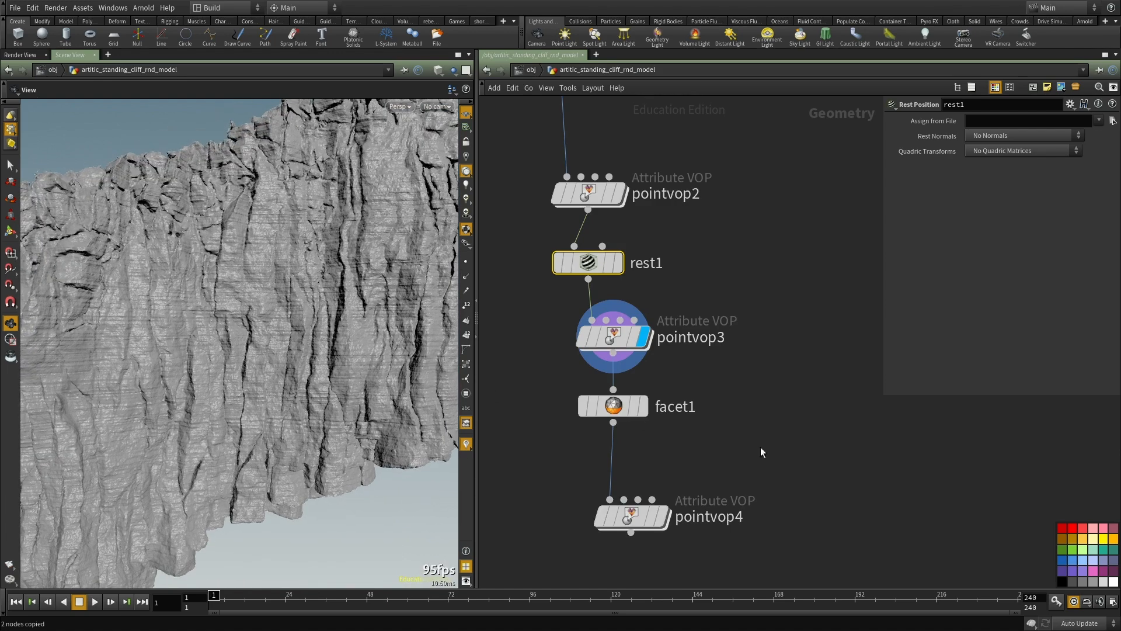
middle_drag(736, 482, 722, 369)
Step: Display pointvop4 and open its VOP network
click(637, 406)
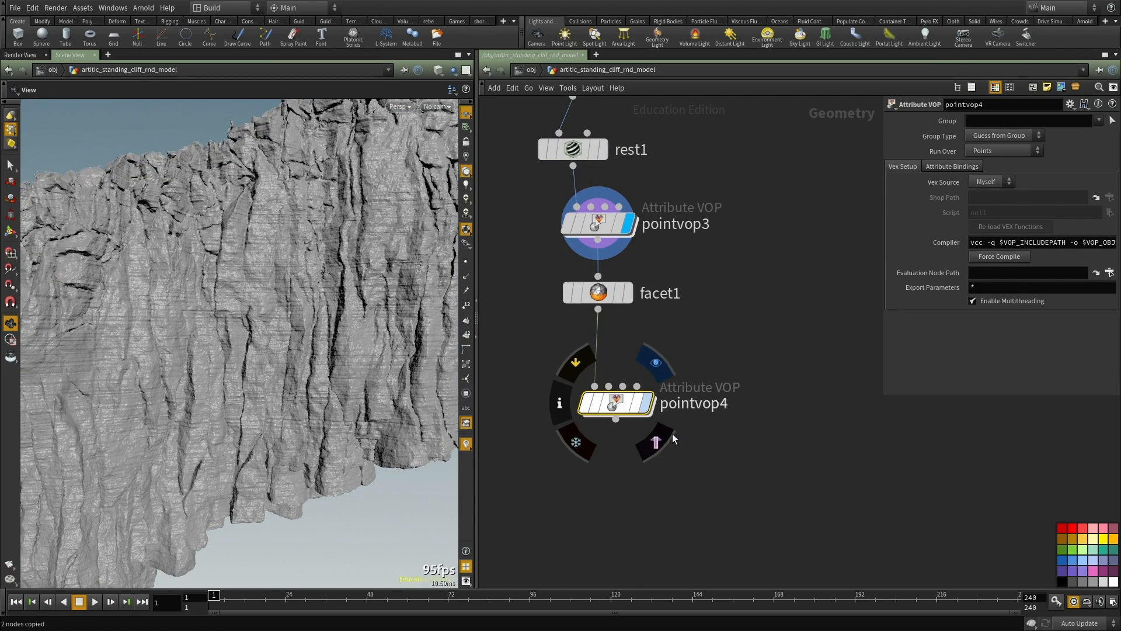
key(r)
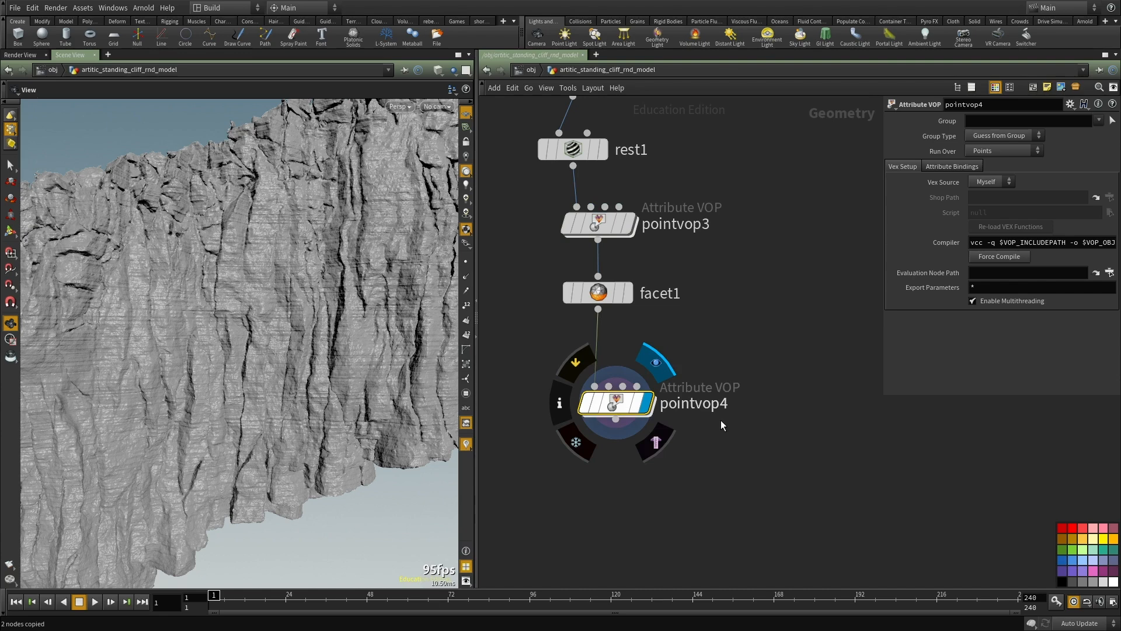
double_click(612, 403)
scroll(686, 436, up, 5)
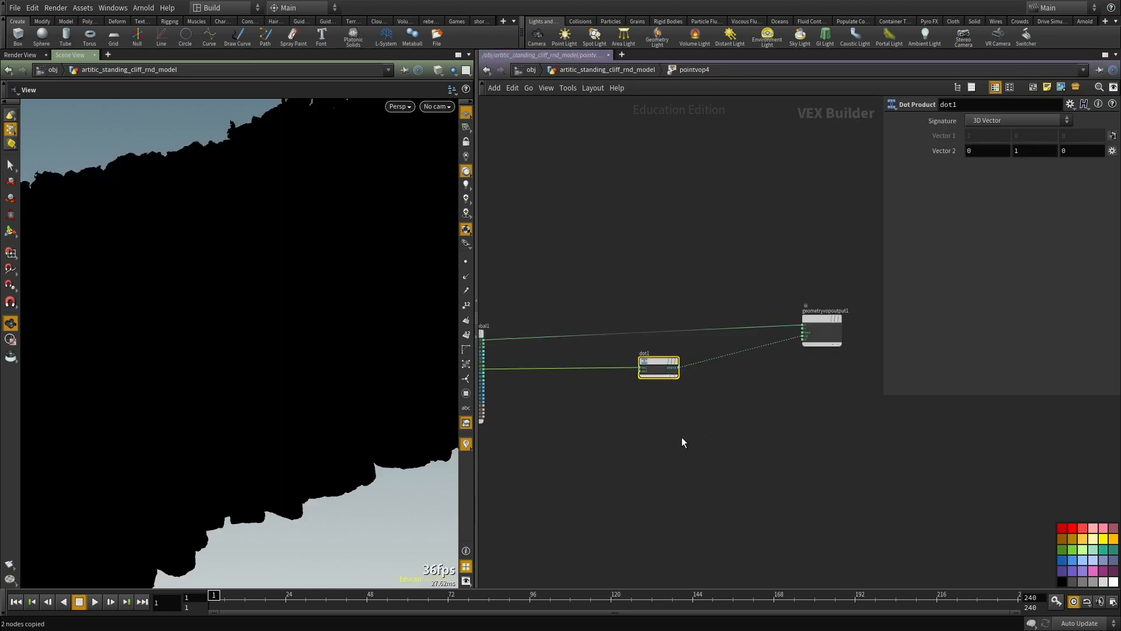
Step: Add a Mix node and a Bind node below the Dot Product node in pointvop4
key(Tab)
text(mix)
key(Return)
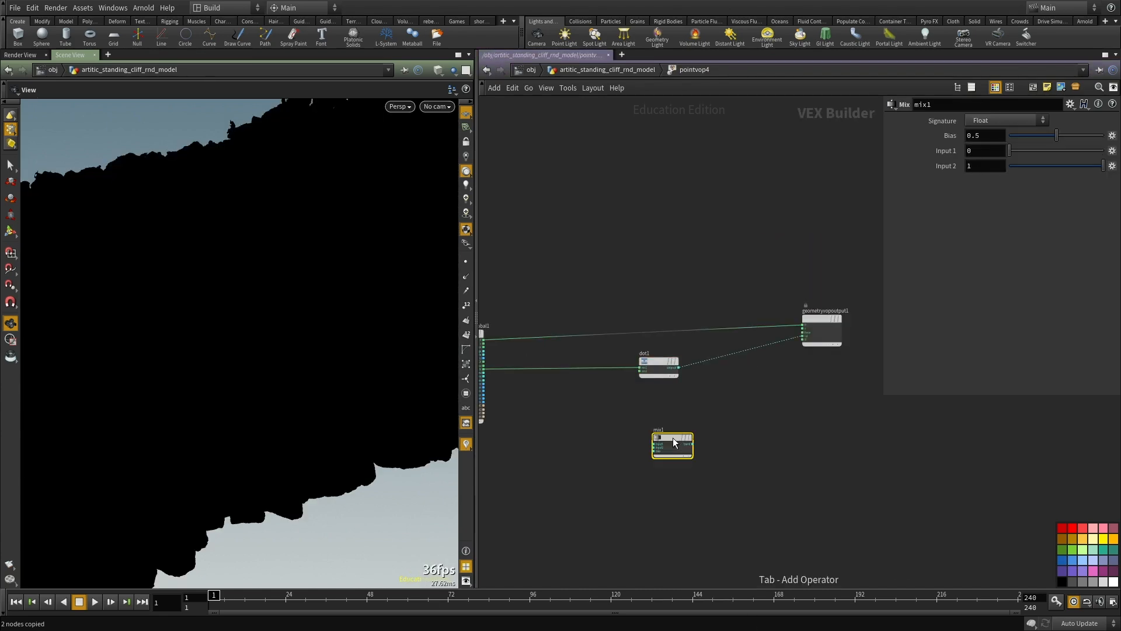
key(Tab)
text(bind)
key(Return)
click(555, 478)
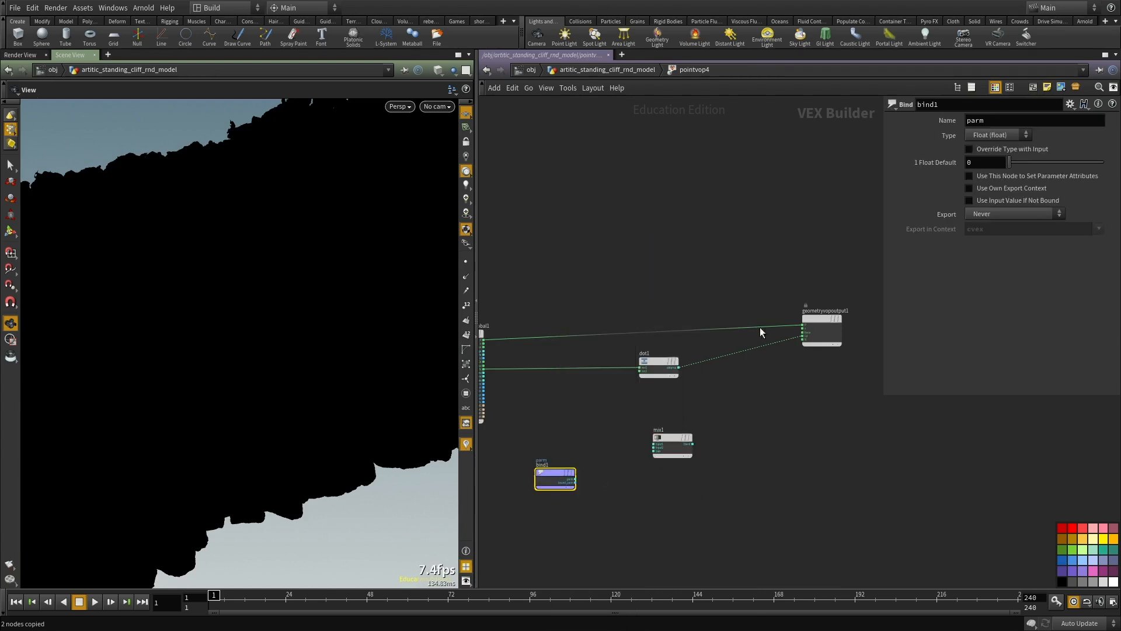
Step: Set the Bind node's name to rest and its type to 3 Floats (vector)
text(rest)
middle_drag(809, 463, 837, 407)
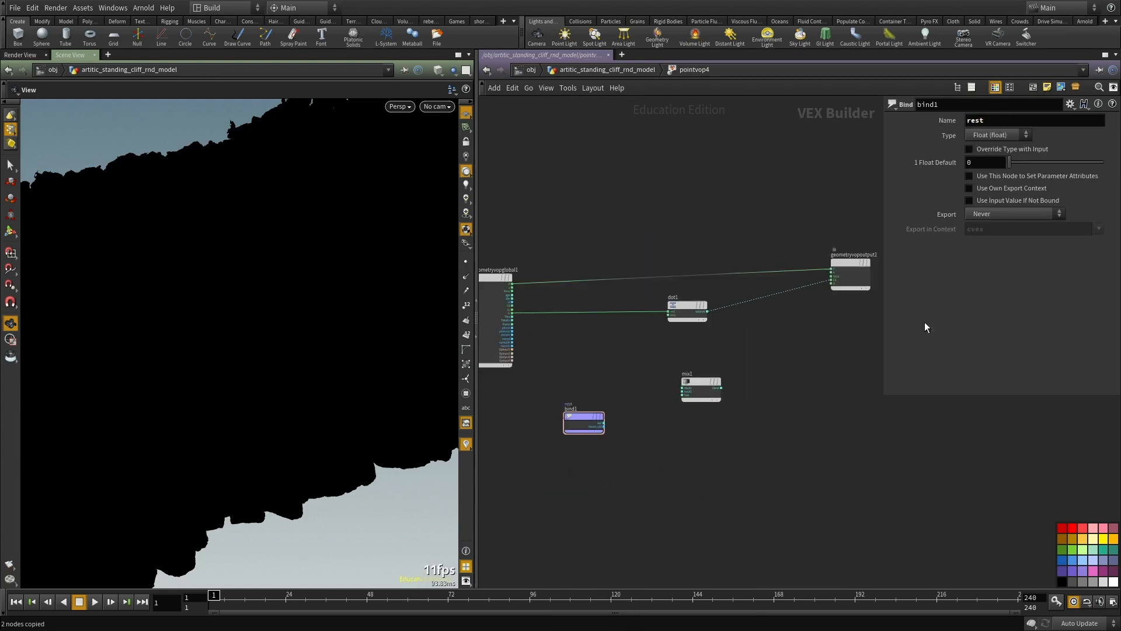
click(998, 135)
click(993, 217)
Step: Add a second Mix node between the rest Bind node and the Dot Product node
scroll(559, 442, up, 2)
drag(588, 400, 594, 388)
key(Tab)
text(mix)
key(Return)
click(653, 310)
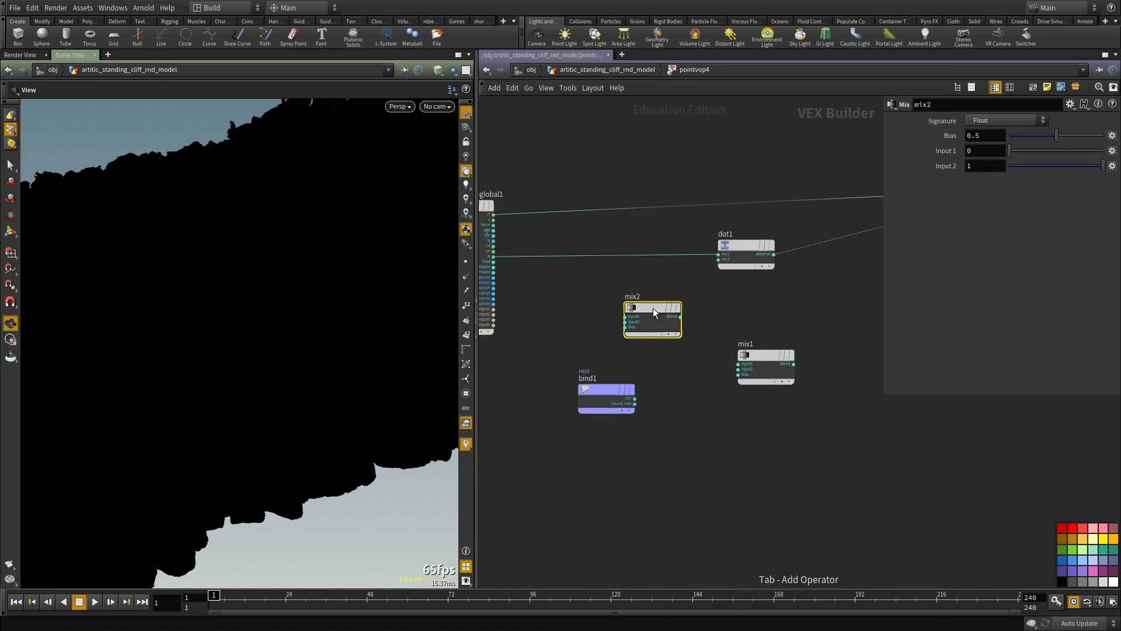
Step: Connect the global P to mix2's input1 and the Bind node's rest output to its input2
middle_drag(567, 340, 648, 385)
scroll(551, 271, up, 3)
click(594, 251)
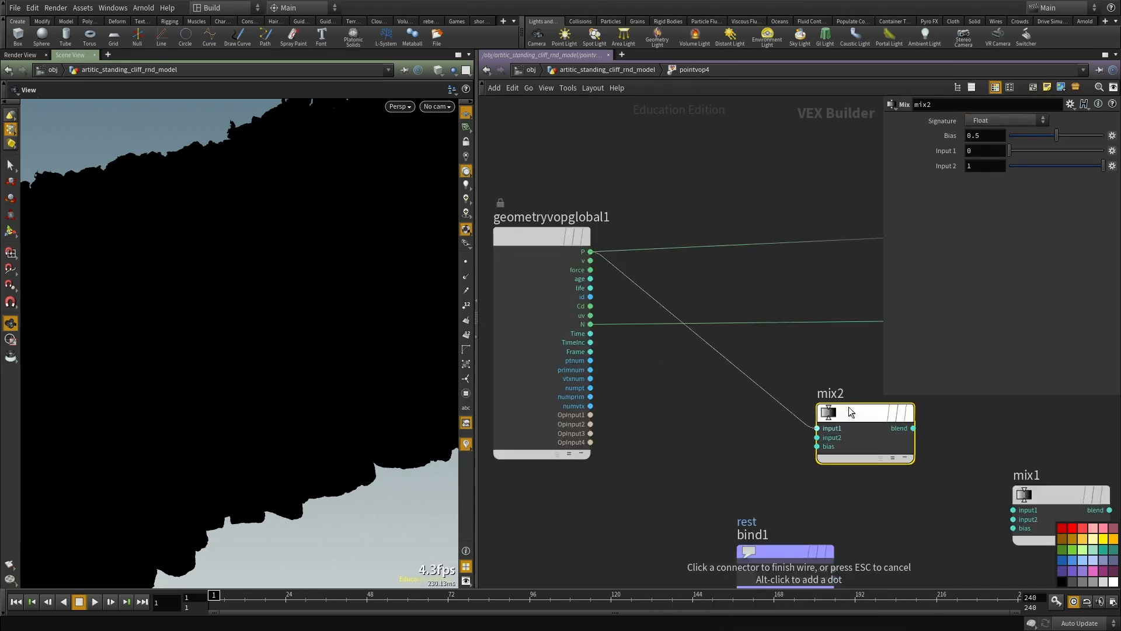
click(838, 427)
middle_drag(751, 475, 697, 375)
click(765, 336)
click(782, 468)
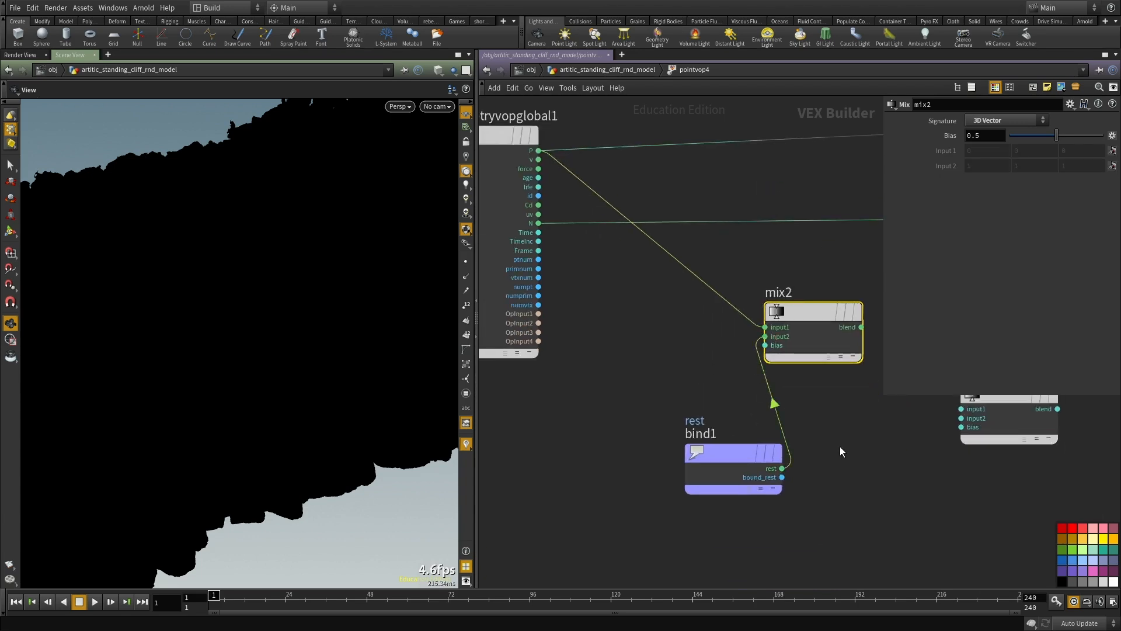
Step: Disconnect the Dot Product from the geometry output's Cd
middle_drag(936, 399, 701, 466)
scroll(702, 463, down, 1)
middle_drag(637, 240, 438, 323)
scroll(862, 345, up, 1)
click(840, 349)
click(820, 341)
click(719, 385)
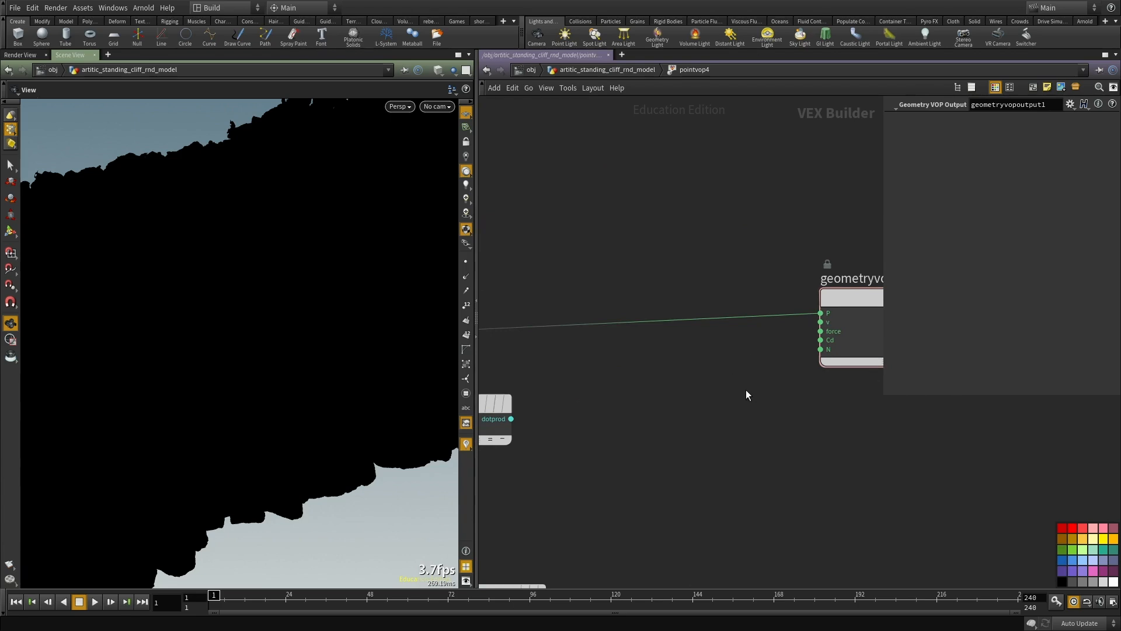
Step: Connect mix2's blend to the geometry output's P, replacing the direct wire from the global P
scroll(758, 381, down, 4)
click(784, 377)
scroll(706, 413, up, 2)
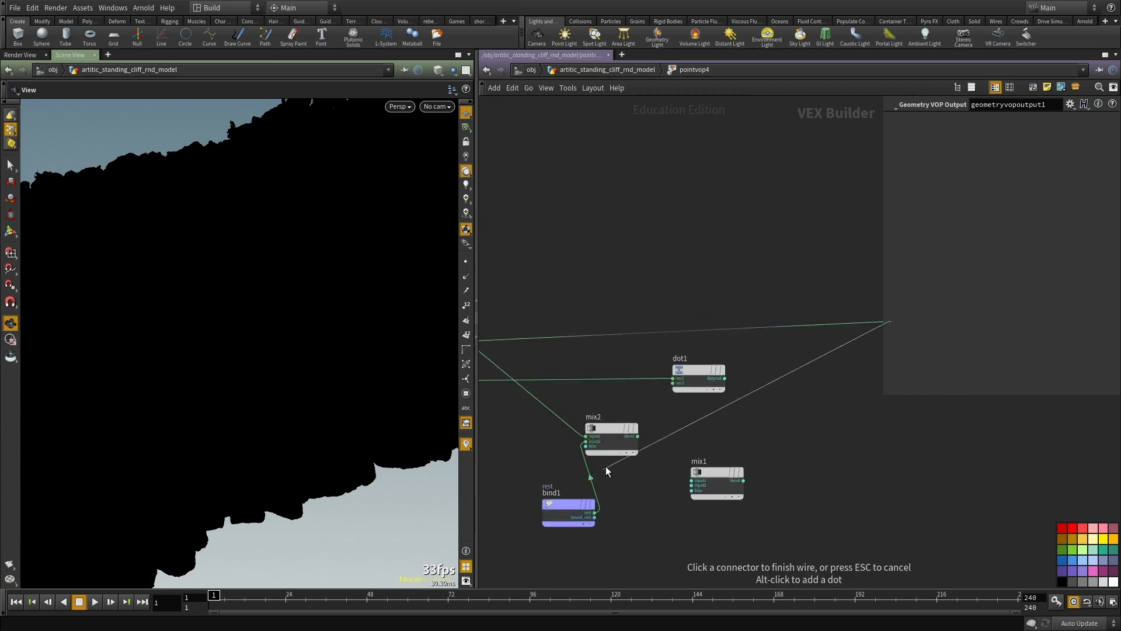
click(631, 444)
click(620, 429)
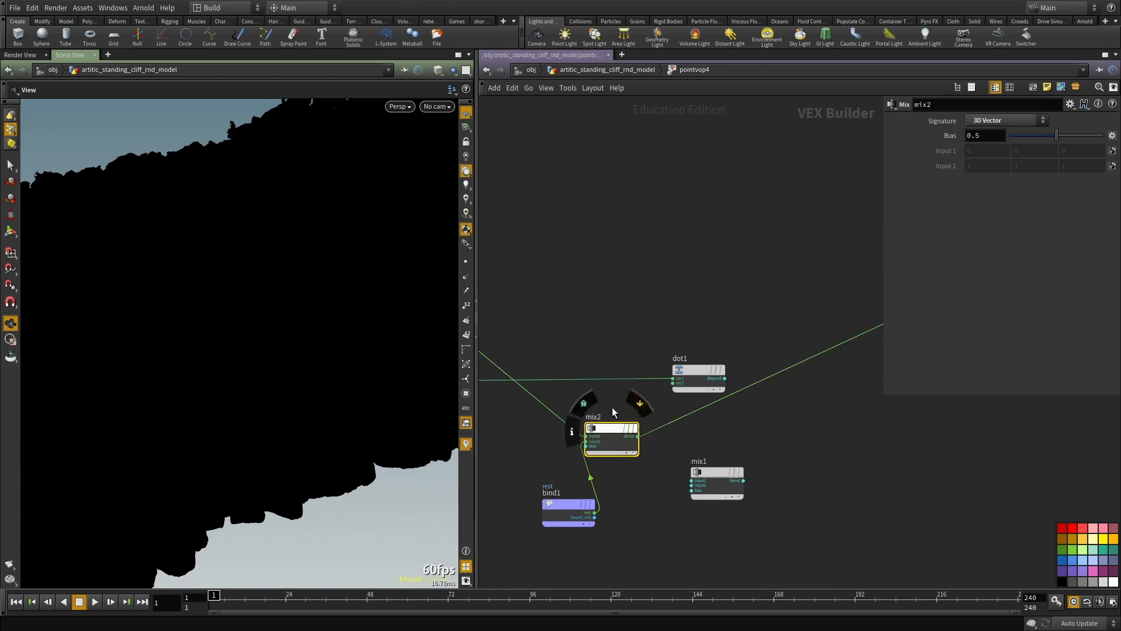
Step: Turn on the scene lighting in the viewport and set mix2's bias to 1
middle_drag(601, 380, 617, 420)
click(467, 183)
drag(243, 312, 175, 263)
double_click(986, 136)
text(1)
key(Return)
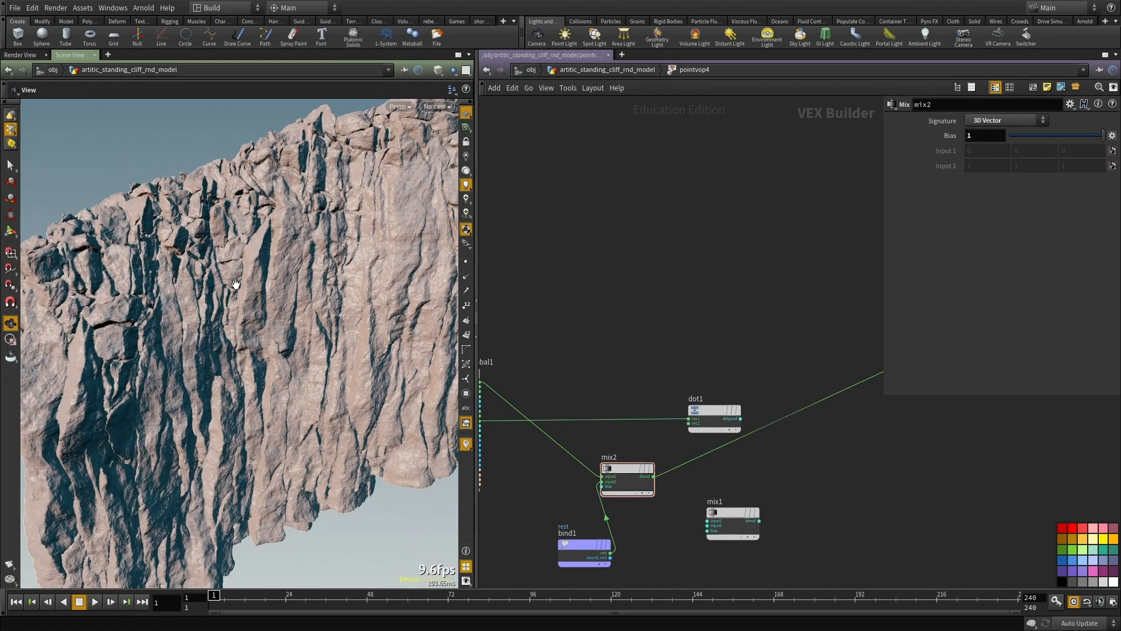
scroll(259, 310, up, 5)
drag(259, 311, 284, 374)
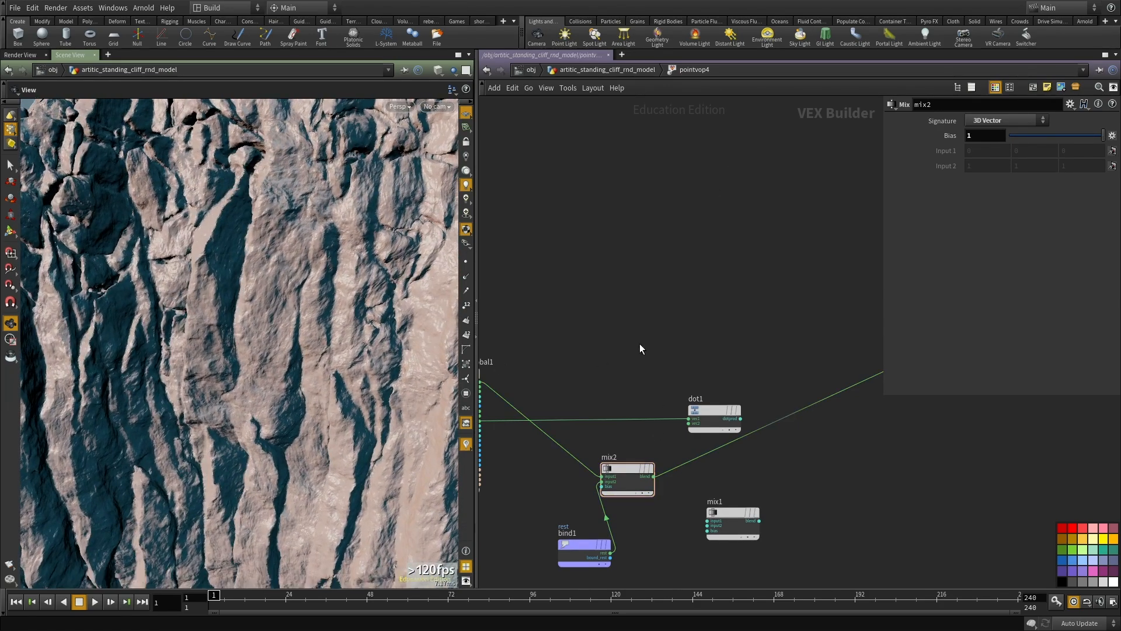
Step: Move the rest Bind node beneath the global node and set mix2's bias to 0
middle_drag(598, 355, 715, 275)
drag(708, 468, 604, 492)
click(604, 497)
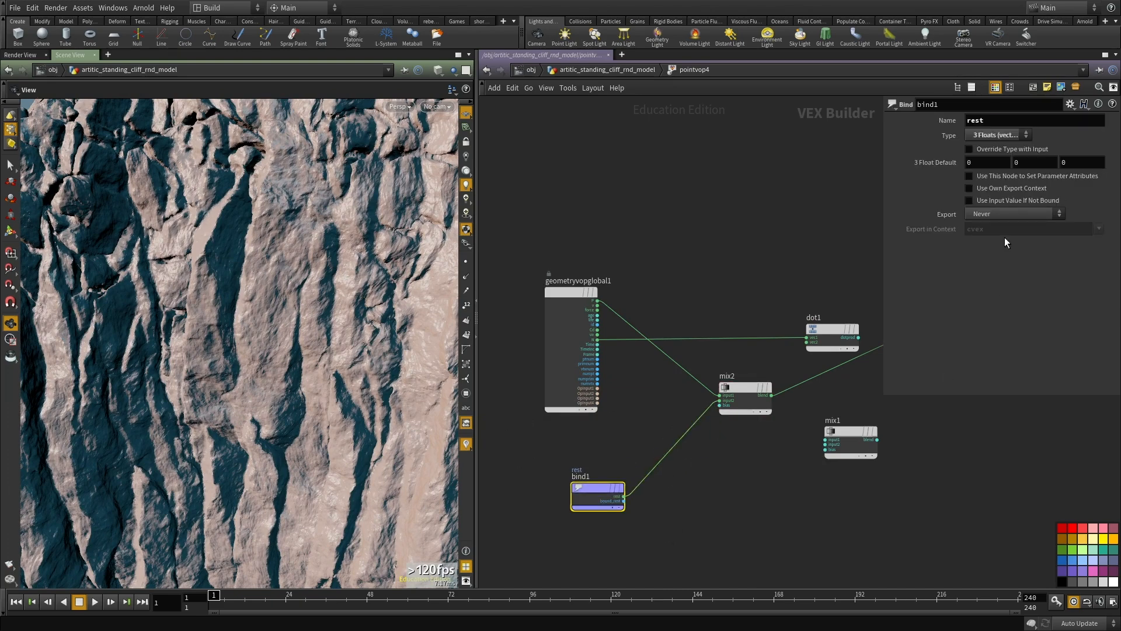
click(752, 390)
text(0)
key(Return)
drag(227, 261, 268, 291)
middle_drag(760, 477, 658, 446)
scroll(658, 446, down, 2)
scroll(769, 426, up, 3)
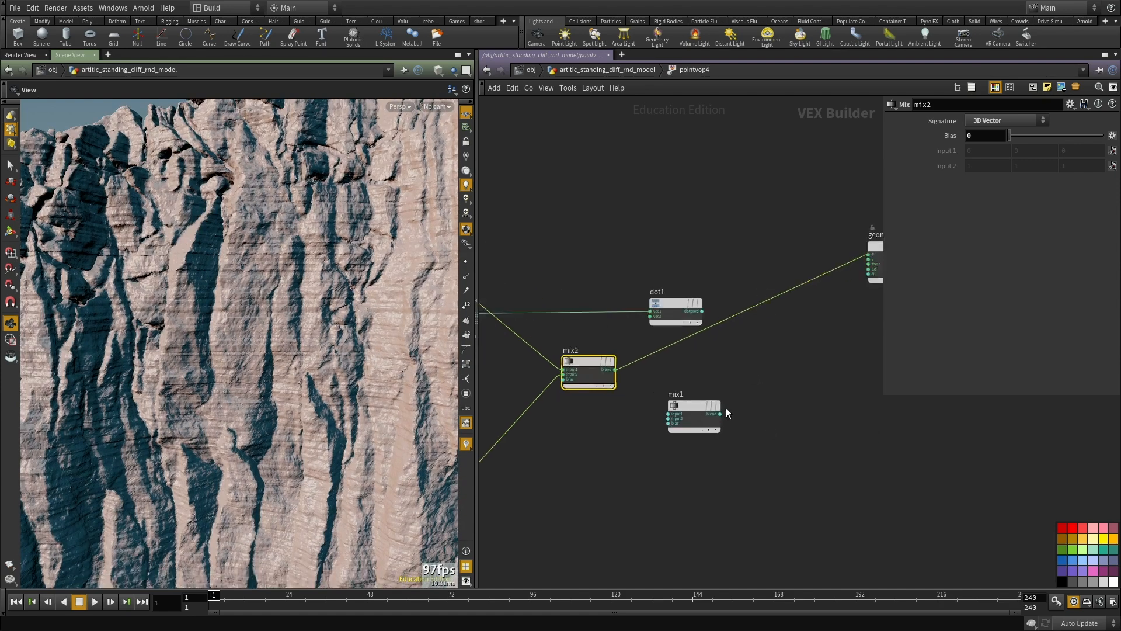
Step: Rearrange the mix1, Dot Product and rest Bind nodes and connect the dotprod output to mix2's bias
drag(695, 407, 791, 464)
drag(658, 288, 618, 475)
middle_drag(619, 476, 818, 487)
drag(573, 467, 622, 583)
drag(818, 469, 552, 465)
click(597, 476)
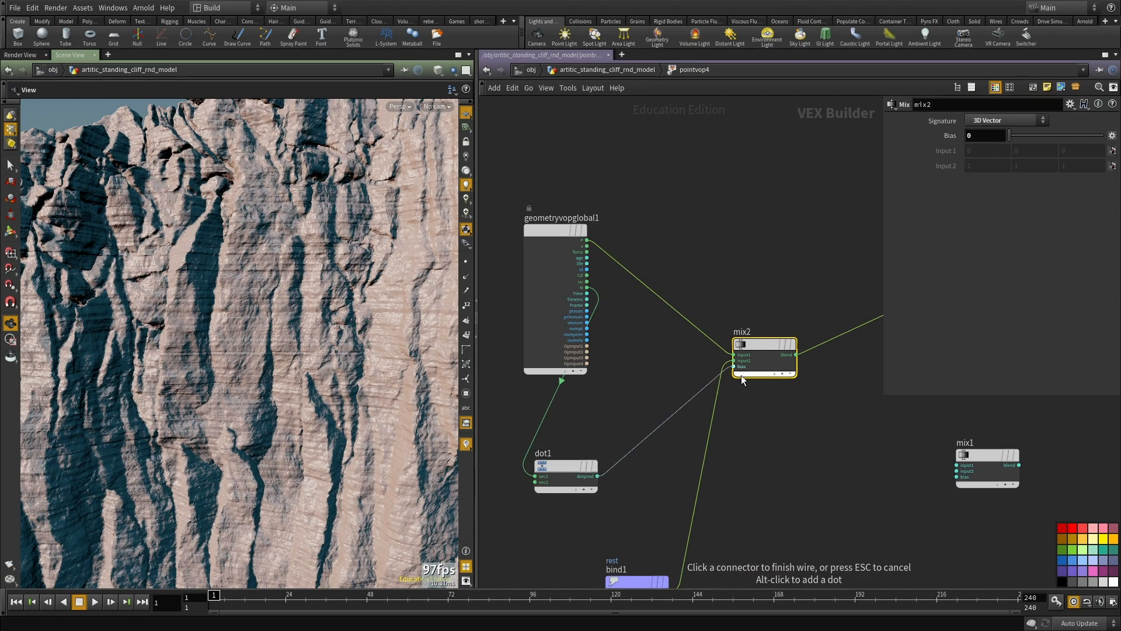
click(741, 374)
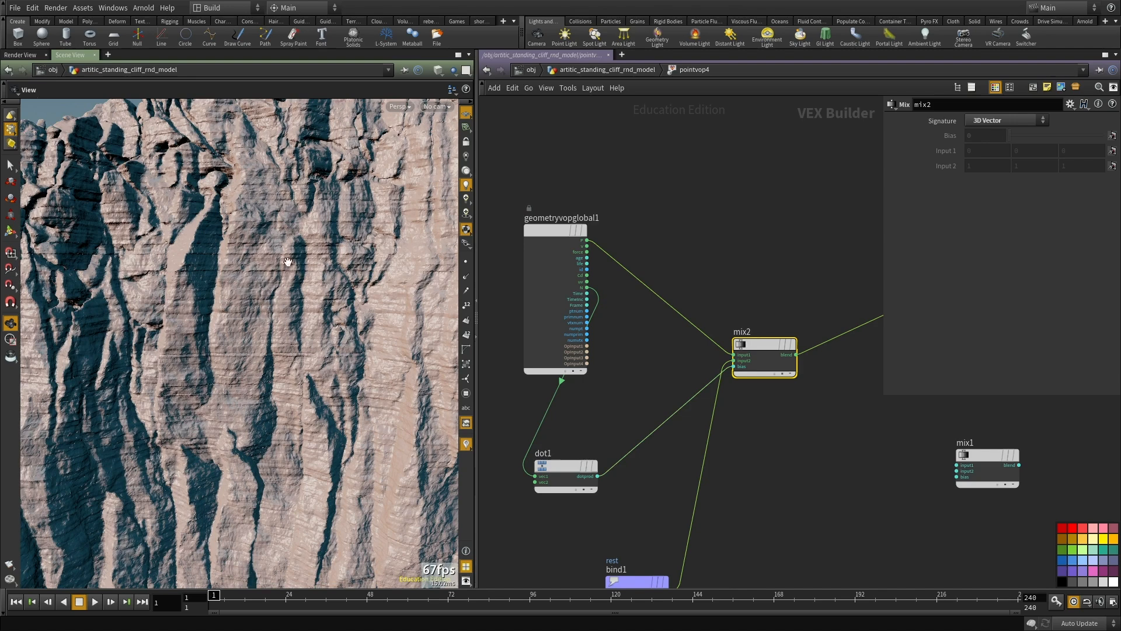
Step: Spread out the global and Dot Product nodes to leave room in front of mix2
middle_drag(639, 426, 758, 433)
scroll(757, 432, down, 1)
drag(703, 269, 542, 240)
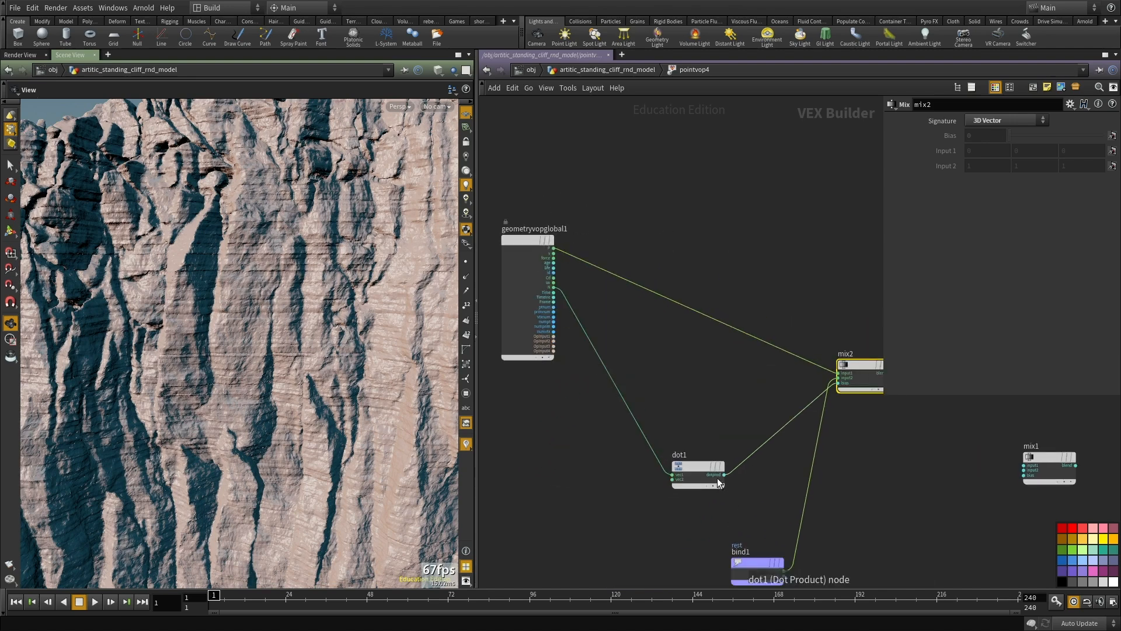
drag(683, 464, 591, 440)
scroll(604, 344, up, 2)
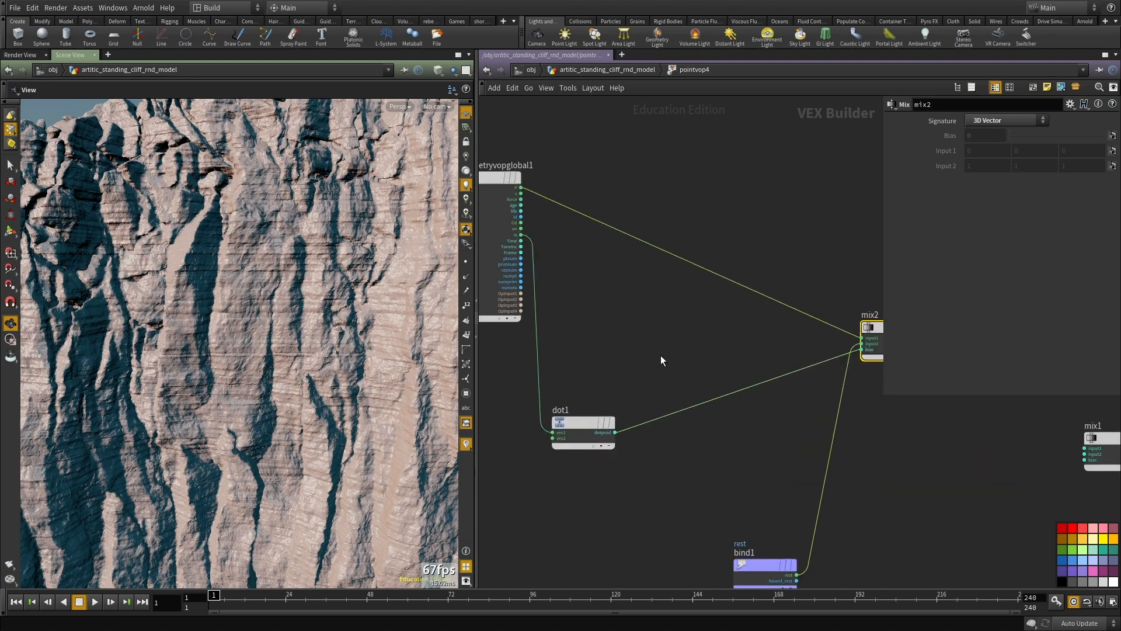
scroll(206, 270, up, 2)
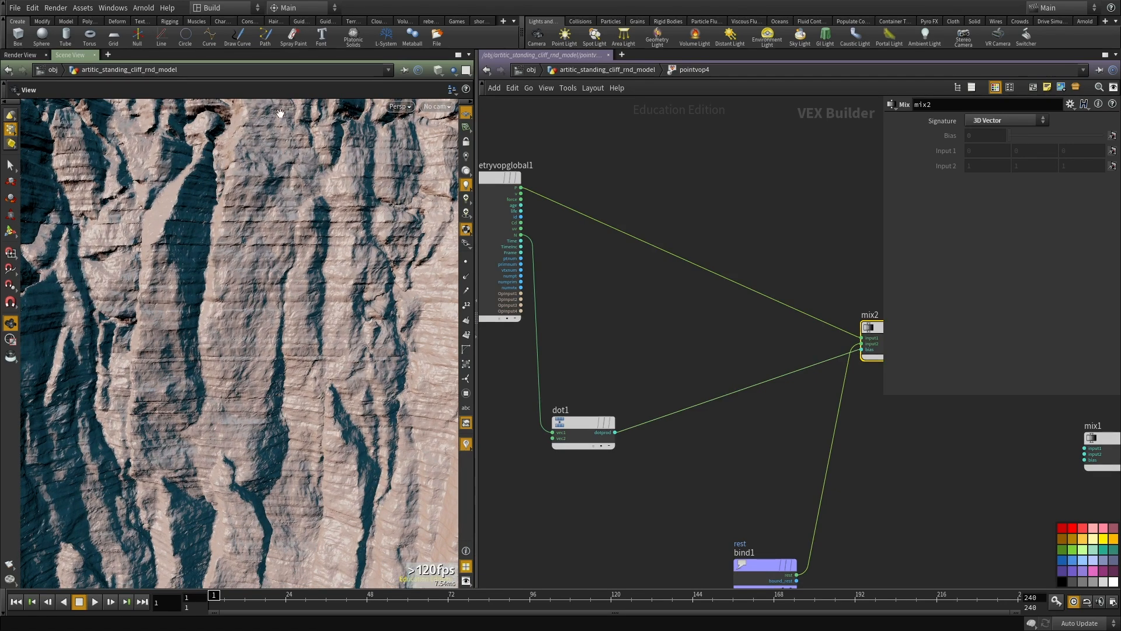
Step: Insert a Multiply Constant node between the Dot Product and mix2's bias, with a multiplier of 3
key(Tab)
text(mu)
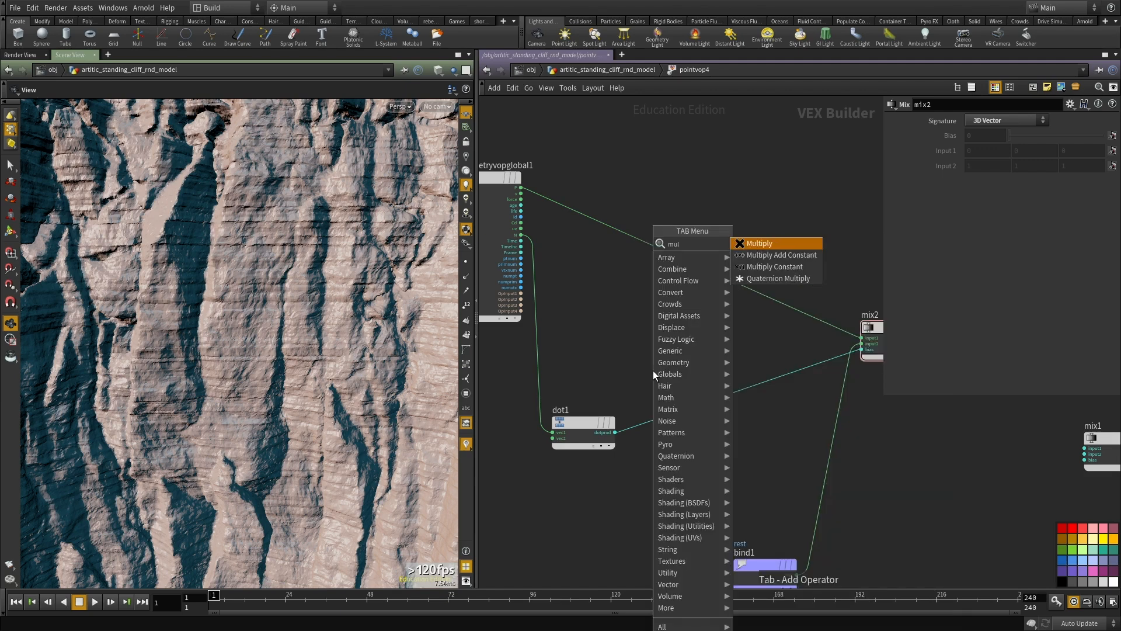
key(Down)
key(Down)
key(Return)
click(653, 374)
drag(685, 395, 718, 410)
text(3)
key(Return)
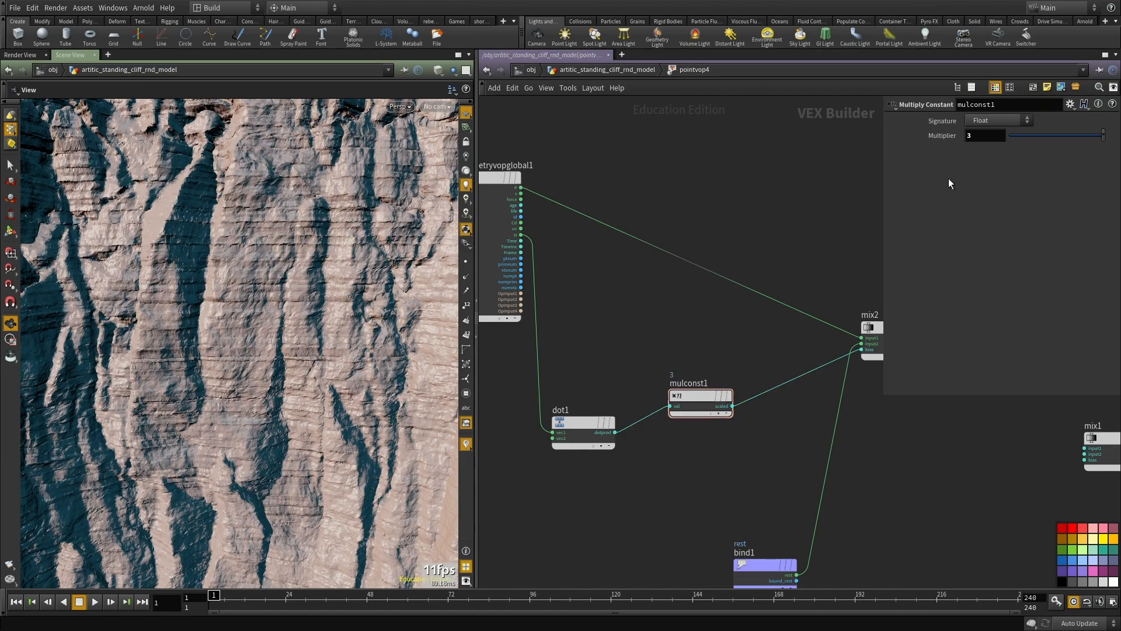
Step: Try a multiplier of 4 on the Multiply Constant node and set it to 5
key(BackSpace)
text(4)
key(Return)
middle_drag(856, 152, 849, 185)
text(5)
key(Return)
Step: Examine the masked displacement on the cliff from close up and from several angles
scroll(192, 295, down, 4)
drag(193, 295, 283, 250)
scroll(283, 250, up, 5)
scroll(283, 250, up, 6)
scroll(308, 343, down, 10)
drag(265, 412, 213, 347)
right_drag(220, 345, 169, 406)
drag(169, 406, 150, 373)
right_drag(150, 372, 338, 307)
drag(338, 307, 374, 300)
Step: Return to the geometry network and add a displayed copy of pointvop4 connected below it
scroll(586, 285, down, 2)
middle_drag(628, 330, 617, 264)
scroll(617, 264, up, 1)
middle_drag(567, 410, 555, 327)
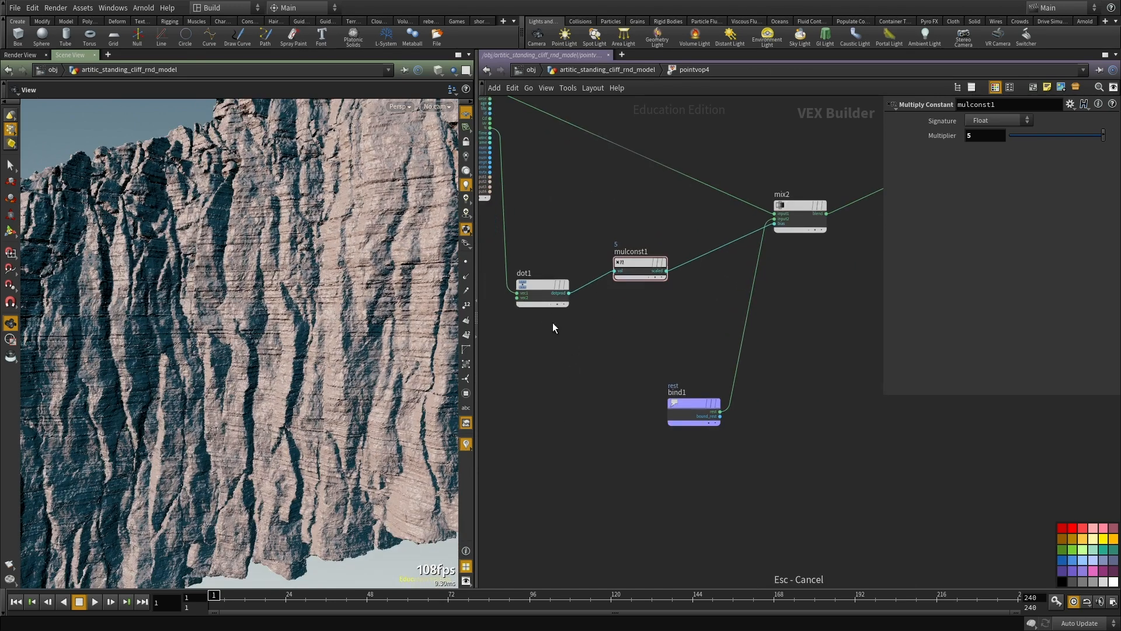
key(u)
drag(667, 457, 532, 351)
key(ctrl+c)
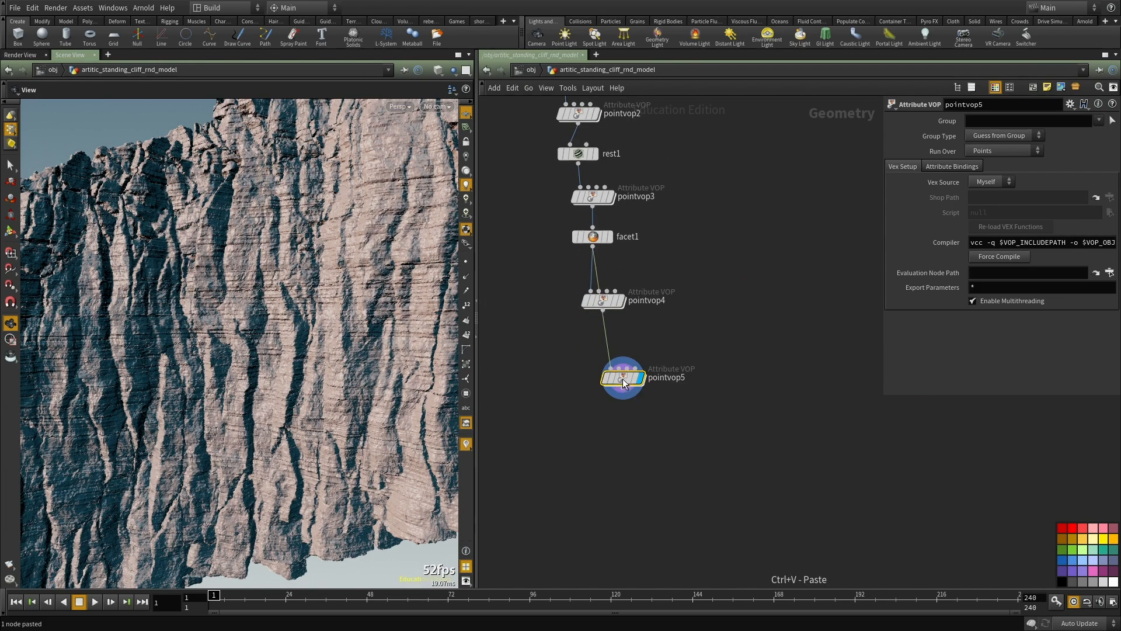
scroll(622, 378, up, 3)
drag(623, 377, 587, 246)
Step: Open pointvop5 and remove its Dot Product and Multiply Constant nodes
double_click(642, 431)
drag(776, 424, 590, 230)
drag(696, 412, 502, 341)
key(ctrl+x)
scroll(681, 403, up, 2)
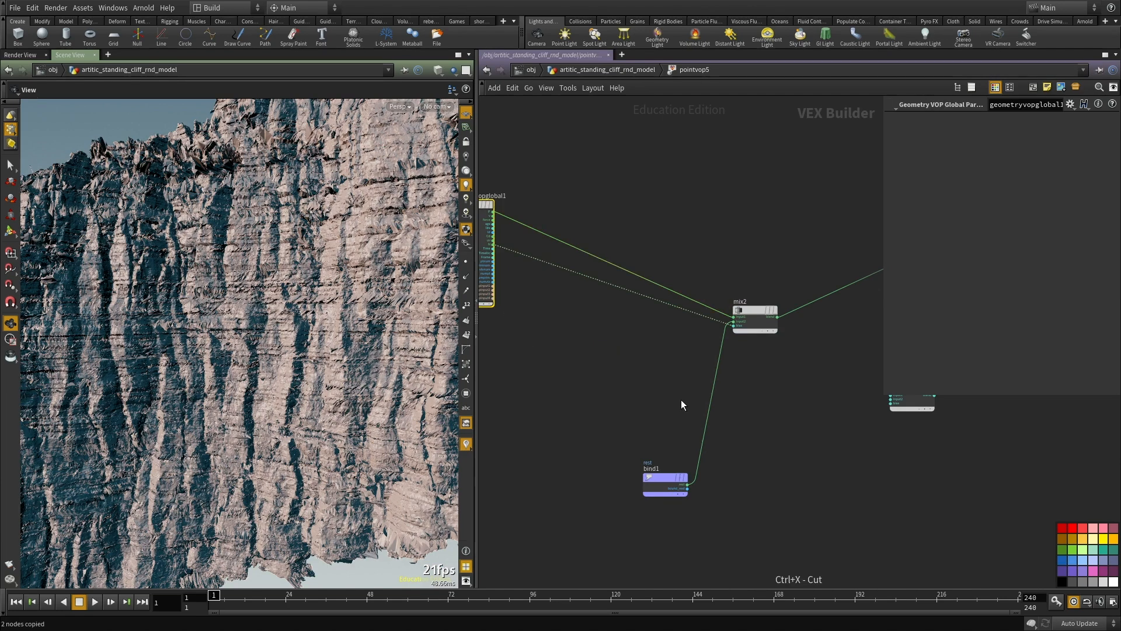
Step: Add a Vector to Float node fed by the global P and connect its fval2 to the geometry output's Cd
click(658, 368)
key(Tab)
click(708, 252)
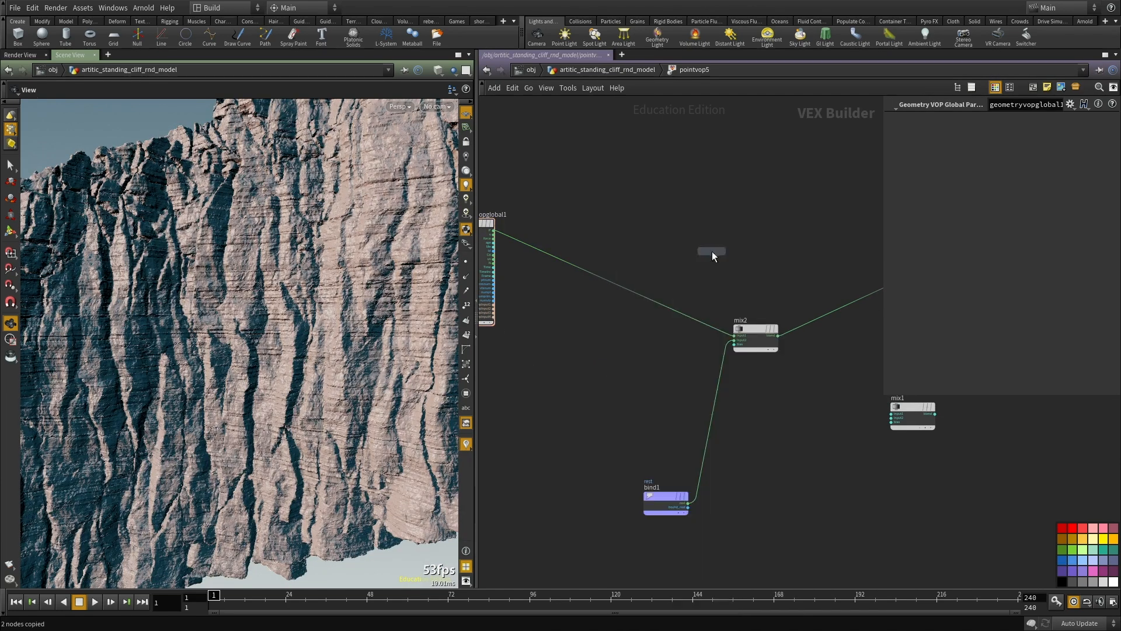
click(712, 251)
scroll(500, 233, up, 2)
scroll(669, 309, down, 3)
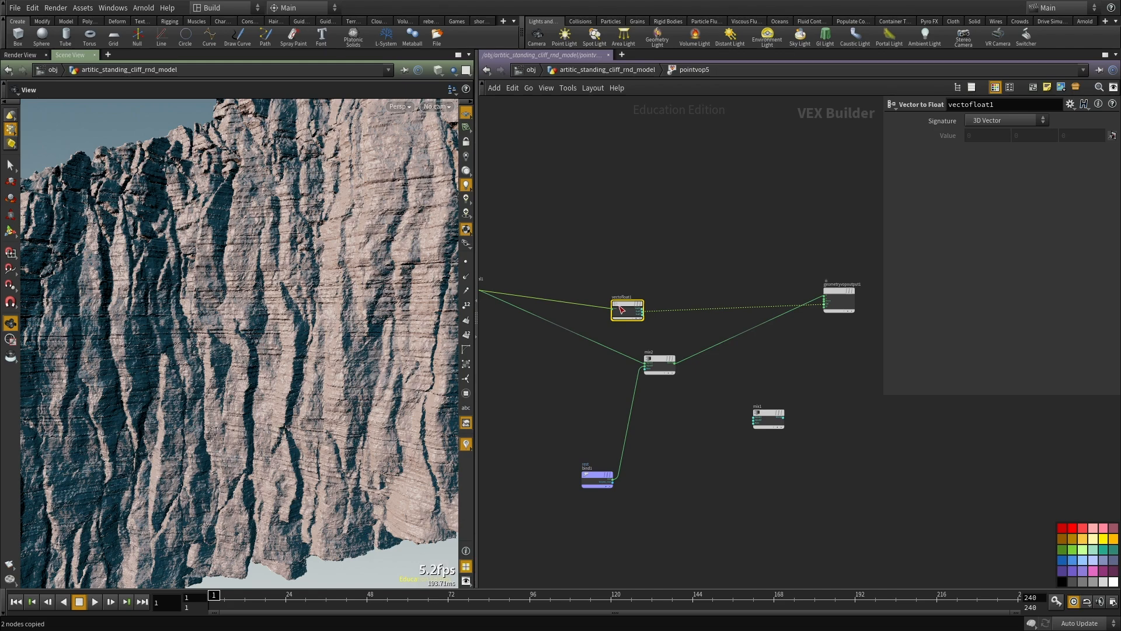
scroll(638, 299, up, 3)
scroll(215, 345, down, 8)
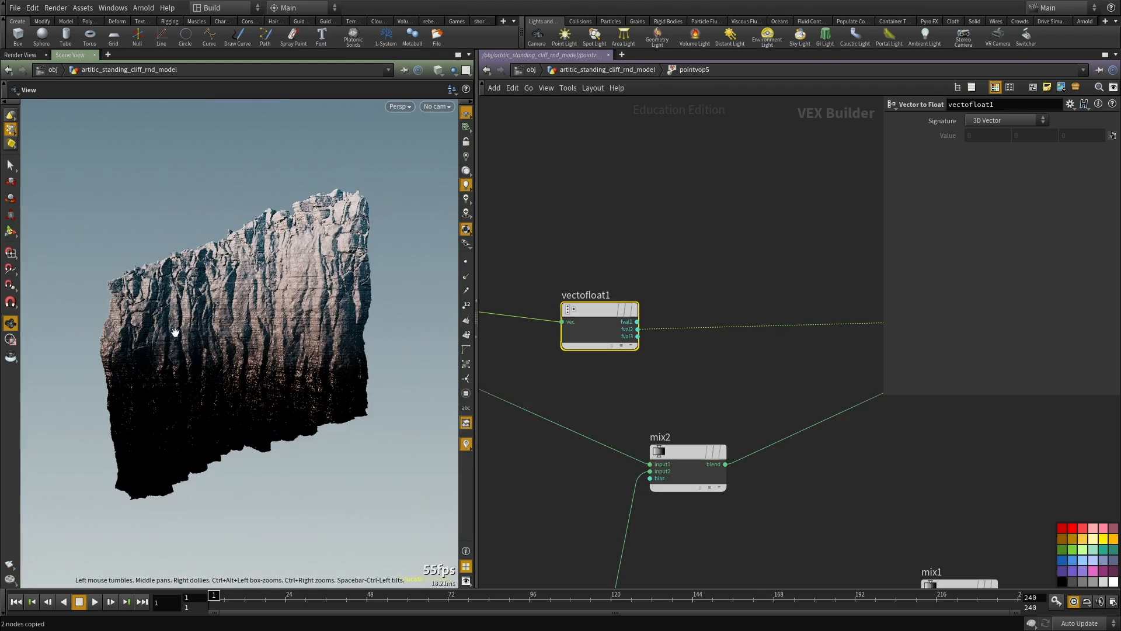
drag(285, 388, 186, 392)
drag(297, 378, 328, 286)
scroll(692, 330, down, 2)
middle_drag(669, 356, 734, 272)
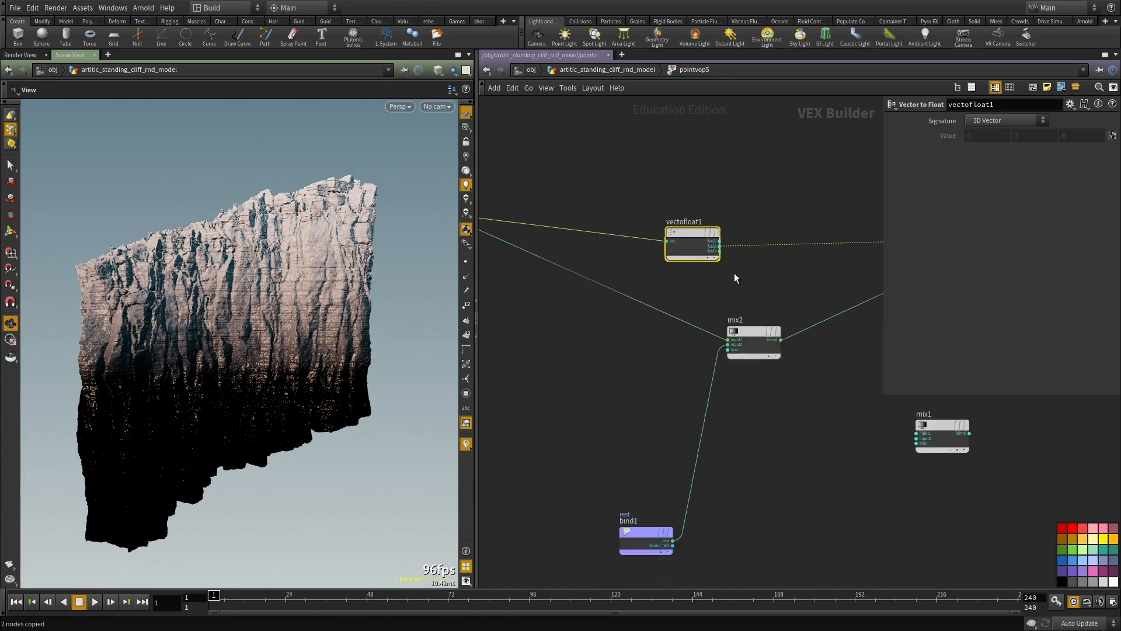
Step: Connect the Vector to Float node's fval2 output to the bias input of mix2
scroll(733, 272, up, 3)
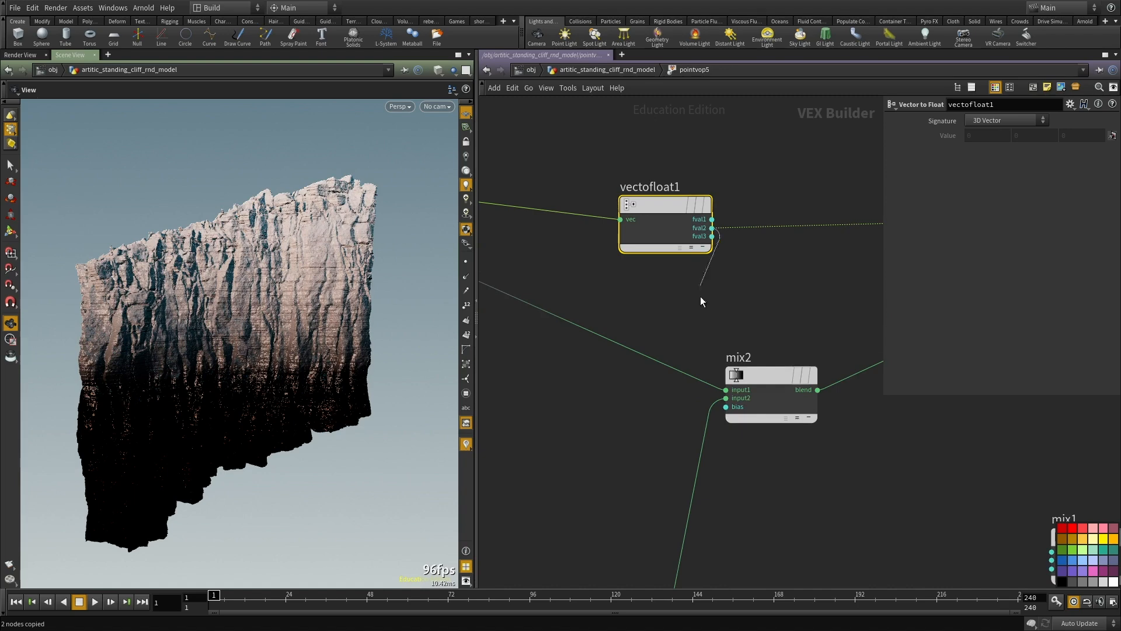
click(719, 408)
middle_drag(770, 299, 770, 317)
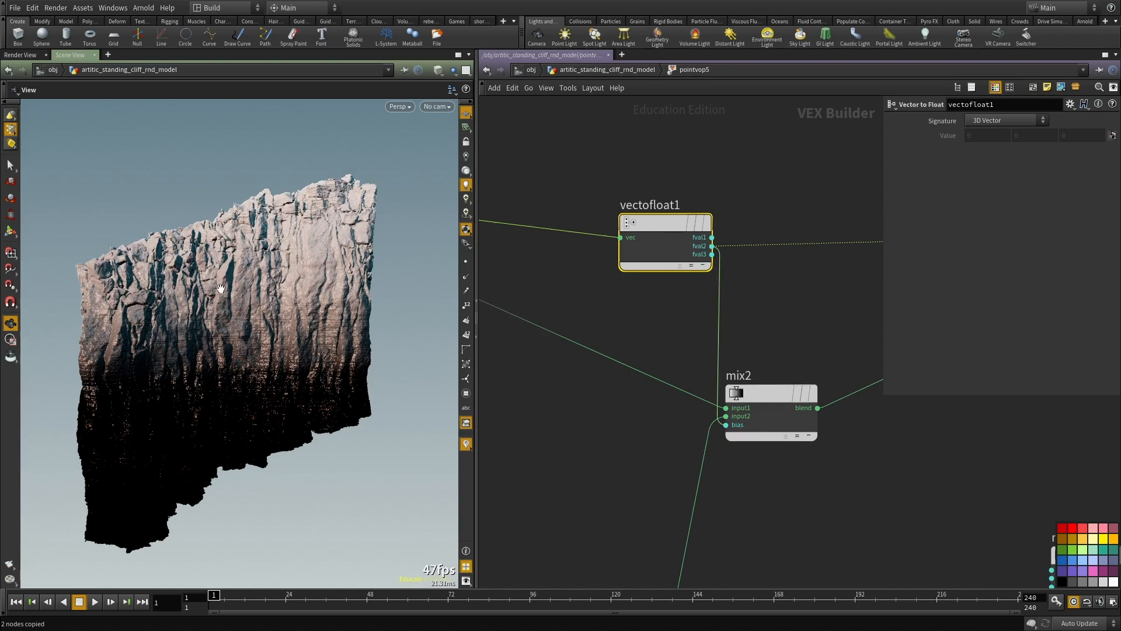
right_drag(222, 289, 285, 268)
drag(285, 268, 184, 287)
middle_drag(531, 170, 533, 178)
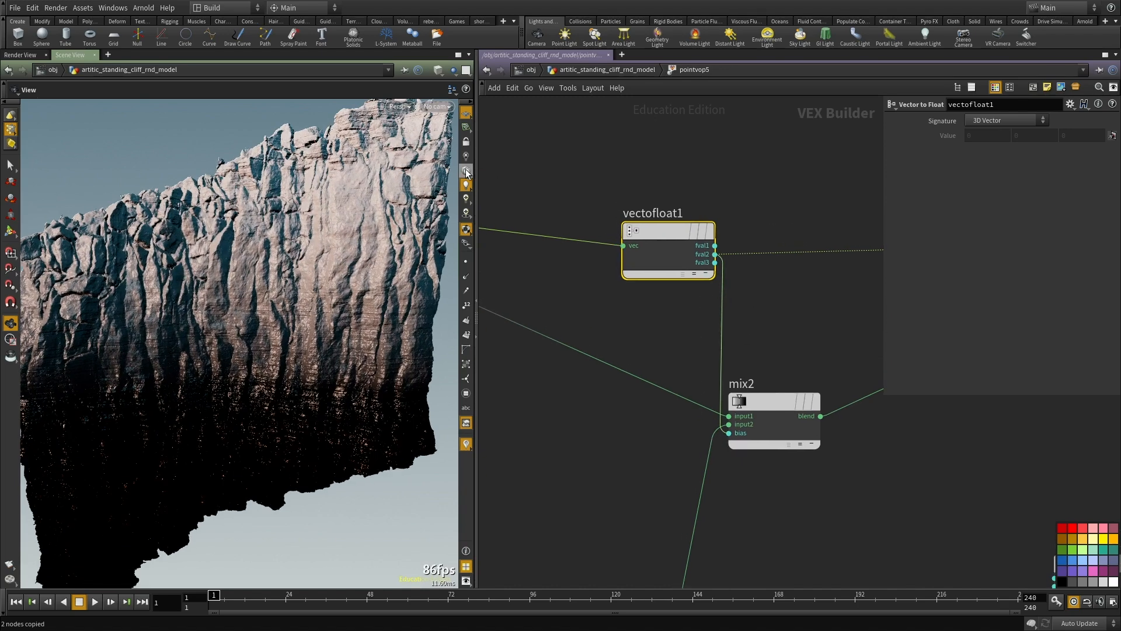
Step: Light the viewport with the headlight only and disconnect the Cd input of the geometry output
click(466, 171)
scroll(867, 314, down, 3)
middle_drag(867, 313, 614, 263)
scroll(614, 264, up, 3)
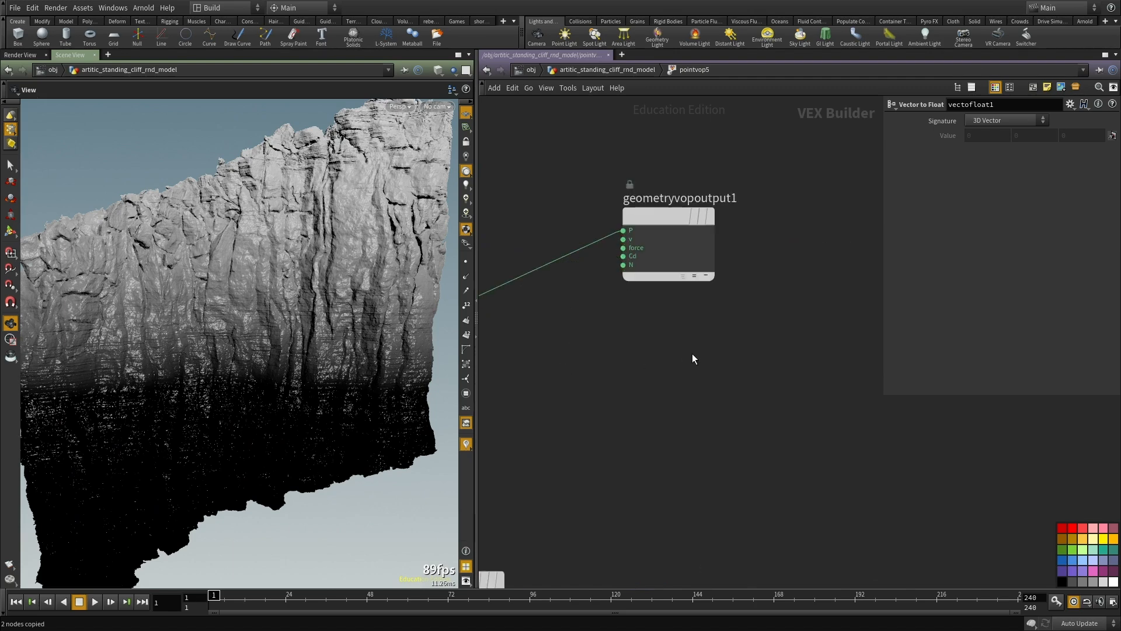
Step: Reposition the vectofloat1 node in front of mix2, slightly below its bias input
scroll(699, 349, down, 4)
middle_drag(699, 349, 874, 346)
scroll(738, 371, up, 2)
middle_drag(785, 371, 1032, 367)
scroll(676, 310, up, 2)
drag(608, 282, 529, 498)
Step: Examine the height-masked cliff in the enlarged viewport from several angles and close up at its lower edge
drag(143, 408, 313, 398)
key(ctrl+b)
scroll(127, 358, down, 4)
drag(128, 358, 293, 139)
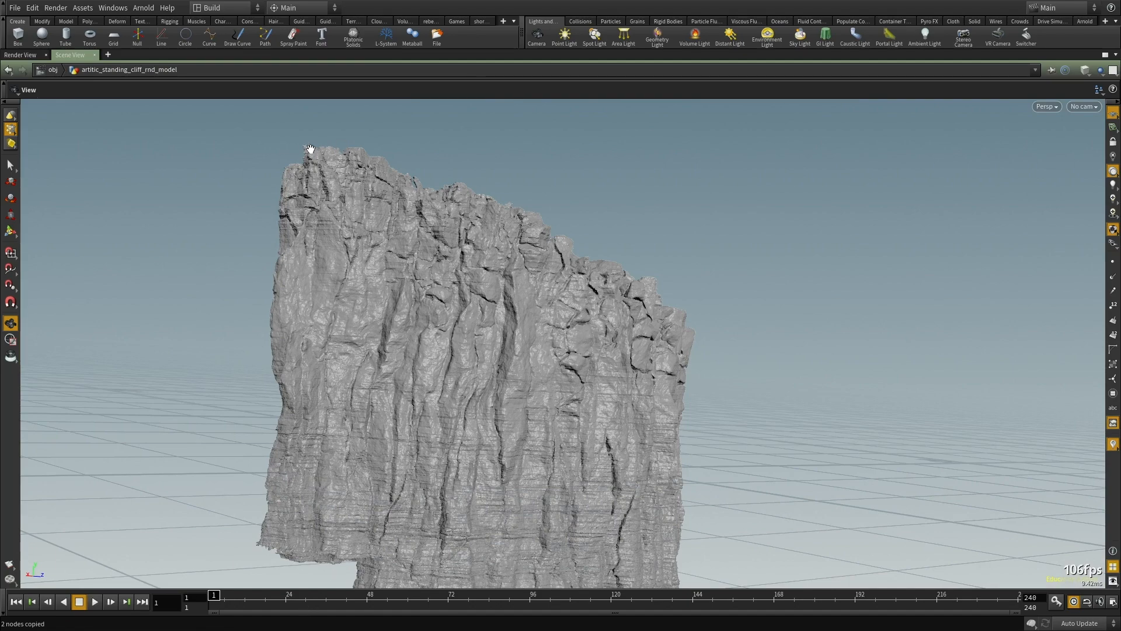
drag(345, 497, 568, 151)
drag(452, 436, 383, 335)
key(ctrl+b)
drag(78, 332, 195, 341)
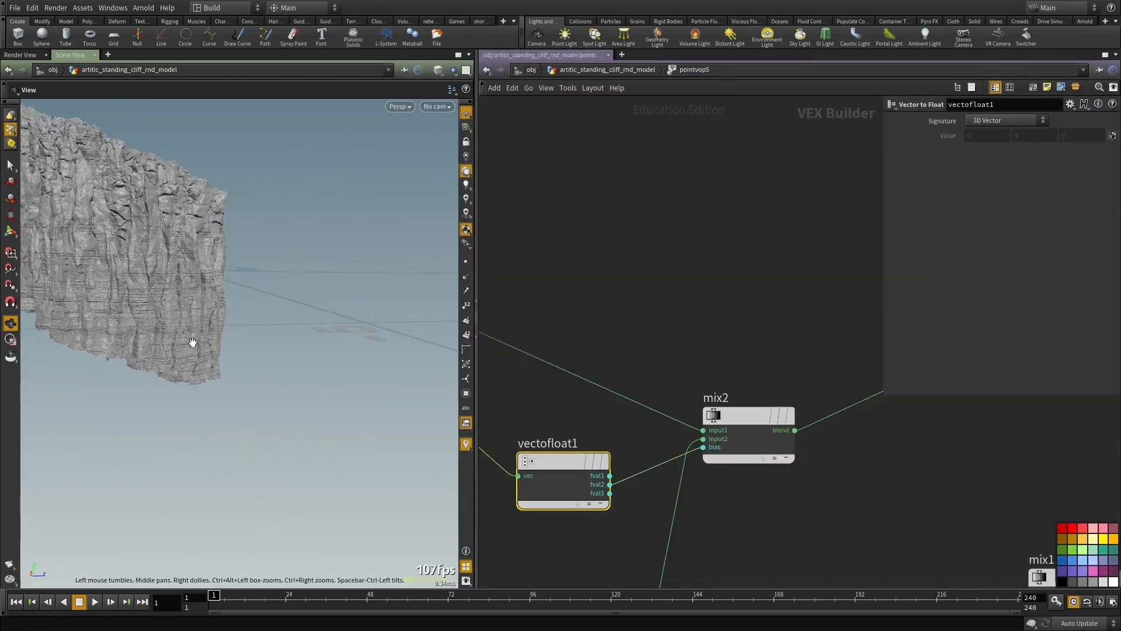
right_drag(195, 341, 297, 360)
drag(298, 361, 286, 374)
mouse_move(328, 493)
mouse_down()
mouse_move(295, 465)
mouse_move(347, 490)
mouse_up()
Step: Insert a Clamp node with range 0 to 1 between vectofloat1's fval2 and mix2's bias
scroll(710, 404, down, 3)
middle_drag(704, 398, 695, 316)
scroll(601, 362, up, 3)
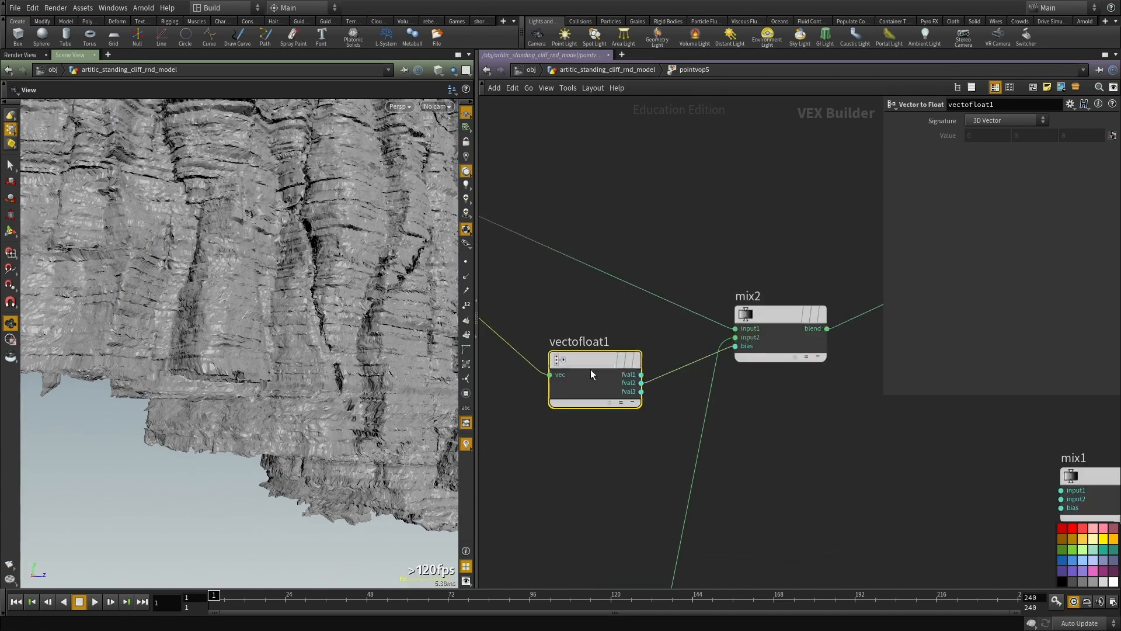
scroll(534, 363, down, 2)
middle_drag(603, 416, 798, 434)
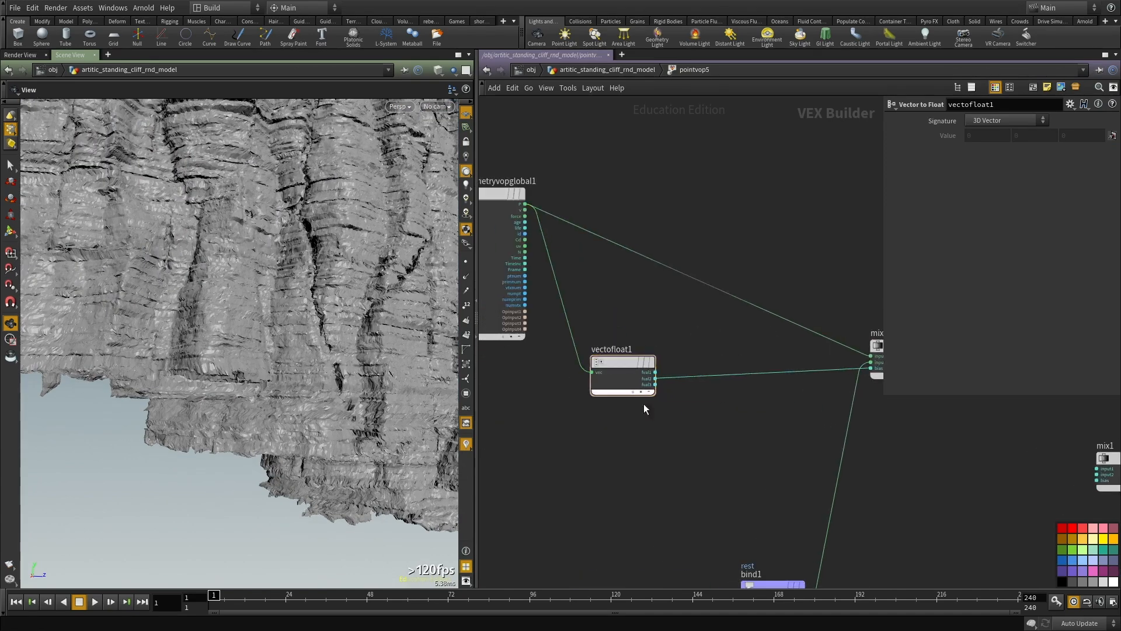
key(Tab)
text(fit)
key(Escape)
key(Tab)
text(cl)
key(Return)
click(662, 429)
drag(662, 429, 743, 368)
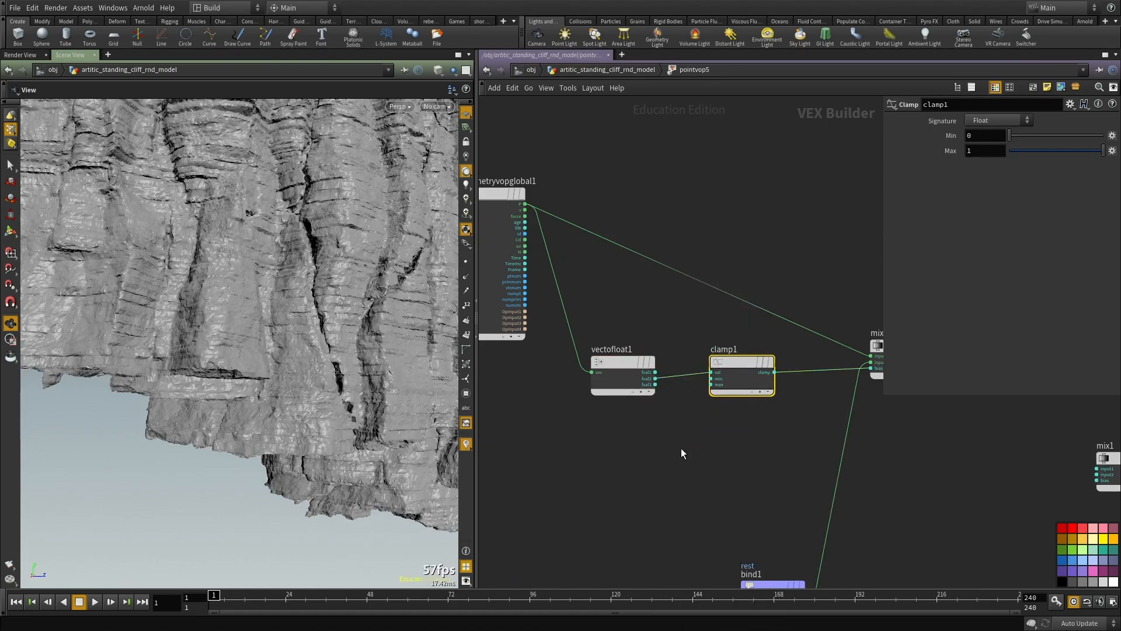
Step: Examine the clamped blend on the whole cliff in the enlarged viewport, shaded and in wireframe
drag(265, 358, 305, 350)
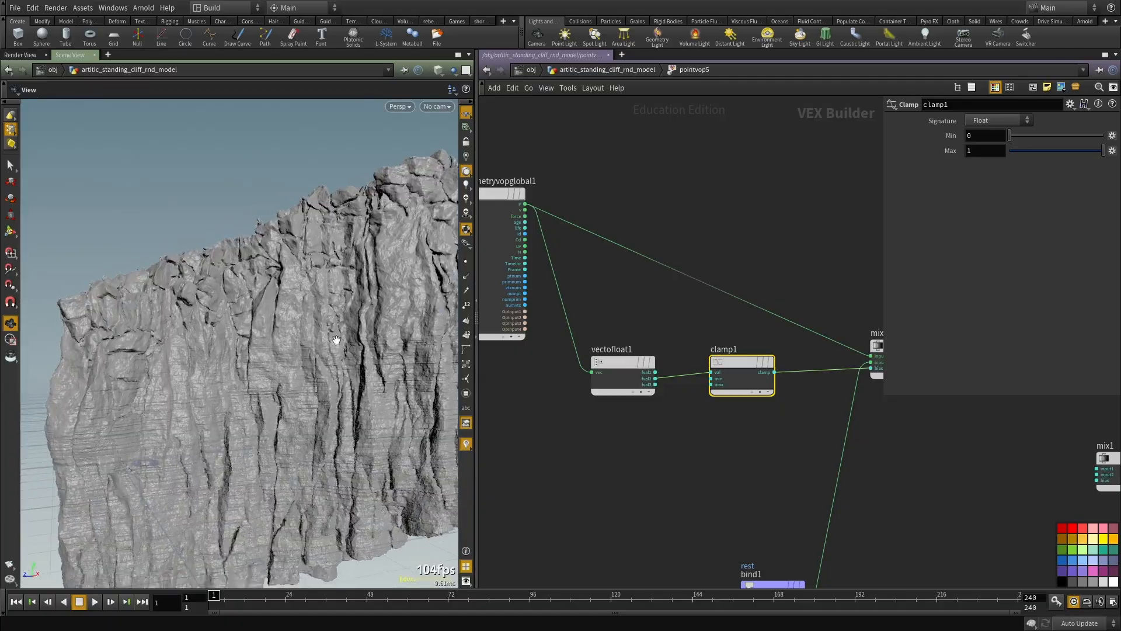
scroll(682, 300, down, 2)
middle_drag(682, 301, 661, 273)
key(ctrl+b)
right_drag(538, 341, 618, 403)
drag(618, 403, 363, 330)
key(shift+w)
right_drag(363, 331, 358, 353)
mouse_move(357, 352)
mouse_down()
mouse_move(400, 348)
mouse_move(438, 395)
mouse_move(843, 338)
mouse_move(325, 290)
mouse_up()
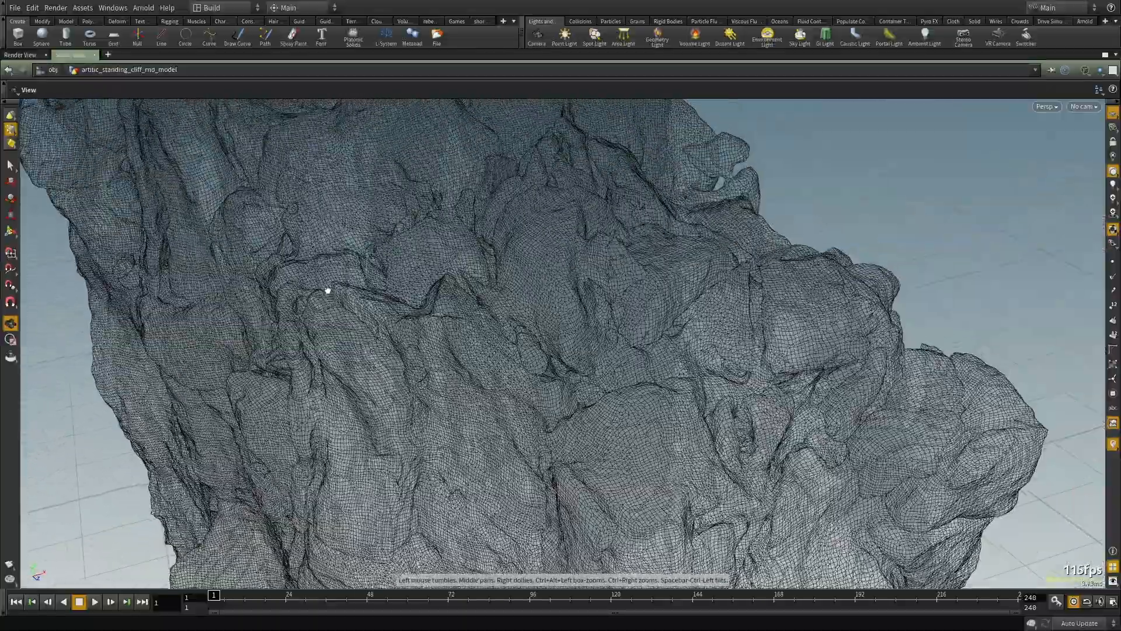
right_drag(325, 290, 557, 291)
mouse_move(557, 291)
mouse_down()
mouse_move(643, 352)
mouse_move(783, 345)
mouse_move(540, 257)
mouse_move(603, 266)
mouse_move(633, 169)
mouse_move(598, 345)
mouse_move(658, 80)
mouse_up()
key(shift+w)
Step: Inspect the shaded rock surface and its layered cracks close up from several angles
right_drag(599, 310, 598, 319)
drag(598, 320, 604, 71)
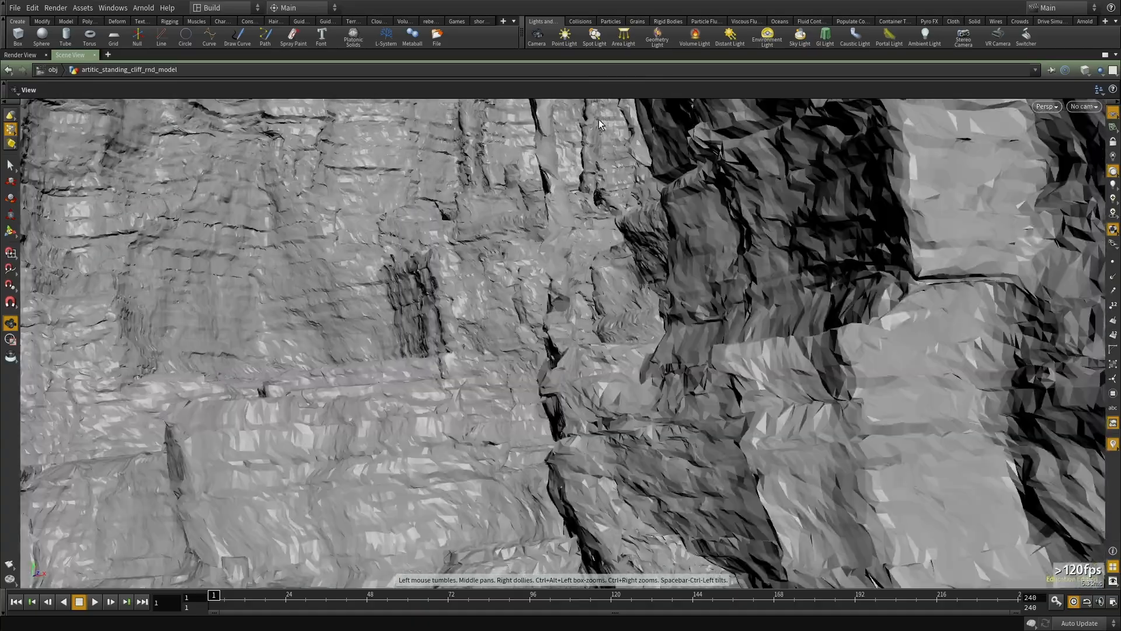
middle_drag(587, 421, 575, 315)
drag(576, 315, 596, 358)
middle_drag(595, 357, 648, 240)
right_drag(648, 240, 579, 282)
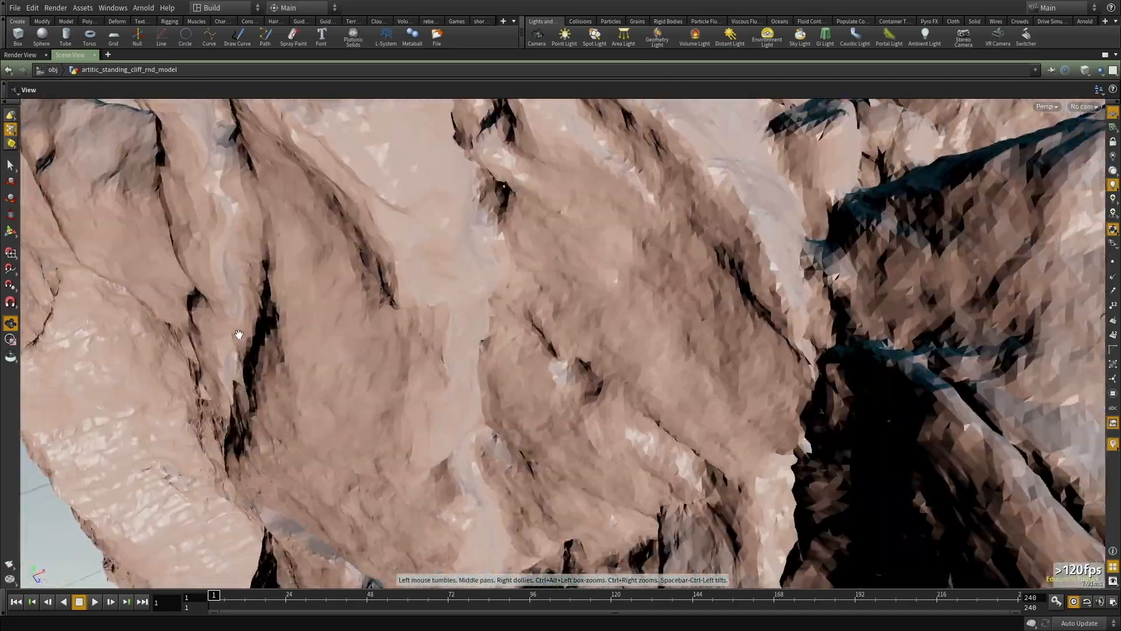
right_drag(239, 333, 393, 376)
drag(393, 376, 800, 331)
middle_drag(444, 193, 463, 350)
drag(463, 350, 590, 373)
right_drag(590, 373, 724, 304)
middle_drag(724, 303, 537, 438)
drag(538, 438, 544, 396)
right_drag(543, 396, 428, 395)
mouse_move(428, 396)
mouse_down()
mouse_move(461, 355)
mouse_move(578, 343)
mouse_up()
Step: Check the mesh density of the cliff in wireframe, then restore shaded display and the split layout
key(shift+w)
right_drag(578, 343, 257, 352)
drag(256, 353, 465, 395)
right_drag(465, 395, 216, 458)
drag(216, 458, 123, 343)
right_drag(123, 343, 571, 391)
middle_drag(571, 391, 578, 397)
right_drag(578, 398, 255, 426)
drag(255, 425, 416, 401)
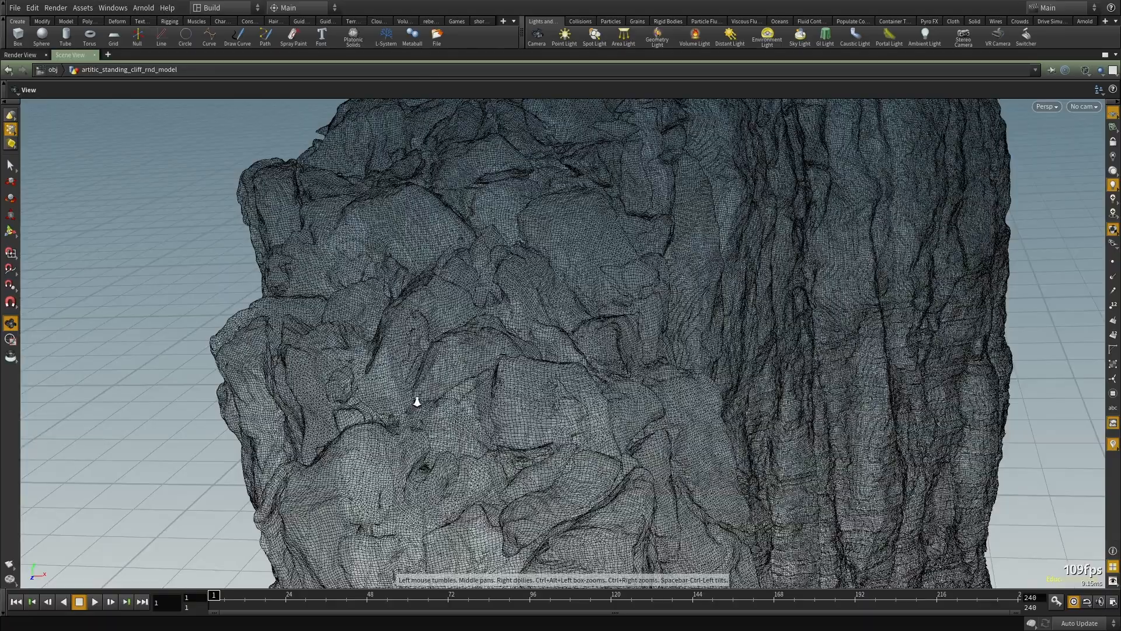
right_drag(415, 401, 526, 418)
mouse_move(525, 418)
mouse_down()
mouse_move(553, 366)
mouse_move(543, 421)
mouse_move(545, 325)
mouse_move(245, 376)
mouse_move(672, 383)
mouse_up()
key(shift+w)
key(ctrl+b)
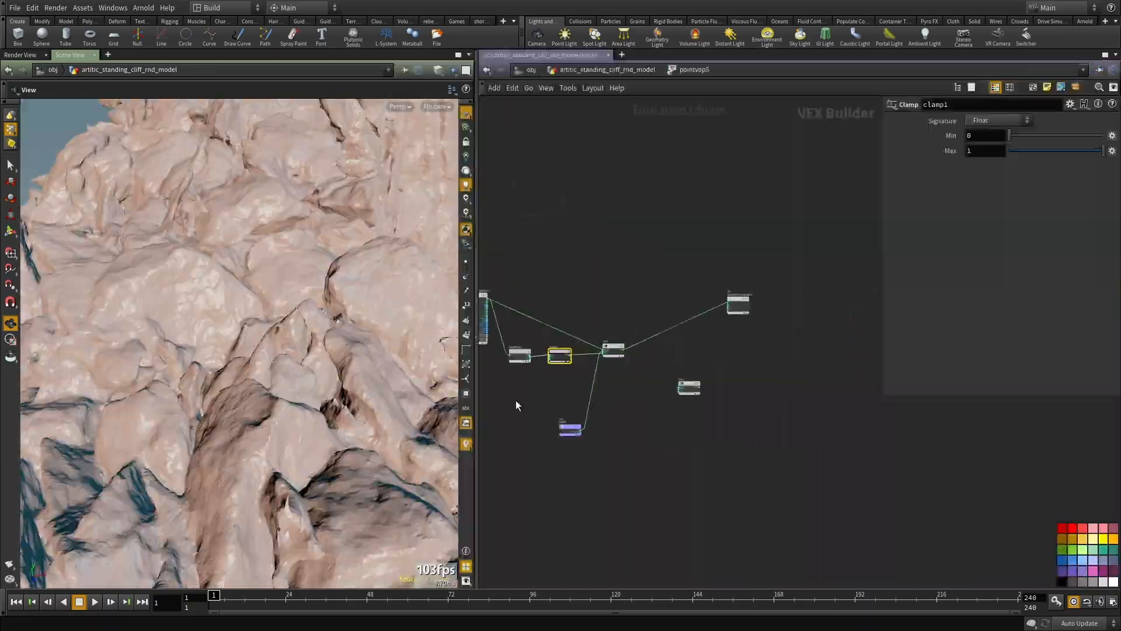
Step: Leave the pointvop5 network, frame the whole cliff and go up to the object-level network
key(u)
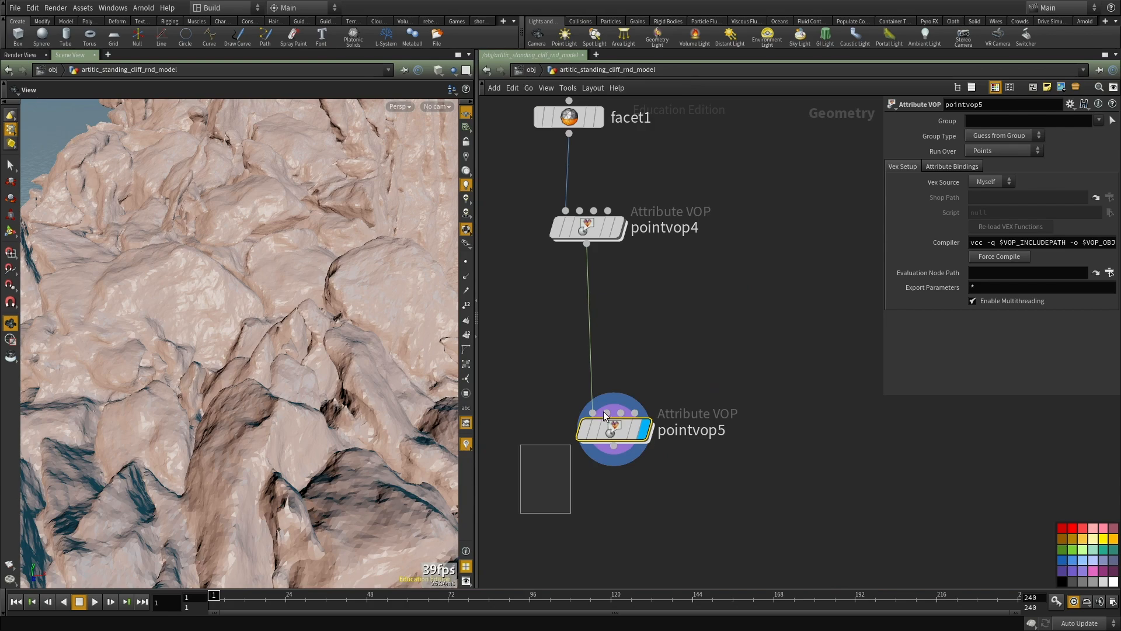
key(h)
drag(296, 389, 755, 321)
key(u)
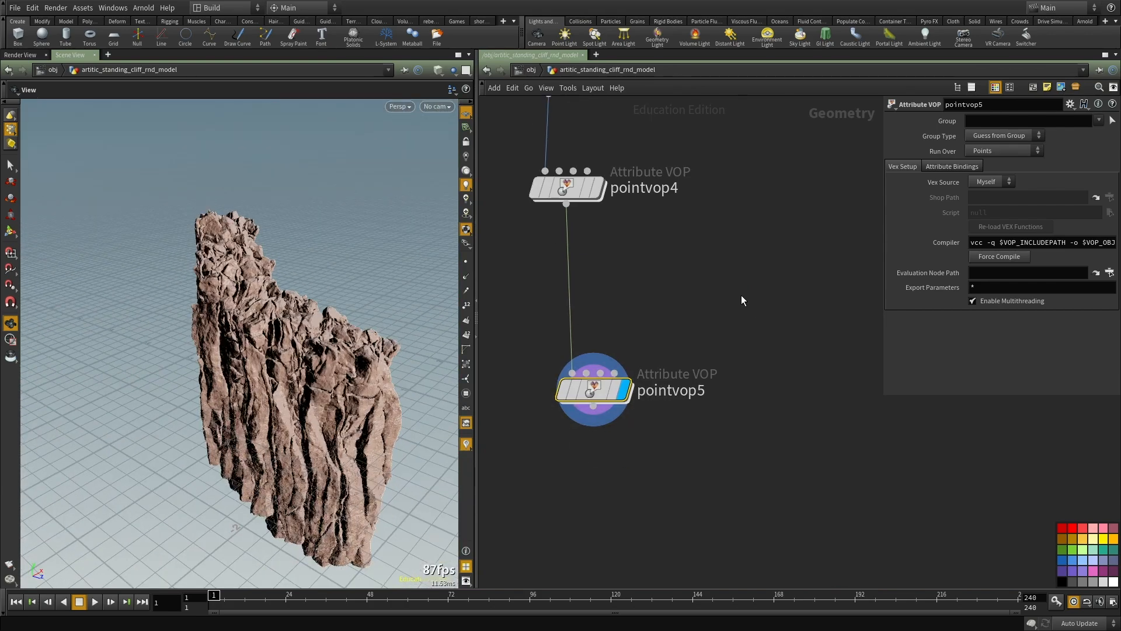
middle_drag(563, 413, 584, 432)
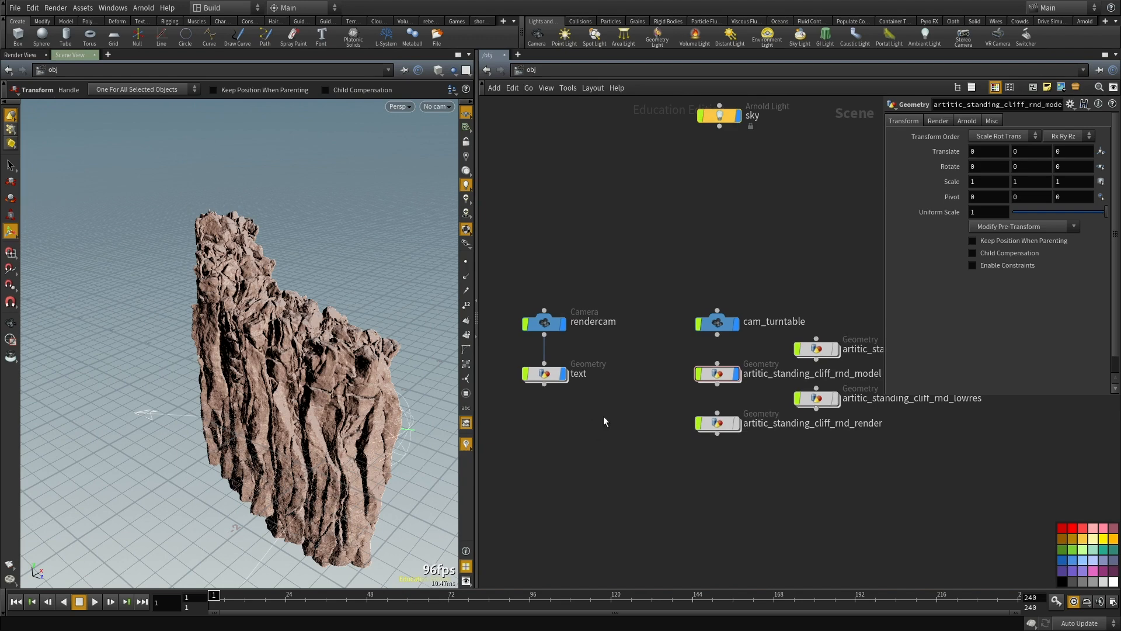
middle_drag(594, 424, 591, 443)
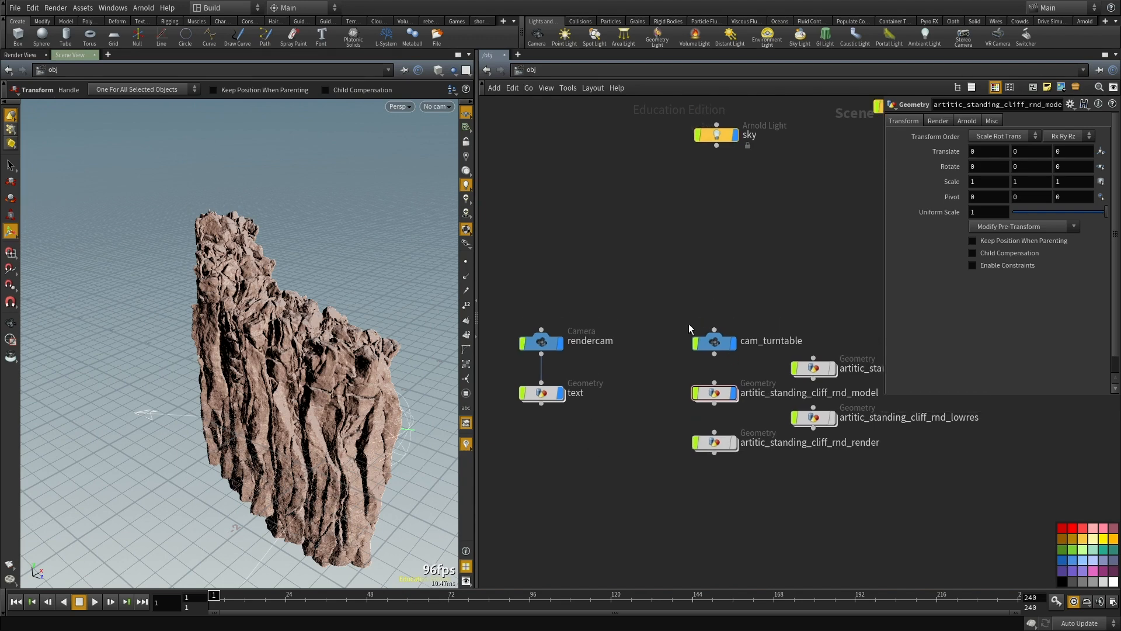
middle_drag(644, 297, 639, 277)
drag(269, 370, 295, 371)
key(ctrl+z)
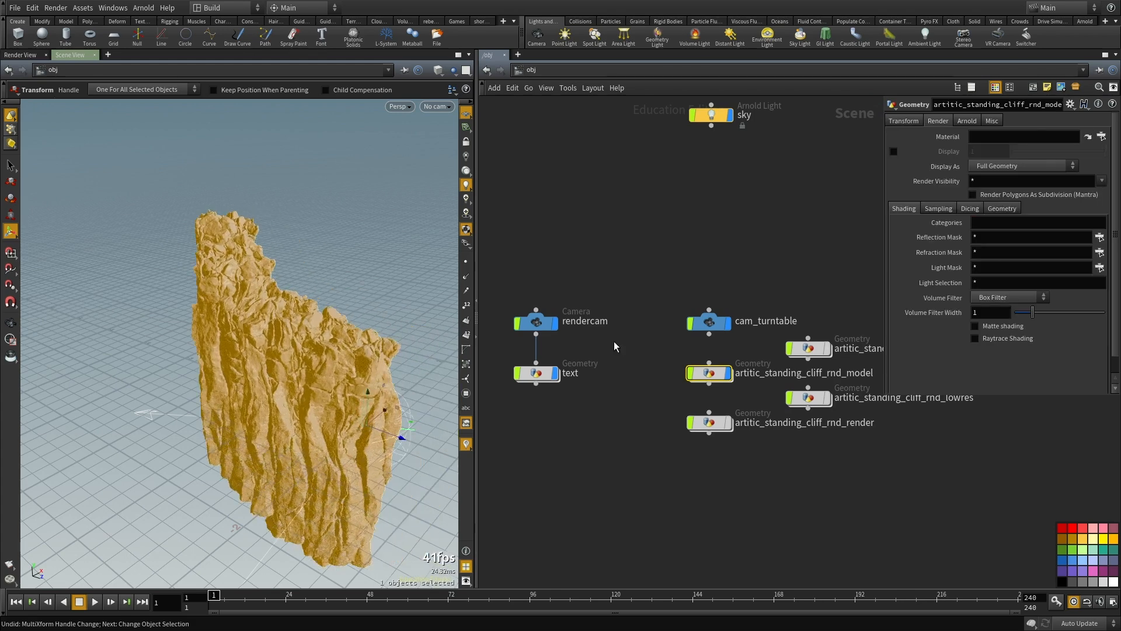
alt+drag(238, 423, 378, 396)
click(633, 455)
Step: Examine the entire cliff at object level from several sides and from a distance
alt+drag(201, 295, 357, 361)
key(t)
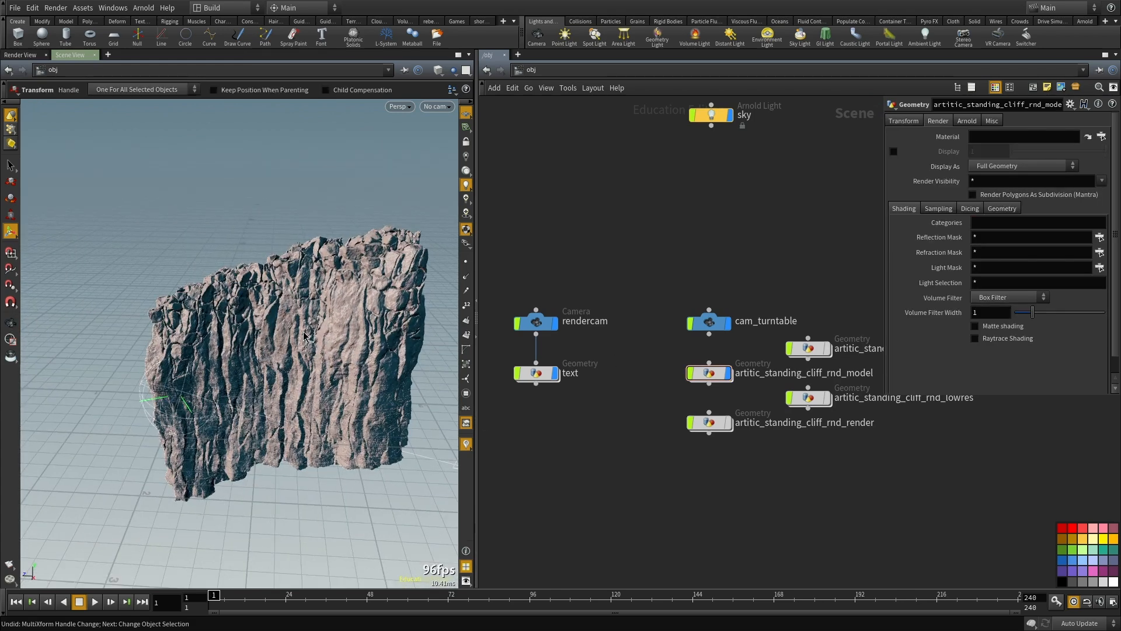
middle_drag(605, 474, 582, 458)
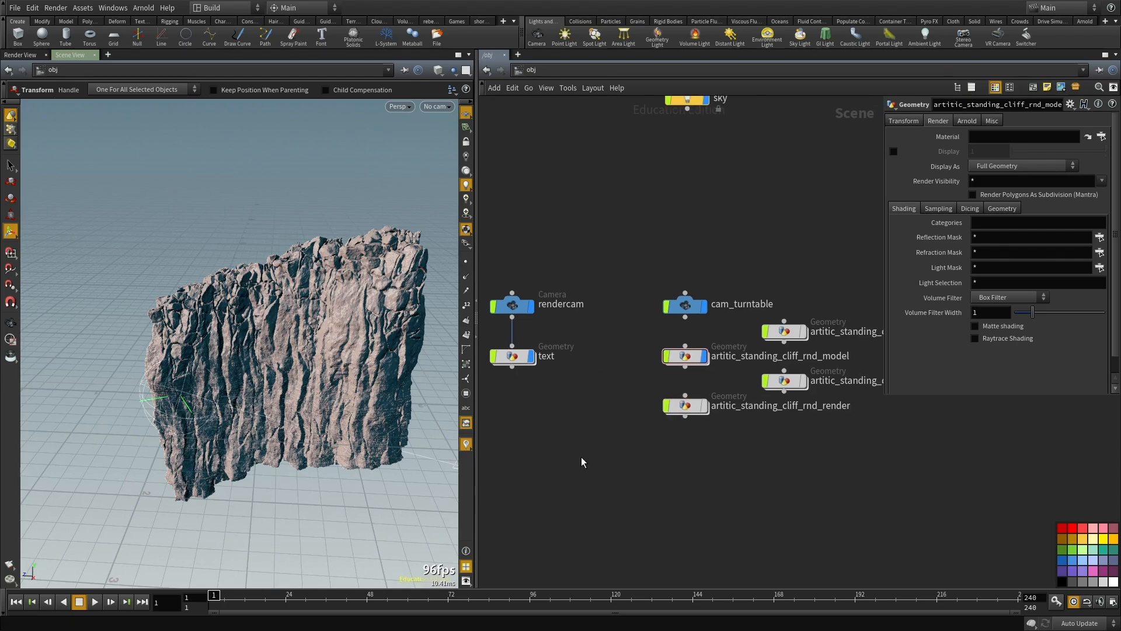
alt+drag(233, 292, 375, 303)
alt+drag(251, 310, 413, 306)
scroll(238, 324, down, 6)
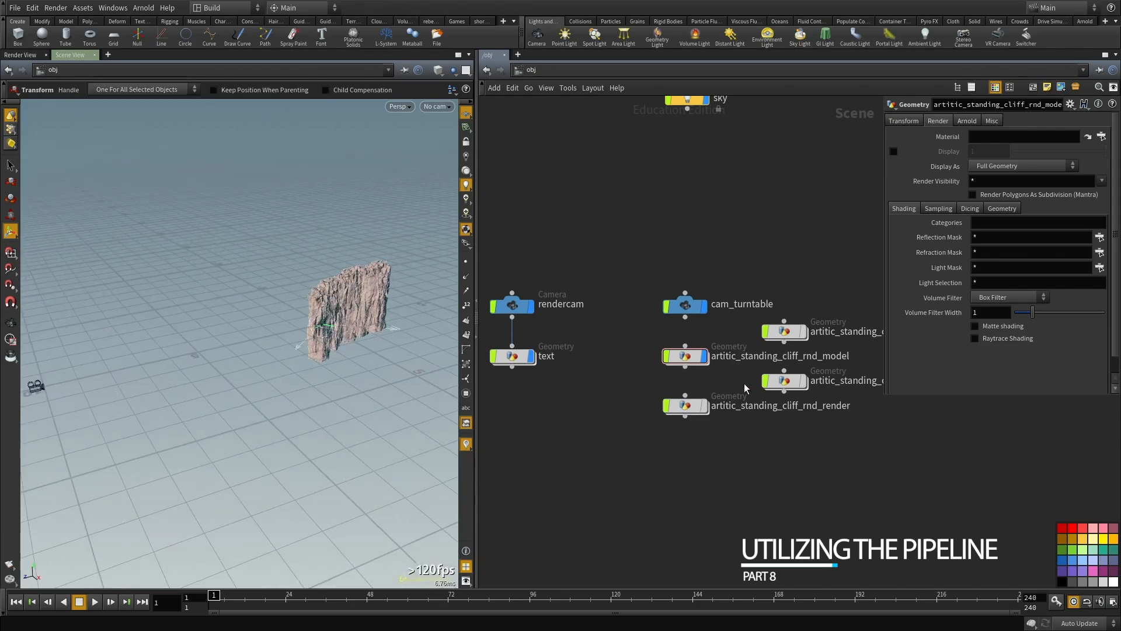
Step: Move the highres and lowres cliff geometry nodes farther away from the model and render nodes
click(688, 358)
middle_drag(774, 408, 675, 435)
drag(745, 475, 812, 344)
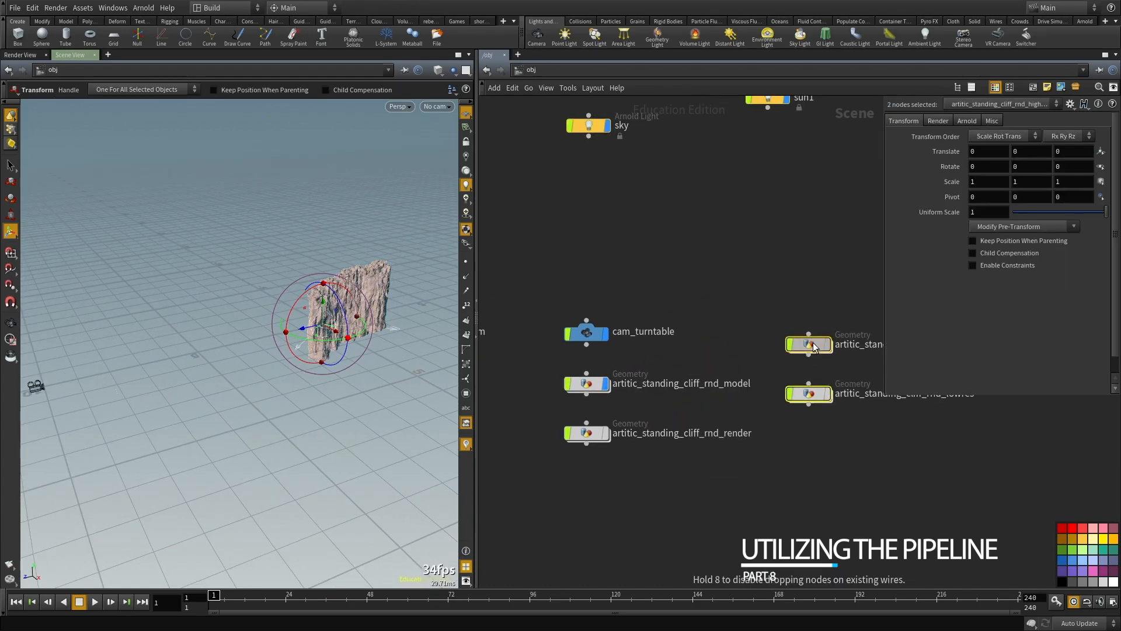
middle_drag(825, 420, 797, 413)
scroll(663, 398, up, 2)
middle_drag(663, 397, 574, 366)
Step: Look inside the artitic_standing_cliff_rnd_highres network and return to object level
click(809, 221)
middle_drag(825, 329, 596, 353)
double_click(592, 332)
scroll(650, 372, down, 3)
key(space+f)
key(u)
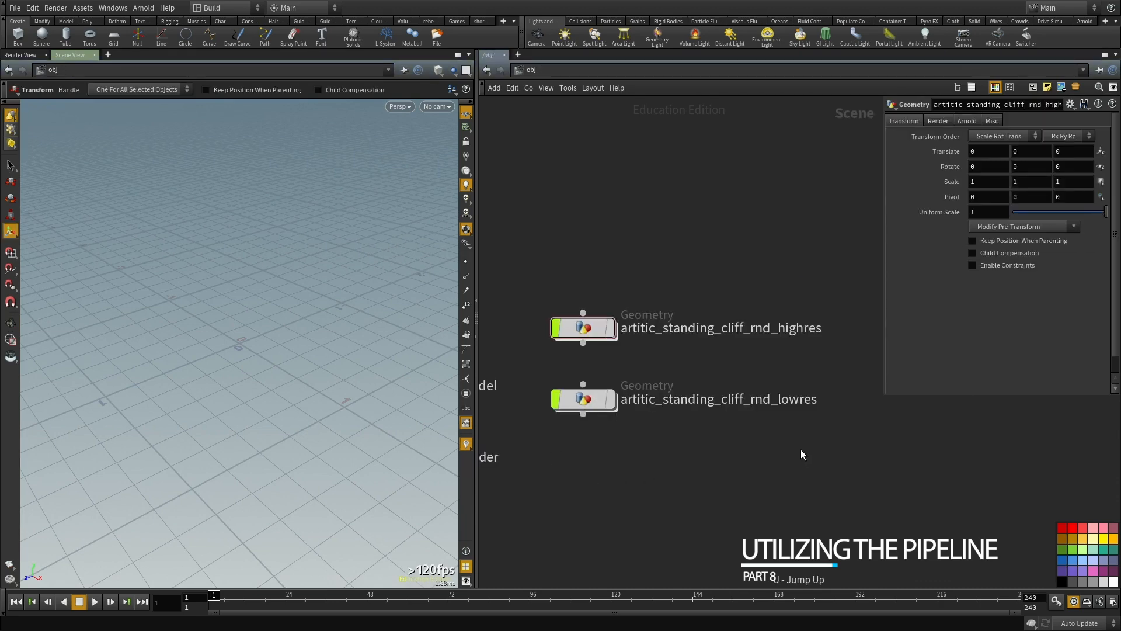
Step: Open the artitic_standing_cliff_rnd_model network and move the OUT_MODEL null below pointvop5
scroll(800, 449, down, 8)
scroll(678, 371, up, 5)
middle_drag(678, 374, 675, 321)
scroll(652, 358, up, 3)
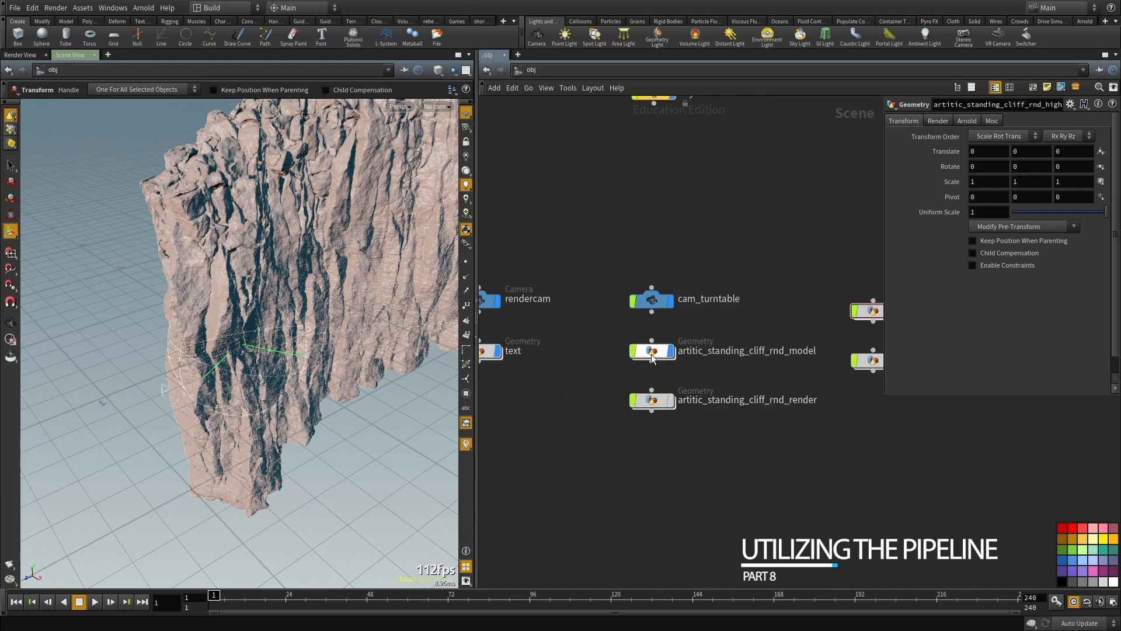
double_click(653, 353)
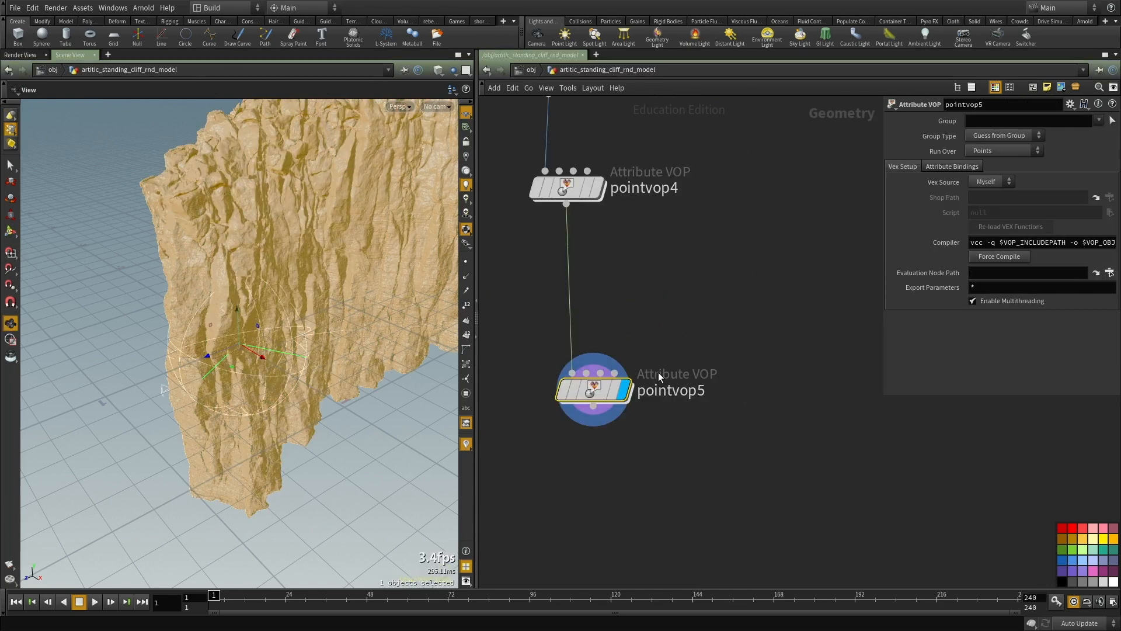
scroll(716, 335, down, 15)
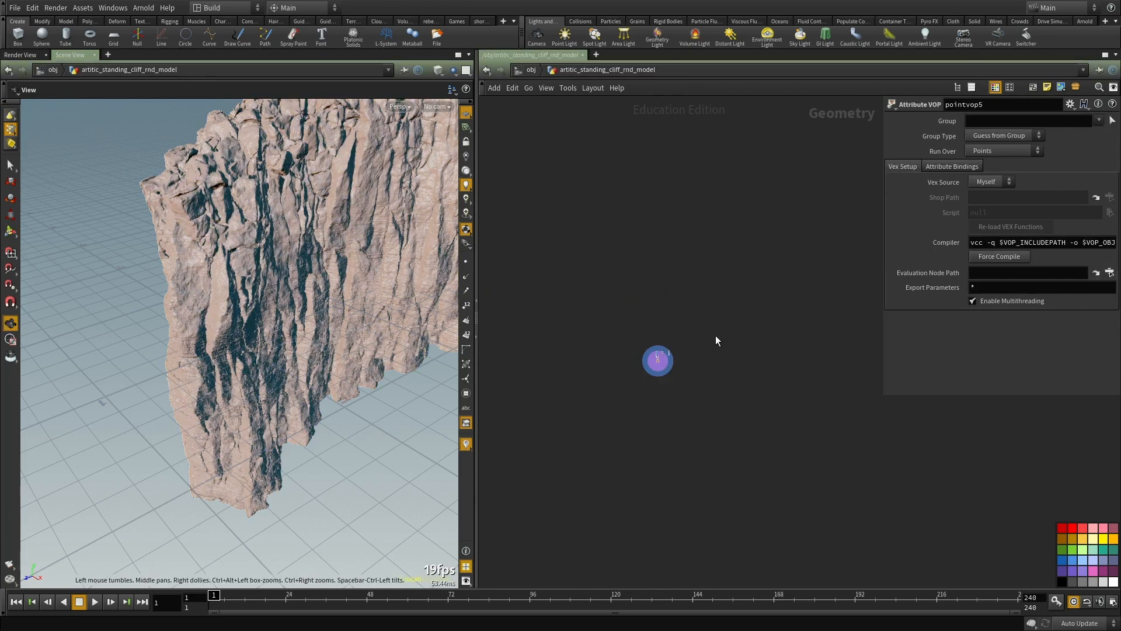
scroll(608, 300, up, 3)
scroll(609, 300, up, 3)
key(h)
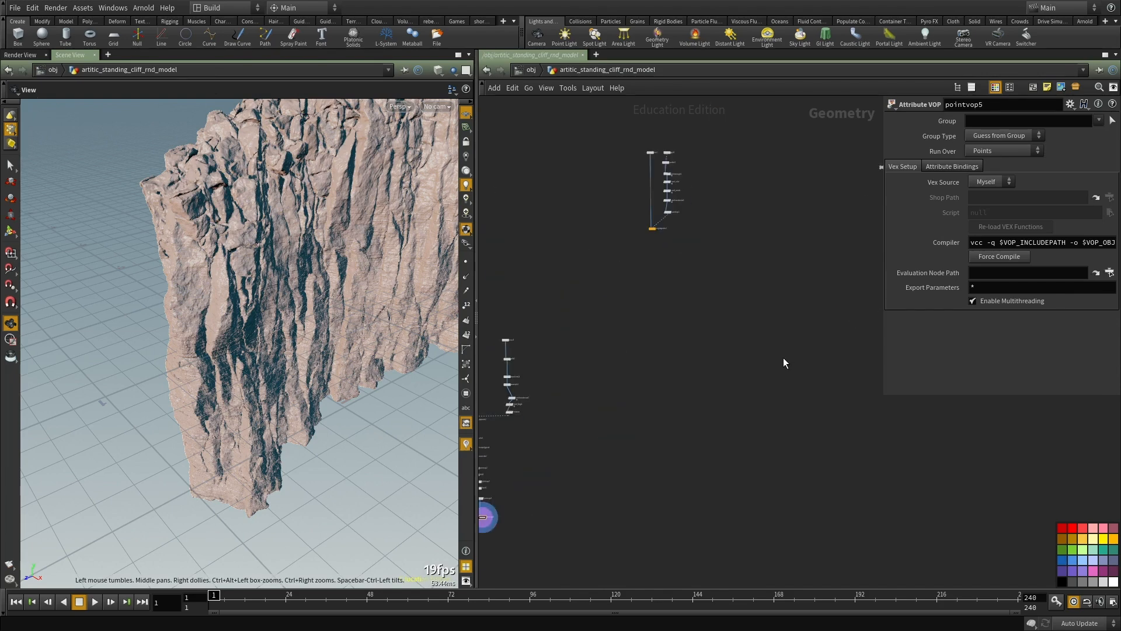
scroll(699, 240, down, 3)
drag(692, 241, 536, 492)
middle_drag(505, 439, 511, 425)
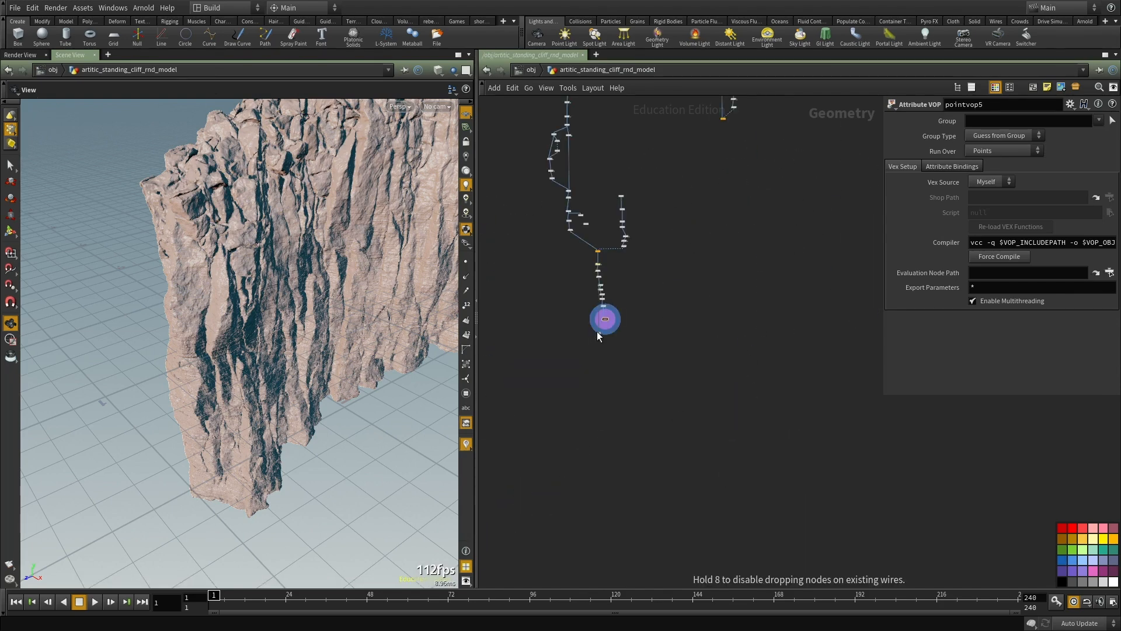
Step: Connect pointvop5 to the OUT_MODEL null and make OUT_MODEL the displayed node
scroll(598, 335, up, 4)
middle_drag(703, 385, 673, 330)
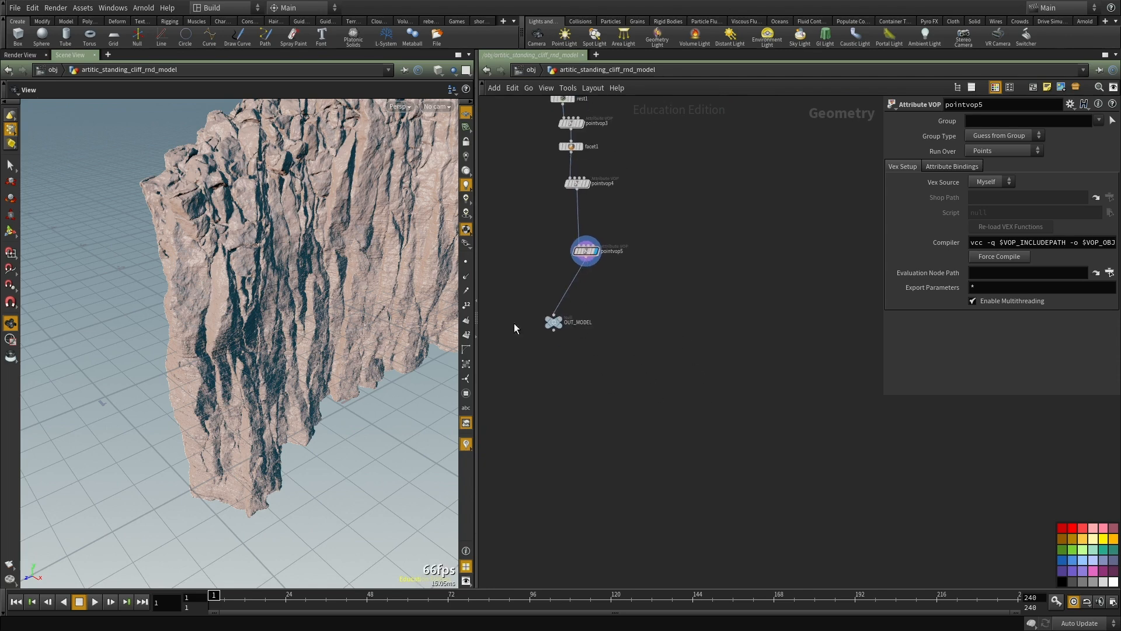
scroll(513, 323, up, 2)
click(579, 318)
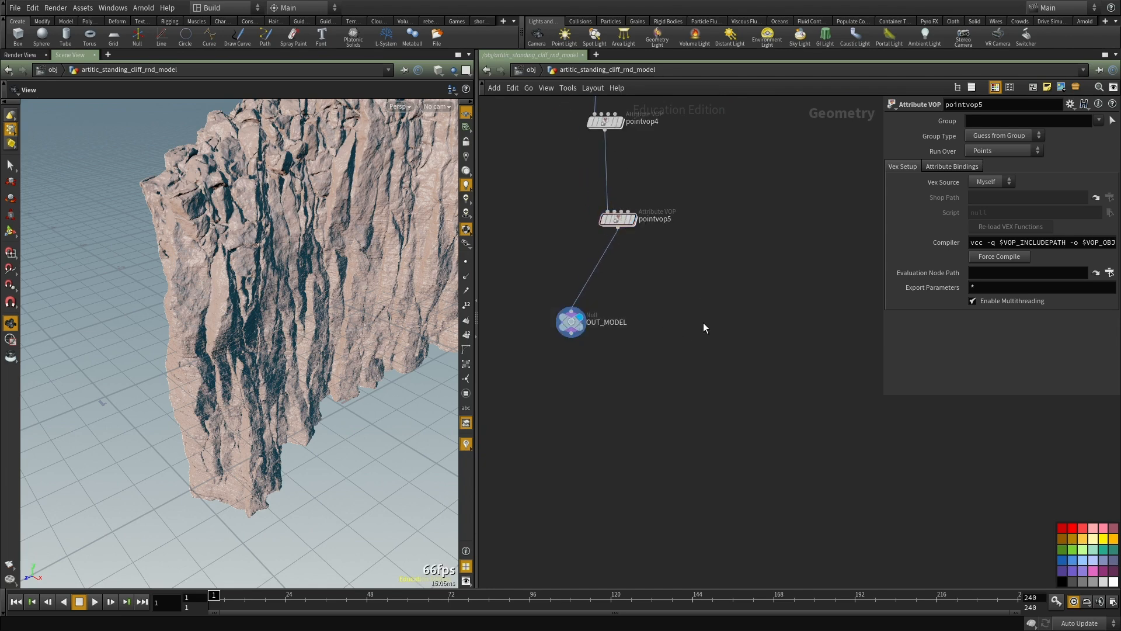
Step: Return to object level and view the scene through the cam_turntable camera
key(u)
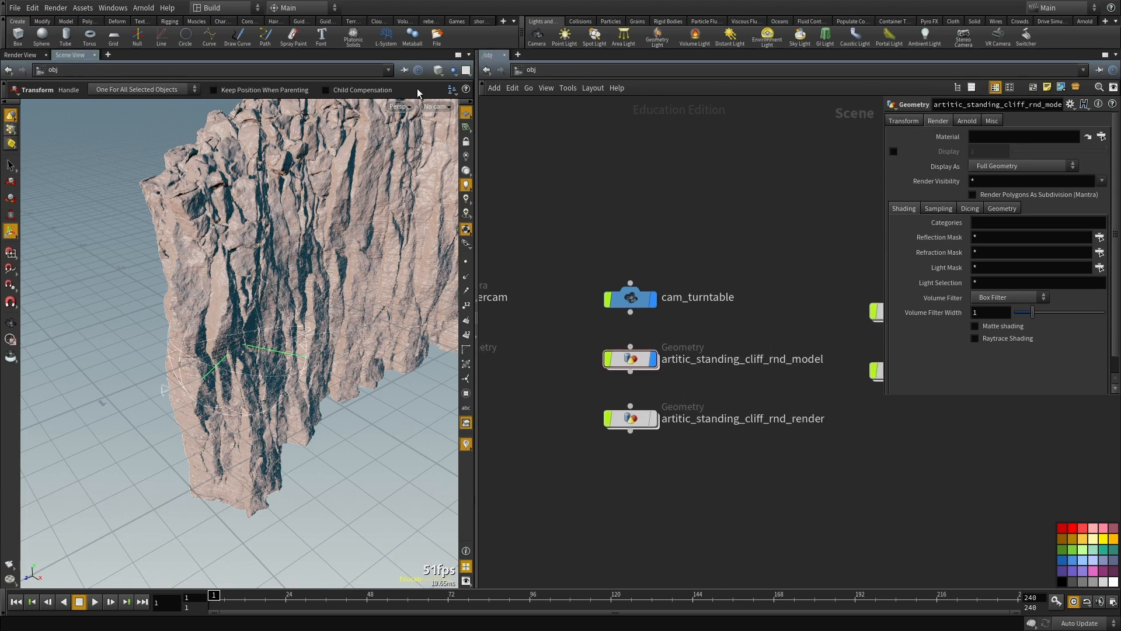
click(447, 106)
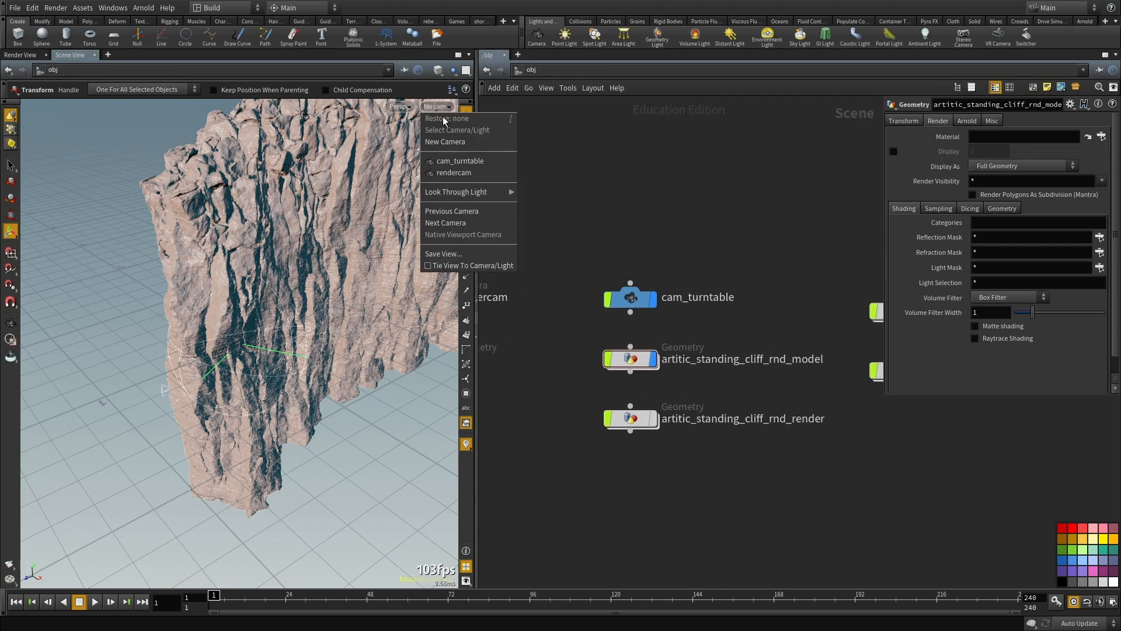
click(455, 161)
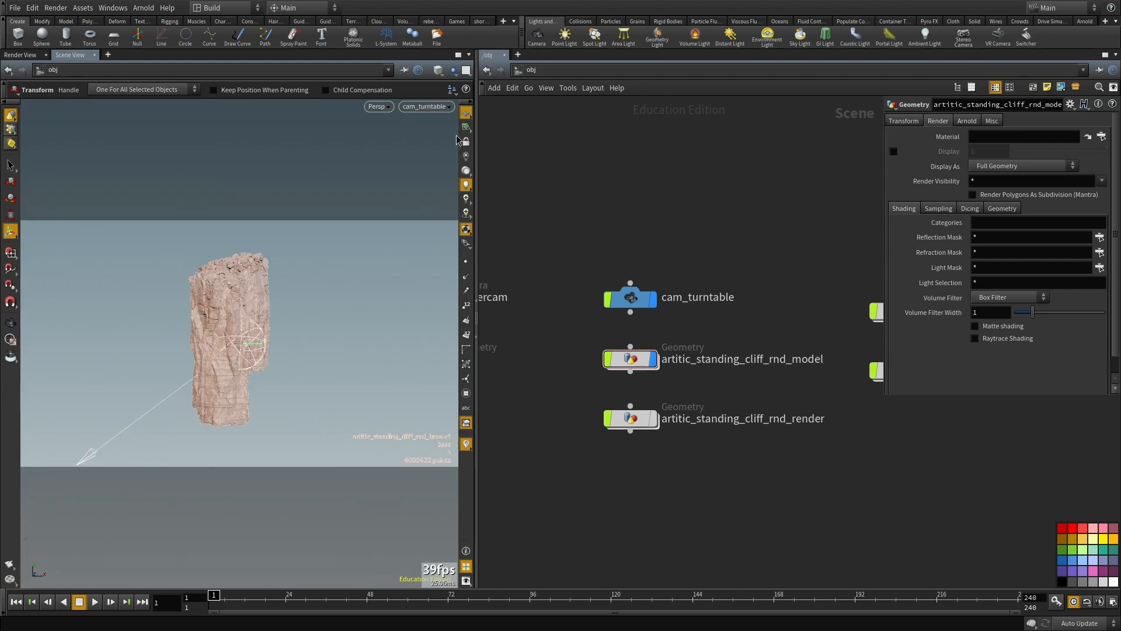
Step: Select the artitic_standing_cliff_rnd_model object and view the scene through the rendercam camera
click(674, 361)
click(426, 107)
click(435, 176)
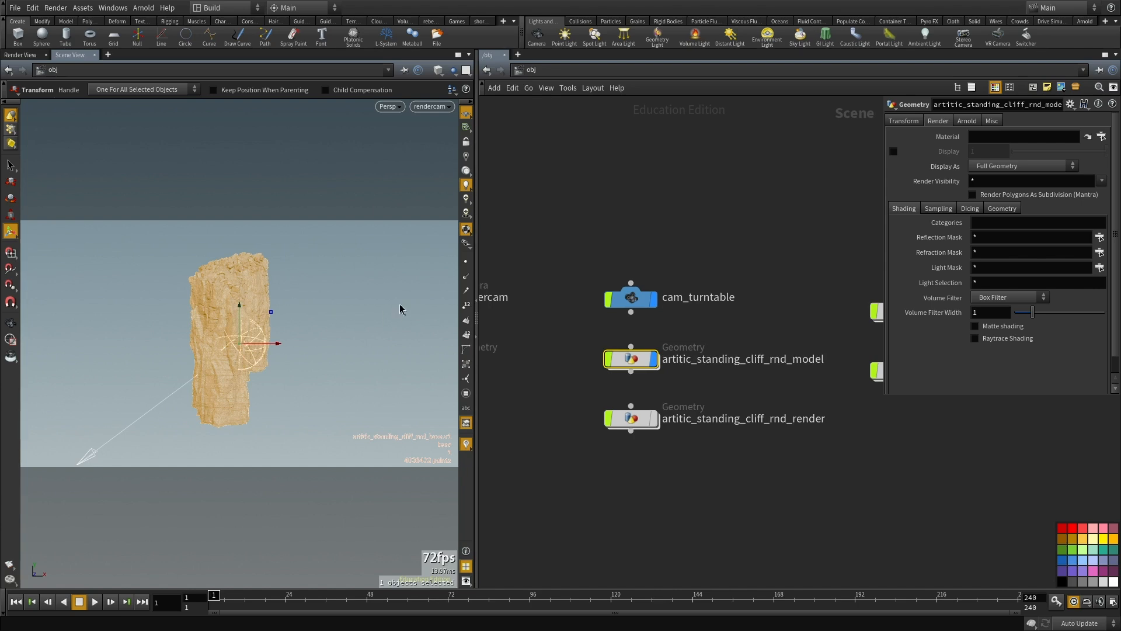
Step: Look inside the artitic_standing_cliff_rnd_highres network to check its IN_MODEL and OUT_HIGHRES nodes
click(607, 199)
middle_drag(605, 202, 604, 211)
middle_drag(675, 157, 634, 161)
scroll(634, 181, down, 3)
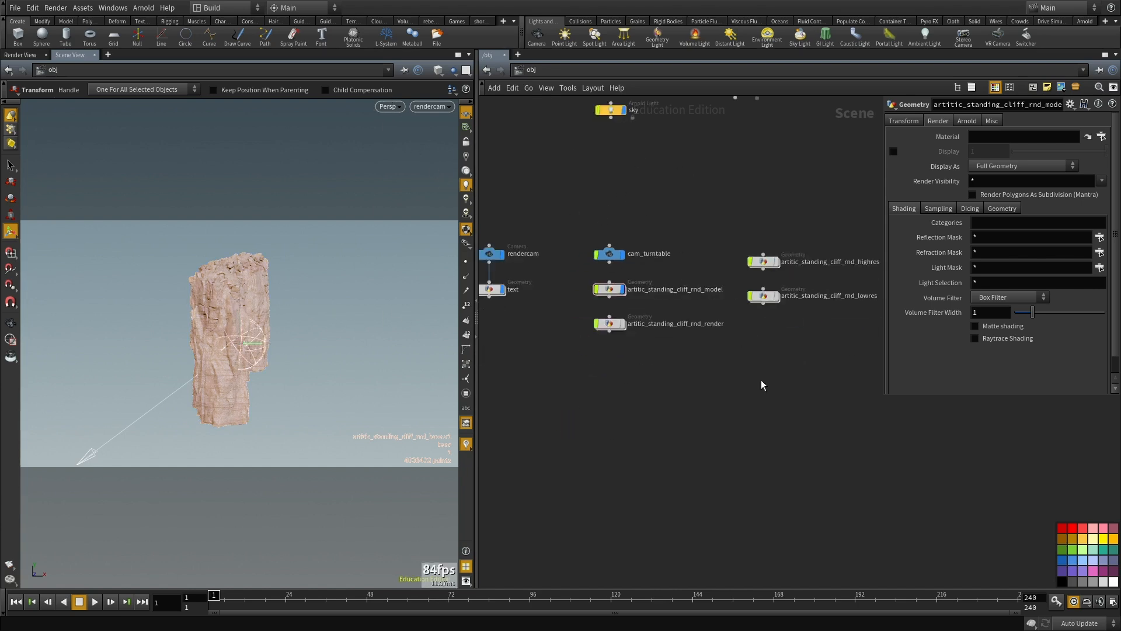
middle_drag(789, 308, 708, 306)
scroll(708, 306, up, 3)
double_click(666, 225)
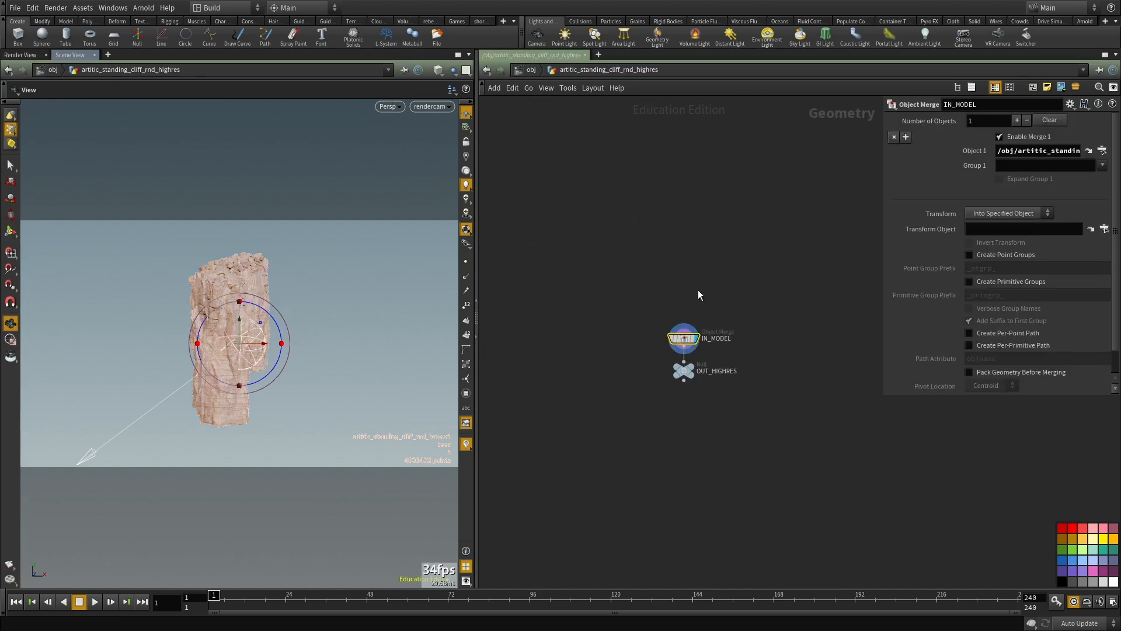
scroll(723, 409, up, 3)
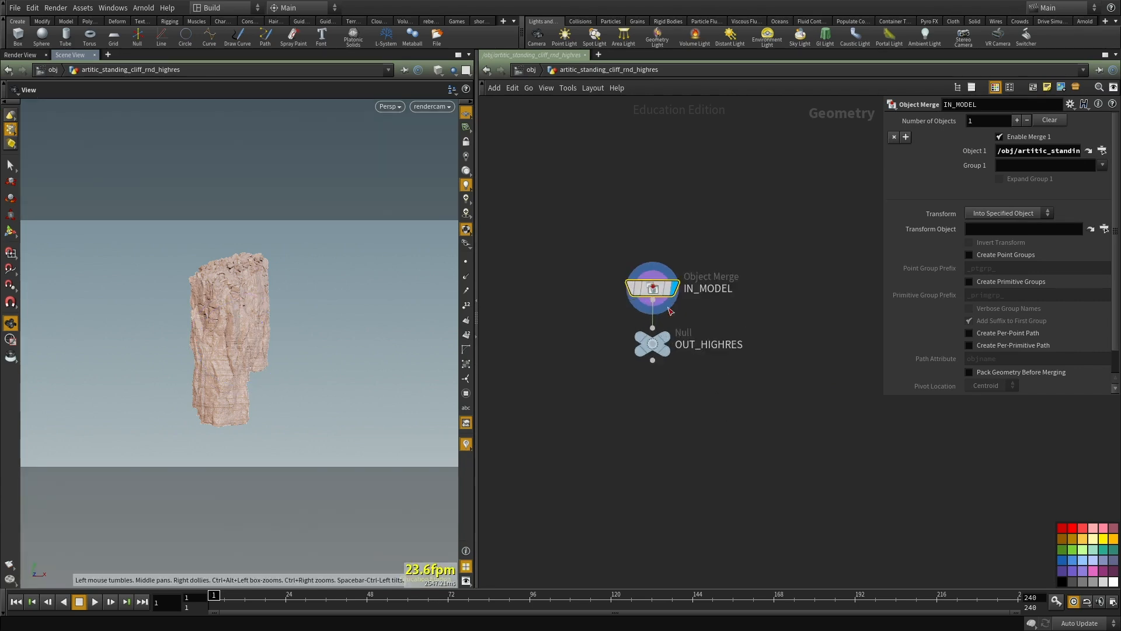
middle_click(677, 289)
Step: Leave the highres network for artitic_standing_cliff_rnd_lowres and frame the whole cliff in the free perspective view
key(u)
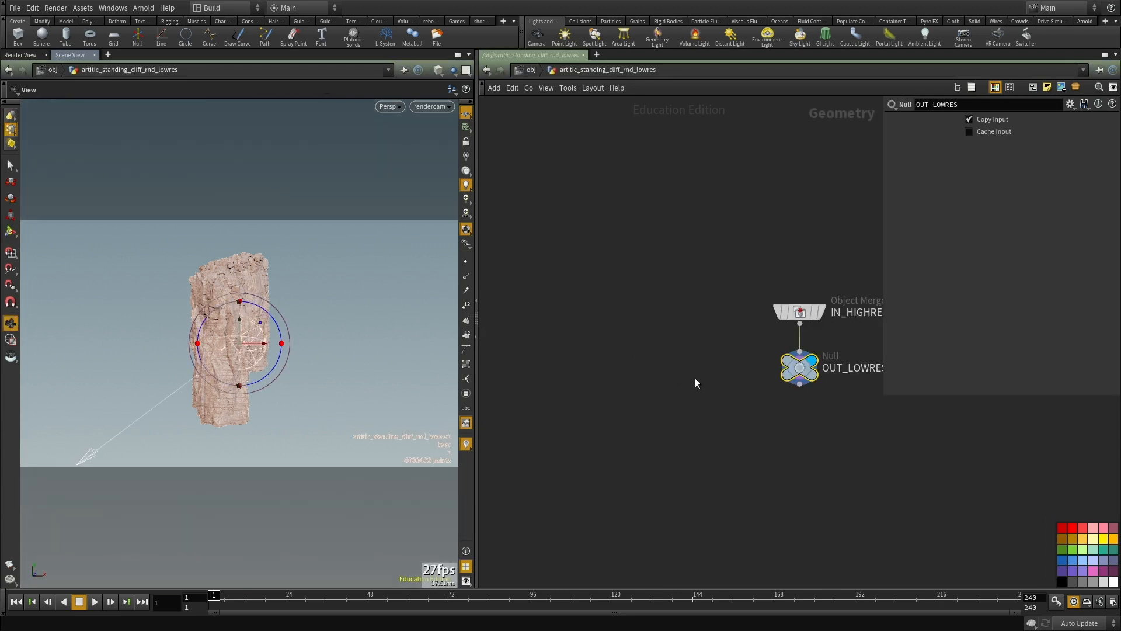
click(757, 376)
middle_drag(758, 376, 670, 355)
drag(278, 290, 324, 327)
key(f)
drag(280, 382, 87, 403)
right_drag(117, 397, 185, 368)
drag(185, 368, 204, 345)
middle_drag(694, 427, 629, 430)
scroll(679, 409, up, 2)
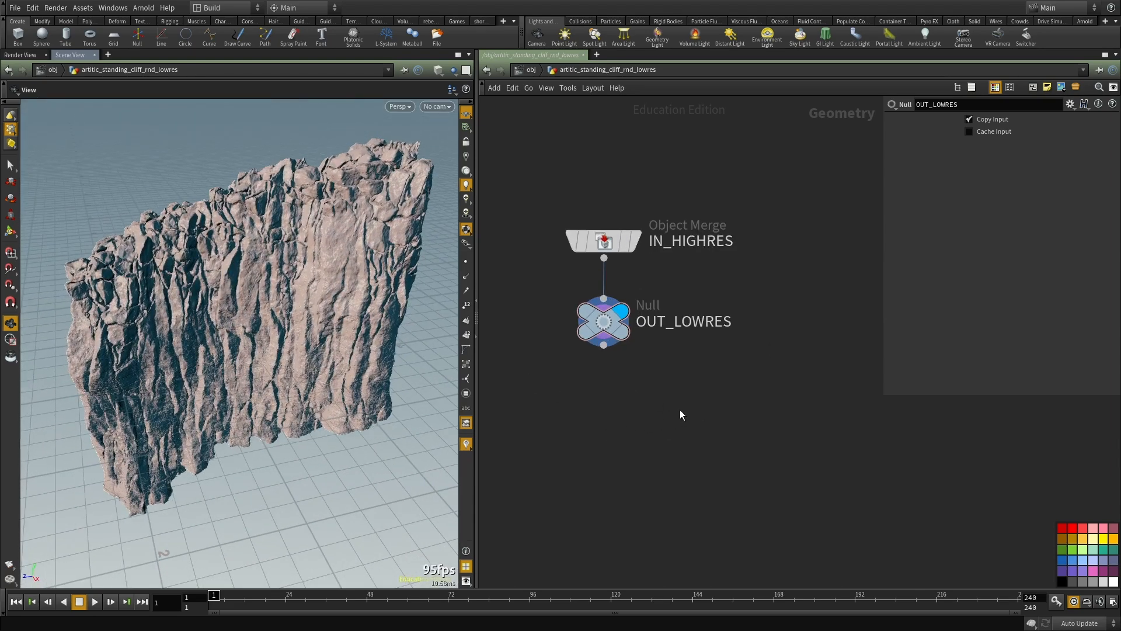
Step: Add a PolyReduce node below OUT_LOWRES and wire its first input to the IN_HIGHRES object merge
key(Tab)
text(polyr)
key(Return)
click(680, 408)
drag(662, 394, 607, 258)
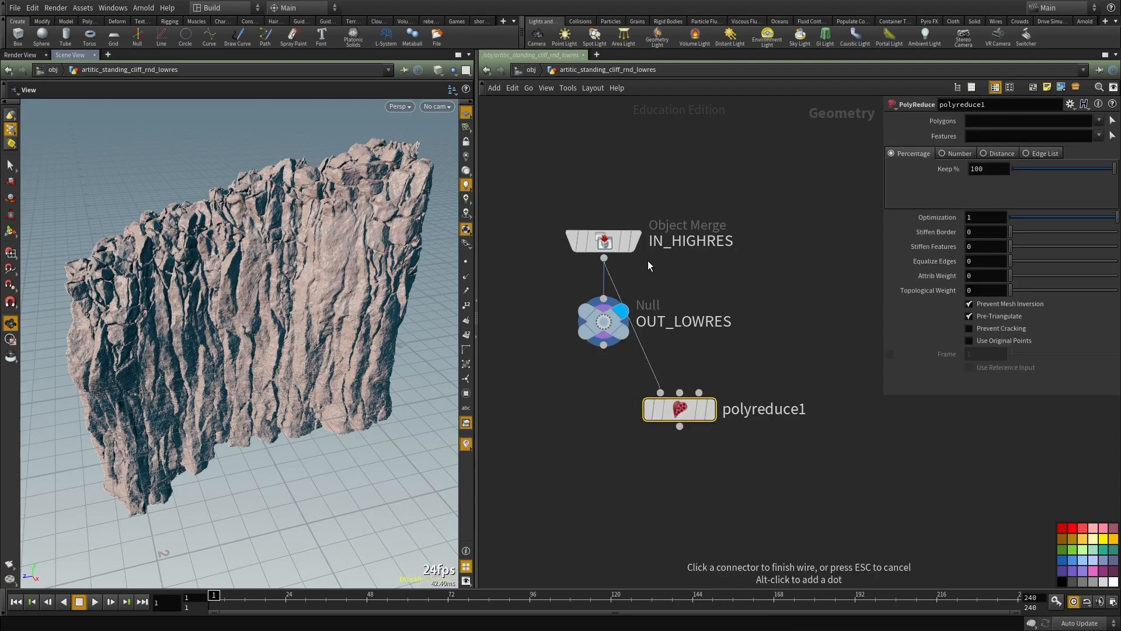
middle_click(611, 208)
Step: Set the polyreduce1 node to keep 5 percent of the polygons
drag(986, 168, 877, 161)
text(5)
key(Return)
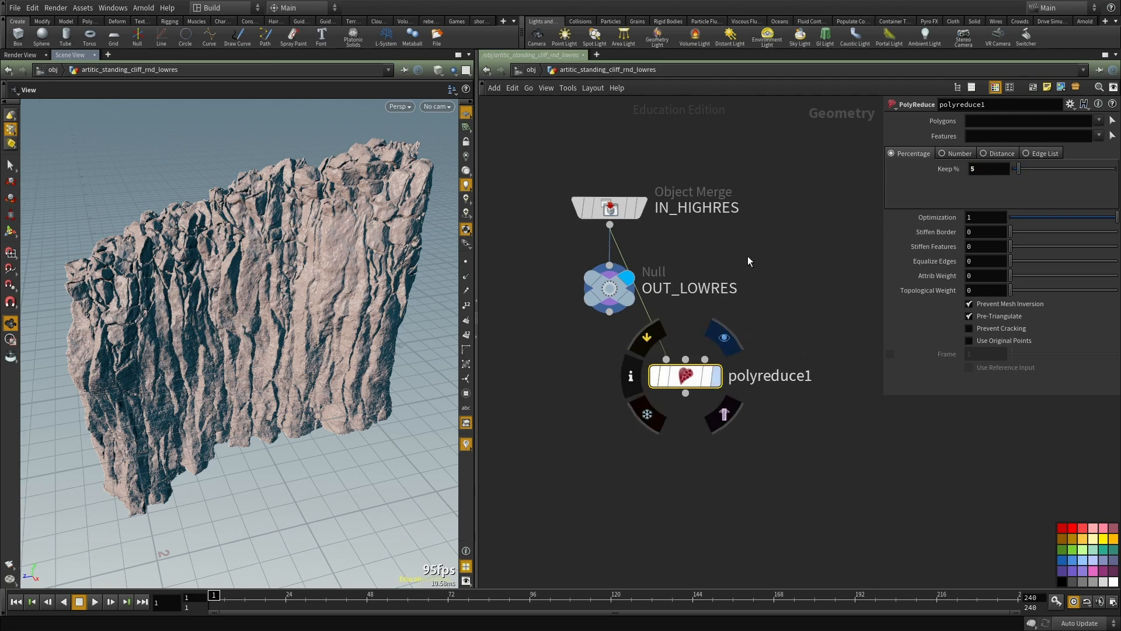
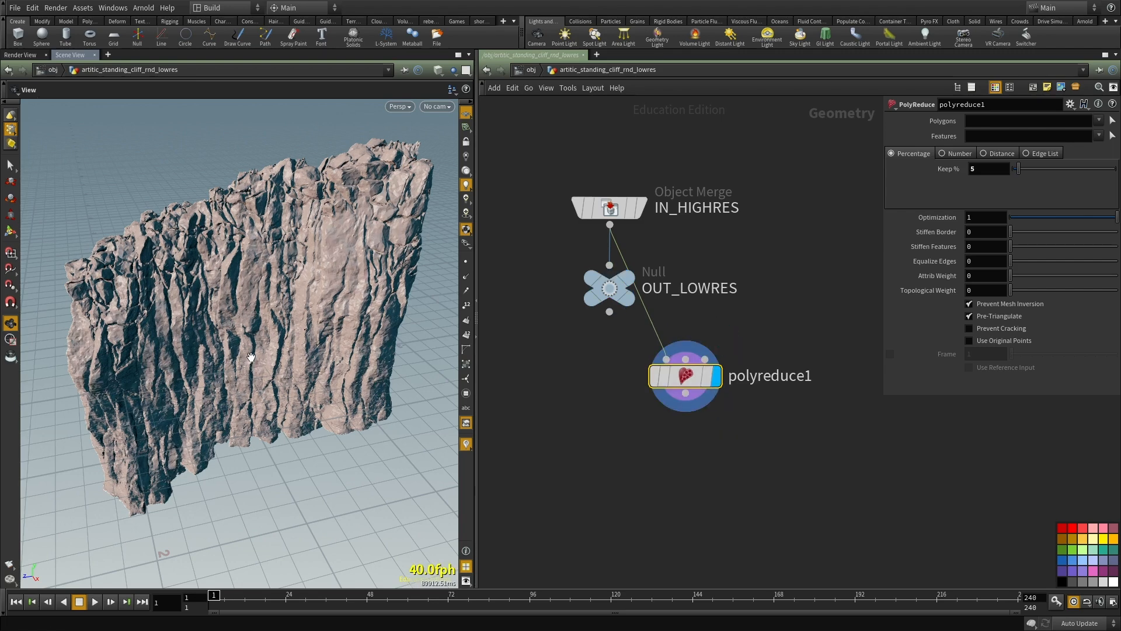
Step: Examine the reduced polyreduce1 cliff mesh in wireframe from several angles and check its geometry info
middle_drag(658, 437, 666, 383)
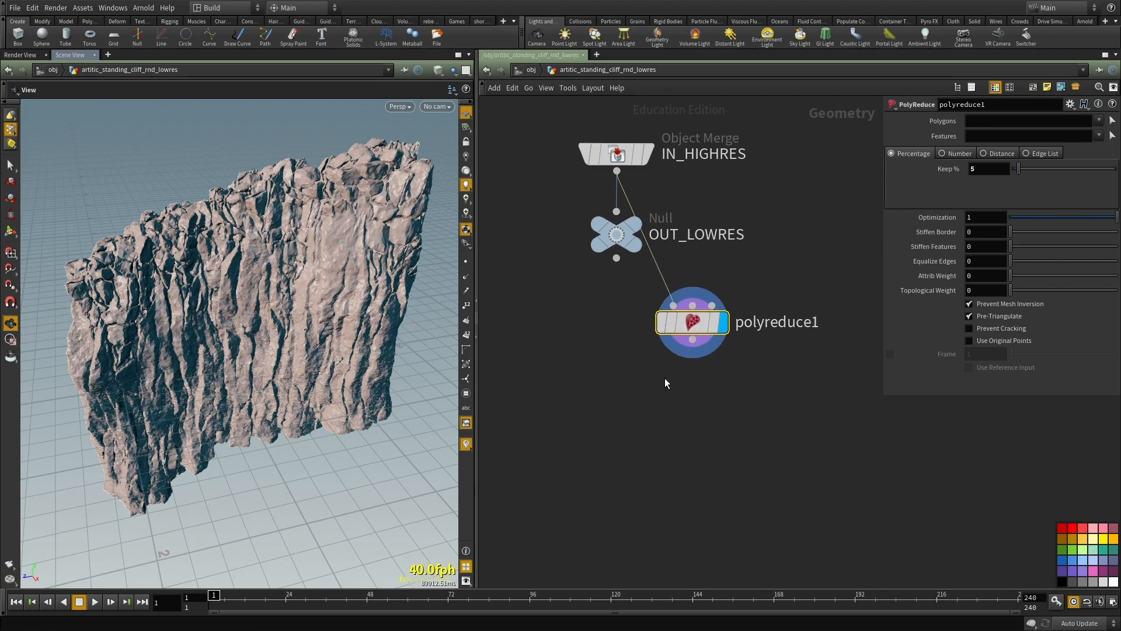
middle_click(692, 325)
drag(193, 304, 236, 286)
right_drag(237, 286, 245, 326)
mouse_move(240, 288)
mouse_down()
mouse_move(257, 362)
mouse_move(272, 357)
mouse_move(310, 385)
mouse_move(313, 353)
mouse_move(274, 320)
mouse_up()
key(shift+w)
key(shift+w)
right_drag(273, 320, 233, 280)
key(shift+w)
mouse_move(234, 281)
mouse_down()
mouse_move(201, 270)
mouse_move(304, 292)
mouse_up()
middle_drag(584, 344, 594, 295)
scroll(594, 295, down, 2)
drag(353, 325, 368, 363)
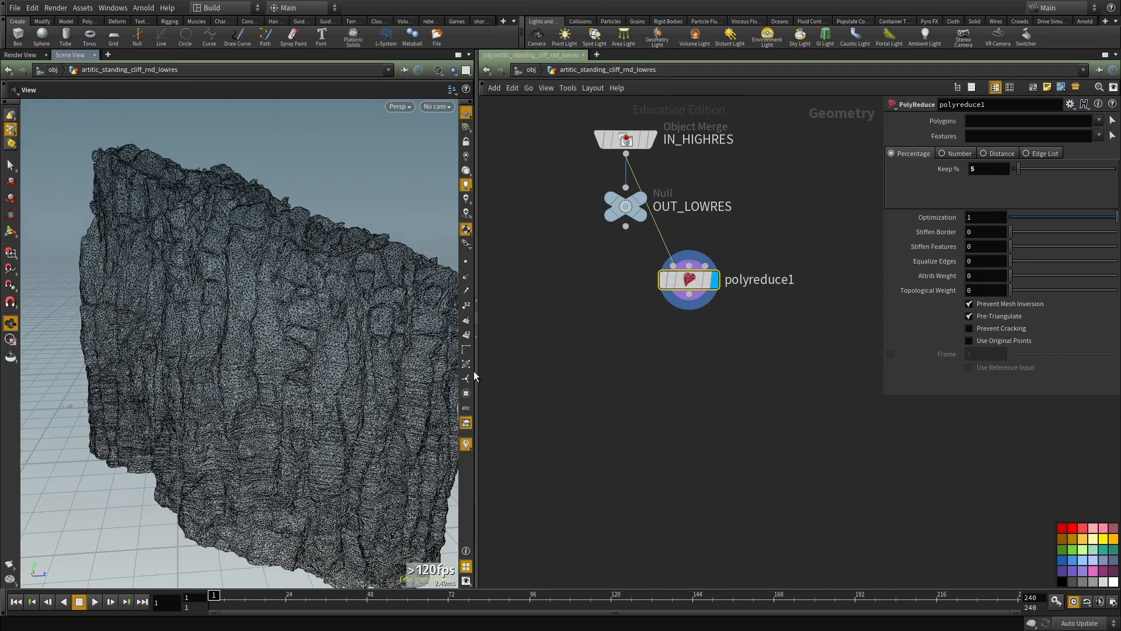
Step: Add a second PolyReduce node below polyreduce1 and wire polyreduce1's output into its first input
middle_drag(577, 365, 584, 358)
middle_drag(665, 372, 644, 372)
drag(225, 376, 257, 392)
middle_drag(653, 409, 653, 393)
click(653, 393)
key(Tab)
text(polyreduce)
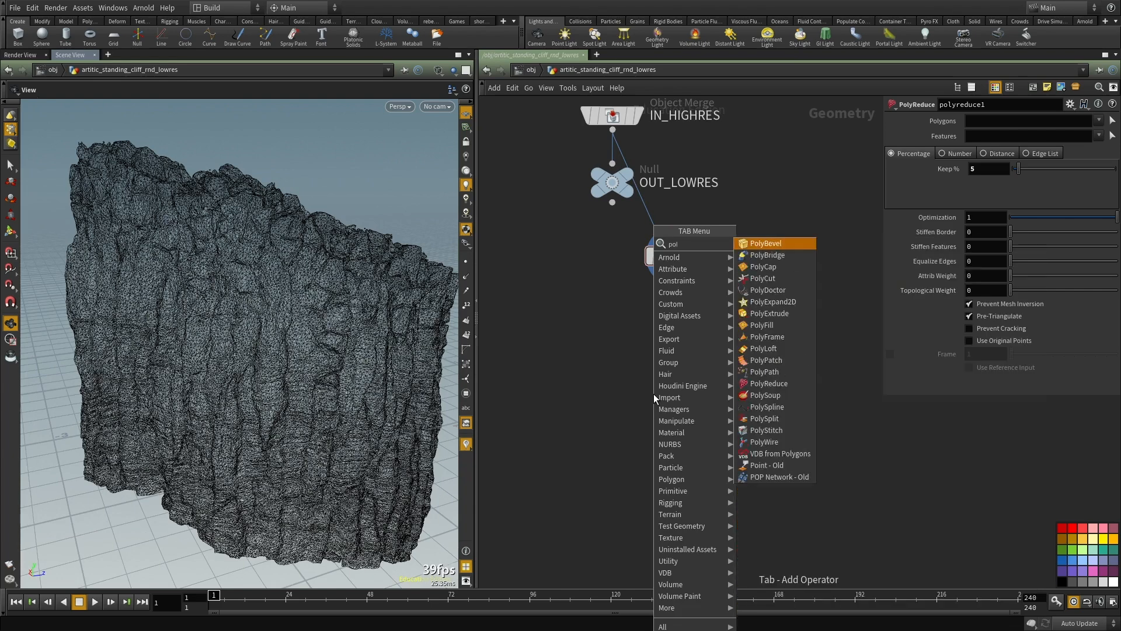
key(Return)
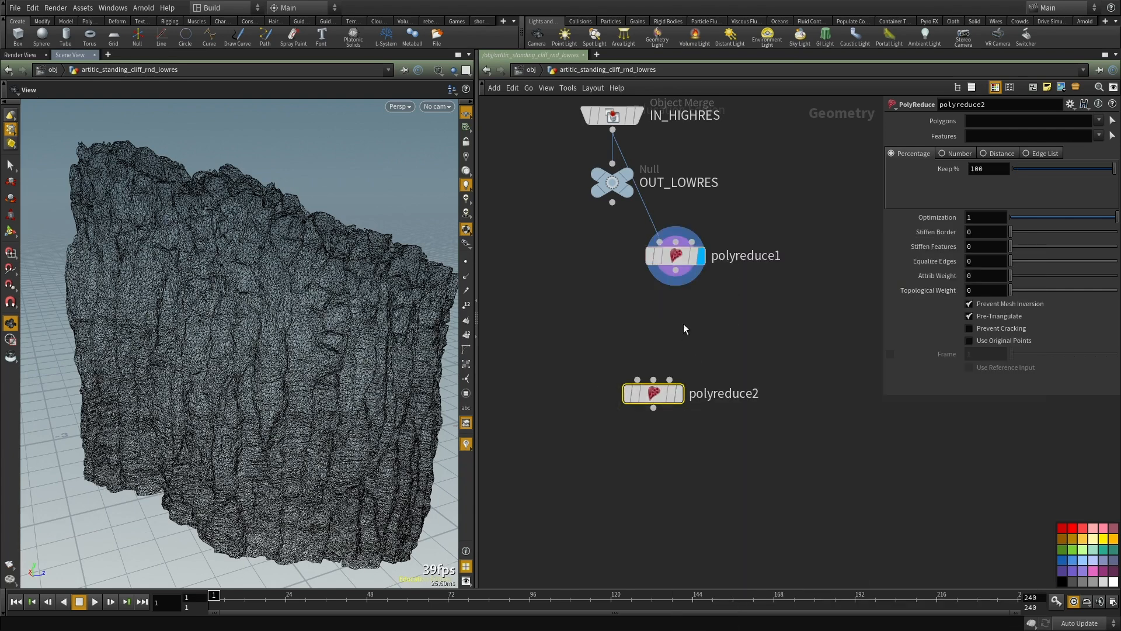
click(675, 270)
click(637, 380)
Step: Set polyreduce2 to keep 20 percent of the polygons and display its result to check the mesh
click(988, 169)
text(20)
key(Return)
middle_drag(685, 355, 694, 355)
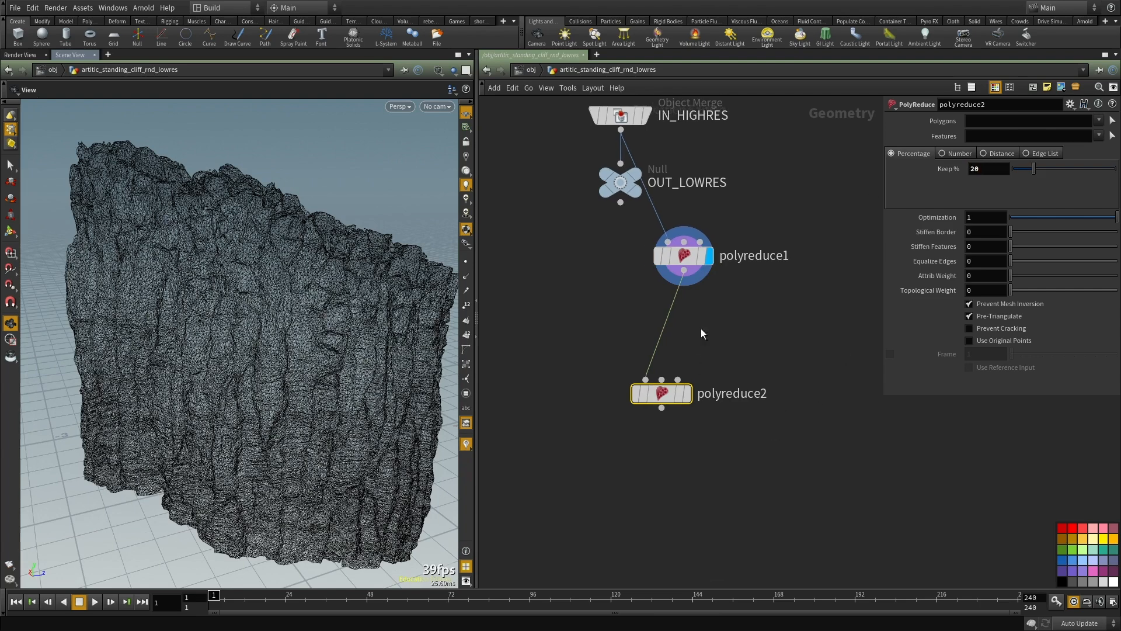
click(687, 398)
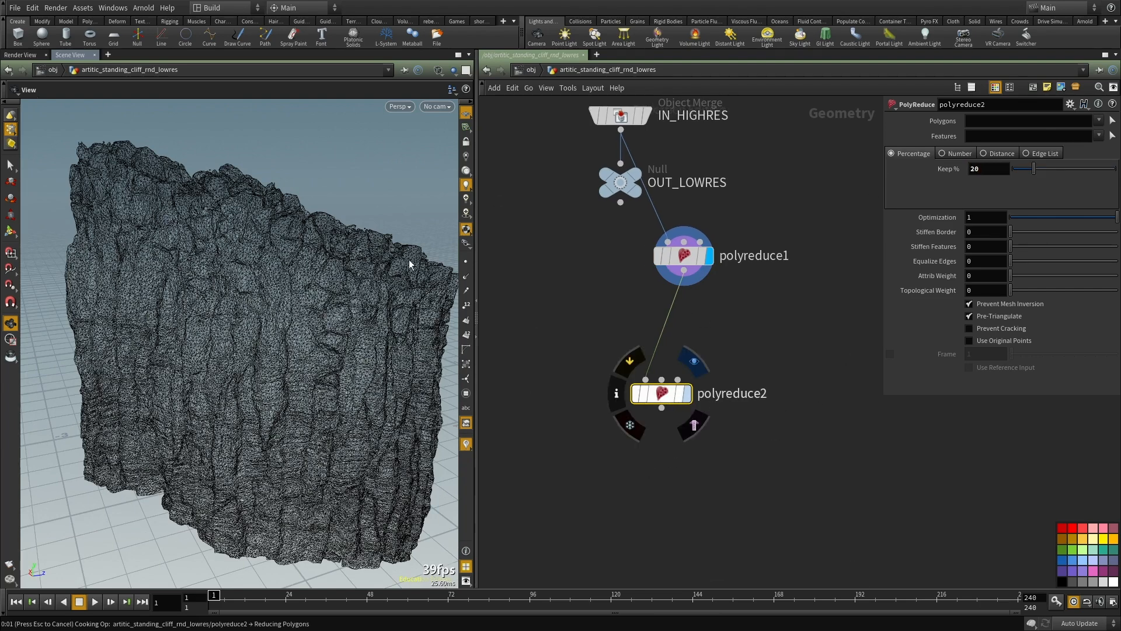
mouse_move(249, 349)
mouse_down()
mouse_move(280, 374)
mouse_move(246, 358)
mouse_up()
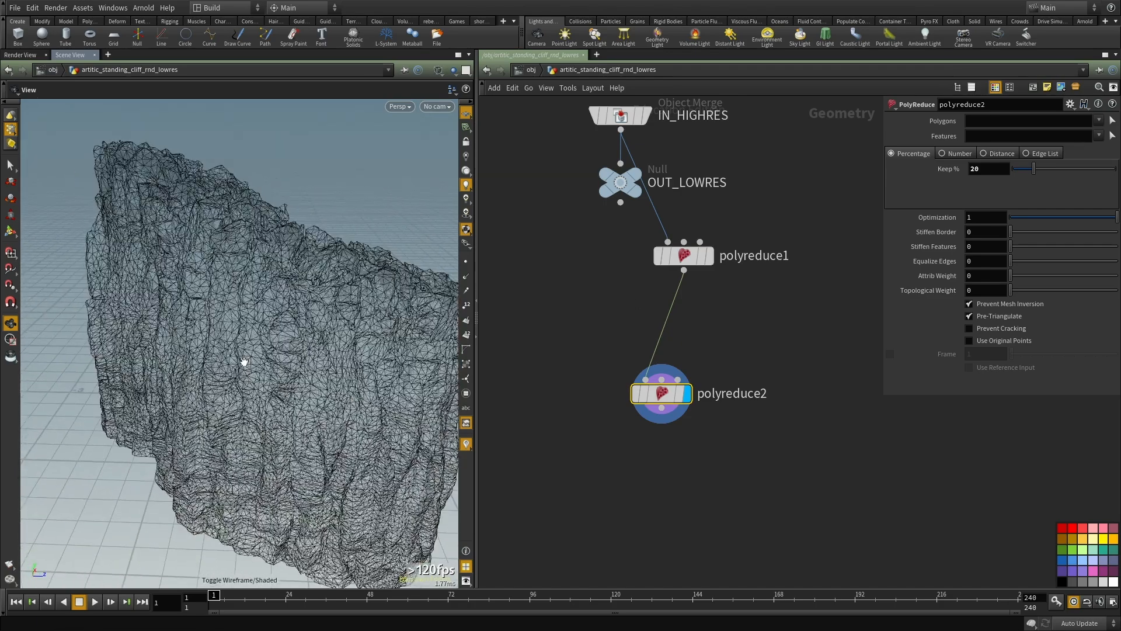
middle_click(661, 398)
drag(661, 399, 693, 373)
Step: Move the OUT_LOWRES null below polyreduce2 and connect it to polyreduce2's output
drag(619, 178, 606, 523)
drag(674, 390, 619, 499)
middle_drag(620, 503, 606, 443)
drag(586, 466, 627, 459)
click(748, 383)
key(Tab)
text(file)
key(Return)
click(747, 382)
key(ctrl+z)
Step: Add a File Cache node beside the connection between polyreduce2 and OUT_LOWRES
key(Tab)
text(file)
key(Down)
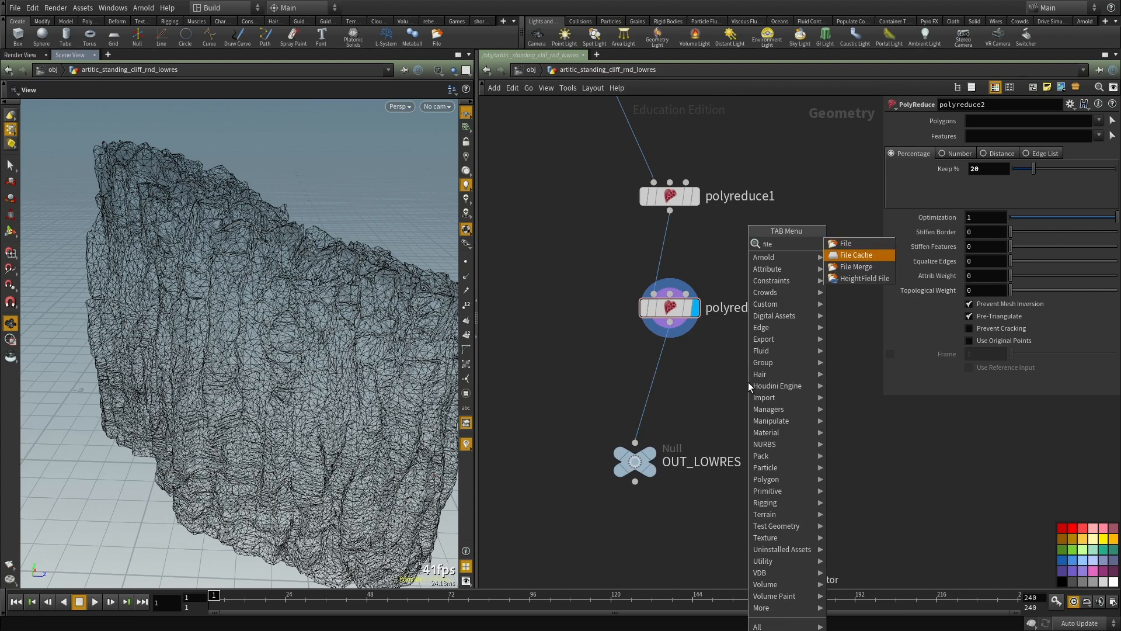
key(Return)
click(748, 381)
Step: Configure the file cache to save only the current frame to $HIP/geo/lowres_cache_temp.bgeo.sc
drag(1003, 152, 1064, 153)
text(lowre)
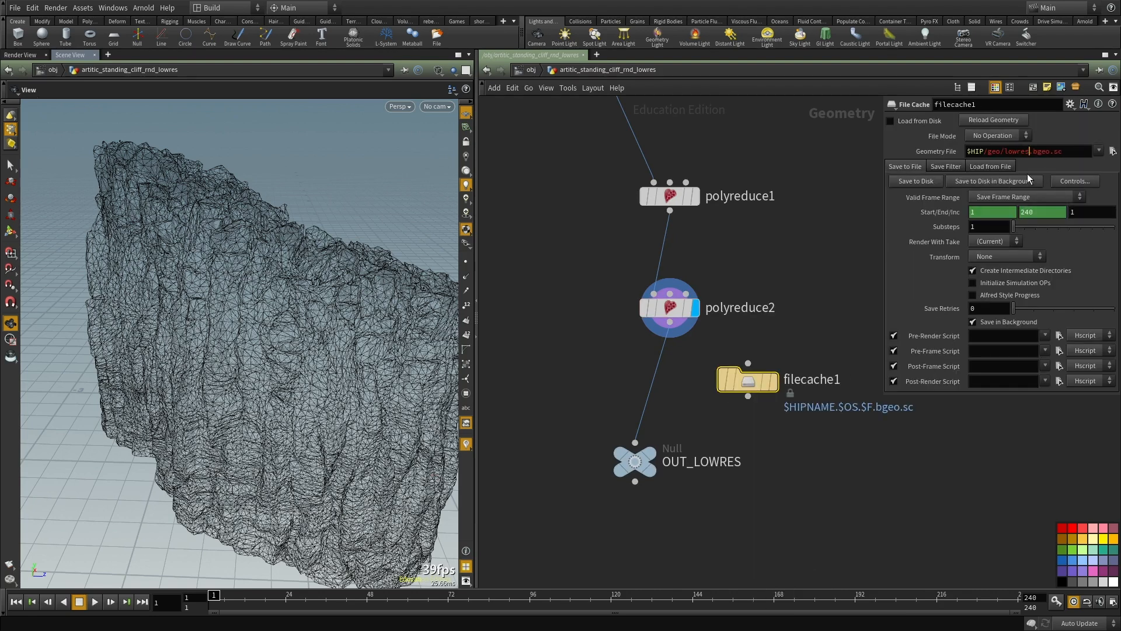
text(s_cache_temp)
key(Return)
click(1013, 205)
click(1010, 198)
Step: Insert filecache1 between polyreduce2 and OUT_LOWRES and enable Load from Disk on it
drag(749, 378, 664, 373)
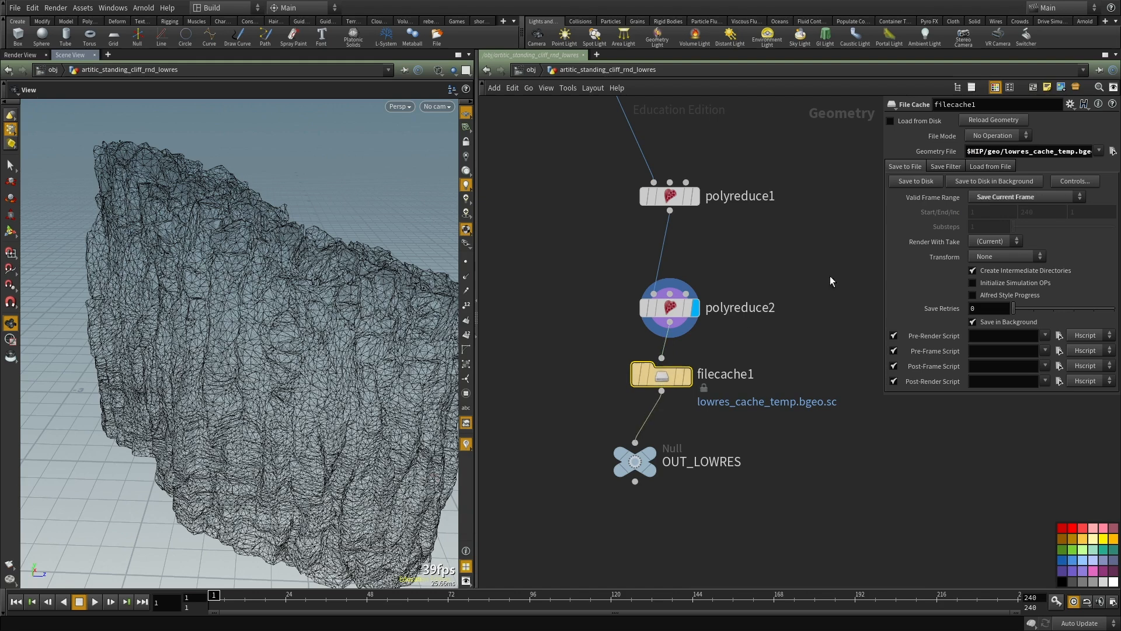
click(890, 121)
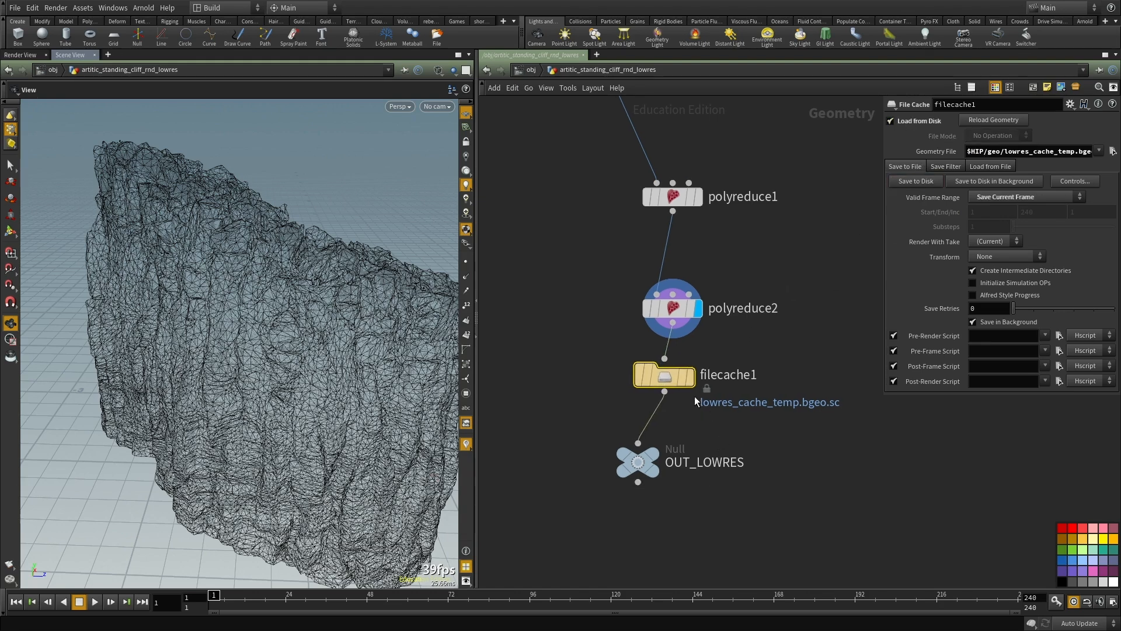
Step: Go to the out network and review the settings of the export_base Arnold node
click(531, 70)
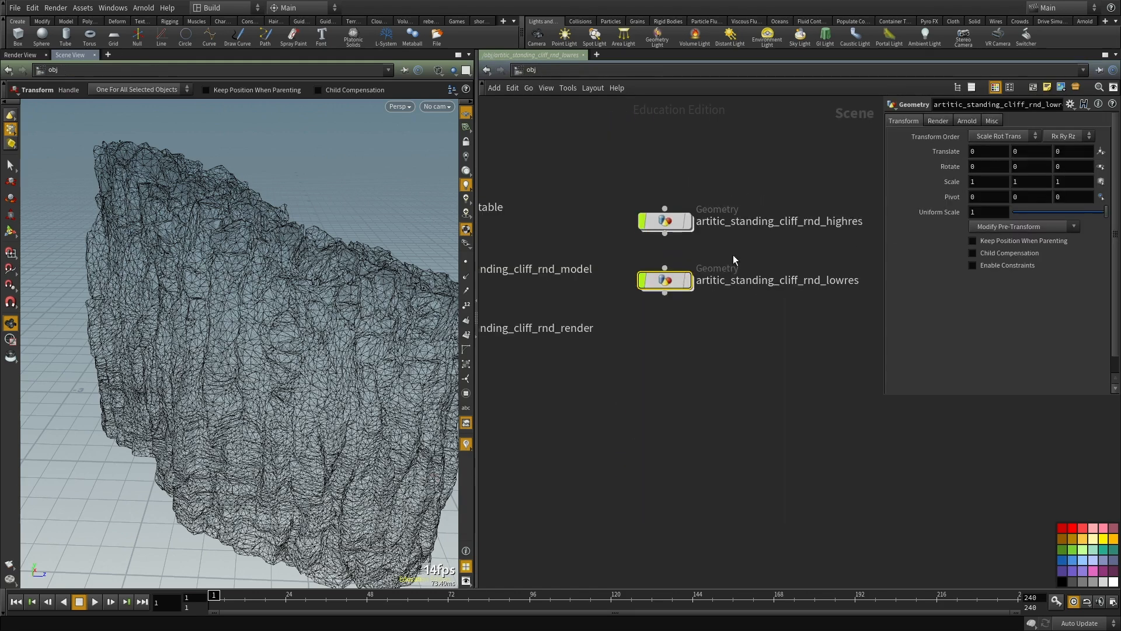
click(554, 72)
click(584, 139)
middle_drag(651, 348, 658, 300)
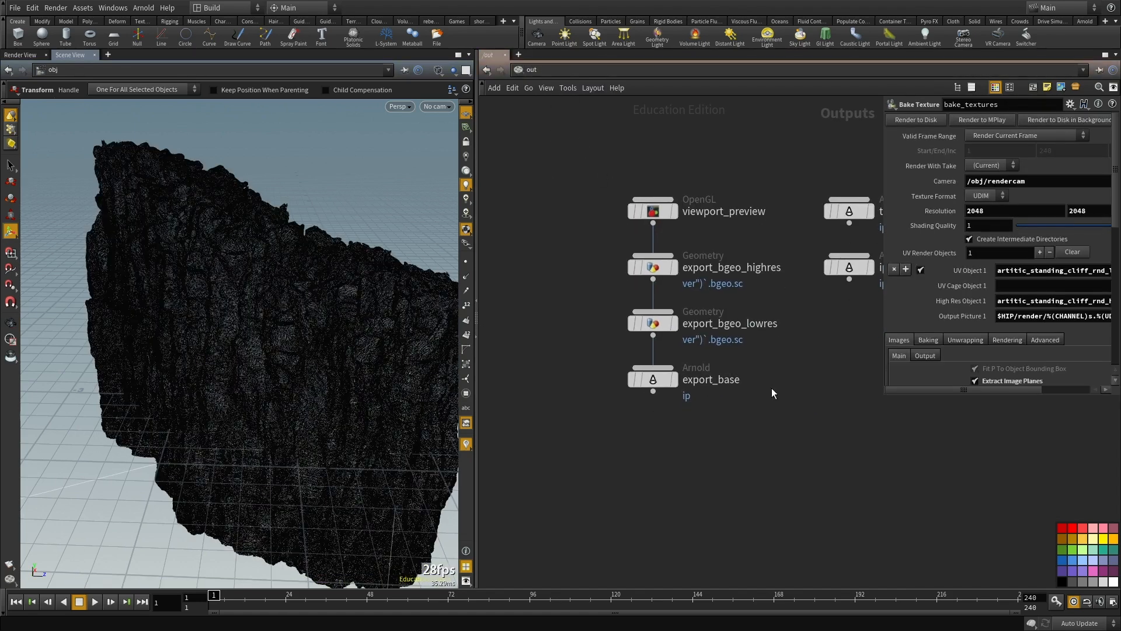
drag(772, 378, 525, 456)
middle_drag(713, 431, 707, 375)
scroll(928, 331, down, 2)
scroll(928, 331, down, 3)
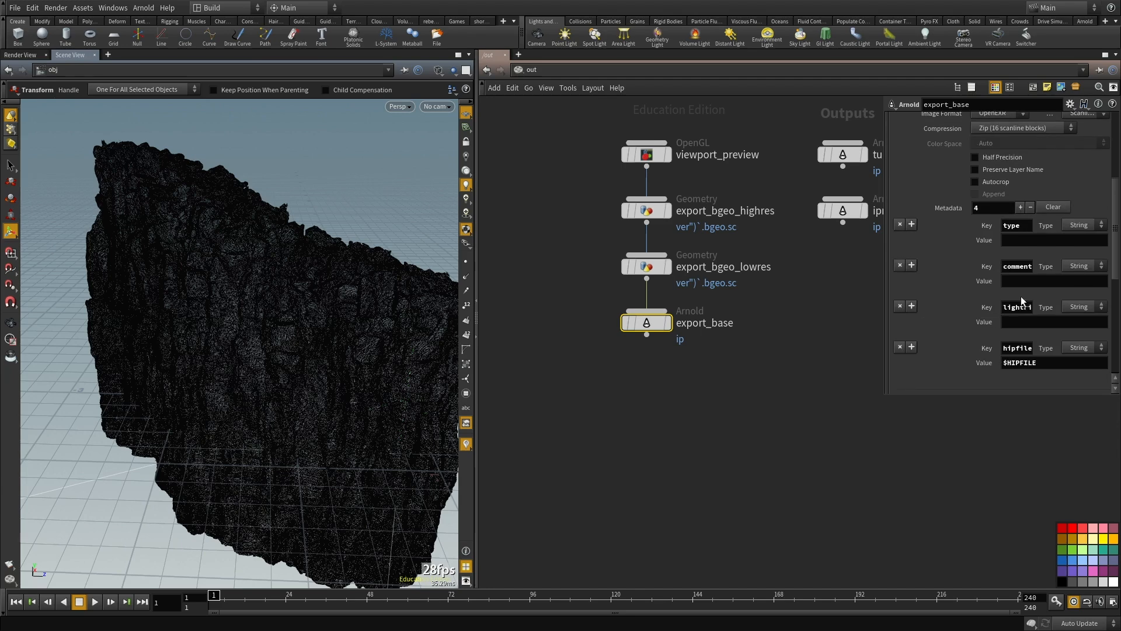
drag(1114, 261, 1091, 141)
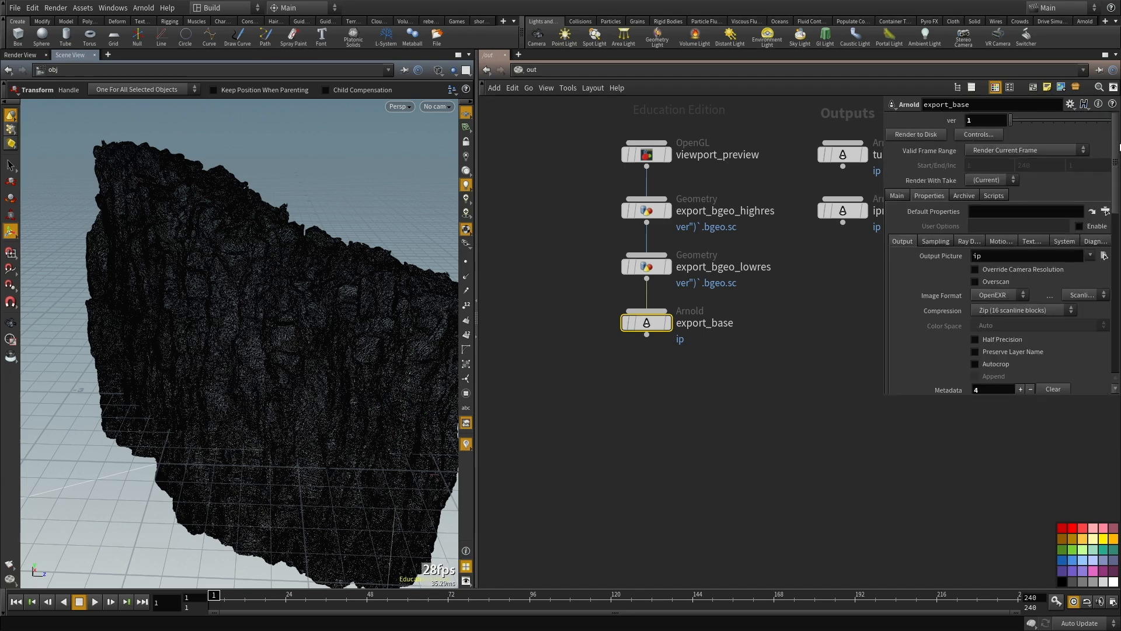
middle_drag(737, 350, 697, 401)
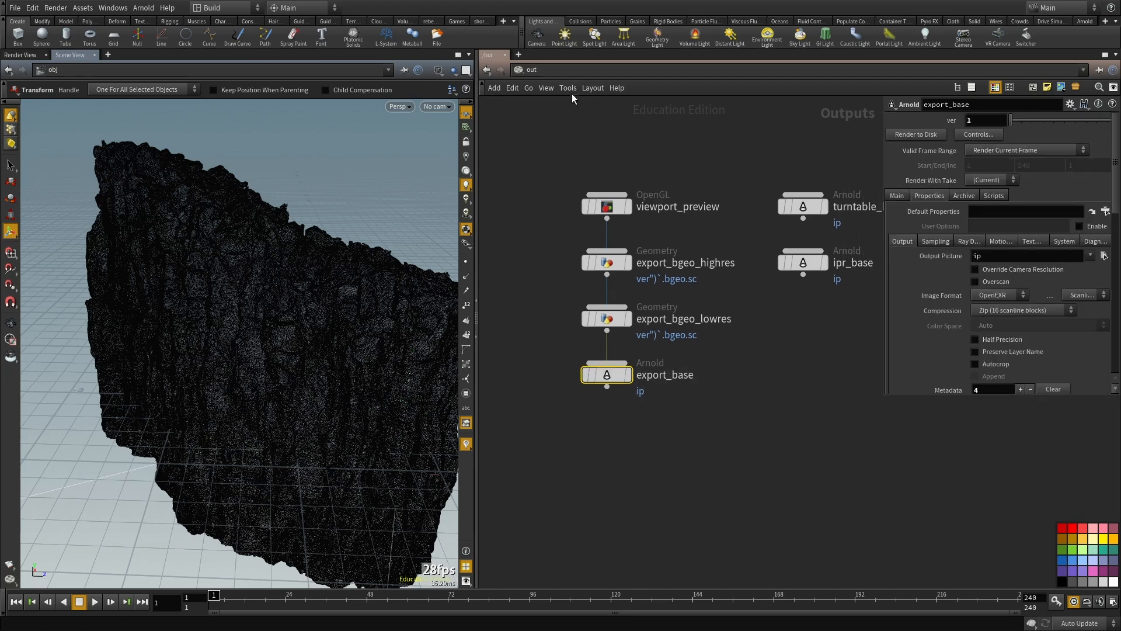
Step: In the artitic_standing_cliff_rnd_base shader network, set base_standard's base color to light orange, RGB 1, 0.563, 0.266
click(542, 68)
click(571, 139)
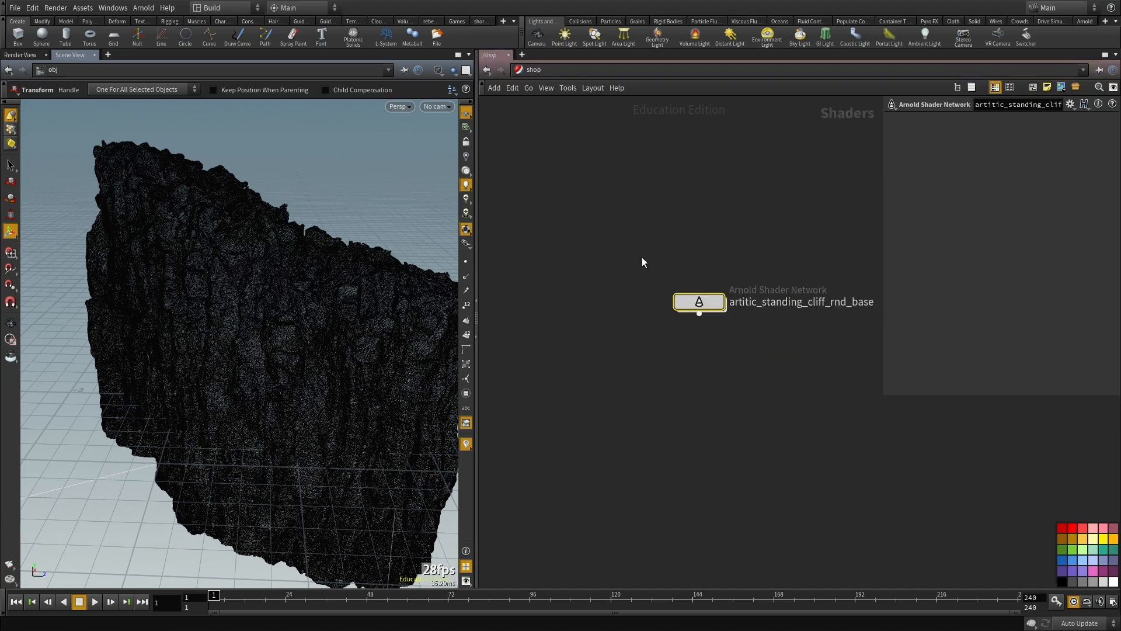
double_click(699, 301)
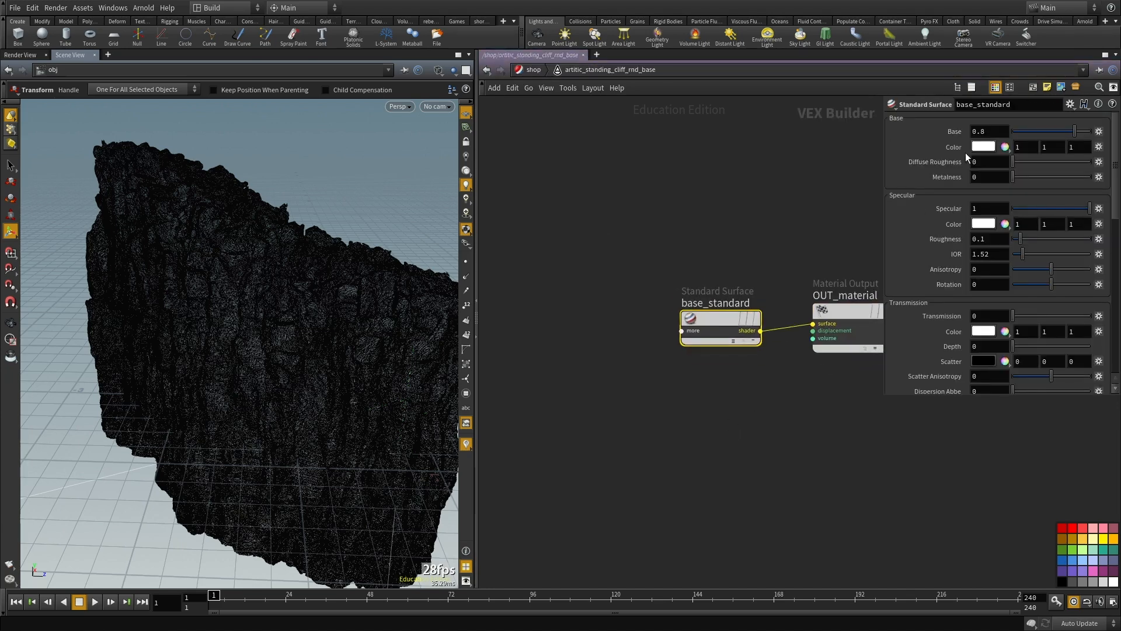
click(976, 148)
drag(1029, 228, 1039, 226)
drag(945, 218, 941, 217)
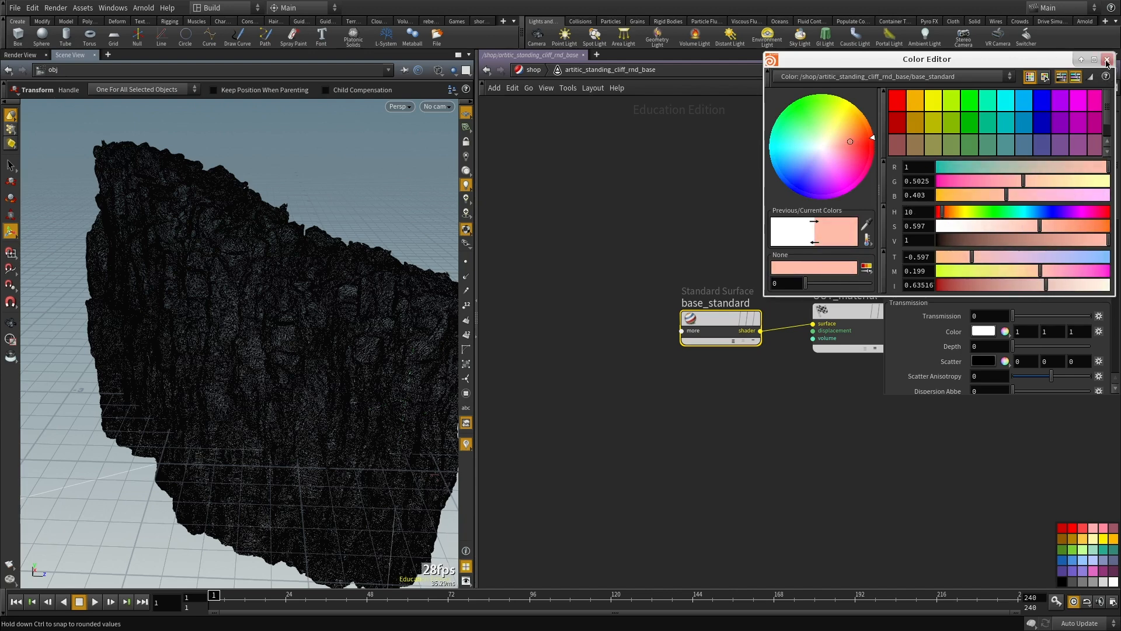
drag(1011, 197, 1033, 181)
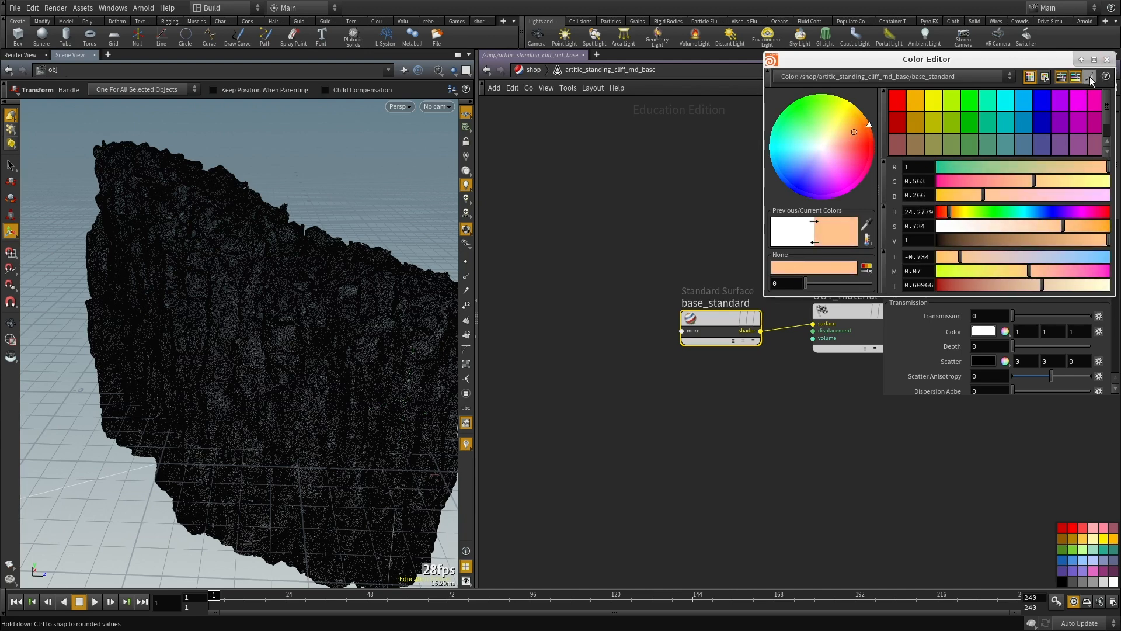
click(1106, 59)
Step: Return to the out network, render export_base to disk and save the scene file
click(533, 71)
click(532, 70)
click(546, 133)
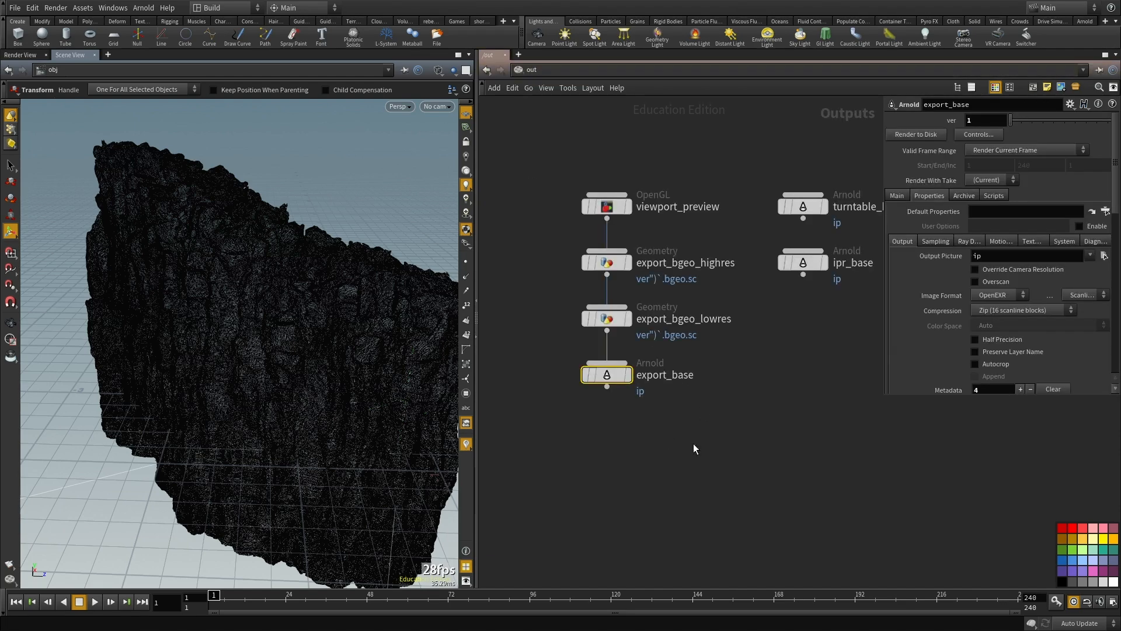
click(930, 139)
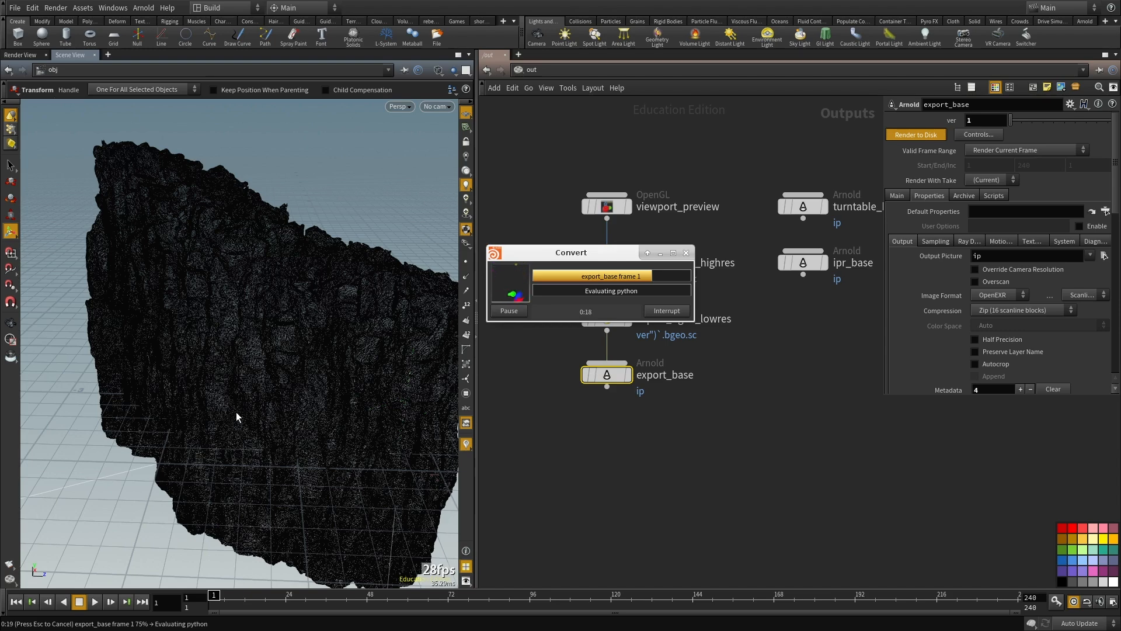
middle_drag(657, 521, 649, 469)
key(ctrl+s)
middle_drag(649, 422, 653, 486)
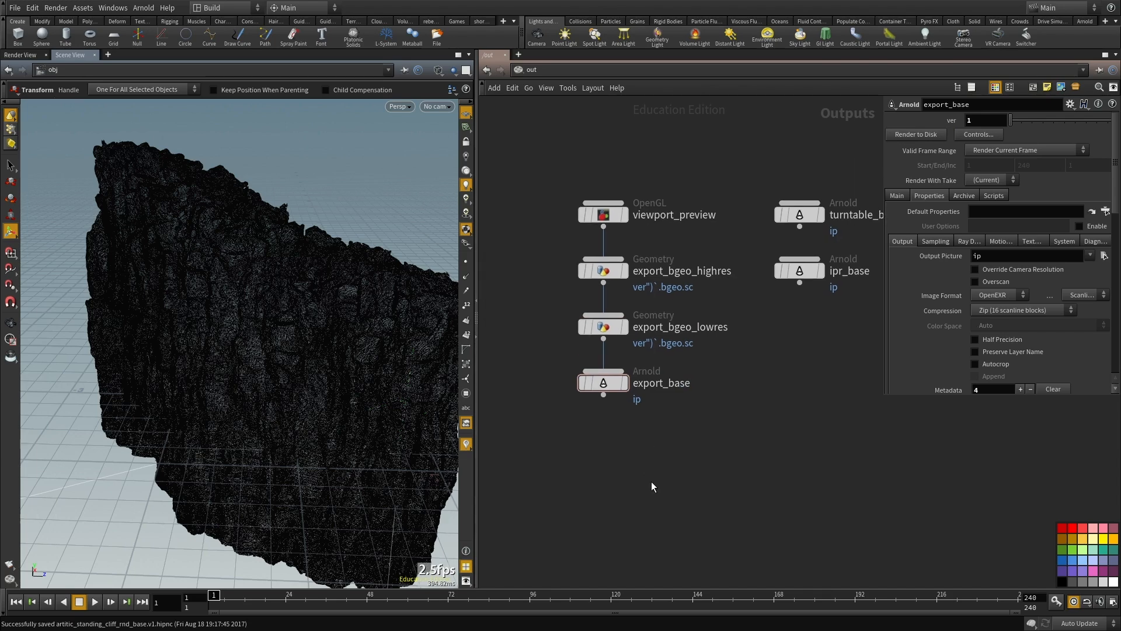
Step: Start a new empty scene and widen the first shelf set to show the rebelway shelf
key(ctrl+n)
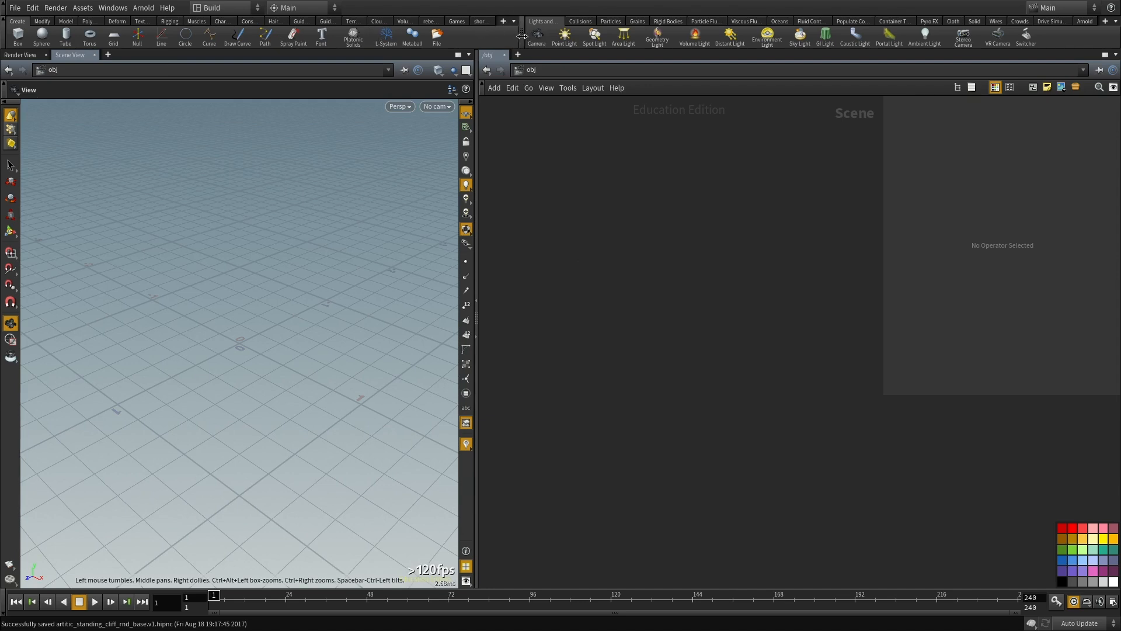
drag(521, 36, 600, 36)
click(500, 22)
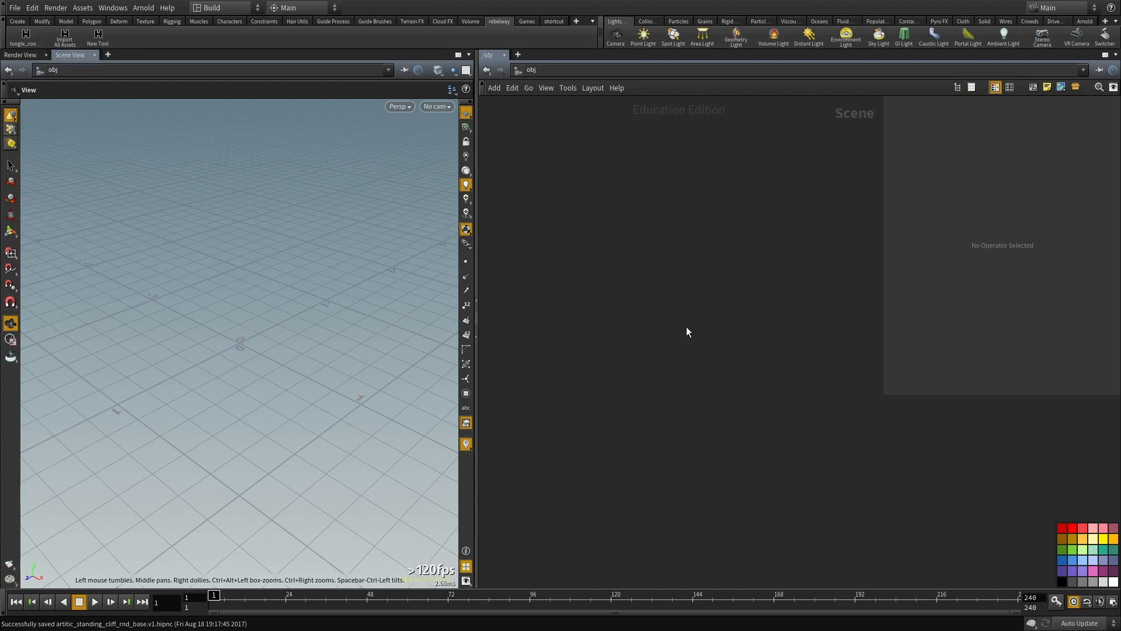
Step: Add an Arnold Procedural Rw object to the empty scene
key(Tab)
text(arnold)
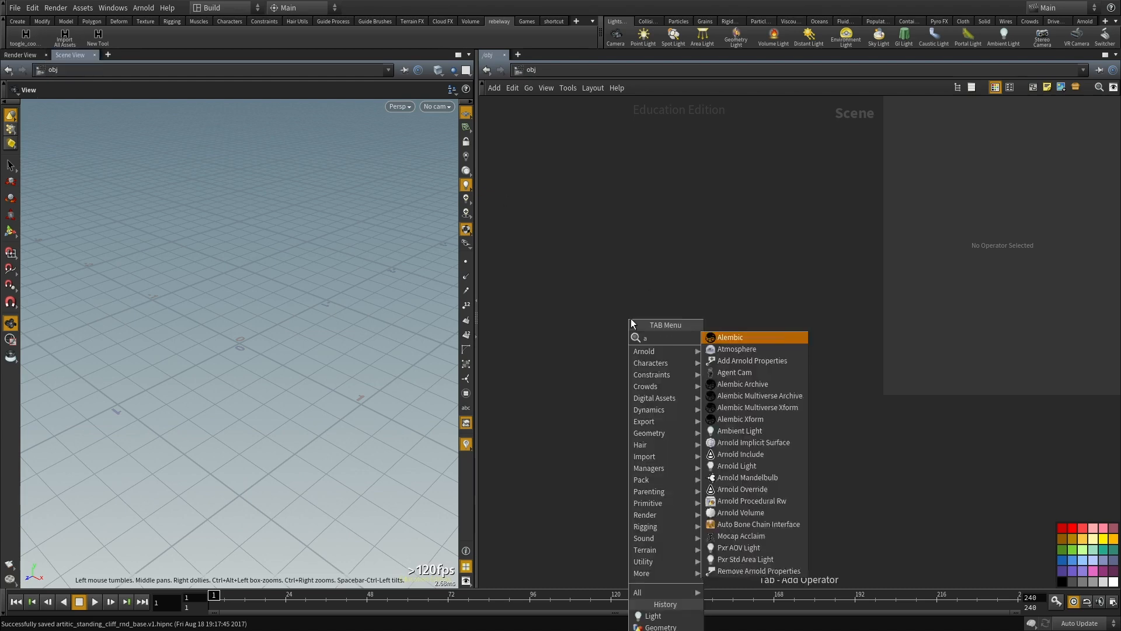
key(Down)
key(Down)
key(Down)
key(Down)
key(Down)
key(Return)
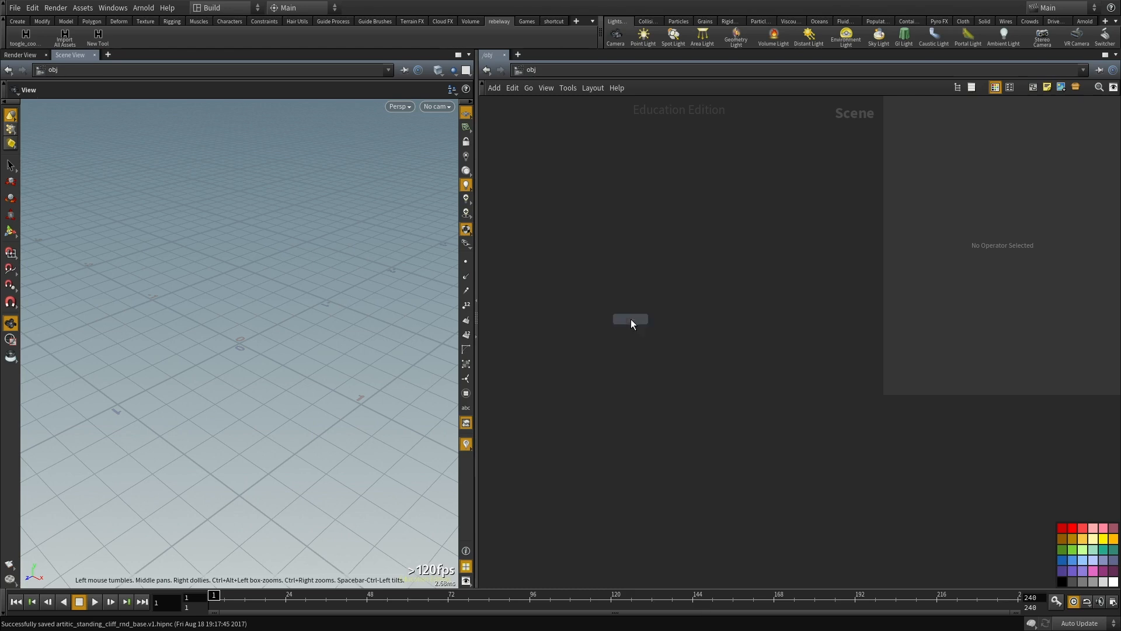
click(631, 319)
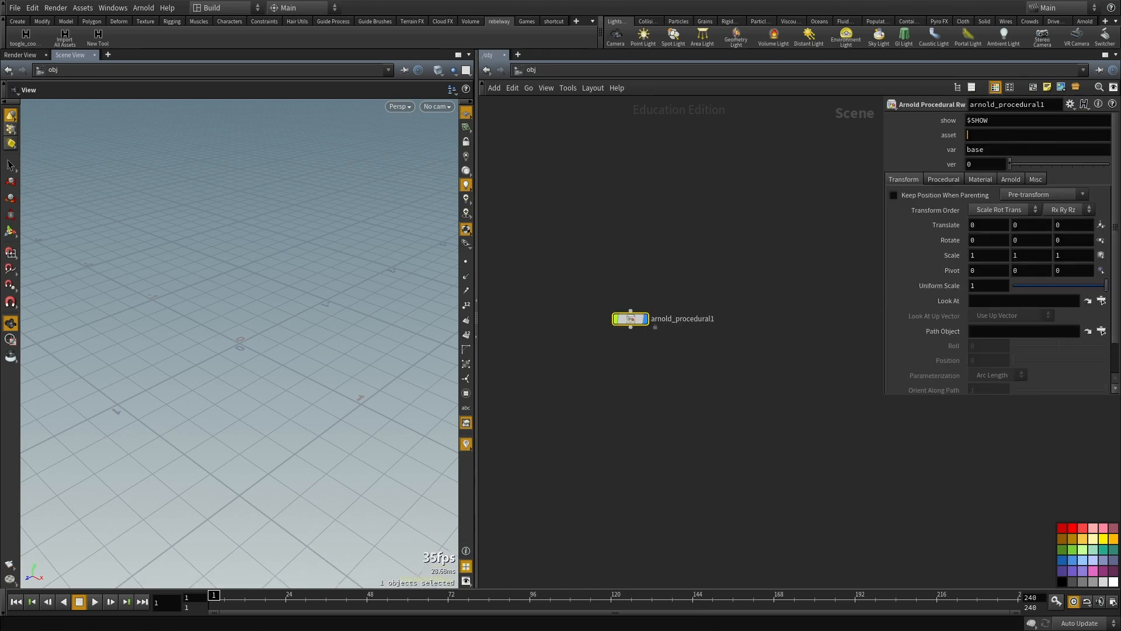
Step: Copy artitic_standing_cliff_rnd from the terminal output into the procedural's asset parameter and set its ver to 1
key(alt+Tab)
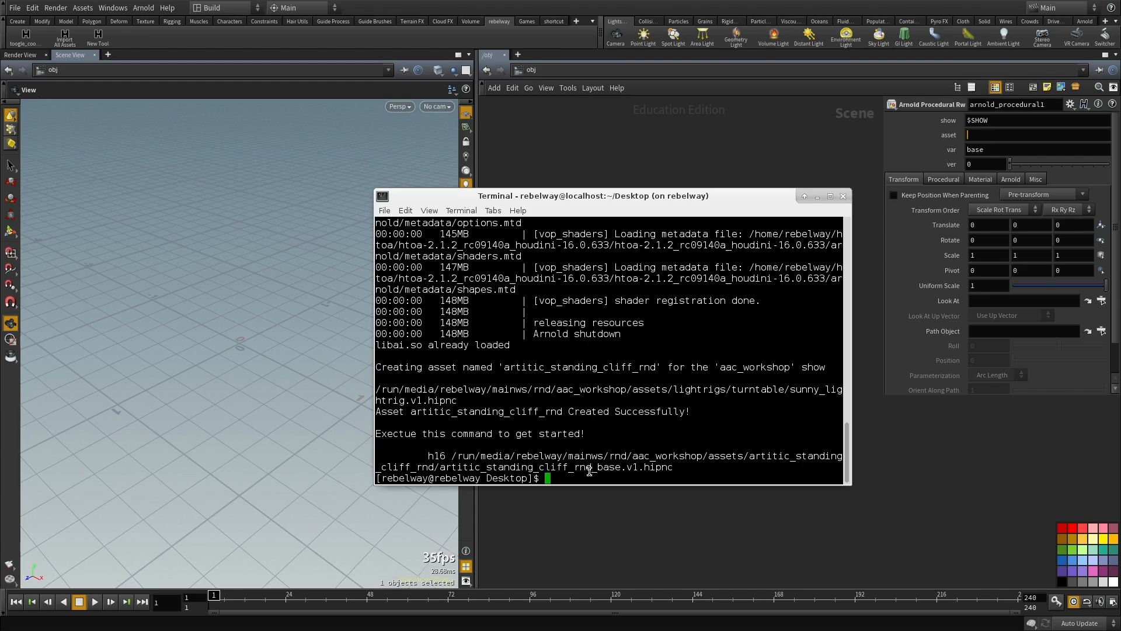
drag(592, 469, 444, 469)
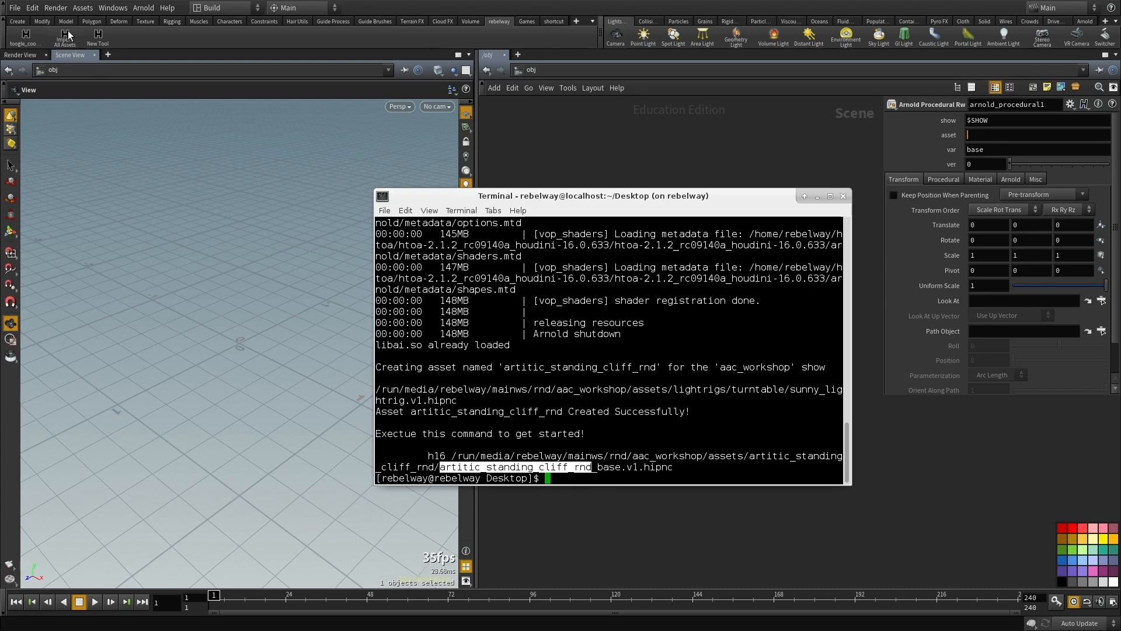
middle_click(1000, 136)
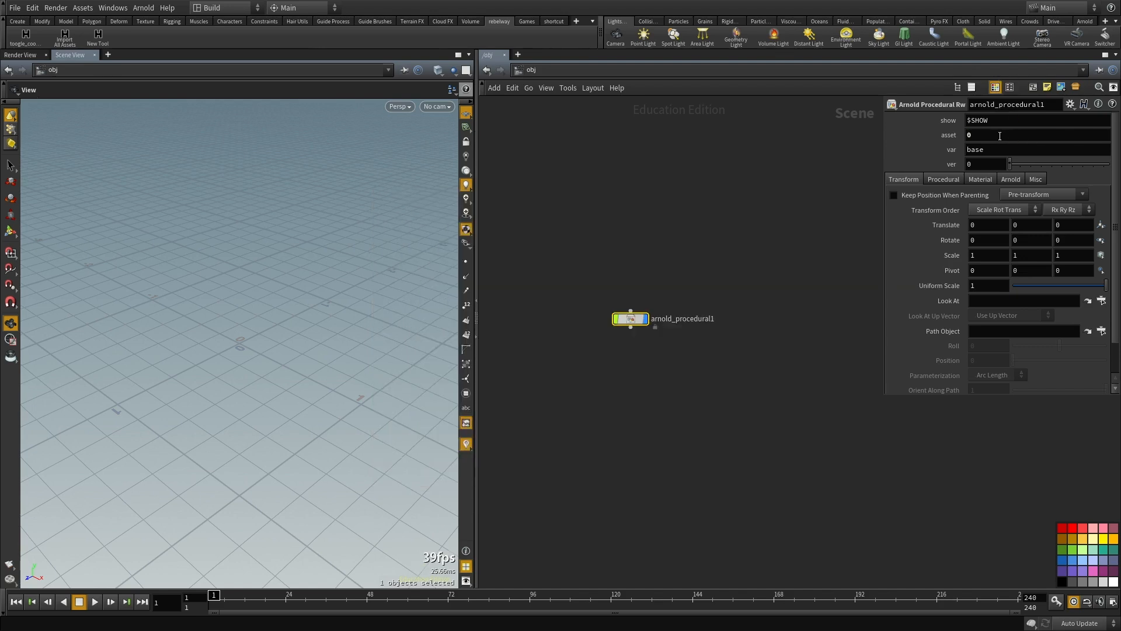
key(BackSpace)
key(alt+Tab)
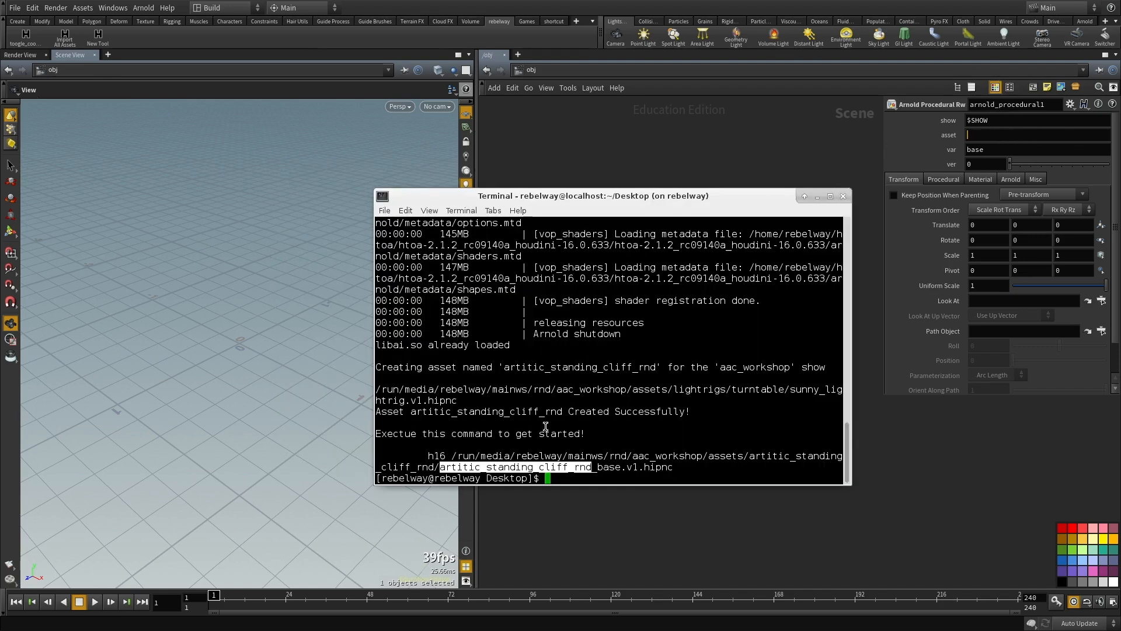
right_click(540, 471)
click(563, 506)
click(1021, 134)
key(ctrl+v)
text(1)
key(Return)
Step: Frame the loaded cliff procedural and examine its surface up close and from a distance
middle_drag(725, 332, 718, 362)
key(space+g)
drag(187, 290, 579, 195)
click(579, 196)
drag(295, 266, 324, 345)
scroll(327, 292, up, 5)
drag(327, 293, 140, 337)
scroll(140, 338, up, 4)
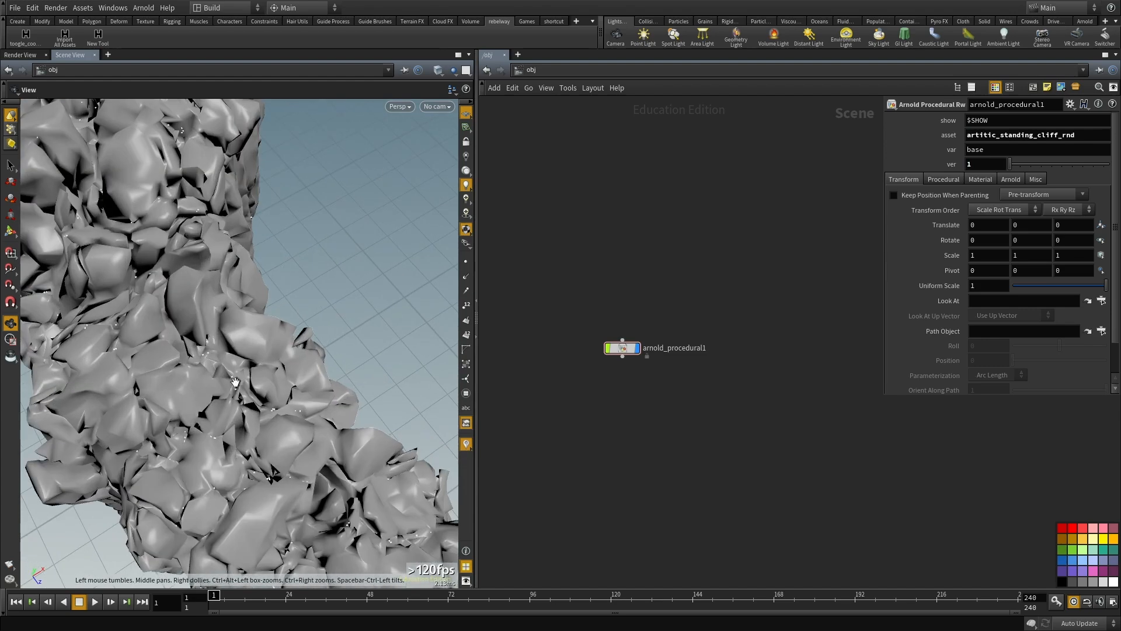
drag(170, 476, 227, 318)
scroll(260, 395, down, 5)
Step: Set the Arnold procedural's mode to highres and inspect the detailed cliff in the viewport
click(622, 349)
middle_drag(619, 421, 610, 464)
click(943, 179)
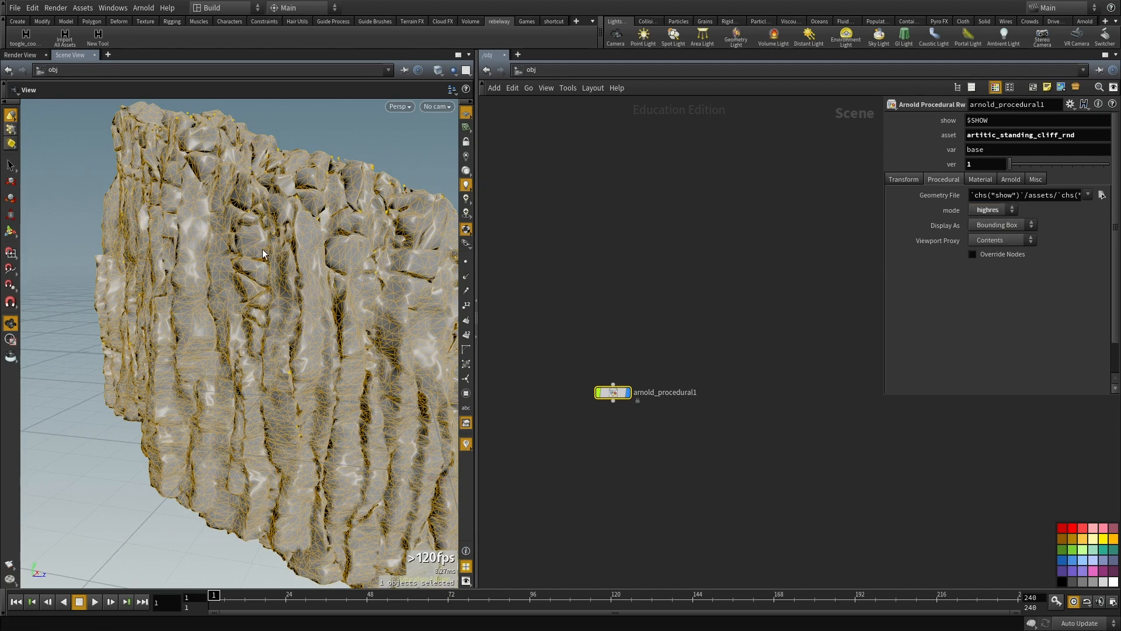
click(673, 275)
drag(423, 283, 455, 338)
drag(290, 338, 807, 253)
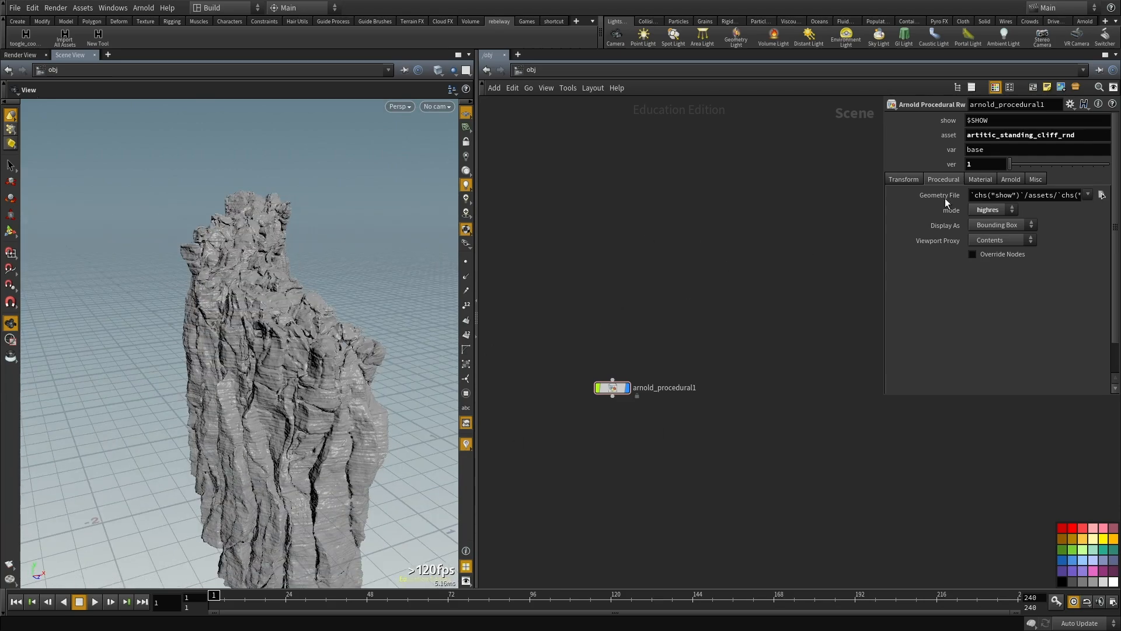
Step: Inspect the highres cliff procedural's layered surface up close
drag(233, 401, 298, 365)
scroll(354, 356, up, 5)
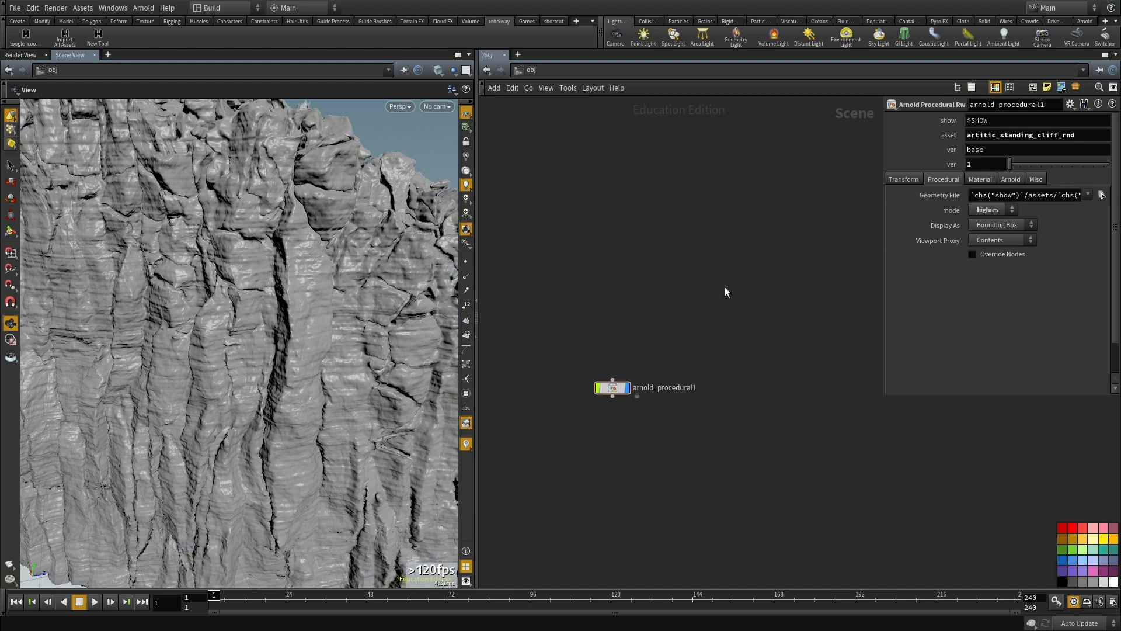
mouse_move(326, 333)
mouse_down()
mouse_move(257, 321)
mouse_move(275, 339)
mouse_move(332, 322)
mouse_up()
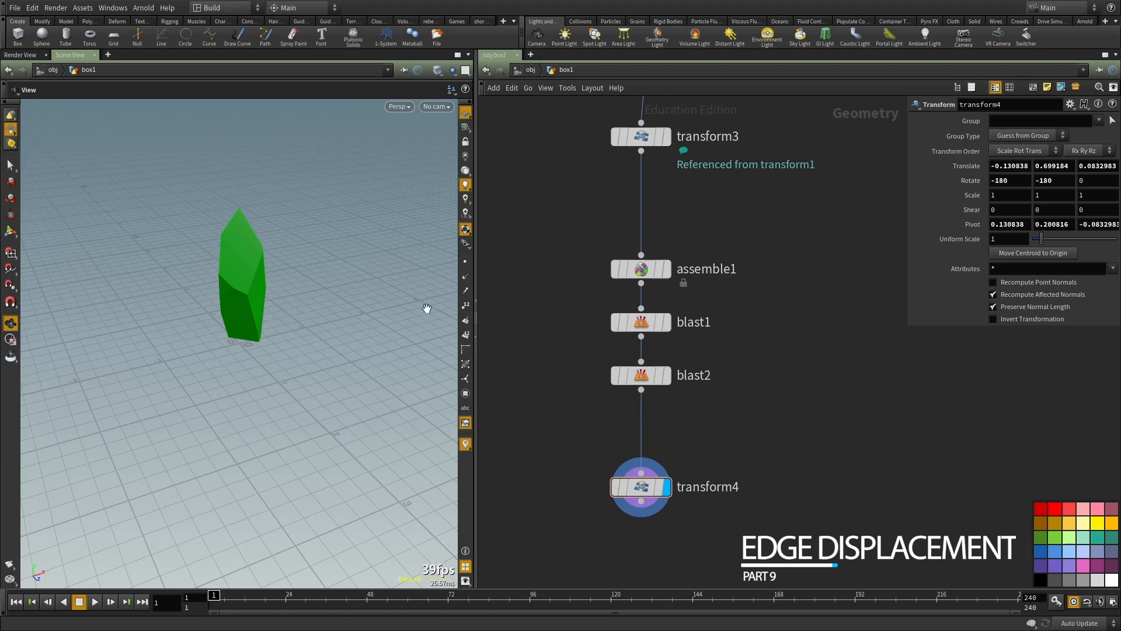
Step: Display the voronoifracture1 node and examine the fractured box's pieces from above and from the side, toggling the wireframe shading
mouse_move(217, 269)
mouse_down()
mouse_move(257, 290)
mouse_move(297, 288)
mouse_move(240, 315)
mouse_move(290, 320)
mouse_move(193, 318)
mouse_move(282, 313)
mouse_move(243, 295)
mouse_up()
key(shift+w)
key(shift+w)
right_drag(243, 295, 297, 283)
scroll(758, 262, down, 3)
middle_drag(763, 249, 714, 369)
click(650, 221)
middle_drag(700, 254, 703, 303)
drag(291, 396, 256, 435)
right_drag(255, 436, 290, 332)
drag(291, 333, 280, 350)
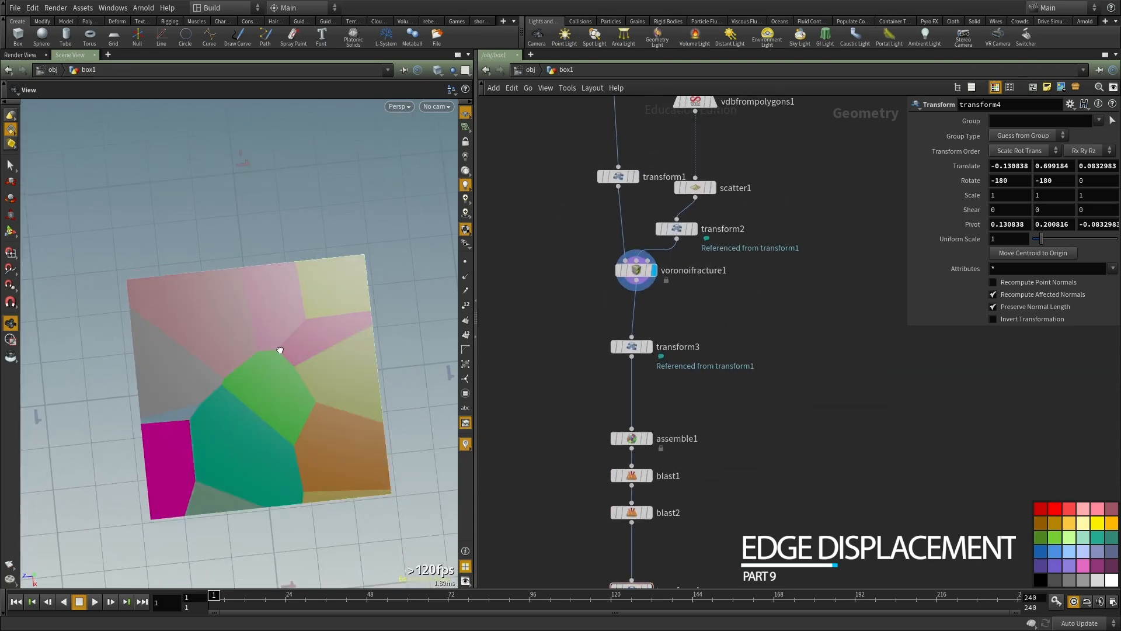
key(shift+w)
right_drag(280, 350, 338, 338)
drag(325, 352, 280, 333)
key(shift+w)
middle_drag(280, 333, 245, 290)
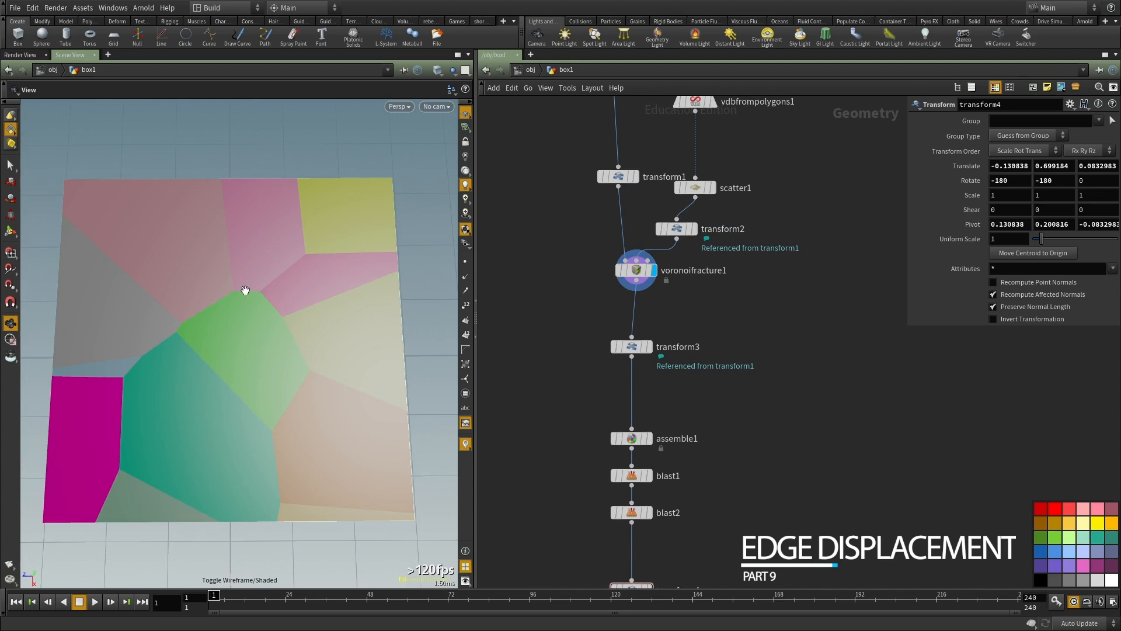
drag(326, 369, 299, 331)
drag(300, 388, 323, 349)
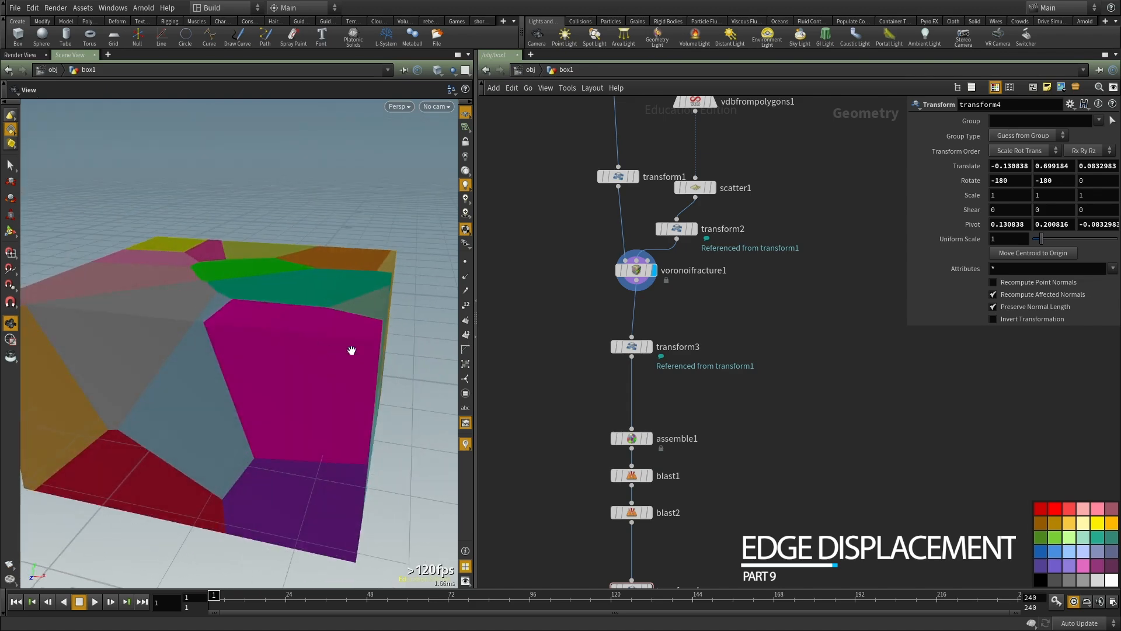
Step: Display the transform4 node and examine the single isolated fracture piece from several sides
middle_drag(707, 414, 692, 282)
scroll(693, 321, down, 3)
key(r)
drag(691, 453, 560, 403)
scroll(684, 432, up, 3)
click(631, 415)
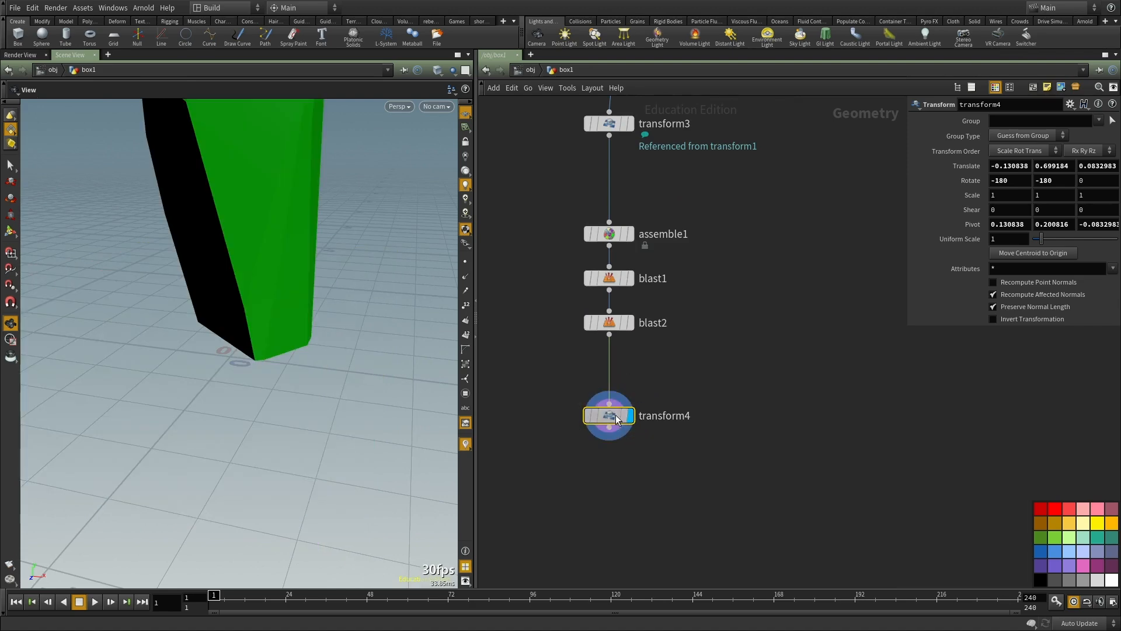
middle_drag(277, 272, 266, 403)
drag(198, 422, 258, 422)
right_drag(298, 350, 172, 428)
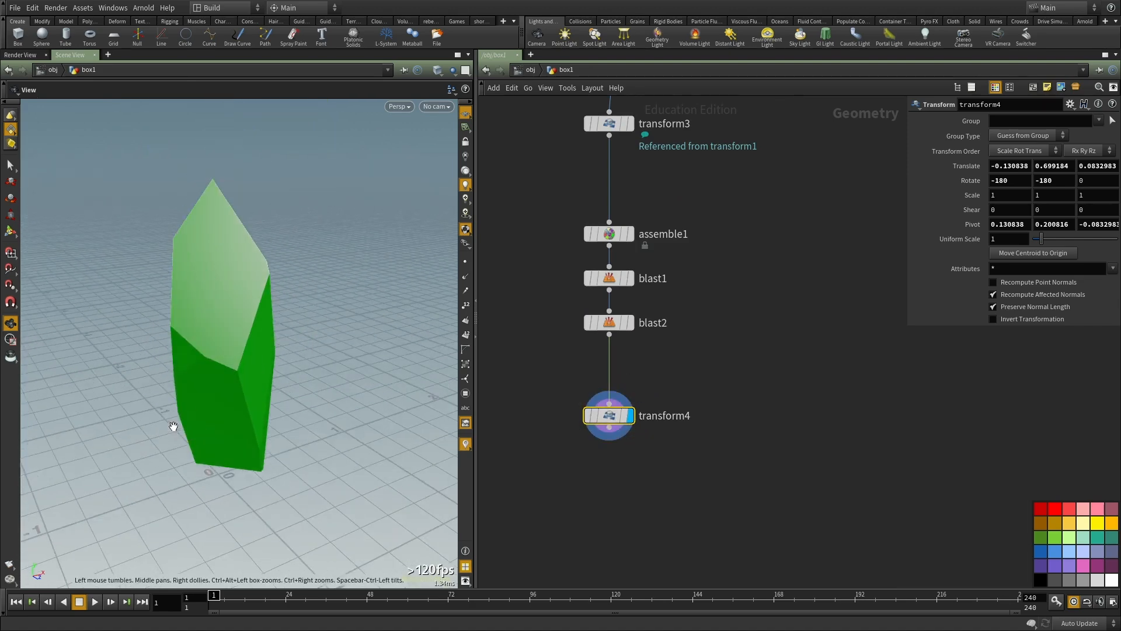
drag(173, 428, 213, 424)
Step: Display voronoifracture1 again to review how the box is split into the source pieces
middle_drag(772, 298, 729, 528)
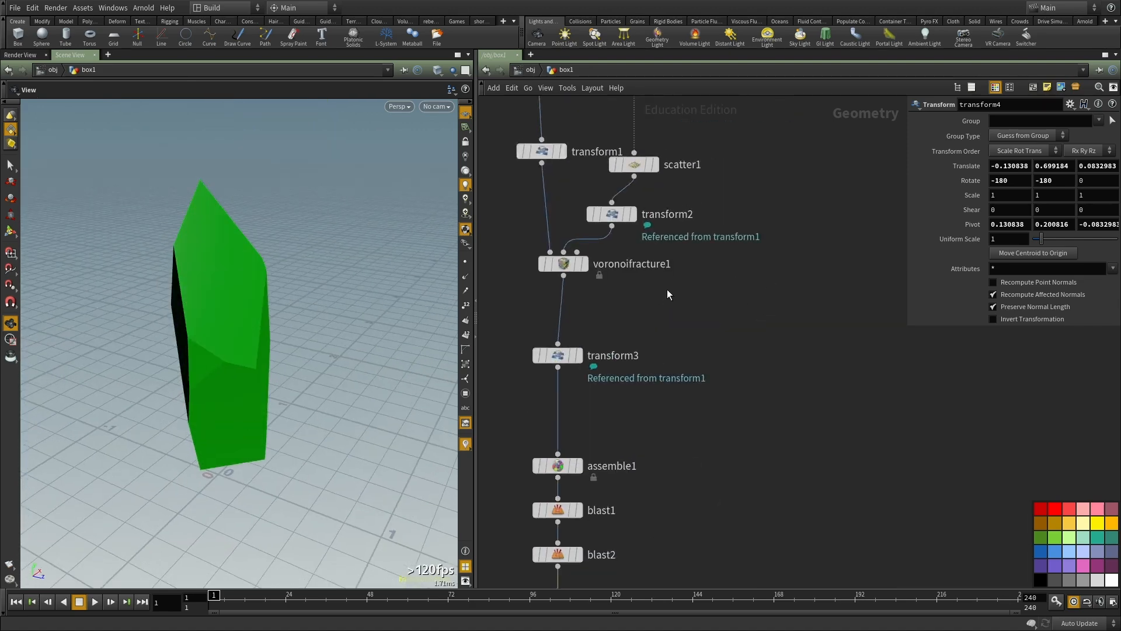
scroll(664, 293, up, 2)
click(568, 257)
middle_drag(623, 311, 636, 342)
drag(276, 370, 301, 352)
right_drag(301, 352, 265, 421)
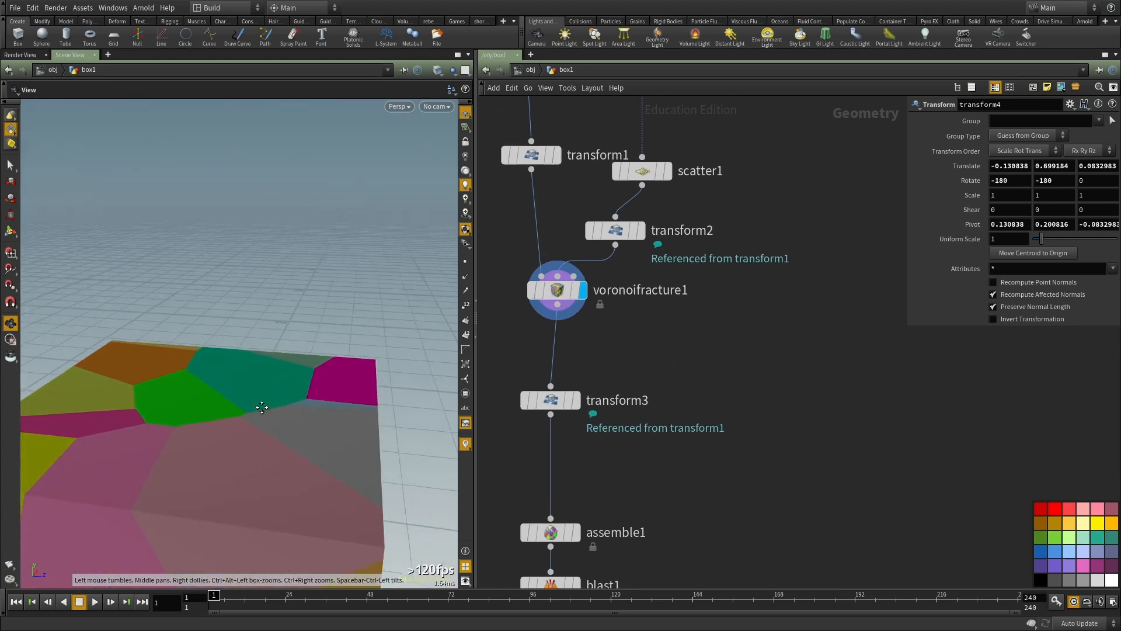
middle_drag(265, 421, 270, 348)
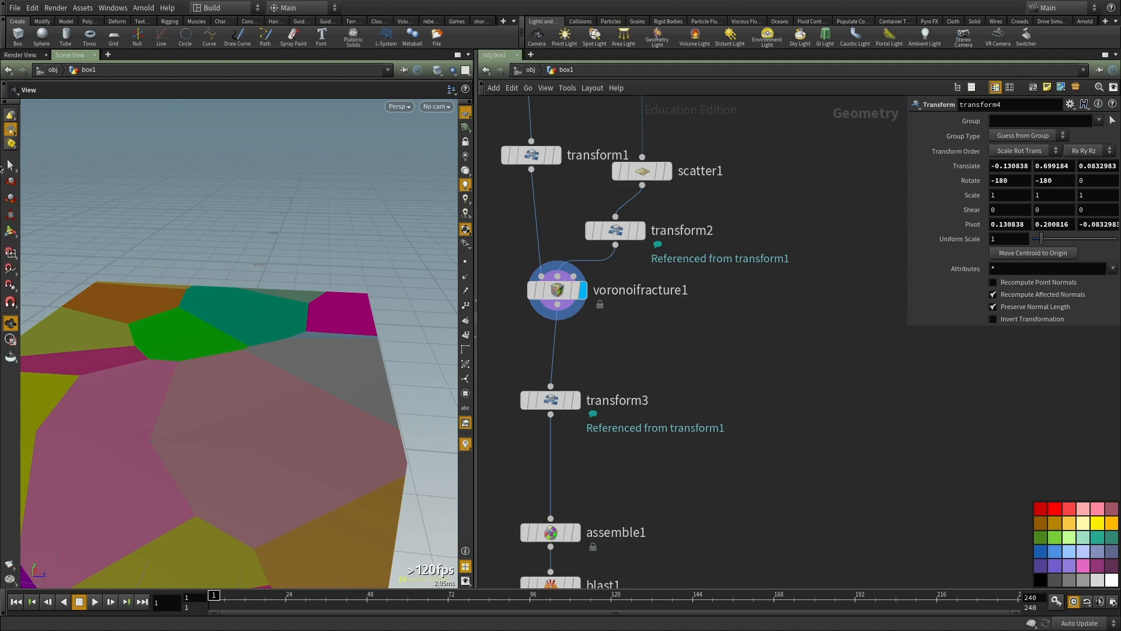
Step: Try blasting part of the fractured pieces after transform3 to look inside, and remove the added Blast node
click(11, 166)
alt+right_drag(317, 306, 220, 390)
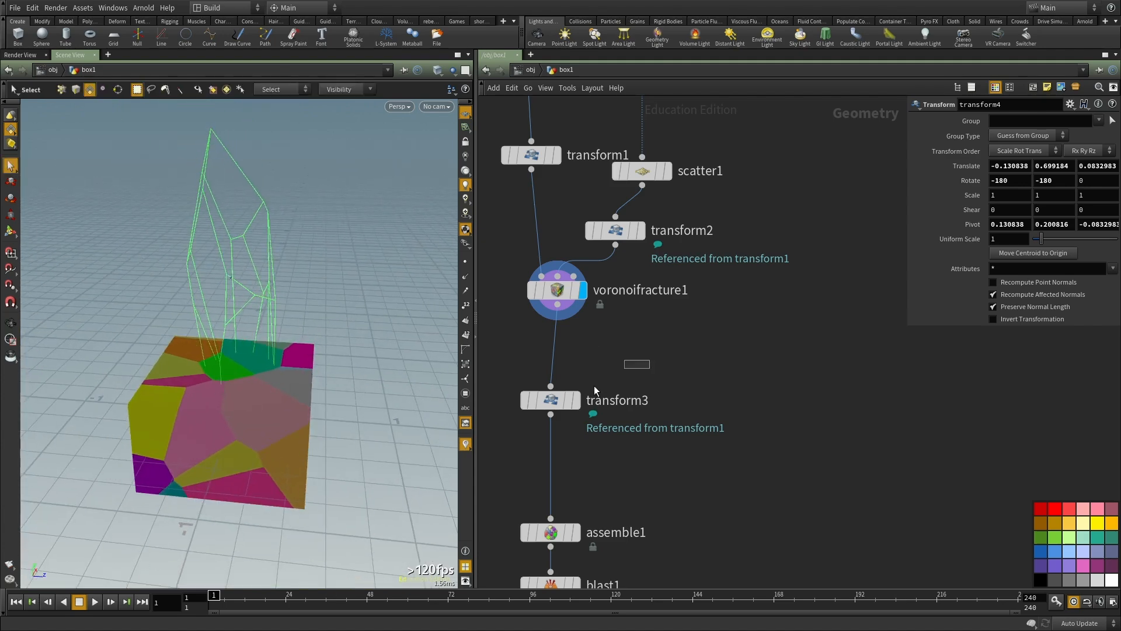
click(548, 400)
click(575, 400)
key(Escape)
drag(200, 350, 262, 343)
drag(335, 476, 262, 318)
key(Delete)
alt+right_drag(263, 318, 290, 280)
alt+drag(290, 280, 287, 341)
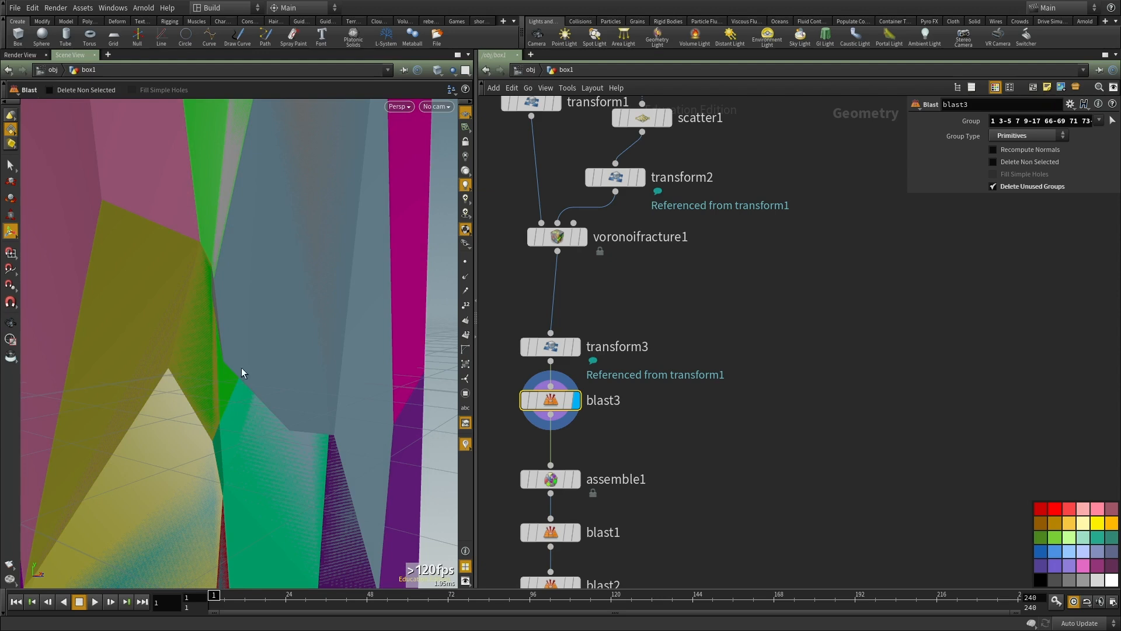
key(Delete)
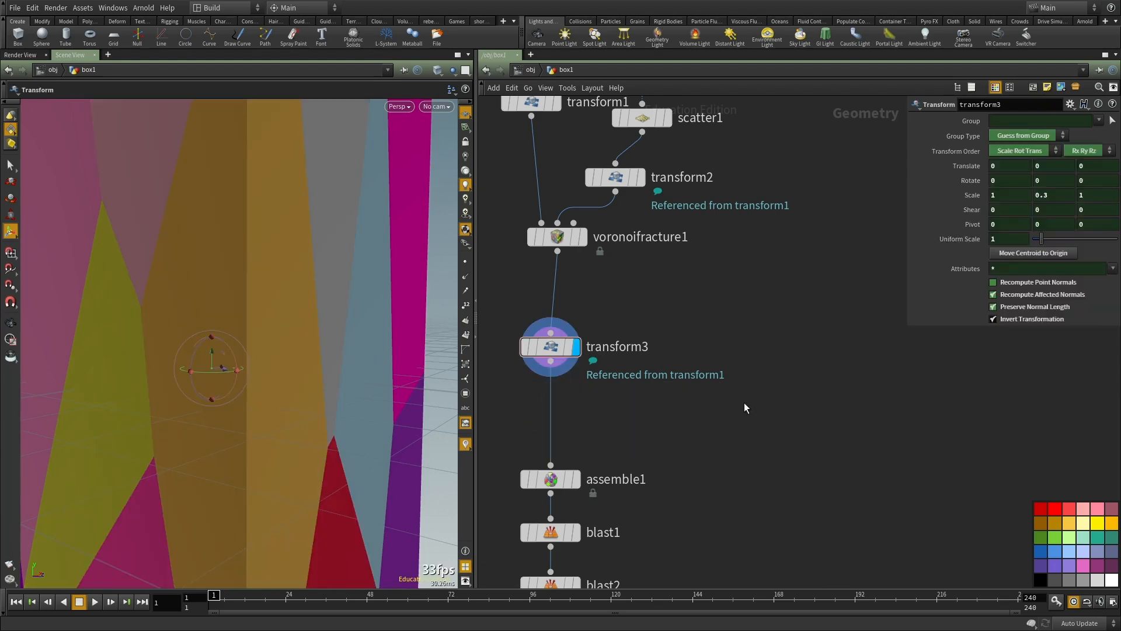
Step: Display transform4 and examine the isolated piece's edges in wireframe
middle_drag(744, 401, 743, 208)
scroll(741, 210, down, 3)
middle_drag(699, 359, 689, 320)
drag(681, 321, 572, 433)
key(r)
scroll(629, 361, up, 3)
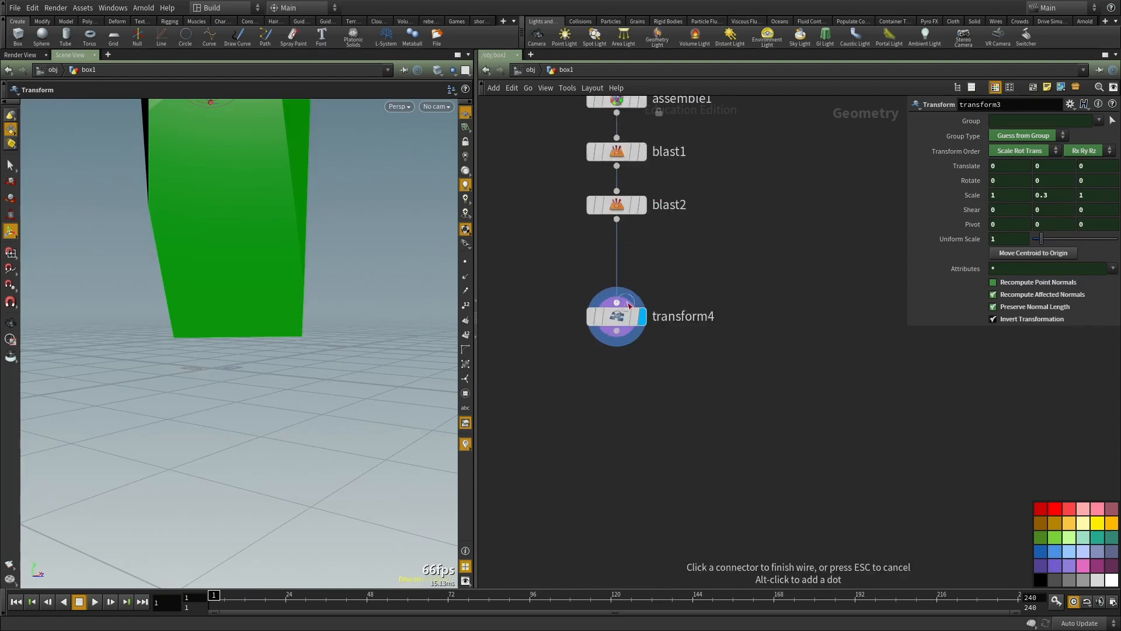
click(612, 323)
key(f)
mouse_move(262, 274)
mouse_down()
mouse_move(233, 343)
mouse_move(400, 327)
mouse_up()
key(w)
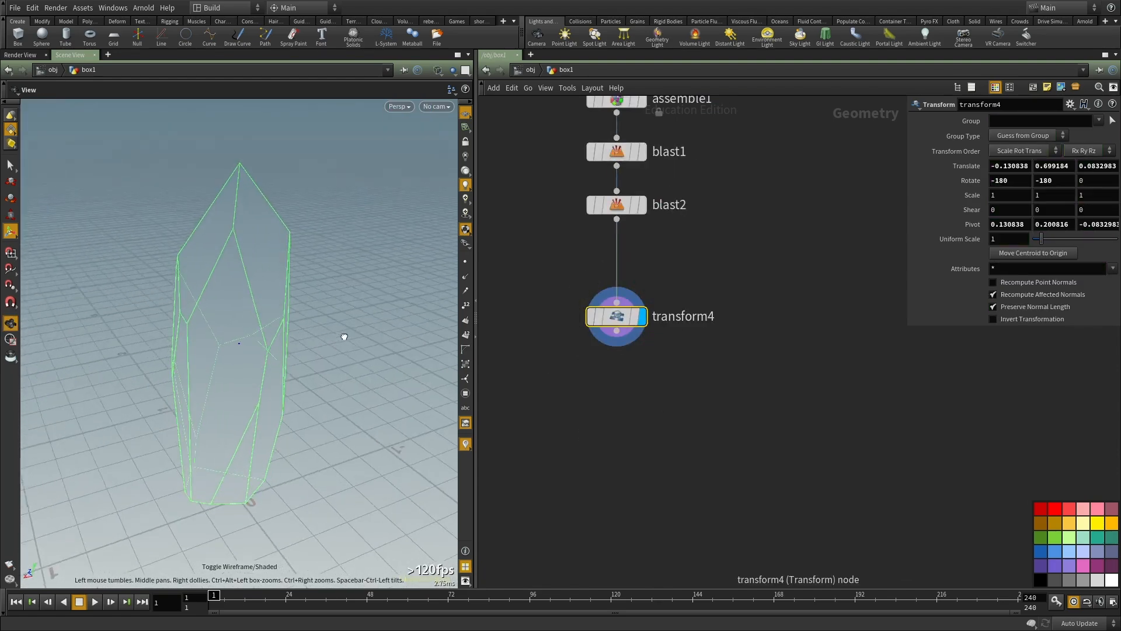
key(Return)
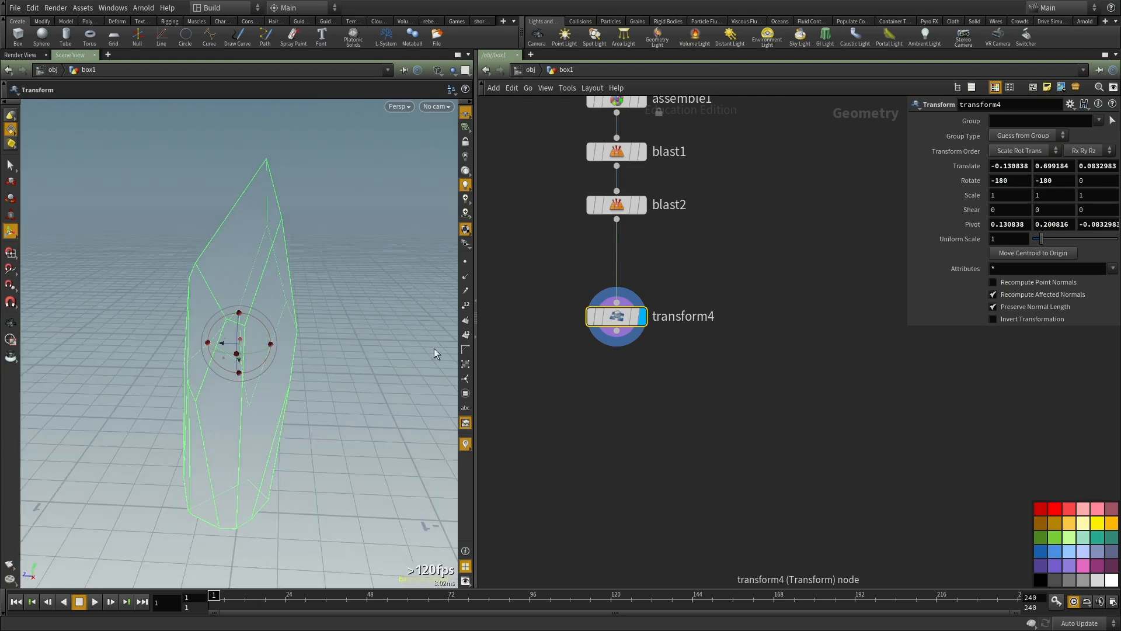
key(w)
Step: Orbit around the isolated piece to examine its facets and edges in shaded view
key(Escape)
mouse_move(308, 287)
mouse_down()
mouse_move(393, 298)
mouse_move(216, 293)
mouse_move(303, 295)
mouse_move(268, 293)
mouse_move(271, 275)
mouse_up()
key(w)
key(Return)
key(w)
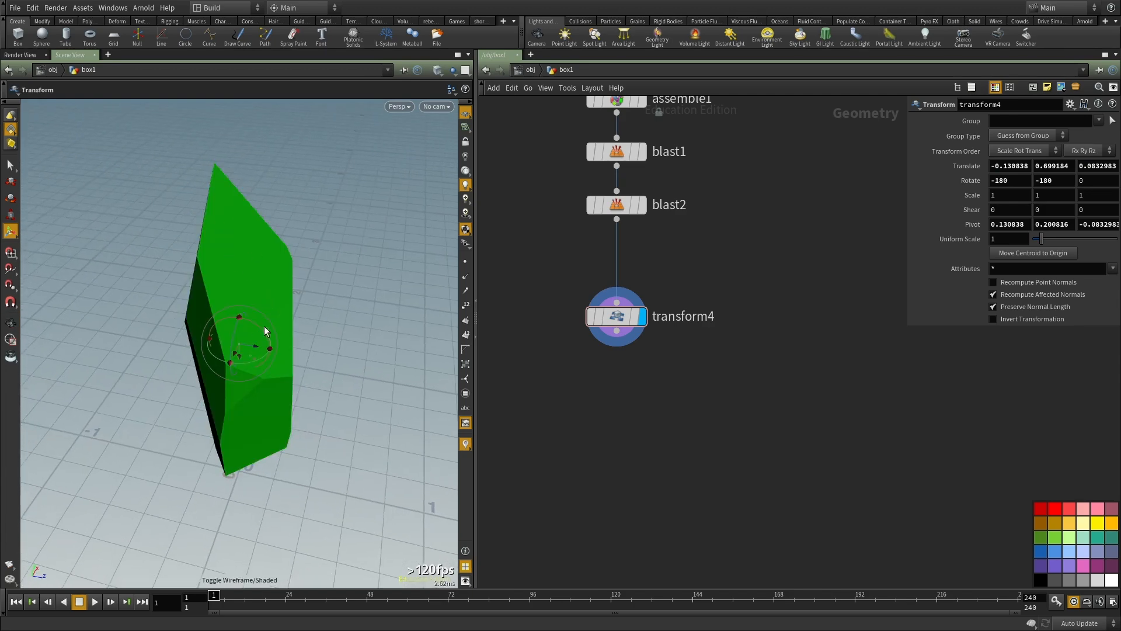
drag(238, 206, 241, 250)
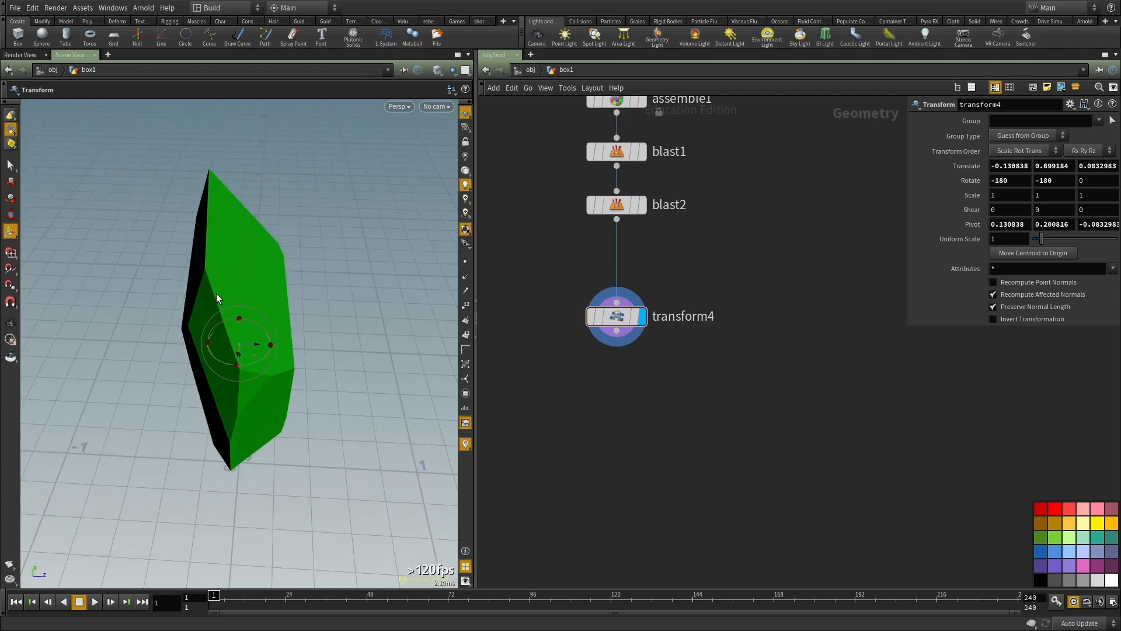
key(Escape)
drag(233, 383, 290, 355)
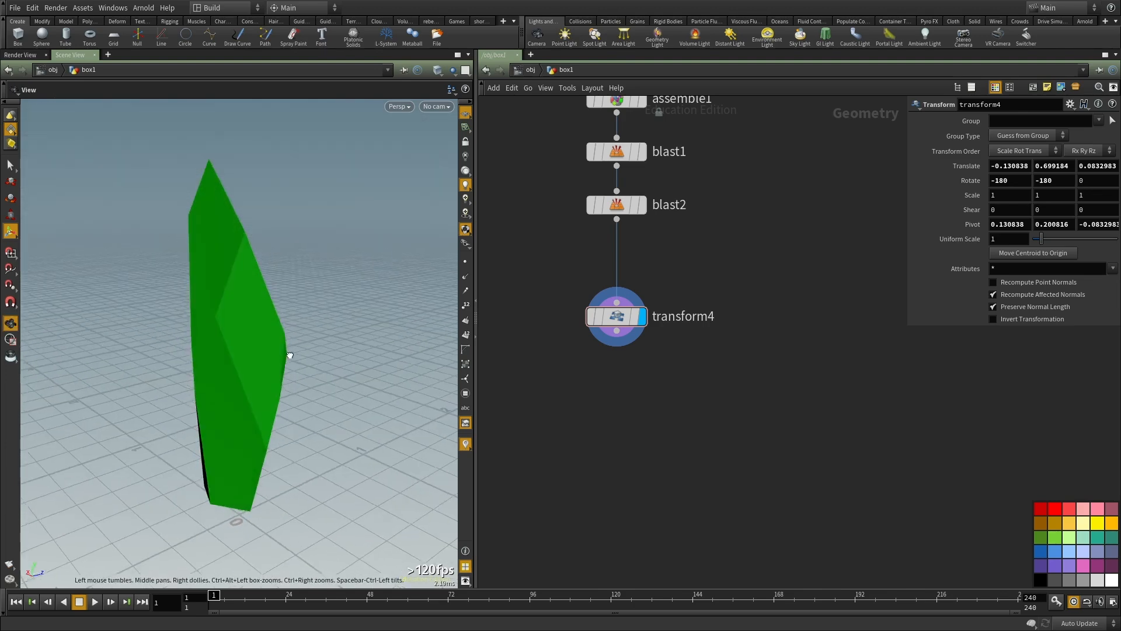
drag(277, 305, 345, 311)
key(t)
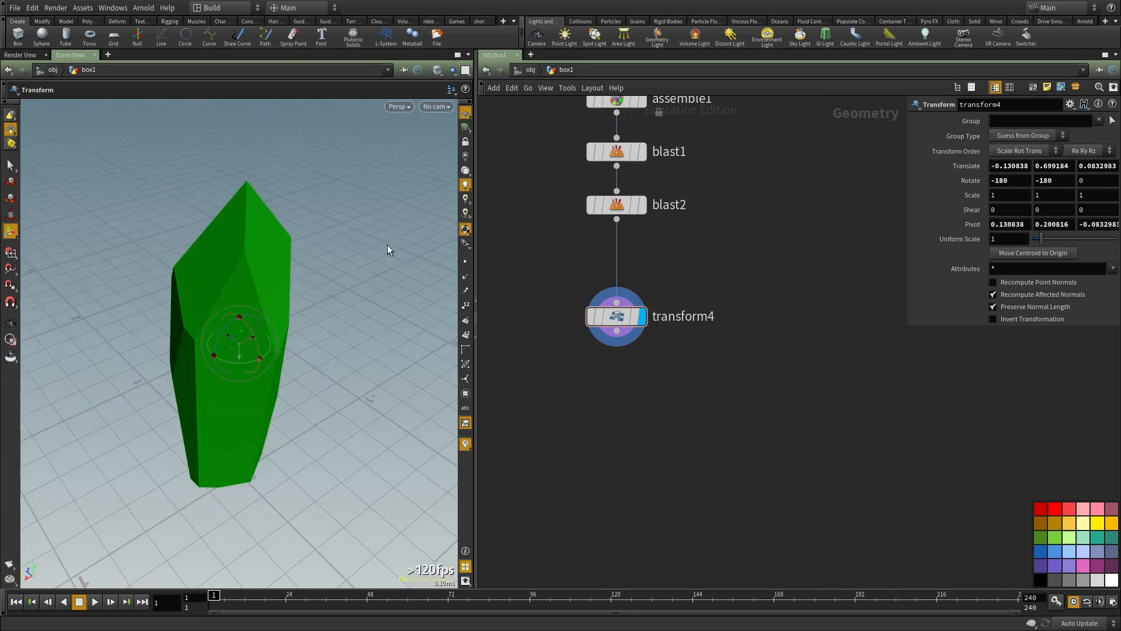
click(8, 166)
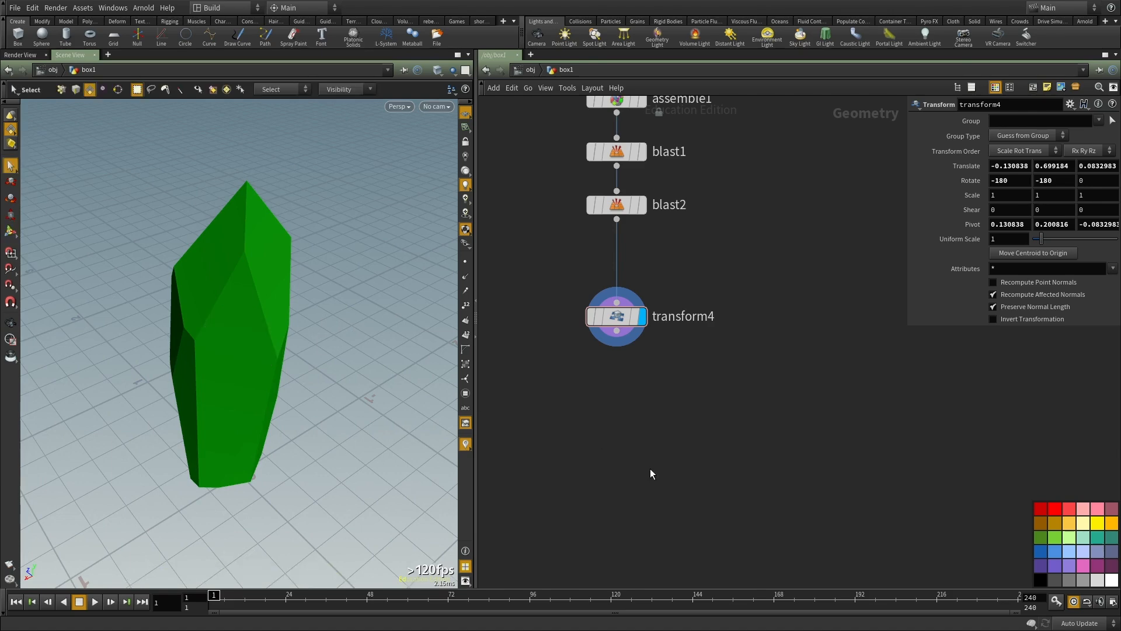
Step: Add a Fuse node below transform4
middle_drag(613, 472, 583, 377)
key(Tab)
text(fuse)
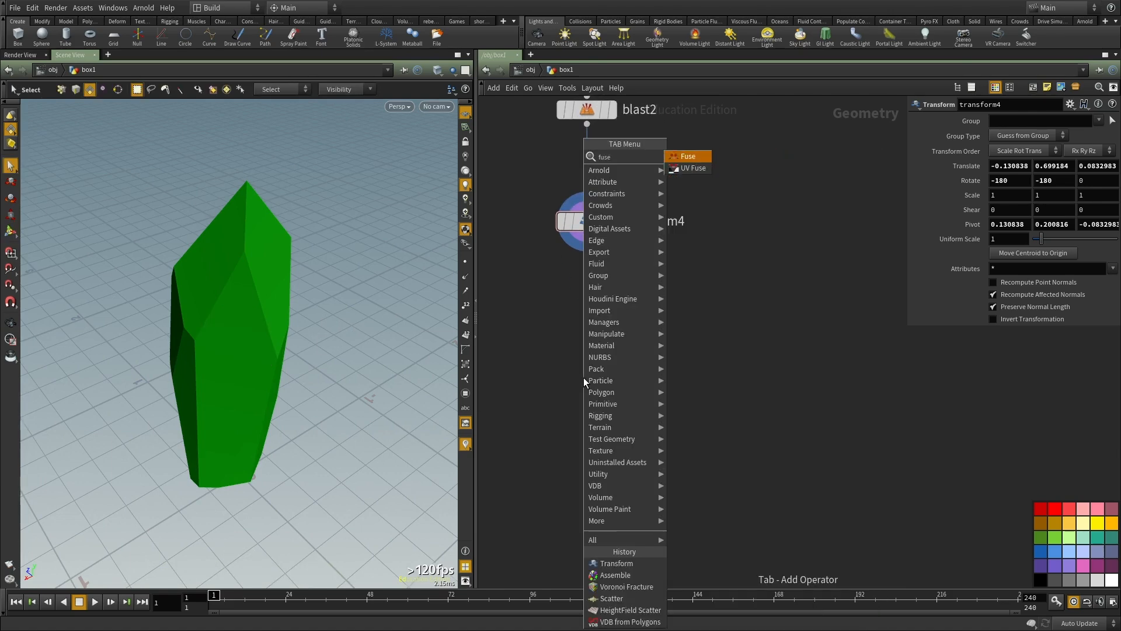
key(Return)
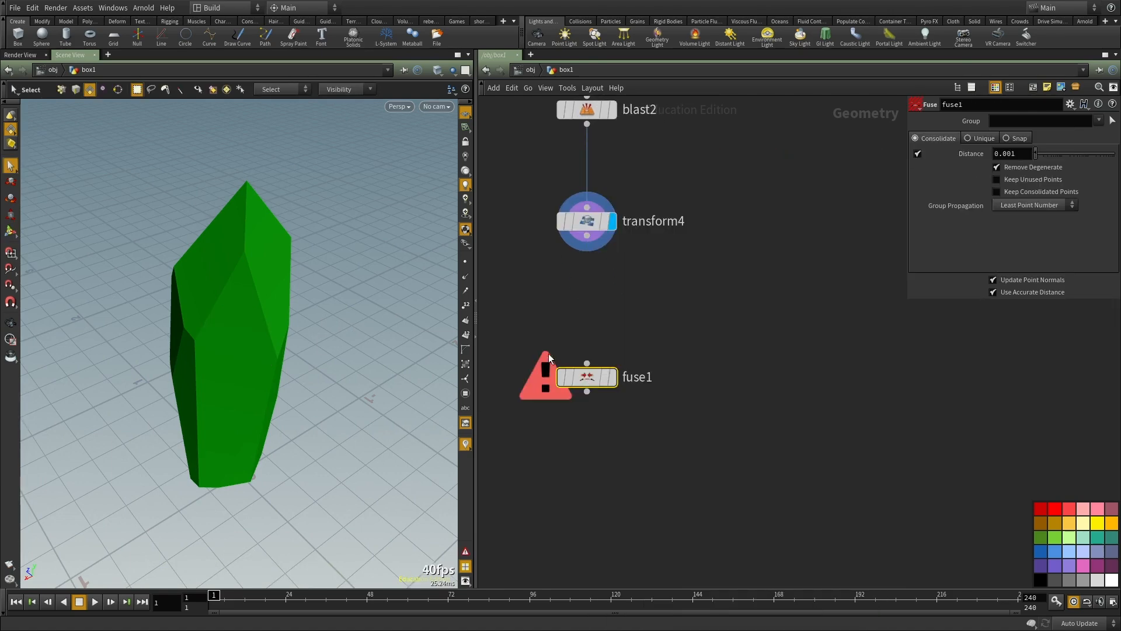
Step: Add a Divide node between transform4 and fuse1, wire it to transform4 and display it
drag(675, 284, 514, 208)
middle_drag(636, 285, 651, 334)
key(Tab)
text(di)
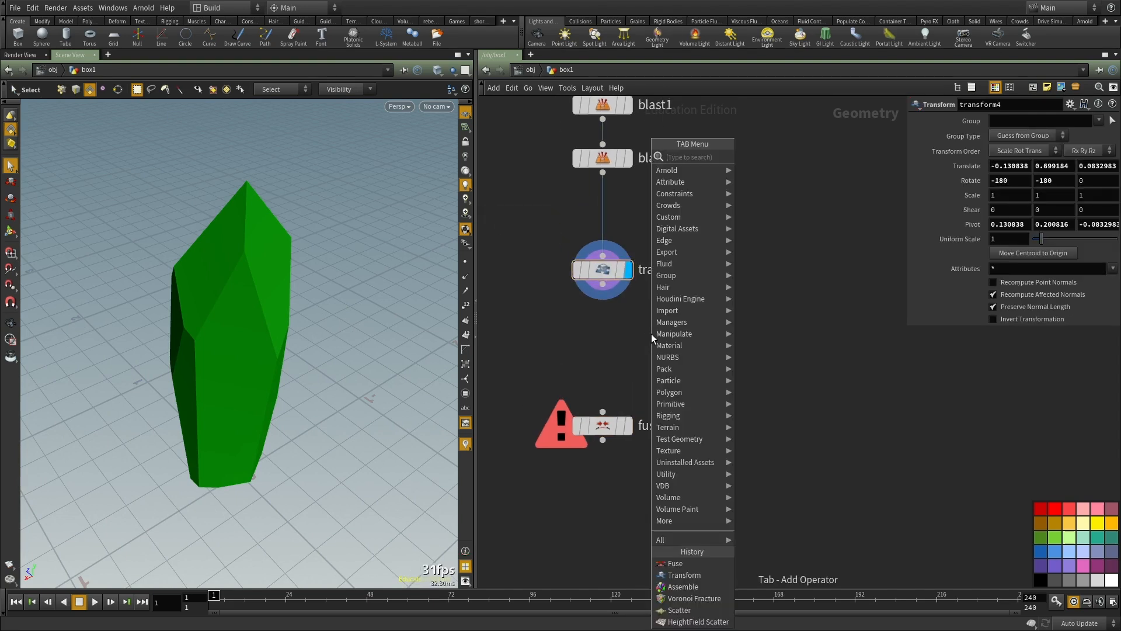
text(v)
key(Return)
click(651, 334)
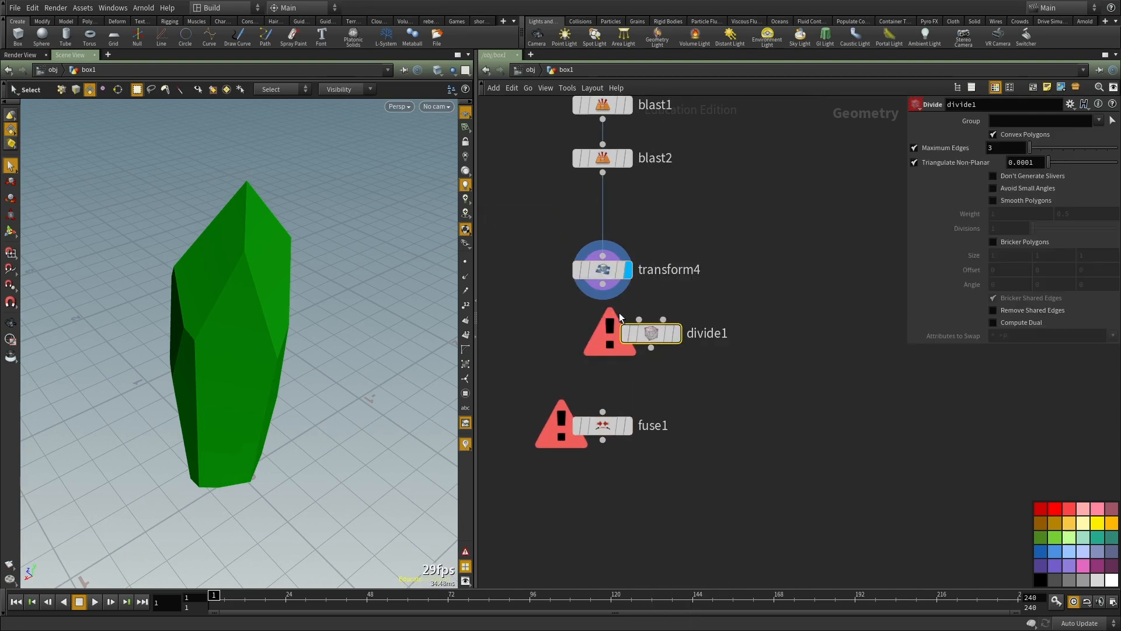
drag(652, 331, 608, 367)
click(653, 348)
Step: On divide1, turn off Convex Polygons and turn on Bricker Polygons, and move fuse1 further down to make room
click(993, 134)
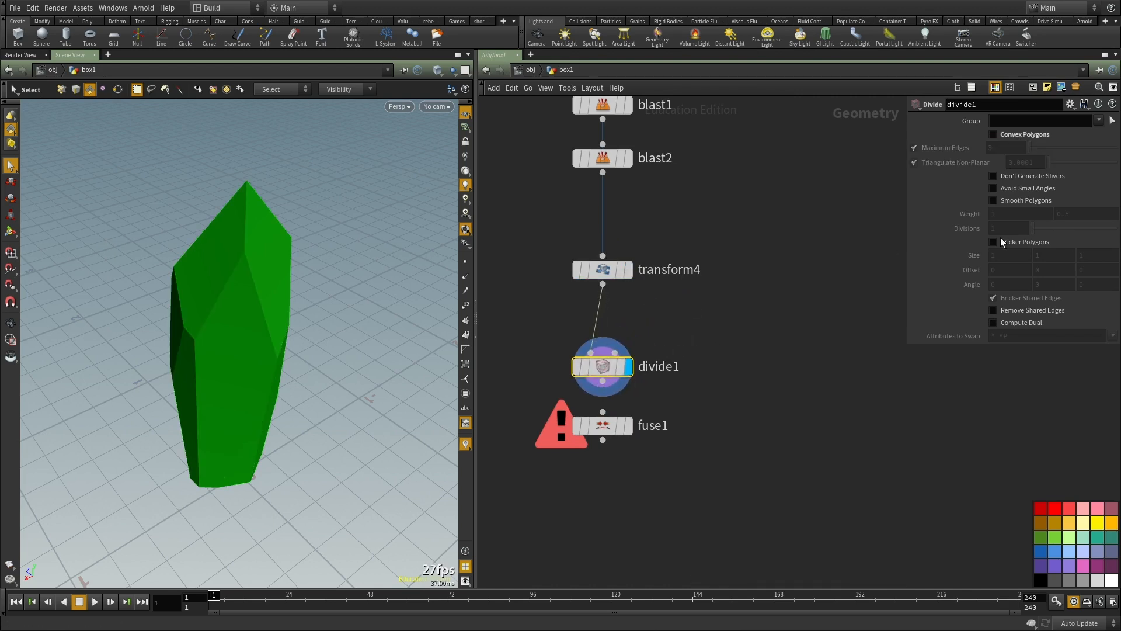
click(993, 242)
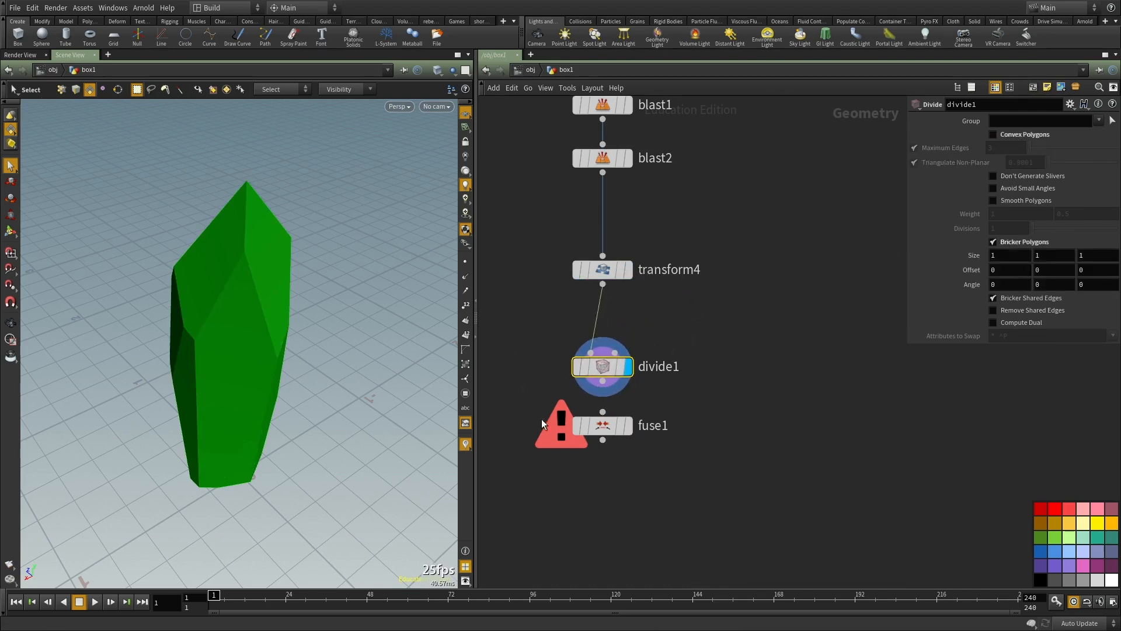
drag(617, 425, 611, 544)
alt+drag(330, 318, 260, 341)
key(s)
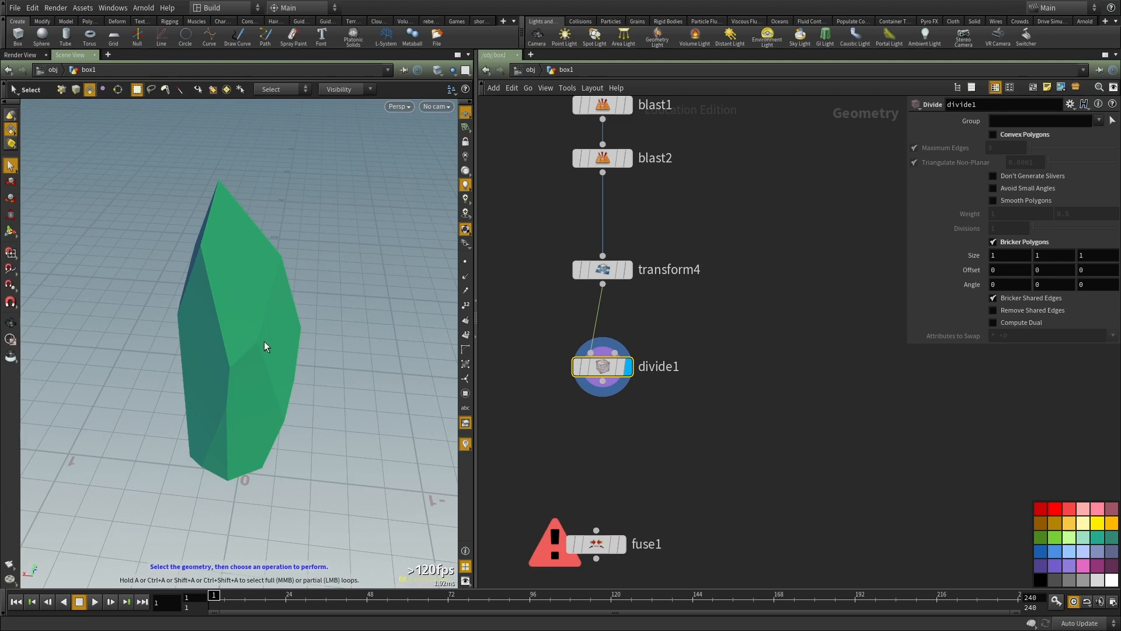
Step: Show the piece in wireframe and set divide1's bricker size to .1, .1, .01
middle_drag(598, 424, 603, 359)
scroll(622, 324, down, 1)
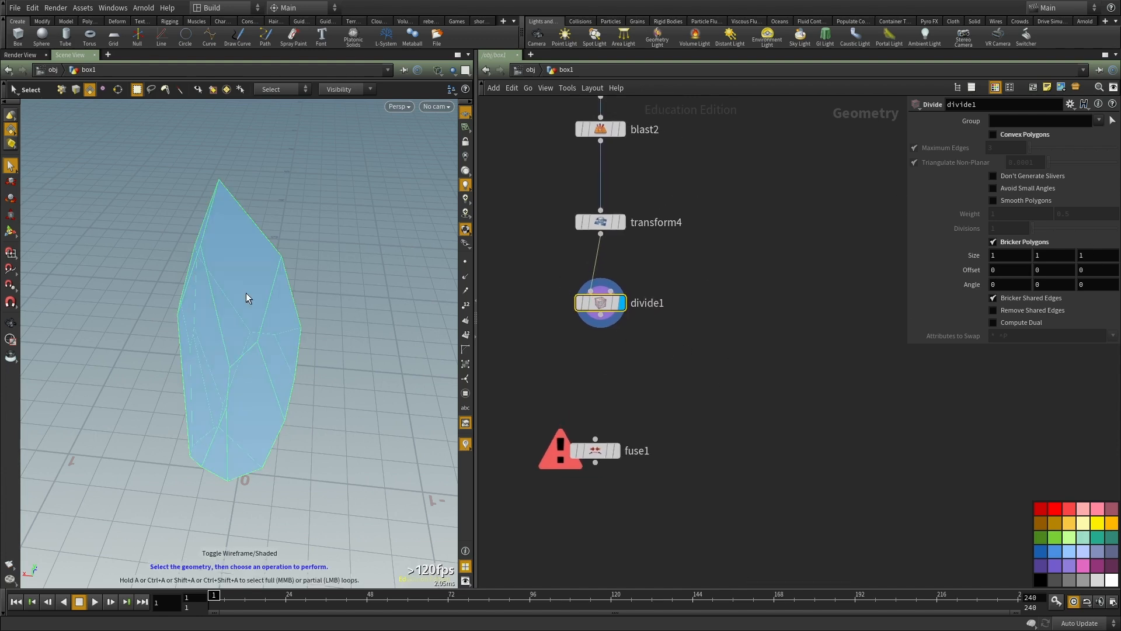
text(w)
text(.1)
key(Tab)
text(.1)
key(Tab)
text(.01)
key(Return)
Step: Move divide1 down and insert an Unpack node between transform4 and divide1
middle_drag(630, 292, 616, 354)
middle_click(582, 284)
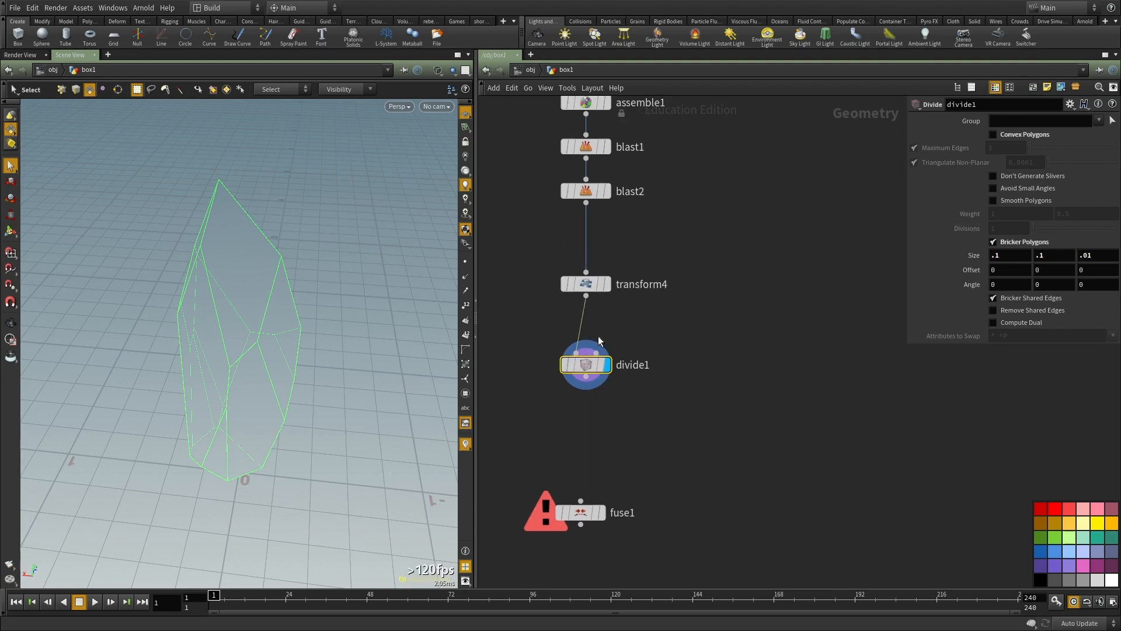
drag(583, 368, 594, 421)
key(Tab)
text(unpack)
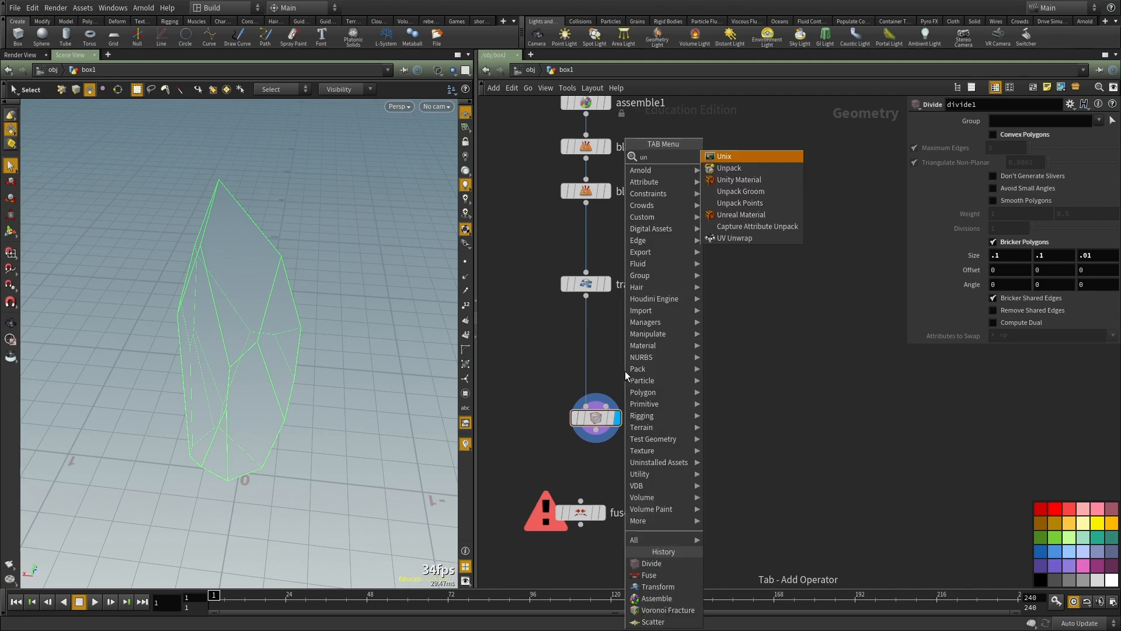
key(Return)
drag(625, 371, 585, 353)
middle_drag(638, 382, 631, 352)
click(588, 387)
alt+drag(331, 367, 403, 309)
Step: Display the transform3 node to compare the fractured block with the divided piece
middle_drag(718, 241, 701, 387)
click(582, 309)
middle_drag(505, 339, 516, 289)
middle_drag(655, 350, 654, 593)
drag(689, 344, 452, 273)
middle_drag(645, 252, 653, 216)
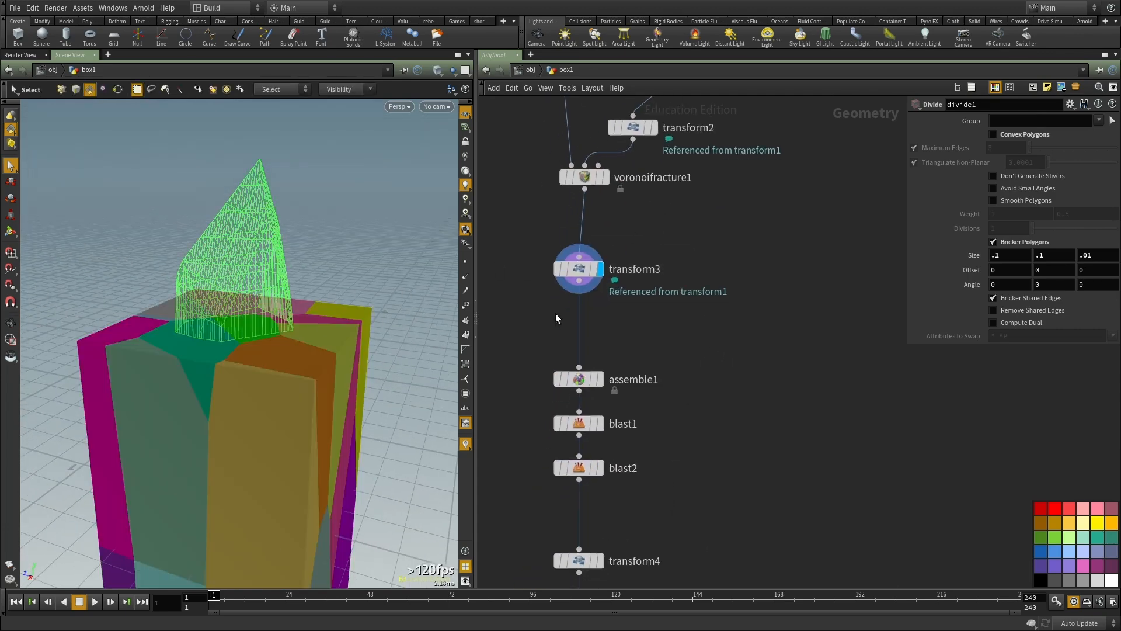
Step: Replace the Divide node with a copy wired below unpack1, and display it
middle_drag(697, 442, 696, 320)
drag(679, 330, 542, 379)
middle_drag(699, 497, 697, 305)
drag(632, 381, 616, 382)
scroll(615, 382, up, 2)
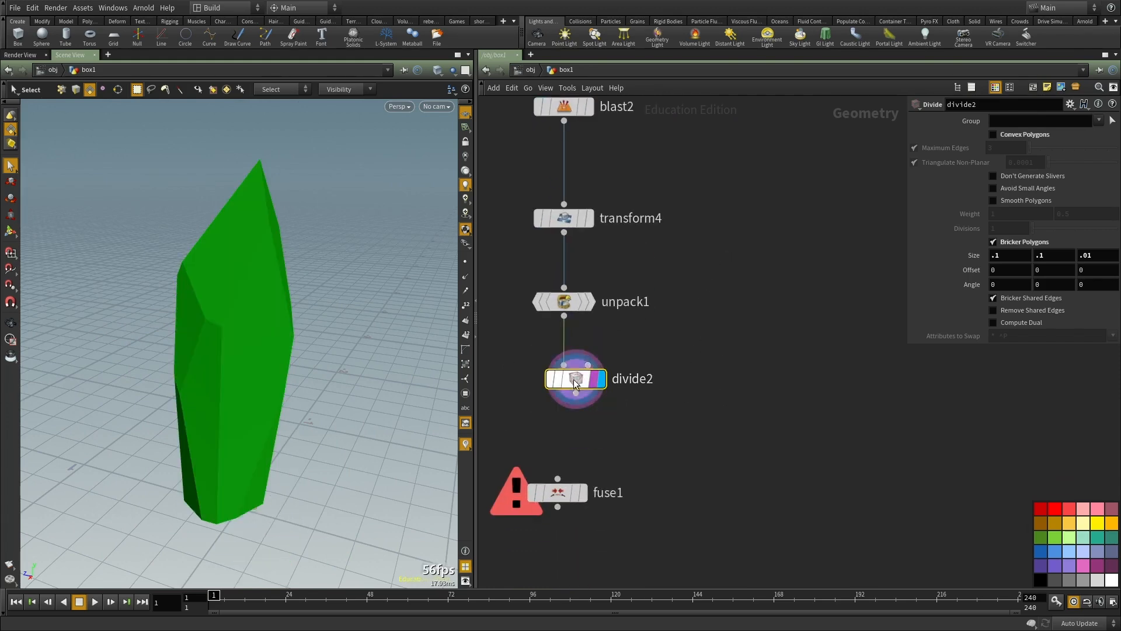
Step: View the divided mesh in wireframe and set the third bricker size value of divide2 to .1
key(shift+w)
mouse_move(132, 357)
alt+mouse_down()
mouse_move(345, 351)
mouse_move(303, 331)
alt+mouse_up()
alt+right_drag(303, 331, 317, 293)
alt+drag(317, 293, 305, 293)
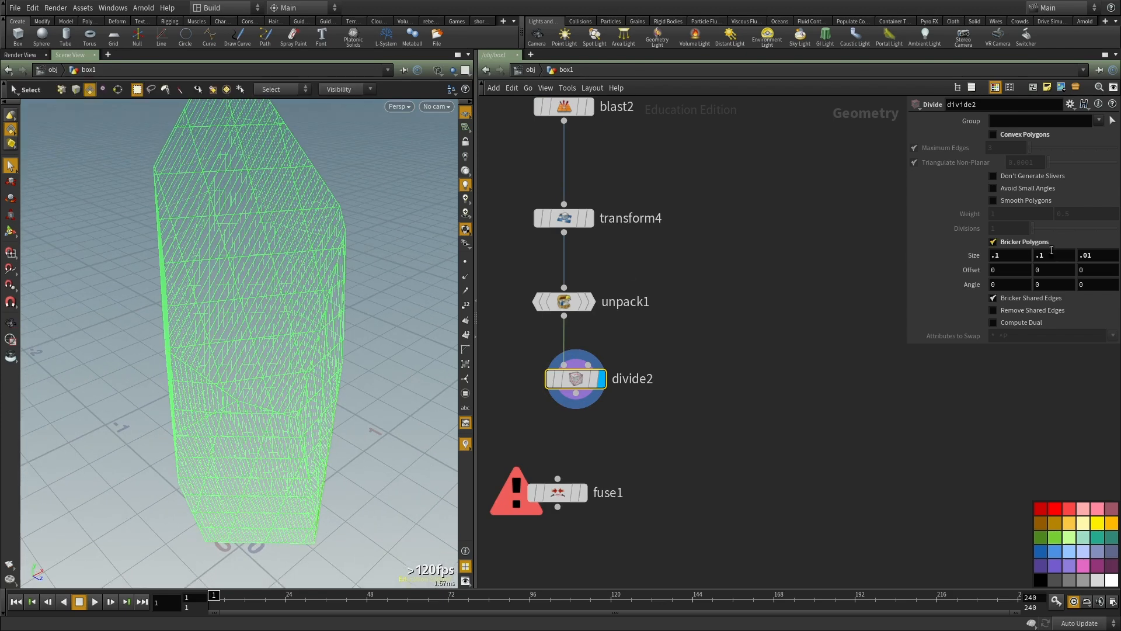
drag(1092, 257, 950, 254)
text(.1)
key(Return)
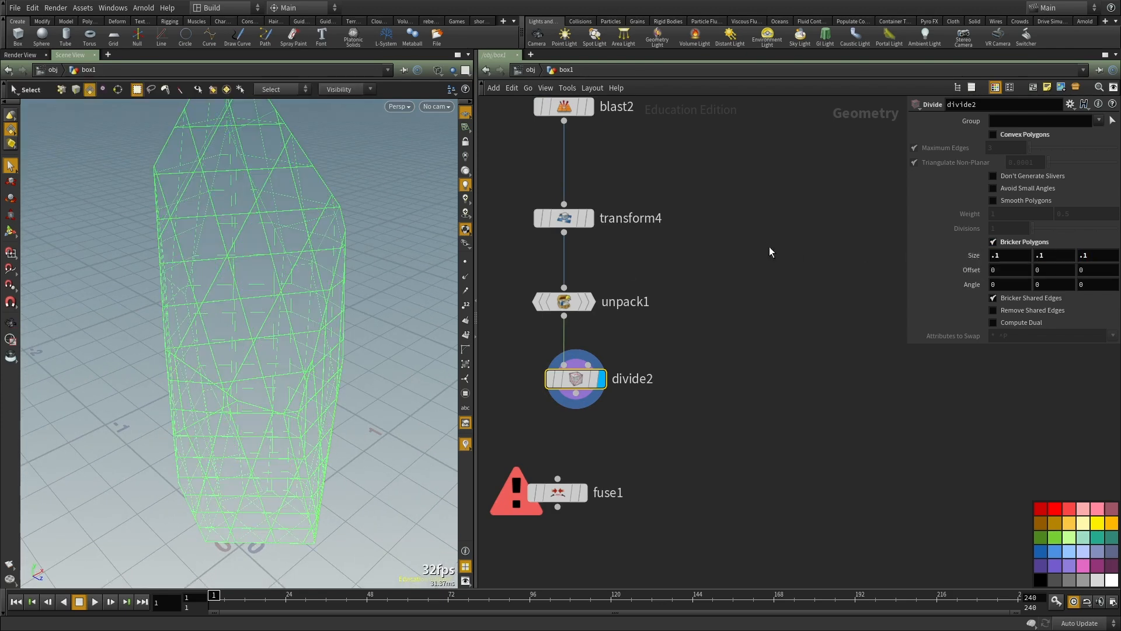
Step: Copy divide2's first bricker size parameter and paste it as a relative reference into the second and third size values
middle_drag(1015, 255, 1015, 255)
right_click(1016, 253)
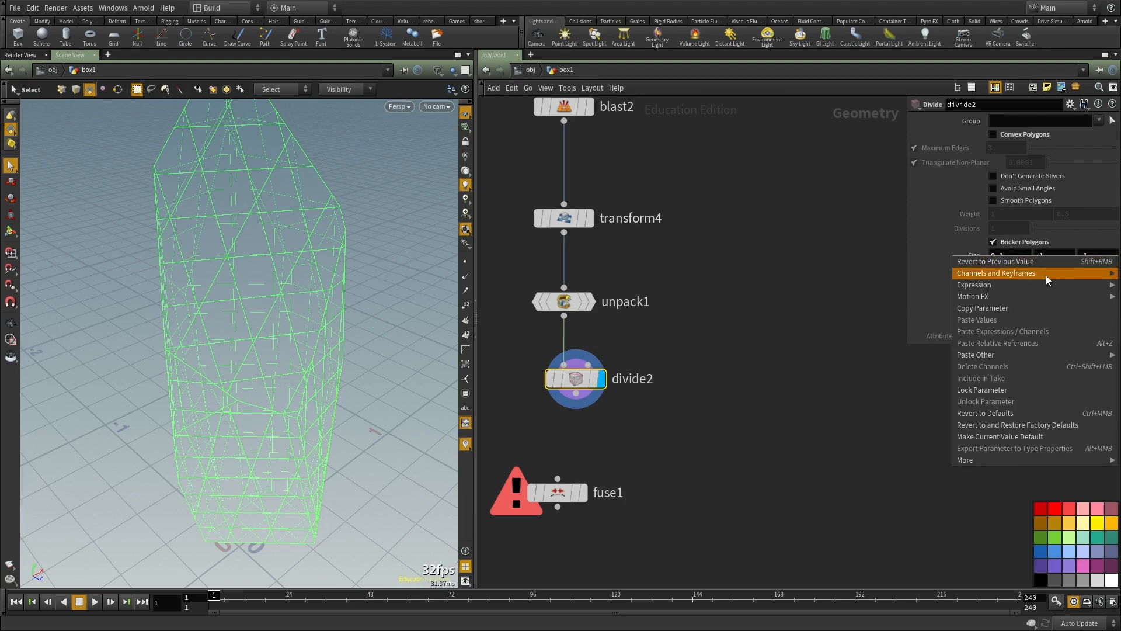
click(1021, 309)
right_click(1059, 252)
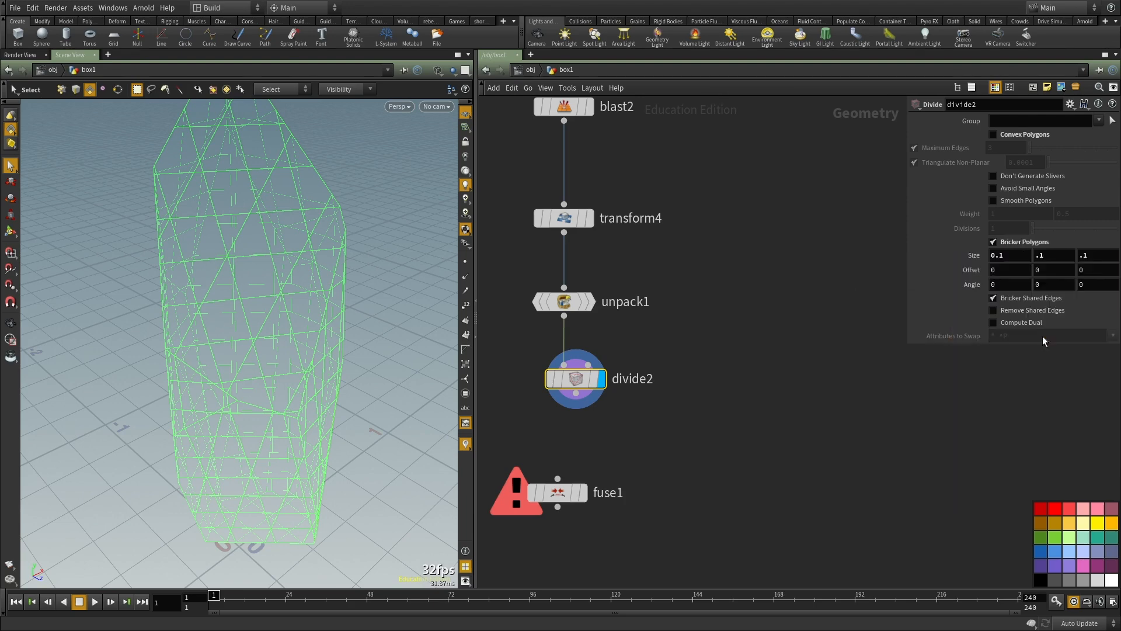
click(992, 342)
right_click(1045, 255)
click(993, 342)
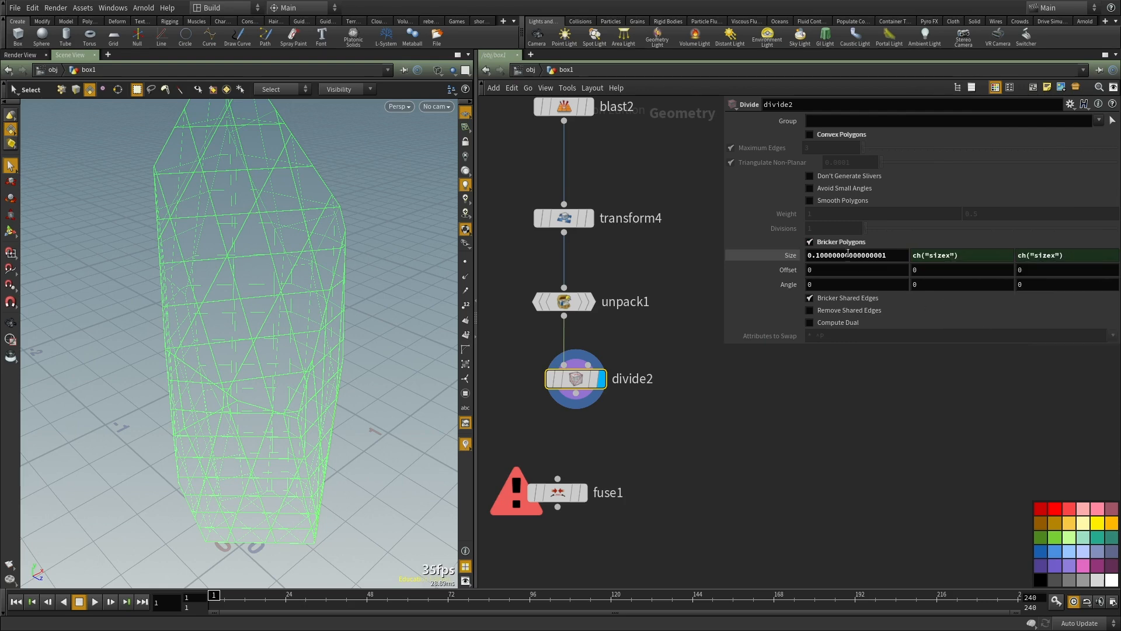
Step: Set the first bricker size value of divide2 to .01
key(ctrl+a)
drag(779, 324, 534, 399)
double_click(887, 258)
text(.01)
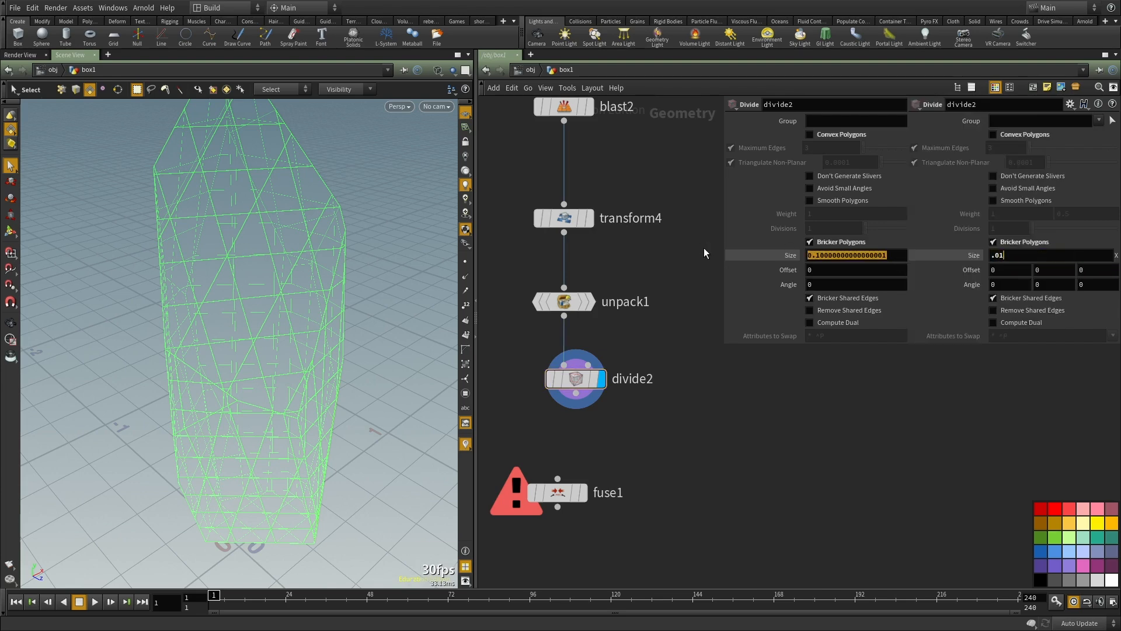
key(Return)
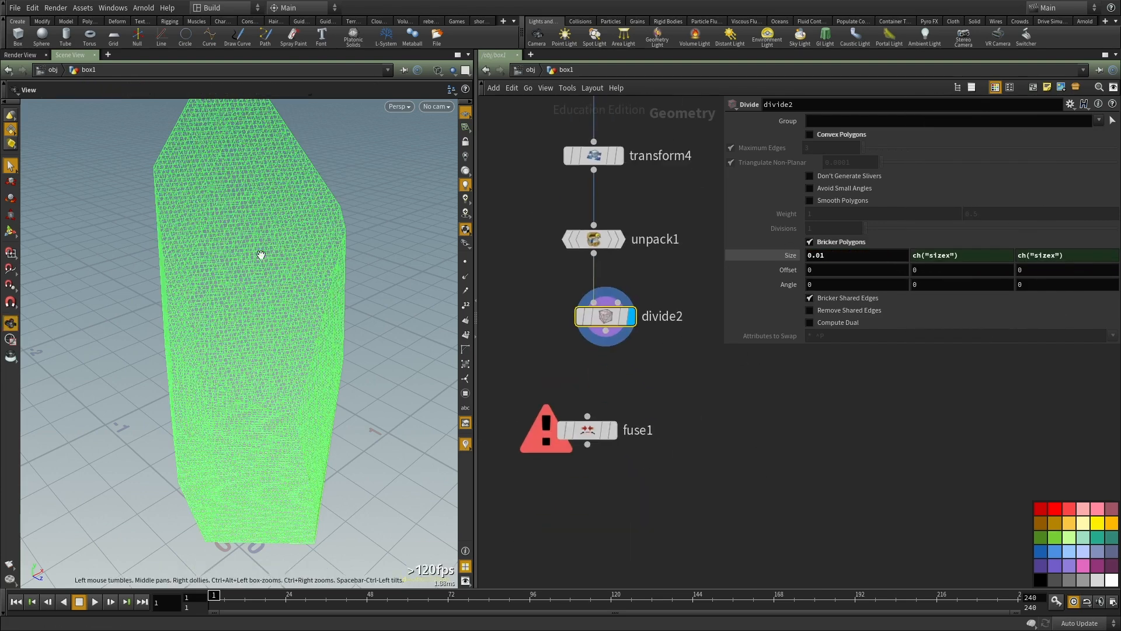
Step: Return the viewport to shaded display, wire fuse1 below divide2, and display fuse1
key(w)
drag(587, 417, 605, 331)
click(612, 431)
drag(591, 434, 605, 406)
scroll(754, 391, down, 3)
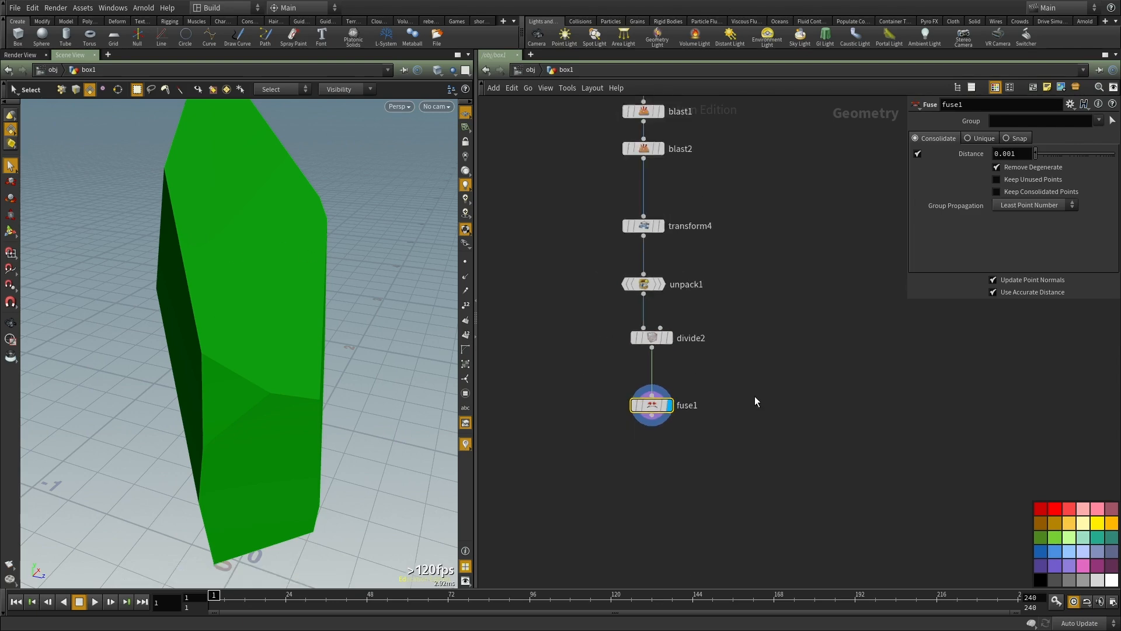
Step: Add a Facet node, wire it below fuse1, and display it
scroll(712, 387, up, 3)
click(467, 278)
alt+drag(272, 278, 304, 280)
click(466, 277)
key(Tab)
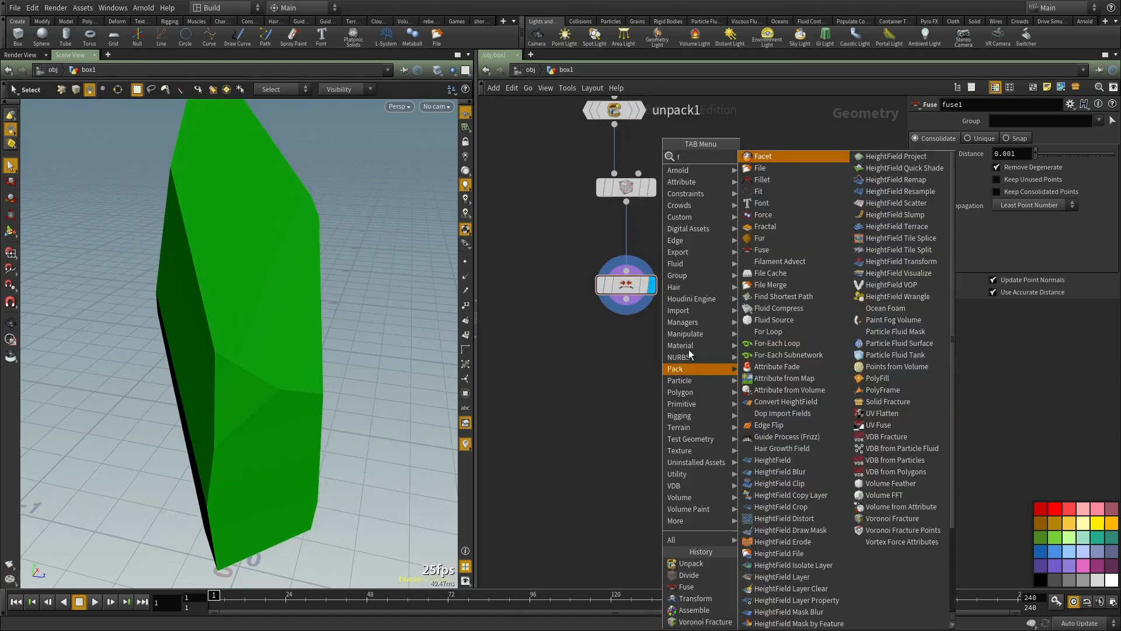
click(753, 162)
click(616, 404)
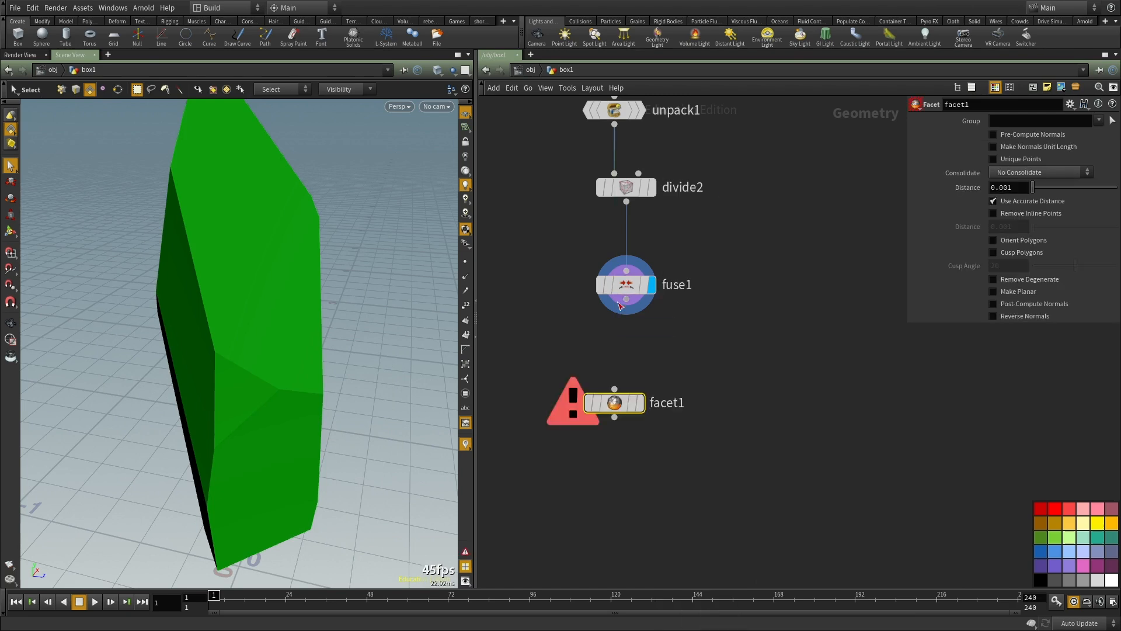
drag(635, 402, 663, 422)
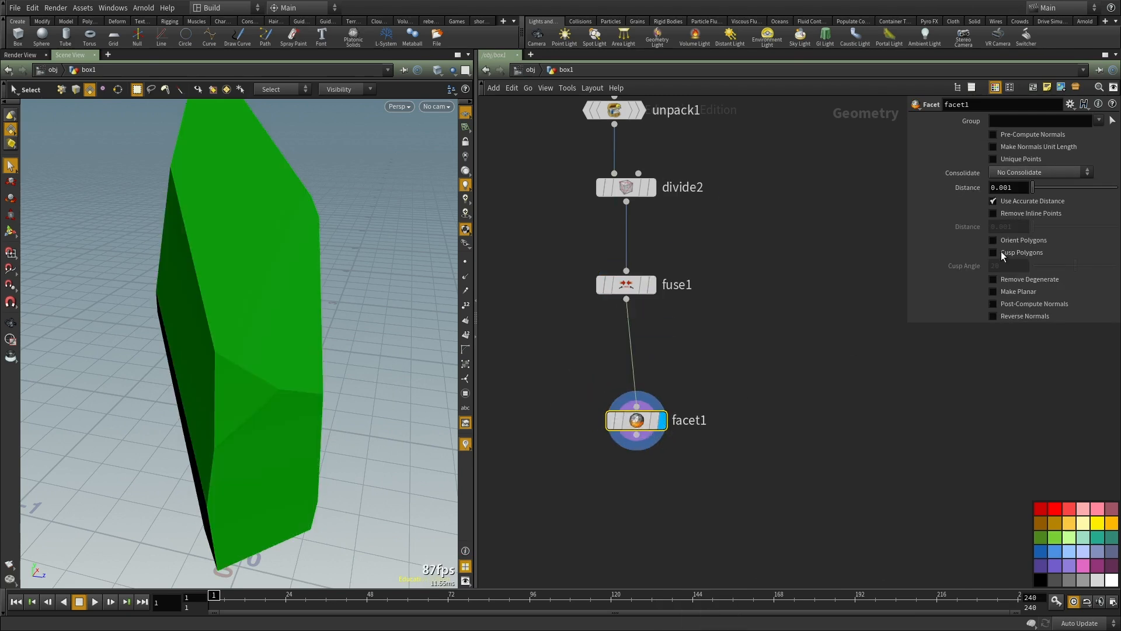
Step: Enable Post-Compute Normals on facet1 and show the point normals in the viewport
click(1017, 304)
middle_drag(760, 363, 743, 413)
mouse_move(327, 318)
alt+mouse_down()
mouse_move(162, 300)
mouse_move(212, 370)
mouse_move(280, 353)
alt+mouse_up()
click(465, 276)
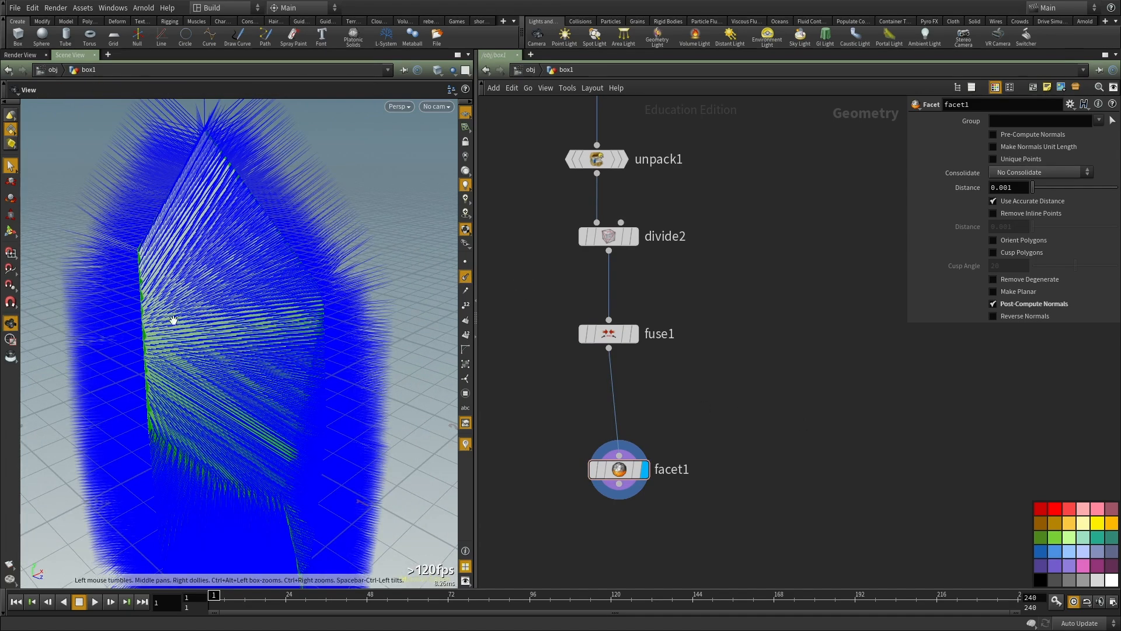
alt+drag(169, 321, 210, 314)
Step: Set the first bricker size value of divide2 to .2
click(625, 239)
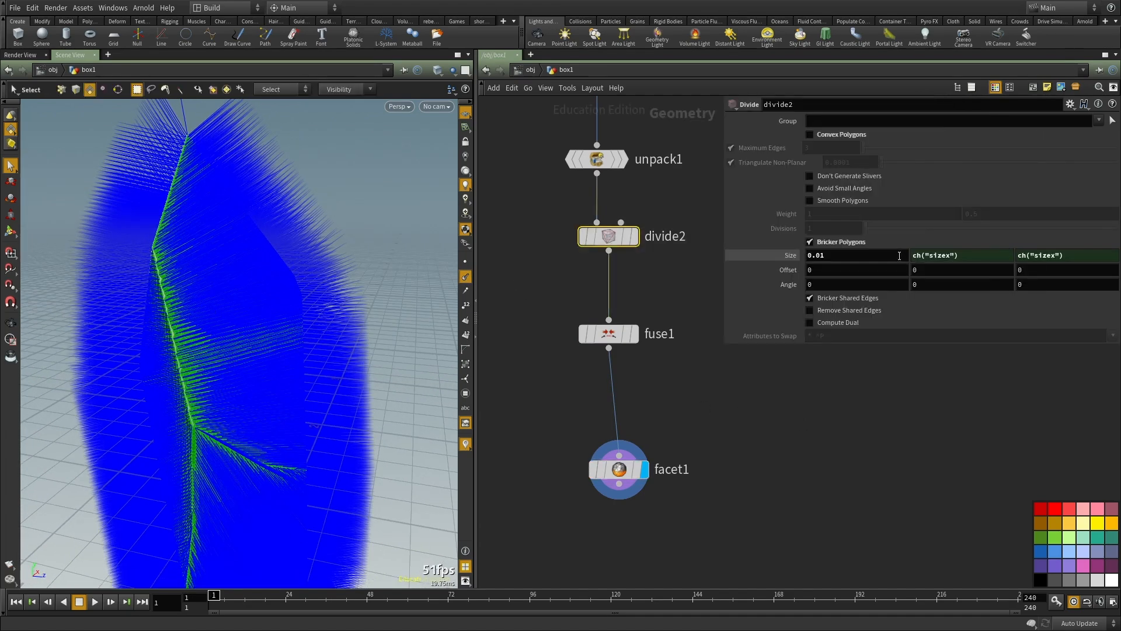
drag(901, 257, 688, 263)
text(.2)
key(Return)
Step: Examine the point normals along the edges and flat faces of the coarsely divided piece from several sides
alt+drag(183, 322, 212, 317)
key(s)
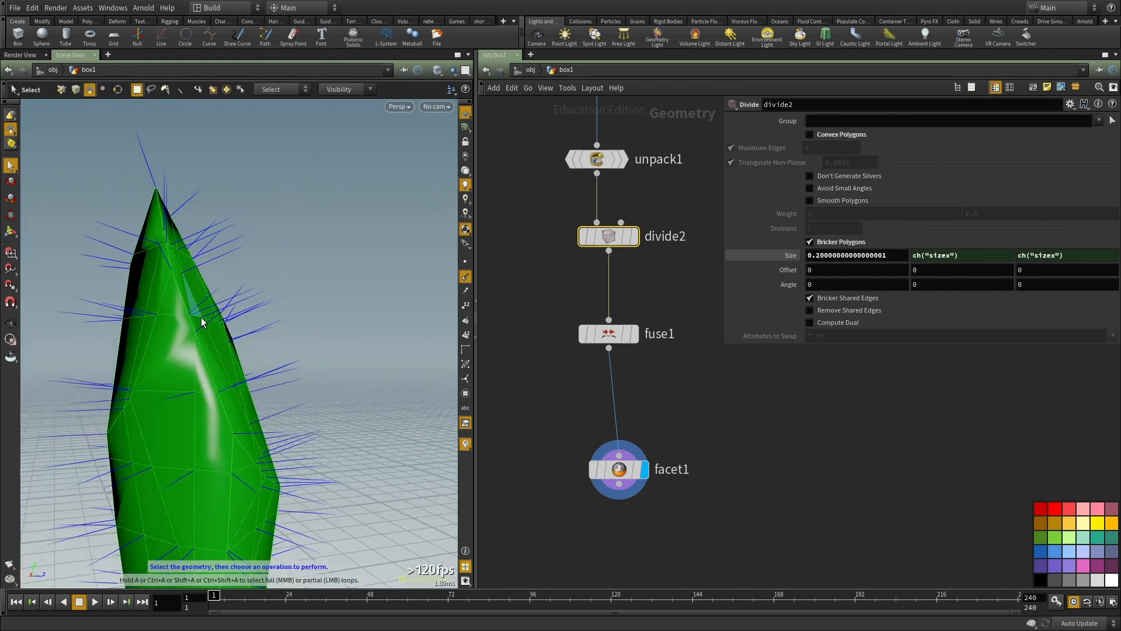
key(Escape)
drag(100, 373, 335, 320)
key(s)
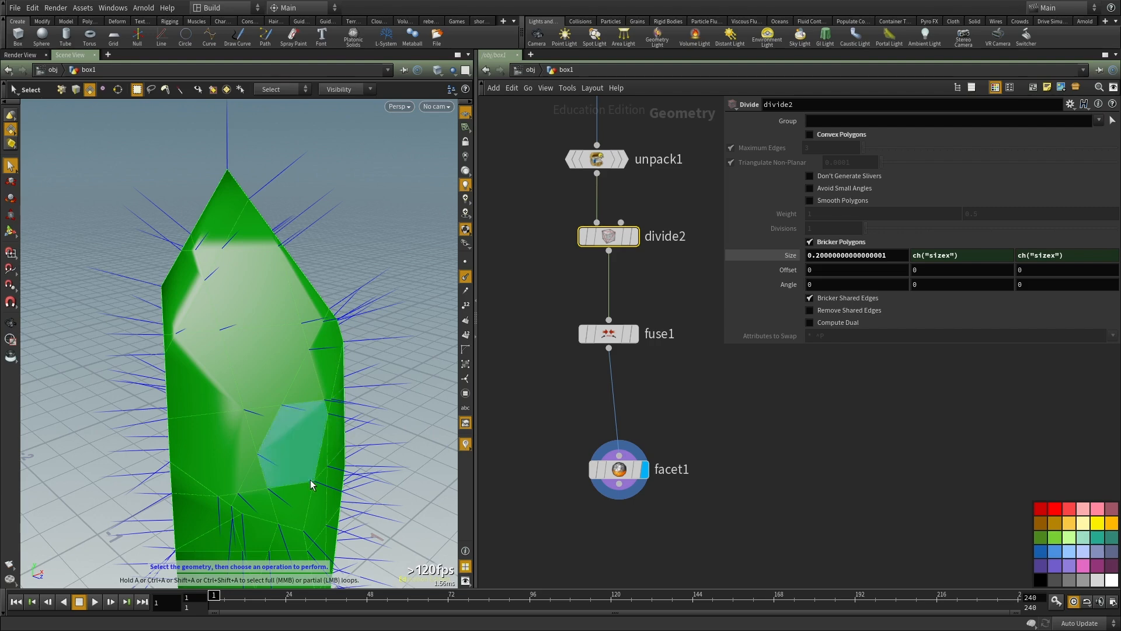
key(Escape)
drag(271, 486, 185, 308)
key(s)
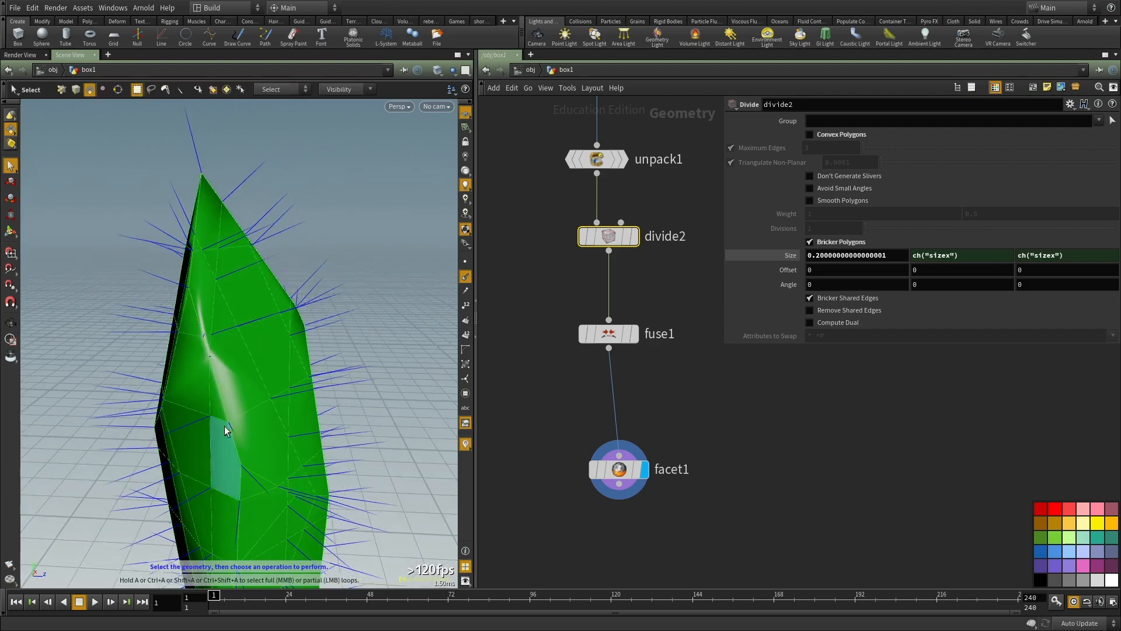
alt+drag(260, 458, 211, 480)
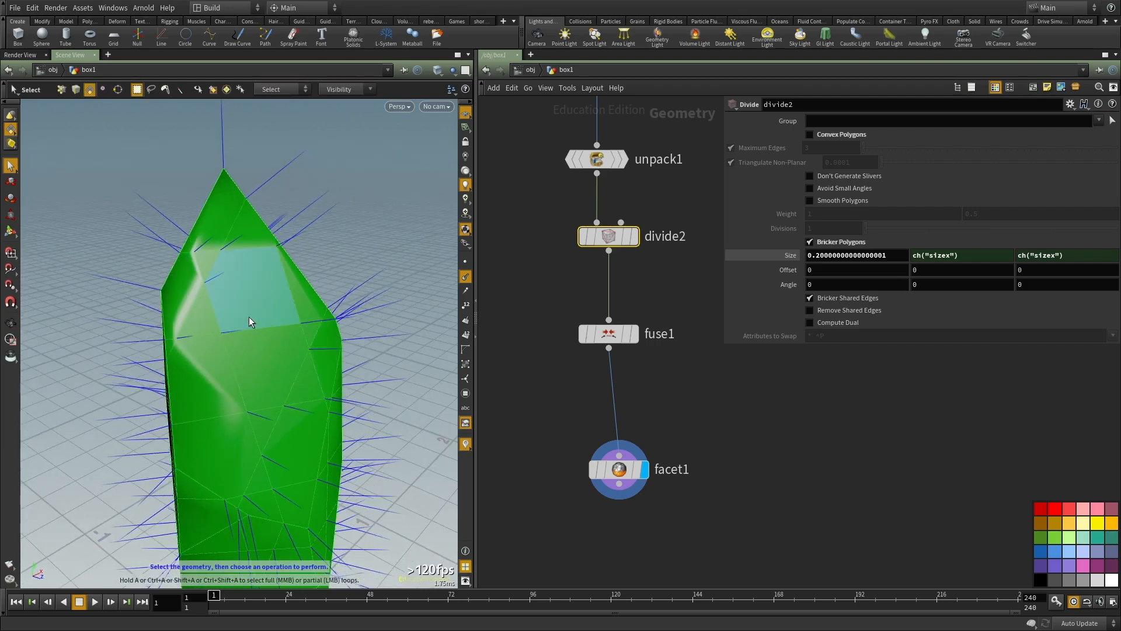
key(Escape)
drag(233, 308, 201, 302)
key(s)
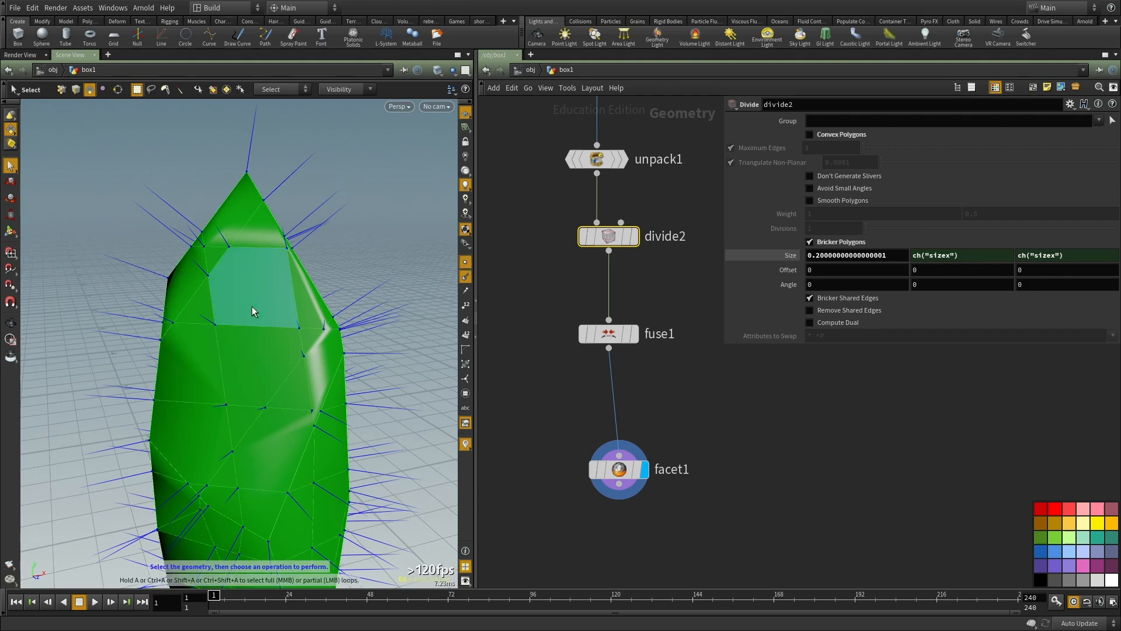
click(216, 325)
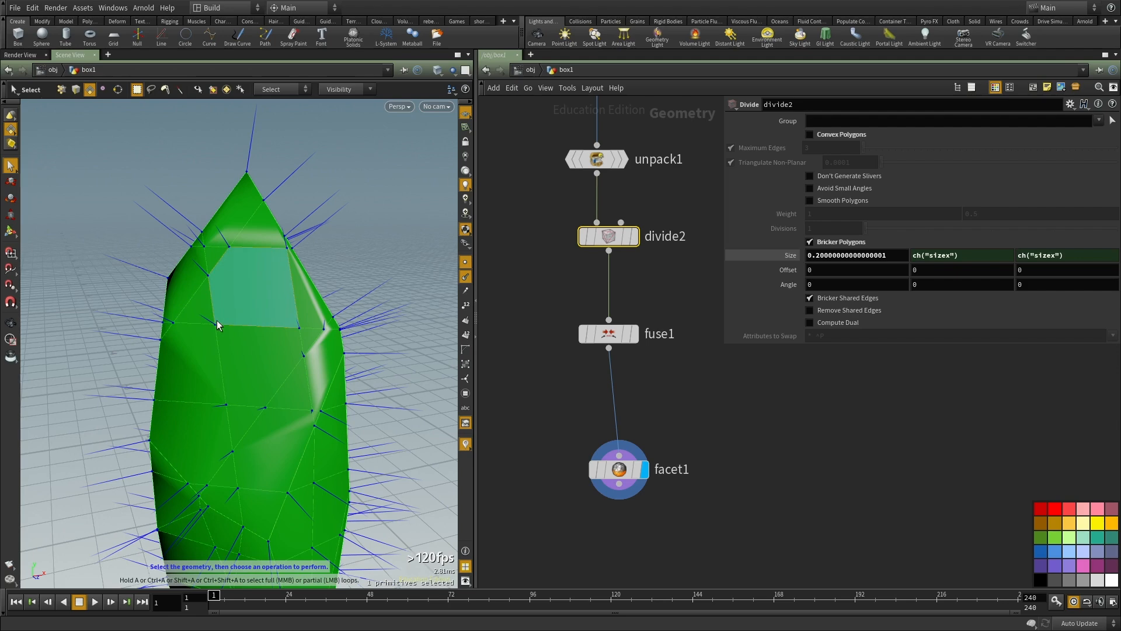
alt+drag(224, 326, 207, 321)
scroll(208, 322, up, 2)
alt+drag(293, 344, 252, 316)
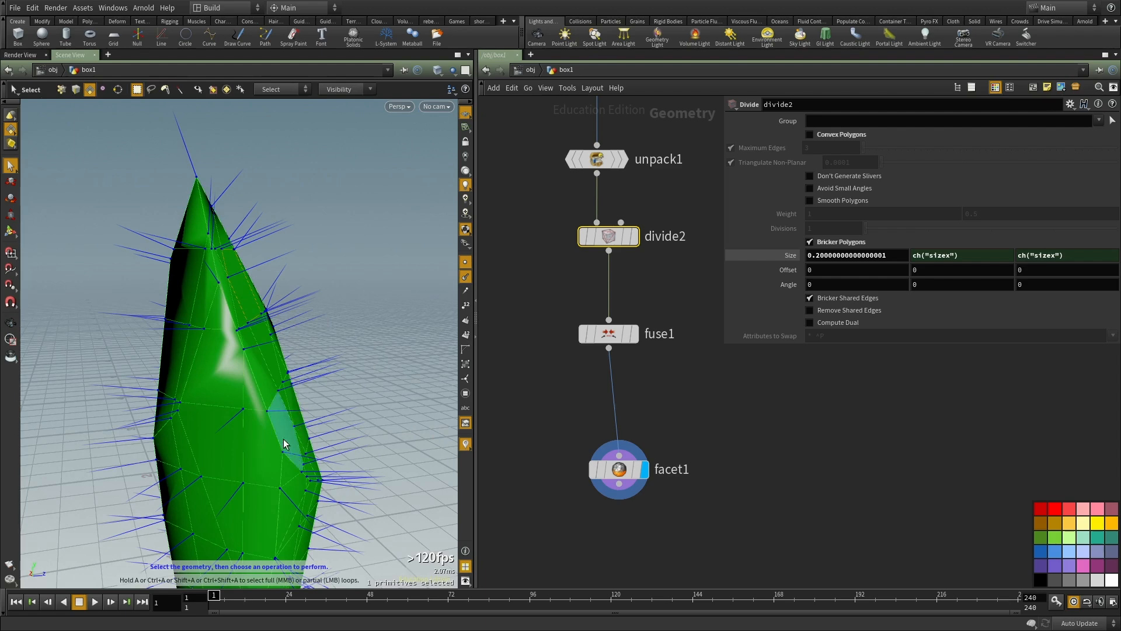
alt+drag(290, 445, 233, 382)
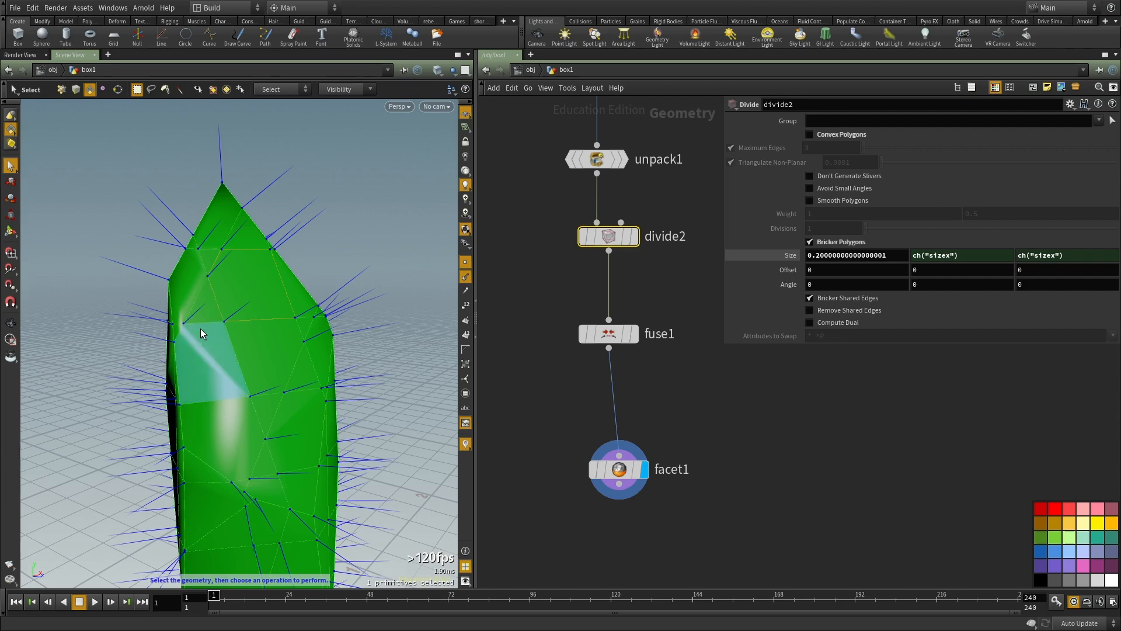
Step: Switch to Sketchpad in Firefox and draw the front and top faces of a box with the Pen
mouse_move(0, 353)
alt+mouse_down()
mouse_move(585, 344)
mouse_move(626, 333)
alt+mouse_up()
click(150, 207)
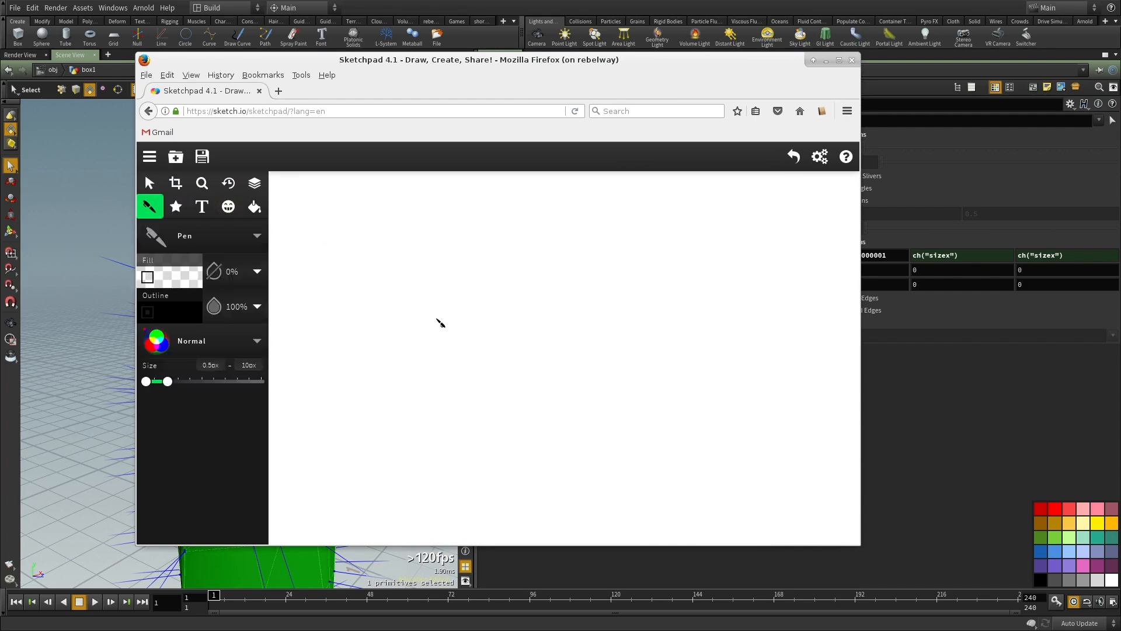
drag(439, 302, 546, 298)
drag(442, 304, 447, 381)
mouse_move(549, 298)
mouse_down()
mouse_move(544, 385)
mouse_move(444, 384)
mouse_up()
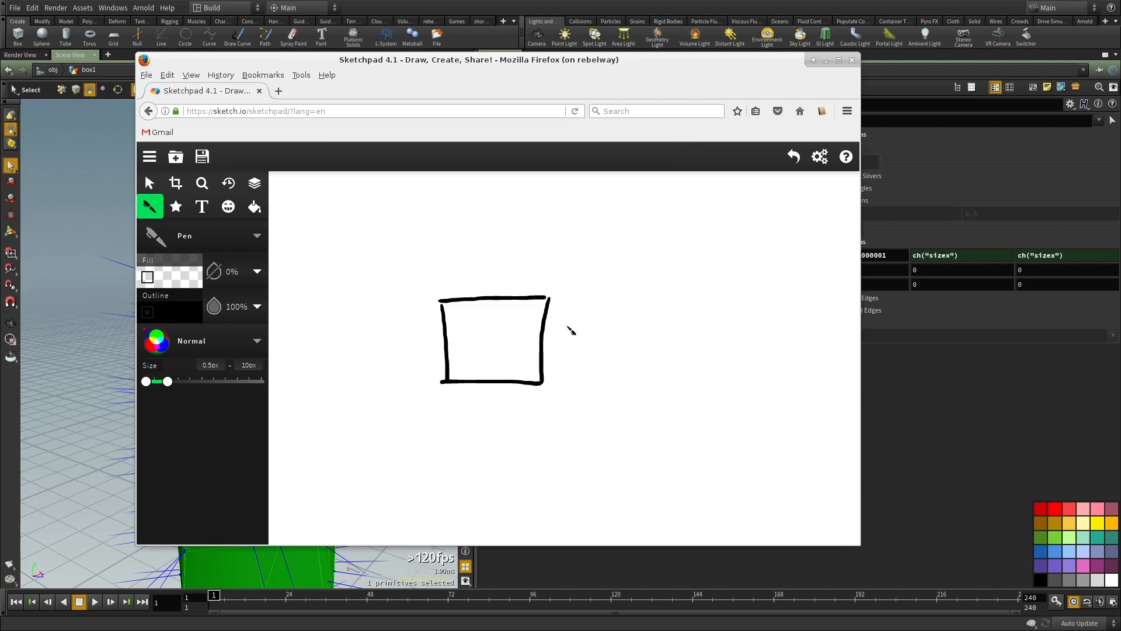
drag(441, 302, 488, 239)
drag(549, 298, 593, 243)
drag(489, 240, 595, 245)
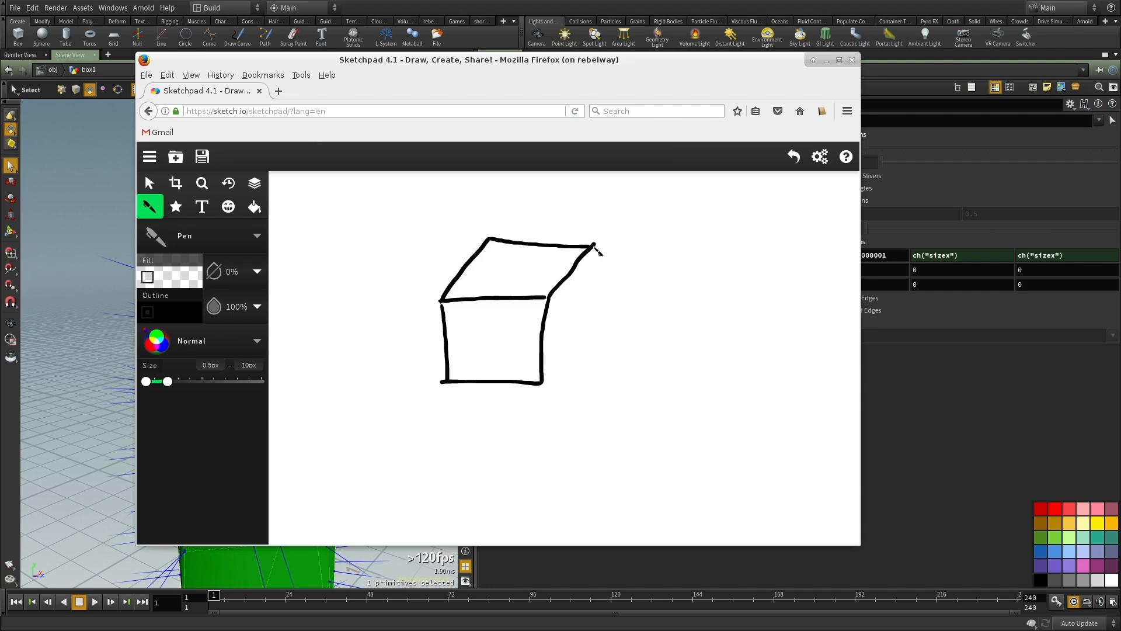
Step: Draw normal arrows out of the box's top and front faces, undoing stray strokes
mouse_move(510, 271)
mouse_down()
mouse_move(512, 225)
mouse_move(514, 237)
mouse_up()
mouse_move(494, 339)
mouse_down()
mouse_move(446, 377)
mouse_move(469, 371)
mouse_move(461, 350)
mouse_move(456, 365)
mouse_move(472, 361)
mouse_up()
key(ctrl+z)
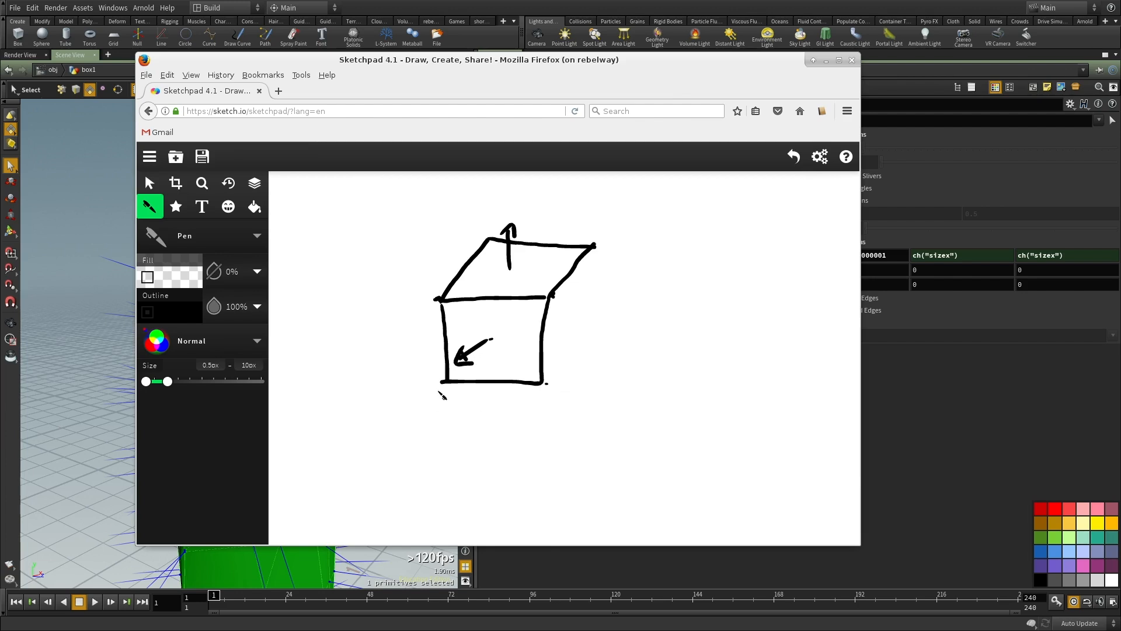
mouse_move(508, 332)
mouse_down()
mouse_move(462, 330)
mouse_move(471, 338)
mouse_move(457, 361)
mouse_up()
key(ctrl+z)
key(ctrl+z)
key(ctrl+z)
Step: Draw arrows across the front and top faces and along their shared edge to illustrate a common direction
drag(501, 329, 532, 332)
mouse_move(521, 264)
mouse_down()
mouse_move(562, 266)
mouse_move(548, 275)
mouse_up()
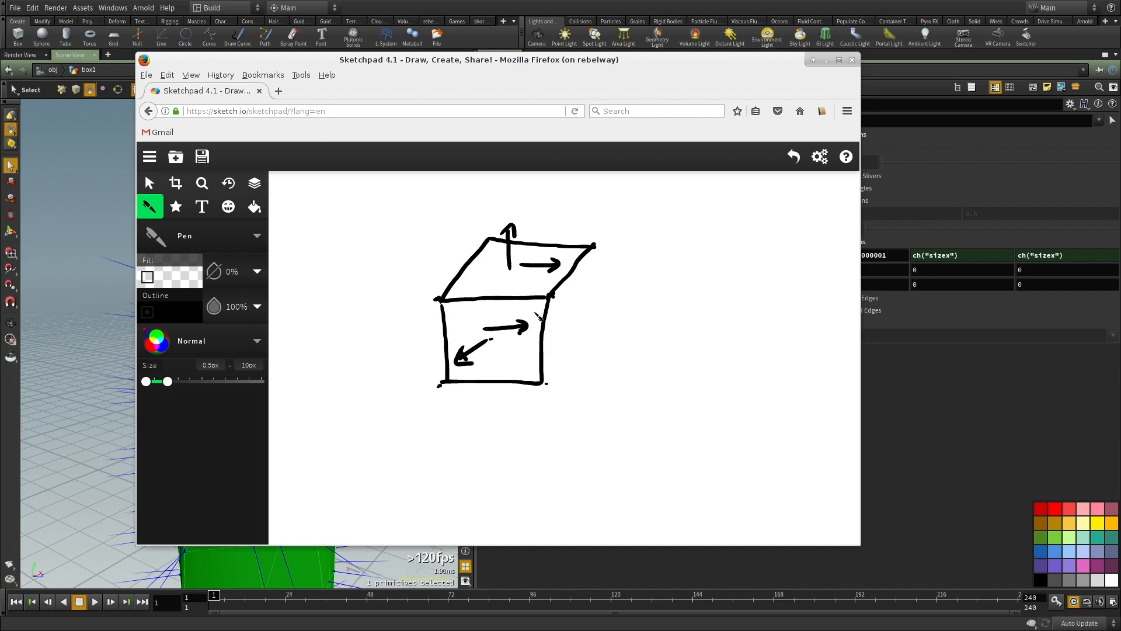
drag(553, 296, 578, 305)
drag(485, 329, 527, 328)
mouse_move(486, 331)
mouse_down()
mouse_move(536, 322)
mouse_move(461, 362)
mouse_move(513, 345)
mouse_up()
click(494, 354)
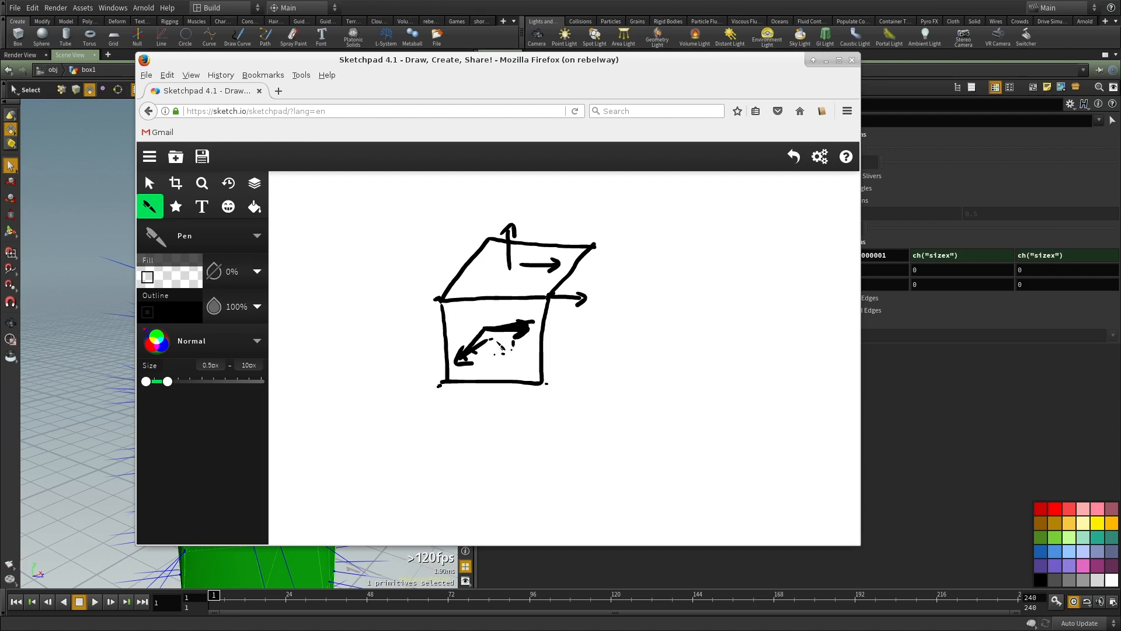
Step: Draw a further perpendicular arrow on the front face and on the top face, with right-angle marks
mouse_move(487, 330)
mouse_down()
mouse_move(480, 286)
mouse_move(485, 298)
mouse_up()
click(528, 232)
drag(535, 232, 554, 232)
mouse_move(518, 262)
mouse_down()
mouse_move(529, 245)
mouse_move(530, 255)
mouse_up()
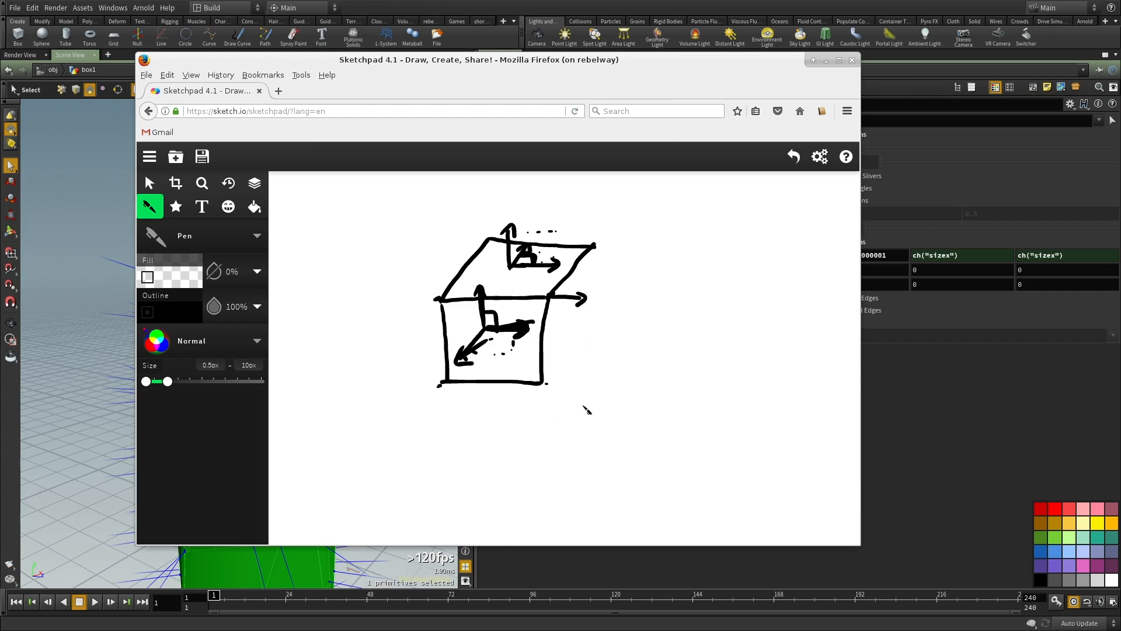
Step: Return to Houdini and add a Point VOP node beside facet1
middle_click(971, 433)
middle_drag(703, 439, 694, 374)
key(Tab)
text(pointvop)
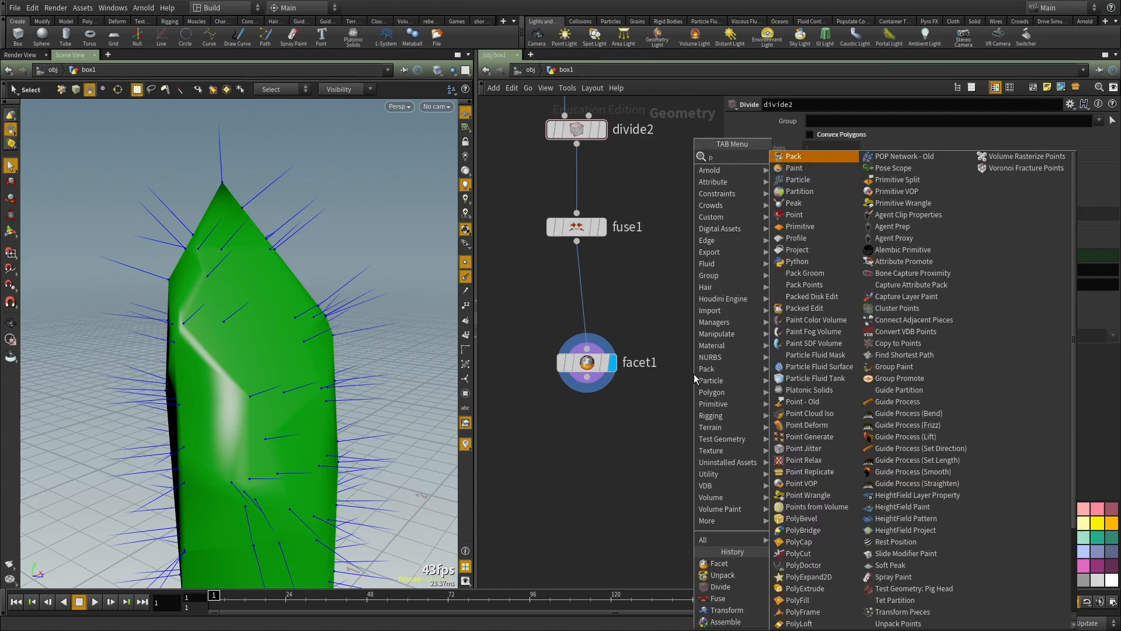
key(Return)
key(Return)
Step: Try a first bricker size of 0.05 on divide2, and set it to 0.02
drag(709, 164, 545, 119)
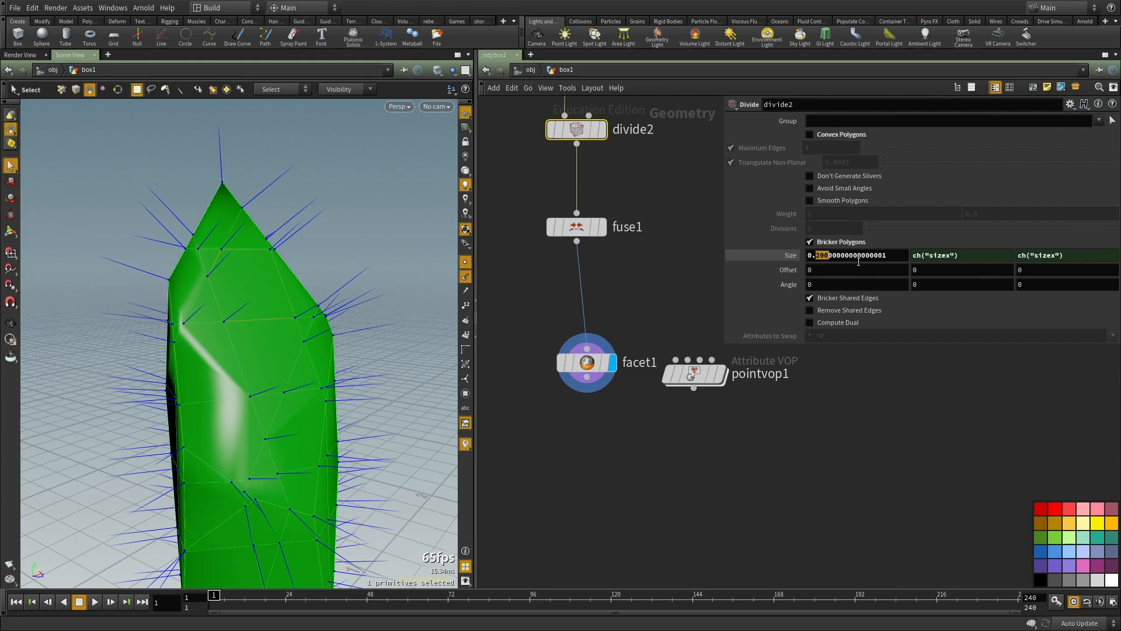
drag(817, 255, 891, 286)
text(05)
key(Return)
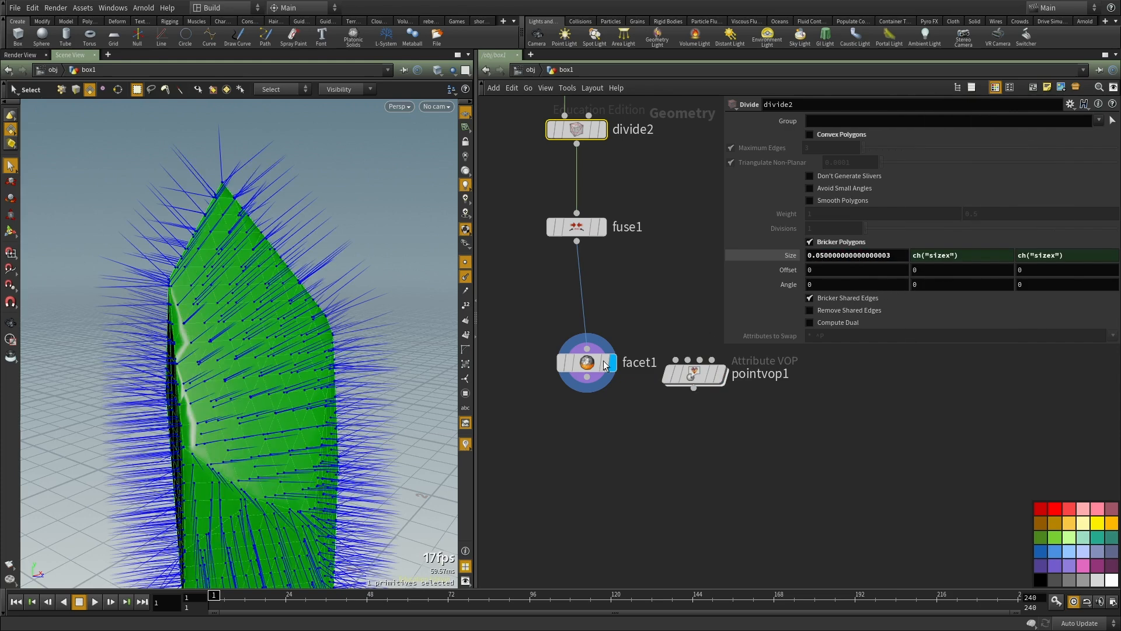
drag(819, 257, 893, 269)
text(2)
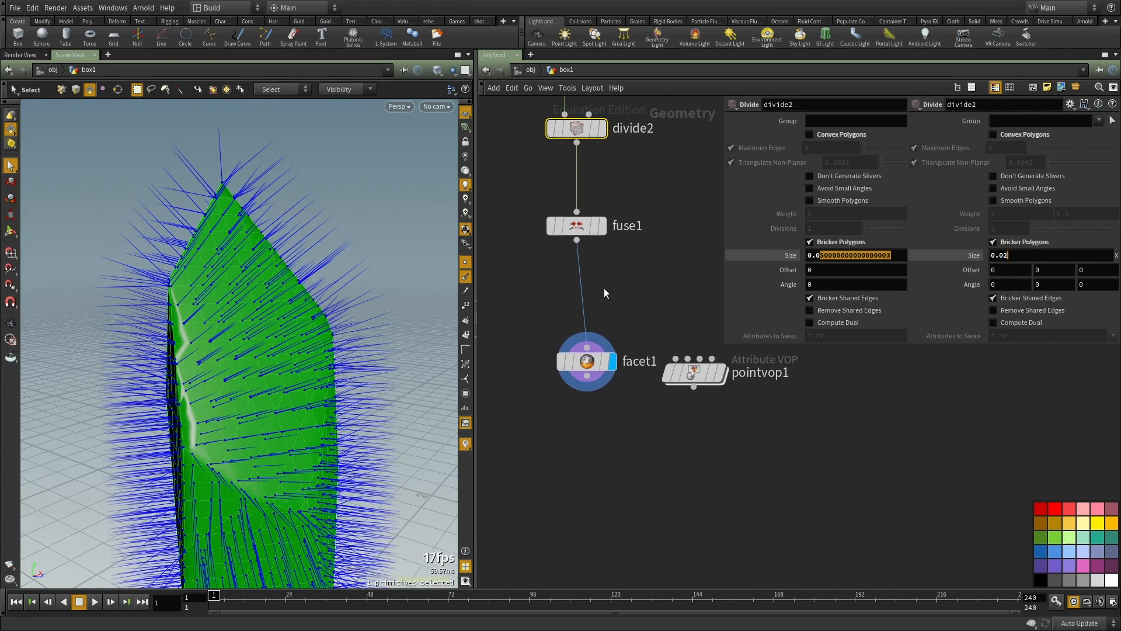
key(Return)
Step: Wire pointvop1 below facet1 and open its VOP network
middle_drag(611, 483, 636, 426)
scroll(636, 427, down, 1)
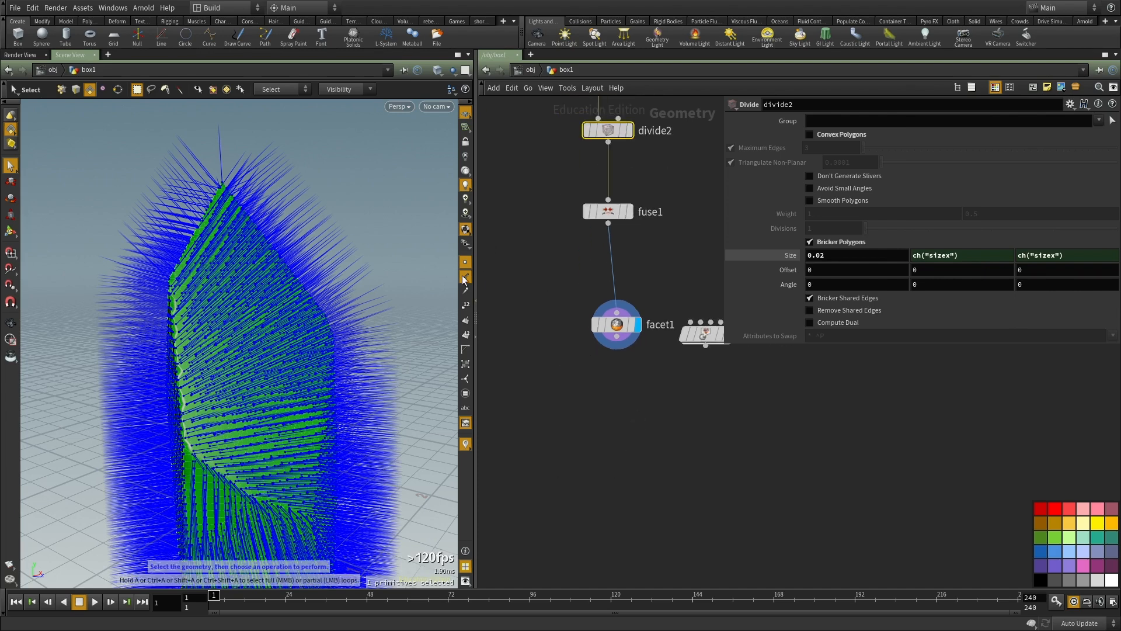
scroll(608, 481, down, 1)
middle_drag(607, 482, 573, 409)
drag(643, 295, 592, 367)
click(580, 288)
click(592, 368)
double_click(592, 369)
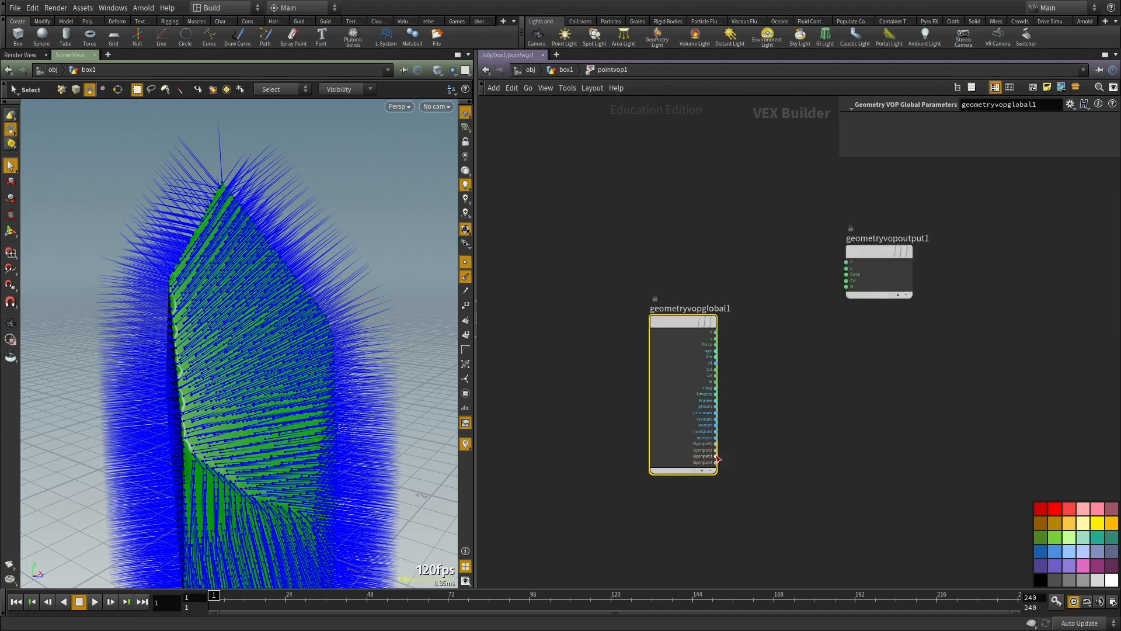
Step: Add a Cross Product node, connecting the global N to vec1 and crossprod to the output's N
key(Tab)
text(cross)
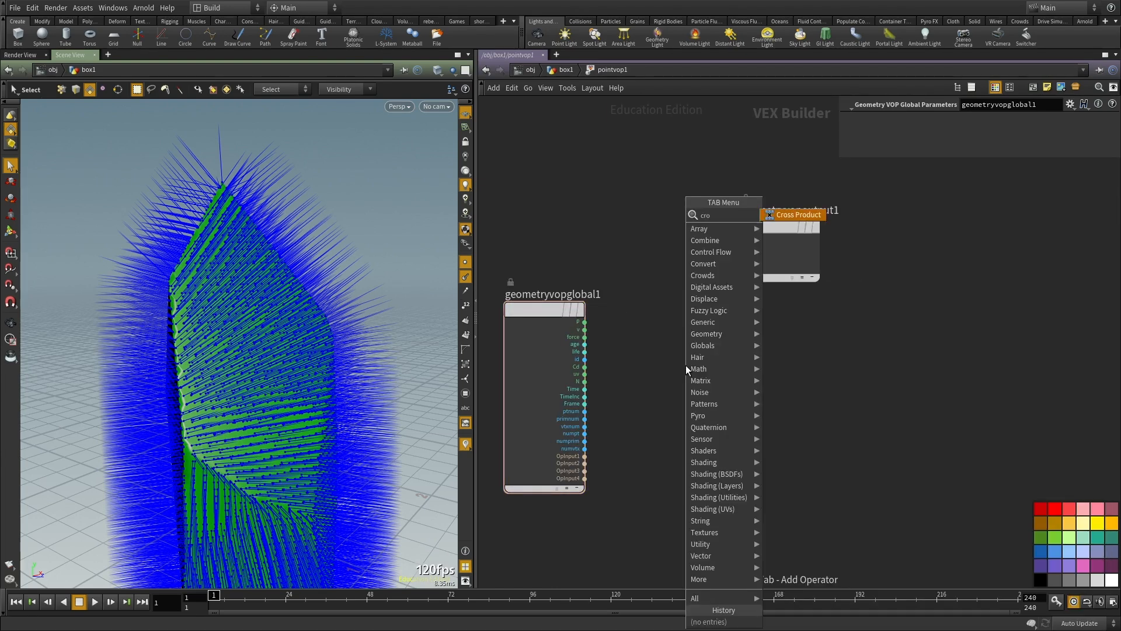
key(Return)
click(639, 366)
scroll(618, 371, up, 2)
click(569, 386)
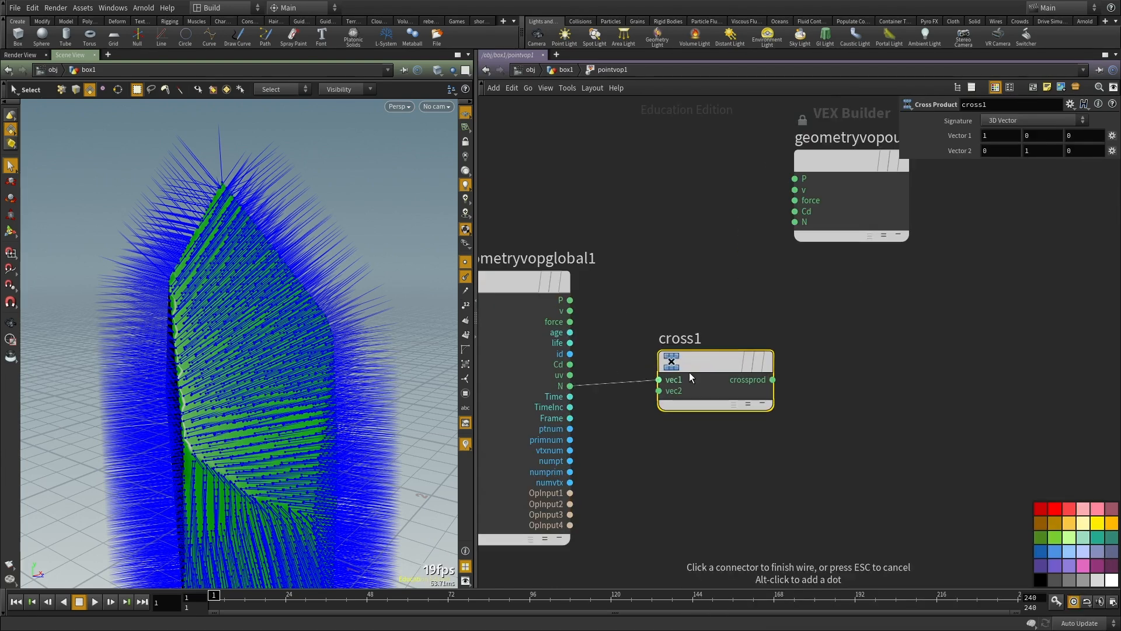
click(660, 379)
click(772, 380)
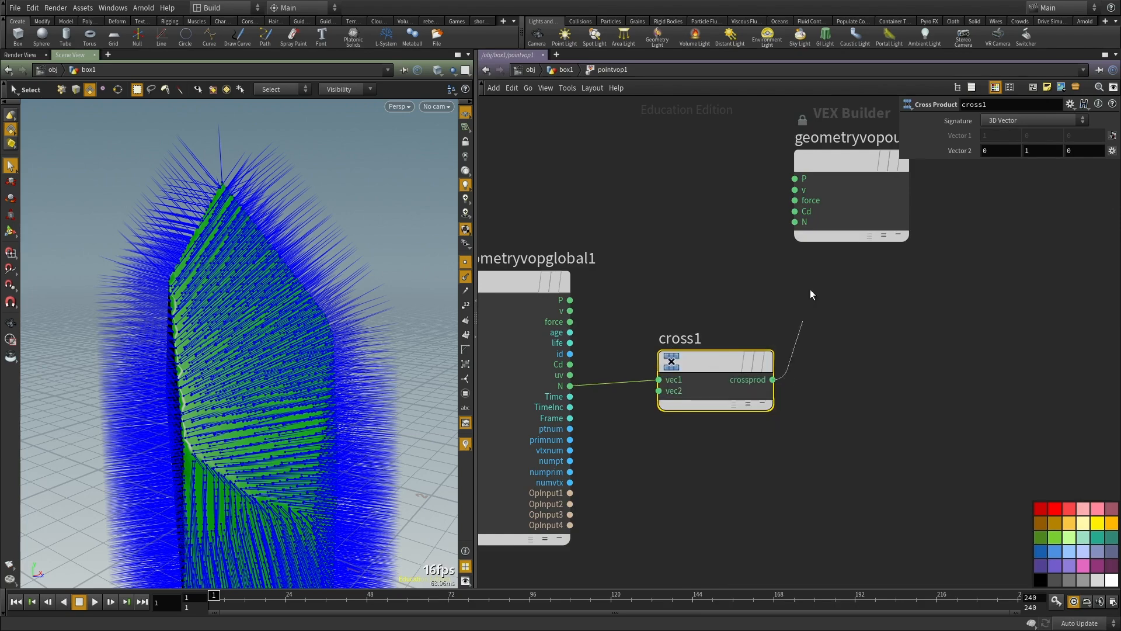
Step: Connect cross1's crossprod to the output's N, examine the resulting normals, and spread the cross and output nodes apart
click(808, 223)
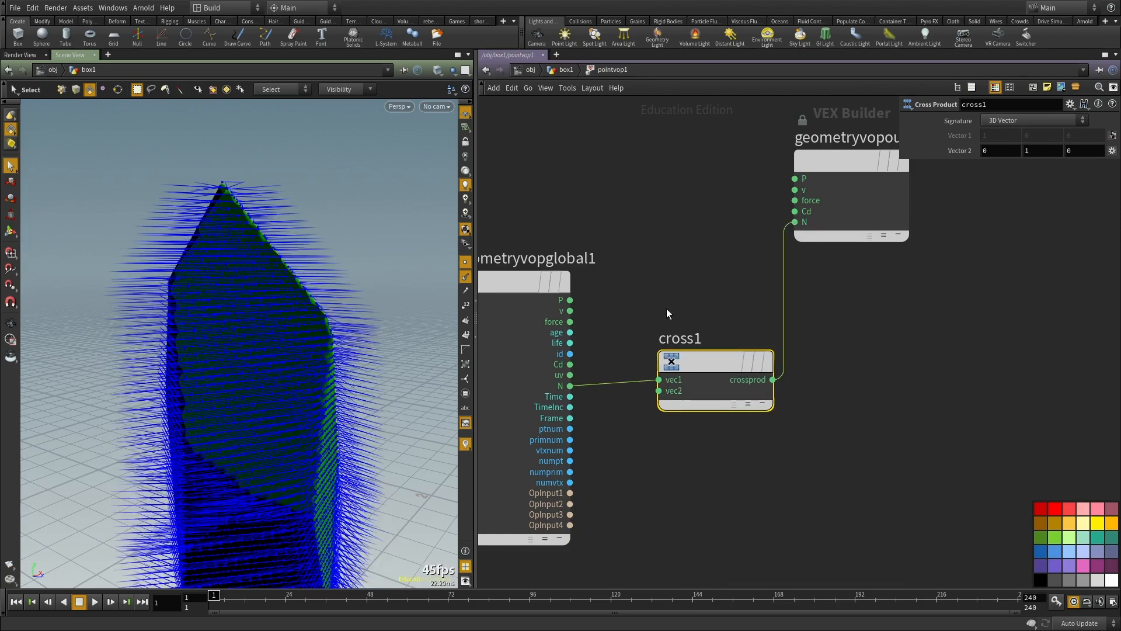
key(Escape)
drag(413, 329, 159, 343)
alt+middle_drag(282, 277, 252, 348)
alt+drag(253, 348, 212, 329)
scroll(681, 434, down, 3)
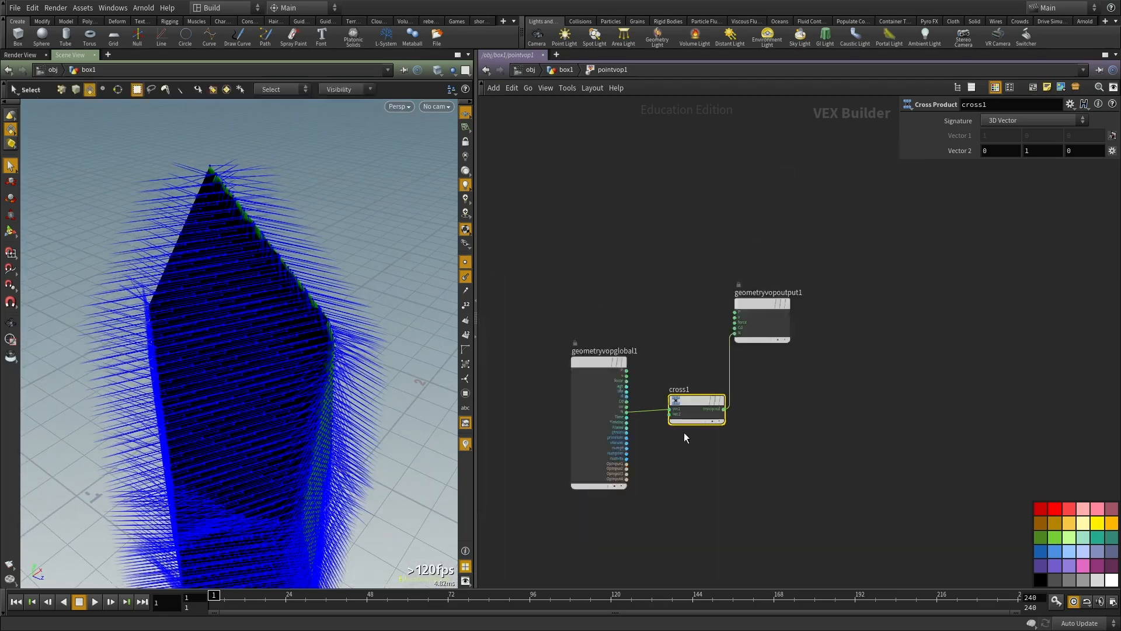
scroll(753, 365, up, 2)
drag(776, 276, 953, 428)
drag(670, 421, 660, 445)
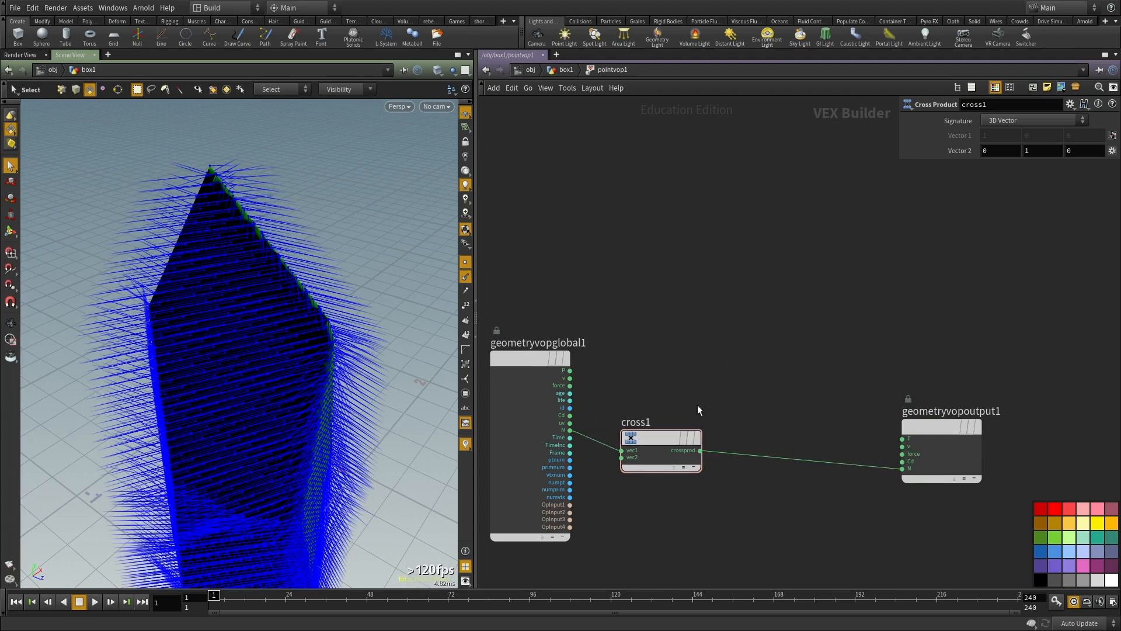
Step: Insert a Normalize node between cross1 and the output's N
key(Tab)
text(normalize)
key(Return)
click(774, 448)
middle_drag(771, 369, 742, 319)
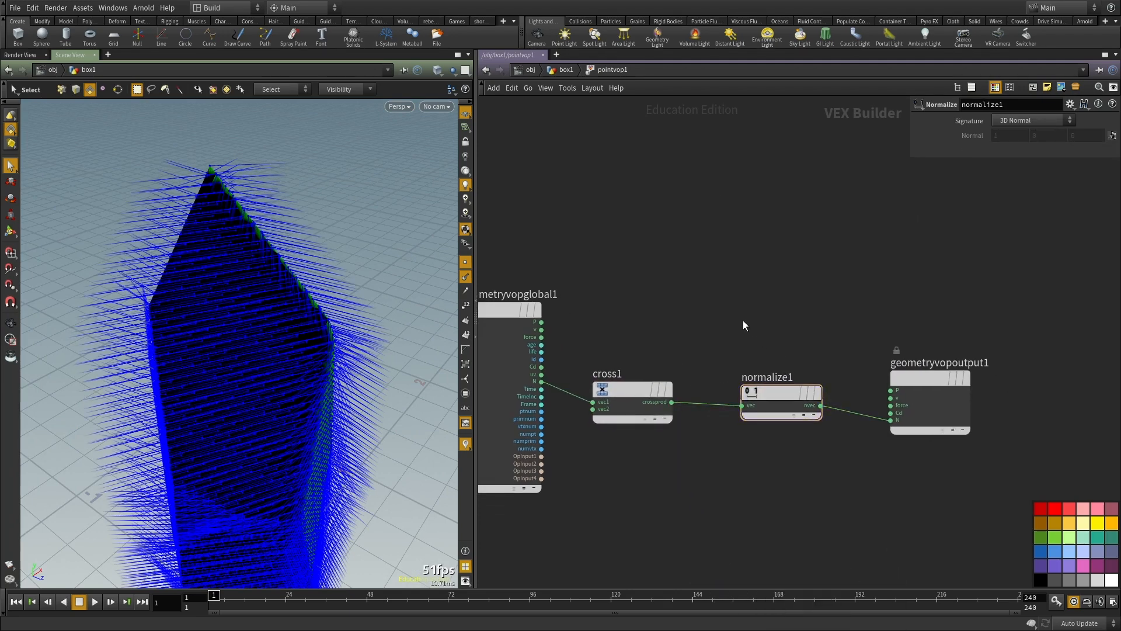
Step: Add an Add node summing the global P and normalize1's nvec, and wire its sum to the output's P
key(Tab)
text(add)
key(Return)
click(743, 320)
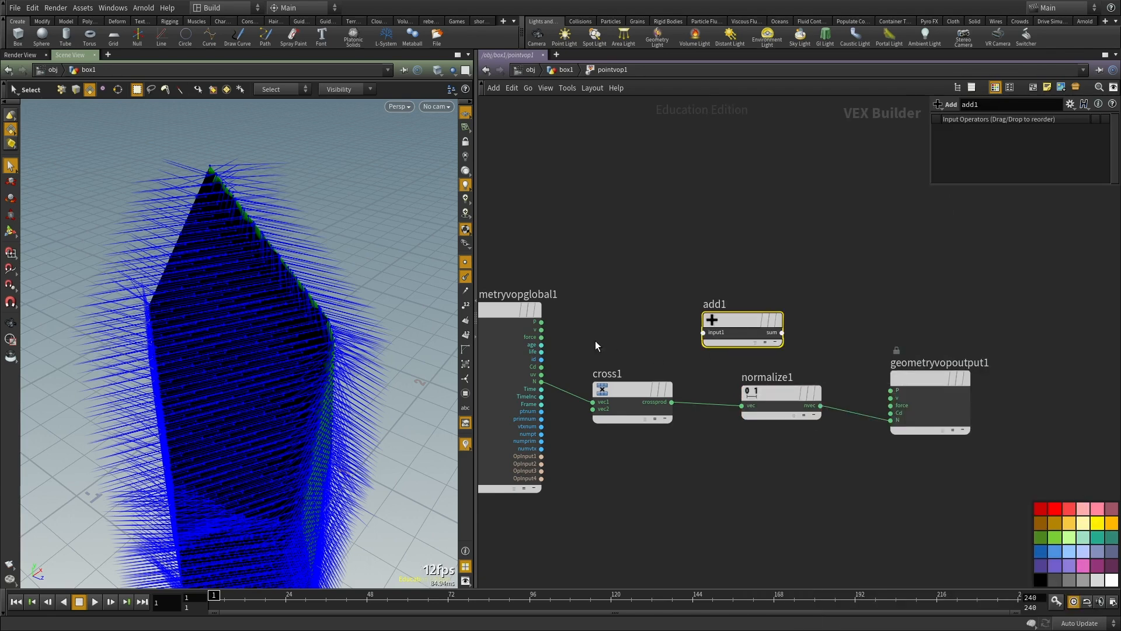
drag(542, 322, 703, 332)
click(820, 405)
click(703, 341)
click(781, 332)
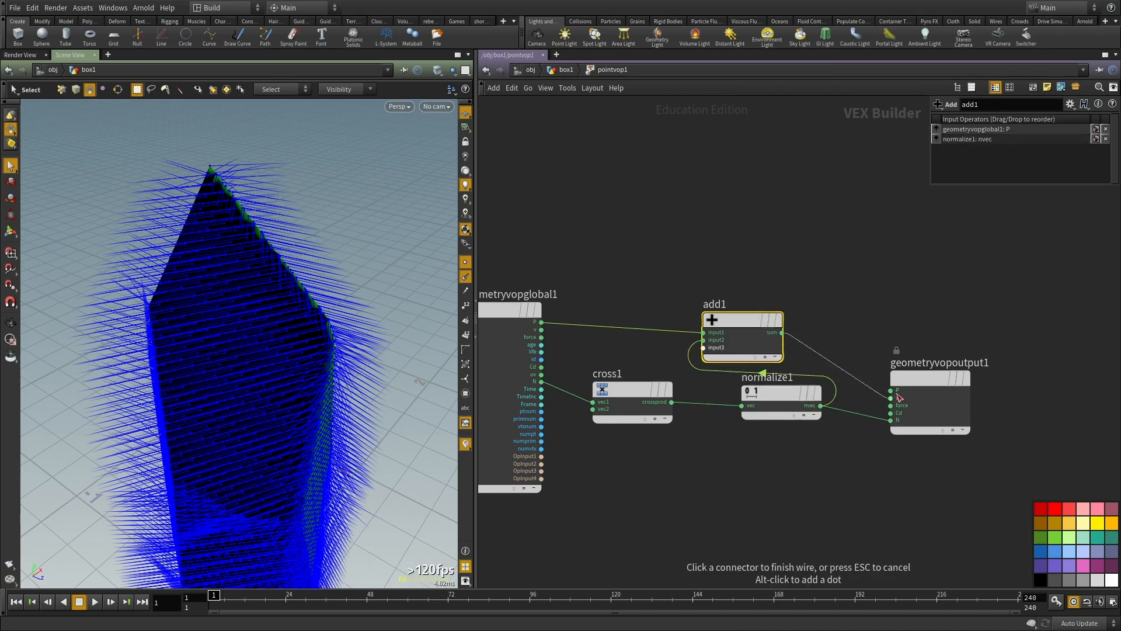
click(891, 390)
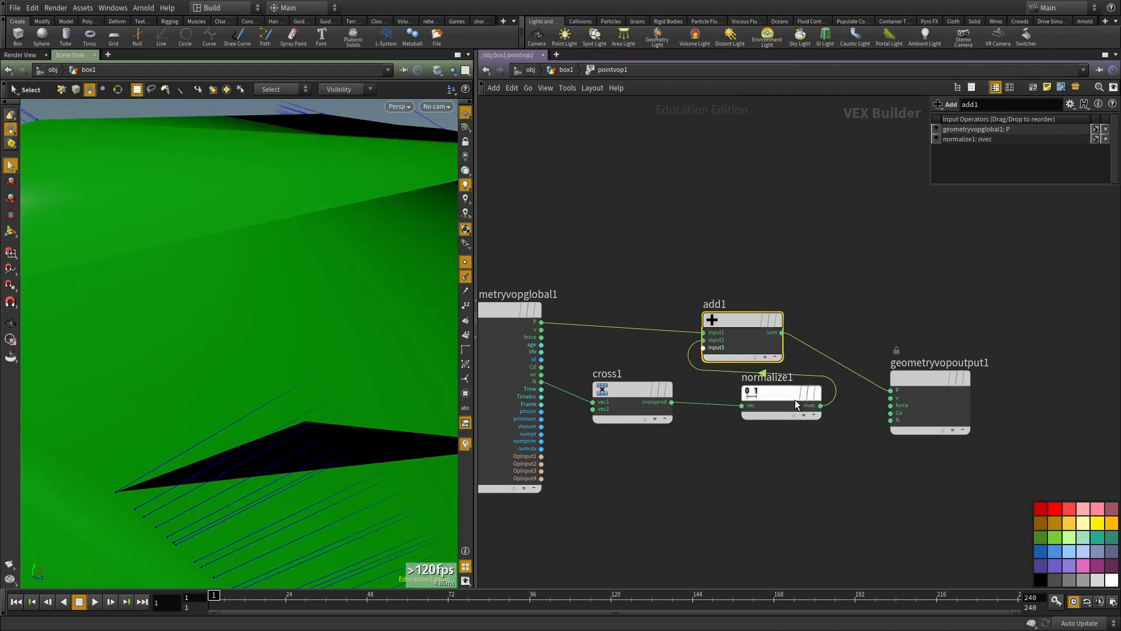
Step: Rearrange normalize1, add1 and the output node to make room between normalize1 and add1
drag(778, 392, 710, 524)
scroll(846, 414, down, 2)
middle_drag(845, 415, 804, 384)
drag(968, 411, 1035, 429)
click(720, 303)
drag(750, 317, 939, 291)
click(857, 425)
Step: Insert a Multiply Constant node between normalize1 and add1 with a multiplier of 0.01
key(Tab)
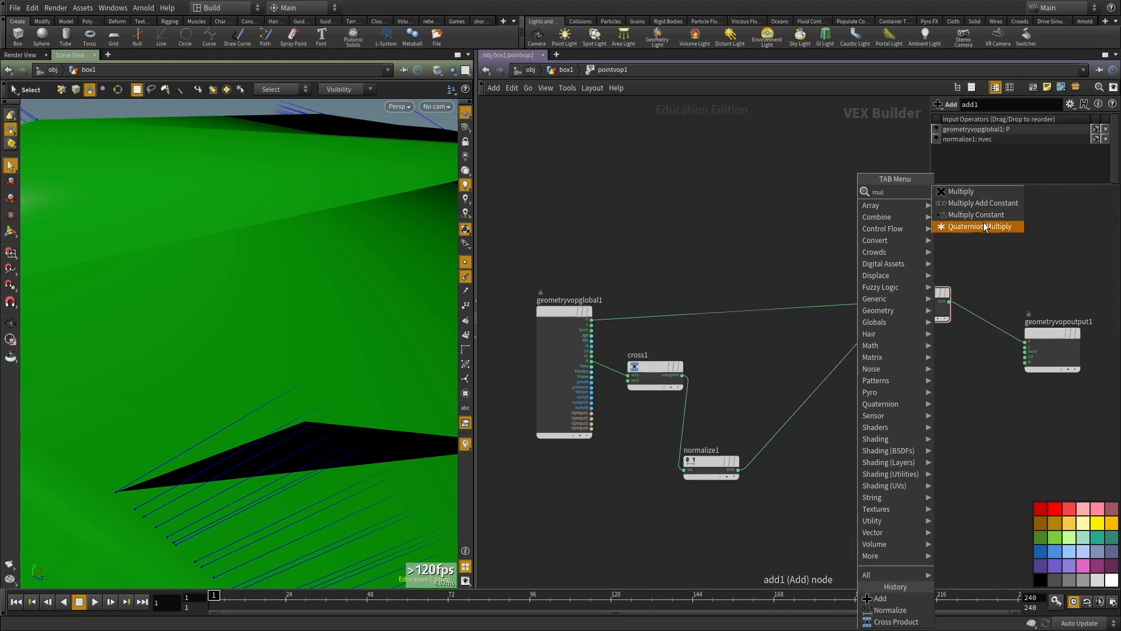
key(Escape)
click(811, 402)
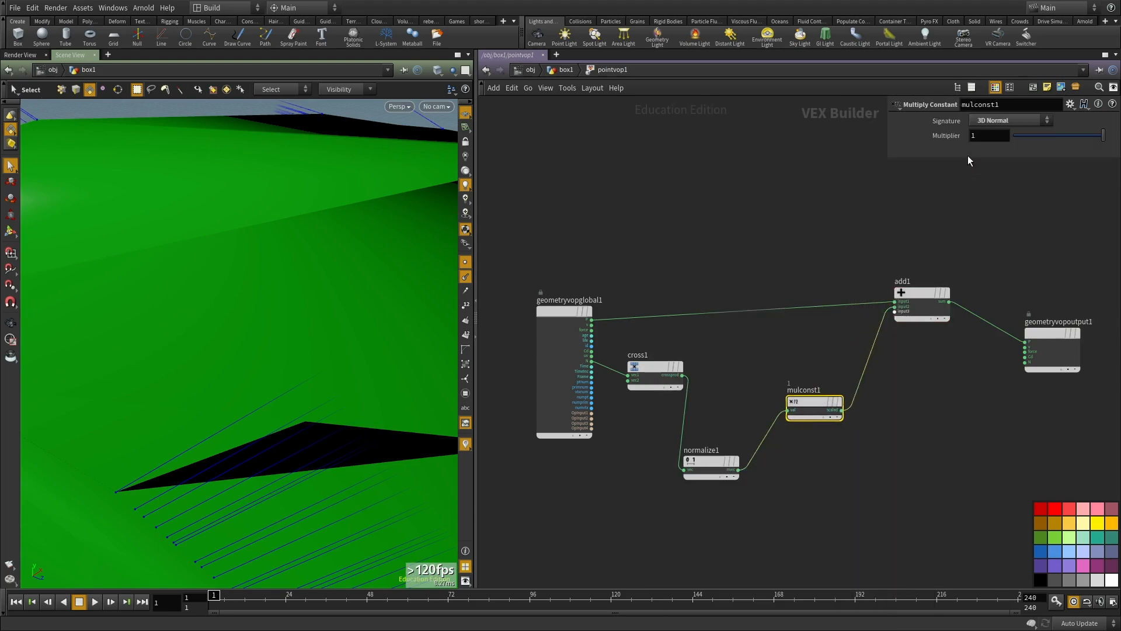
text(.01)
key(Return)
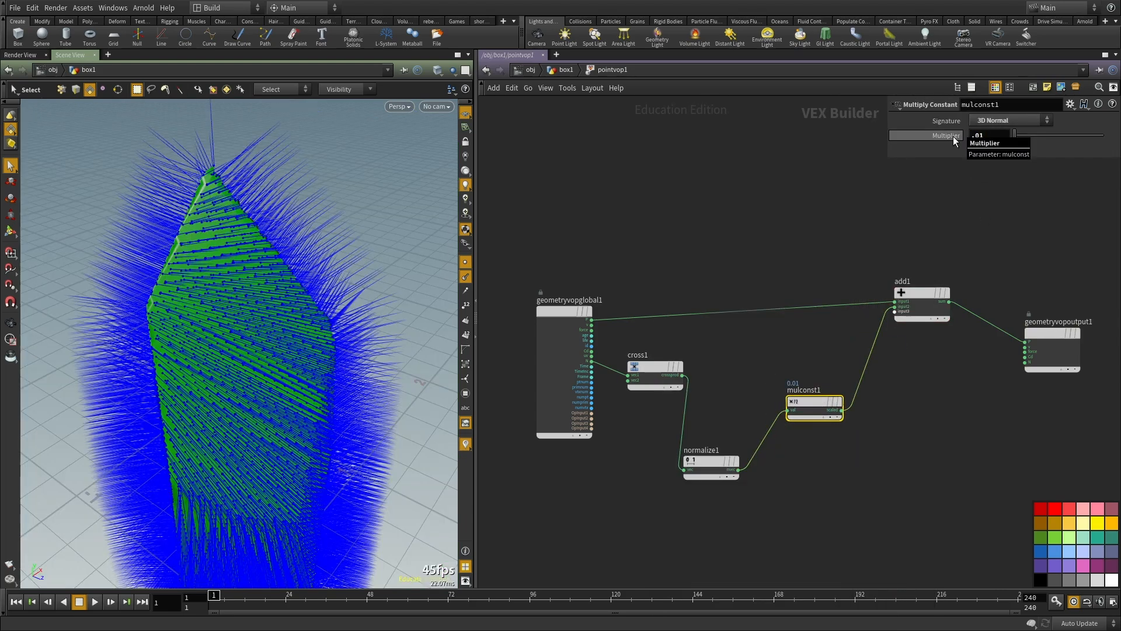
Step: Hide the point normals and point markers in the viewport, comparing wireframe and shaded display of the piece
click(466, 276)
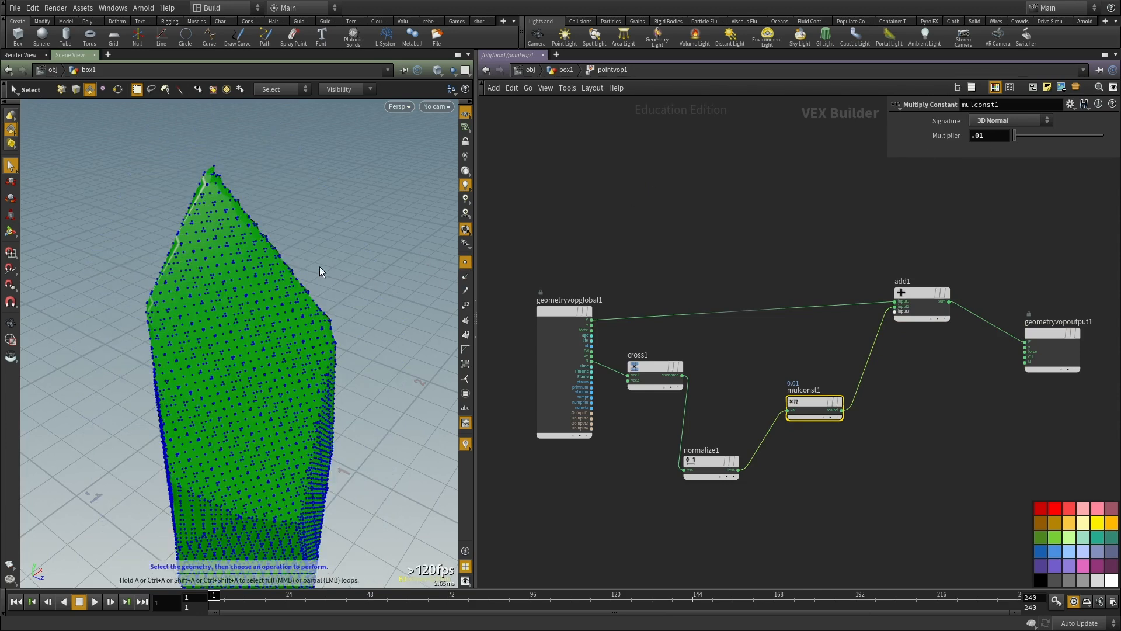
alt+drag(345, 267, 326, 259)
key(w)
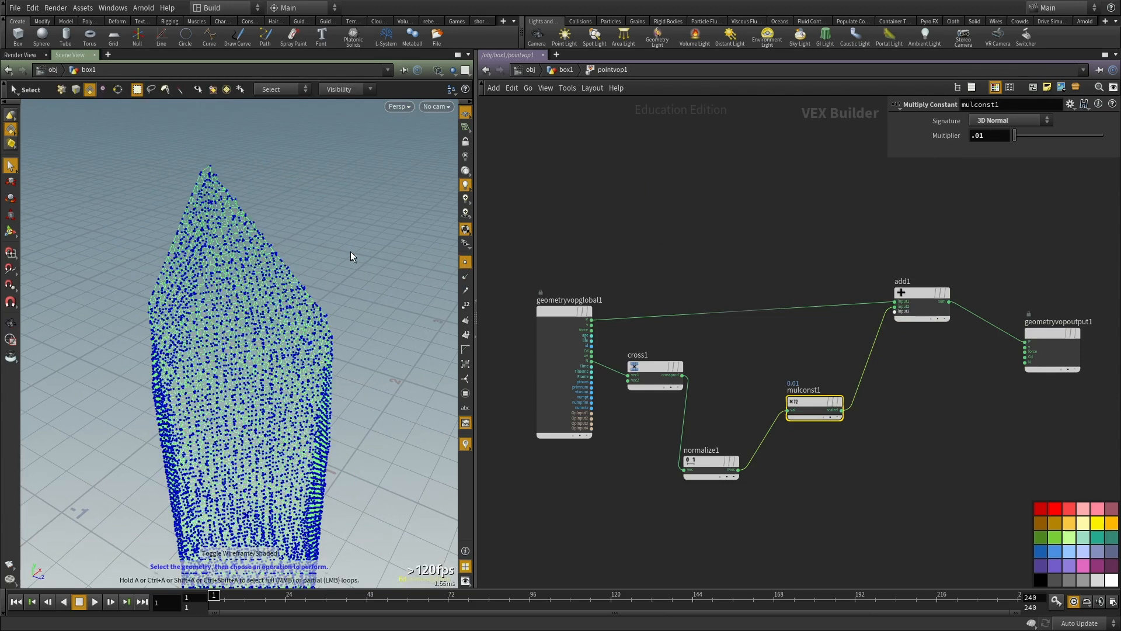
key(w)
click(437, 70)
click(459, 166)
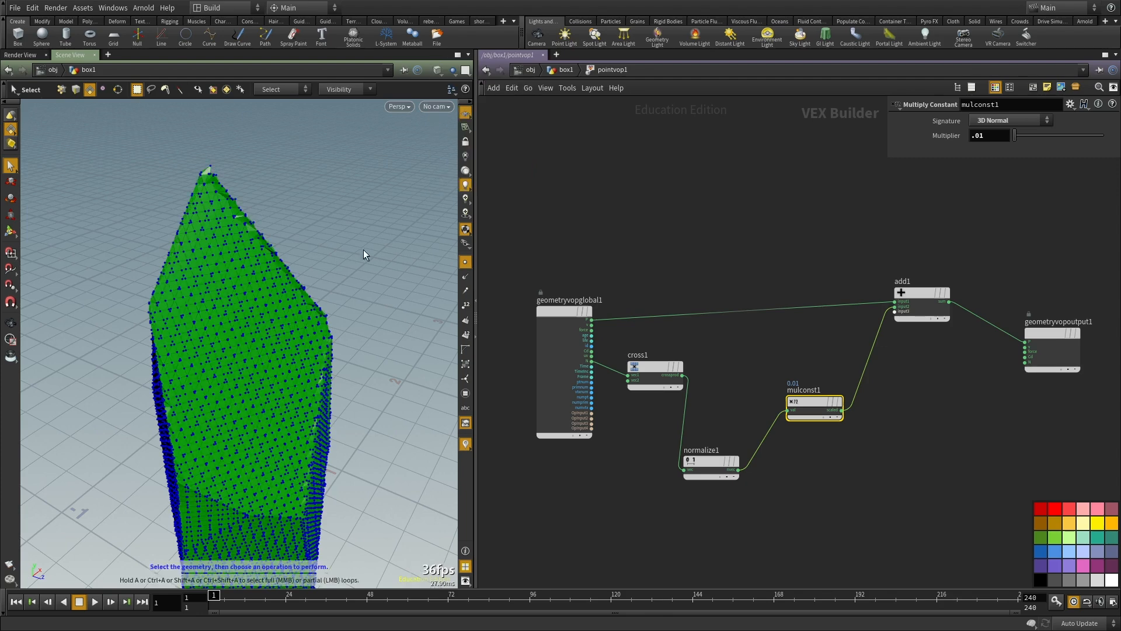
click(466, 263)
alt+drag(402, 300, 381, 307)
Step: Try a multiplier of 0.06 on mulconst1 and inspect the displaced edges from several angles
middle_drag(984, 133, 1028, 156)
key(Escape)
drag(333, 319, 184, 244)
key(s)
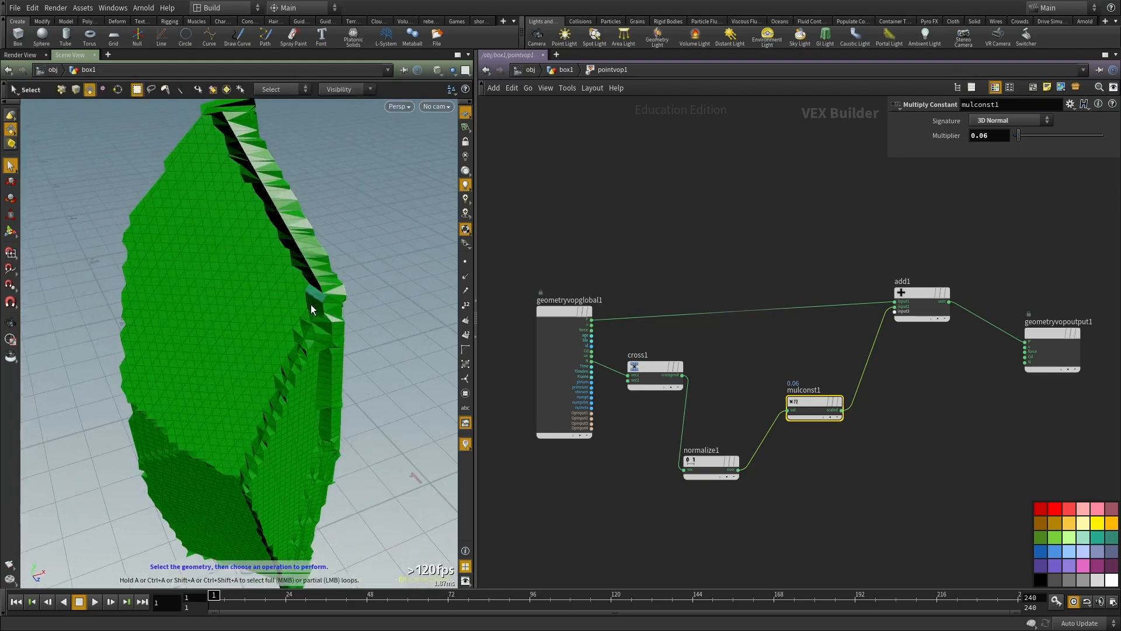
key(Escape)
drag(183, 296, 285, 258)
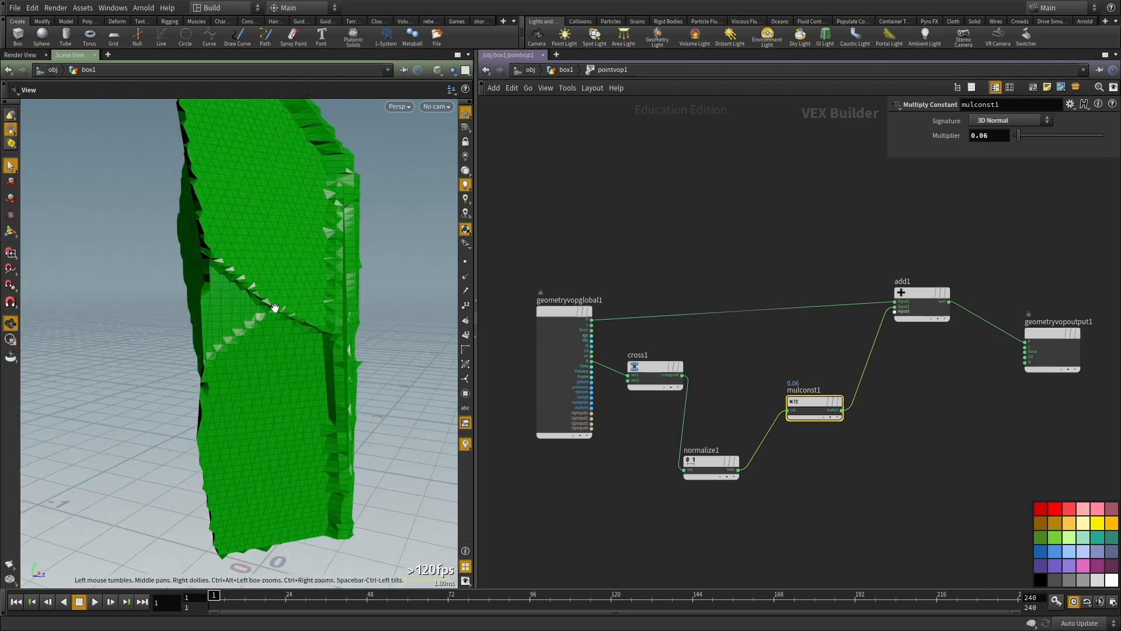
alt+drag(275, 308, 264, 307)
scroll(1008, 469, up, 4)
Step: Connect normalize1's nvec to the output's N and display the point normals in the viewport
click(619, 469)
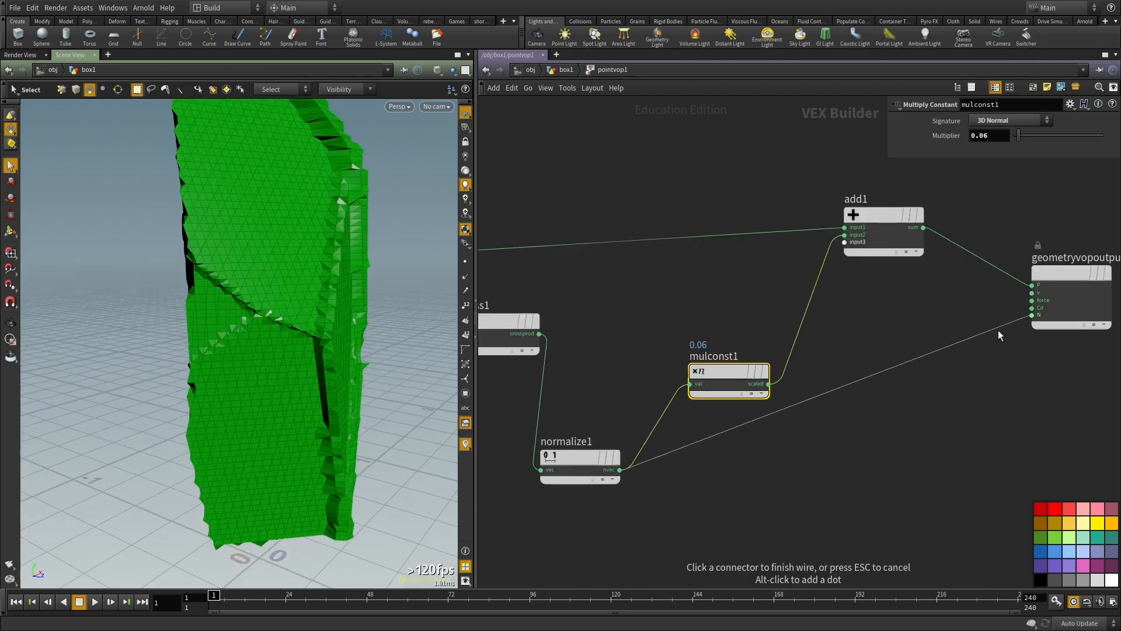
click(1045, 318)
scroll(653, 296, down, 3)
scroll(661, 307, up, 2)
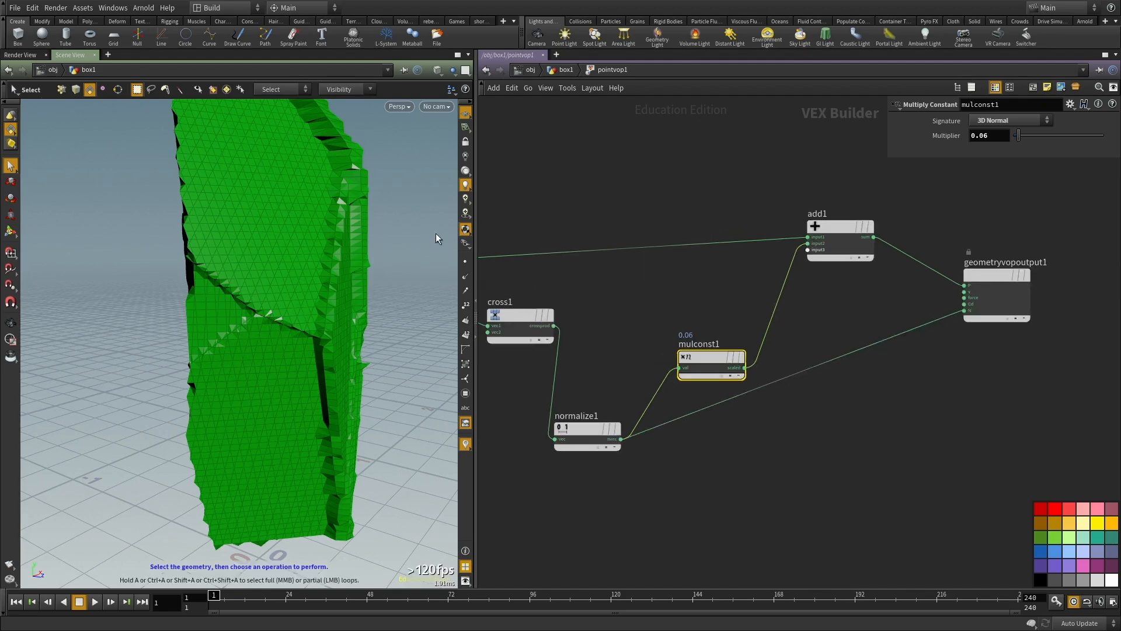
click(465, 272)
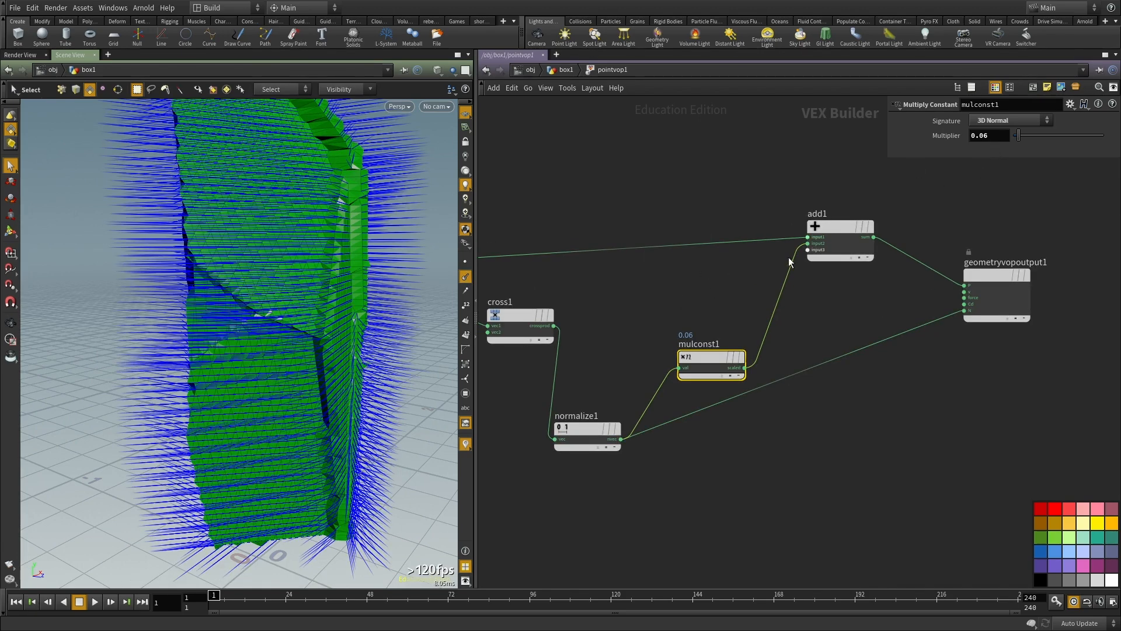
Step: Set mulconst1's multiplier to 0
drag(988, 134, 826, 139)
text(0)
key(Return)
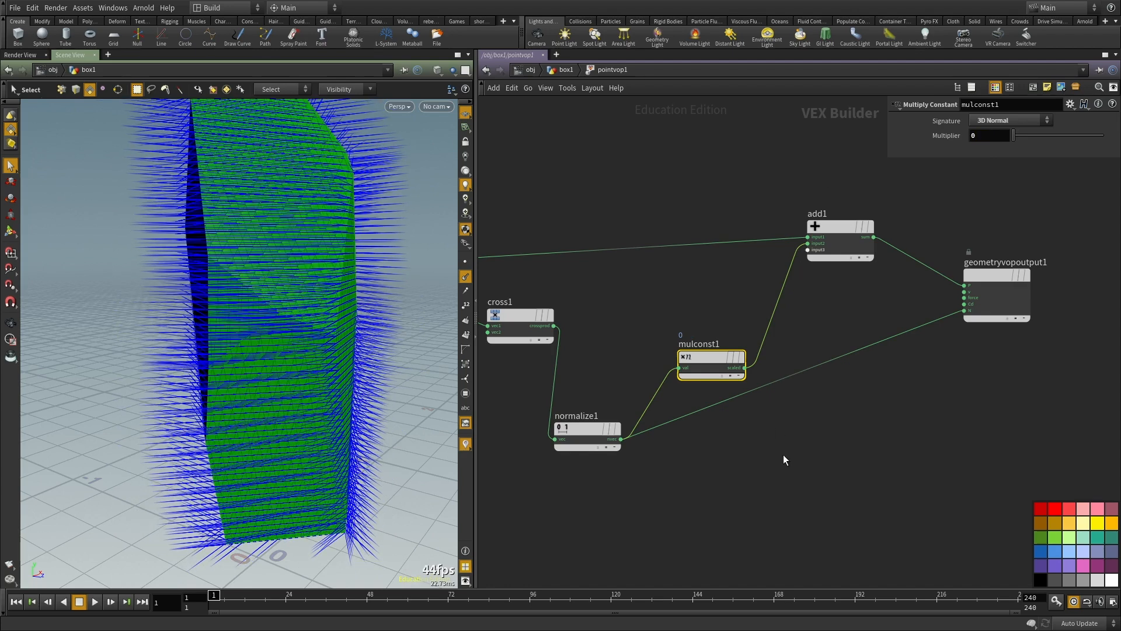
Step: Duplicate cross1, feeding cross1's crossprod into the copy's vec1 and the global N into its vec2
middle_drag(702, 487, 758, 435)
scroll(757, 434, down, 2)
drag(672, 398, 694, 457)
click(633, 315)
key(ctrl+c)
key(ctrl+v)
scroll(679, 349, up, 3)
click(658, 362)
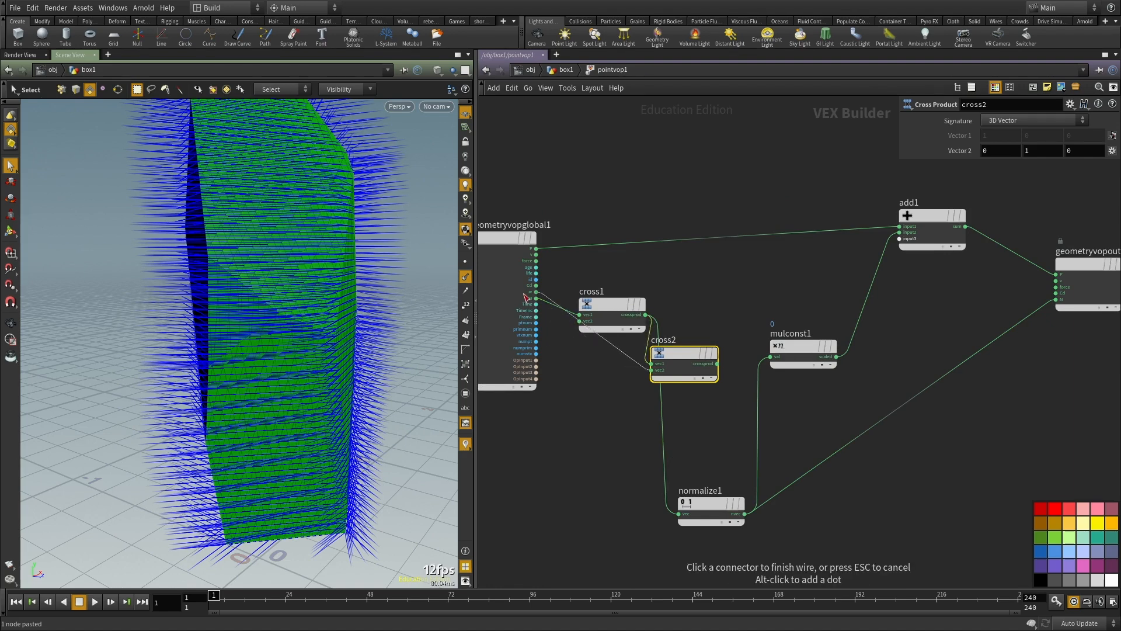
click(536, 298)
drag(679, 352, 705, 413)
Step: Duplicate normalize1, wire the copy between cross2 and the output's N, and inspect the new normals
click(730, 513)
key(ctrl+c)
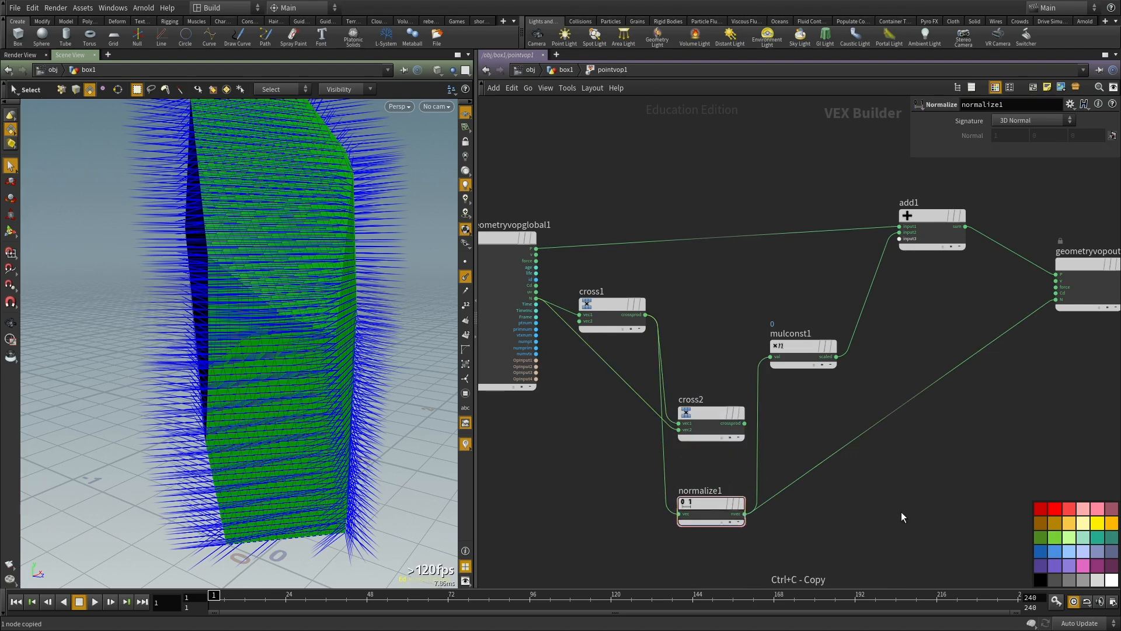
key(ctrl+v)
click(745, 423)
click(873, 484)
click(937, 483)
click(1056, 300)
middle_drag(934, 306, 936, 332)
alt+drag(298, 313, 141, 300)
alt+drag(276, 151, 222, 267)
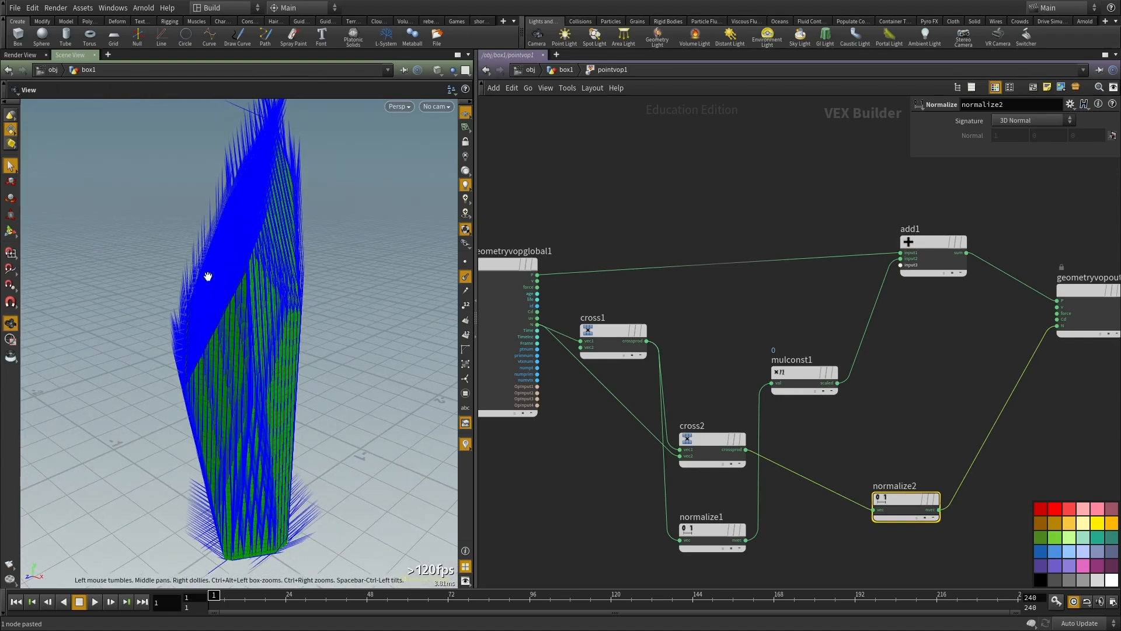
Step: Tidy the network, placing normalize2 beside cross2 and mulconst1 beside normalize1 below them
scroll(826, 356, down, 3)
middle_drag(877, 418, 860, 348)
scroll(800, 397, up, 3)
drag(698, 420, 691, 474)
middle_drag(819, 309, 772, 370)
drag(731, 312, 752, 529)
drag(813, 436, 732, 377)
middle_drag(812, 407, 754, 394)
middle_drag(727, 344, 752, 341)
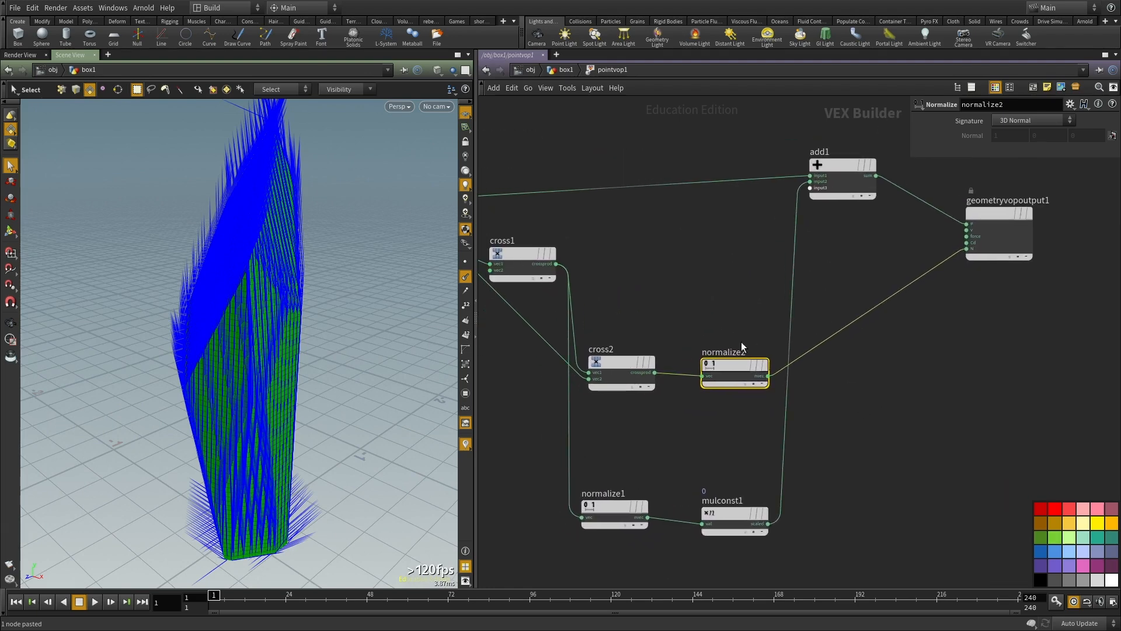
middle_drag(716, 433, 734, 395)
Step: Duplicate mulconst1 and insert the copy between normalize2 and the output's N
drag(736, 413, 740, 525)
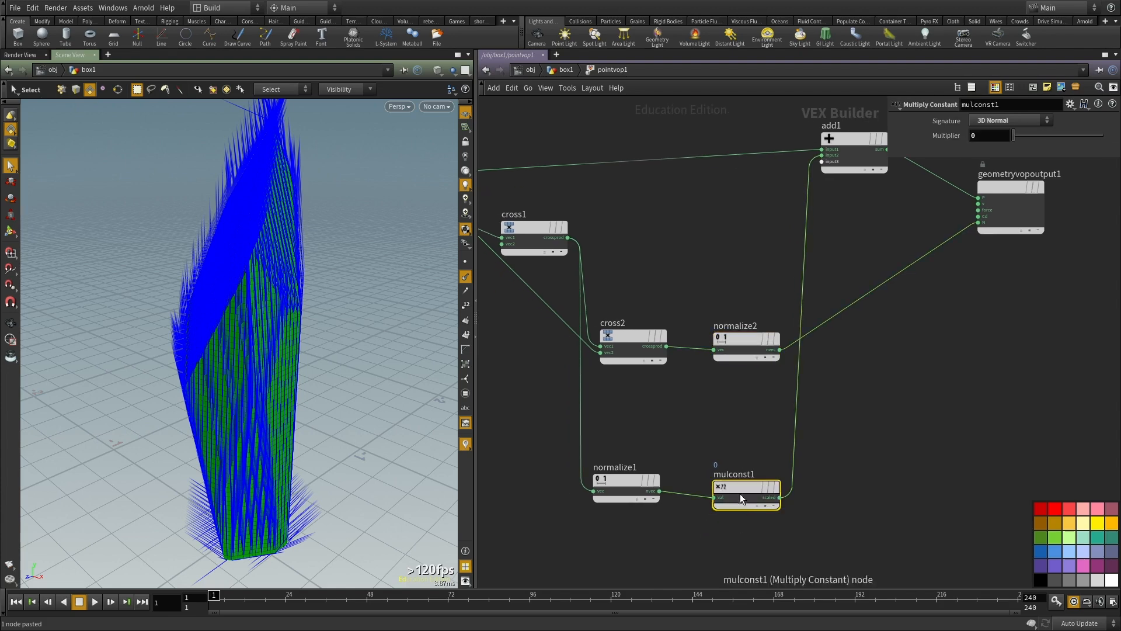
key(ctrl+c)
key(ctrl+v)
mouse_move(849, 356)
mouse_down()
mouse_move(859, 311)
mouse_move(869, 318)
mouse_up()
Step: Link mulconst1's multiplier to mulconst2's multiplier with a relative reference
right_click(943, 137)
click(971, 191)
drag(870, 443, 713, 553)
right_click(927, 138)
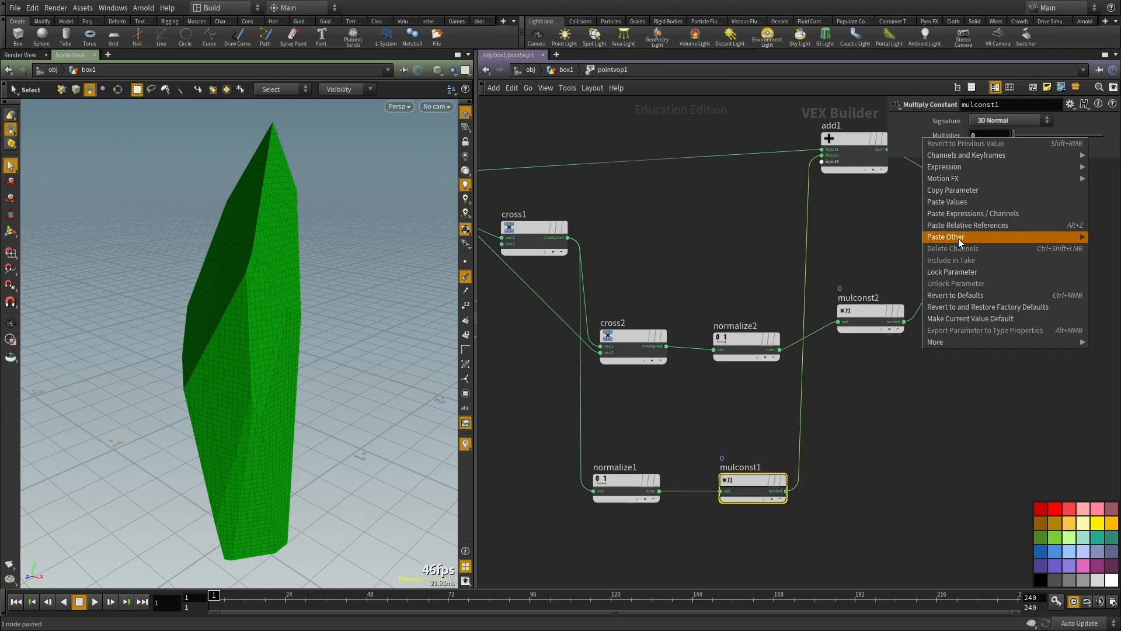
click(937, 384)
right_click(944, 138)
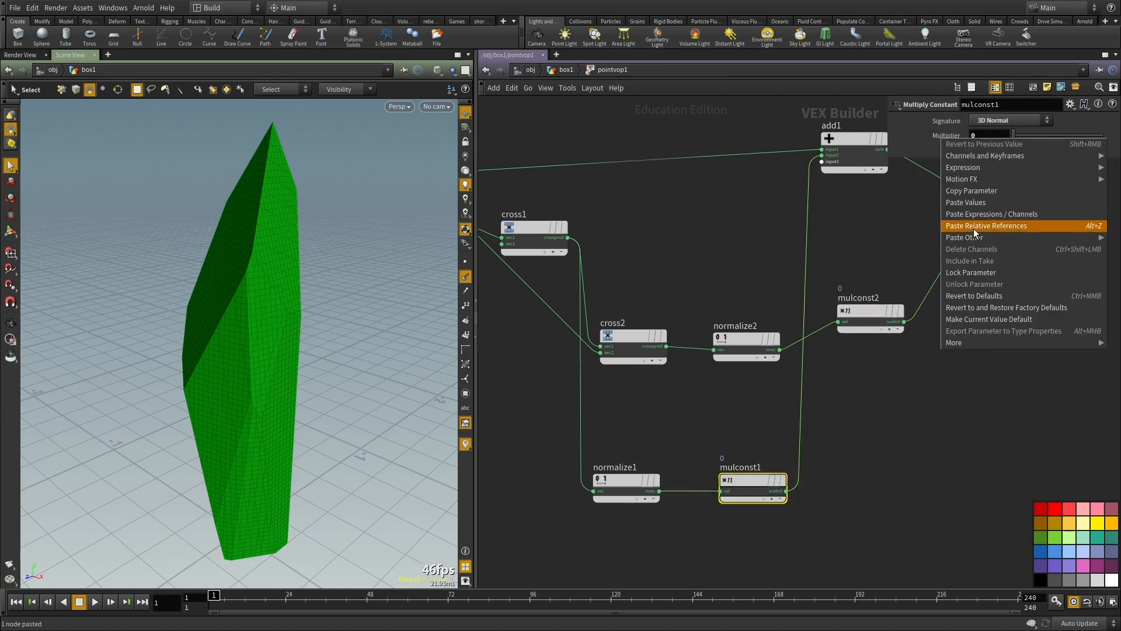
click(975, 229)
Step: Wire mulconst2's scaled output into add1's second input and mulconst1's into its third
click(904, 322)
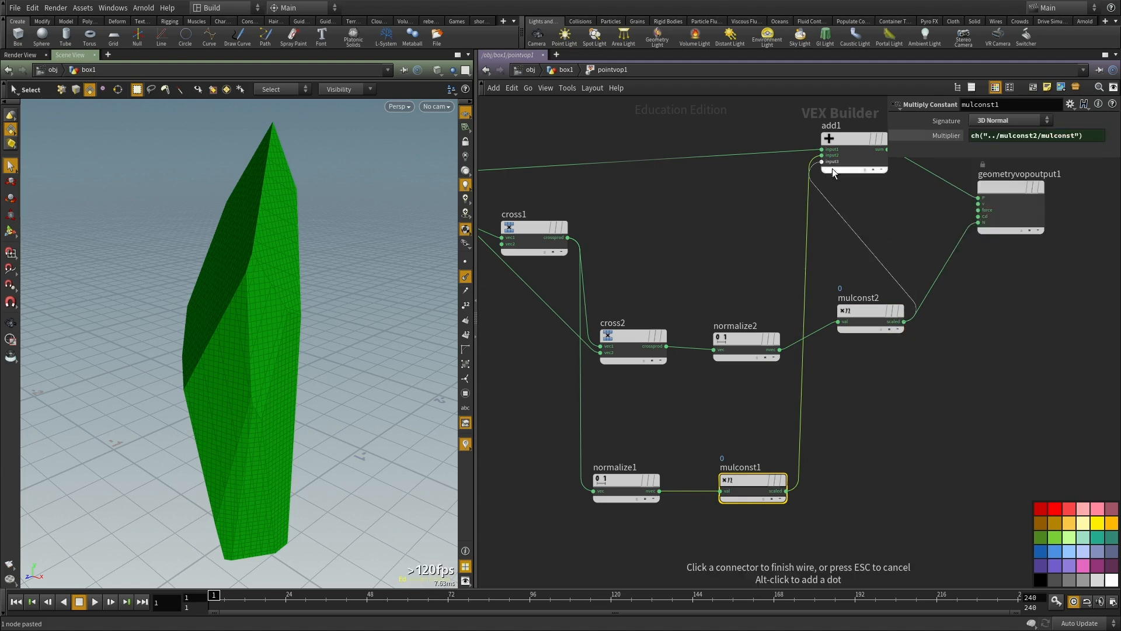
click(823, 162)
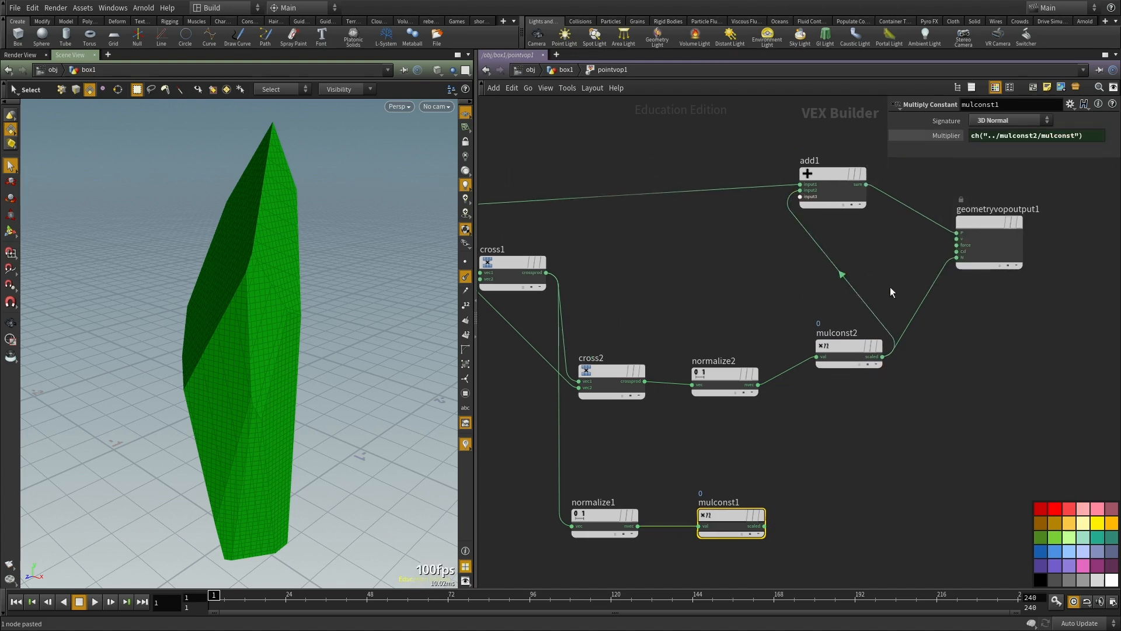
click(765, 526)
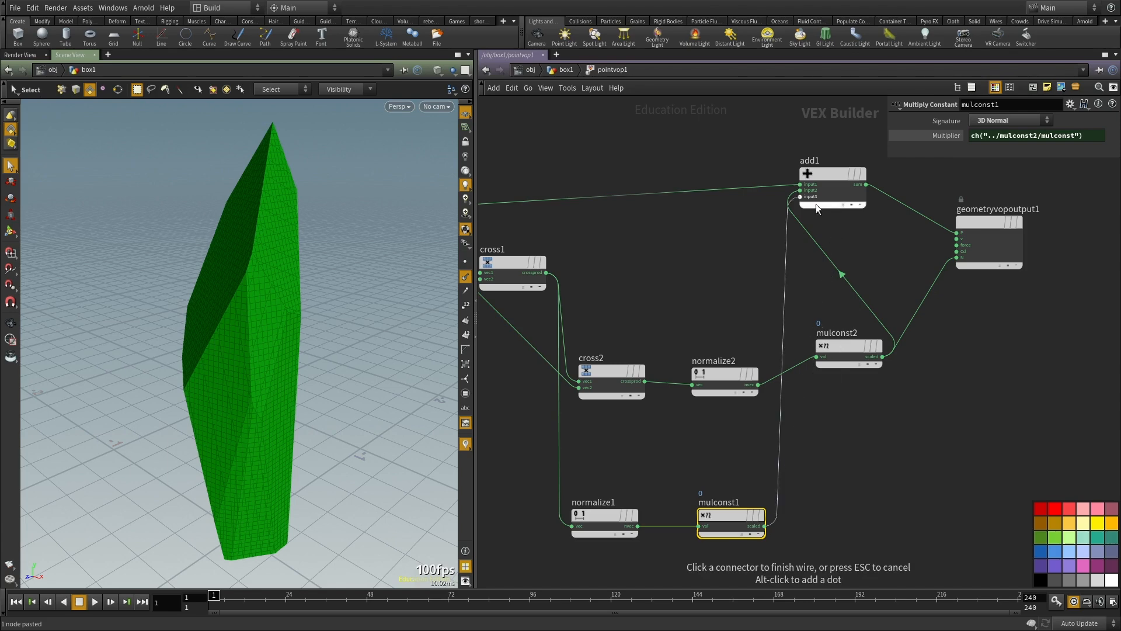
click(800, 196)
Step: Reposition add1 and the output node, and disconnect mulconst2 from the output's N
middle_drag(897, 269, 850, 314)
drag(942, 268, 1002, 286)
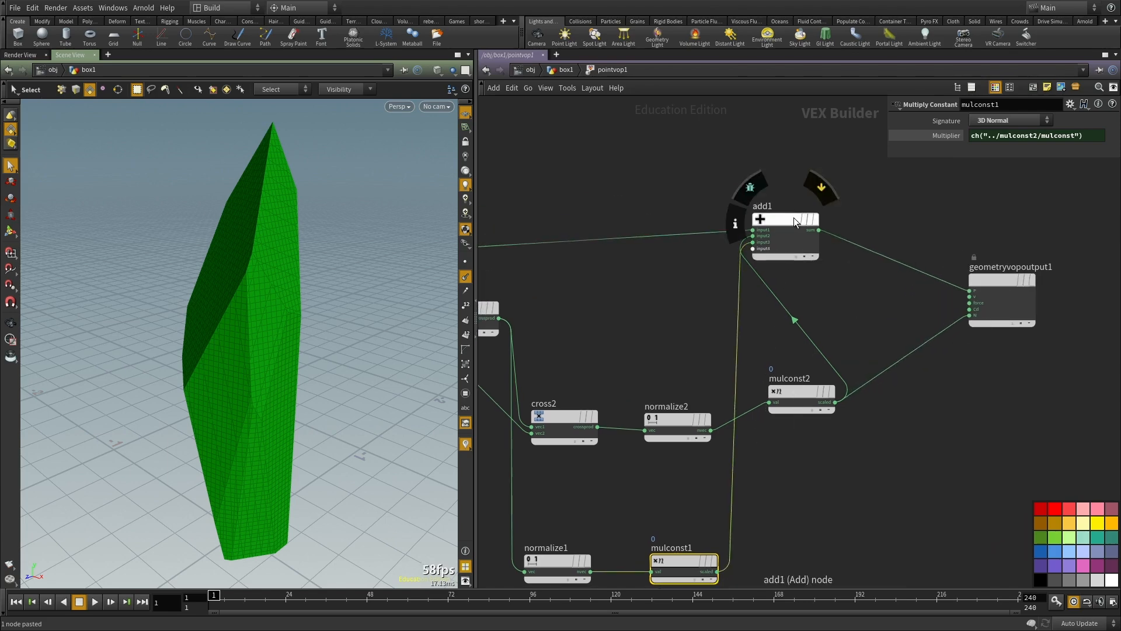
drag(794, 218, 854, 225)
click(905, 412)
middle_drag(904, 414, 906, 356)
click(824, 349)
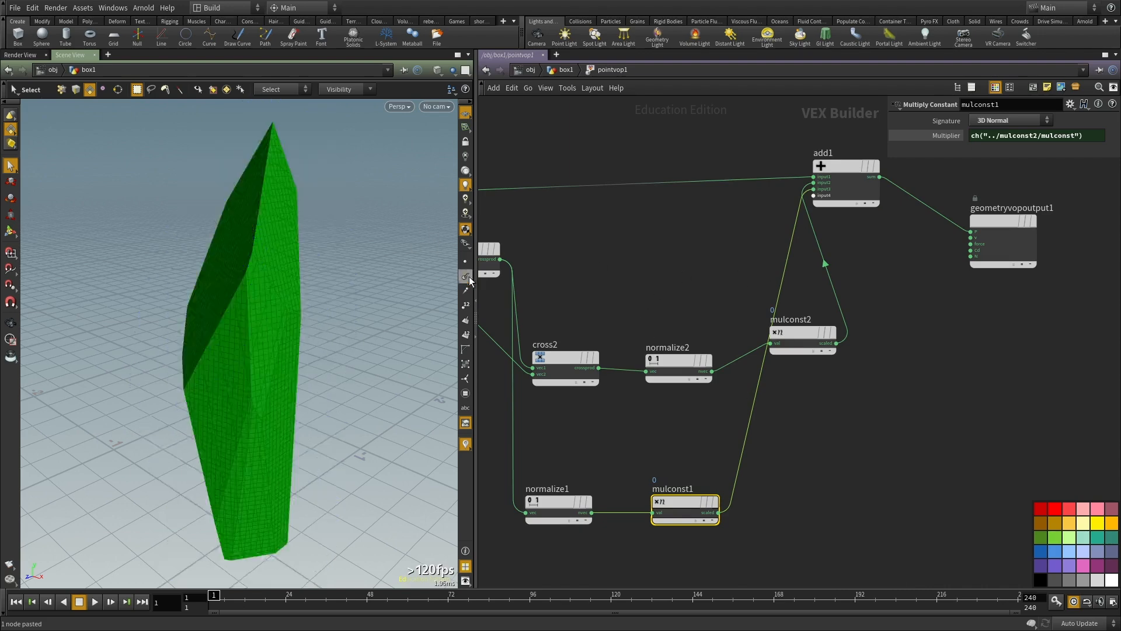
Step: Set mulconst2's multiplier to -0.0246 and inspect the displaced edges up close
middle_drag(987, 136, 949, 212)
middle_drag(766, 208, 15, 207)
middle_drag(986, 204, 866, 204)
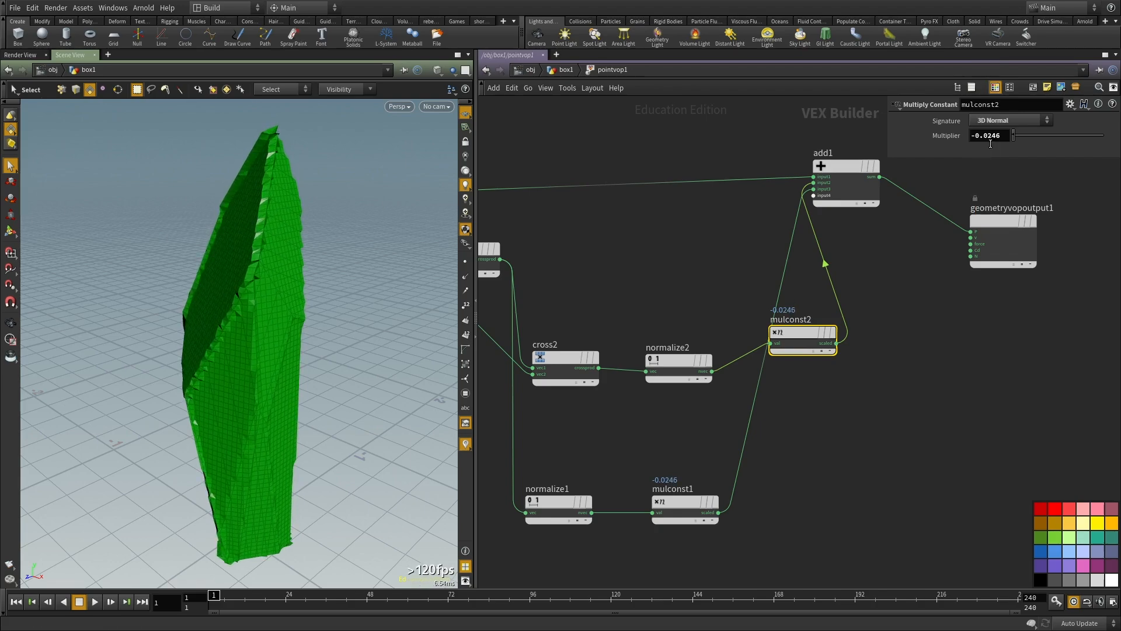
alt+drag(324, 217, 286, 179)
alt+drag(239, 320, 283, 316)
Step: Add an Anti-Aliased Noise node below mulconst2
scroll(759, 432, down, 2)
middle_drag(799, 450, 783, 401)
scroll(795, 397, up, 1)
key(Tab)
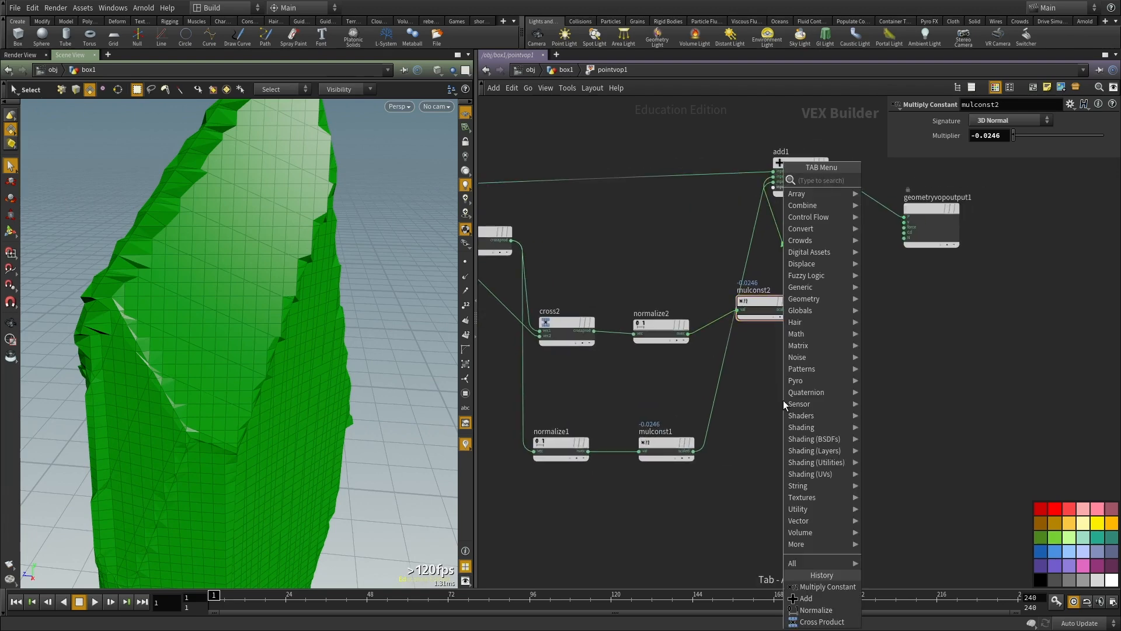
text(noise)
key(Return)
click(783, 400)
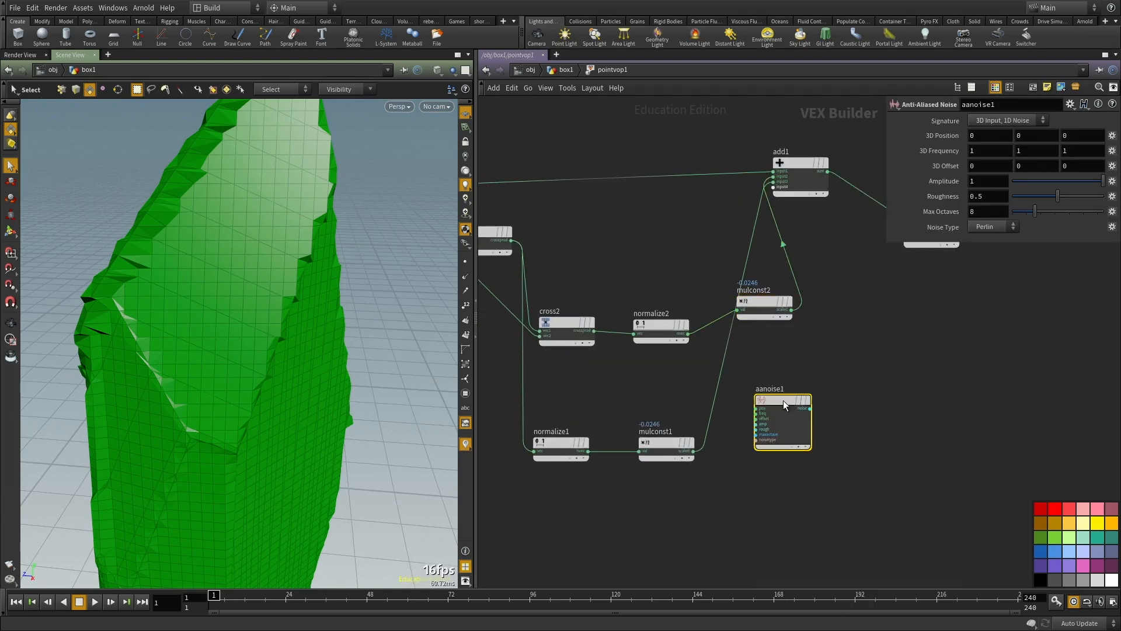
Step: Wire the global P into aanoise1's pos input
scroll(818, 501, up, 2)
click(871, 394)
scroll(874, 392, down, 2)
scroll(569, 196, up, 1)
scroll(796, 243, down, 1)
middle_drag(510, 141, 674, 186)
click(673, 178)
Step: Add a Multiply node to the VOP network beside aanoise1
scroll(811, 416, down, 2)
middle_drag(880, 412, 513, 455)
scroll(514, 455, up, 2)
key(Tab)
text(mu)
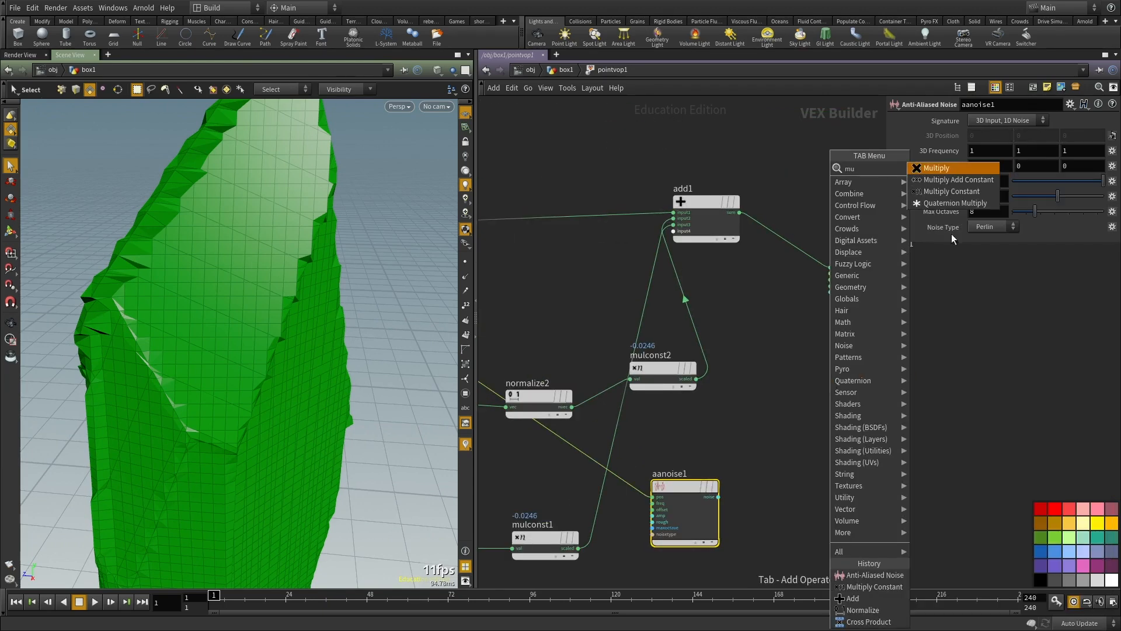
text(l)
click(936, 169)
click(841, 390)
Step: Remove the existing add1 node and place a new Add node near mulconst2
drag(662, 374, 676, 404)
drag(704, 126, 727, 257)
key(ctrl+x)
middle_drag(737, 389, 732, 315)
key(Tab)
text(ad)
click(823, 156)
click(744, 266)
Step: Wire the scaled outputs of mulconst2 and mulconst1 into the new Add node and tidy the node layout
drag(689, 408, 647, 289)
click(700, 348)
click(713, 272)
click(714, 277)
click(592, 461)
middle_drag(703, 419, 675, 445)
drag(600, 359, 585, 359)
Step: Wire aanoise1's noise output into multiply1's input1 and add1's sum into its input2
drag(708, 292, 660, 395)
drag(774, 349, 780, 348)
click(630, 289)
click(770, 353)
click(693, 403)
click(770, 358)
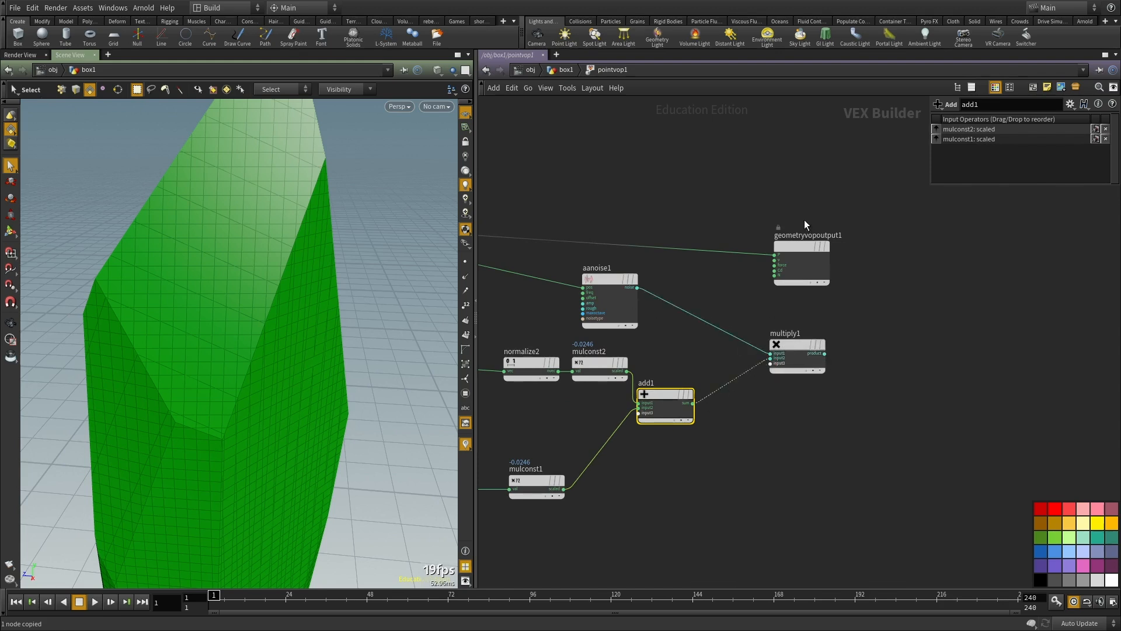
Step: Move the output node away from multiply1 and set aanoise1's signature to 3D Input, 3D Noise
drag(804, 246, 959, 230)
scroll(811, 329, up, 2)
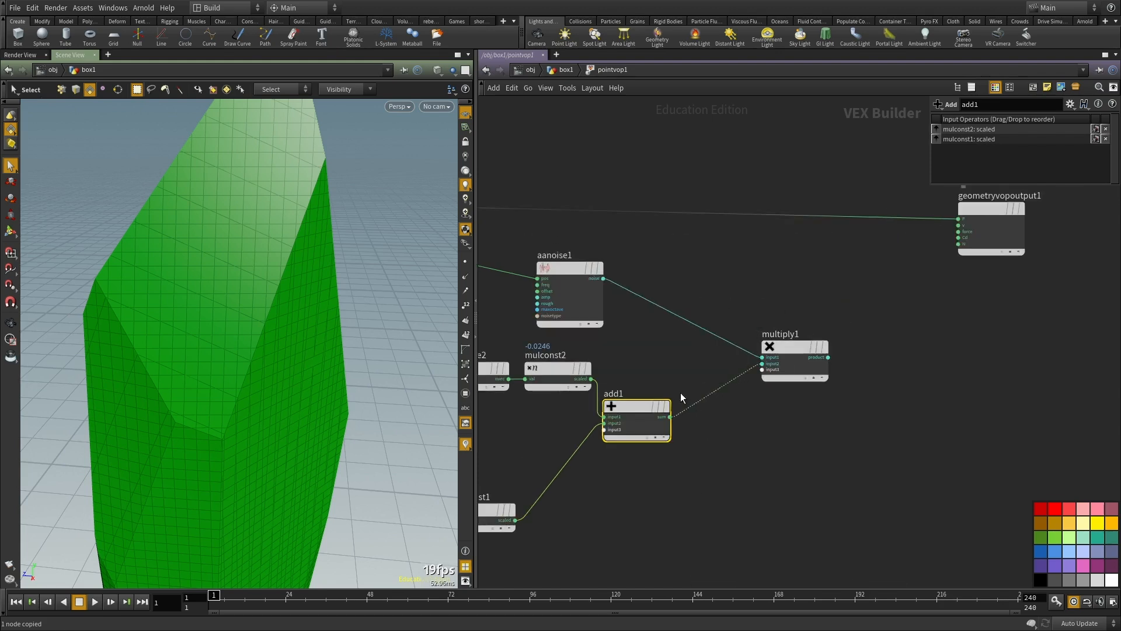
click(580, 306)
click(1008, 125)
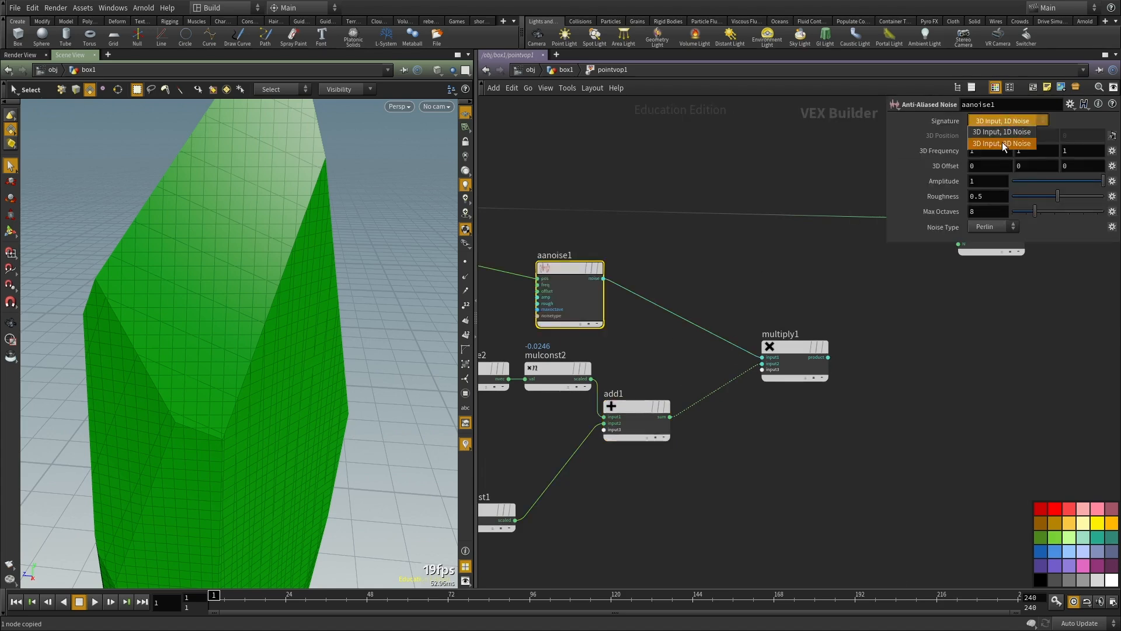
click(1002, 141)
Step: Insert an Add node on the wire between global P and the output, and feed multiply1's product into its input2
key(Tab)
text(add)
key(Return)
click(790, 212)
drag(789, 212, 803, 220)
middle_drag(861, 272, 857, 286)
click(825, 371)
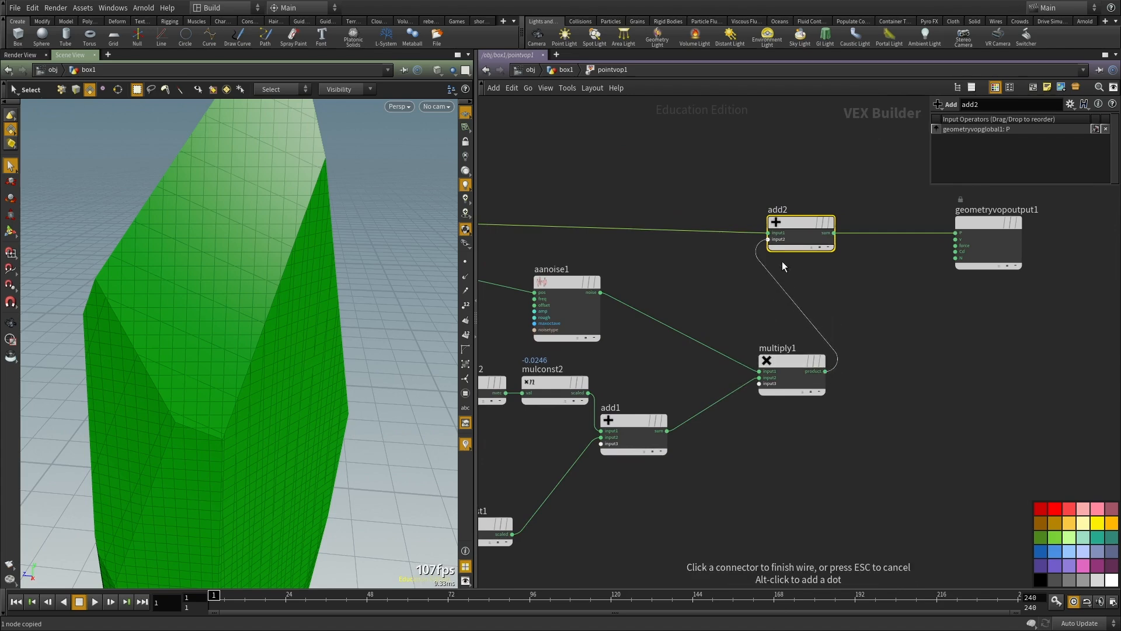
click(769, 239)
Step: Promote aanoise1's freq, offset, amp and rough inputs to parameters
scroll(687, 315, up, 1)
click(680, 307)
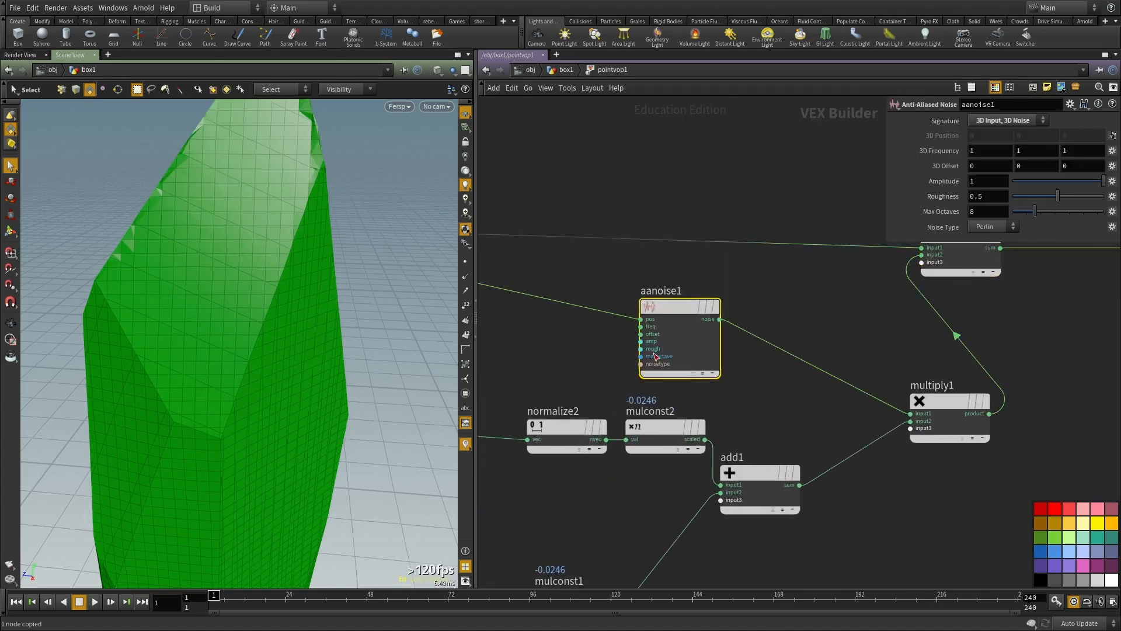
scroll(640, 334, up, 4)
right_click(641, 333)
click(671, 332)
right_click(633, 339)
click(671, 345)
right_click(633, 351)
click(672, 358)
Step: Reset mulconst2's multiplier to 1 and return to the box1 geometry network
middle_drag(843, 441, 789, 282)
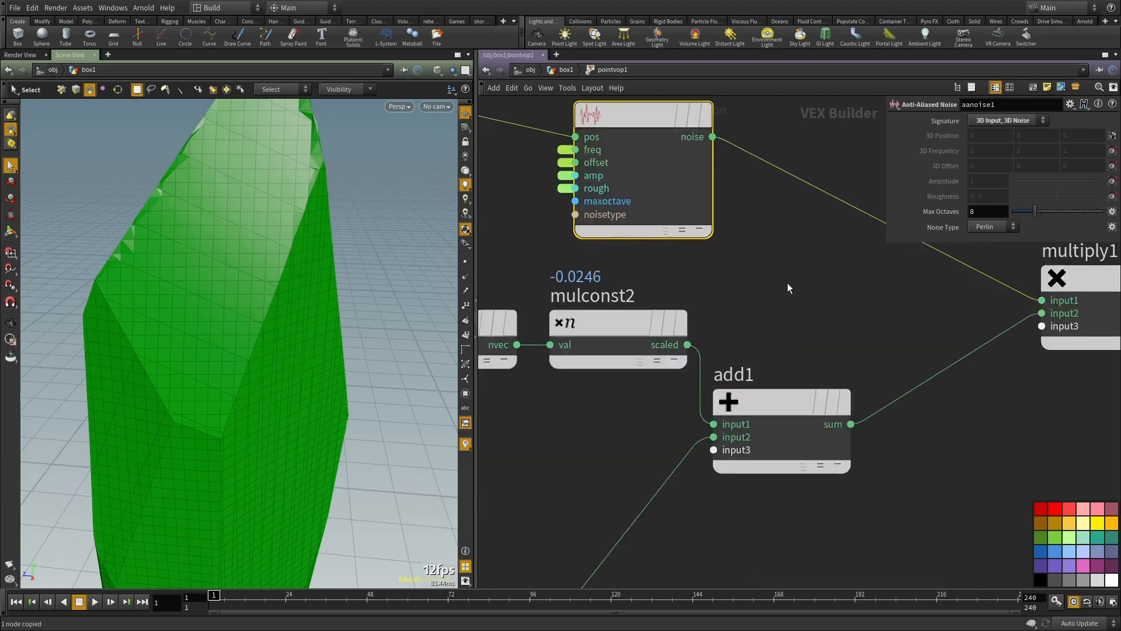
scroll(788, 283, down, 4)
click(760, 377)
middle_drag(636, 422, 714, 426)
click(715, 328)
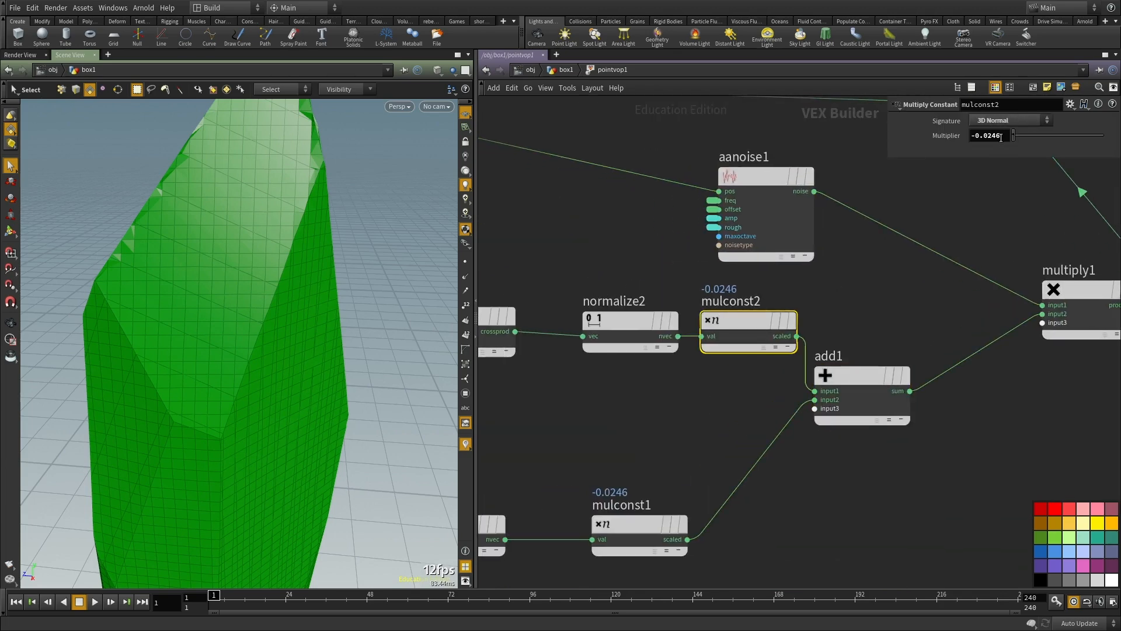
click(683, 147)
middle_drag(655, 176, 623, 245)
scroll(811, 322, up, 2)
mouse_move(811, 323)
middle_down()
mouse_move(834, 336)
mouse_move(815, 331)
middle_up()
key(u)
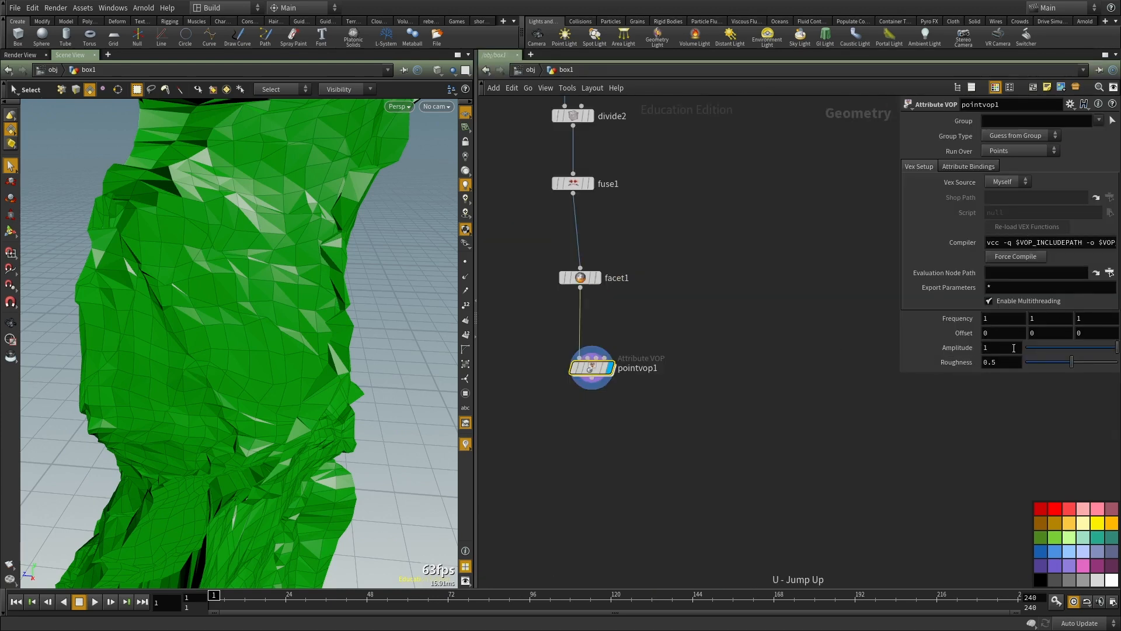
Step: Set pointvop1's noise amplitude to 0.1 and its frequency to 5.4 on all three axes
middle_drag(906, 348, 879, 341)
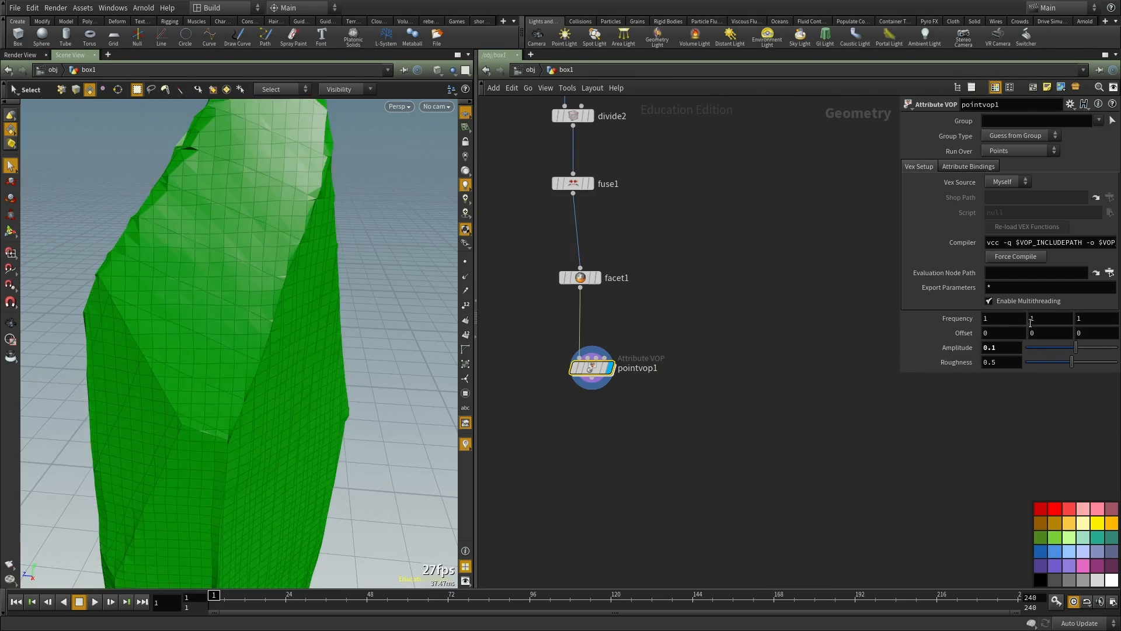
middle_drag(966, 319, 1118, 307)
key(Escape)
drag(208, 387, 280, 372)
Step: Append a Facet node after pointvop1, display it and enable Post-Compute Normals
key(Tab)
text(fa)
click(666, 157)
click(603, 419)
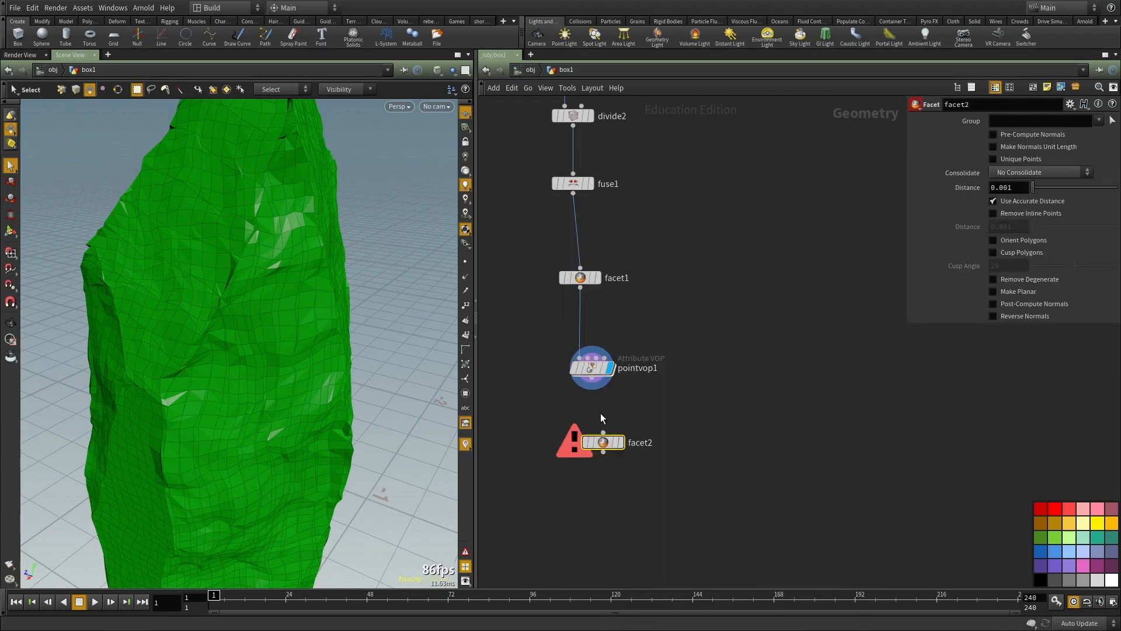
drag(602, 403, 603, 432)
click(622, 442)
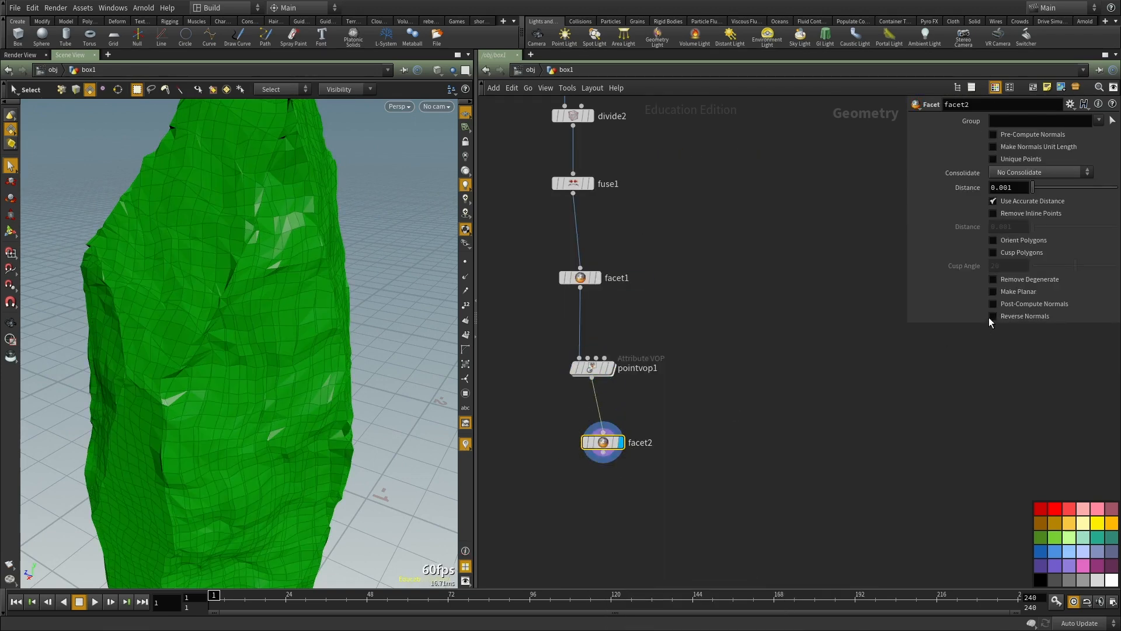
click(1010, 303)
key(Escape)
drag(275, 321, 244, 306)
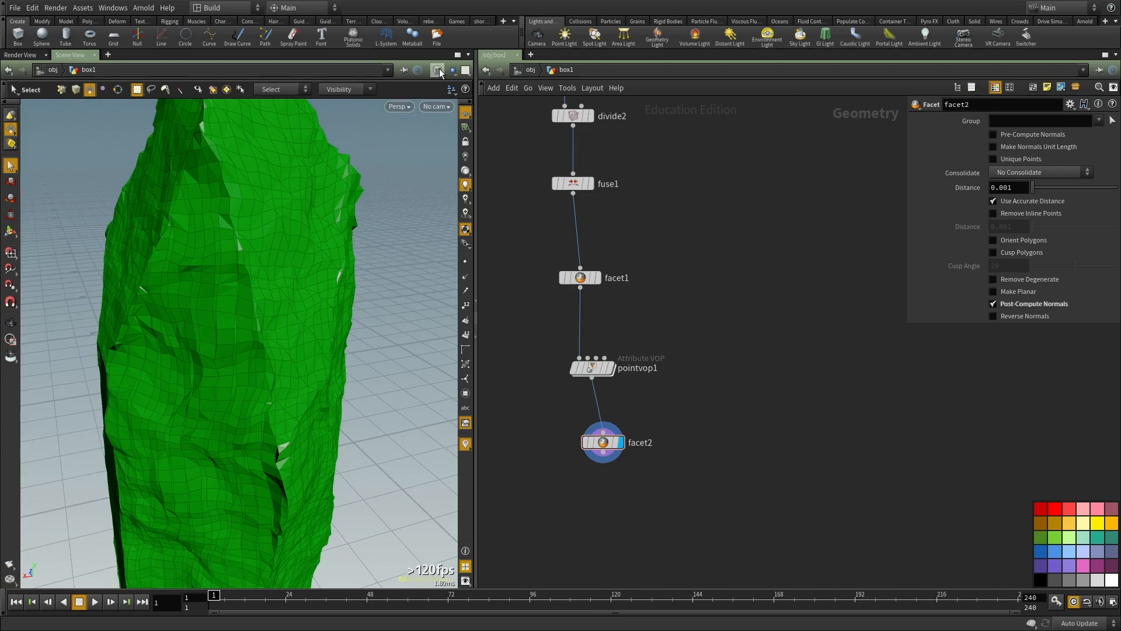
Step: Change the viewport shading to smooth without wireframe and view the whole rock piece
click(439, 68)
click(458, 153)
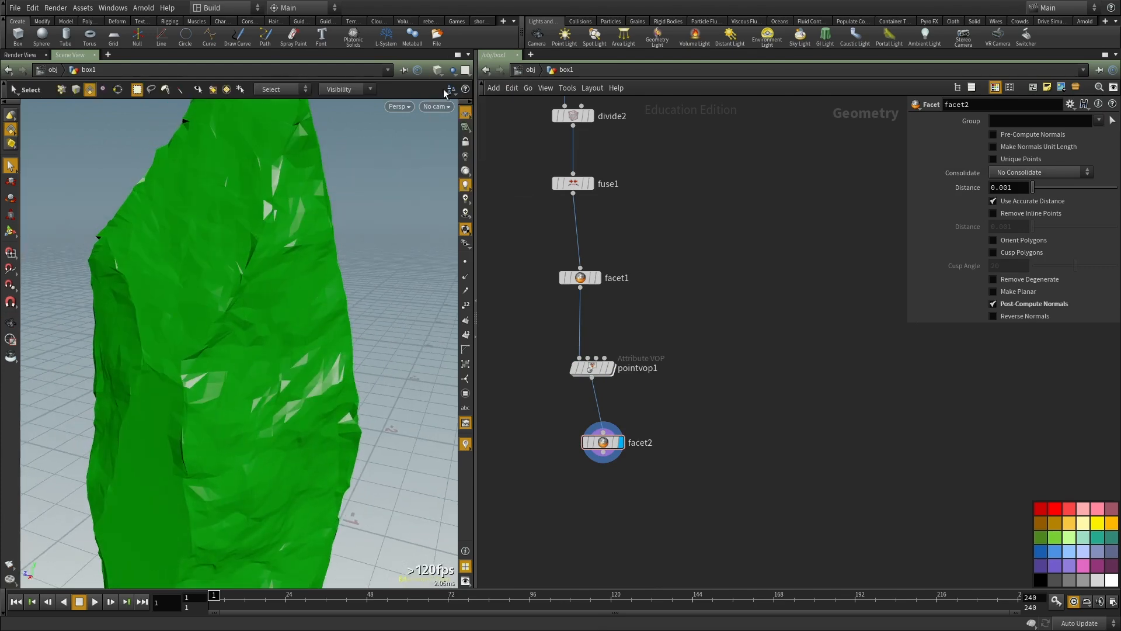
click(437, 69)
click(461, 177)
mouse_move(225, 338)
mouse_down()
mouse_move(313, 358)
mouse_move(260, 333)
mouse_move(309, 308)
mouse_move(358, 333)
mouse_move(405, 310)
mouse_move(284, 325)
mouse_up()
scroll(620, 381, up, 2)
Step: Enter pointvop1 and add a Vector to Float node fed by multiply1's product
double_click(583, 365)
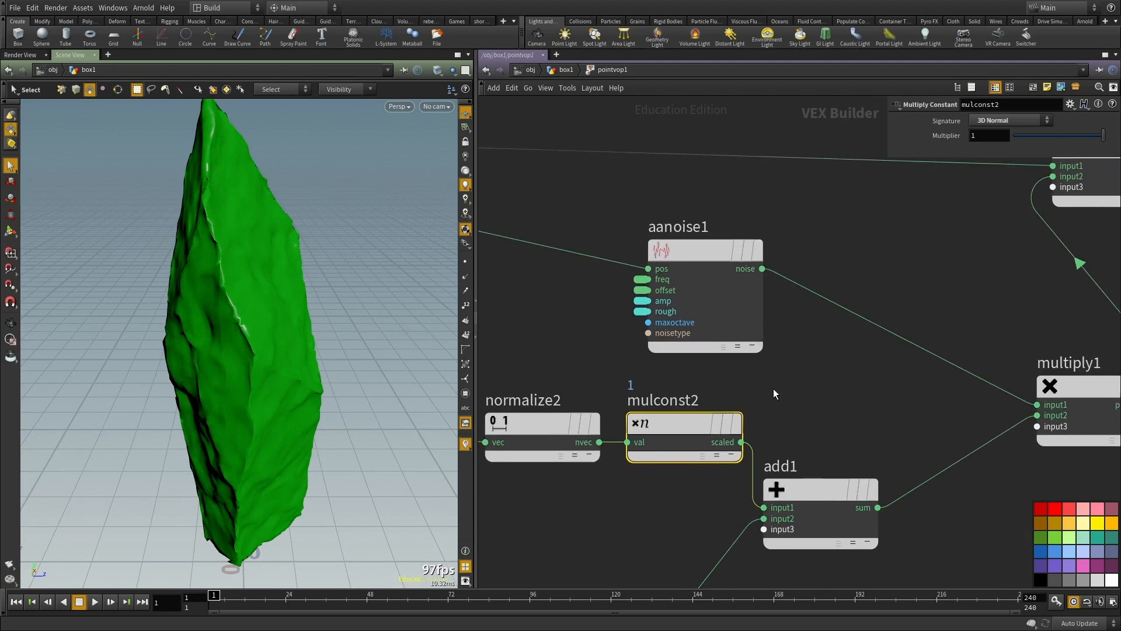
middle_drag(883, 305, 759, 345)
scroll(765, 300, down, 2)
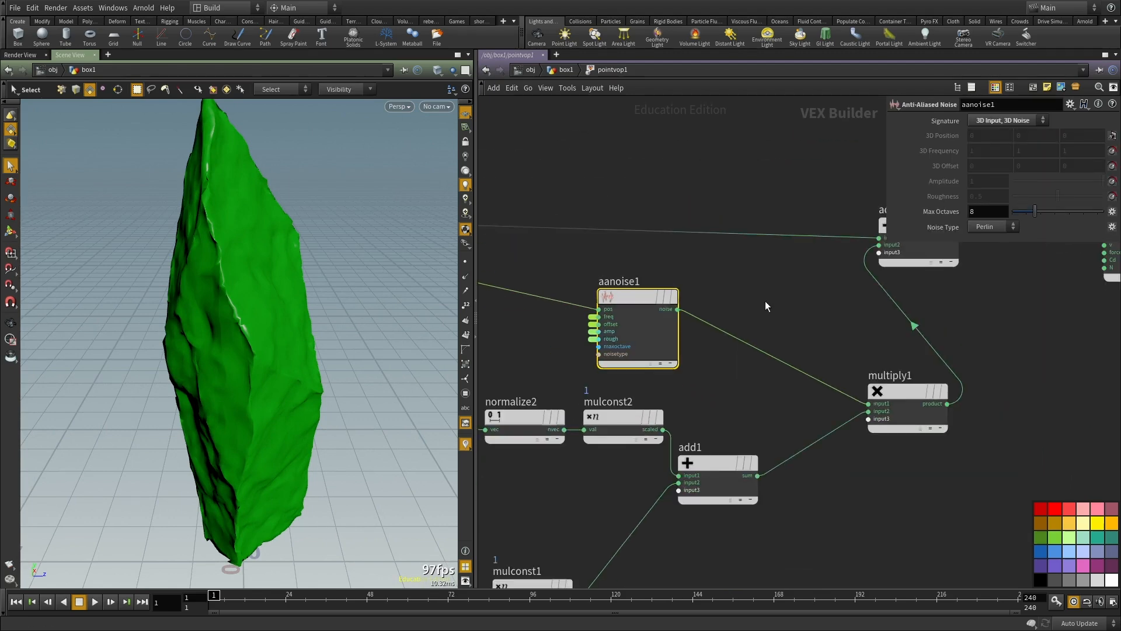
key(Tab)
text(vec)
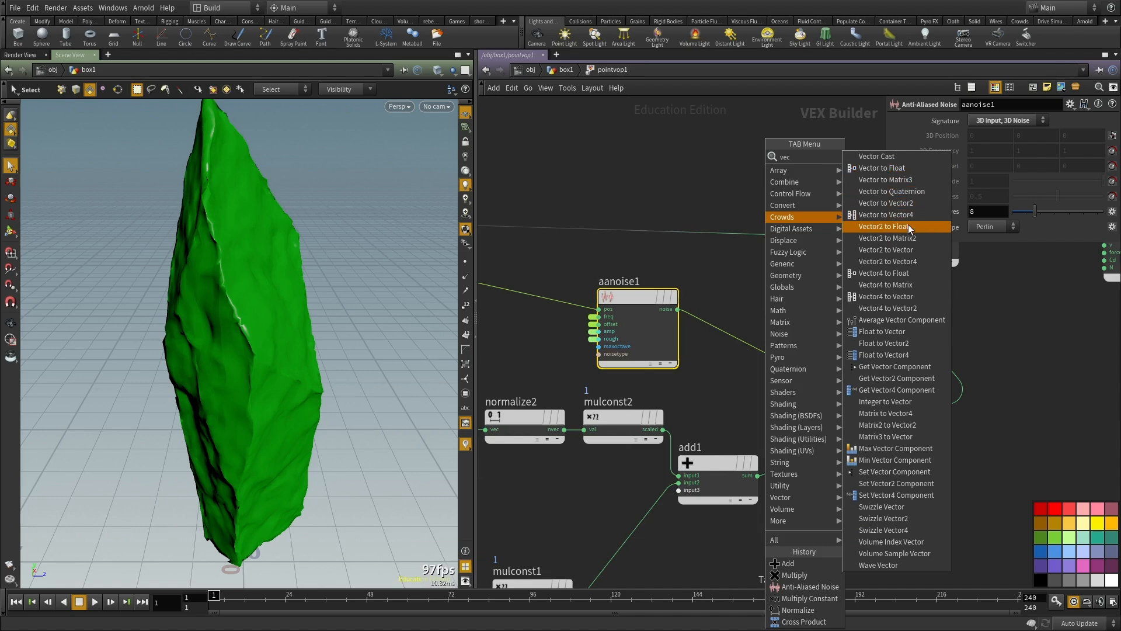
click(881, 168)
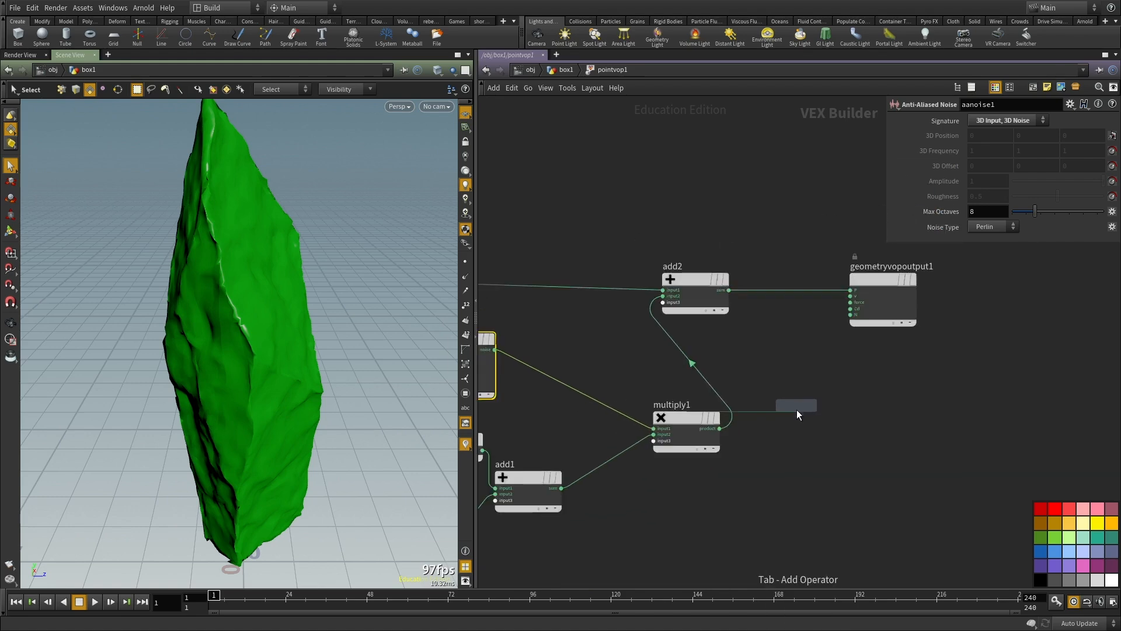
click(799, 404)
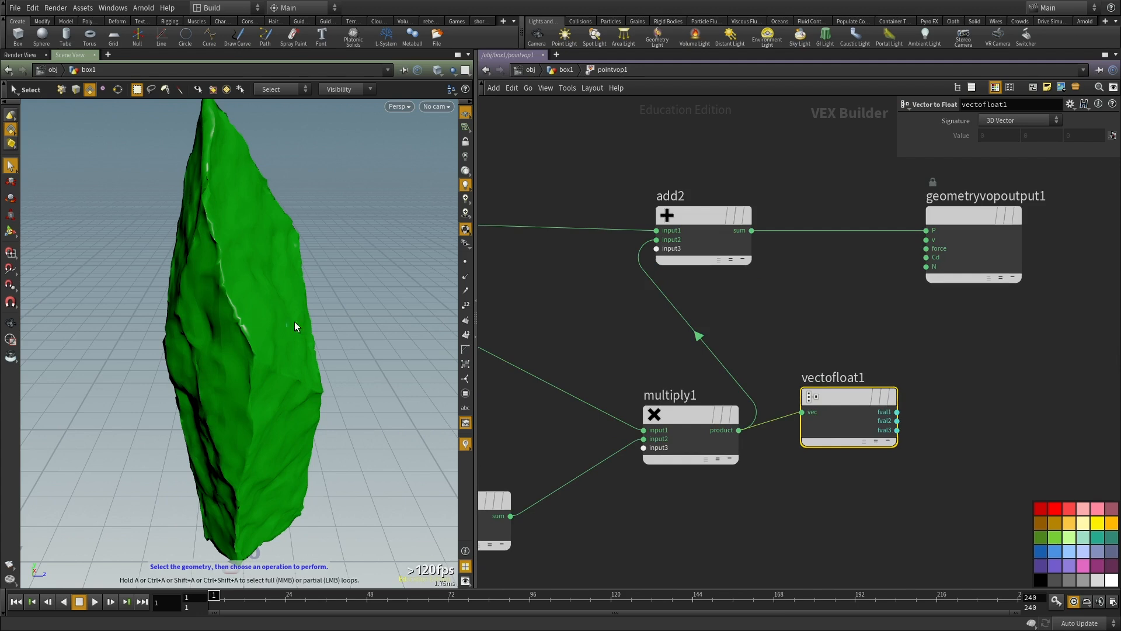
Step: Move add2 and the output node farther away from multiply1 to make room after the Vector to Float node
middle_drag(847, 477, 701, 488)
scroll(700, 488, down, 3)
drag(922, 381, 589, 284)
drag(616, 333, 838, 324)
middle_drag(552, 461, 748, 430)
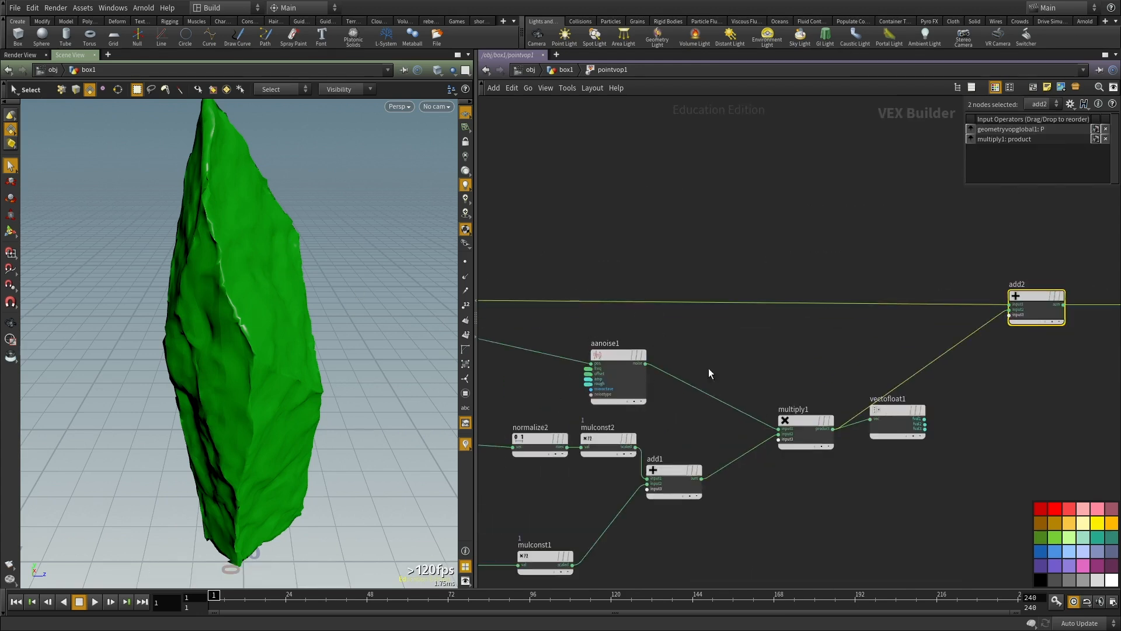
Step: Examine the node chain feeding multiply1, including the multiplier expression on mulconst1
scroll(734, 409, up, 3)
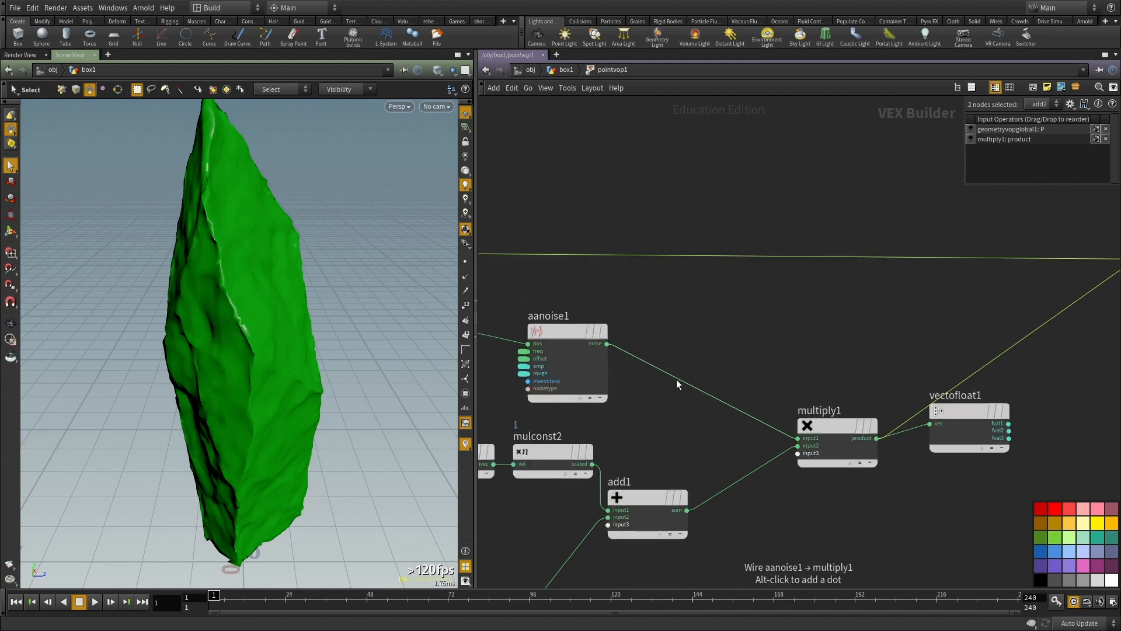
middle_drag(702, 423, 737, 369)
click(683, 458)
scroll(689, 528, down, 3)
middle_drag(701, 522, 741, 463)
scroll(700, 409, up, 2)
drag(641, 520, 641, 520)
middle_drag(654, 457, 662, 482)
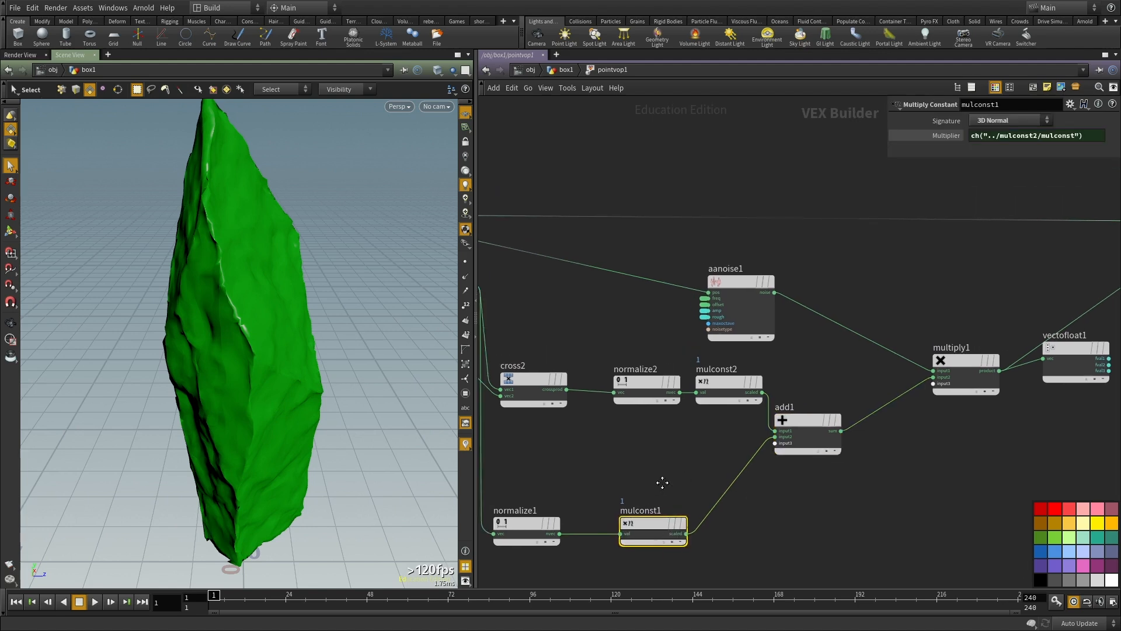
middle_drag(637, 444, 459, 458)
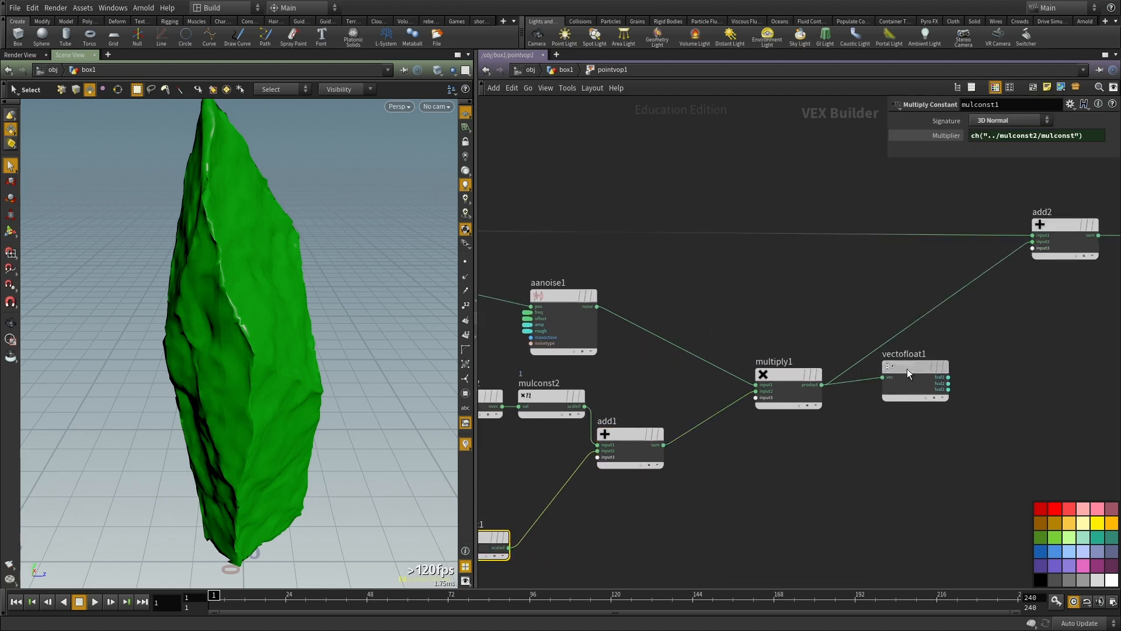
Step: Reposition vectofloat1 and add a Float to Vector node between it and add2
middle_drag(905, 373, 732, 448)
click(767, 404)
key(Tab)
text(float to vec)
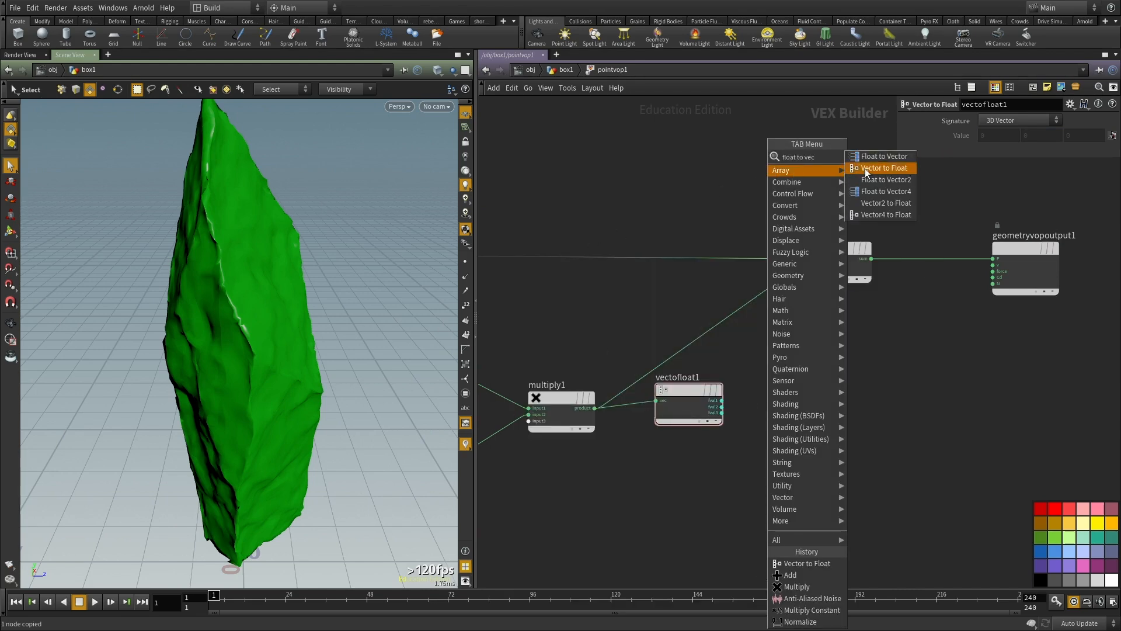
click(883, 156)
click(845, 338)
Step: Wire vectofloat1's fval1 and fval3 into the matching floattovec1 inputs, and floattovec1's vec into add2's input2
scroll(751, 396, up, 1)
drag(744, 447, 691, 411)
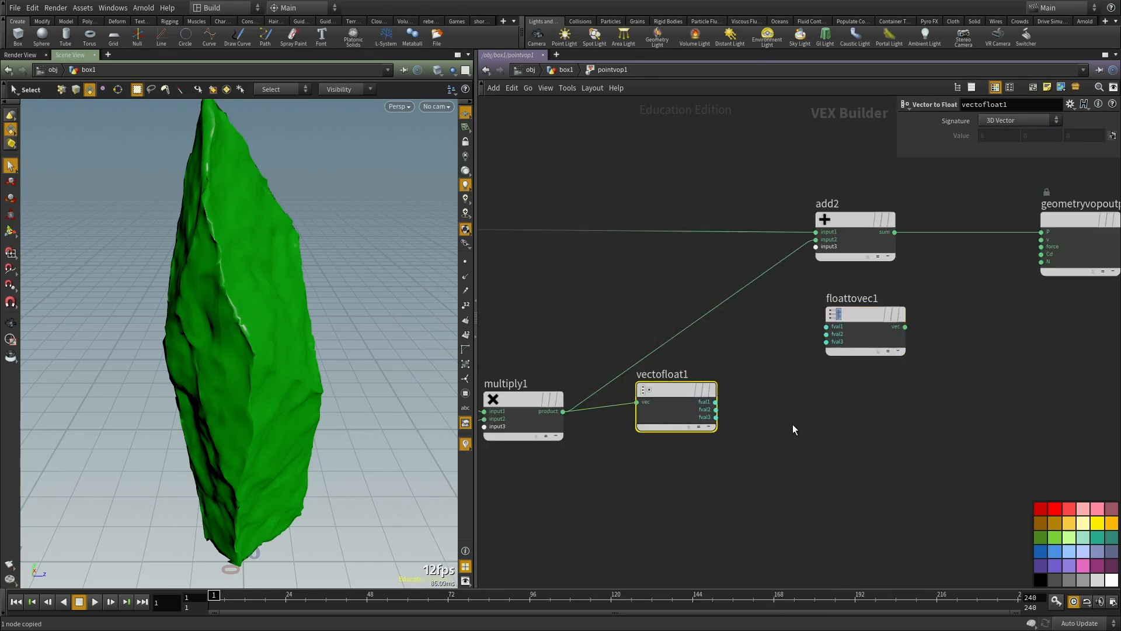
click(817, 240)
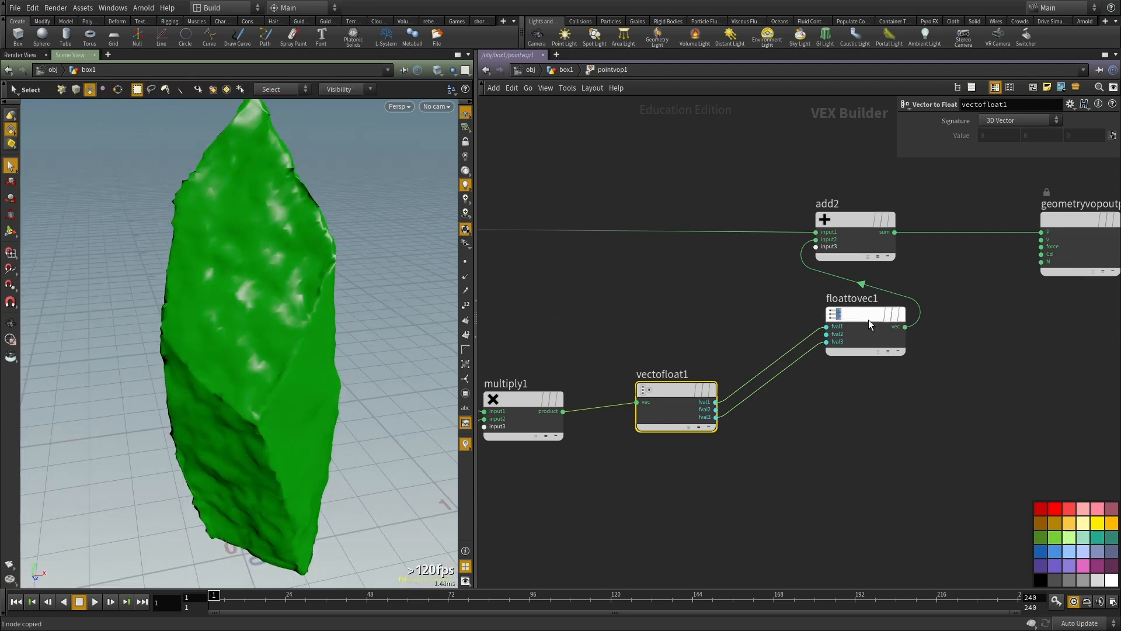
scroll(867, 320, up, 2)
Step: Connect vectofloat1's fval2 to floattovec1's fval2, inspect the rock, and return to the box1 geometry network
click(807, 341)
click(642, 452)
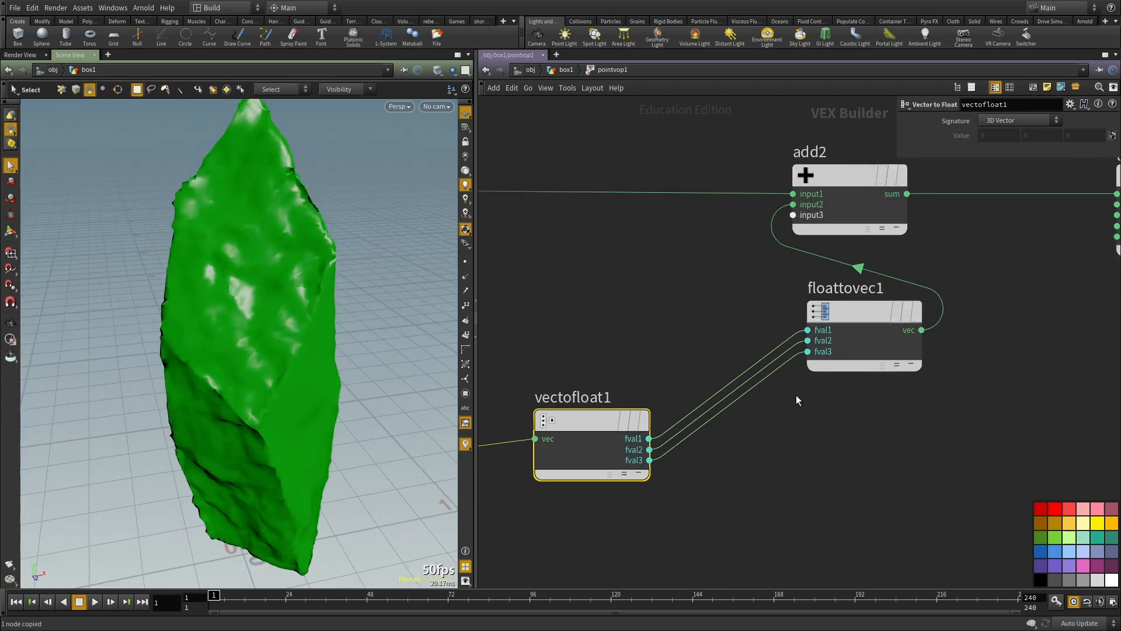
key(Escape)
drag(269, 303, 330, 260)
key(Escape)
key(Escape)
key(u)
Step: Set pointvop1's frequency to 5.6 on all axes and its amplitude to 0.17, and inspect the rock from several angles
scroll(677, 394, up, 3)
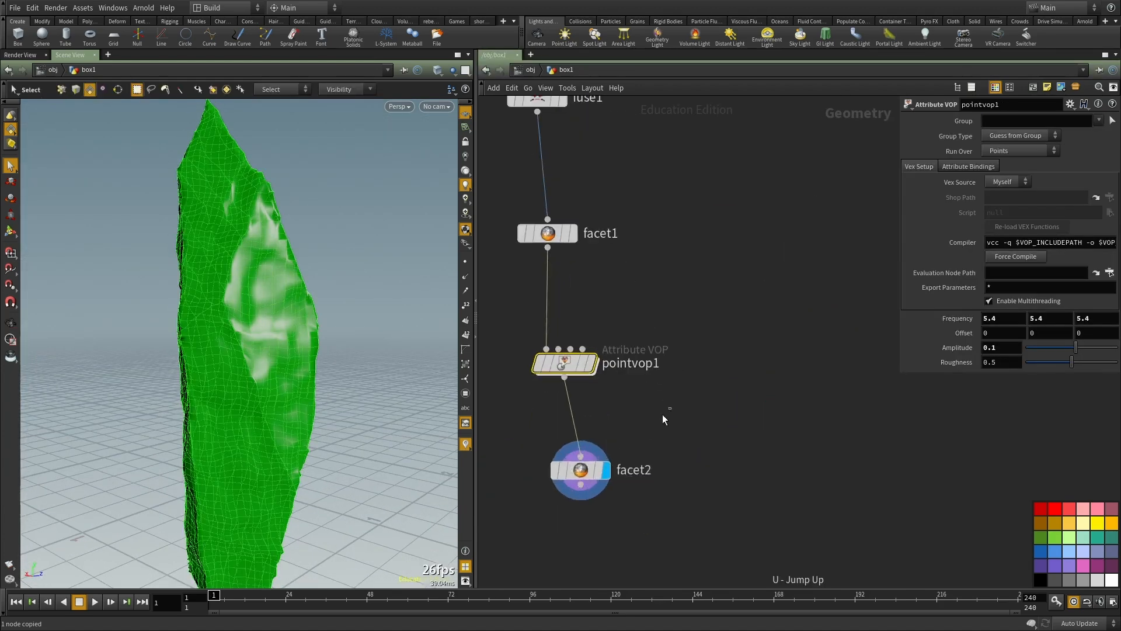
middle_drag(974, 320, 1042, 370)
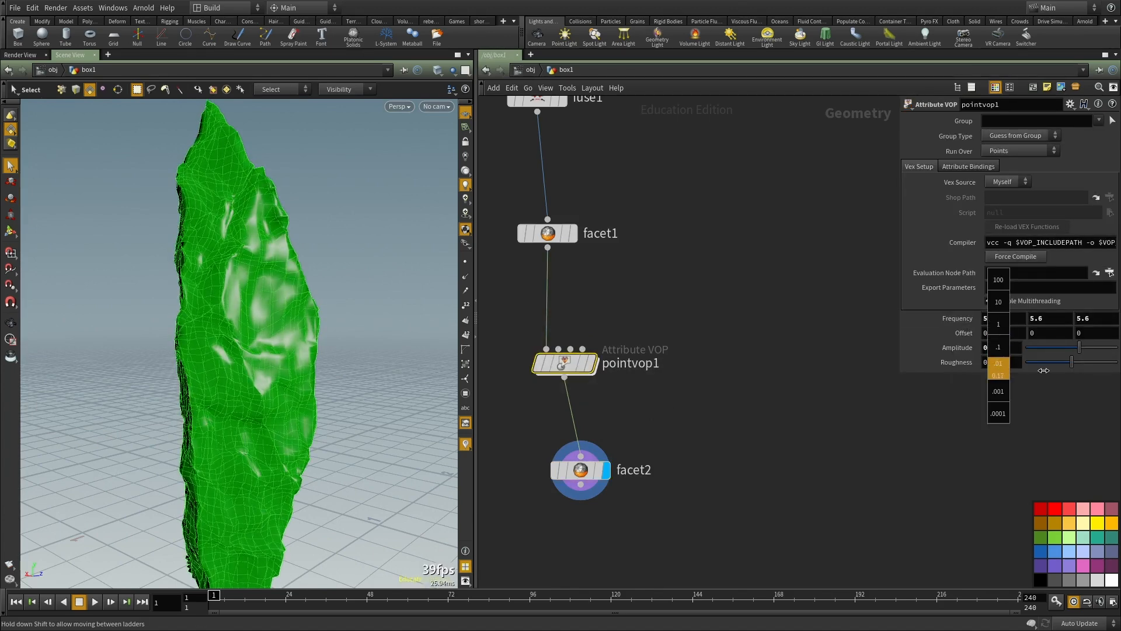
mouse_move(264, 335)
alt+mouse_down()
mouse_move(76, 331)
mouse_move(363, 313)
mouse_move(275, 325)
mouse_move(261, 340)
alt+mouse_up()
alt+middle_drag(261, 340, 266, 246)
alt+drag(267, 245, 487, 352)
Step: Select facet2 and align it directly beneath pointvop1
scroll(686, 327, down, 3)
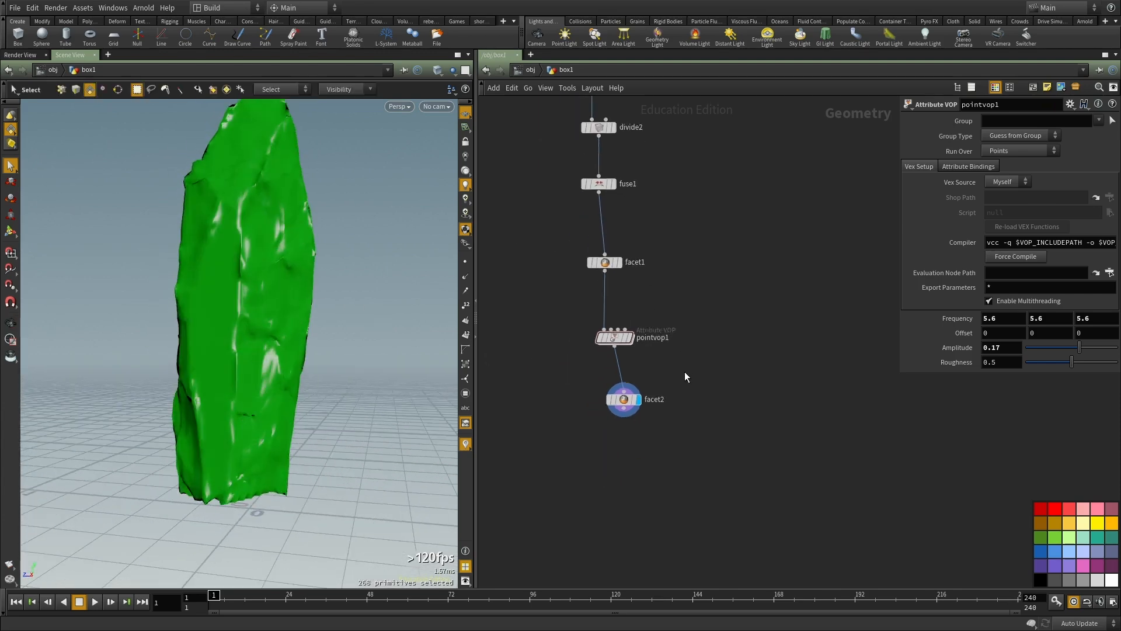
scroll(686, 375, up, 1)
click(612, 406)
alt+drag(181, 411, 351, 403)
scroll(663, 401, up, 2)
drag(609, 413, 604, 419)
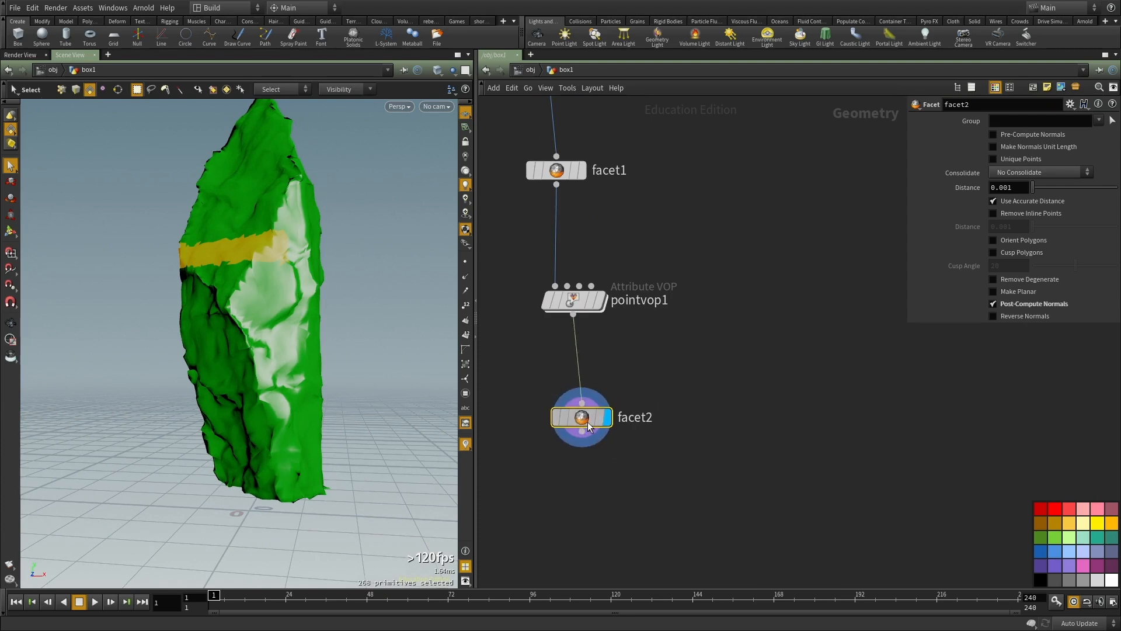
key(Tab)
text(tra)
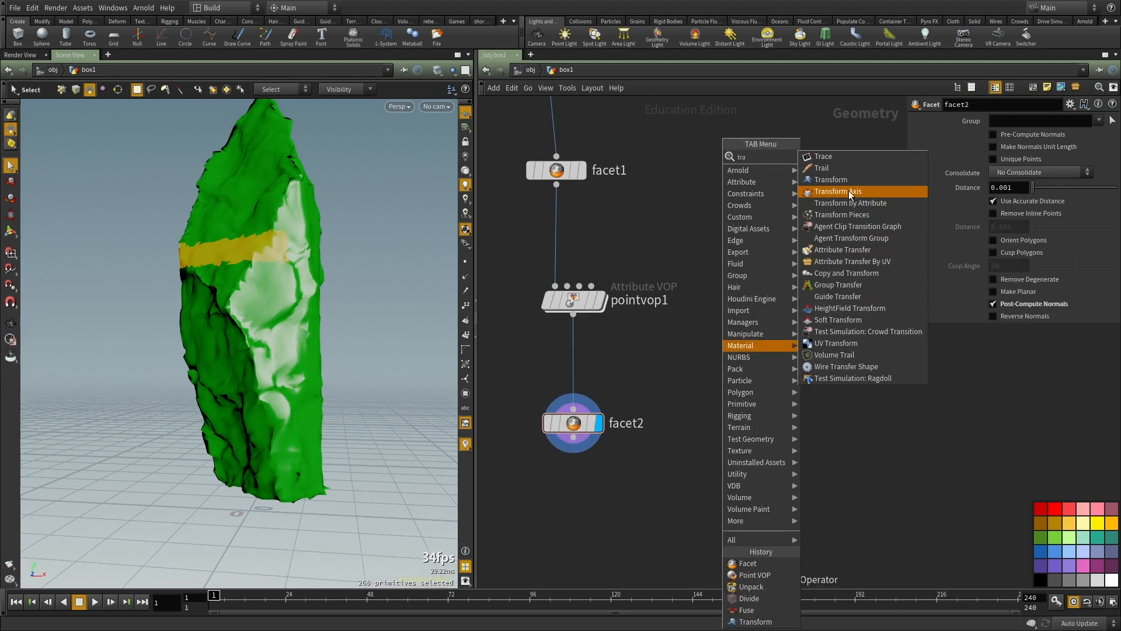
key(Escape)
Step: Add a Smooth node, wire it after facet2 and display its result
middle_drag(543, 521, 567, 491)
key(Tab)
text(smoo)
key(Return)
click(566, 489)
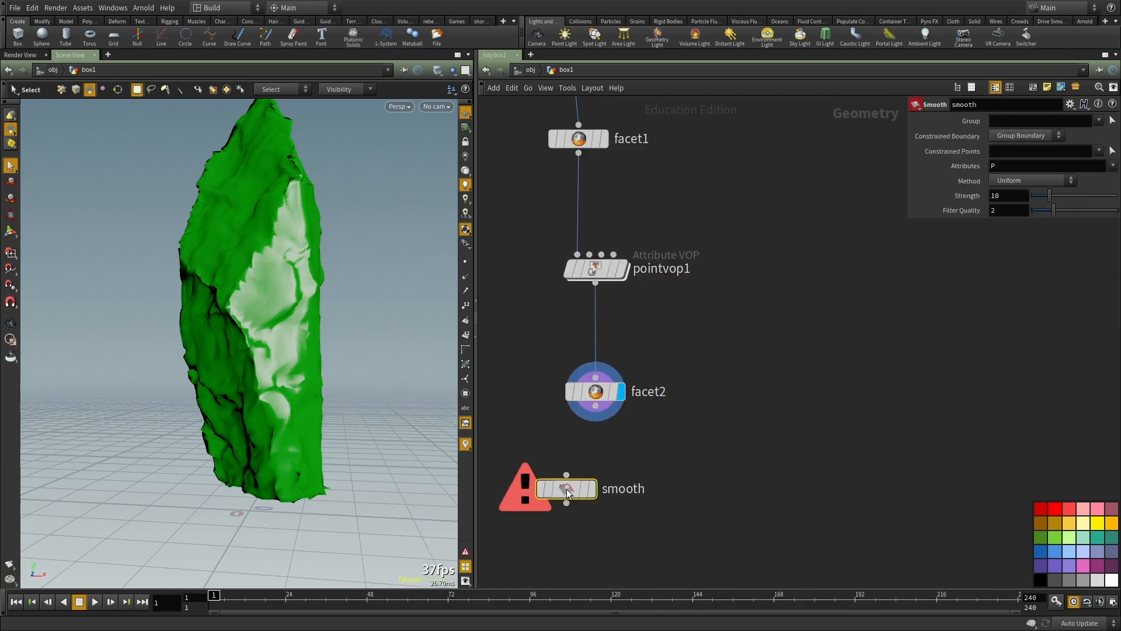
drag(596, 406, 596, 489)
click(592, 489)
Step: Set the Smooth node's method to Curvature-Dominant and its strength to 25
drag(253, 316, 307, 352)
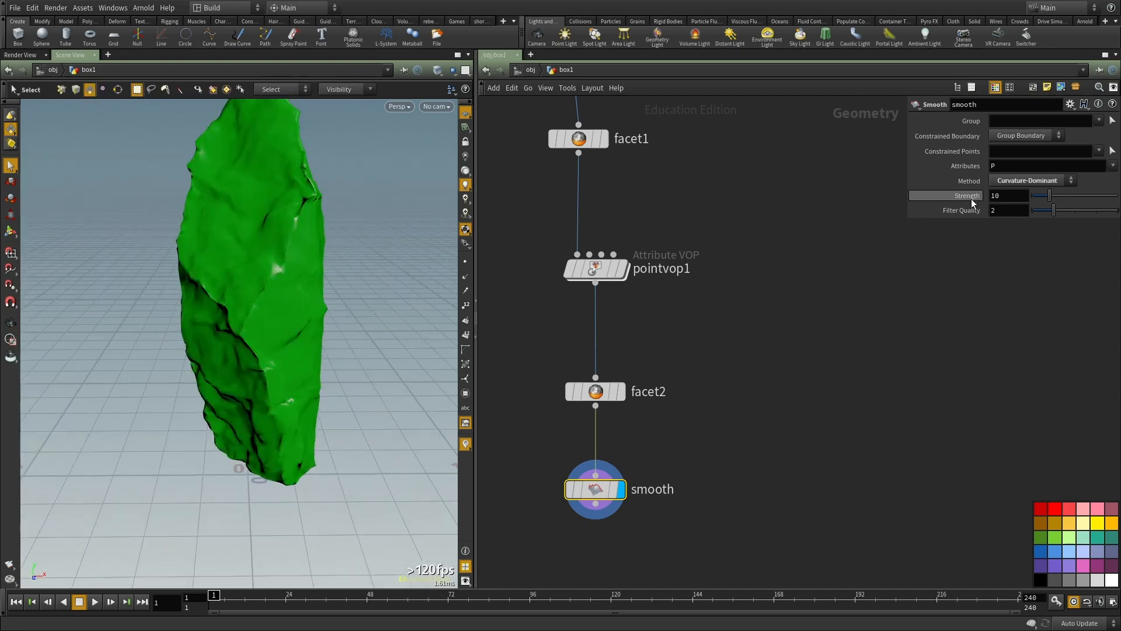
text(25)
key(Return)
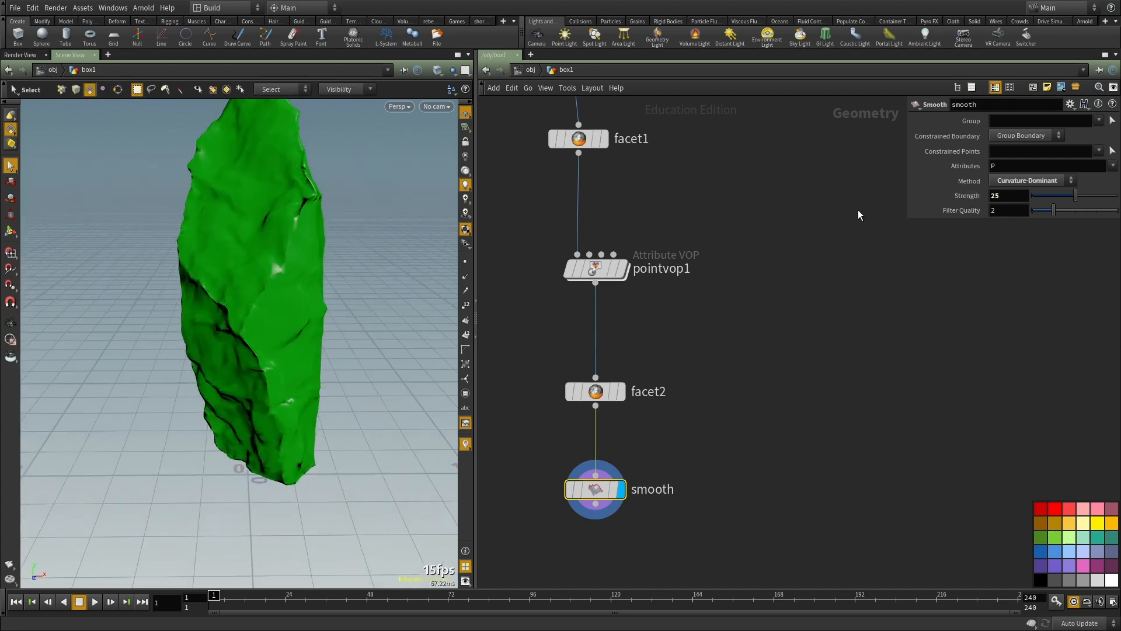
Step: Set the brick size of divide2 to 0.005 for a denser mesh
click(733, 365)
alt+drag(210, 309, 300, 275)
alt+middle_drag(300, 275, 292, 339)
alt+drag(292, 338, 290, 307)
middle_drag(654, 238, 660, 437)
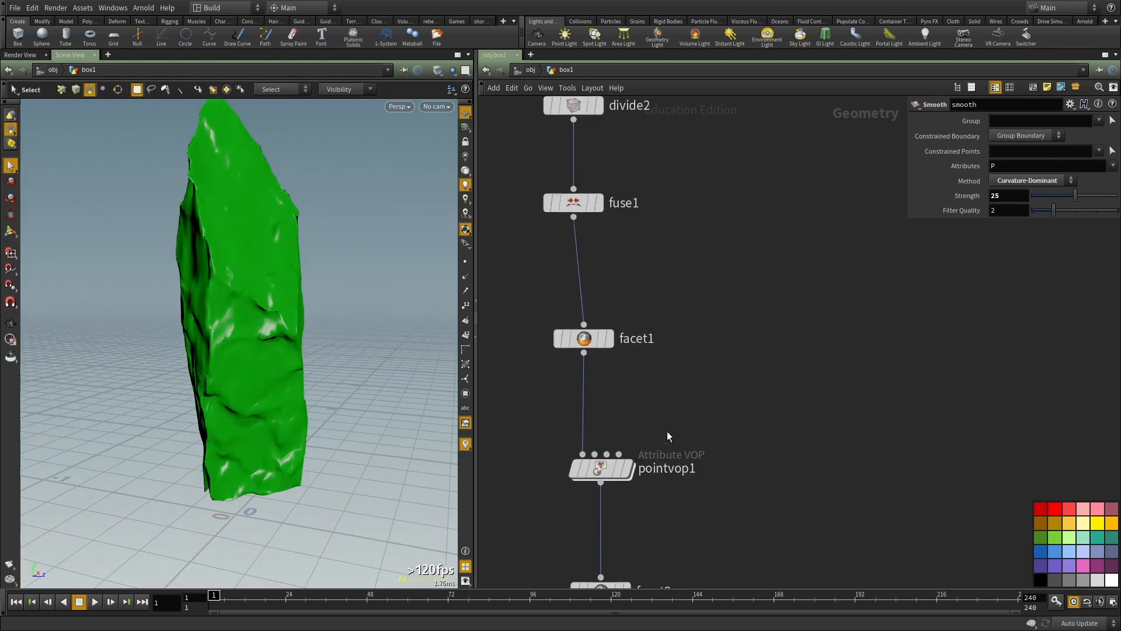
middle_drag(709, 250, 728, 382)
click(601, 349)
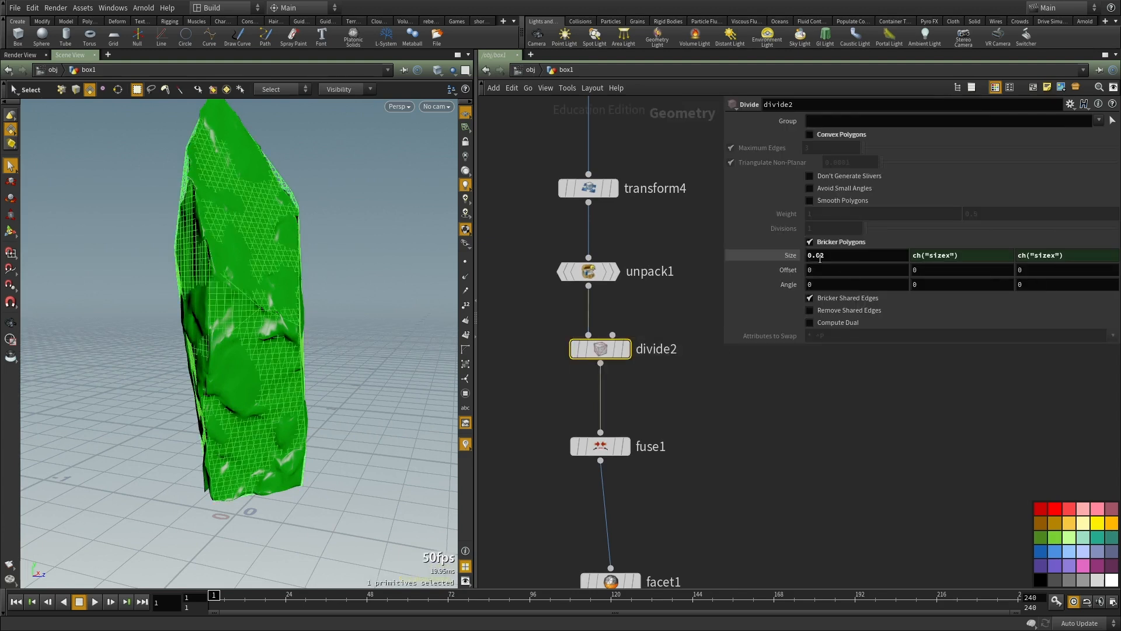
text(5)
key(Return)
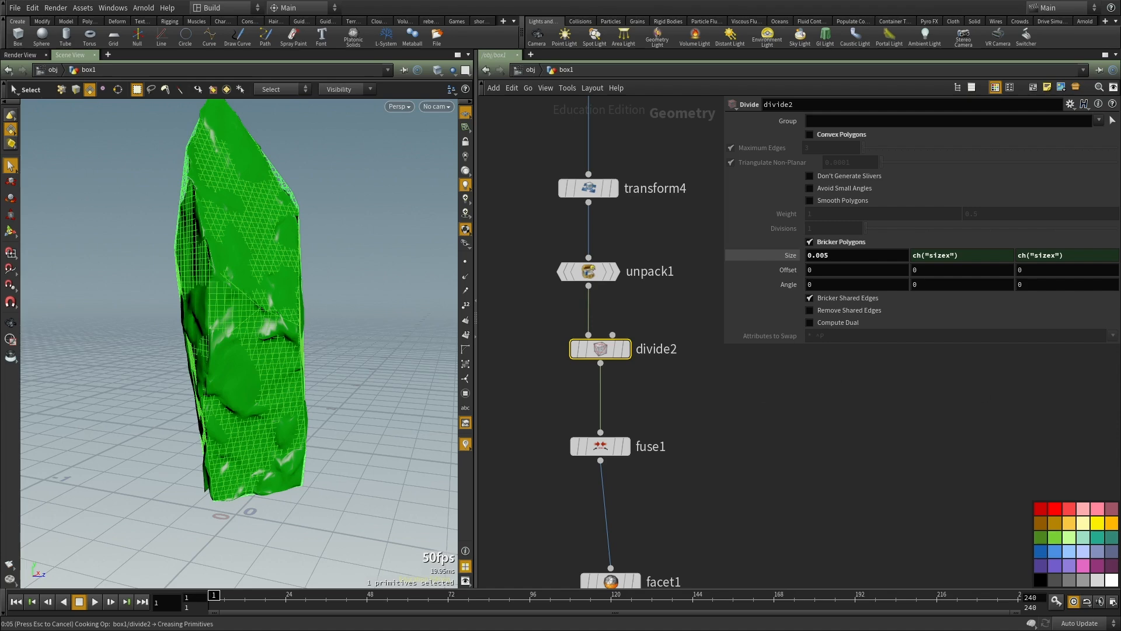
scroll(719, 250, down, 2)
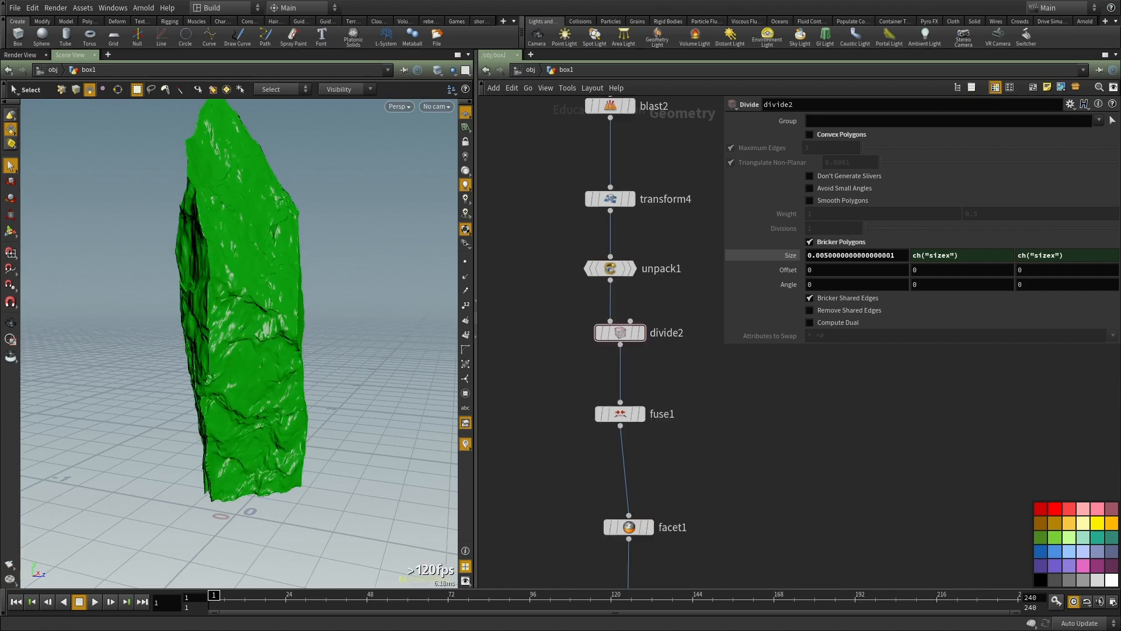
middle_drag(749, 466, 725, 310)
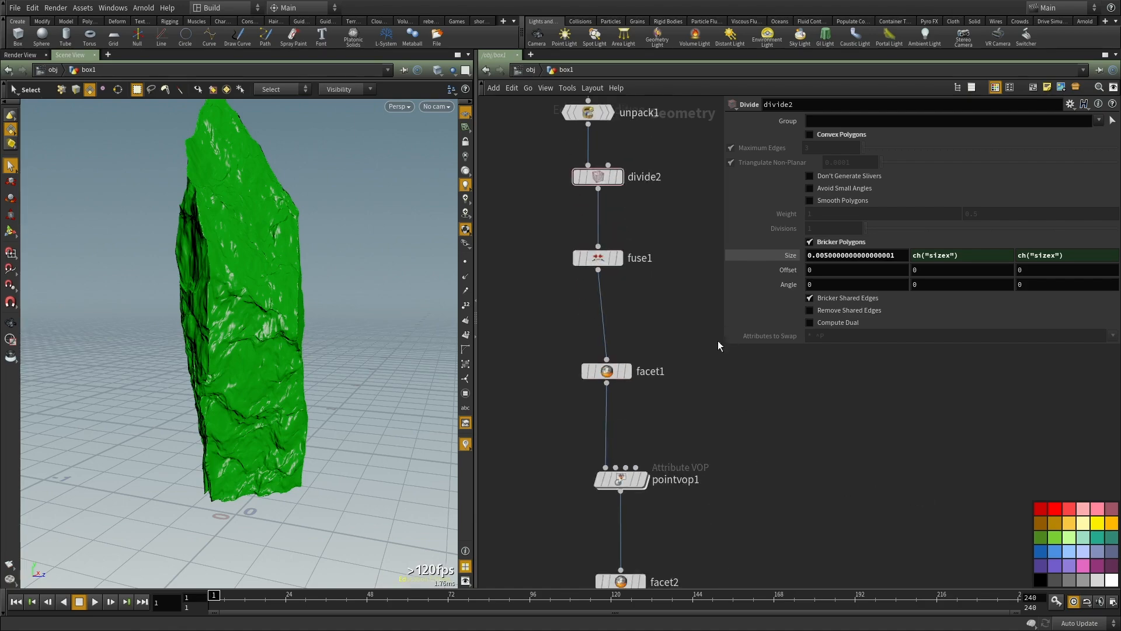
Step: Examine the refined surface detail on the rock from several angles, including its underside
alt+drag(327, 356, 201, 370)
alt+right_drag(200, 370, 263, 362)
alt+drag(262, 362, 315, 353)
middle_drag(768, 479, 730, 331)
alt+drag(232, 369, 345, 349)
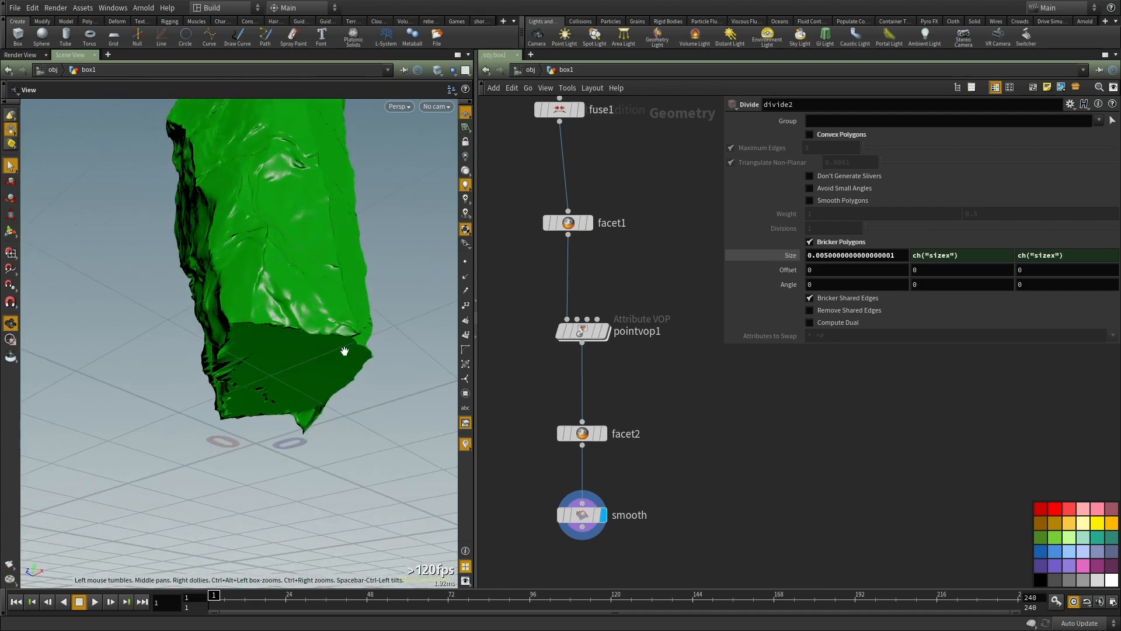
alt+drag(273, 416, 426, 401)
scroll(623, 445, down, 3)
middle_drag(567, 466, 606, 408)
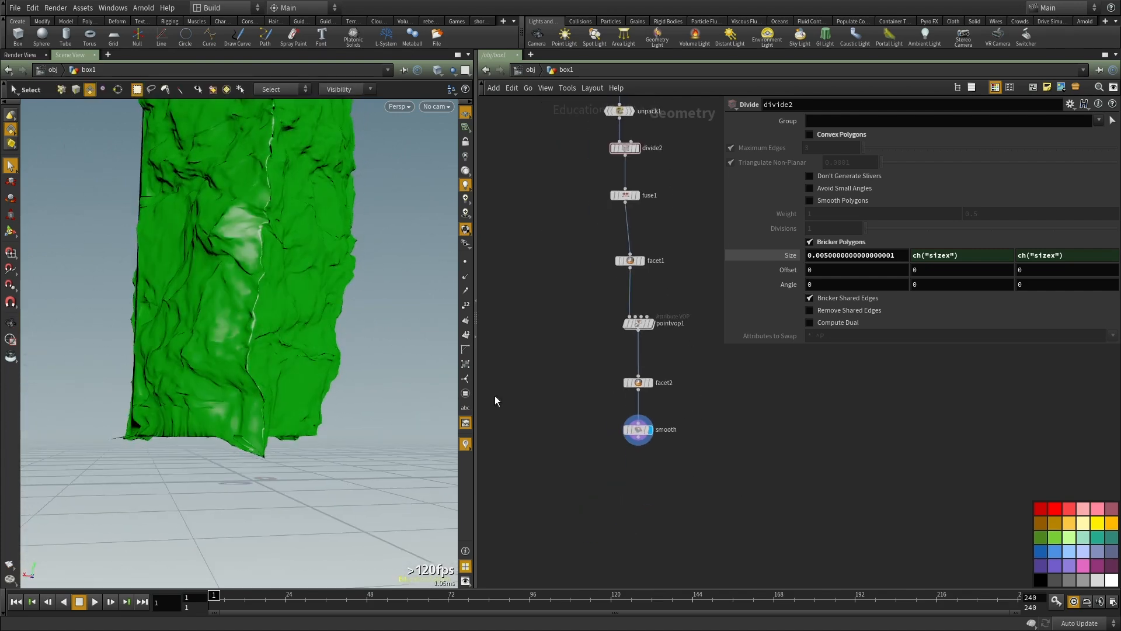
alt+drag(255, 353, 269, 357)
Step: Add a VDB from Polygons node, wire it after smooth and display its result
key(Tab)
mouse_move(736, 333)
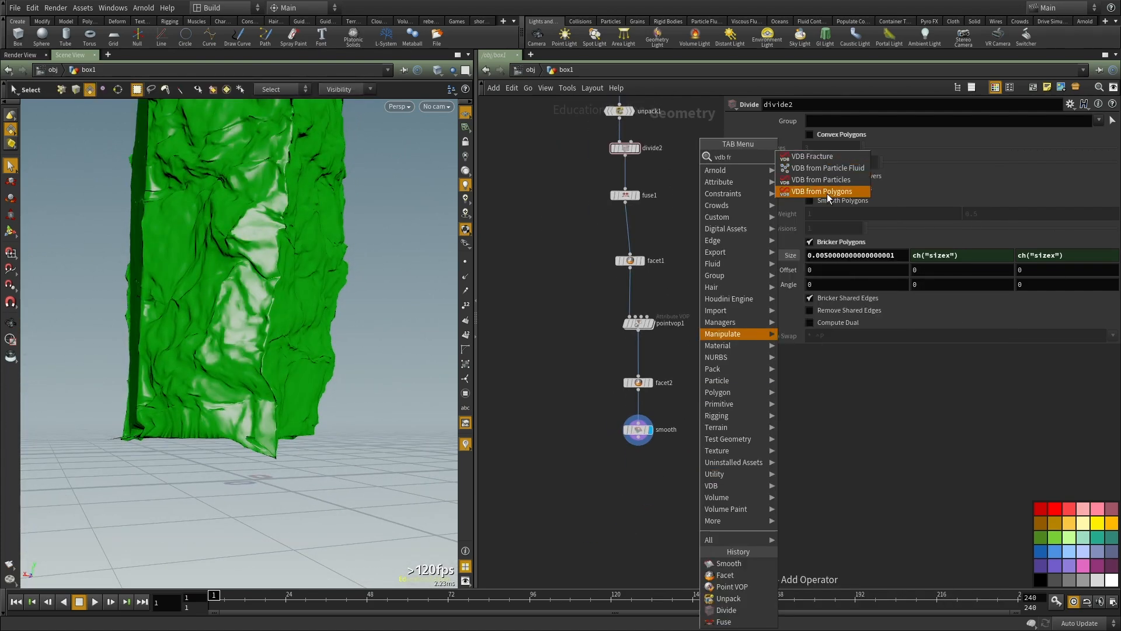
click(826, 194)
click(611, 471)
scroll(637, 452, up, 2)
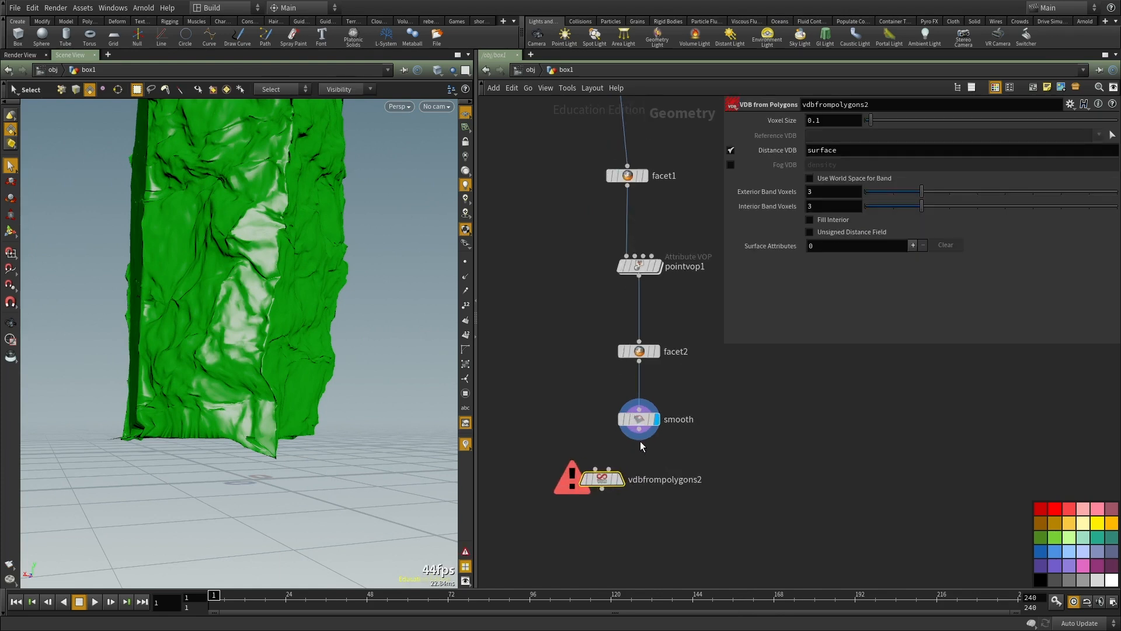
click(622, 482)
Step: Make vdbfrompolygons2 output a density fog VDB instead of a distance VDB, with a voxel size of 0.003
click(731, 150)
click(729, 164)
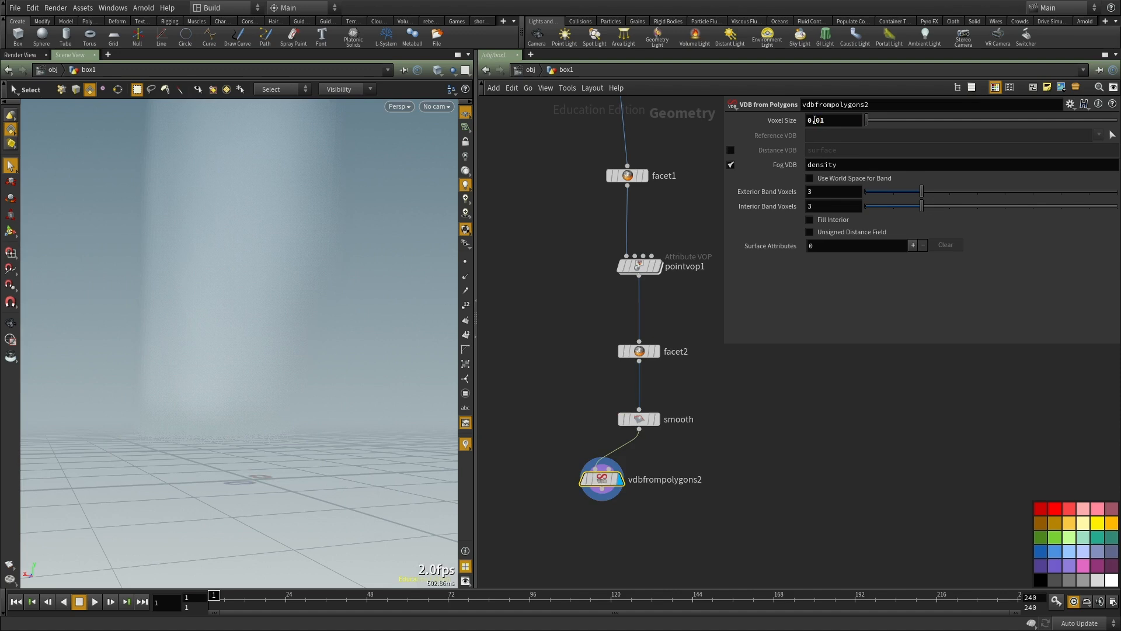
middle_drag(866, 463, 851, 403)
alt+drag(255, 320, 259, 339)
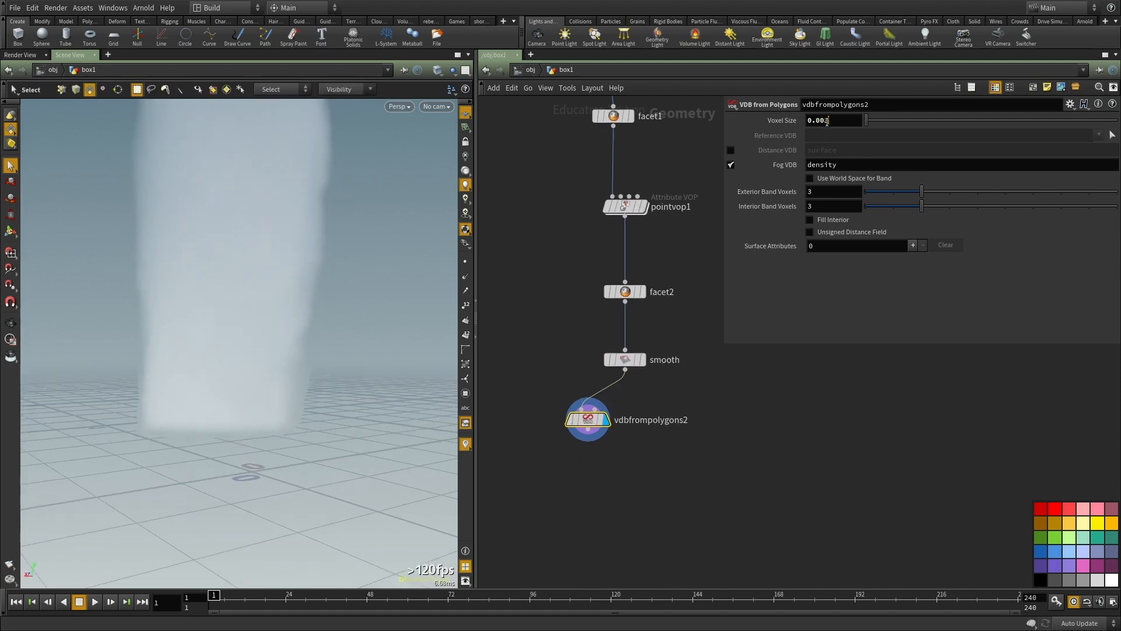
middle_drag(593, 442, 592, 412)
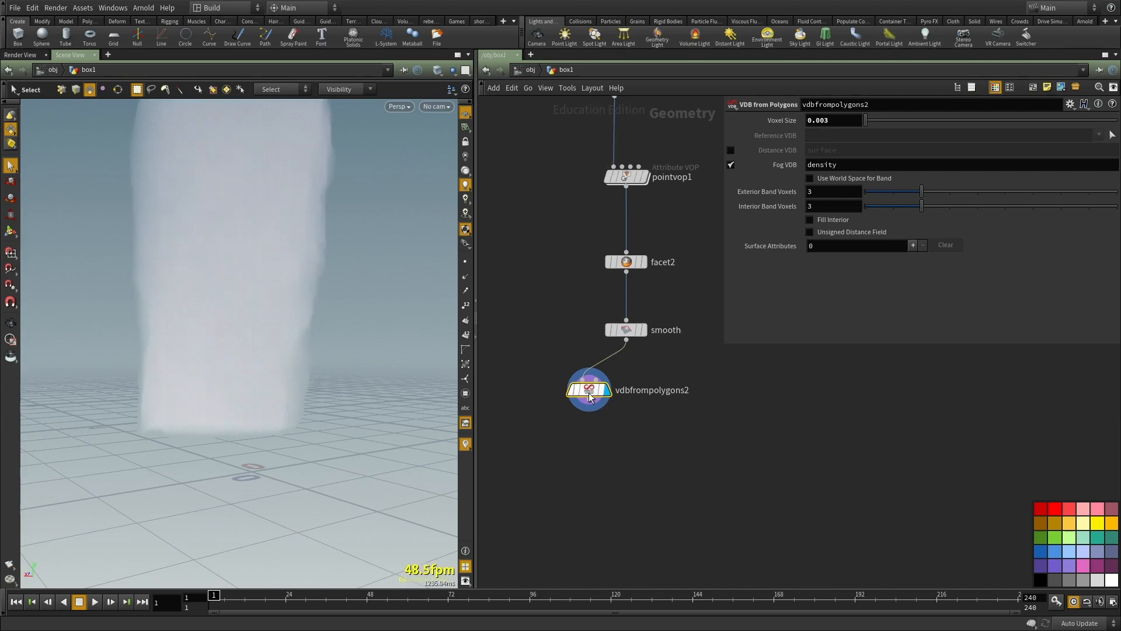
Step: Add a Convert VDB node, wire it after vdbfrompolygons2 and display its result
middle_click(591, 393)
key(Tab)
text(vdb c)
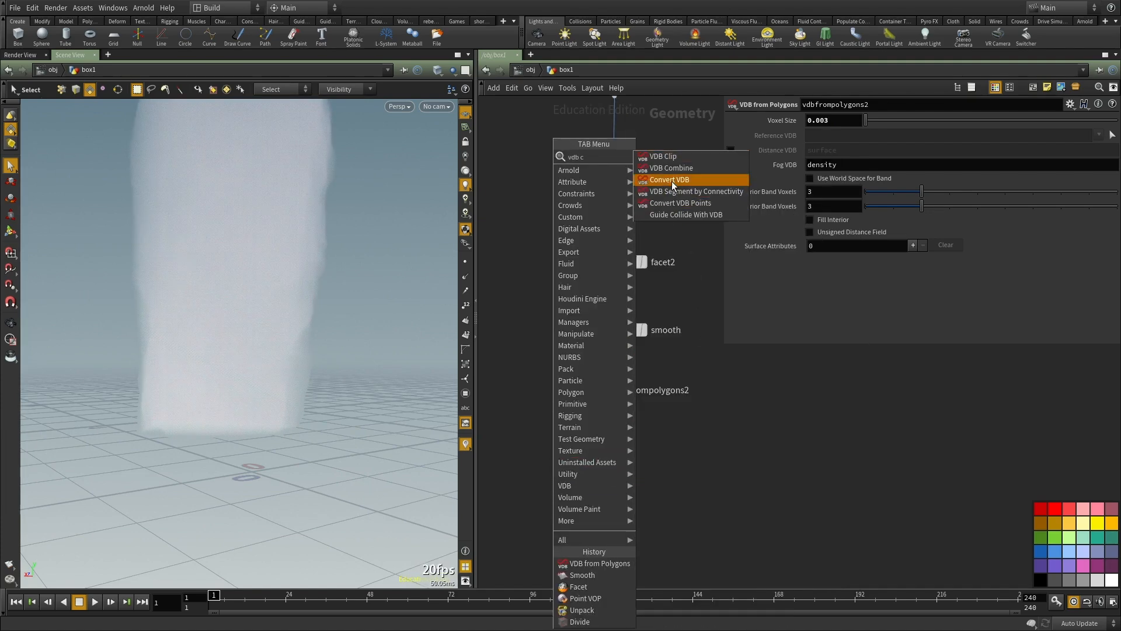
click(671, 181)
click(633, 470)
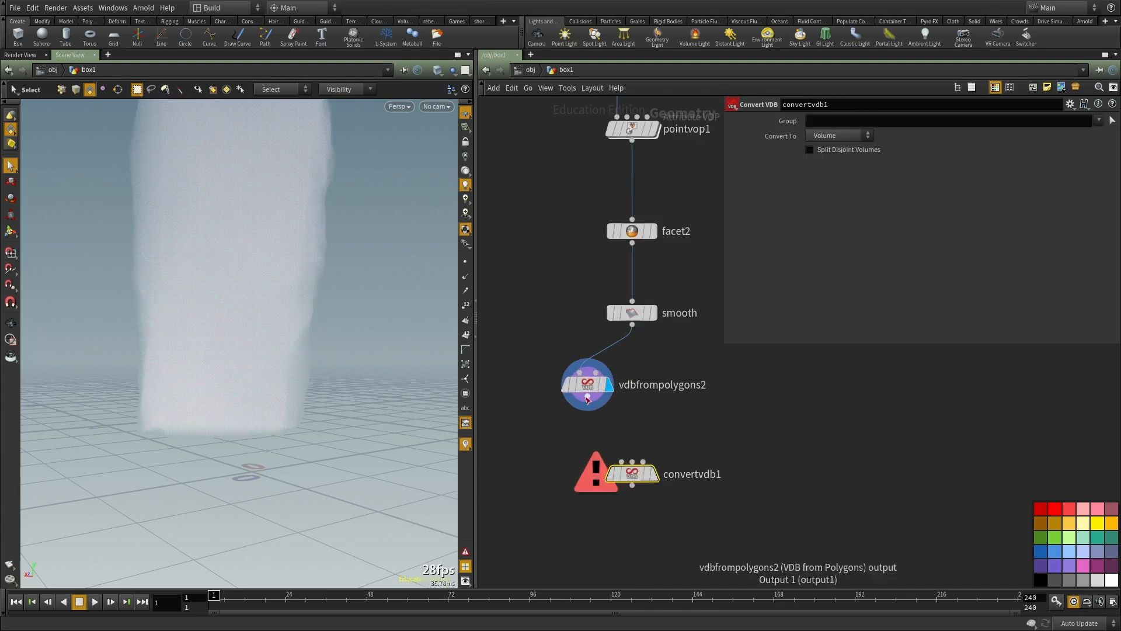
click(655, 476)
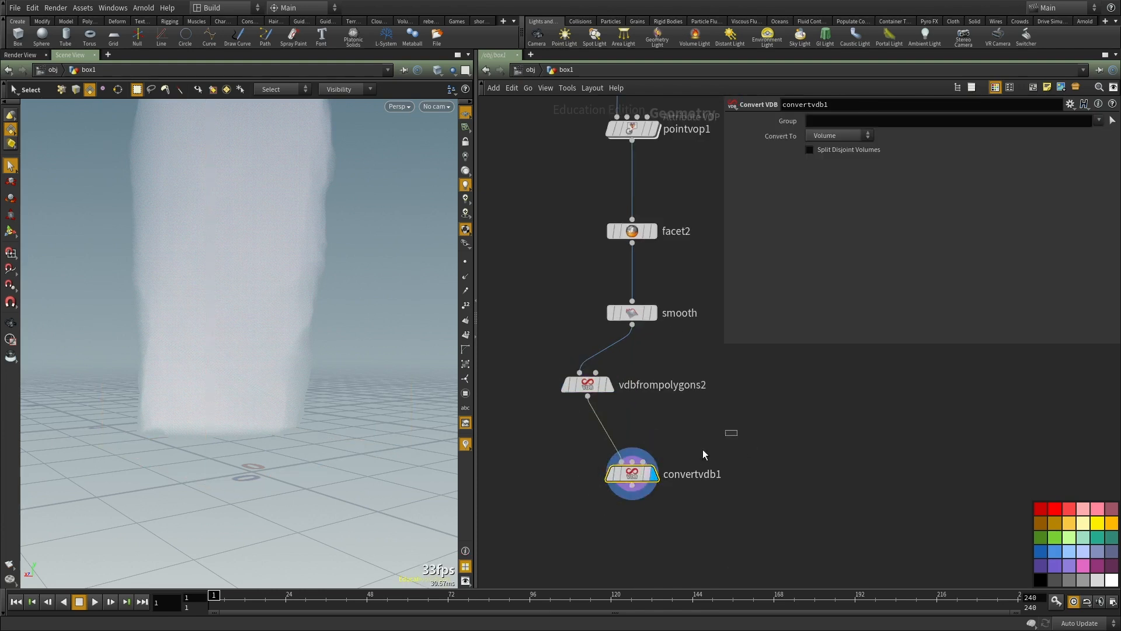
Step: Set convertvdb1 to convert to Polygons with an isovalue of 0.225
click(831, 168)
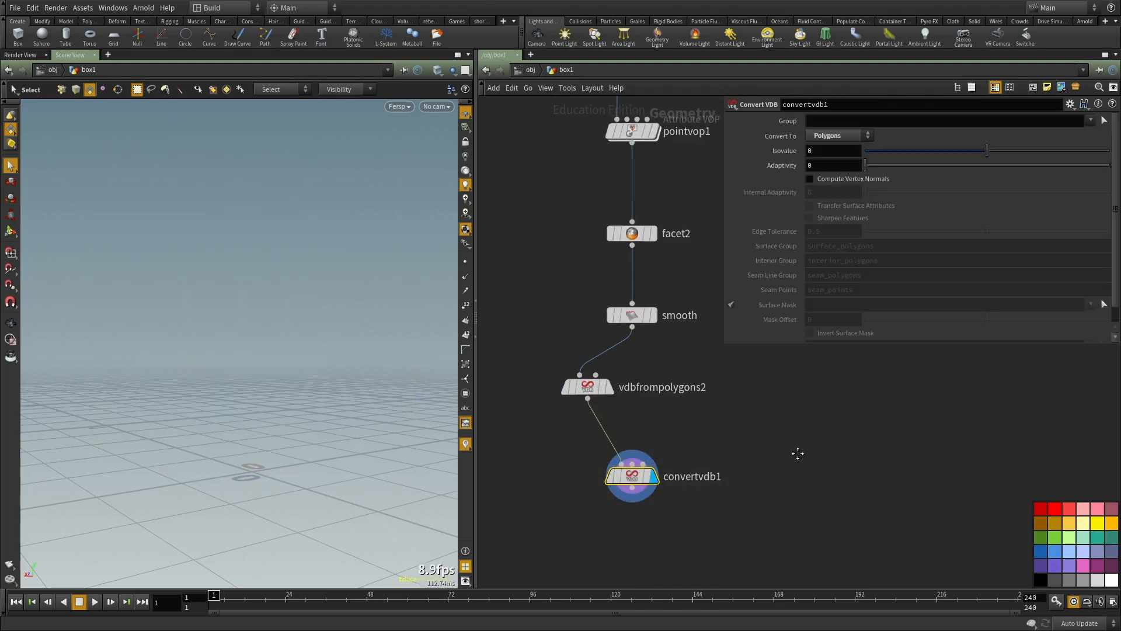
double_click(844, 152)
text(.001)
key(Return)
middle_drag(732, 529, 736, 500)
alt+drag(271, 281, 385, 321)
alt+right_drag(385, 321, 708, 324)
drag(987, 153, 1005, 148)
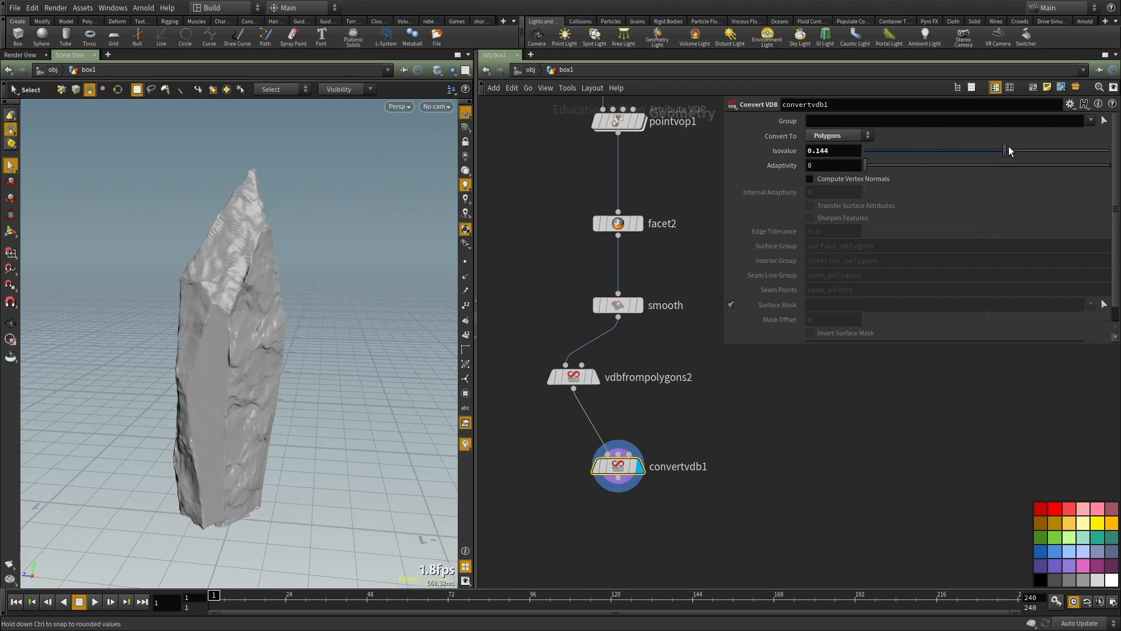
Step: Examine the VDB-converted rock mesh up close and from all sides
alt+drag(331, 304, 230, 278)
alt+right_drag(230, 278, 253, 415)
alt+drag(253, 415, 142, 420)
alt+middle_drag(142, 421, 270, 356)
alt+drag(271, 356, 130, 333)
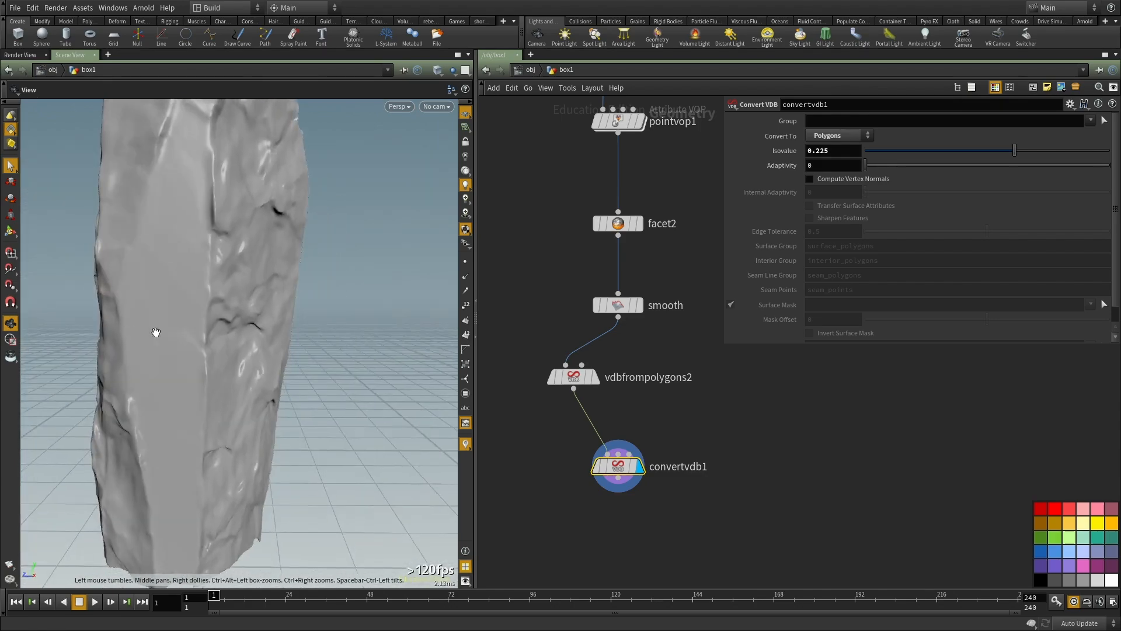
alt+right_drag(130, 333, 105, 370)
alt+drag(105, 370, 406, 361)
alt+drag(202, 345, 253, 286)
alt+right_drag(253, 286, 261, 309)
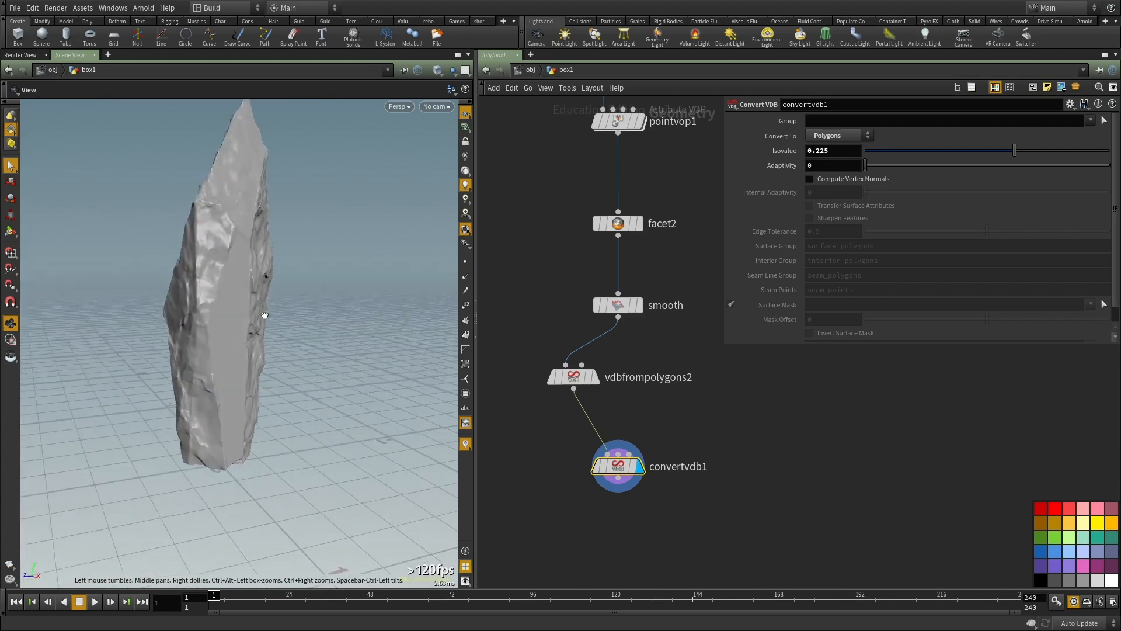
alt+drag(260, 310, 222, 349)
Step: Inside pointvop1, wire multiply1's output directly into add2's input2 in place of floattovec1, and inspect the rock
scroll(702, 429, down, 3)
middle_drag(701, 428, 655, 619)
middle_drag(655, 391, 660, 405)
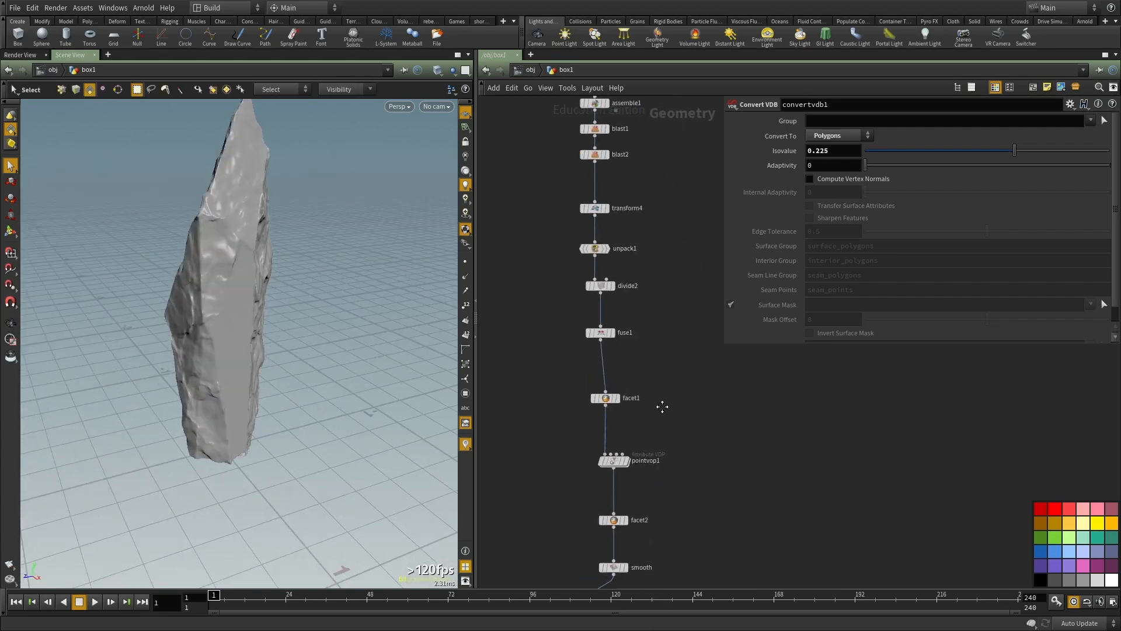
scroll(639, 461, up, 3)
click(597, 450)
middle_drag(785, 502, 789, 464)
scroll(602, 463, up, 2)
click(572, 469)
scroll(665, 385, down, 2)
scroll(689, 359, up, 2)
scroll(680, 373, down, 3)
scroll(706, 354, up, 3)
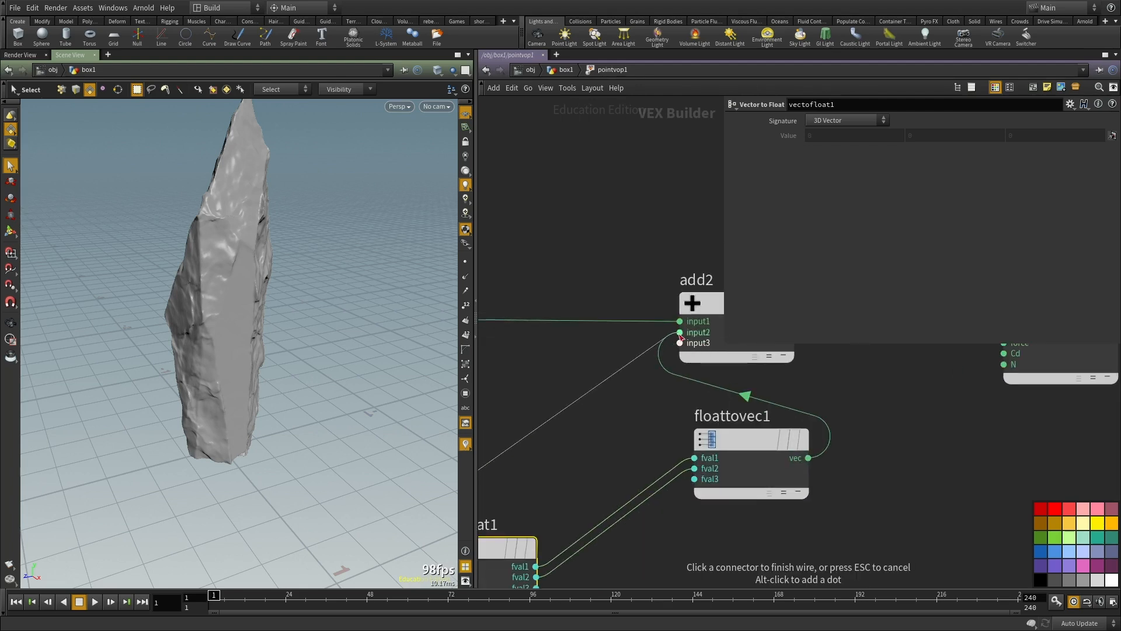
click(680, 332)
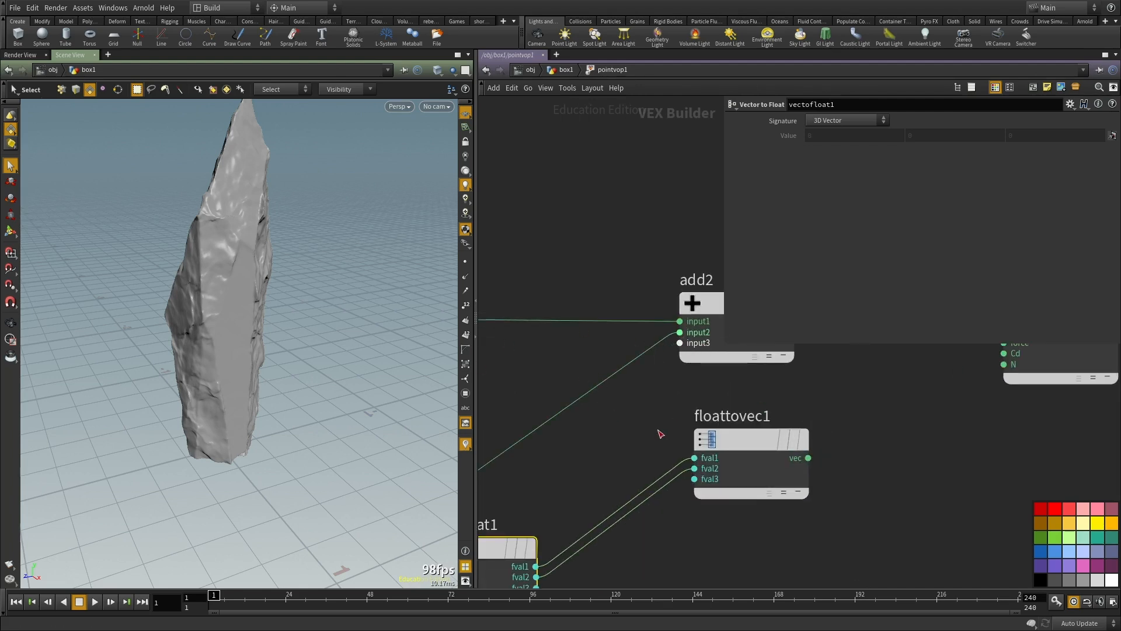
scroll(585, 373, down, 5)
alt+drag(275, 350, 188, 220)
key(u)
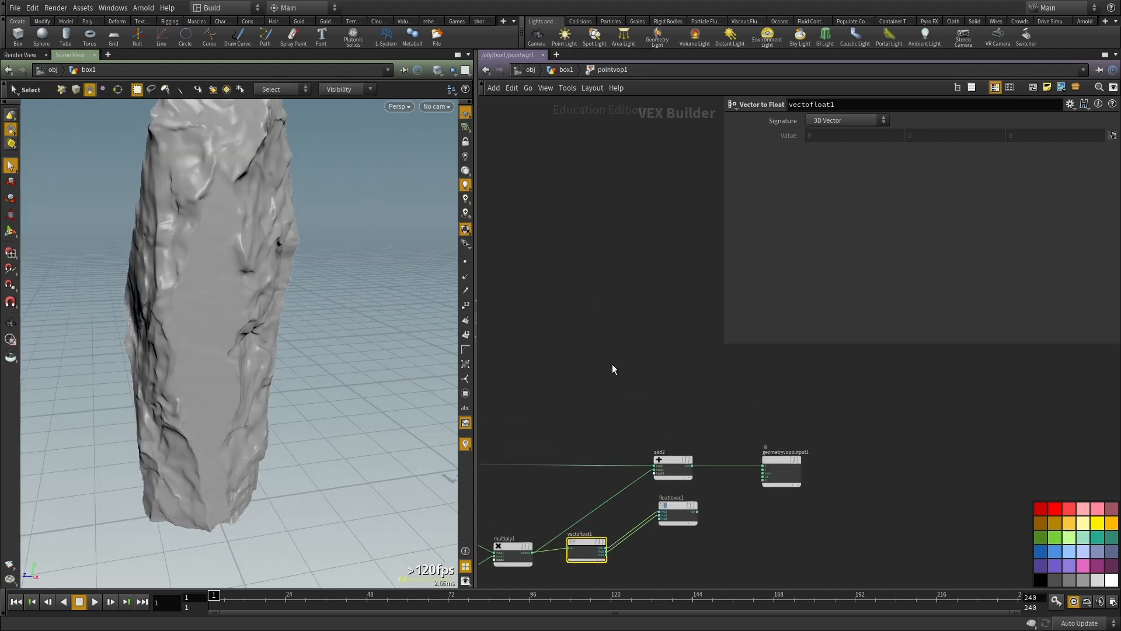
Step: Duplicate vdbfrompolygons2 and convertvdb1 together and place the copies beside the originals
middle_drag(697, 416, 631, 178)
drag(633, 351, 559, 310)
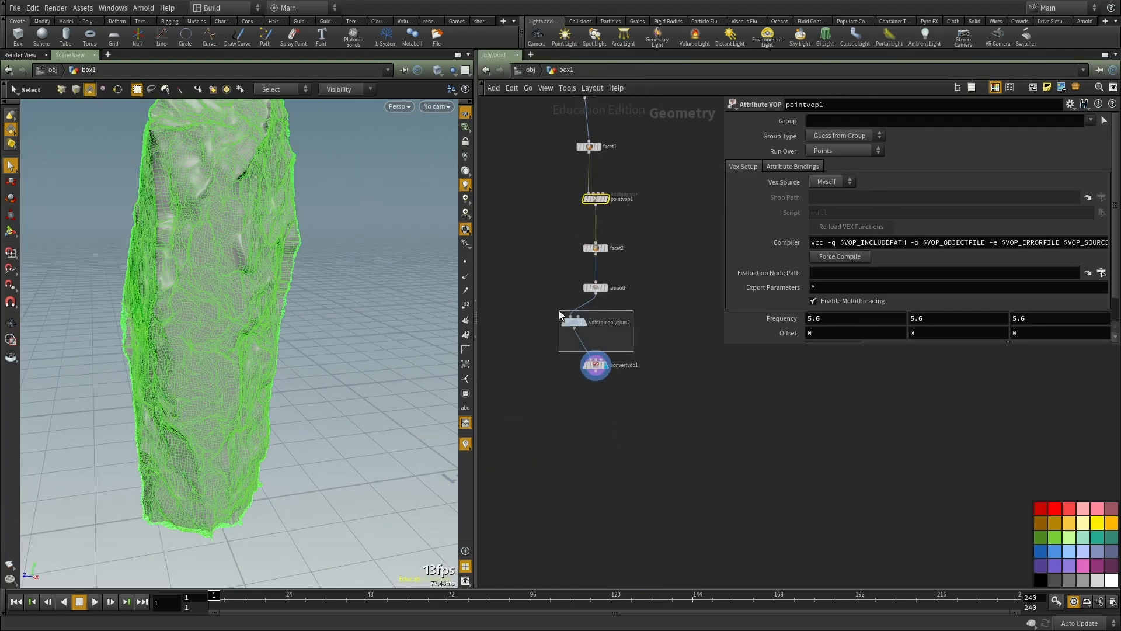
scroll(575, 323, up, 3)
drag(688, 436, 577, 301)
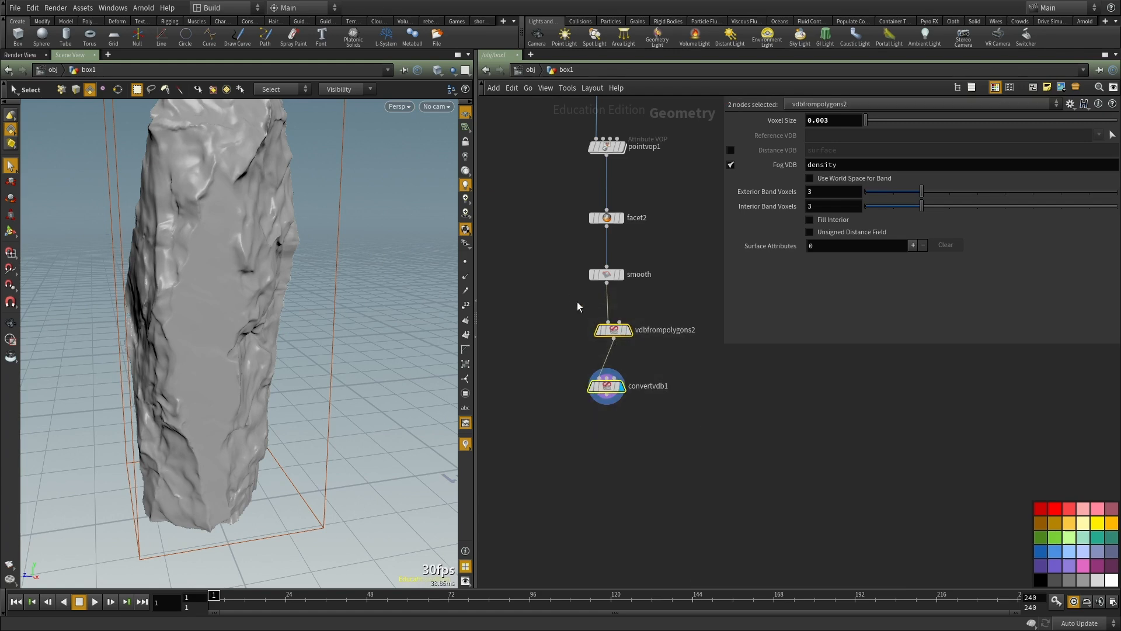
key(ctrl+c)
middle_drag(725, 408, 664, 434)
key(ctrl+v)
scroll(643, 328, down, 2)
drag(558, 364, 655, 390)
Step: Rewire vdbfrompolygons3 to the undisplaced geometry upstream of facet1 and display convertvdb2
scroll(607, 257, down, 1)
middle_drag(583, 154, 580, 201)
click(553, 199)
scroll(637, 417, up, 3)
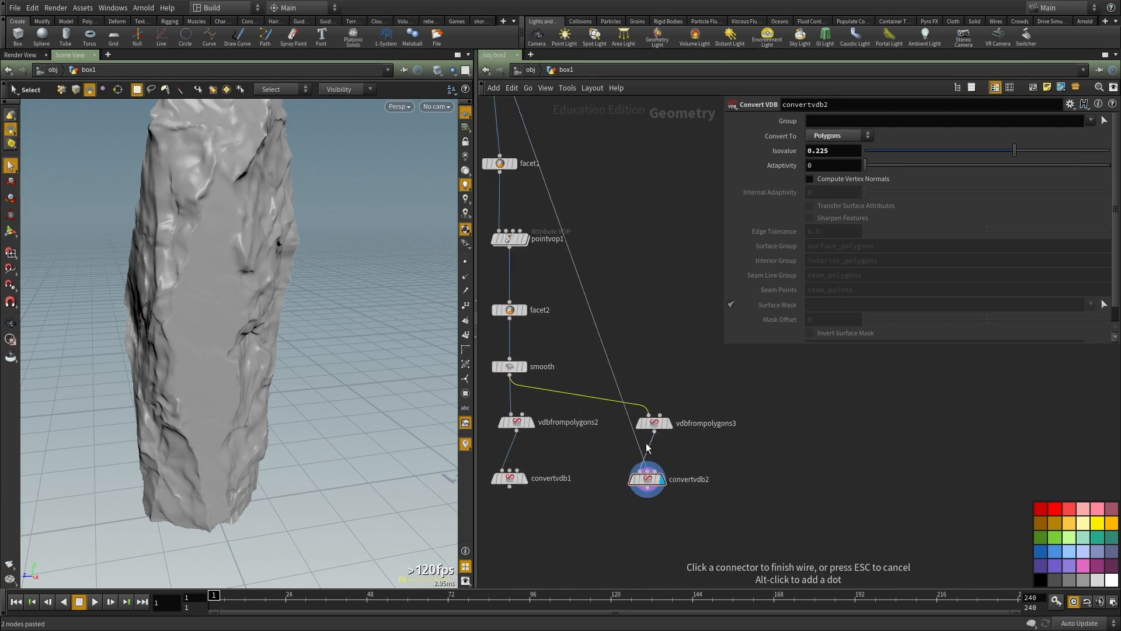
alt+drag(189, 177, 369, 388)
scroll(307, 335, down, 4)
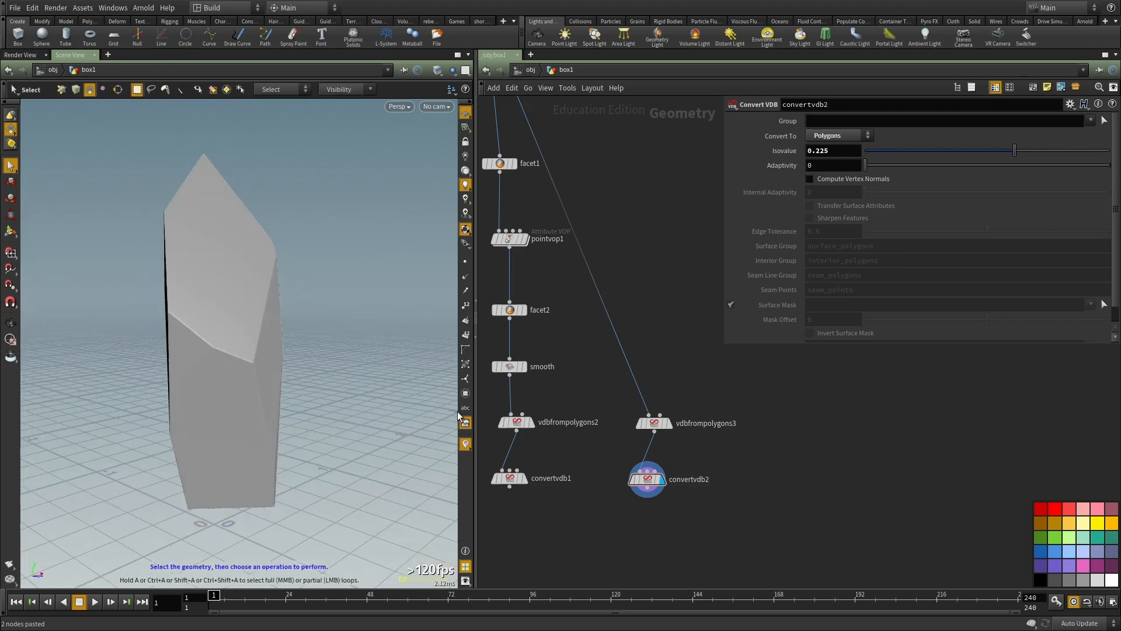
Step: Display convertvdb1 and examine the displaced rock from several angles for comparison with the undisplaced version
middle_drag(575, 543, 604, 461)
click(553, 396)
alt+drag(249, 363, 330, 348)
alt+drag(190, 333, 159, 348)
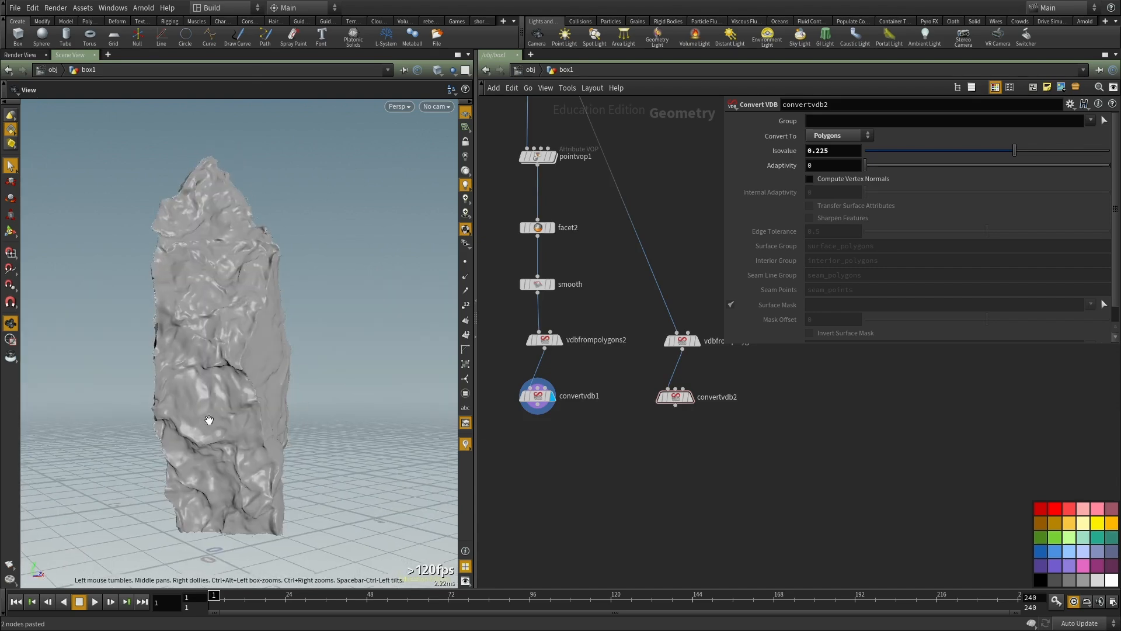
key(s)
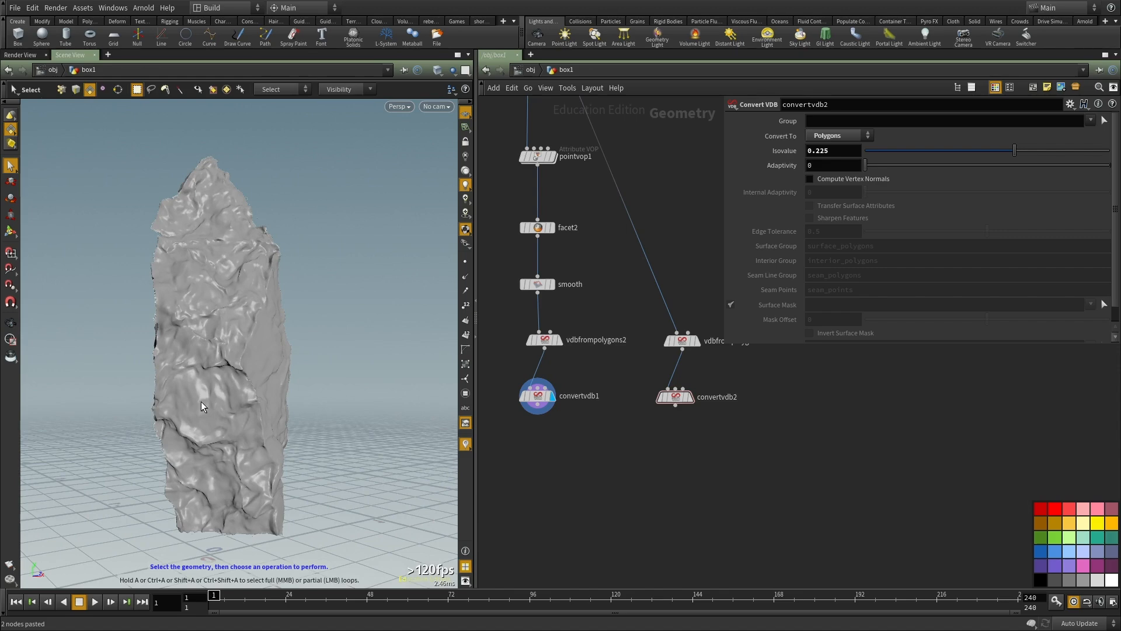
key(Escape)
drag(294, 381, 299, 354)
key(s)
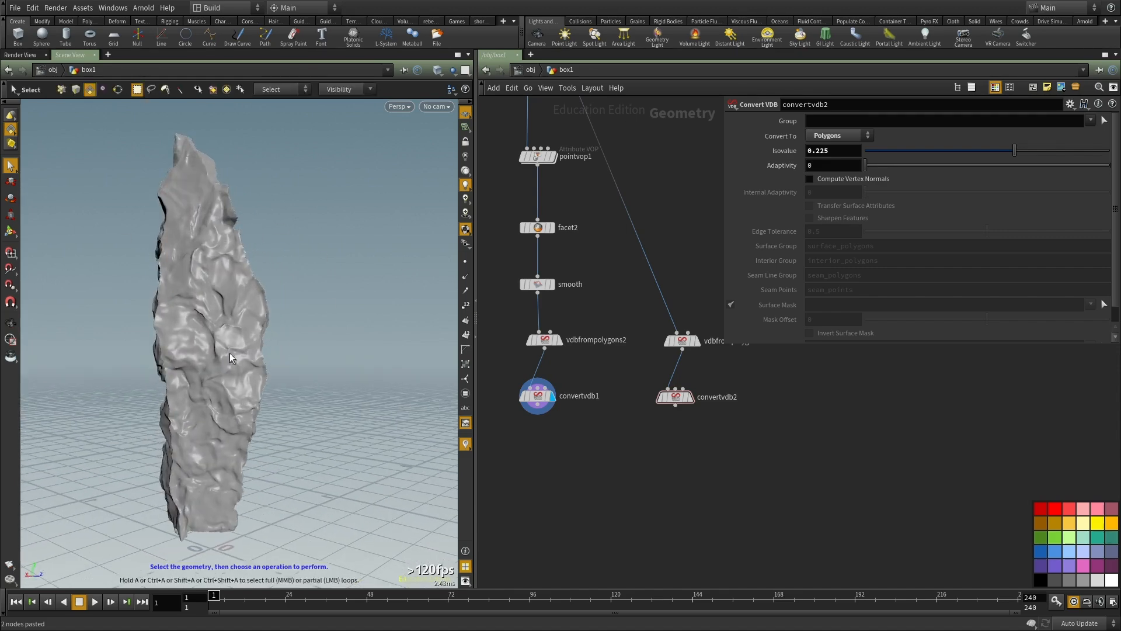
key(Escape)
drag(220, 370, 293, 380)
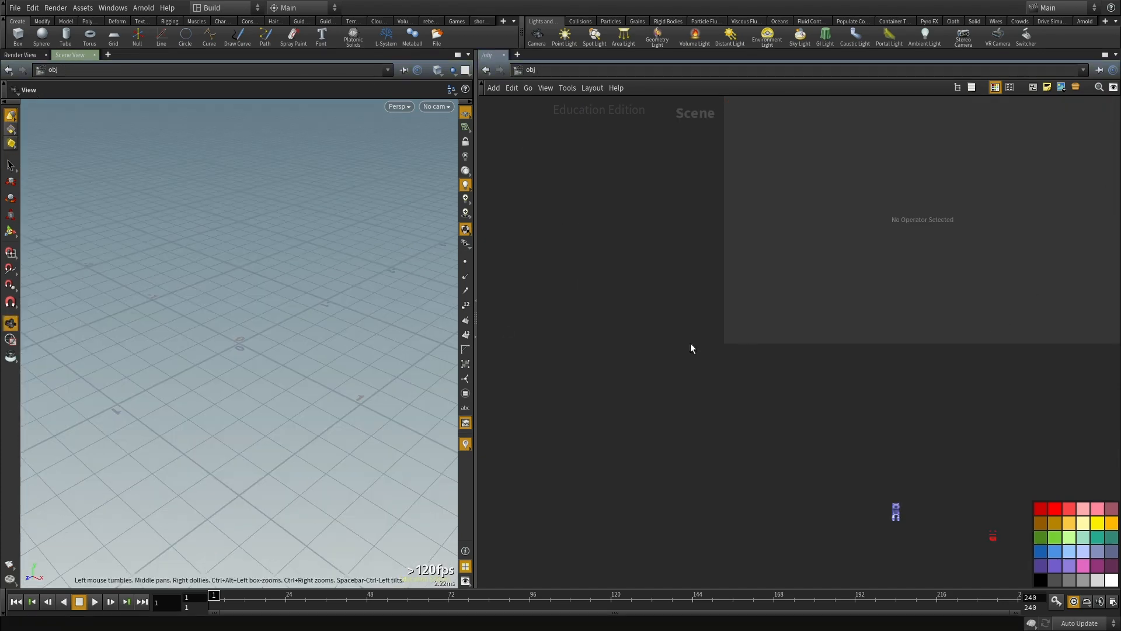
Step: Resize the parameter area in the empty scene's network editor and view the reference render of the two standing cliffs
drag(726, 340, 888, 413)
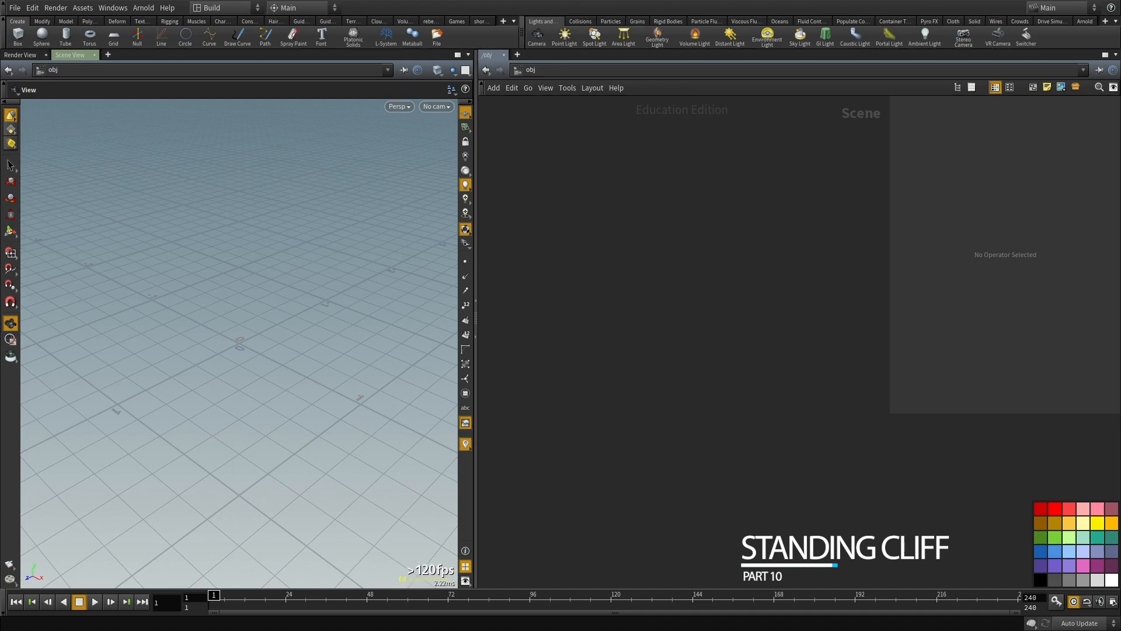
super+drag(0, 461, 617, 435)
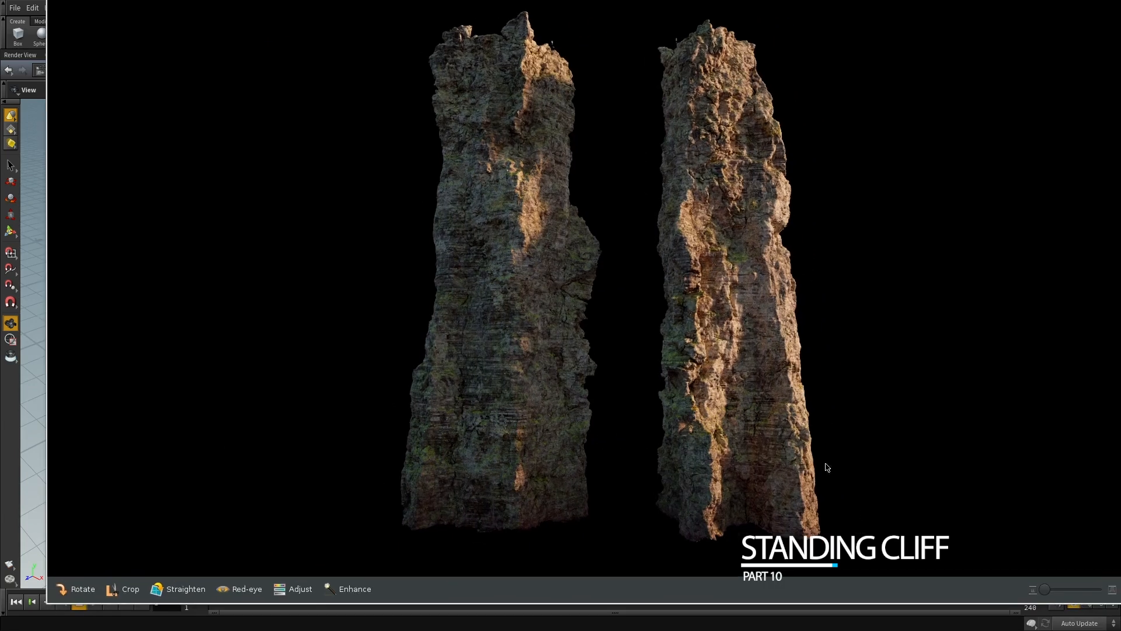
super+right_drag(940, 538, 792, 438)
super+drag(683, 190, 0, 274)
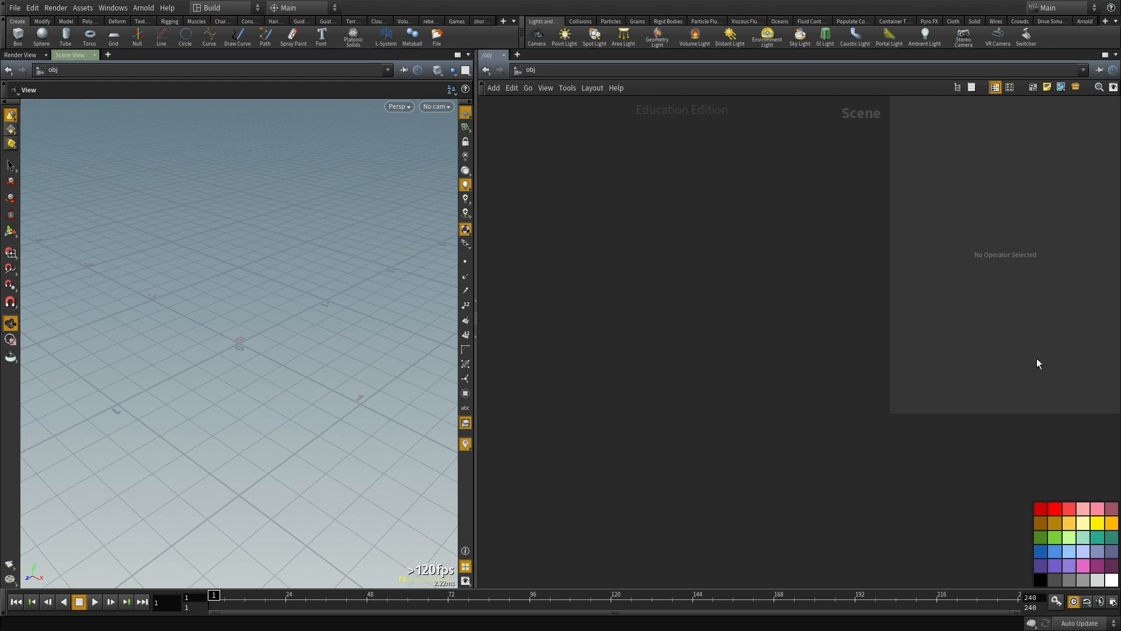
Step: Paste the copied nodes into the scene and undo the paste
key(ctrl+v)
key(ctrl+z)
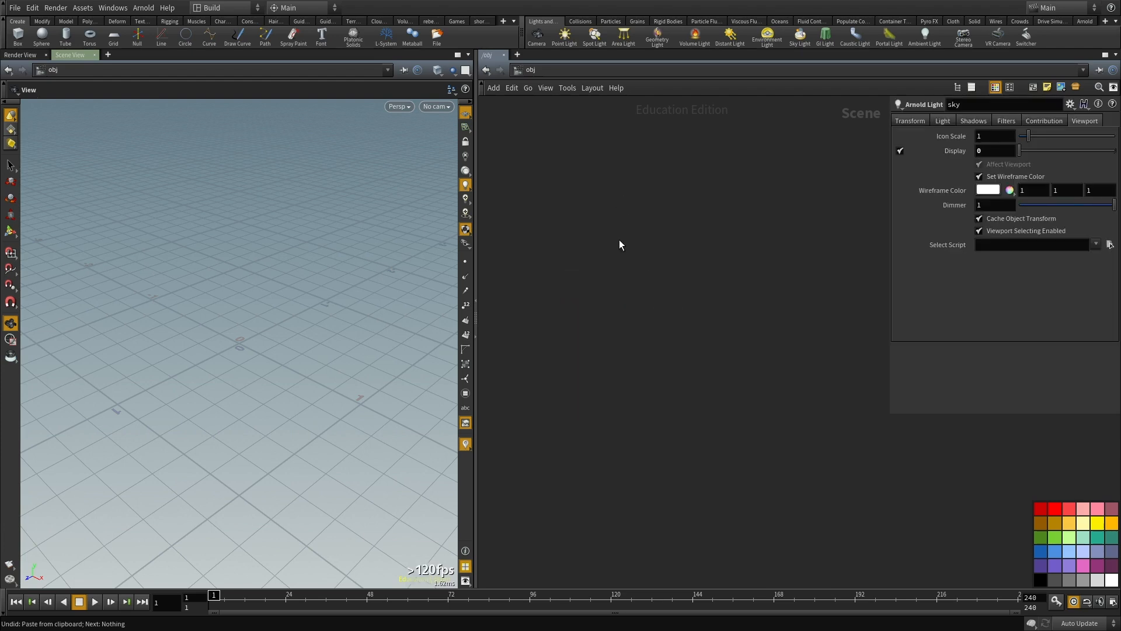
Step: Switch to the terminal and run create_asset aac_workshop standing_cliff_live
key(alt+Tab)
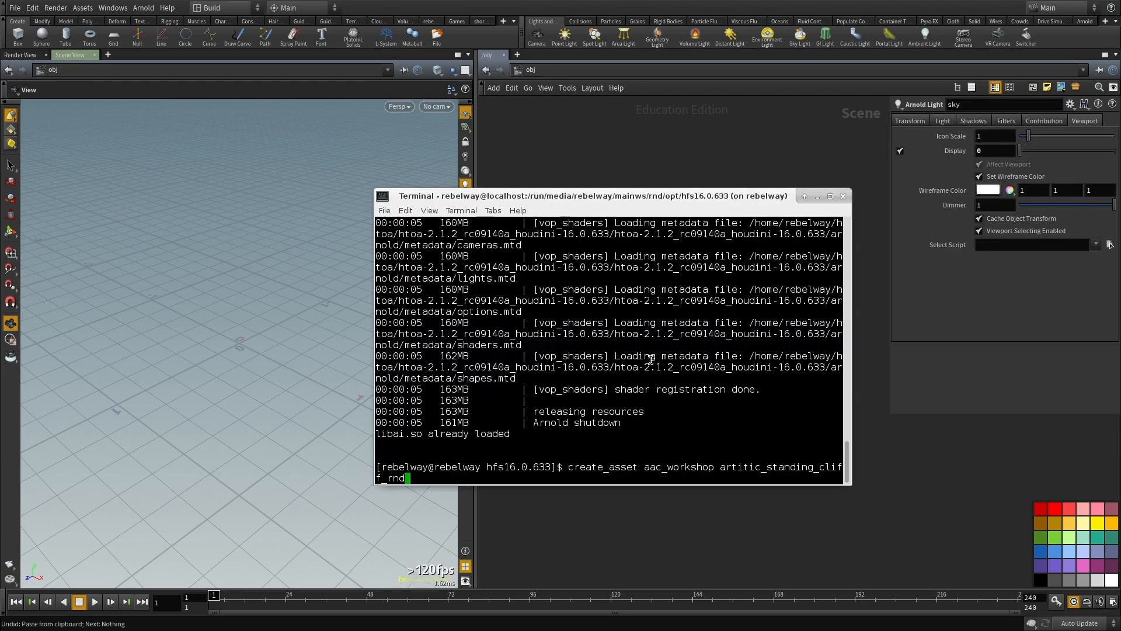
key(BackSpace)
key(BackSpace)
key(BackSpace)
key(BackSpace)
key(BackSpace)
key(BackSpace)
key(BackSpace)
key(BackSpace)
key(BackSpace)
key(BackSpace)
key(BackSpace)
key(BackSpace)
key(BackSpace)
key(BackSpace)
key(BackSpace)
key(BackSpace)
key(BackSpace)
key(BackSpace)
key(BackSpace)
key(BackSpace)
text(standing)
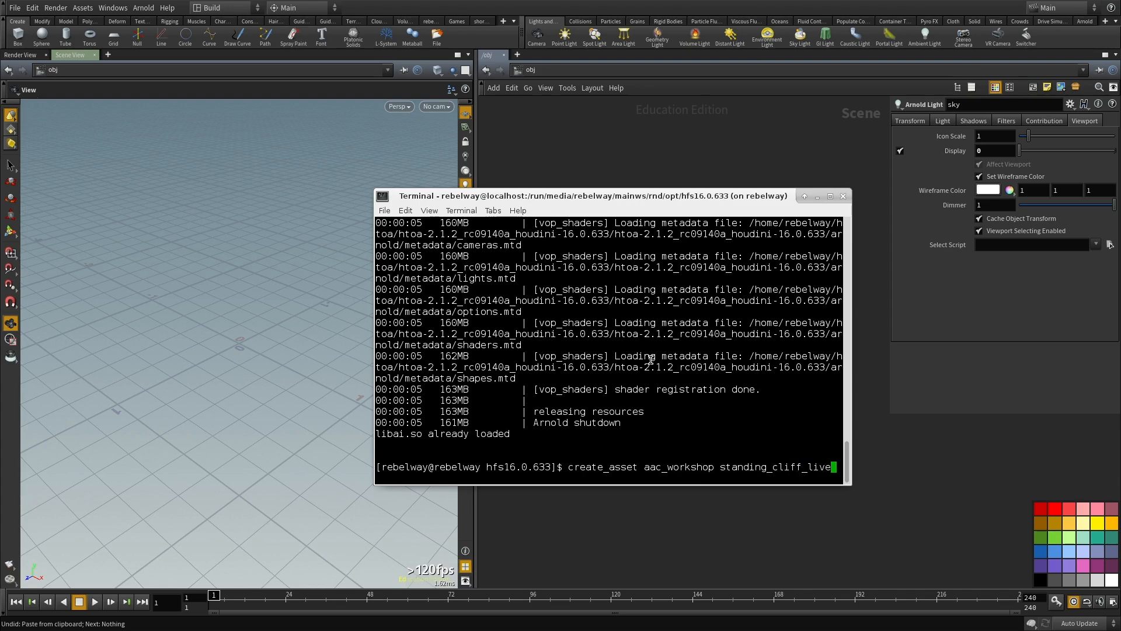
text(_cliff_live)
key(Return)
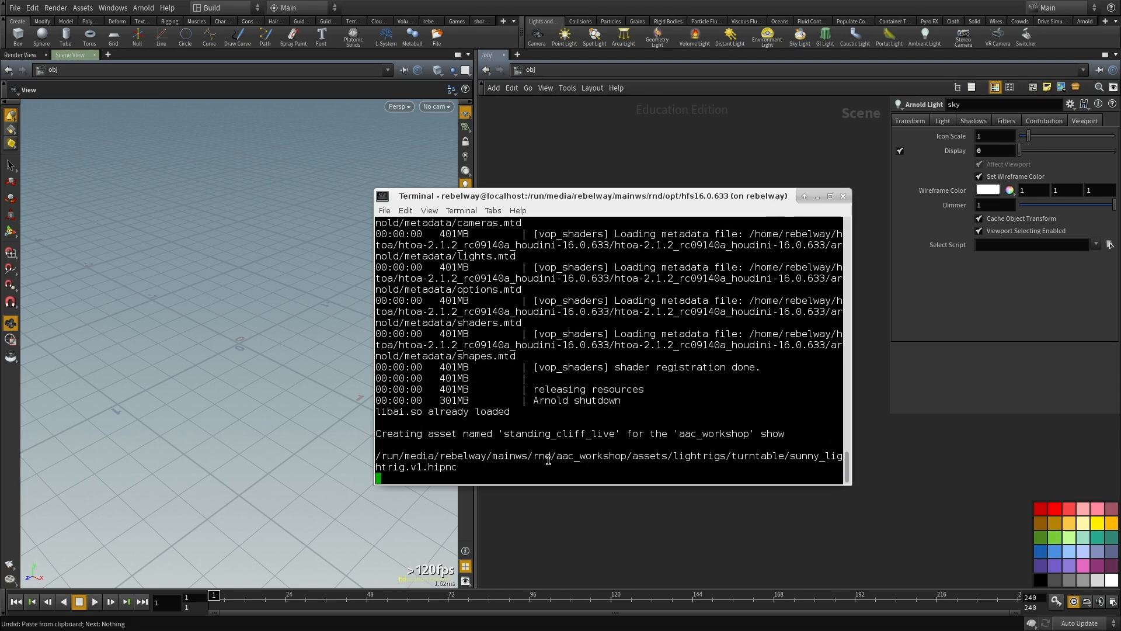
triple_click(520, 385)
right_click(519, 385)
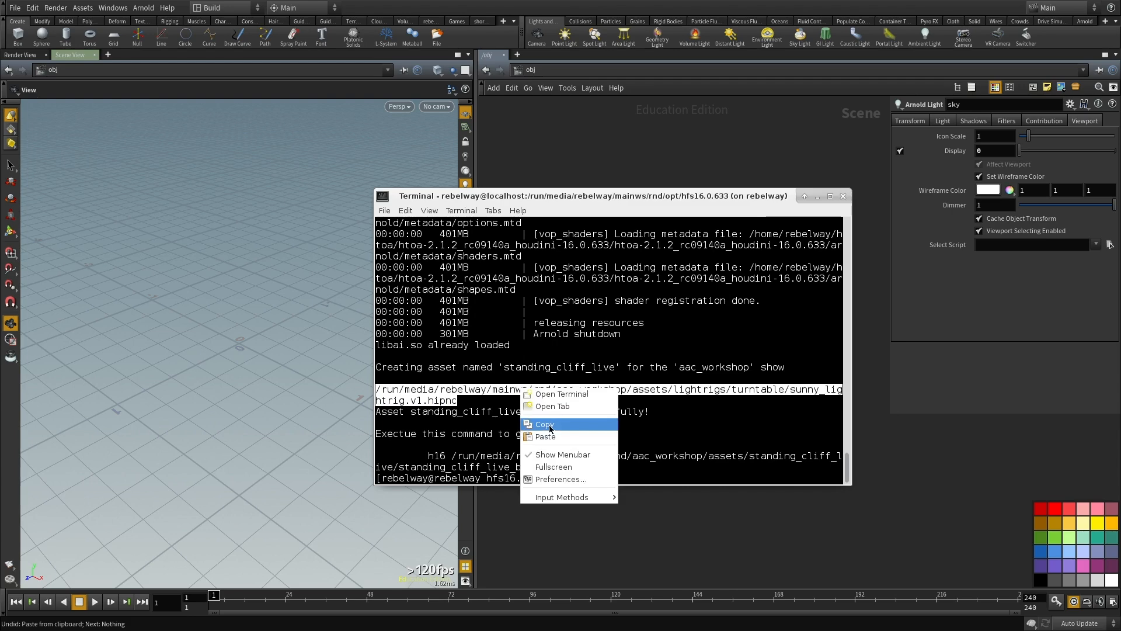
click(537, 393)
click(1013, 469)
key(ctrl+o)
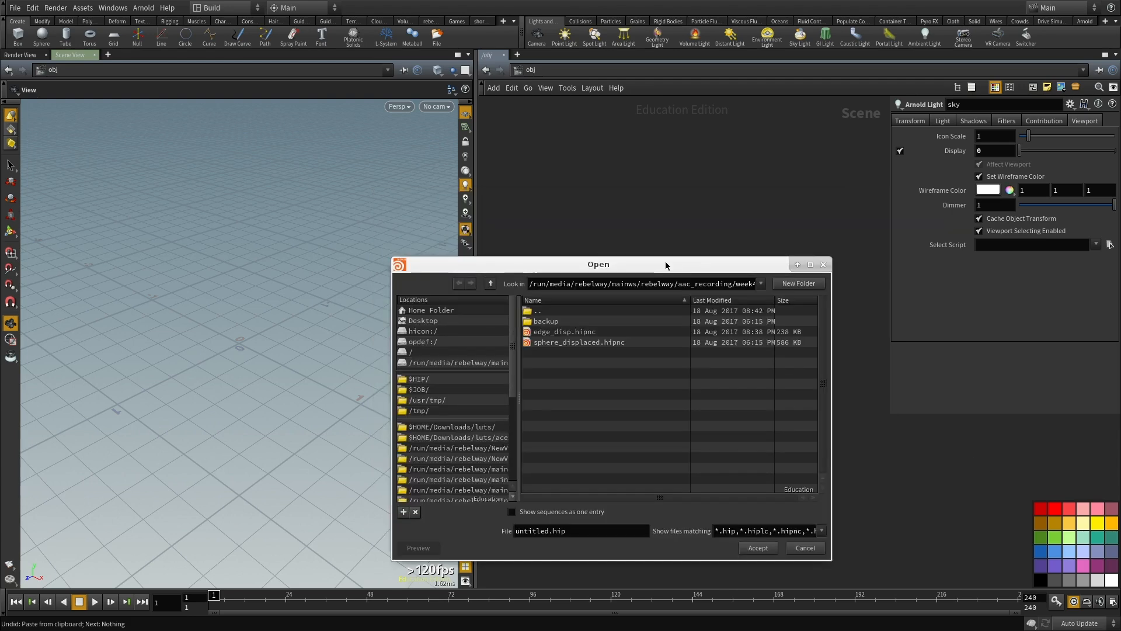
triple_click(659, 284)
key(ctrl+v)
key(Return)
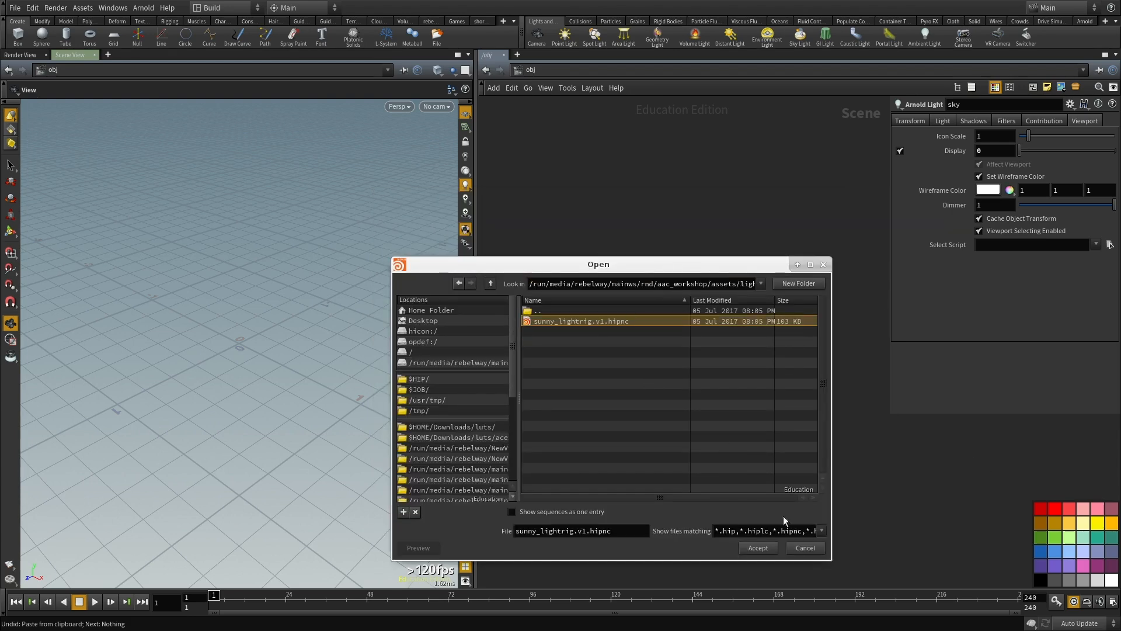
click(768, 549)
click(847, 588)
key(alt+Tab)
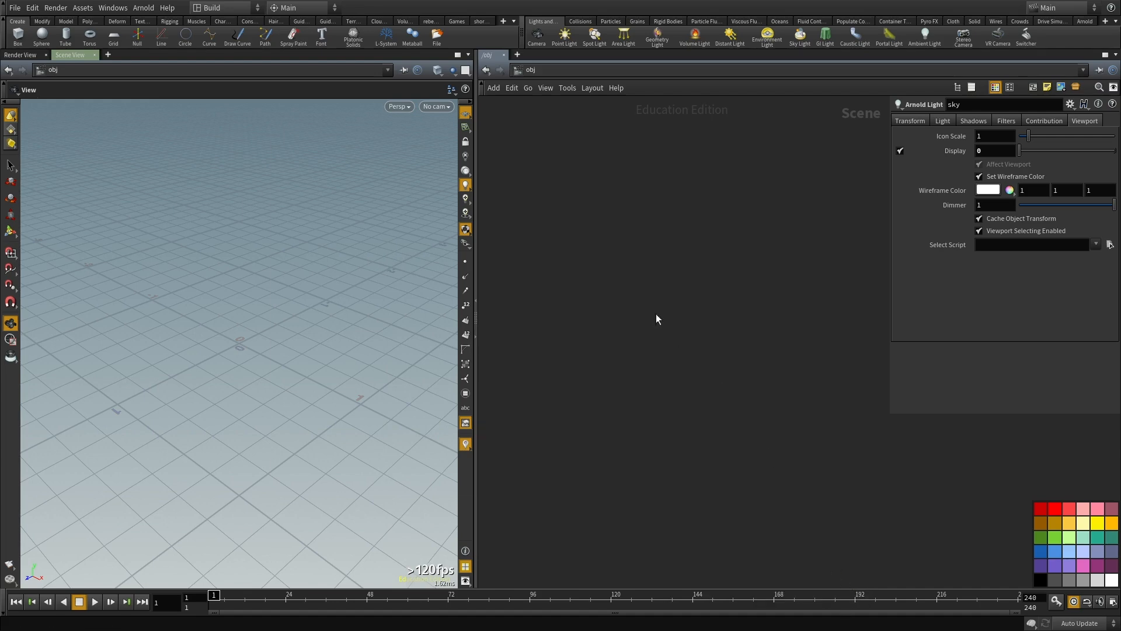
Step: Copy the standing_cliff_live_base.v1.hipnc path from the terminal and open that file in Houdini, discarding the untitled scene's changes
key(alt+Tab)
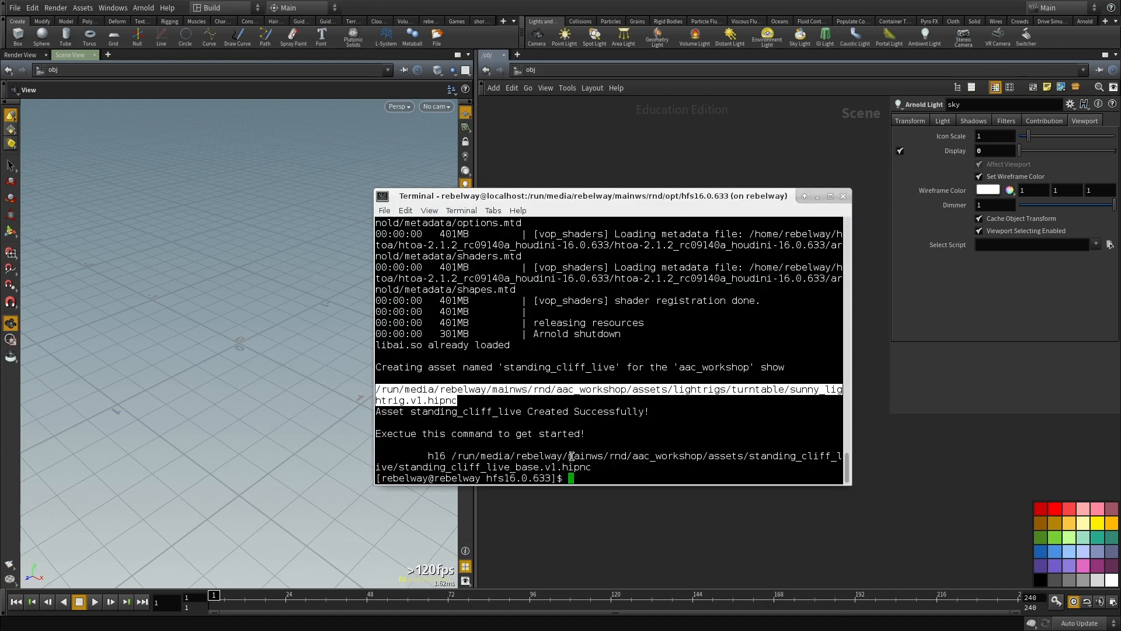
triple_click(553, 468)
right_click(546, 457)
click(589, 500)
click(860, 449)
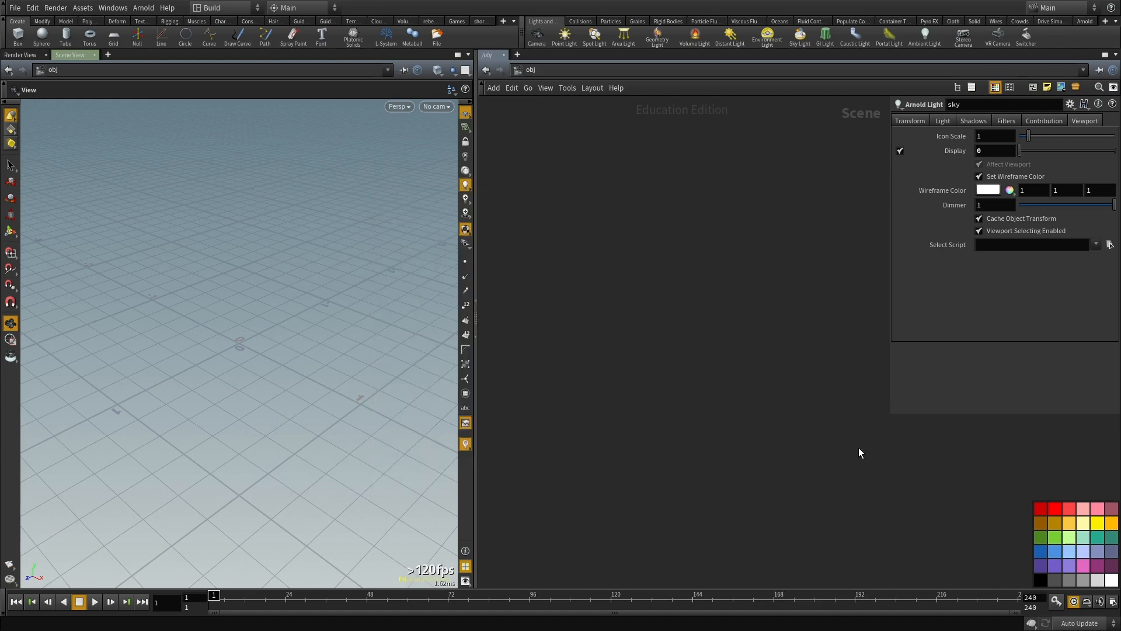
key(ctrl+o)
key(ctrl+a)
key(ctrl+v)
key(Return)
click(750, 549)
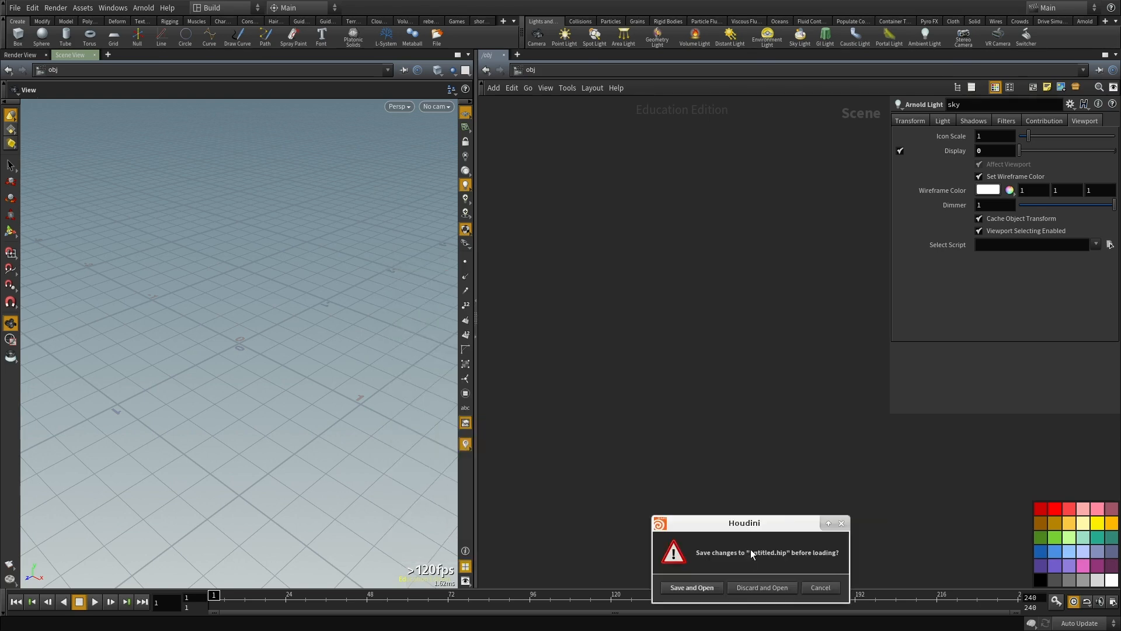
click(764, 589)
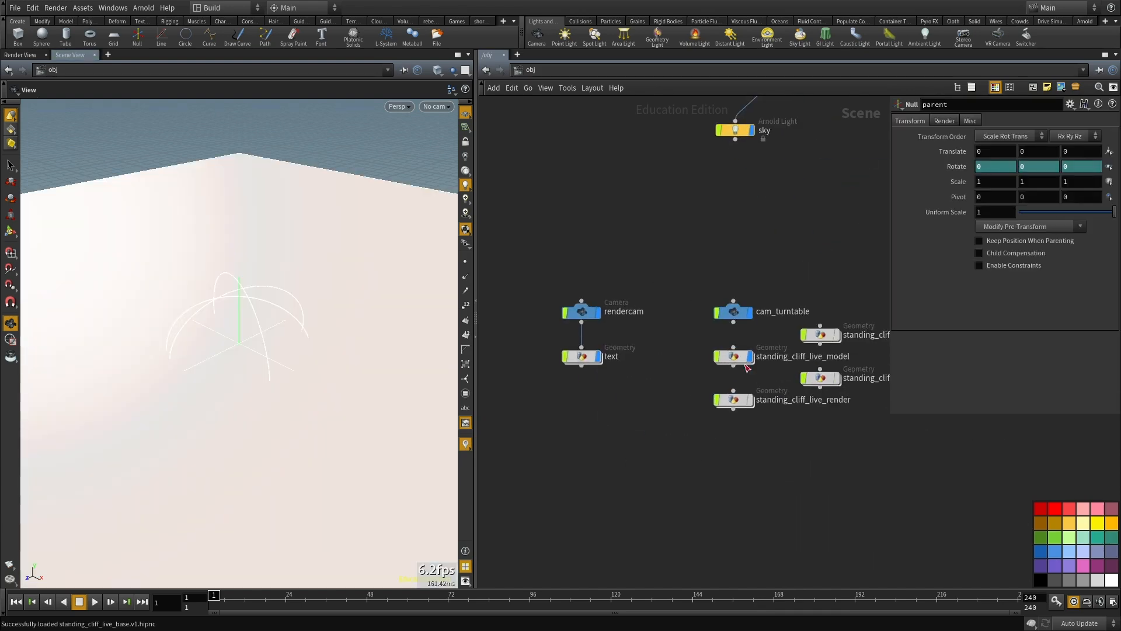
Step: Enter the standing_cliff_live_model geometry, delete its placeholder nodes except OUT_MODEL, and paste the copied rock network
double_click(730, 355)
drag(626, 207, 704, 508)
key(Delete)
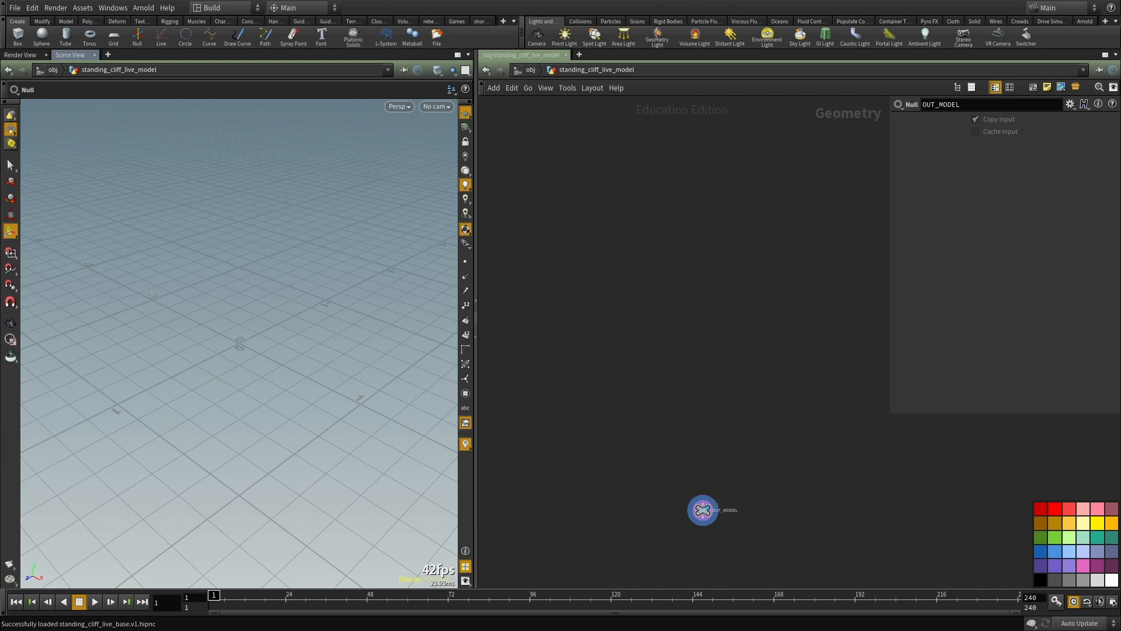
key(ctrl+v)
scroll(636, 464, down, 5)
middle_drag(805, 410, 773, 327)
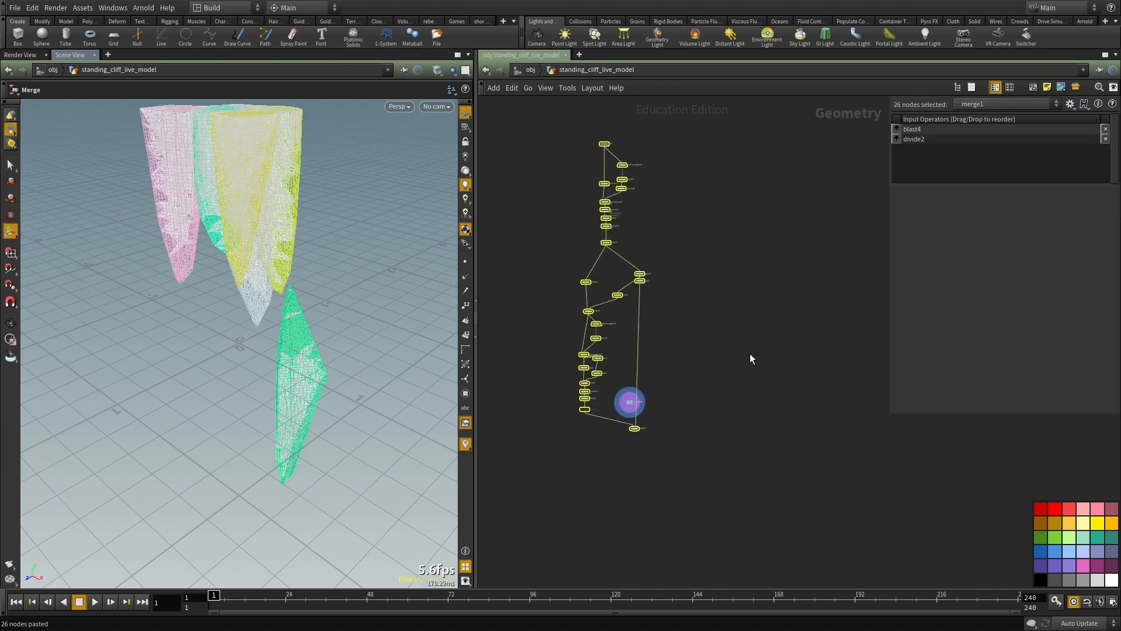
click(773, 327)
Step: Display merge13 with headlight-only viewport lighting and move the OUT_MODEL null clear of the pasted network
scroll(628, 410, up, 3)
drag(716, 401, 603, 493)
scroll(664, 374, up, 5)
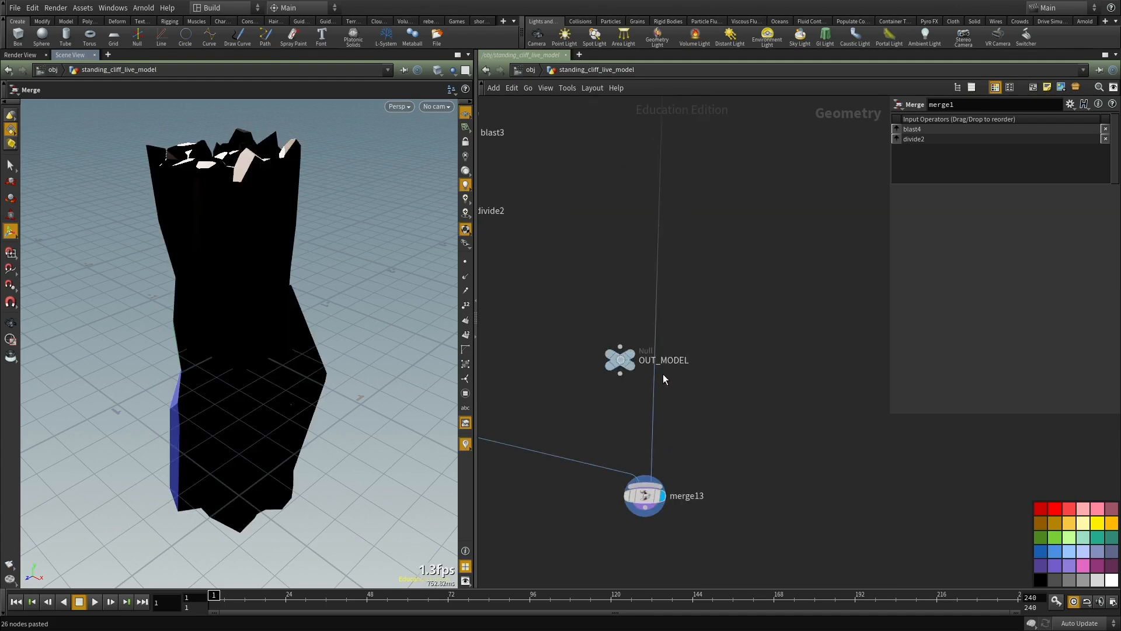
drag(626, 362, 856, 507)
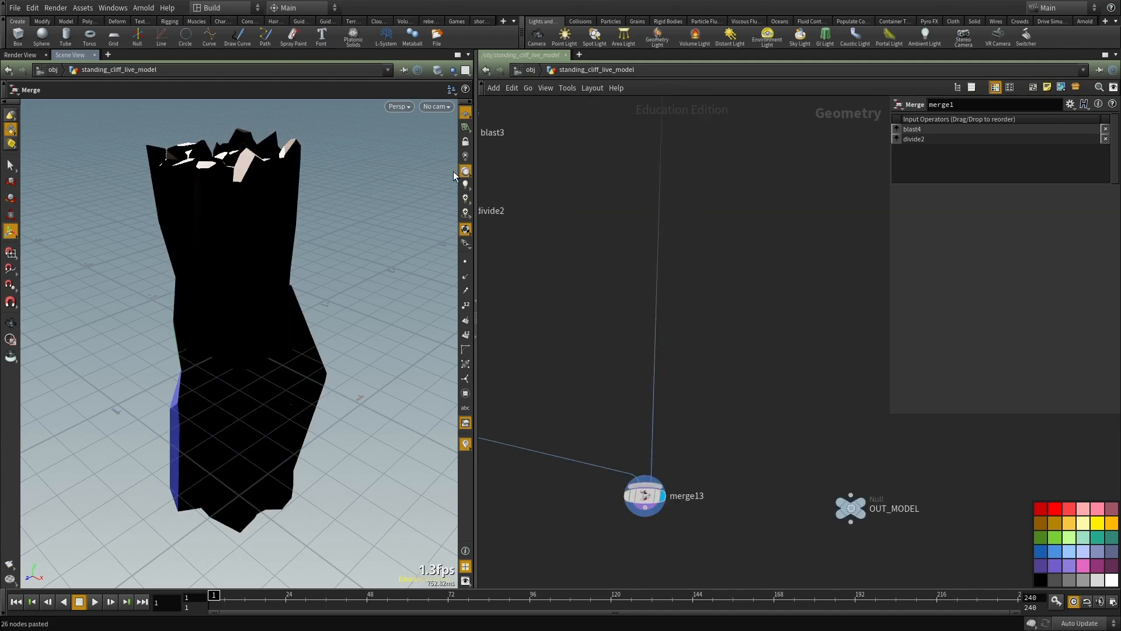
key(Escape)
scroll(303, 265, down, 4)
alt+drag(217, 298, 362, 273)
Step: Display voronoifracture9 near the start of the network and examine the fractured box from above
scroll(592, 245, down, 3)
middle_drag(602, 225, 640, 568)
scroll(655, 380, down, 5)
scroll(625, 412, up, 8)
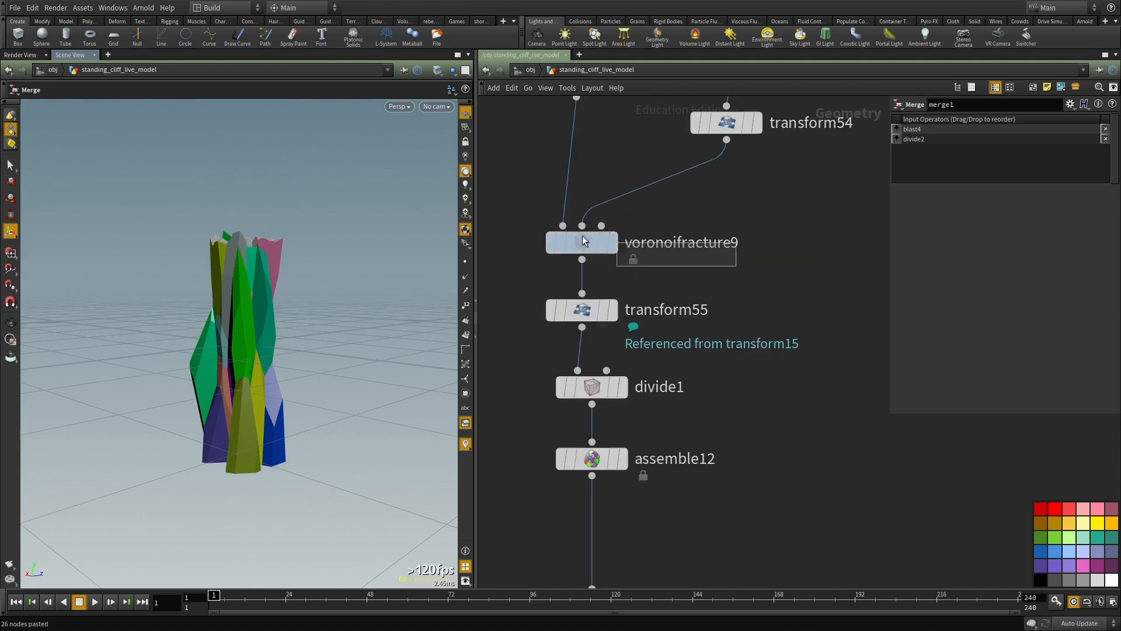
click(612, 242)
alt+drag(197, 306, 304, 403)
scroll(685, 243, down, 2)
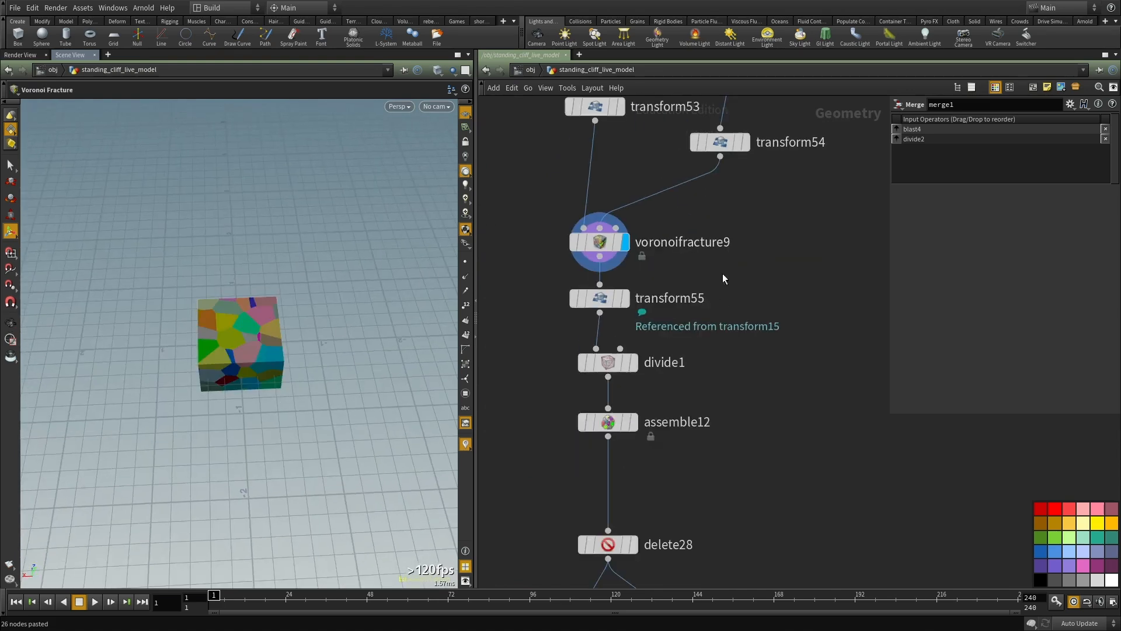
scroll(609, 297, down, 2)
middle_drag(608, 298, 625, 549)
middle_drag(657, 306, 617, 96)
scroll(636, 313, up, 2)
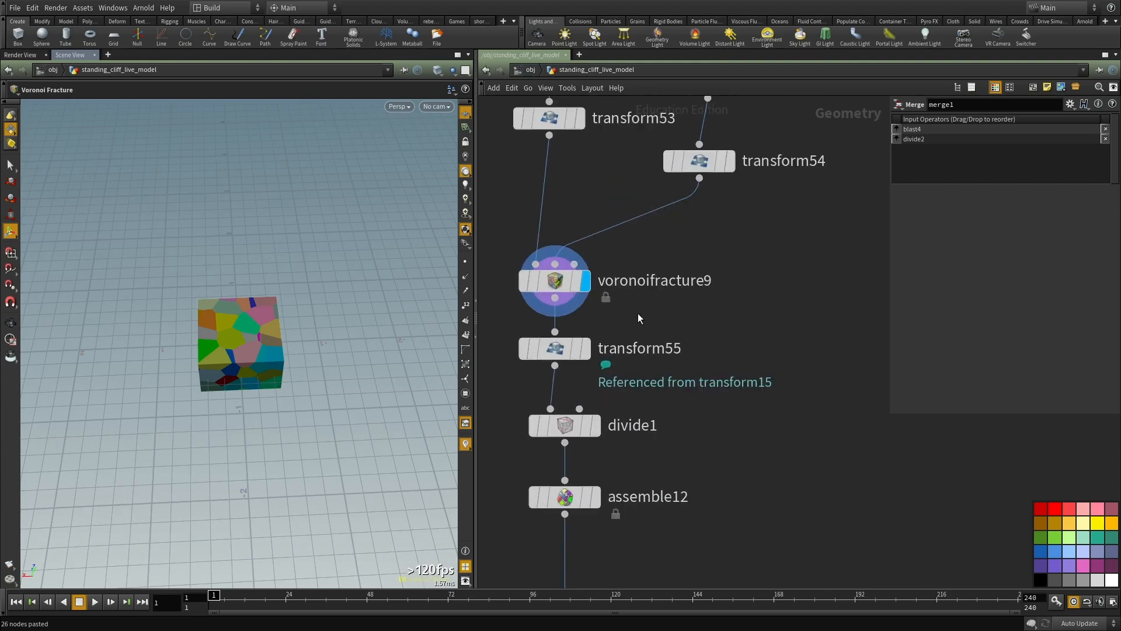
Step: Display transform55 and examine the vertically stretched fracture pieces from the side
click(585, 348)
middle_drag(584, 374, 588, 400)
key(Escape)
drag(327, 292, 396, 218)
middle_drag(753, 397, 776, 254)
Step: Display divide1 and assemble12 in turn, comparing the stretched pieces in wireframe and shaded view
click(610, 305)
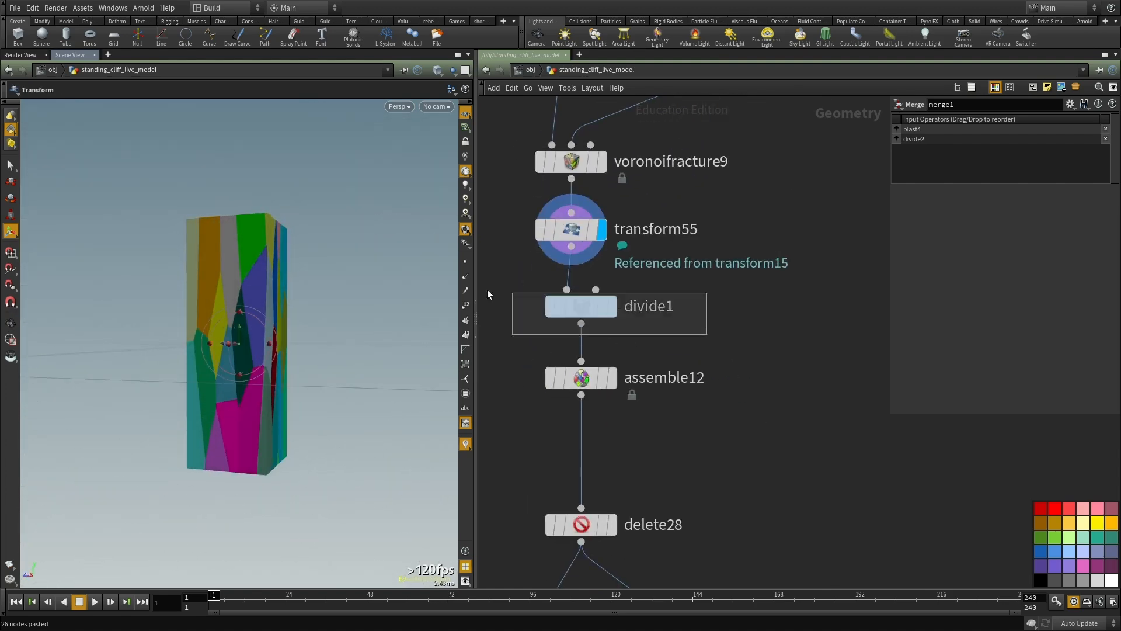
middle_drag(711, 341, 716, 289)
drag(239, 315, 384, 357)
key(shift+w)
click(620, 325)
middle_drag(616, 355, 605, 273)
key(shift+w)
alt+drag(240, 319, 156, 342)
key(shift+w)
middle_drag(707, 293, 703, 233)
Step: Display delete28 and examine the remaining cliff columns from several angles
click(606, 328)
scroll(518, 416, down, 1)
middle_drag(565, 449, 622, 329)
mouse_move(233, 310)
alt+mouse_down()
mouse_move(409, 270)
mouse_move(391, 300)
alt+mouse_up()
alt+right_drag(266, 340, 383, 309)
alt+drag(227, 365, 318, 375)
alt+middle_drag(315, 362, 293, 243)
alt+drag(239, 274, 452, 362)
alt+drag(230, 348, 318, 378)
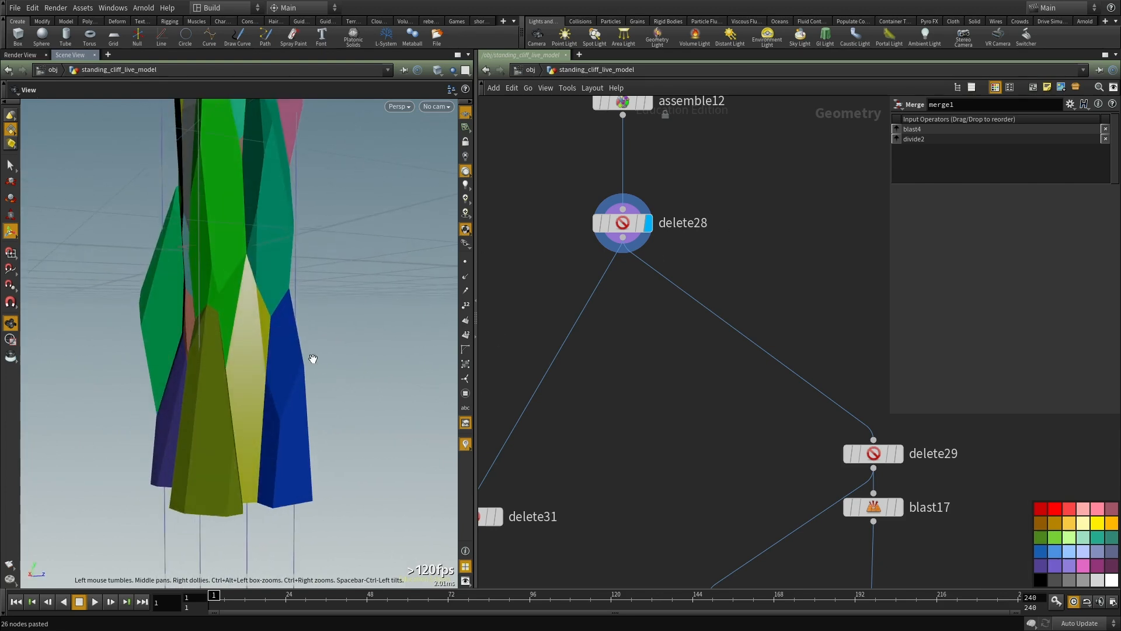
alt+drag(182, 444, 320, 439)
alt+drag(148, 254, 86, 292)
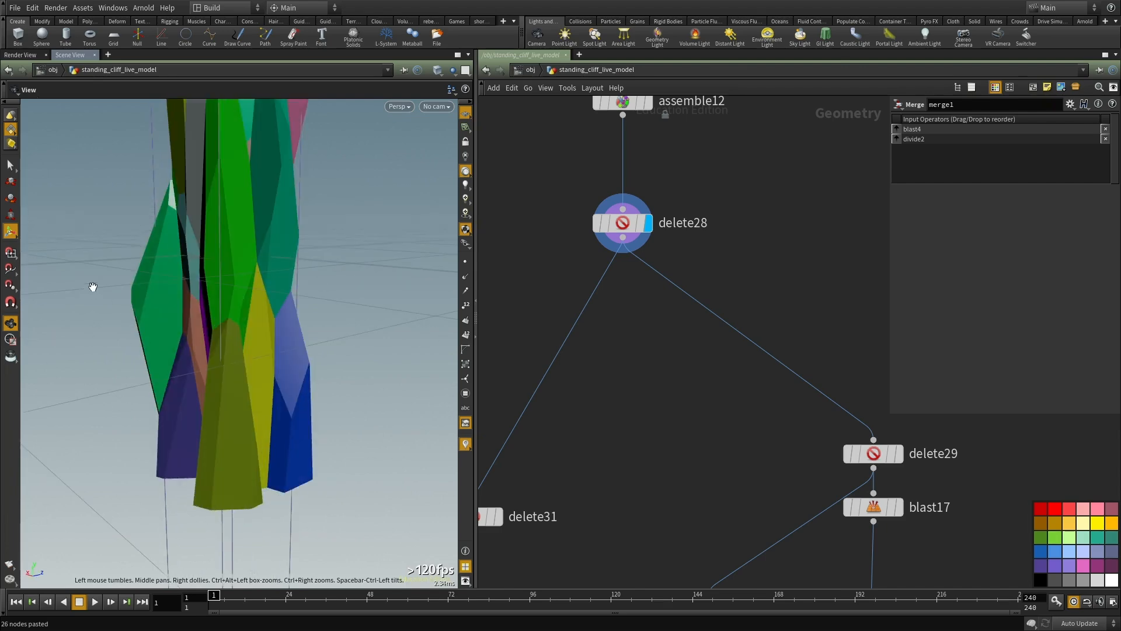
key(Escape)
drag(117, 375, 383, 416)
Step: Examine the branches below delete28, displaying delete29 to view its subset of columns
scroll(699, 419, down, 4)
middle_drag(698, 425, 664, 323)
click(608, 352)
alt+drag(167, 292, 262, 233)
middle_drag(673, 329, 678, 210)
middle_drag(654, 261, 490, 382)
key(r)
drag(749, 283, 676, 325)
click(585, 412)
key(r)
drag(742, 258, 612, 337)
alt+drag(250, 309, 316, 211)
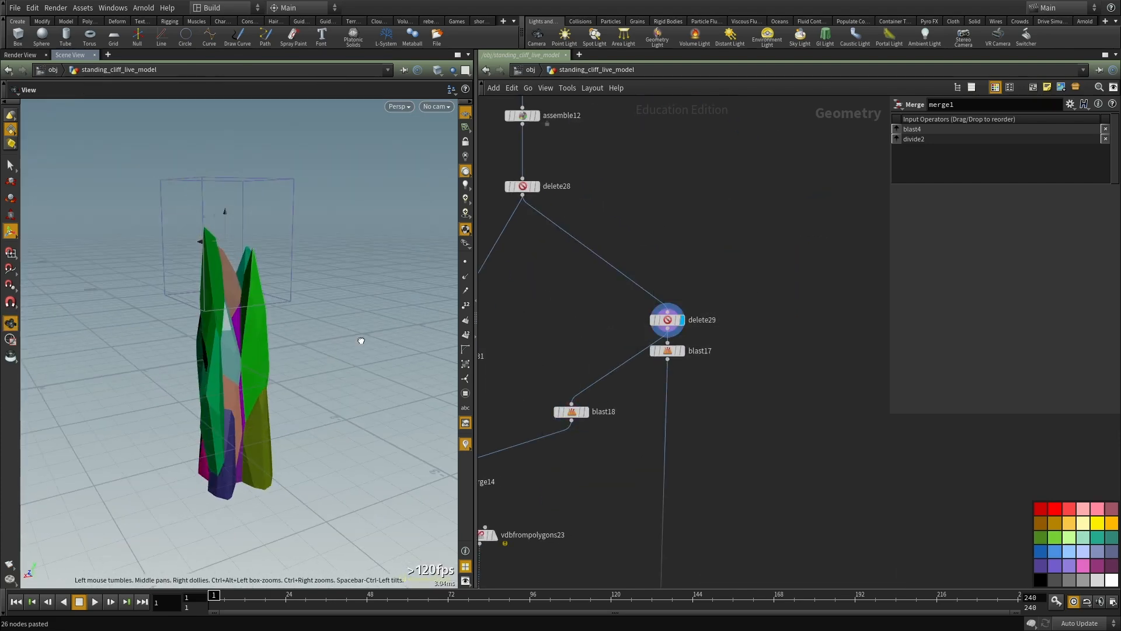
Step: Display blast18 and view the single shard it isolates from the delete29 branch
key(Return)
middle_drag(519, 336, 576, 292)
key(r)
drag(580, 296, 647, 425)
alt+drag(267, 381, 290, 378)
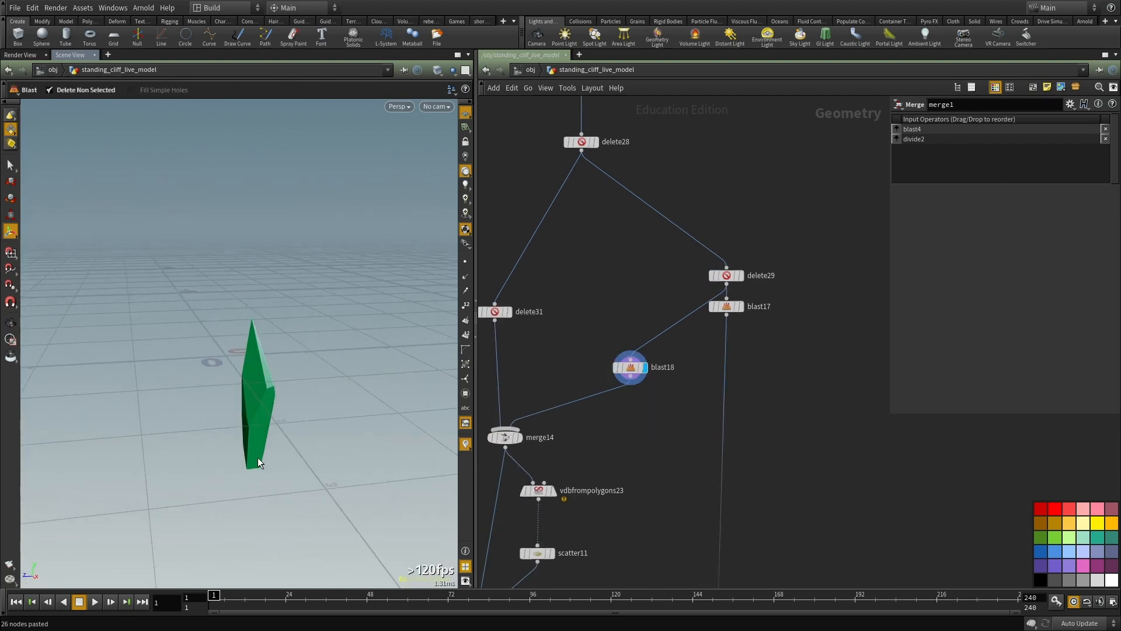
Step: Display merge14 and view the blast18 shard combined with the delete31 pieces
click(519, 437)
drag(229, 358, 201, 351)
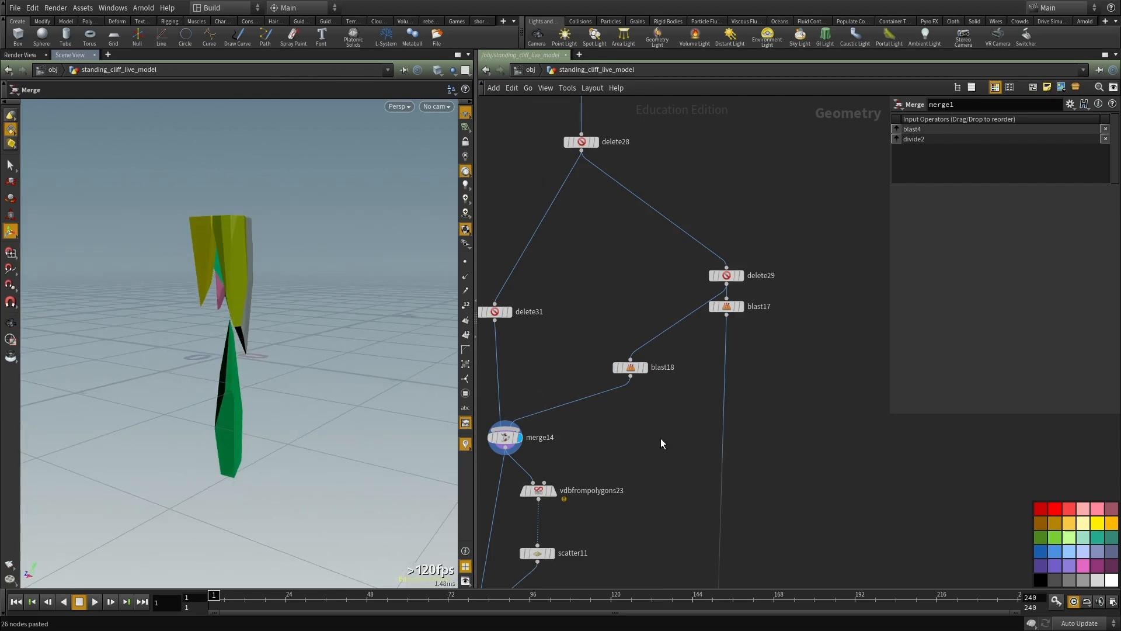
scroll(664, 409, down, 3)
scroll(663, 386, up, 3)
Step: Display voronoifracture10 and examine the secondary fracture in wireframe and shaded view
key(r)
click(519, 461)
middle_drag(519, 461, 532, 393)
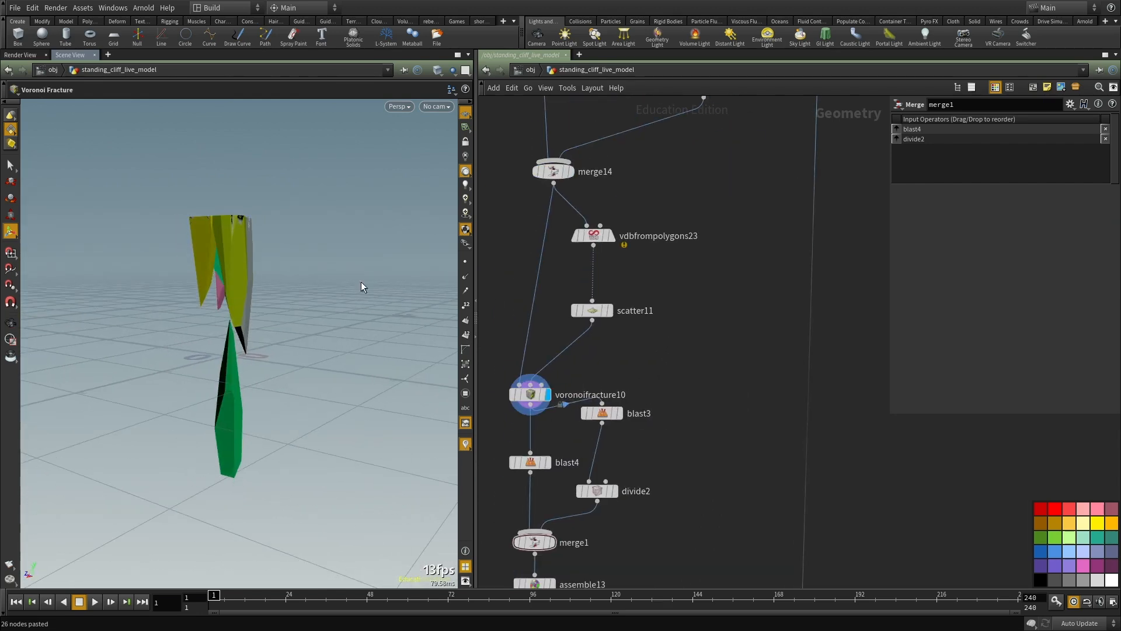
alt+drag(235, 260, 230, 311)
alt+right_drag(230, 311, 318, 283)
middle_drag(641, 378, 643, 361)
key(shift+w)
key(shift+w)
alt+drag(219, 279, 327, 365)
key(shift+w)
alt+drag(295, 415, 310, 409)
key(shift+w)
Step: Turn on Visualize Pieces for voronoifracture10 and examine the coloured pieces up close in wireframe and shaded view
click(534, 385)
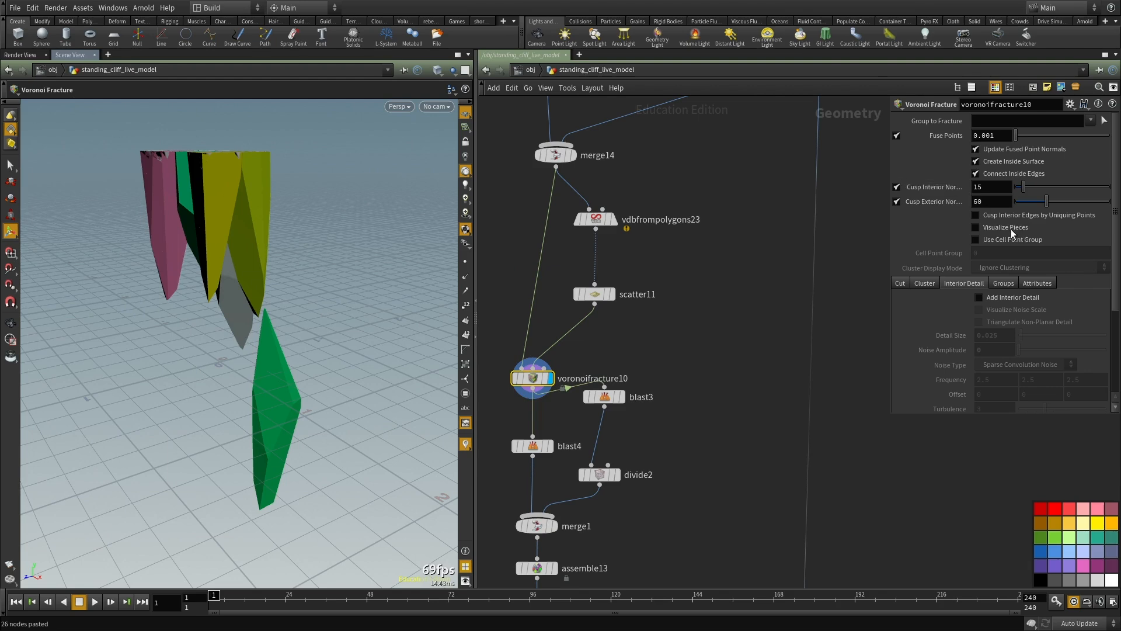
alt+drag(162, 300, 303, 294)
alt+drag(406, 291, 671, 292)
middle_drag(678, 383, 688, 335)
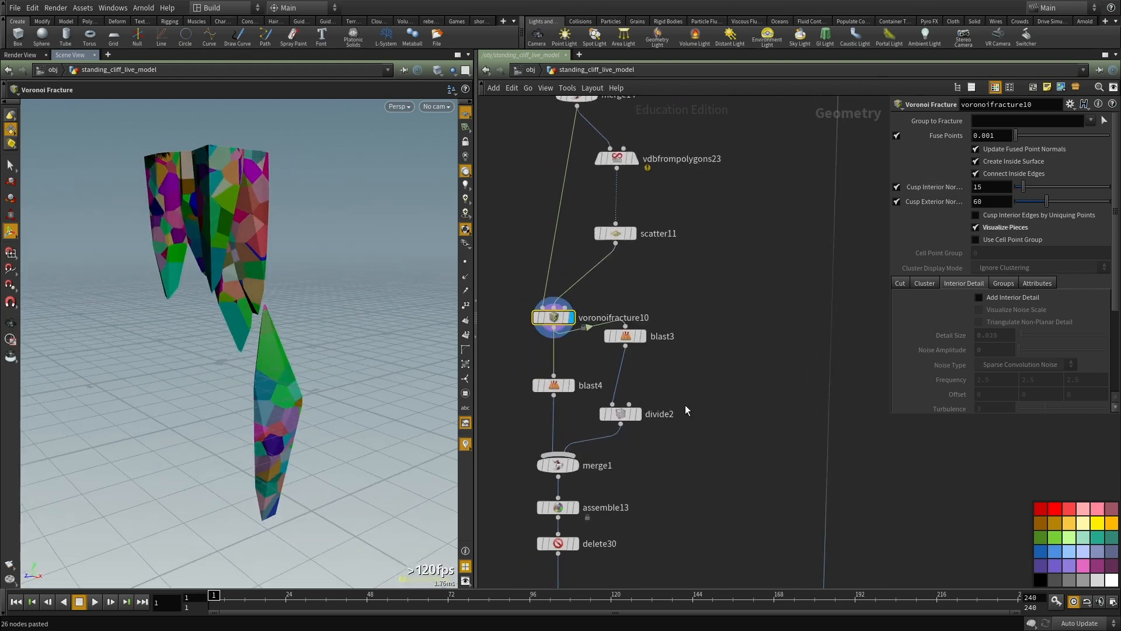
middle_drag(677, 382, 671, 393)
alt+drag(338, 273, 230, 349)
key(shift+w)
alt+middle_drag(230, 350, 300, 356)
alt+right_drag(300, 355, 319, 368)
key(shift+w)
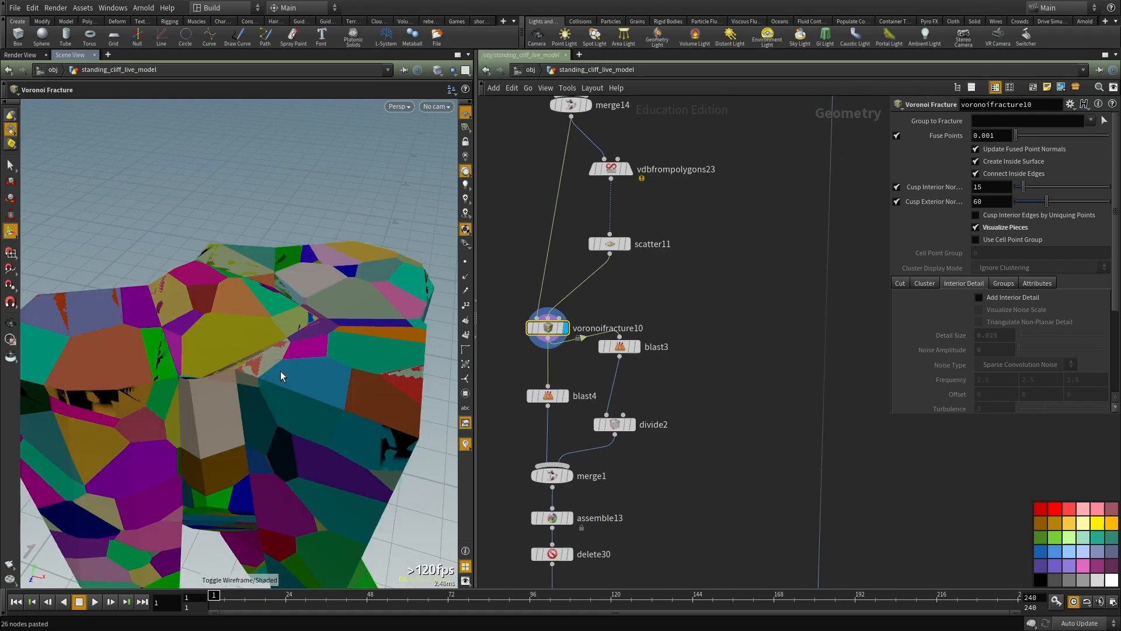
alt+middle_drag(312, 388, 228, 339)
Step: Display blast3, blast4 and divide2 in turn and compare the inside and outside surfaces in wireframe
drag(679, 320, 615, 373)
key(r)
middle_drag(678, 376, 687, 368)
alt+drag(321, 362, 286, 337)
alt+right_drag(286, 337, 240, 342)
alt+drag(240, 342, 227, 298)
key(shift+w)
alt+right_drag(227, 298, 313, 285)
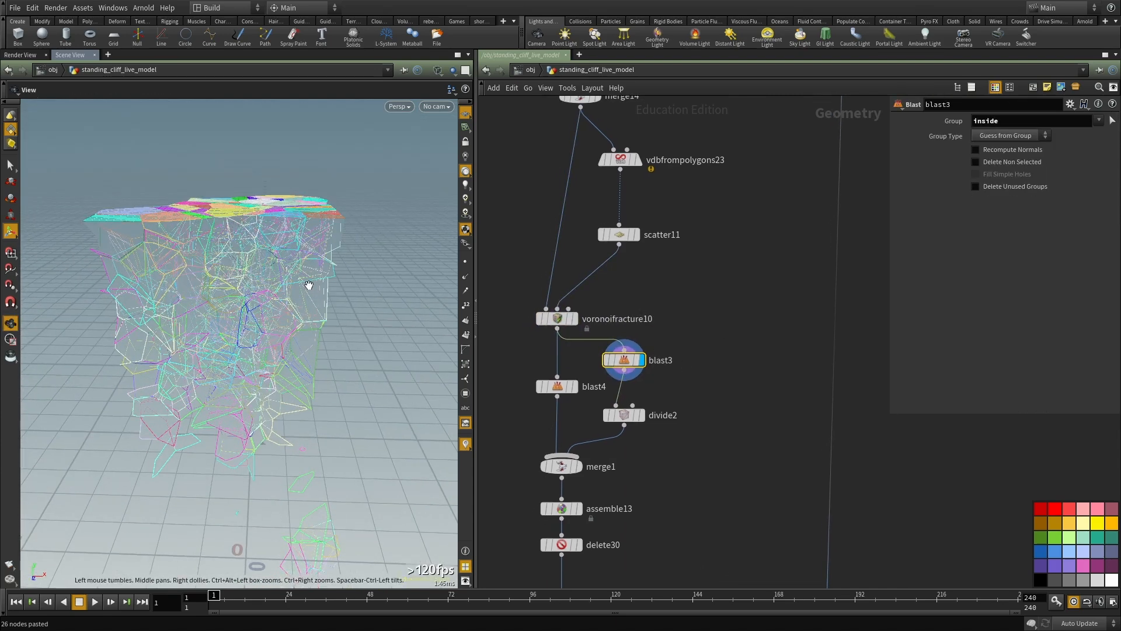
click(575, 386)
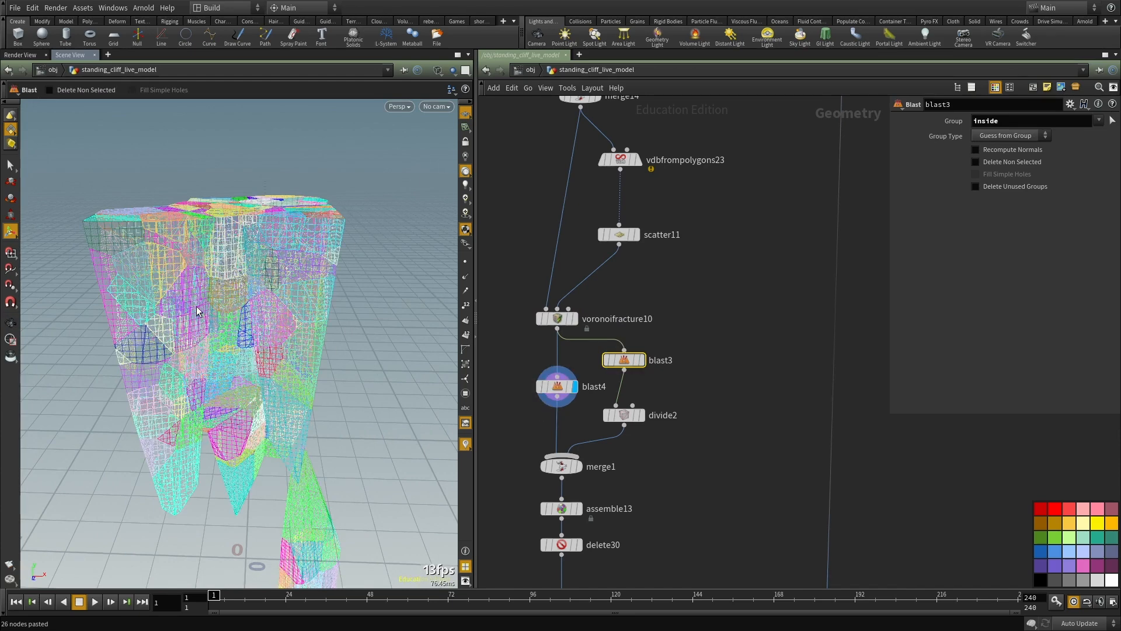
drag(686, 438, 612, 403)
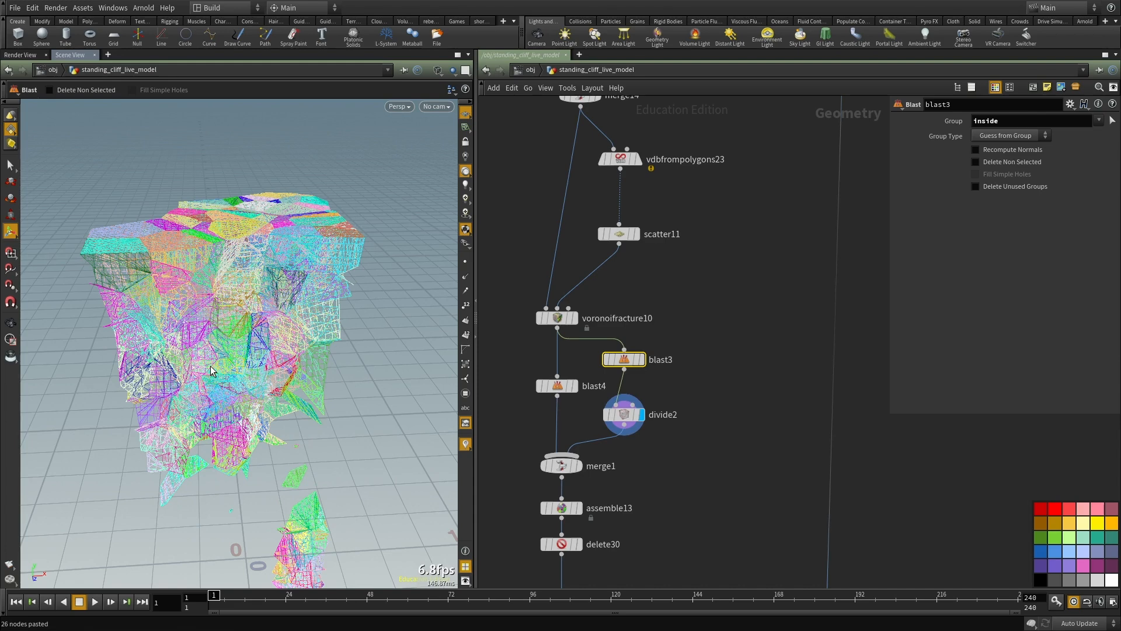
Step: Display merge1 and examine the recombined inside and outside surfaces in wireframe and shaded view
middle_drag(673, 466, 671, 393)
key(r)
click(560, 401)
key(w)
alt+right_drag(319, 326, 258, 298)
mouse_move(258, 298)
mouse_down()
mouse_move(147, 313)
mouse_move(348, 473)
mouse_up()
key(w)
middle_drag(348, 473, 268, 295)
drag(268, 296, 316, 313)
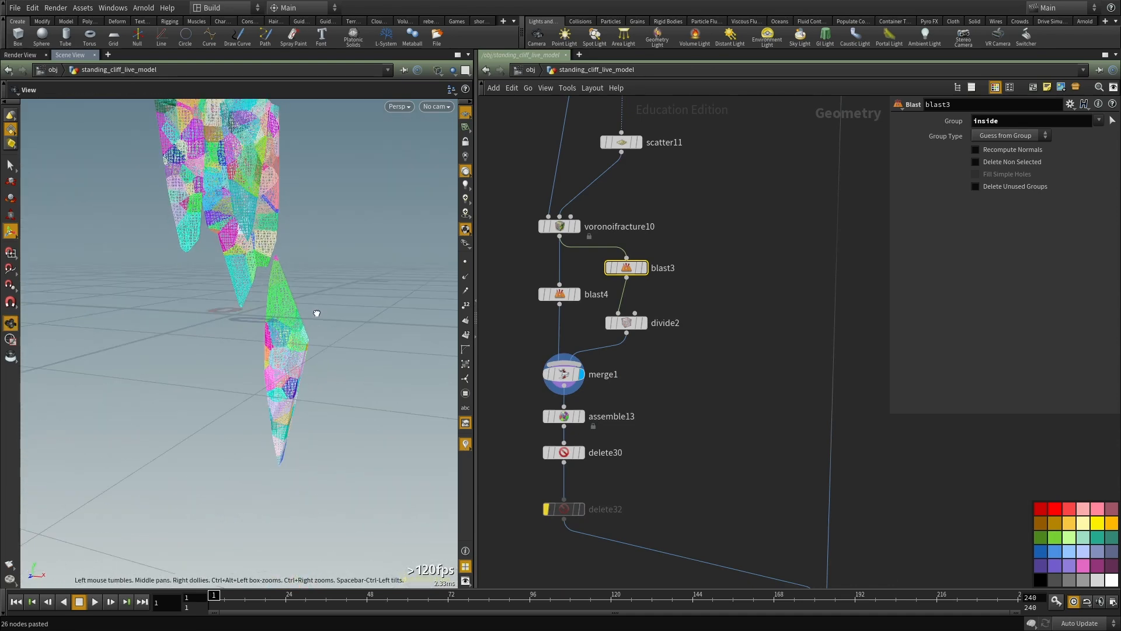
drag(245, 285, 212, 337)
key(w)
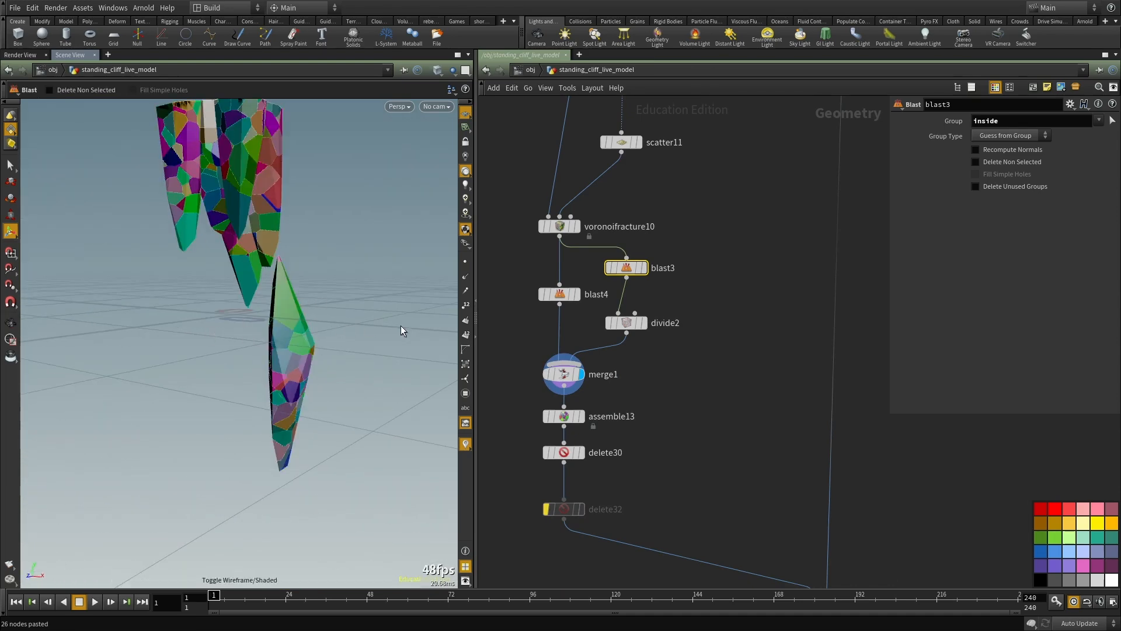
Step: Display assemble13 and delete30 in turn and view the packed fracture pieces from above
key(r)
drag(649, 397, 484, 426)
middle_drag(659, 463, 655, 425)
key(r)
drag(645, 405, 512, 431)
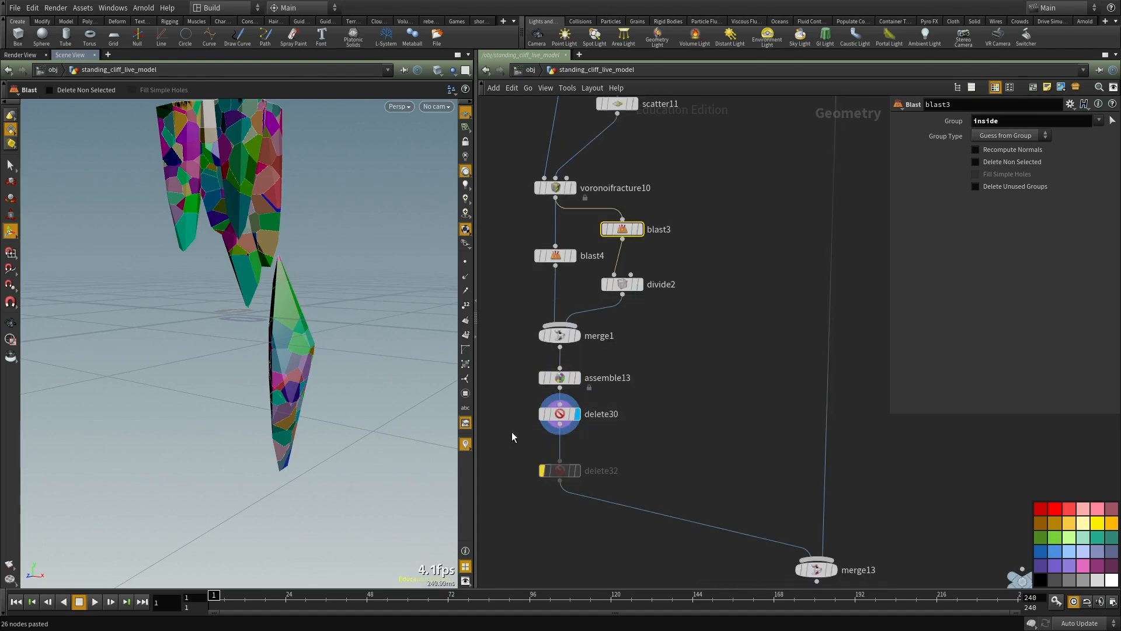
drag(310, 245, 408, 375)
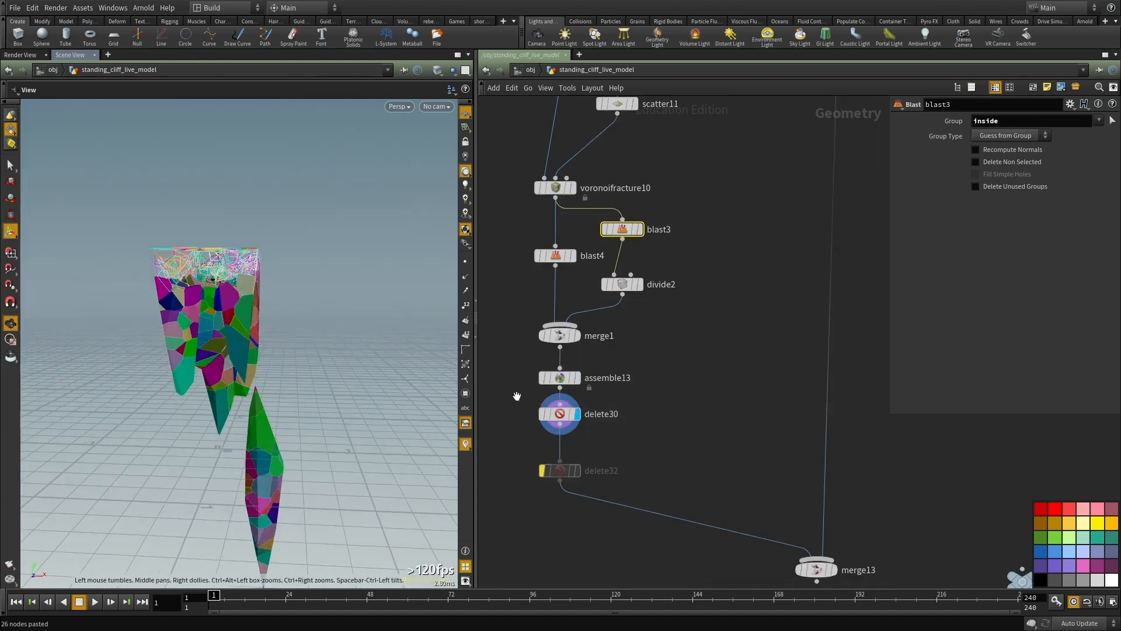
Step: Examine the fracture pieces left by delete30 and its bounding box from several angles
drag(620, 426, 511, 386)
drag(216, 236, 264, 313)
right_drag(263, 313, 279, 398)
drag(279, 398, 281, 425)
right_drag(281, 425, 275, 399)
drag(275, 399, 290, 345)
scroll(716, 407, down, 2)
middle_drag(735, 434, 619, 273)
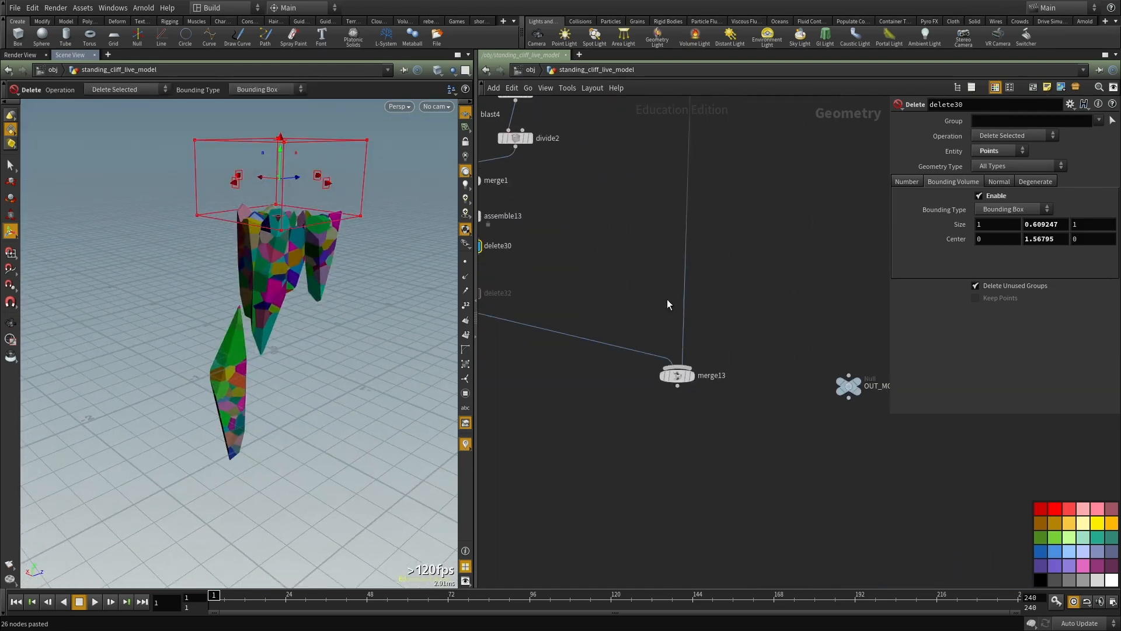
Step: Display merge13 and examine the combined cliff columns and fractured pieces up close from several sides
click(690, 376)
key(Escape)
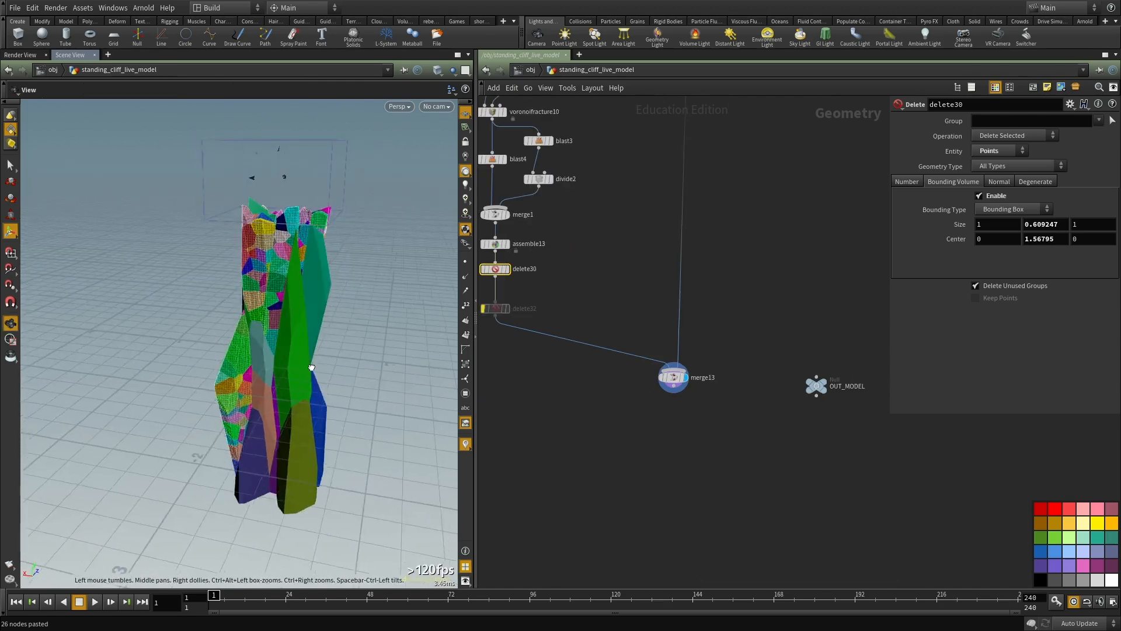
drag(373, 429, 307, 384)
right_drag(260, 312, 380, 327)
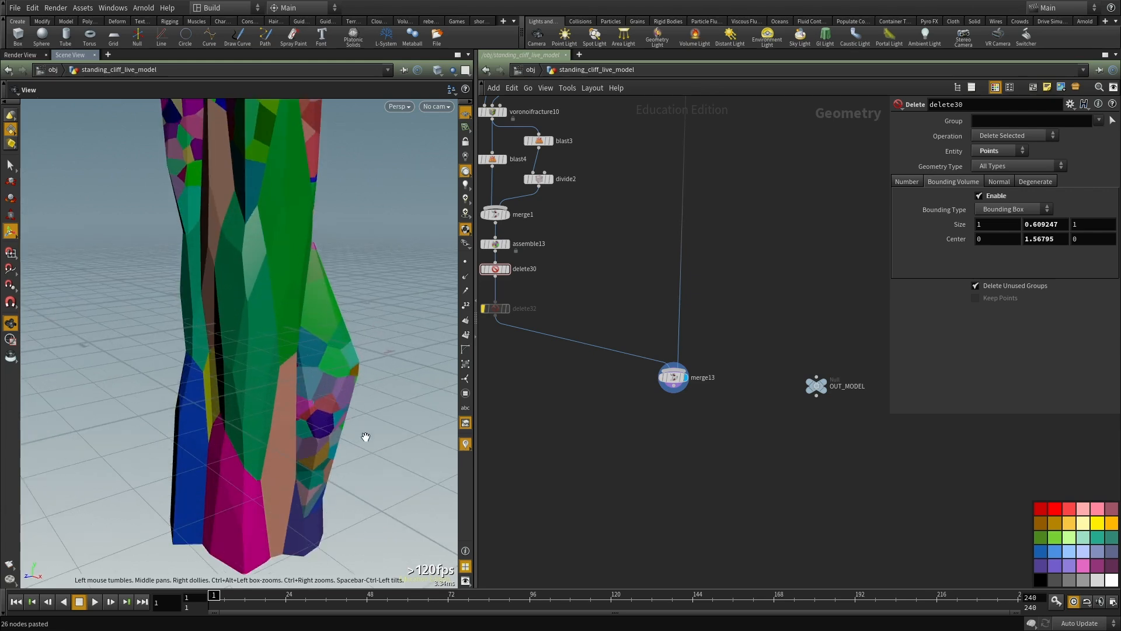
key(Return)
middle_drag(712, 450, 671, 354)
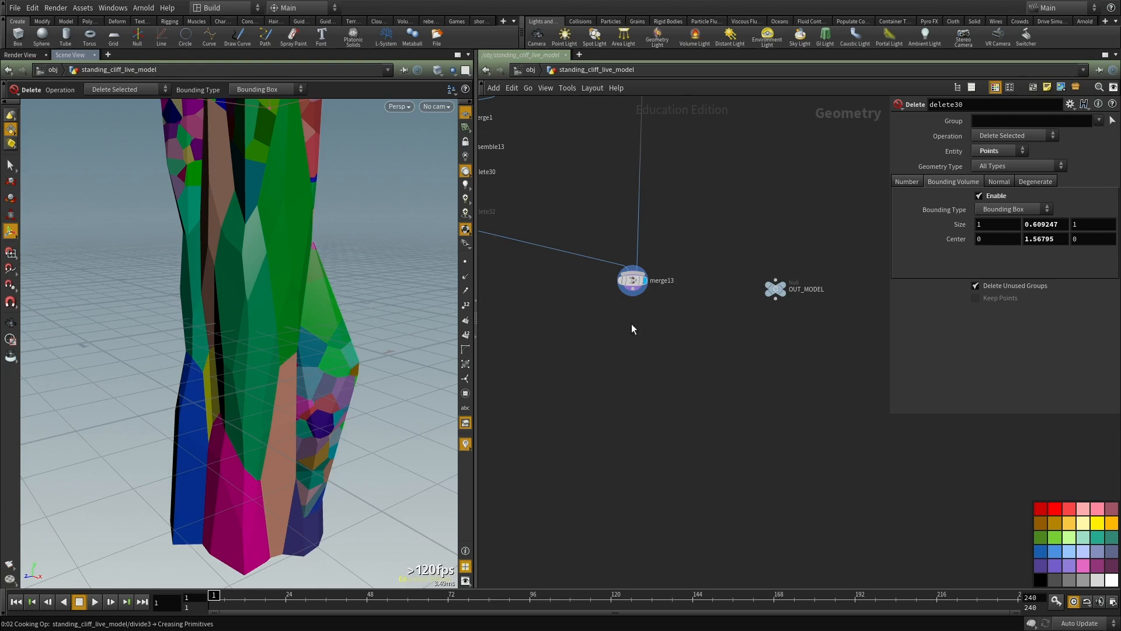
key(Escape)
scroll(649, 365, up, 2)
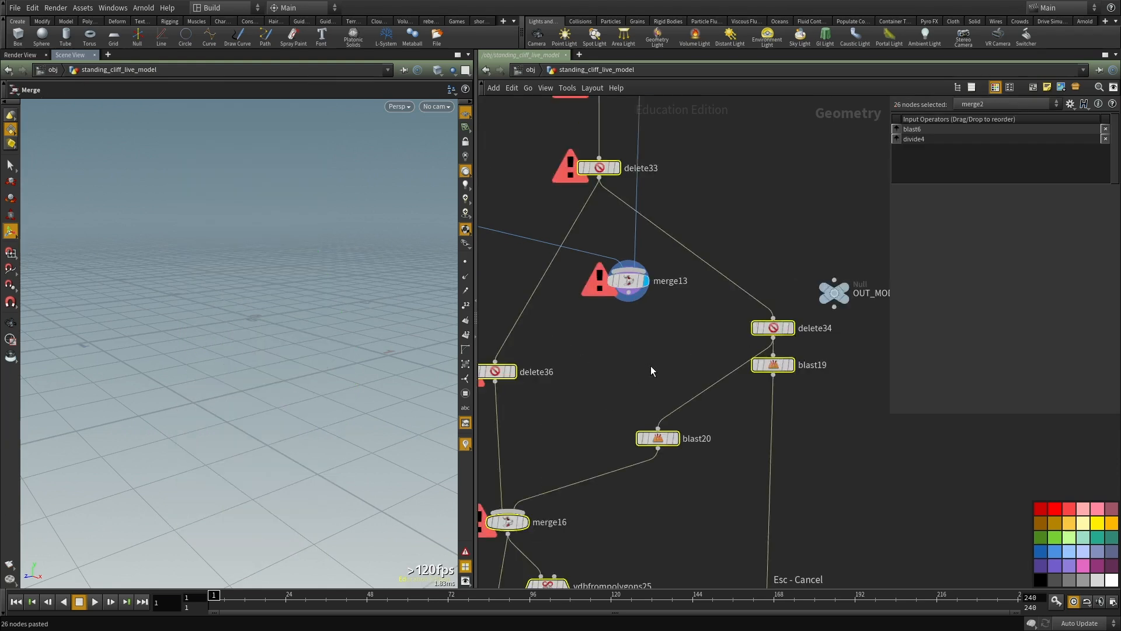
scroll(650, 366, down, 4)
key(ctrl+z)
Step: Paste a bounding-box Delete node set to Delete Non-Selected below merge13 and connect it to merge13's output
key(ctrl+x)
scroll(746, 378, down, 5)
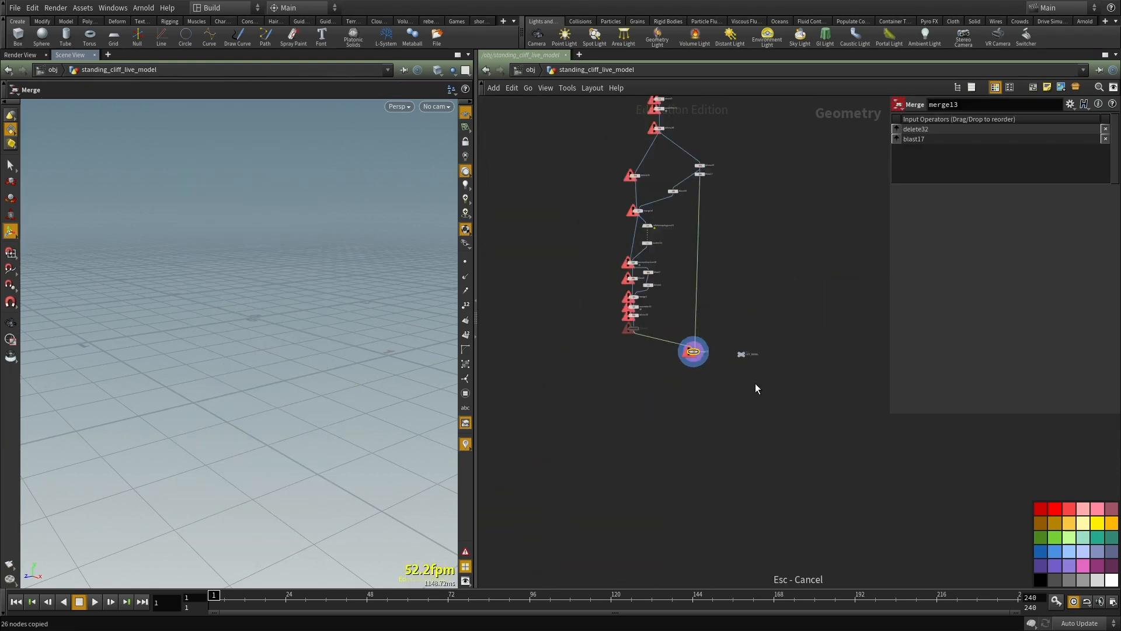
scroll(693, 443, up, 6)
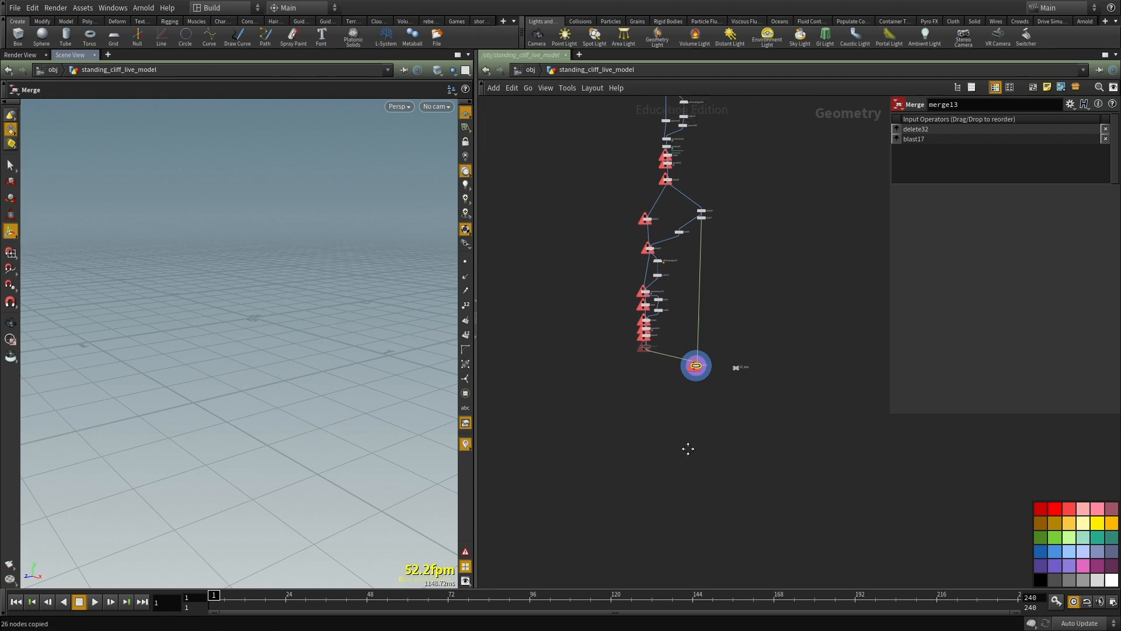
key(ctrl+v)
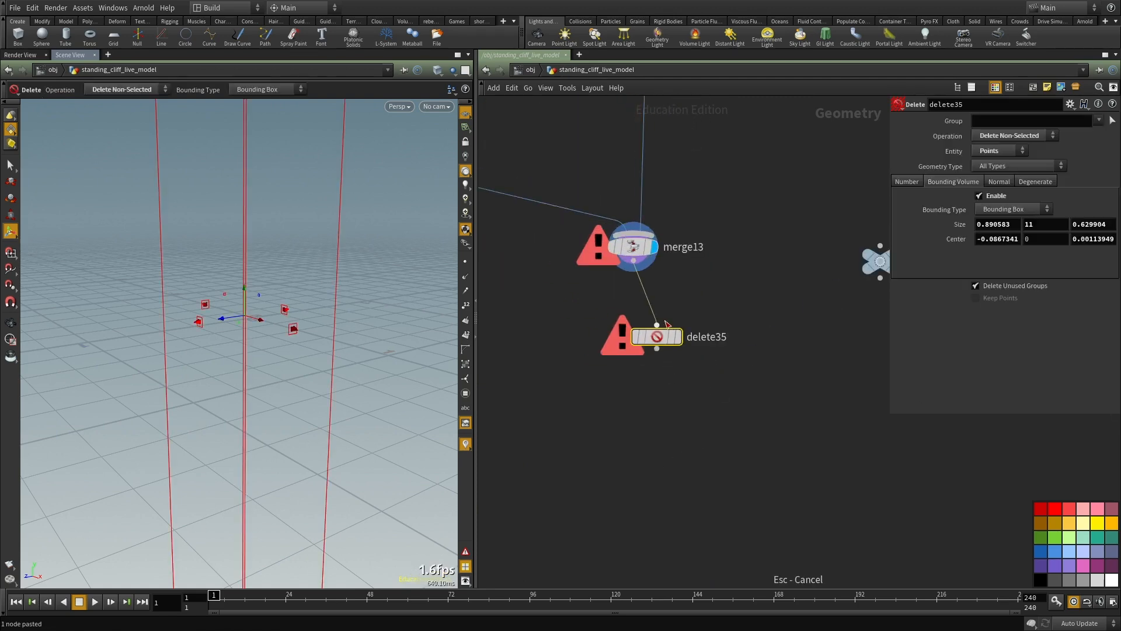
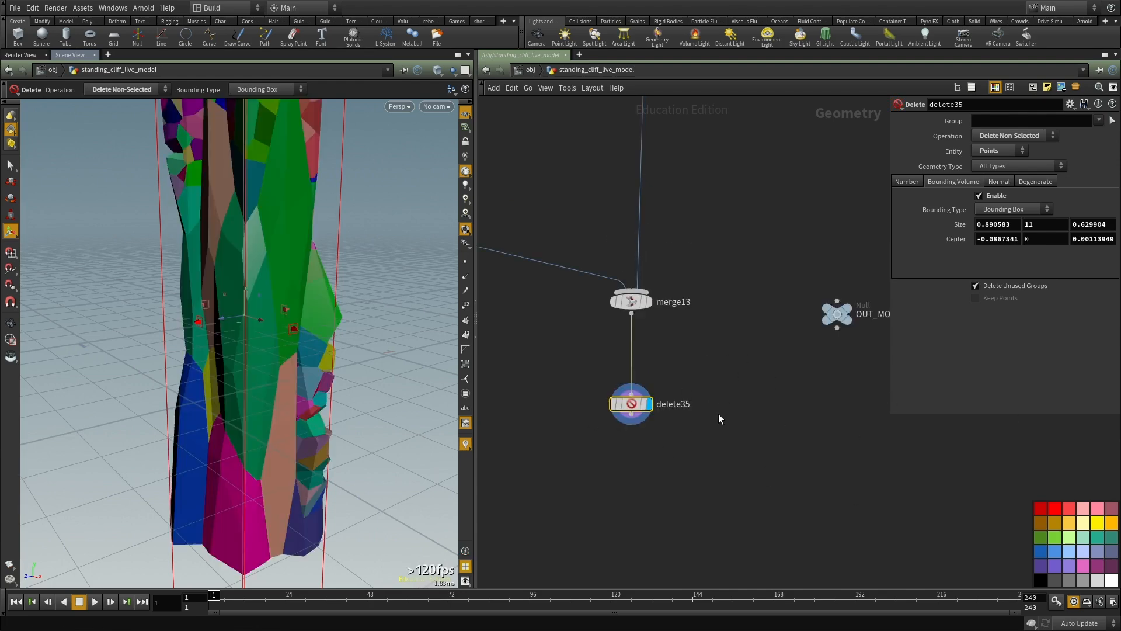
Step: Examine delete35's remaining cliff columns and its bounding box from several sides and from above
alt+drag(298, 292, 330, 273)
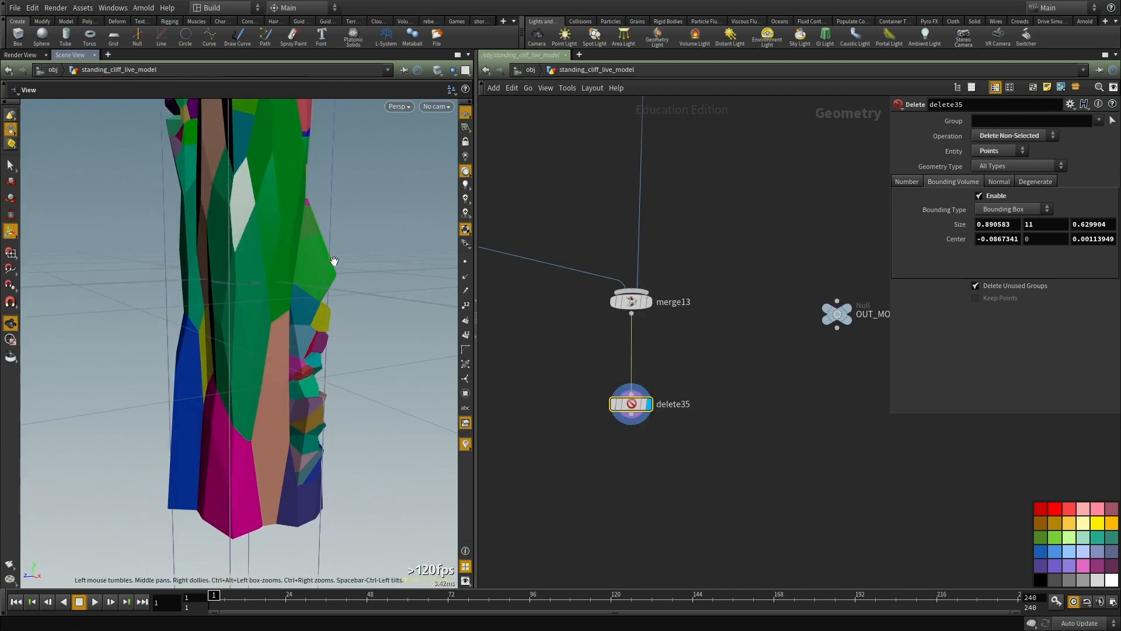
key(Return)
click(649, 302)
middle_drag(717, 341, 706, 301)
click(638, 365)
middle_drag(639, 432, 639, 448)
alt+drag(254, 285, 278, 288)
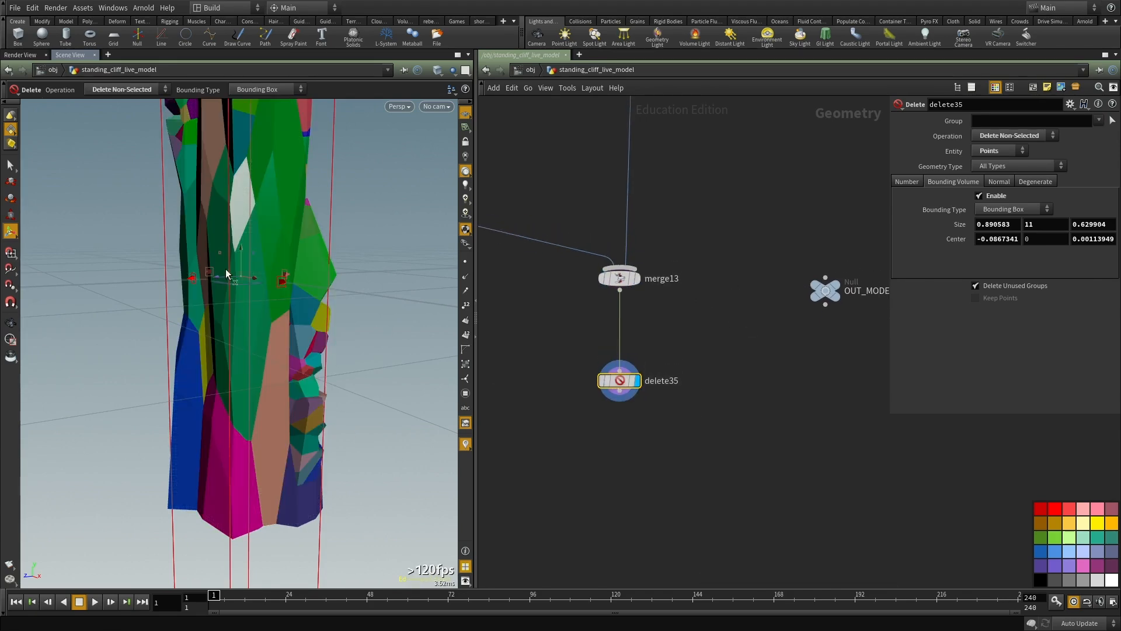
alt+right_drag(278, 288, 235, 228)
alt+middle_drag(235, 228, 275, 373)
alt+right_drag(275, 373, 249, 292)
alt+drag(249, 291, 377, 286)
alt+drag(330, 240, 247, 269)
key(Return)
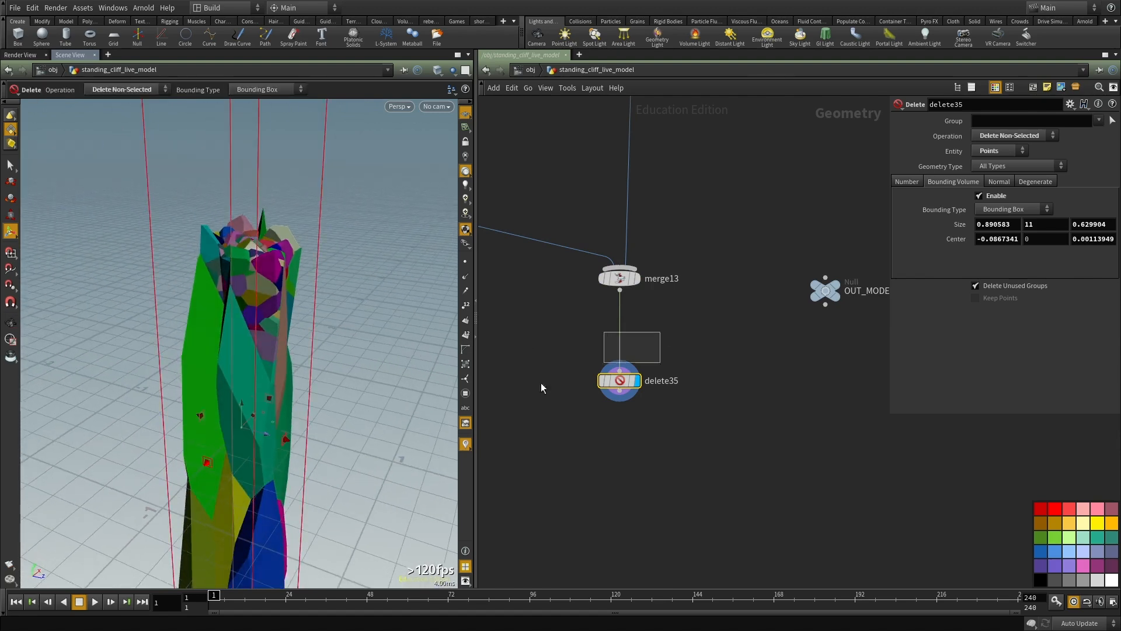
Step: Shrink delete35's bounding box along Z to about 0.595, with its Z centre at about -0.016
drag(286, 439, 289, 433)
alt+drag(280, 412, 443, 320)
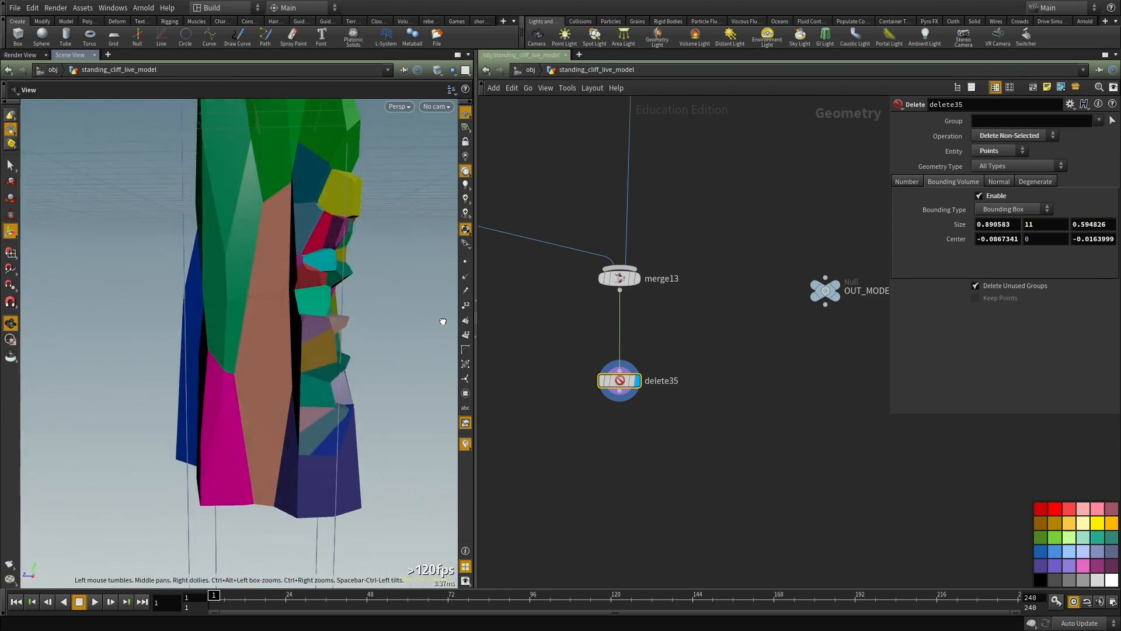
alt+right_drag(443, 320, 328, 295)
Step: Add a File Cache node below delete35 and connect it to delete35's output
scroll(672, 411, down, 1)
middle_drag(675, 415, 660, 328)
key(Tab)
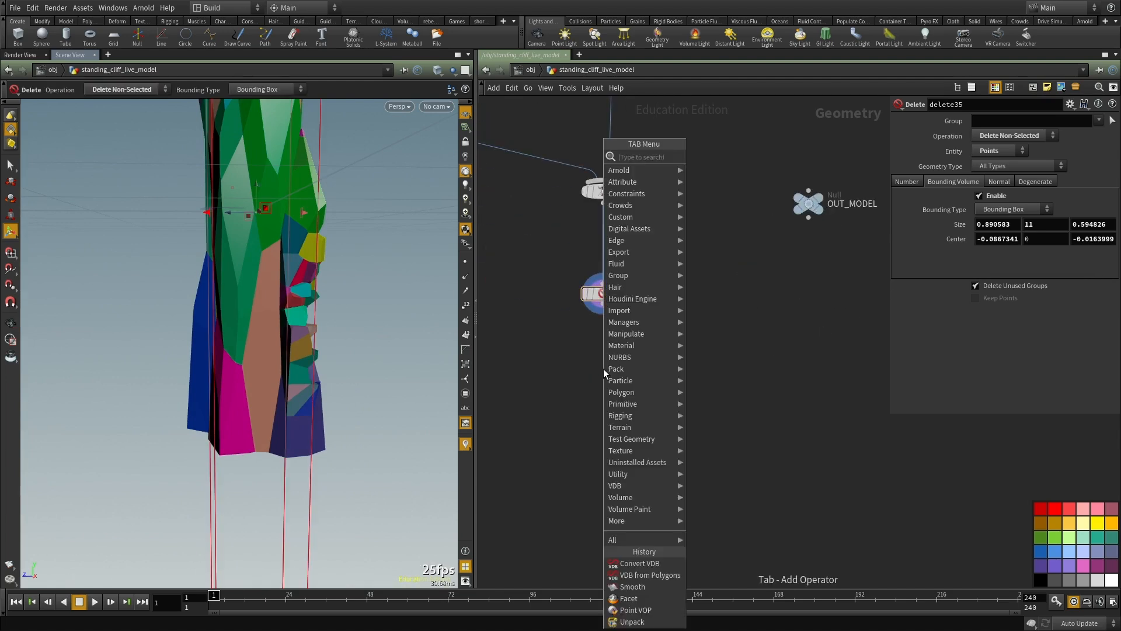
text(file)
key(Up)
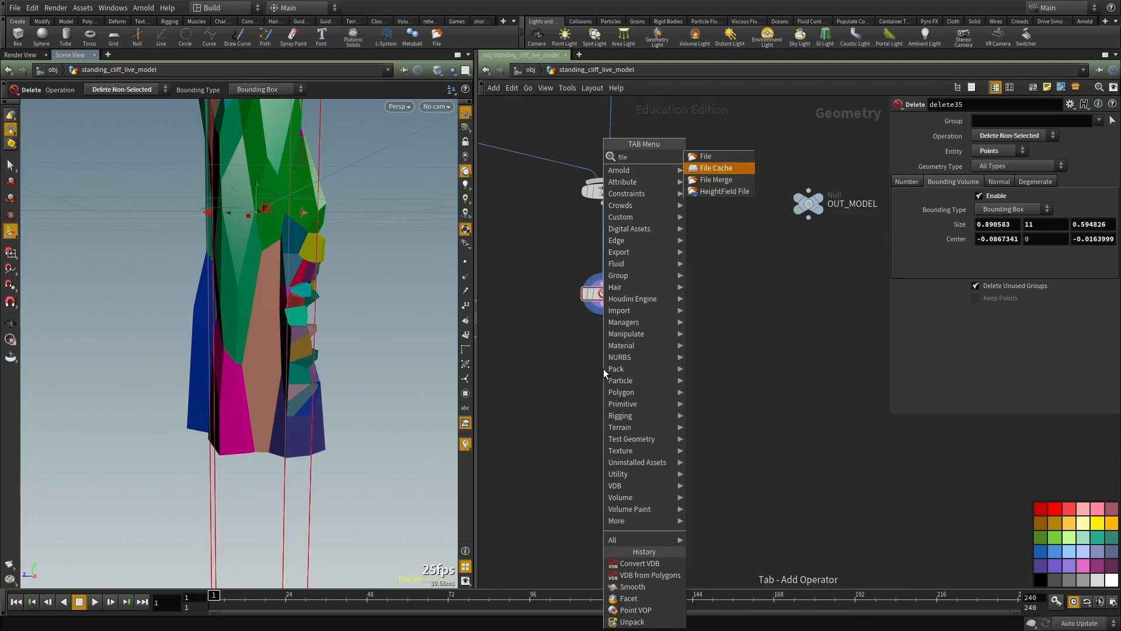
key(Return)
click(603, 369)
scroll(603, 369, up, 2)
drag(606, 283, 604, 354)
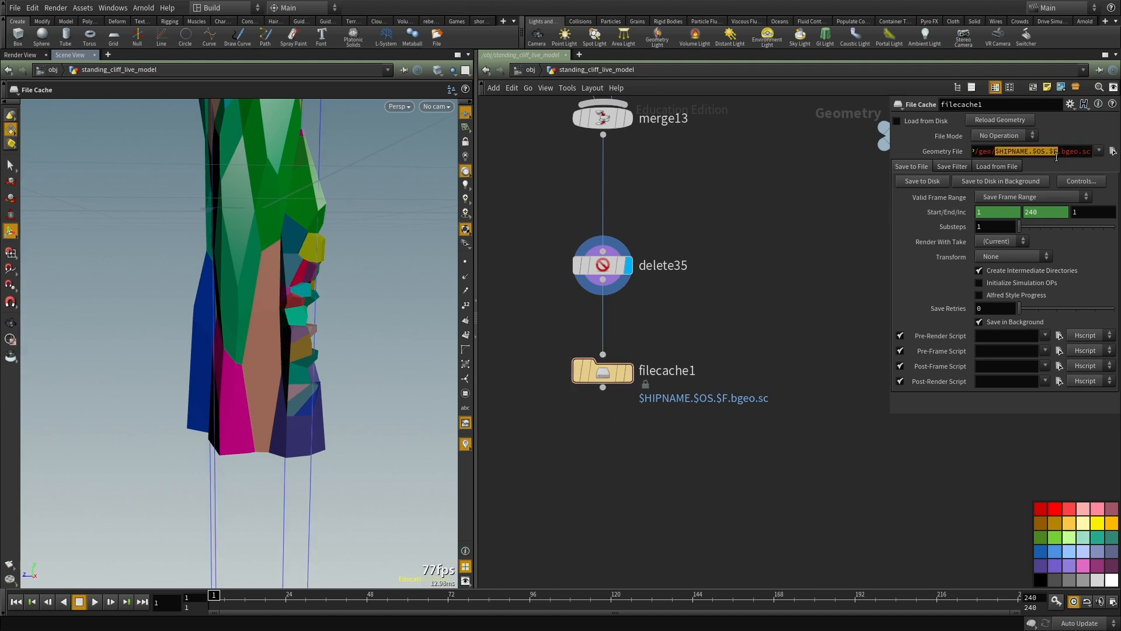
Step: Set the cache's geometry file to $HIP/geo/temp_cache.bgeo.sc and its valid frame range to Save Current Frame
text(temp)
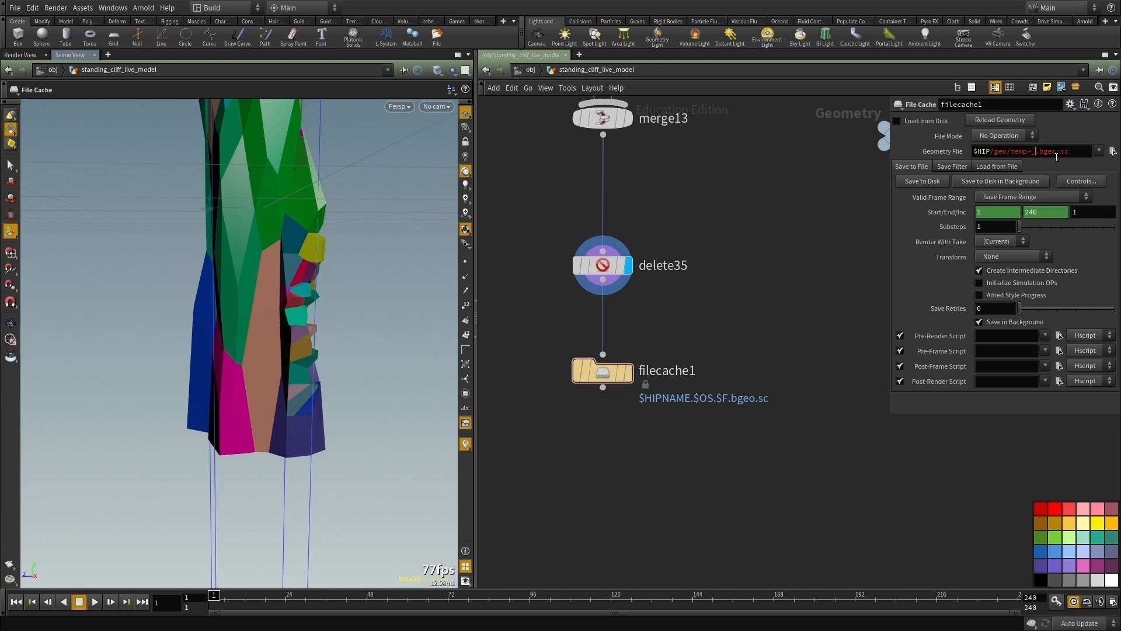
text(_cache)
key(Return)
click(1031, 197)
click(1015, 205)
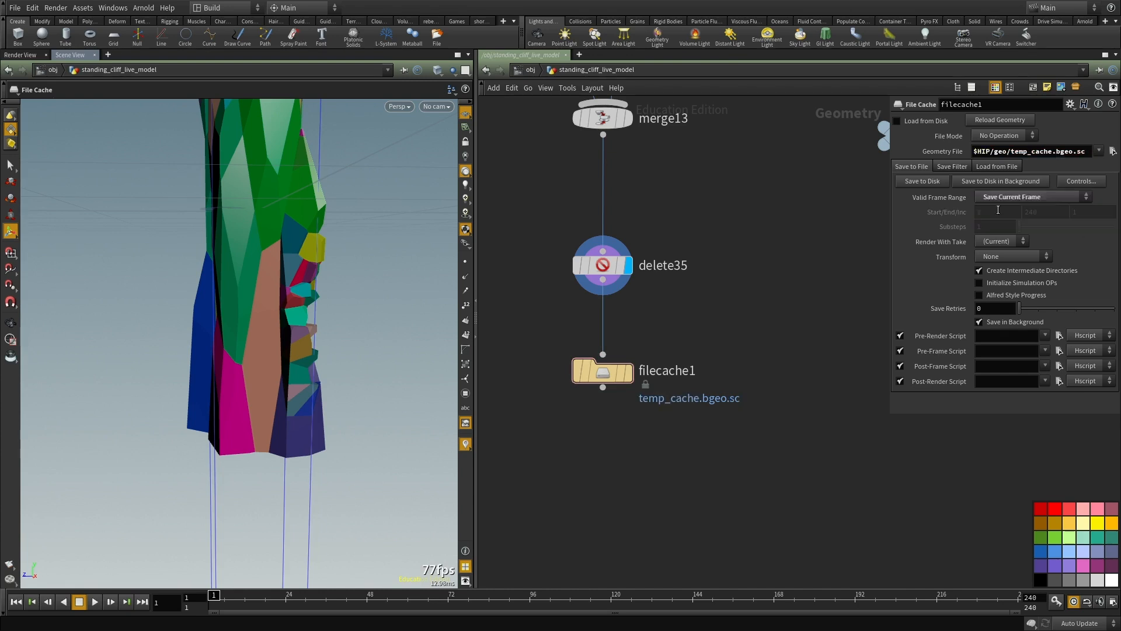
Step: Turn on Load from Disk for filecache1 and display its output
click(896, 122)
middle_drag(740, 330, 730, 285)
key(r)
drag(544, 287, 736, 439)
scroll(707, 411, down, 3)
middle_drag(706, 411, 704, 331)
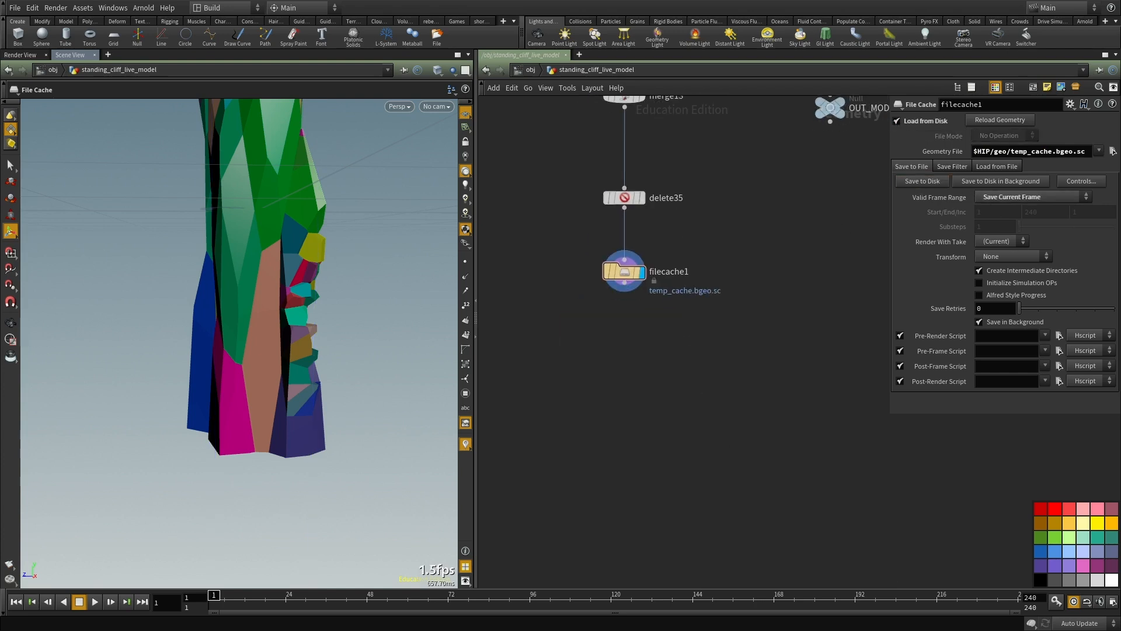
middle_drag(681, 442, 685, 356)
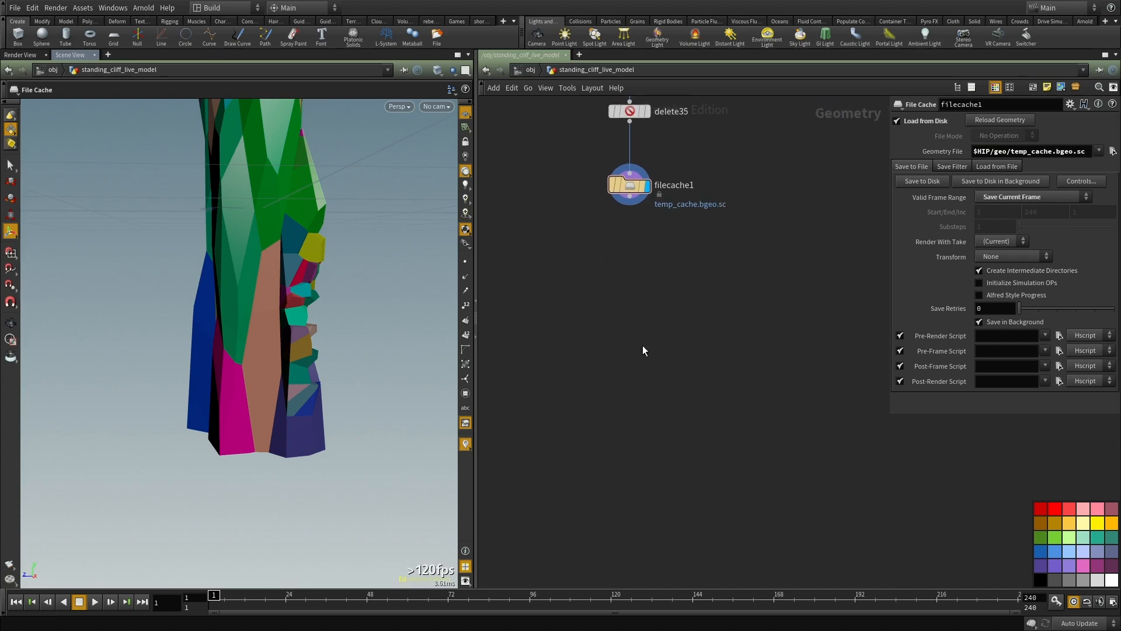
key(Tab)
text(un)
key(Escape)
Step: Inspect the cached cliff's mesh by toggling between wireframe and shaded display
mouse_move(282, 198)
alt+mouse_down()
mouse_move(314, 196)
mouse_move(237, 333)
mouse_move(245, 285)
alt+mouse_up()
key(w)
key(w)
key(w)
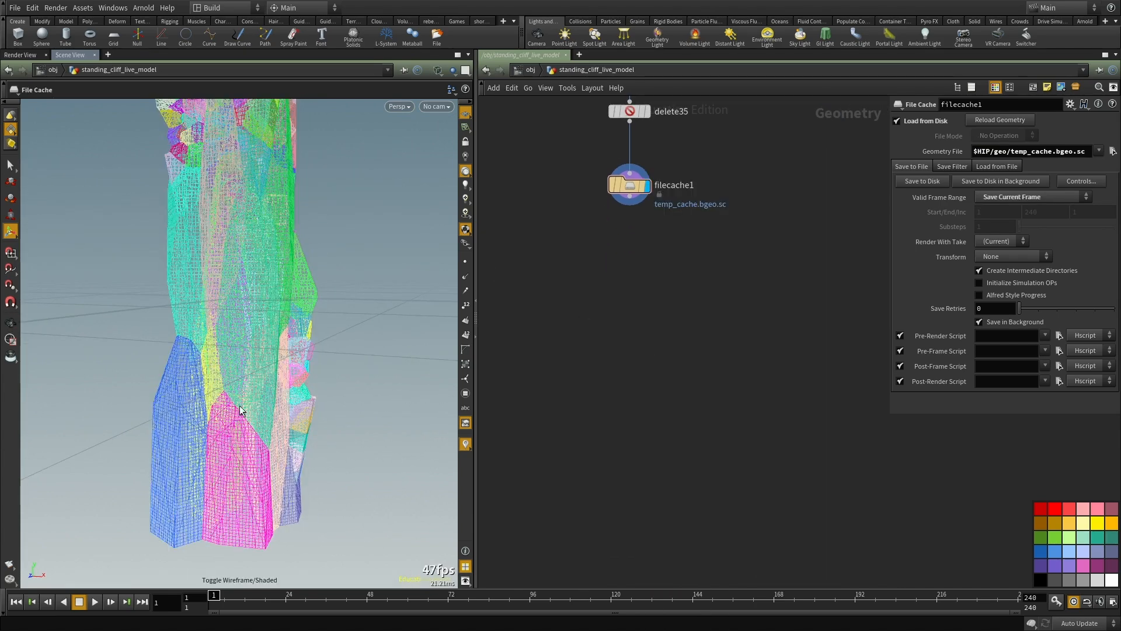
key(w)
Step: Add an Unpack node connected to filecache1, display it and check its geometry information
scroll(615, 267, up, 3)
key(Tab)
text(unpa)
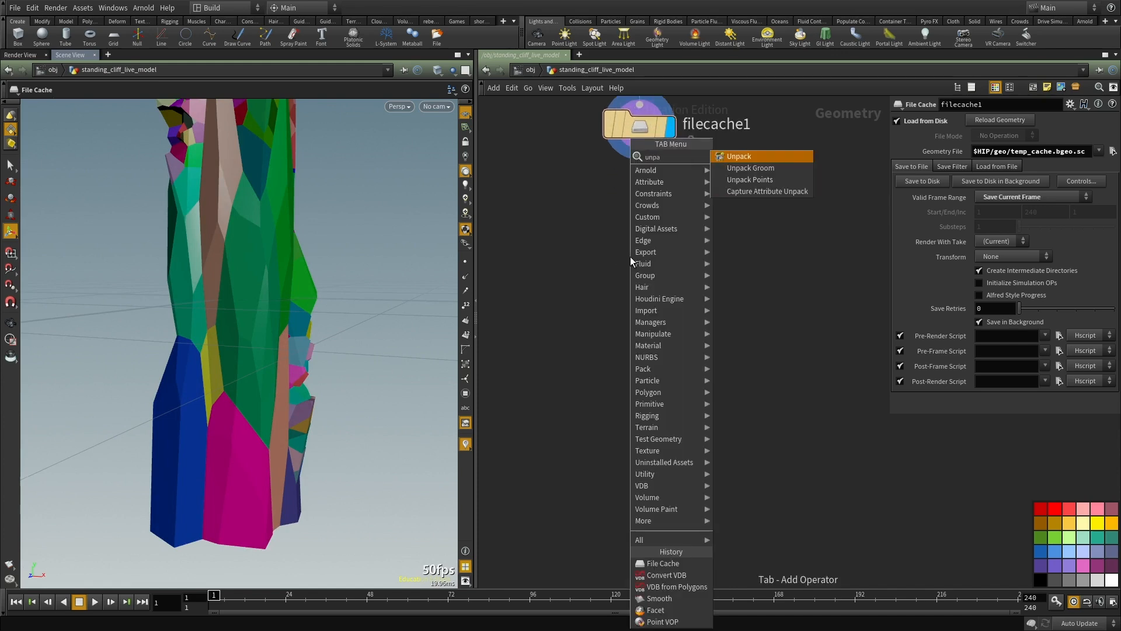
key(Return)
click(629, 257)
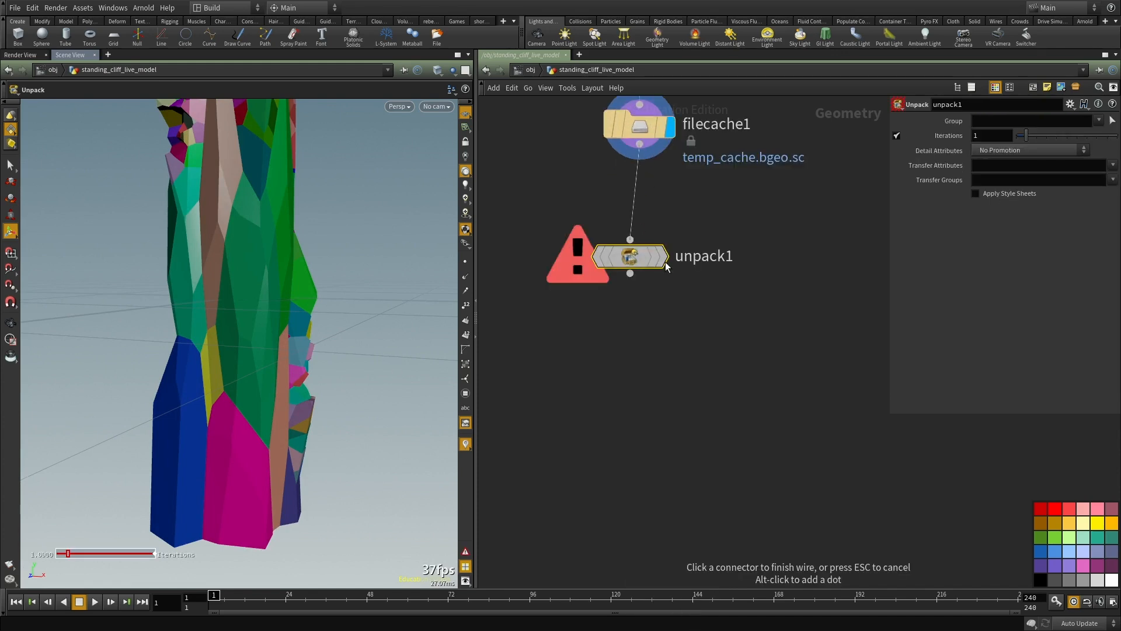
drag(624, 261, 655, 323)
middle_click(657, 324)
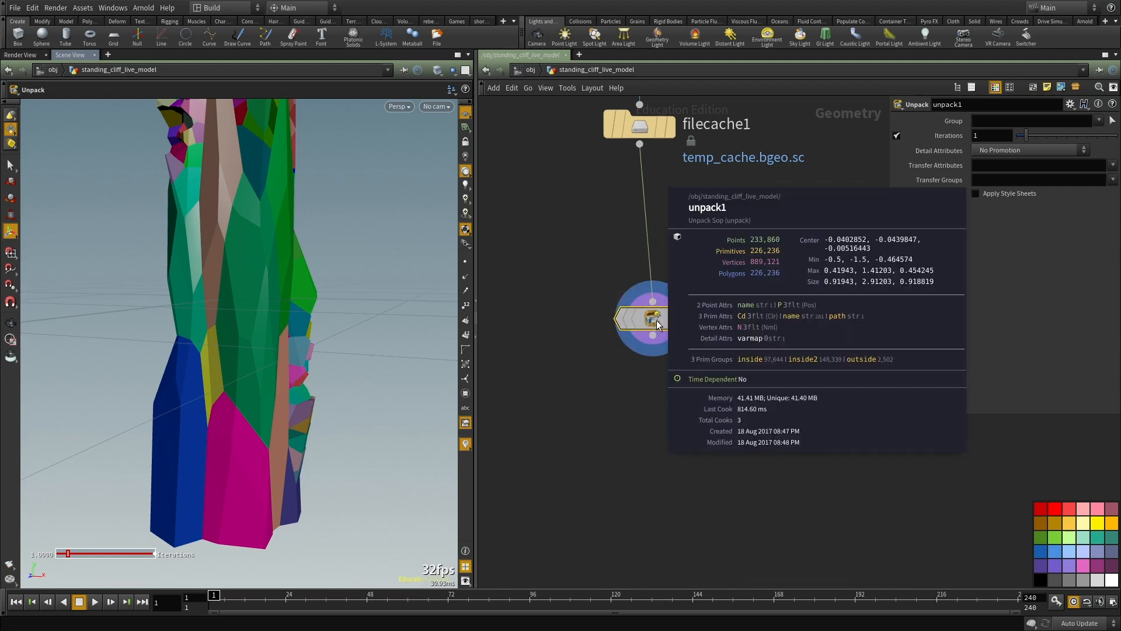
Step: Add a Fuse node below unpack1, connect it to unpack1's output and display it
scroll(672, 400, down, 2)
key(Tab)
text(fuse)
key(Return)
click(672, 398)
click(645, 300)
click(693, 405)
click(693, 400)
drag(672, 400, 645, 407)
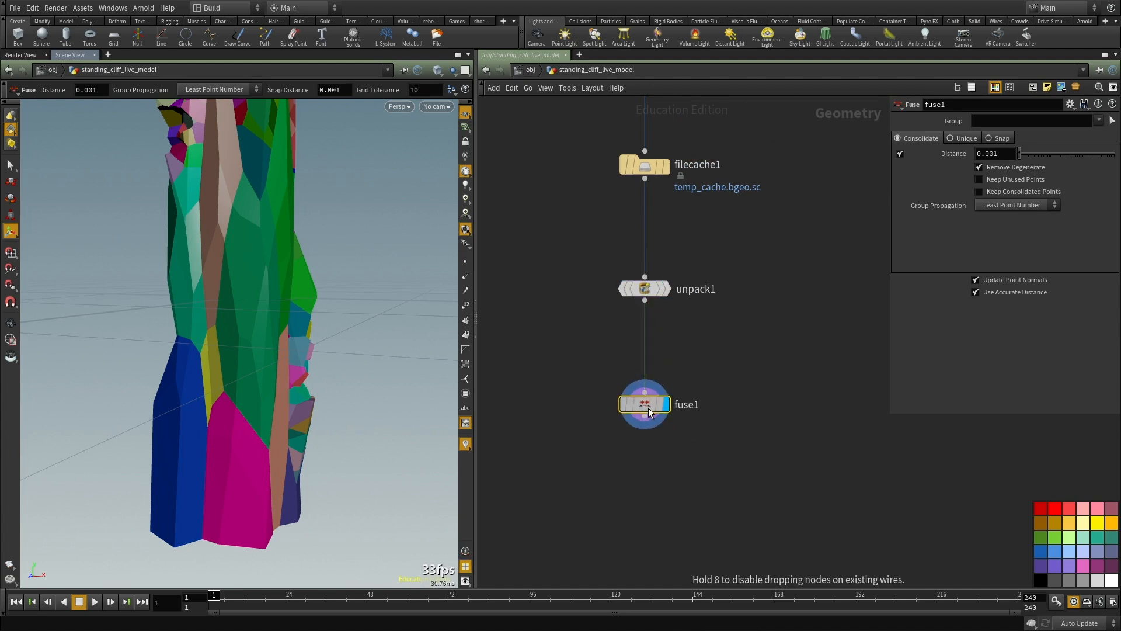
Step: Add a Facet node connected to fuse1, display it and enable Post-Compute Normals
middle_drag(724, 510, 673, 351)
key(Tab)
text(facet)
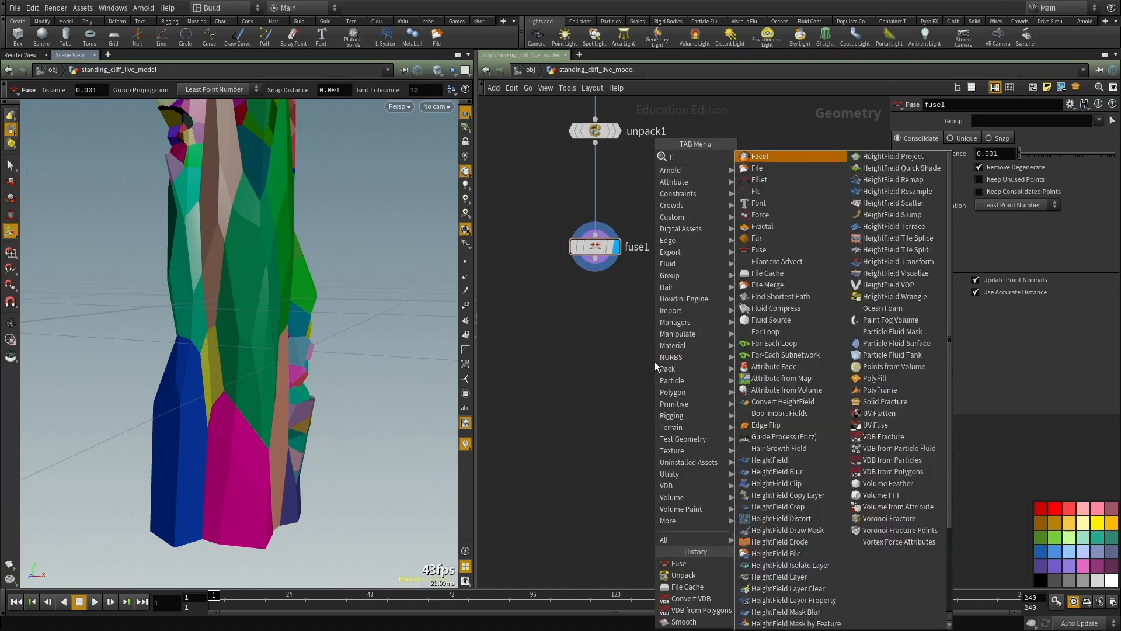
key(Return)
click(654, 362)
click(655, 350)
click(595, 258)
click(675, 361)
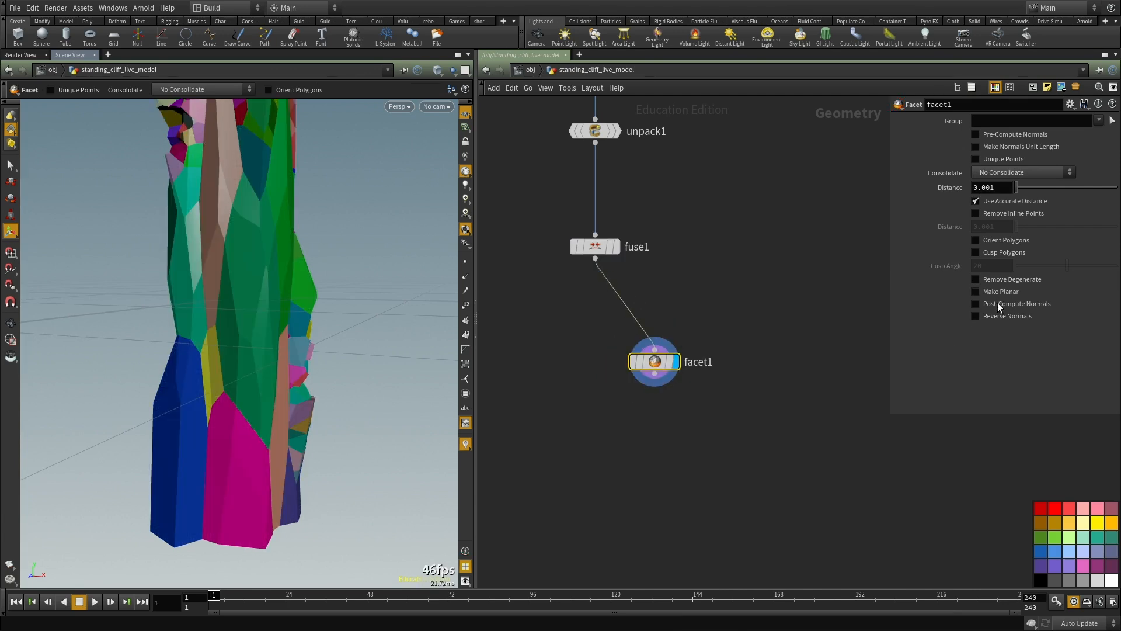
middle_drag(763, 385, 746, 348)
drag(639, 326, 612, 309)
middle_drag(713, 242, 716, 294)
Step: Compare the surface shading and normals of fuse1 and facet1 up close by displaying each in turn
alt+middle_drag(212, 261, 203, 411)
alt+right_drag(202, 410, 275, 352)
mouse_move(275, 352)
alt+mouse_down()
mouse_move(304, 355)
mouse_move(278, 348)
mouse_move(292, 348)
alt+mouse_up()
mouse_move(616, 362)
drag(616, 361, 708, 361)
click(603, 260)
click(580, 261)
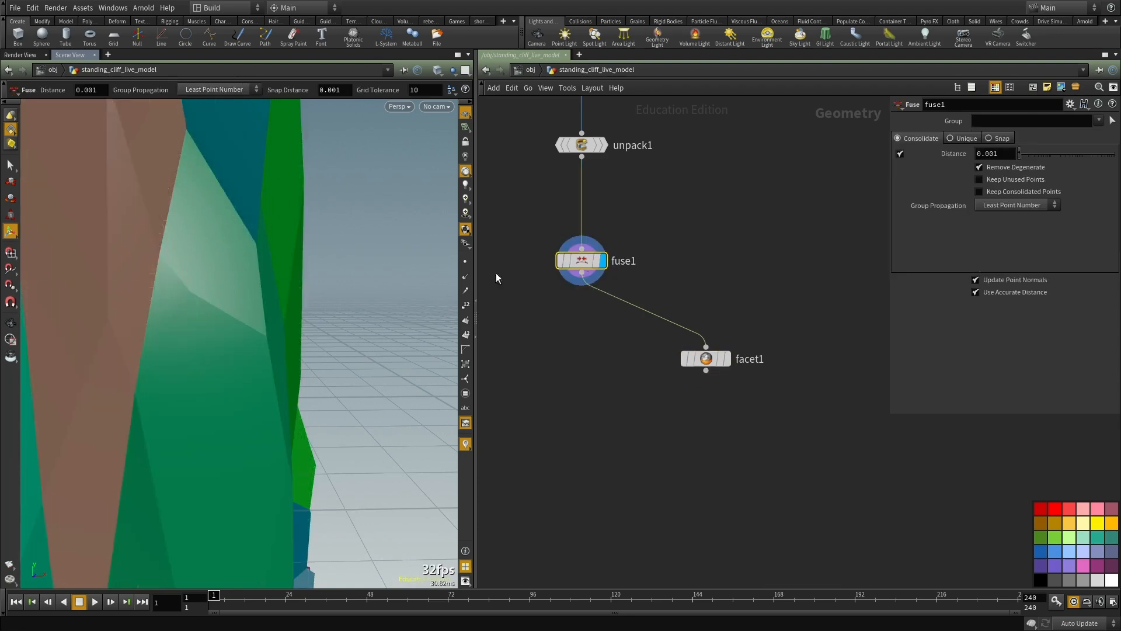
click(460, 277)
alt+drag(191, 293, 308, 275)
key(Return)
click(465, 276)
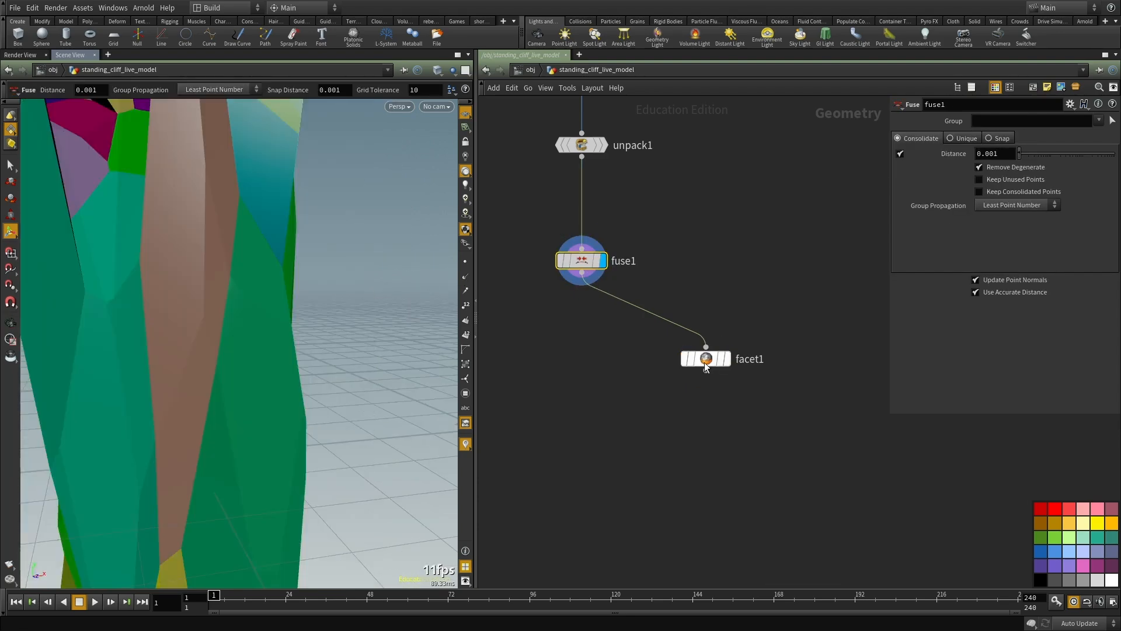
click(724, 359)
drag(706, 358, 670, 365)
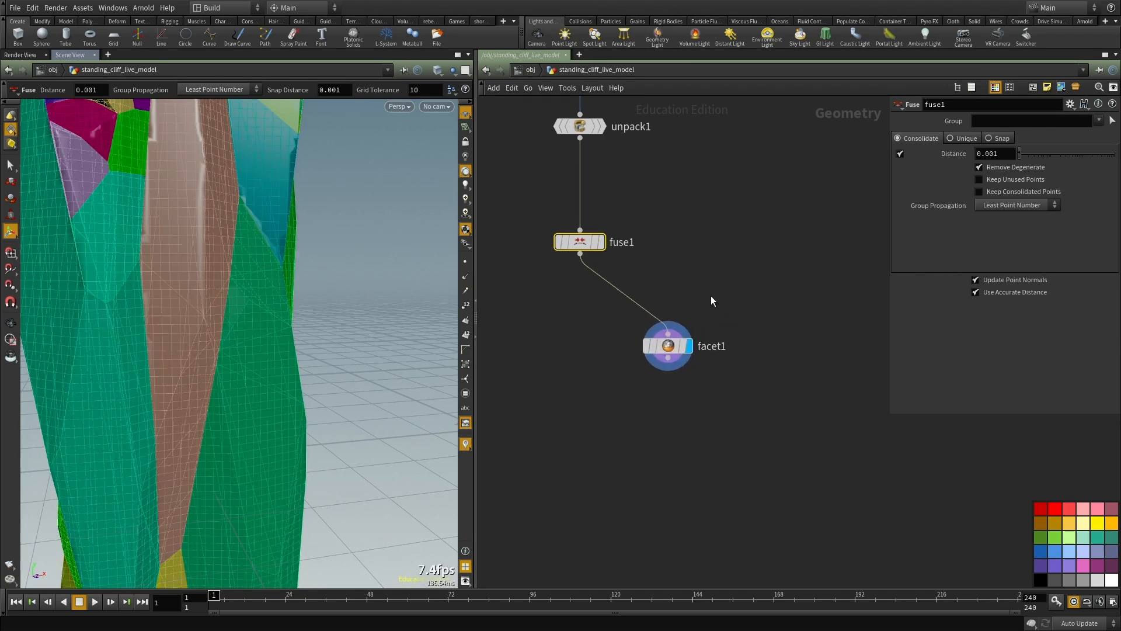
click(669, 363)
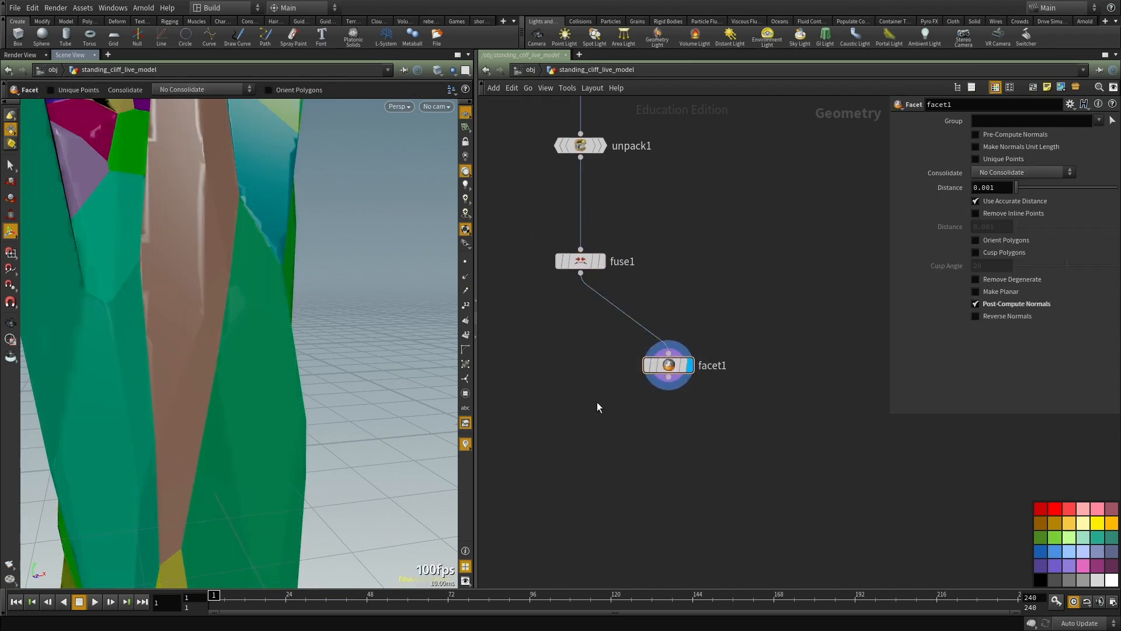
key(Tab)
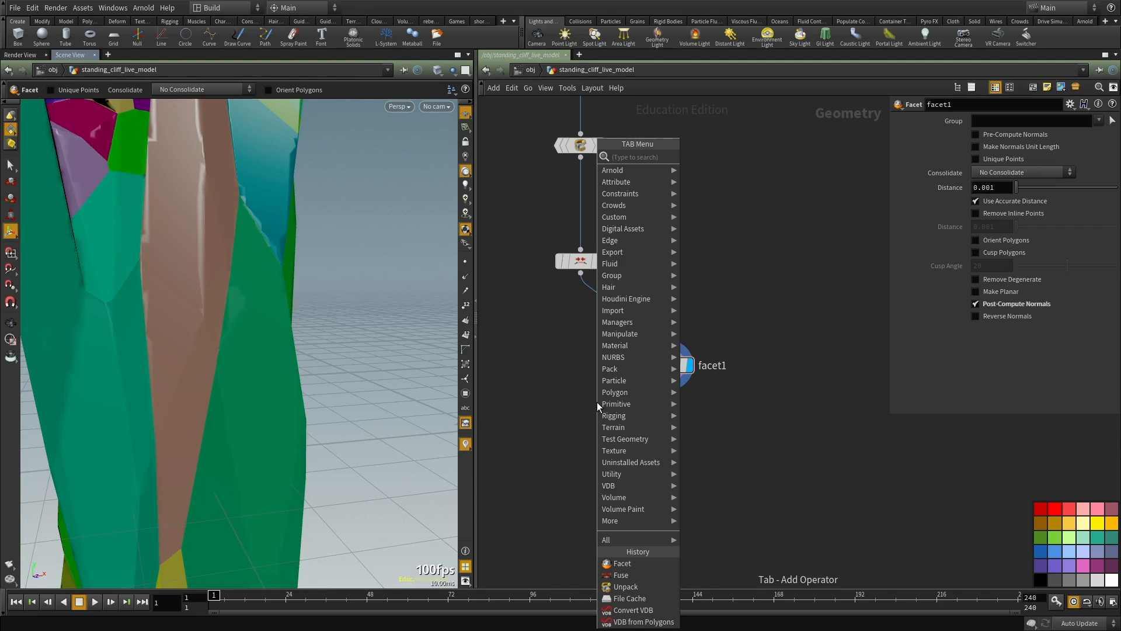
text(conn)
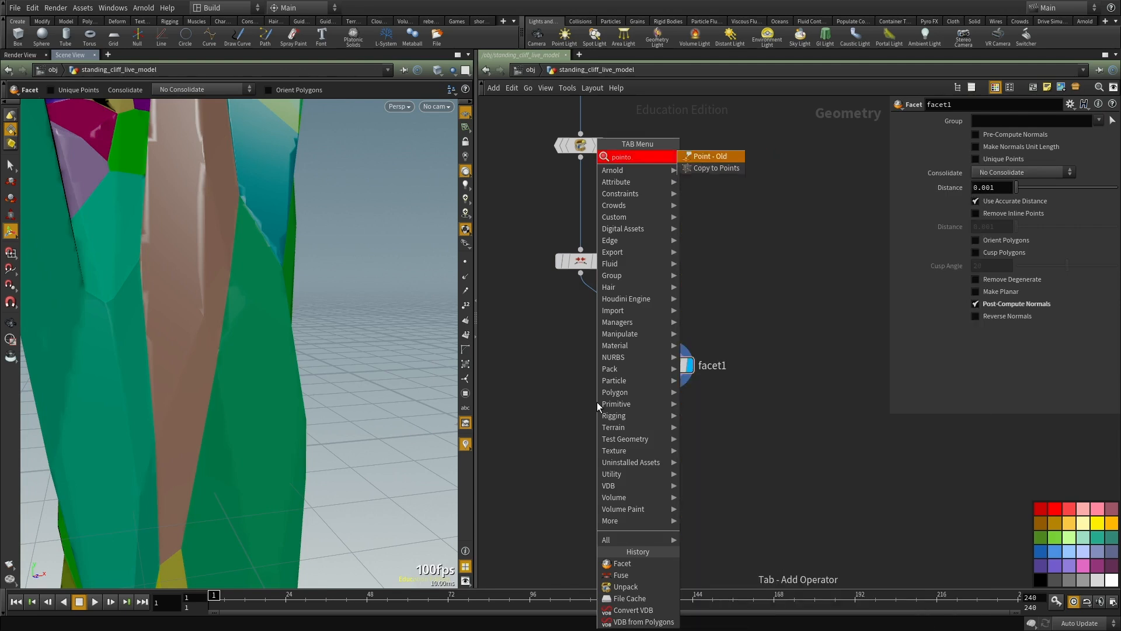
key(Return)
click(597, 402)
drag(596, 402, 596, 495)
key(Delete)
Step: Add a Point VOP node below facet1, connect it to facet1's output and display it
key(Tab)
text(vop)
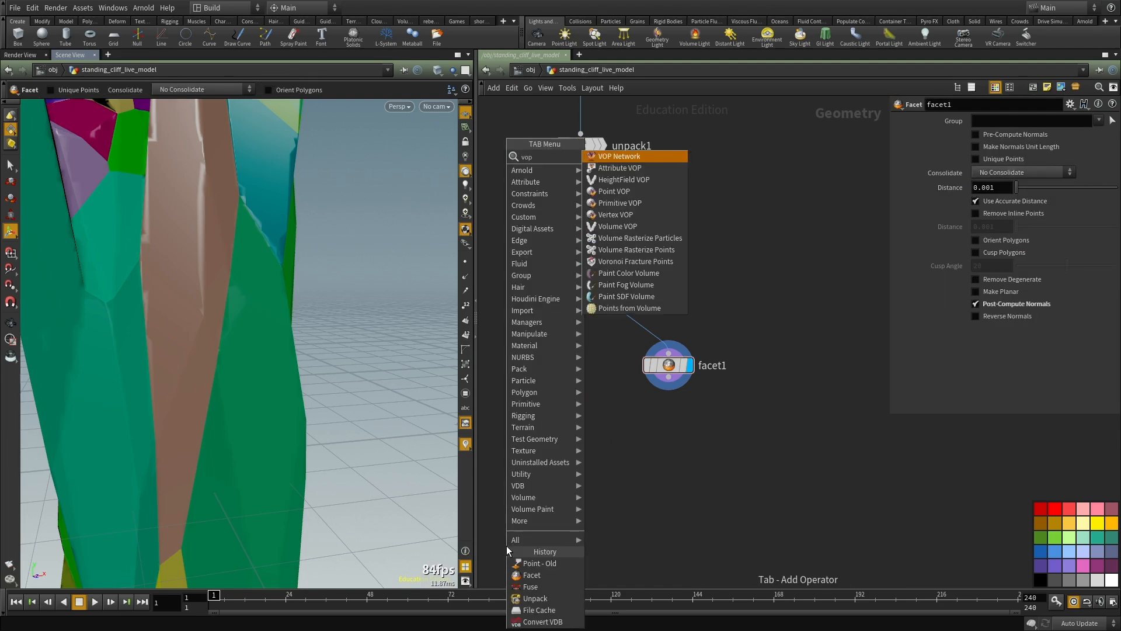
key(Down)
key(Down)
key(Down)
key(Return)
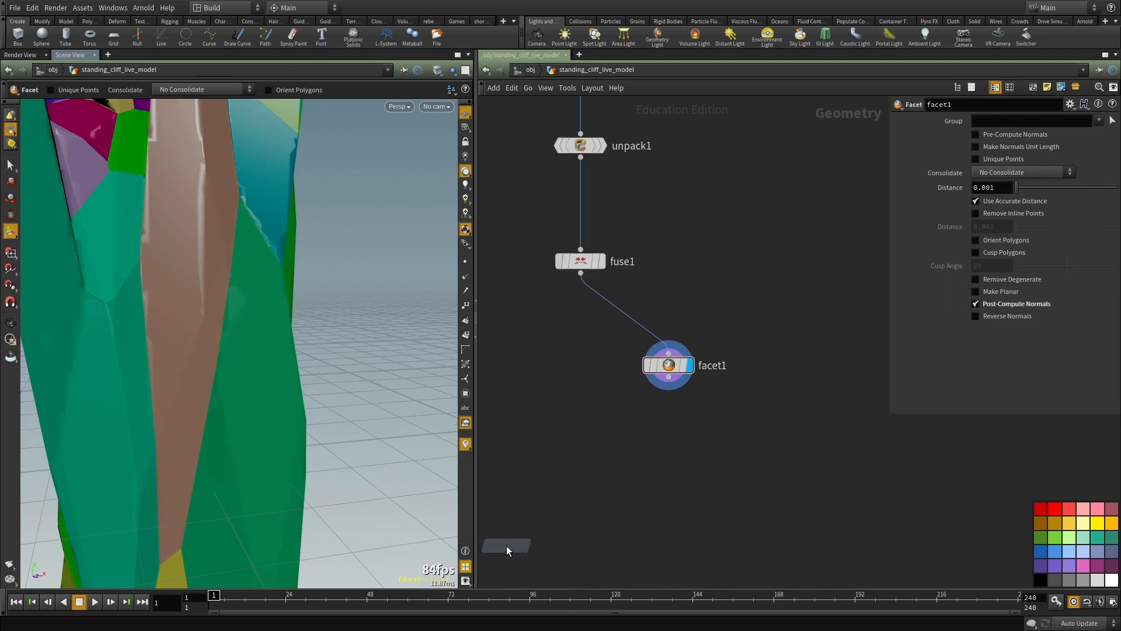
click(506, 546)
click(668, 377)
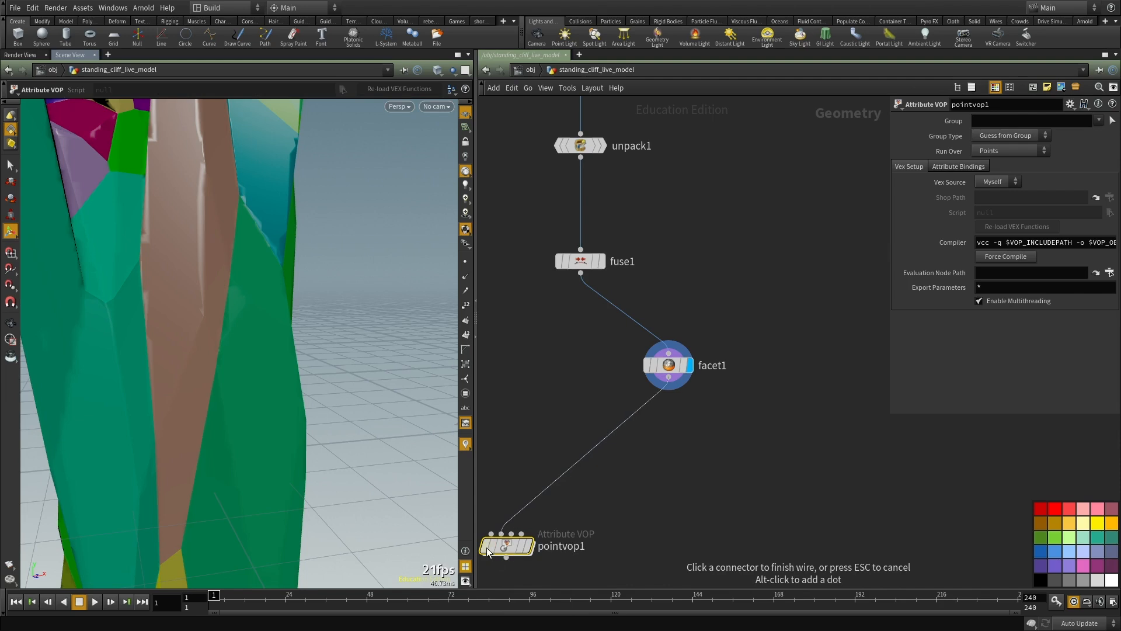
click(659, 390)
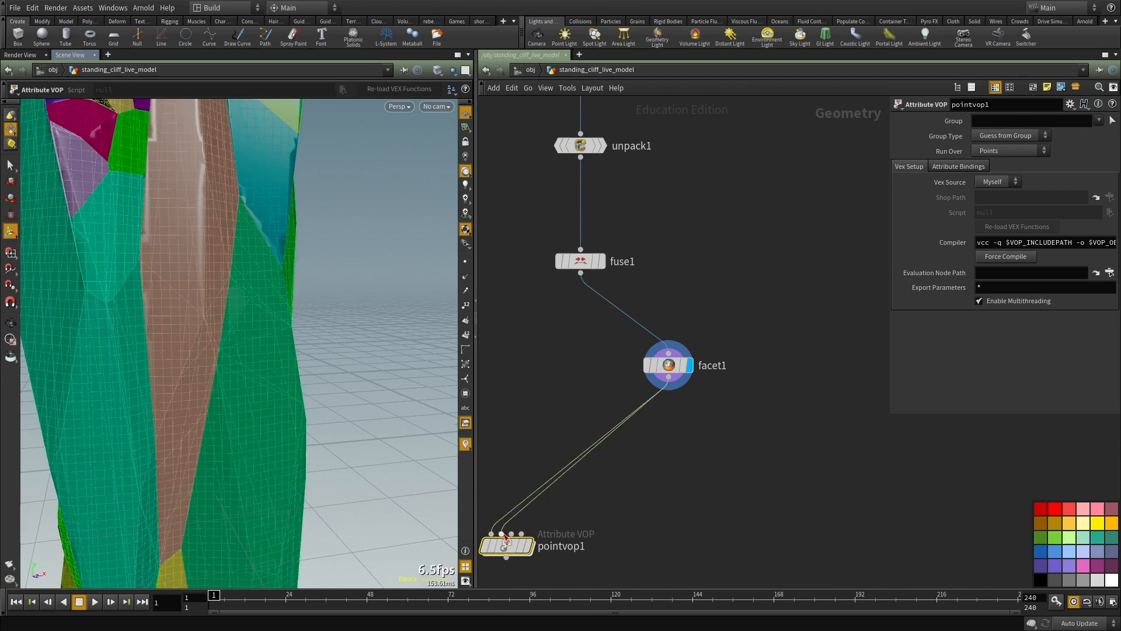
double_click(530, 545)
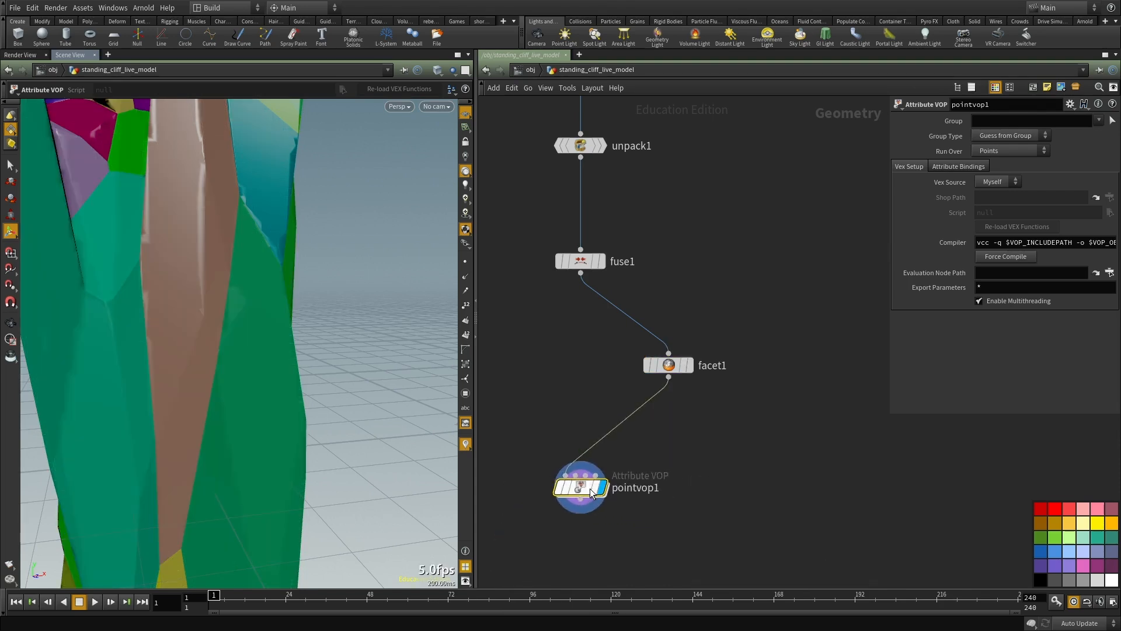
Step: Inside pointvop1, add a Cross Product node and connect the global N output to its first vector
scroll(662, 384, up, 2)
click(665, 369)
key(Tab)
text(cross)
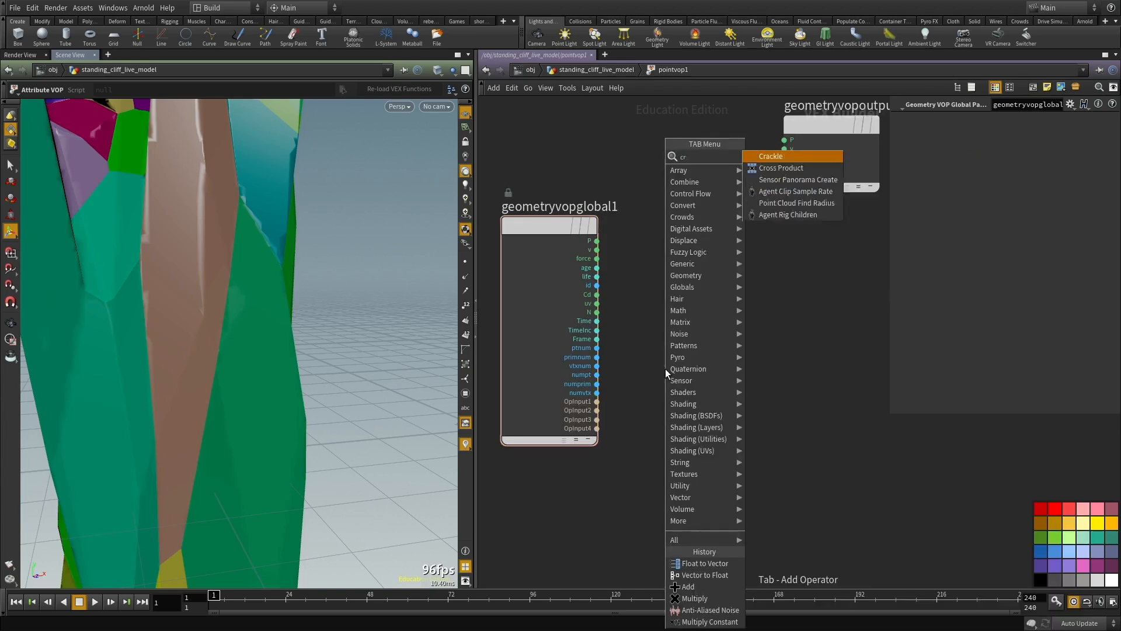
key(Return)
click(664, 369)
drag(665, 369, 730, 320)
click(597, 312)
click(685, 330)
middle_drag(755, 382, 578, 430)
Step: Add a Normalize node and connect the Cross Product result to its input
click(706, 398)
key(Tab)
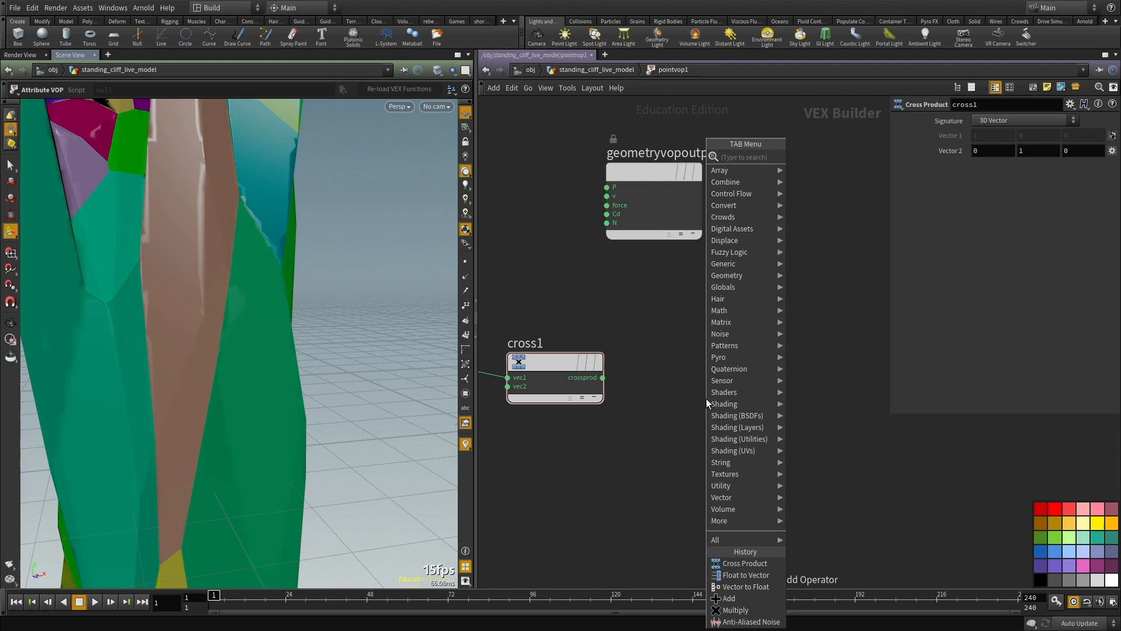
text(nm)
key(Return)
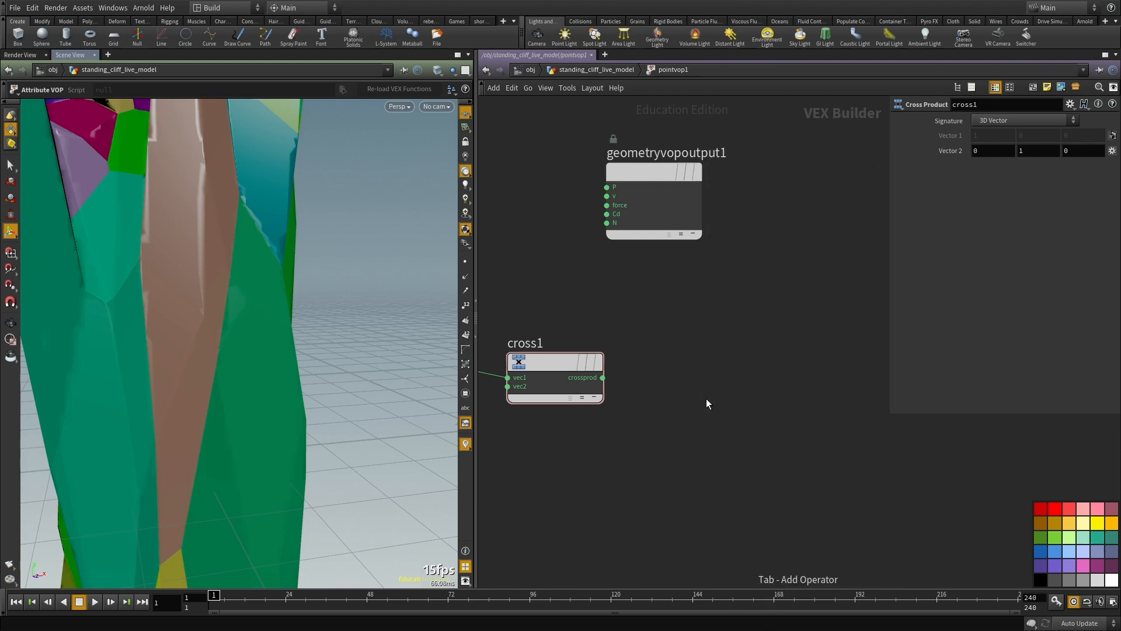
click(706, 398)
click(602, 377)
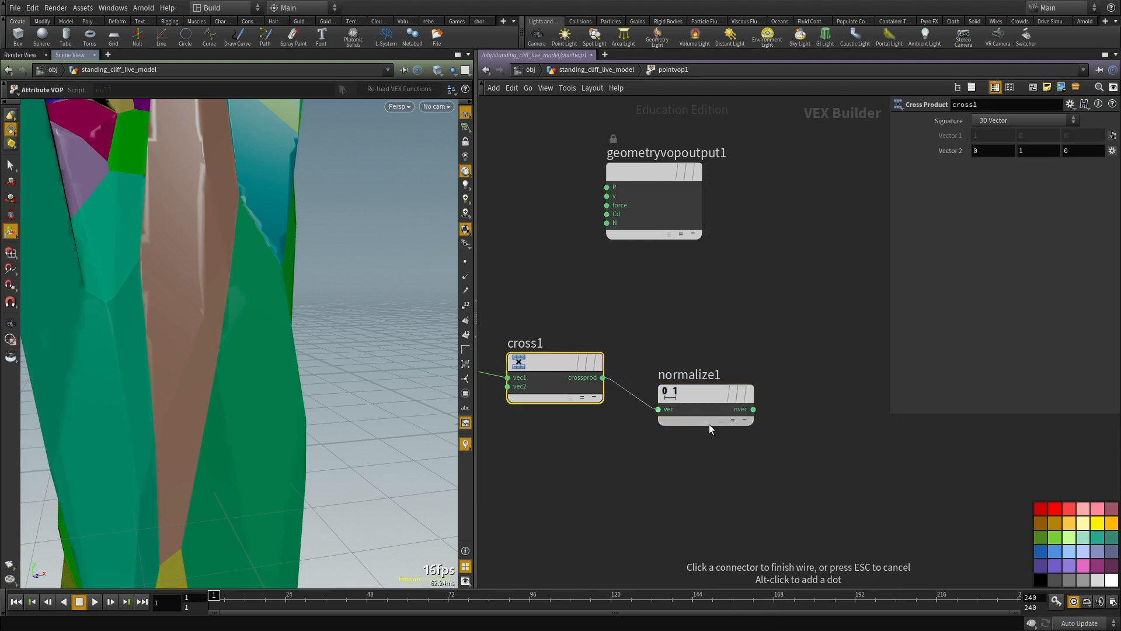
scroll(712, 444, down, 2)
click(671, 413)
Step: Duplicate the Cross Product node and connect cross1's result to its first vector and the global N output to its second vector
middle_drag(672, 463, 691, 374)
drag(615, 393, 595, 247)
key(ctrl+c)
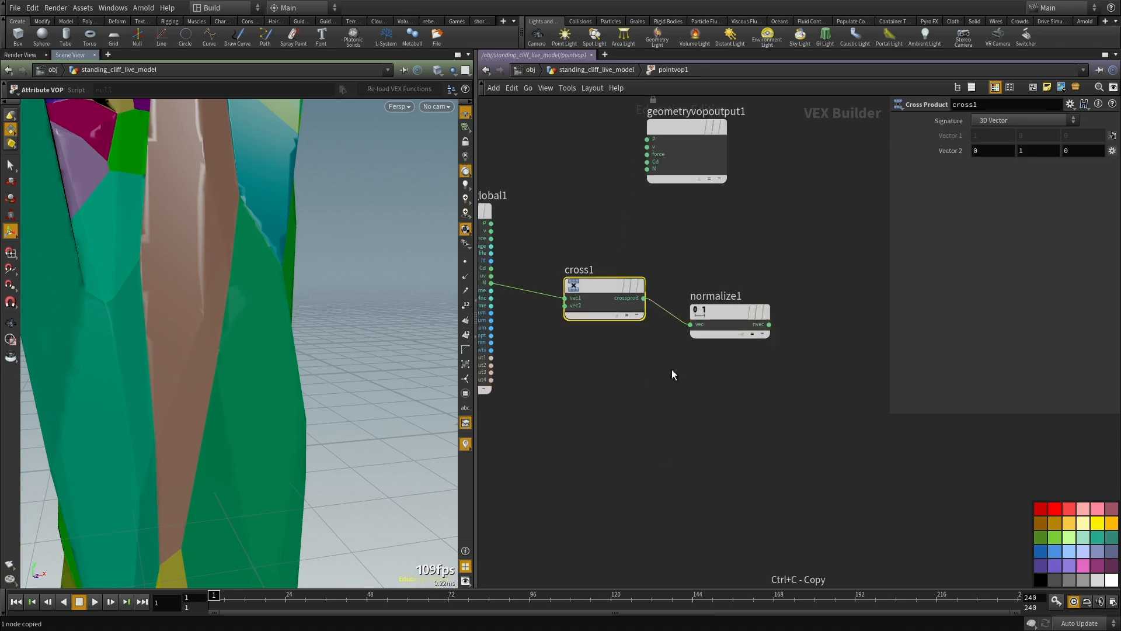
key(ctrl+v)
click(644, 299)
click(620, 437)
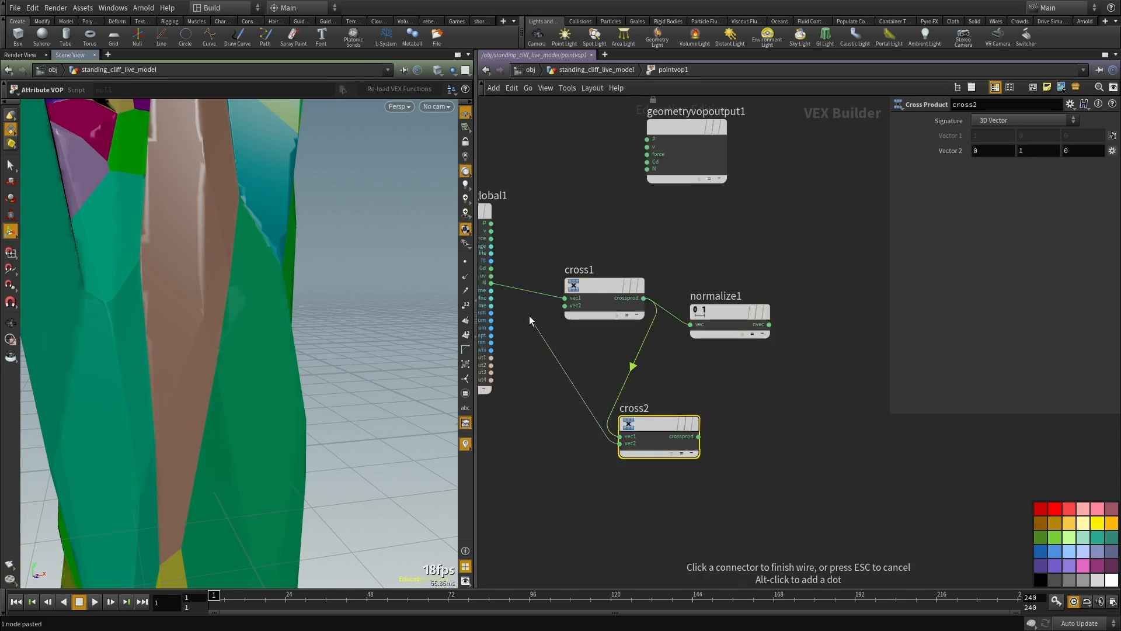
click(492, 284)
Step: Duplicate the Normalize node and feed it the result of the second Cross Product
drag(575, 447, 616, 510)
click(637, 333)
key(ctrl+c)
middle_drag(753, 525, 701, 409)
key(ctrl+v)
drag(592, 403, 661, 412)
Step: Add a Multiply node and an Add node beyond the two Normalize nodes
middle_drag(776, 282, 736, 344)
key(Tab)
text(mul)
click(842, 157)
key(Tab)
text(add)
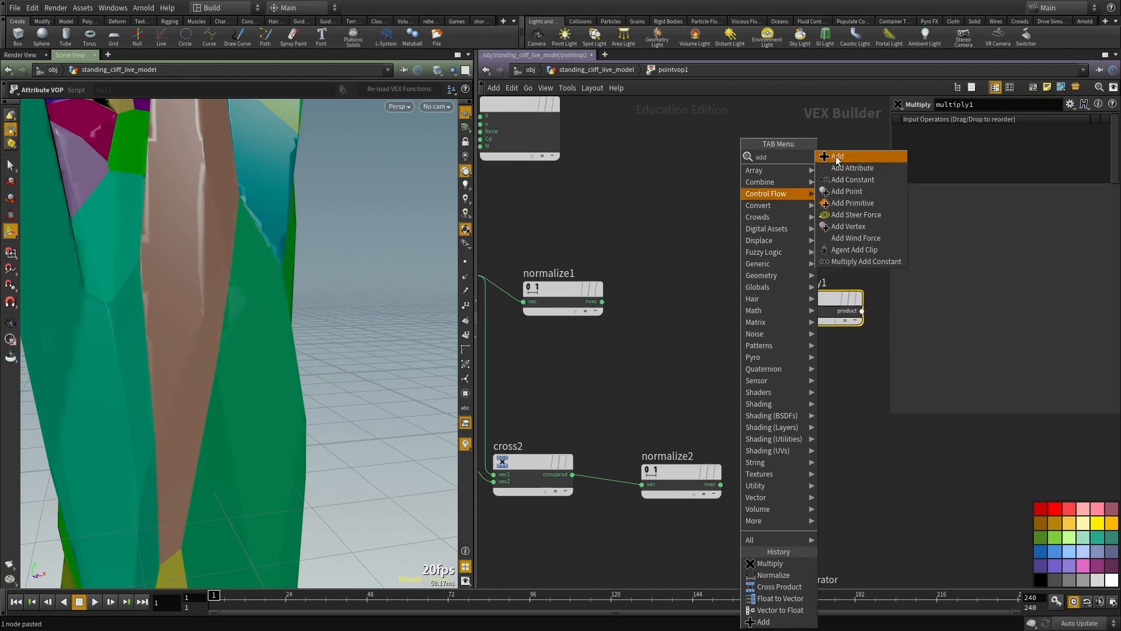
click(836, 157)
click(706, 351)
Step: Connect the outputs of both Normalize nodes to the Add node's inputs
drag(602, 302, 666, 357)
click(665, 364)
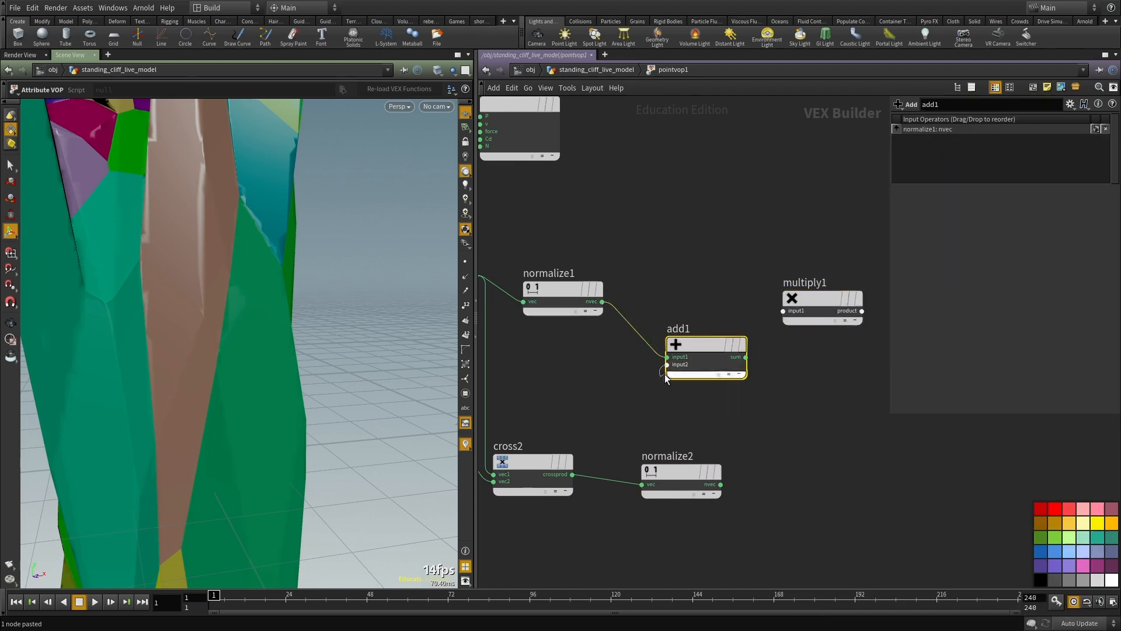
click(720, 484)
Step: Place the Multiply node beyond add1 and connect add1's sum to its first input
middle_drag(845, 380, 692, 464)
scroll(692, 464, down, 3)
drag(687, 447, 670, 396)
drag(671, 420, 684, 400)
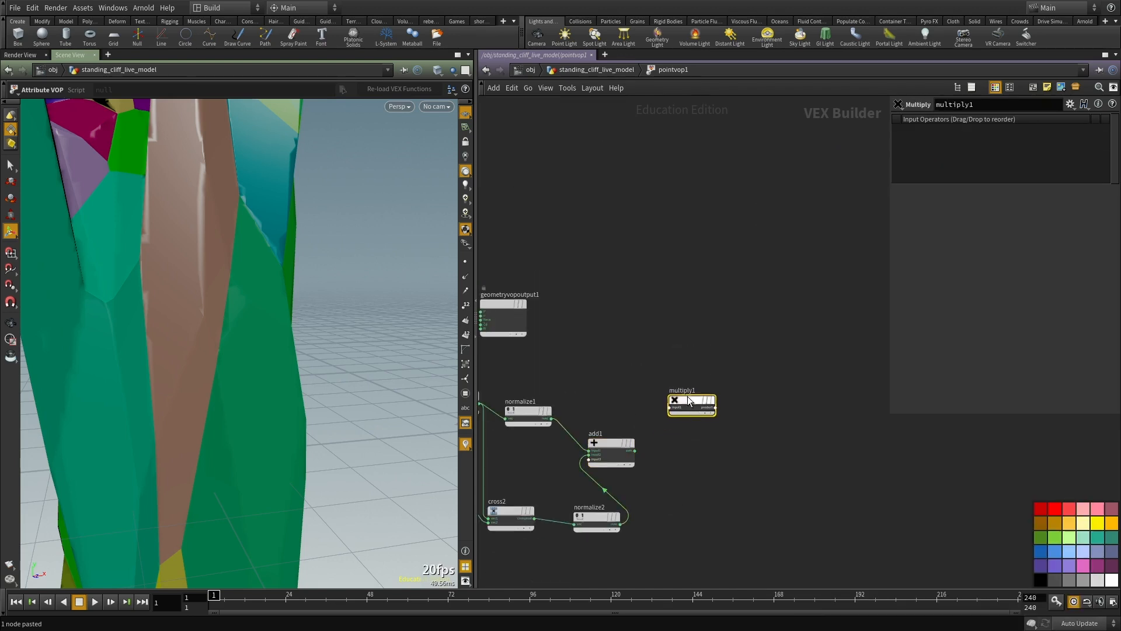
scroll(644, 438, up, 3)
click(628, 454)
click(681, 393)
middle_drag(674, 411, 690, 421)
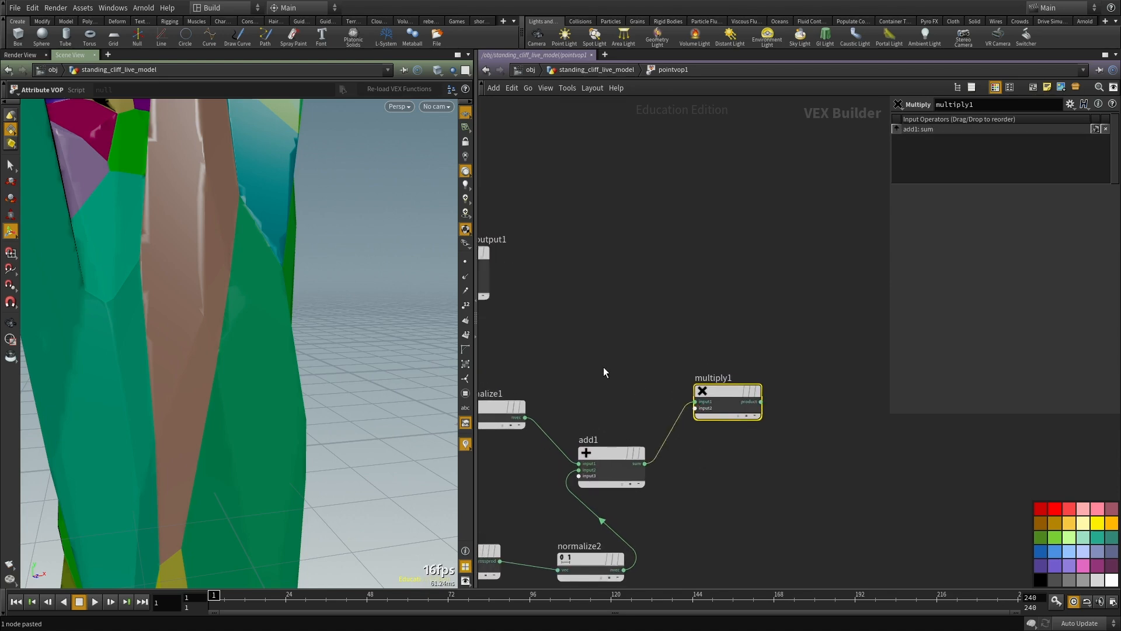
middle_drag(529, 346, 785, 417)
scroll(786, 417, down, 3)
key(Tab)
text(nois)
key(Return)
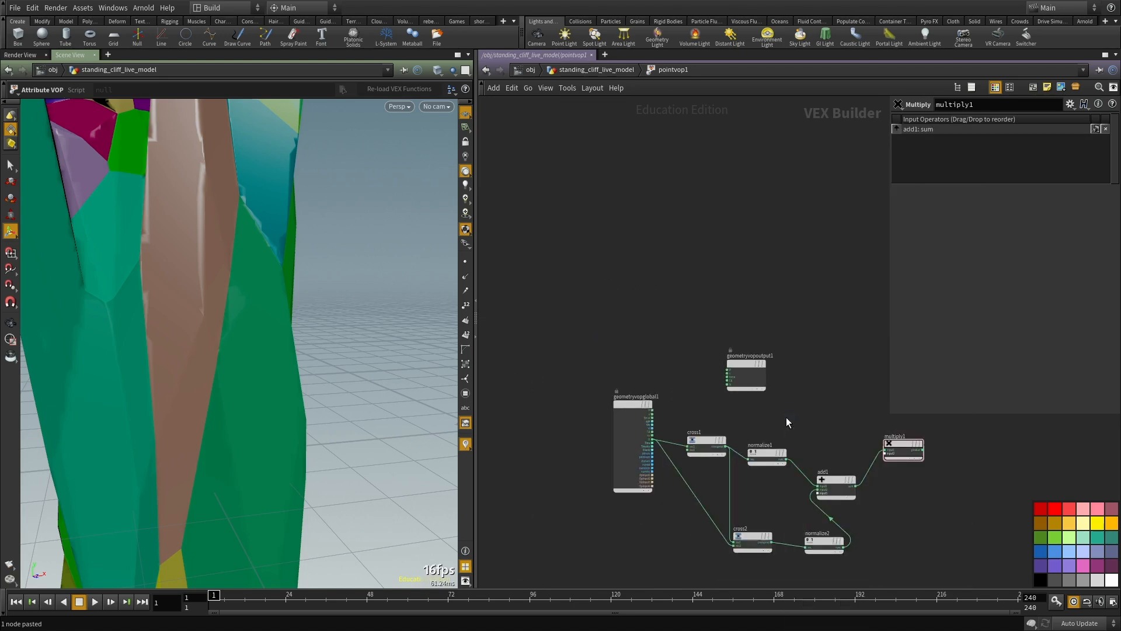
click(786, 416)
scroll(785, 417, up, 3)
key(Delete)
Step: Add an Anti-Aliased Noise node above normalize1
key(Tab)
text(nois)
key(Down)
key(Return)
key(Return)
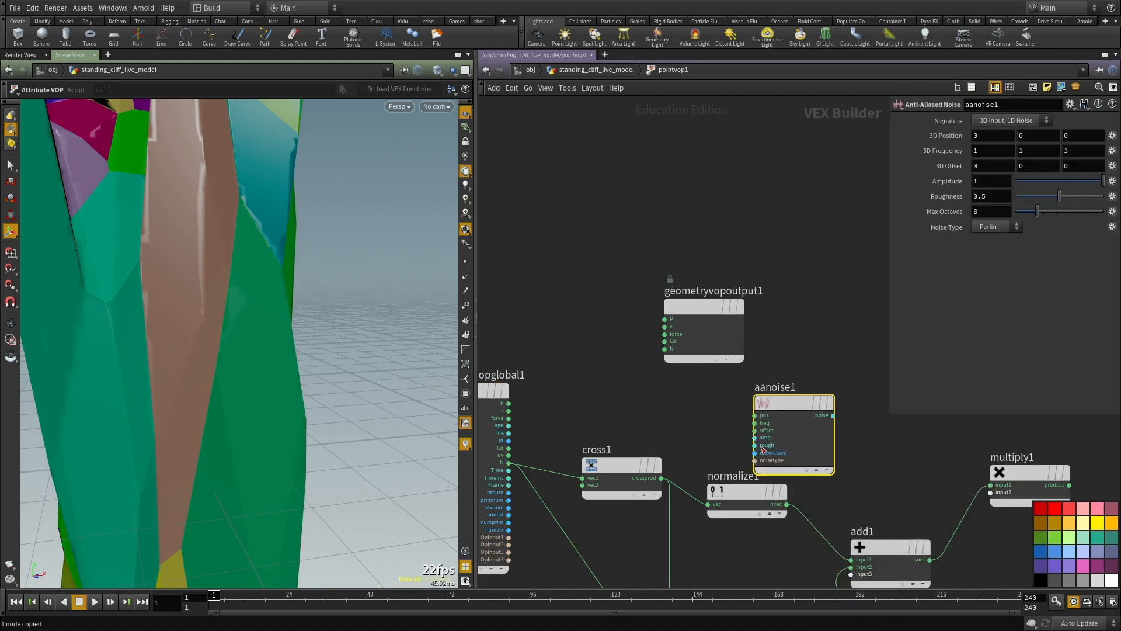
Step: Connect the global P output to the noise node's position and its noise output to the Multiply node's second input
scroll(537, 415, up, 1)
drag(503, 402, 797, 416)
middle_drag(972, 461, 744, 446)
click(665, 402)
click(853, 485)
scroll(780, 483, down, 2)
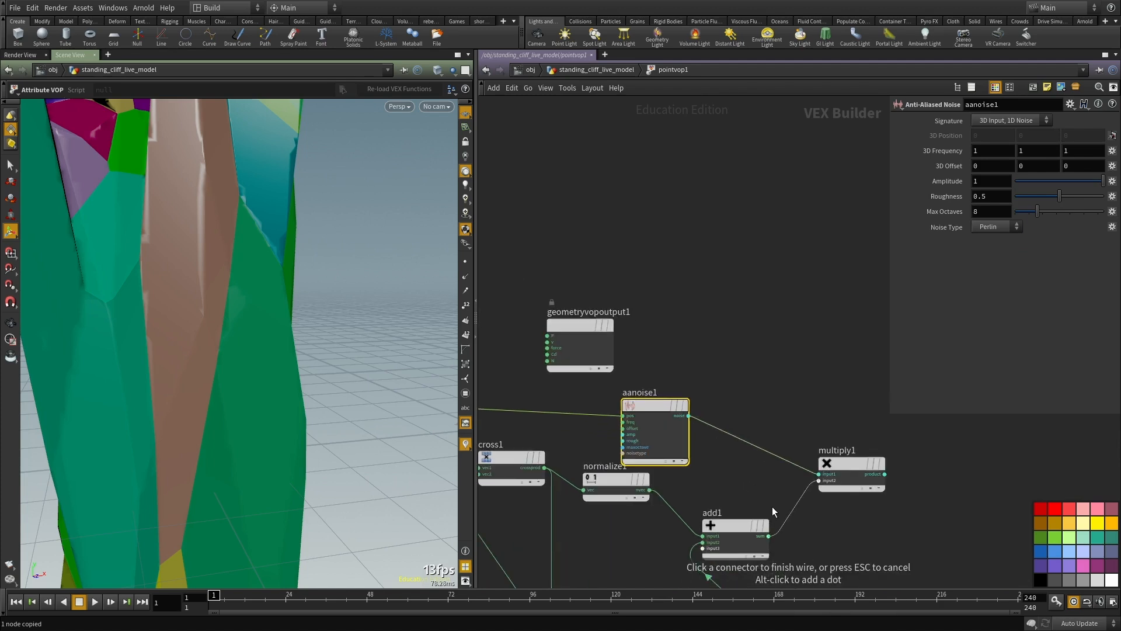
click(780, 573)
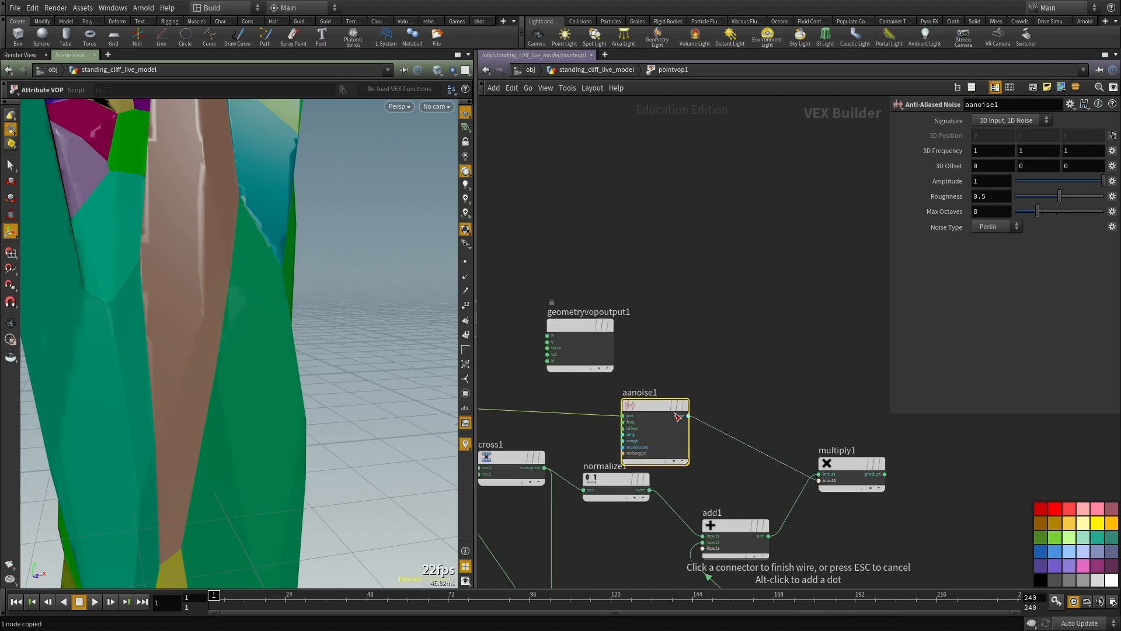
Step: Move the geometry output node beyond multiply1 and place a second Add node above them
middle_drag(863, 203, 854, 254)
drag(564, 373, 971, 467)
middle_drag(748, 427, 598, 339)
key(Tab)
text(add)
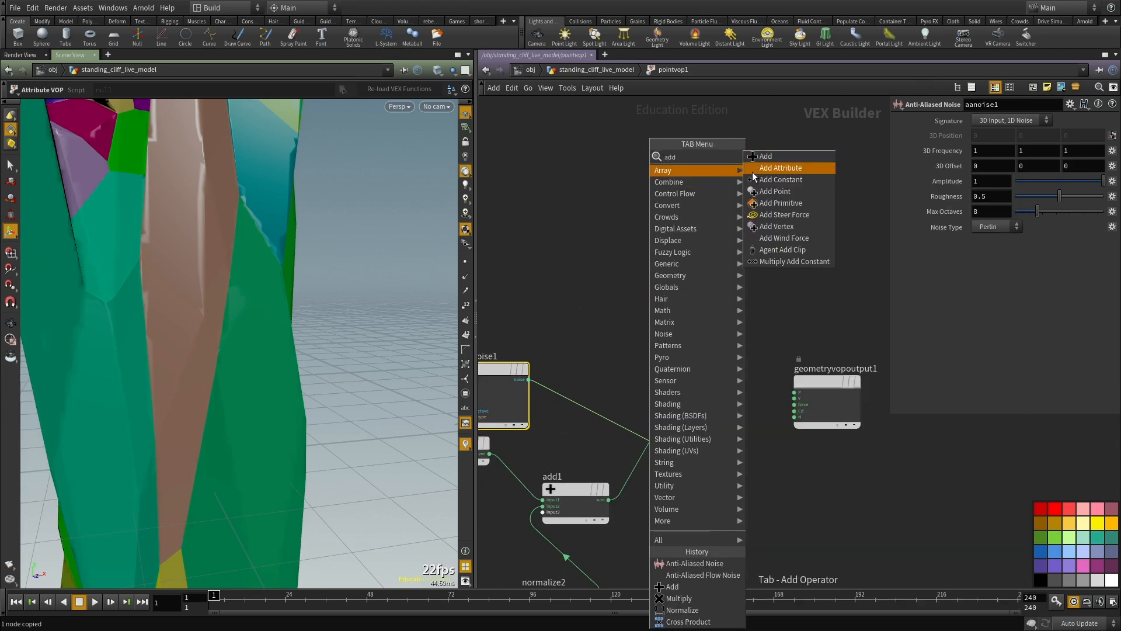
click(758, 159)
click(710, 305)
Step: Add the global P and the Multiply product together in add2 and connect the sum to the geometry output's P
click(678, 308)
scroll(642, 325, down, 3)
middle_drag(514, 350, 598, 351)
scroll(598, 351, up, 3)
scroll(612, 350, down, 3)
scroll(568, 355, up, 3)
scroll(493, 343, down, 3)
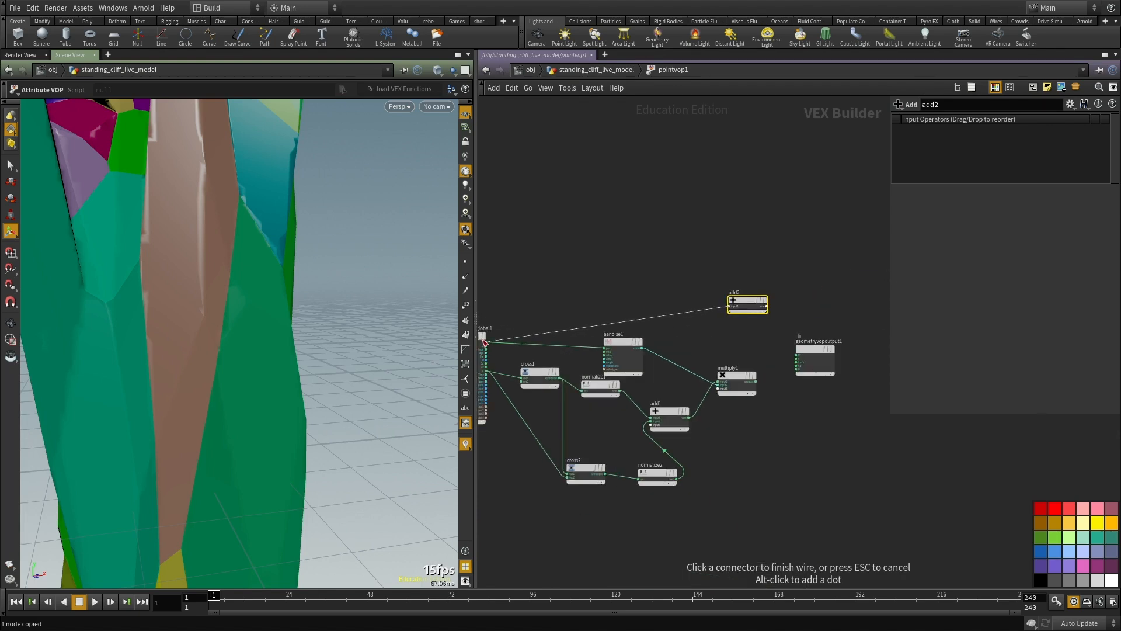
click(484, 341)
scroll(695, 352, up, 3)
click(800, 399)
click(754, 275)
click(819, 269)
click(874, 354)
Step: Promote the noise node's frequency, offset, amplitude, roughness and max octaves inputs to parameters
middle_drag(555, 357, 607, 409)
scroll(741, 350, up, 2)
click(625, 353)
scroll(613, 309, up, 2)
right_click(618, 349)
click(654, 353)
right_click(621, 361)
click(657, 366)
right_click(624, 374)
click(659, 379)
right_click(629, 387)
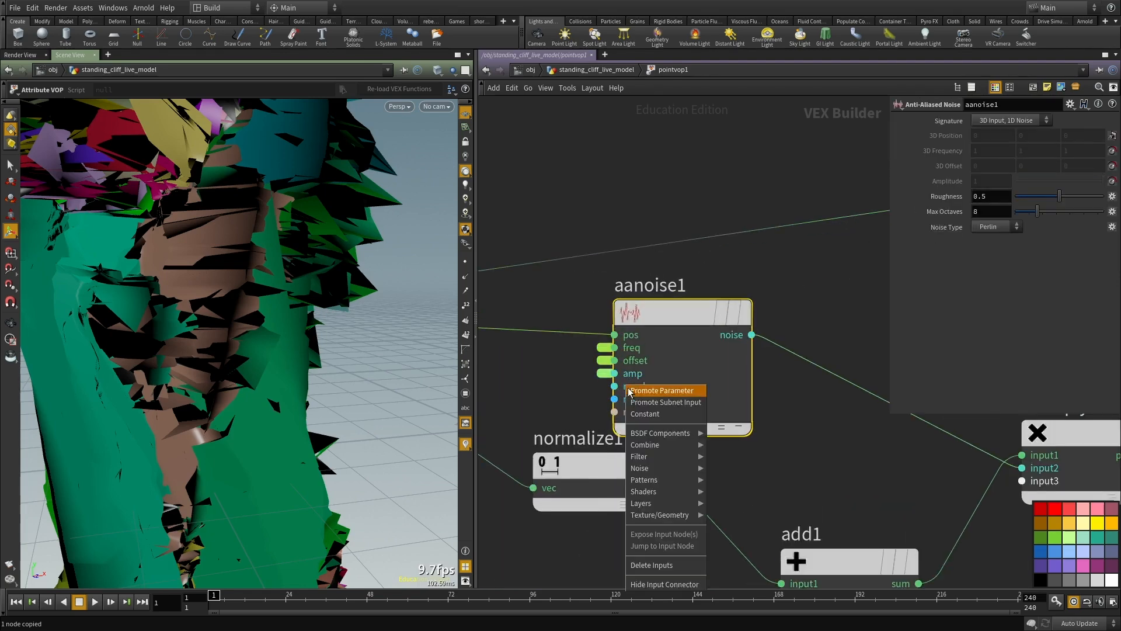
click(662, 390)
right_click(616, 399)
click(661, 404)
Step: Return to the geometry network and set pointvop1's Amplitude to 0.09
scroll(670, 397, down, 2)
drag(370, 358, 364, 281)
scroll(311, 313, down, 8)
middle_drag(657, 219, 643, 194)
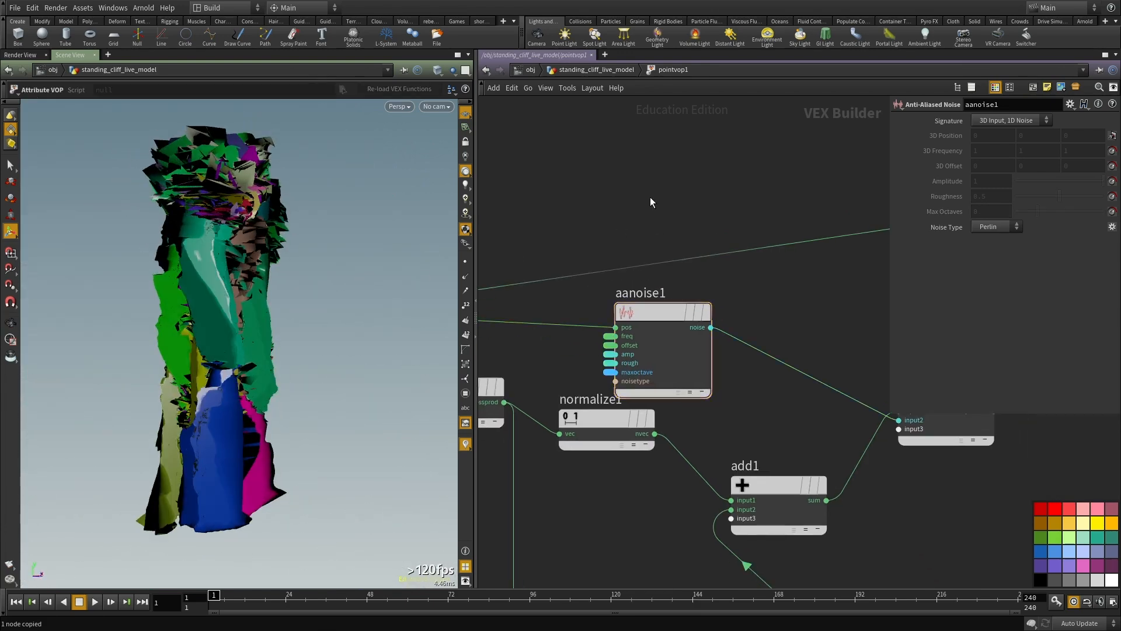
key(u)
drag(1104, 354, 1070, 350)
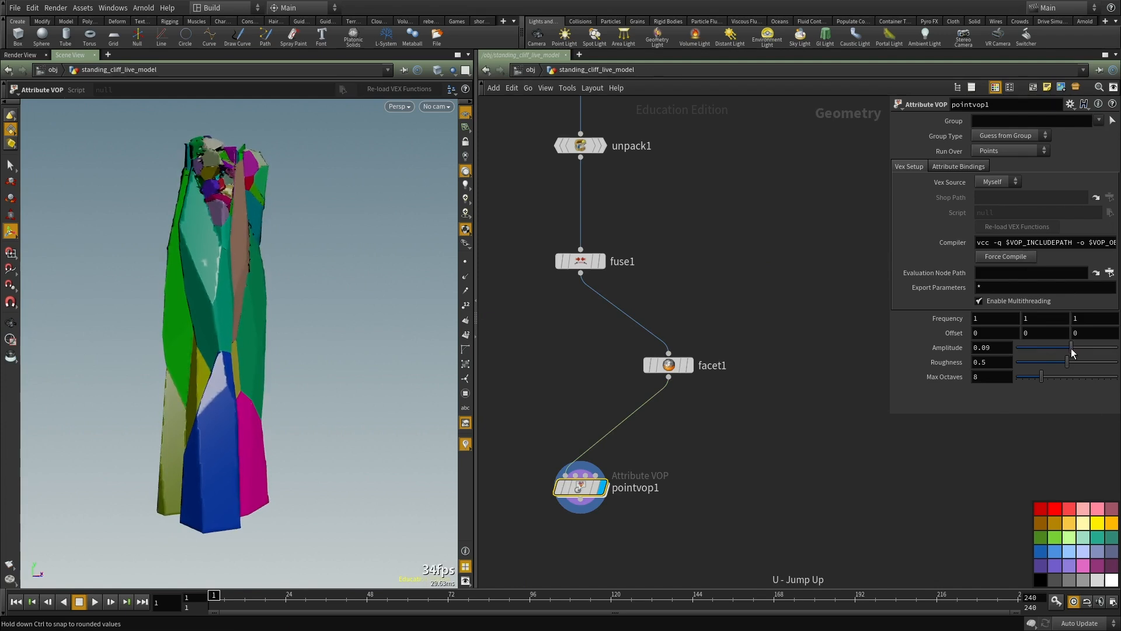
Step: Compare the cliff surface with facet1 bypassed and active, leaving facet1 bypassed
drag(741, 339, 645, 372)
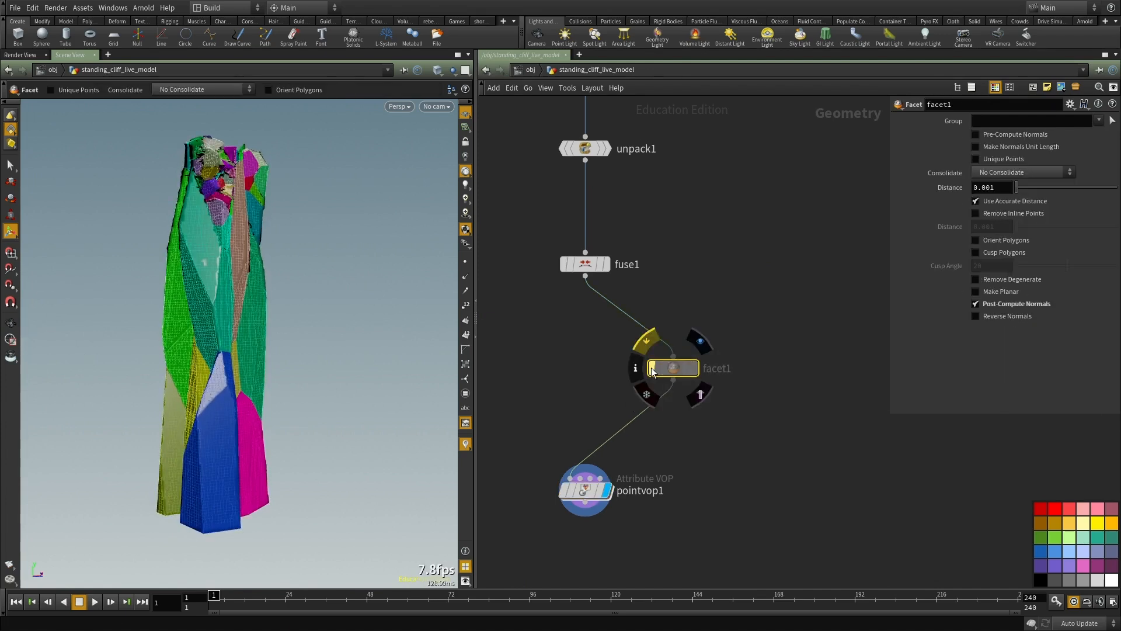
click(651, 371)
click(650, 369)
alt+drag(350, 324, 281, 316)
alt+right_drag(280, 315, 290, 284)
click(652, 369)
click(653, 369)
Step: Set pointvop1's Frequency to 4.7 on all three axes
middle_drag(549, 397, 552, 328)
drag(551, 329, 604, 511)
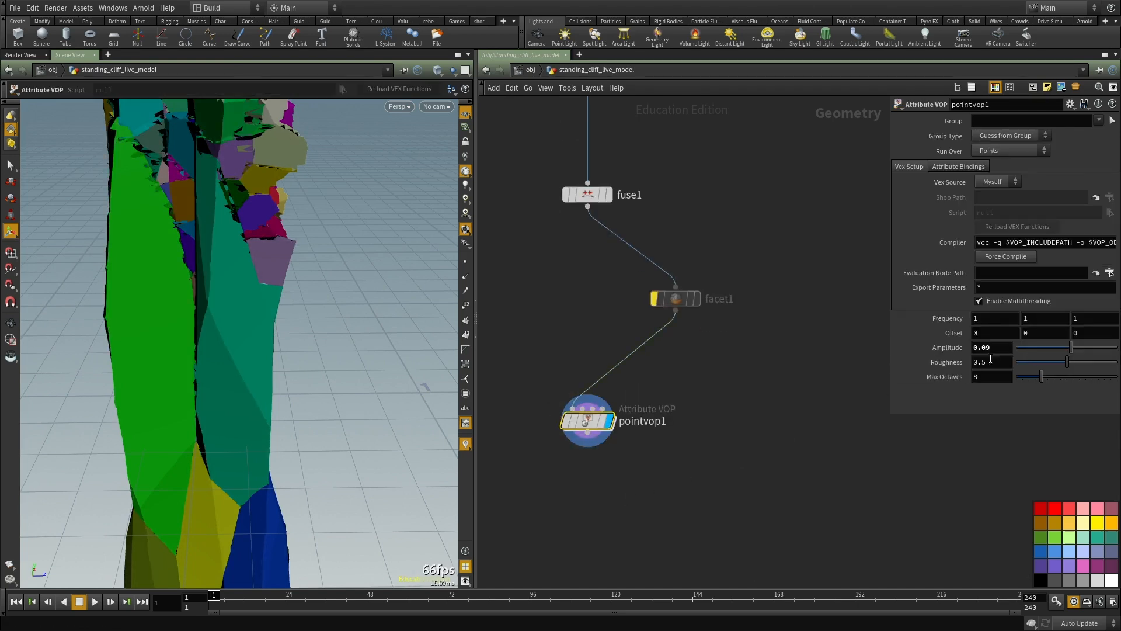
middle_drag(938, 317, 1120, 319)
Step: Add a Facet node after pointvop1, connect and display it, and enable Post-Compute Normals
middle_drag(696, 517, 702, 445)
key(Tab)
text(fac)
click(772, 160)
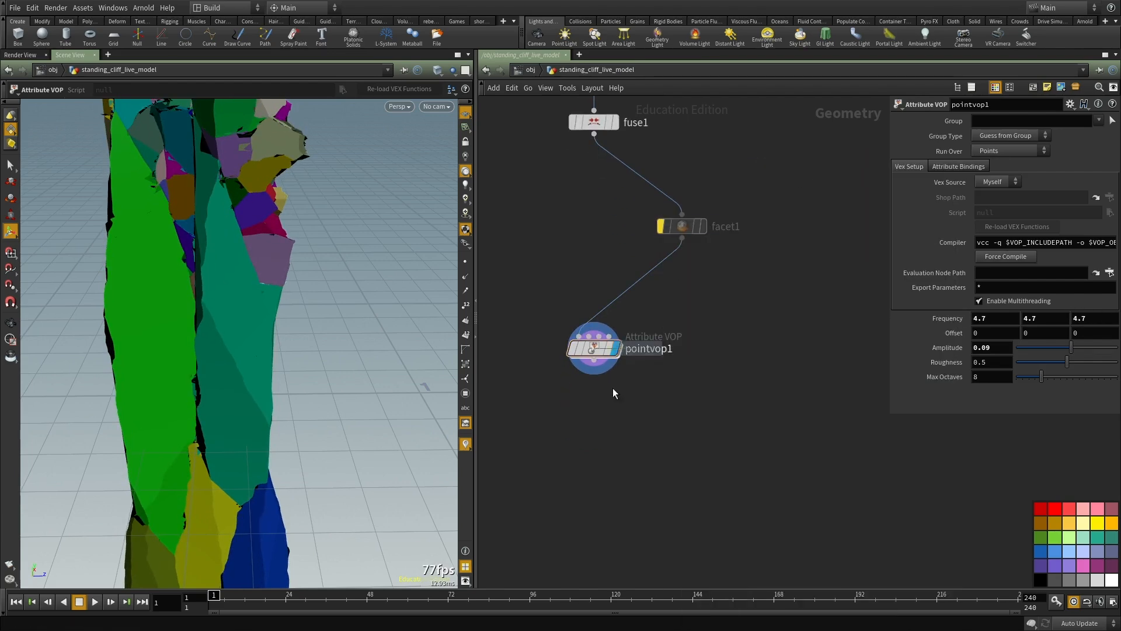
click(570, 470)
click(593, 360)
click(570, 458)
drag(573, 471, 587, 474)
middle_drag(715, 429, 719, 380)
alt+drag(201, 312, 267, 303)
key(Return)
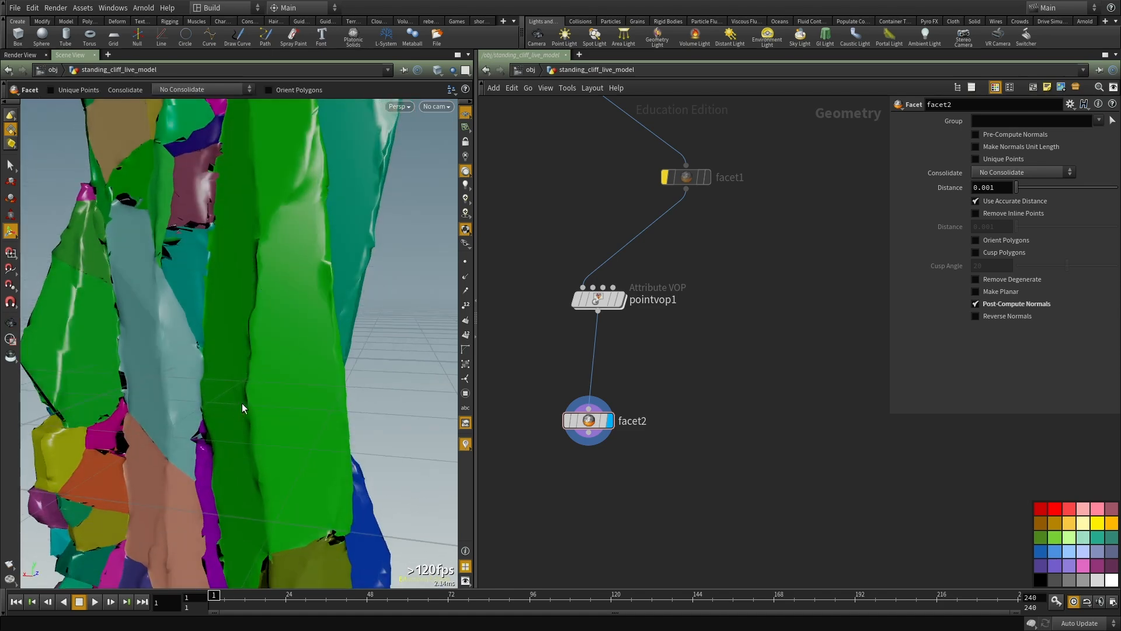
Step: Inside pointvop1, switch the Anti-Aliased Noise signature to 3D Input, 3D Noise
key(Escape)
drag(264, 329, 219, 367)
scroll(616, 318, up, 2)
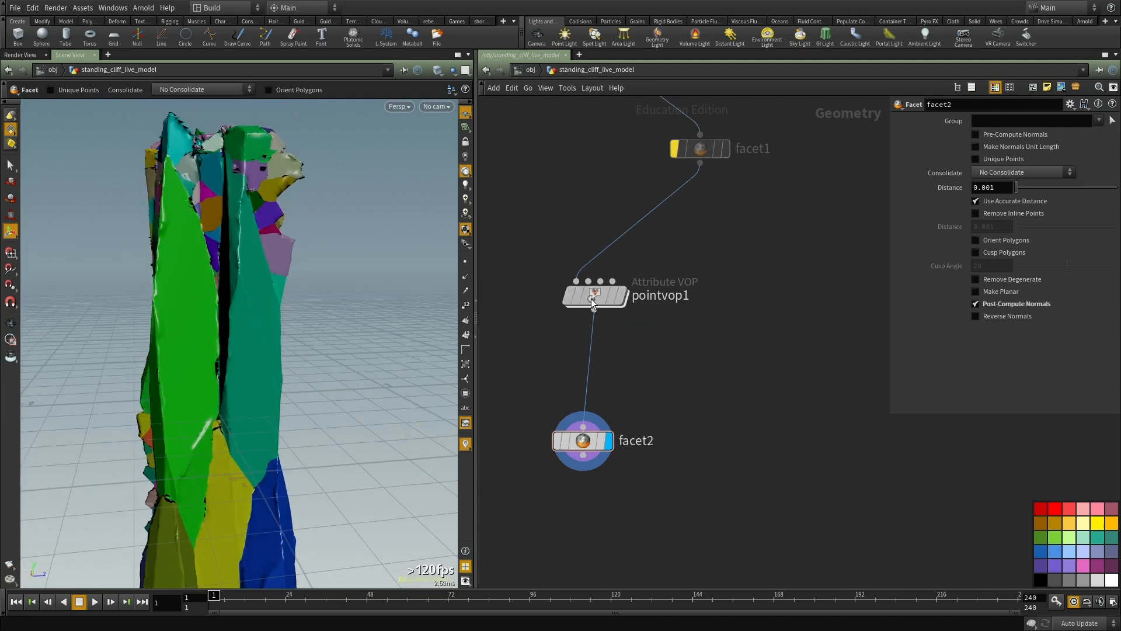
double_click(594, 294)
click(999, 123)
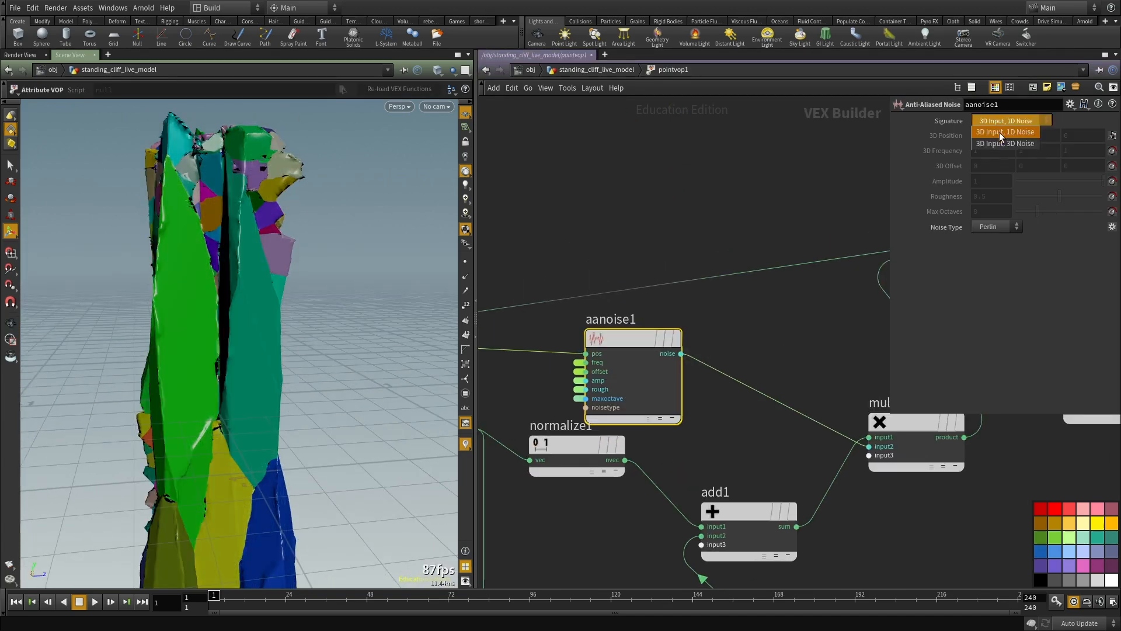
click(1002, 145)
Step: Inspect the cliff's displaced surface from several angles and return to the geometry network
mouse_move(165, 205)
alt+mouse_down()
mouse_move(194, 221)
mouse_move(258, 228)
mouse_move(255, 283)
mouse_move(208, 308)
mouse_move(240, 290)
mouse_move(271, 292)
mouse_move(213, 311)
mouse_move(226, 318)
mouse_move(261, 308)
mouse_move(361, 231)
mouse_move(261, 342)
mouse_move(192, 327)
mouse_move(264, 284)
mouse_move(214, 296)
alt+mouse_up()
alt+drag(206, 477, 255, 410)
scroll(612, 221, down, 3)
middle_drag(612, 222, 603, 206)
click(605, 223)
key(u)
alt+drag(157, 245, 175, 338)
Step: Add a VDB from Polygons node below facet2, connect it to facet2's output and display it
key(Tab)
key(Escape)
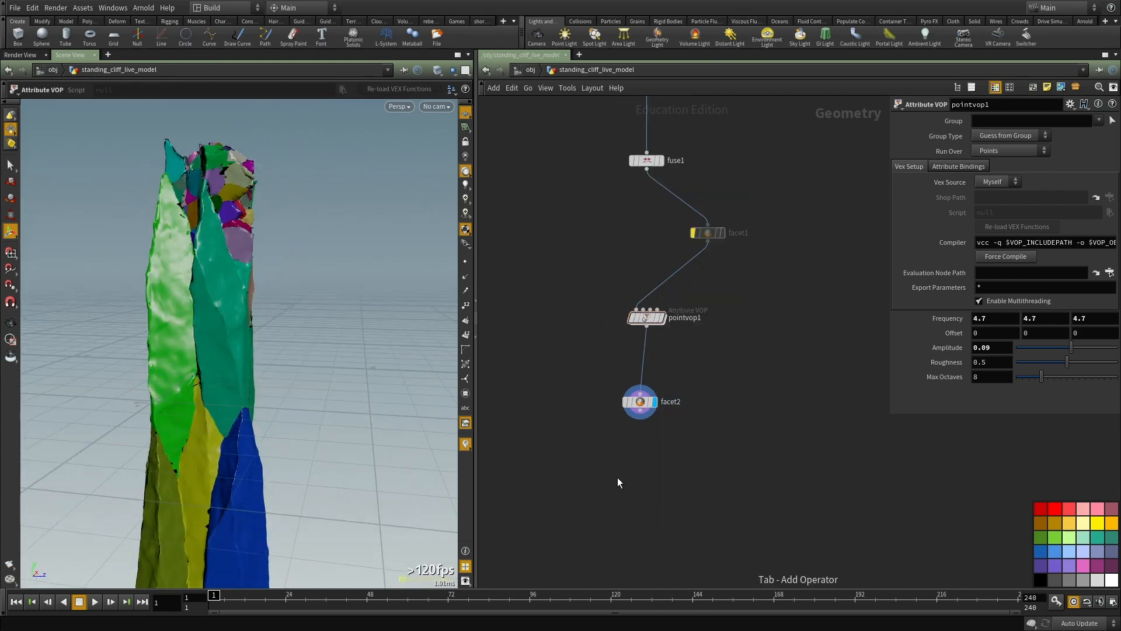
key(Tab)
text(vdbf)
click(761, 191)
click(640, 469)
scroll(641, 410, up, 3)
click(637, 411)
click(701, 394)
drag(772, 461, 729, 468)
middle_drag(737, 505, 702, 387)
scroll(702, 387, up, 2)
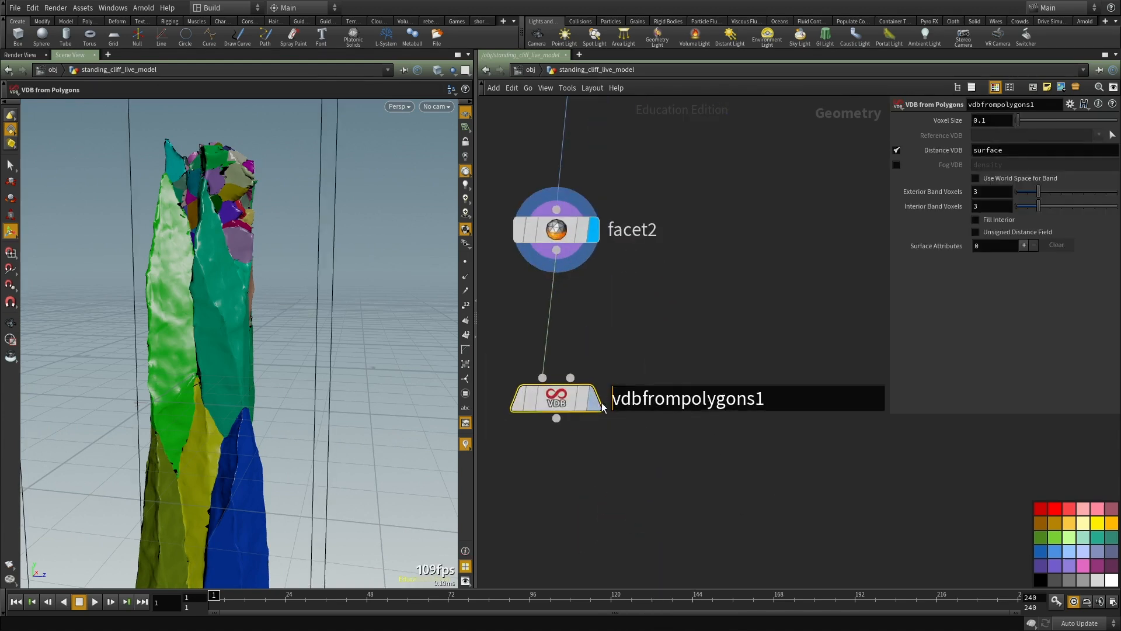
click(594, 402)
Step: Output the density Fog VDB instead of the Distance VDB and set the Voxel Size to 0.01
middle_drag(829, 247, 853, 199)
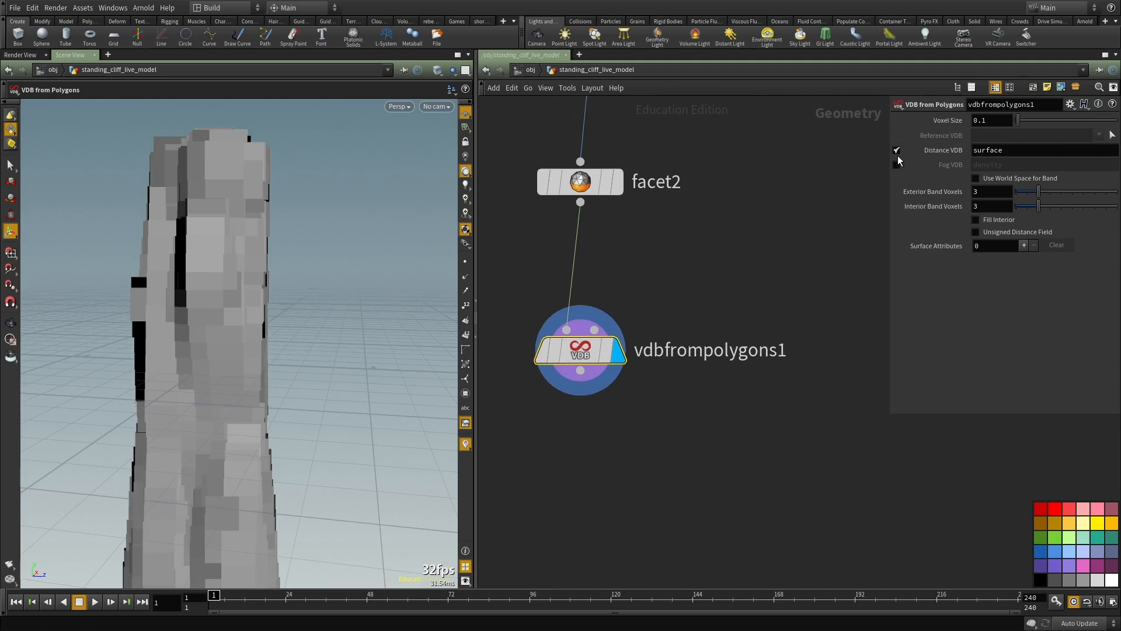
click(896, 150)
click(896, 164)
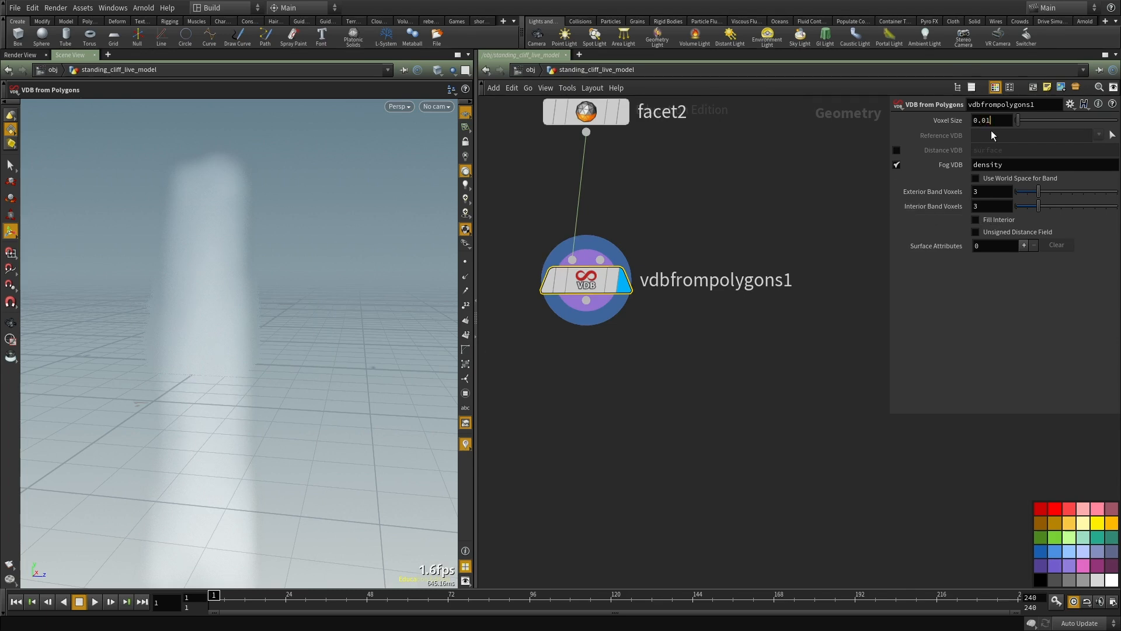
middle_drag(609, 402, 670, 451)
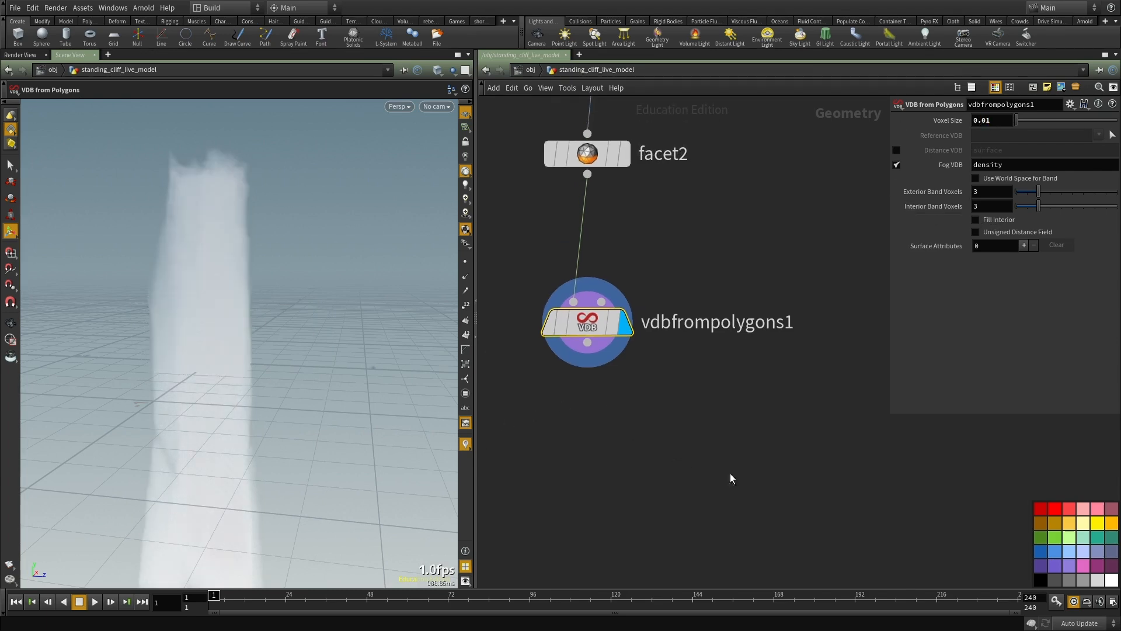
Step: Add a Convert VDB node below vdbfrompolygons1, connect it to that node's output and display it
scroll(686, 467, down, 3)
key(Tab)
text(vdb f)
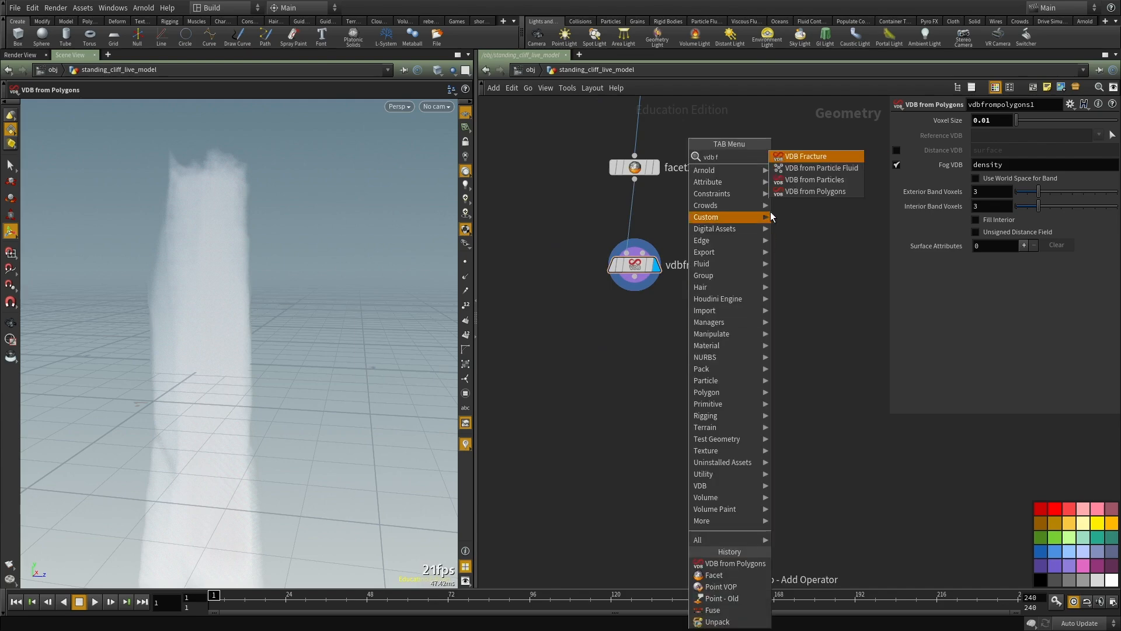
key(Escape)
key(Tab)
text(vdb conv)
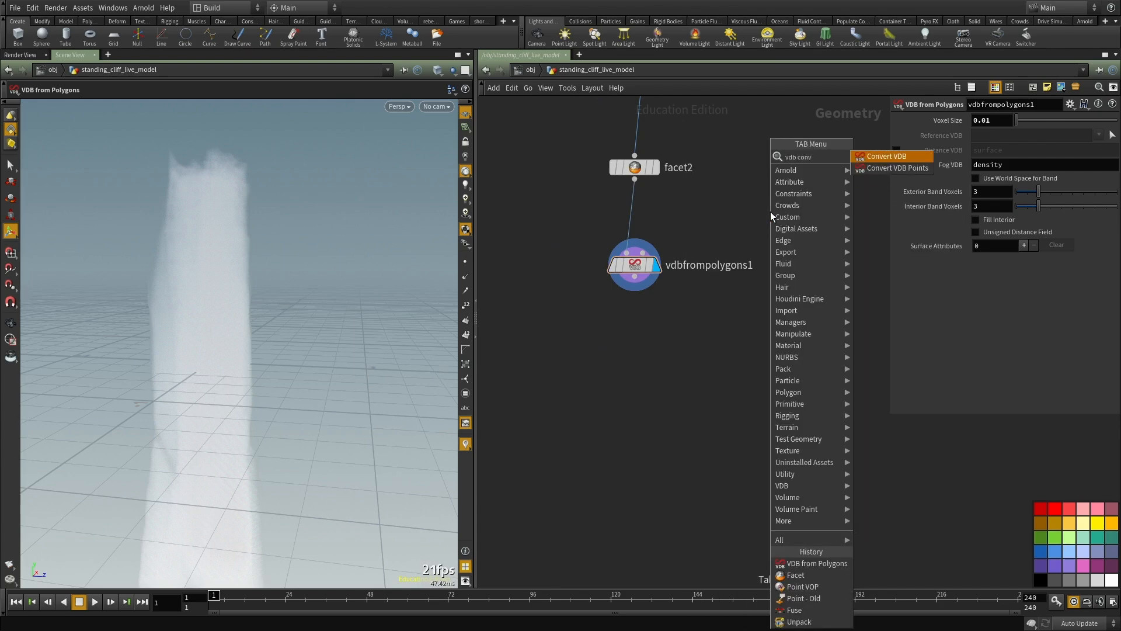
key(Return)
click(683, 354)
click(630, 283)
click(685, 356)
Step: Convert the VDB to Polygons with an Isovalue of 0.13 and view the resulting cliff mesh
click(1000, 139)
click(986, 170)
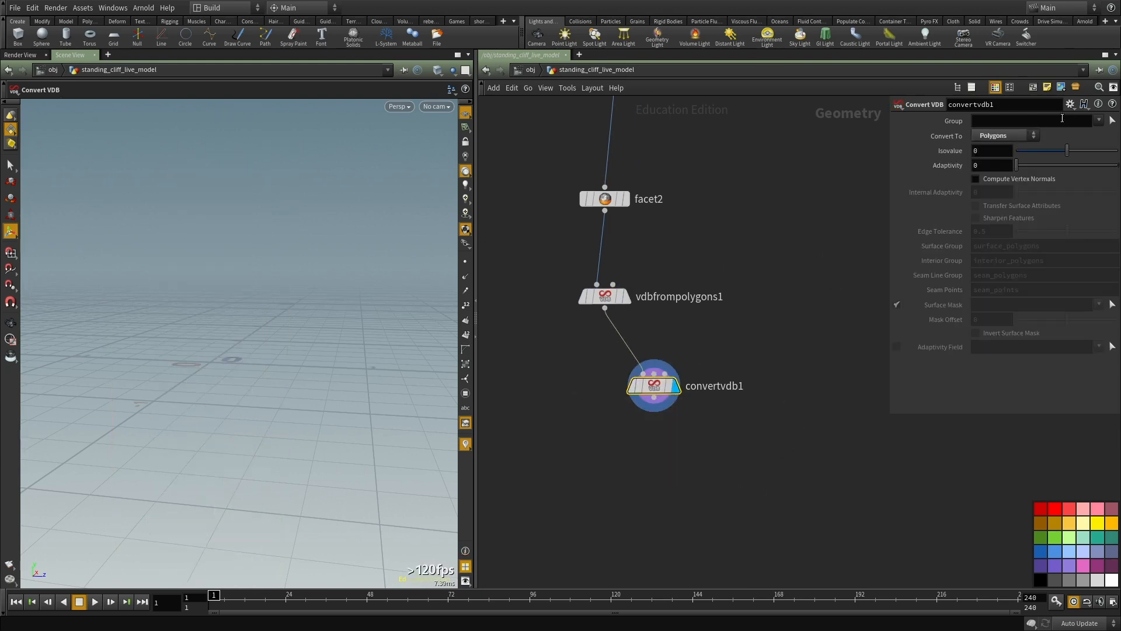
drag(1066, 153, 1073, 154)
key(Escape)
drag(158, 245, 251, 447)
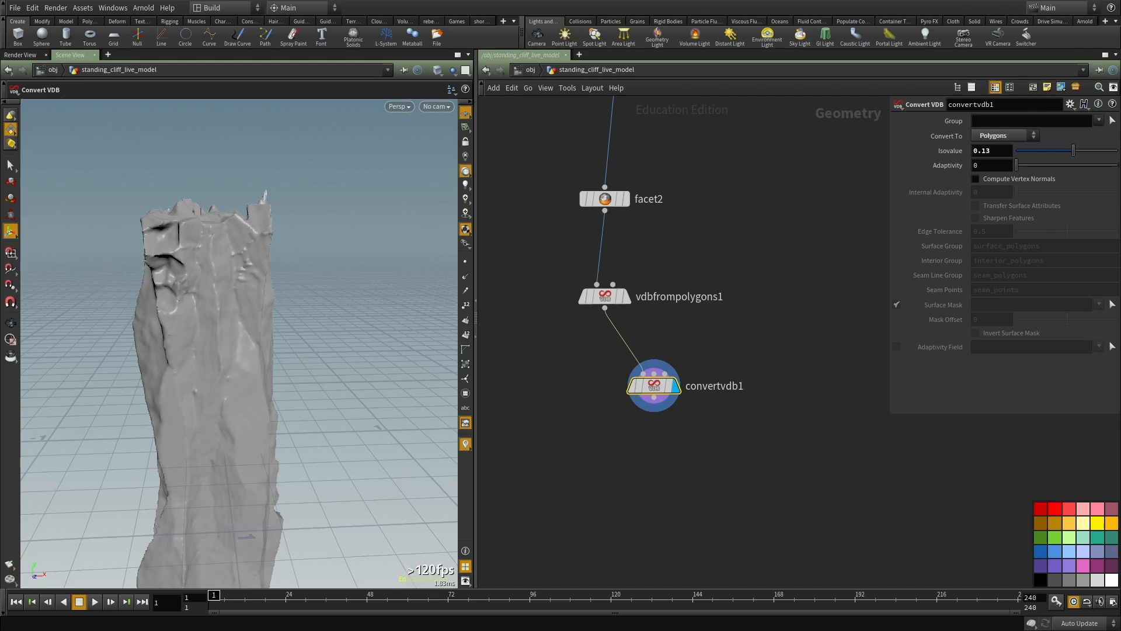
Step: Add a Volume VOP node and arrange it between vdbfrompolygons1 and convertvdb1
middle_drag(637, 501, 646, 403)
key(Tab)
text(volume vo)
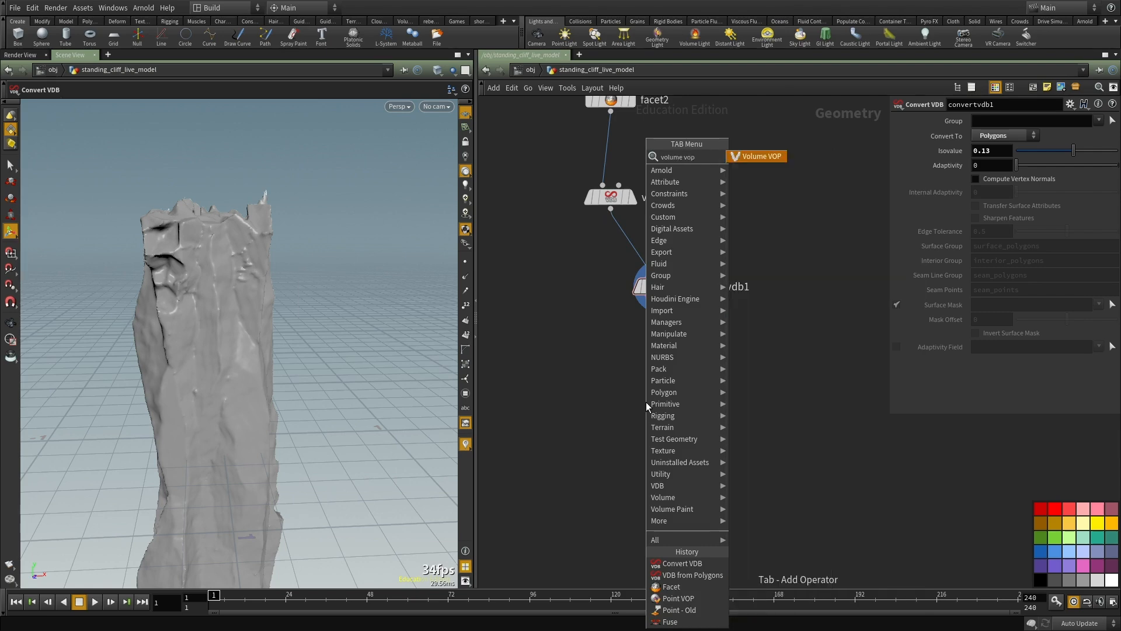
key(Return)
drag(646, 402, 808, 153)
scroll(605, 375, down, 3)
scroll(681, 288, up, 8)
drag(695, 285, 594, 472)
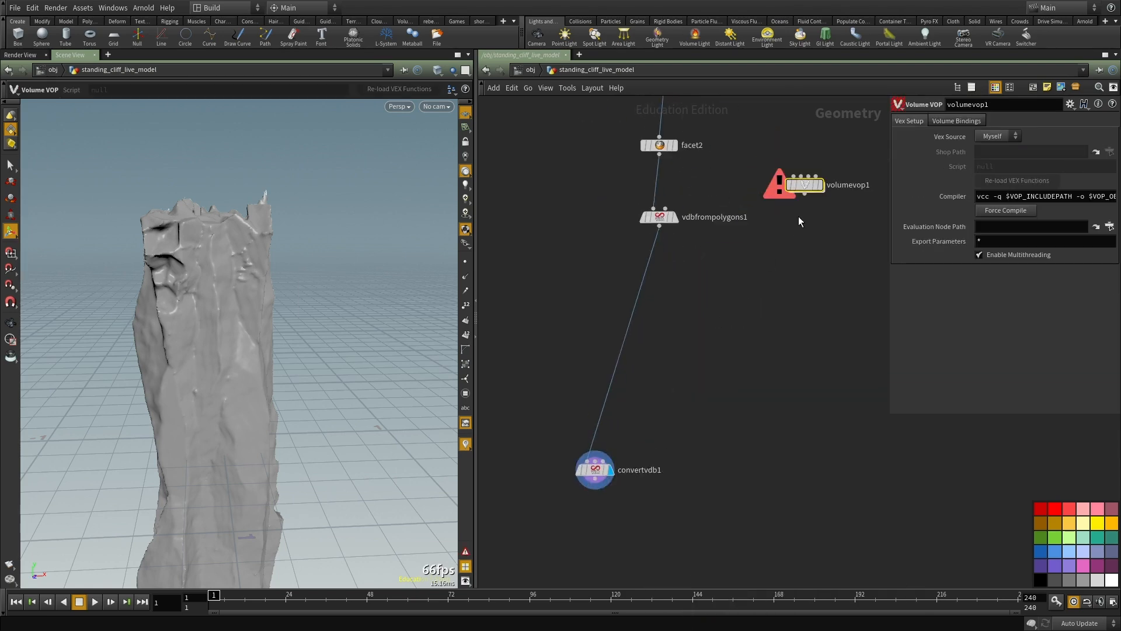
drag(801, 183, 700, 353)
Step: Set vdbfrompolygons1's Voxel Size to 0.006 and inspect the refined cliff mesh
scroll(740, 283, up, 2)
drag(741, 278, 512, 212)
drag(727, 258, 607, 177)
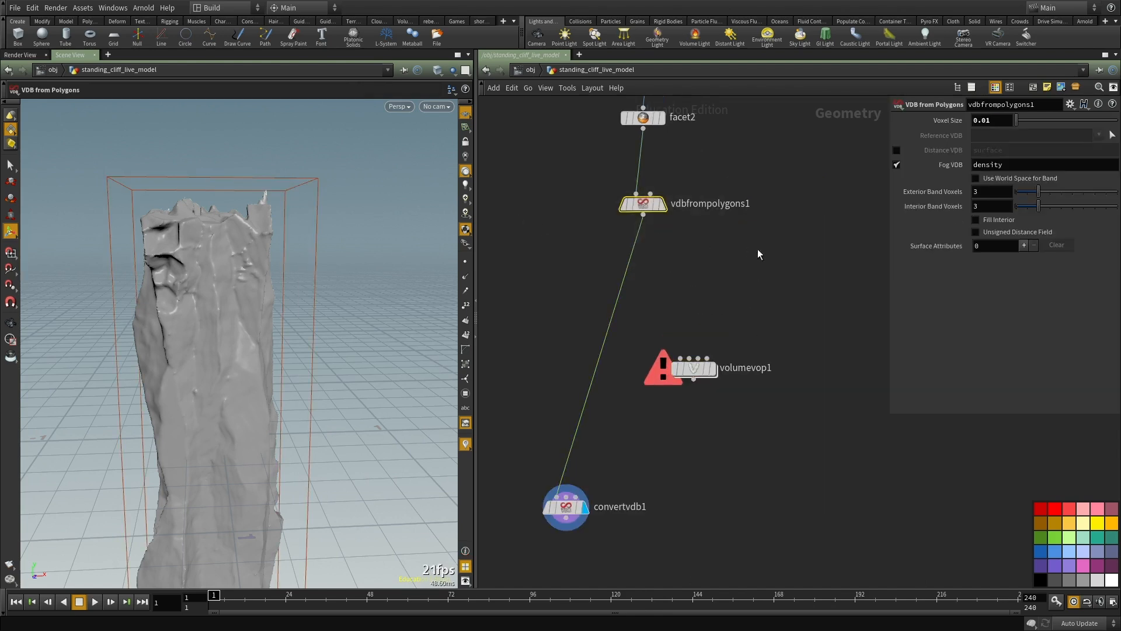
middle_drag(757, 248, 757, 207)
middle_click(645, 163)
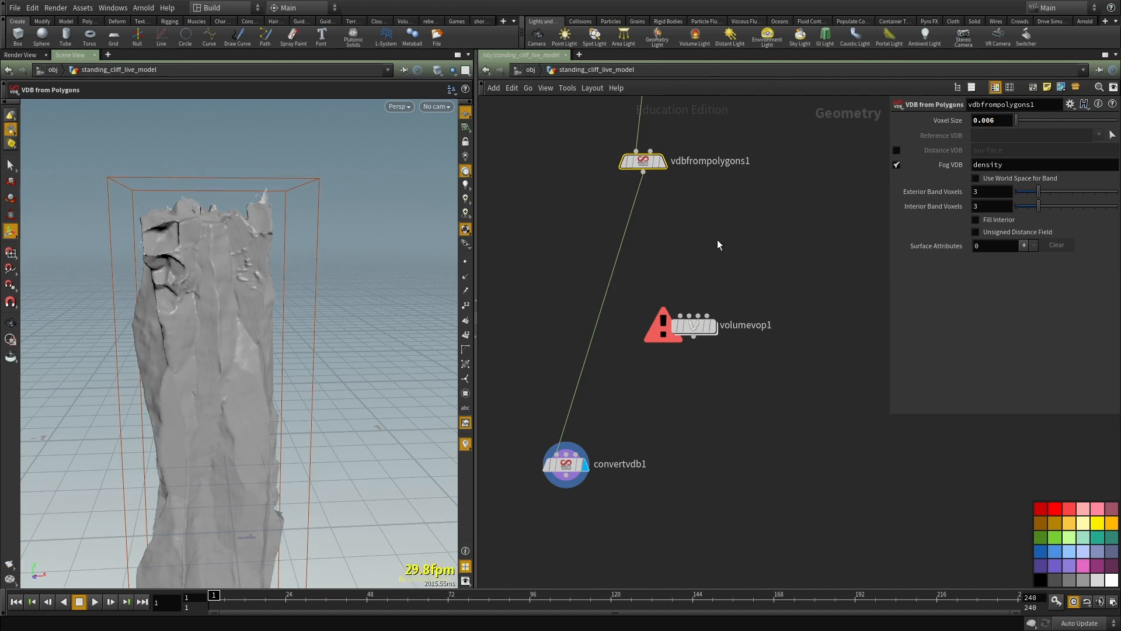
middle_drag(711, 250, 704, 274)
alt+drag(144, 288, 306, 305)
Step: Connect vdbfrompolygons1's output to volumevop1's first input and open the Volume VOP's internal network
click(637, 198)
click(678, 353)
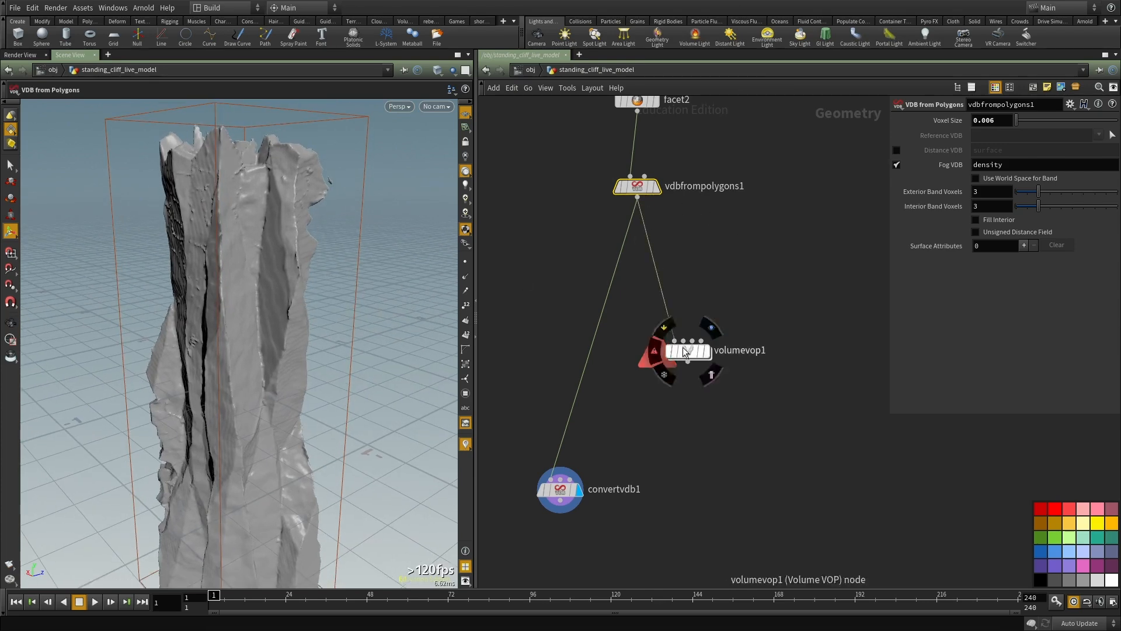
double_click(684, 348)
middle_drag(801, 380, 644, 373)
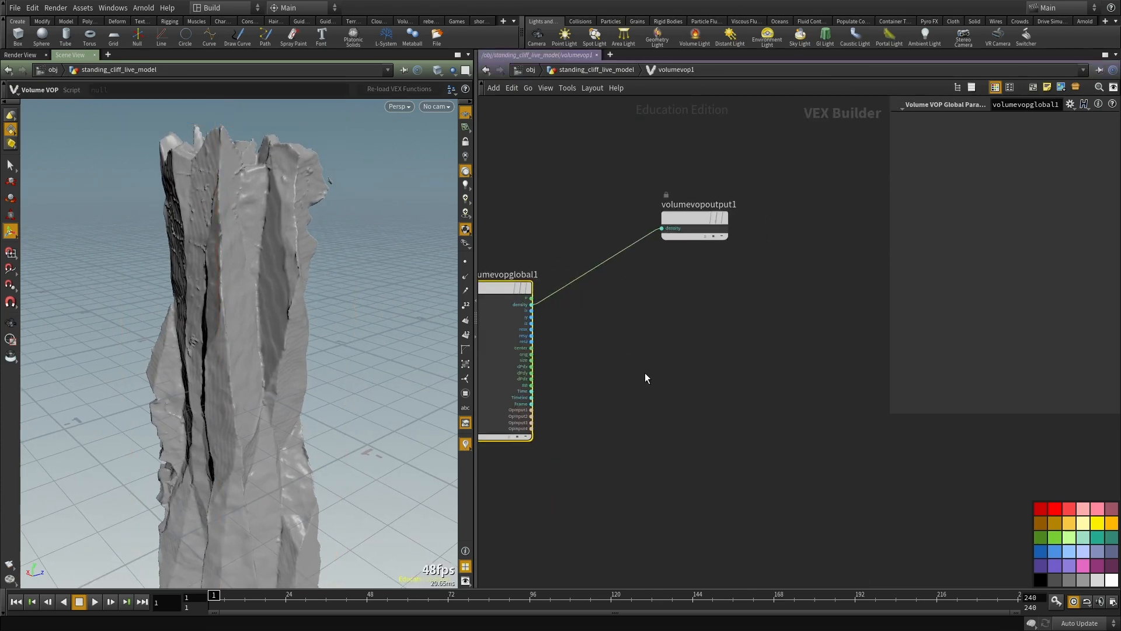
Step: Add an Anti-Aliased Noise node and connect the global P output to its pos input
key(Tab)
text(noise)
key(Down)
key(Return)
click(645, 372)
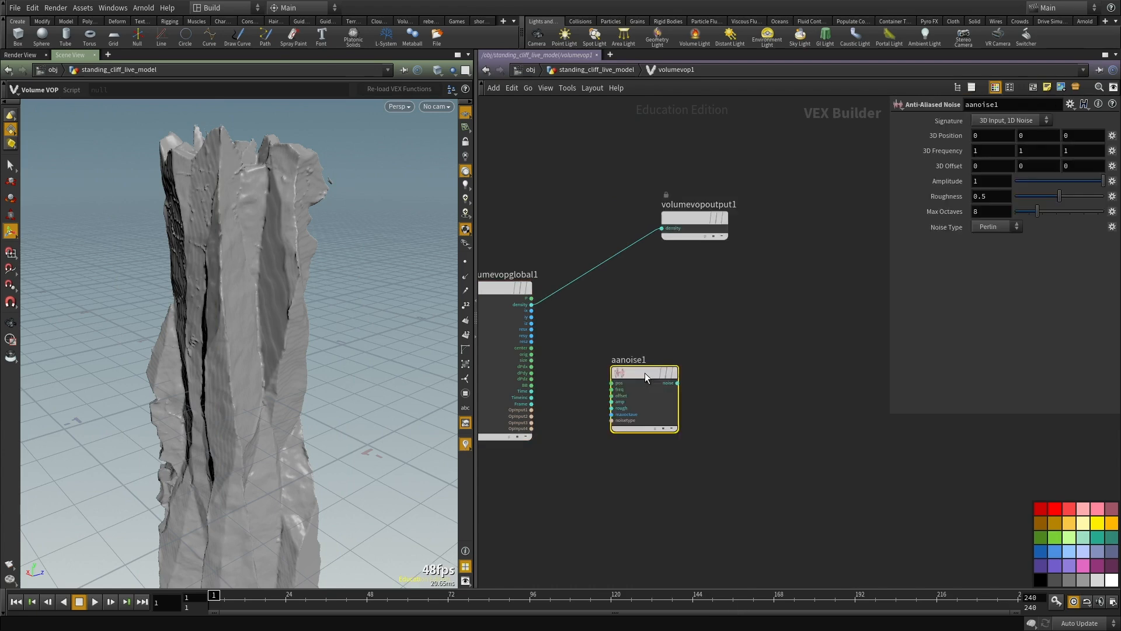
click(613, 396)
click(611, 373)
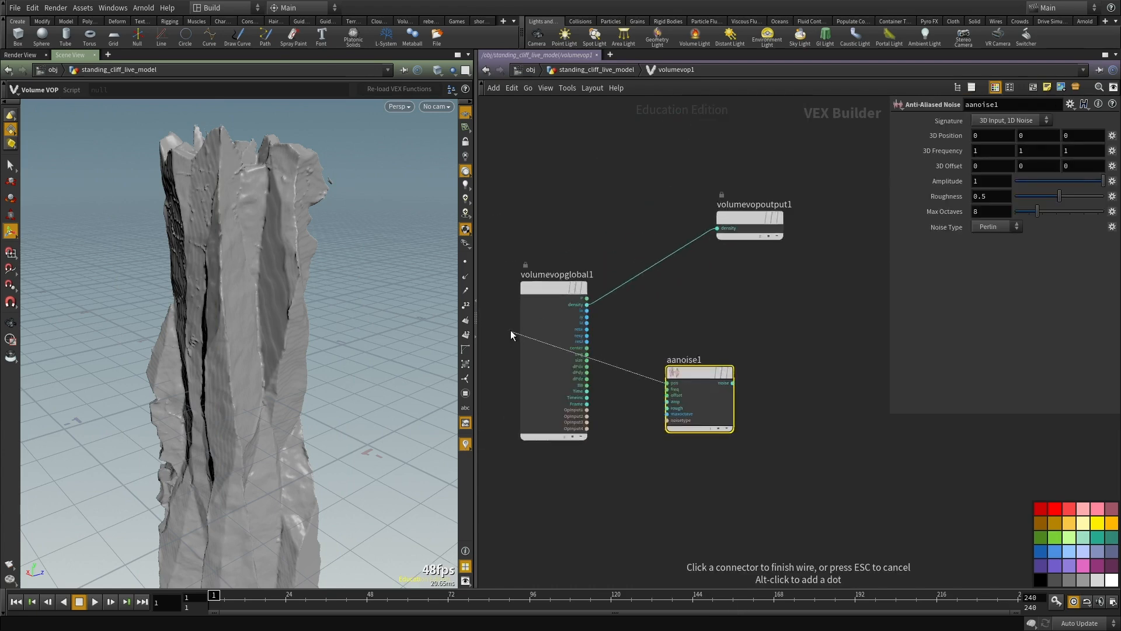
click(586, 298)
scroll(815, 322, up, 1)
Step: Add a Volume Sample node and place it beside the noise node
key(Tab)
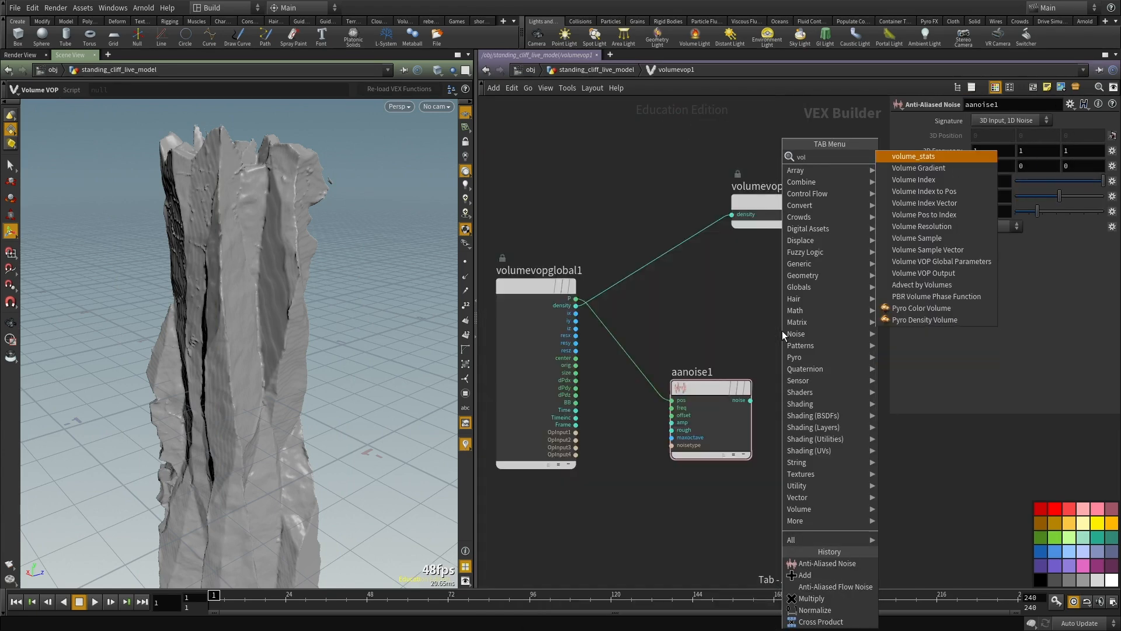
key(Escape)
click(782, 331)
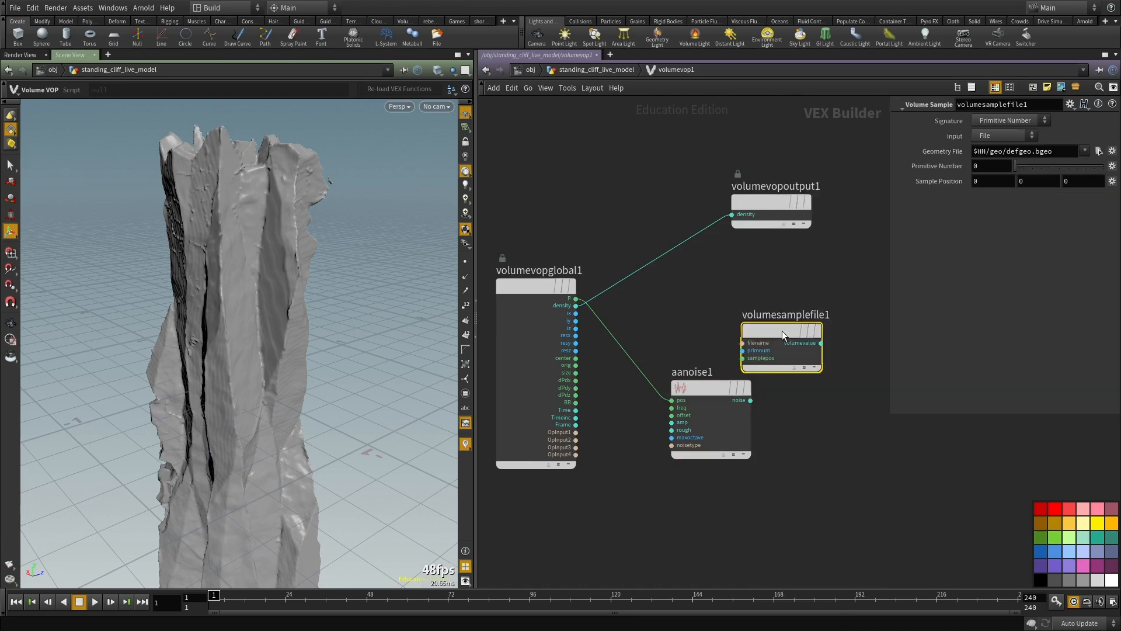
drag(783, 331, 847, 372)
Step: Add an Add node that sums the global P with aanoise1's noise output
click(745, 315)
key(Tab)
text(add)
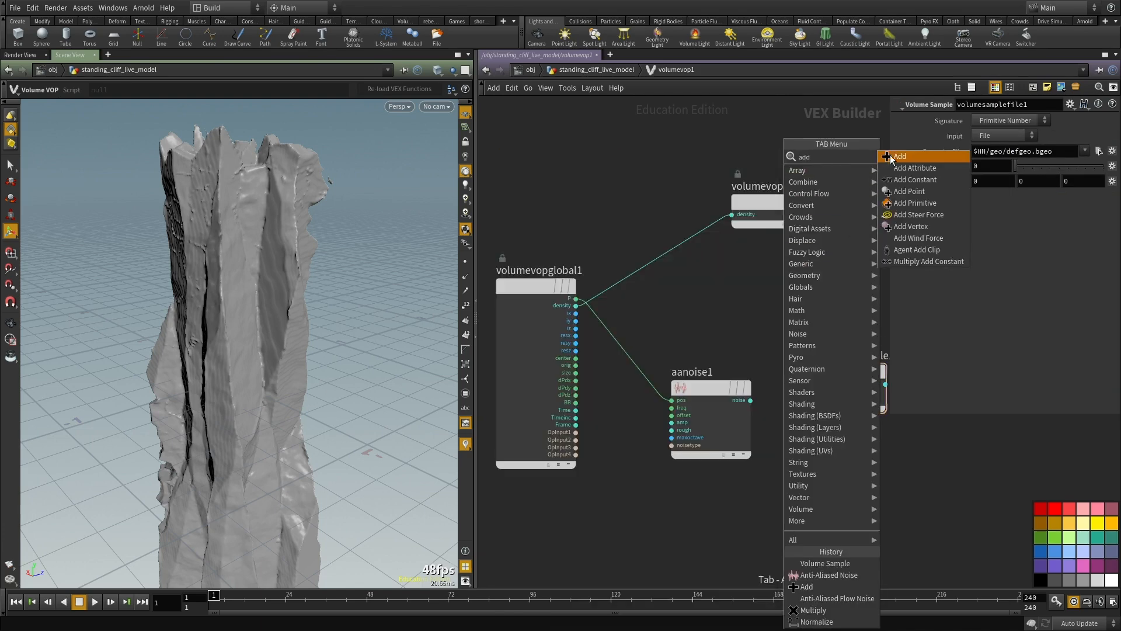
key(Return)
click(708, 307)
drag(576, 298, 751, 400)
Step: Wire the sum into the Volume Sample's samplepos, its volumevalue into the density output, and set its Input to First Input
click(750, 314)
click(808, 399)
drag(856, 453, 815, 336)
middle_drag(753, 230, 617, 255)
drag(630, 299, 749, 409)
drag(651, 228, 867, 426)
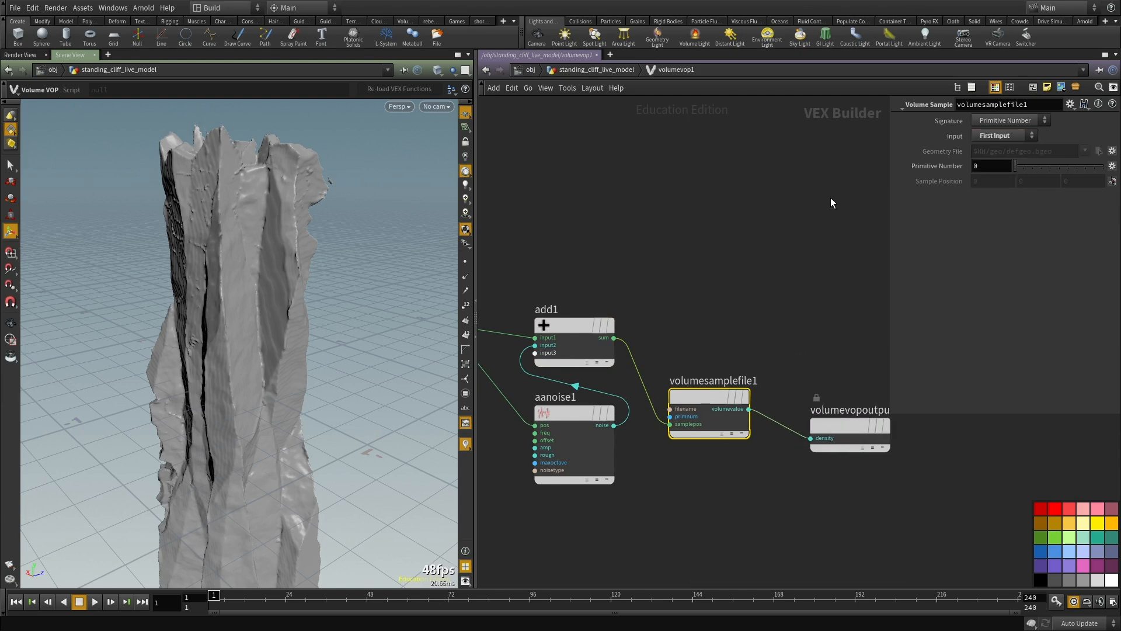
Step: Promote aanoise1's freq, offset, amp, rough, maxoctave and noisetype inputs to parameters
middle_drag(832, 199, 809, 201)
middle_drag(698, 281, 909, 165)
drag(791, 437, 732, 336)
scroll(732, 317, up, 3)
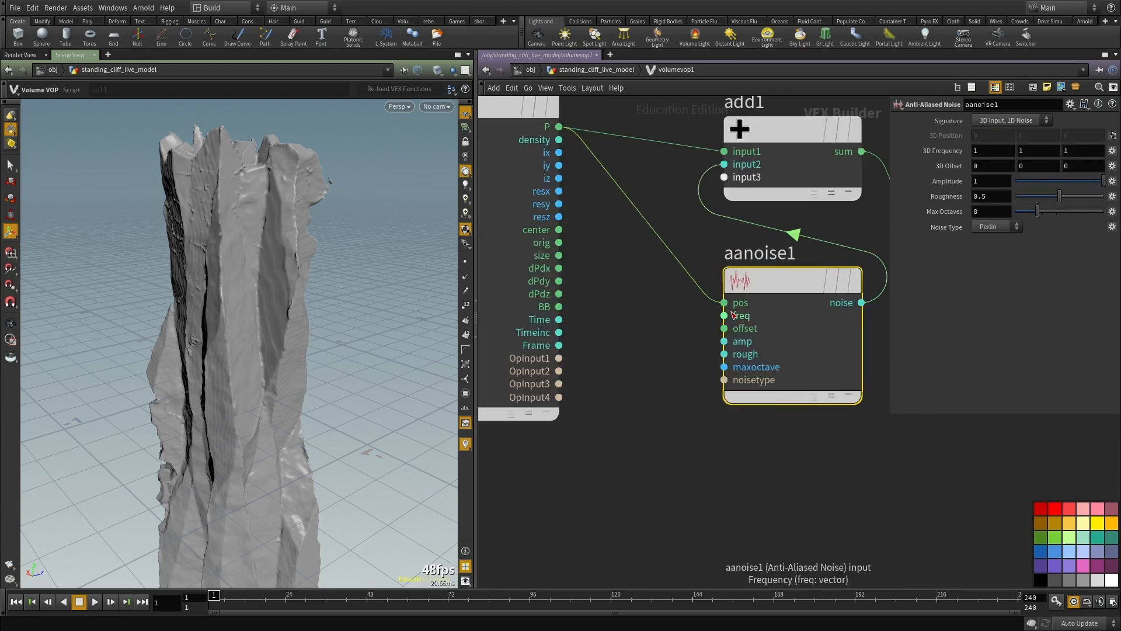
right_click(735, 316)
click(753, 325)
scroll(740, 342, up, 2)
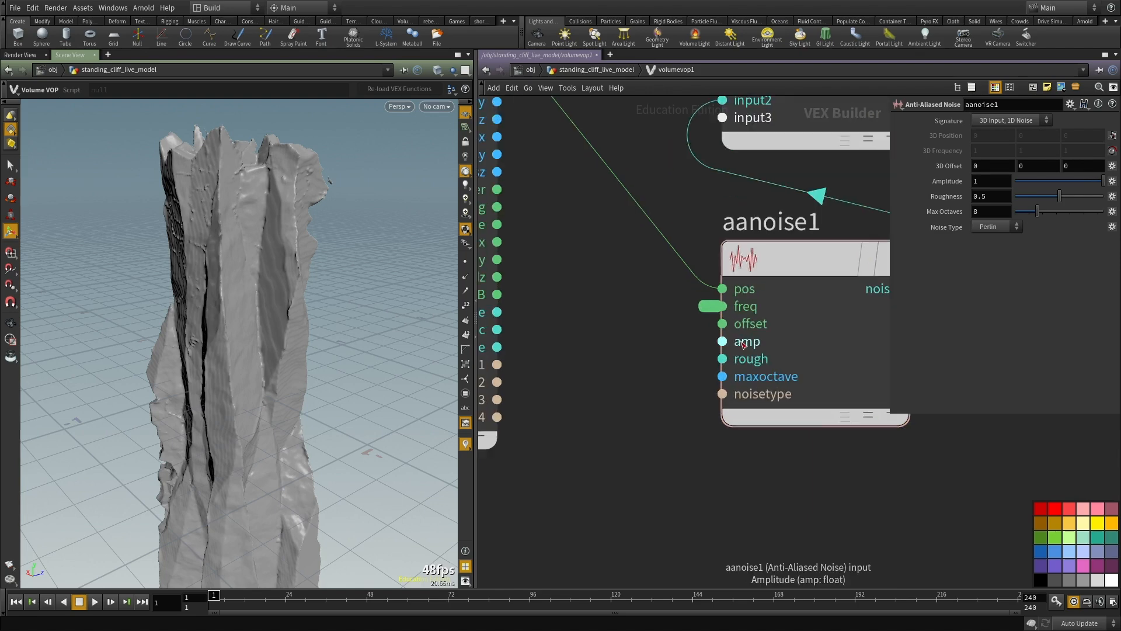
middle_click(739, 327)
right_click(748, 358)
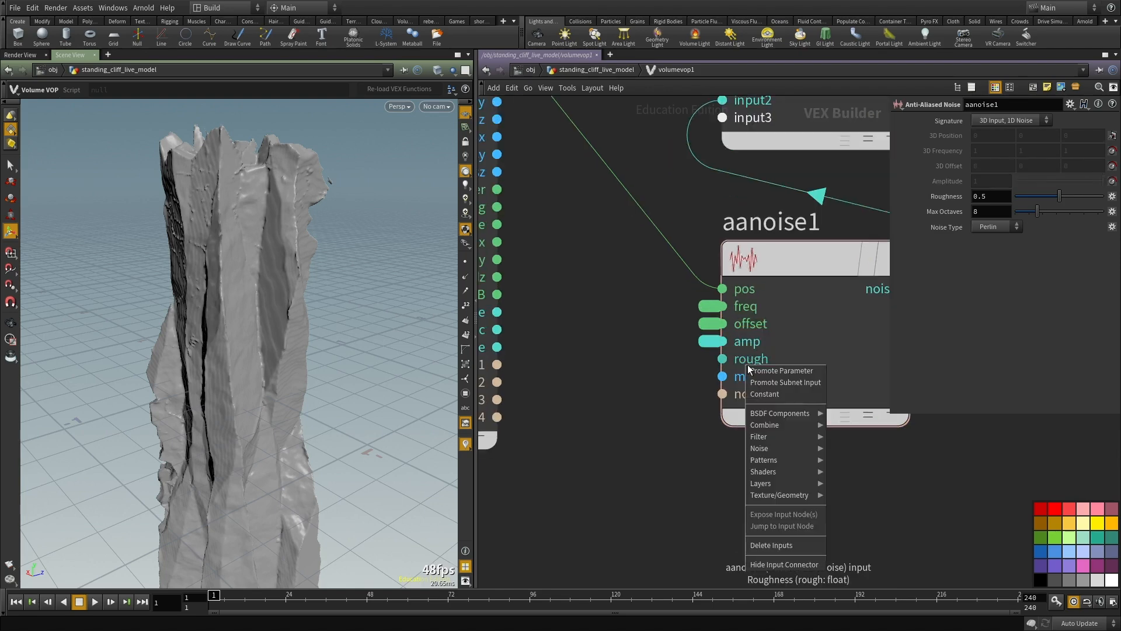
click(778, 364)
right_click(750, 376)
click(778, 381)
right_click(754, 395)
click(778, 401)
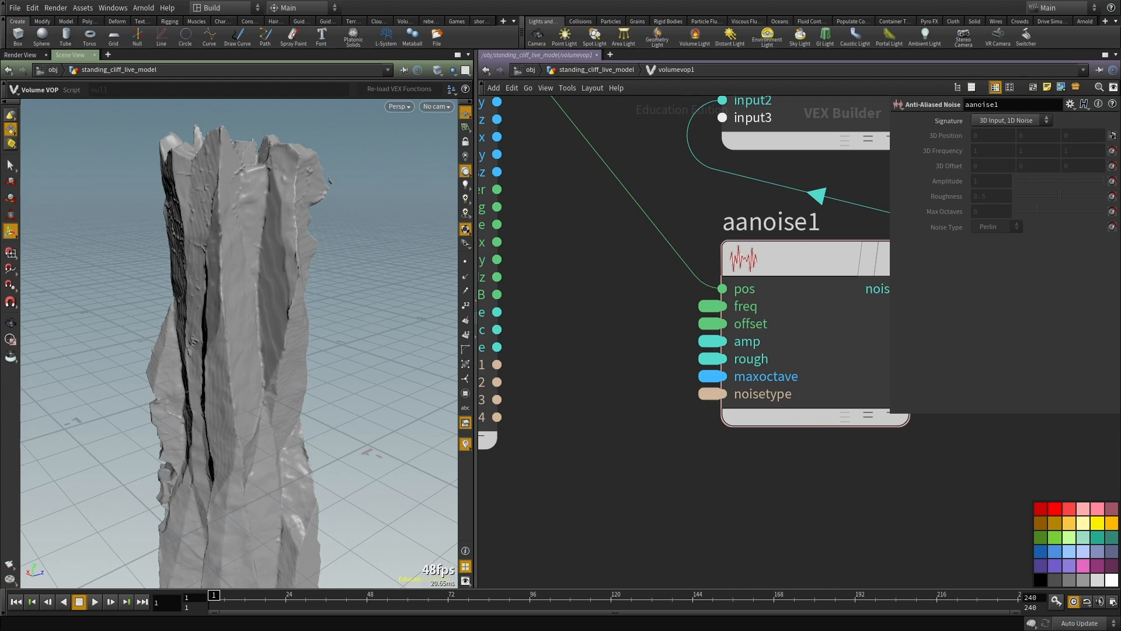
Step: Change aanoise1's Signature to 3D Input, 3D Noise
scroll(733, 471, down, 5)
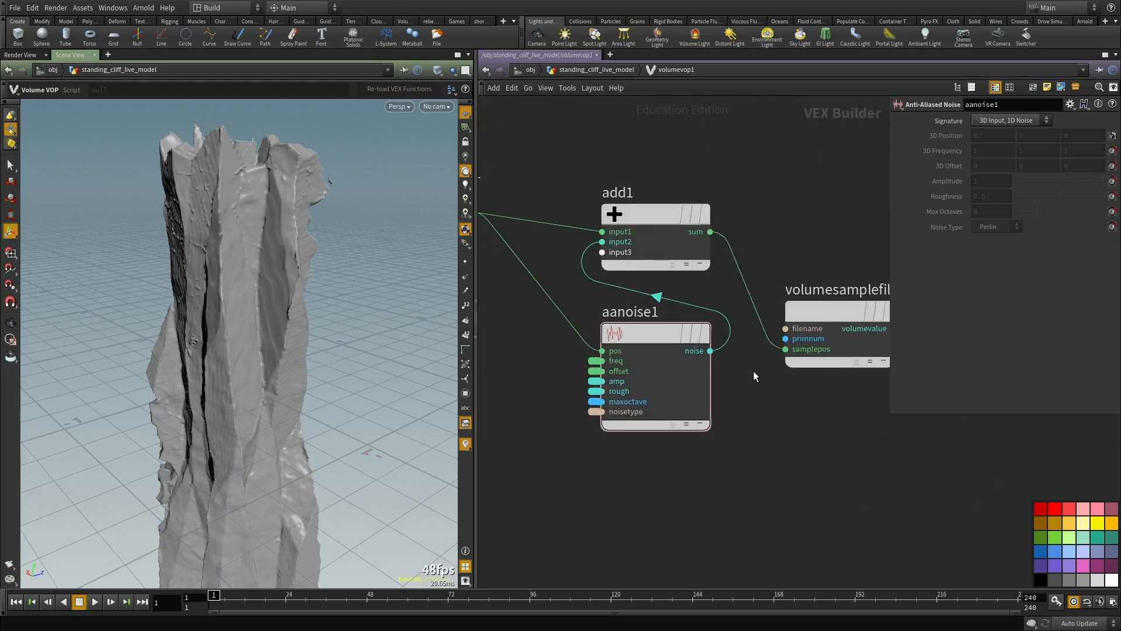
middle_drag(703, 161, 700, 217)
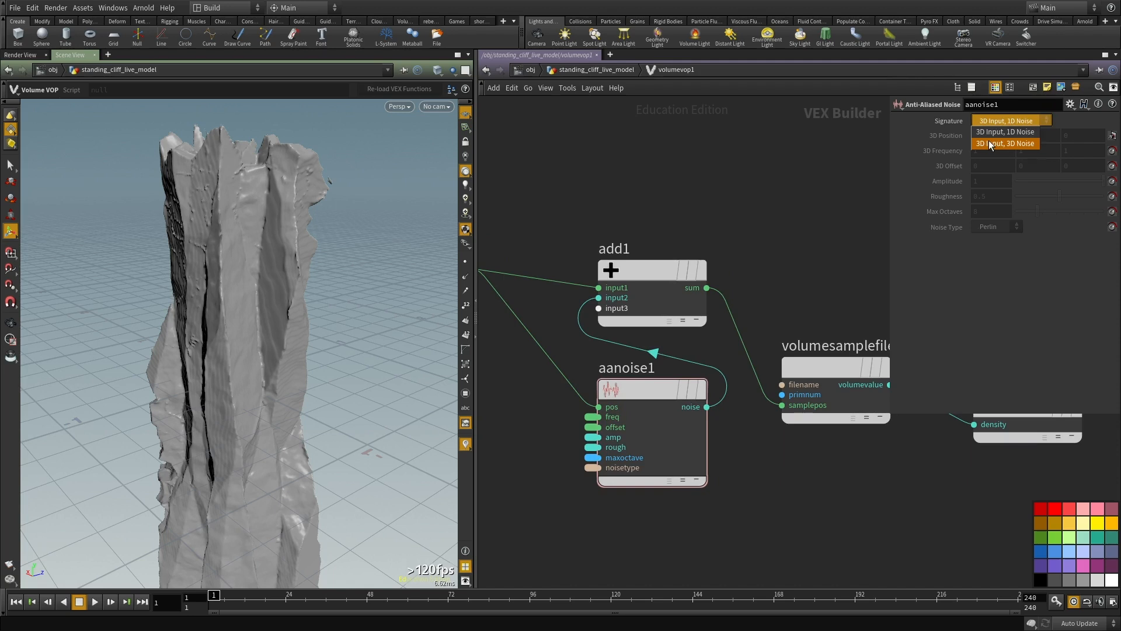
click(989, 143)
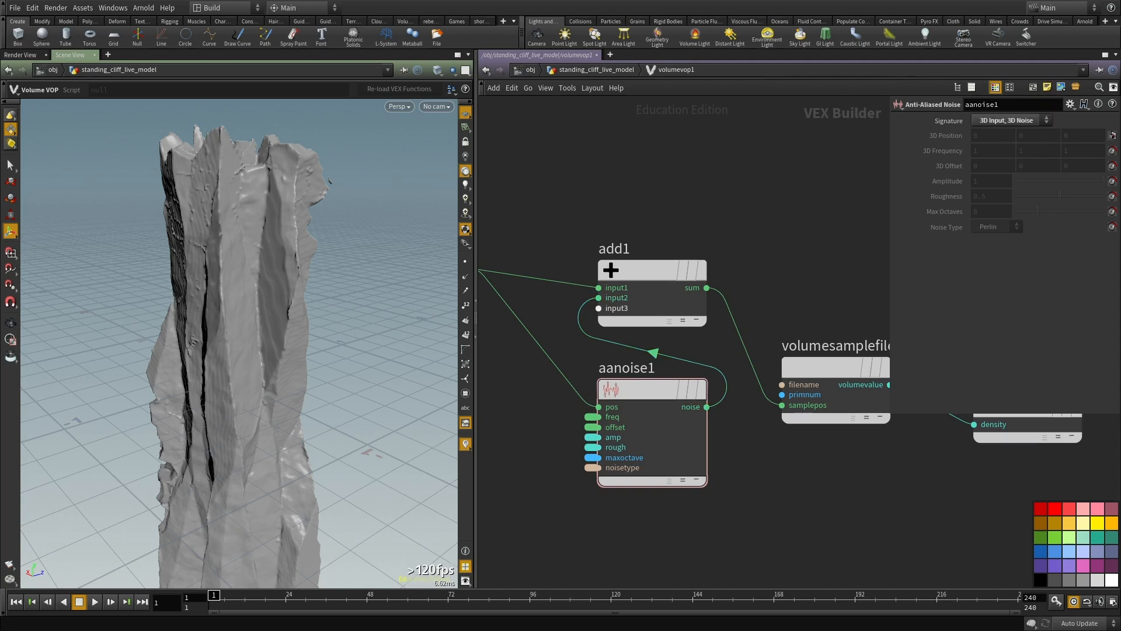
middle_drag(799, 306, 763, 383)
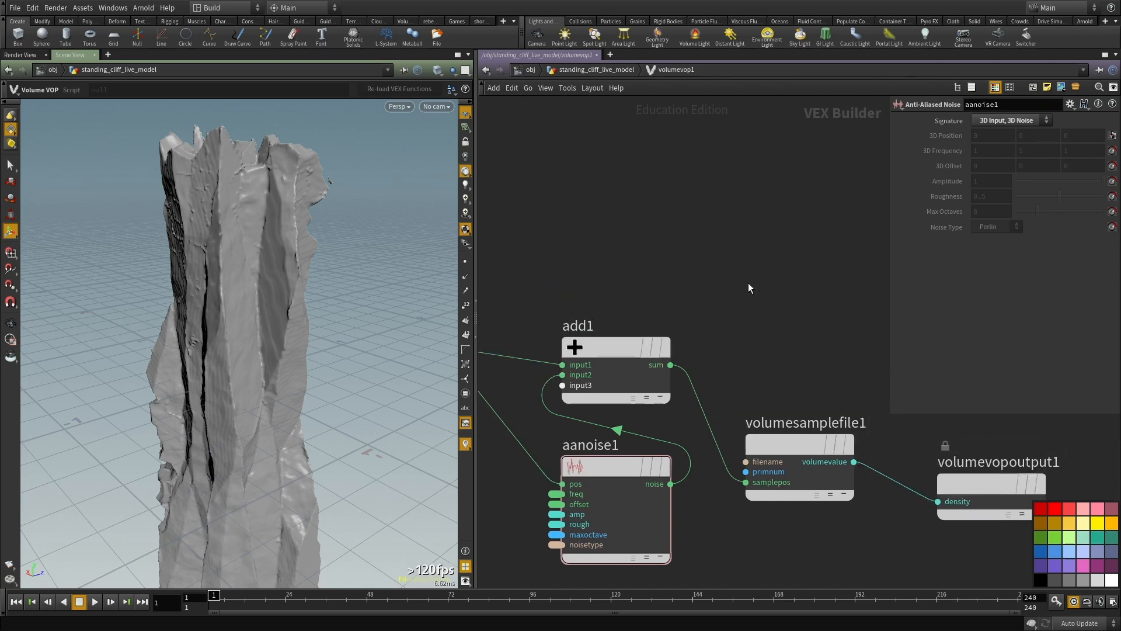
Step: Return to the geometry network, feed volumevop1 into convertvdb1 and view the noise-displaced cliff
key(u)
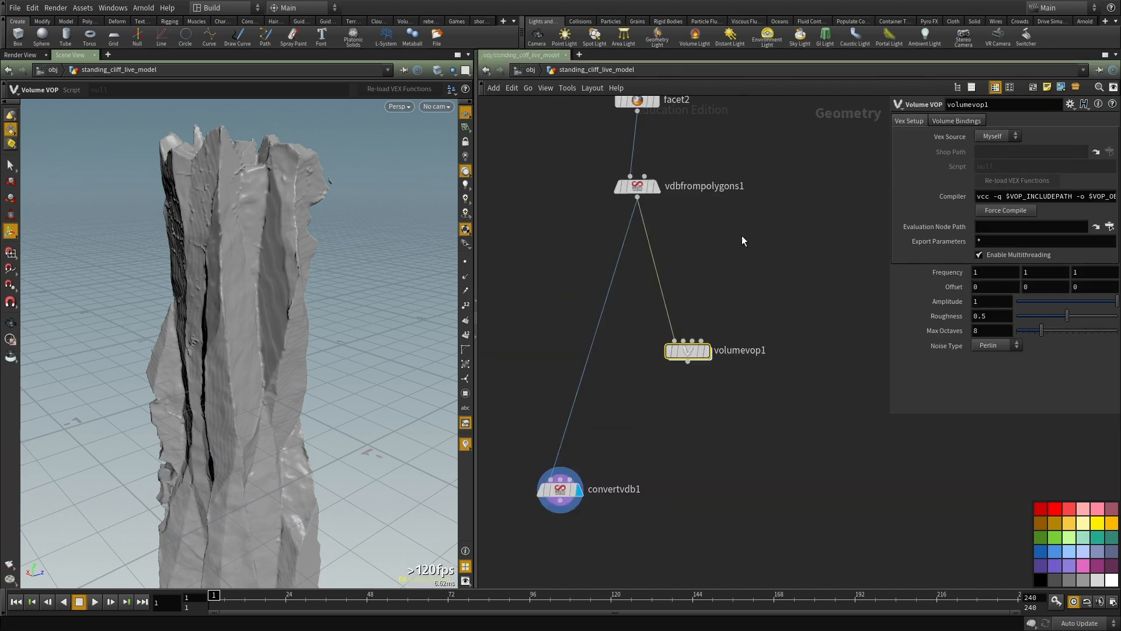
drag(645, 327, 735, 298)
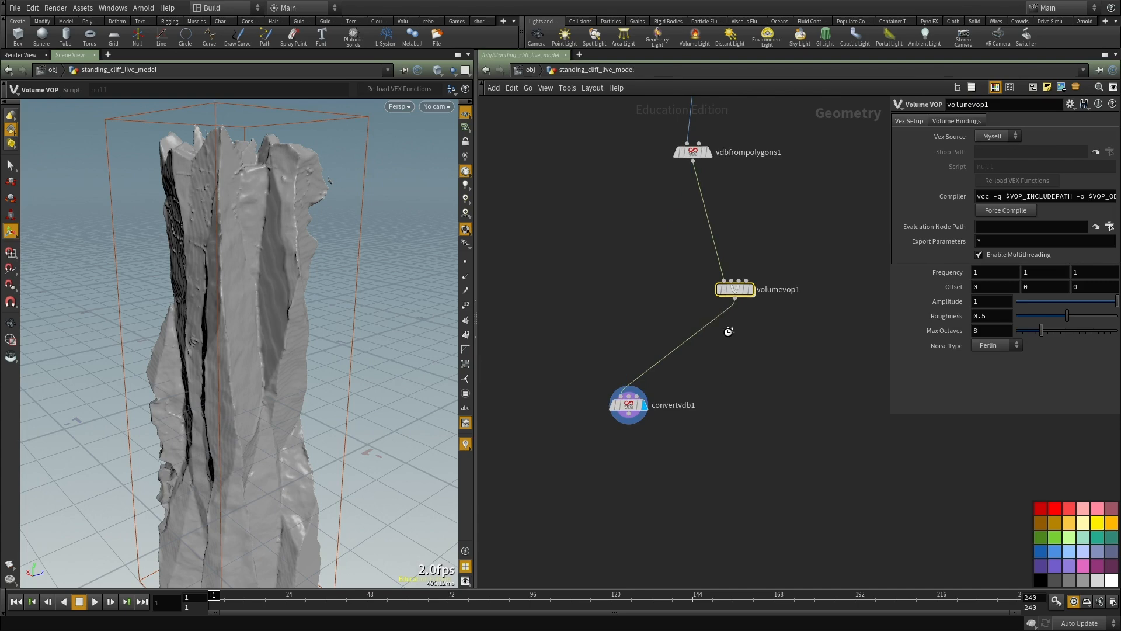
middle_drag(723, 348, 728, 333)
alt+drag(146, 298, 422, 351)
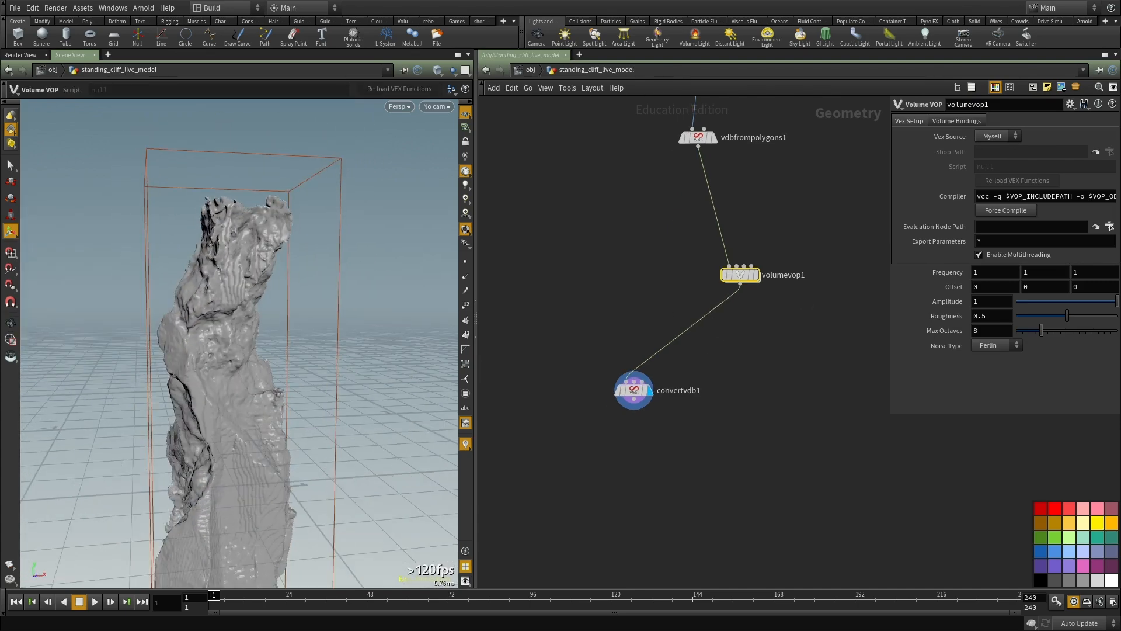
Step: Set volumevop1's Frequency to 2, 2, 2 and inspect the displaced cliff
middle_drag(795, 329, 734, 371)
text(2)
key(Return)
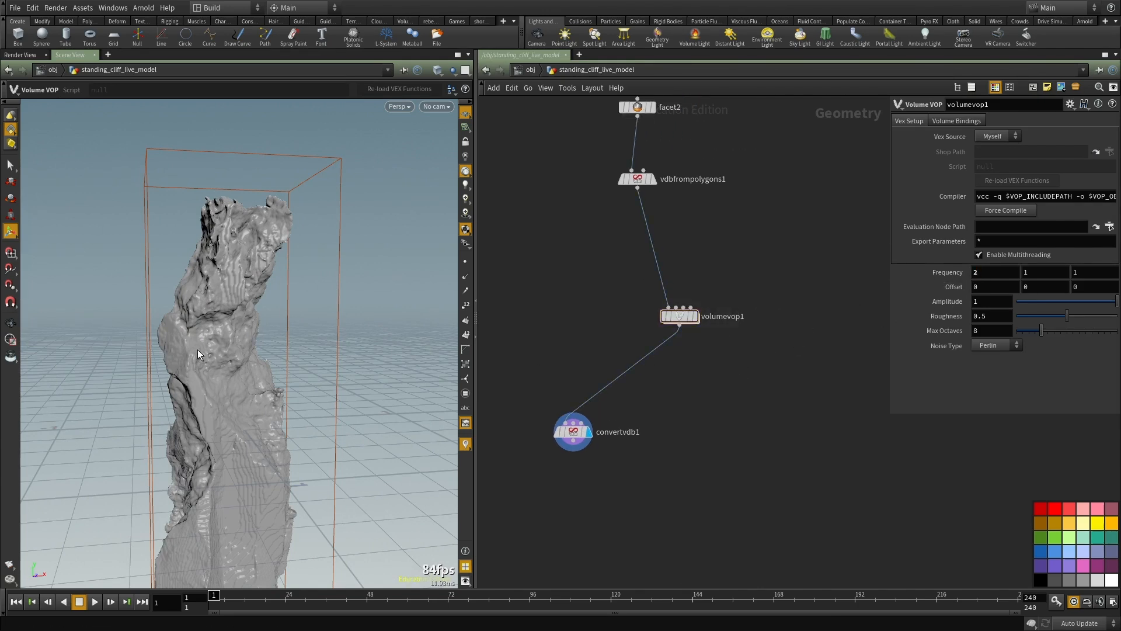
alt+drag(199, 349, 269, 357)
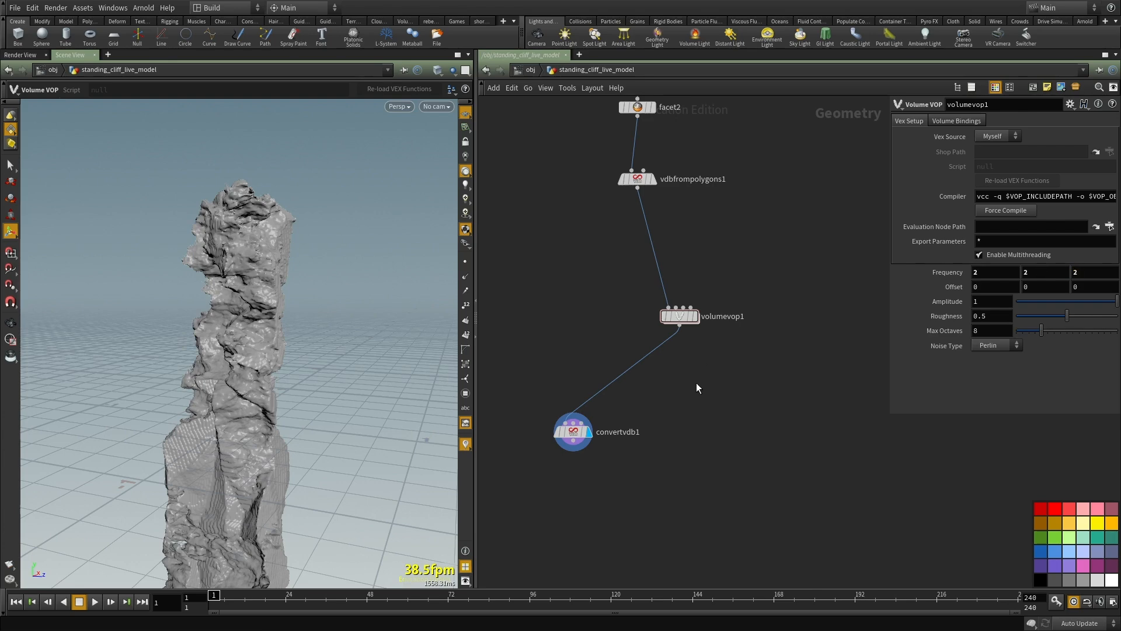
alt+drag(245, 304, 287, 337)
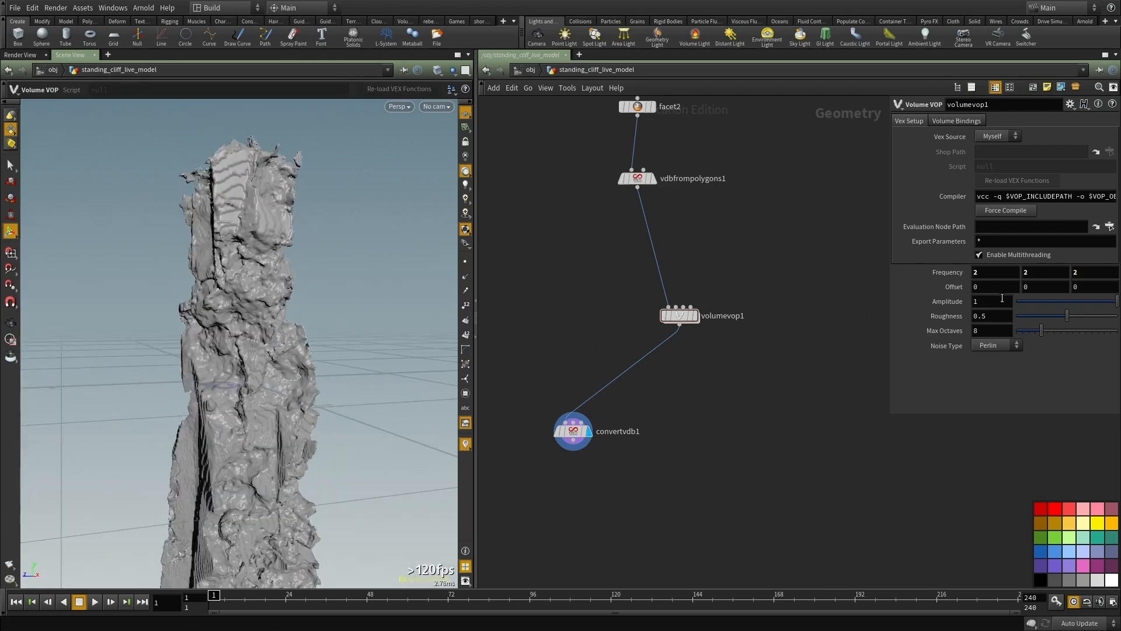
Step: Set volumevop1's Amplitude to 0.2 and Max Octaves to 4
text(.2)
key(Return)
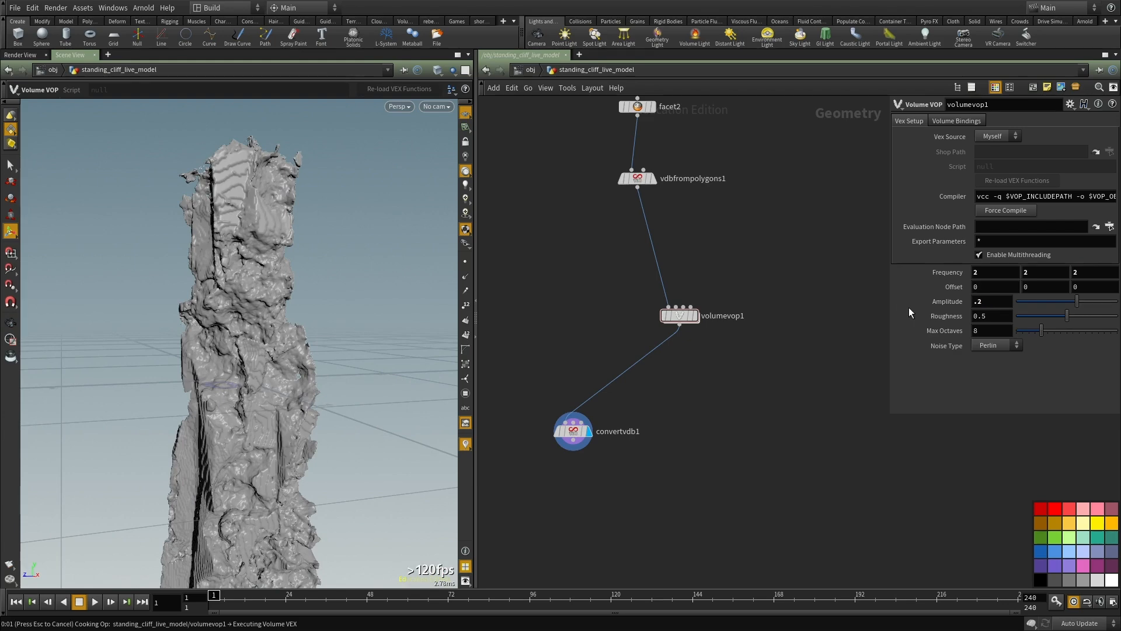
mouse_move(268, 295)
alt+mouse_down()
mouse_move(338, 310)
mouse_move(240, 302)
mouse_move(275, 295)
alt+mouse_up()
click(240, 303)
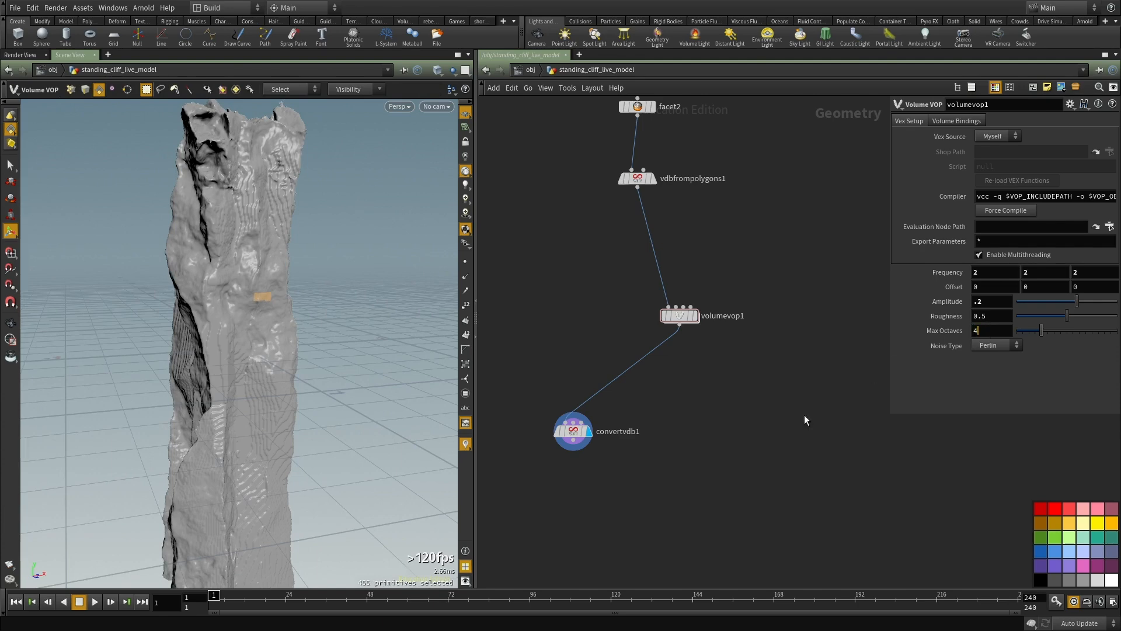
key(Escape)
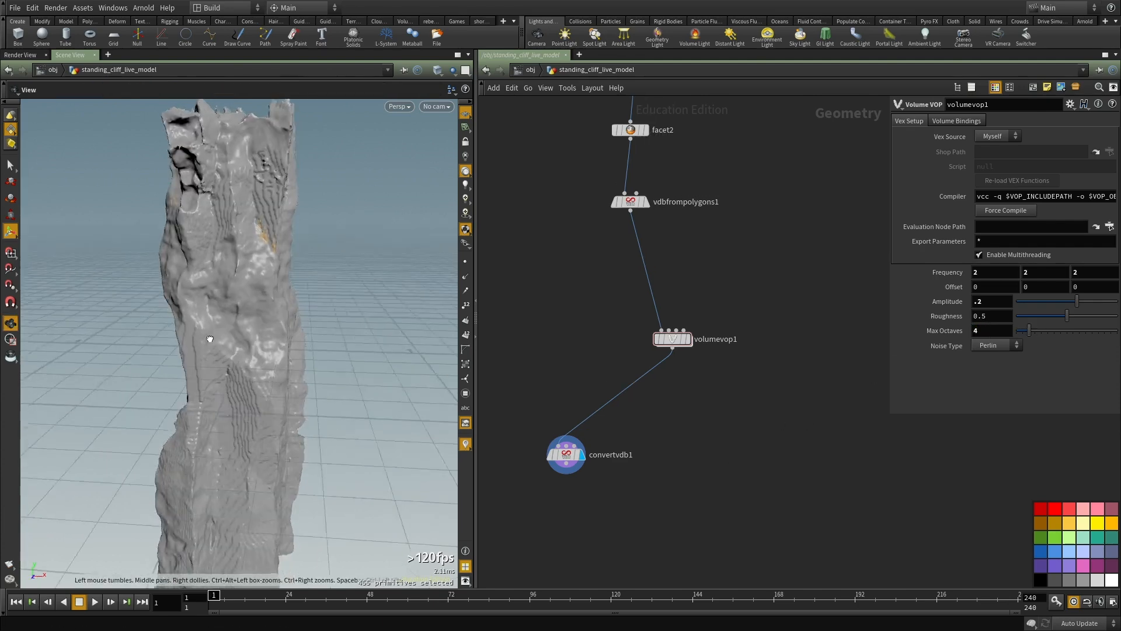
scroll(277, 314, up, 5)
key(Return)
Step: Change volumevop1's Noise Type to Simplex and inspect the cliff surface from several angles
click(996, 345)
click(992, 360)
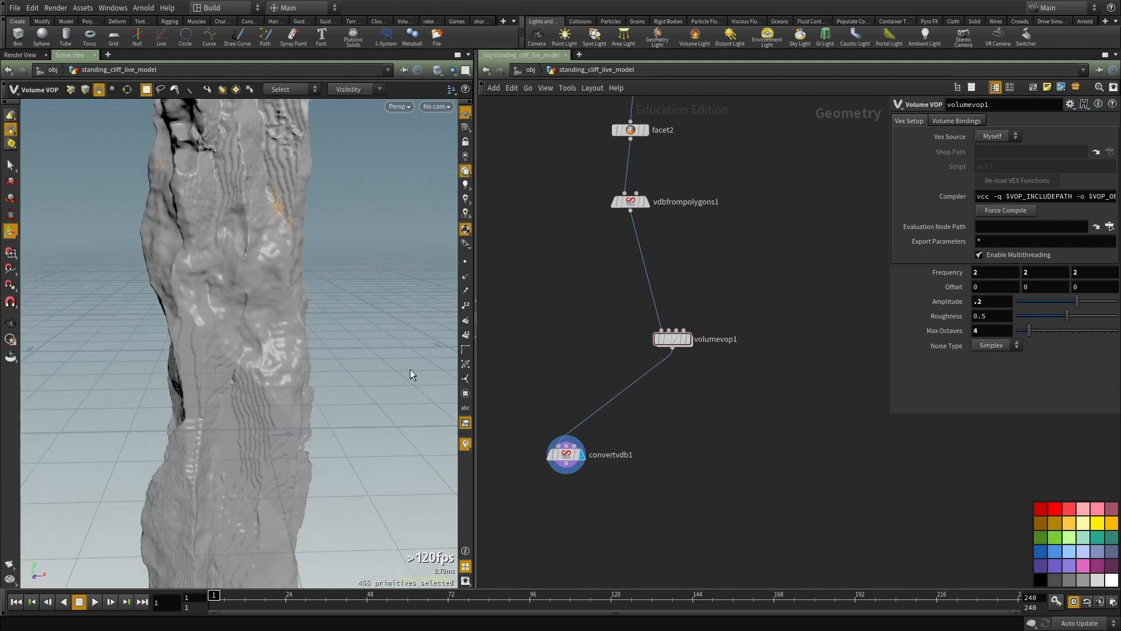
key(Escape)
drag(249, 284, 450, 327)
drag(280, 304, 219, 385)
drag(270, 218, 408, 284)
Step: Inside volumevop1, set aanoise1's Signature to 3D Input, 1D Noise and examine the displaced cliff
double_click(676, 339)
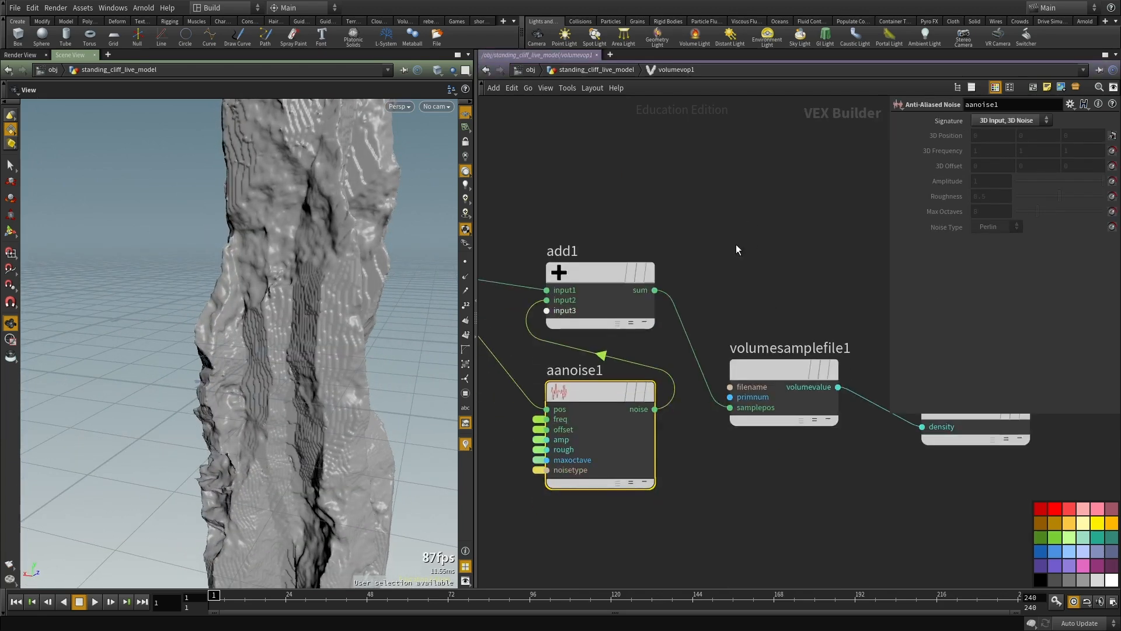
click(1010, 120)
click(1021, 137)
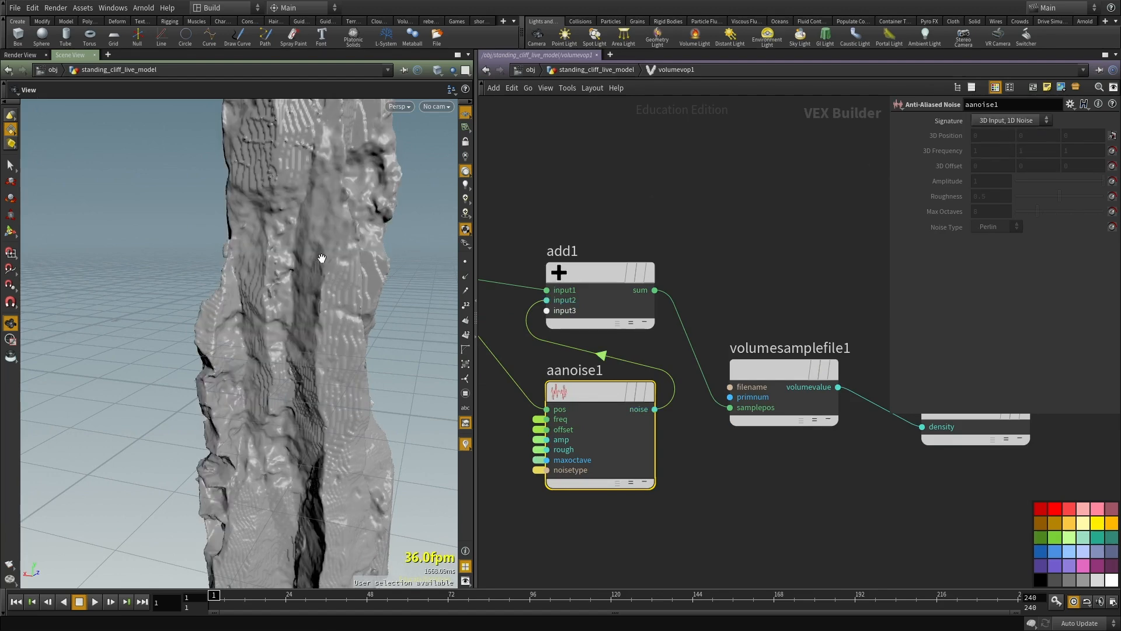
scroll(305, 287, down, 5)
drag(306, 288, 428, 390)
scroll(310, 312, up, 5)
scroll(731, 481, down, 2)
middle_drag(731, 480, 704, 455)
scroll(703, 450, down, 2)
Step: Return to the geometry network, set volumevop1's Frequency to 3, 3, 3 and inspect the displaced cliff
key(u)
drag(255, 328, 329, 305)
scroll(682, 337, up, 2)
drag(675, 334, 631, 304)
middle_drag(685, 251, 639, 308)
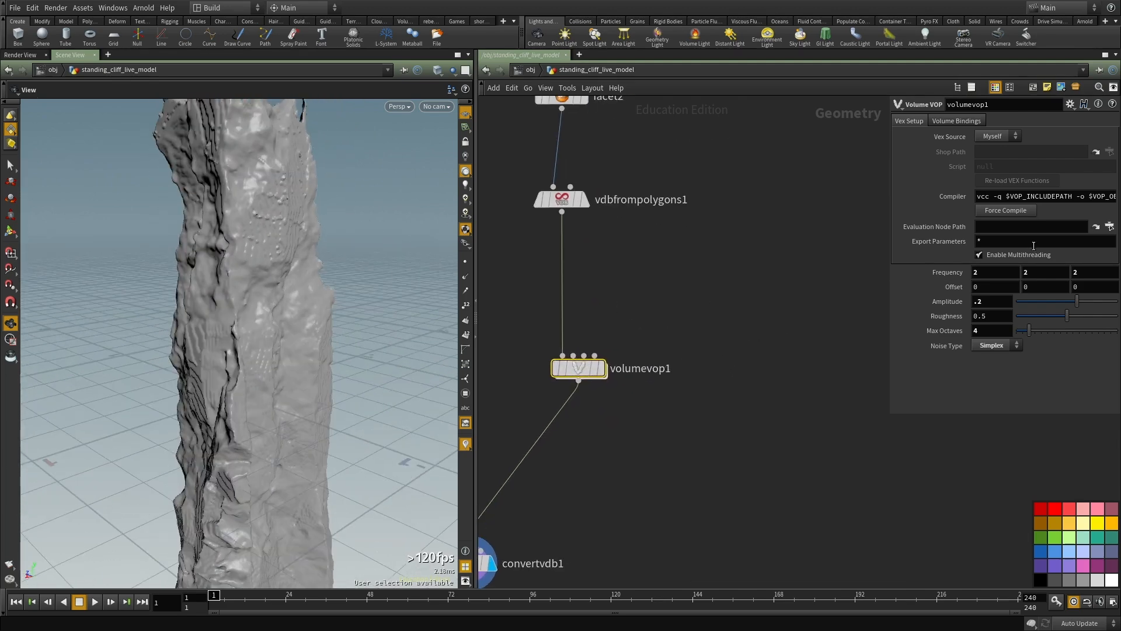
click(1010, 270)
text(3)
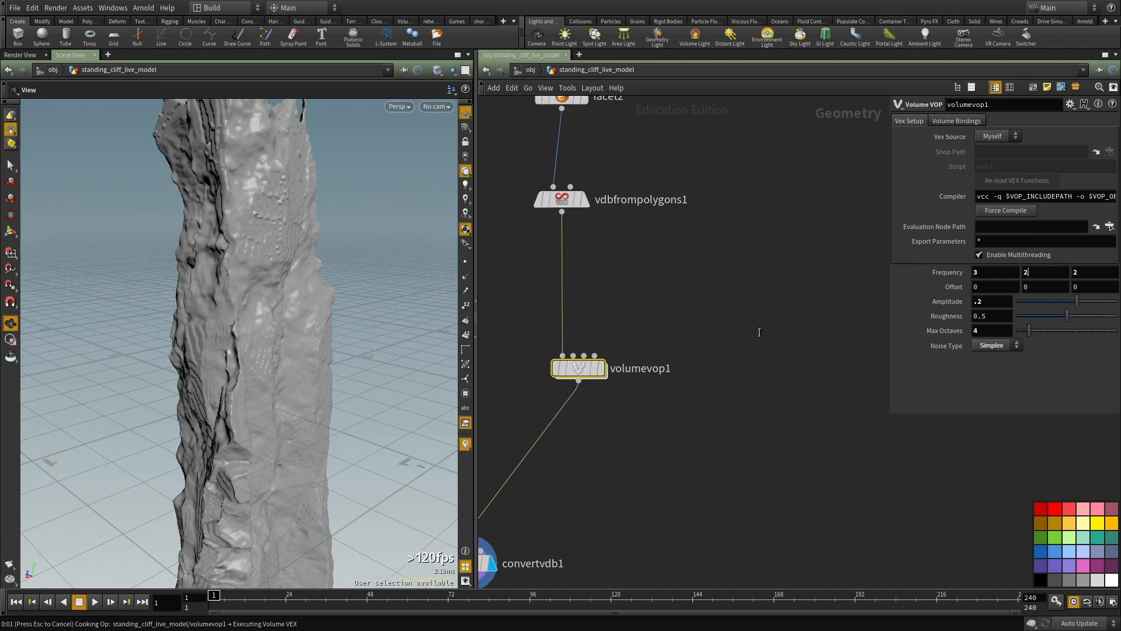
text(3)
key(Tab)
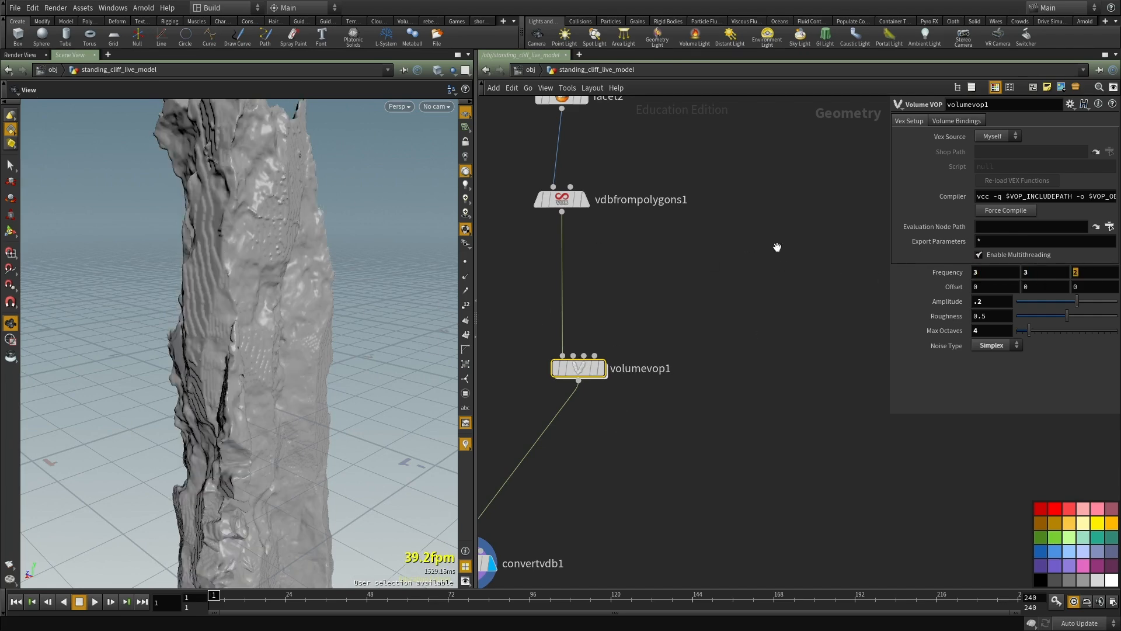
middle_drag(748, 257, 787, 220)
drag(166, 250, 339, 315)
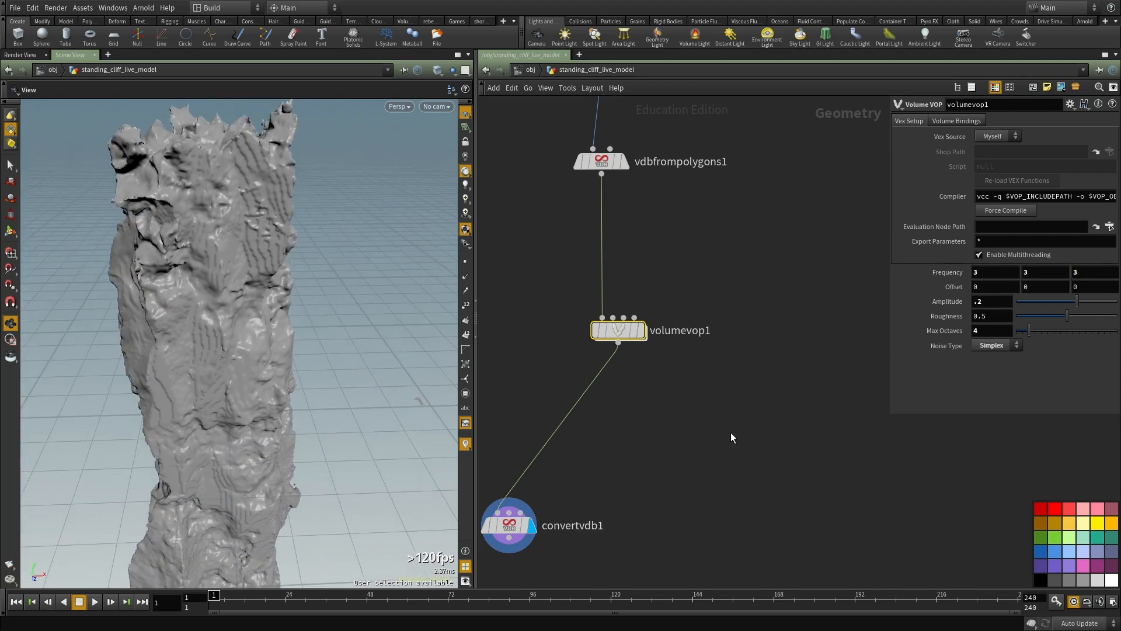
drag(164, 330, 191, 204)
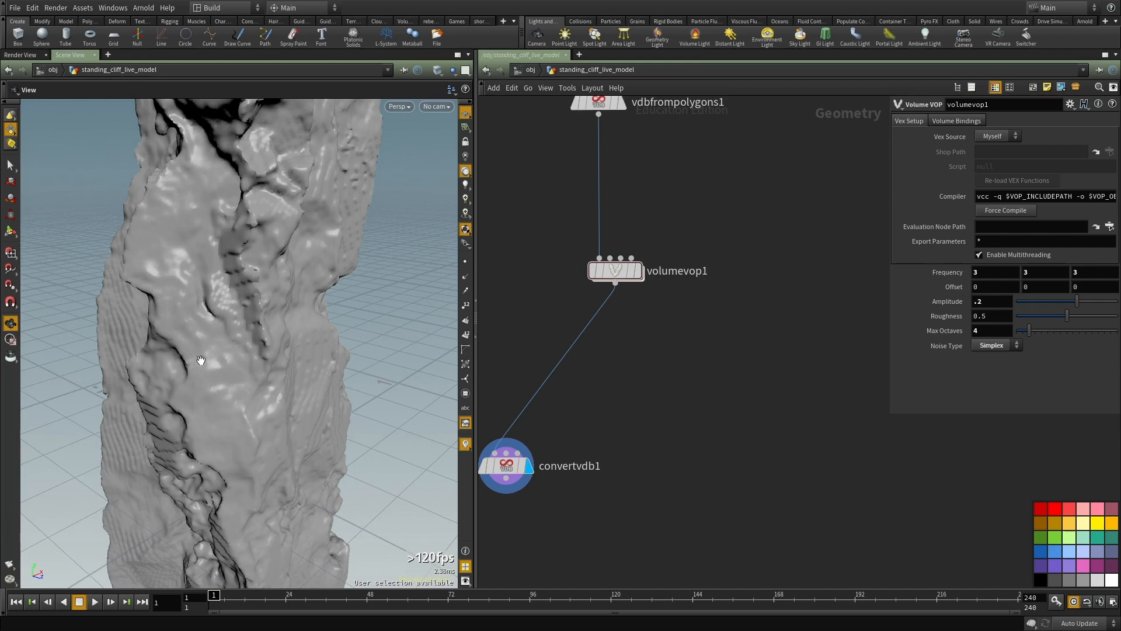
drag(235, 445, 273, 263)
Step: Set convertvdb1's Isovalue to 0.28 after trying 0.39, and inspect the cliff surface
middle_drag(621, 418, 653, 346)
drag(653, 345, 547, 422)
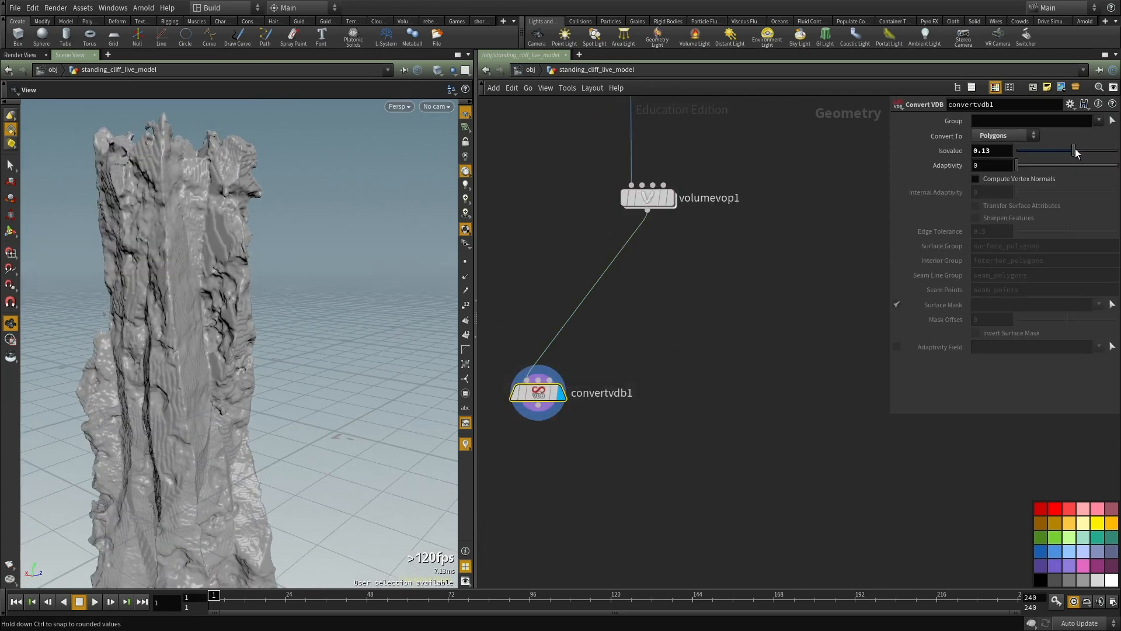
drag(1077, 153, 1078, 153)
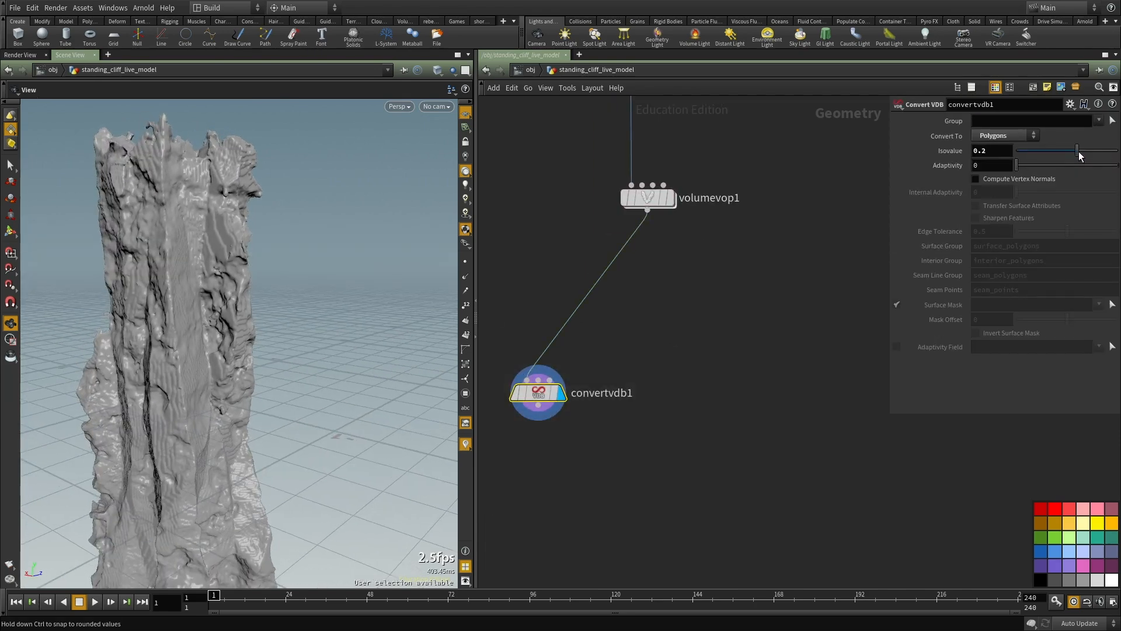
drag(1088, 154, 1090, 153)
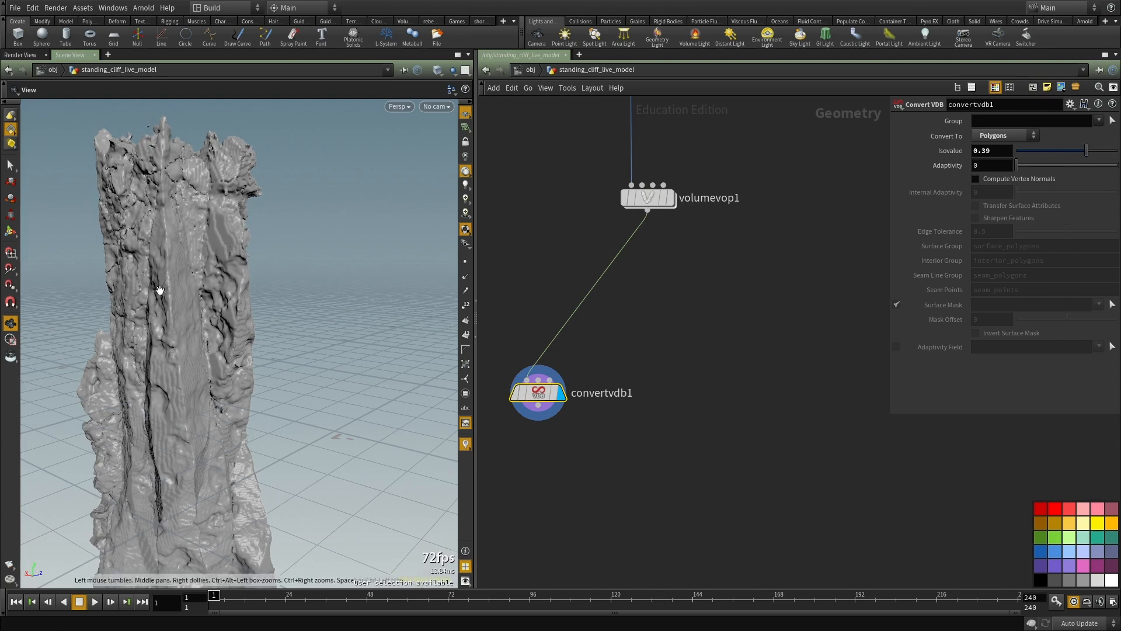
drag(155, 288, 243, 275)
right_drag(243, 275, 227, 243)
middle_drag(228, 243, 254, 355)
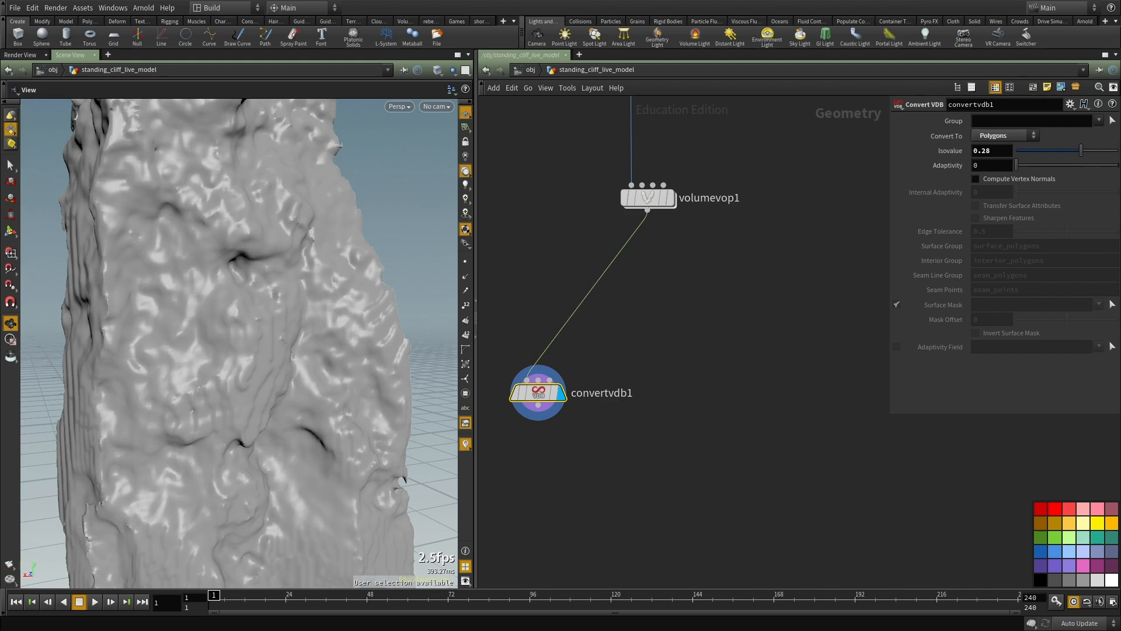
Step: Duplicate volumevop1 and insert the copy between volumevop1 and convertvdb1
scroll(759, 370, down, 3)
middle_drag(758, 370, 738, 274)
scroll(738, 274, up, 2)
drag(561, 296, 651, 463)
middle_drag(737, 254, 711, 489)
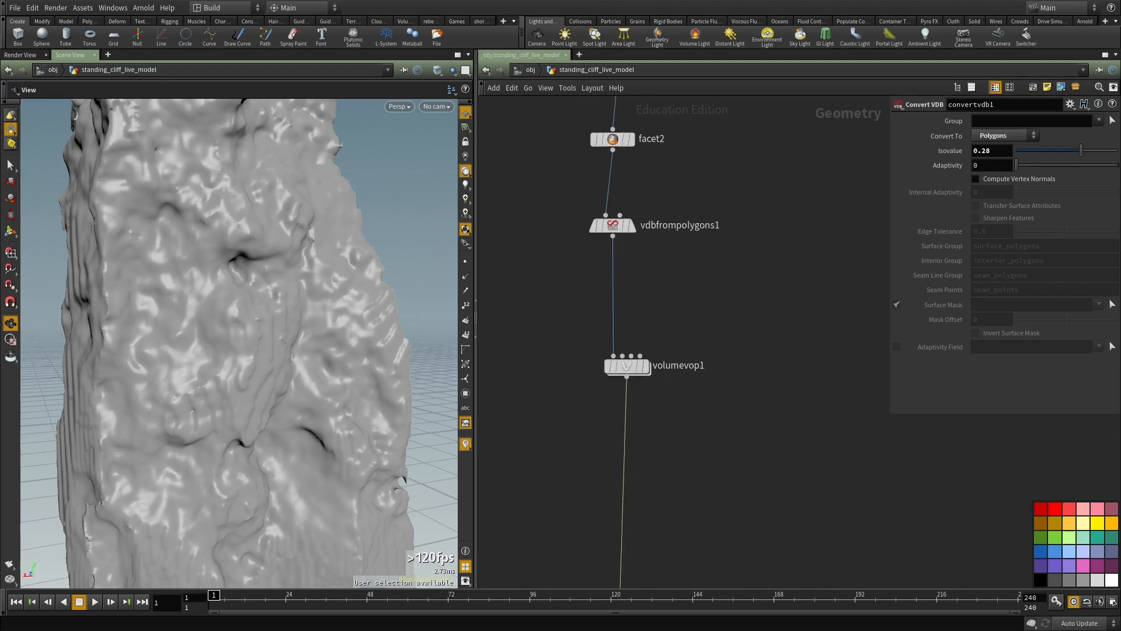
middle_drag(729, 390, 723, 360)
click(628, 339)
key(ctrl+c)
middle_drag(676, 411, 671, 360)
key(ctrl+v)
drag(671, 377, 626, 382)
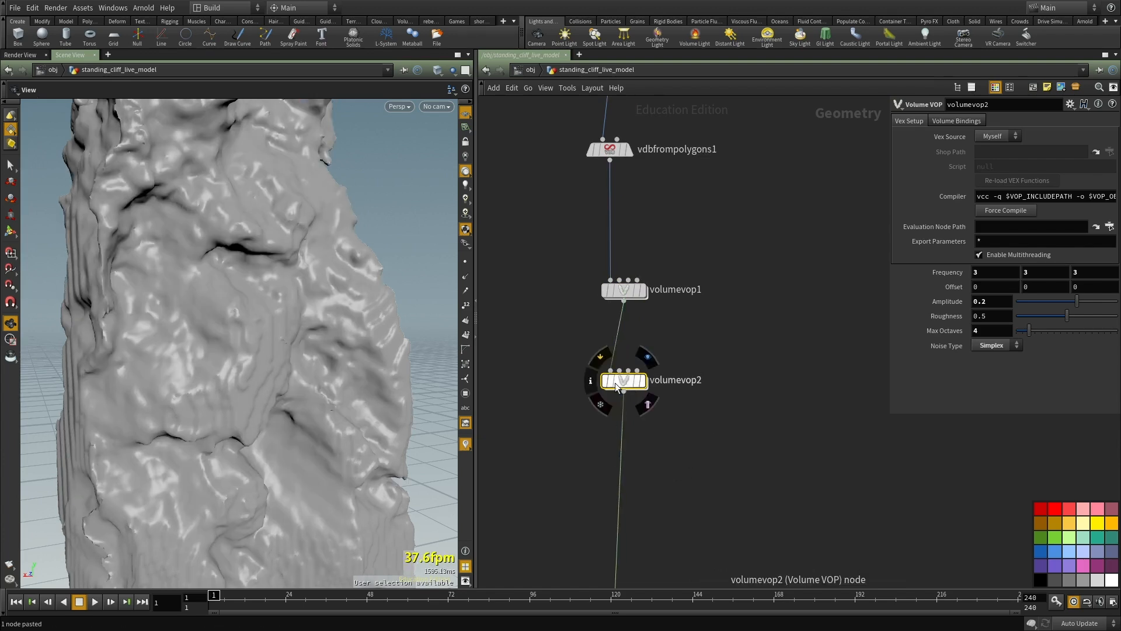
Step: Open volumevop2 and delete its aanoise1 node
double_click(615, 382)
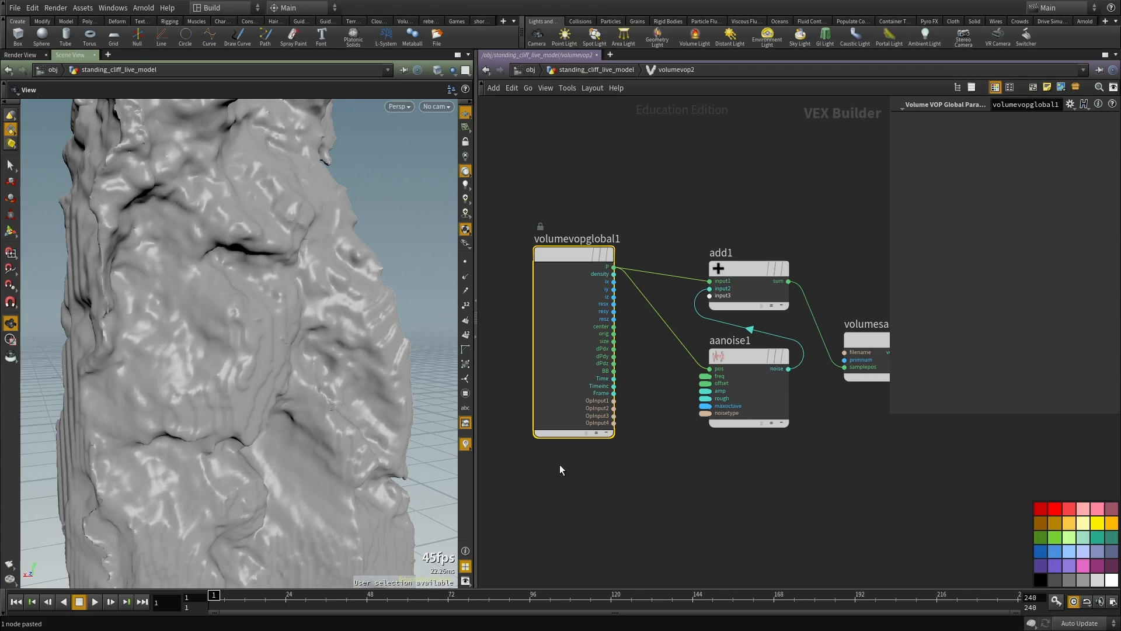
scroll(559, 469, down, 3)
click(680, 358)
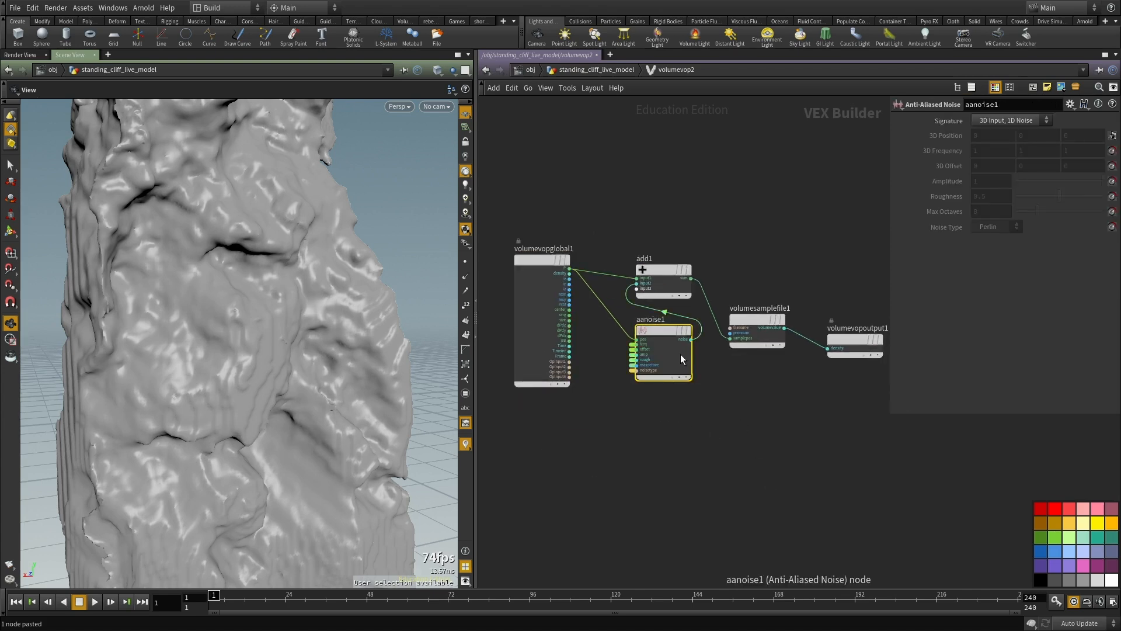
key(Delete)
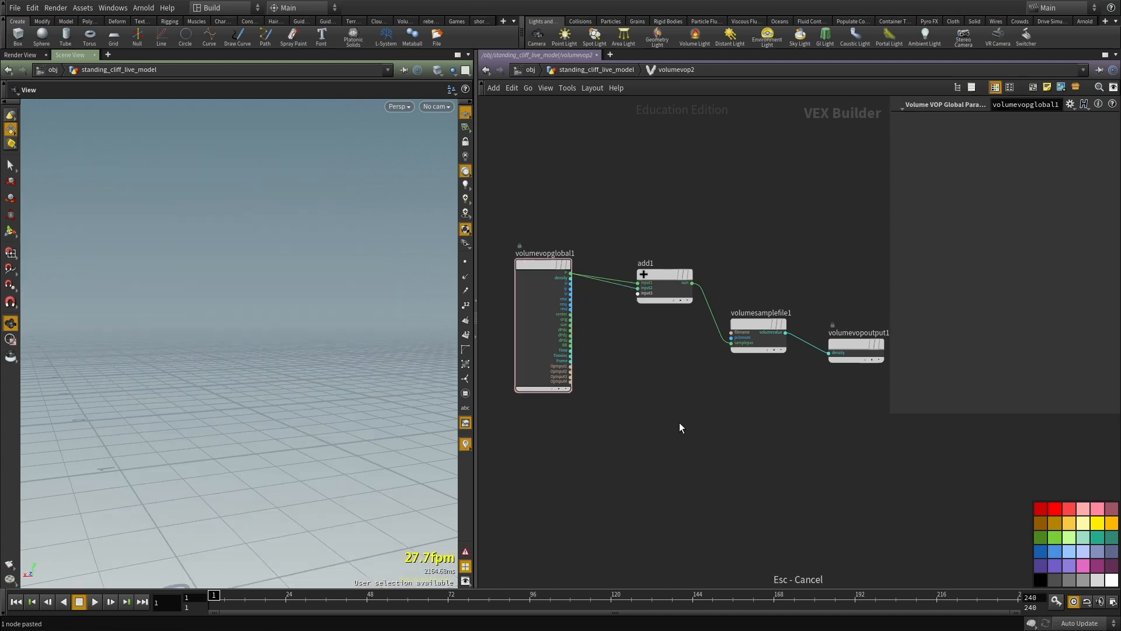
Step: Add a Turbulent Noise node in volumevop2, wiring global P into its pos and its noise output into add1's input2
scroll(649, 390, up, 2)
key(Tab)
text(tur)
key(Return)
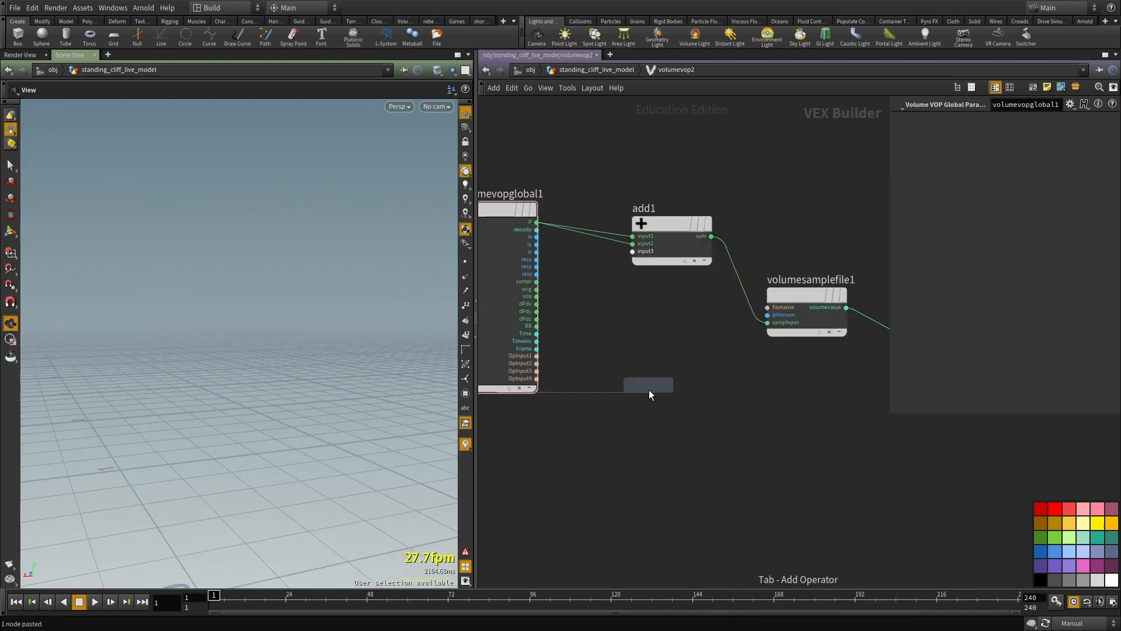
click(649, 390)
click(633, 244)
click(688, 397)
click(609, 404)
click(536, 221)
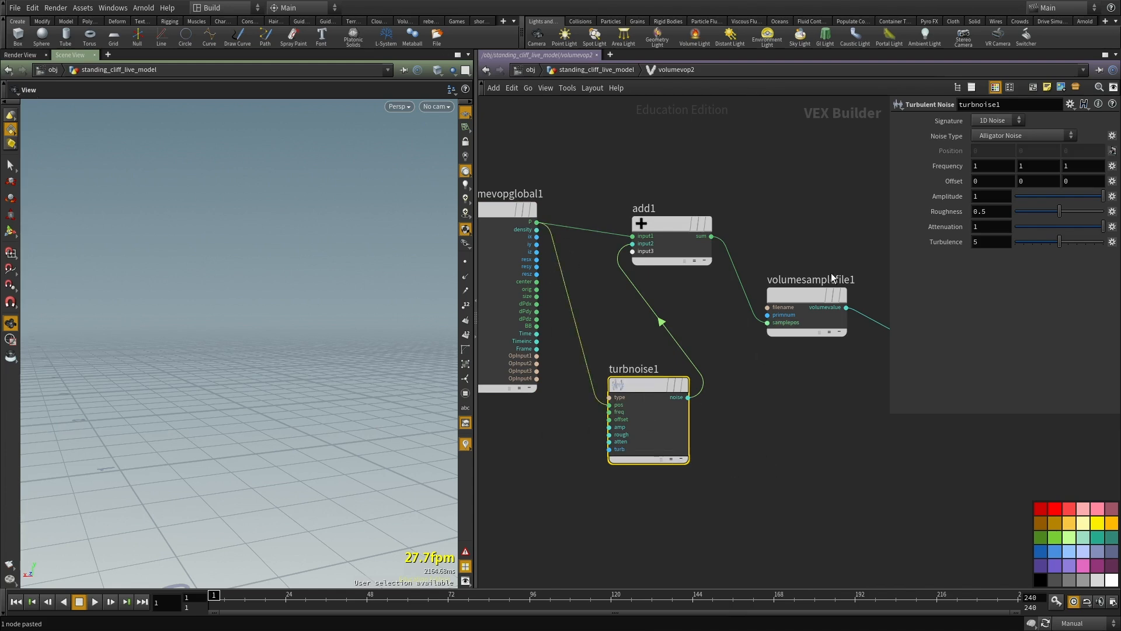
Step: Set turbnoise1's Signature to 3D Noise with Alligator Noise as the noise type
click(1008, 132)
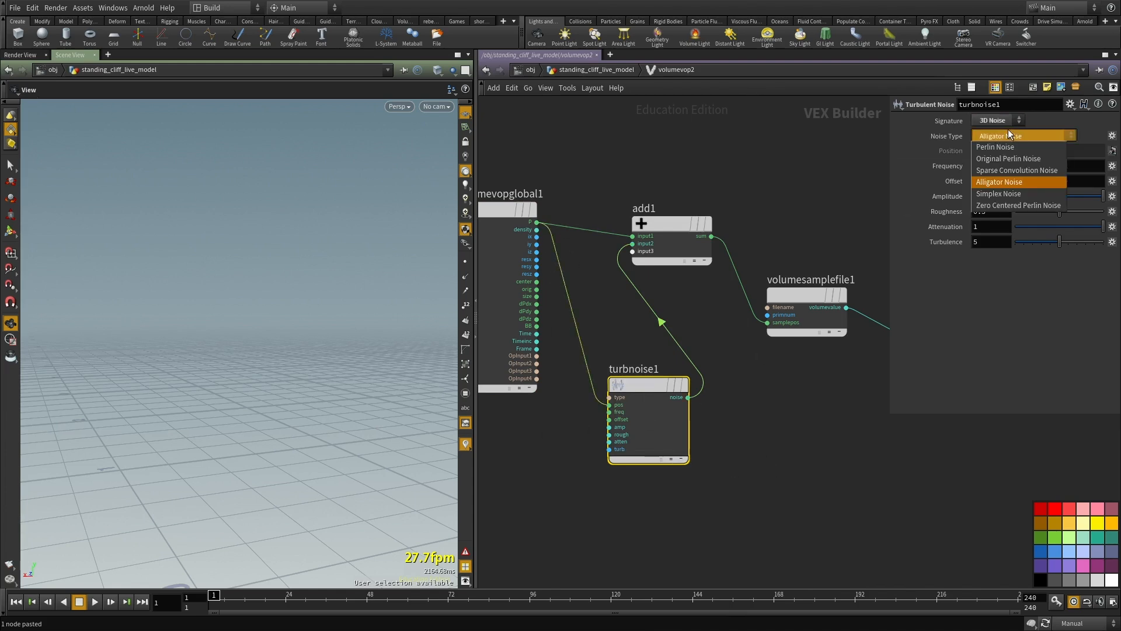
click(994, 181)
middle_drag(761, 414, 740, 451)
Step: Promote turbnoise1's Frequency, Offset, Amplitude, Roughness and Attenuation inputs as parameters
scroll(621, 462, up, 3)
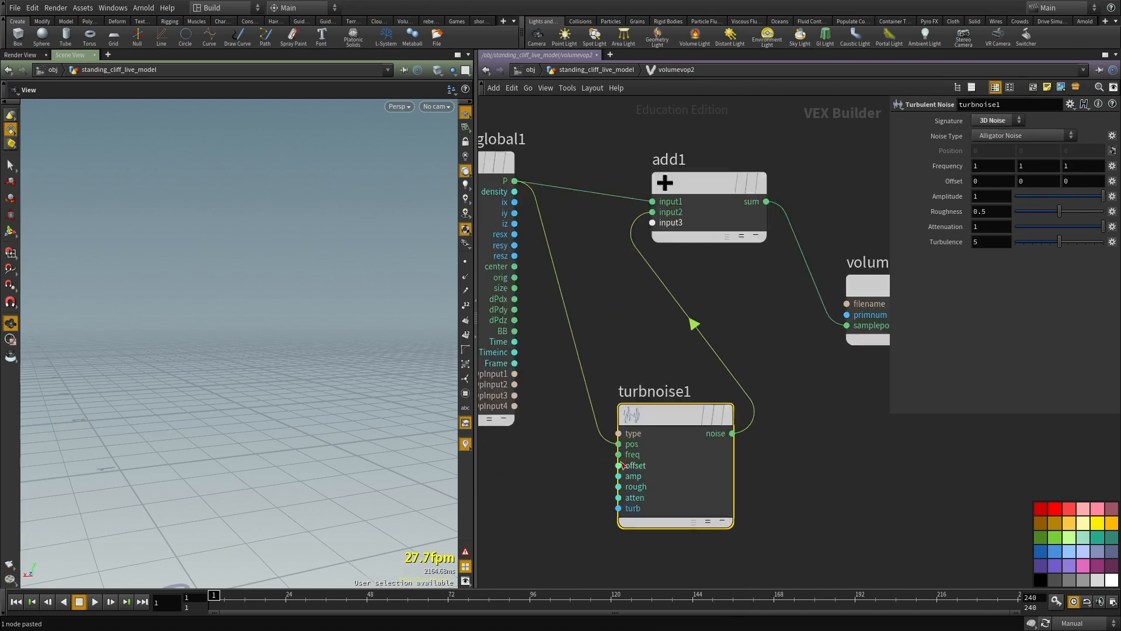
scroll(621, 452, up, 3)
scroll(634, 452, up, 1)
right_click(633, 429)
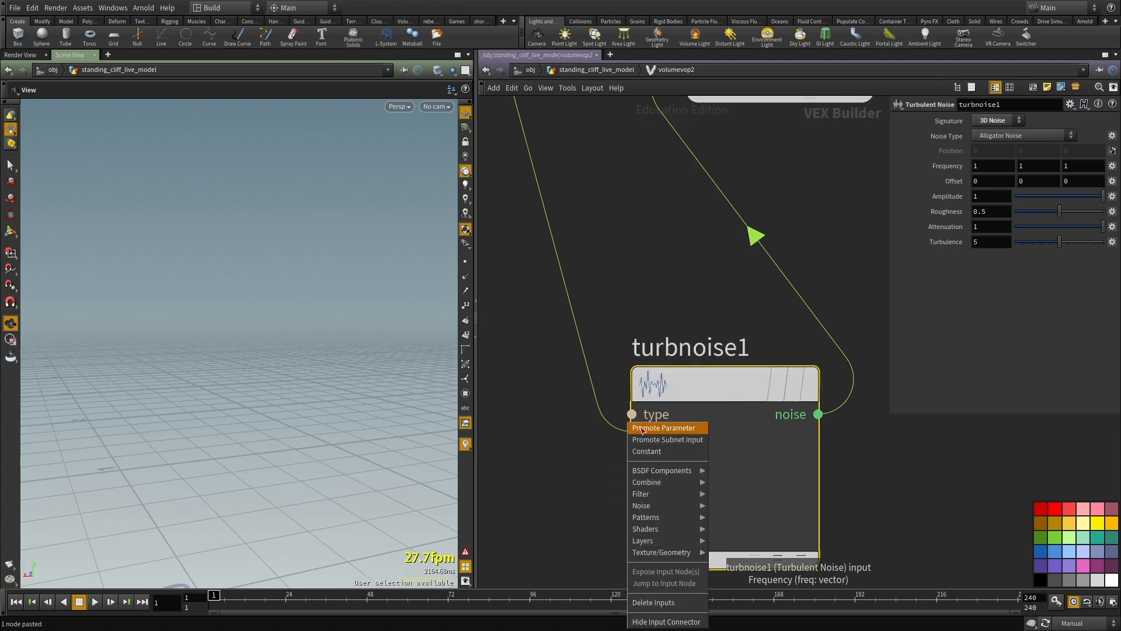
click(643, 430)
right_click(639, 467)
click(660, 432)
right_click(649, 486)
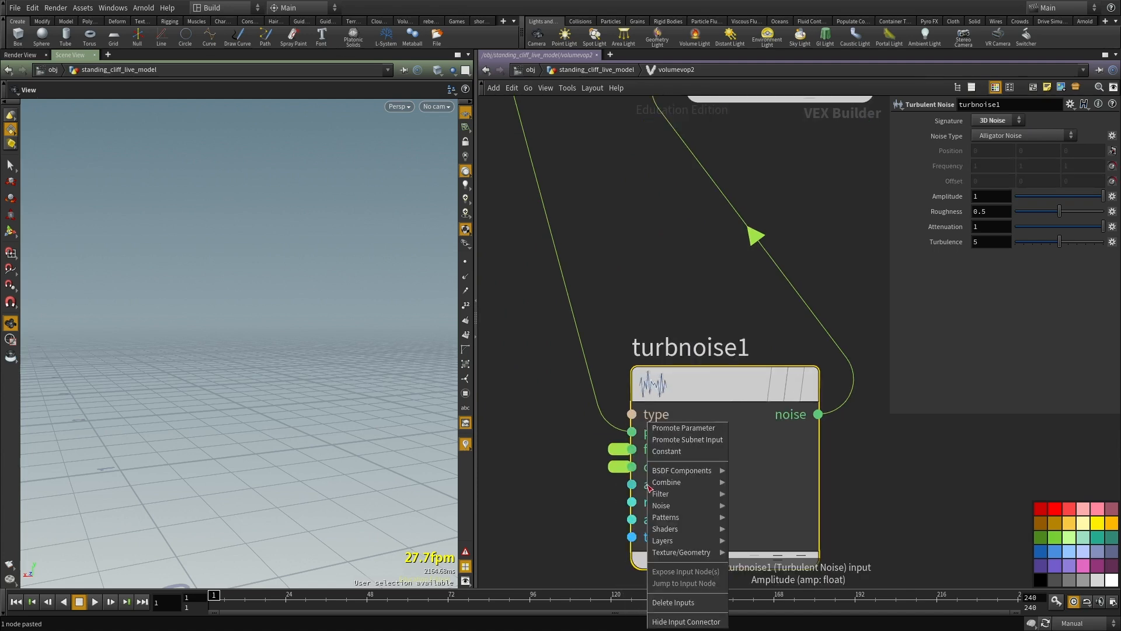
click(677, 431)
right_click(639, 502)
click(671, 431)
right_click(650, 520)
click(683, 428)
scroll(859, 503, down, 3)
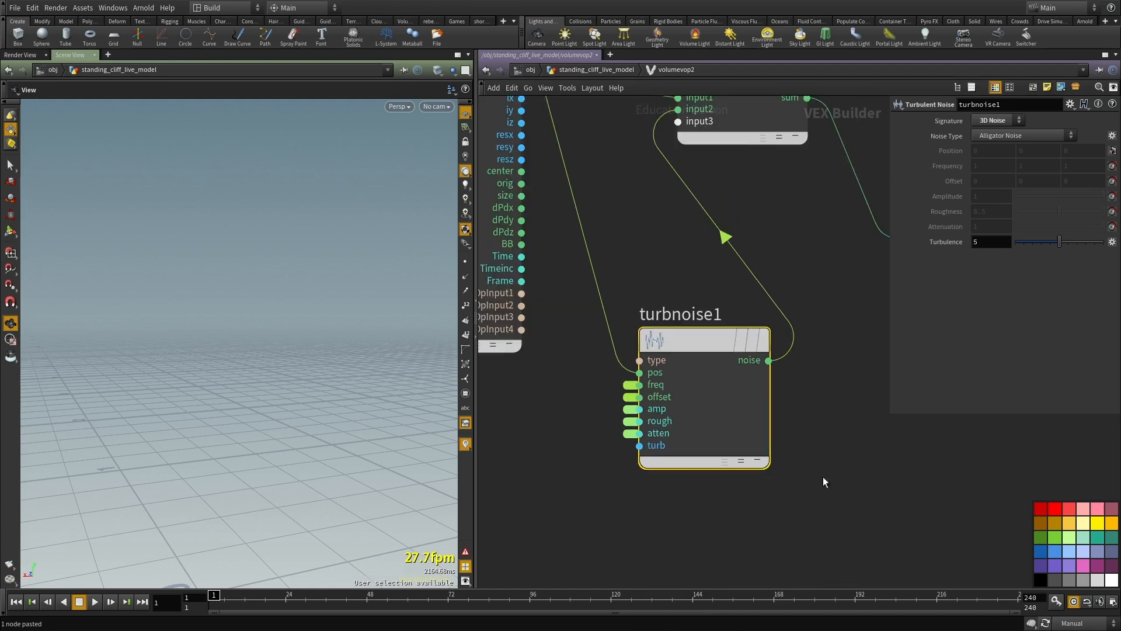
Step: Back in the geometry network, duplicate volumevop2 as a separate branch off volumevop1 and name the copy allegator_noise
key(u)
middle_drag(682, 261, 668, 339)
scroll(701, 362, up, 3)
middle_drag(679, 377, 634, 376)
click(684, 379)
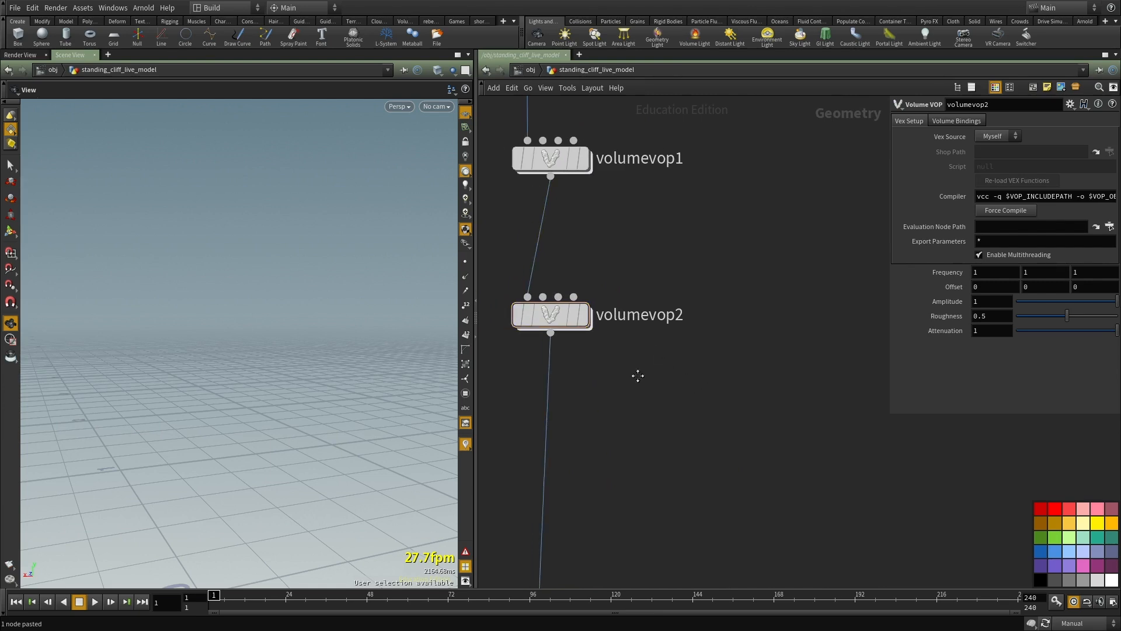
key(ctrl+v)
middle_drag(808, 441, 662, 425)
double_click(715, 343)
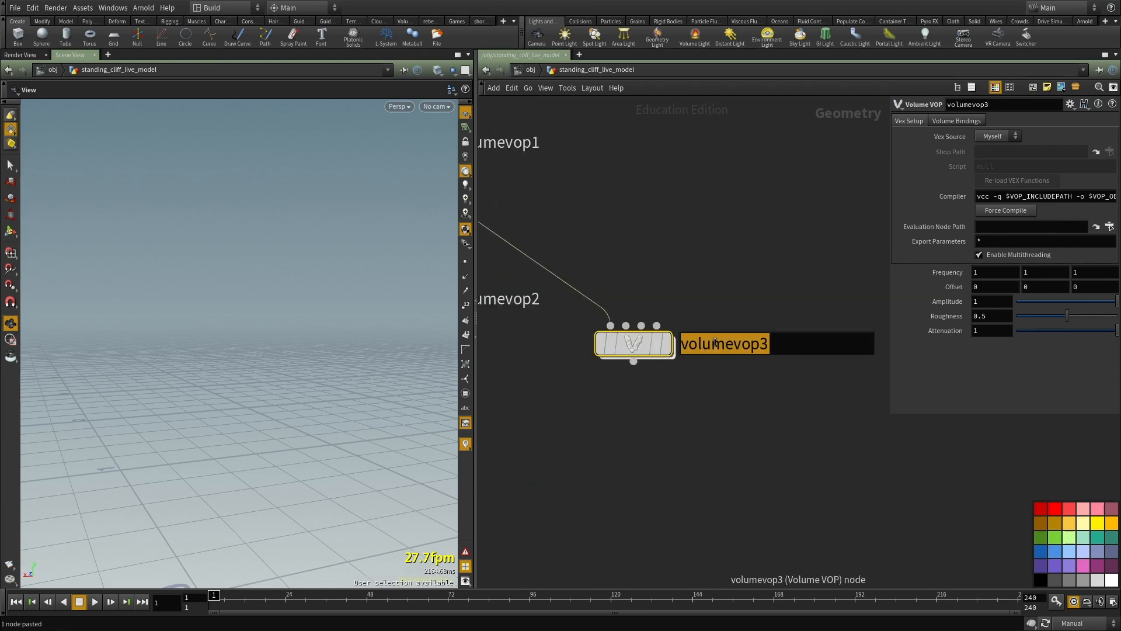
text(allegator_noise)
key(Return)
Step: Re-enable Auto Update and display convertvdb1's result downstream of volumevop2
scroll(709, 367, down, 4)
middle_drag(672, 433, 710, 402)
click(617, 304)
middle_drag(604, 354, 616, 318)
click(670, 411)
middle_drag(688, 408, 670, 365)
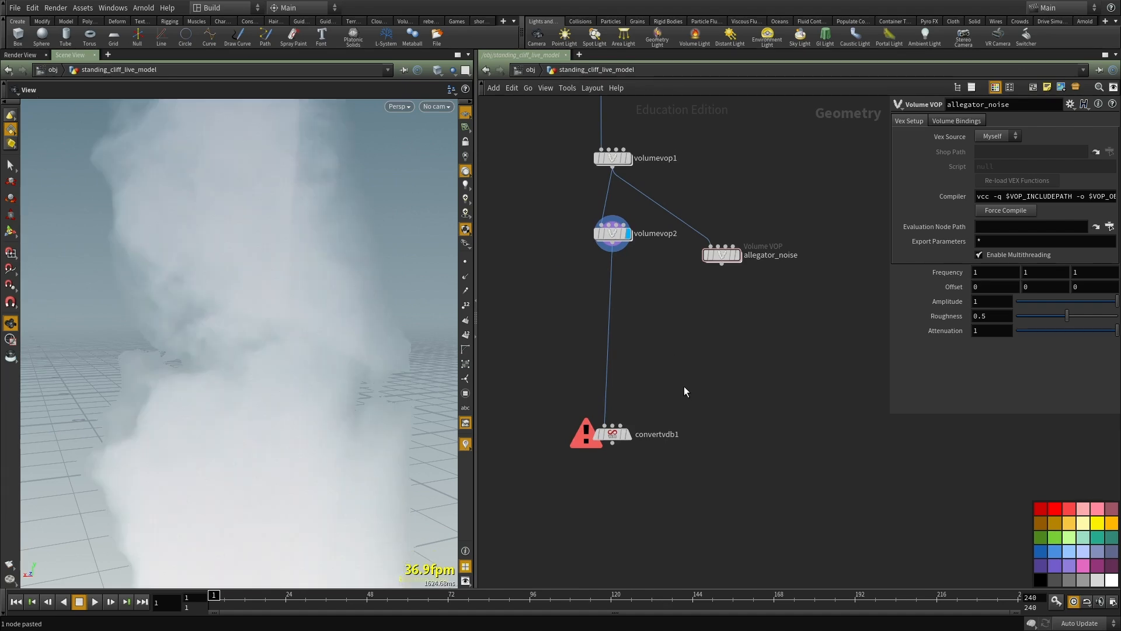
drag(674, 491, 562, 415)
drag(665, 494, 557, 396)
key(shift+e)
key(r)
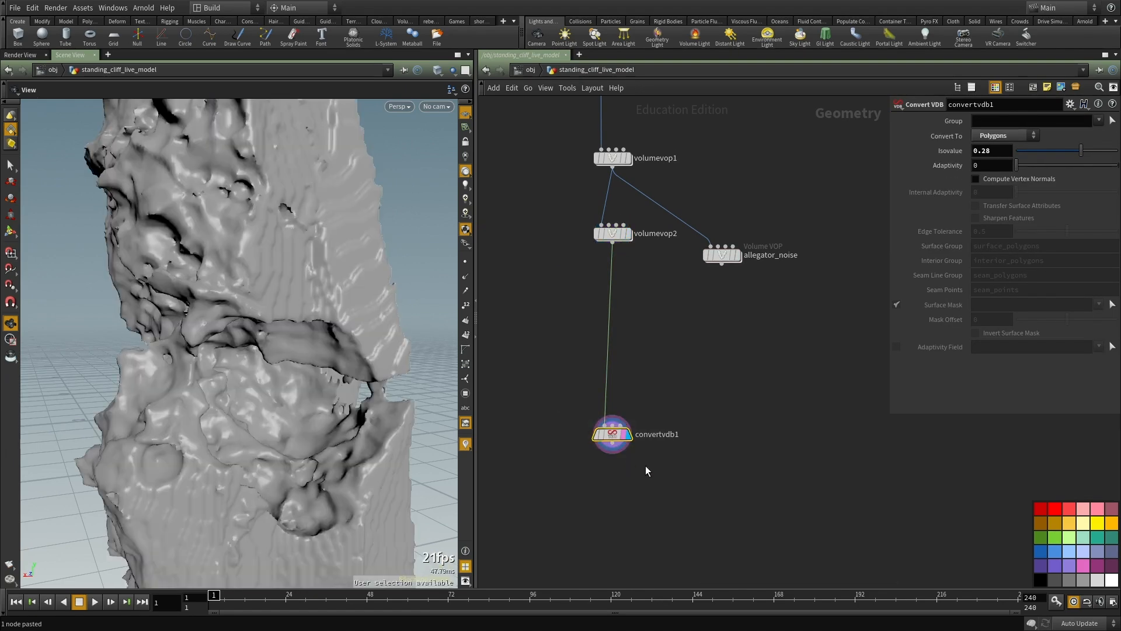
Step: Examine the cliff displaced by the turbulent noise from several angles and distances
scroll(624, 436, up, 2)
key(space+h)
drag(222, 396, 215, 369)
drag(318, 367, 403, 380)
right_drag(402, 380, 290, 303)
drag(290, 303, 234, 312)
right_drag(234, 312, 185, 403)
drag(185, 403, 210, 355)
right_drag(210, 355, 181, 407)
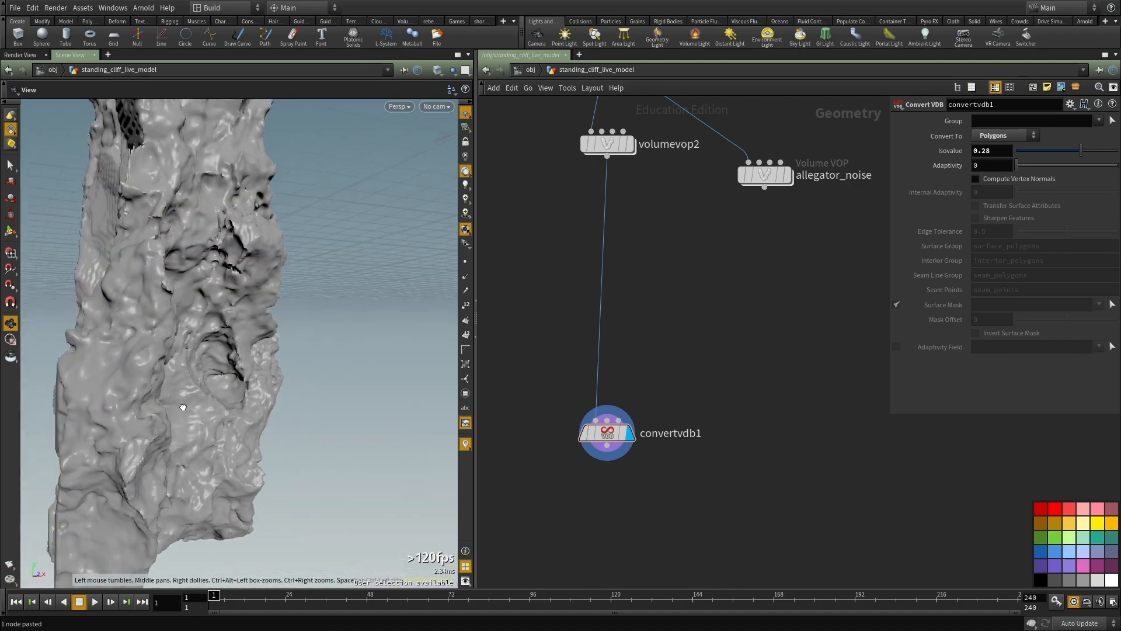
drag(244, 397, 319, 299)
drag(247, 388, 133, 360)
right_drag(243, 472, 182, 397)
drag(181, 397, 327, 429)
Step: Review turbnoise1's settings and the node connections inside volumevop2
middle_drag(677, 237, 651, 410)
double_click(581, 319)
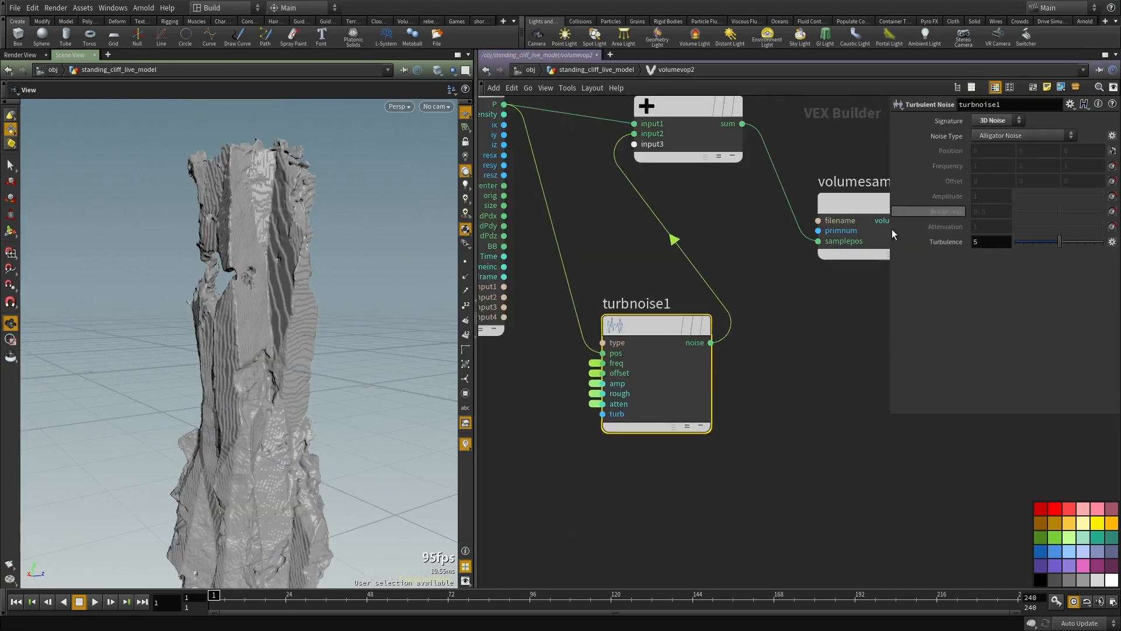
middle_drag(808, 343, 738, 475)
scroll(738, 474, down, 2)
middle_drag(774, 517, 684, 420)
scroll(681, 475, up, 2)
click(666, 450)
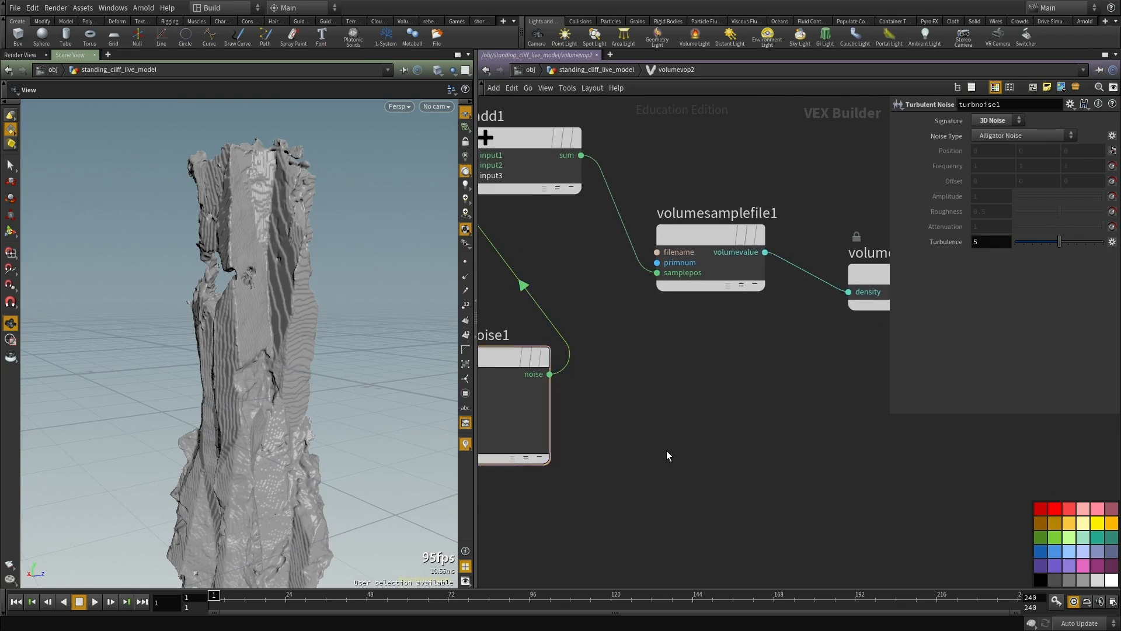
Step: Set volumevop2's Frequency to 3, 3, 3 and inspect the cliff
key(u)
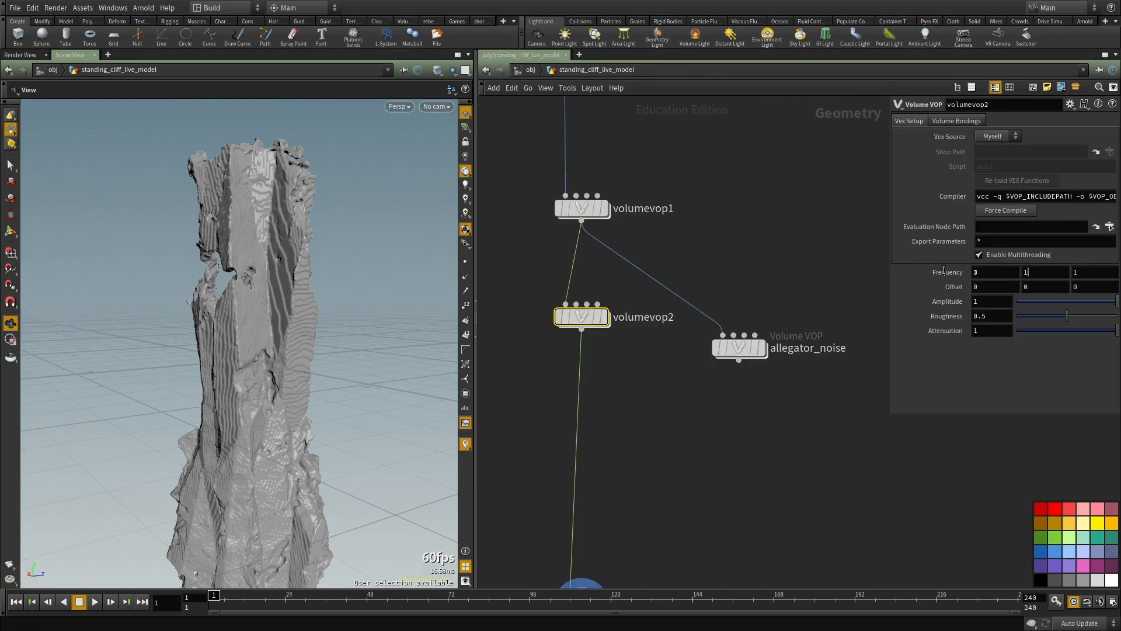
text(3)
key(Return)
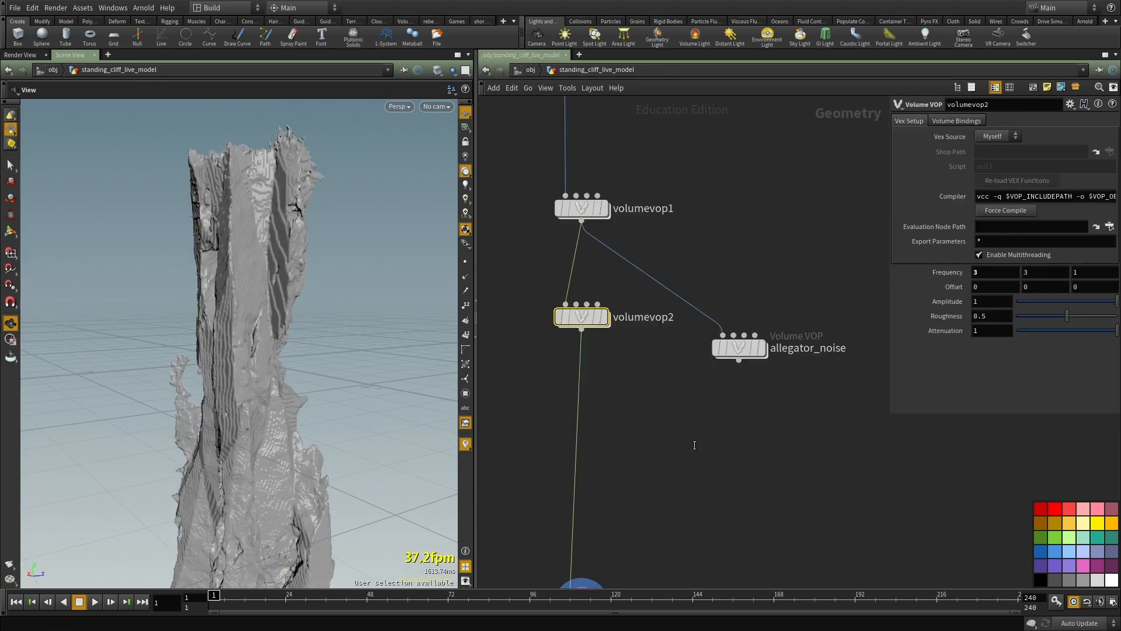
key(Tab)
text(3)
key(Return)
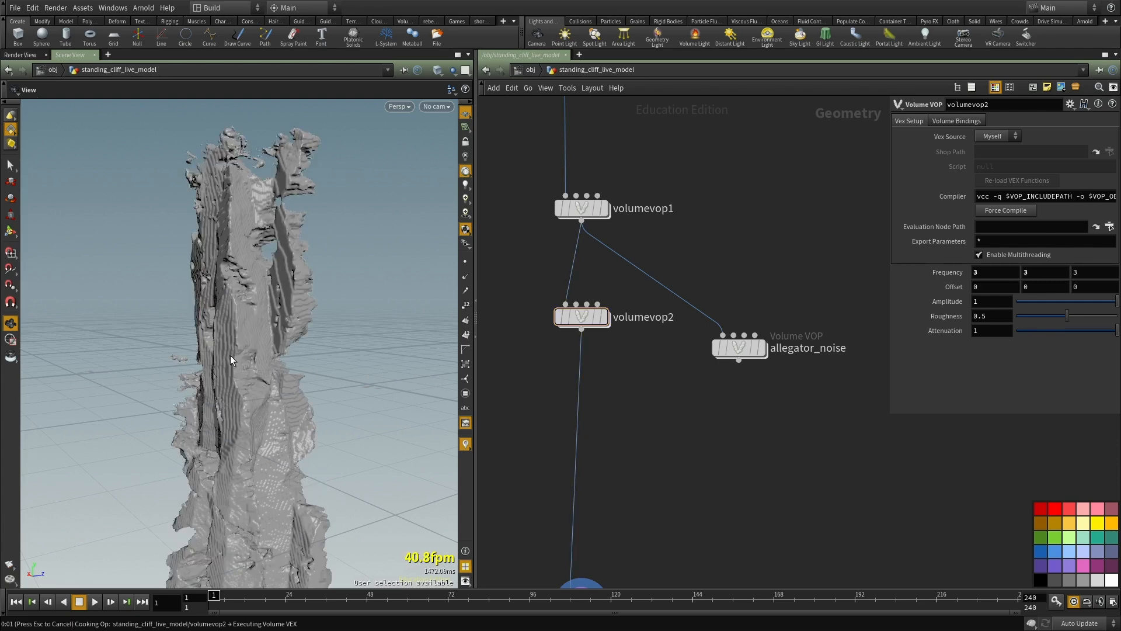
drag(230, 355, 415, 366)
right_drag(225, 378, 361, 382)
Step: Set volumevop2's Amplitude to 0.2 and inspect the cliff surface from several angles
text(.1)
key(Return)
drag(224, 348, 295, 363)
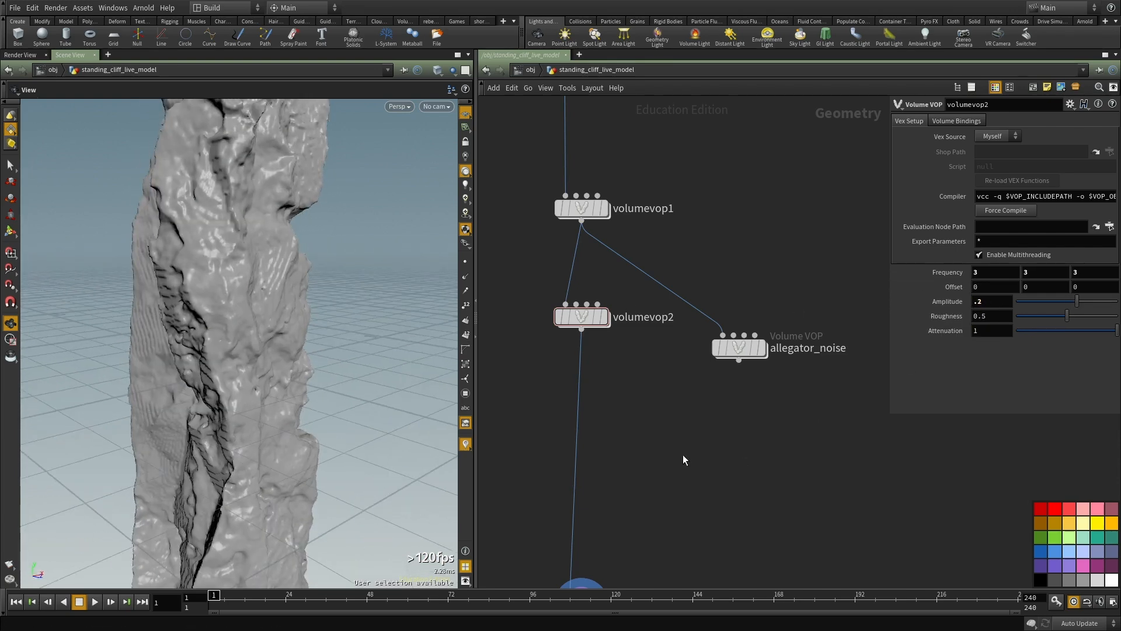
drag(220, 316, 236, 360)
right_drag(235, 359, 258, 334)
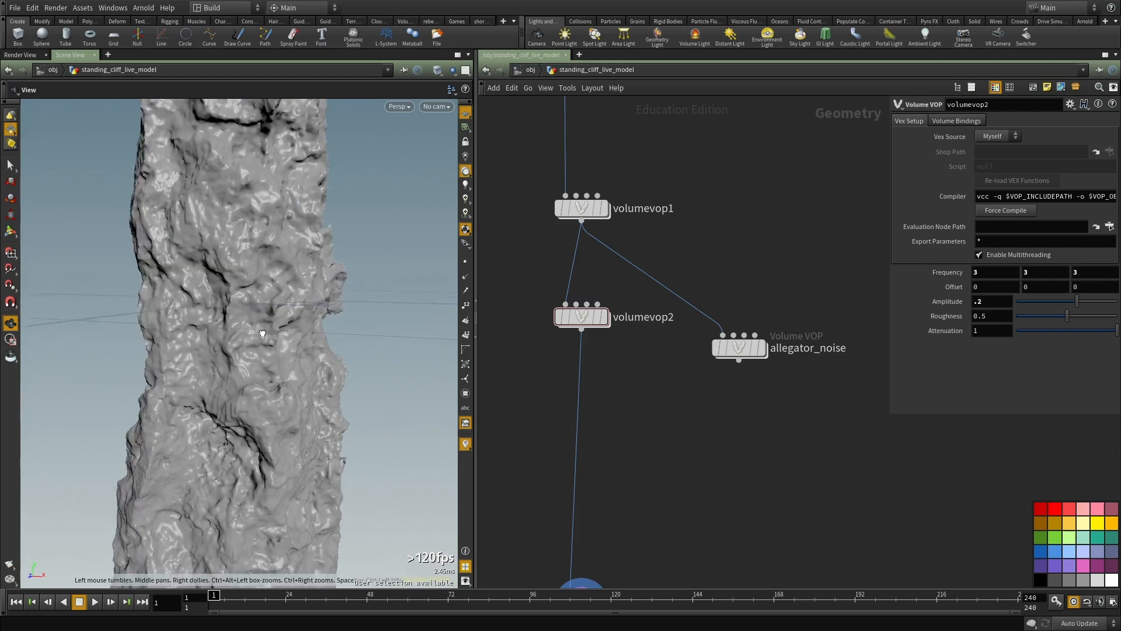
drag(258, 334, 262, 324)
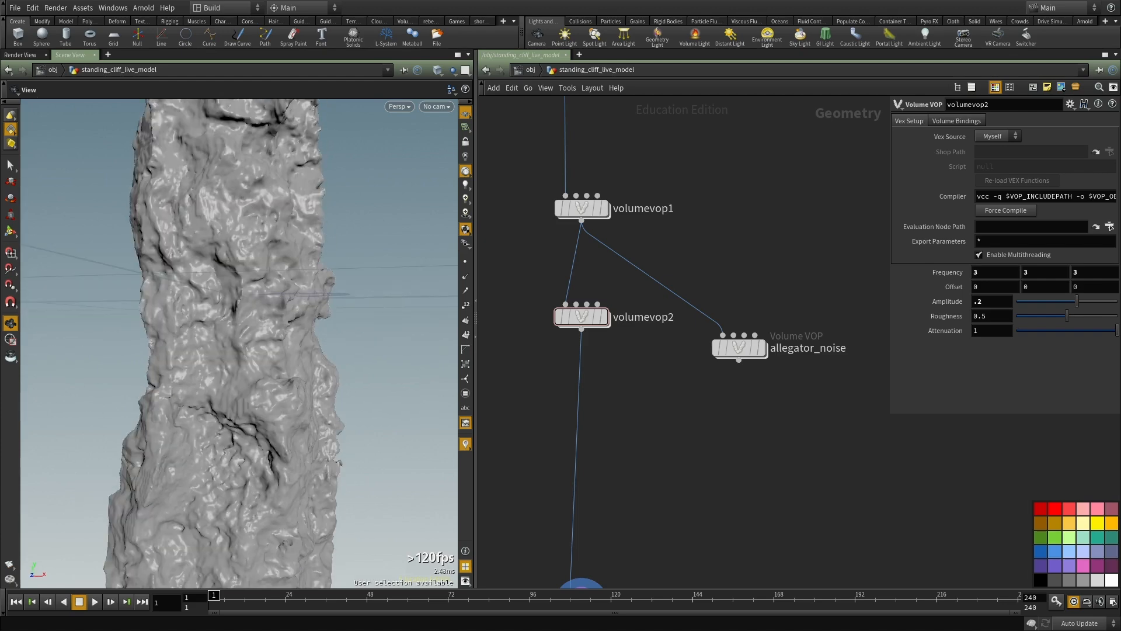
Step: Duplicate volumevop1 and insert the copy between volumevop2 and convertvdb1
middle_drag(741, 381, 733, 428)
click(570, 256)
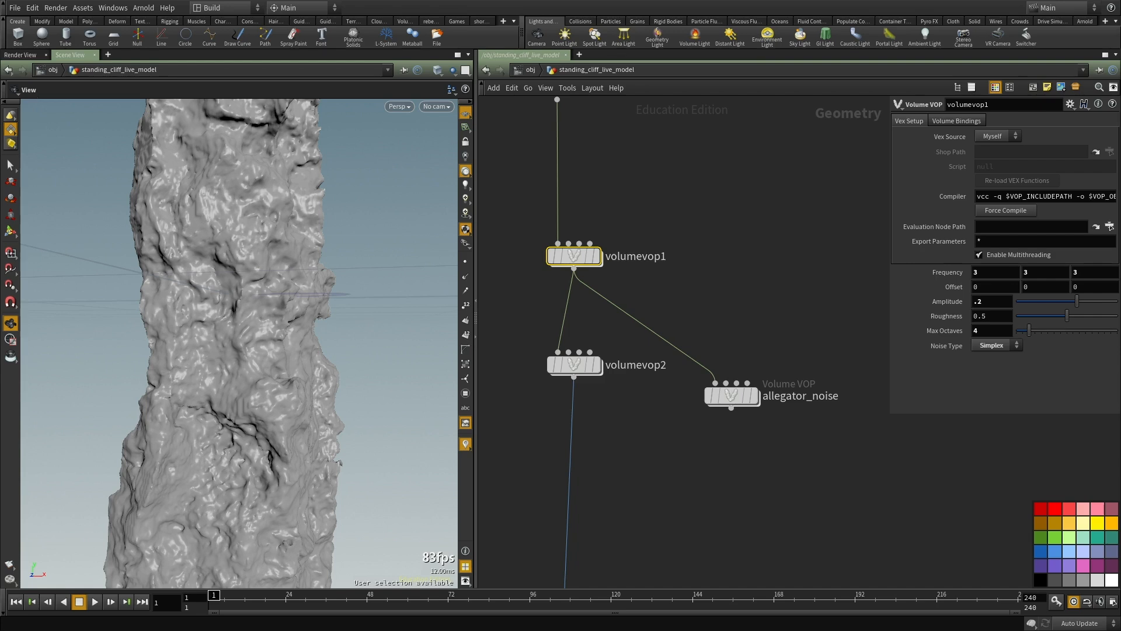
middle_drag(721, 179, 683, 245)
drag(638, 225, 512, 280)
middle_drag(700, 299, 746, 258)
click(584, 283)
key(ctrl+c)
middle_drag(740, 307, 769, 179)
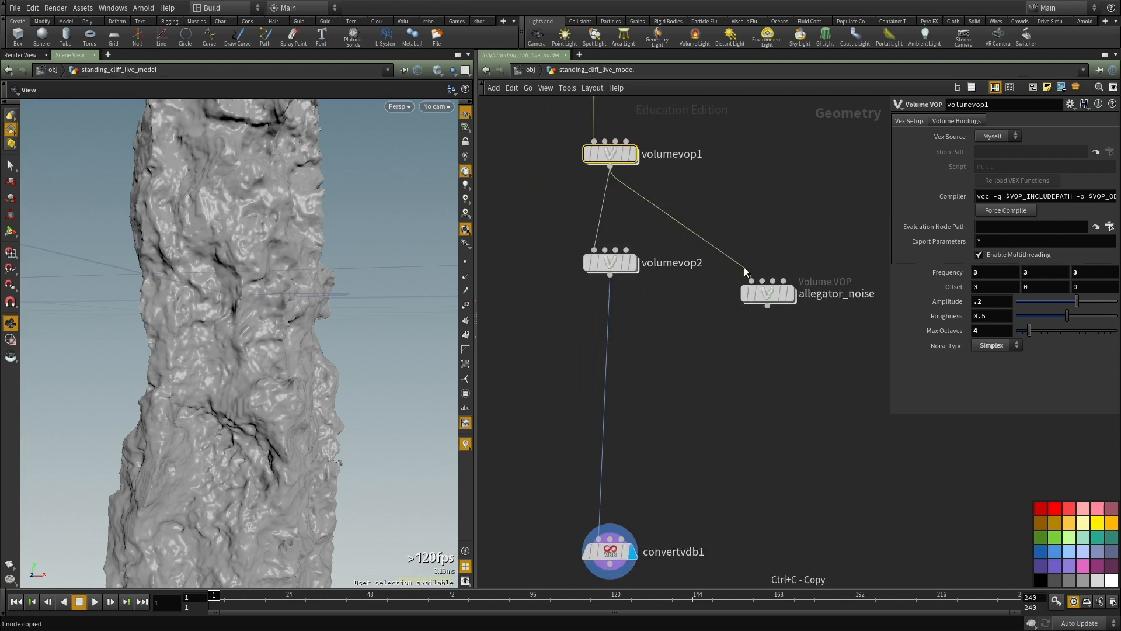
key(ctrl+v)
click(608, 384)
Step: Check the noise network inside volumevop3 and set the node's Frequency to 5, 25, 5
double_click(599, 380)
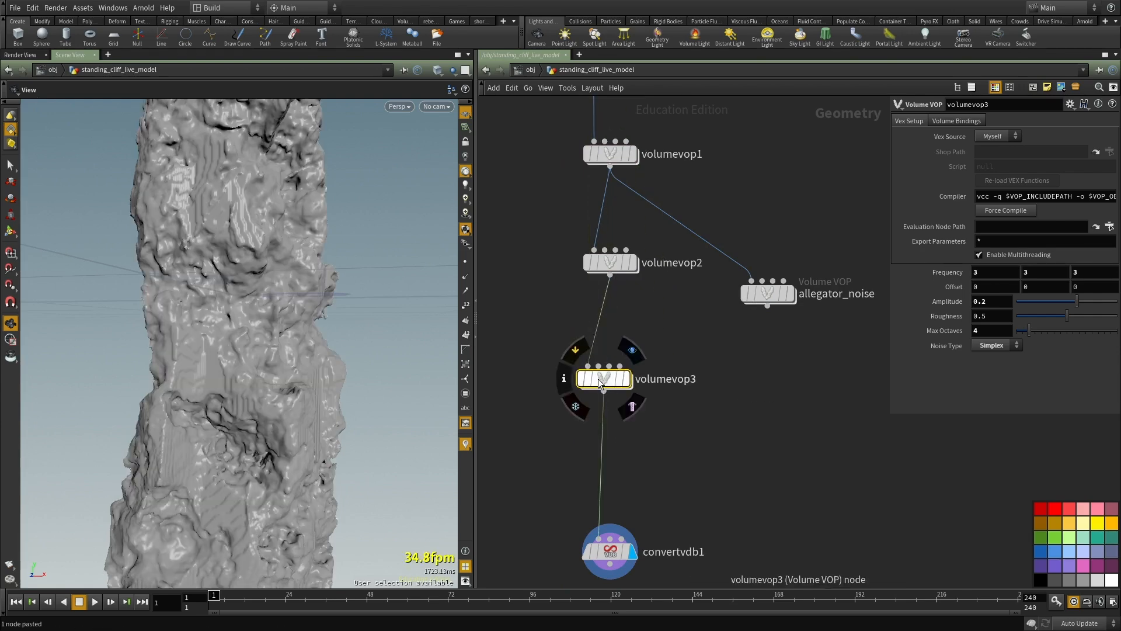
click(731, 437)
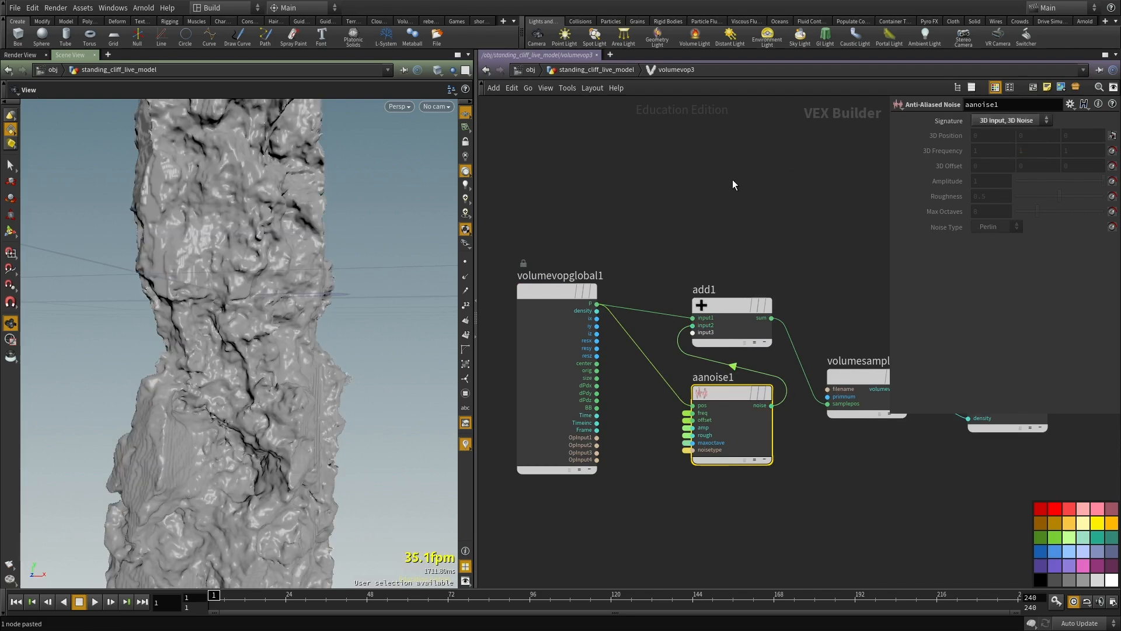
key(u)
drag(351, 339, 439, 419)
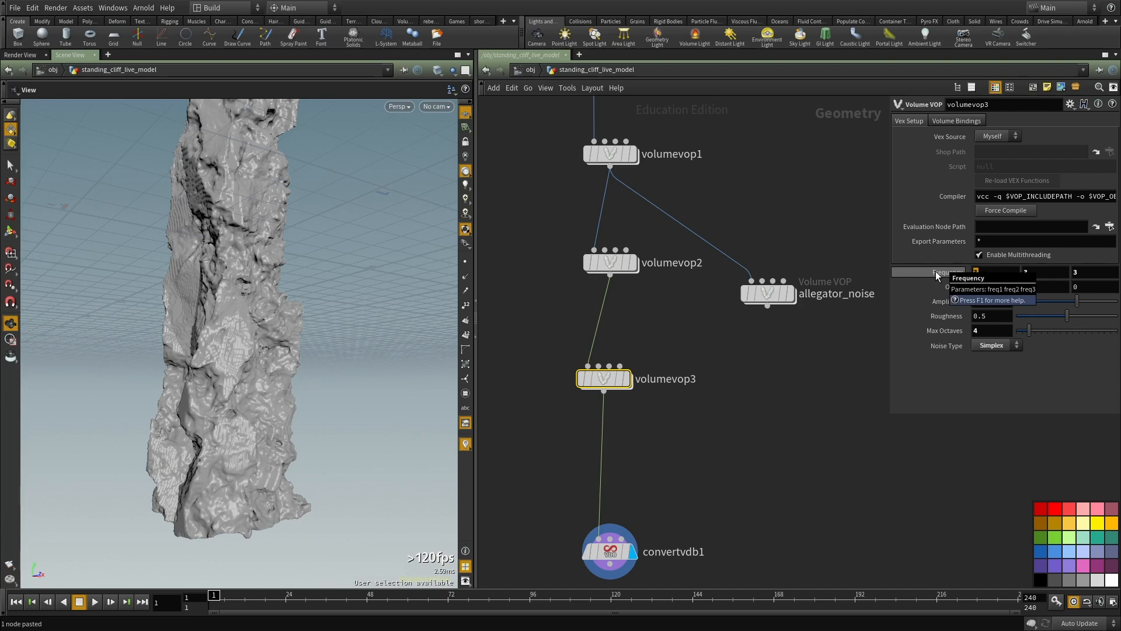
text(5)
key(Tab)
text(25)
key(Tab)
text(5)
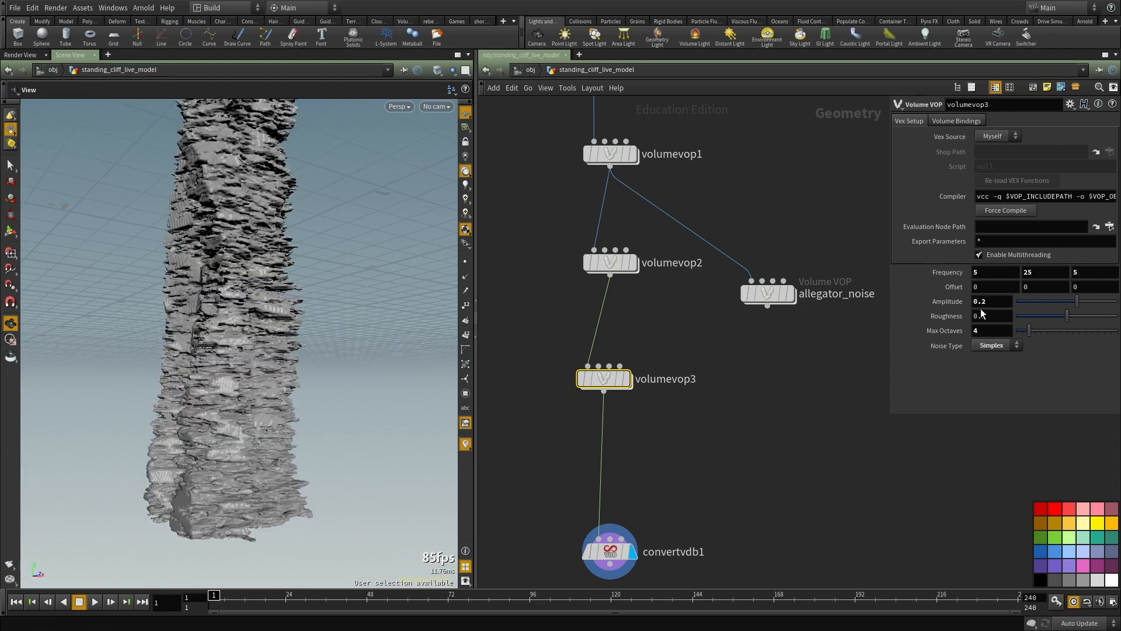
Step: Examine the cliff's stretched noise layering from several angles
middle_drag(779, 400, 785, 441)
drag(250, 312, 287, 329)
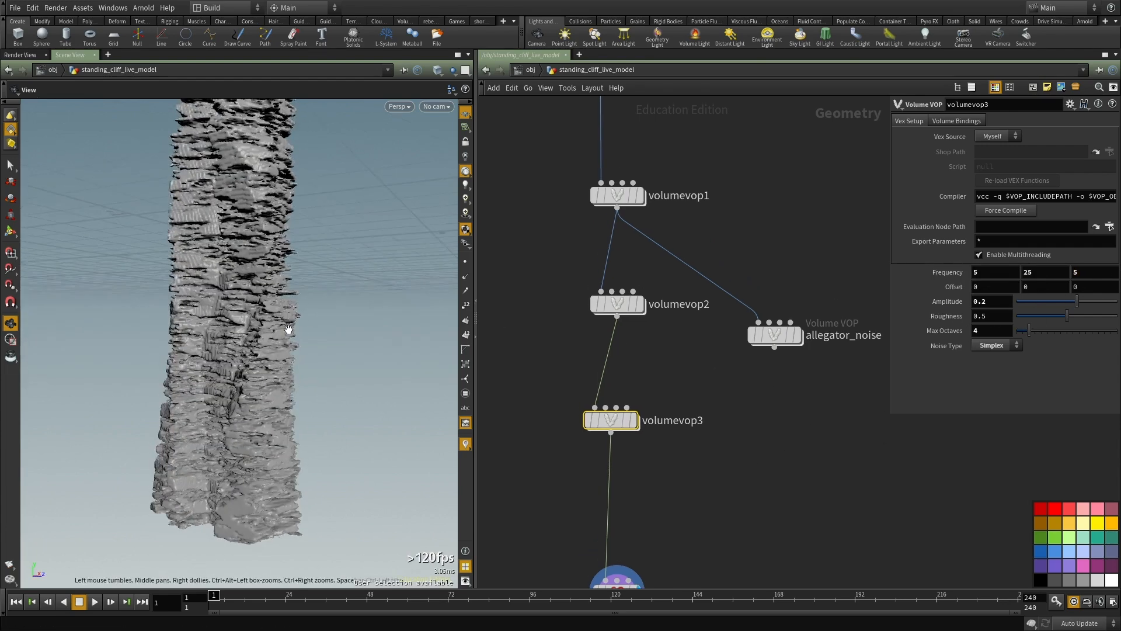
right_drag(287, 328, 307, 348)
drag(308, 348, 380, 340)
right_drag(380, 341, 303, 345)
drag(303, 345, 327, 346)
middle_drag(328, 346, 339, 355)
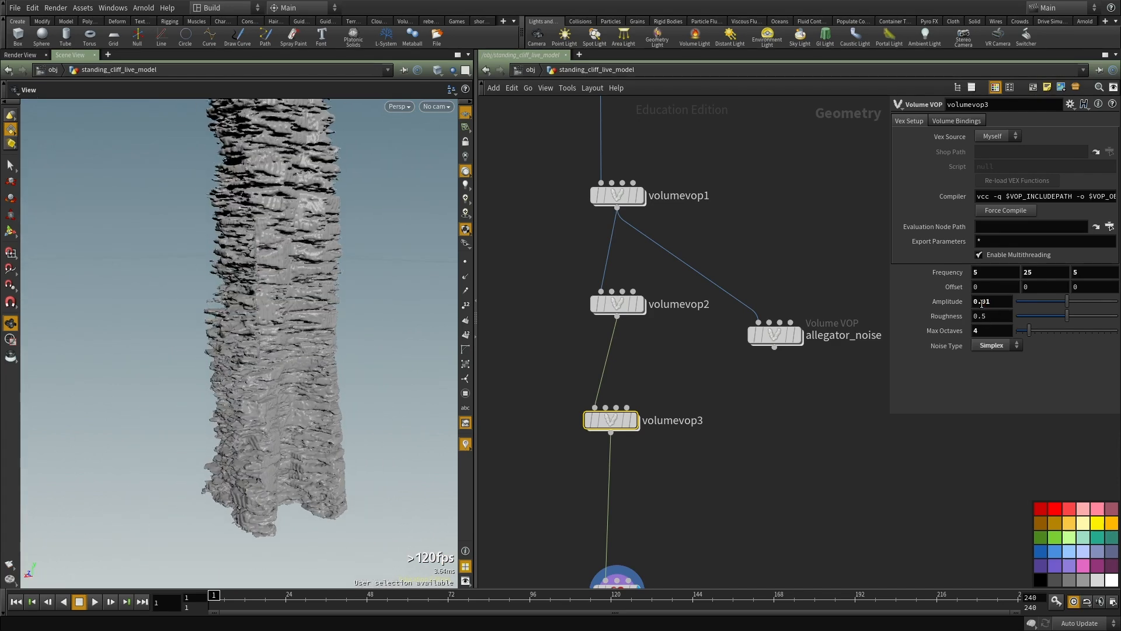
Step: Set volumevop3's Amplitude to 0.02 and inspect the cliff surface up close from several sides
drag(269, 277, 228, 377)
right_drag(228, 378, 396, 354)
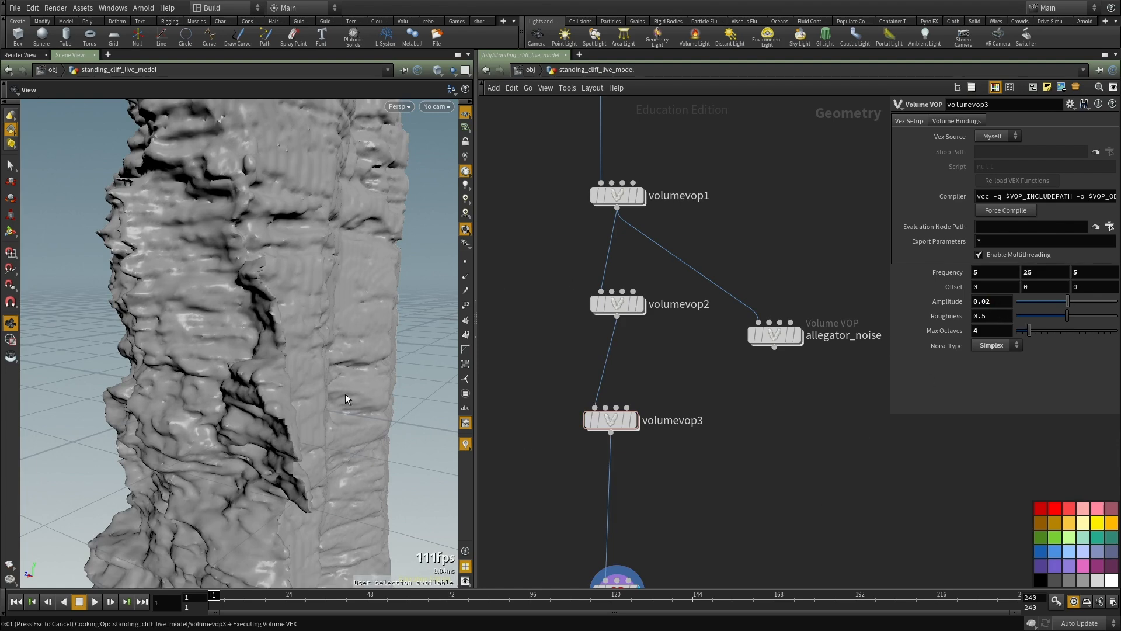
right_drag(345, 392, 157, 387)
drag(157, 387, 297, 390)
right_drag(297, 391, 203, 401)
drag(203, 401, 220, 378)
right_drag(220, 378, 292, 388)
drag(292, 388, 158, 417)
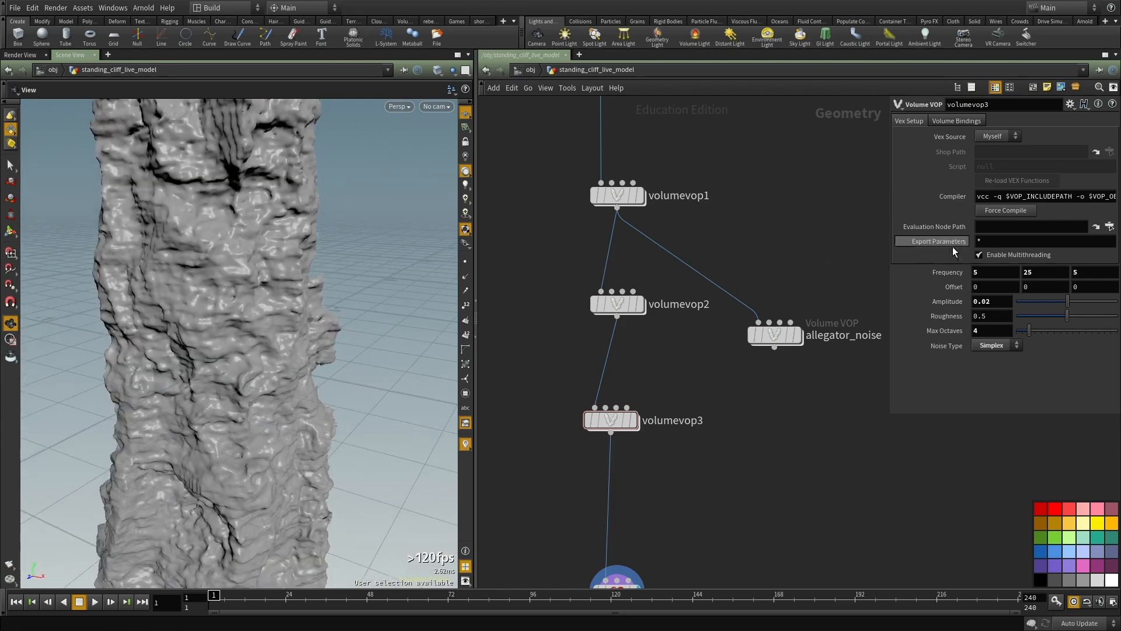
Step: Set volumevop3's vertical Frequency to 40 and its Roughness to 0.665, and inspect the cliff
text(40)
drag(268, 248, 308, 373)
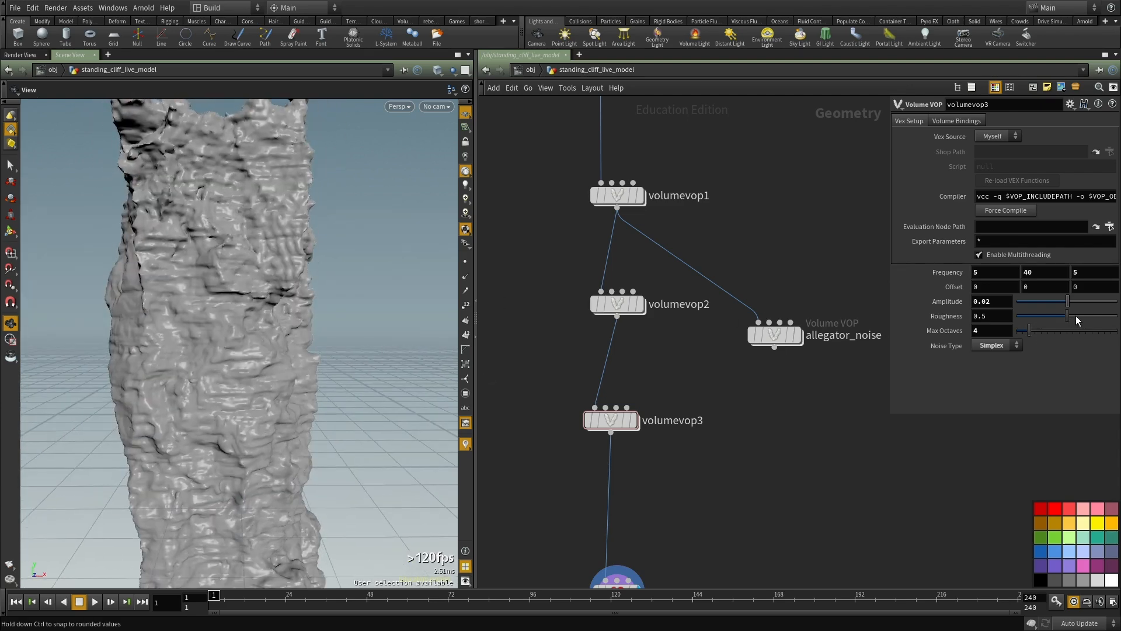
drag(1076, 315, 1083, 315)
mouse_move(229, 323)
mouse_down()
mouse_move(297, 347)
mouse_move(396, 338)
mouse_move(233, 318)
mouse_up()
right_drag(234, 318, 251, 327)
drag(251, 326, 304, 334)
scroll(628, 380, down, 2)
Step: Open volumevop3's network and move volumevopglobal1 and aanoise1 apart to make room for more nodes
double_click(613, 412)
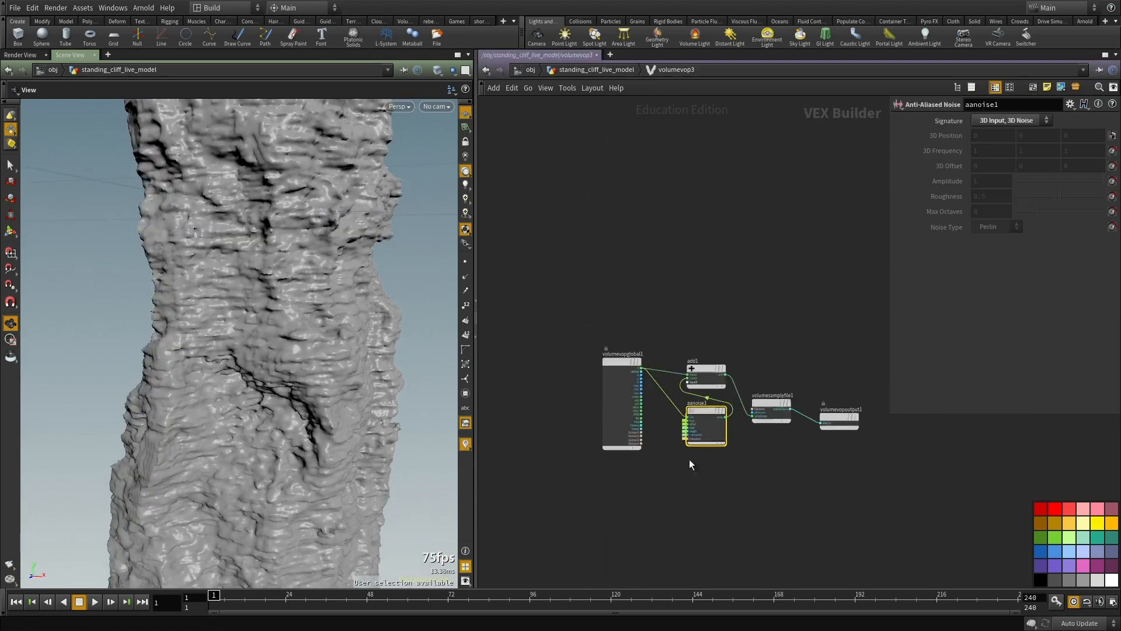
click(683, 309)
drag(683, 308, 543, 295)
scroll(825, 413, up, 3)
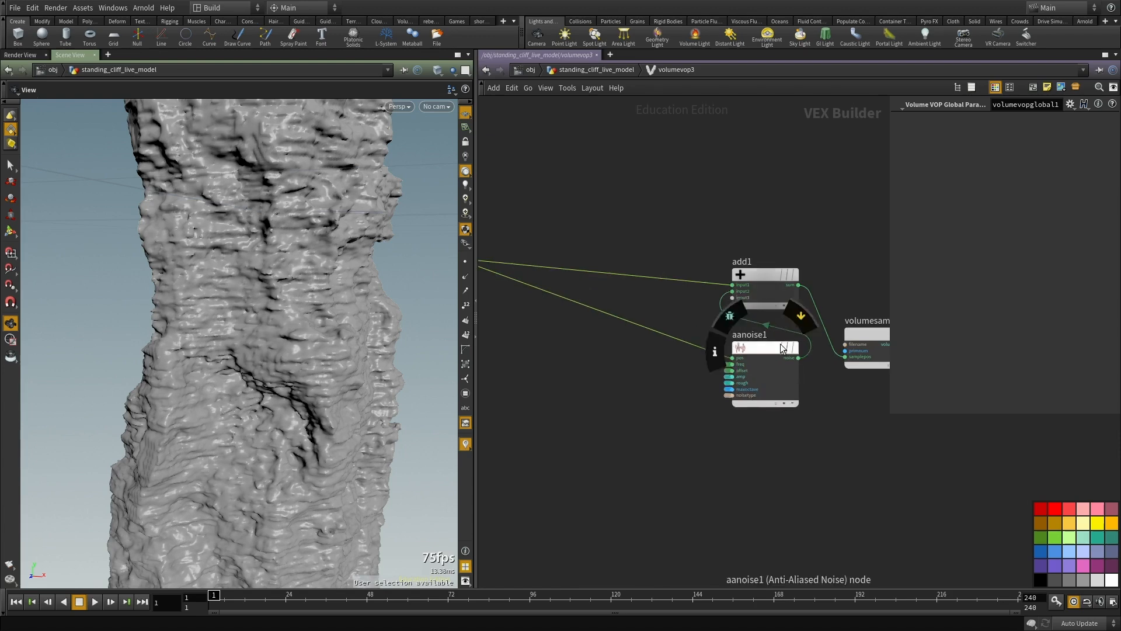
drag(765, 346, 611, 392)
middle_drag(770, 465, 889, 537)
Step: Add an Anti-Aliased Flow Noise node and connect volumevopglobal1's P output to its pos input
key(Tab)
text(noise)
key(Escape)
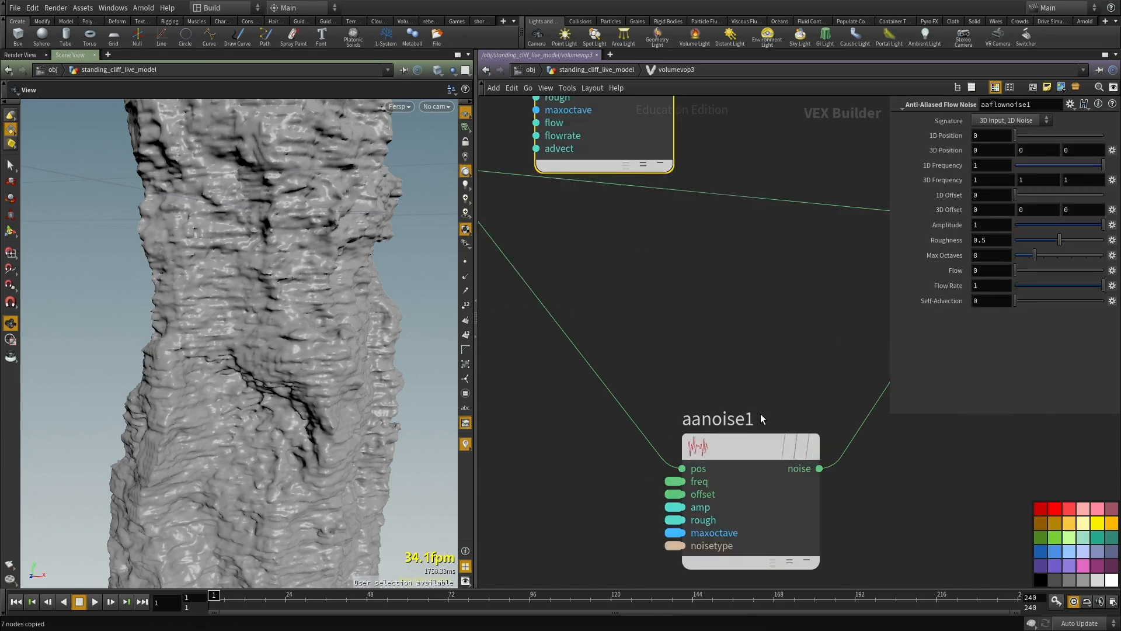
scroll(758, 374, down, 2)
scroll(754, 368, down, 1)
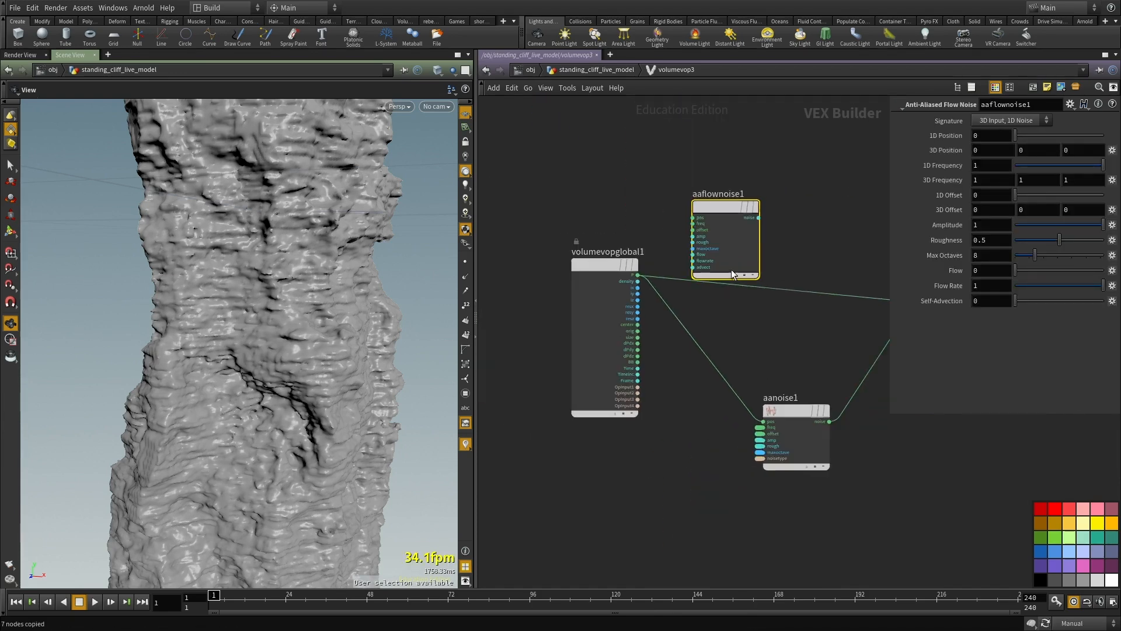
scroll(711, 197, up, 2)
drag(608, 244, 587, 331)
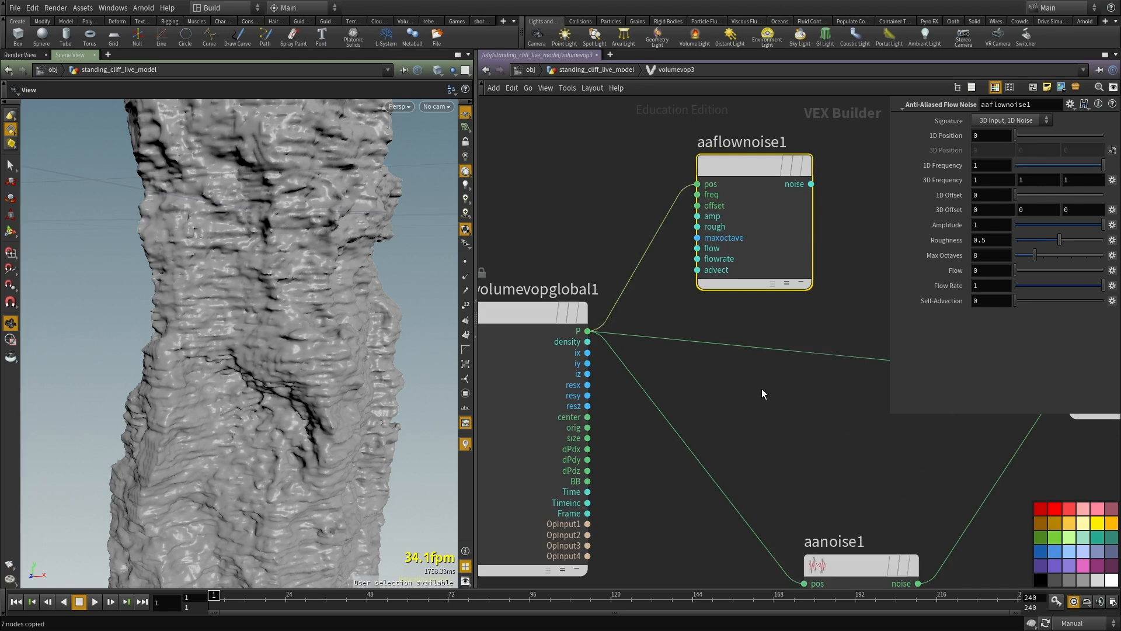
Step: Insert an Add node on the connection between volumevopglobal1's P output and aanoise1's pos input
middle_drag(756, 393, 702, 337)
scroll(702, 337, down, 2)
key(Tab)
text(add)
key(Return)
click(679, 376)
drag(658, 382, 674, 389)
Step: Connect aaflownoise1's noise output to add2's second input and set the flow noise Signature to 3D Input, 3D Noise
click(654, 403)
click(741, 190)
click(711, 178)
click(1010, 120)
click(1007, 131)
scroll(658, 208, up, 2)
scroll(811, 338, down, 3)
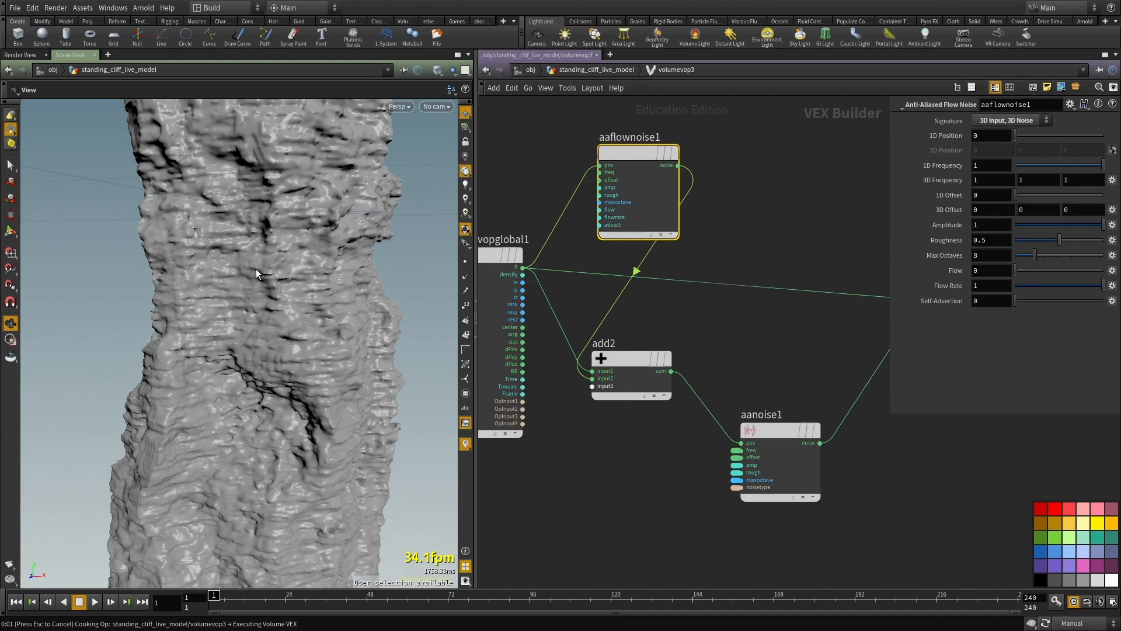
Step: Examine the cliff distorted by the flow noise from several angles and distances
drag(256, 269, 294, 353)
scroll(192, 298, up, 6)
scroll(252, 328, up, 5)
scroll(279, 343, up, 3)
right_drag(294, 353, 13, 345)
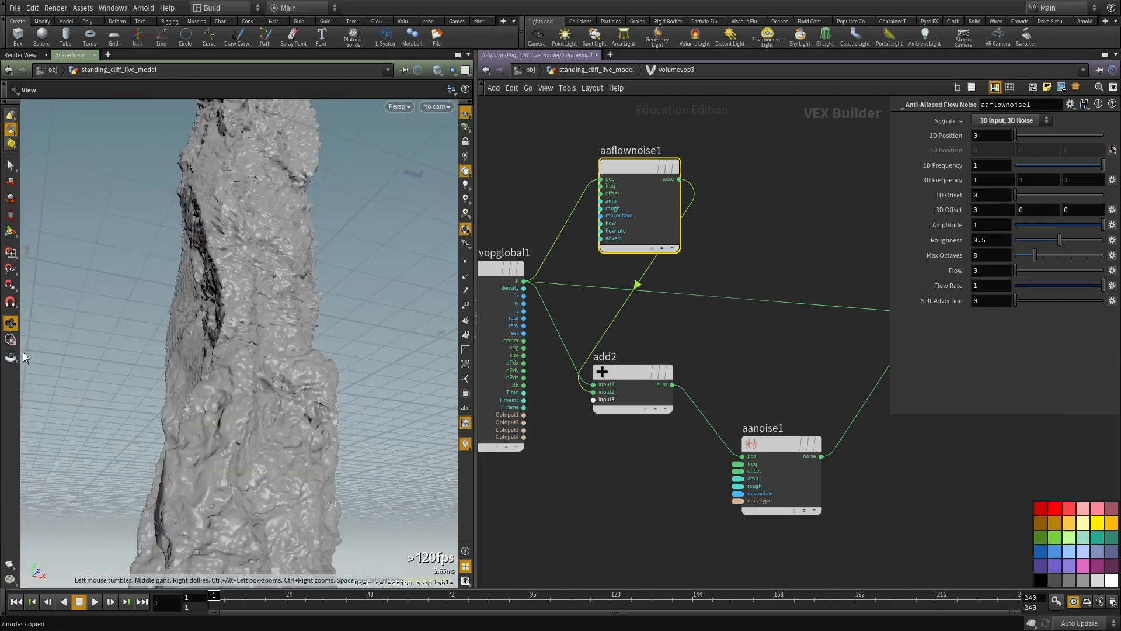
drag(134, 382, 233, 434)
drag(187, 382, 333, 262)
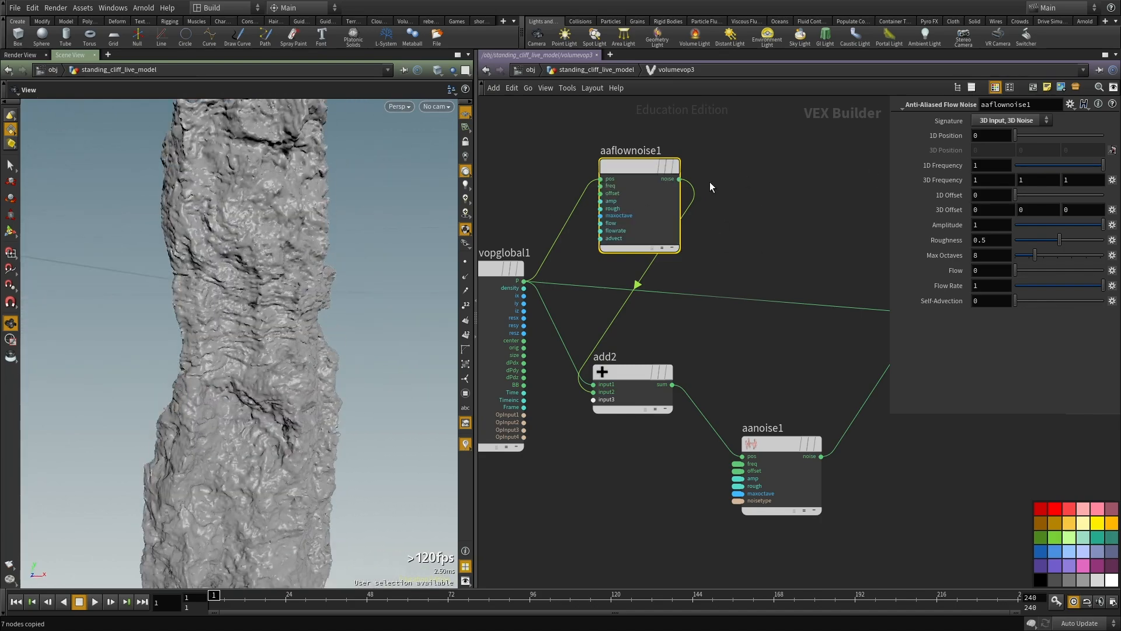
Step: Set aaflownoise1's 3D Frequency to 3, 3, 3 and inspect the cliff
middle_drag(745, 177, 751, 269)
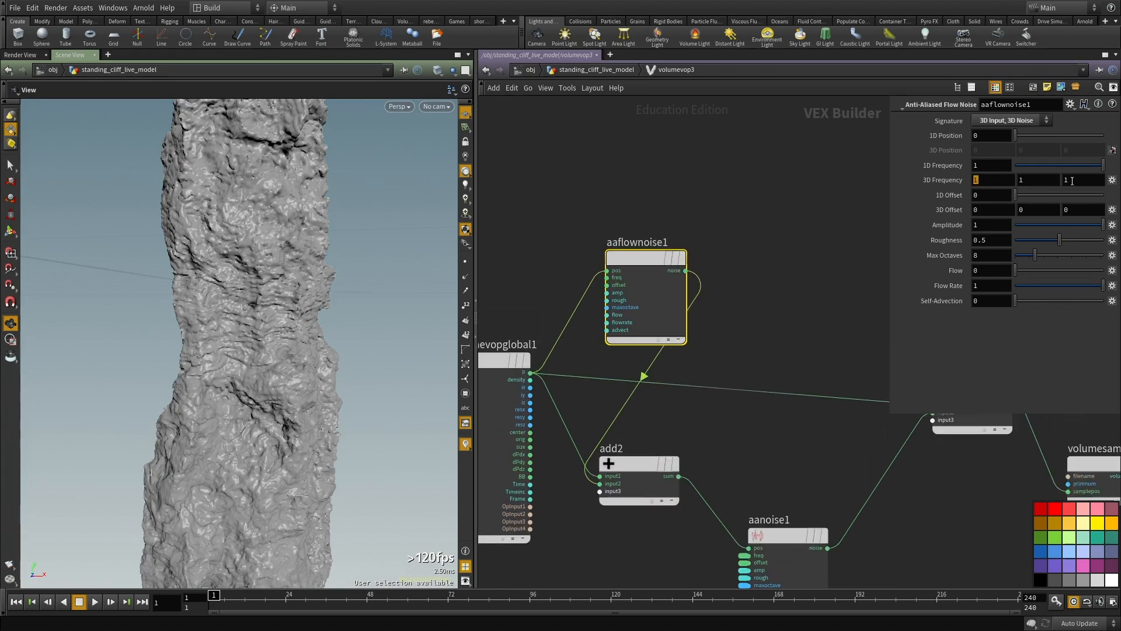
click(788, 234)
middle_drag(787, 233, 788, 246)
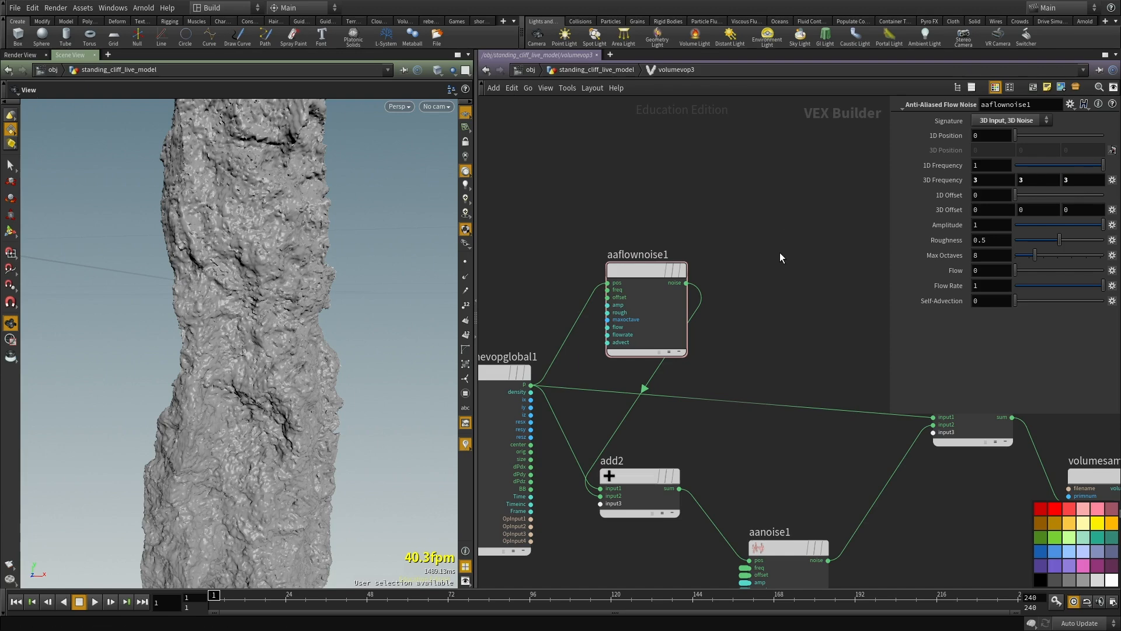
middle_drag(570, 243, 563, 256)
drag(277, 216, 241, 247)
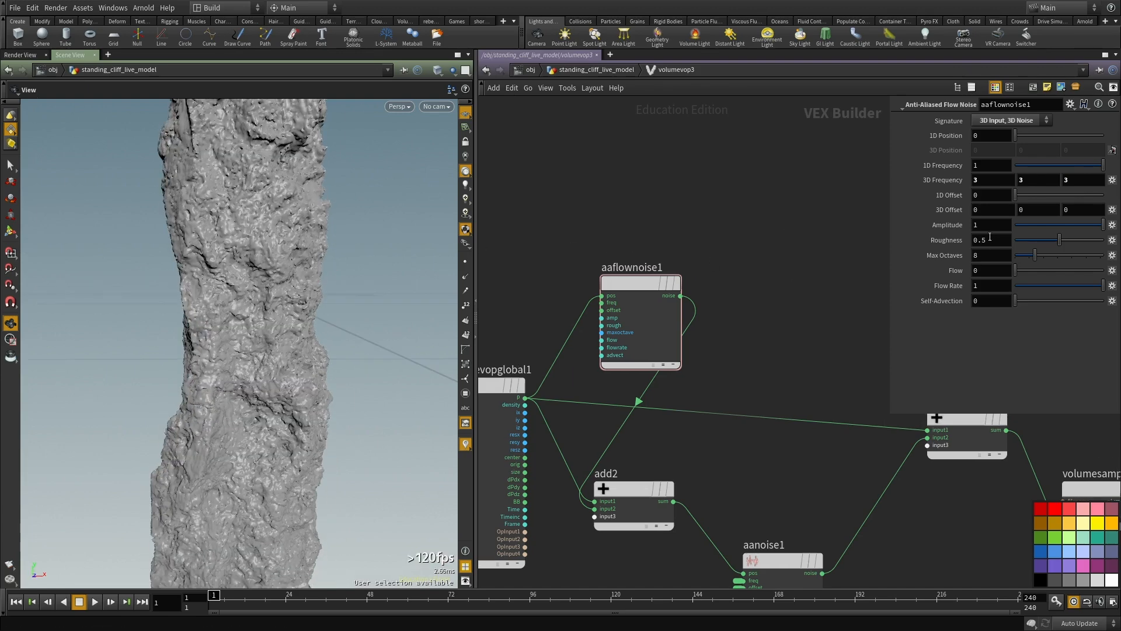
Step: Set aaflownoise1's Amplitude to 0.4, move add2 closer to aanoise1, and inspect the whole cliff
text(.4)
drag(290, 267, 209, 307)
middle_drag(776, 228, 728, 111)
drag(564, 384, 644, 373)
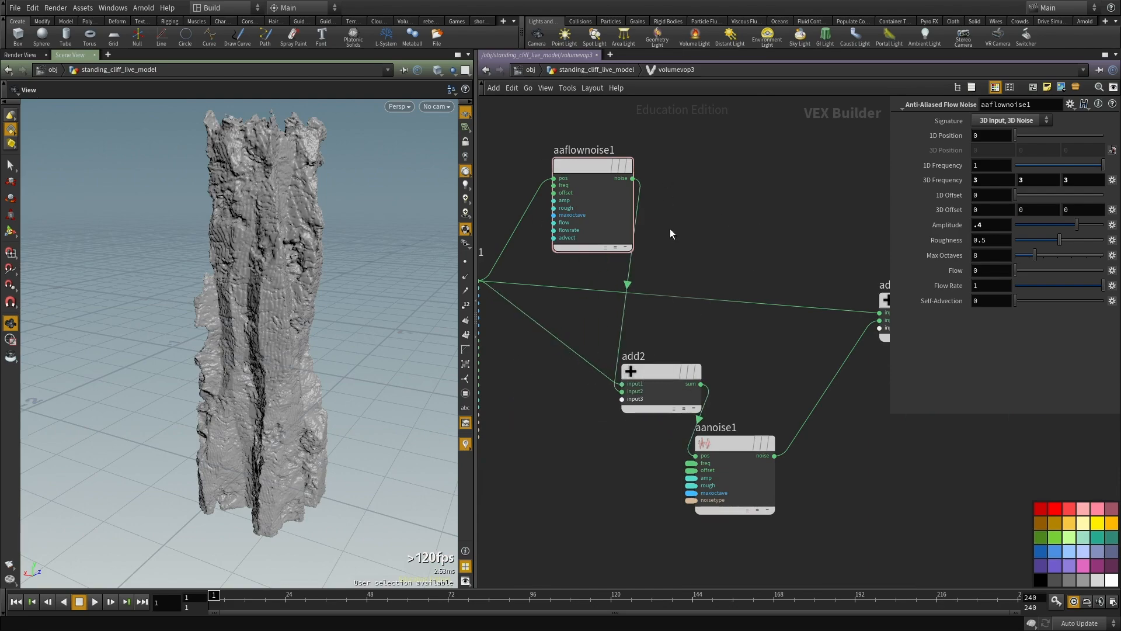
middle_drag(720, 216, 728, 254)
drag(373, 305, 394, 345)
scroll(295, 323, up, 4)
drag(295, 323, 393, 315)
mouse_move(196, 312)
mouse_down()
mouse_move(425, 313)
mouse_move(350, 310)
mouse_up()
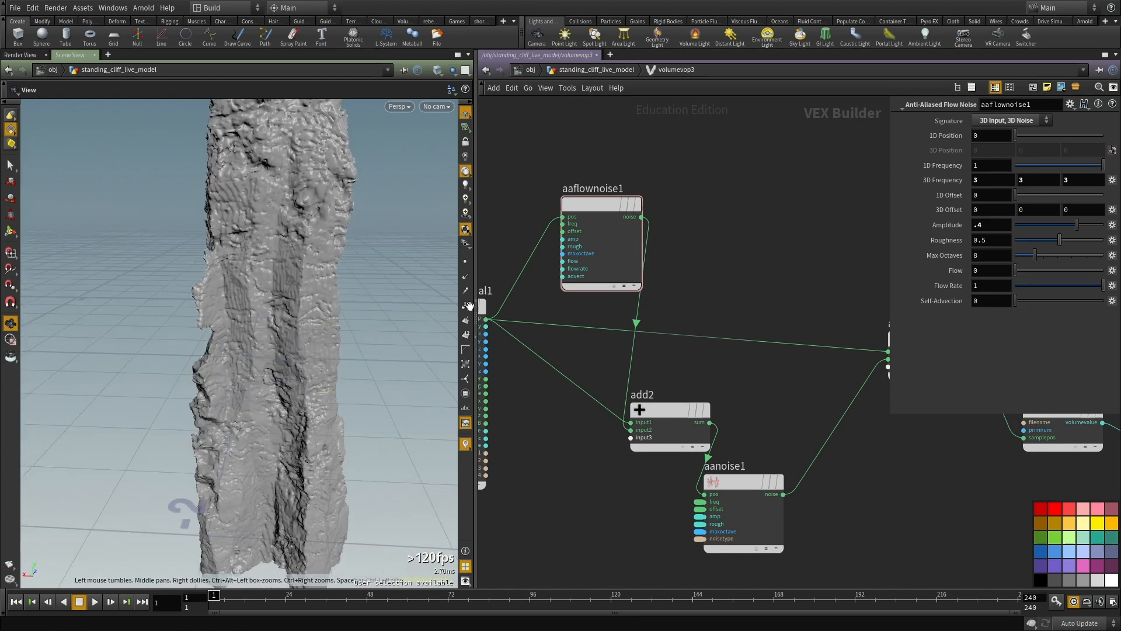
Step: Leave volumevop3's network and return to the cliff's geometry network
key(u)
scroll(705, 308, down, 3)
middle_drag(694, 399, 682, 334)
scroll(681, 334, up, 3)
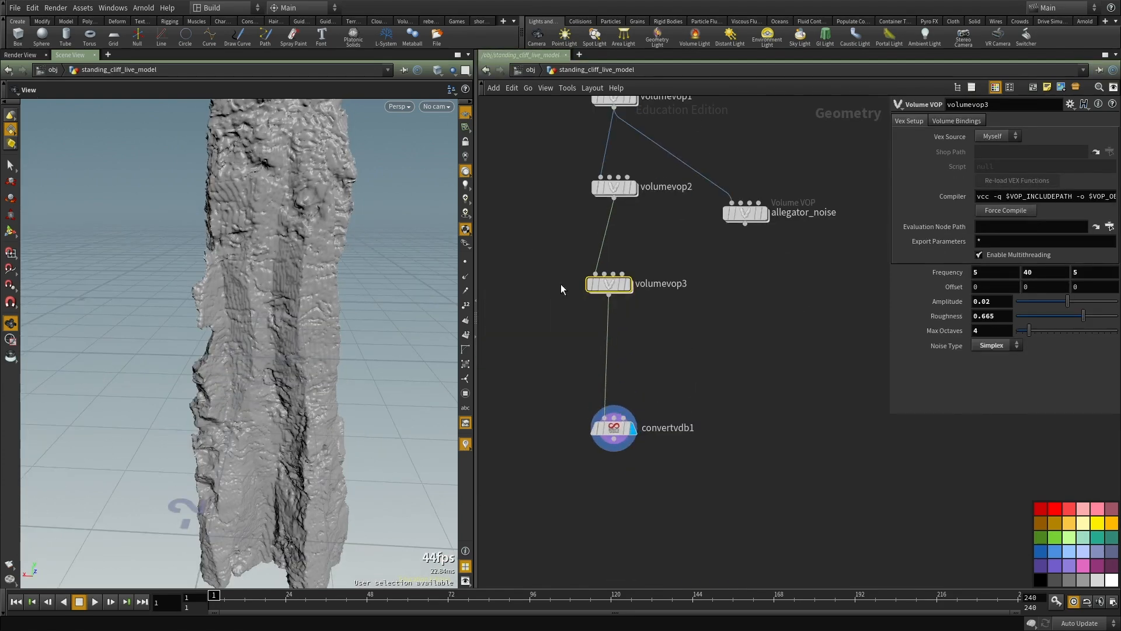
key(ctrl+v)
click(751, 383)
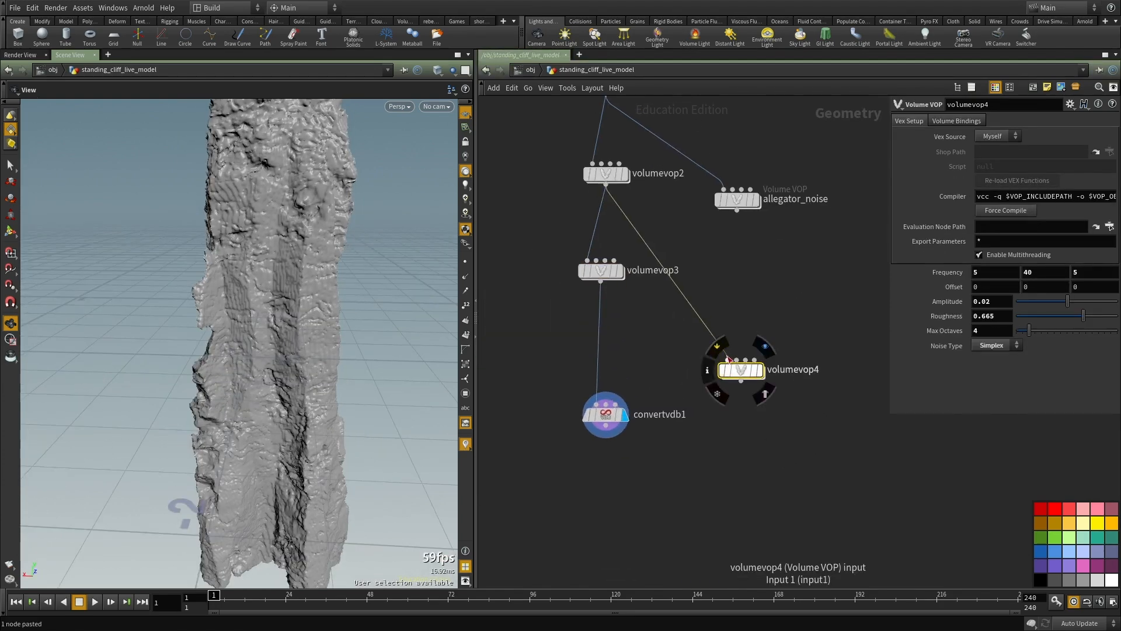
key(ctrl+x)
Step: Duplicate volumevop3, feed the copy from volumevop3's output, and display the copy in the viewport
drag(679, 328, 559, 254)
key(ctrl+c)
key(ctrl+v)
click(703, 353)
click(600, 281)
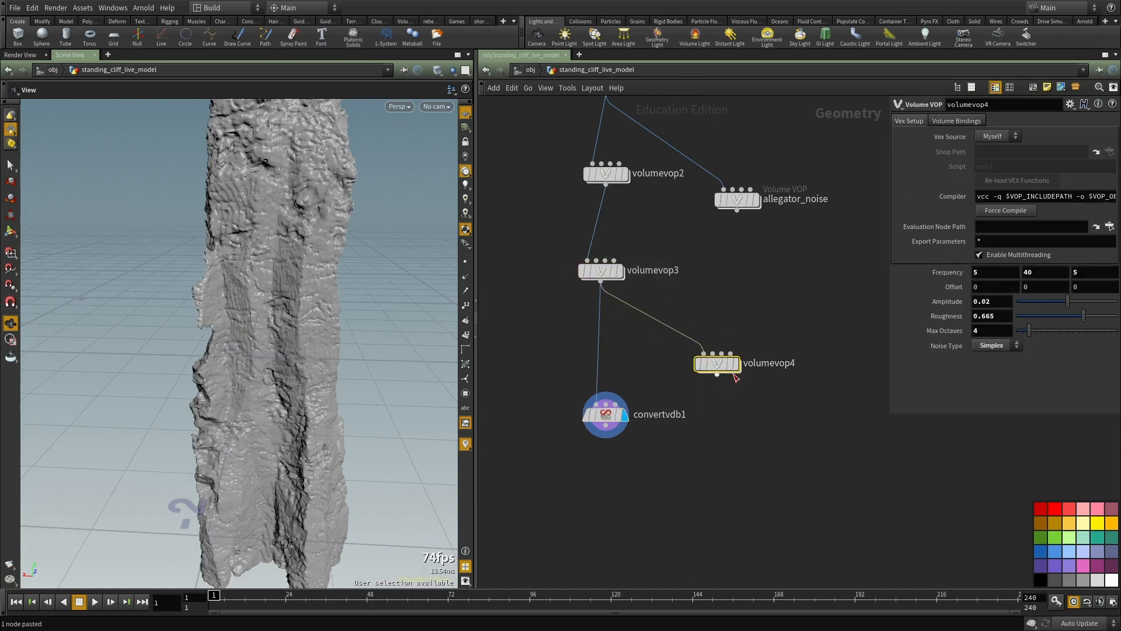
key(r)
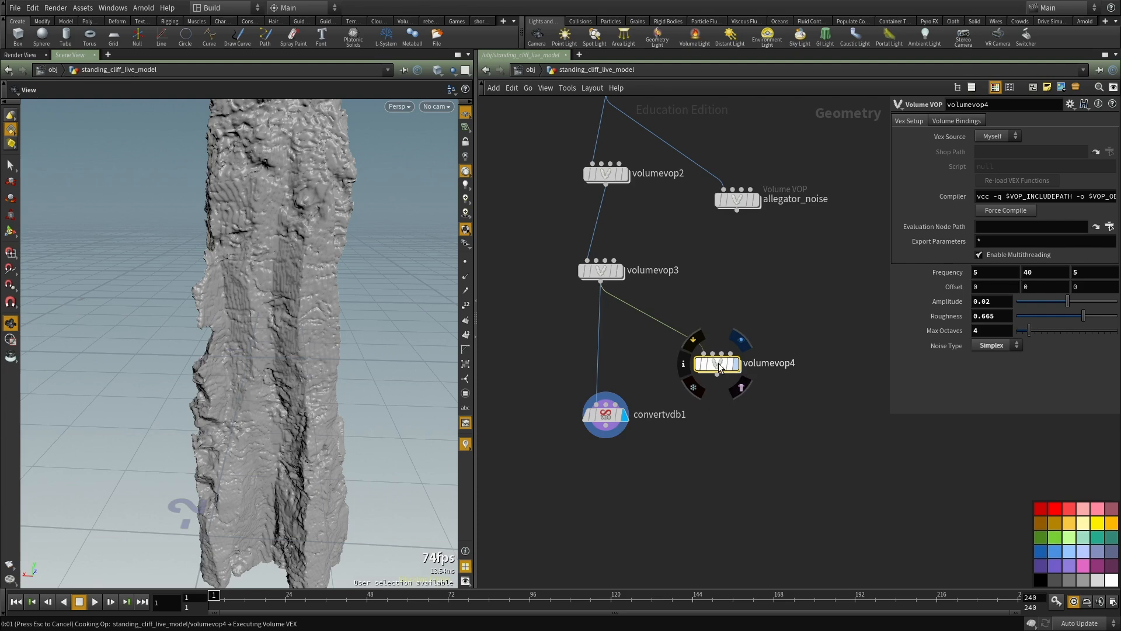
click(718, 362)
Step: Inside volumevop4, connect aaflownoise1's noise output to add1's second input in place of aanoise1
key(i)
drag(688, 350, 815, 445)
scroll(755, 416, up, 3)
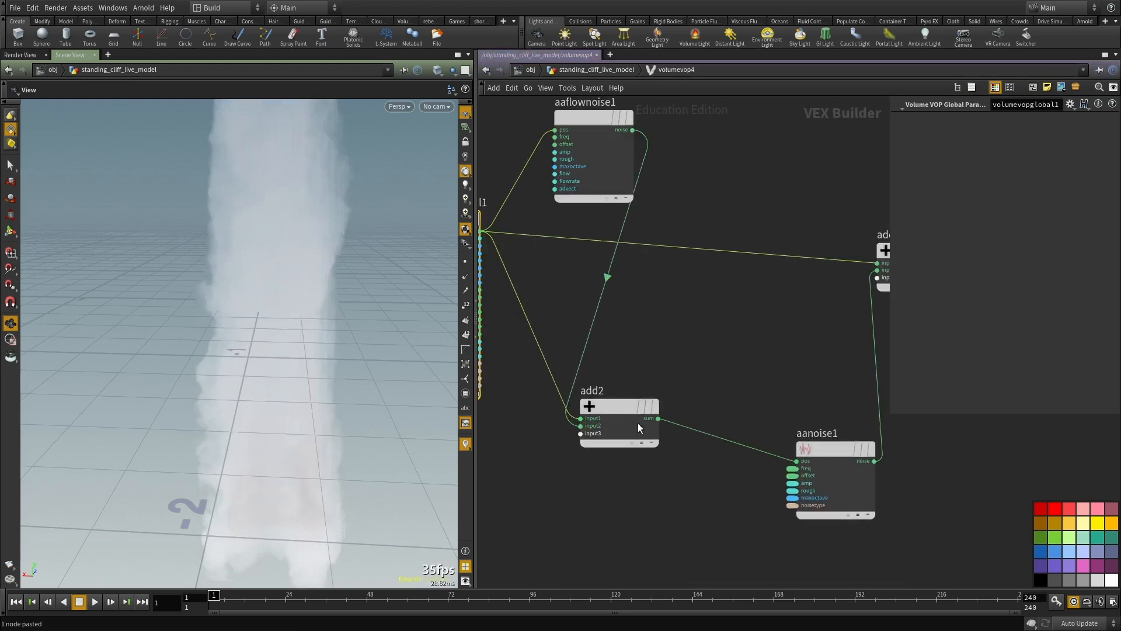
scroll(701, 443, down, 3)
scroll(818, 318, up, 3)
click(825, 314)
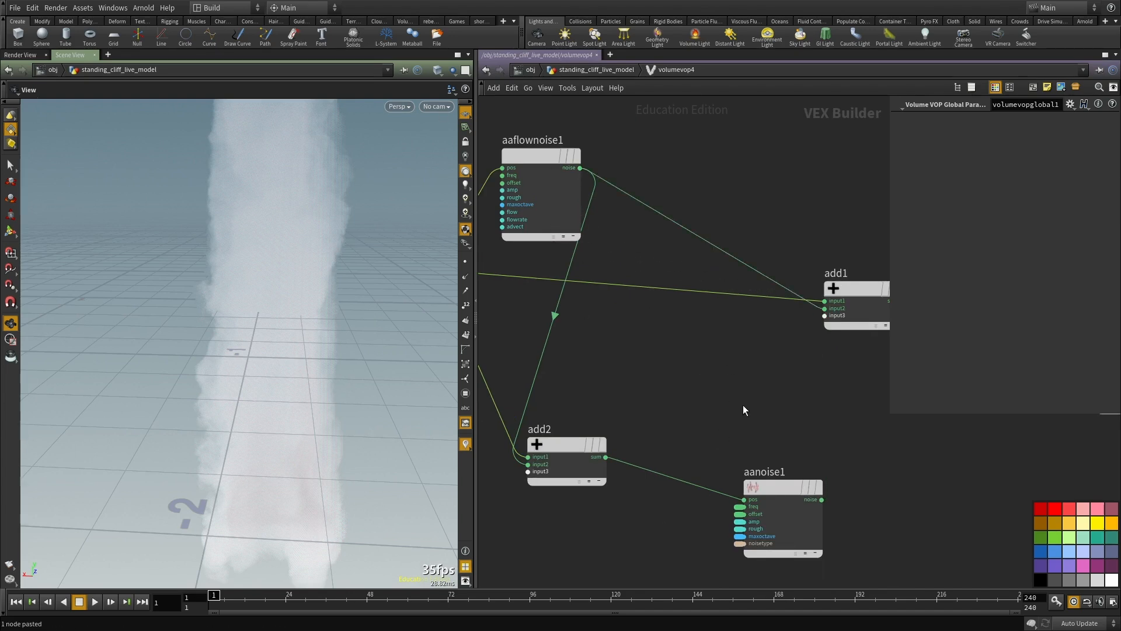
Step: Delete add2 and aanoise1 from volumevop4's network and move aaflownoise1 down below the P connection
scroll(639, 499, down, 3)
mouse_move(849, 496)
mouse_down()
mouse_move(605, 334)
mouse_move(614, 337)
mouse_up()
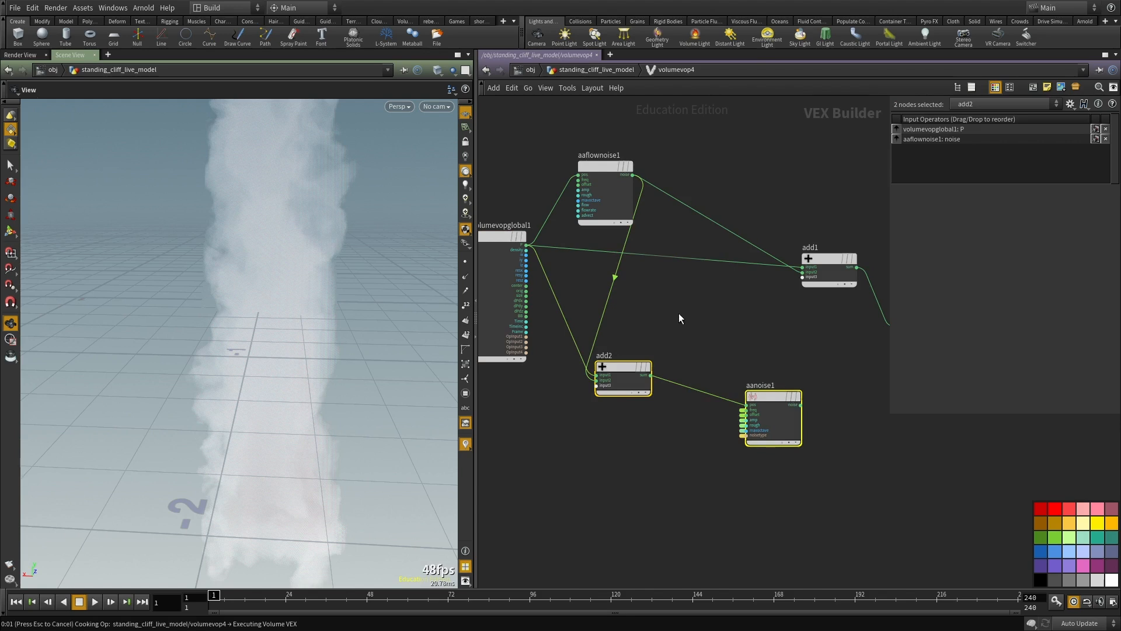
key(Delete)
drag(610, 170, 644, 366)
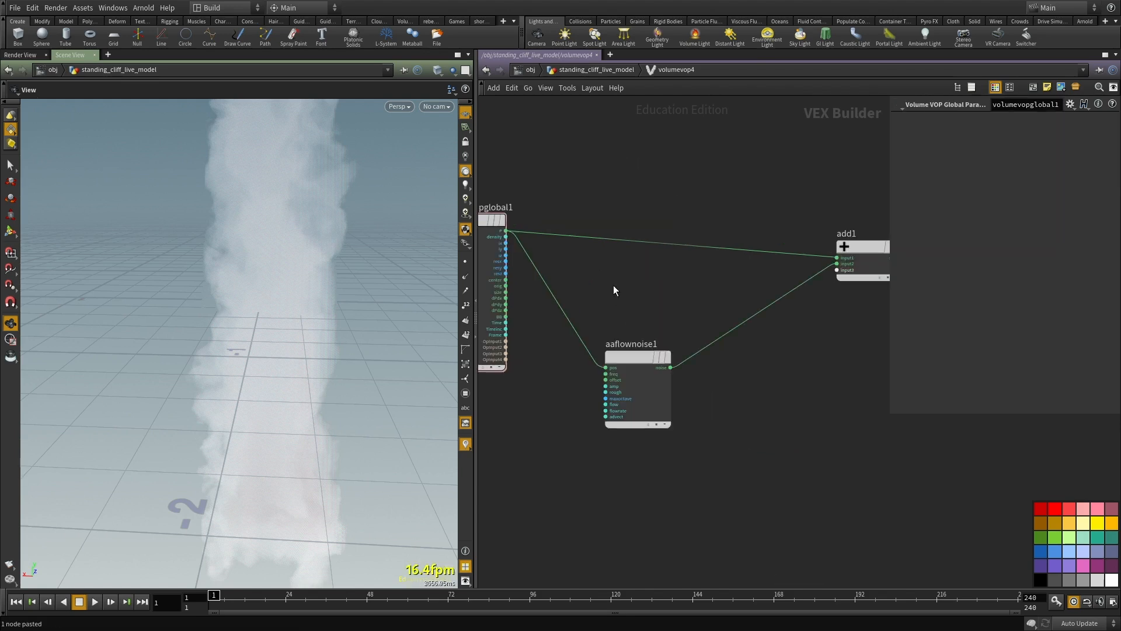
Step: Promote aaflownoise1's freq, offset, amp and rough inputs to parameters on volumevop4
scroll(607, 376, up, 3)
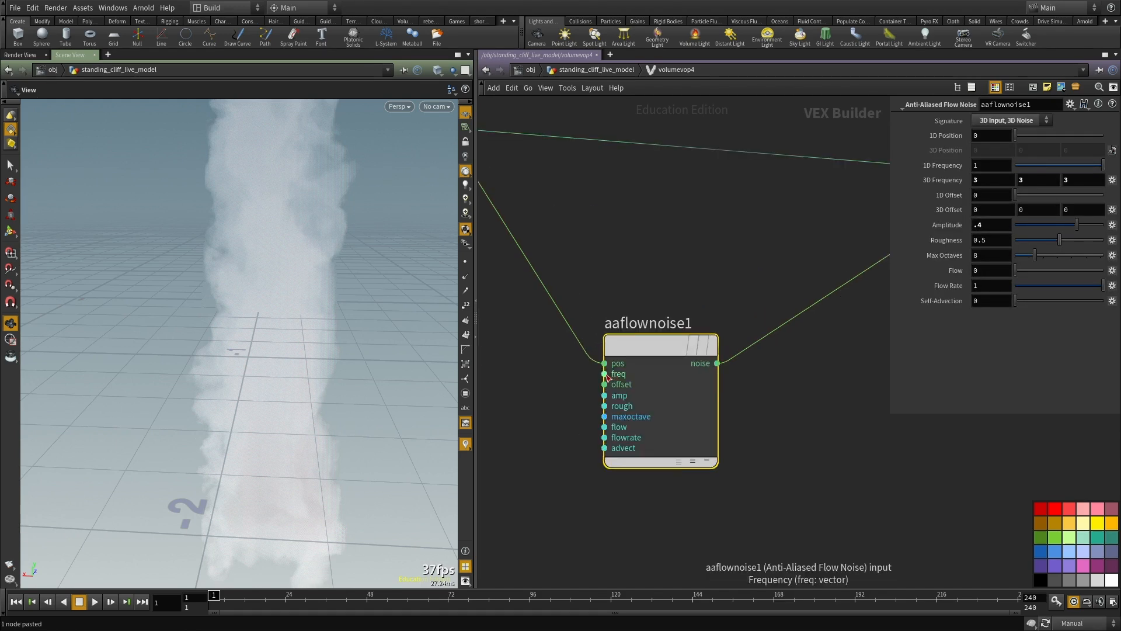
right_click(607, 373)
click(651, 394)
right_click(607, 384)
click(653, 405)
right_click(607, 395)
click(654, 416)
right_click(605, 406)
click(624, 419)
Step: Promote aaflownoise1's maxoctave, flow, flowrate and advect inputs to parameters and return to the geometry network
right_click(605, 417)
click(625, 429)
right_click(605, 427)
click(627, 439)
right_click(625, 438)
click(633, 449)
click(629, 428)
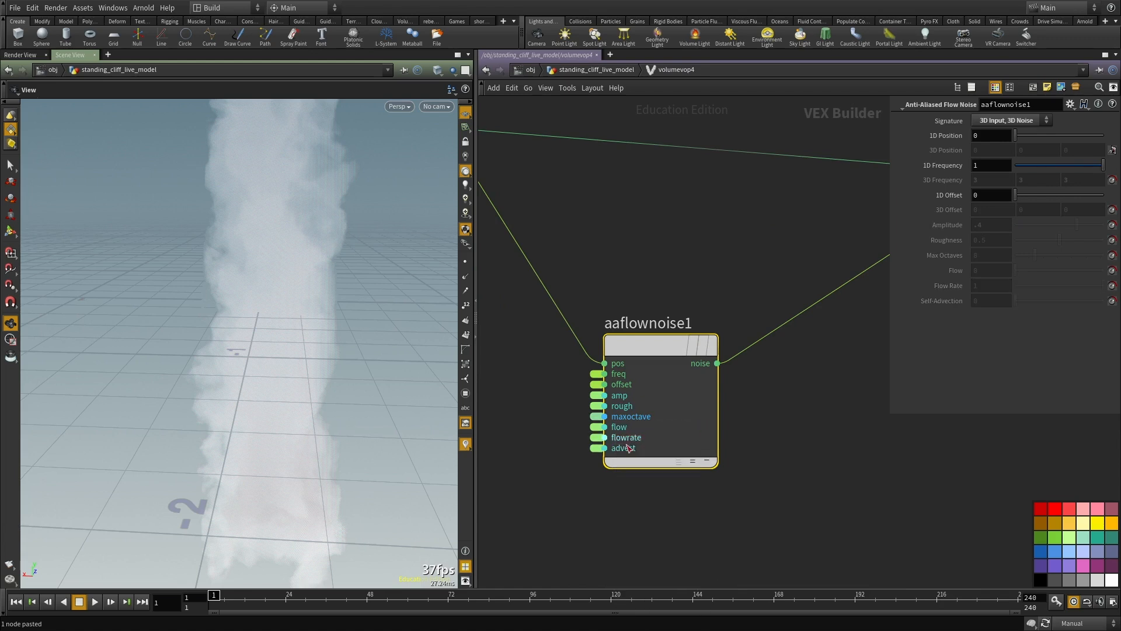
key(u)
scroll(727, 350, up, 3)
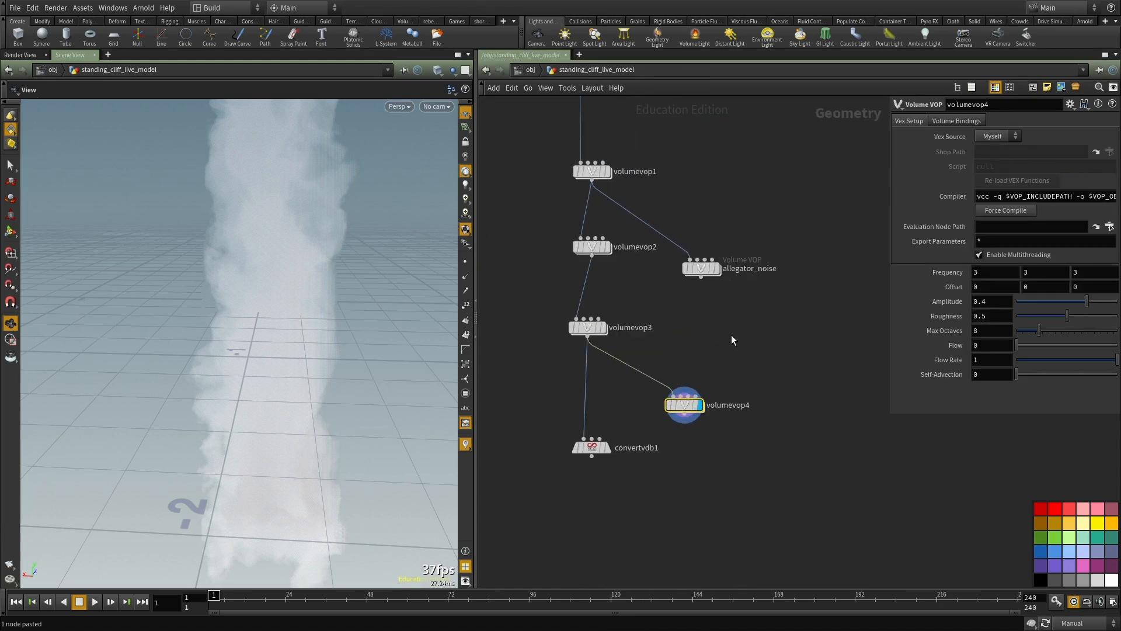
Step: Wire volumevop4's output into convertvdb1's first input in place of volumevop3 and display convertvdb1
scroll(713, 358, down, 6)
scroll(715, 377, up, 5)
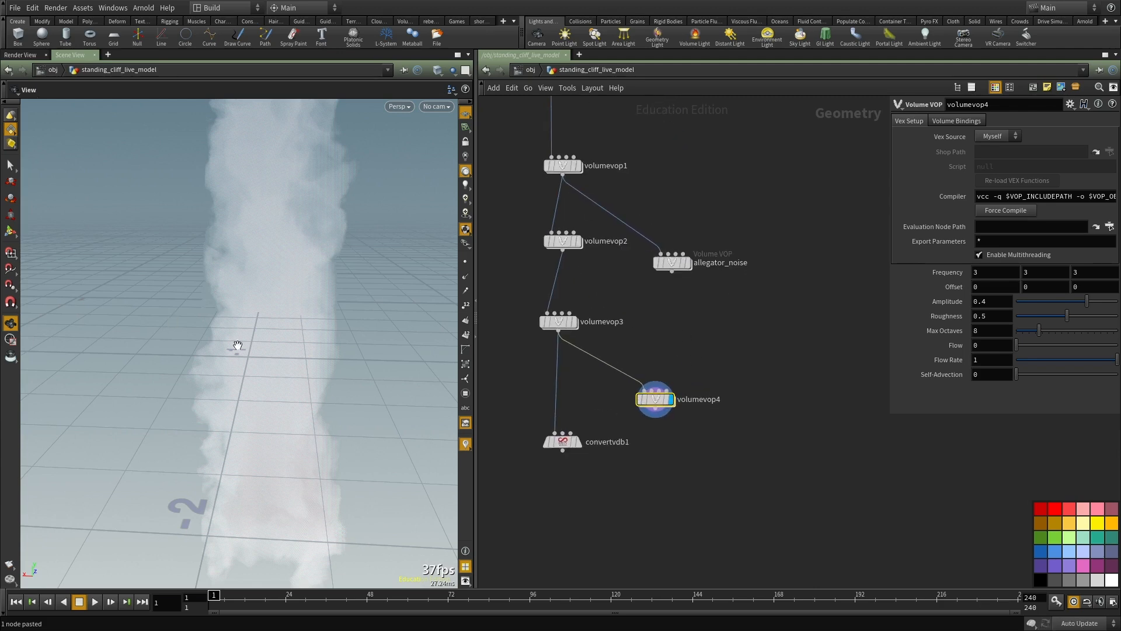
scroll(666, 411, up, 2)
click(681, 408)
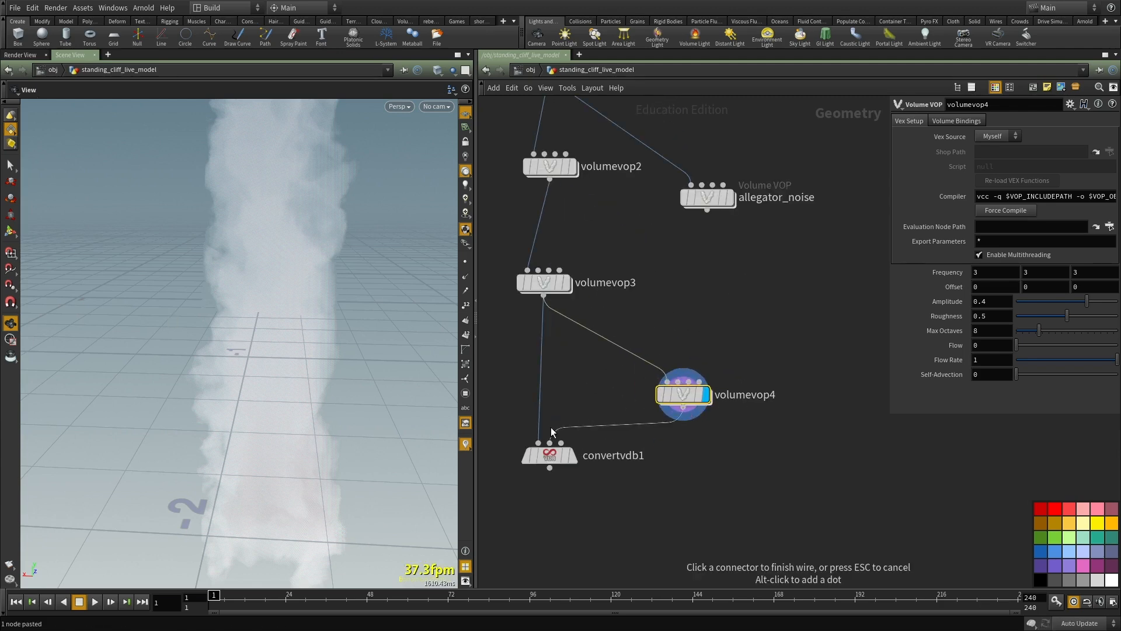
click(549, 445)
click(552, 456)
drag(419, 407, 304, 346)
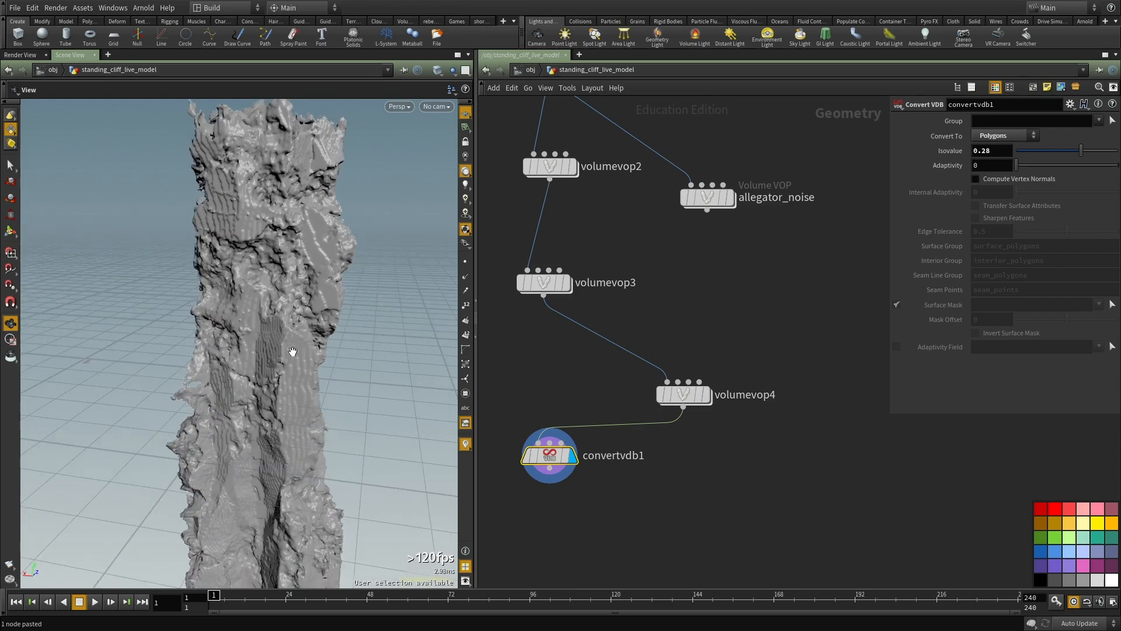
Step: Set volumevop4's amplitude to 0.1 and its offset to 50 on all three axes
click(683, 394)
drag(371, 392, 411, 310)
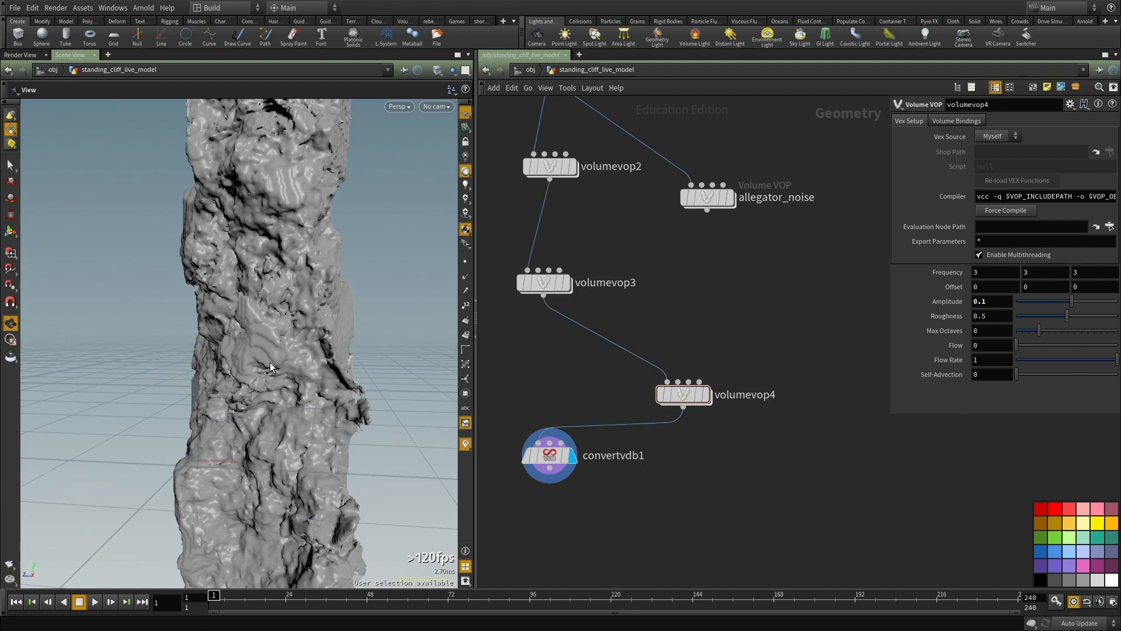
drag(266, 361, 274, 397)
click(999, 286)
text(50)
key(Tab)
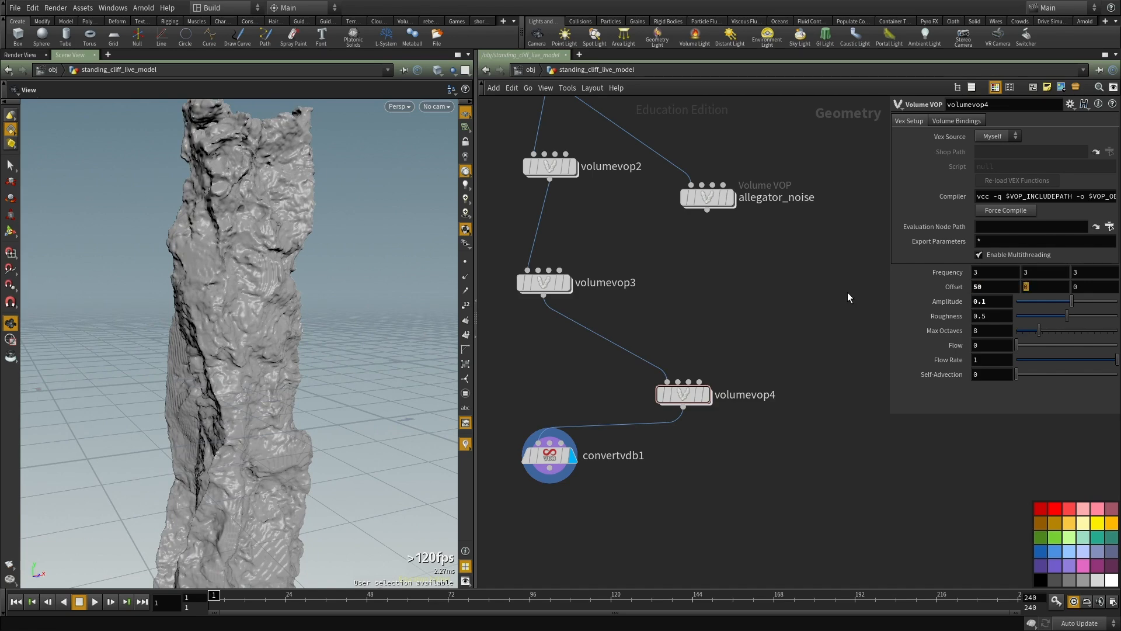
text(50)
key(Tab)
text(50)
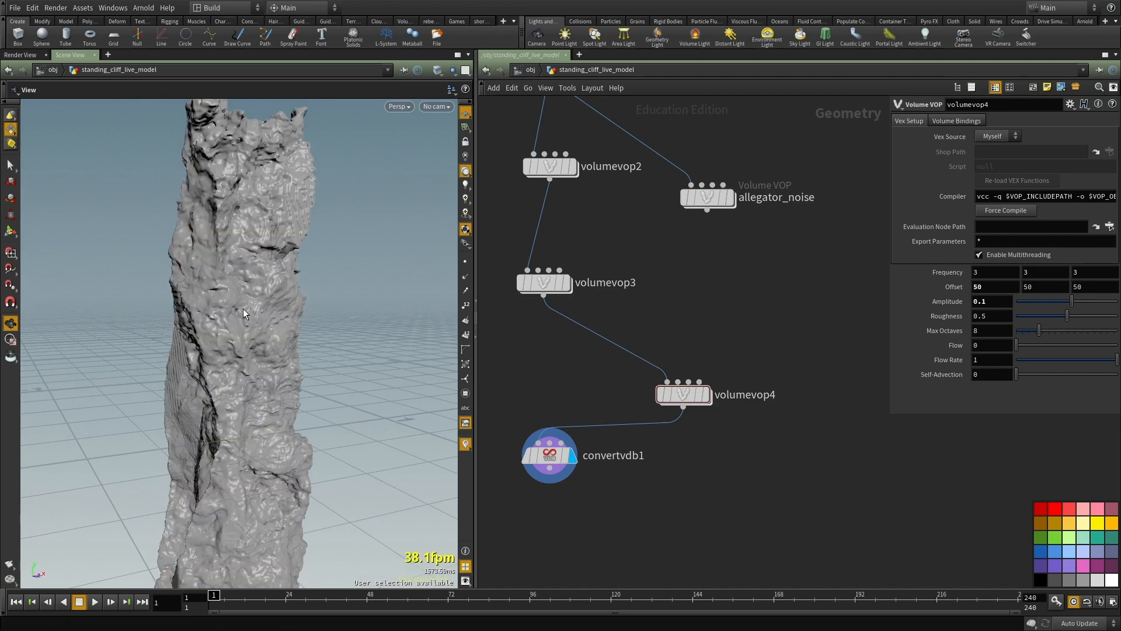
drag(248, 307, 288, 325)
Step: Move volumevop4 into line between volumevop3 and convertvdb1 in the network
scroll(287, 325, up, 5)
drag(670, 392, 546, 338)
middle_drag(631, 263, 623, 478)
drag(601, 436, 455, 332)
middle_drag(712, 296, 728, 348)
drag(721, 358, 516, 290)
Step: Duplicate the Volume VOP that uses Simplex noise and insert the copy between volumevop4 and convertvdb1
middle_drag(695, 294, 724, 235)
key(ctrl+c)
scroll(728, 268, down, 5)
key(ctrl+v)
drag(663, 329, 620, 336)
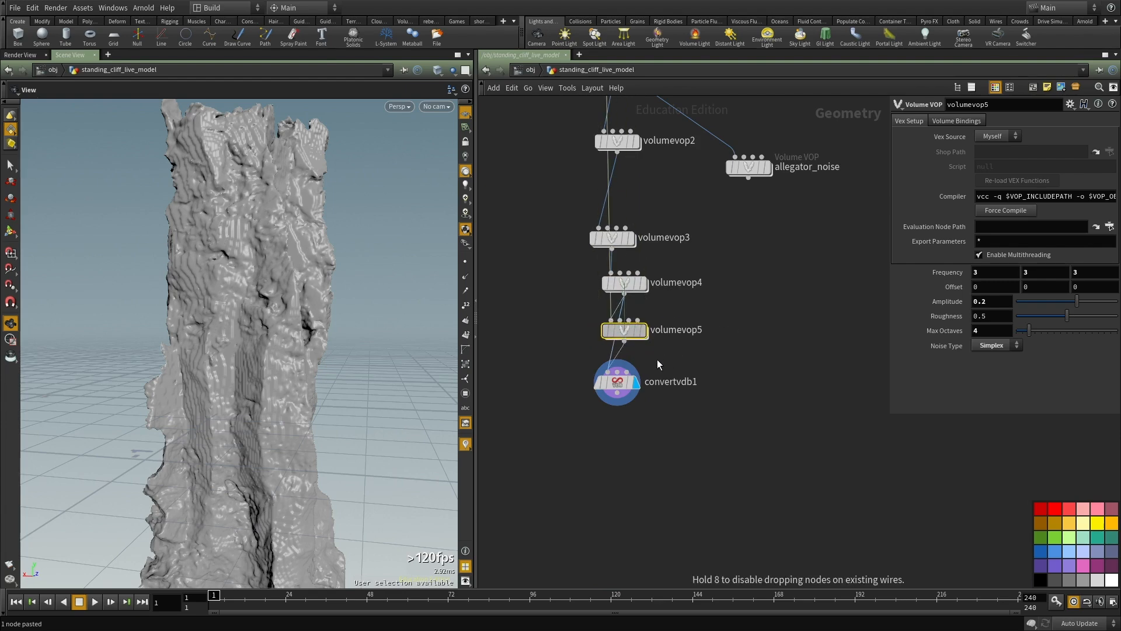
Step: Set volumevop5's frequency to 20 on all axes, roughness to 0.572 and amplitude to 0.02, and recook the displayed convertvdb1
scroll(650, 344, up, 4)
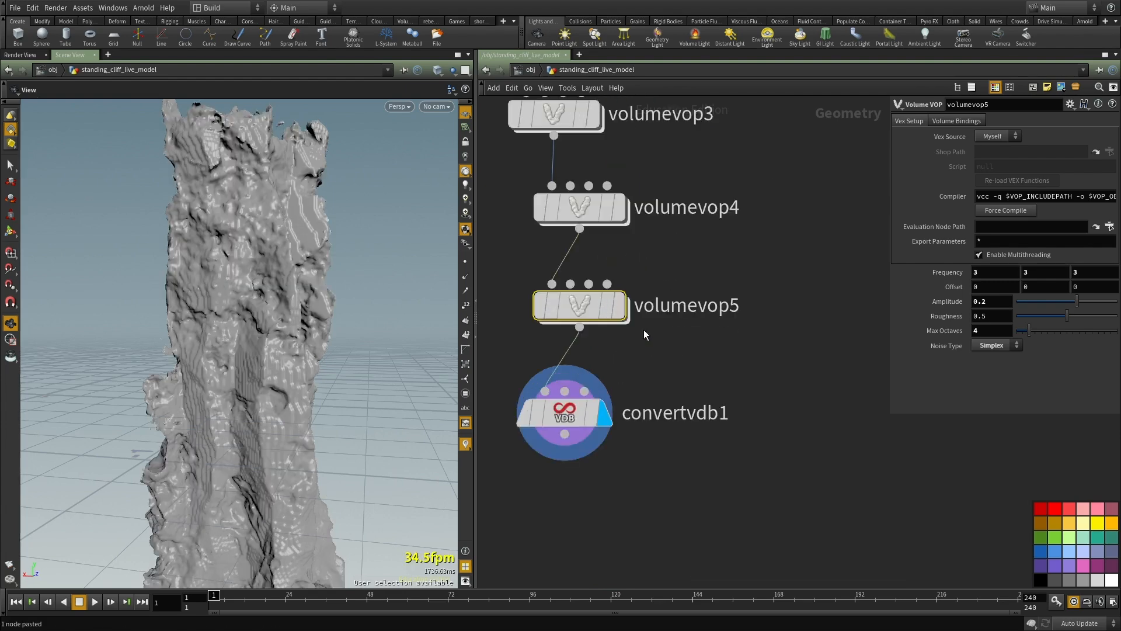
click(622, 306)
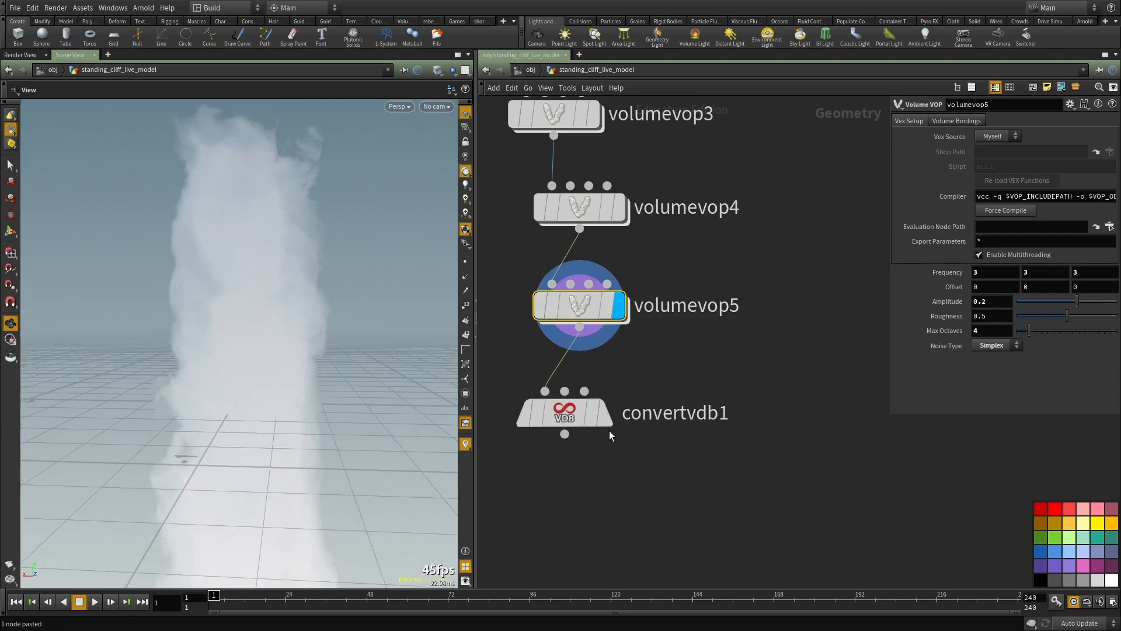
click(605, 414)
click(607, 303)
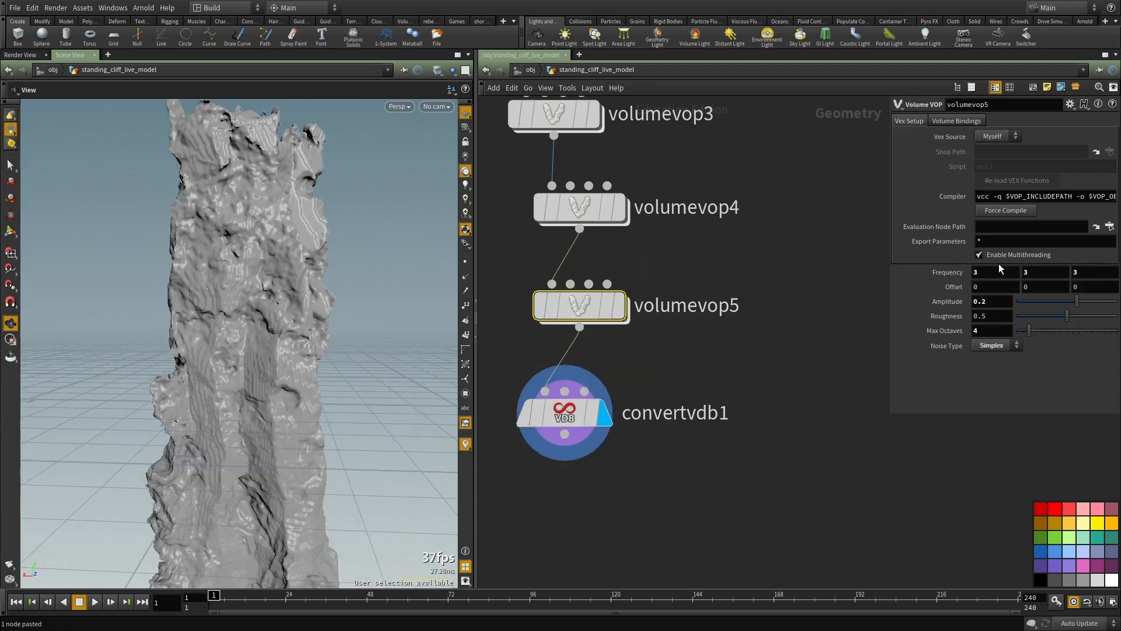
text(20)
key(Tab)
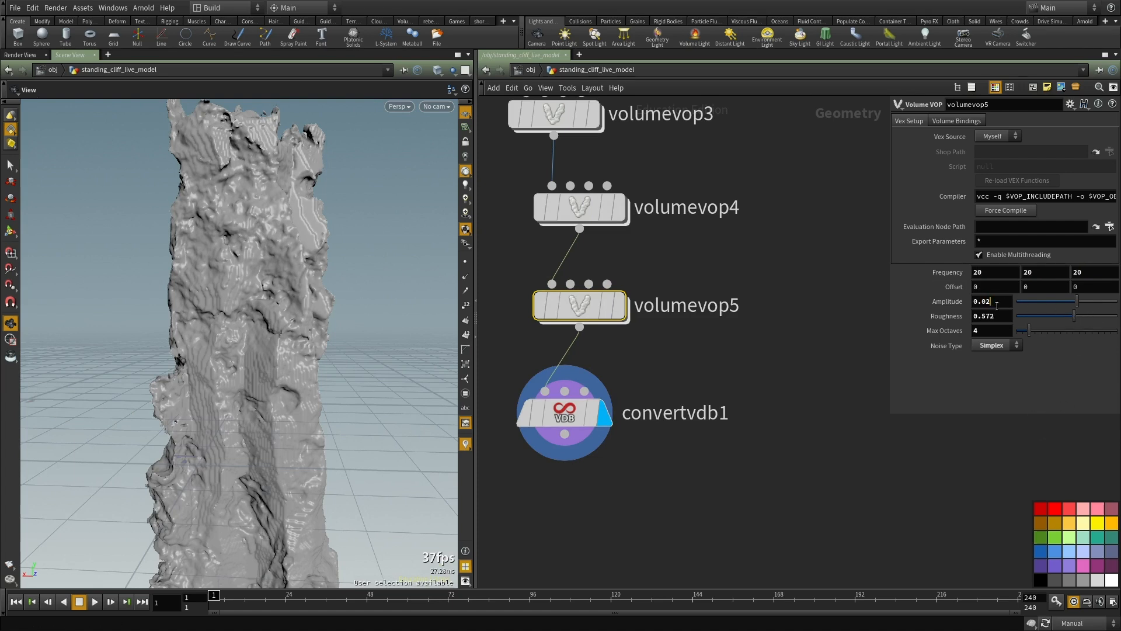
scroll(709, 380, up, 2)
key(F9)
Step: Try different isovalues on convertvdb1, including 0.03 and 0.08, ending at 0.27, while comparing the cliff's surface
scroll(710, 410, down, 1)
drag(244, 344, 264, 331)
right_drag(264, 330, 270, 349)
drag(270, 349, 330, 353)
scroll(725, 415, down, 2)
drag(725, 415, 593, 515)
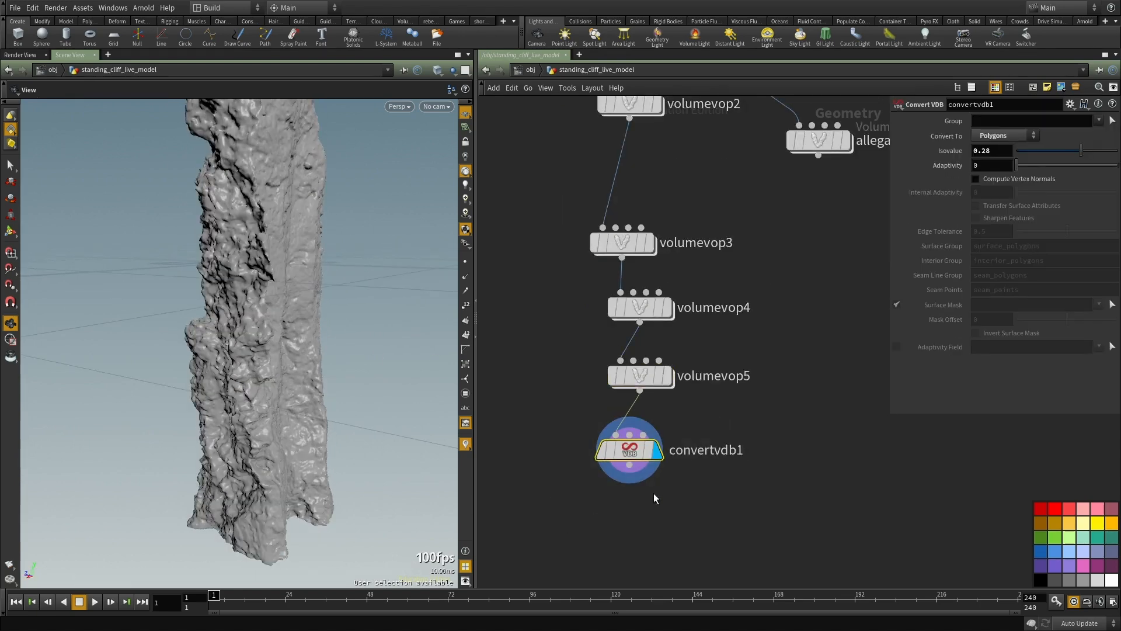
click(1066, 151)
drag(1067, 152, 1071, 153)
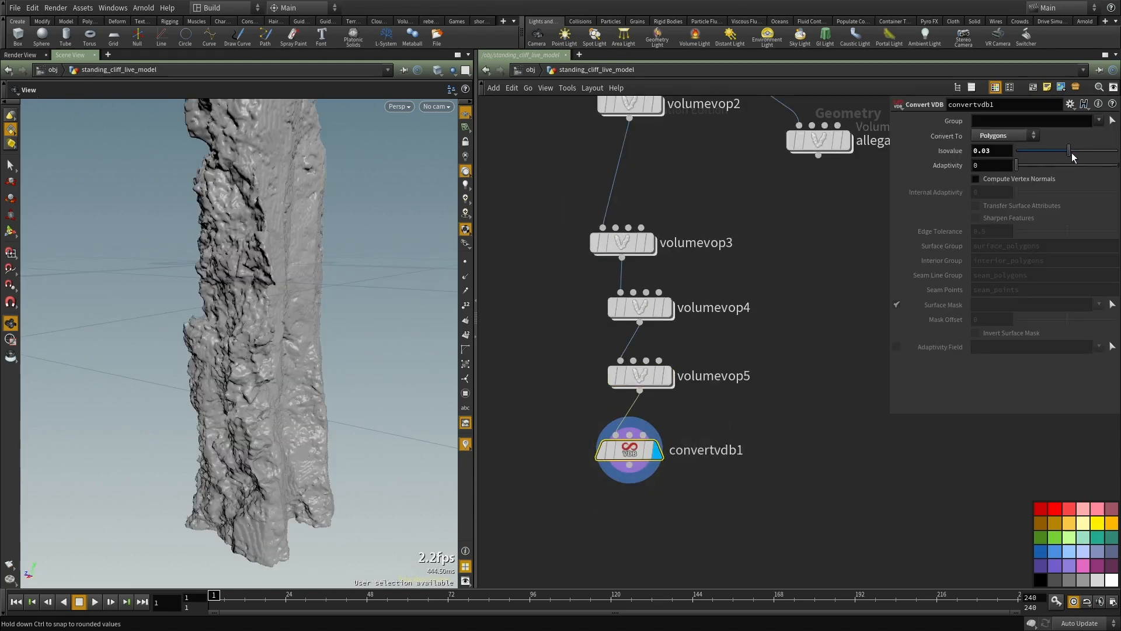
drag(289, 284, 330, 292)
middle_drag(331, 292, 321, 376)
right_drag(321, 376, 280, 342)
drag(281, 343, 209, 351)
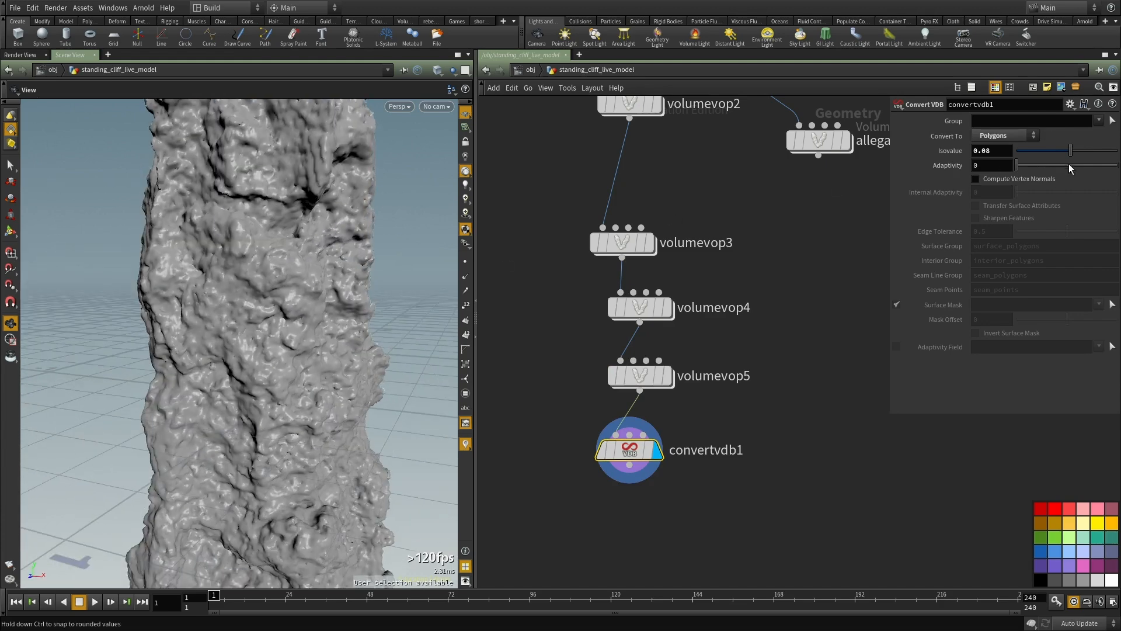
drag(1079, 155, 1083, 155)
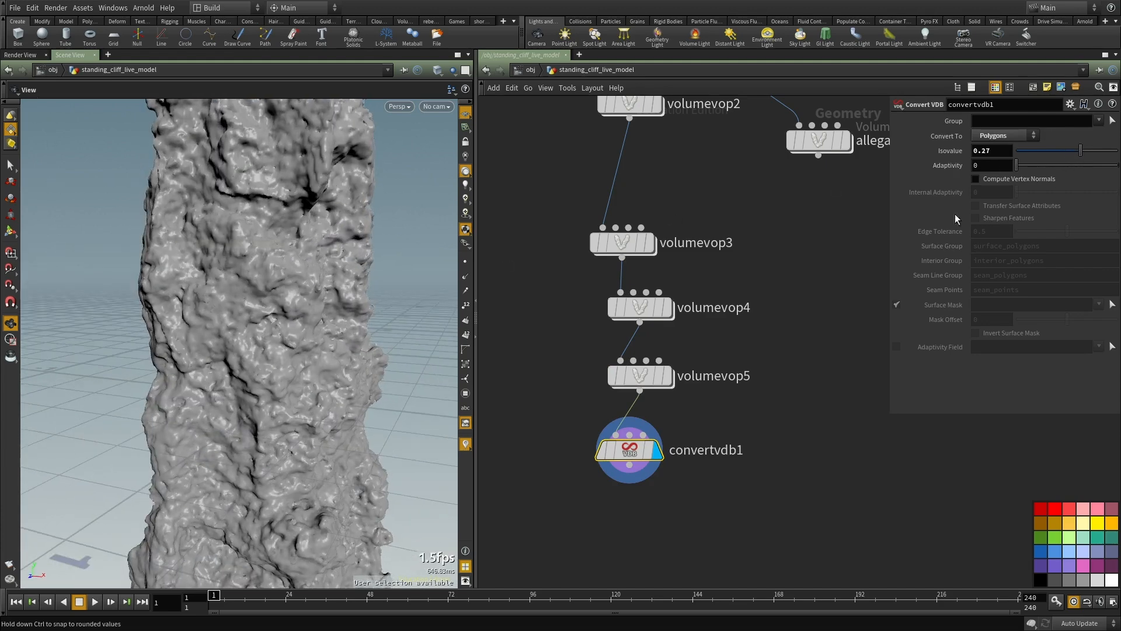
Step: Select the vdbfrompolygons1 node between facet2 and volumevop1
middle_drag(641, 377, 747, 400)
scroll(888, 437, down, 2)
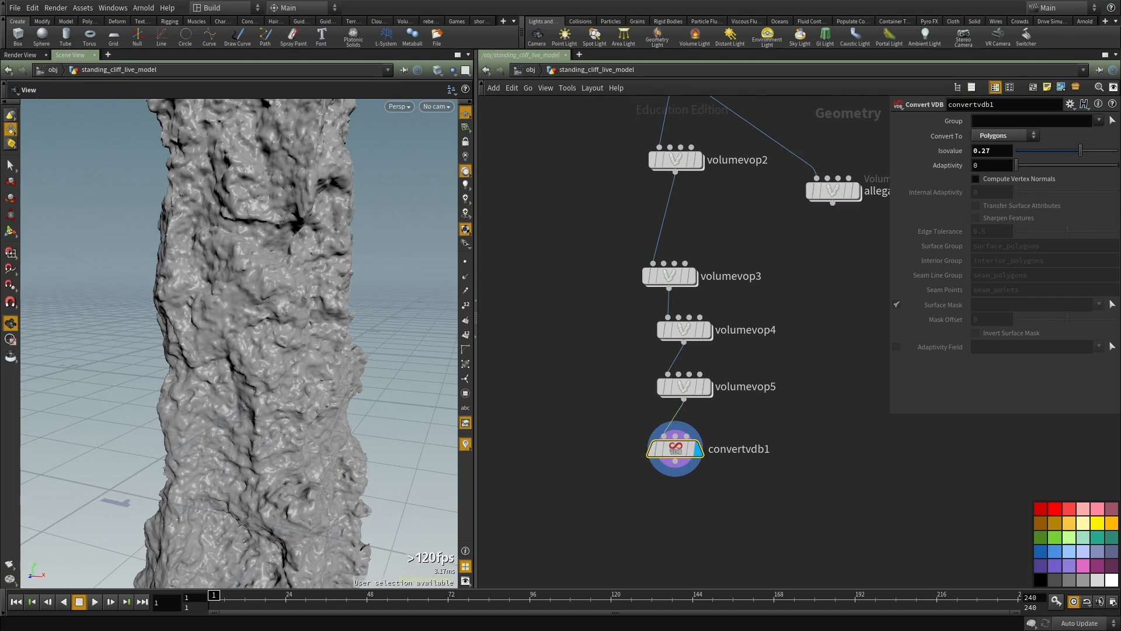
scroll(836, 401, down, 4)
scroll(657, 451, up, 4)
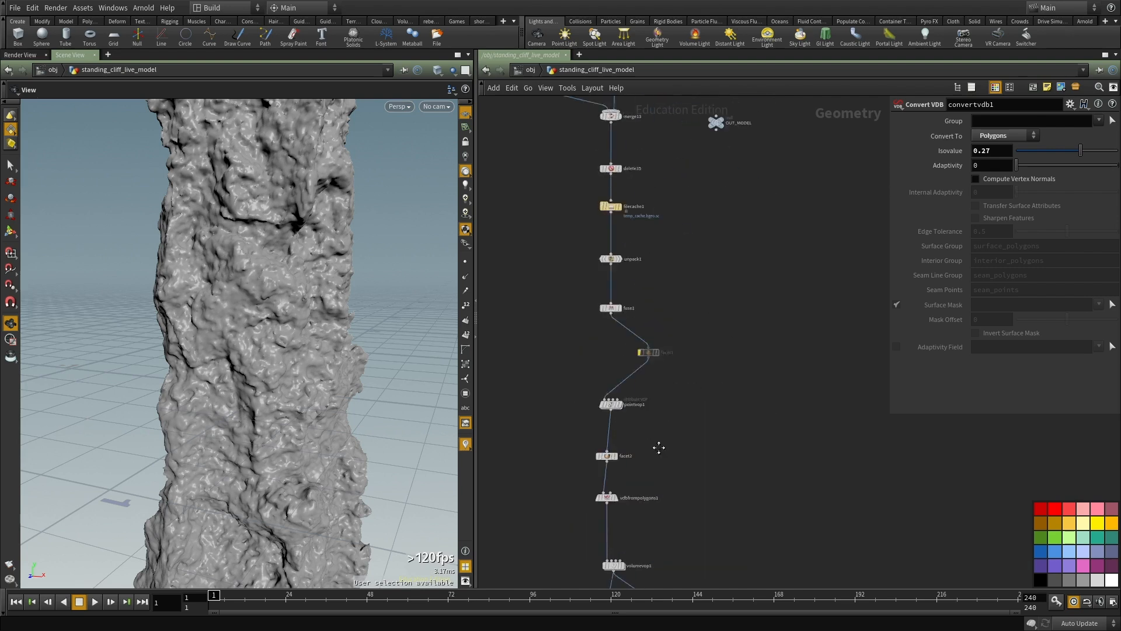
click(654, 386)
scroll(655, 396, up, 3)
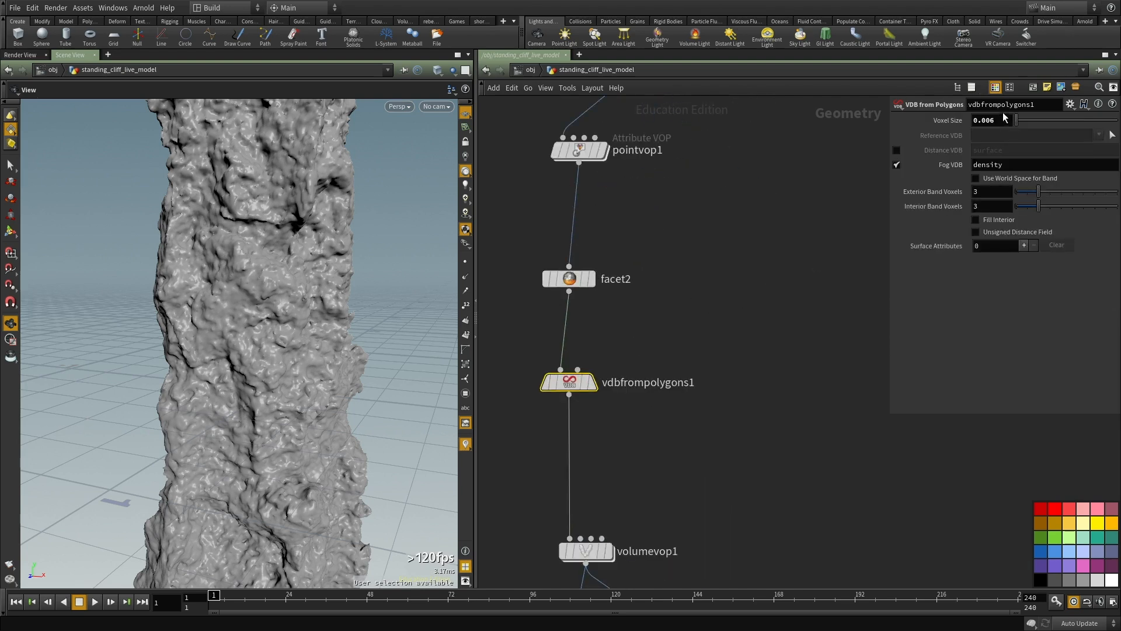
key(Tab)
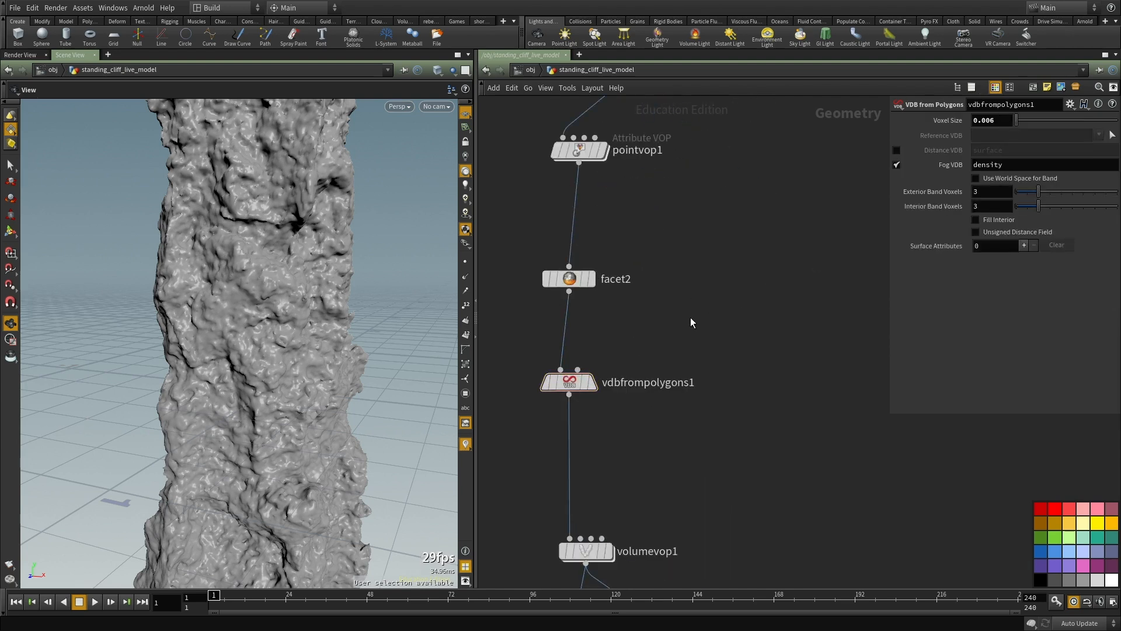
text(sti)
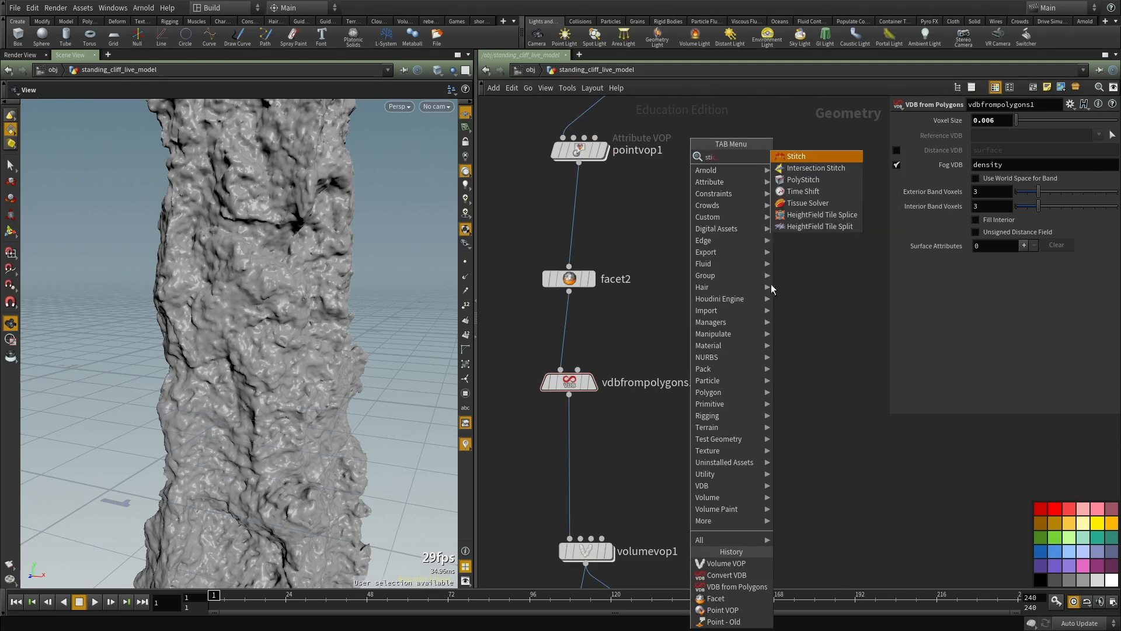
key(Escape)
Step: Add a sticky note beside vdbfrompolygons1 containing the value 0.00224
click(1046, 89)
drag(836, 203, 731, 260)
double_click(744, 301)
key(ctrl+v)
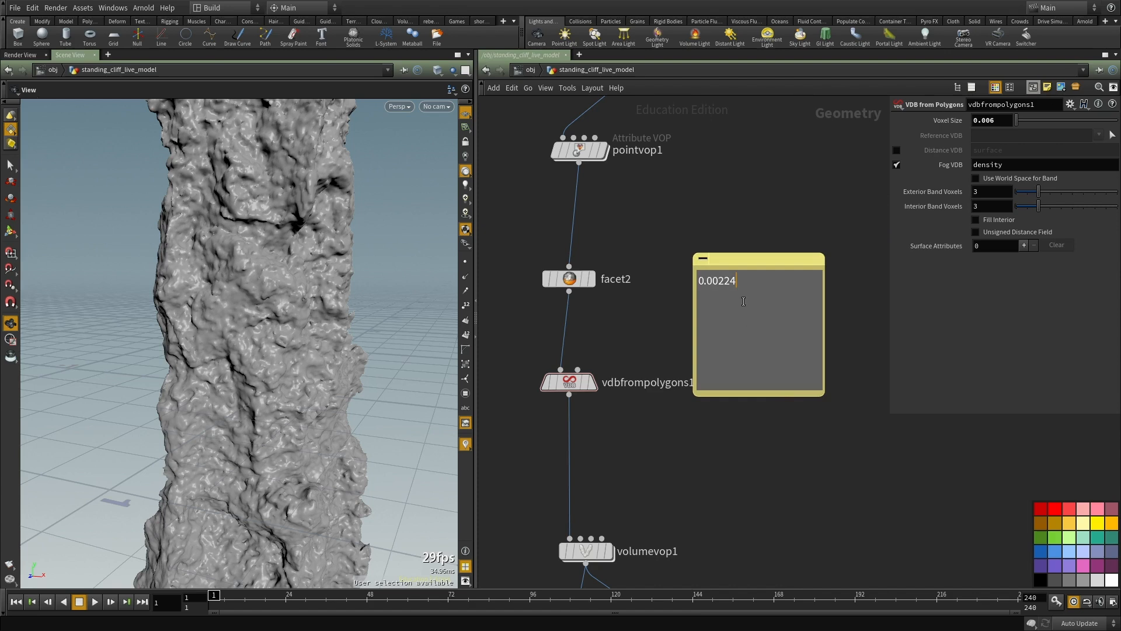
Step: Set vdbfrompolygons1's voxel size to 0.0025 and convertvdb1's isovalue to 0.82
click(988, 119)
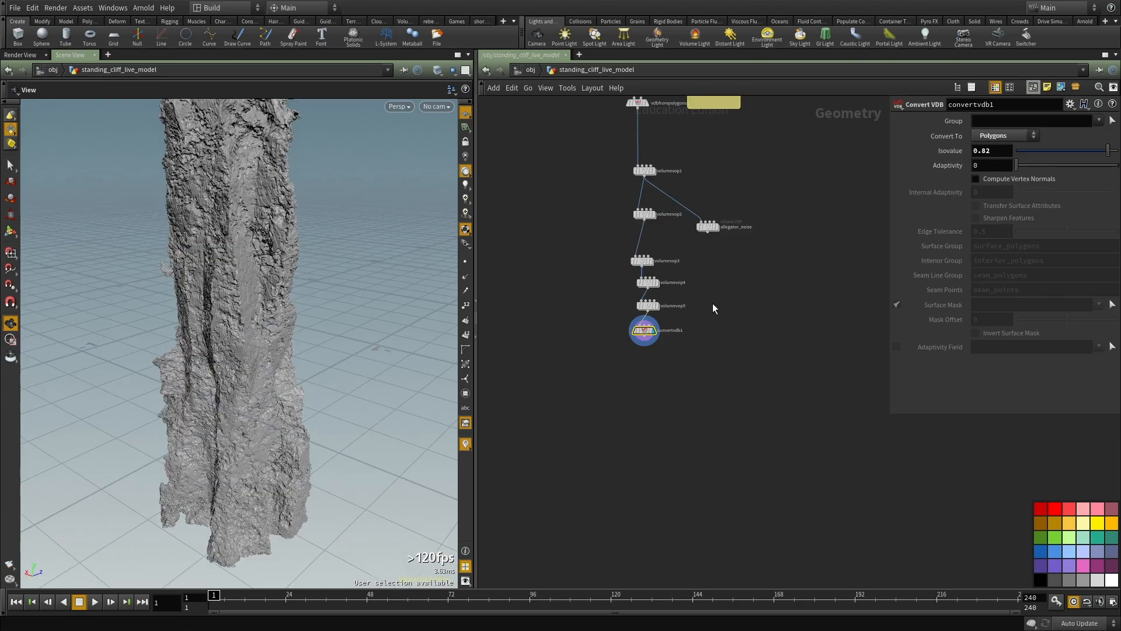
middle_drag(721, 317, 709, 383)
drag(212, 355, 409, 343)
Step: Check the node information of vdbfrompolygons1 for its voxel count, and that of convertvdb1
middle_drag(575, 227, 553, 384)
scroll(602, 354, up, 1)
middle_click(606, 318)
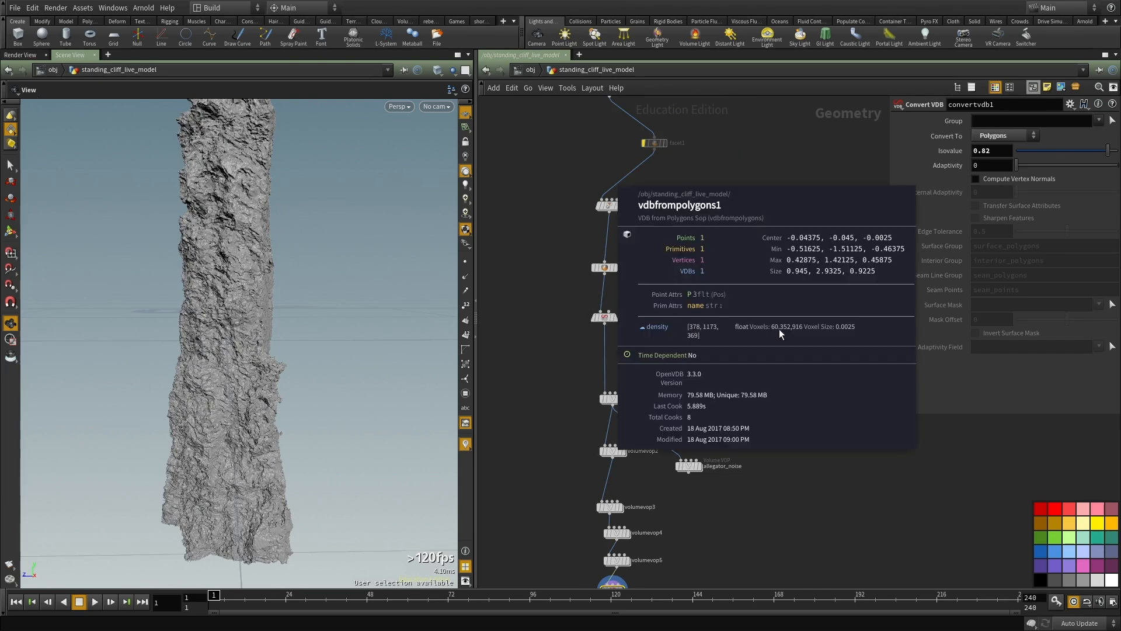
middle_drag(581, 415, 591, 346)
middle_drag(675, 546, 671, 446)
scroll(637, 462, up, 2)
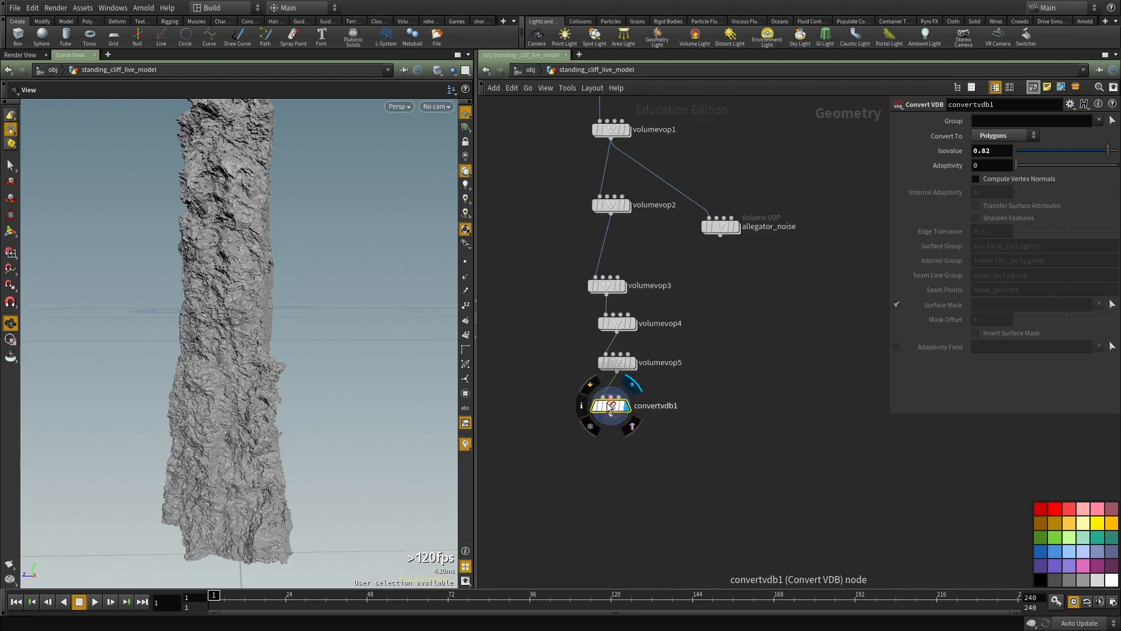
middle_click(610, 407)
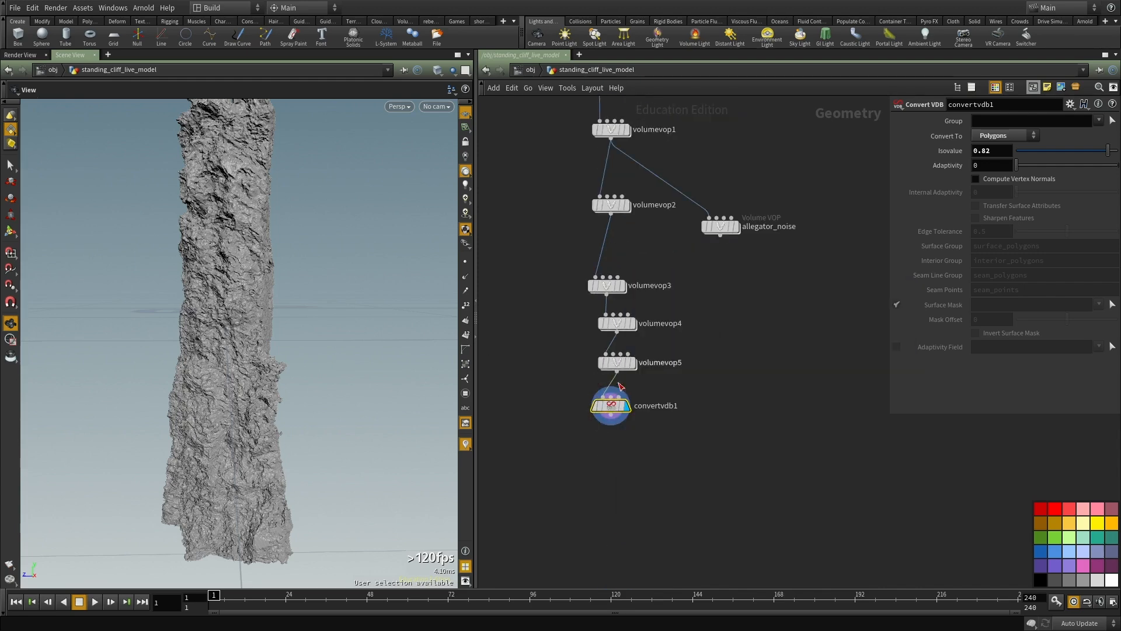
Step: Maximize the scene viewport, look through rendercam, and frame the cliff in the perspective view
drag(167, 329, 211, 324)
key(ctrl+b)
drag(358, 316, 359, 323)
click(20, 54)
click(70, 54)
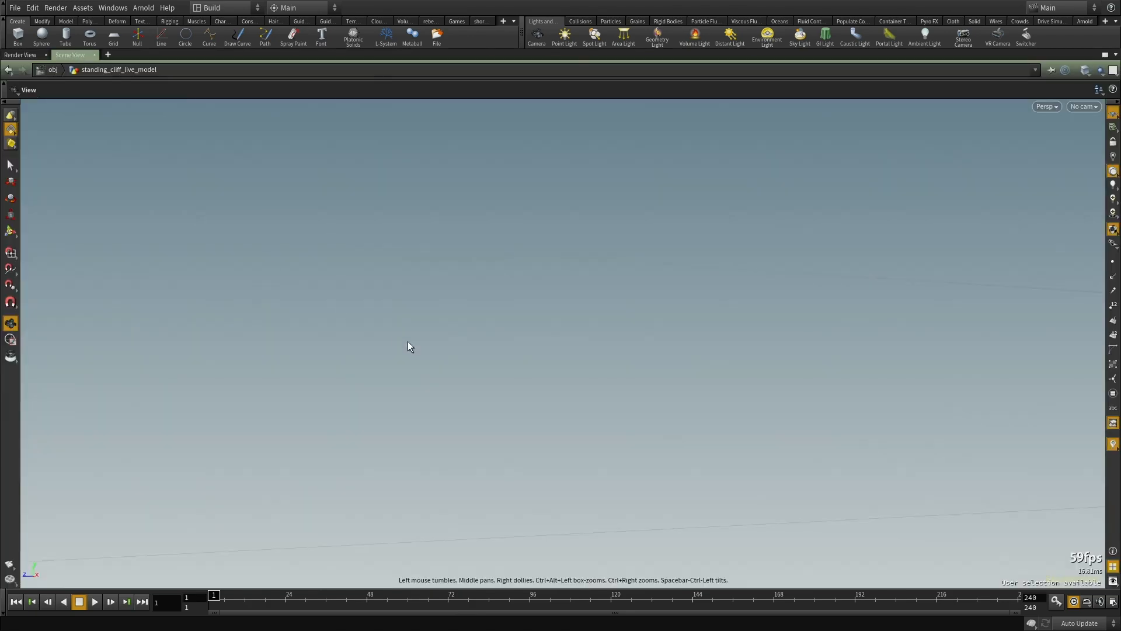
click(1084, 107)
click(1045, 166)
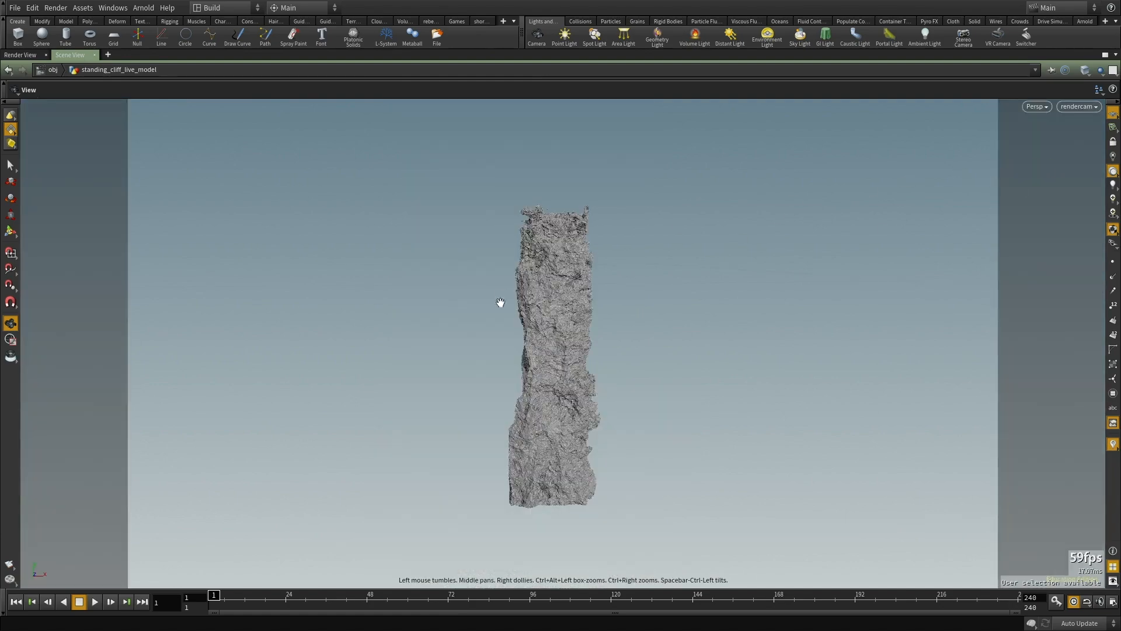
key(f)
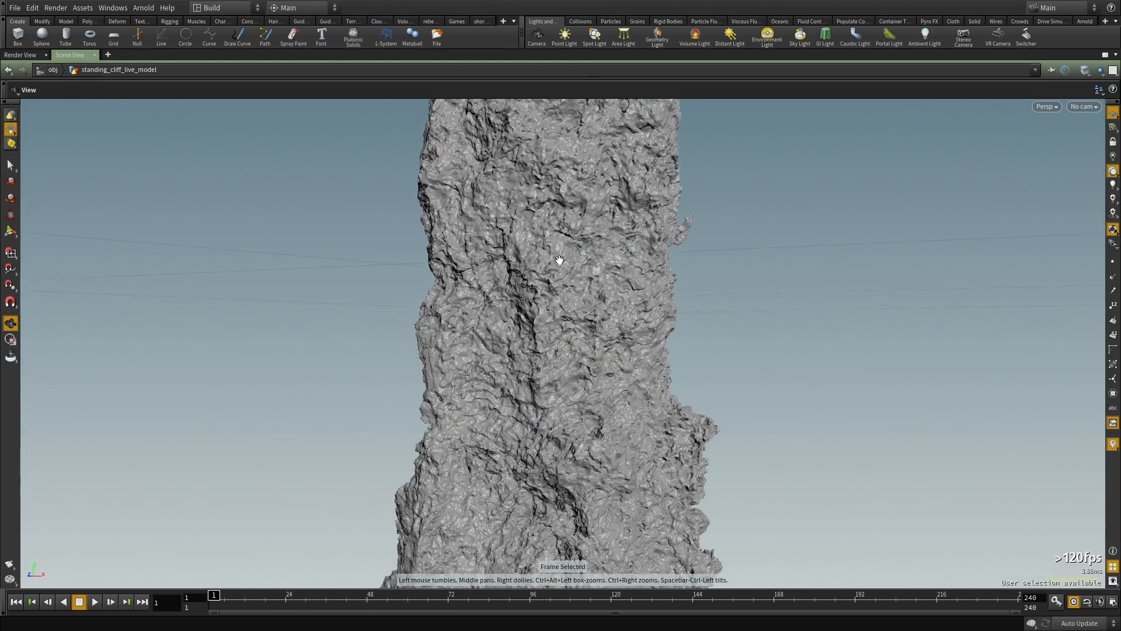
Step: Review the viewport, effects, geometry and scene display options, including the antialias samples, and close the dialog
key(d)
click(517, 174)
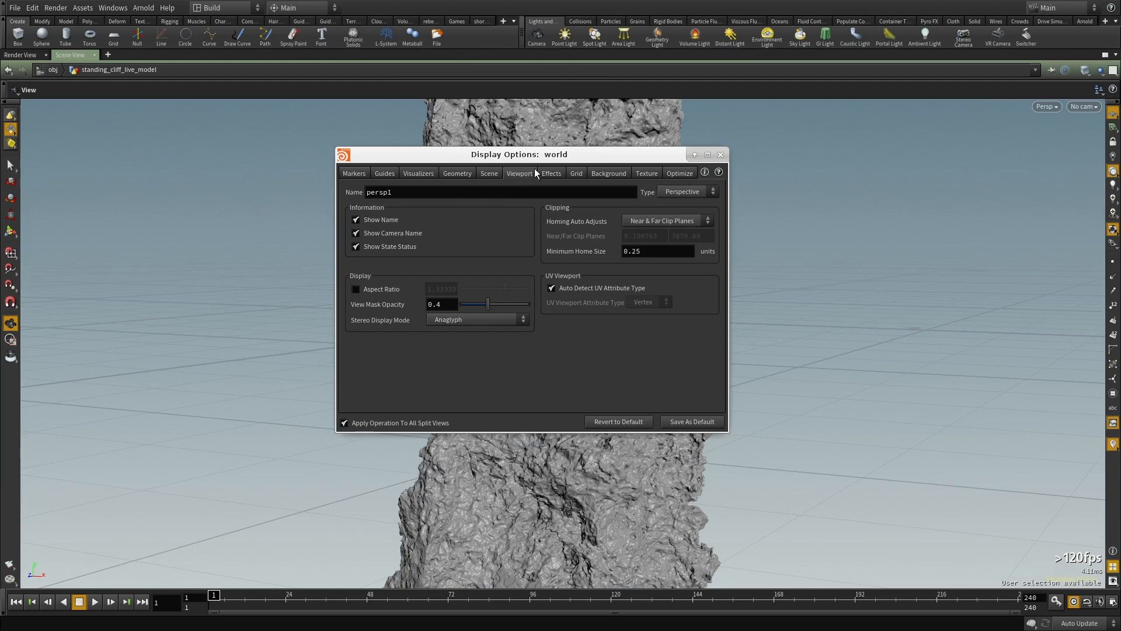
click(551, 173)
click(464, 174)
click(479, 173)
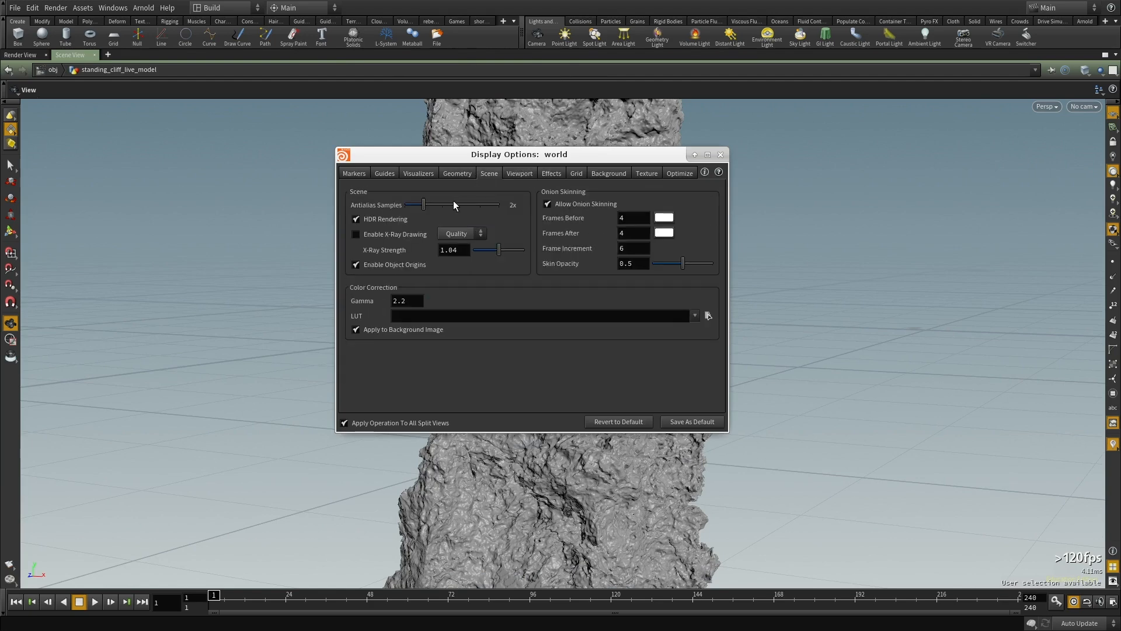
click(721, 155)
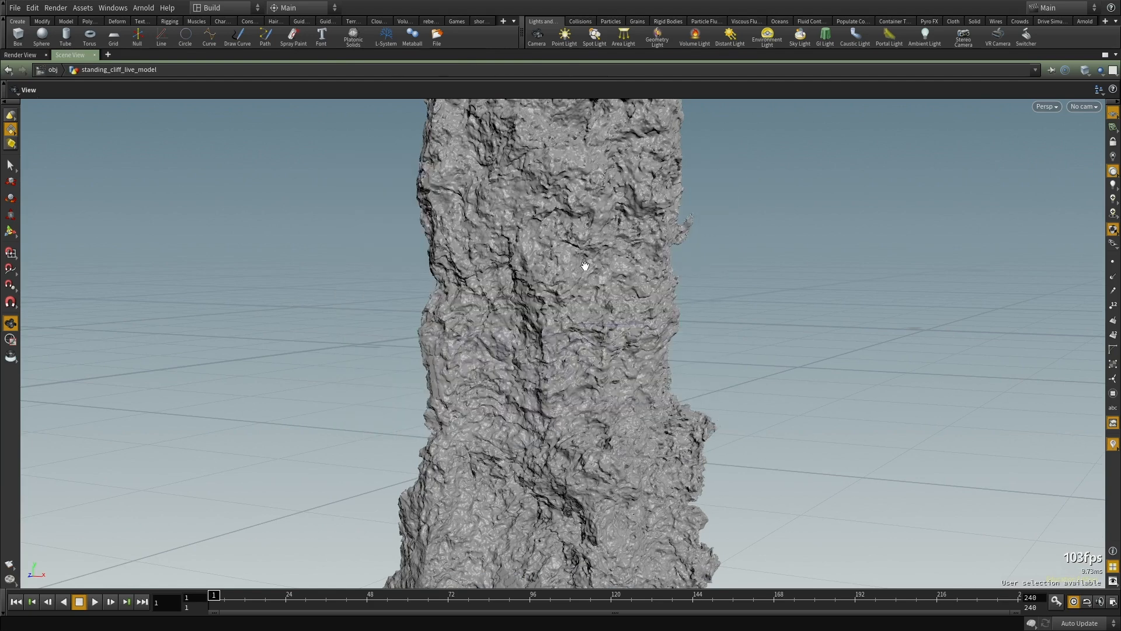
Step: Hide the reference grid and examine the cliff's displaced surface up close from several sides for detail and stepping artifacts
right_drag(664, 202, 831, 288)
drag(831, 288, 783, 248)
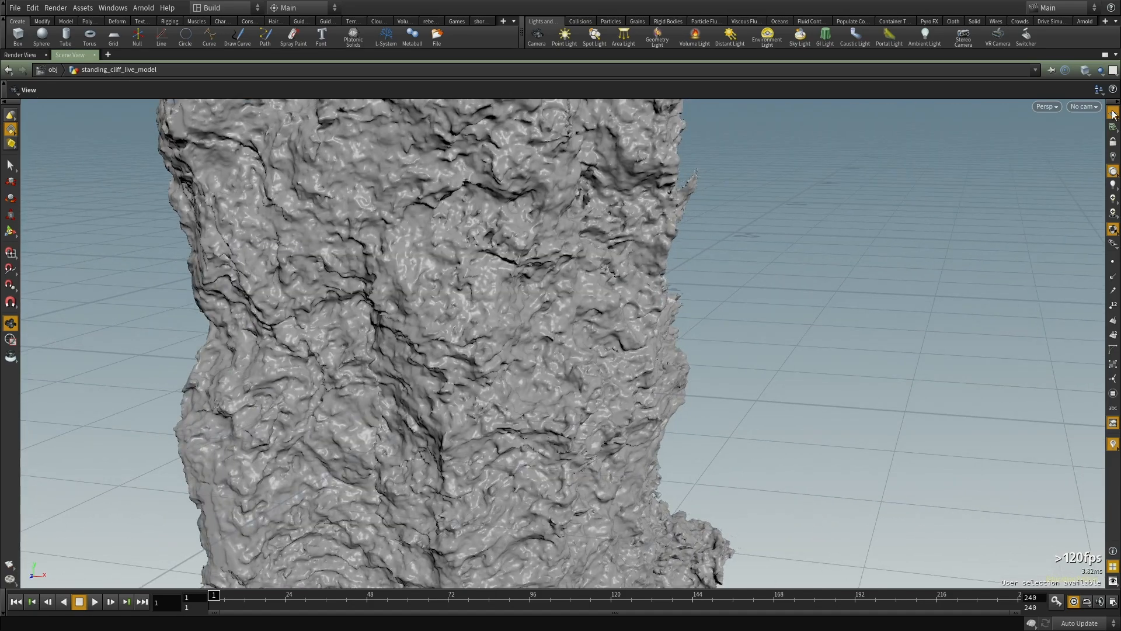
drag(500, 237, 497, 314)
right_drag(497, 315, 523, 325)
middle_drag(523, 326, 604, 305)
drag(603, 306, 654, 305)
middle_drag(654, 305, 558, 383)
drag(558, 383, 649, 383)
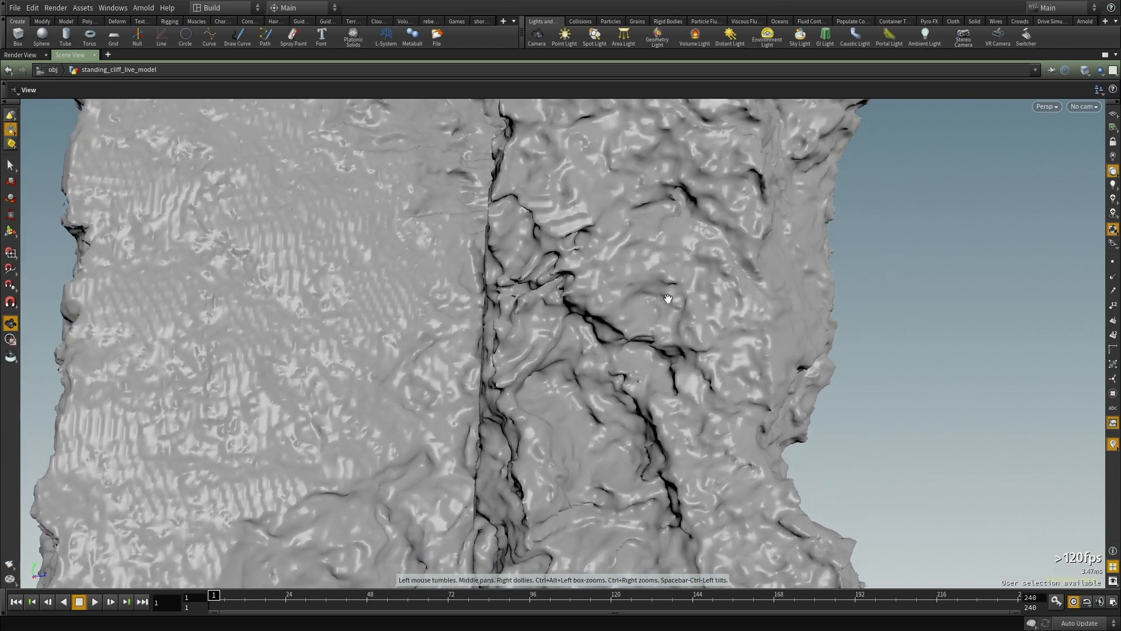
drag(652, 309, 514, 248)
drag(474, 171, 397, 441)
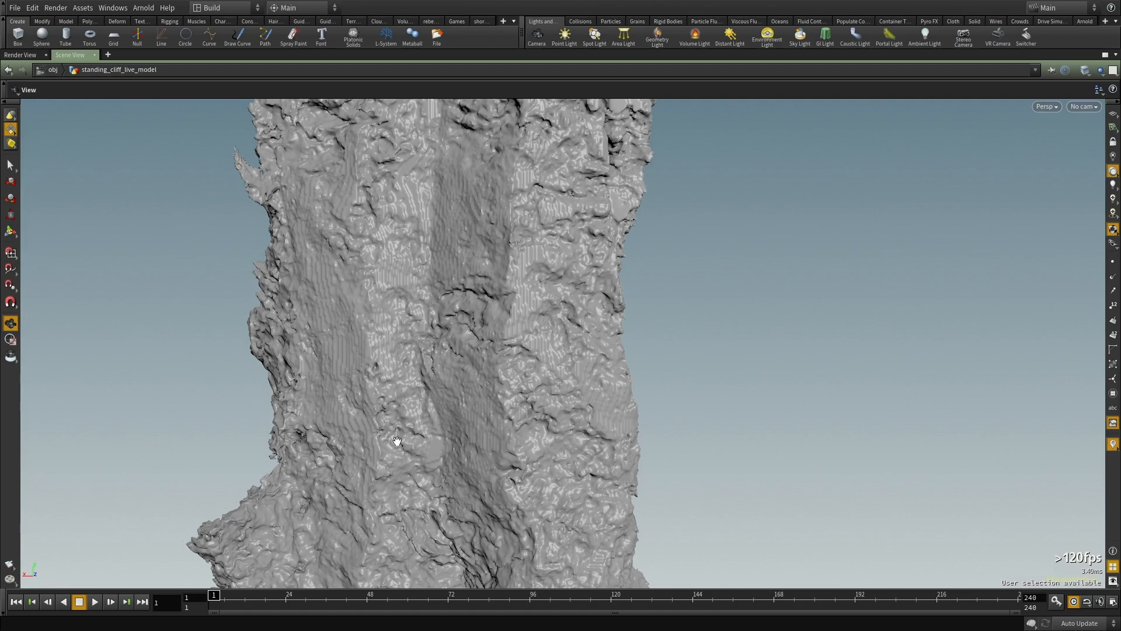
drag(355, 369, 508, 358)
middle_drag(358, 406, 380, 355)
right_drag(380, 356, 716, 393)
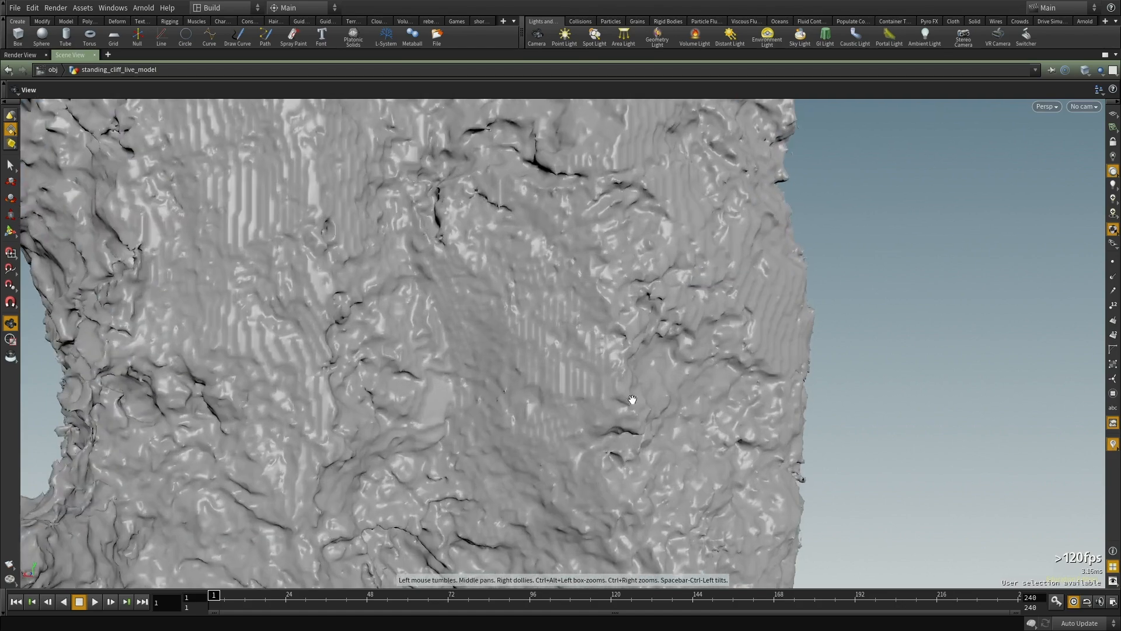
Step: Examine the cliff's mid-height faces and crevices up close for ridged stepping artifacts on the displaced surface
middle_drag(382, 555, 420, 336)
drag(419, 337, 485, 309)
right_drag(486, 309, 690, 320)
drag(691, 320, 654, 333)
right_drag(654, 332, 583, 344)
drag(584, 344, 578, 193)
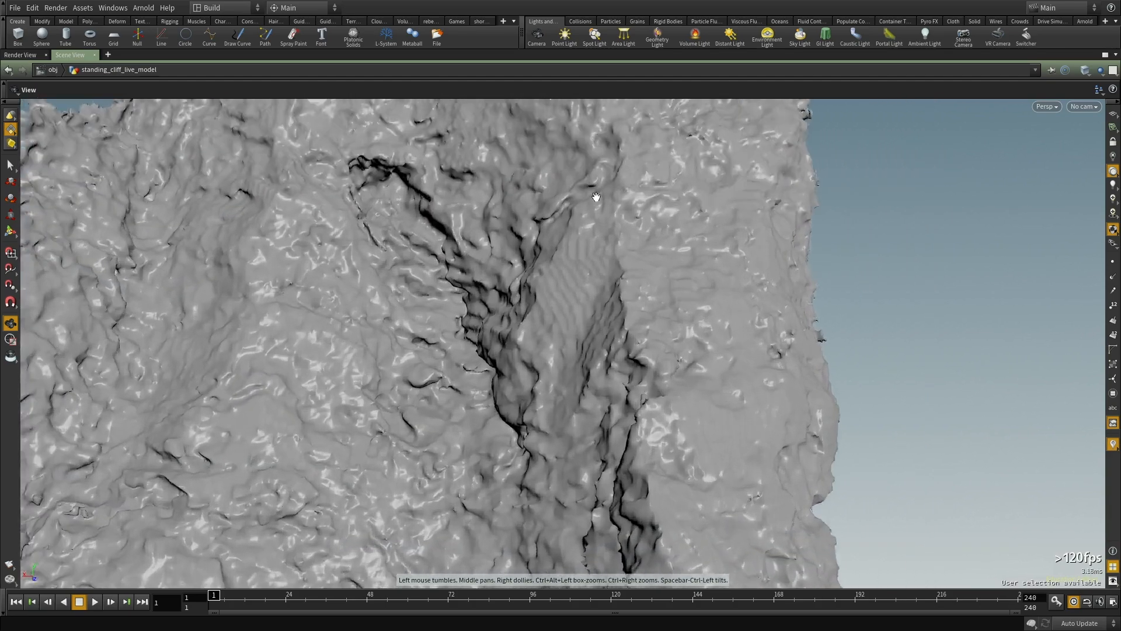
right_drag(578, 192, 631, 388)
drag(631, 389, 668, 310)
right_drag(668, 310, 551, 373)
drag(551, 373, 603, 418)
right_drag(603, 418, 308, 395)
drag(307, 395, 671, 383)
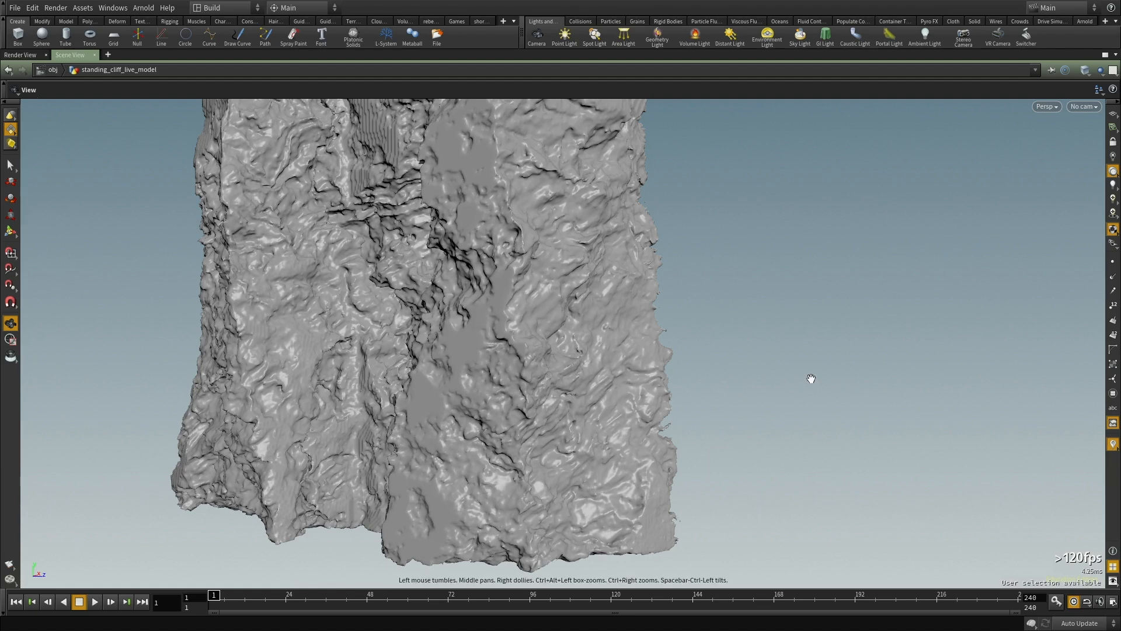
Step: Inspect the cliff's base and the dark crevice above it for flat patches and stepping
right_drag(516, 329, 508, 271)
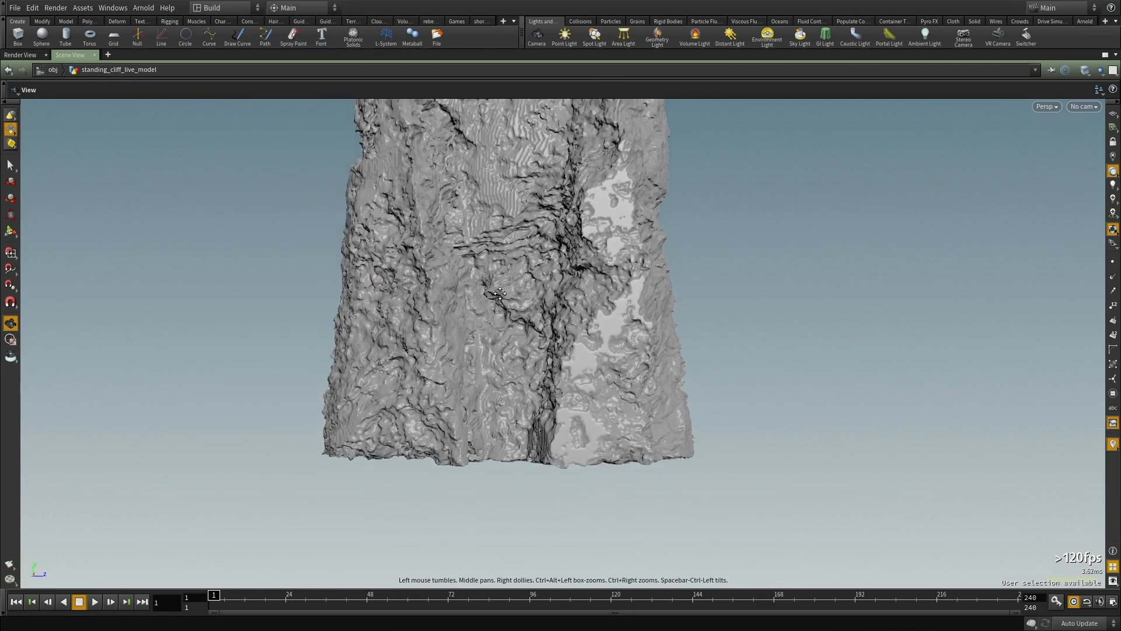
middle_drag(508, 270, 458, 388)
right_drag(457, 387, 382, 374)
middle_drag(382, 373, 546, 322)
drag(546, 322, 560, 292)
right_drag(408, 307, 543, 265)
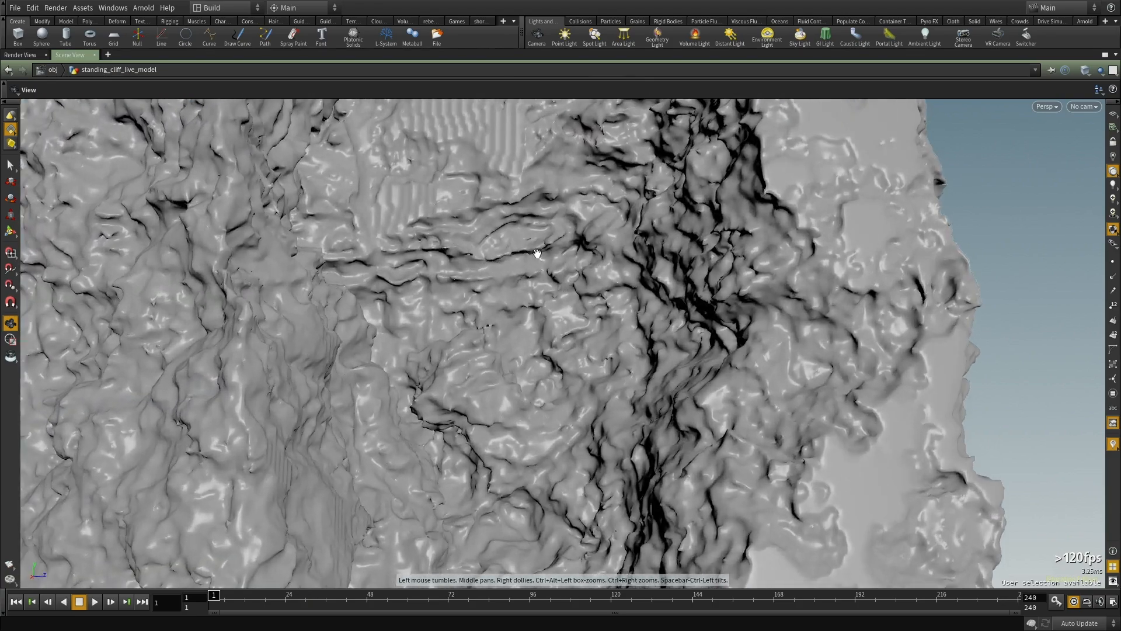
right_drag(474, 267, 372, 374)
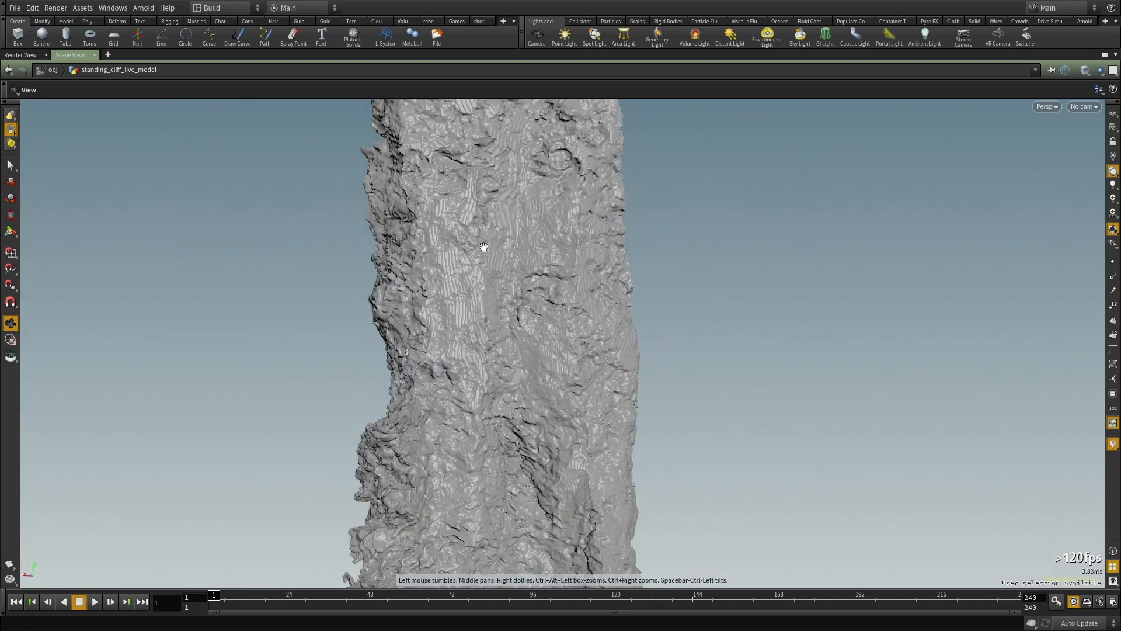
Step: Examine the cliff's jagged top, its detached fragments and its overall silhouette from all around
drag(549, 394, 377, 344)
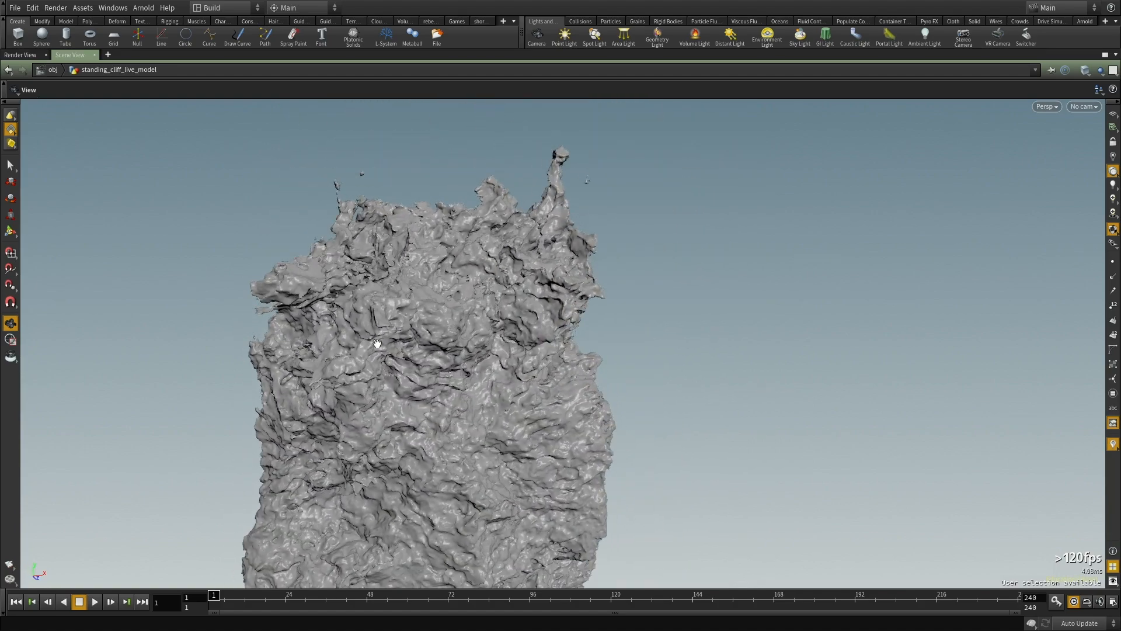
right_drag(404, 339, 607, 313)
middle_drag(418, 333, 520, 343)
drag(520, 343, 446, 303)
right_drag(446, 303, 366, 321)
drag(365, 320, 673, 288)
right_drag(674, 288, 420, 336)
middle_drag(420, 336, 445, 274)
drag(445, 274, 529, 297)
drag(583, 334, 614, 320)
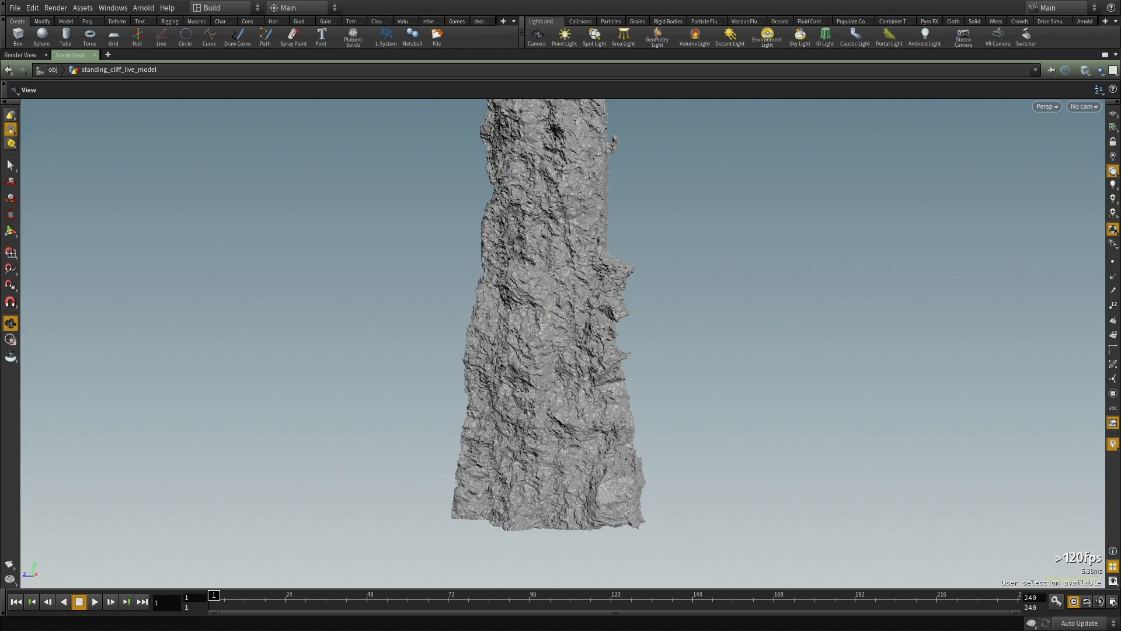
drag(555, 398, 628, 260)
scroll(520, 345, up, 5)
middle_drag(544, 362, 533, 173)
scroll(547, 309, up, 4)
scroll(560, 316, up, 2)
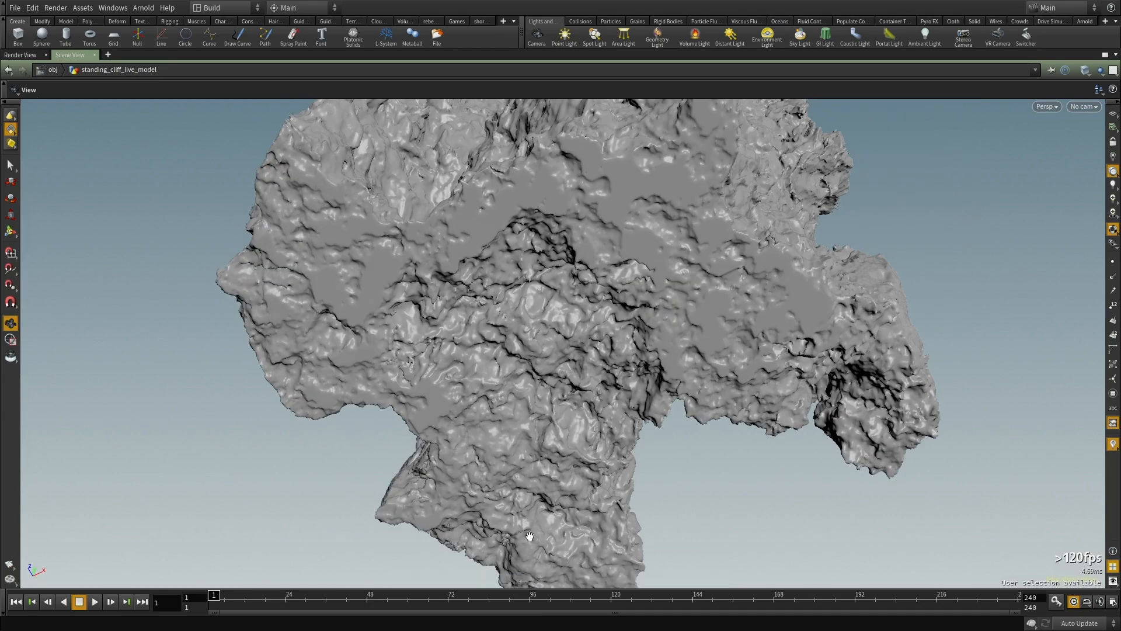
Step: Review the cliff's long side faces from top to base, restore the split pane layout, and inspect its upper rim
drag(763, 305, 662, 420)
drag(502, 393, 493, 279)
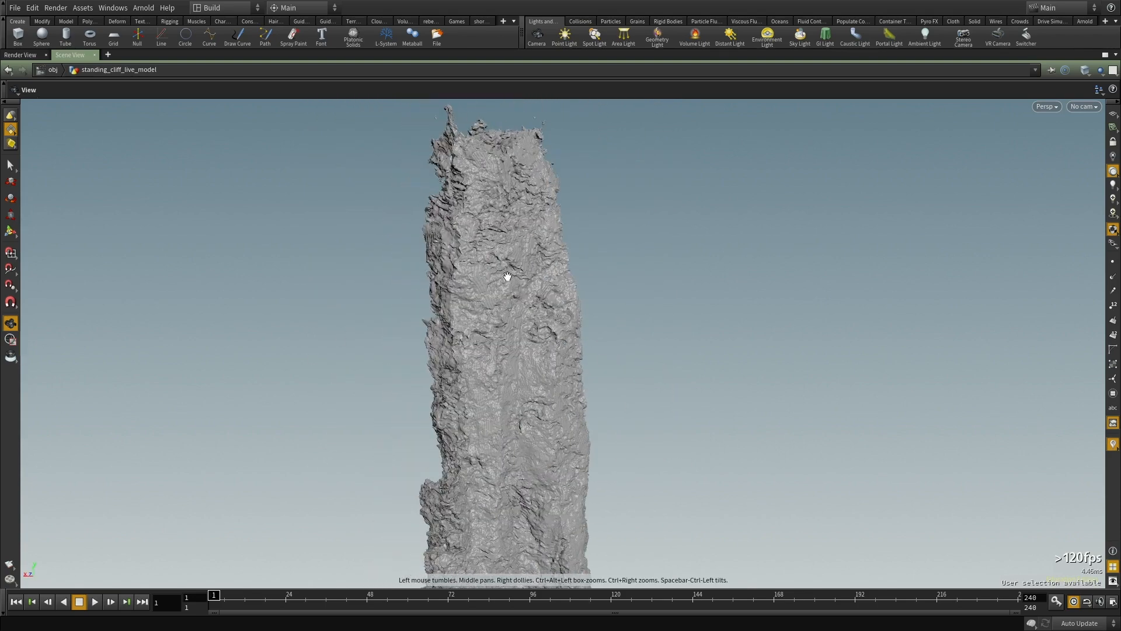
right_drag(575, 321, 526, 362)
drag(526, 362, 387, 270)
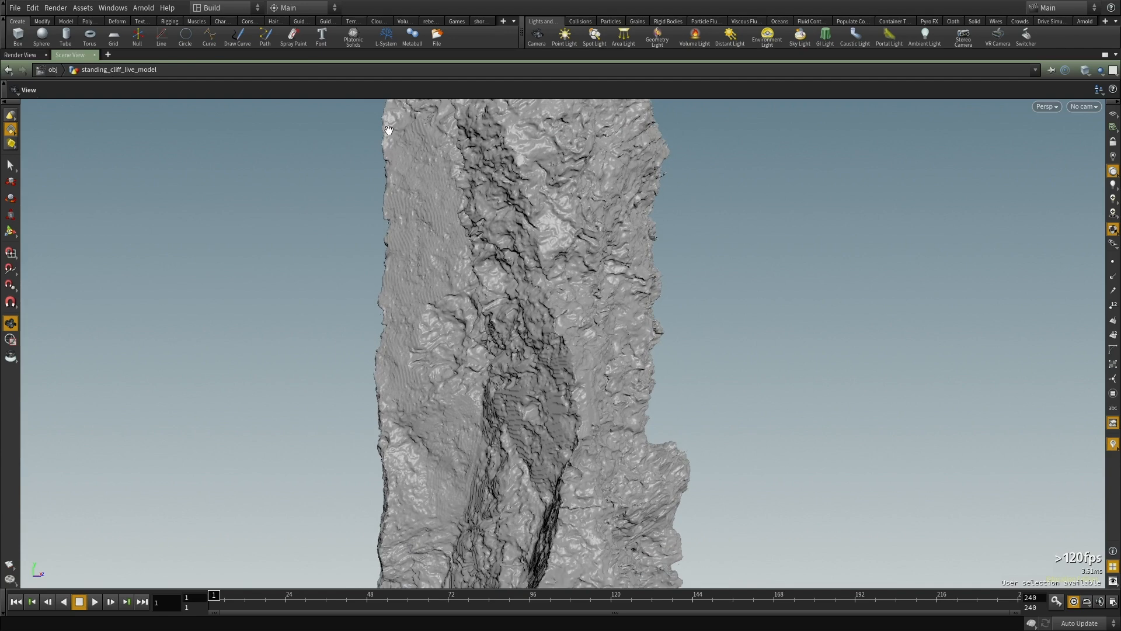
drag(624, 443, 629, 324)
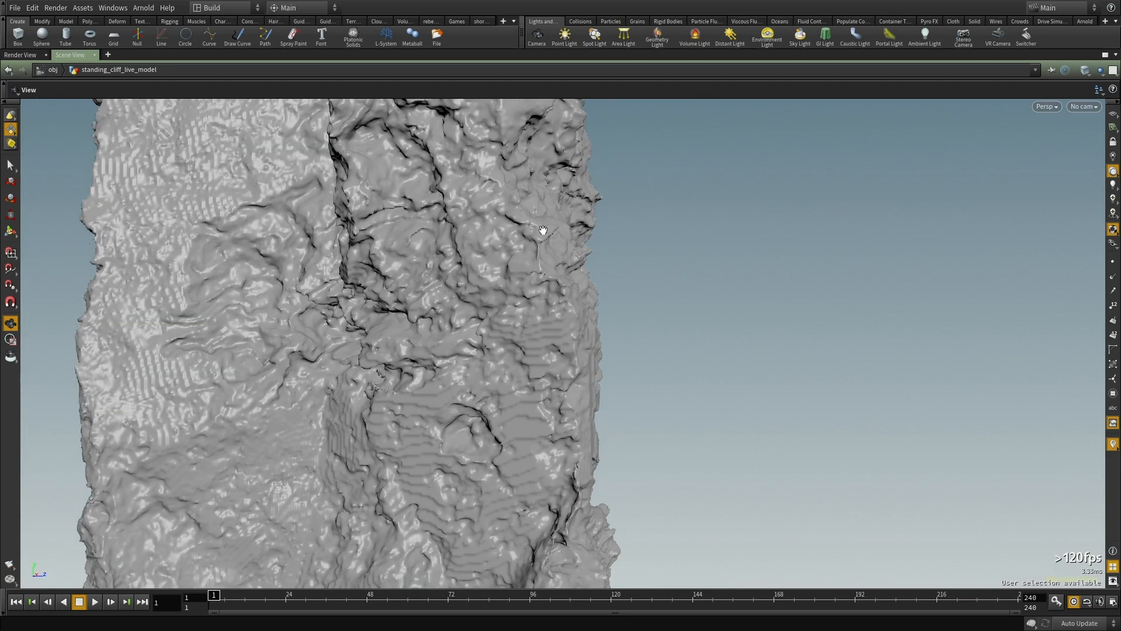
drag(566, 402, 544, 185)
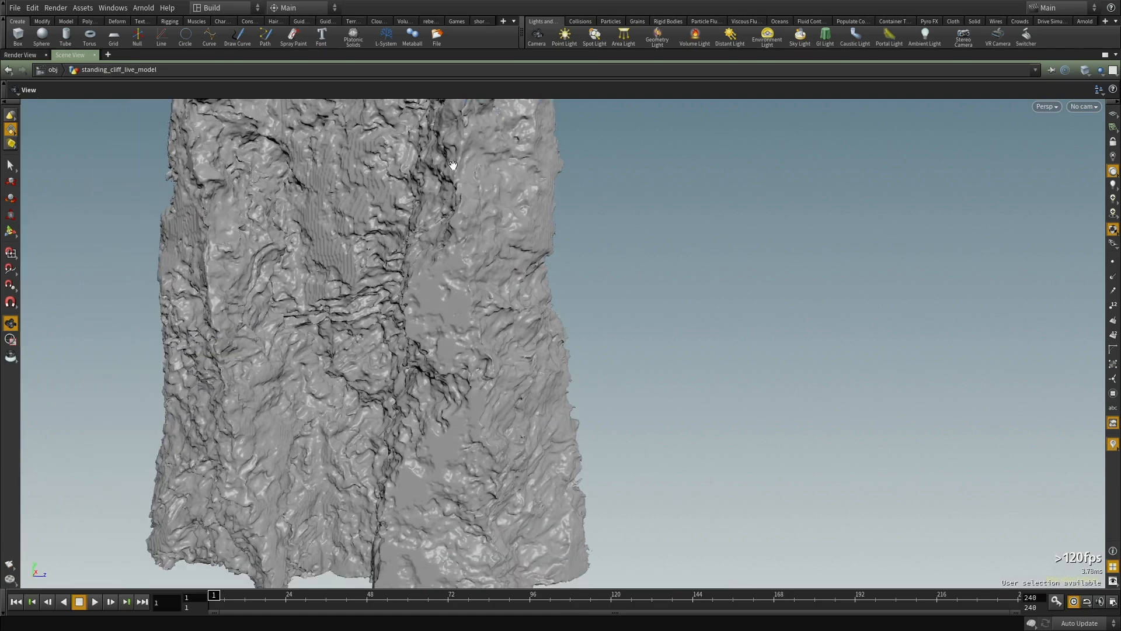
drag(425, 299, 573, 379)
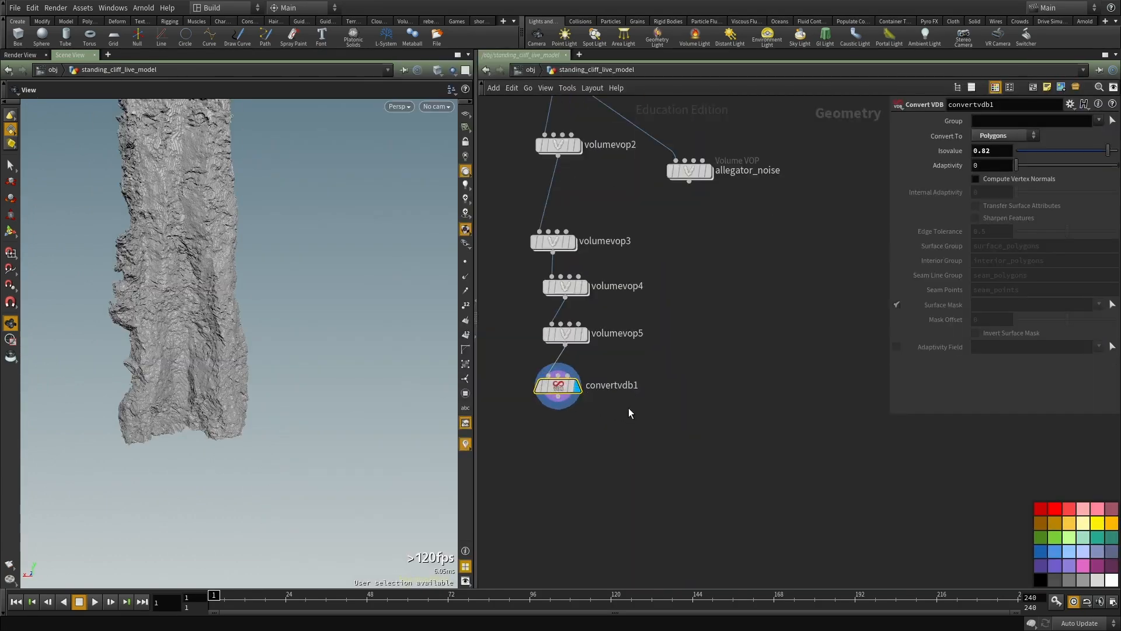
mouse_move(265, 325)
mouse_down()
mouse_move(296, 412)
mouse_move(284, 329)
mouse_move(252, 308)
mouse_up()
right_drag(252, 308, 280, 196)
middle_drag(280, 196, 272, 291)
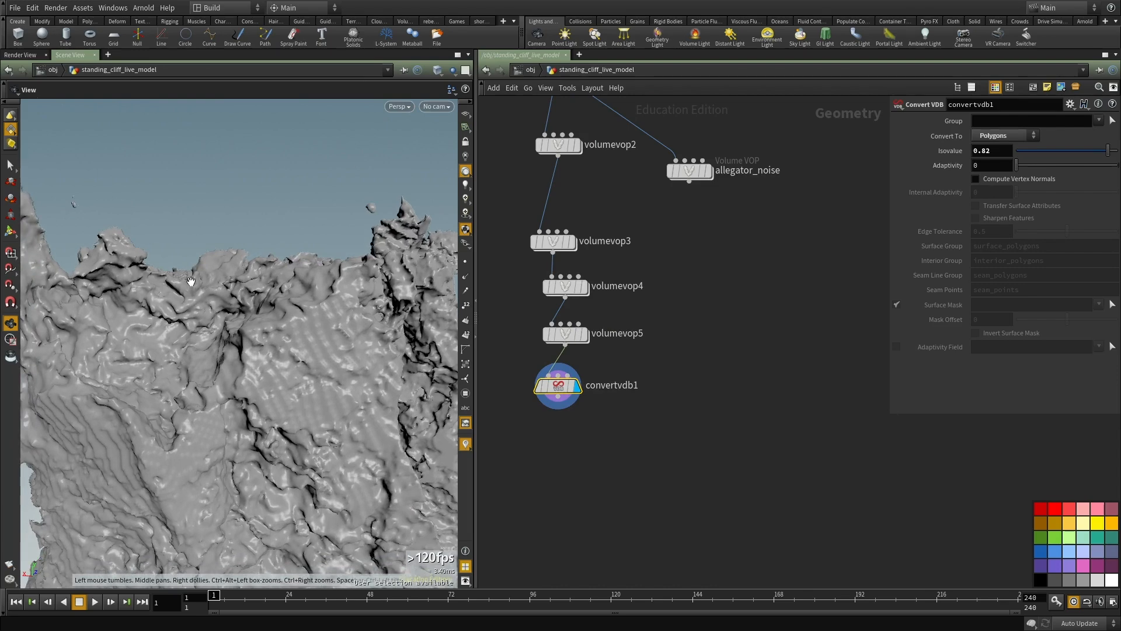
Step: Select the connected primitives of the cliff's main body and examine the unselected fragments around its top
drag(185, 283, 2, 198)
click(8, 167)
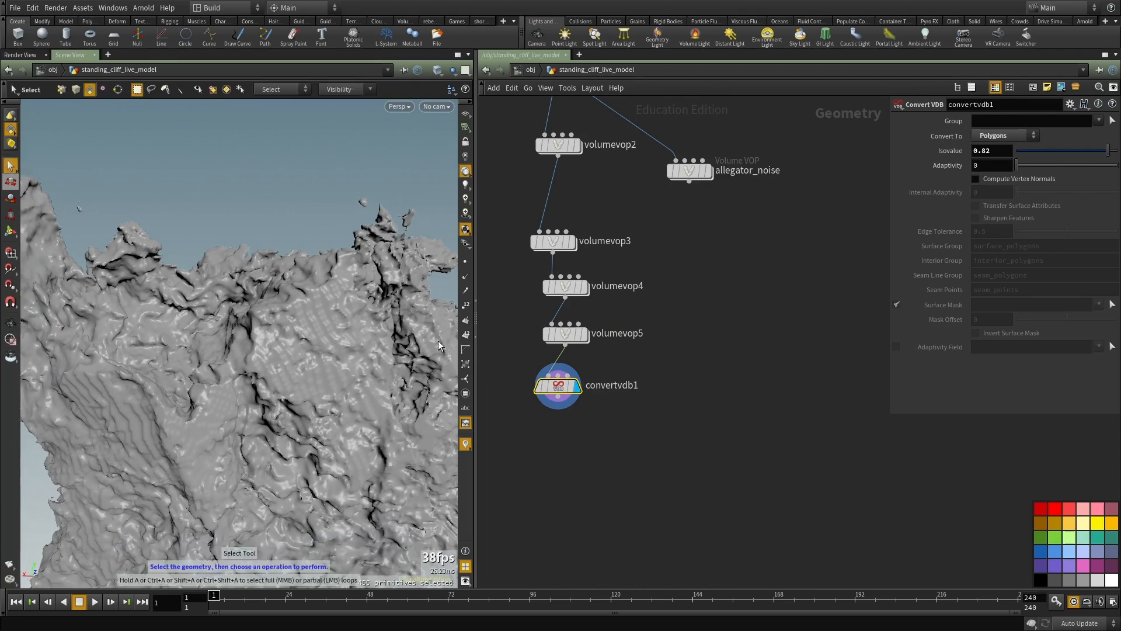
middle_drag(642, 460, 678, 383)
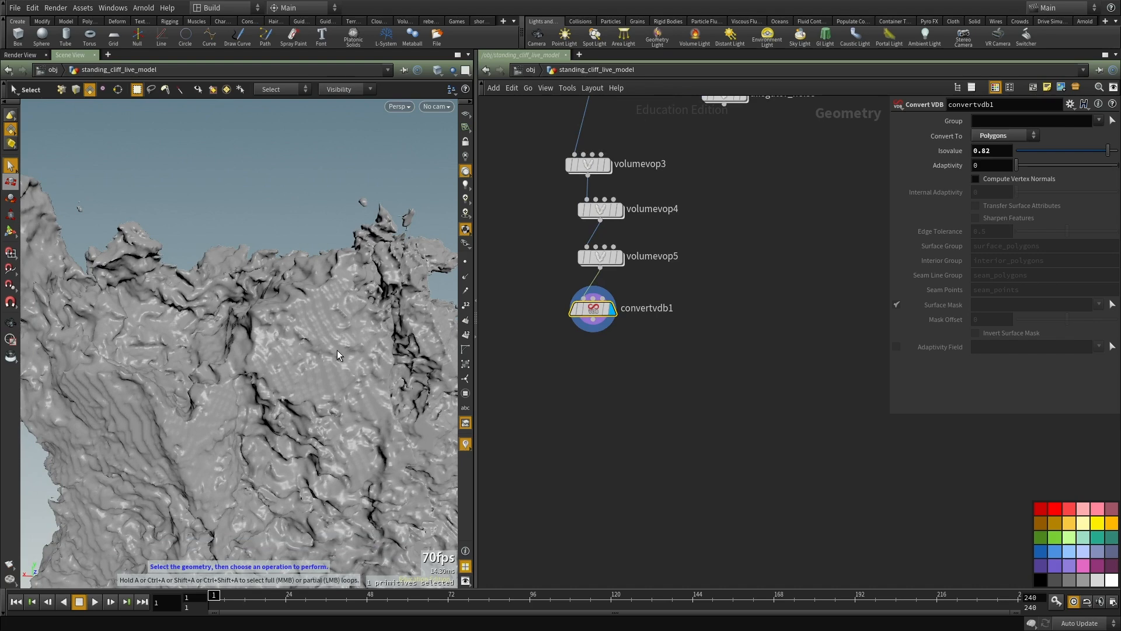
key(n)
alt+right_drag(326, 300, 248, 351)
alt+middle_drag(248, 350, 257, 305)
alt+drag(257, 305, 232, 358)
alt+right_drag(232, 358, 338, 333)
alt+drag(337, 333, 310, 312)
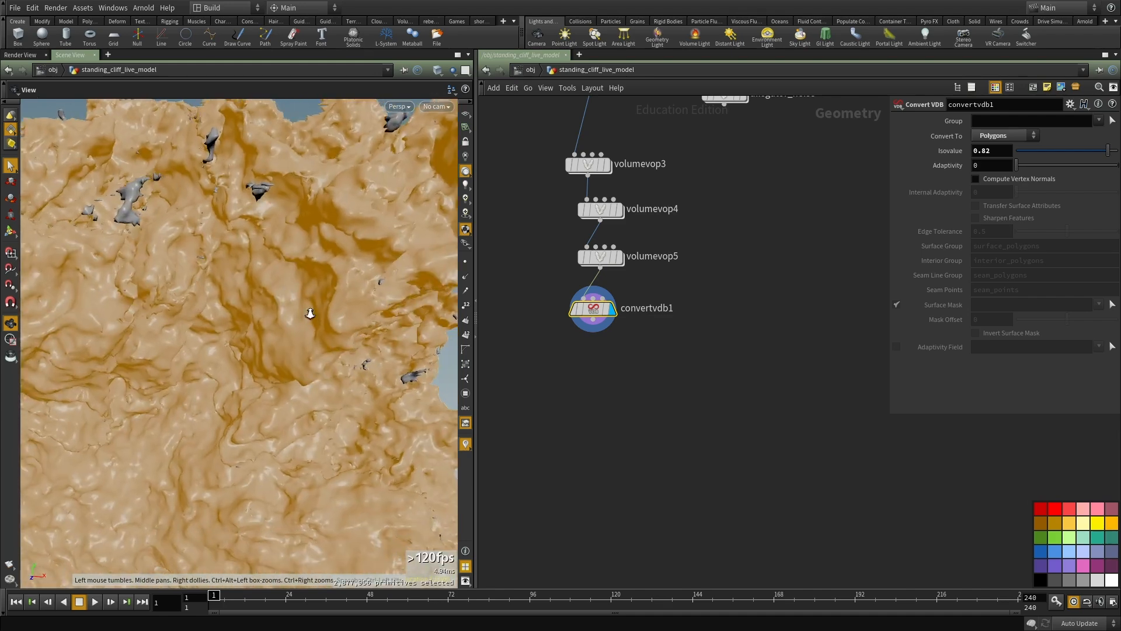
alt+right_drag(310, 313, 229, 339)
alt+drag(230, 338, 292, 282)
alt+middle_drag(292, 283, 261, 336)
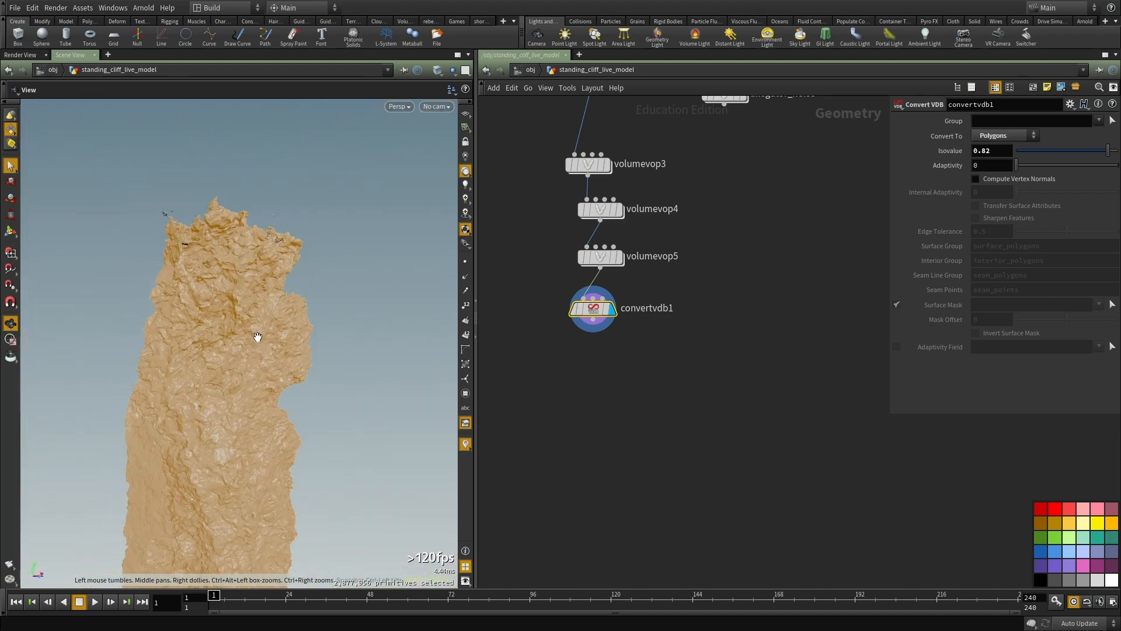
middle_drag(563, 387, 579, 345)
click(579, 345)
key(Tab)
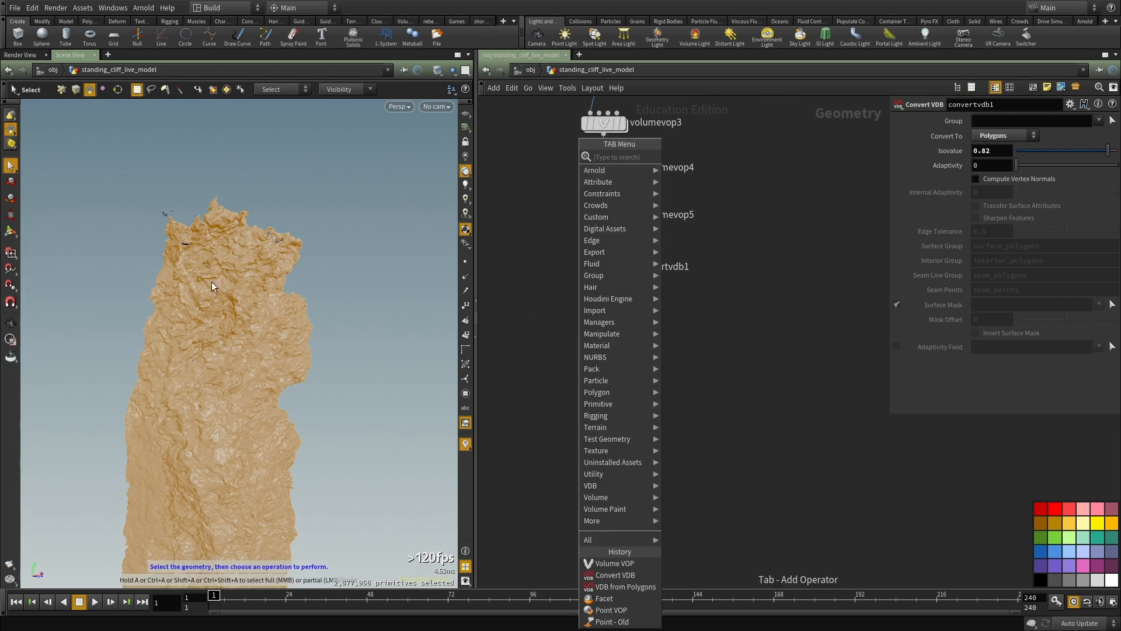
key(Escape)
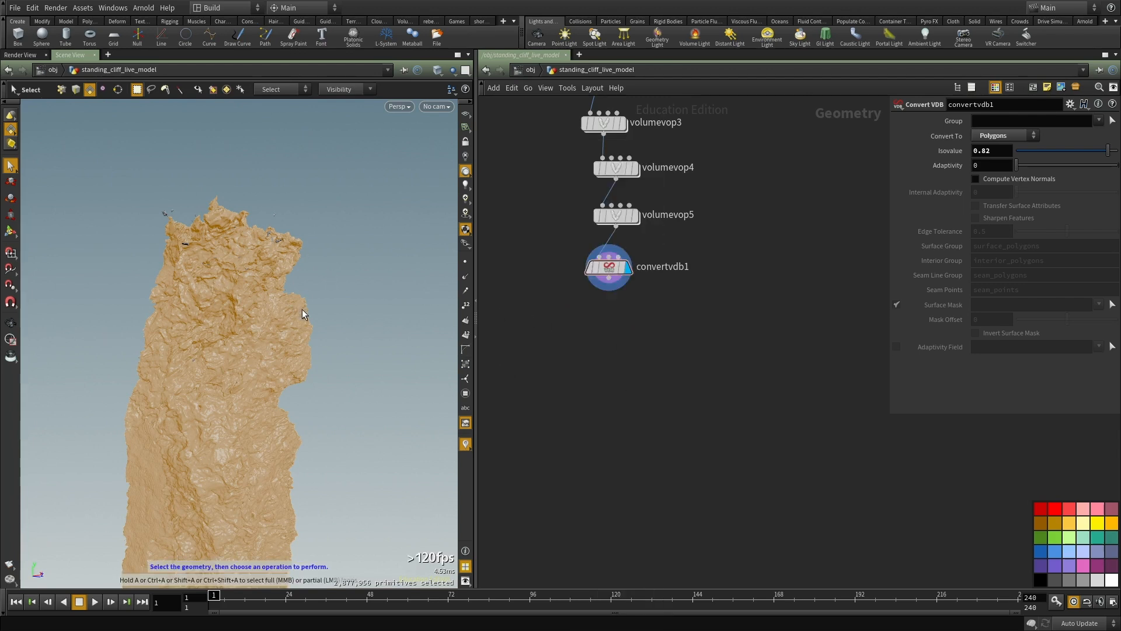
Step: Add an Assemble node after convertvdb1, enable Create Packed Geometry, and display its output
middle_drag(602, 335, 610, 334)
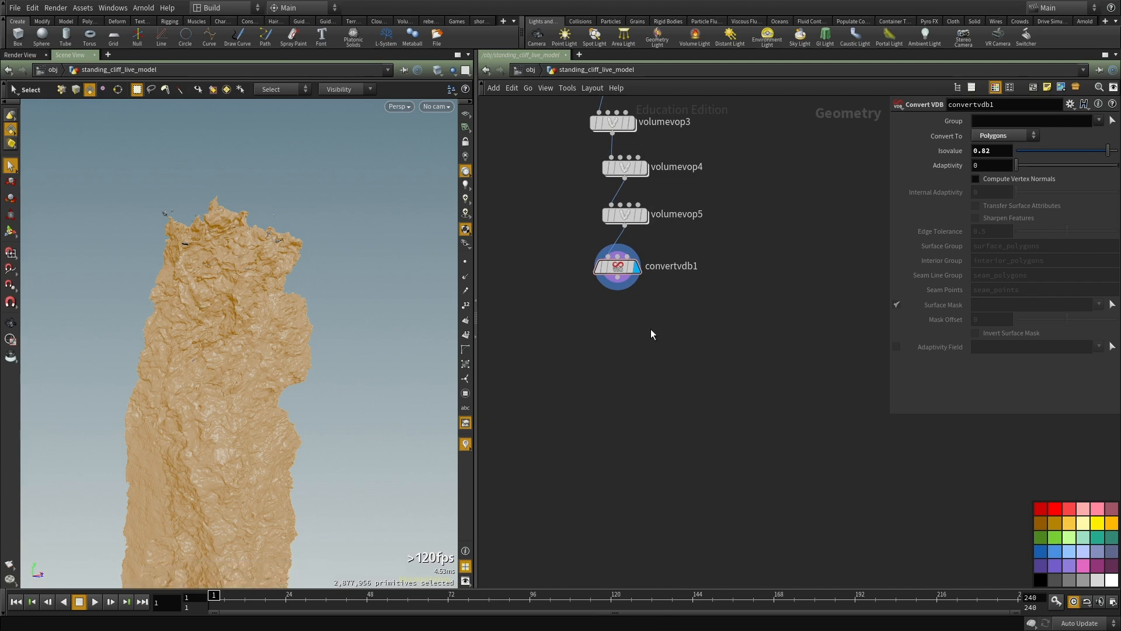
key(Tab)
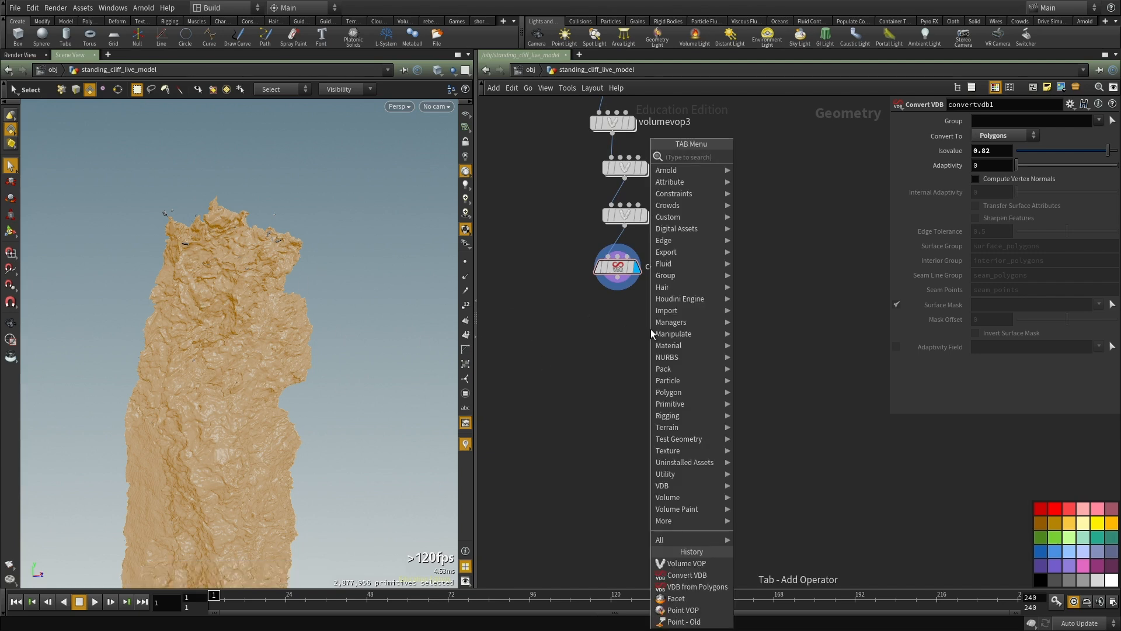
text(assemble)
key(Return)
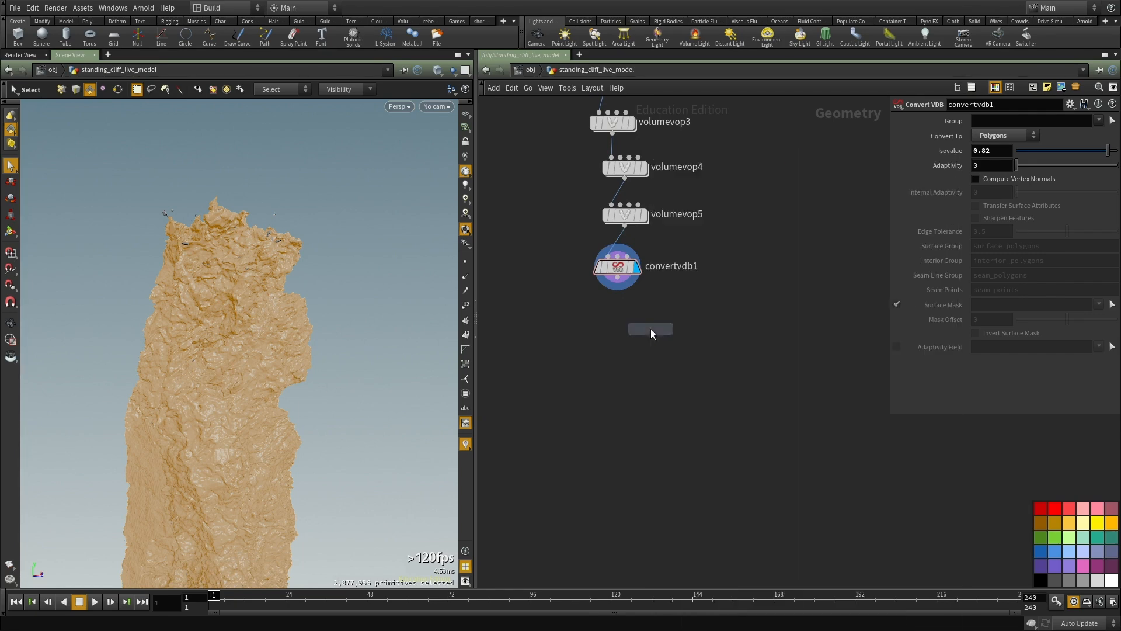
click(651, 328)
click(618, 277)
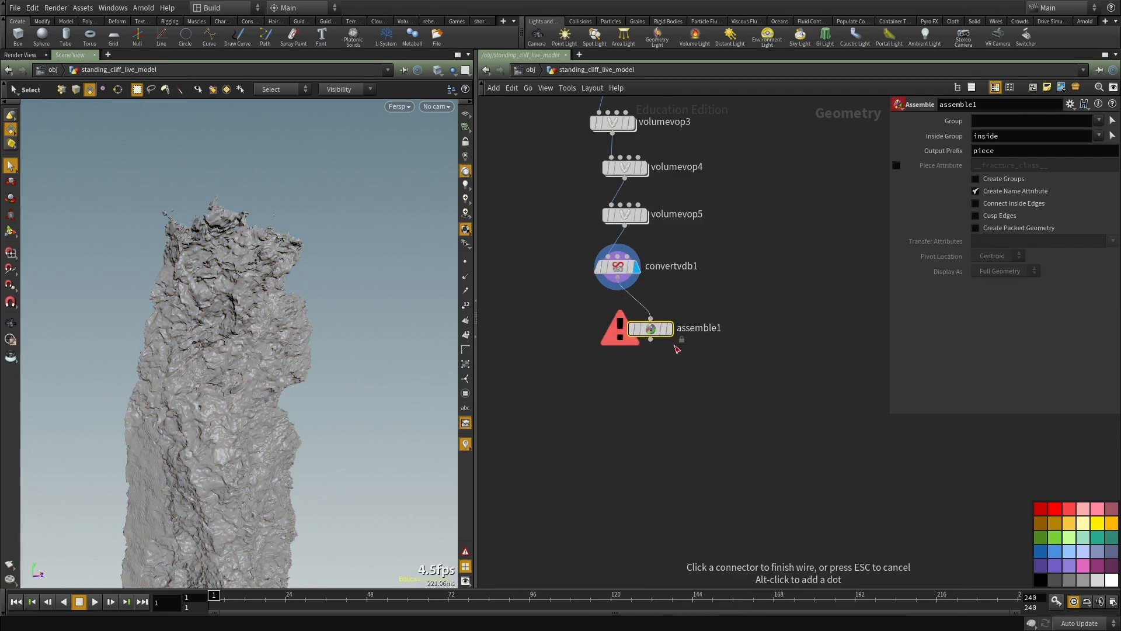
click(672, 336)
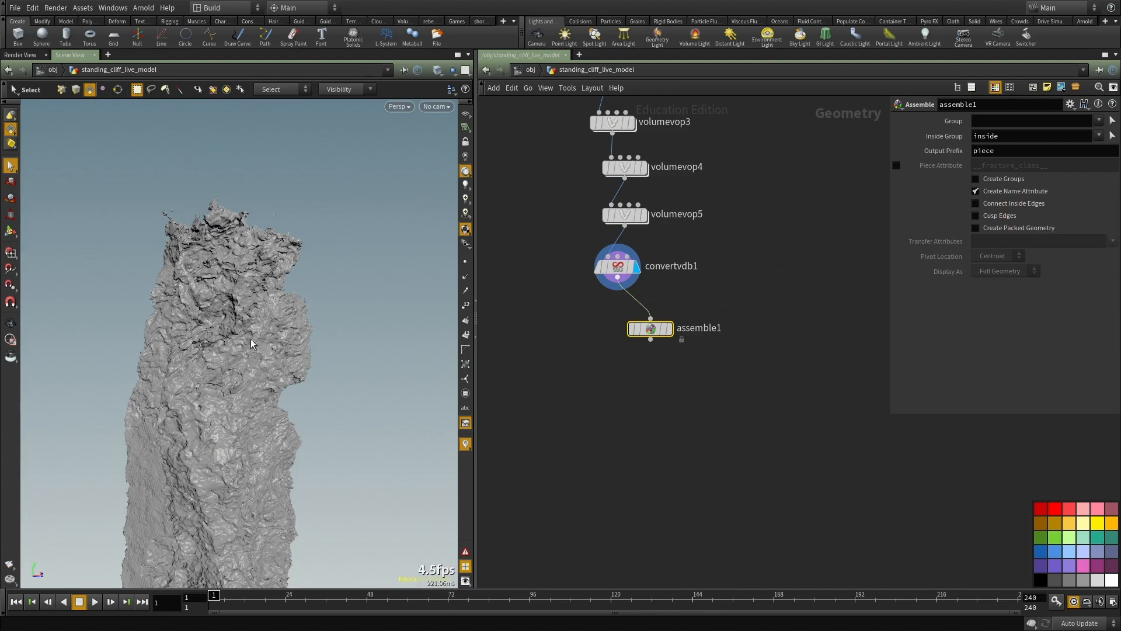
click(975, 228)
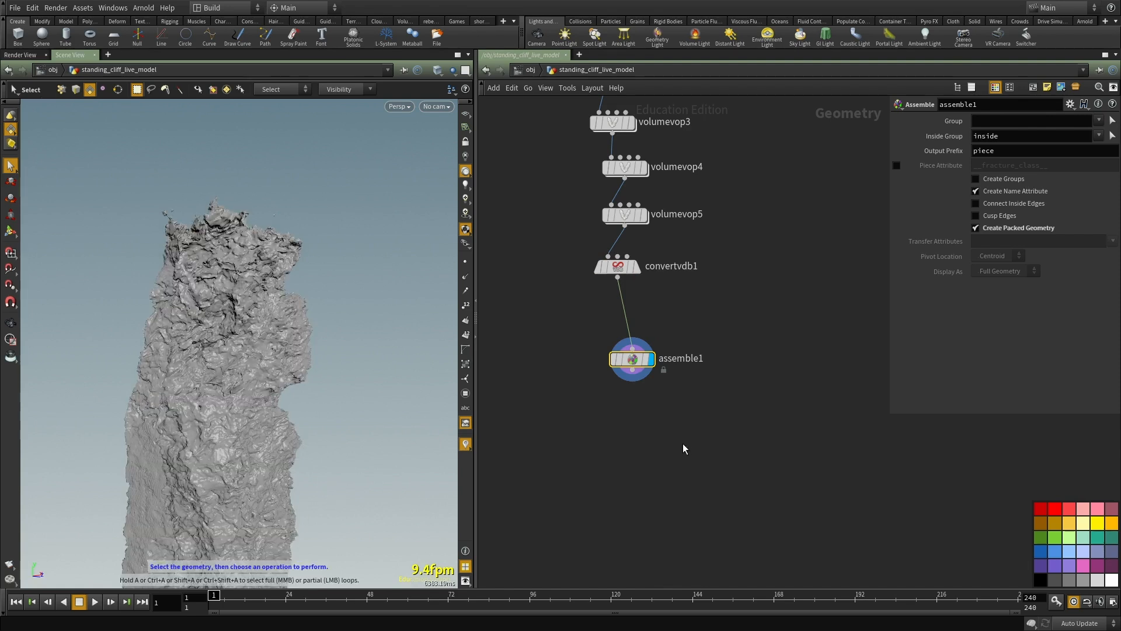
Step: Select the main packed cliff piece and add a Blast node for it with Delete Non Selected enabled
click(243, 377)
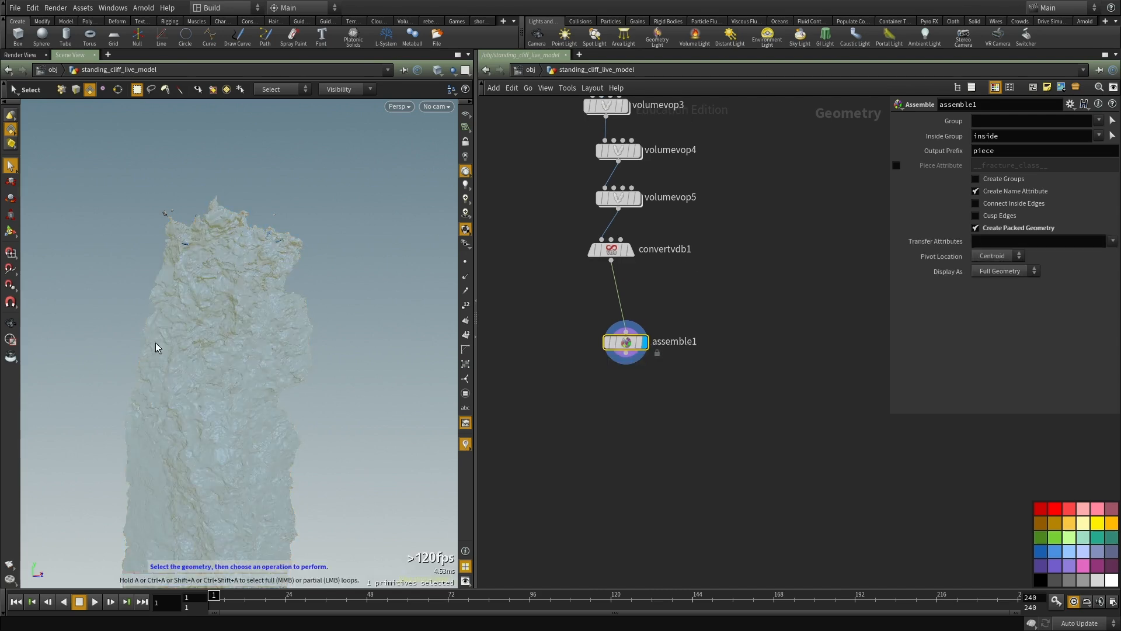
key(Tab)
text(bla)
key(Return)
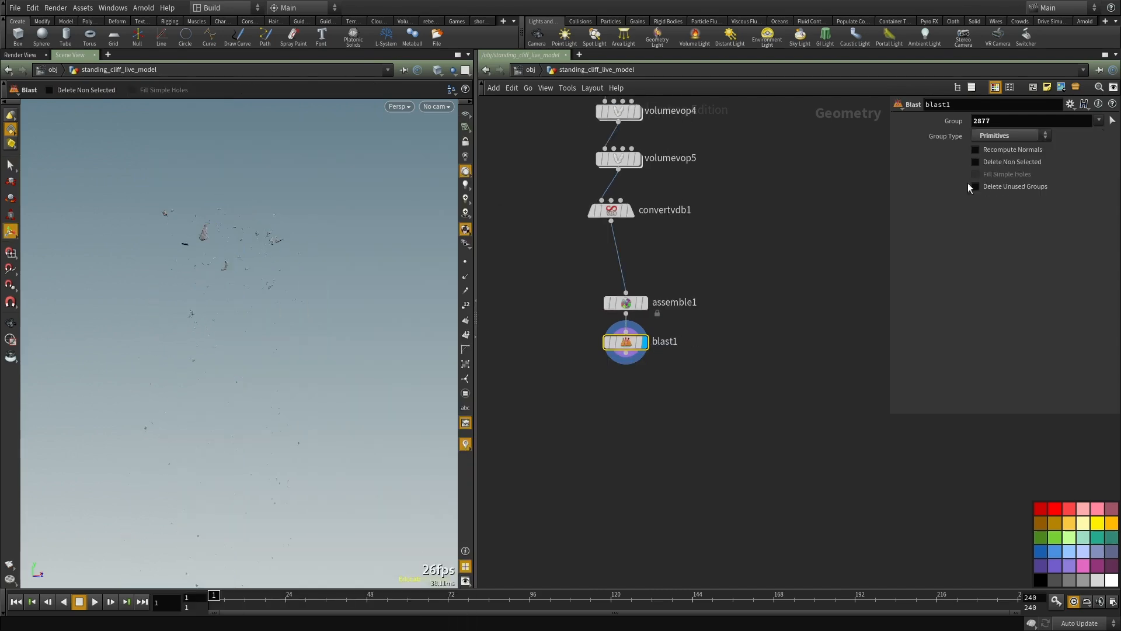
key(Escape)
drag(217, 332, 257, 326)
click(1006, 166)
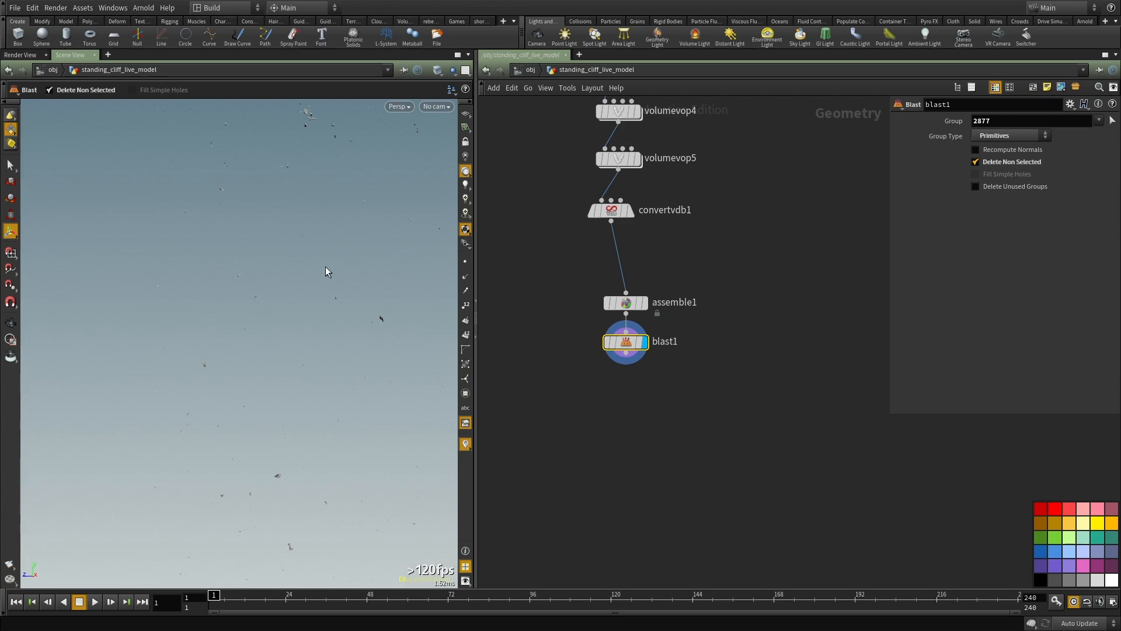
Step: Move convertvdb1 further below volumevop5 in the network and examine the isolated cliff from several angles
middle_drag(688, 314, 695, 488)
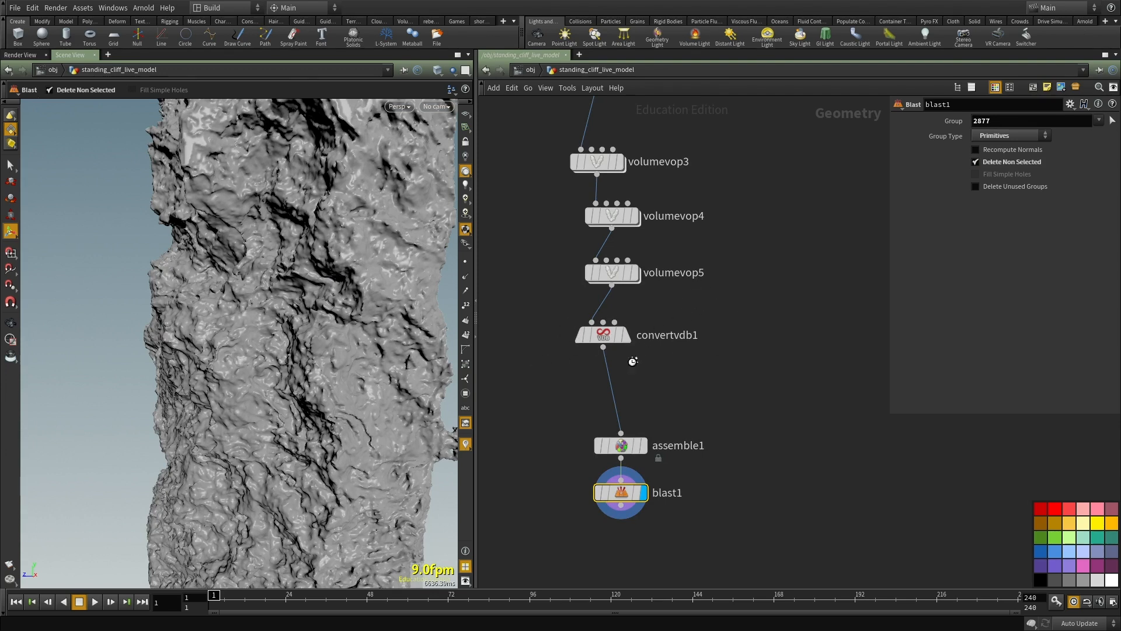
drag(602, 340, 610, 369)
alt+drag(225, 310, 320, 313)
alt+right_drag(320, 313, 202, 331)
alt+drag(203, 330, 310, 345)
scroll(767, 390, up, 2)
Step: Duplicate convertvdb1, wire the copy after volumevop5, set its isovalue to 1, and inspect the displayed result
drag(728, 393, 507, 326)
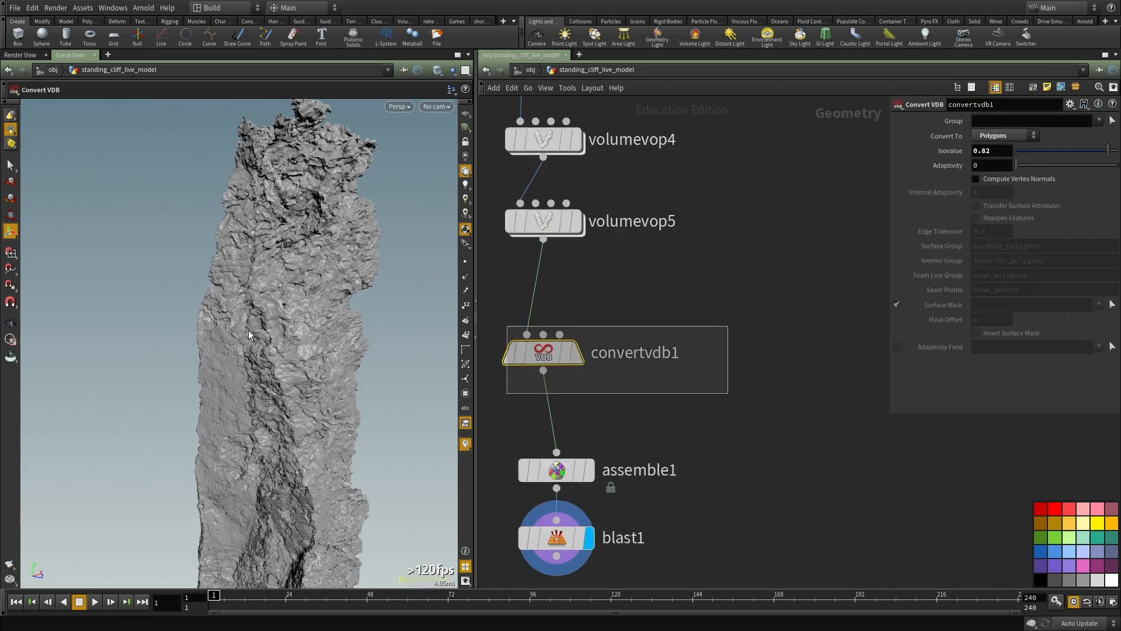
click(580, 362)
key(ctrl+c)
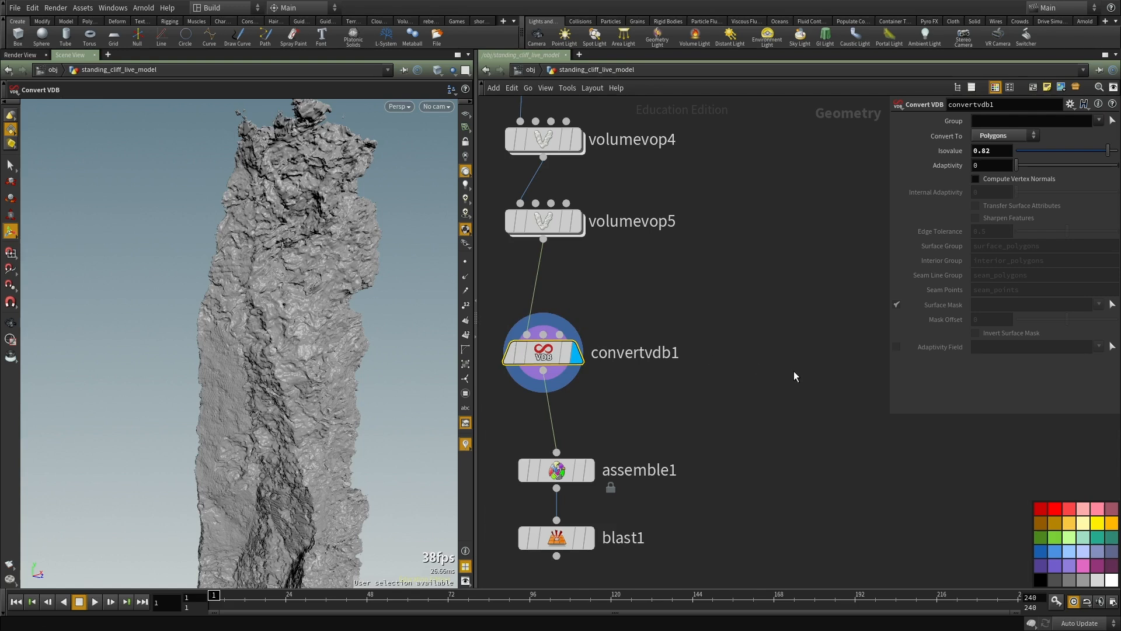
middle_drag(794, 370, 713, 367)
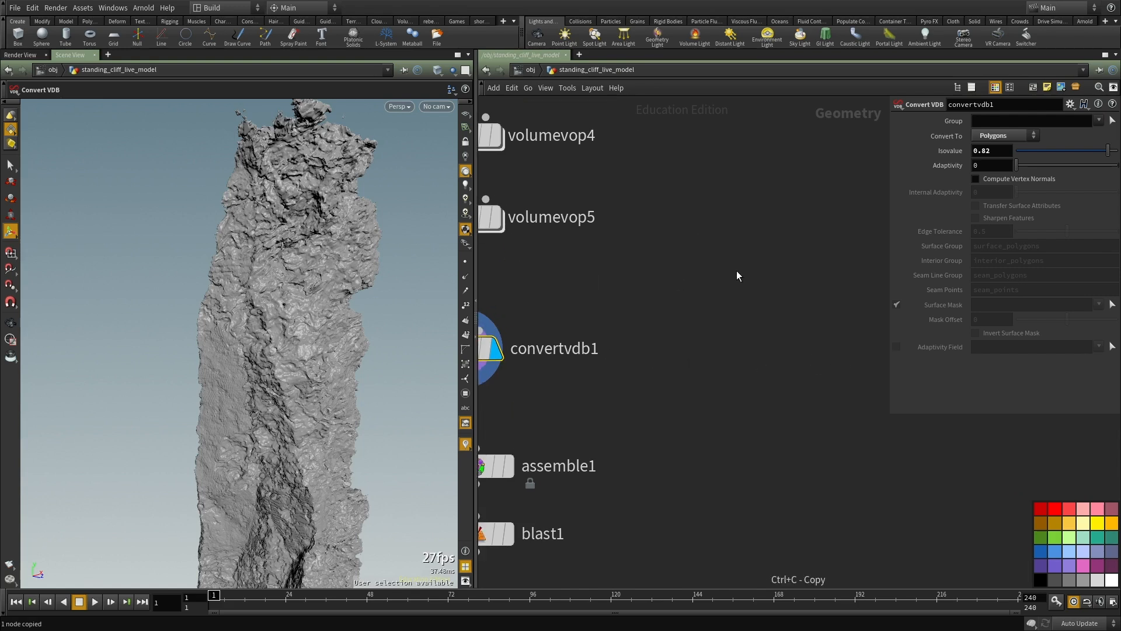
key(ctrl+v)
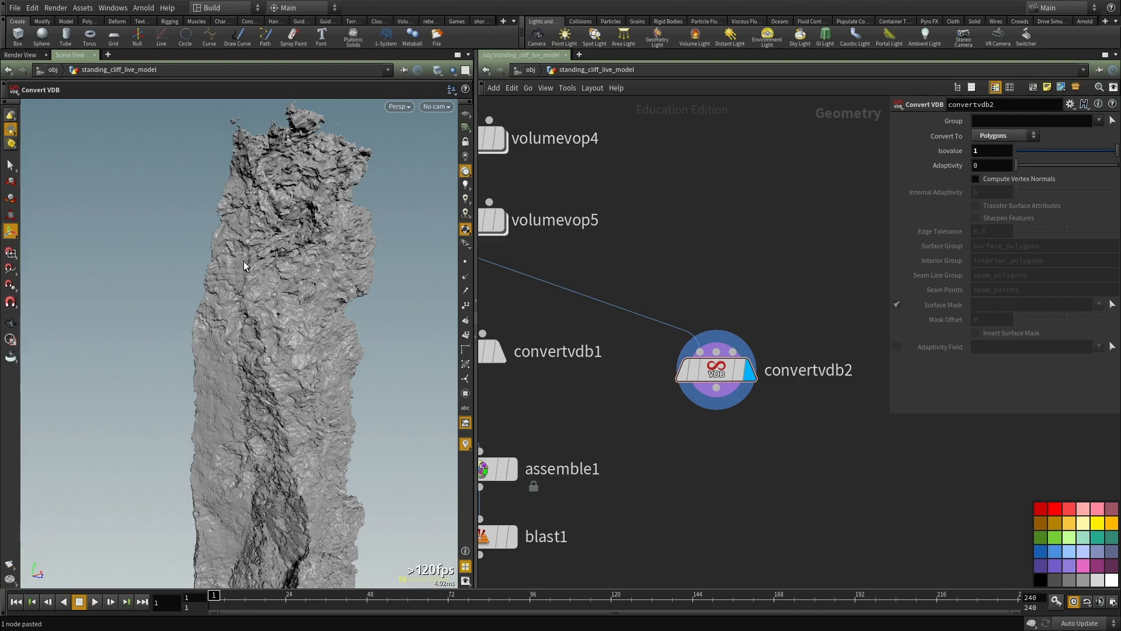
alt+right_drag(257, 261, 282, 267)
alt+drag(283, 267, 350, 335)
alt+right_drag(350, 335, 257, 313)
alt+drag(257, 312, 263, 284)
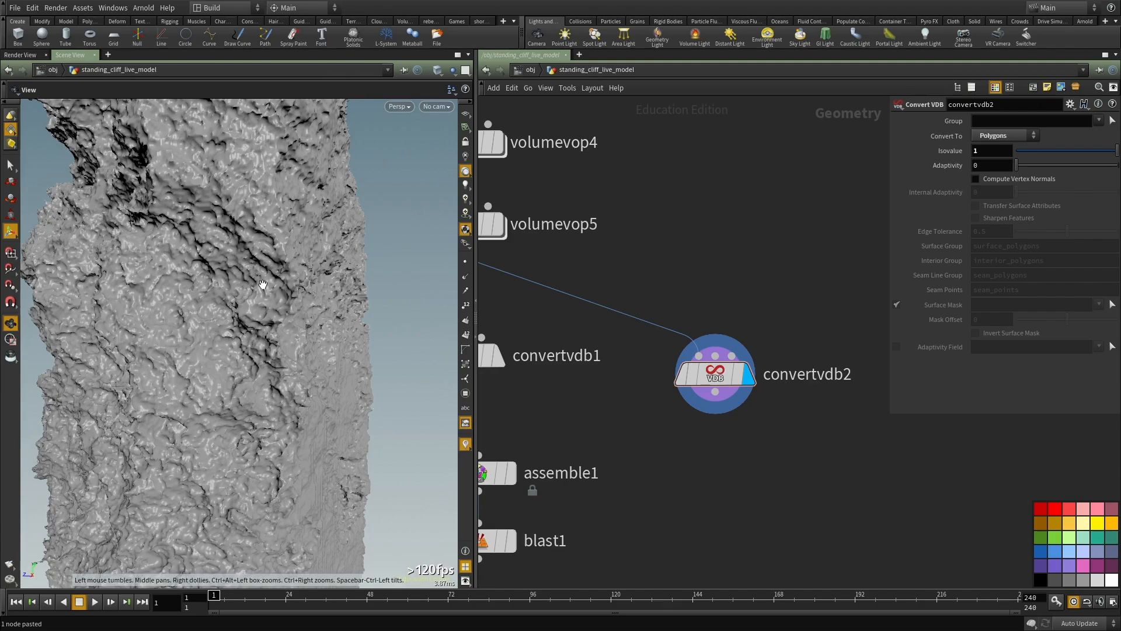
Step: Examine the cliff surface produced by convertvdb2 at isovalue 1 from several angles and close up
alt+drag(127, 314, 241, 314)
alt+right_drag(241, 314, 220, 337)
alt+drag(220, 337, 323, 329)
alt+middle_drag(323, 328, 273, 408)
alt+right_drag(274, 408, 226, 423)
alt+drag(225, 423, 249, 322)
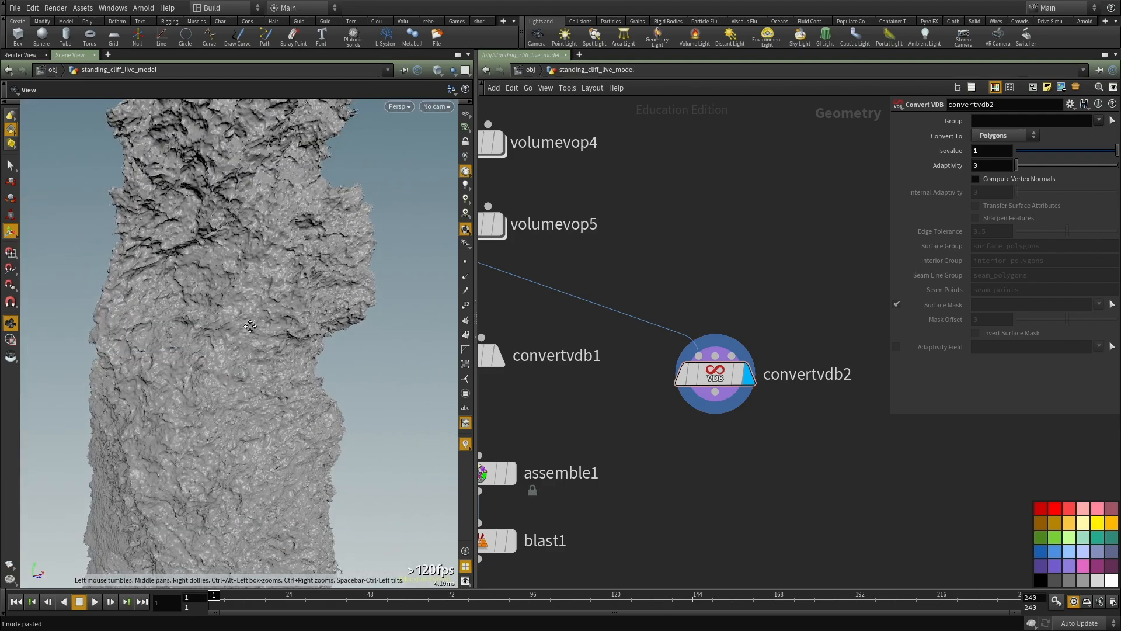
alt+middle_drag(250, 322, 265, 393)
alt+right_drag(265, 393, 291, 373)
alt+middle_drag(291, 374, 230, 342)
alt+drag(230, 342, 260, 329)
alt+right_drag(260, 329, 230, 437)
alt+drag(230, 437, 197, 310)
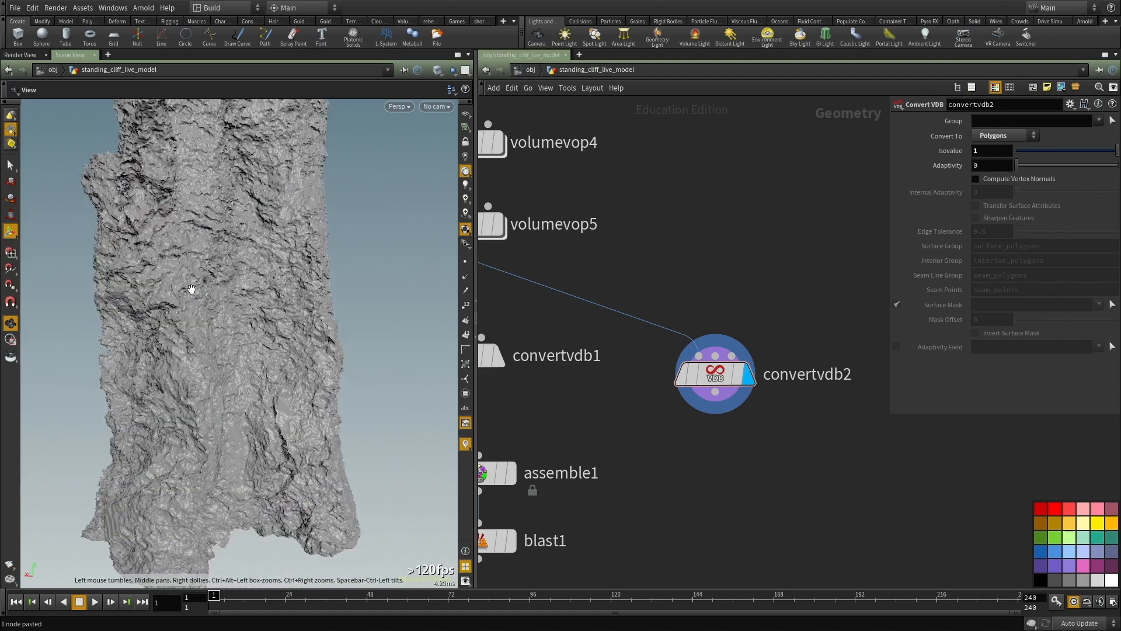
right_drag(197, 310, 358, 418)
drag(358, 418, 305, 352)
right_drag(305, 353, 221, 365)
mouse_move(220, 366)
mouse_down()
mouse_move(247, 371)
mouse_move(234, 375)
mouse_up()
right_drag(233, 375, 343, 363)
drag(343, 362, 340, 356)
right_drag(340, 355, 282, 389)
mouse_move(282, 389)
alt+mouse_down()
mouse_move(328, 393)
mouse_move(279, 373)
alt+mouse_up()
alt+right_drag(279, 374, 383, 327)
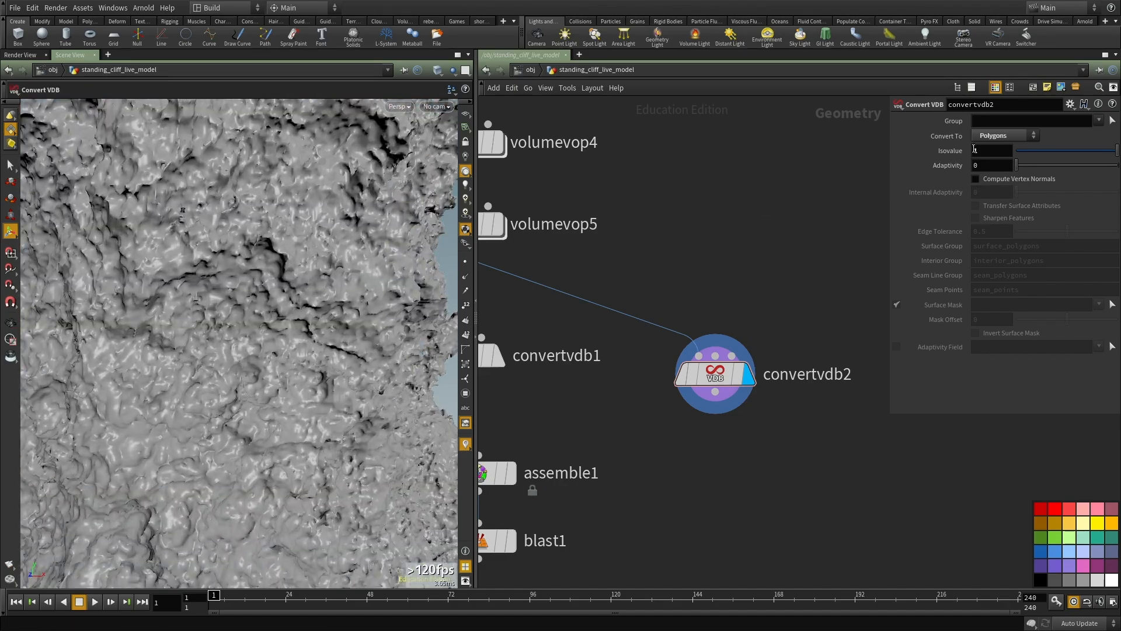
Step: Set convertvdb2's isovalue to 0.2 and inspect the whole cliff in the viewport
middle_drag(724, 241, 733, 288)
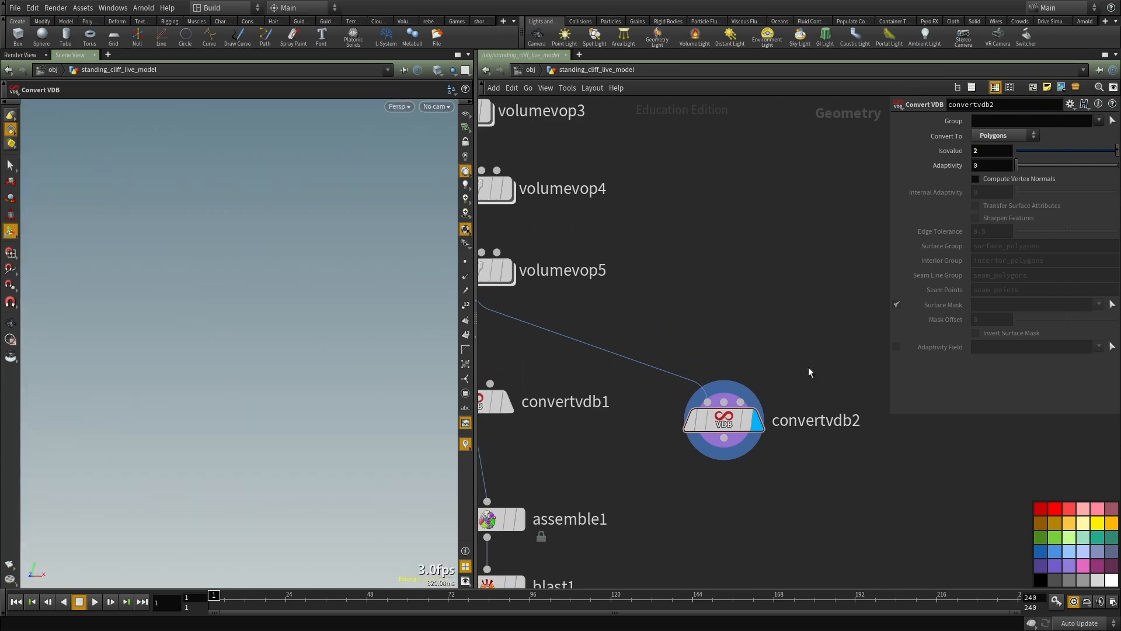
text(1.2)
middle_drag(765, 234, 748, 258)
drag(989, 151, 887, 152)
text(0.2)
key(Return)
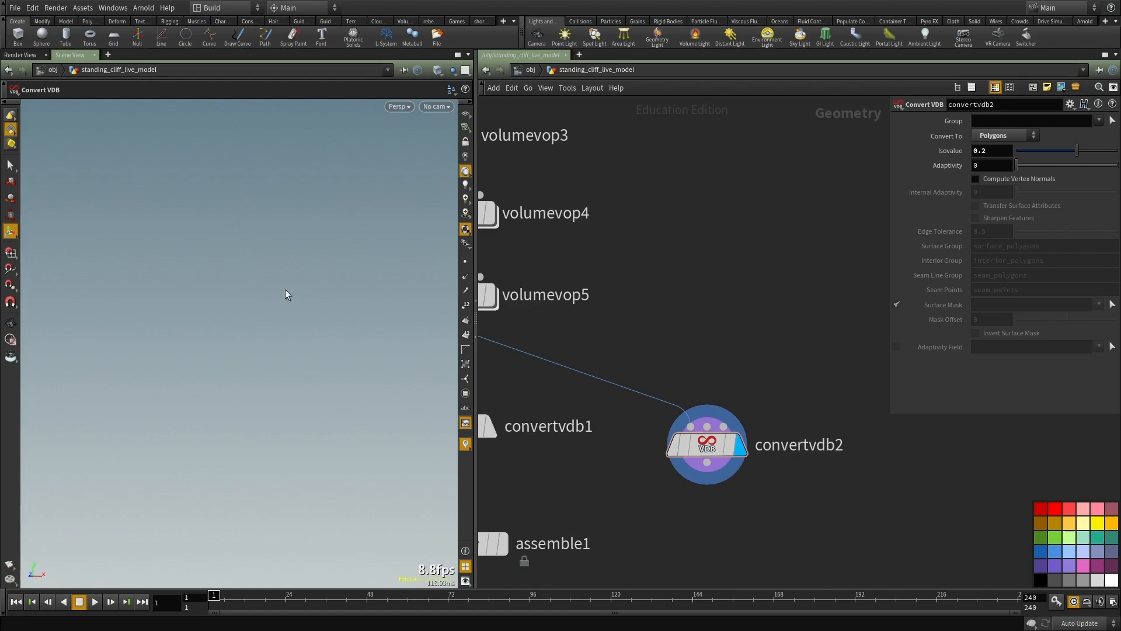
key(space+f)
drag(308, 318, 216, 321)
right_drag(216, 322, 218, 349)
drag(218, 349, 269, 347)
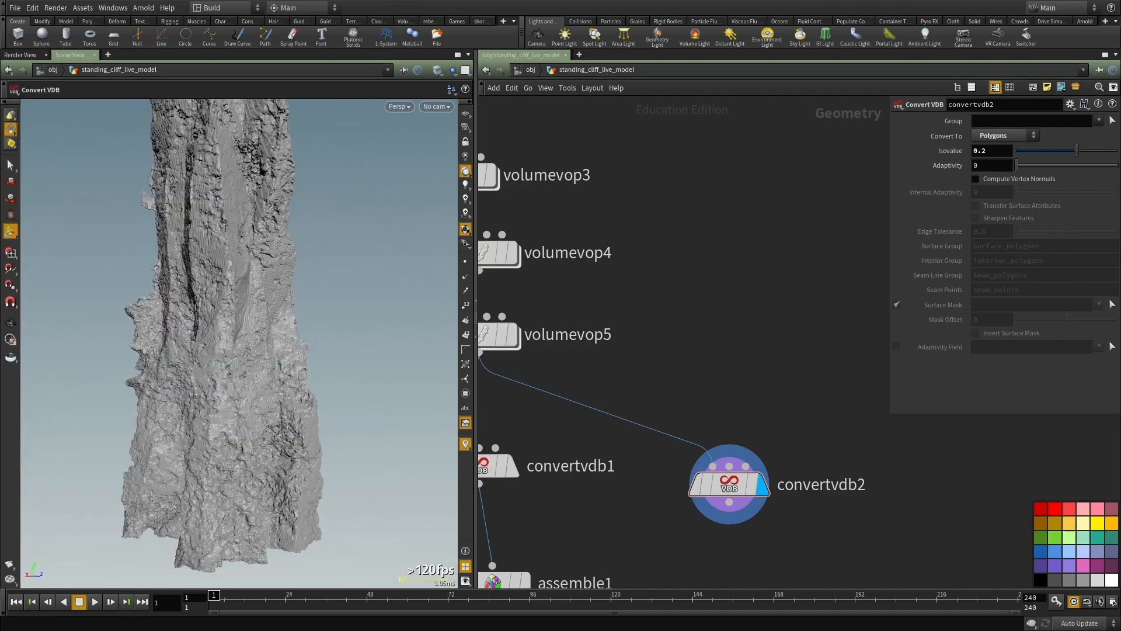
Step: Switch to the Houdini window with standing_cliff_base_cleaned_and_optz_no_crazy_edge_disp.v1.hipnc, examine its cached cliff in an enlarged viewport, and return to the live scene
alt+drag(1120, 119, 577, 220)
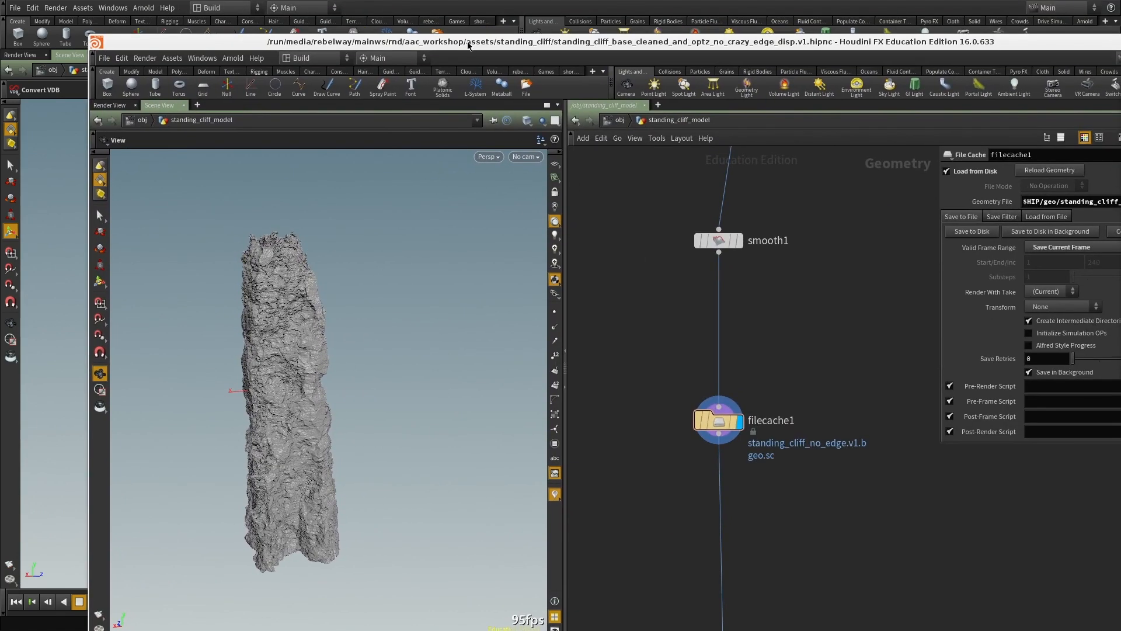
double_click(468, 44)
drag(93, 352, 263, 329)
right_drag(263, 329, 216, 342)
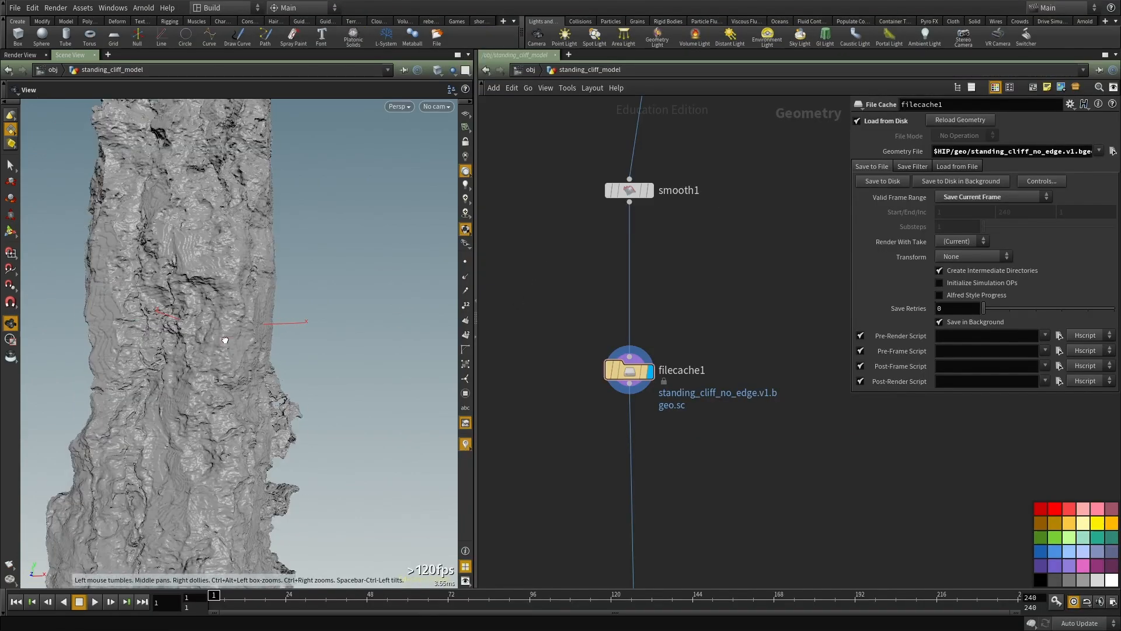
key(ctrl+b)
drag(283, 321, 418, 314)
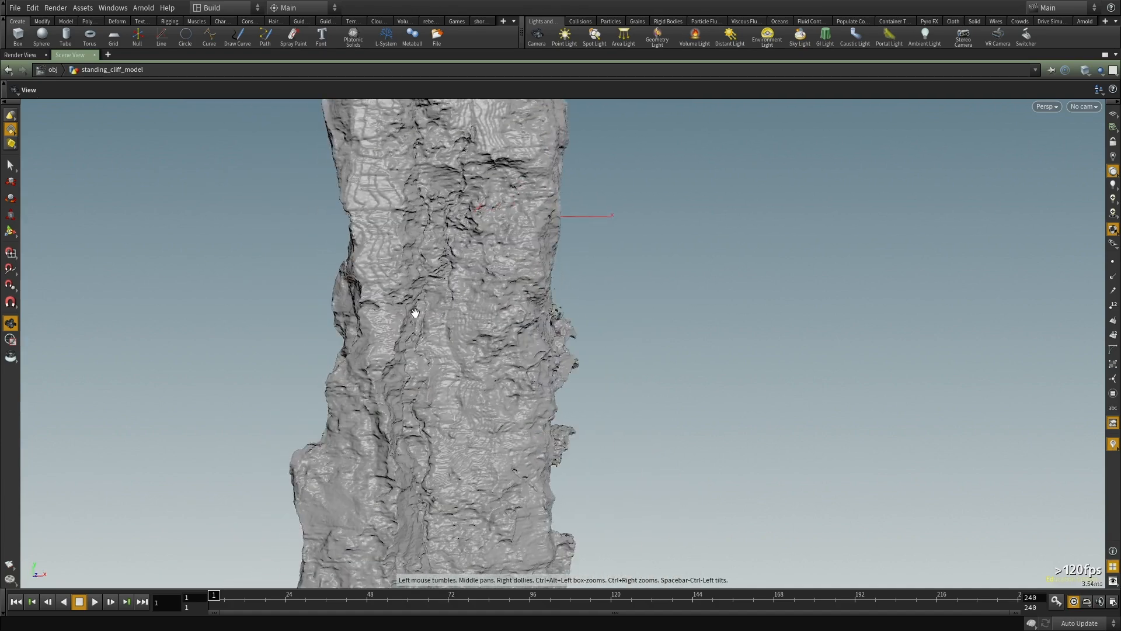
right_drag(418, 314, 363, 278)
drag(362, 278, 450, 296)
right_drag(450, 295, 362, 164)
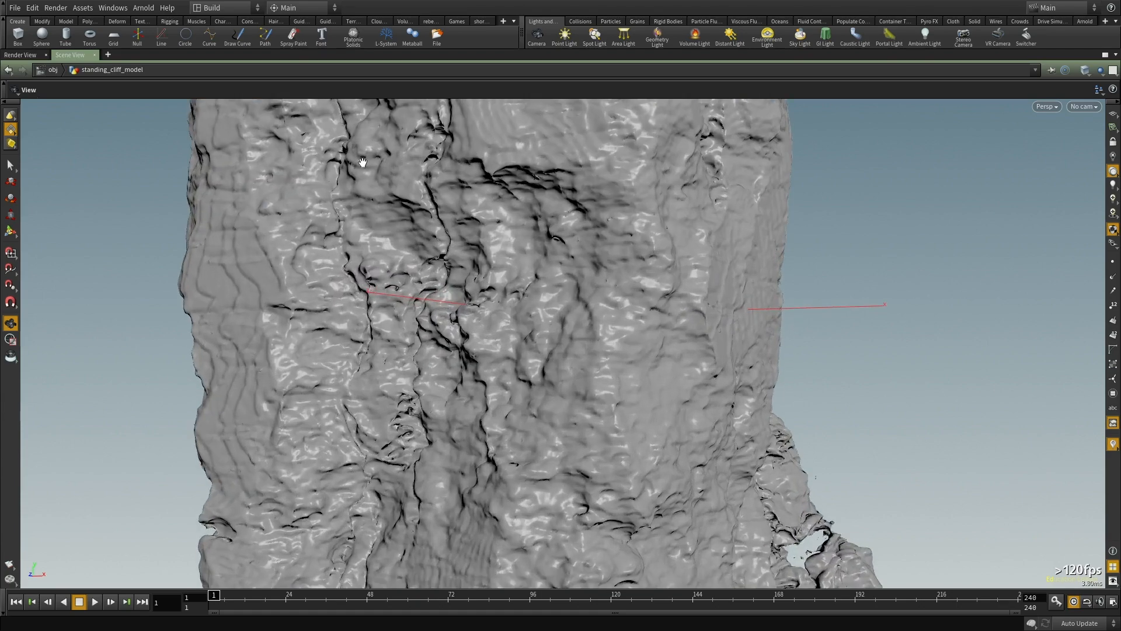
drag(355, 393, 366, 276)
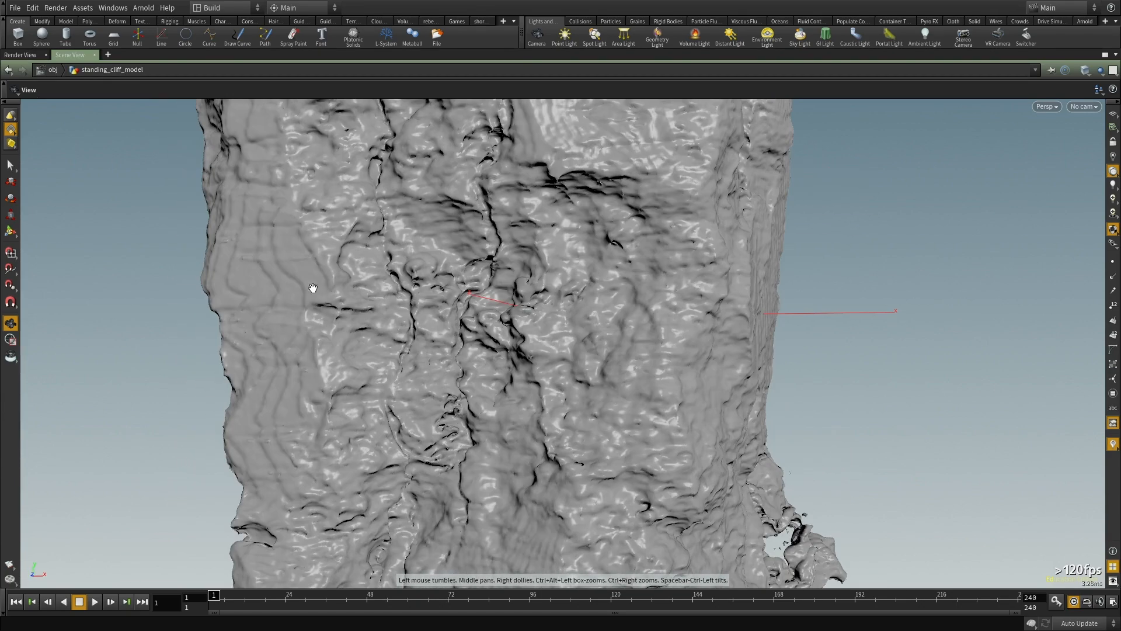
drag(172, 334, 561, 233)
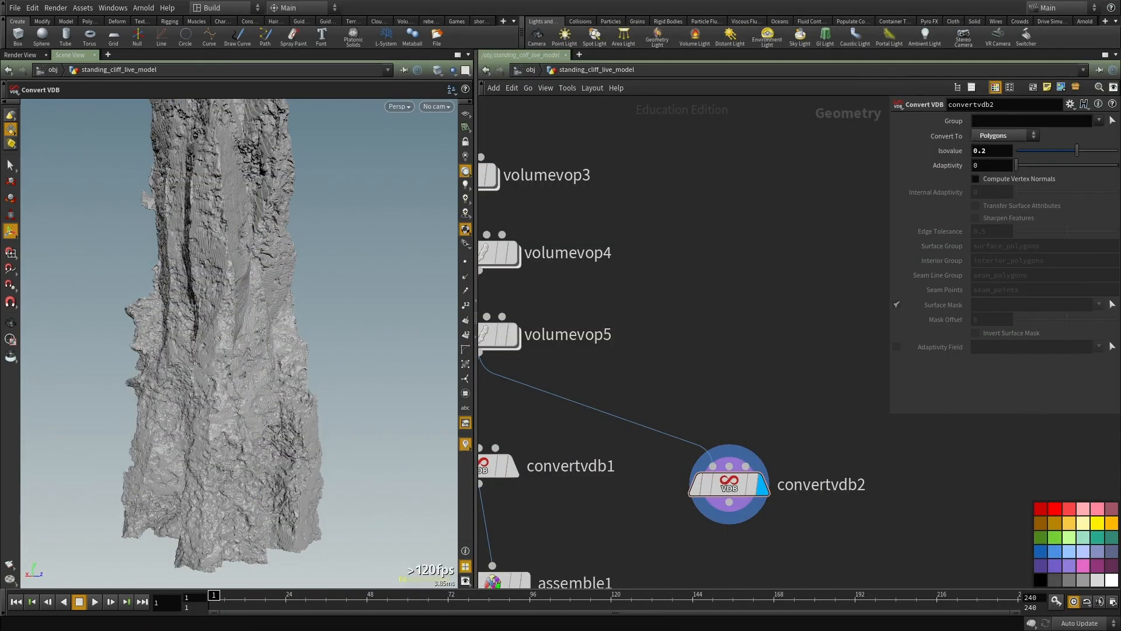
Step: Add a Measure node in the empty network area below convertvdb2
middle_drag(782, 350, 761, 265)
scroll(762, 265, down, 3)
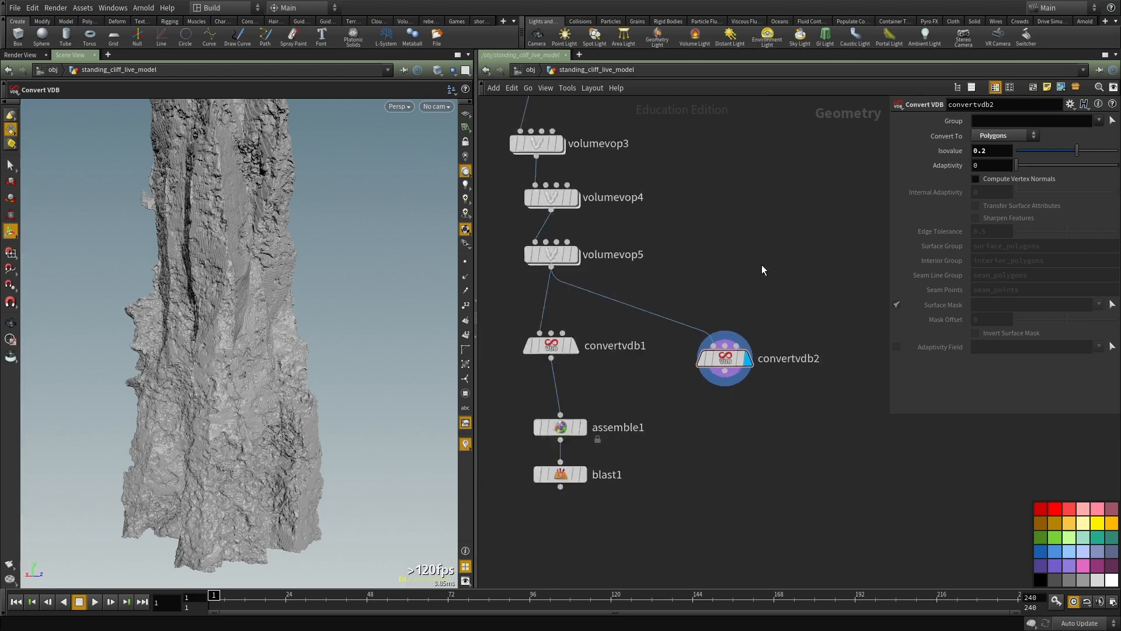
middle_drag(753, 447, 755, 419)
scroll(756, 420, up, 2)
key(Tab)
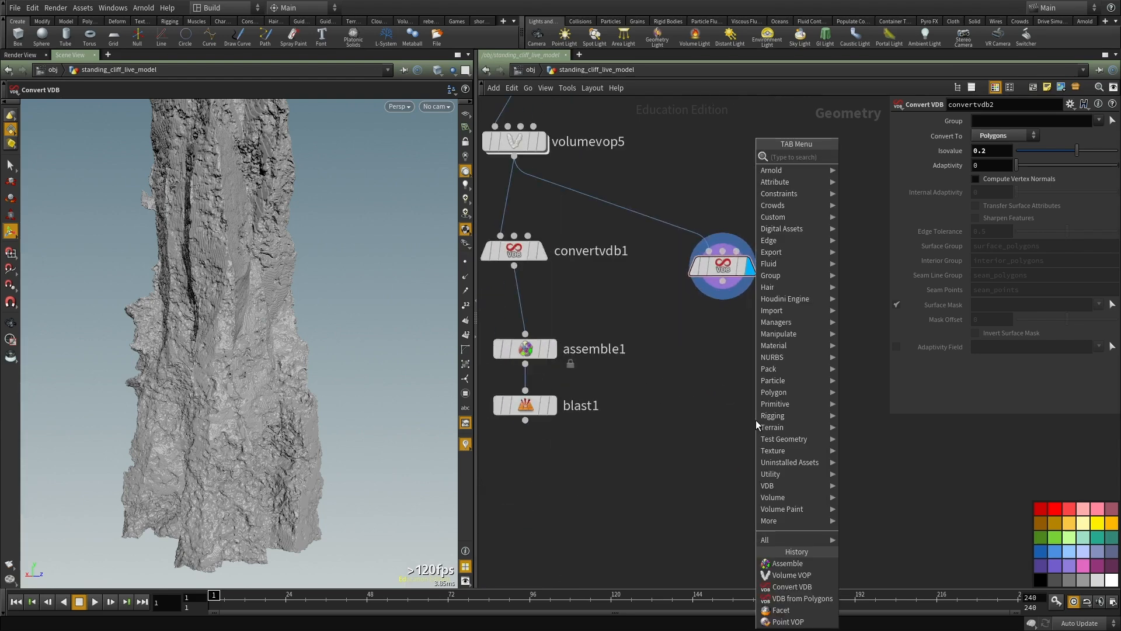
text(measure)
key(Return)
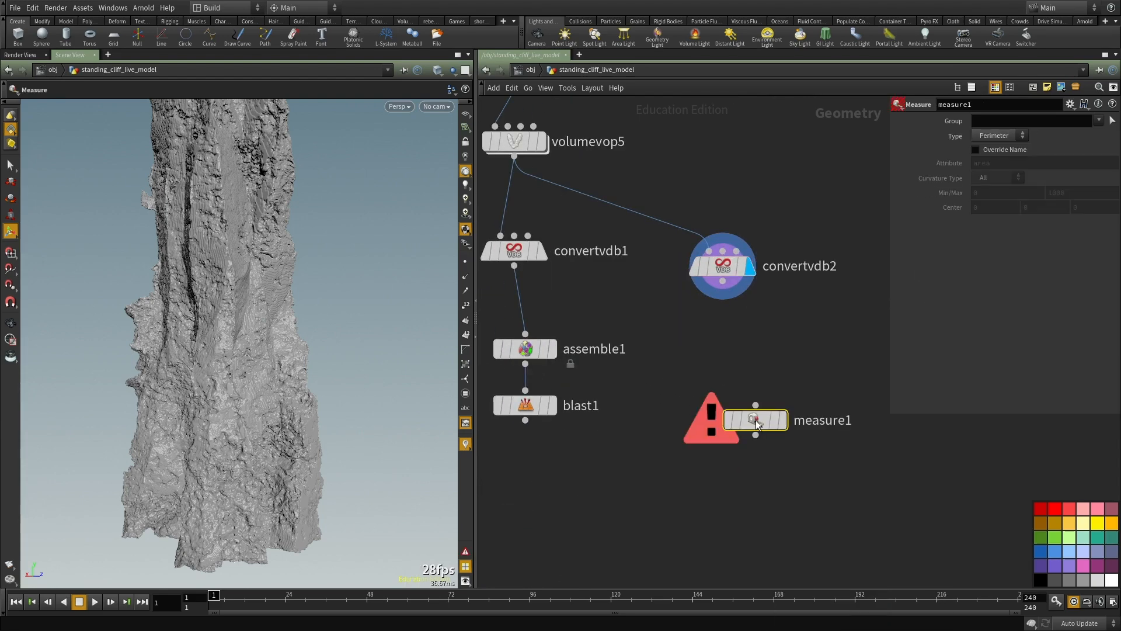
Step: Try feeding measure1 from convertvdb1 and from blast1, undoing each connection
click(755, 404)
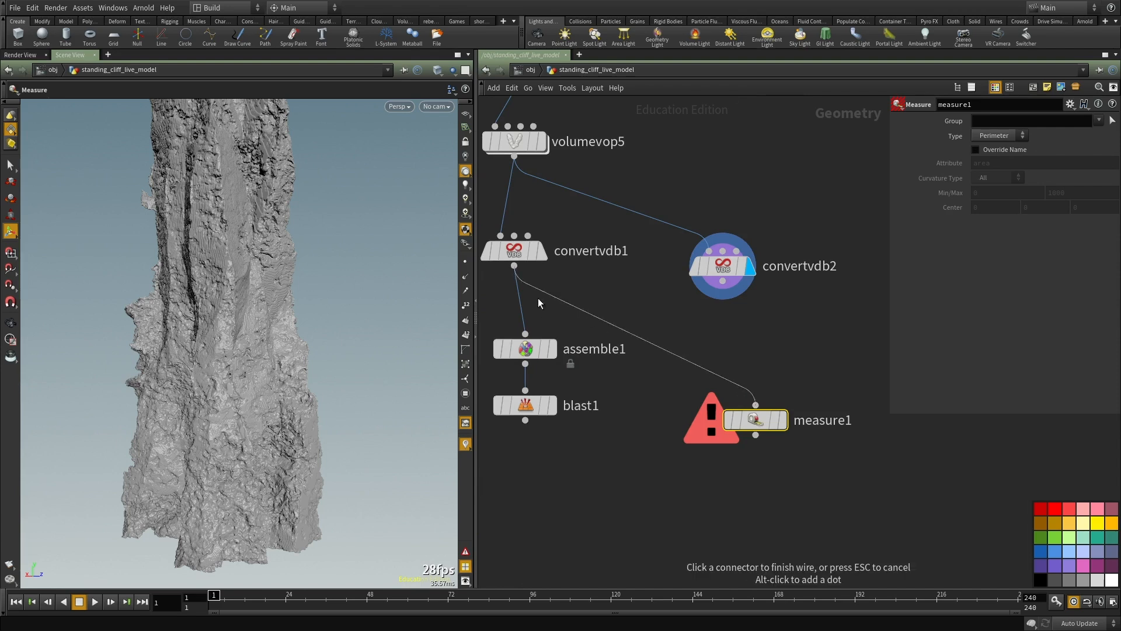
click(578, 280)
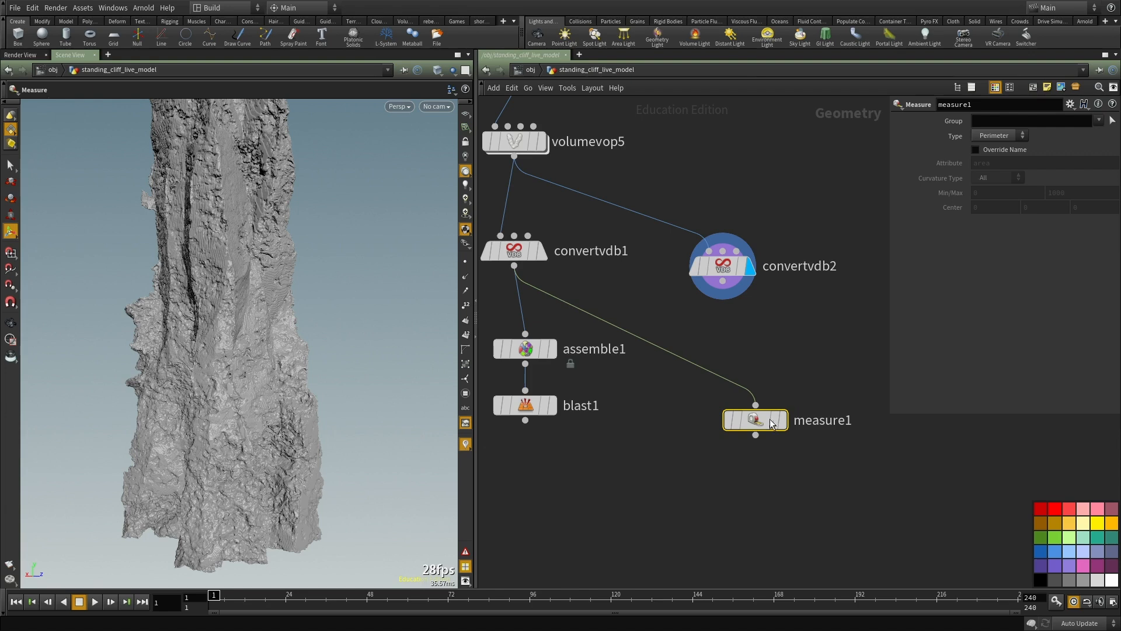
key(ctrl+z)
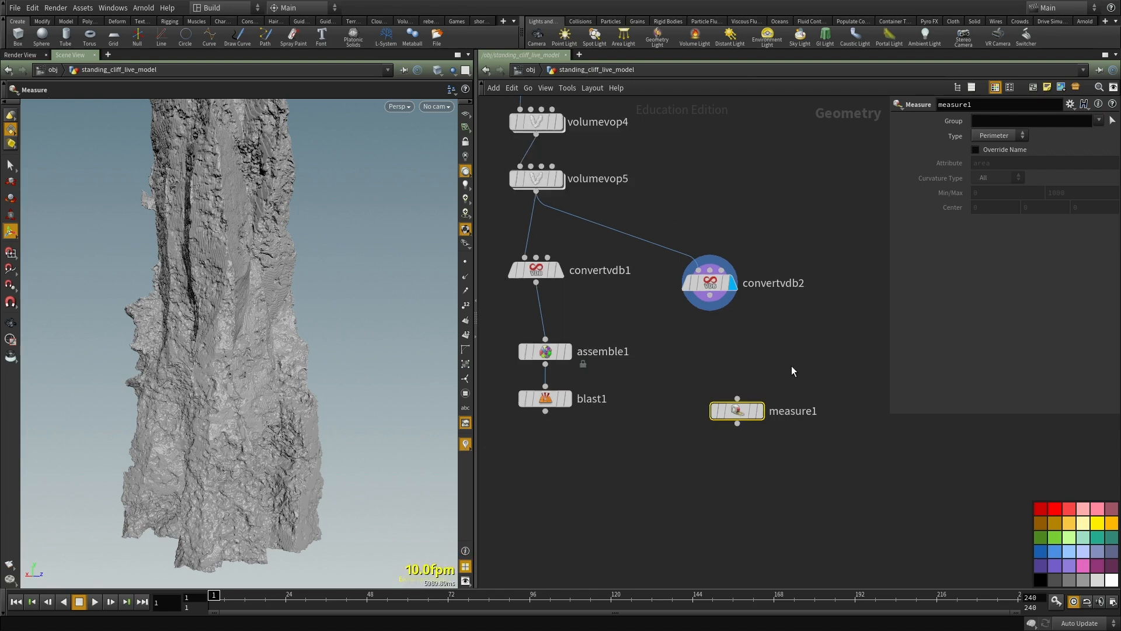
drag(737, 398, 513, 408)
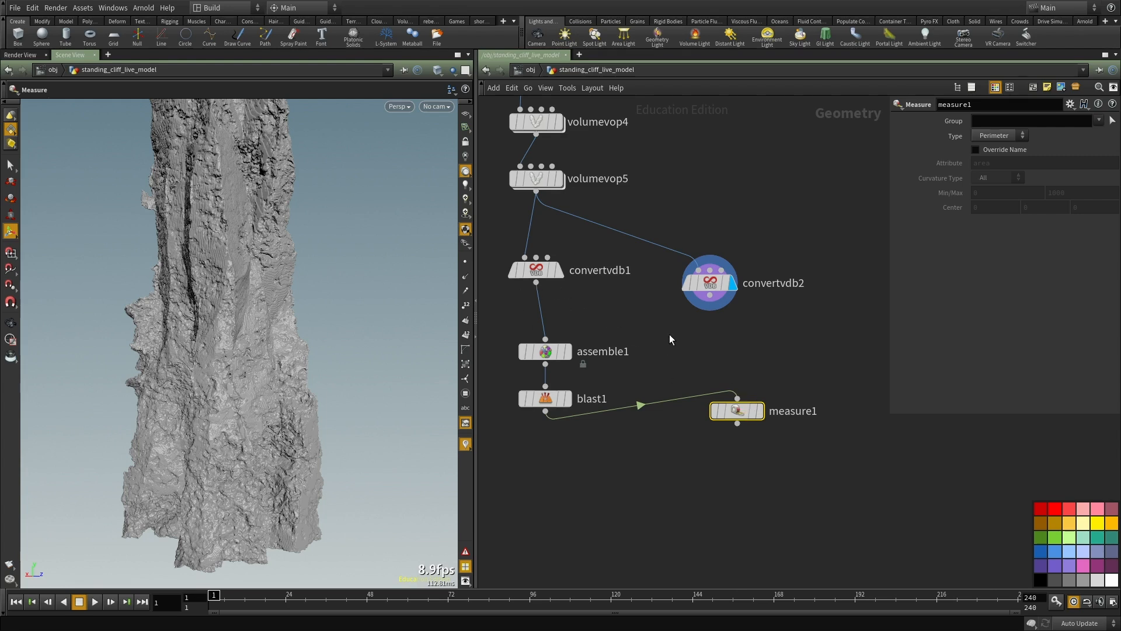
key(ctrl+z)
key(ctrl+z)
middle_drag(673, 347, 709, 398)
key(Tab)
text(file)
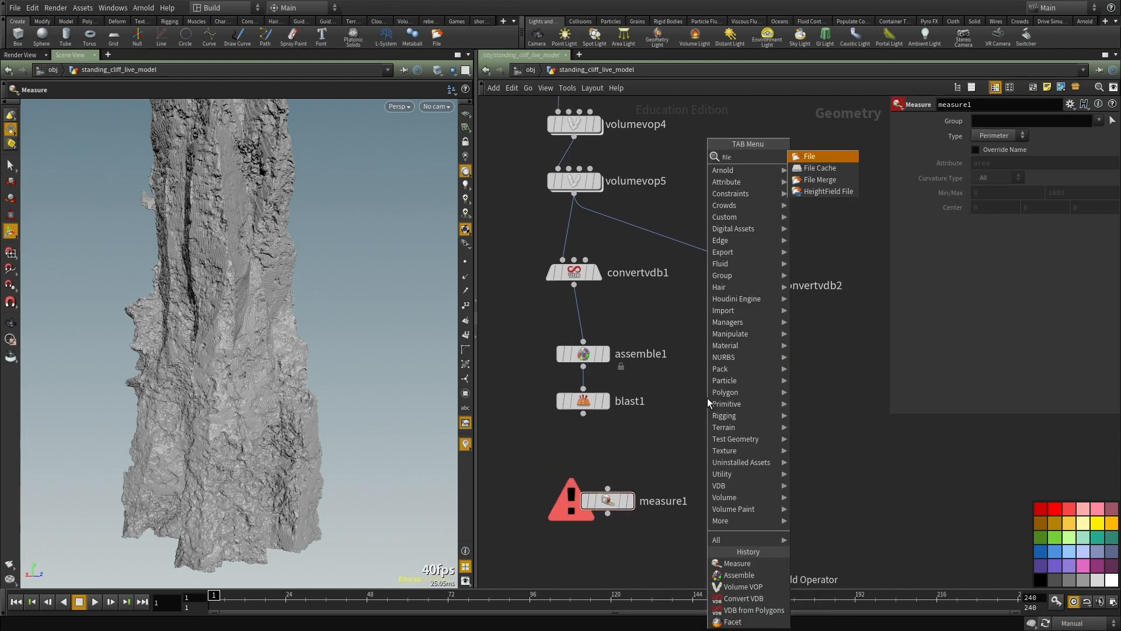
key(Escape)
key(ctrl+v)
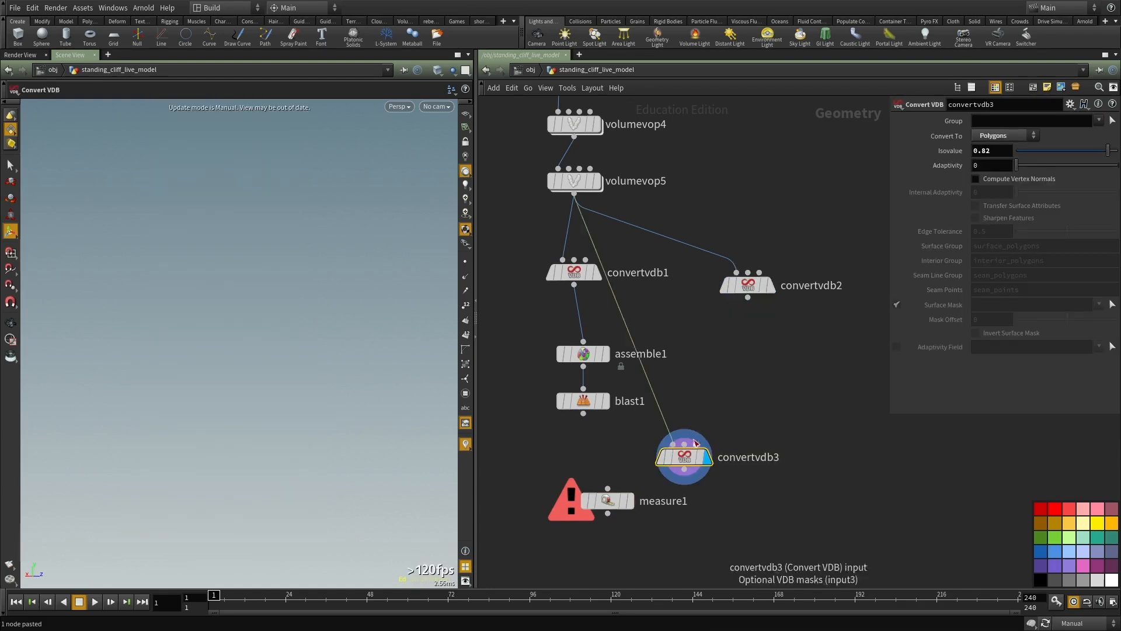
key(ctrl+z)
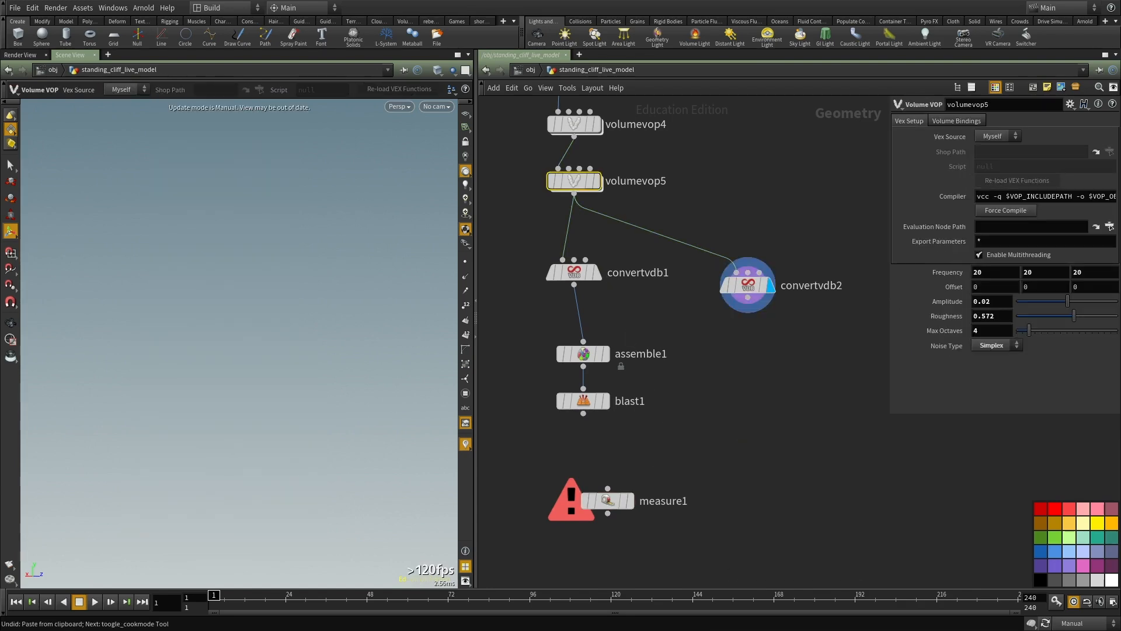
Step: Paste the copied File Cache node near measure1 and wire its input to convertvdb1's output
key(ctrl+v)
scroll(712, 383, up, 2)
click(691, 443)
click(580, 282)
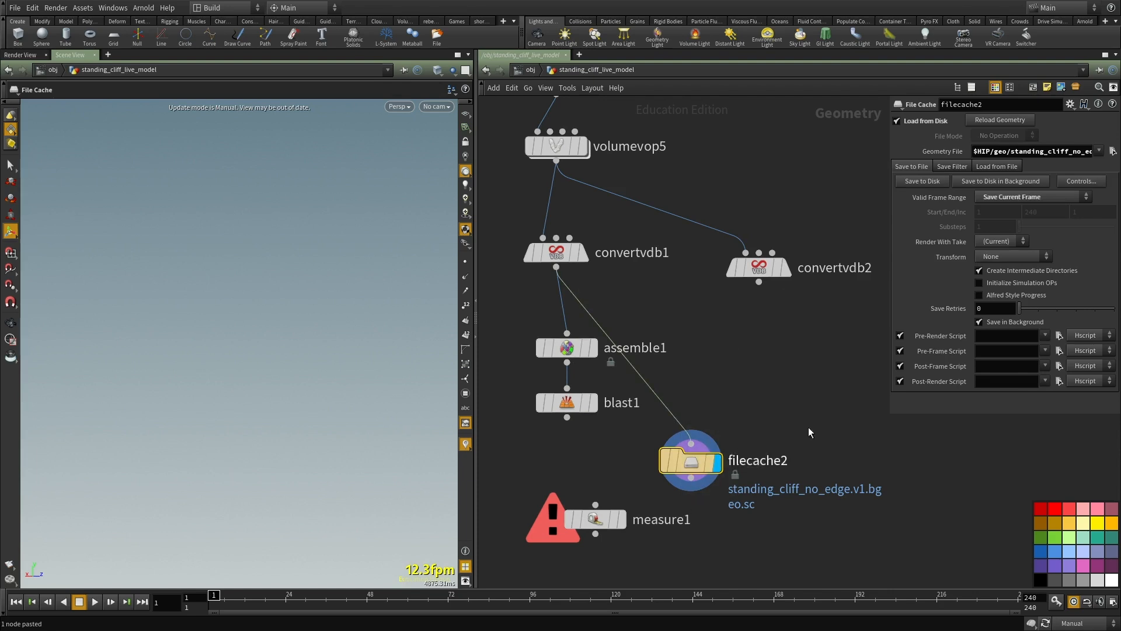
Step: Change the pasted File Cache's geometry file name to standing_cliff_live.v1.bgeo.sc
drag(1072, 152, 1043, 159)
text(live)
key(Return)
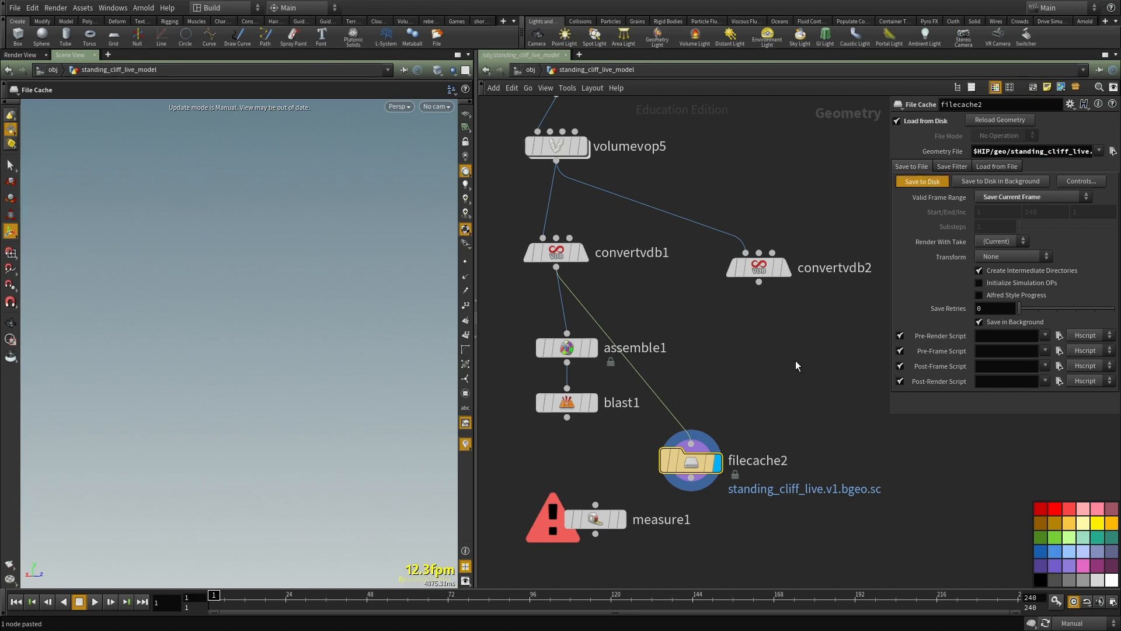
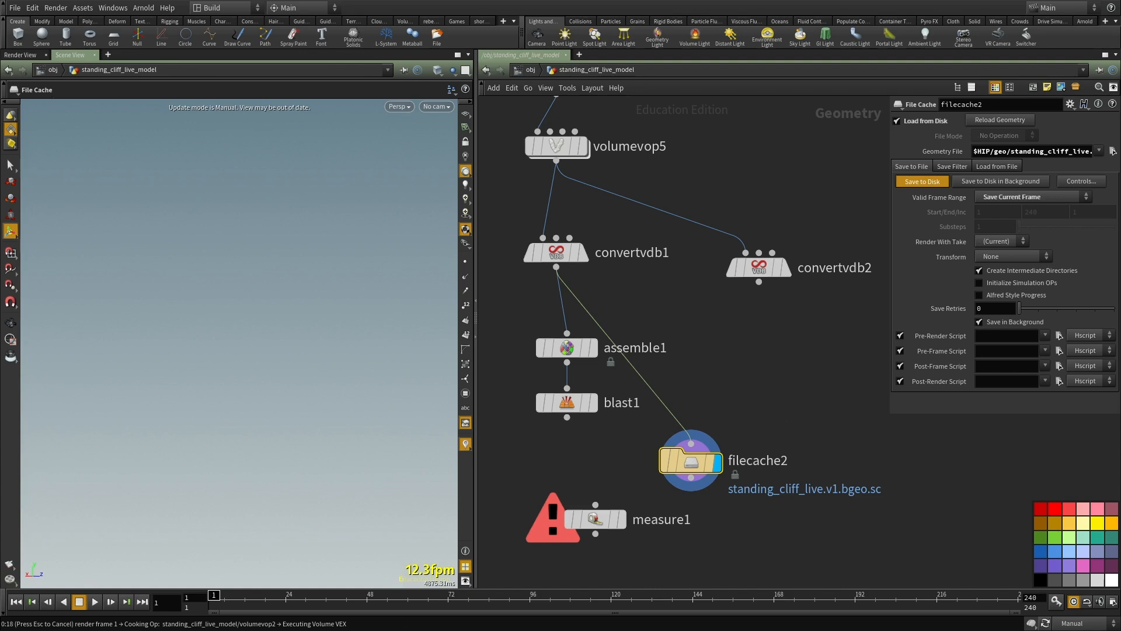
Step: Wire the output of filecache2 into the input of measure1
middle_drag(797, 411, 769, 325)
scroll(768, 326, down, 2)
click(599, 403)
click(679, 381)
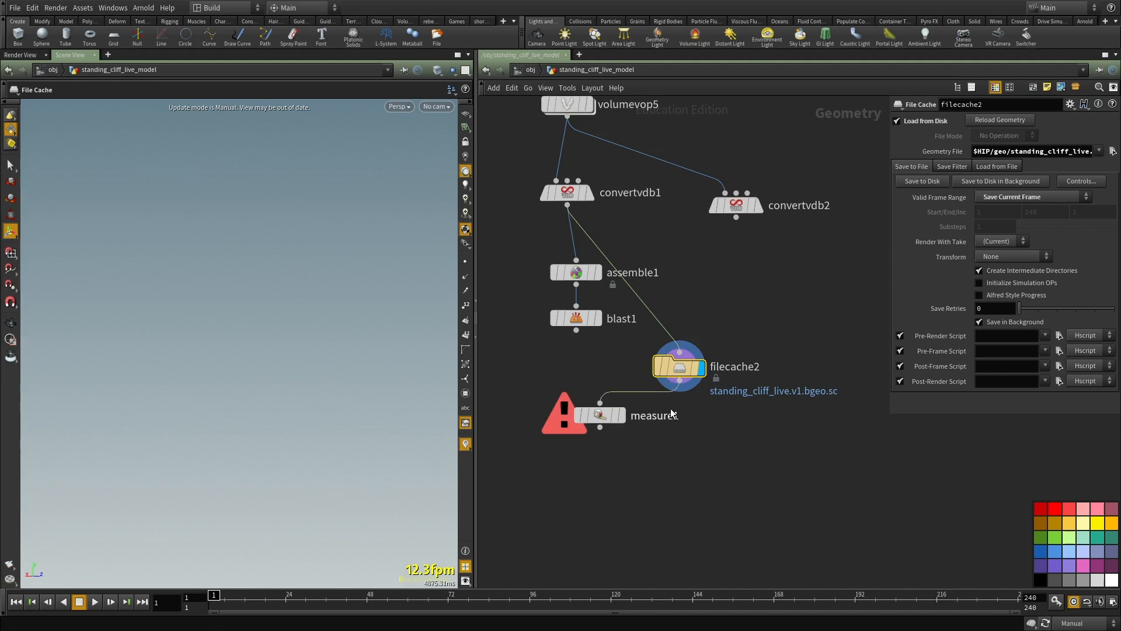
Step: Cook the cached cliff by switching the update mode to Auto Update, and return it to Manual
middle_drag(734, 392, 737, 432)
key(F2)
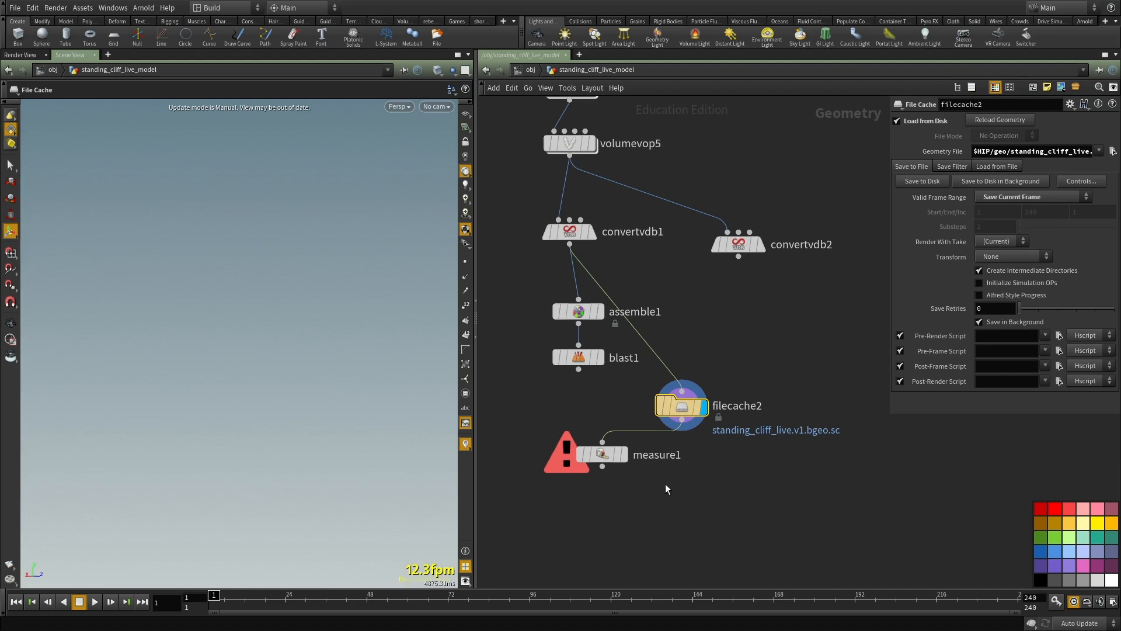
middle_drag(565, 456, 587, 407)
scroll(588, 407, down, 2)
click(609, 467)
key(F2)
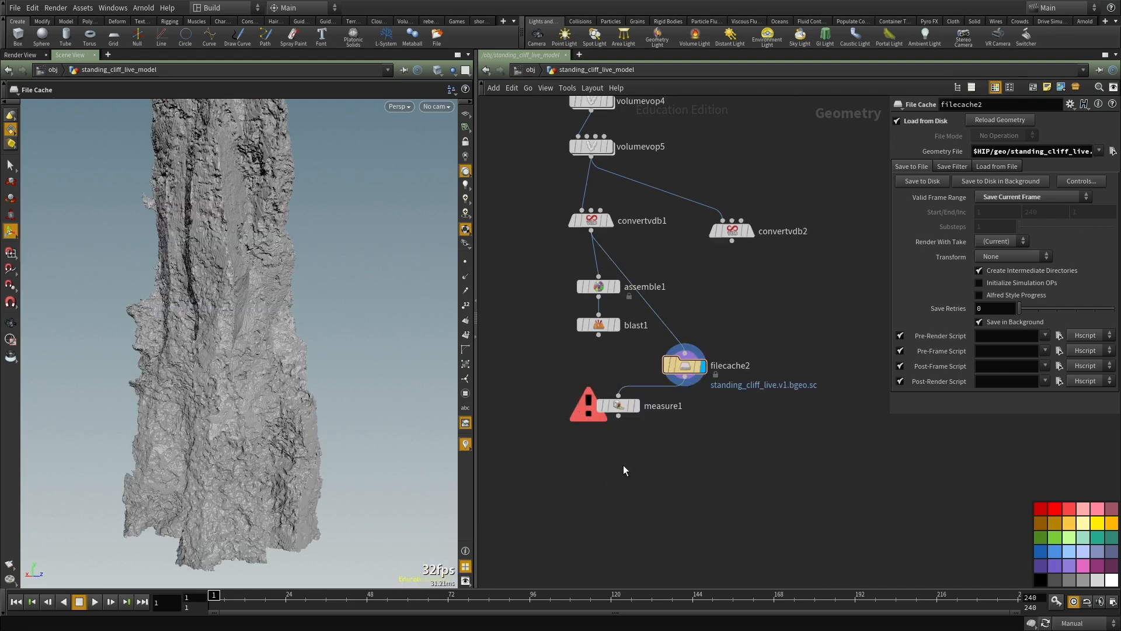
Step: Set the measurement type of measure1 to Curvature
drag(622, 461, 584, 389)
click(995, 136)
click(993, 169)
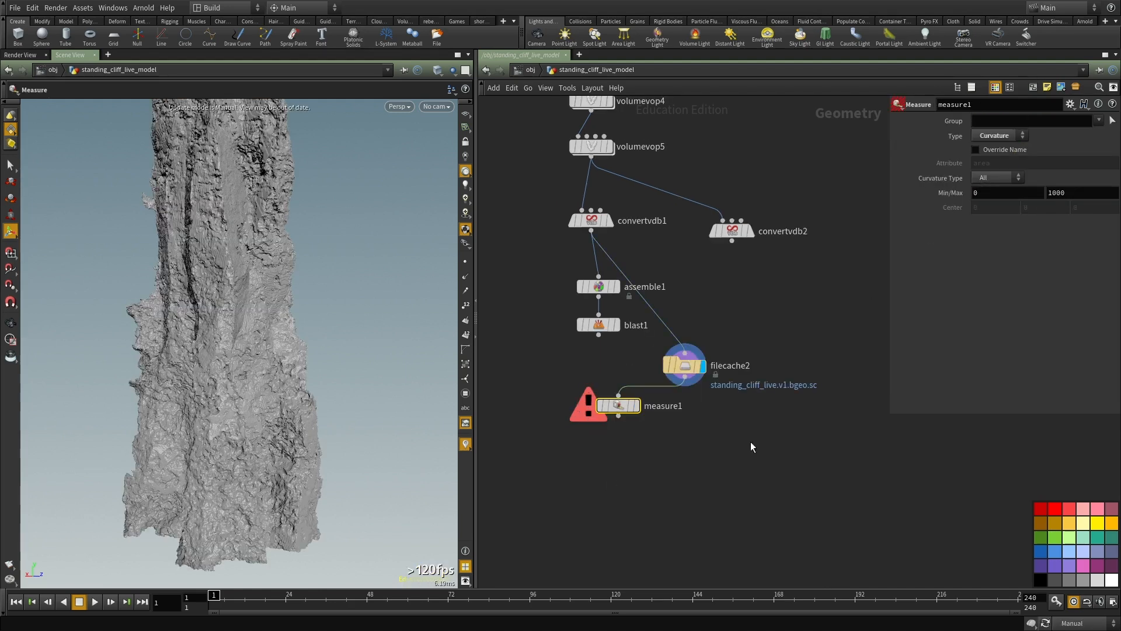
Step: Place measure1 below filecache2, display its result under Auto Update and inspect its node info for the output attributes
middle_drag(656, 463, 656, 405)
drag(604, 348, 653, 447)
click(671, 447)
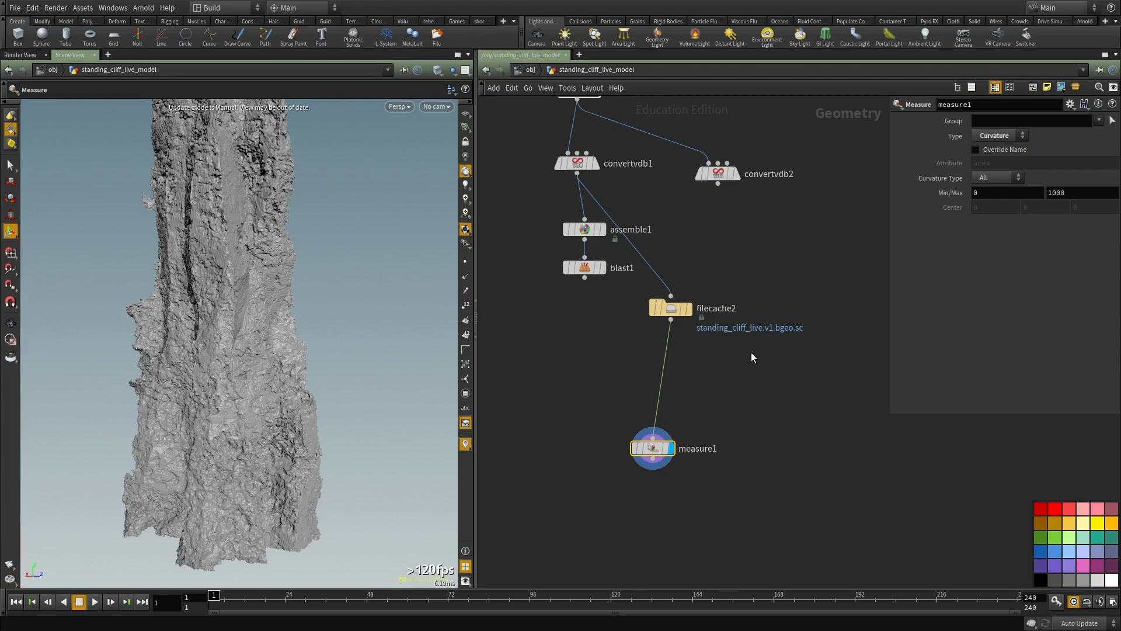
middle_click(654, 447)
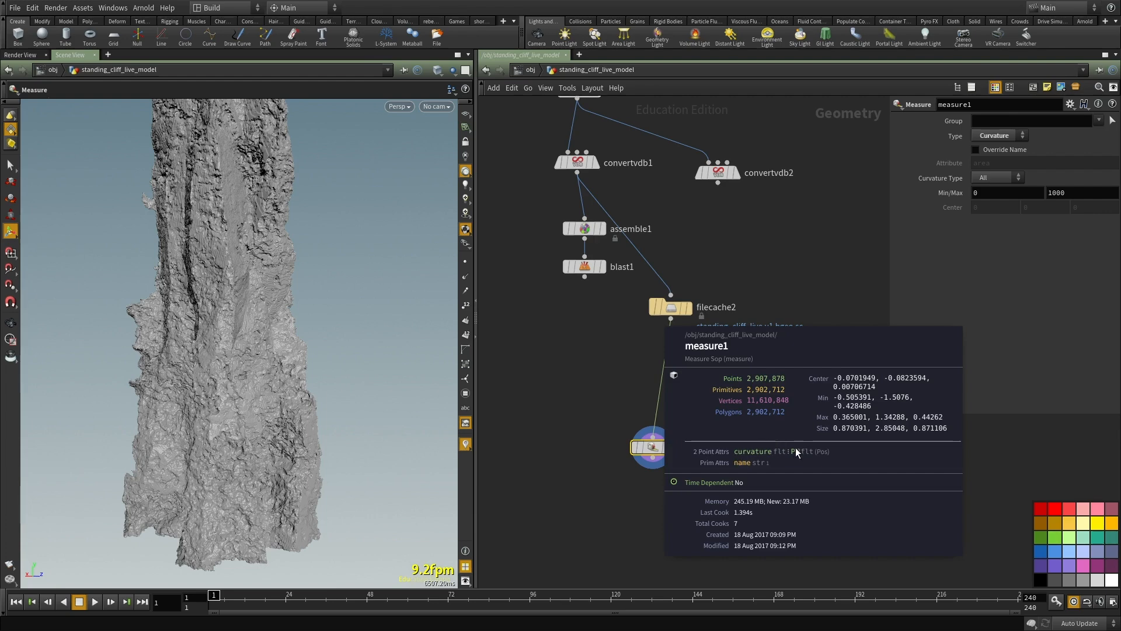
Step: Add a Color node below measure1 and wire measure1's output into it
key(Tab)
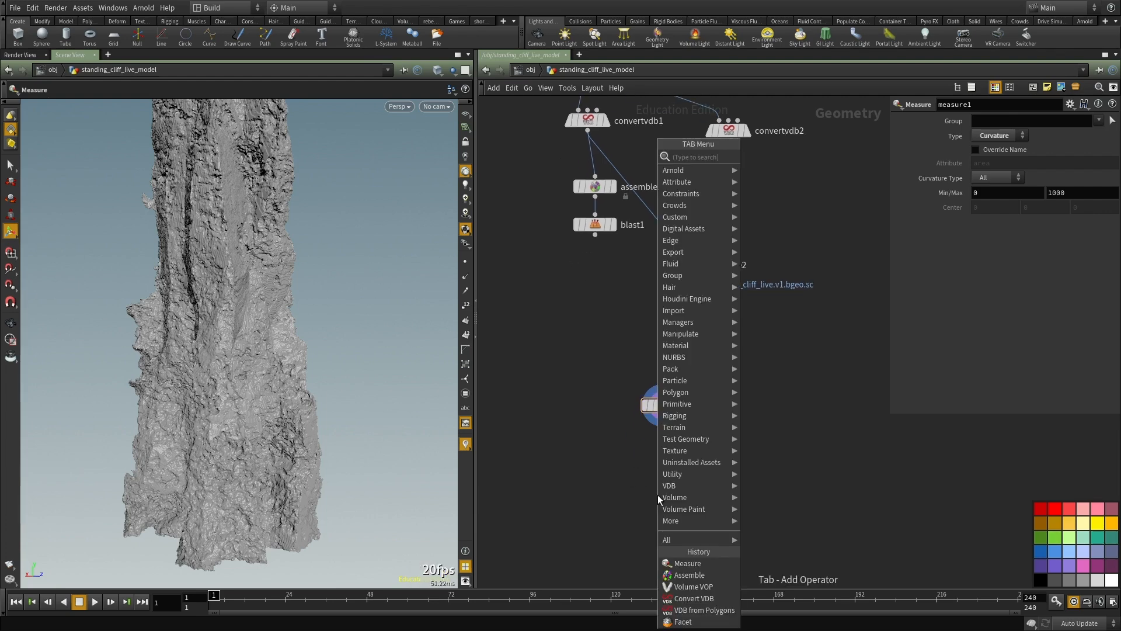
text(color)
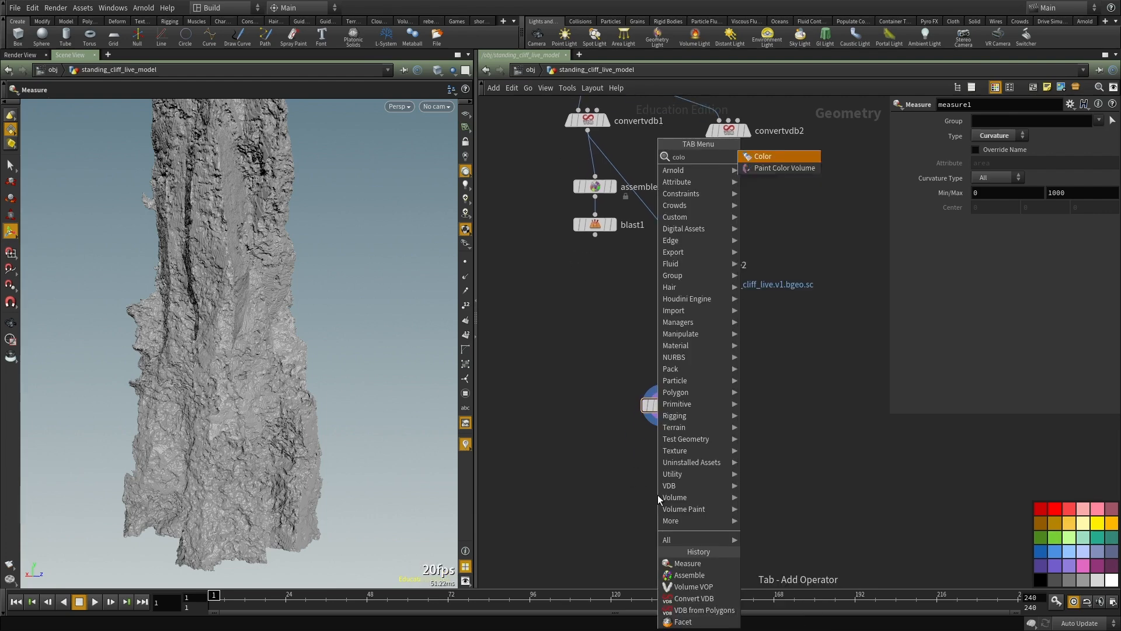
key(Return)
click(658, 495)
click(664, 415)
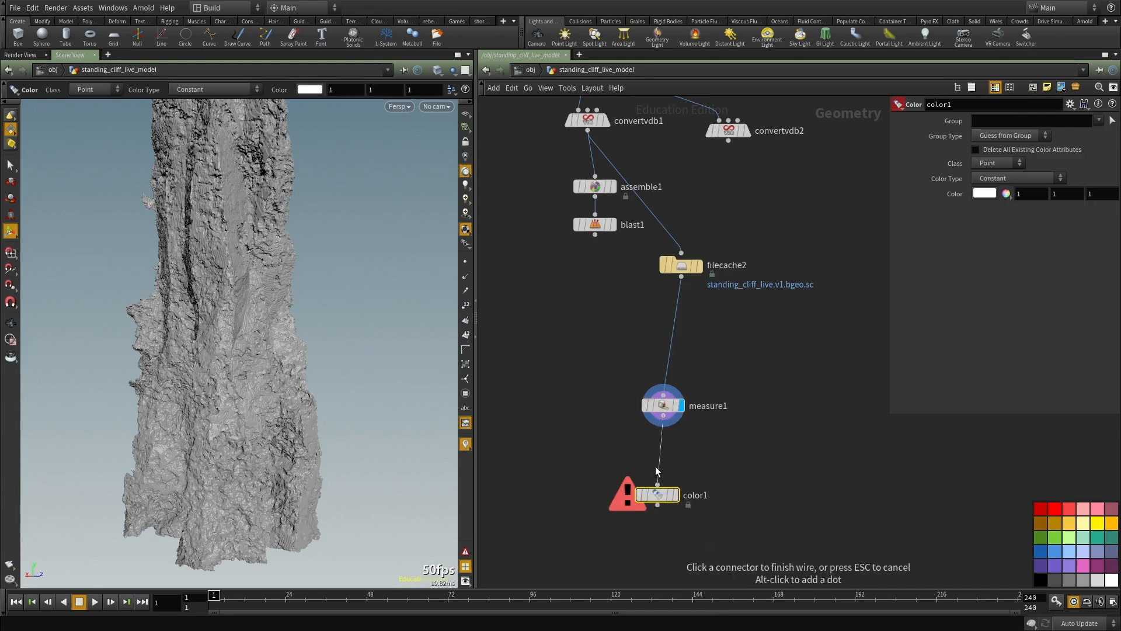
click(658, 485)
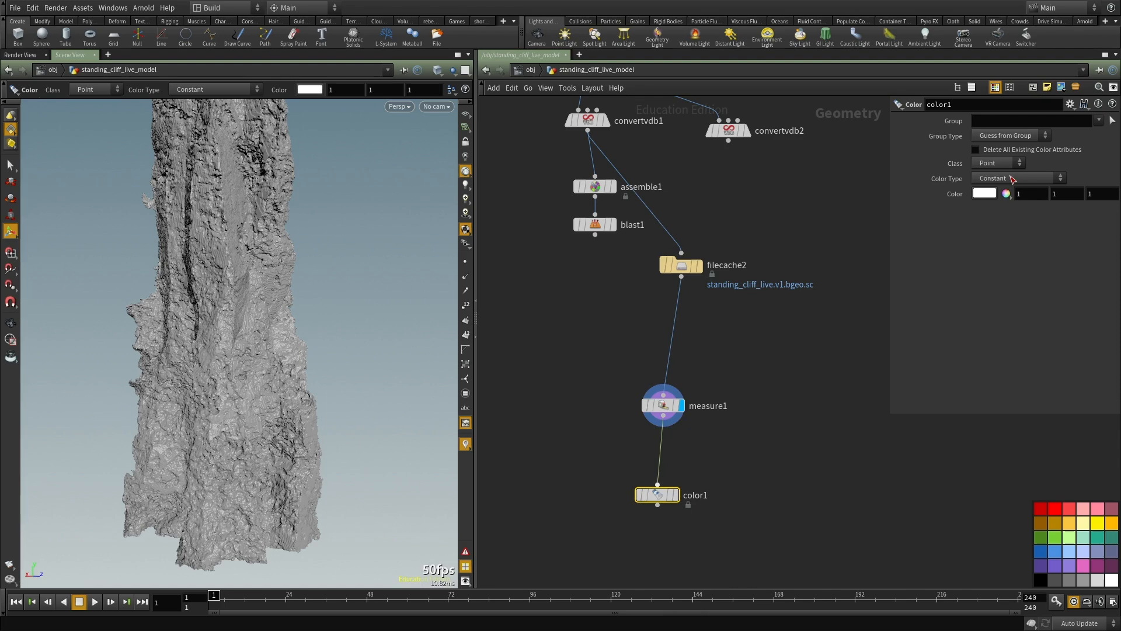
Step: Make color1 use Ramp from Attribute on the curvature attribute with a range maximum of 1000
click(1011, 175)
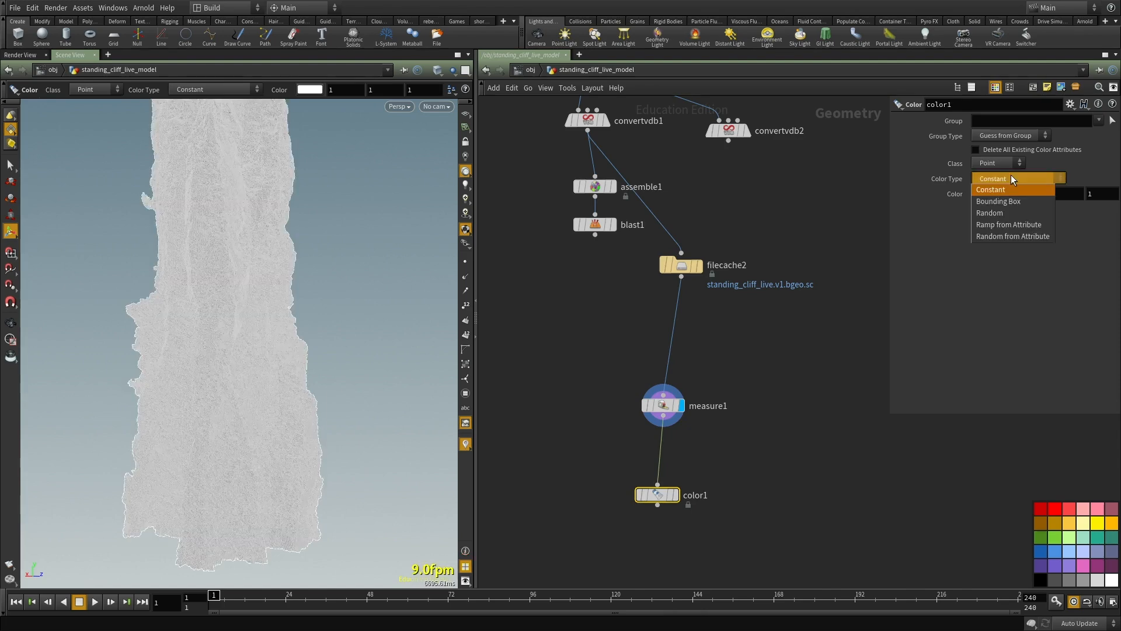
click(1003, 226)
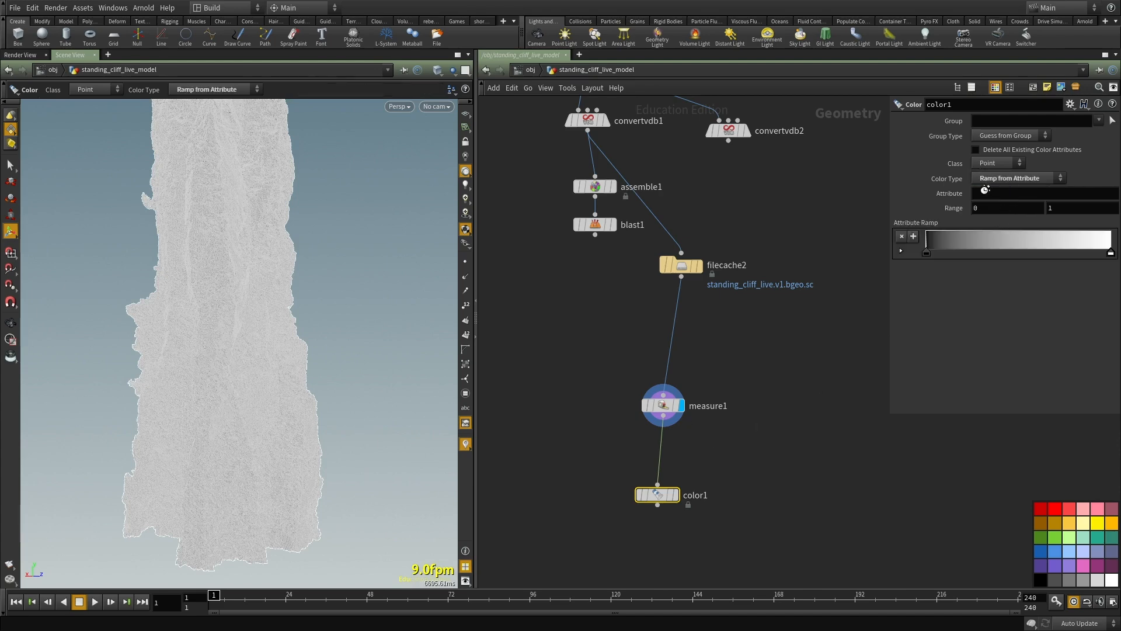
click(985, 191)
text(curvature)
key(Return)
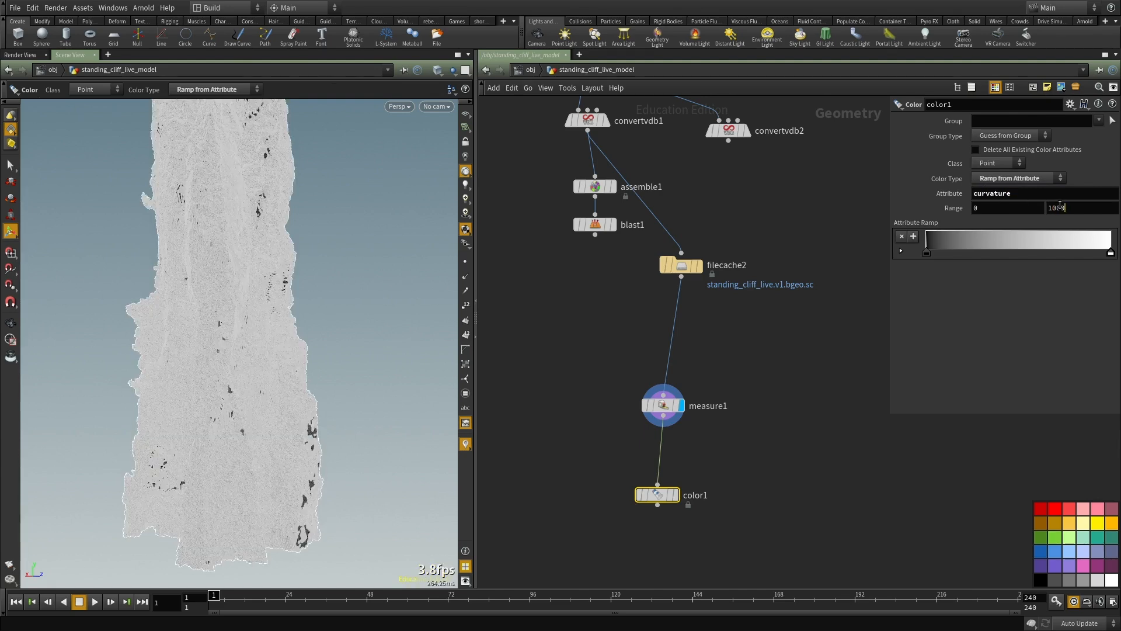
click(820, 479)
Step: Display color1's result in the viewport and bring the curvature colouring on the cliff surface into close view
alt+drag(268, 369, 227, 376)
key(r)
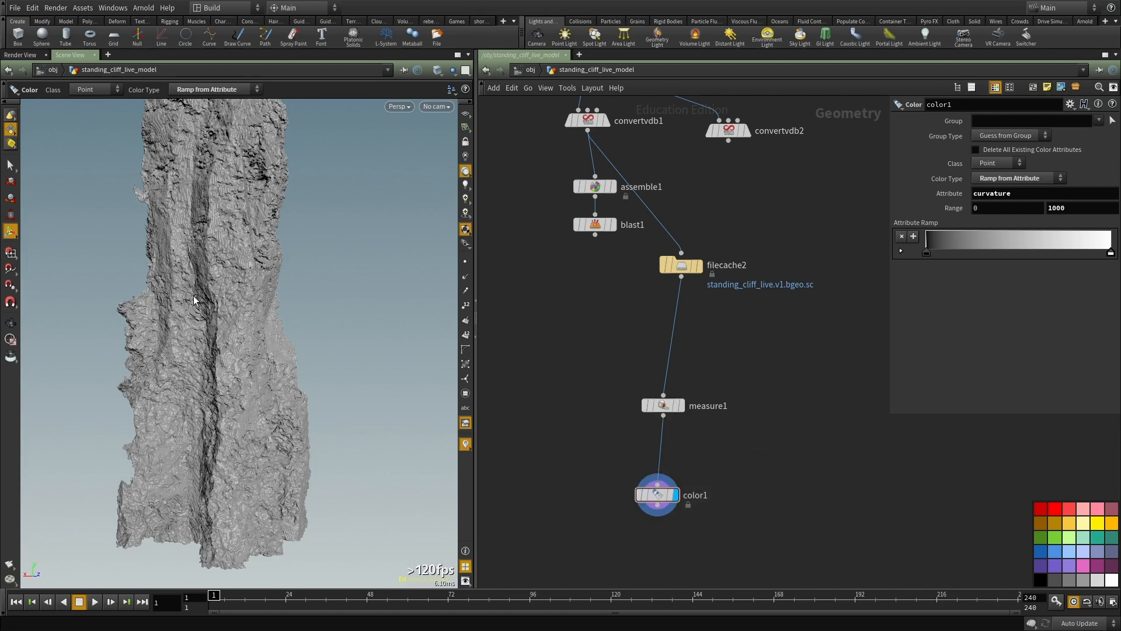
middle_drag(916, 484, 910, 465)
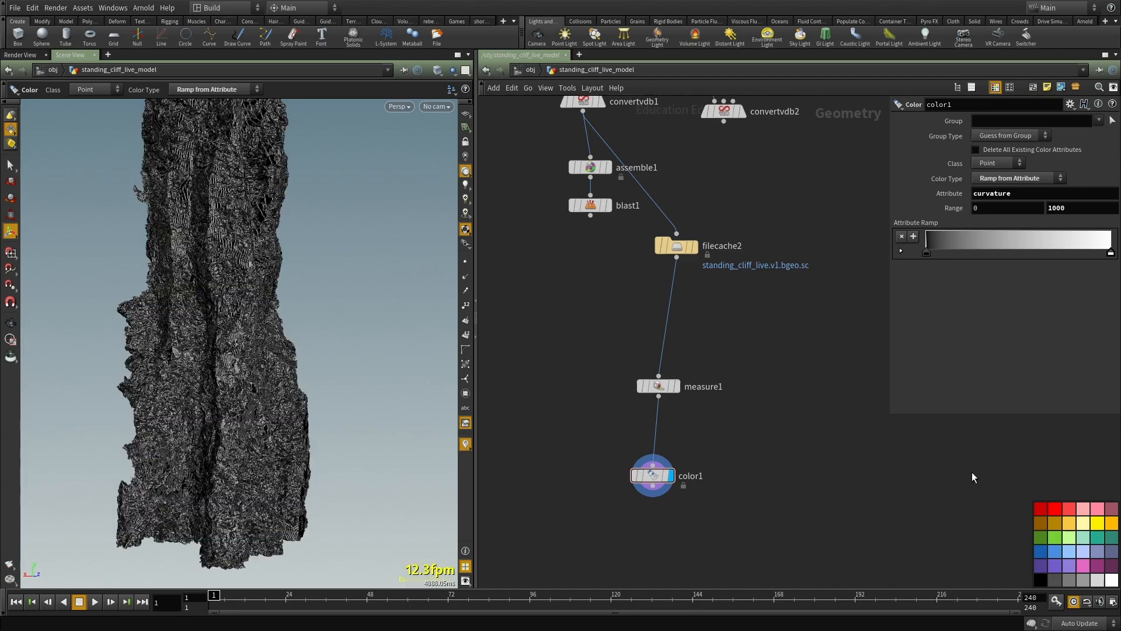
alt+drag(226, 320, 298, 323)
alt+right_drag(298, 323, 363, 324)
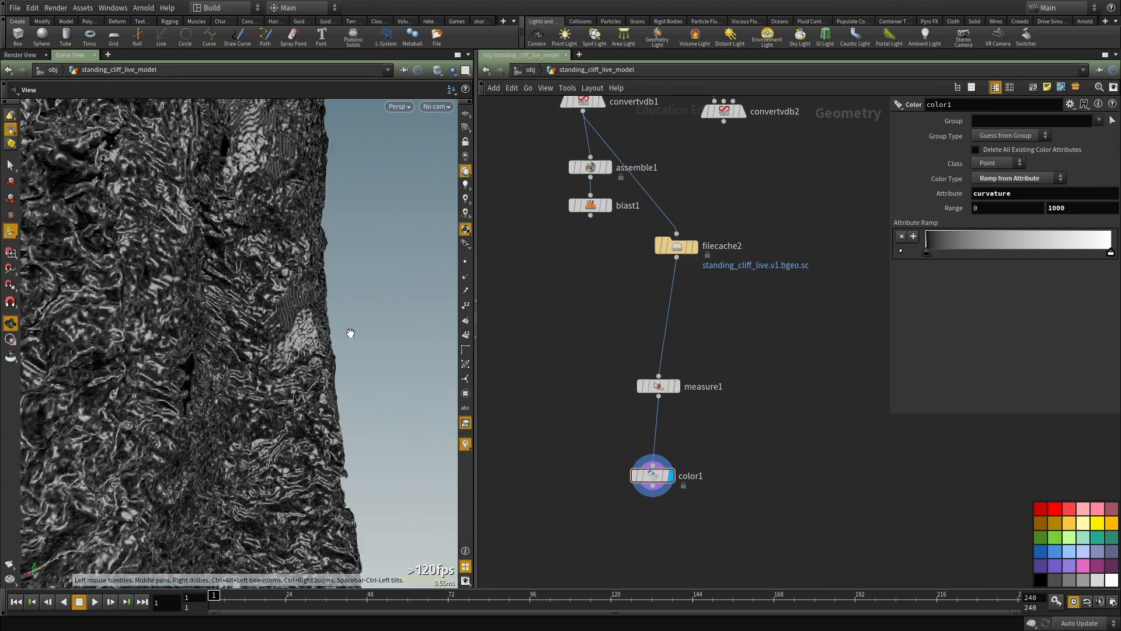
alt+middle_drag(362, 325, 357, 243)
Step: Turn off the viewport lighting and inspect the unlit curvature colouring from several sides of the cliff
click(465, 156)
alt+right_drag(333, 213, 251, 233)
alt+drag(251, 233, 310, 251)
alt+right_drag(310, 251, 233, 327)
alt+drag(233, 327, 225, 348)
alt+right_drag(225, 348, 243, 338)
mouse_move(243, 338)
alt+mouse_down()
mouse_move(220, 362)
mouse_move(195, 340)
mouse_move(253, 331)
alt+mouse_up()
Step: Invert color1's attribute ramp to white at the low end and black above, with a sharp transition close to the start
drag(926, 252, 1002, 253)
drag(1109, 255, 894, 255)
drag(1003, 255, 953, 252)
right_drag(224, 294, 178, 309)
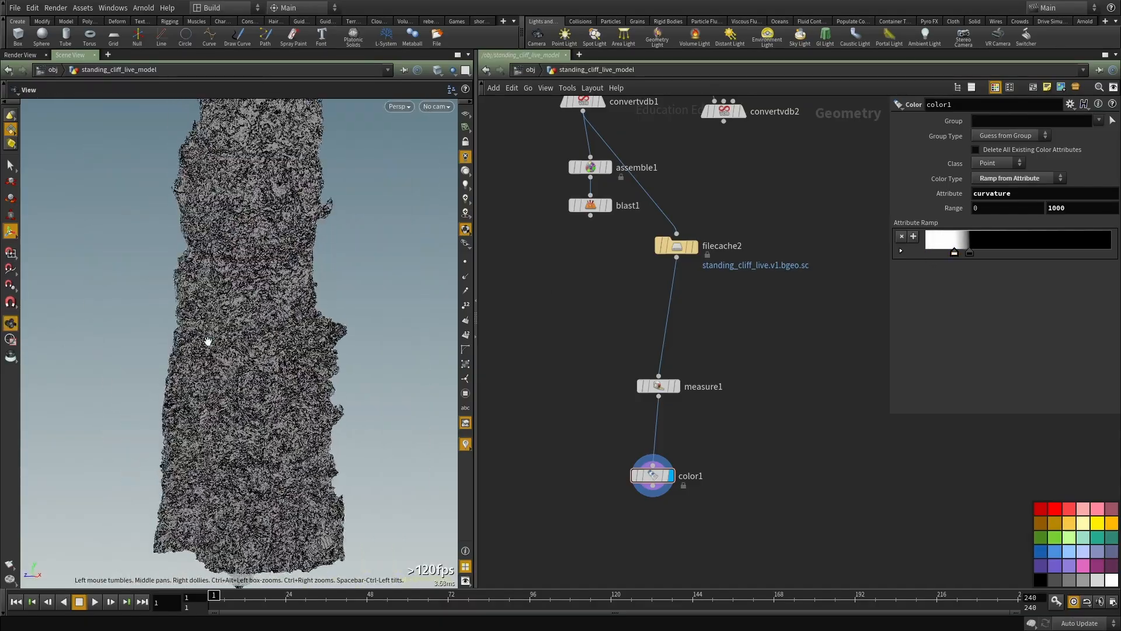
right_drag(255, 325, 336, 327)
drag(336, 327, 356, 331)
right_drag(355, 330, 239, 334)
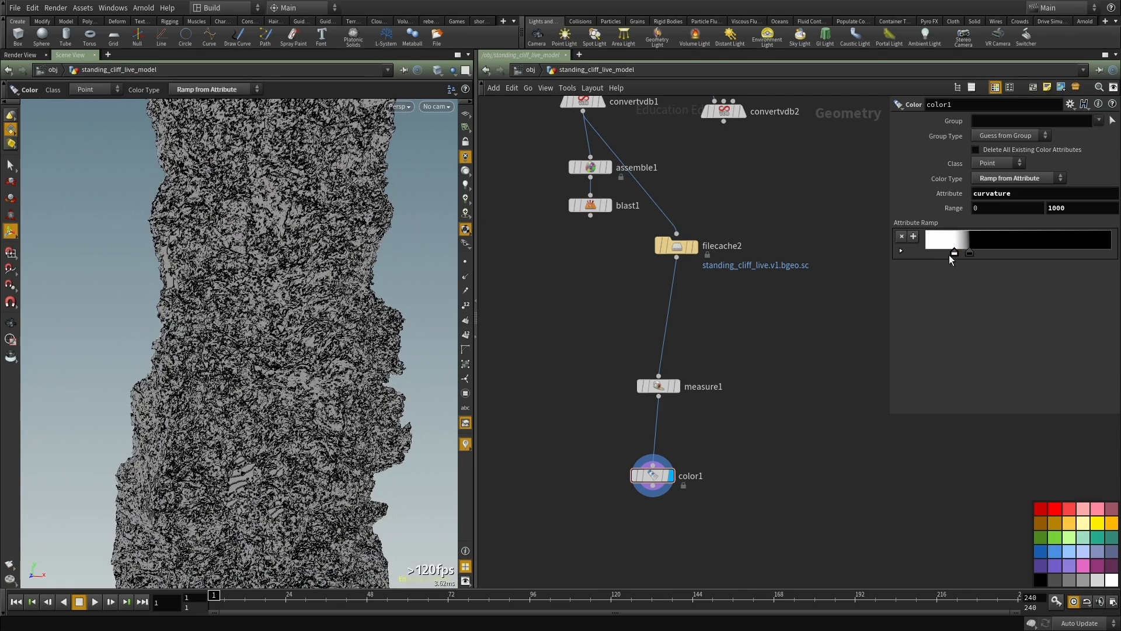
Step: Try a wide ramp transition with white near the start and black past the middle, and check it around the cliff
mouse_move(971, 253)
mouse_down()
mouse_move(1015, 257)
mouse_move(927, 253)
mouse_up()
drag(1012, 253, 1039, 254)
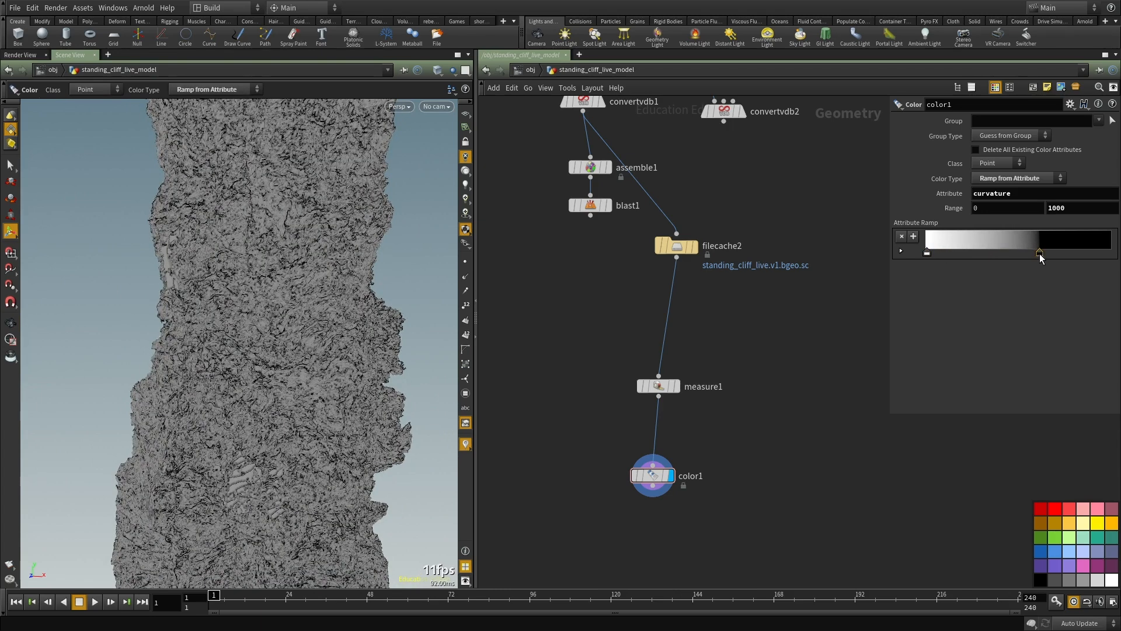
mouse_move(927, 253)
mouse_down()
mouse_move(969, 253)
mouse_move(937, 254)
mouse_up()
key(Escape)
scroll(162, 306, down, 4)
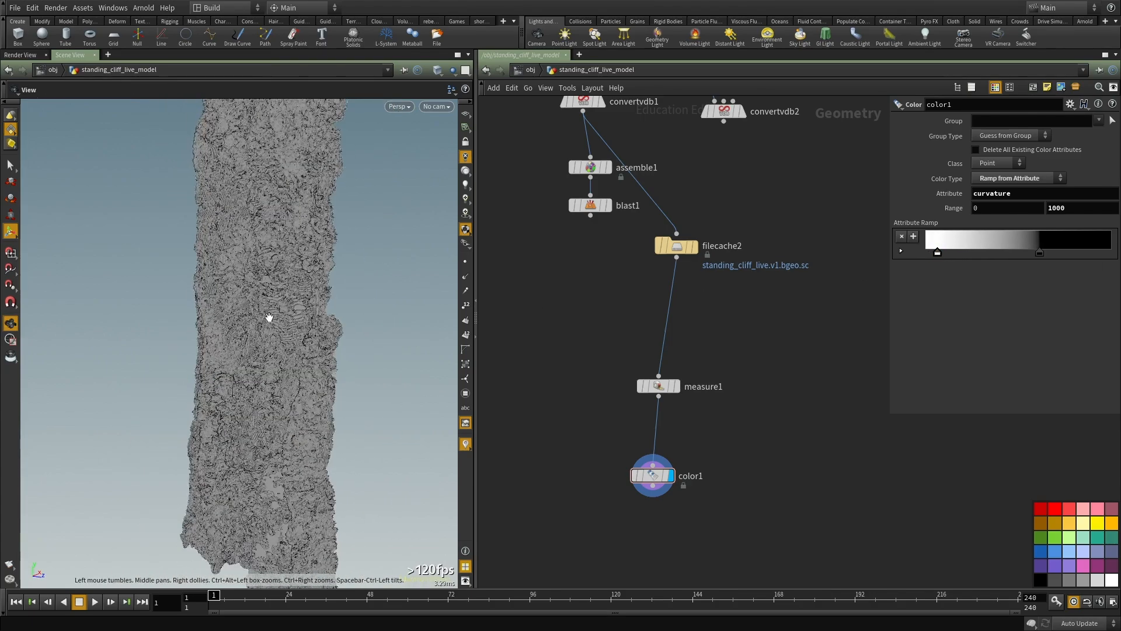
scroll(220, 355, up, 5)
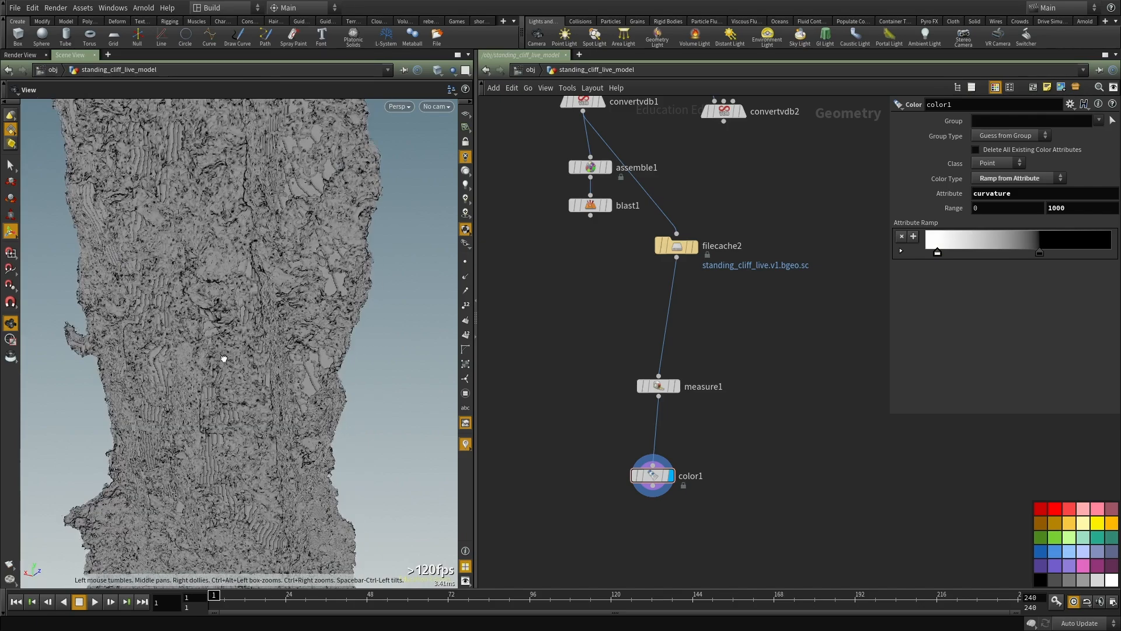
scroll(233, 379, up, 6)
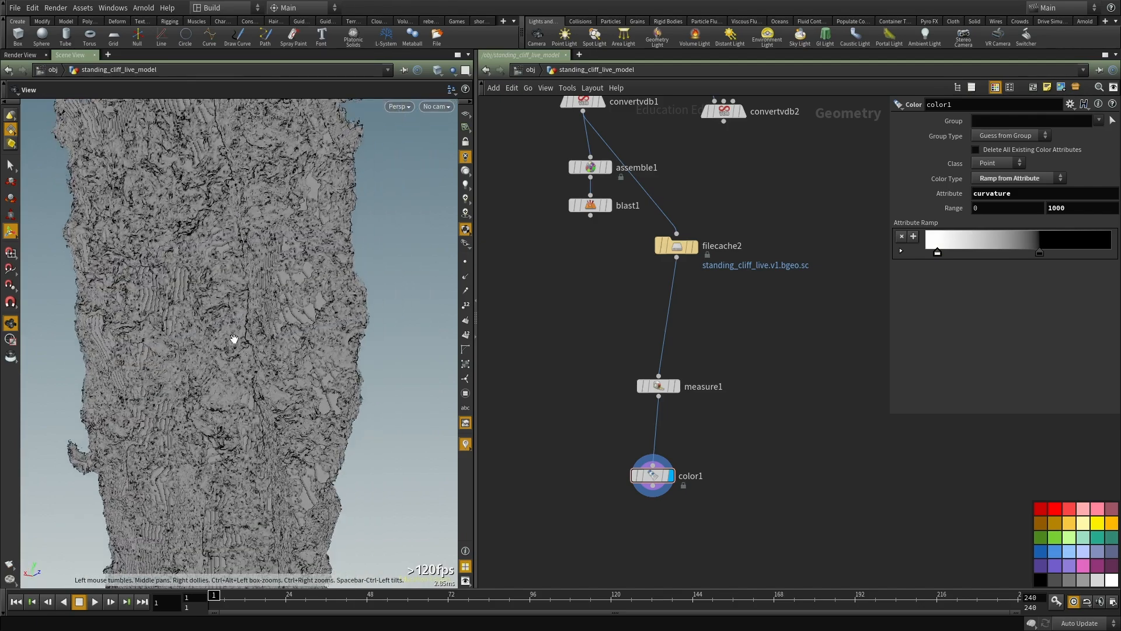
alt+right_drag(232, 347, 304, 366)
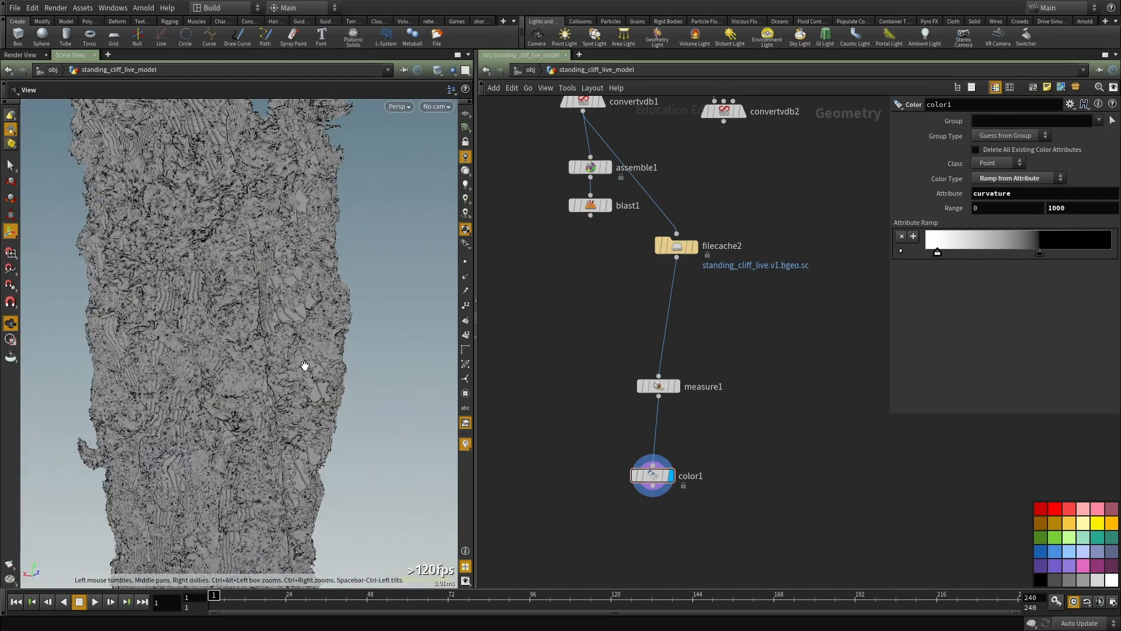
Step: Tighten color1's ramp by moving the white marker up to about 0.18 and the black marker down to about 0.45
mouse_move(937, 253)
mouse_down()
mouse_move(971, 256)
mouse_move(959, 253)
mouse_up()
drag(1039, 253, 1011, 254)
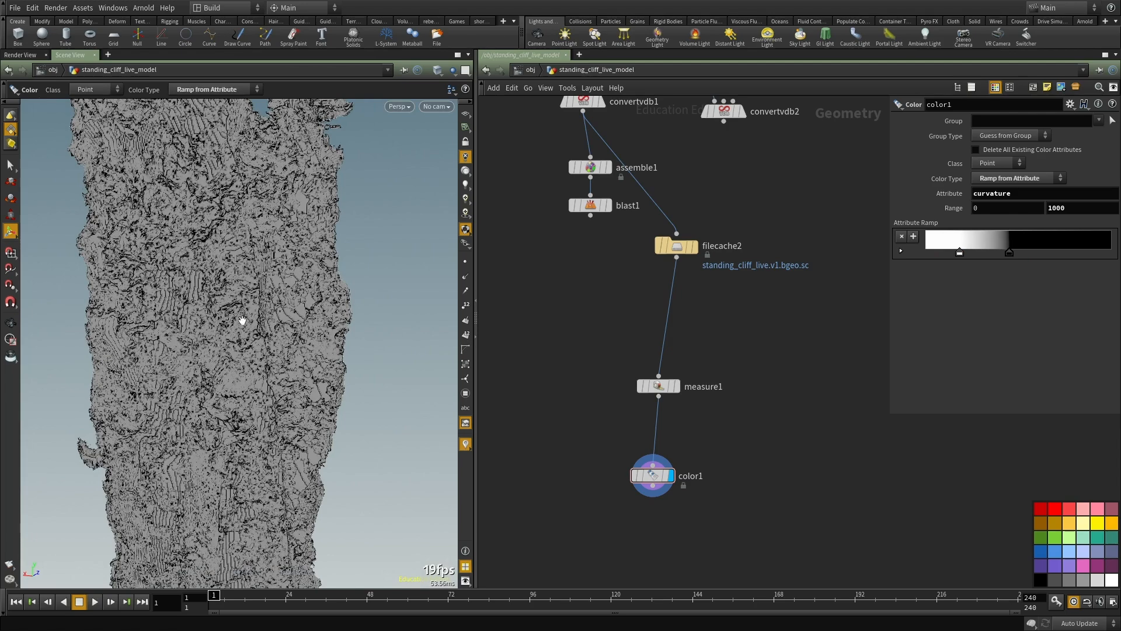
alt+drag(222, 307, 305, 310)
alt+right_drag(305, 310, 292, 358)
Step: Display filecache2's geometry in the viewport and briefly check it as a wireframe
middle_drag(748, 397, 747, 383)
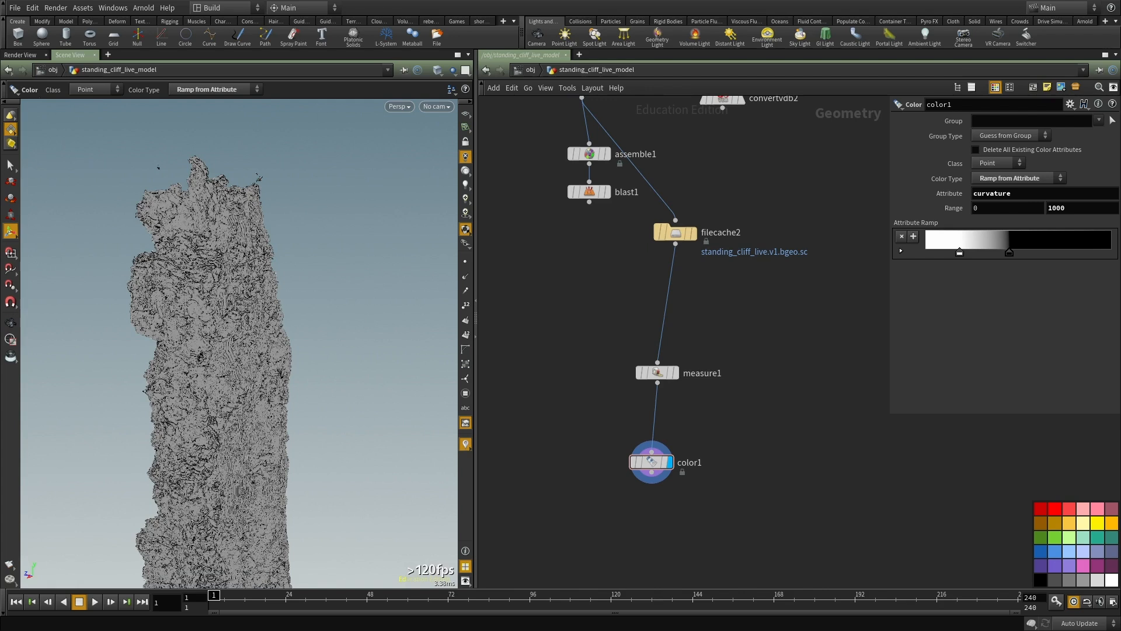
middle_drag(785, 416, 755, 373)
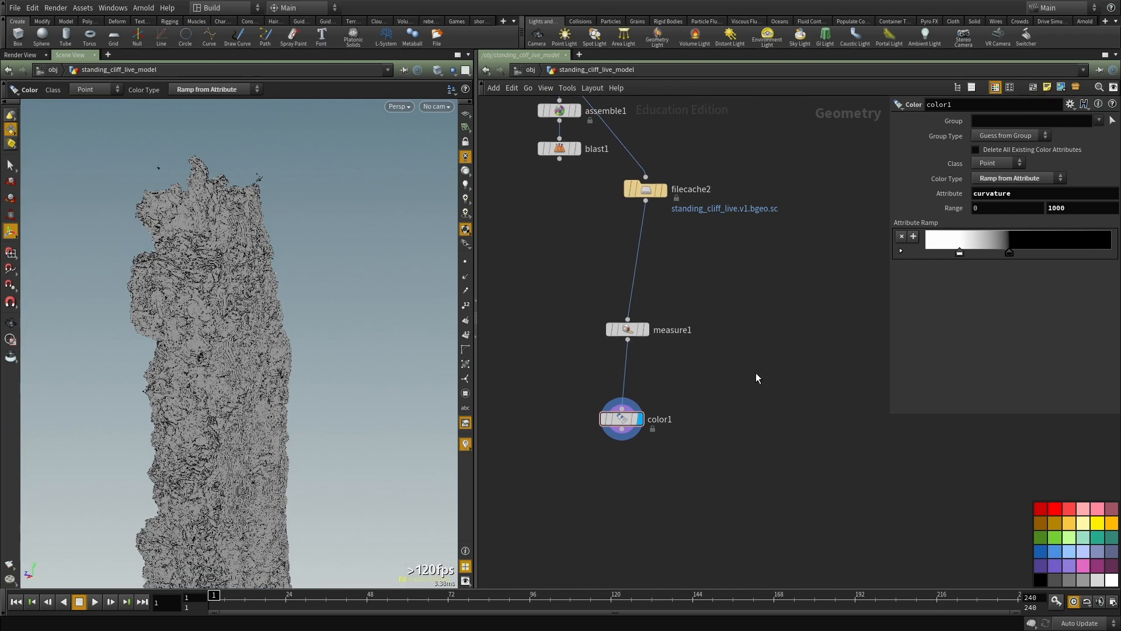
middle_drag(718, 303, 730, 345)
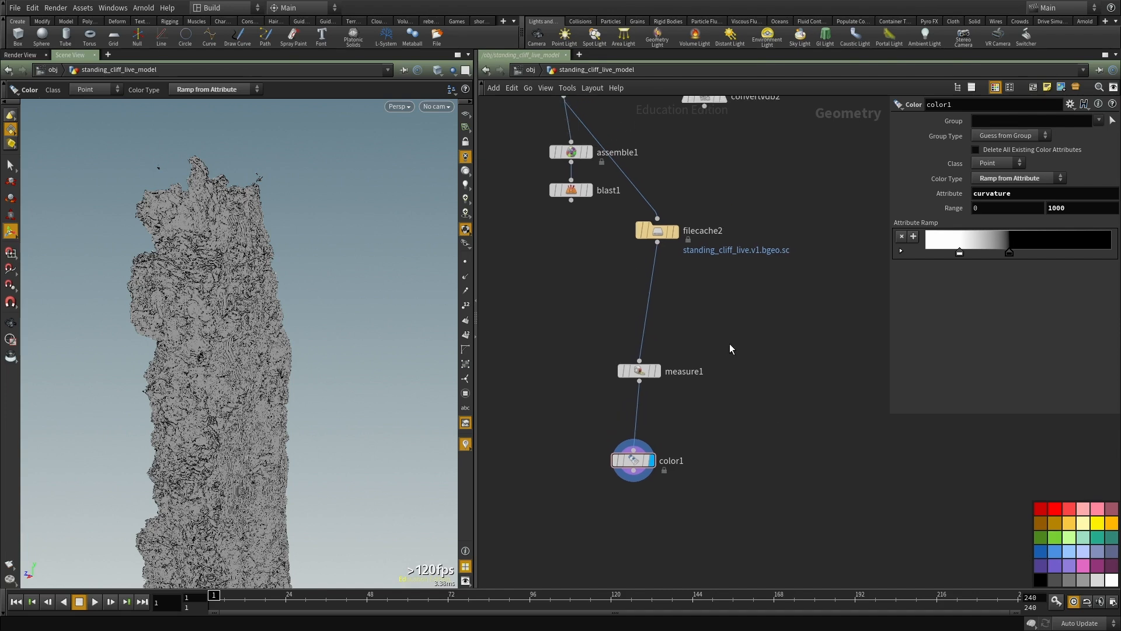
drag(717, 305, 605, 185)
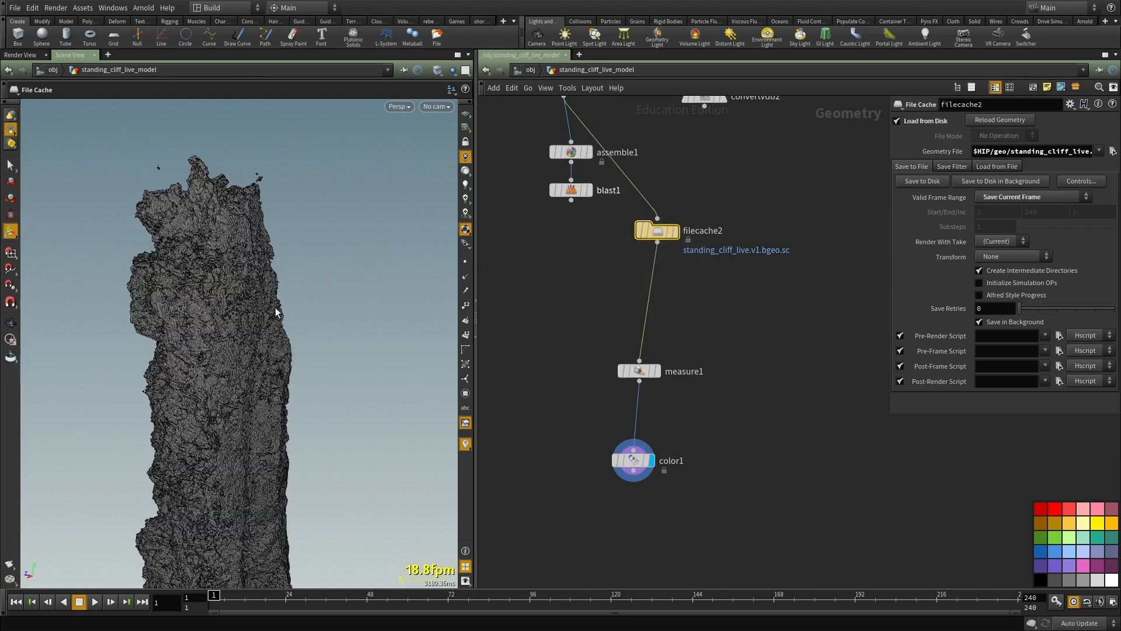
click(672, 232)
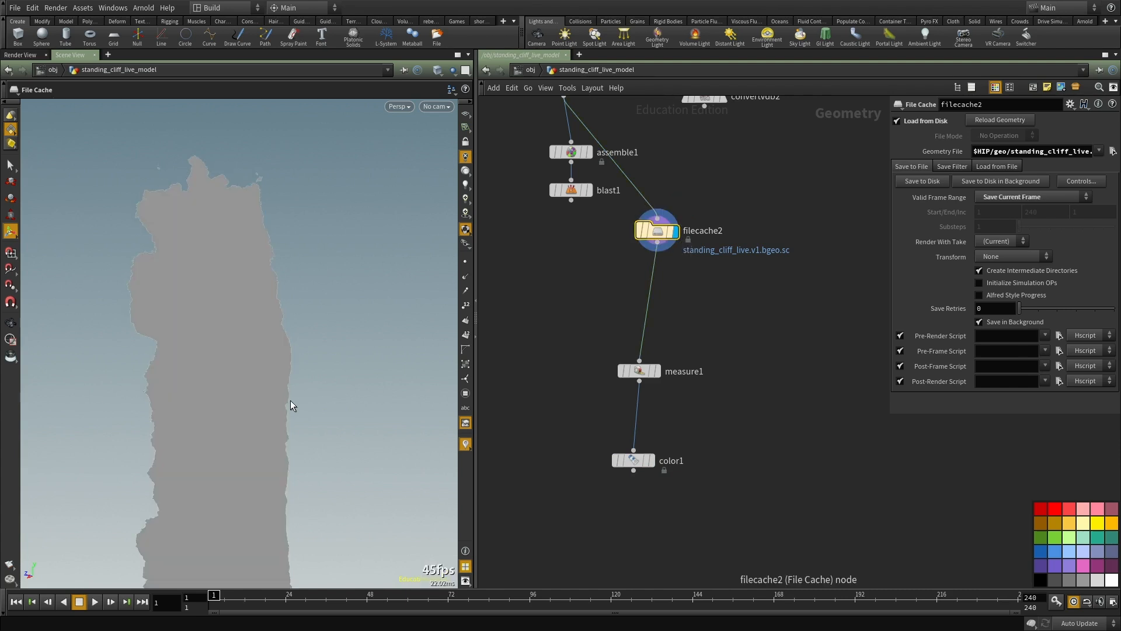
key(shift+w)
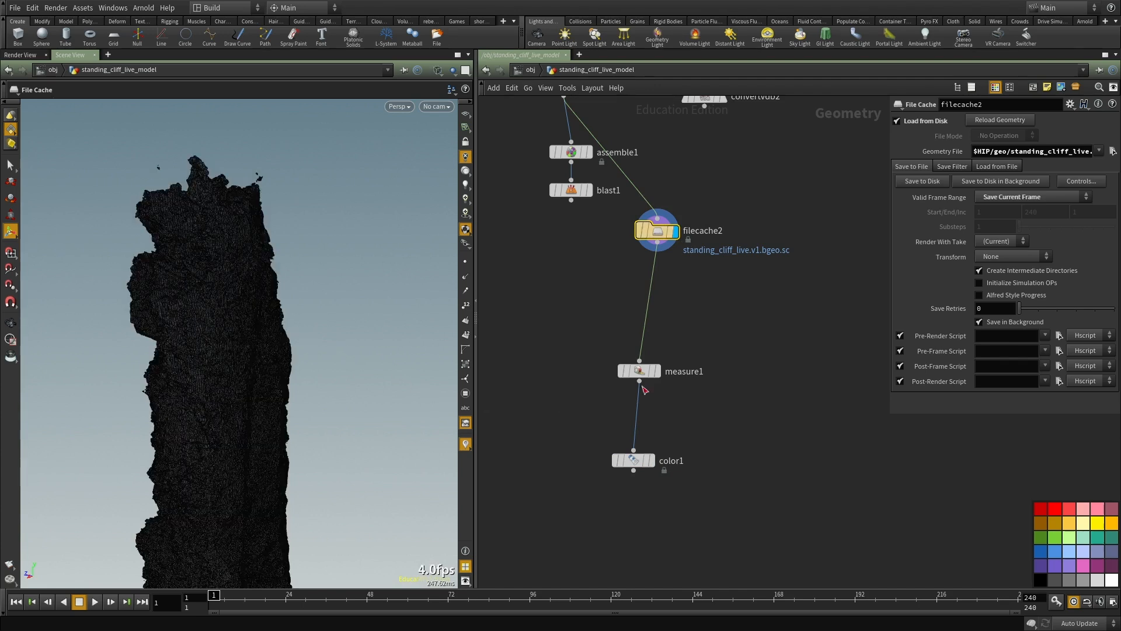
middle_drag(717, 349, 707, 316)
key(shift+w)
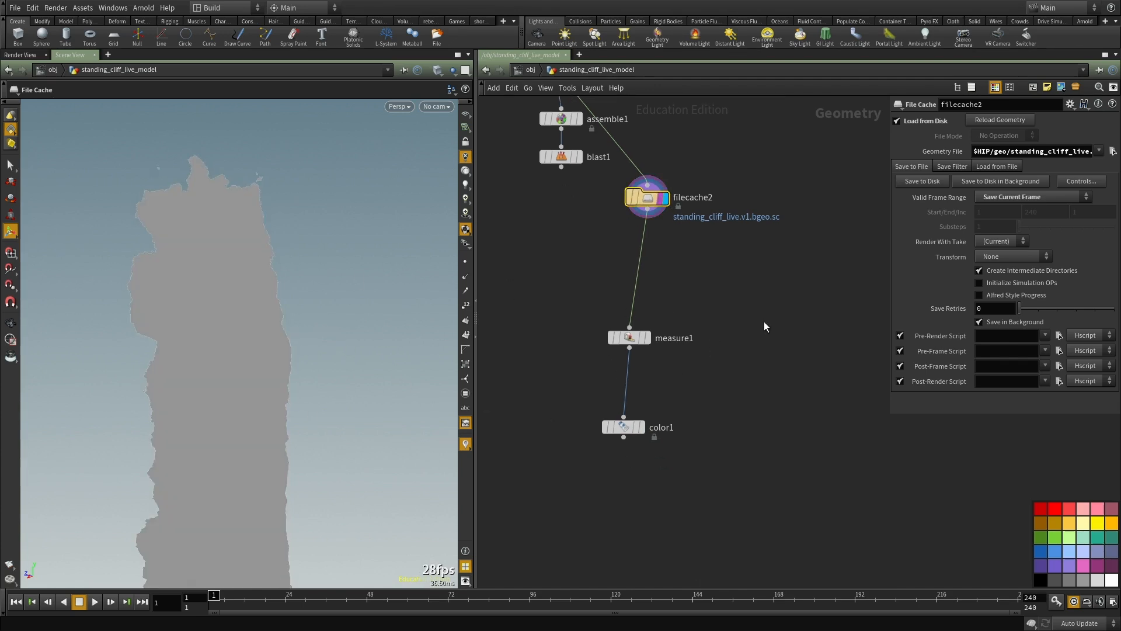
Step: Switch the viewport lighting back on and frame the middle part of the shaded cliff
middle_drag(489, 272, 503, 246)
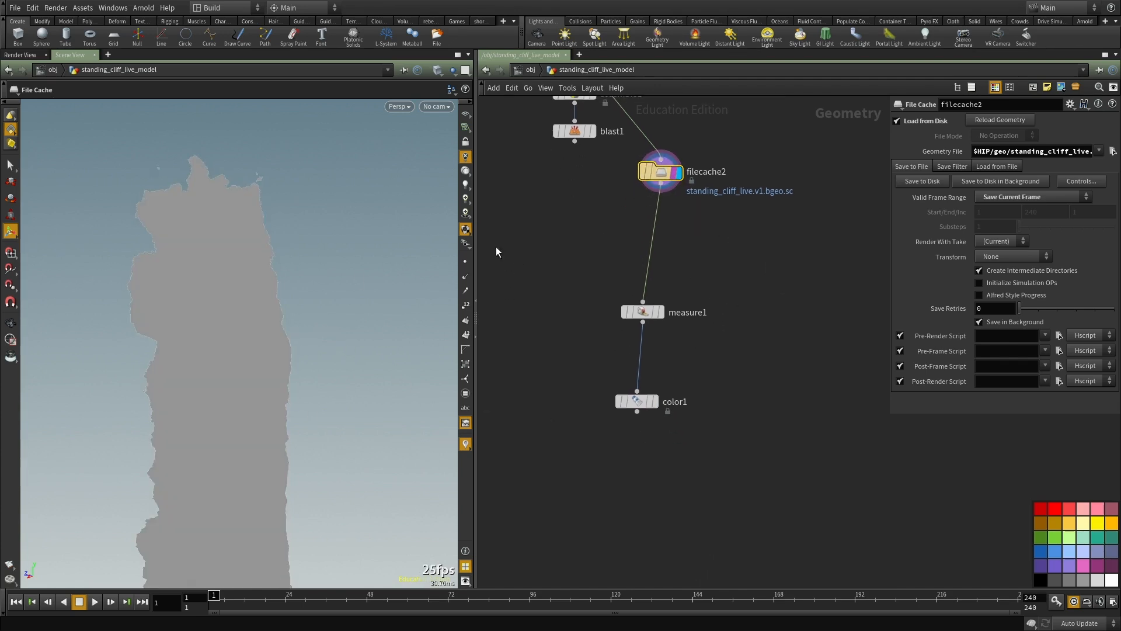
click(466, 171)
mouse_move(270, 443)
alt+mouse_down()
mouse_move(230, 343)
mouse_move(230, 403)
mouse_move(187, 242)
alt+mouse_up()
drag(200, 452, 287, 355)
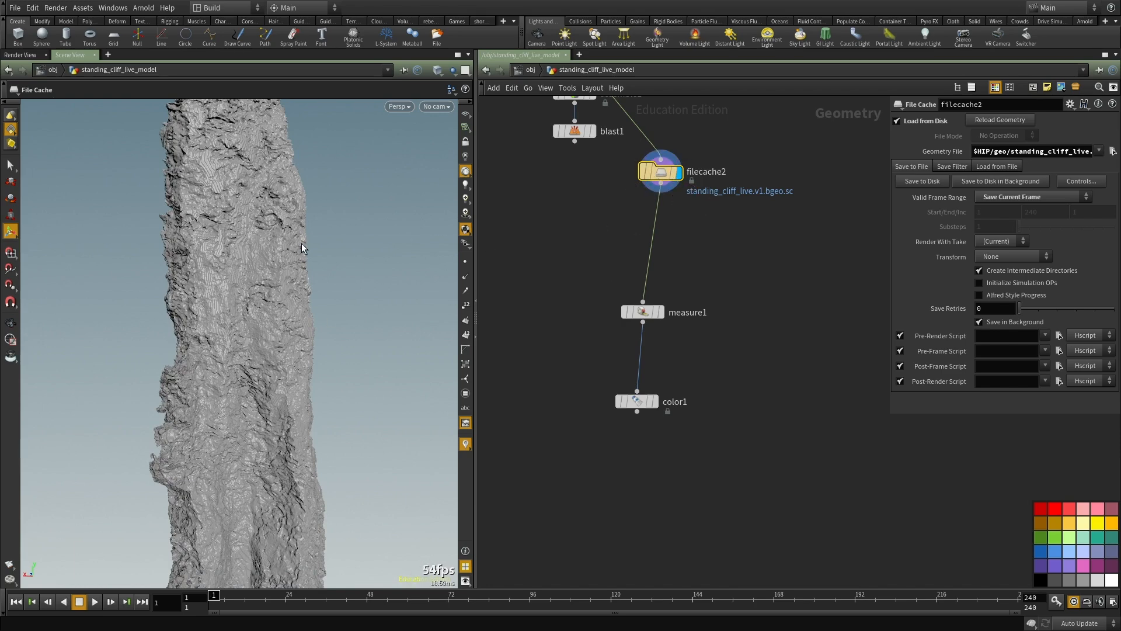
key(Tab)
text(paint)
key(Return)
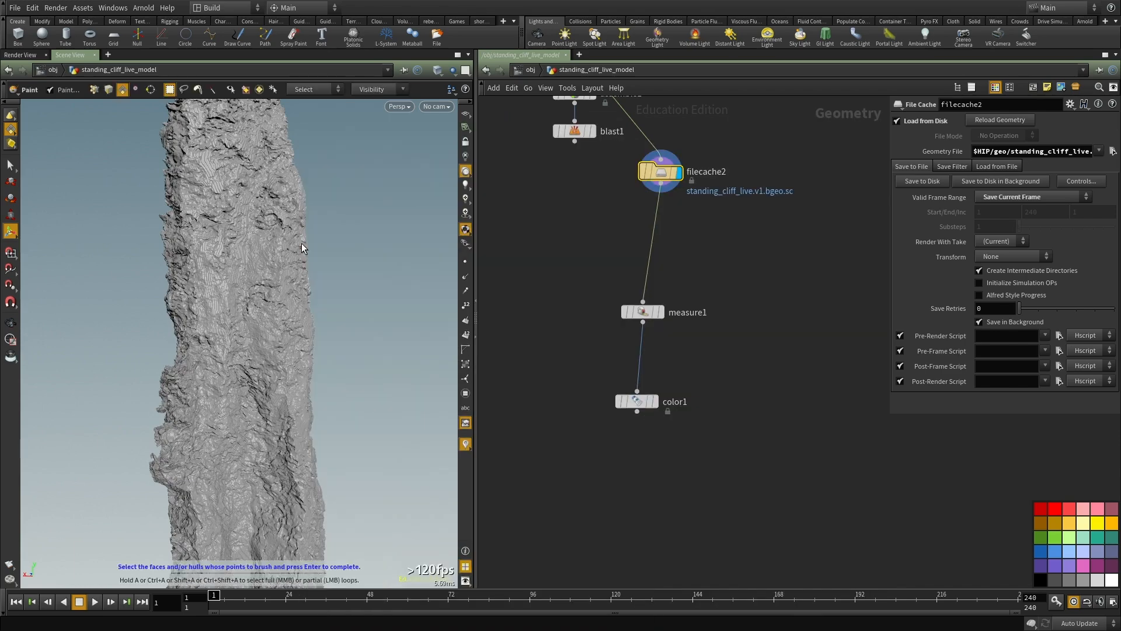
scroll(637, 204, up, 3)
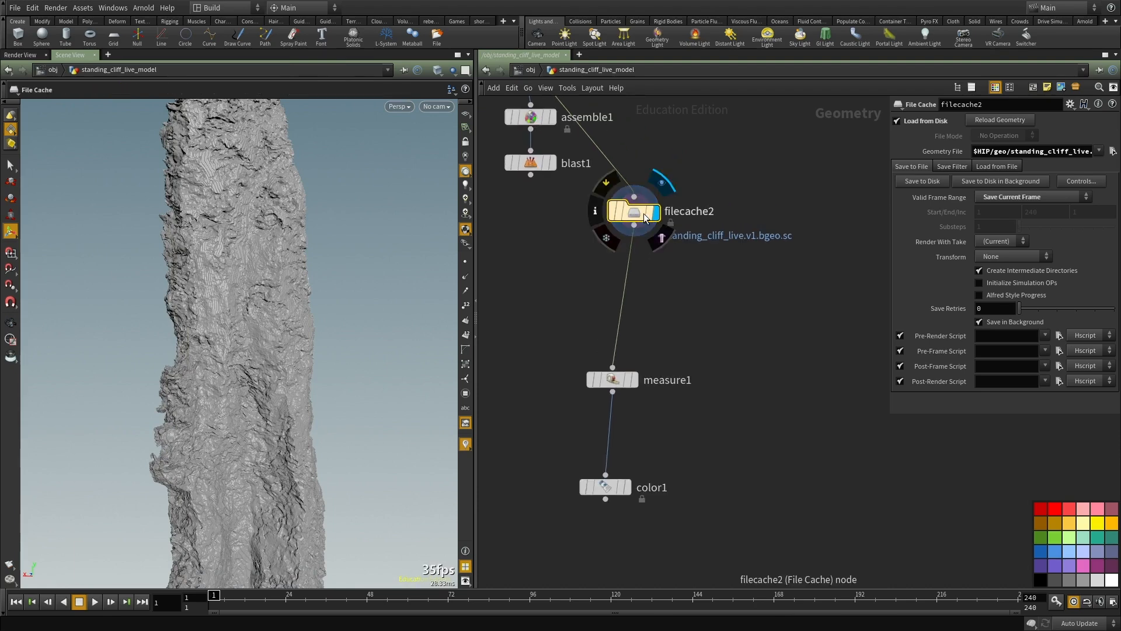
Step: Insert a Paint node between filecache2 and measure1
key(Tab)
key(Escape)
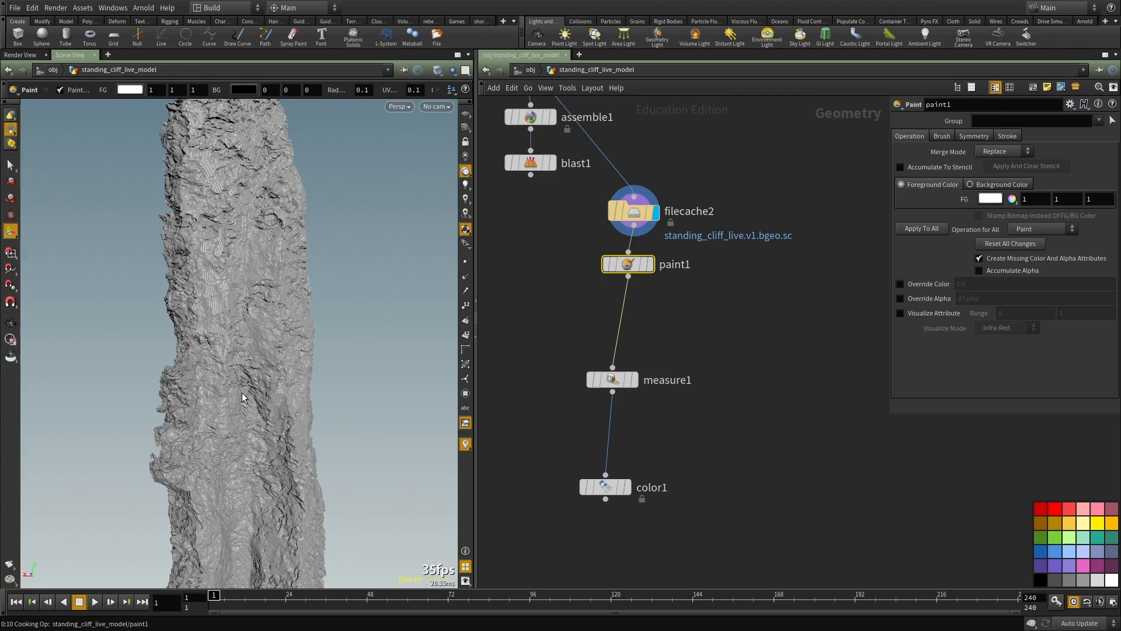
Step: Switch to the standing_full.jpeg photo in Shotwell, examine the surface of the reference cliffs and return to Houdini
drag(0, 48, 435, 45)
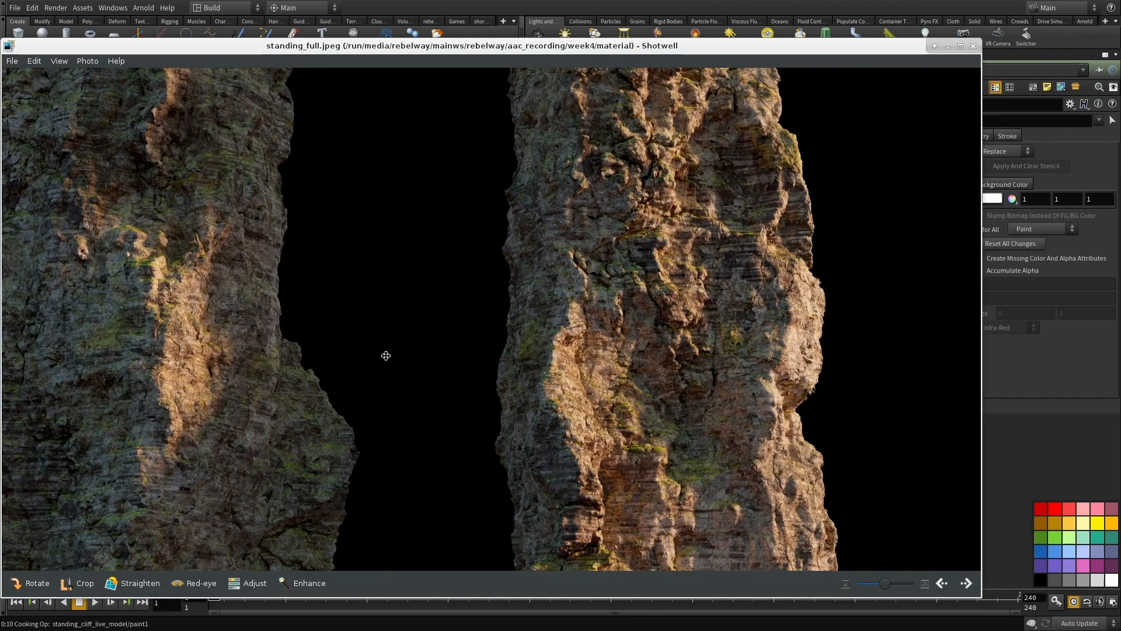
scroll(409, 359, up, 2)
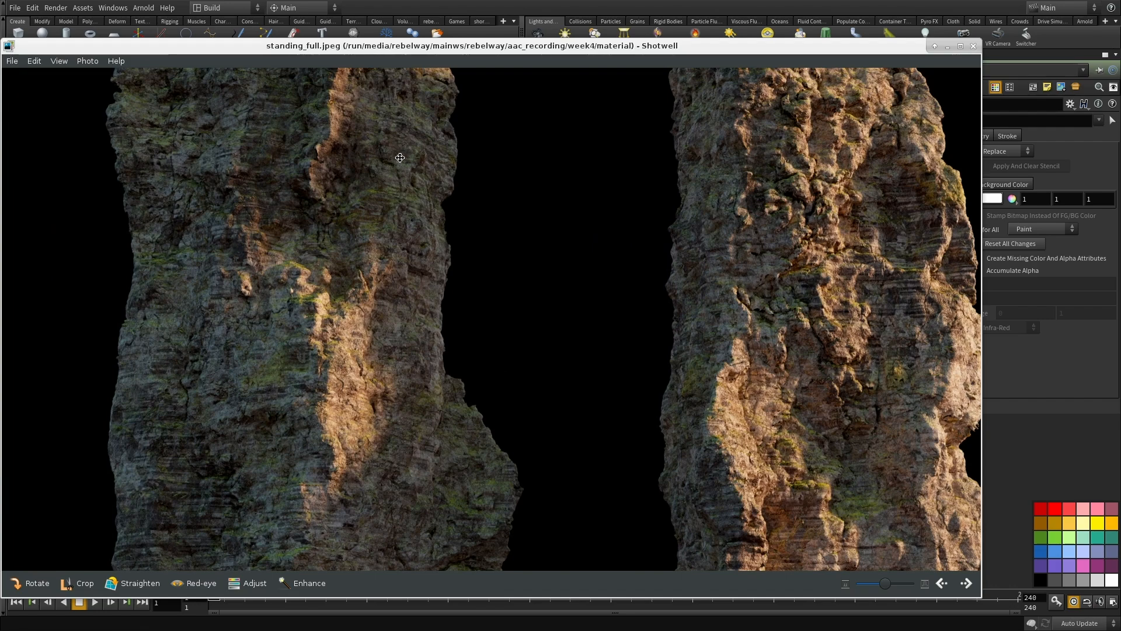
drag(720, 329, 541, 250)
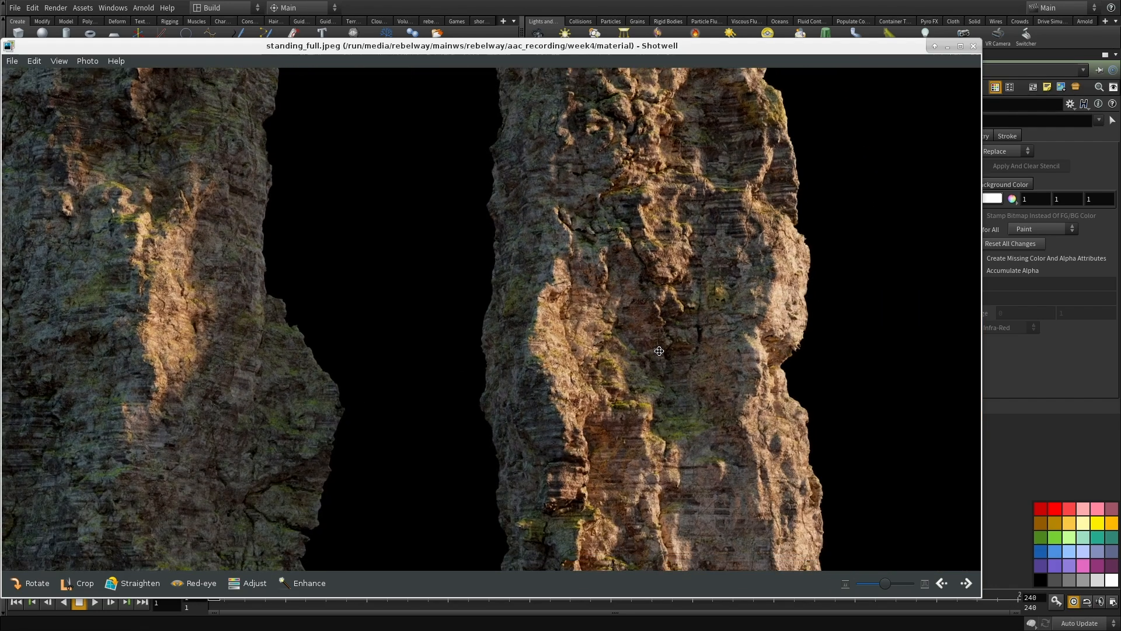
drag(666, 359, 625, 342)
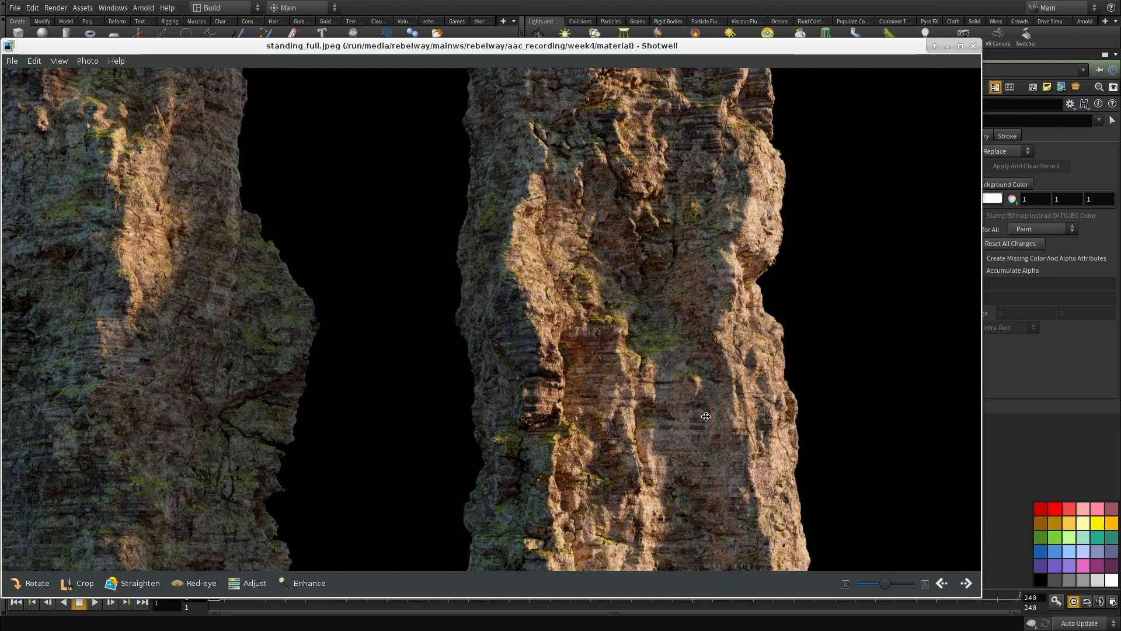
alt+drag(722, 446, 0, 401)
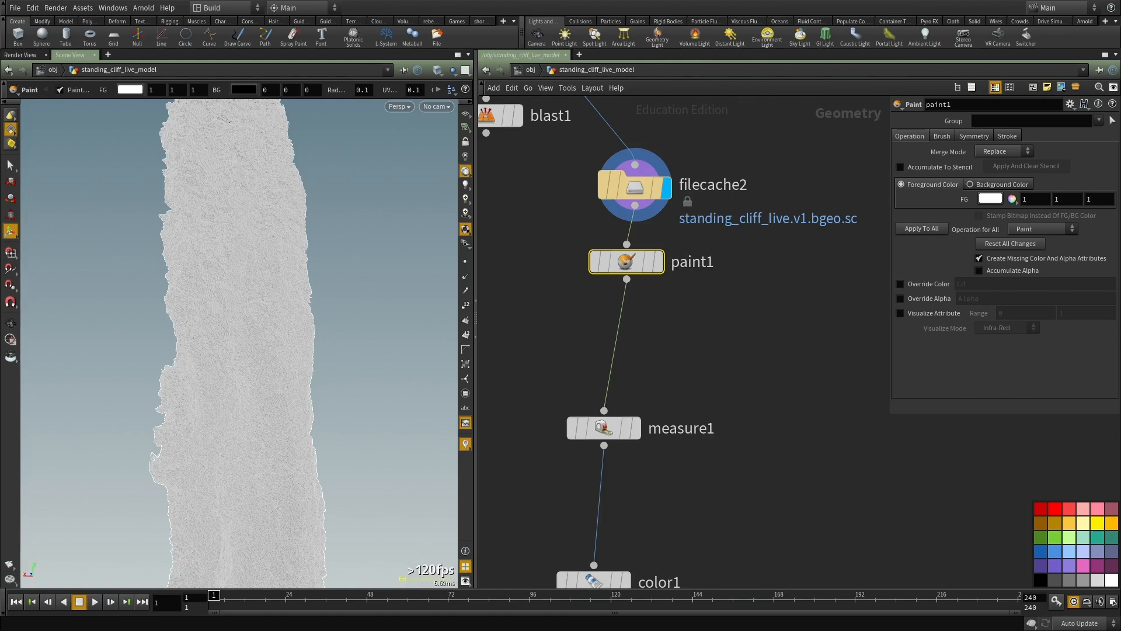
Step: Display paint1 and activate its brush in the viewport with the white foreground colour
click(660, 264)
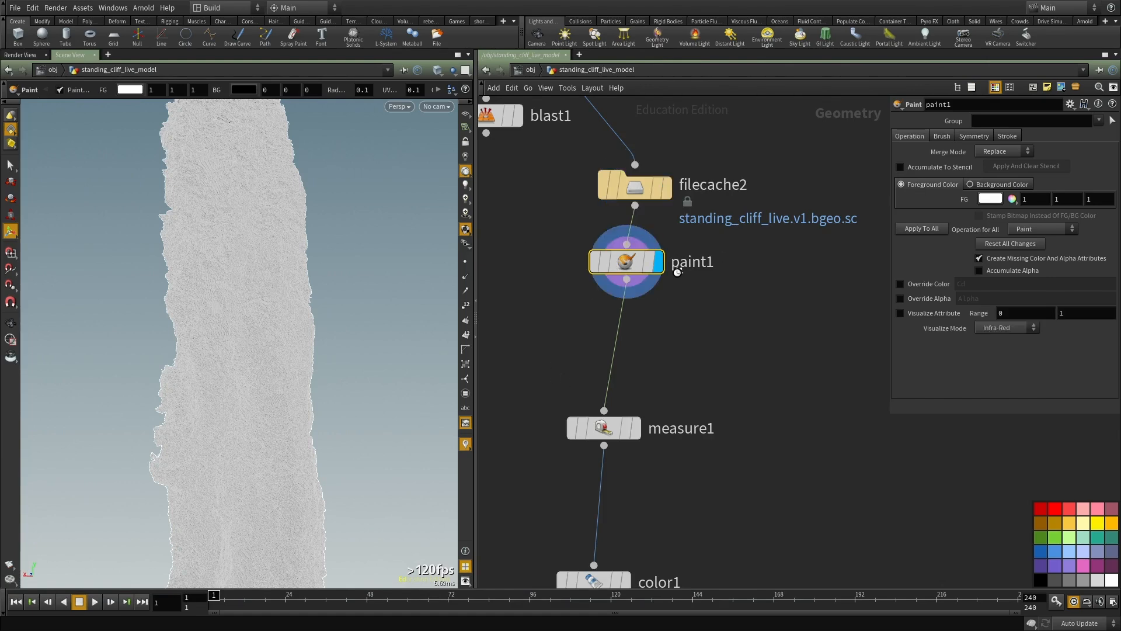
click(979, 185)
click(922, 184)
key(Escape)
key(Return)
Step: Paint test strokes in white over the middle and lower parts of the cliff, undoing an unwanted stroke
mouse_move(213, 354)
mouse_down()
mouse_move(201, 388)
mouse_move(234, 383)
mouse_move(211, 391)
mouse_up()
key(Escape)
mouse_move(200, 300)
mouse_down()
mouse_move(225, 394)
mouse_move(245, 293)
mouse_move(239, 402)
mouse_move(253, 337)
mouse_move(237, 298)
mouse_move(274, 294)
mouse_up()
drag(286, 251, 292, 275)
key(ctrl+z)
mouse_move(318, 311)
alt+mouse_down()
mouse_move(282, 311)
mouse_move(257, 367)
alt+mouse_up()
drag(212, 470, 275, 372)
mouse_move(293, 297)
mouse_down()
mouse_move(296, 374)
mouse_move(251, 364)
mouse_up()
drag(271, 471, 286, 438)
mouse_move(277, 442)
alt+mouse_down()
mouse_move(290, 465)
mouse_move(289, 447)
alt+mouse_up()
mouse_move(245, 358)
alt+mouse_down()
mouse_move(233, 303)
mouse_move(227, 409)
mouse_move(257, 308)
mouse_move(240, 278)
alt+mouse_up()
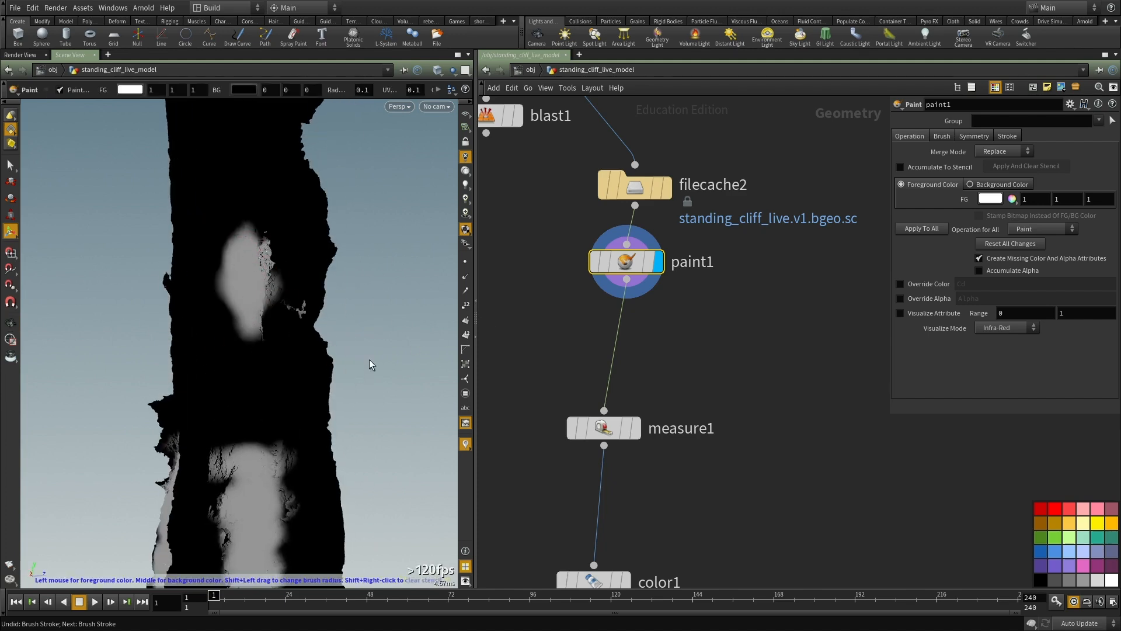
Step: Display filecache2's geometry again and switch the viewport back to lit shading
middle_drag(695, 362, 742, 418)
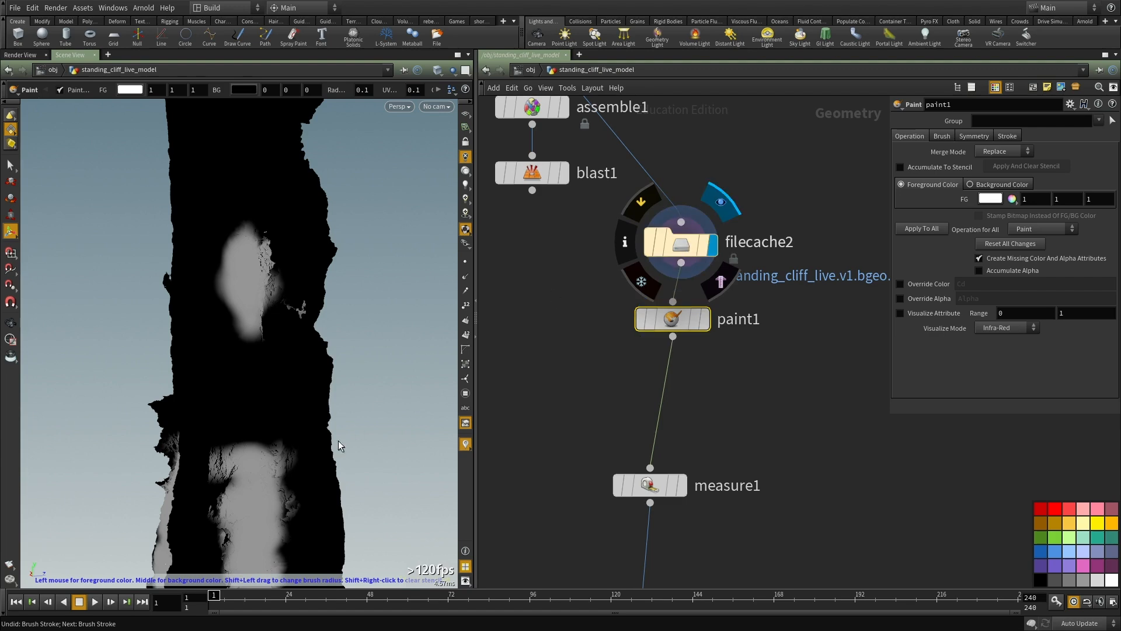
key(Up)
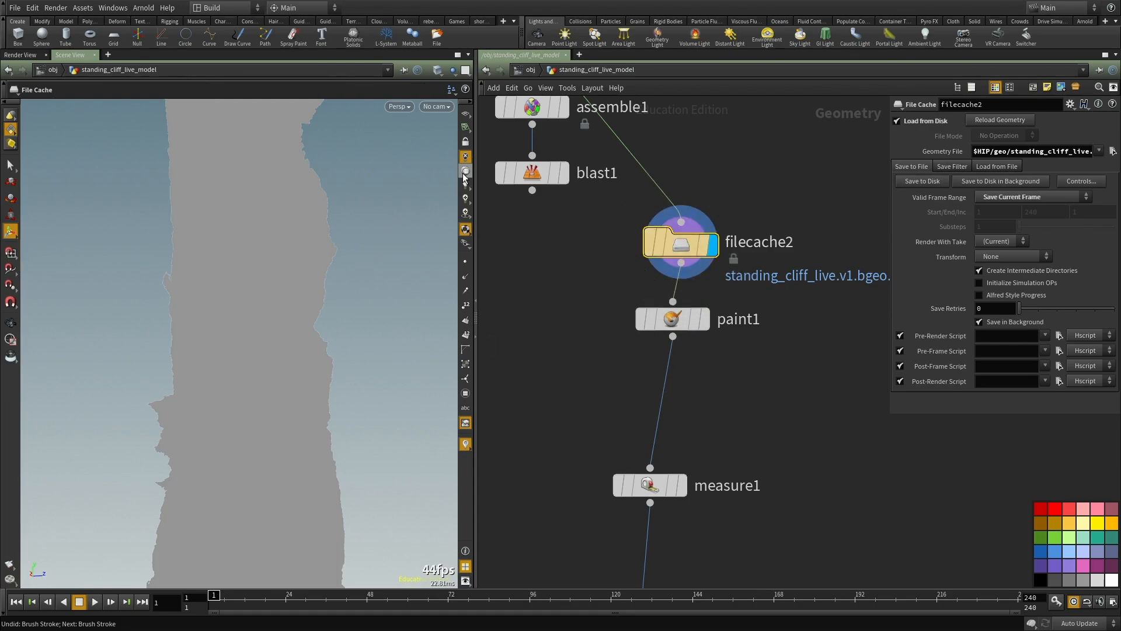
key(Escape)
key(shift+w)
Step: Examine the shaded filecache2 cliff from several sides and down to its base
right_drag(305, 330, 140, 318)
drag(140, 317, 281, 316)
right_drag(282, 316, 405, 312)
alt+drag(139, 343, 291, 351)
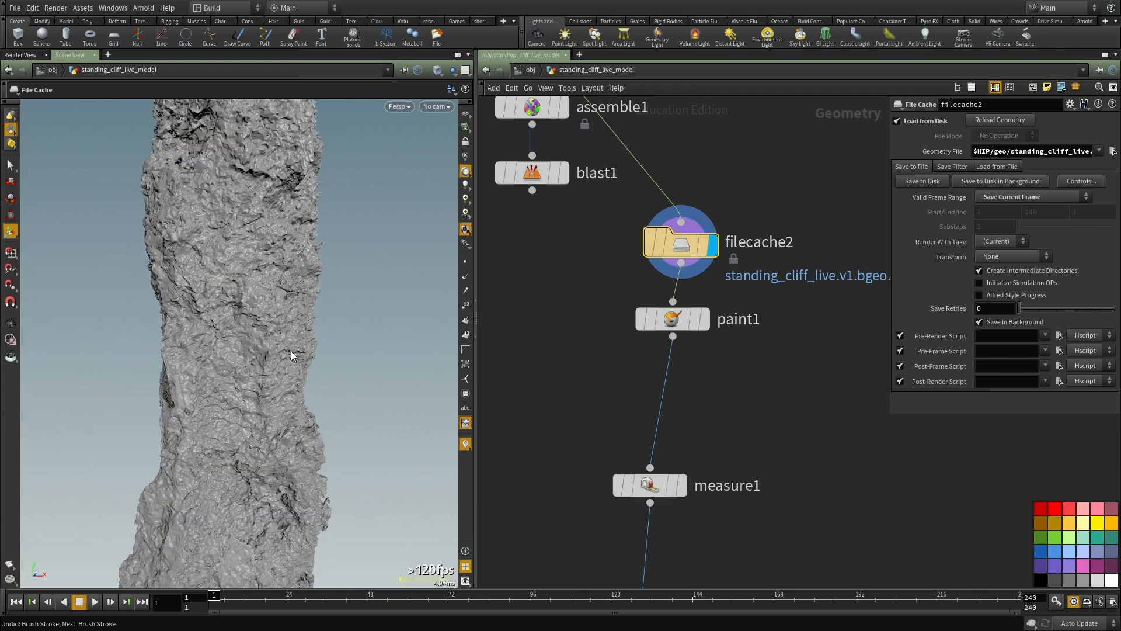
alt+drag(258, 403, 312, 358)
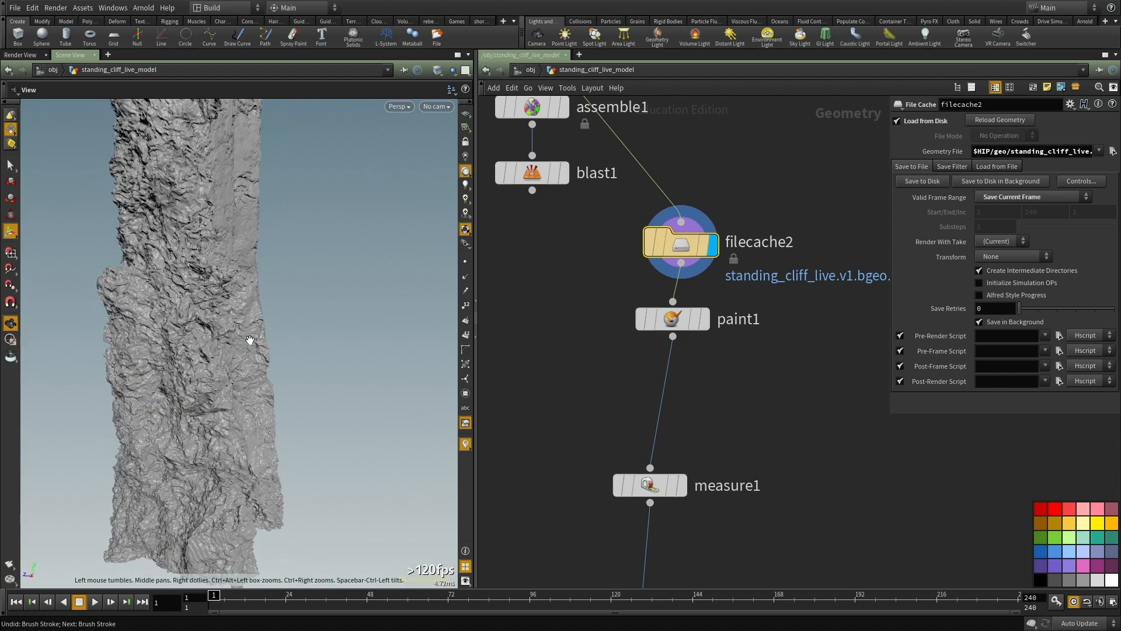
key(Escape)
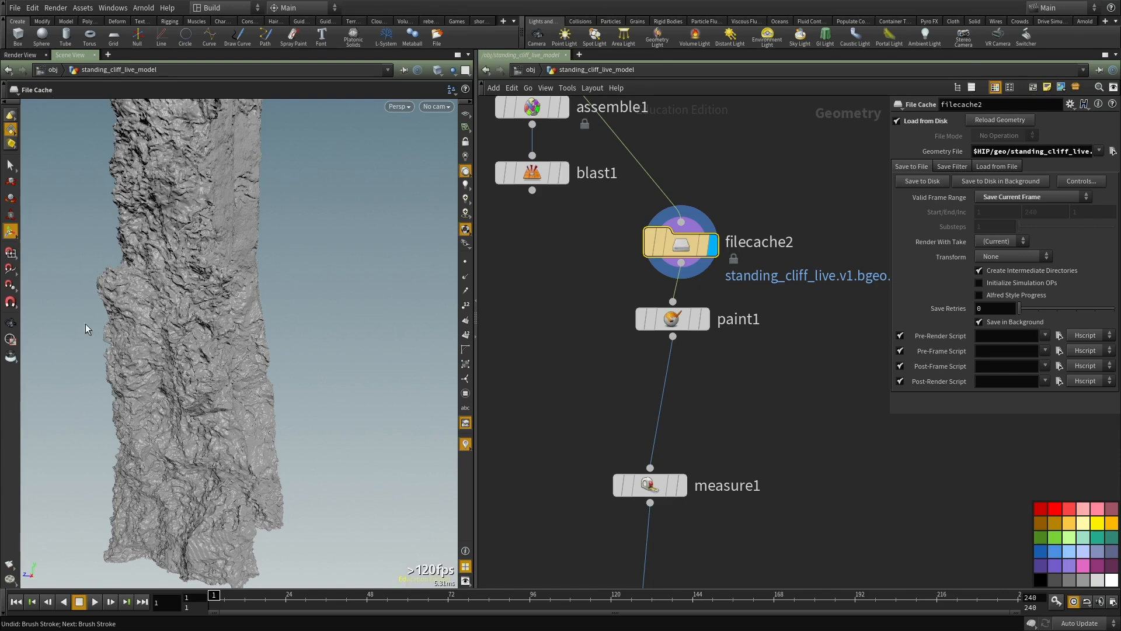
key(Escape)
drag(254, 330, 320, 370)
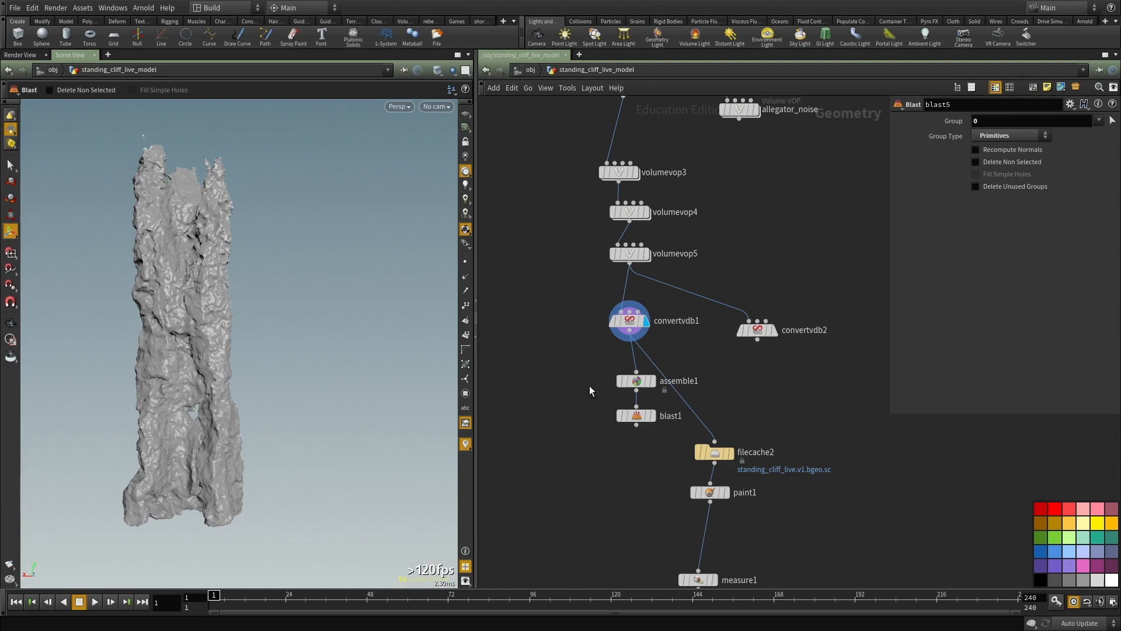
Step: Examine the convertvdb1 cliff from all around, including its upper spires and the gap near the base
middle_drag(565, 378, 574, 406)
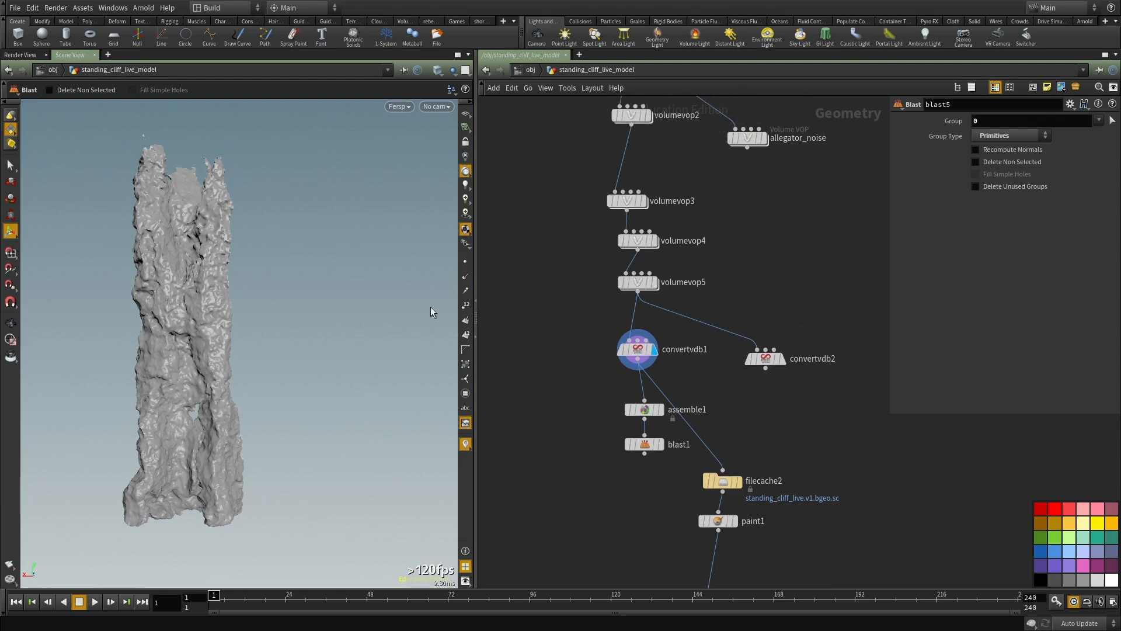
scroll(583, 306, down, 1)
middle_drag(583, 306, 570, 356)
key(Escape)
mouse_move(194, 330)
mouse_down()
mouse_move(350, 333)
mouse_move(242, 343)
mouse_move(377, 343)
mouse_move(245, 324)
mouse_move(261, 333)
mouse_move(170, 331)
mouse_move(202, 342)
mouse_up()
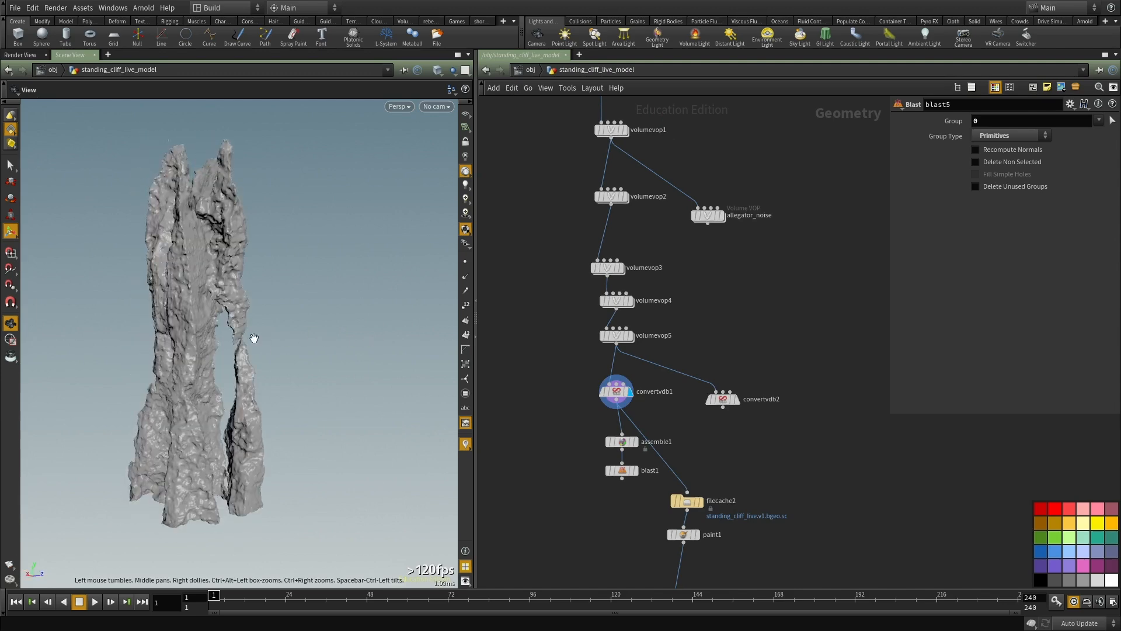
right_drag(203, 343, 243, 358)
drag(243, 358, 247, 363)
right_drag(247, 362, 233, 335)
drag(233, 335, 201, 330)
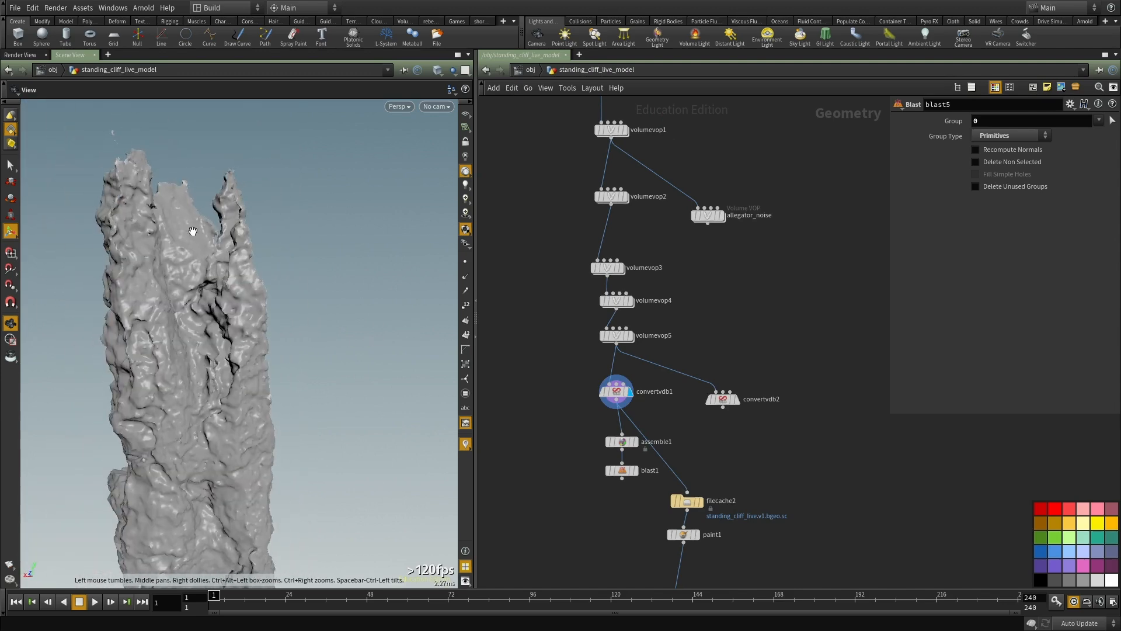
drag(74, 127, 169, 205)
middle_drag(170, 205, 173, 176)
drag(172, 175, 148, 273)
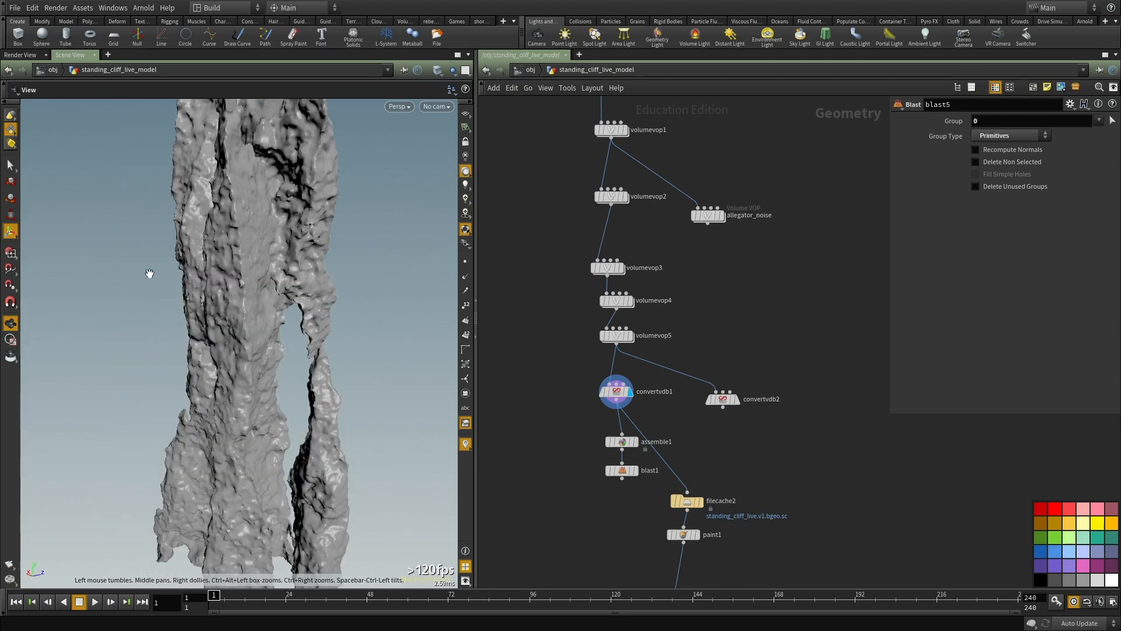
middle_drag(257, 292, 249, 455)
right_drag(249, 454, 289, 351)
drag(250, 356, 403, 356)
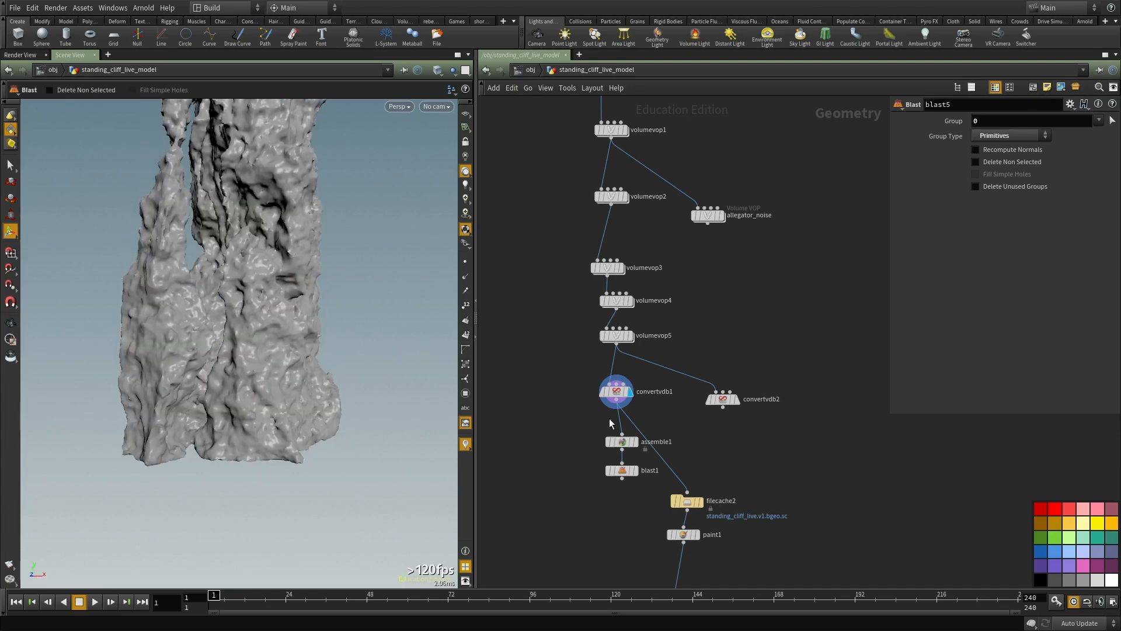
Step: Look up convertvdb1's node information and inspect the whole cliff shape from further angles
middle_click(618, 393)
drag(240, 321, 313, 315)
right_drag(313, 315, 227, 410)
right_drag(337, 423, 278, 362)
drag(278, 362, 252, 278)
drag(256, 335, 302, 414)
right_drag(302, 414, 178, 404)
drag(178, 404, 265, 408)
drag(235, 306, 233, 332)
key(Return)
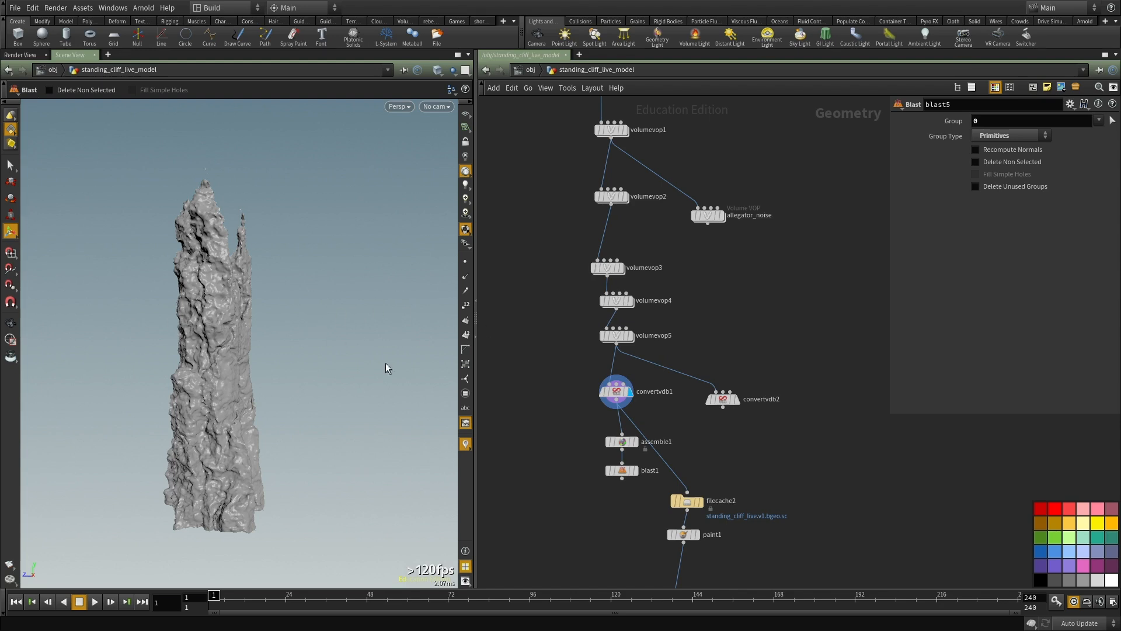
alt+drag(227, 368, 360, 361)
middle_drag(576, 316, 587, 403)
drag(251, 342, 114, 343)
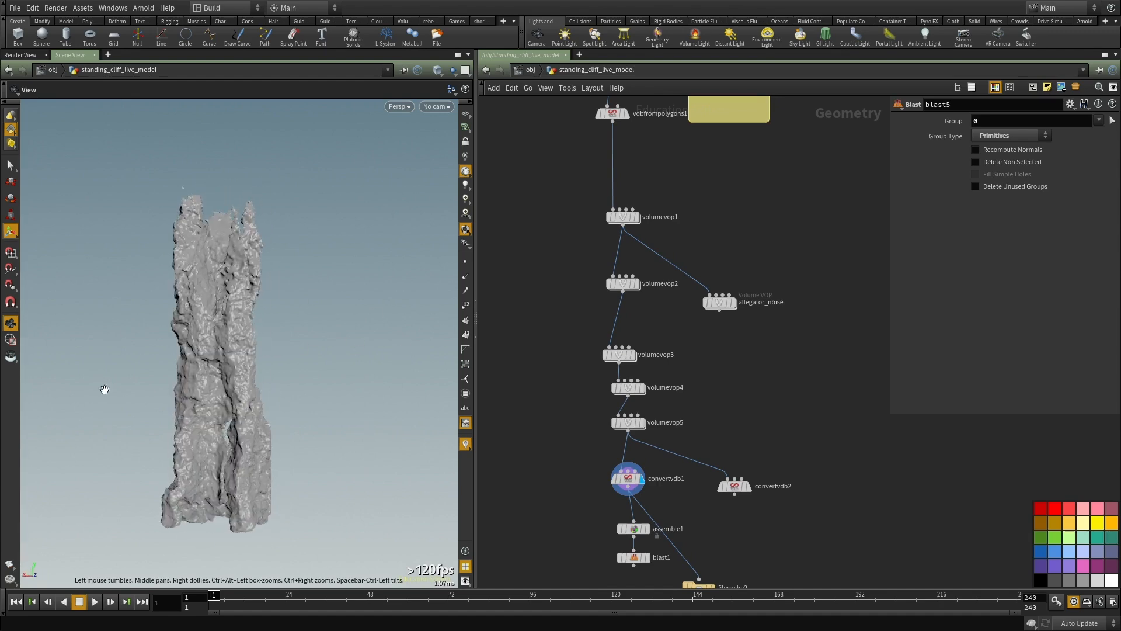
drag(248, 390, 317, 378)
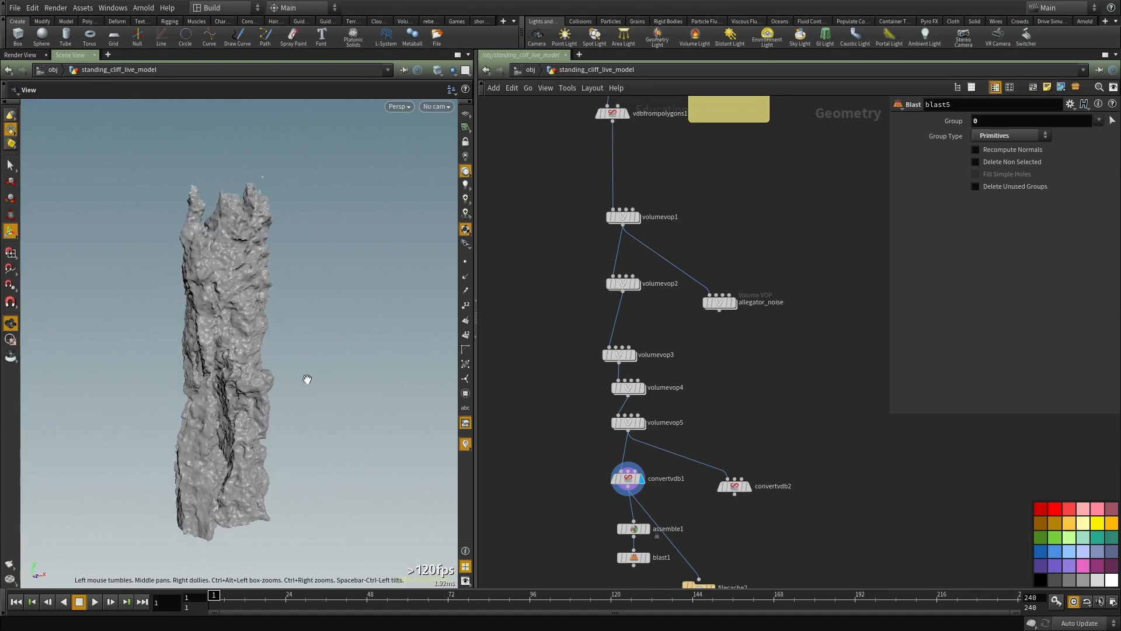
Step: Inspect the divide2 node in the upstream fracture network and cancel the running cook
key(Escape)
scroll(536, 268, down, 4)
middle_drag(528, 238, 580, 353)
scroll(681, 410, up, 4)
scroll(681, 415, up, 3)
drag(603, 322, 494, 367)
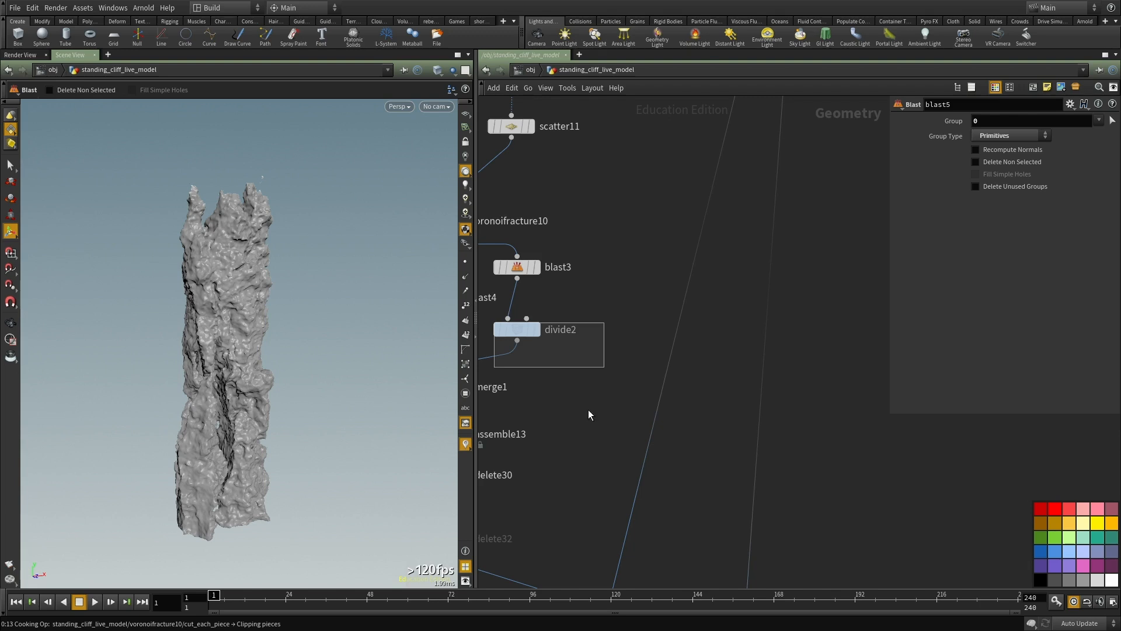
key(Escape)
scroll(555, 423, down, 4)
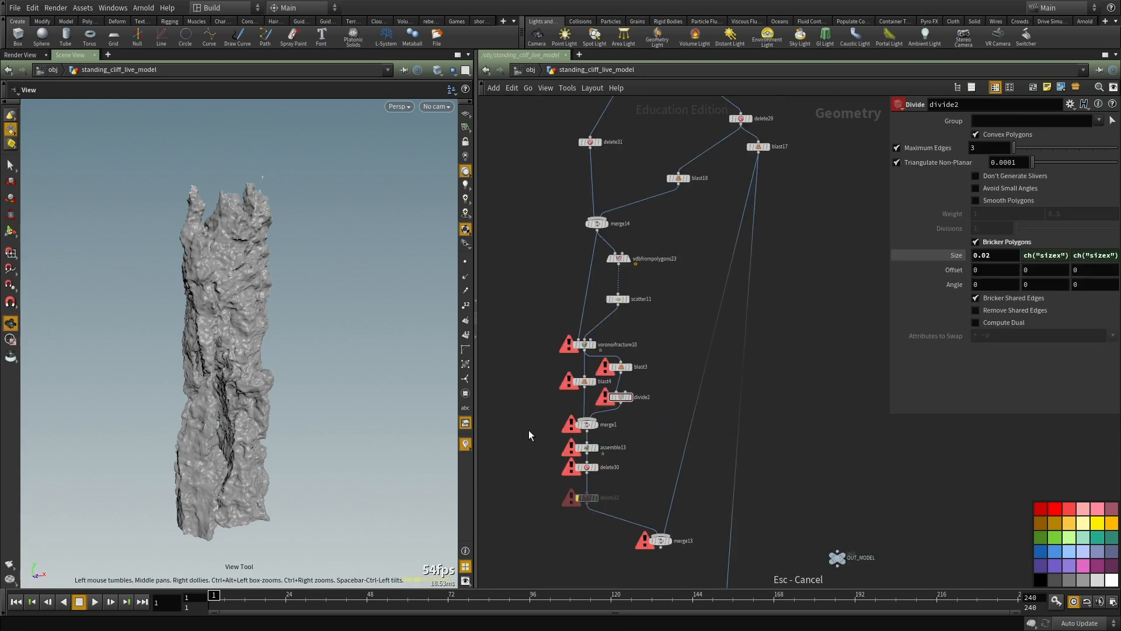
Step: Start a new empty scene in place of the cliff scene
key(ctrl+n)
click(607, 464)
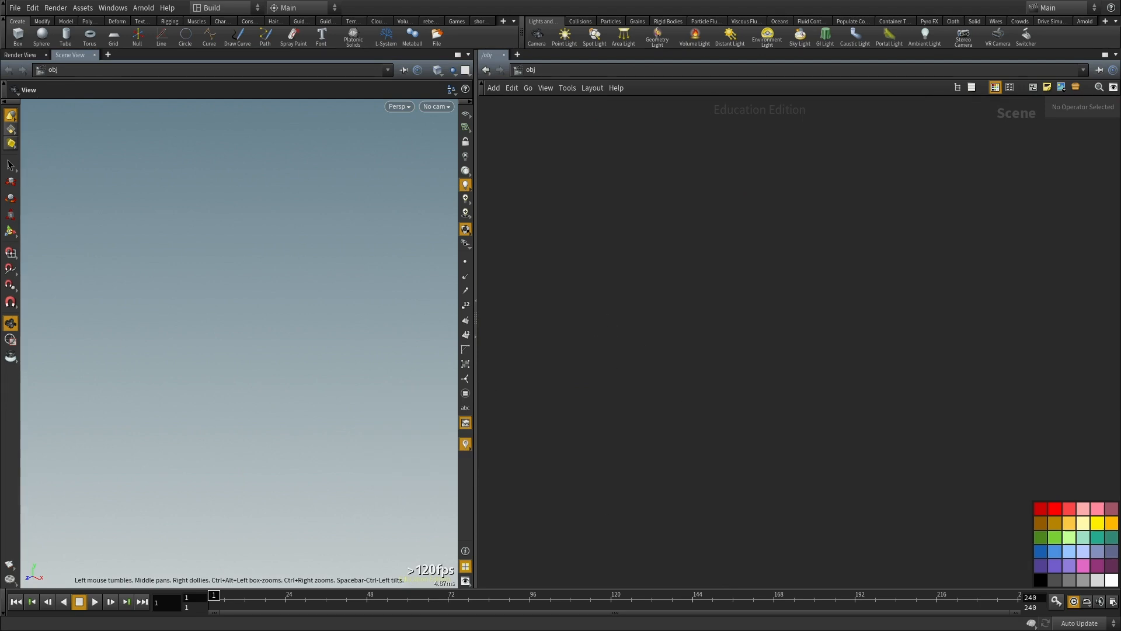
Step: Switch to Sketchpad in Firefox and replace the old sketch with a freehand circle drawn with the Pen
key(alt+Tab)
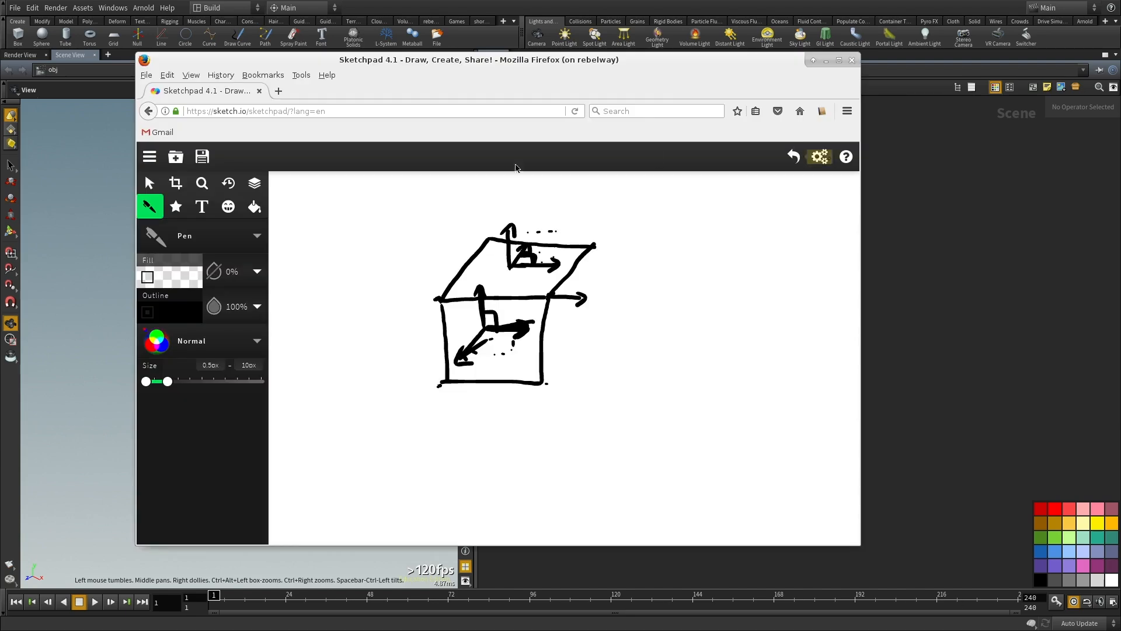
click(148, 184)
drag(698, 465, 341, 182)
key(Delete)
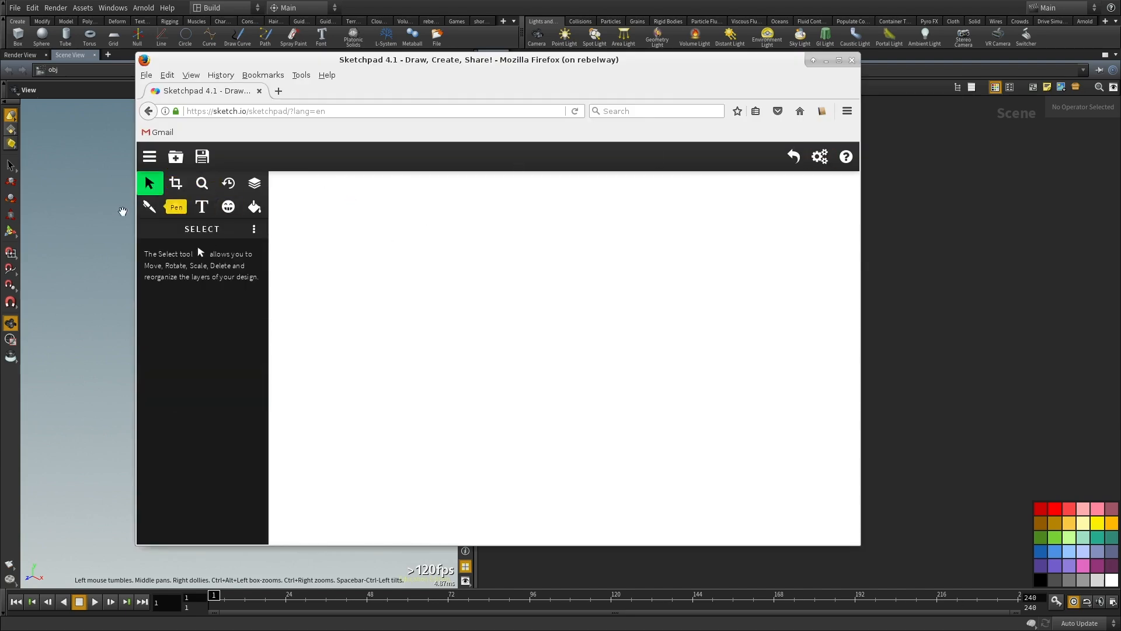
click(150, 207)
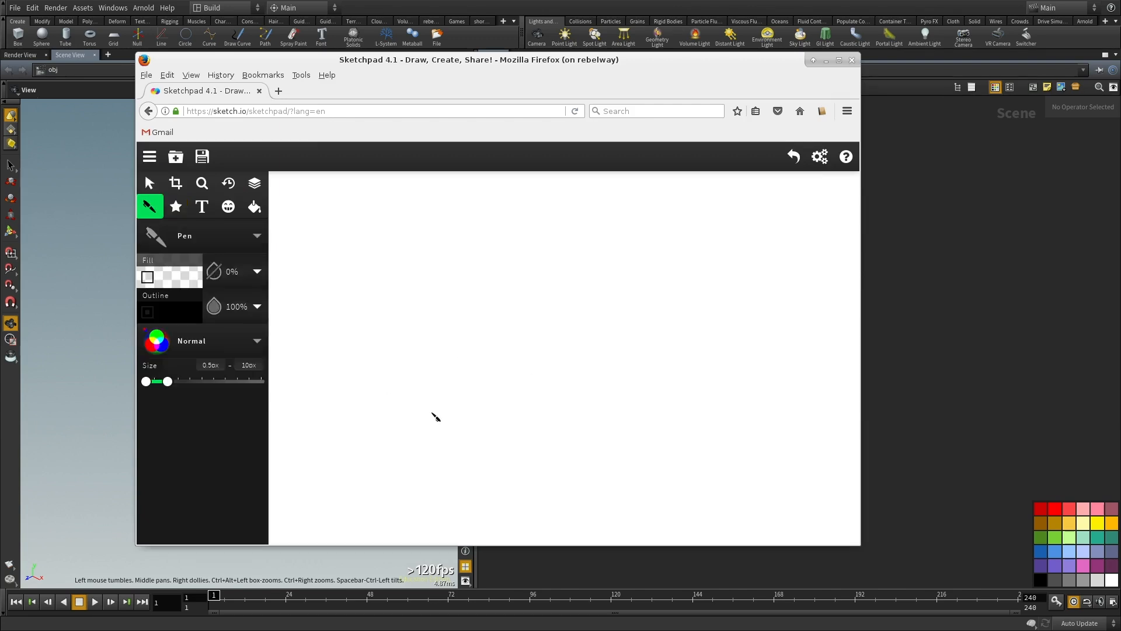
mouse_move(403, 301)
mouse_down()
mouse_move(461, 275)
mouse_move(507, 396)
mouse_move(409, 388)
mouse_move(407, 303)
mouse_up()
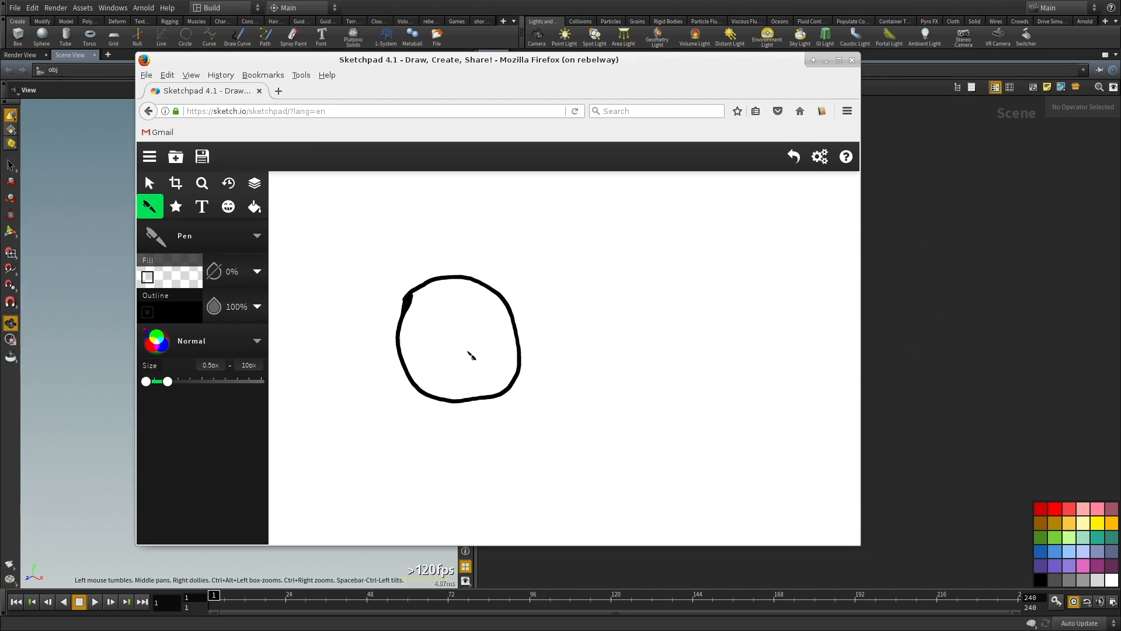
Step: Switch back to Houdini, create a Geometry object and go inside it
click(826, 61)
key(Tab)
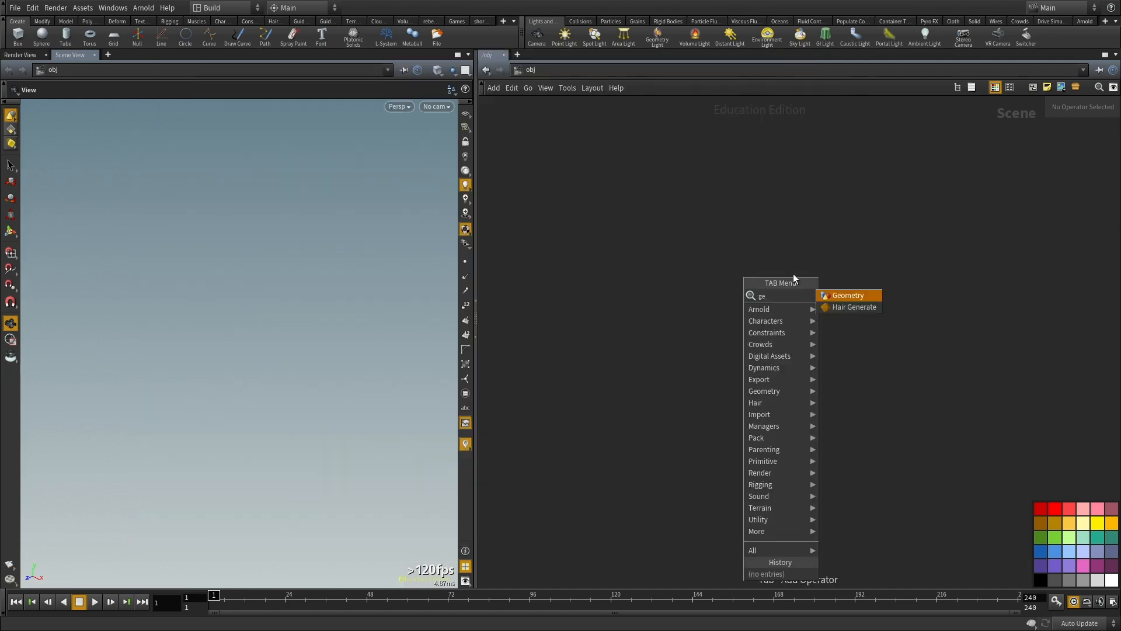
double_click(726, 343)
Step: Add a VDB from Polygons node next to file1
key(Tab)
text(vdb fr)
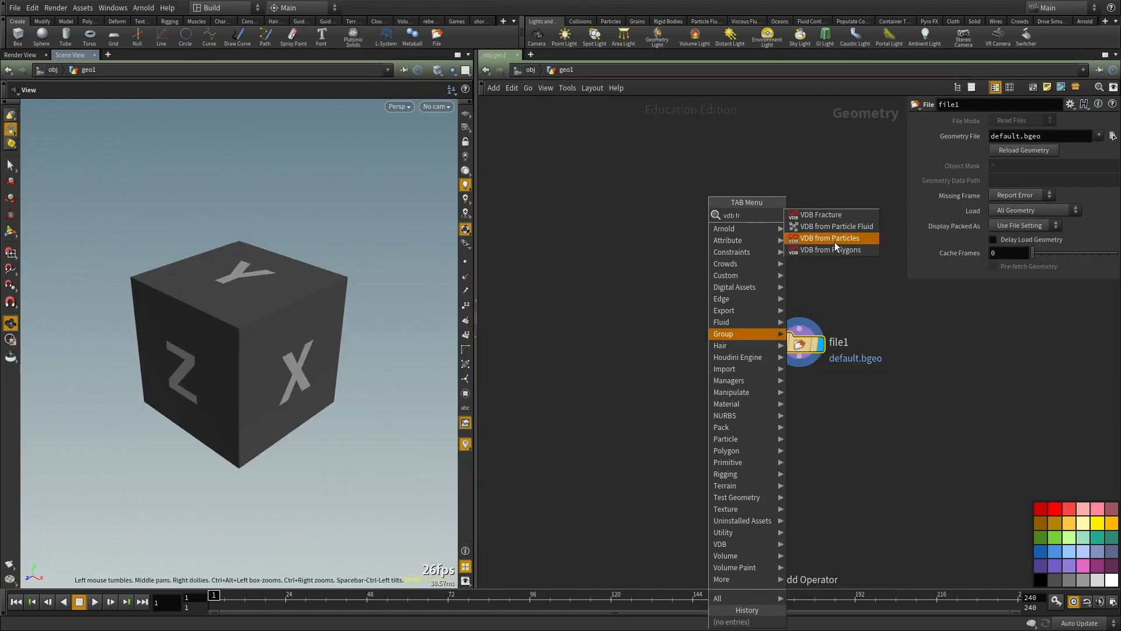
click(835, 248)
click(693, 282)
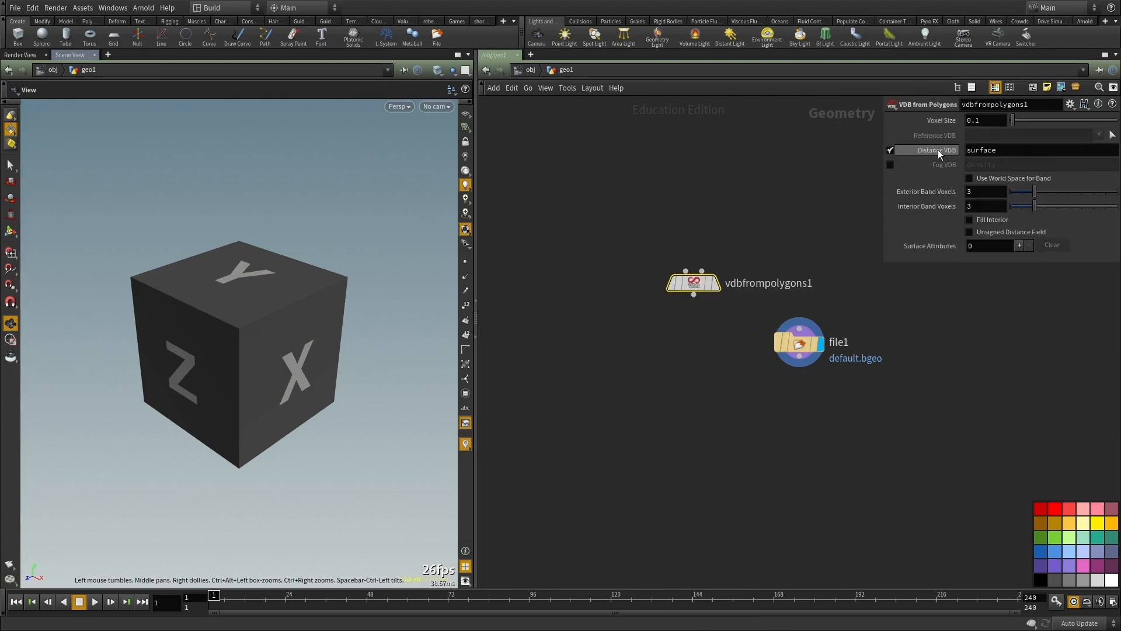
Step: Switch to Sketchpad, draw an arrow from the circle's centre to its outline and sketch a second circle beside it
key(alt+Tab)
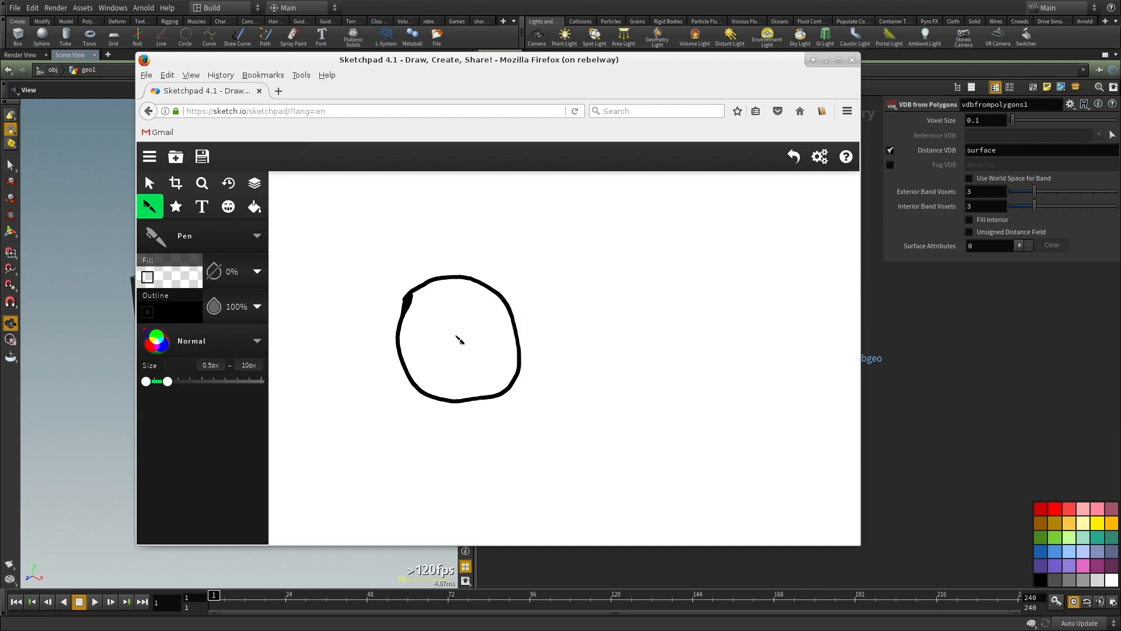
mouse_move(458, 332)
mouse_down()
mouse_move(490, 290)
mouse_move(404, 316)
mouse_move(421, 396)
mouse_move(456, 403)
mouse_move(520, 382)
mouse_move(524, 312)
mouse_move(490, 285)
mouse_move(442, 282)
mouse_move(416, 297)
mouse_up()
mouse_move(713, 274)
mouse_down()
mouse_move(651, 330)
mouse_move(735, 371)
mouse_move(747, 297)
mouse_move(715, 269)
mouse_up()
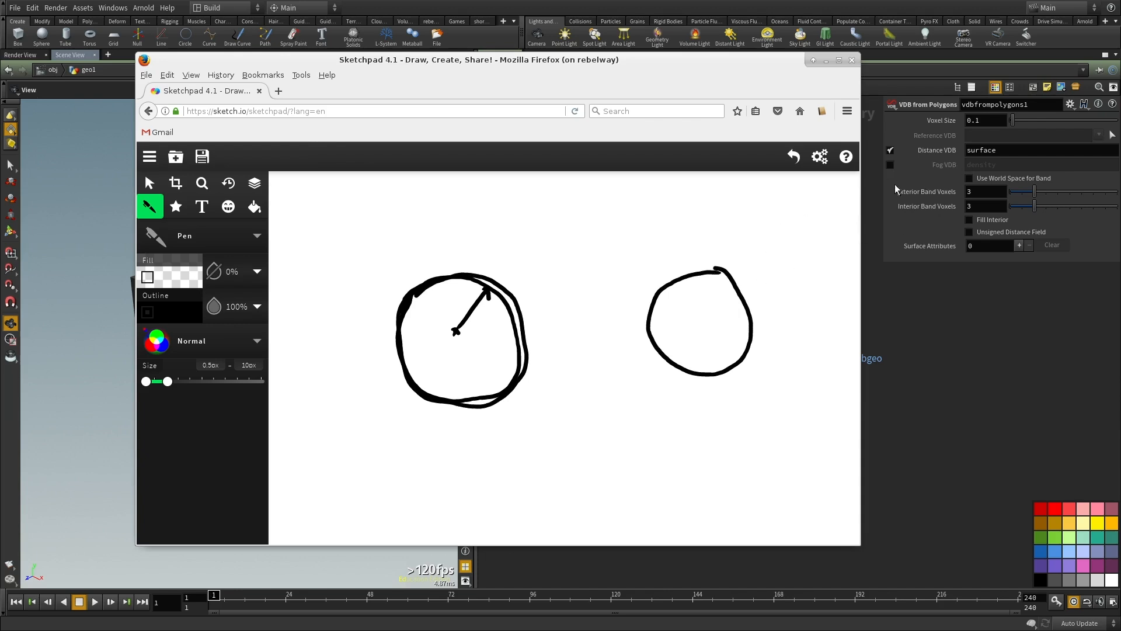
Step: Mark the second circle with an inward arrow, an outward arrow and short band marks on both sides of its outline
drag(719, 270, 706, 271)
mouse_move(661, 291)
mouse_down()
mouse_move(680, 309)
mouse_move(656, 321)
mouse_up()
mouse_move(732, 273)
mouse_down()
mouse_move(757, 257)
mouse_move(752, 334)
mouse_move(761, 315)
mouse_move(762, 336)
mouse_move(764, 316)
mouse_move(773, 320)
mouse_move(762, 330)
mouse_up()
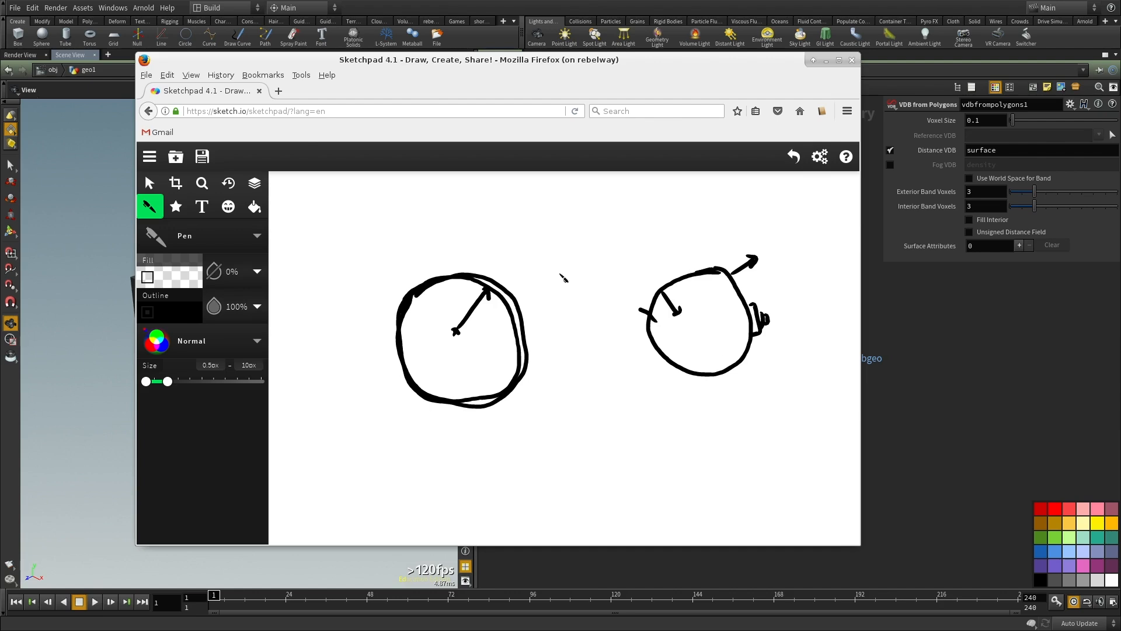
Step: Delete all strokes from the canvas and sketch a new freehand circle with the Pen tool
click(148, 183)
mouse_move(305, 193)
mouse_down()
mouse_move(805, 467)
mouse_move(814, 485)
mouse_up()
key(Delete)
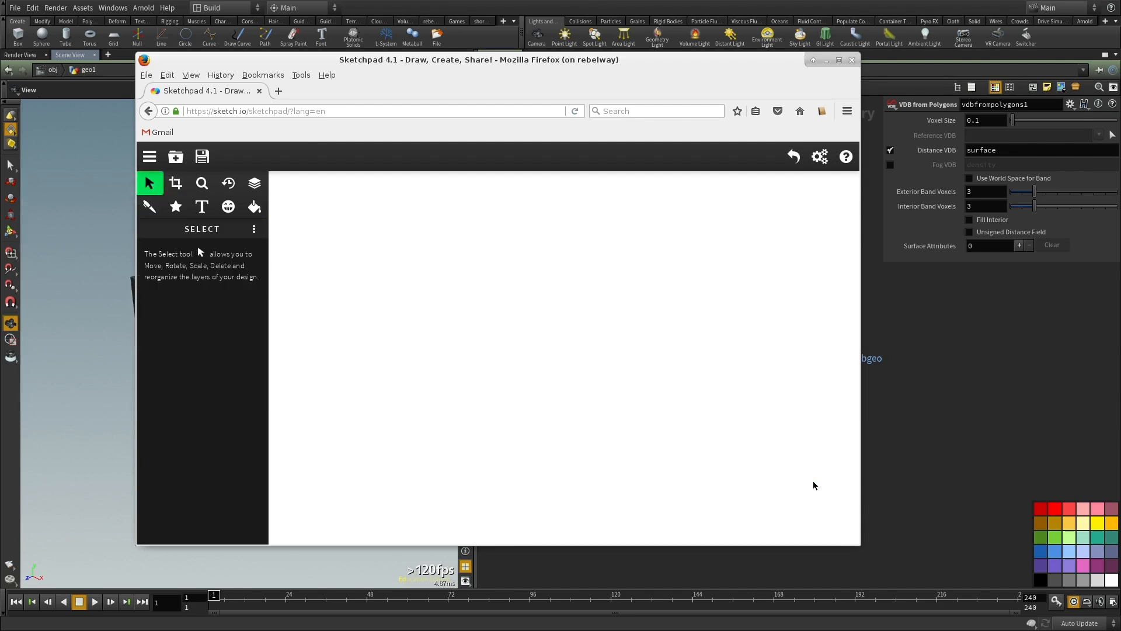
click(149, 206)
mouse_move(380, 393)
mouse_down()
mouse_move(372, 280)
mouse_move(446, 312)
mouse_up()
key(ctrl+z)
mouse_move(373, 354)
mouse_down()
mouse_move(393, 279)
mouse_move(414, 320)
mouse_move(352, 296)
mouse_move(436, 264)
mouse_move(425, 333)
mouse_move(376, 337)
mouse_up()
key(ctrl+z)
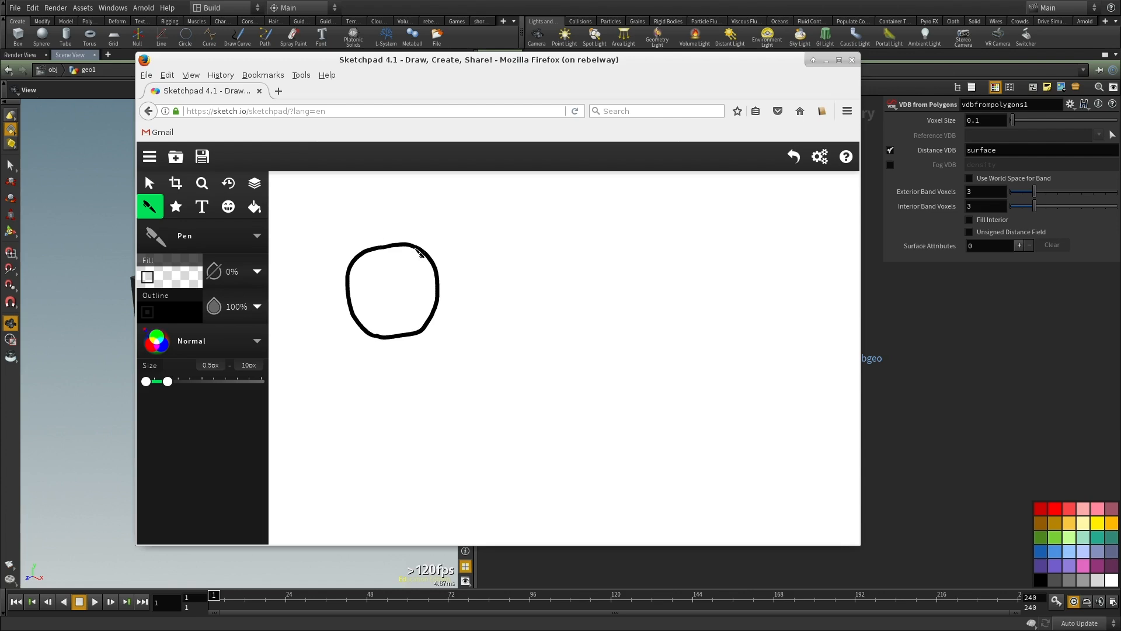
Step: Mark the inside of the circle's outline with a small arrow and two short band marks
drag(417, 255, 414, 261)
drag(421, 274, 434, 276)
drag(421, 297, 437, 301)
Step: Sketch a wireframe cube below and to the right of the circle, undoing the stray stroke above it
mouse_move(489, 352)
mouse_down()
mouse_move(554, 352)
mouse_move(560, 413)
mouse_up()
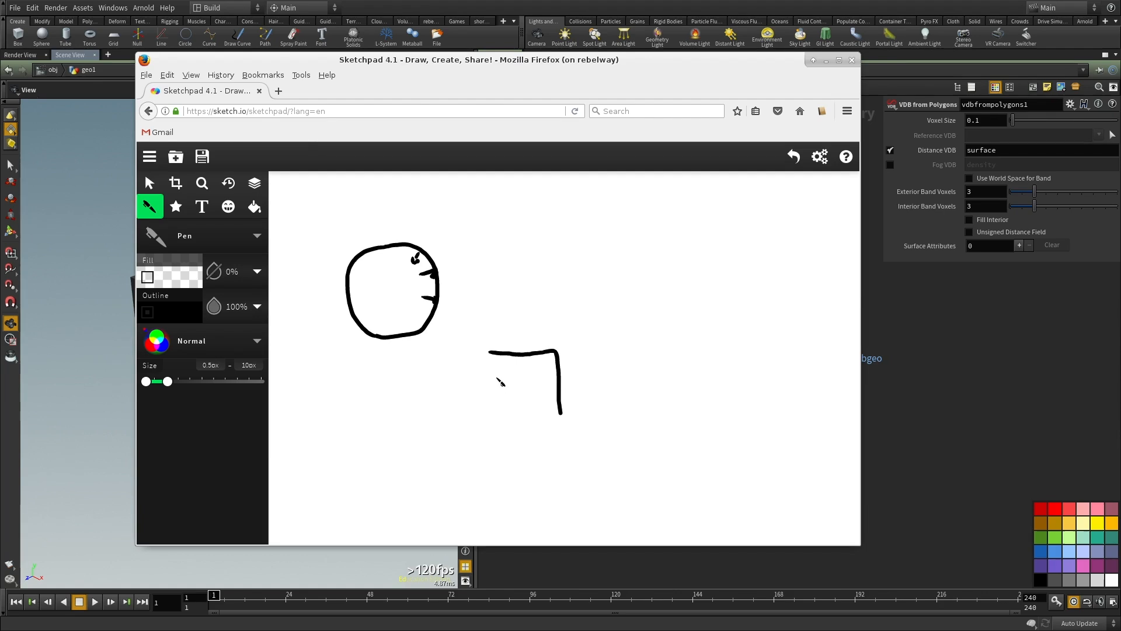
mouse_move(489, 352)
mouse_down()
mouse_move(498, 418)
mouse_move(560, 416)
mouse_up()
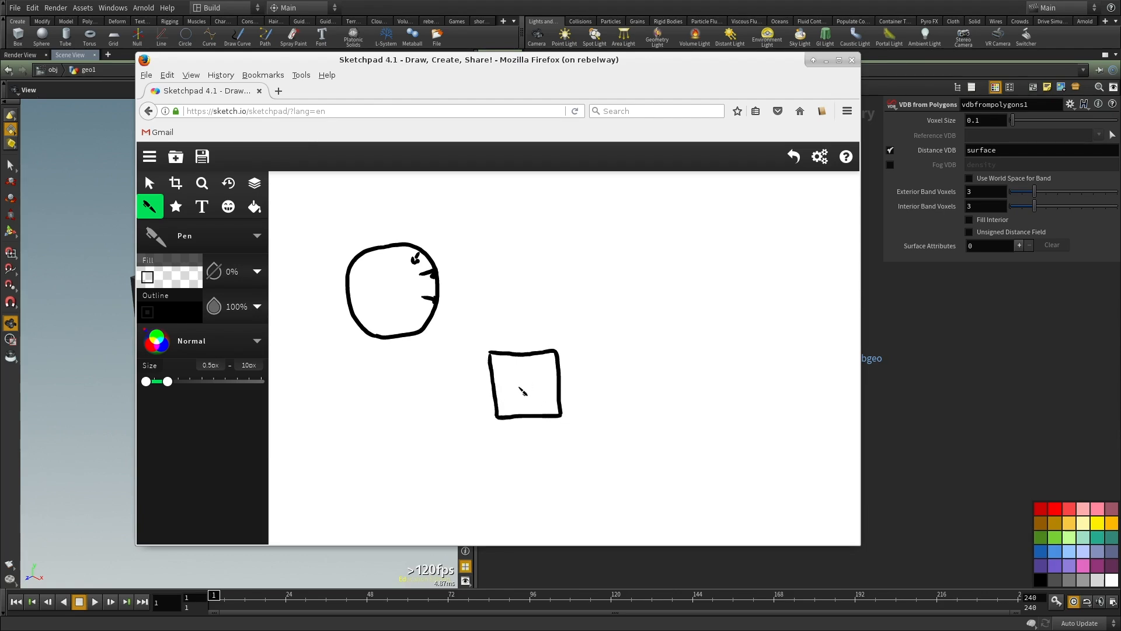
drag(489, 353, 448, 386)
drag(547, 356, 519, 378)
drag(497, 421, 470, 447)
drag(564, 416, 524, 456)
mouse_move(446, 387)
mouse_down()
mouse_move(451, 453)
mouse_move(471, 455)
mouse_move(441, 472)
mouse_up()
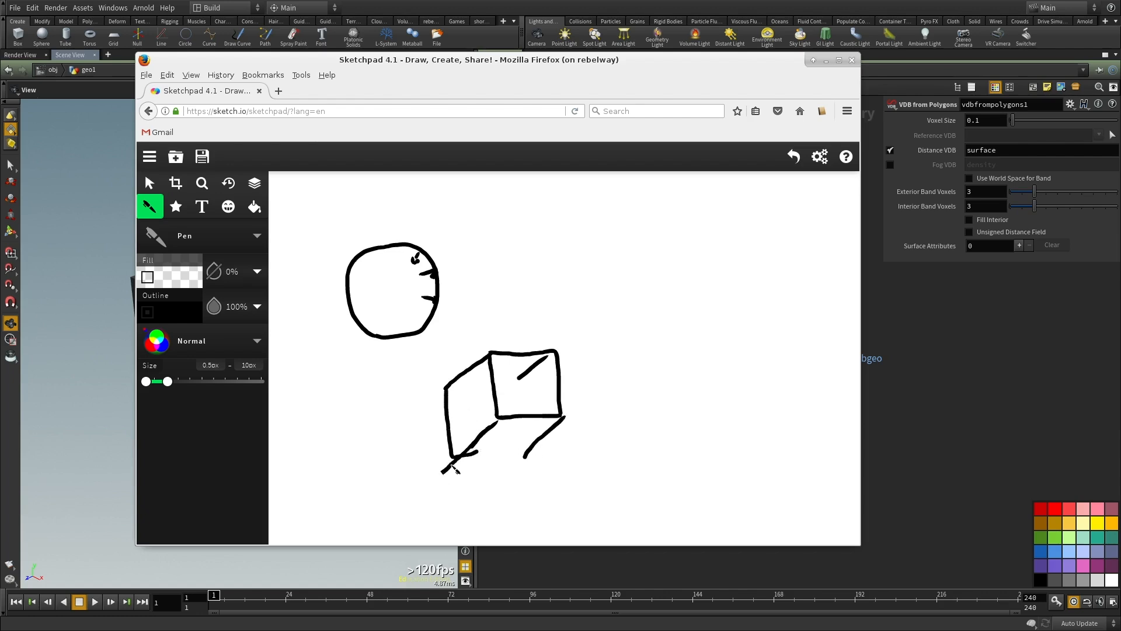
mouse_move(444, 386)
mouse_down()
mouse_move(545, 374)
mouse_move(519, 455)
mouse_up()
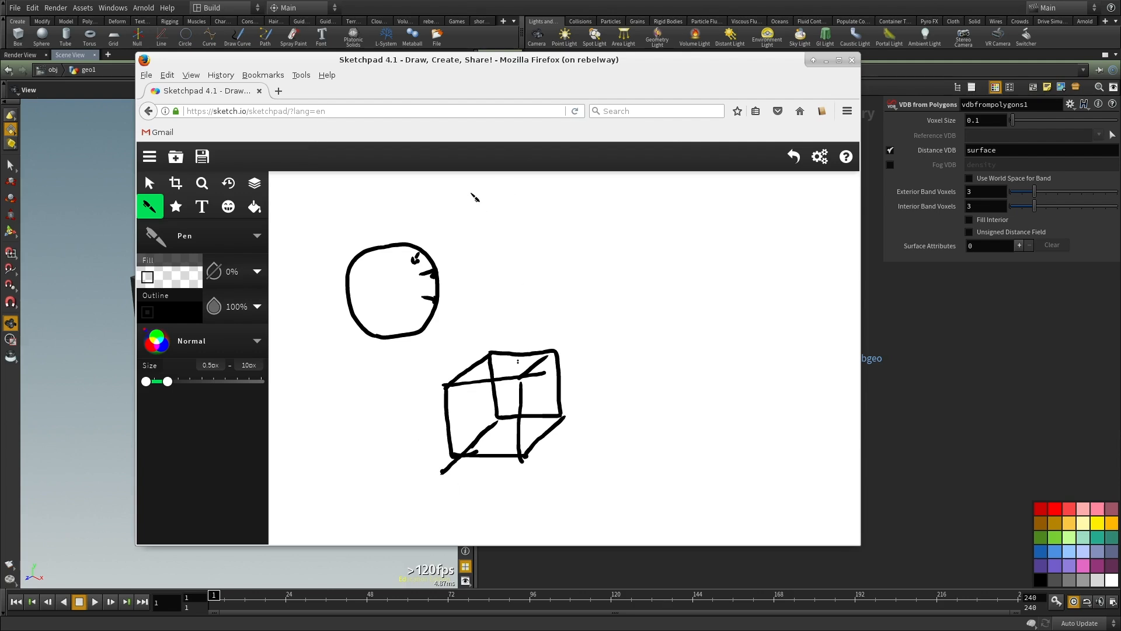
drag(471, 194, 487, 249)
key(ctrl+z)
Step: Switch back to Houdini and delete the existing nodes inside geo1
click(1020, 414)
middle_drag(851, 412, 830, 430)
scroll(829, 429, down, 3)
click(793, 380)
drag(810, 289, 636, 461)
key(Delete)
Step: Add a Sphere node to the empty network and place it in the upper part
key(Tab)
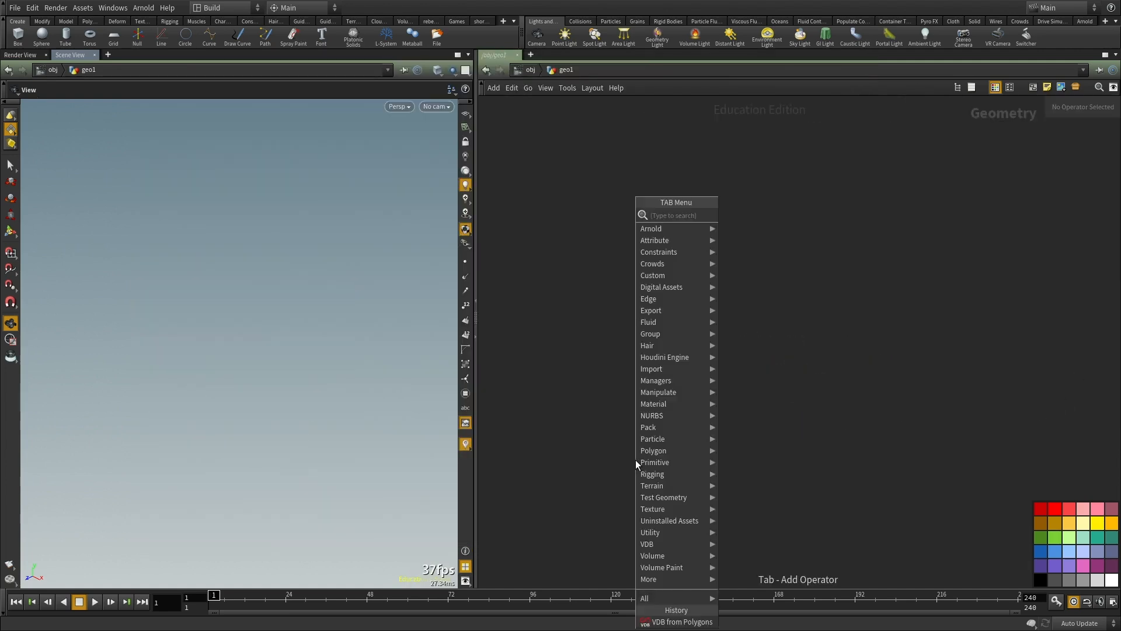
text(sphere)
key(Return)
click(635, 460)
scroll(623, 453, up, 2)
drag(718, 401, 571, 531)
drag(639, 465, 656, 183)
Step: Add a VDB from Polygons node below sphere1, connect the sphere to it and display its result
click(692, 258)
key(Tab)
text(vdb from)
click(825, 230)
click(676, 292)
click(655, 192)
click(668, 281)
click(696, 292)
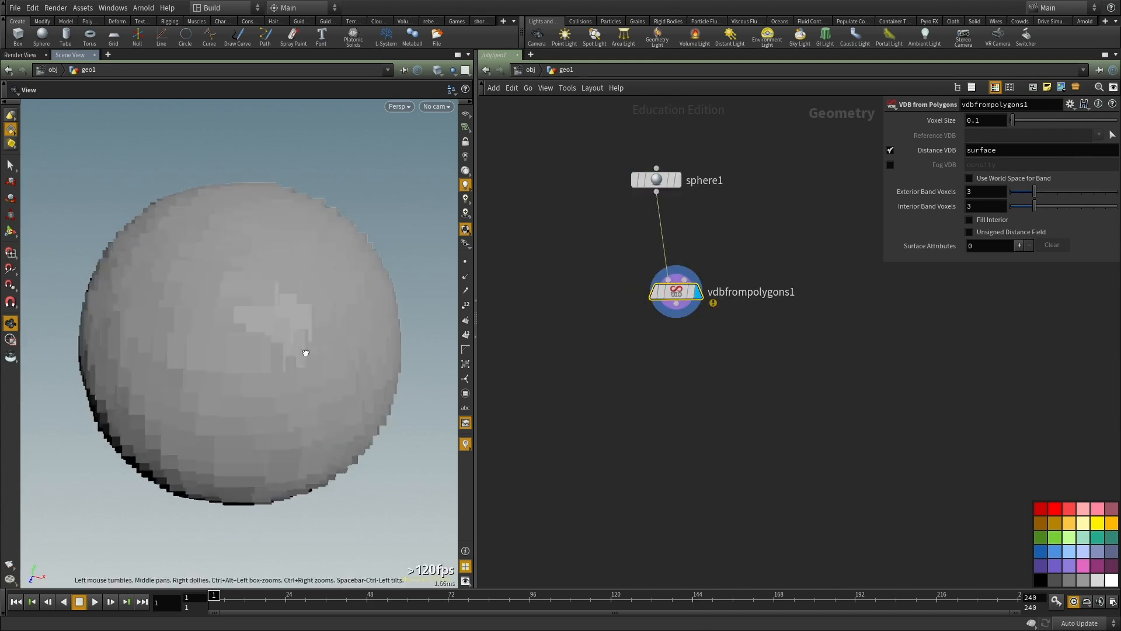
Step: Turn off Distance VDB and enable Fog VDB on vdbfrompolygons1, and set its voxel size to 0.01
key(shift+w)
key(shift+w)
right_drag(288, 331, 243, 375)
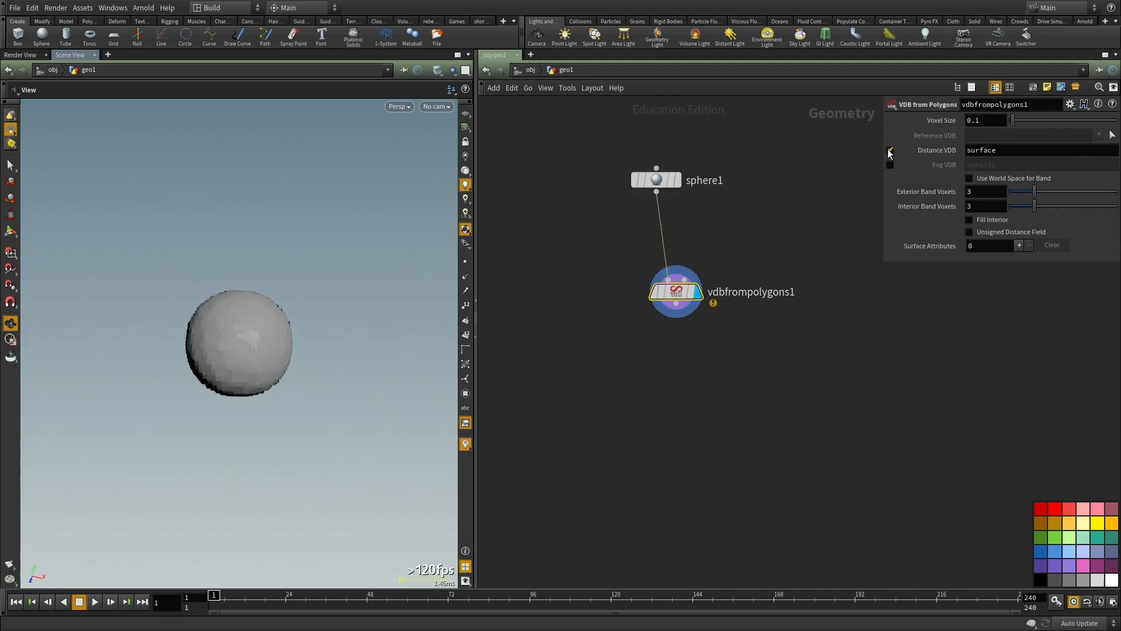
click(890, 150)
click(889, 164)
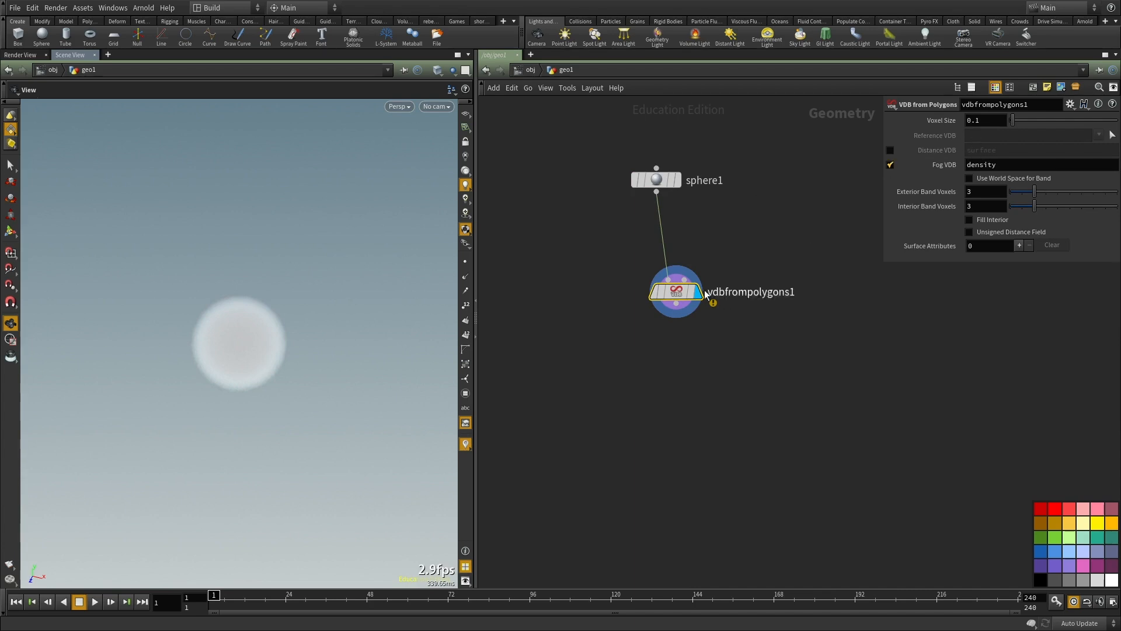
middle_drag(691, 326, 938, 173)
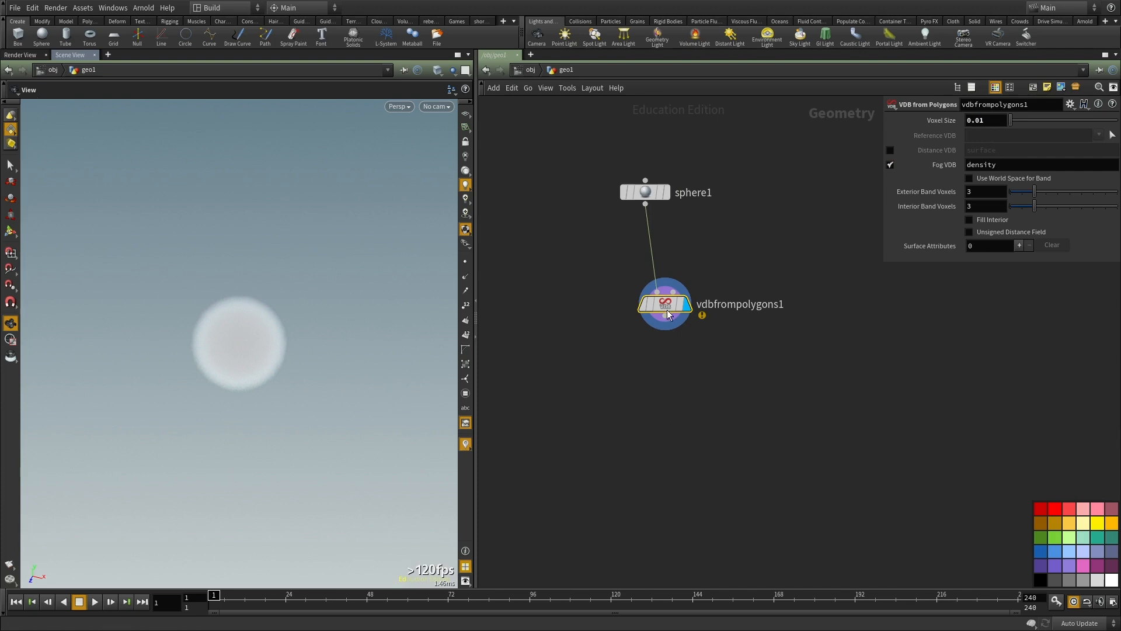
Step: Inspect vdbfrompolygons1's node information and view its fog volume in wireframe and shaded display
middle_drag(668, 303, 650, 361)
middle_click(650, 361)
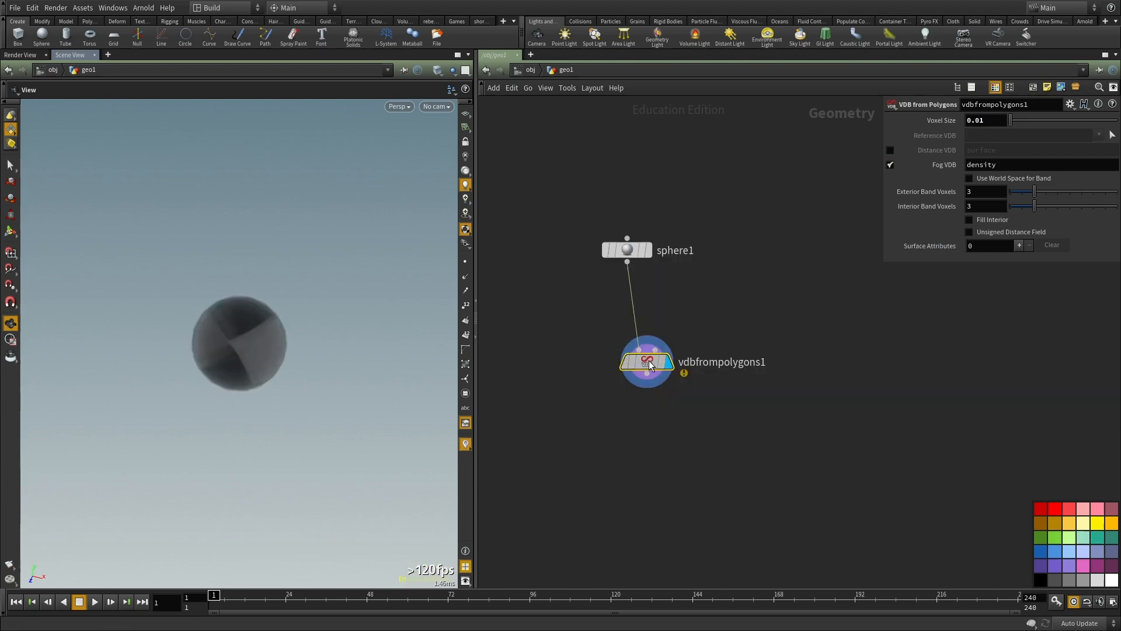
key(w)
key(w)
scroll(255, 328, up, 2)
scroll(255, 328, up, 3)
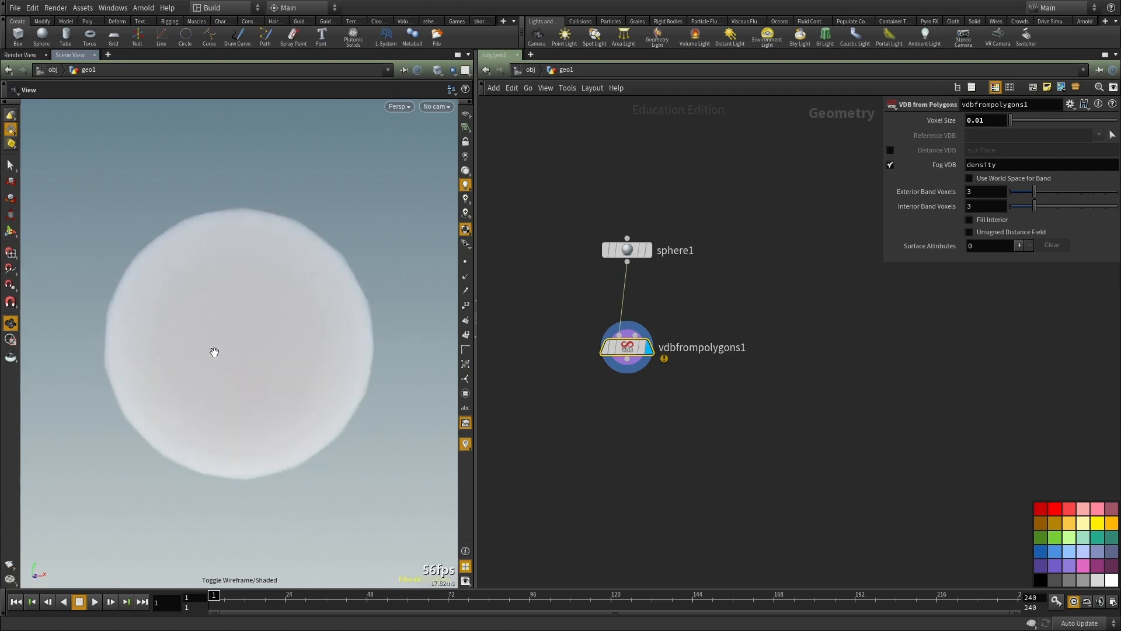
Step: Convert sphere1 to a polygonal sphere with a resolution value of 20, and reselect vdbfrompolygons1
click(627, 250)
click(1029, 120)
click(1024, 143)
text(20)
key(Return)
click(645, 347)
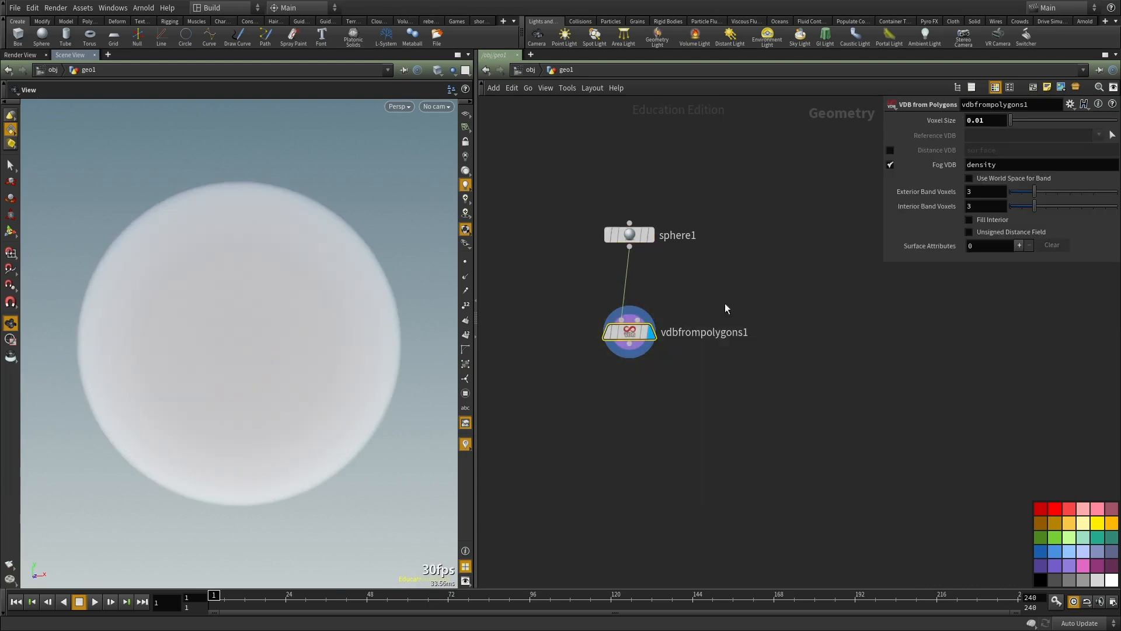
Step: Duplicate vdbfrompolygons1 as a second branch from sphere1 and switch the copy from Fog VDB to Distance VDB
key(ctrl+c)
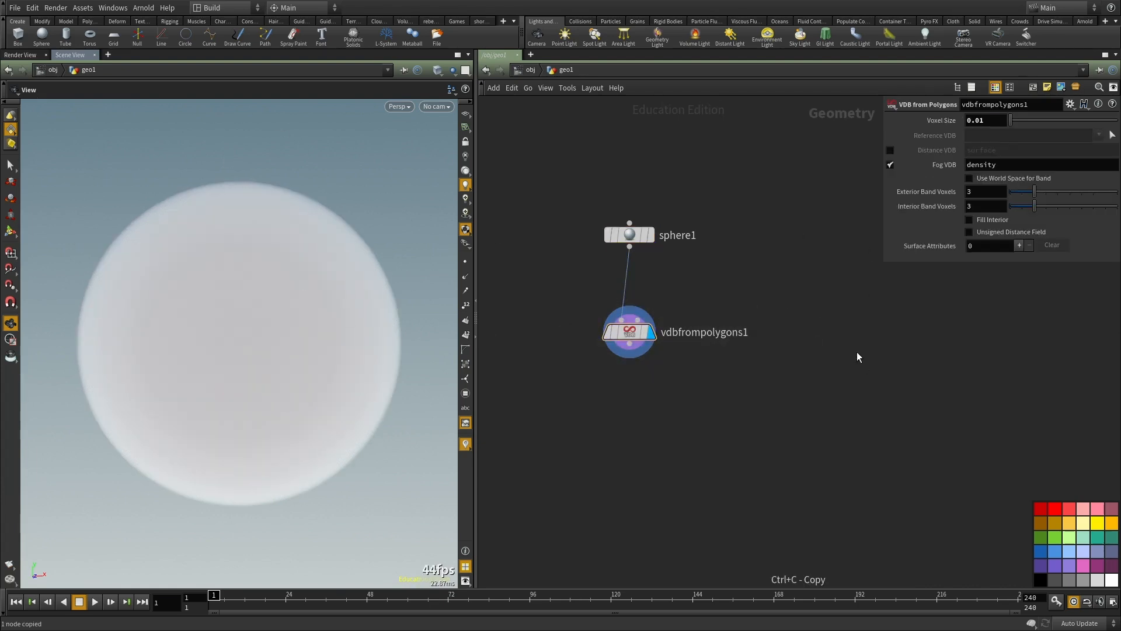
key(ctrl+v)
middle_drag(894, 415, 737, 440)
click(890, 150)
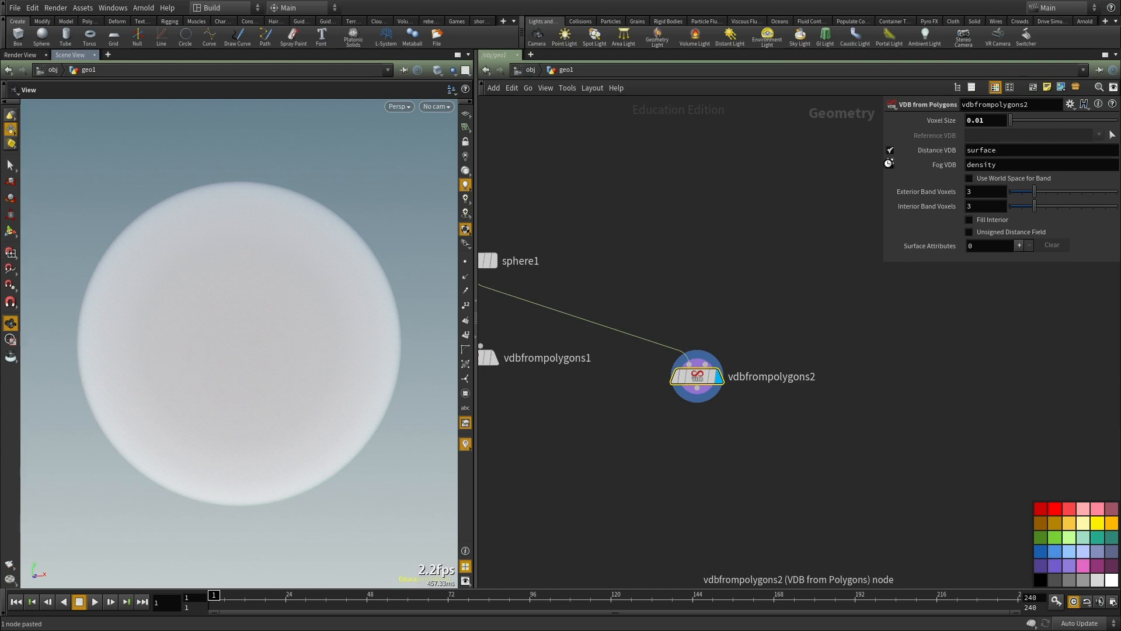
click(889, 164)
Step: Set the voxel size of vdbfrompolygons2 to 0.1 and inspect the blocky sphere surface
right_drag(328, 310, 265, 336)
drag(291, 349, 179, 383)
right_drag(179, 383, 344, 331)
mouse_move(279, 341)
mouse_down()
mouse_move(246, 372)
mouse_move(248, 344)
mouse_move(280, 341)
mouse_up()
drag(987, 122, 976, 120)
text(1)
key(Return)
drag(278, 325, 320, 350)
middle_drag(185, 292, 240, 313)
drag(174, 285, 150, 245)
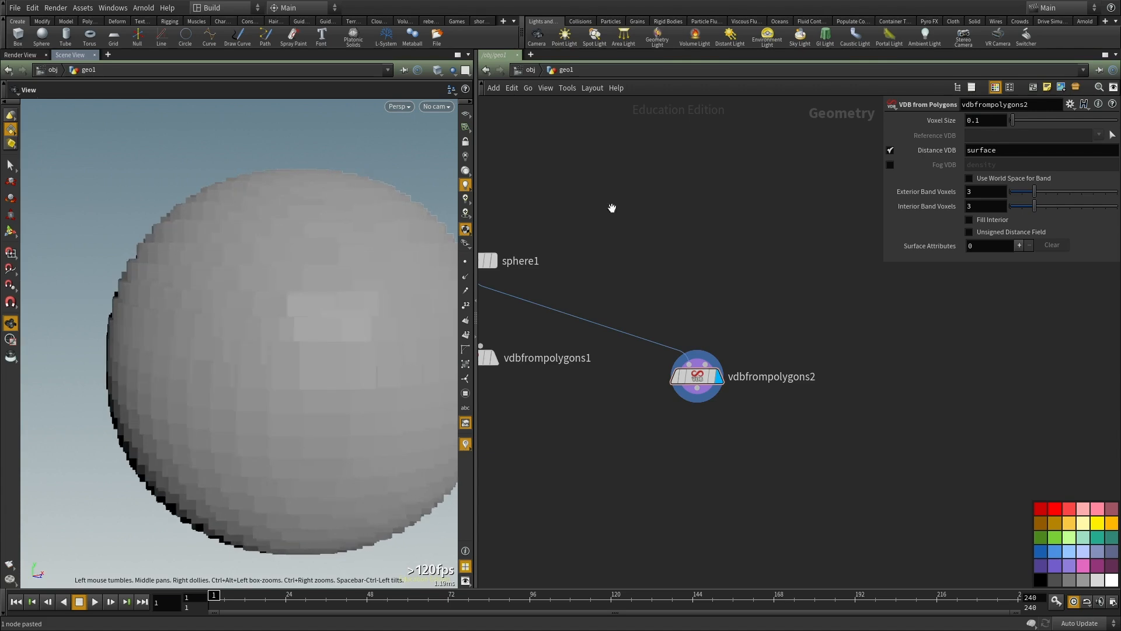
Step: Set the voxel size of vdbfrompolygons2 to 0.01 and inspect the sphere surface
text(01)
key(Return)
mouse_move(280, 302)
mouse_down()
mouse_move(298, 318)
mouse_move(338, 312)
mouse_up()
right_drag(300, 314, 291, 313)
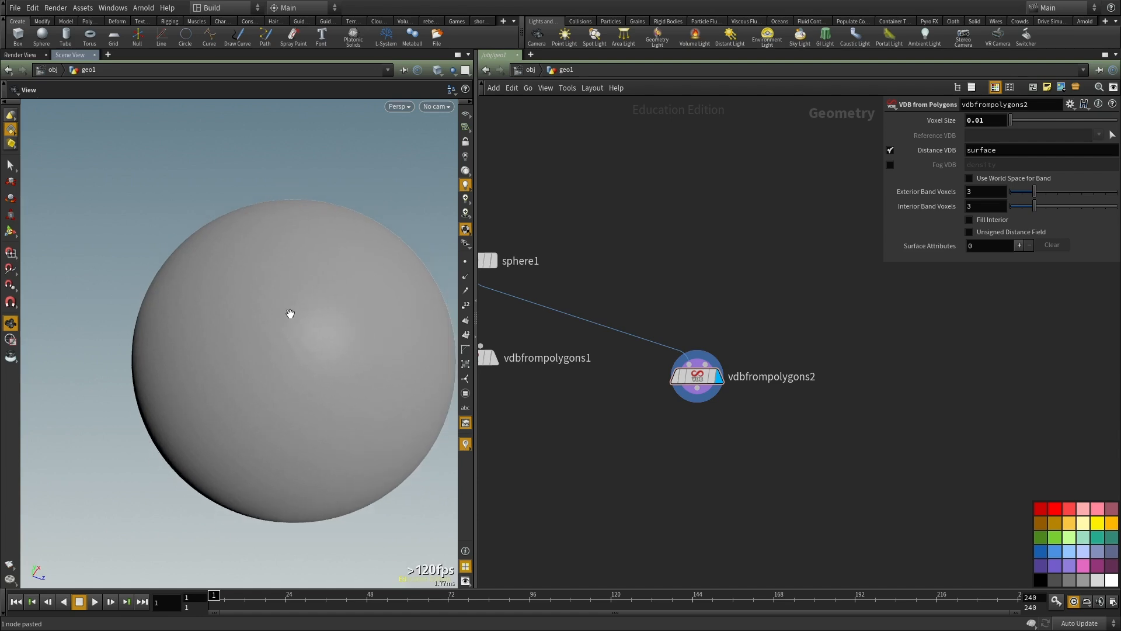
Step: Arrange vdbfrompolygons1 and vdbfrompolygons2 side by side below sphere1
middle_drag(668, 291, 734, 235)
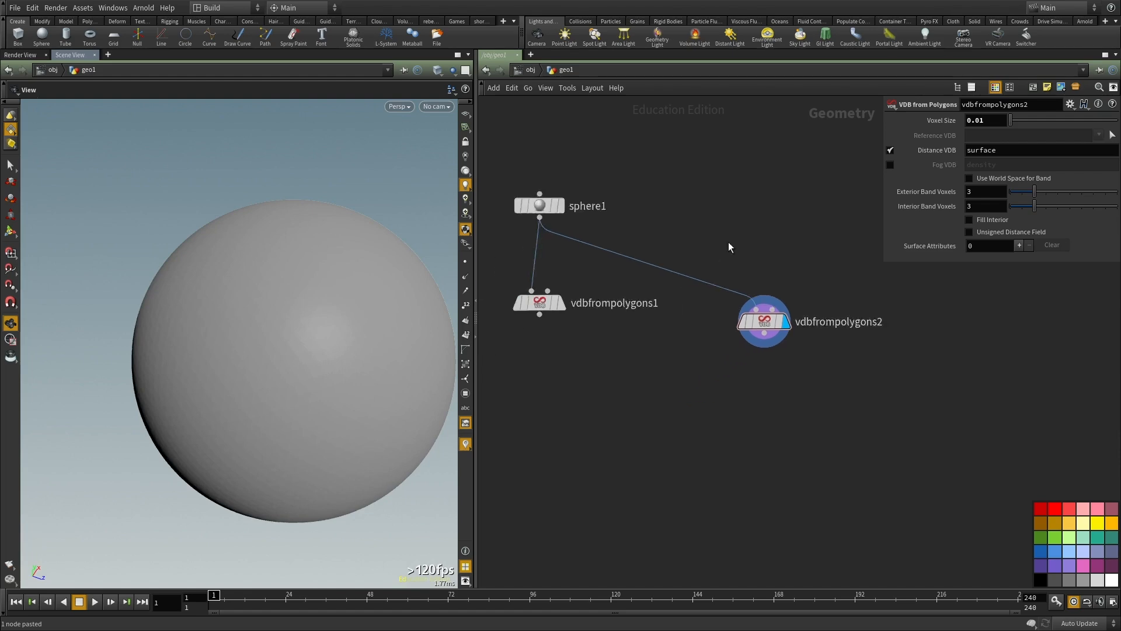
scroll(731, 239, down, 3)
drag(583, 288, 547, 301)
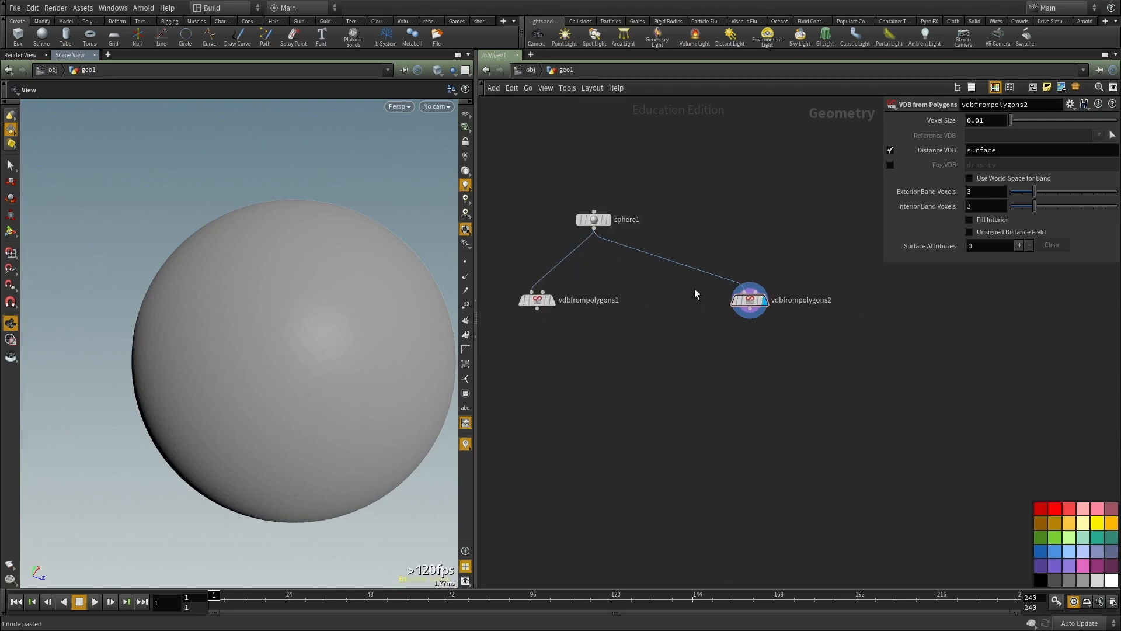
scroll(753, 309, up, 2)
Step: Compare the distance VDB sphere in wireframe and shaded display
key(shift+w)
drag(320, 313, 323, 311)
key(shift+w)
middle_drag(760, 362, 690, 339)
drag(366, 302, 370, 272)
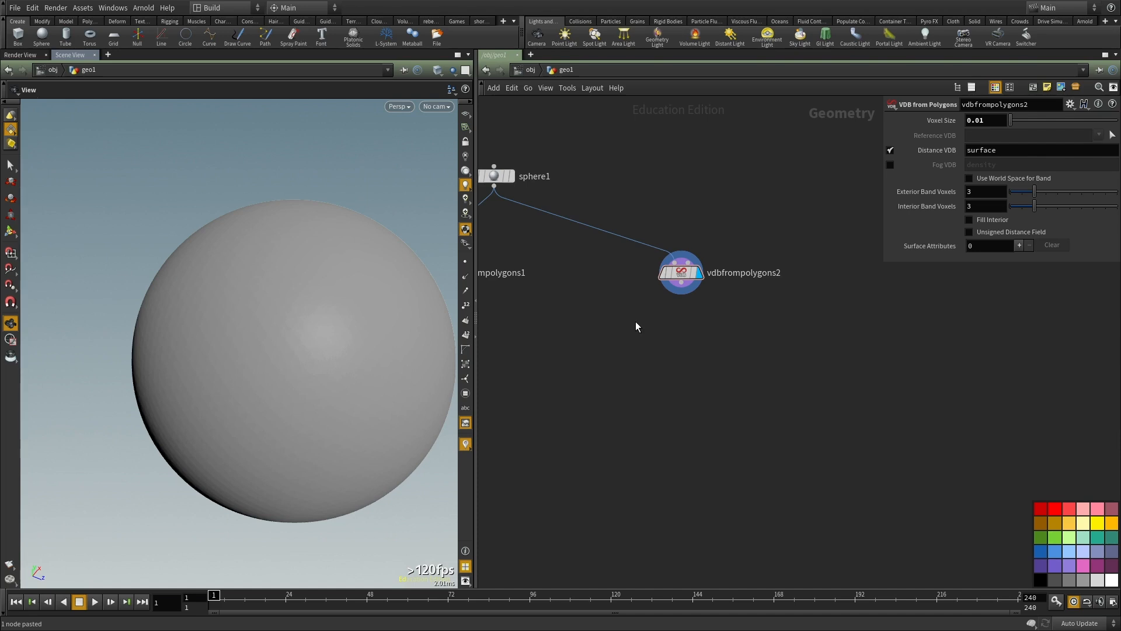
middle_drag(698, 338, 659, 358)
key(Tab)
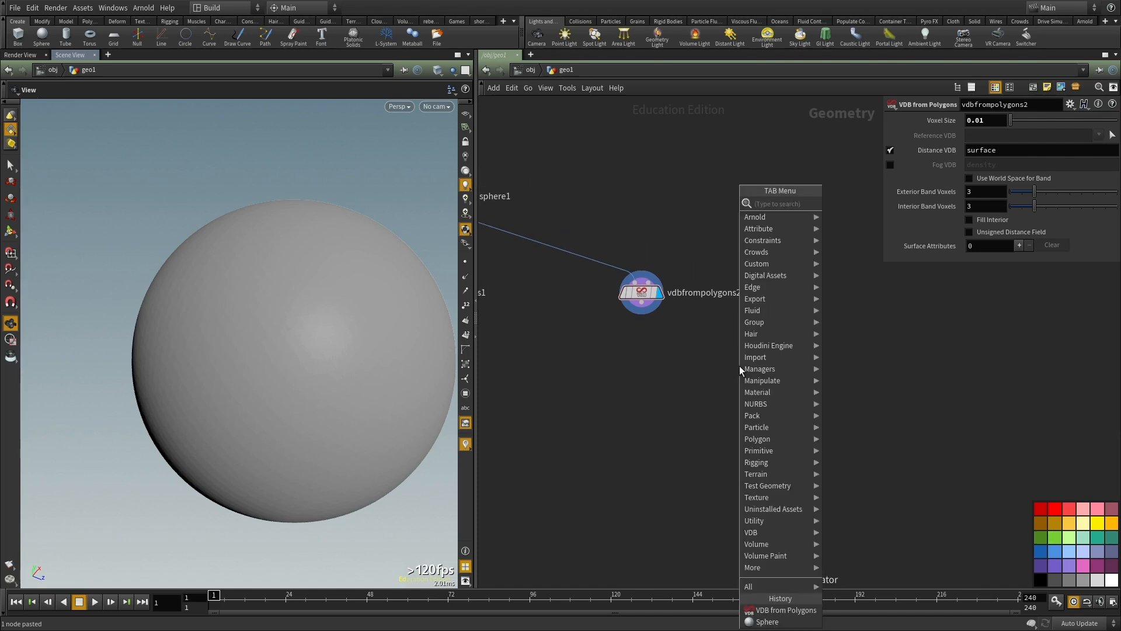
text(vdbf)
click(699, 366)
Step: Select vdbfrompolygons2 and examine the voxel bands inside and outside its surface, alternating between wireframe and shaded display
drag(706, 349, 582, 250)
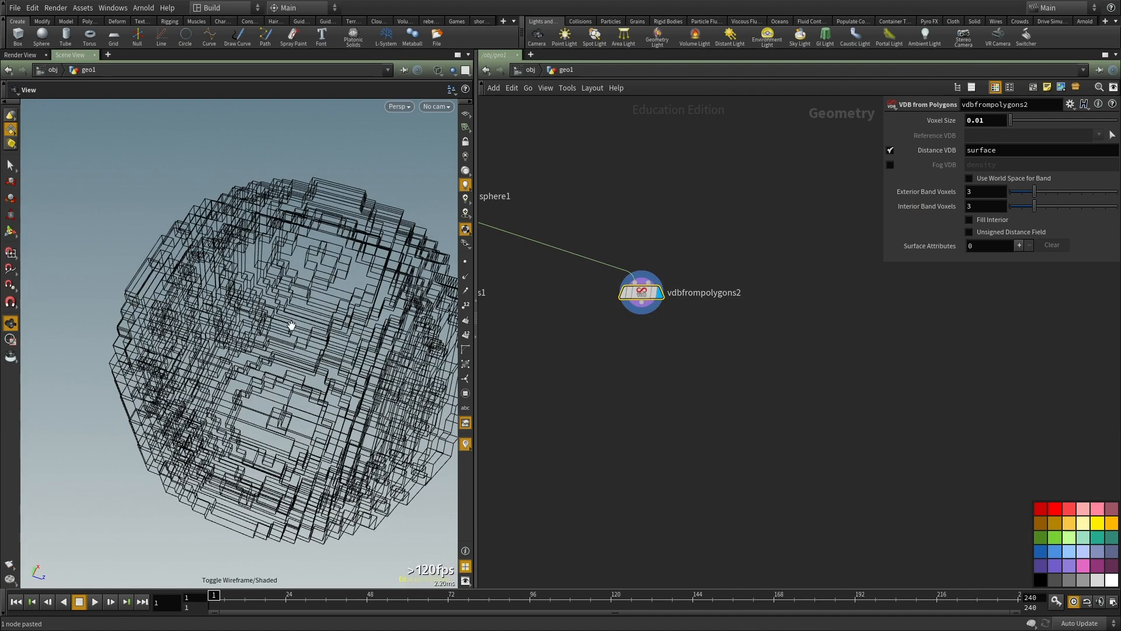
drag(247, 273, 310, 272)
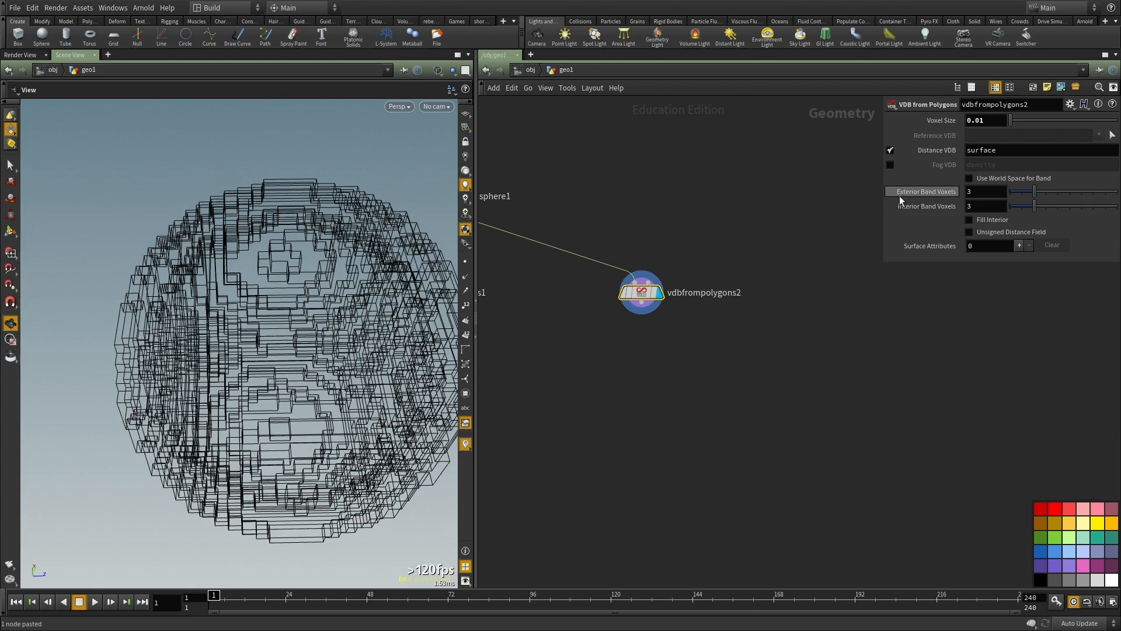
drag(211, 304, 201, 291)
key(shift+w)
key(shift+w)
right_drag(322, 263, 62, 293)
key(shift+w)
key(shift+w)
key(shift+w)
right_drag(222, 359, 413, 338)
key(shift+w)
mouse_move(246, 322)
mouse_down()
mouse_move(240, 263)
mouse_move(239, 283)
mouse_up()
right_drag(239, 283, 315, 300)
key(shift+w)
key(shift+w)
drag(315, 300, 301, 300)
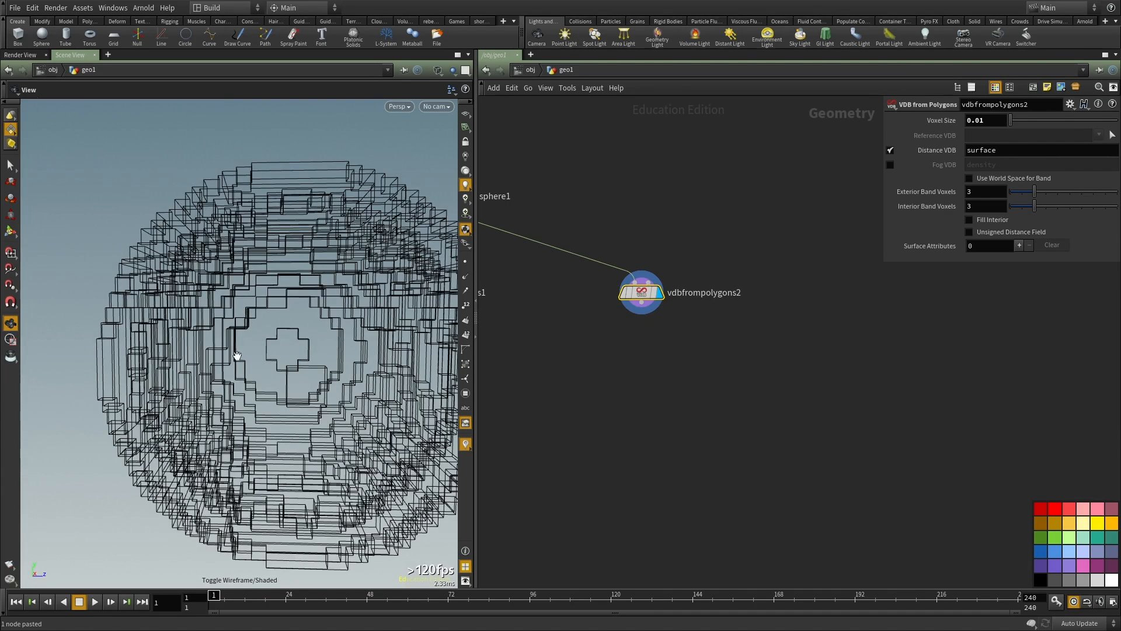
right_drag(272, 339, 375, 351)
drag(375, 351, 338, 328)
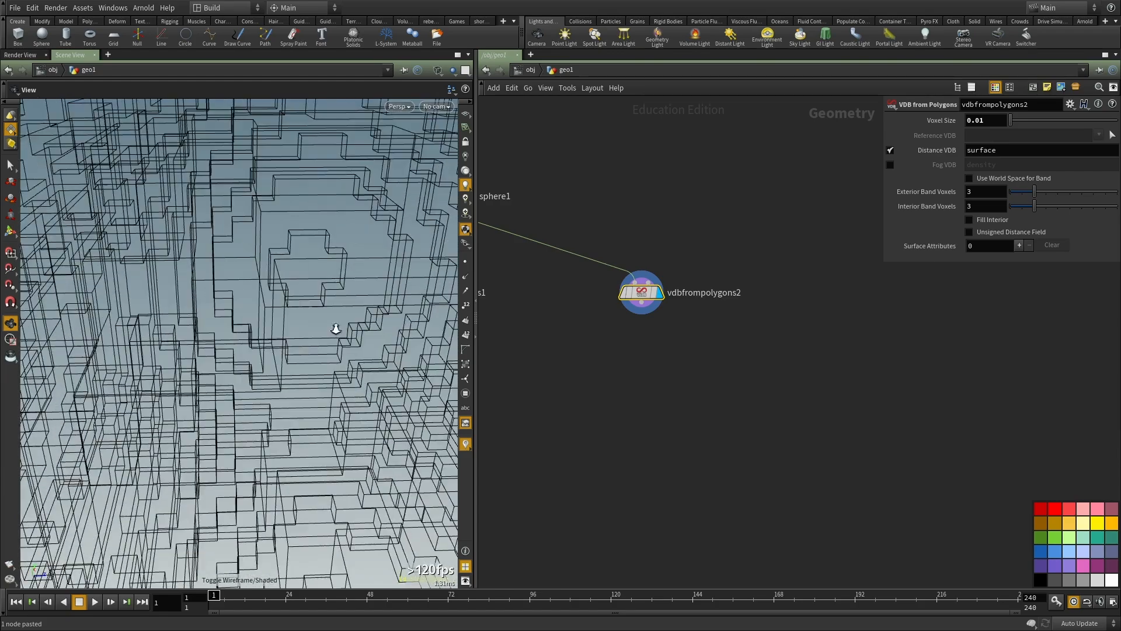
right_drag(338, 329, 266, 339)
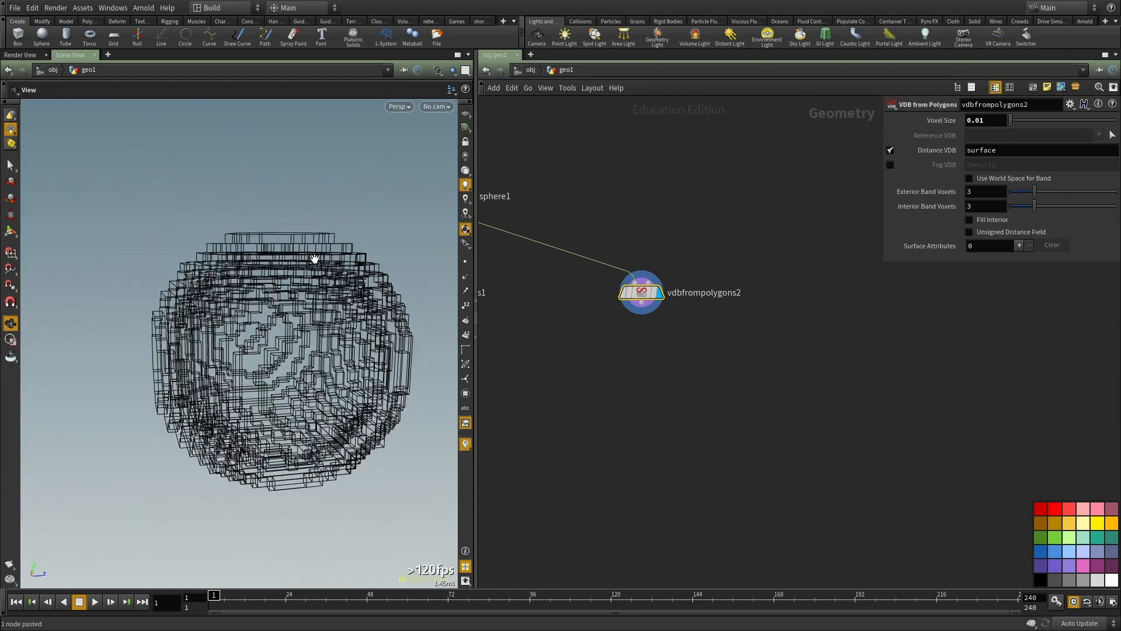
Step: Set the Exterior Band Voxels of vdbfrompolygons2 to 10
key(shift+w)
click(981, 191)
text(10)
key(Return)
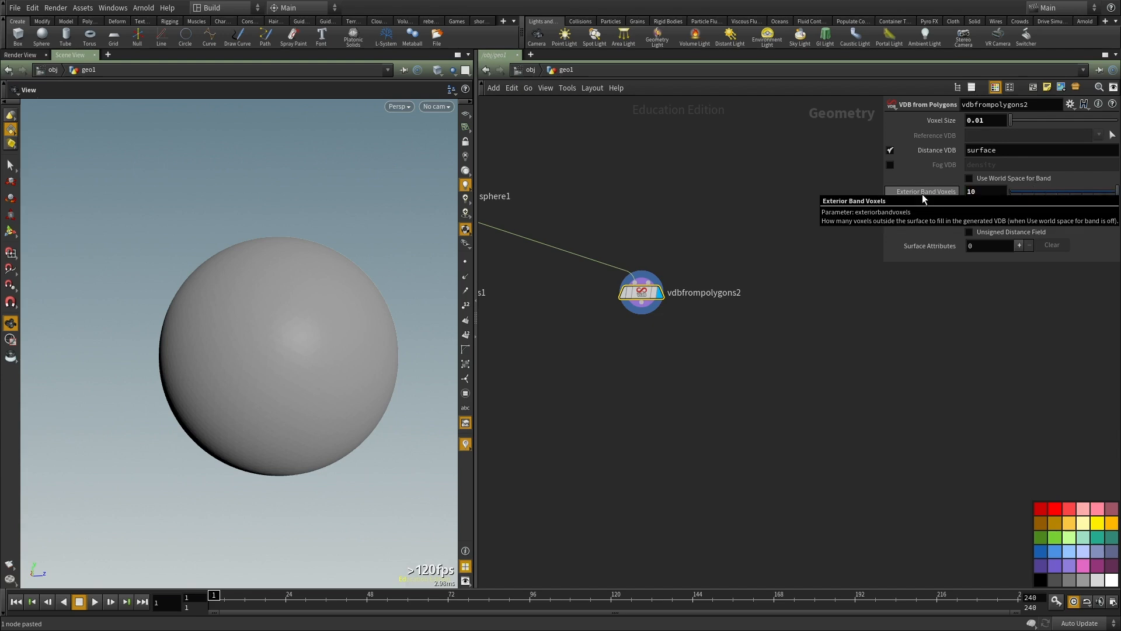
Step: Set the Interior Band Voxels of vdbfrompolygons2 to 10 and inspect the bands in wireframe
key(shift+w)
drag(977, 206, 955, 200)
text(10)
key(Return)
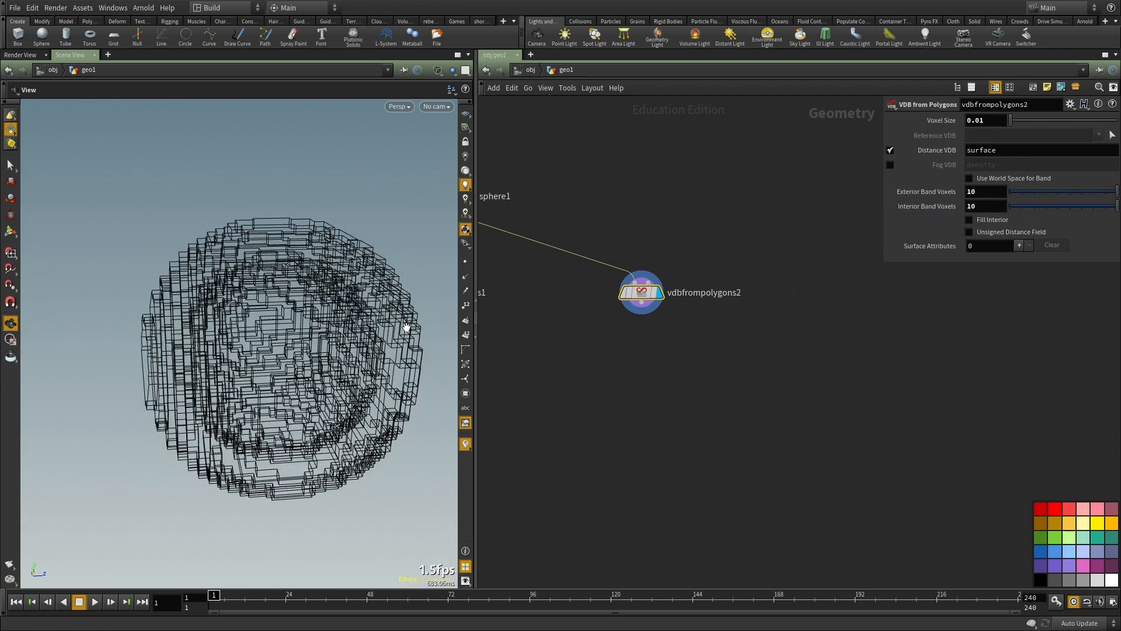
drag(213, 350, 233, 356)
Step: Set the Interior Band Voxels of vdbfrompolygons2 to 30 and return to shaded display
drag(996, 205, 855, 221)
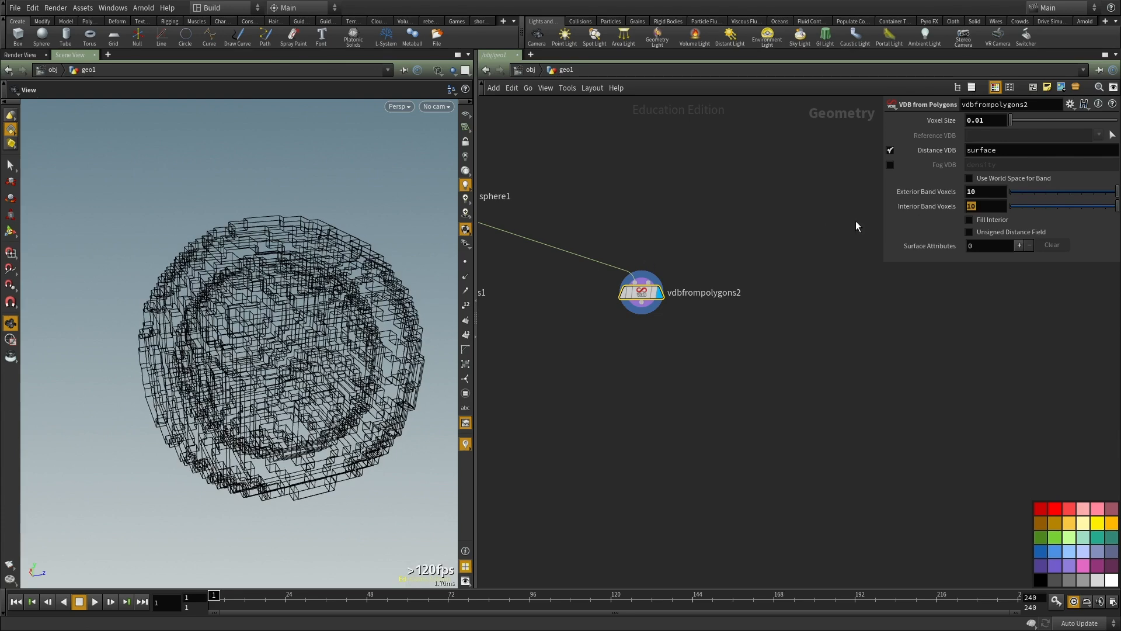
text(30)
key(Return)
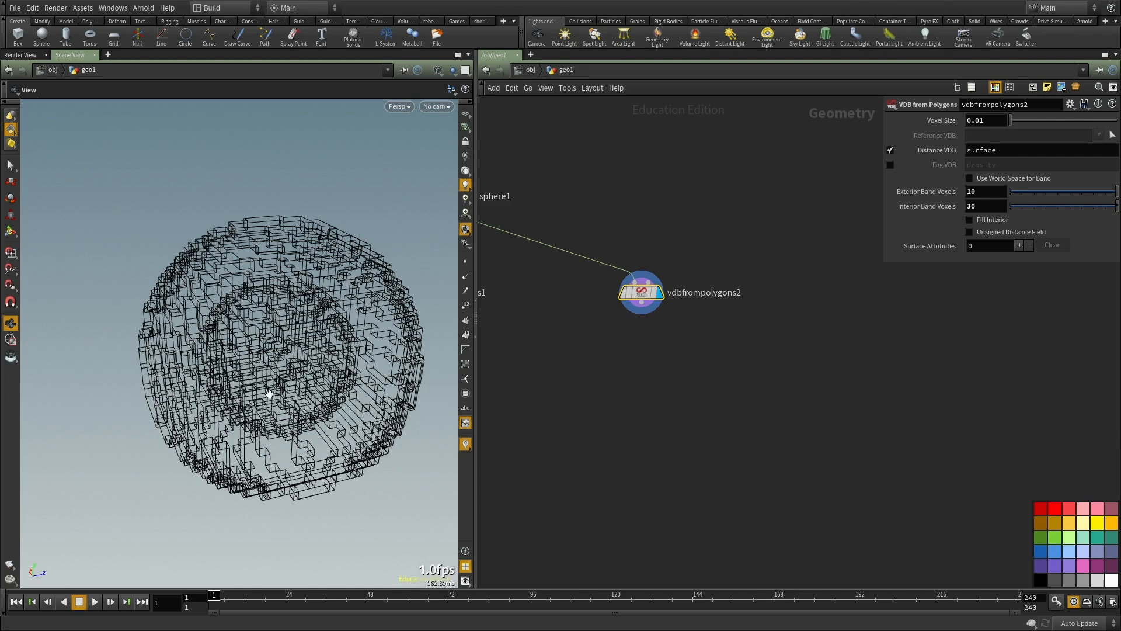
key(w)
Step: Add a Volume VOP node below vdbfrompolygons2
middle_drag(689, 394, 720, 448)
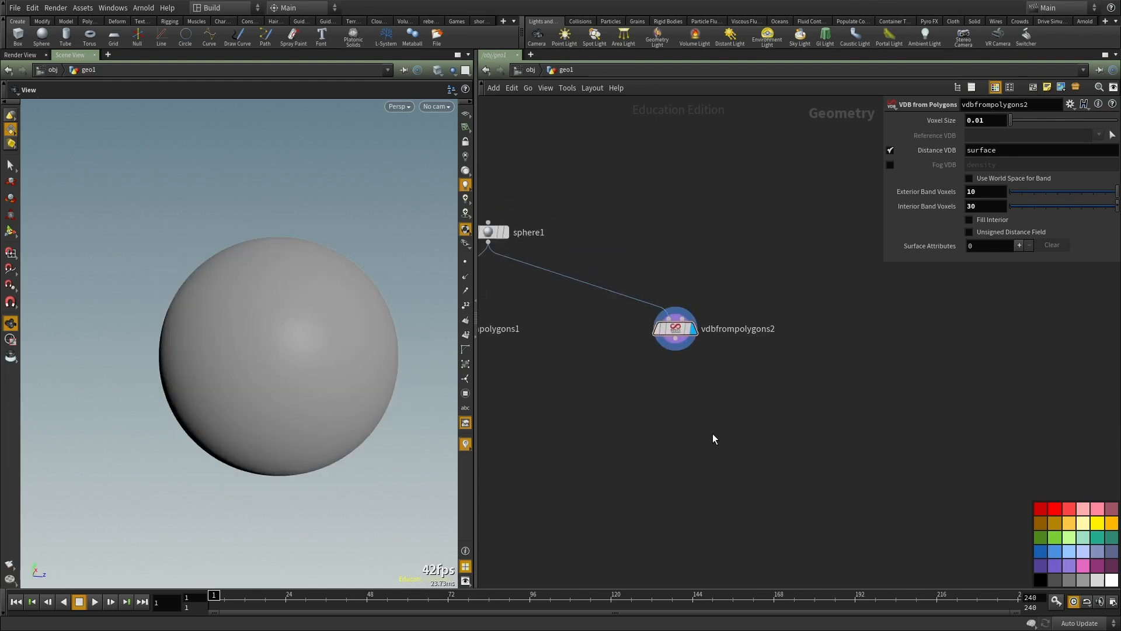
key(Tab)
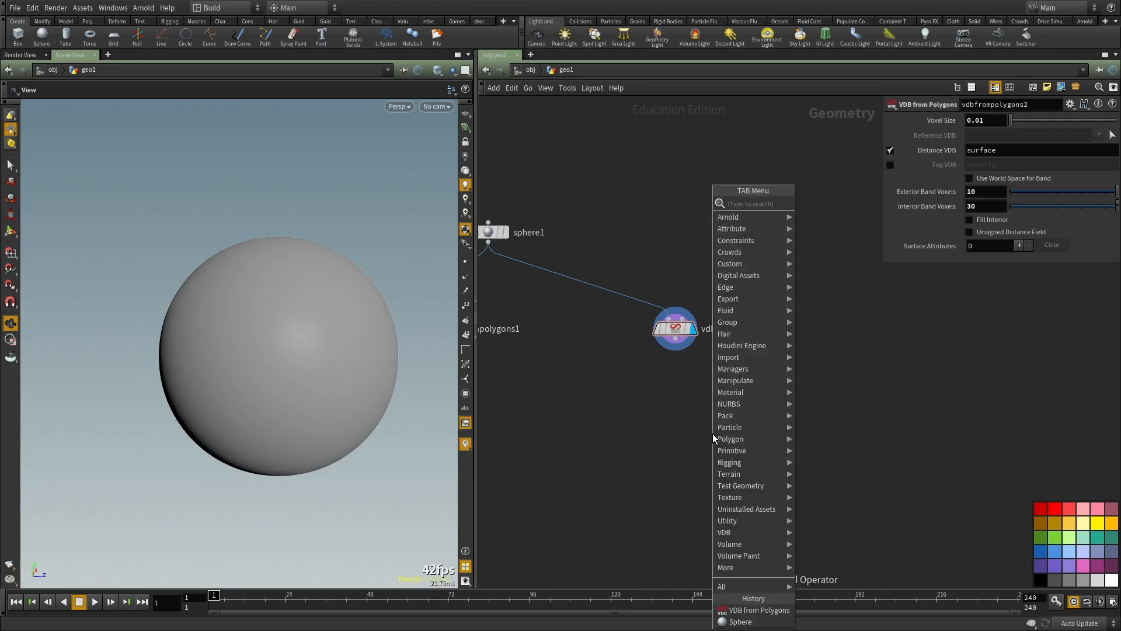
text(volume vo)
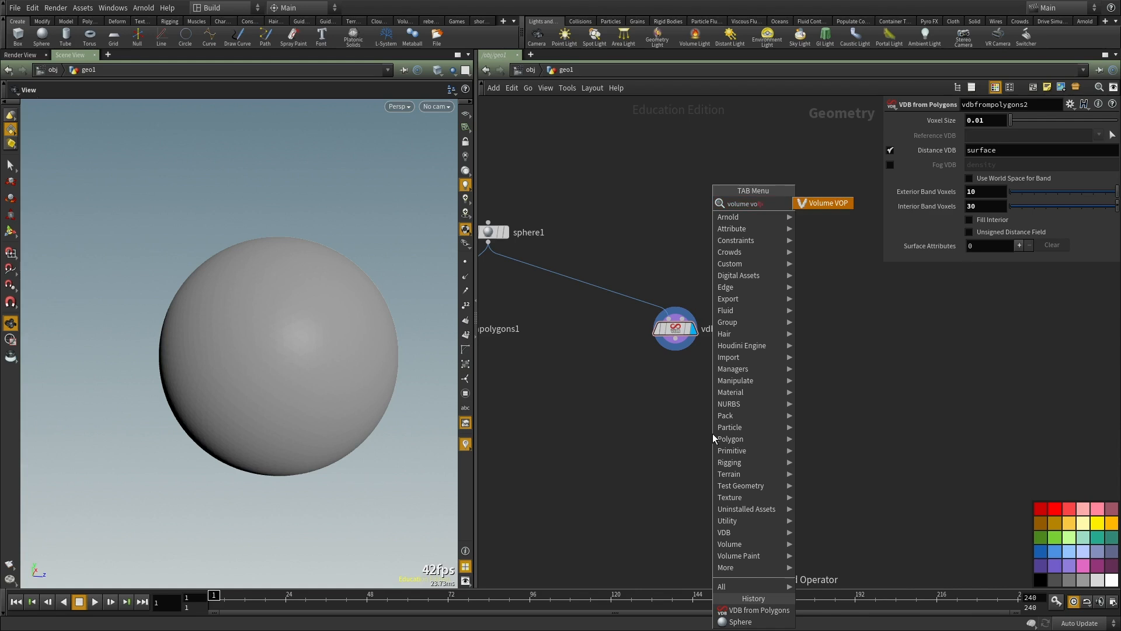
key(Return)
click(713, 433)
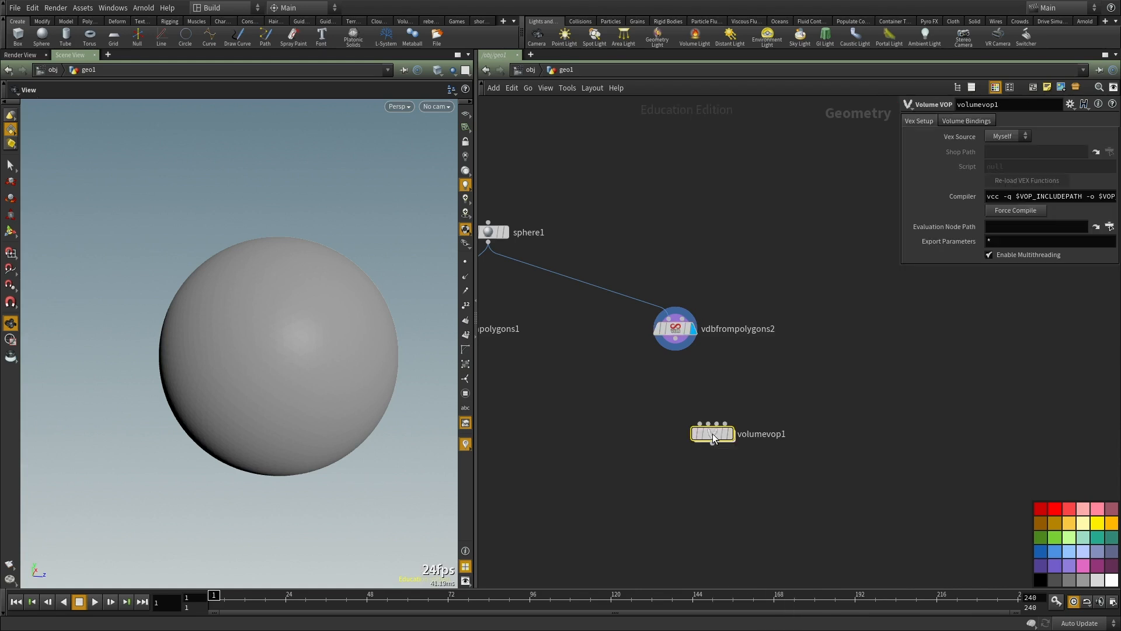
Step: Connect volumevop1 to the output of vdbfrompolygons2, display it and open its VOP network
drag(714, 438, 686, 428)
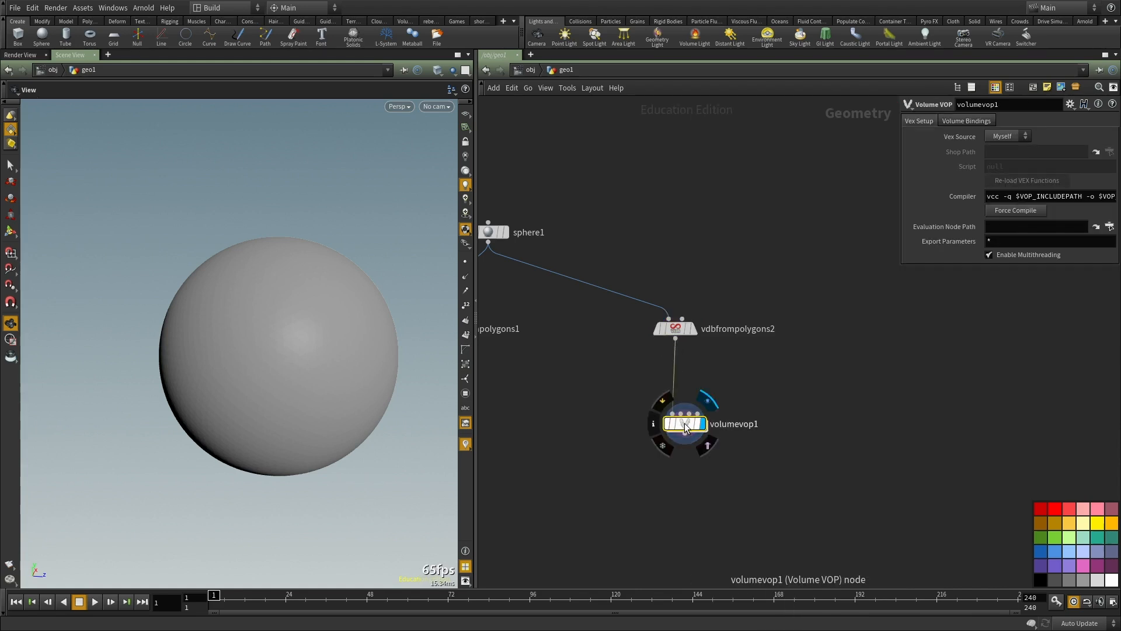
double_click(686, 427)
middle_drag(870, 383, 777, 332)
key(Tab)
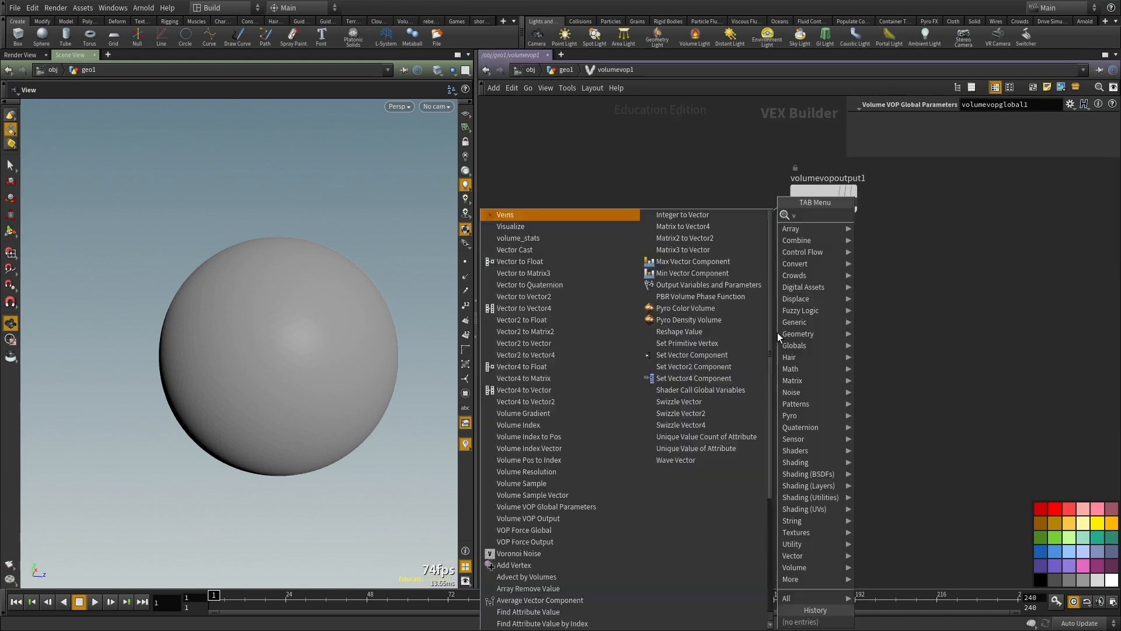
text(volumevop)
key(Return)
click(777, 331)
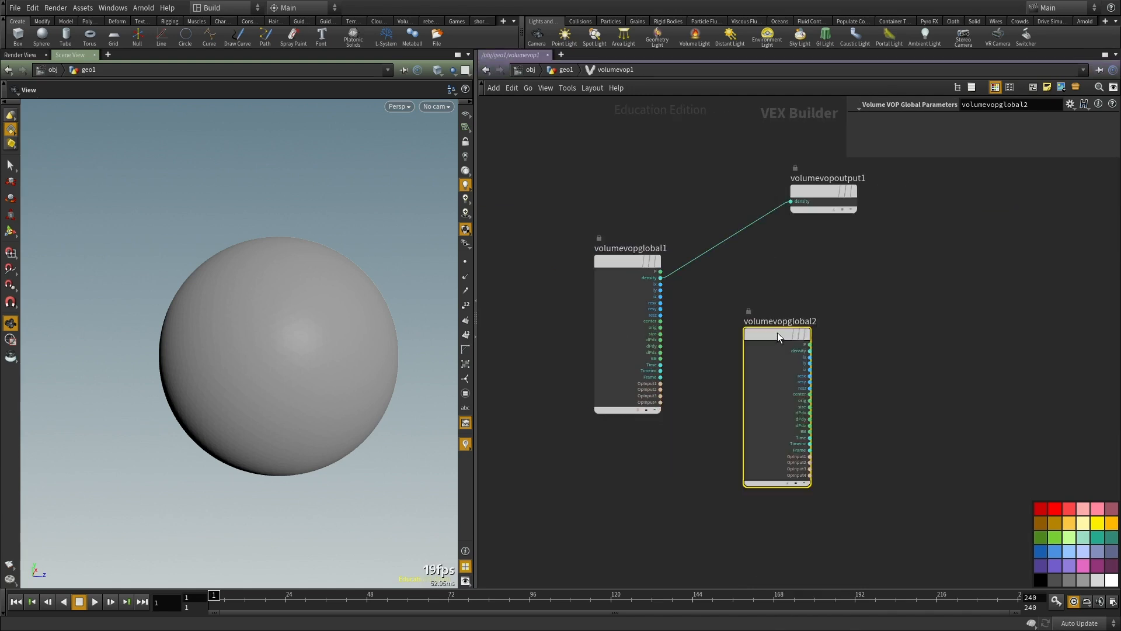
key(Delete)
Step: Add a Volume Sample node and feed the P output of volumevopglobal1 into its samplepos input
key(Tab)
text(volume)
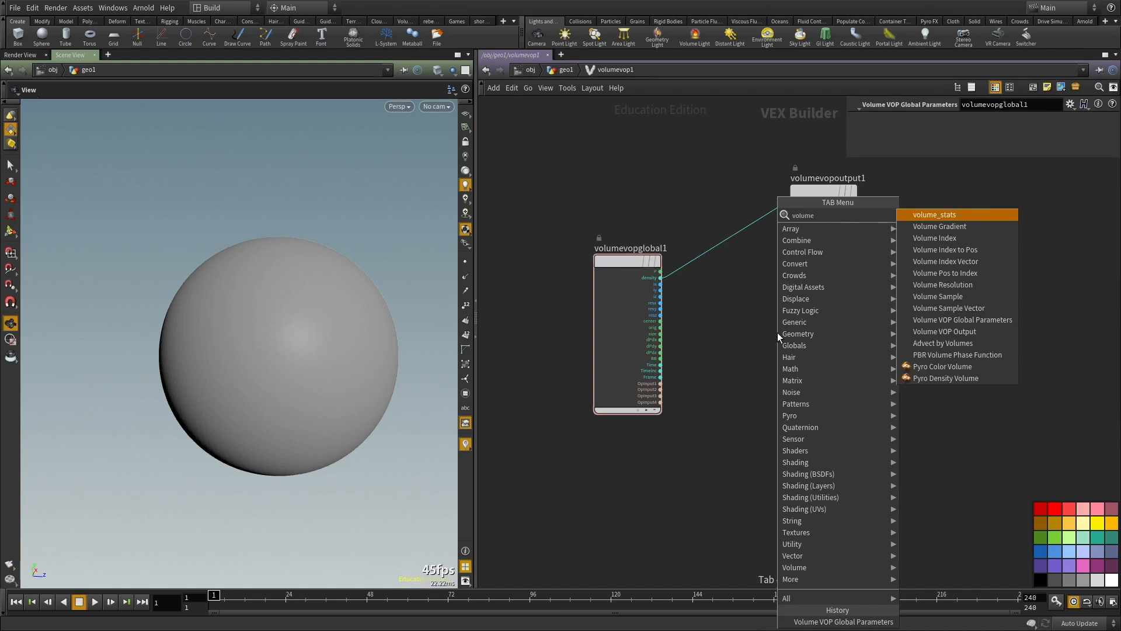
text( samp)
key(Return)
click(777, 332)
scroll(666, 303, up, 3)
click(659, 251)
click(768, 415)
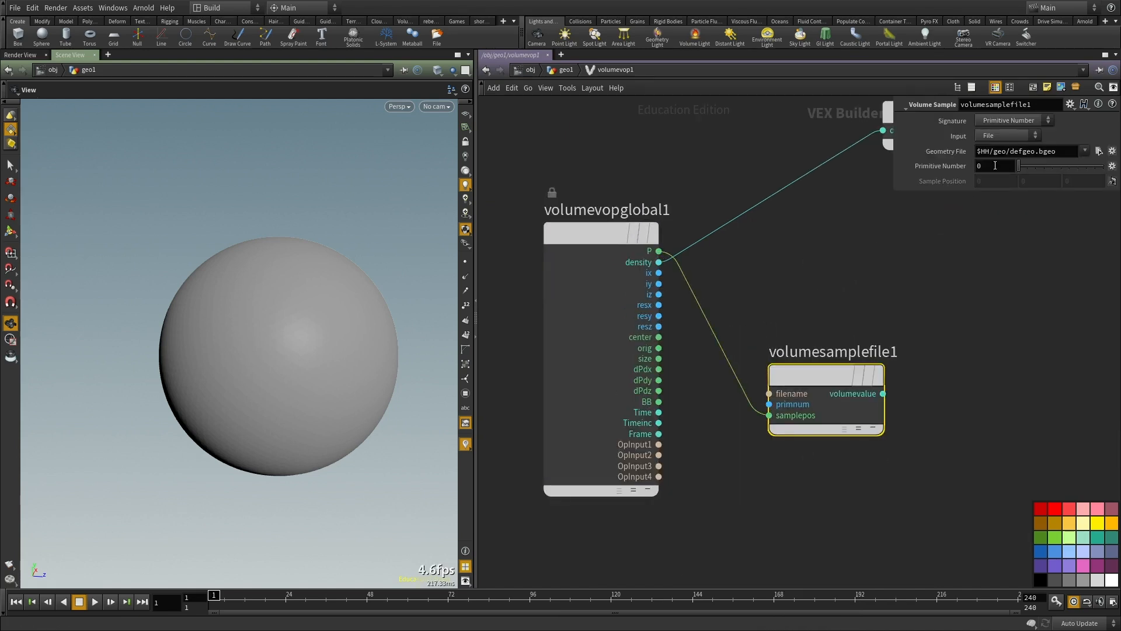
Step: Set the Volume Sample's Input to First Input and spread out the sample and output nodes for more room
click(1007, 135)
click(995, 156)
scroll(725, 368, down, 3)
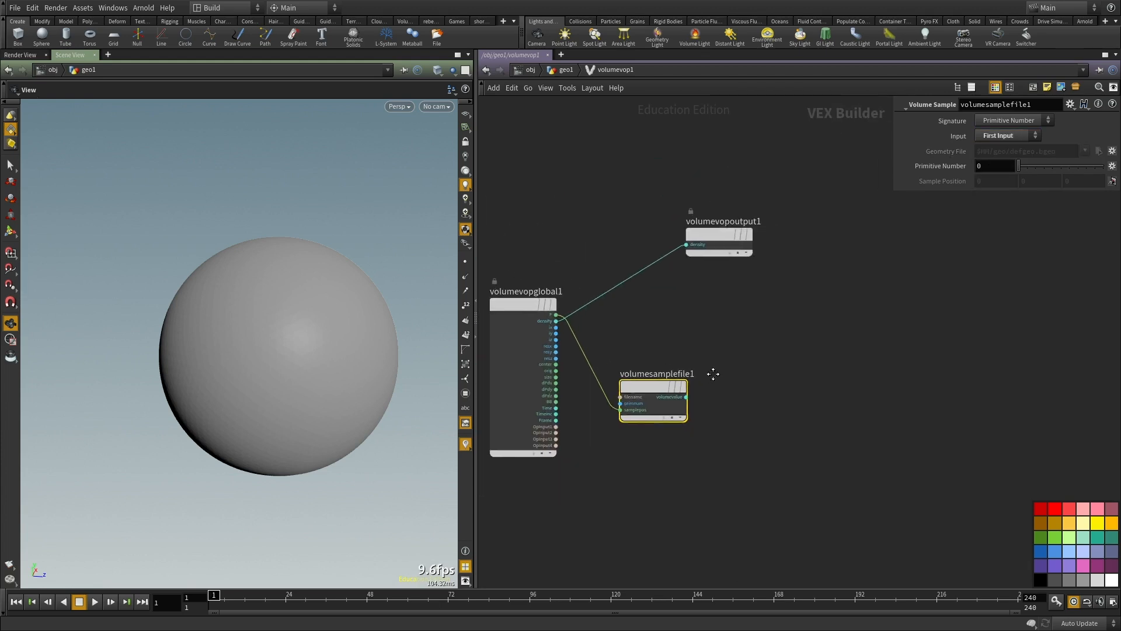
drag(705, 237, 866, 302)
scroll(732, 417, up, 3)
drag(563, 376, 712, 388)
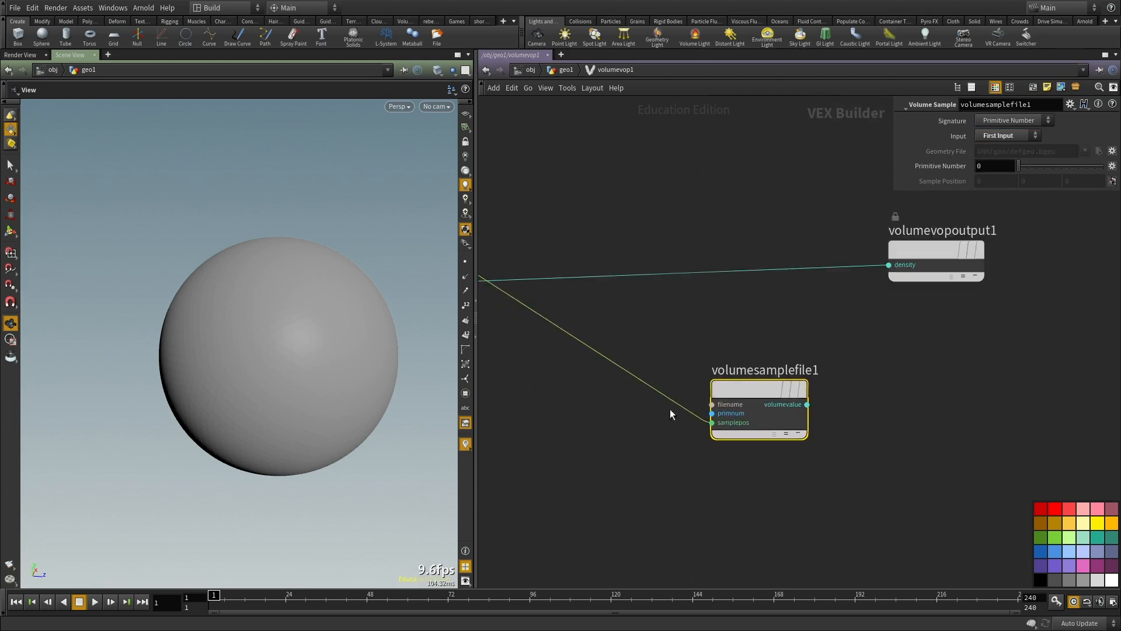
middle_drag(649, 361, 789, 335)
middle_drag(857, 409, 679, 428)
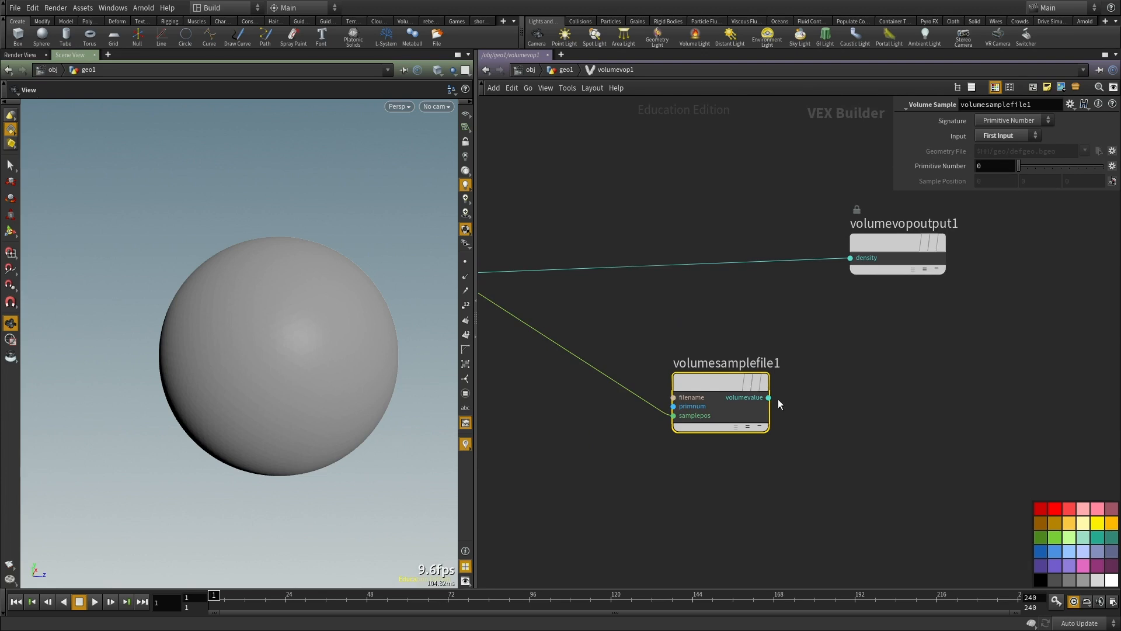
Step: Add an Anti-Aliased Noise node, wire P into its pos input and place it below the Volume Sample's wire
key(h)
key(Tab)
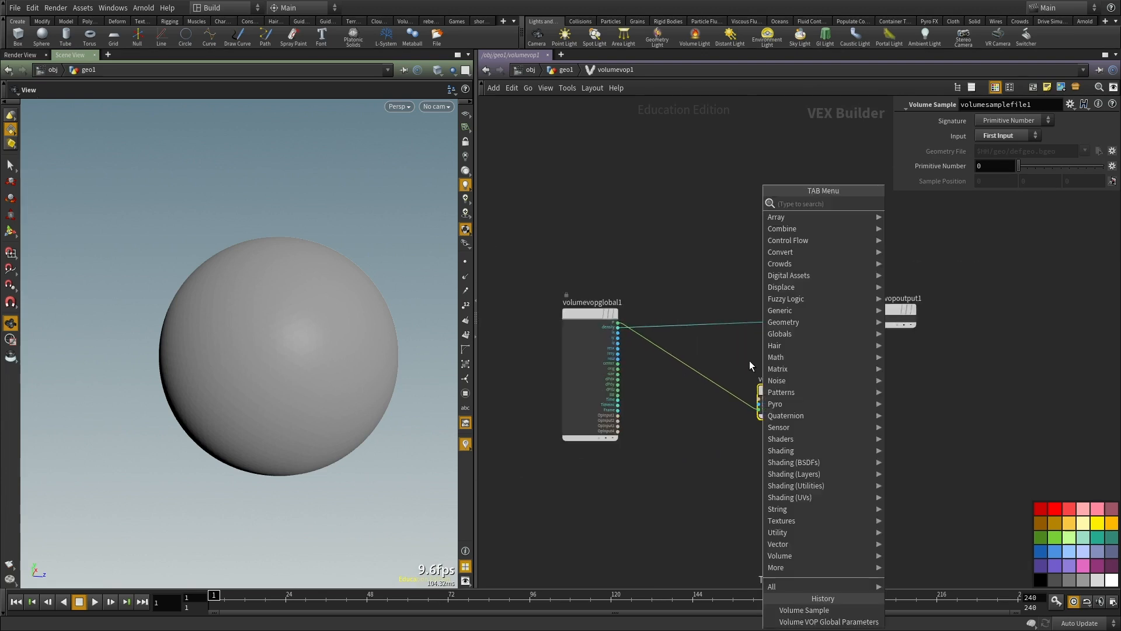
text(noise)
key(Return)
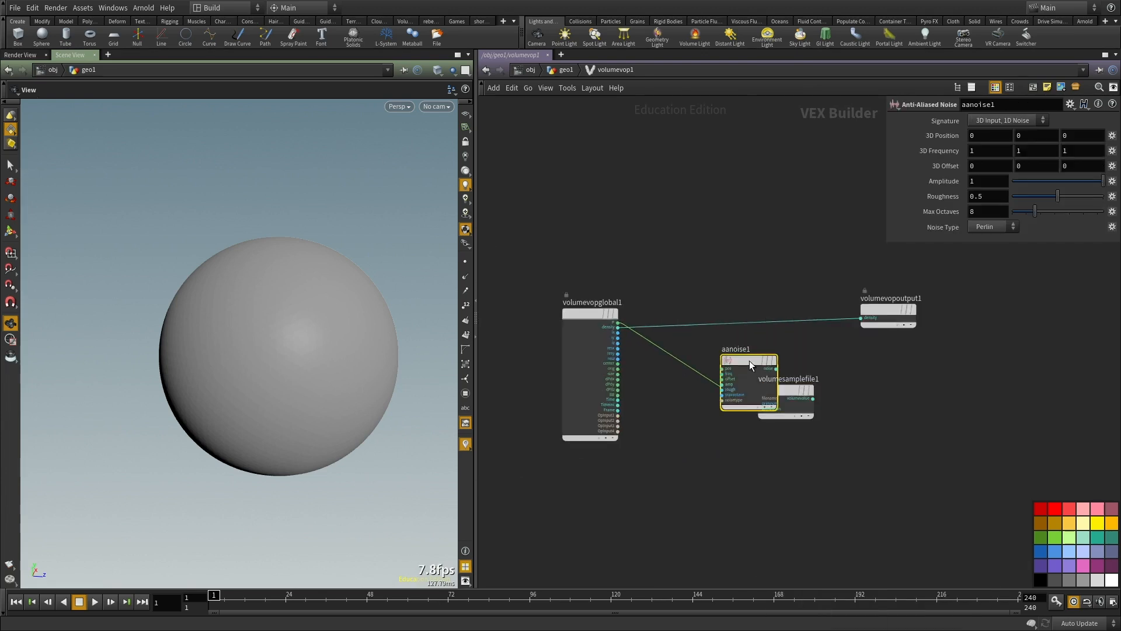
scroll(749, 359, up, 2)
click(724, 379)
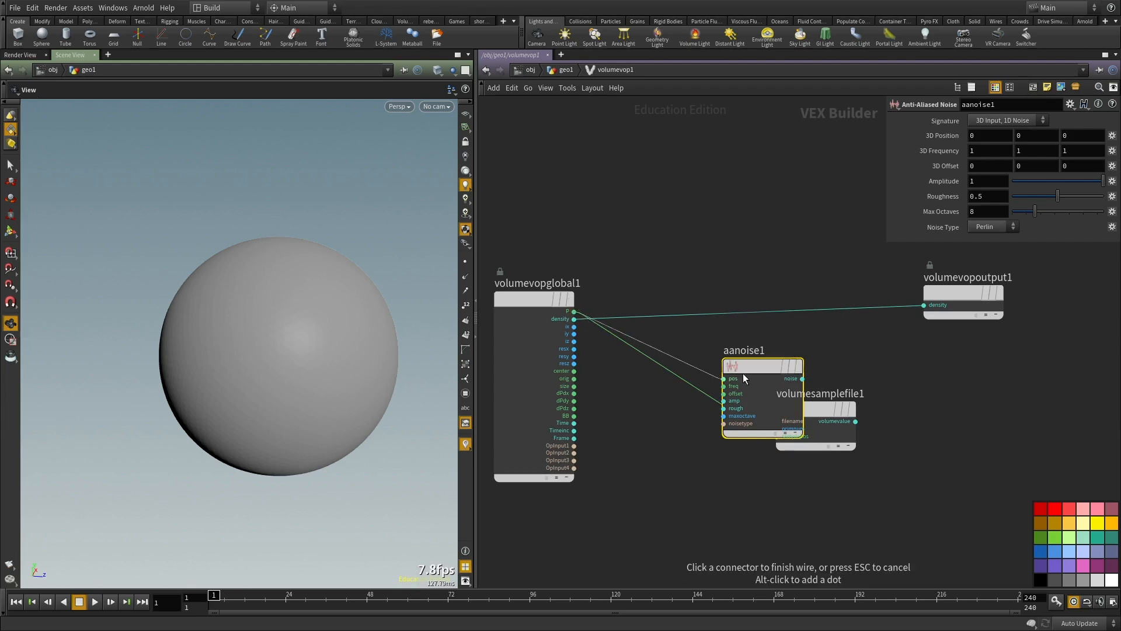
drag(743, 371, 650, 472)
Step: Insert an Add node on the wire between P and the samplepos input of volumesamplefile1
key(Tab)
text(add)
click(876, 191)
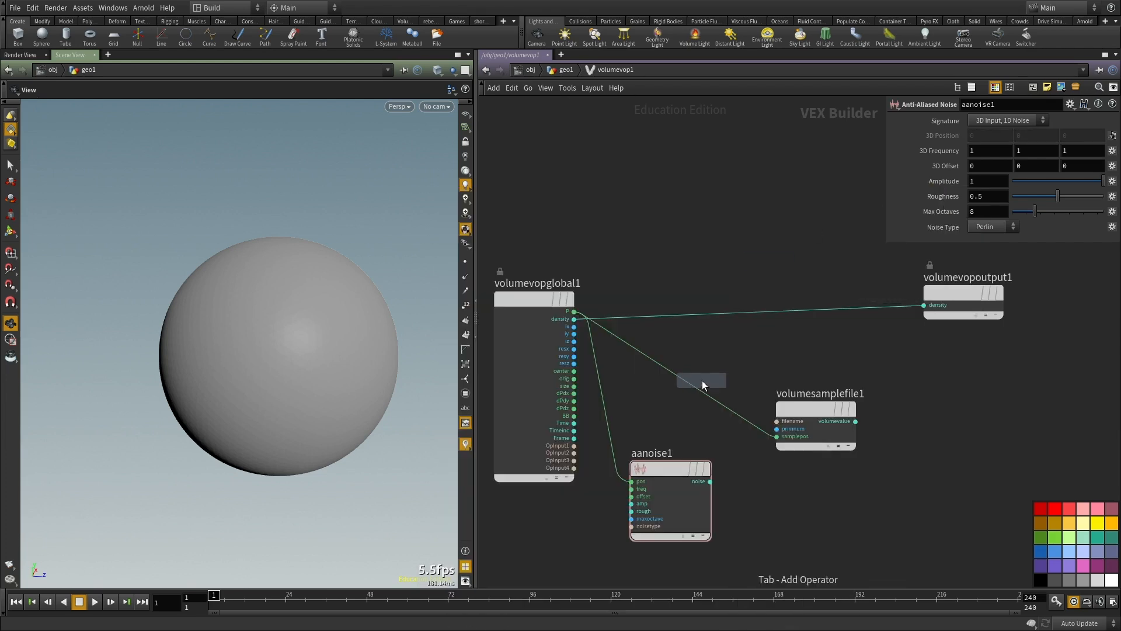
click(699, 378)
drag(657, 401, 652, 399)
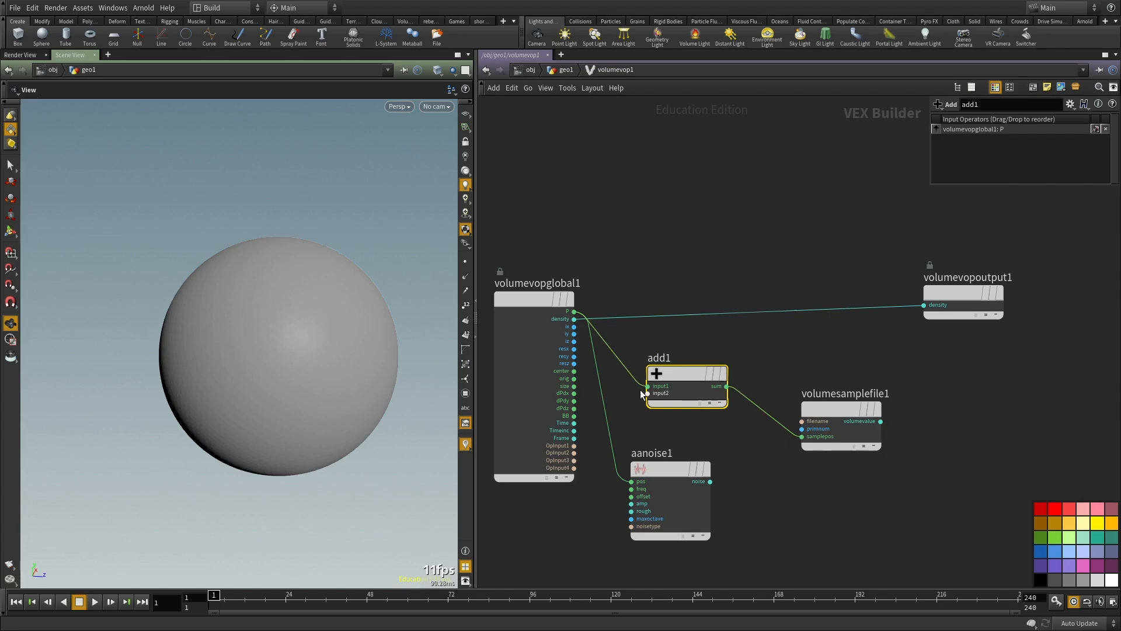
Step: Connect the noise output to the second input of add1 and set the noise Signature to 3D Input, 3D Noise
click(648, 394)
click(710, 481)
click(1011, 121)
click(1009, 144)
Step: Rearrange the nodes and connect the Volume Sample's volumevalue to the density input of volumevopoutput1
scroll(689, 220, down, 3)
scroll(754, 388, up, 3)
mouse_move(929, 380)
mouse_down()
mouse_move(643, 301)
mouse_move(830, 324)
mouse_up()
middle_drag(870, 464, 686, 473)
drag(844, 485, 736, 323)
middle_drag(698, 441, 691, 477)
click(691, 477)
scroll(829, 370, up, 2)
click(844, 436)
click(637, 236)
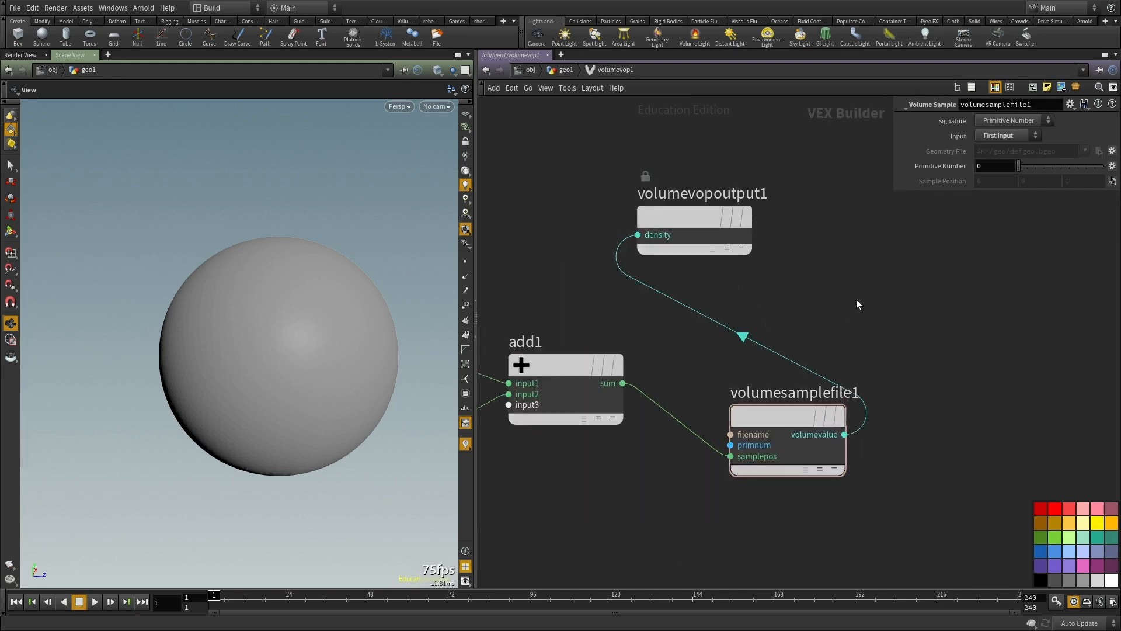
Step: Return to the geometry level and check the node information of vdbfrompolygons2 and volumevop1
middle_drag(856, 299, 842, 333)
key(u)
scroll(696, 385, up, 3)
middle_click(695, 365)
middle_drag(564, 429, 600, 487)
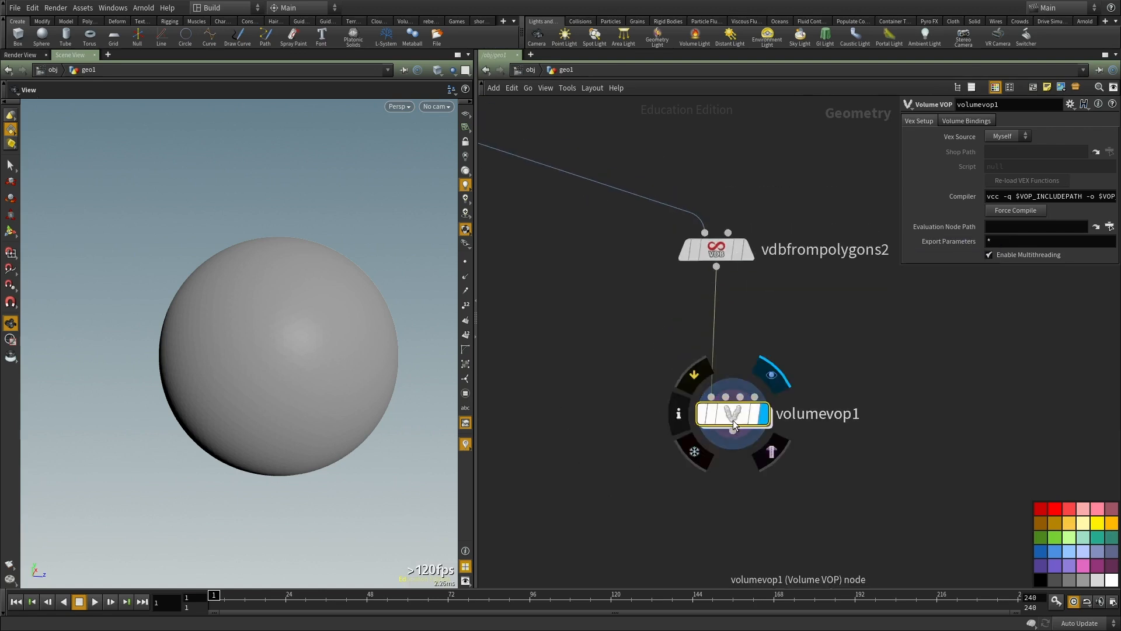
middle_click(733, 420)
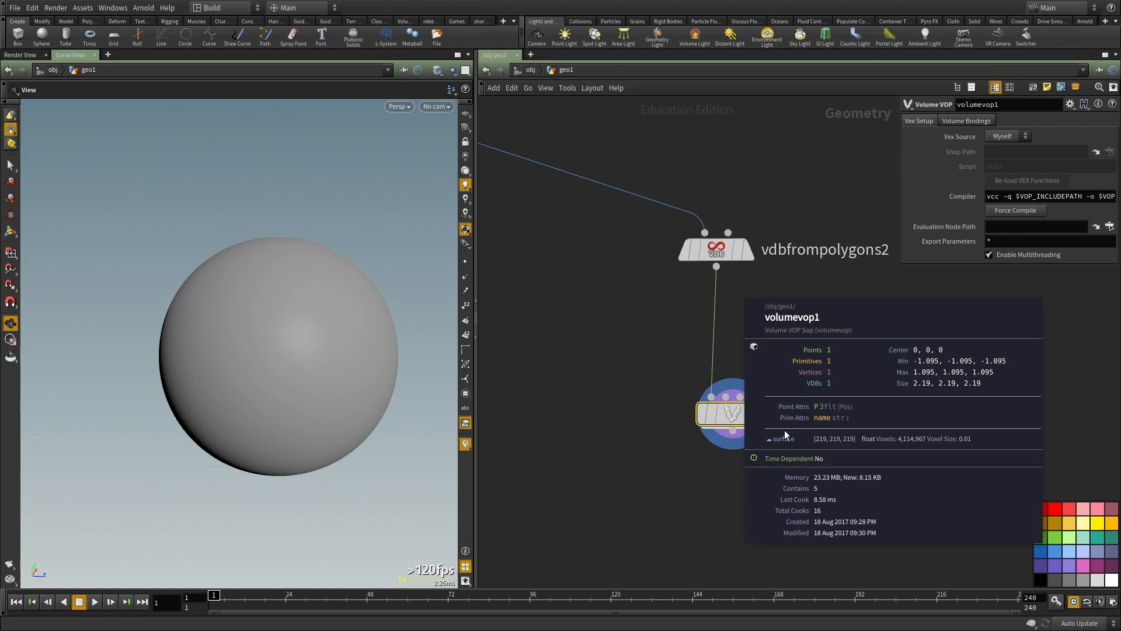
Step: Reopen the volumevop1 network and line up volumevopoutput1 after volumesamplefile1
double_click(738, 414)
middle_drag(899, 378, 832, 343)
scroll(726, 349, down, 3)
drag(675, 300, 927, 395)
drag(789, 451, 984, 455)
drag(730, 390, 721, 356)
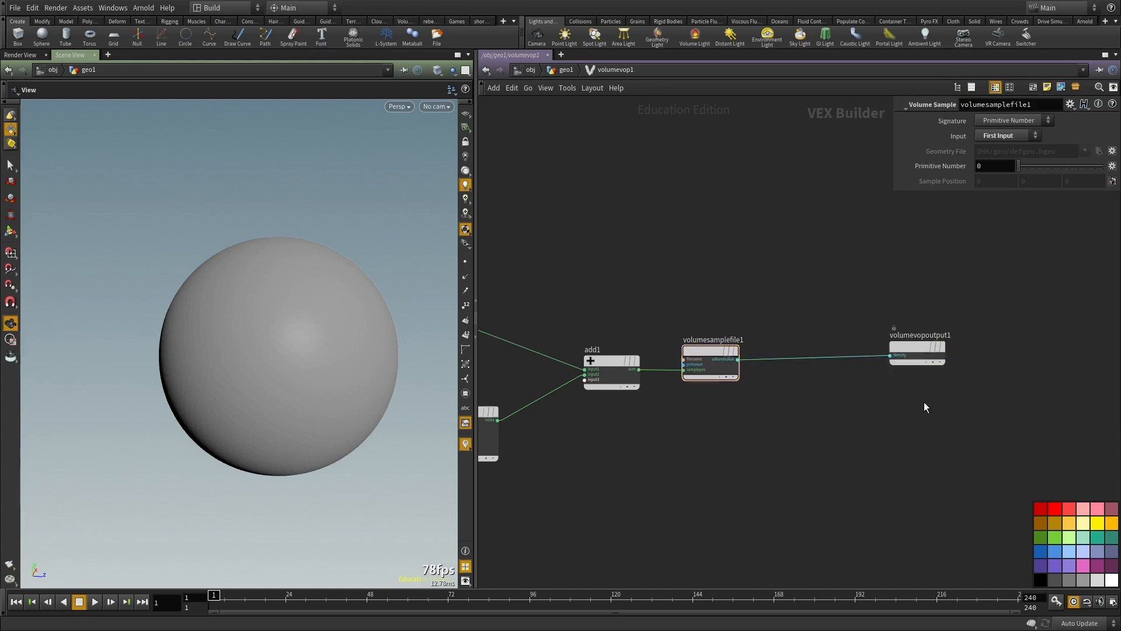
middle_drag(799, 451, 785, 399)
Step: On volumevop1, turn off Autobind by Name and add one binding with Primitive Name density and VEX Parameter surface
key(u)
drag(870, 359, 651, 210)
drag(832, 354, 612, 492)
click(957, 121)
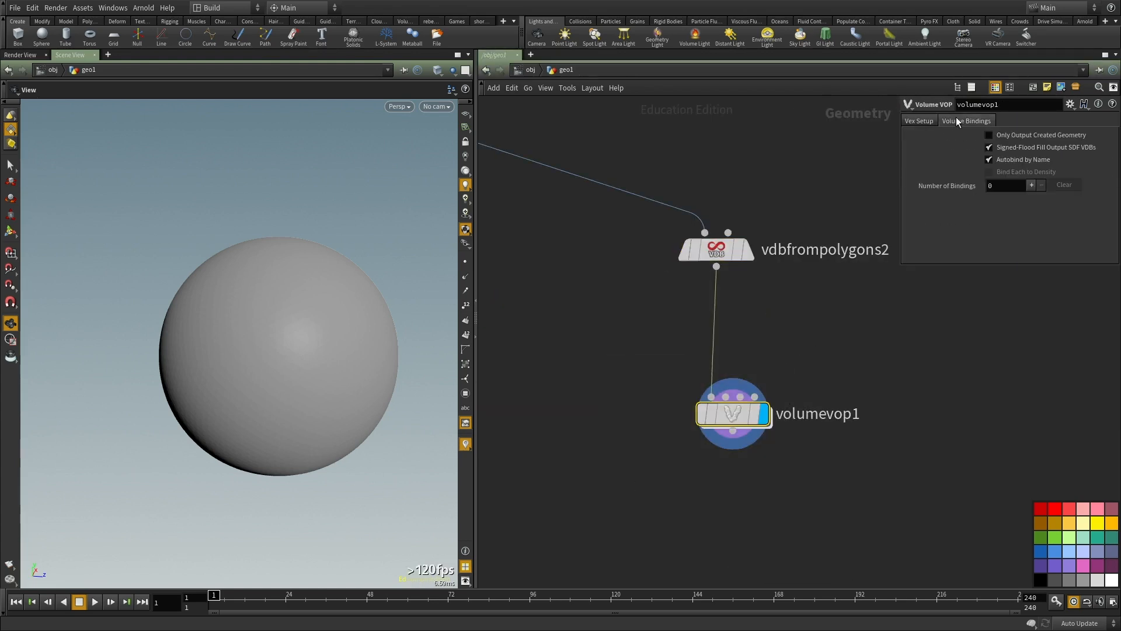
click(1011, 158)
click(1031, 186)
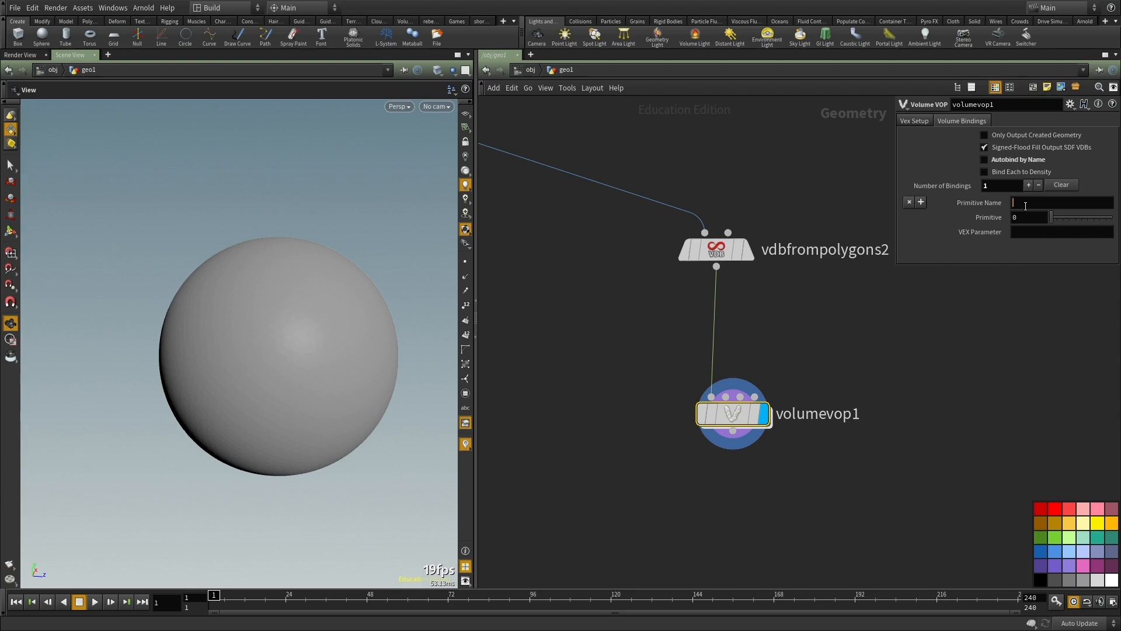
key(Return)
click(1028, 231)
text(surface)
key(Return)
Step: Inside volumevop1, set the 3D Frequency of aanoise1 to .01 on all axes and its Amplitude to 5000
middle_drag(691, 390, 666, 358)
double_click(706, 378)
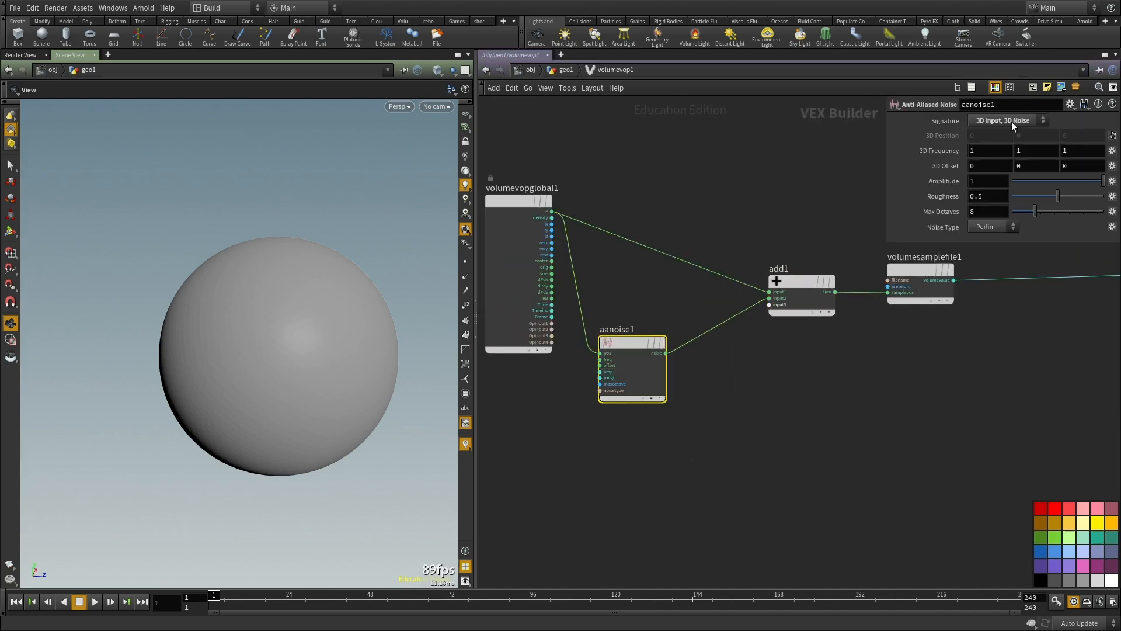
middle_drag(933, 187, 998, 183)
double_click(976, 149)
text(.01)
key(Tab)
text(.01)
key(Tab)
text(.01)
drag(987, 182, 939, 171)
text(5000u)
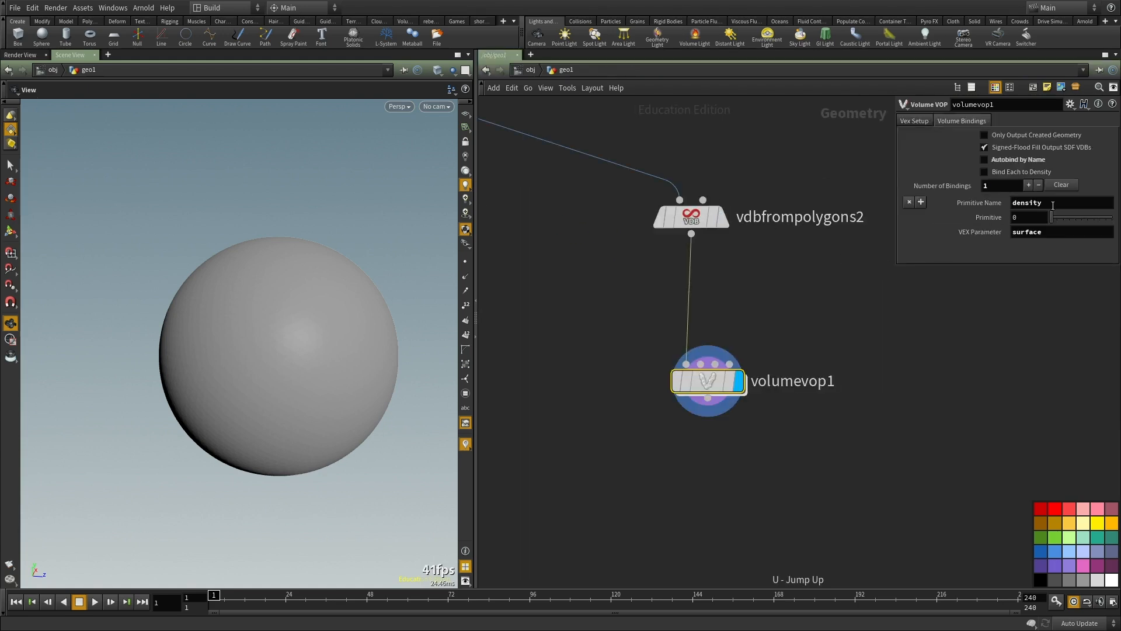
Step: Swap the volumevop1 binding to Primitive Name surface and VEX Parameter density
double_click(1053, 205)
text(surface)
double_click(1035, 235)
text(density)
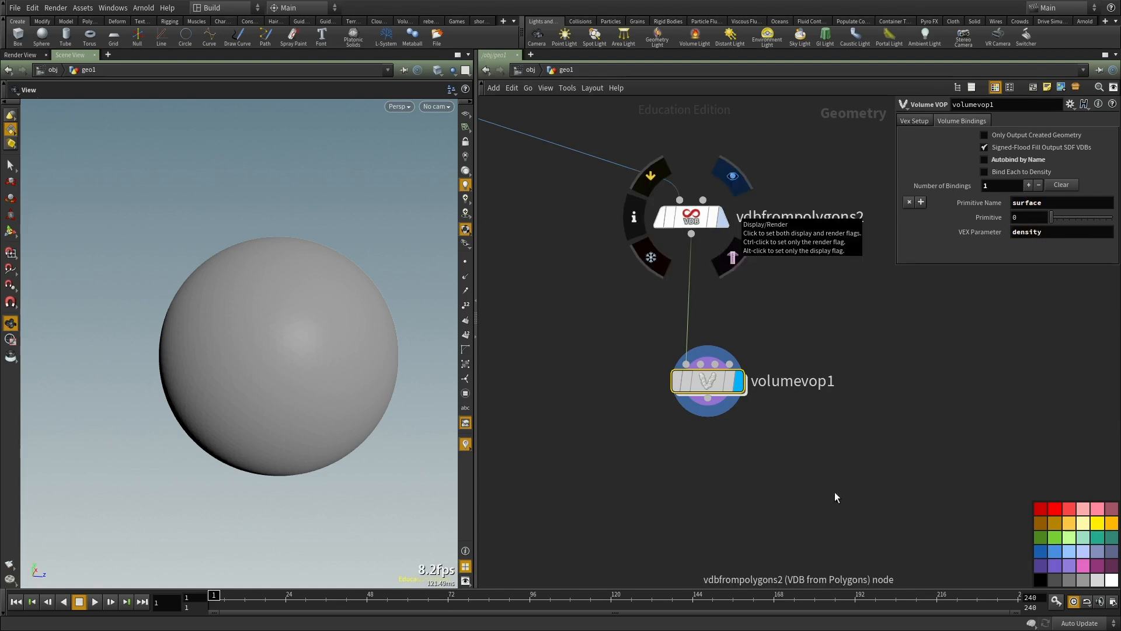
middle_drag(790, 452, 712, 461)
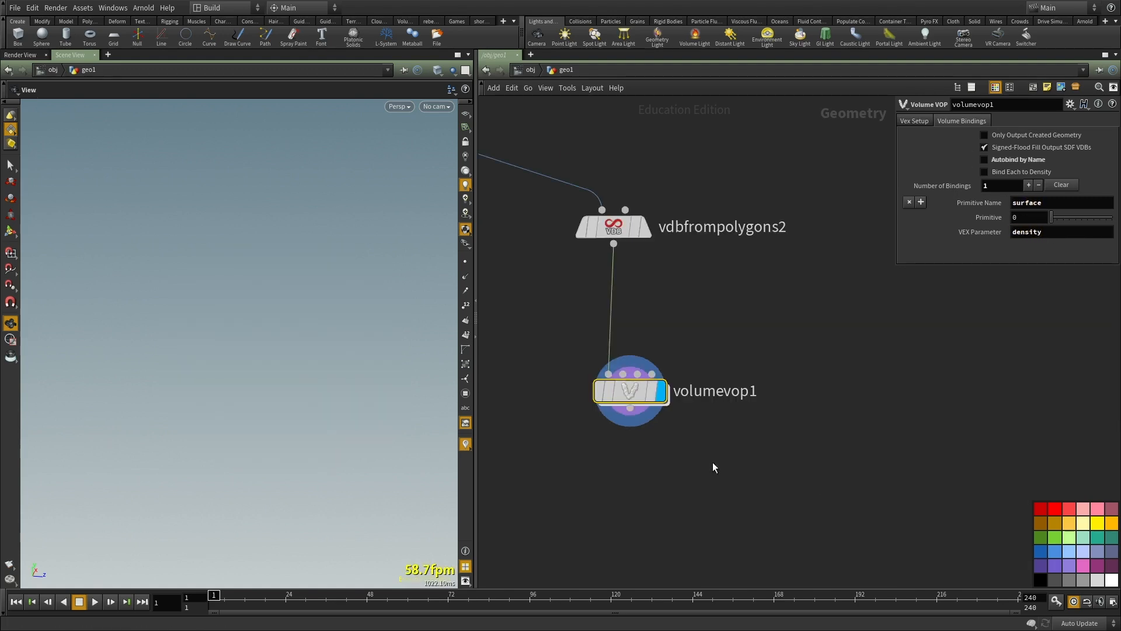
Step: Reopen the volumevop1 network and try an Amplitude of 5 and then 1 on aanoise1
double_click(636, 391)
double_click(986, 182)
text(5)
key(Return)
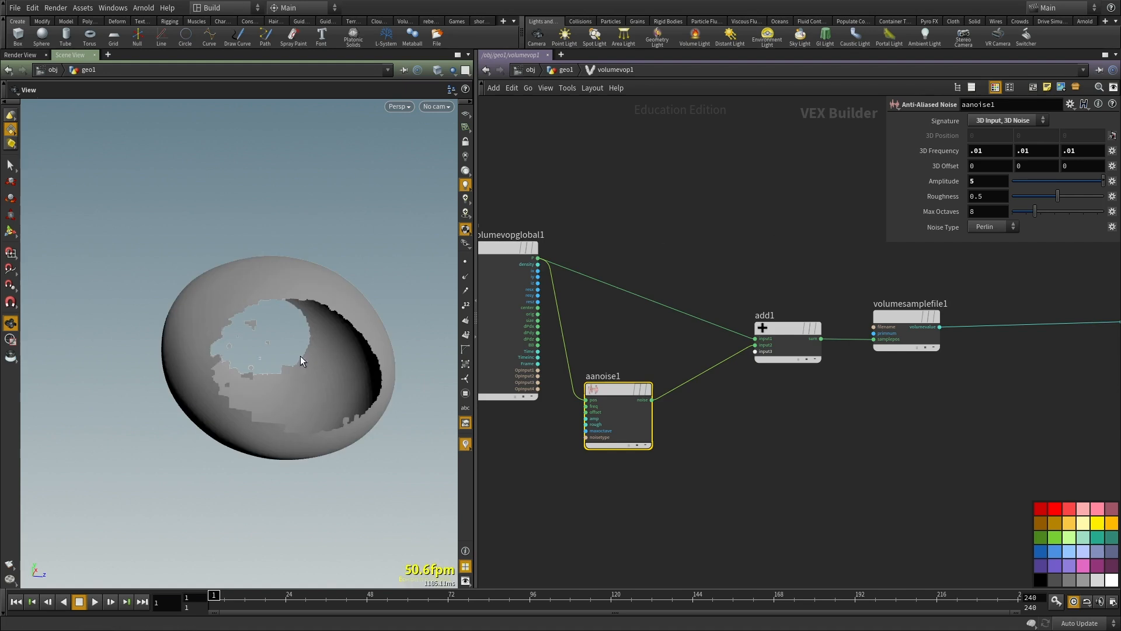
drag(985, 182, 855, 171)
text(1)
key(Return)
Step: Set the 3D Frequency of aanoise1 to .001 on all three axes
click(740, 229)
drag(987, 152, 835, 158)
text(.001)
key(Return)
key(Left)
text(0)
key(Return)
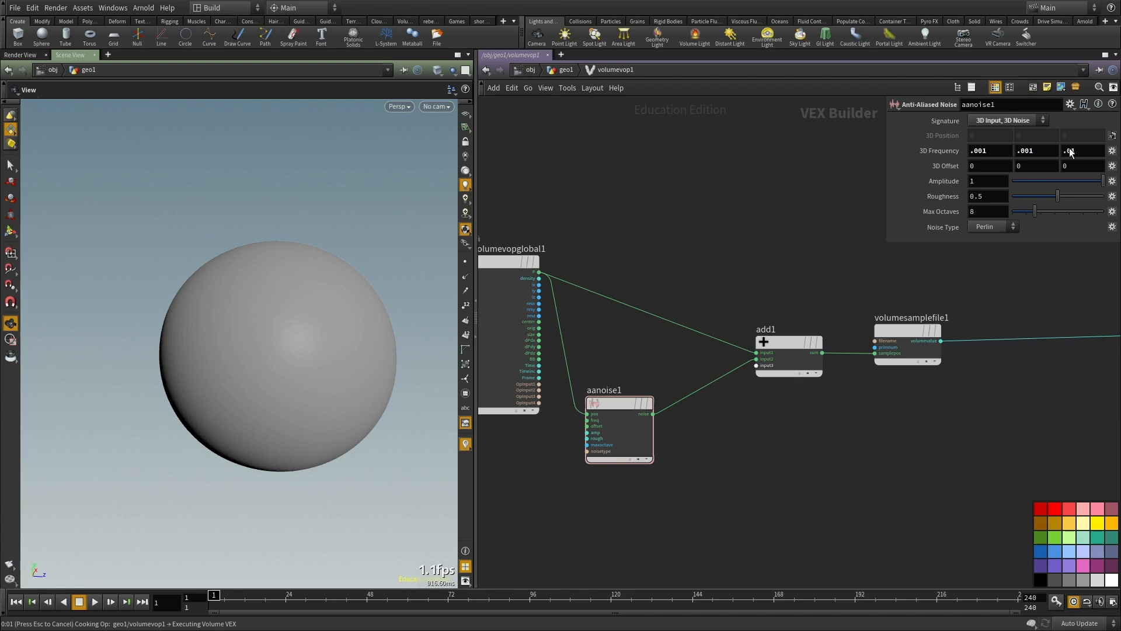
click(1071, 152)
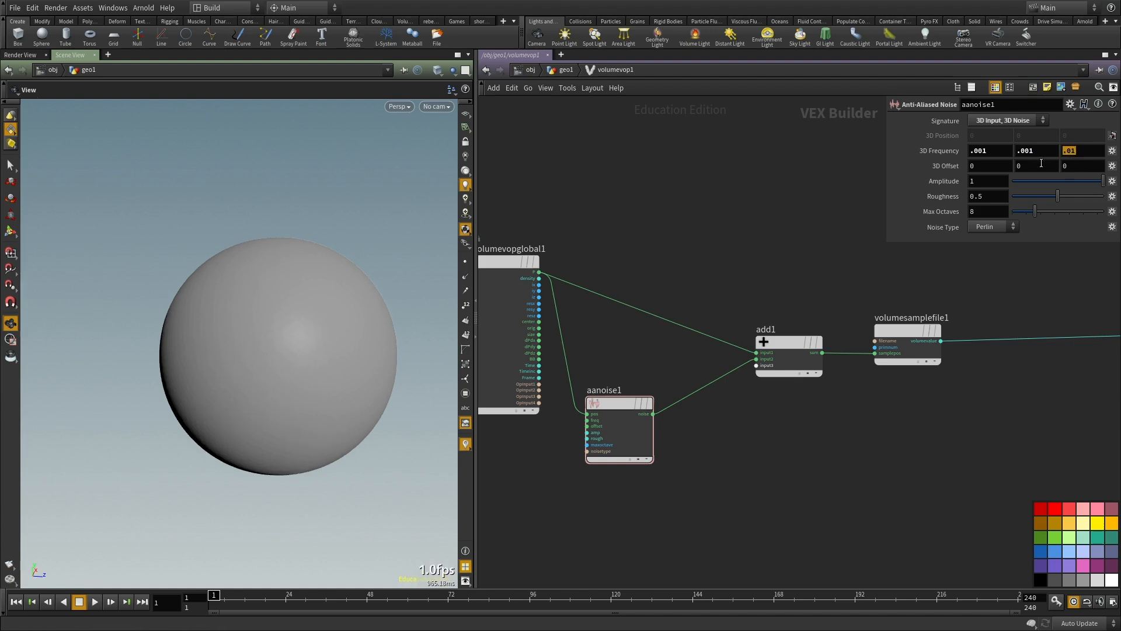
click(1064, 150)
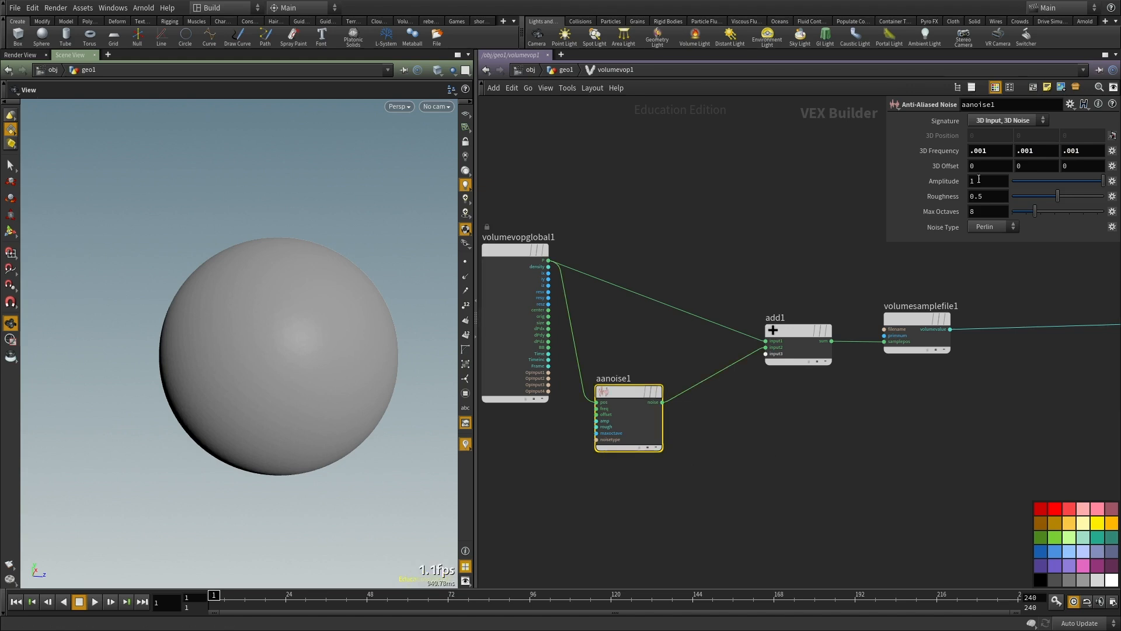
Step: Set the Amplitude of aanoise1 to 10
drag(977, 181, 852, 176)
text(10)
key(Return)
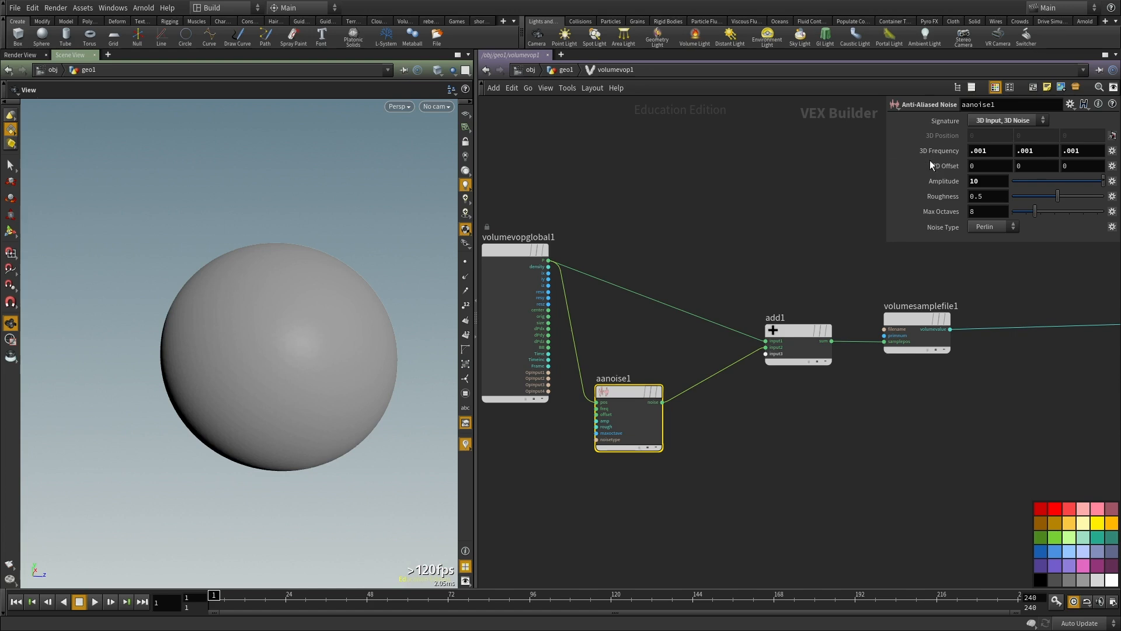
Step: Switch updating to Manual and link the second and third 3D Frequency components to the first with relative references
right_click(957, 149)
click(989, 195)
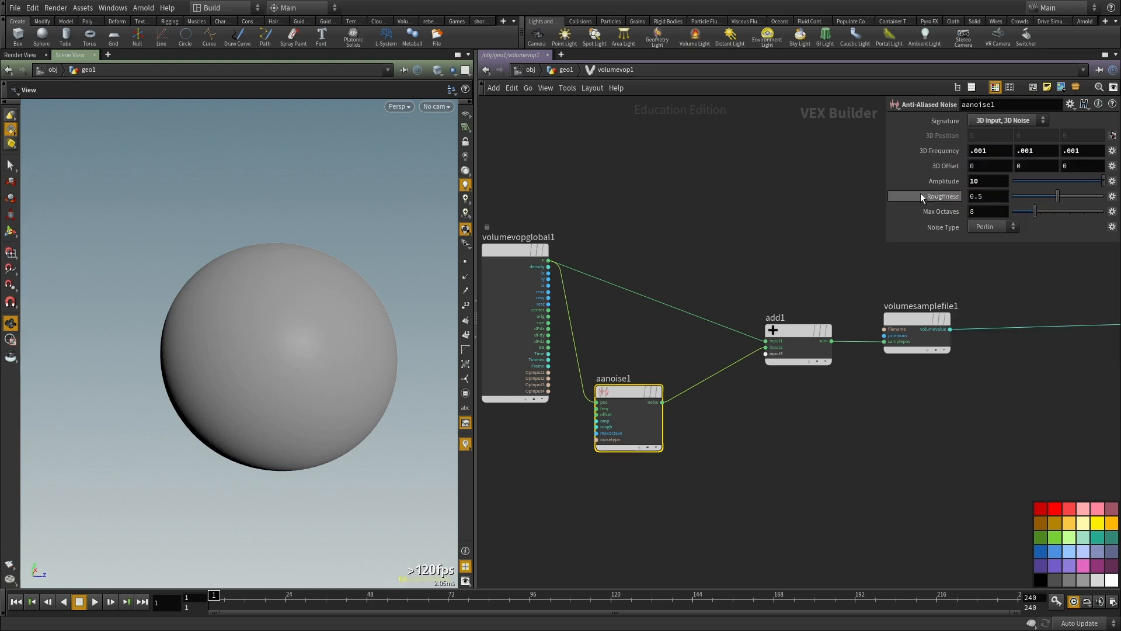
middle_drag(753, 208, 638, 244)
right_click(1023, 152)
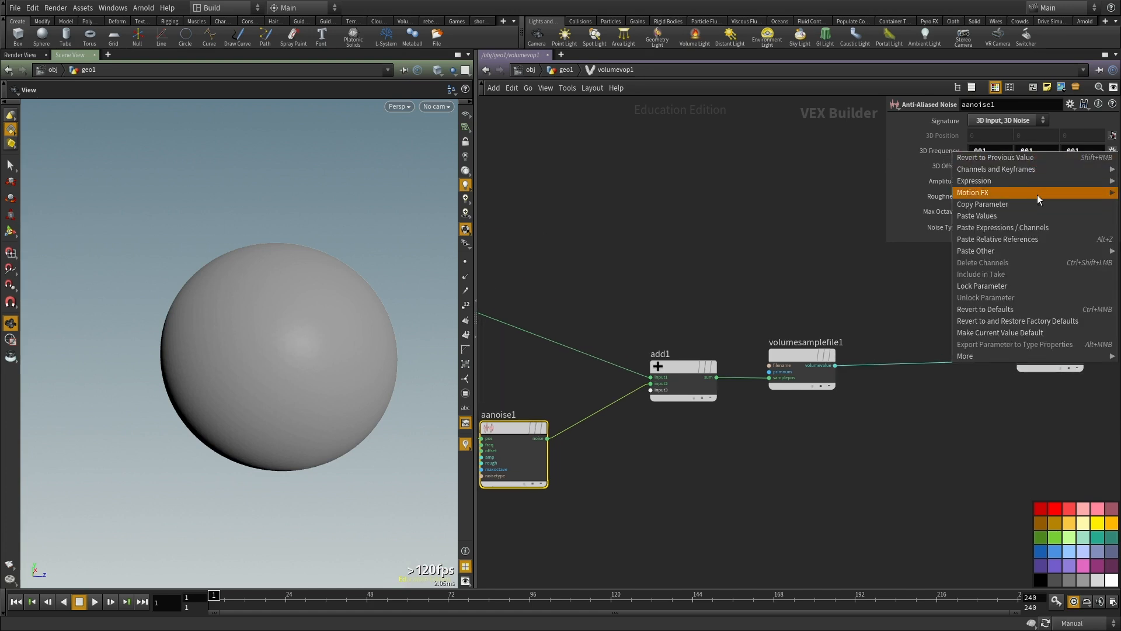
click(1040, 237)
right_click(1045, 150)
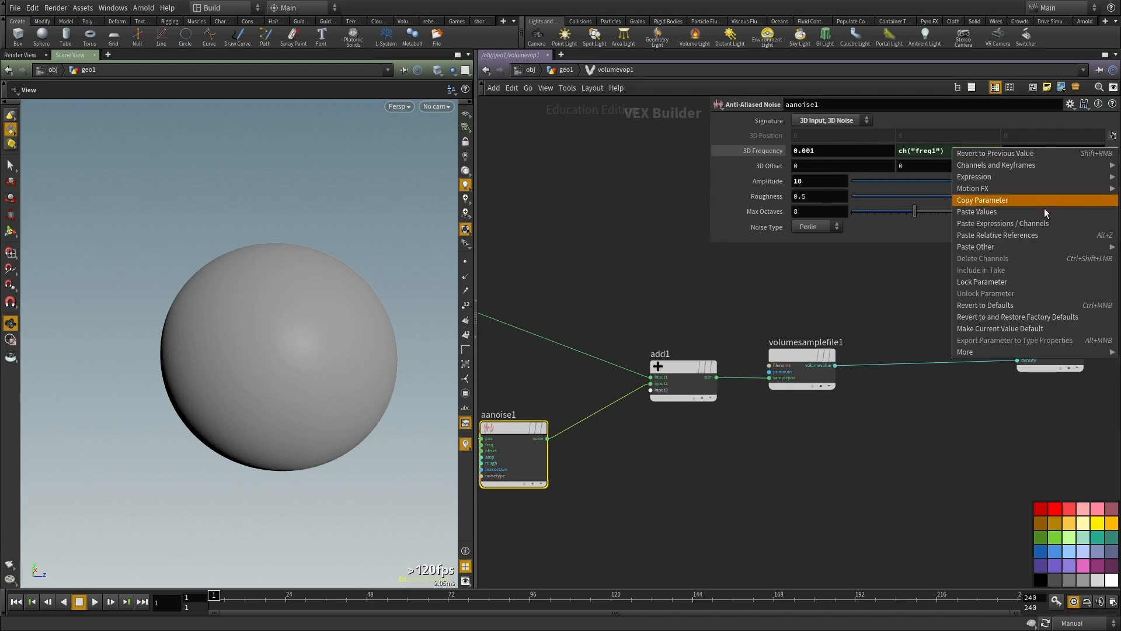
click(1027, 234)
click(748, 152)
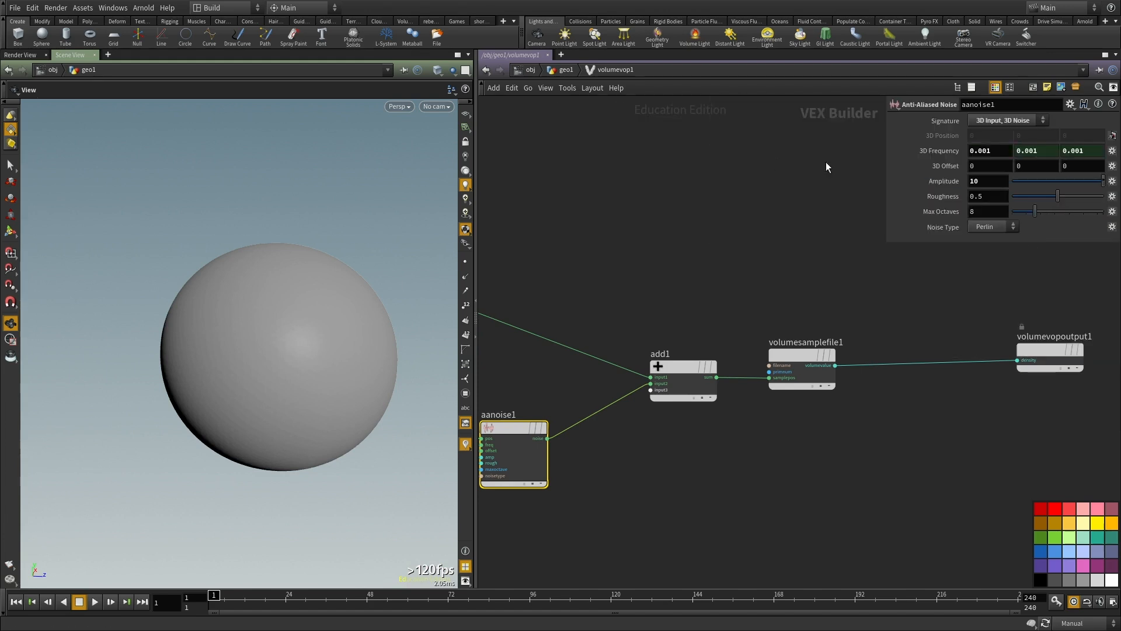
Step: Set the linked 3D Frequency of aanoise1 to 0.00001
text(00)
key(Return)
middle_drag(795, 233, 787, 248)
Step: Raise the Amplitude of aanoise1 to 1000, restore Auto Update, view the deformed sphere and return to the geometry level
click(990, 181)
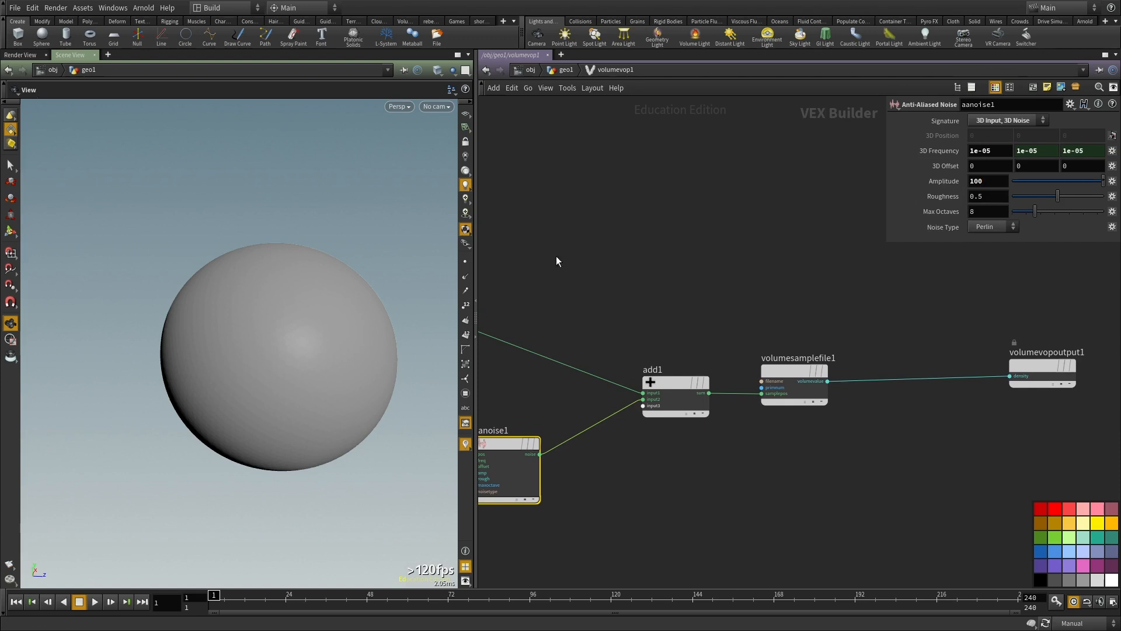
key(h)
middle_drag(741, 208, 733, 274)
key(F9)
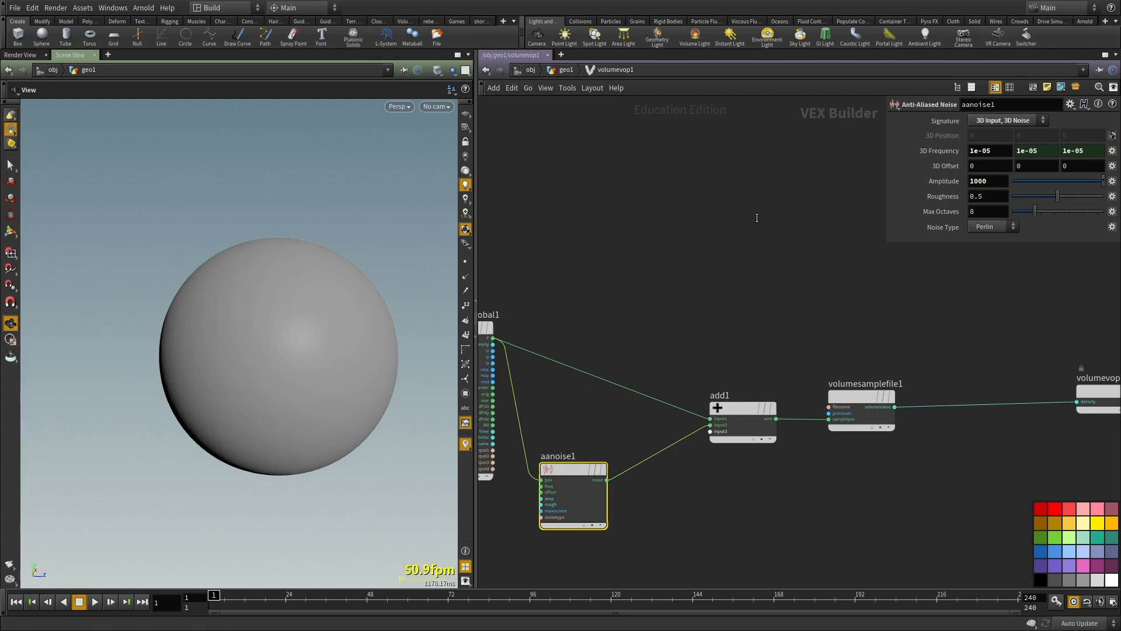
drag(271, 334, 410, 340)
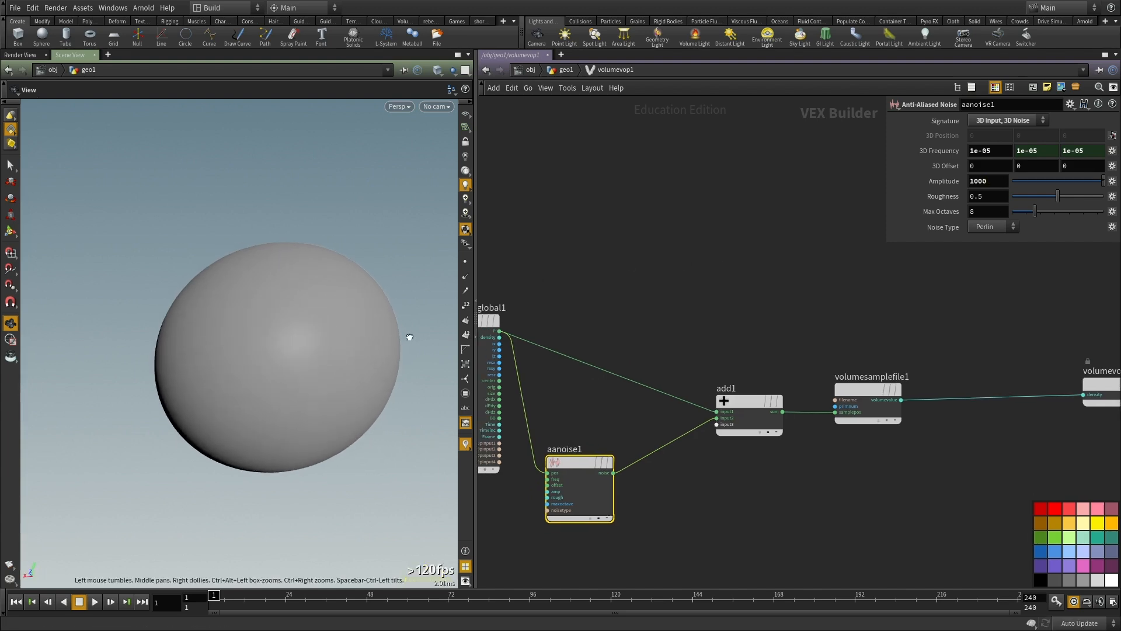
key(u)
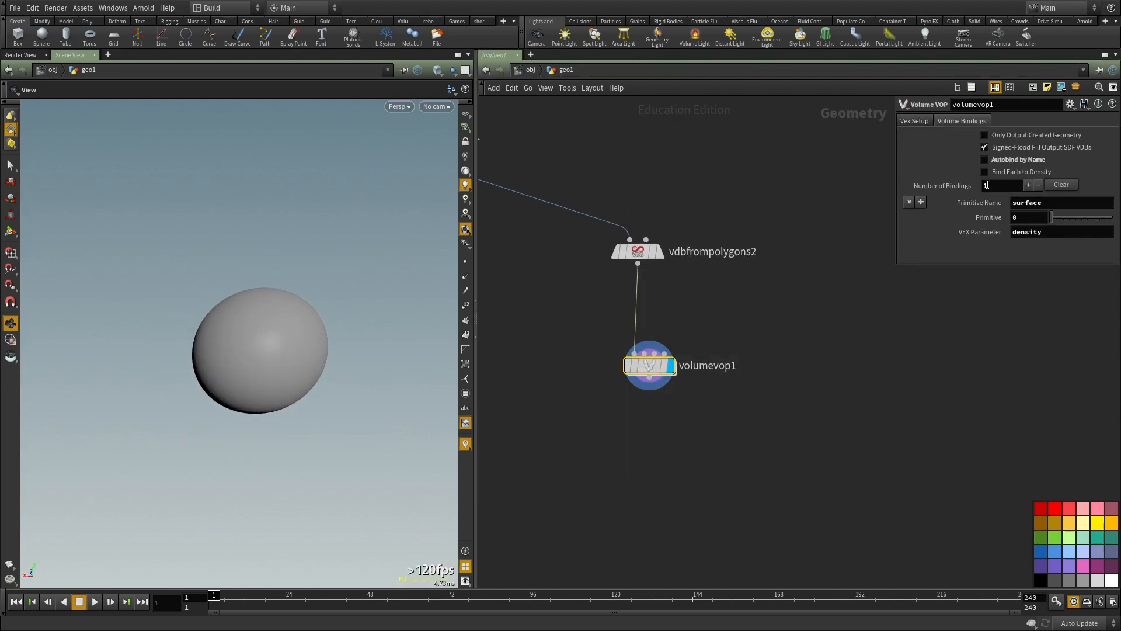
Step: Enable Autobind by Name in volumevop1's volume bindings and open its VOP network
scroll(892, 267, up, 2)
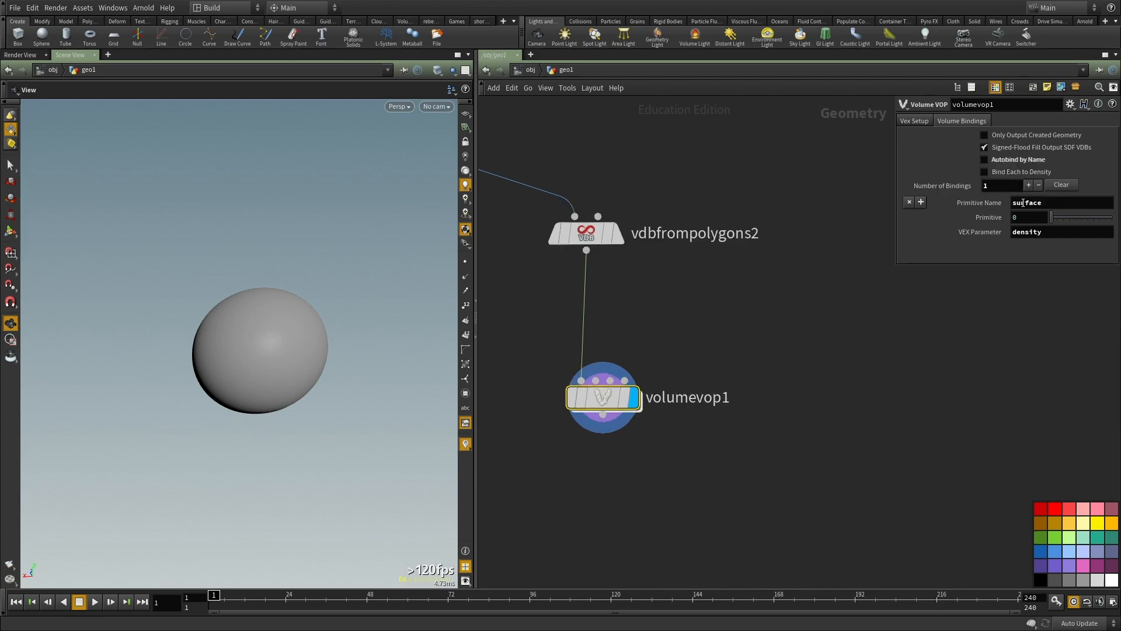
click(1007, 159)
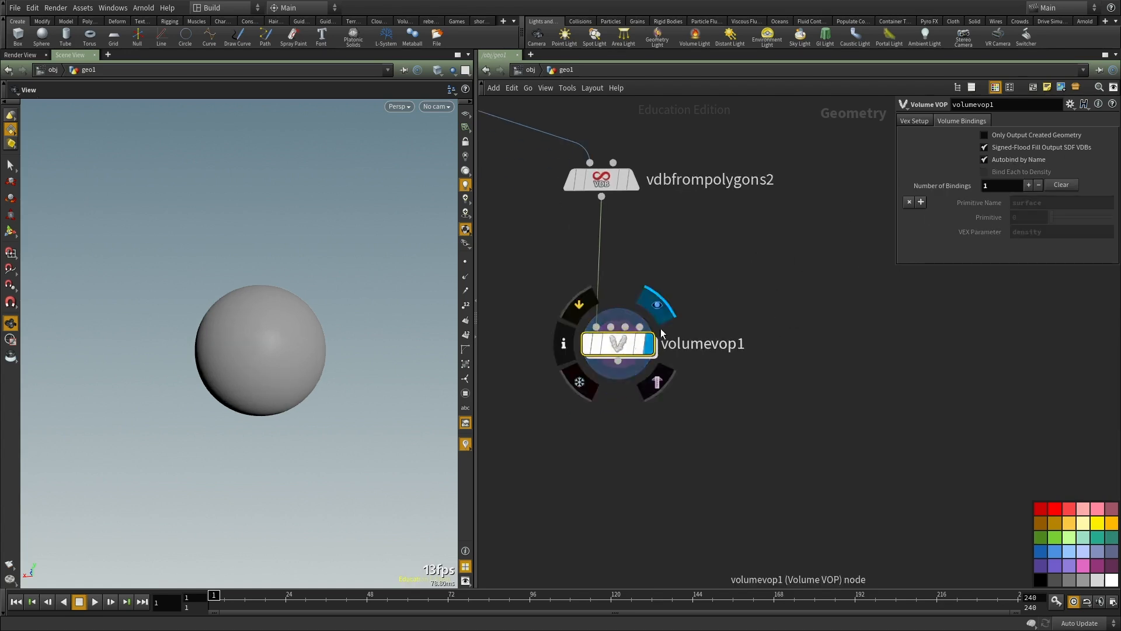
double_click(615, 348)
key(Tab)
key(Escape)
Step: Rewire the density input of volumevopoutput1 to the density output of volumevopglobal1
click(828, 353)
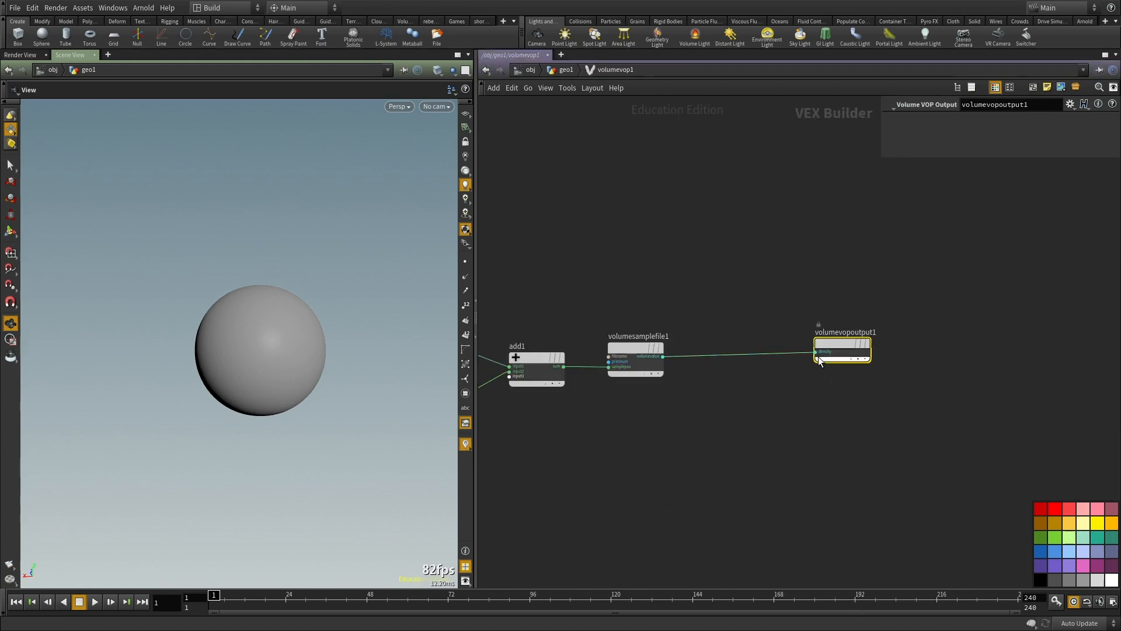
click(816, 351)
scroll(919, 402, down, 3)
scroll(588, 354, up, 6)
click(604, 340)
scroll(788, 274, down, 3)
Step: Add a Bind Export node named surface and feed it the volumevalue output of volumesamplefile1
middle_drag(782, 272, 541, 223)
scroll(813, 377, up, 3)
key(Tab)
text(bind)
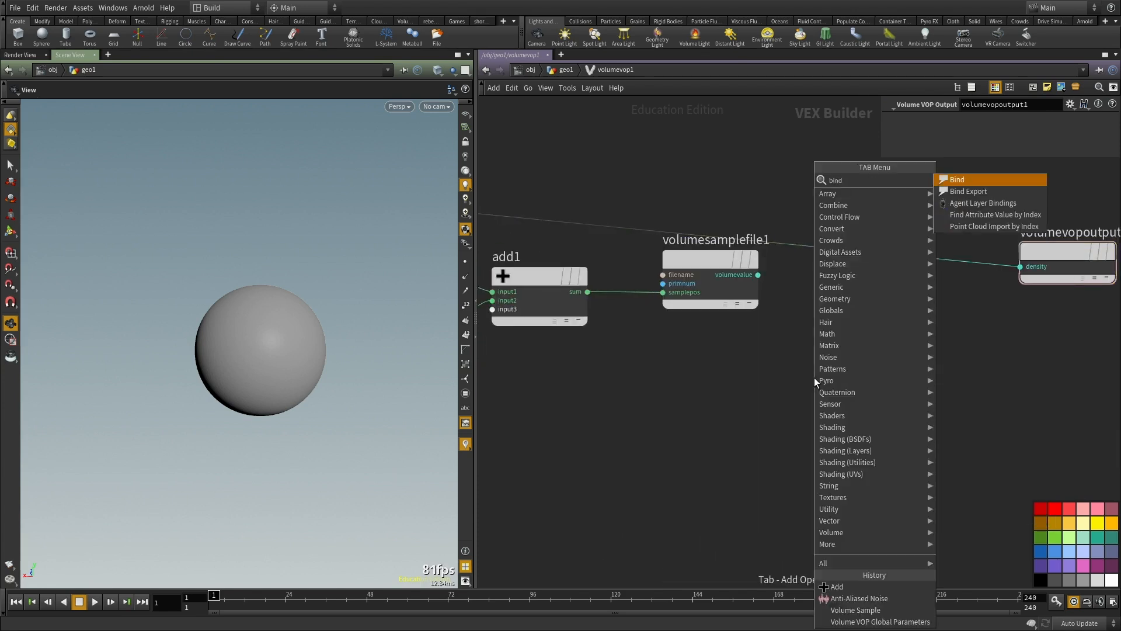
key(Return)
click(814, 377)
click(758, 274)
click(766, 392)
click(776, 381)
double_click(995, 118)
text(surface)
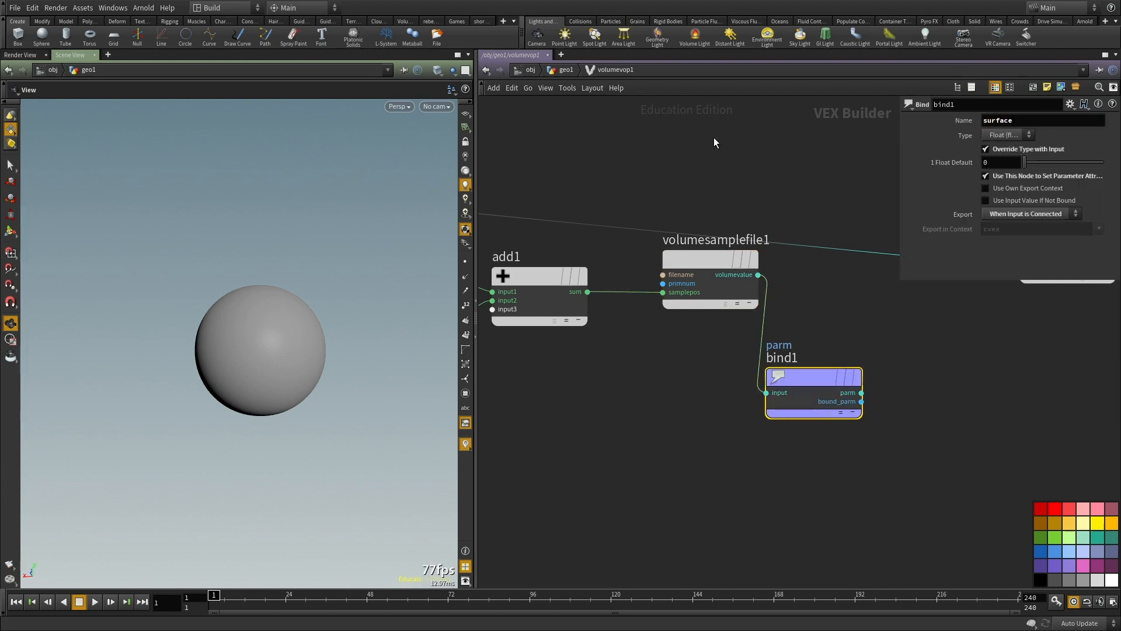
Step: Arrange volumesamplefile1 and bind1 in a row after add1
scroll(791, 246, down, 2)
middle_drag(576, 383, 372, 397)
scroll(586, 221, up, 3)
click(810, 347)
drag(806, 349, 772, 428)
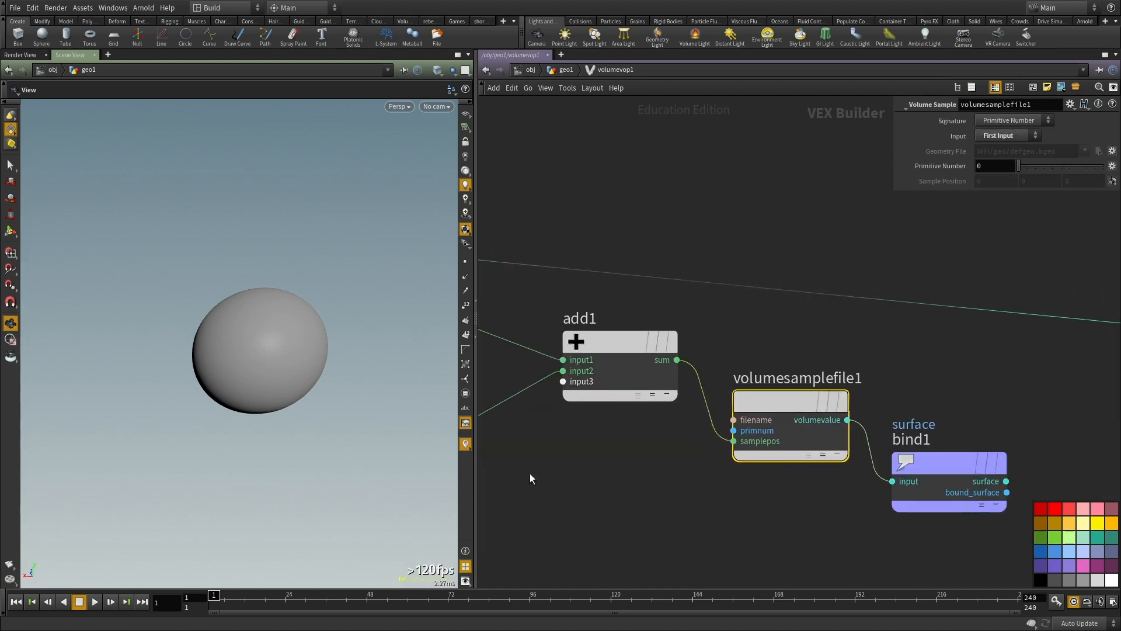
middle_drag(610, 454, 928, 389)
click(689, 439)
middle_drag(853, 438, 752, 473)
drag(776, 456, 804, 333)
middle_drag(896, 475, 678, 480)
drag(701, 459, 739, 396)
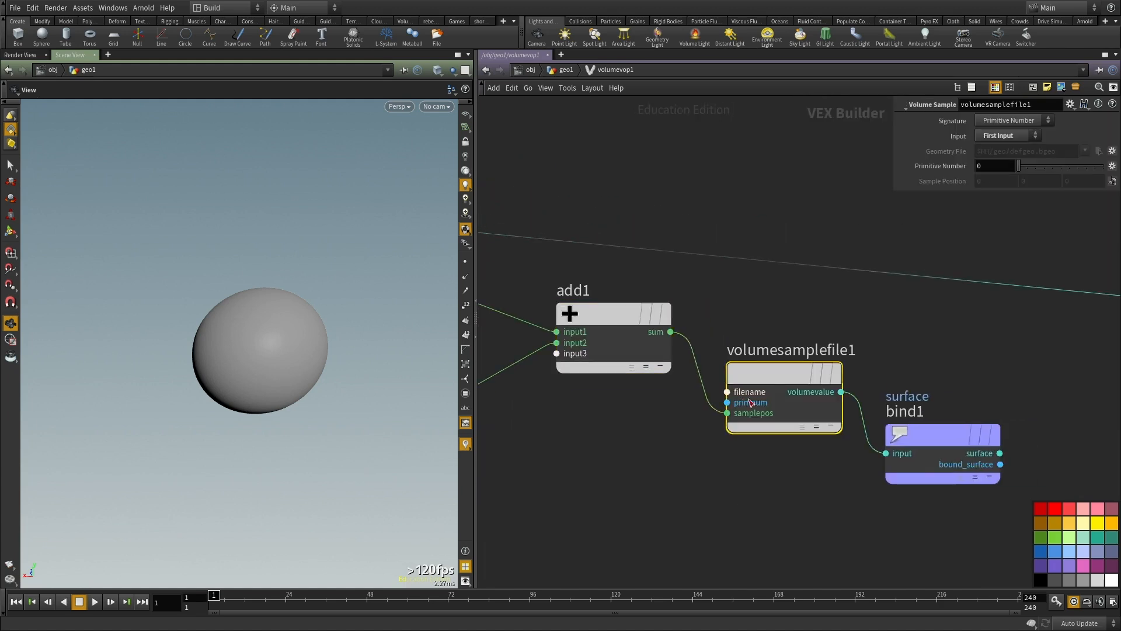
drag(934, 435, 981, 373)
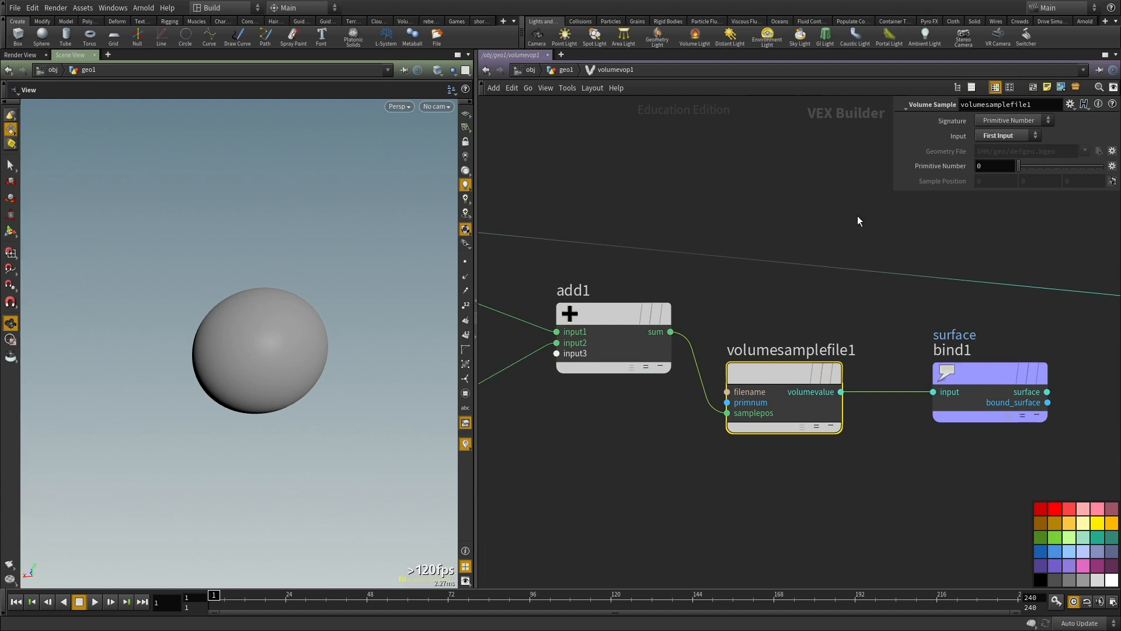
drag(984, 495, 960, 405)
Step: Add an Anti-Aliased Flow Noise node beside aanoise1
middle_drag(519, 473, 799, 432)
scroll(788, 435, down, 4)
key(Tab)
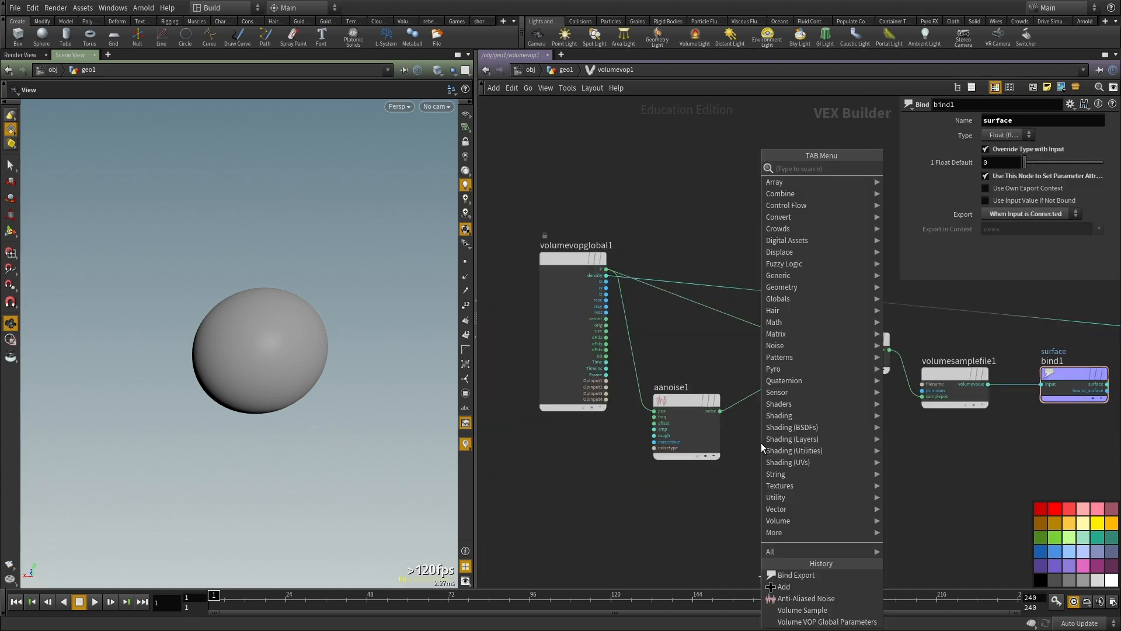
text(w)
key(BackSpace)
text(noise)
key(Return)
click(761, 443)
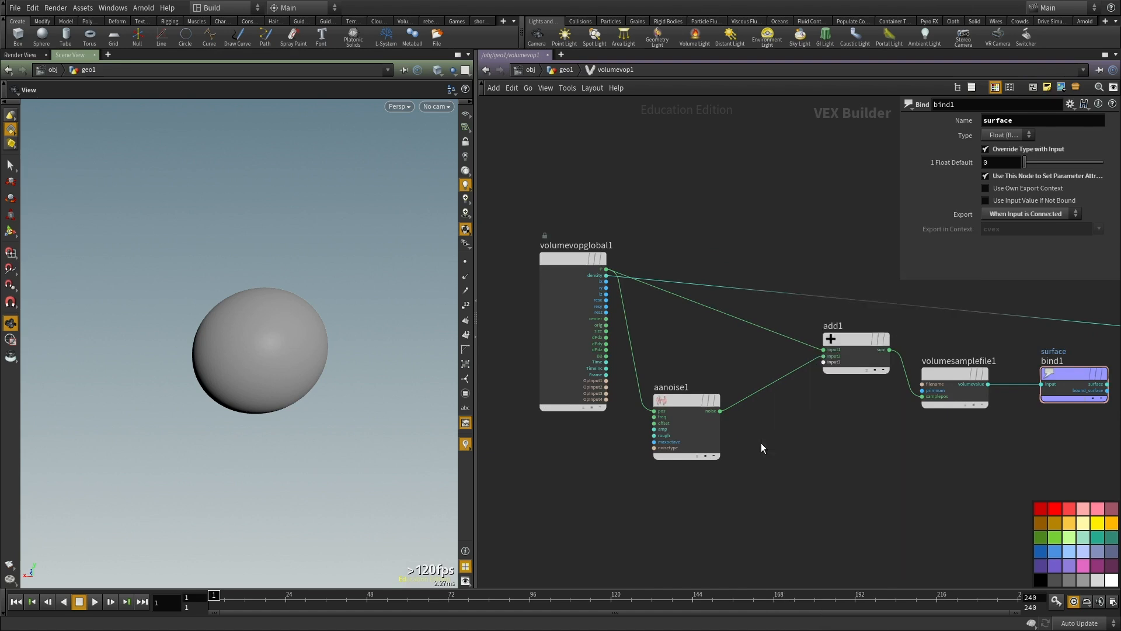
Step: Wire P into the pos input of aaflownoise1 and its noise output into input2 of add1, viewing the deformed surface
scroll(710, 316, up, 2)
click(585, 259)
click(809, 480)
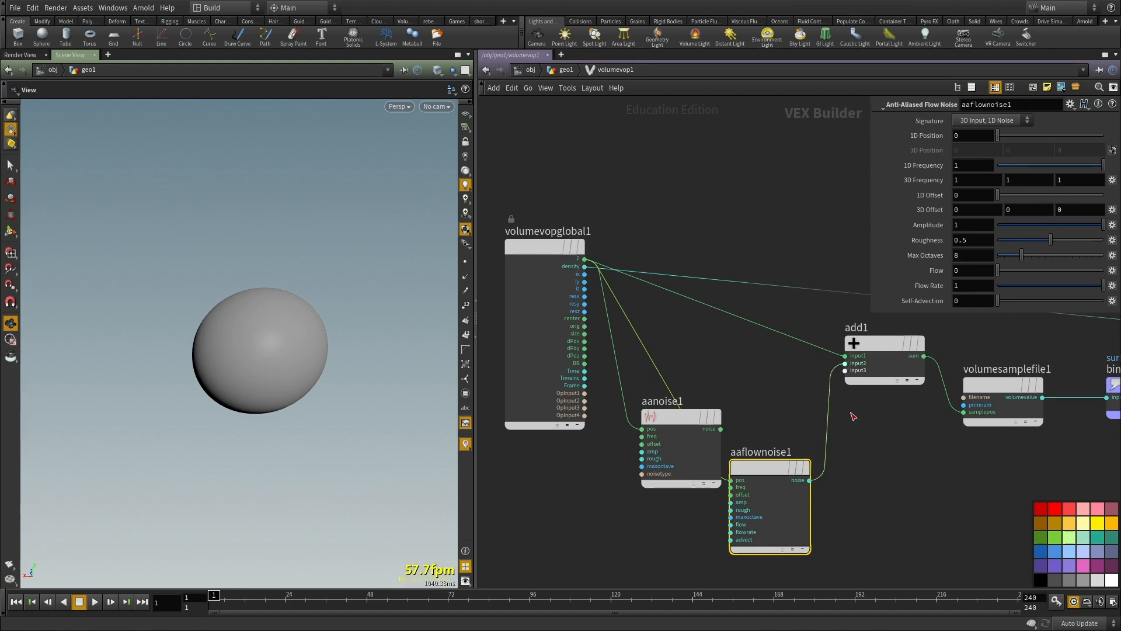
middle_drag(851, 413, 847, 398)
drag(244, 359, 292, 364)
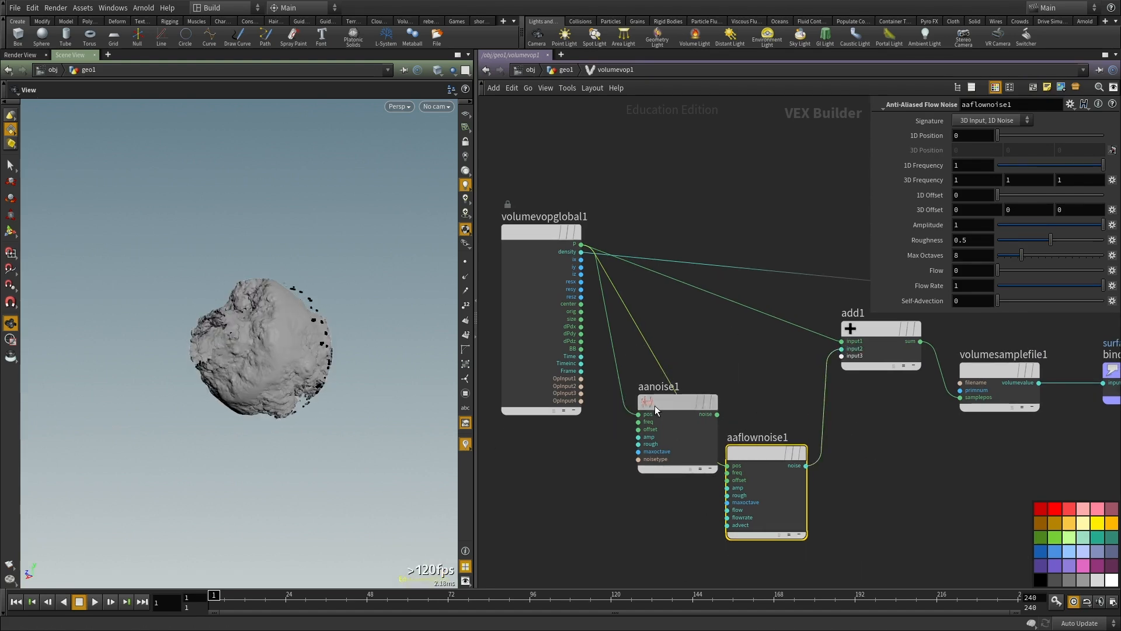
Step: Move aanoise1 clear of the flow noise node and wire its noise output into input2 of add1
drag(655, 407, 579, 489)
middle_drag(662, 424, 665, 367)
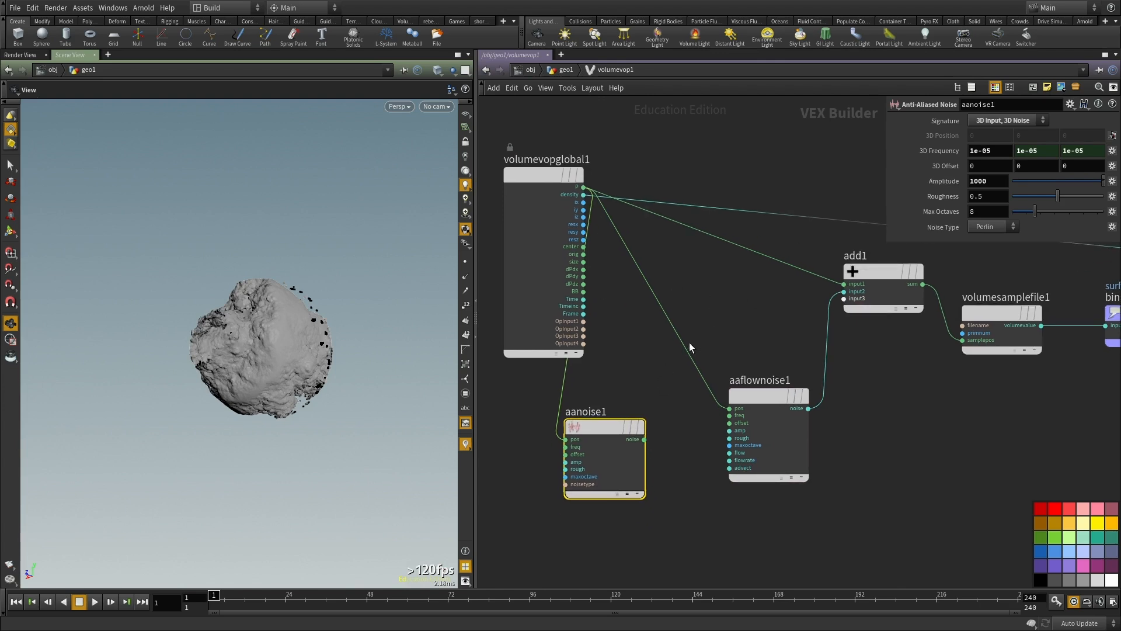
scroll(623, 459, up, 2)
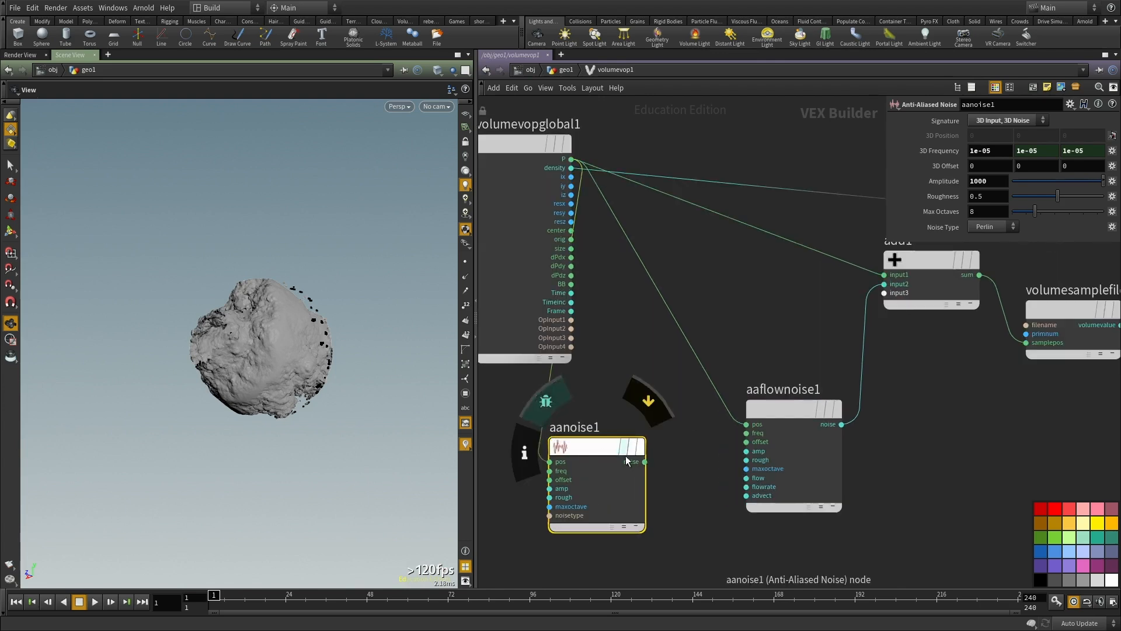
click(644, 461)
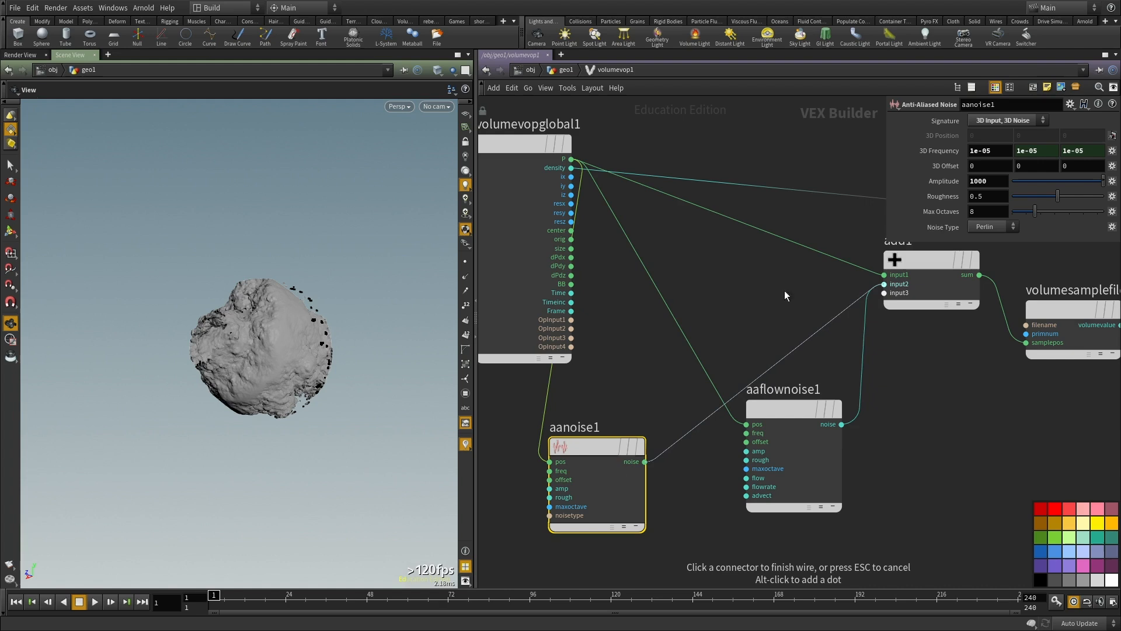
click(884, 284)
Step: Set the linked 3D Frequency of aanoise1 to 1 and its Amplitude to 10
click(996, 149)
text(1)
click(754, 148)
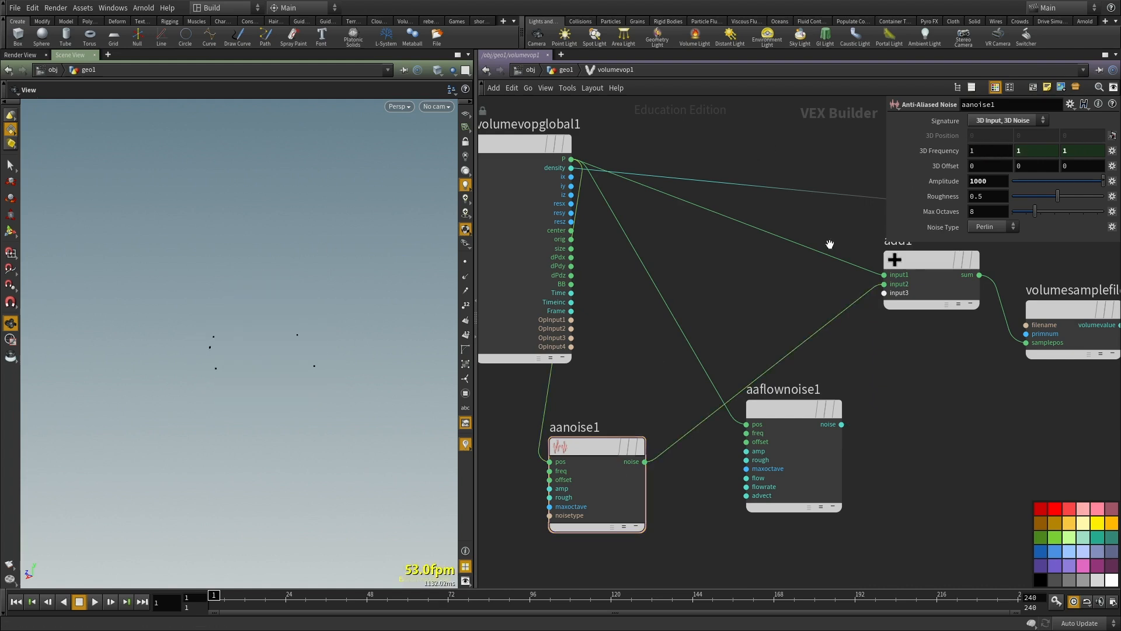
drag(996, 180, 842, 180)
text(1)
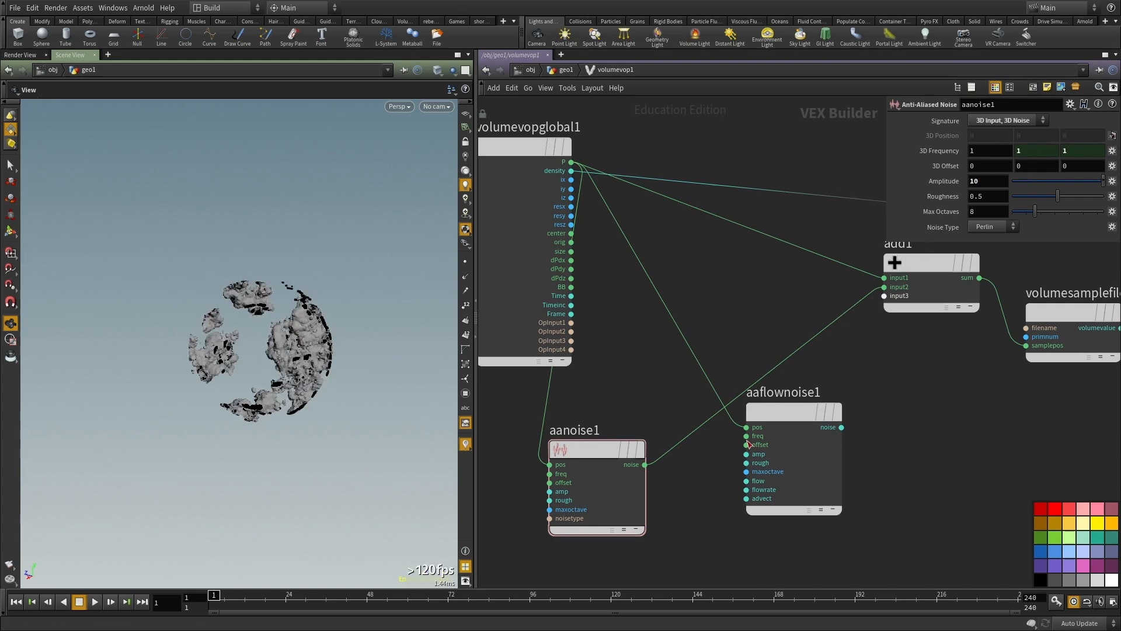
Step: Reconnect the noise output of aaflownoise1 to input2 of add1 and delete aanoise1
click(842, 426)
click(883, 287)
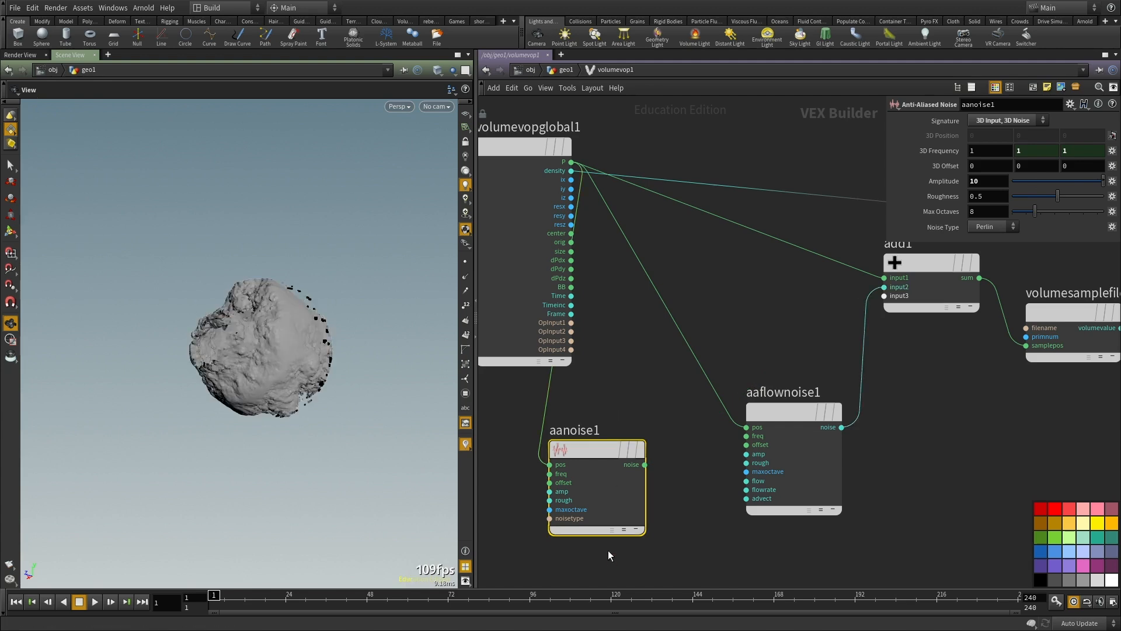
key(Delete)
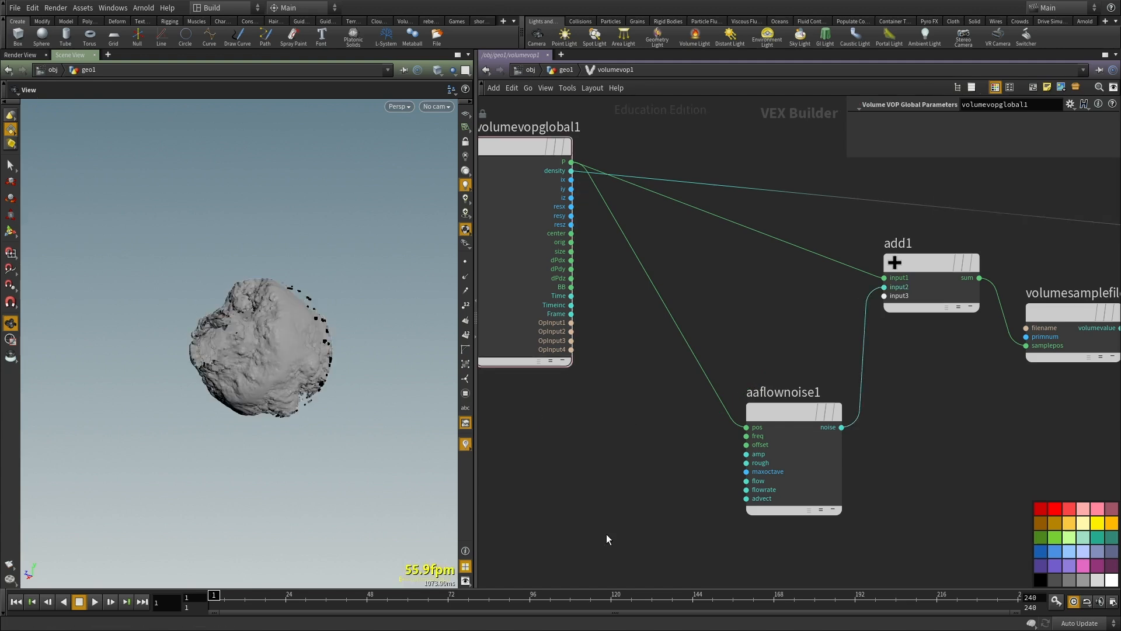
scroll(606, 534, down, 3)
middle_drag(1104, 366, 878, 355)
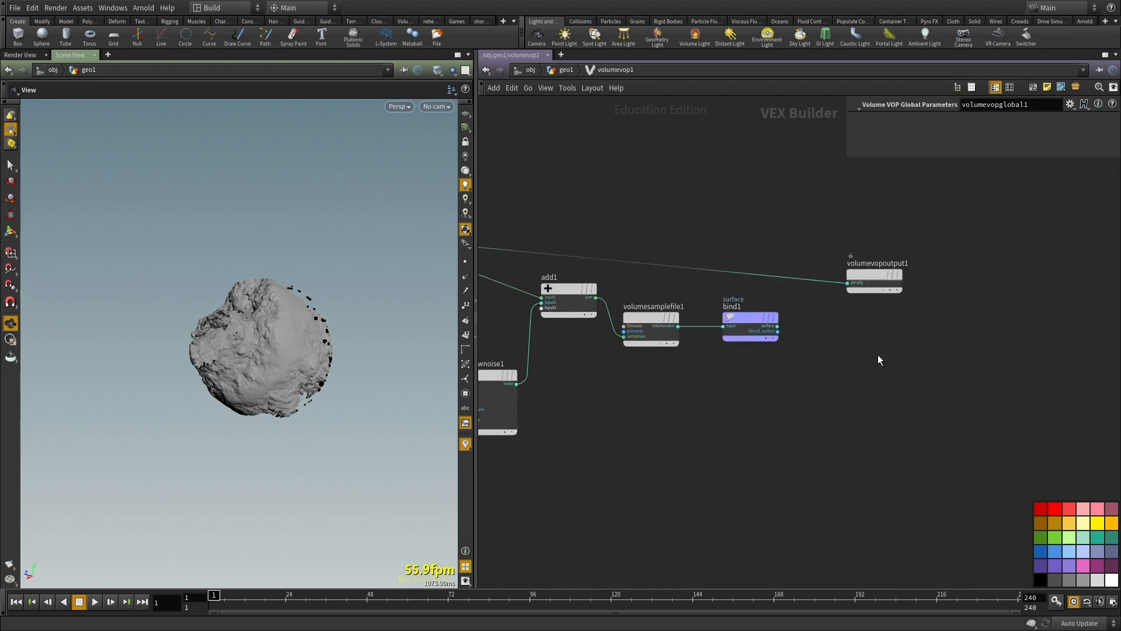
Step: Compare the name bound in bind1 with the VDB name in the node info of vdbfrompolygons2
key(u)
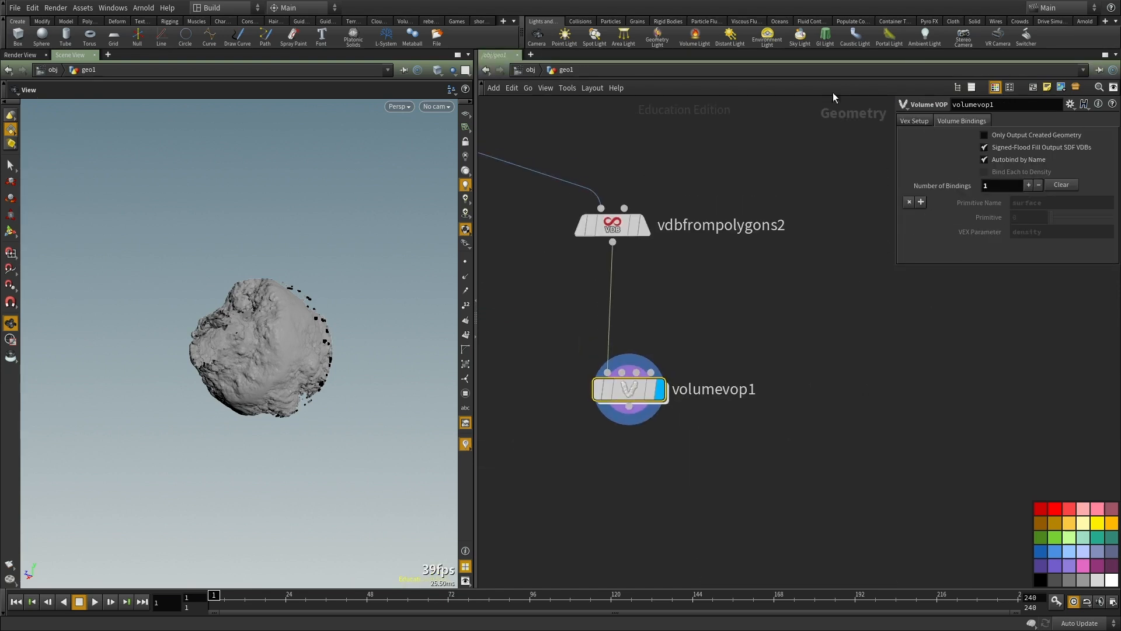
click(914, 120)
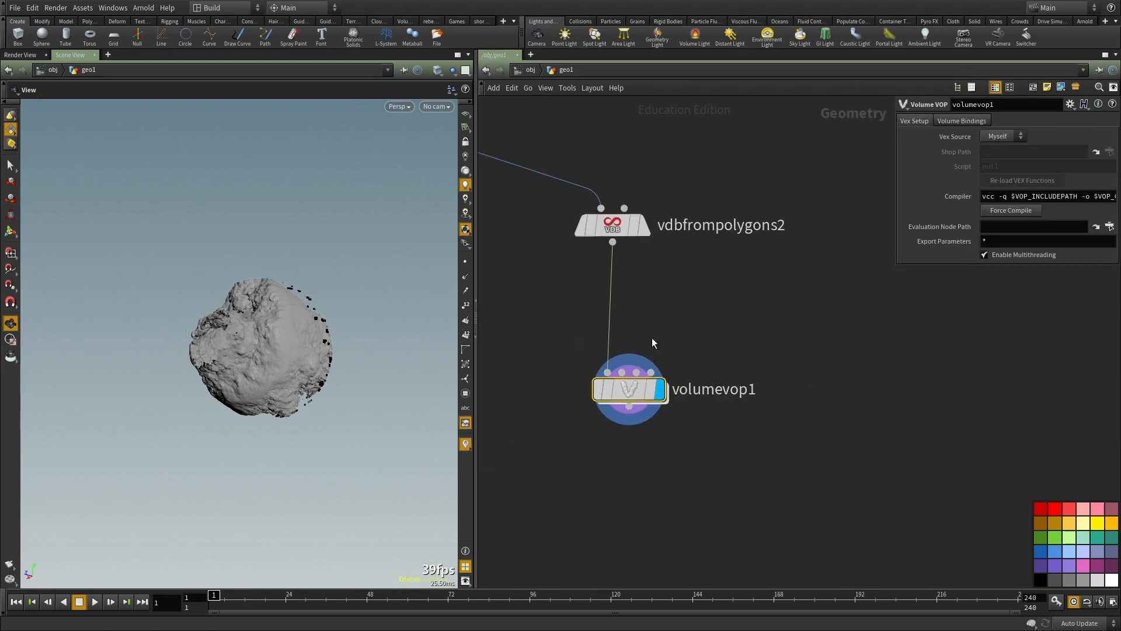
double_click(630, 402)
click(741, 367)
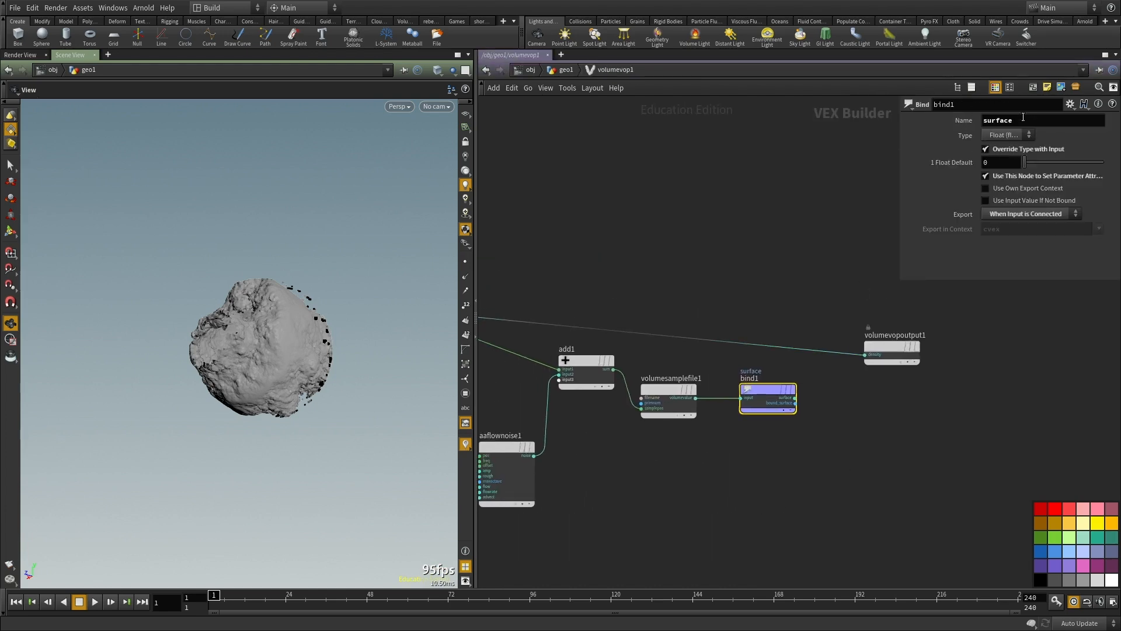
middle_drag(733, 173, 728, 215)
key(u)
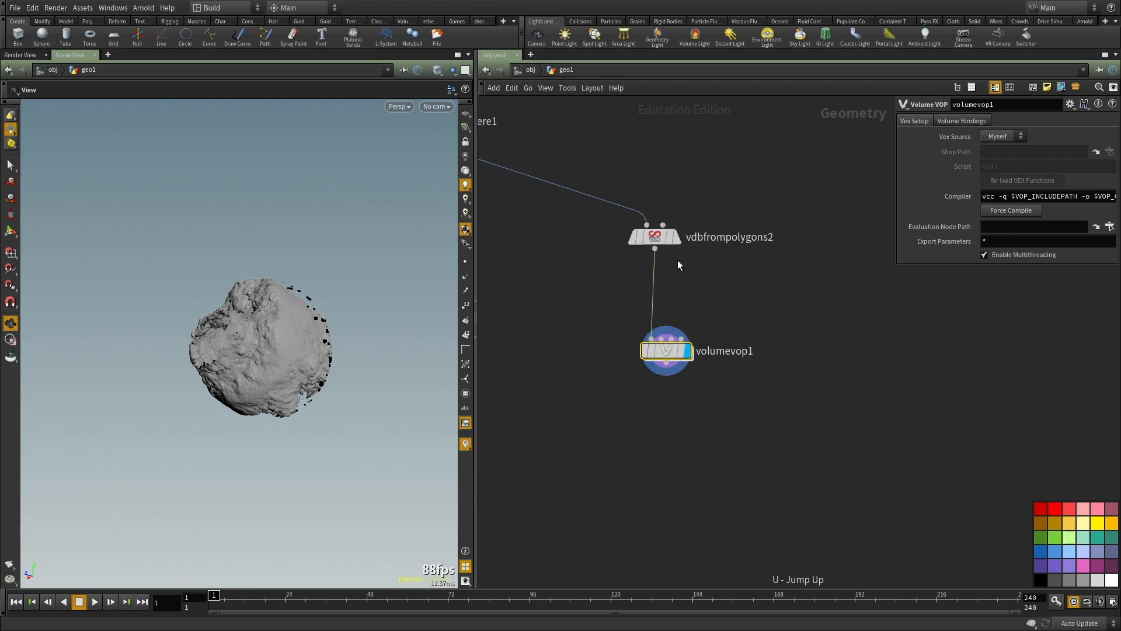
middle_click(656, 238)
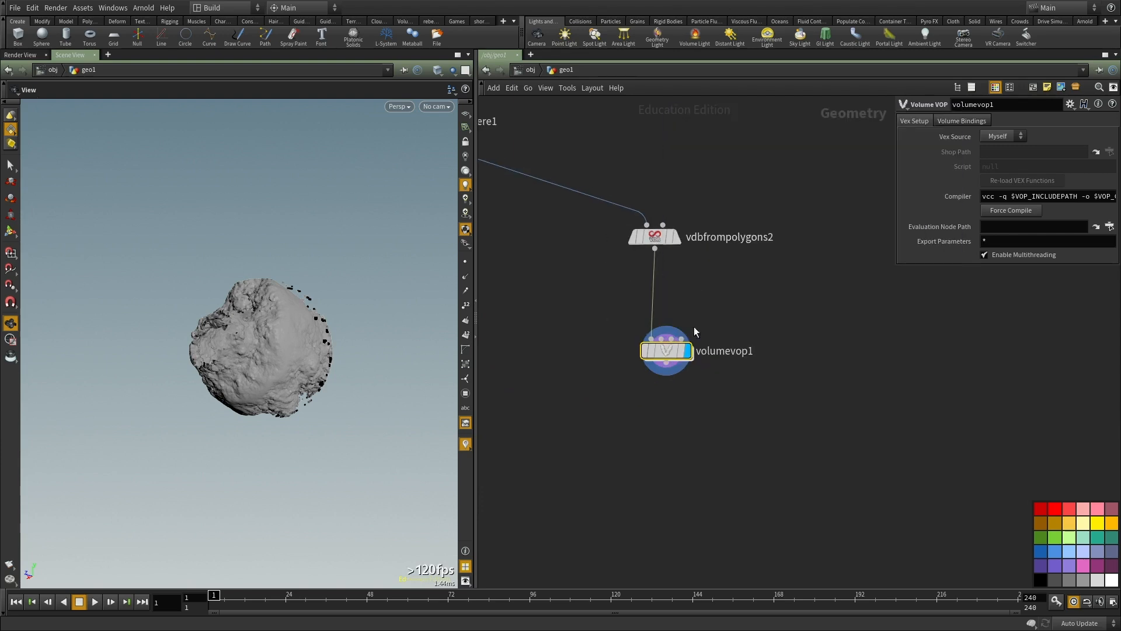
Step: Switch the Signature of volumesamplefile1 to Primitive Name and sample the primitive named surface
double_click(654, 349)
key(h)
click(820, 342)
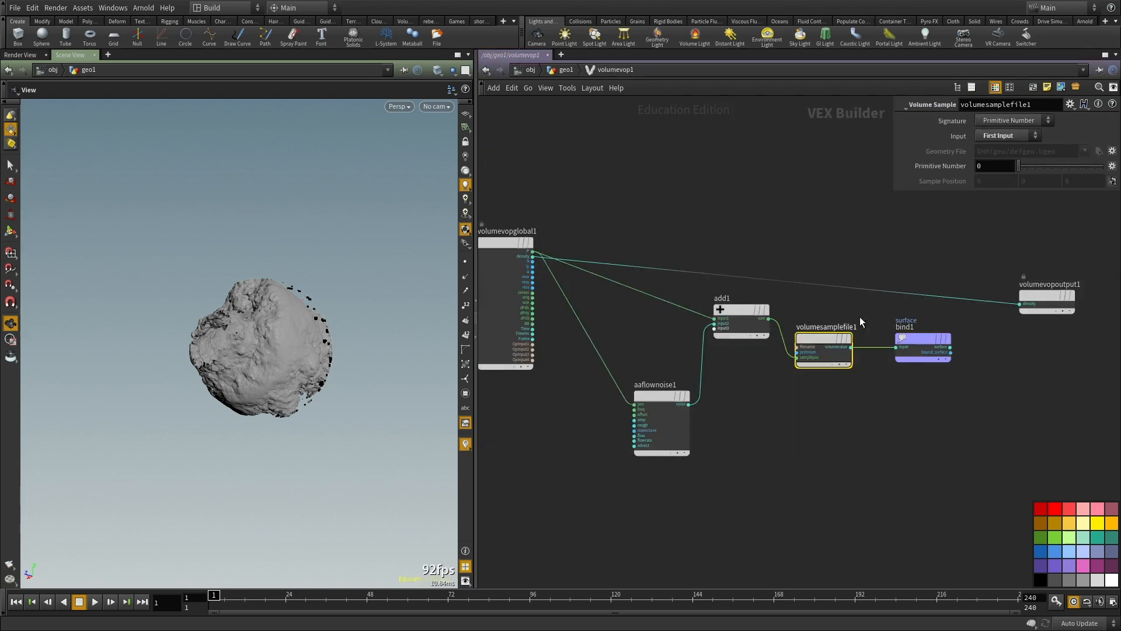
click(1010, 119)
click(1004, 146)
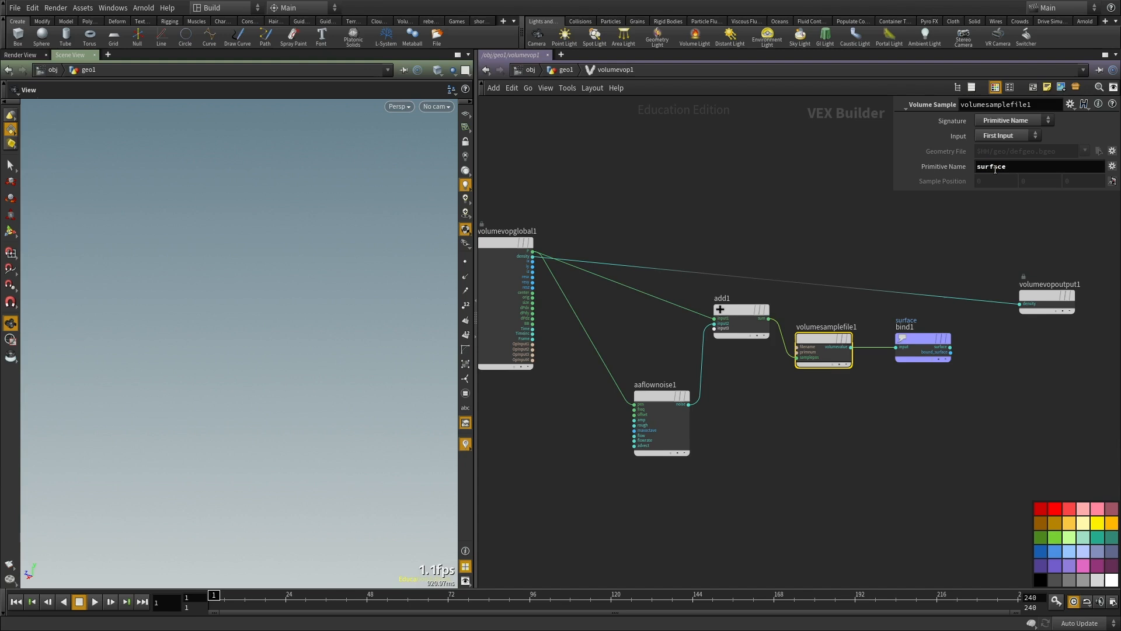
Step: Check the settings of bind1, return to the geometry level and examine the deformed surface from several sides
click(923, 338)
middle_drag(882, 480, 783, 538)
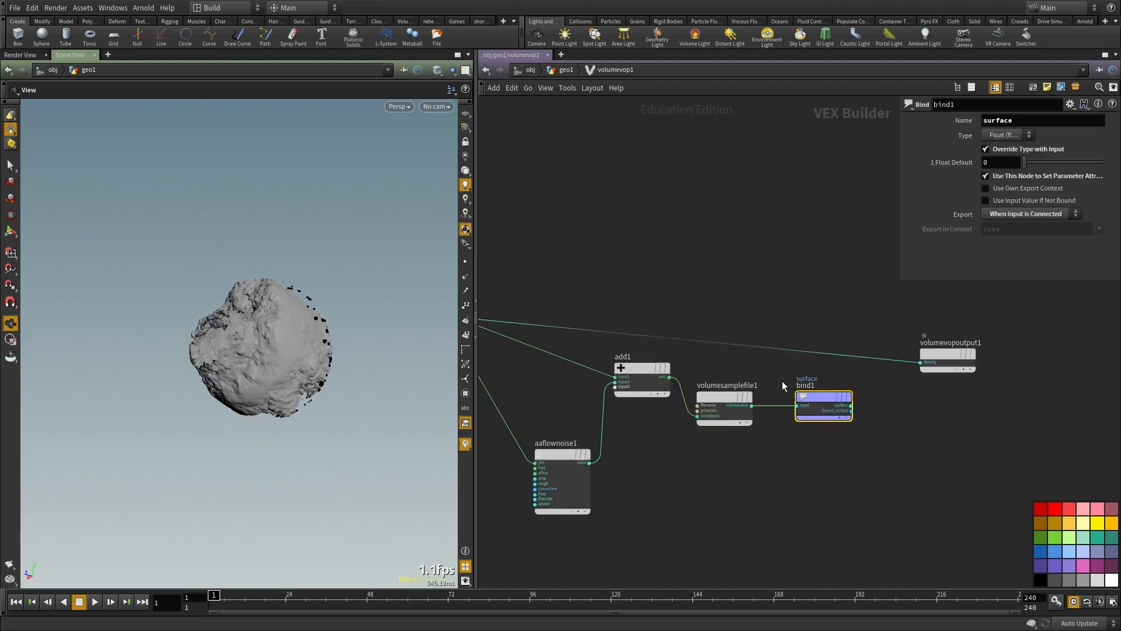
middle_drag(793, 499, 791, 493)
key(u)
drag(204, 362, 297, 353)
scroll(298, 352, up, 5)
scroll(298, 353, down, 5)
drag(168, 355, 325, 359)
Step: Set vdbfrompolygons2's Exterior Band Voxels to 20 and Interior Band Voxels to 30
double_click(724, 335)
middle_drag(733, 299, 764, 369)
click(671, 297)
drag(304, 344, 340, 249)
drag(297, 324, 300, 357)
text(20)
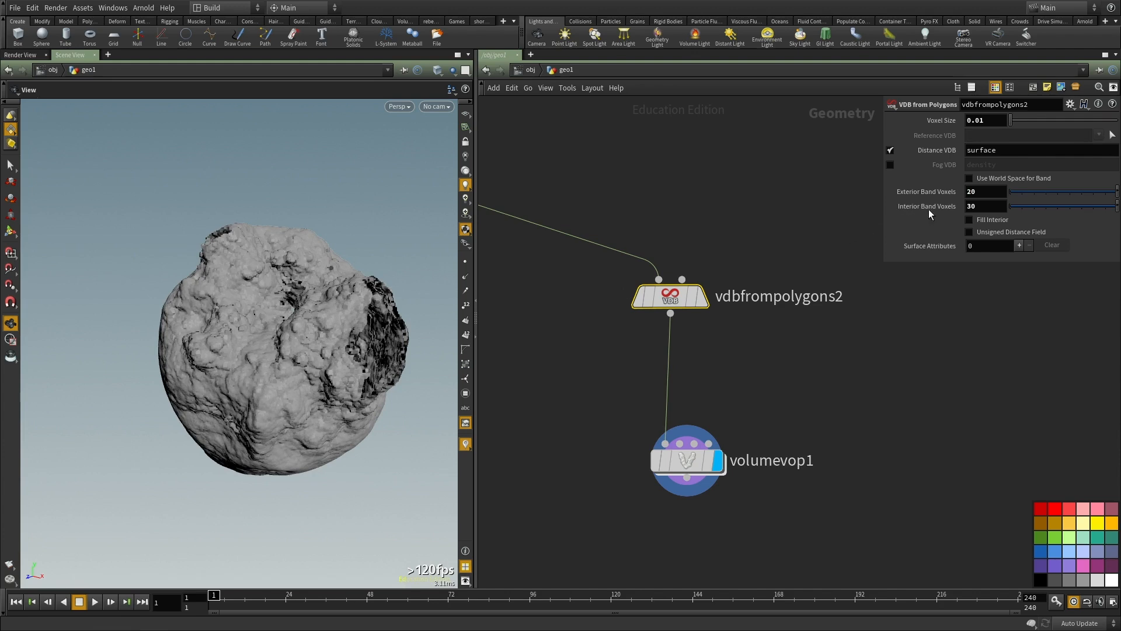
text(30)
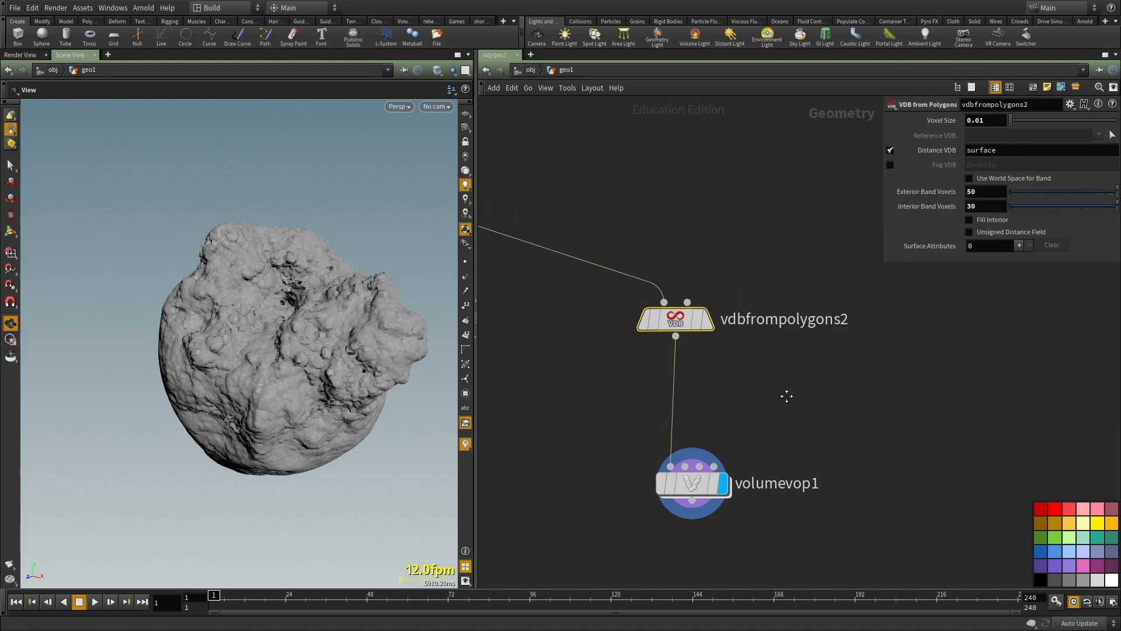
Step: Set both the Exterior and Interior Band Voxels of vdbfrompolygons2 to 50 and view the surface from other angles
drag(193, 327, 253, 407)
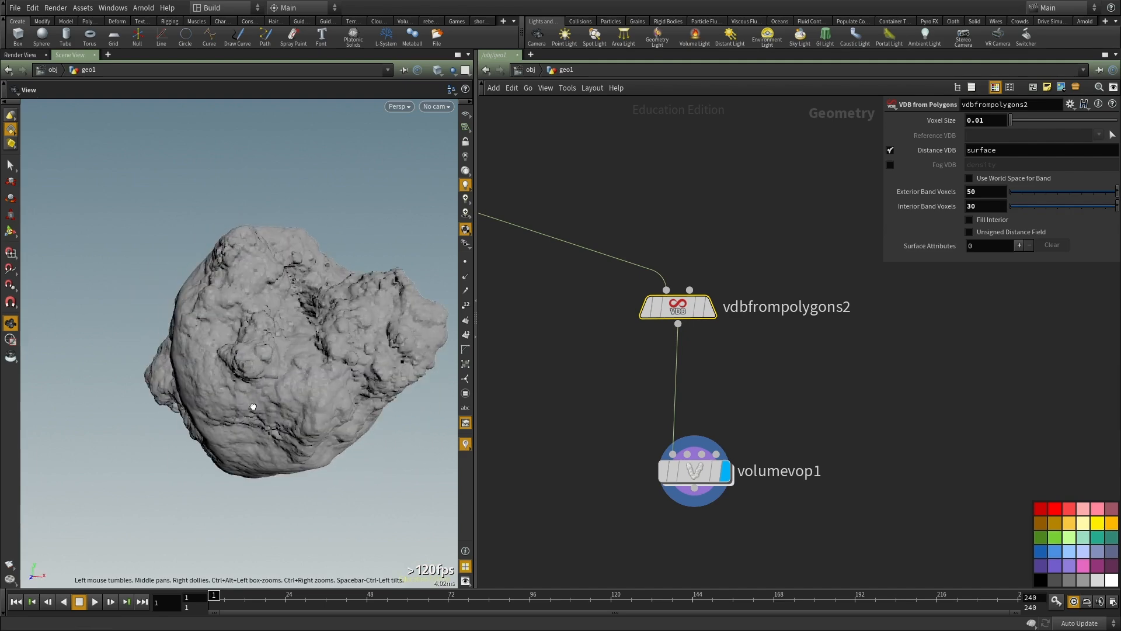
text(50)
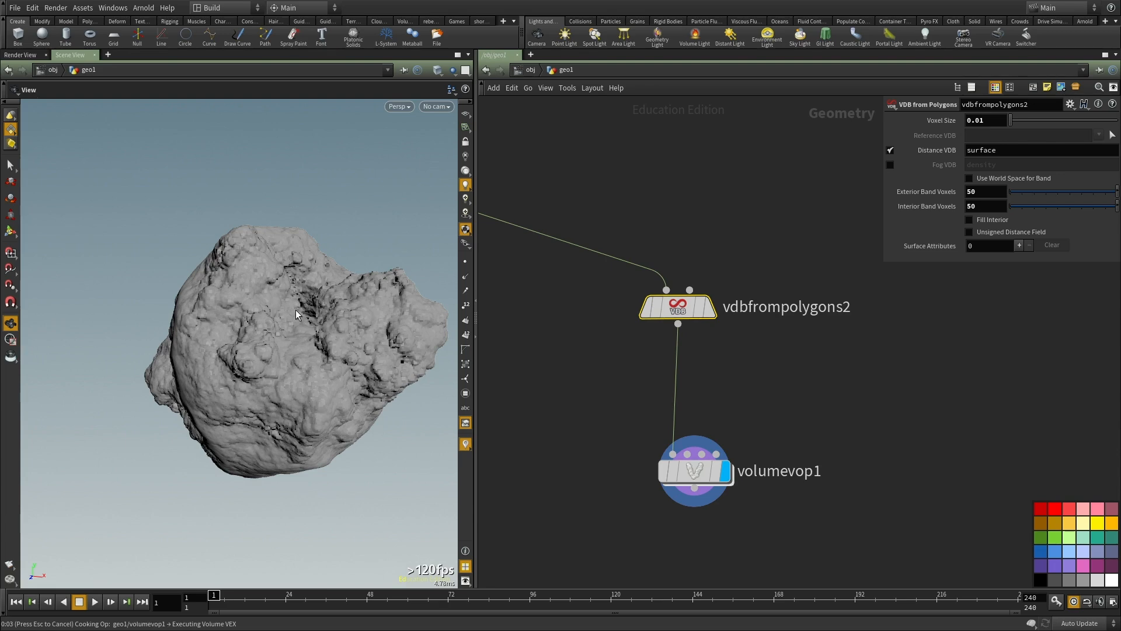
middle_drag(528, 384, 536, 371)
drag(233, 404, 347, 374)
middle_drag(626, 414, 631, 246)
scroll(631, 247, down, 1)
key(Tab)
text(vdb f)
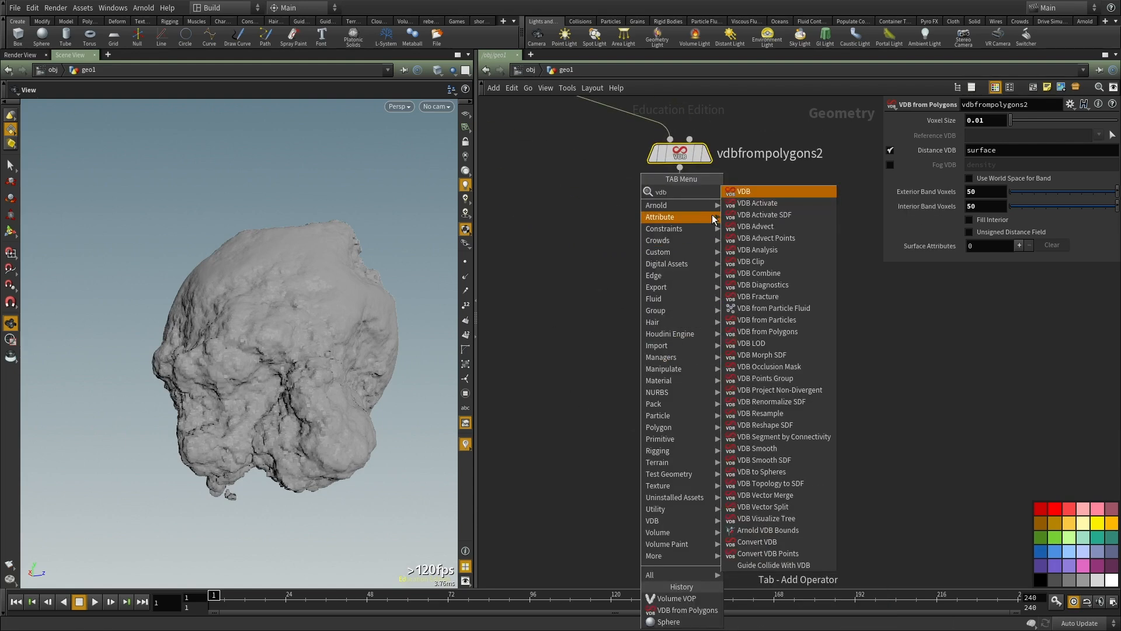
key(Escape)
Step: Add a displayed Convert VDB node after volumevop1 and set its Convert To option to Polygons
key(Tab)
text(convert t)
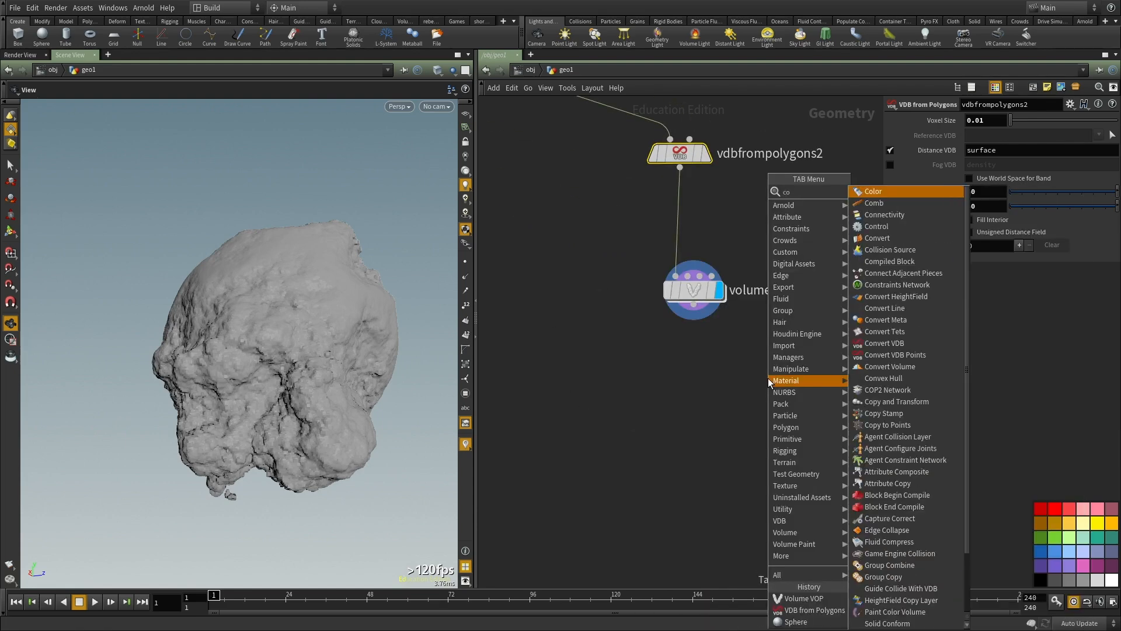
key(BackSpace)
key(BackSpace)
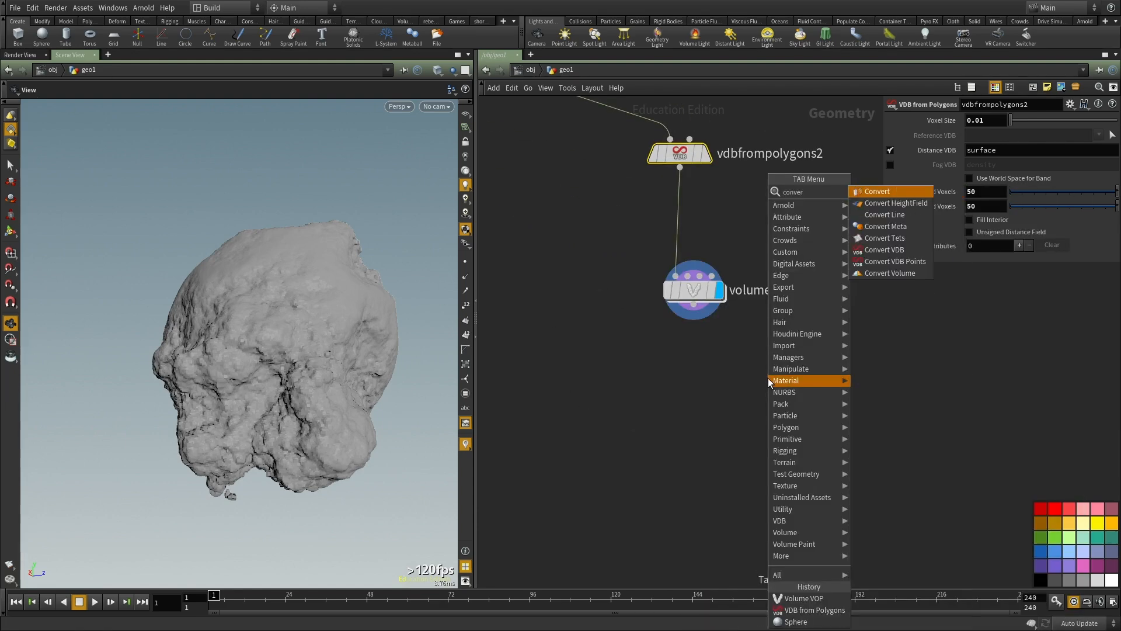
click(882, 250)
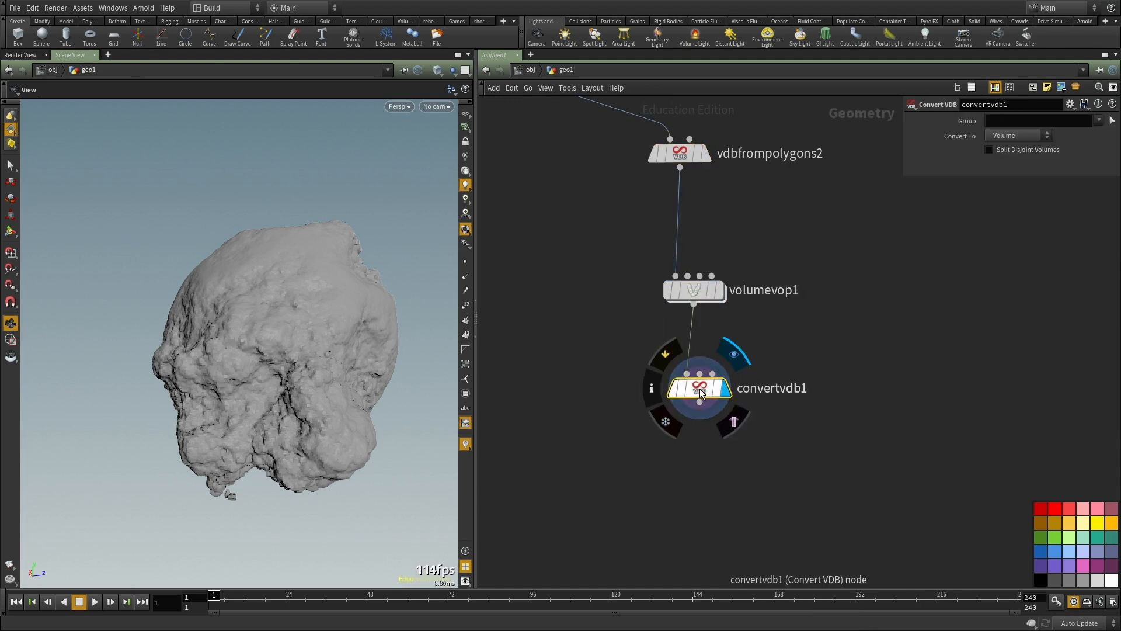
click(1009, 132)
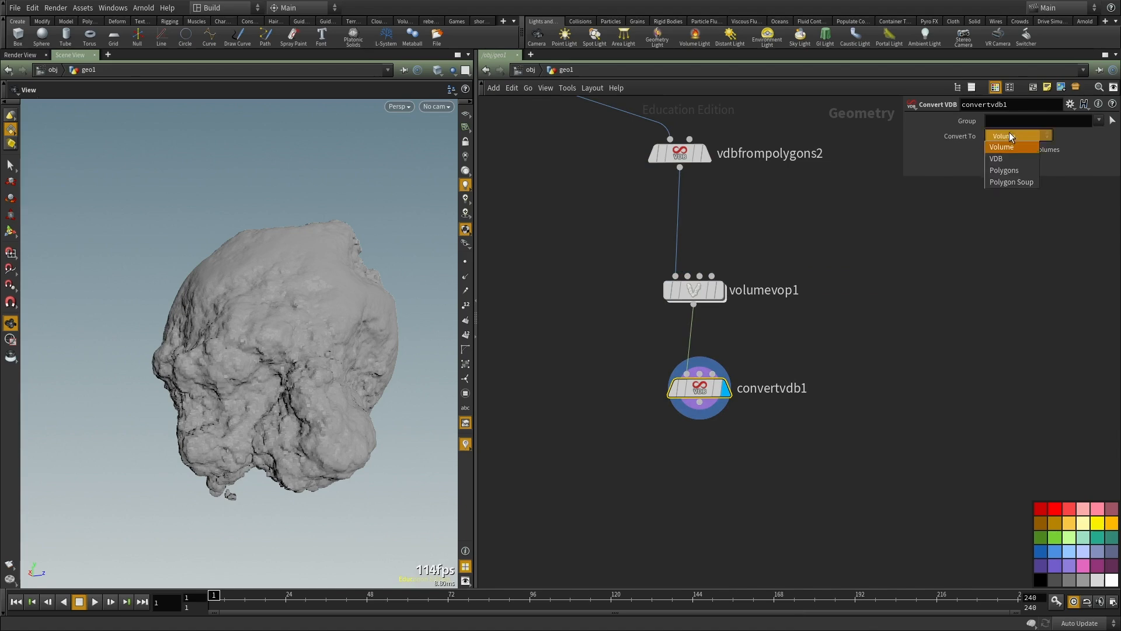
click(1007, 166)
middle_drag(842, 371, 762, 344)
drag(362, 285, 303, 312)
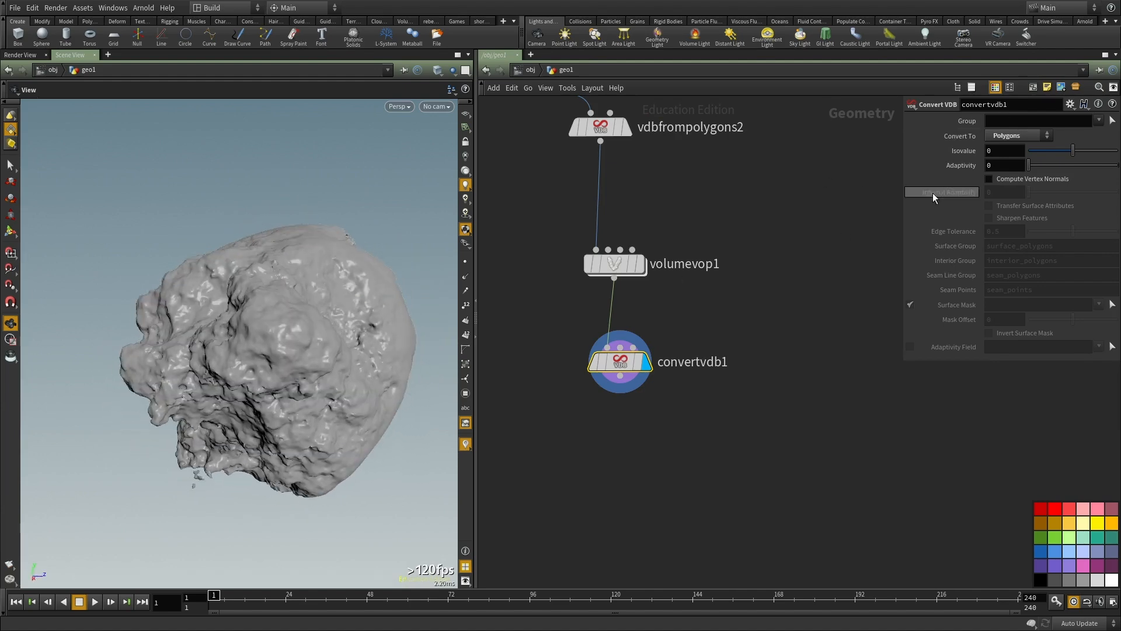
Step: Try convertvdb1 Isovalues of 0.2, 0.37 and finally 0.17, viewing the polygon surface from several angles
middle_drag(776, 304, 781, 350)
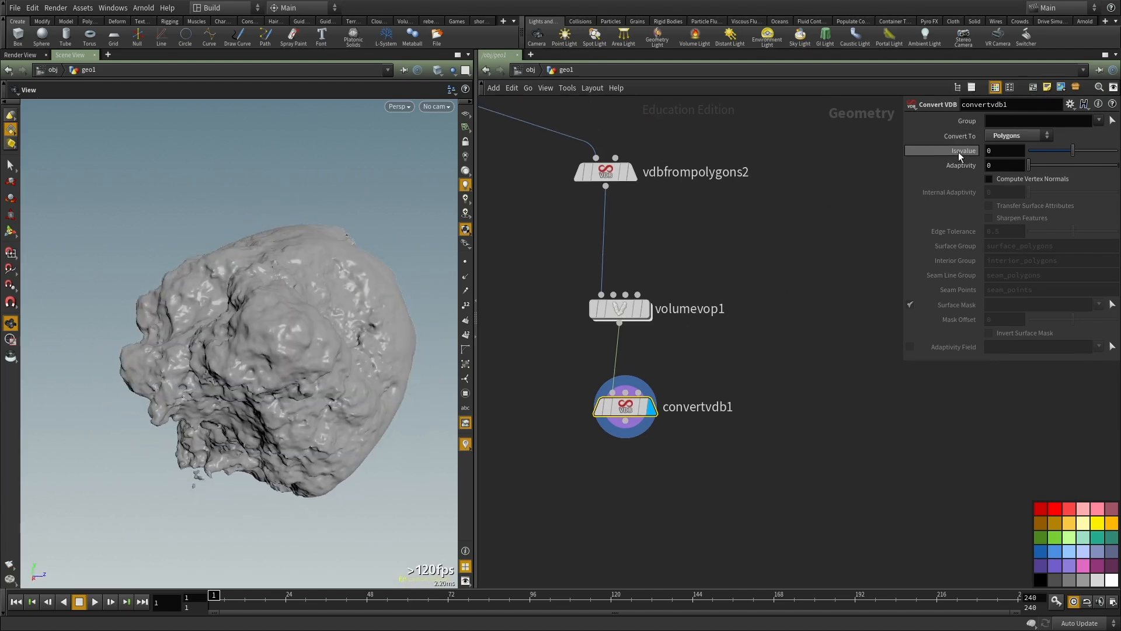
drag(169, 332, 159, 285)
drag(316, 164, 366, 291)
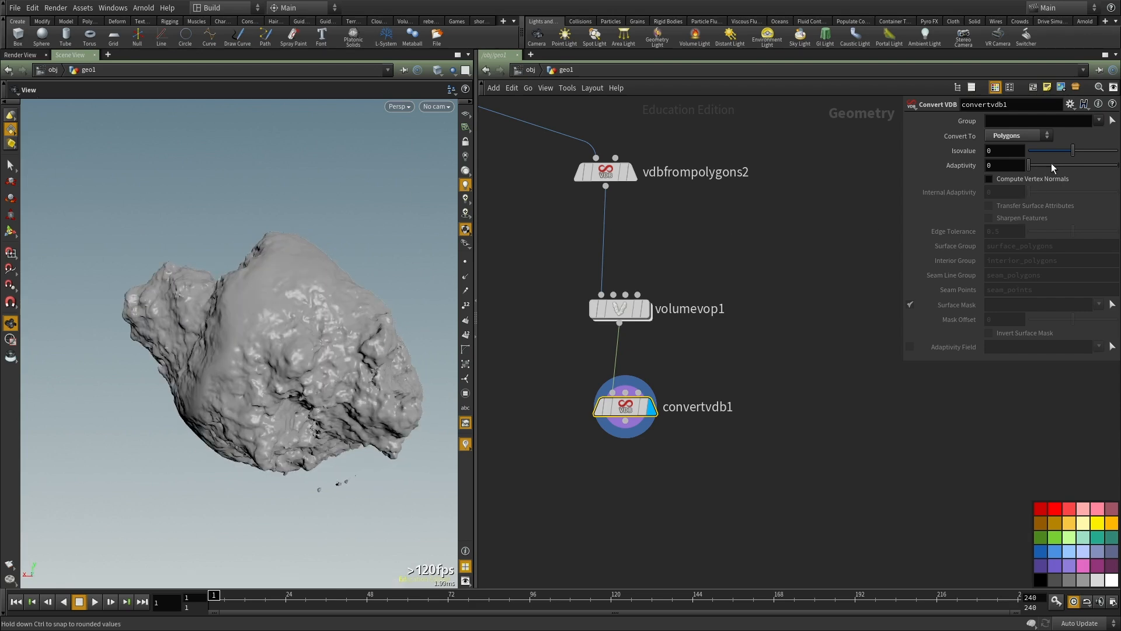
mouse_move(1066, 152)
mouse_down()
mouse_move(1043, 151)
mouse_move(1081, 148)
mouse_up()
drag(183, 360, 353, 390)
drag(268, 394, 329, 389)
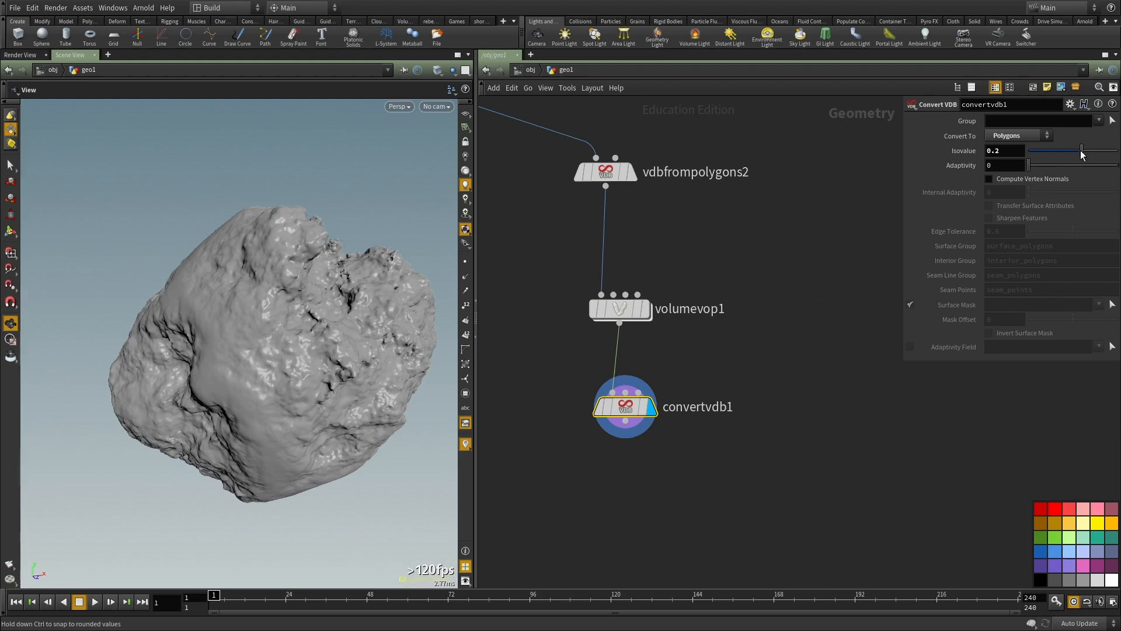
drag(1084, 153, 1090, 150)
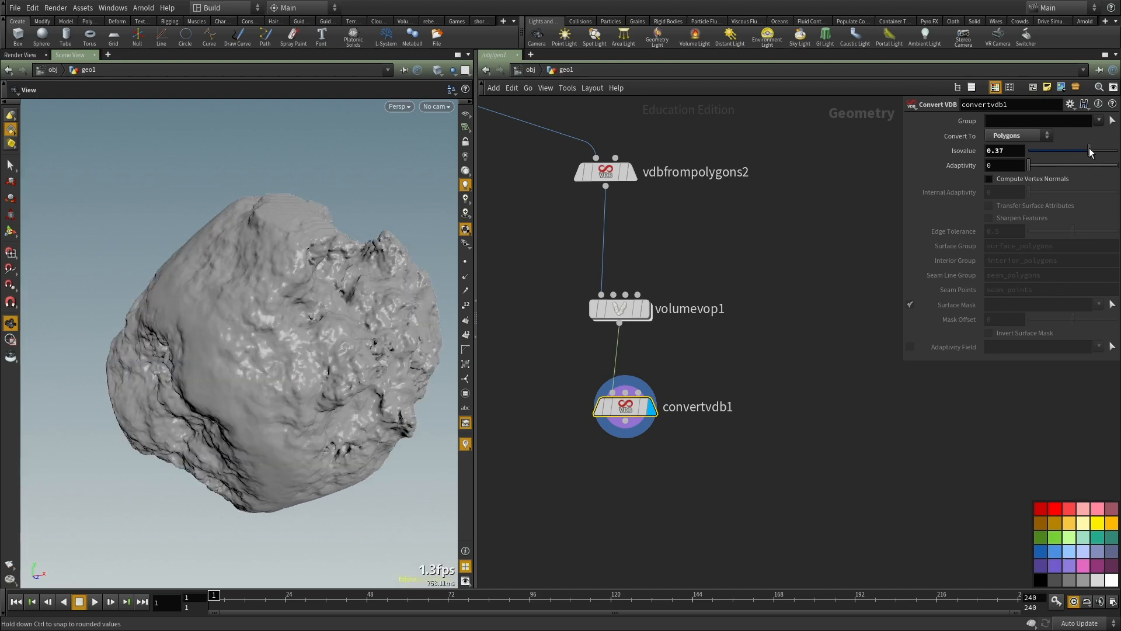
drag(302, 314, 186, 339)
drag(1097, 156, 1081, 153)
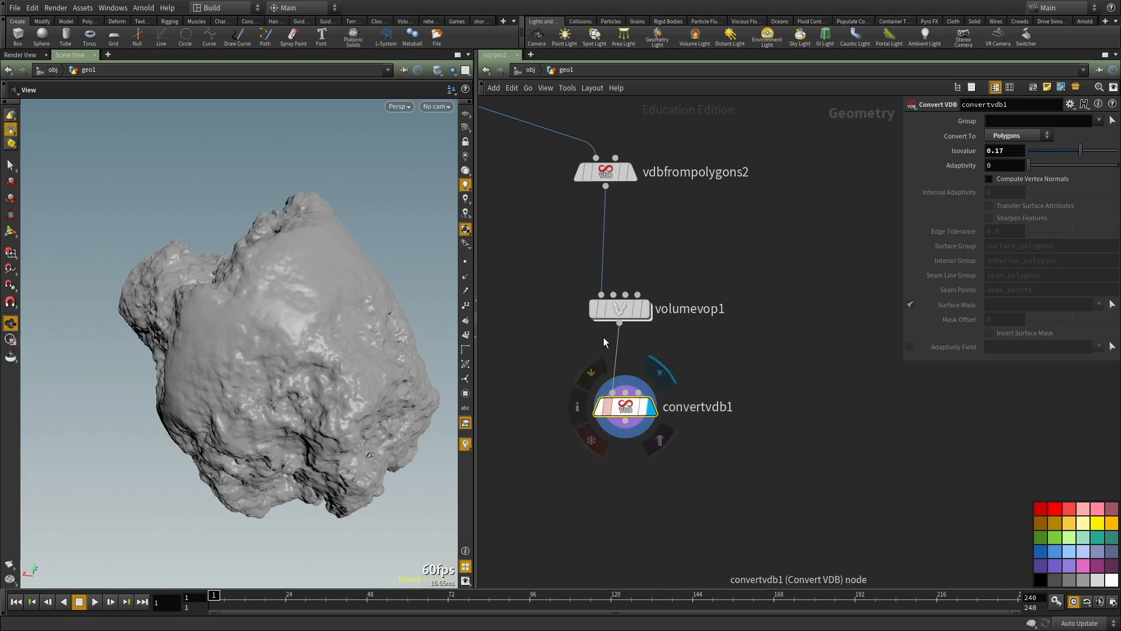
Step: Remove convertvdb1 and duplicate volumevop1, with the copy fed by vdbfrompolygons2 and displayed
key(ctrl+x)
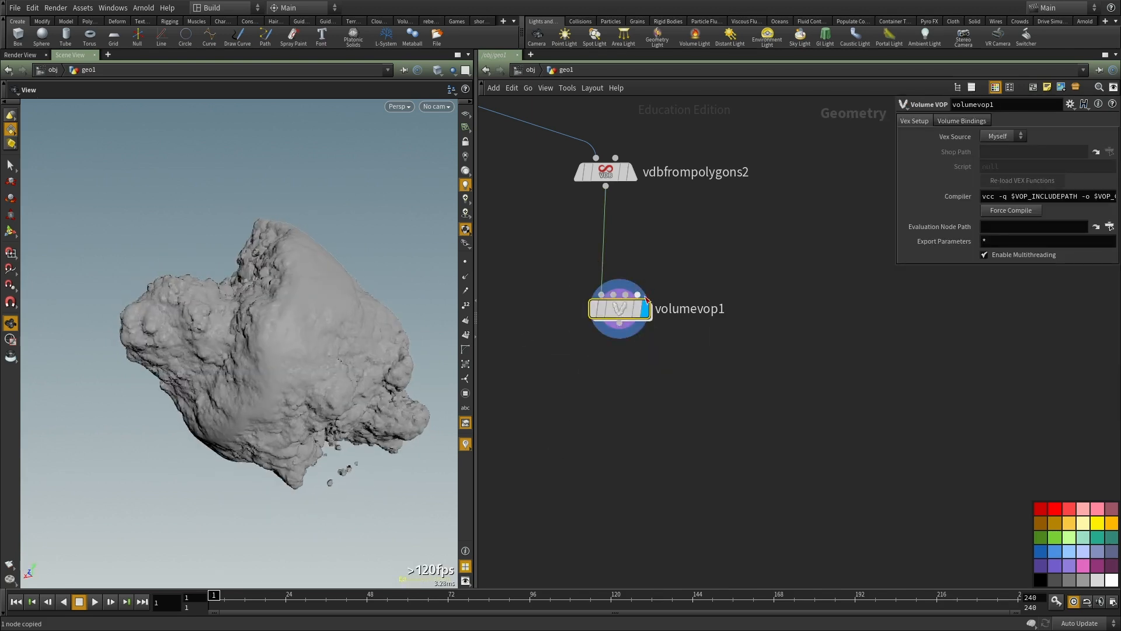
double_click(616, 309)
key(u)
key(ctrl+c)
key(ctrl+v)
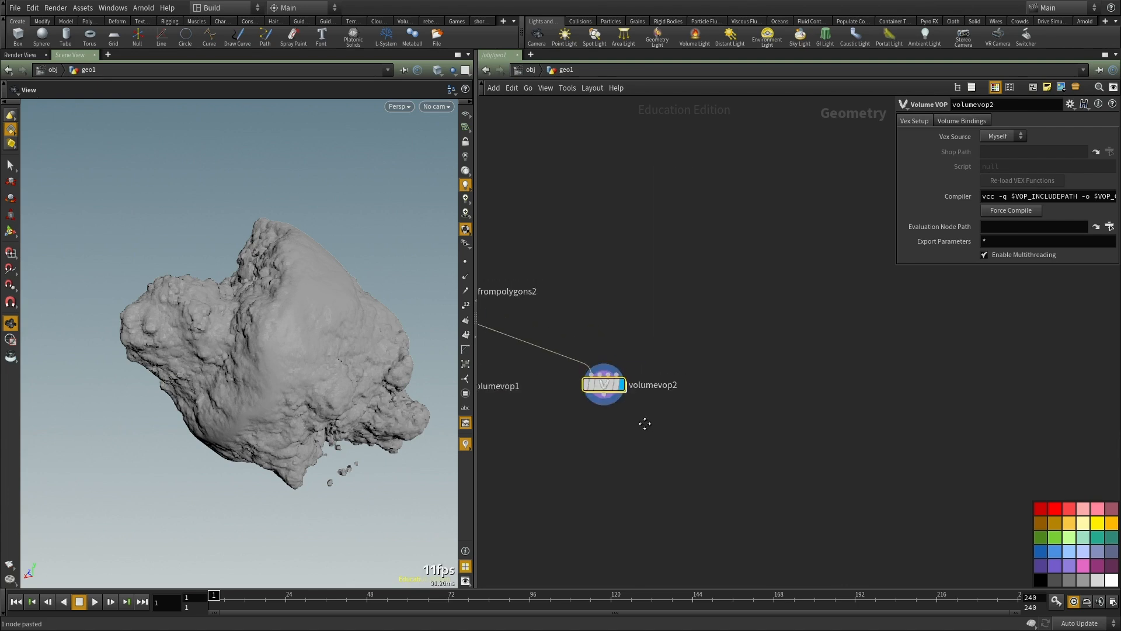
Step: Open volumevop2's network, enlarge the network area and add a Worley Noise node below aaflownoise1
double_click(603, 401)
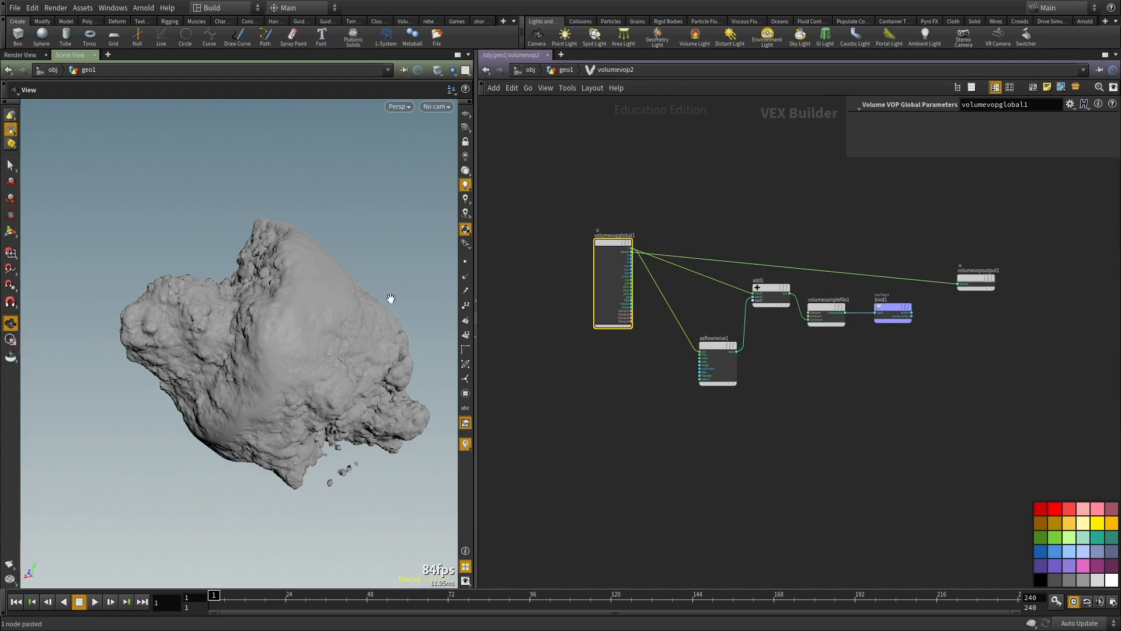
drag(477, 382, 242, 390)
scroll(583, 416, up, 3)
key(Tab)
text(wor)
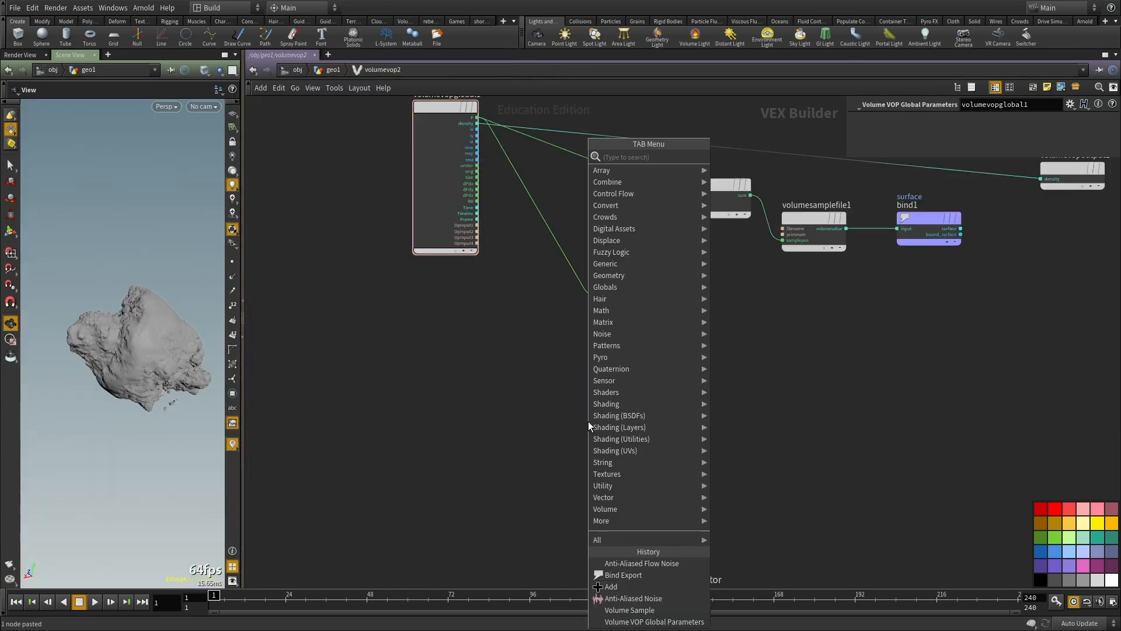
key(Escape)
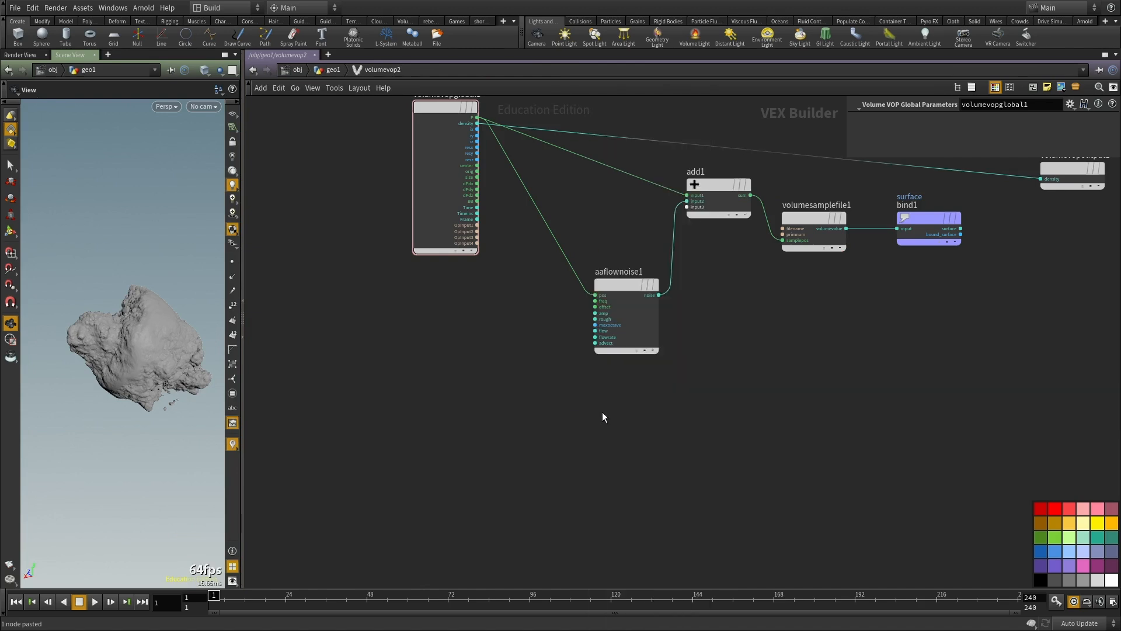
scroll(663, 405, up, 2)
middle_drag(663, 404, 702, 446)
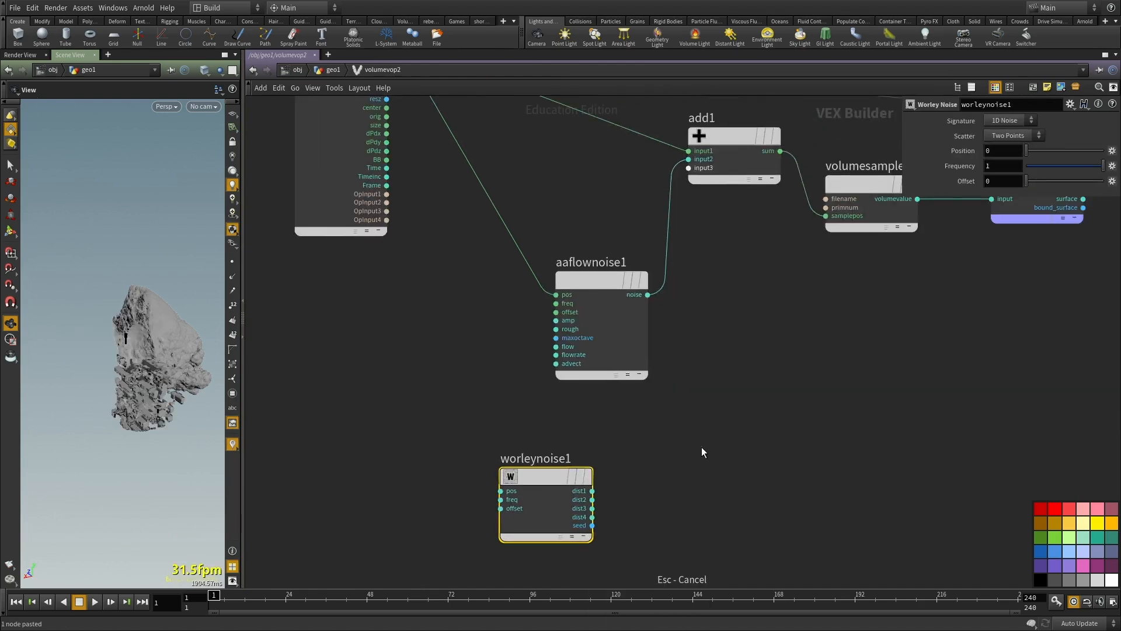
Step: With the update mode set to Manual, increase the Voxel Size of vdbfrompolygons2 and reopen volumevop2
key(u)
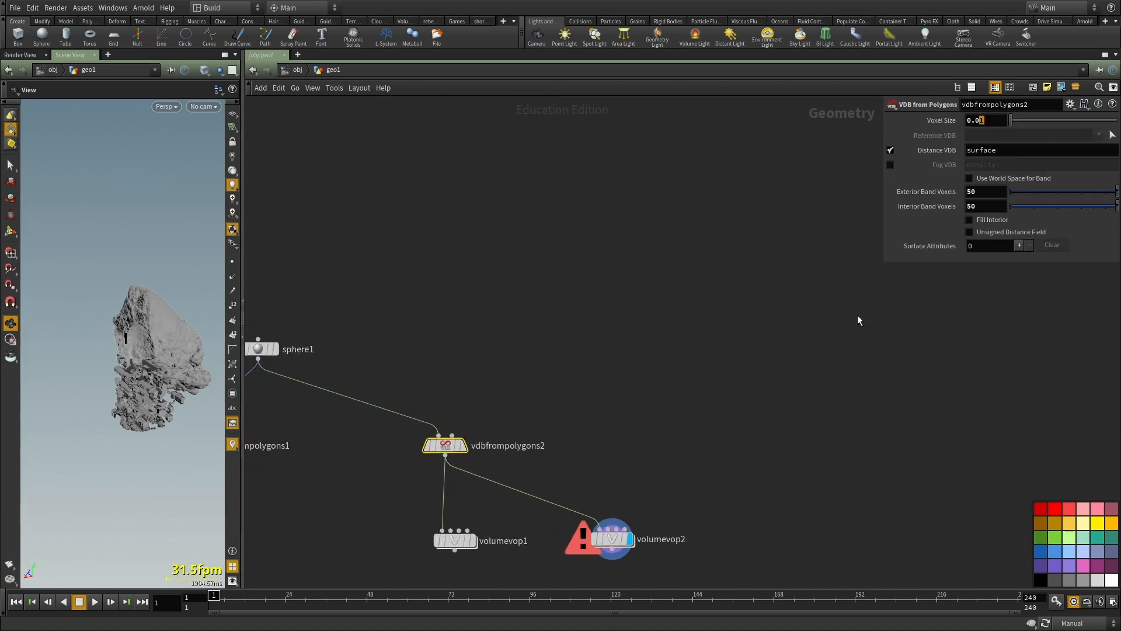
middle_drag(743, 377, 739, 252)
scroll(739, 252, up, 1)
scroll(739, 254, down, 1)
scroll(589, 450, up, 2)
double_click(615, 392)
Step: Connect the P output of volumevopglobal1 to the pos input of worleynoise1
middle_drag(672, 449, 727, 384)
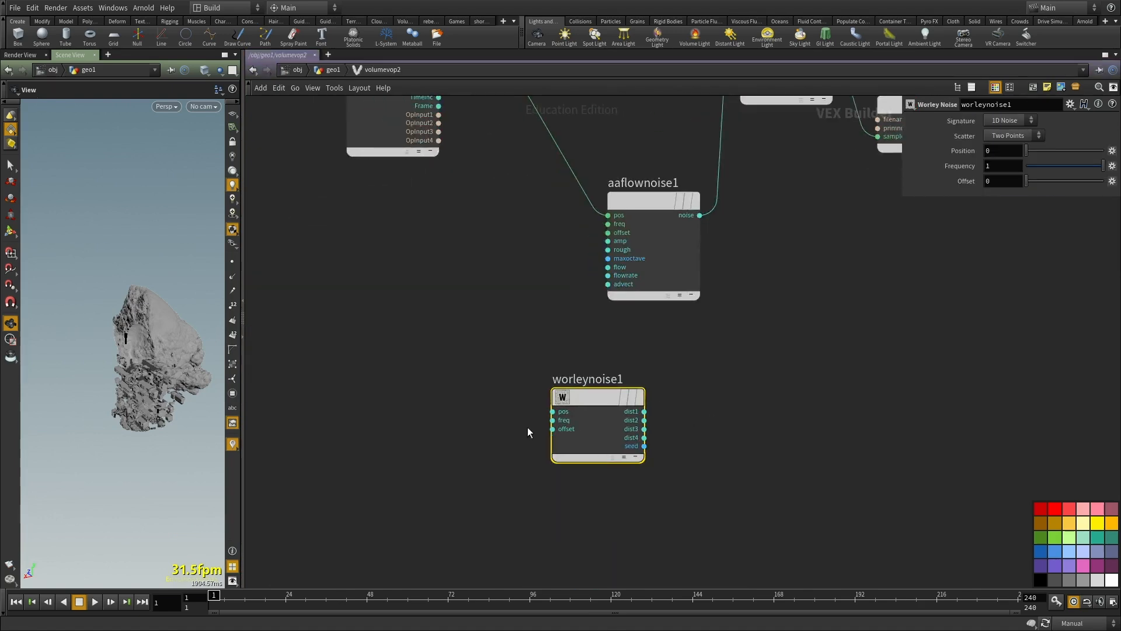
click(552, 411)
scroll(552, 374, down, 4)
scroll(506, 186, up, 2)
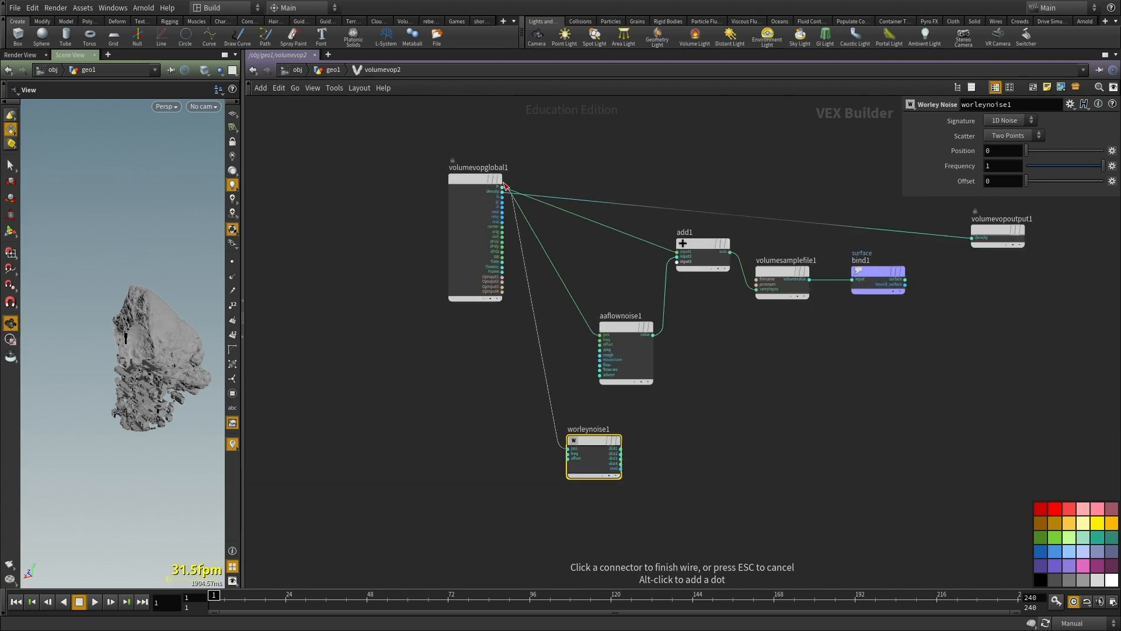
click(502, 186)
Step: Add a Subtract node and wire worleynoise1's dist2 to its first input and dist1 to its second input
scroll(659, 437, up, 2)
key(Tab)
text(sub)
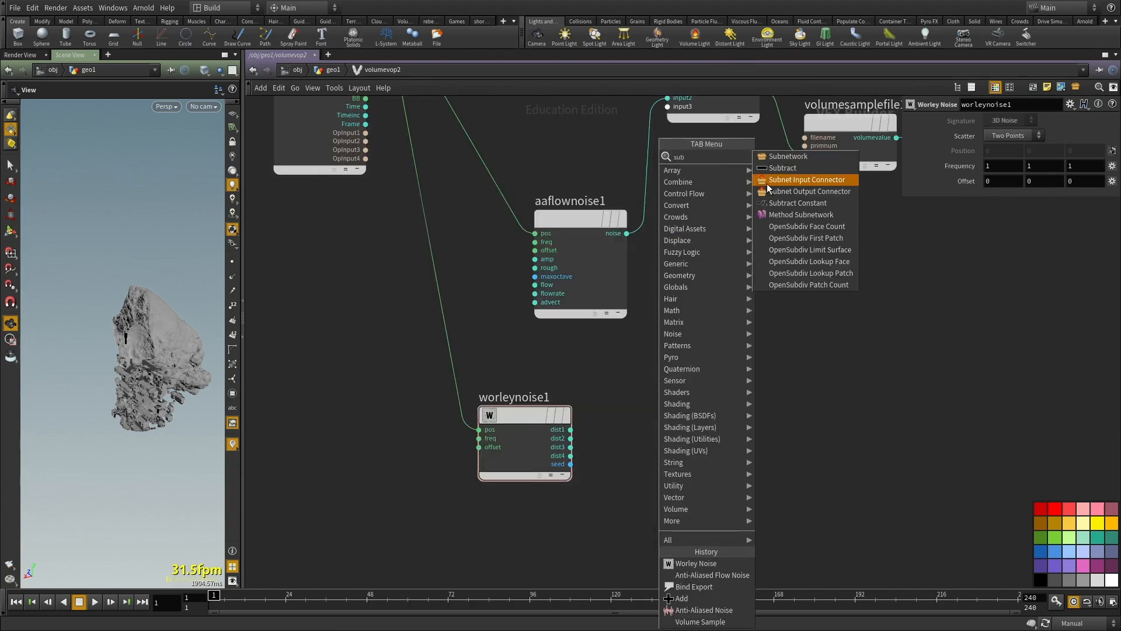
click(779, 168)
scroll(654, 414, up, 3)
click(729, 452)
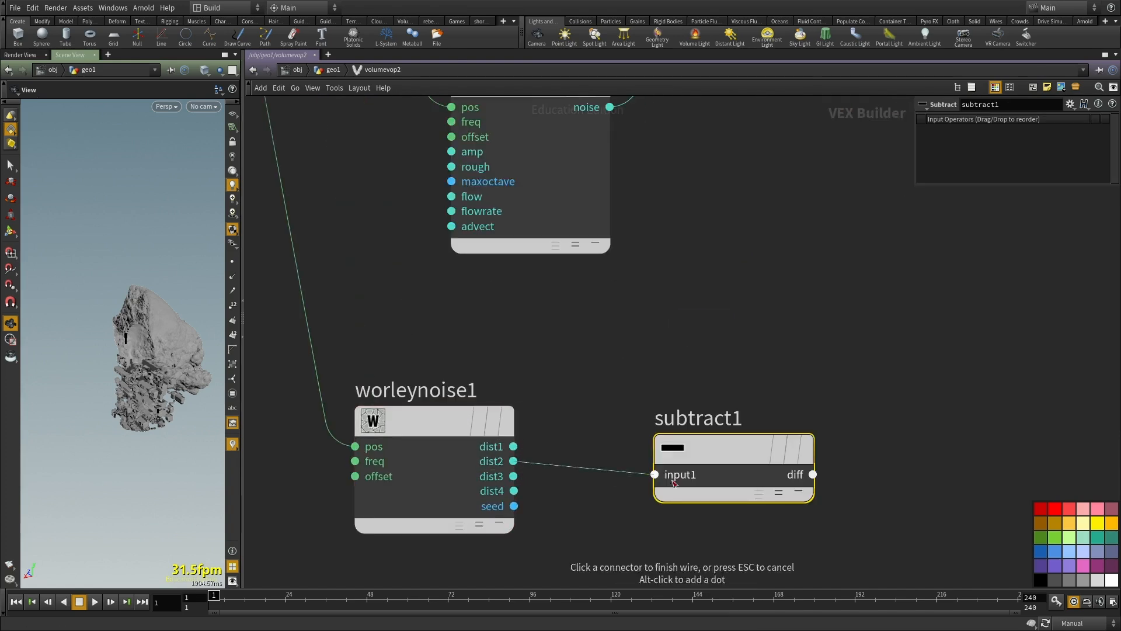
click(669, 482)
click(513, 446)
click(654, 488)
scroll(728, 351, down, 4)
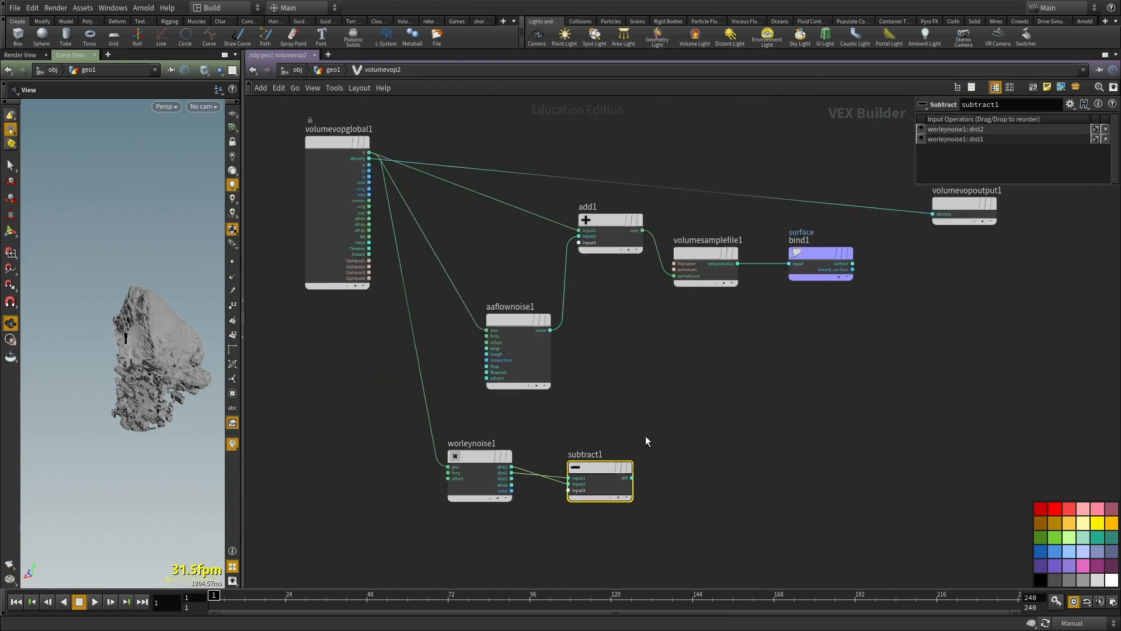
Step: Connect subtract1's diff output to input2 of add1 in place of the flow noise
scroll(649, 449, up, 3)
click(626, 491)
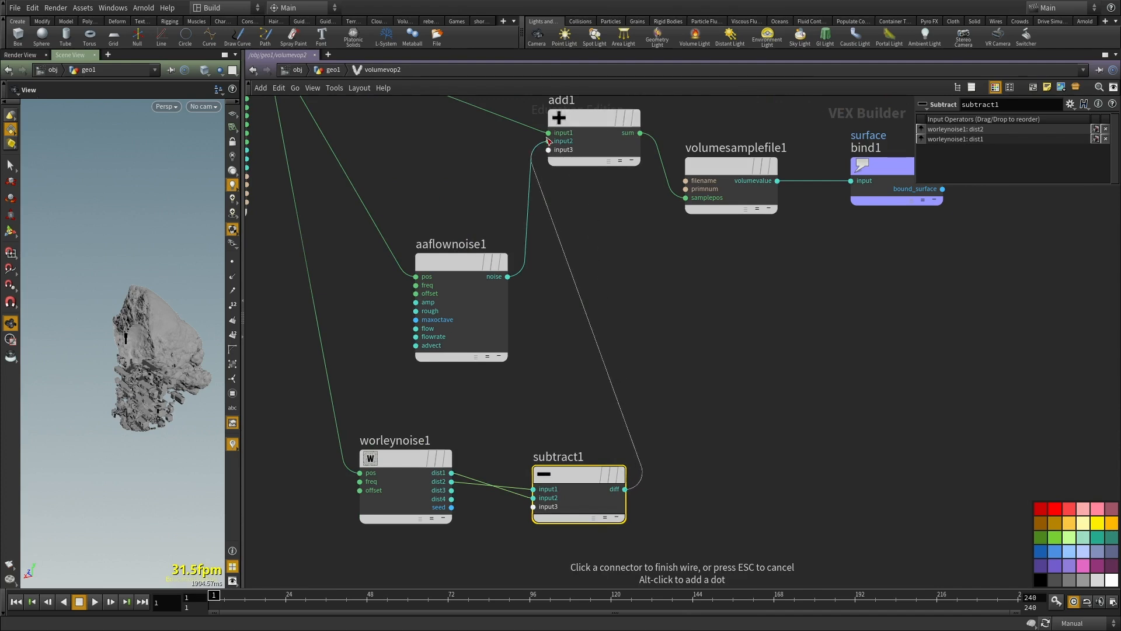
click(548, 139)
scroll(675, 319, down, 3)
middle_drag(675, 319, 702, 339)
scroll(608, 351, up, 3)
click(513, 280)
middle_drag(628, 374, 631, 322)
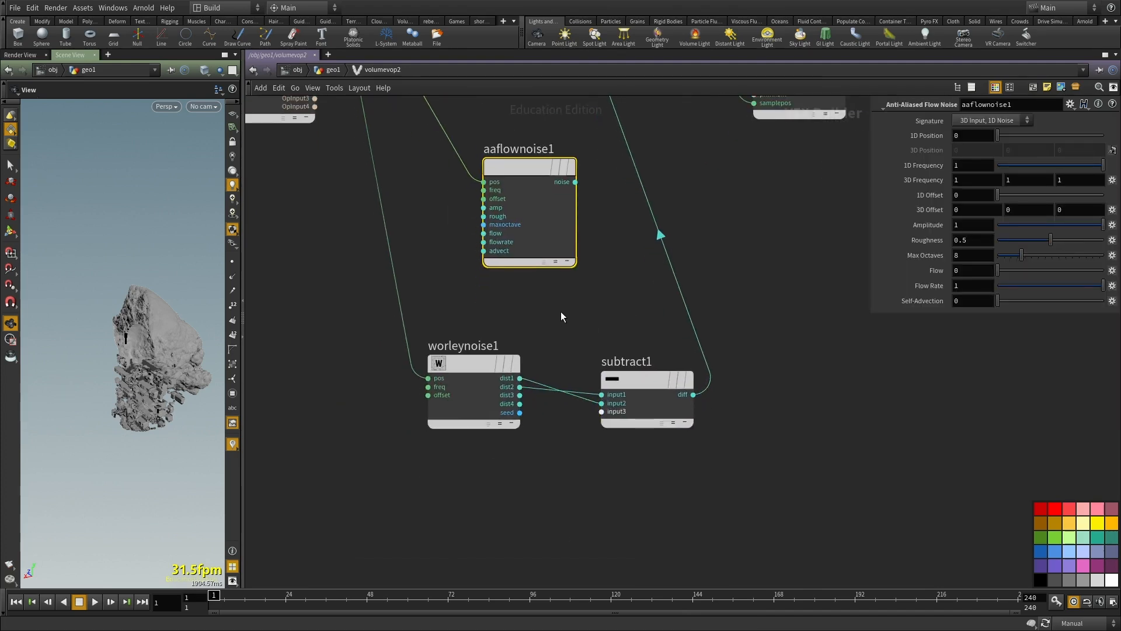
Step: Insert a Multiply Constant node on the wire between subtract1 and add1
scroll(558, 315, down, 1)
key(Tab)
key(Escape)
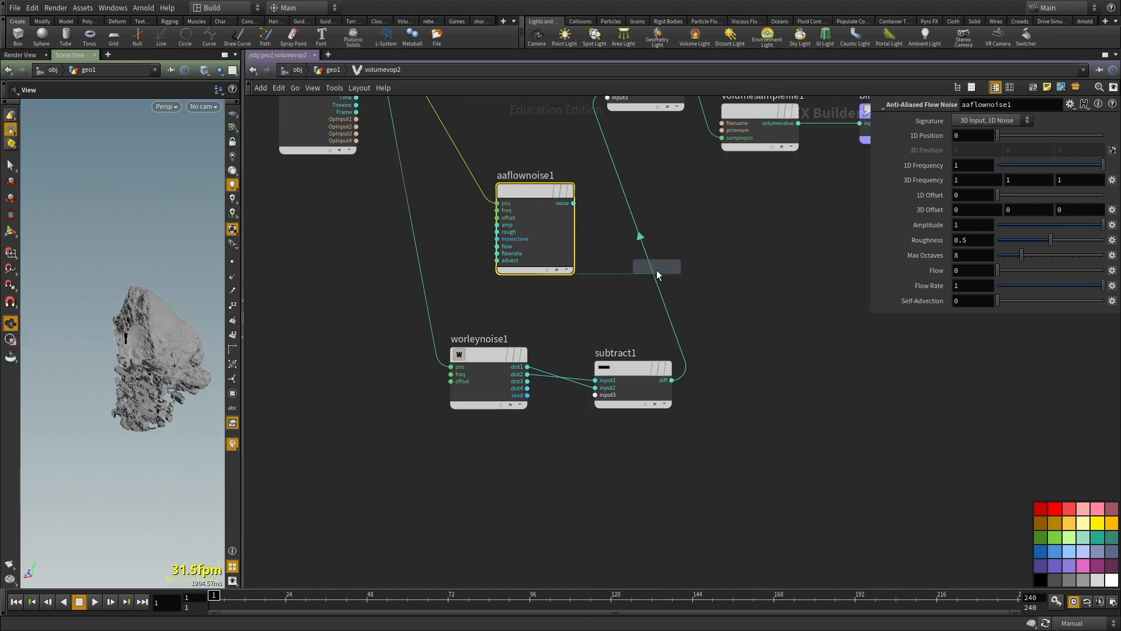
click(771, 275)
Step: Return to the geometry level with Auto Update on, widen the 3D view and examine the Worley-deformed sphere
key(u)
drag(722, 441, 566, 351)
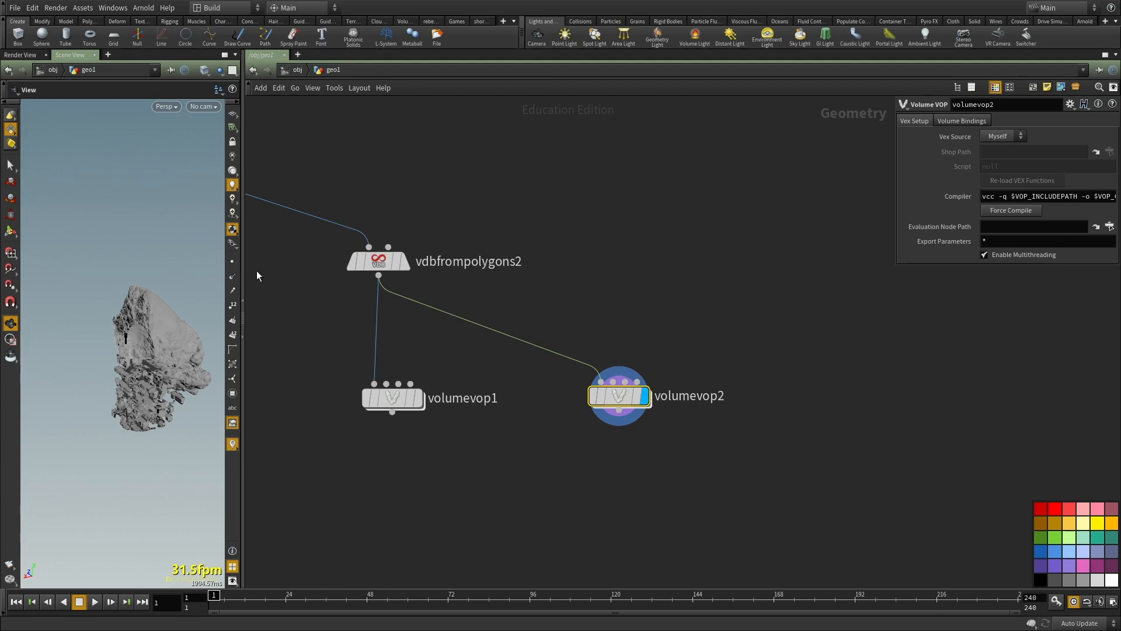
drag(243, 302, 519, 309)
drag(429, 321, 287, 360)
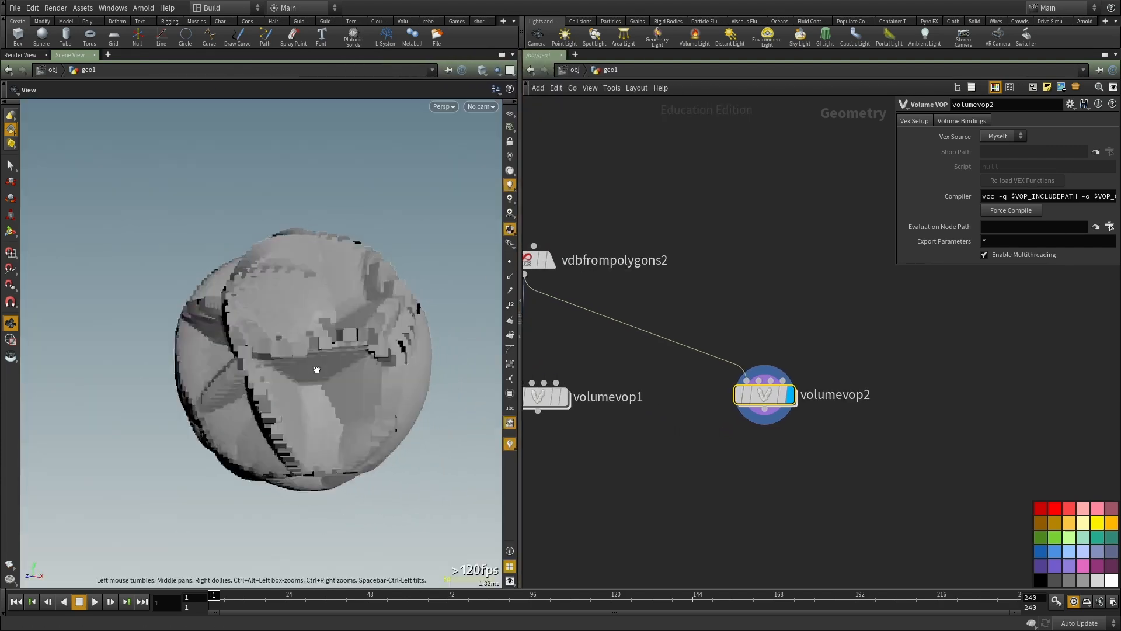
Step: Reopen volumevop2, set mulconst1's Multiplier to 2.1 and inspect the broken-up surface
double_click(765, 395)
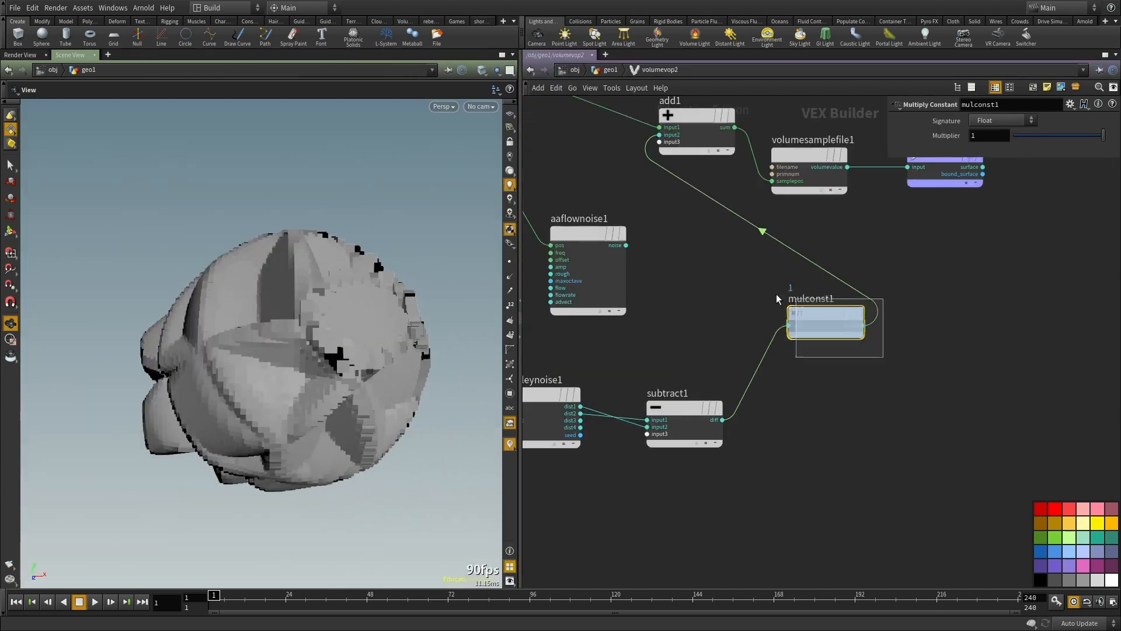
middle_drag(945, 136, 547, 255)
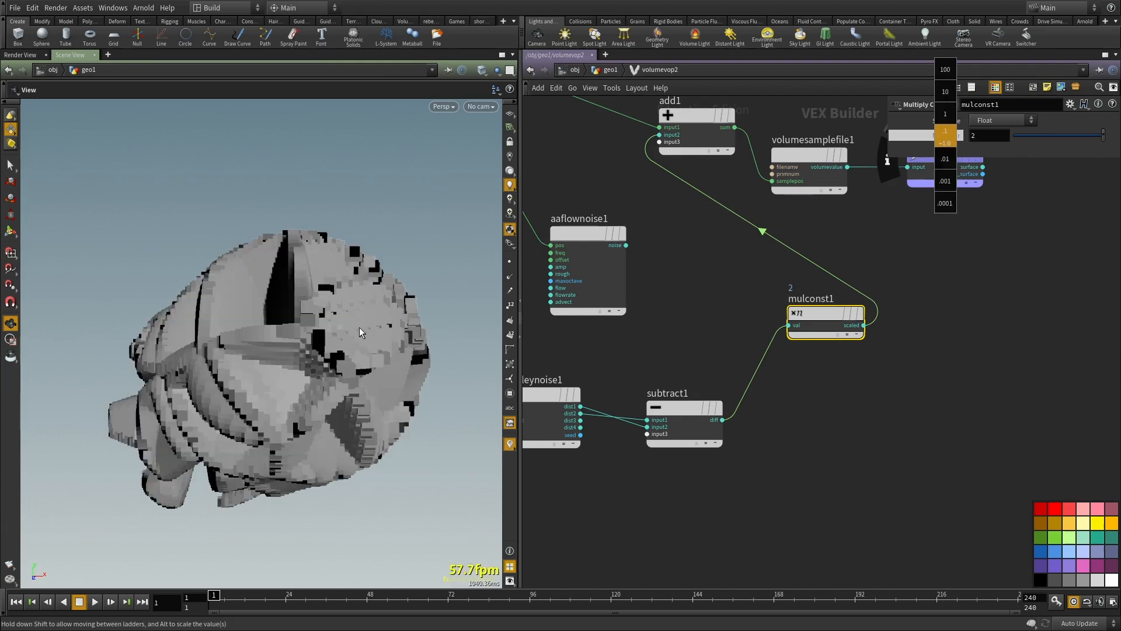
drag(248, 360, 315, 359)
right_drag(315, 359, 285, 356)
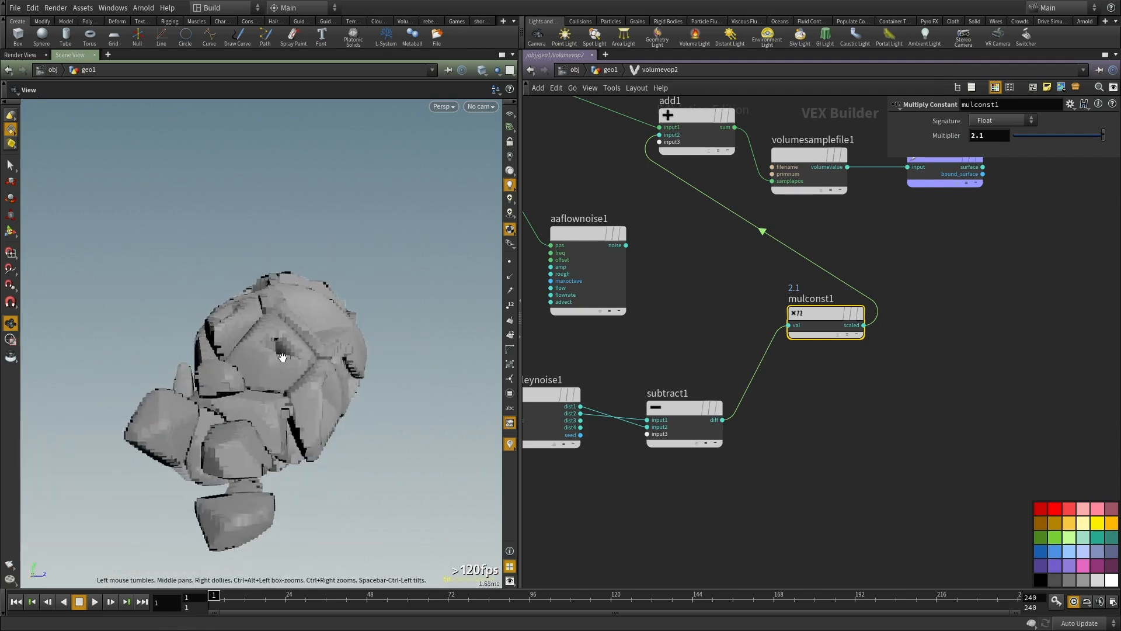
Step: Return to the geometry level and display sphere1, framing it in the 3D view
key(u)
key(h)
click(635, 345)
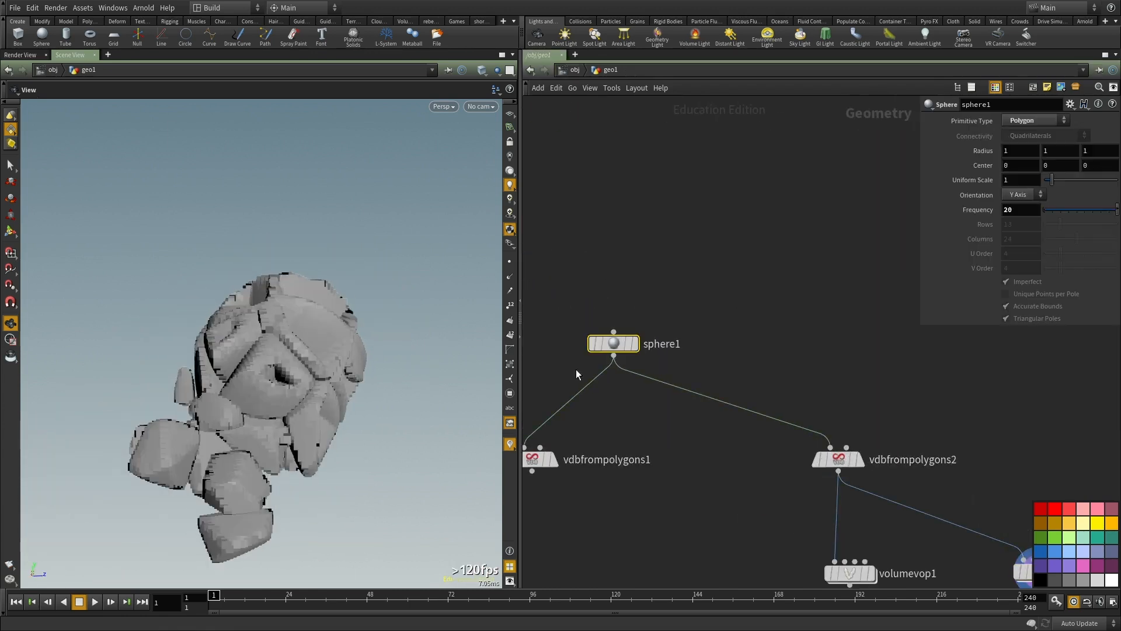
click(636, 344)
key(h)
Step: Add a Test Geometry: Rubber Toy node above sphere1 and display it over the templated sphere
key(Tab)
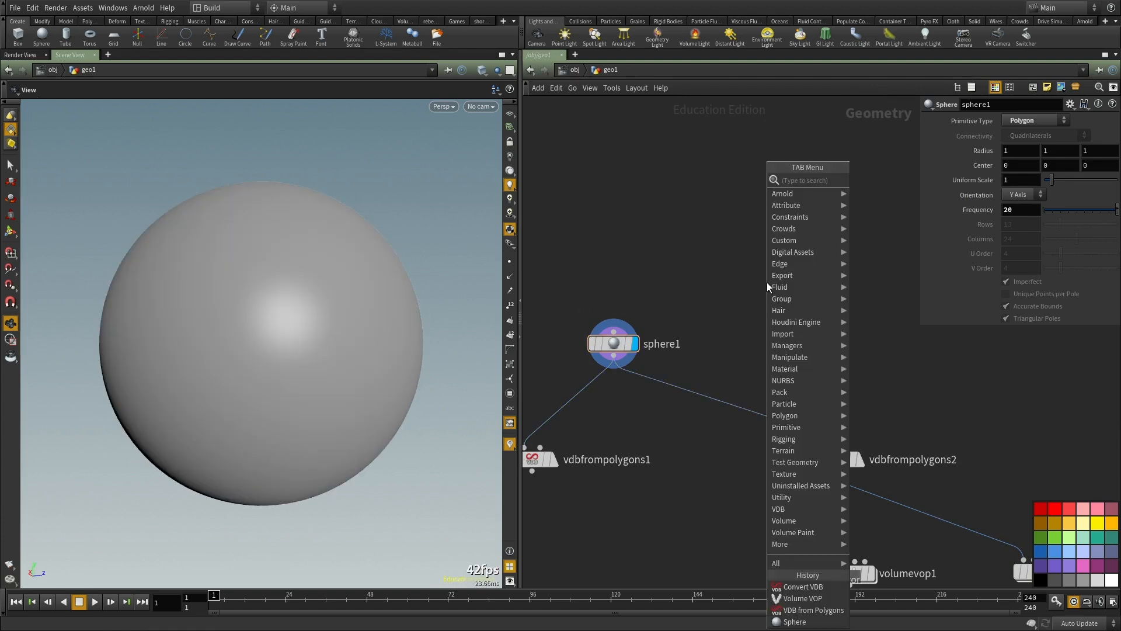
text(te)
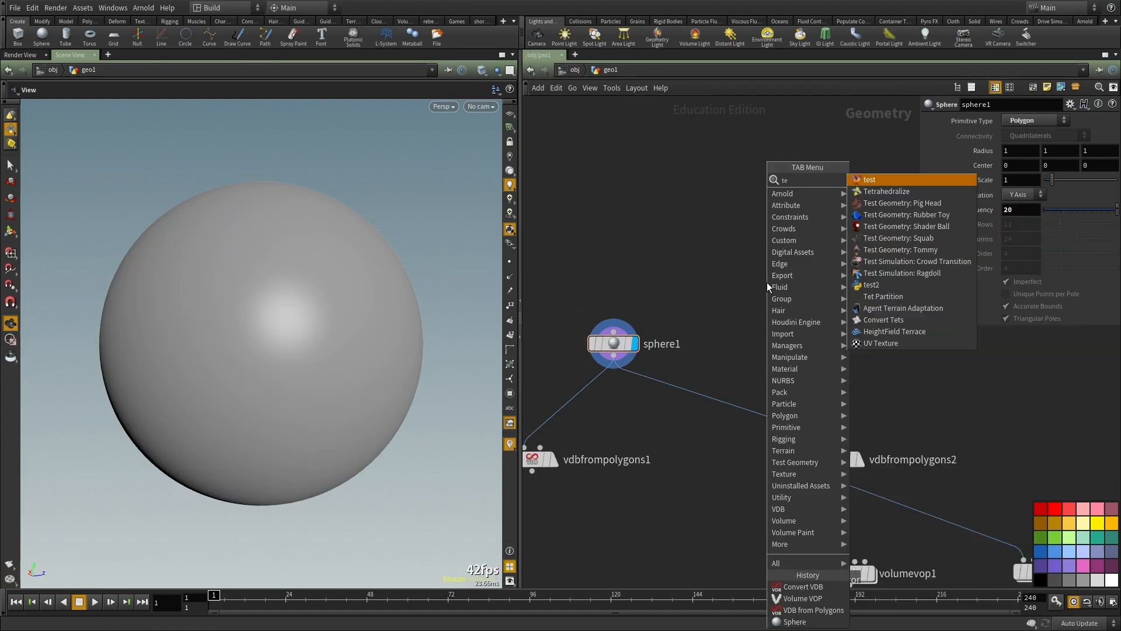
click(882, 215)
click(759, 320)
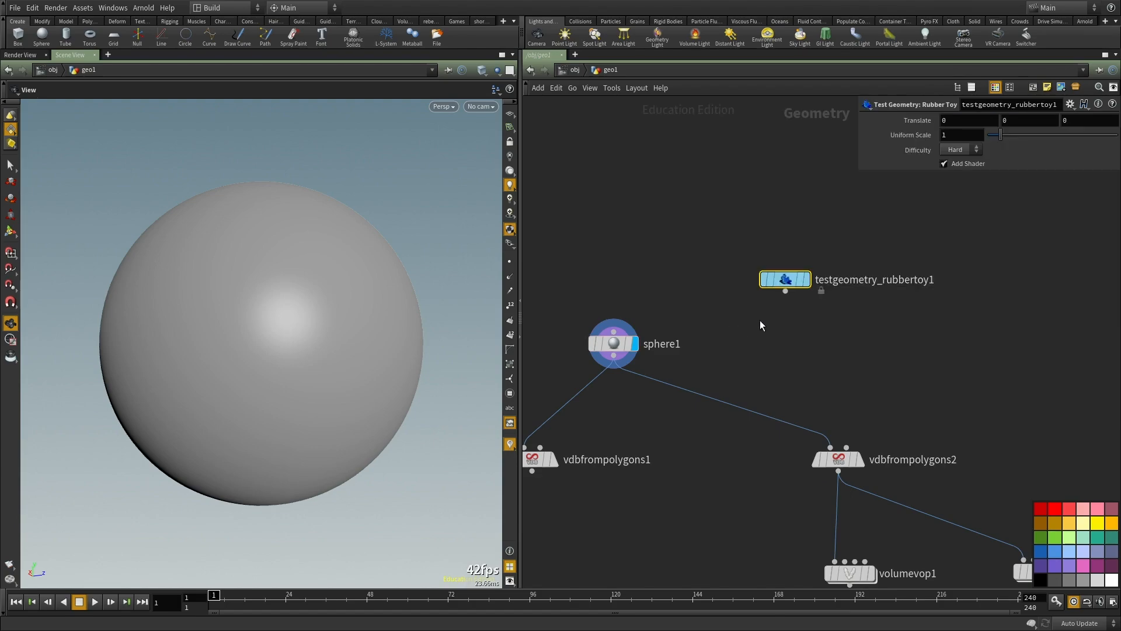
click(807, 281)
mouse_move(393, 325)
mouse_down()
mouse_move(421, 334)
mouse_move(386, 318)
mouse_up()
middle_drag(738, 362, 733, 348)
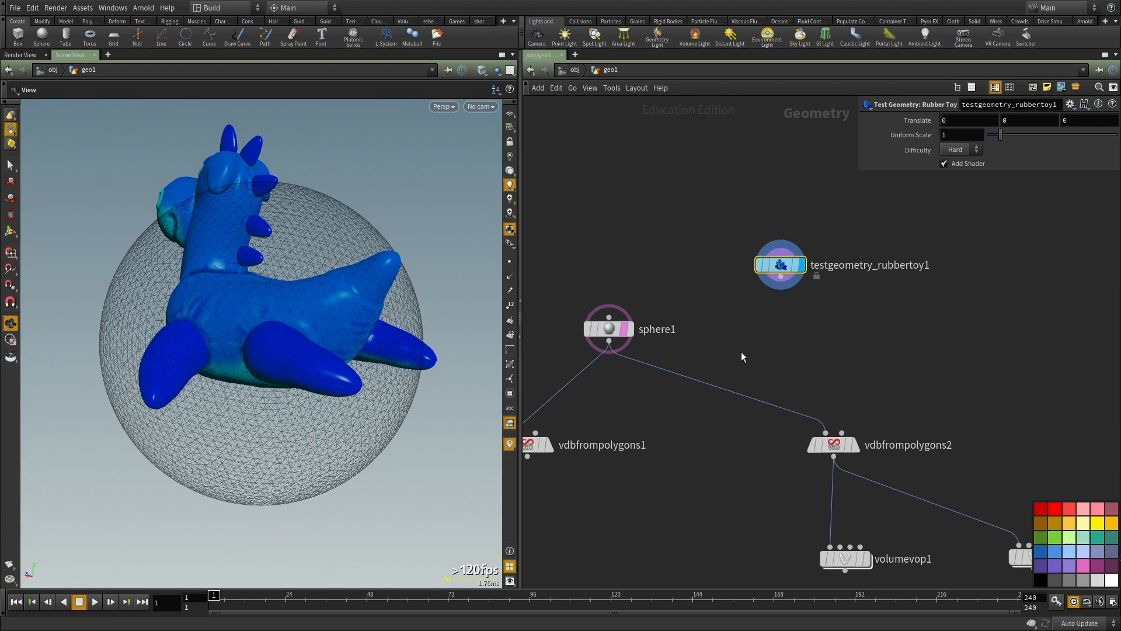
Step: Set the rubber toy's Uniform Scale to 2 and wire it into vdbfrompolygons2 in place of the sphere
key(Return)
middle_drag(864, 308, 862, 318)
drag(320, 295, 338, 275)
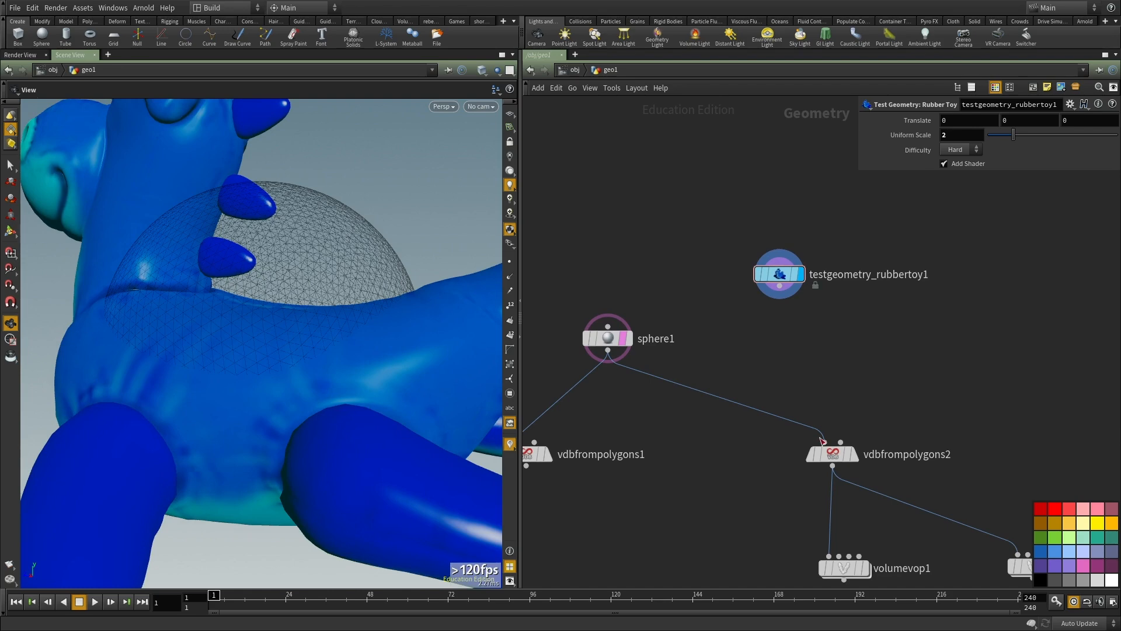
middle_drag(902, 334, 823, 284)
Step: Display vdbfrompolygons2 and inspect the rubber toy's distance VDB in the 3D view
key(r)
drag(821, 336, 678, 442)
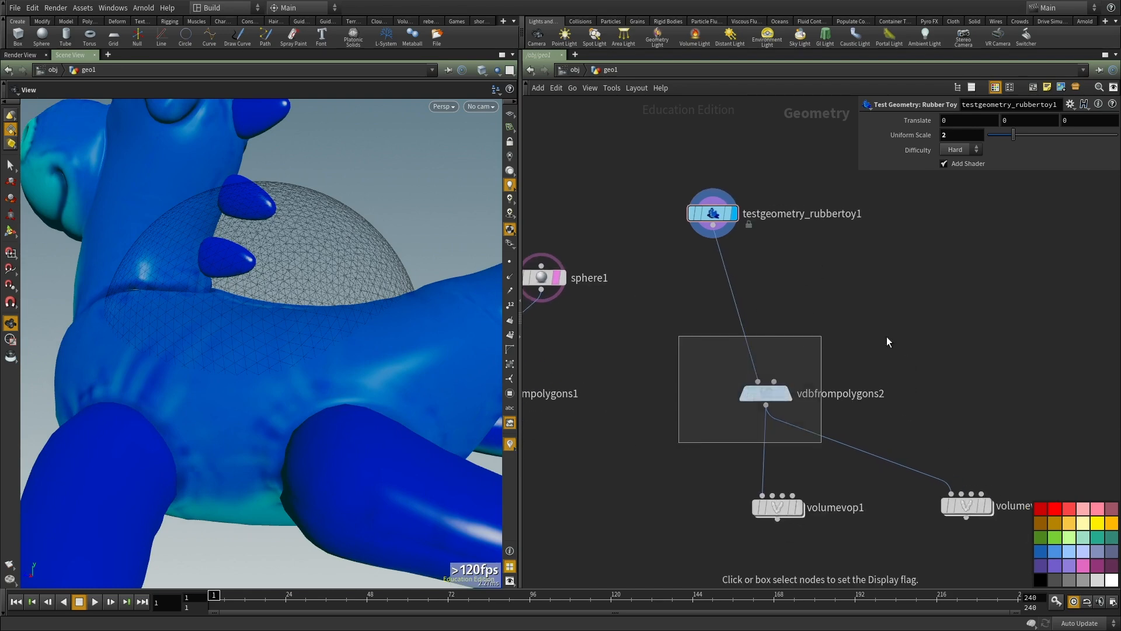
middle_drag(874, 319, 864, 309)
key(shift+w)
key(shift+w)
right_drag(255, 305, 187, 451)
drag(186, 450, 288, 387)
key(shift+w)
key(w)
scroll(838, 423, up, 2)
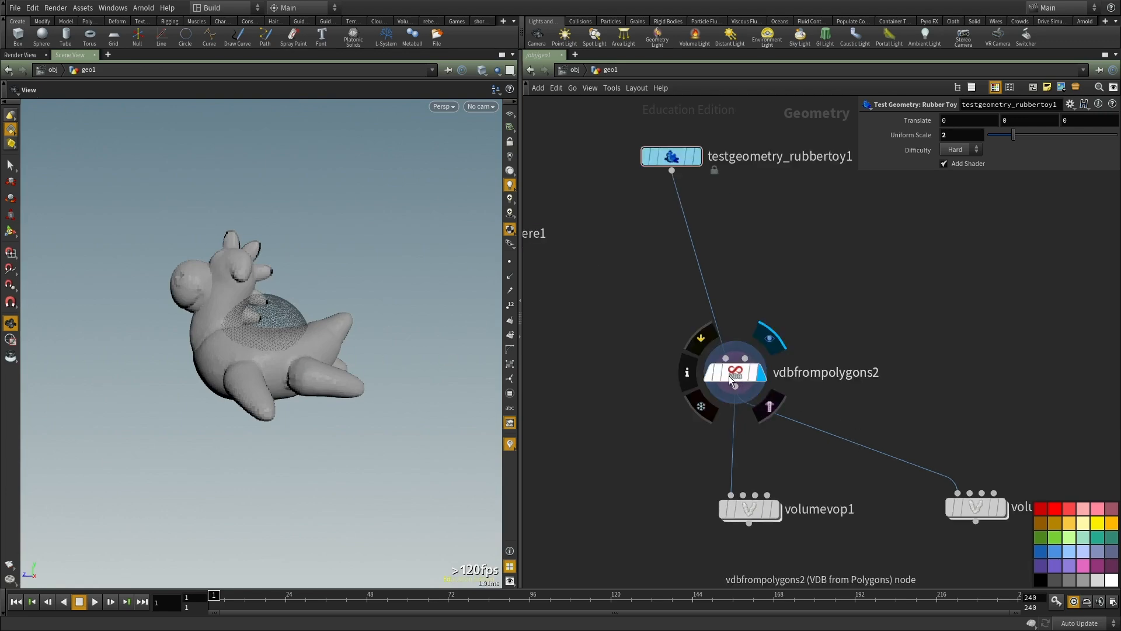
Step: Display volumevop2, open its network and set mulconst1's Multiplier to 1, viewing the deformed toy
middle_drag(968, 408, 710, 319)
drag(843, 350, 641, 485)
drag(667, 450, 665, 451)
drag(247, 306, 362, 364)
double_click(701, 397)
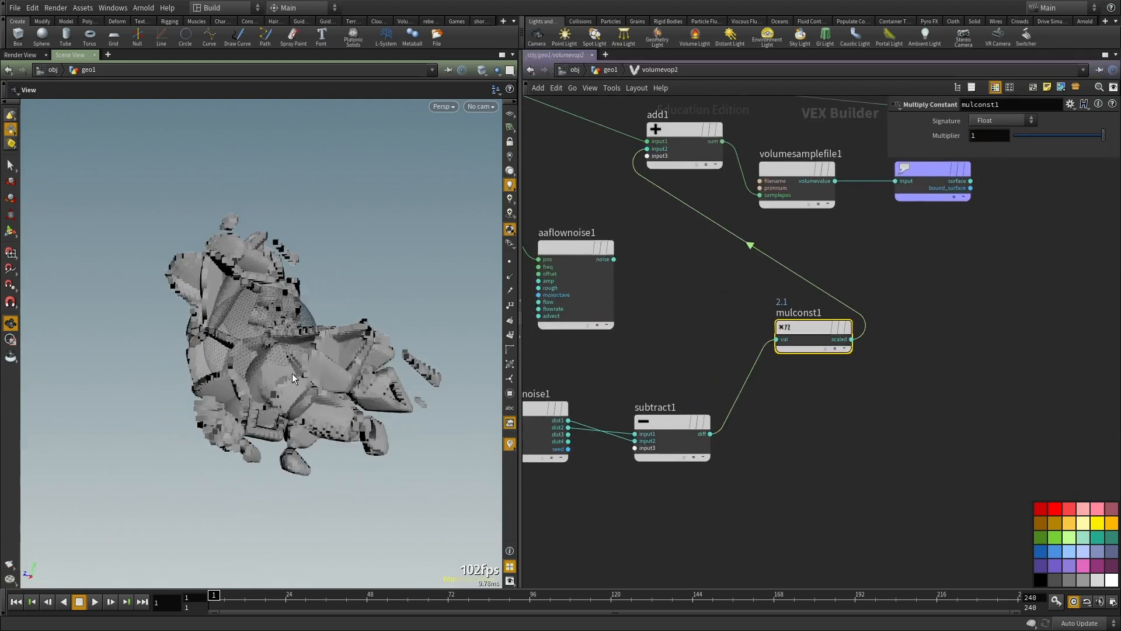
drag(273, 373, 455, 327)
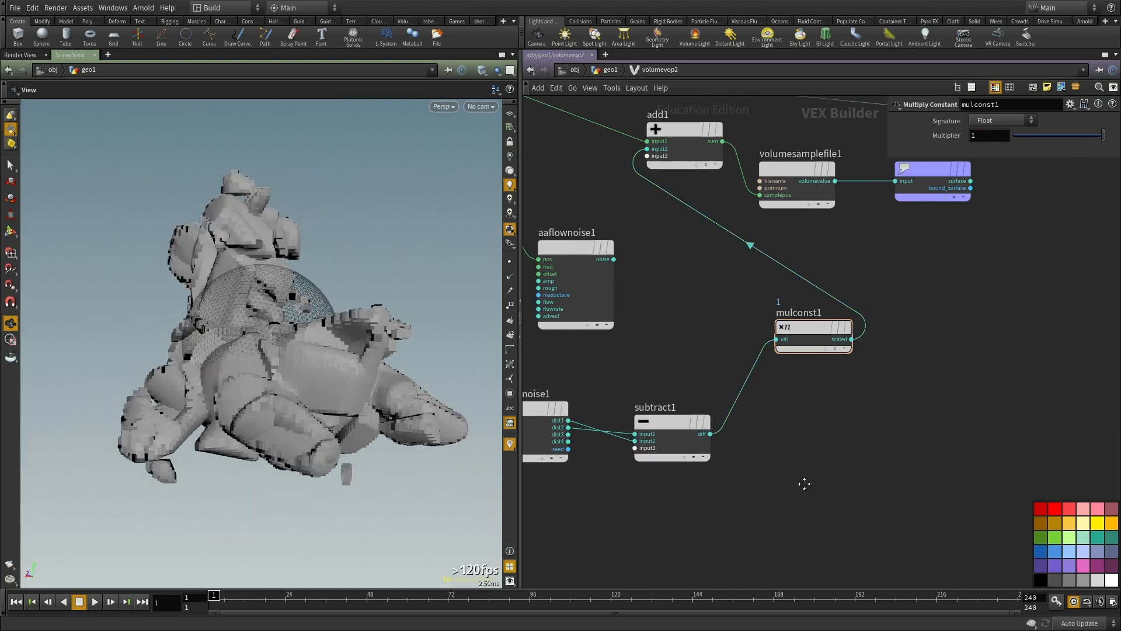
key(u)
scroll(782, 409, up, 2)
key(Tab)
text(vd)
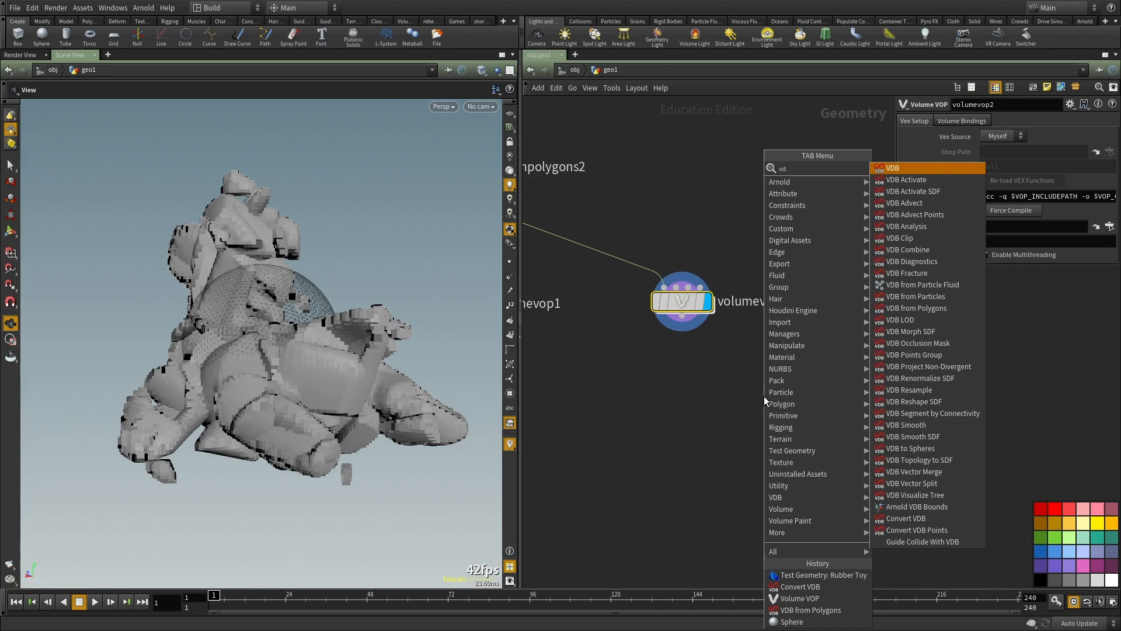
key(Escape)
double_click(678, 300)
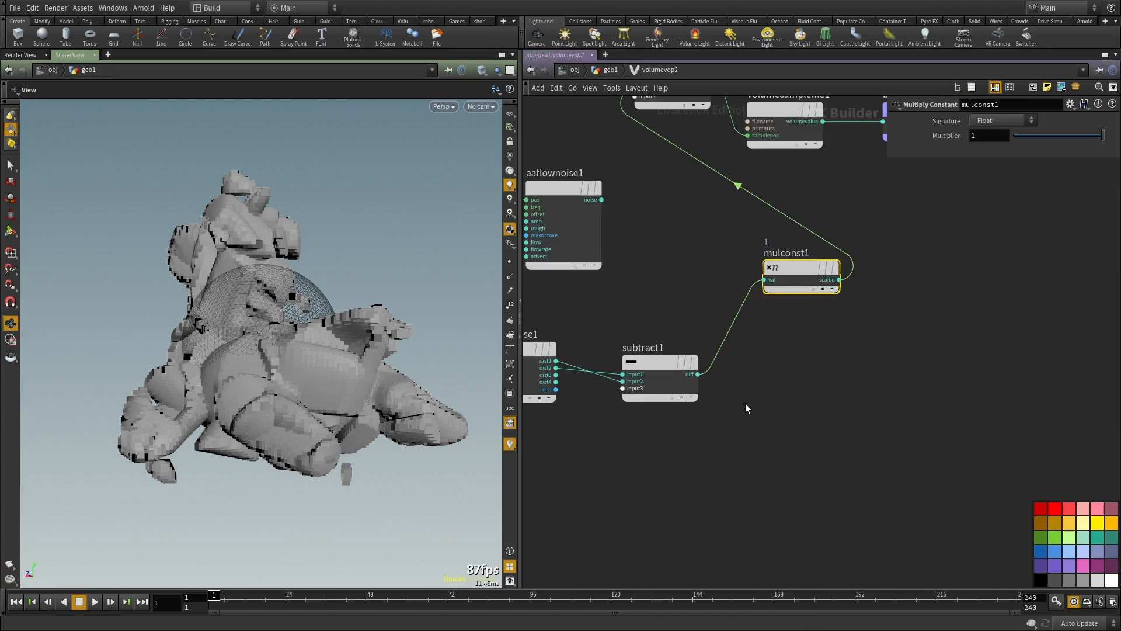
Step: Return to the geometry level, add a Convert VDB node fed by volumevop2 and display it
key(u)
key(Tab)
text(convert)
click(858, 225)
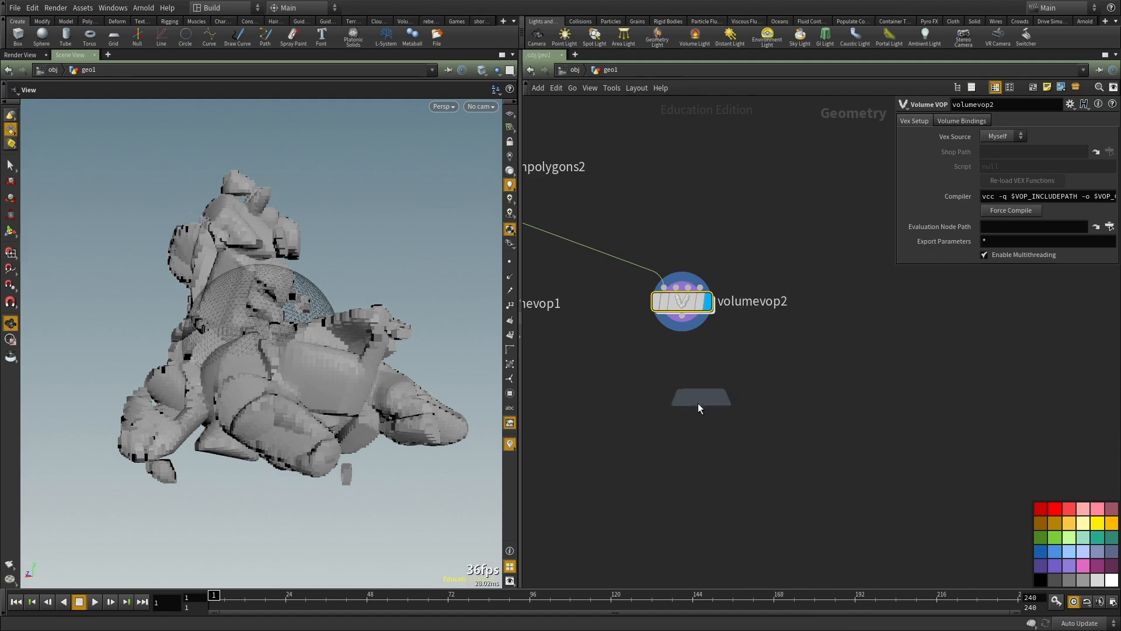
click(695, 402)
click(681, 315)
click(717, 407)
click(718, 405)
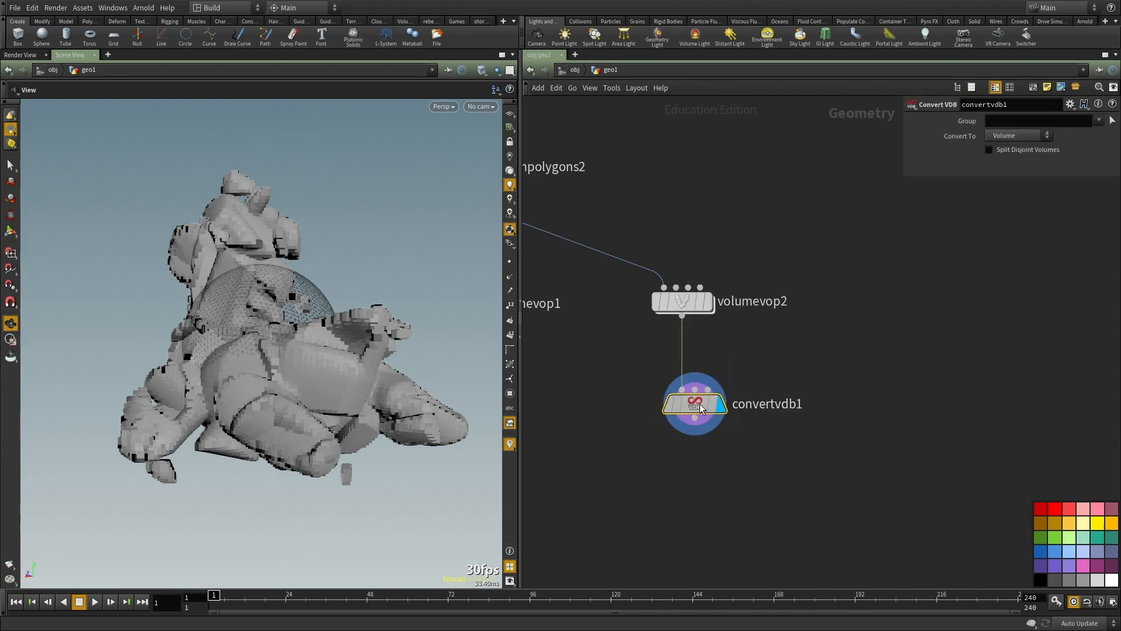
Step: Set convertvdb1's Convert To option to Polygons and inspect the resulting toy mesh
click(1019, 135)
click(1003, 174)
drag(221, 355, 244, 345)
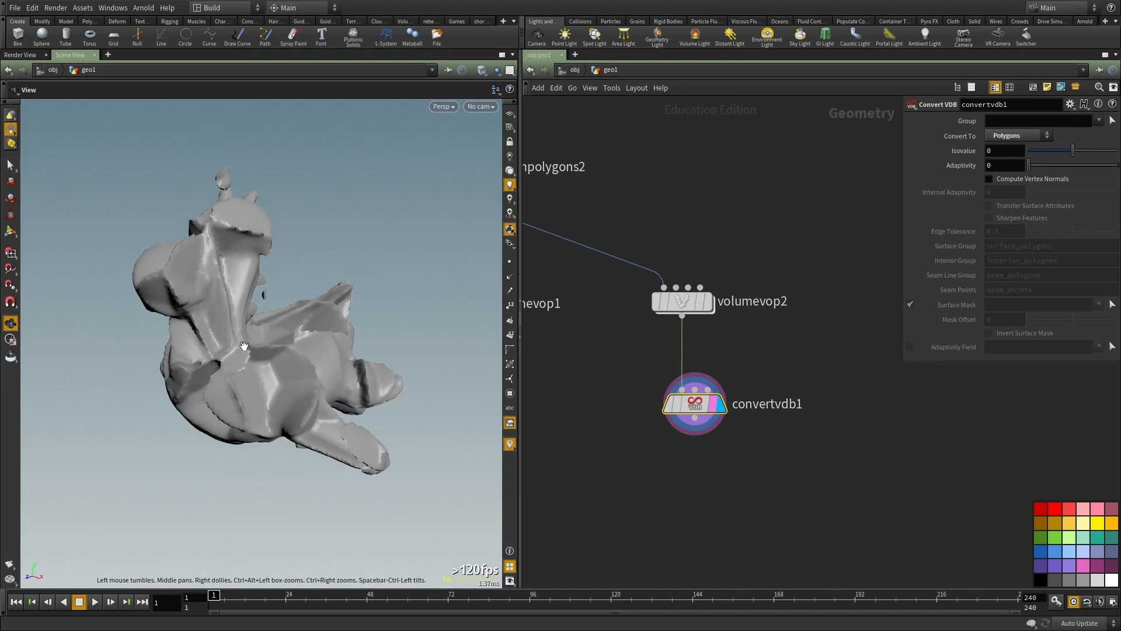
Step: Tidy the geometry network, spacing out the rubber toy, vdbfrompolygons2, volumevop1, volumevop2 and convertvdb1 to make room between them
double_click(682, 301)
click(746, 456)
key(u)
scroll(734, 443, down, 3)
middle_drag(753, 433, 808, 476)
scroll(688, 344, up, 2)
middle_drag(719, 356, 879, 387)
drag(695, 167, 737, 133)
middle_drag(785, 285, 701, 288)
drag(663, 348, 666, 264)
middle_drag(667, 266, 604, 256)
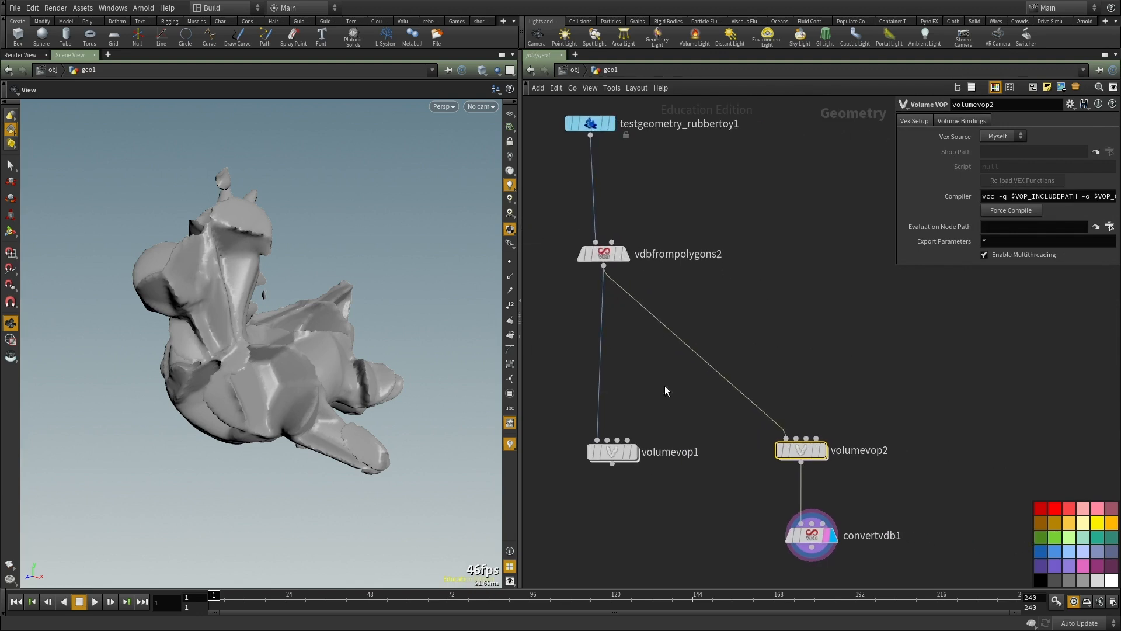
drag(615, 455, 542, 471)
middle_drag(638, 431, 607, 460)
Step: Add a VDB Analysis node between vdbfrompolygons2 and volumevop2 and feed it from vdbfrompolygons2
click(732, 364)
key(Tab)
text(vd)
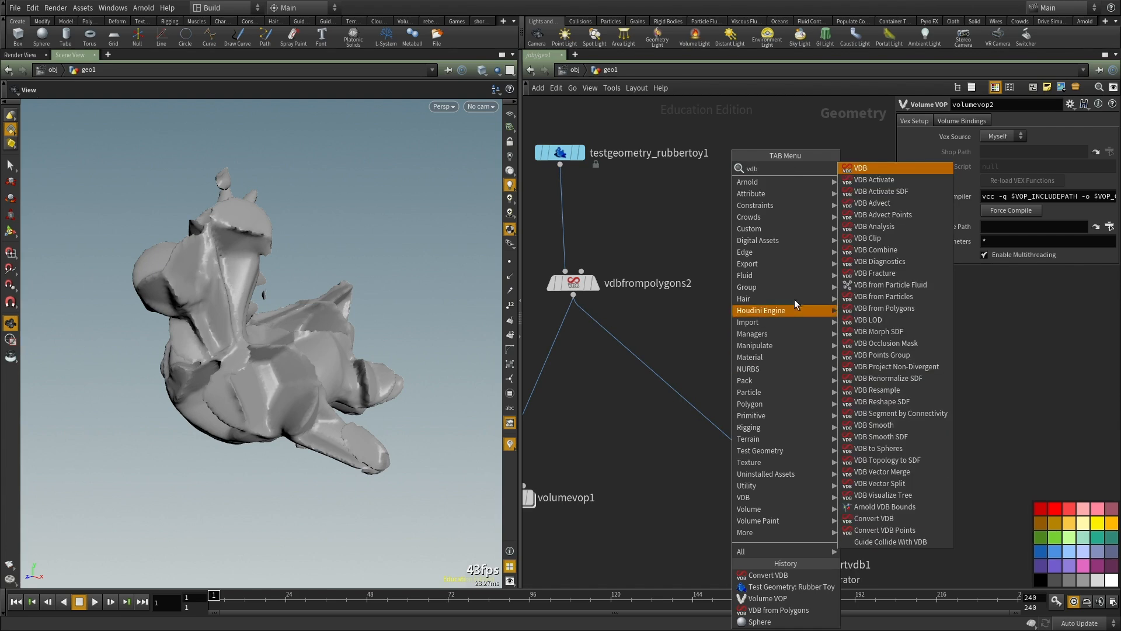
text(b ana)
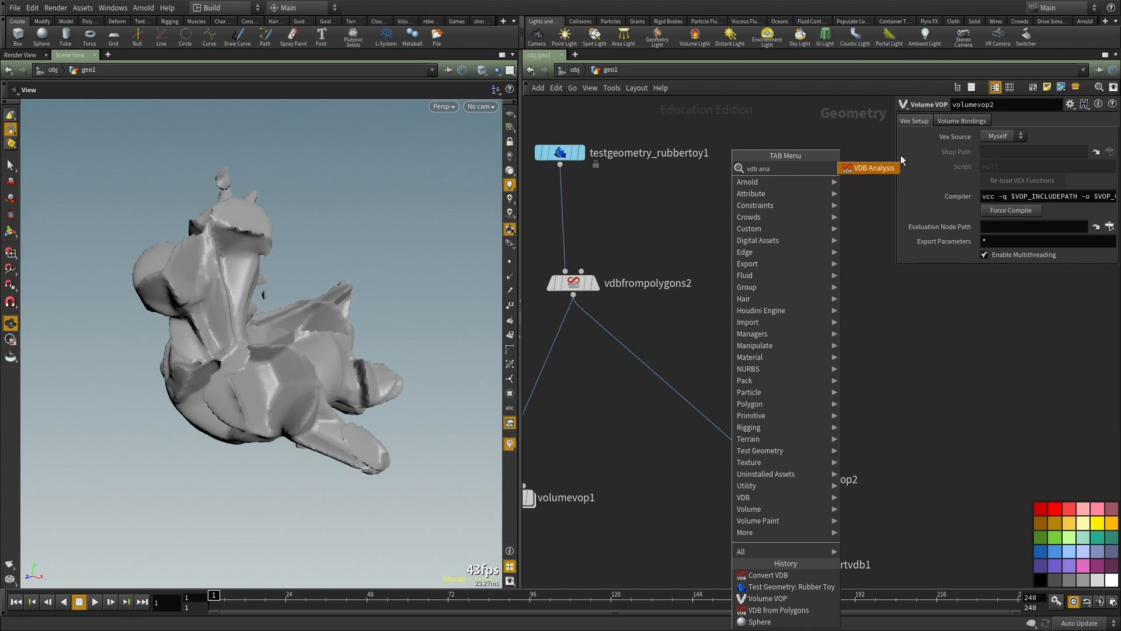
click(866, 168)
click(782, 365)
click(772, 353)
click(556, 299)
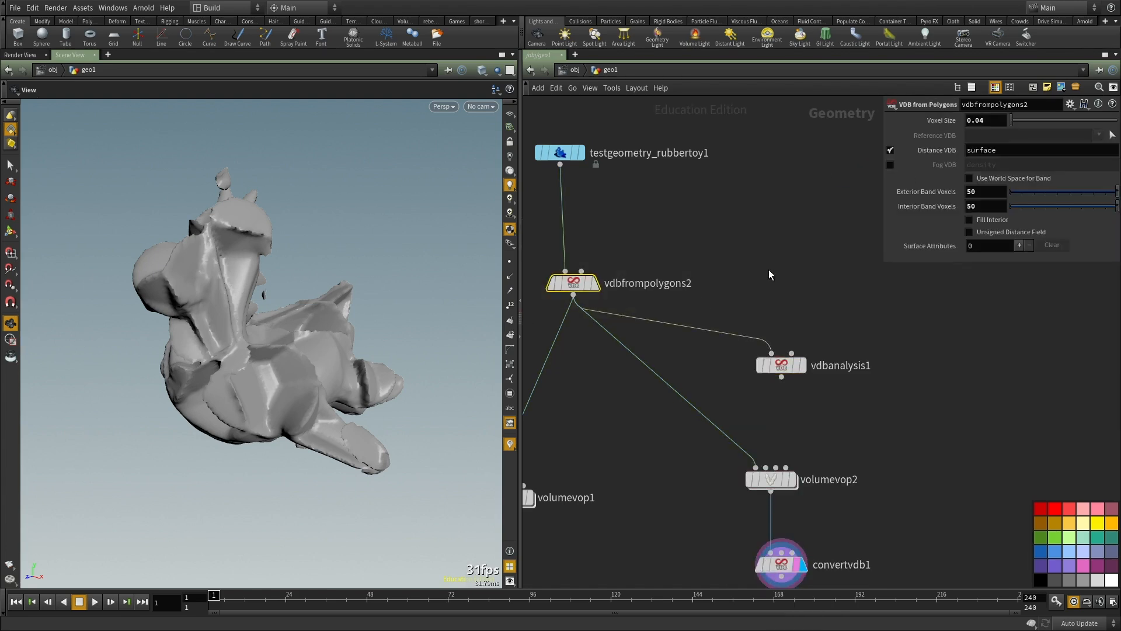
middle_drag(778, 384, 749, 354)
click(1099, 120)
click(1088, 131)
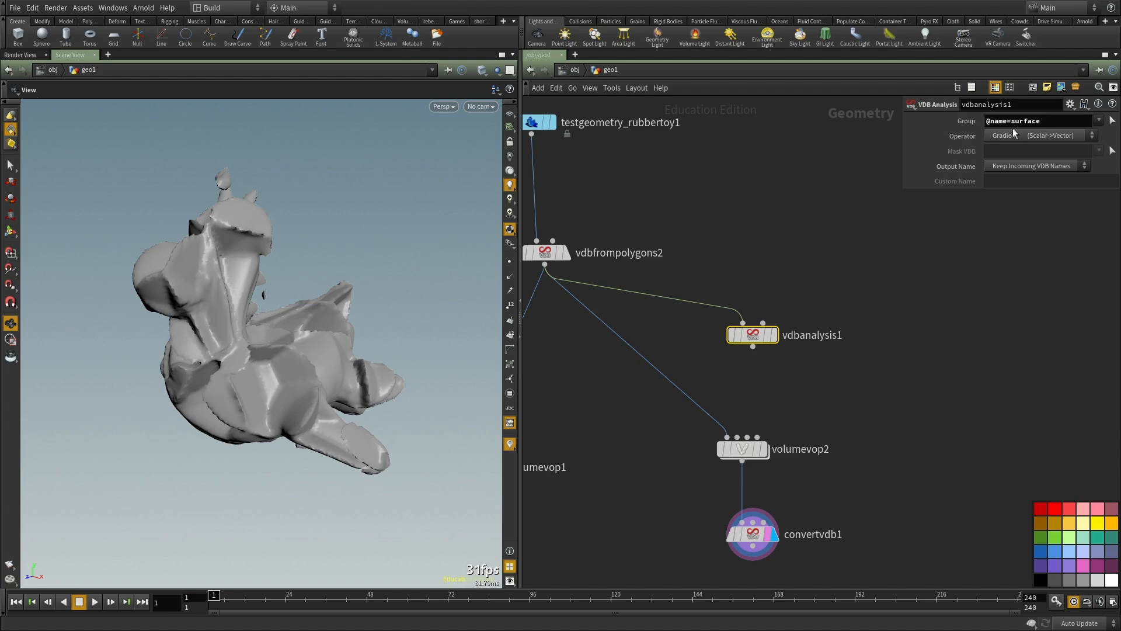
drag(239, 346, 309, 331)
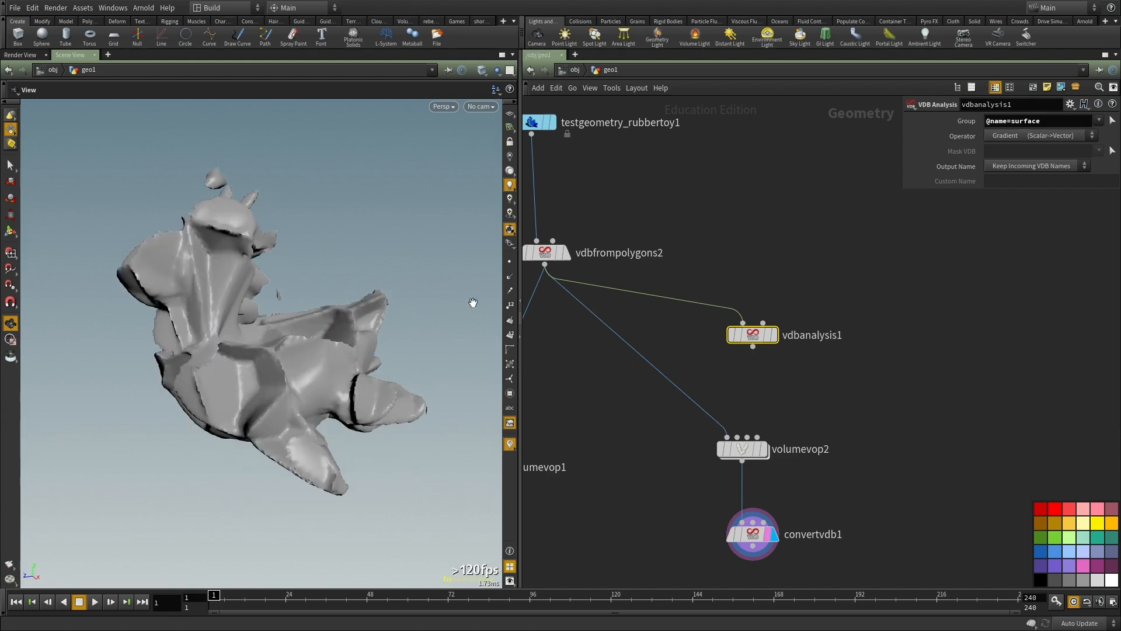
click(1006, 166)
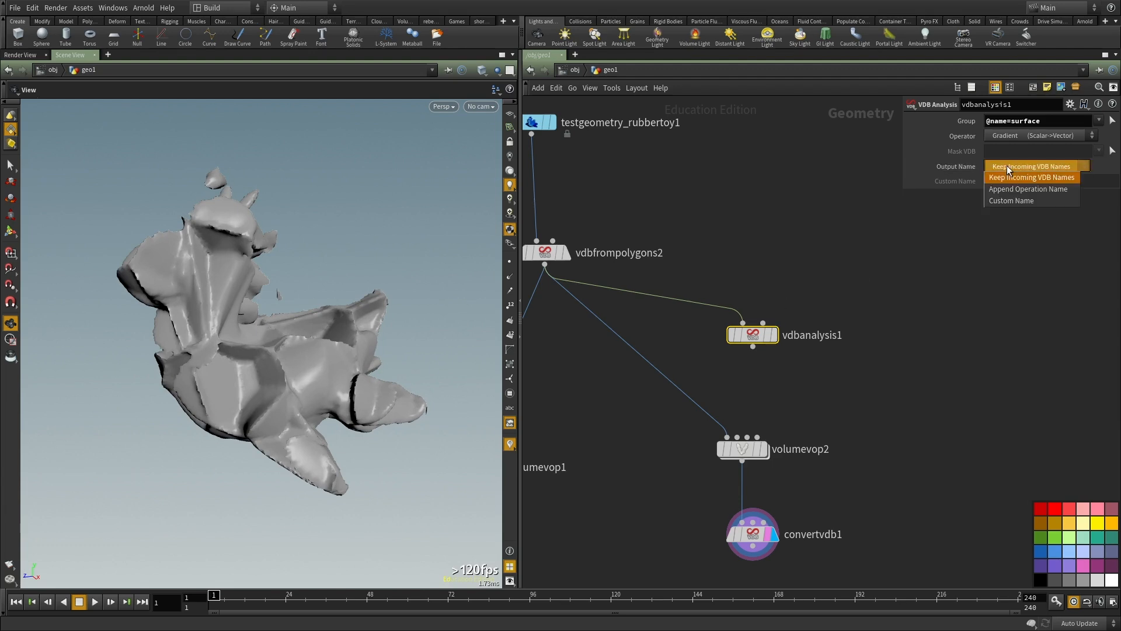
click(1018, 201)
click(1008, 182)
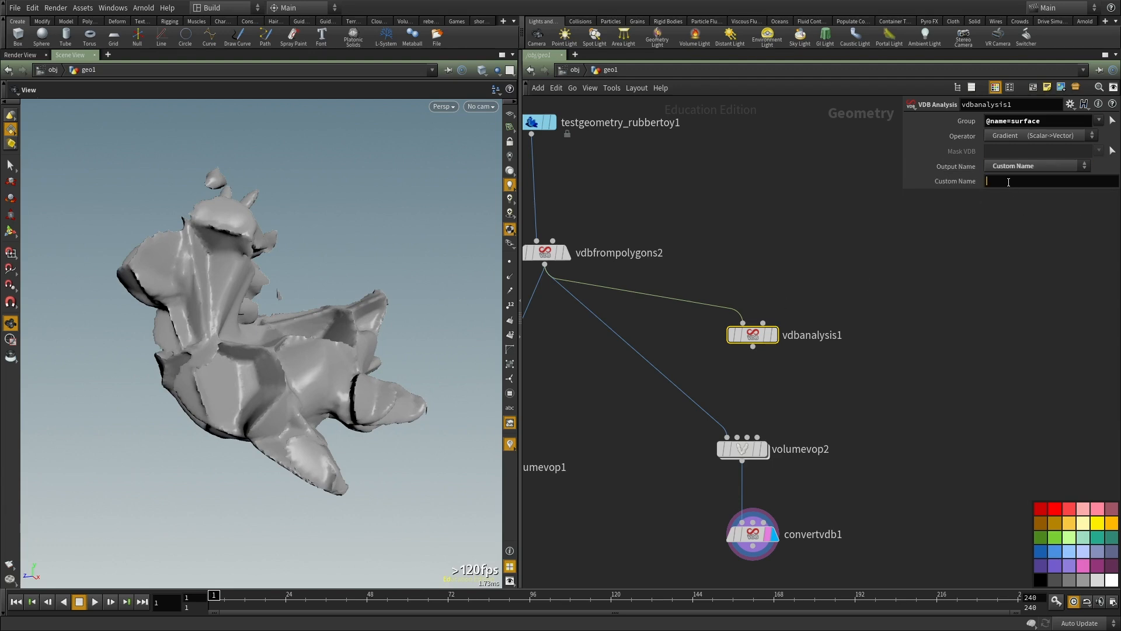
Step: Display vdbanalysis1 and check its node info for the gradient VDB
click(771, 335)
middle_click(760, 340)
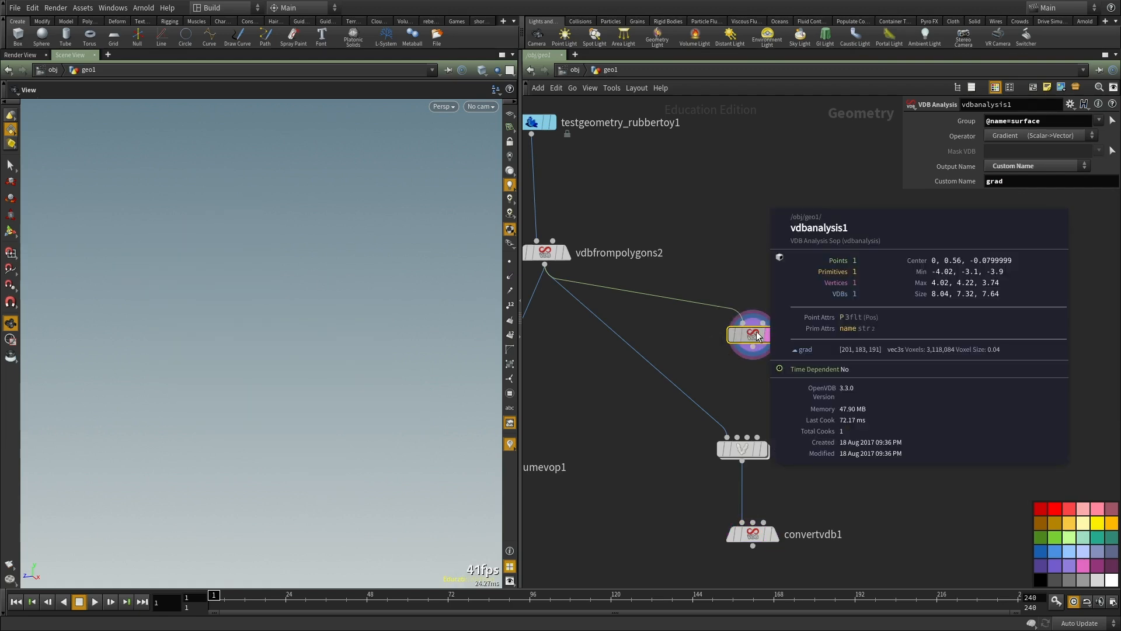
mouse_move(756, 335)
drag(756, 334, 772, 328)
drag(314, 313, 311, 328)
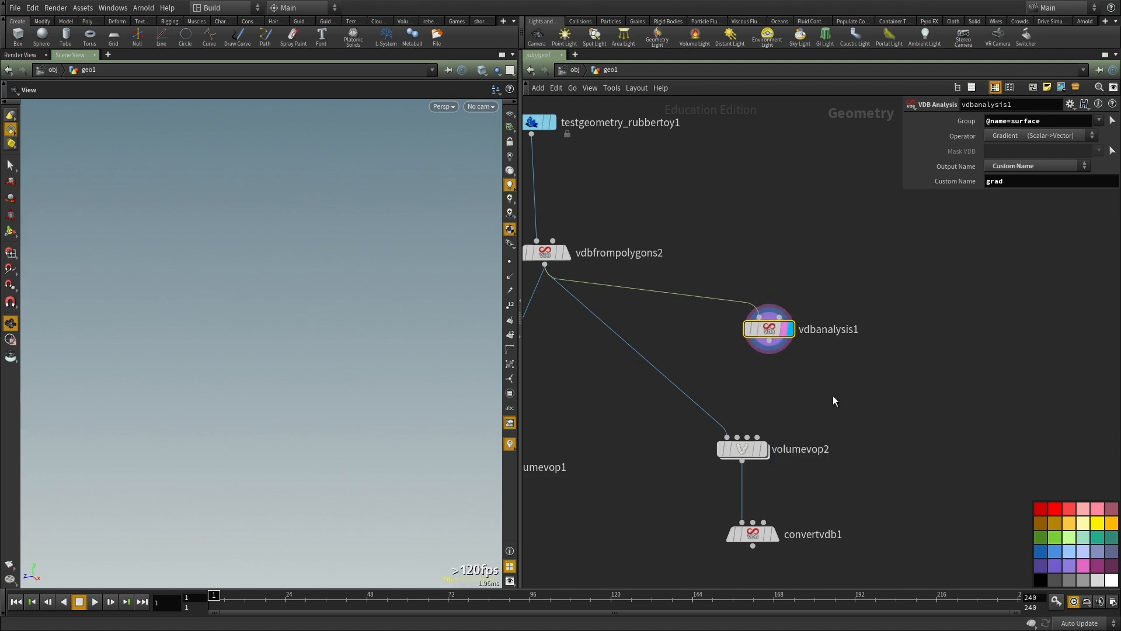
Step: Wire vdbanalysis1 into volumevop2's second input and open the volumevop2 network
middle_drag(831, 396, 825, 345)
scroll(759, 280, up, 3)
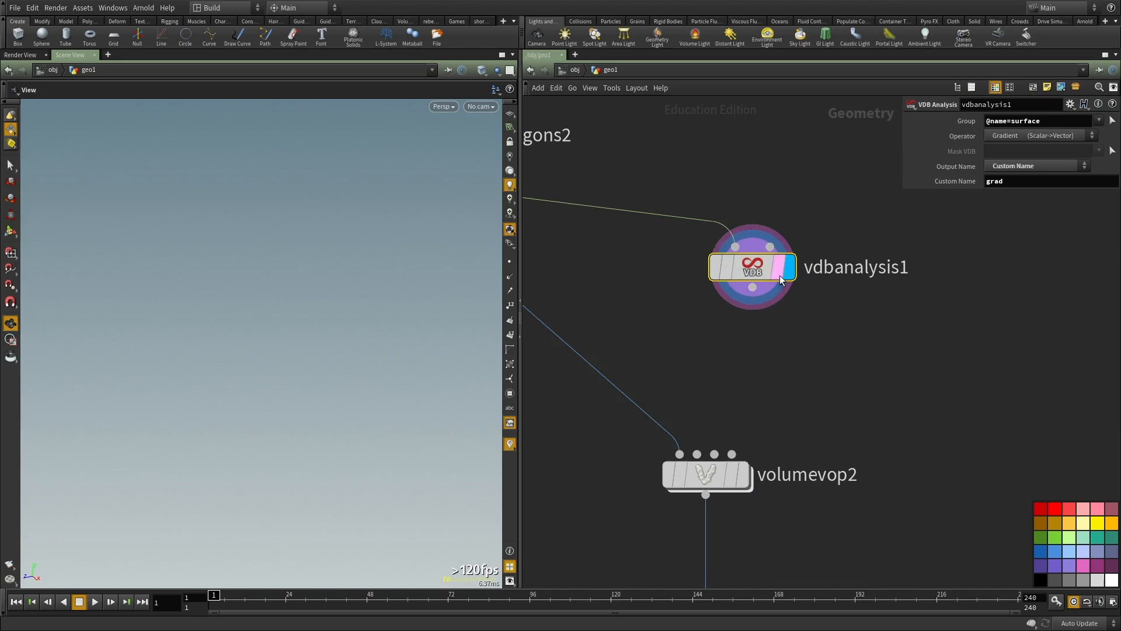
click(752, 287)
click(696, 453)
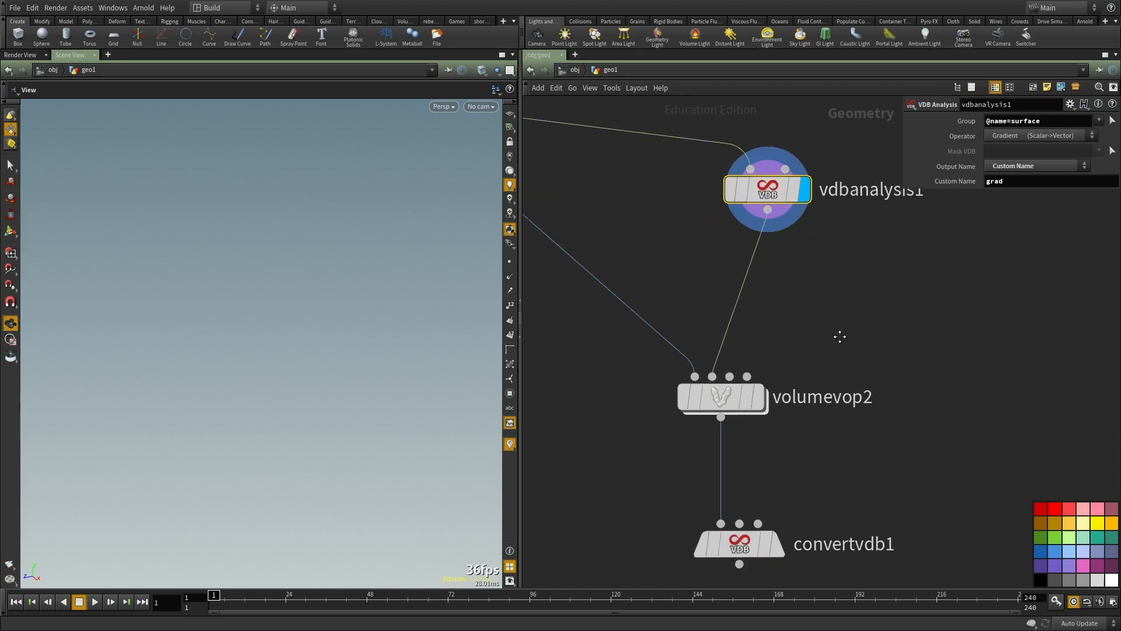
middle_drag(833, 249, 827, 293)
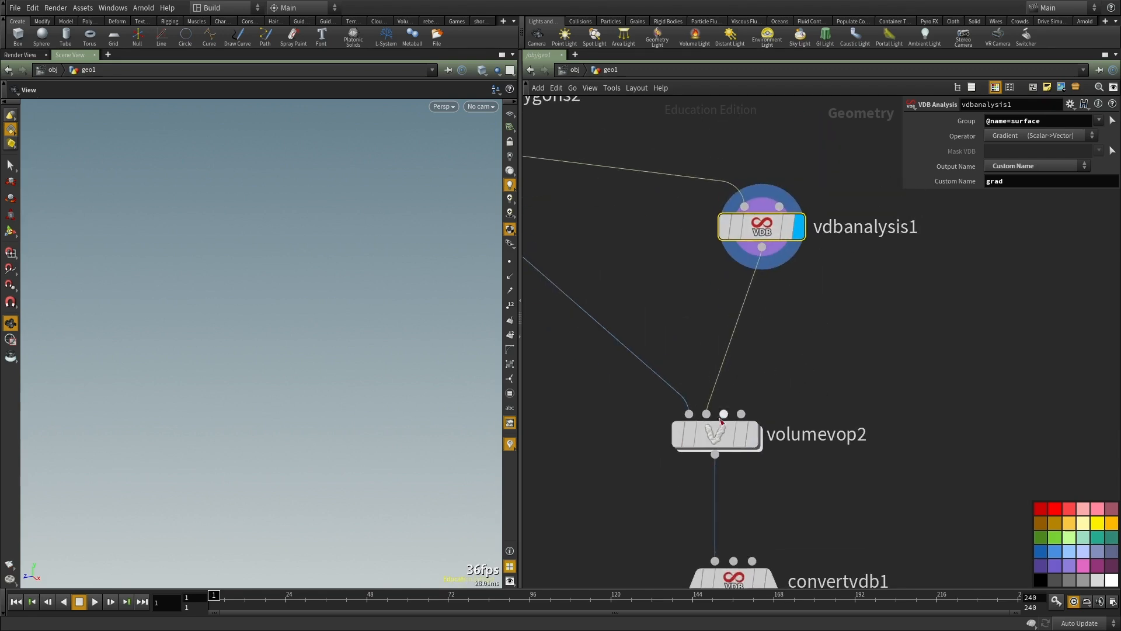
double_click(724, 436)
Step: Duplicate the volumesamplefile1 node and place the copy below mulconst1
scroll(749, 375, up, 1)
middle_drag(770, 477, 901, 377)
scroll(846, 327, down, 1)
middle_drag(825, 307, 770, 378)
scroll(787, 285, up, 2)
click(849, 284)
key(ctrl+c)
middle_drag(937, 351, 910, 284)
scroll(822, 438, down, 3)
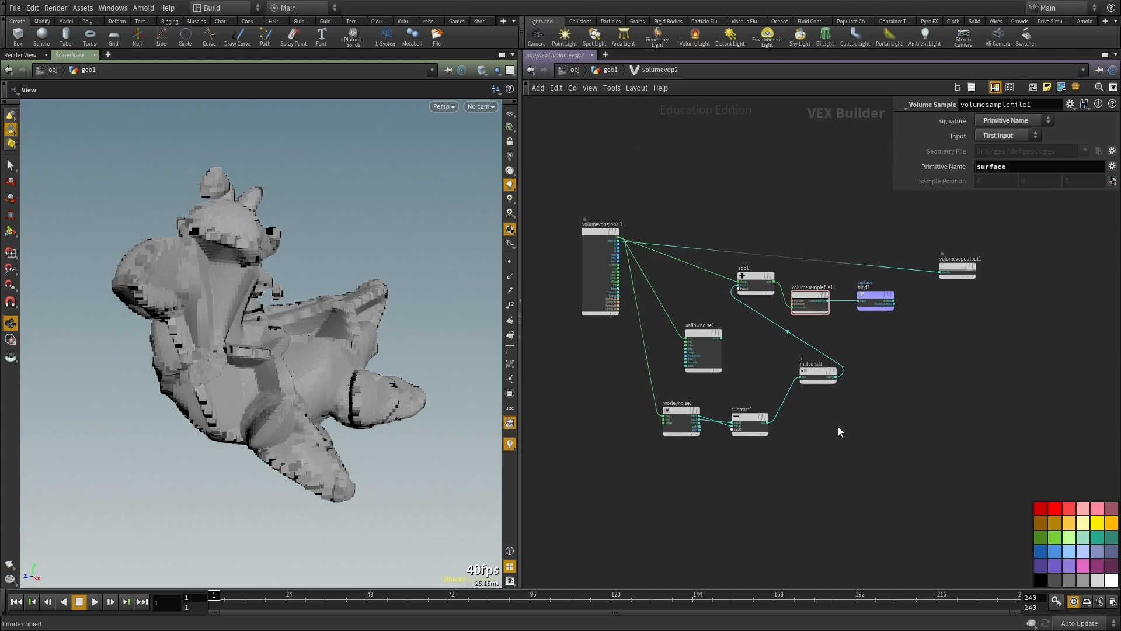
key(ctrl+v)
scroll(834, 436, up, 2)
middle_drag(871, 367, 937, 426)
middle_drag(865, 511, 887, 471)
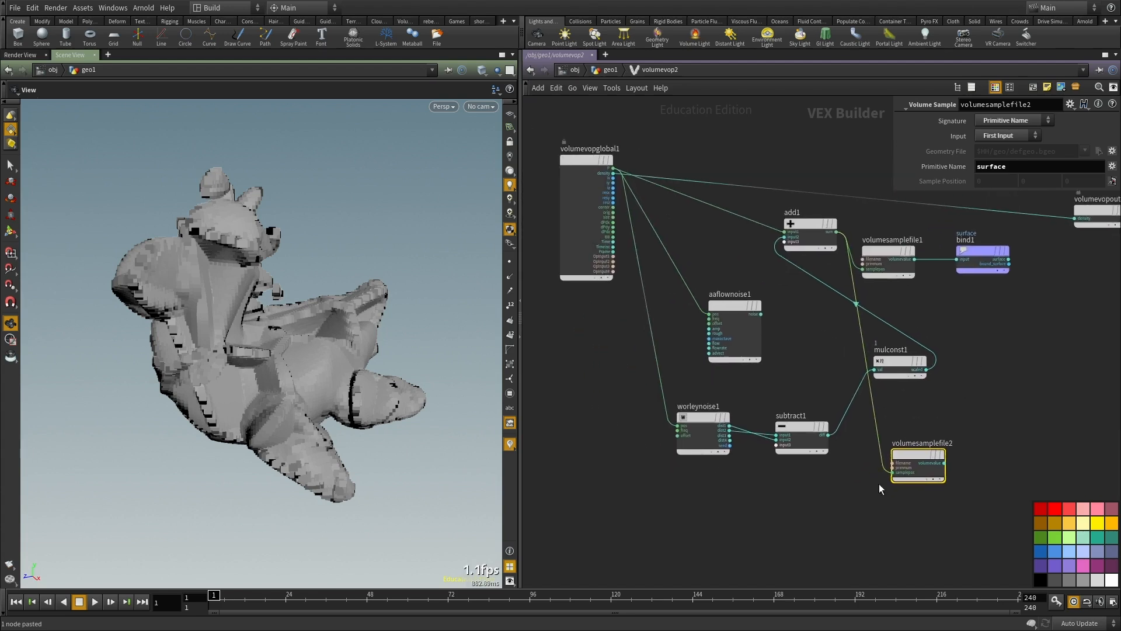
Step: Connect the global position P to volumesamplefile2's samplepos and place the node just before add1
scroll(887, 474, up, 1)
click(893, 472)
scroll(864, 467, down, 1)
middle_drag(713, 286, 759, 350)
scroll(756, 348, up, 1)
click(636, 210)
scroll(846, 467, down, 3)
scroll(799, 424, up, 2)
drag(807, 376, 618, 175)
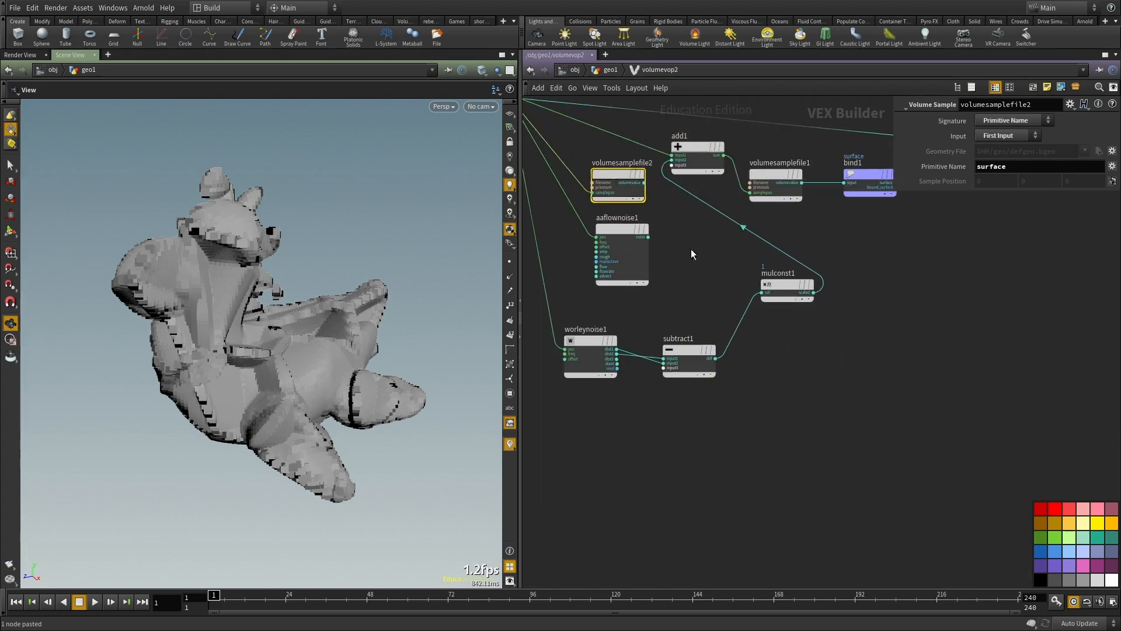
Step: Move the unused aaflownoise1 node down, clear of the rest of the network
scroll(670, 236, down, 2)
middle_drag(671, 236, 787, 282)
drag(736, 305, 657, 498)
scroll(704, 229, up, 1)
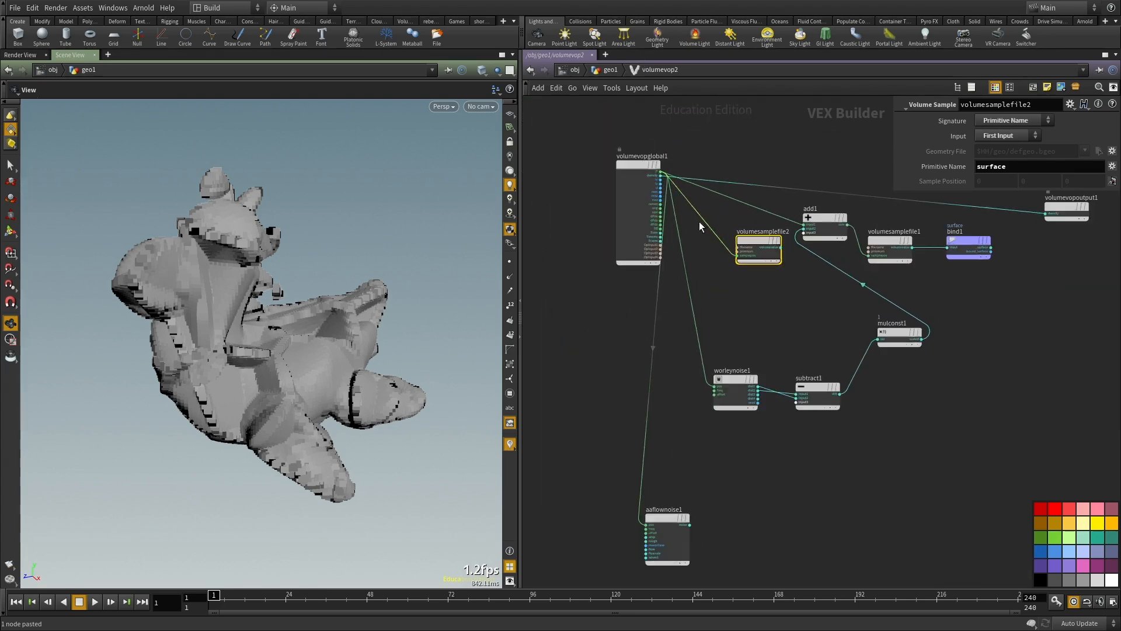
drag(632, 167, 551, 248)
Step: Set volumesamplefile2's Input to Second Input and its Primitive Name to grad
scroll(783, 234, up, 1)
drag(739, 254, 711, 314)
click(1000, 136)
click(1001, 171)
drag(1008, 167, 787, 150)
text(grad)
Step: Rearrange the nodes, moving worleynoise1, subtract1 and mulconst1 lower to free space before add1
middle_drag(828, 243, 777, 288)
drag(779, 261, 783, 302)
drag(913, 385, 843, 454)
drag(862, 407, 883, 486)
scroll(756, 375, up, 1)
middle_drag(756, 375, 721, 390)
middle_drag(893, 460, 942, 391)
drag(820, 519, 682, 430)
drag(793, 429, 725, 472)
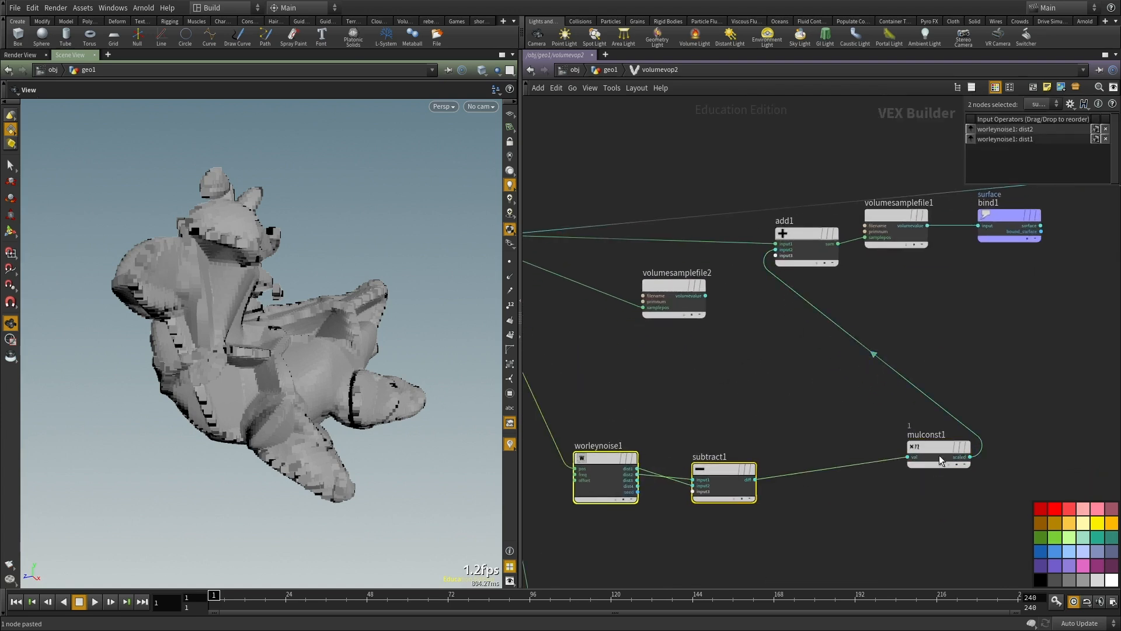
drag(938, 458, 906, 492)
Step: Add a Multiply node between volumesamplefile2 and mulconst1
click(804, 428)
key(Tab)
text(mul)
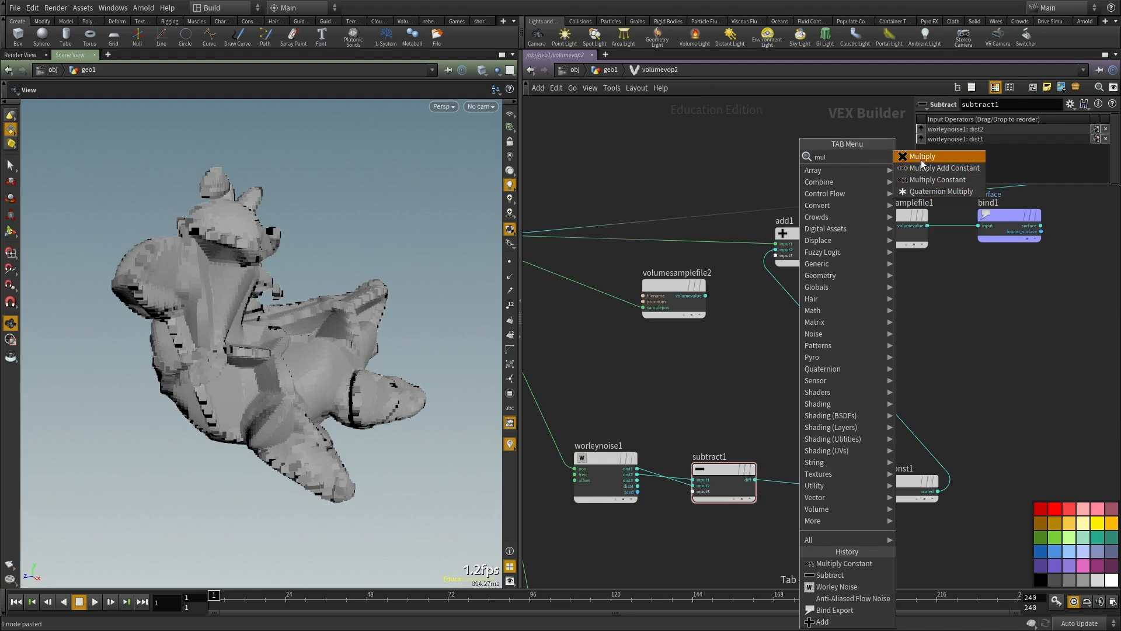
click(921, 156)
click(774, 359)
scroll(705, 299, up, 2)
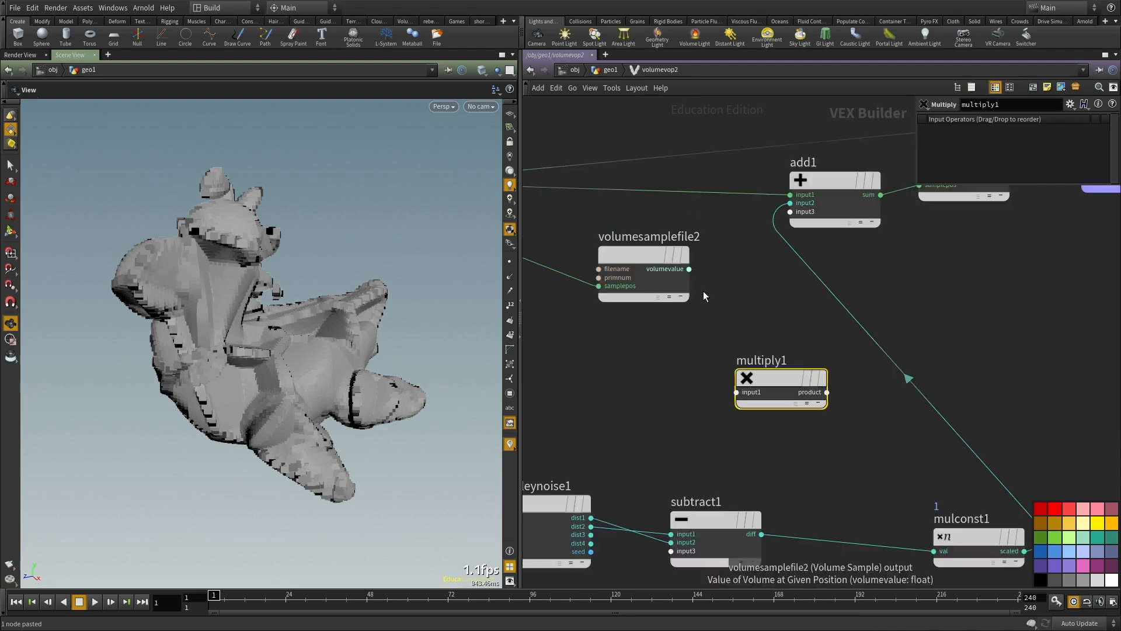
Step: Select volumesamplefile2, check its output type against add1's inputs and delete the node
click(702, 284)
scroll(715, 272, down, 3)
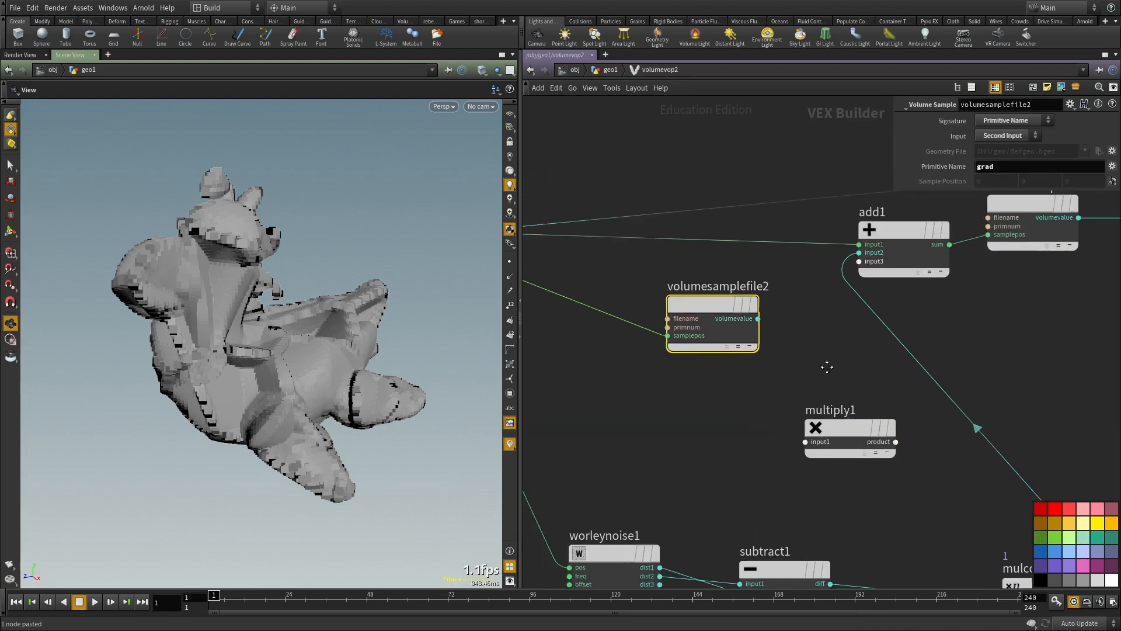
scroll(756, 360, up, 2)
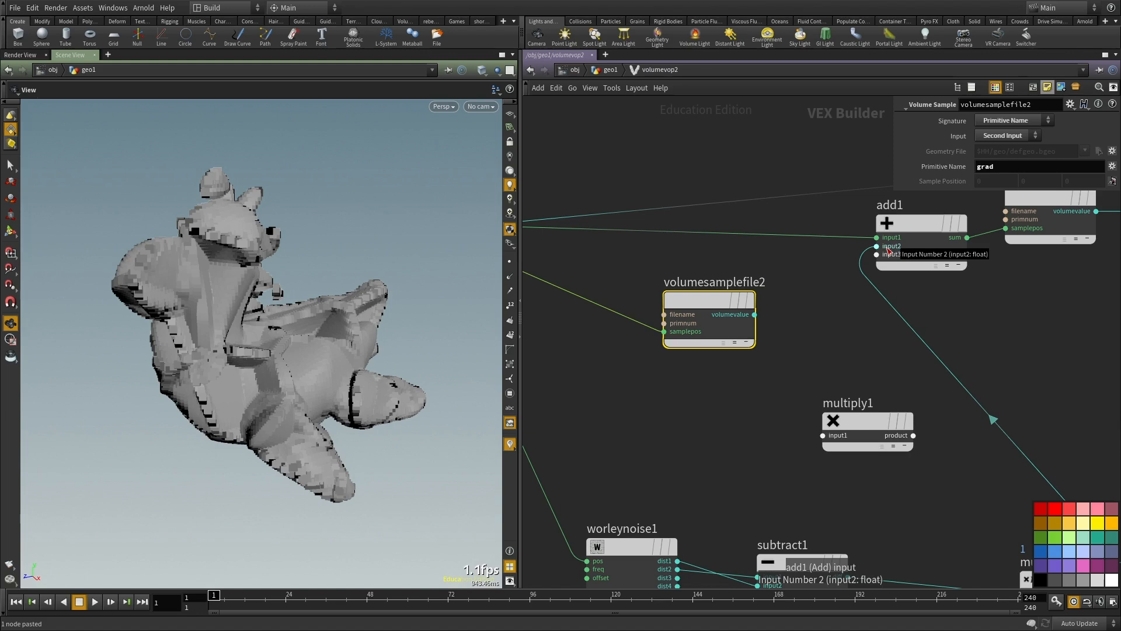
key(Delete)
Step: Add a Volume Sample Vector node and connect the global position P to its samplepos
key(Tab)
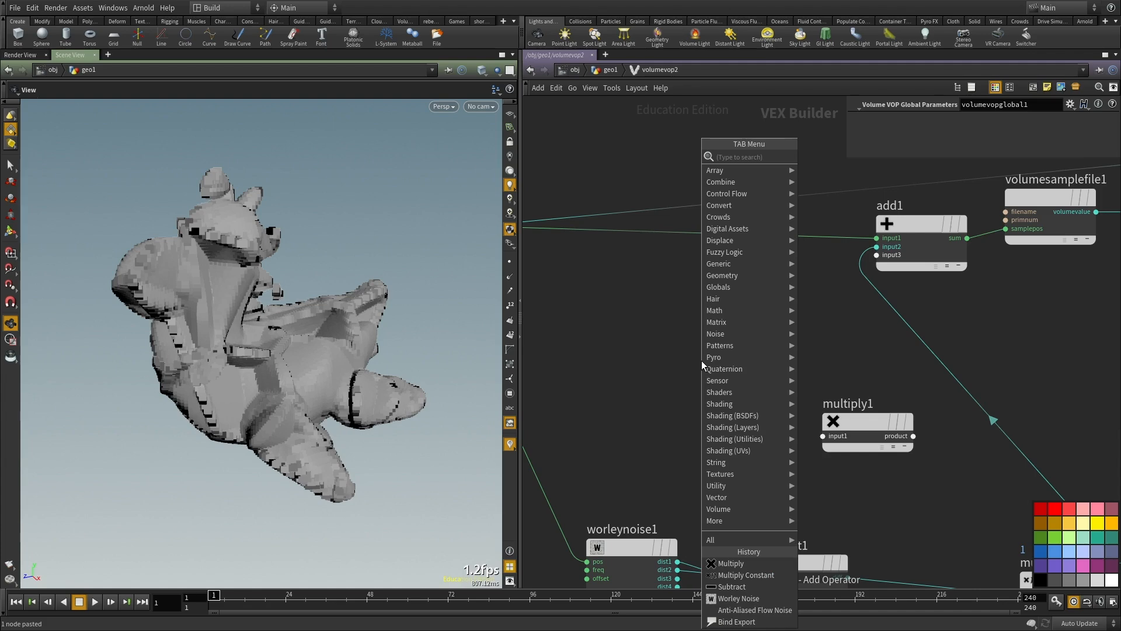
text(volume sample)
key(Down)
key(Return)
click(731, 408)
middle_drag(731, 408, 783, 415)
click(791, 426)
click(548, 261)
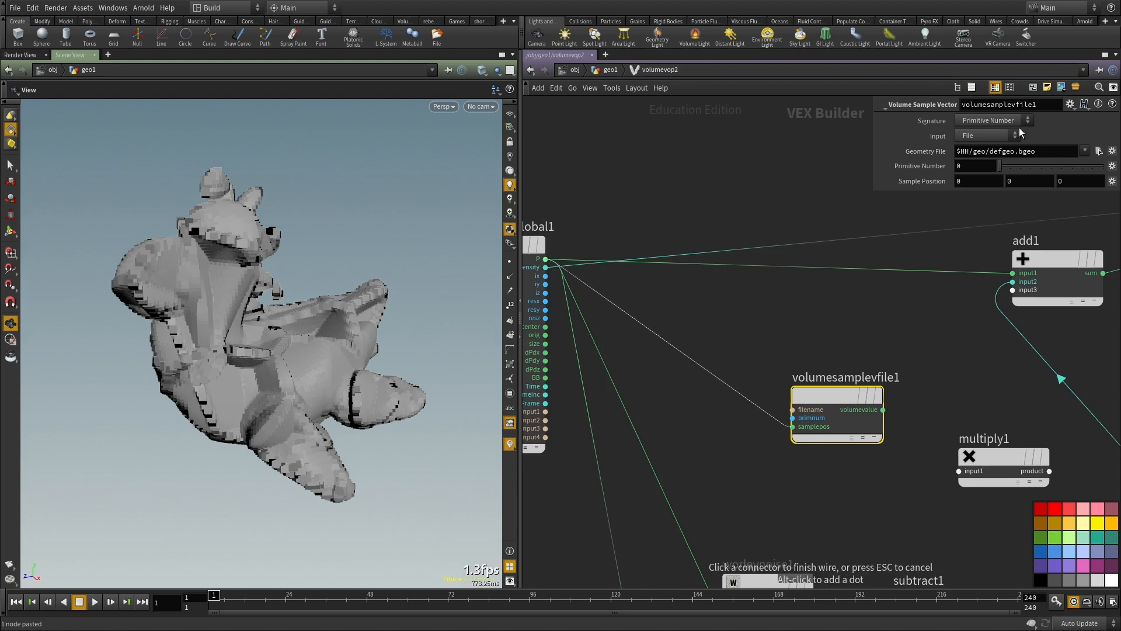
Step: Configure volumesamplevfile1 to sample the Second Input by Primitive Name, using the primitive grad
click(978, 135)
click(983, 171)
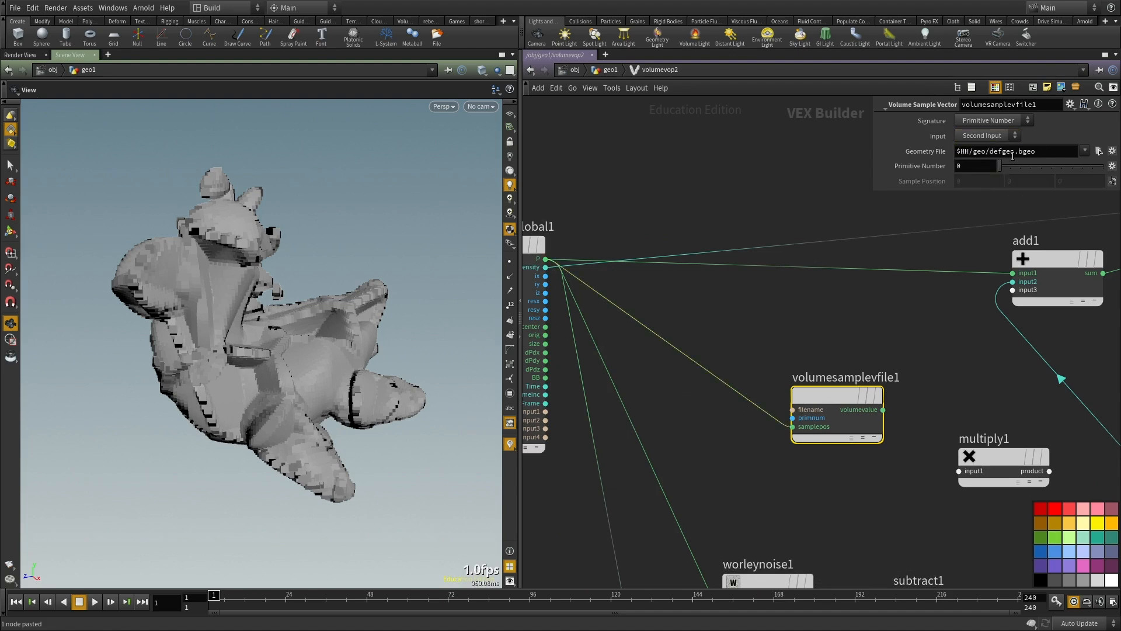
click(988, 120)
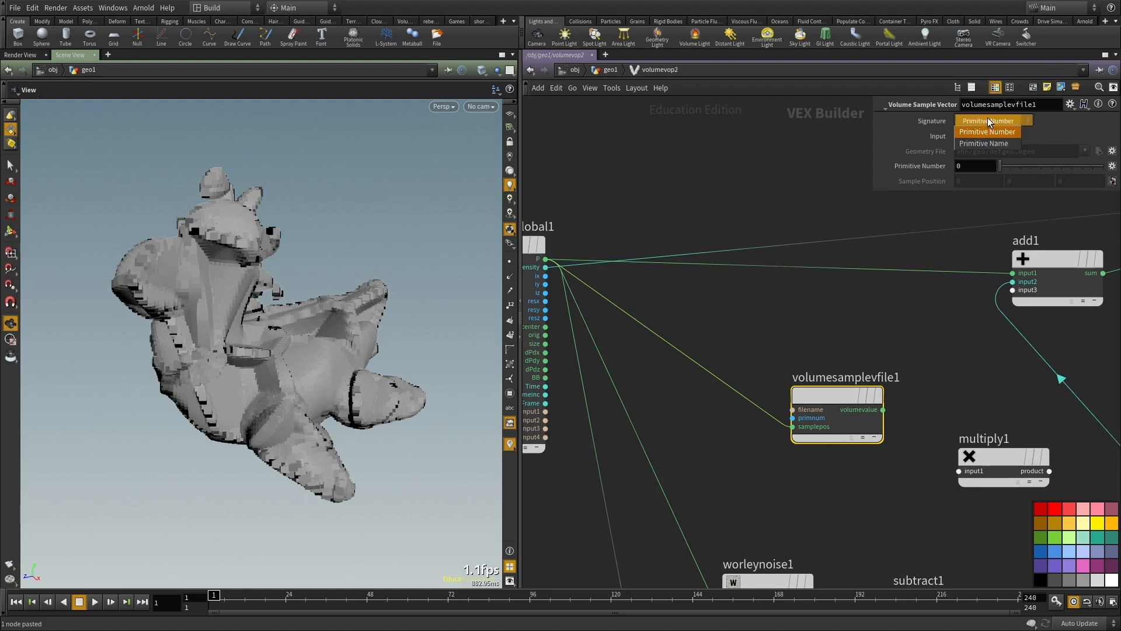
click(996, 143)
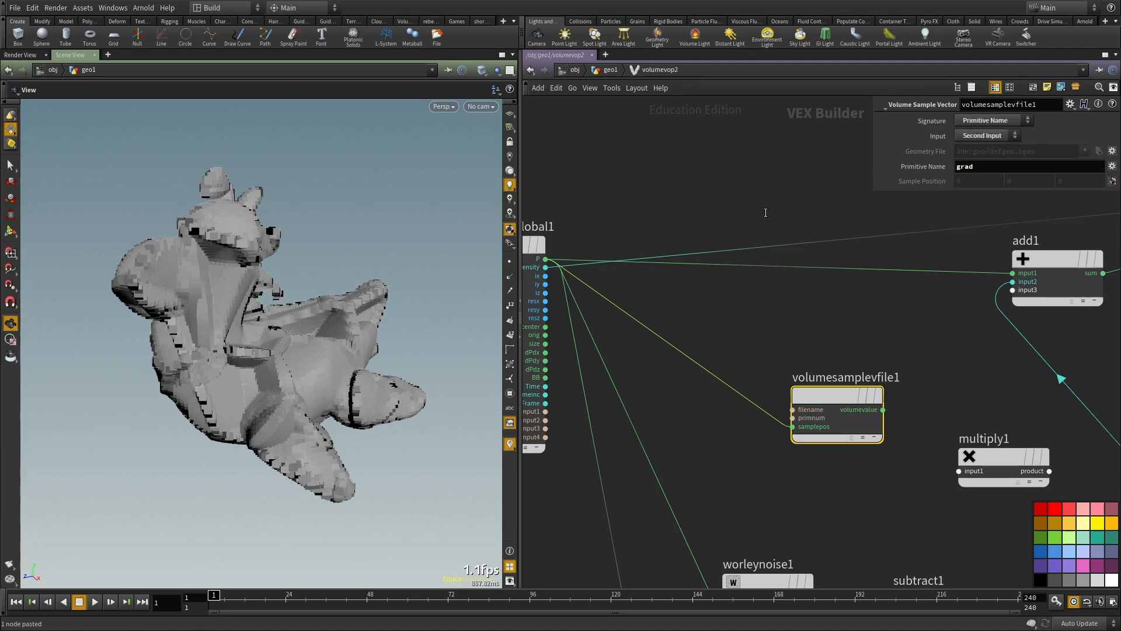
Step: Connect volumesamplevfile1's volumevalue to multiply1's first input and mulconst1's scaled output to its second input
middle_drag(916, 409, 785, 379)
click(752, 381)
click(828, 441)
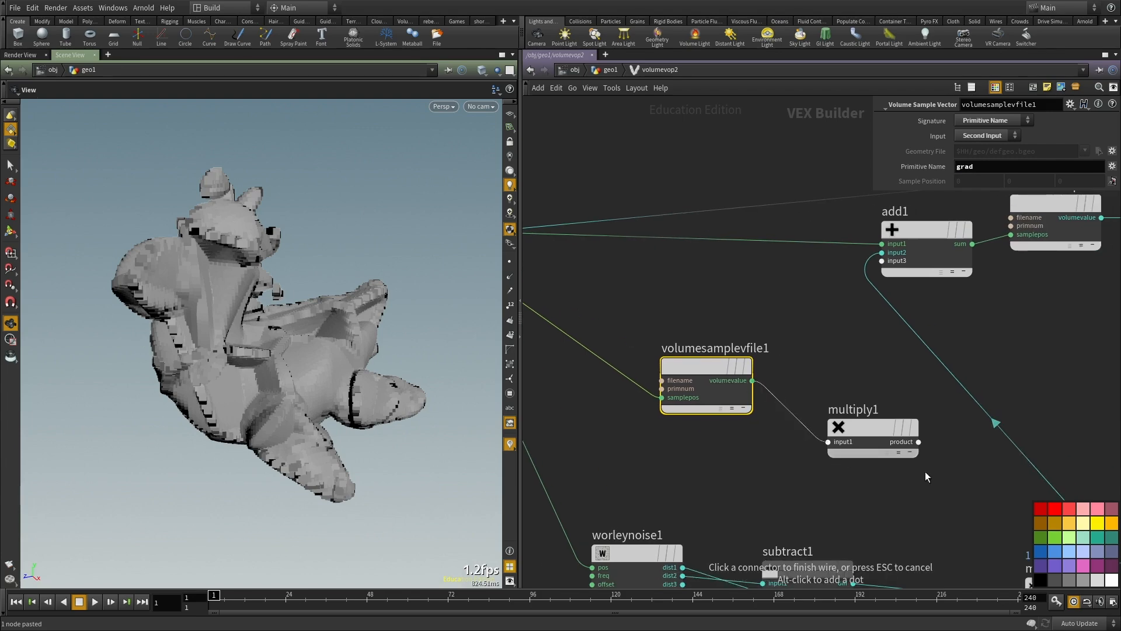
click(783, 378)
scroll(784, 380, down, 4)
scroll(866, 455, up, 4)
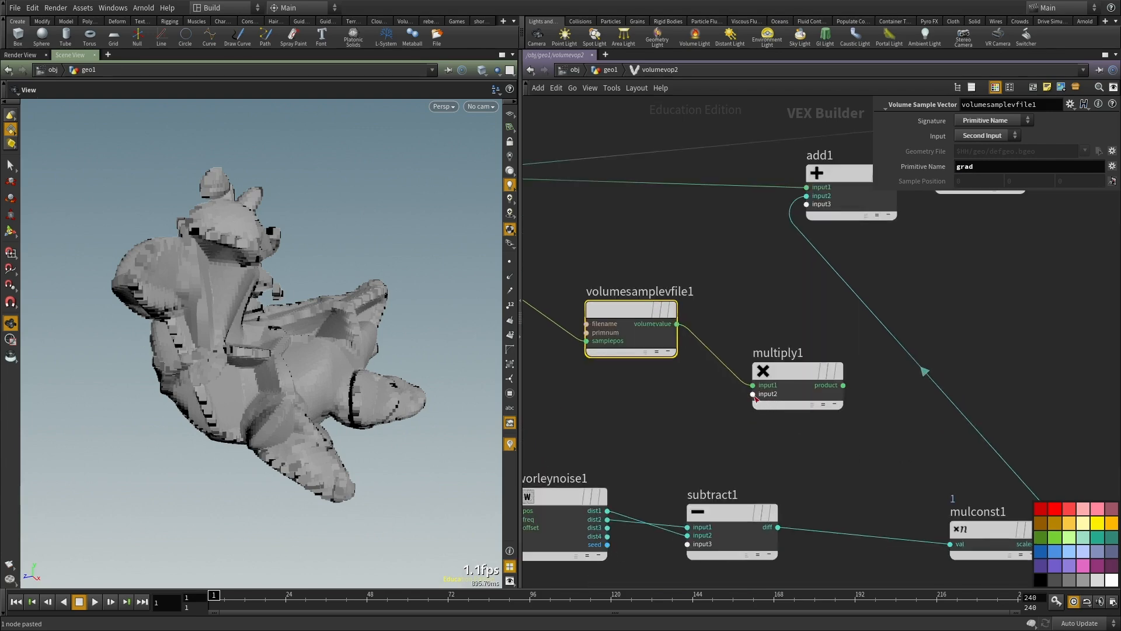
click(753, 394)
scroll(954, 493, down, 4)
scroll(981, 499, up, 2)
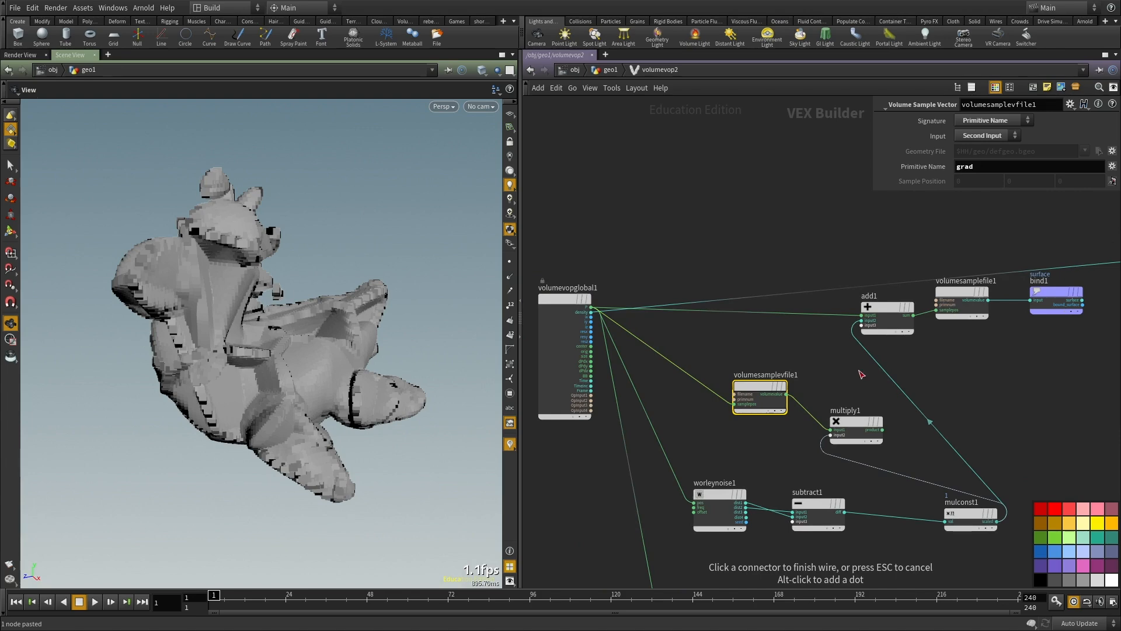
click(996, 521)
Step: Insert a Normalize node on the wire between volumesamplevfile1 and multiply1
scroll(789, 385, up, 2)
drag(759, 409, 700, 397)
key(Tab)
text(normalize)
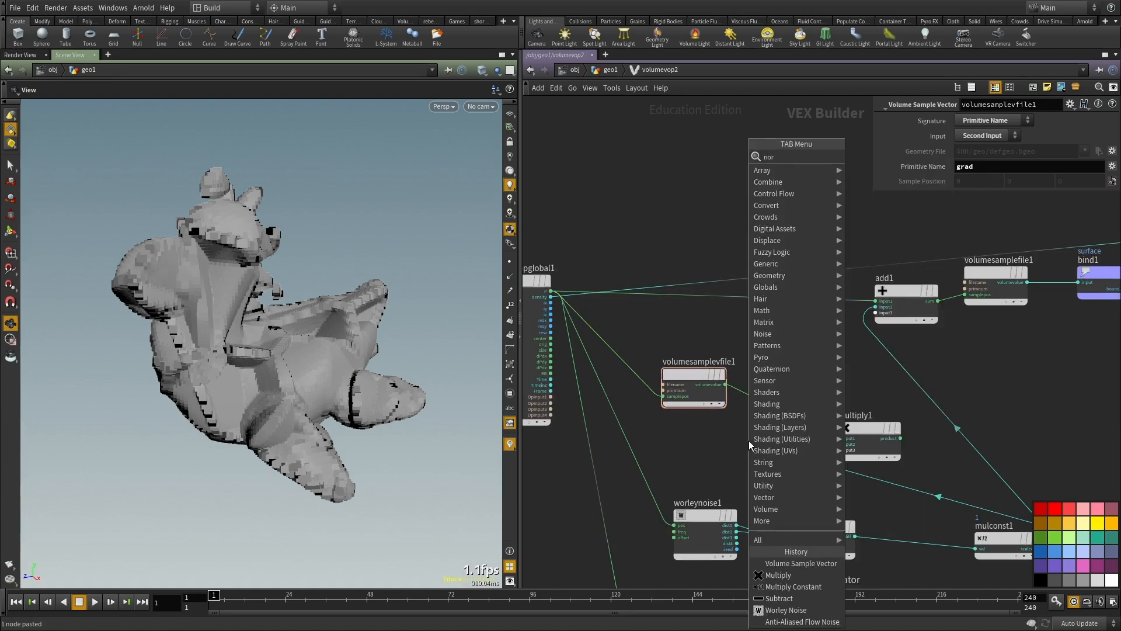
key(Return)
click(748, 440)
drag(748, 440, 778, 409)
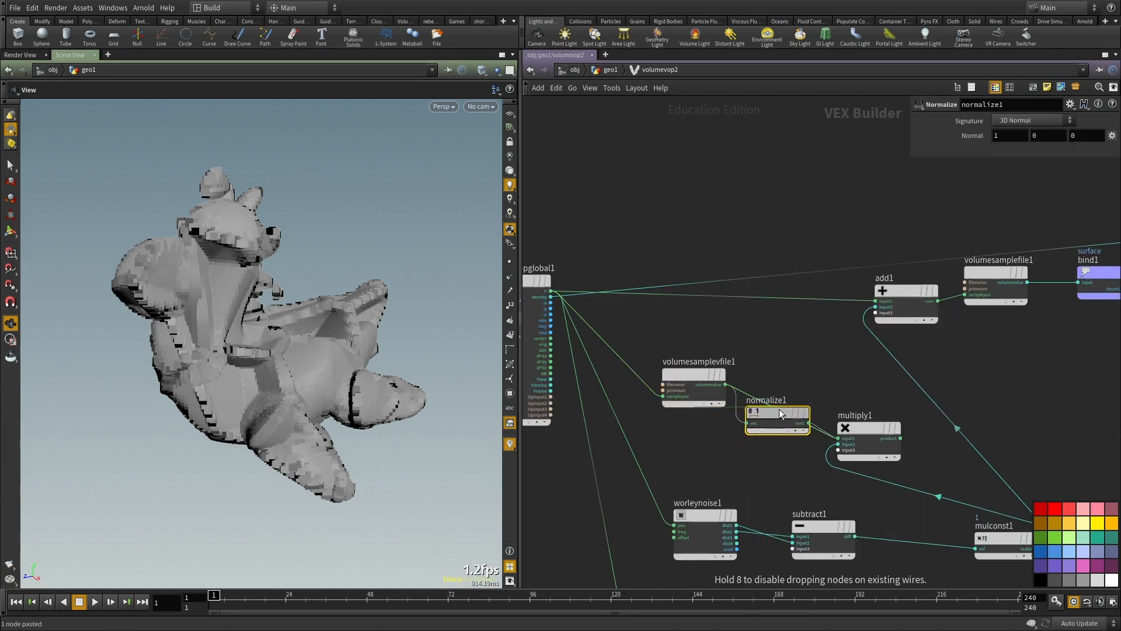
Step: Move multiply1 below normalize1 and connect its product to add1's input2, replacing the direct mulconst1 connection
middle_drag(995, 393, 926, 401)
drag(864, 436, 820, 460)
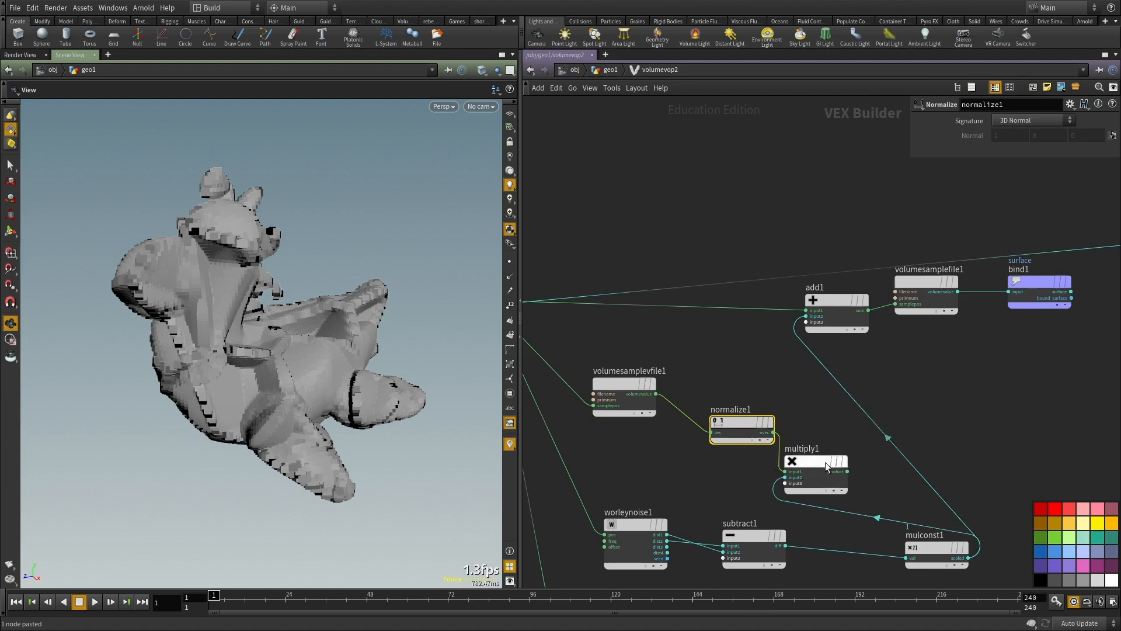
click(847, 471)
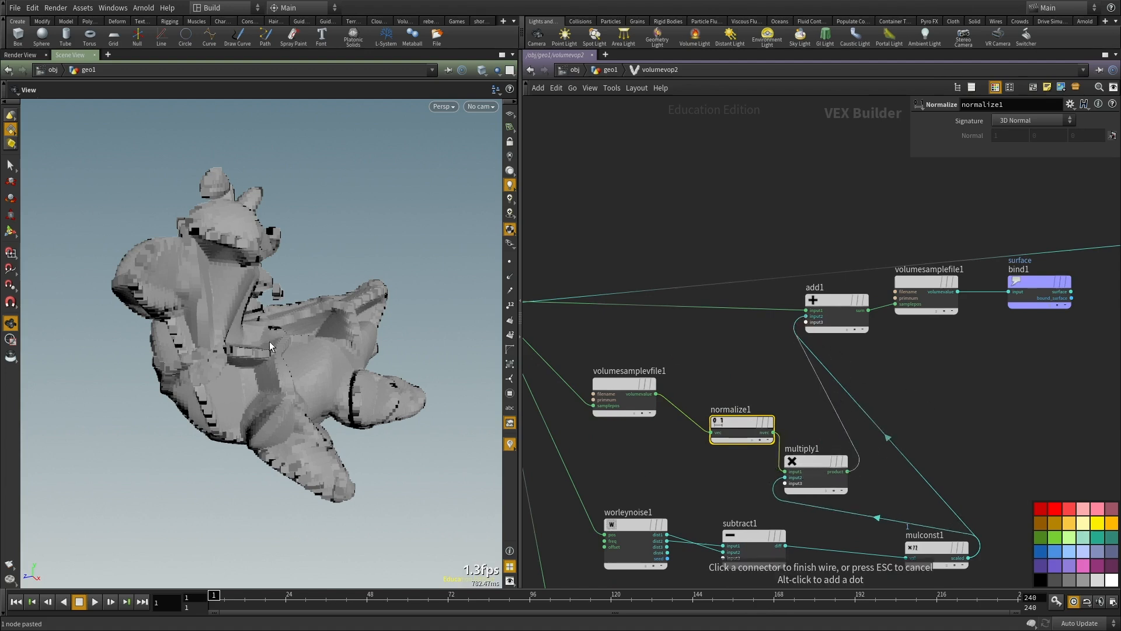
drag(292, 346, 222, 375)
Step: Set the multiplier of mulconst1 to 0.312
middle_drag(745, 238, 711, 172)
scroll(710, 171, down, 2)
scroll(903, 405, up, 1)
click(835, 375)
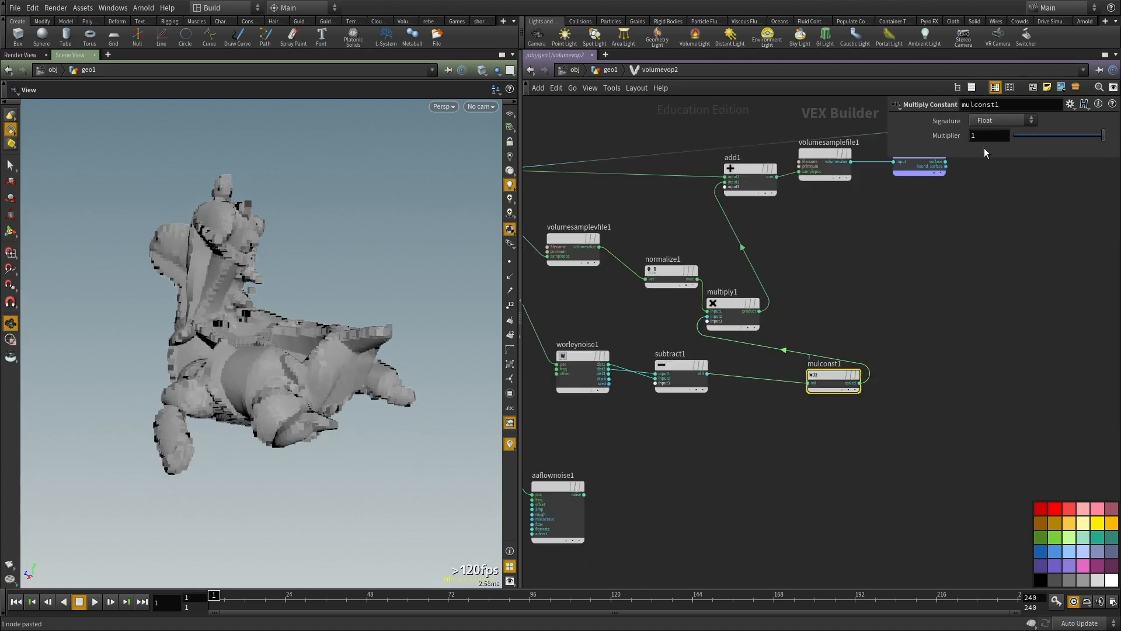
drag(1069, 135, 1041, 138)
Step: Set the frequency of worleynoise1 to 10 on all three axes
middle_drag(572, 423, 639, 415)
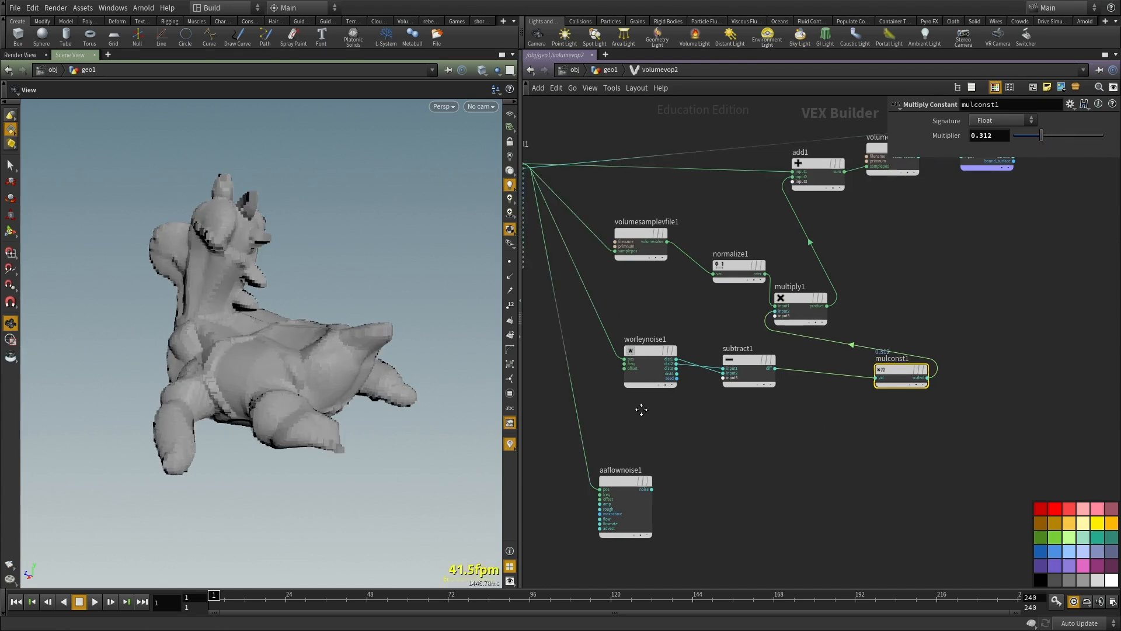
scroll(640, 415, up, 2)
click(655, 328)
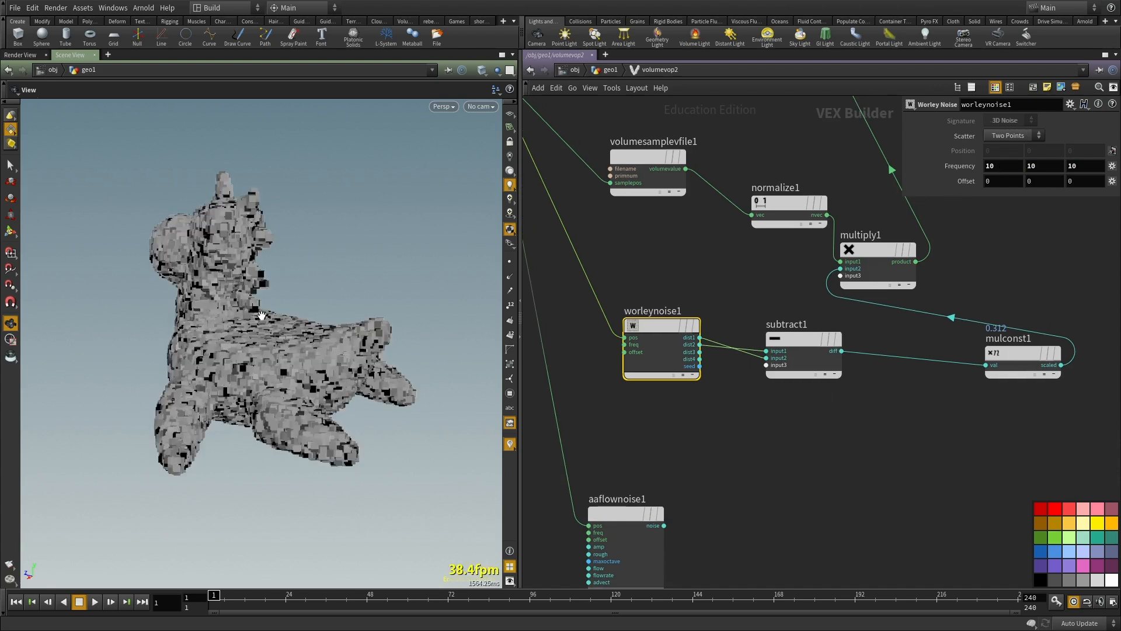
Step: Raise the multiplier of mulconst1 to 0.721 for a stronger displacement
middle_drag(945, 428, 749, 503)
click(828, 422)
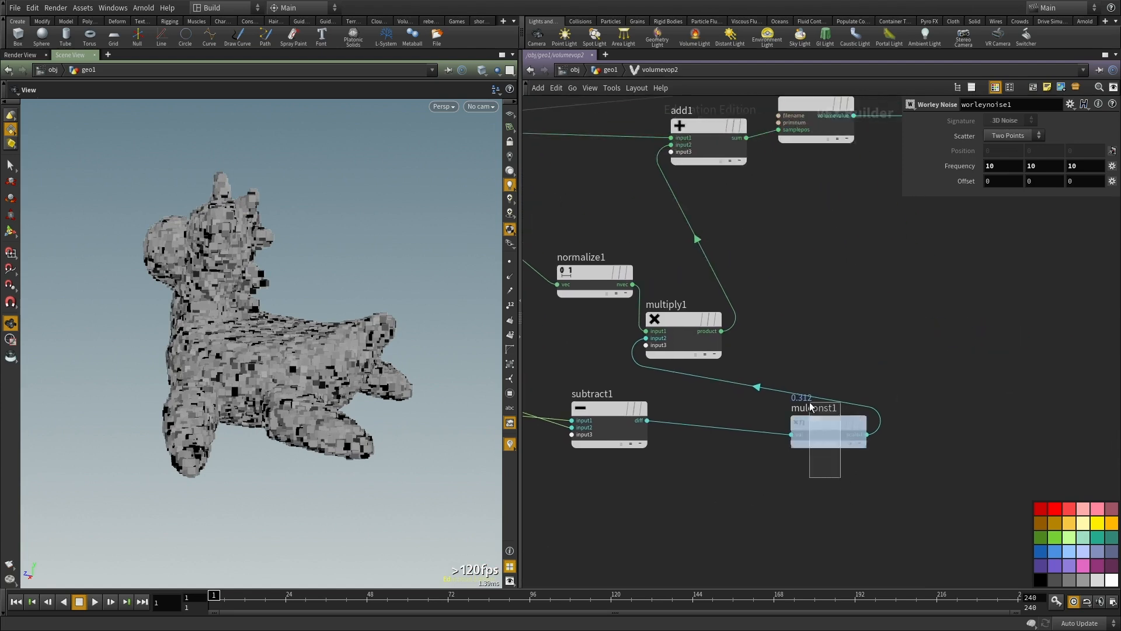
drag(1042, 136, 1082, 138)
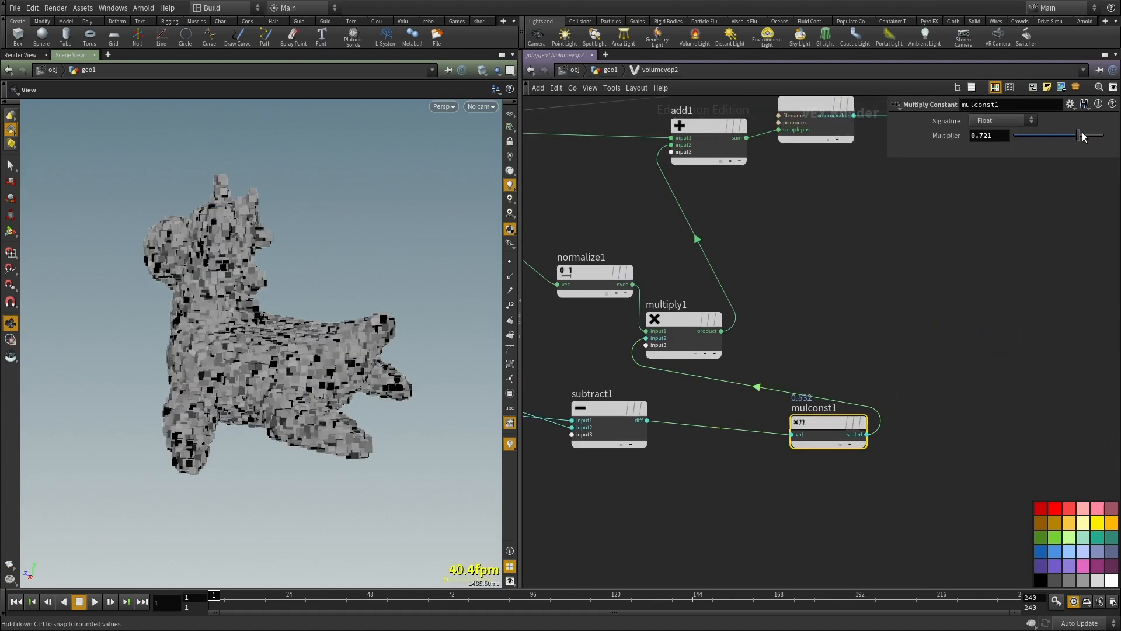
Step: Return to the geo1 network and set the voxel size of vdbfrompolygons2 to 0.01
key(u)
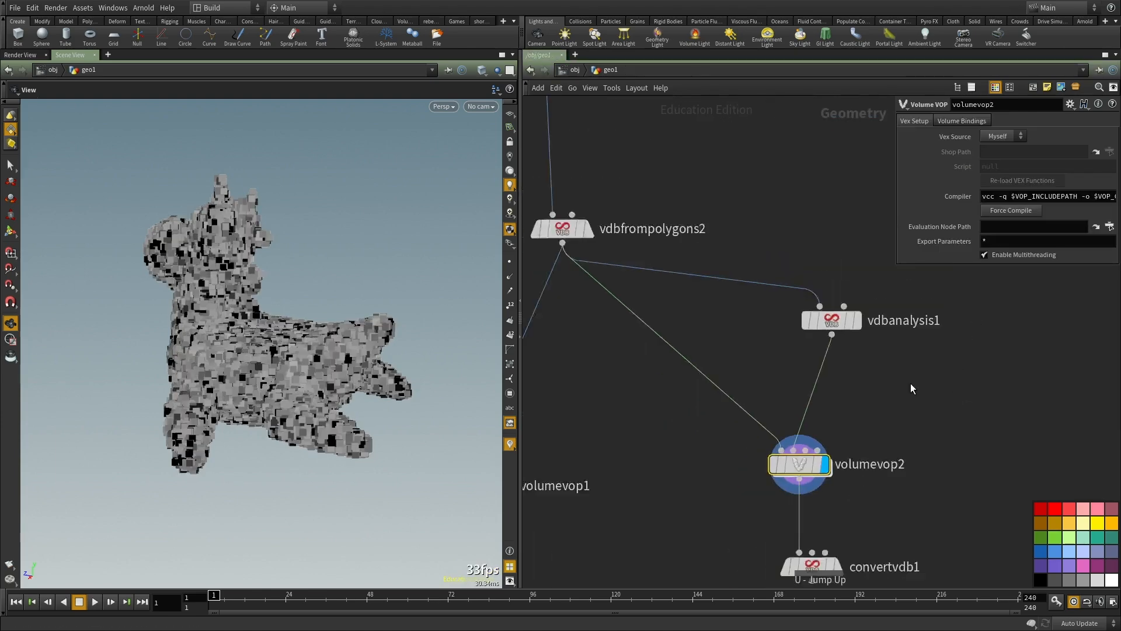
click(855, 339)
middle_drag(803, 300, 853, 321)
drag(795, 265, 662, 311)
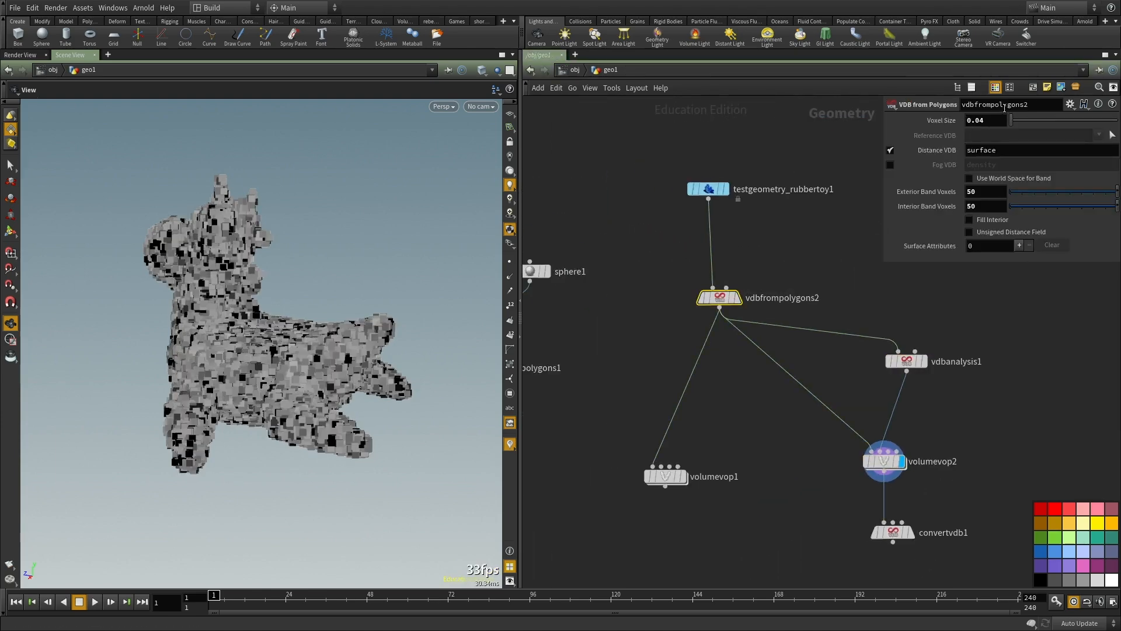
middle_click(723, 298)
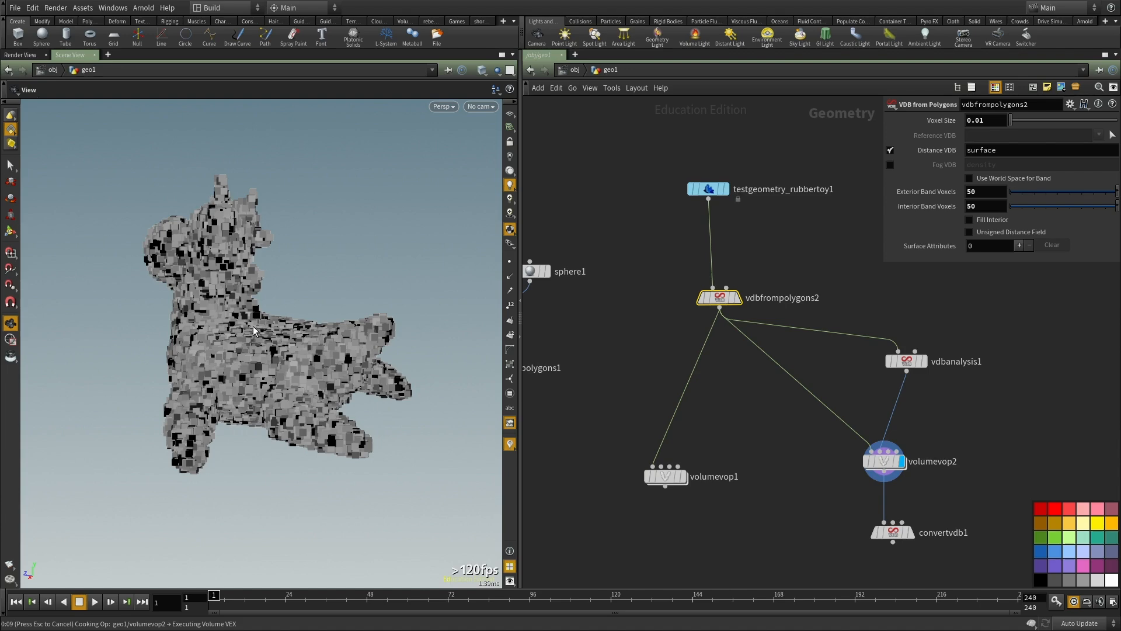
Step: Display the convertvdb1 output and examine the displaced toy surface up close
drag(322, 346, 270, 430)
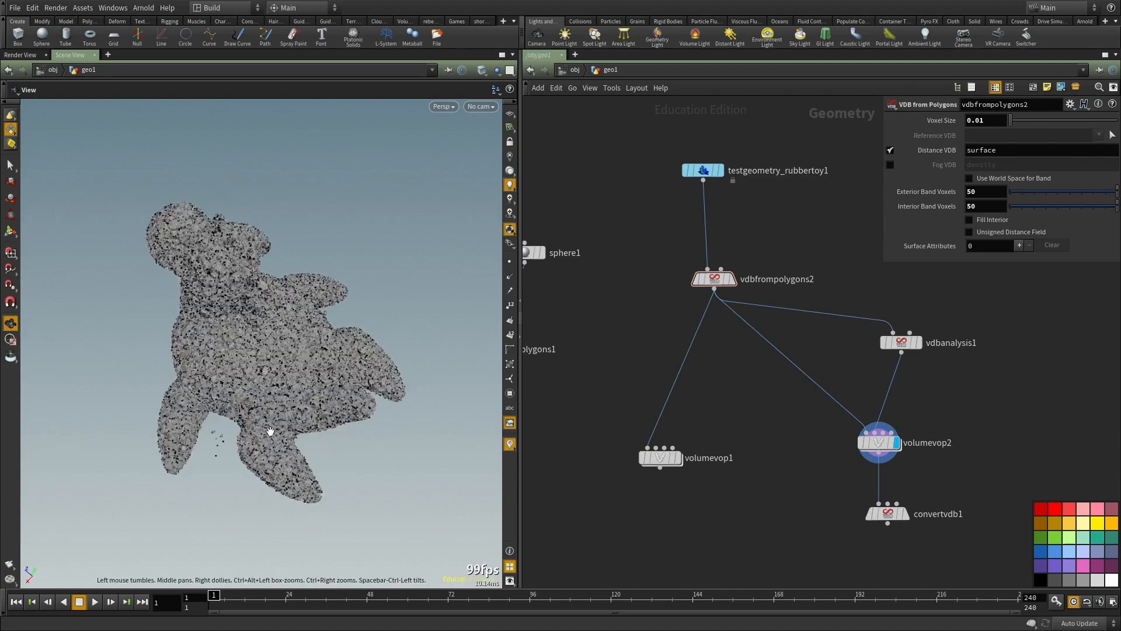
right_drag(270, 430, 284, 359)
drag(285, 359, 310, 327)
middle_drag(944, 482, 886, 428)
drag(886, 428, 740, 532)
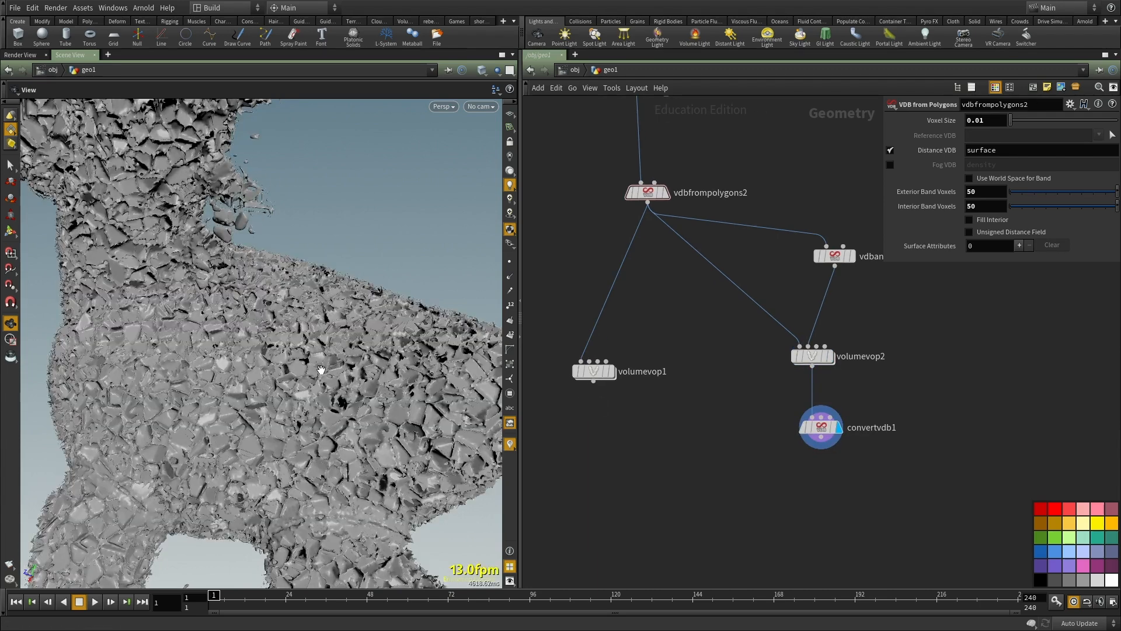
drag(327, 379, 435, 400)
Step: Go back inside volumevop2 and make mulconst1's multiplier negative, at -.721
double_click(812, 356)
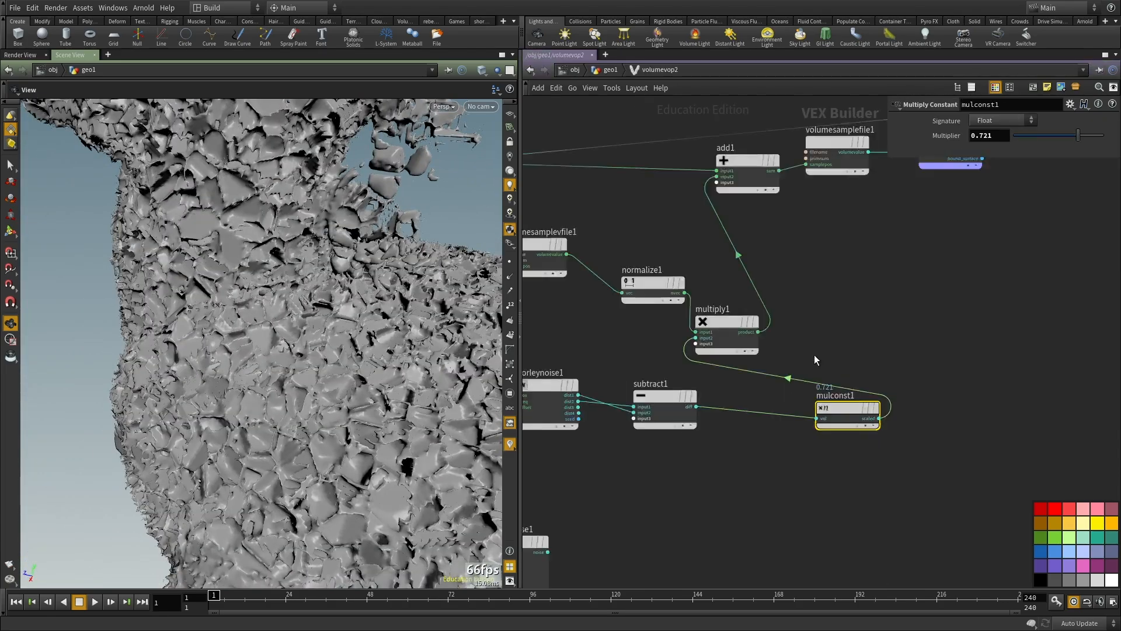
scroll(853, 312, up, 3)
middle_drag(860, 315, 883, 339)
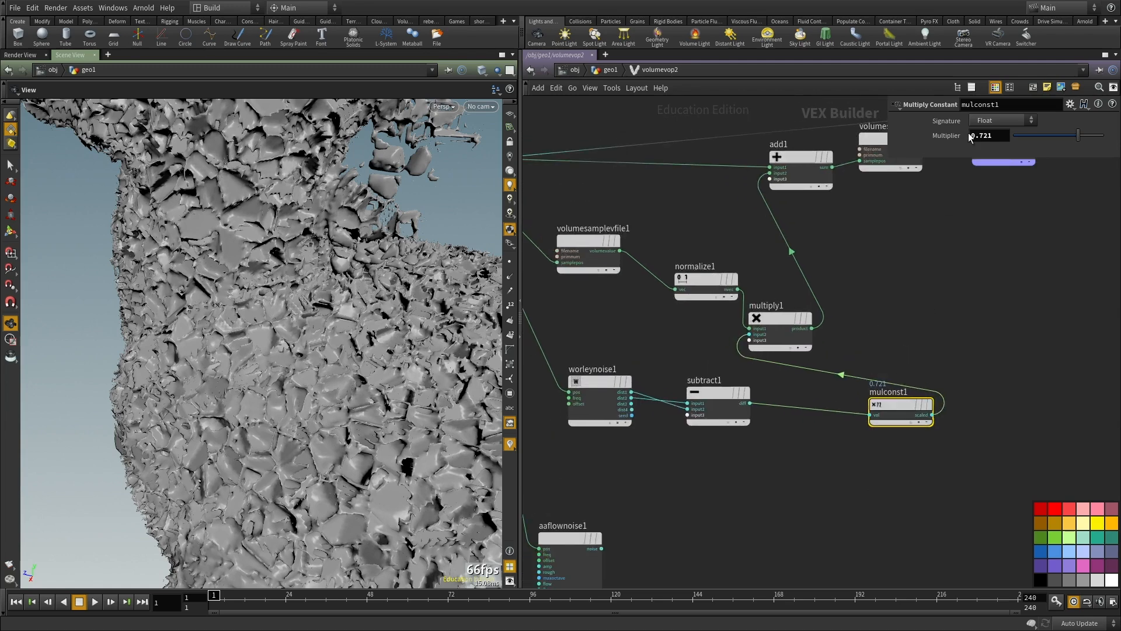
drag(978, 135, 969, 139)
text(-)
key(Return)
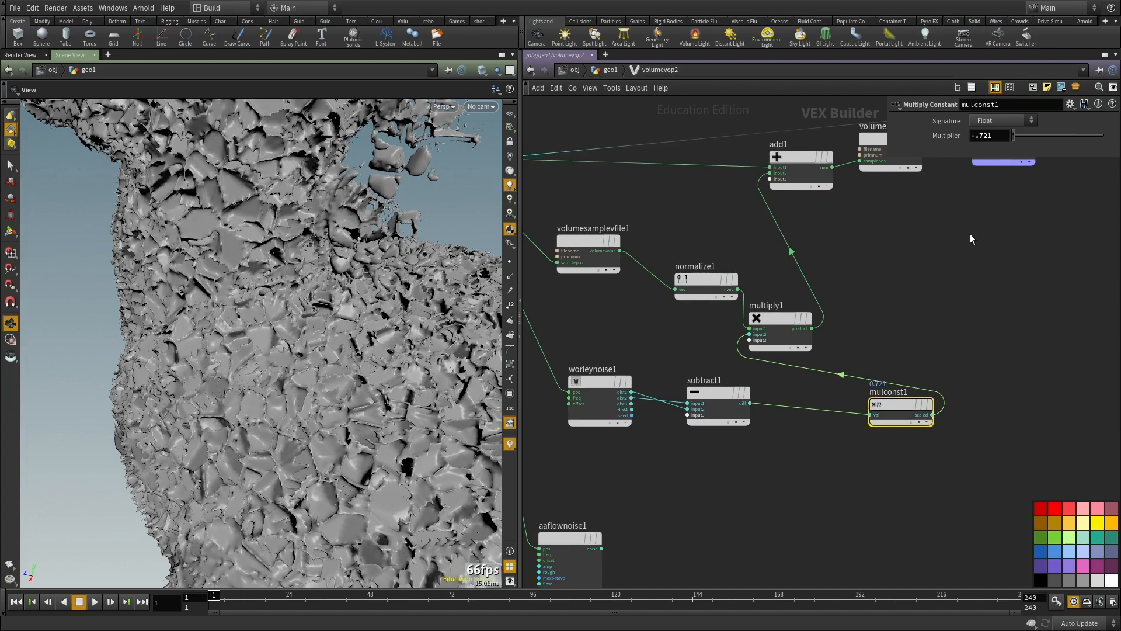
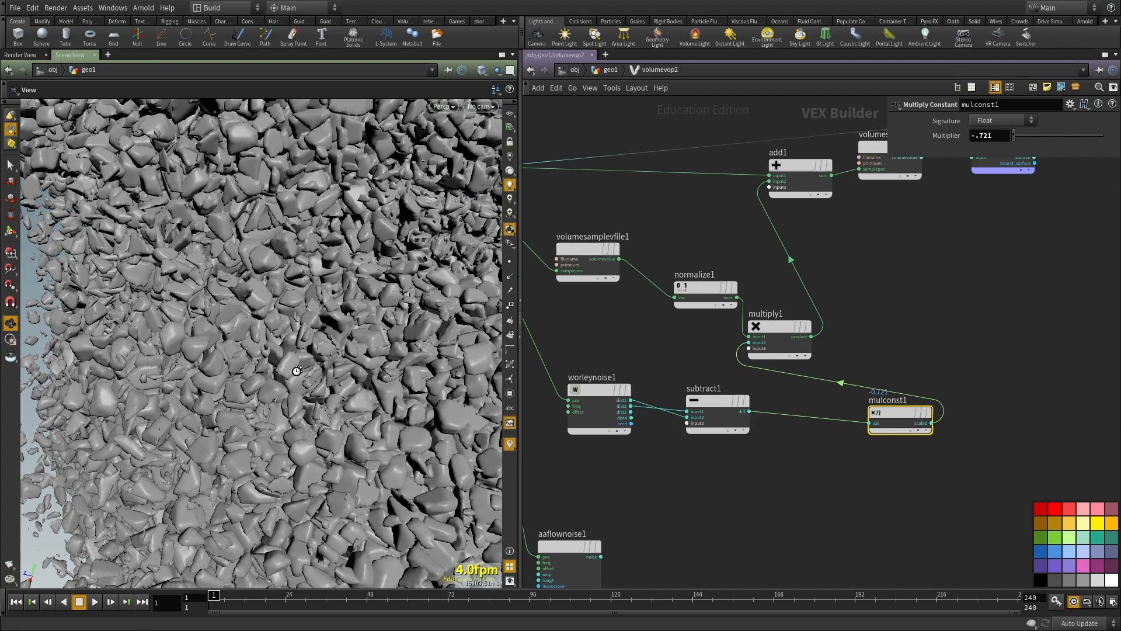
Step: Examine the rock-like displaced surface of the toy up close from several angles
right_drag(358, 326, 256, 334)
drag(257, 334, 377, 312)
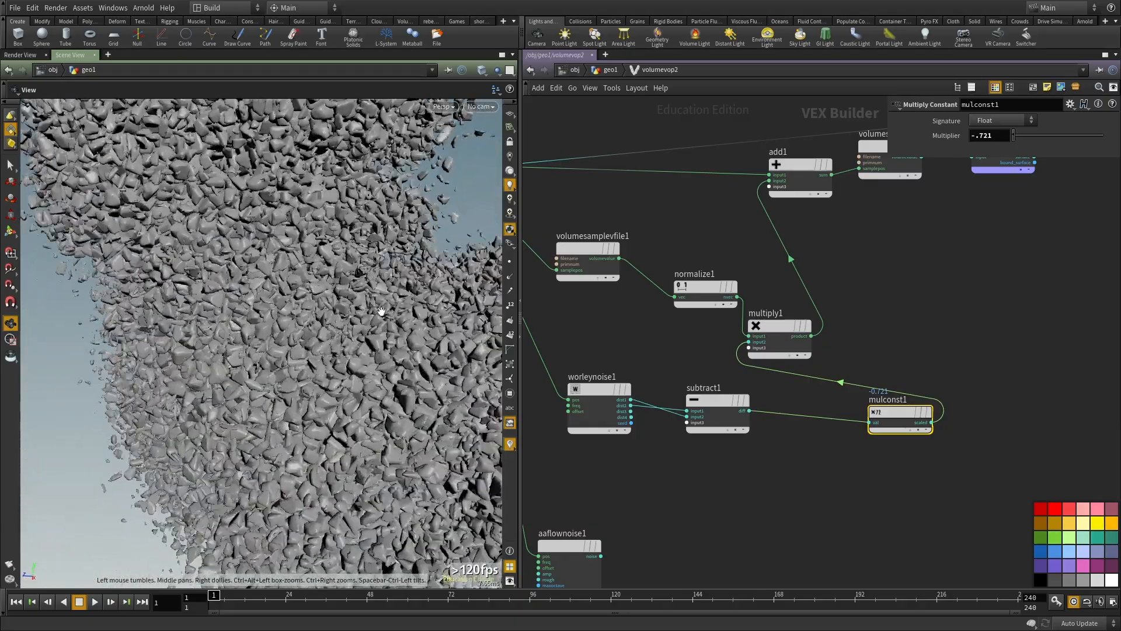
right_drag(378, 312, 245, 339)
drag(246, 339, 318, 303)
right_drag(317, 303, 29, 394)
middle_drag(30, 394, 388, 368)
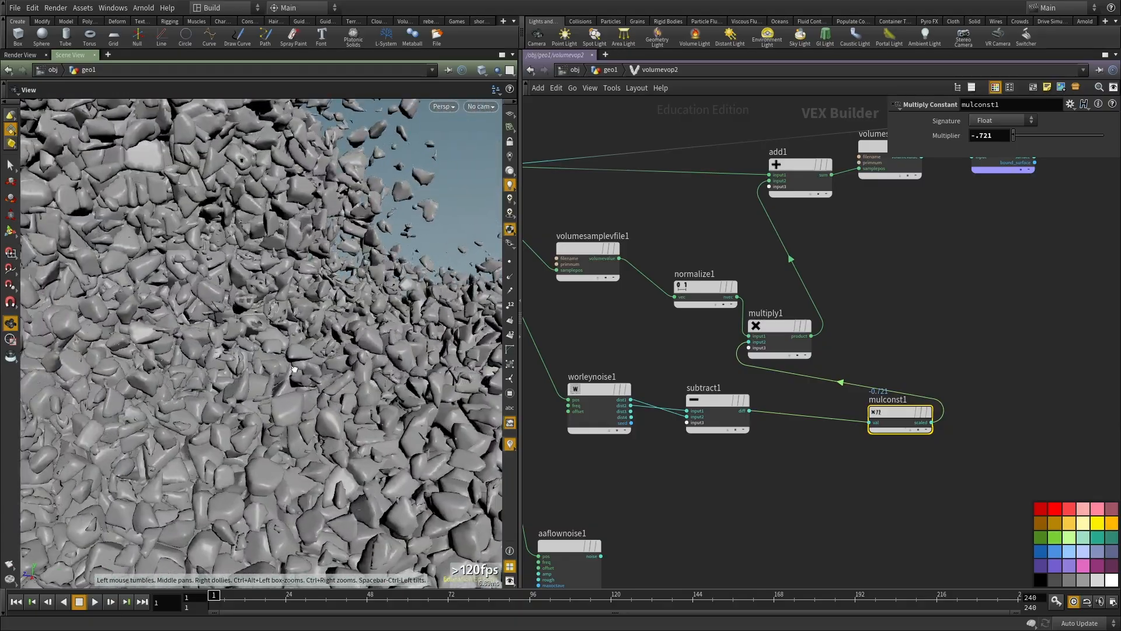
middle_drag(295, 341, 328, 377)
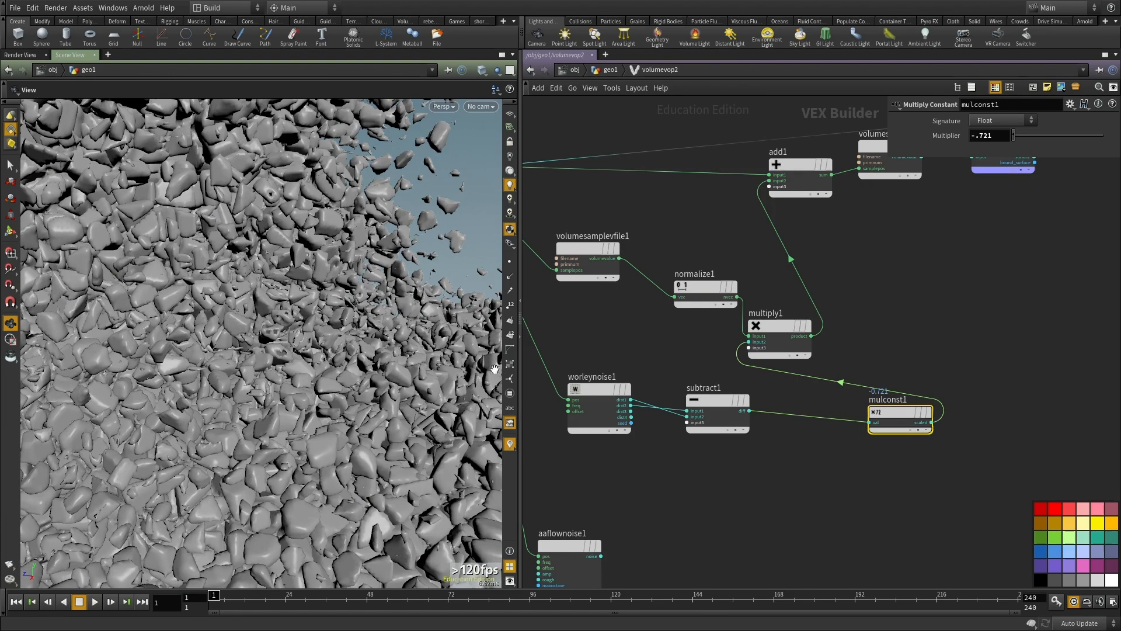
Step: Return to the geo1 network, set the voxel size of vdbfrompolygons2 to 0.02, and go back inside volumevop2
key(u)
drag(707, 215, 652, 279)
double_click(789, 365)
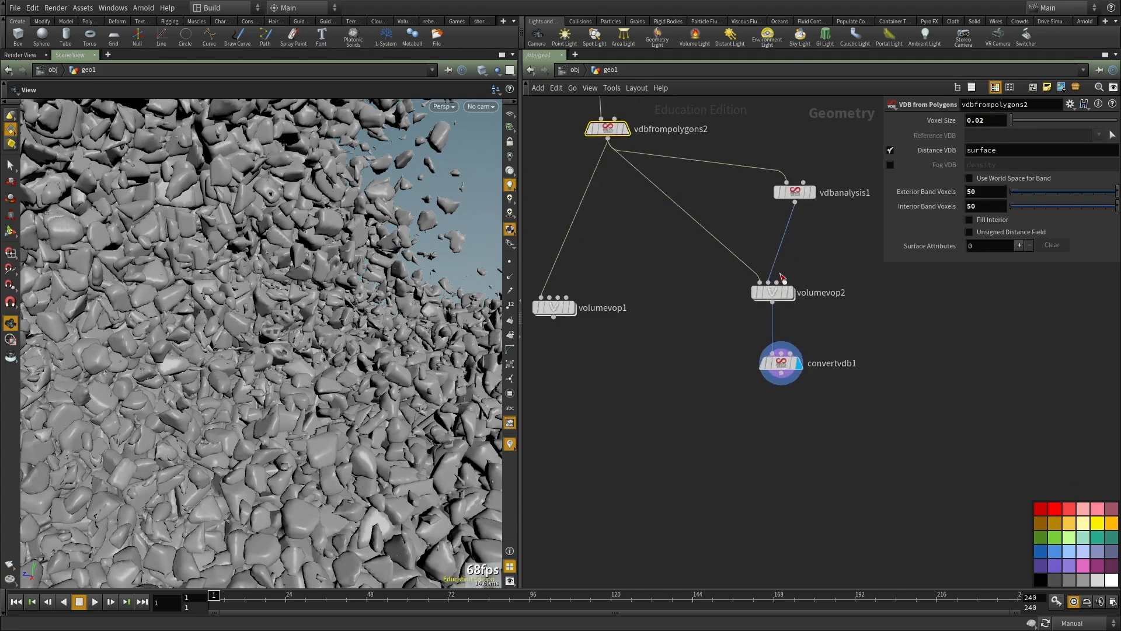
Step: Set worleynoise1's frequency to 3 on all three axes and recook the network
click(751, 346)
scroll(754, 345, up, 2)
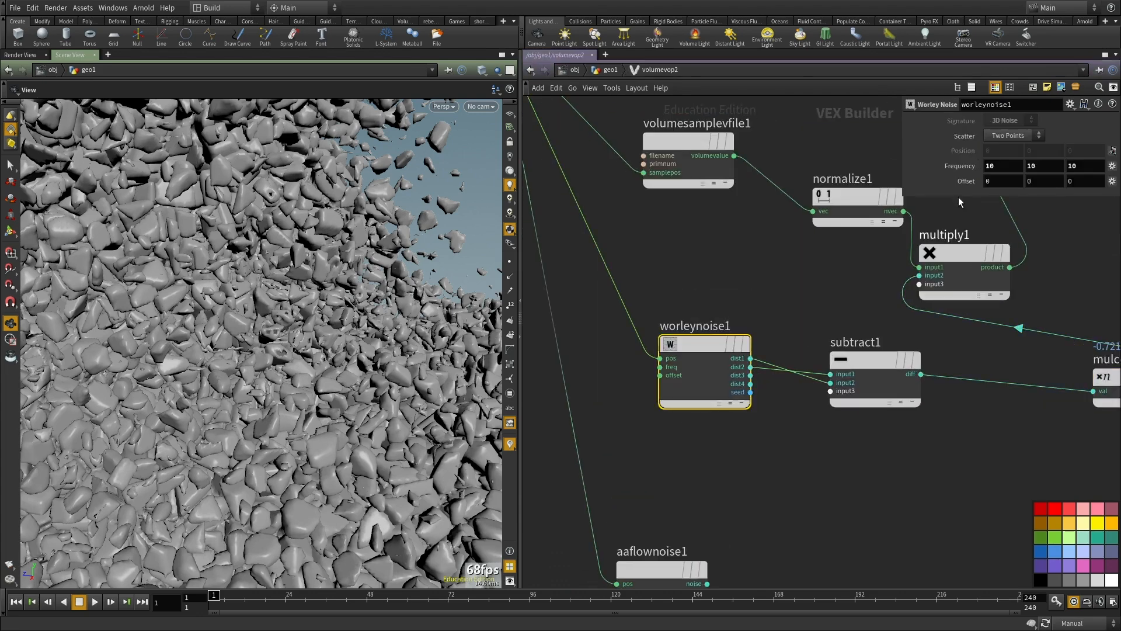
text(3)
key(Tab)
text(3)
key(Tab)
text(3)
middle_drag(824, 506, 792, 457)
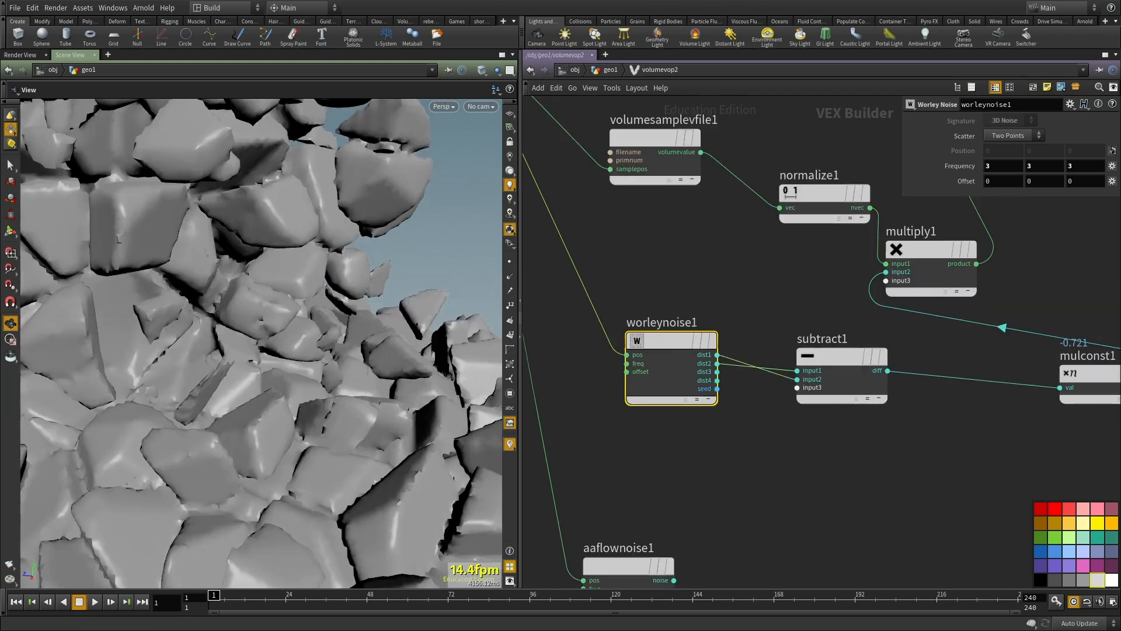
Step: Inspect the toy displaced with the new Worley noise frequency from different distances and angles
key(alt+Tab)
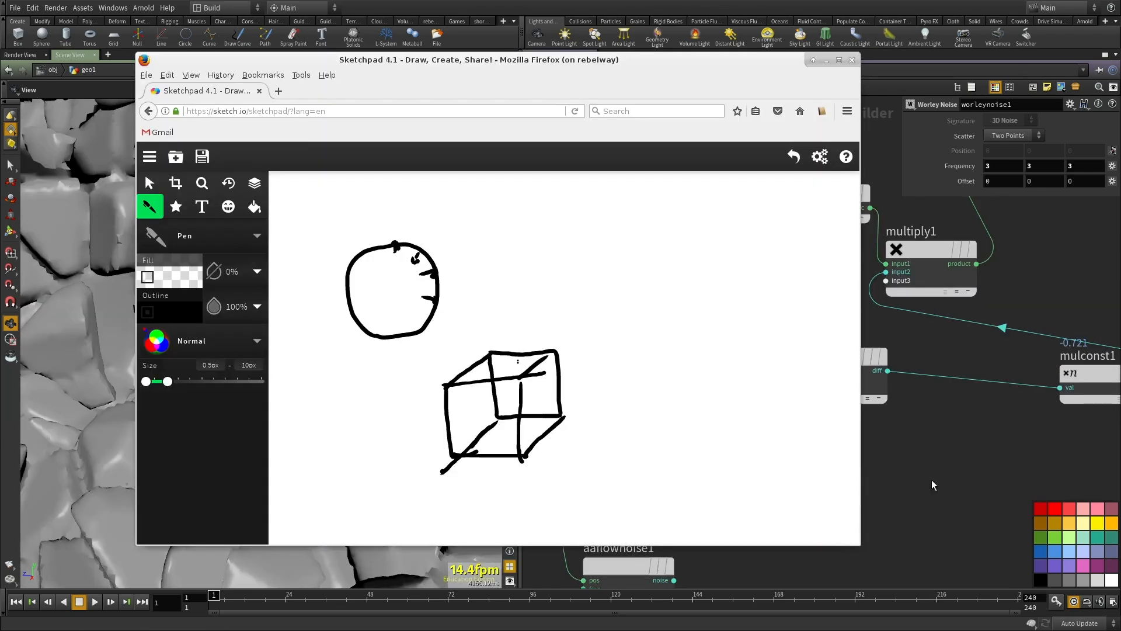
click(882, 499)
right_drag(290, 303, 289, 417)
drag(289, 417, 310, 403)
right_drag(310, 403, 334, 372)
Step: Switch to Sketchpad, delete the old circle and cube drawings, and activate the Pen tool
key(alt+Tab)
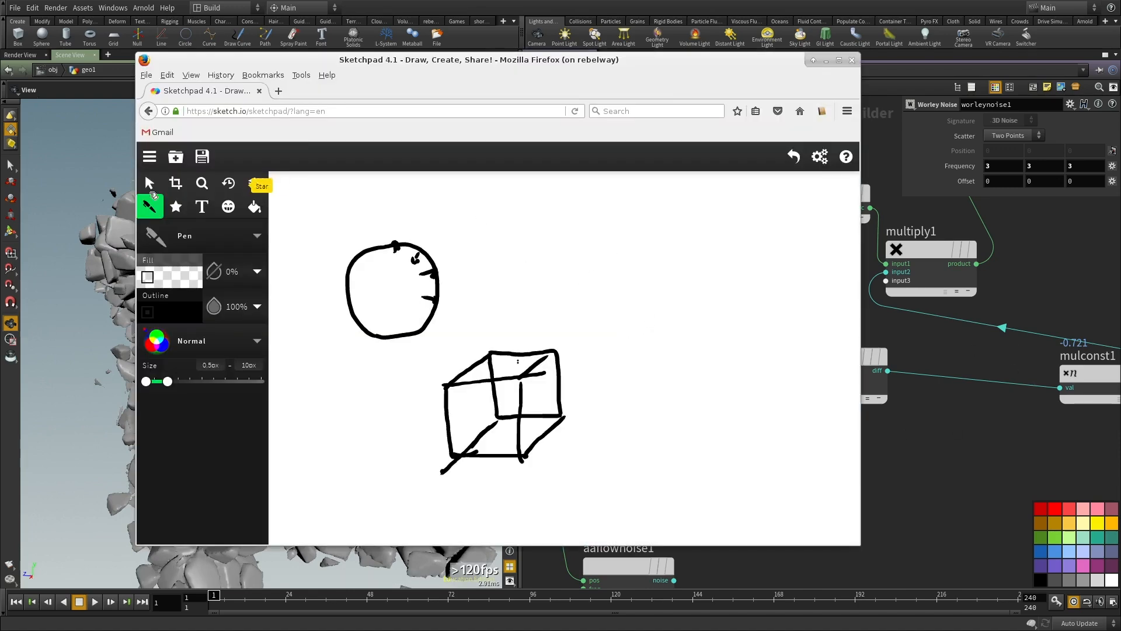
click(149, 183)
drag(366, 208, 656, 470)
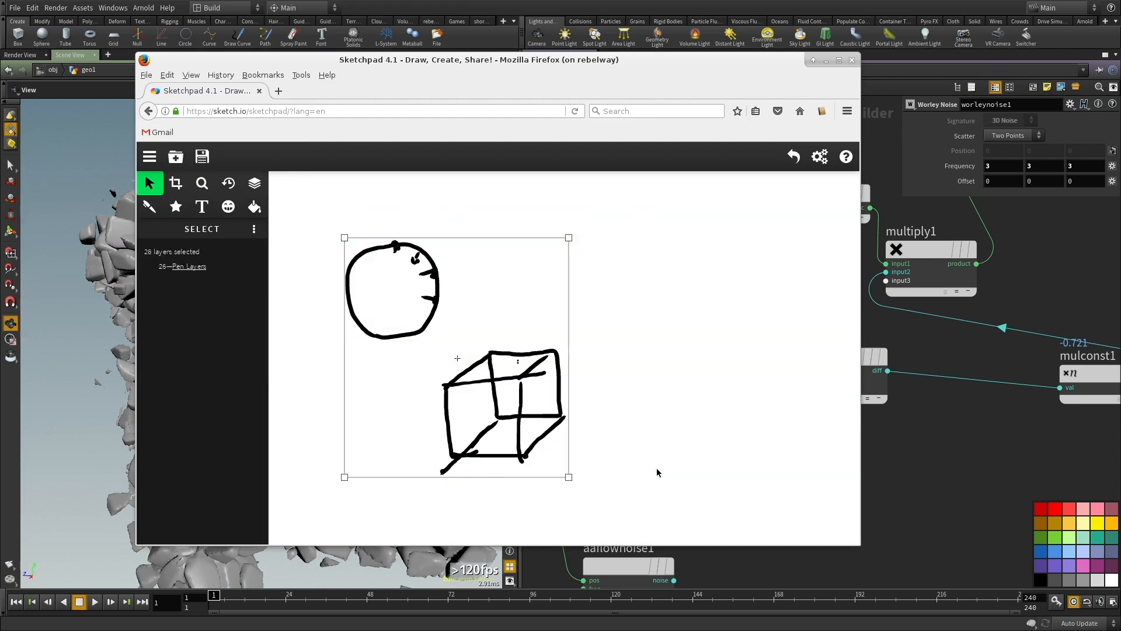
key(Delete)
click(148, 206)
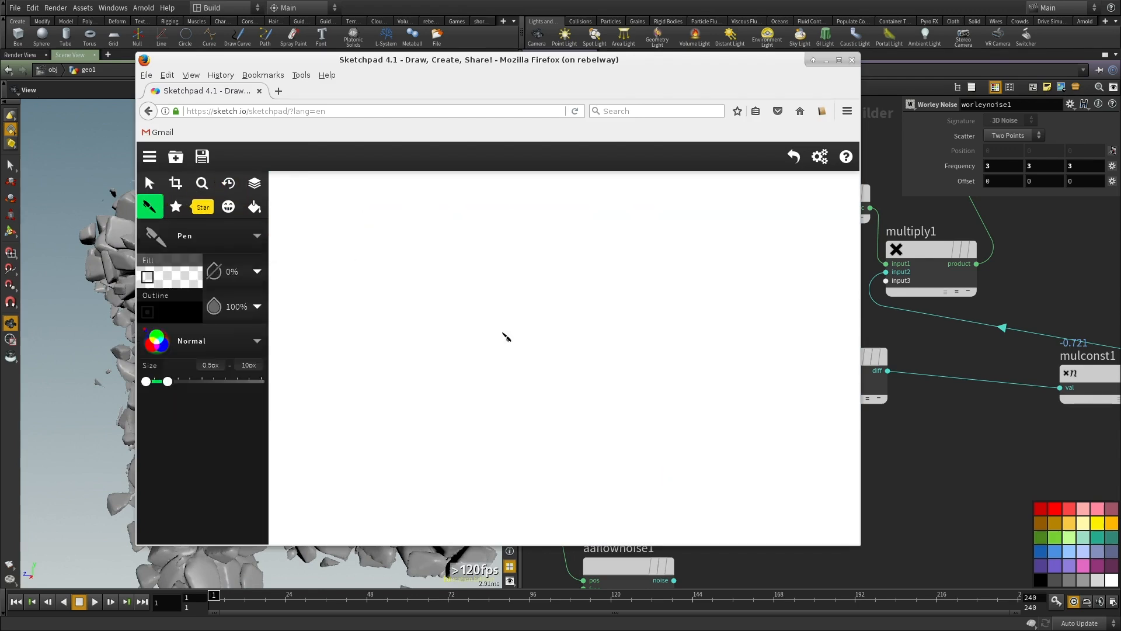
Step: Sketch a large round outline with an outward arrow, dots along its upper edge, and a dotted square inside its edge
mouse_move(448, 277)
mouse_down()
mouse_move(528, 286)
mouse_move(555, 386)
mouse_move(490, 405)
mouse_move(403, 350)
mouse_move(423, 283)
mouse_move(449, 275)
mouse_up()
drag(496, 321, 524, 302)
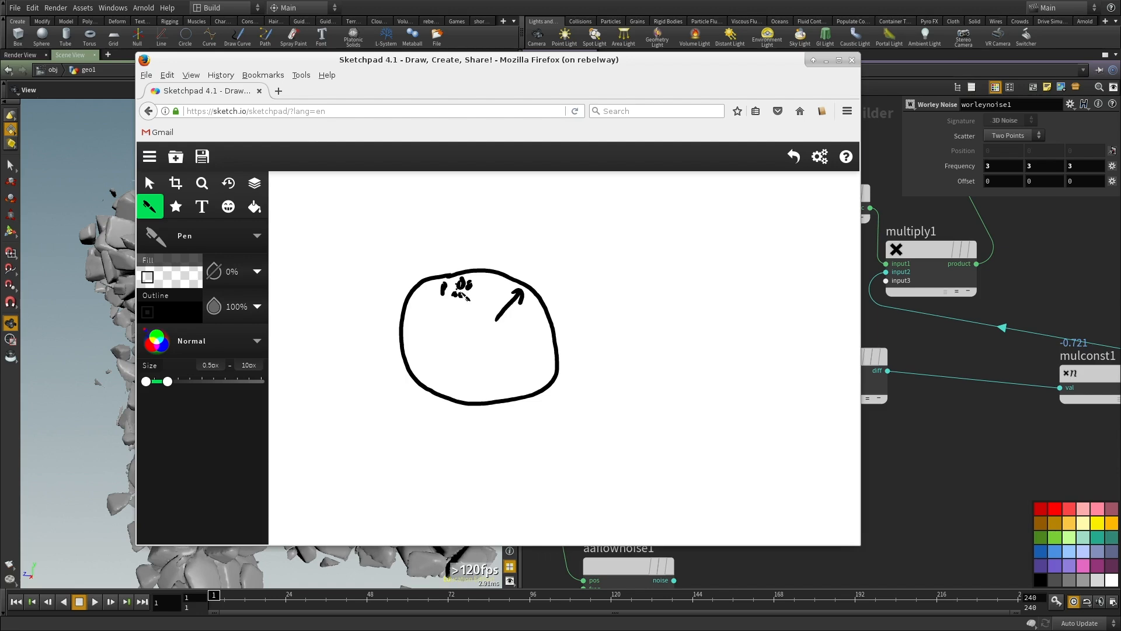
click(464, 297)
click(538, 342)
mouse_move(549, 315)
mouse_down()
mouse_move(513, 325)
mouse_move(516, 349)
mouse_move(556, 345)
mouse_up()
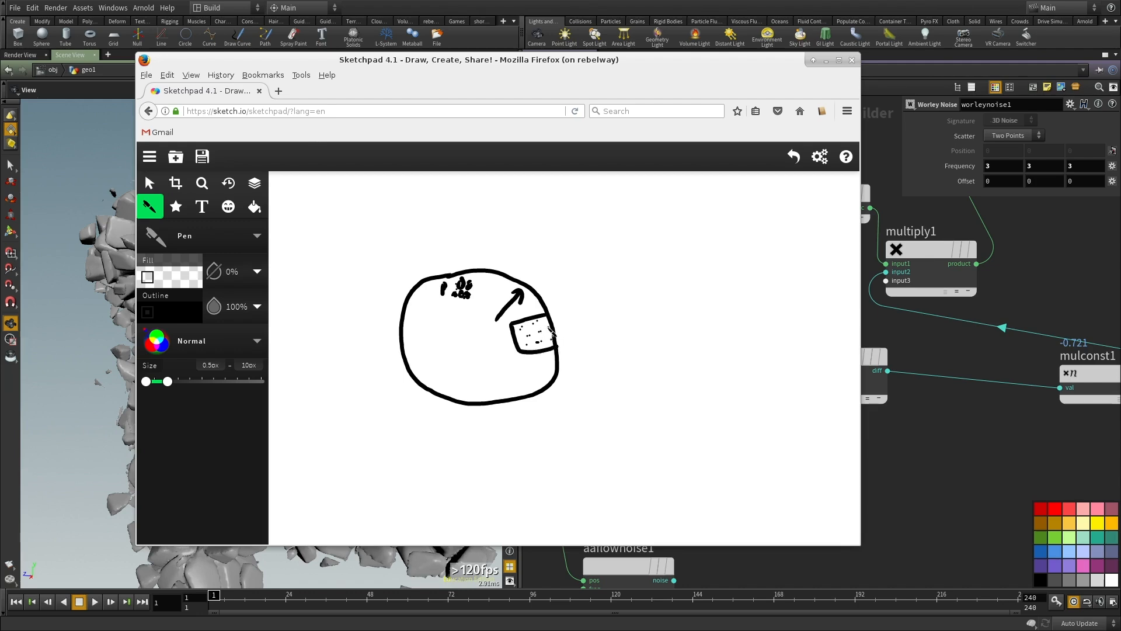
Step: Sketch a second square just outside the round outline beside the dotted one, undoing a stray stroke
drag(561, 325, 550, 329)
drag(559, 326, 523, 339)
key(ctrl+z)
mouse_move(593, 306)
mouse_down()
mouse_move(554, 311)
mouse_move(561, 342)
mouse_move(589, 343)
mouse_move(594, 304)
mouse_up()
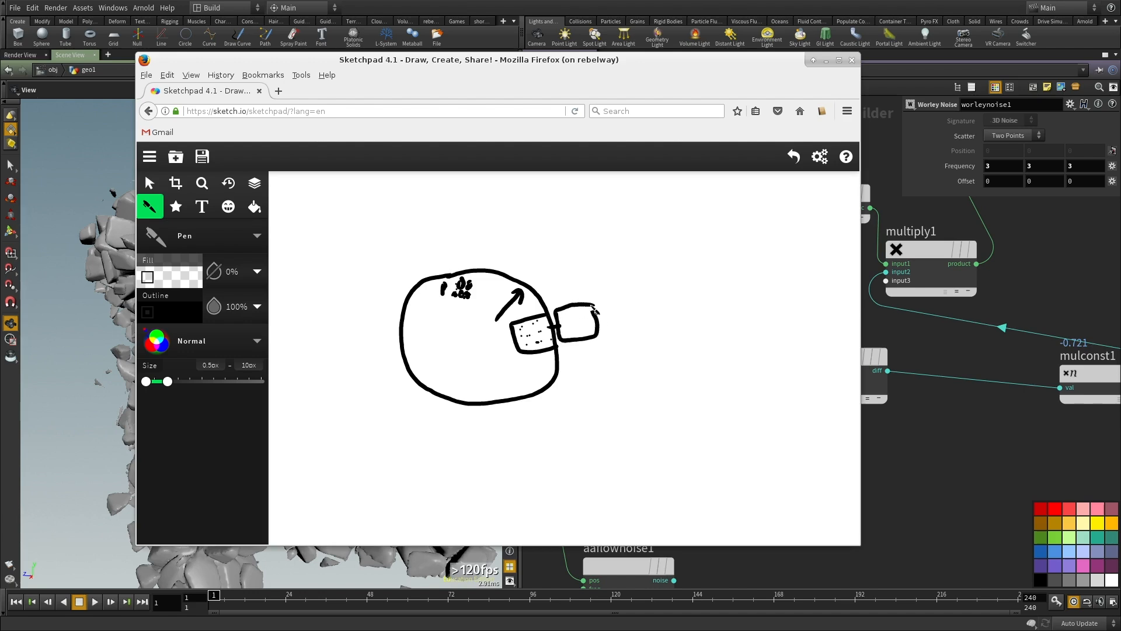
Step: Sketch a small square with an arrow inside the outline, plus a small oval inside and another outside it
mouse_move(487, 353)
mouse_down()
mouse_move(472, 355)
mouse_move(491, 366)
mouse_move(486, 352)
mouse_move(486, 365)
mouse_move(505, 368)
mouse_move(499, 379)
mouse_up()
mouse_move(641, 410)
mouse_down()
mouse_move(631, 422)
mouse_move(641, 408)
mouse_move(627, 408)
mouse_up()
drag(529, 373, 535, 367)
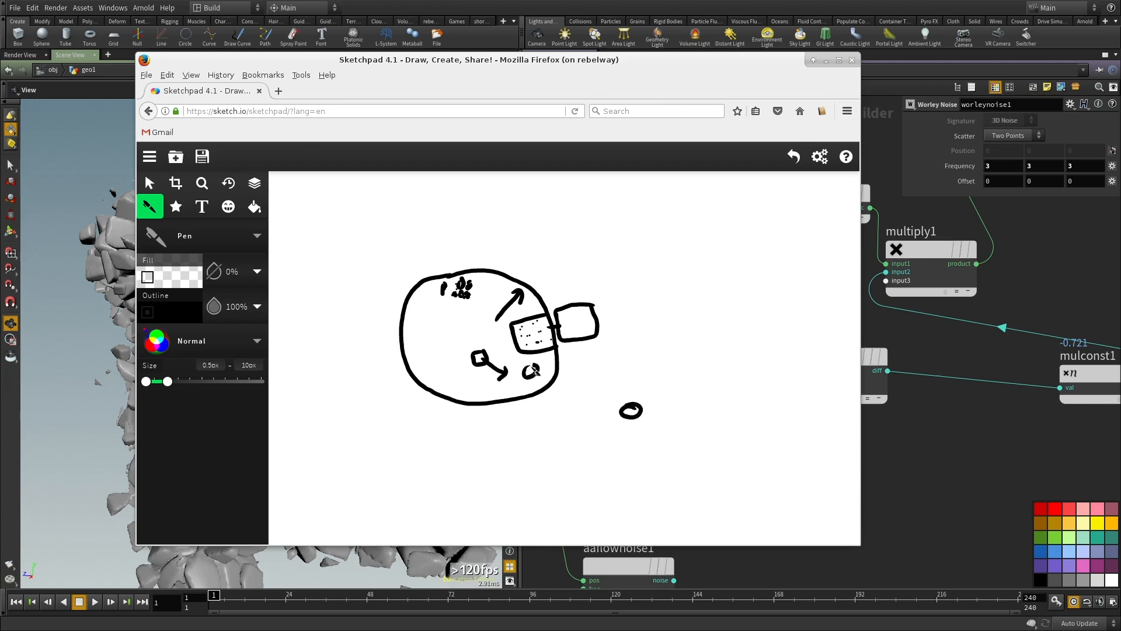
Step: Switch back to Houdini, select mulconst1 in volumevop2, and set its multiplier to -.1
mouse_move(390, 254)
mouse_down()
mouse_move(379, 274)
mouse_move(389, 253)
mouse_up()
mouse_move(448, 348)
mouse_down()
mouse_move(437, 348)
mouse_move(398, 411)
mouse_up()
alt+drag(475, 338, 1120, 374)
drag(379, 303, 334, 307)
scroll(846, 420, down, 2)
middle_drag(1051, 431, 817, 422)
scroll(876, 426, up, 1)
click(780, 364)
drag(978, 136, 997, 138)
text(1)
key(Return)
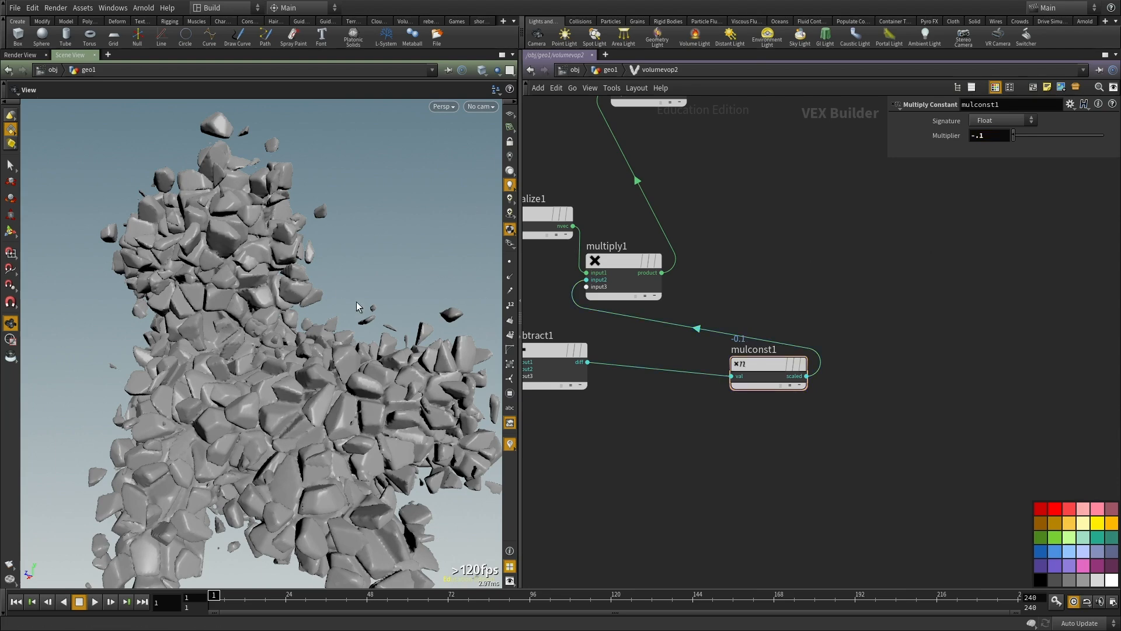
Step: Try mulconst1 multipliers of -.2 and -.25, inspecting the displaced toy for each value
drag(320, 398, 288, 428)
right_drag(287, 427, 341, 380)
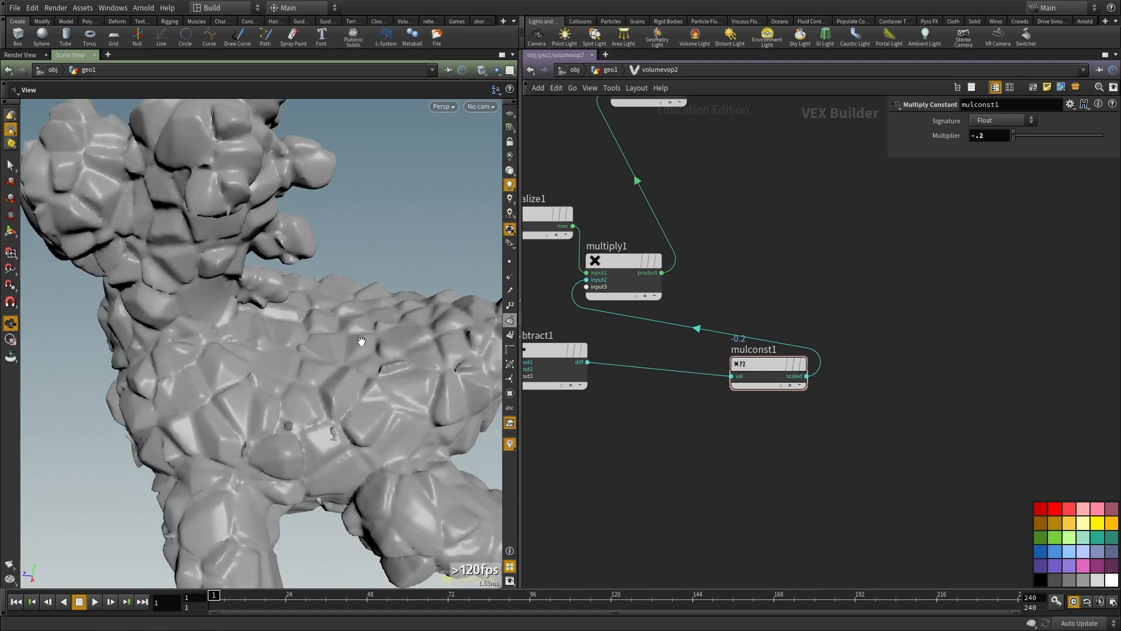
drag(237, 398, 310, 299)
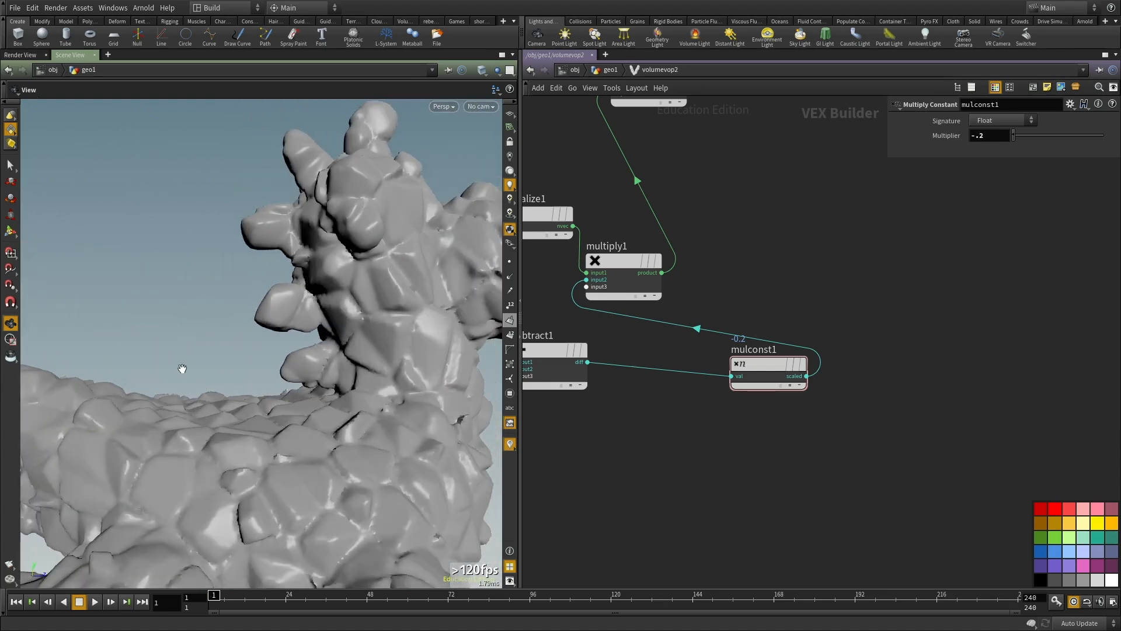
drag(184, 367, 274, 321)
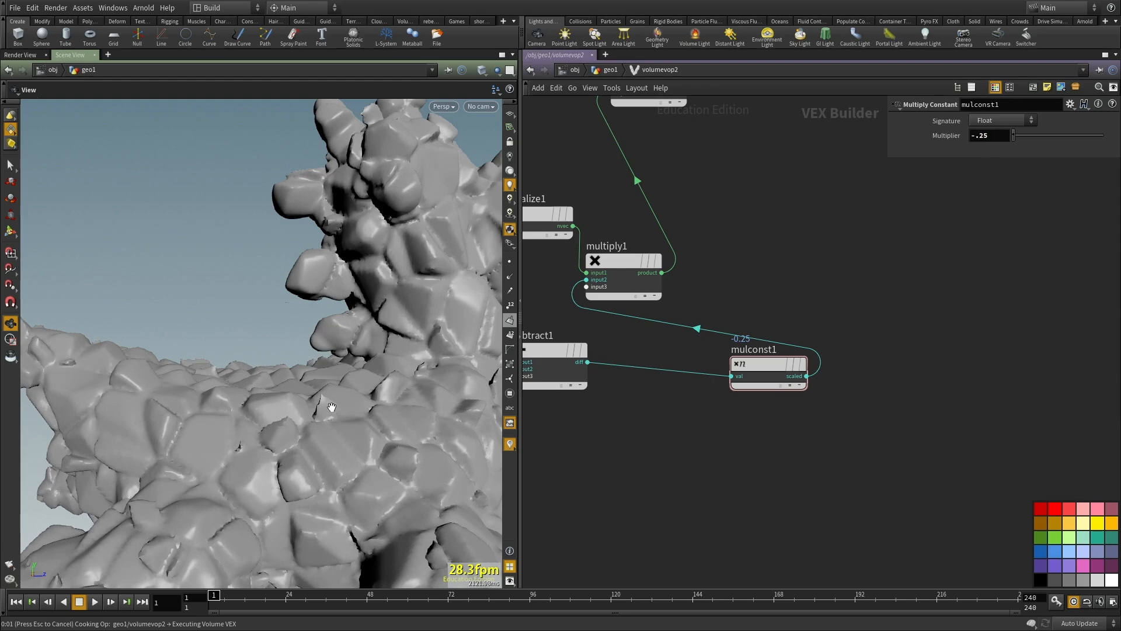
drag(184, 450, 349, 338)
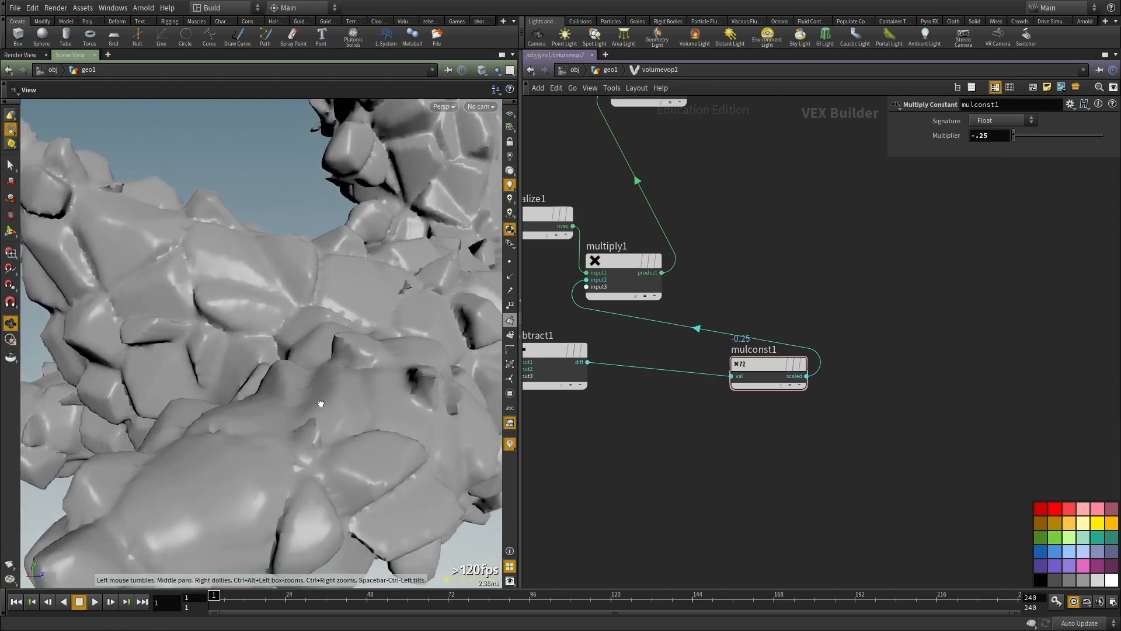
Step: Set mulconst1's multiplier to -.3 and examine the displaced toy all around
drag(978, 135, 996, 166)
text(3)
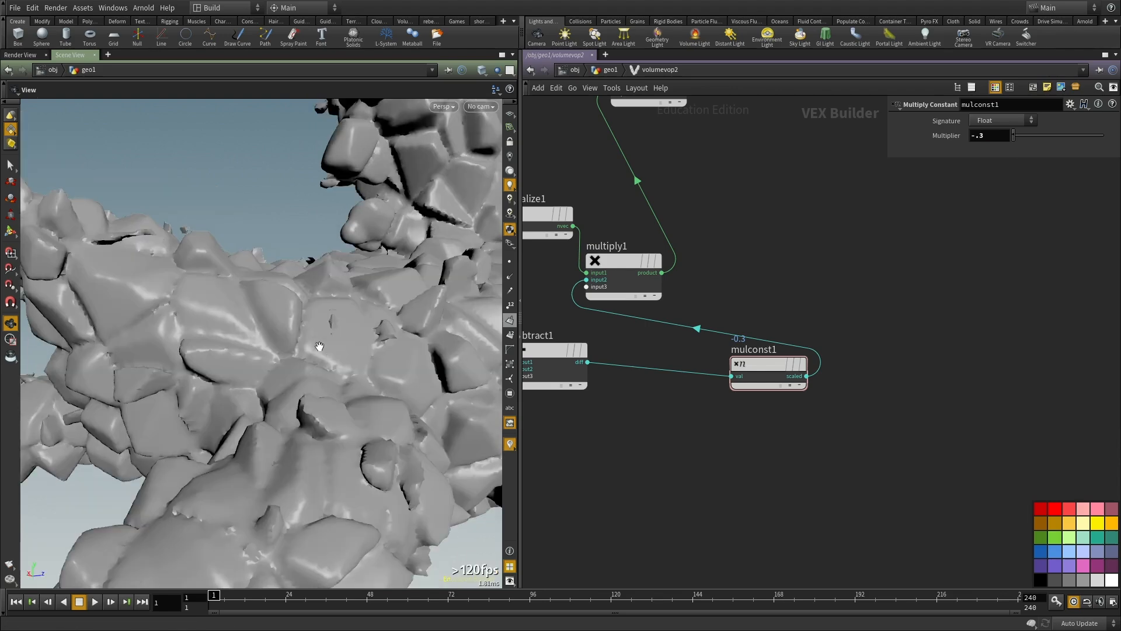
drag(319, 346, 292, 437)
right_drag(292, 437, 450, 345)
middle_drag(450, 345, 300, 304)
drag(300, 304, 212, 213)
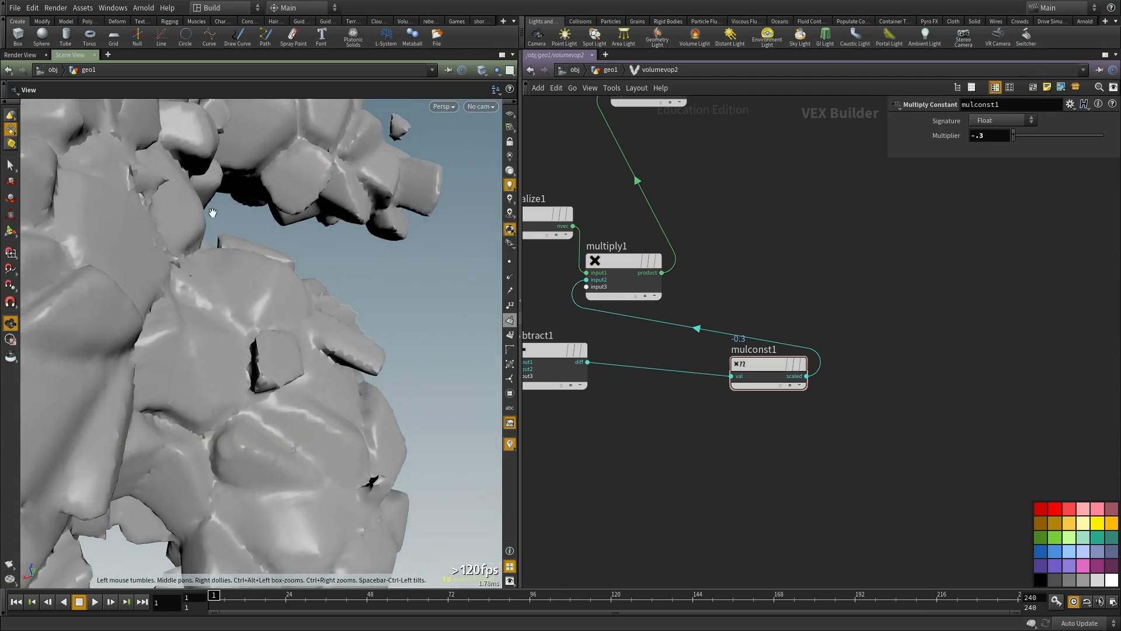
right_drag(108, 304, 115, 291)
drag(115, 291, 274, 373)
key(h)
Step: Insert an Add node into the P connection between the volume globals and worleynoise1's position input
drag(700, 476, 624, 429)
scroll(625, 237, down, 3)
middle_drag(627, 271, 715, 242)
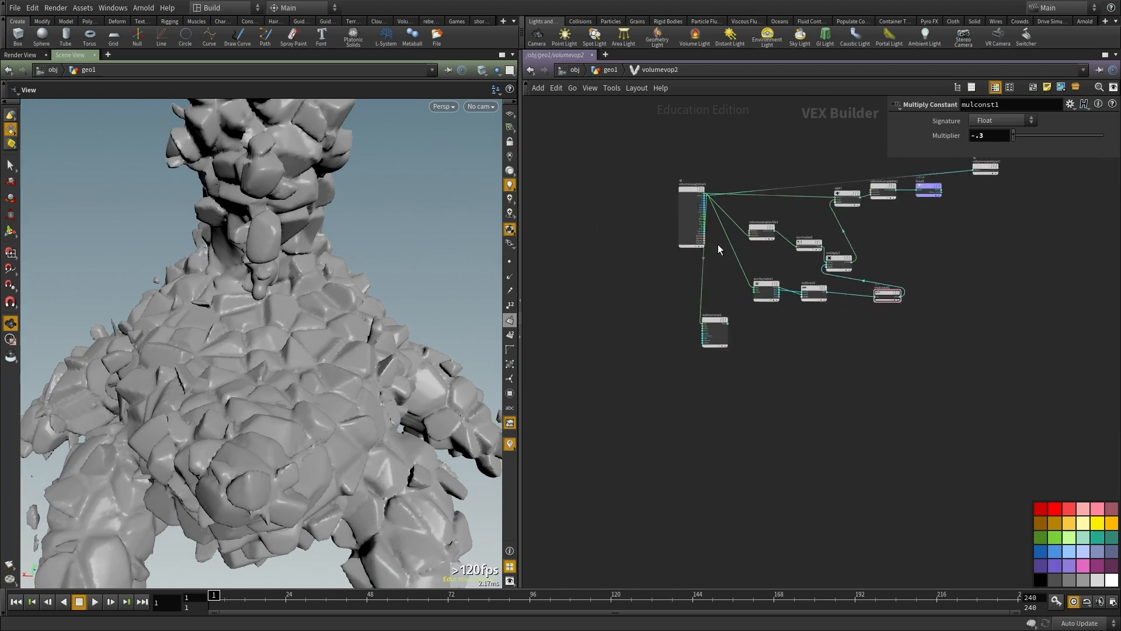
scroll(704, 229, up, 2)
drag(678, 173, 578, 167)
scroll(698, 289, up, 3)
key(Tab)
text(add)
click(805, 156)
click(715, 229)
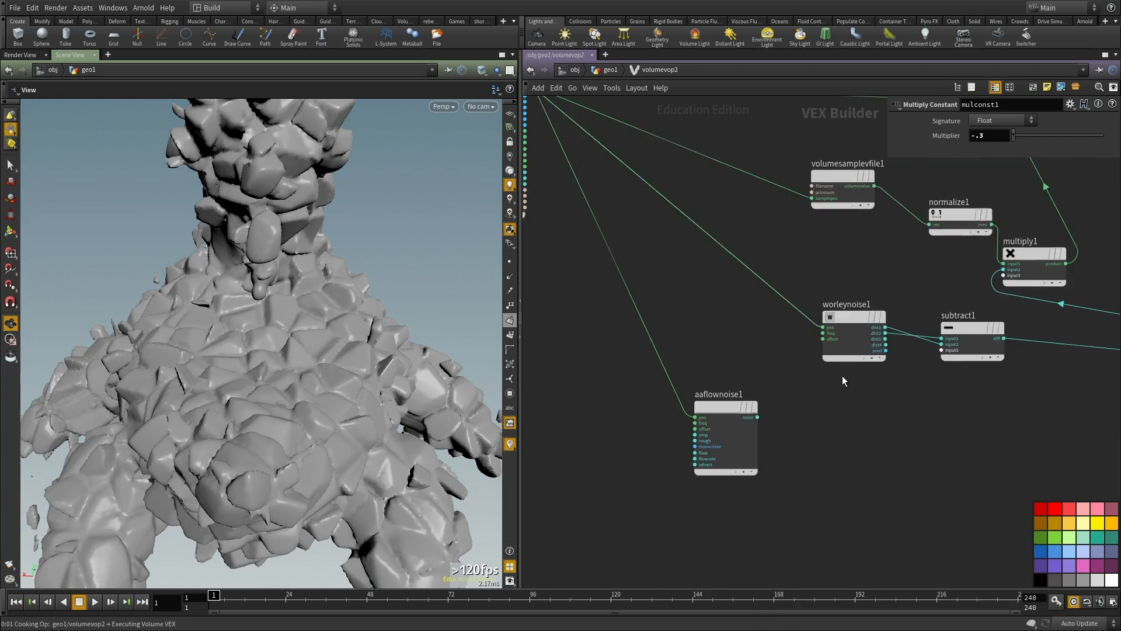
click(720, 231)
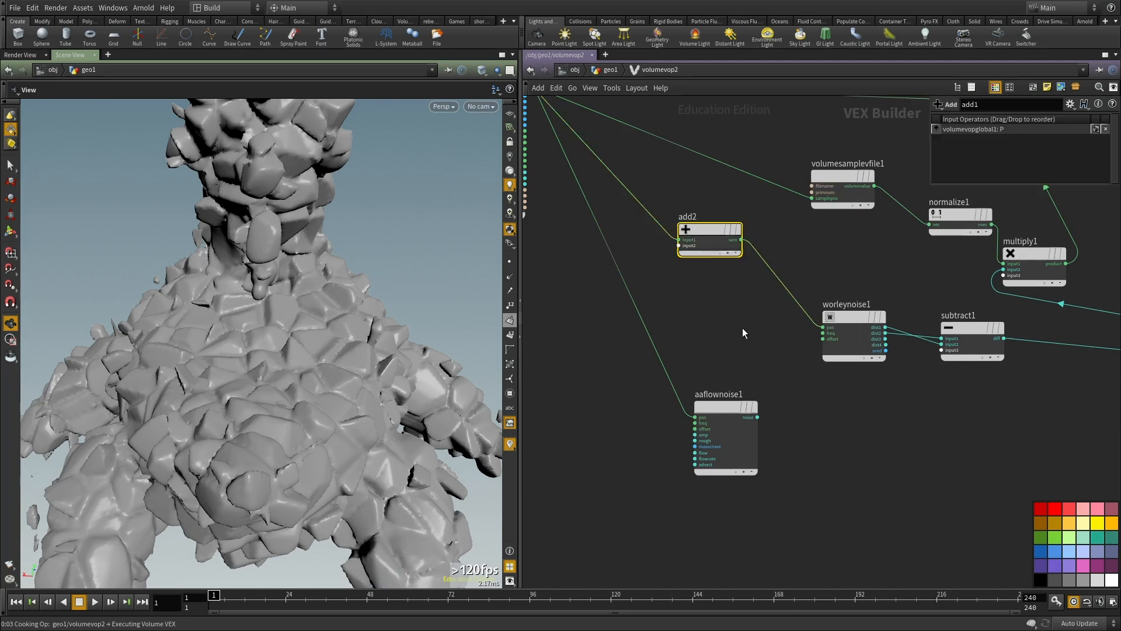
Step: Connect aaflownoise1's noise output to the second input of add2 and inspect the distorted surface
scroll(723, 350, up, 2)
drag(741, 456, 634, 408)
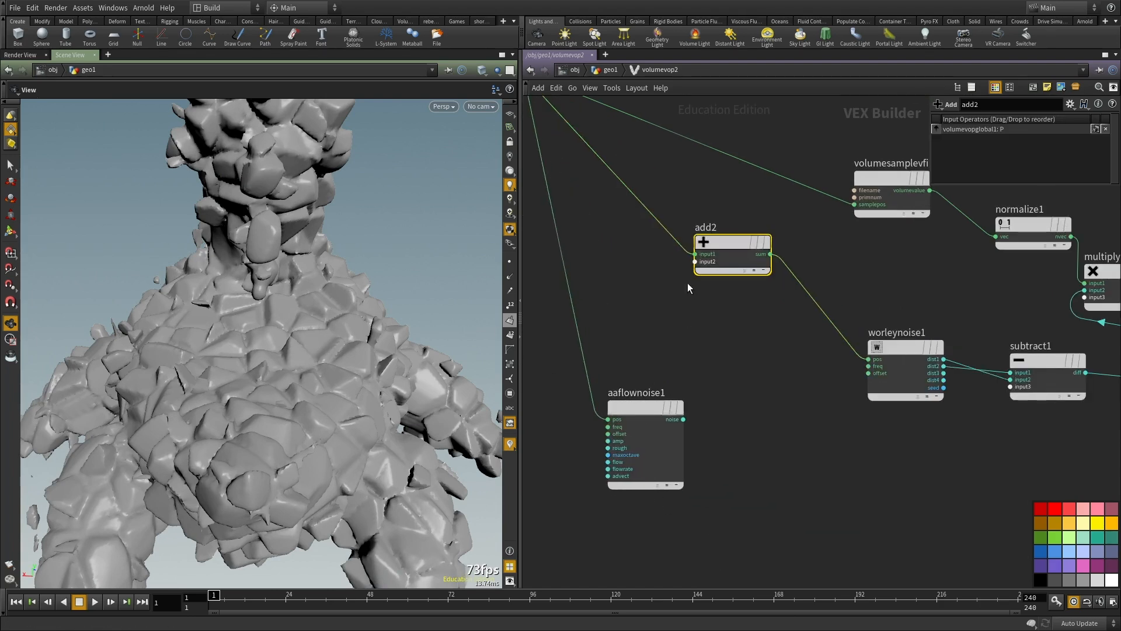
click(700, 262)
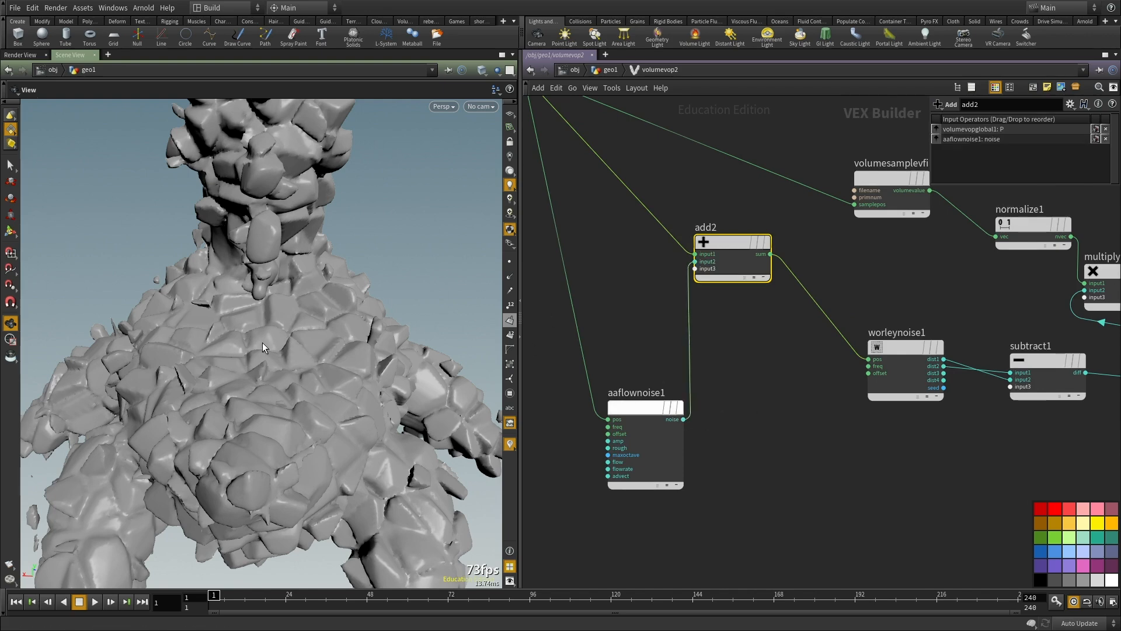
drag(259, 353, 236, 233)
right_drag(237, 234, 327, 298)
drag(327, 298, 310, 325)
right_drag(310, 325, 279, 350)
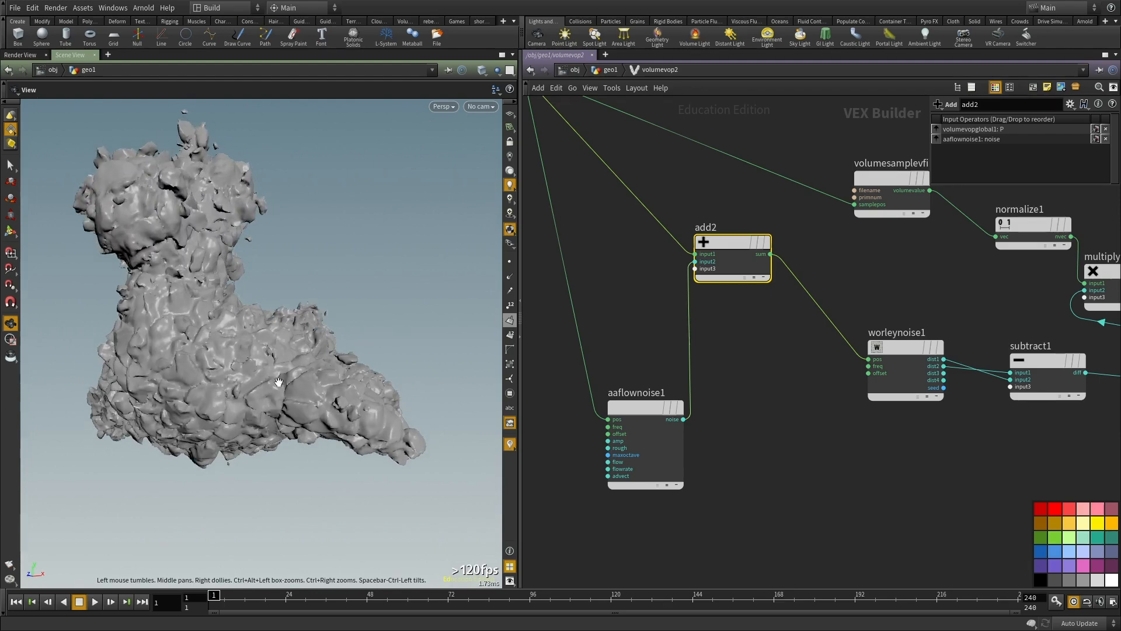
Step: Connect aaflownoise1's noise output to worleynoise1's offset input and inspect the toy
scroll(725, 449, down, 3)
scroll(1015, 448, up, 3)
middle_drag(1015, 448, 935, 496)
click(704, 396)
middle_drag(722, 346, 839, 340)
click(652, 466)
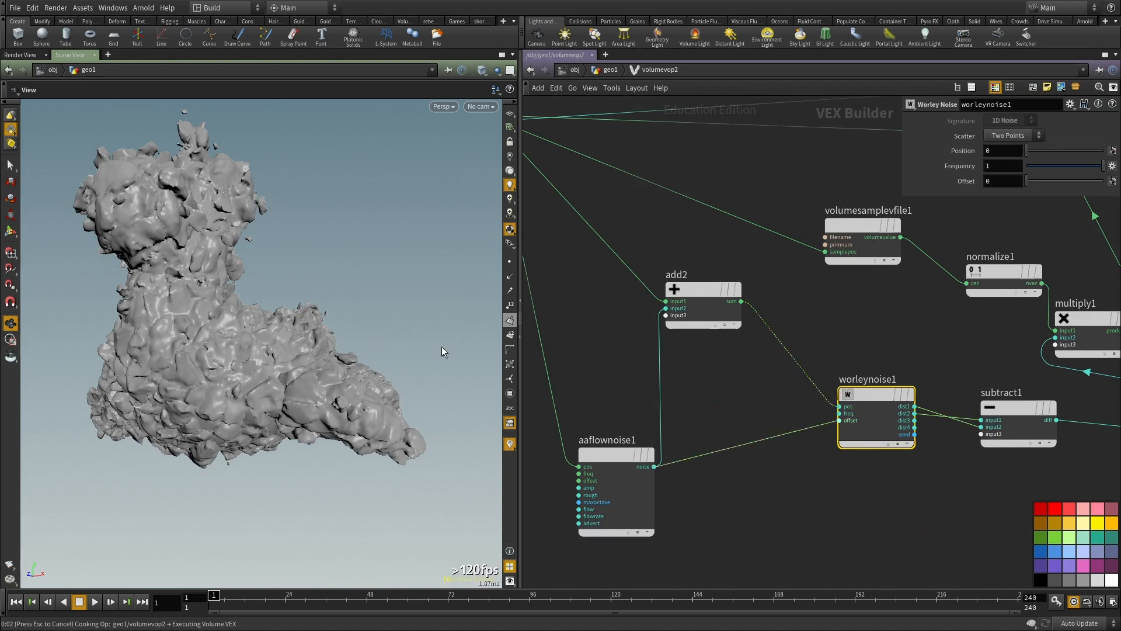
drag(290, 379, 201, 367)
drag(447, 340, 275, 402)
Step: Set aaflownoise1's signature to 3D Input, 3D Noise and examine the displaced toy up close
middle_drag(757, 483, 771, 413)
click(635, 412)
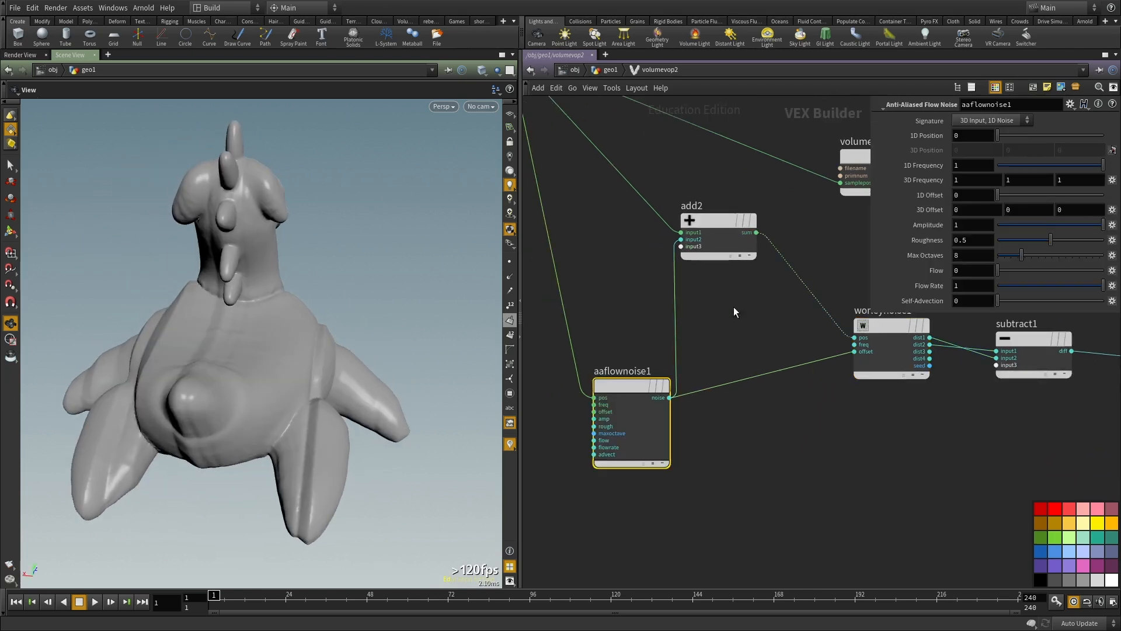
click(1011, 124)
click(990, 131)
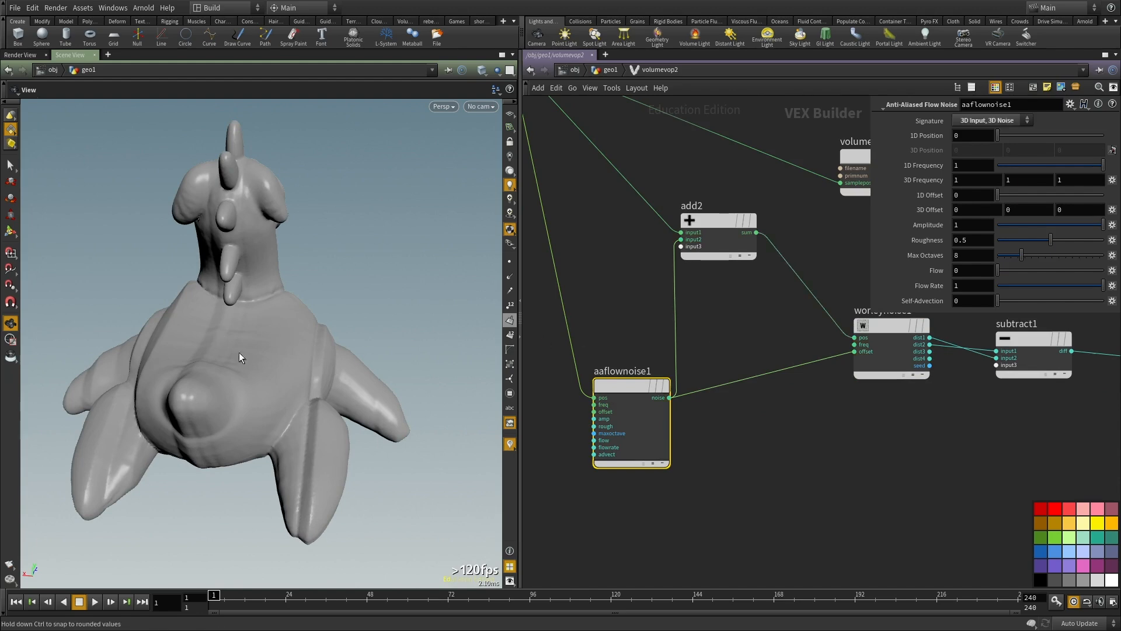
middle_drag(821, 331, 824, 336)
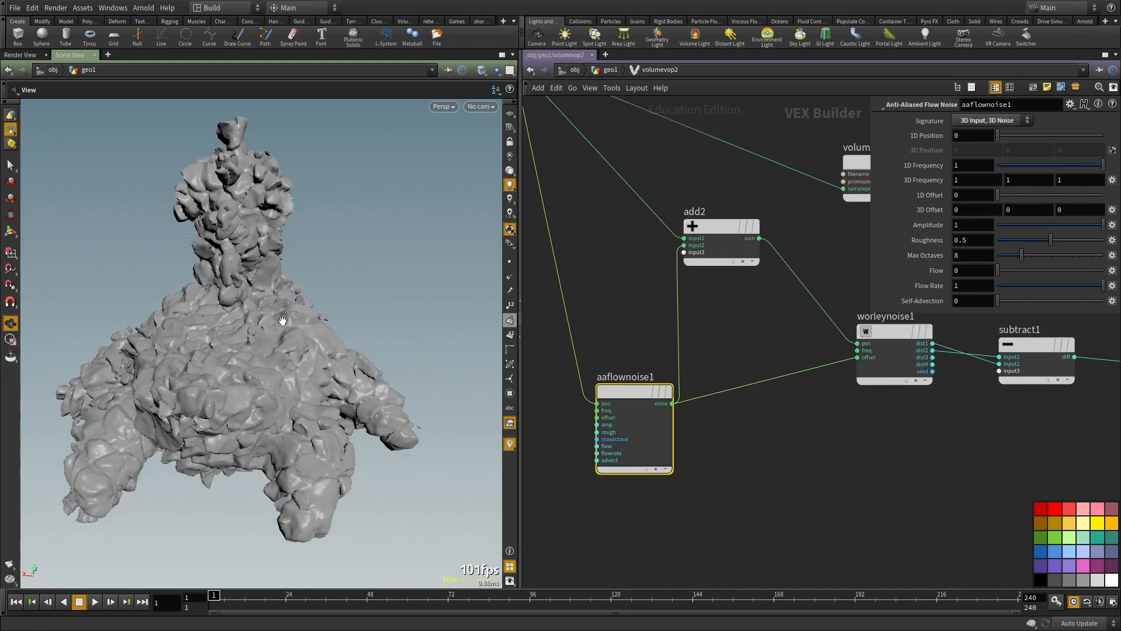
drag(233, 328, 304, 325)
right_drag(264, 324, 207, 350)
drag(208, 350, 251, 406)
Step: Add a Fit Range node below the wire between aaflownoise1 and worleynoise1
middle_drag(881, 471, 842, 423)
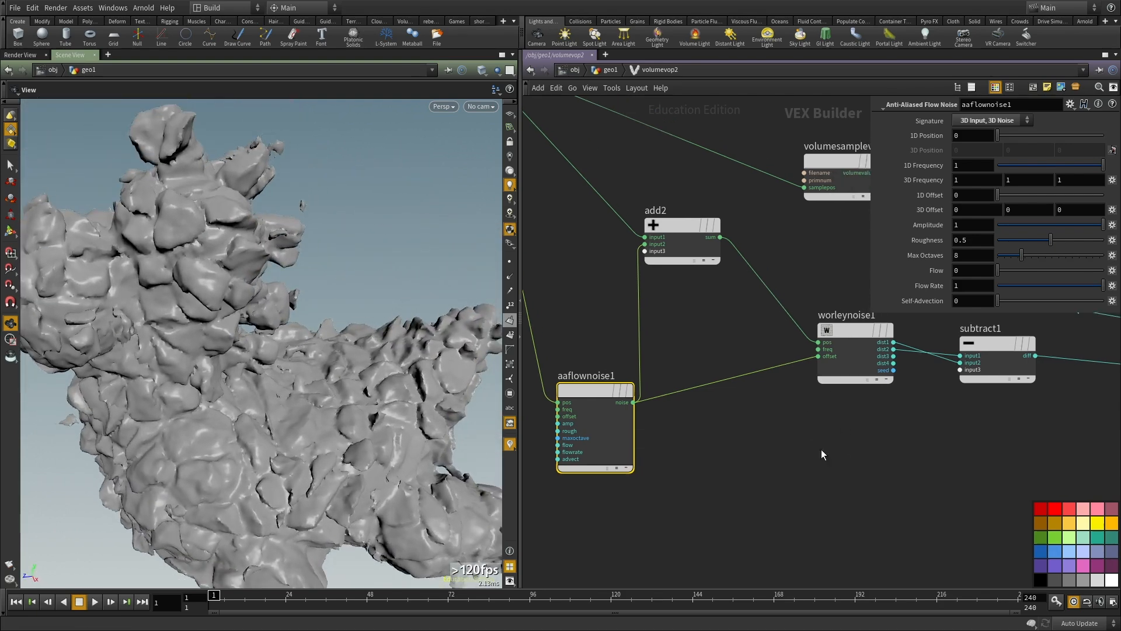
click(737, 451)
key(Tab)
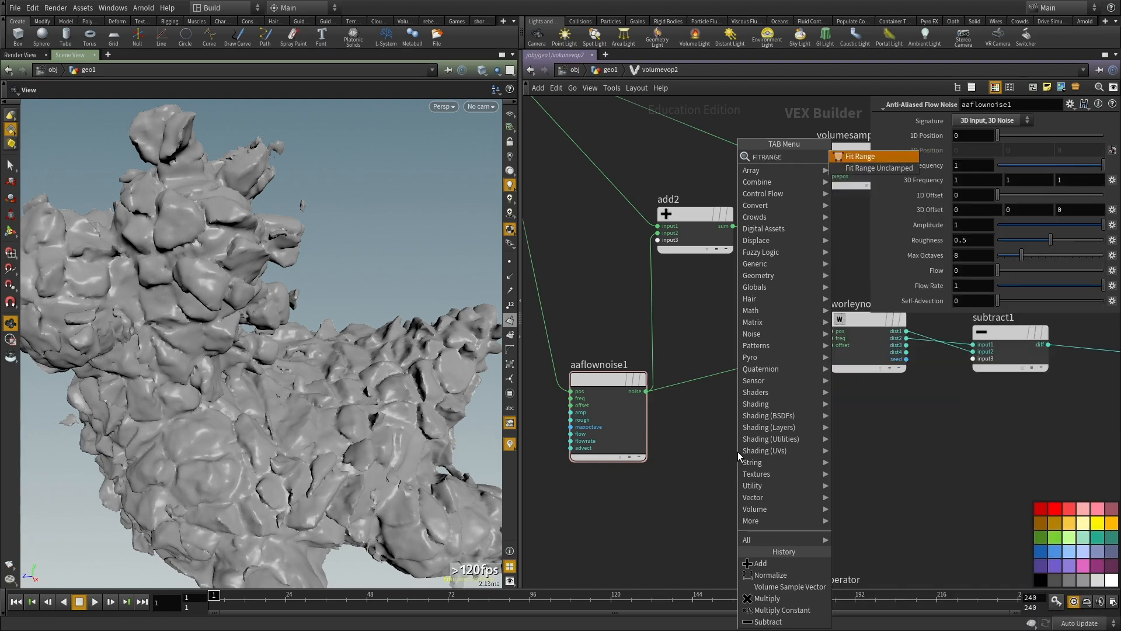
key(Escape)
drag(802, 320, 852, 390)
middle_drag(885, 404, 828, 402)
key(Escape)
middle_drag(827, 460, 855, 408)
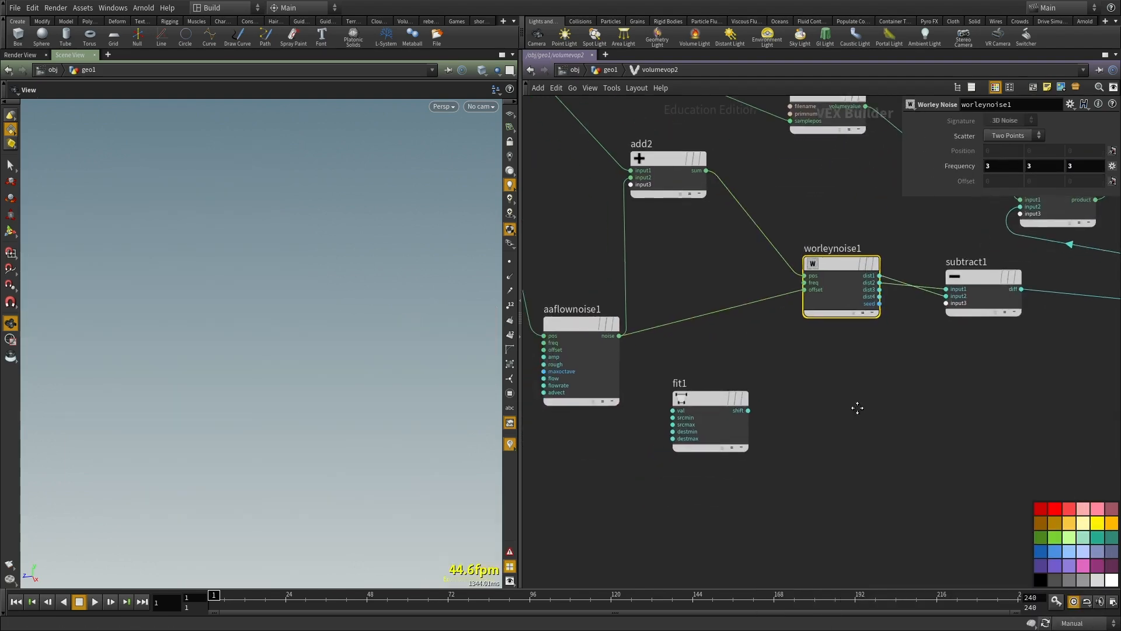
Step: Connect aaflownoise1's noise output to fit1's value input
scroll(681, 418, up, 2)
click(669, 411)
click(585, 336)
drag(843, 477, 734, 434)
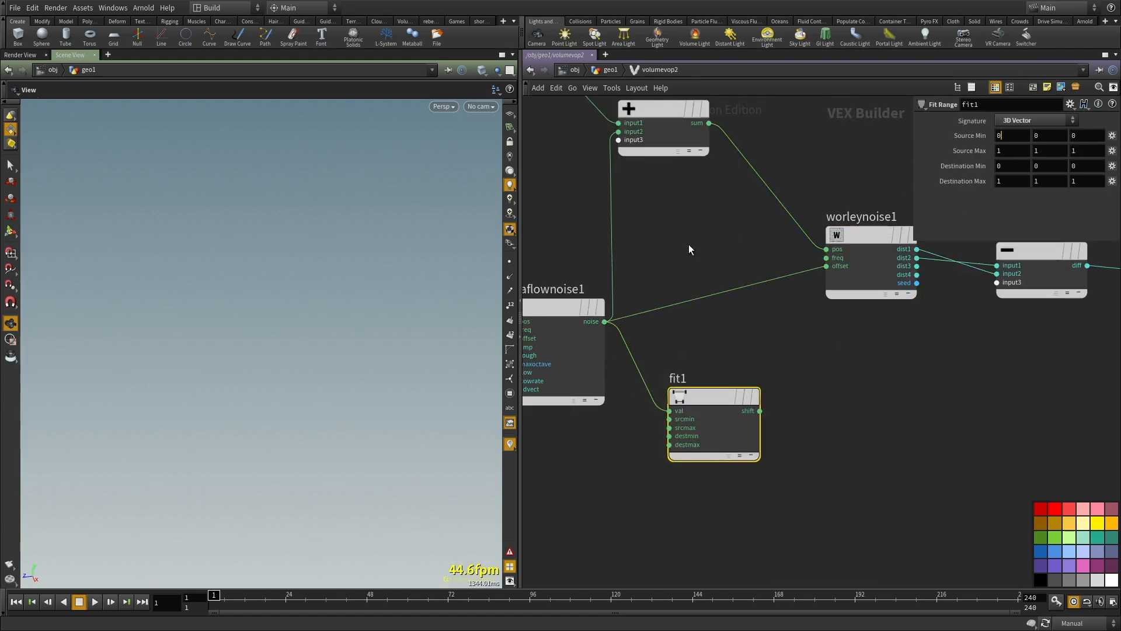
Step: Set fit1's source minimum to -1 on all three components
drag(688, 245, 591, 299)
drag(841, 439, 737, 416)
drag(1009, 137, 927, 142)
text(-1)
key(Tab)
text(-1)
key(Tab)
text(-1)
Step: Set fit1's destination minimum to 2 and destination maximum to 7 on all three components
double_click(1001, 166)
key(Tab)
text(2)
key(Tab)
text(7)
key(Tab)
text(7)
key(Tab)
text(7)
Step: Connect fit1's shift output to worleynoise1's freq input and inspect the displaced toy
drag(826, 258, 758, 411)
middle_drag(836, 467, 830, 415)
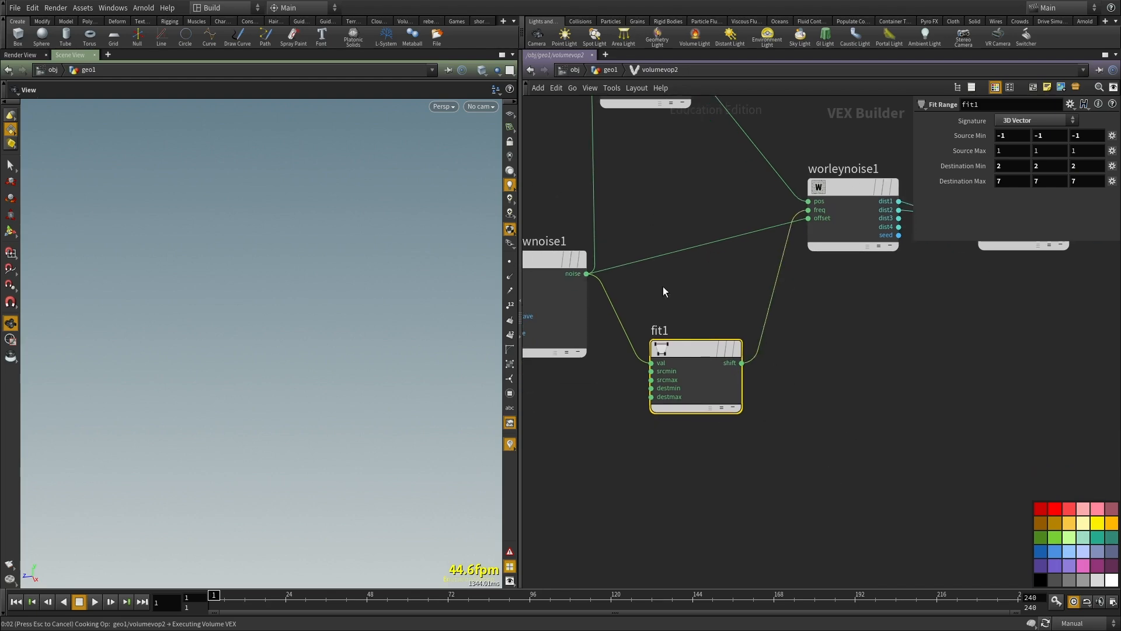
click(853, 367)
drag(270, 353, 304, 292)
Step: Lower fit1's destination minimum to 1 on all components and its destination maximum to 4, 4.2, 4
click(733, 351)
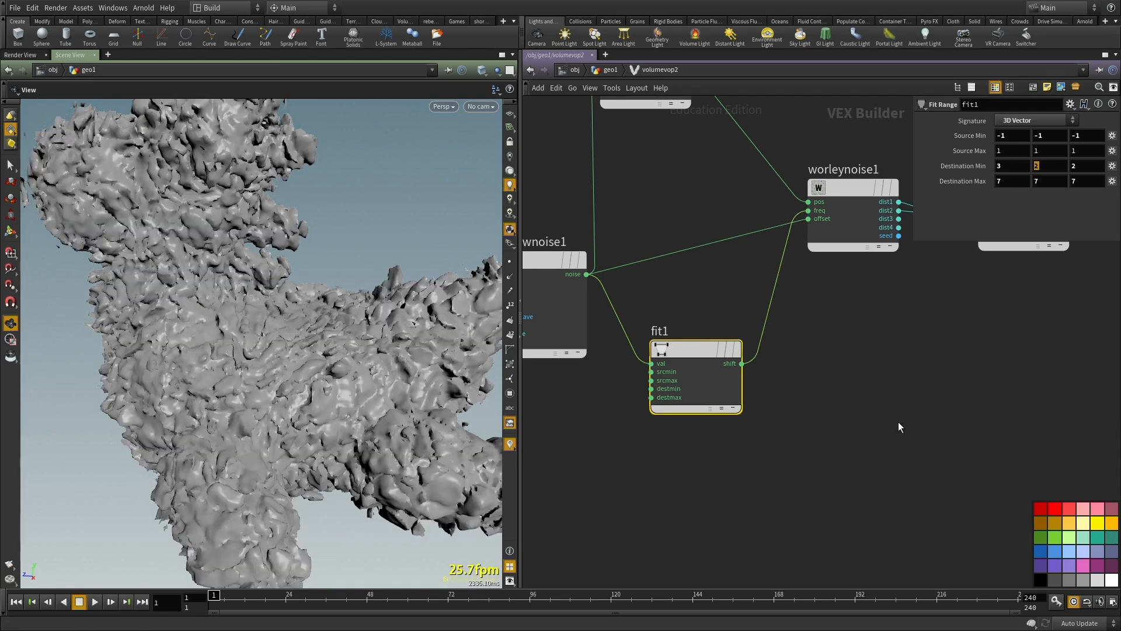
text(3)
key(Tab)
text(3)
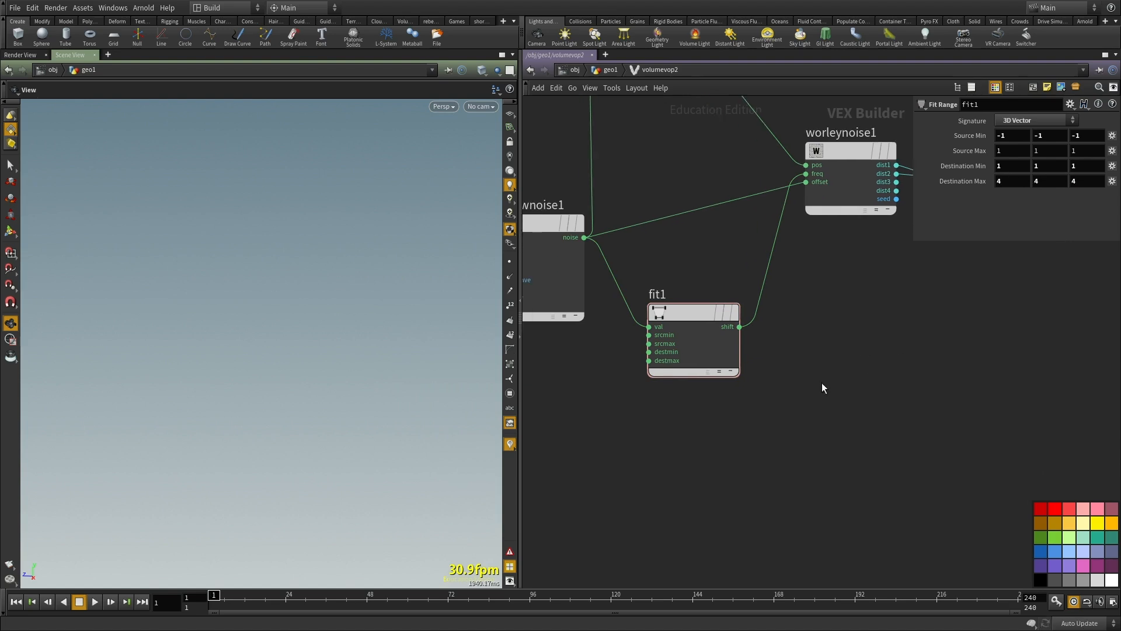
middle_drag(821, 388, 827, 452)
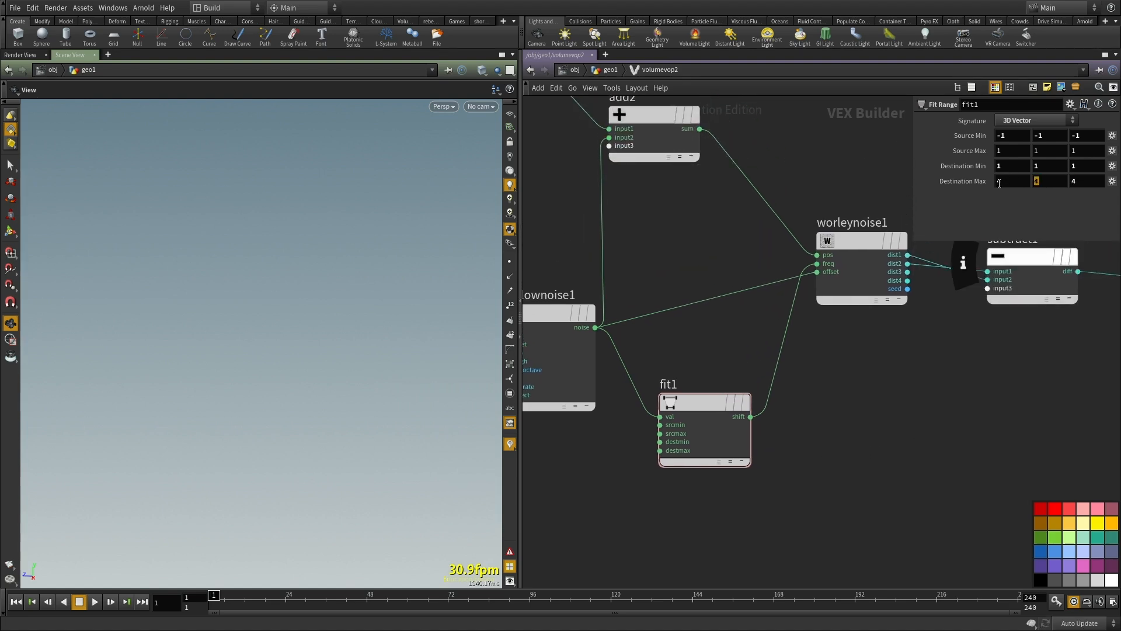
middle_drag(885, 443, 853, 422)
middle_drag(826, 470, 818, 485)
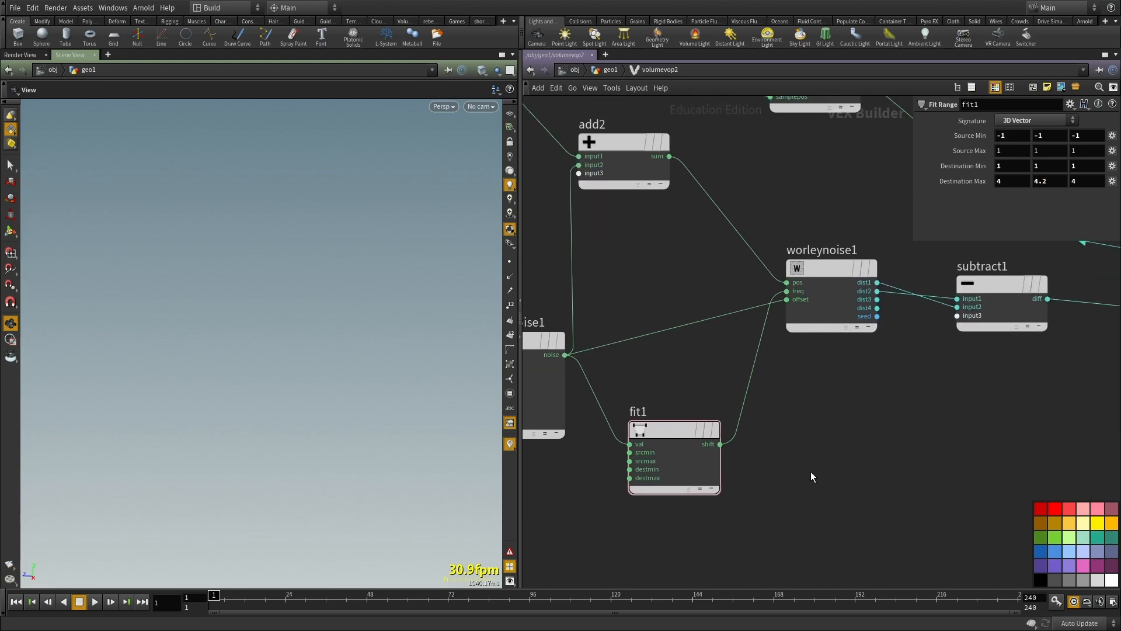
Step: Return to the geo1 network and feed sphere1 into vdbfrompolygons2 in place of the rubber toy
key(u)
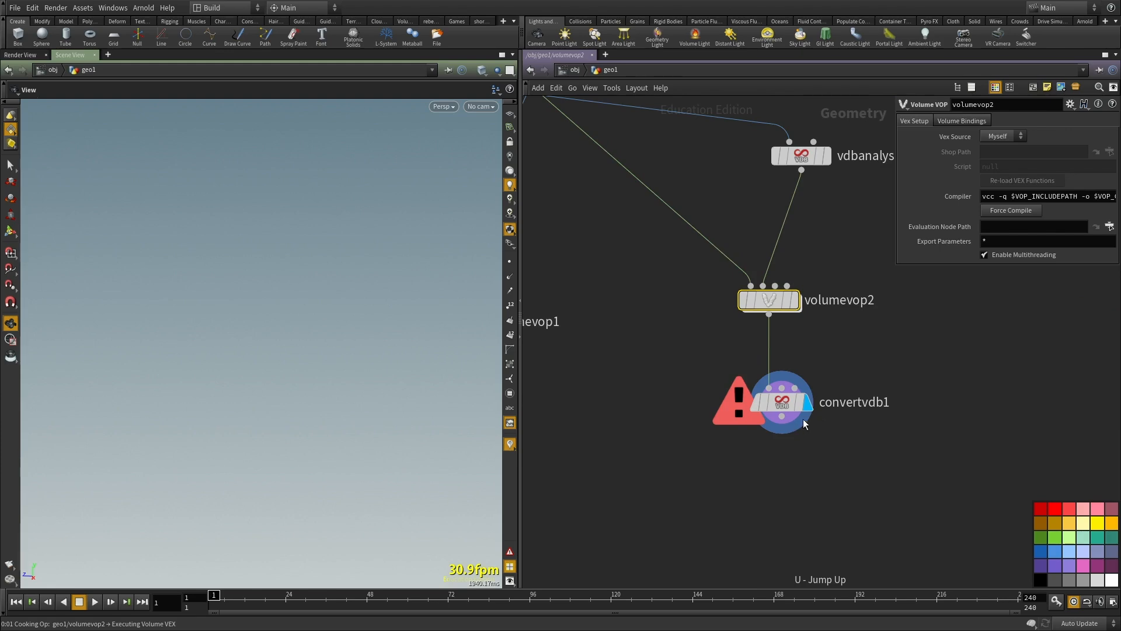
drag(361, 442, 327, 462)
right_drag(327, 463, 217, 403)
drag(218, 403, 367, 317)
scroll(630, 391, down, 3)
middle_drag(630, 391, 723, 530)
scroll(744, 356, up, 3)
middle_drag(739, 373, 861, 358)
scroll(766, 376, up, 2)
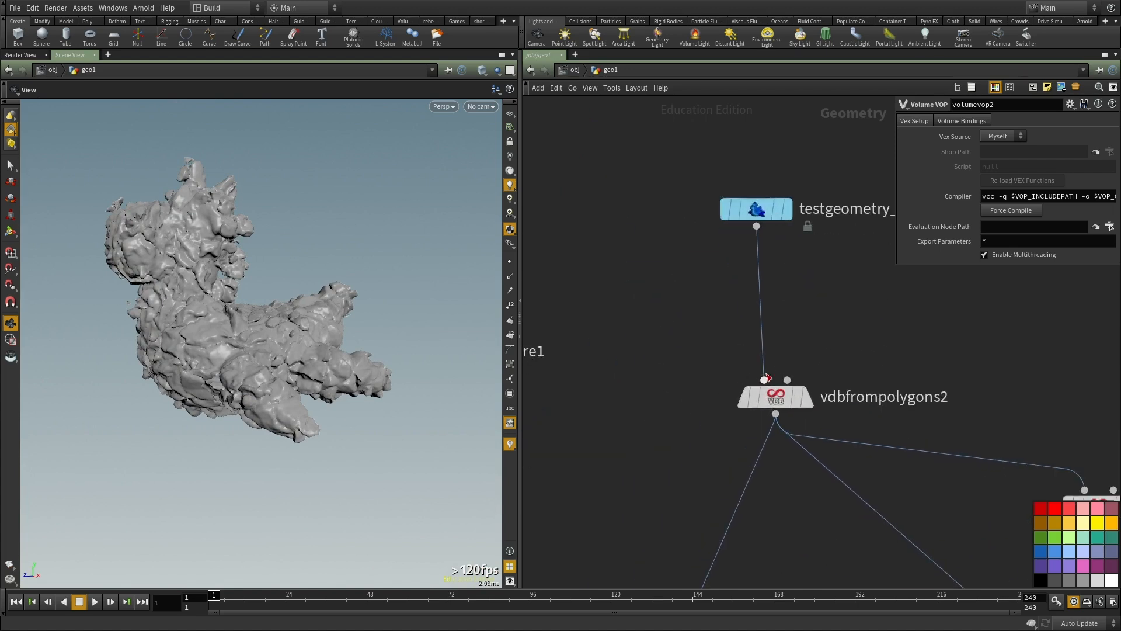
scroll(766, 377, down, 2)
click(765, 378)
click(545, 370)
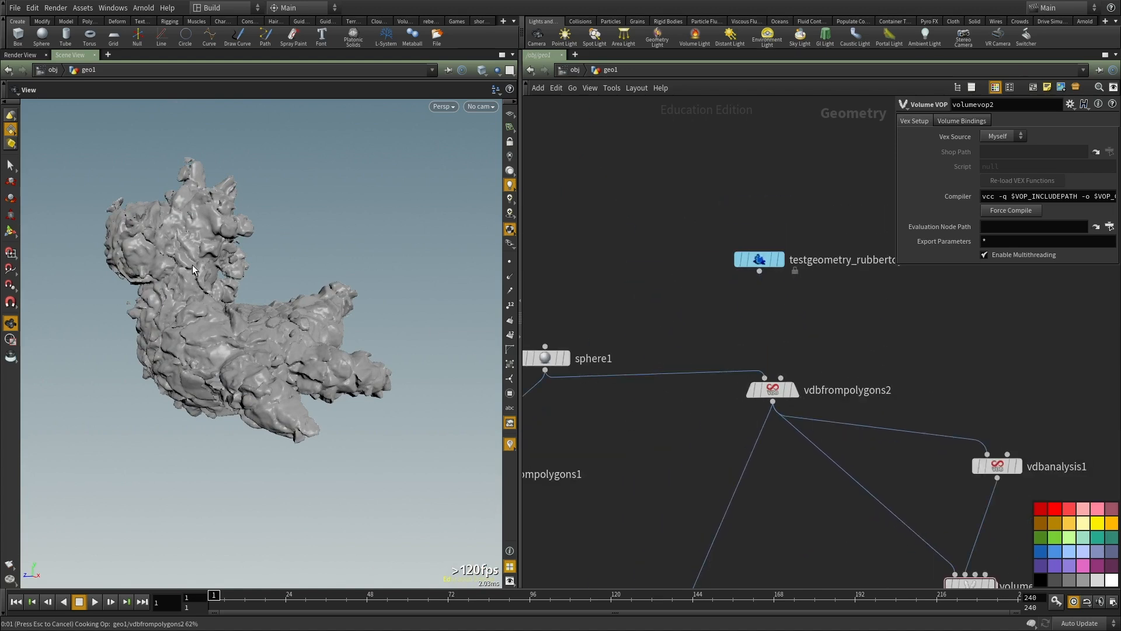
Step: Examine the displaced sphere's surface up close and from several angles
drag(225, 328, 281, 315)
right_drag(280, 316, 345, 344)
drag(344, 344, 293, 364)
right_drag(293, 365, 288, 326)
drag(287, 326, 272, 306)
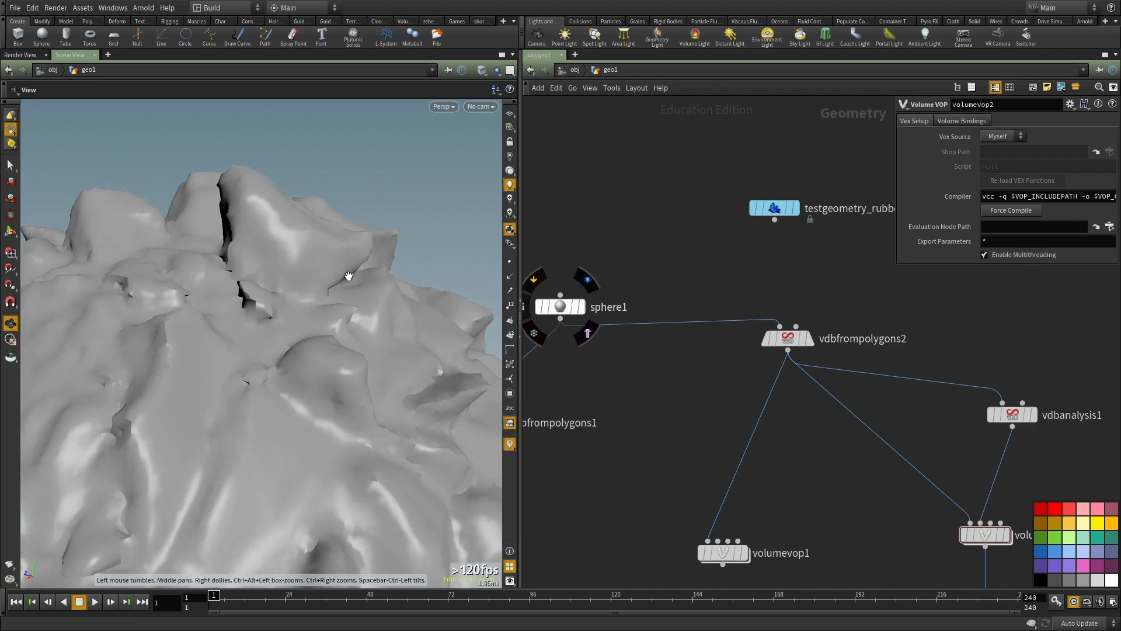
right_drag(339, 262, 244, 346)
drag(244, 346, 268, 300)
right_drag(268, 300, 286, 296)
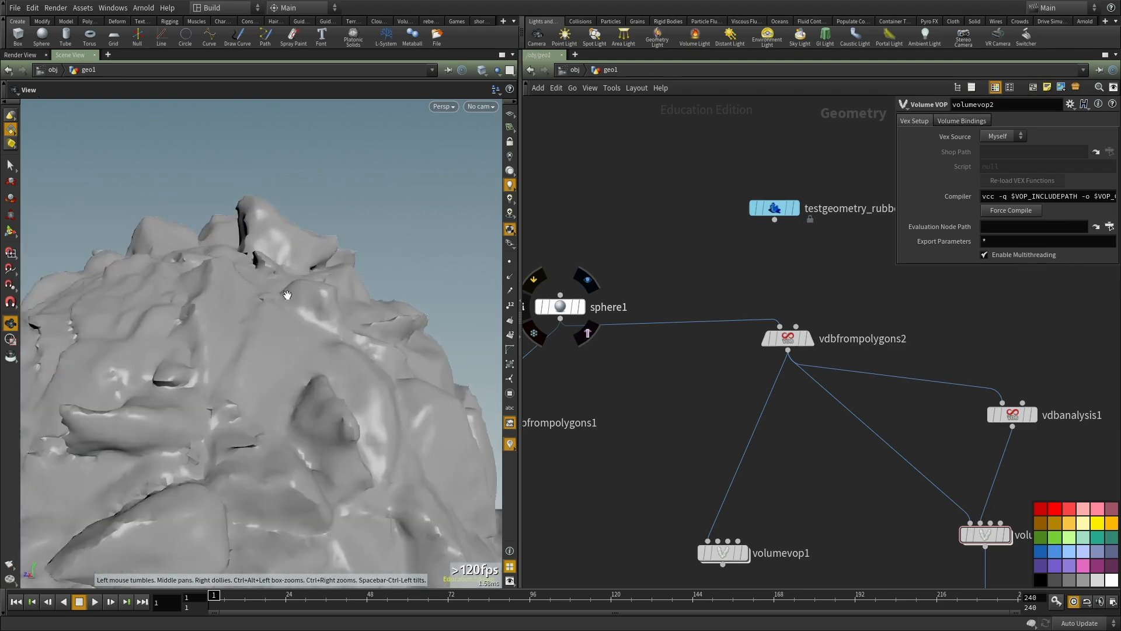
drag(285, 295, 249, 275)
right_drag(249, 276, 253, 425)
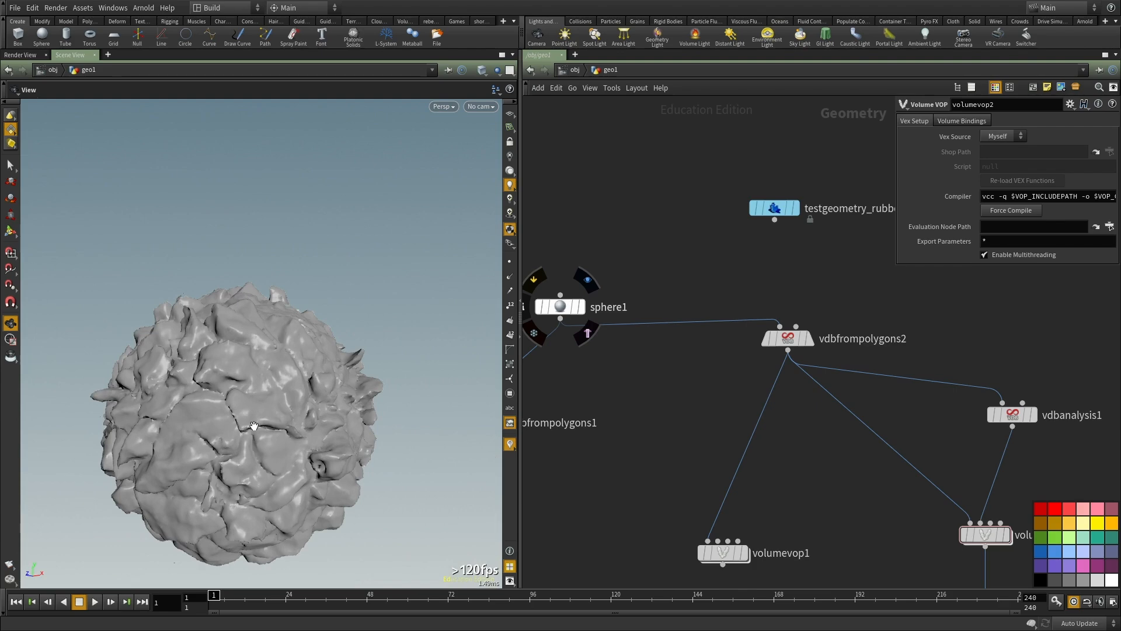
drag(253, 426, 265, 379)
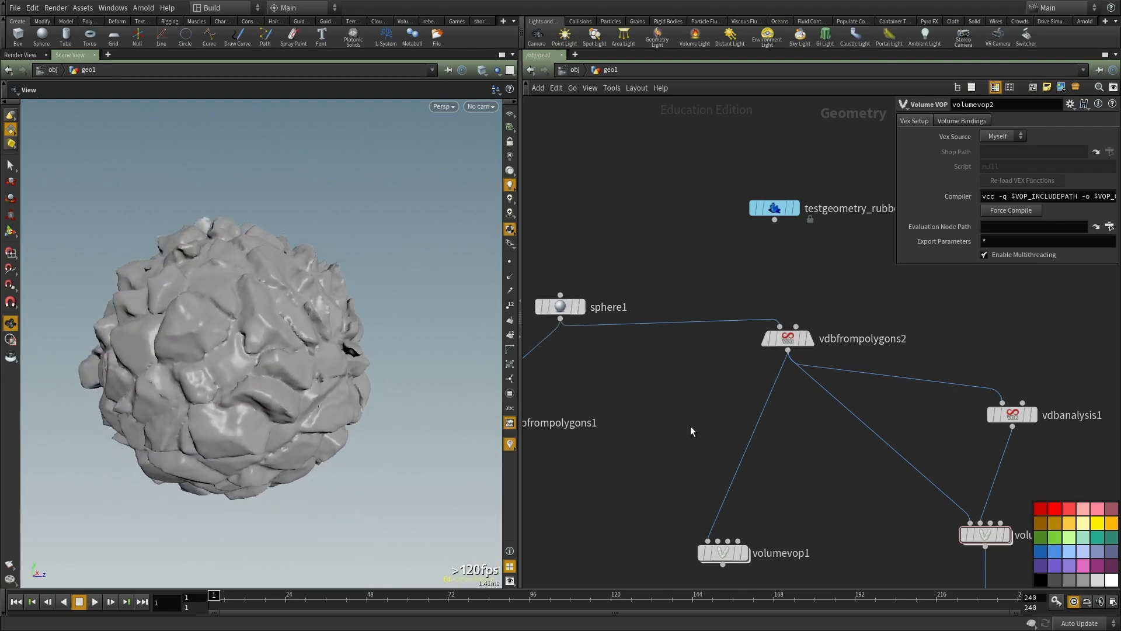
Step: Compare volumevop2's displayed VDB output with the converted polygons from convertvdb1
scroll(678, 426, down, 3)
middle_drag(835, 564, 721, 353)
scroll(785, 320, up, 2)
middle_drag(784, 319, 775, 384)
click(733, 328)
middle_drag(864, 339, 838, 377)
drag(216, 365, 300, 355)
scroll(238, 387, down, 3)
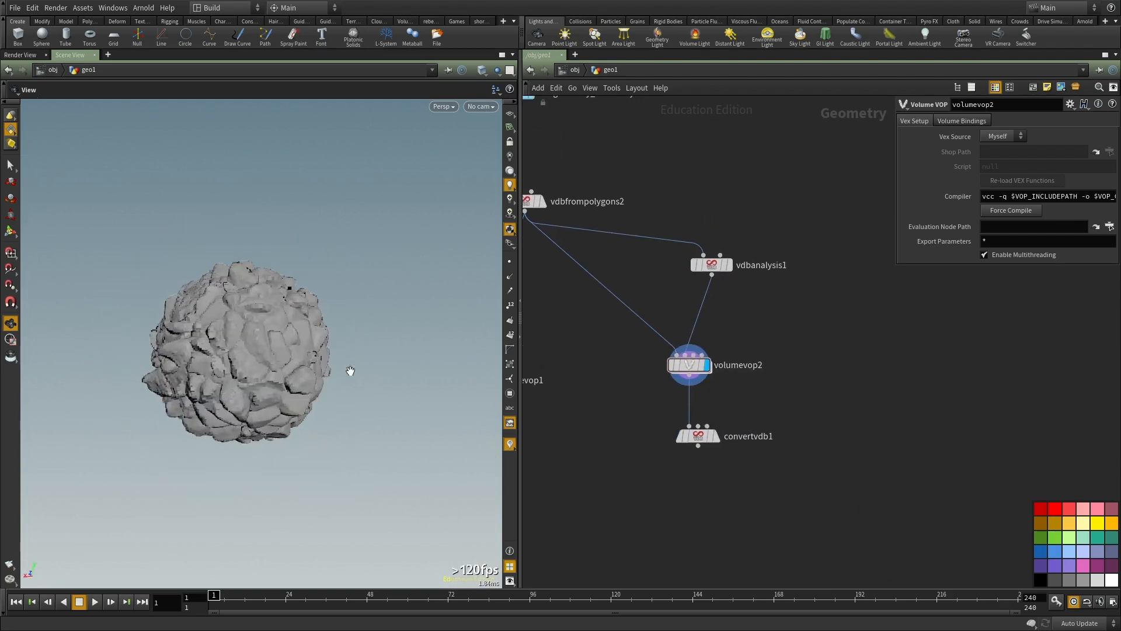
scroll(351, 370, up, 3)
click(716, 436)
middle_drag(663, 493, 666, 423)
drag(197, 344, 222, 350)
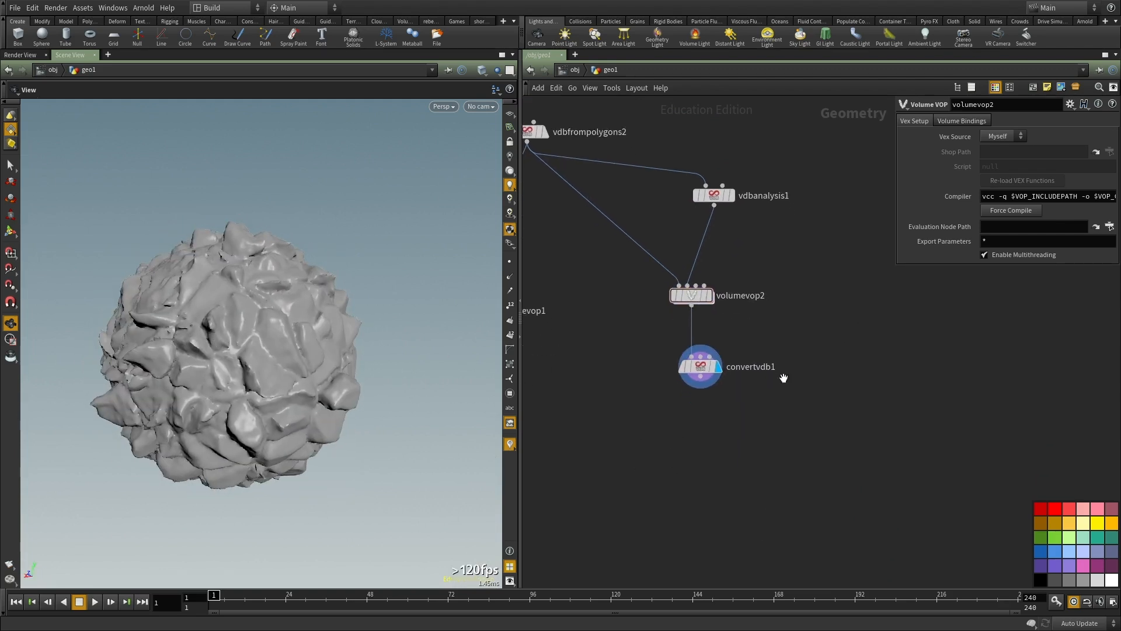
Step: Try convertvdb1 isovalues from about -0.53 to 0.32 and inspect the sphere's surface
click(700, 366)
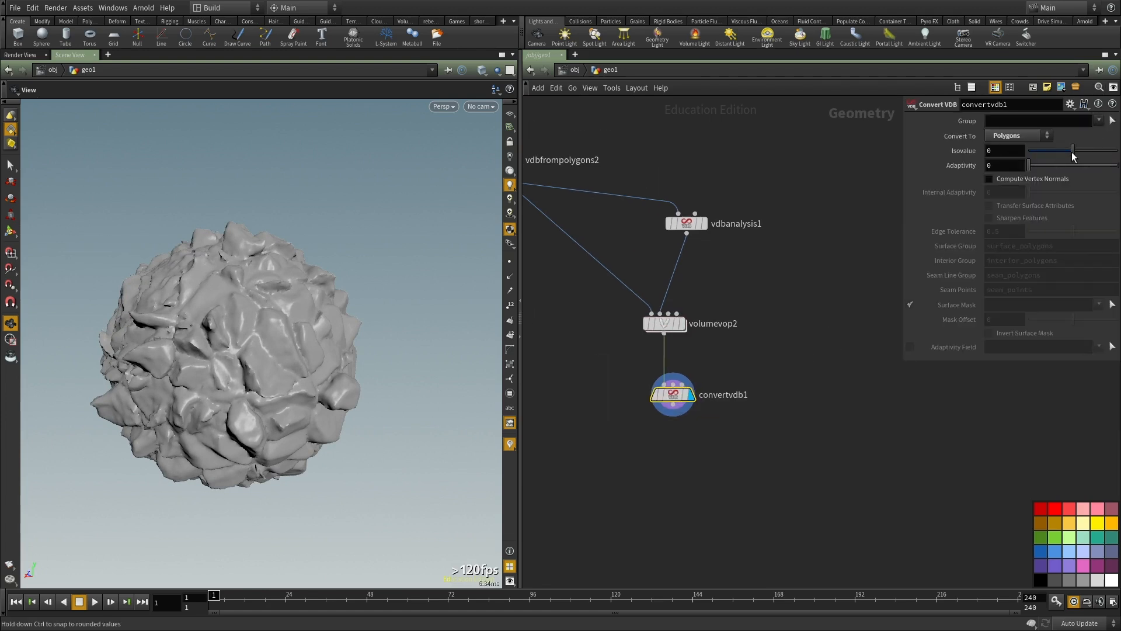
drag(1072, 153, 1062, 153)
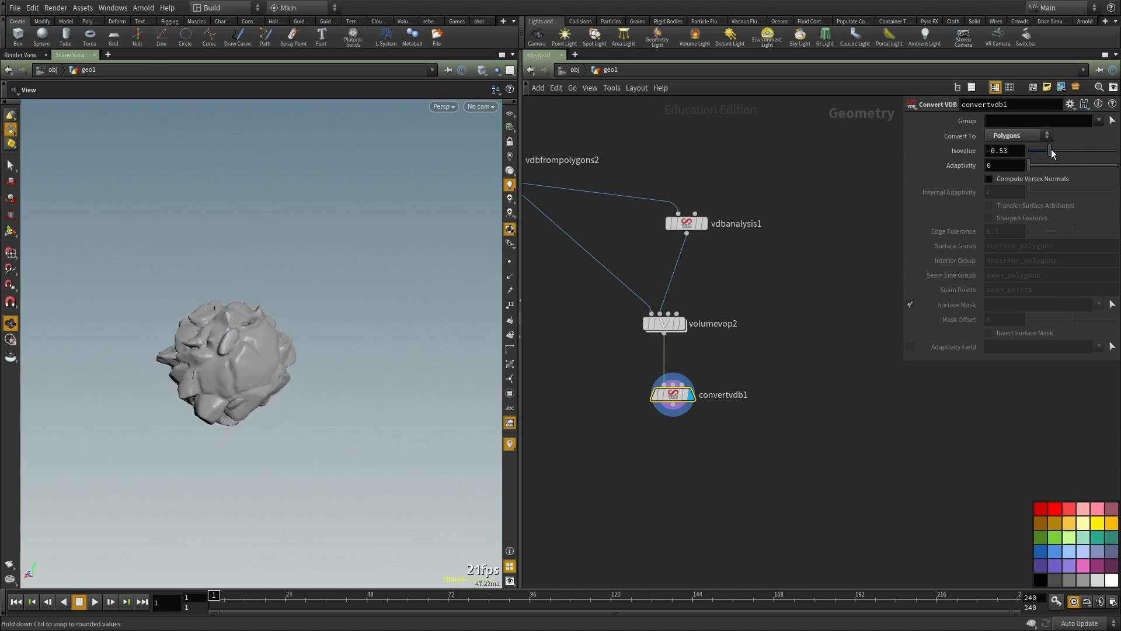
drag(1065, 151, 1086, 150)
drag(257, 301, 368, 298)
scroll(300, 292, up, 3)
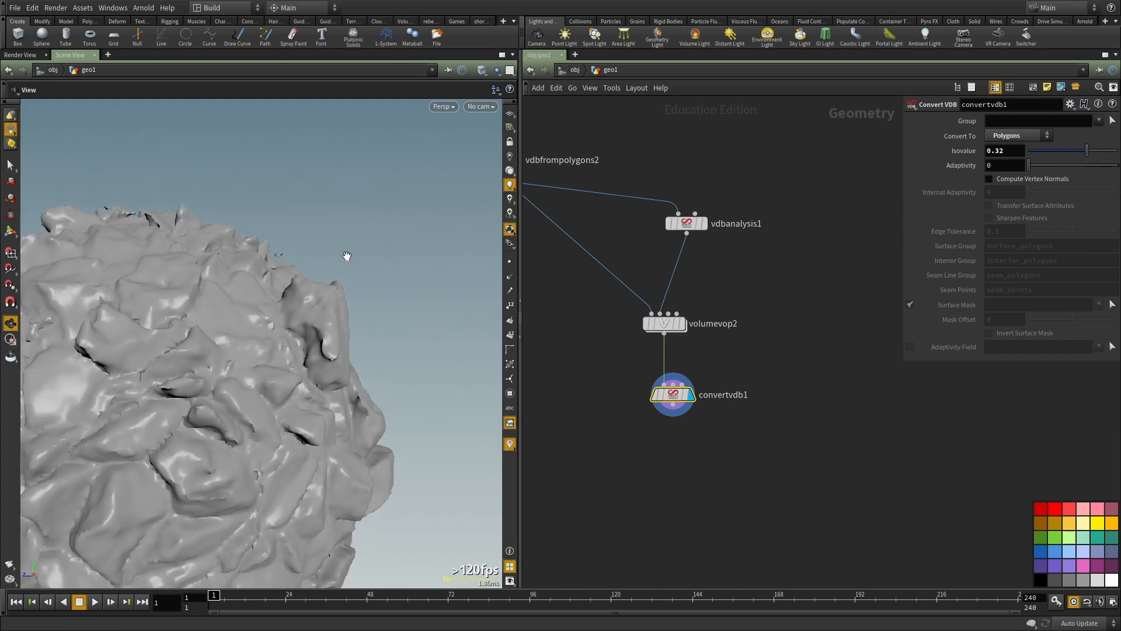
Step: Raise convertvdb1's isovalue to about 0.47 and examine the sphere from different angles
drag(1081, 155, 1094, 153)
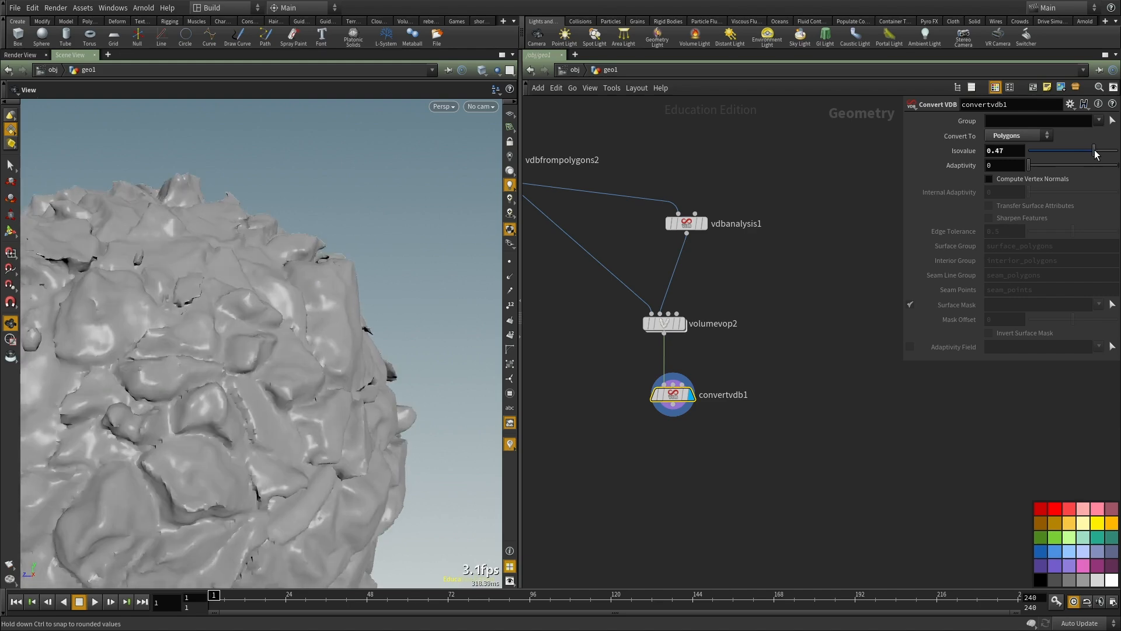
right_drag(270, 343, 159, 392)
drag(159, 392, 202, 398)
right_drag(202, 398, 251, 370)
drag(250, 371, 303, 381)
drag(206, 412, 209, 371)
scroll(670, 318, up, 1)
Step: Inside volumevop2, set mulconst1's multiplier to -1
double_click(667, 321)
scroll(849, 447, down, 5)
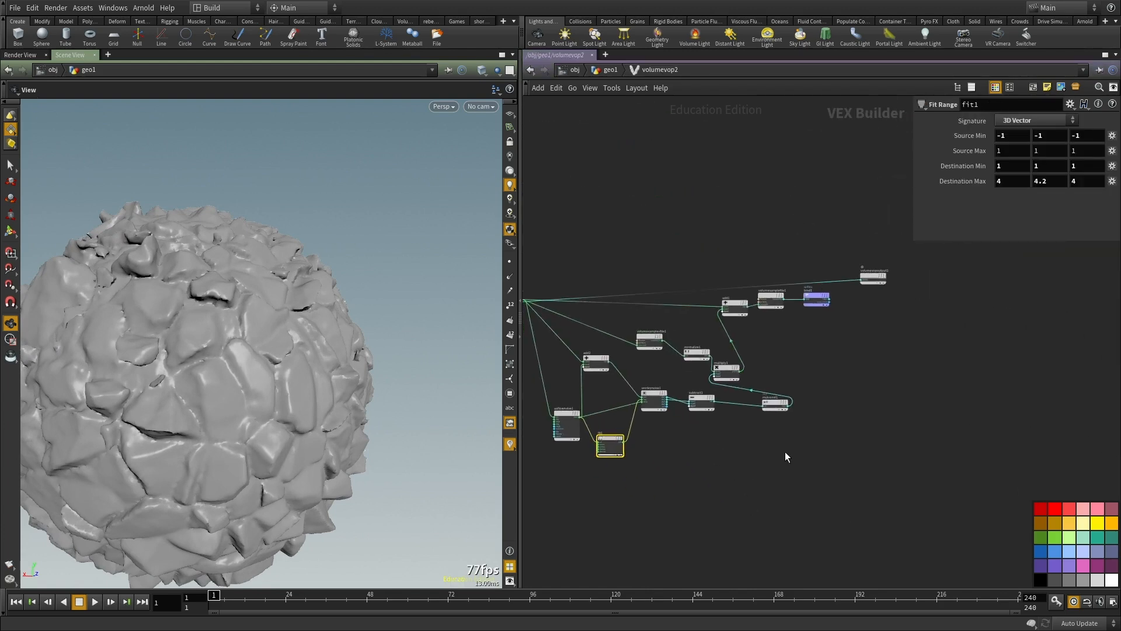
key(u)
scroll(736, 480, up, 2)
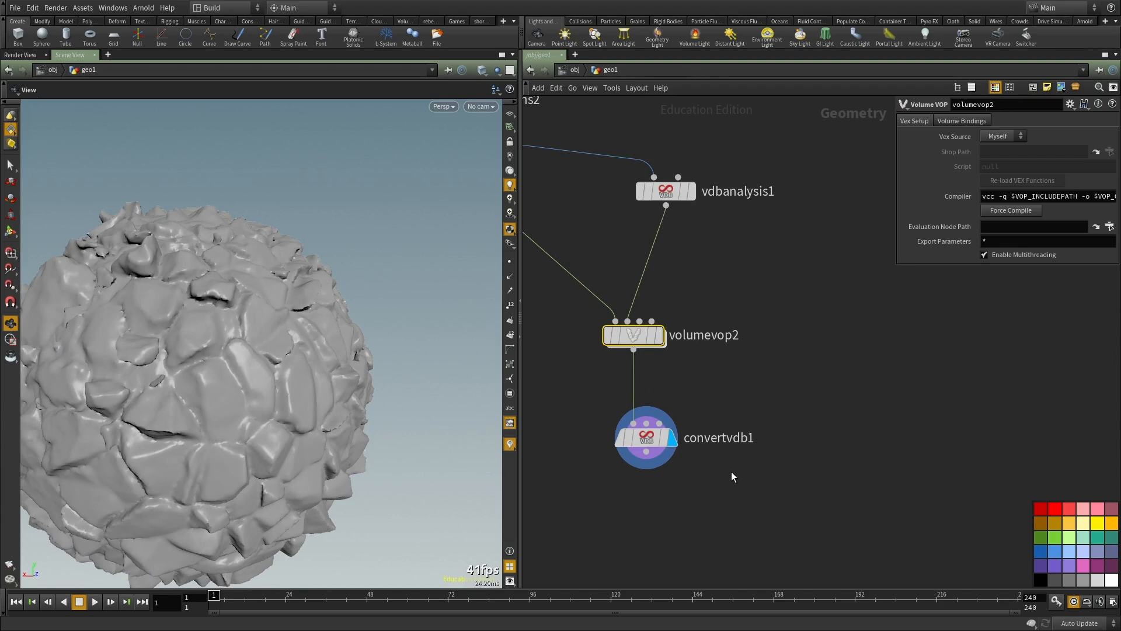
double_click(639, 337)
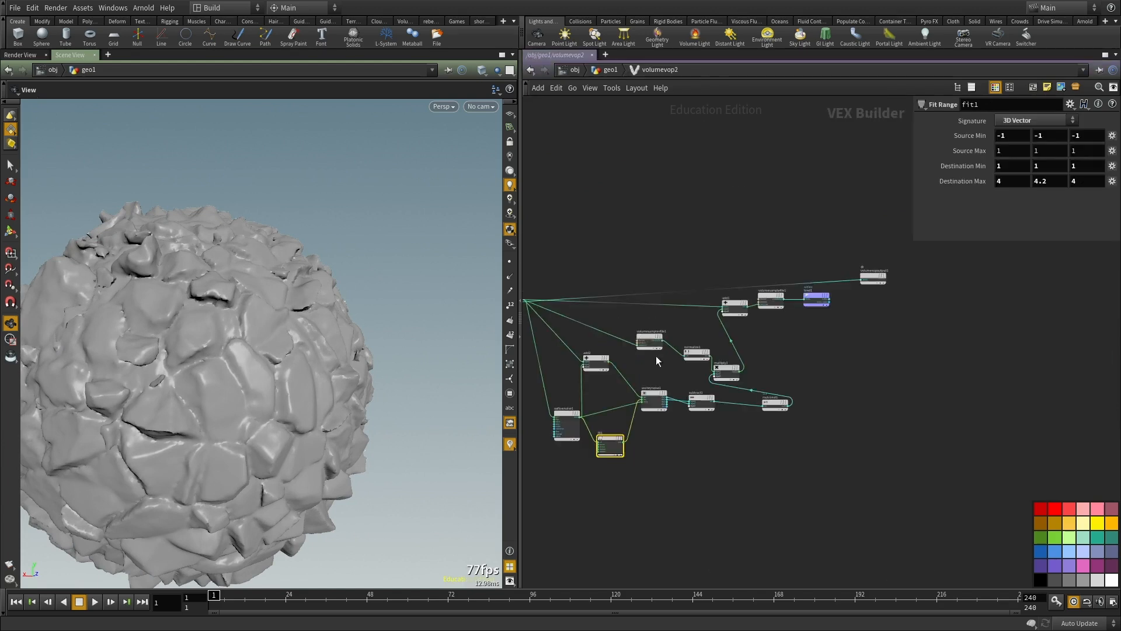
middle_drag(764, 467, 708, 524)
scroll(715, 430, up, 3)
middle_drag(715, 429, 719, 419)
drag(719, 419, 705, 548)
middle_drag(816, 396, 823, 369)
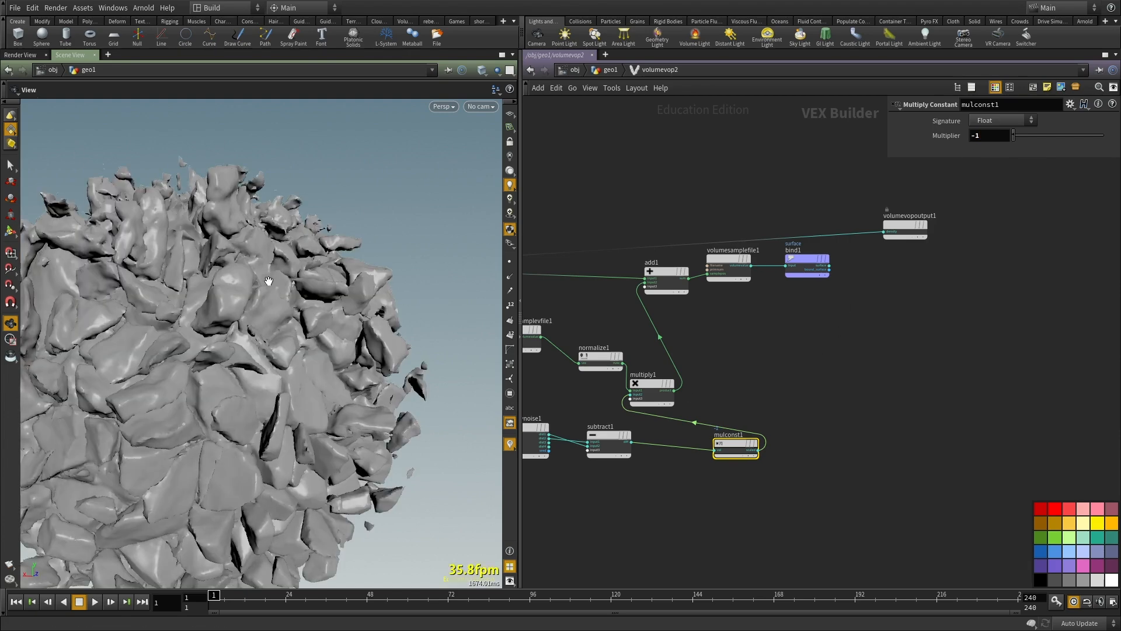
Step: Return to the geo1 network and examine the sphere's new displacement up close and from all sides
drag(280, 317, 322, 329)
scroll(353, 311, down, 4)
scroll(233, 349, up, 3)
key(u)
drag(140, 333, 192, 344)
right_drag(193, 344, 35, 346)
drag(35, 346, 195, 335)
right_drag(195, 335, 233, 337)
drag(234, 337, 258, 338)
drag(176, 300, 310, 405)
right_drag(310, 405, 428, 293)
drag(428, 292, 327, 360)
right_drag(326, 359, 222, 380)
drag(222, 379, 333, 446)
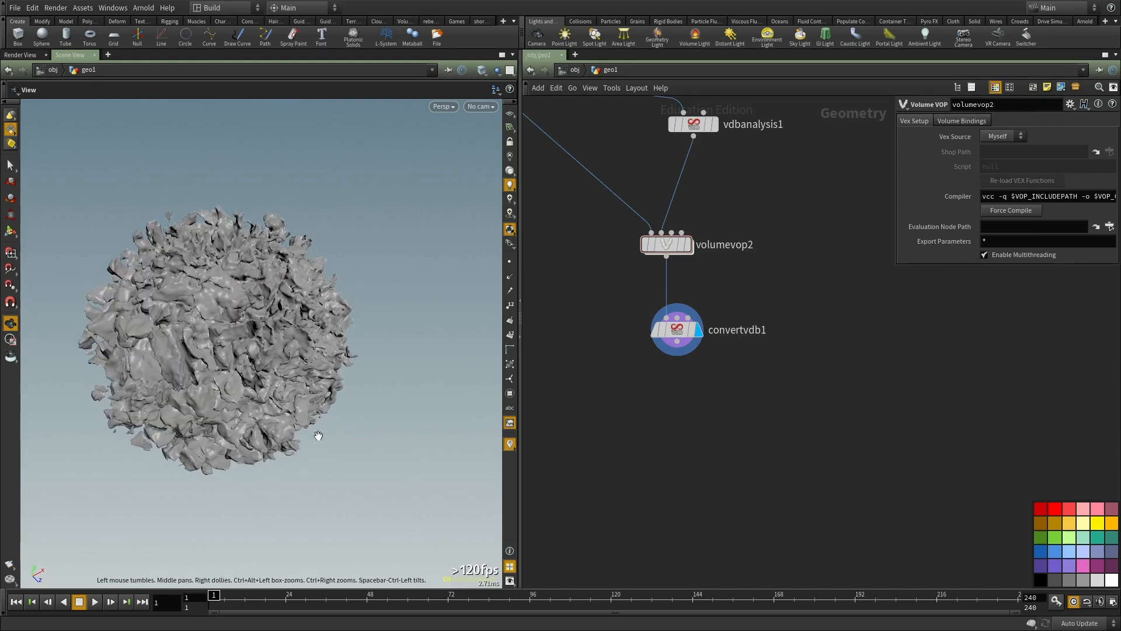
drag(201, 367, 382, 354)
Step: Add an Assemble node fed by convertvdb1, place it below, and display its output
middle_drag(658, 425, 668, 407)
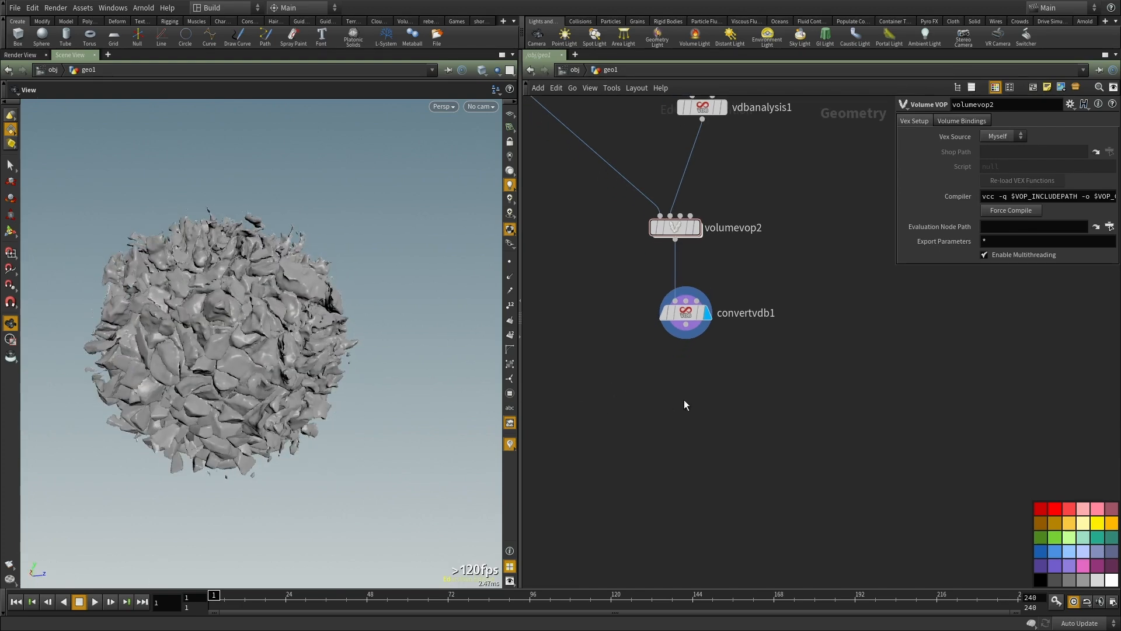
key(Tab)
text(assem)
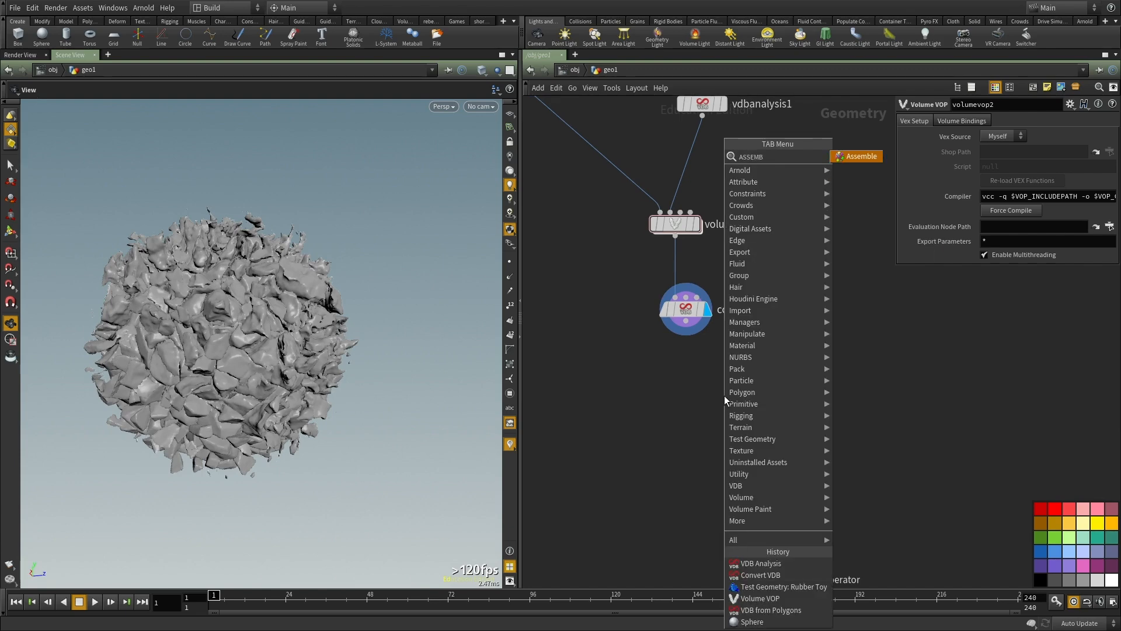
key(Return)
key(Return)
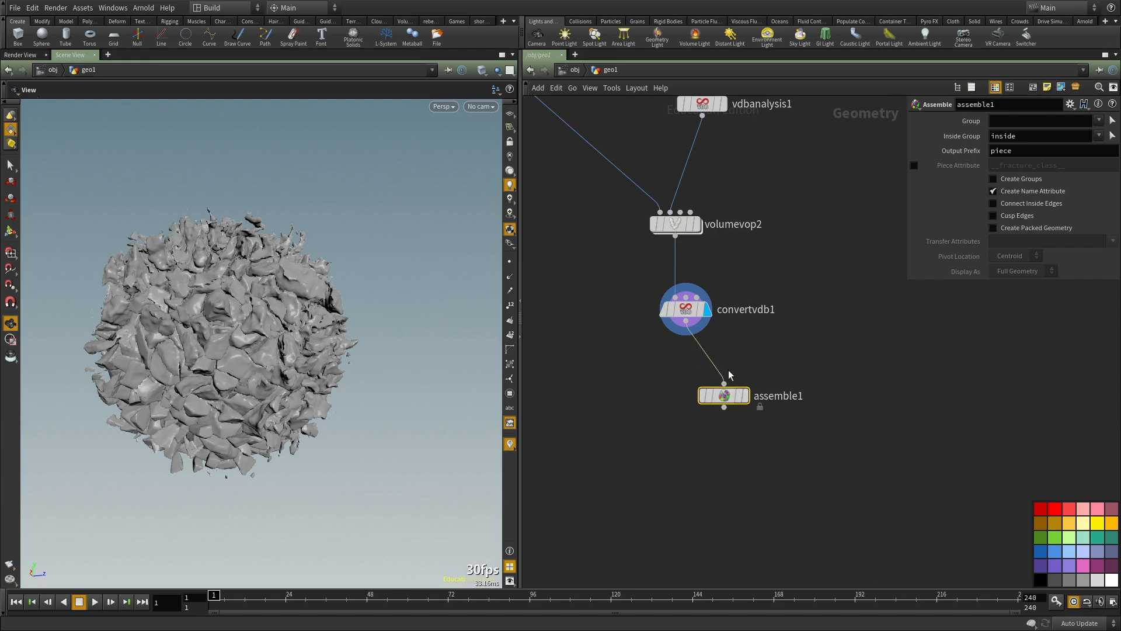
click(746, 396)
drag(727, 396, 660, 466)
Step: Add an Exploded View node below assemble1 and connect it to assemble1's output
key(Tab)
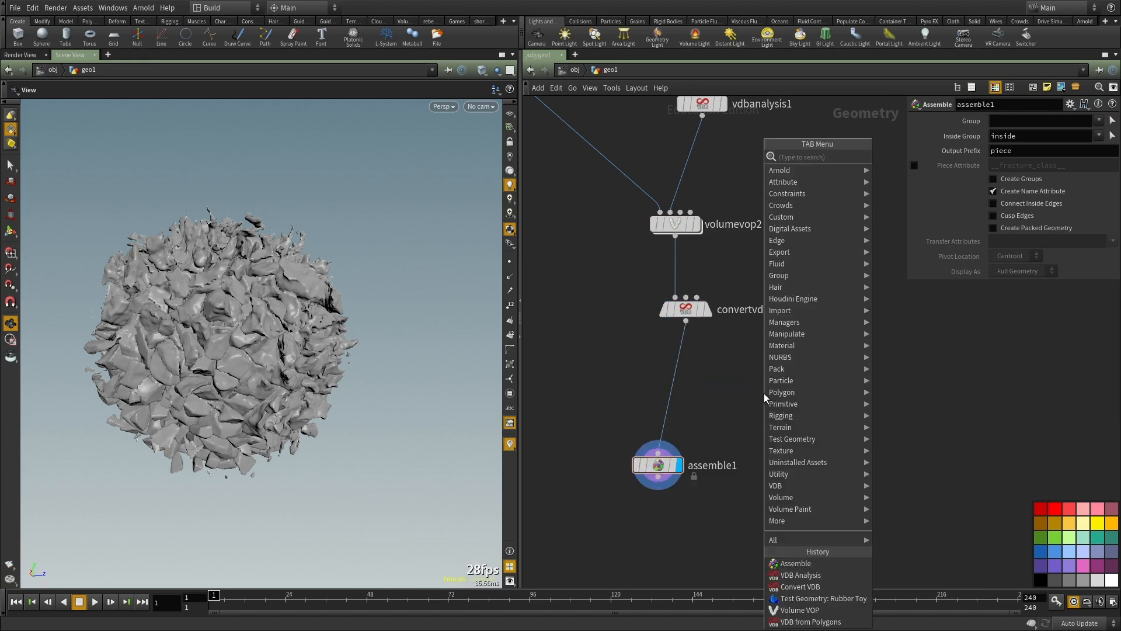
text(explo)
key(Return)
click(764, 394)
drag(763, 394, 658, 477)
Step: Enable Create Packed Geometry on assemble1 and display explodedview1
drag(764, 473, 668, 485)
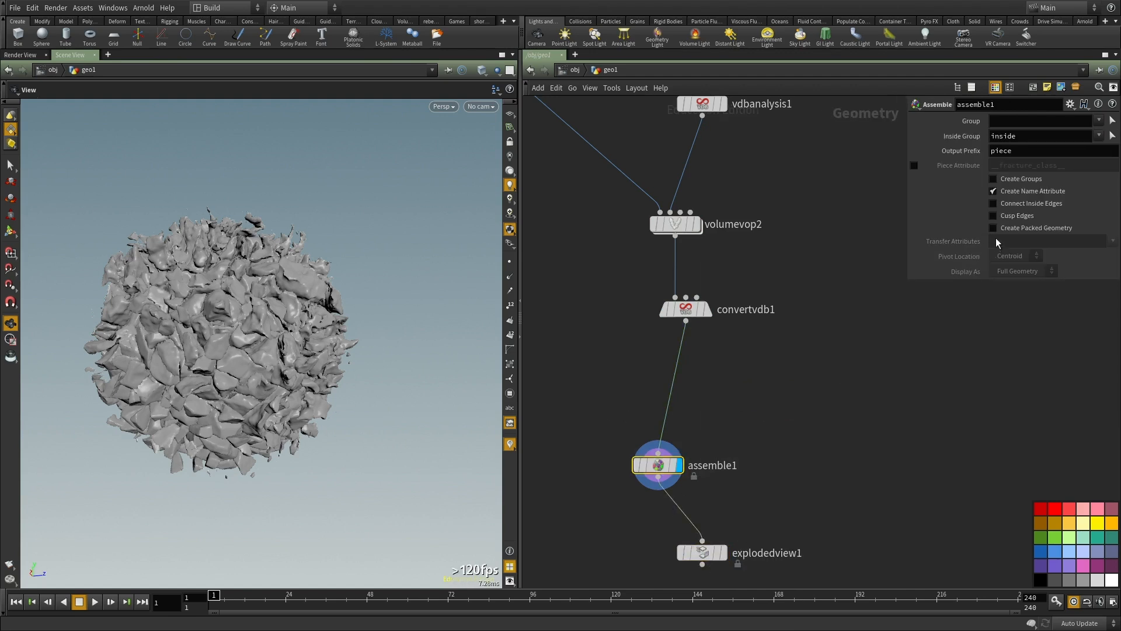
click(993, 228)
middle_drag(795, 540, 753, 366)
drag(735, 343, 585, 450)
key(r)
drag(748, 443, 604, 364)
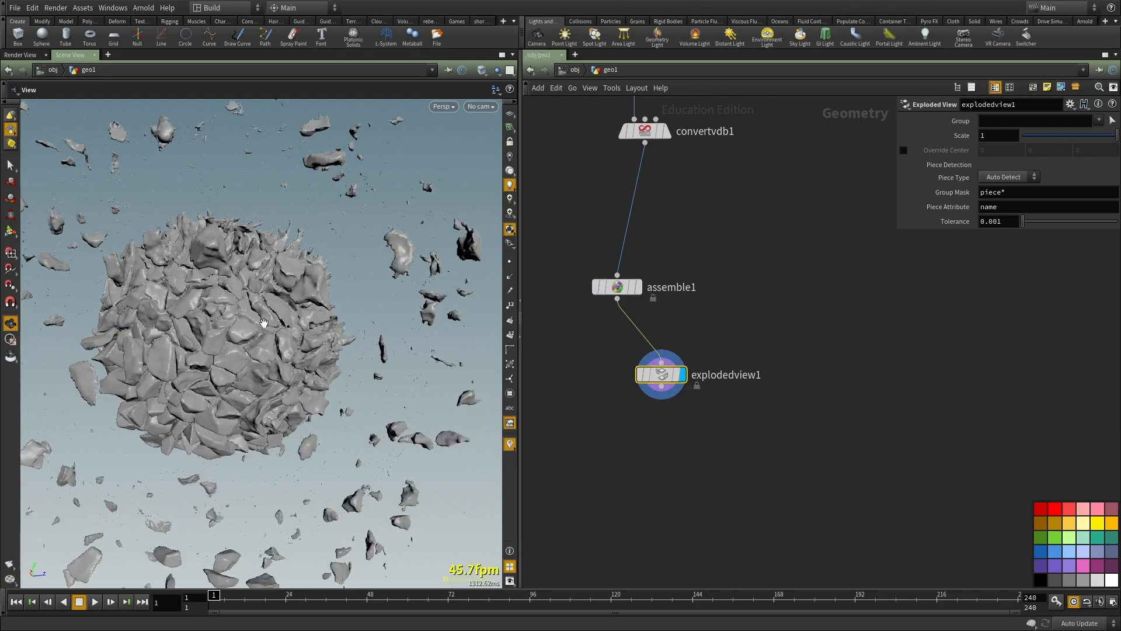
Step: Frame the exploded sphere and examine its separated pieces from several angles
key(f)
right_drag(268, 335, 307, 325)
drag(307, 325, 340, 311)
right_drag(340, 311, 245, 327)
drag(245, 328, 412, 292)
right_drag(227, 330, 376, 309)
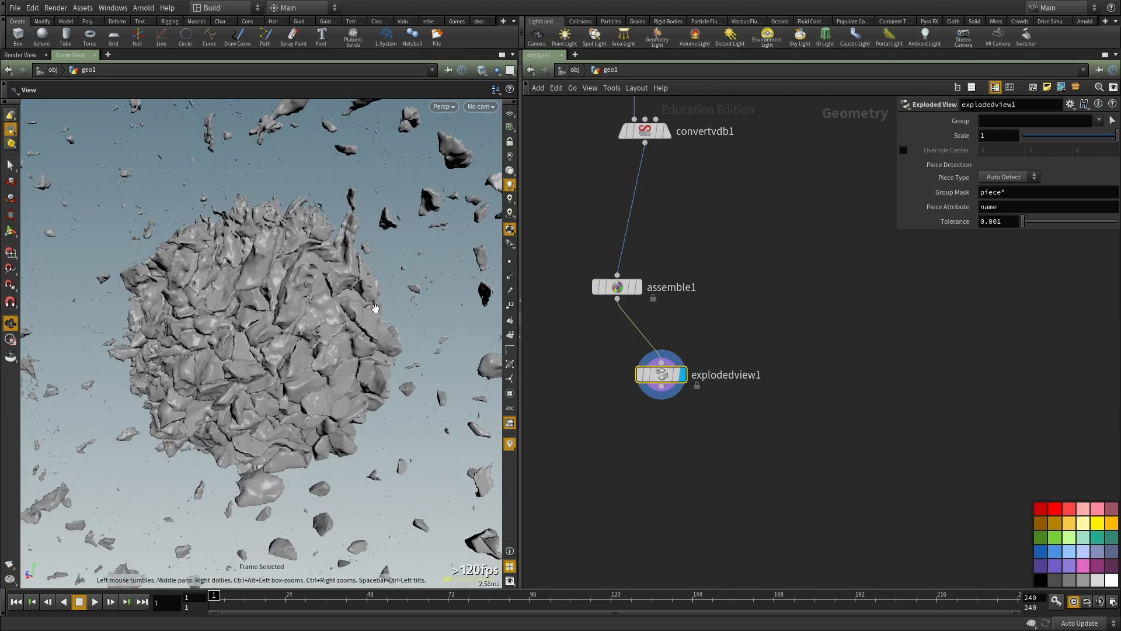
drag(258, 303, 277, 296)
Step: Add a Point VOP node below explodedview1
middle_drag(716, 429, 713, 372)
key(Tab)
text(poi)
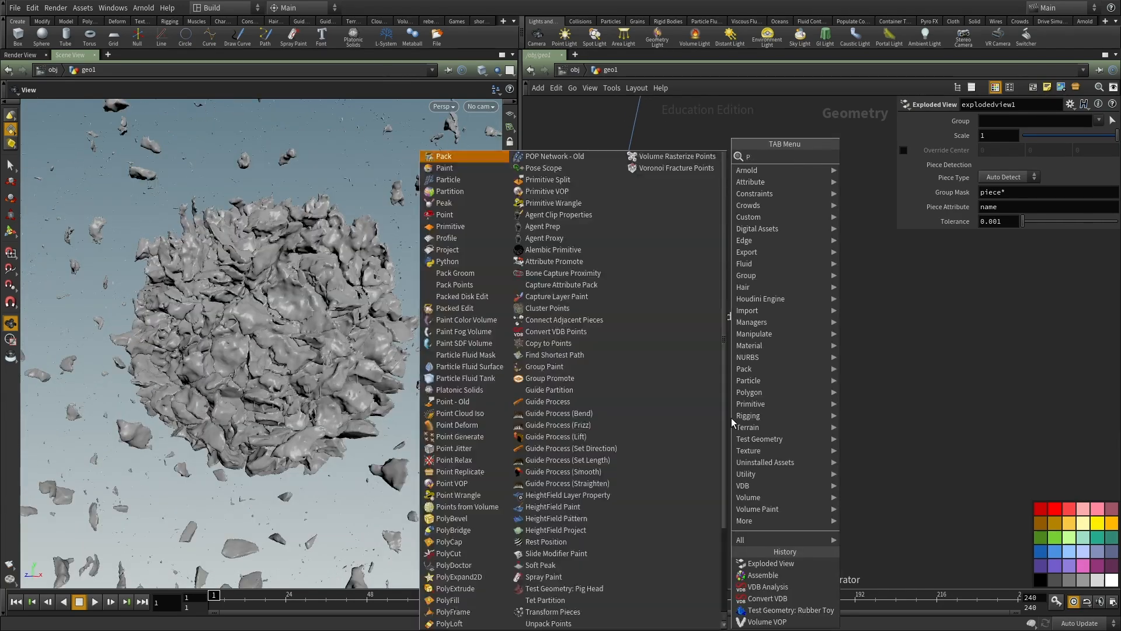
text(ntvop)
key(Return)
click(731, 418)
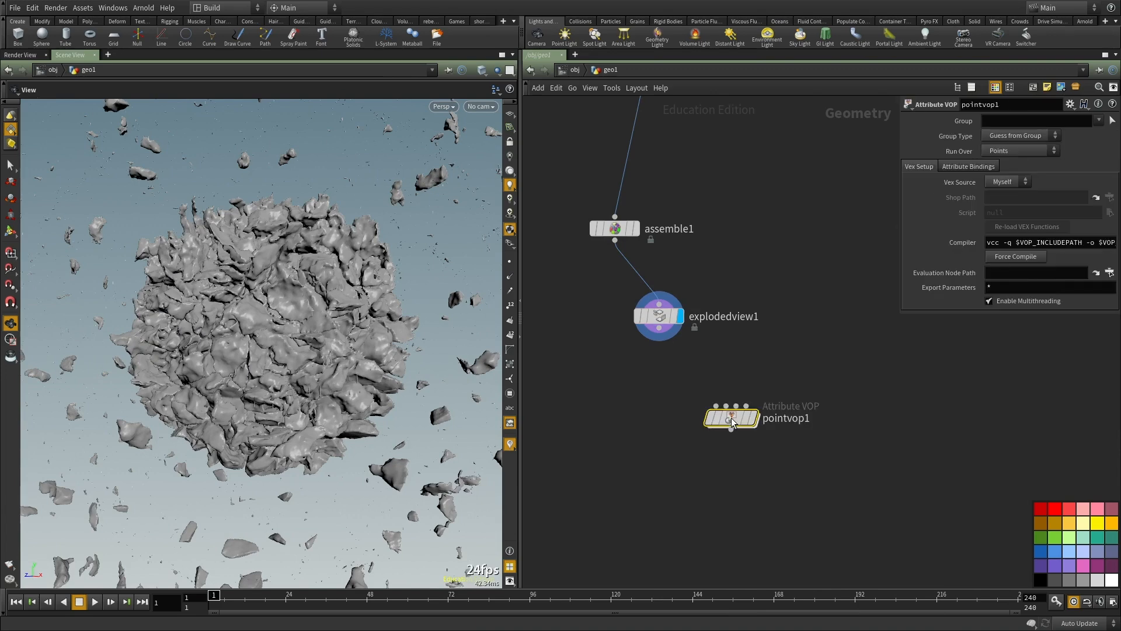
Step: Connect explodedview1's output to pointvop1's first input and display pointvop1
key(Tab)
text(gr)
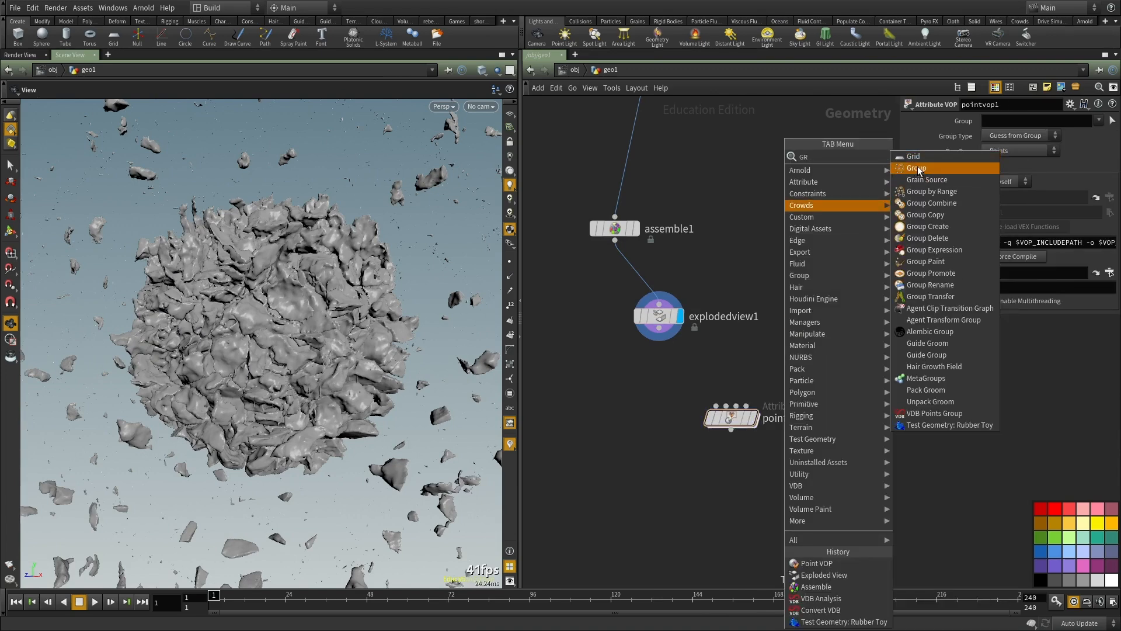
click(723, 318)
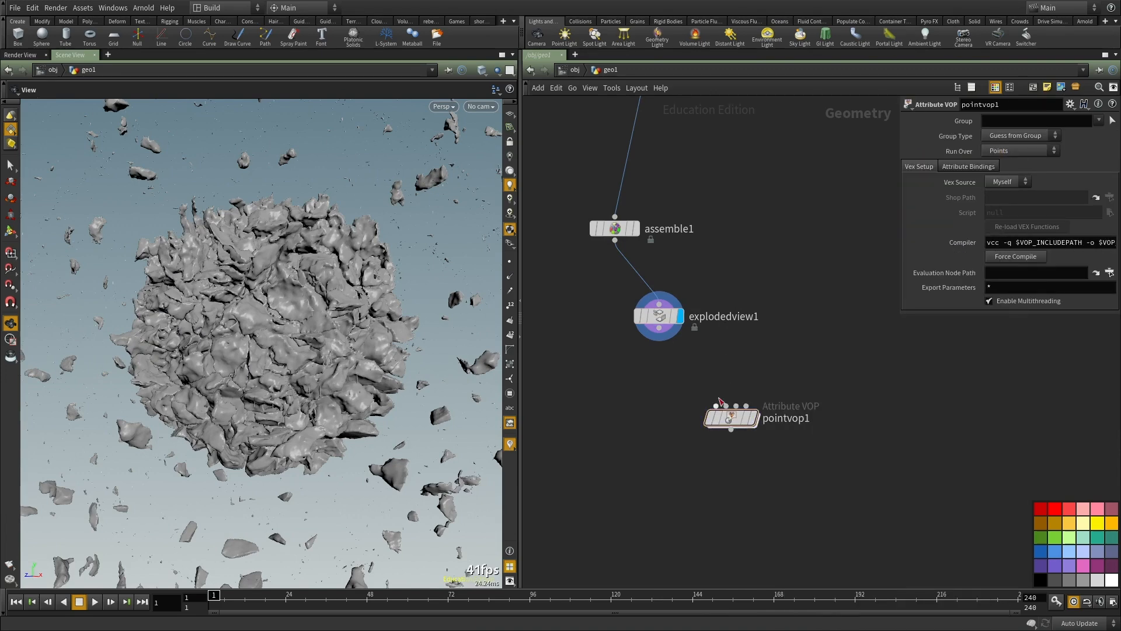
click(716, 405)
click(670, 348)
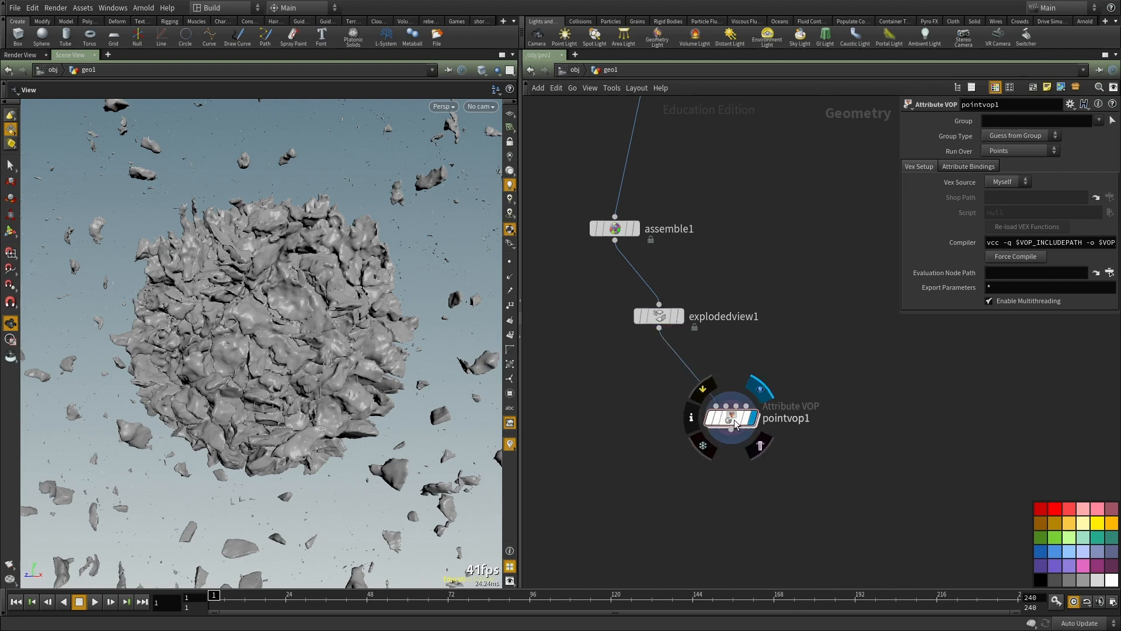
Step: Open pointvop1, wire the ptnum global into the output node's P input, and reposition the output node
key(i)
middle_drag(792, 403, 645, 352)
scroll(662, 339, up, 3)
scroll(646, 351, up, 2)
click(609, 397)
scroll(627, 394, down, 5)
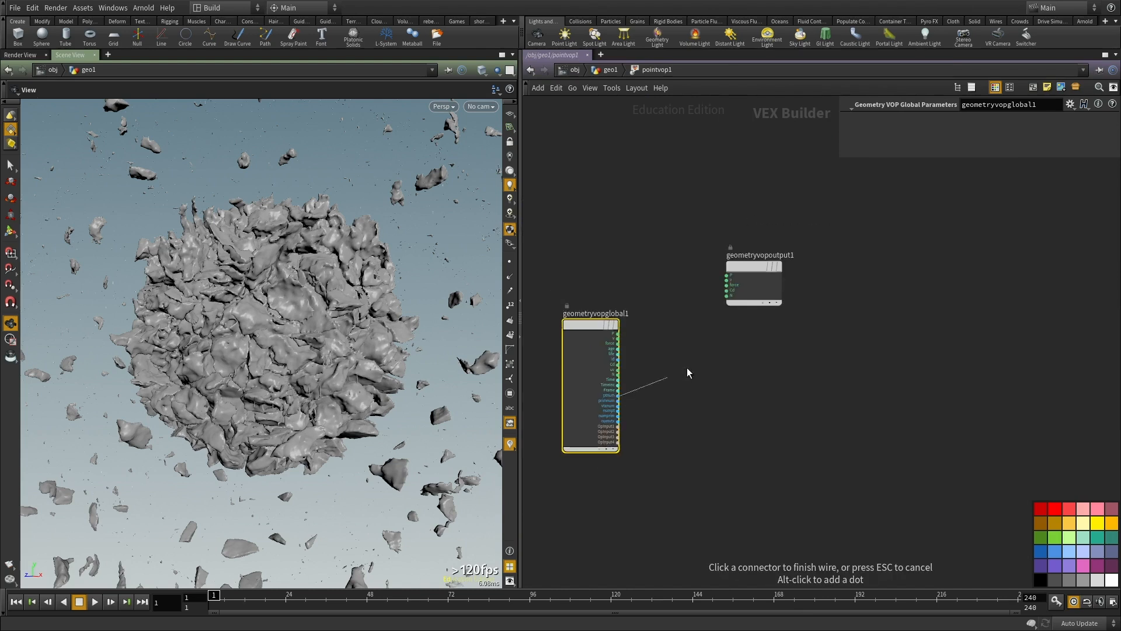
click(730, 285)
drag(759, 275, 785, 300)
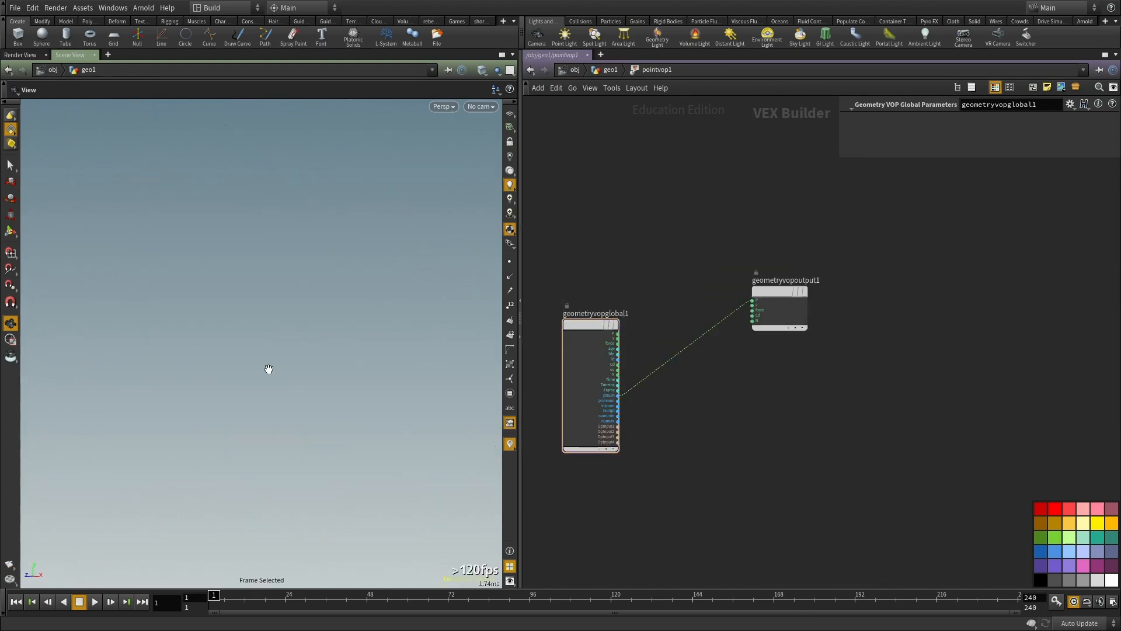
Step: Turn on the viewport's reference grid and view it from an angle above
click(510, 117)
drag(355, 264, 330, 293)
right_drag(358, 277, 341, 331)
middle_drag(296, 343, 240, 370)
right_drag(150, 403, 266, 306)
right_drag(200, 393, 295, 304)
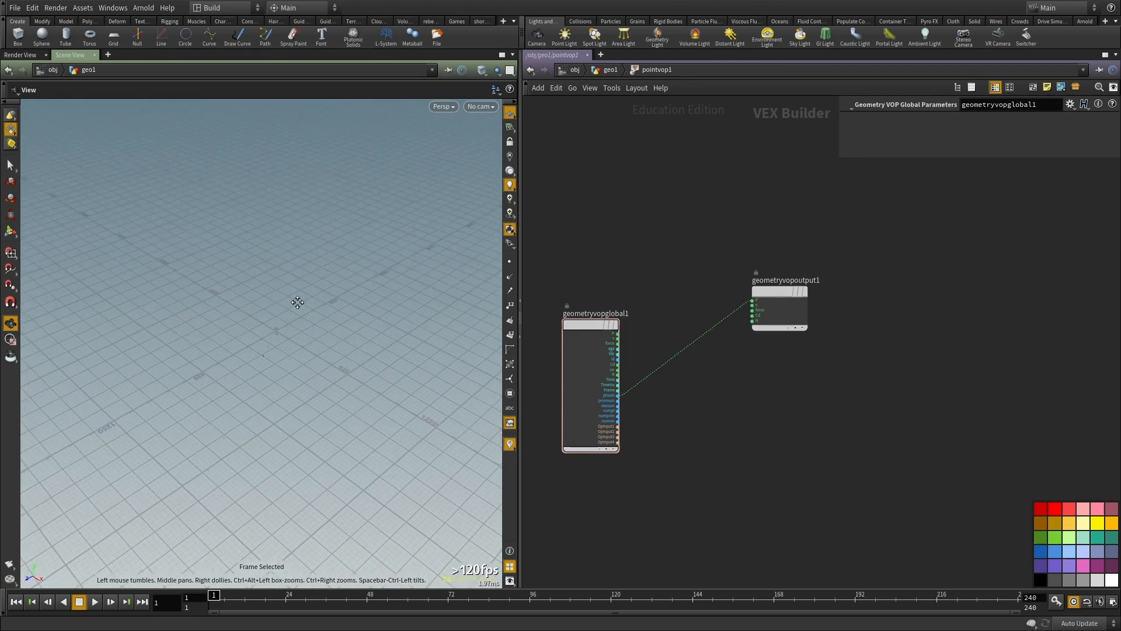
Step: Insert a Multiply Constant node between ptnum and P, with its multiplier set to .001
scroll(648, 388, up, 6)
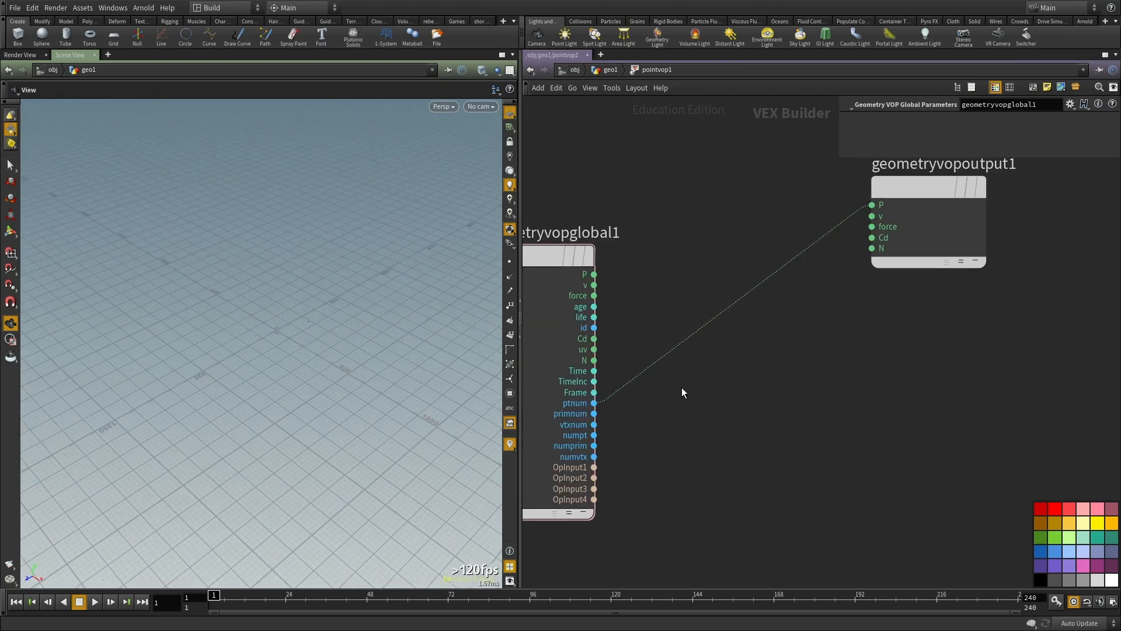
scroll(647, 421, up, 2)
key(Tab)
text(mult)
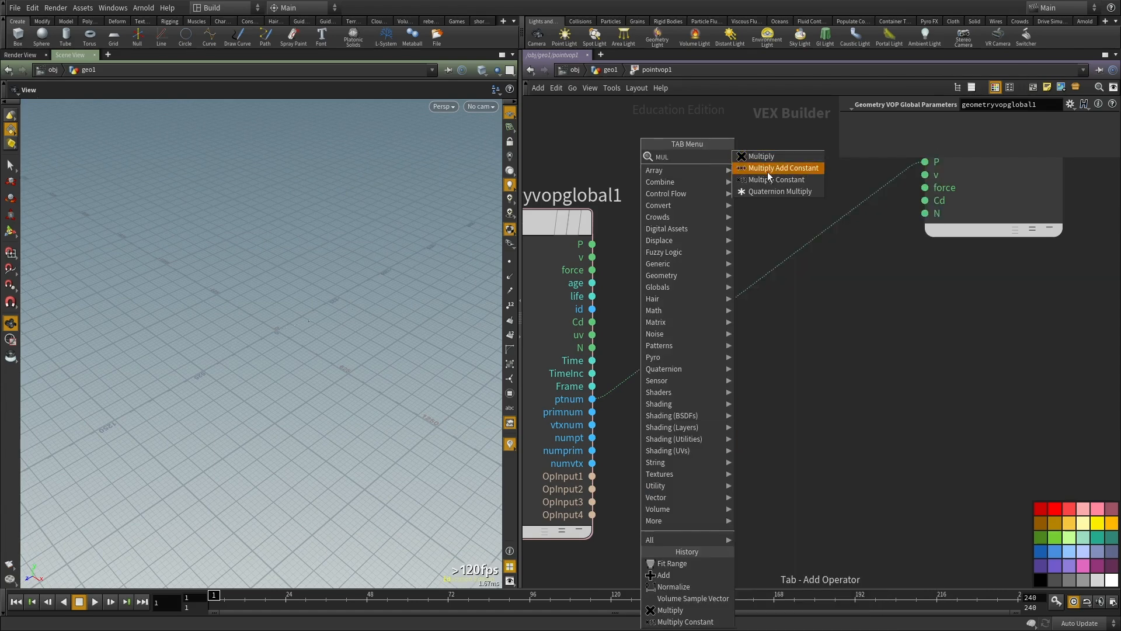
click(768, 170)
click(690, 341)
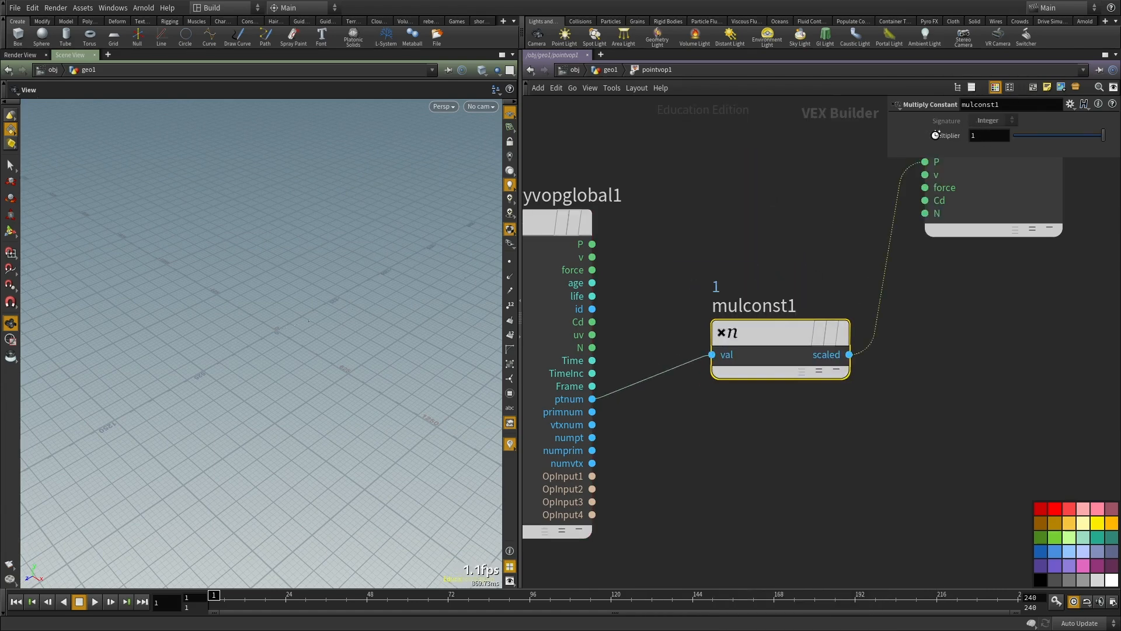
text(.001)
key(Return)
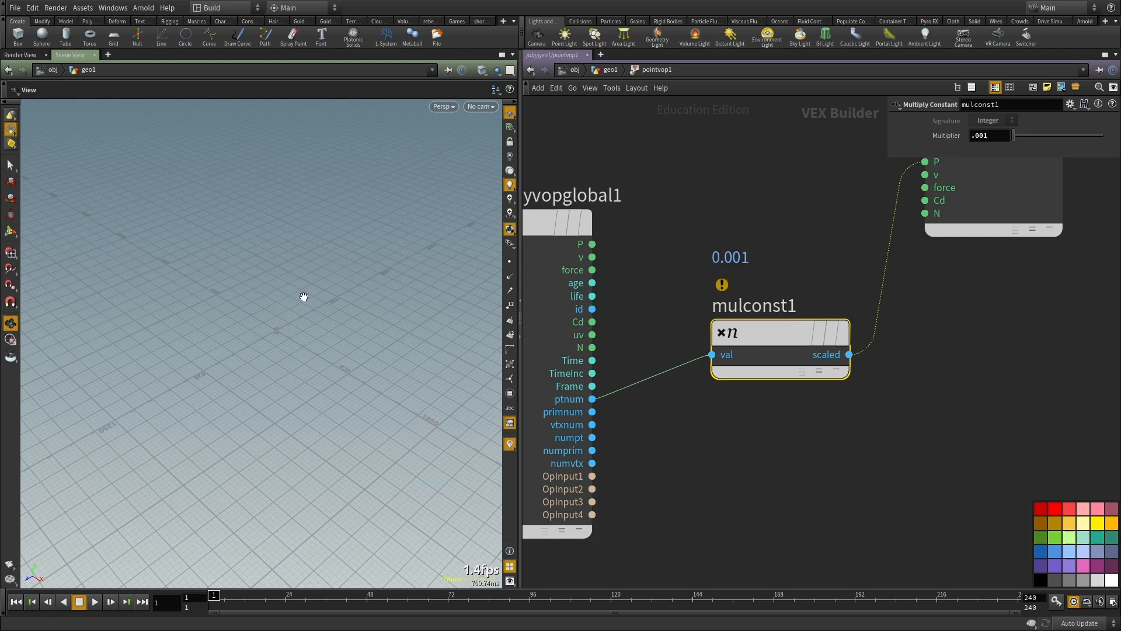
Step: Frame the repositioned pieces and examine from several angles how the point number spaces them out
key(f)
drag(240, 355, 286, 355)
right_drag(285, 354, 282, 315)
middle_drag(274, 350, 234, 428)
drag(235, 428, 120, 412)
right_drag(120, 412, 251, 410)
drag(251, 411, 146, 408)
middle_drag(146, 408, 191, 335)
right_drag(190, 335, 375, 335)
middle_drag(375, 336, 262, 372)
drag(262, 372, 165, 376)
right_drag(166, 375, 145, 416)
drag(146, 415, 243, 373)
right_drag(243, 374, 260, 420)
middle_drag(260, 420, 205, 323)
right_drag(205, 323, 363, 312)
right_drag(274, 278, 283, 272)
middle_drag(283, 272, 146, 350)
right_drag(145, 350, 160, 278)
middle_drag(160, 278, 487, 379)
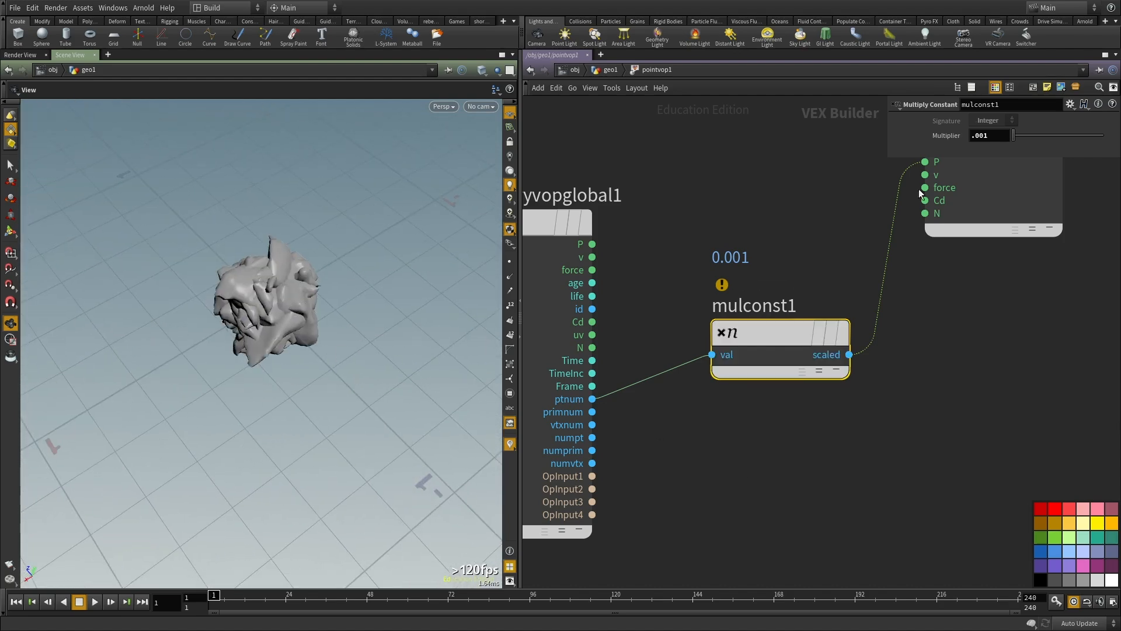
Step: Set mulconst1's multiplier to 0.041 and return to the geometry network to display explodedview1
middle_drag(991, 137, 991, 151)
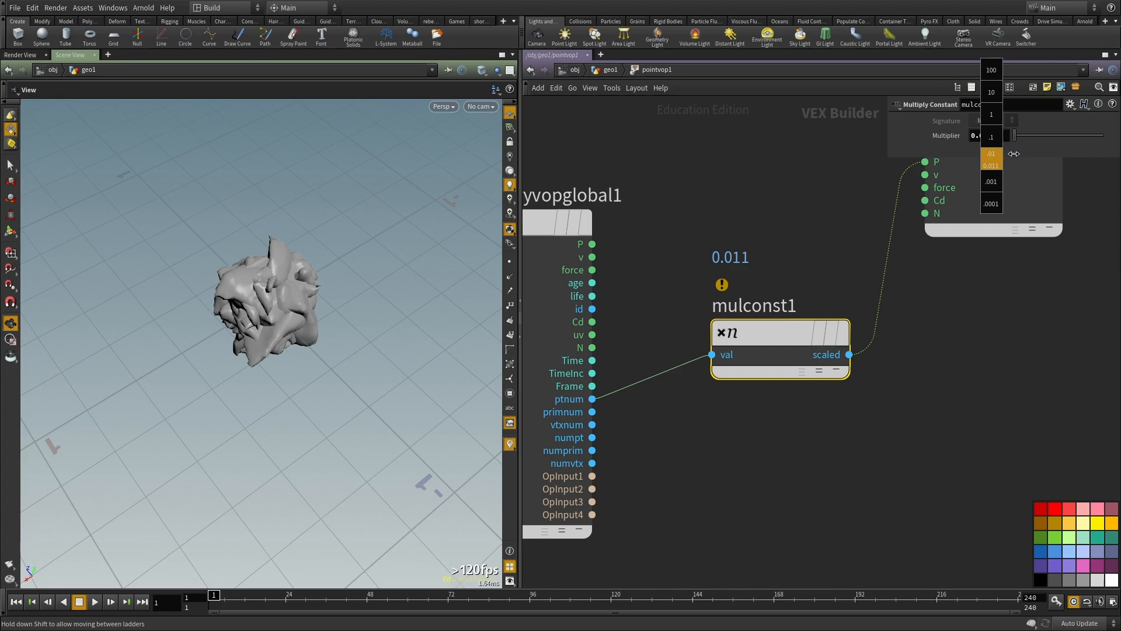
middle_drag(990, 158, 1007, 158)
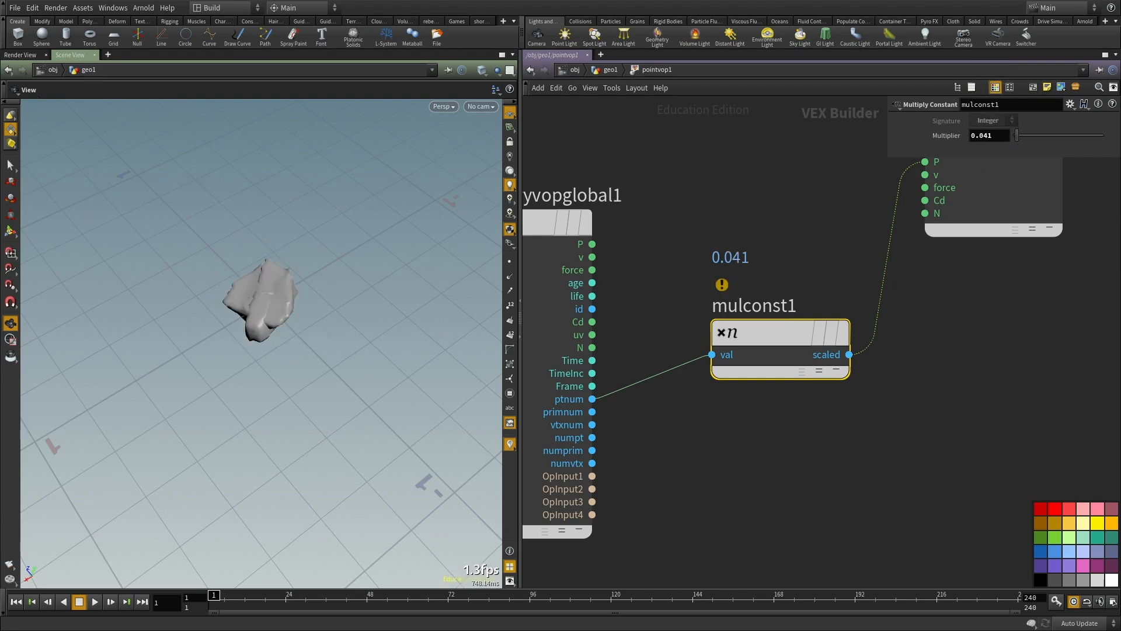
key(u)
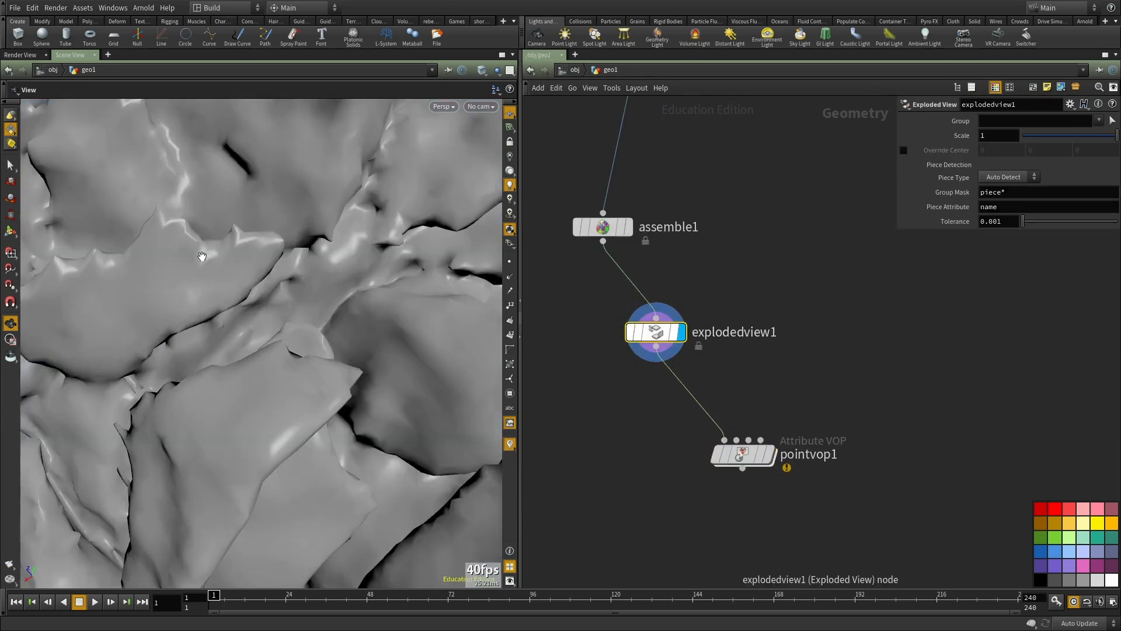
Step: Examine the exploded sphere's surface and scattered fragments from close up and several angles
right_drag(353, 385, 2, 382)
drag(116, 386, 256, 353)
drag(204, 251, 204, 373)
middle_drag(335, 245, 245, 313)
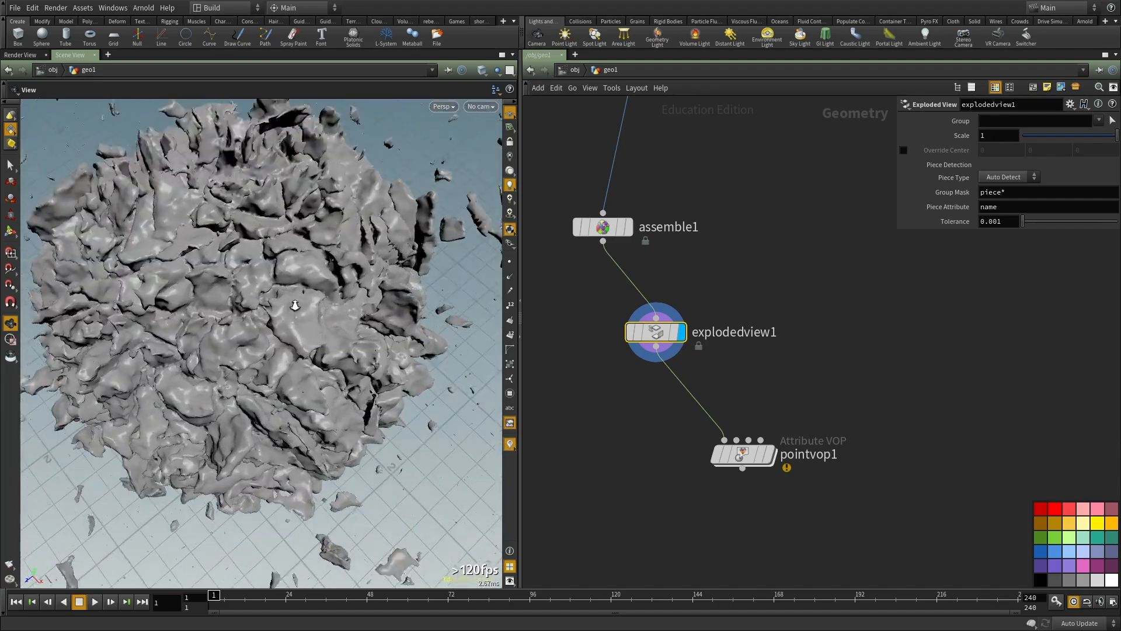
right_drag(245, 312, 327, 315)
drag(275, 397, 291, 340)
key(h)
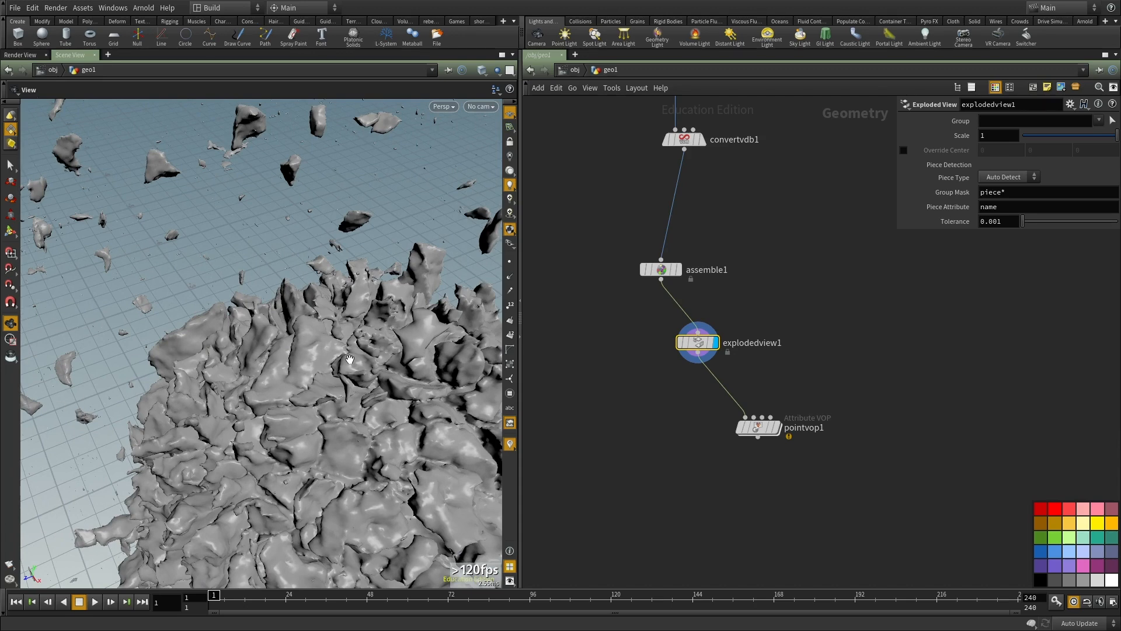
drag(339, 383, 391, 374)
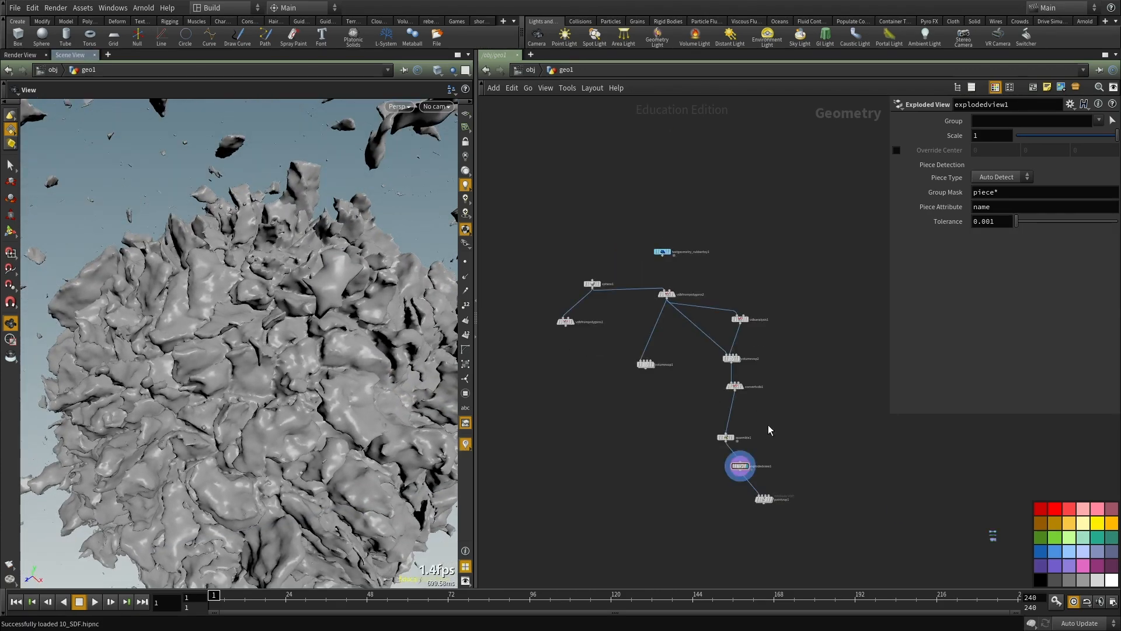
Step: Frame the whole exploded sphere and bring the VDB displacement nodes into view
drag(715, 484, 690, 488)
drag(219, 365, 190, 333)
key(f)
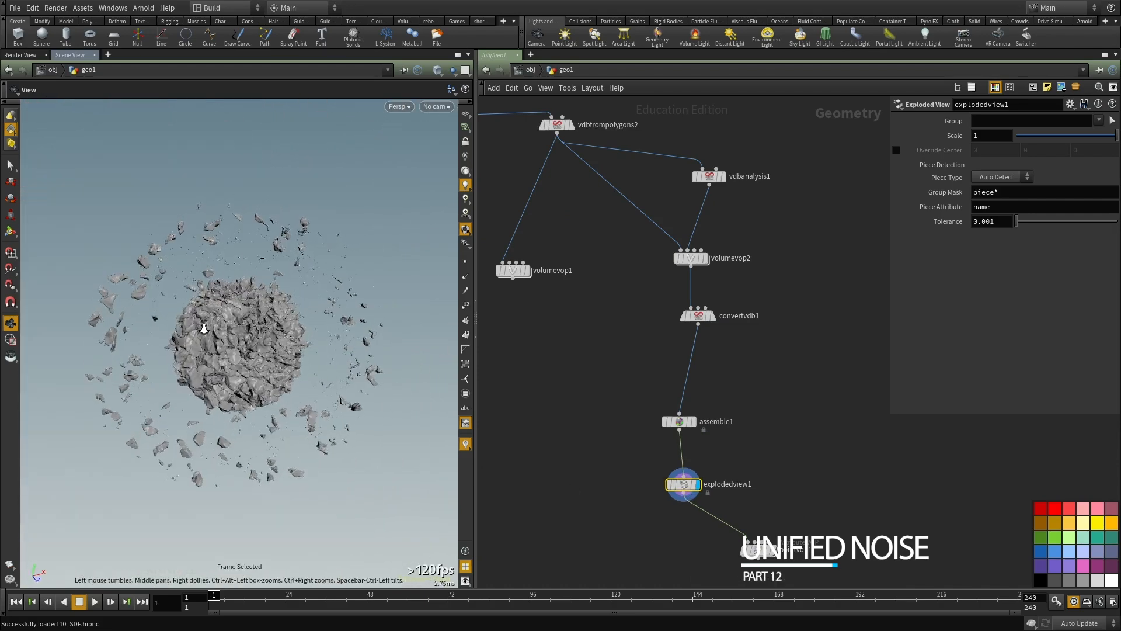
scroll(190, 332, up, 5)
middle_drag(743, 291, 749, 348)
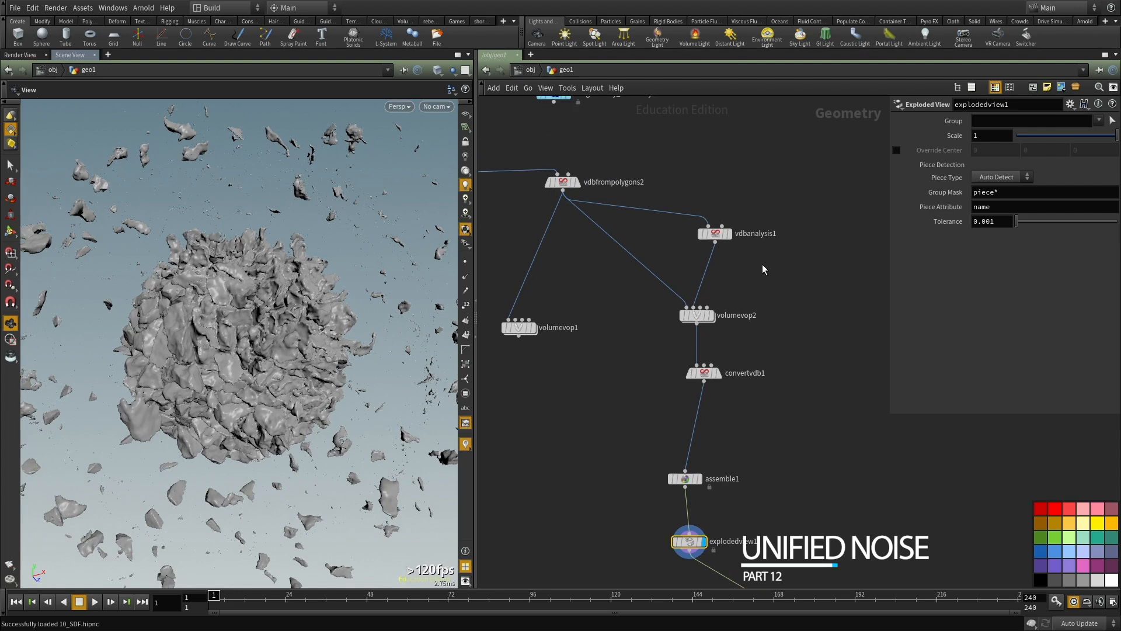
Step: Review vdbanalysis1's gradient settings and display volumevop2
click(715, 233)
middle_drag(731, 189, 727, 219)
scroll(730, 209, up, 1)
click(728, 220)
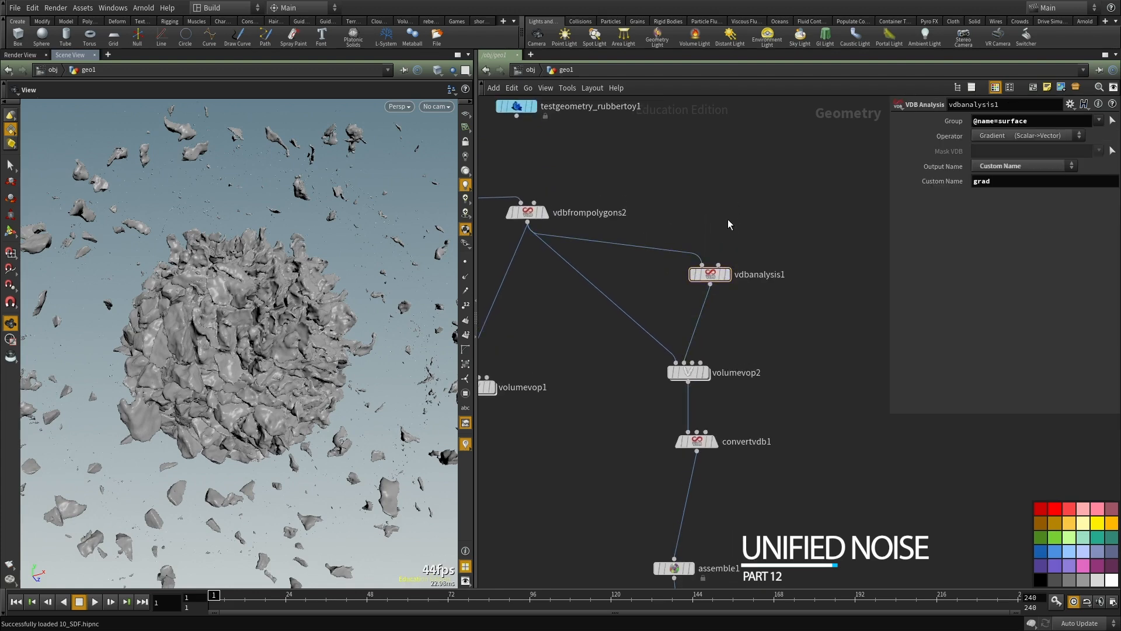
middle_drag(725, 214, 717, 243)
middle_drag(780, 400, 759, 381)
scroll(721, 383, up, 2)
click(658, 394)
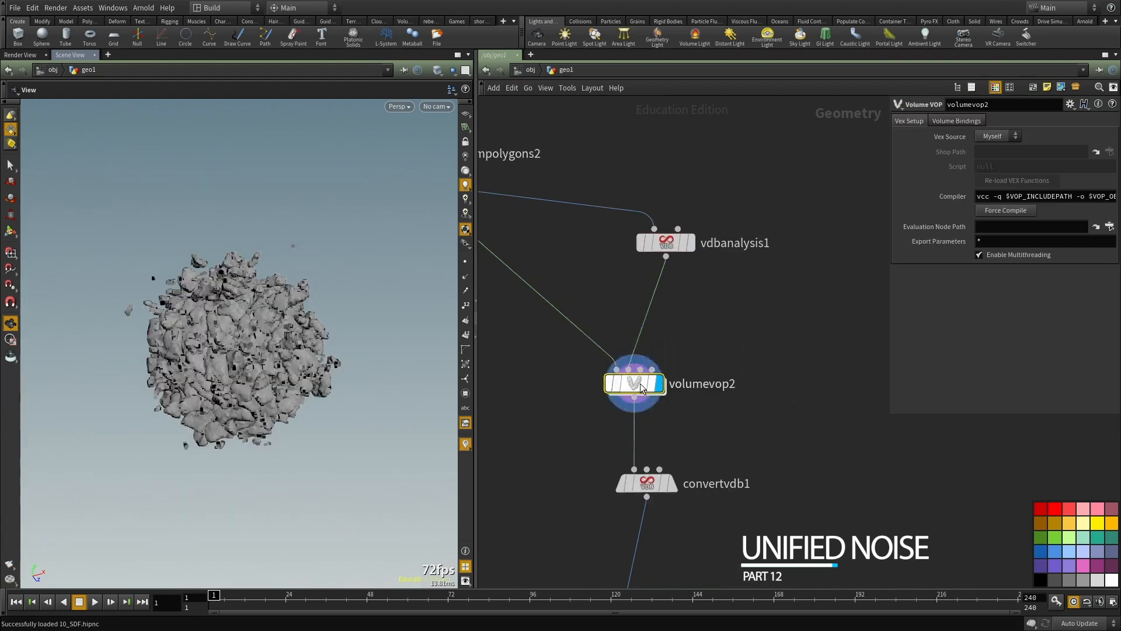
Step: Review the flow and Worley noise nodes inside volumevop2, return to the geometry network, and inspect the displaced volume
double_click(640, 383)
middle_drag(671, 385, 694, 348)
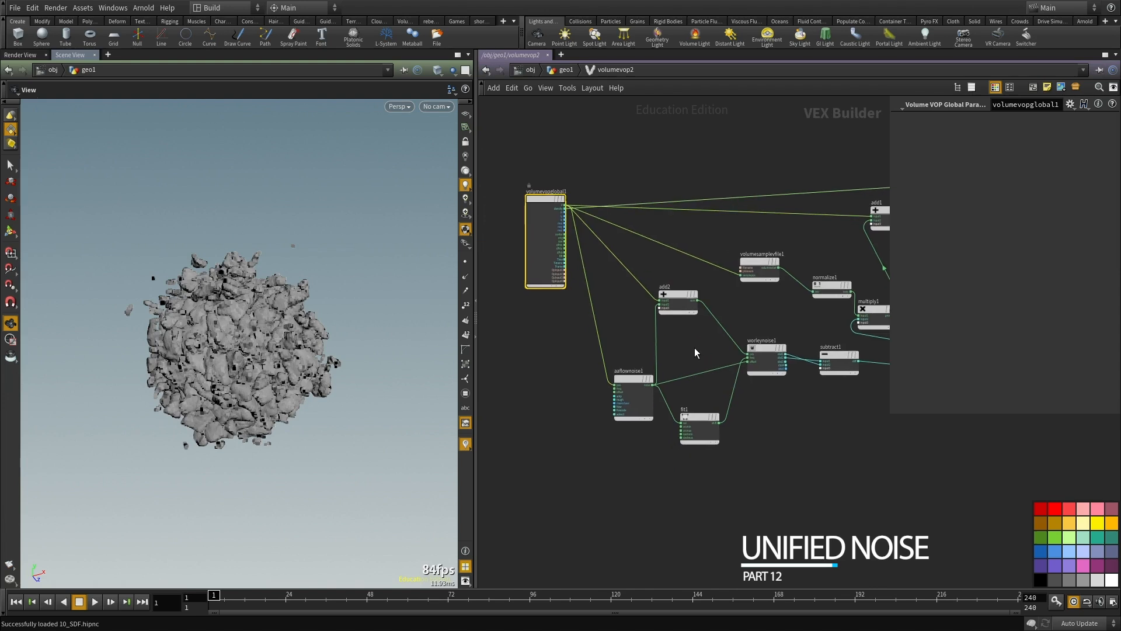
middle_drag(761, 426, 734, 446)
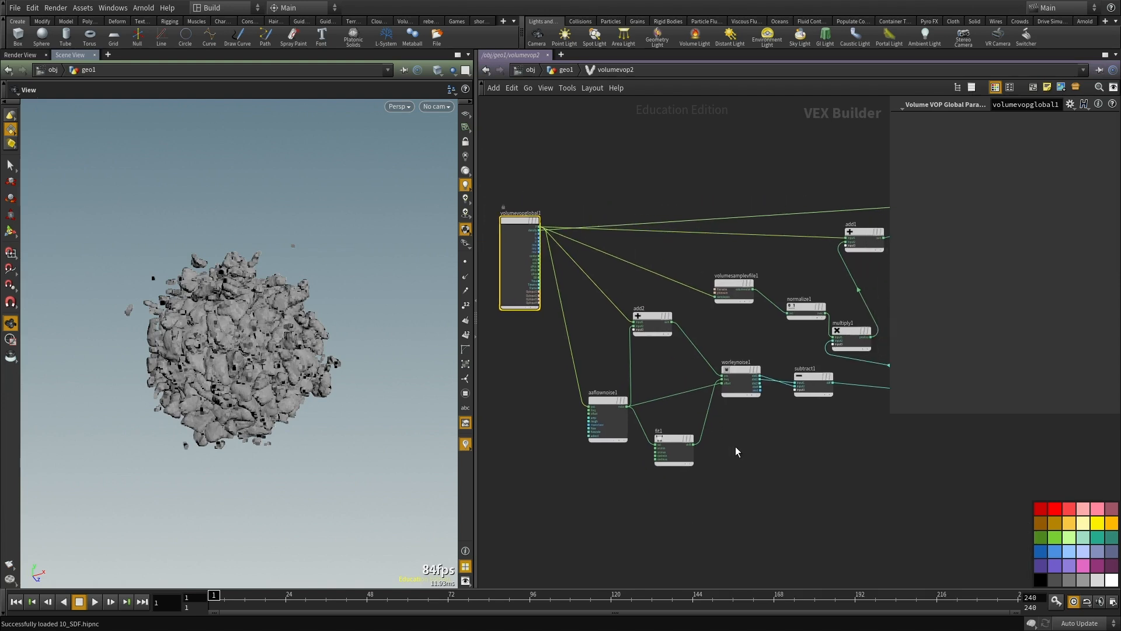
scroll(724, 438, up, 3)
drag(657, 415, 624, 380)
scroll(653, 327, down, 3)
middle_drag(779, 455, 741, 405)
key(u)
scroll(309, 323, up, 6)
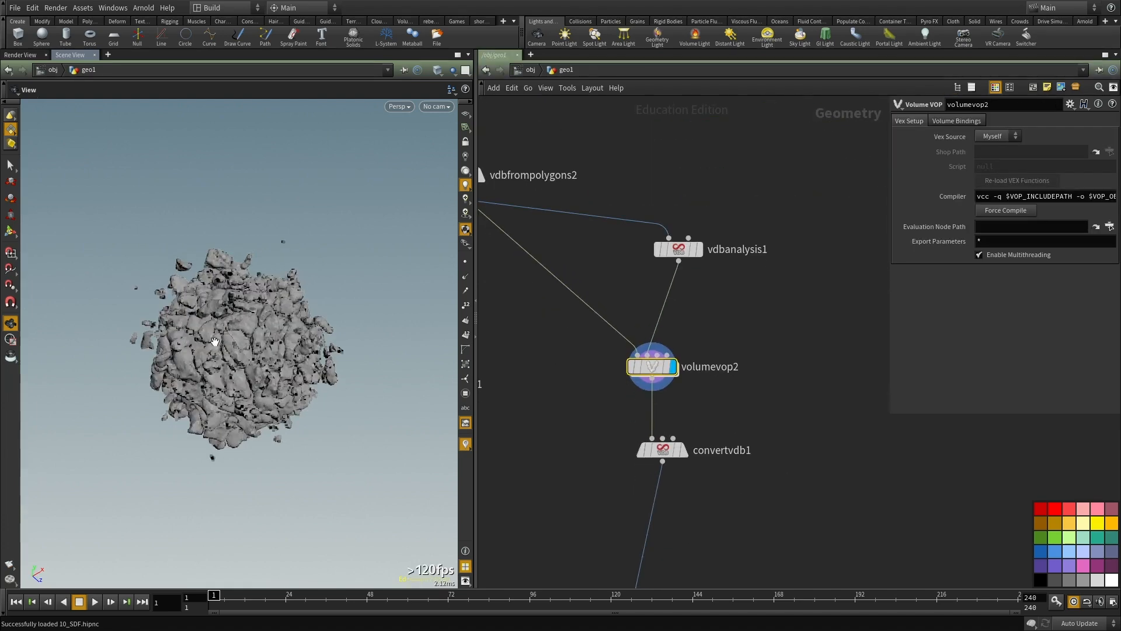
scroll(309, 323, down, 5)
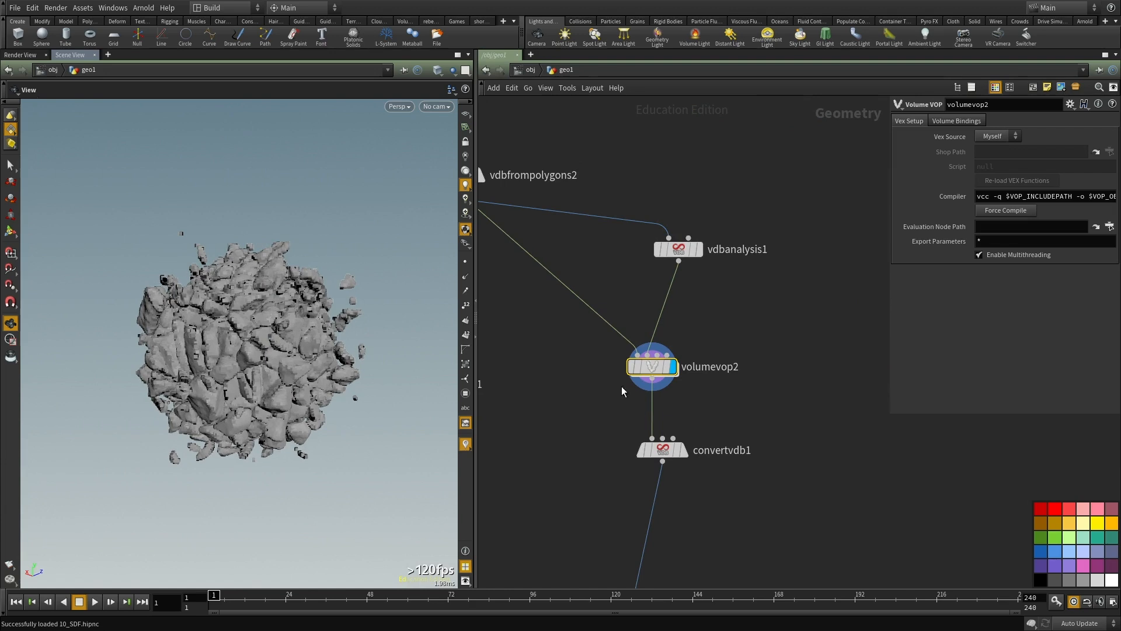
Step: Duplicate the chain of sphere1, vdbfrompolygons2, vdbanalysis1, volumevop2 and convertvdb1 in an empty area of the network
scroll(656, 361, up, 2)
mouse_move(656, 359)
scroll(656, 361, down, 6)
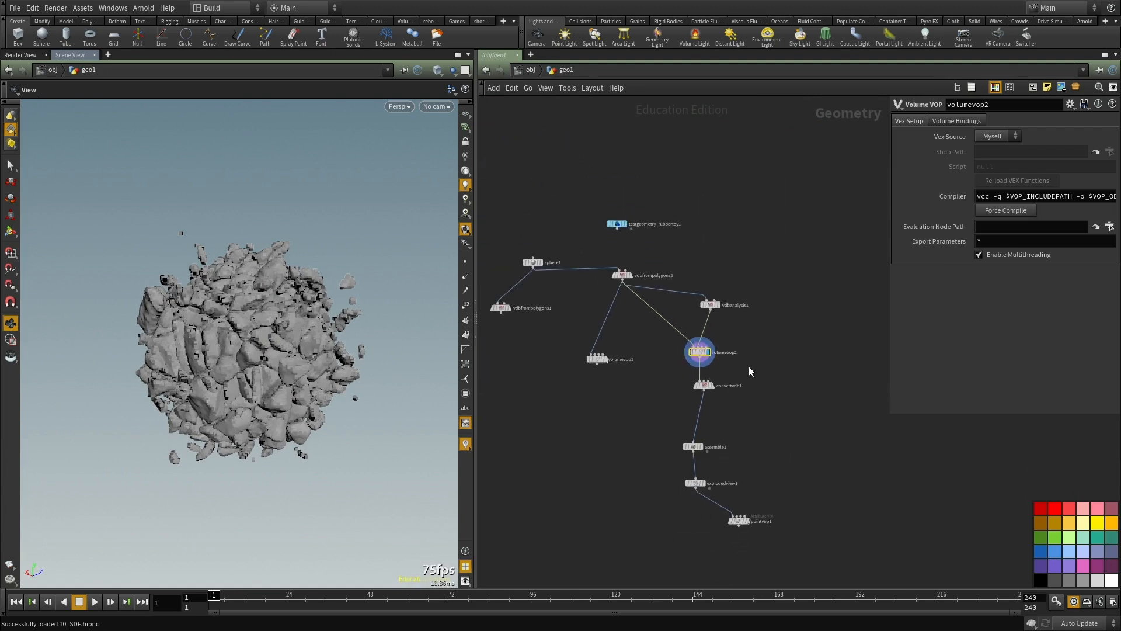
drag(571, 256, 681, 289)
drag(774, 279, 680, 386)
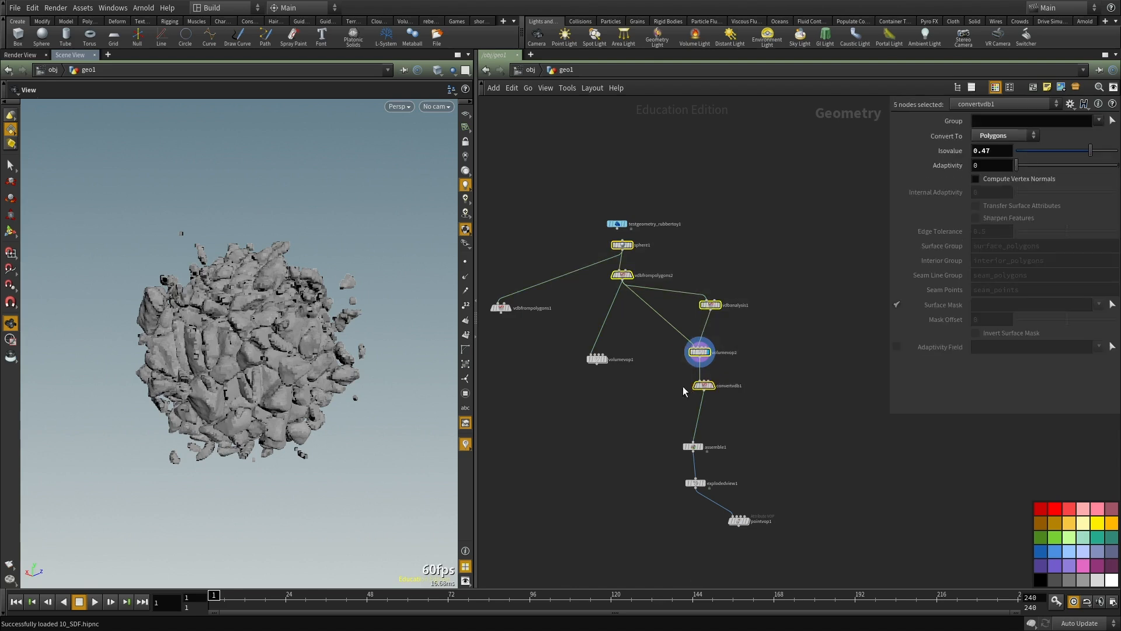
key(ctrl+c)
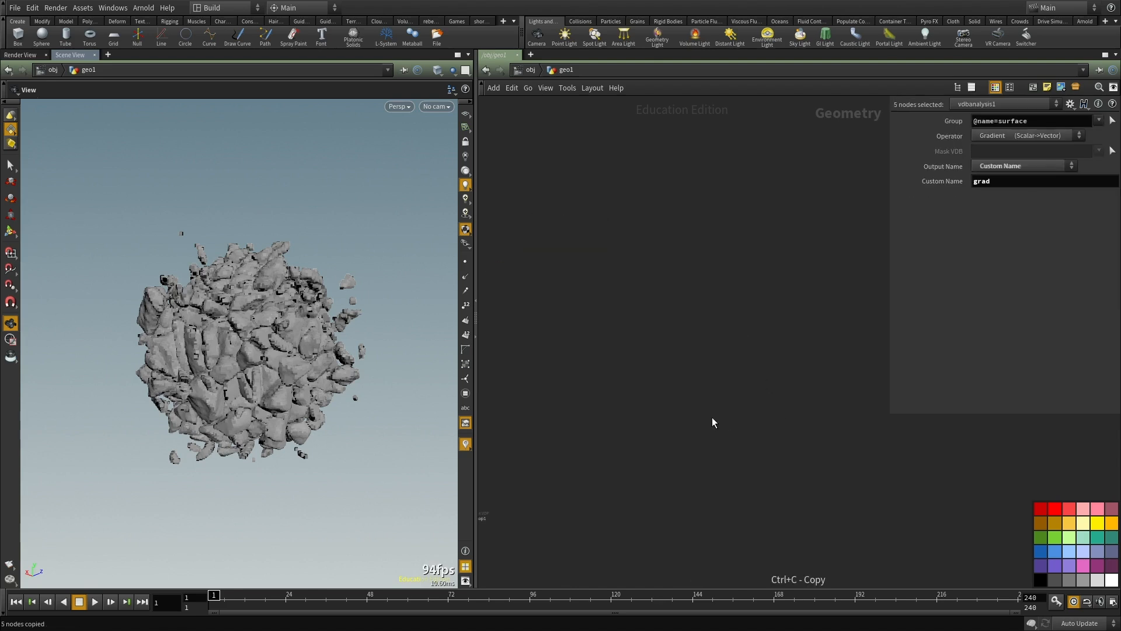
key(ctrl+v)
scroll(762, 355, up, 3)
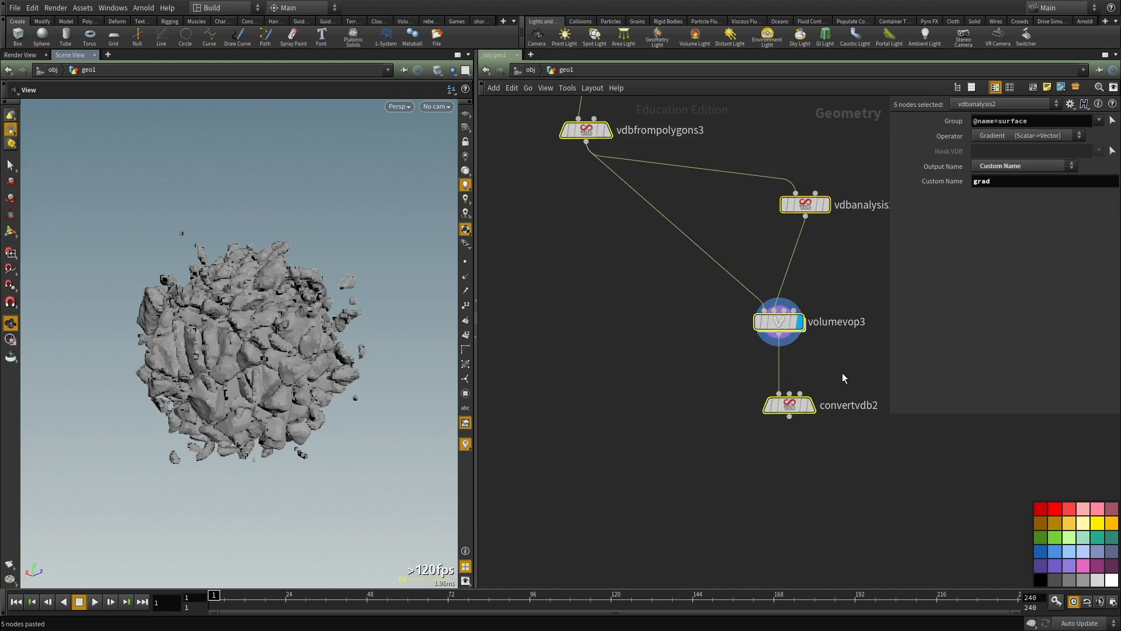
Step: Inside volumevop3, cut the noise setup: aaflownoise1, add2, fit1, worleynoise1 and subtract1
middle_drag(778, 391, 642, 384)
double_click(626, 353)
scroll(662, 394, down, 2)
scroll(670, 389, up, 3)
middle_drag(733, 426, 659, 405)
scroll(659, 405, down, 1)
drag(682, 442, 546, 358)
middle_drag(635, 480, 734, 466)
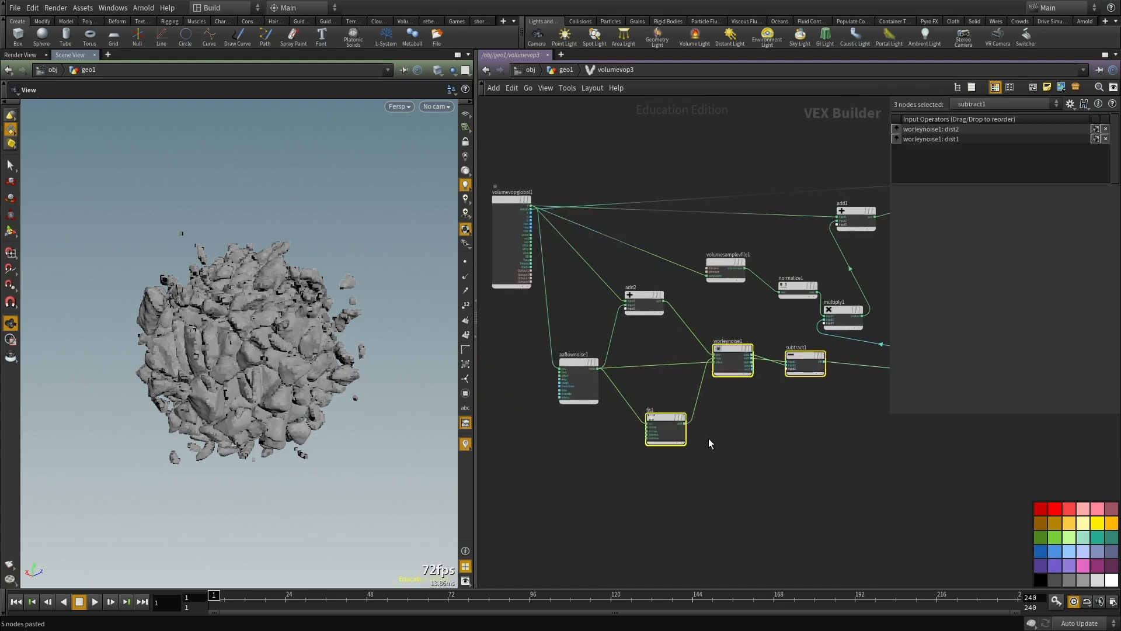
scroll(642, 358, up, 1)
shift+drag(642, 258, 552, 383)
scroll(564, 397, down, 3)
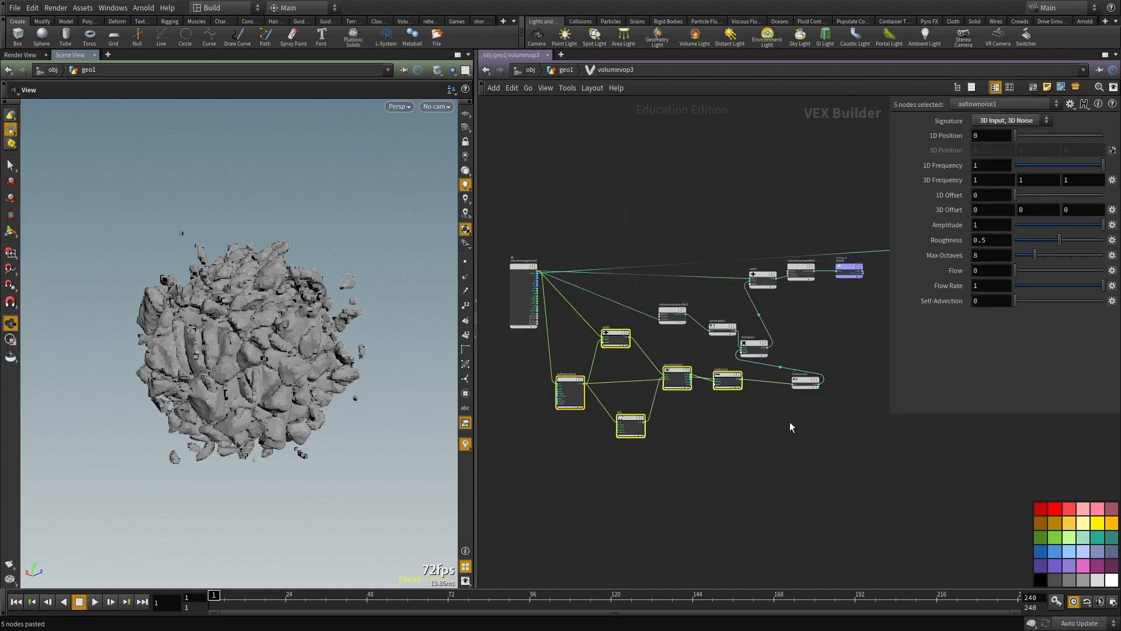
key(ctrl+x)
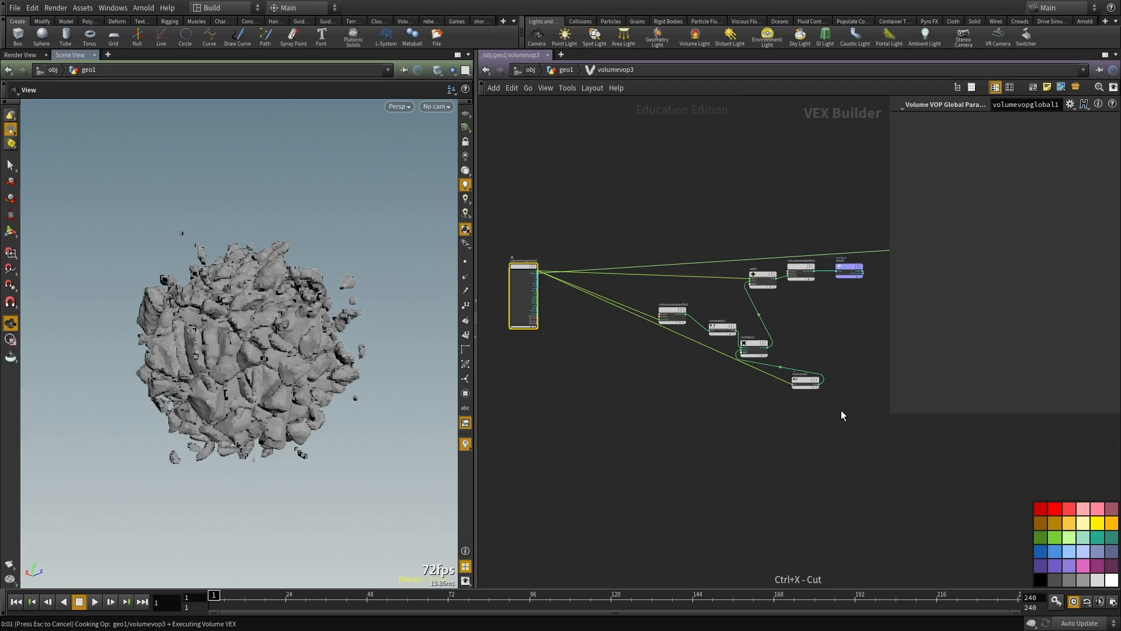
Step: Make room around mulconst1 and insert a Negate node between volumesamplevfile1 and normalize1
scroll(806, 377, up, 3)
scroll(804, 373, down, 5)
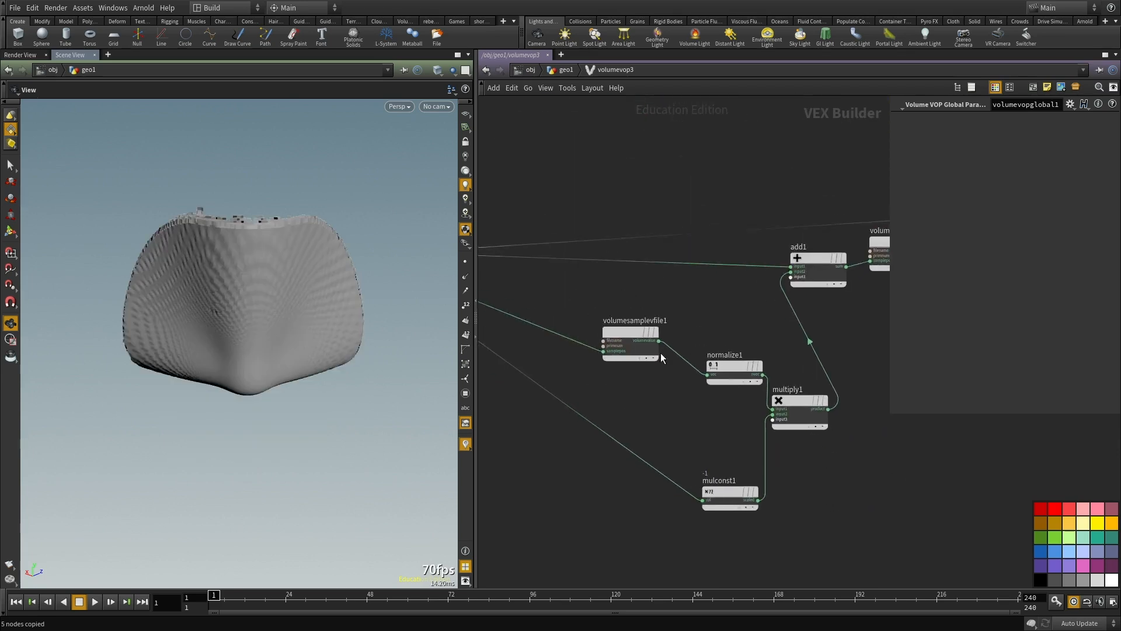
scroll(734, 420, up, 3)
drag(739, 419, 742, 576)
drag(664, 336, 620, 336)
key(Tab)
text(neg)
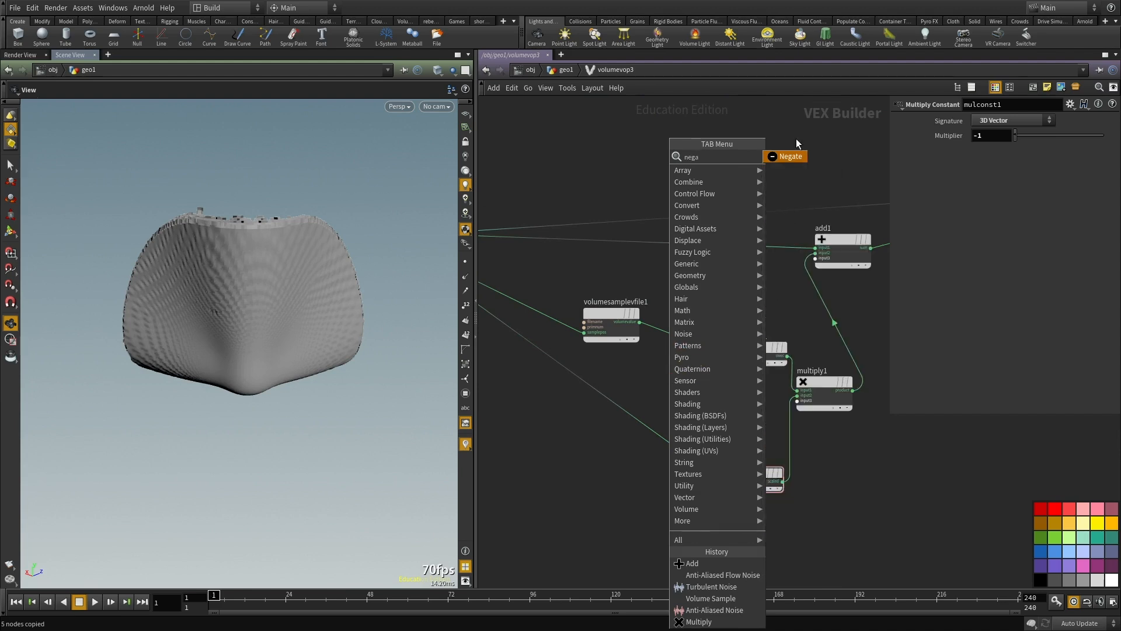
click(789, 156)
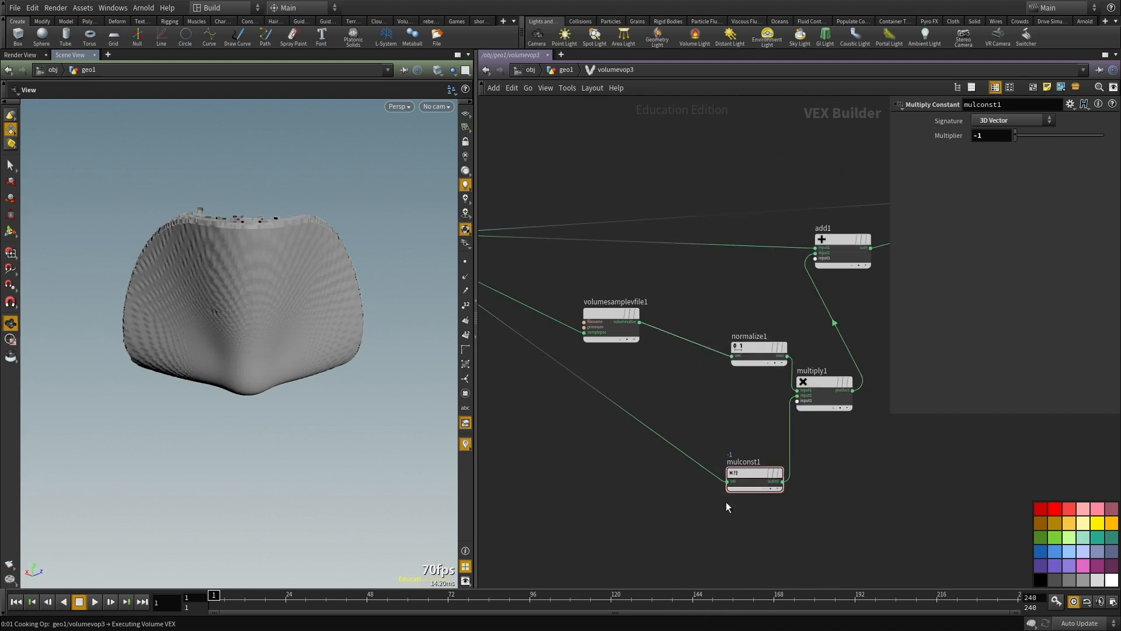
click(716, 340)
Step: Reset mulconst1's multiplier to 1
click(754, 473)
middle_drag(808, 460, 786, 446)
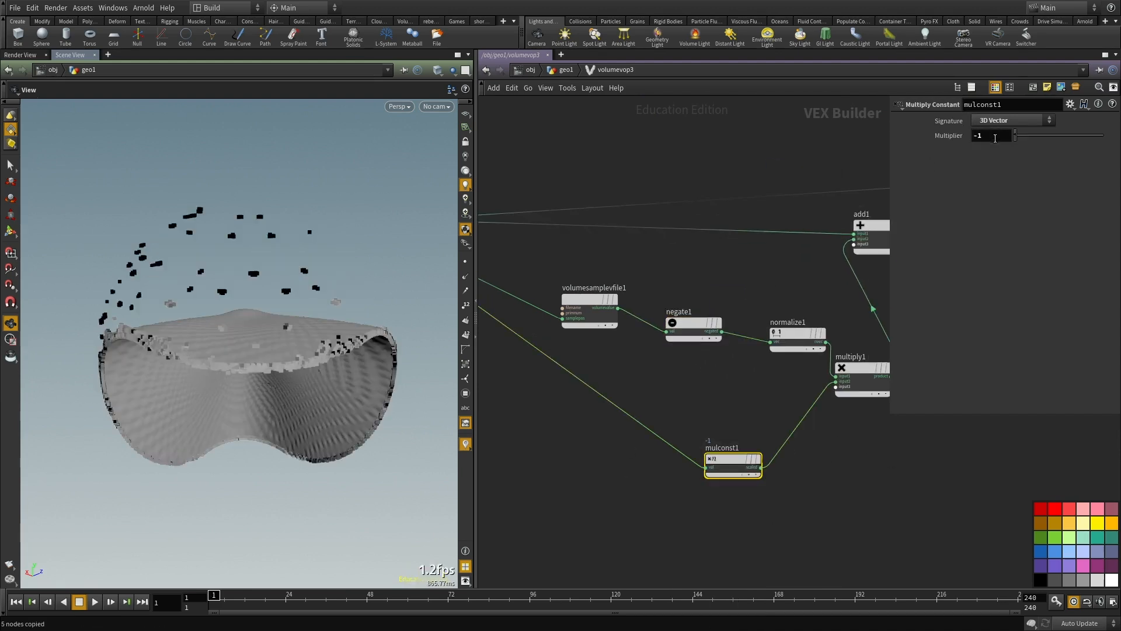
click(813, 474)
Step: Add a Unified Noise node in the empty space between volumevopglobal1 and mulconst1
scroll(683, 496, down, 4)
middle_drag(684, 496, 826, 492)
scroll(731, 488, up, 2)
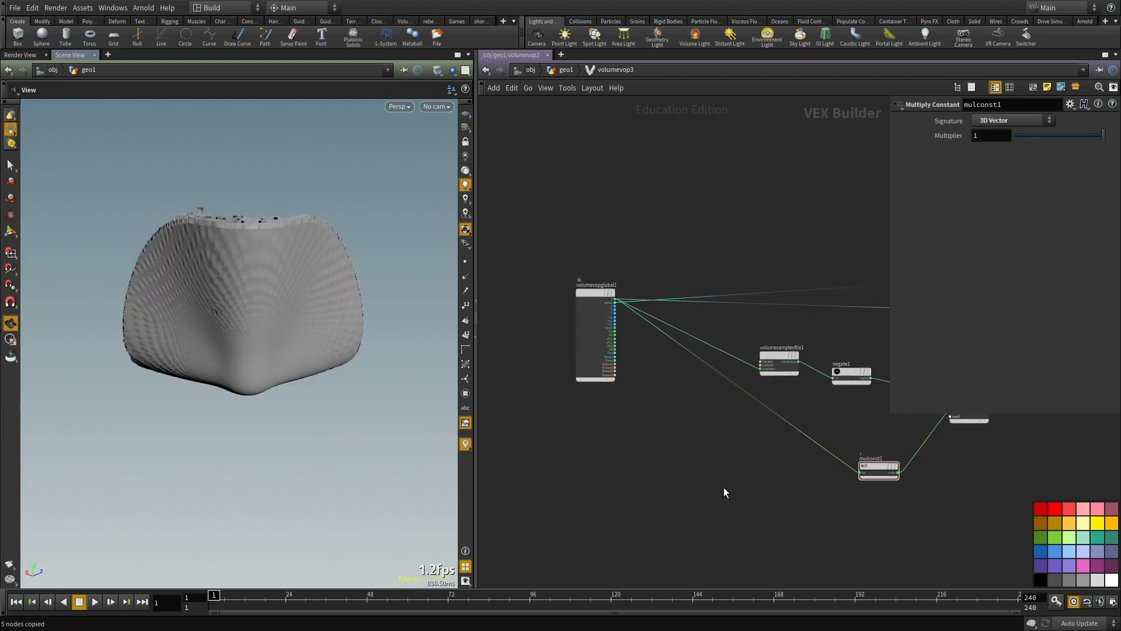
key(Tab)
text(no)
key(Escape)
key(Tab)
text(unif)
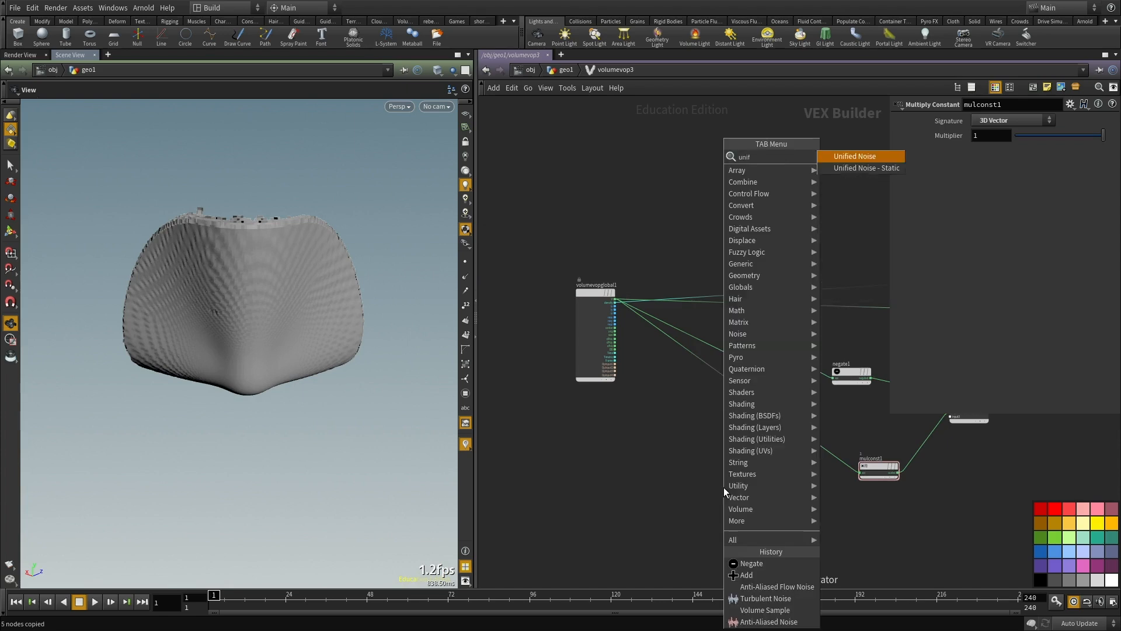
key(Return)
click(723, 485)
drag(713, 488, 709, 403)
scroll(638, 304, up, 3)
Step: Wire volumevopglobal1's P output into unifiednoise1's pos input and its noise output into mulconst1
click(598, 302)
scroll(696, 383, down, 4)
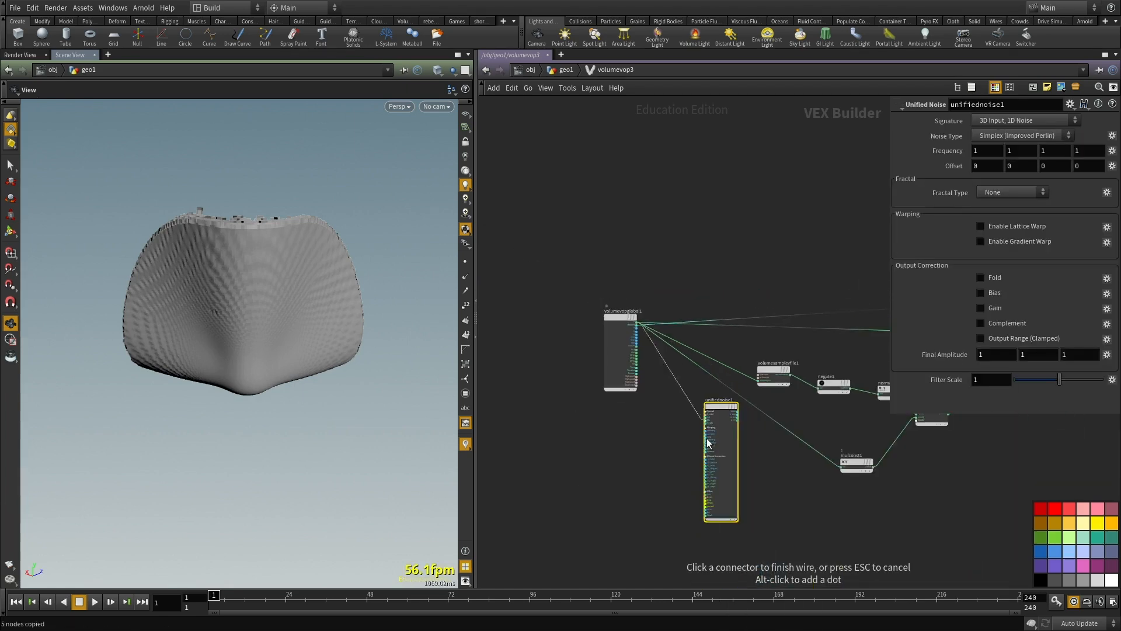
scroll(699, 475, up, 6)
scroll(700, 476, up, 2)
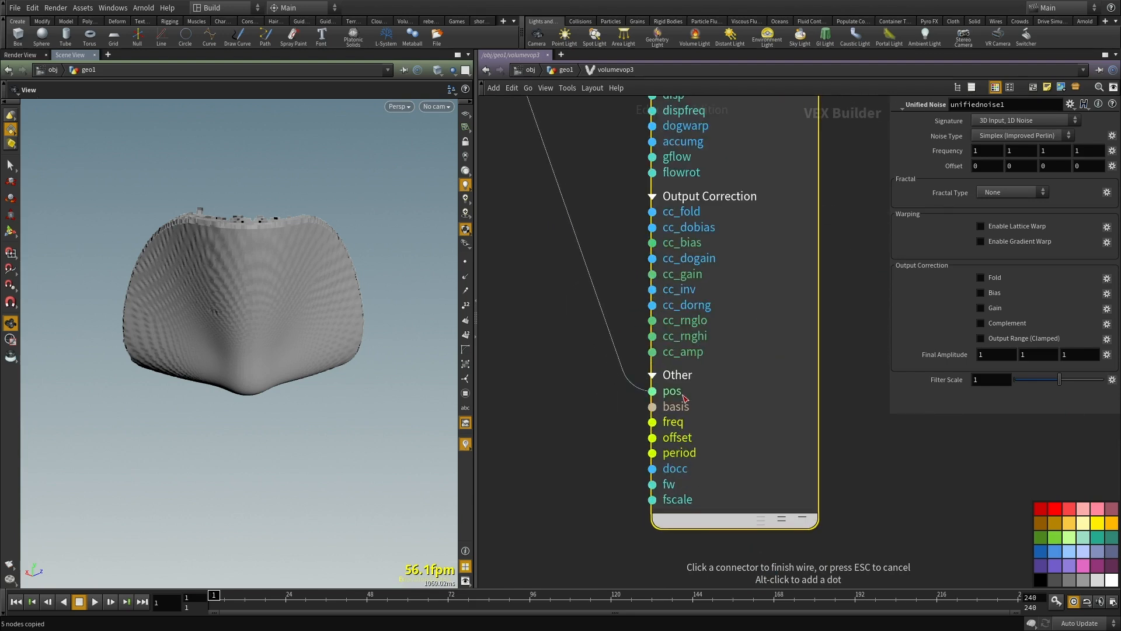
scroll(854, 484, down, 8)
middle_drag(825, 495, 635, 488)
scroll(625, 406, up, 4)
click(529, 393)
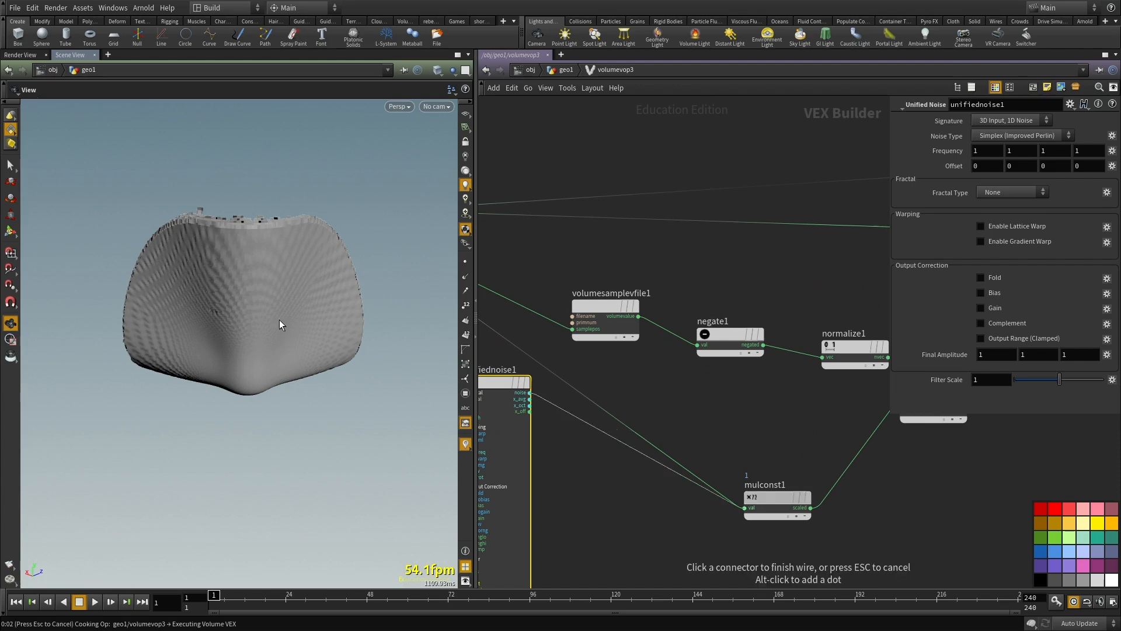
drag(439, 277, 304, 351)
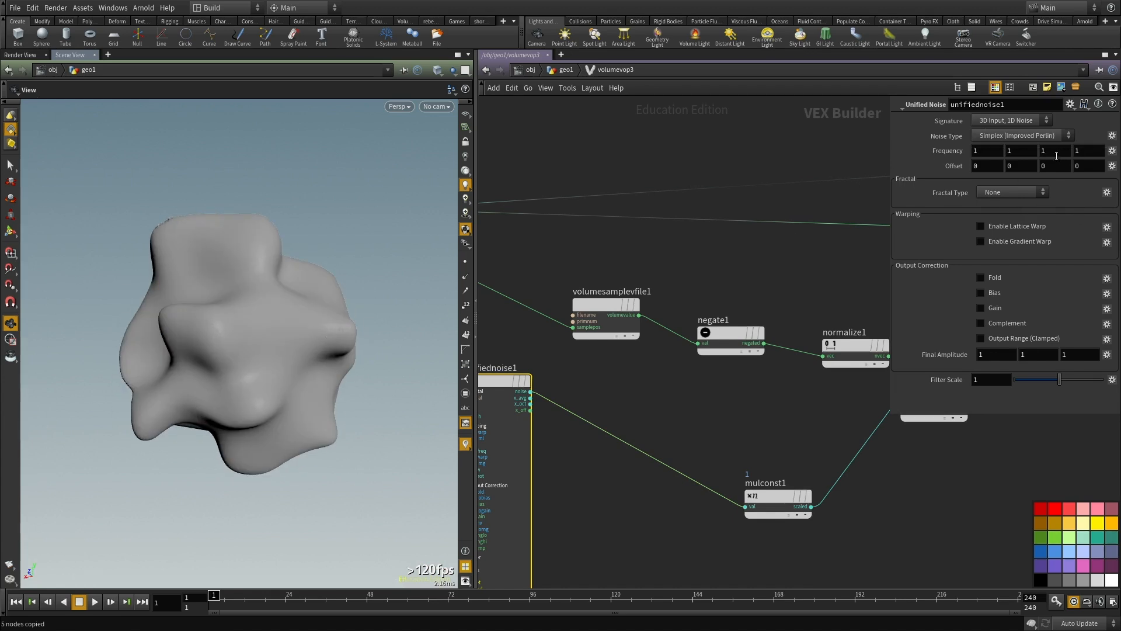
Step: Set unifiednoise1's noise type to Worley (cellular) F2-F1 and its fractal type to Terrain
click(1029, 136)
click(1036, 241)
click(1011, 191)
click(929, 196)
drag(132, 305, 330, 375)
click(991, 196)
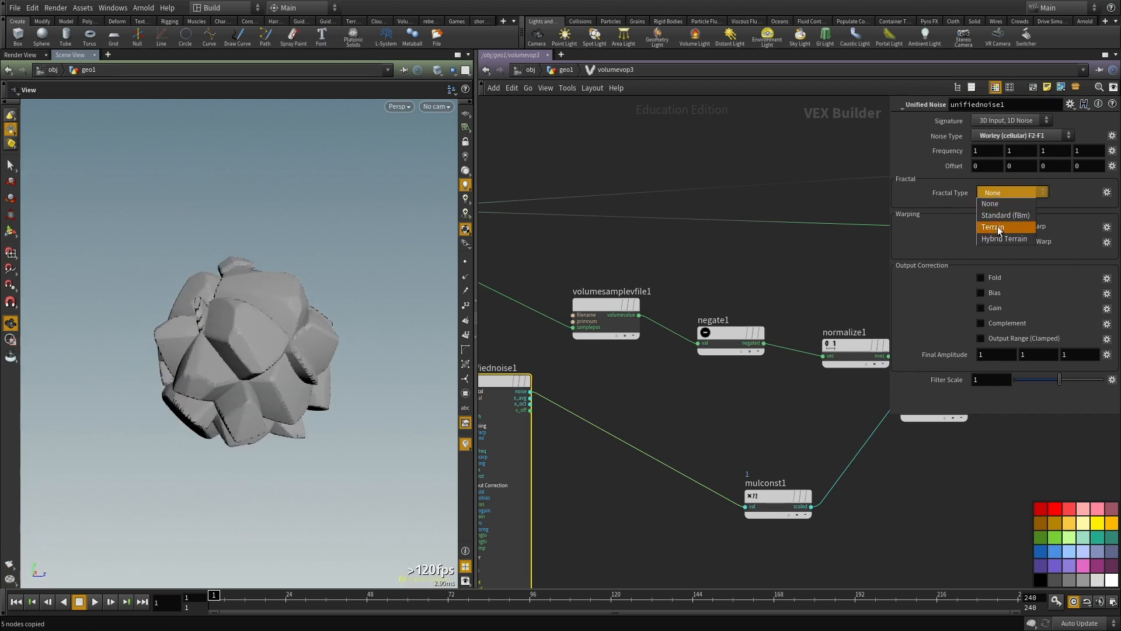
click(998, 228)
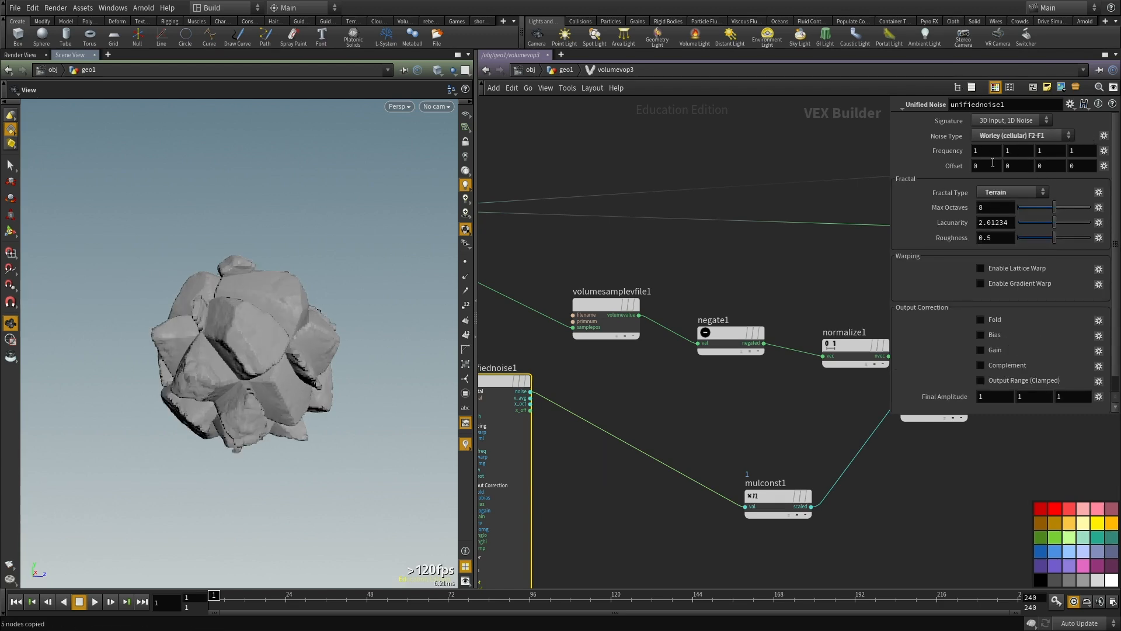
middle_drag(718, 160, 705, 199)
drag(277, 349, 298, 392)
Step: In manual update mode, link unifiednoise1's second, third and fourth frequency components to the first with relative references
key(F9)
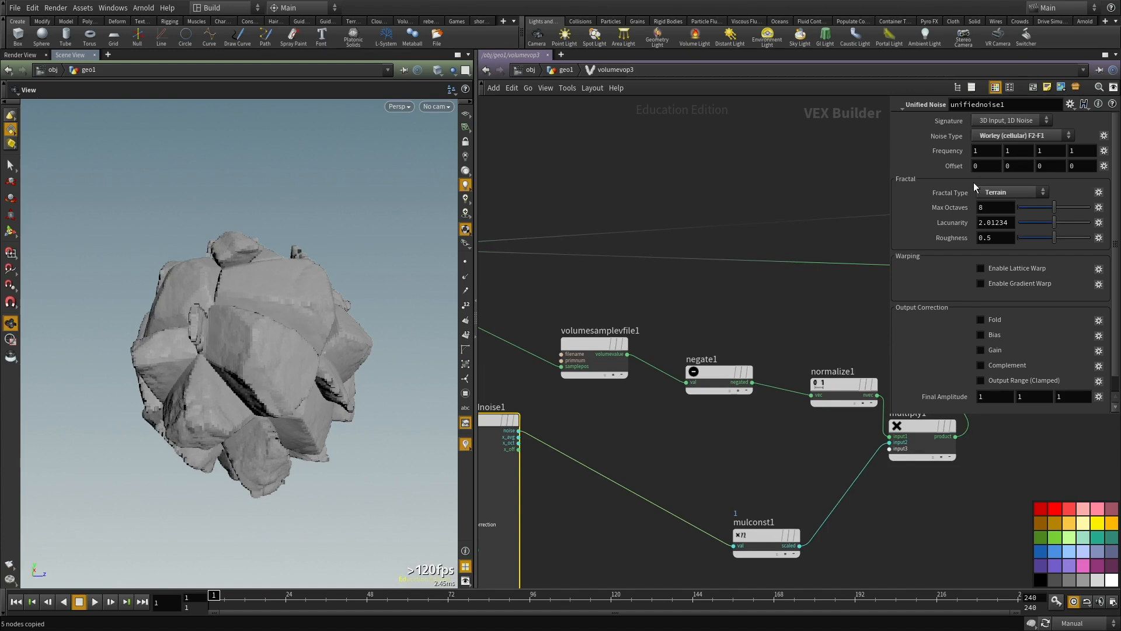
right_click(982, 150)
click(996, 204)
right_click(1016, 148)
click(1025, 235)
right_click(1052, 152)
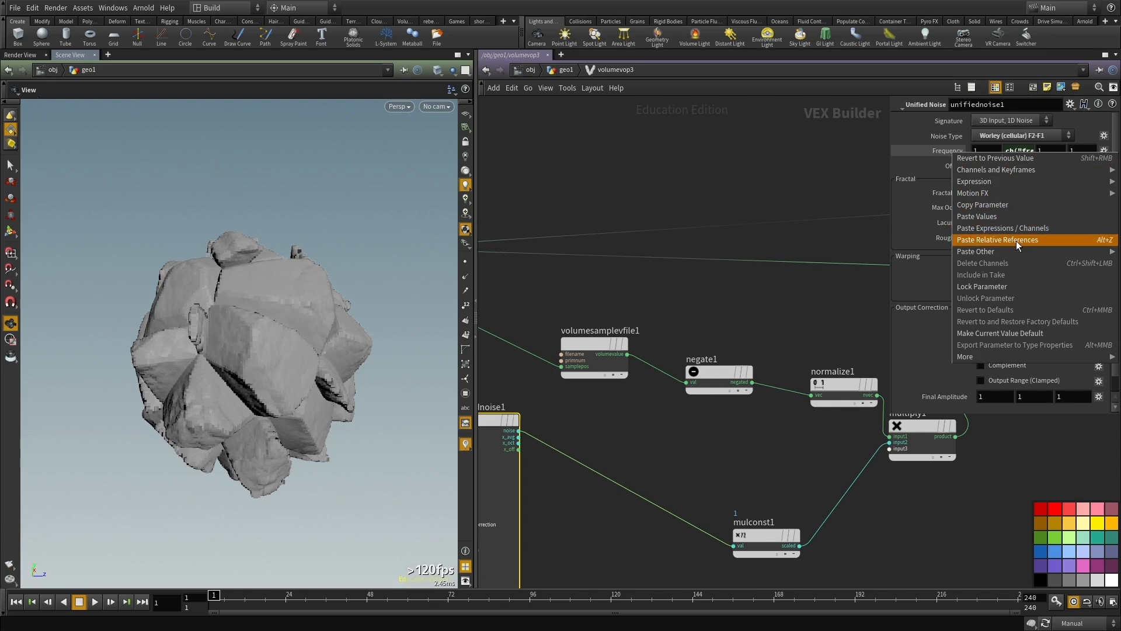
click(925, 225)
key(ctrl+v)
click(1077, 154)
key(ctrl+v)
mouse_move(754, 221)
middle_down()
mouse_move(746, 234)
mouse_move(759, 220)
middle_up()
Step: Try frequencies of 0.4 and 2 on unifiednoise1 with automatic updating on
double_click(986, 149)
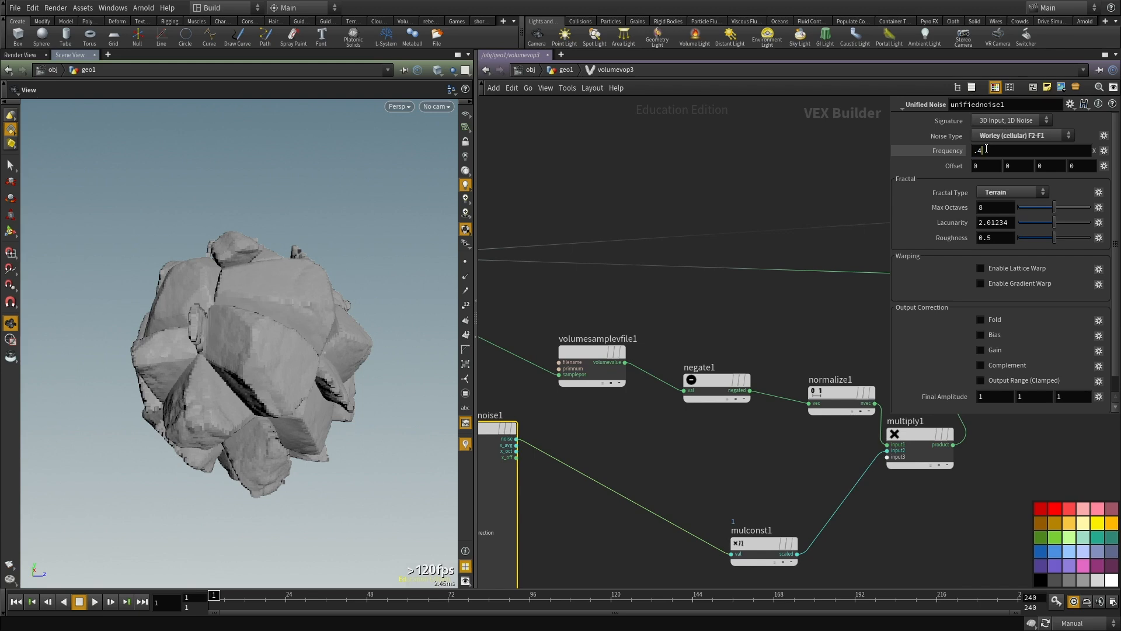
text(.4)
key(Return)
middle_drag(600, 324, 611, 356)
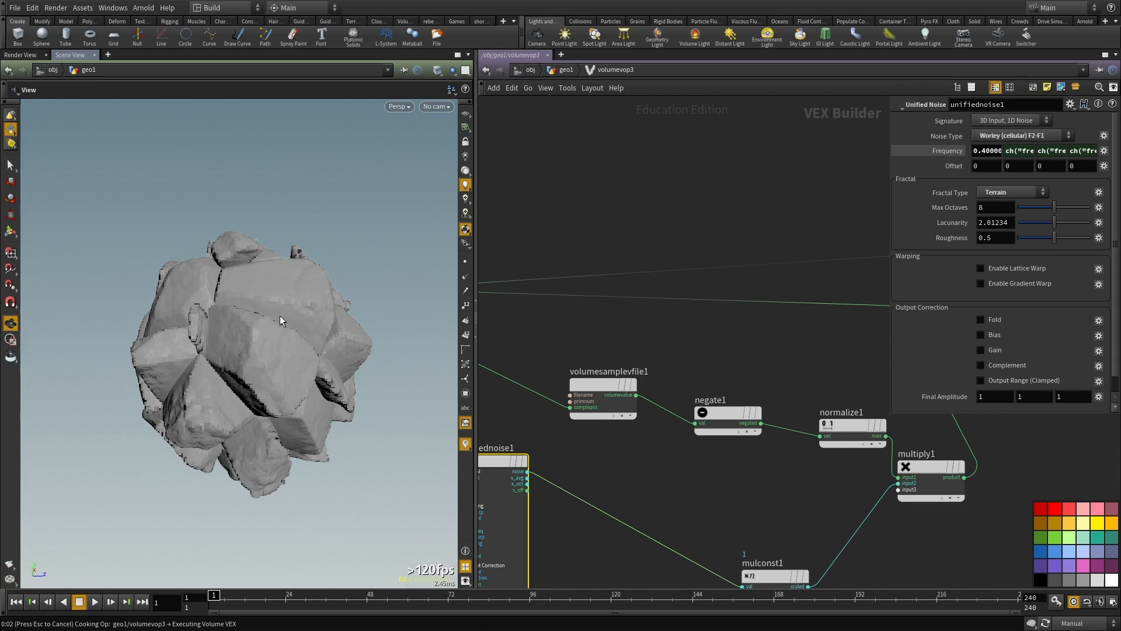
click(991, 151)
double_click(990, 151)
text(2)
key(Return)
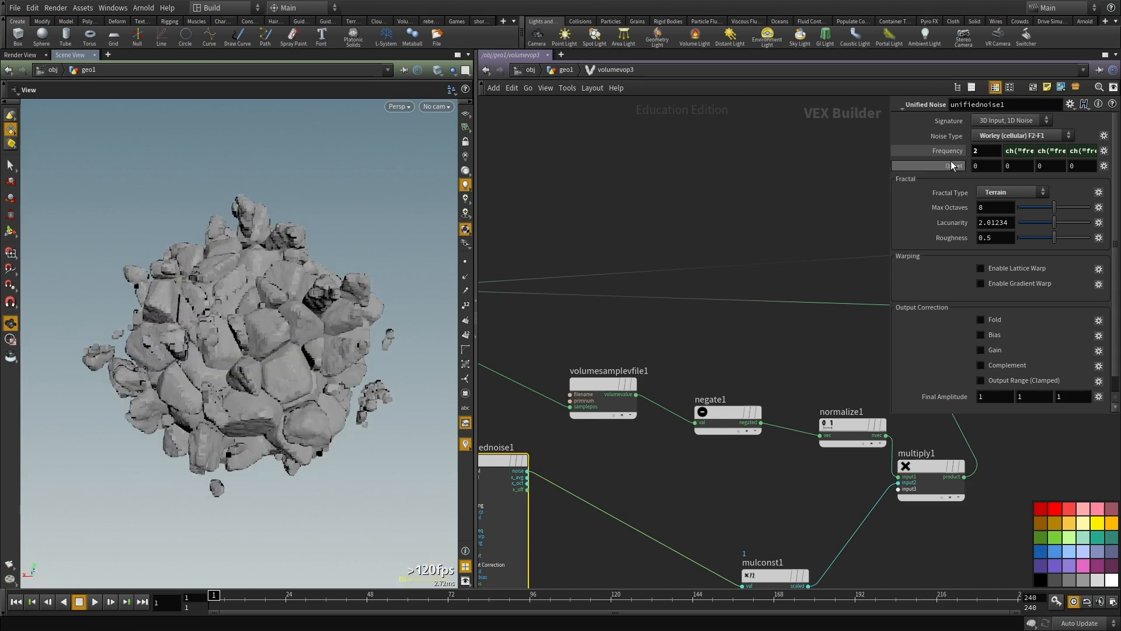
Step: Set unifiednoise1's frequency to 1.2
drag(994, 150, 868, 147)
text(1.2)
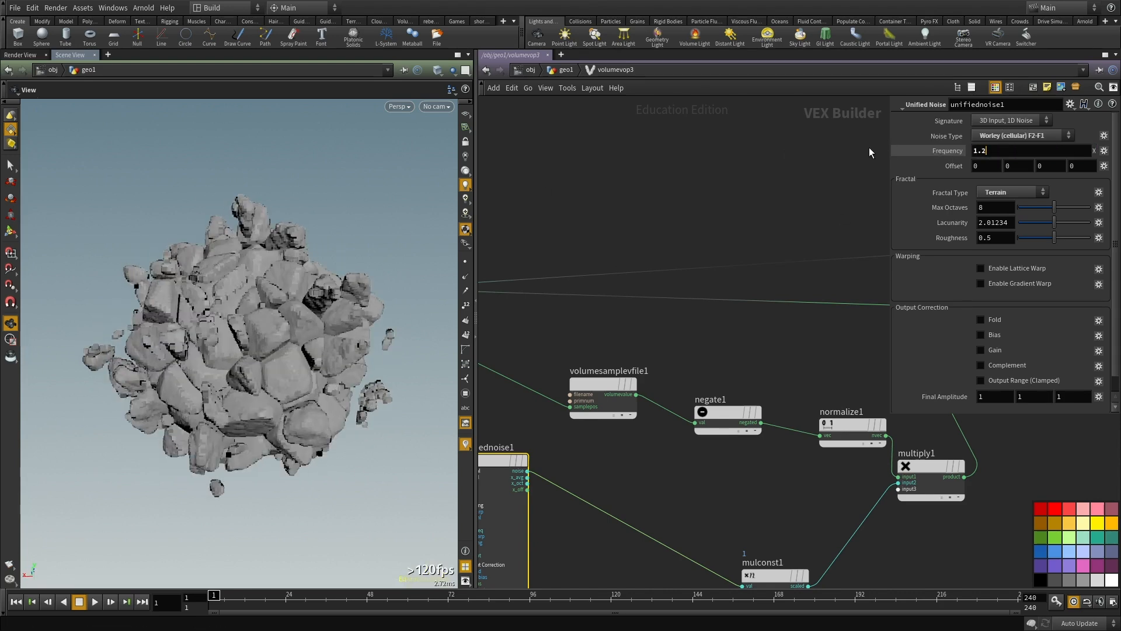
key(Return)
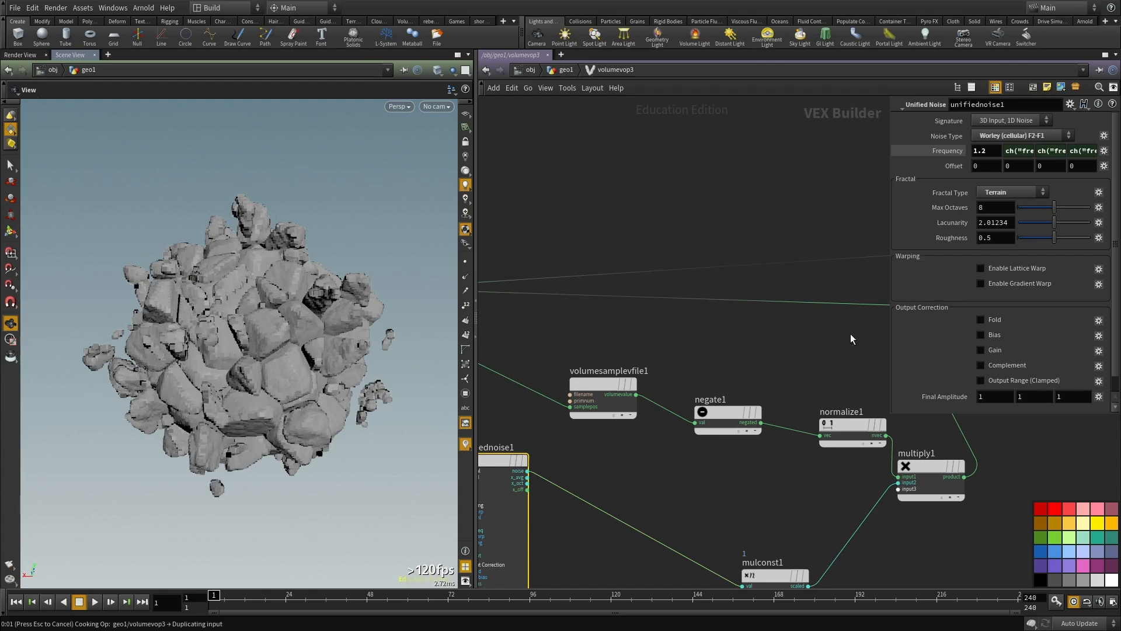
drag(313, 267, 388, 300)
Step: Link the second and third Final Amplitude components of unifiednoise1 to the first with relative references
scroll(702, 264, down, 3)
scroll(987, 341, down, 1)
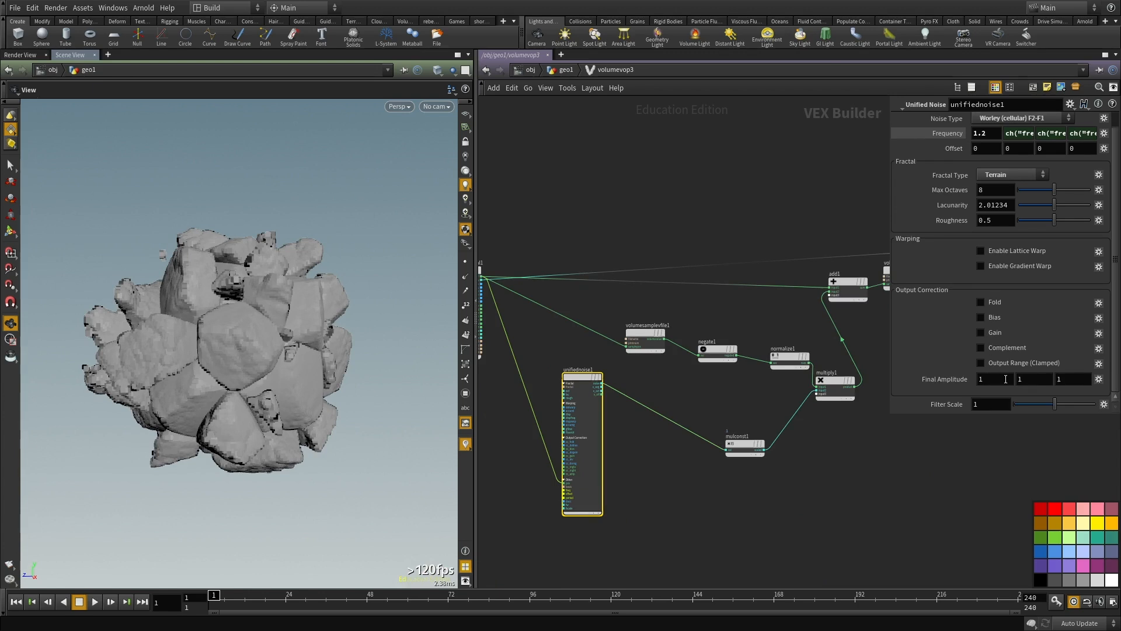
scroll(993, 385, up, 1)
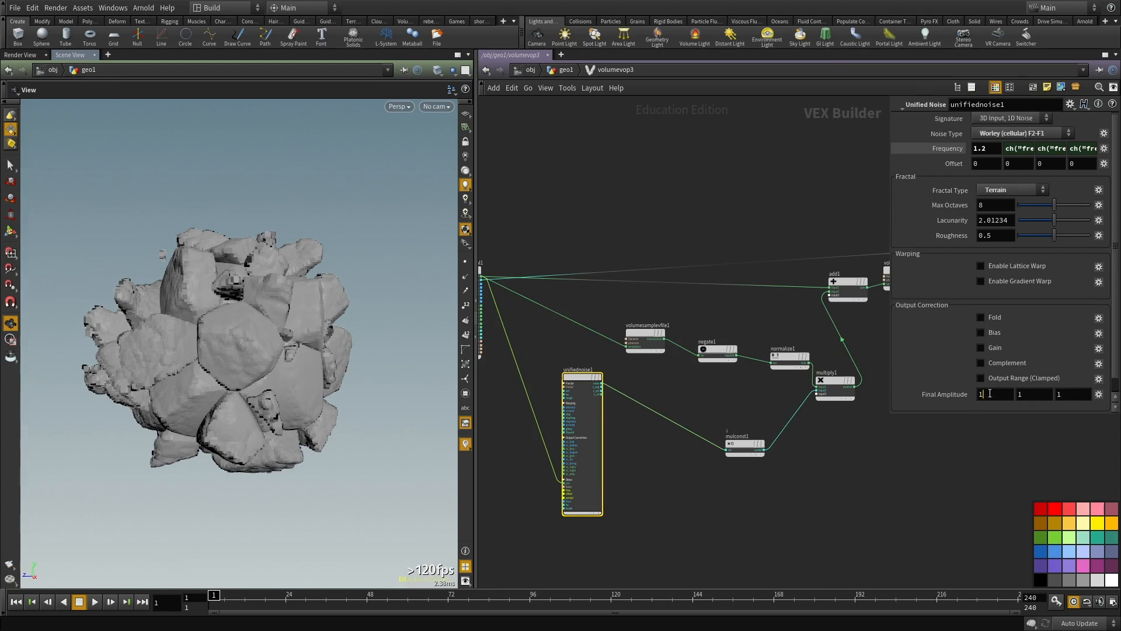
right_click(990, 397)
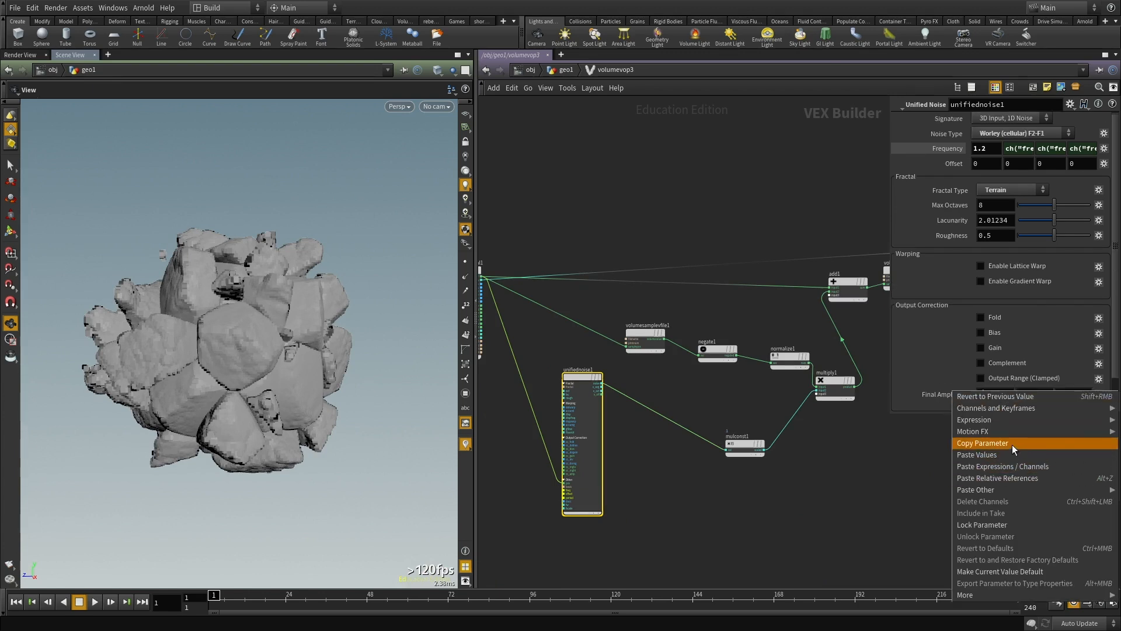
click(1012, 444)
key(ctrl+v)
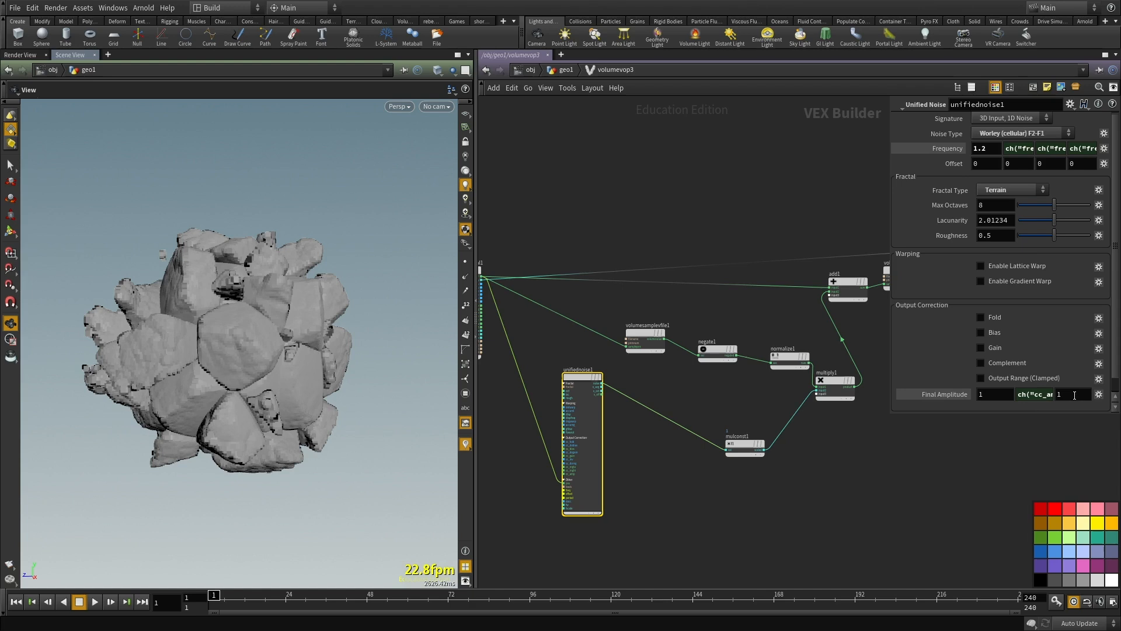
key(ctrl+v)
key(Return)
Step: Set unifiednoise1's Final Amplitude to 0.4 and turn on Fold
middle_drag(944, 450, 948, 475)
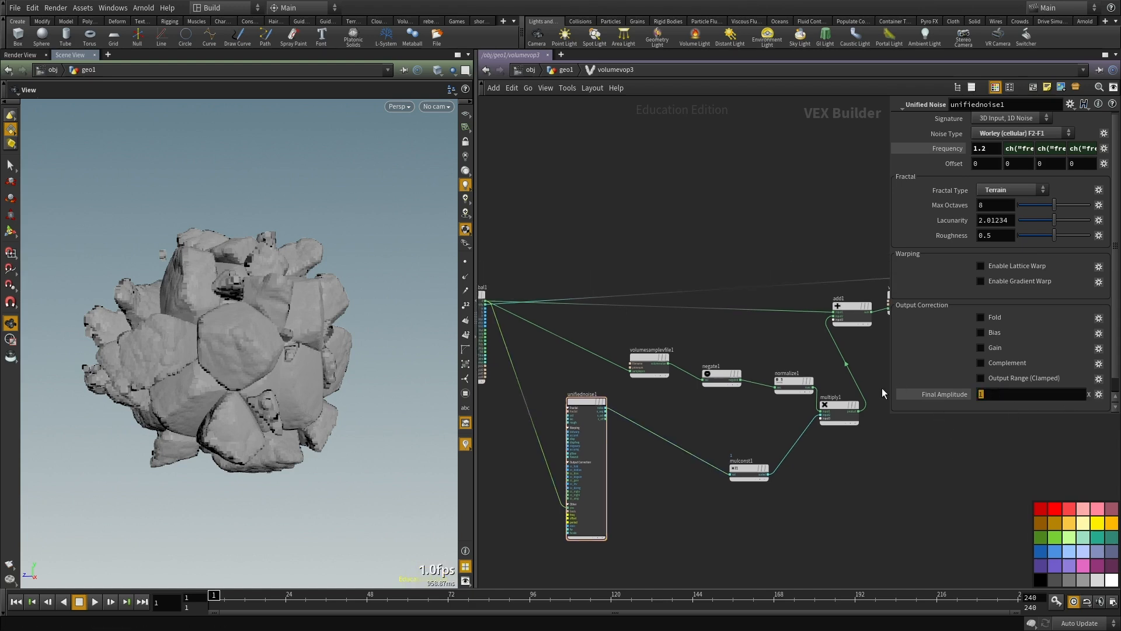
text(.4)
key(Return)
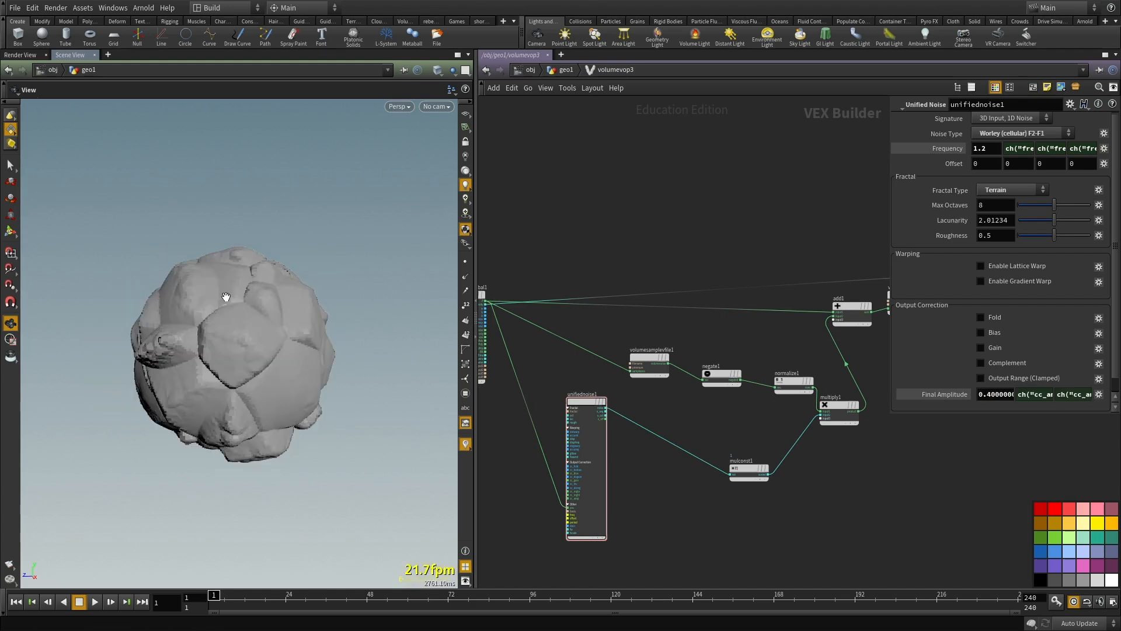
drag(252, 340, 279, 348)
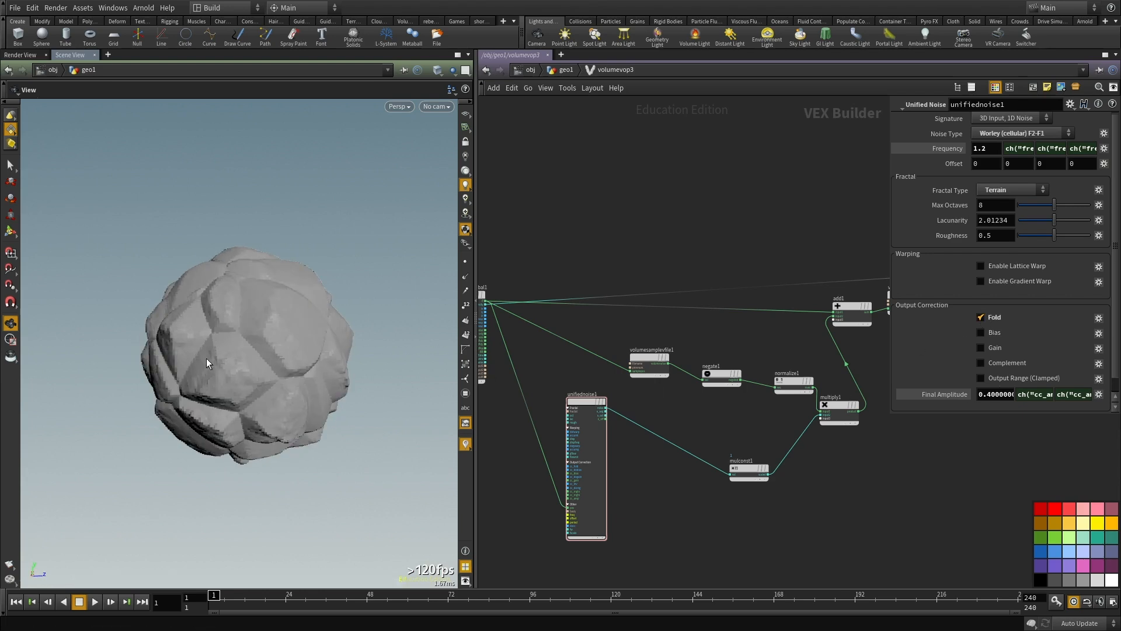
drag(232, 328, 337, 350)
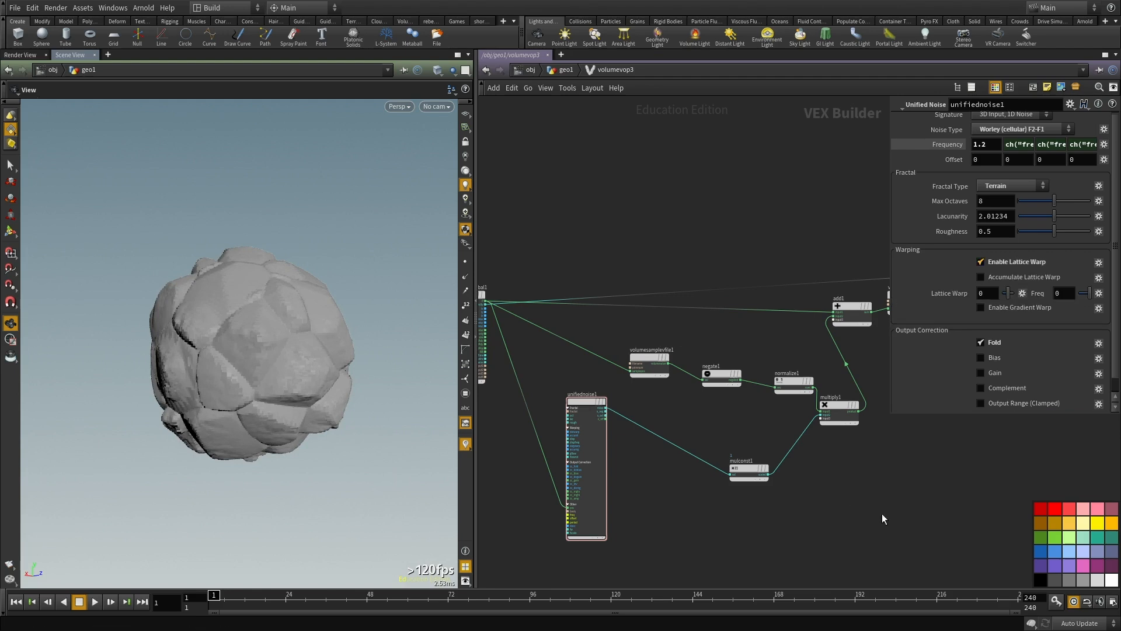
Step: Turn on accumulated lattice warping in unifiednoise1, with Lattice Warp 0.2 and Freq 2
key(Escape)
middle_drag(914, 492, 864, 523)
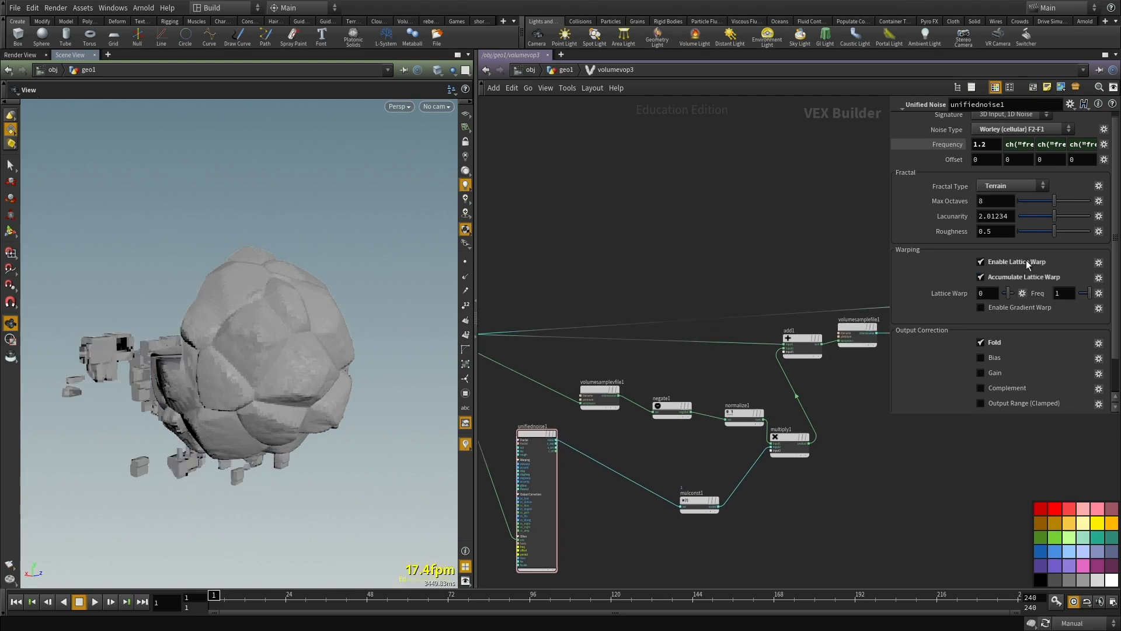
drag(890, 423, 771, 495)
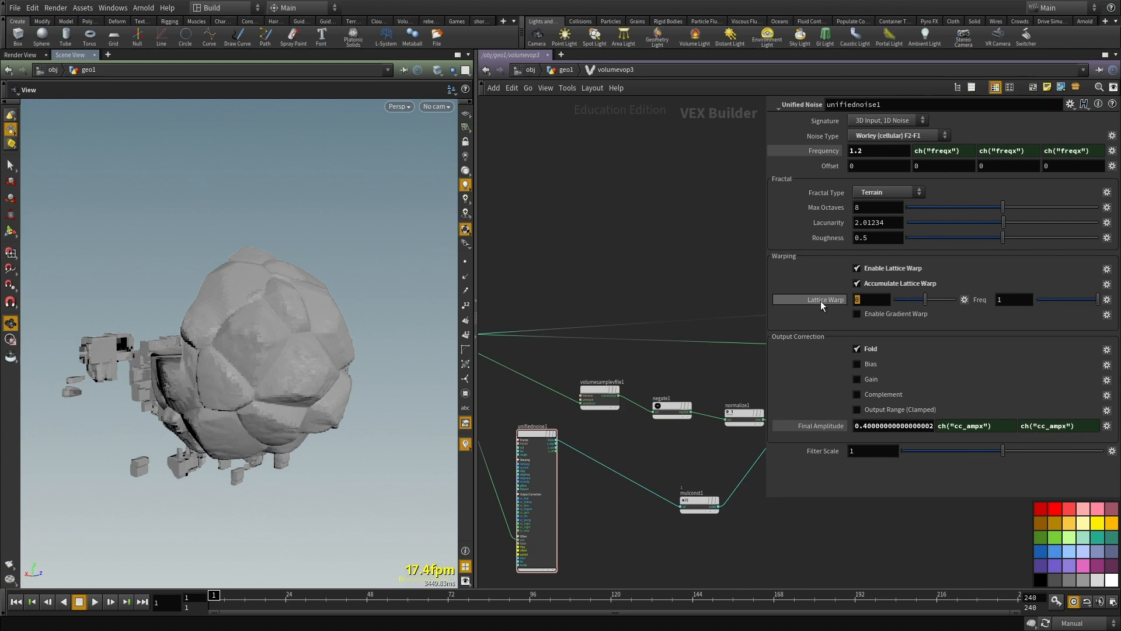
text(.2)
key(Tab)
text(2)
Step: Enable accumulated gradient warping in unifiednoise1 and set Gradient Warp to 0.01
click(892, 316)
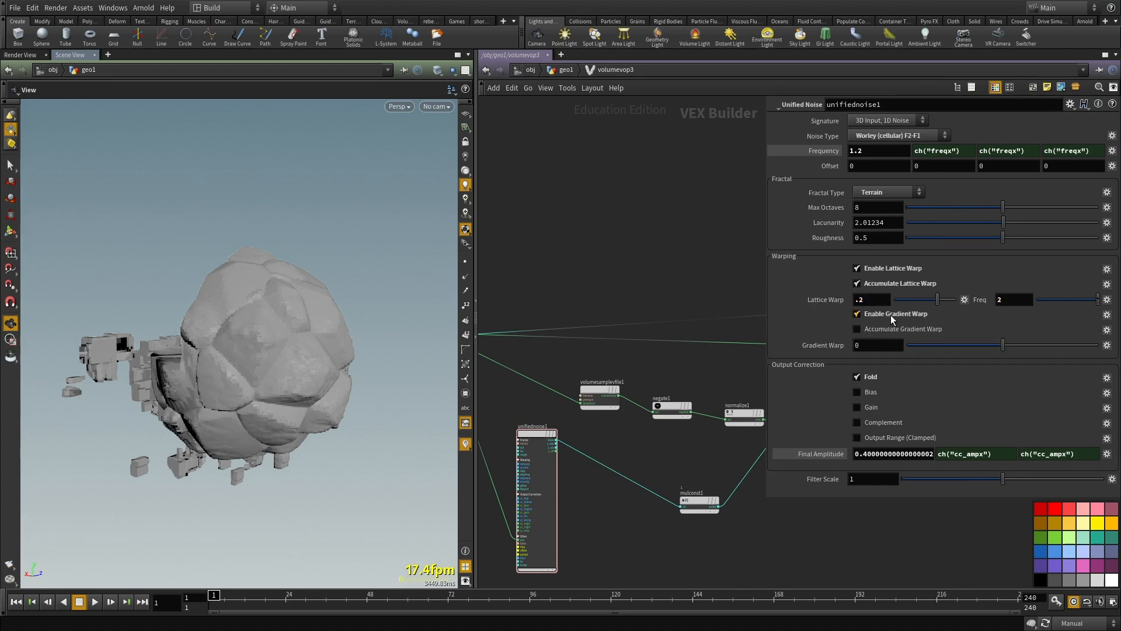
click(881, 327)
text(.01)
key(Return)
scroll(647, 259, down, 2)
middle_drag(647, 259, 647, 236)
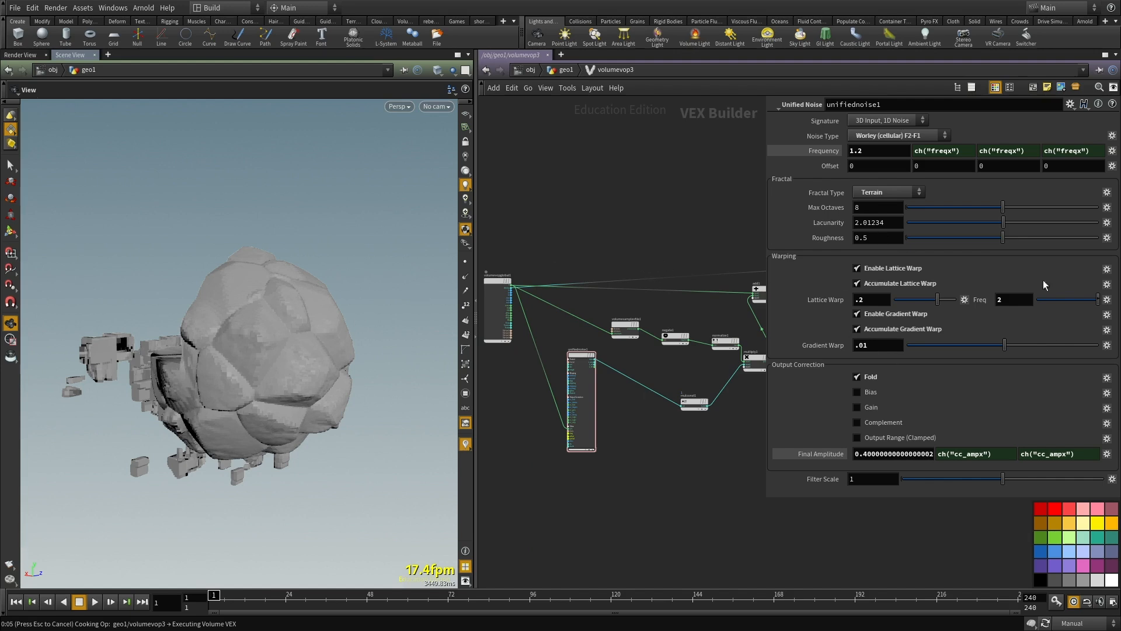
Step: Examine the displaced sphere's warped surface up close and from several sides
drag(319, 354, 281, 338)
drag(347, 264, 370, 289)
drag(243, 310, 260, 325)
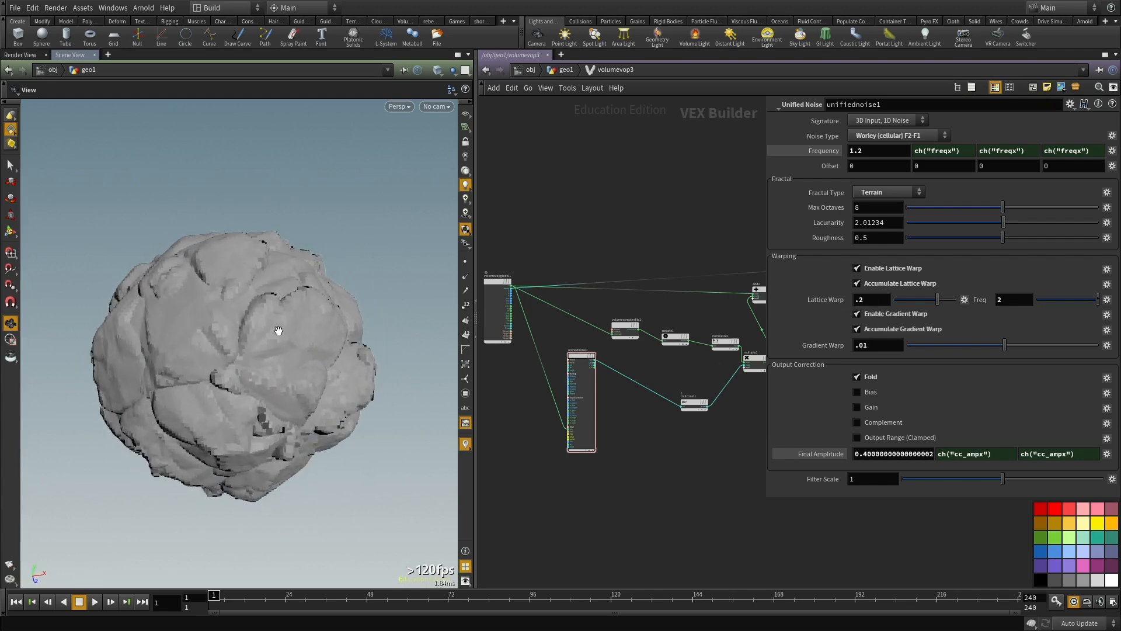
middle_drag(647, 219, 607, 205)
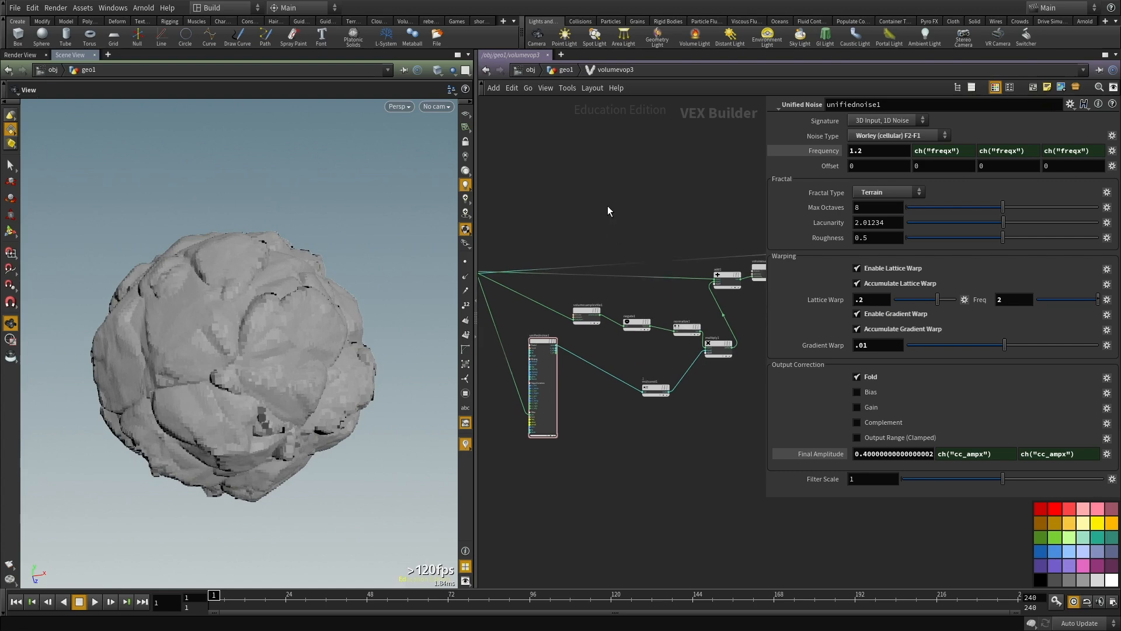
middle_drag(535, 443, 646, 433)
drag(292, 400, 327, 333)
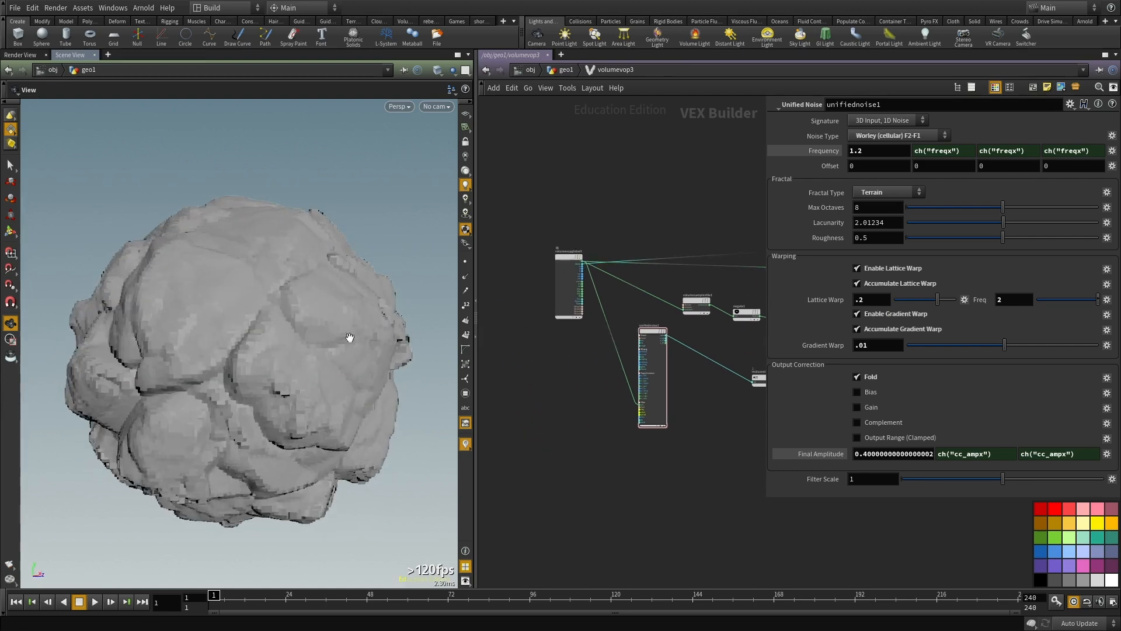
scroll(543, 418, down, 3)
drag(151, 401, 240, 423)
right_drag(240, 423, 246, 379)
drag(245, 380, 325, 387)
middle_drag(738, 353, 735, 369)
scroll(736, 369, up, 2)
scroll(735, 369, up, 1)
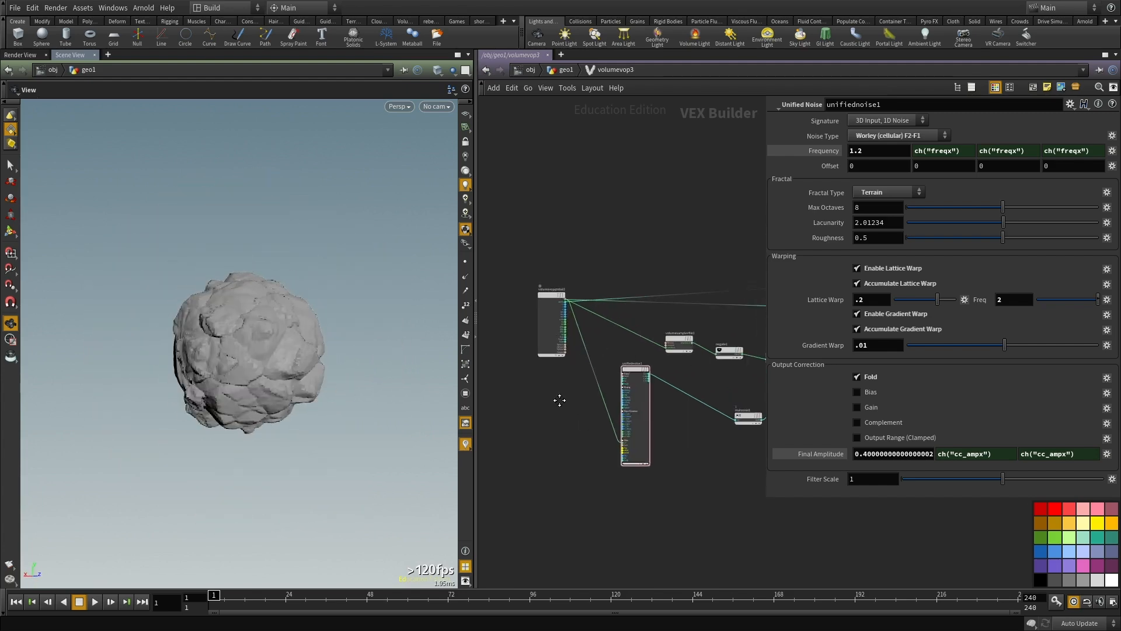
Step: Add an Anti-Aliased Noise node in the empty space below volumevopglobal1
middle_drag(558, 398, 611, 411)
scroll(611, 411, up, 2)
drag(583, 267, 528, 261)
middle_drag(617, 402, 653, 362)
scroll(650, 380, up, 2)
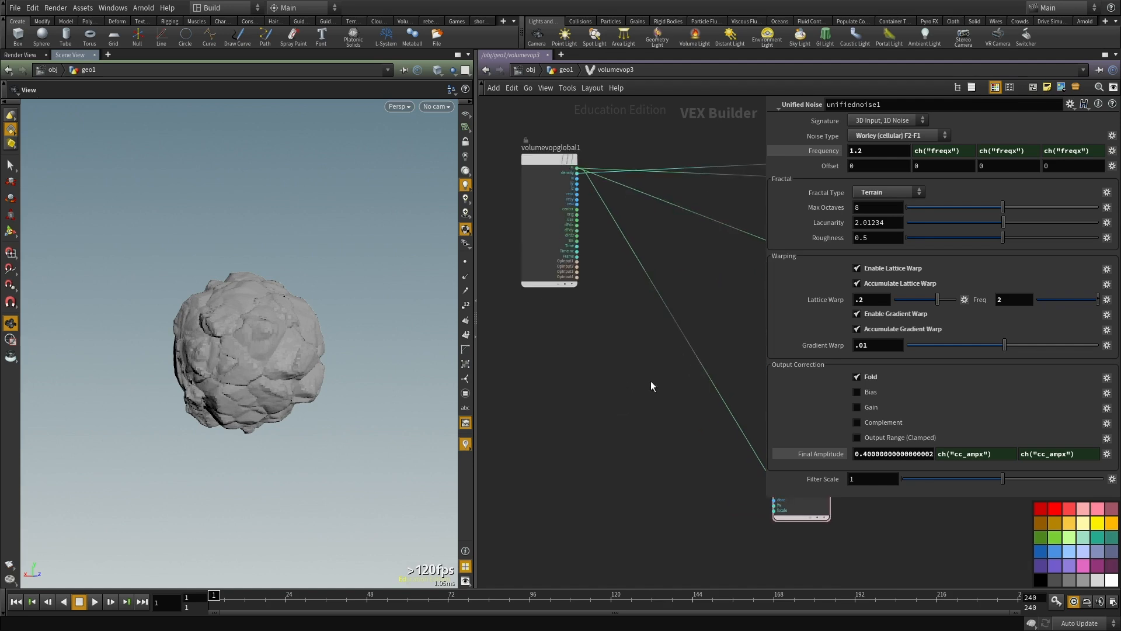
key(Tab)
text(noi)
click(792, 158)
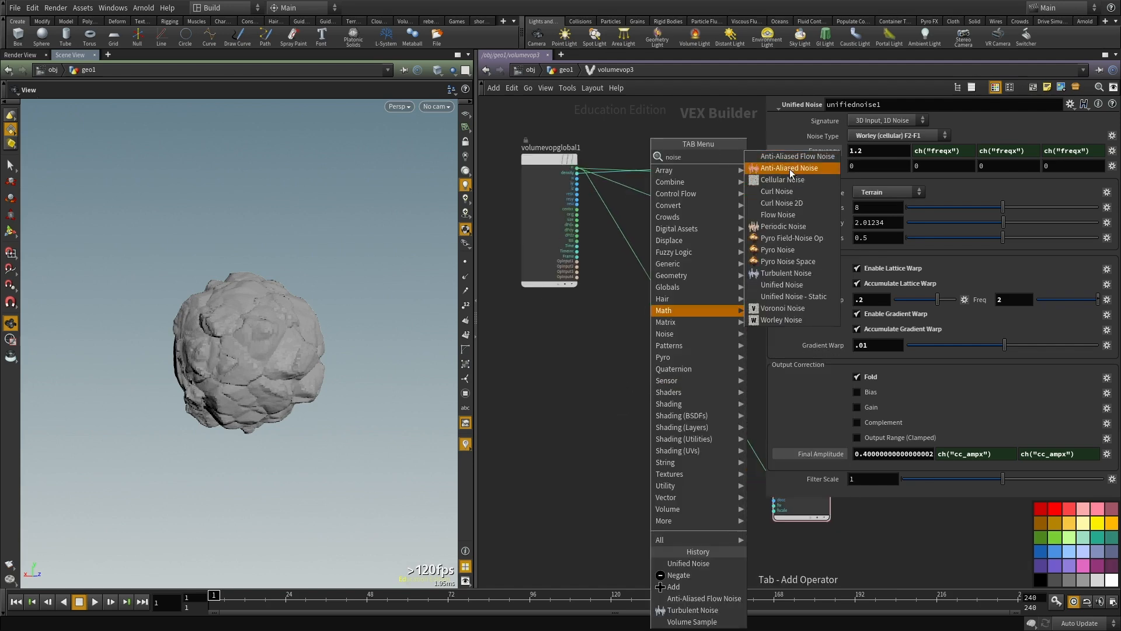
click(612, 433)
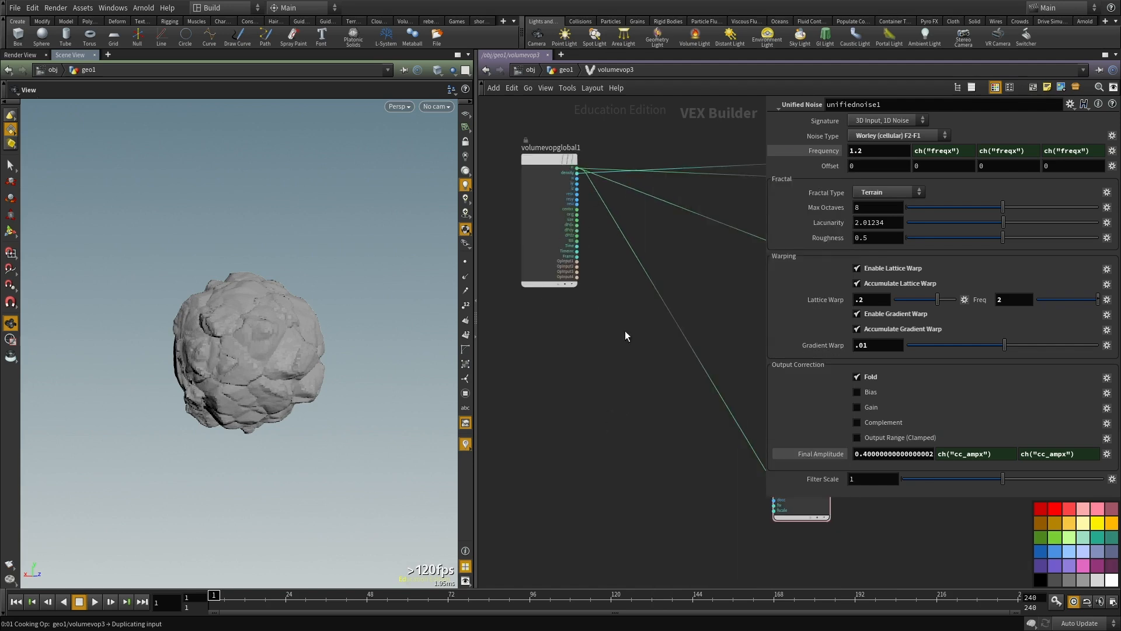
middle_drag(634, 355, 611, 395)
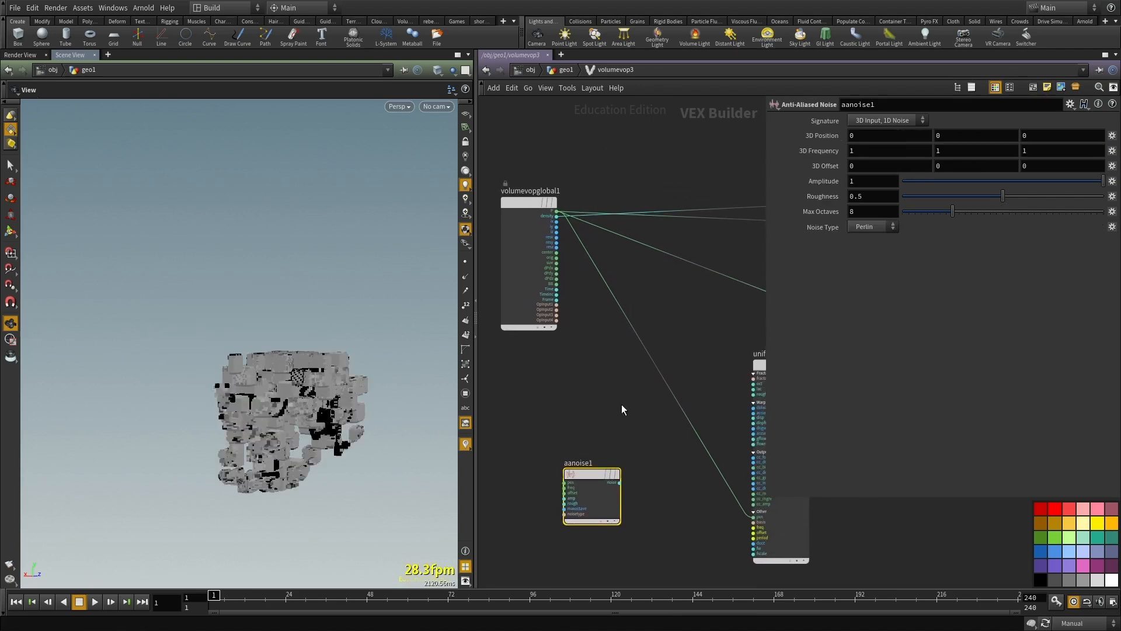
Step: Insert an Add node on the wire from volumevopglobal1's P to unifiednoise1's position input
scroll(569, 298, up, 2)
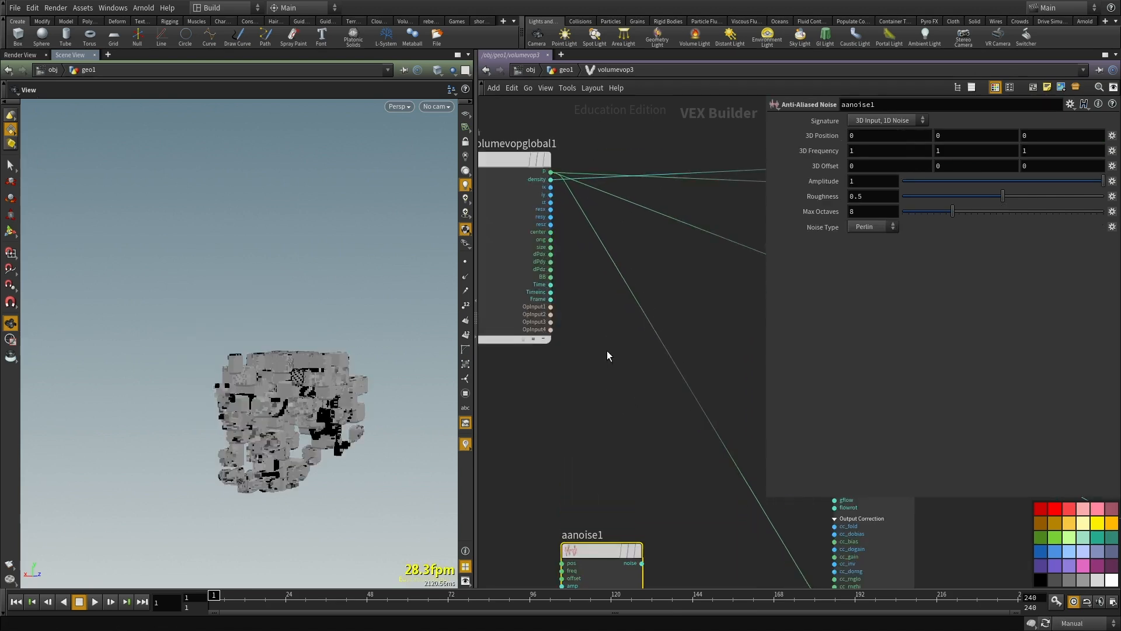
key(Tab)
text(add)
click(715, 156)
click(673, 368)
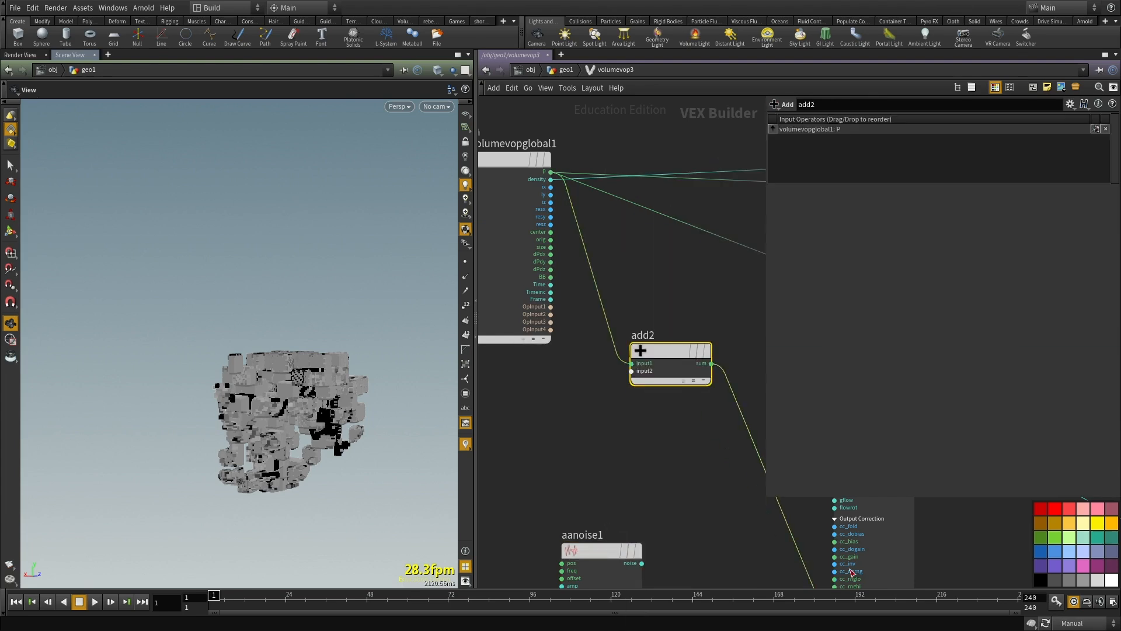
Step: Wire P through aanoise1 into add2's second input, with aanoise1's signature set to 3D Input, 3D Noise
click(632, 370)
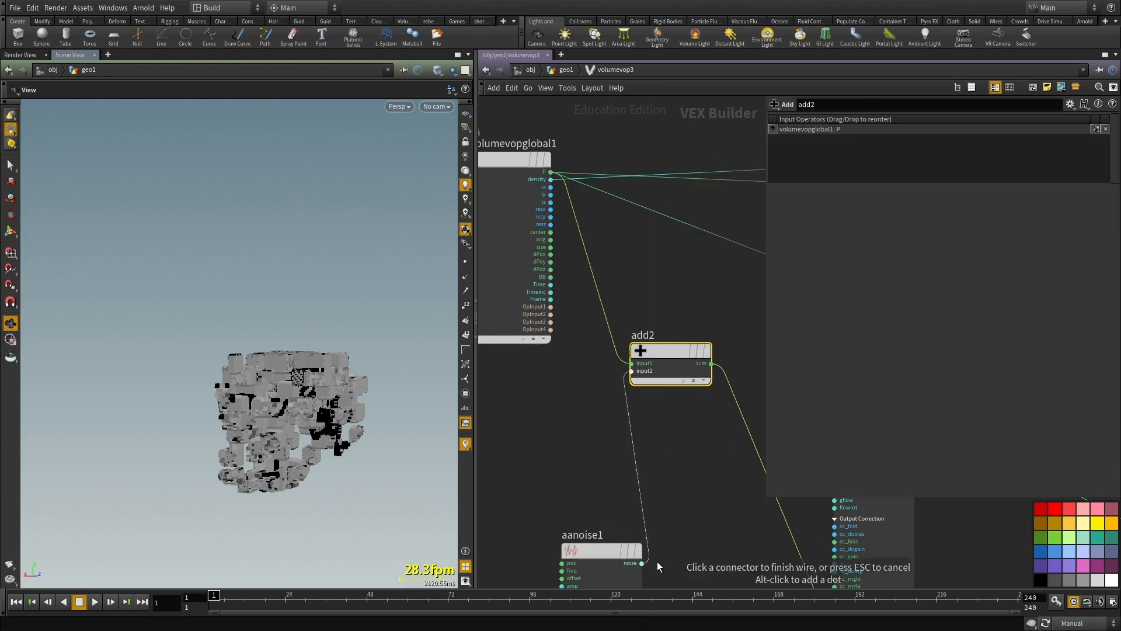
click(642, 563)
click(561, 562)
click(550, 171)
middle_drag(586, 453, 563, 312)
drag(563, 312, 567, 549)
click(870, 125)
click(871, 133)
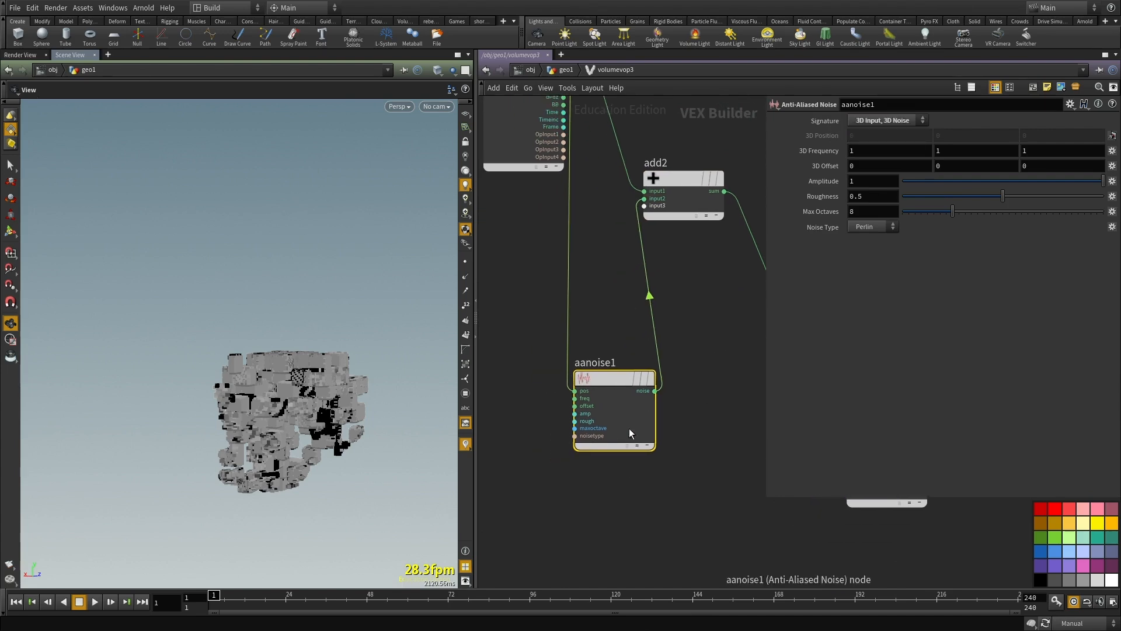
Step: Promote aanoise1's frequency, offset, amplitude, roughness, max octaves and noise type inputs as parameters
scroll(585, 390, up, 3)
right_click(584, 391)
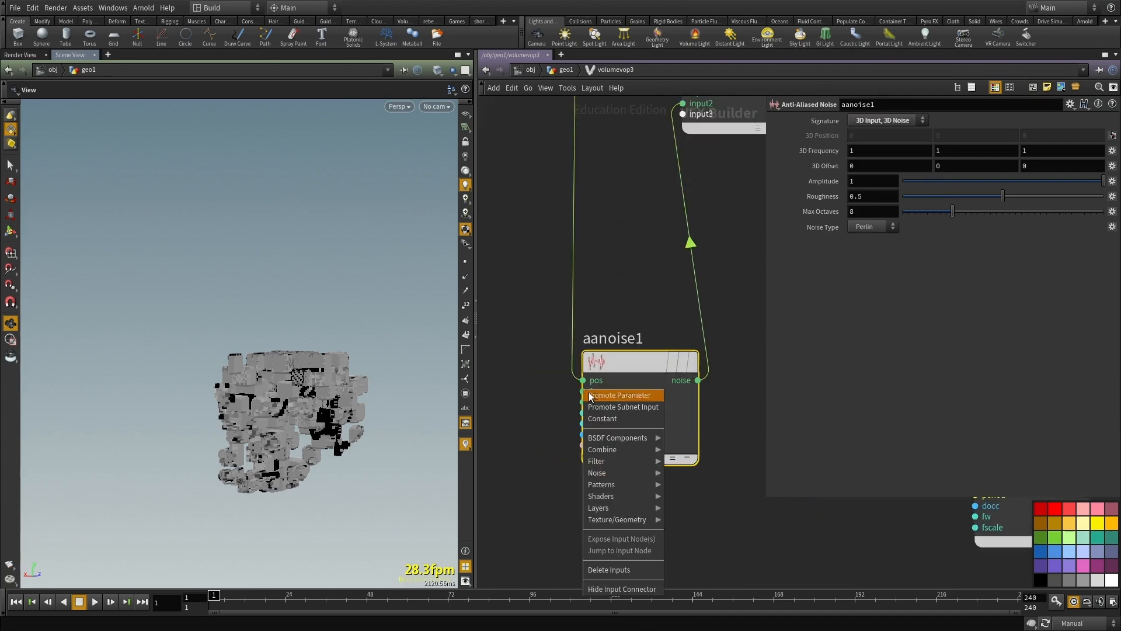
click(601, 396)
right_click(584, 402)
click(602, 407)
right_click(584, 412)
click(601, 418)
right_click(601, 423)
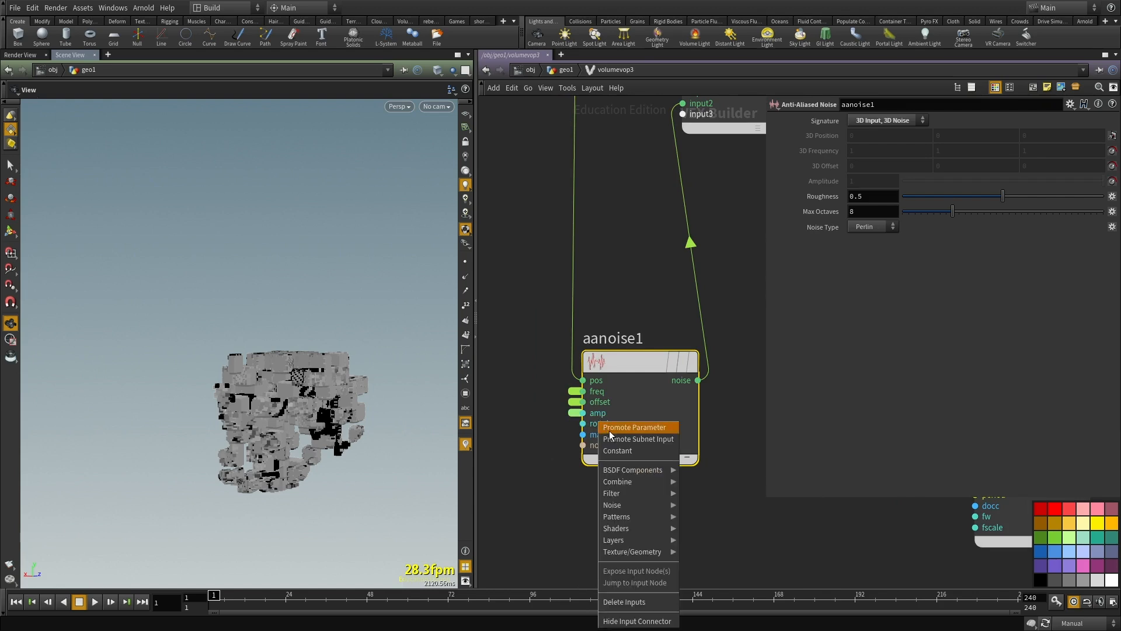
click(619, 426)
right_click(607, 434)
click(622, 438)
right_click(603, 445)
click(618, 449)
Step: Promote the freq input of unifiednoise1 as a parameter
scroll(676, 485, down, 3)
middle_drag(574, 468, 435, 488)
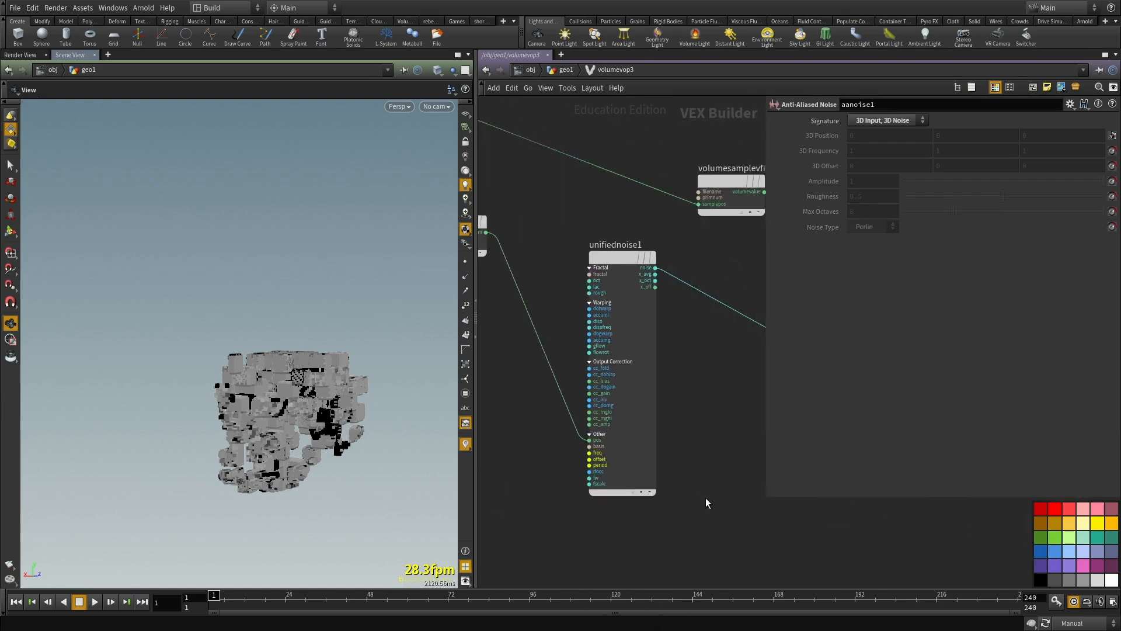
drag(679, 507, 602, 416)
middle_drag(719, 354, 744, 337)
scroll(620, 439, up, 5)
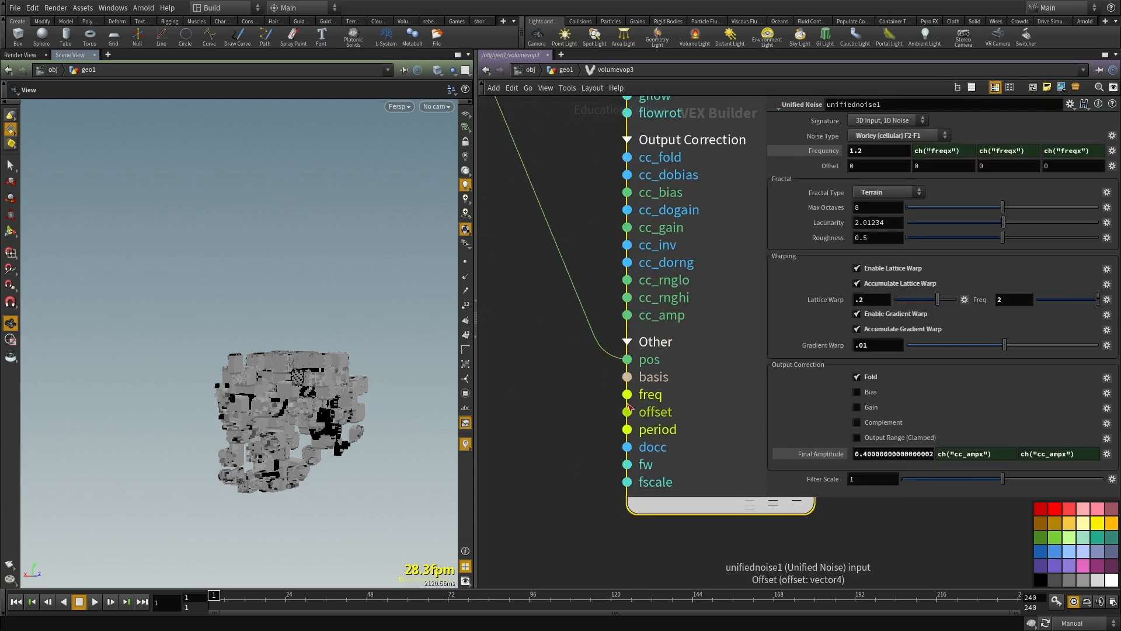
right_click(617, 403)
click(621, 404)
Step: Move the promoted freq2 parameter node below the network and label it Frequency_unified
scroll(618, 405, down, 3)
middle_drag(574, 446, 617, 421)
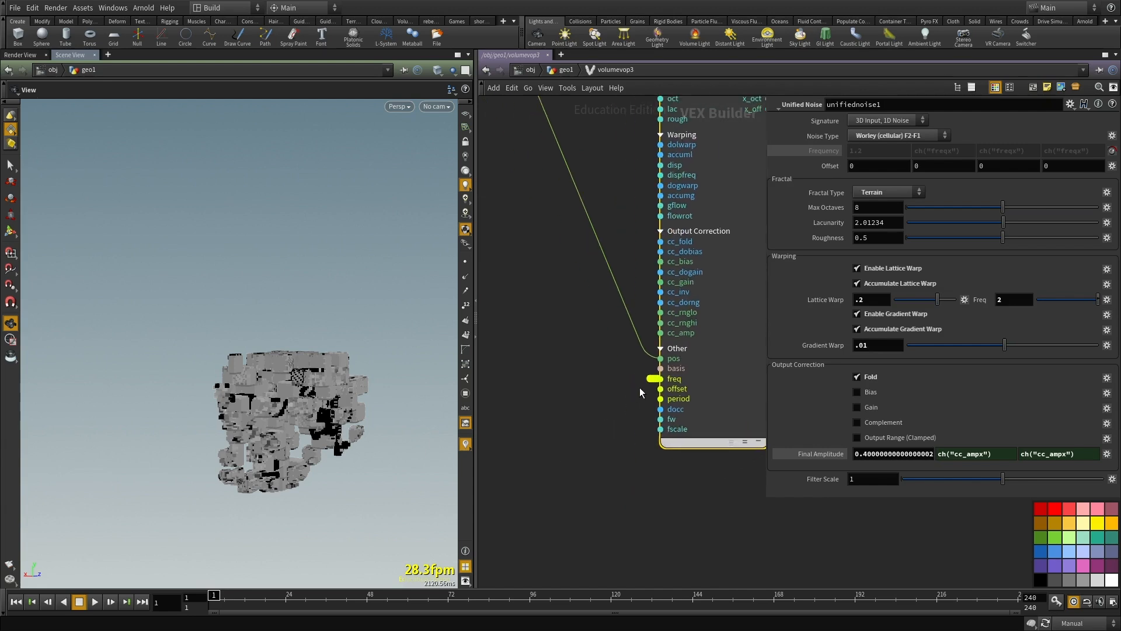
double_click(653, 377)
scroll(582, 360, down, 6)
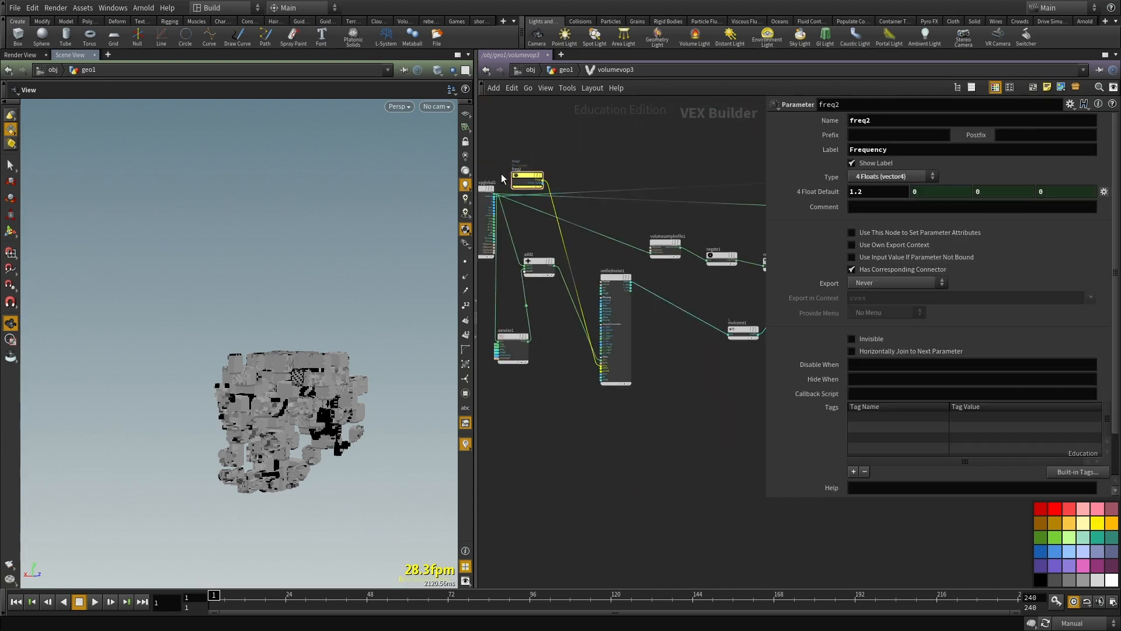
drag(527, 190, 537, 460)
click(921, 149)
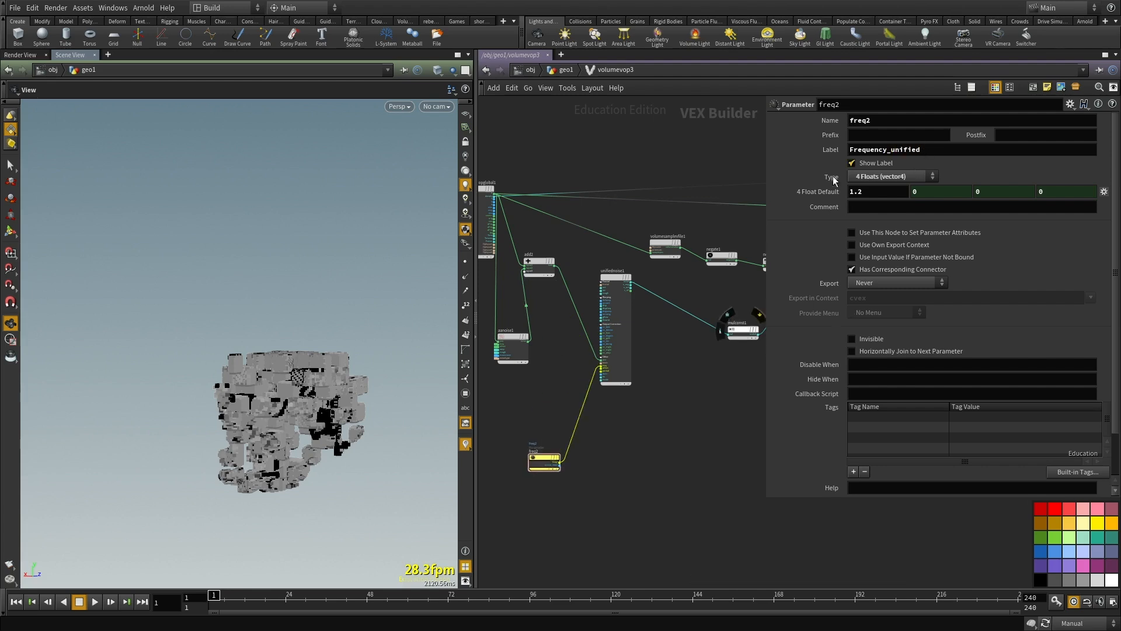
Step: Check unifiednoise1's settings and examine the recooked displaced sphere from the geometry network
scroll(630, 351, up, 3)
click(628, 351)
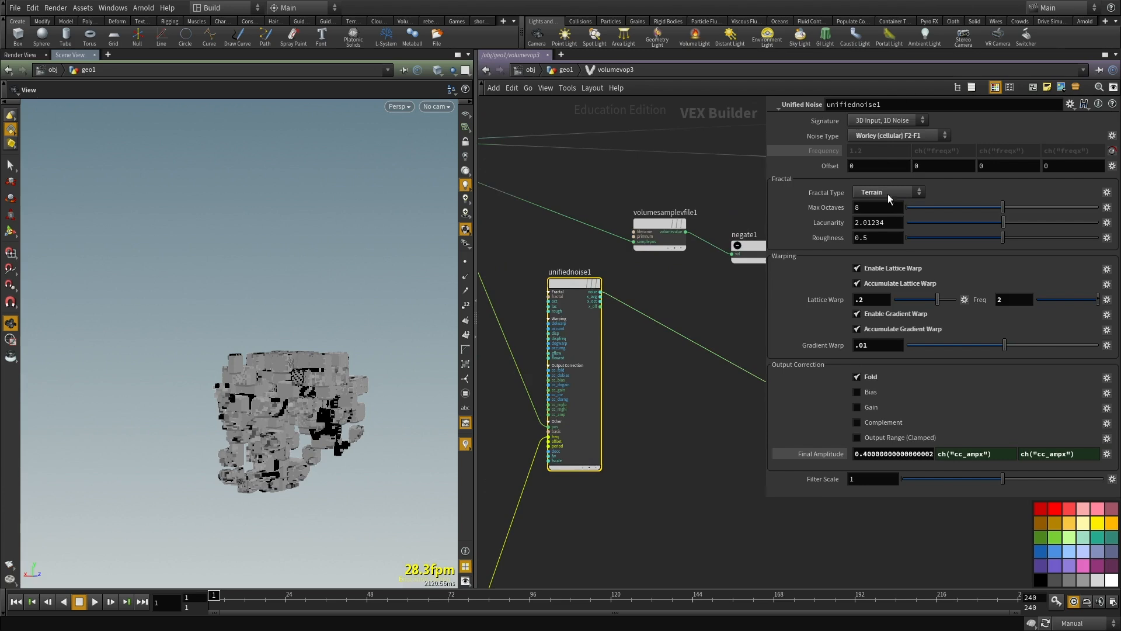
scroll(683, 504, down, 2)
middle_drag(624, 514, 656, 457)
key(u)
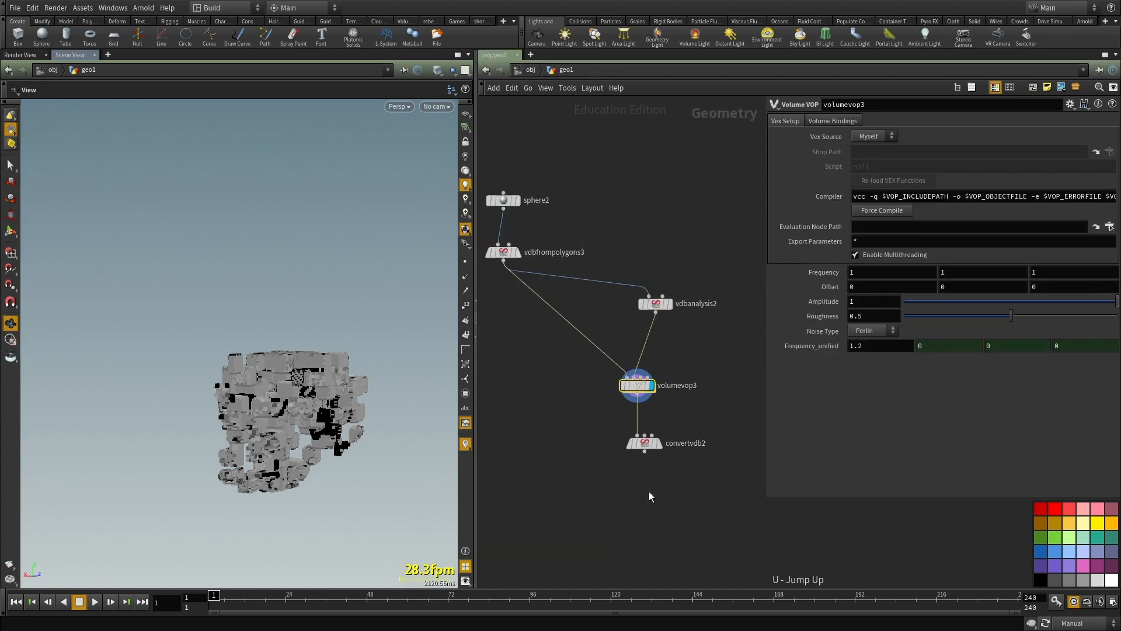
middle_drag(684, 390, 682, 471)
scroll(692, 366, up, 2)
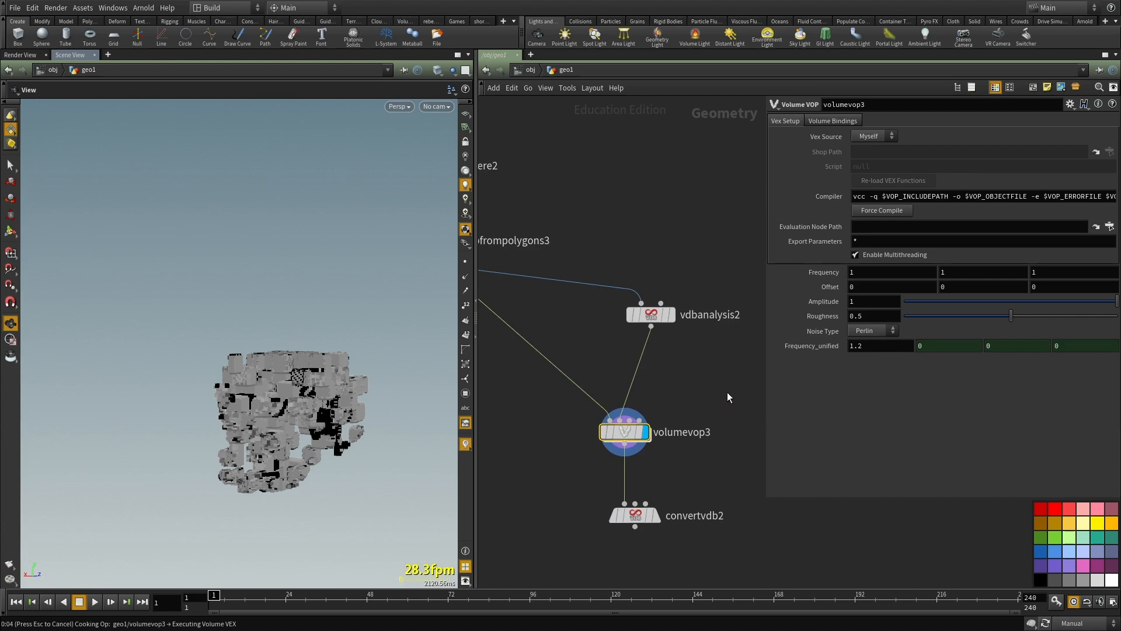
scroll(727, 397, up, 1)
drag(269, 373, 341, 371)
scroll(315, 338, up, 6)
scroll(314, 396, down, 5)
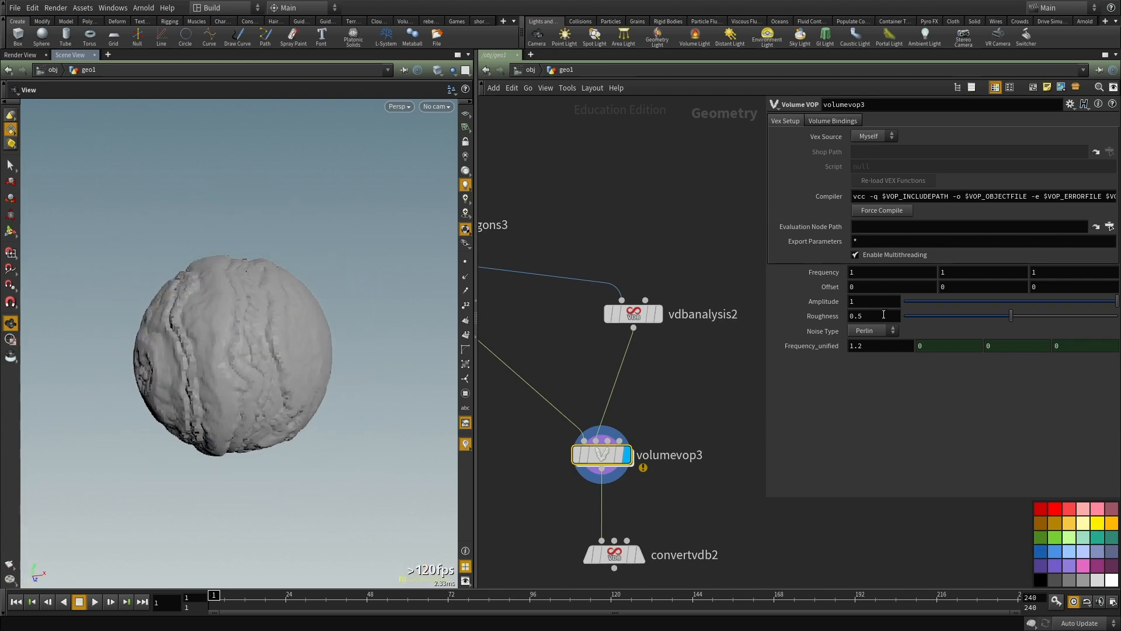
Step: Set the first Frequency_unified component on volumevop3 to 2
click(876, 344)
text(2)
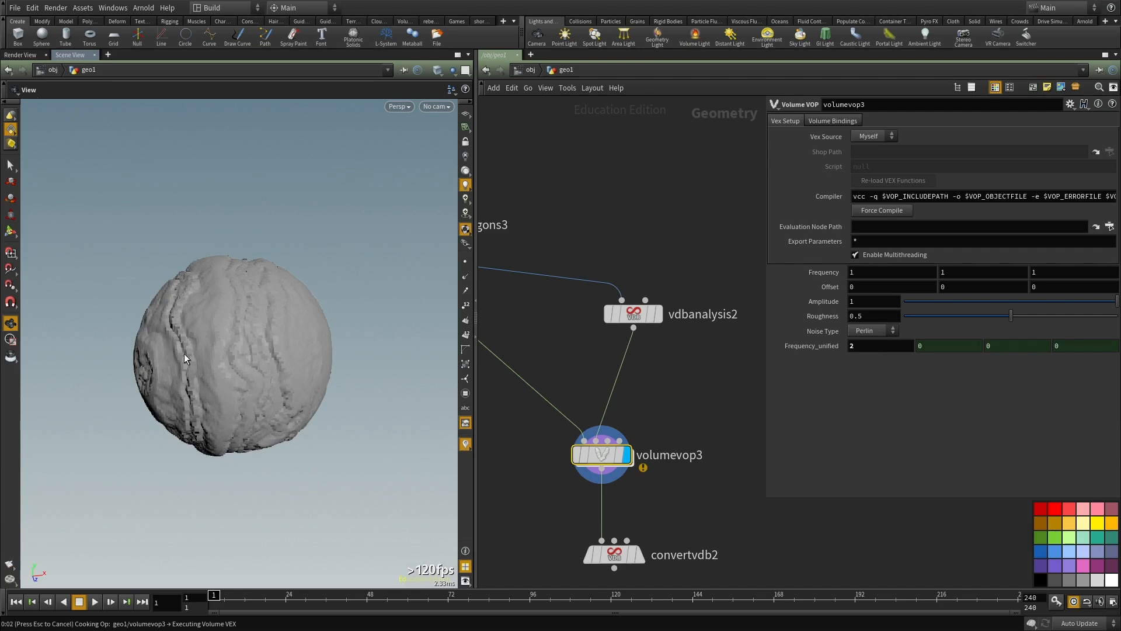
drag(225, 357, 398, 365)
drag(245, 381, 274, 380)
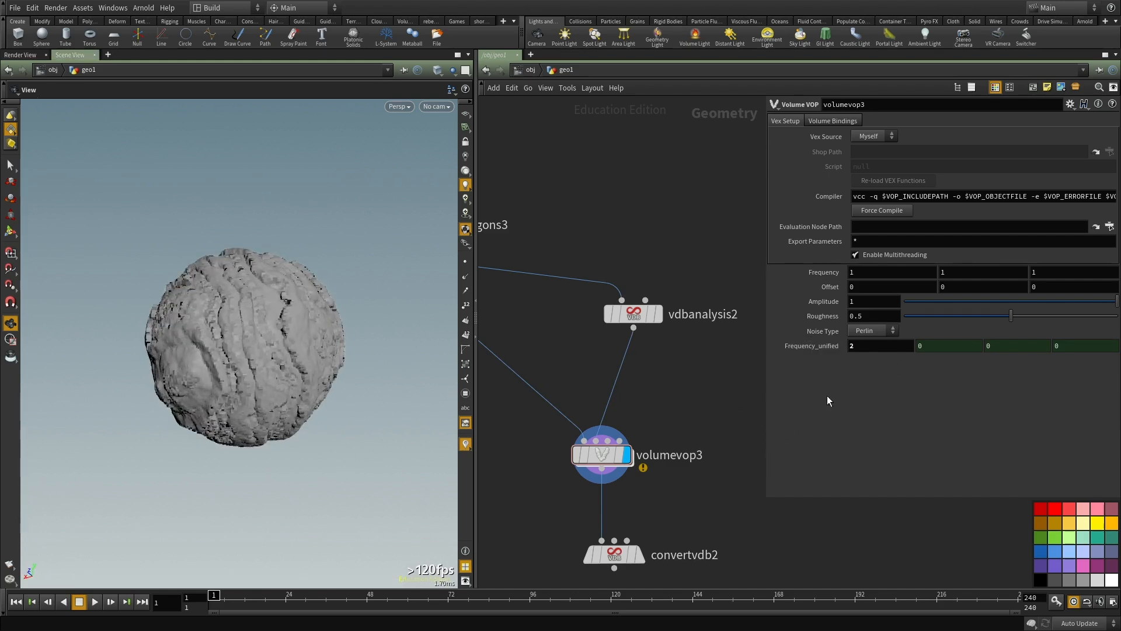
Step: Review the vdbfrompolygons3 settings and inspect the displaced sphere from several angles
middle_drag(682, 403, 794, 472)
scroll(708, 404, down, 3)
scroll(635, 328, up, 5)
drag(627, 314, 468, 394)
drag(217, 344, 301, 327)
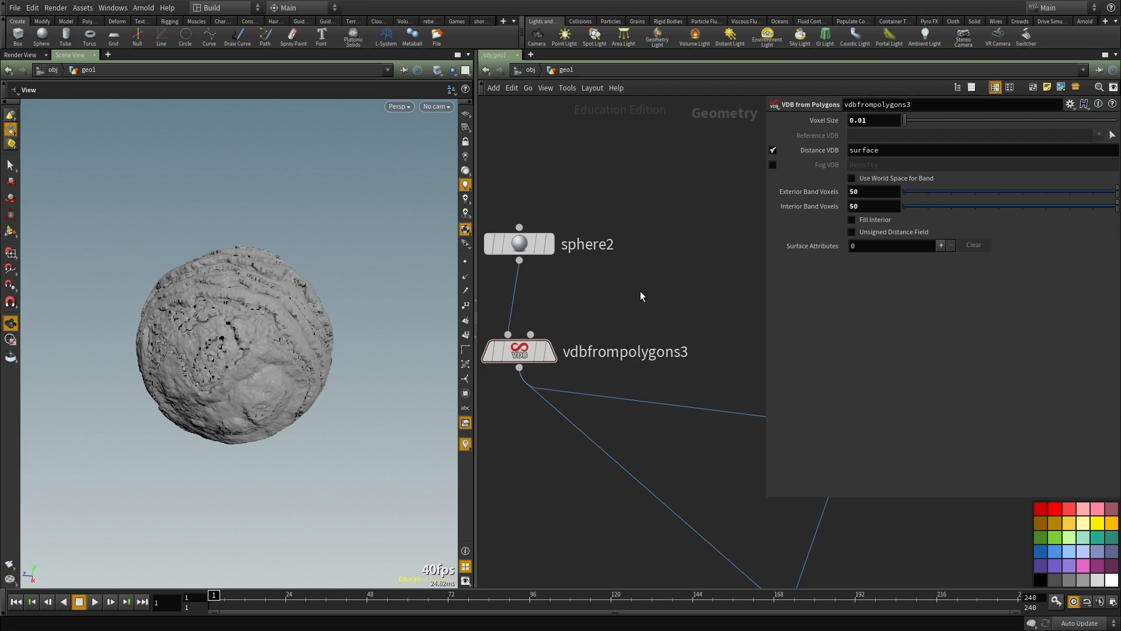
drag(299, 310, 292, 400)
right_drag(292, 400, 335, 360)
drag(335, 360, 345, 310)
Step: Display the output of the convertvdb2 node
mouse_move(588, 377)
right_down()
mouse_move(592, 503)
mouse_move(660, 552)
right_up()
mouse_move(659, 552)
middle_down()
mouse_move(565, 426)
mouse_move(548, 341)
middle_up()
drag(708, 489, 601, 437)
click(649, 405)
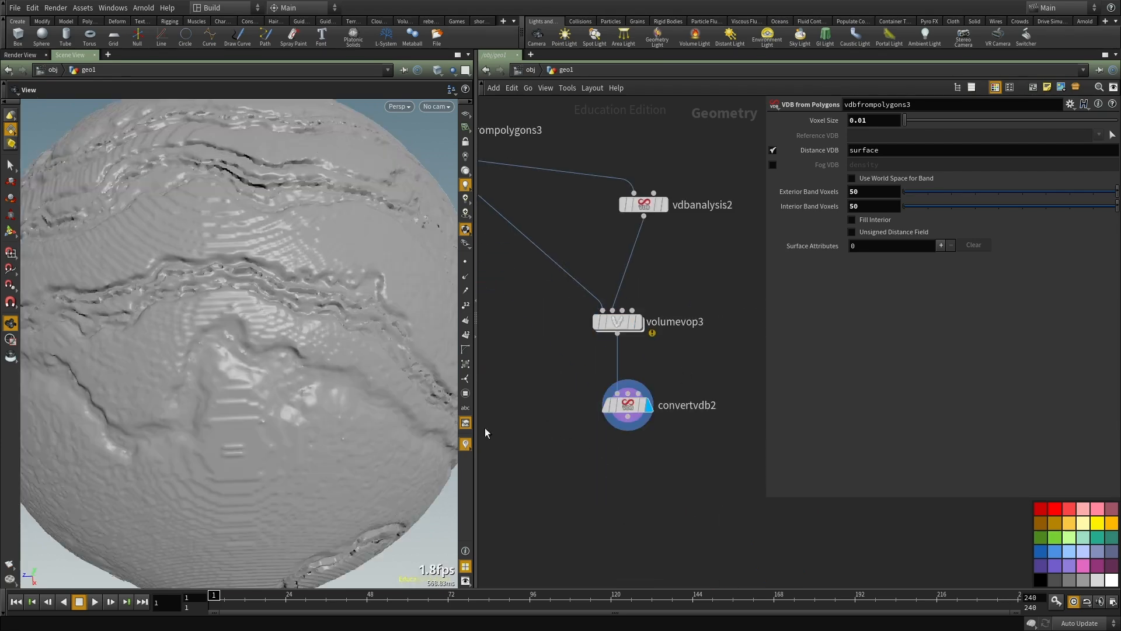
Step: Examine the layered ridges on the converted mesh from all sides
drag(251, 356, 333, 350)
drag(729, 378, 555, 447)
right_drag(327, 382, 198, 351)
drag(197, 351, 246, 315)
right_drag(245, 315, 310, 286)
drag(309, 286, 317, 301)
drag(1034, 150, 1022, 150)
drag(327, 315, 359, 326)
right_drag(360, 326, 292, 403)
drag(292, 403, 257, 403)
right_drag(257, 403, 277, 362)
mouse_move(278, 363)
mouse_down()
mouse_move(363, 317)
mouse_move(268, 376)
mouse_up()
mouse_move(267, 377)
right_down()
mouse_move(293, 331)
mouse_move(274, 356)
right_up()
drag(275, 356, 350, 304)
Step: Check the available signature options of aanoise1 inside volumevop3
double_click(618, 324)
middle_drag(627, 369, 753, 294)
scroll(608, 443, down, 1)
scroll(595, 439, up, 3)
click(547, 289)
click(885, 120)
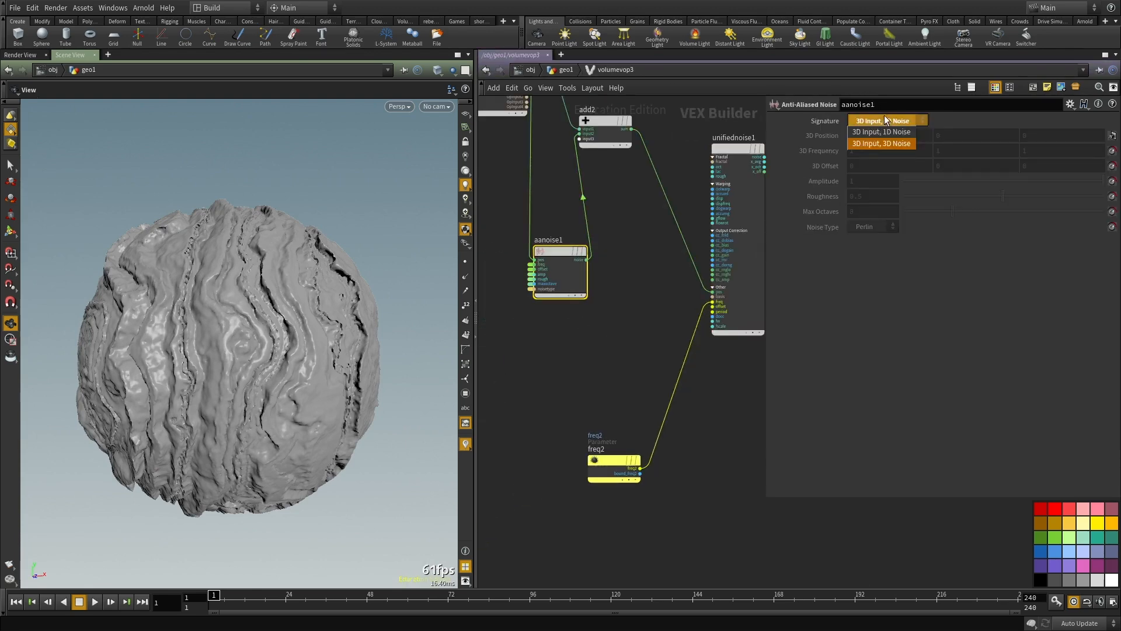
middle_drag(594, 309, 539, 397)
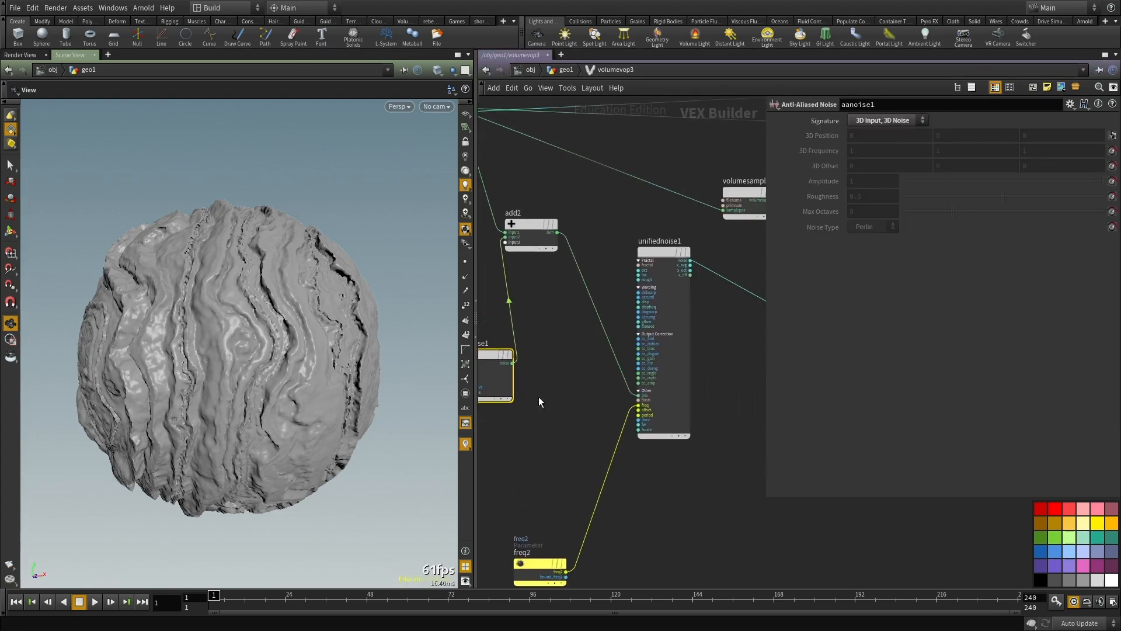
Step: Check unifiednoise1's signature options and the evaluated values of its Frequency and Final Amplitude
click(665, 379)
click(882, 119)
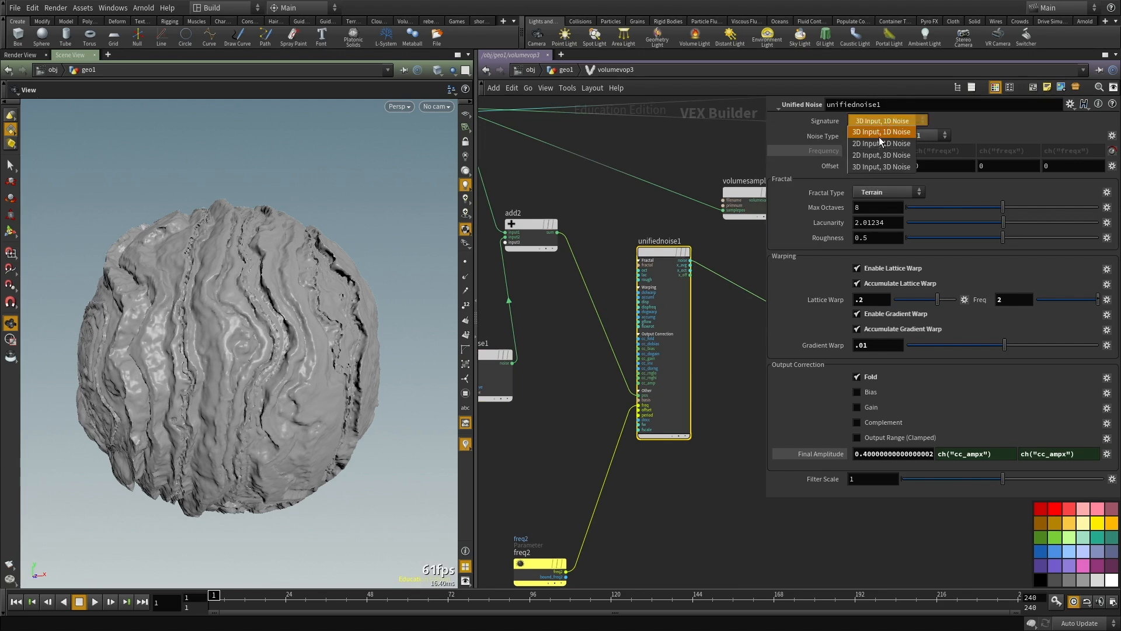
middle_drag(707, 457, 524, 519)
middle_drag(726, 343, 654, 353)
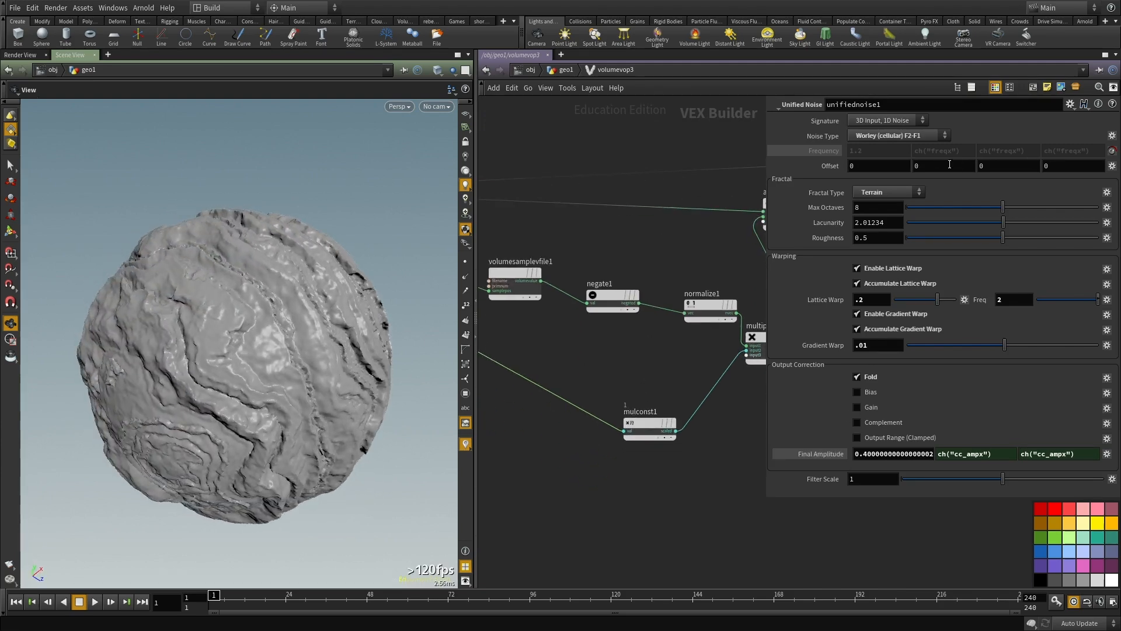
click(832, 150)
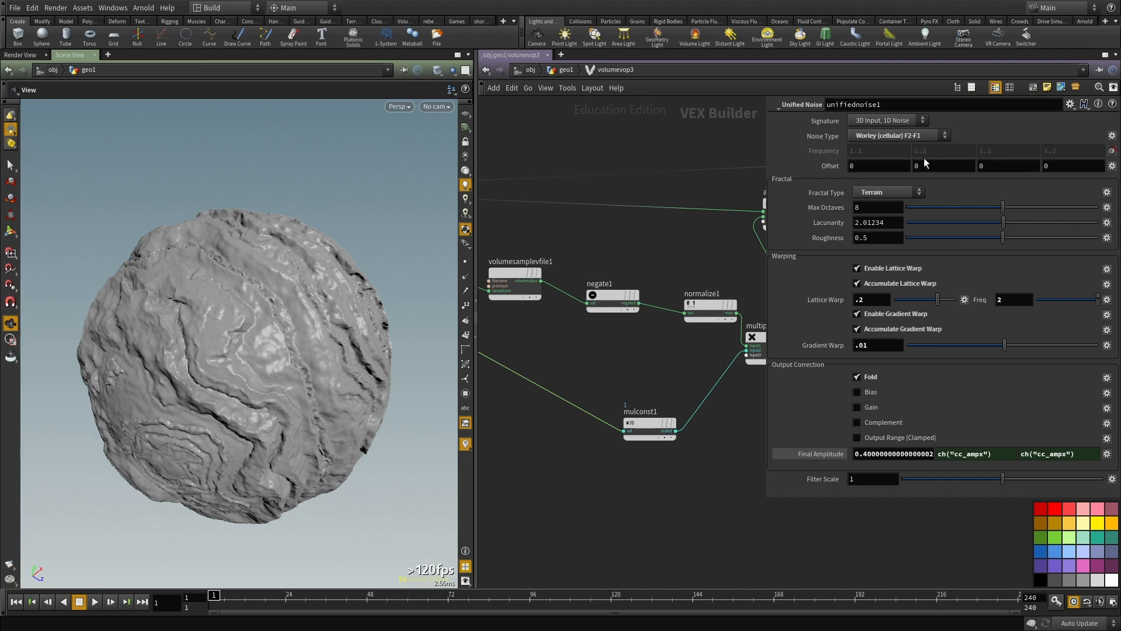
click(832, 454)
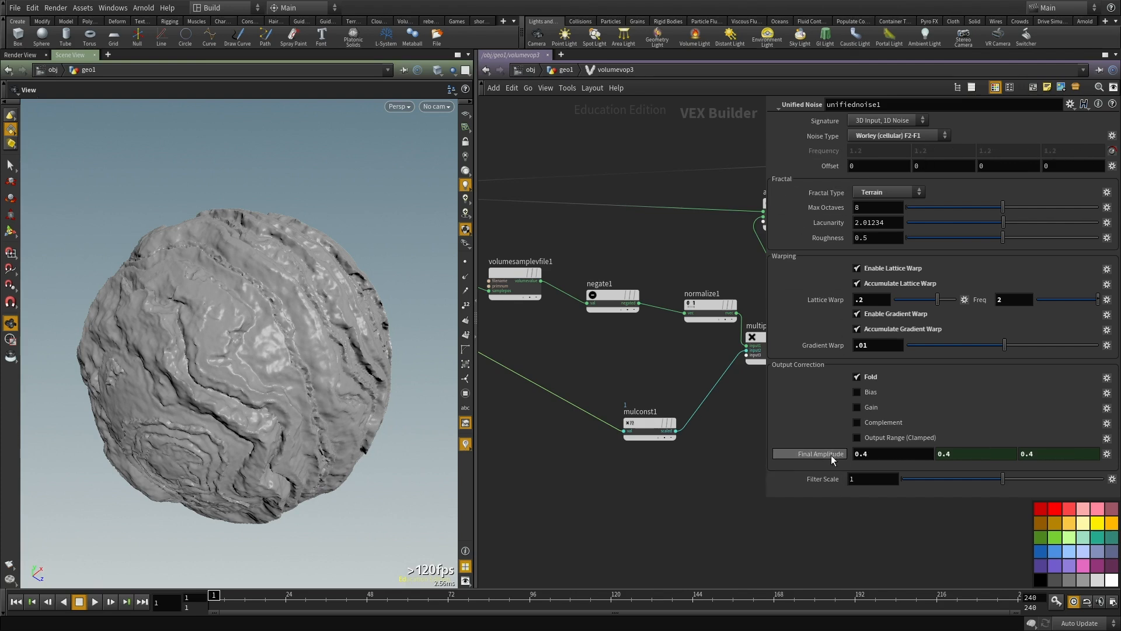
middle_drag(706, 504, 731, 513)
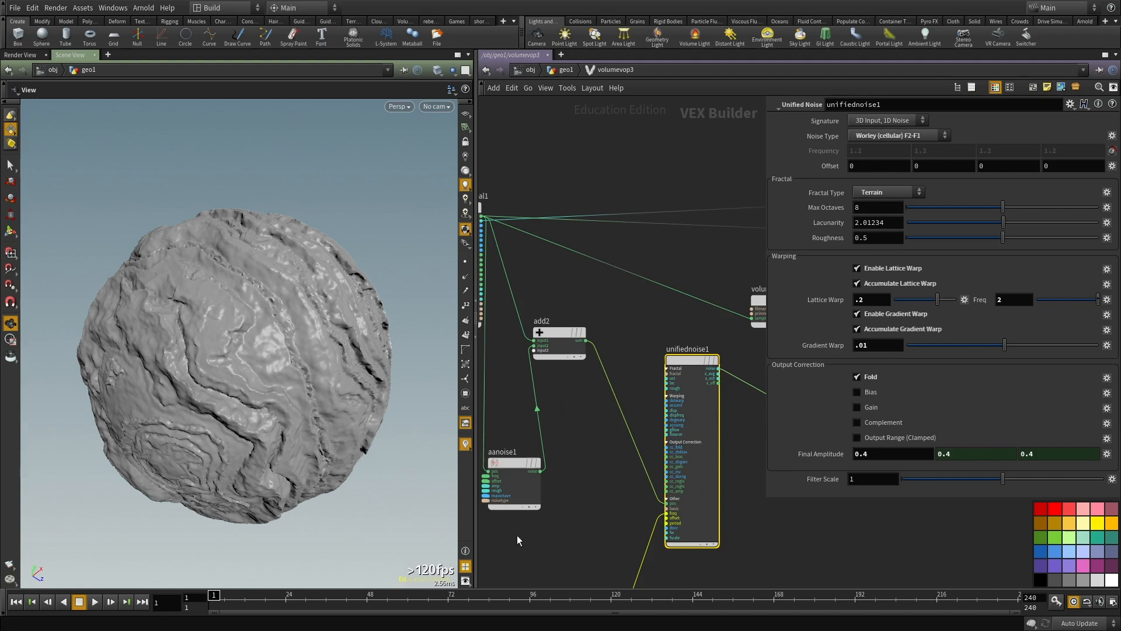
Step: Return to the geometry network and delete the channels on volumevop3's Frequency_unified parameter
click(514, 493)
middle_drag(570, 517, 615, 434)
key(u)
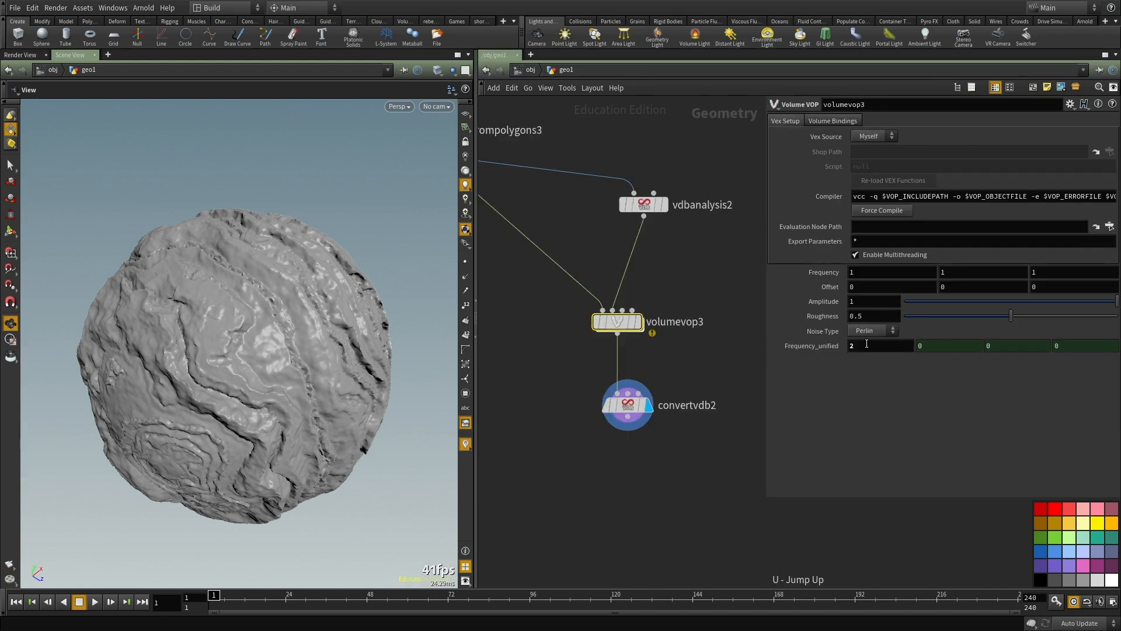
right_click(818, 348)
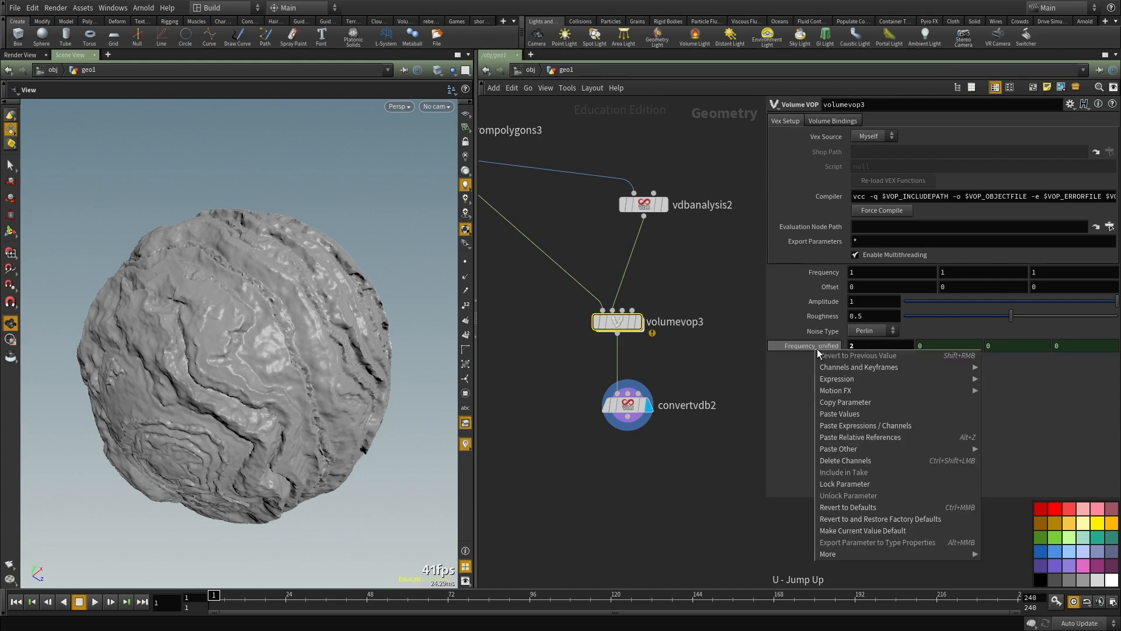
click(843, 448)
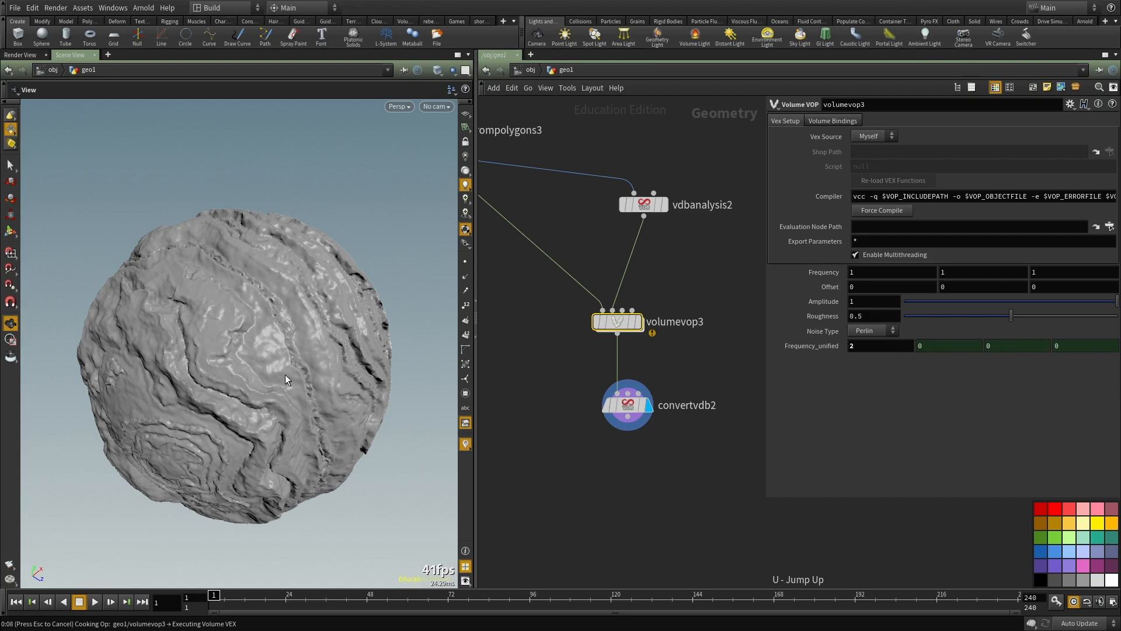
drag(236, 326, 290, 388)
middle_drag(658, 497, 670, 492)
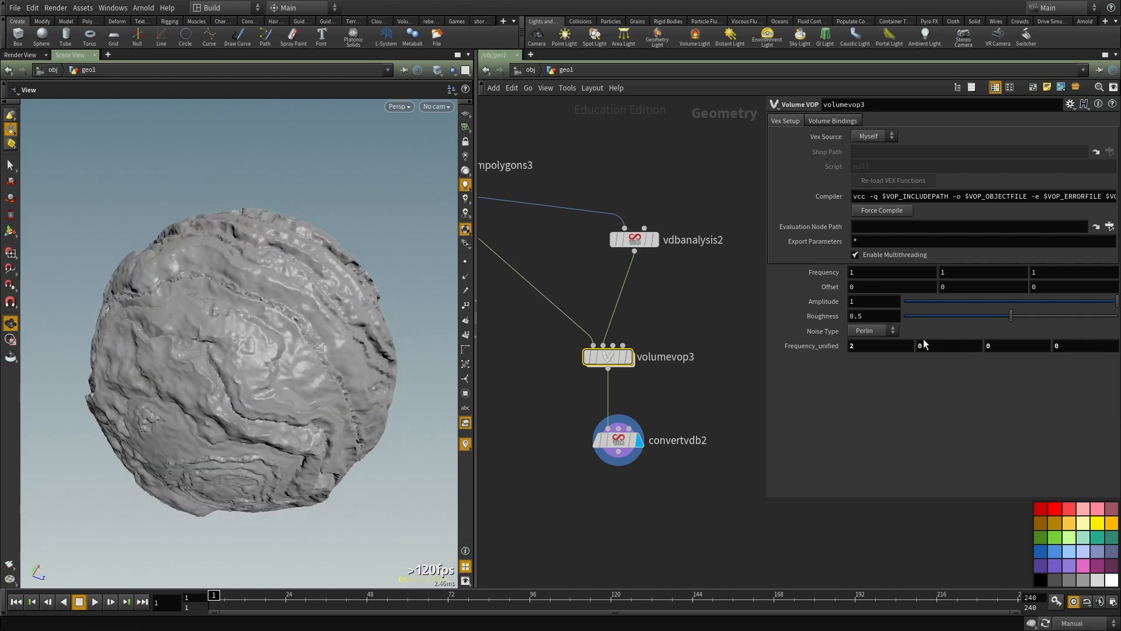
Step: Link the other three Frequency_unified components to the first with ch("freq21") and view the recooked mesh
right_click(894, 351)
click(932, 397)
text(ch("freq21"))
text(ch("freq21"))
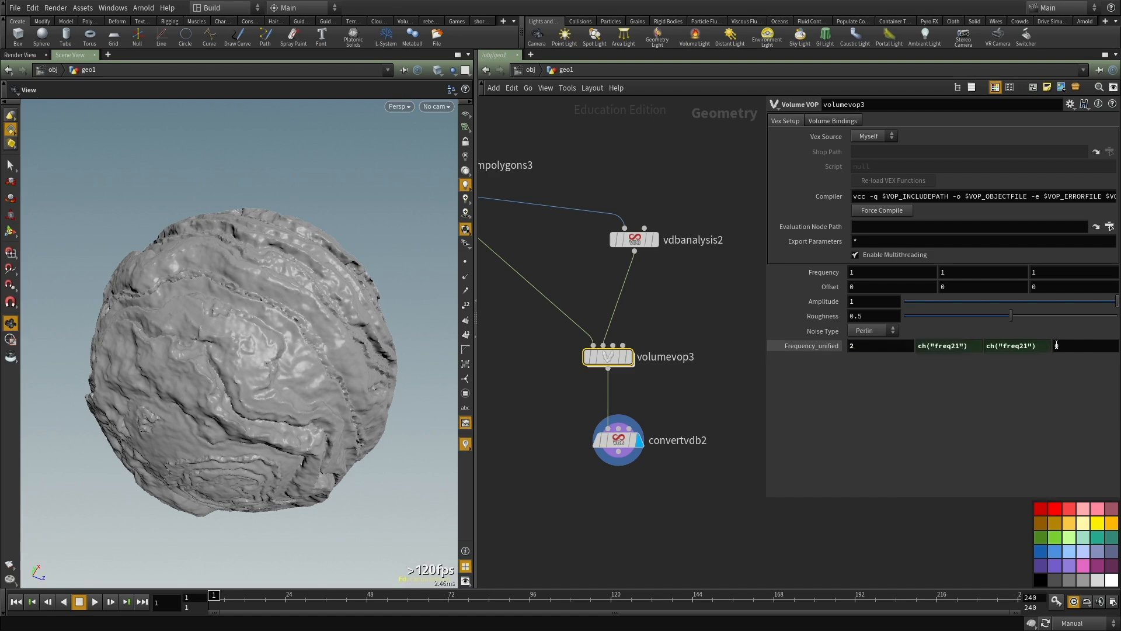
text(ch("freq21"))
middle_drag(671, 488, 683, 508)
click(685, 513)
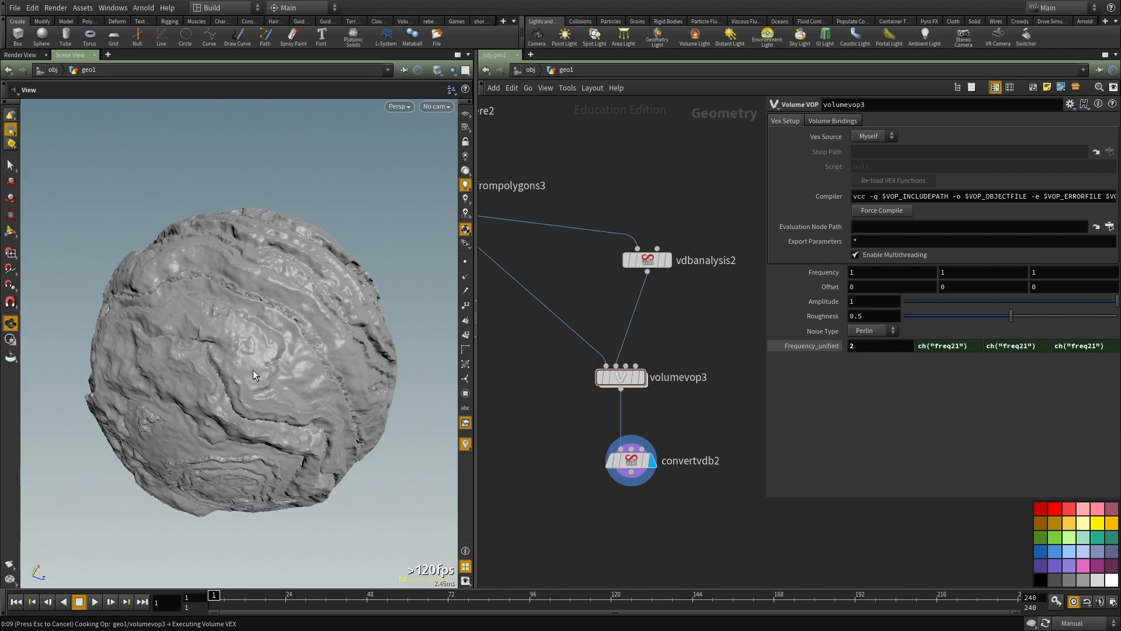
drag(217, 386, 327, 372)
scroll(237, 358, up, 3)
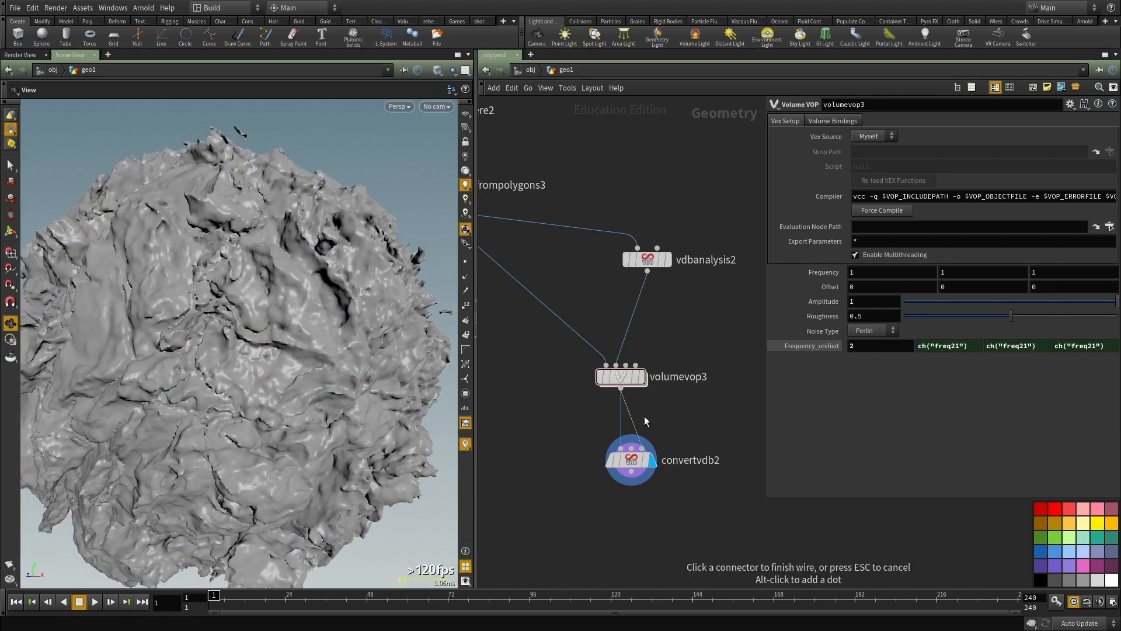
Step: Set volumevop3's noise Amplitude to 0.2
double_click(625, 378)
key(u)
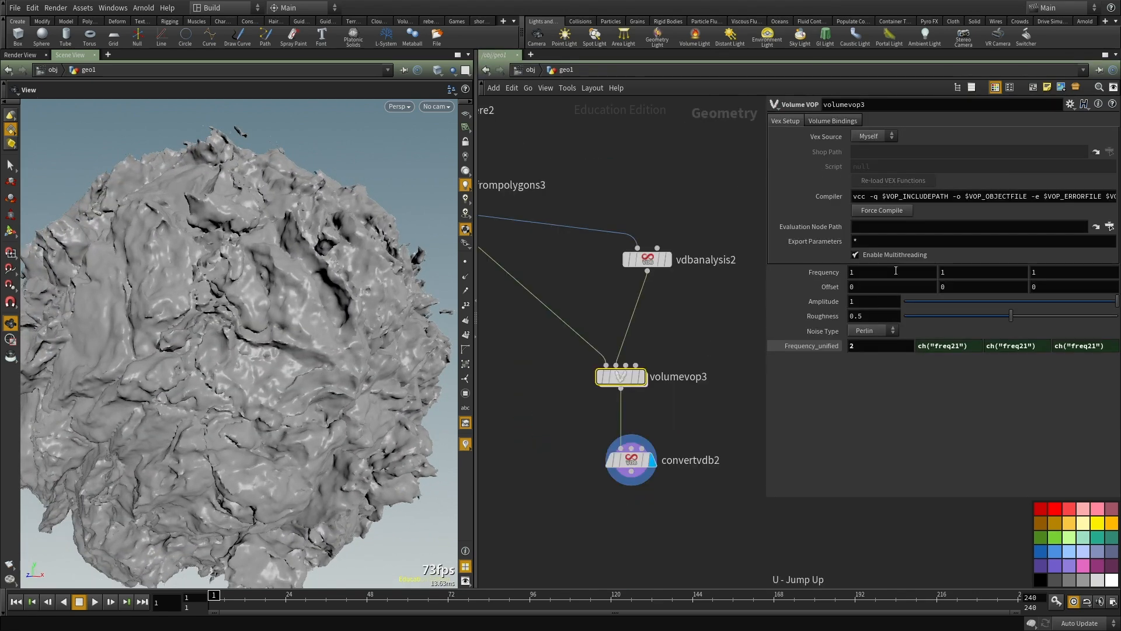
double_click(883, 300)
text(.2)
key(Return)
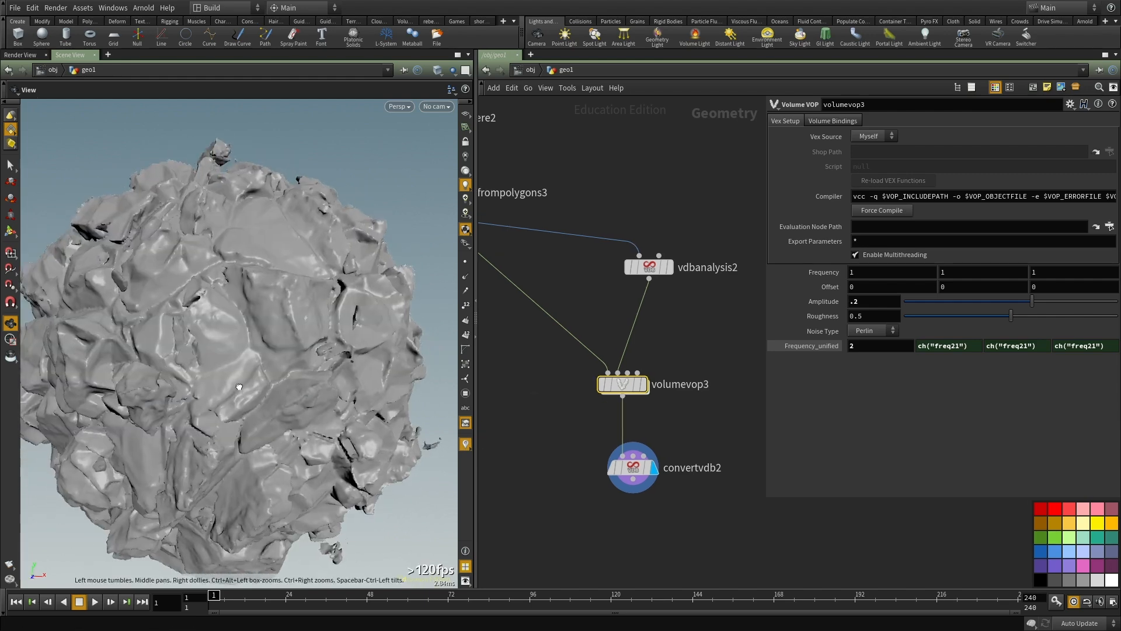
Step: Compare volumevop3's raw displaced volume with the convertvdb2 mesh from several angles in the viewport
click(642, 384)
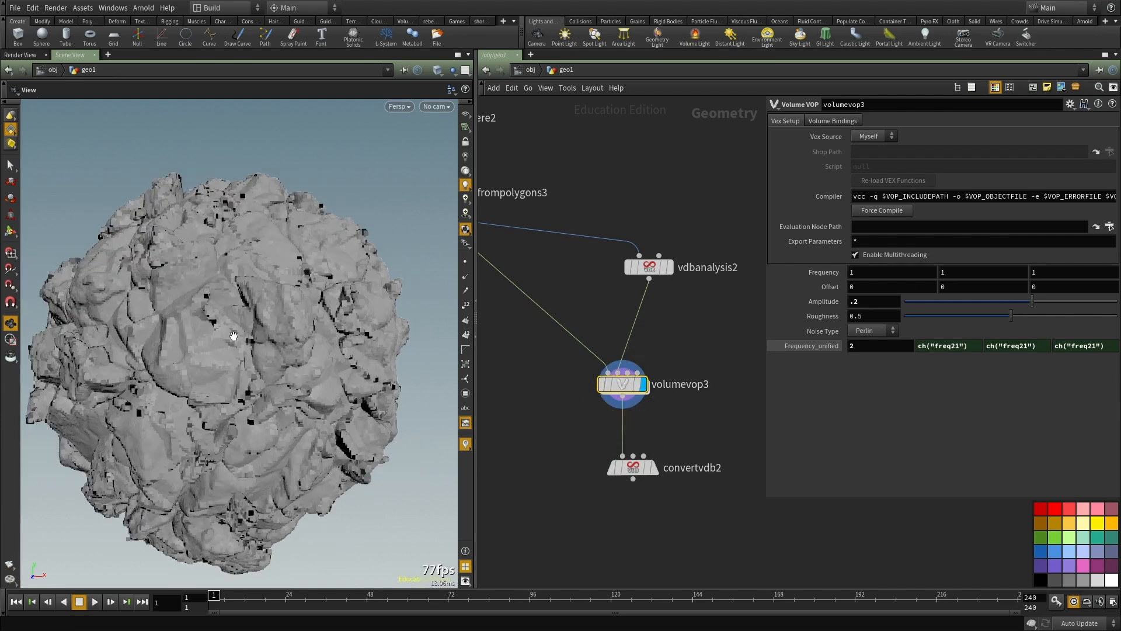
drag(296, 352, 278, 390)
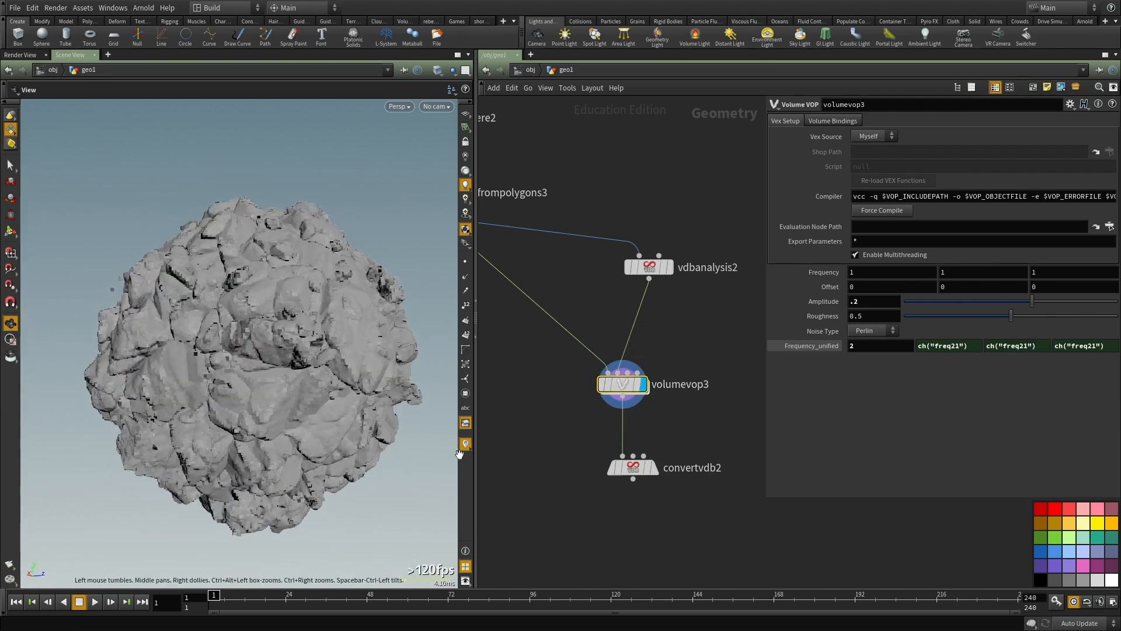
click(653, 468)
click(638, 469)
drag(188, 370, 357, 372)
drag(246, 365, 634, 273)
key(ctrl+b)
scroll(646, 345, up, 3)
drag(438, 294, 502, 283)
key(ctrl+b)
scroll(583, 465, down, 3)
scroll(602, 415, up, 3)
Step: Enter volumevop3 and add a Cellular Noise node below unifiednoise1
double_click(597, 413)
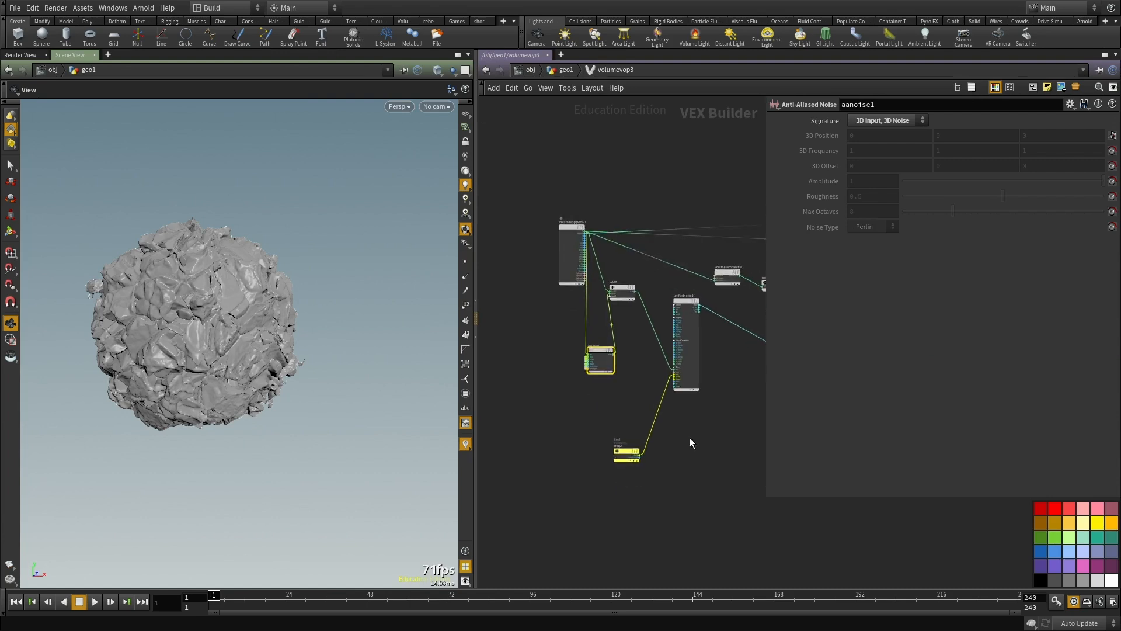
middle_drag(693, 447, 705, 411)
scroll(705, 410, up, 3)
drag(584, 457, 590, 395)
middle_drag(752, 445, 653, 450)
key(Tab)
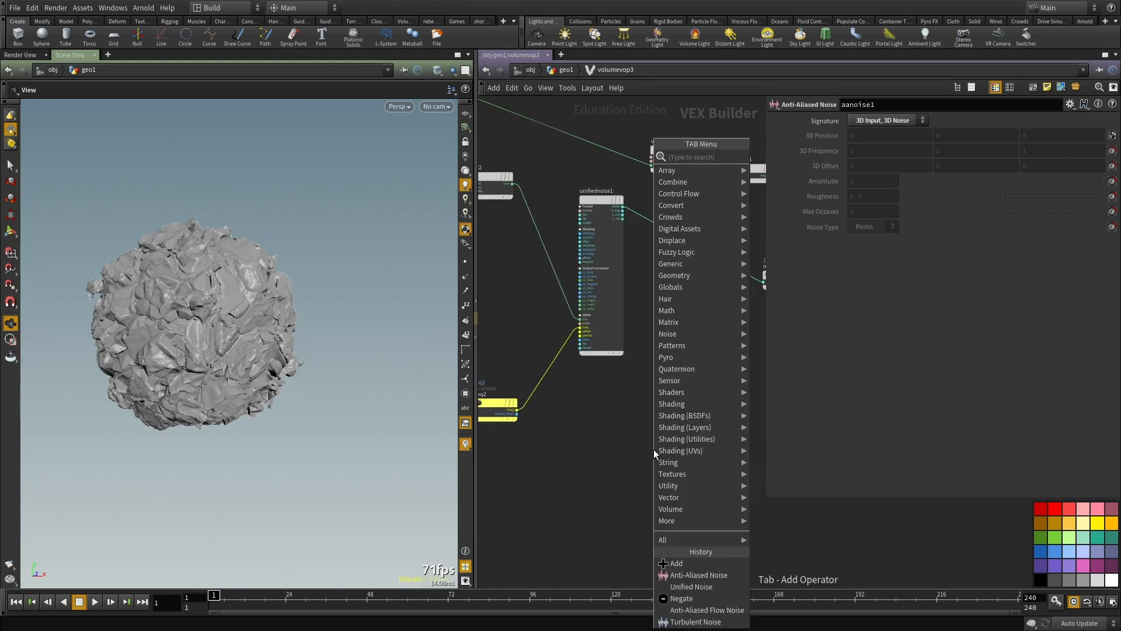
text(cell)
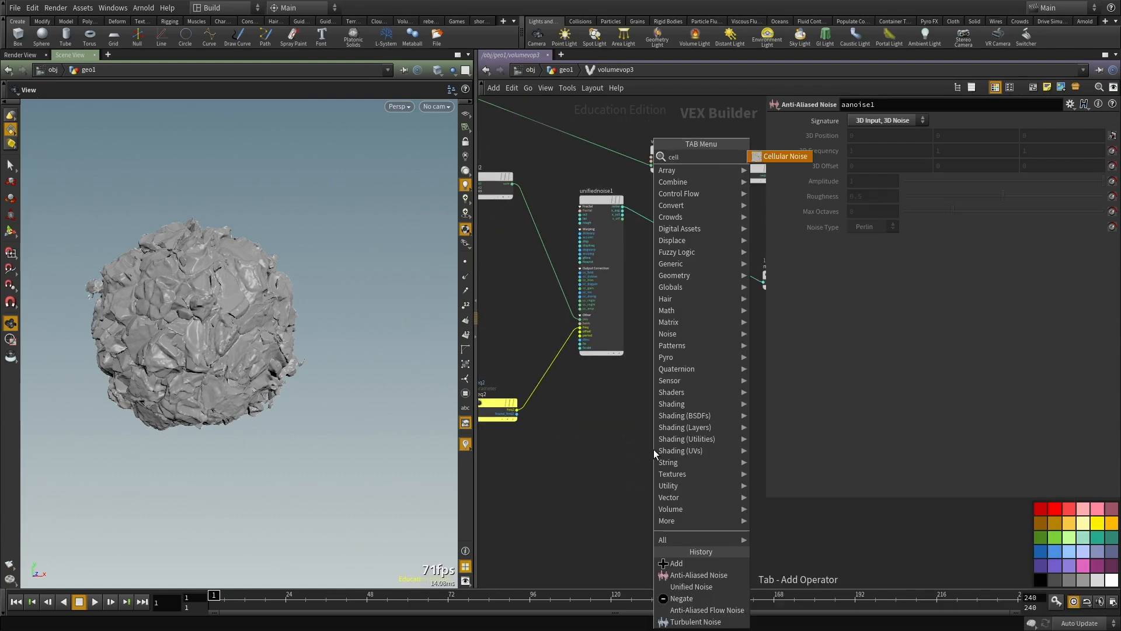
key(Return)
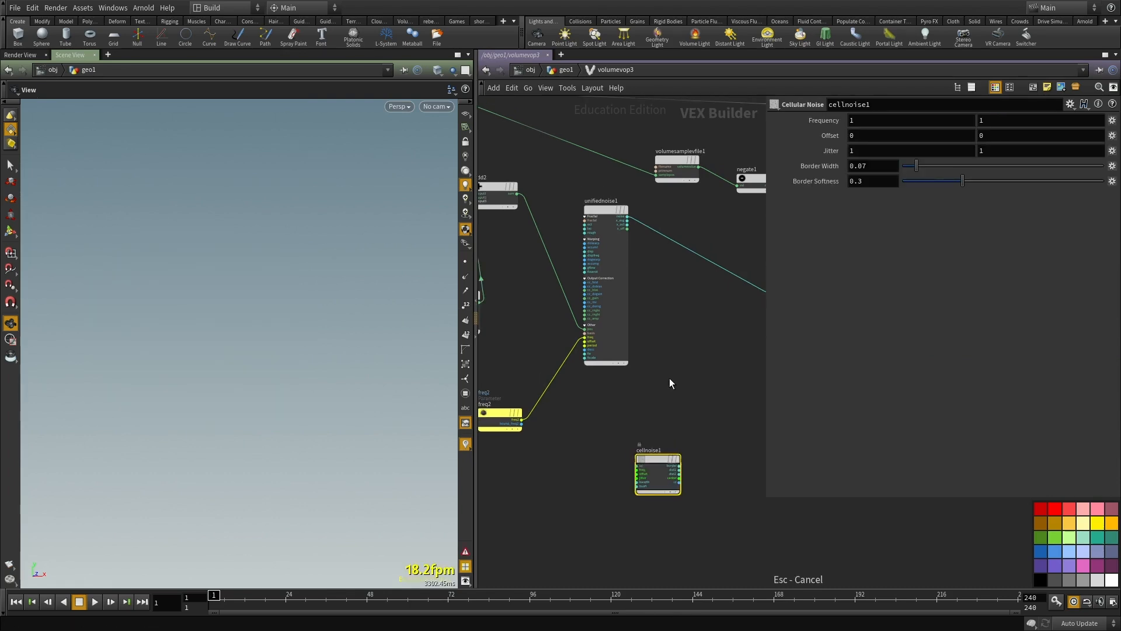
Step: Return to the geometry network and set vdbfrompolygons3's Voxel Size to 0.04
key(u)
scroll(712, 403, down, 3)
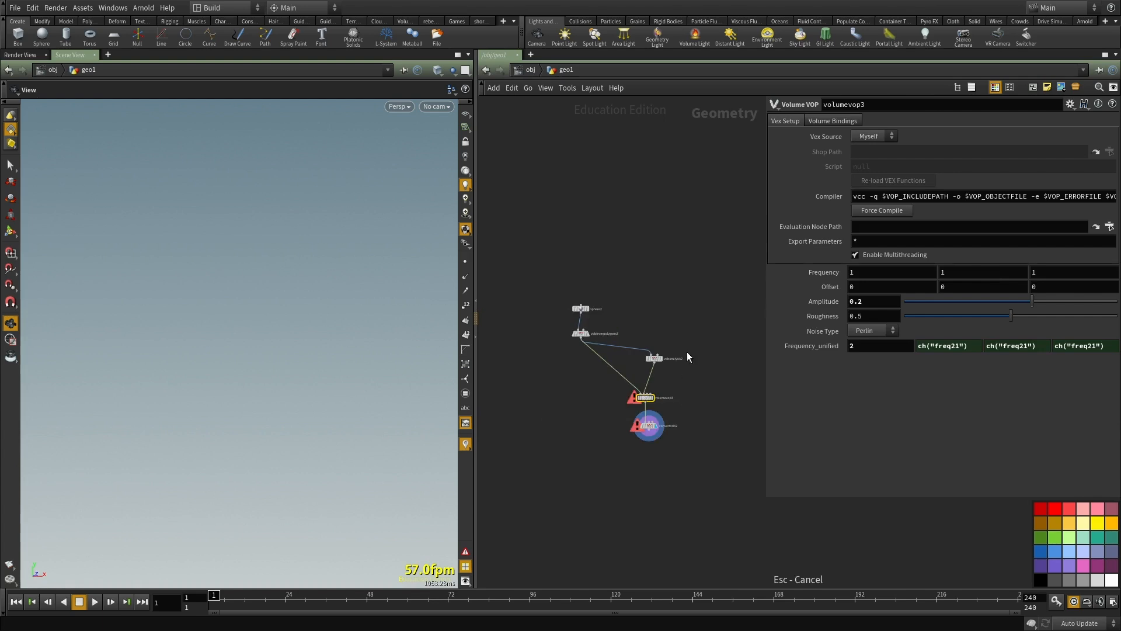
click(543, 347)
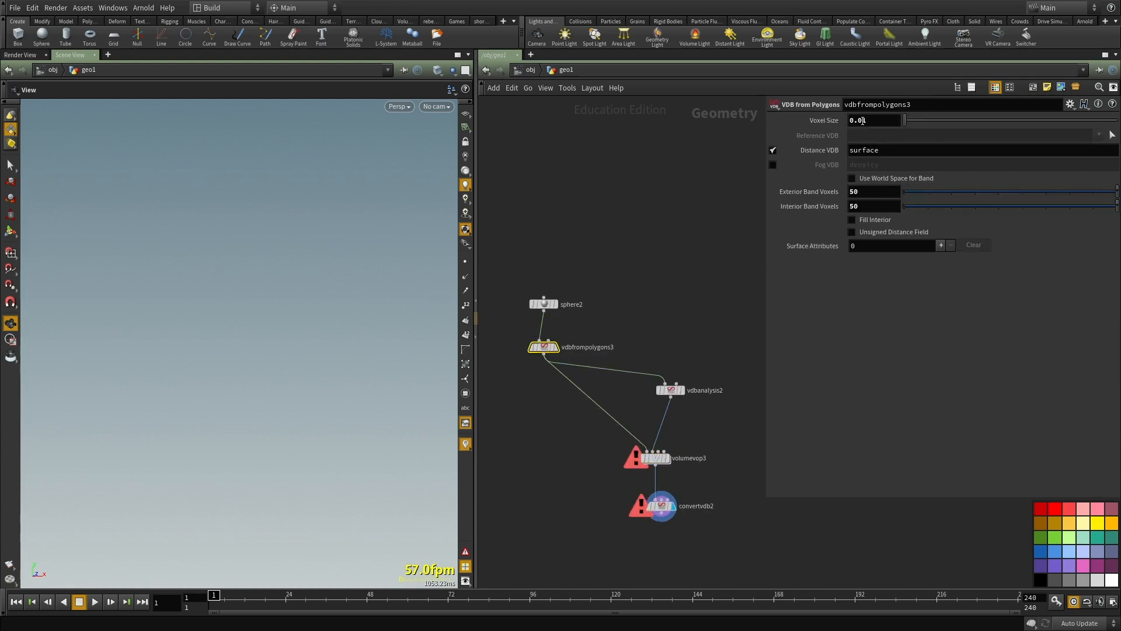
text(4)
key(Return)
scroll(653, 404, up, 5)
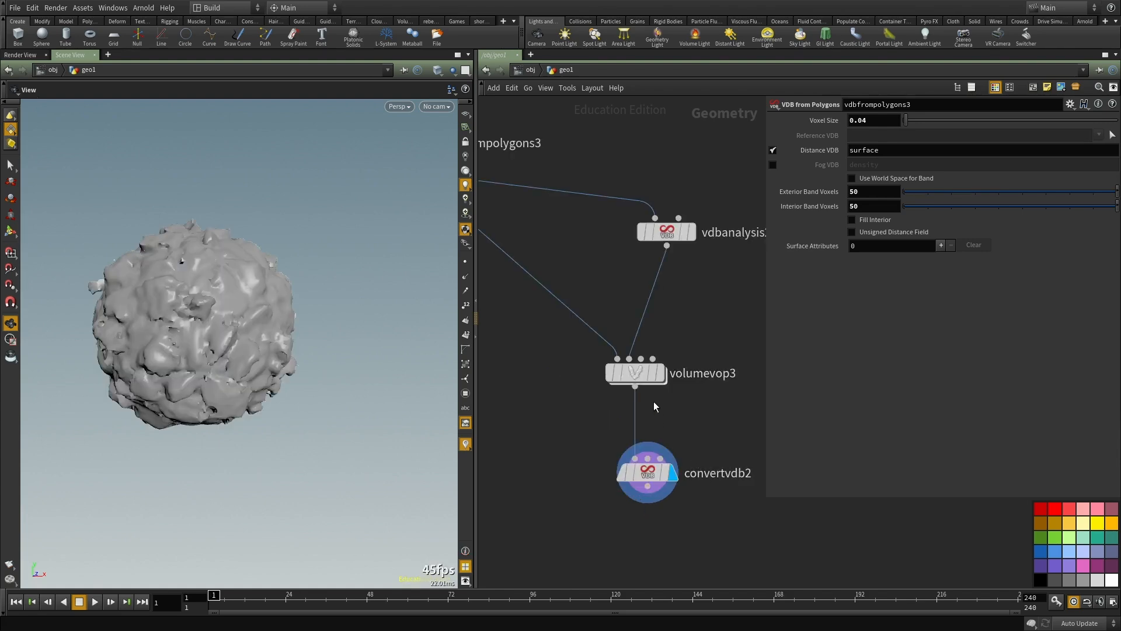
Step: Display volumevop3's output instead of the converted mesh and bypass the unifiednoise1 node inside it
double_click(619, 358)
key(u)
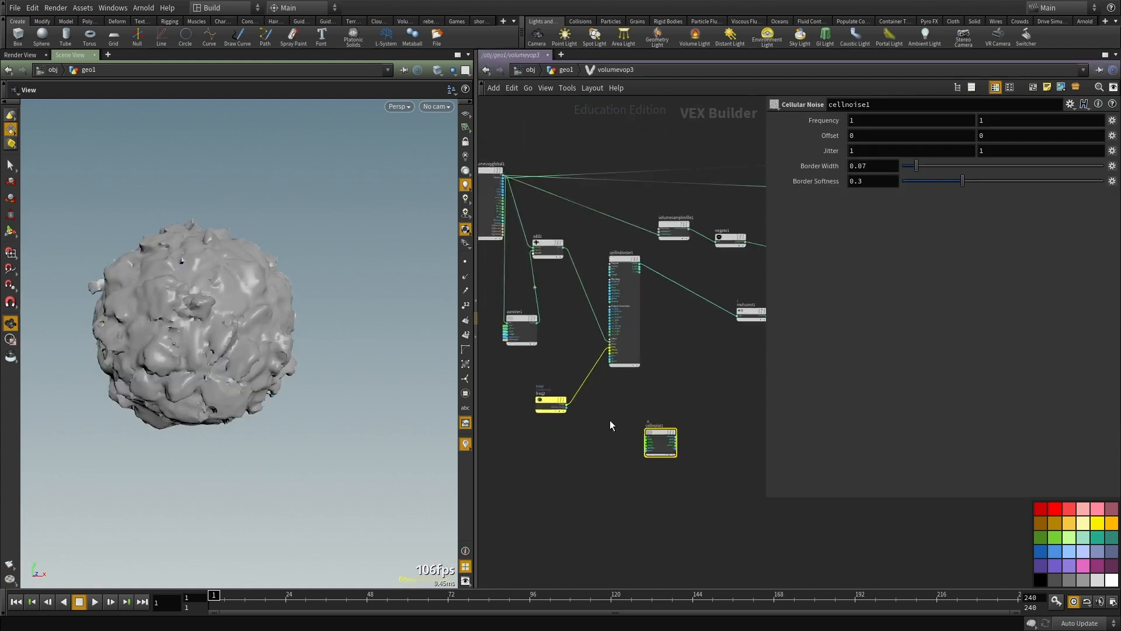
double_click(667, 363)
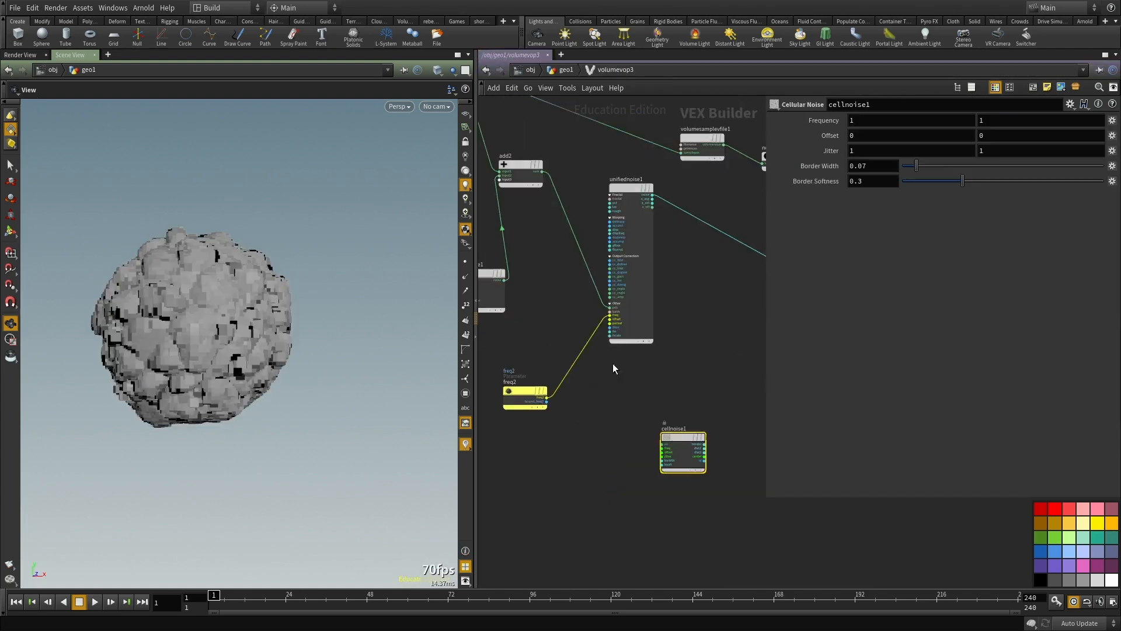
middle_drag(686, 324, 659, 410)
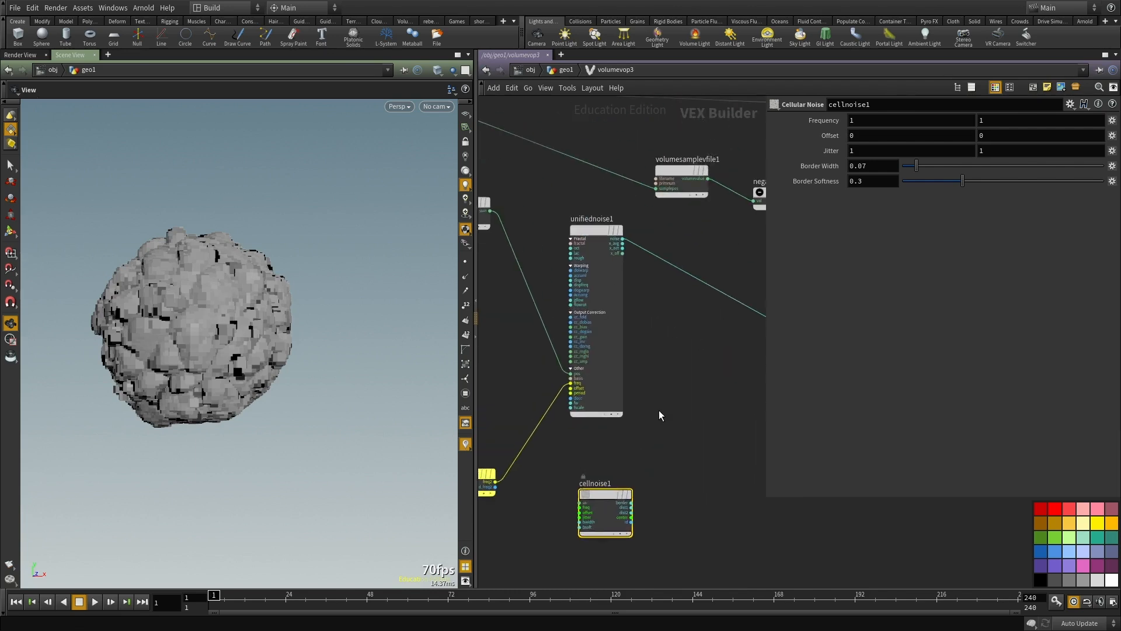
drag(657, 431, 573, 339)
key(q)
middle_drag(607, 514, 658, 408)
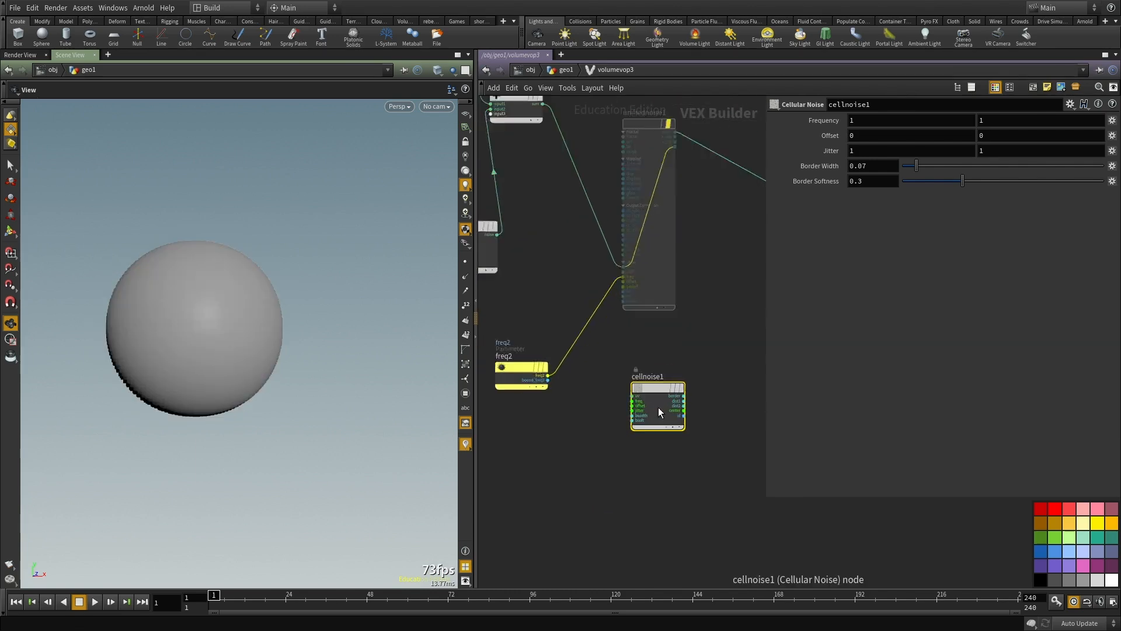
Step: Connect add2's sum to the uv input of cellnoise1
scroll(658, 407, up, 2)
click(628, 395)
scroll(646, 334, down, 3)
scroll(590, 275, up, 1)
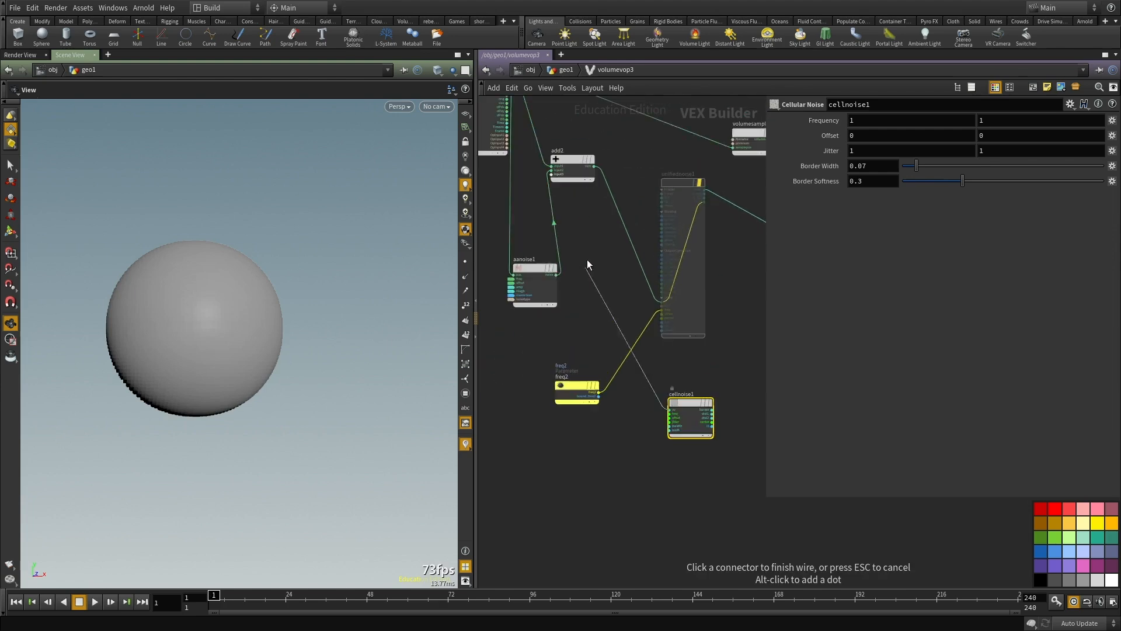
click(557, 173)
Step: Wire cellnoise1's border output into mulconst1 and inspect the displaced sphere
middle_drag(609, 451, 449, 461)
scroll(548, 417, up, 4)
middle_drag(575, 441, 594, 427)
key(Tab)
key(Escape)
click(564, 403)
scroll(569, 397, down, 5)
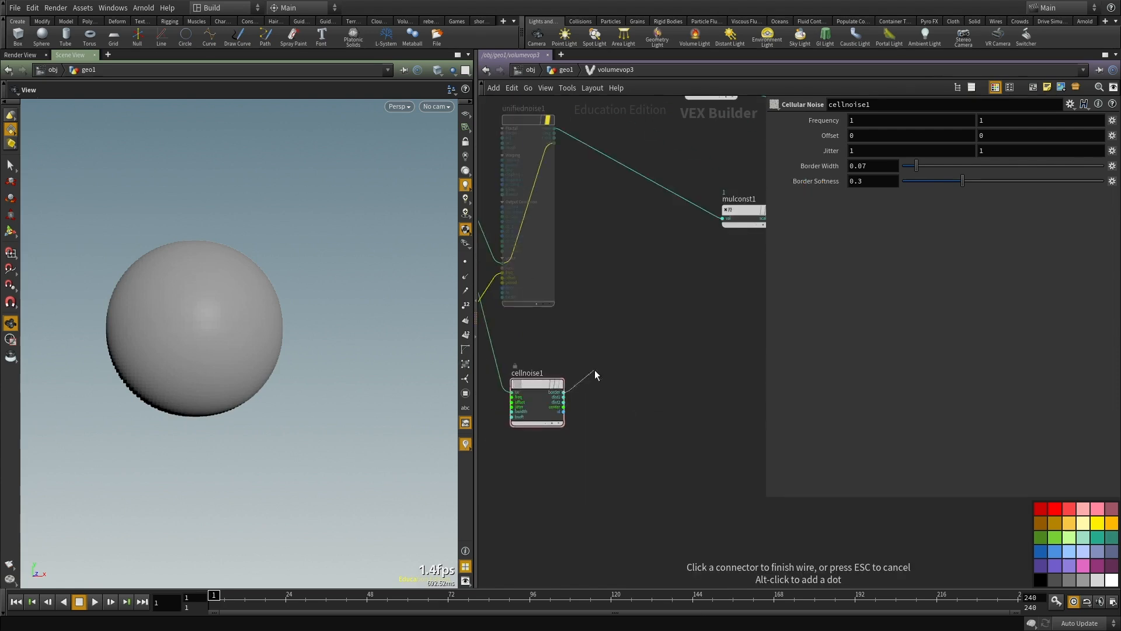
scroll(674, 286, up, 2)
middle_drag(640, 452, 695, 377)
scroll(695, 377, down, 2)
drag(186, 349, 304, 357)
scroll(180, 380, down, 4)
drag(179, 379, 242, 389)
scroll(647, 487, down, 2)
Step: Make room around aanoise1 and add a Multiply Constant node next to it
middle_drag(646, 487, 873, 547)
middle_drag(757, 358, 667, 363)
drag(650, 362, 620, 329)
click(642, 243)
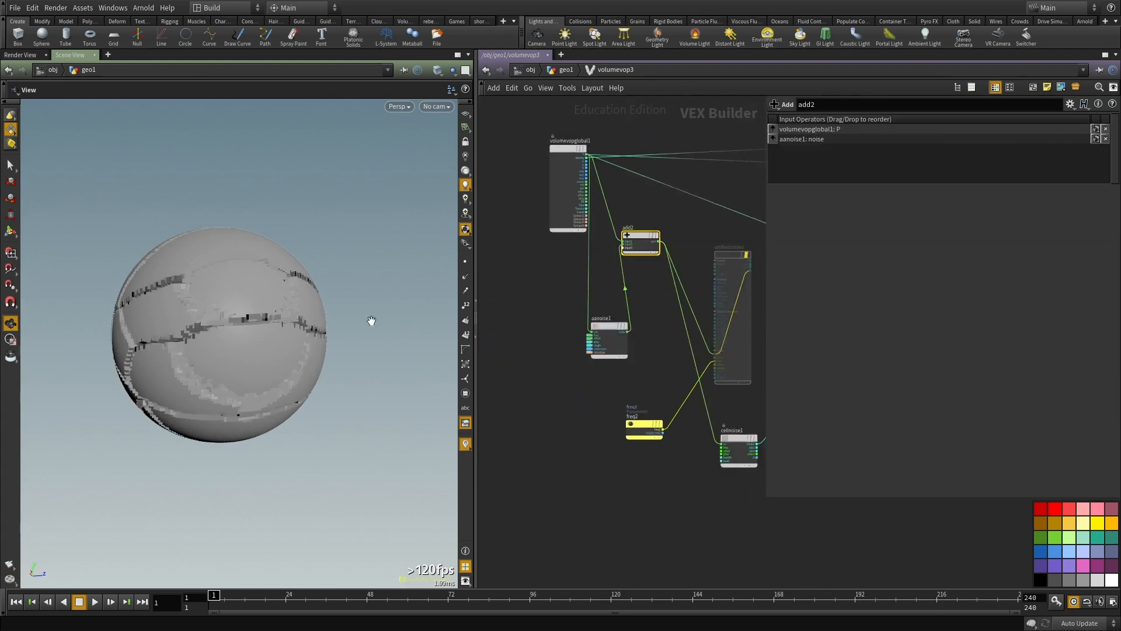
scroll(620, 377, up, 2)
click(658, 388)
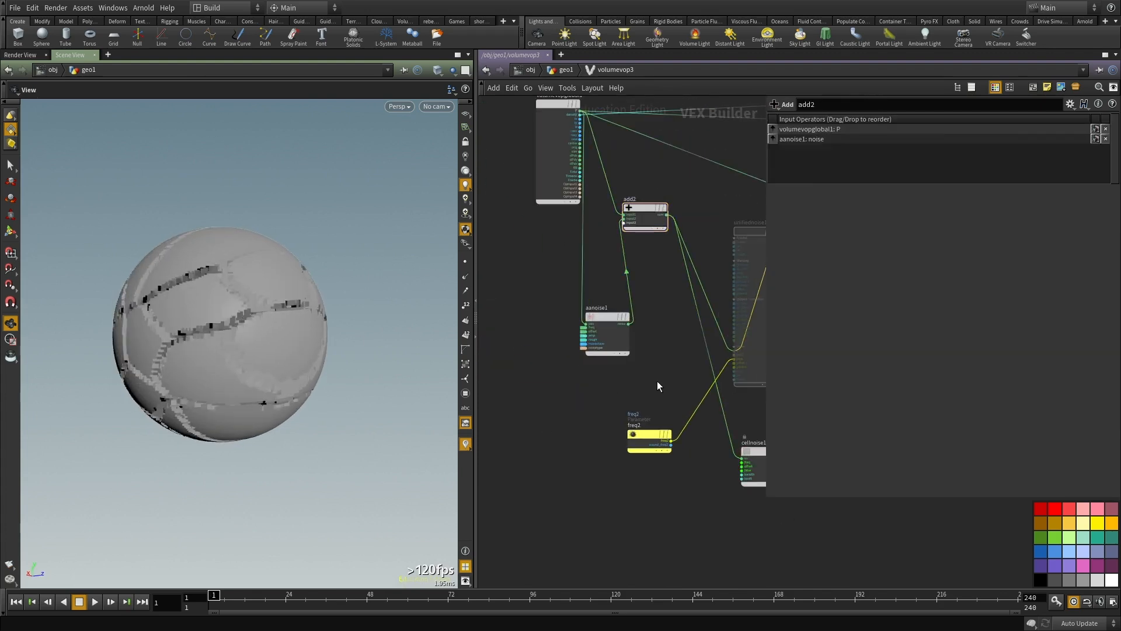
click(590, 321)
shift+click(638, 206)
middle_drag(680, 340, 670, 322)
click(651, 318)
drag(607, 305, 546, 323)
key(Tab)
text(mul)
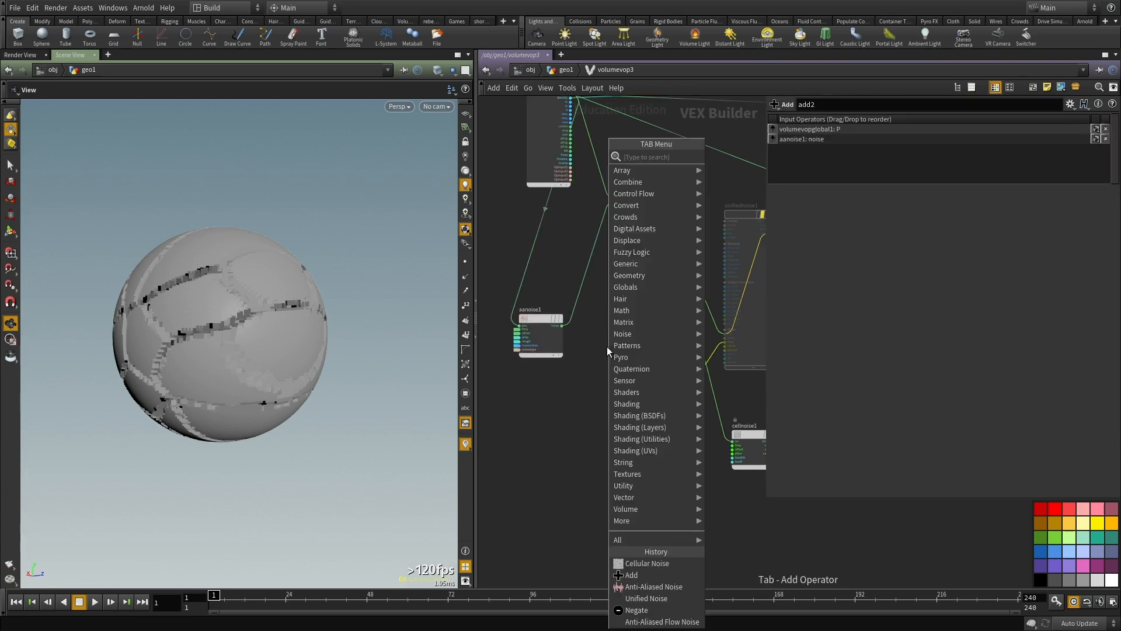
click(724, 184)
click(612, 333)
Step: Duplicate add2, route aanoise1's noise through mulconst2 into the copy's second input, and feed the copy's sum to cellnoise1's uv
scroll(572, 315, up, 2)
drag(647, 269, 637, 157)
key(ctrl+c)
key(ctrl+v)
middle_drag(687, 335, 642, 372)
click(562, 384)
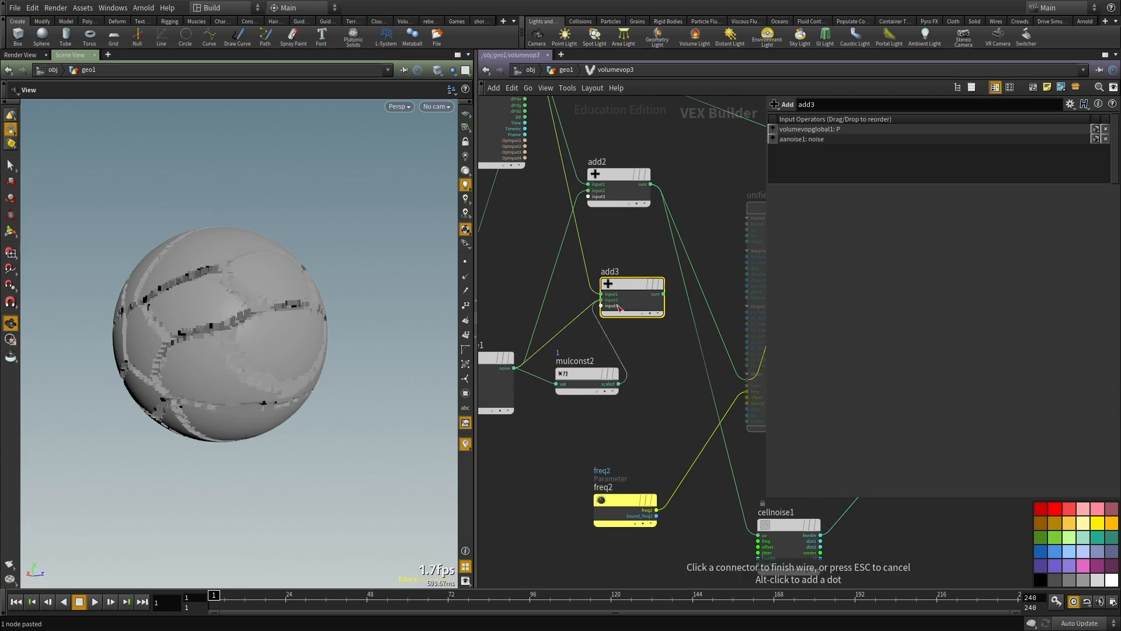
middle_drag(654, 432, 566, 394)
click(663, 493)
Step: Set mulconst2's Multiplier to 5 and inspect the more distorted cell borders
click(534, 371)
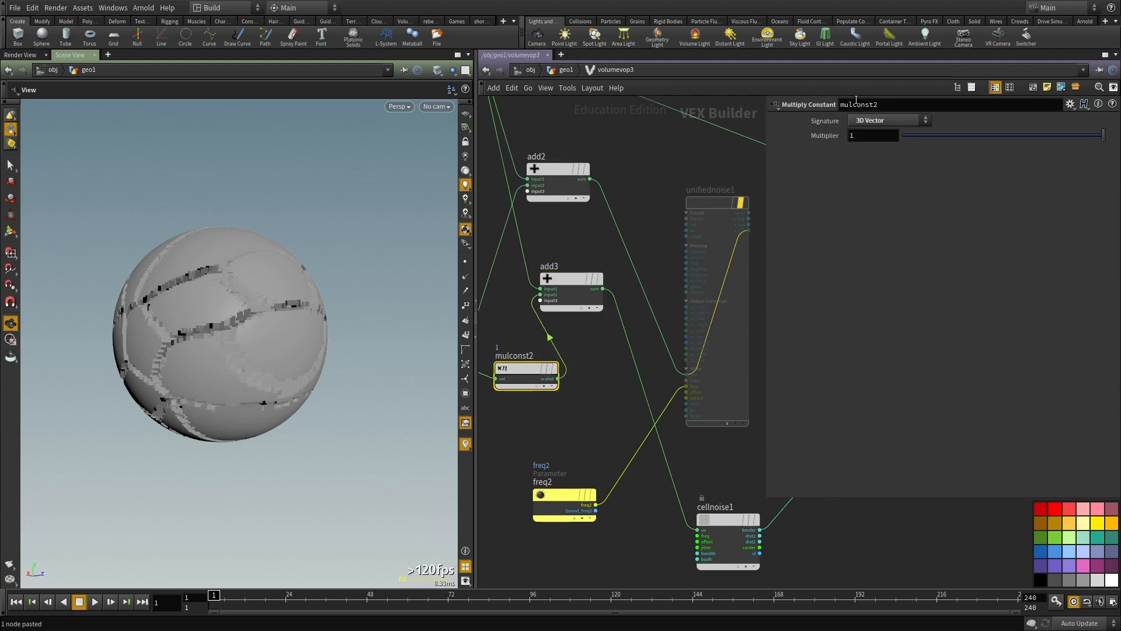
drag(194, 349, 344, 318)
scroll(564, 482, down, 3)
middle_drag(565, 483, 474, 438)
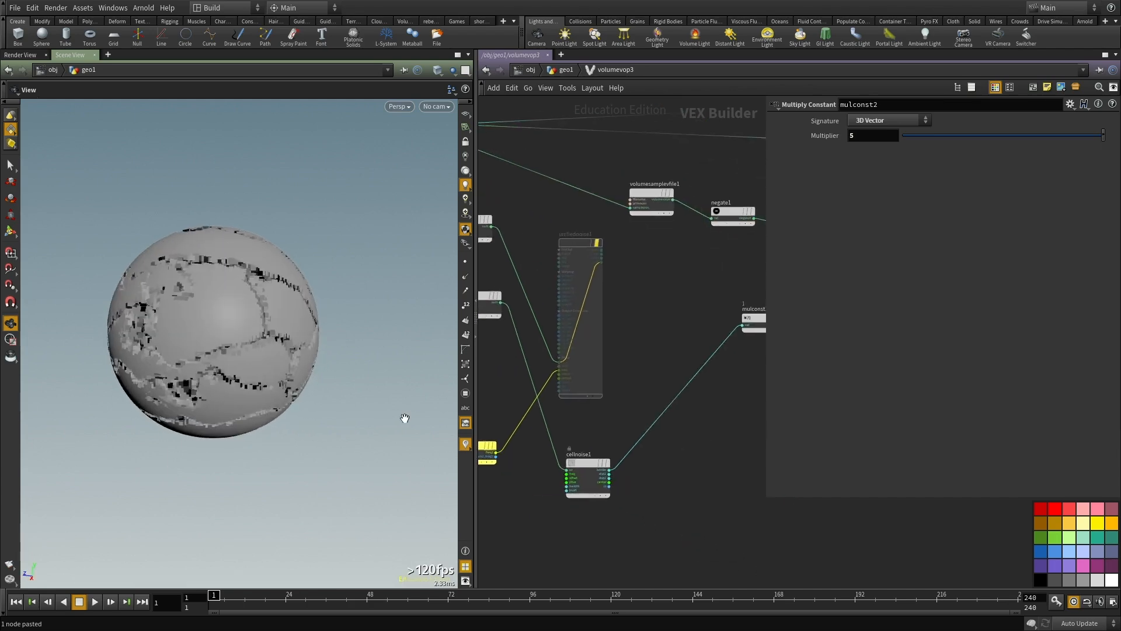
scroll(193, 278, up, 3)
drag(217, 265, 198, 252)
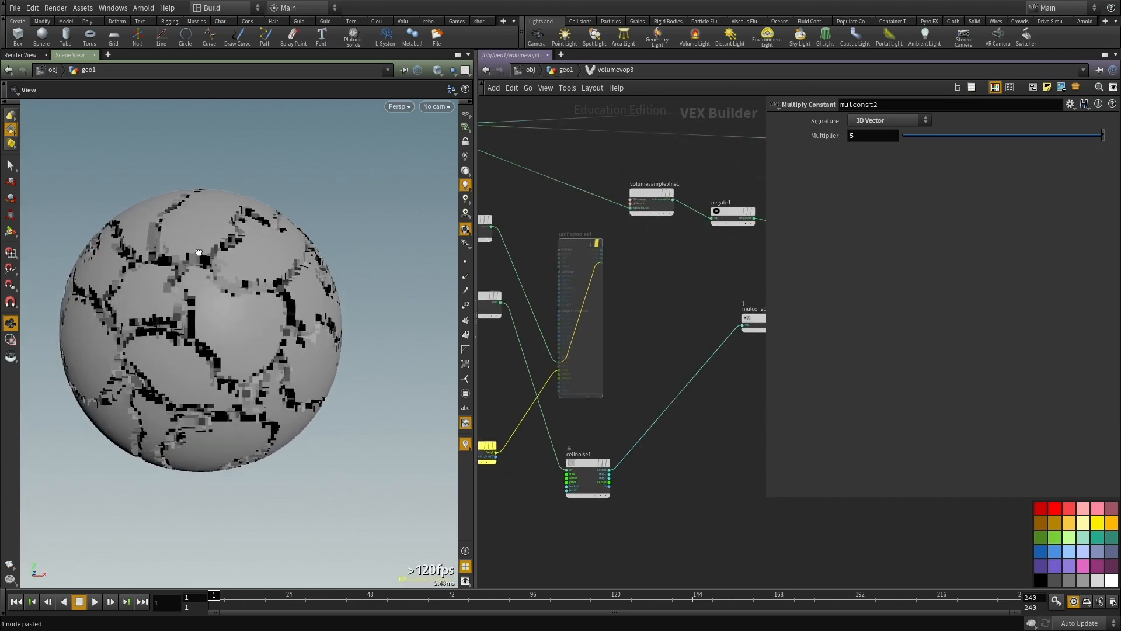
Step: Return to the geometry network and display the convertvdb2 mesh to inspect the cracks up close
key(u)
scroll(677, 394, up, 2)
middle_drag(595, 506, 594, 503)
drag(257, 344, 319, 267)
scroll(269, 311, up, 3)
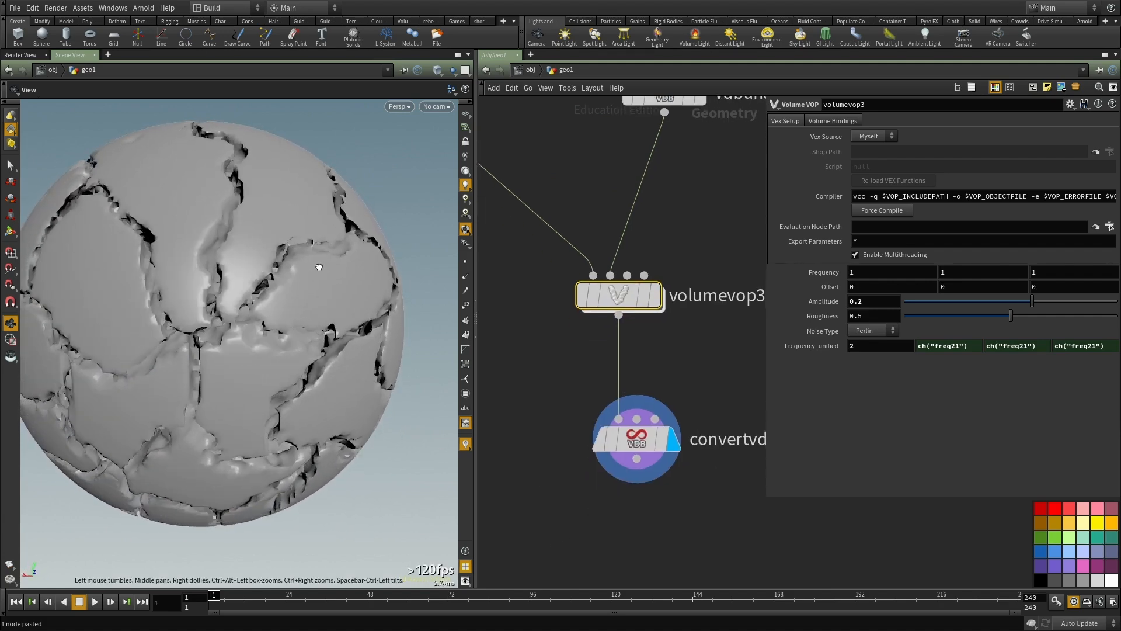
Step: Enter volumevop3 and add a Fit Range node beside cellnoise1
double_click(639, 299)
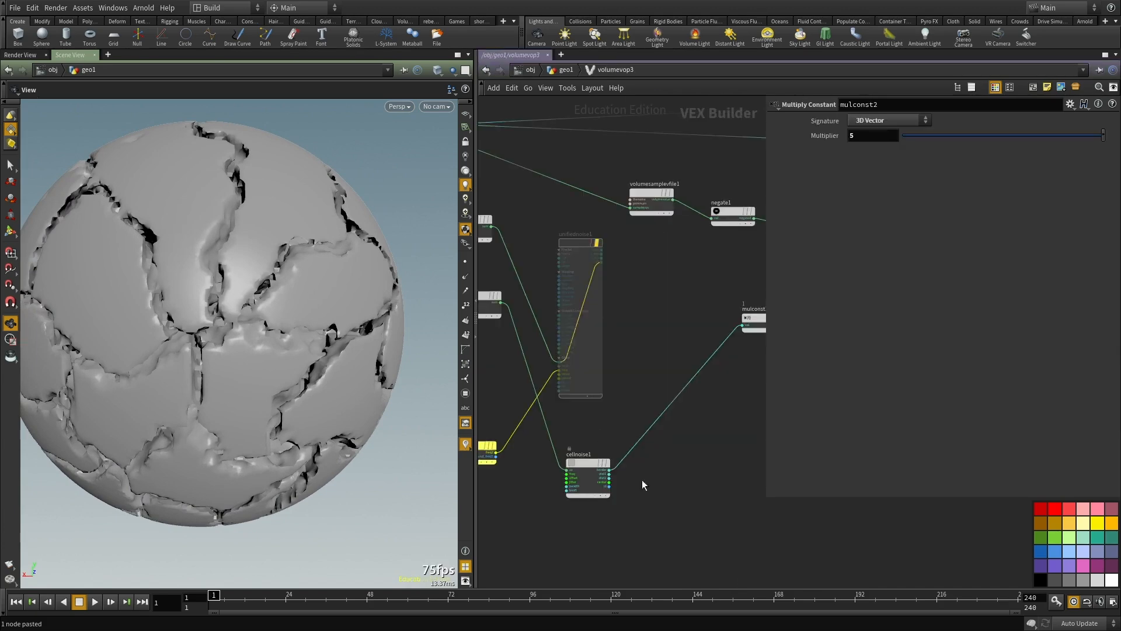
scroll(643, 484, down, 1)
scroll(646, 483, up, 4)
key(Tab)
text(fit)
key(Return)
key(ctrl+v)
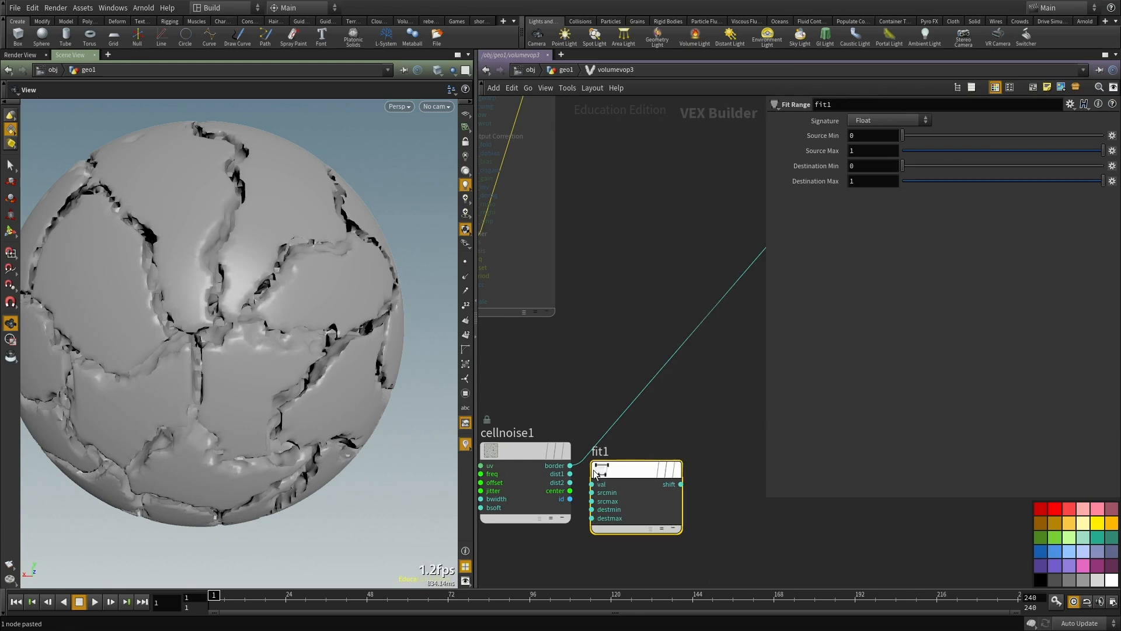
Step: Connect cellnoise1's border output to fit1's val input, keeping srcmin unwired, and position fit1 beyond cellnoise1
drag(635, 467, 654, 451)
click(571, 466)
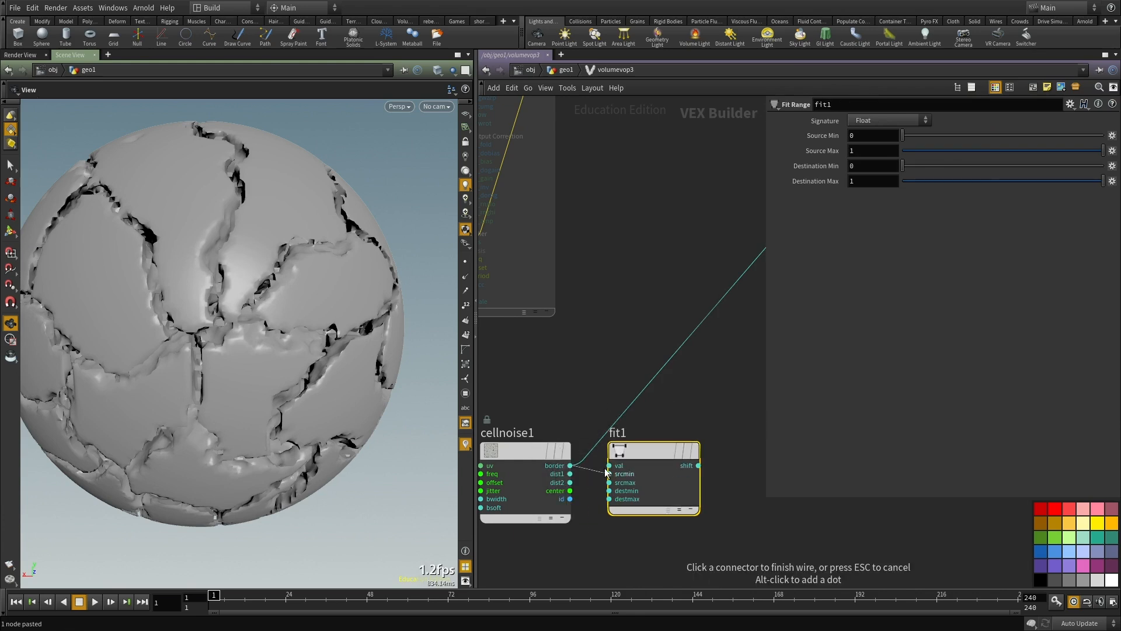
click(608, 473)
click(571, 465)
click(610, 473)
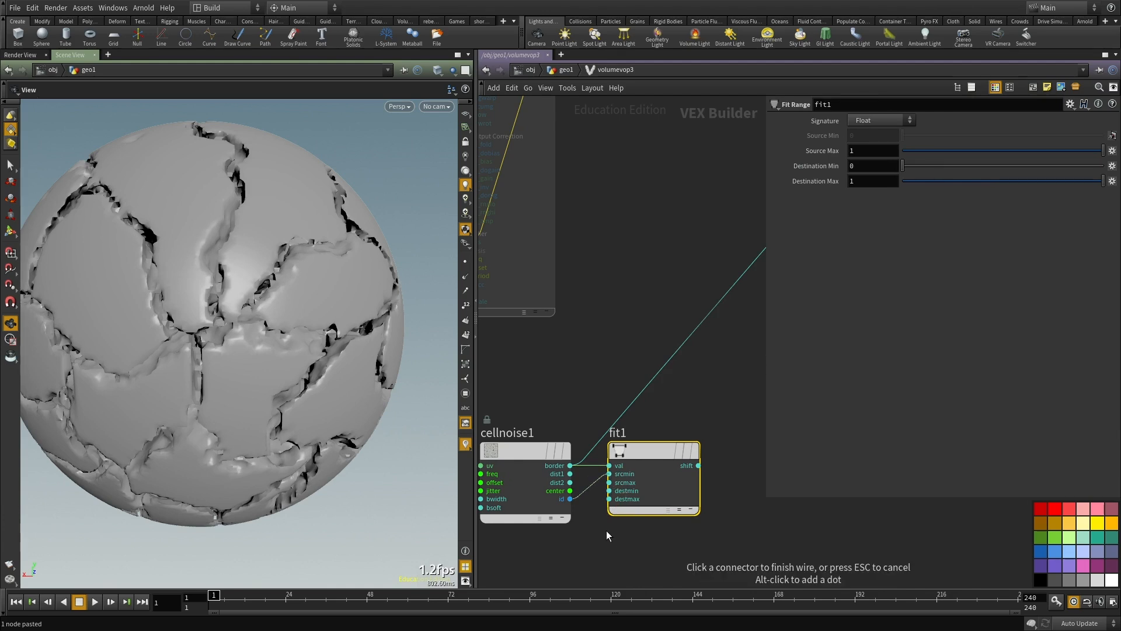
key(Escape)
scroll(611, 477, down, 5)
drag(629, 475, 683, 505)
scroll(662, 504, up, 3)
click(668, 502)
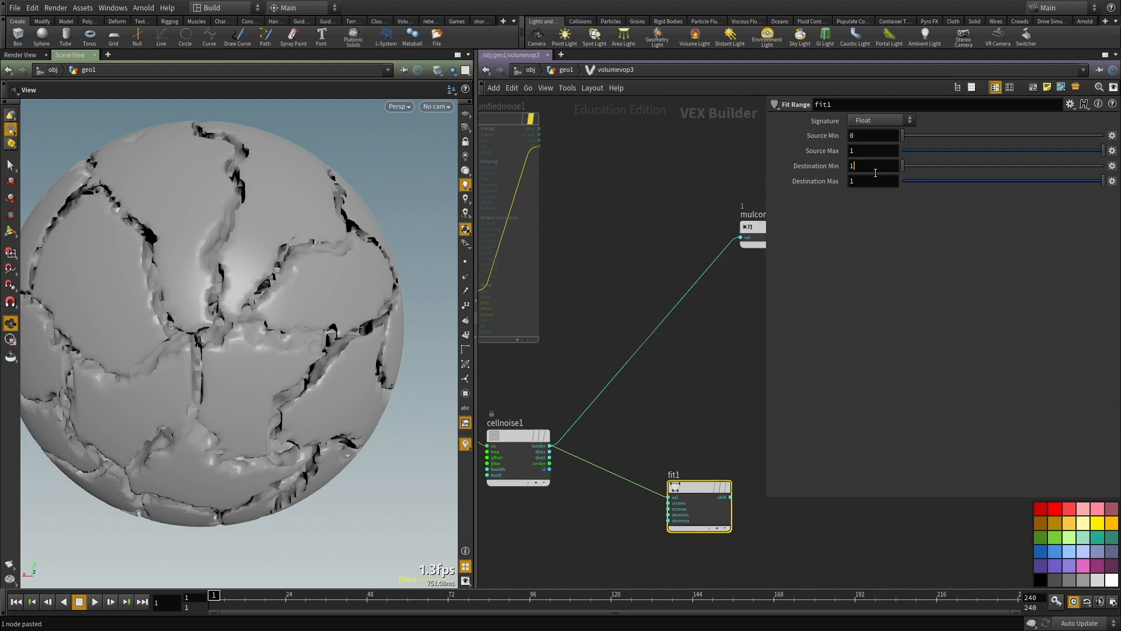
Step: Invert fit1 with Destination Min 1 and Destination Max 0, and wire its shift output into mulconst1
right_click(799, 184)
click(871, 181)
drag(631, 355, 734, 498)
drag(661, 432, 661, 416)
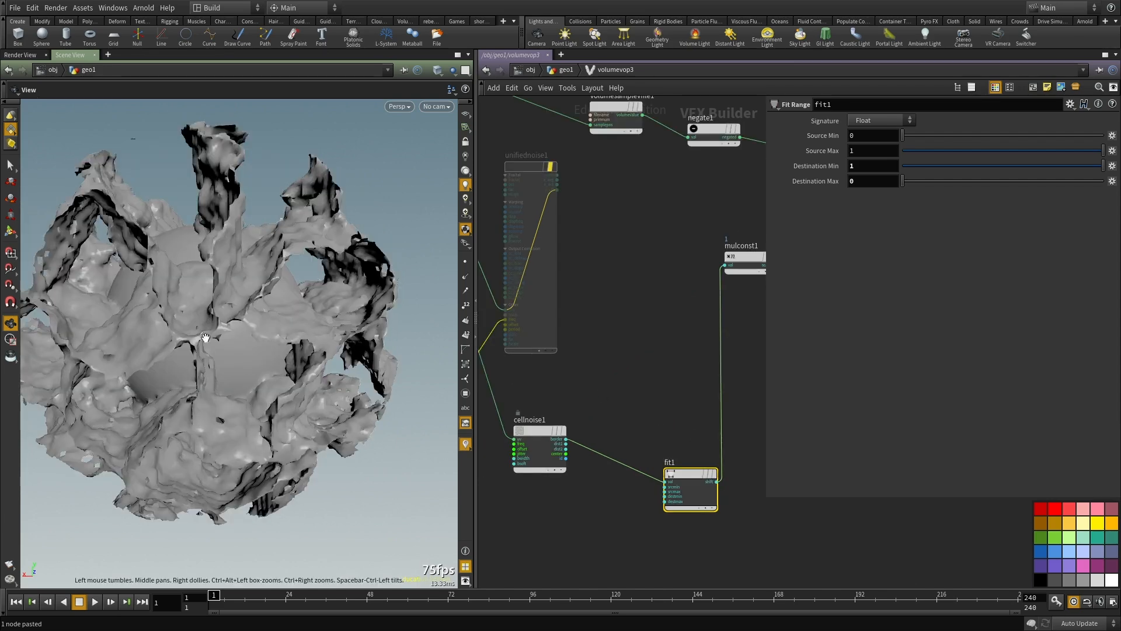
scroll(219, 329, down, 4)
drag(201, 339, 377, 349)
scroll(625, 362, down, 3)
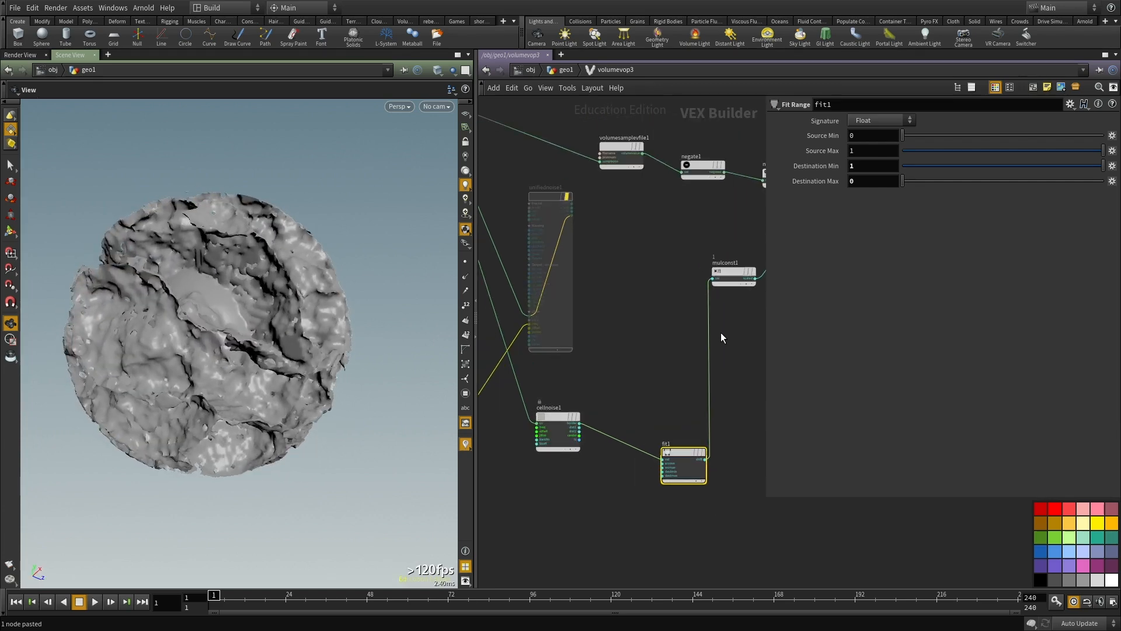
Step: Set fit1's Destination Min to 0.1 and inspect the displaced mesh
text(.1)
key(Return)
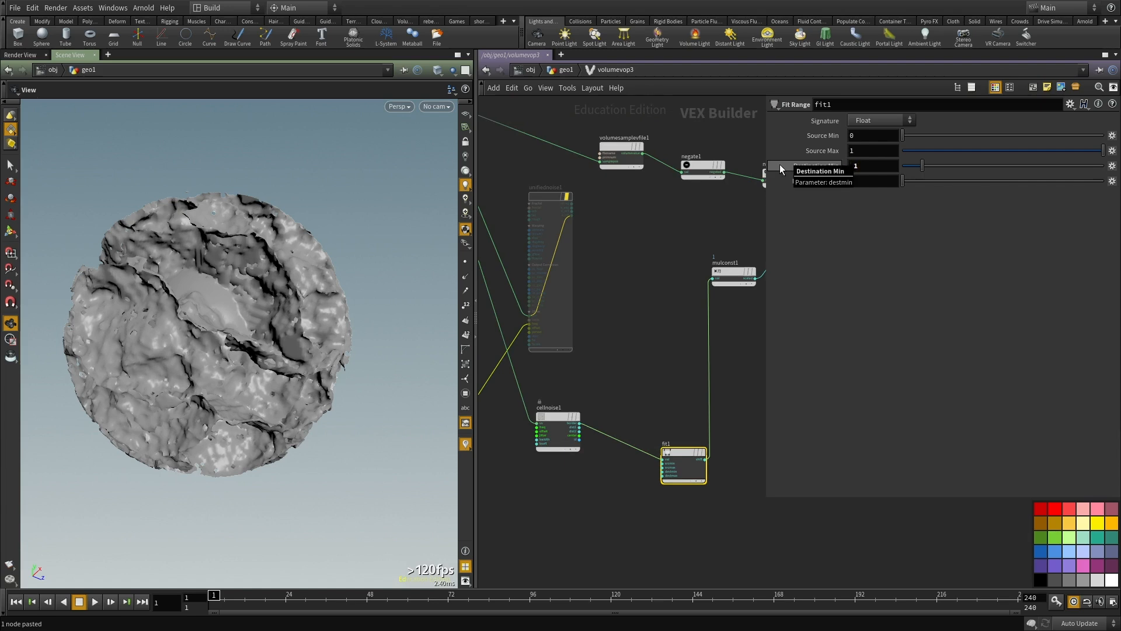
drag(232, 328, 315, 216)
scroll(208, 357, up, 4)
scroll(674, 376, down, 3)
scroll(676, 380, up, 5)
Step: Examine the node chain running from fit1 through mulconst1 to multiply1
key(Tab)
key(Escape)
scroll(610, 330, down, 2)
middle_drag(606, 338, 512, 353)
scroll(687, 240, up, 2)
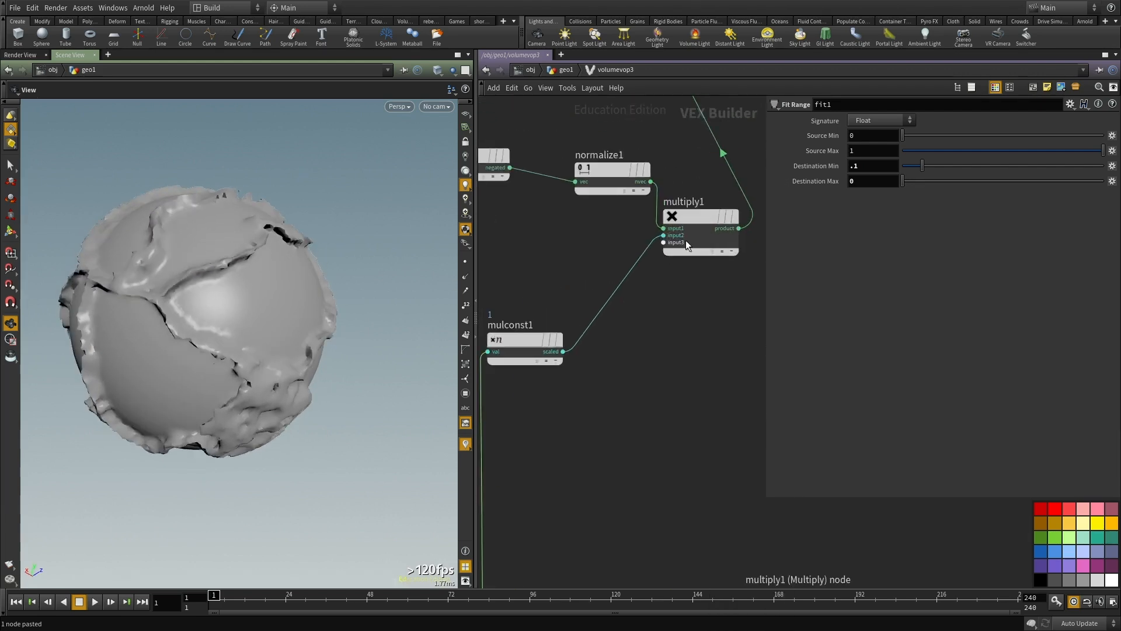
scroll(688, 240, down, 1)
middle_drag(604, 377, 741, 357)
middle_drag(586, 324, 529, 353)
scroll(529, 353, down, 2)
middle_drag(608, 434, 612, 403)
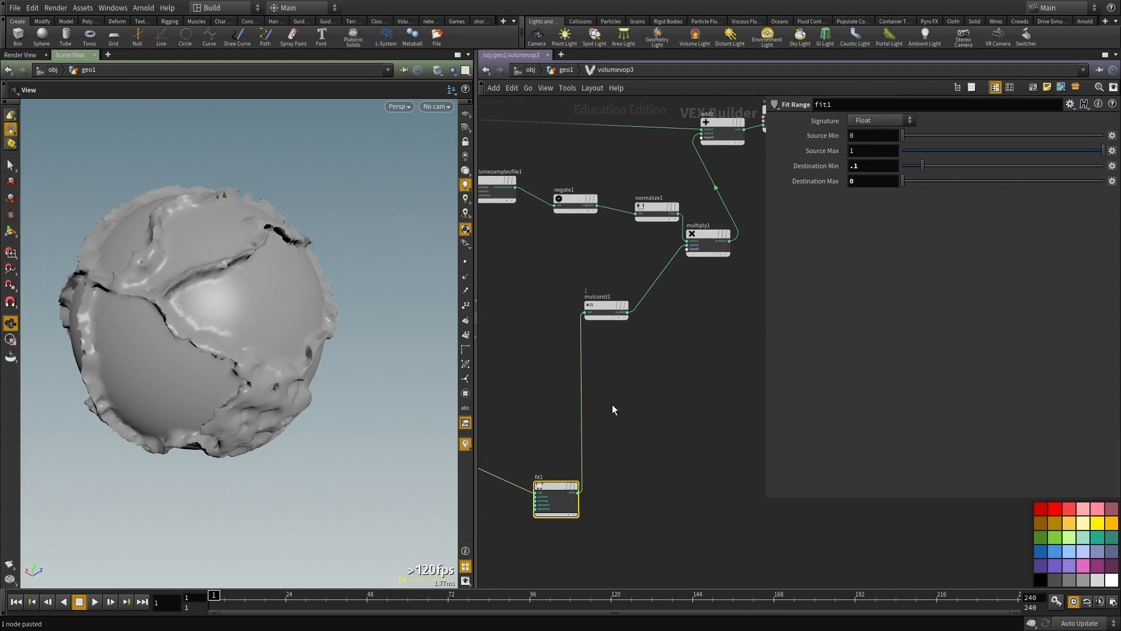
middle_drag(680, 268, 691, 330)
middle_drag(590, 416, 618, 393)
Step: Add an Add node just before mulconst1
scroll(618, 393, up, 1)
key(Tab)
text(add)
key(Return)
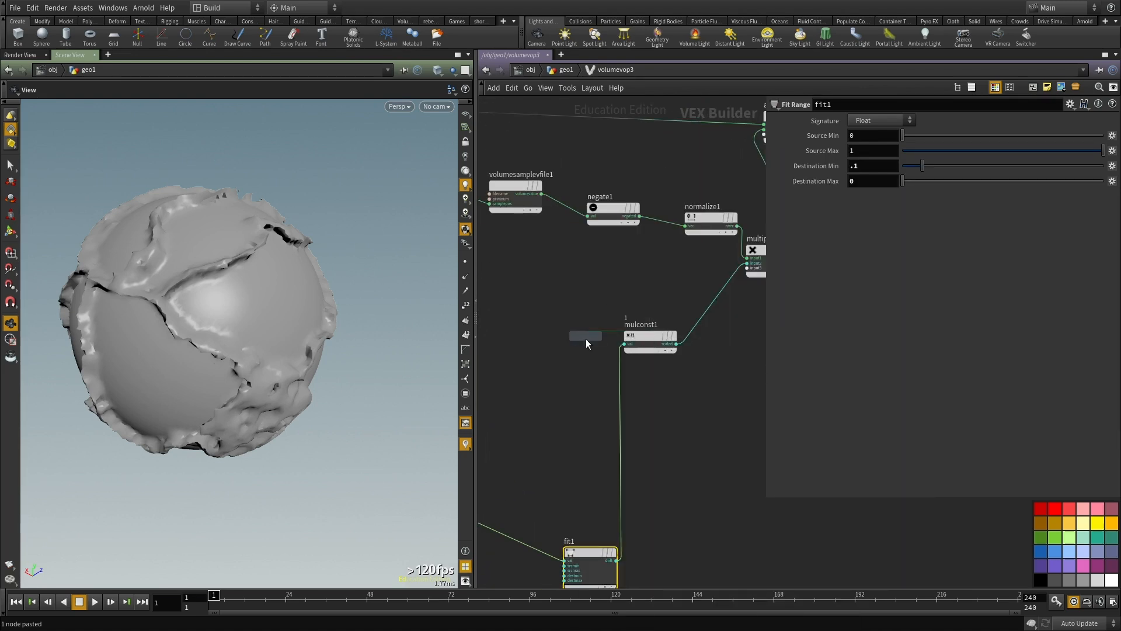
middle_drag(534, 418, 613, 393)
scroll(613, 393, down, 2)
scroll(615, 351, up, 2)
middle_drag(615, 350, 562, 325)
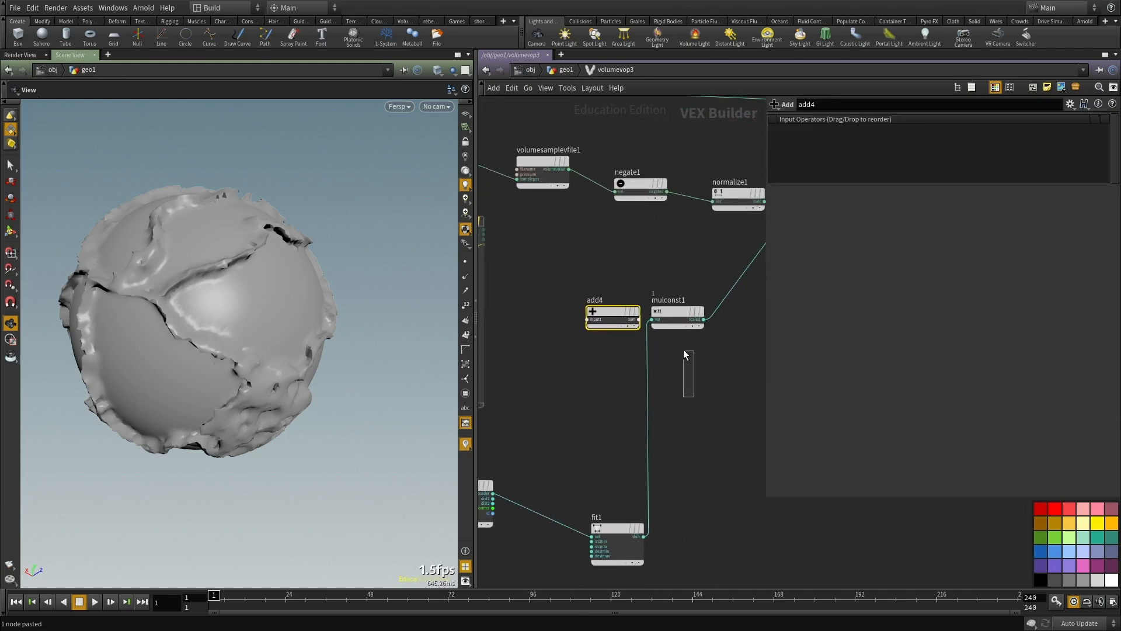
Step: Duplicate the mulconst1 node and place the copy just above fit1
click(684, 321)
key(ctrl+c)
key(ctrl+v)
scroll(705, 490, down, 2)
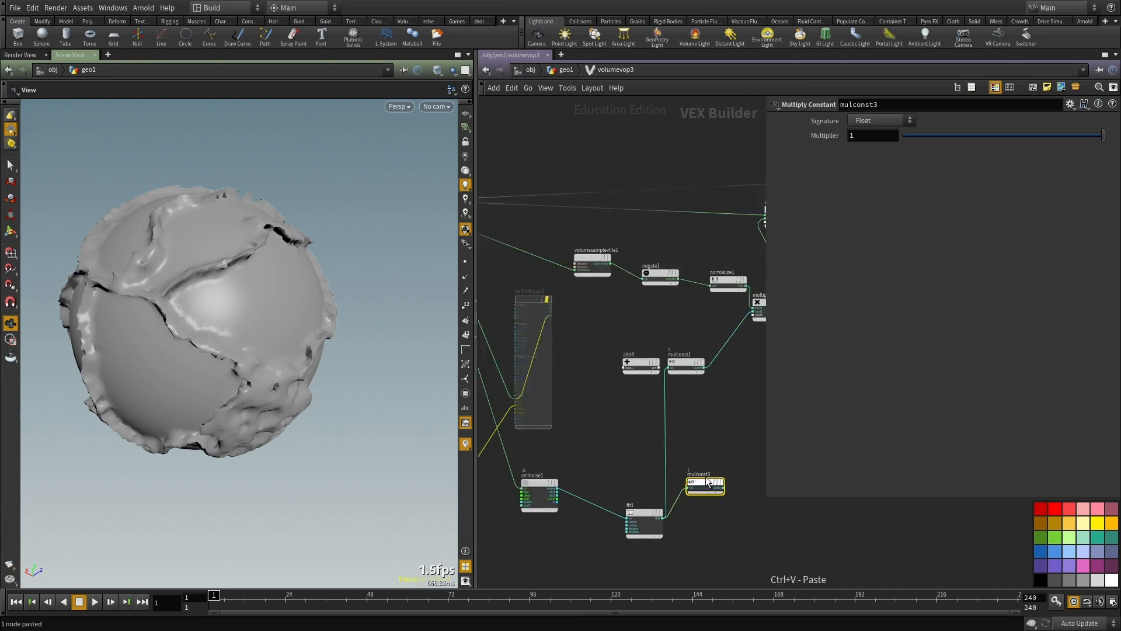
click(687, 500)
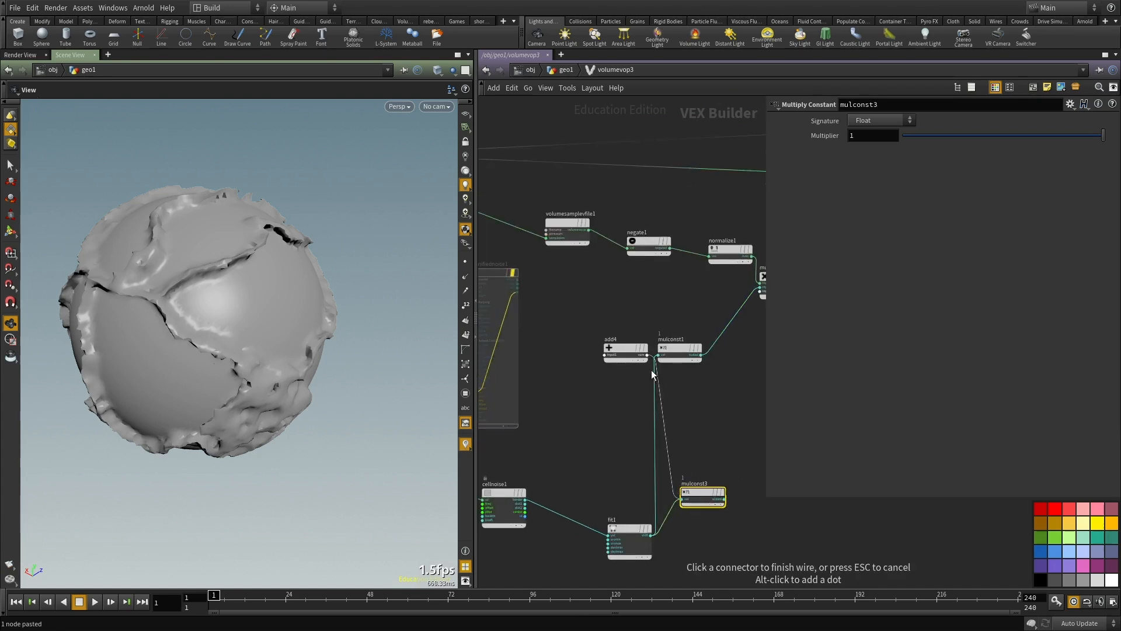
click(647, 354)
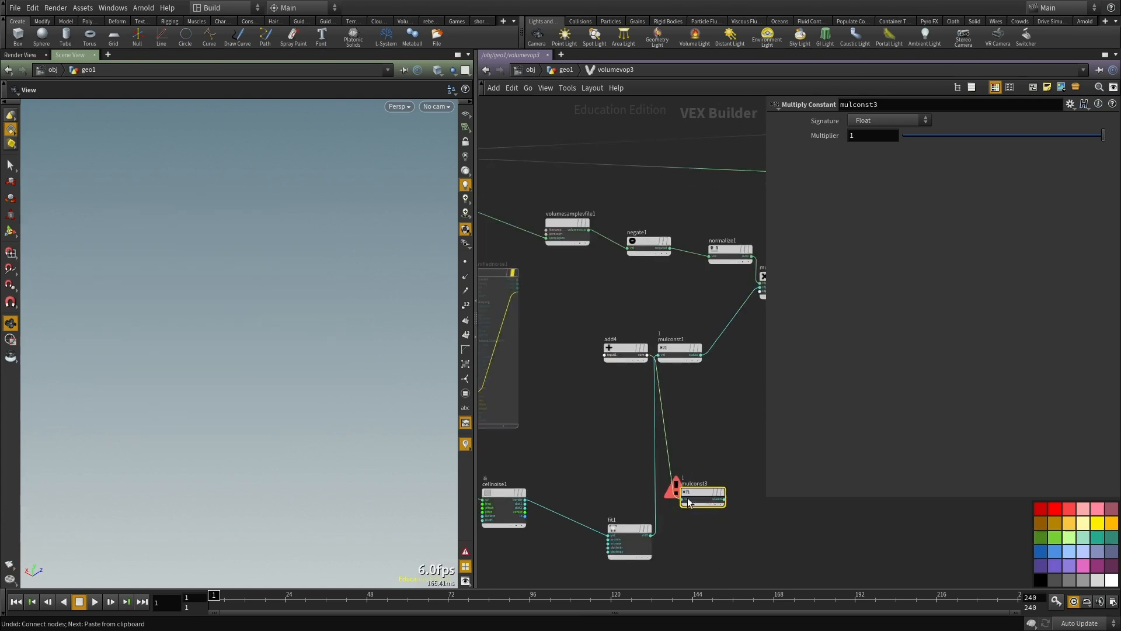
key(ctrl+z)
Step: Wire unifiednoise1's noise output through mulconst3 into add4, and connect mulconst1's output as add4's second input
scroll(518, 295, up, 4)
click(519, 262)
scroll(630, 374, down, 5)
drag(737, 510, 743, 321)
scroll(657, 392, up, 3)
click(679, 385)
middle_drag(746, 457, 598, 450)
click(651, 388)
click(574, 328)
scroll(659, 419, down, 3)
middle_drag(677, 377, 691, 347)
Step: Set fit1's Destination Min to 1 and inspect the displaced mesh
click(623, 417)
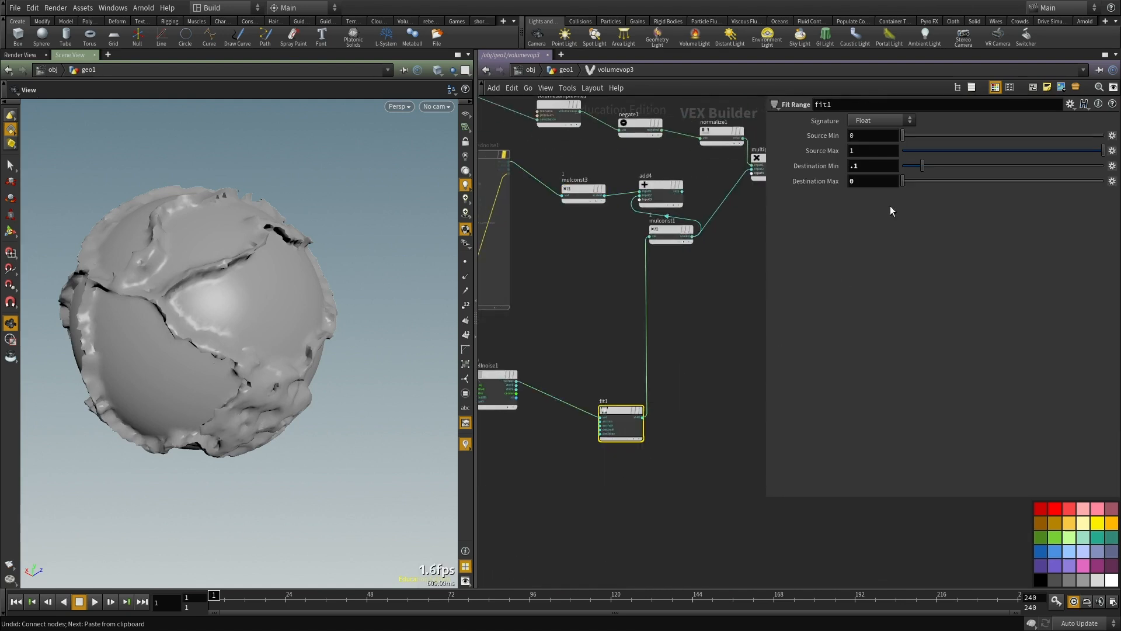
click(703, 418)
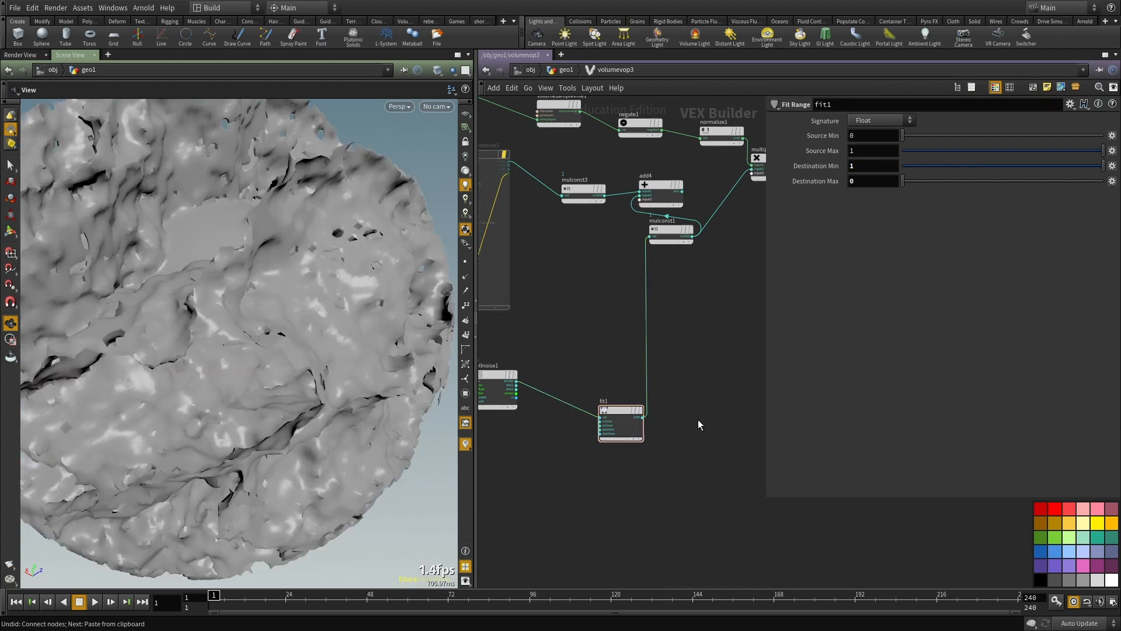
middle_drag(695, 404, 708, 478)
scroll(308, 308, down, 5)
drag(234, 356, 315, 325)
scroll(315, 325, up, 2)
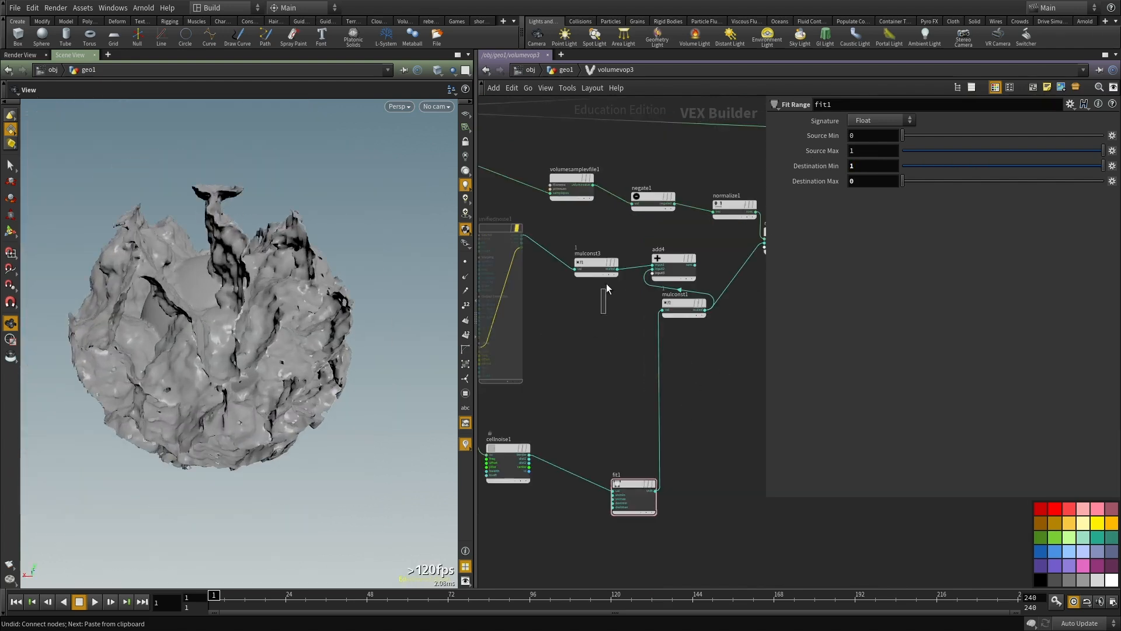
Step: Set mulconst1's Multiplier to 0.1 and move the node down between add4 and fit1
scroll(700, 307, up, 3)
click(682, 305)
text(.1)
key(Return)
drag(699, 305, 646, 426)
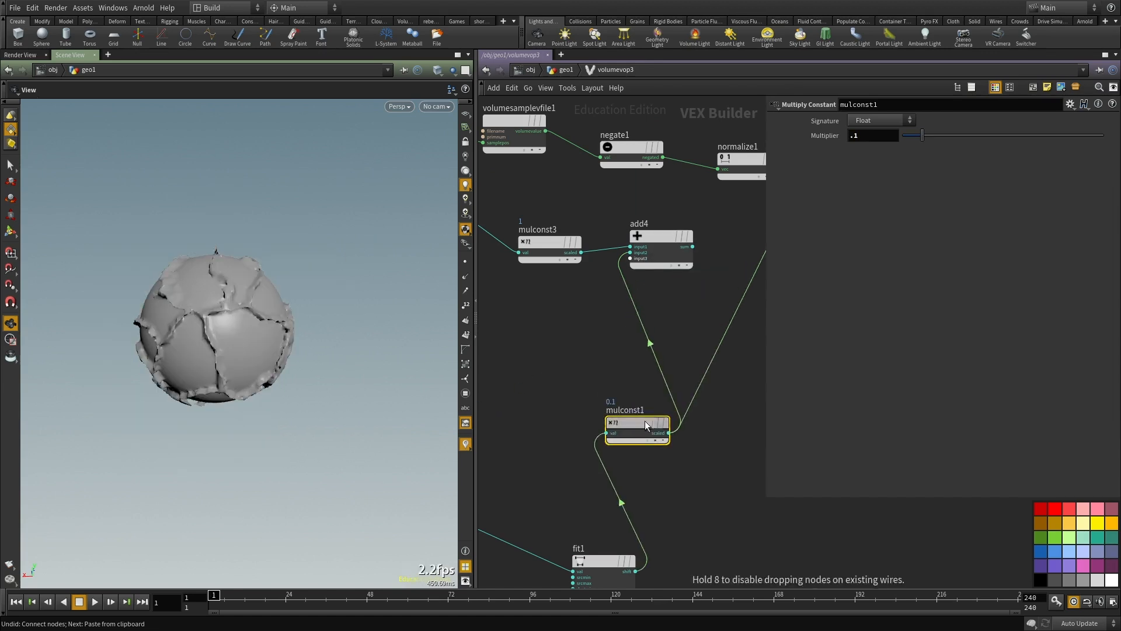
Step: Feed multiply1 from add4's sum instead of mulconst1, and re-enable the bypassed unifiednoise1
middle_drag(721, 261, 666, 322)
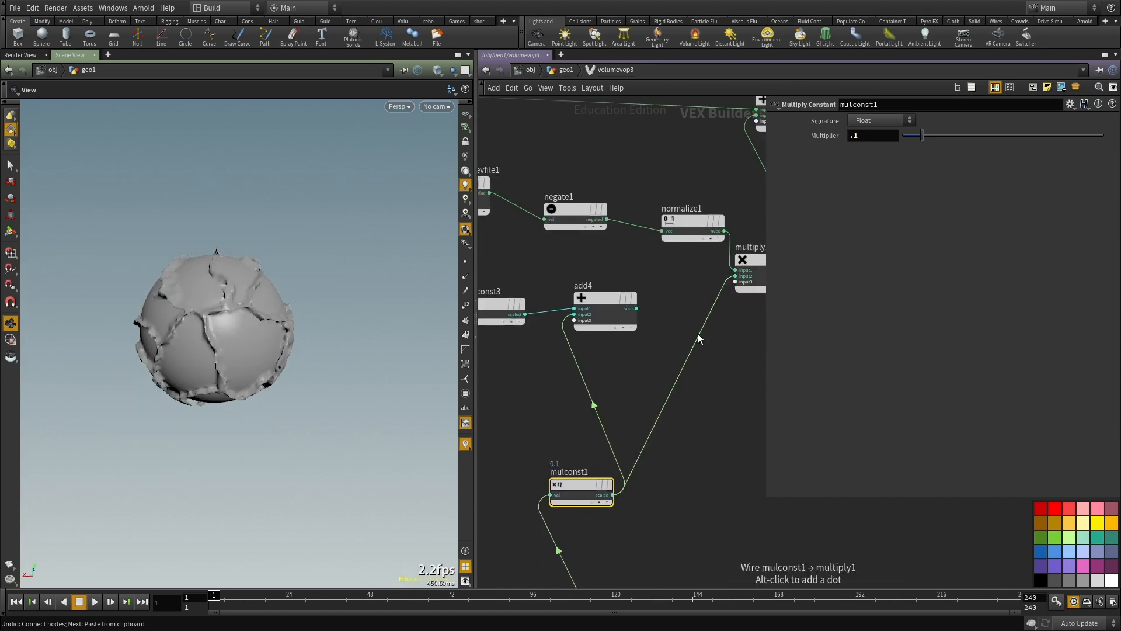
click(733, 281)
scroll(508, 441, down, 3)
middle_drag(507, 442, 708, 371)
scroll(690, 364, up, 2)
drag(664, 387, 567, 350)
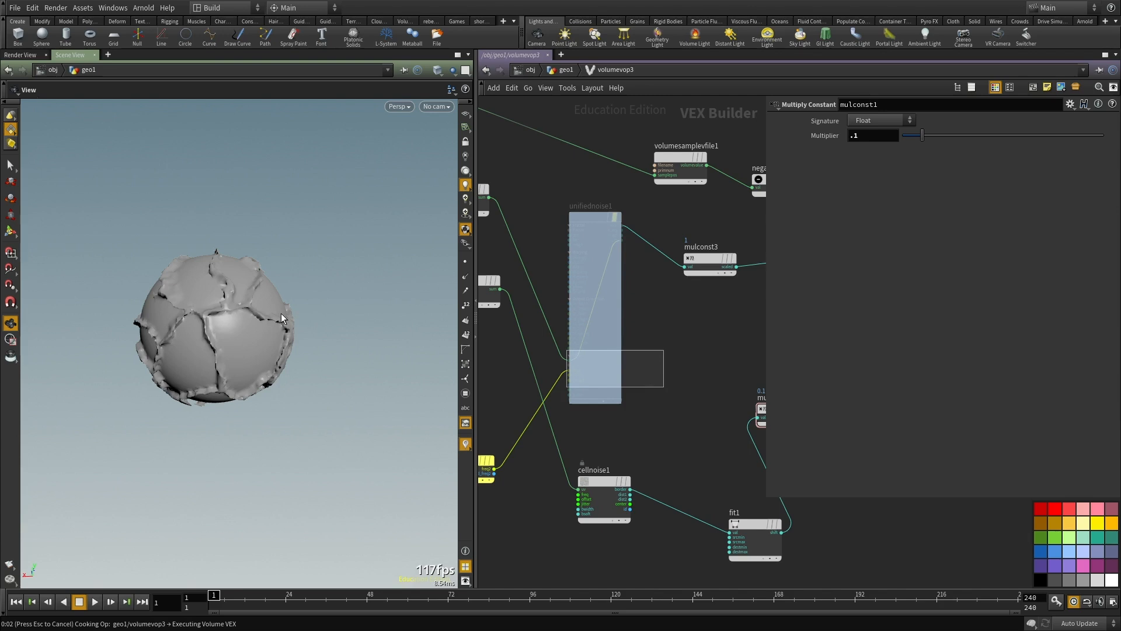
key(ctrl+z)
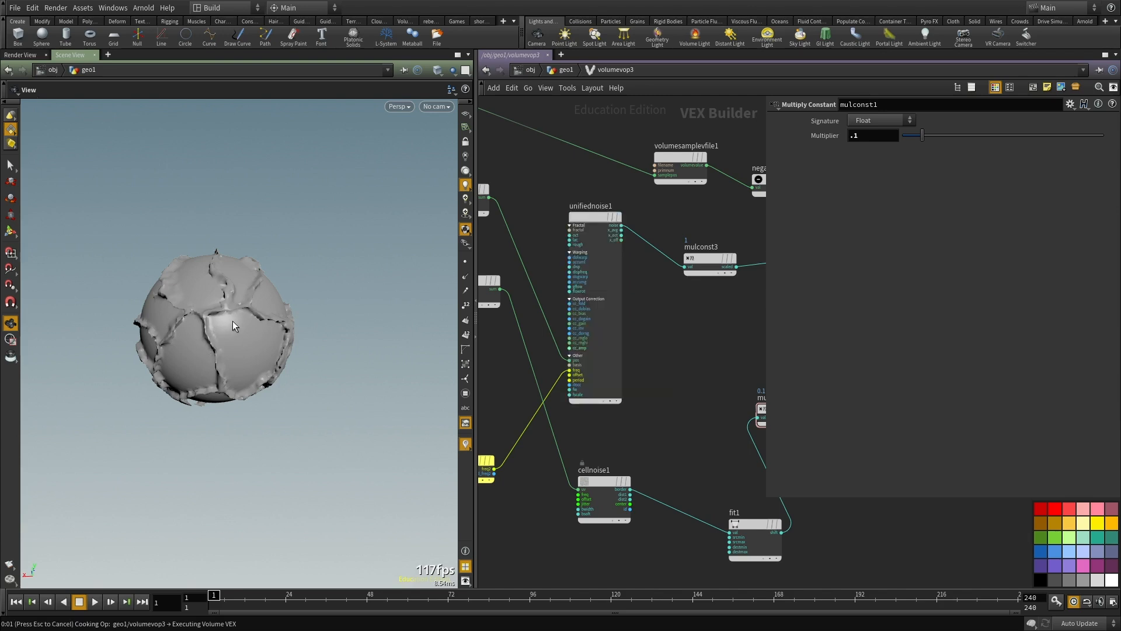
scroll(273, 304, up, 3)
drag(274, 304, 234, 357)
scroll(202, 355, down, 4)
scroll(674, 365, down, 3)
key(f)
Step: Set fit1's Destination Min to 0 and Destination Max to 1, and inspect the mesh
click(618, 434)
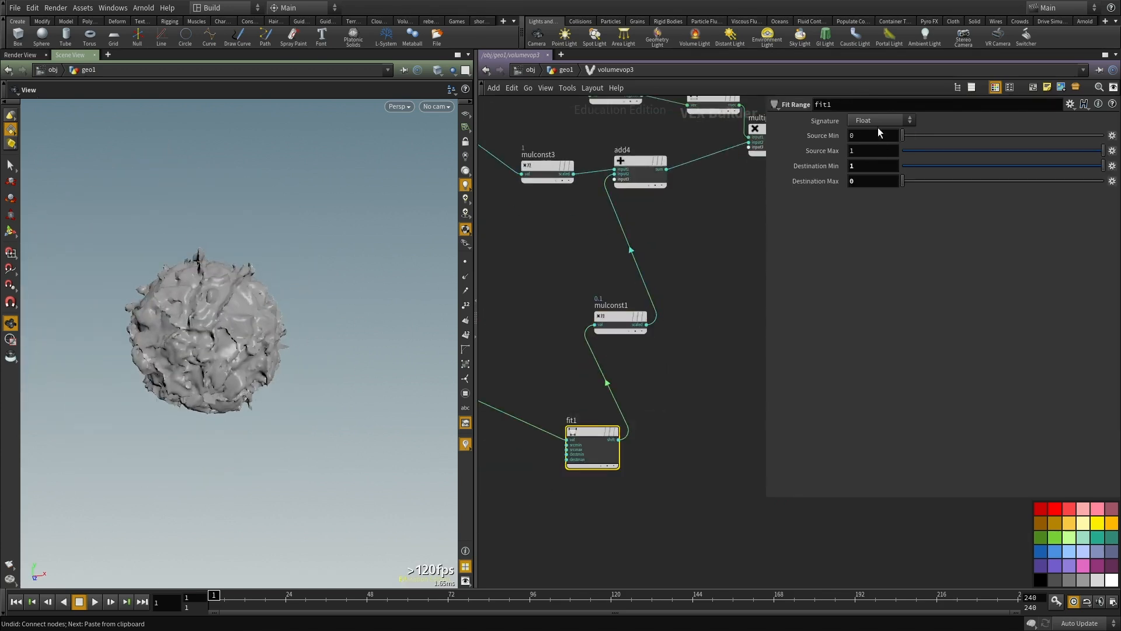
text(0)
key(Tab)
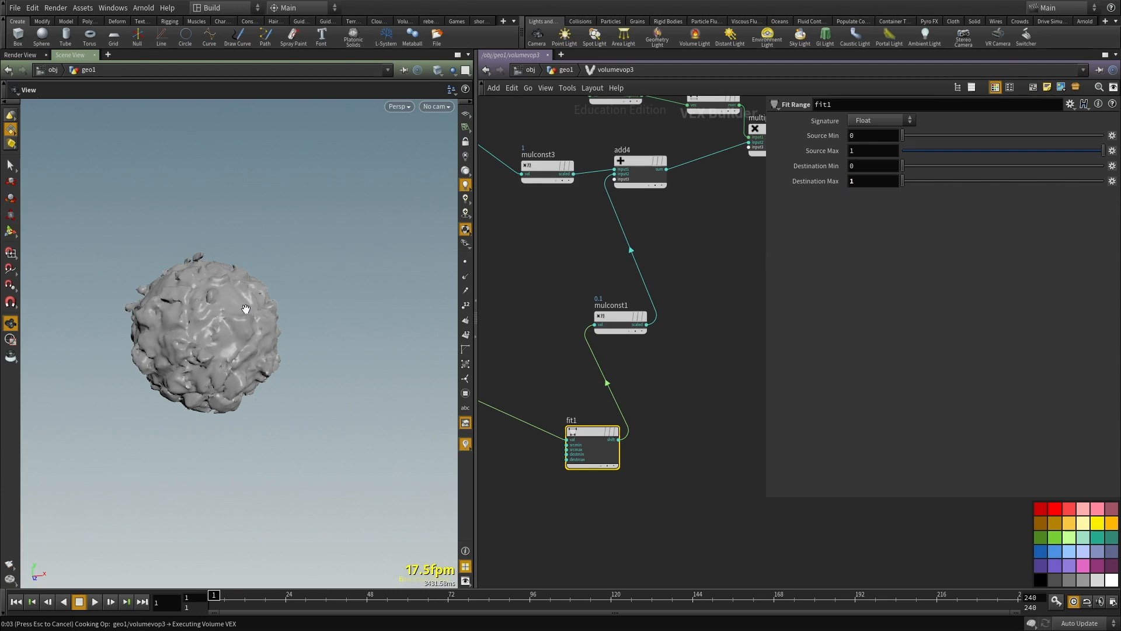
scroll(237, 320, up, 4)
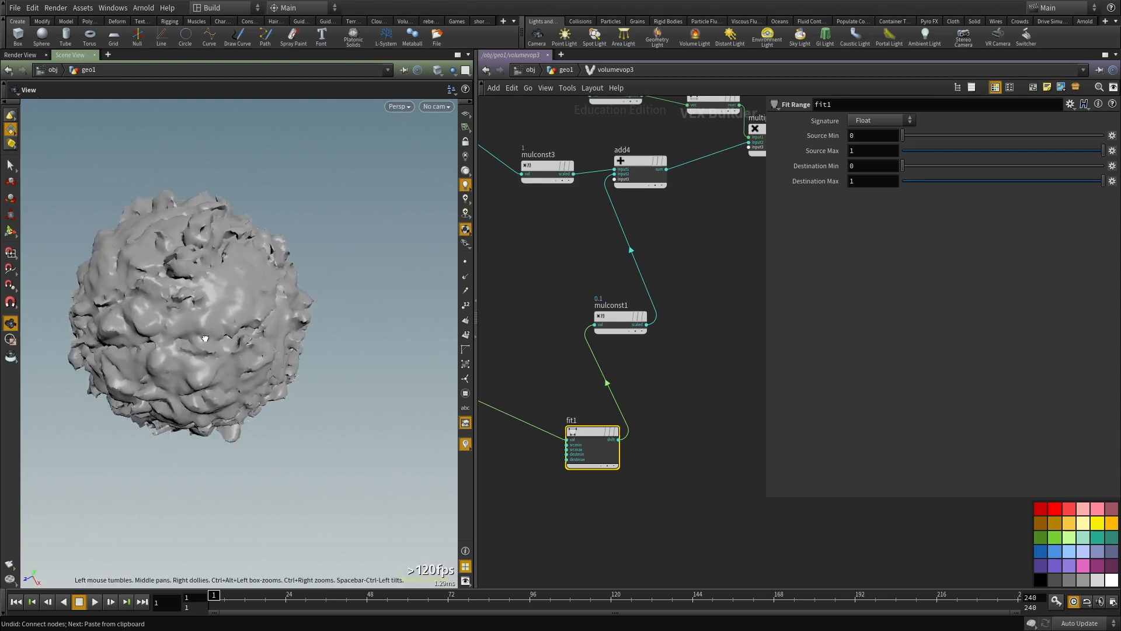
drag(199, 325, 280, 291)
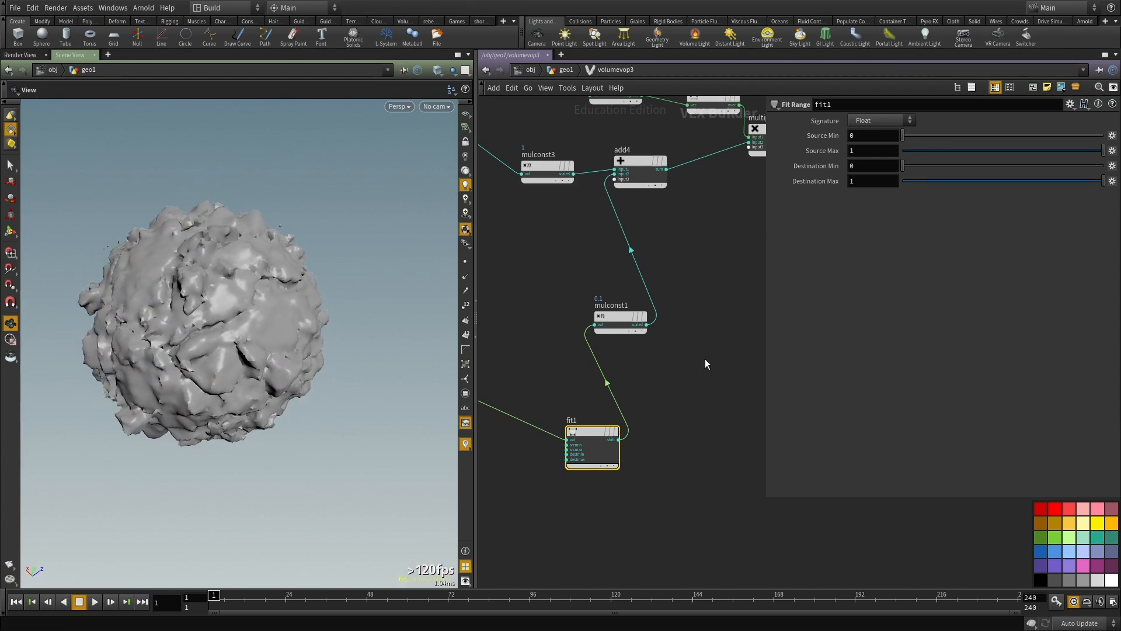
Step: Set mulconst1's Multiplier to 0.2 and inspect the displaced mesh
click(632, 317)
text(.2)
key(Return)
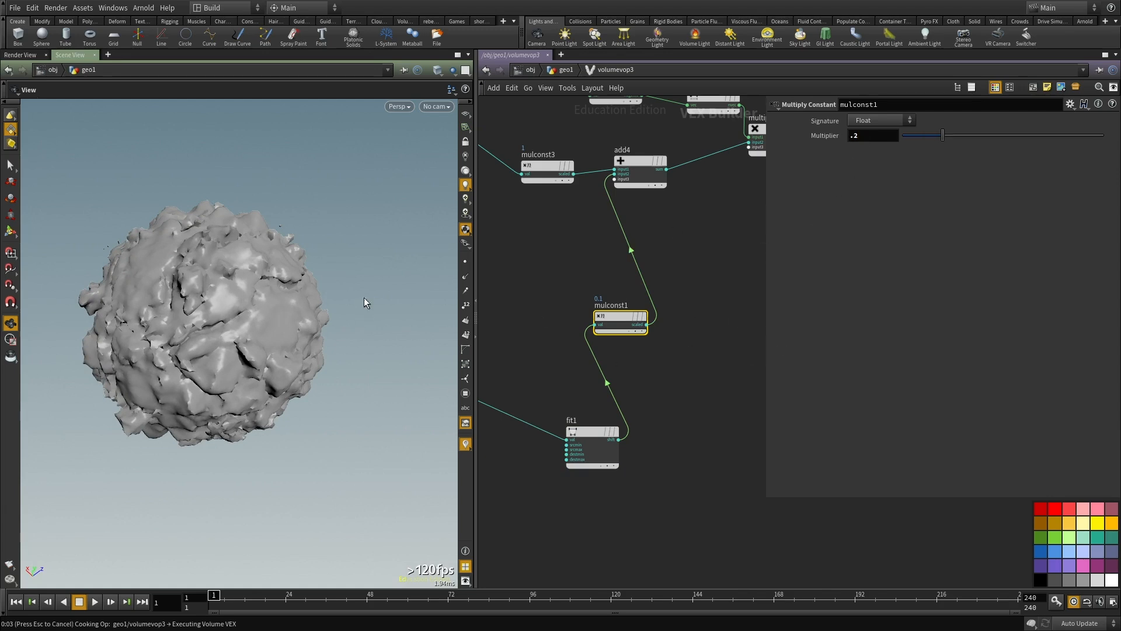
drag(257, 307, 236, 357)
Step: Examine the border parameters of the cellnoise1 node
scroll(588, 482, down, 3)
middle_drag(526, 478, 698, 468)
scroll(698, 469, up, 2)
click(680, 400)
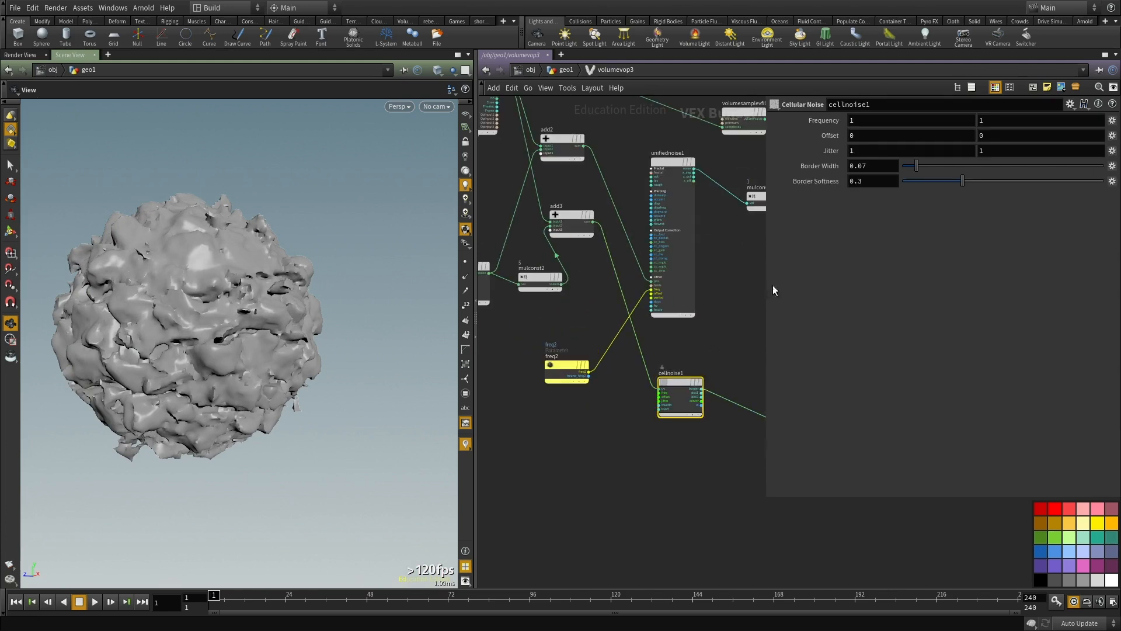
scroll(721, 339, up, 2)
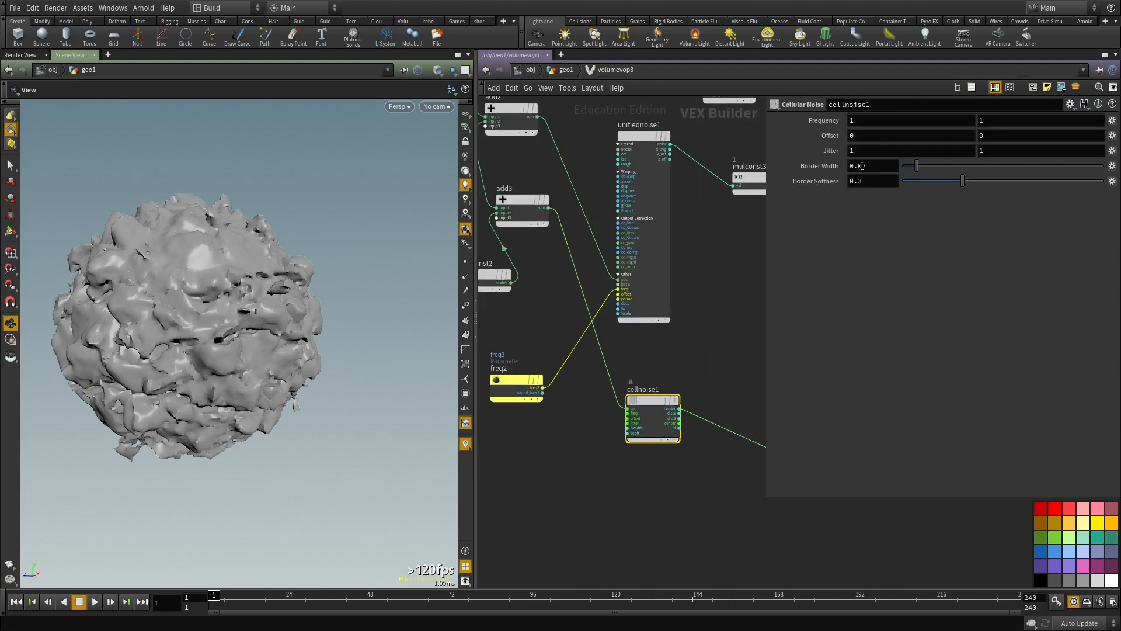
scroll(724, 337, down, 2)
middle_drag(698, 332, 659, 437)
Step: Leave volumevop3 and set vdbfrompolygons3's Voxel Size to 0.01
key(u)
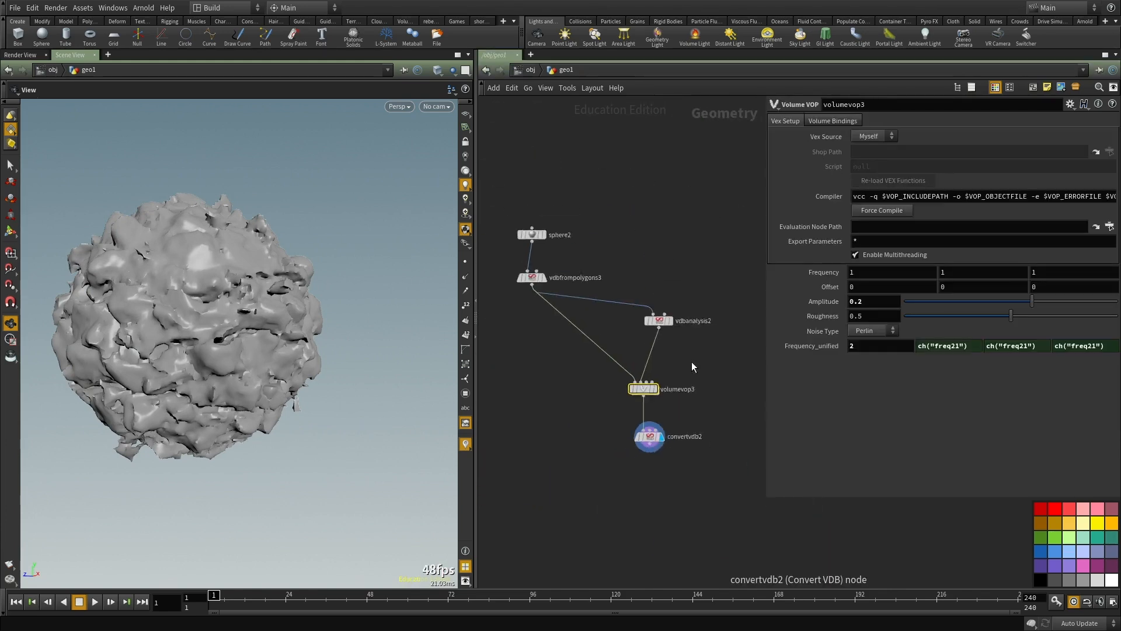
scroll(693, 381, up, 2)
click(502, 265)
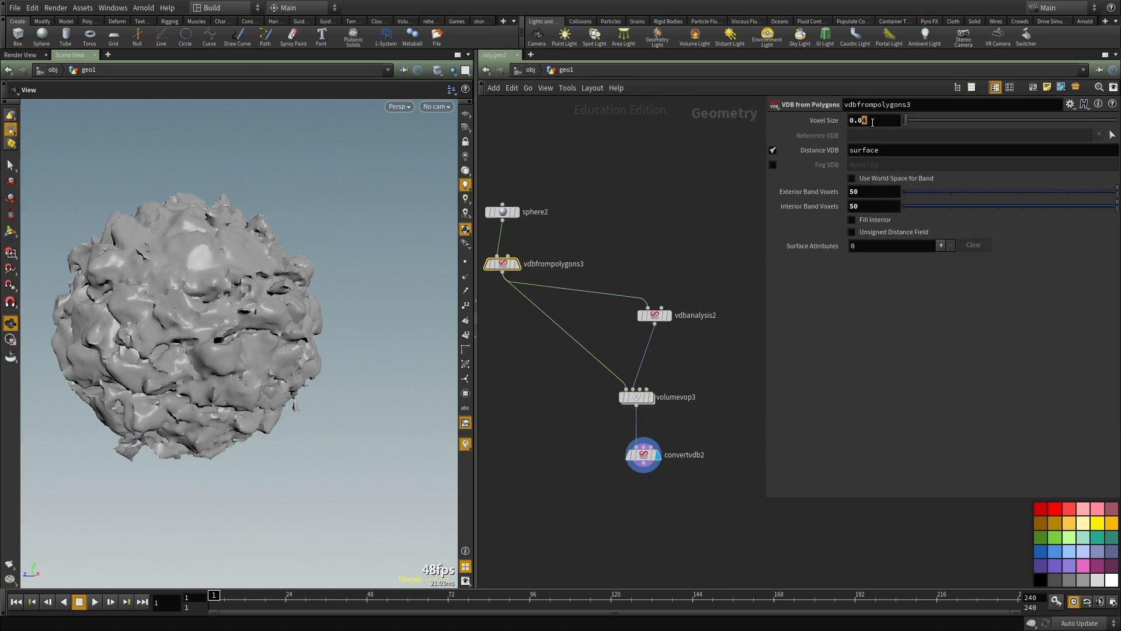
scroll(662, 412, up, 3)
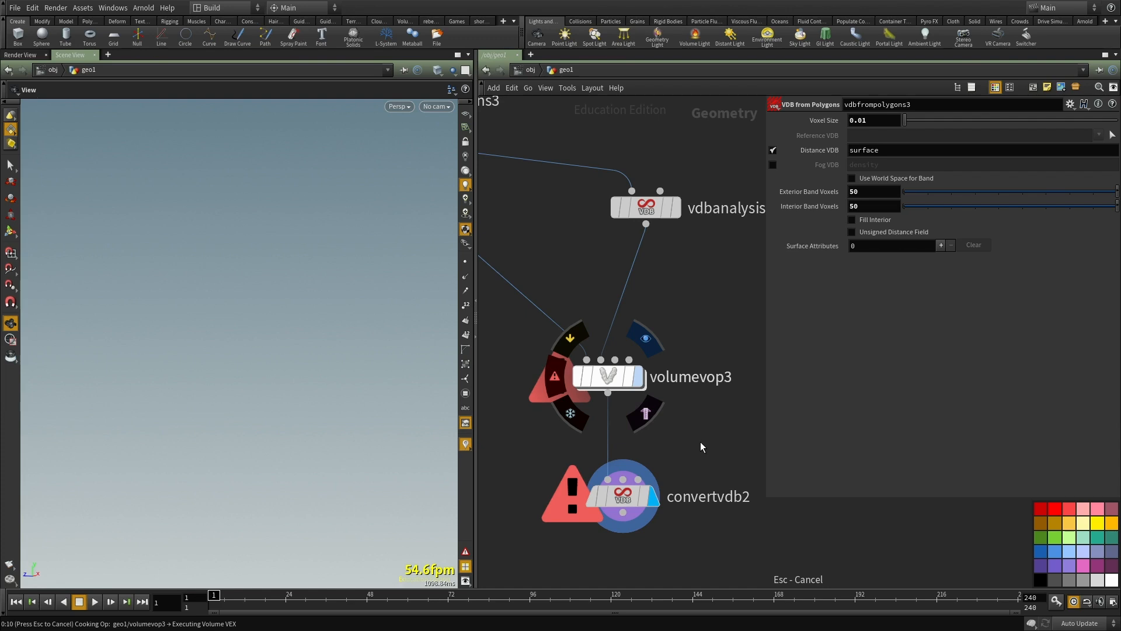
Step: Inspect the high-resolution rock surface up close and from several angles in an enlarged viewport
scroll(698, 441, down, 3)
drag(125, 319, 290, 369)
scroll(257, 366, up, 3)
scroll(643, 428, down, 1)
middle_drag(617, 471, 597, 411)
scroll(595, 414, up, 1)
key(r)
drag(689, 475, 545, 411)
scroll(204, 315, down, 3)
key(ctrl+b)
scroll(654, 295, up, 3)
drag(653, 295, 416, 363)
scroll(690, 300, up, 3)
scroll(678, 390, down, 4)
scroll(611, 300, up, 5)
scroll(655, 321, down, 5)
scroll(430, 405, down, 5)
middle_drag(415, 363, 391, 456)
drag(391, 456, 613, 397)
right_drag(613, 397, 679, 358)
drag(679, 358, 356, 300)
right_drag(355, 300, 432, 327)
drag(433, 328, 373, 283)
right_drag(373, 283, 351, 374)
drag(350, 373, 428, 331)
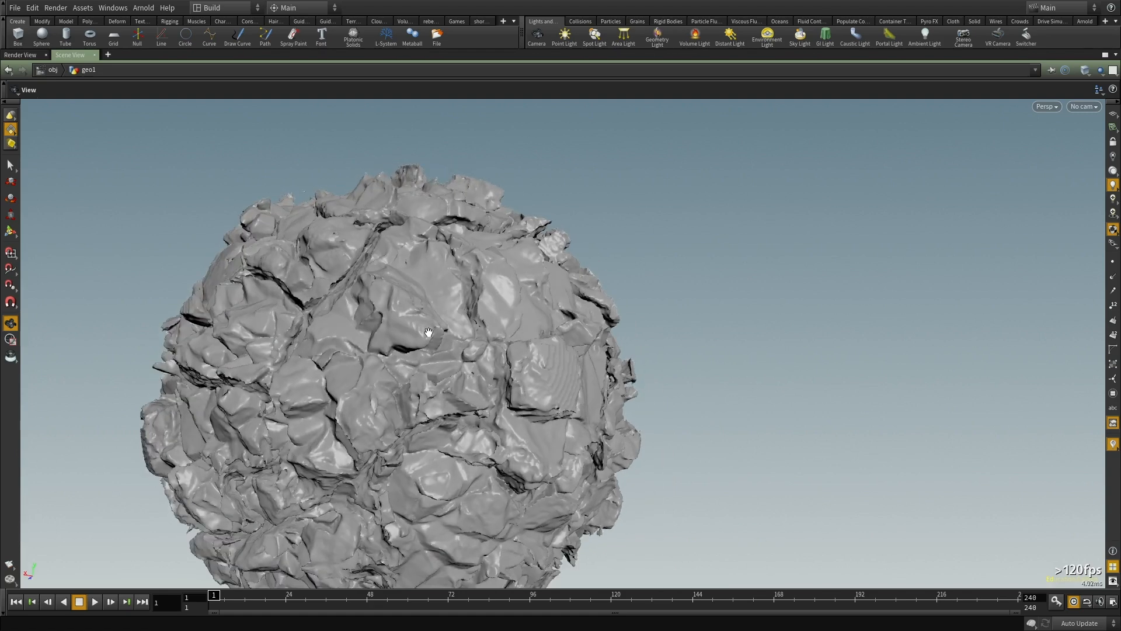
key(ctrl+b)
scroll(654, 358, down, 4)
middle_drag(596, 418, 606, 475)
scroll(656, 355, down, 2)
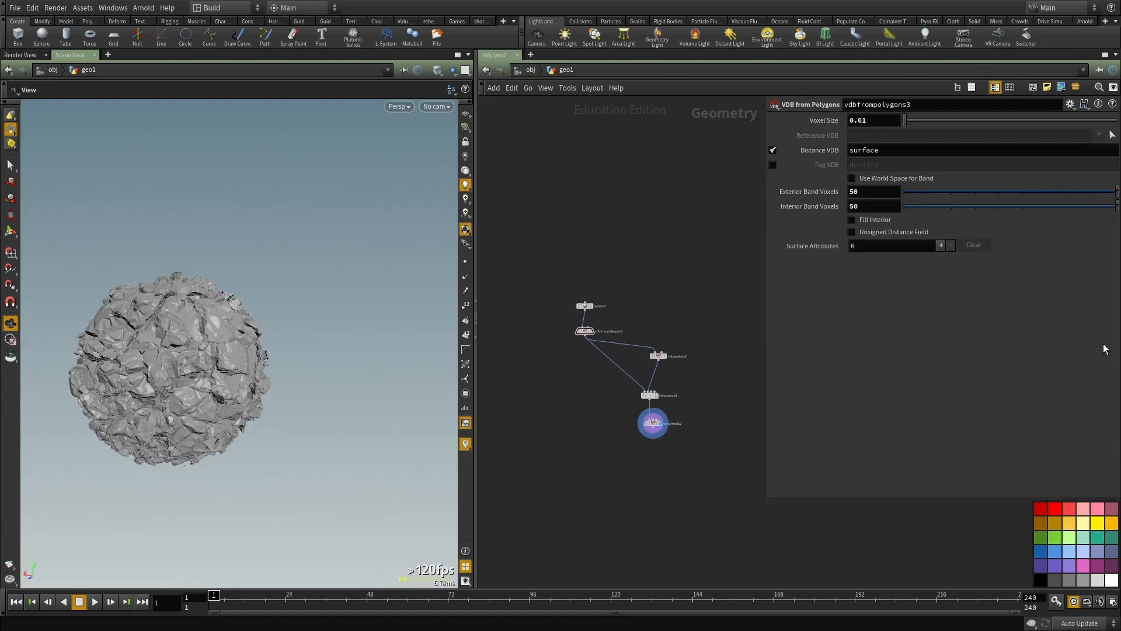
Step: Add a Box node fed by sphere2 and display it
scroll(603, 325, up, 4)
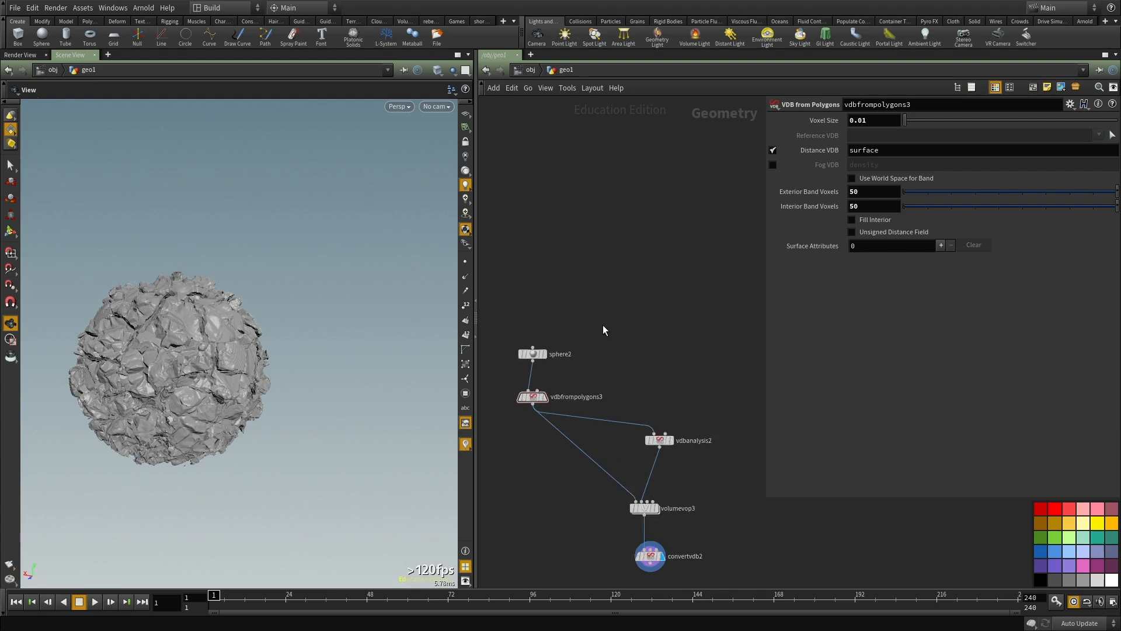
key(Tab)
text(box)
key(Return)
click(647, 264)
drag(648, 264, 490, 334)
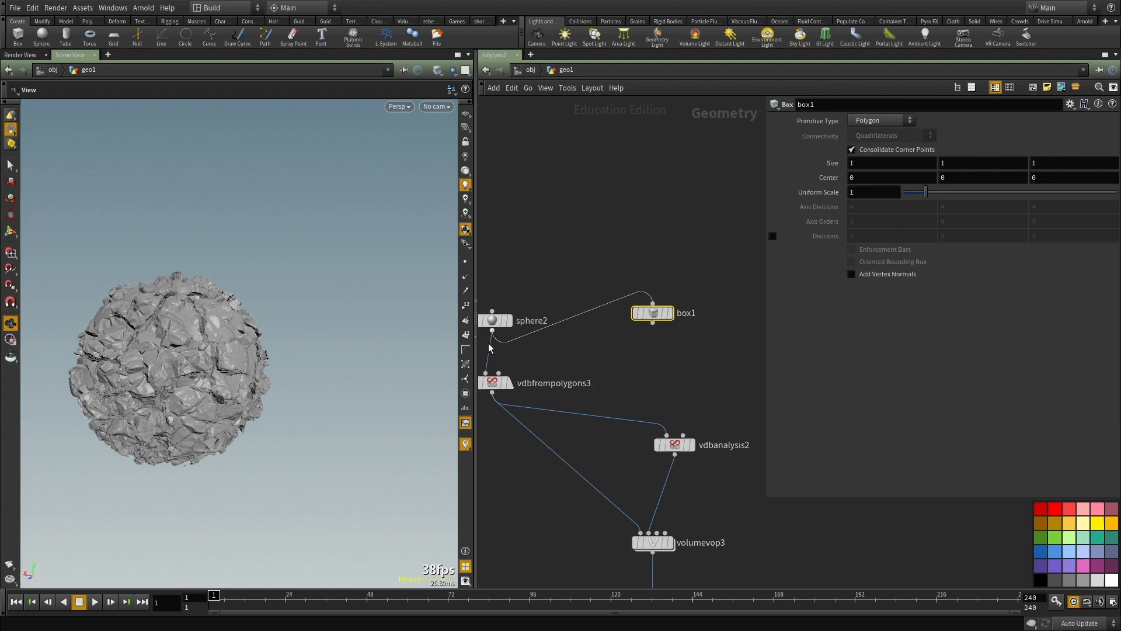
click(671, 314)
middle_drag(672, 314, 665, 197)
Step: Add a Transform node connected below box1
scroll(685, 289, up, 2)
key(Tab)
text(tra)
click(797, 178)
click(688, 282)
drag(667, 250, 686, 266)
scroll(727, 247, down, 2)
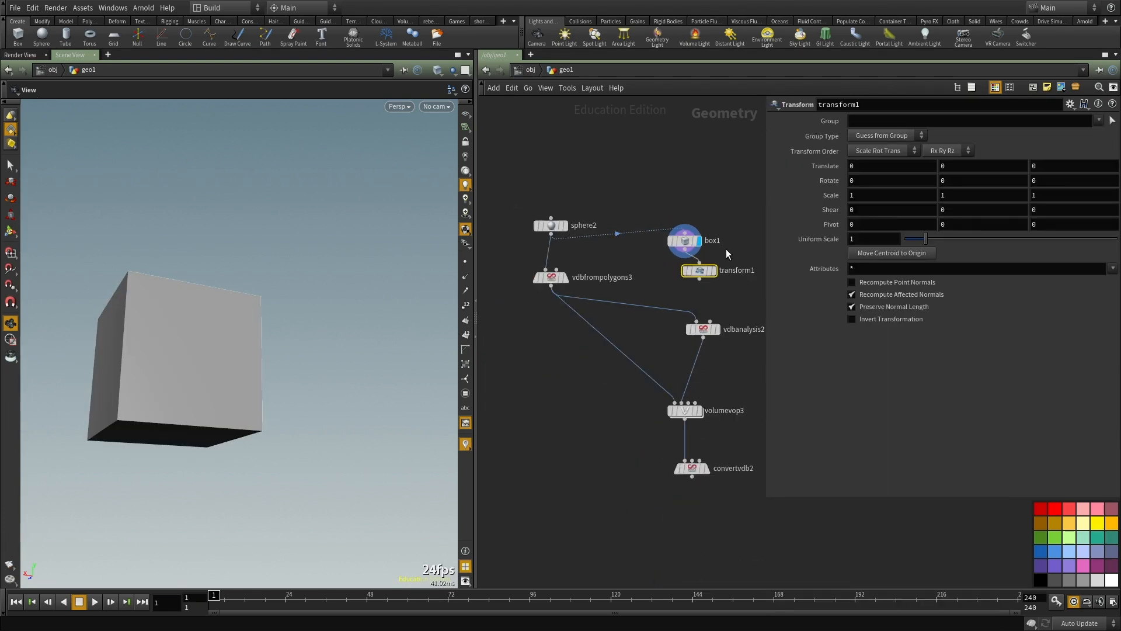
Step: Set transform1's Y scale to 2 and display the stretched box
middle_drag(665, 181, 715, 268)
drag(613, 316, 608, 121)
mouse_move(723, 270)
mouse_down()
mouse_move(775, 372)
mouse_move(652, 272)
mouse_up()
click(667, 271)
middle_drag(688, 308, 669, 414)
click(641, 330)
scroll(641, 329, up, 2)
Step: Spread the network out, leaving free space between transform1 and the existing VDB nodes
key(Tab)
text(vd)
click(626, 307)
scroll(642, 303, down, 3)
scroll(637, 339, down, 3)
drag(663, 253, 620, 225)
middle_drag(695, 268, 646, 320)
scroll(645, 320, up, 2)
click(555, 331)
key(Tab)
text(vd)
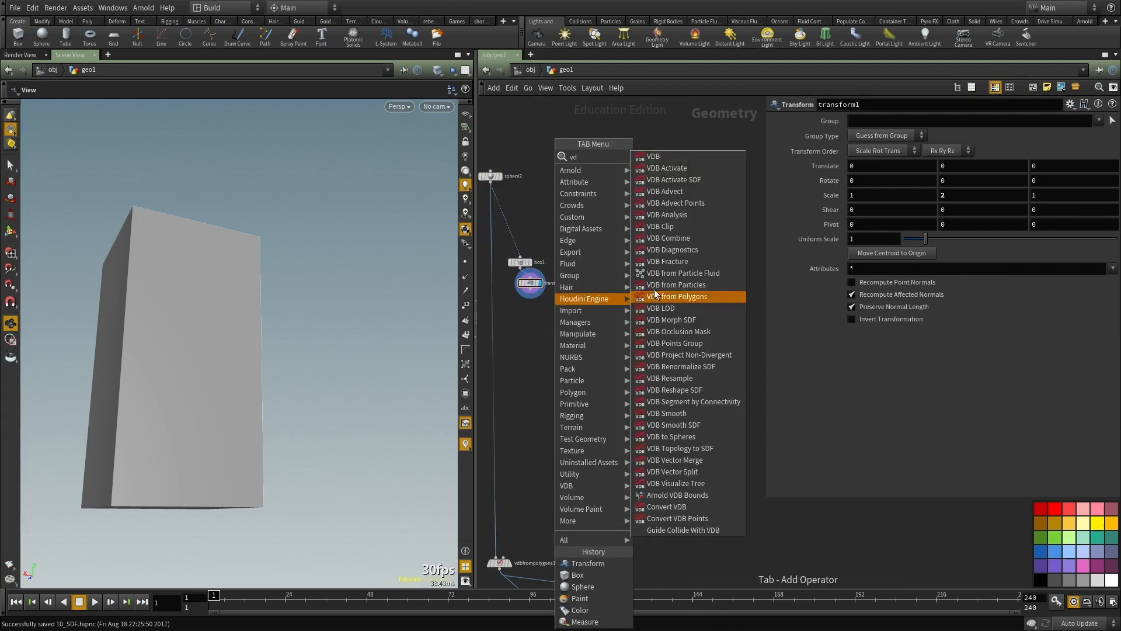
text(b fr)
key(Escape)
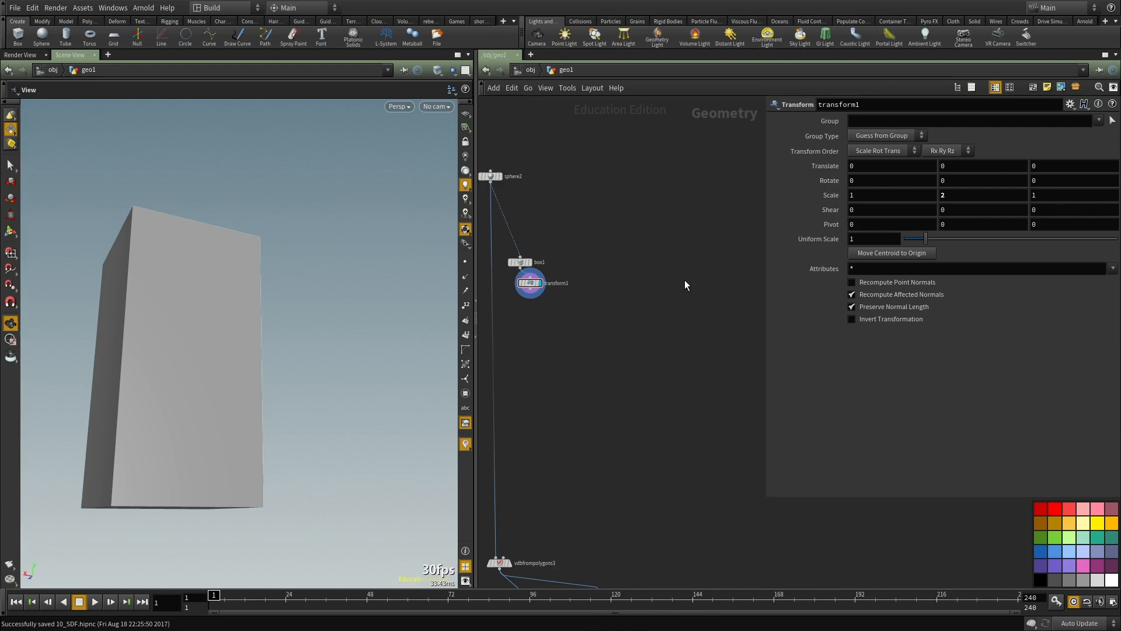
Step: Add a VDB from Polygons node and connect transform1 to its first input
key(Tab)
text(vdb f)
click(804, 191)
click(604, 304)
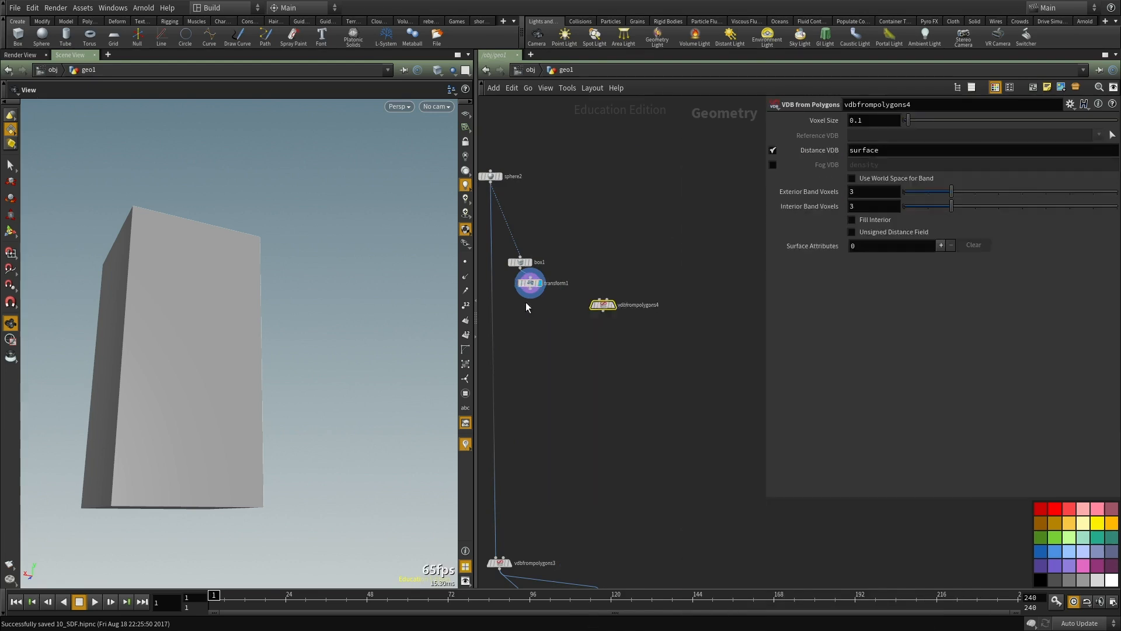
scroll(524, 302, up, 2)
click(617, 301)
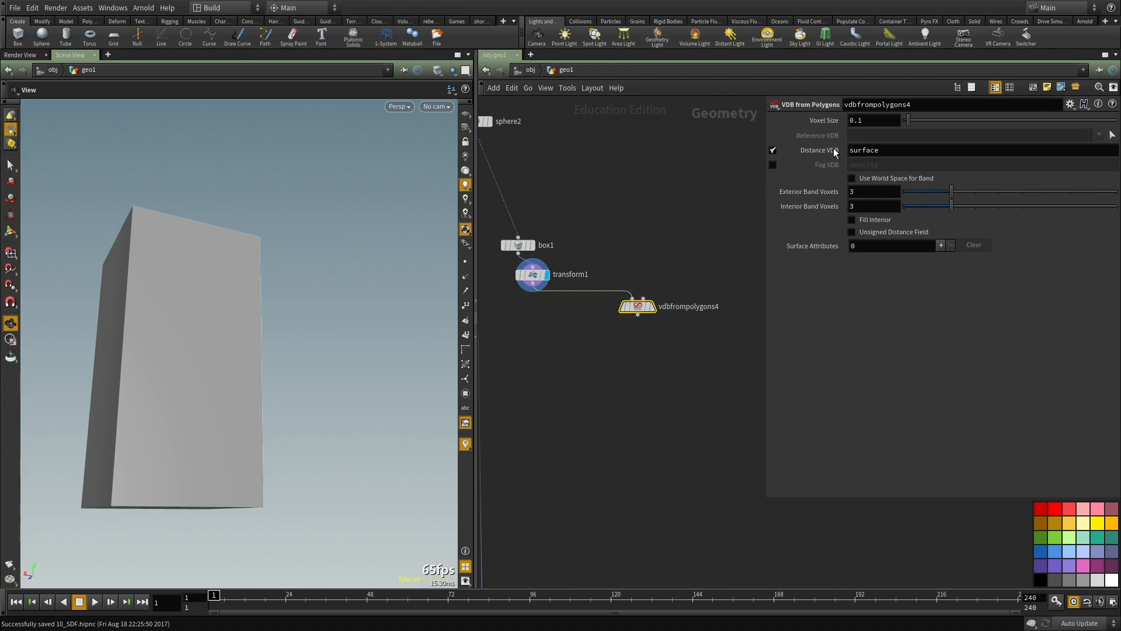
Step: Make vdbfrompolygons4 output a Fog VDB named density instead of a Distance VDB
click(774, 164)
click(773, 151)
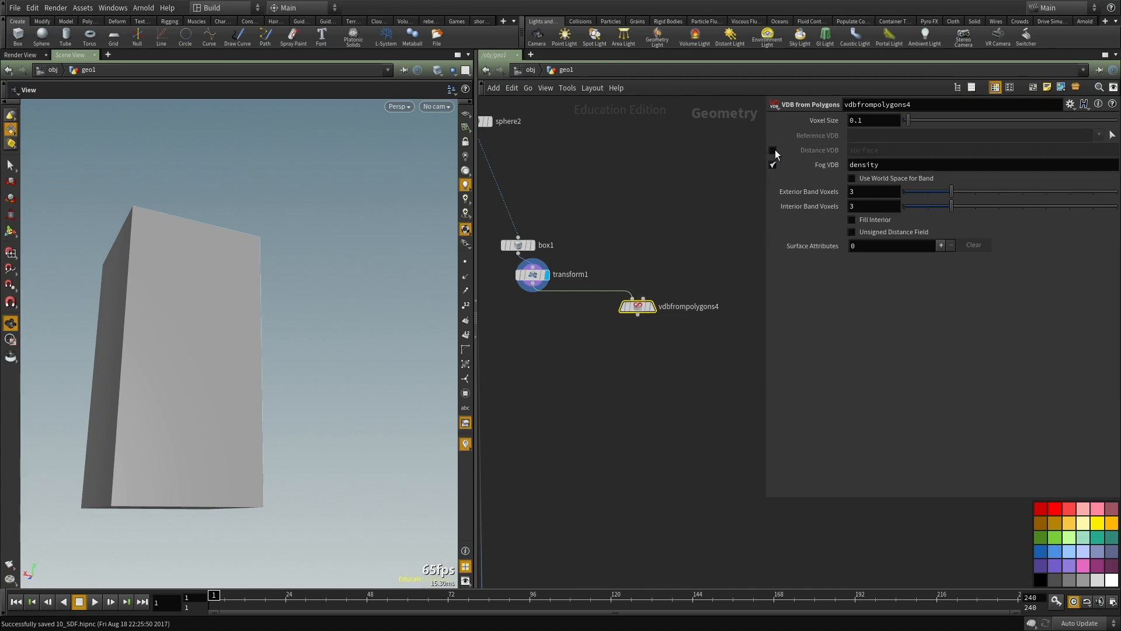
click(774, 151)
click(774, 164)
scroll(648, 300, up, 2)
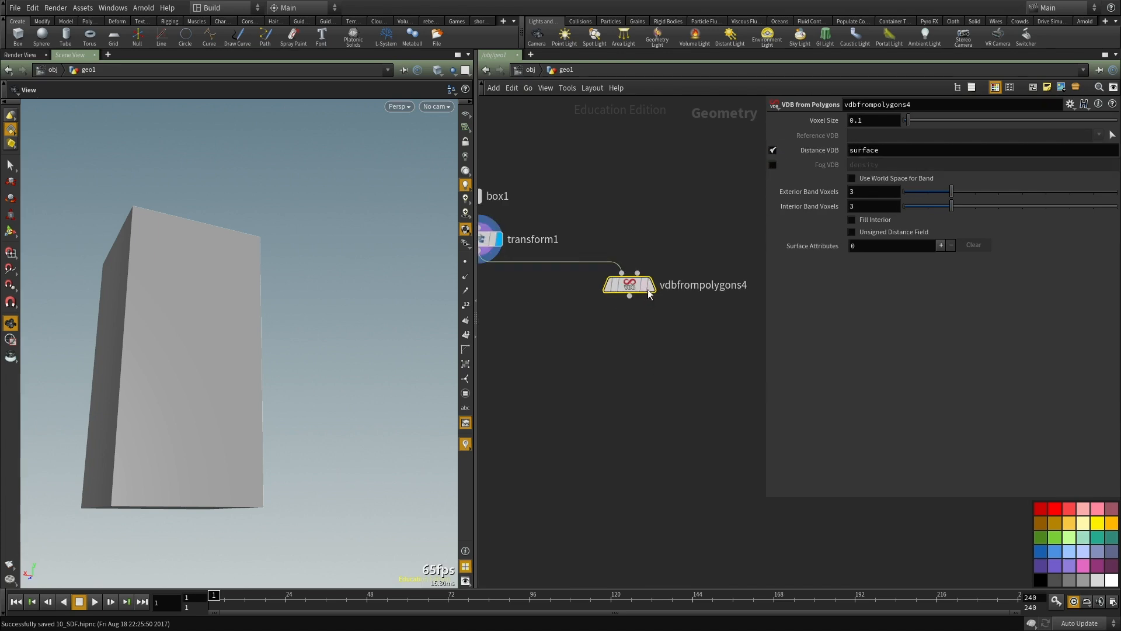
click(772, 150)
click(773, 165)
middle_drag(641, 314, 674, 278)
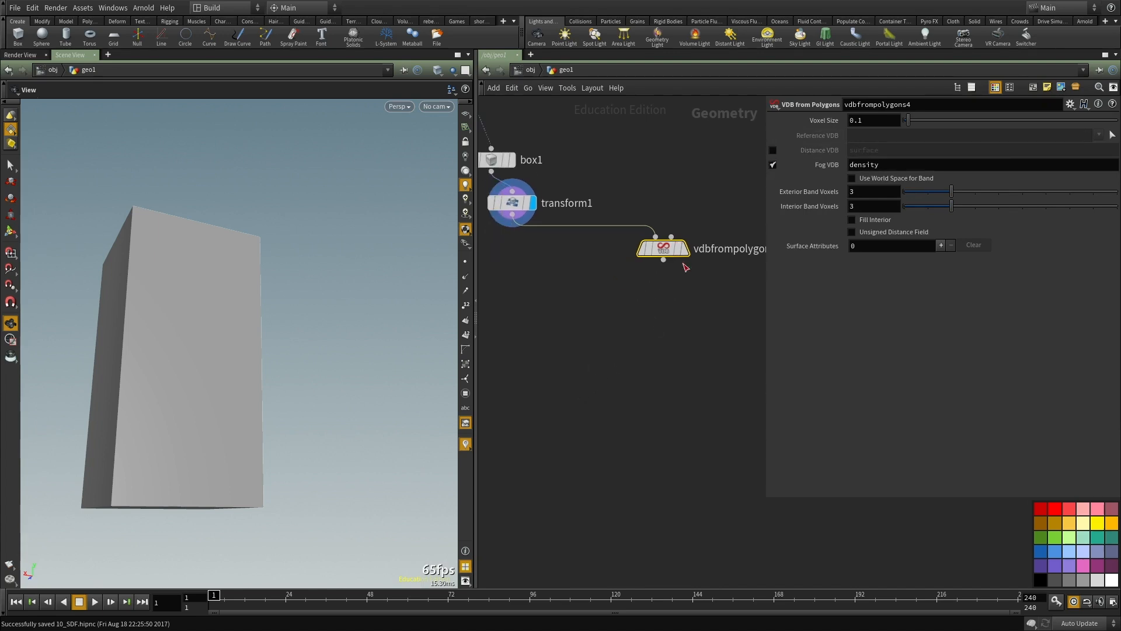
Step: Display vdbfrompolygons4 and try feeding it into a HeightField Scatter node
key(Tab)
text(sca)
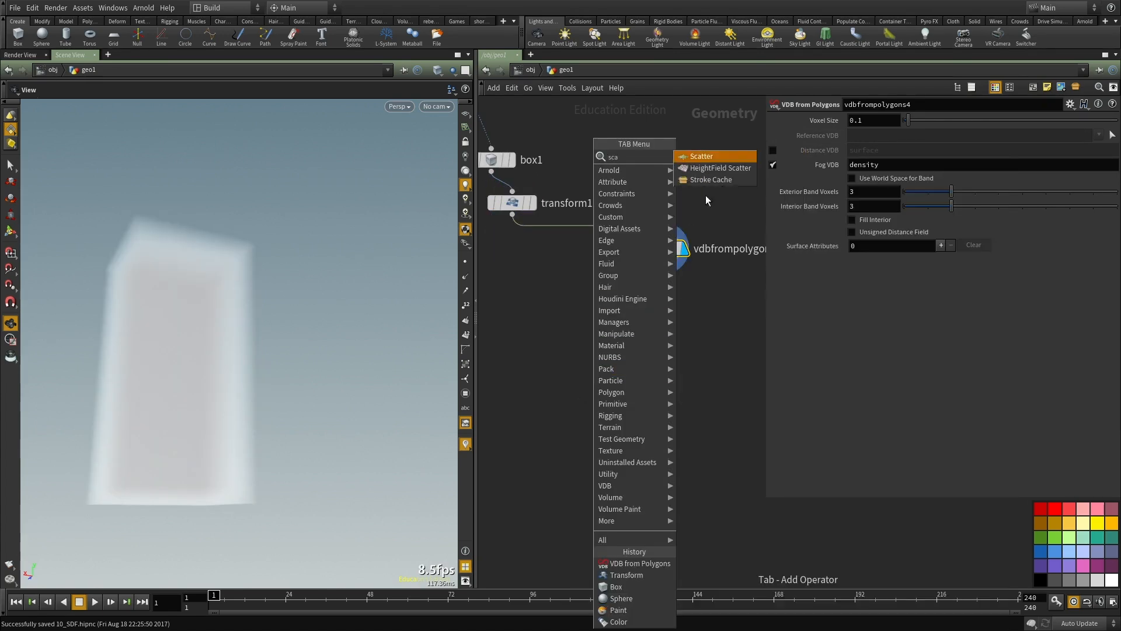
click(720, 167)
drag(665, 268, 646, 330)
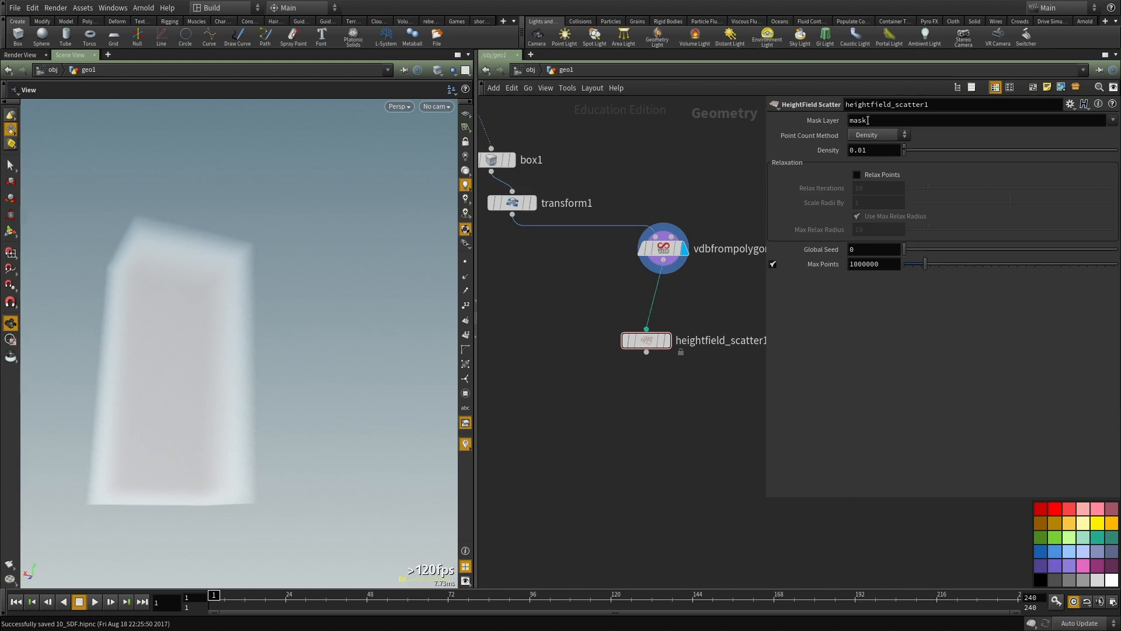
Step: Use a regular Scatter node in place of HeightField Scatter, feed it from vdbfrompolygons4 and display it
text(sca)
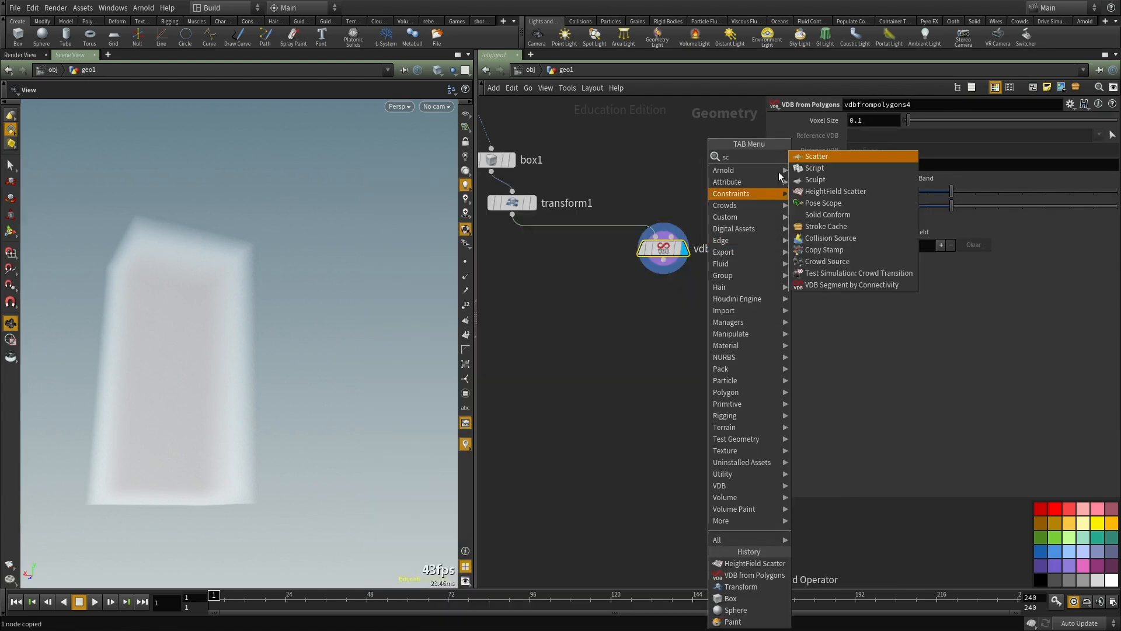
click(827, 153)
click(643, 319)
drag(663, 261, 643, 308)
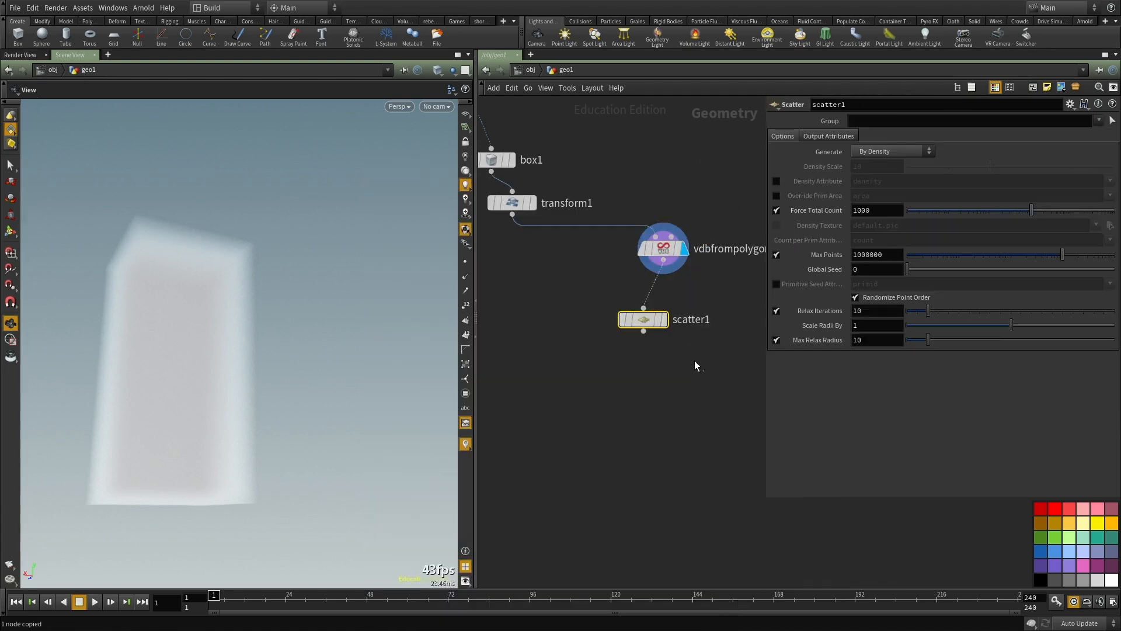
click(665, 320)
middle_drag(687, 326, 709, 295)
Step: Set scatter1's Force Total Count to 100 points
drag(872, 211, 734, 215)
text(0)
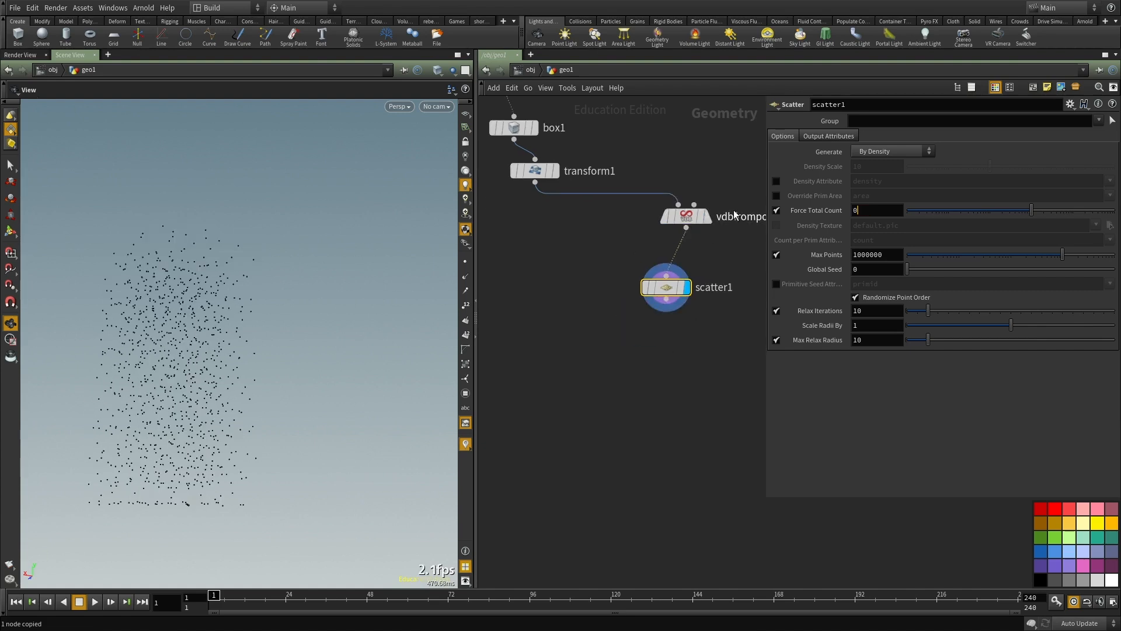
text(0)
key(Return)
Step: Add a Voronoi Fracture node fed by transform1 and scatter1, display it and enable Visualize Pieces
key(Tab)
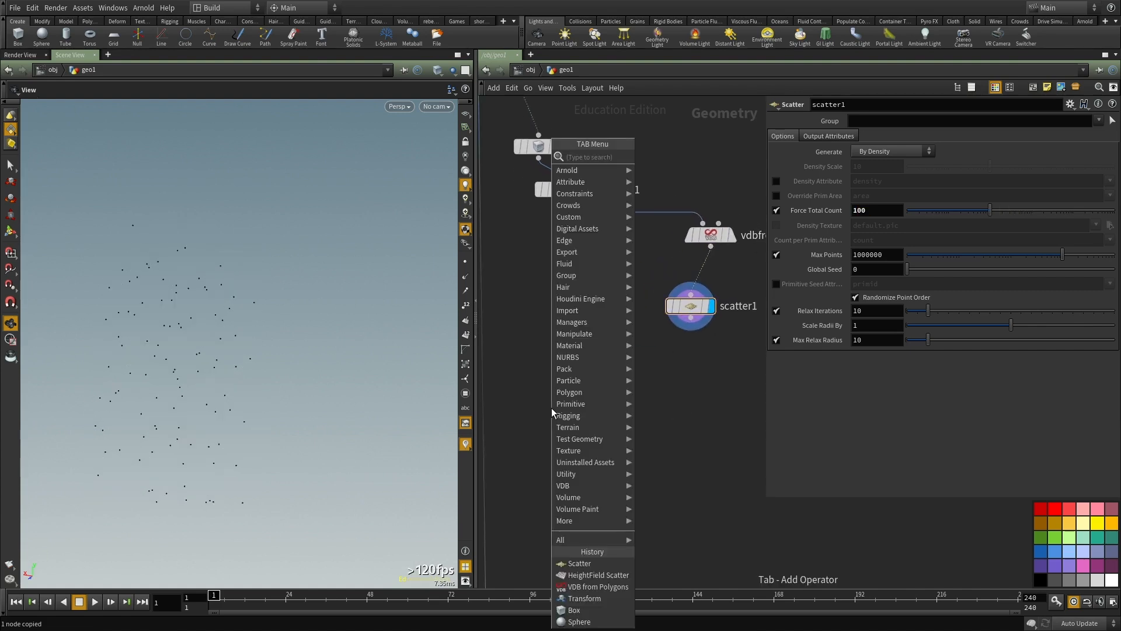
text(vorono)
key(Return)
click(551, 408)
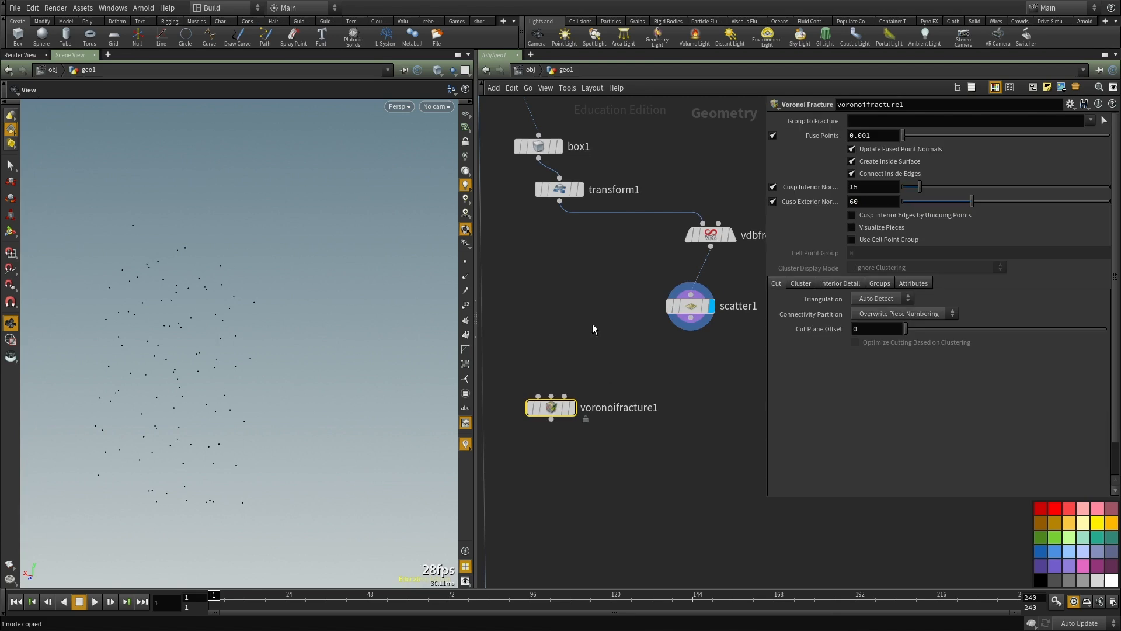
click(558, 202)
click(538, 396)
click(690, 318)
click(553, 396)
click(572, 407)
click(873, 229)
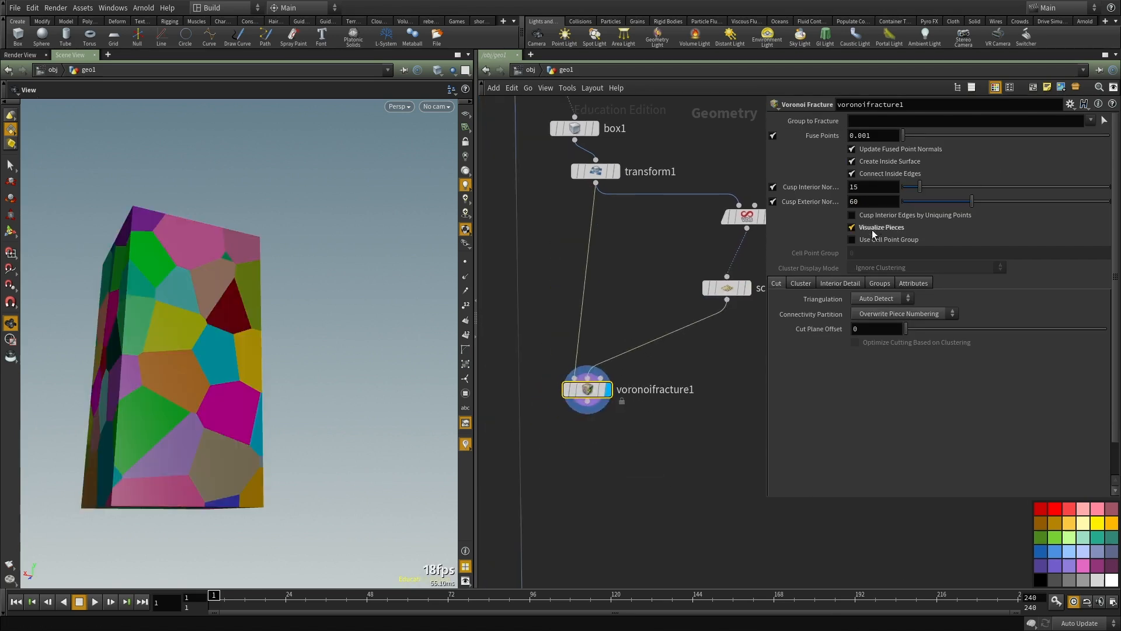
Step: Insert a Transform node between transform1 and voronoifracture1 and set its Y scale to 0.3
middle_drag(607, 291, 603, 309)
drag(213, 350, 257, 398)
key(Tab)
key(Escape)
click(584, 306)
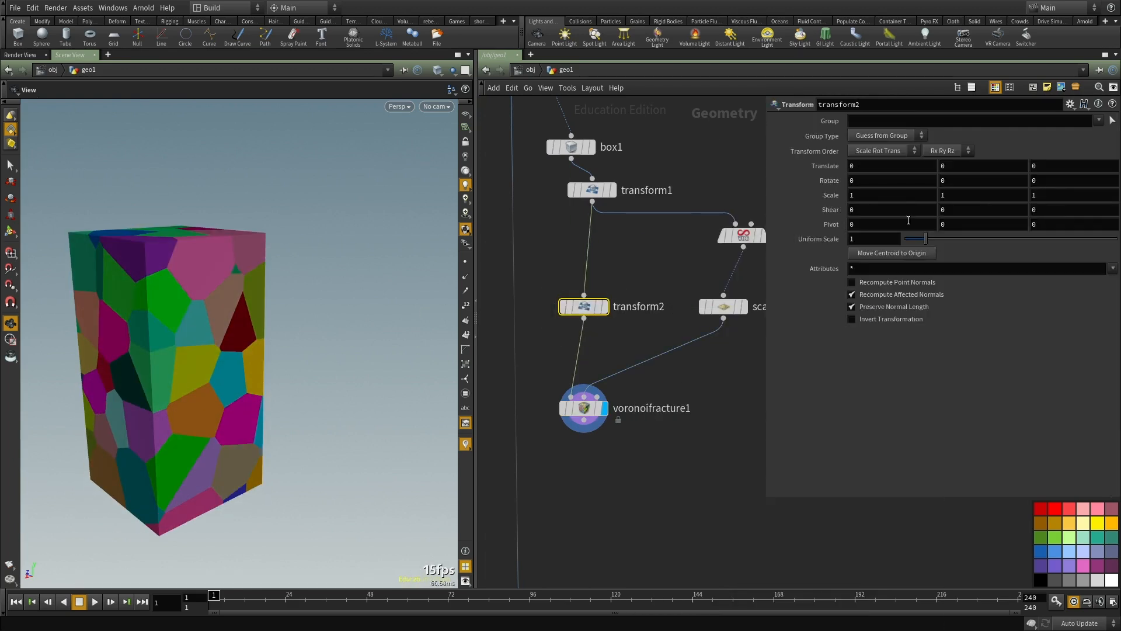
text(.3)
key(Return)
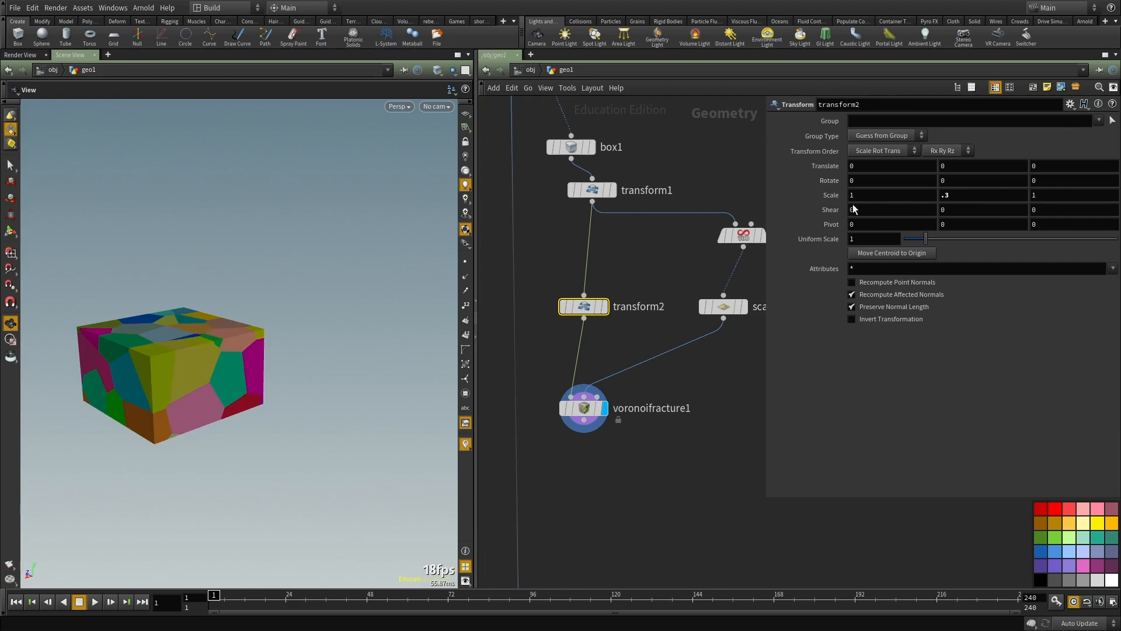
Step: Create a reference copy of transform2 and insert it between scatter1 and voronoifracture1
drag(584, 306, 584, 283)
right_click(578, 286)
mouse_move(620, 304)
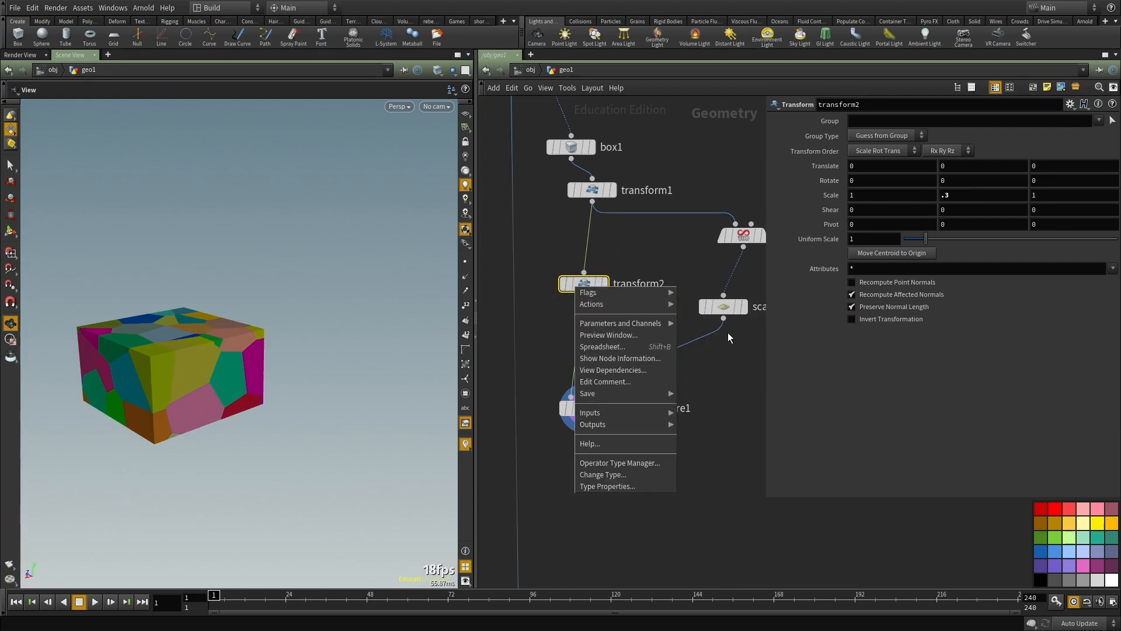
click(718, 351)
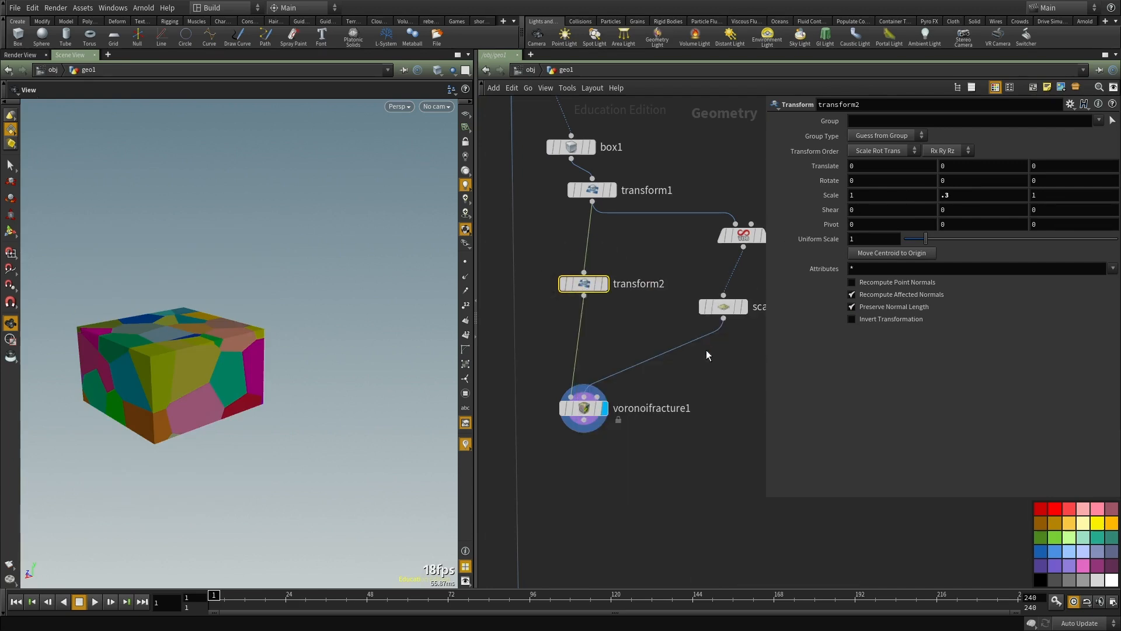
click(671, 357)
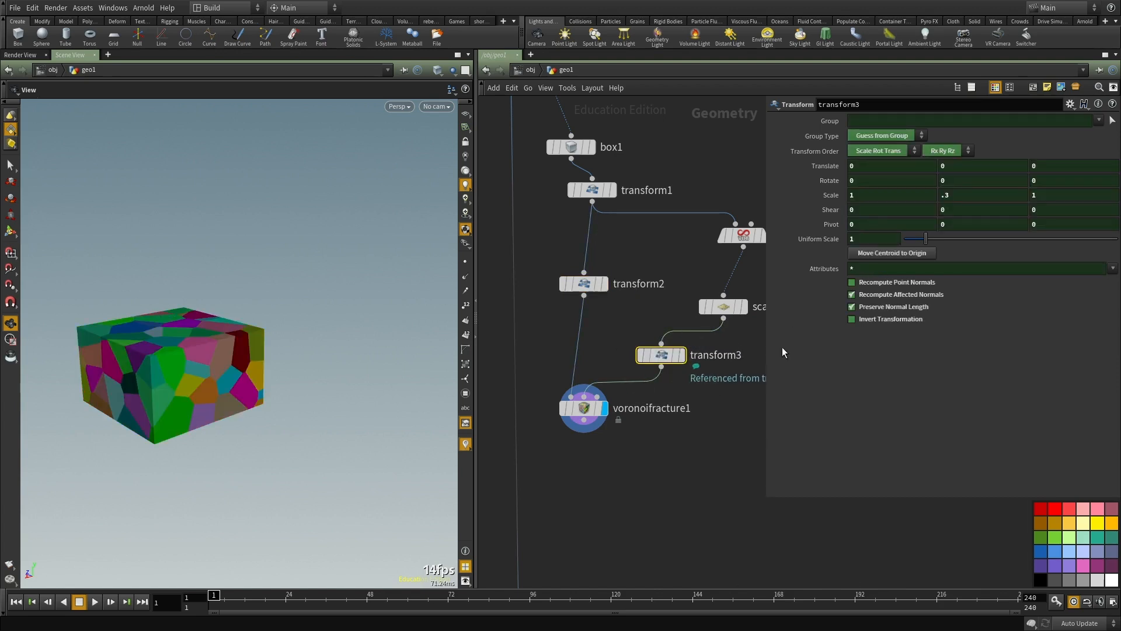
Step: Create another reference copy of transform2, connect it after voronoifracture1 and display it
middle_drag(680, 410, 711, 349)
right_click(606, 224)
mouse_move(659, 242)
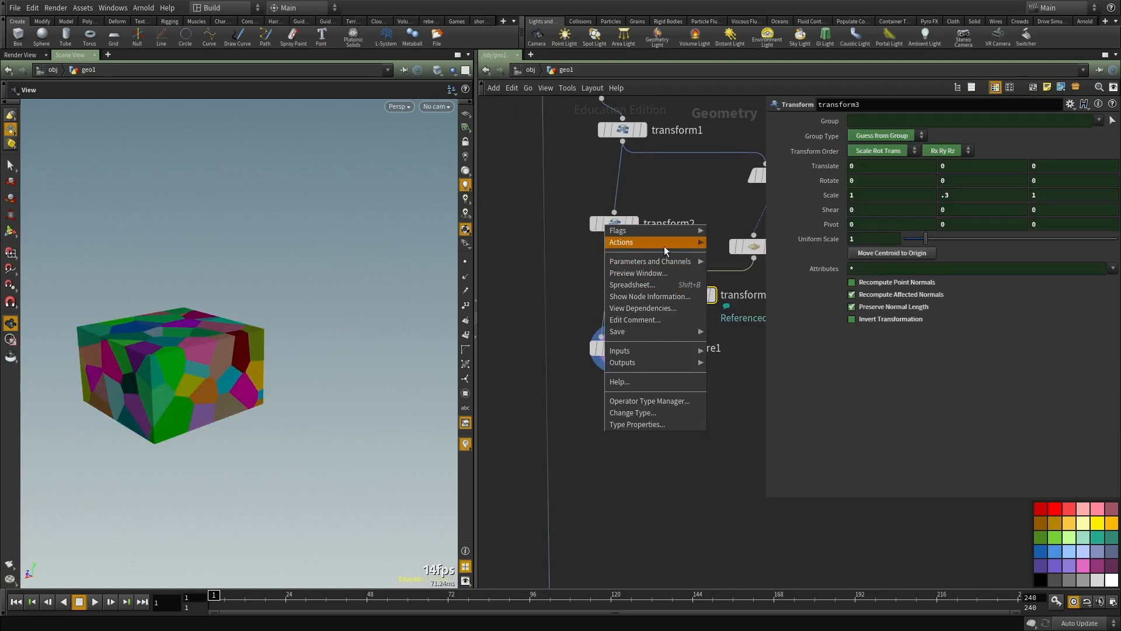
click(759, 266)
click(639, 240)
drag(639, 252, 605, 435)
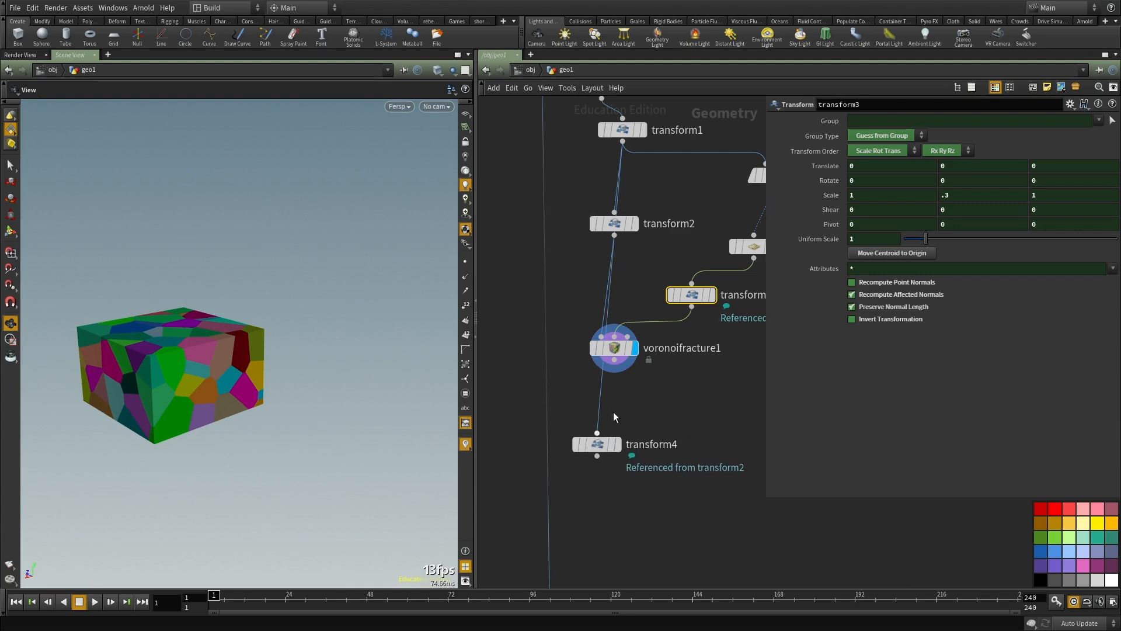
click(614, 360)
click(596, 435)
click(617, 444)
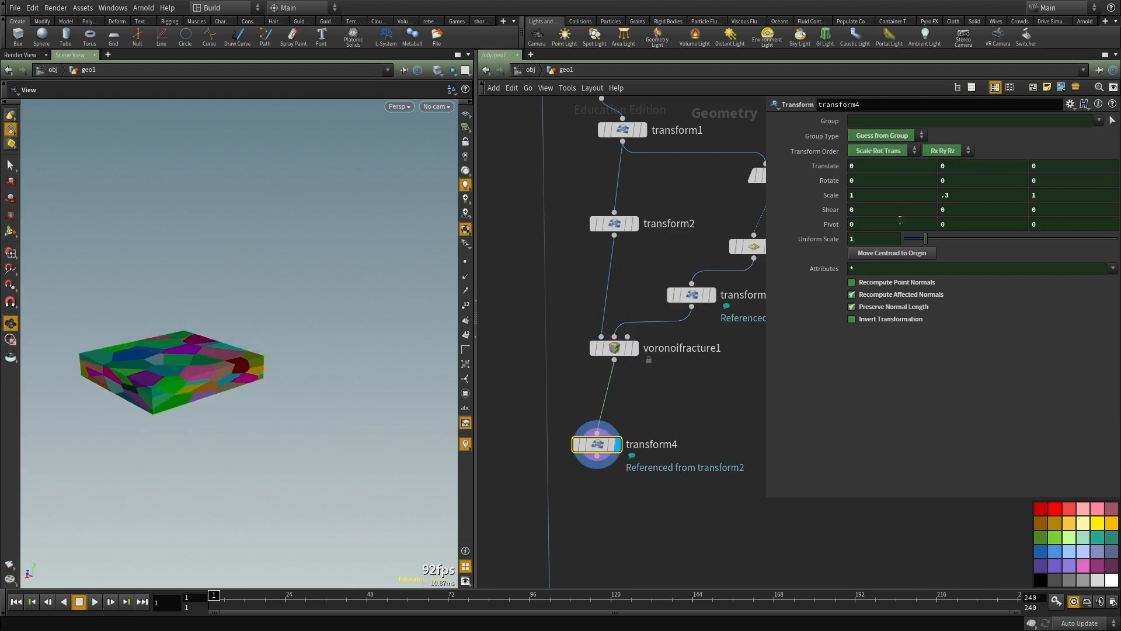
Step: Unlink transform4's Invert Transformation option from its reference and enable it
right_click(877, 324)
click(901, 429)
middle_drag(661, 472, 643, 401)
drag(204, 341, 150, 397)
middle_drag(150, 397, 202, 352)
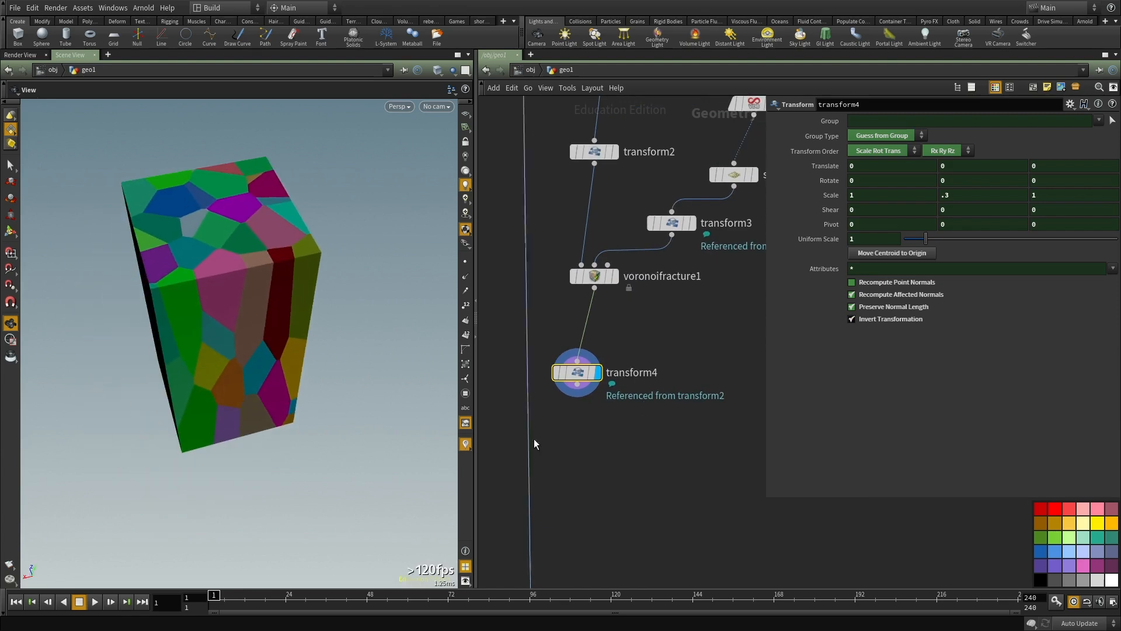
Step: Add a Delete node after transform4, display it and set its operation to Delete Non-Selected
key(Tab)
text(de)
click(652, 168)
click(582, 443)
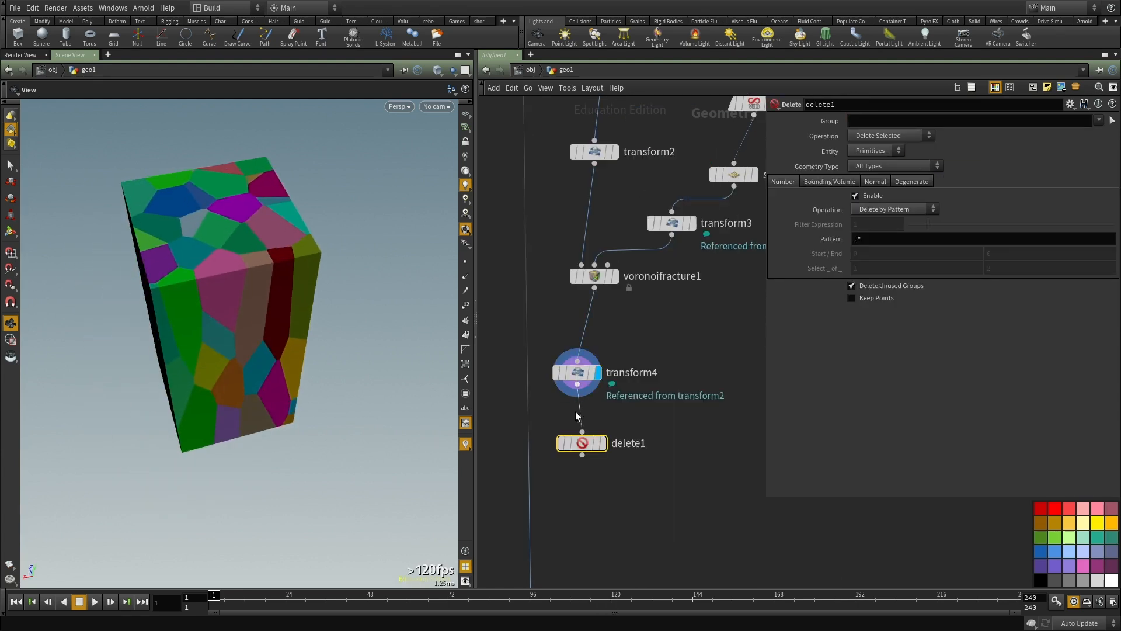
click(602, 443)
click(890, 136)
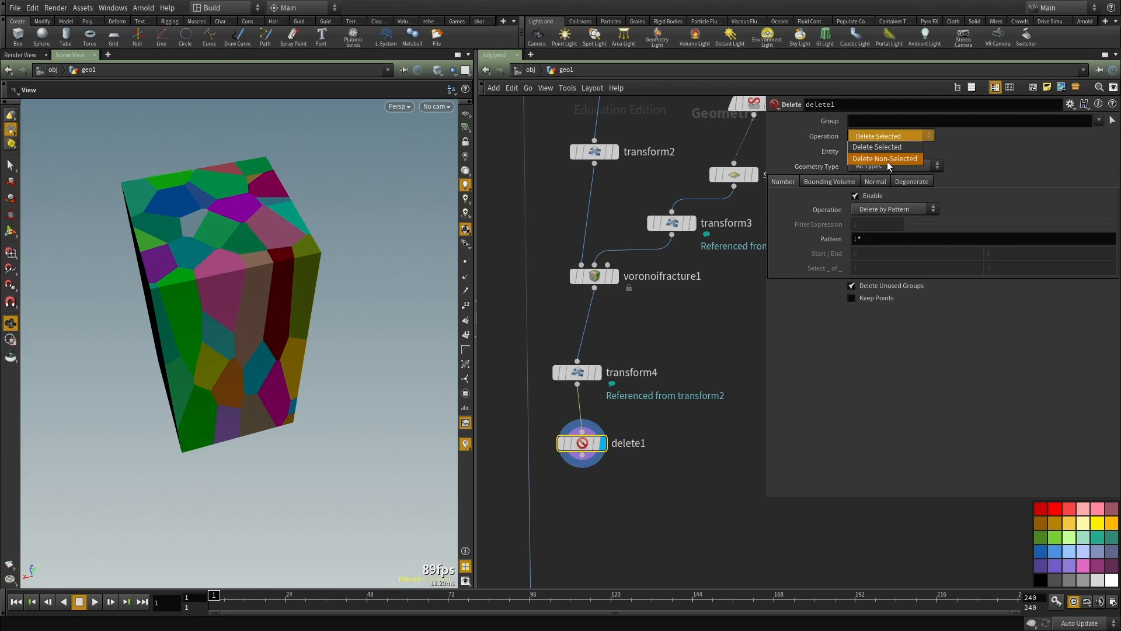
click(888, 159)
Step: Insert an Assemble node between transform4 and delete1 that packs the fractured pieces
drag(587, 443, 593, 532)
key(Tab)
key(Escape)
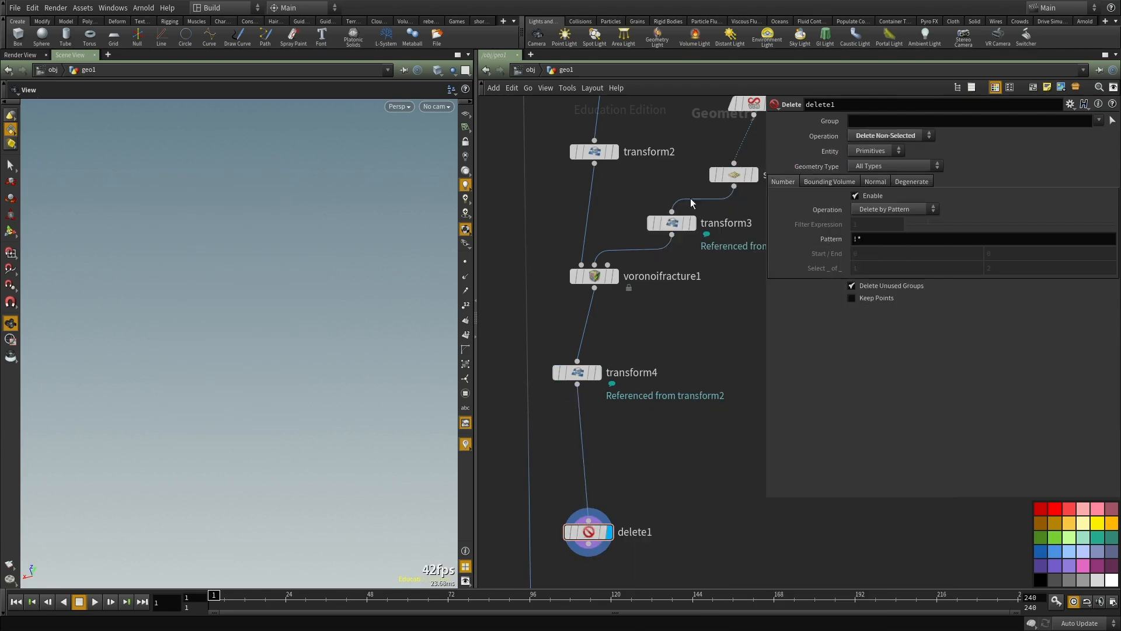
click(583, 405)
click(881, 226)
click(596, 425)
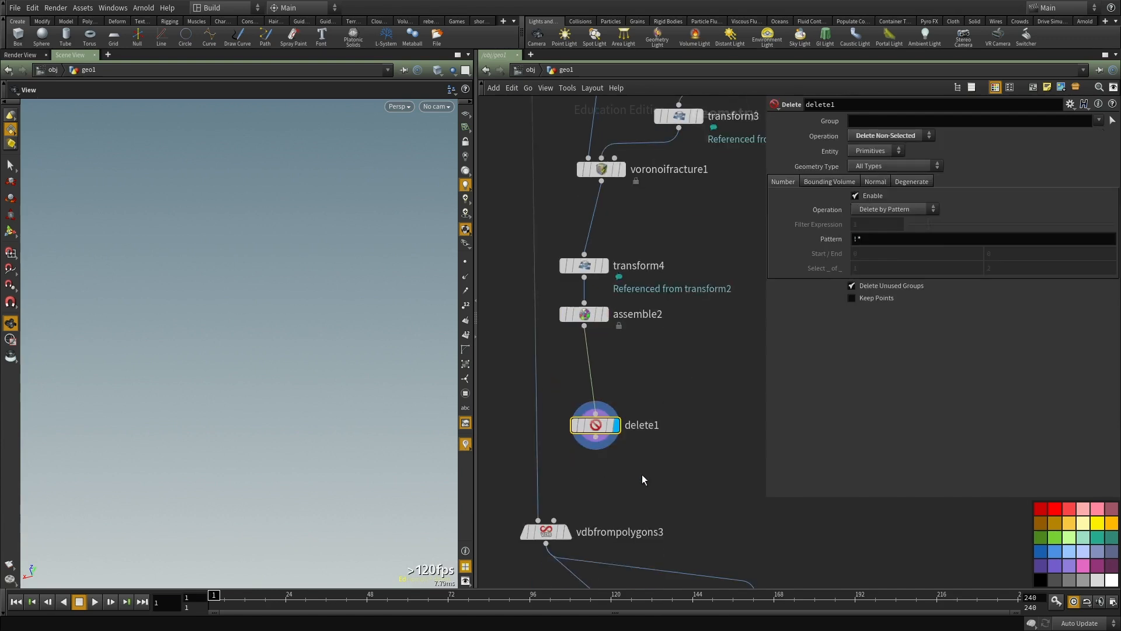
Step: Enable bounding-volume selection with a Bounding Box on delete1 and set its Entity to Points
click(841, 182)
click(855, 195)
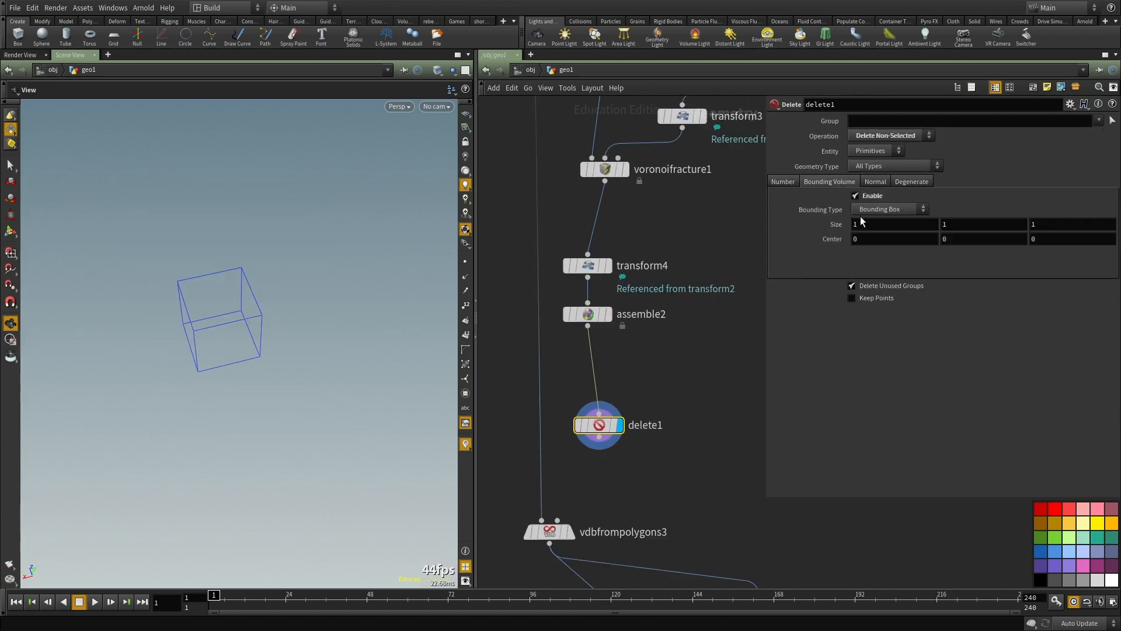
click(871, 151)
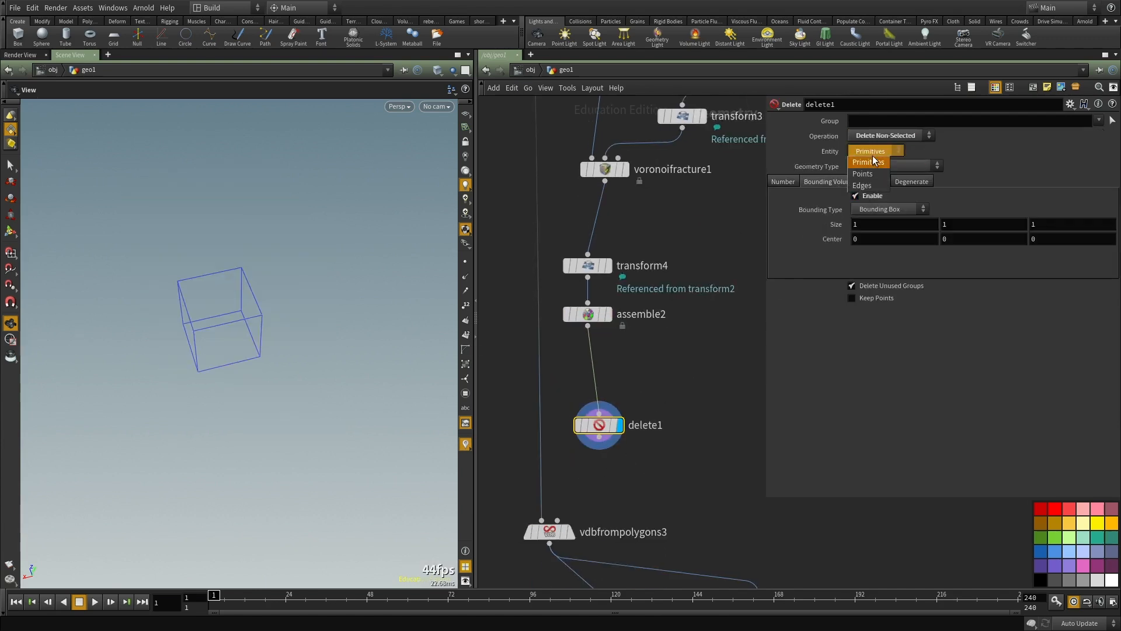
click(867, 169)
drag(235, 386, 326, 323)
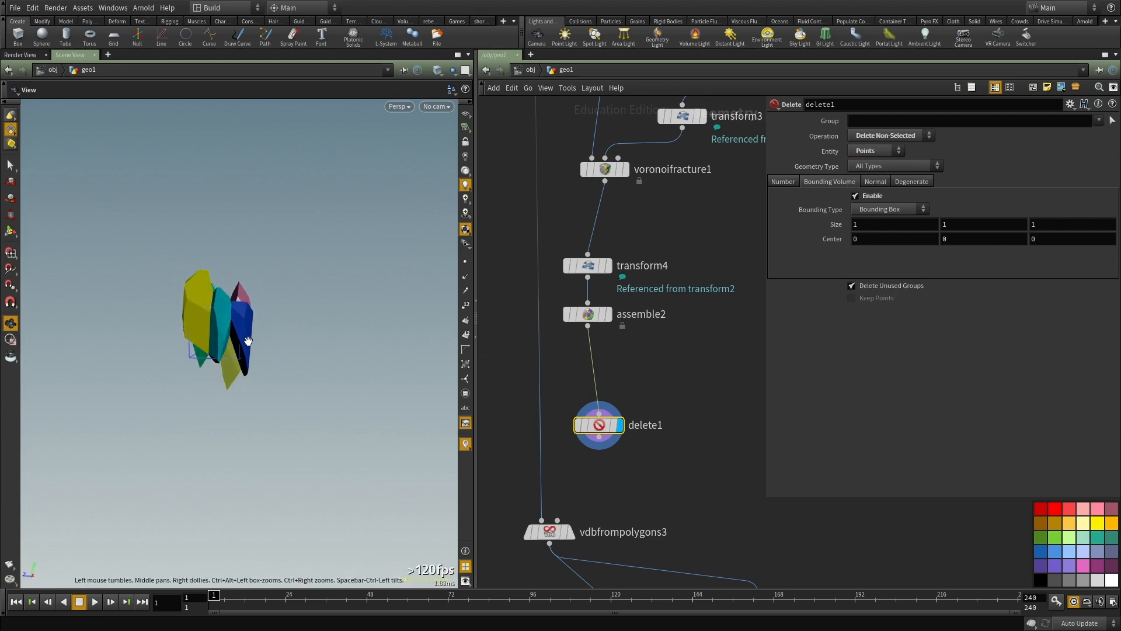
Step: Resize delete1's bounding box in the viewport to about 1.31 × 3.28 × 1.04, centered near 0.15, -0.47, -0.02
key(Return)
drag(226, 322, 220, 244)
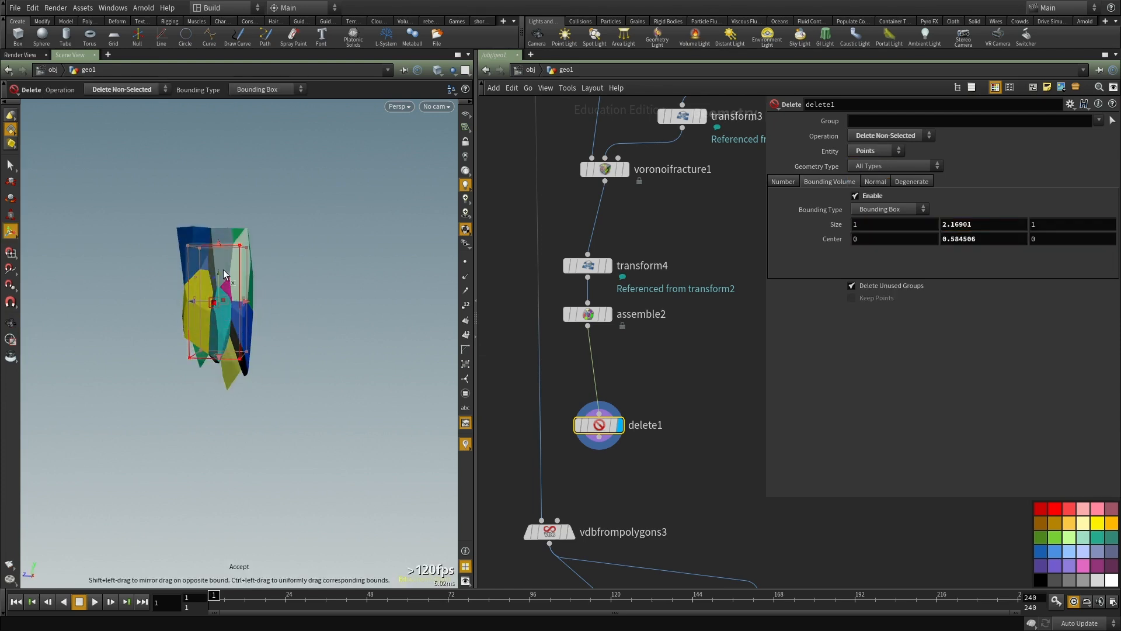
drag(216, 362, 217, 395)
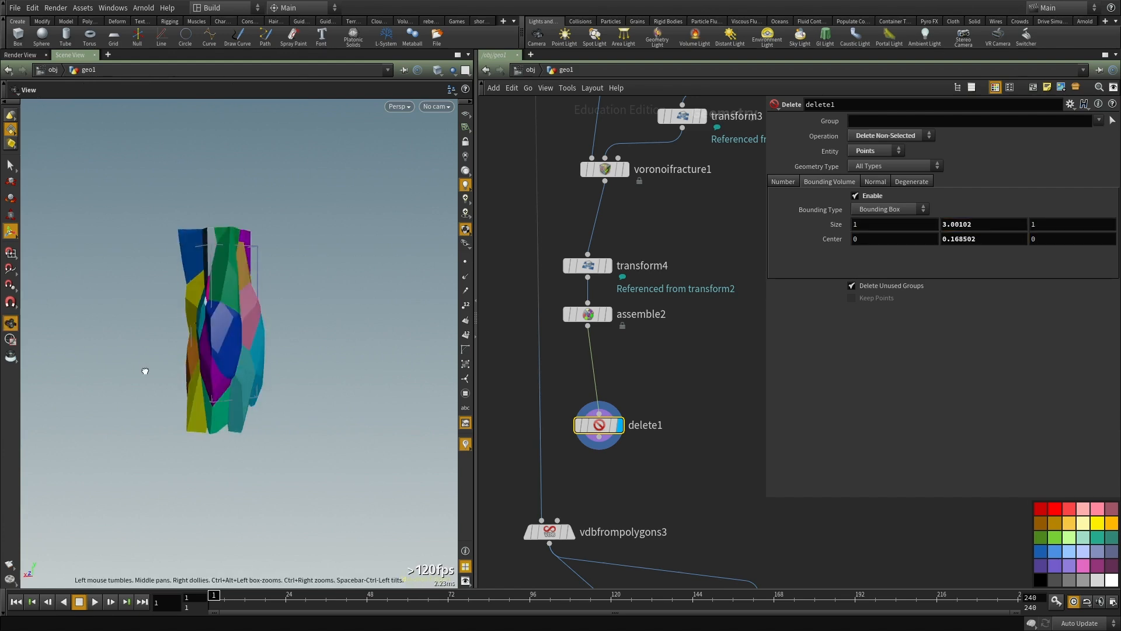
drag(216, 251, 218, 277)
alt+drag(225, 286, 271, 342)
mouse_move(212, 403)
mouse_down()
mouse_move(211, 447)
mouse_move(209, 425)
mouse_up()
drag(237, 348, 265, 351)
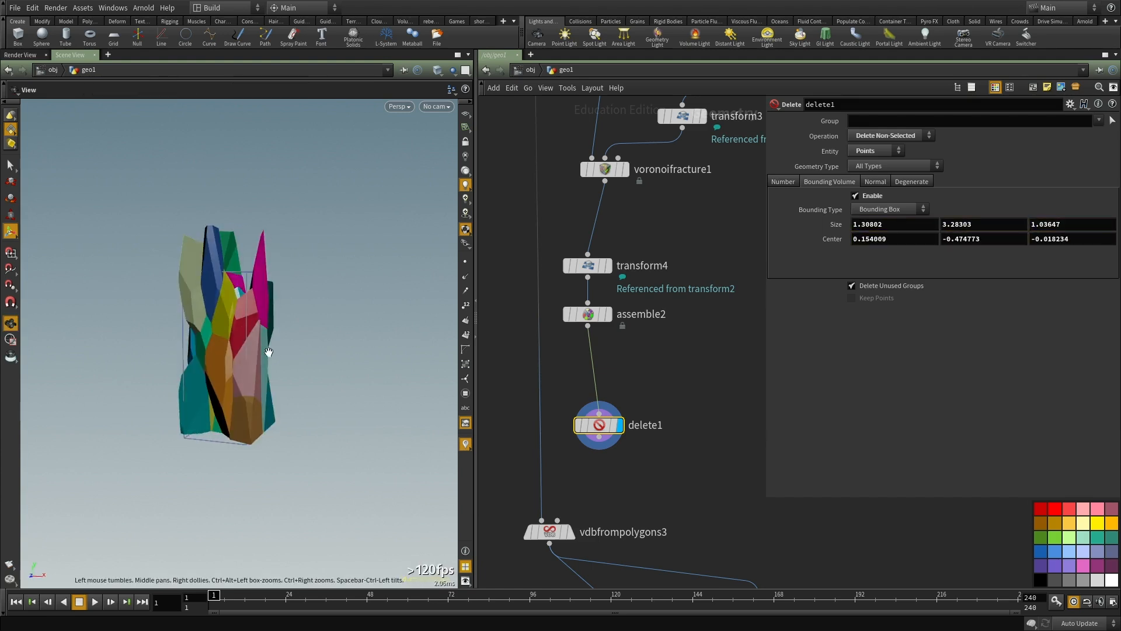
Step: Connect delete1 to the first input of vdbfrompolygons3 and display vdbfrompolygons3
scroll(694, 414, down, 1)
middle_drag(694, 417, 708, 344)
scroll(629, 397, up, 3)
middle_drag(629, 397, 635, 393)
drag(564, 436, 543, 473)
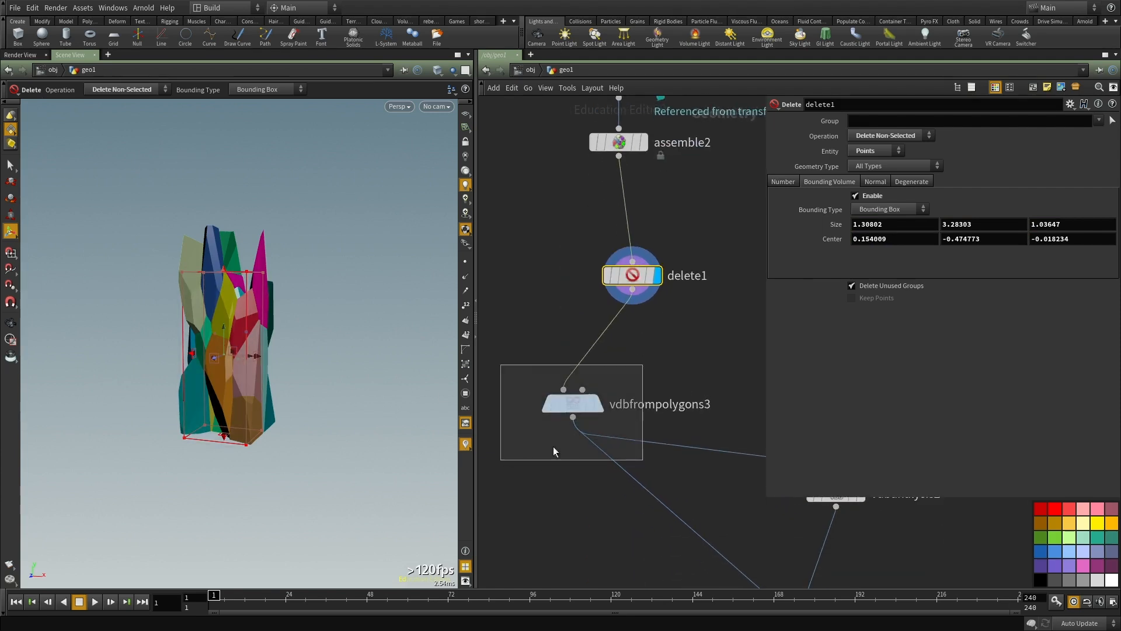
click(598, 403)
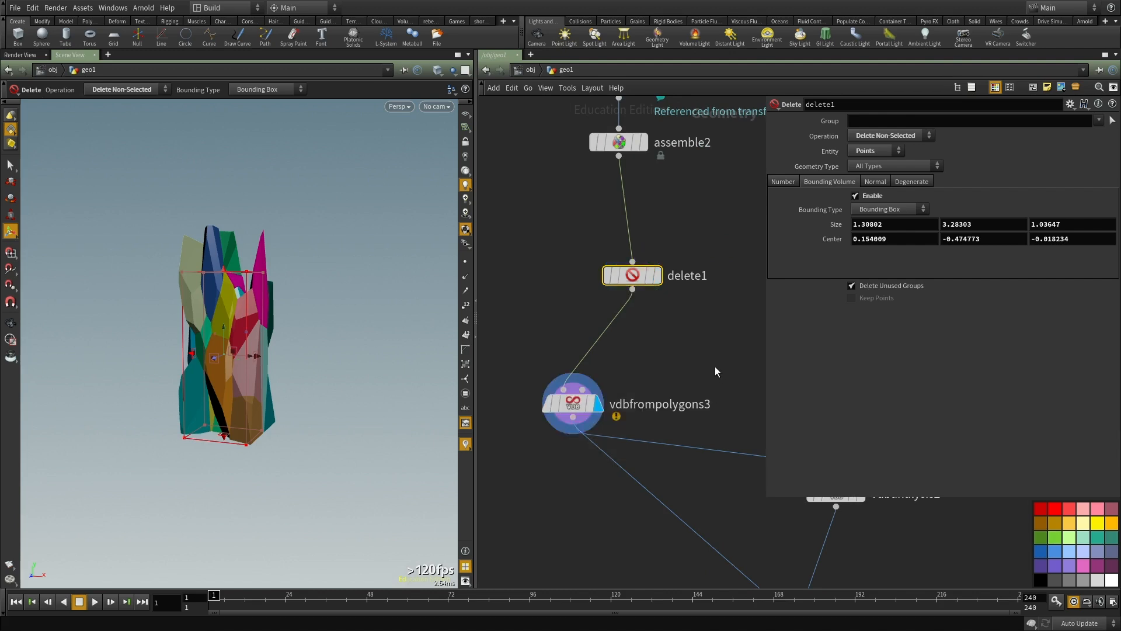
middle_drag(681, 372, 661, 386)
alt+drag(304, 364, 377, 356)
Step: Go to volumevop3 and convertvdb2 at the end of the VDB chain
scroll(650, 514, down, 3)
scroll(649, 543, down, 3)
middle_drag(644, 552, 531, 340)
scroll(593, 373, up, 4)
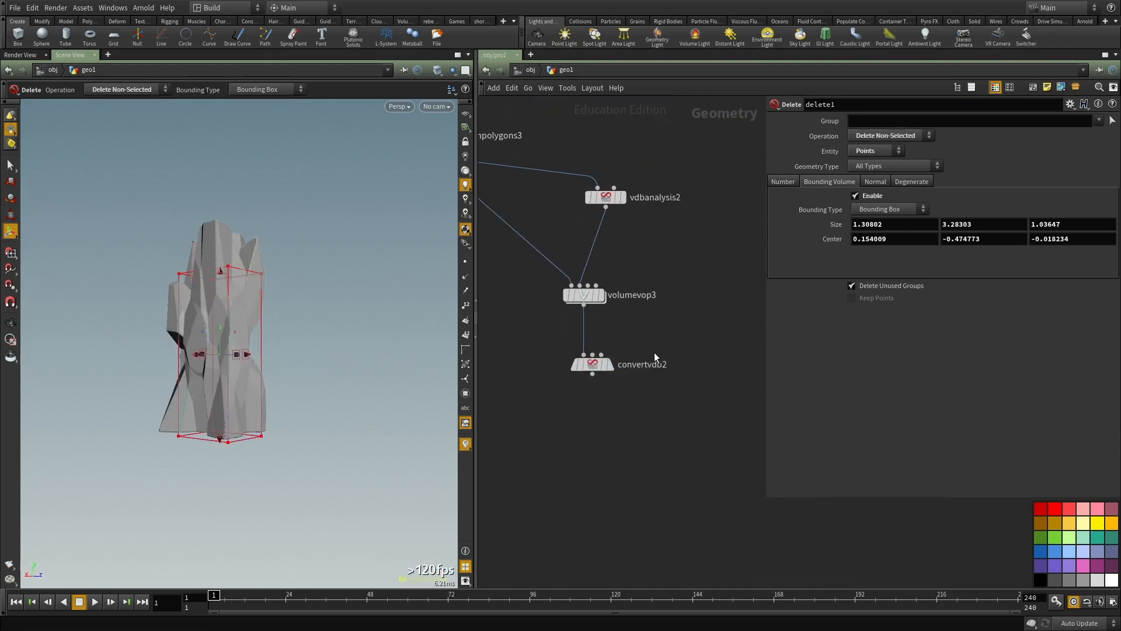
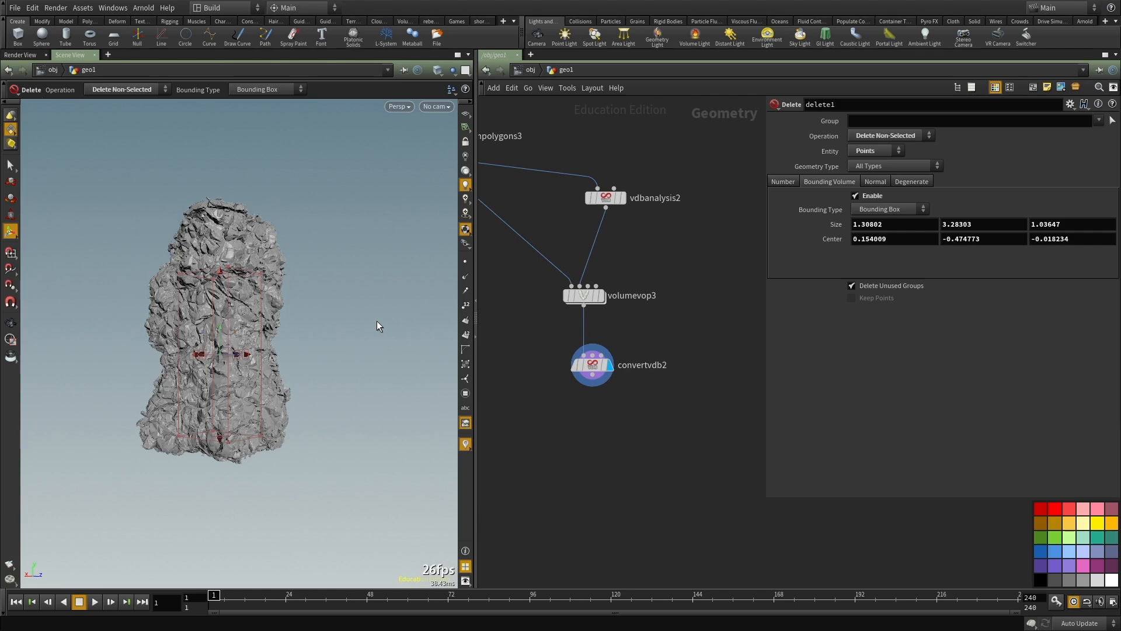
Step: Examine the displaced rock's surface and silhouette from all sides, close up and from a distance, in an enlarged viewport
alt+drag(230, 345, 268, 355)
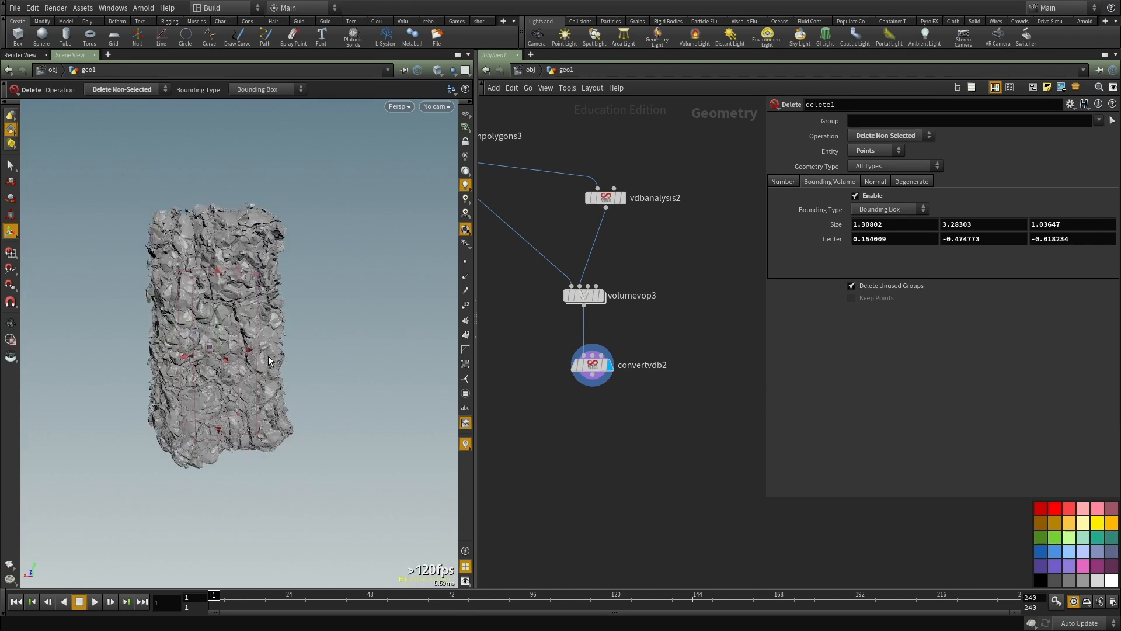
key(ctrl+b)
alt+drag(430, 351, 752, 282)
alt+right_drag(752, 282, 653, 306)
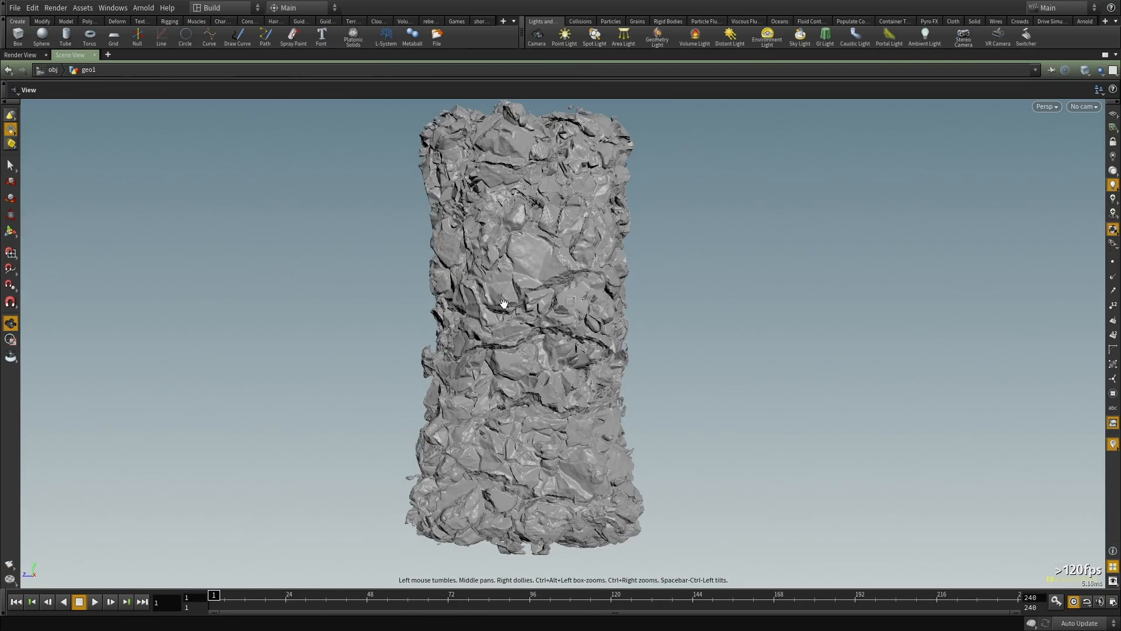
alt+drag(516, 299, 547, 333)
alt+right_drag(547, 333, 708, 363)
alt+drag(708, 363, 773, 400)
alt+right_drag(772, 400, 433, 395)
alt+drag(432, 396, 535, 365)
alt+right_drag(535, 365, 808, 319)
alt+drag(808, 319, 675, 342)
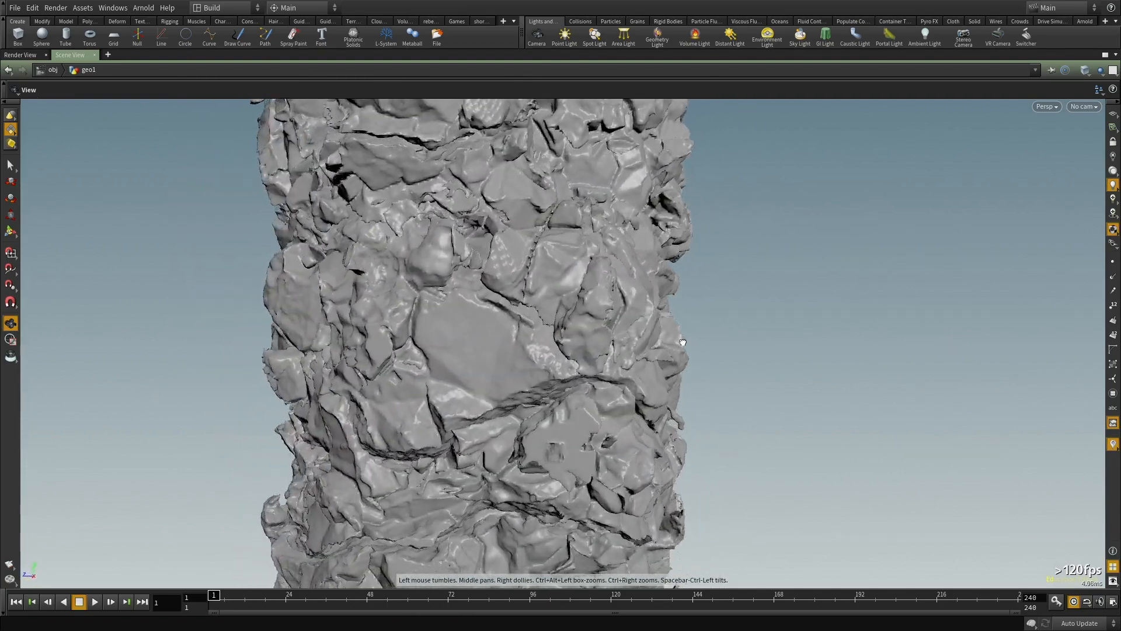
alt+right_drag(675, 343, 505, 330)
alt+drag(506, 330, 537, 361)
alt+middle_drag(537, 362, 521, 270)
alt+drag(521, 270, 763, 320)
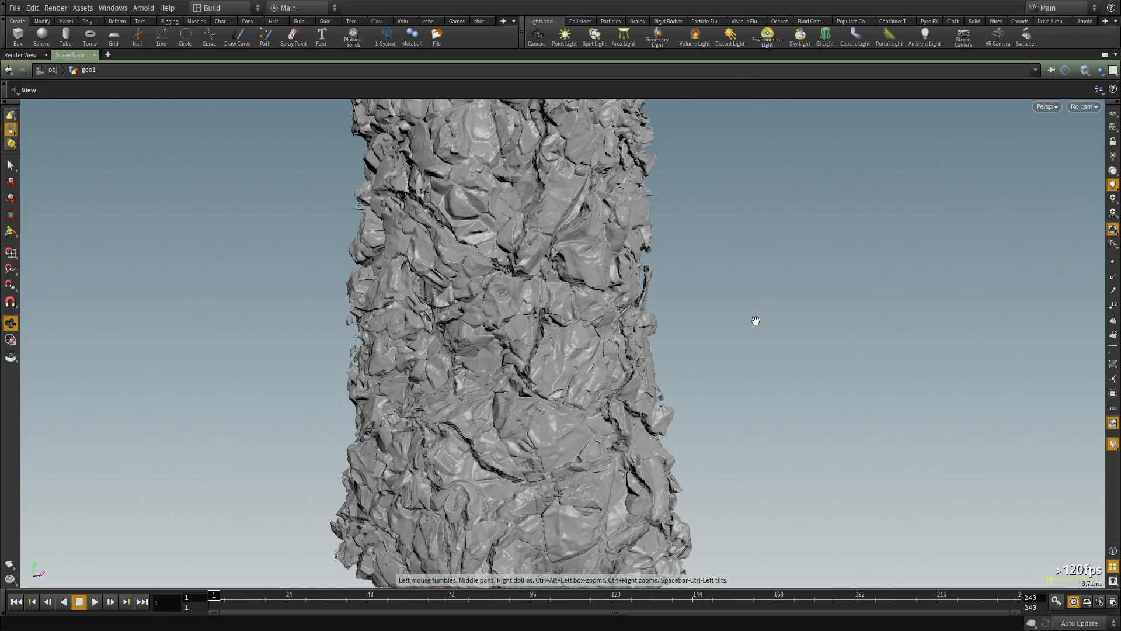
alt+drag(504, 308, 761, 315)
right_drag(762, 315, 490, 378)
drag(489, 378, 542, 380)
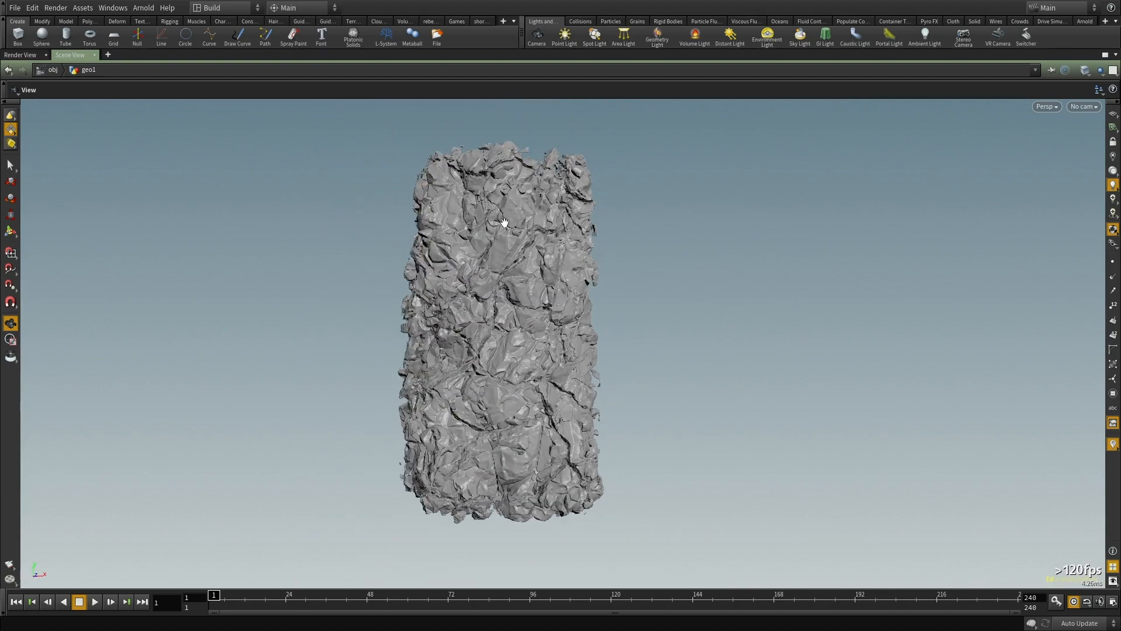
drag(479, 219, 606, 346)
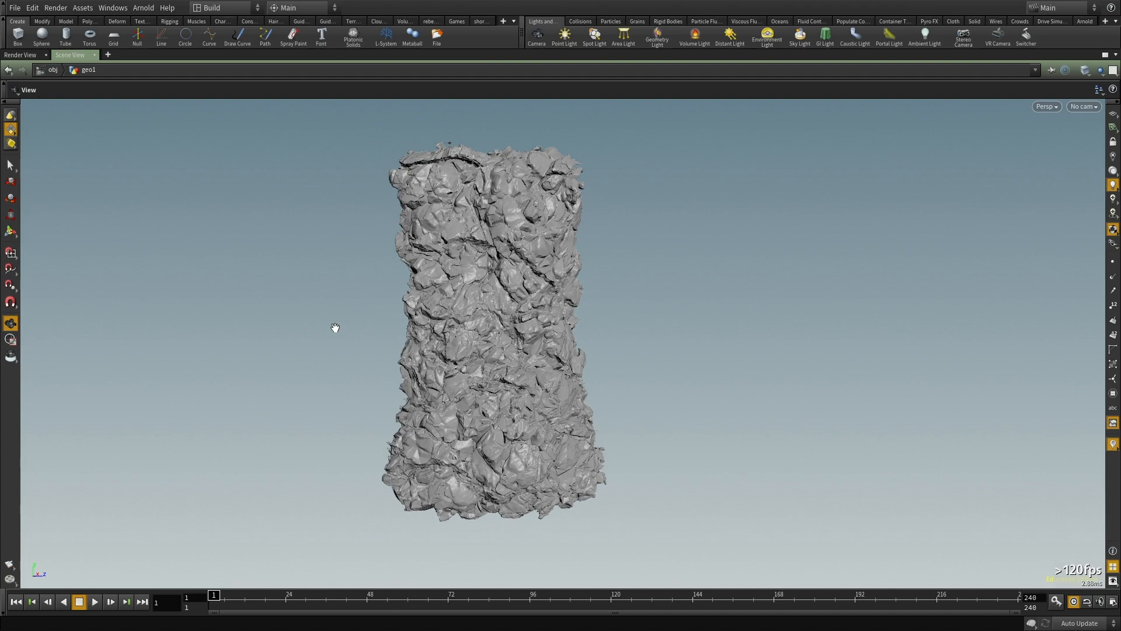
drag(340, 325, 608, 308)
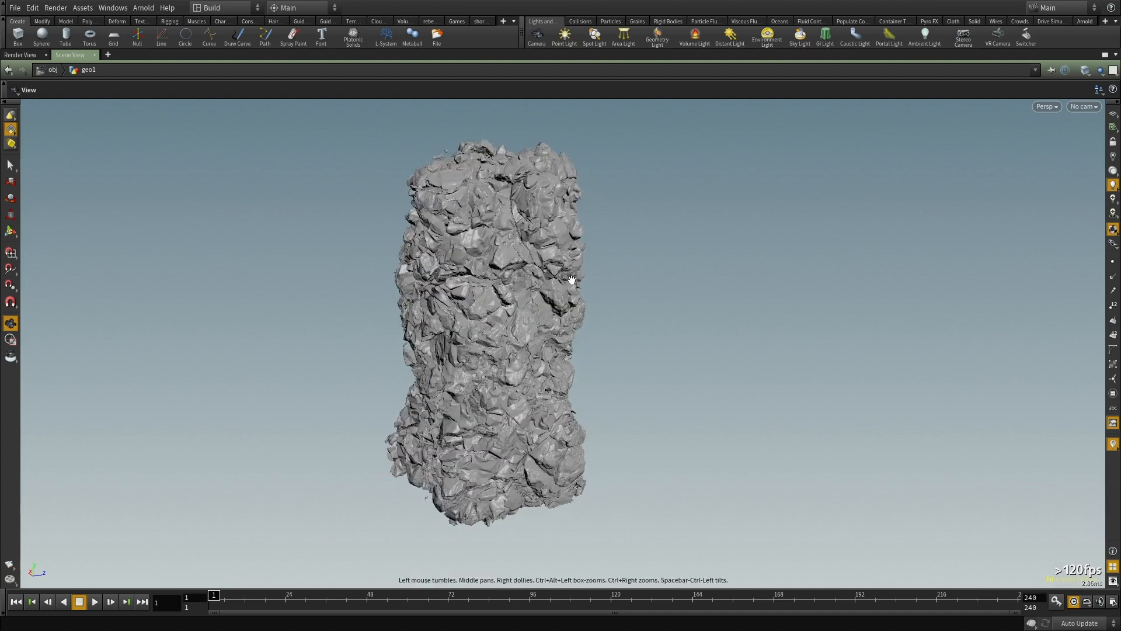
middle_drag(468, 229, 468, 306)
right_drag(468, 305, 564, 317)
middle_drag(564, 317, 623, 434)
drag(623, 434, 533, 321)
right_drag(533, 320, 610, 323)
drag(413, 321, 655, 372)
right_drag(655, 371, 963, 225)
middle_drag(963, 226, 776, 362)
drag(538, 332, 625, 292)
right_drag(588, 270, 374, 362)
middle_drag(374, 362, 468, 243)
drag(468, 243, 616, 306)
key(ctrl+b)
scroll(601, 434, up, 3)
middle_drag(230, 392, 312, 239)
drag(312, 239, 394, 296)
Step: Try Isovalues of 0.112, 0.03 and -0.112 on convertvdb2 and inspect the resulting rock surface
click(581, 345)
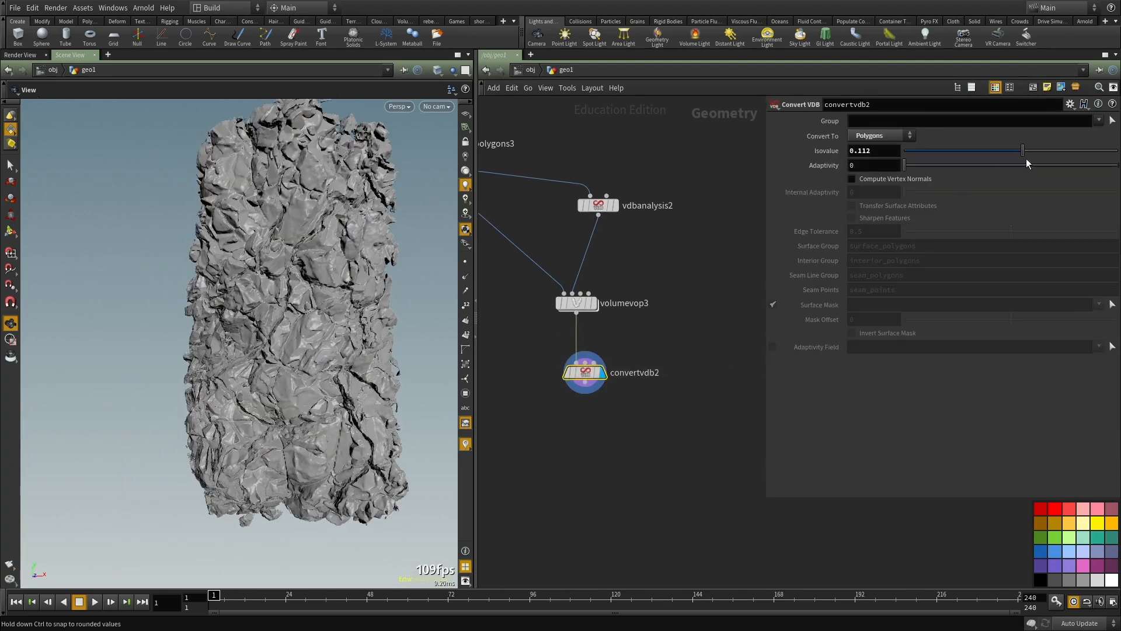
drag(1014, 150, 1011, 151)
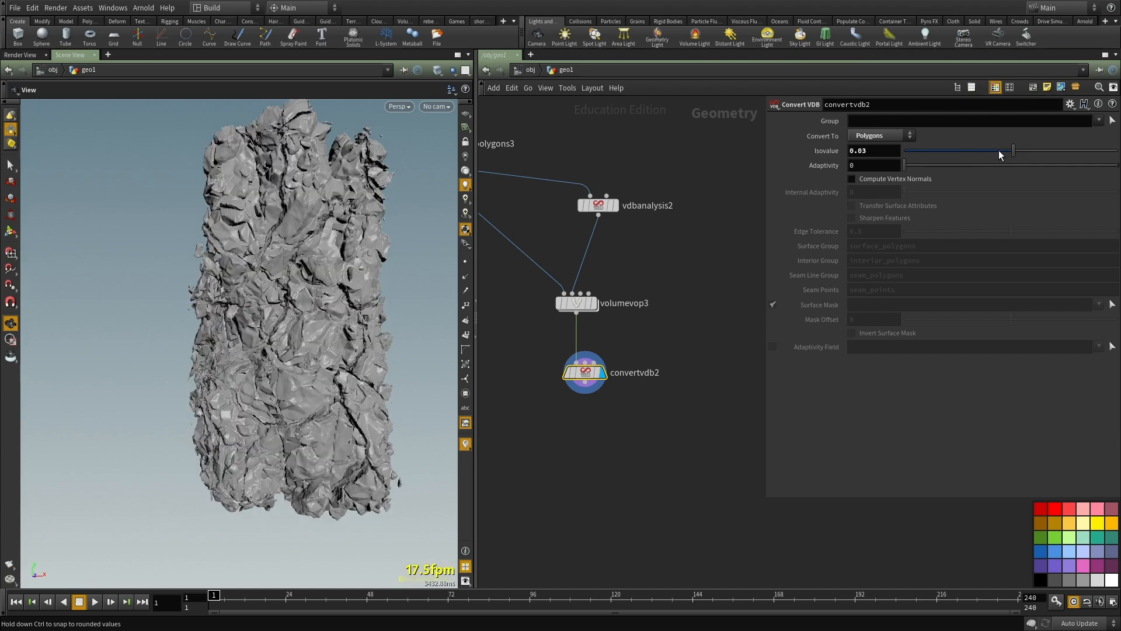
drag(1004, 153, 992, 153)
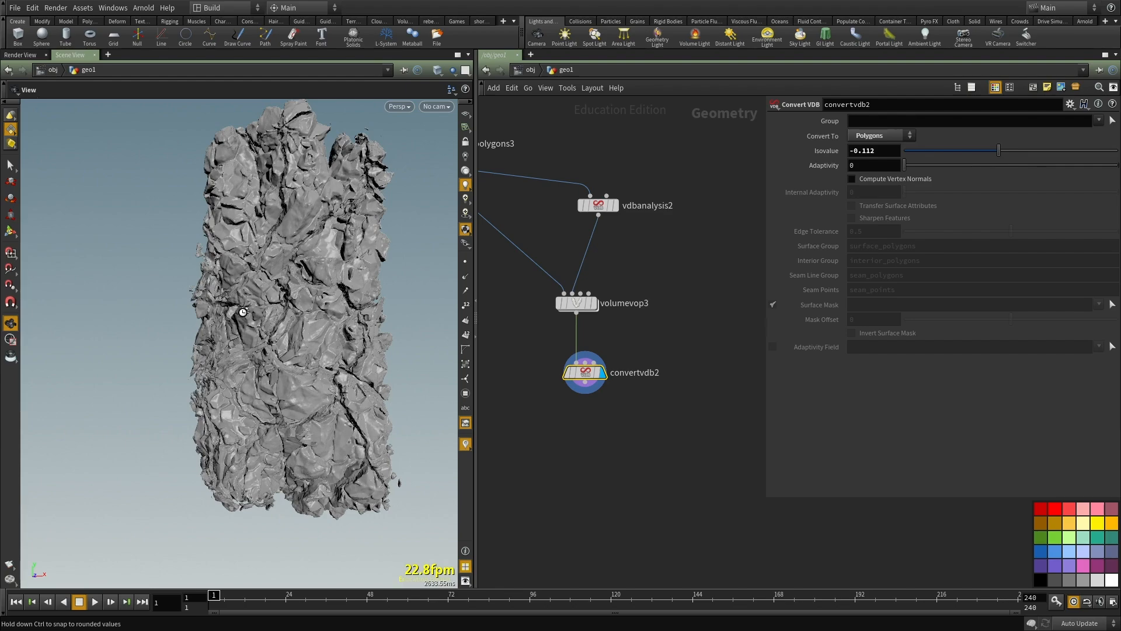
drag(333, 352, 363, 355)
right_drag(363, 355, 257, 376)
drag(233, 379, 269, 444)
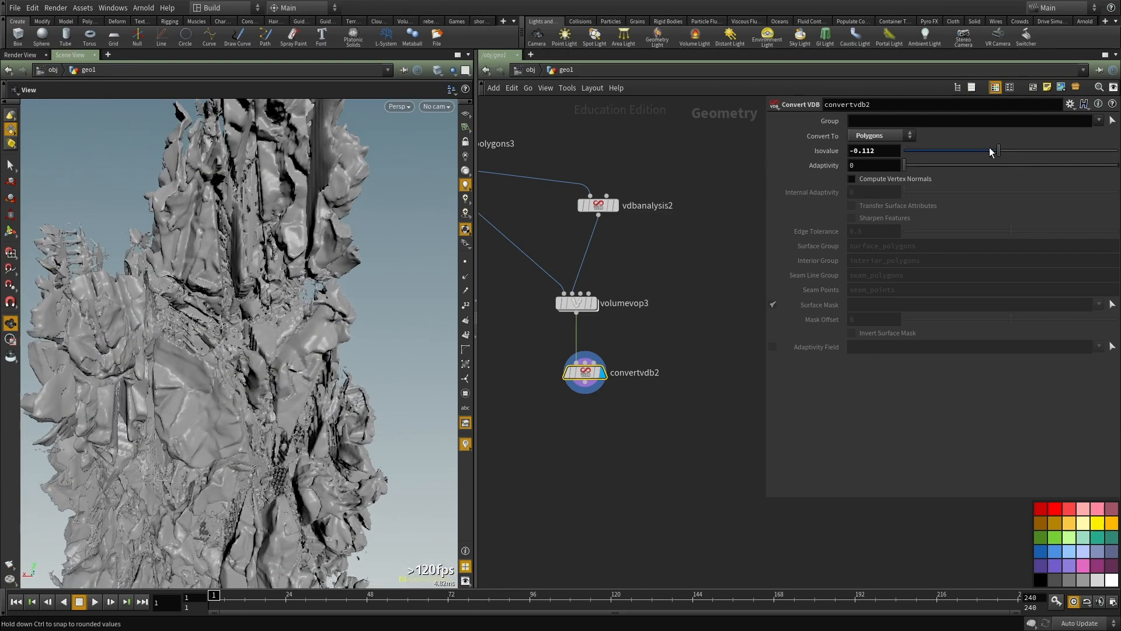
Step: Try raising convertvdb2's Isovalue to -0.03 and 0.074, inspecting the rock from several angles
drag(1007, 148, 1016, 149)
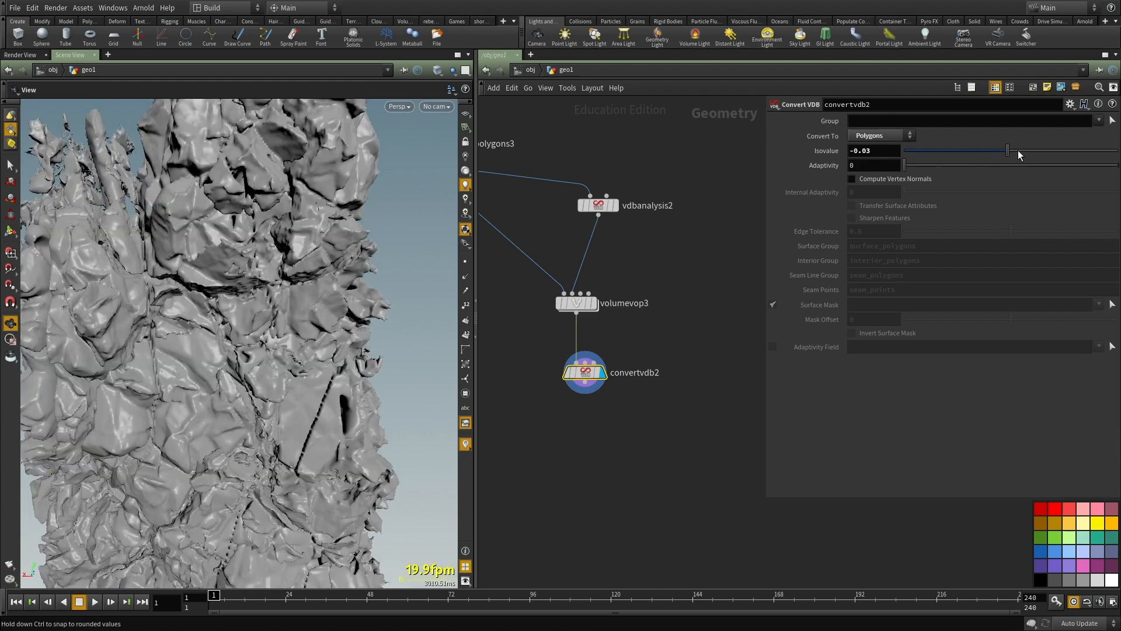
right_drag(305, 231, 171, 250)
drag(170, 250, 277, 273)
drag(1007, 152, 1037, 150)
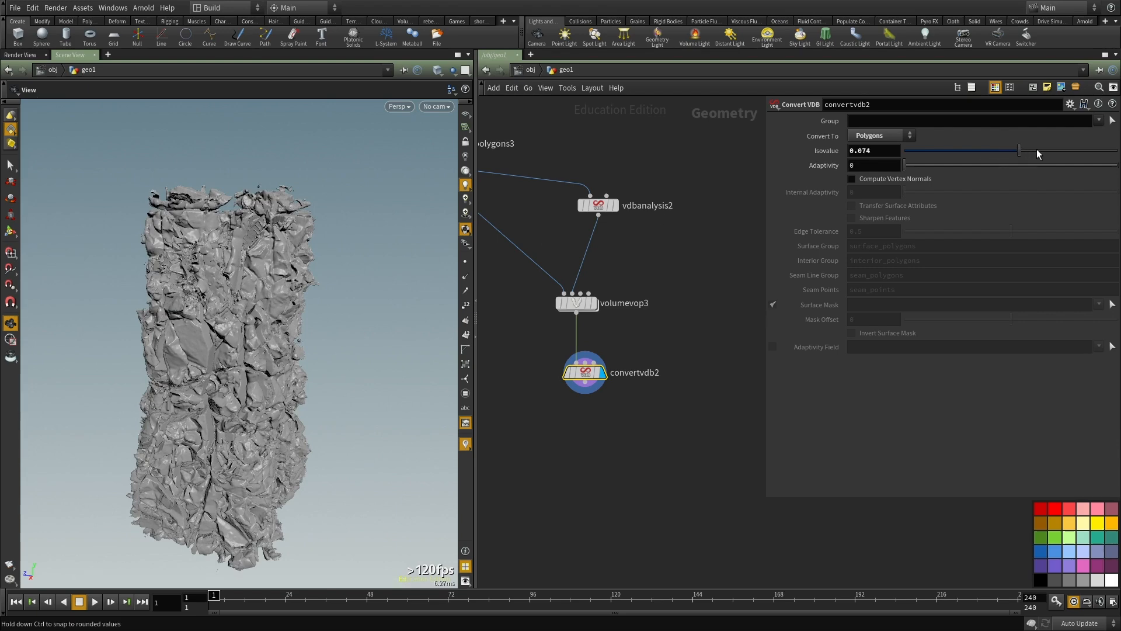
scroll(241, 331, up, 5)
drag(241, 331, 277, 332)
scroll(187, 394, down, 5)
scroll(296, 329, up, 5)
Step: Try Isovalues of 0.167 and 0.288 on convertvdb2 and inspect the cracks in the rock
drag(1028, 148, 1034, 150)
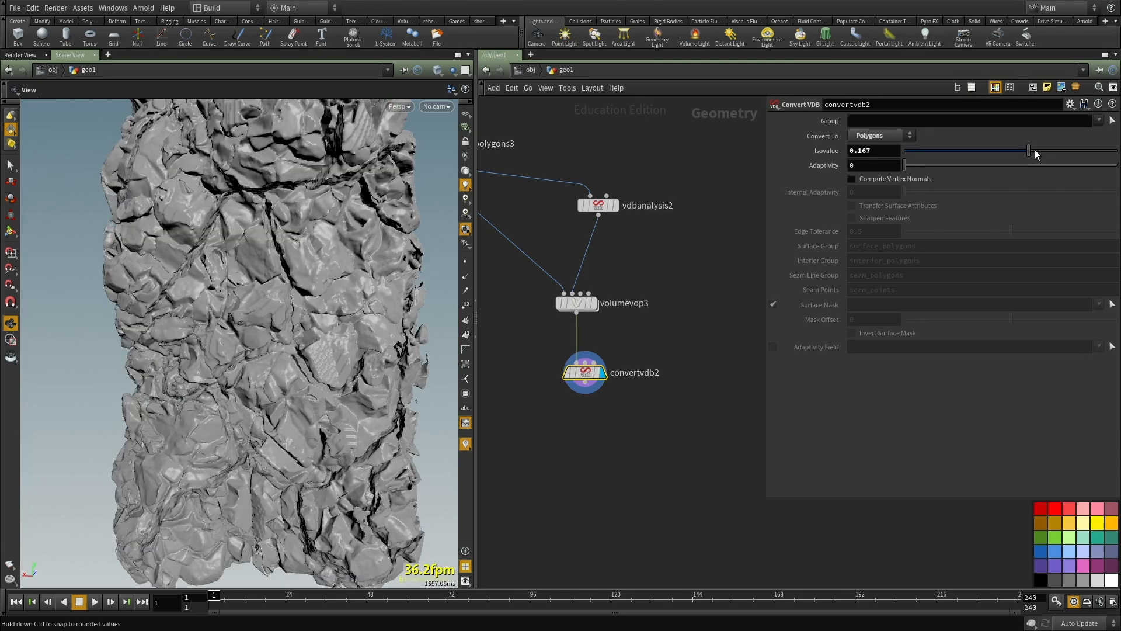
drag(143, 309, 303, 352)
drag(1028, 150, 1049, 147)
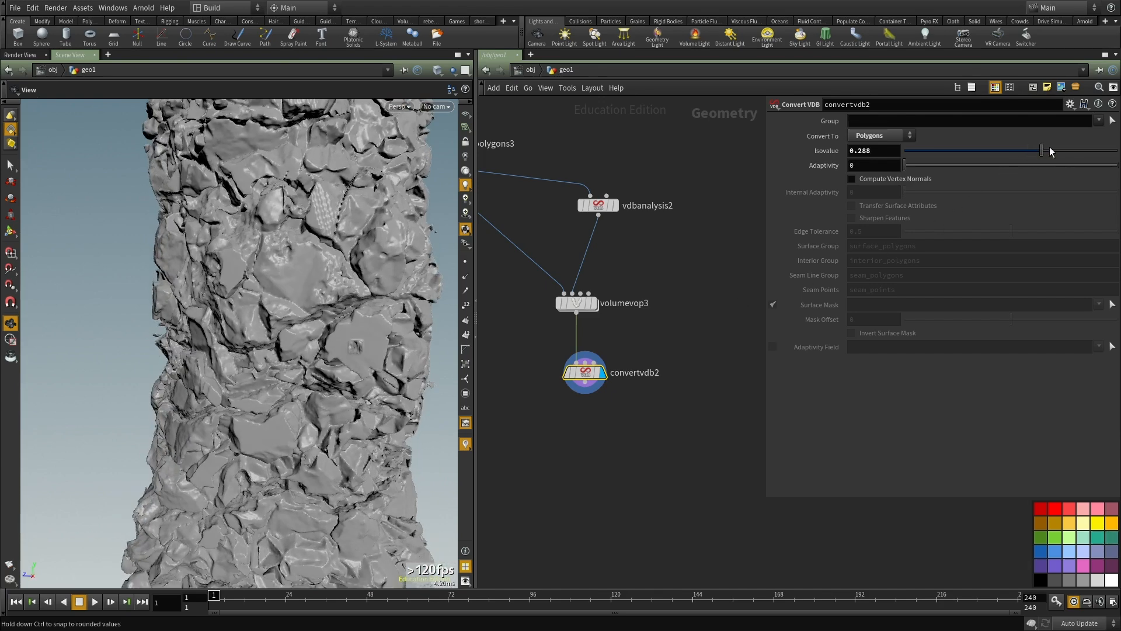
right_drag(227, 311, 200, 340)
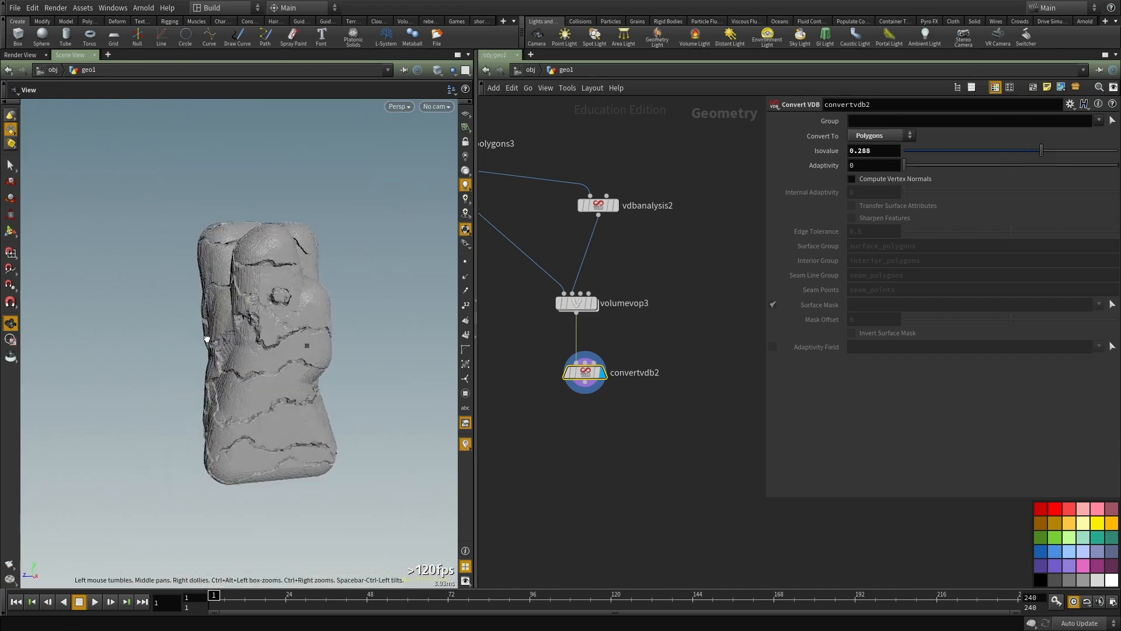
drag(201, 340, 263, 333)
right_drag(262, 333, 332, 323)
drag(332, 323, 273, 298)
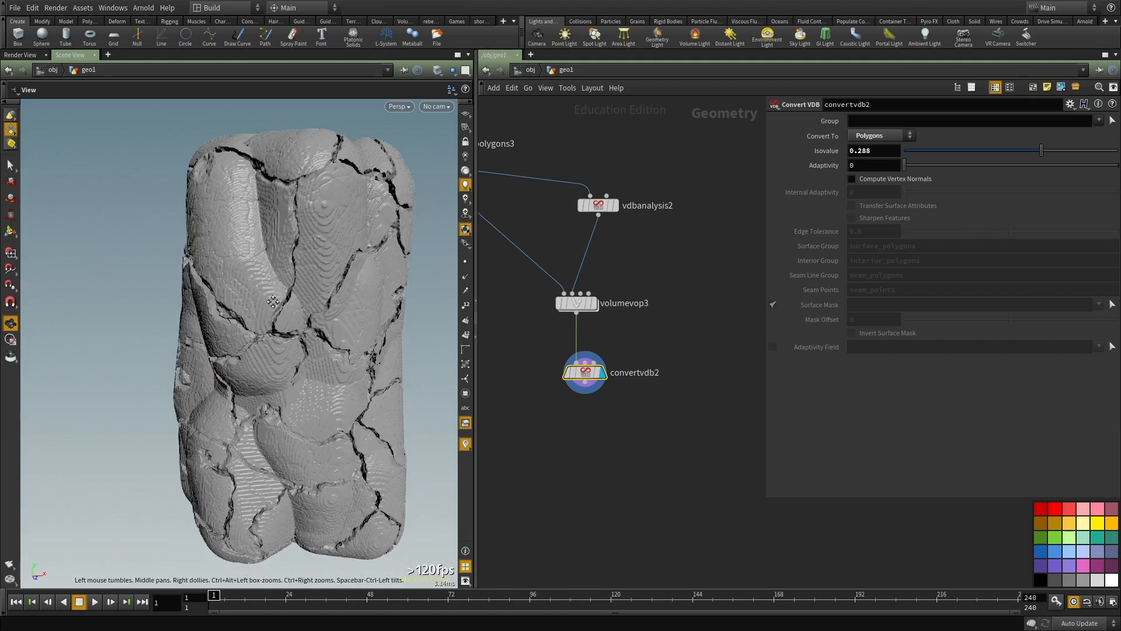
right_drag(273, 298, 269, 307)
drag(269, 307, 309, 343)
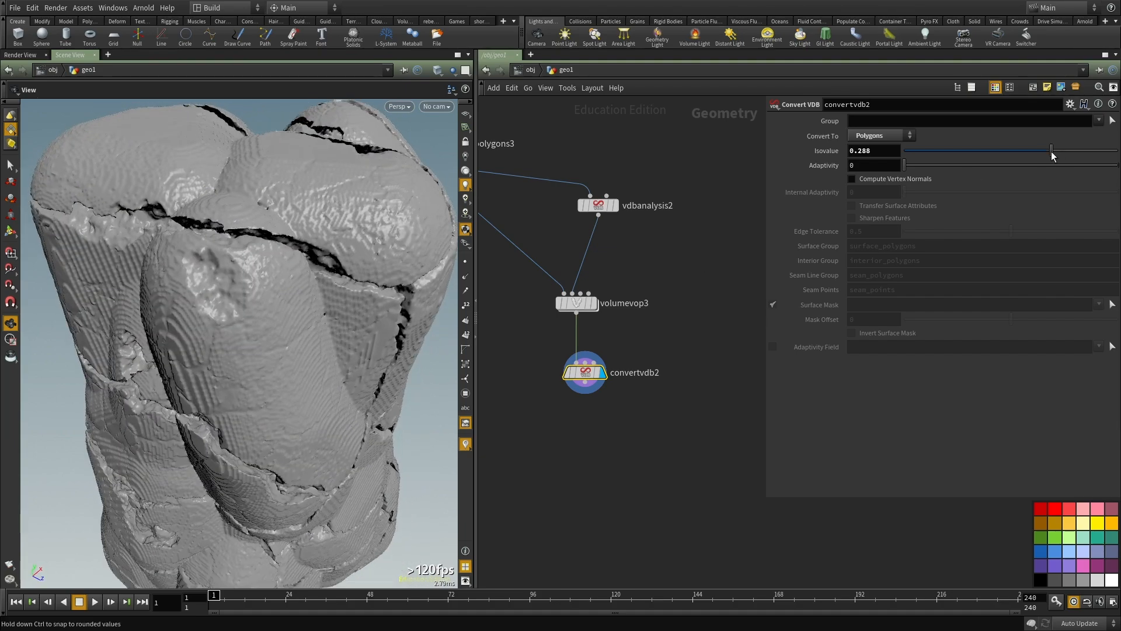
Step: Try an Isovalue of 0.381 on convertvdb2 and inspect the rock from several sides
drag(228, 237, 310, 213)
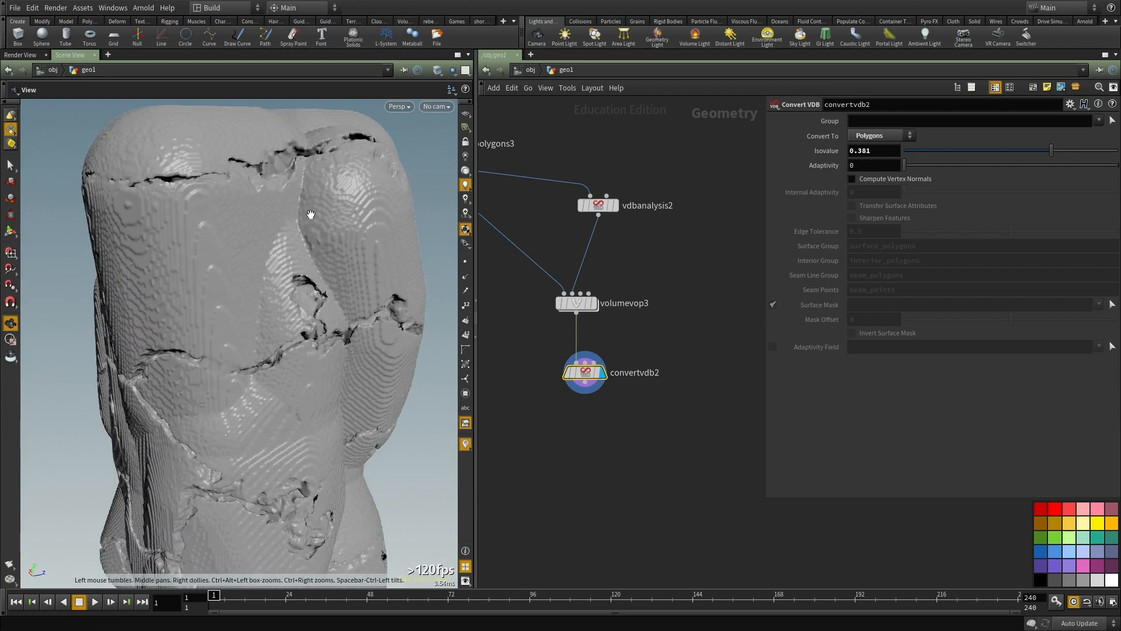
right_drag(310, 213, 226, 272)
drag(226, 272, 310, 263)
right_drag(310, 263, 309, 283)
drag(308, 283, 235, 251)
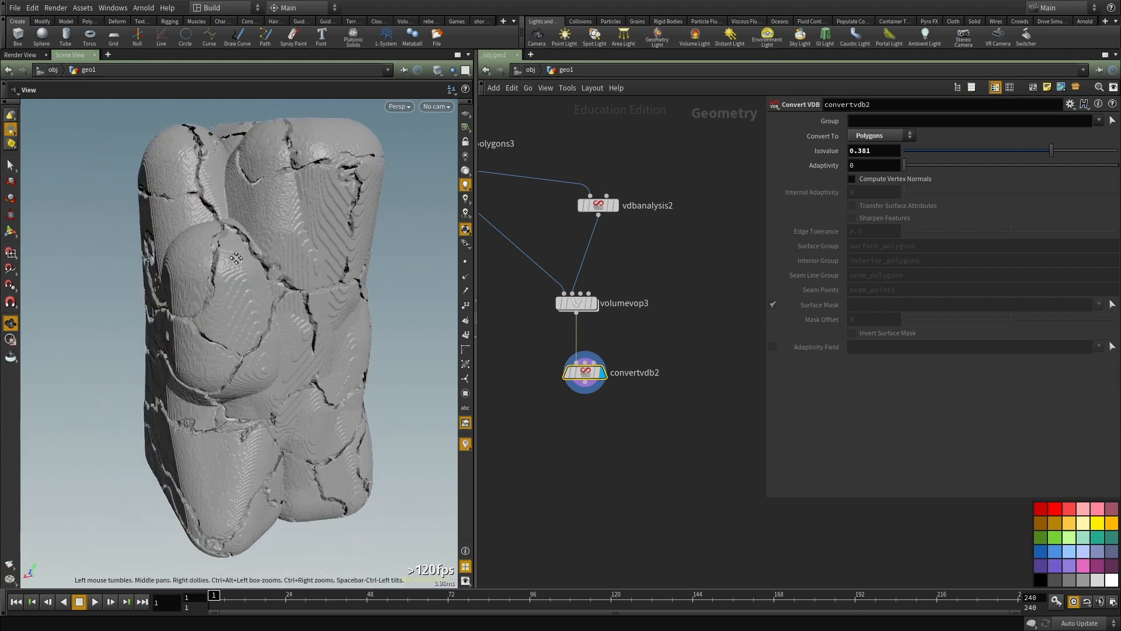
right_drag(236, 251, 221, 251)
drag(220, 252, 219, 322)
Step: Try Isovalues of -0.058, 0.145 and 0.293 on convertvdb2
drag(1038, 151, 999, 153)
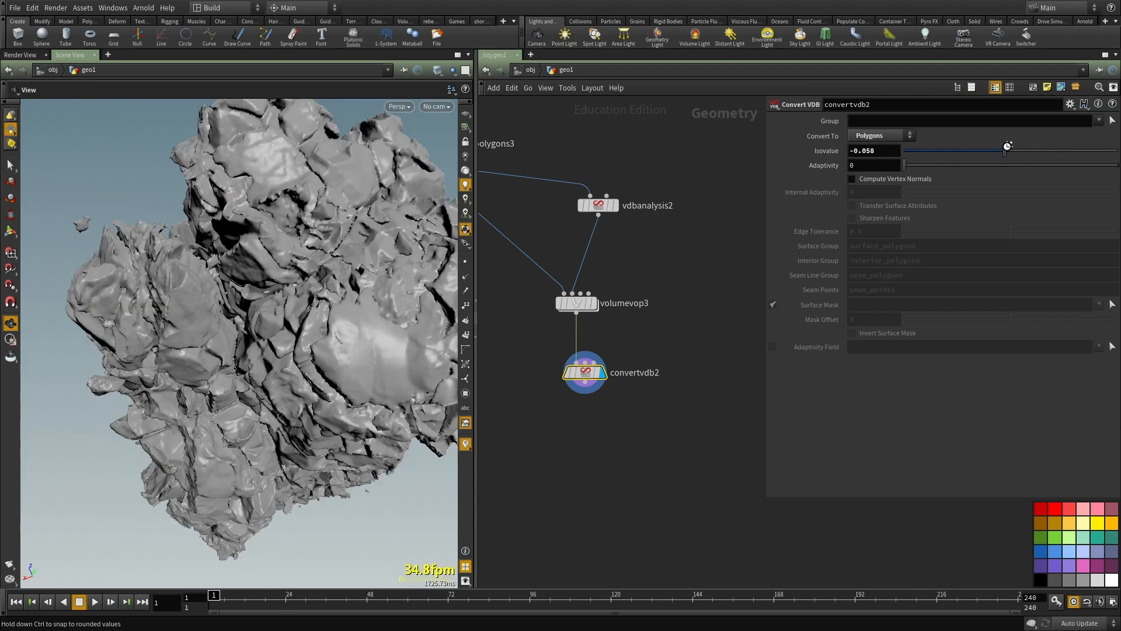
drag(1023, 148, 1025, 151)
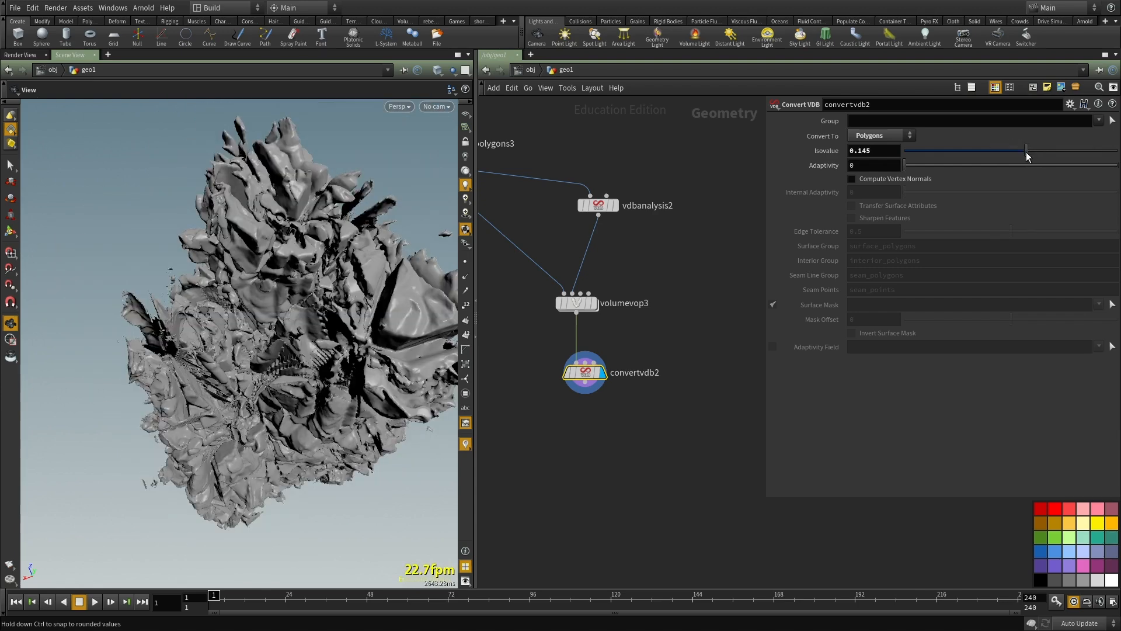
click(1042, 150)
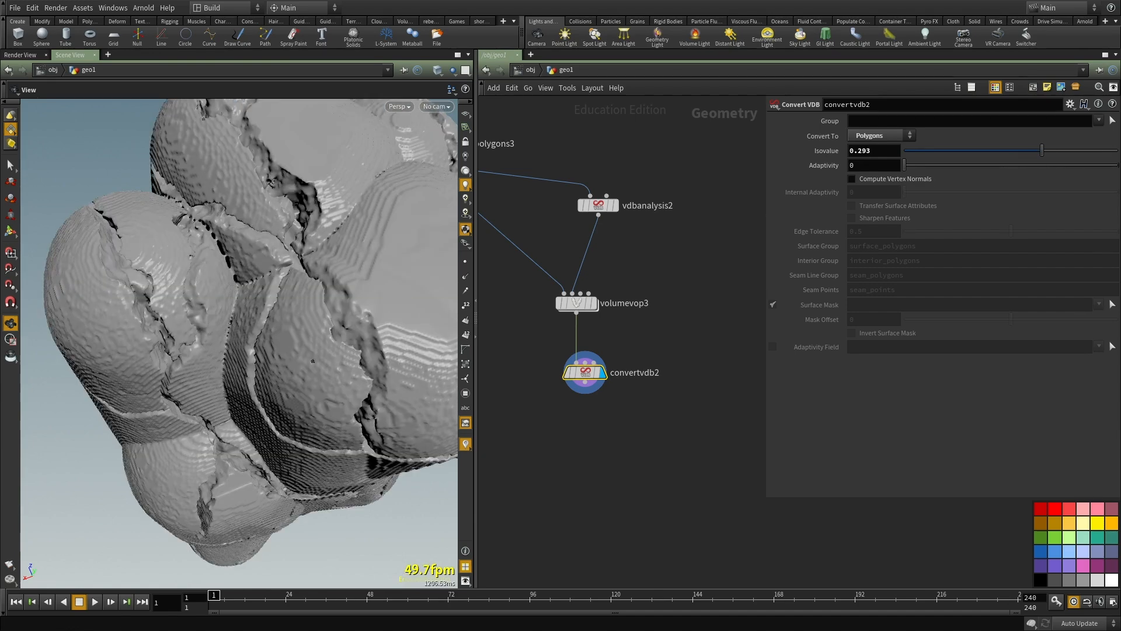
Step: Set convertvdb2's Isovalue to 0.1 and inspect the rock
drag(858, 153, 918, 167)
text(1)
key(Return)
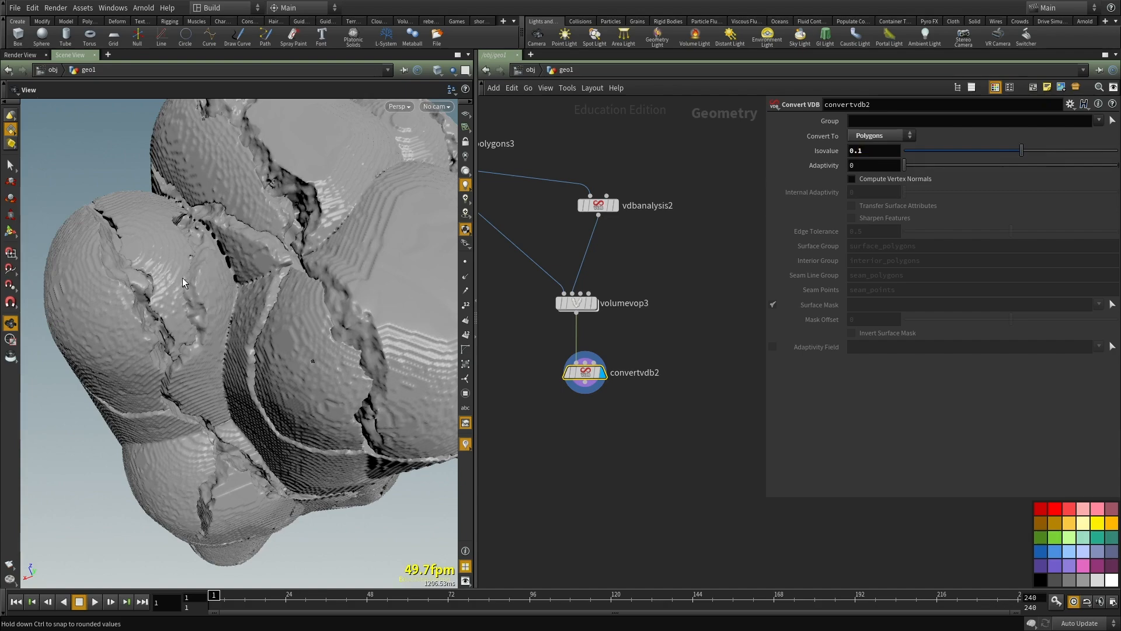
drag(205, 282, 289, 269)
right_drag(289, 269, 257, 300)
drag(258, 300, 318, 297)
Step: Display vdbfrompolygons3 and set its Voxel Size to 0.006
scroll(613, 373, up, 3)
middle_click(579, 371)
scroll(613, 339, down, 3)
middle_drag(645, 309, 692, 440)
scroll(513, 281, up, 3)
middle_drag(513, 282, 590, 312)
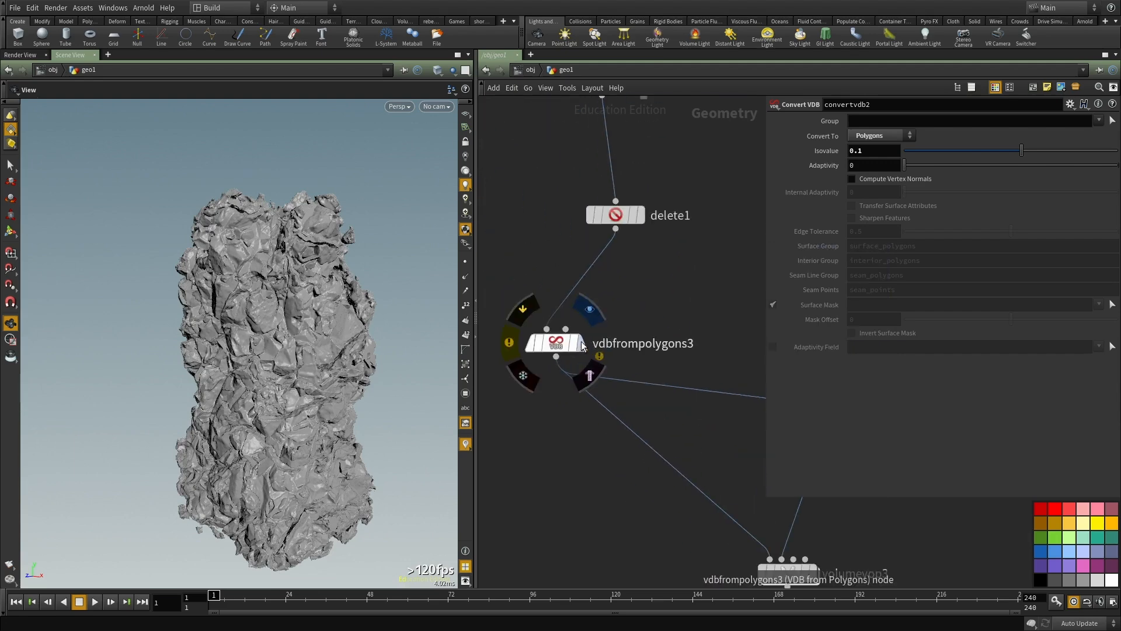
middle_click(567, 344)
click(580, 343)
middle_drag(547, 429, 596, 348)
click(604, 262)
click(870, 121)
text(06)
key(Return)
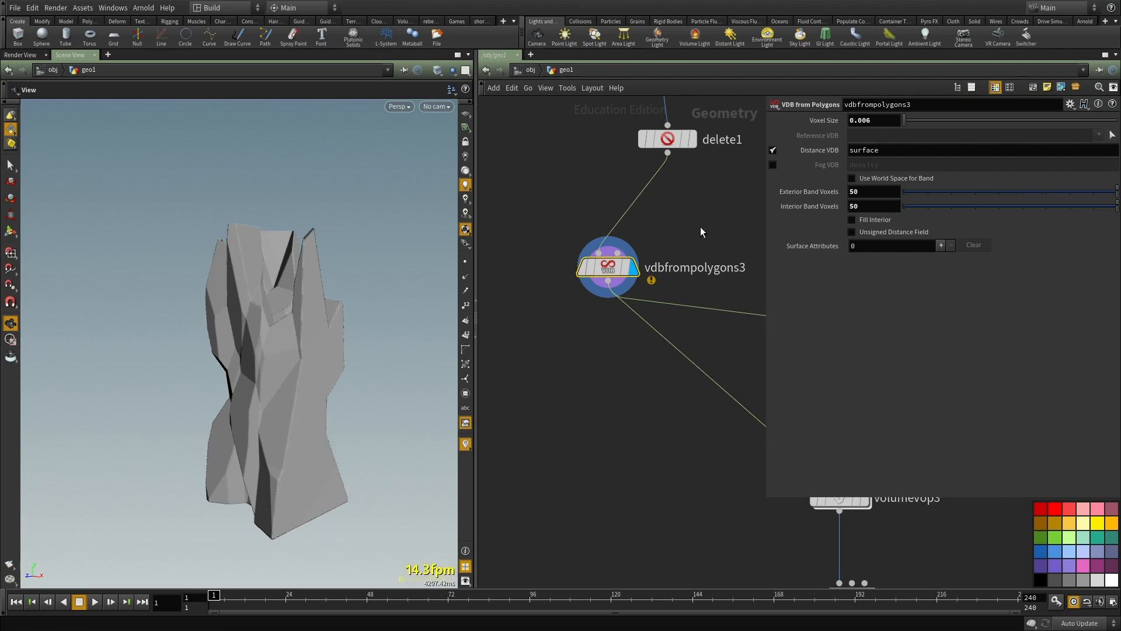
Step: Display convertvdb2 at the end of the chain to recompute the displaced rock
scroll(590, 382, down, 3)
middle_drag(731, 425, 666, 371)
scroll(665, 371, up, 2)
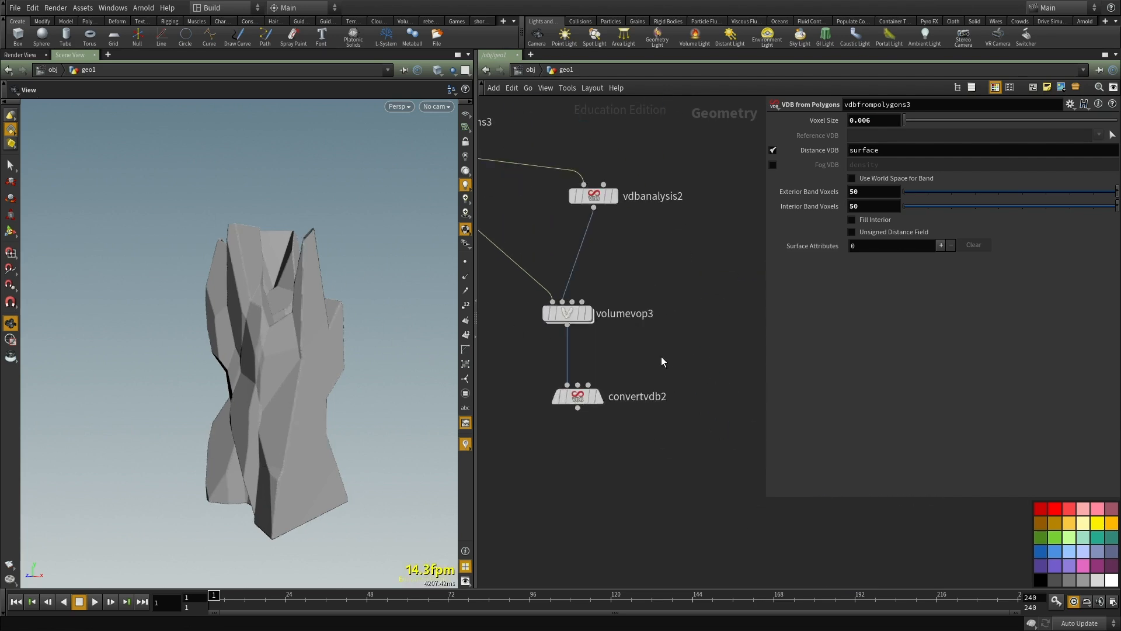
key(r)
drag(659, 356, 548, 477)
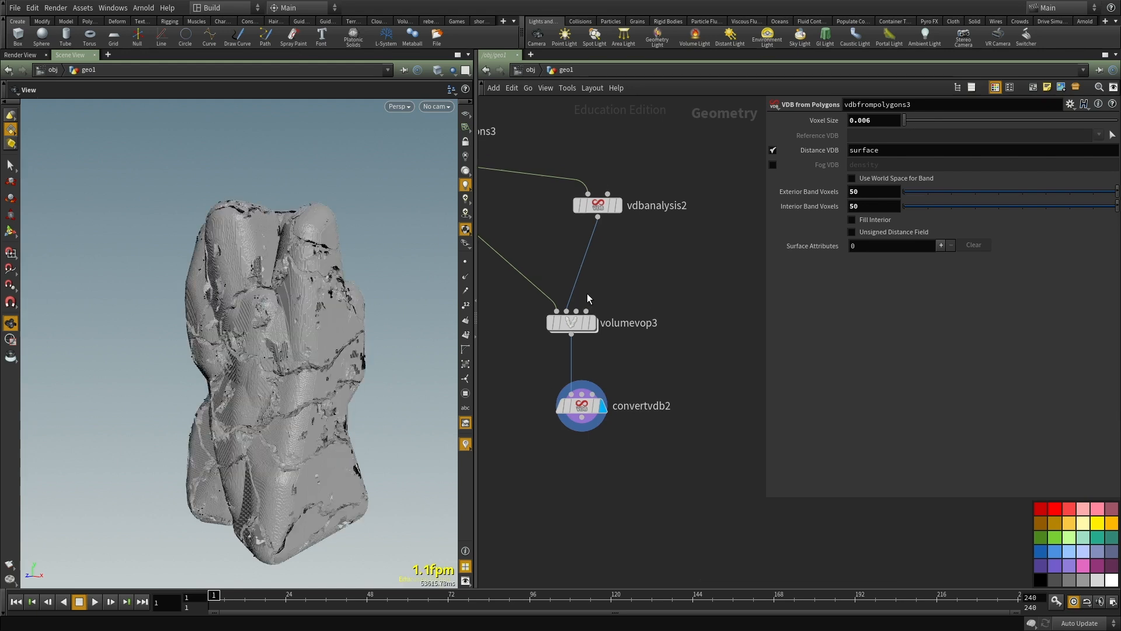
Step: Reset convertvdb2's Isovalue to 0 and check the node information of convertvdb2 and volumevop3
drag(660, 379, 586, 447)
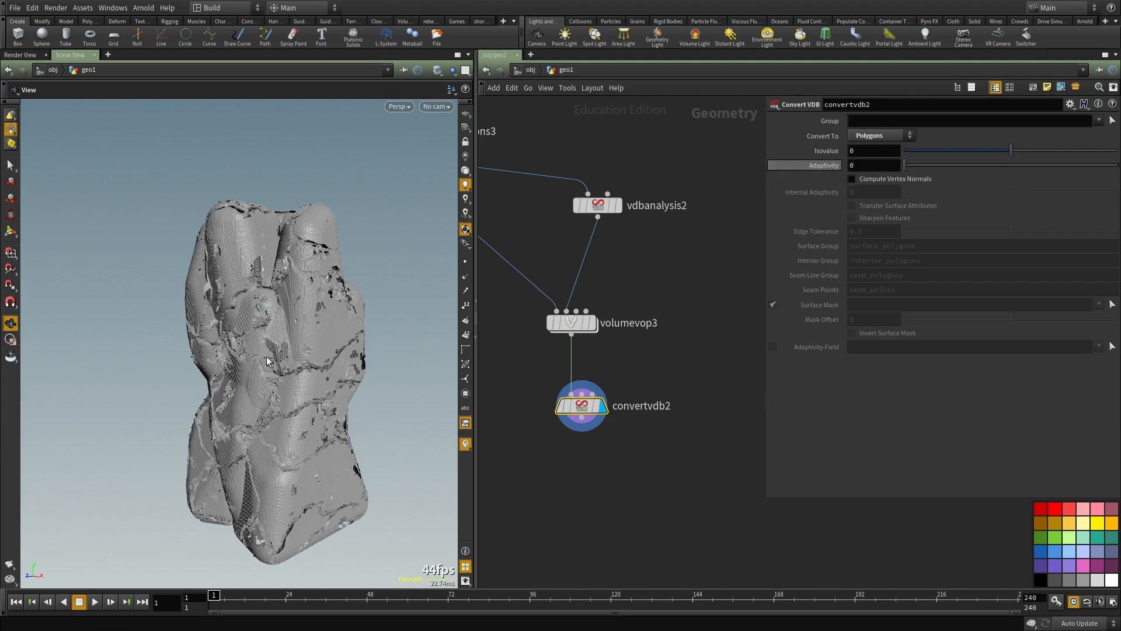
middle_click(582, 408)
drag(292, 374, 316, 370)
key(ctrl+b)
drag(582, 361, 513, 373)
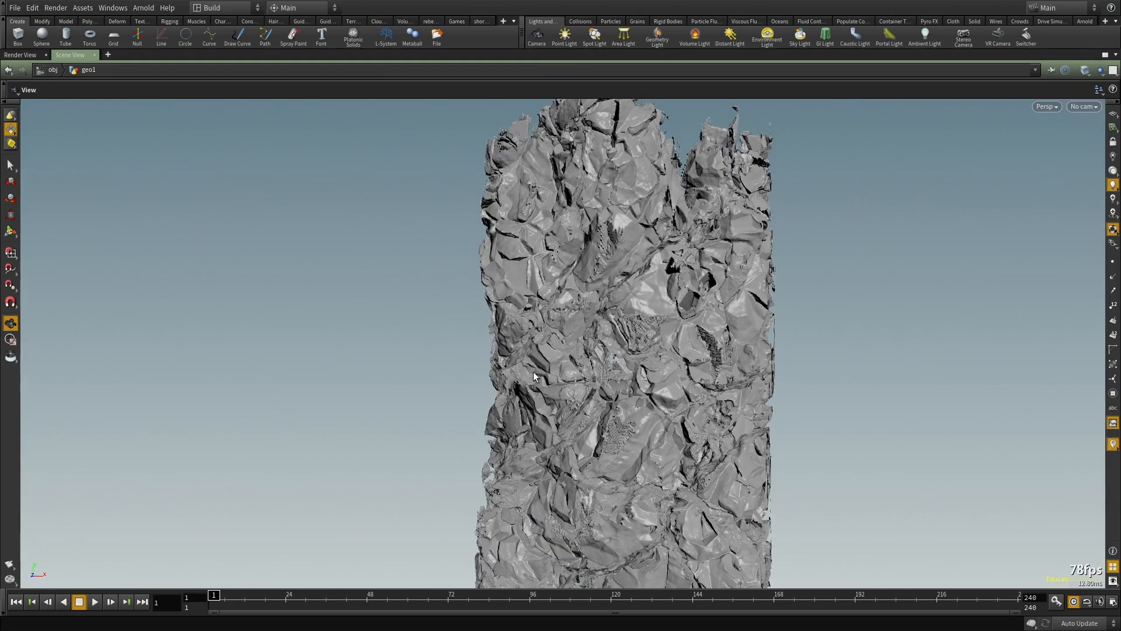
key(ctrl+b)
middle_click(571, 329)
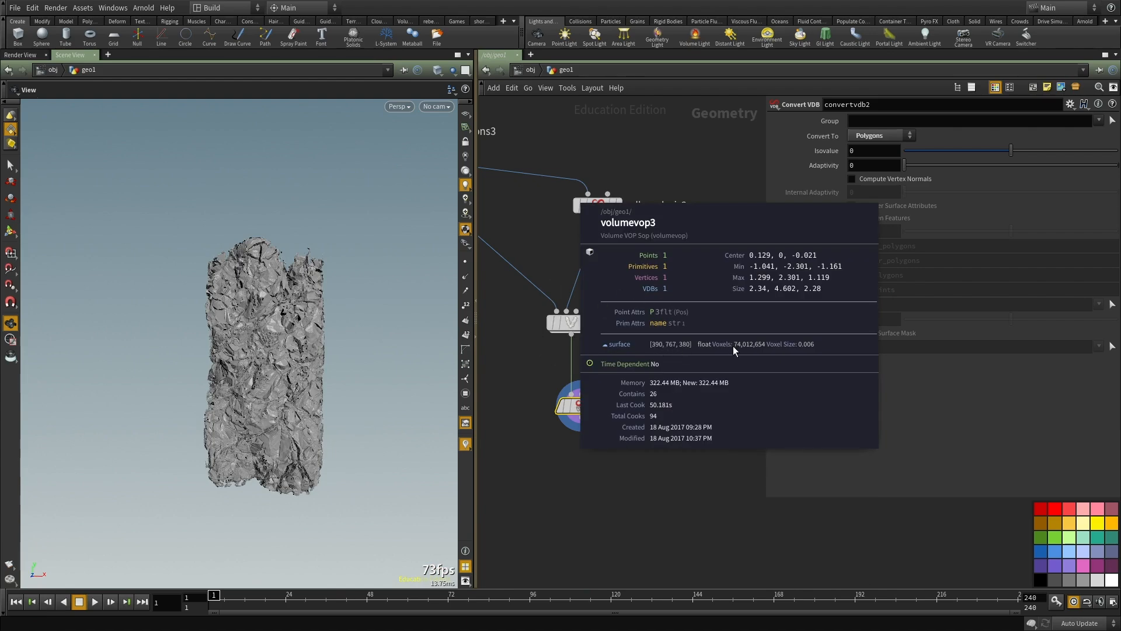
Step: Examine the higher-resolution rock's cracks and surface detail up close in an enlarged viewport
key(ctrl+b)
drag(216, 377, 646, 395)
key(f)
drag(565, 387, 781, 325)
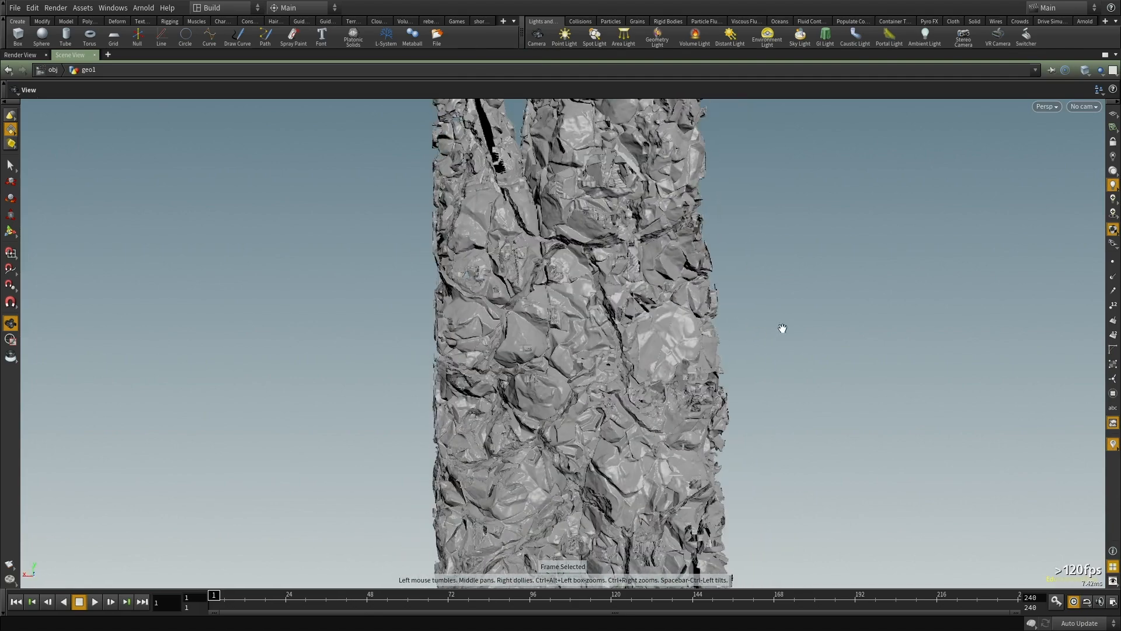
right_drag(780, 325, 502, 211)
middle_drag(502, 210, 489, 331)
right_drag(489, 331, 426, 321)
drag(426, 321, 531, 358)
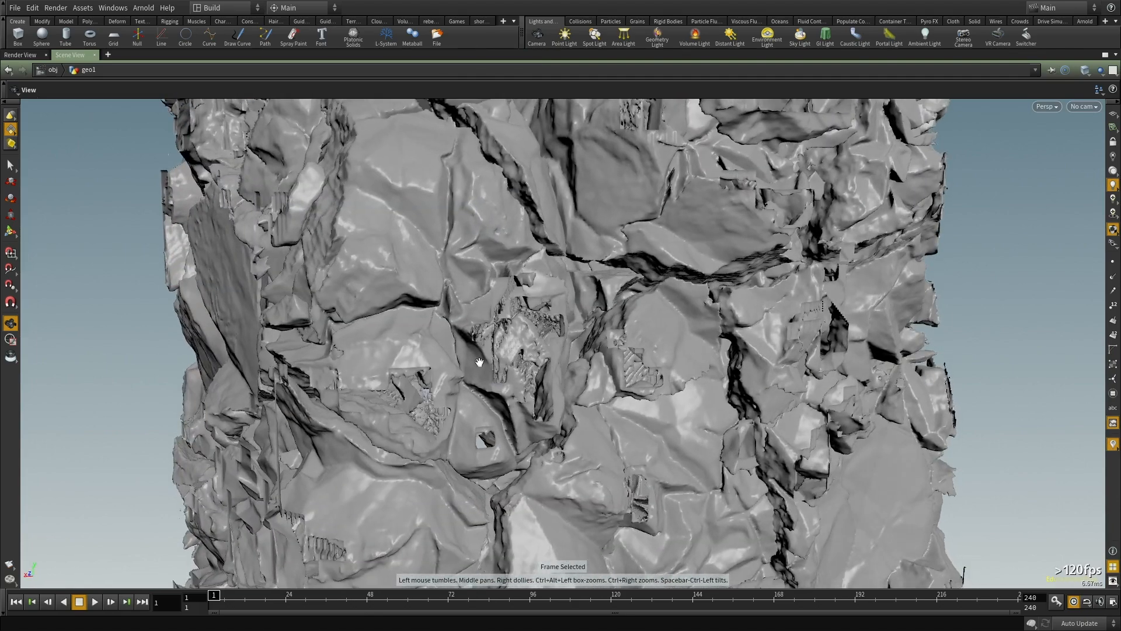
drag(454, 343, 478, 331)
right_drag(592, 317, 431, 343)
right_drag(521, 361, 471, 380)
drag(471, 380, 649, 316)
right_drag(660, 317, 392, 320)
key(ctrl+b)
Step: Go back up the network to vdbfrompolygons3 and show its parameters
scroll(603, 343, down, 3)
middle_drag(679, 329, 730, 401)
middle_drag(570, 276, 702, 367)
scroll(703, 368, up, 3)
click(622, 393)
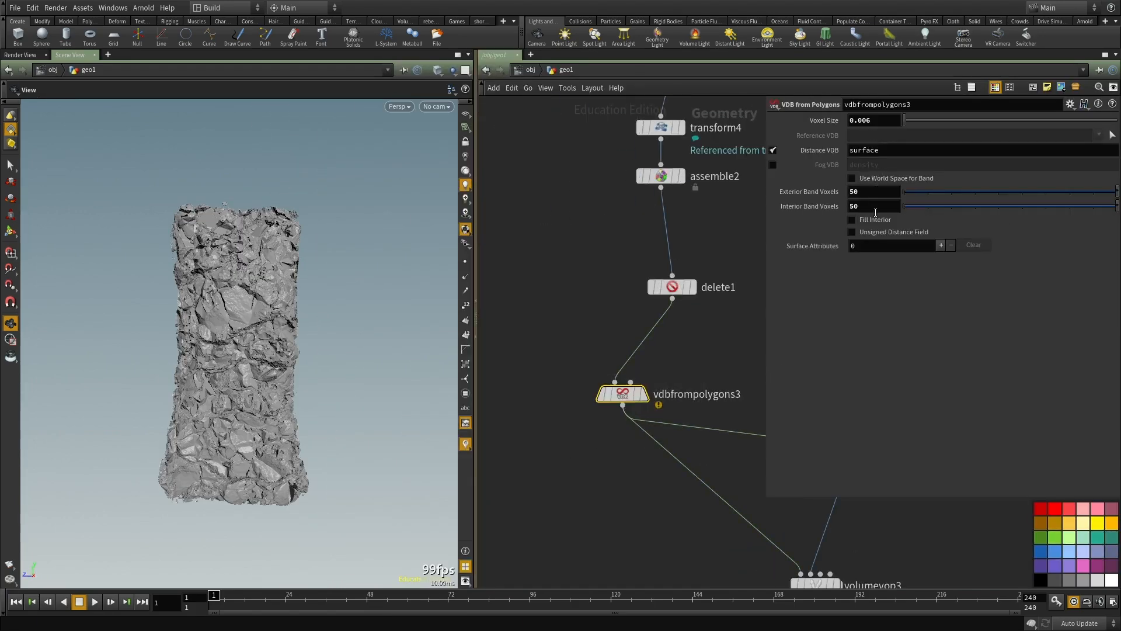
Step: Check the rock mesh in wireframe and return to shaded display
mouse_move(598, 487)
middle_down()
mouse_move(583, 415)
mouse_move(545, 373)
middle_up()
key(w)
drag(207, 336, 277, 335)
key(w)
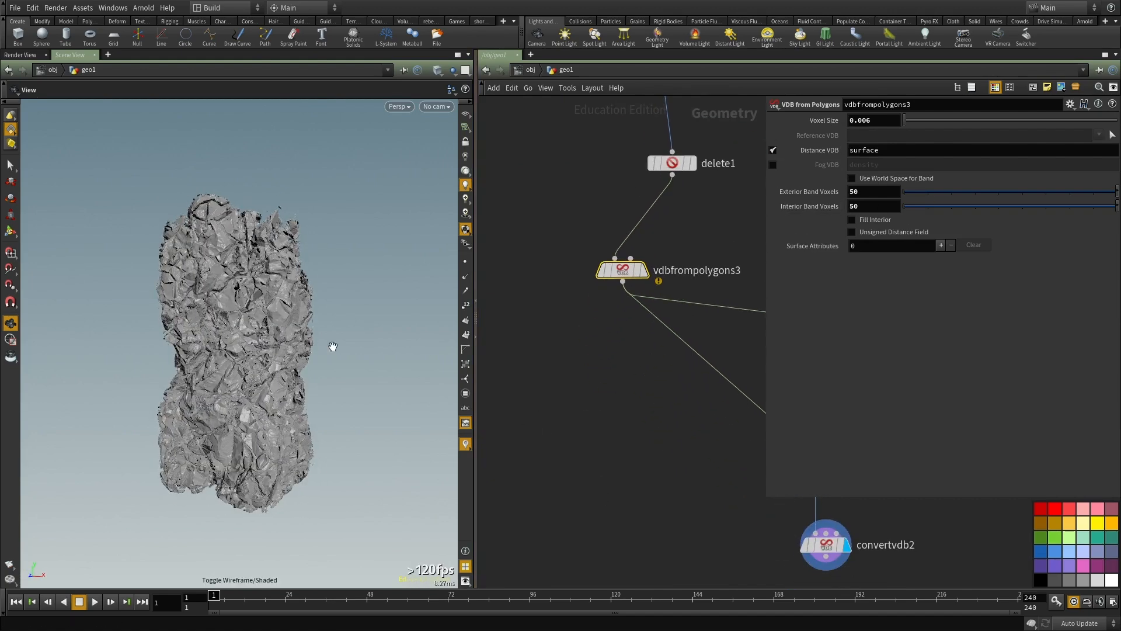
Step: Display volumevop3's output and check its volume in wireframe and shaded mode from different angles
middle_drag(774, 502, 517, 412)
scroll(518, 413, down, 2)
click(564, 376)
key(w)
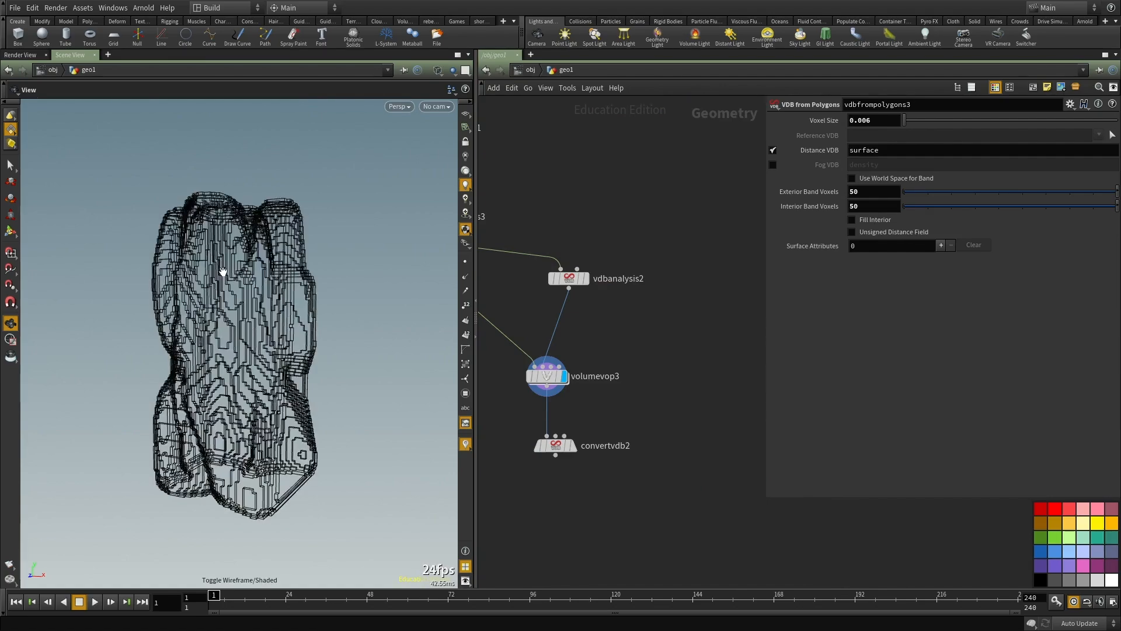
drag(220, 250, 357, 264)
key(w)
key(w)
key(w)
key(w)
key(w)
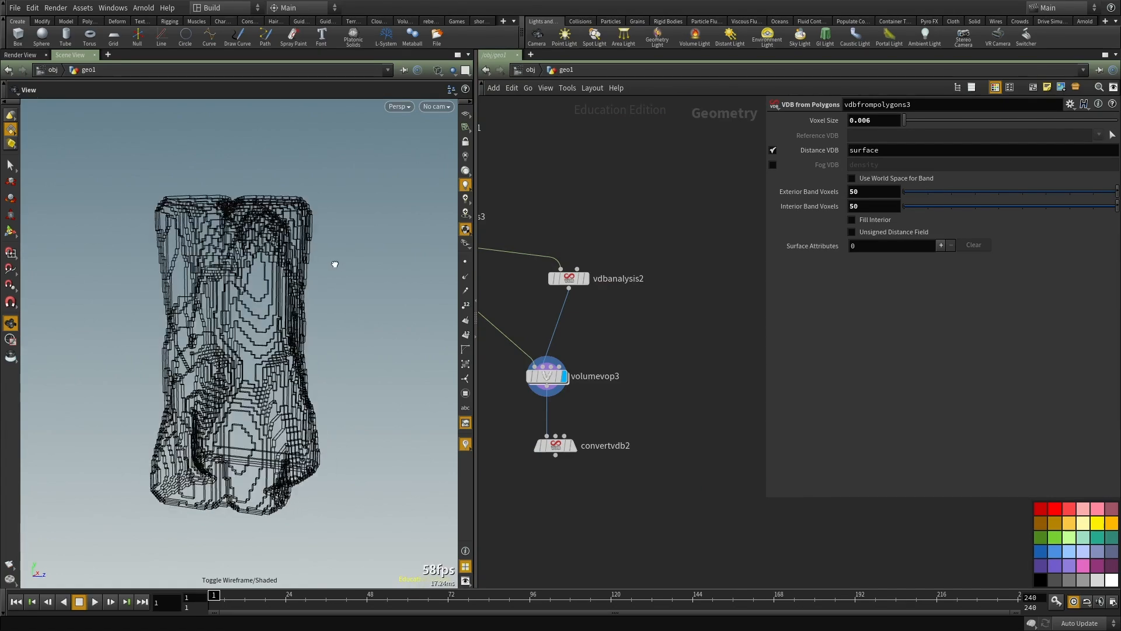
key(w)
key(w)
Step: Examine the rock in an enlarged viewport and switch the displayed node back to convertvdb2
key(ctrl+b)
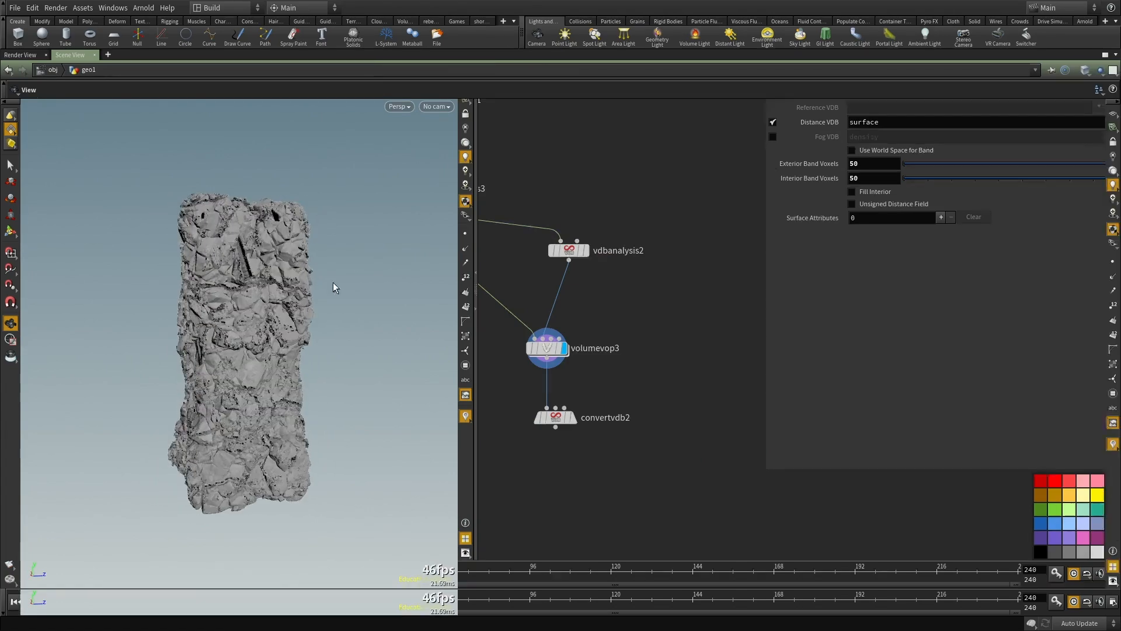
scroll(412, 281, down, 4)
key(ctrl+b)
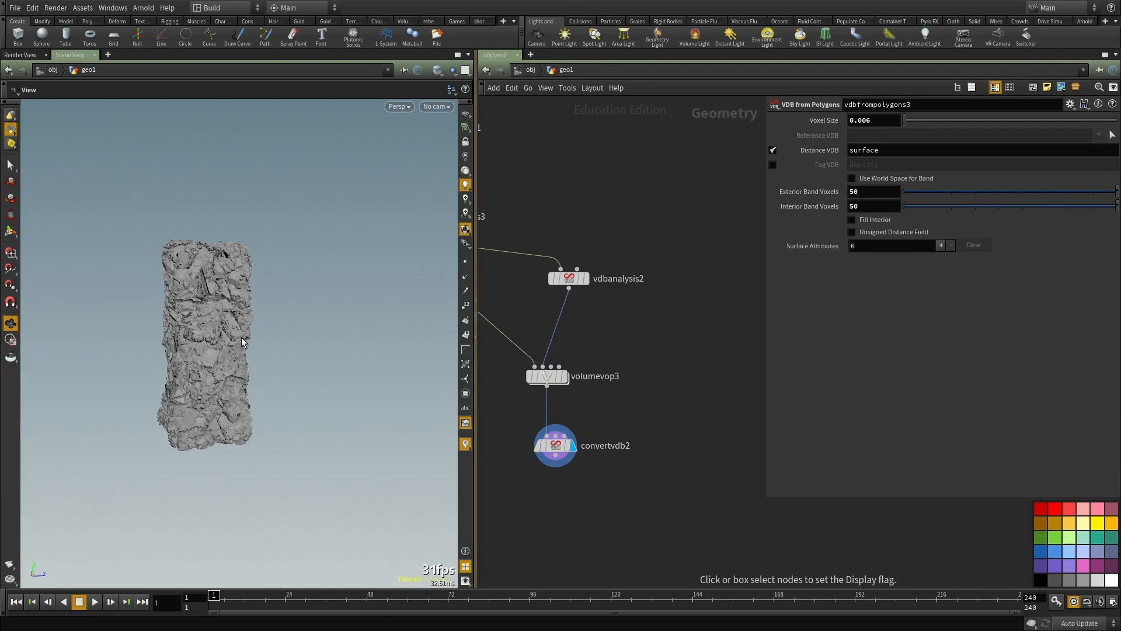
key(ctrl+b)
scroll(222, 361, up, 6)
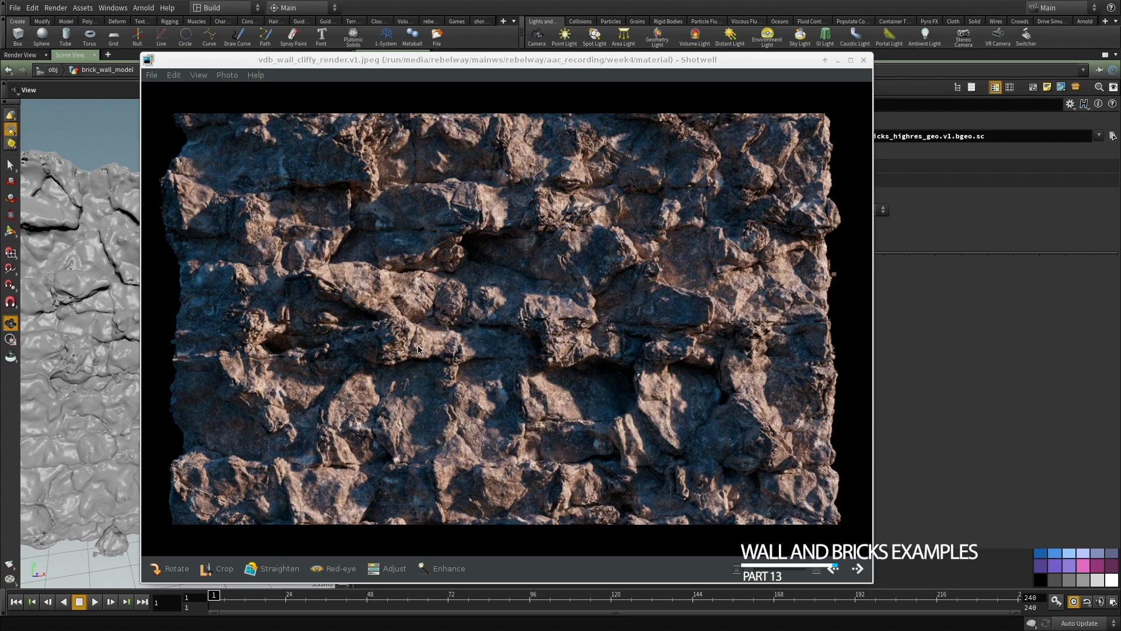
Step: Compare the rendered cliff wall image with the high-resolution wall in brick_wall_model
key(ctrl+w)
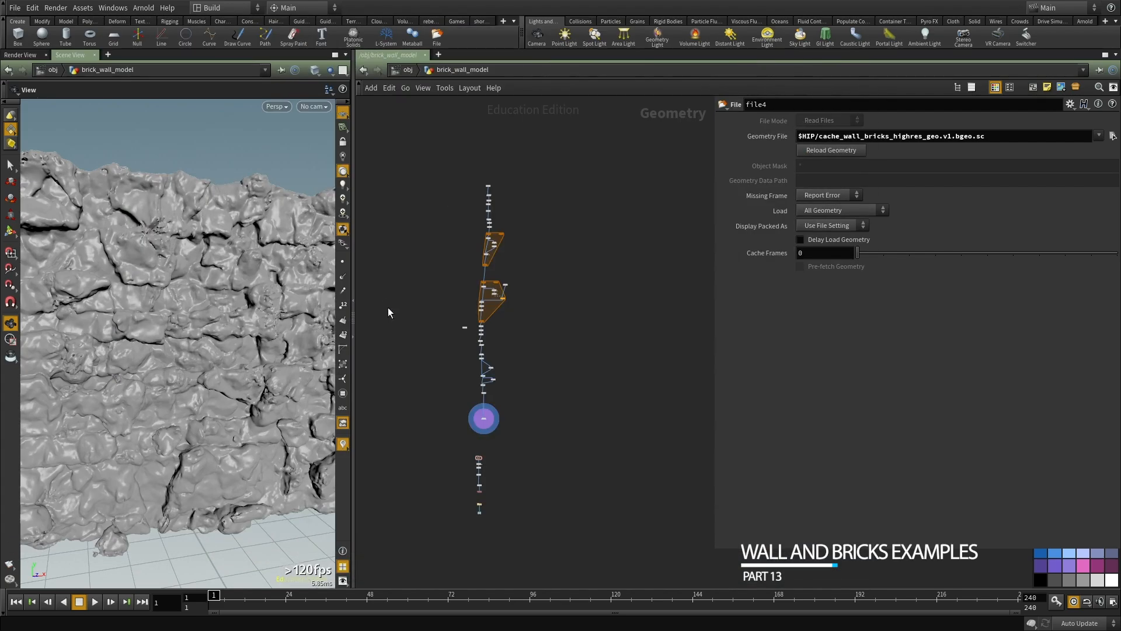
scroll(514, 357, up, 3)
alt+drag(0, 315, 645, 261)
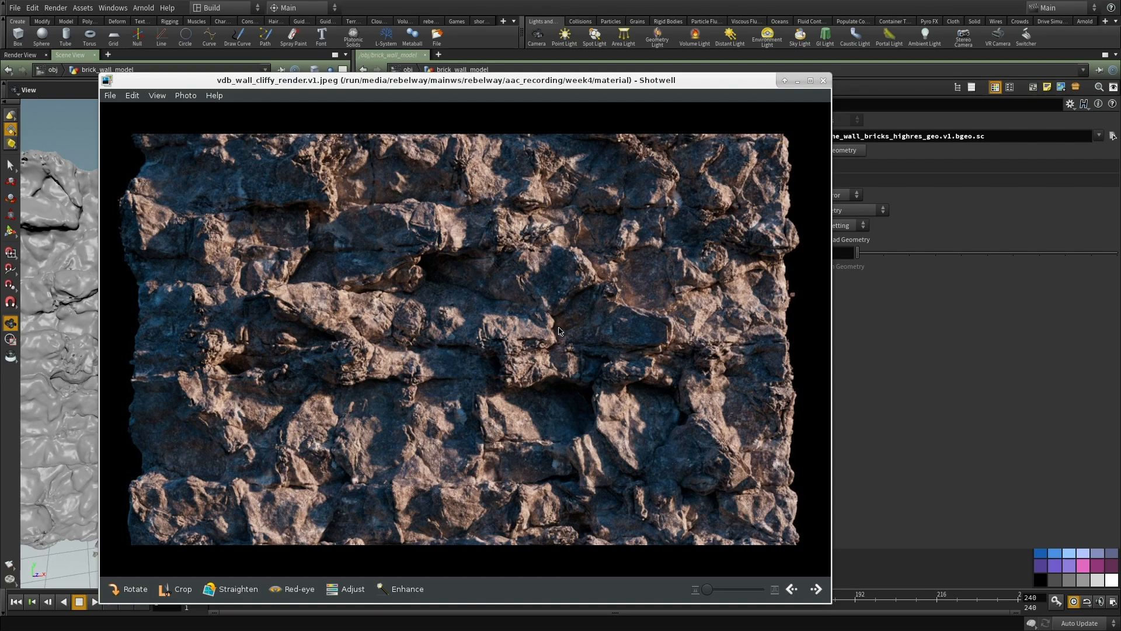
alt+drag(565, 404, 148, 378)
scroll(495, 328, up, 6)
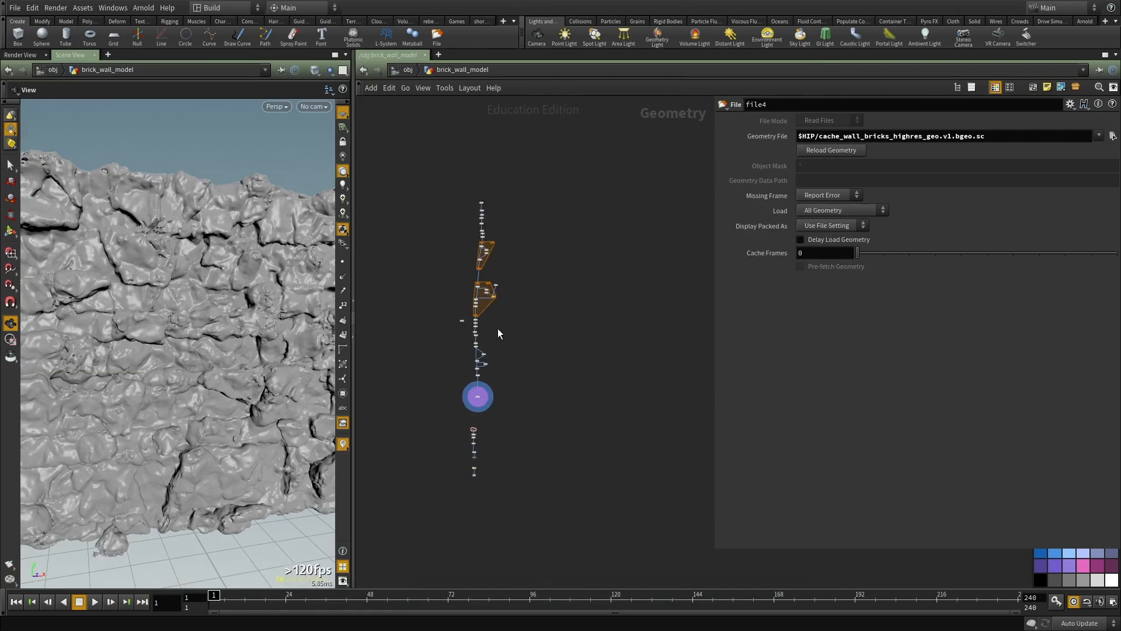
Step: Examine the cached high-resolution brick wall from file4 in a widened viewport and restore the layout
scroll(604, 390, up, 3)
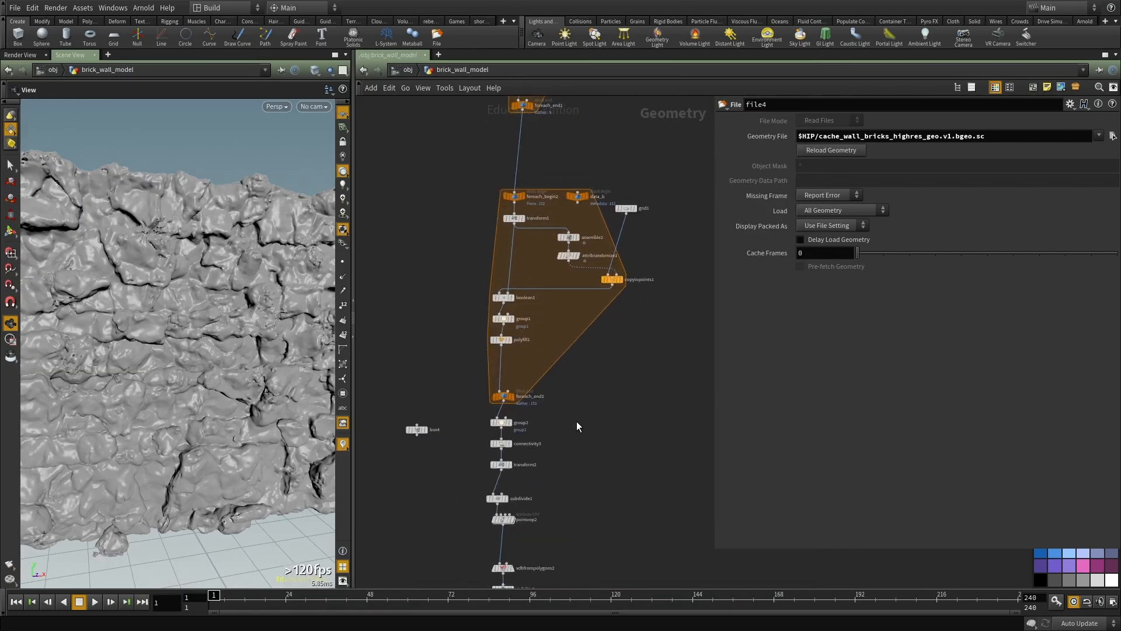
drag(199, 312, 239, 374)
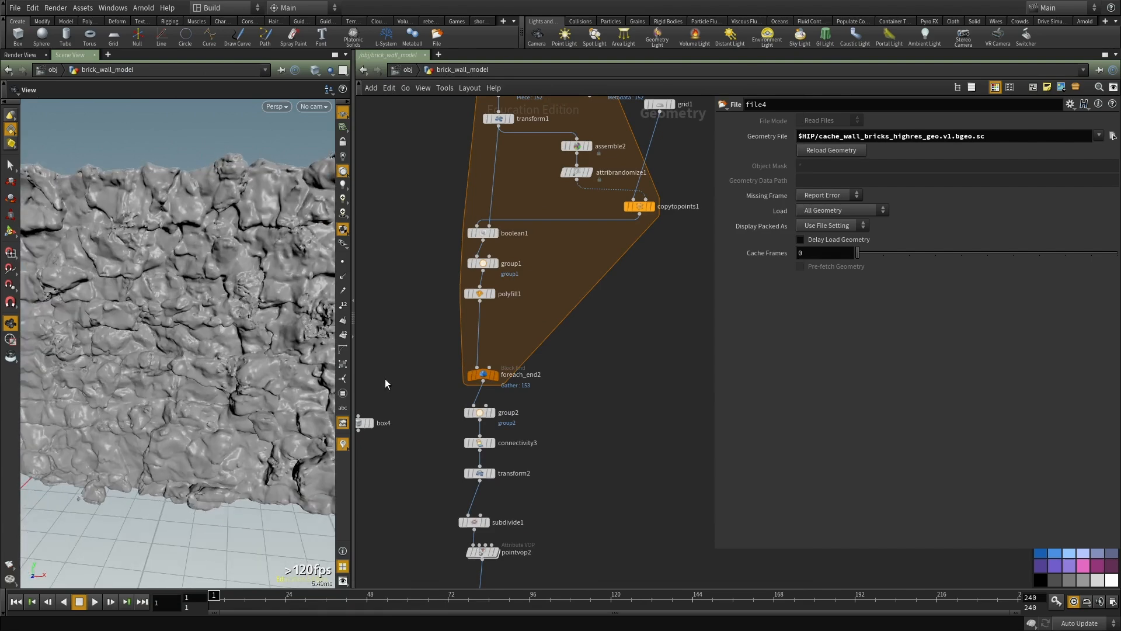
drag(356, 269, 587, 279)
right_drag(431, 306, 334, 346)
drag(334, 345, 266, 354)
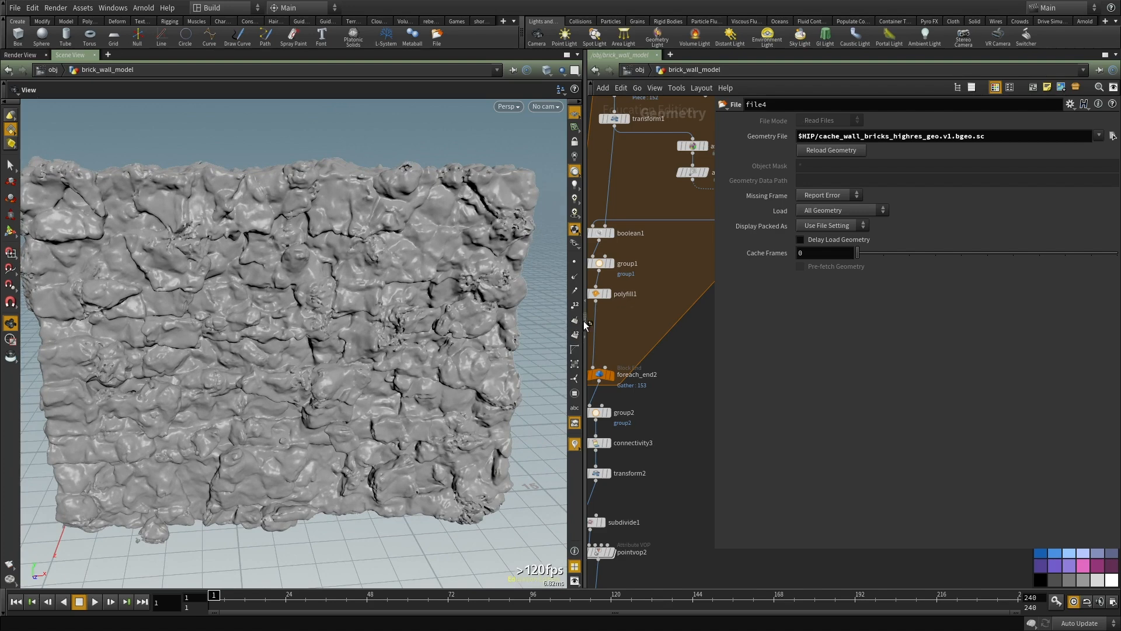
drag(585, 285, 365, 303)
scroll(574, 348, down, 5)
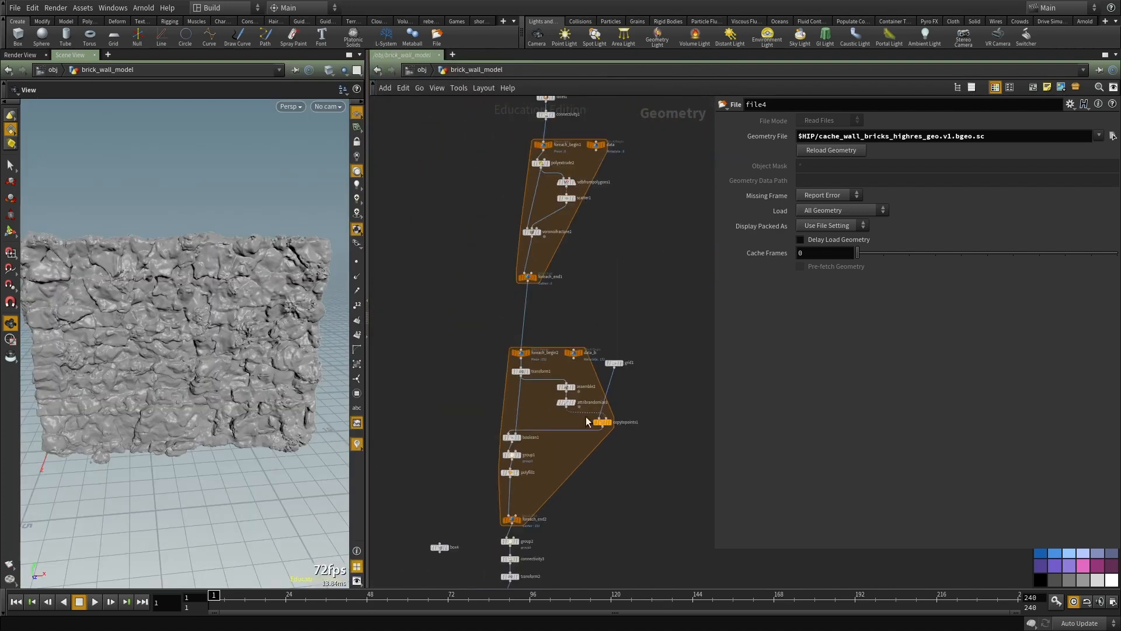
Step: Go up to the start of the brick wall network and display line2
middle_drag(574, 244, 583, 362)
scroll(583, 362, up, 2)
scroll(587, 379, up, 5)
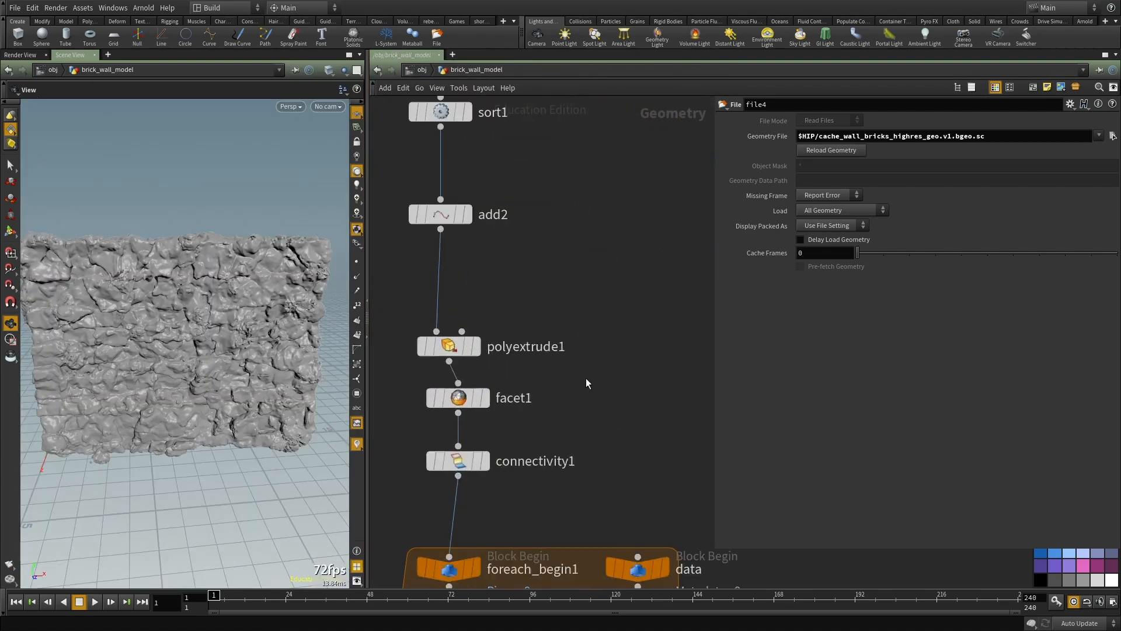
middle_drag(539, 267, 616, 473)
click(544, 421)
middle_drag(611, 370, 607, 430)
right_drag(235, 357, 103, 370)
drag(166, 356, 177, 351)
scroll(593, 375, down, 3)
click(513, 232)
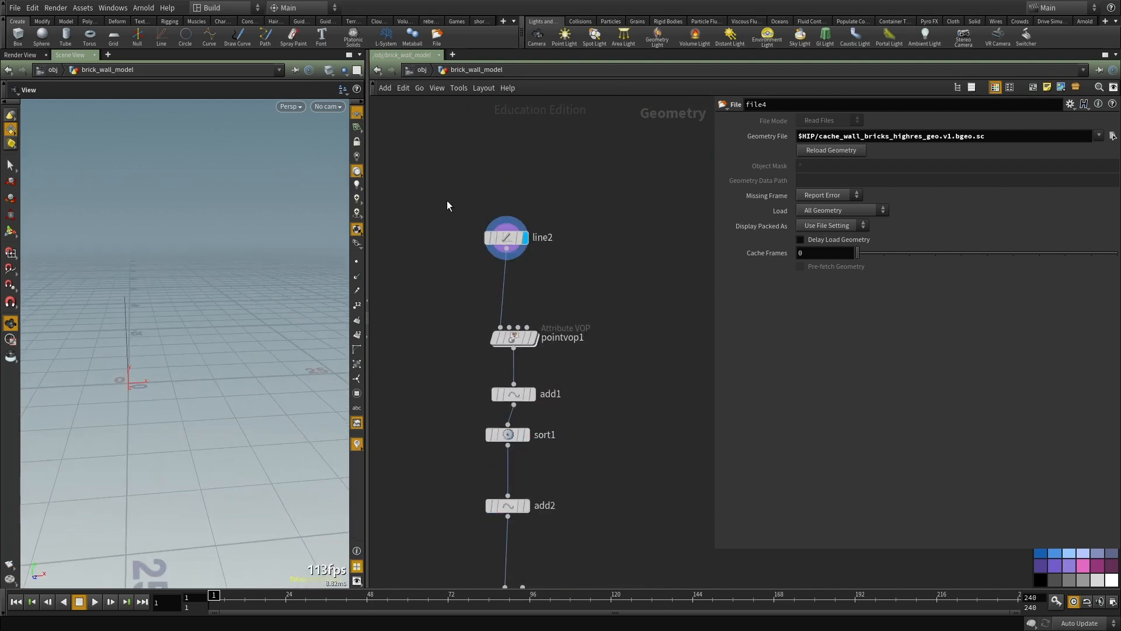
Step: Show point markers in the viewport and frame the vertical line of line2
drag(167, 345, 123, 335)
right_drag(122, 335, 193, 313)
drag(193, 313, 160, 310)
right_drag(160, 310, 193, 310)
middle_drag(193, 310, 201, 367)
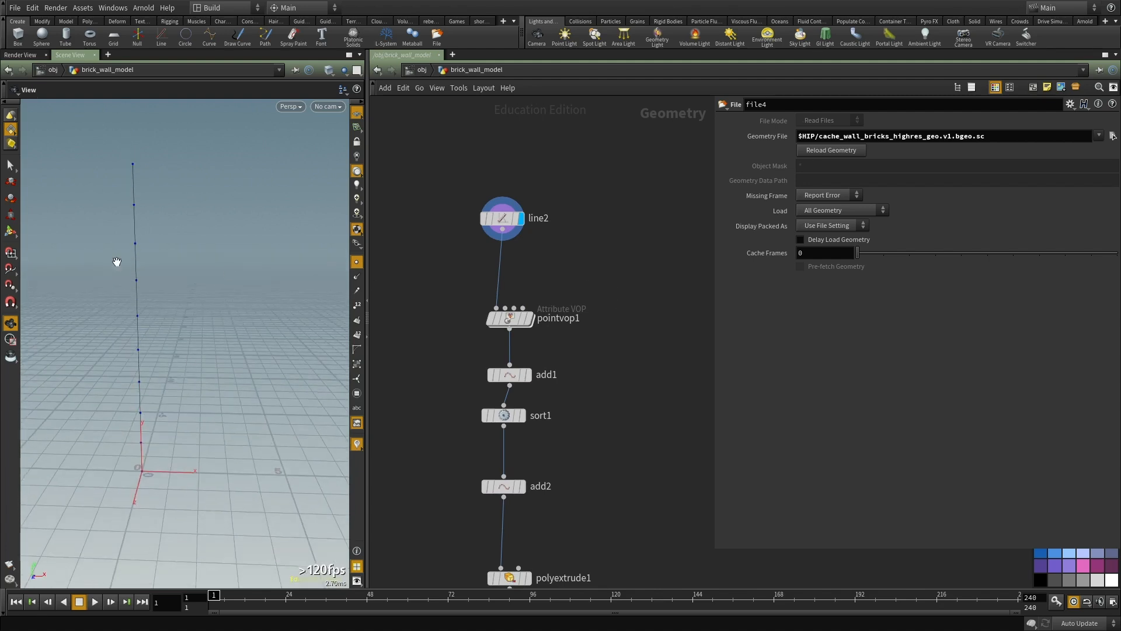
Step: Step the display down from line2 through pointvop1 to sort1 to compare their points
middle_drag(601, 346, 602, 276)
key(r)
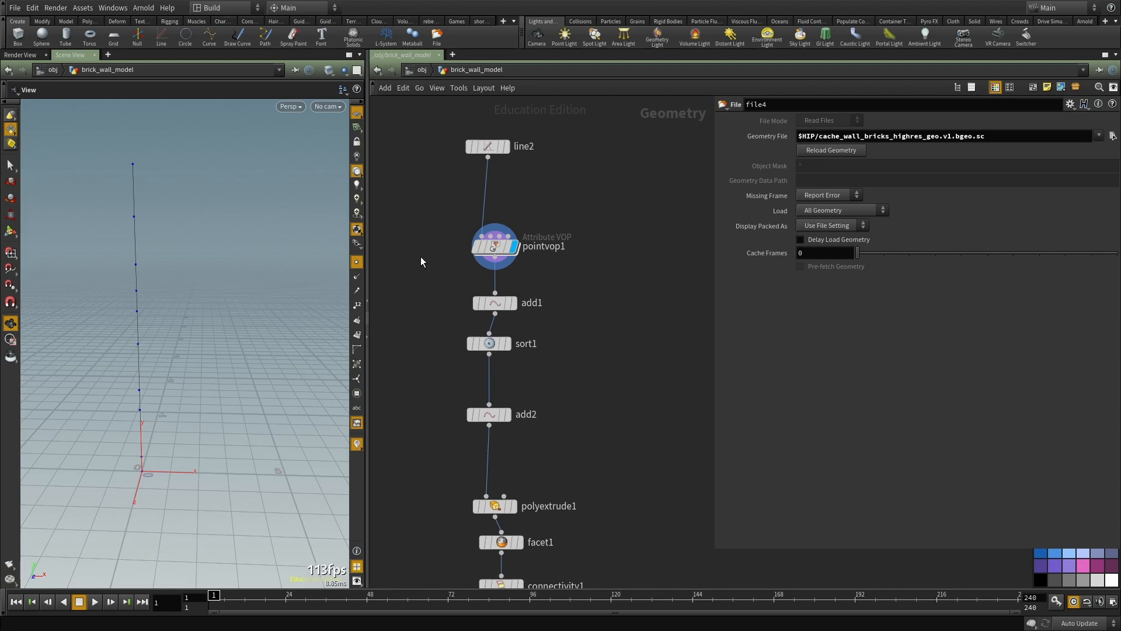
key(r)
middle_drag(569, 373, 582, 340)
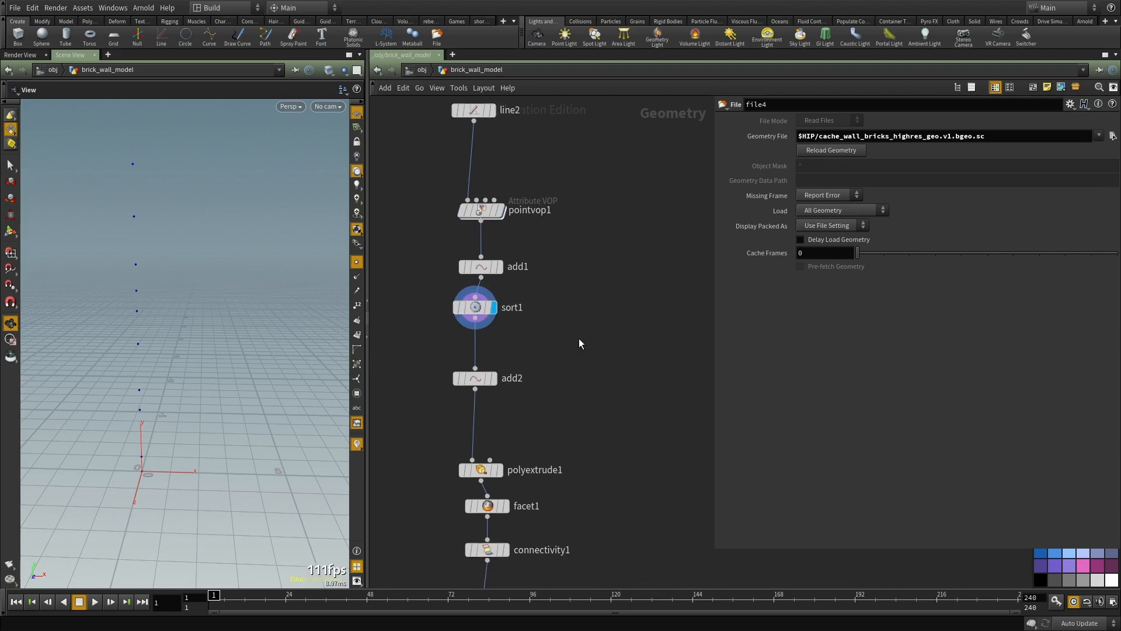
Step: Display pointvop1, inspect the VOP network inside it and return to the geometry level
middle_drag(585, 221, 632, 359)
key(r)
click(521, 248)
middle_drag(433, 162, 422, 127)
click(535, 315)
scroll(533, 307, up, 2)
double_click(526, 317)
scroll(532, 356, down, 3)
middle_drag(647, 417, 575, 416)
click(578, 423)
key(u)
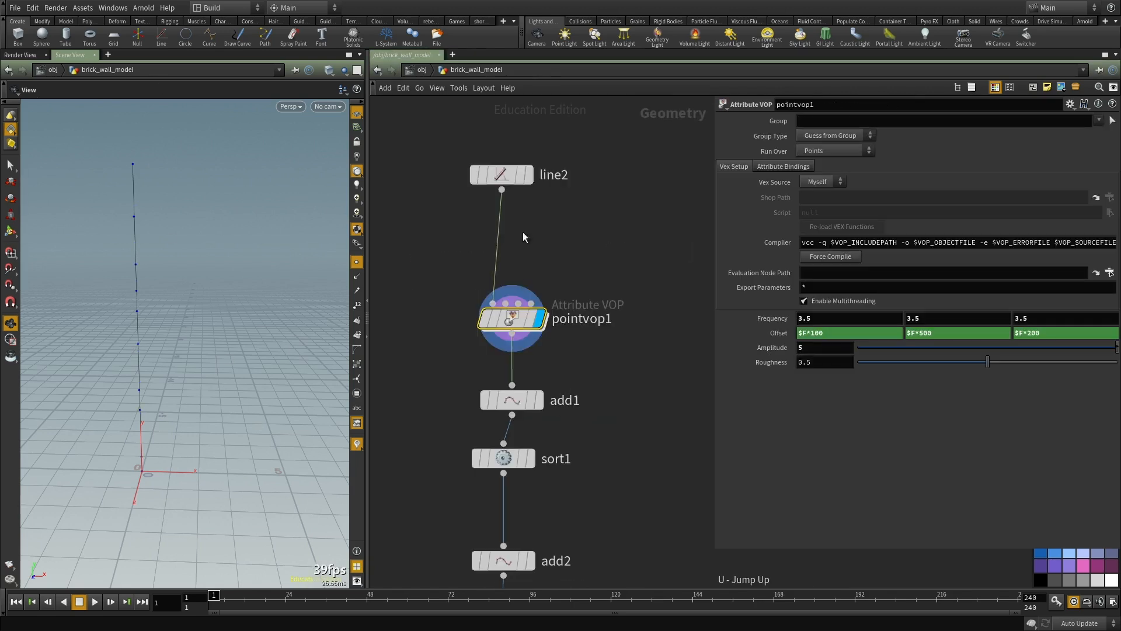
Step: Display sort1 and add2 in turn to compare the sorted points with the rebuilt line
drag(183, 353, 256, 444)
middle_drag(592, 481, 565, 367)
click(502, 341)
middle_drag(491, 356, 486, 341)
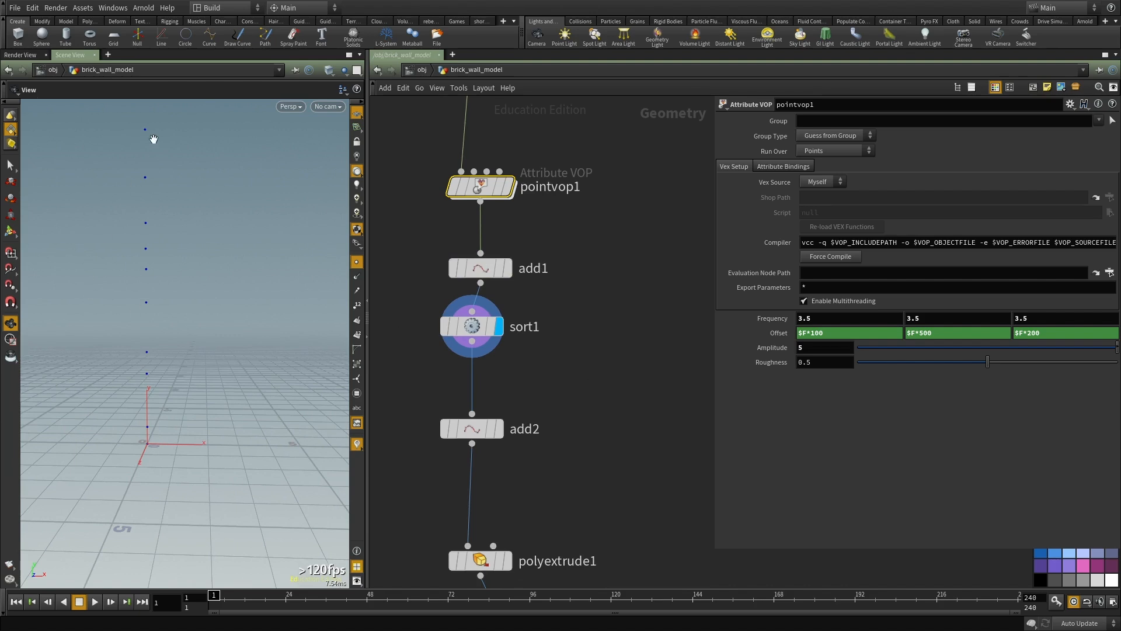
click(499, 429)
middle_drag(607, 476, 576, 403)
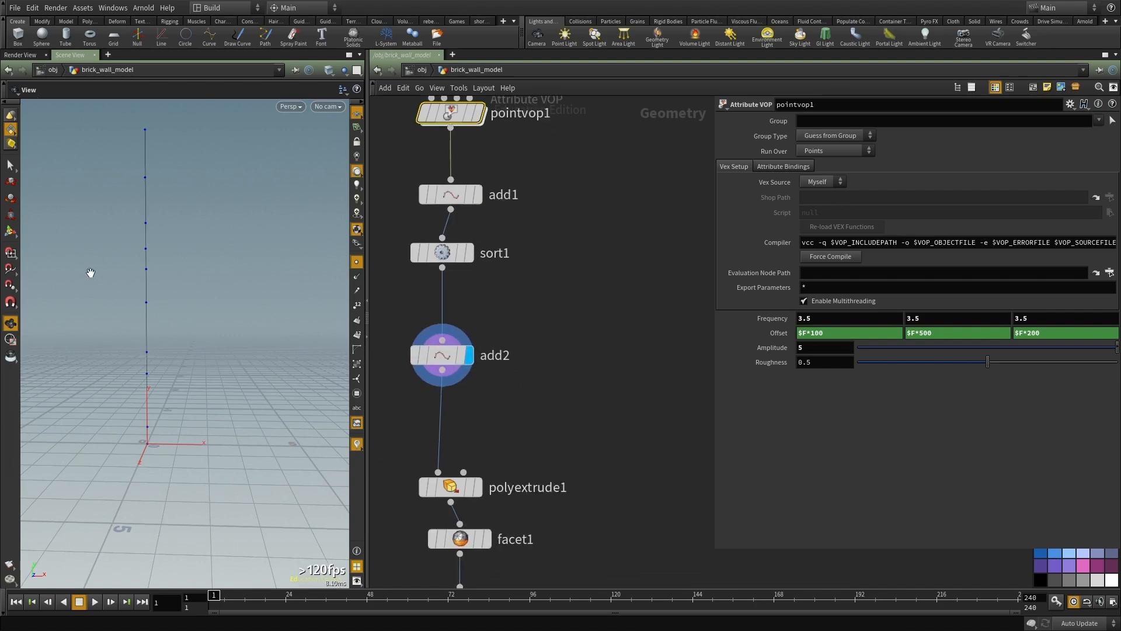
Step: Display polyextrude1 and examine the extruded wall sheet in wireframe and shaded mode
middle_drag(506, 429, 512, 369)
click(481, 426)
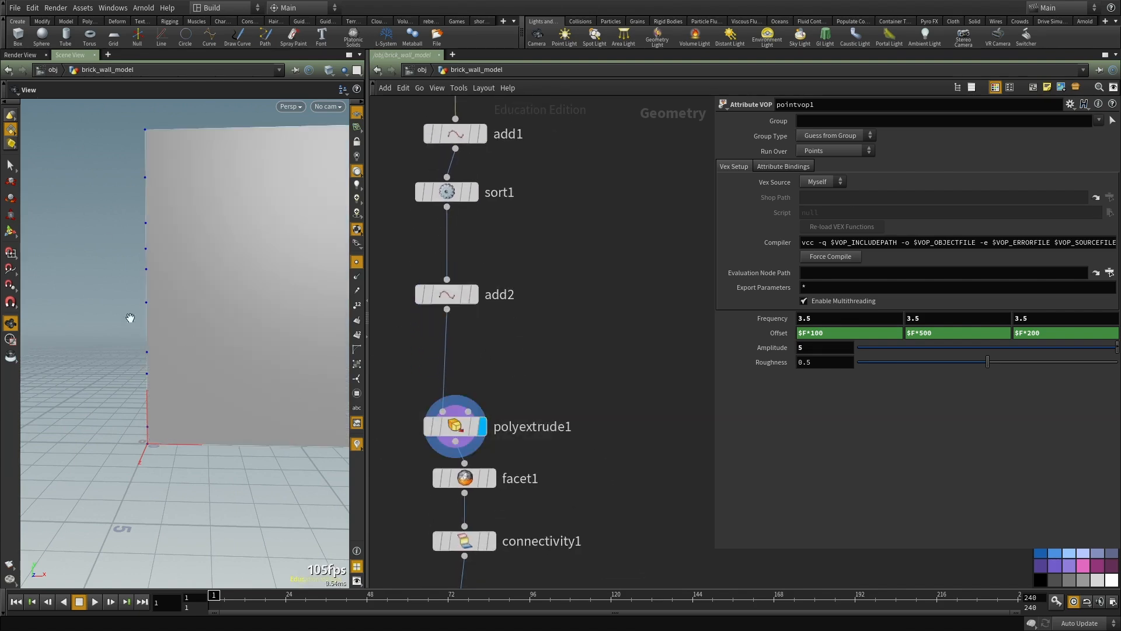
key(shift+w)
right_drag(127, 342, 95, 348)
middle_drag(232, 385, 117, 380)
drag(118, 380, 150, 385)
middle_drag(170, 374, 201, 371)
drag(202, 372, 197, 371)
key(shift+w)
Step: Display facet1's output in wireframe and show its parameters
middle_drag(605, 407, 607, 365)
click(493, 436)
middle_drag(407, 451, 419, 388)
key(shift+w)
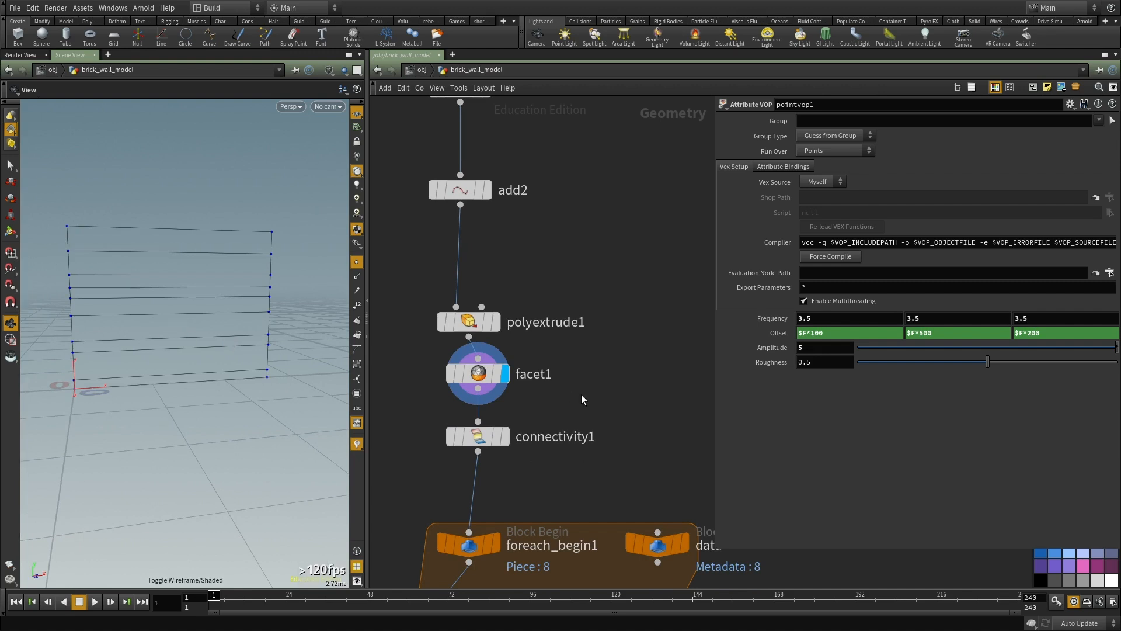
click(478, 374)
middle_drag(594, 379, 605, 326)
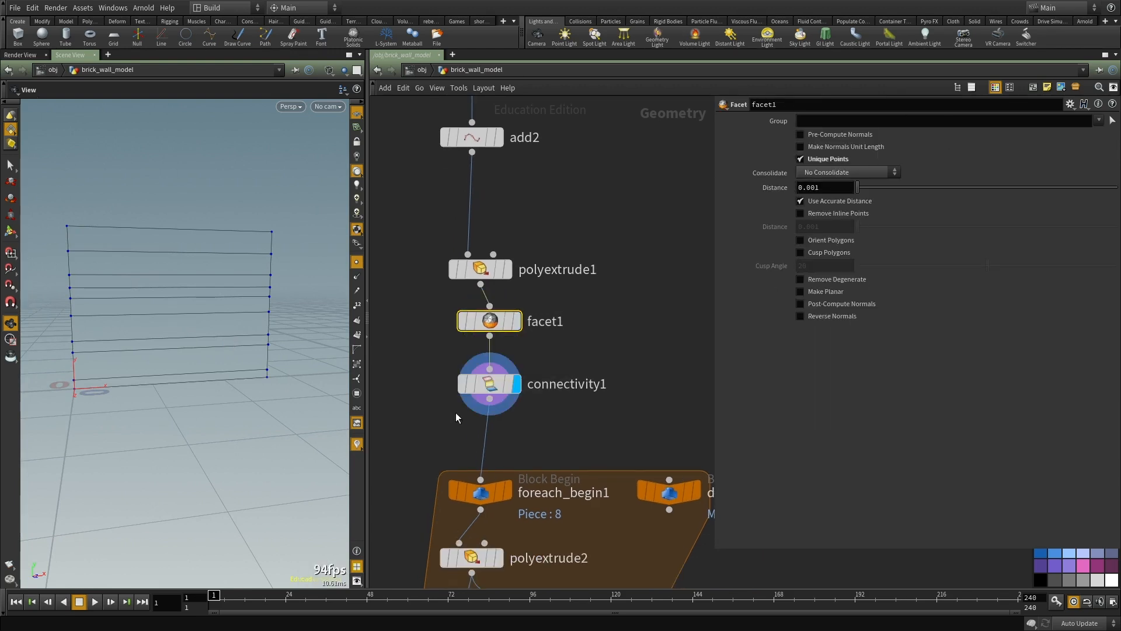
Step: Display connectivity1 and compare the wall strips in wireframe and shaded mode
click(516, 384)
key(shift+w)
drag(215, 309, 134, 255)
key(shift+w)
key(shift+w)
Step: Adjust the viewport's display options so the strip edges show on the shaded wall
click(328, 69)
click(338, 155)
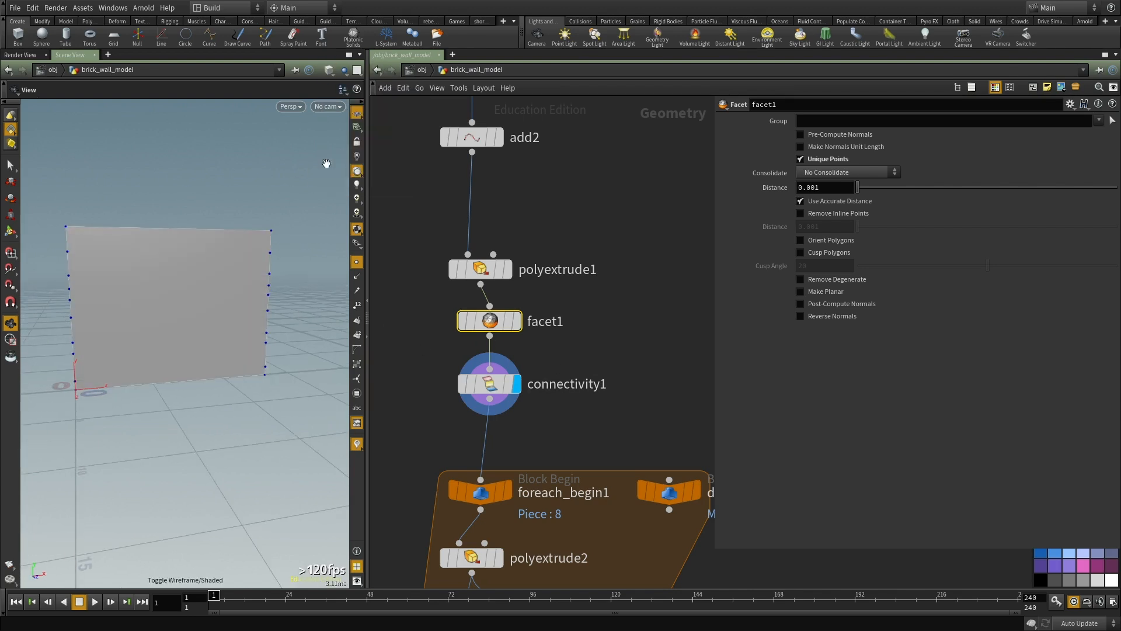
drag(131, 353, 307, 90)
key(shift+w)
key(shift+w)
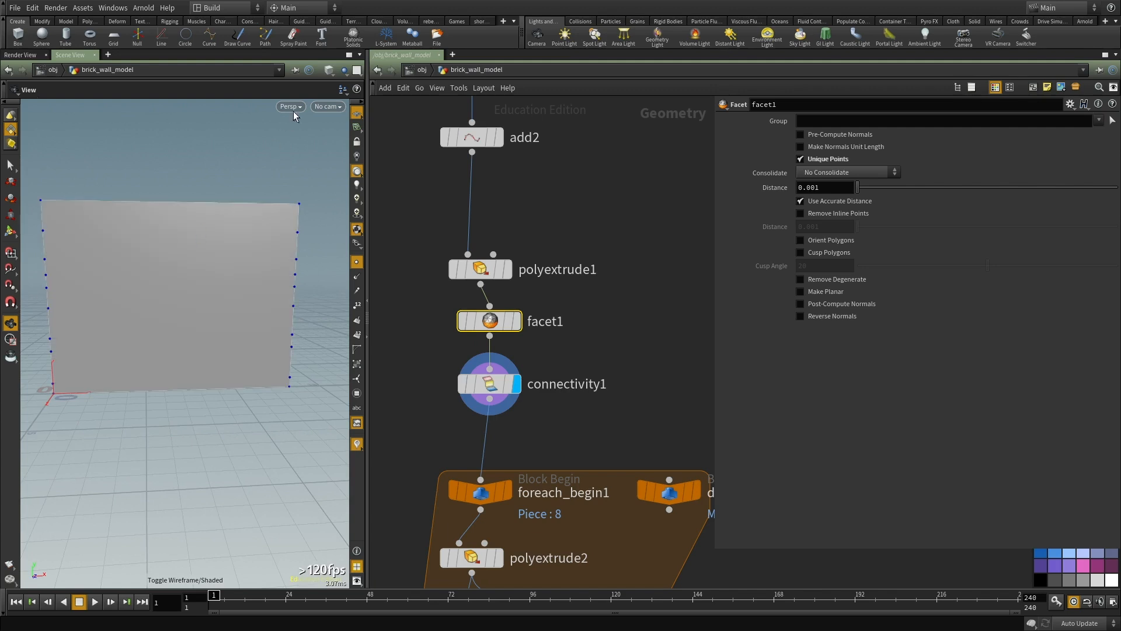
click(327, 69)
click(353, 166)
middle_drag(204, 345, 225, 380)
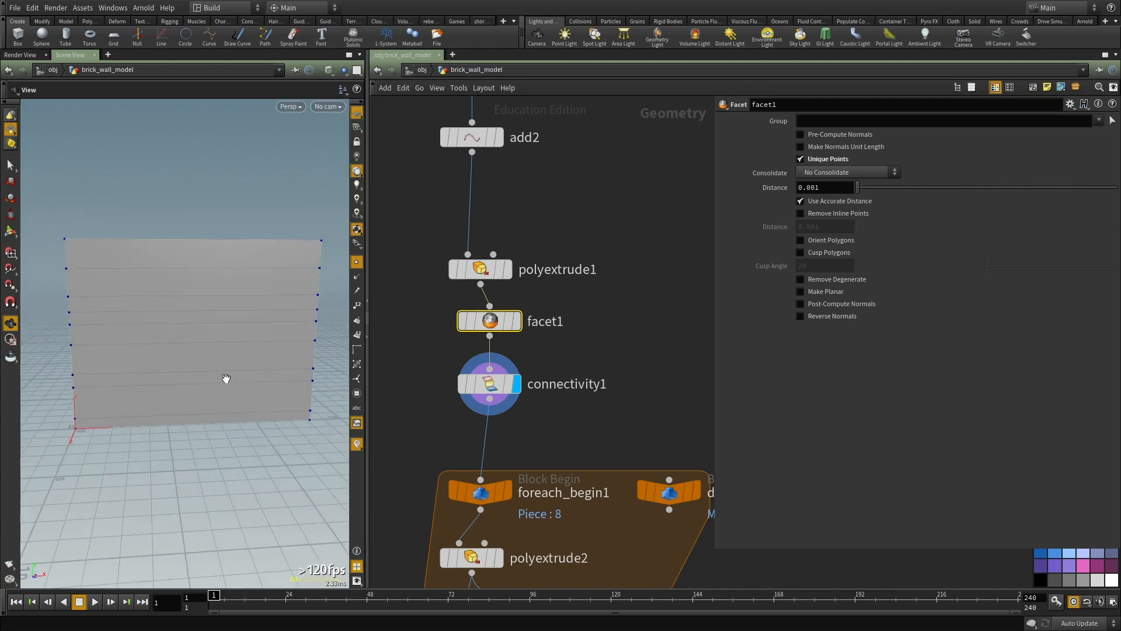
Step: In the first for-each block, display foreach_begin1's single strip and polyextrude2's thickened version, showing each node's parameters
middle_drag(635, 401, 649, 284)
scroll(648, 283, down, 4)
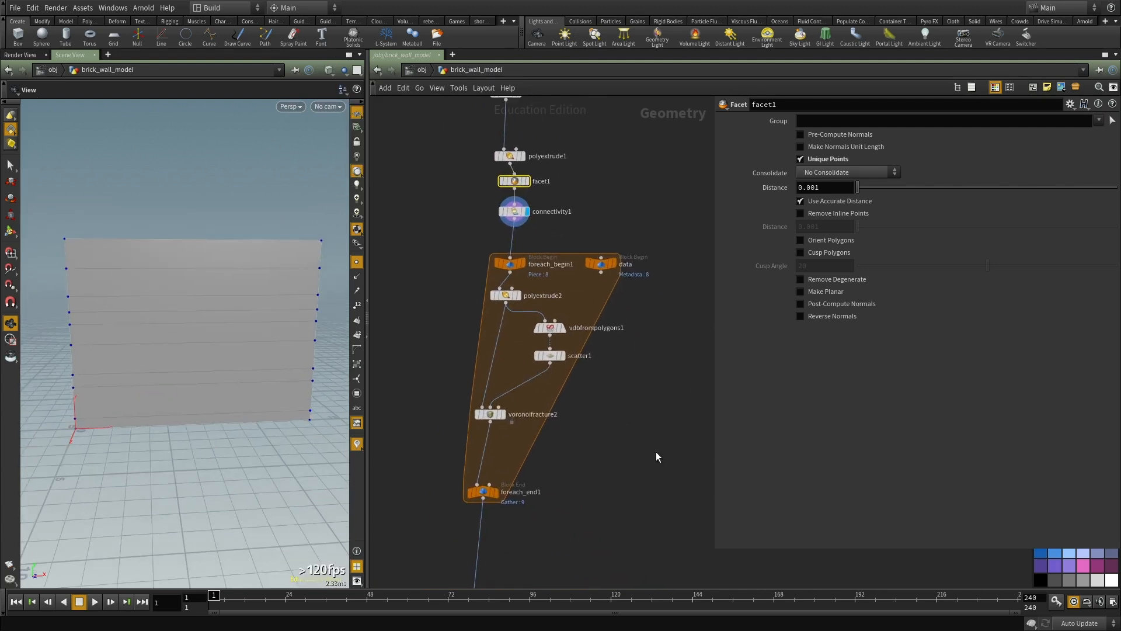
middle_drag(570, 485, 567, 470)
scroll(517, 295, up, 3)
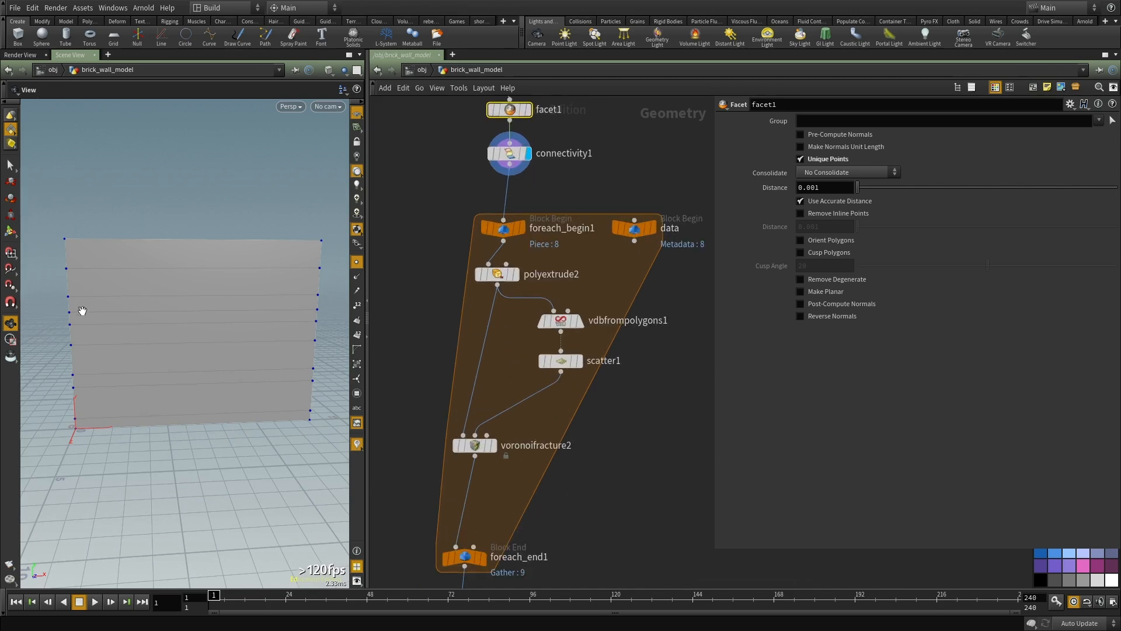
drag(76, 298, 141, 275)
scroll(528, 257, up, 2)
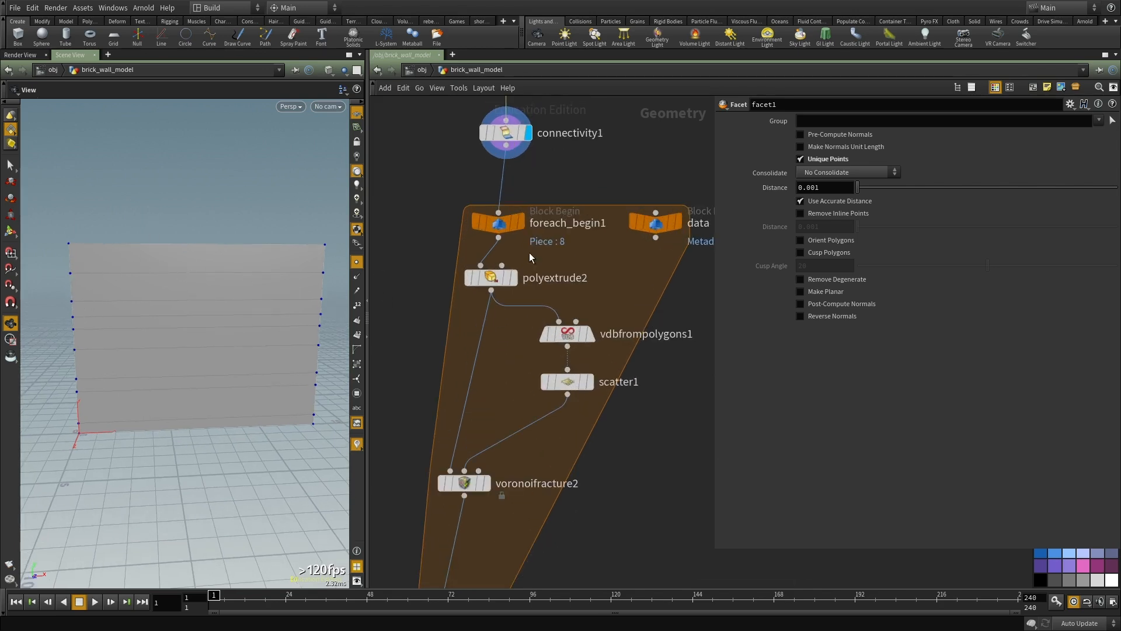
click(507, 230)
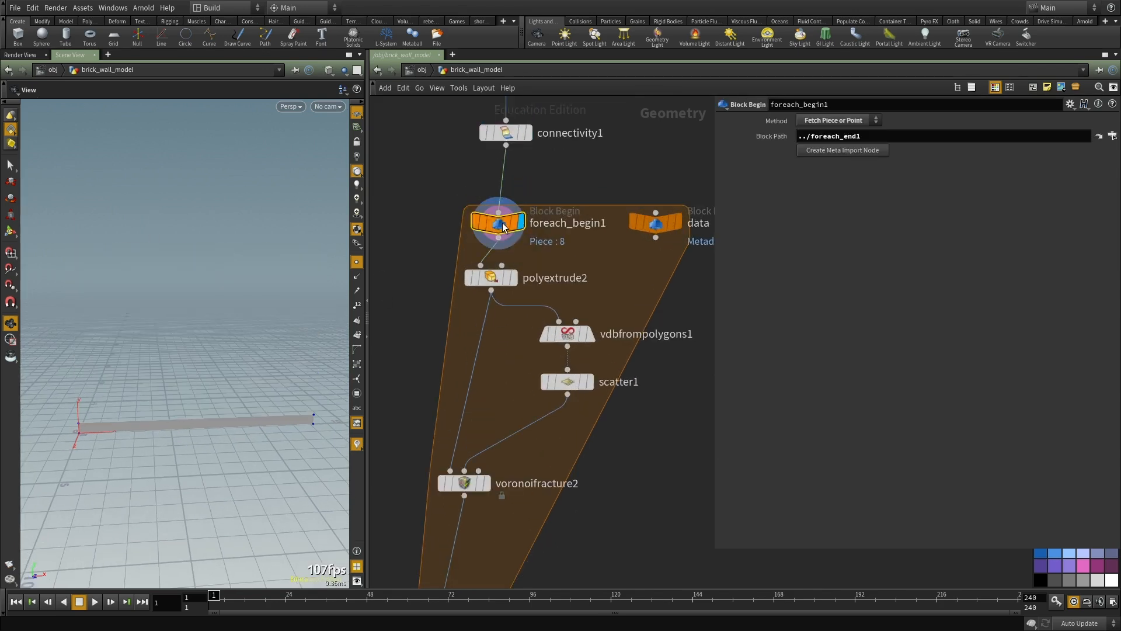
click(511, 275)
key(f)
drag(207, 447, 229, 451)
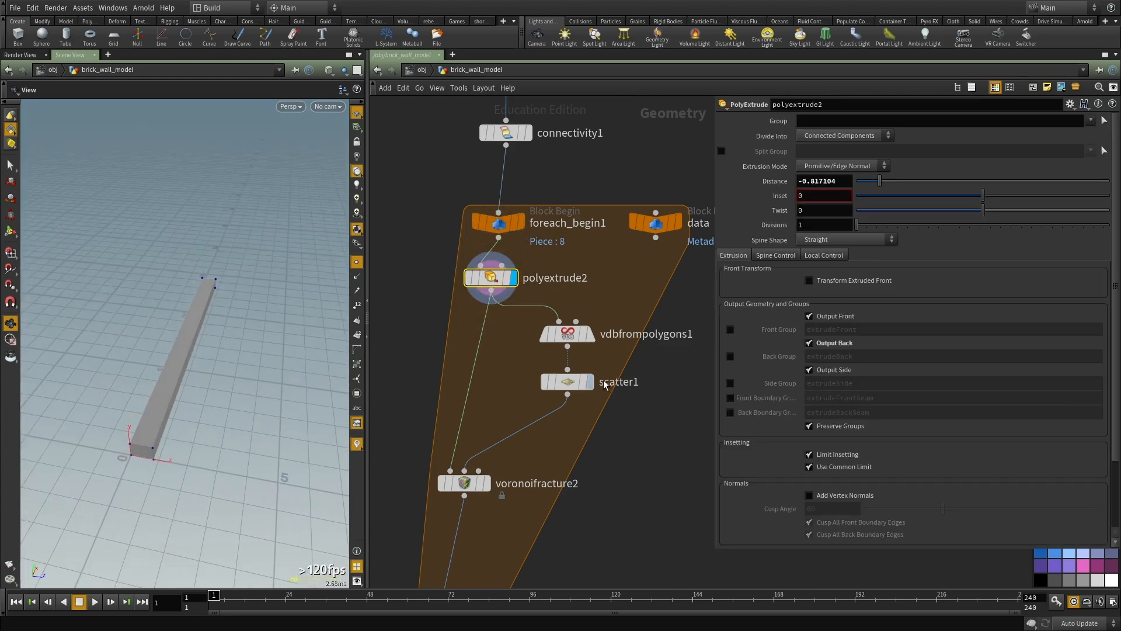
Step: Inspect scatter1's points and voronoifracture2's fractured strip together with their parameters
click(591, 382)
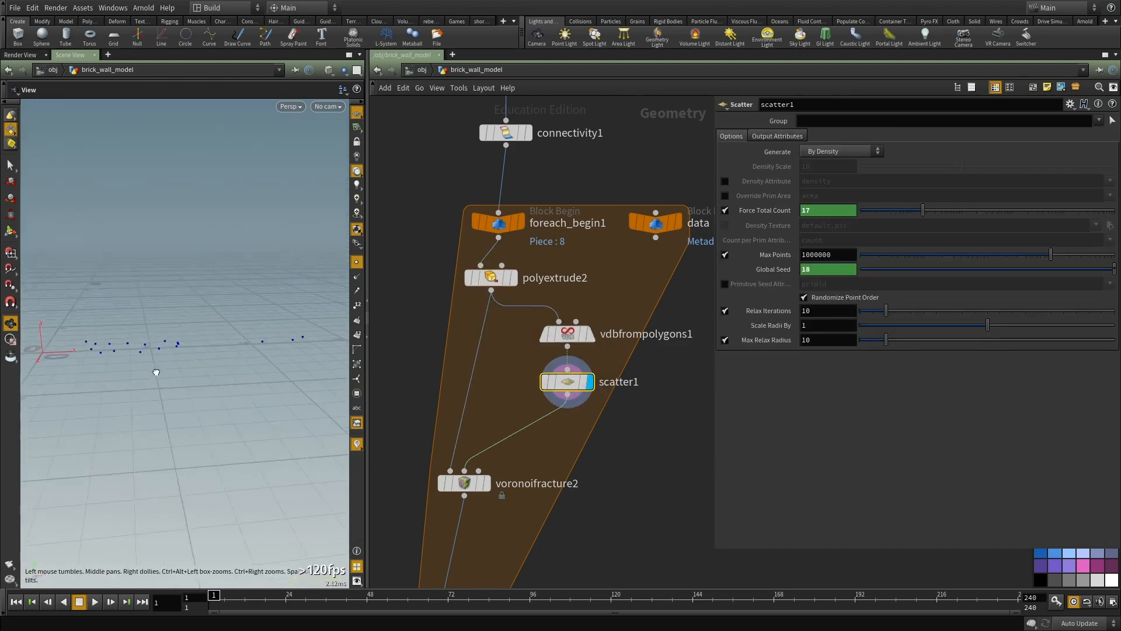
click(483, 481)
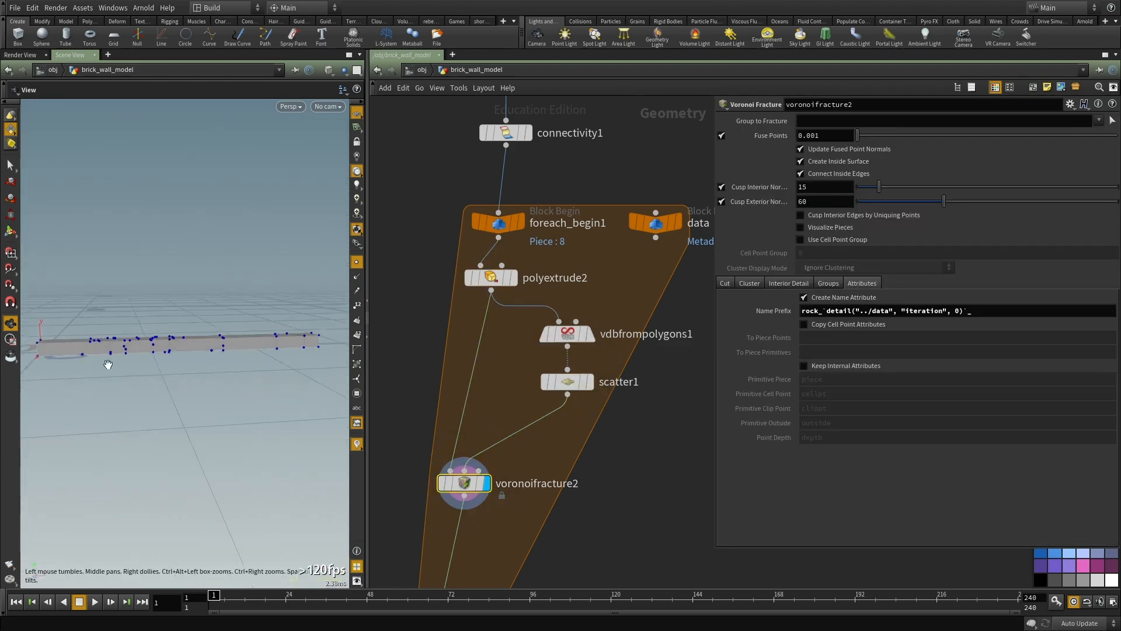
drag(183, 357, 232, 370)
Step: Display foreach_end1 with its parameters to view all the fractured strips gathered together
scroll(638, 490, down, 4)
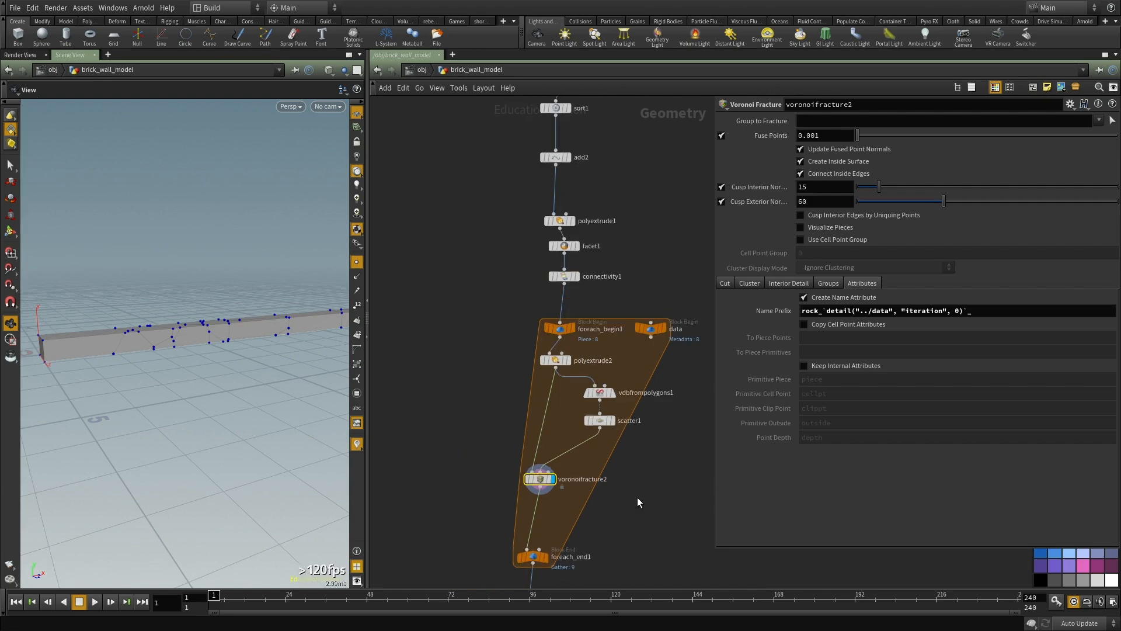
middle_drag(638, 500, 584, 320)
scroll(496, 365, up, 4)
scroll(470, 380, up, 2)
click(492, 399)
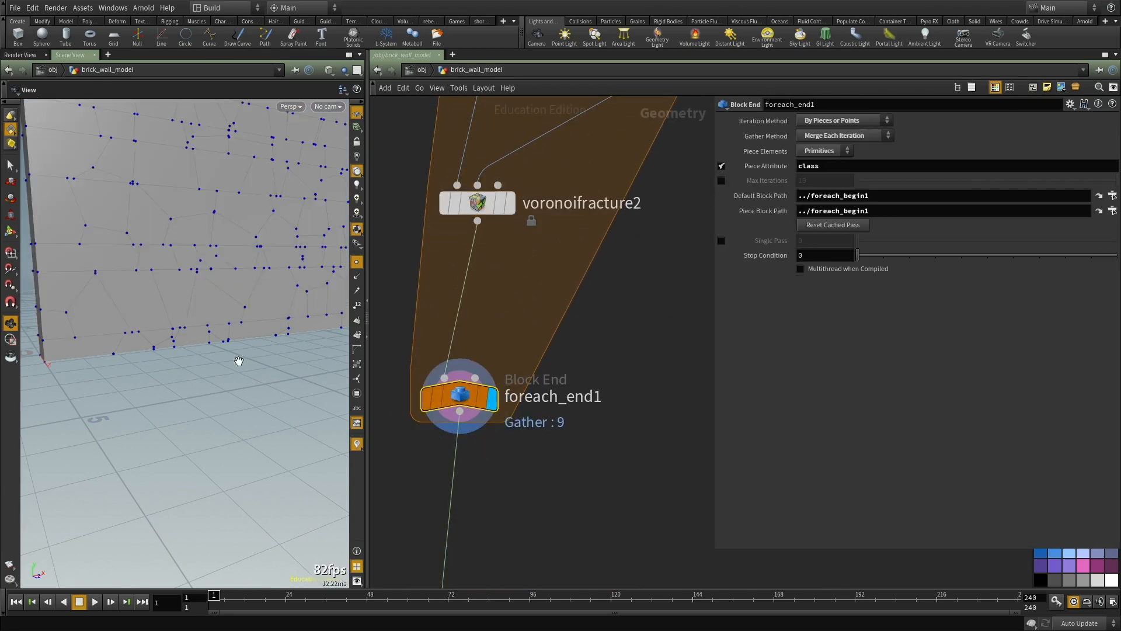
Step: Examine the gathered fractured wall alongside voronoifracture2's name prefix setting, and look over the second for-each block that follows
middle_drag(201, 325, 196, 426)
drag(196, 426, 202, 404)
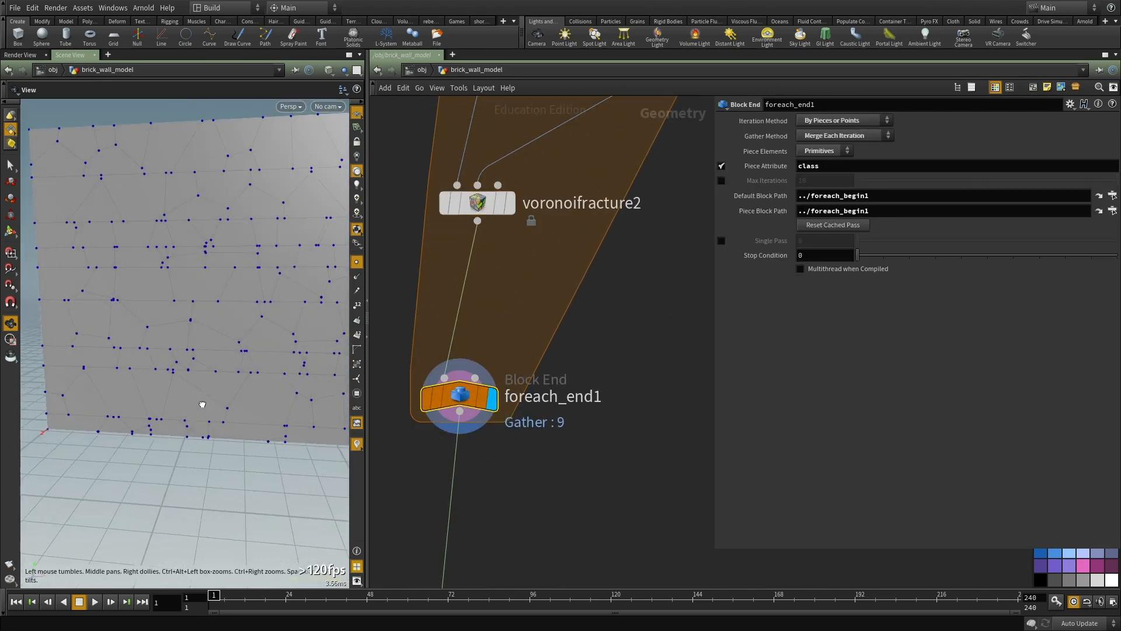
key(Up)
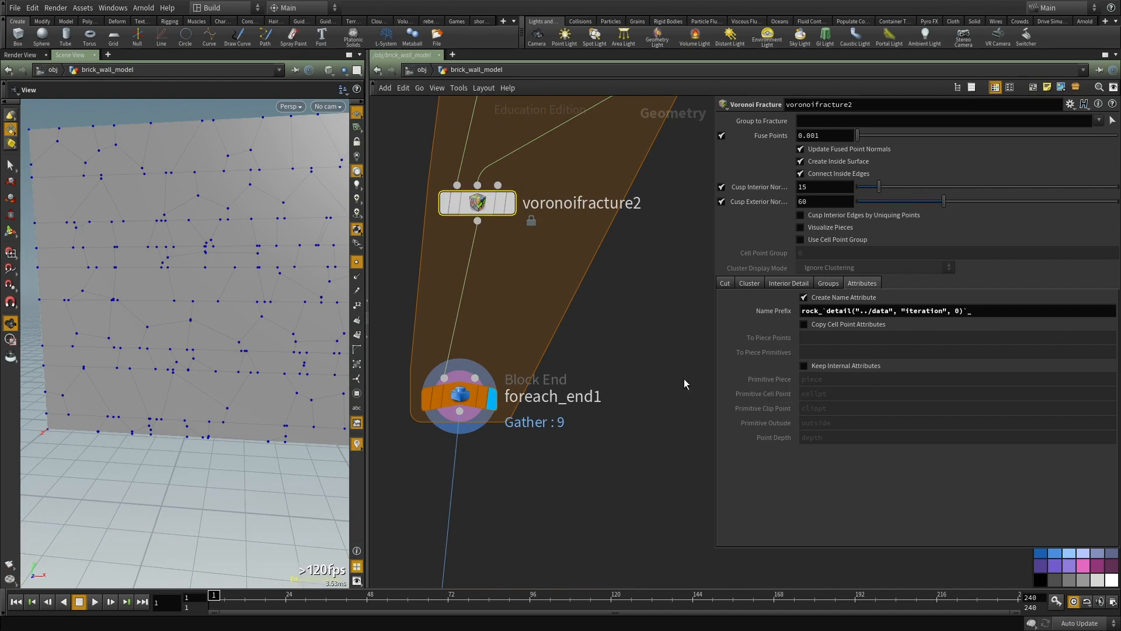
drag(64, 308, 306, 378)
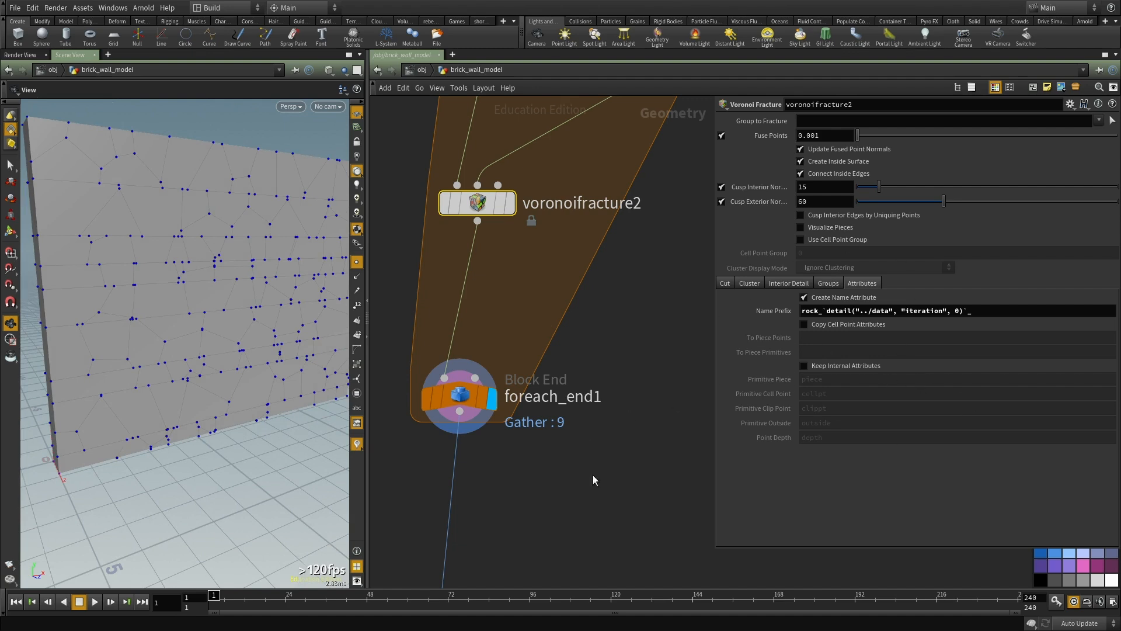
scroll(618, 404, down, 3)
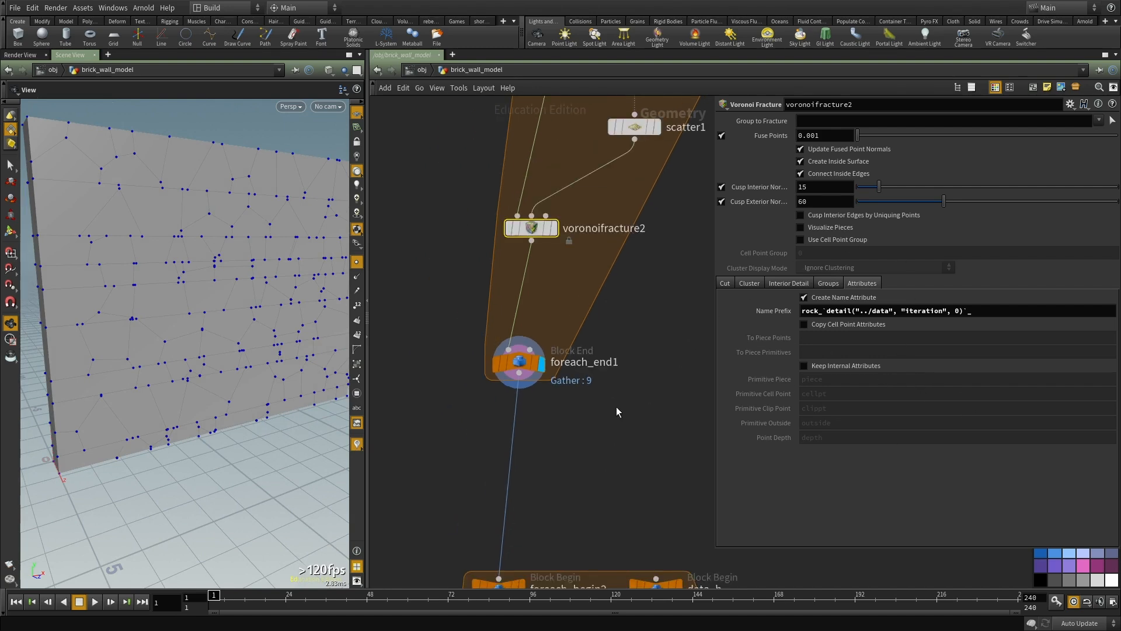
scroll(586, 369, down, 3)
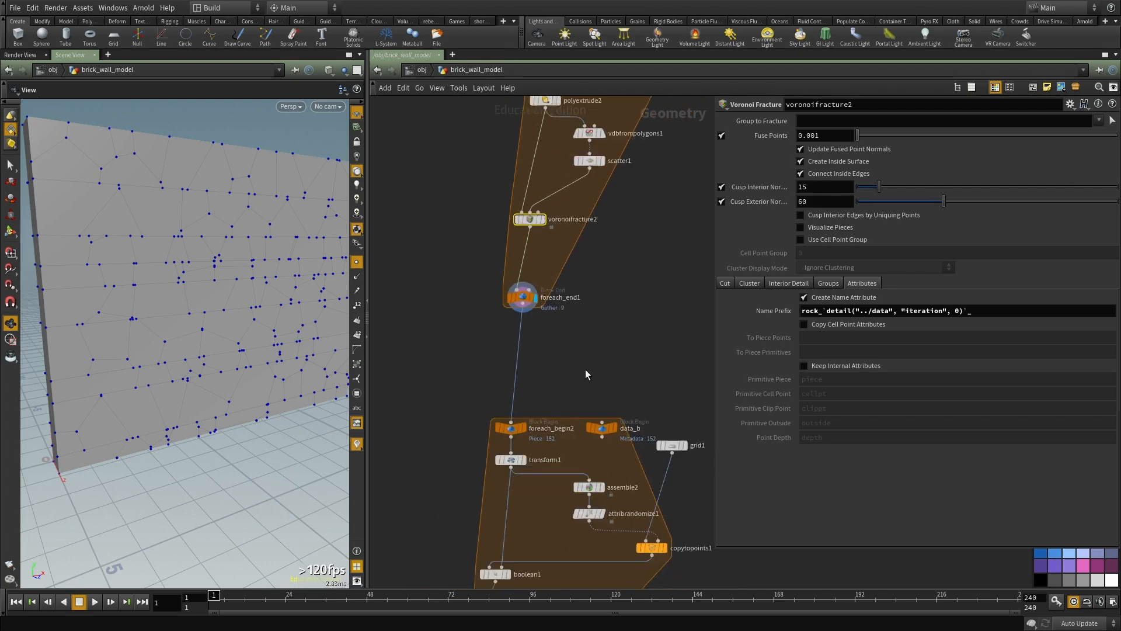
scroll(538, 394, up, 3)
scroll(538, 394, down, 3)
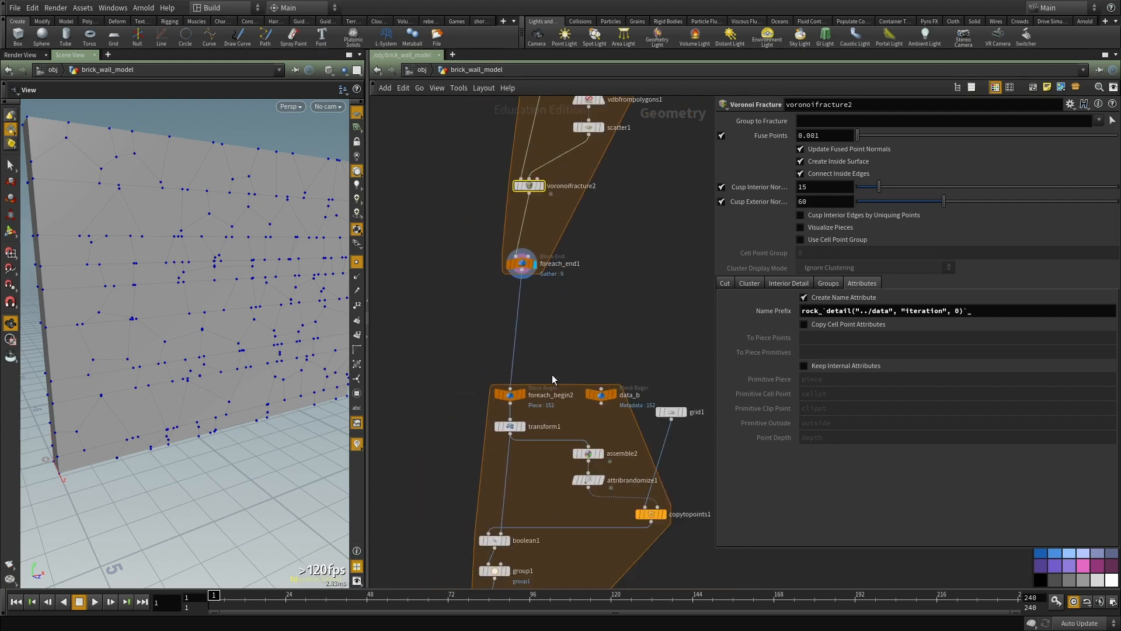
scroll(552, 301, up, 2)
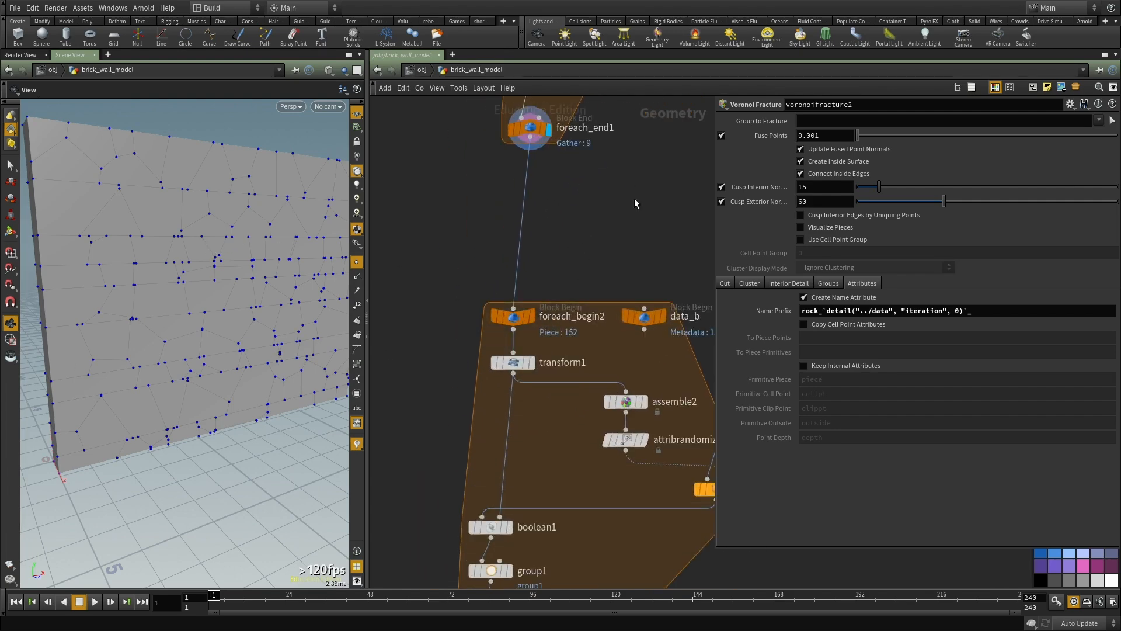
Step: Add a Color node fed by foreach_end1, set its color type to Random from Attribute using name, and display it
key(Tab)
text(color)
key(Return)
click(600, 231)
click(600, 221)
click(524, 172)
click(840, 178)
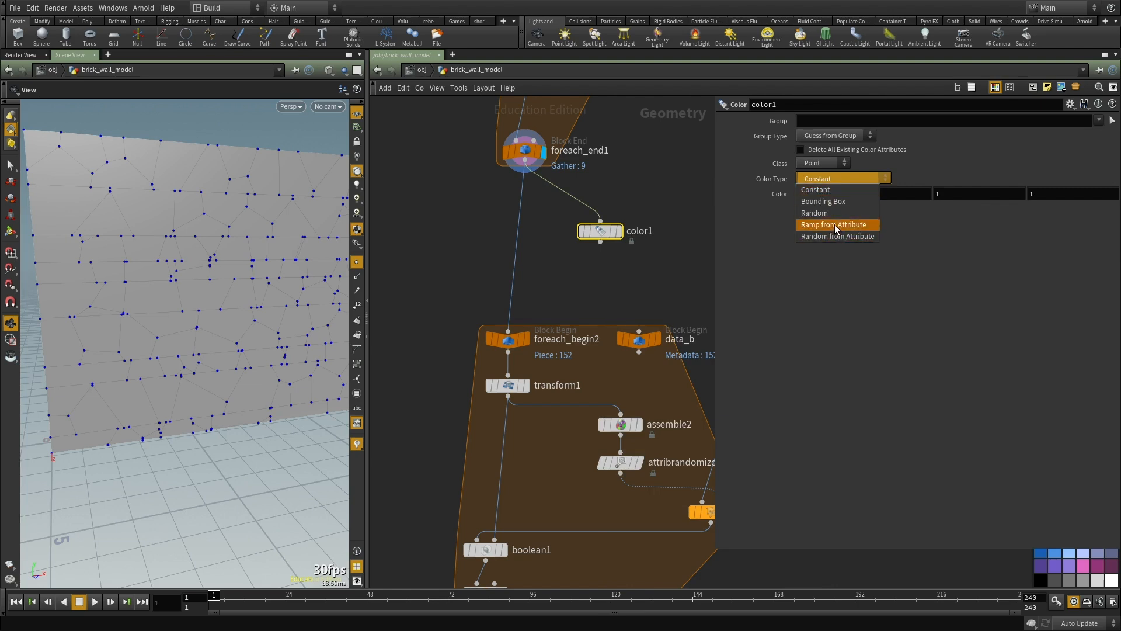
click(837, 236)
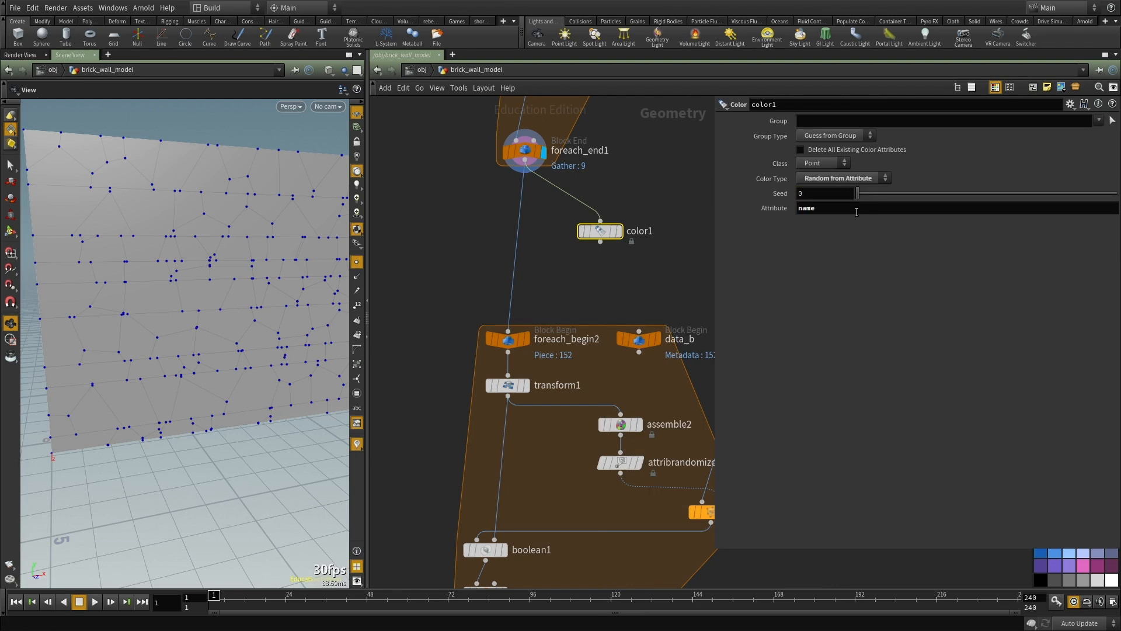
click(619, 232)
drag(597, 231, 614, 269)
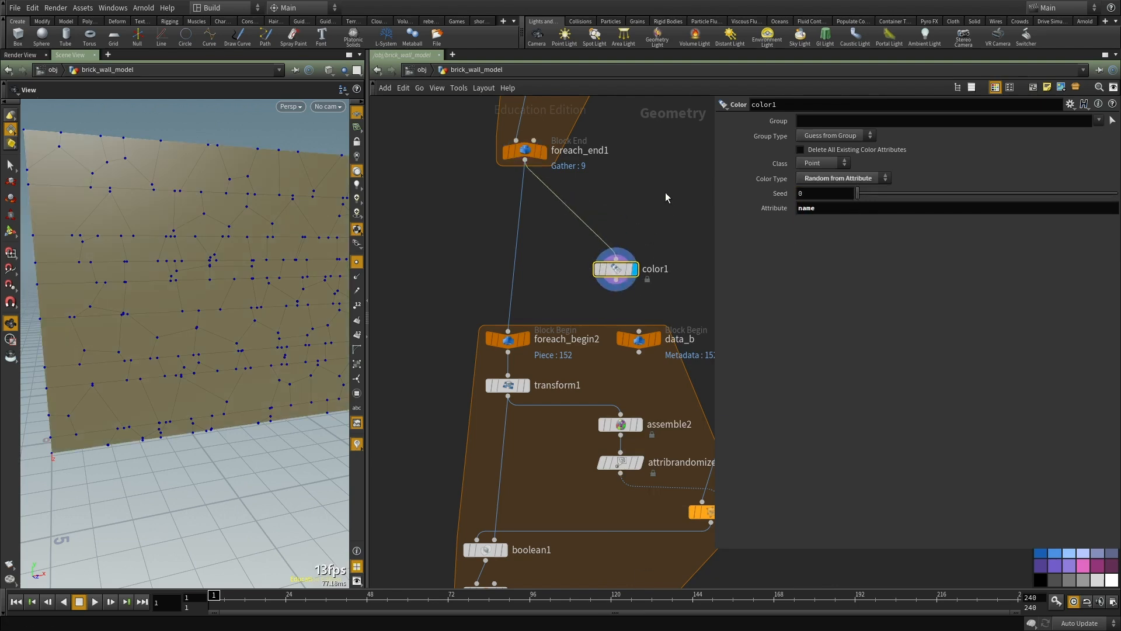
Step: Set color1's class to Primitive so each fractured piece gets its own color
key(Tab)
text(p)
key(Escape)
click(816, 165)
click(814, 185)
Step: Examine the colored fracture pieces from several angles in wireframe and shaded display
mouse_move(274, 304)
mouse_down()
mouse_move(215, 290)
mouse_move(158, 295)
mouse_move(233, 298)
mouse_move(221, 309)
mouse_move(175, 293)
mouse_move(192, 290)
mouse_move(182, 282)
mouse_up()
scroll(513, 263, down, 4)
key(w)
middle_drag(182, 282, 195, 251)
scroll(195, 251, up, 5)
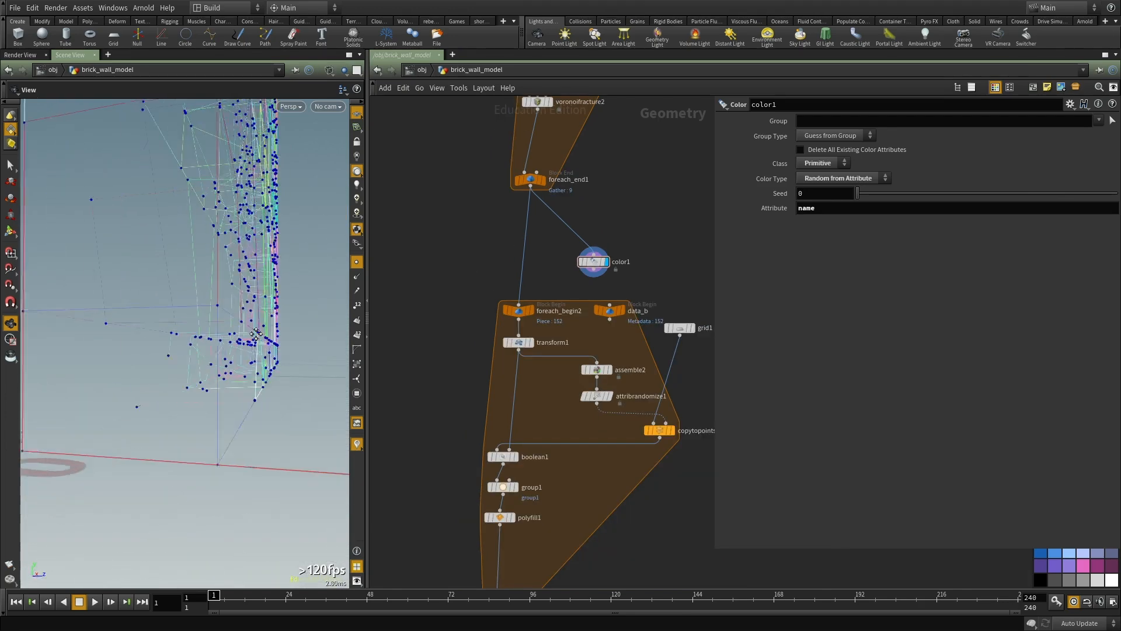
middle_drag(243, 357, 258, 364)
mouse_move(258, 364)
mouse_down()
mouse_move(146, 397)
mouse_move(210, 403)
mouse_move(172, 383)
mouse_move(208, 397)
mouse_up()
key(w)
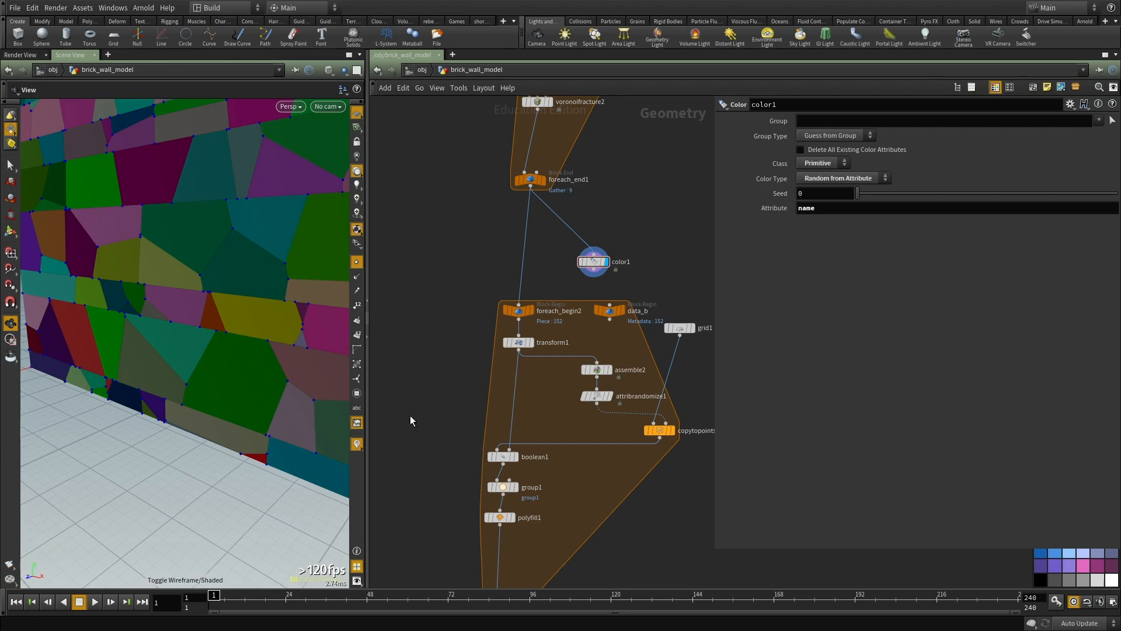
Step: In the second for-each block, display foreach_begin2's single piece and transform1's scaled version with its parameters
middle_drag(554, 392, 569, 347)
scroll(569, 346, up, 1)
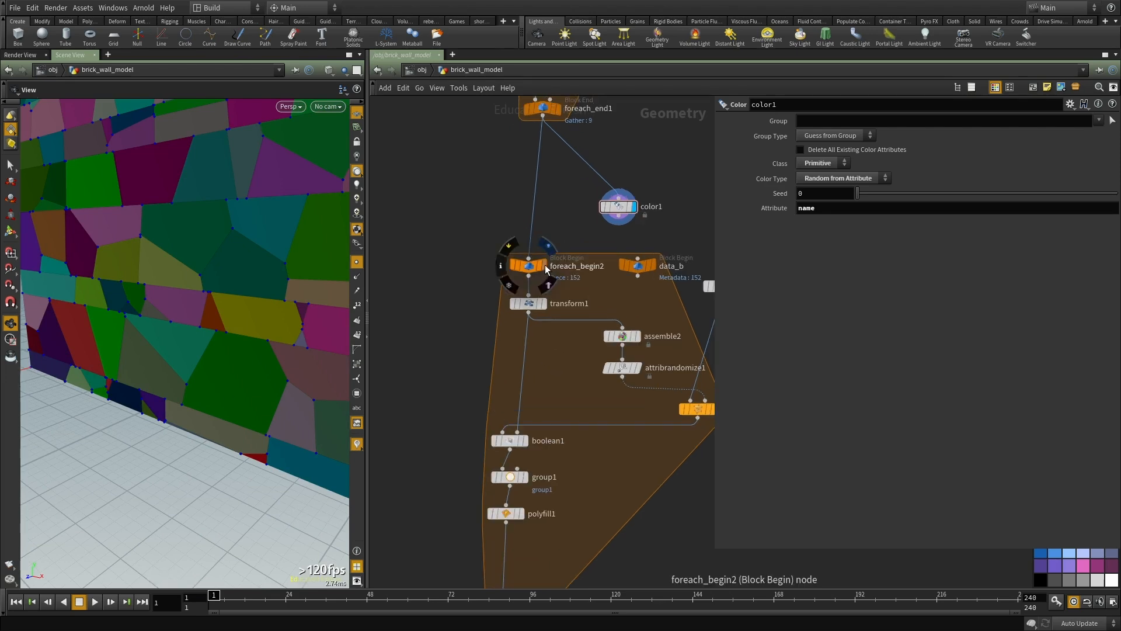
click(530, 269)
click(531, 269)
click(544, 304)
middle_drag(564, 397, 500, 346)
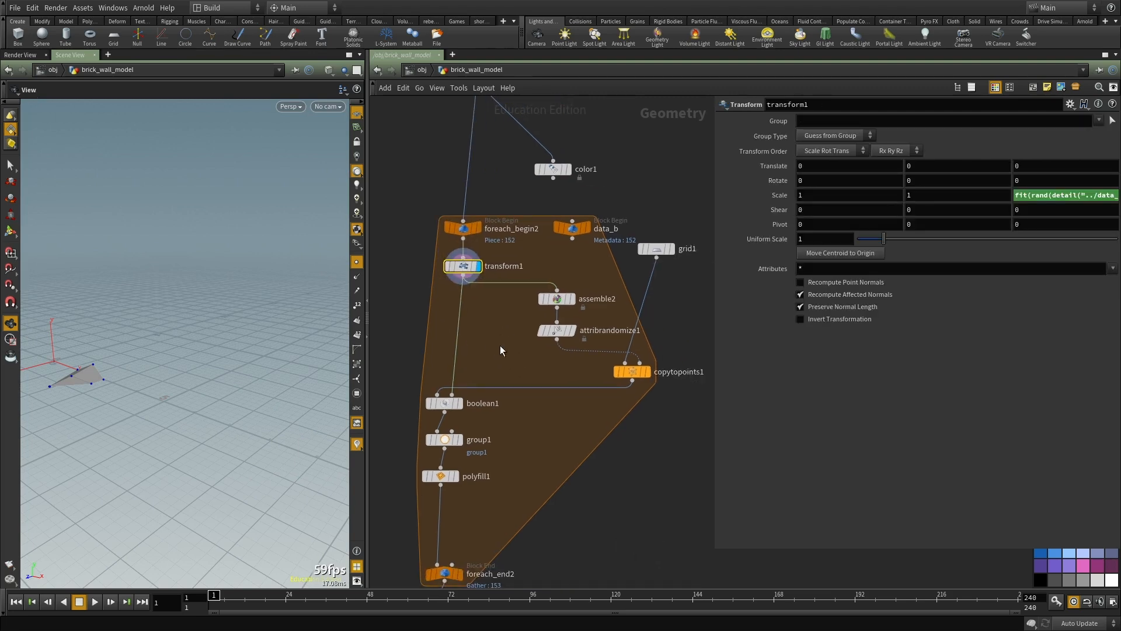
Step: Display copytopoints1's cutting plane with its parameters and view it from the side
click(646, 372)
click(631, 372)
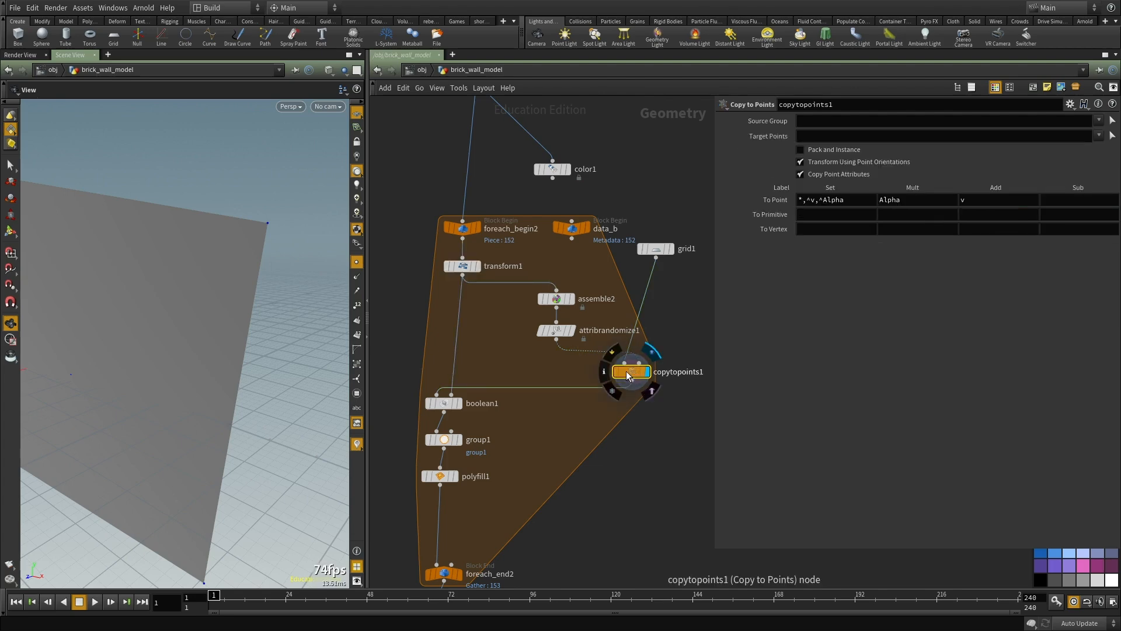
middle_drag(546, 410, 559, 414)
drag(213, 367, 82, 388)
middle_drag(547, 434, 496, 453)
scroll(704, 362, up, 2)
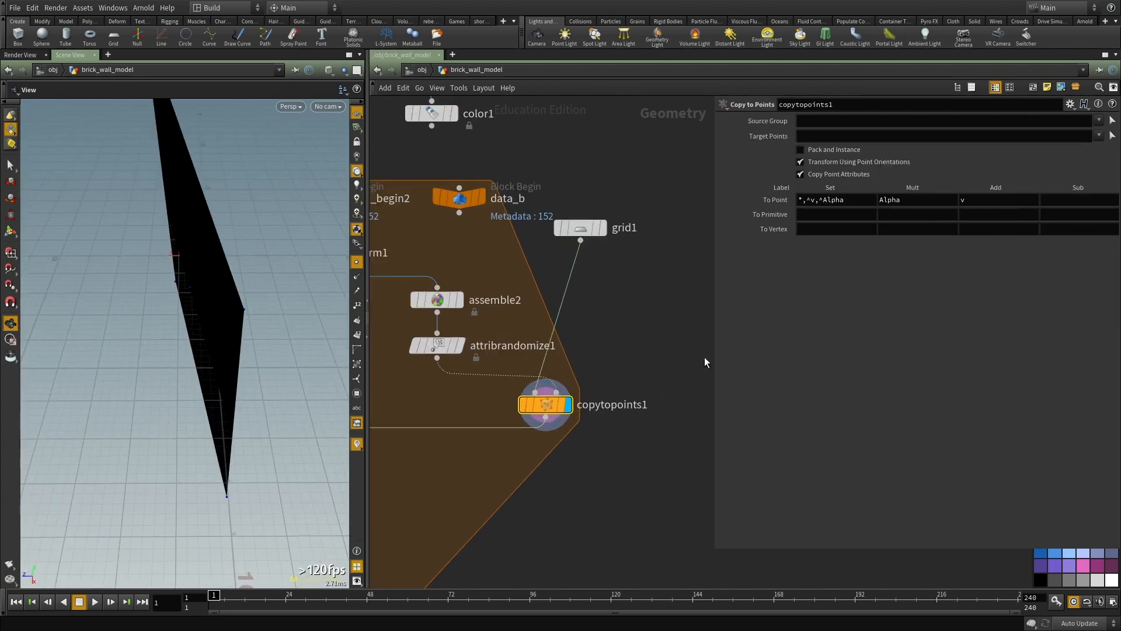
Step: Trace the cutting plane's inputs by showing grid1's parameters, attribrandomize1's point, and copytopoints1's result and parameters
click(594, 227)
middle_drag(644, 337, 695, 286)
drag(224, 321, 241, 319)
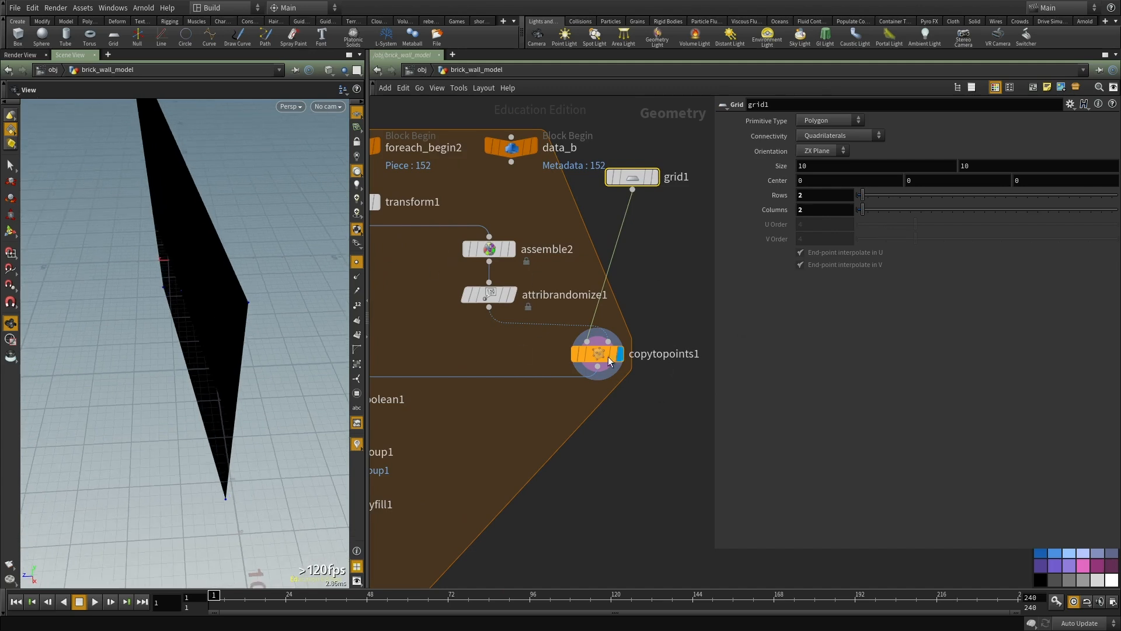
click(510, 295)
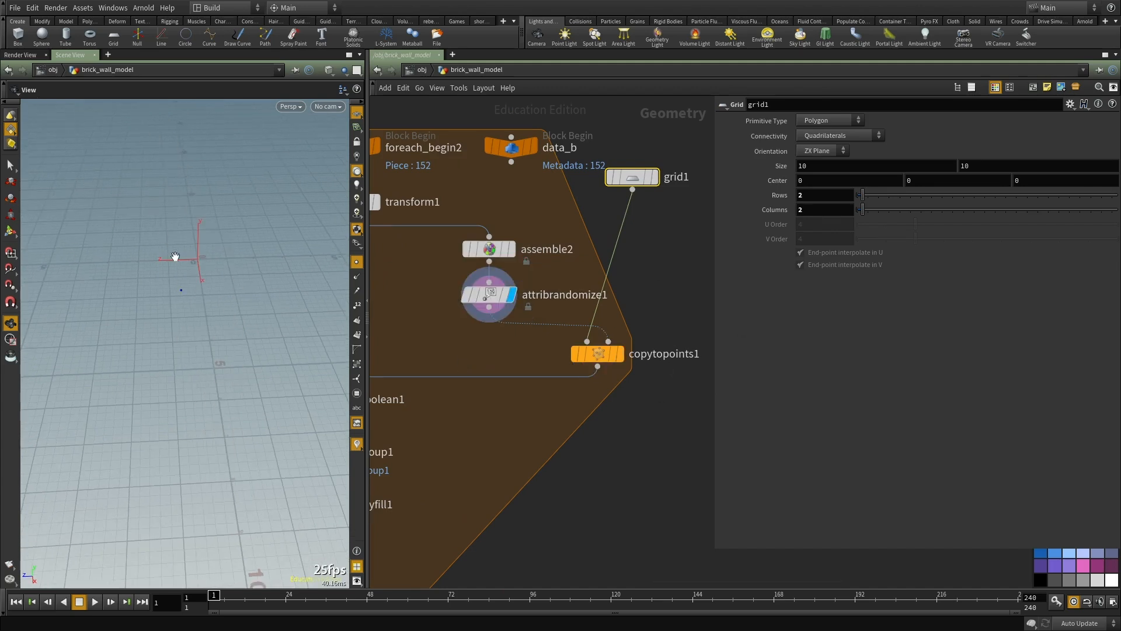
click(619, 353)
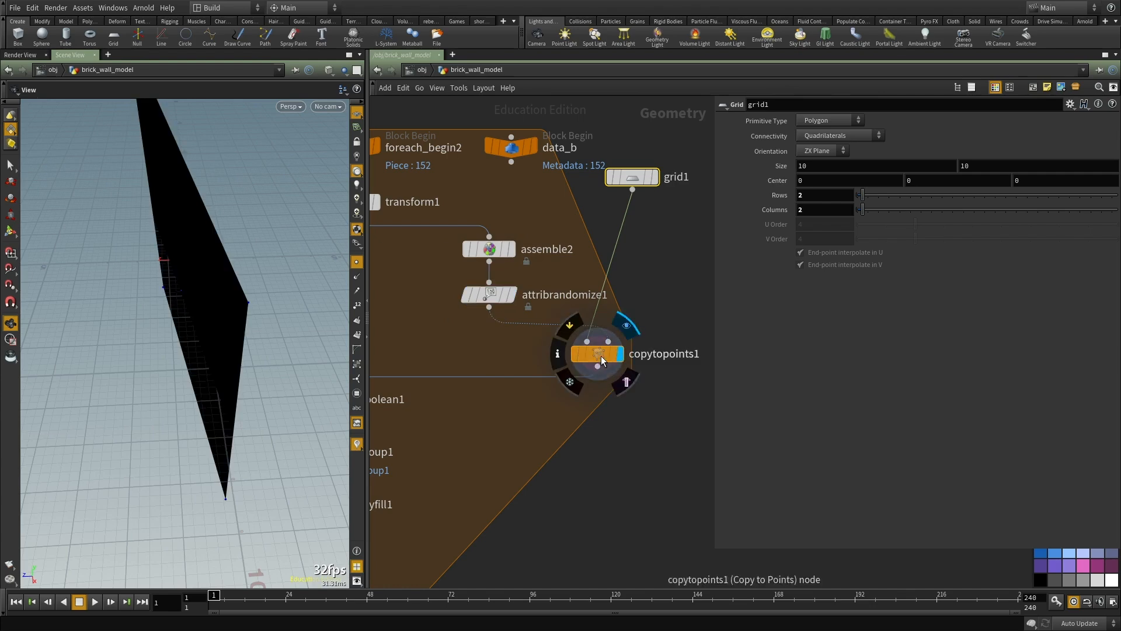
click(596, 353)
middle_drag(435, 339, 732, 355)
scroll(633, 414, up, 1)
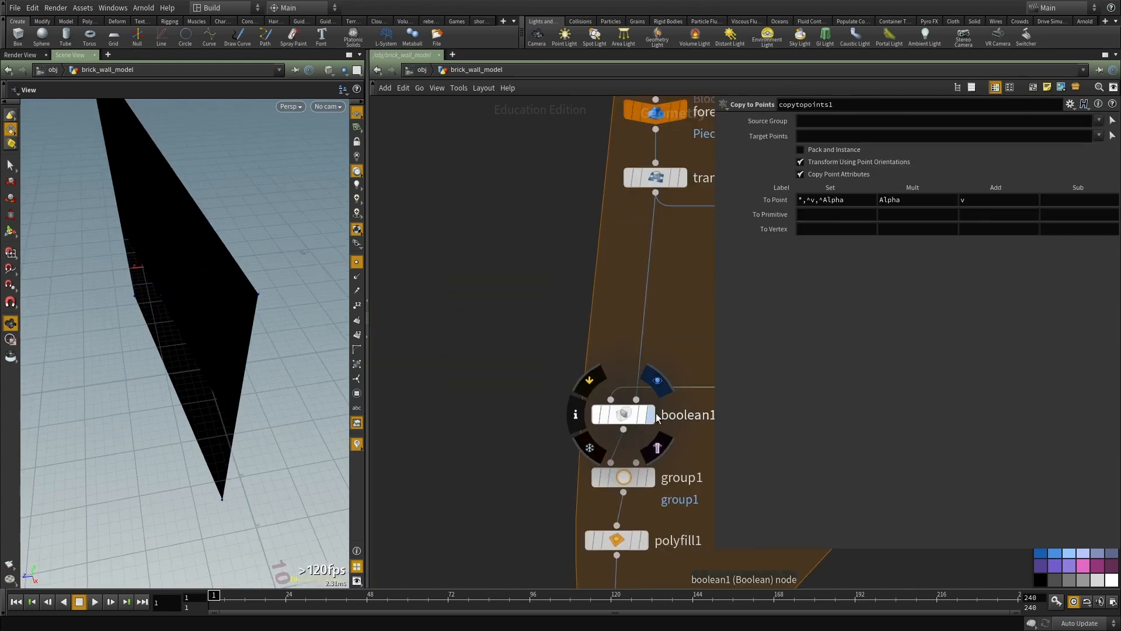
Step: Display boolean1 with its parameters and frame the single cut brick piece
click(652, 415)
click(632, 417)
drag(245, 386, 352, 330)
key(space+f)
drag(240, 380, 228, 357)
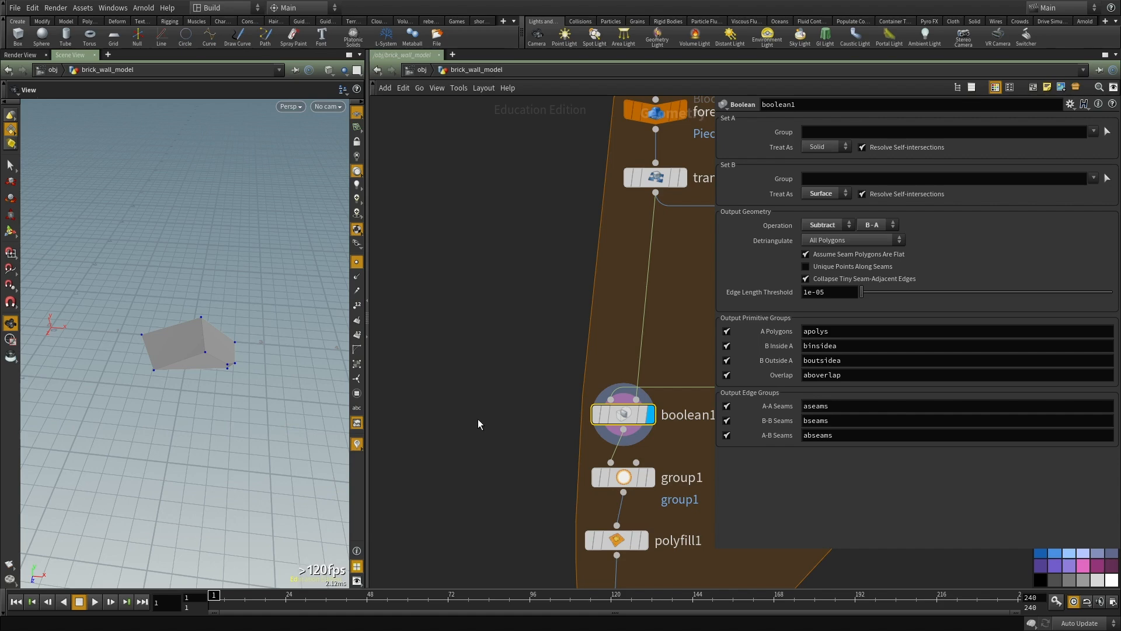
Step: Display polyfill1 with its parameters and view the capped brick piece
scroll(478, 419, down, 2)
scroll(706, 499, up, 2)
middle_drag(707, 499, 653, 391)
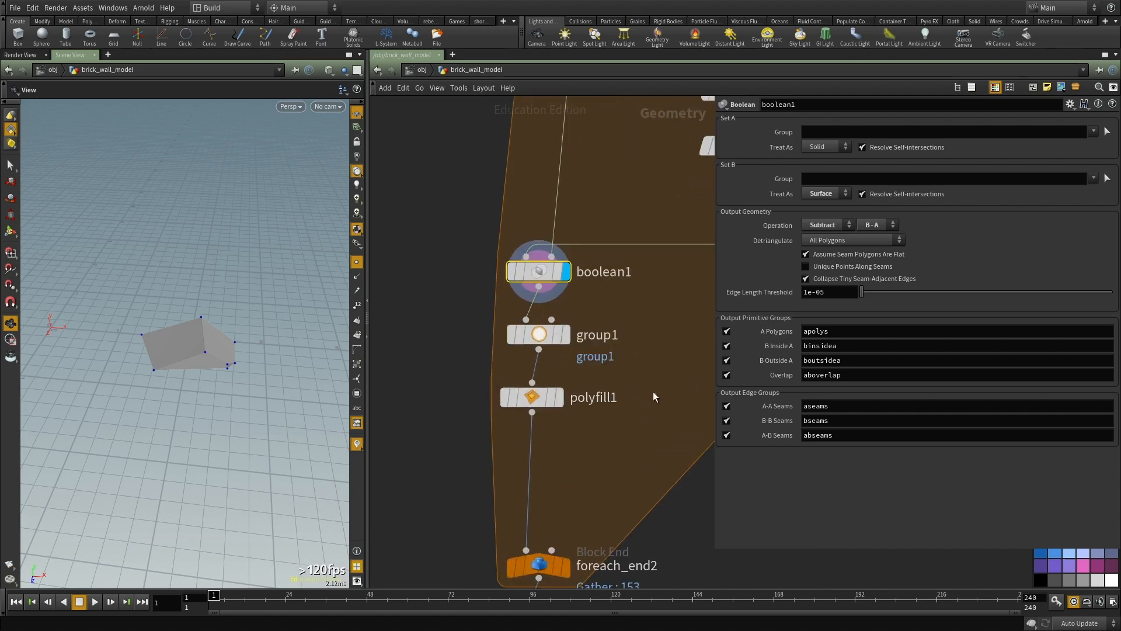
click(559, 401)
click(532, 397)
drag(240, 376, 179, 350)
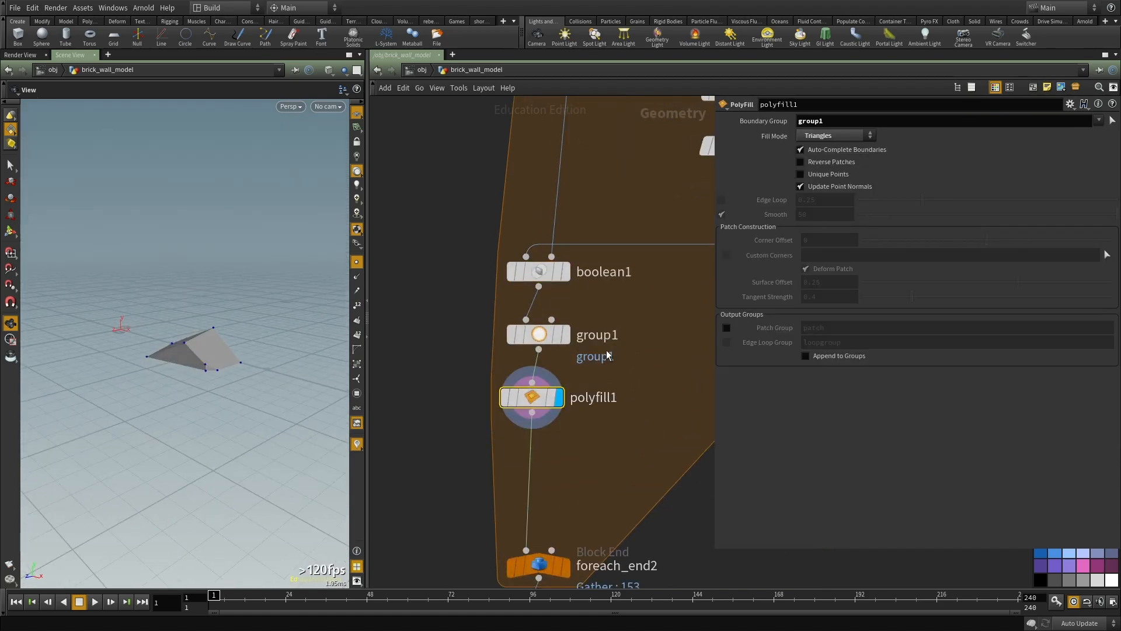
Step: Display foreach_end2 with its parameters, hide the point markers, and examine the full wall of cut bricks
scroll(548, 409, down, 4)
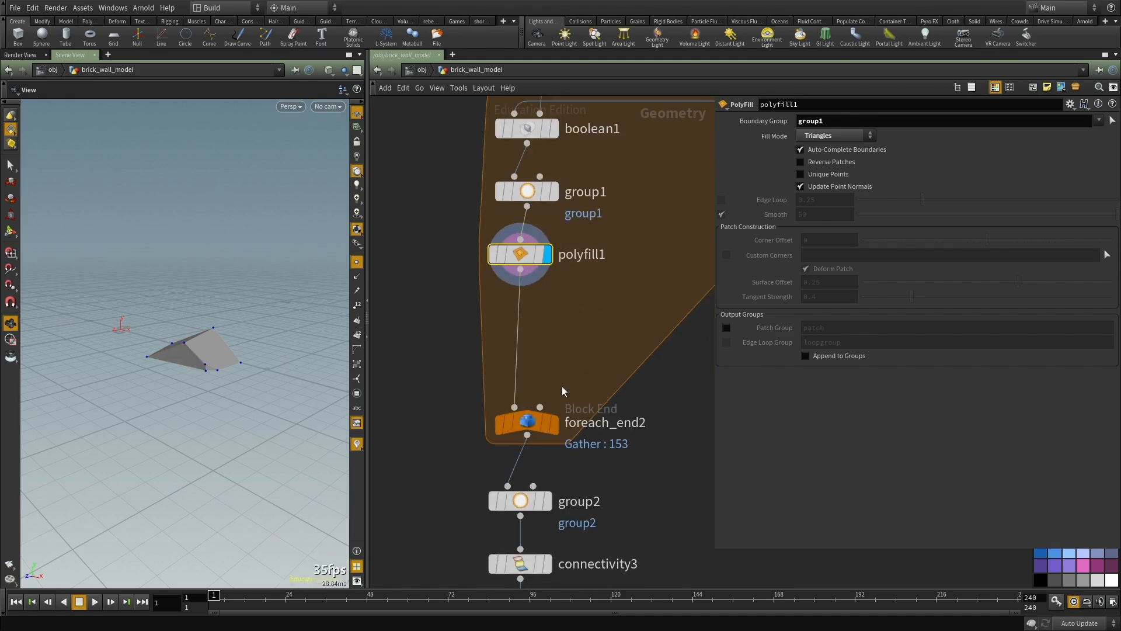
click(555, 427)
click(528, 427)
scroll(155, 343, down, 6)
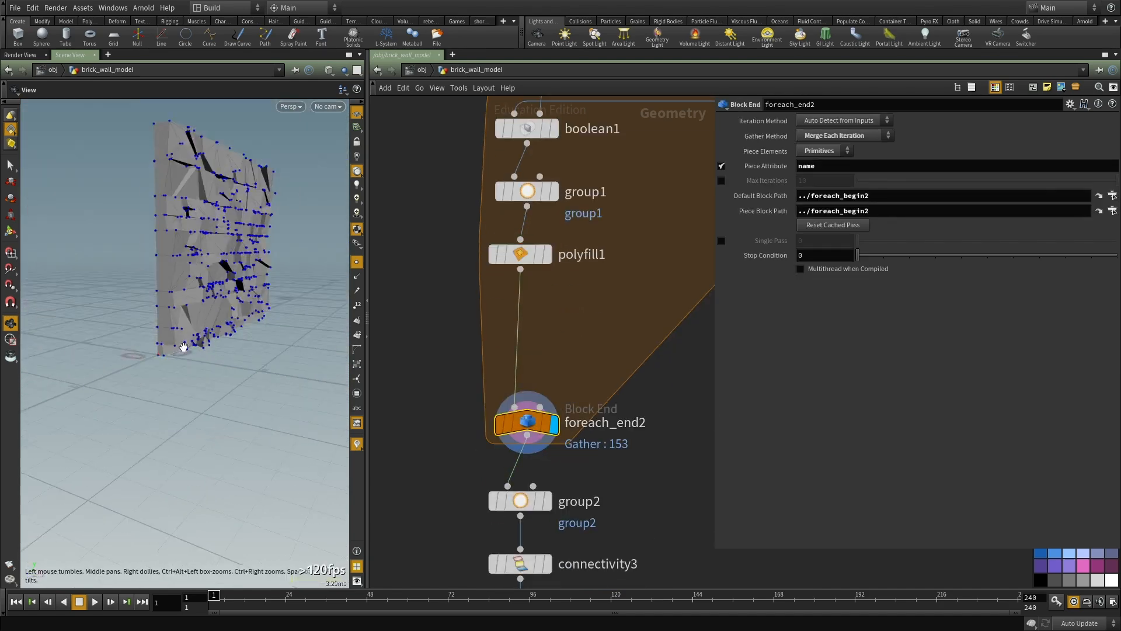
drag(138, 352, 112, 411)
right_drag(112, 412, 348, 266)
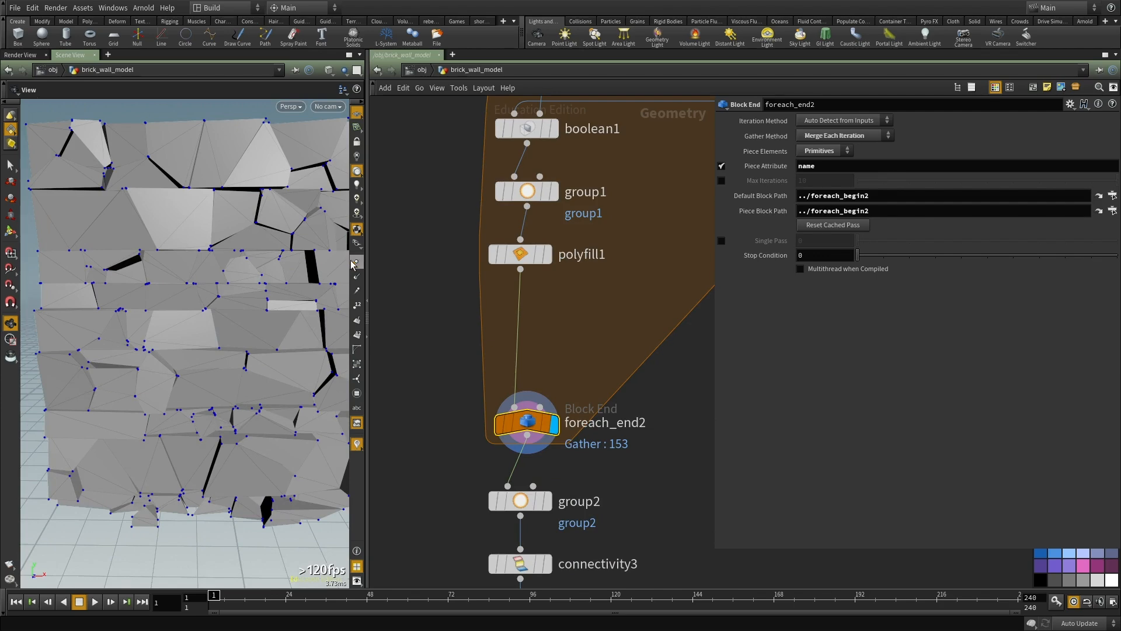
drag(222, 327, 199, 321)
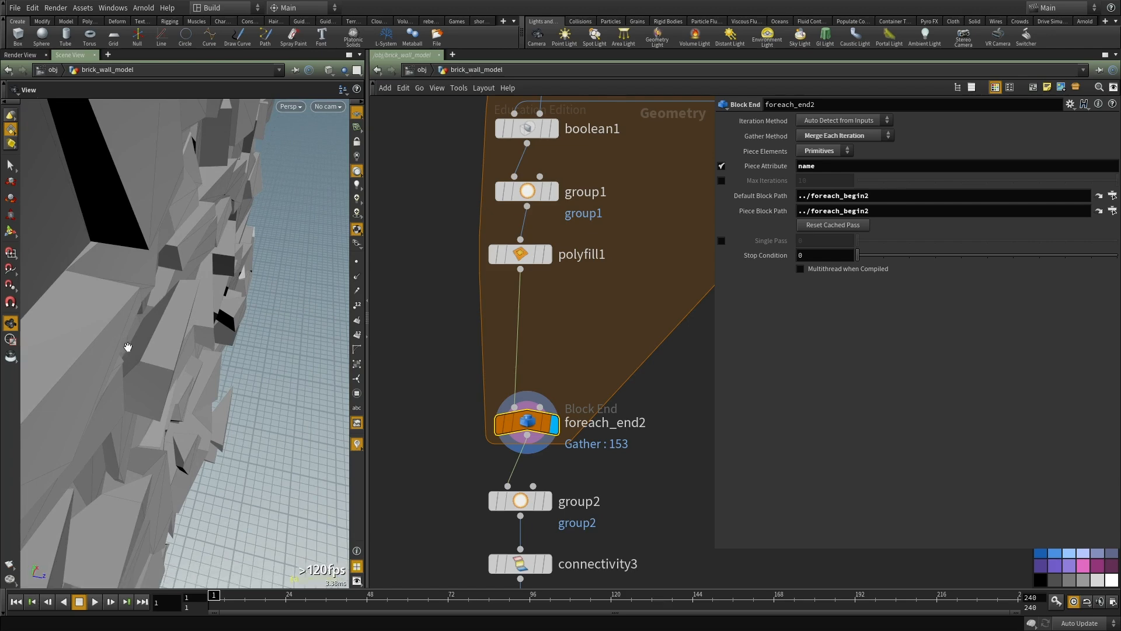
key(f)
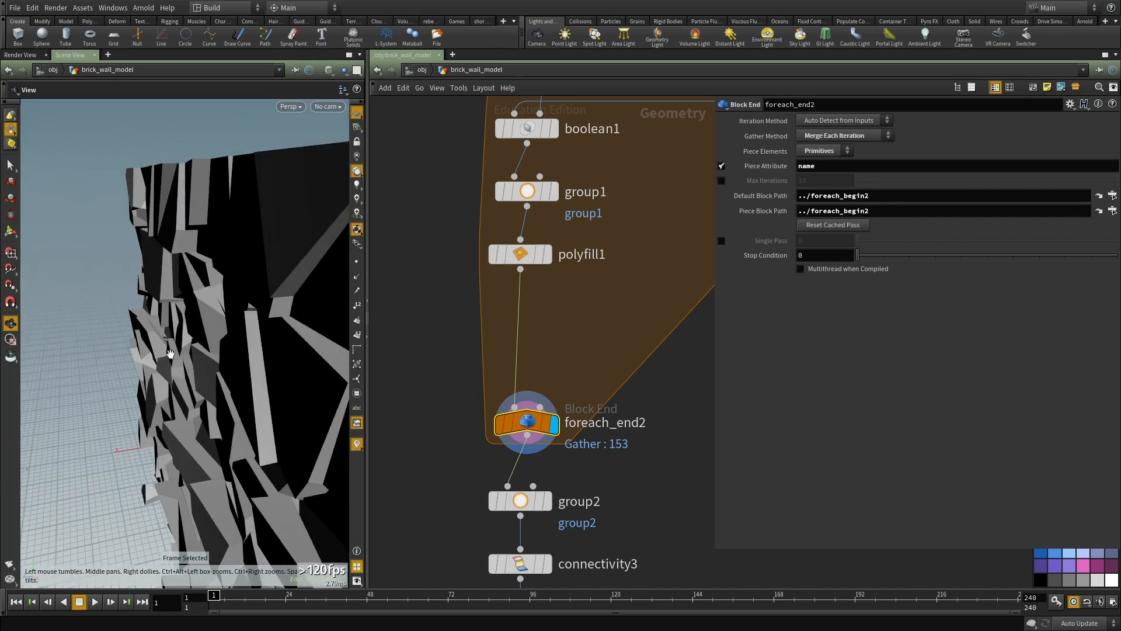
drag(183, 289, 198, 419)
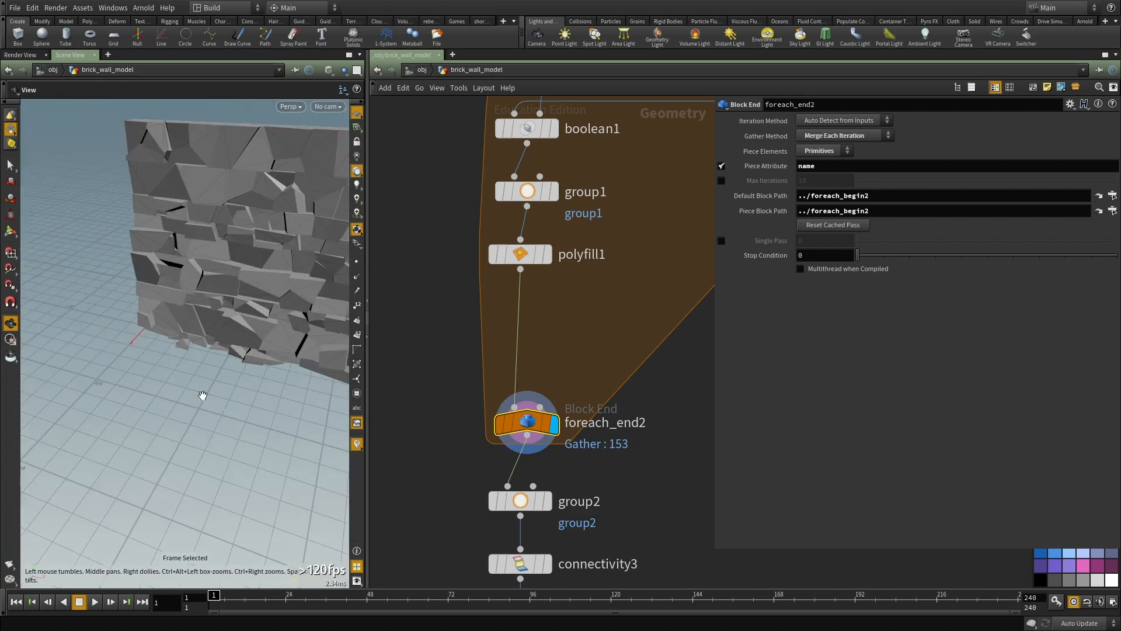
Step: Display group2 and check its selected points on the wall in wireframe and shaded display modes
scroll(600, 460, down, 2)
click(556, 361)
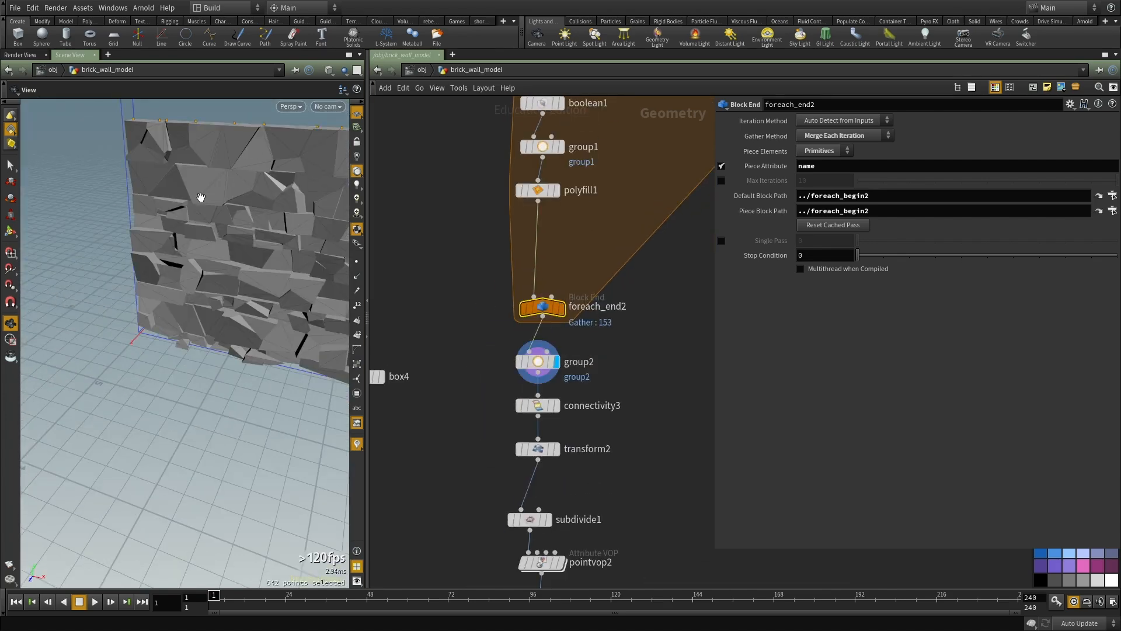
middle_drag(592, 388, 592, 387)
drag(264, 173, 326, 162)
key(w)
key(shift+w)
middle_drag(616, 400, 600, 368)
Step: Display subdivide1 and pointvop2 in turn, and widen the viewport to examine the resulting wall
key(ctrl+Page_Down)
middle_drag(659, 407, 626, 344)
key(ctrl+Page_Down)
click(488, 370)
middle_drag(581, 414, 584, 380)
click(498, 375)
middle_drag(652, 397, 608, 434)
drag(248, 297, 189, 349)
drag(366, 226, 515, 228)
mouse_move(257, 310)
mouse_down()
mouse_move(221, 334)
mouse_move(262, 327)
mouse_up()
right_drag(263, 327, 363, 298)
drag(363, 298, 315, 336)
drag(282, 380, 268, 362)
Step: Display vdbfrompolygons2 and examine the wall converted to a VDB volume
middle_drag(610, 423, 665, 349)
scroll(671, 354, down, 2)
scroll(664, 379, up, 2)
key(r)
click(567, 422)
middle_drag(591, 433, 650, 403)
drag(315, 330, 247, 331)
right_drag(247, 331, 333, 370)
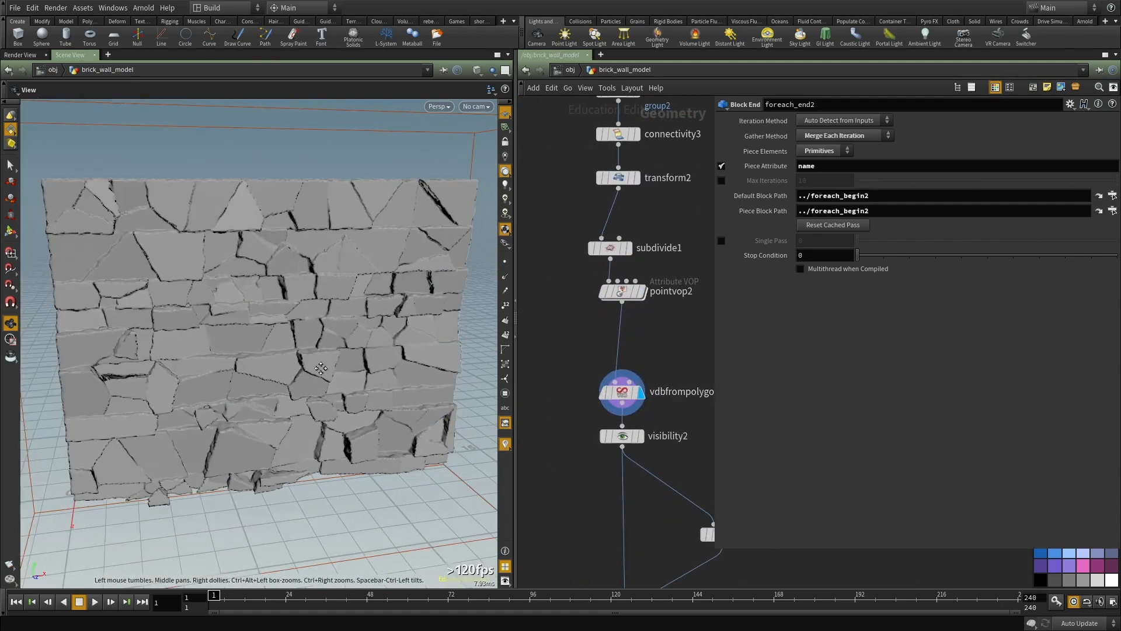
middle_drag(332, 370, 305, 368)
Step: Narrow the viewport, show visibility2's parameters, and display volumevop73's noise-displaced wall
drag(519, 479, 434, 480)
middle_drag(655, 462, 601, 244)
click(528, 220)
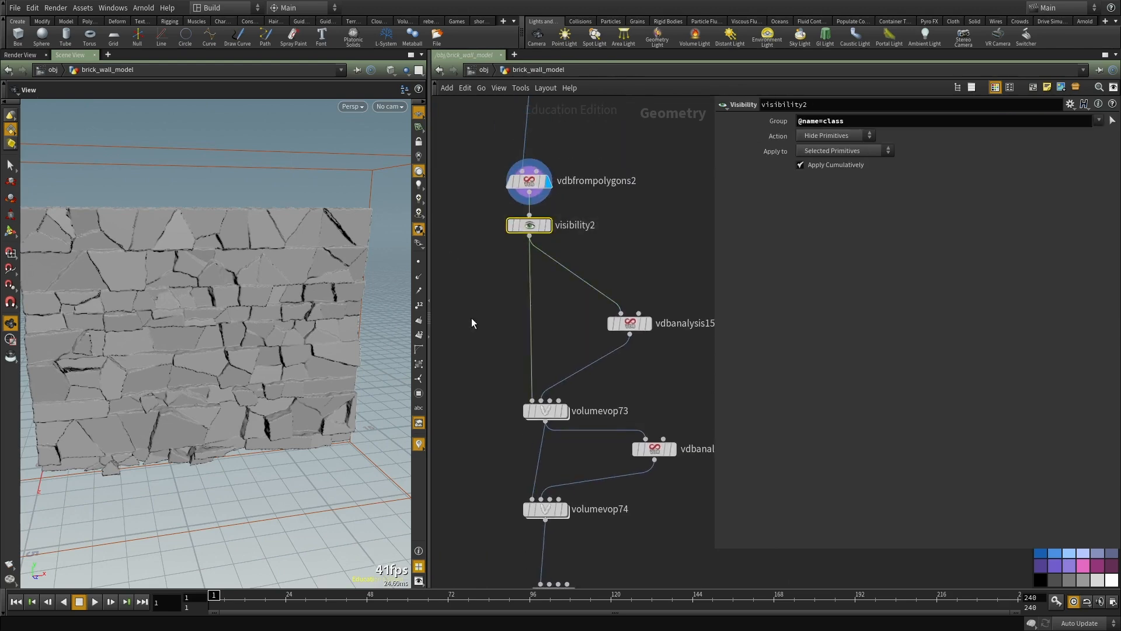
middle_drag(471, 318, 466, 255)
click(556, 338)
middle_drag(631, 362, 630, 342)
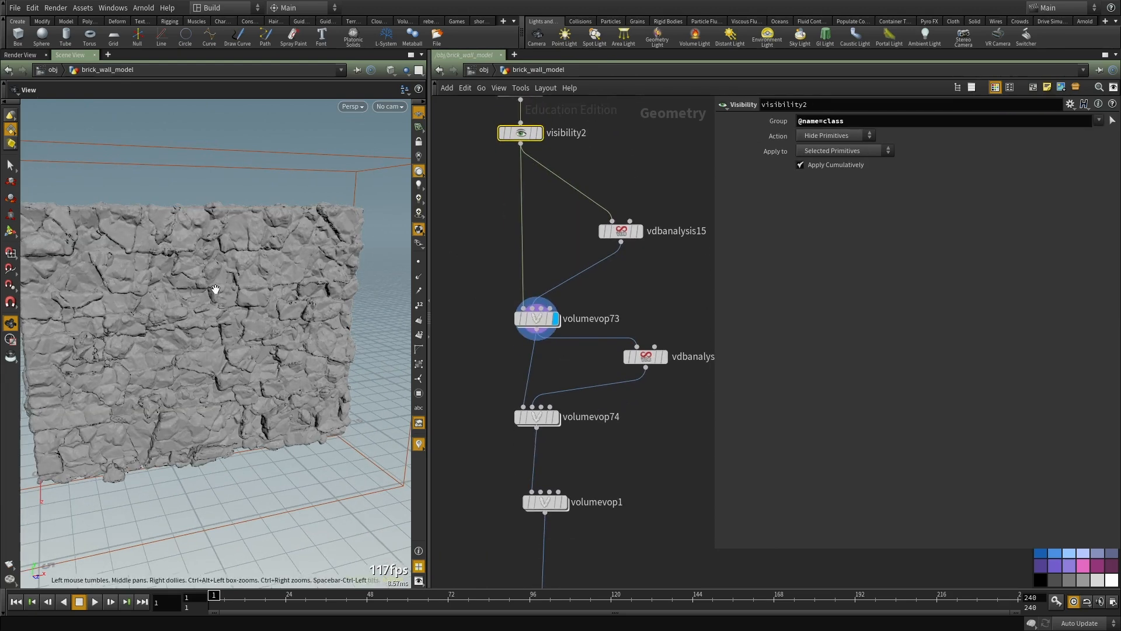
Step: Show the parameters of vdbanalysis15 and volumevop73
click(621, 233)
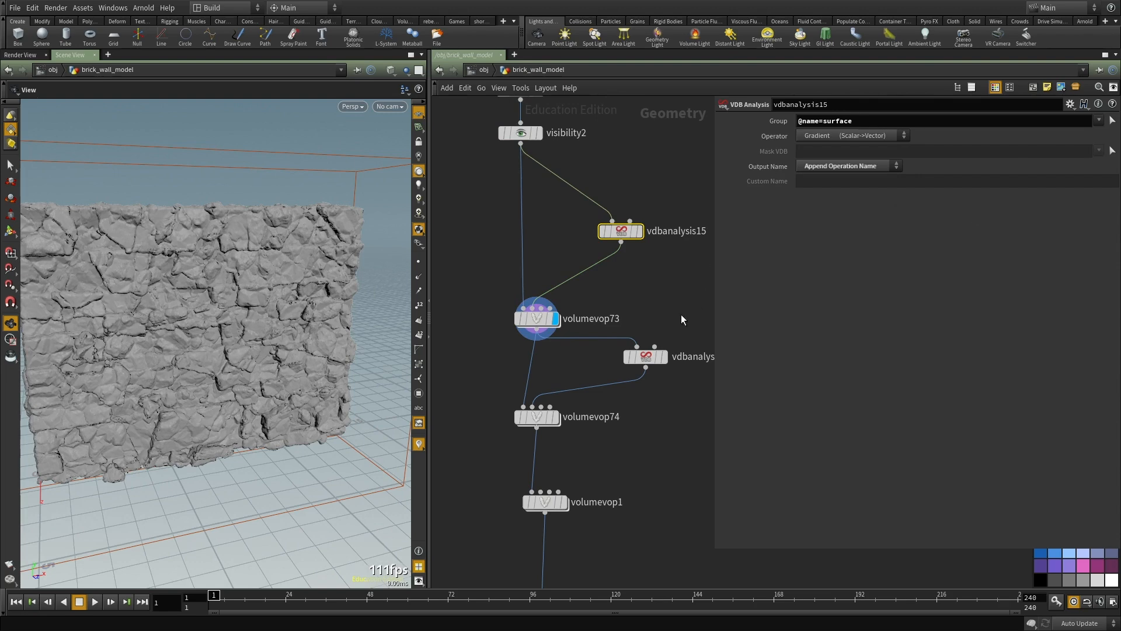
middle_drag(682, 314, 679, 292)
drag(658, 273, 495, 346)
drag(629, 276, 444, 315)
middle_drag(620, 276, 611, 308)
Step: Examine volumevop73's noise displacement on the wall surface up close from several angles
drag(223, 270, 260, 271)
right_drag(233, 269, 288, 237)
middle_drag(288, 238, 281, 268)
drag(256, 267, 187, 264)
middle_drag(260, 271, 252, 325)
drag(253, 327, 270, 324)
scroll(554, 332, up, 2)
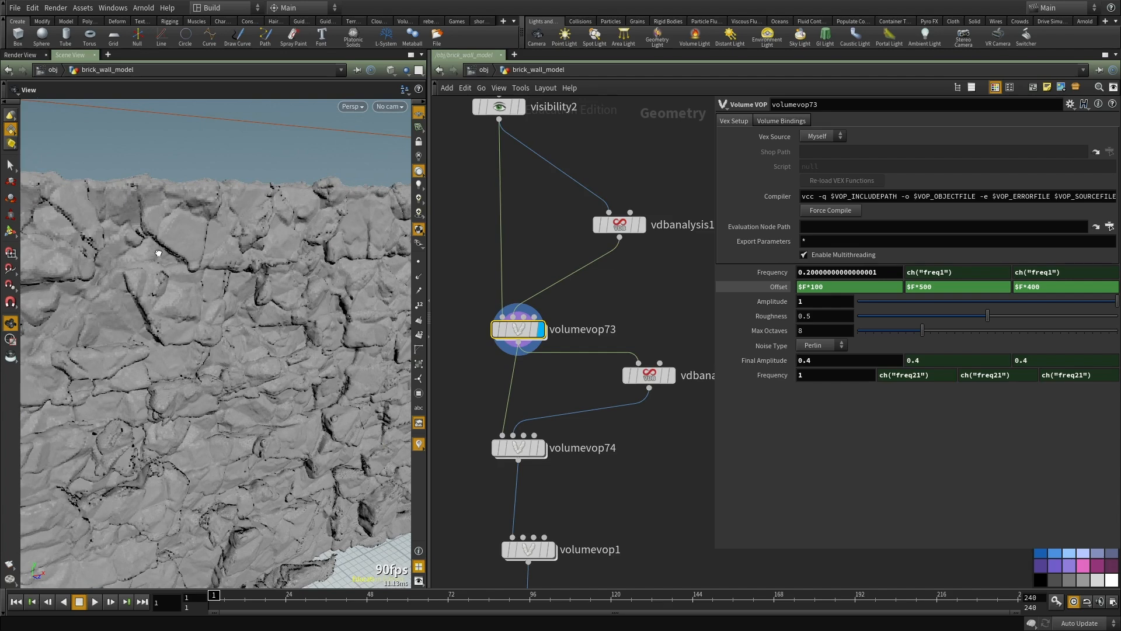
Step: Compare the wall before and after volumevop73's noise displacement by switching the display between visibility2 and volumevop73
drag(156, 253, 181, 253)
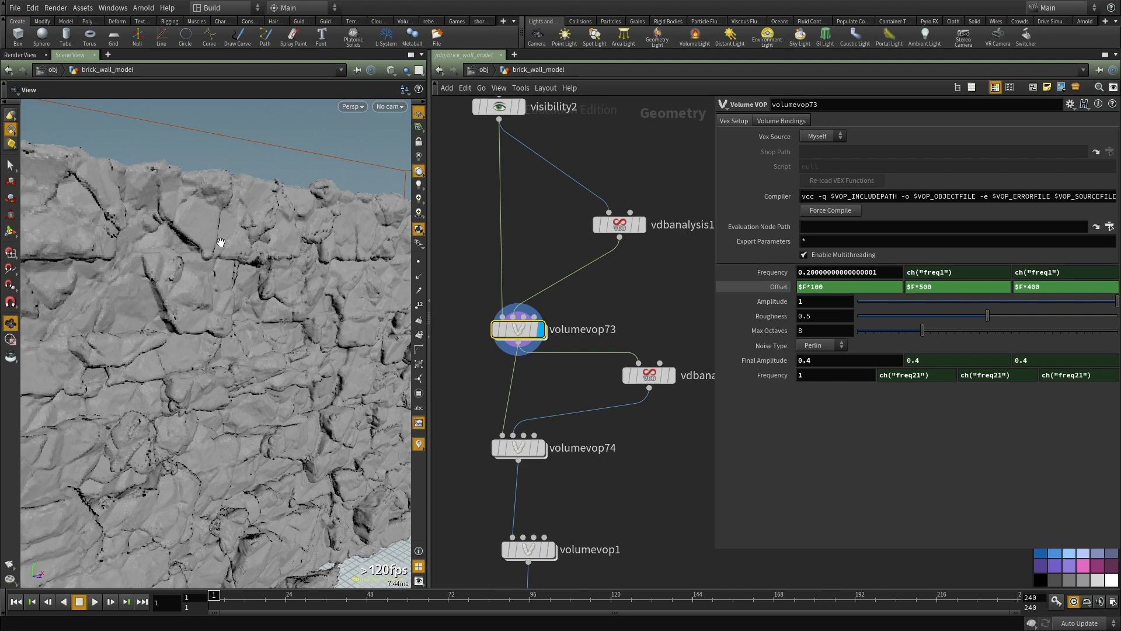
right_drag(333, 274, 292, 292)
drag(292, 292, 273, 298)
key(r)
click(500, 108)
drag(475, 245, 519, 345)
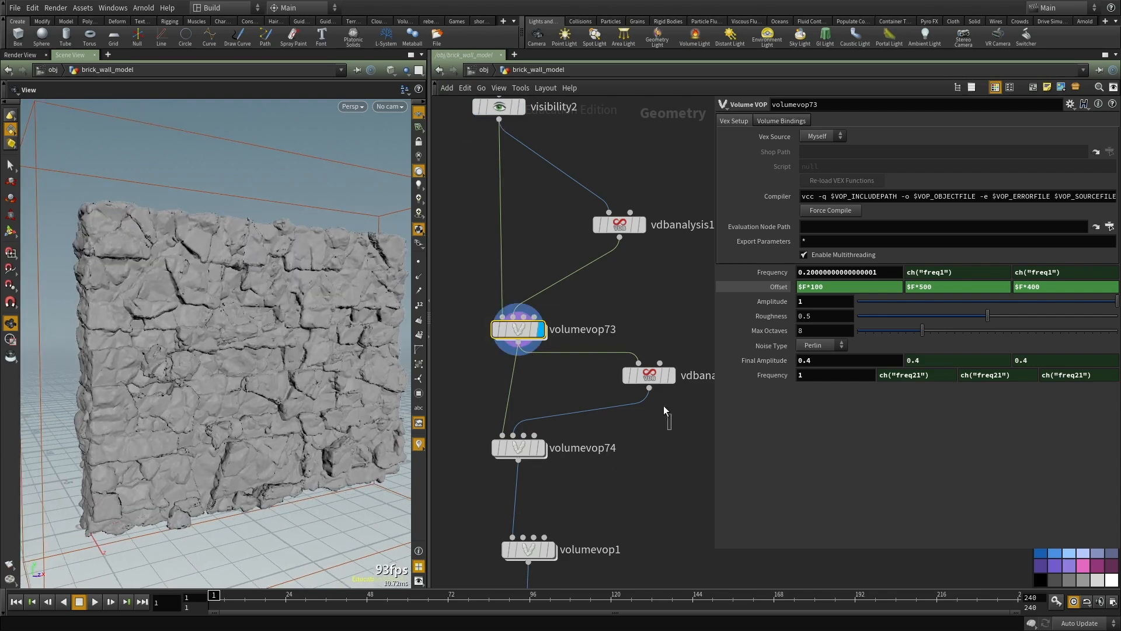
drag(671, 422, 615, 288)
click(527, 330)
drag(209, 412, 214, 413)
drag(270, 495, 209, 526)
drag(250, 485, 235, 476)
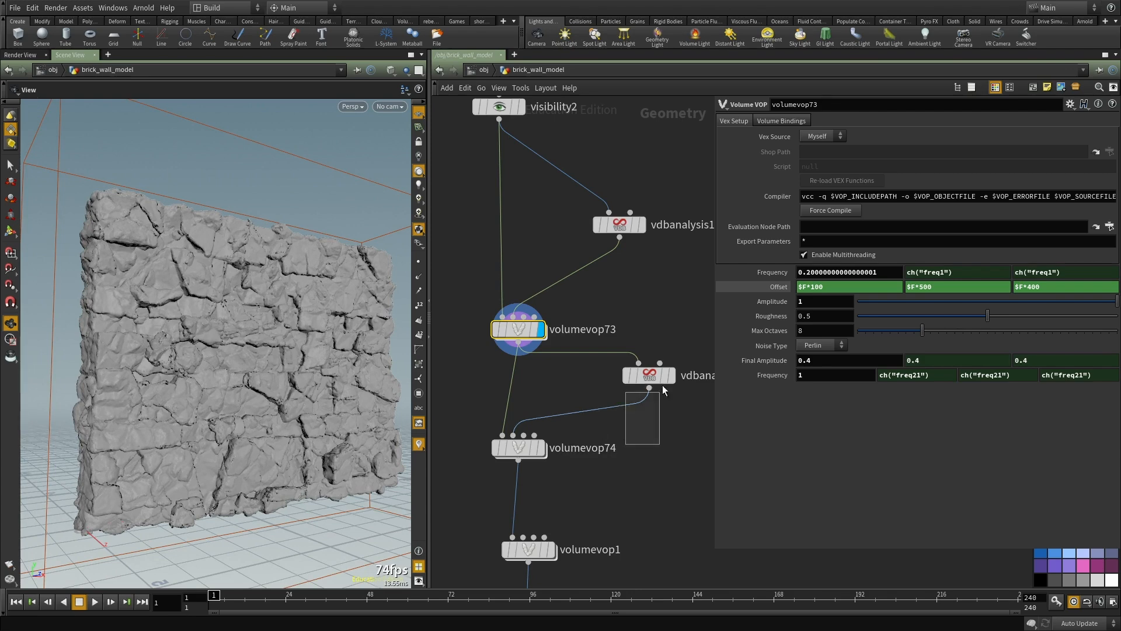
Step: Show vdbanalysis17's parameters, display volumevop74's displaced wall, and show volumevop74's parameters
click(649, 374)
drag(202, 287, 211, 267)
click(541, 449)
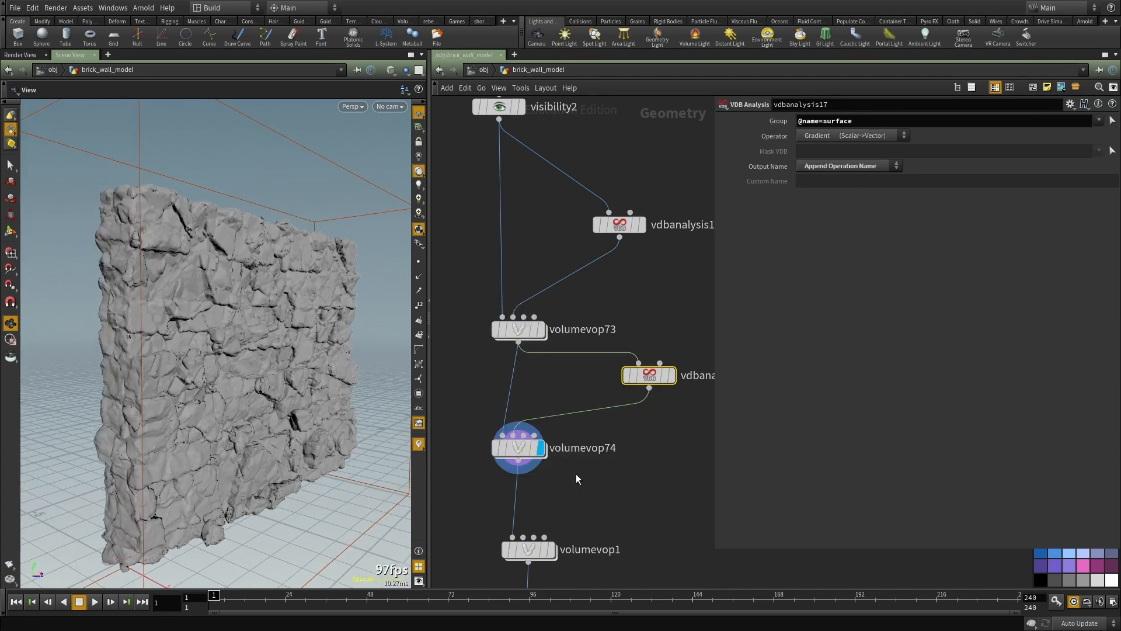
middle_drag(518, 456, 503, 407)
mouse_move(198, 322)
mouse_down()
mouse_move(178, 331)
mouse_move(189, 337)
mouse_up()
scroll(584, 419, up, 3)
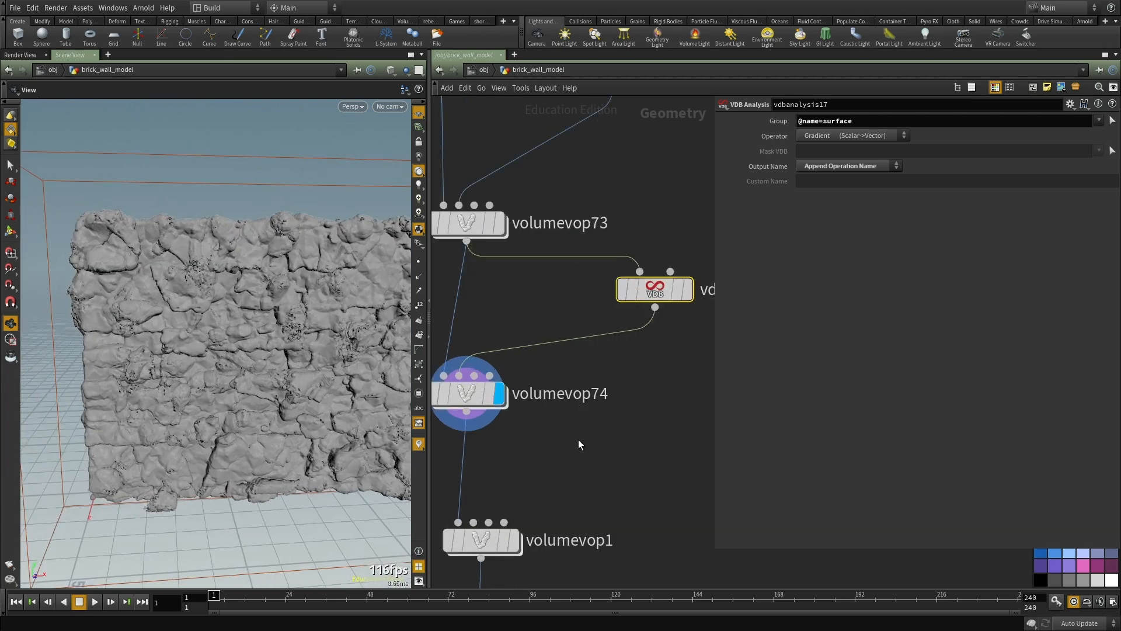
click(467, 392)
middle_drag(509, 348, 624, 381)
scroll(582, 283, down, 1)
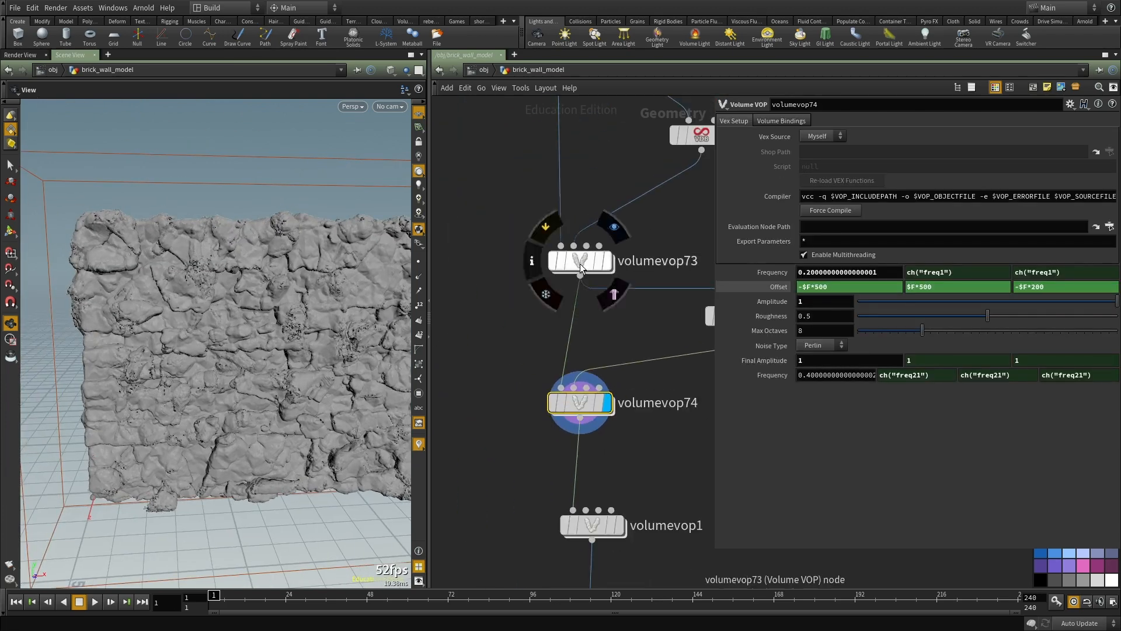
Step: Open volumevop73's VOP network and examine its noise, multiply, add and volume sample nodes
double_click(581, 262)
scroll(578, 381, down, 4)
scroll(630, 438, up, 7)
scroll(534, 425, up, 1)
mouse_move(558, 449)
middle_down()
mouse_move(600, 440)
mouse_move(545, 456)
middle_up()
scroll(534, 300, up, 1)
scroll(545, 456, down, 2)
middle_drag(671, 373, 492, 381)
scroll(562, 328, up, 1)
scroll(562, 334, up, 1)
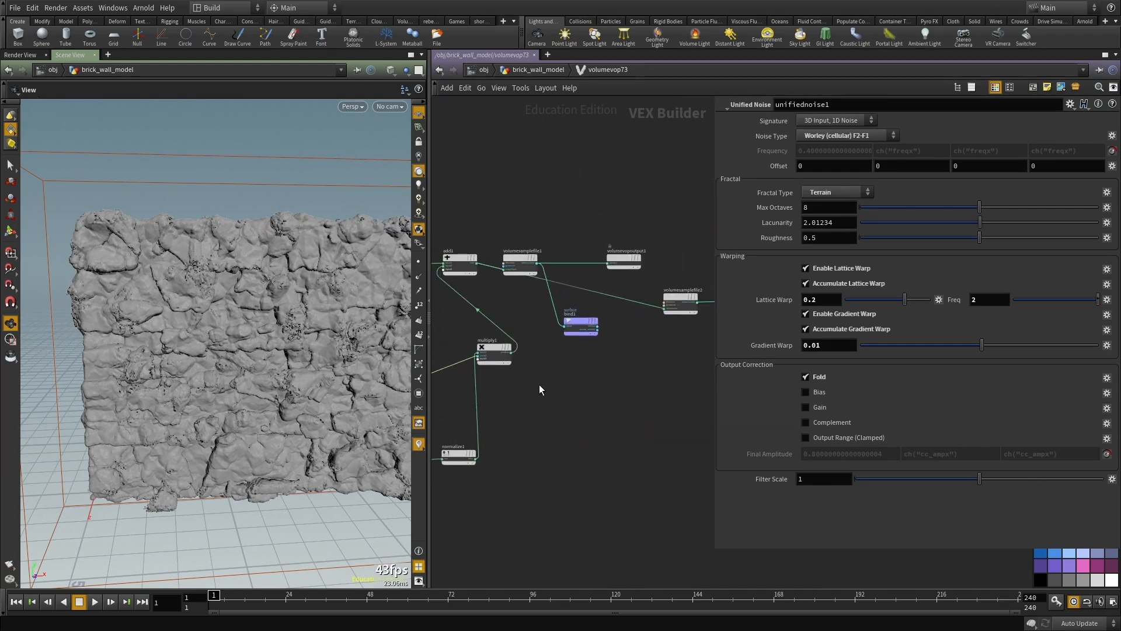
Step: Open volumevop1's VOP network, examine its nodes, and return to the brick_wall_model network
key(u)
middle_drag(591, 474, 561, 327)
double_click(548, 369)
scroll(572, 441, up, 4)
middle_drag(572, 438, 503, 360)
scroll(458, 378, down, 2)
middle_drag(583, 407, 545, 374)
drag(539, 388, 661, 448)
middle_drag(521, 453, 544, 479)
click(503, 449)
key(u)
Step: Display volumevop1 and compare its wall surface with the output of volumevop74
middle_drag(500, 444, 491, 240)
scroll(543, 269, down, 3)
drag(175, 327, 205, 323)
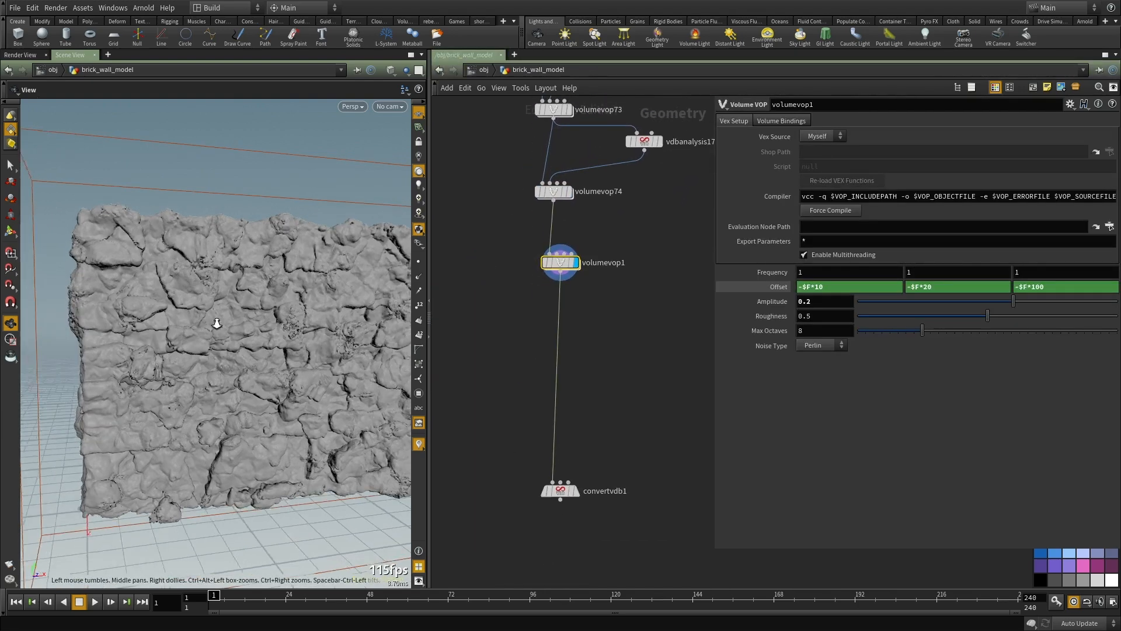
scroll(205, 323, up, 2)
click(569, 192)
drag(572, 268, 564, 276)
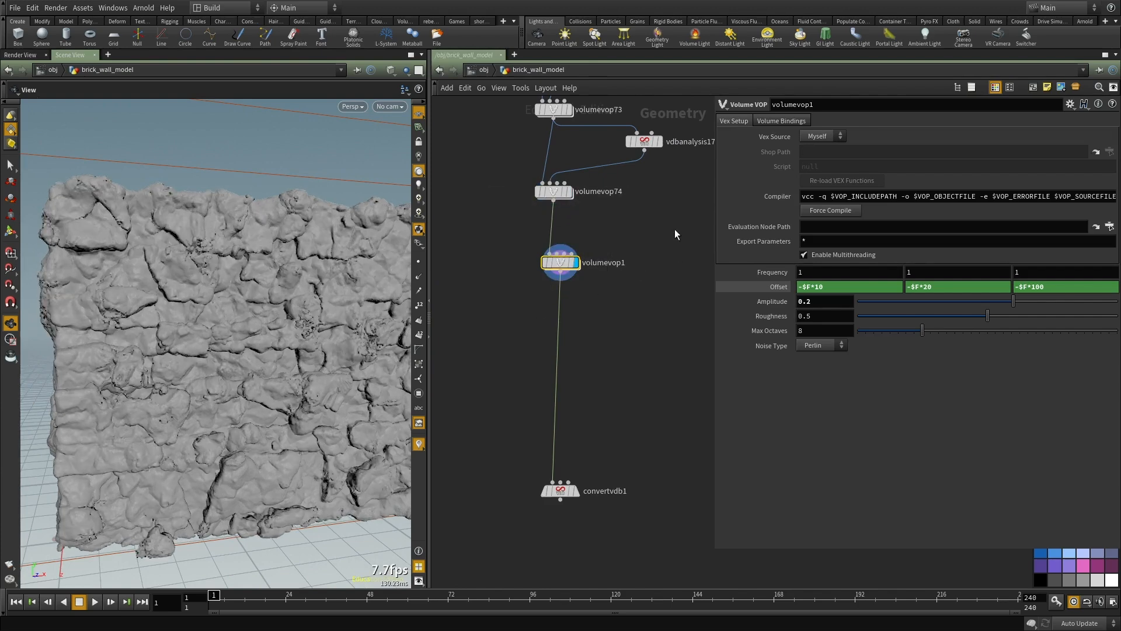
Step: Display volumevop74 again and examine the wall's displaced surface from the side
middle_drag(572, 181, 555, 285)
key(r)
drag(560, 252, 471, 194)
click(564, 297)
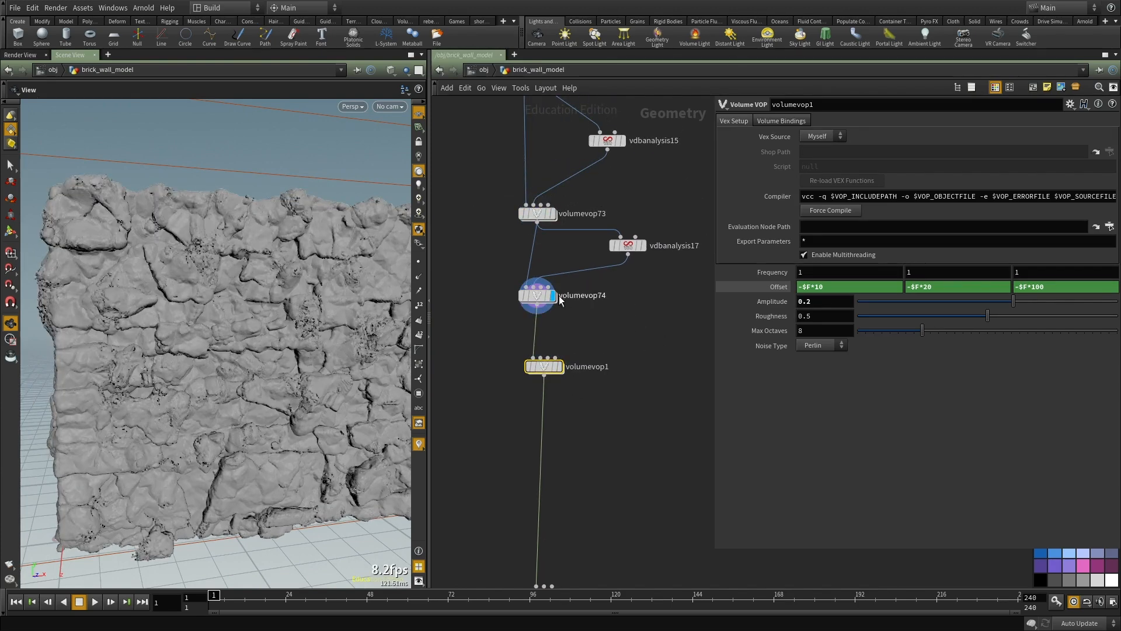
drag(186, 273, 235, 276)
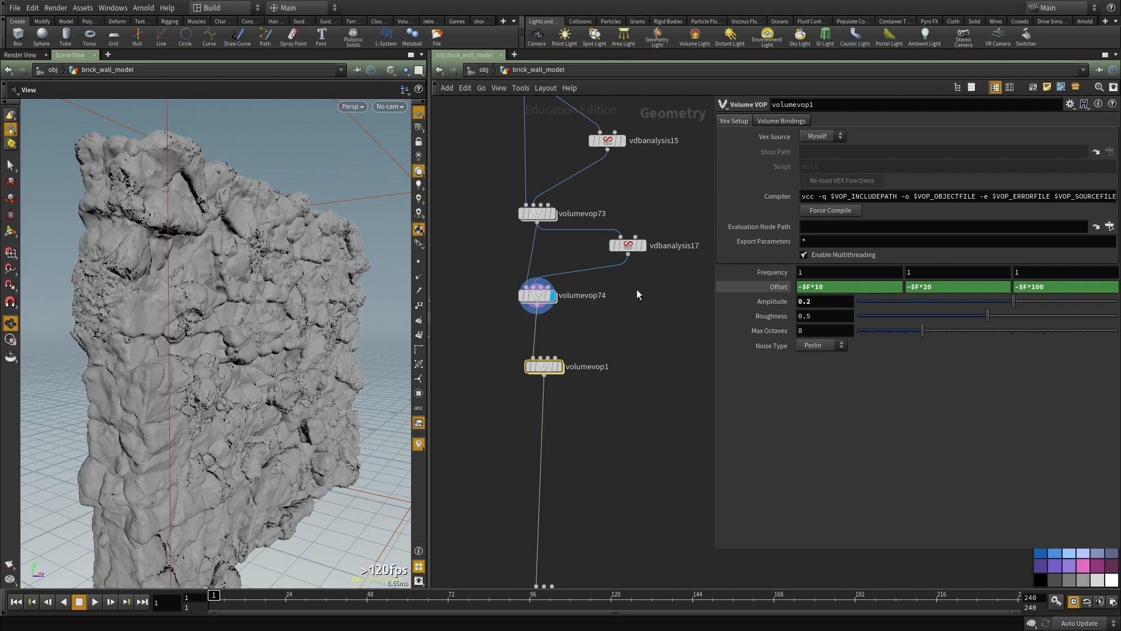
mouse_move(304, 286)
mouse_down()
mouse_move(233, 283)
mouse_move(291, 288)
mouse_up()
Step: Switch the display through volumevop73, volumevop74 and volumevop1 to compare the successive displacement stages
click(552, 214)
click(553, 294)
key(r)
middle_drag(622, 411, 576, 342)
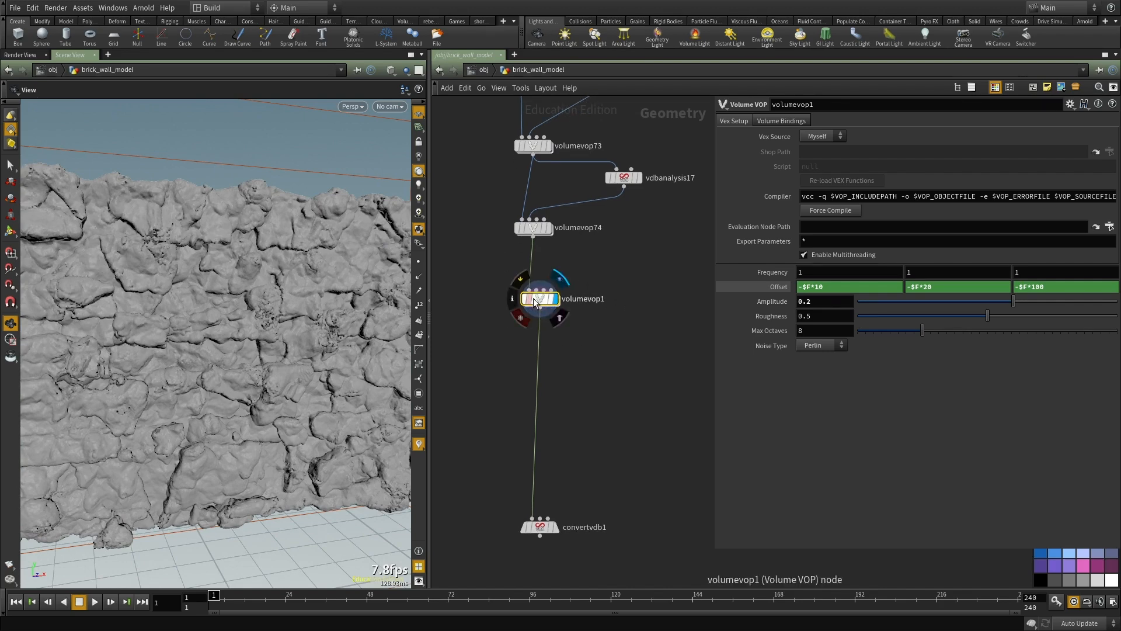
Step: Display convertvdb1 and examine the wall converted from the VDB volume
middle_drag(611, 434, 587, 343)
key(r)
click(520, 436)
mouse_move(382, 251)
mouse_down()
mouse_move(307, 222)
mouse_move(309, 263)
mouse_move(259, 317)
mouse_move(449, 316)
mouse_move(544, 217)
mouse_move(634, 184)
mouse_move(278, 220)
mouse_move(321, 173)
mouse_move(390, 320)
mouse_move(474, 373)
mouse_move(589, 297)
mouse_up()
click(392, 70)
click(409, 177)
key(ctrl+b)
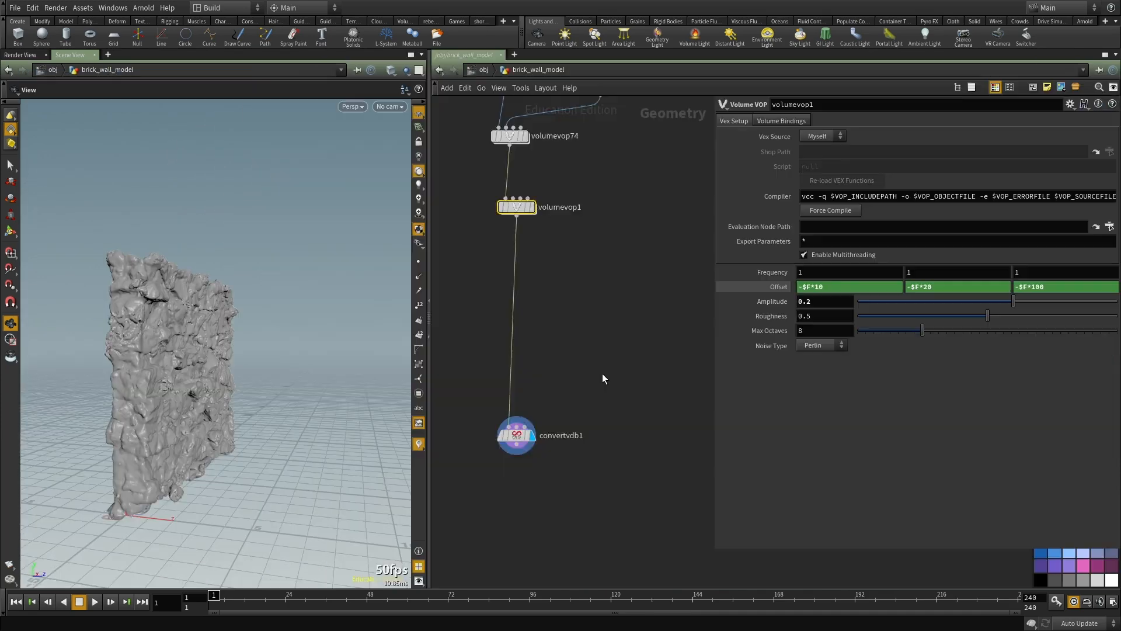
scroll(601, 373, down, 5)
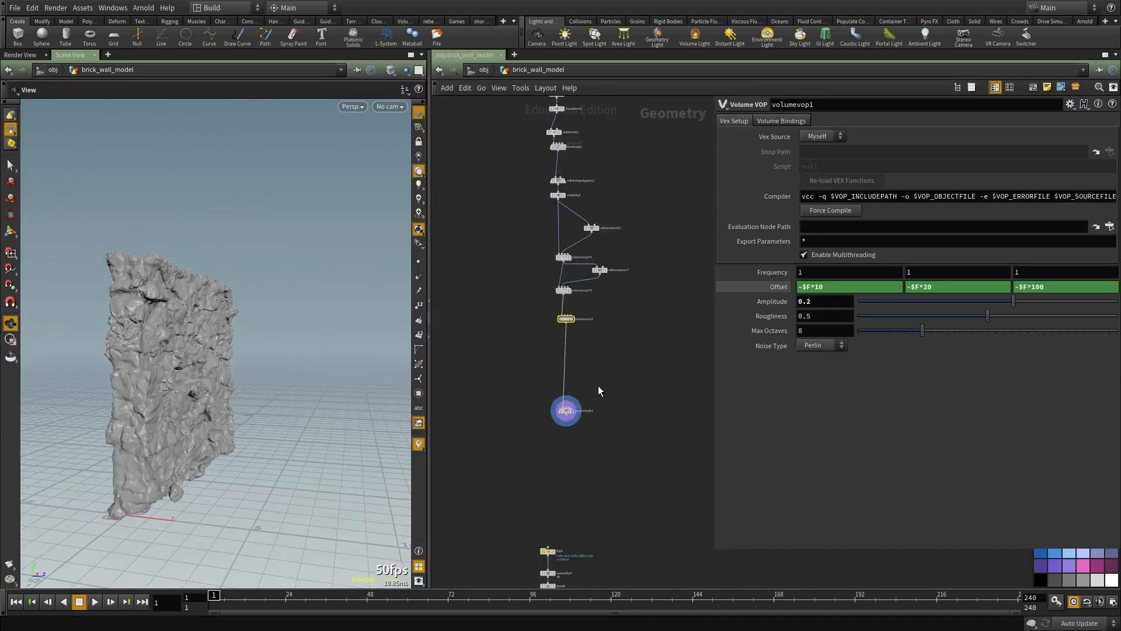
Step: Display file4's cached high-resolution brick wall and zoom in on its surface
scroll(627, 406, up, 3)
key(r)
drag(587, 232, 480, 323)
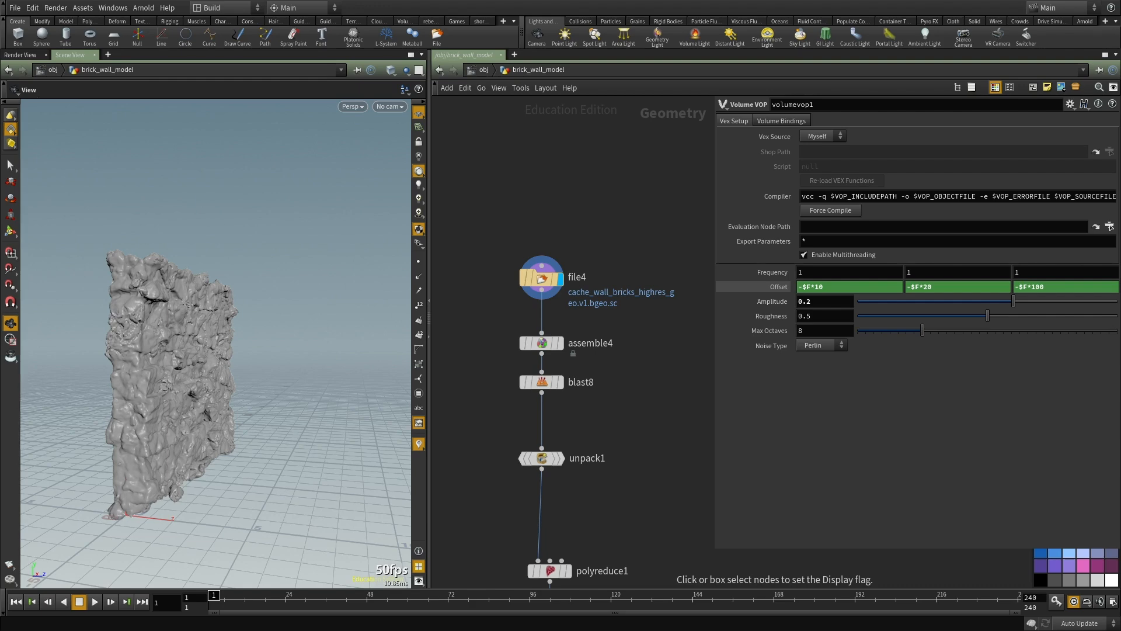
scroll(469, 372, down, 1)
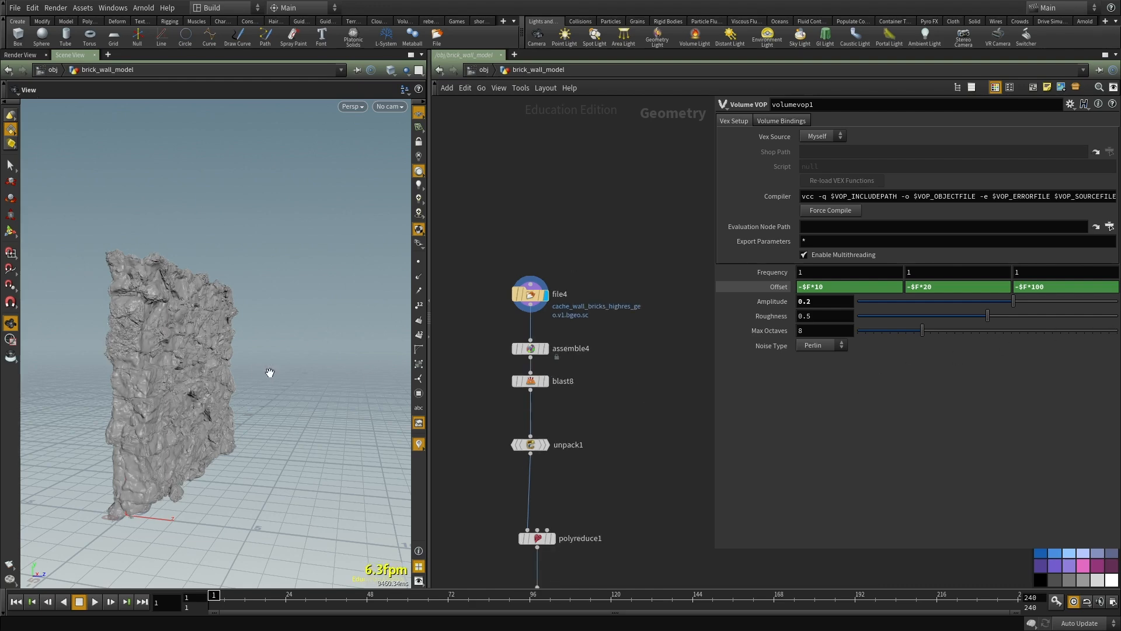
drag(274, 409, 113, 433)
right_drag(225, 232, 230, 352)
drag(230, 352, 229, 314)
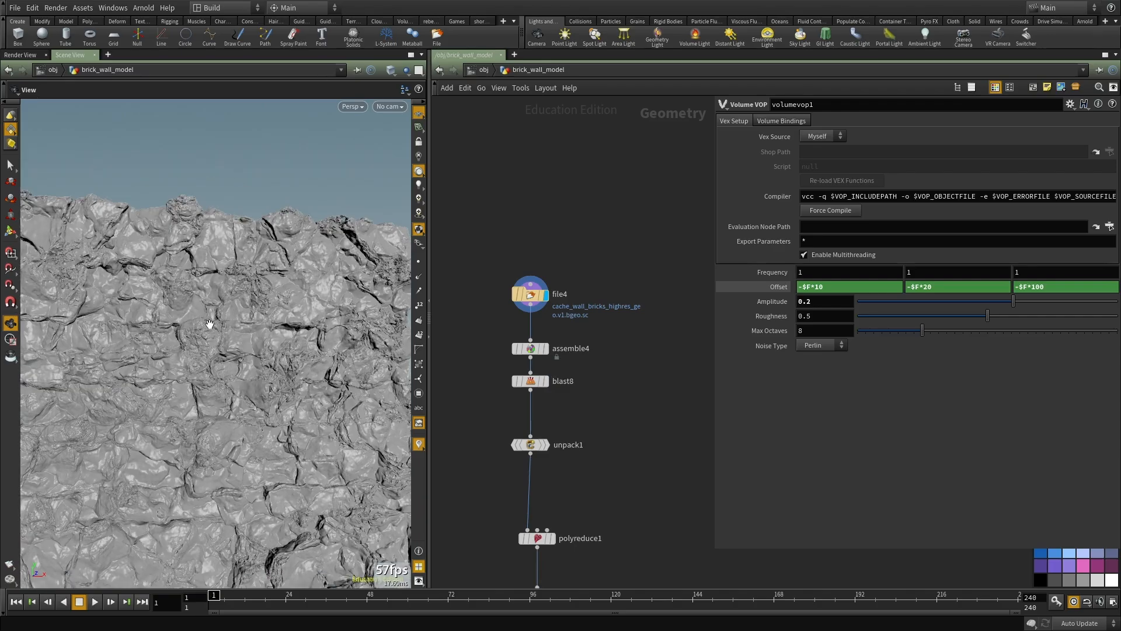
Step: Maximize the viewport and examine the cached high-resolution wall up close from below, the side and the front
key(ctrl+b)
drag(506, 341, 601, 284)
right_drag(601, 284, 593, 310)
drag(593, 310, 636, 315)
right_drag(636, 315, 385, 358)
drag(385, 358, 671, 271)
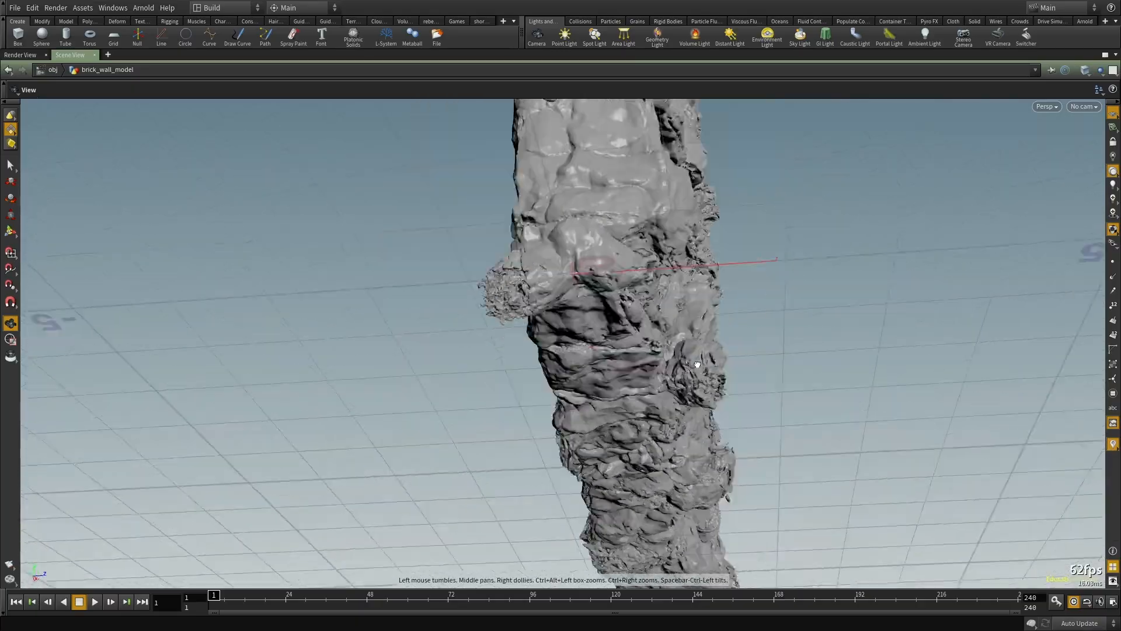
drag(697, 364, 735, 409)
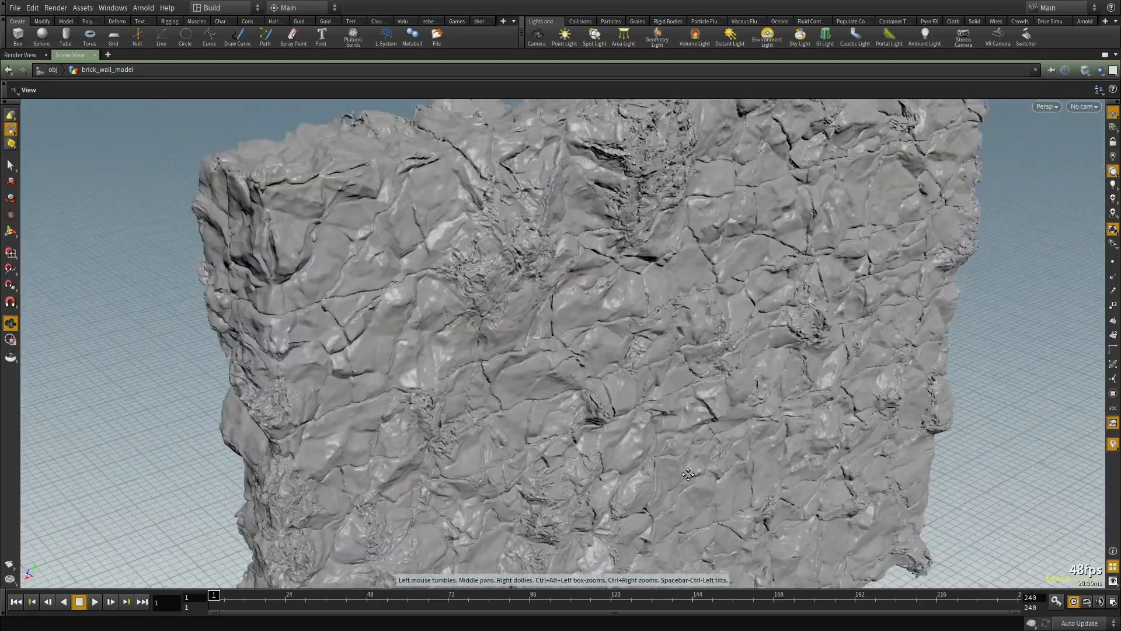
drag(688, 474, 520, 331)
middle_drag(520, 330, 490, 352)
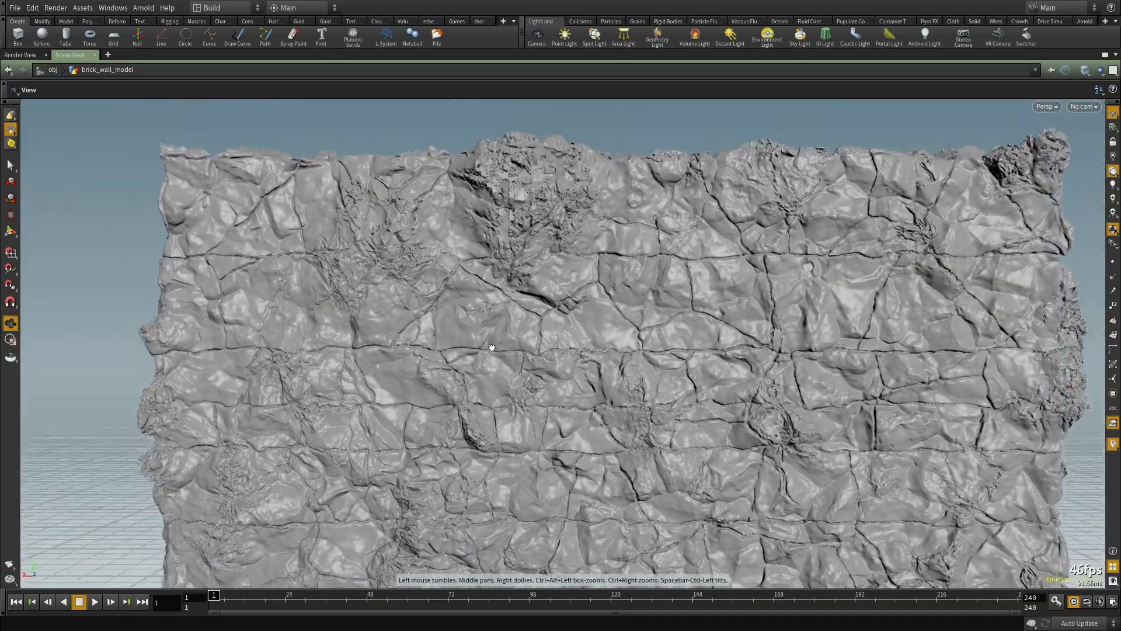
Step: Examine the whole front face of the high-resolution wall and restore the split pane layout
drag(660, 328, 530, 360)
right_drag(531, 360, 485, 380)
middle_drag(484, 380, 518, 350)
drag(518, 350, 559, 355)
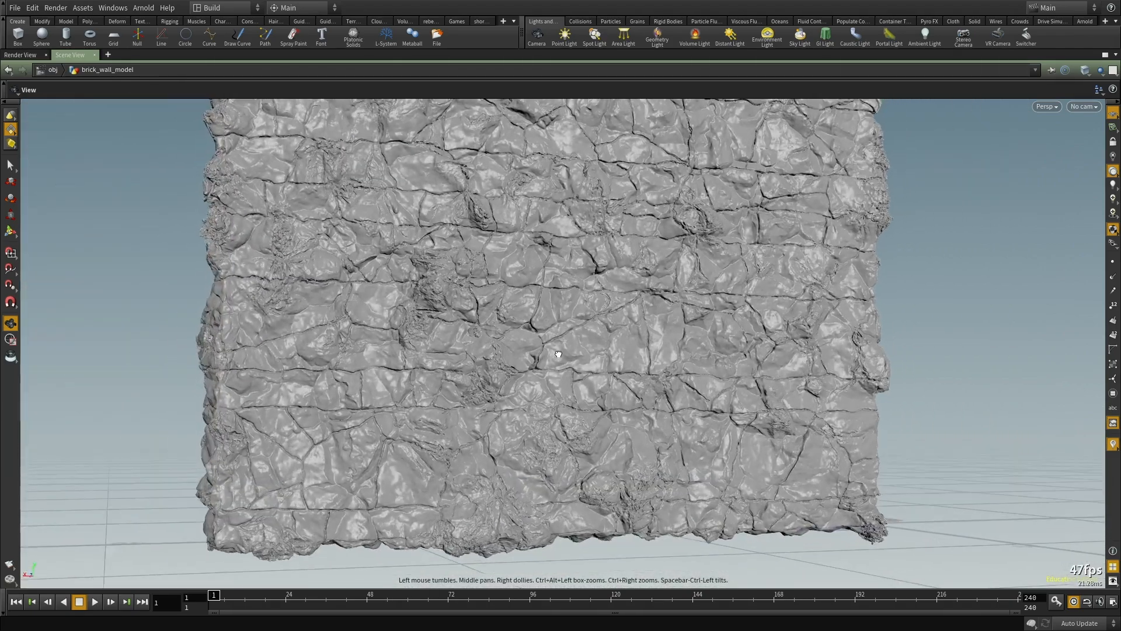
middle_drag(558, 355, 546, 397)
right_drag(546, 397, 630, 350)
drag(630, 350, 550, 362)
key(ctrl+b)
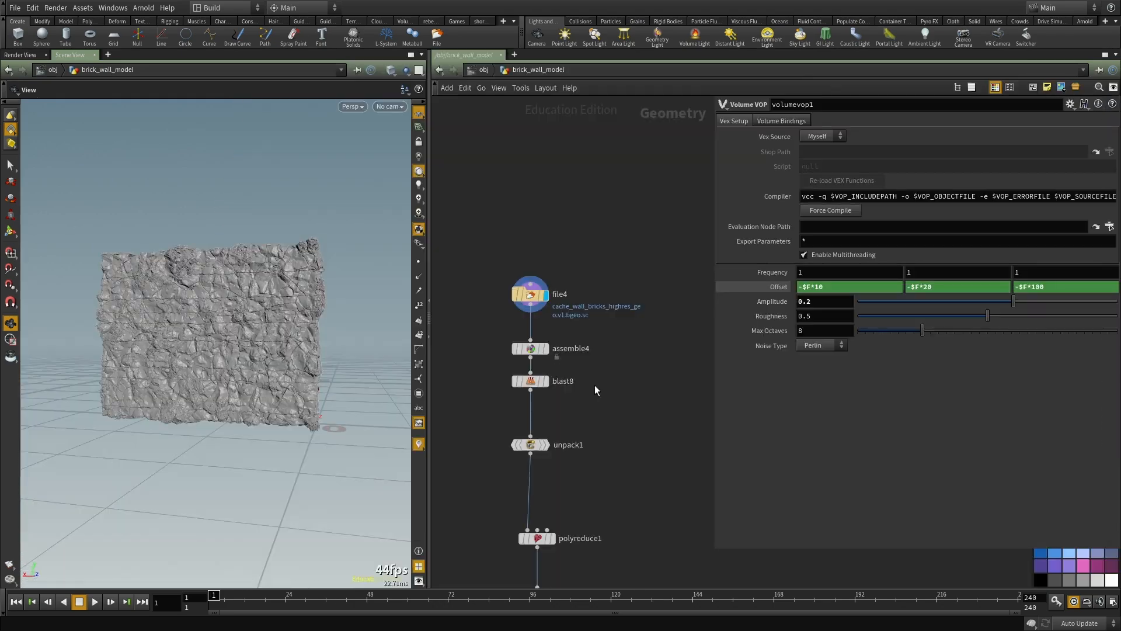
Step: Widen the viewport beside the network and frame file4's entire wall at an angle
drag(278, 350, 47, 374)
right_drag(47, 373, 163, 335)
drag(163, 335, 245, 350)
drag(427, 259, 583, 263)
right_drag(420, 305, 397, 298)
drag(397, 297, 463, 272)
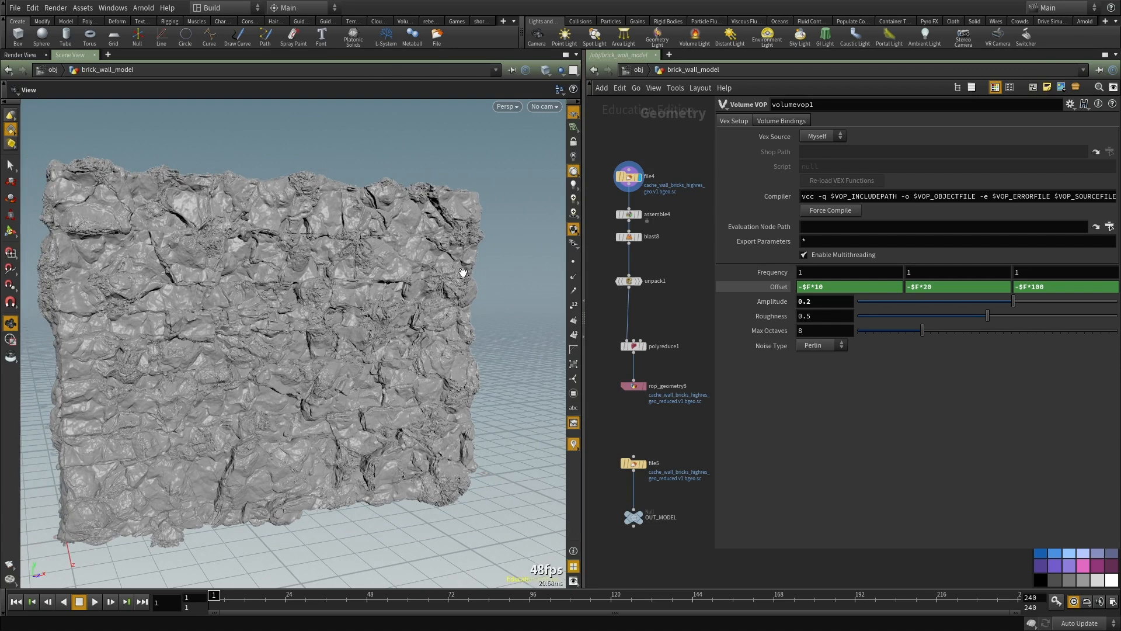
drag(340, 362, 274, 403)
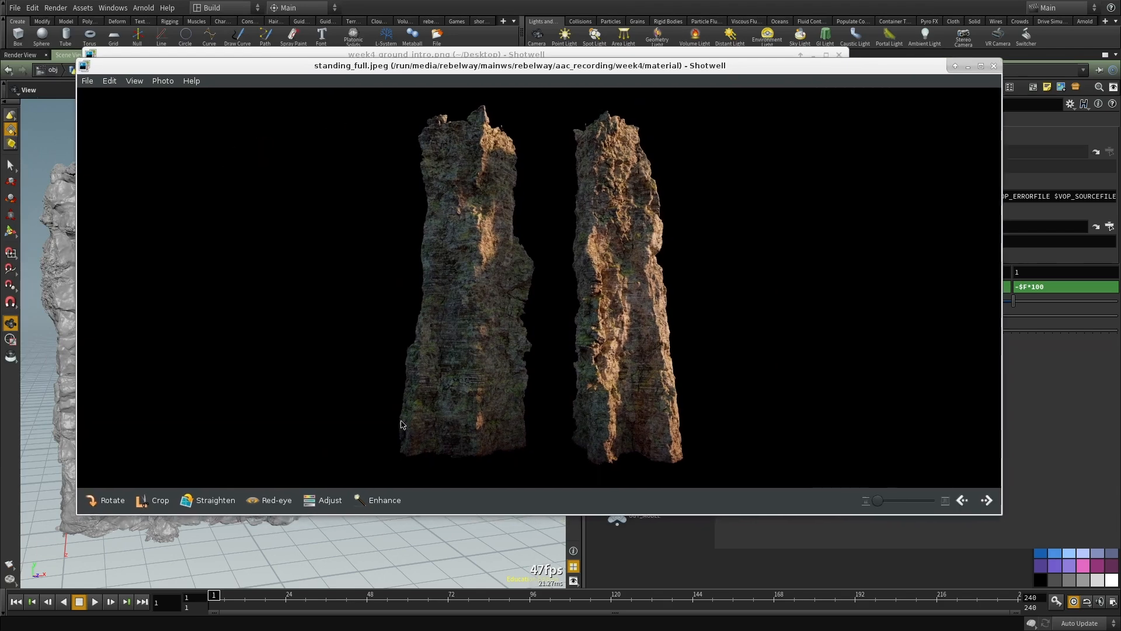
Step: Switch to Shotwell and examine the rock surface detail in the standing_full.jpeg render at several heights
scroll(662, 280, up, 1)
scroll(695, 177, up, 1)
scroll(695, 177, up, 1)
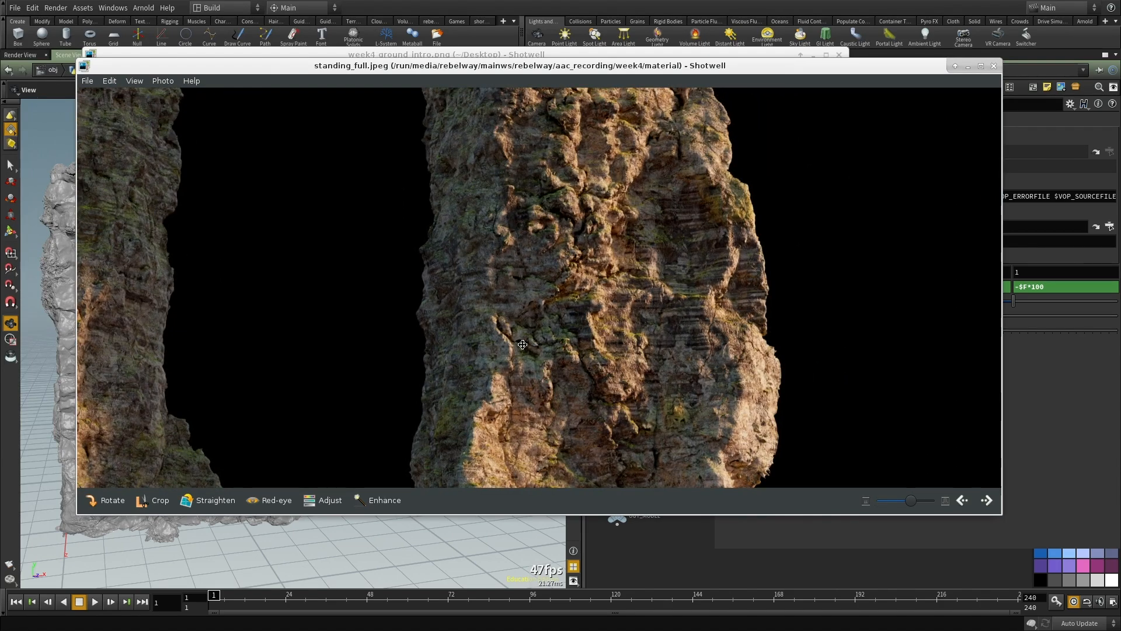
drag(601, 397, 589, 297)
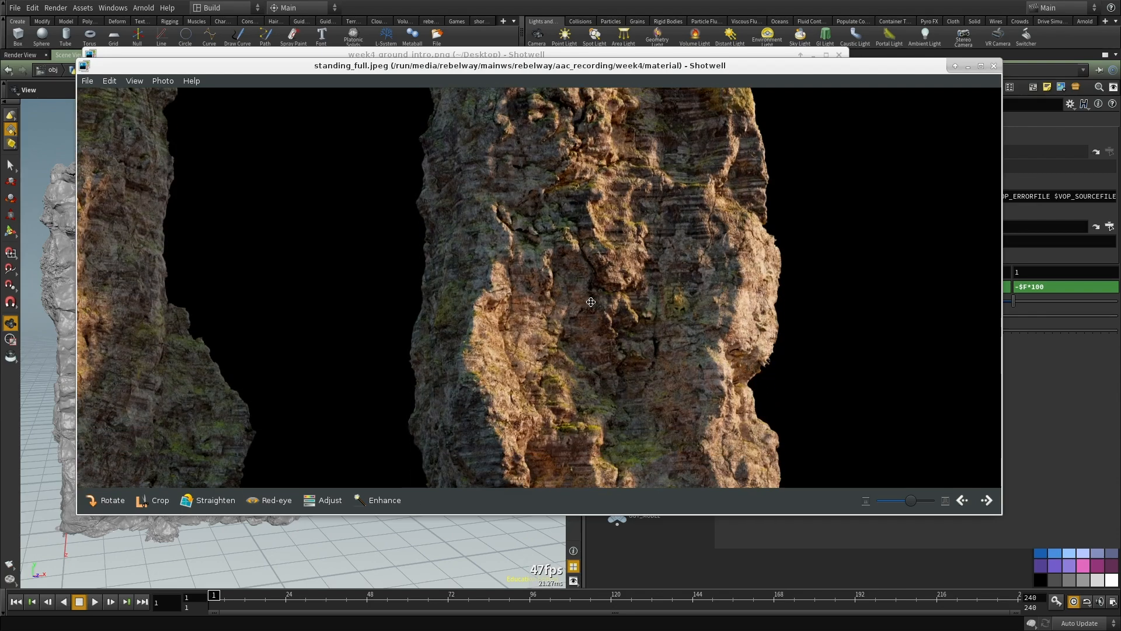
drag(563, 388, 536, 265)
drag(538, 345, 534, 421)
drag(613, 339, 603, 400)
drag(578, 328, 590, 439)
mouse_move(625, 214)
mouse_down()
mouse_move(629, 282)
mouse_move(575, 228)
mouse_up()
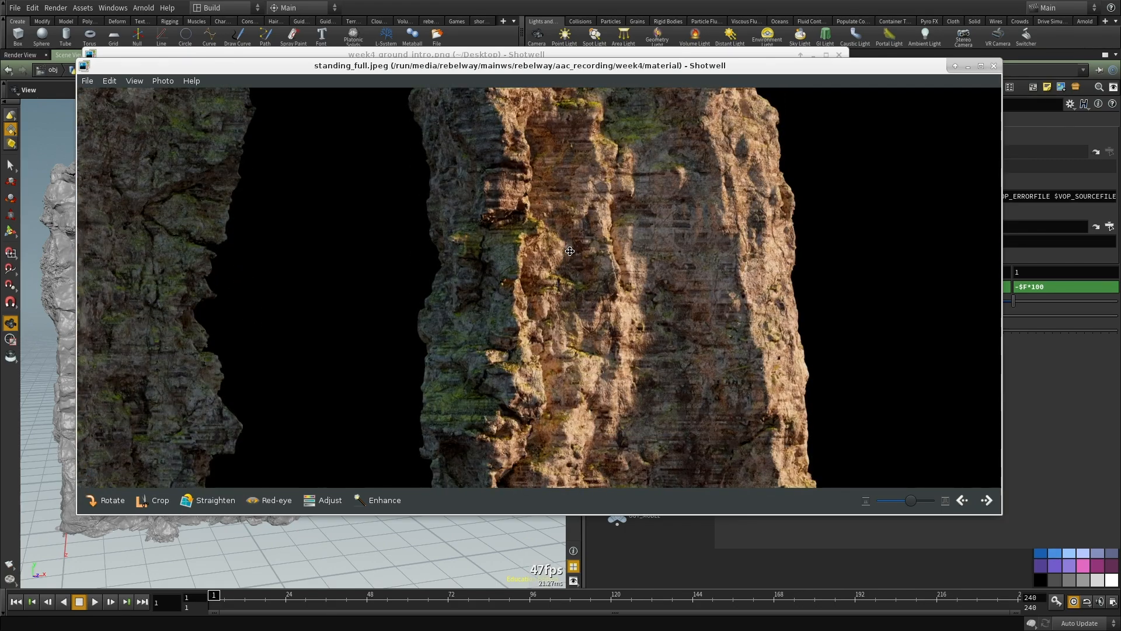
scroll(568, 251, down, 3)
Step: View the week4_ground_intro.png image and the vdb_wall_cliffy_render.v1.jpeg render
alt+drag(508, 370, 0, 396)
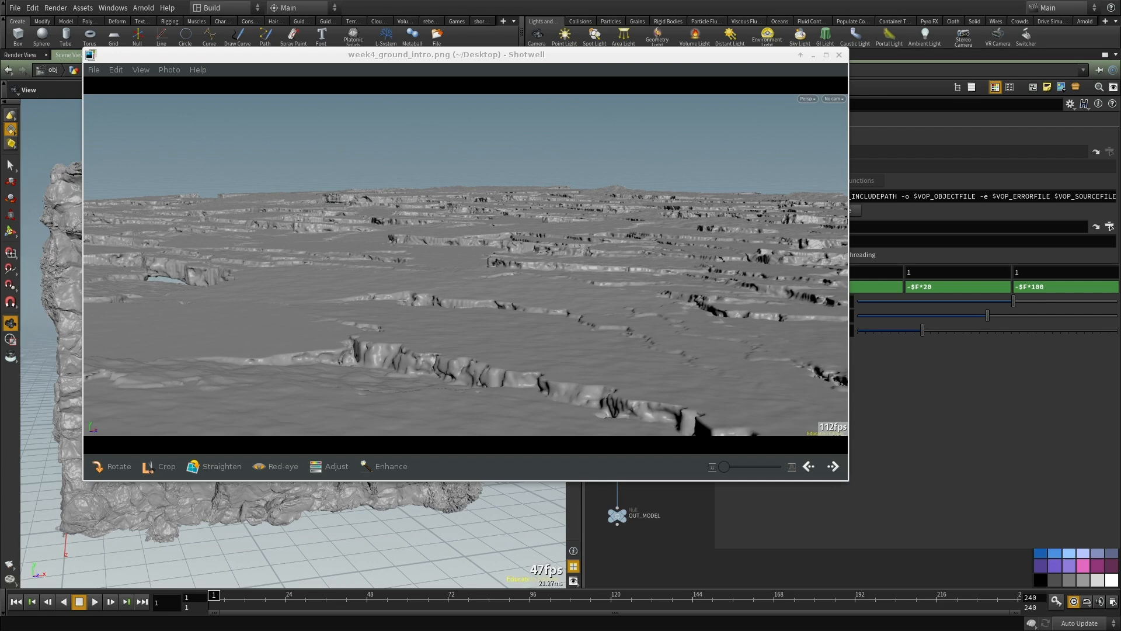
alt+drag(0, 374, 148, 327)
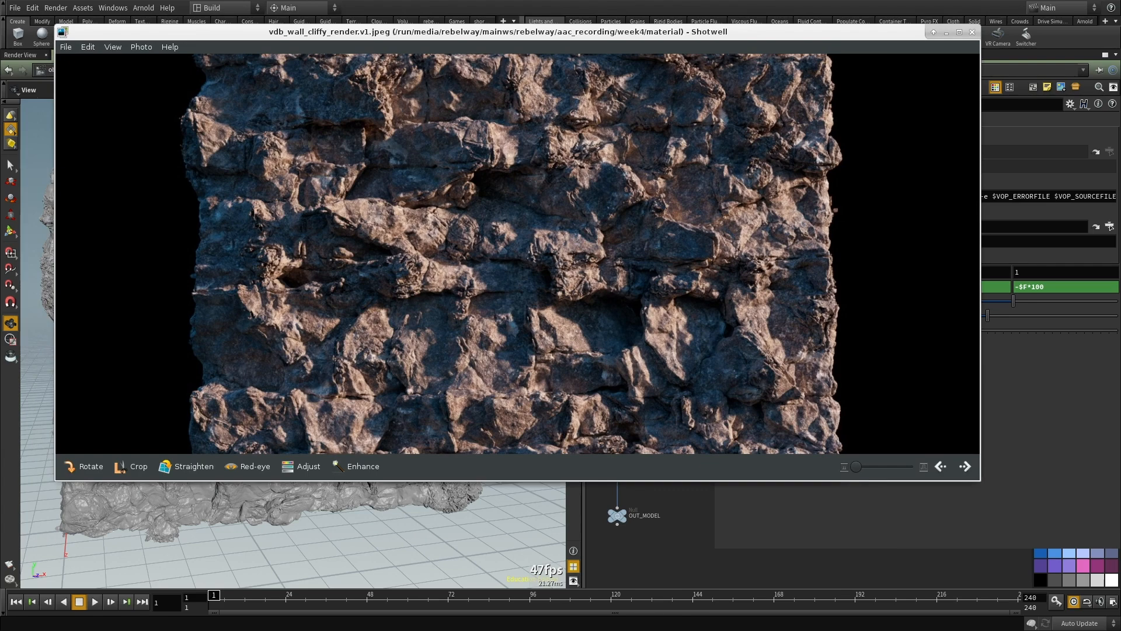
Step: Bring standing_full.jpeg back to the front and examine both rock pillars, whole and up close
drag(0, 116, 664, 74)
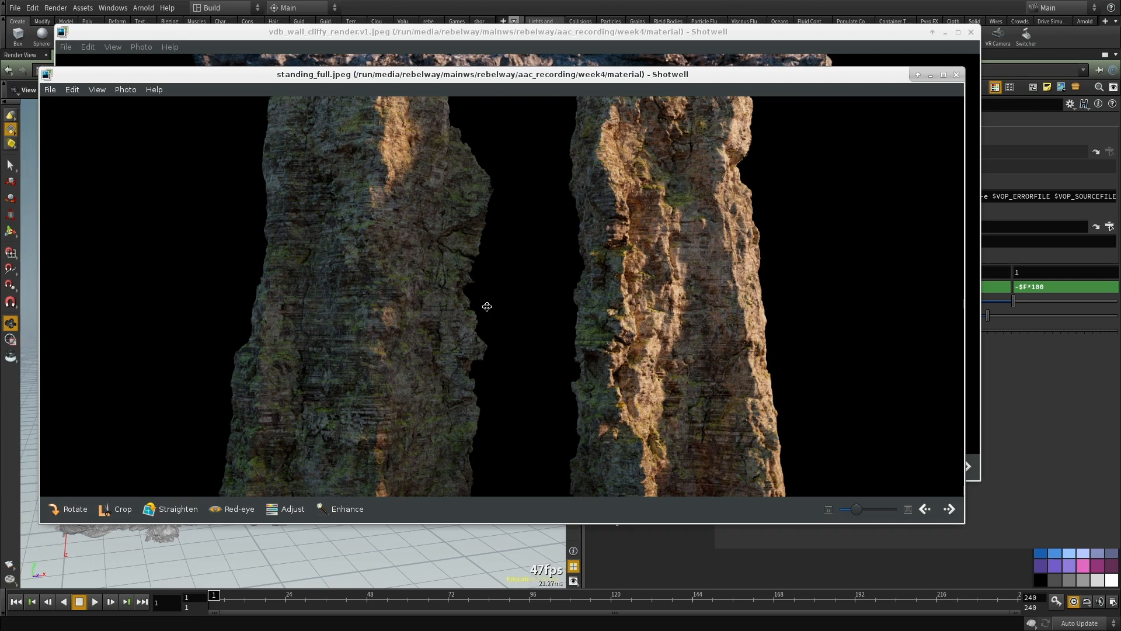
scroll(487, 306, down, 2)
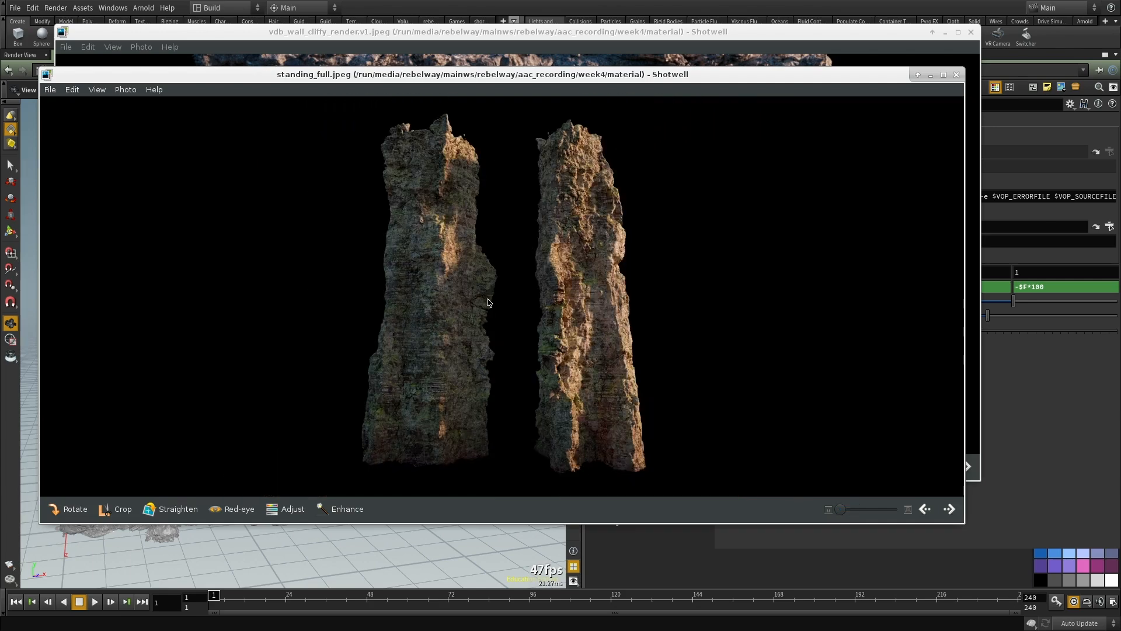
scroll(487, 306, up, 2)
drag(487, 306, 487, 361)
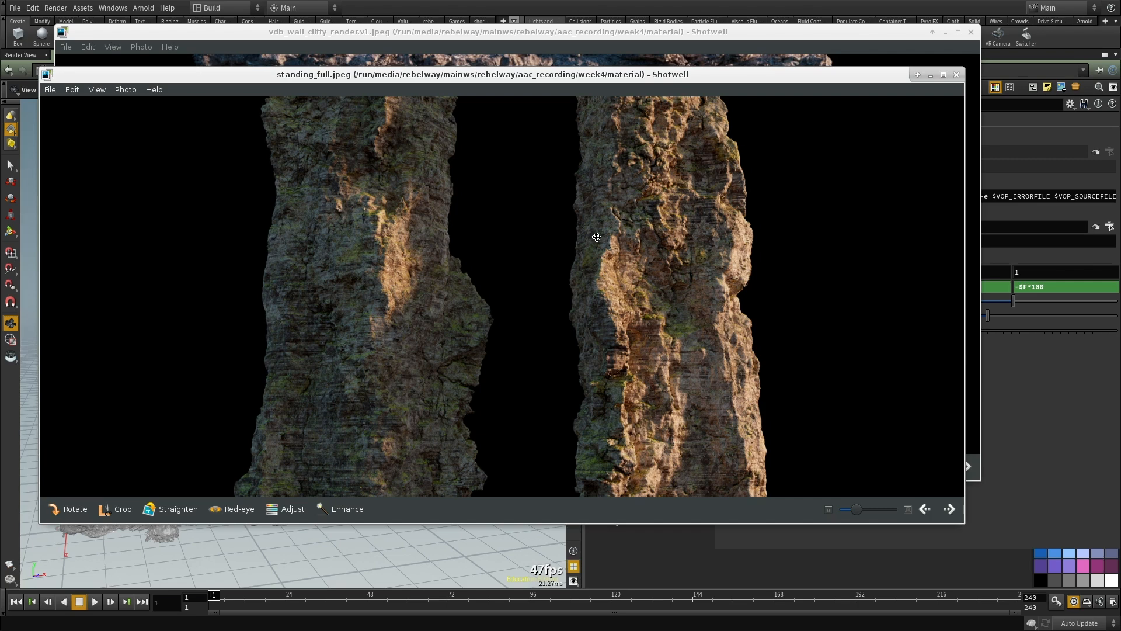
scroll(455, 222, down, 3)
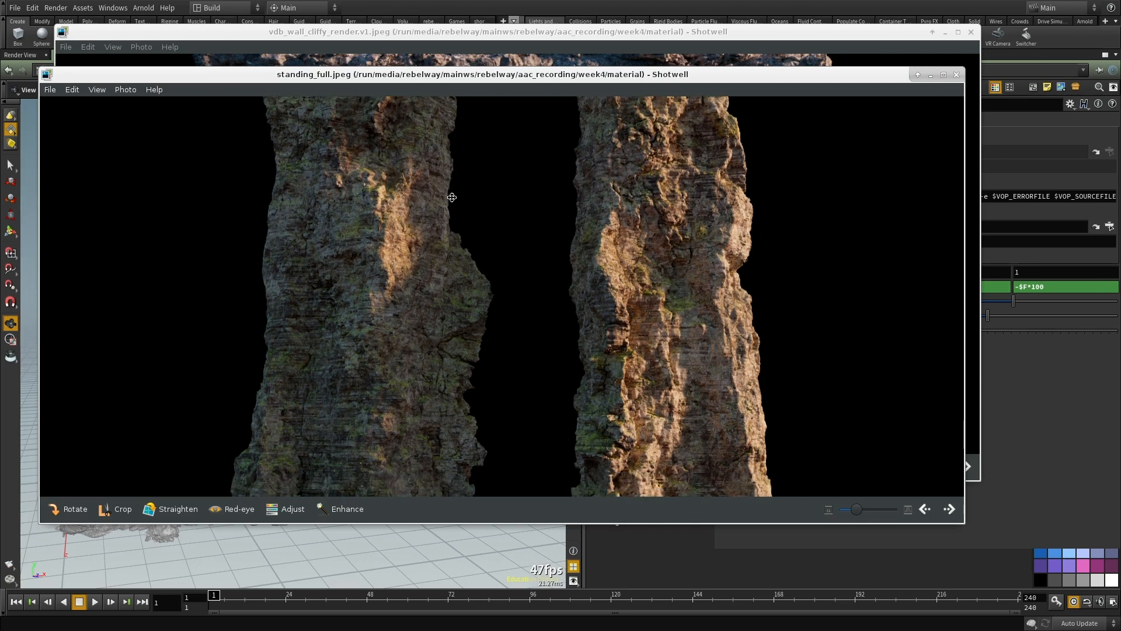
scroll(495, 272, down, 1)
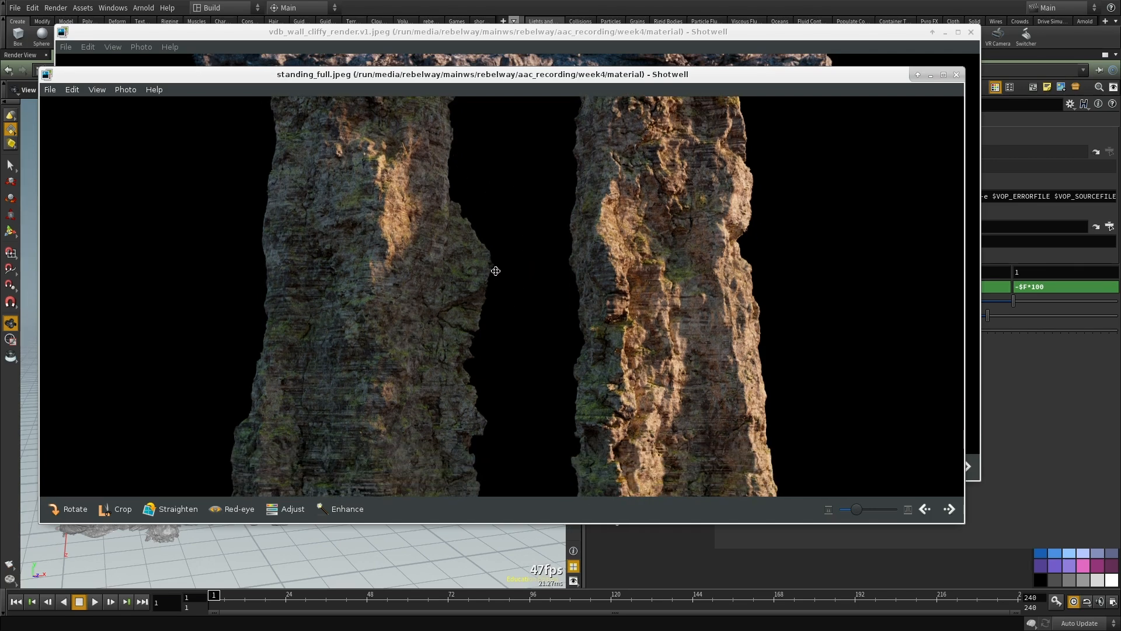